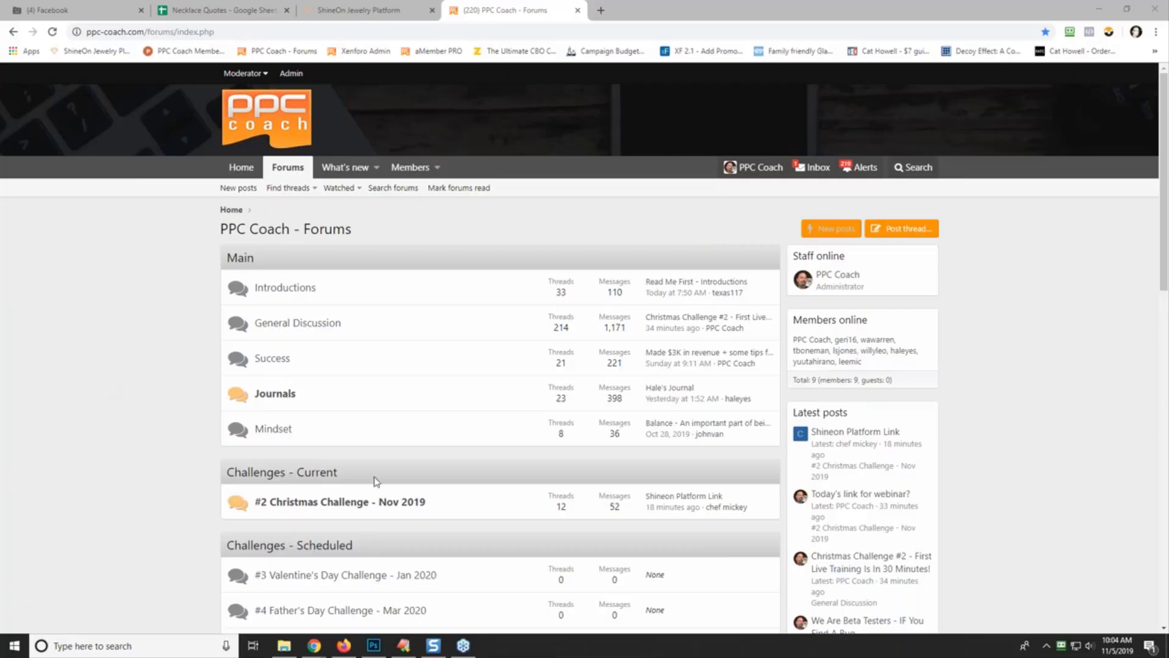
# - Read the Shineon Platform Link thread in #2 Christmas Challenge, then go back to its thread list
pyautogui.click(379, 509)
pyautogui.click(379, 511)
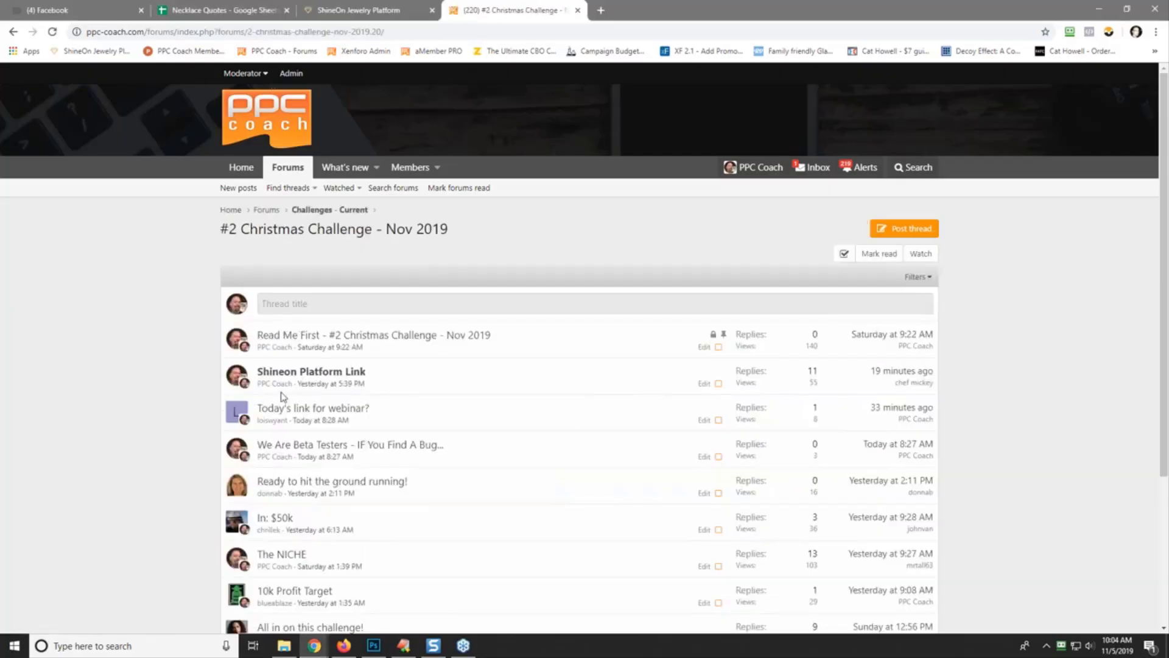
pyautogui.click(323, 378)
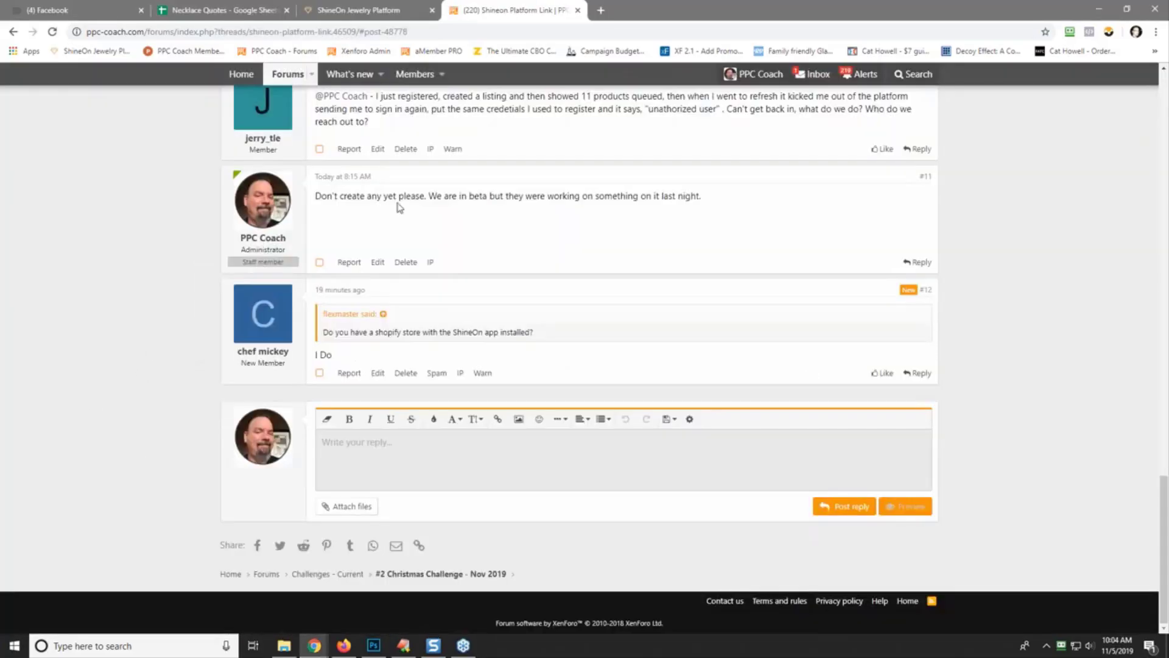
pyautogui.scroll(10, 475, 235)
pyautogui.scroll(10, 481, 280)
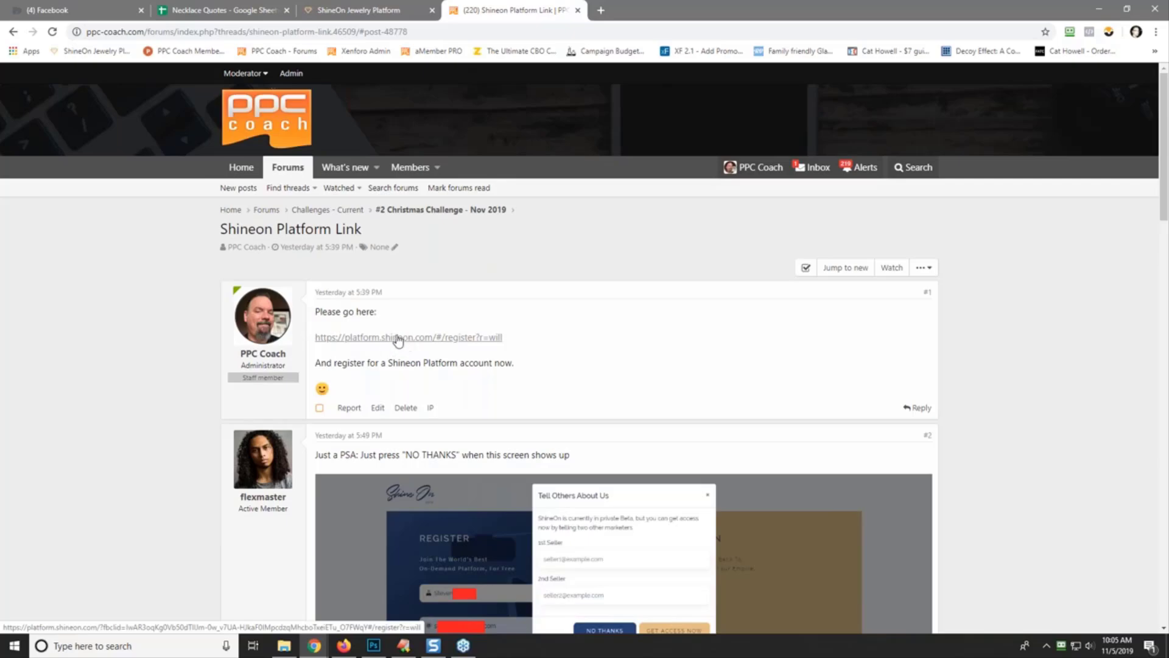
pyautogui.scroll(-5, 530, 382)
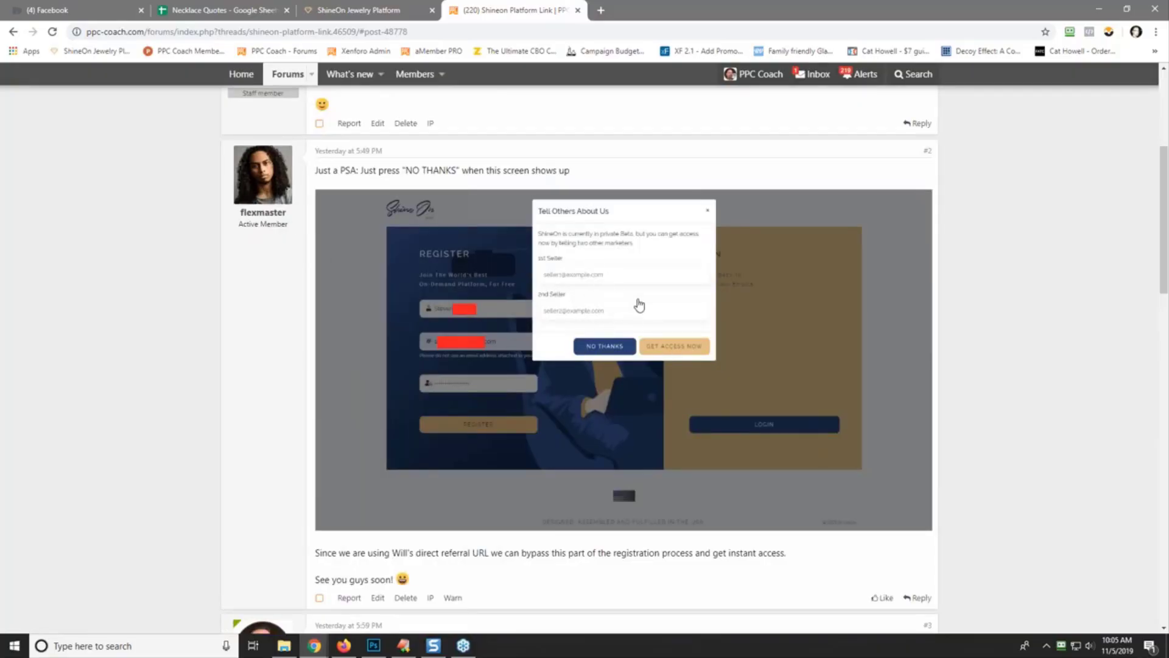
pyautogui.scroll(-20, 607, 359)
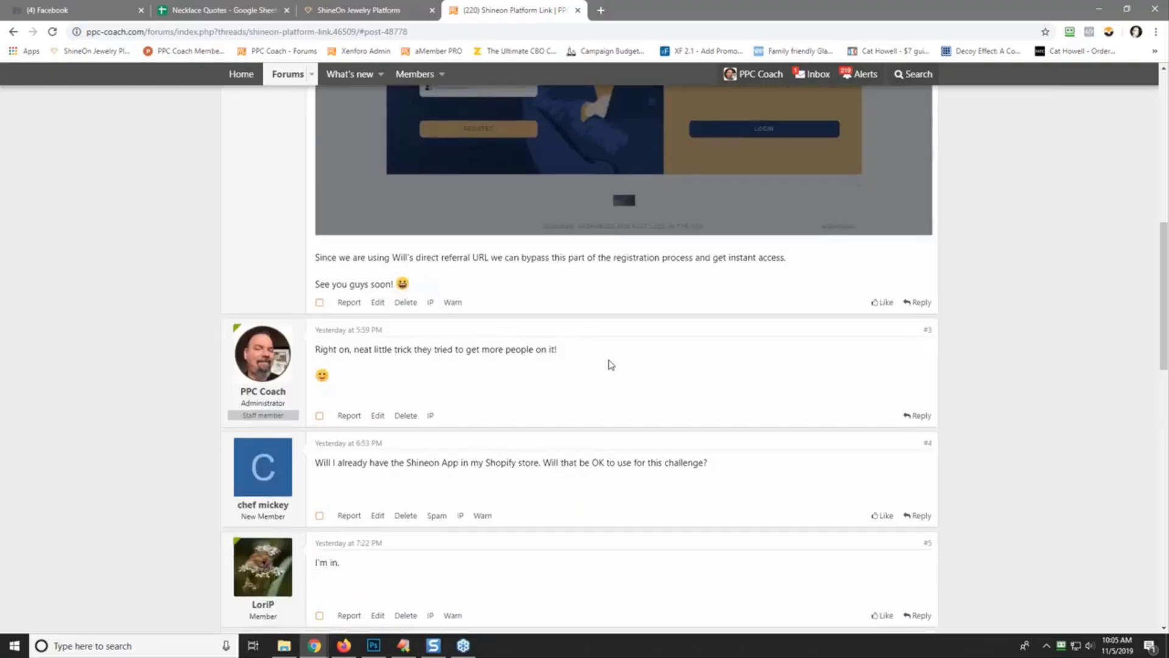
pyautogui.scroll(-2, 607, 359)
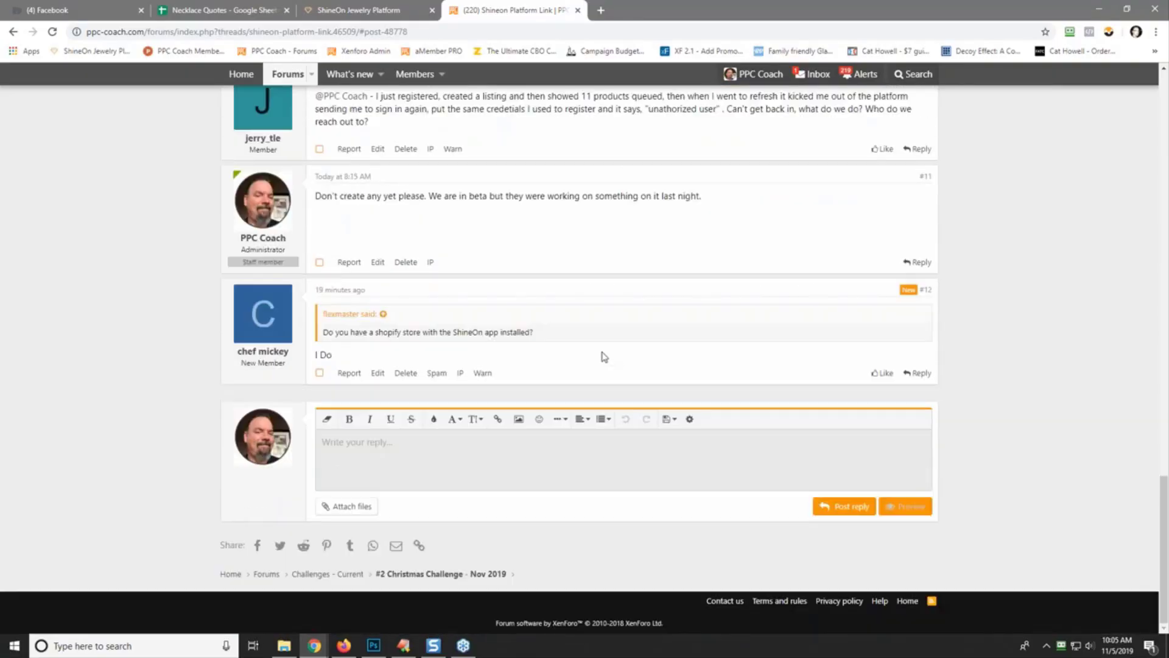
pyautogui.scroll(20, 603, 356)
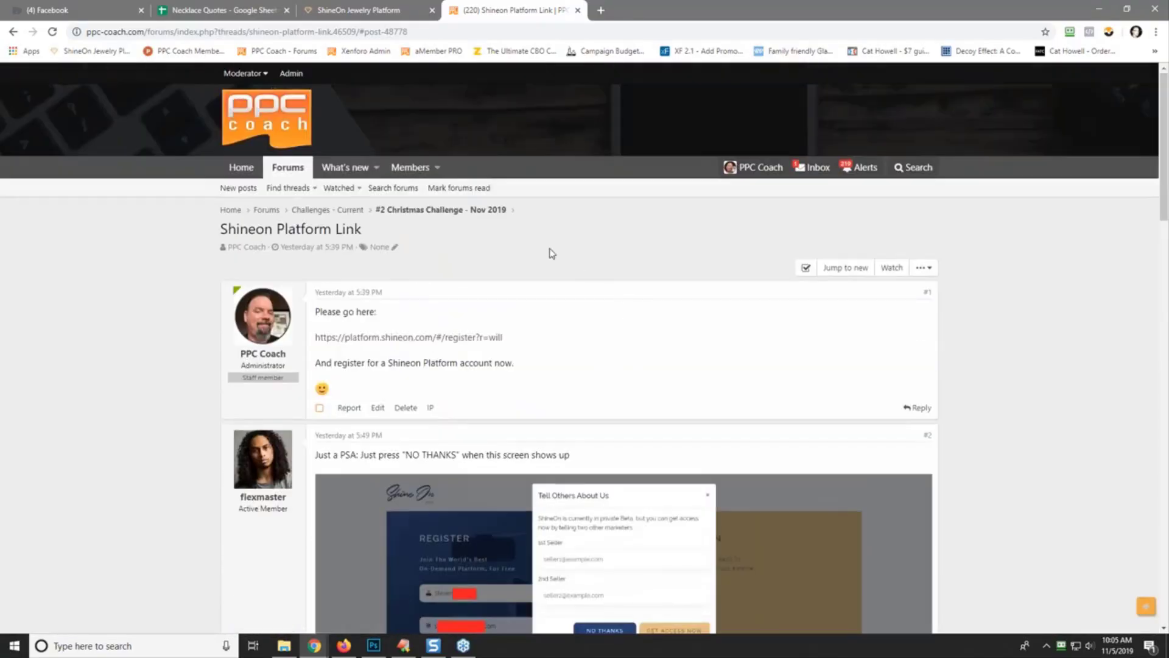
pyautogui.click(439, 211)
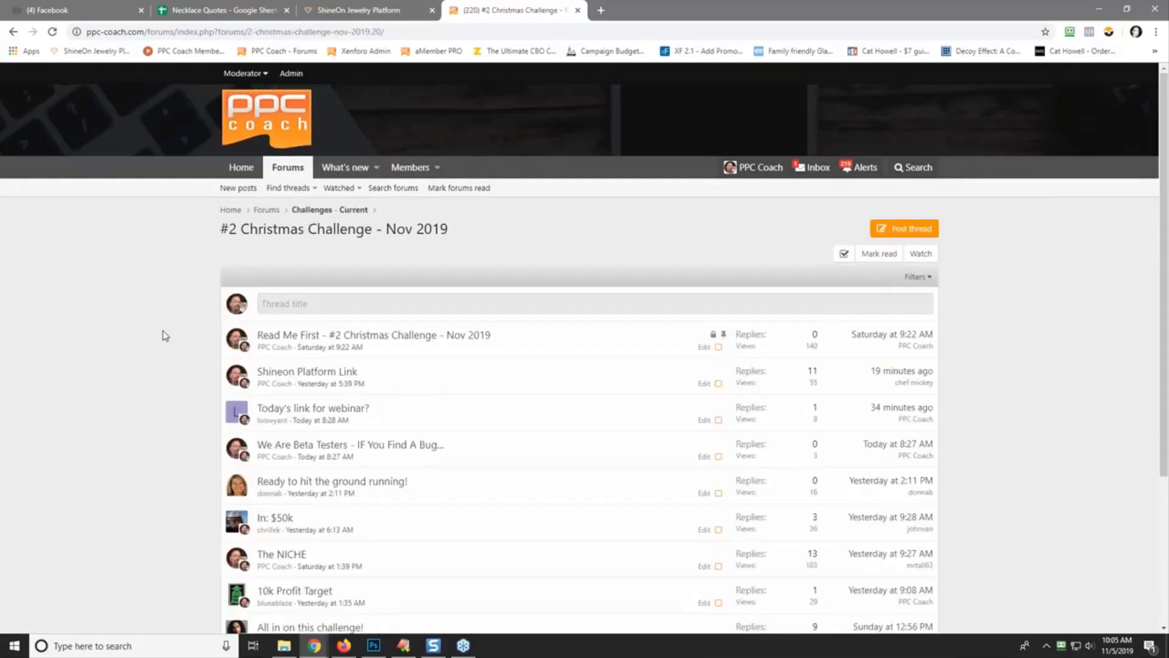
# - Open the 'We Are Beta Testers - If You Find A Bug...' thread and scroll to post #1
pyautogui.click(372, 448)
pyautogui.scroll(-2, 149, 390)
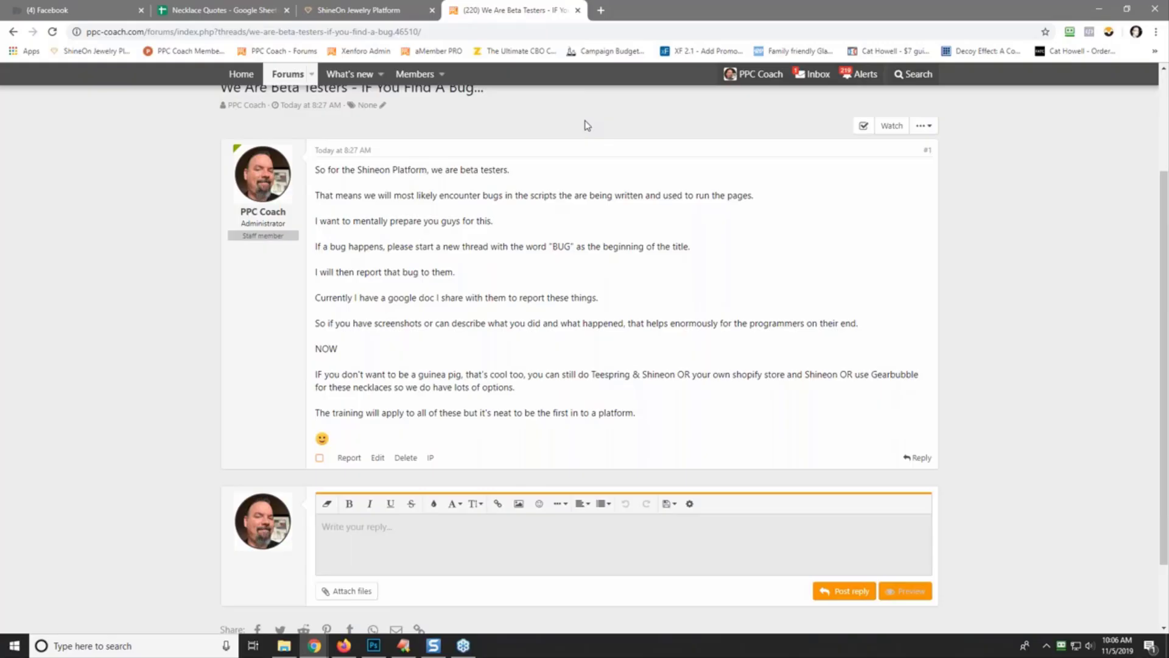
# - Log in to ShineOn with the account email and password, dismissing the RoboForm master password prompt
pyautogui.click(359, 12)
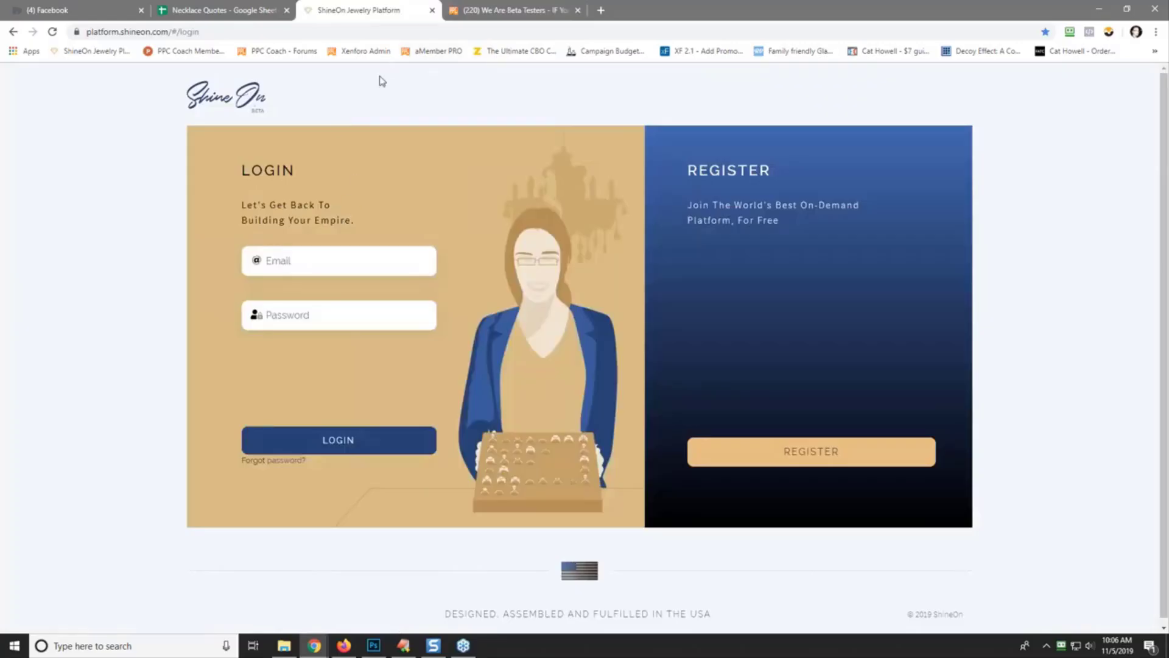
pyautogui.click(316, 260)
pyautogui.press('Tab')
pyautogui.write('••••••')
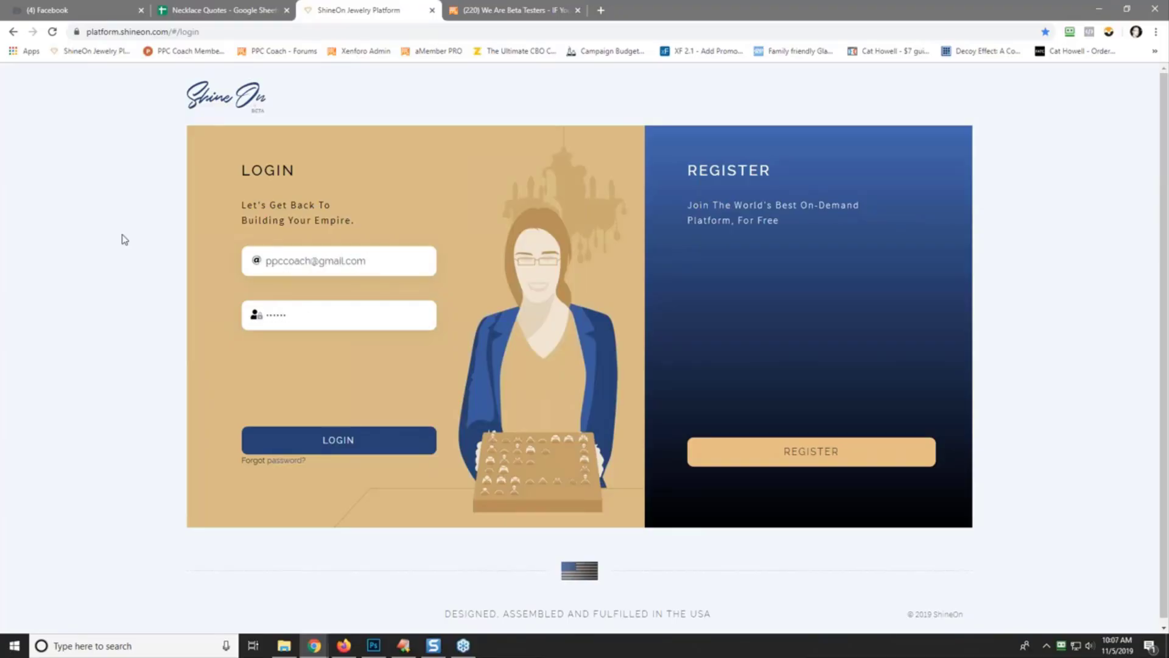
pyautogui.write('••••')
pyautogui.press('Return')
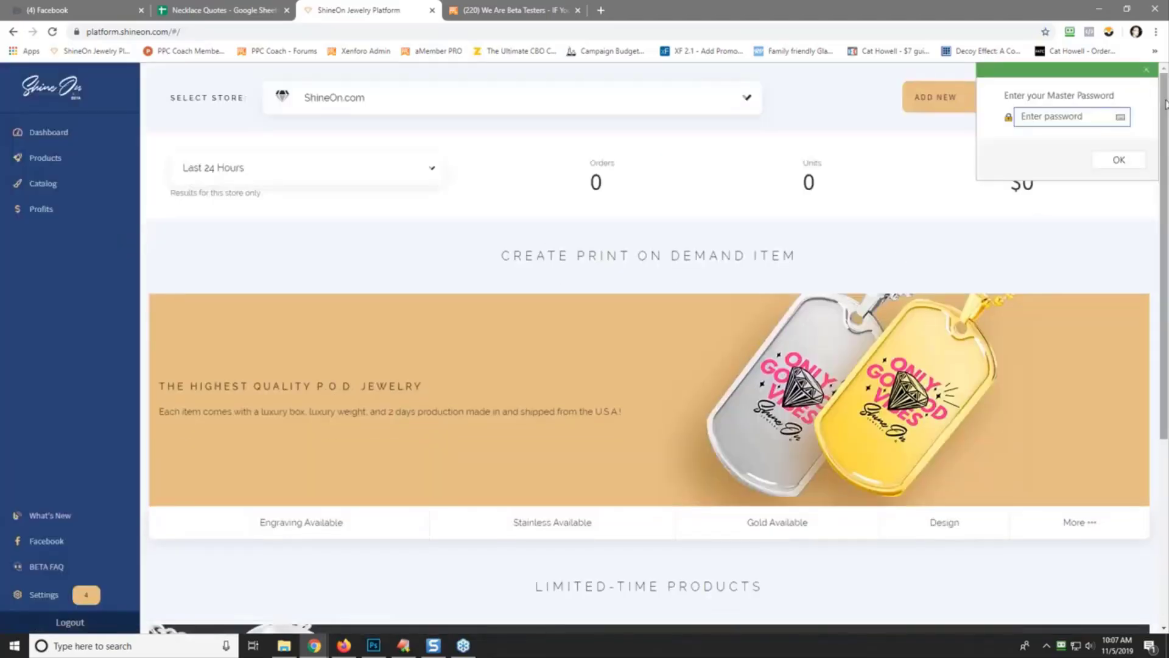
pyautogui.click(1146, 70)
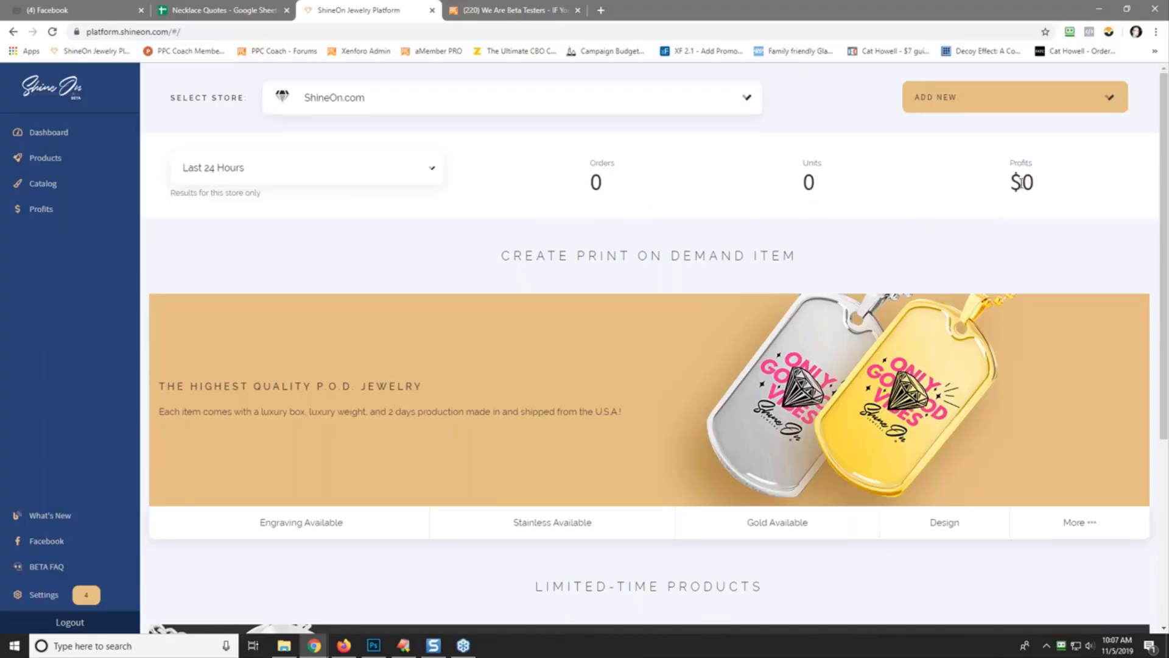
pyautogui.scroll(-5, 481, 389)
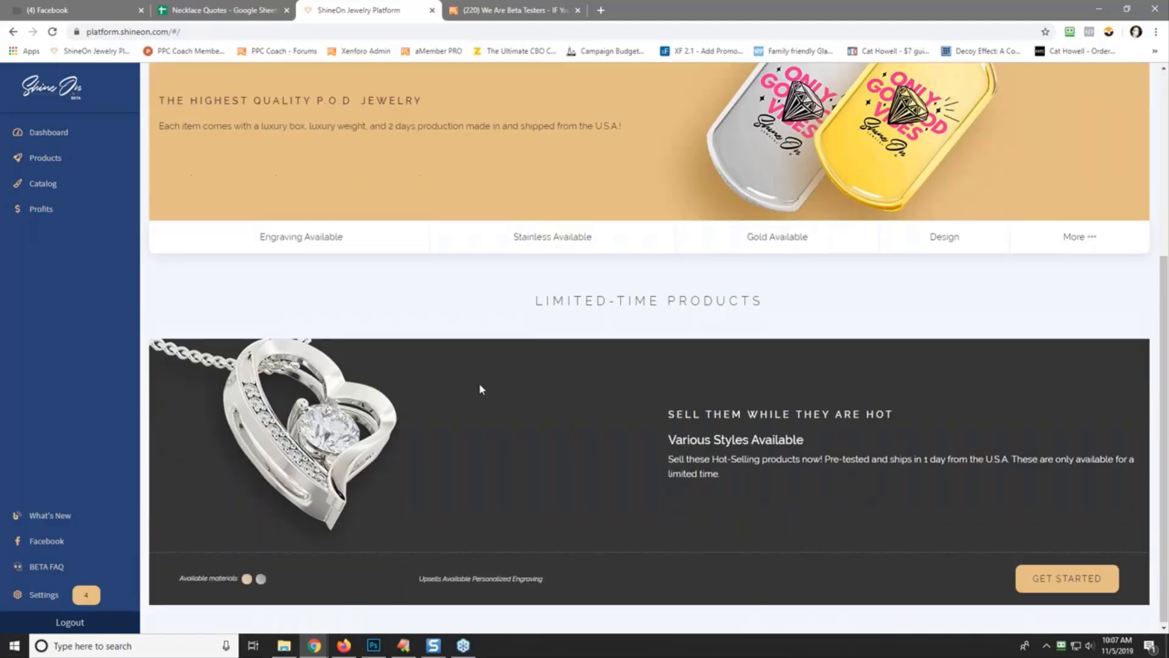
pyautogui.scroll(5, 619, 300)
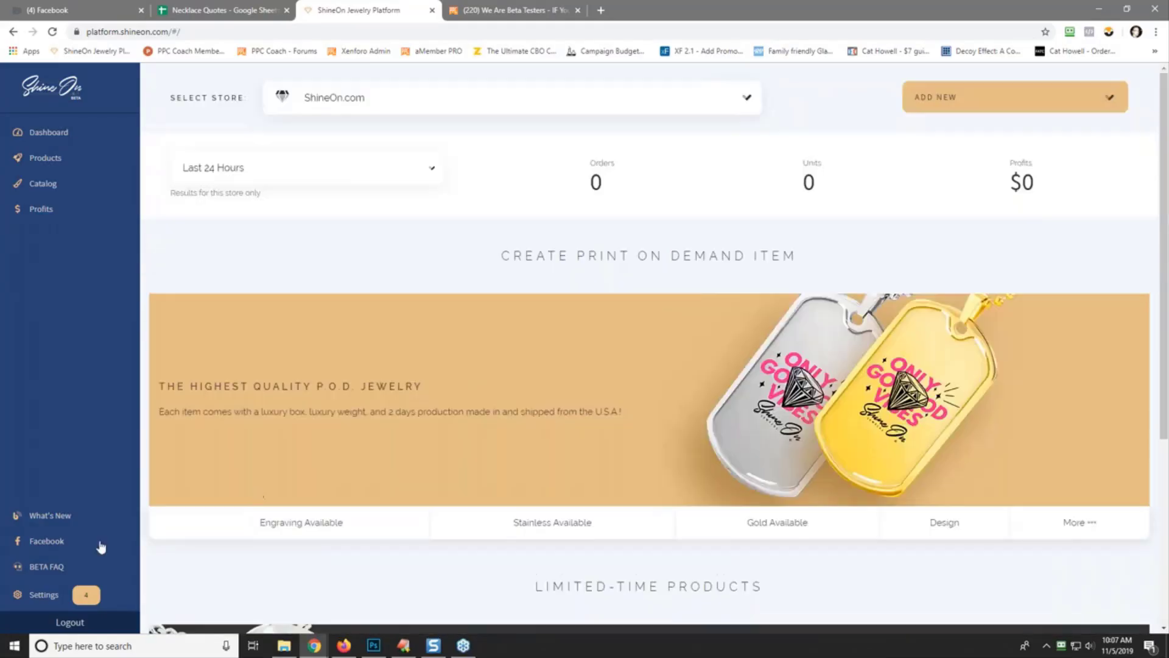
# - In Settings, enter the account email as the Payout Email, select PayPal, and save
pyautogui.click(53, 597)
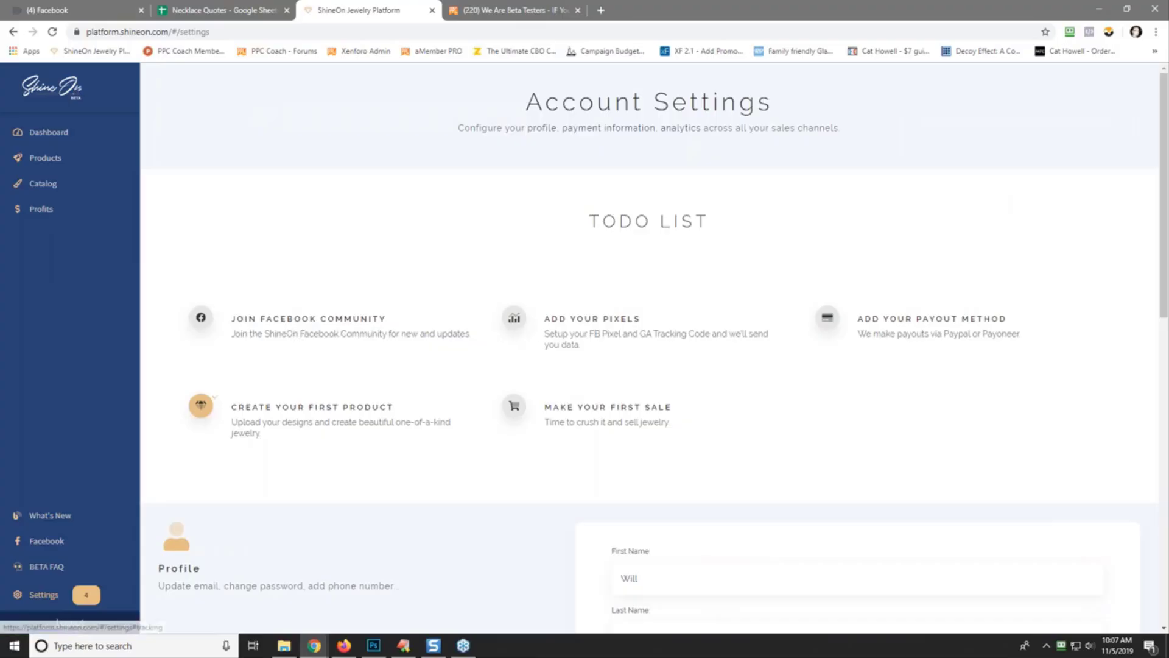
pyautogui.click(536, 321)
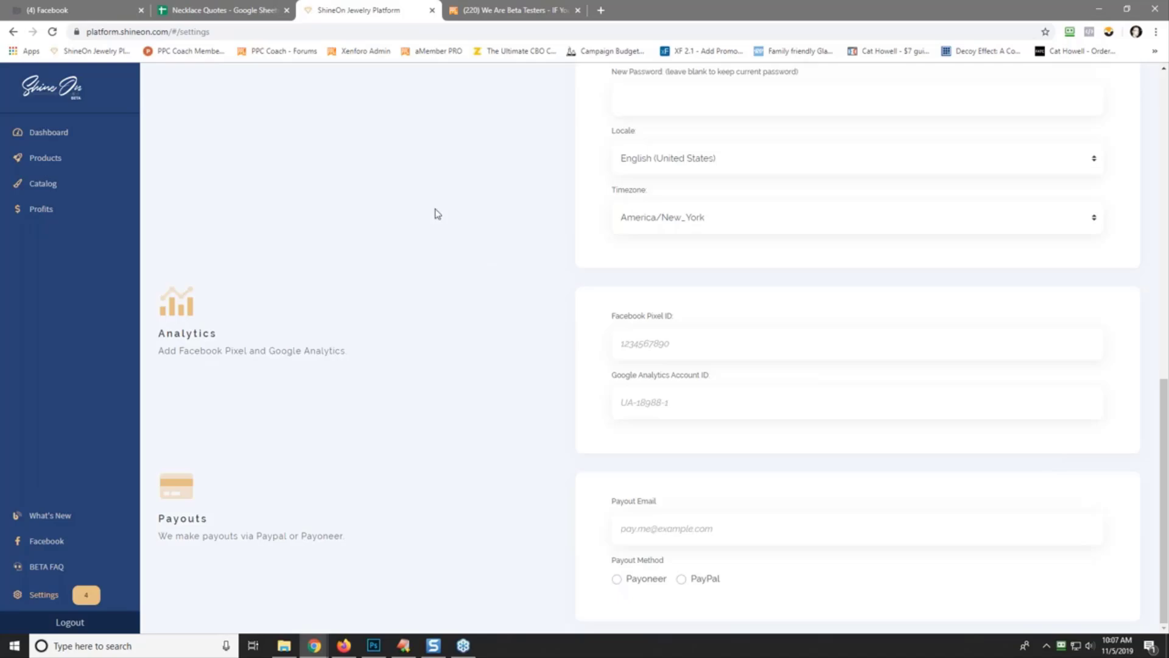
pyautogui.click(647, 530)
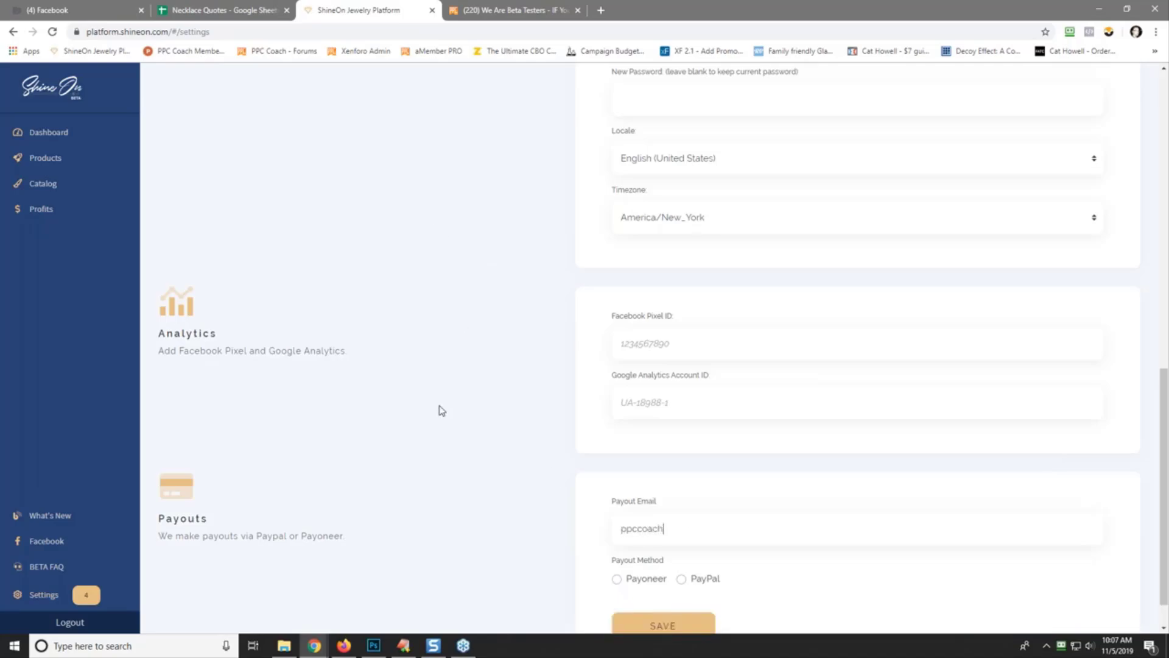
pyautogui.click(680, 580)
pyautogui.click(664, 626)
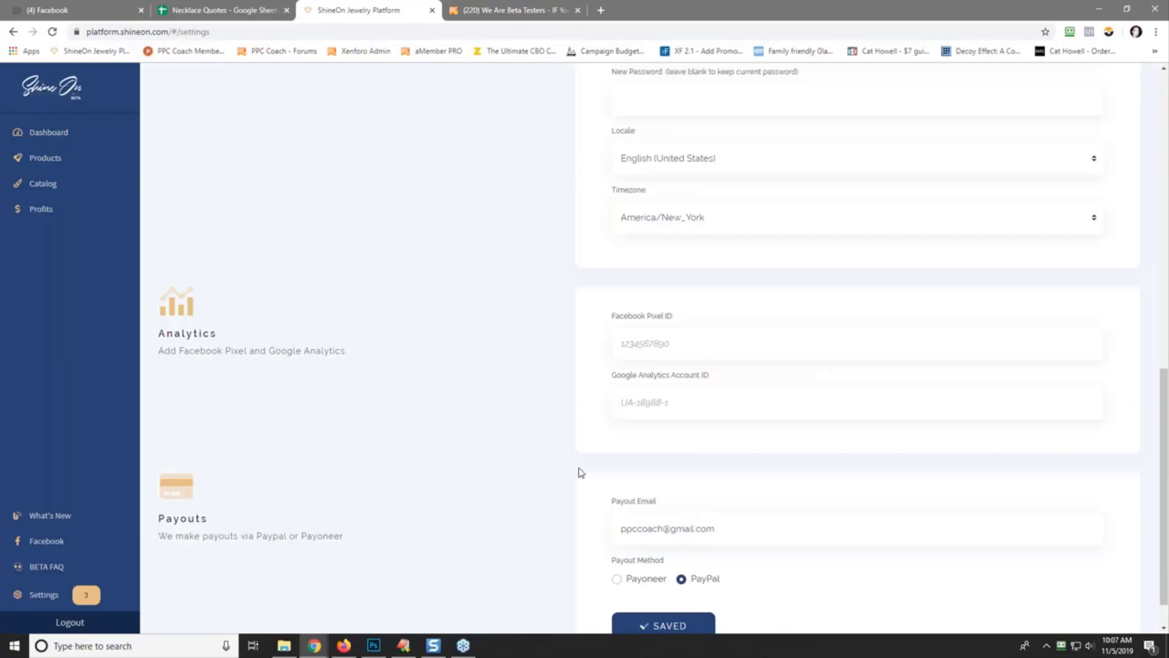
pyautogui.scroll(7, 530, 486)
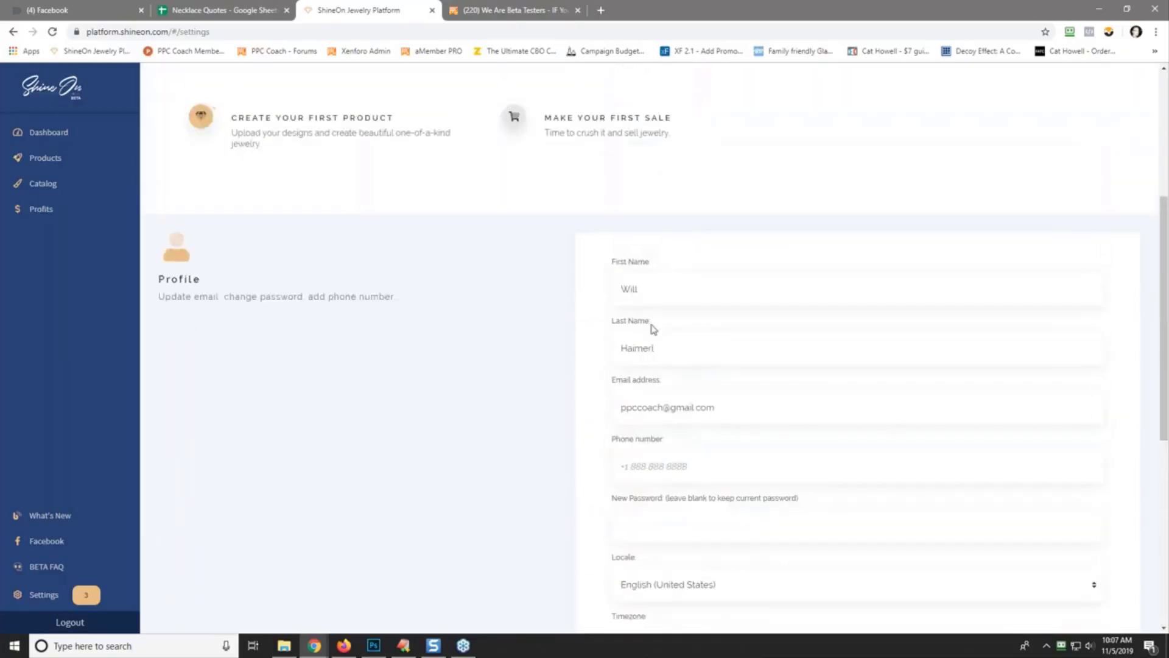
pyautogui.scroll(-7, 518, 404)
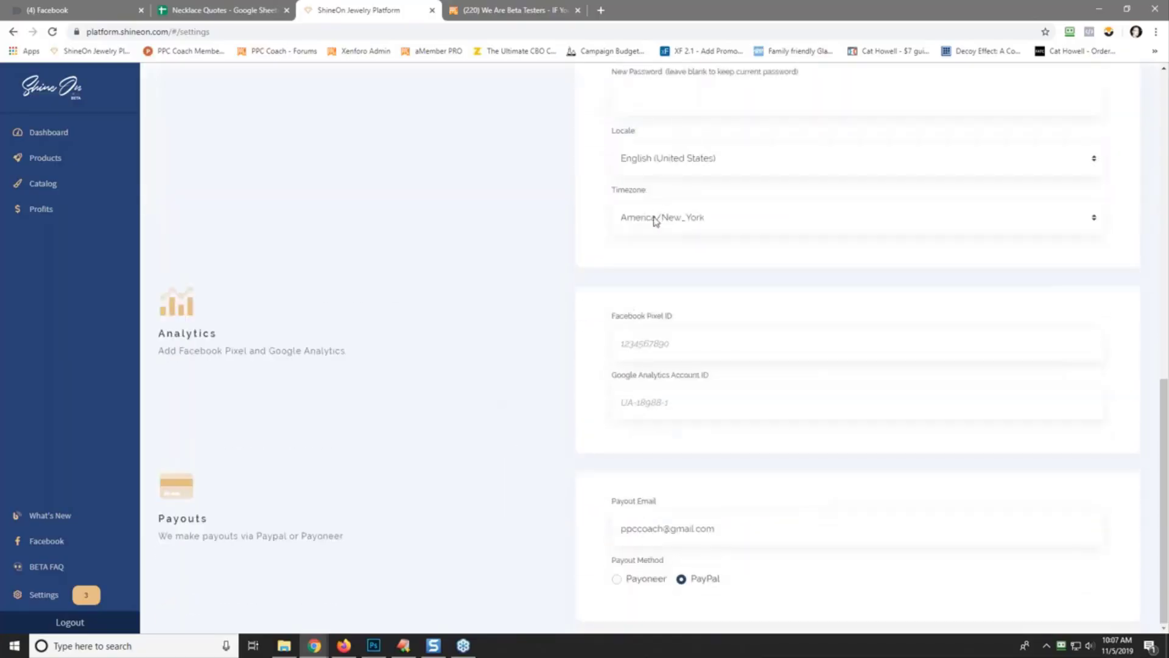
# - Open the Platform BETA FAQ in a new tab, skim it, and return to the settings tab
pyautogui.rightClick(53, 567)
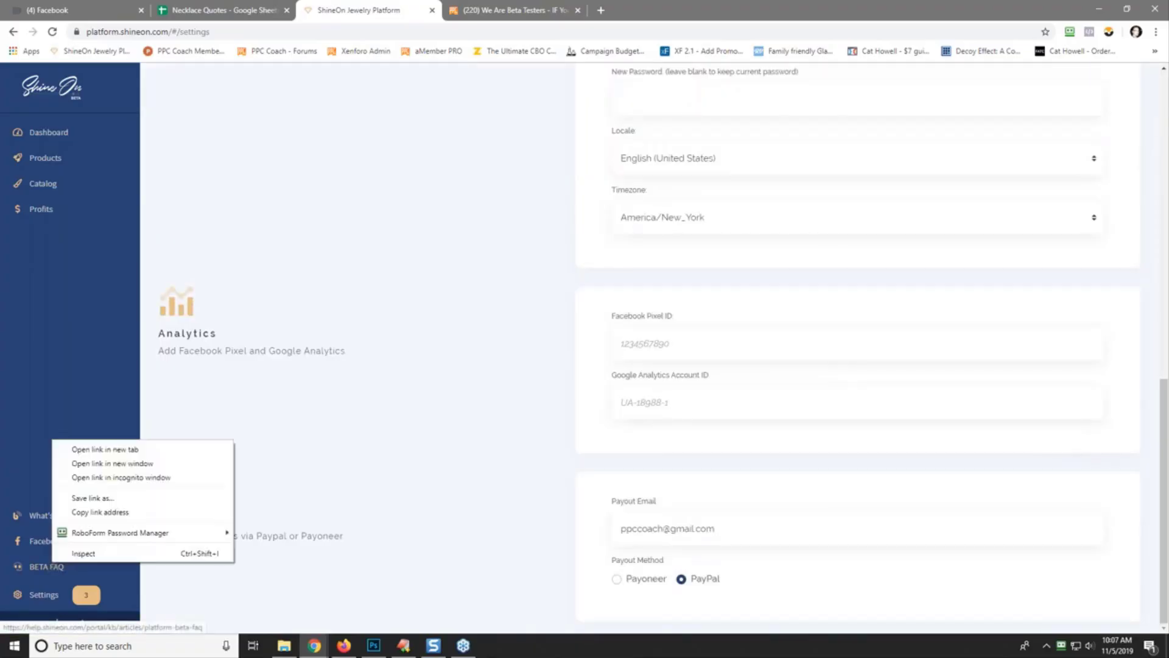
pyautogui.click(115, 449)
pyautogui.click(498, 11)
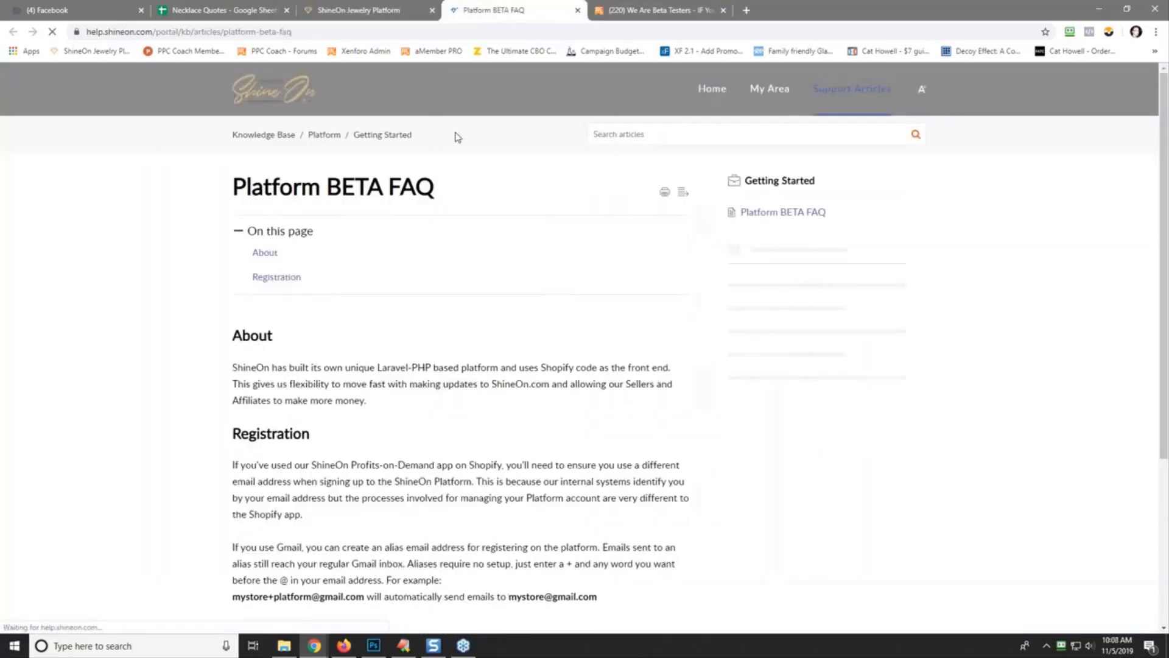
pyautogui.scroll(-2, 436, 307)
pyautogui.scroll(-2, 436, 307)
pyautogui.scroll(5, 553, 274)
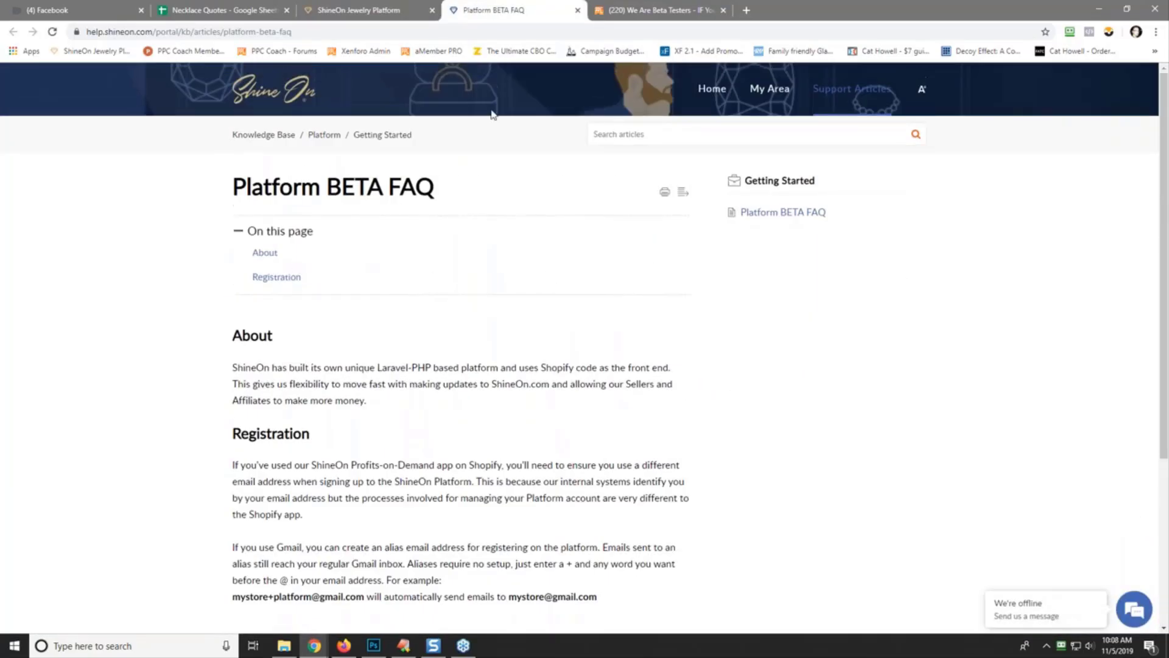
pyautogui.click(378, 10)
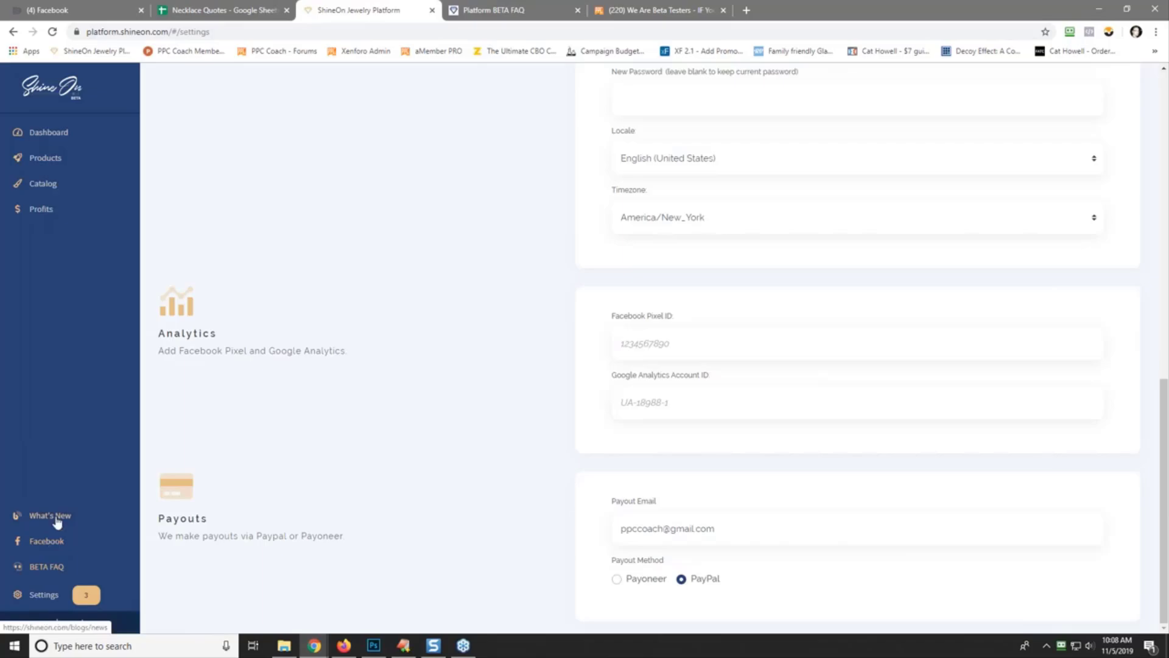
# - Check the Dashboard and Products pages, then load the Catalog listing Snake Chain and Heart Pendant
pyautogui.click(52, 135)
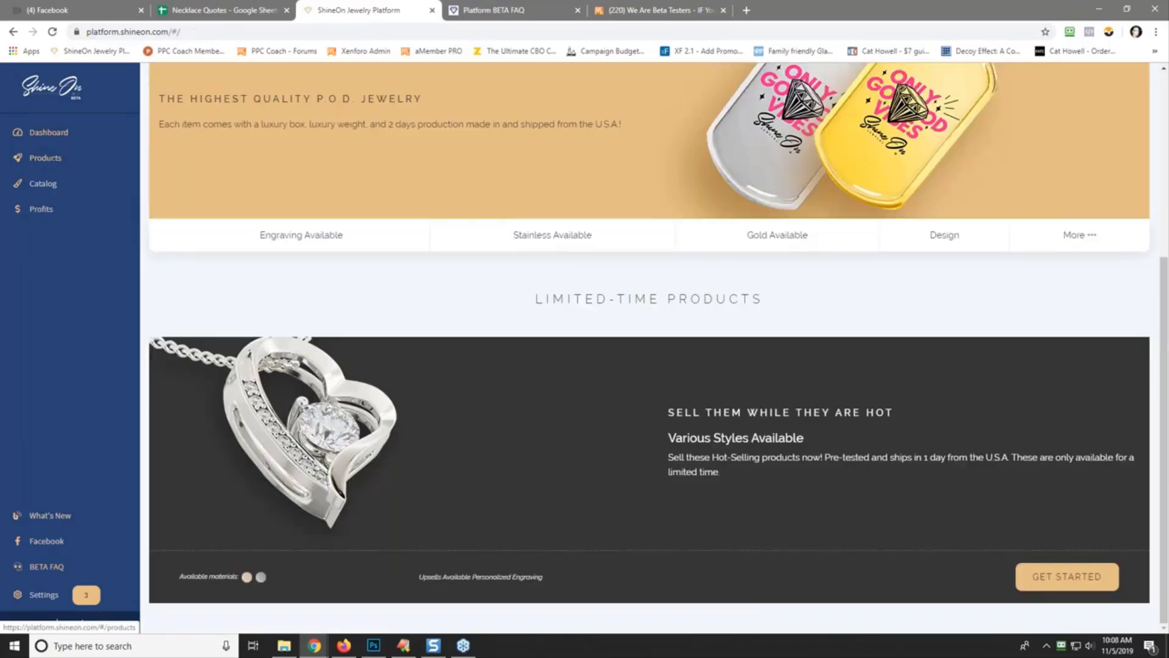
pyautogui.click(49, 161)
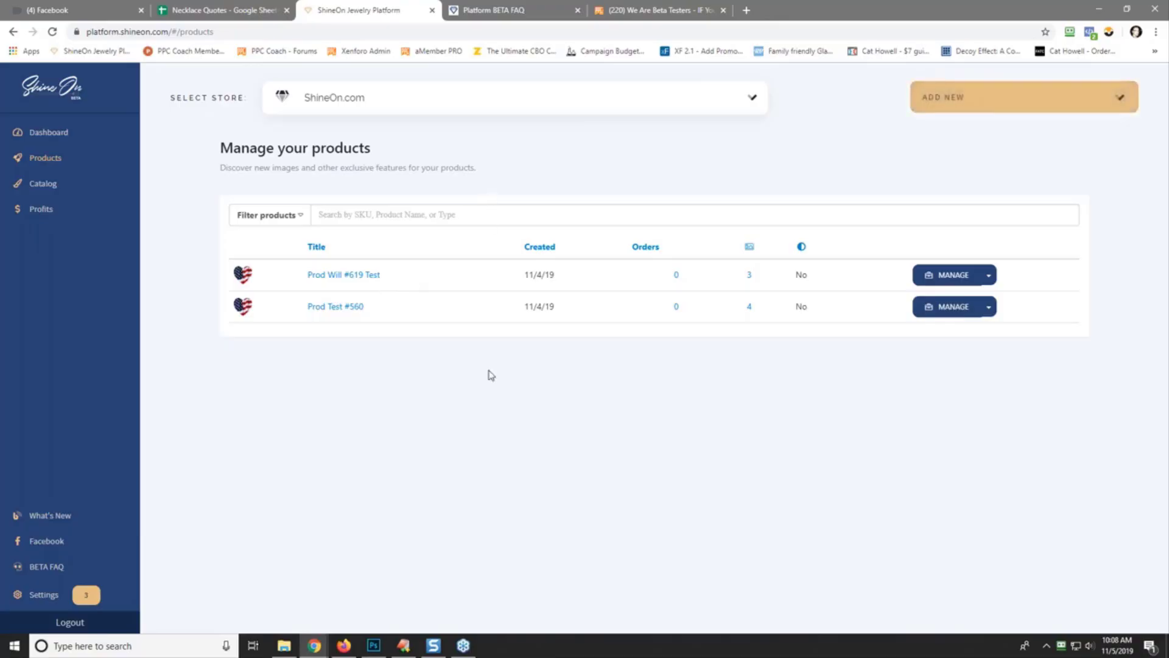
pyautogui.click(40, 185)
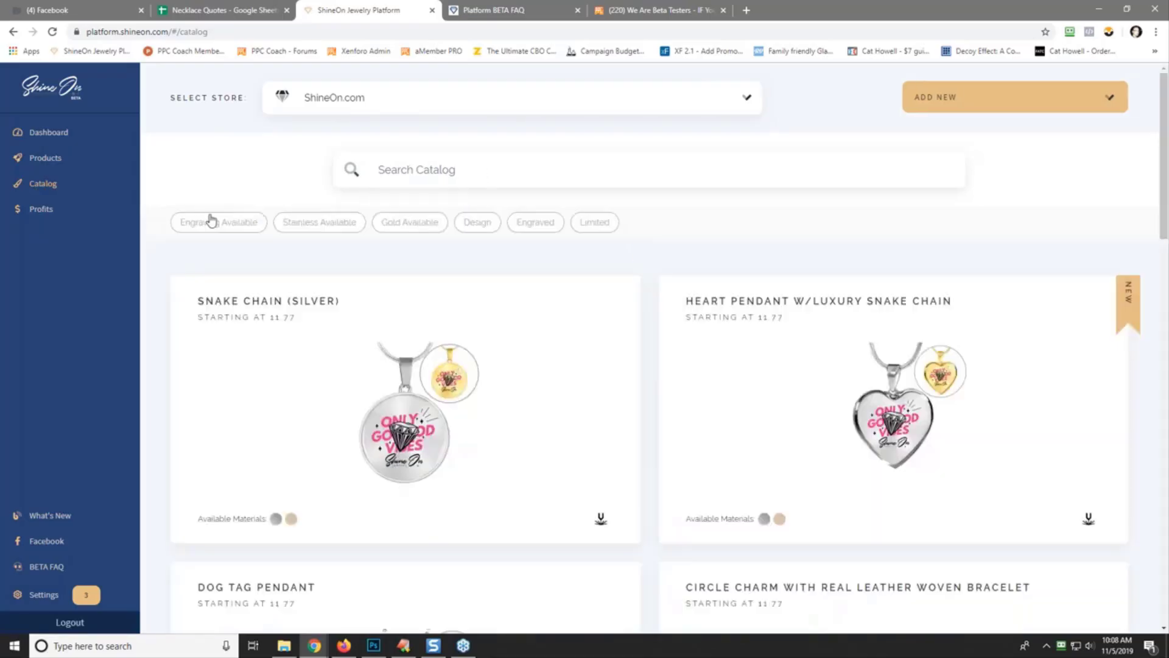
# - Scroll the catalog down to the Dog Tag Pendant and Circle Charm leather-woven bracelet
pyautogui.moveTo(724, 408)
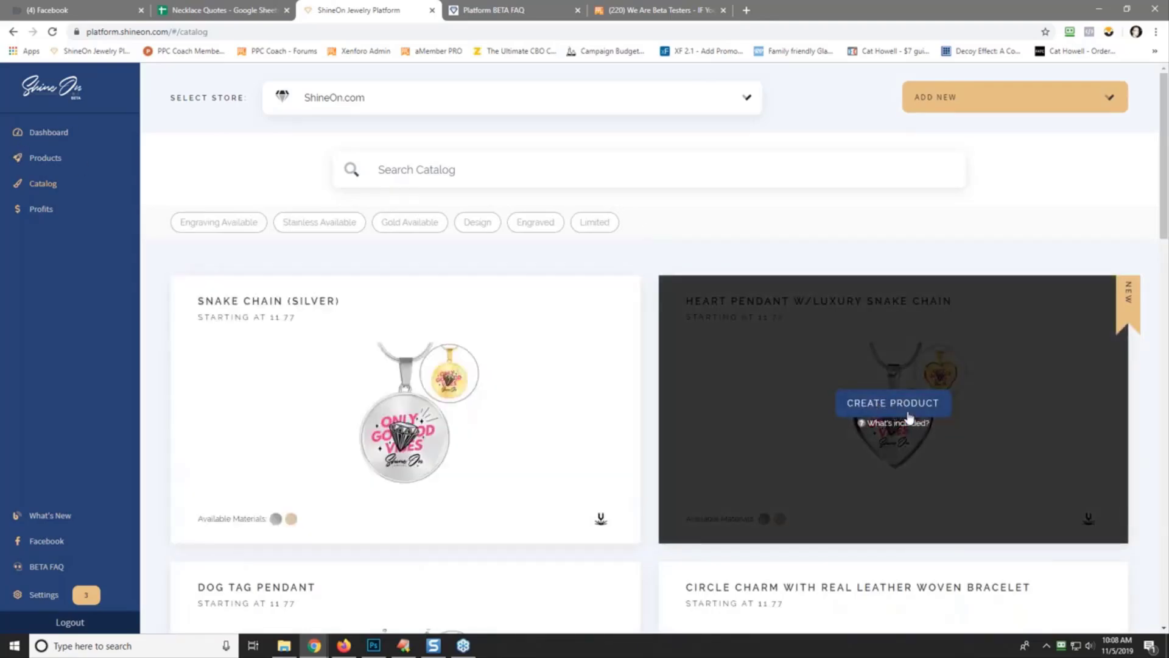
pyautogui.scroll(-5, 640, 436)
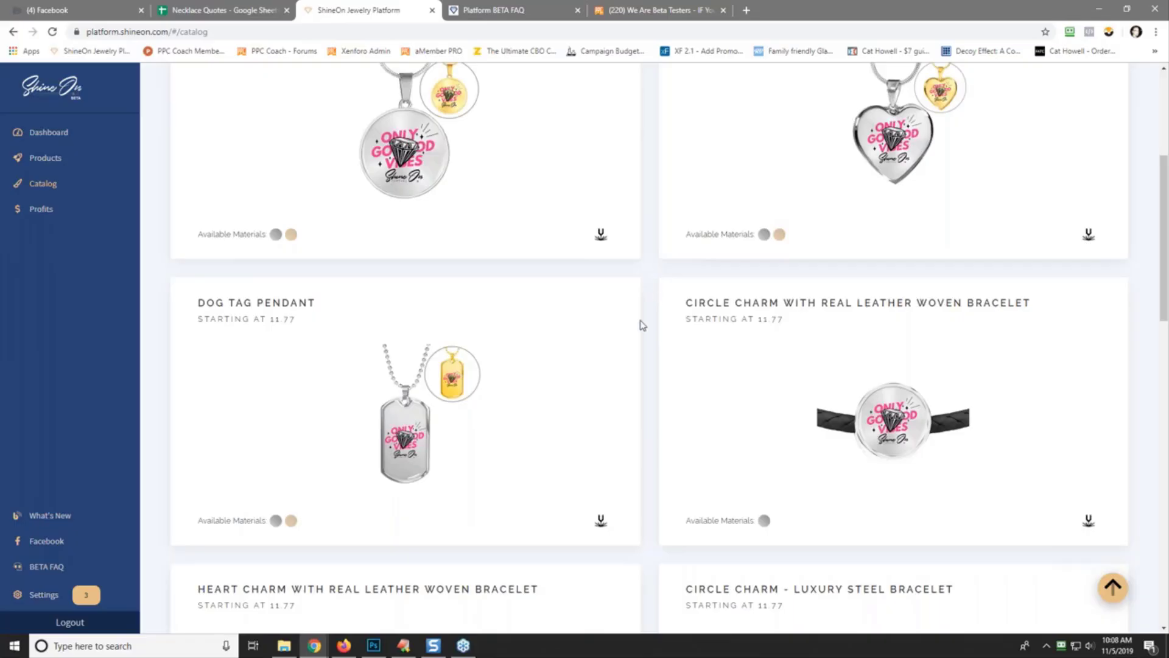
pyautogui.moveTo(402, 438)
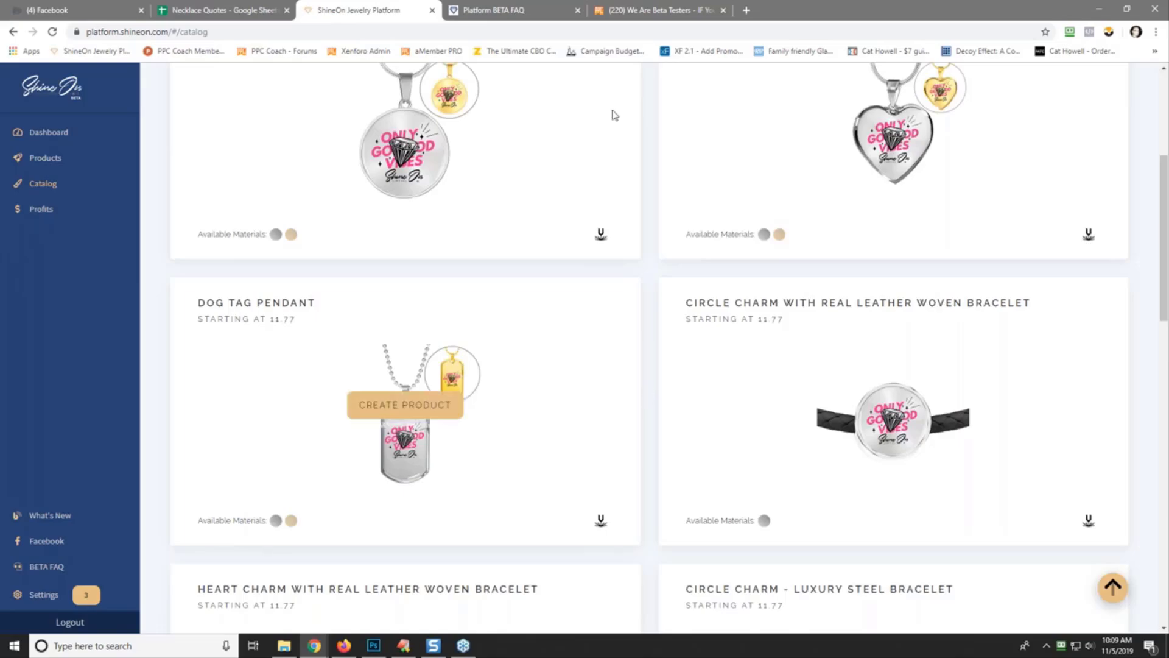
# - Browse past the bracelets and bangles to the Luxury Cross and Engraved Vertical Stick Necklace
pyautogui.scroll(-5, 653, 365)
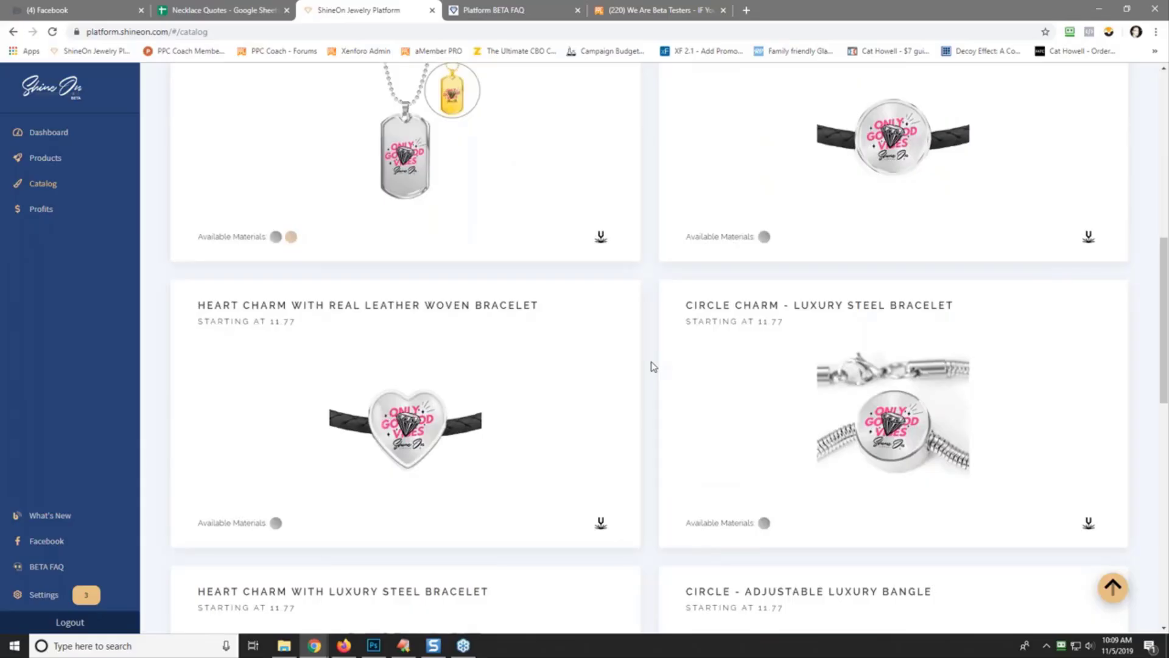
pyautogui.moveTo(437, 434)
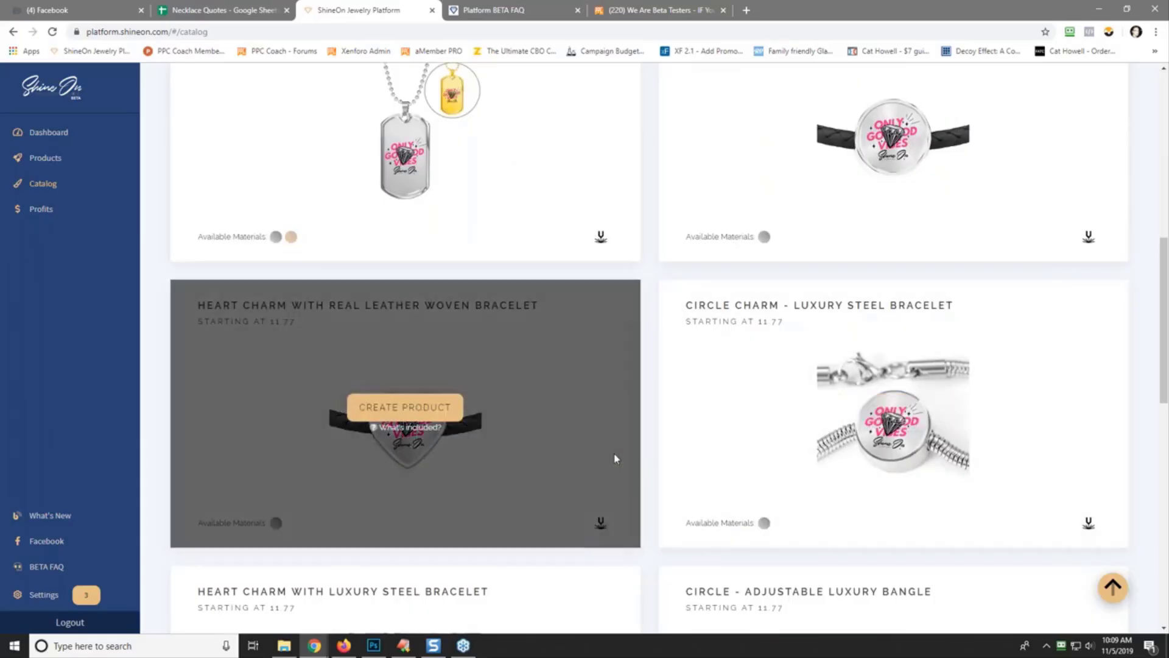
pyautogui.moveTo(692, 443)
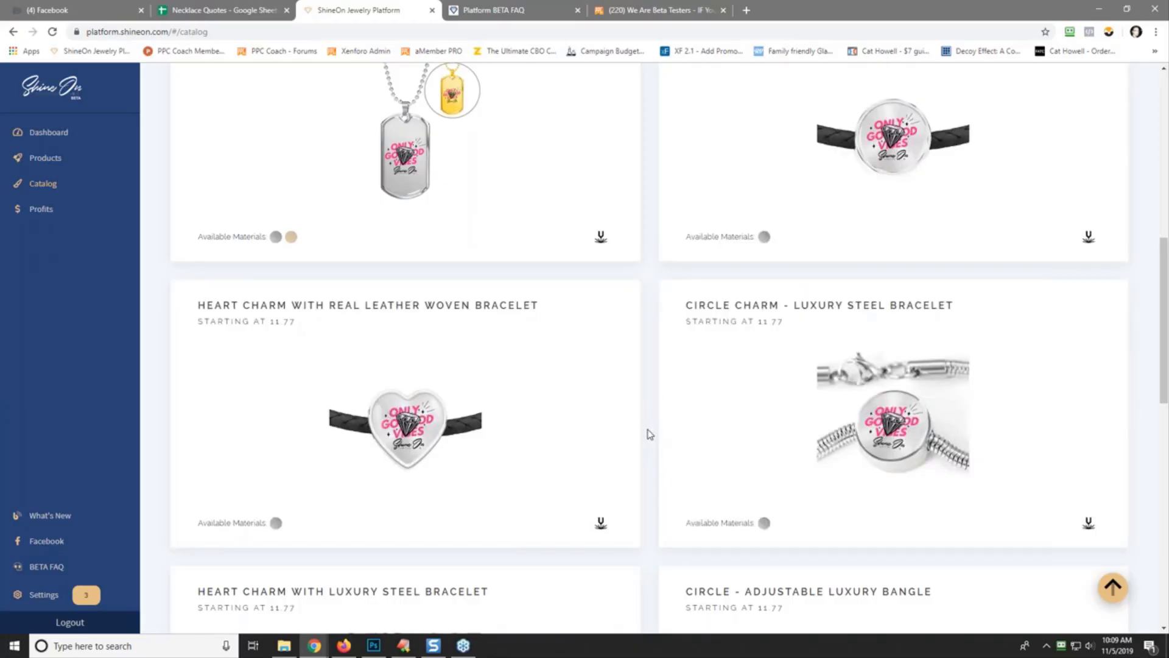
pyautogui.scroll(-2, 649, 433)
pyautogui.scroll(-2, 663, 428)
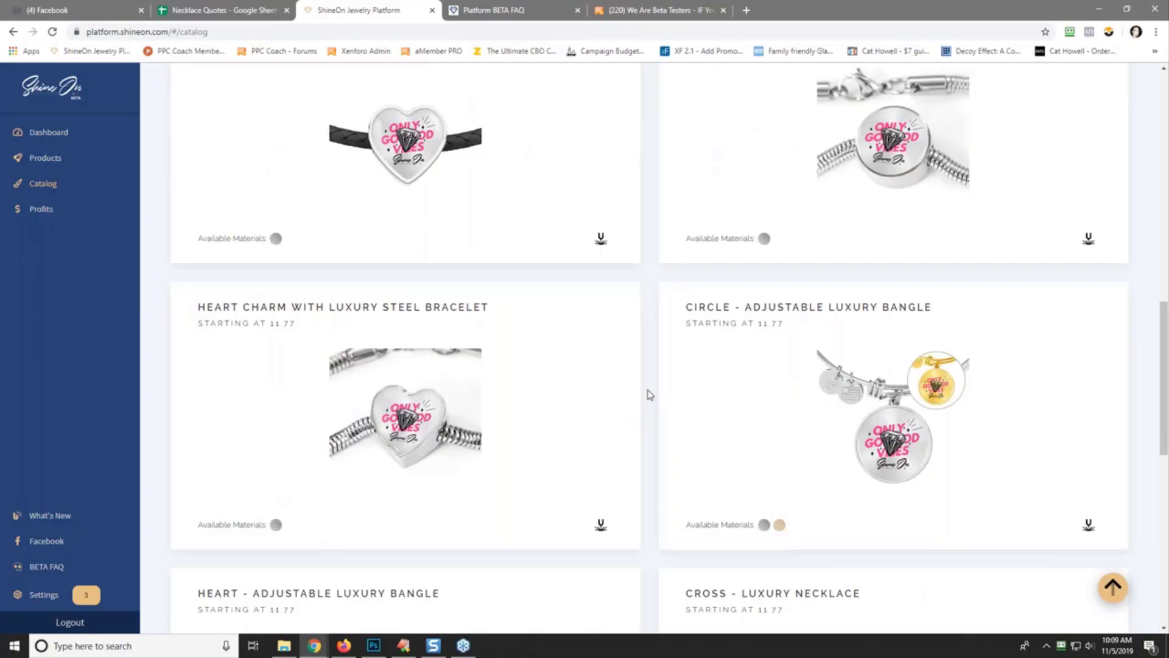
pyautogui.scroll(-2, 650, 395)
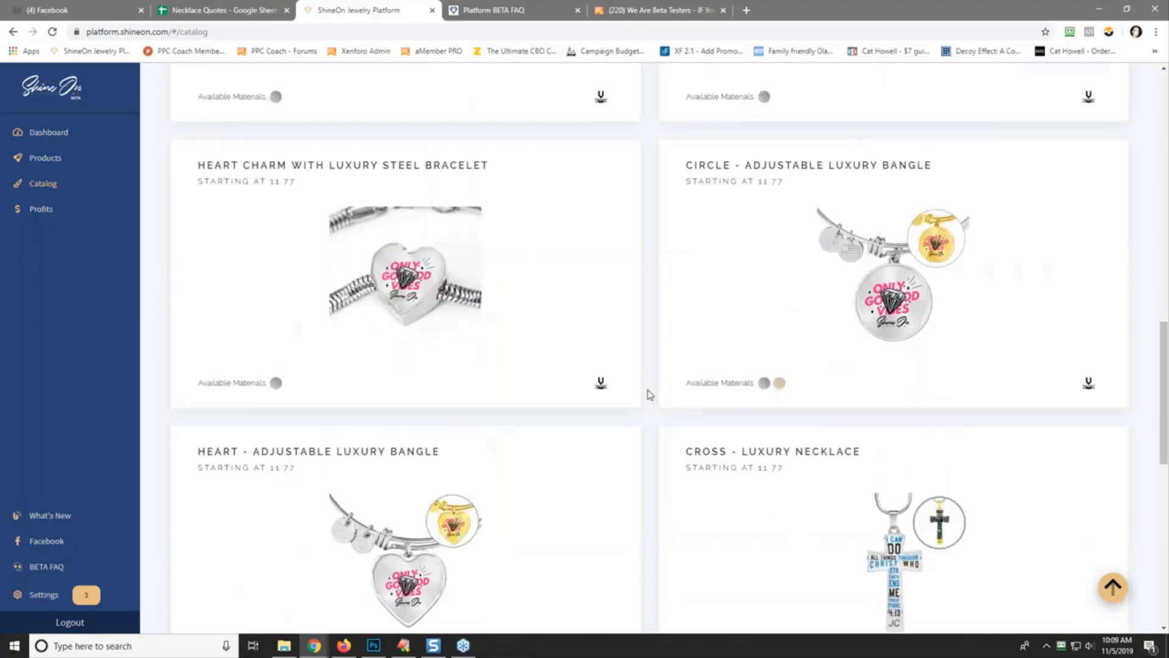
pyautogui.scroll(-2, 650, 395)
pyautogui.scroll(-2, 650, 395)
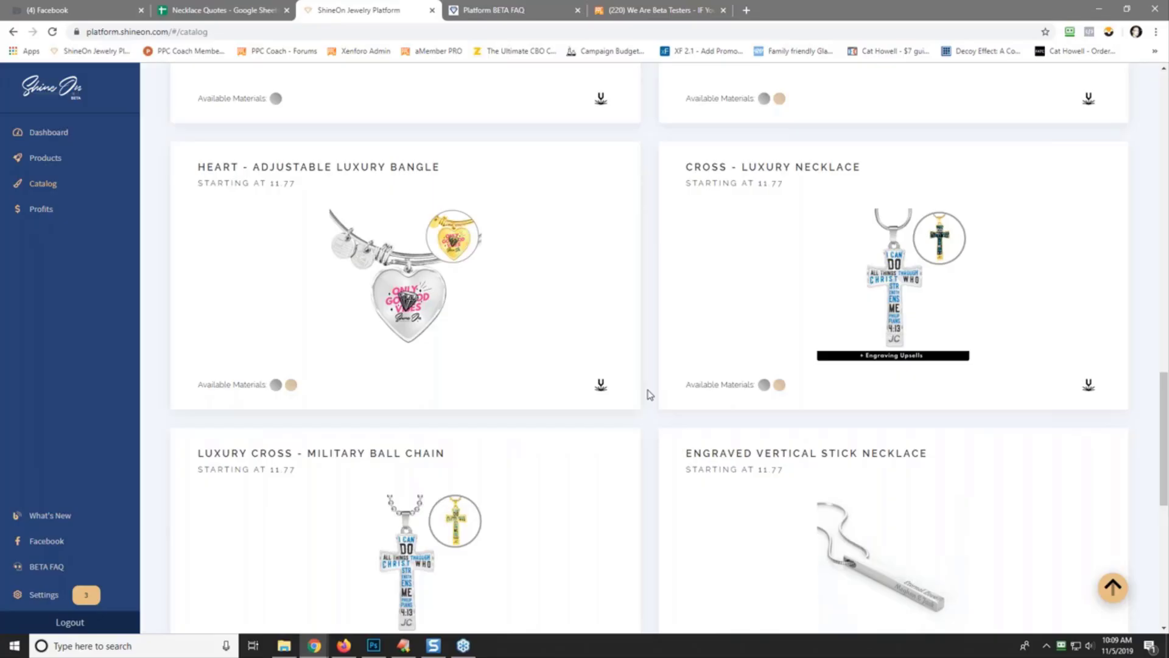
pyautogui.scroll(-2, 650, 395)
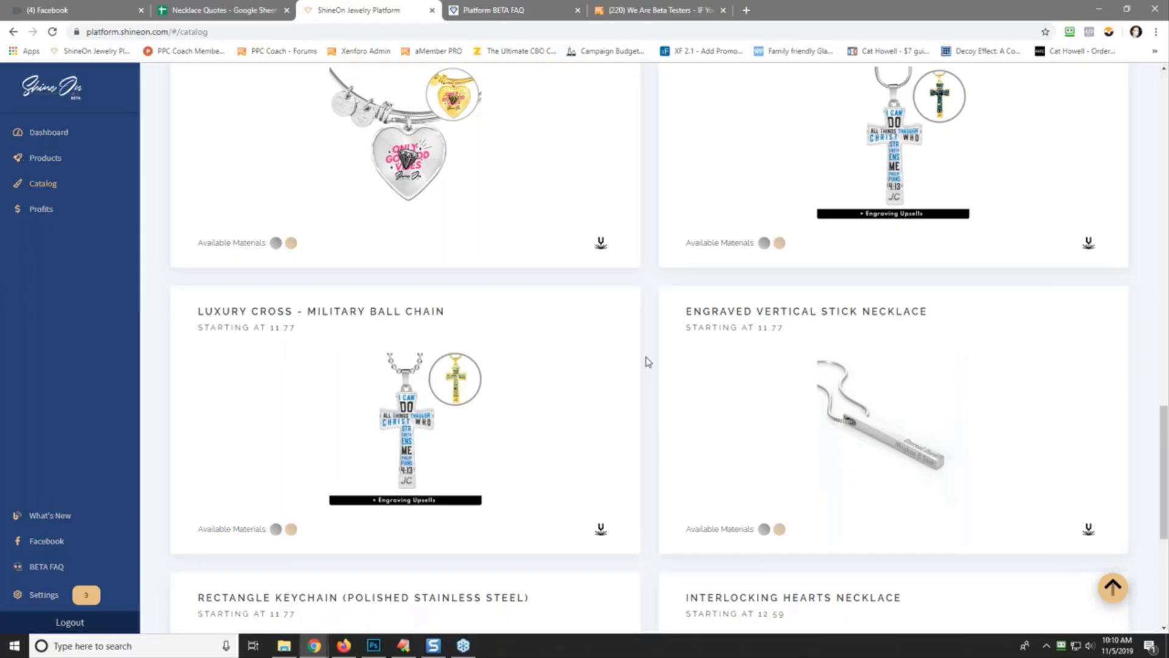
# - Scroll to the catalog's end, jump back to the top, and open the Profits page
pyautogui.scroll(-7, 650, 426)
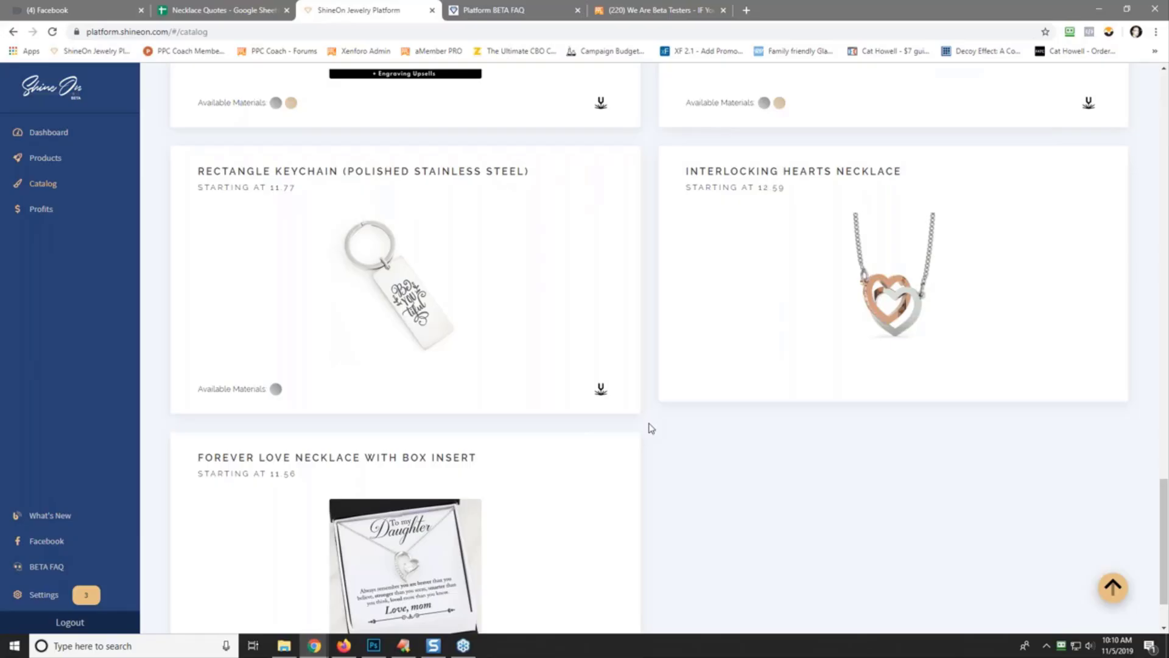
pyautogui.scroll(-1, 649, 351)
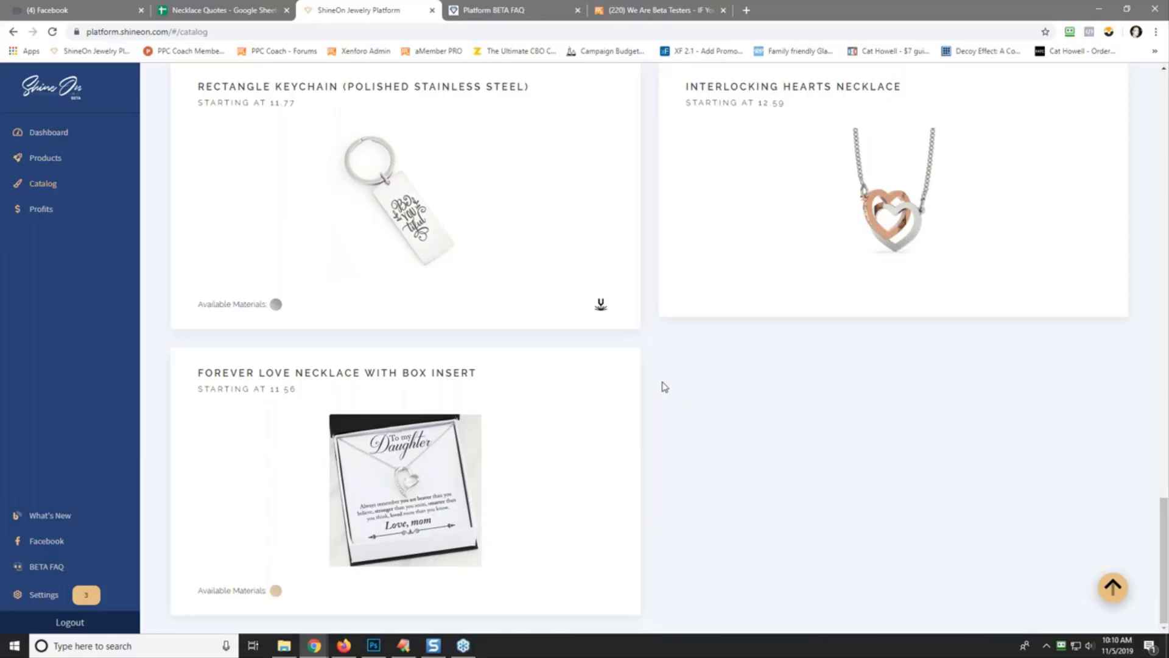
pyautogui.click(1112, 589)
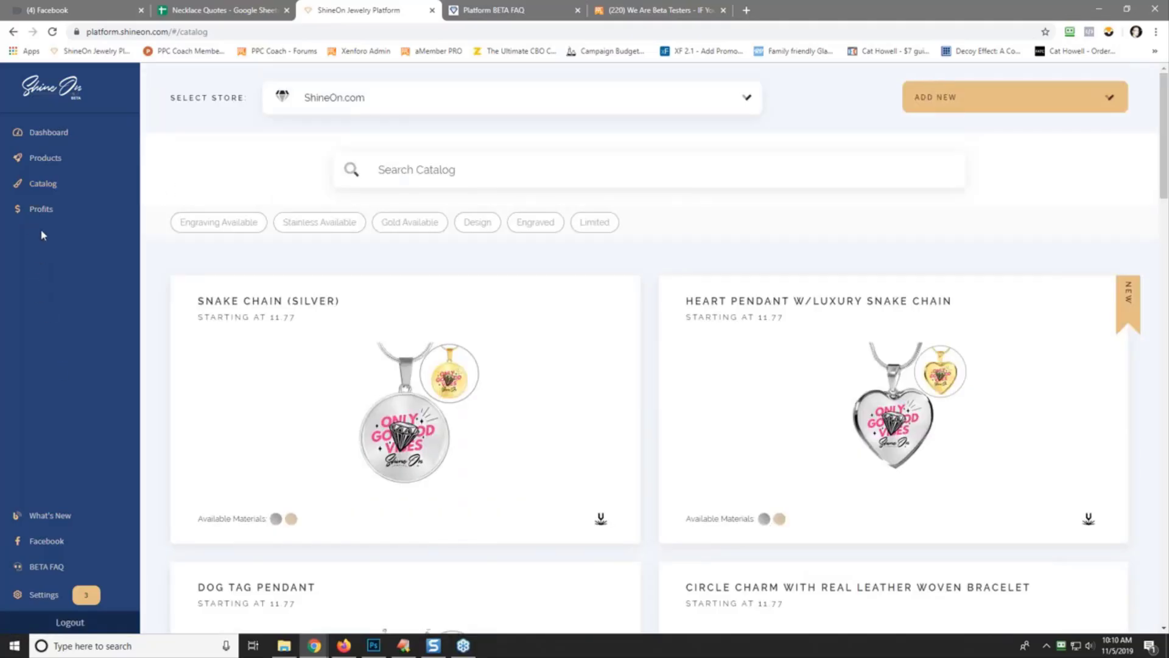
pyautogui.click(43, 210)
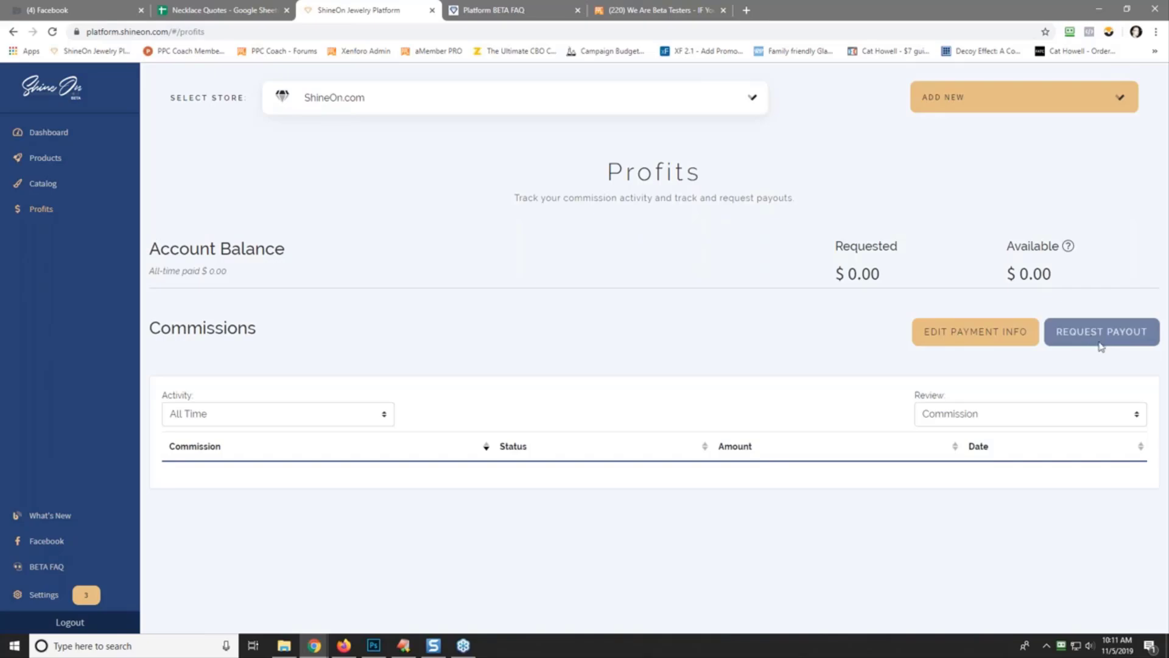
pyautogui.moveTo(1102, 342)
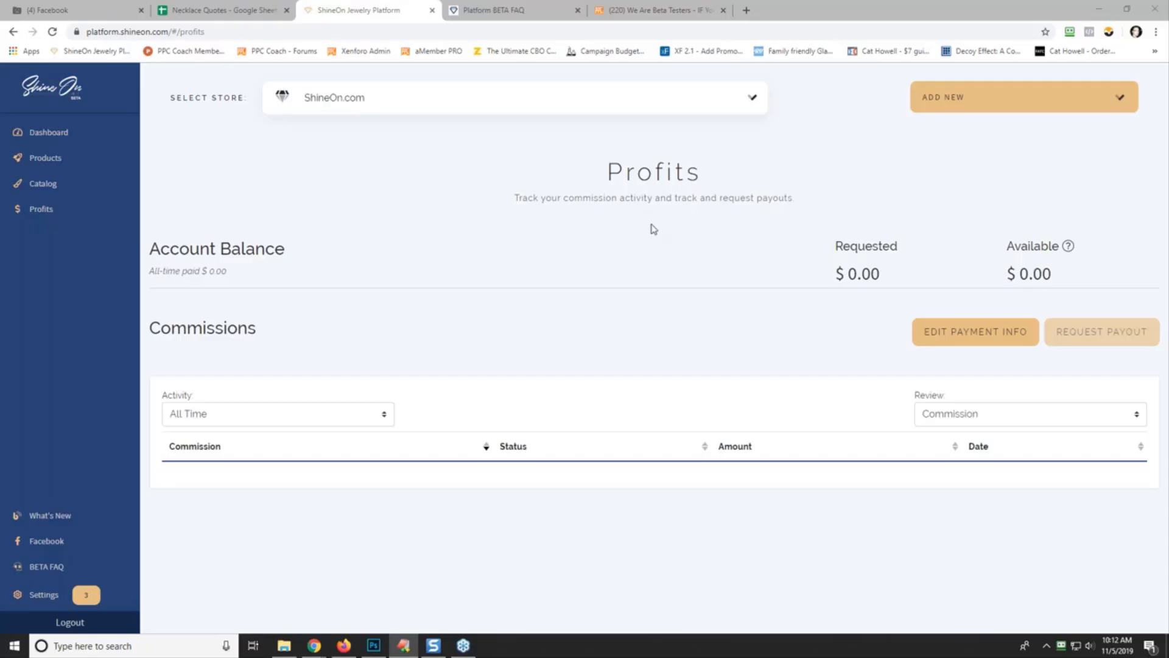
pyautogui.click(644, 10)
# - From the forum index, enter the Success forum and open the 'My month of October' thread
pyautogui.scroll(3, 291, 211)
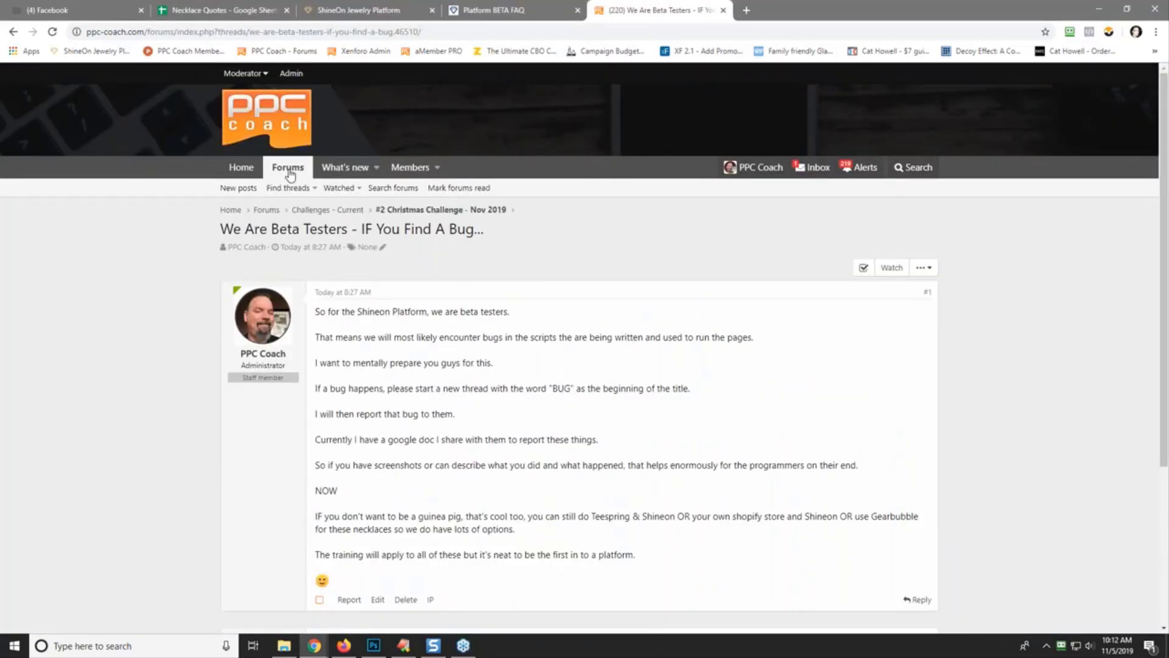
pyautogui.click(287, 168)
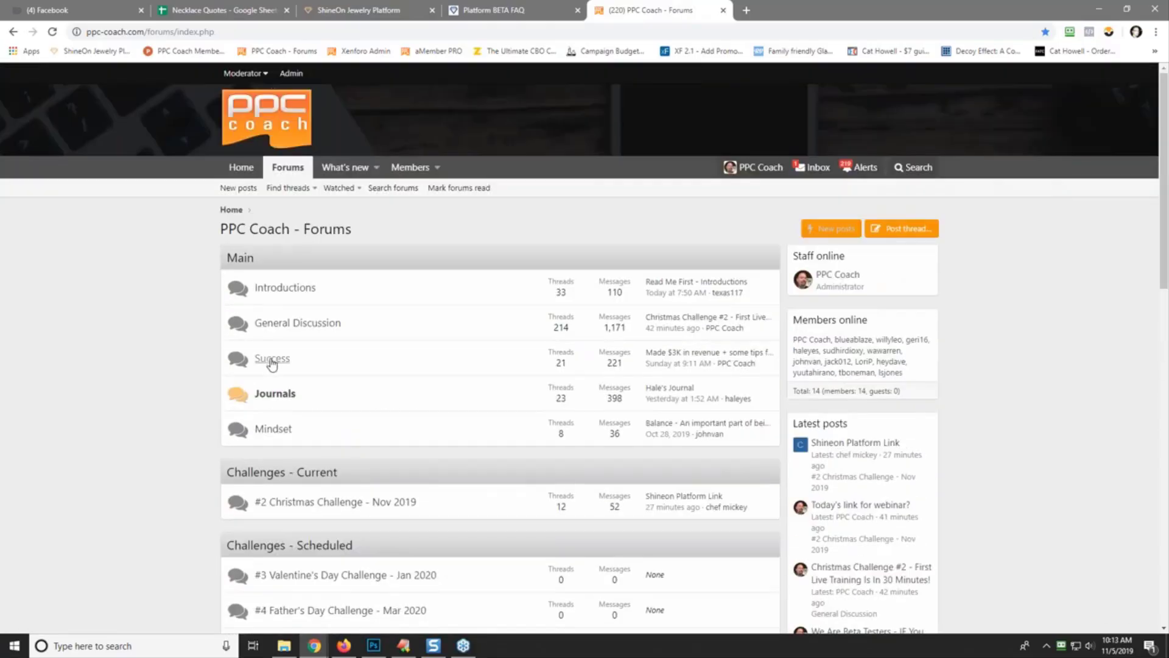
pyautogui.click(271, 360)
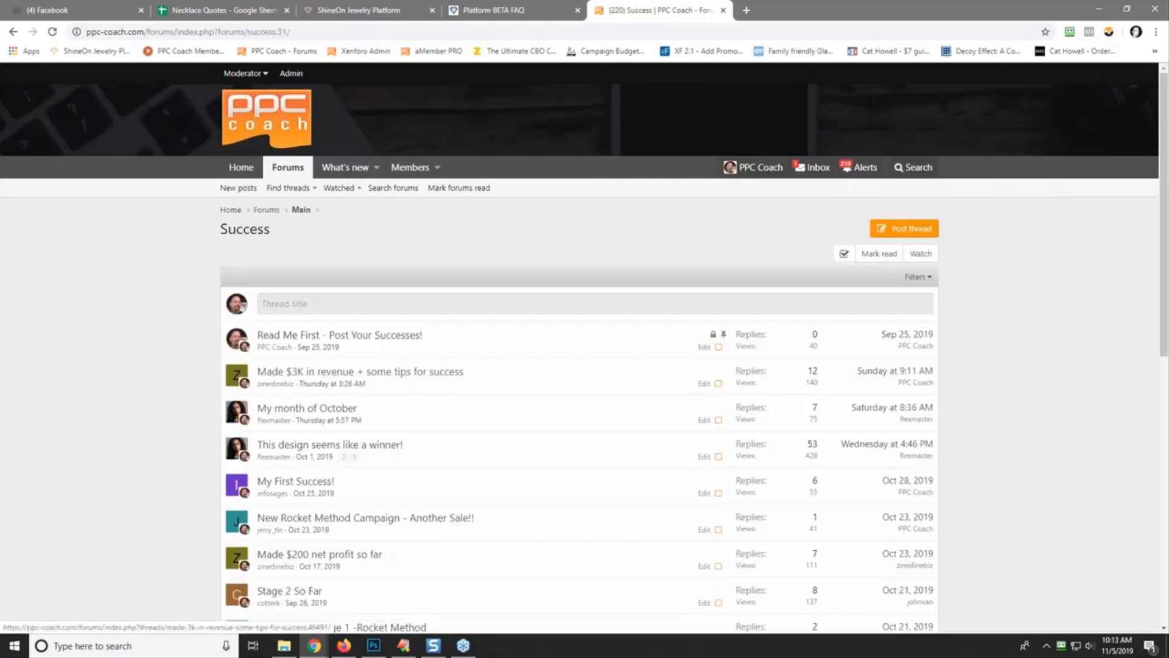
pyautogui.scroll(-1, 536, 515)
pyautogui.scroll(1, 539, 513)
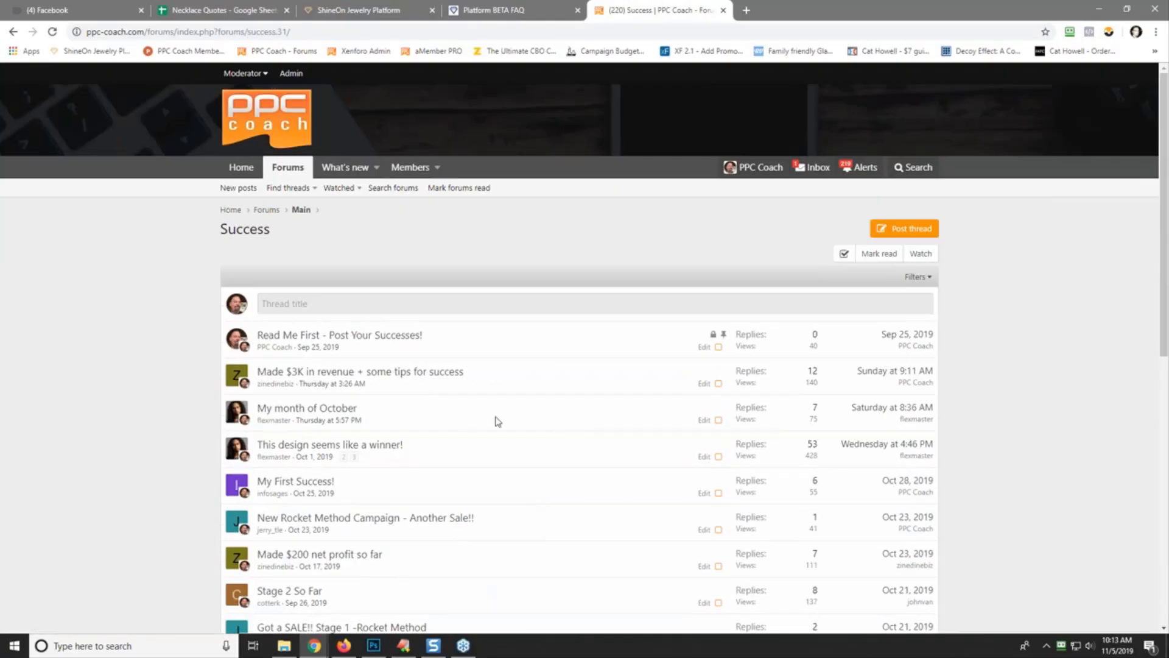
pyautogui.moveTo(295, 375)
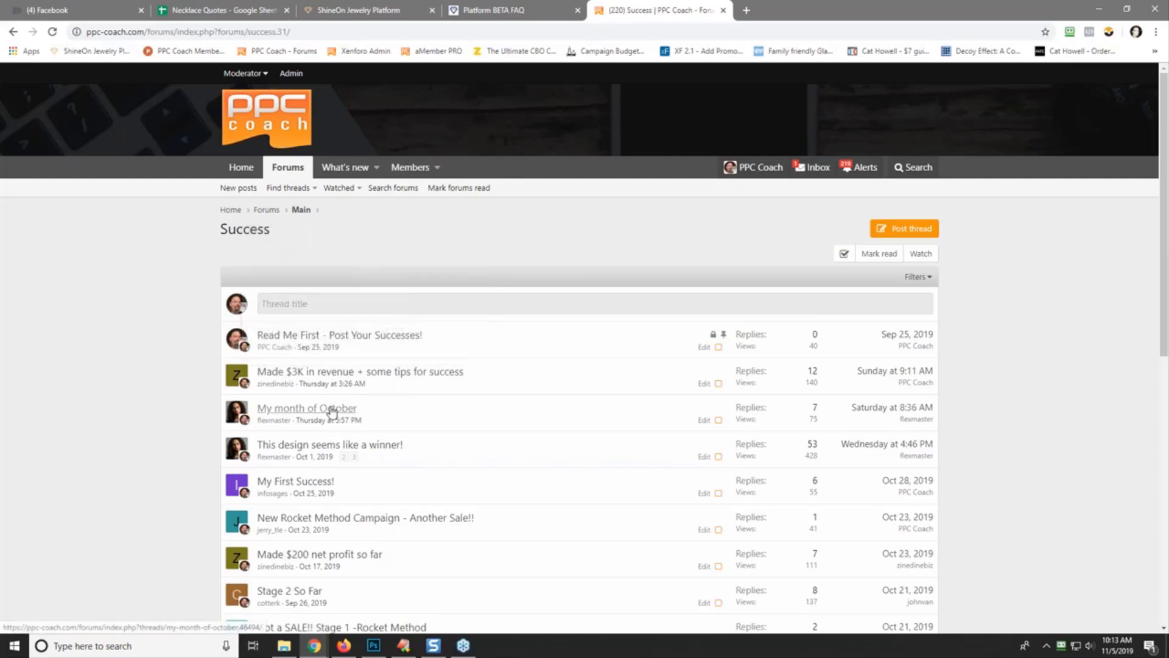
pyautogui.click(332, 410)
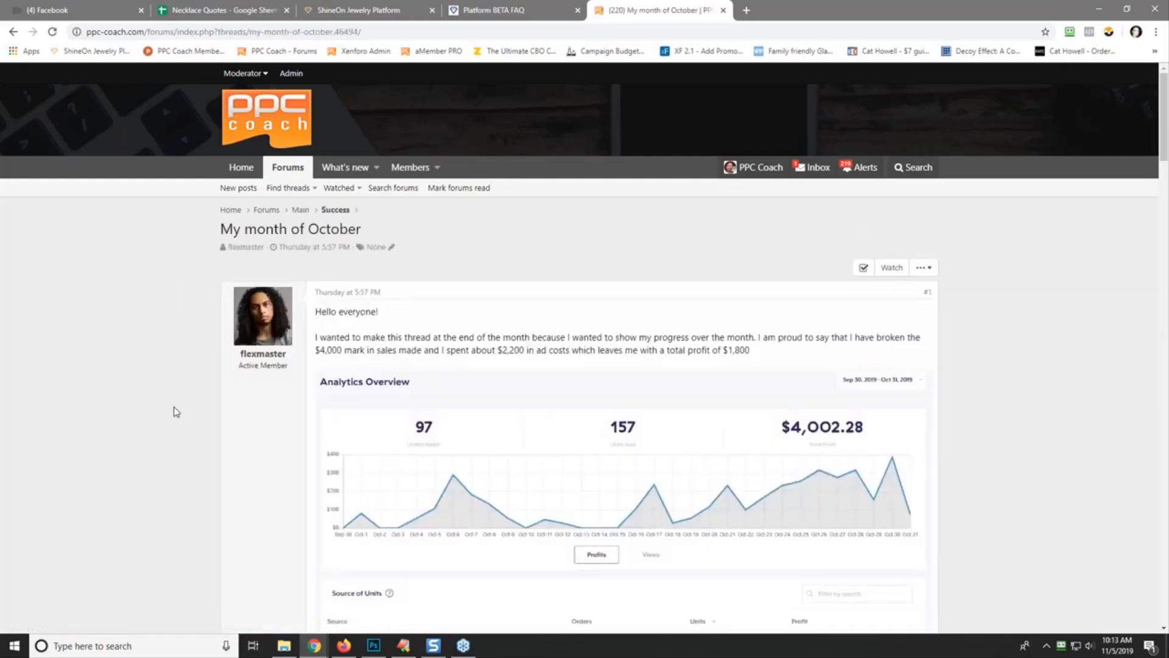
# - Scroll through the 'My month of October' post (97 orders, $4,002.28 sales) and its analytics images
pyautogui.scroll(-10, 176, 412)
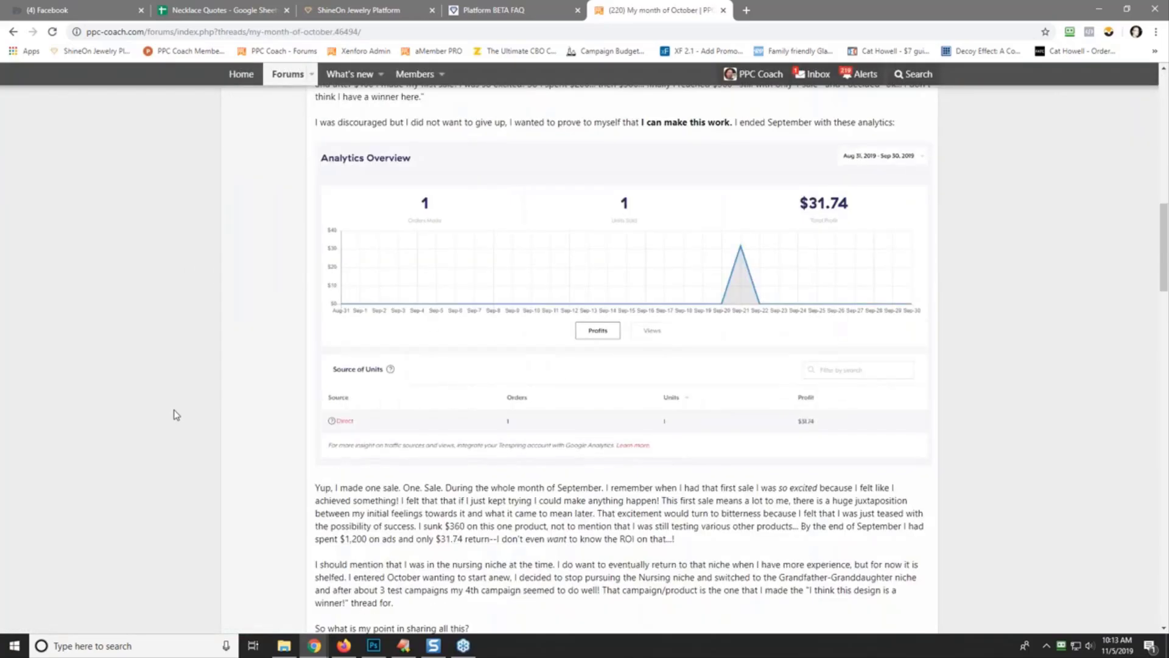
pyautogui.scroll(-8, 176, 414)
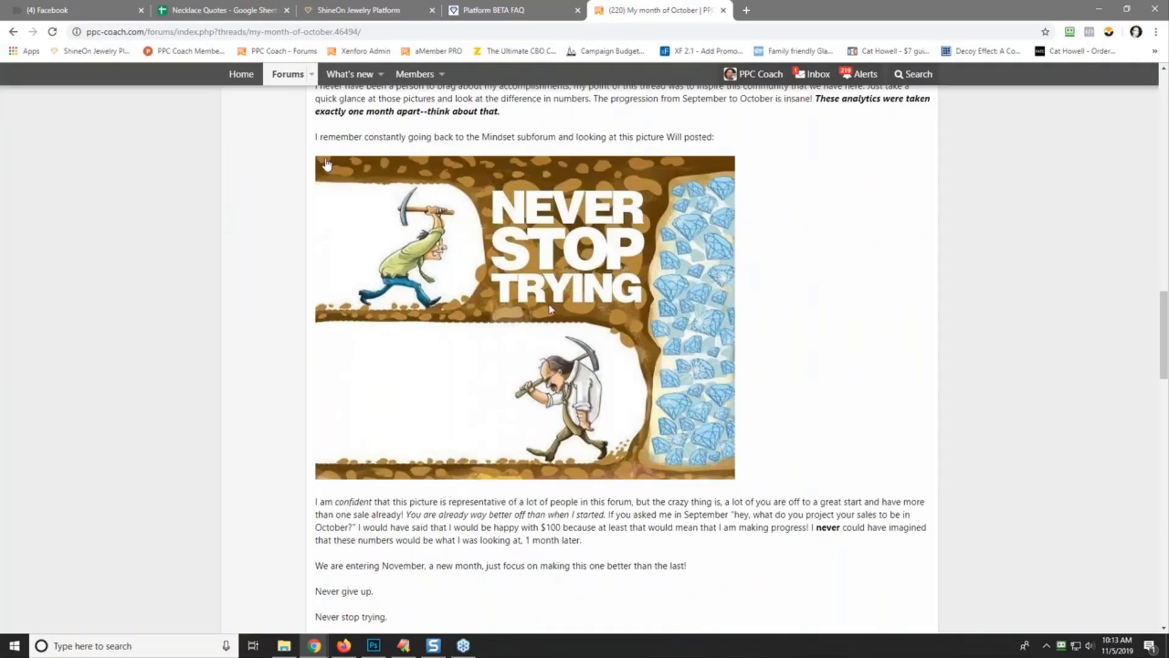
pyautogui.scroll(5, 183, 311)
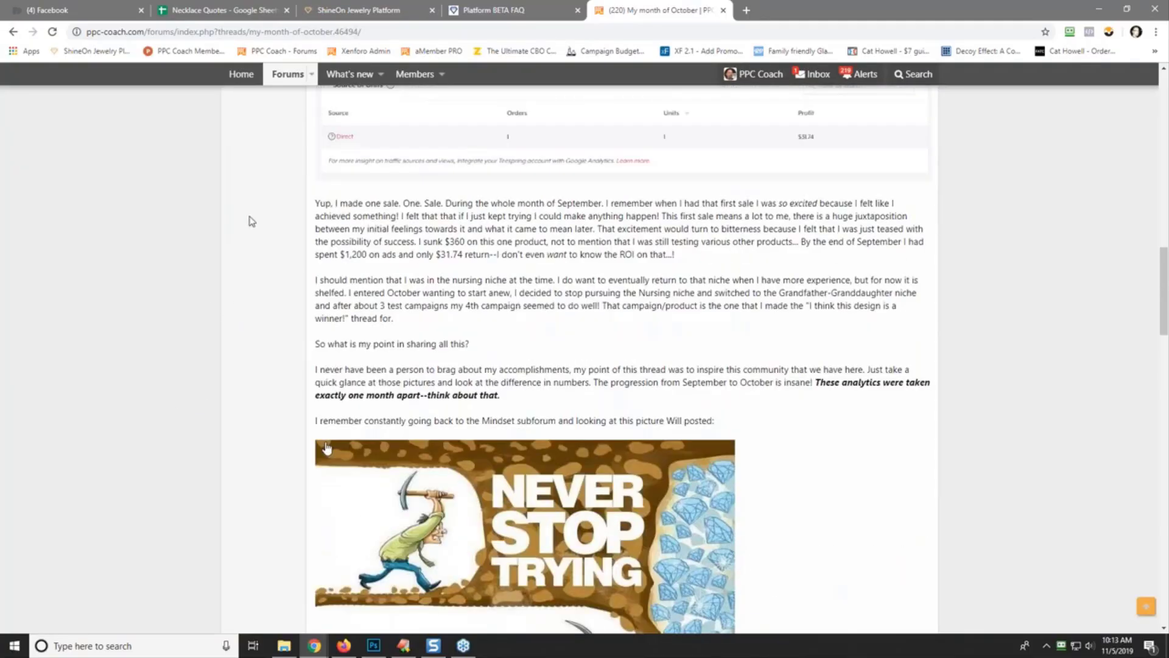
pyautogui.scroll(2, 231, 257)
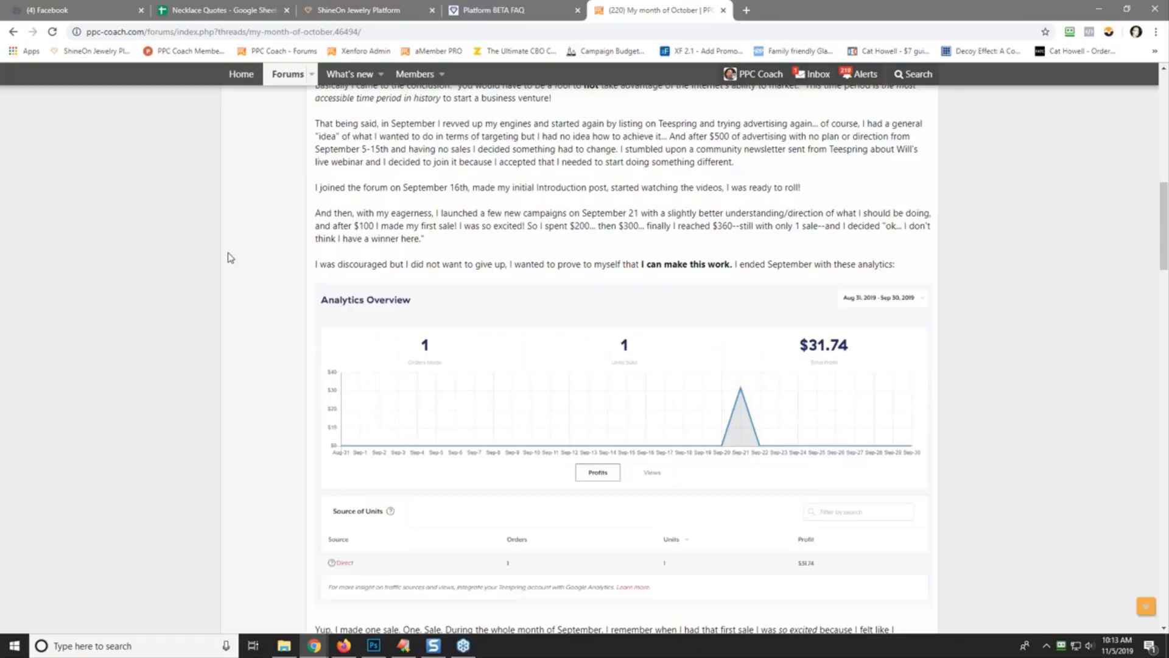
pyautogui.scroll(12, 230, 257)
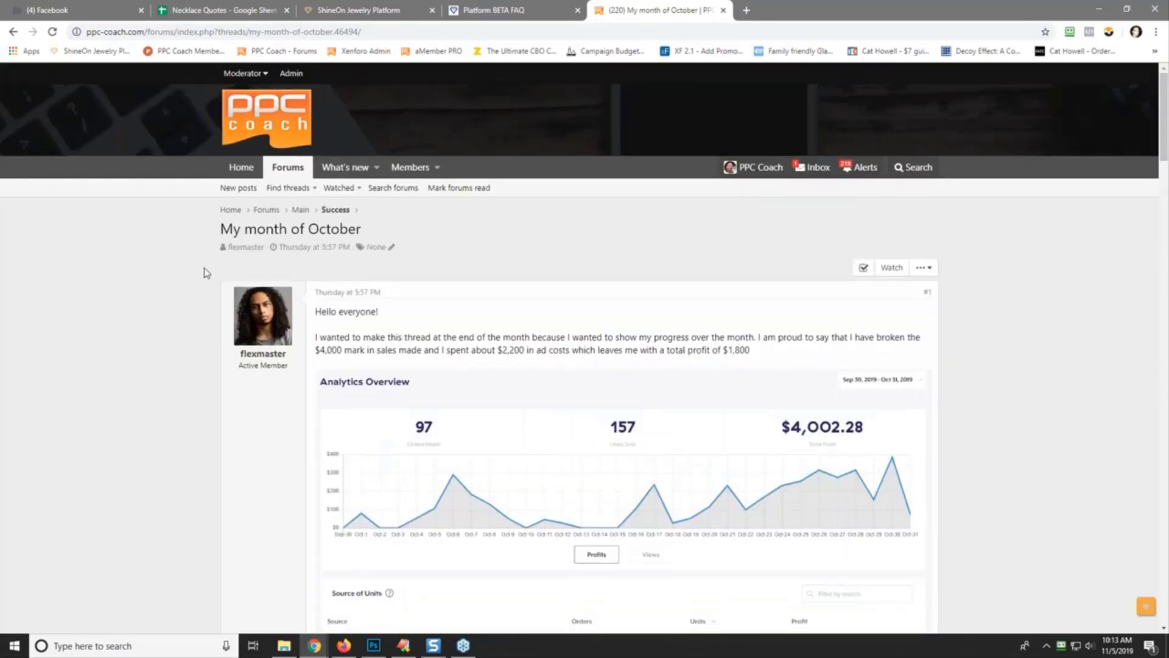
pyautogui.scroll(-10, 194, 294)
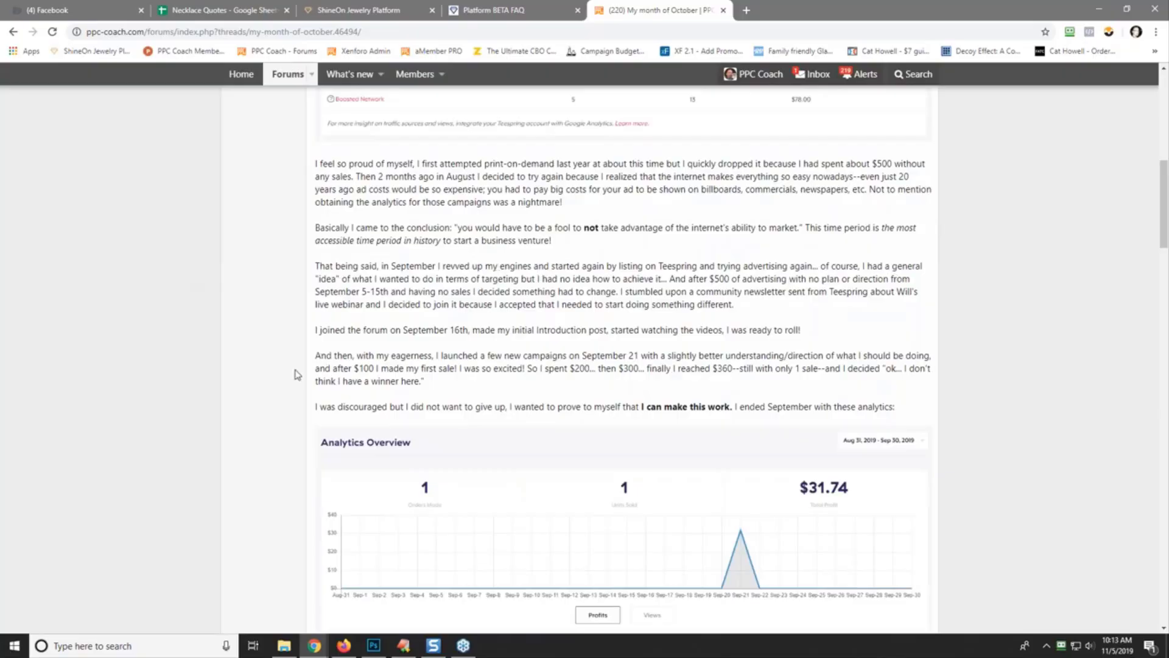
pyautogui.scroll(-2, 270, 349)
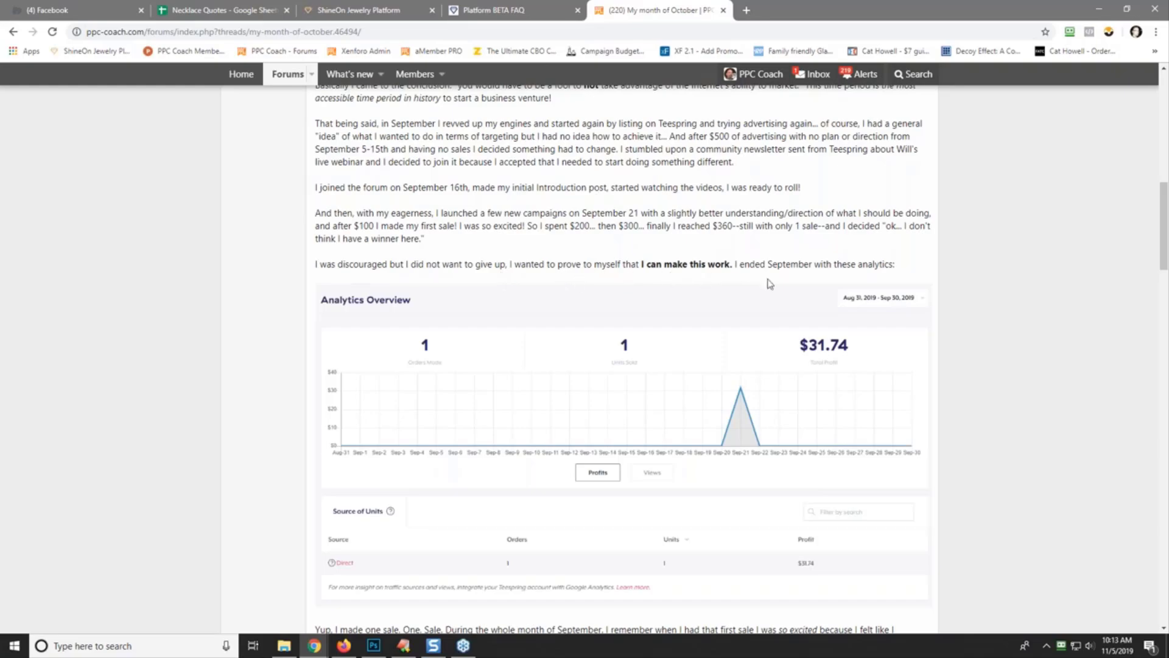
pyautogui.scroll(-5, 630, 385)
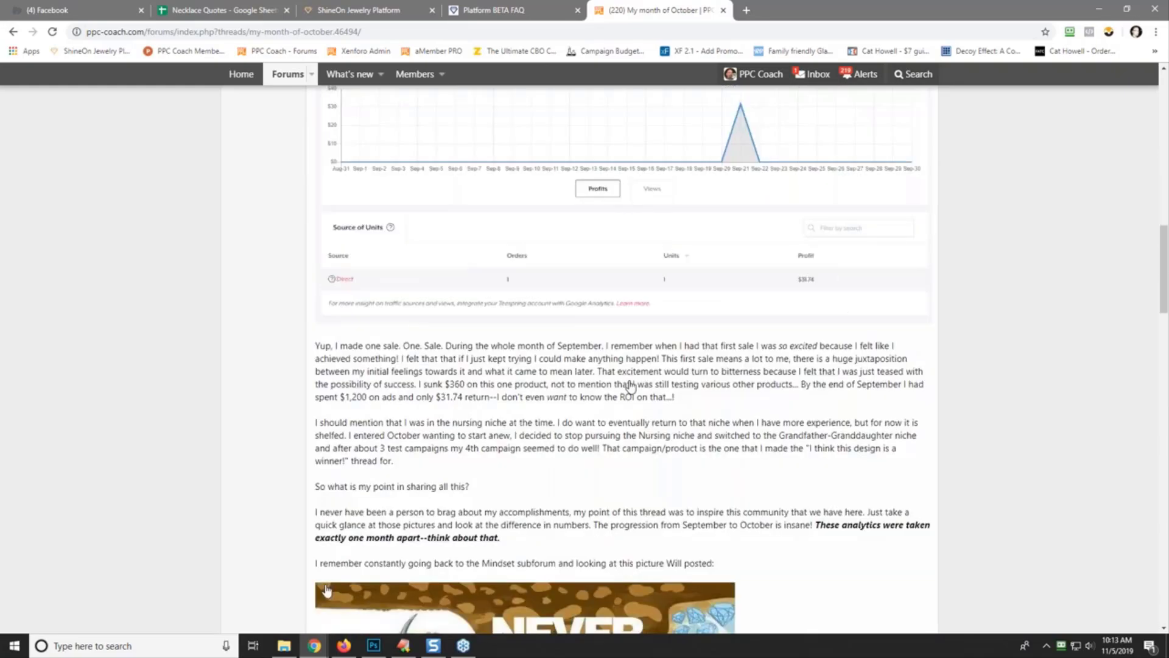
pyautogui.scroll(-5, 631, 385)
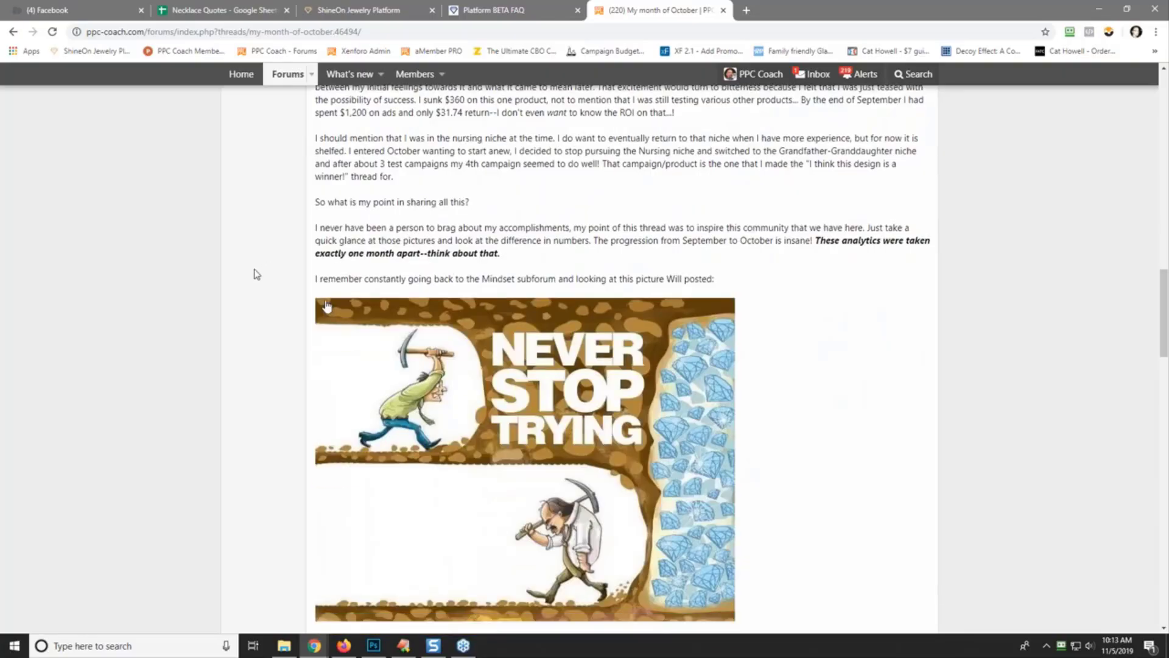
pyautogui.scroll(-2, 254, 308)
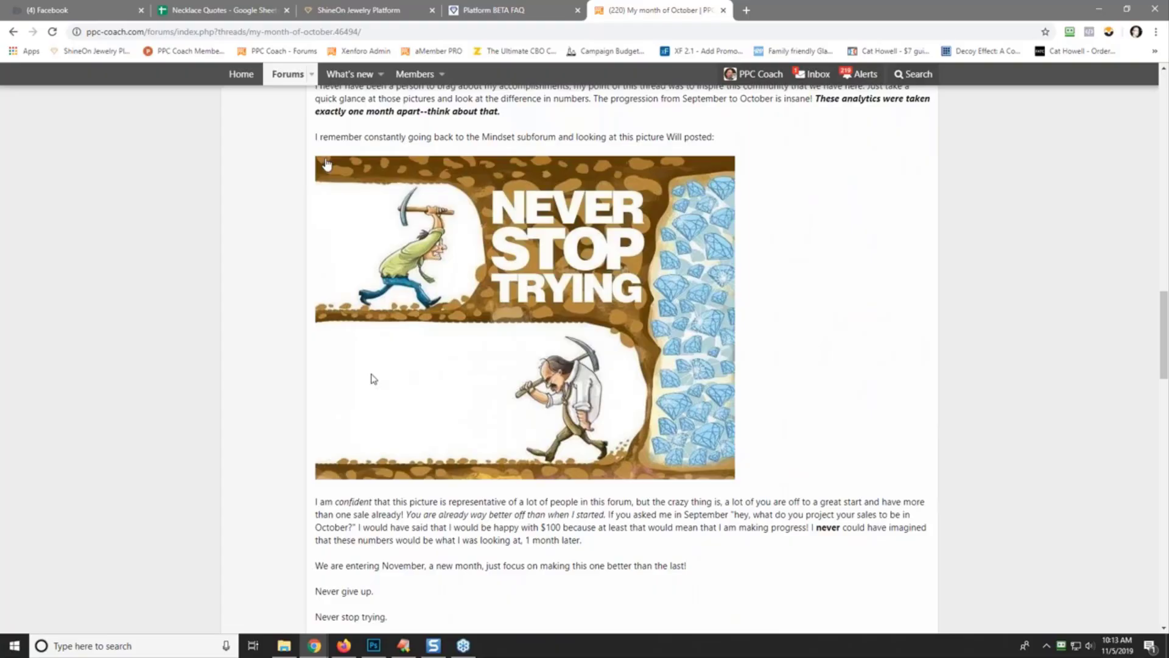
pyautogui.scroll(-6, 254, 336)
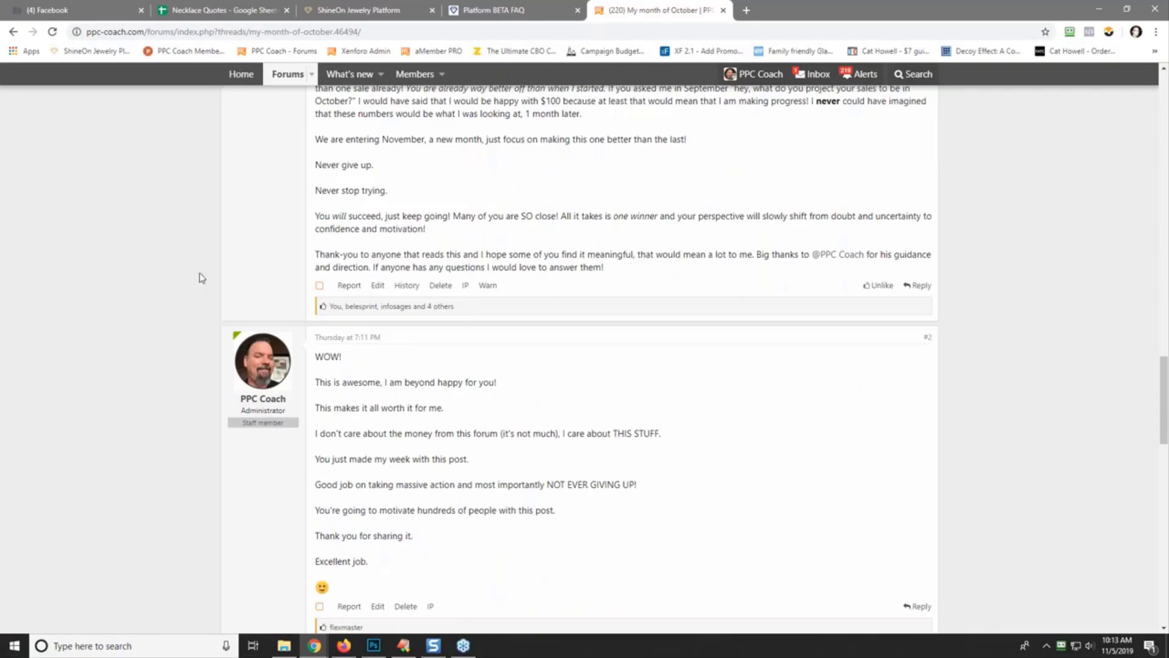
pyautogui.scroll(20, 195, 279)
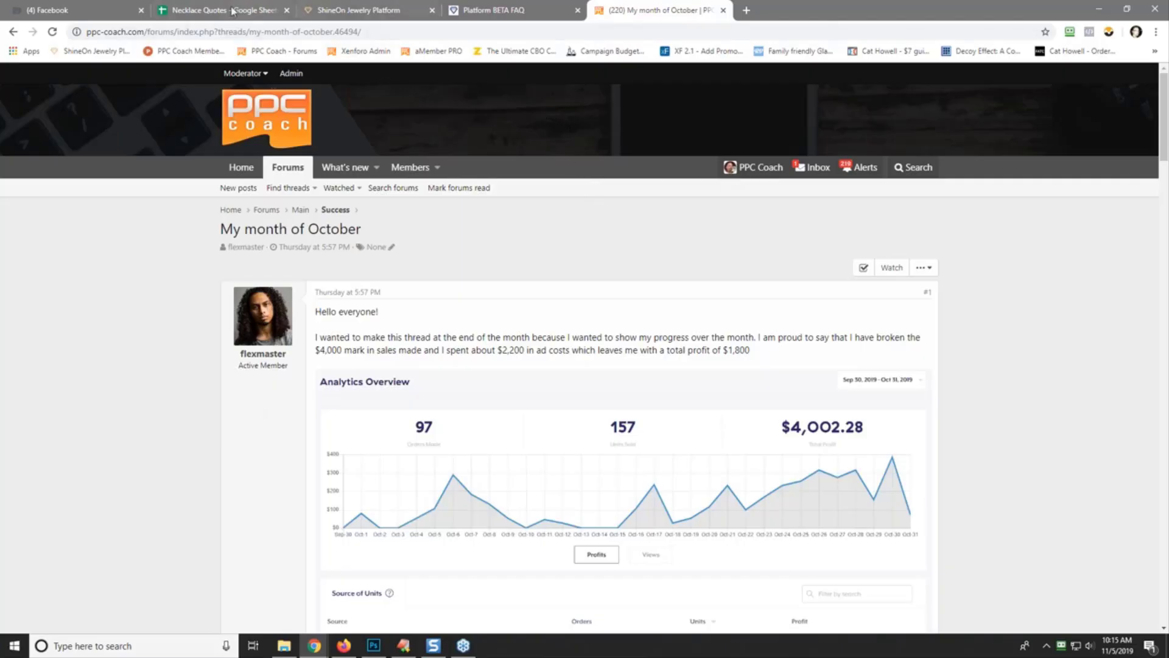
# - Back in Necklace Quotes, enter the date 11/05/19 in cell A11, fixing its mistyped format
pyautogui.click(189, 9)
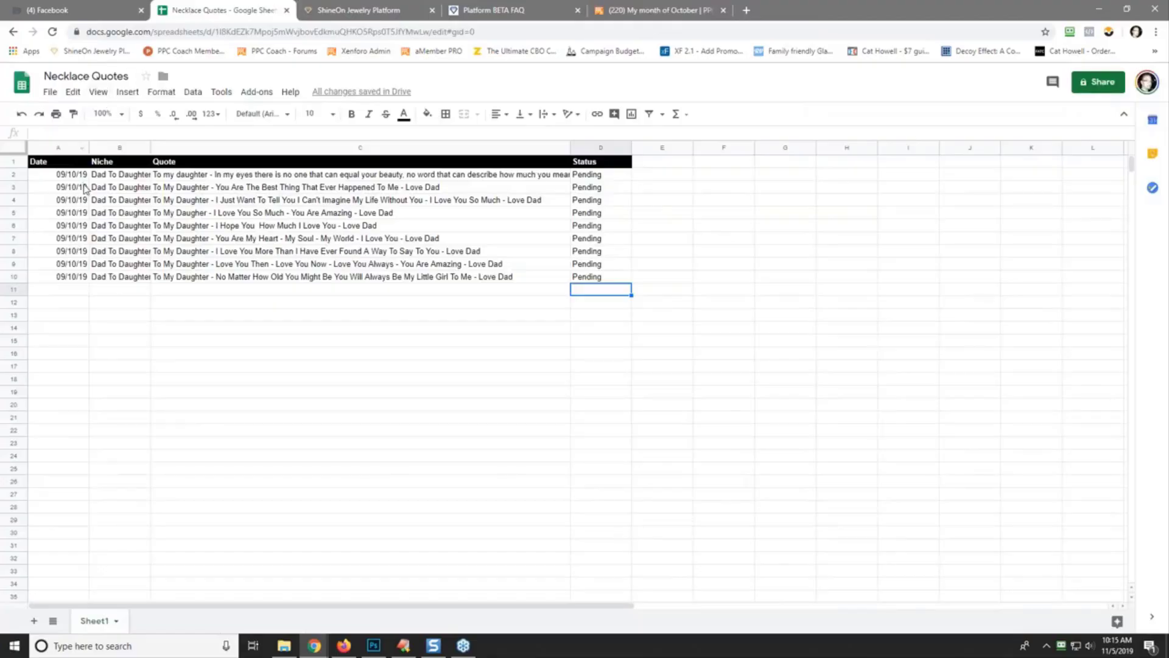
pyautogui.click(66, 291)
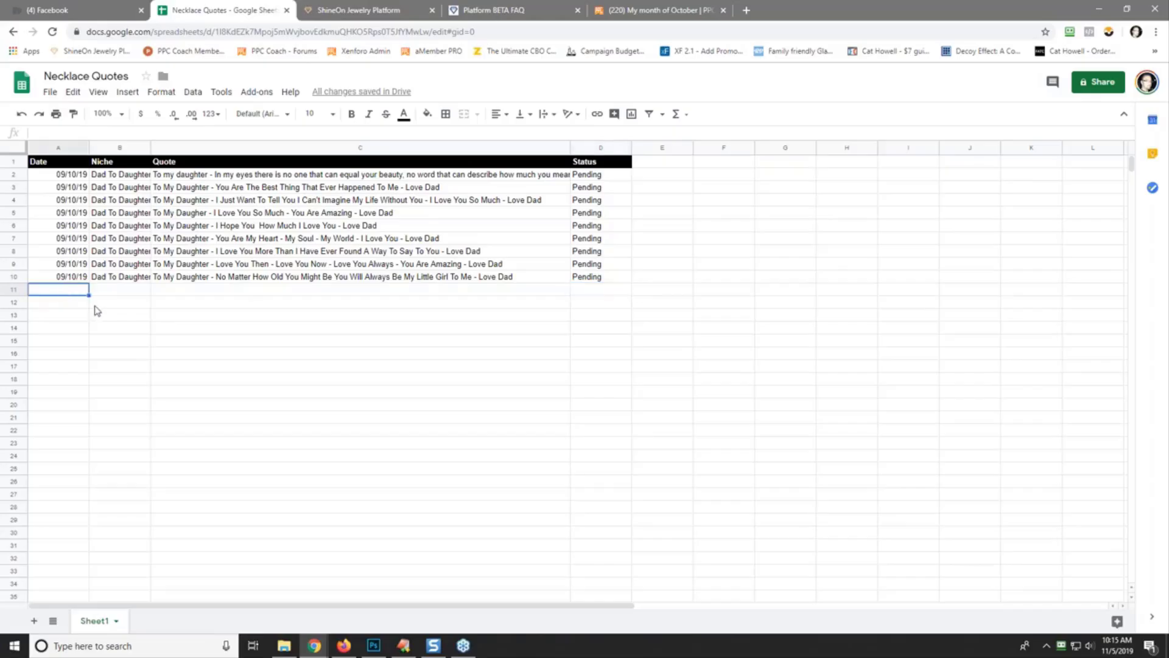
pyautogui.write('11/05-2019')
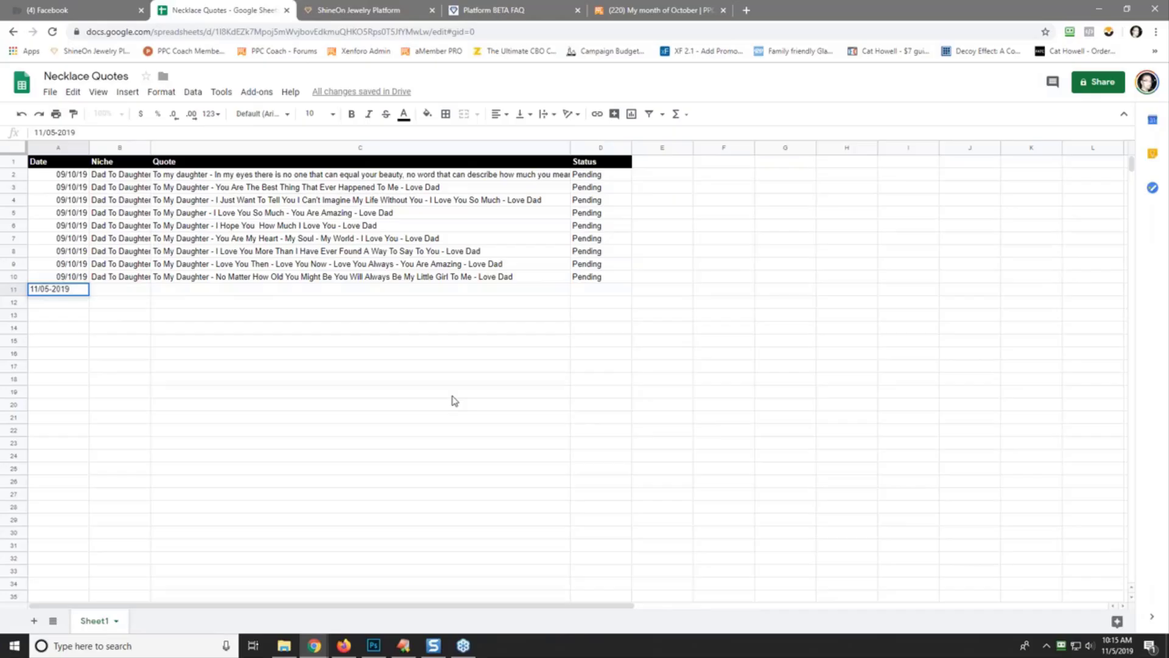
pyautogui.press('Tab')
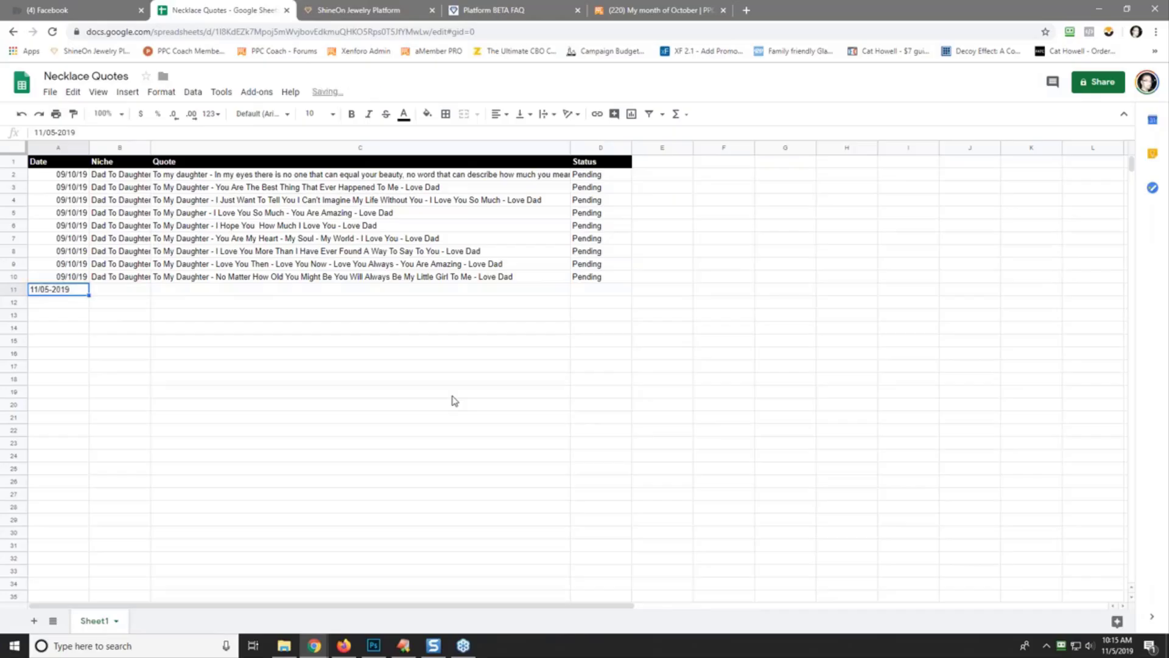
pyautogui.click(56, 132)
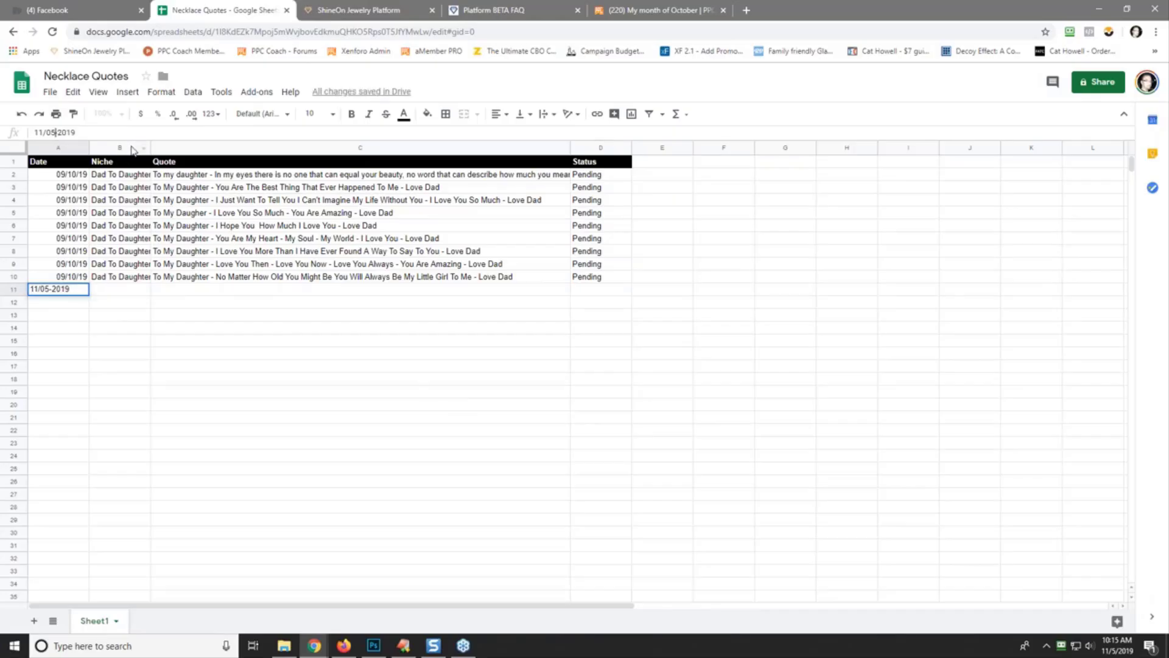
pyautogui.press('Delete')
pyautogui.press('Delete')
pyautogui.press('Delete')
pyautogui.write('/')
pyautogui.press('Tab')
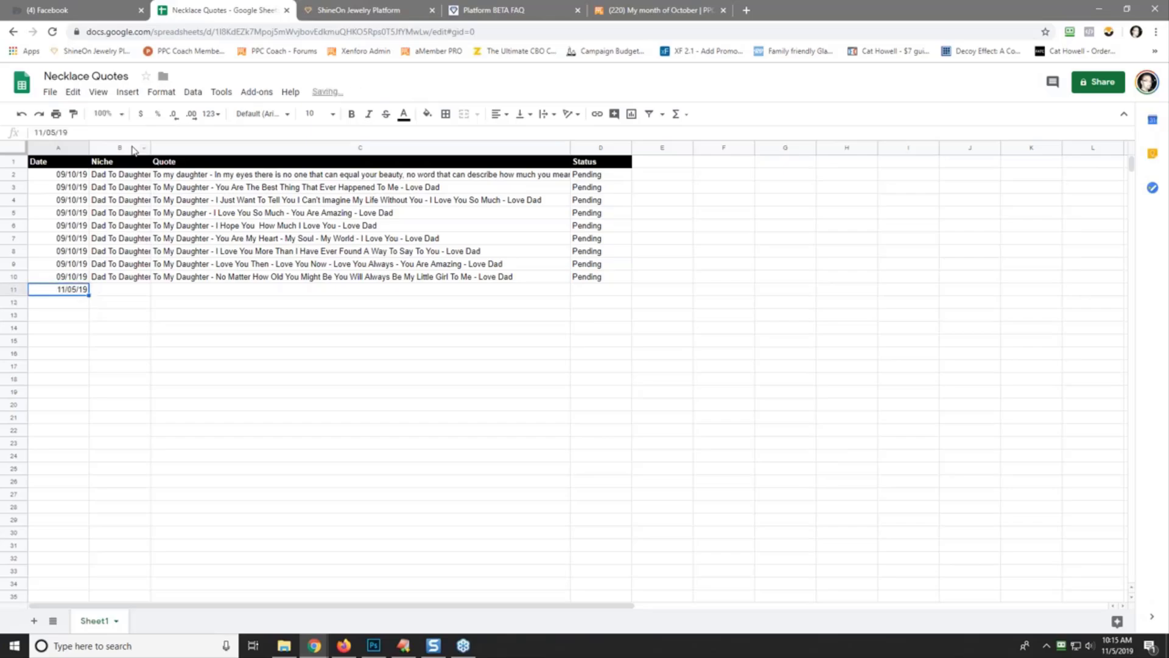
# - Fill the rest of row 11 with niche Wife, quote 'To My Wife -' and status Pending
pyautogui.write('Wife')
pyautogui.press('Tab')
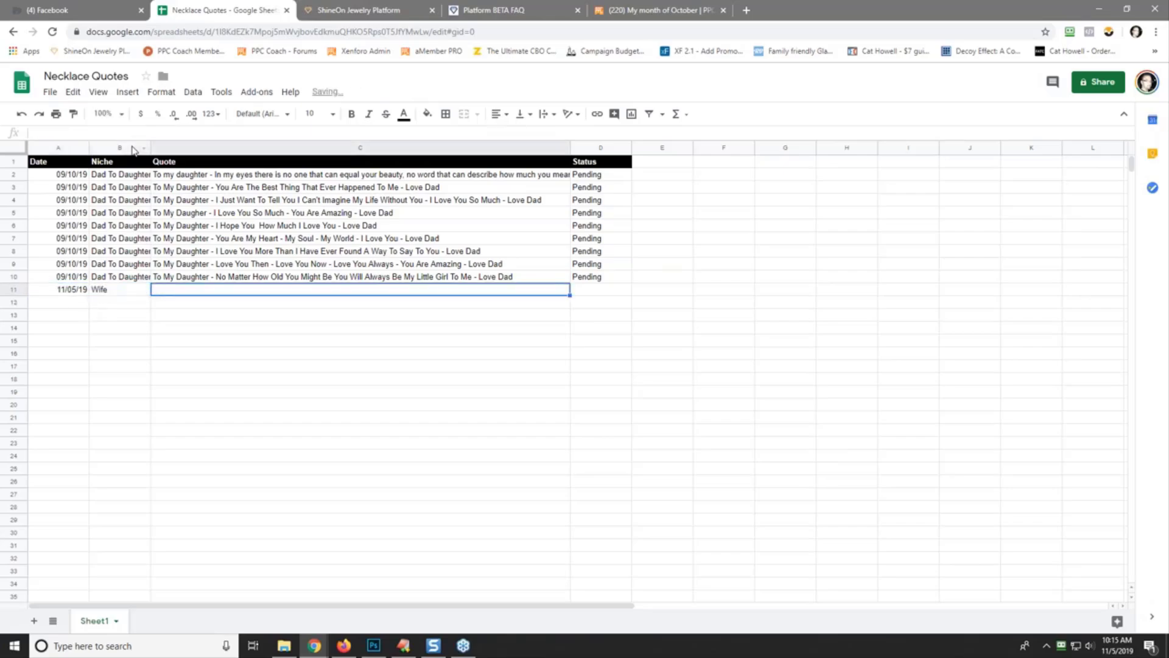
pyautogui.write('To My W')
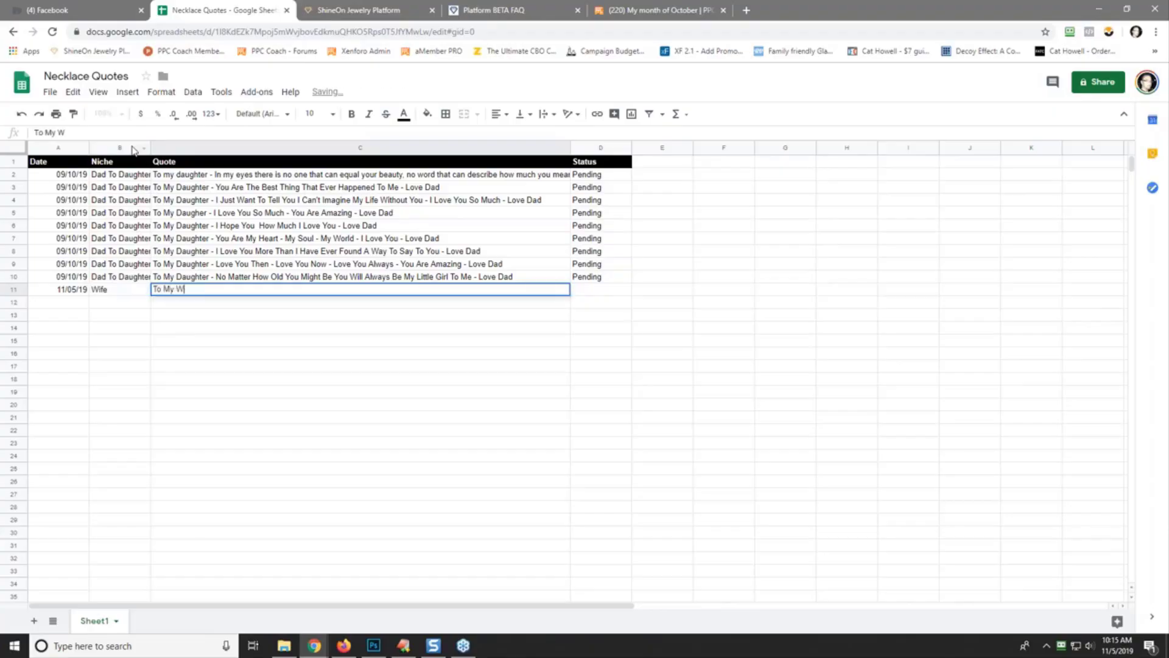
pyautogui.write('ife -')
pyautogui.press('Tab')
pyautogui.write('Pending')
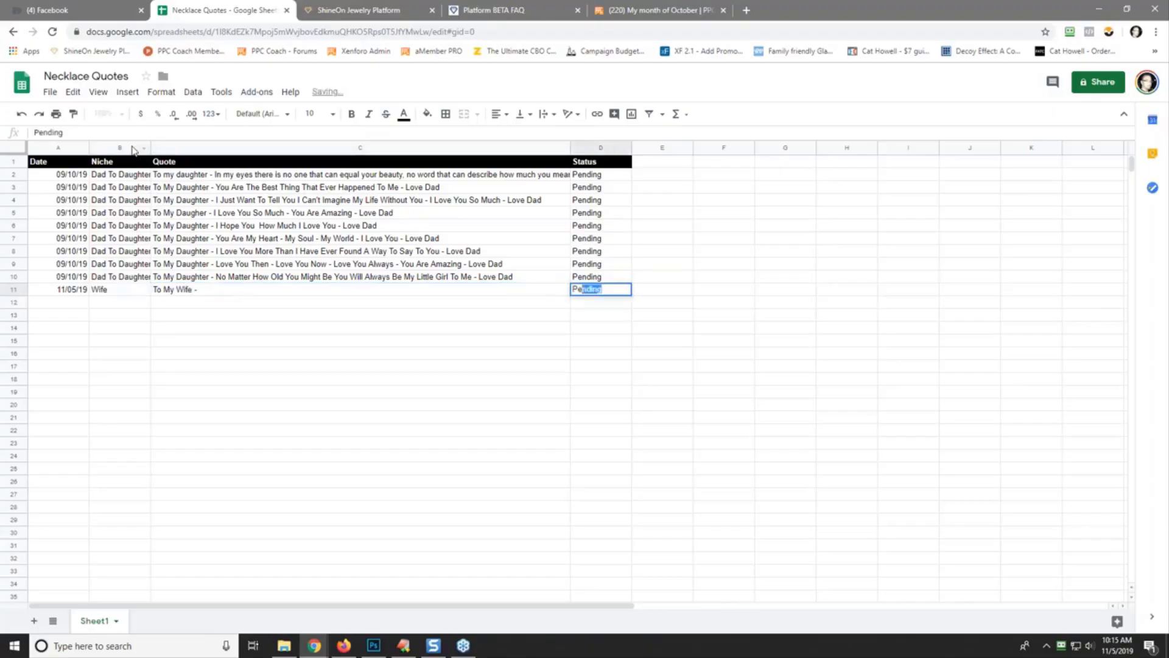
# - Copy the A11:D11 Wife entry and paste it into rows 12 through 15
pyautogui.click(59, 291)
pyautogui.moveTo(59, 296); pyautogui.dragTo(603, 302)
pyautogui.rightClick(600, 294)
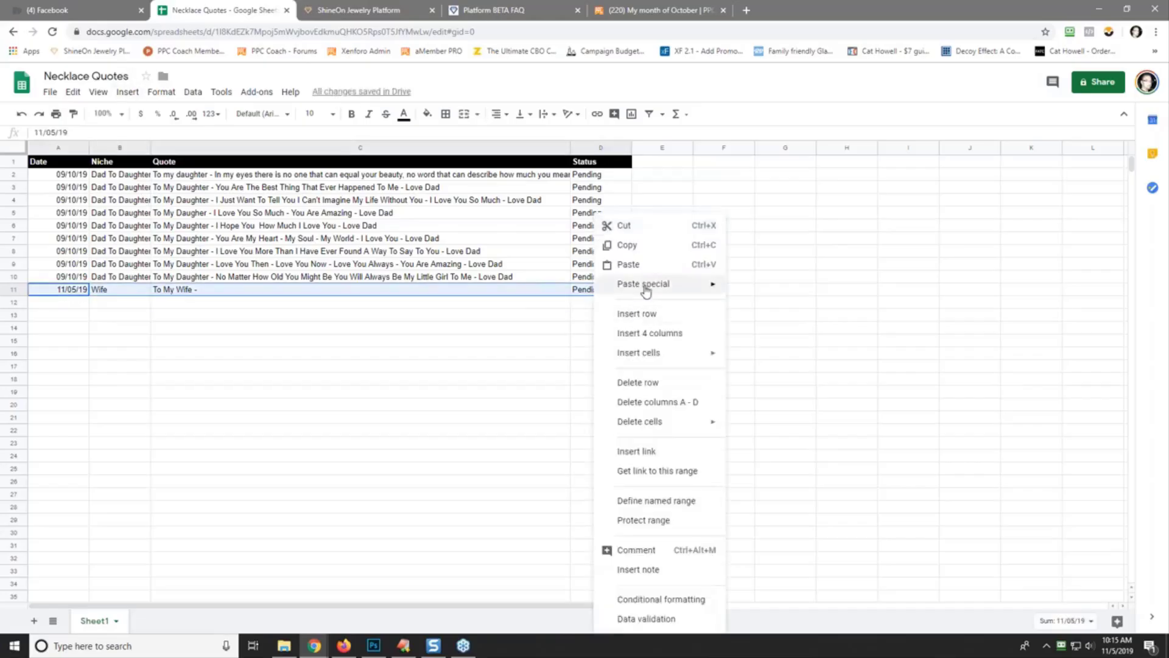
pyautogui.click(624, 244)
pyautogui.moveTo(73, 303); pyautogui.dragTo(77, 348)
pyautogui.rightClick(62, 330)
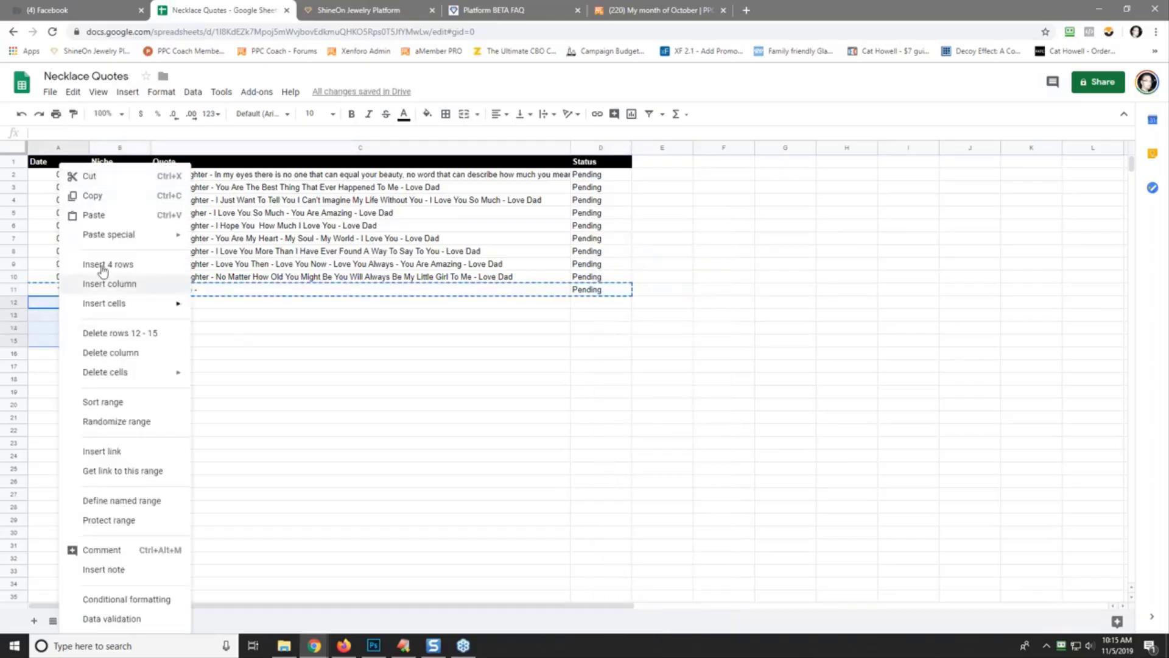
pyautogui.click(97, 214)
pyautogui.click(115, 371)
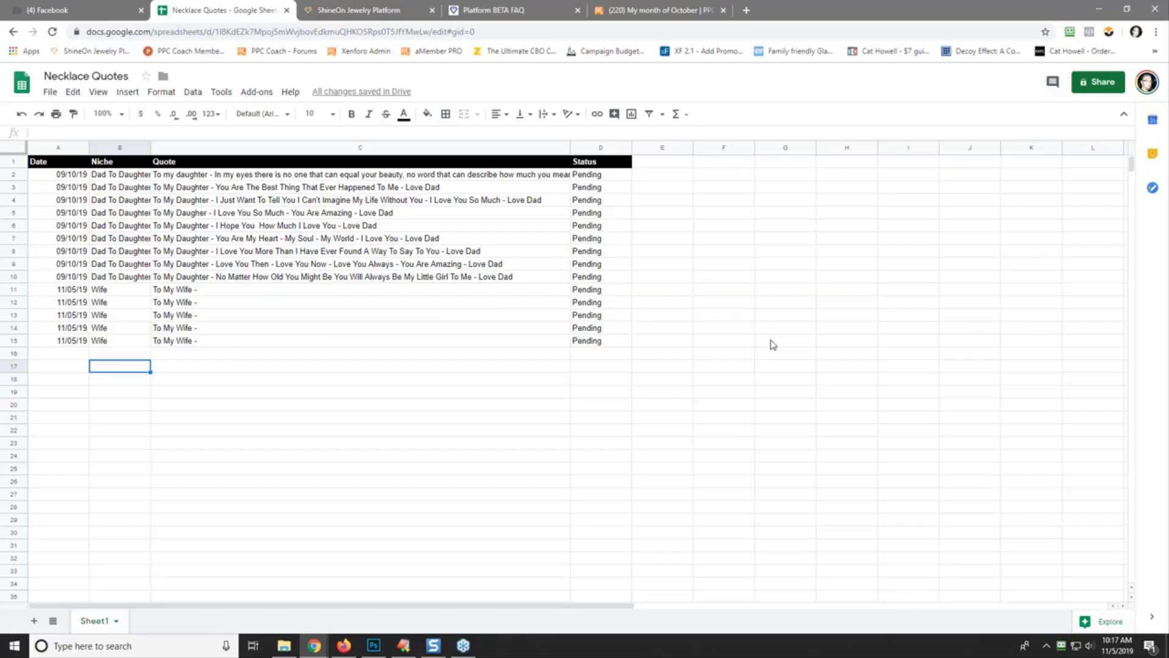
# - Search Google in a new tab for 'how many people are married in the usa' and target the Wikipedia result
pyautogui.click(746, 11)
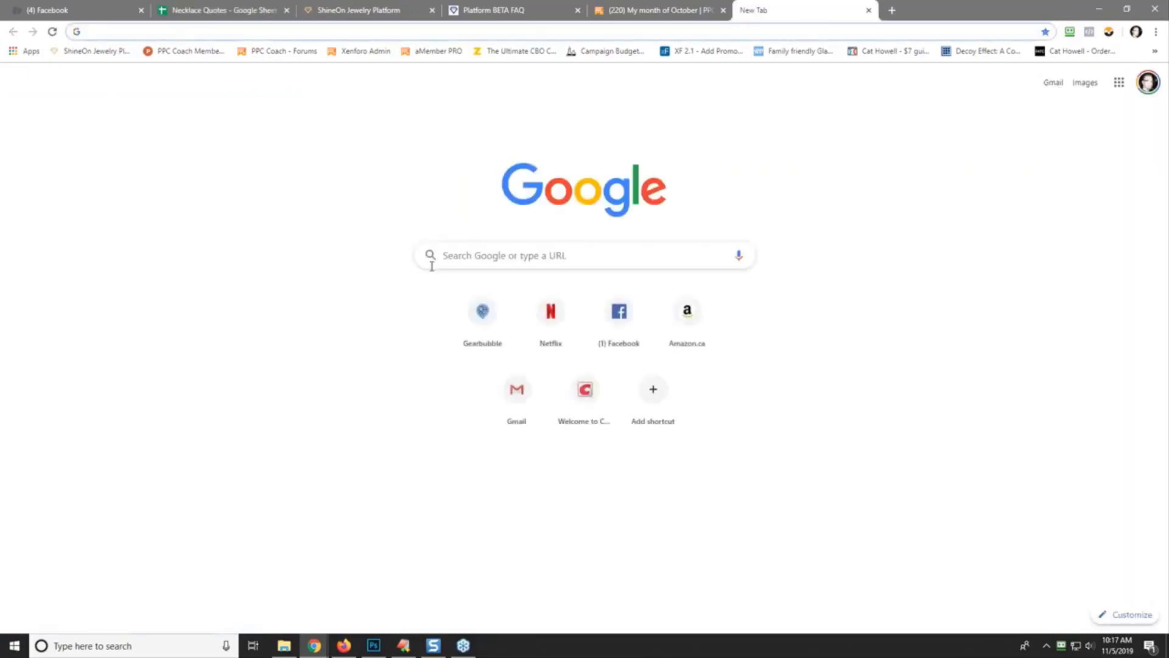
pyautogui.click(453, 254)
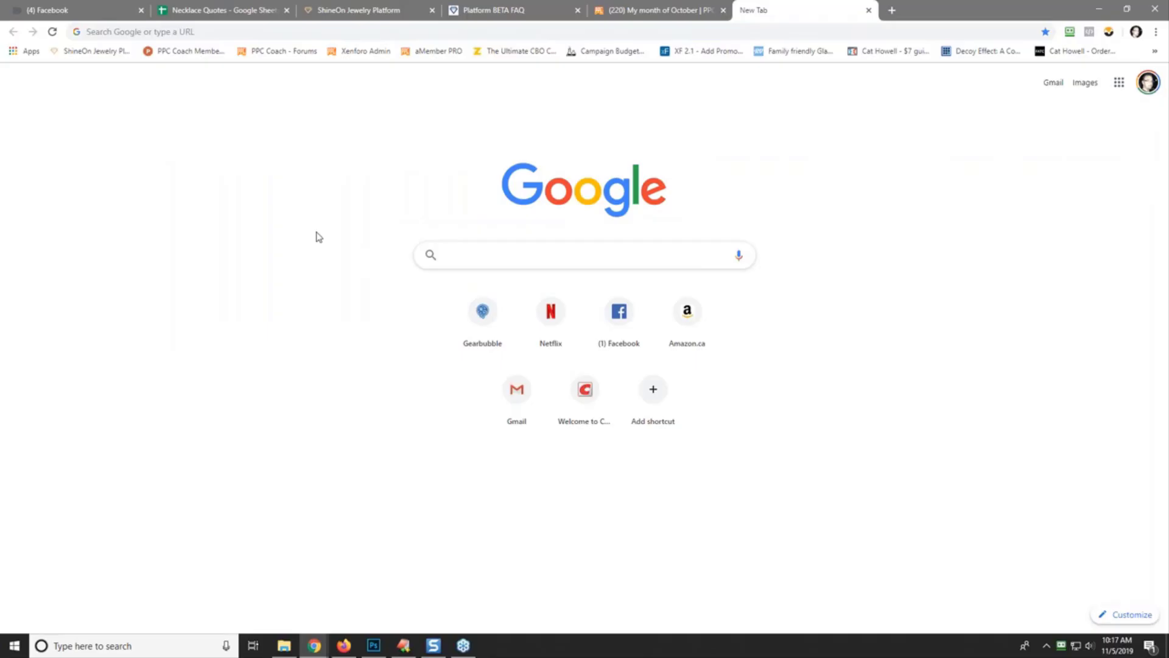
pyautogui.write('how many people')
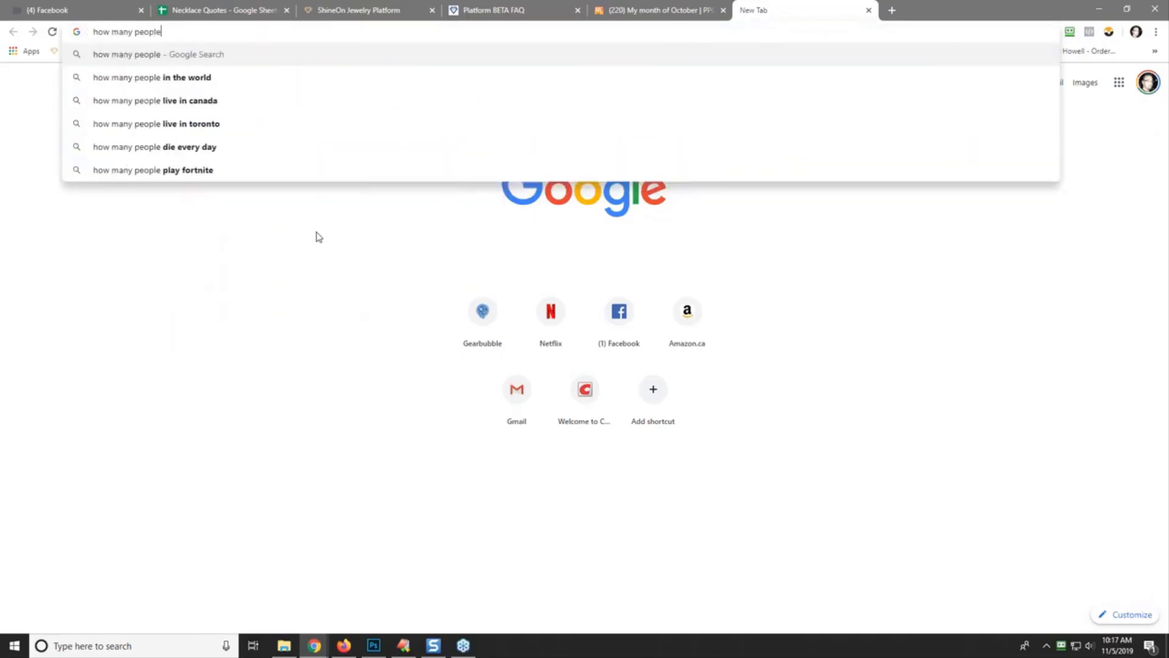
pyautogui.write(' are married i')
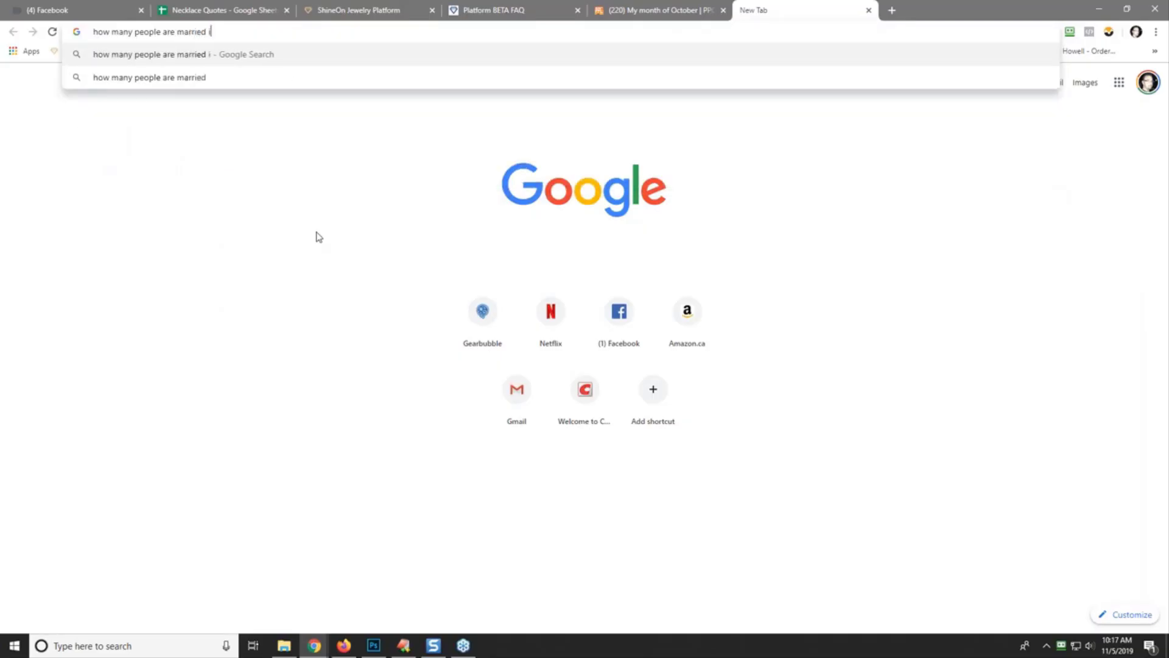
pyautogui.write('n the usa')
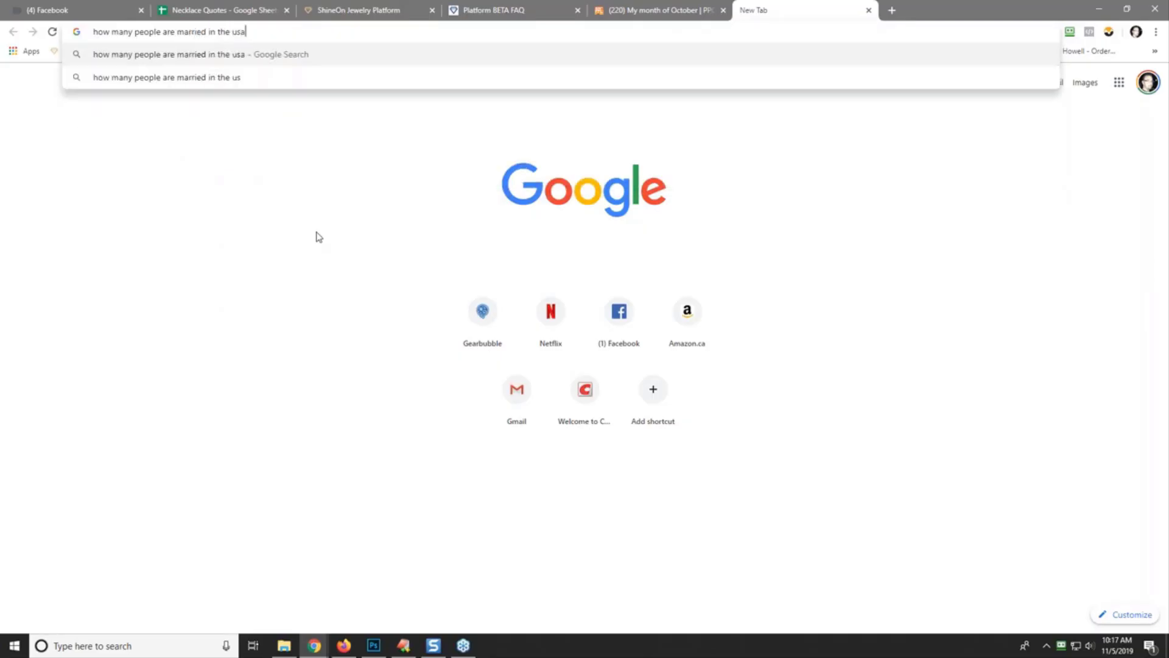
pyautogui.press('Return')
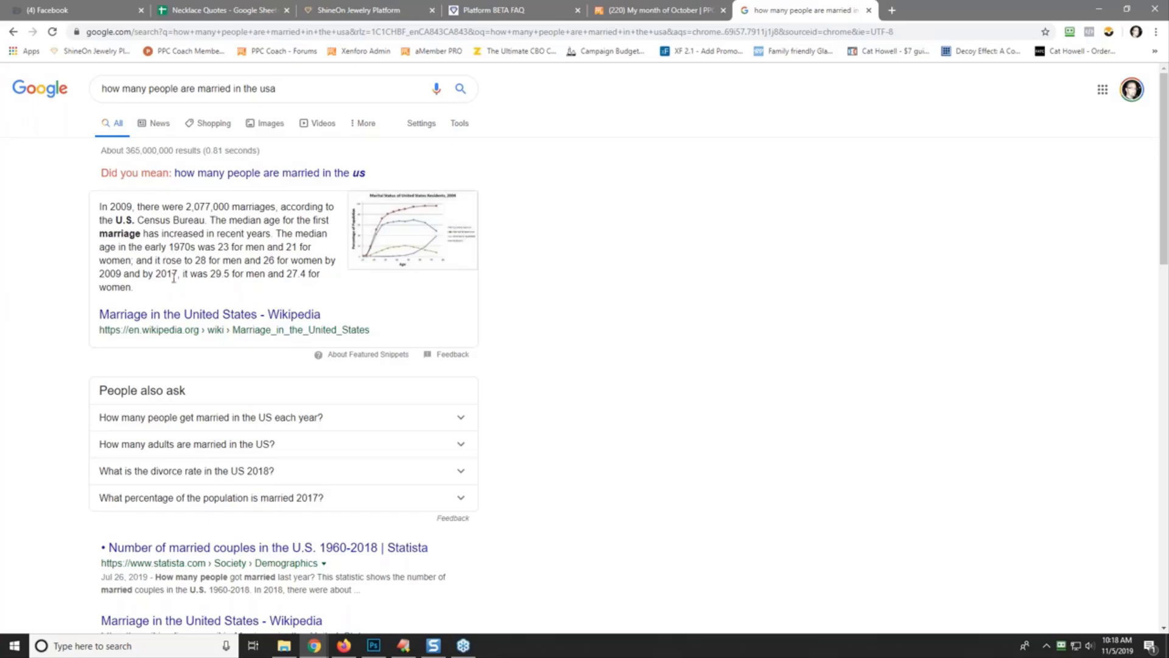
pyautogui.rightClick(199, 314)
# - Open the Wikipedia 'Marriage in the United States' article in a new tab and skim down it
pyautogui.click(226, 322)
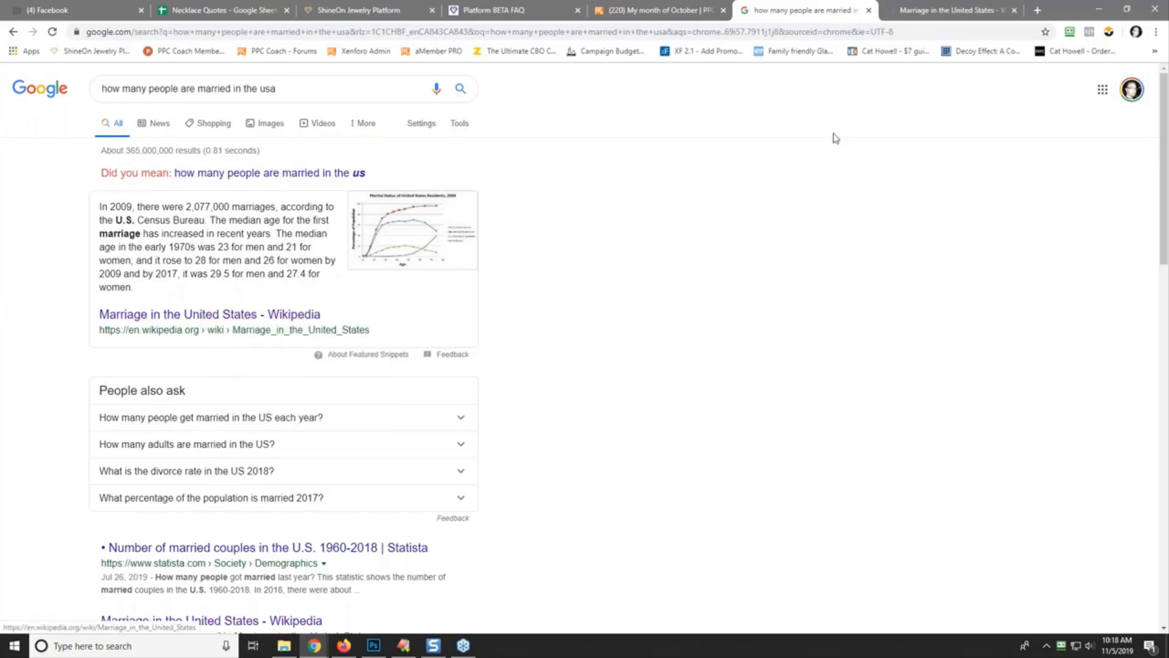
pyautogui.click(946, 10)
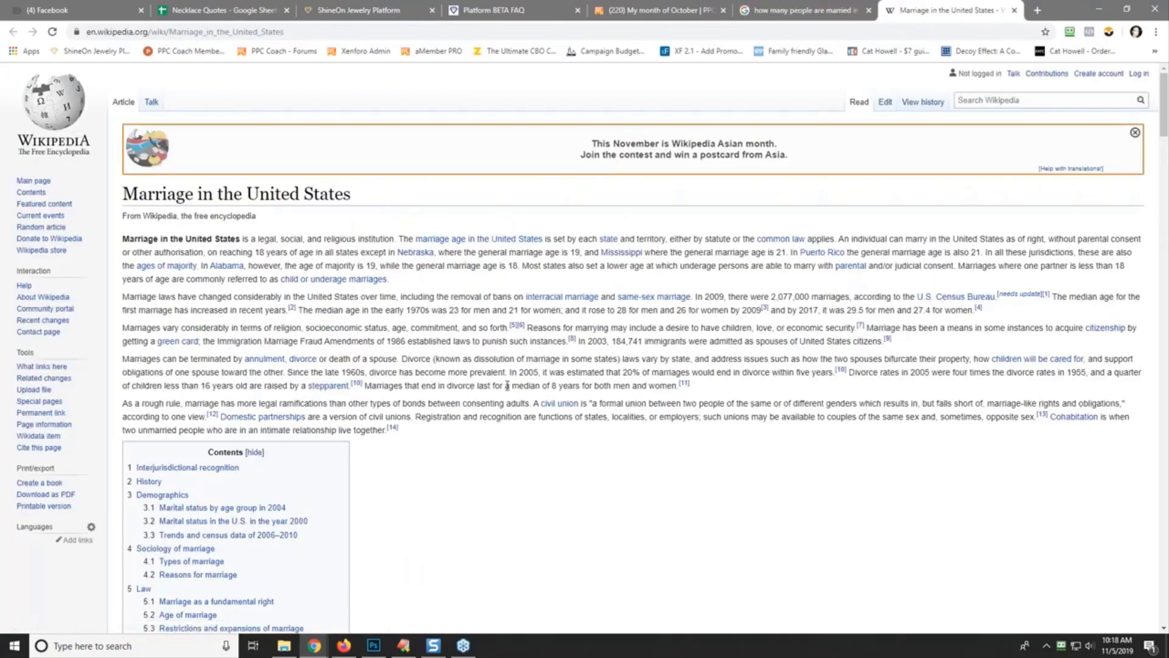
pyautogui.scroll(-10, 505, 451)
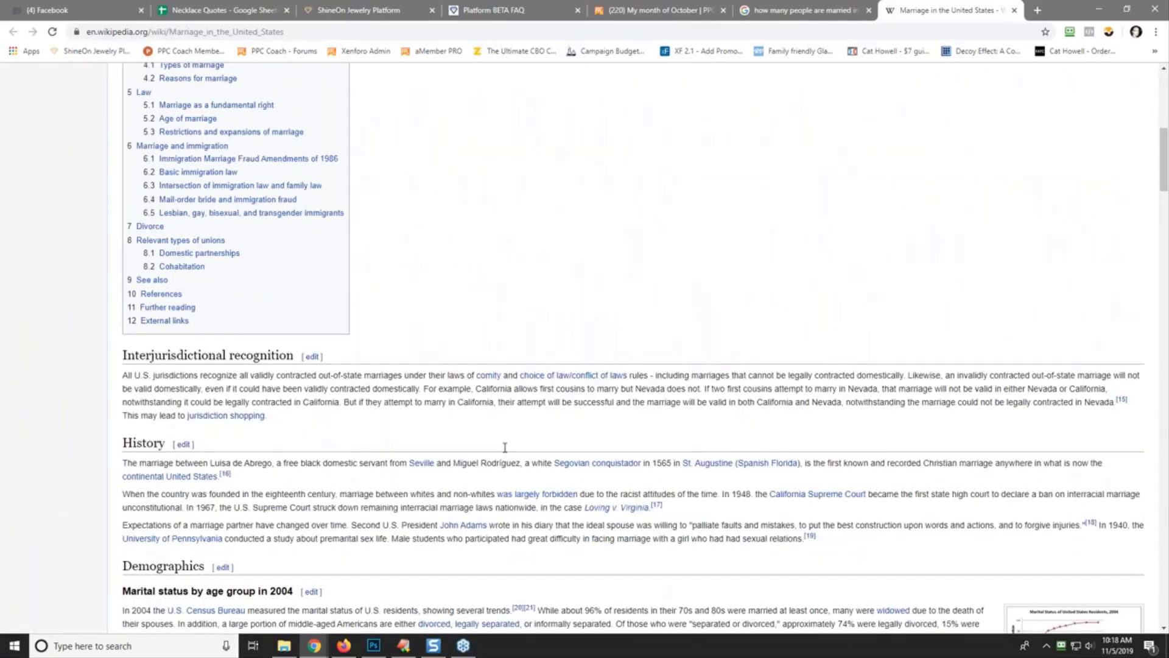
pyautogui.scroll(-7, 505, 447)
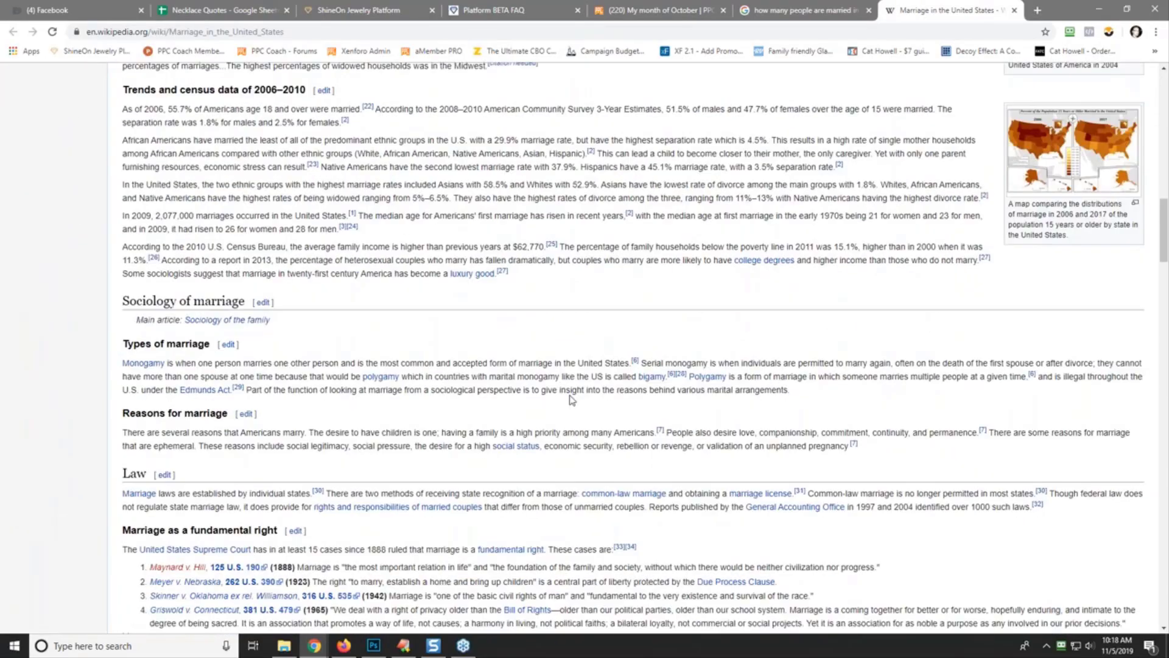
pyautogui.scroll(-5, 576, 356)
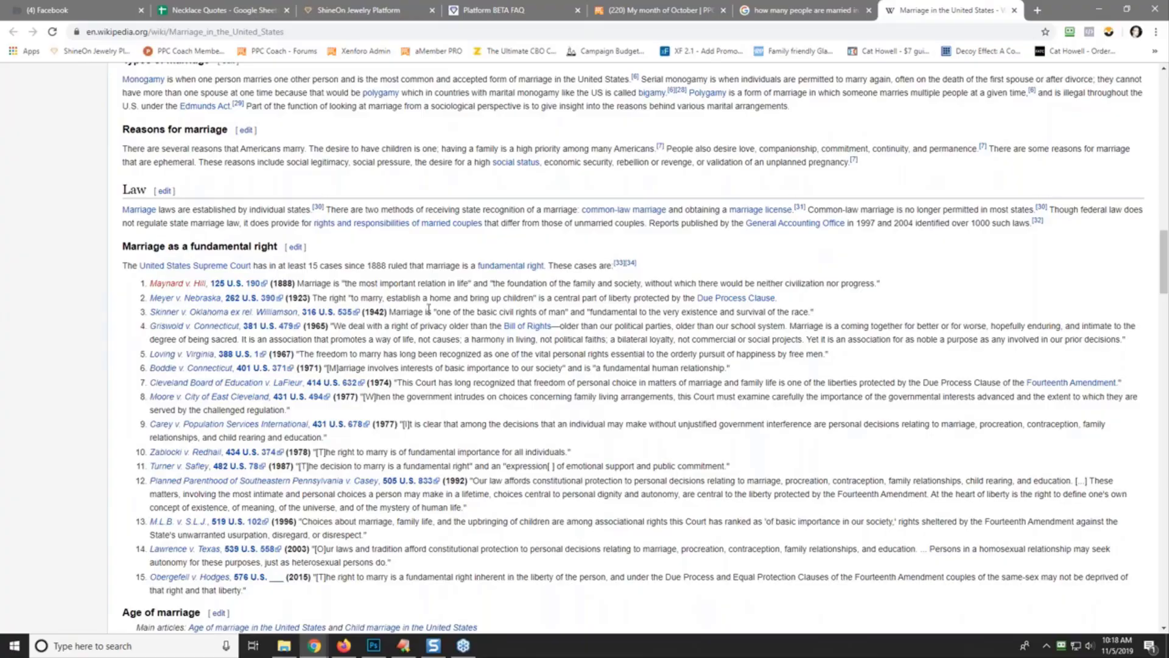
# - Return to the Google results and rerun the query using the suggested 'married in the us' wording
pyautogui.scroll(-4, 429, 309)
pyautogui.scroll(20, 428, 308)
pyautogui.click(831, 11)
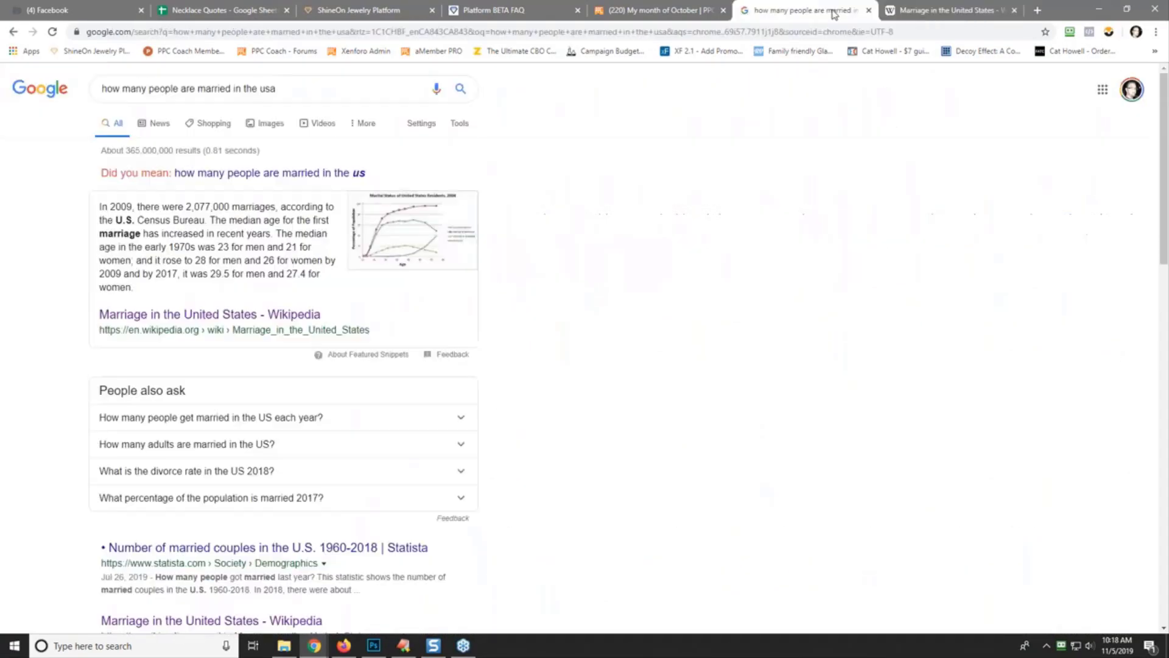
pyautogui.click(251, 176)
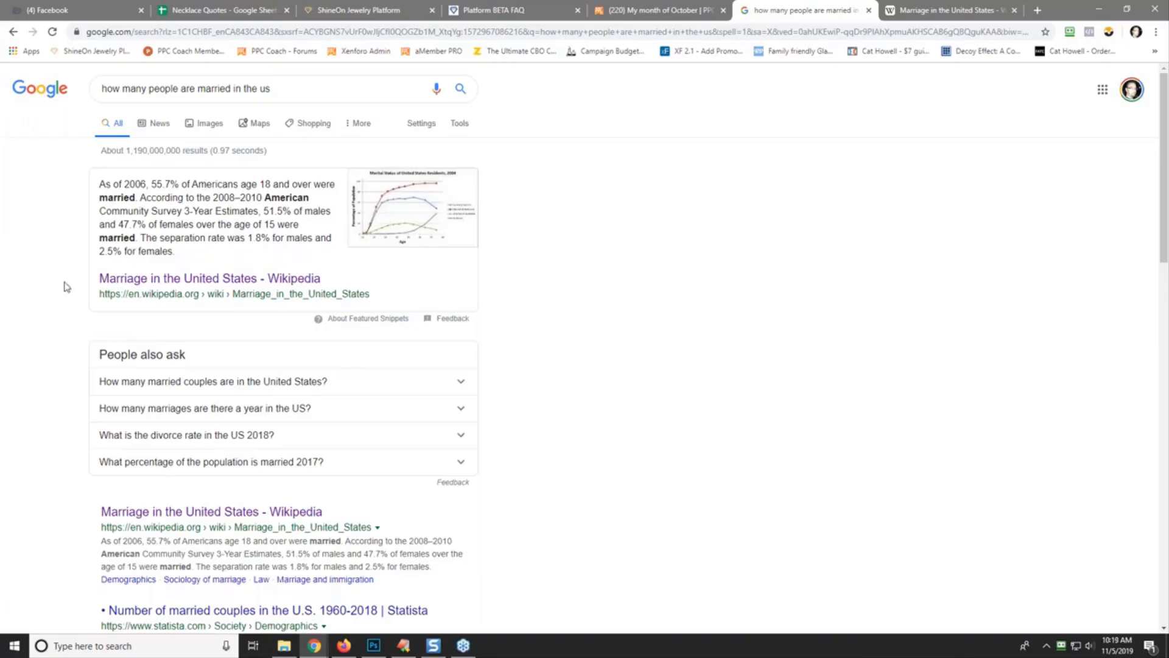
# - Expand the married-couples-in-the-US question and note the 61.24 million figure
pyautogui.click(170, 384)
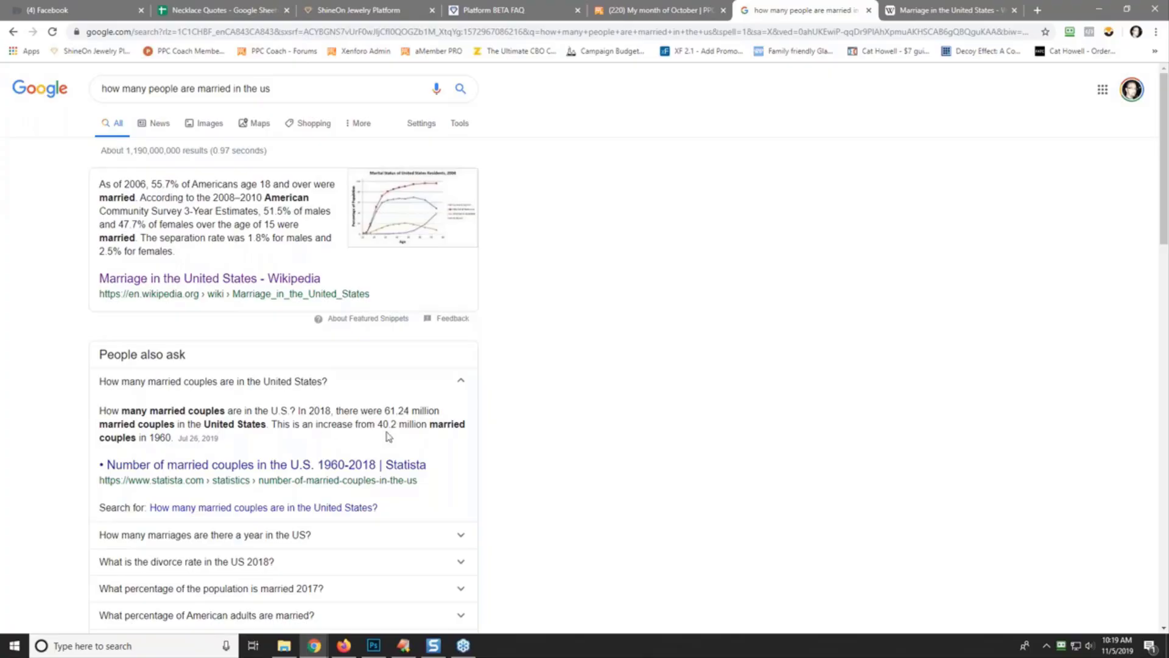
pyautogui.scroll(-5, 79, 439)
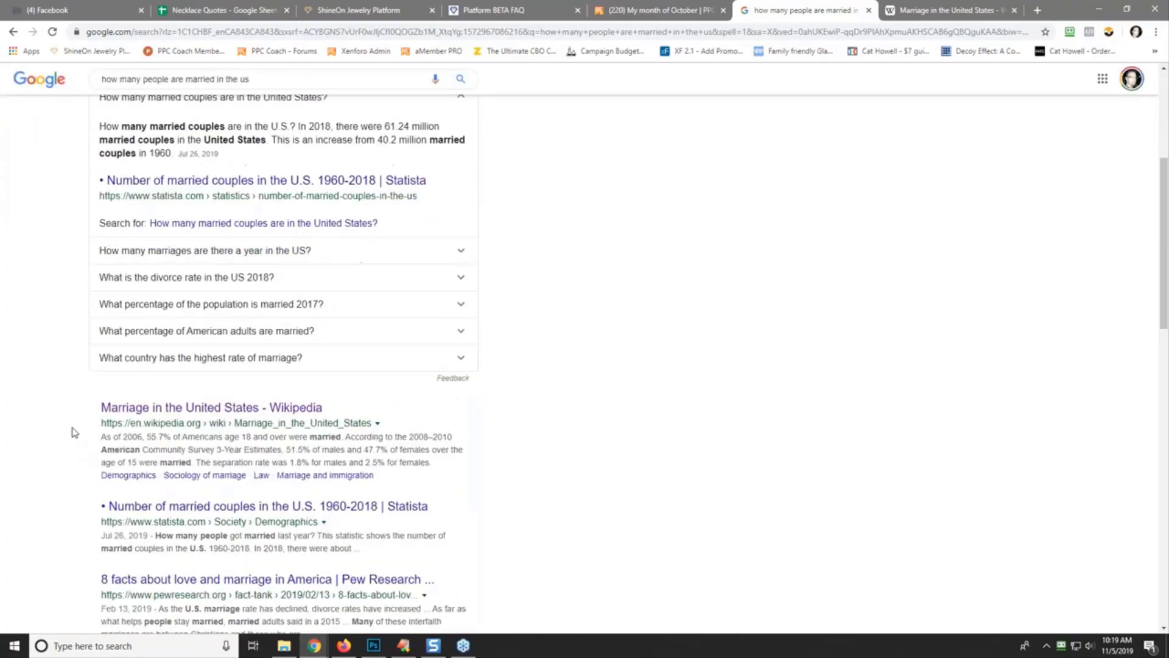
pyautogui.scroll(2, 72, 424)
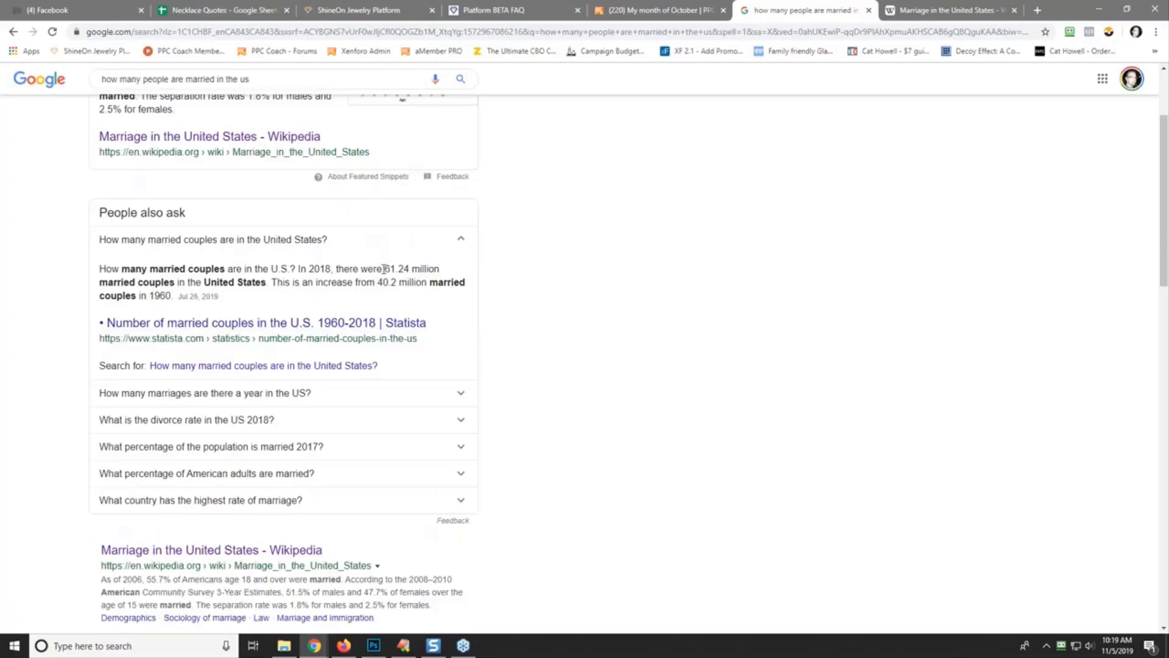
pyautogui.moveTo(386, 269); pyautogui.dragTo(439, 265)
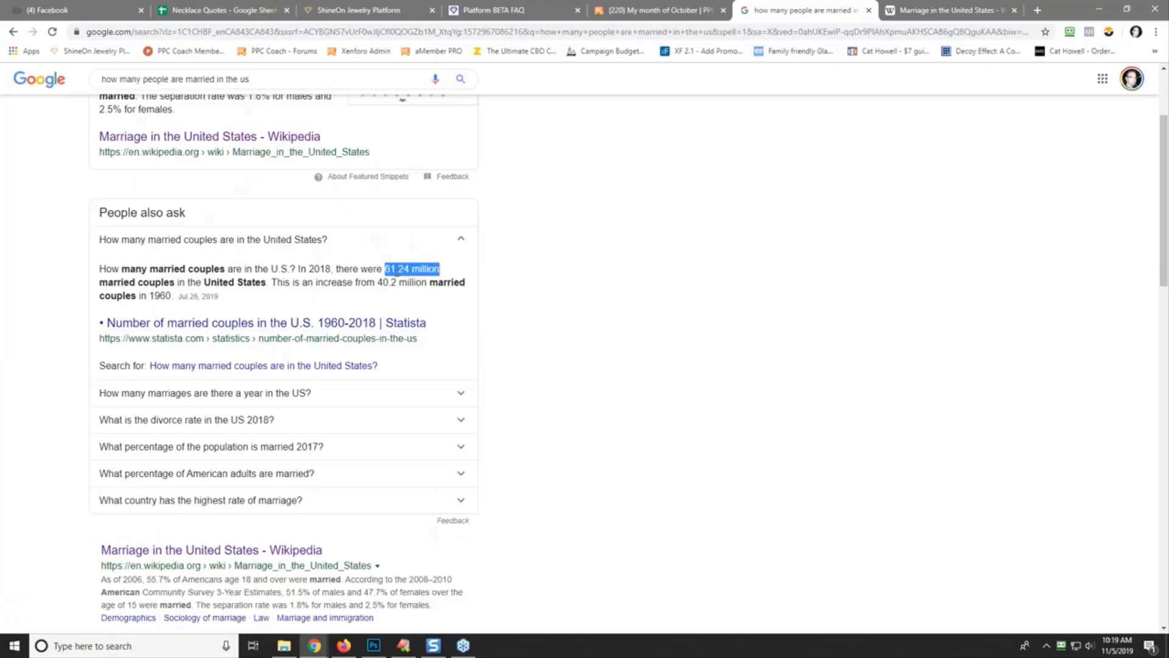
pyautogui.click(412, 271)
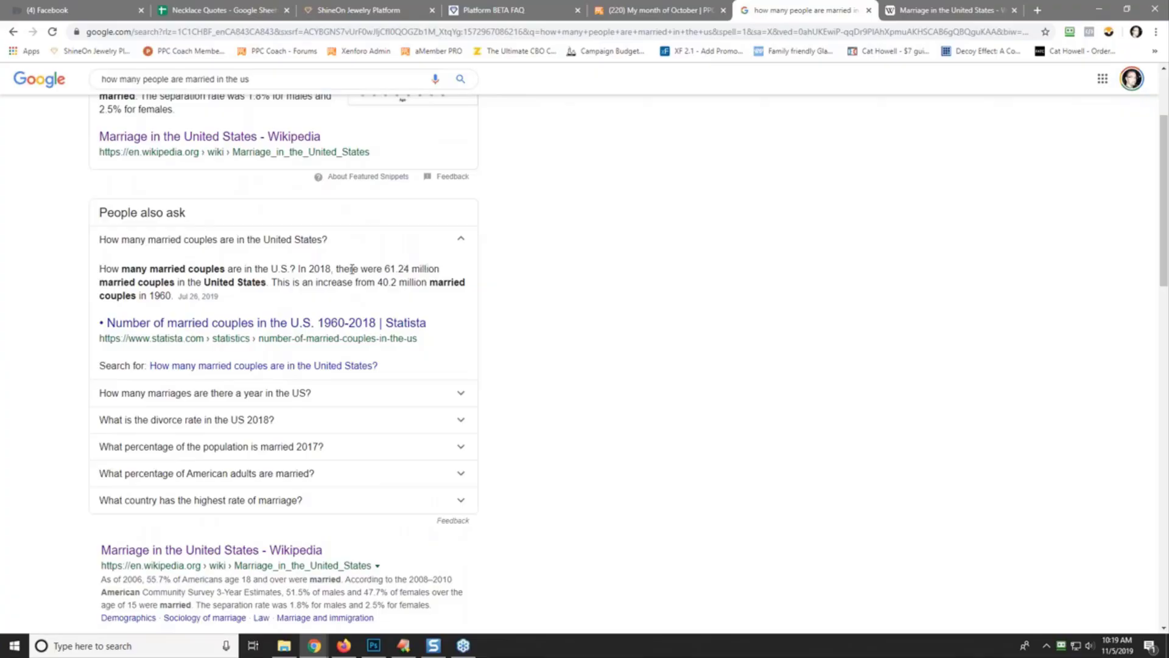
pyautogui.scroll(-5, 52, 383)
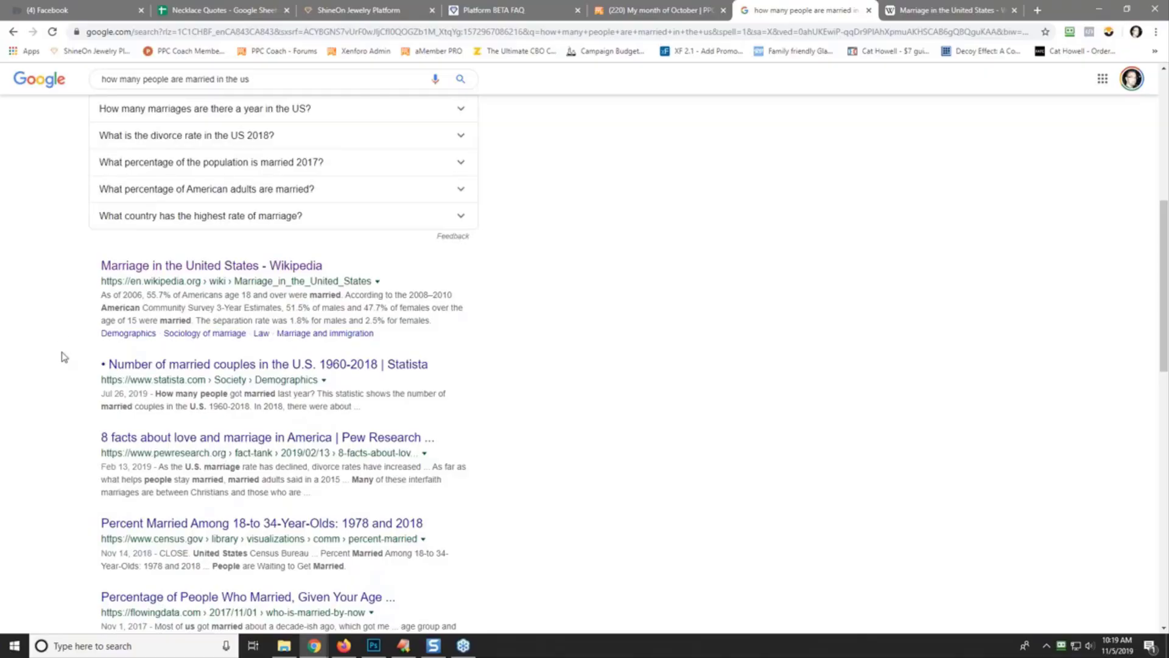
pyautogui.scroll(-2, 64, 356)
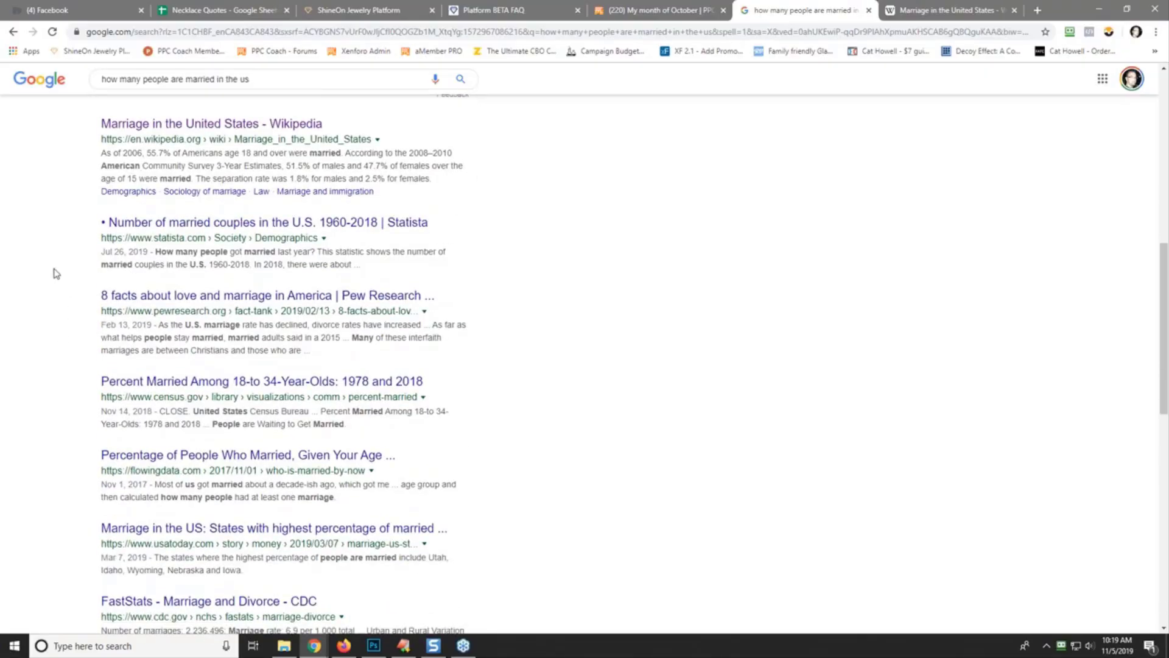
# - Open the Statista married-couples result in a new tab, view it, then return to the results
pyautogui.rightClick(328, 224)
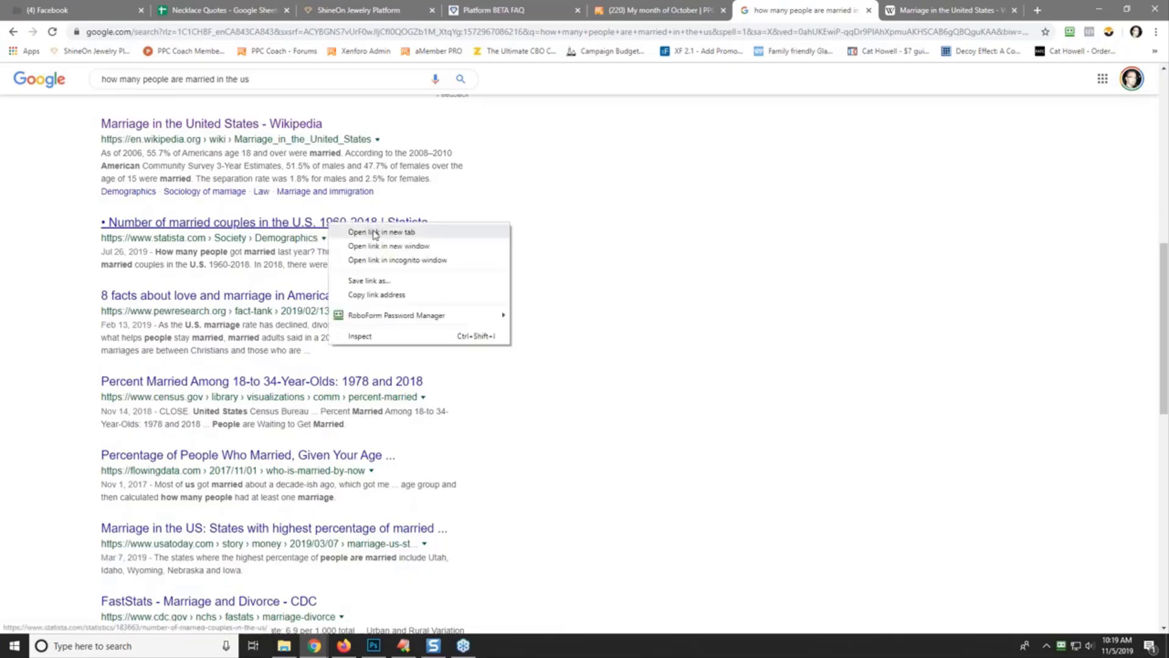
pyautogui.click(373, 232)
pyautogui.click(963, 10)
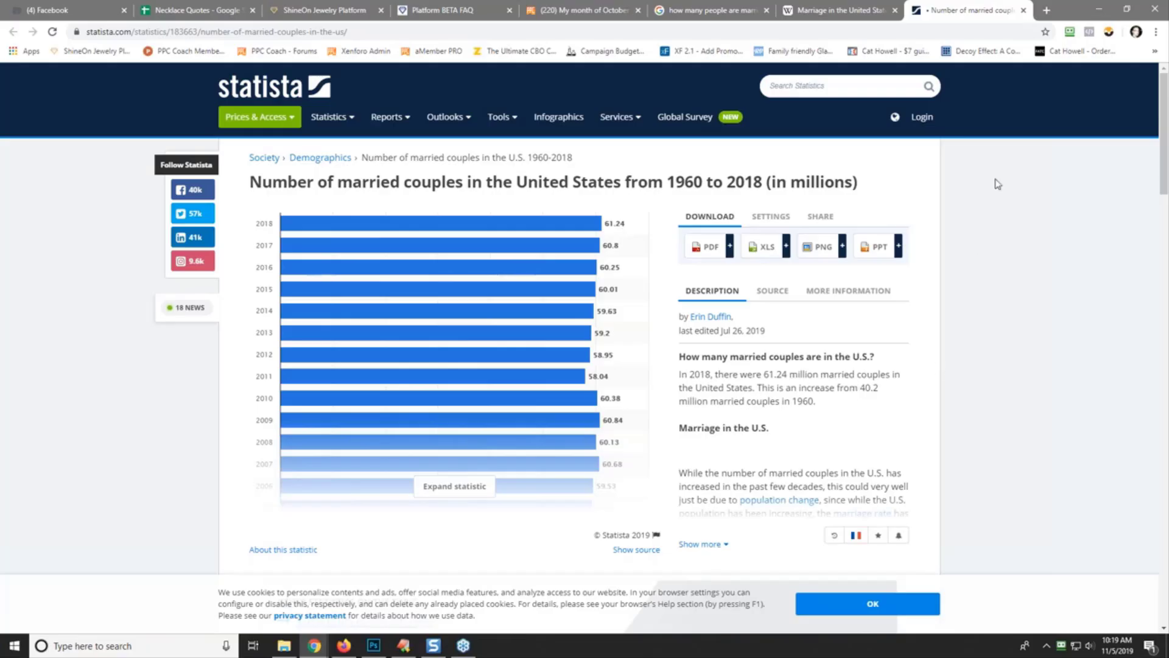
pyautogui.click(710, 10)
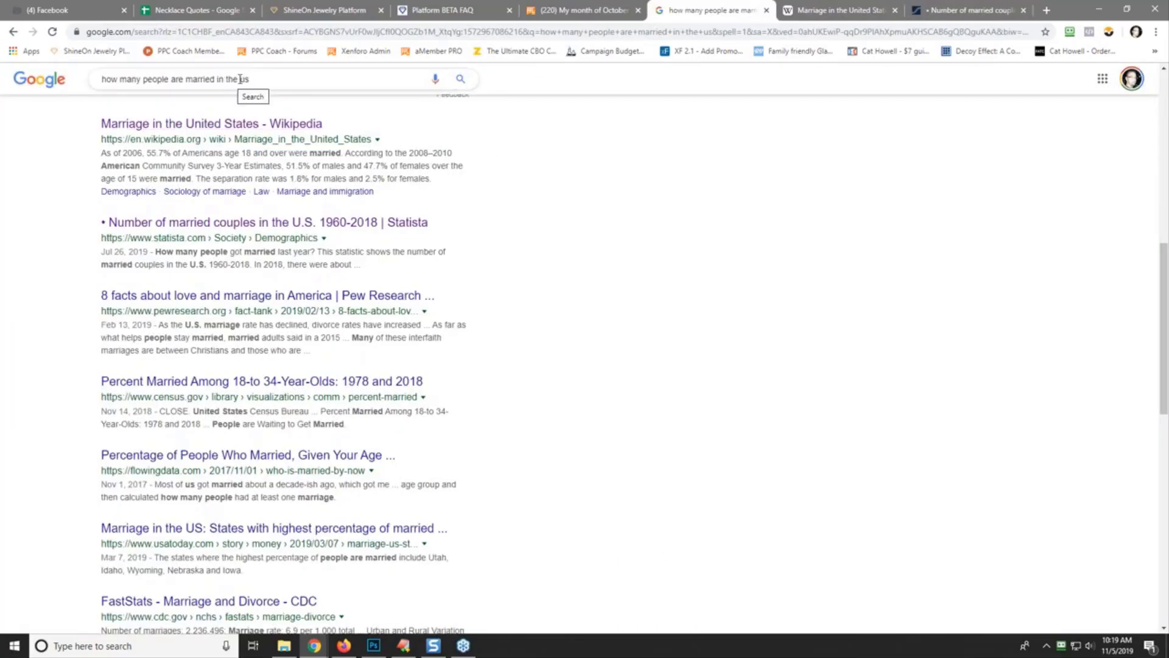
# - Change the query from 'us' to 'world' and open World Marriage Data 2015 in a new tab
pyautogui.moveTo(239, 79); pyautogui.dragTo(273, 79)
pyautogui.write('world')
pyautogui.press('Return')
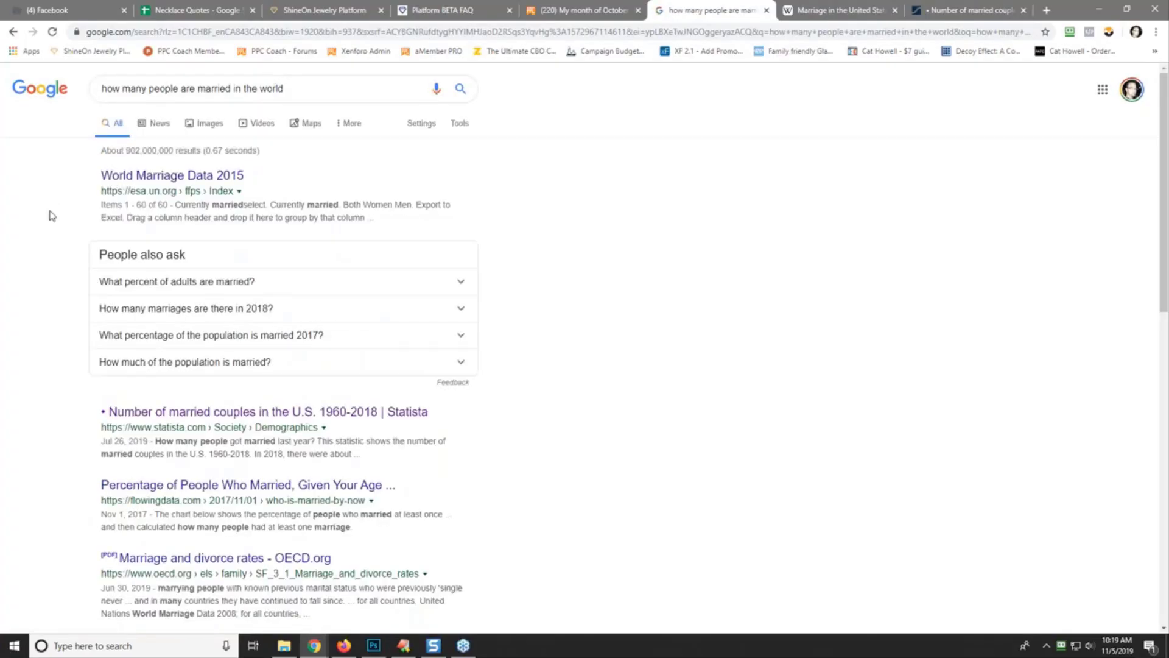
pyautogui.rightClick(165, 176)
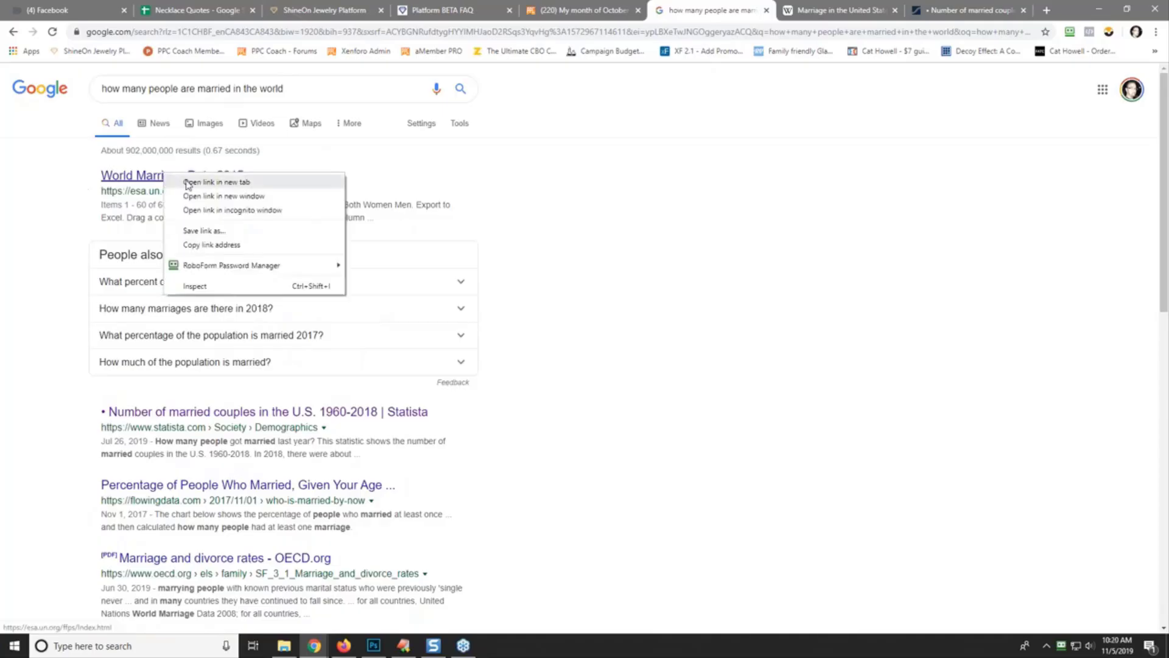
pyautogui.click(184, 182)
pyautogui.click(962, 11)
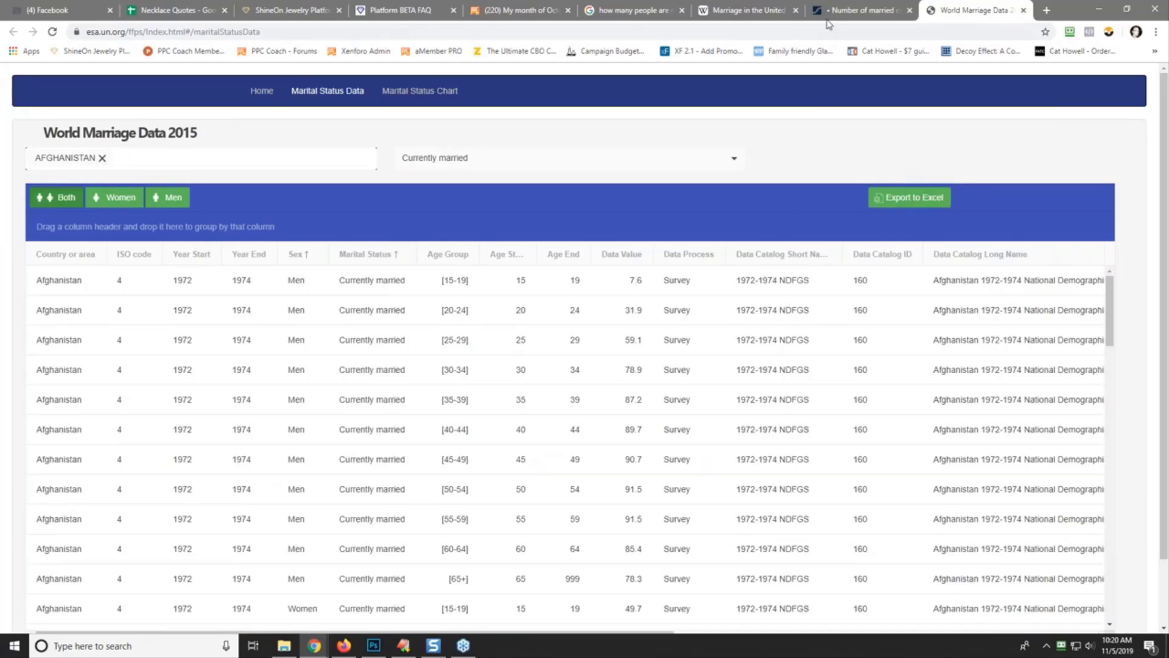
pyautogui.click(634, 10)
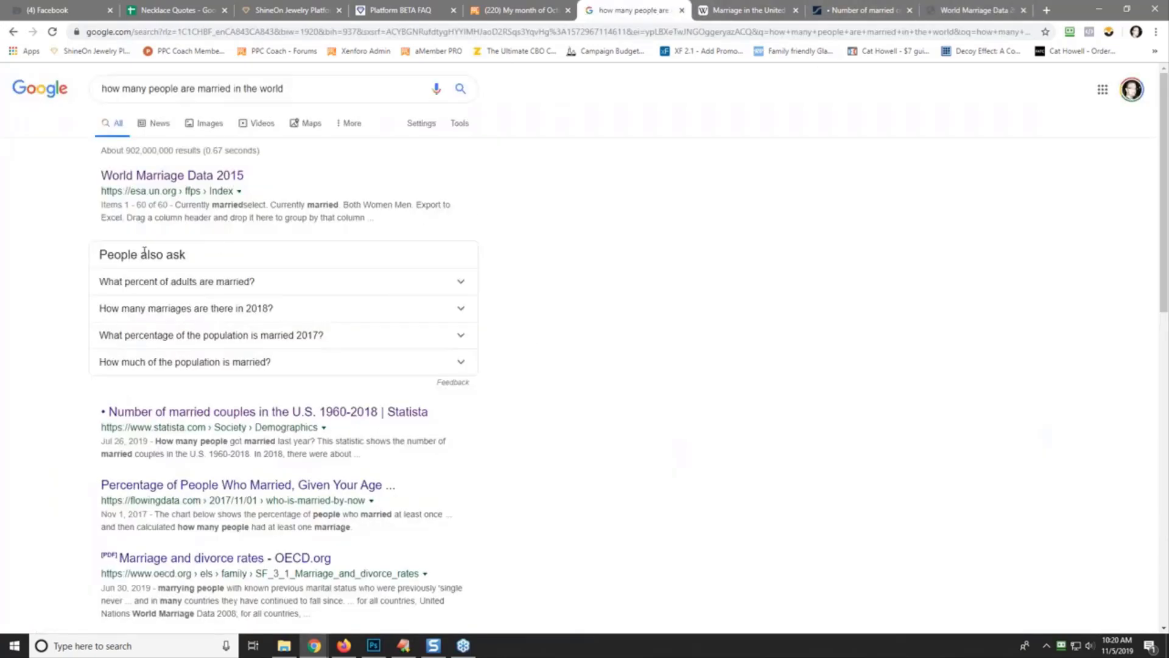
# - Expand the 'What percent of adults are married?' and 2017 married-population answers and read on
pyautogui.click(151, 285)
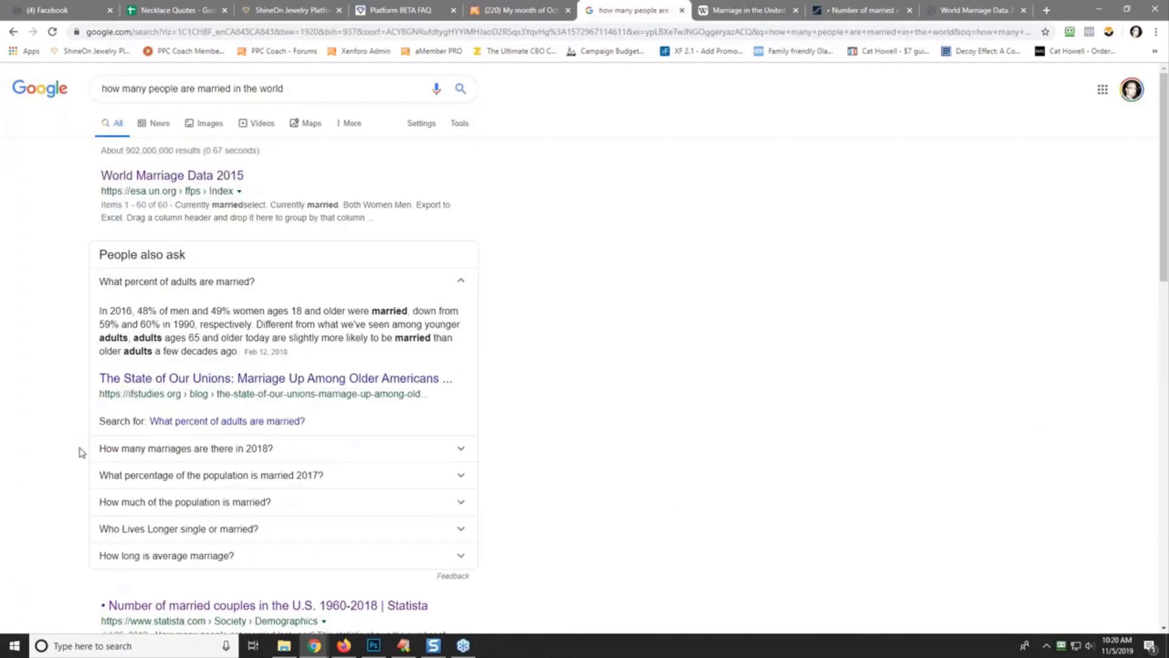
pyautogui.scroll(-2, 82, 452)
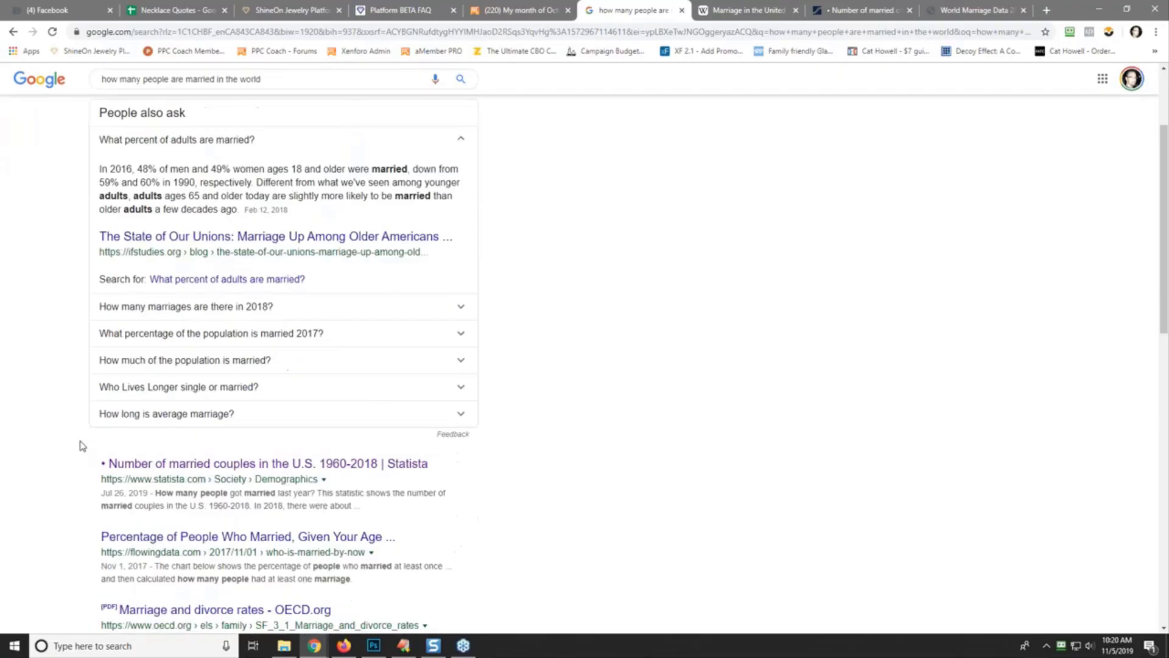
pyautogui.click(151, 334)
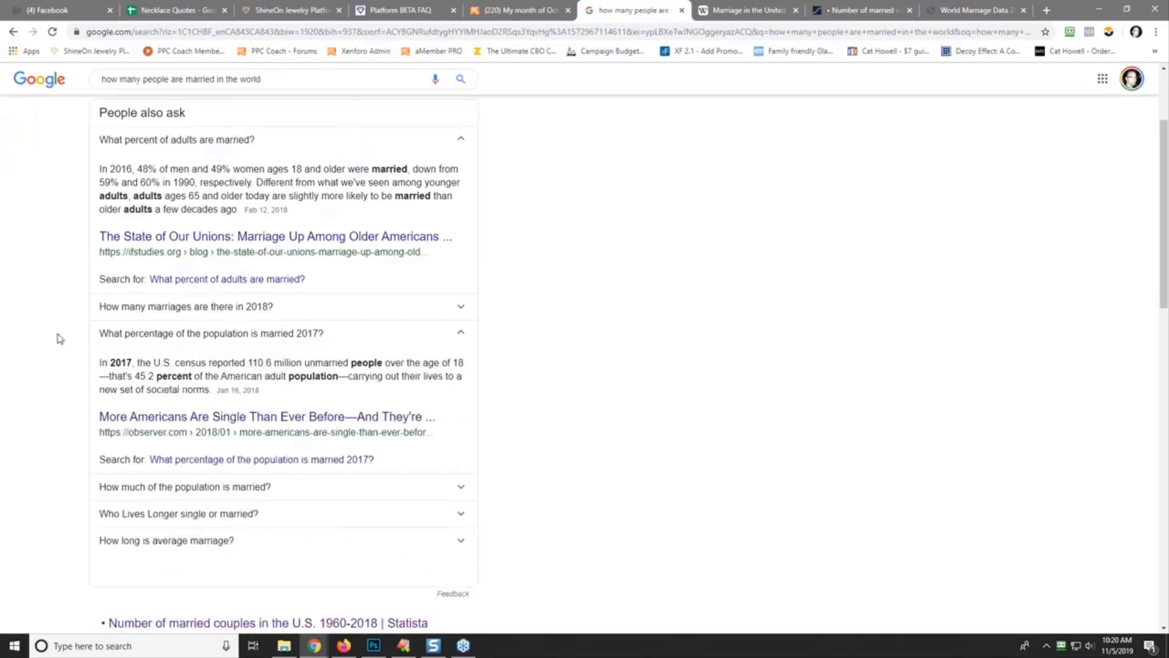
pyautogui.scroll(-4, 61, 371)
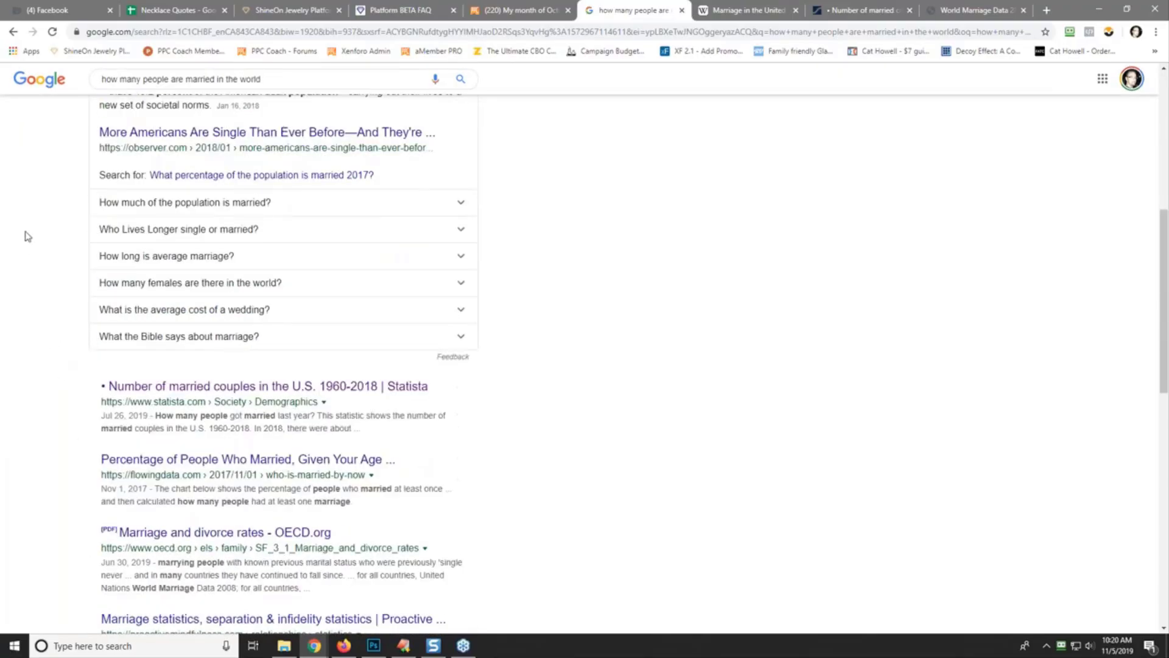
pyautogui.scroll(-2, 54, 328)
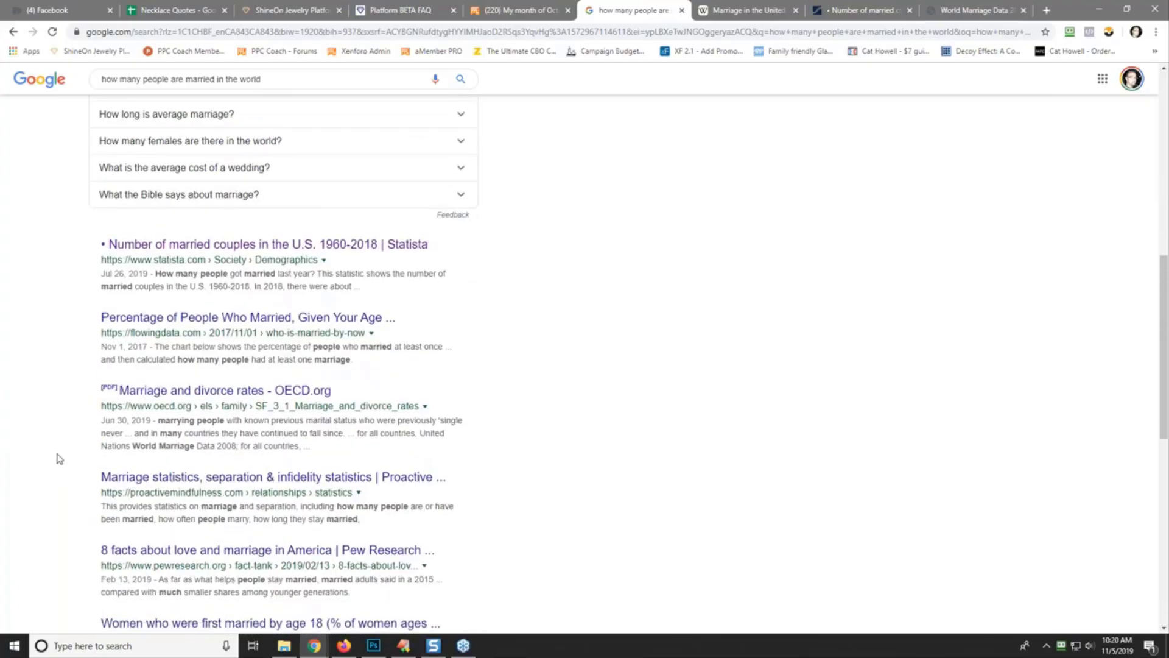
pyautogui.scroll(-2, 61, 459)
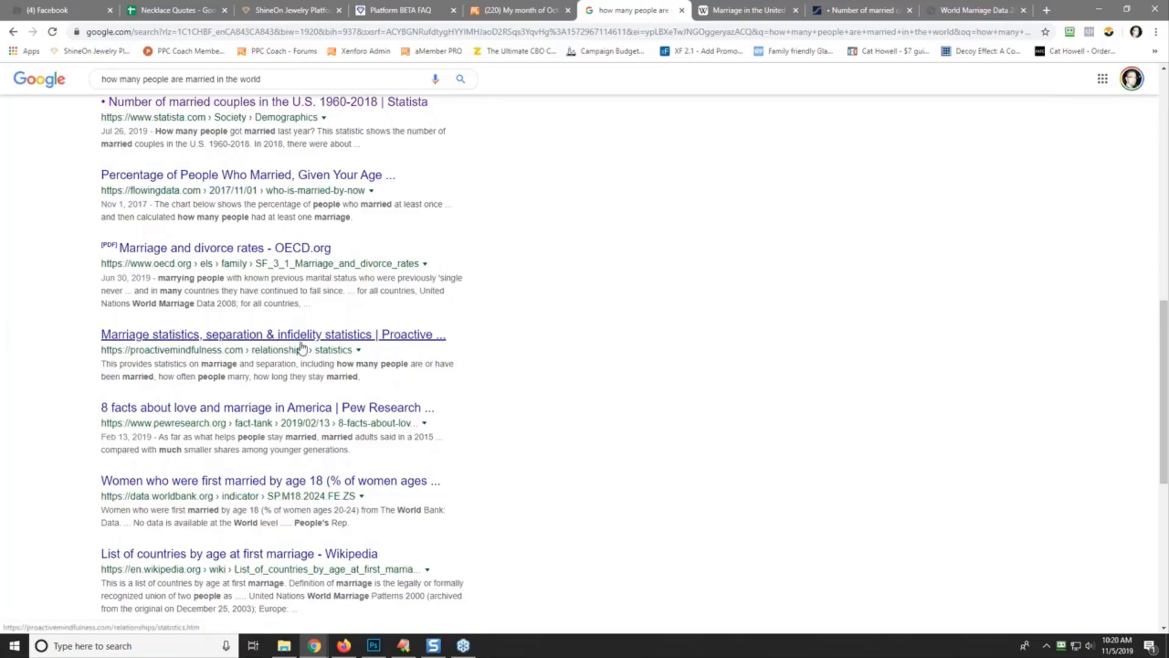
pyautogui.scroll(-2, 70, 414)
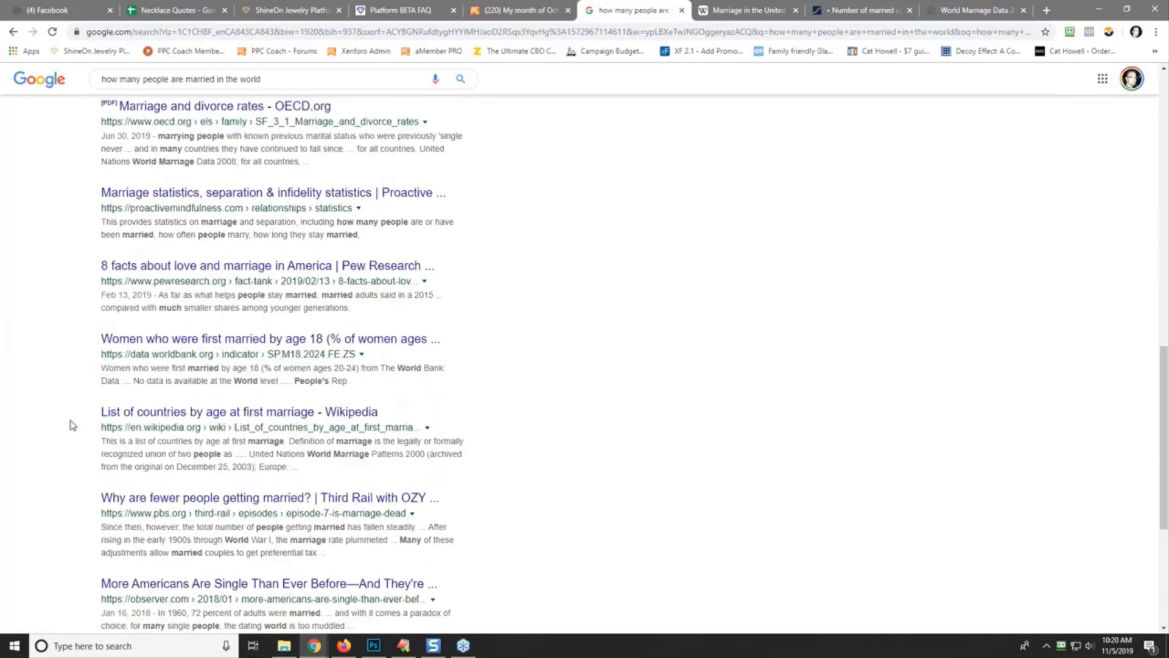
pyautogui.scroll(-4, 69, 432)
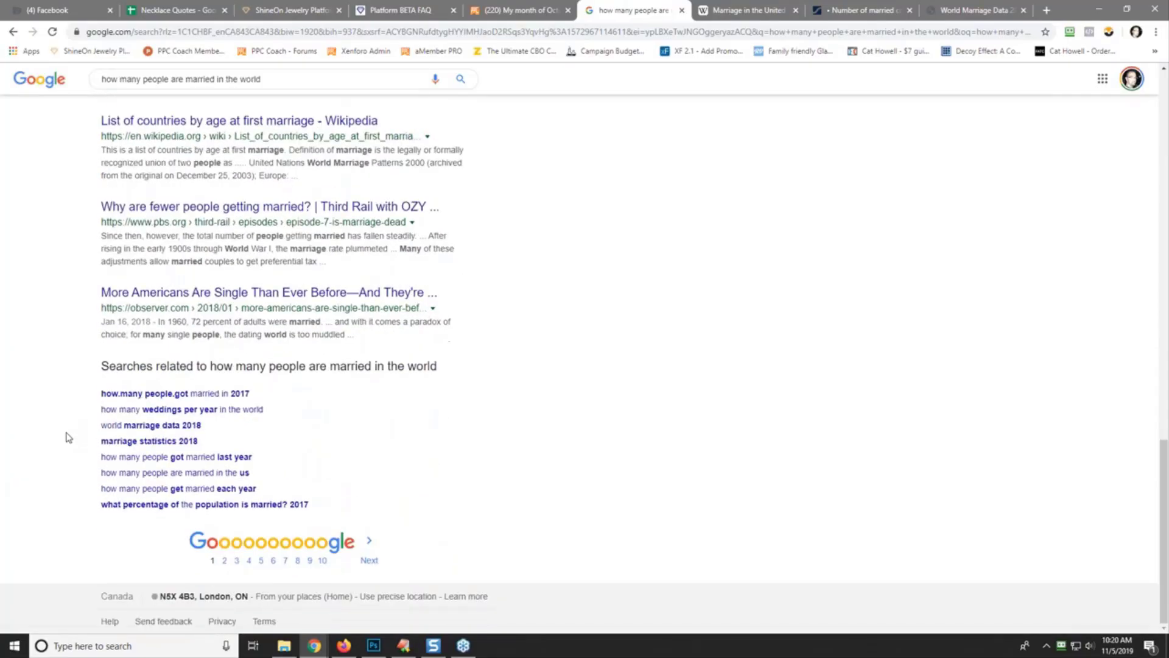
pyautogui.scroll(10, 68, 437)
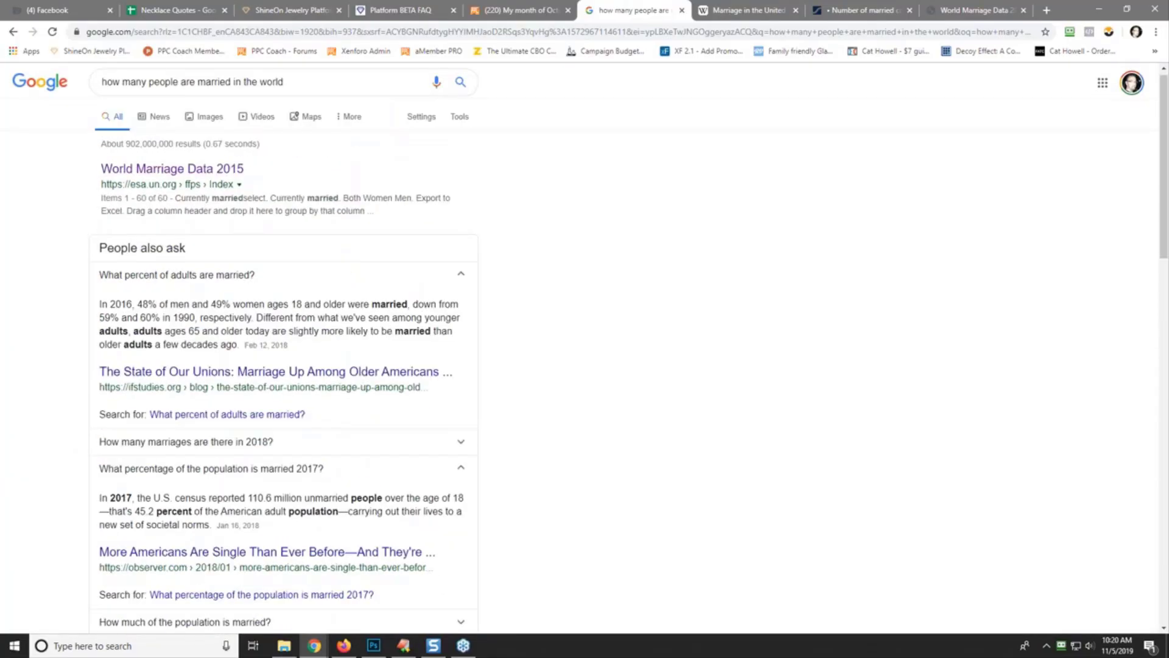
pyautogui.tripleClick(194, 80)
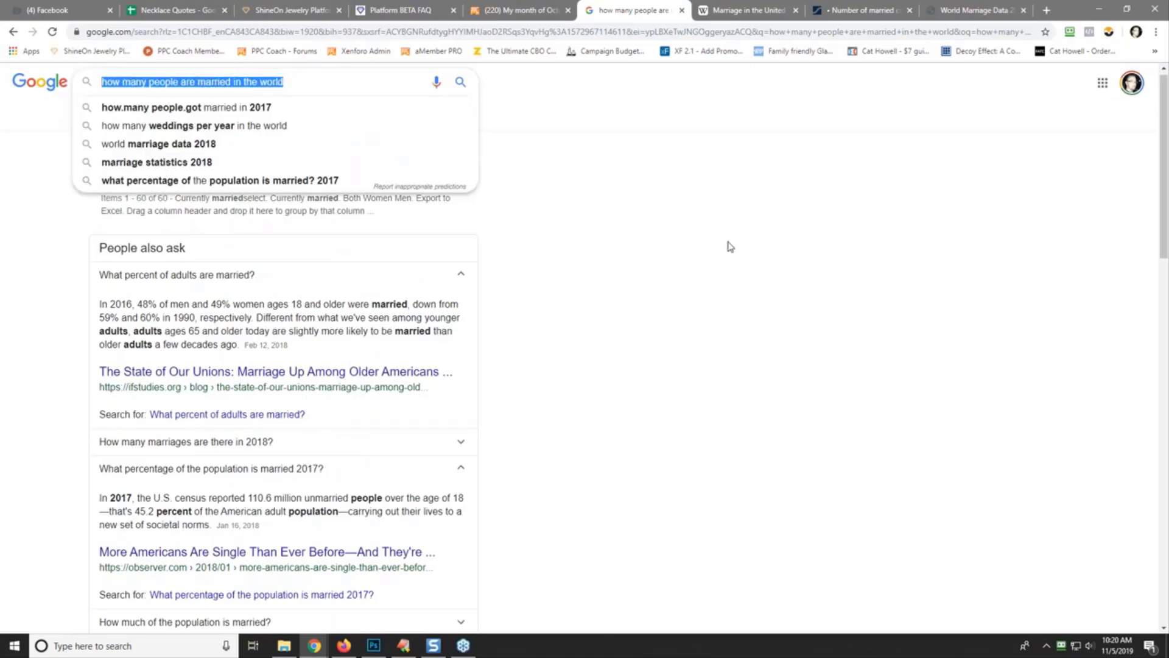
pyautogui.write('79')
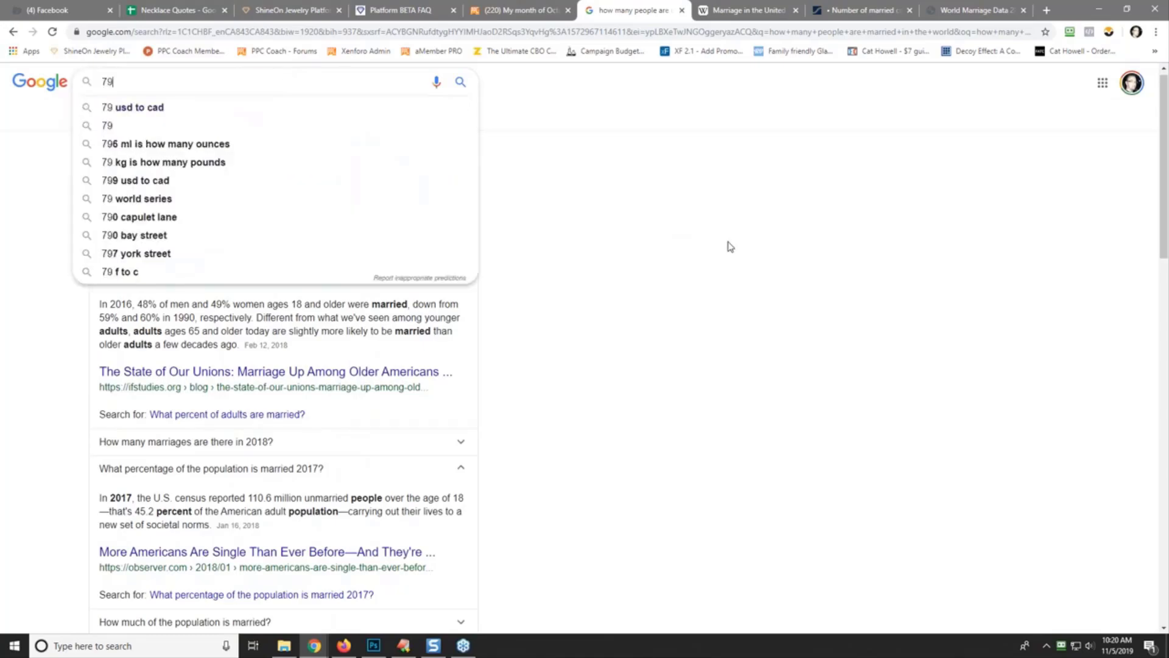
pyautogui.write('00000')
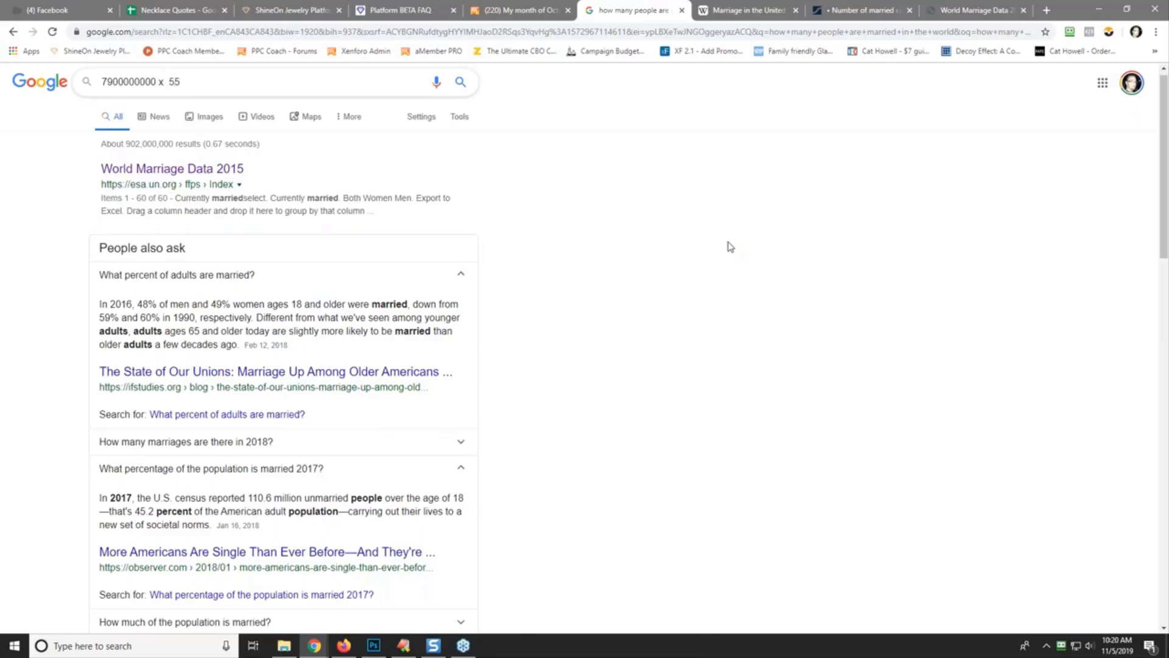
pyautogui.write('000 x .55')
pyautogui.press('Return')
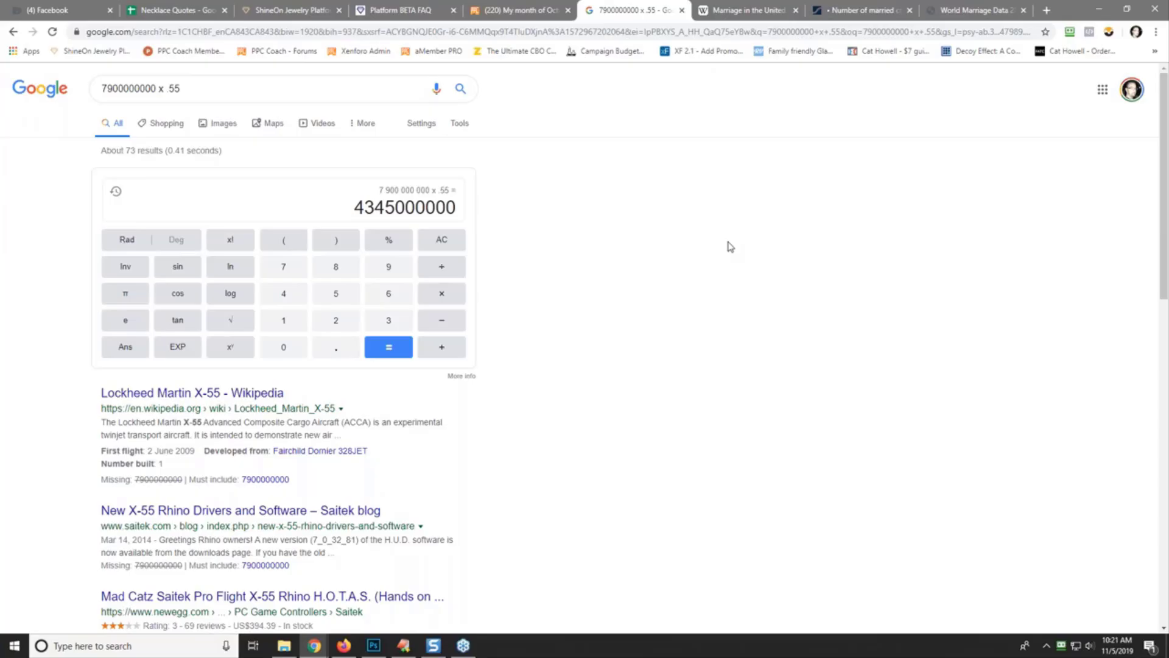
# - Close the calculator, Wikipedia, Statista and World Marriage Data tabs and return to Facebook
pyautogui.click(680, 11)
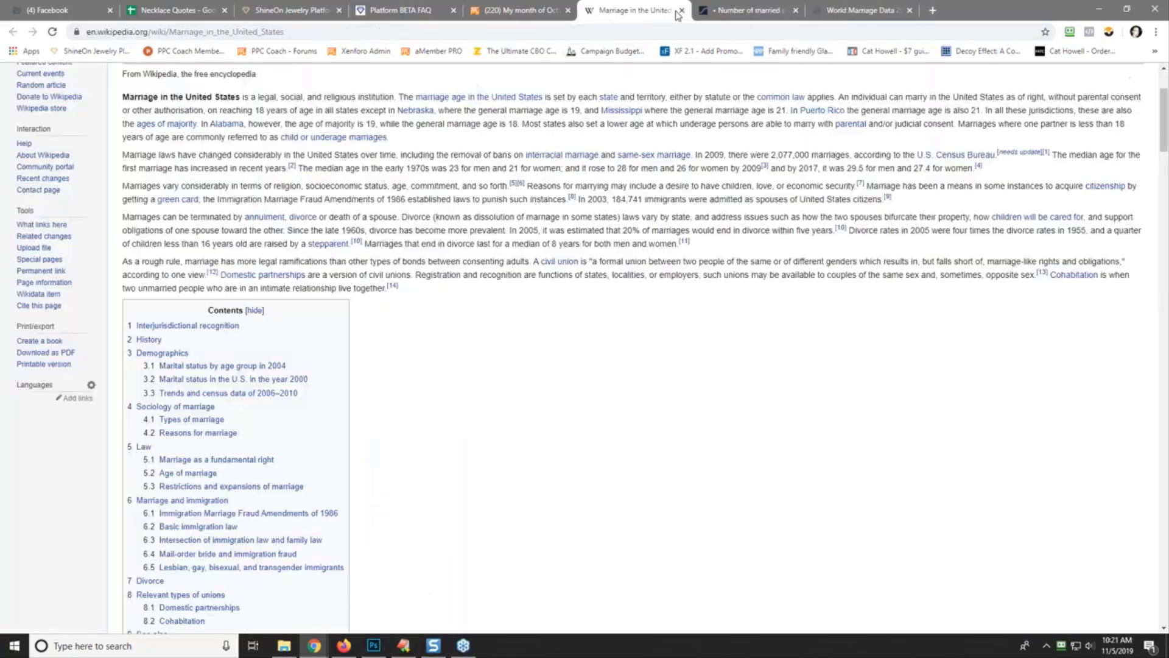
pyautogui.click(680, 11)
pyautogui.click(680, 11)
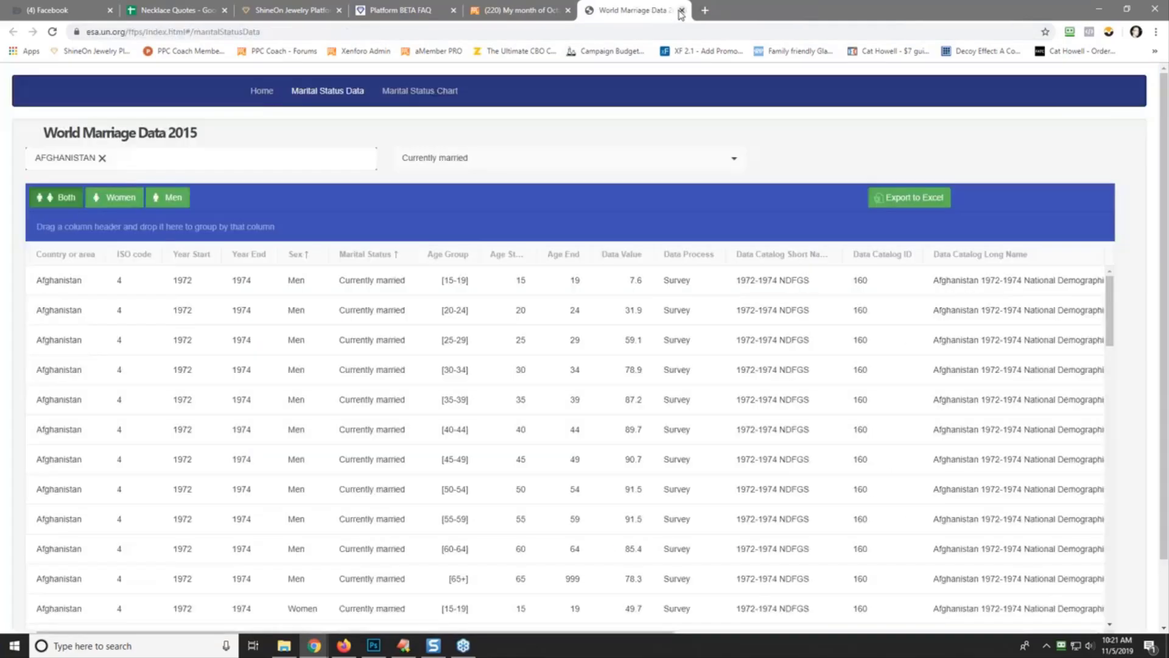
pyautogui.click(680, 11)
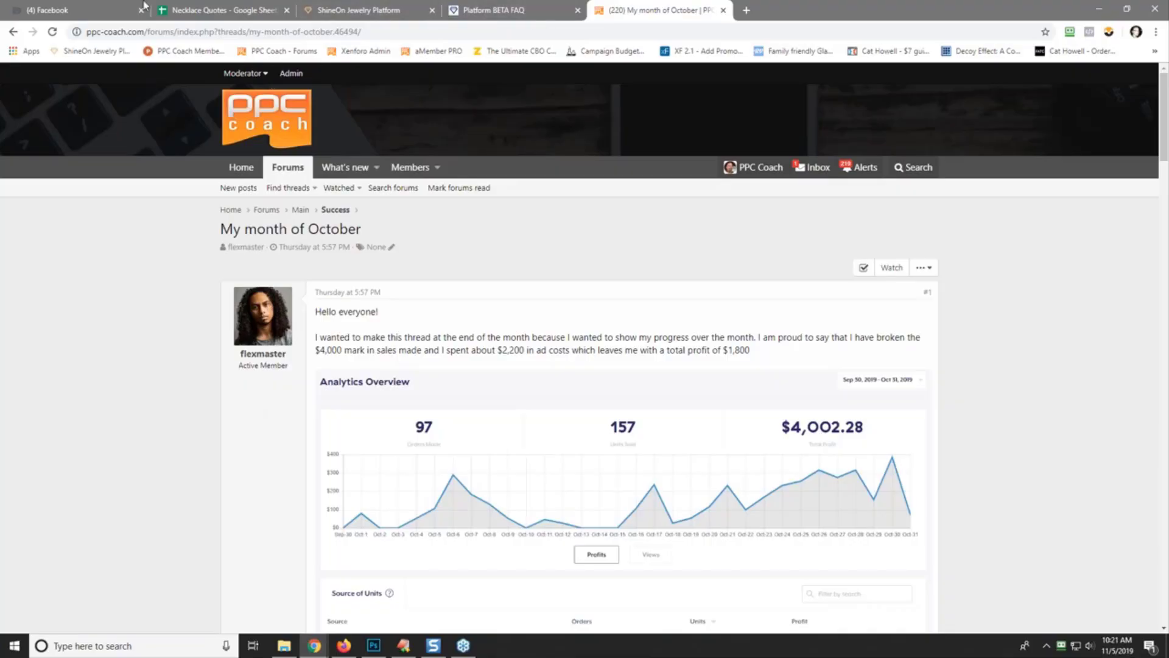
pyautogui.click(56, 11)
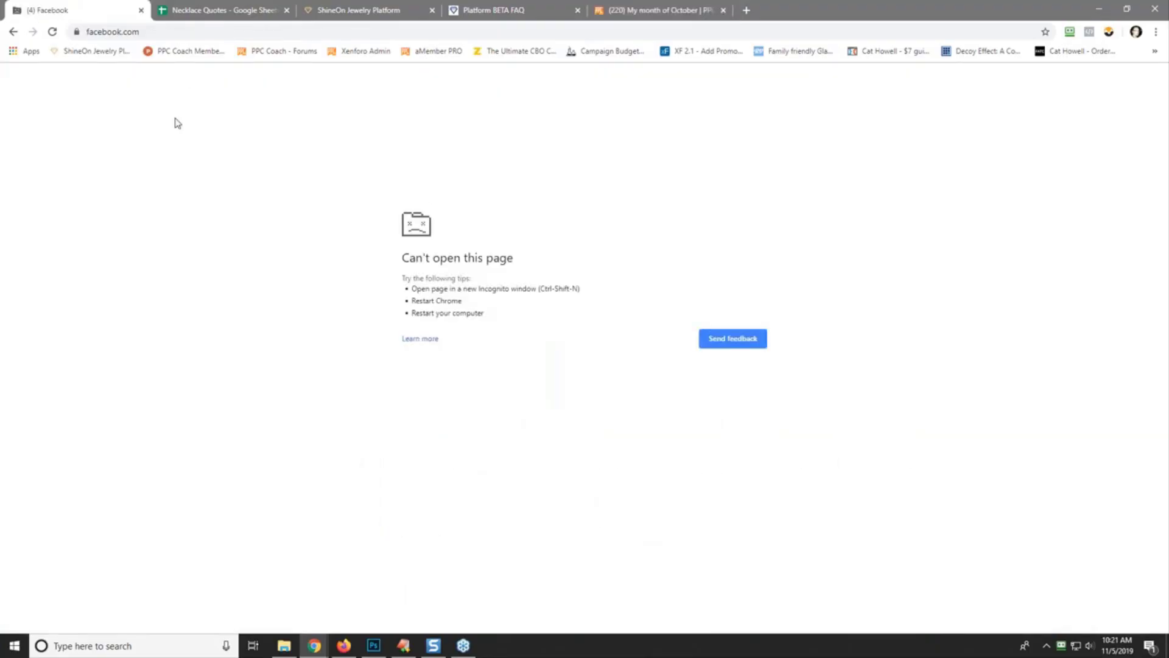
# - Reload Facebook, search 'wife necklace', and open the Everyday Wife Love Necklace product in a new tab
pyautogui.click(53, 32)
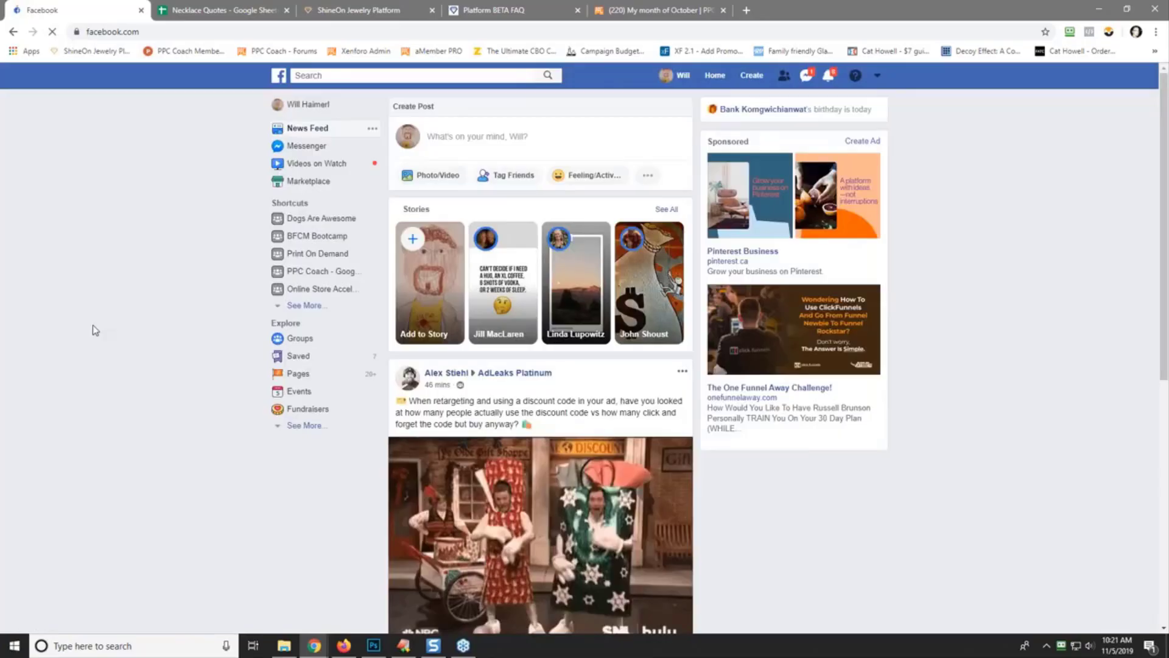
pyautogui.click(397, 76)
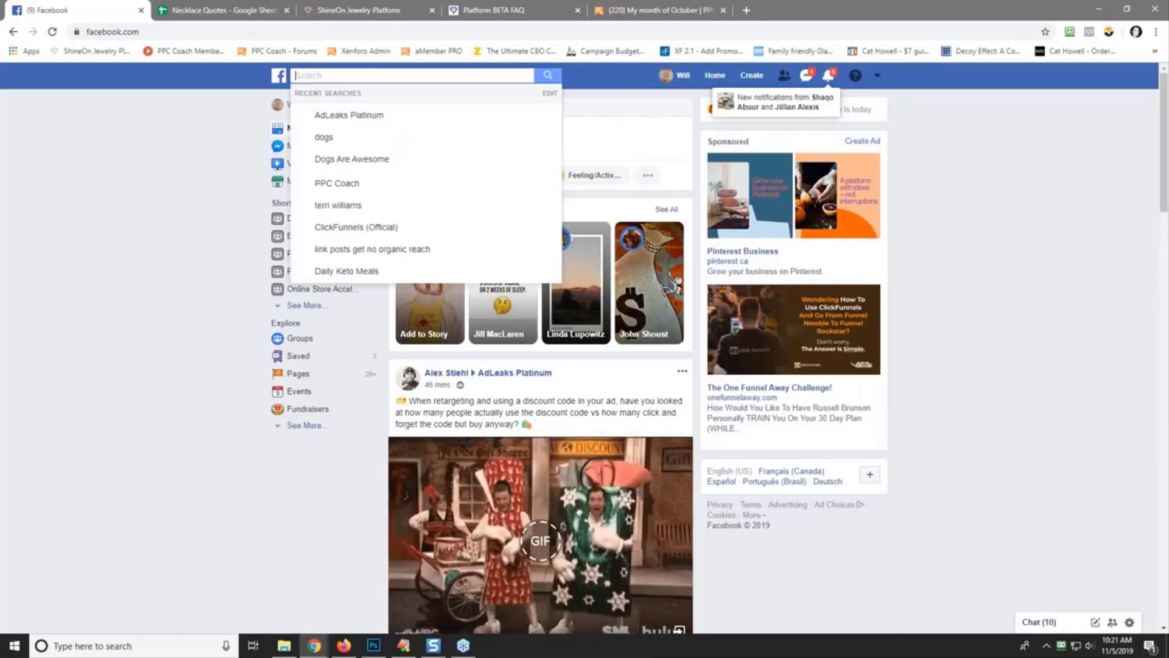
pyautogui.write('wife ')
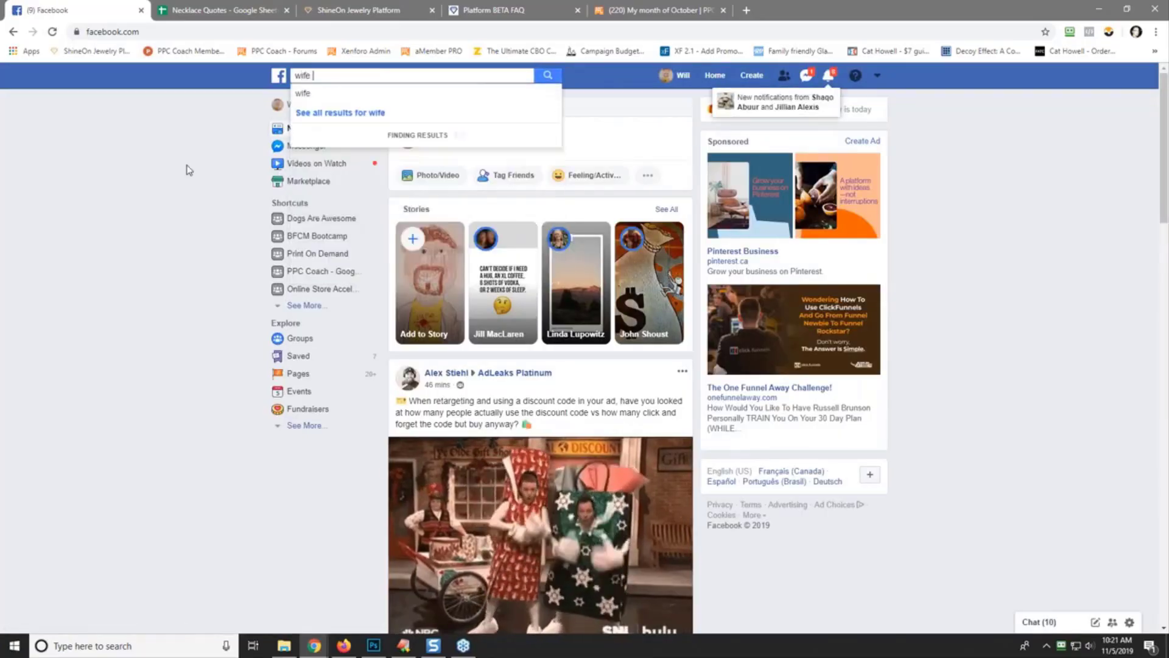
pyautogui.write('necklace')
pyautogui.press('Return')
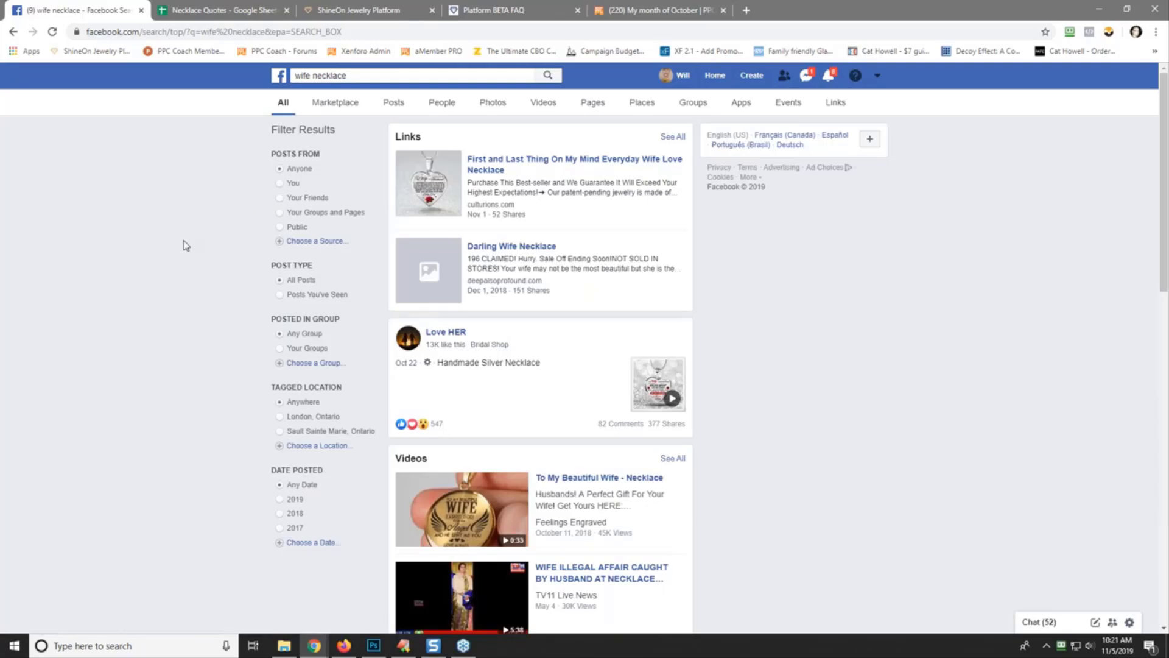
pyautogui.rightClick(496, 160)
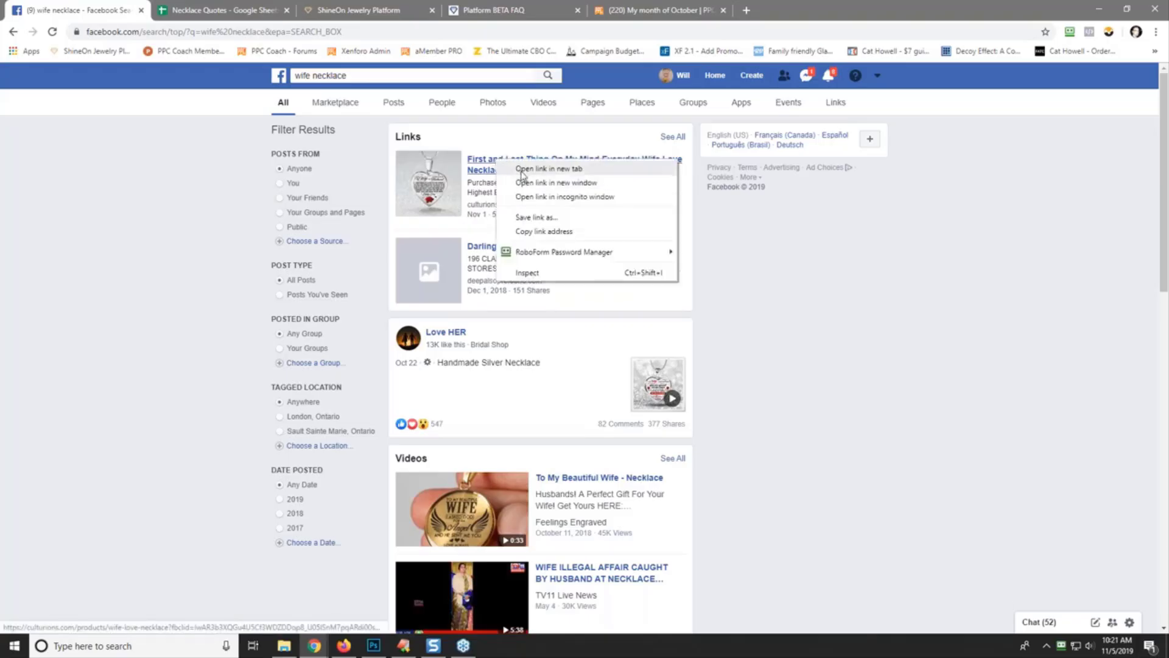
pyautogui.click(520, 169)
pyautogui.click(219, 10)
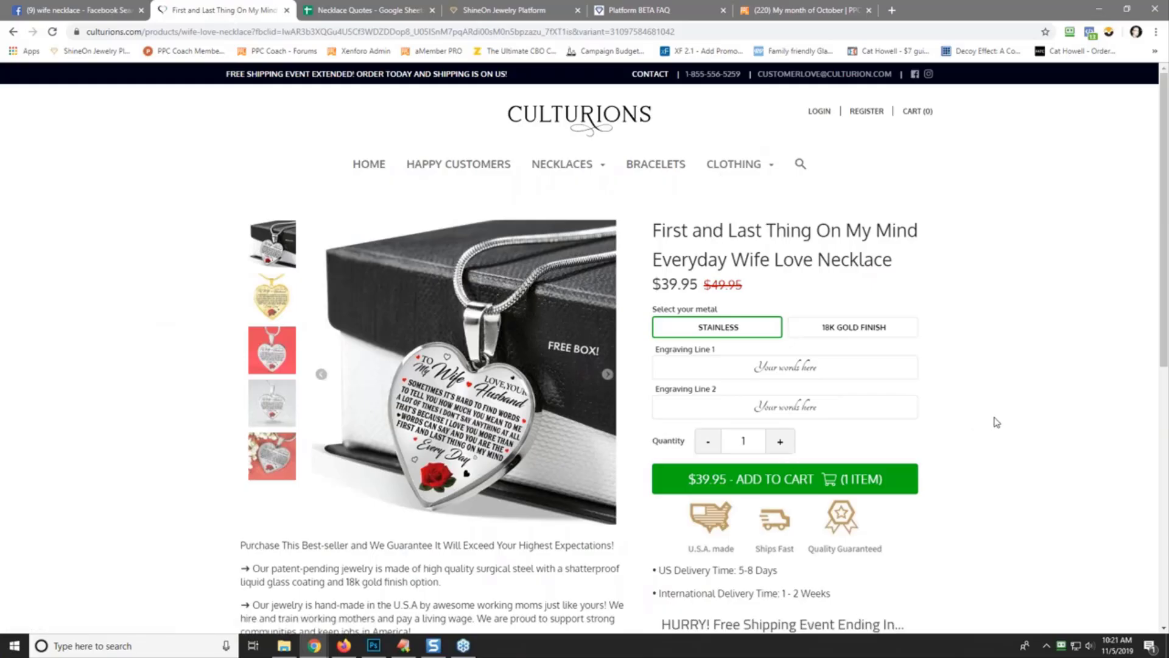
pyautogui.scroll(-8, 992, 420)
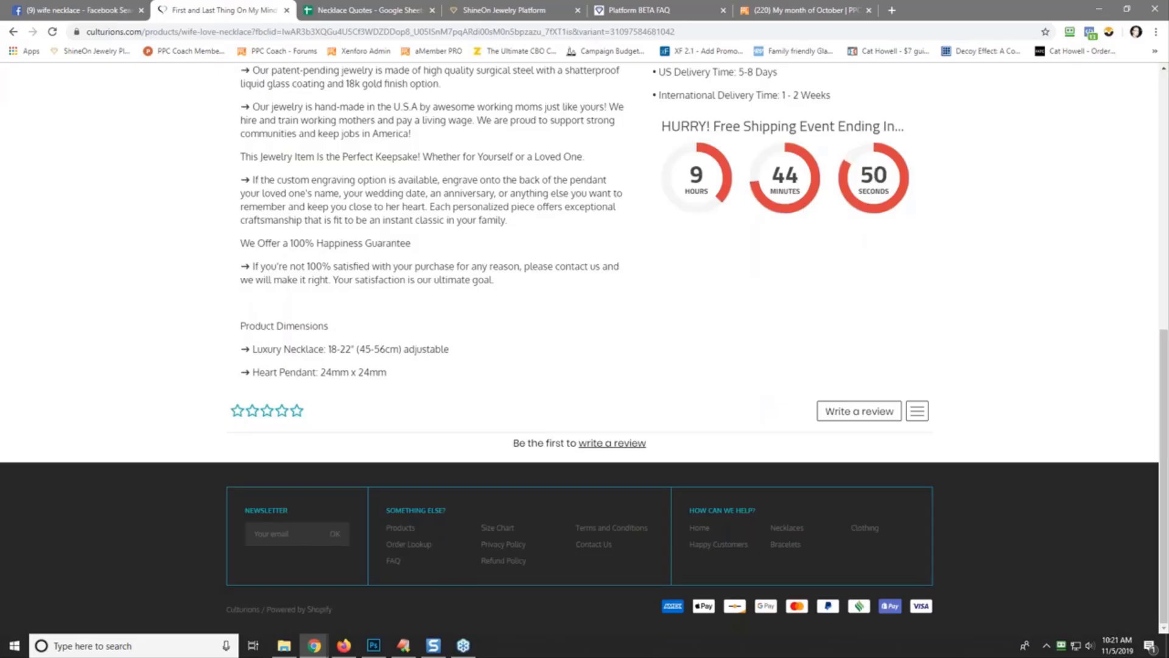
pyautogui.scroll(8, 874, 213)
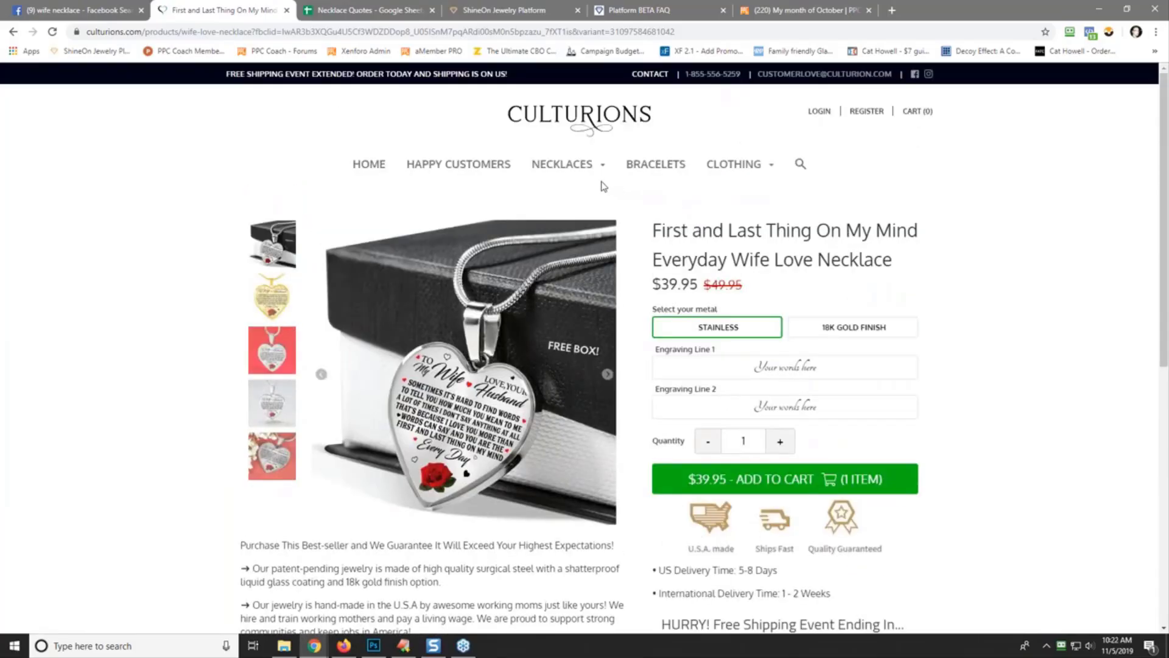
pyautogui.scroll(-8, 791, 263)
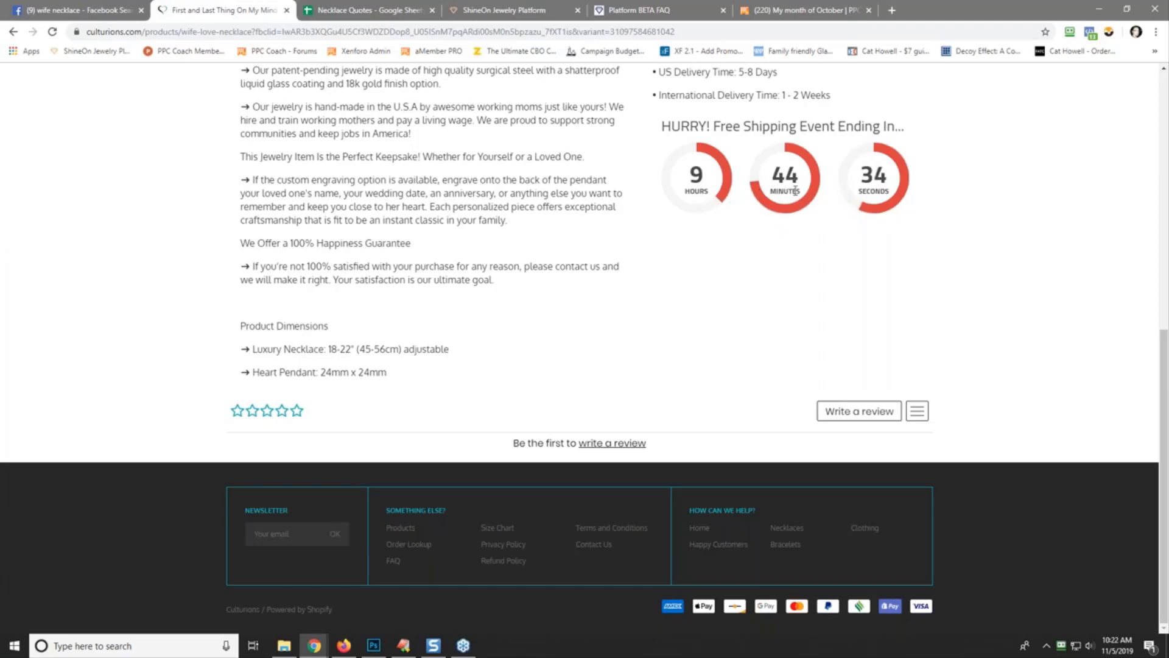
pyautogui.scroll(8, 959, 224)
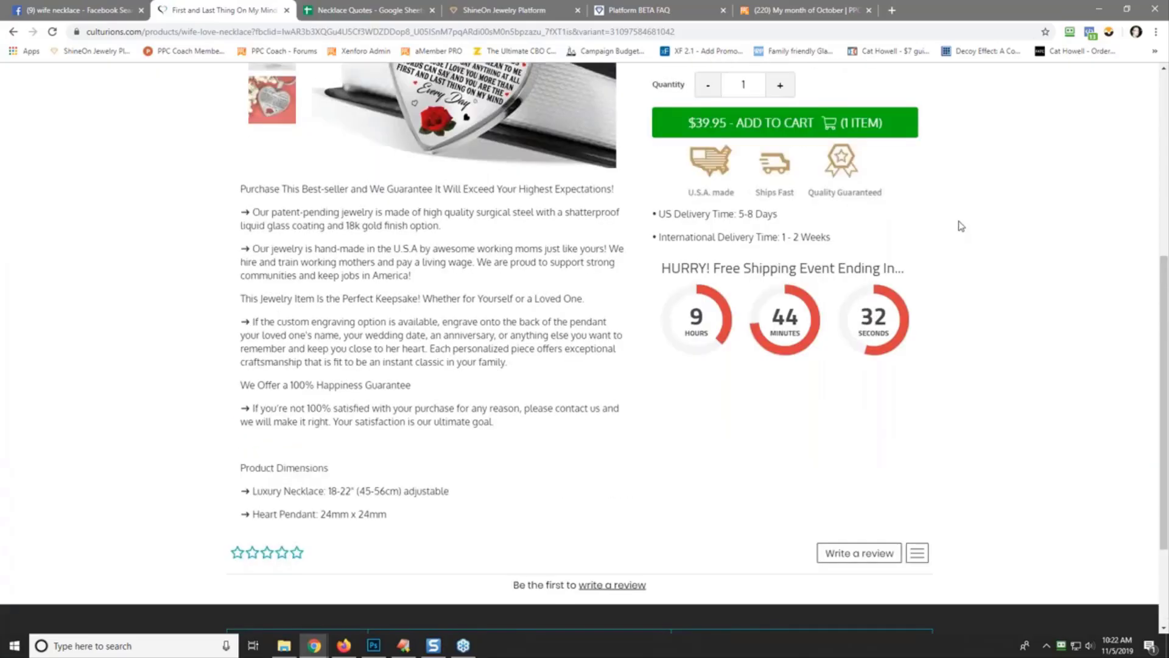
pyautogui.scroll(-7, 961, 226)
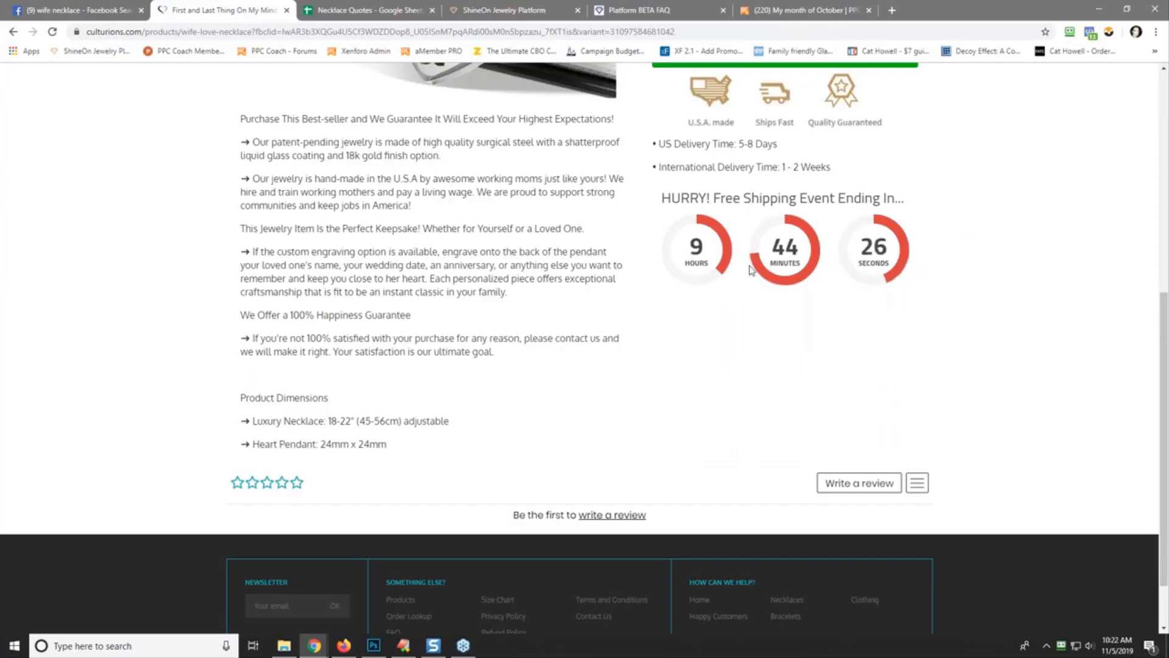
pyautogui.scroll(2, 968, 268)
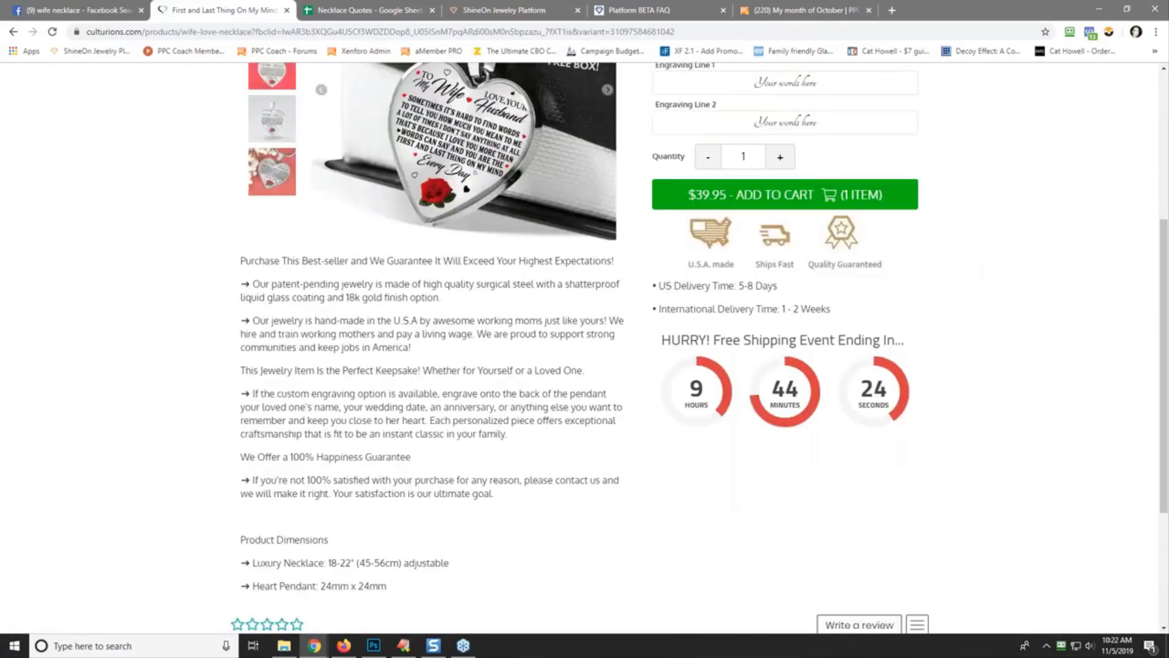
pyautogui.scroll(4, 965, 277)
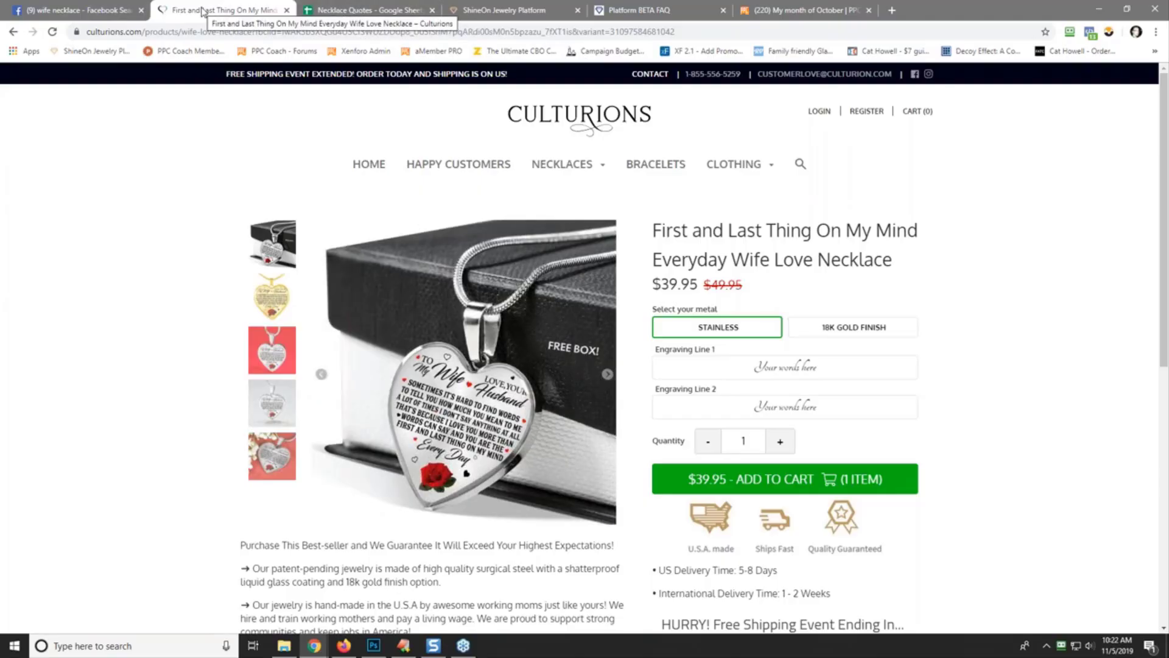
# - Tile the Culturions necklace window on the left half and the Facebook window on the right at full height
pyautogui.moveTo(203, 11); pyautogui.dragTo(139, 39)
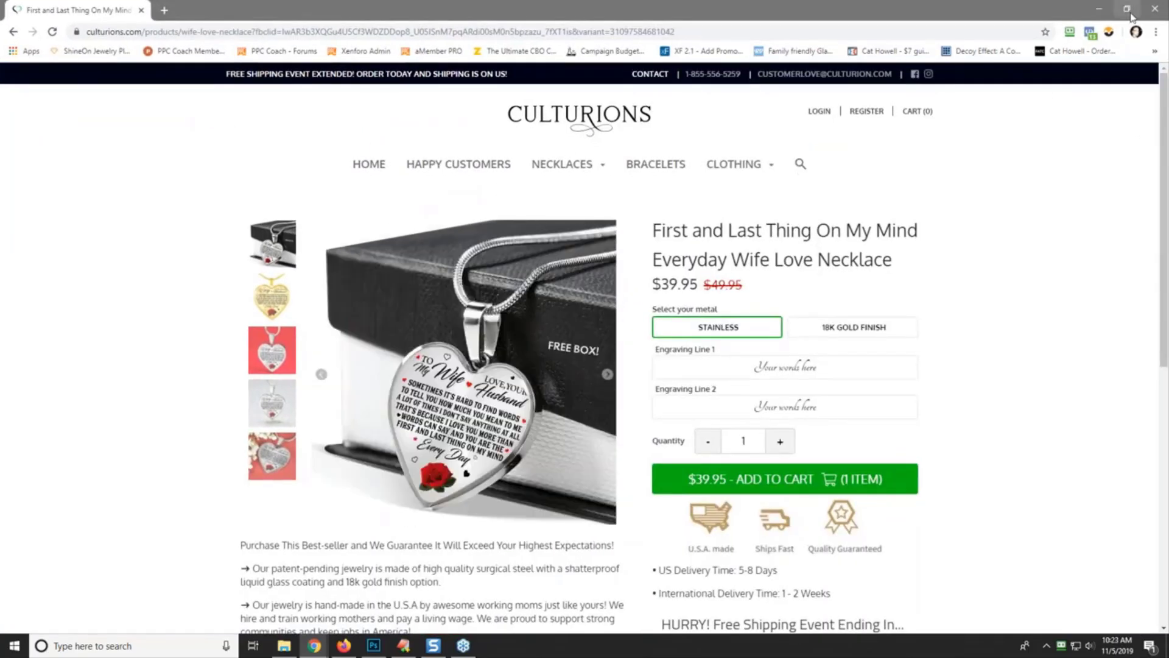
pyautogui.click(1127, 10)
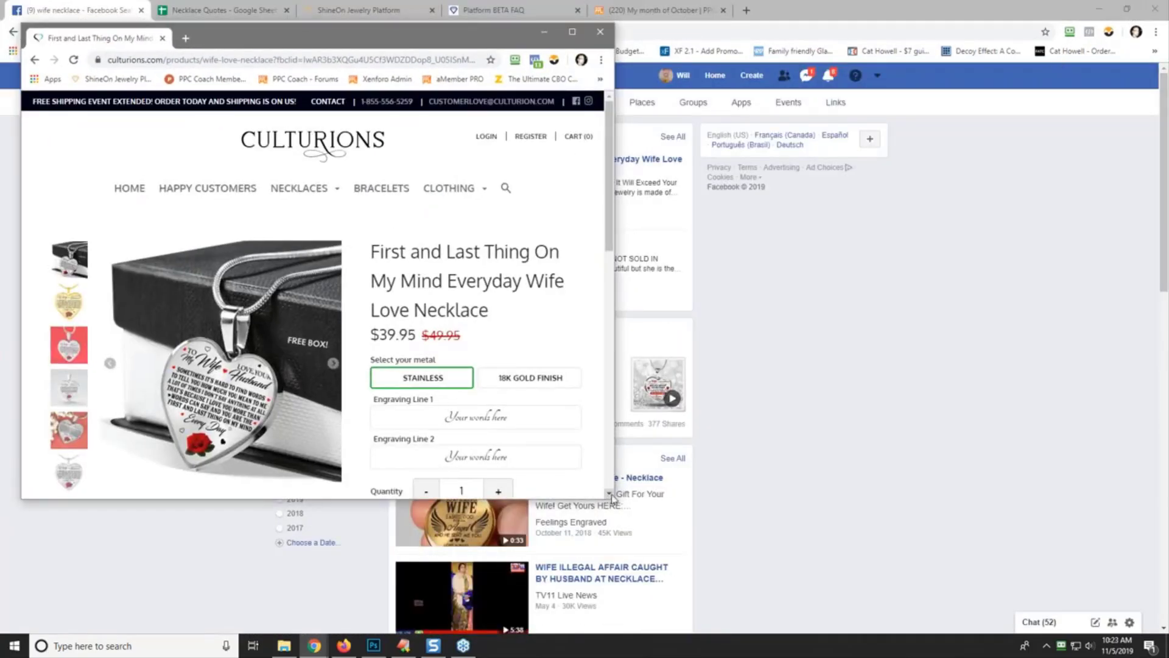
pyautogui.moveTo(613, 455); pyautogui.dragTo(549, 453)
pyautogui.moveTo(241, 46); pyautogui.dragTo(218, 23)
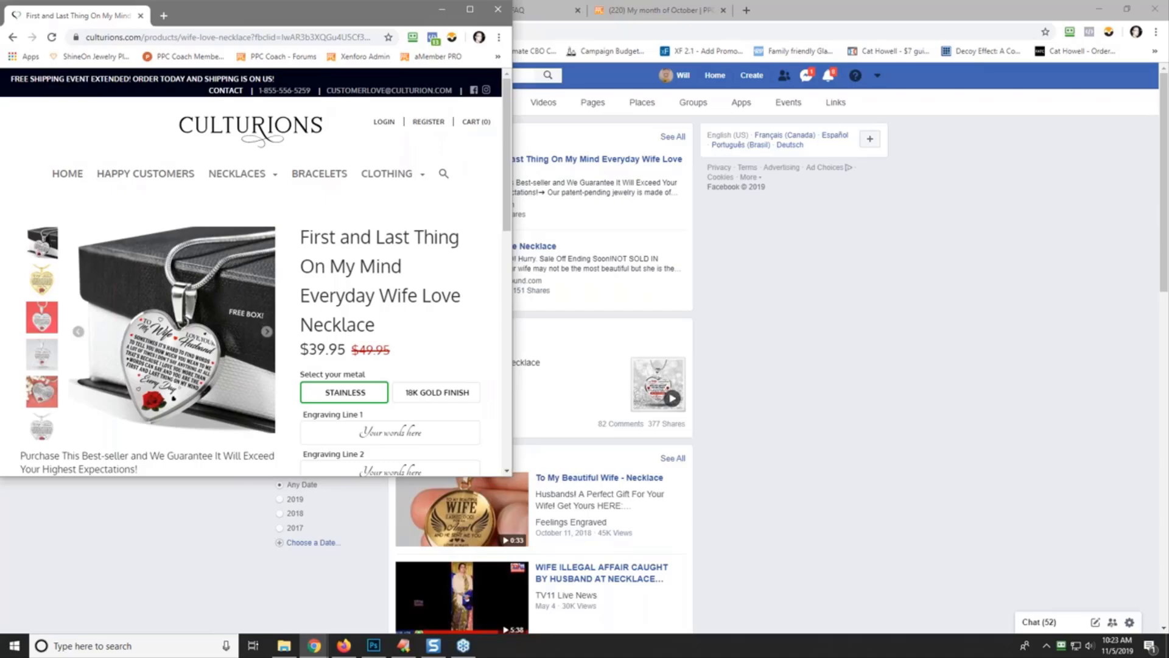
pyautogui.moveTo(513, 477); pyautogui.dragTo(506, 627)
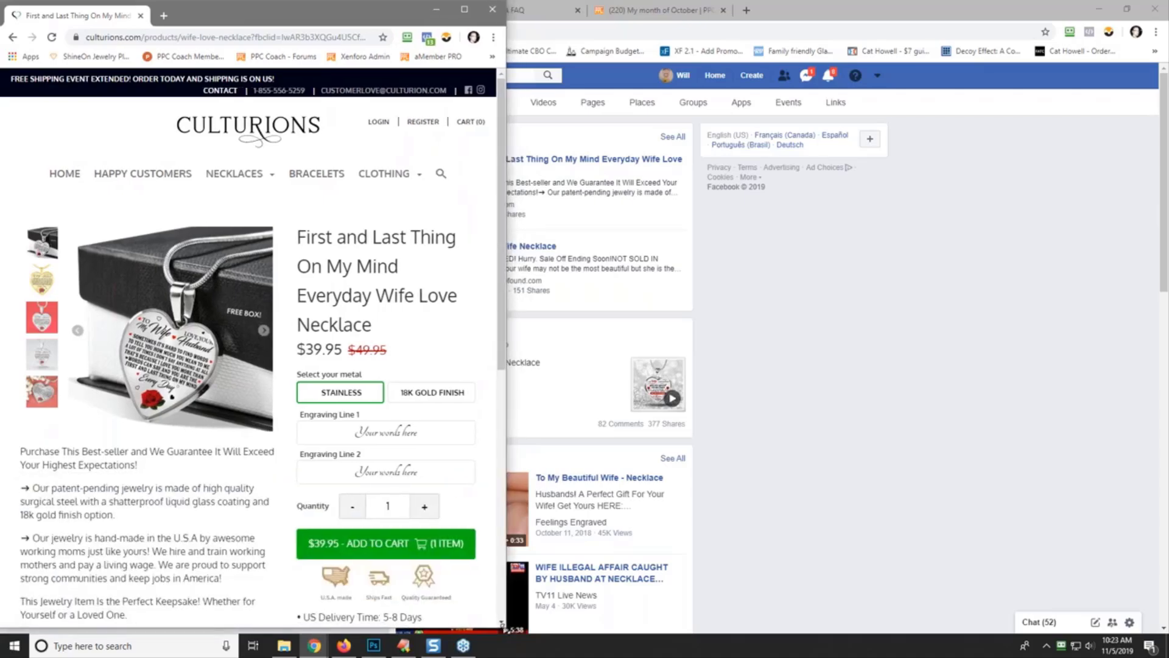
pyautogui.moveTo(794, 10); pyautogui.dragTo(832, 18)
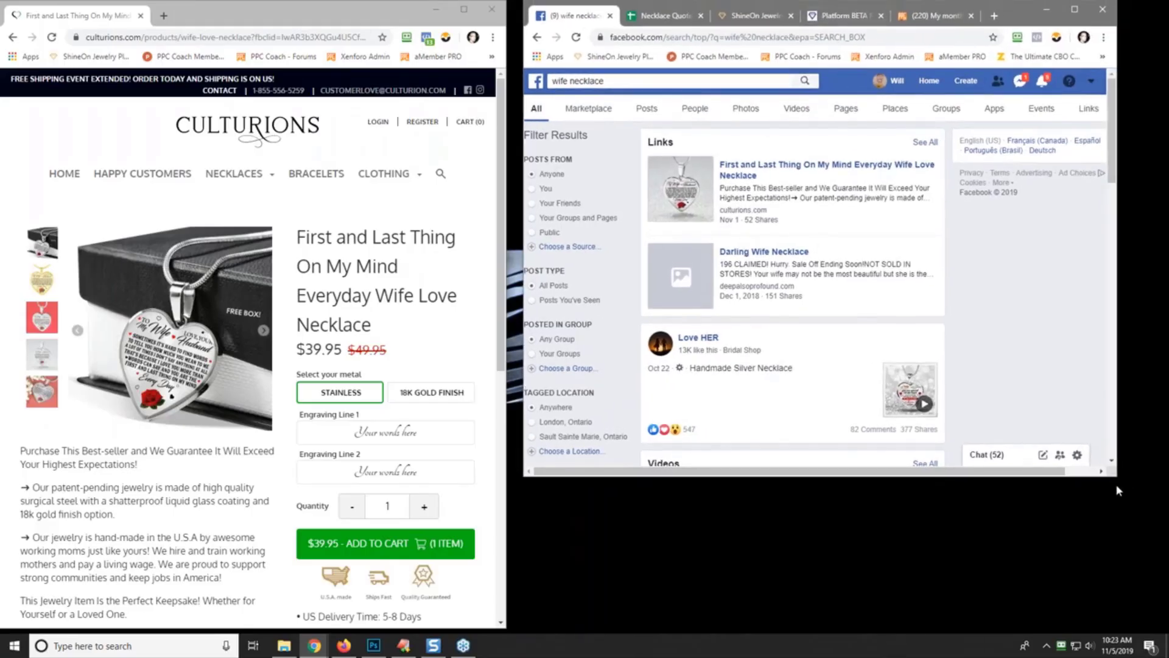
pyautogui.moveTo(1057, 481); pyautogui.dragTo(1055, 628)
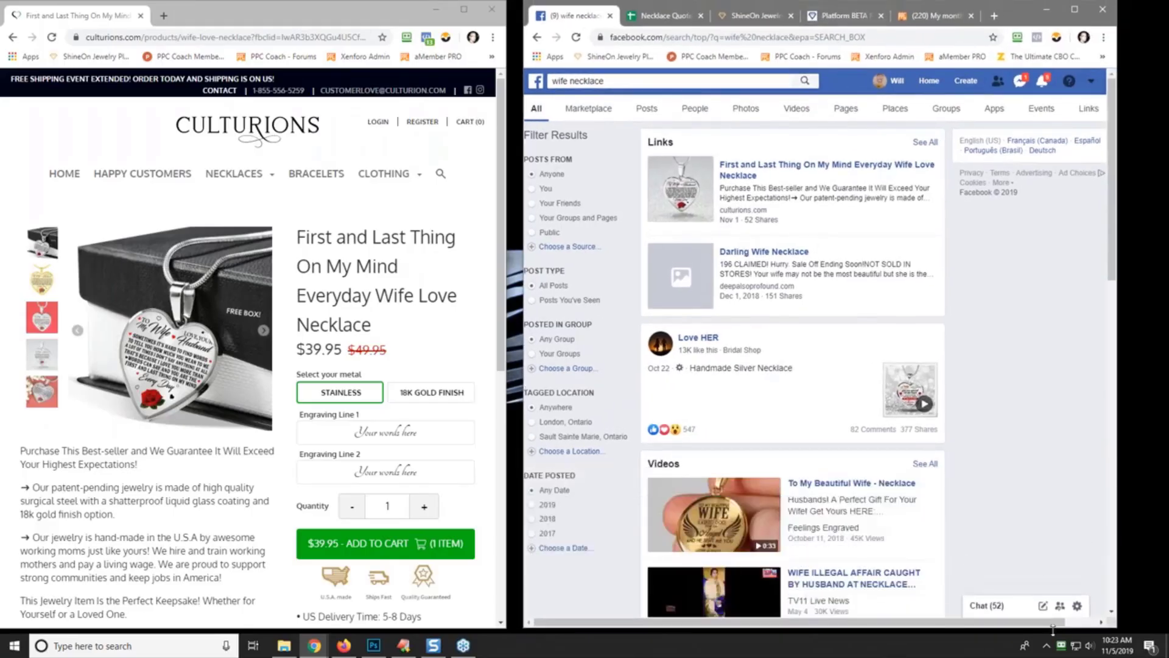
# - Extend C11's 'To My Wife -' quote with 'I Love You More Than Words Can Say - You Are The Best - Love Your Husband'
pyautogui.click(666, 17)
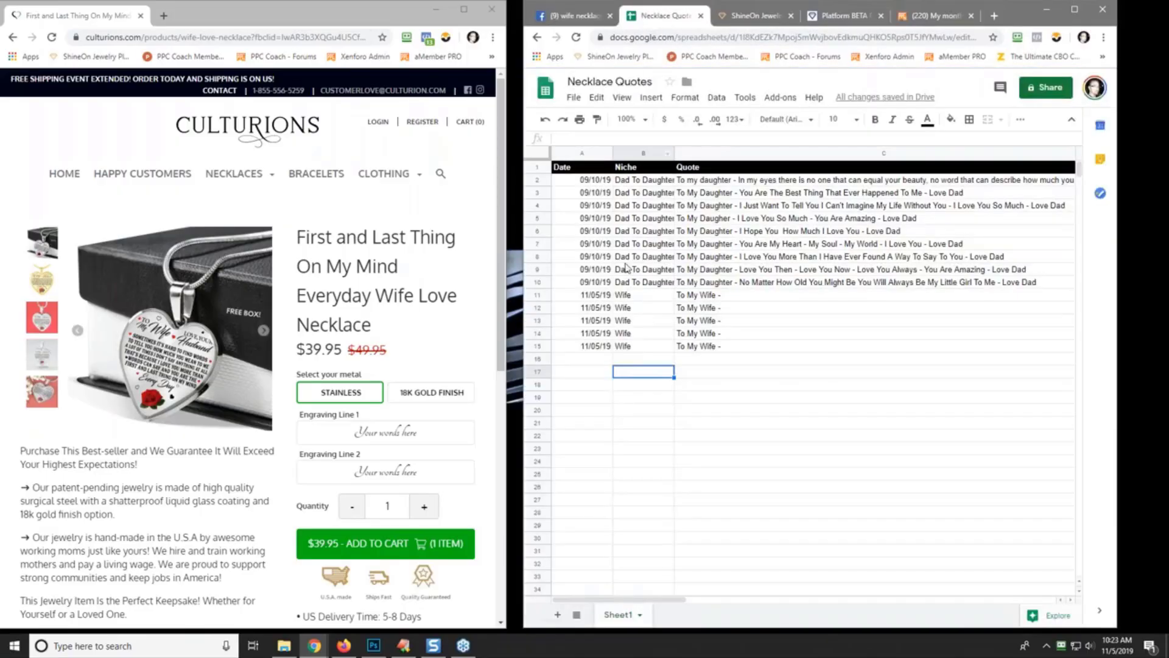
pyautogui.click(738, 296)
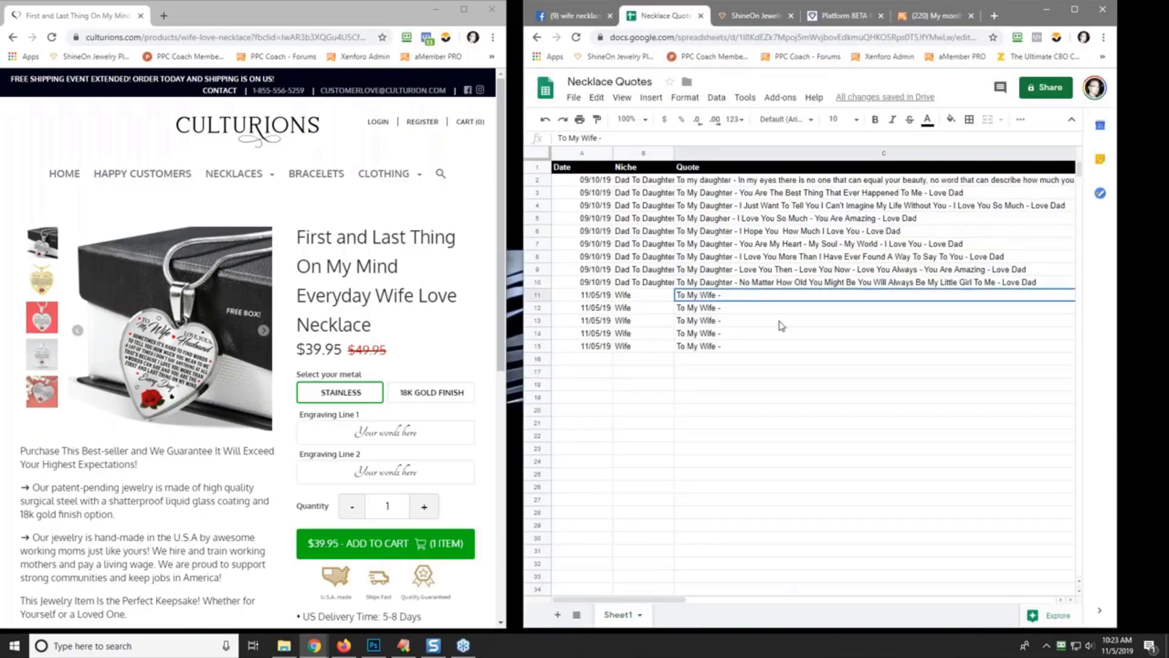
pyautogui.click(617, 139)
pyautogui.hscroll(2, 759, 366)
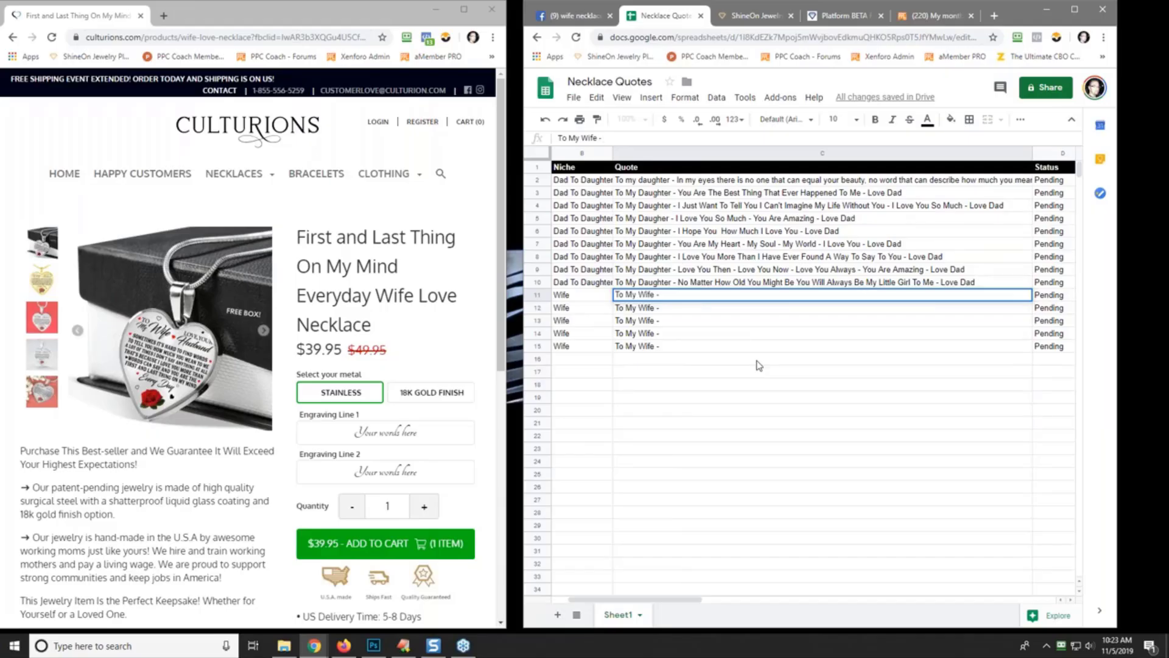
pyautogui.write('Love You More Tha')
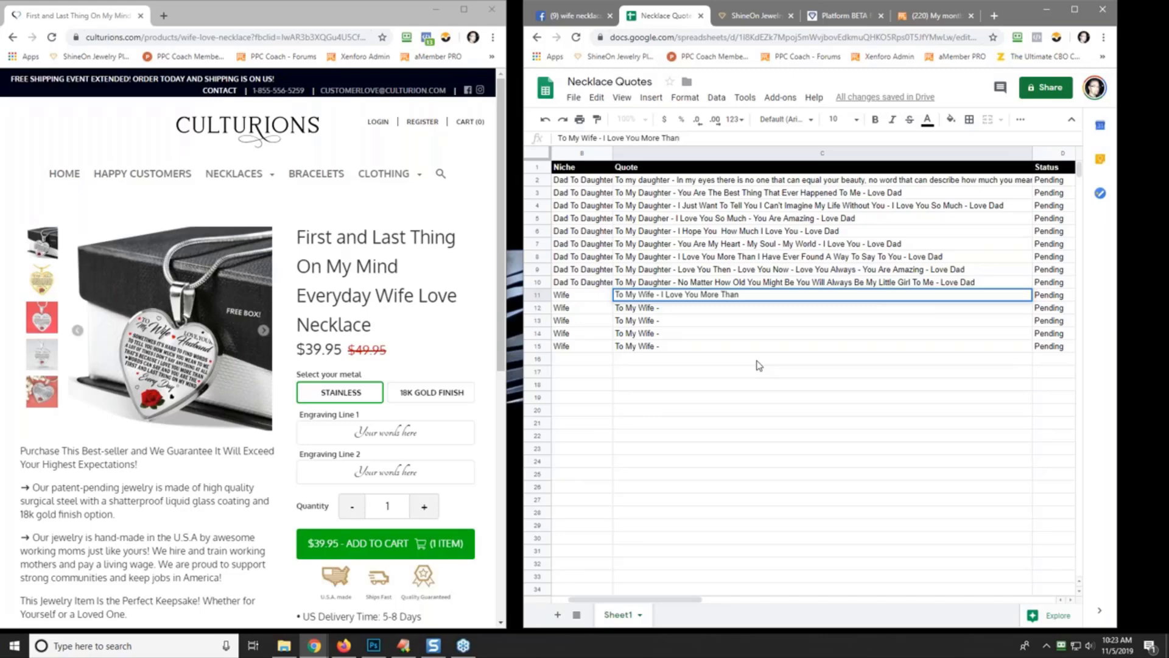
pyautogui.write('n Words Can Sya')
pyautogui.write('Love')
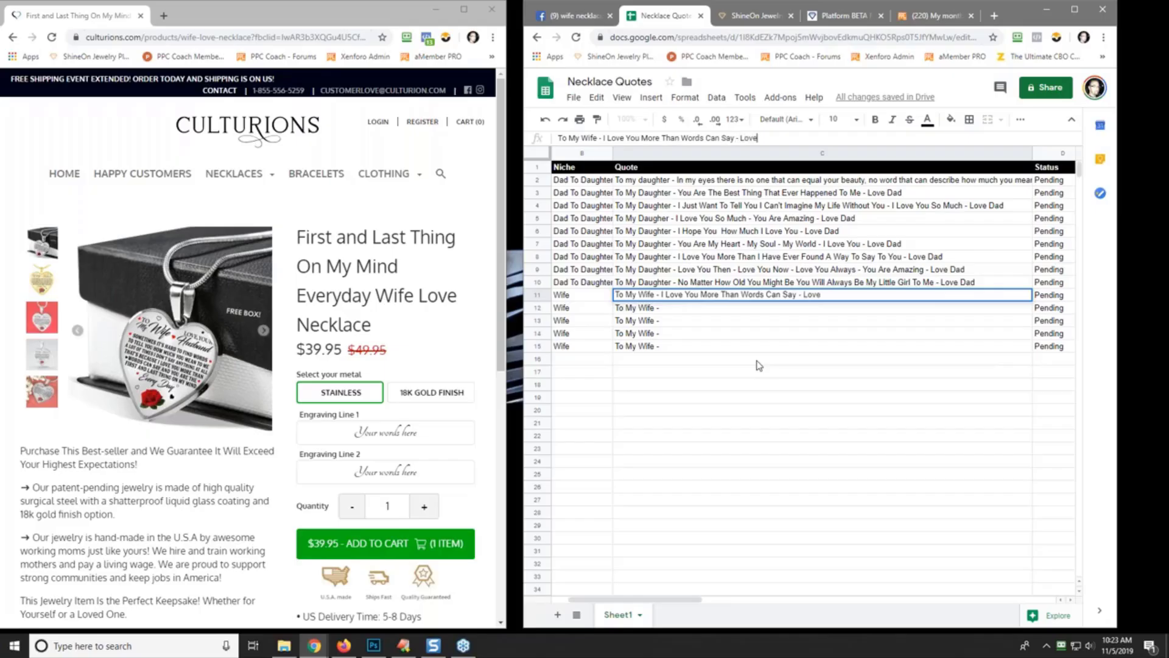
pyautogui.press('BackSpace')
pyautogui.press('BackSpace')
pyautogui.press('BackSpace')
pyautogui.press('BackSpace')
pyautogui.write('You Are The Best - Love Your Husband')
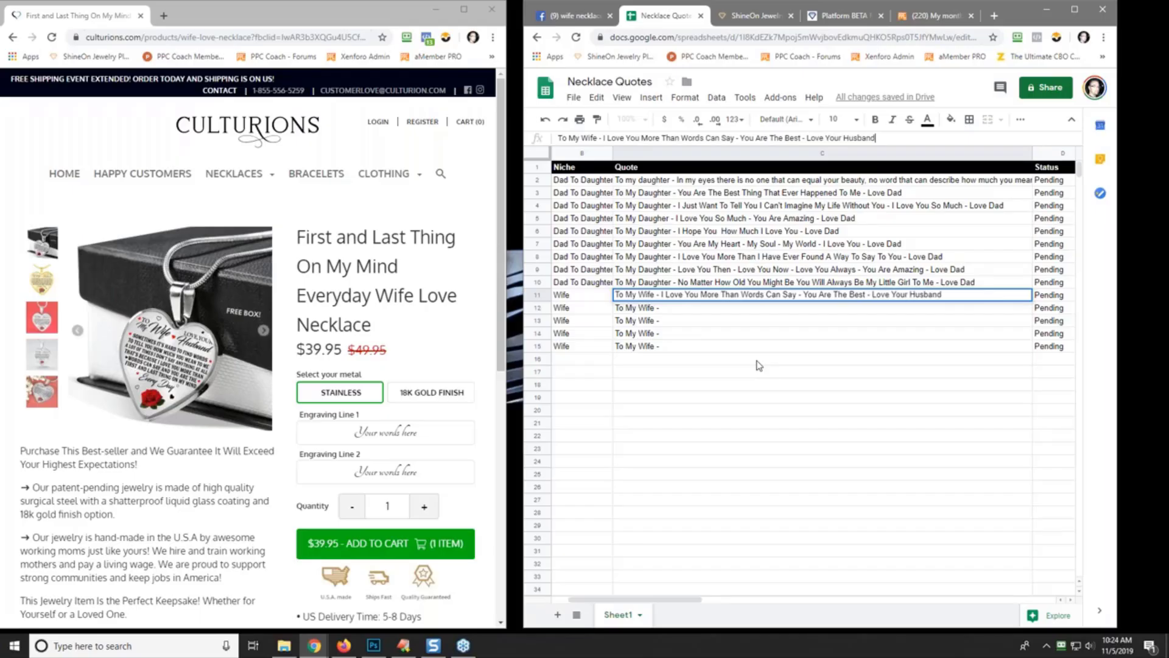
pyautogui.press('Return')
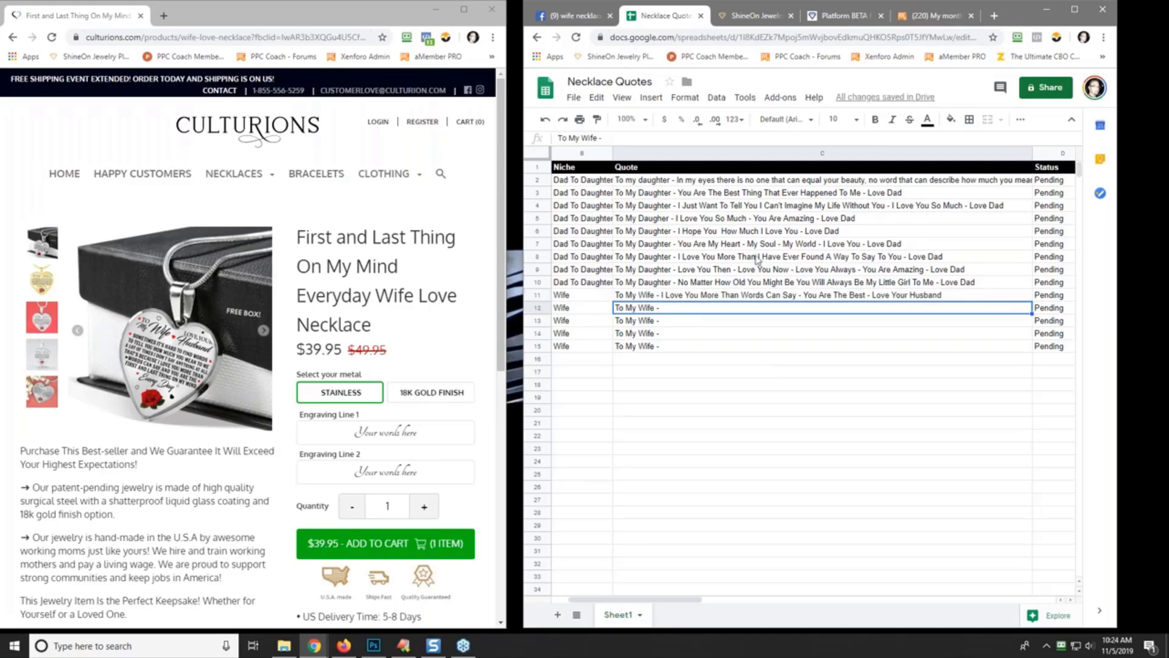
# - Complete C12 with 'You Are The First Thing On My Mind And The Last Person I Think About Every Single Day - I Love You'
pyautogui.click(618, 138)
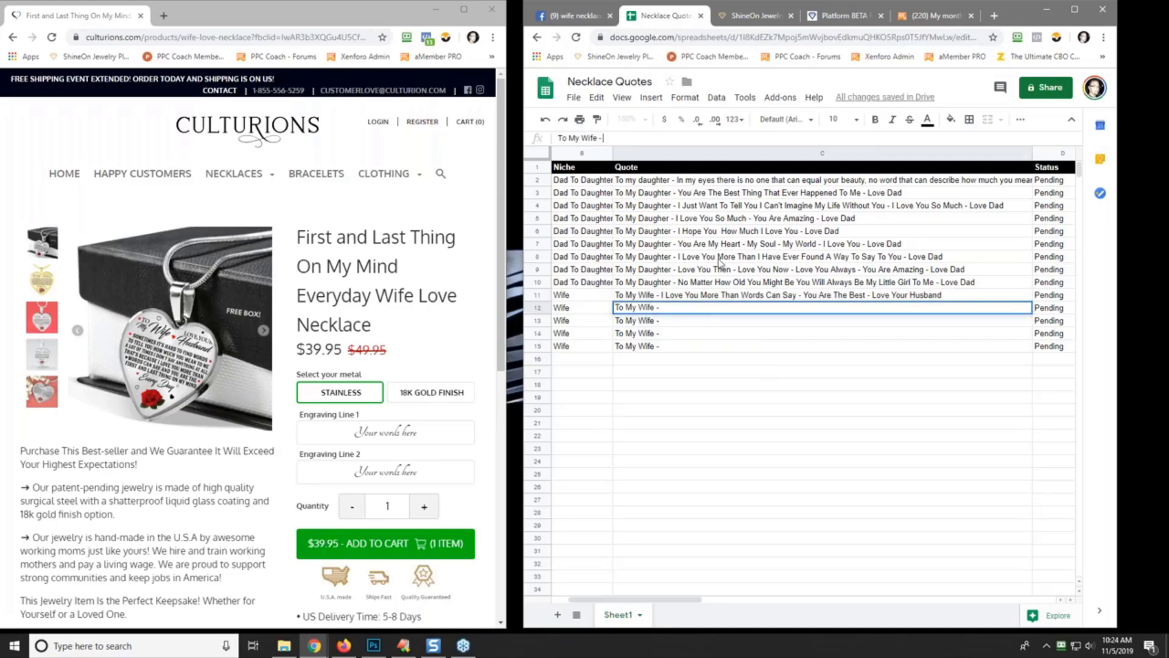
pyautogui.write('You Are The First Thing On')
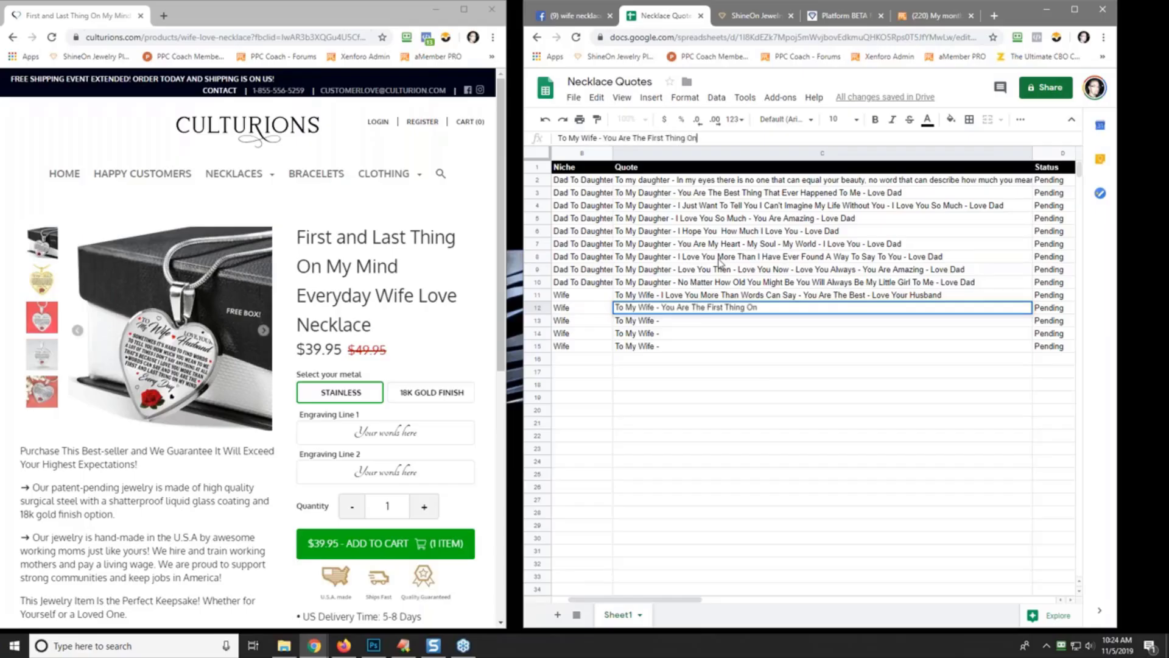
pyautogui.write(' my')
pyautogui.press('BackSpace')
pyautogui.press('BackSpace')
pyautogui.write('My Mind And The ')
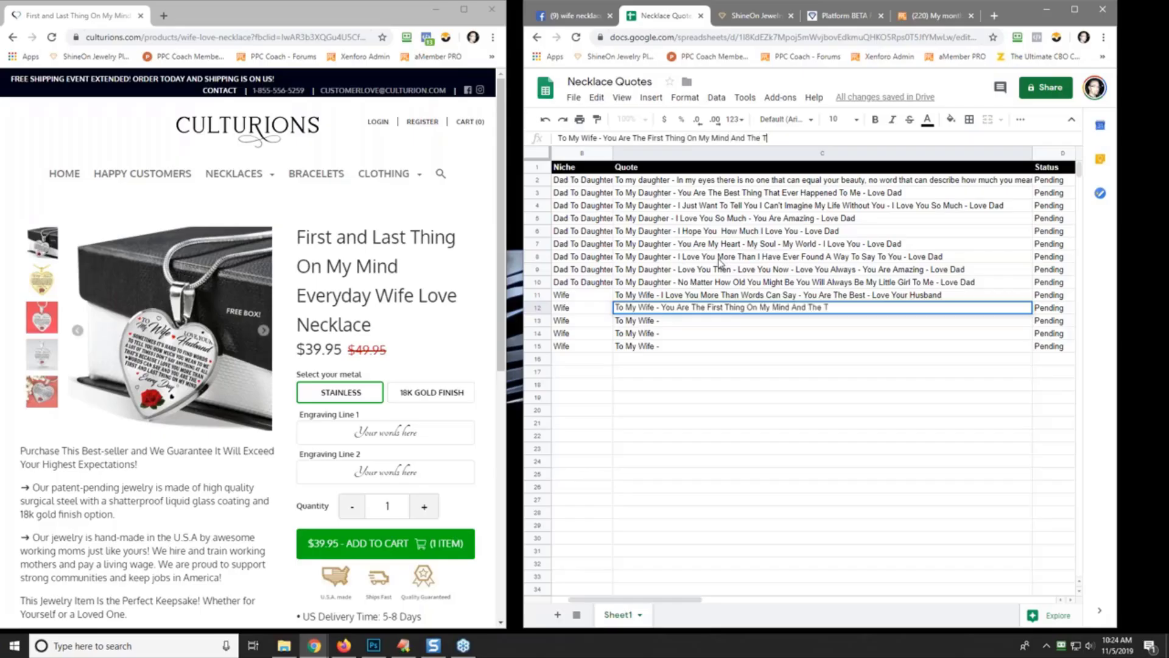
pyautogui.write('Last Person I Think About E')
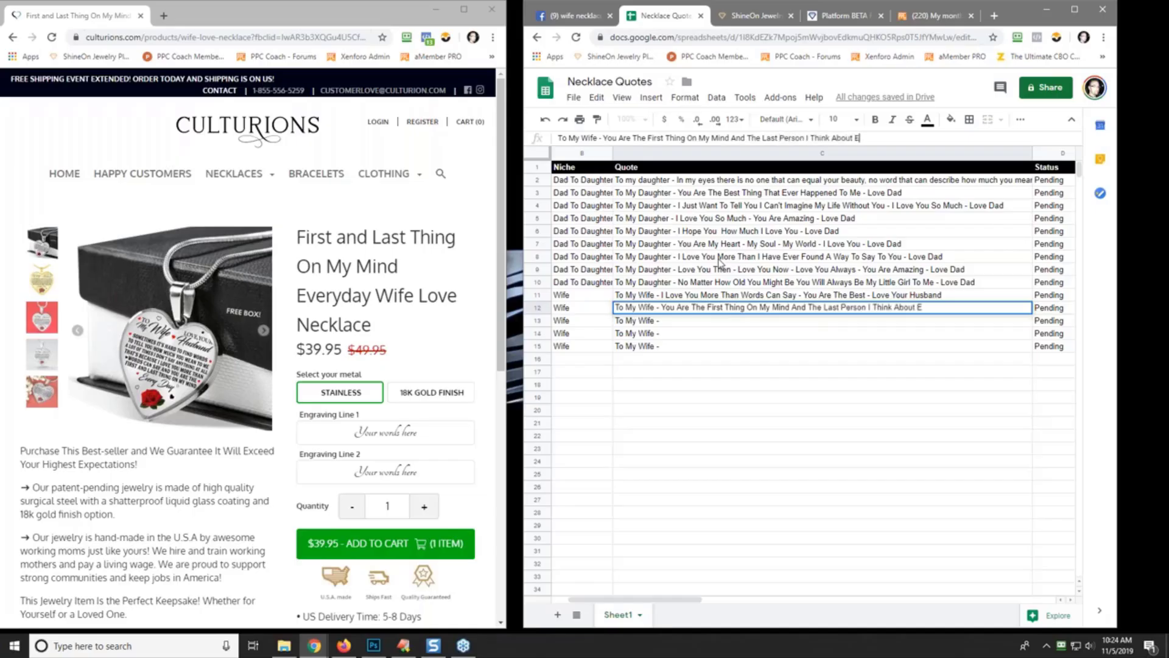
pyautogui.write('very Single Day - I L')
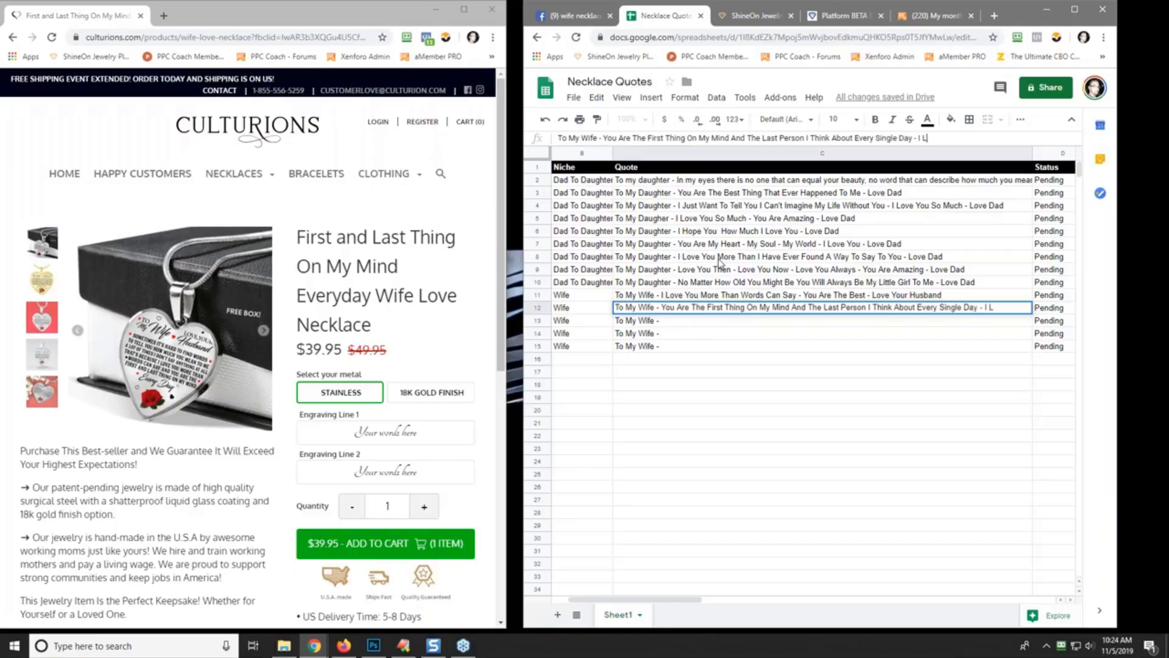
pyautogui.write('ove You')
pyautogui.press('Return')
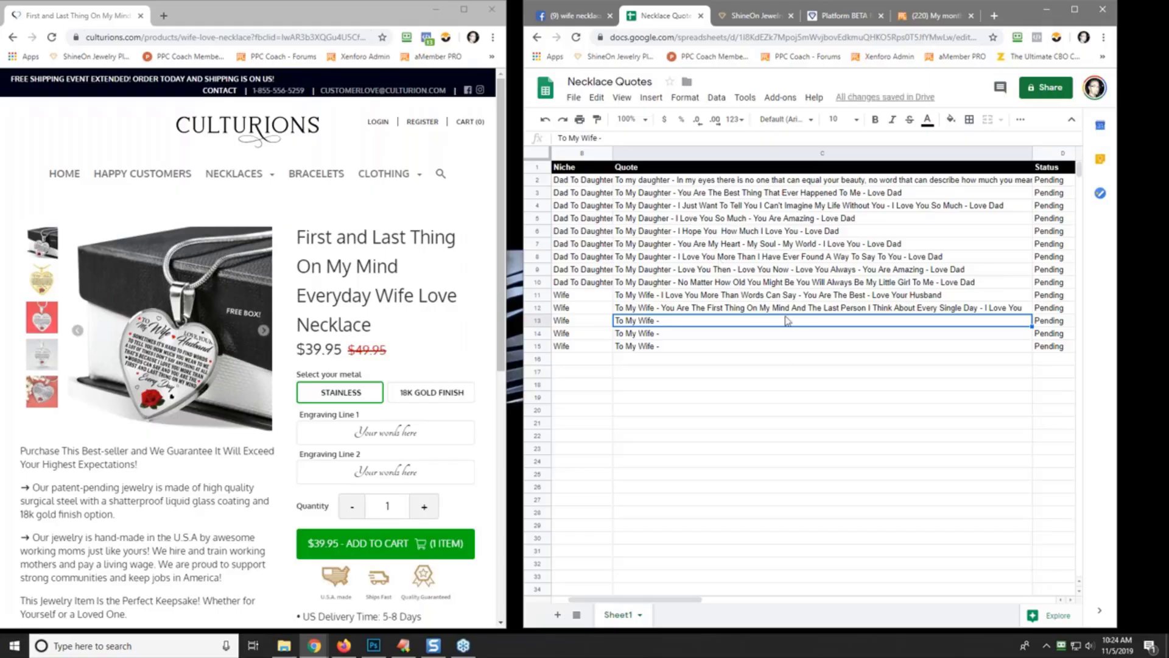
# - Replace C11's ' - Love Your Husband' ending with ' Thing That Has Happened To Me'
pyautogui.click(795, 299)
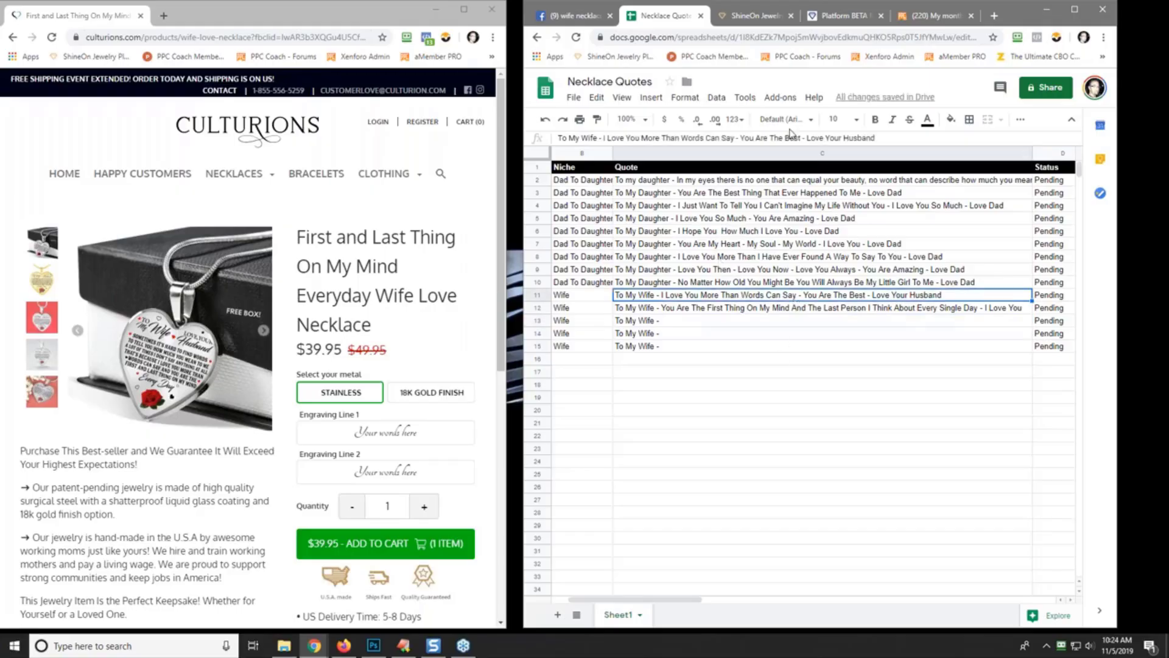
pyautogui.moveTo(801, 141); pyautogui.dragTo(899, 143)
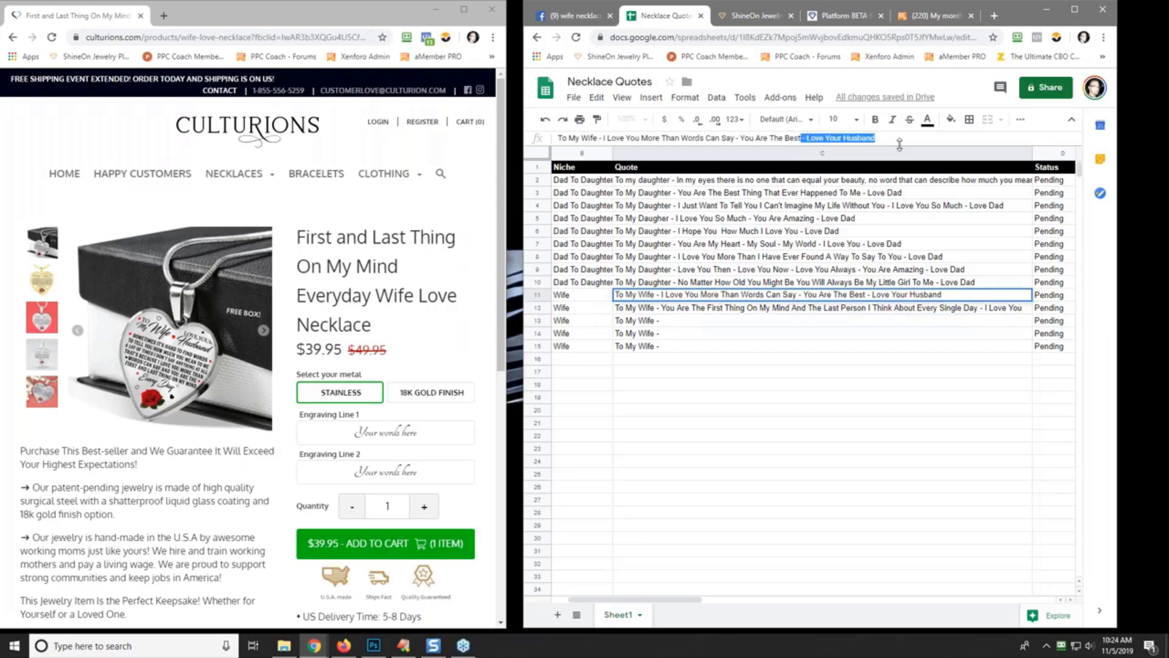
pyautogui.press('BackSpace')
pyautogui.write('Thing')
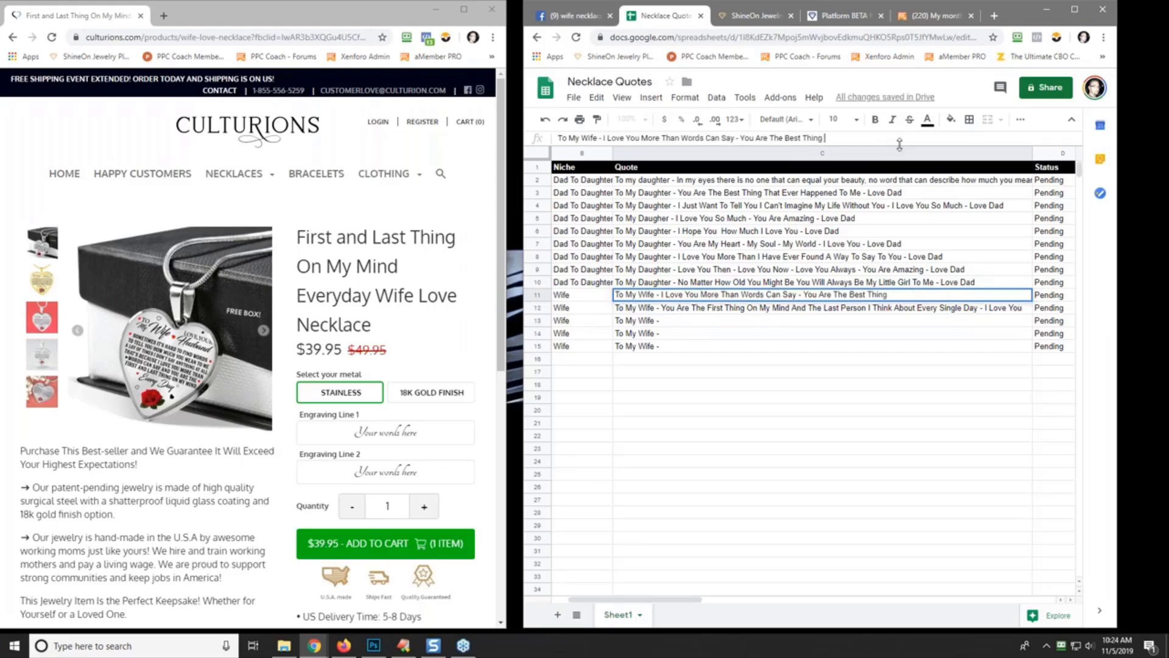
pyautogui.write(' That Has Happened To Me')
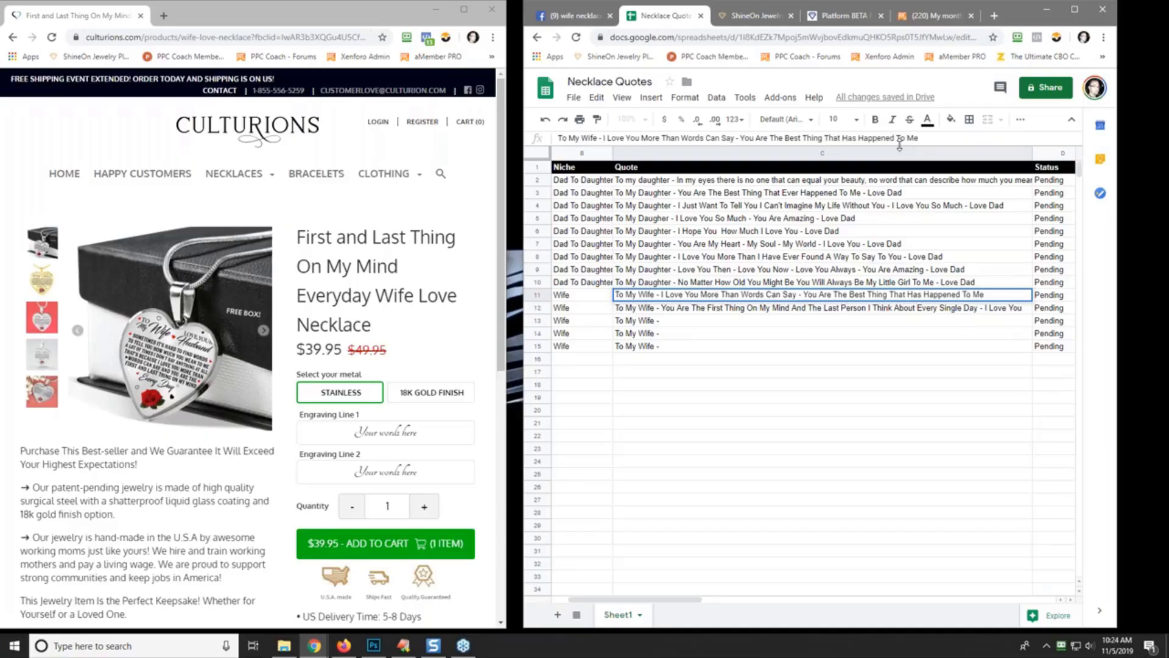
pyautogui.click(761, 320)
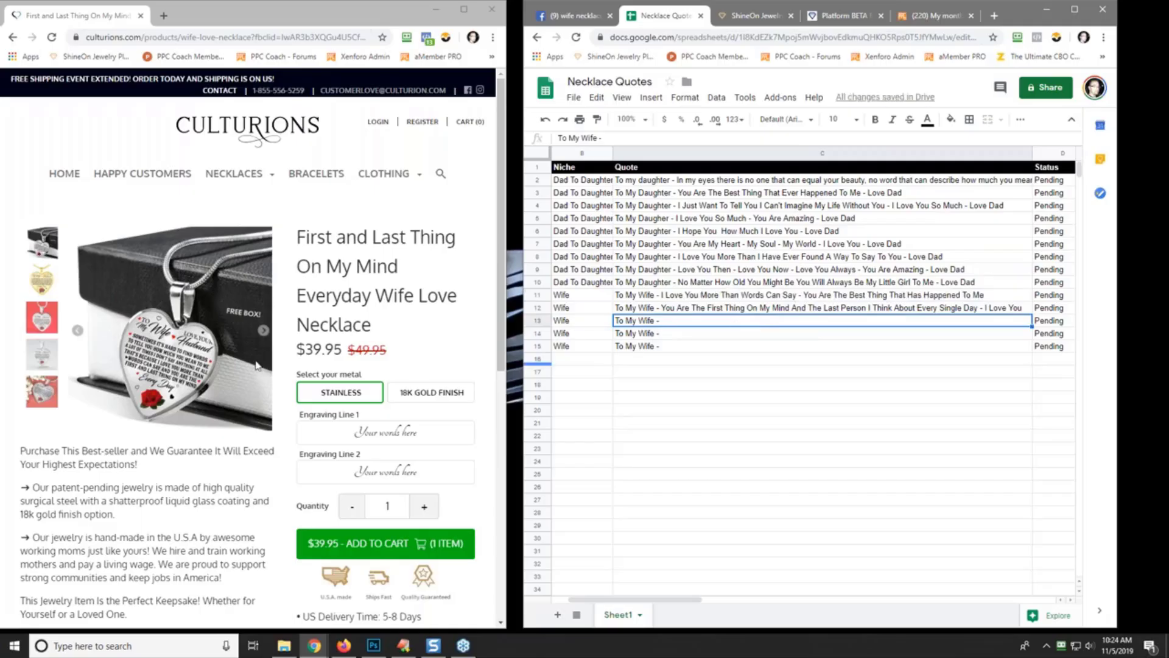
# - Browse Culturions' To My Wife Dedication Jewelry collection, then pull the Facebook results tab into a separate window
pyautogui.moveTo(256, 180)
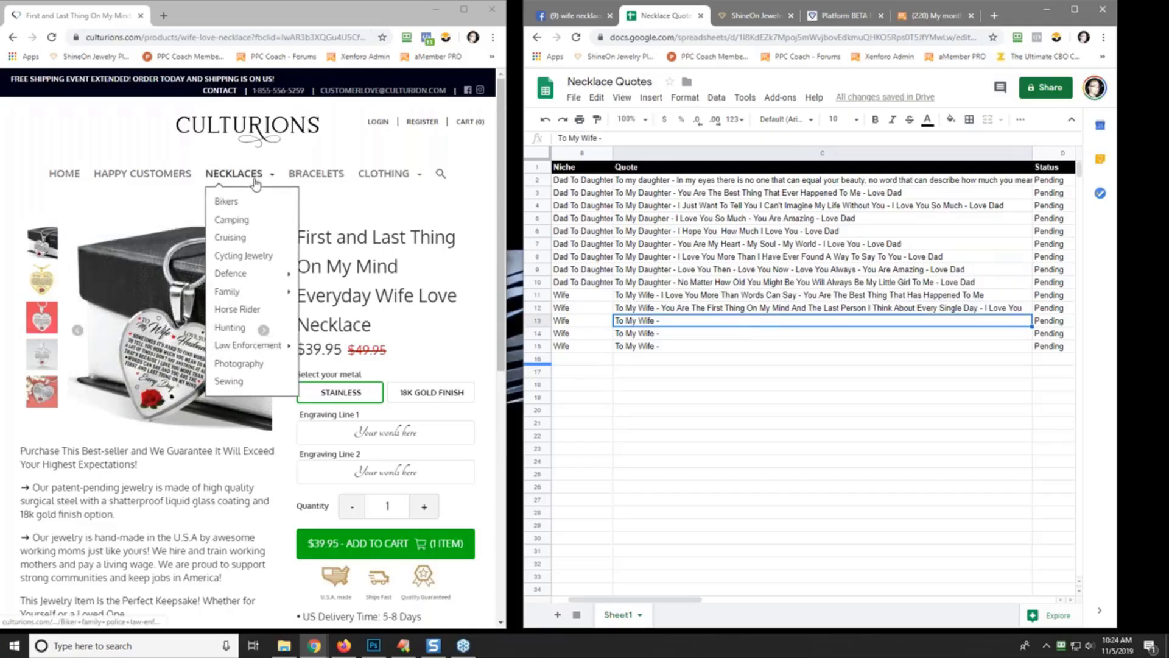
pyautogui.moveTo(250, 291)
pyautogui.click(344, 310)
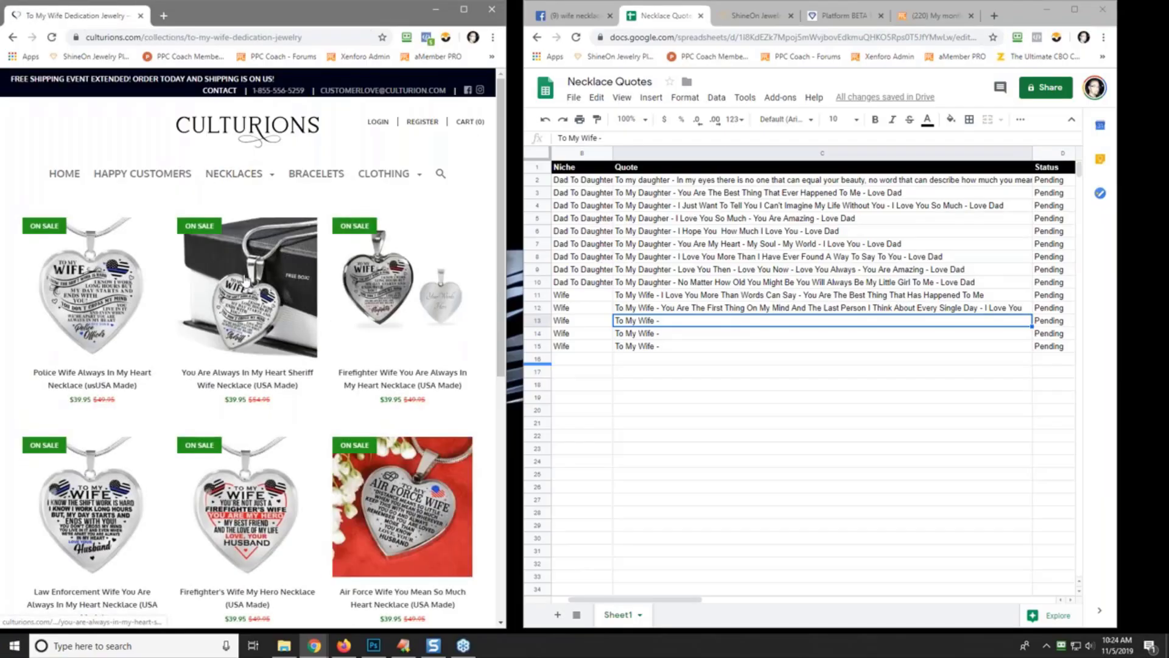
pyautogui.scroll(-7, 401, 391)
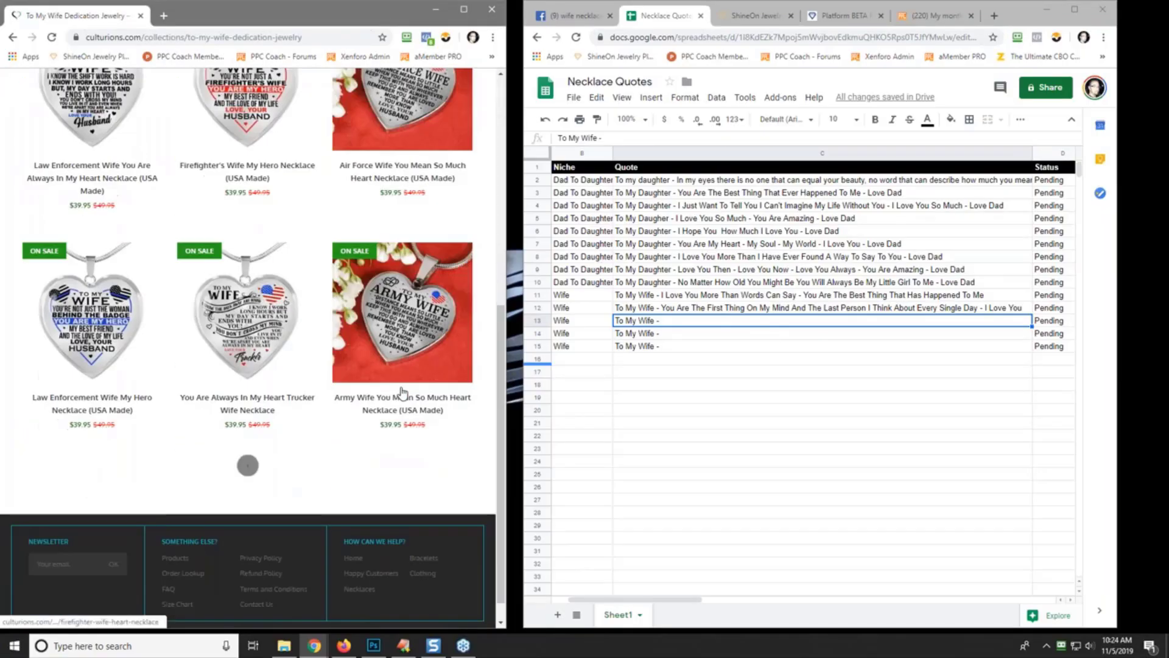
pyautogui.scroll(-10, 262, 373)
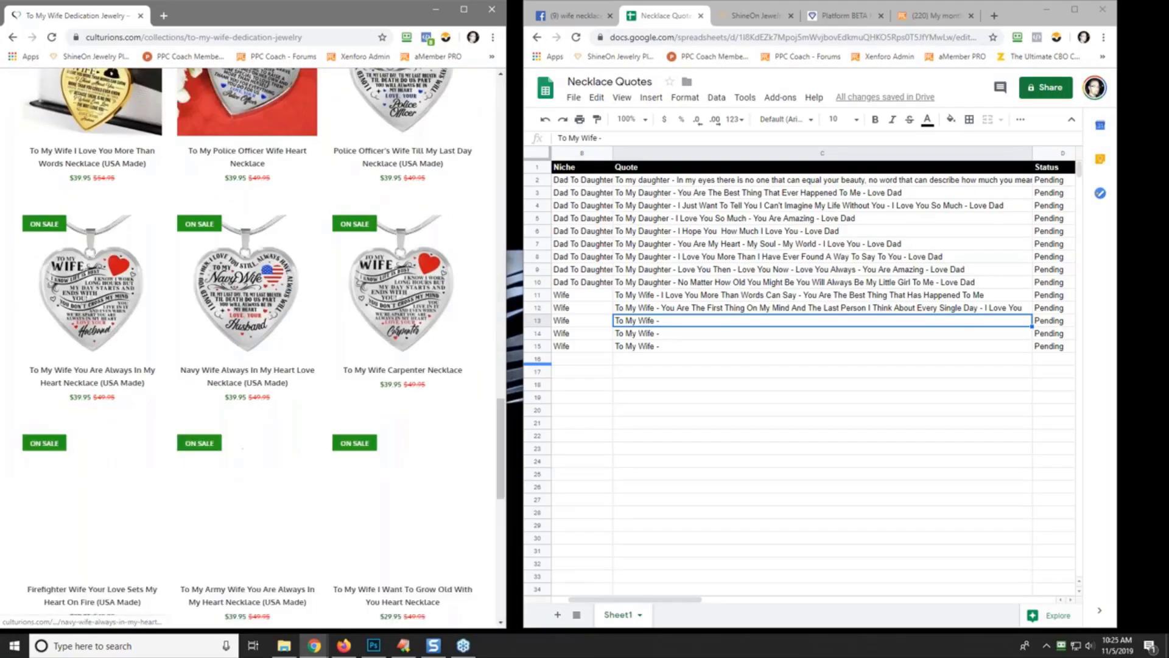
pyautogui.scroll(-13, 261, 373)
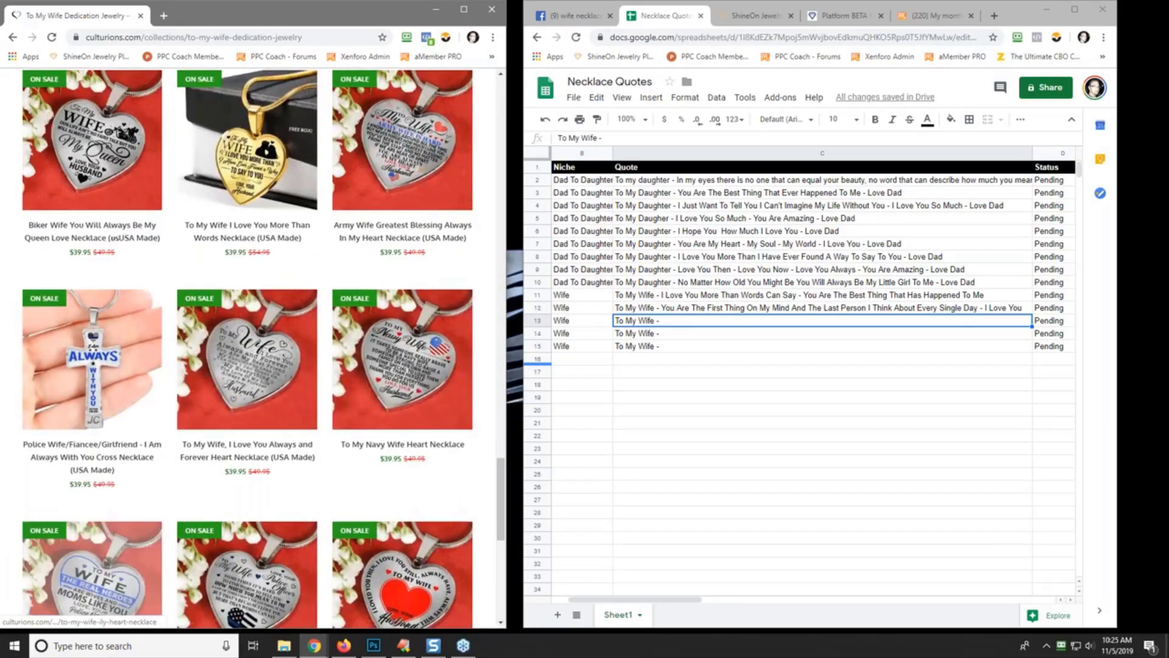
pyautogui.scroll(-9, 262, 373)
pyautogui.scroll(20, 261, 372)
pyautogui.scroll(10, 261, 372)
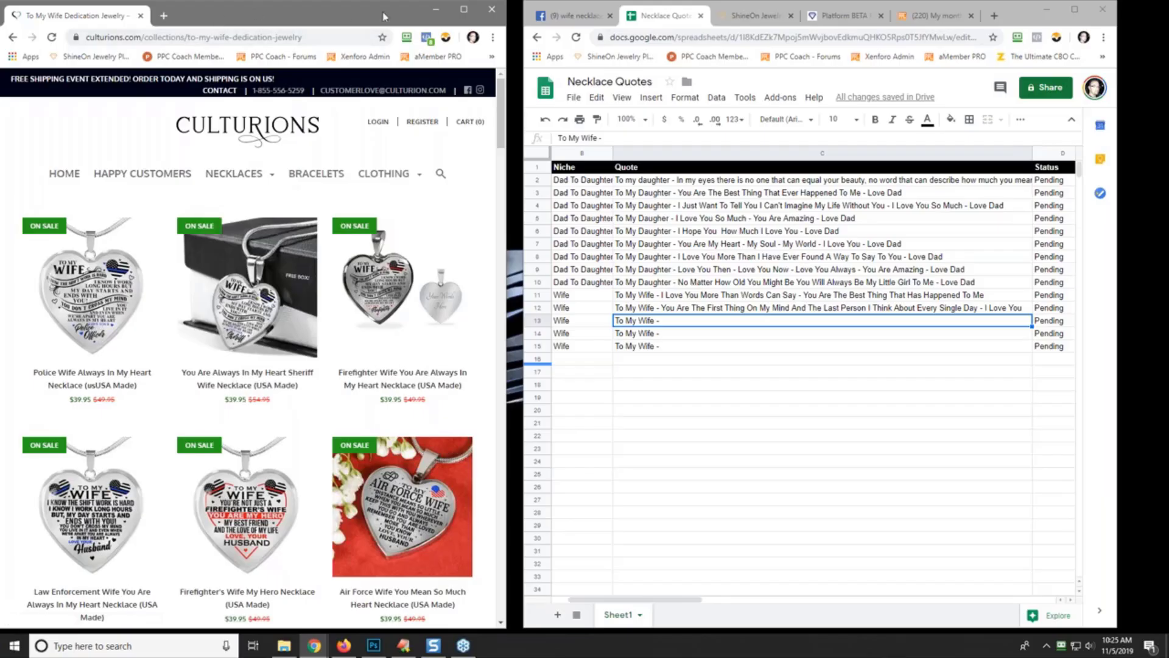
pyautogui.moveTo(586, 16); pyautogui.dragTo(27, 16)
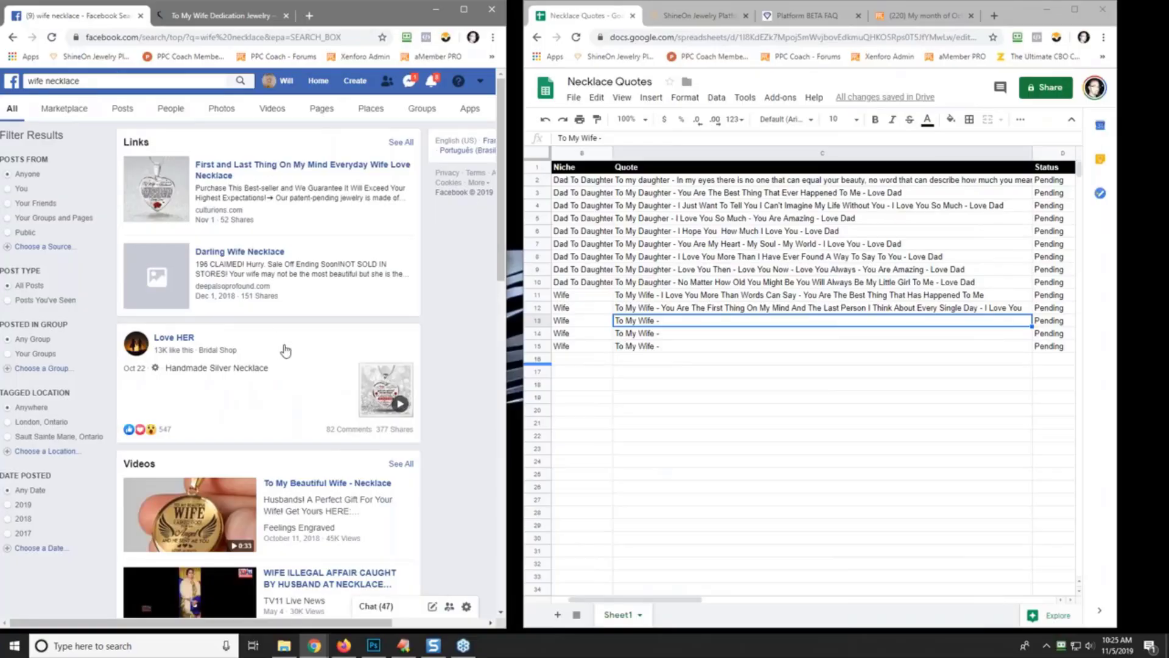
# - Open the Wife Love Necklace result in a new tab and view its video in the full viewer
pyautogui.scroll(-2, 283, 350)
pyautogui.scroll(-2, 297, 317)
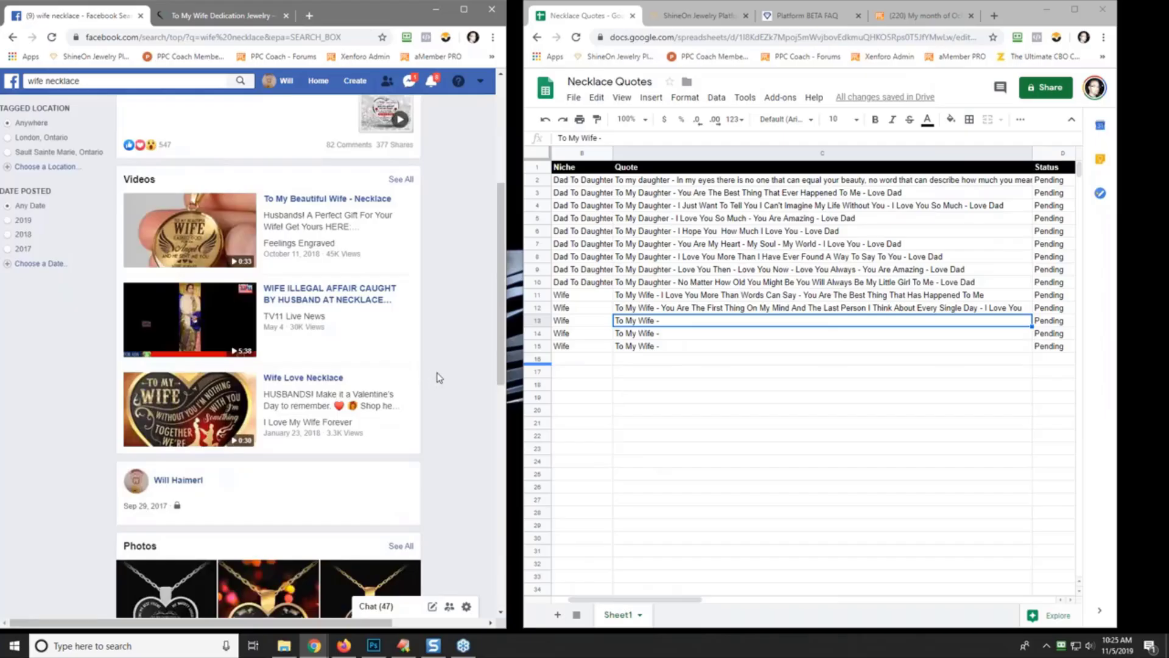
pyautogui.rightClick(312, 383)
pyautogui.click(326, 387)
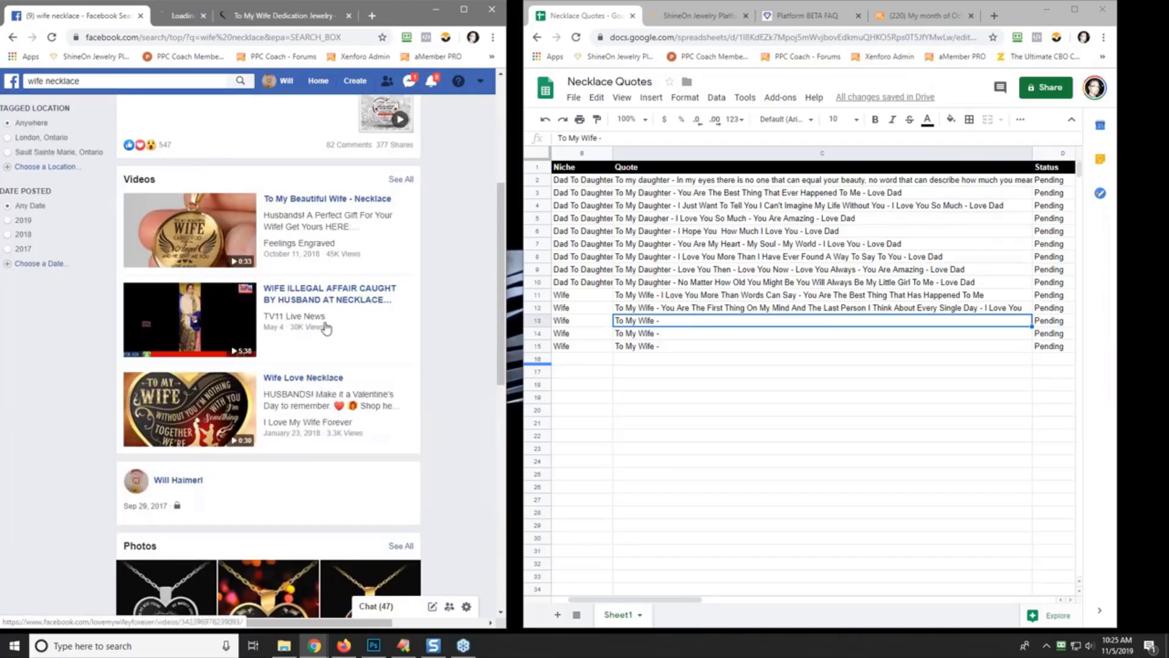
pyautogui.click(183, 15)
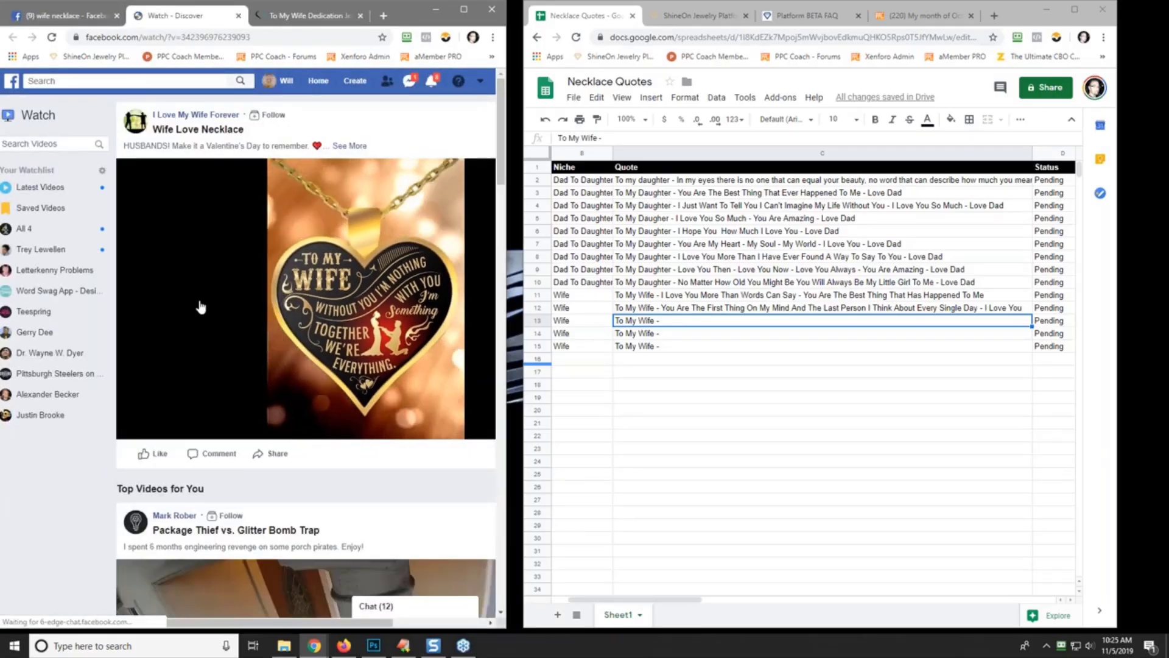
pyautogui.click(199, 304)
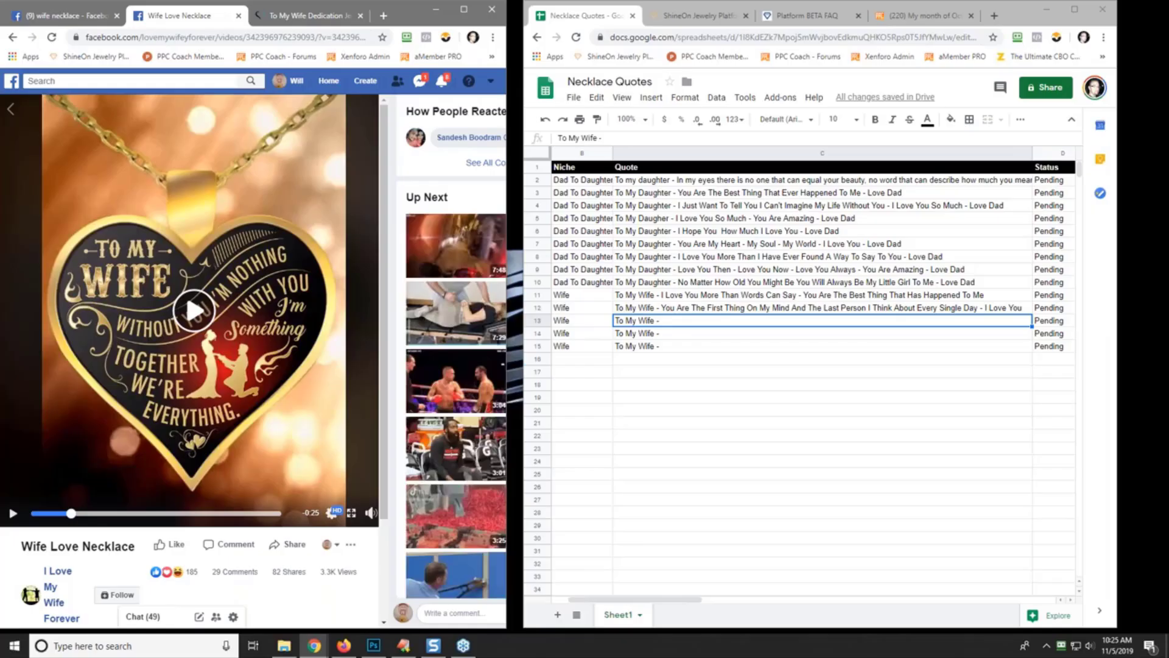
# - Capture a screenshot of the To My Wife heart necklace video area
pyautogui.press('Print')
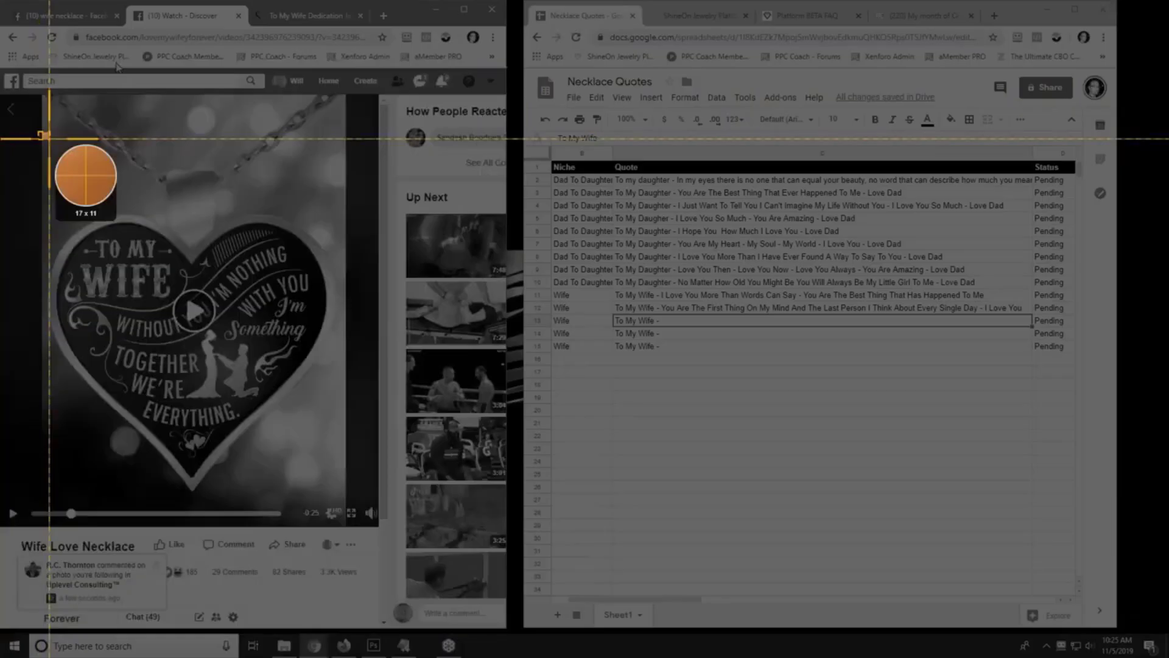
pyautogui.moveTo(38, 131); pyautogui.dragTo(354, 498)
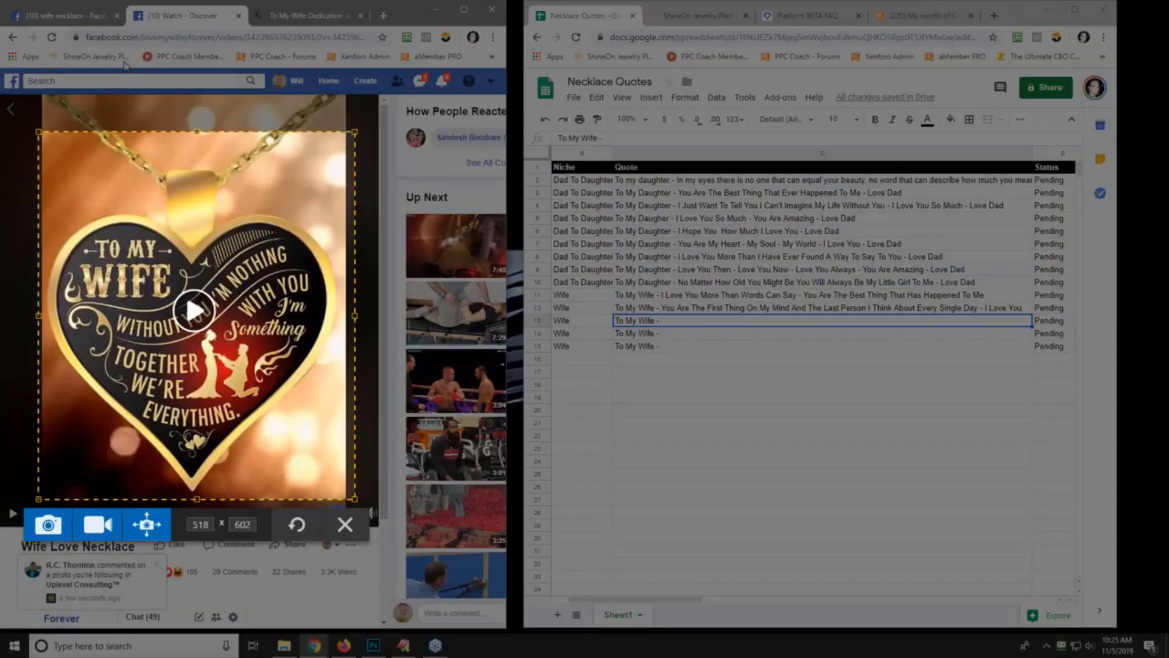
pyautogui.click(37, 528)
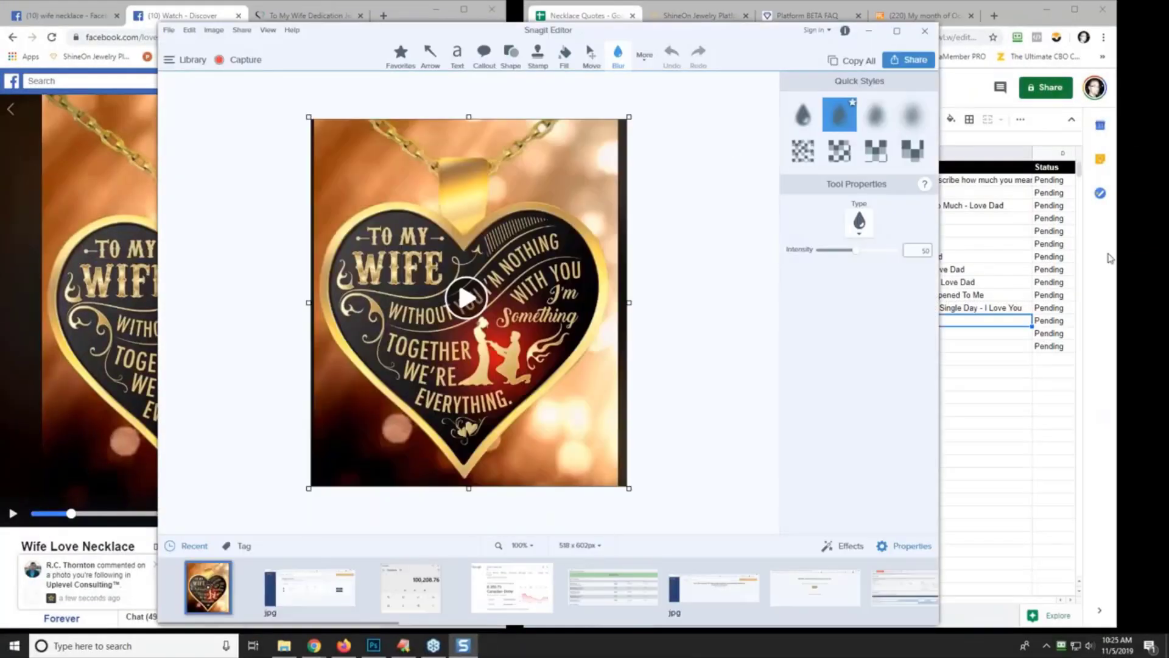
# - Save the capture, browsing to D: websites > ppc-coach.com > forum files > 002 - Christmas Challenge #2
pyautogui.click(168, 30)
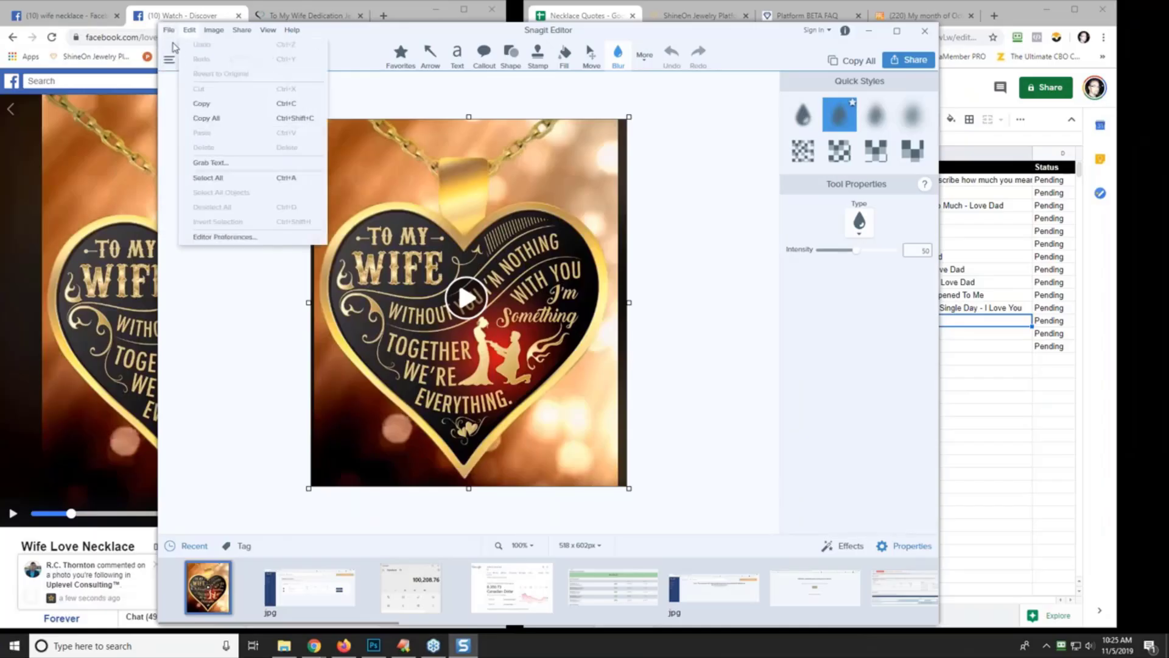
pyautogui.click(189, 104)
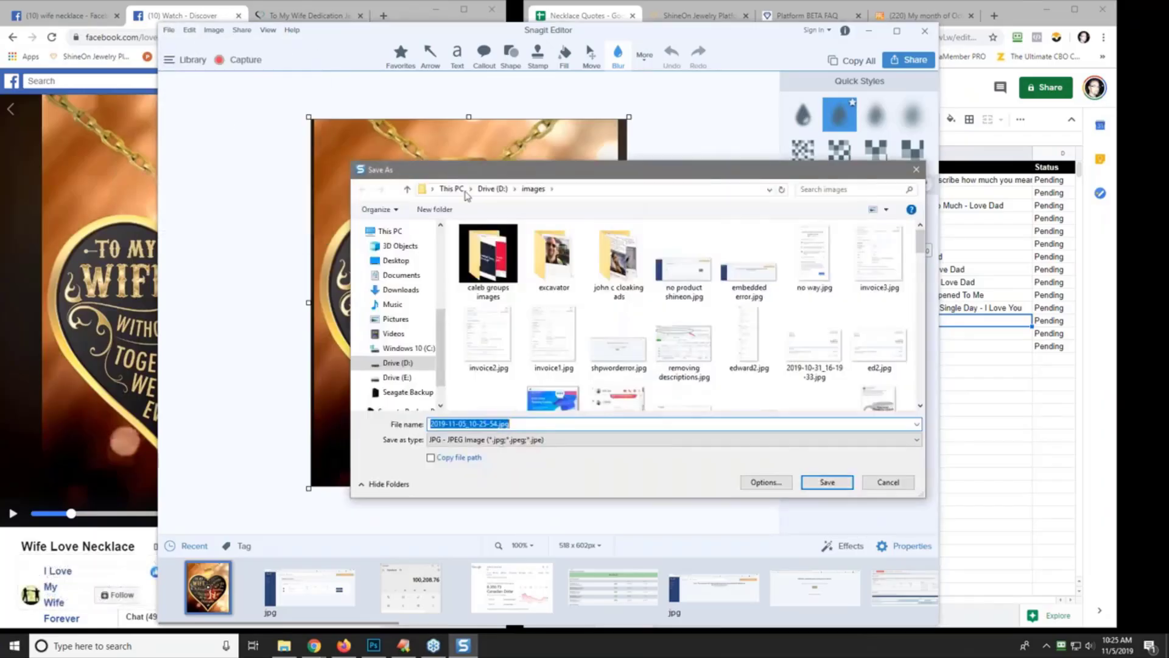
pyautogui.click(493, 189)
pyautogui.click(488, 398)
pyautogui.scroll(-1, 494, 402)
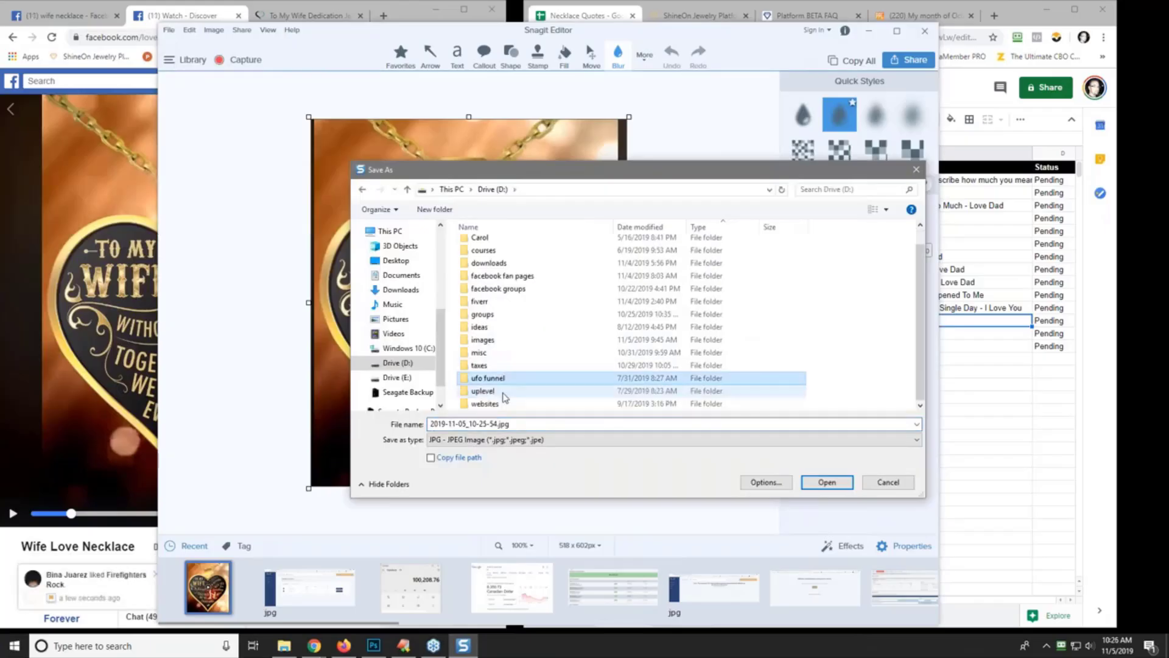
pyautogui.doubleClick(488, 404)
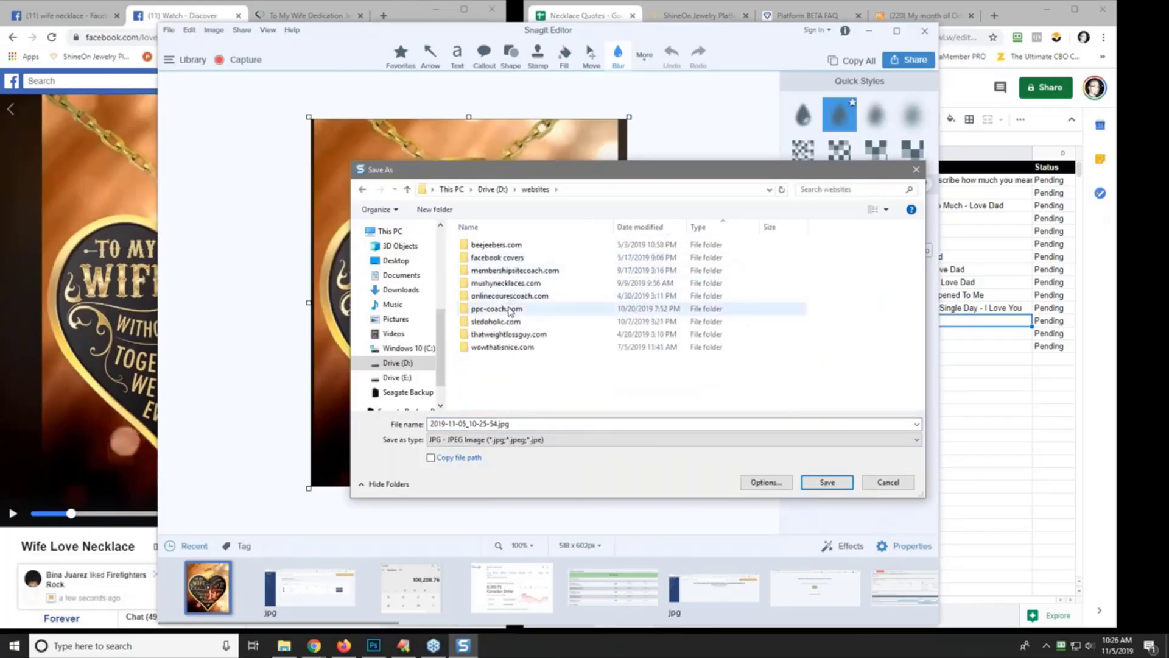
pyautogui.doubleClick(515, 304)
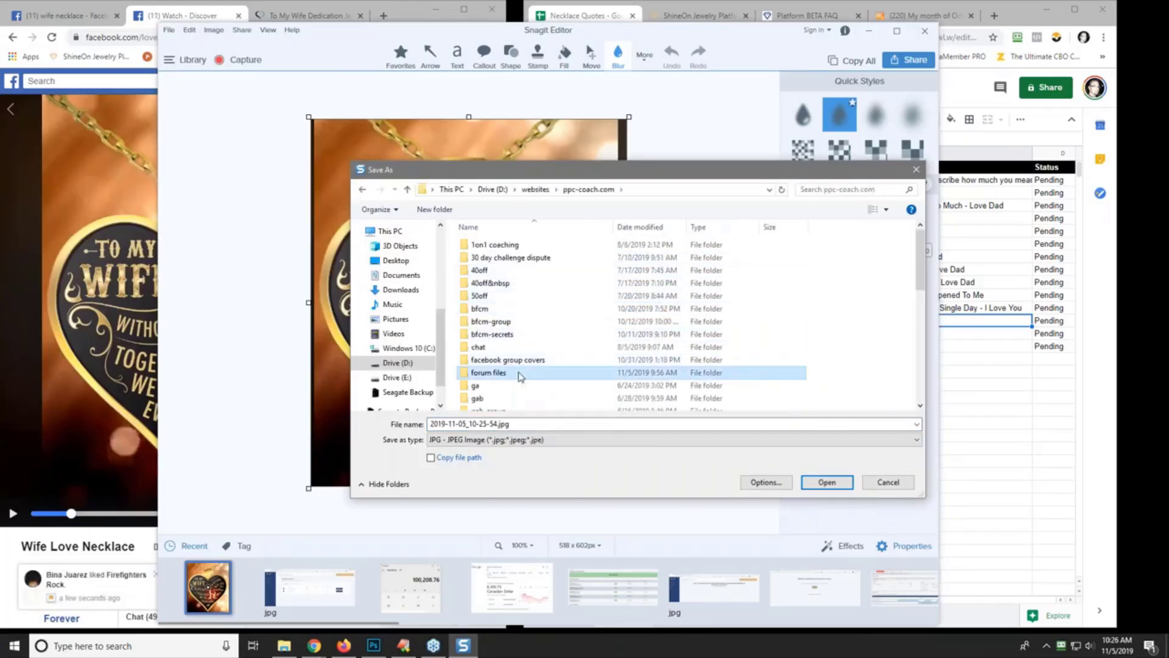
pyautogui.doubleClick(488, 372)
pyautogui.doubleClick(522, 257)
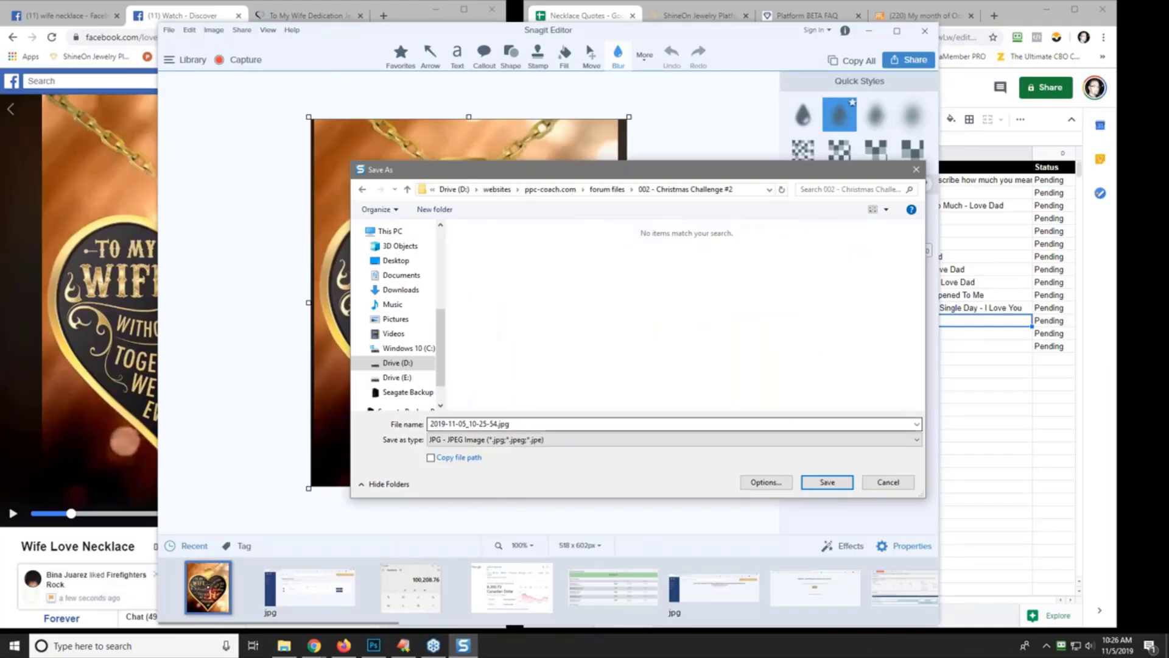
# - Create a 'wife design ideas' folder there and save the screenshot into it
pyautogui.click(435, 209)
pyautogui.write('wi')
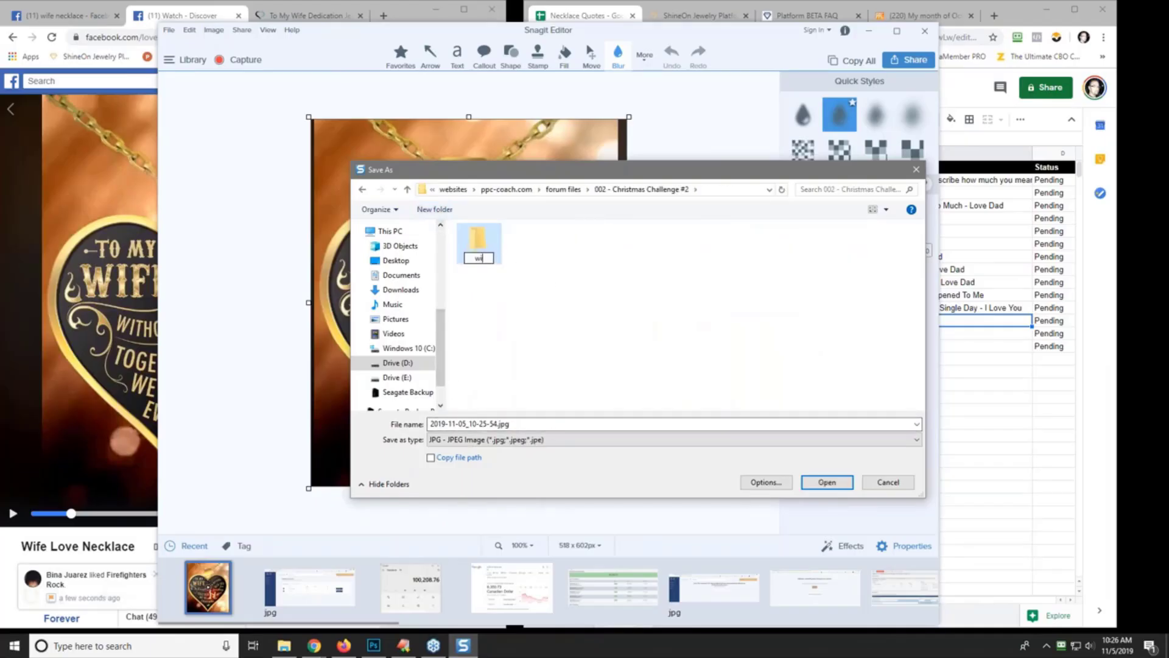
pyautogui.write('fe design ideas')
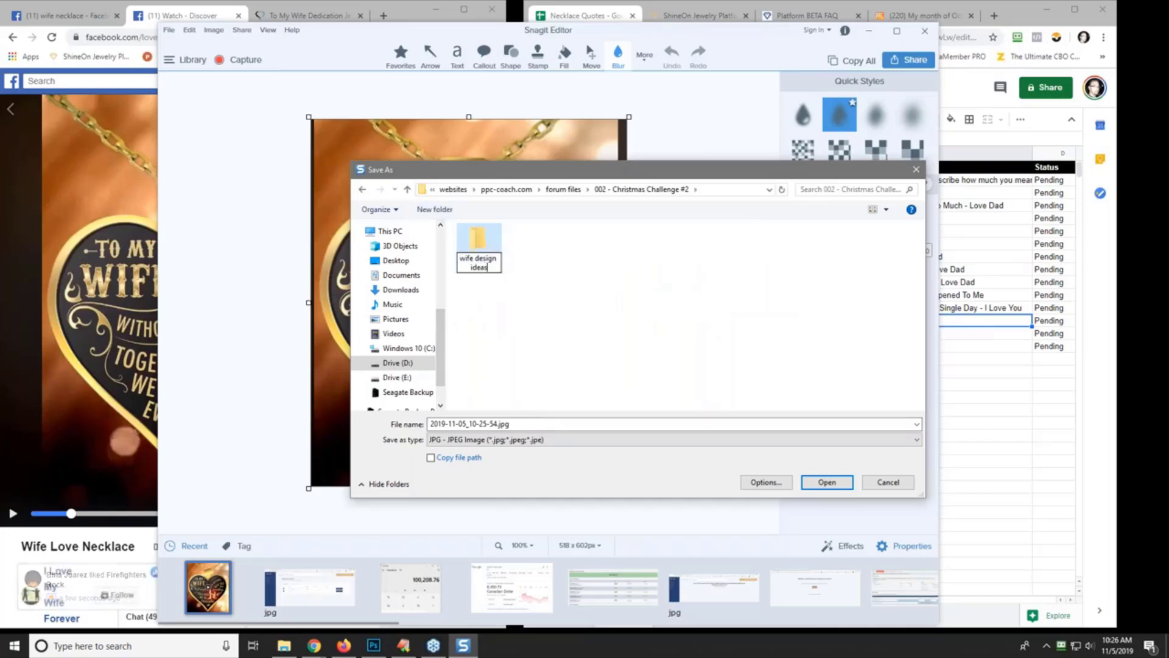
pyautogui.press('Return')
pyautogui.press('Return')
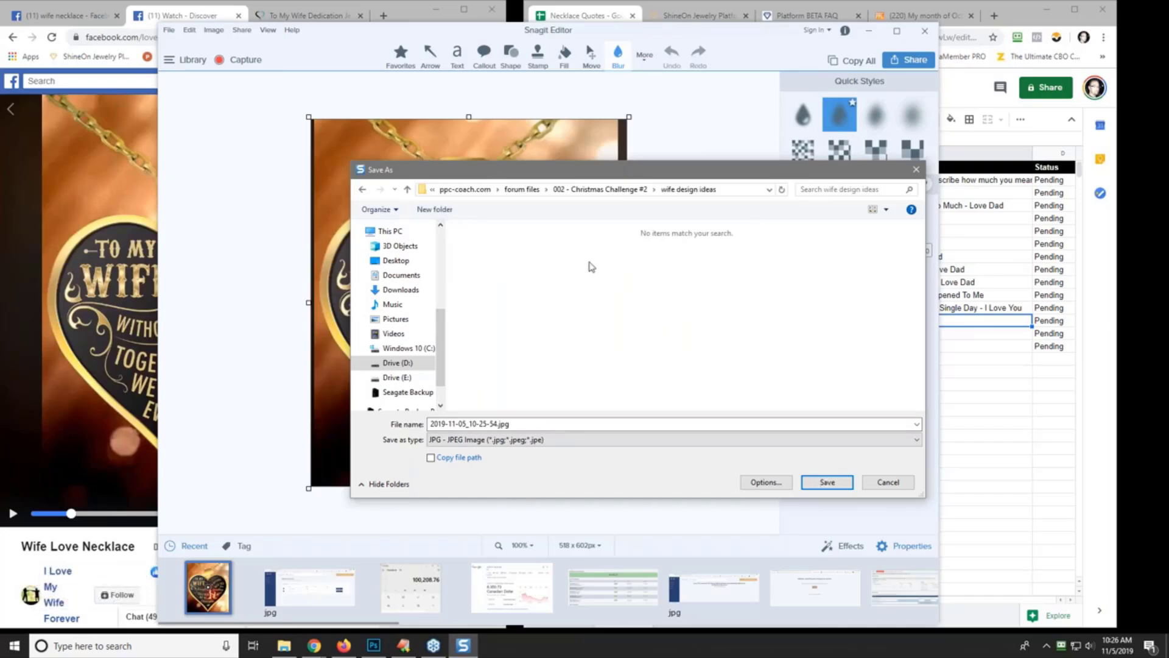
pyautogui.click(837, 482)
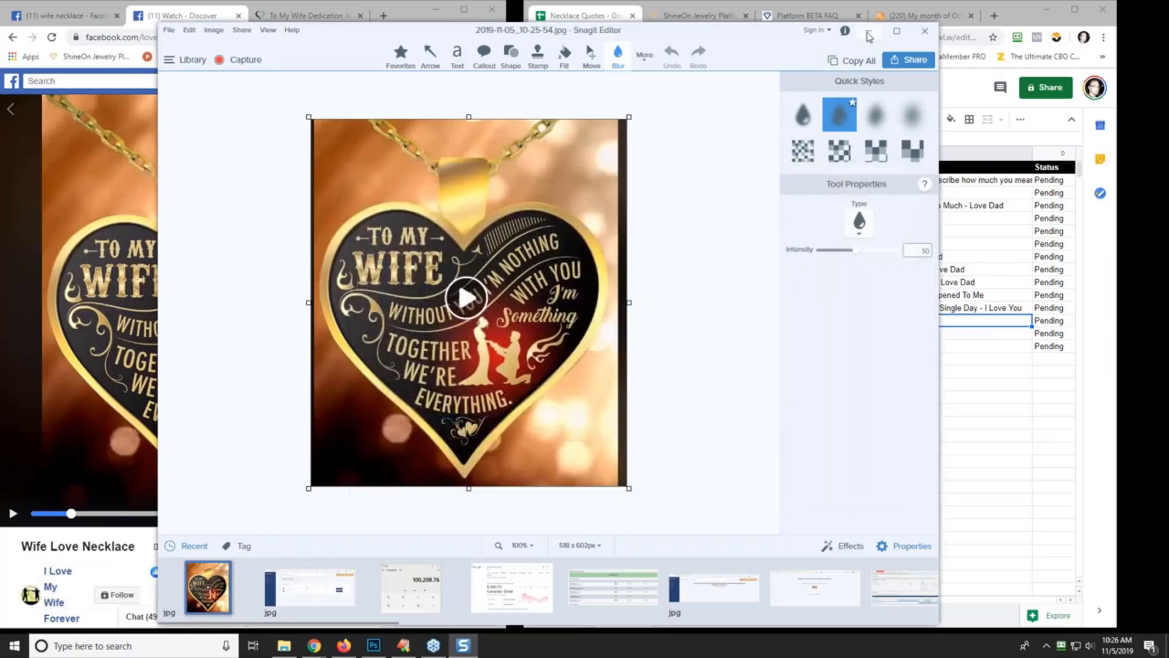
pyautogui.click(868, 35)
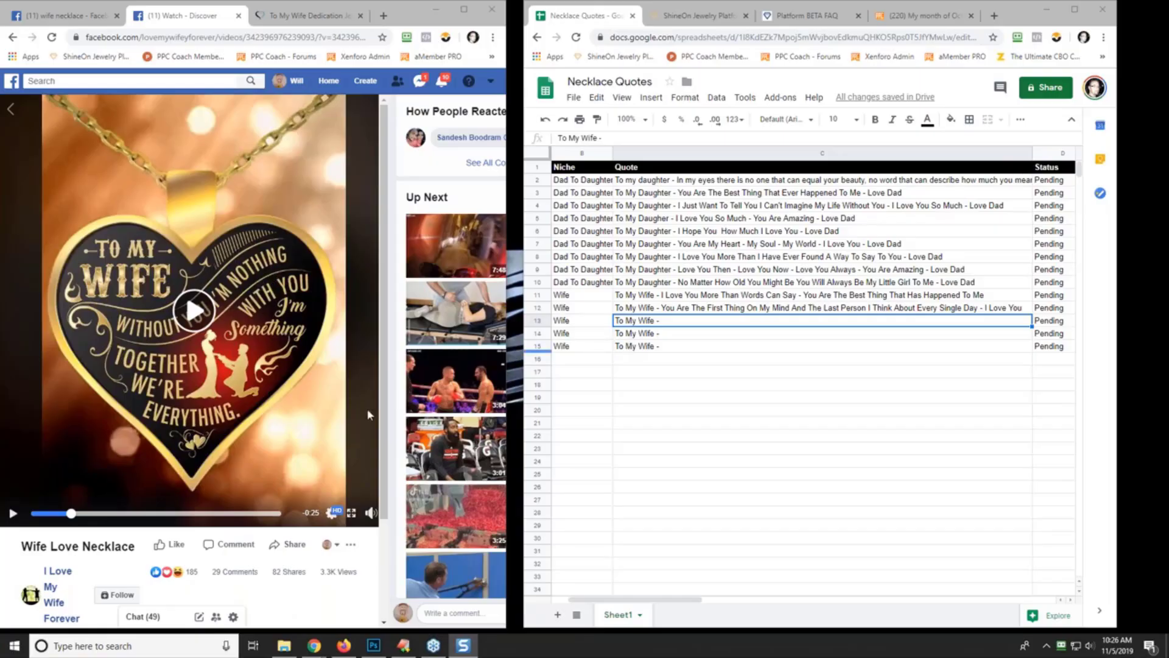
# - Open the I Love My Wife Forever page from the video description in a new tab
pyautogui.scroll(-2, 265, 458)
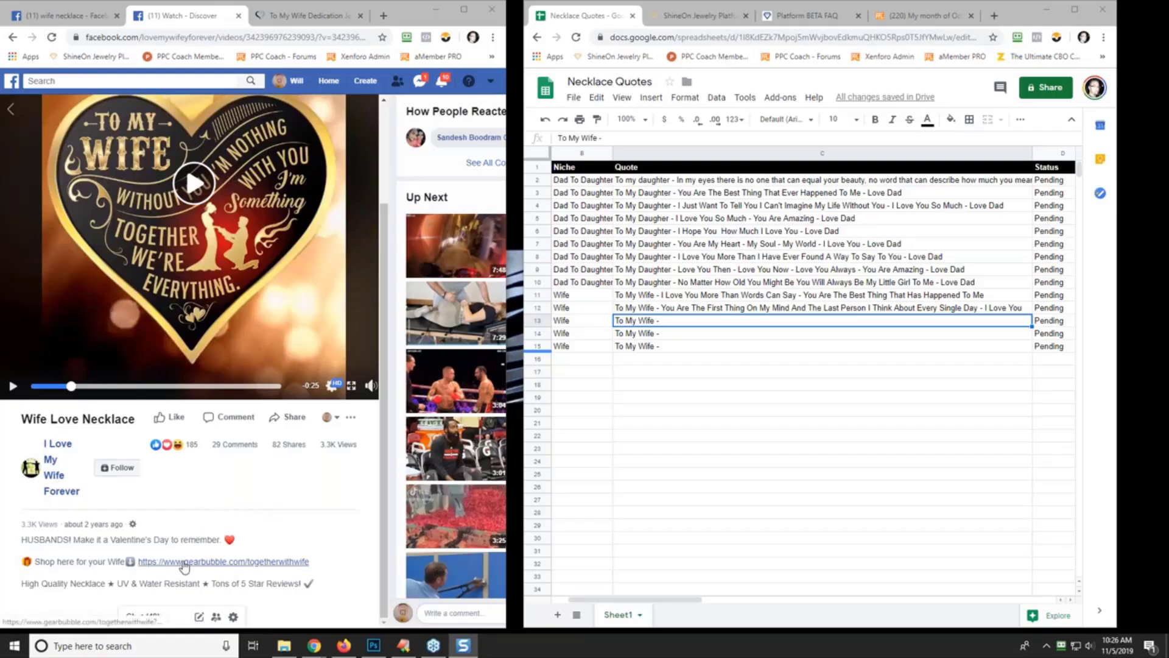
pyautogui.rightClick(70, 449)
pyautogui.click(105, 456)
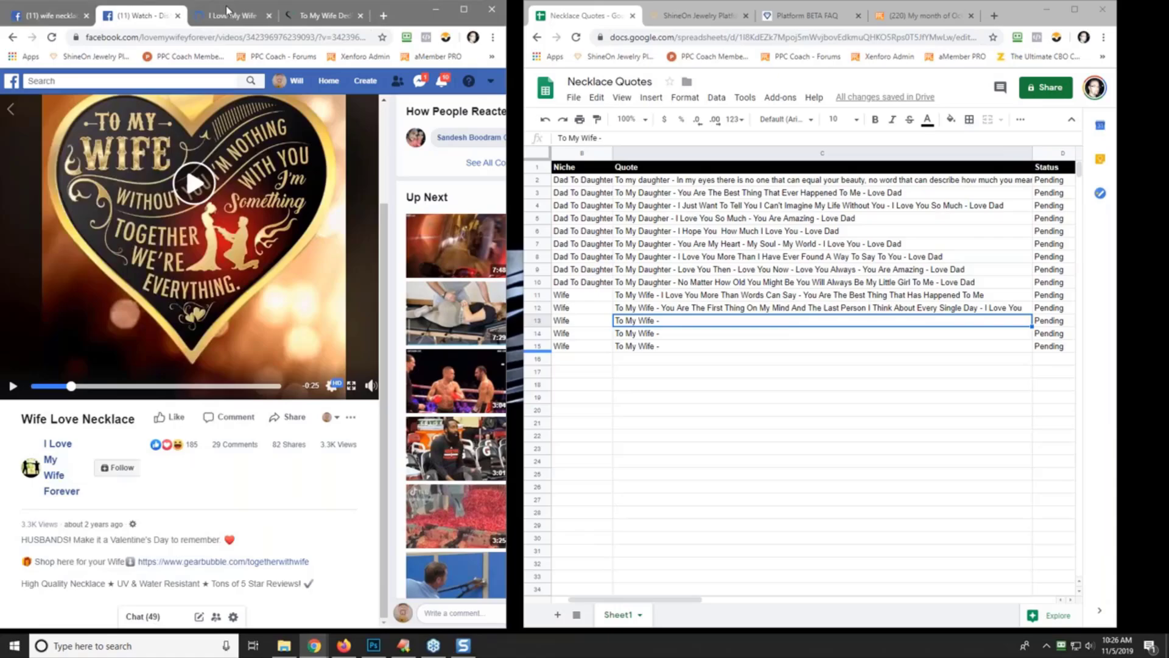
# - Complete row 13's quote with 'Without You I'm Nothing - I Love You More Every Day - Love Your Husband'
pyautogui.click(687, 327)
pyautogui.click(614, 138)
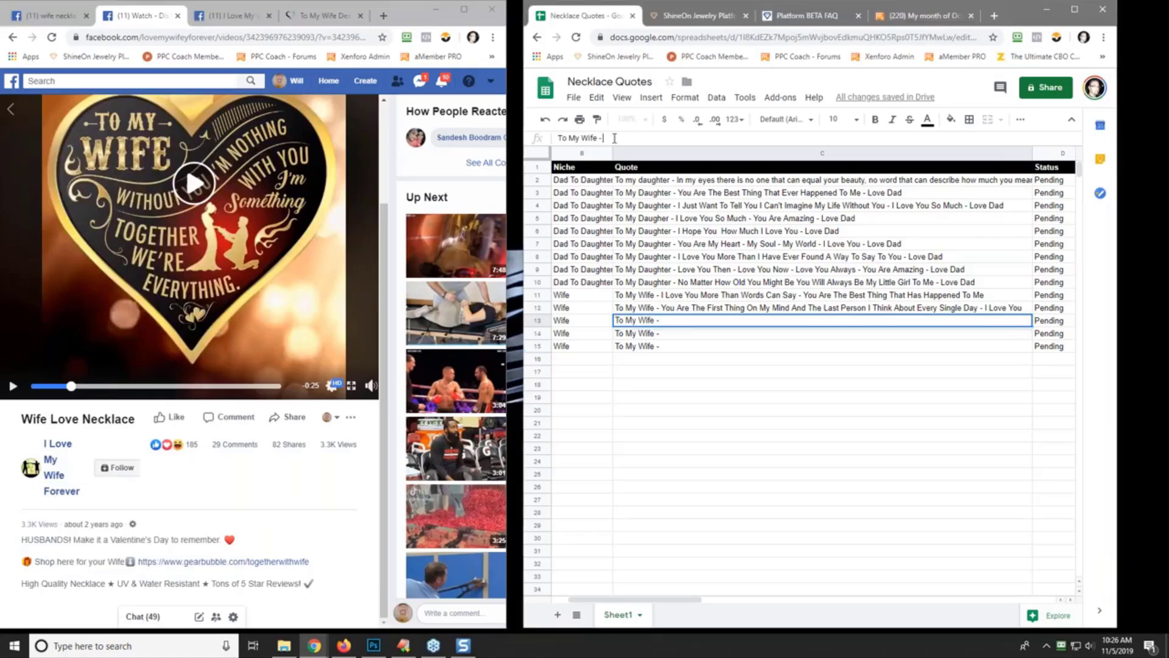
pyautogui.write("Without You I'm Nothing")
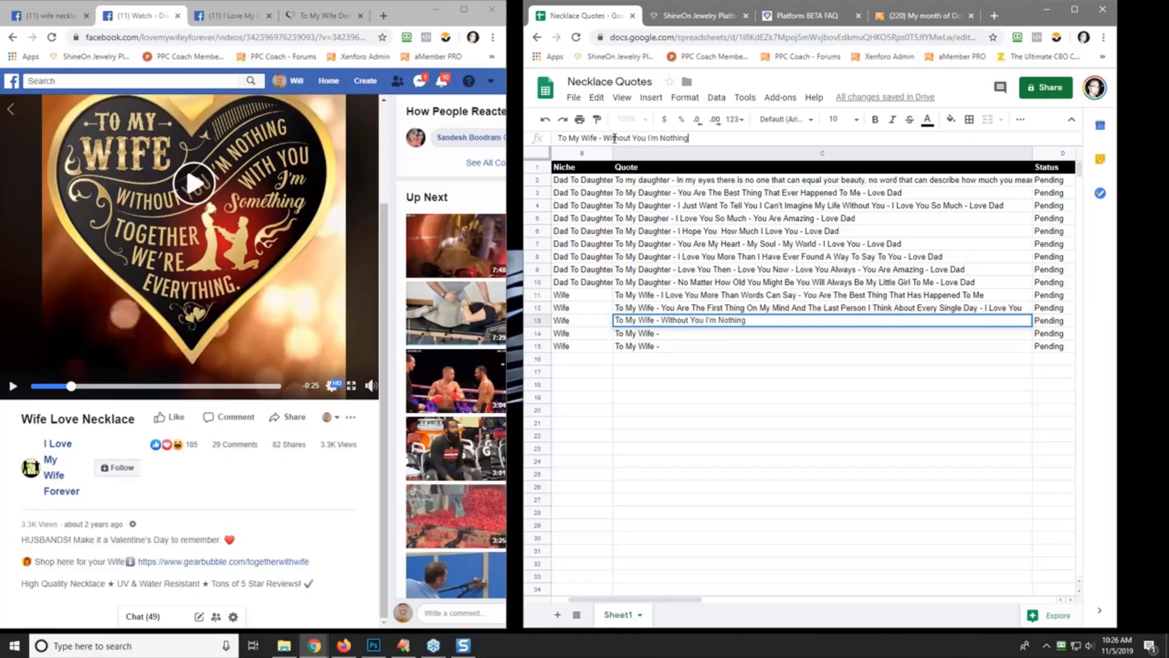
pyautogui.write(' - I love You')
pyautogui.press('BackSpace')
pyautogui.press('BackSpace')
pyautogui.press('BackSpace')
pyautogui.press('BackSpace')
pyautogui.press('BackSpace')
pyautogui.press('BackSpace')
pyautogui.write('Love You To The Moon')
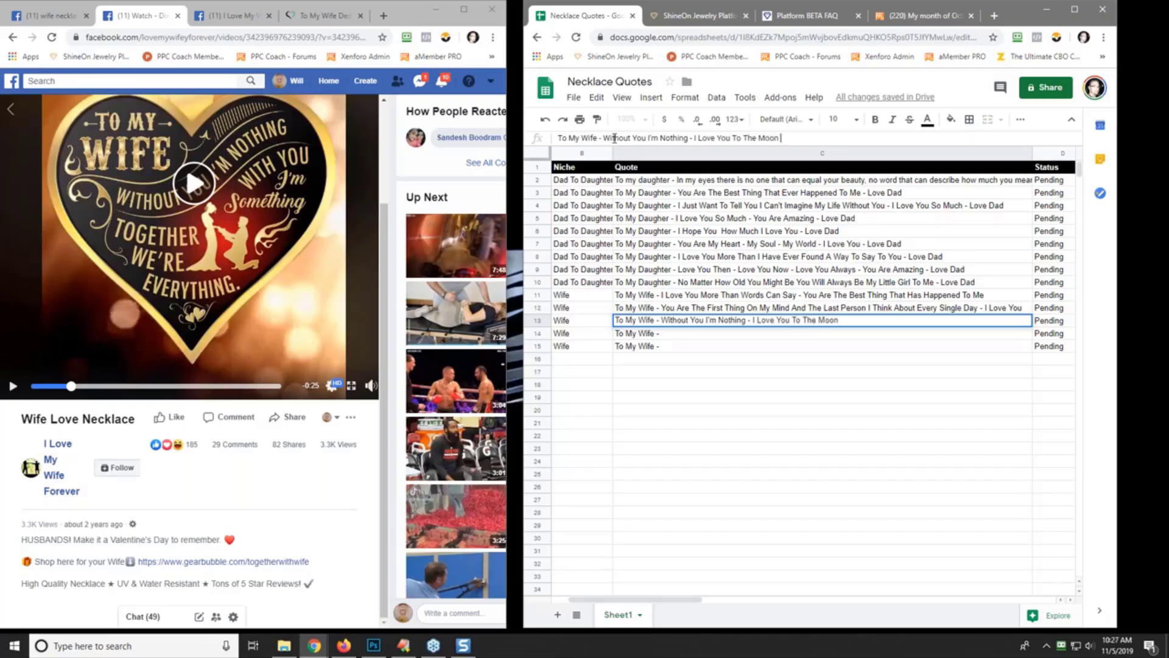
pyautogui.press('BackSpace')
pyautogui.press('BackSpace')
pyautogui.press('BackSpace')
pyautogui.press('BackSpace')
pyautogui.press('BackSpace')
pyautogui.press('BackSpace')
pyautogui.press('BackSpace')
pyautogui.press('BackSpace')
pyautogui.press('BackSpace')
pyautogui.press('BackSpace')
pyautogui.press('BackSpace')
pyautogui.write('More Every Day - Love Your Husn')
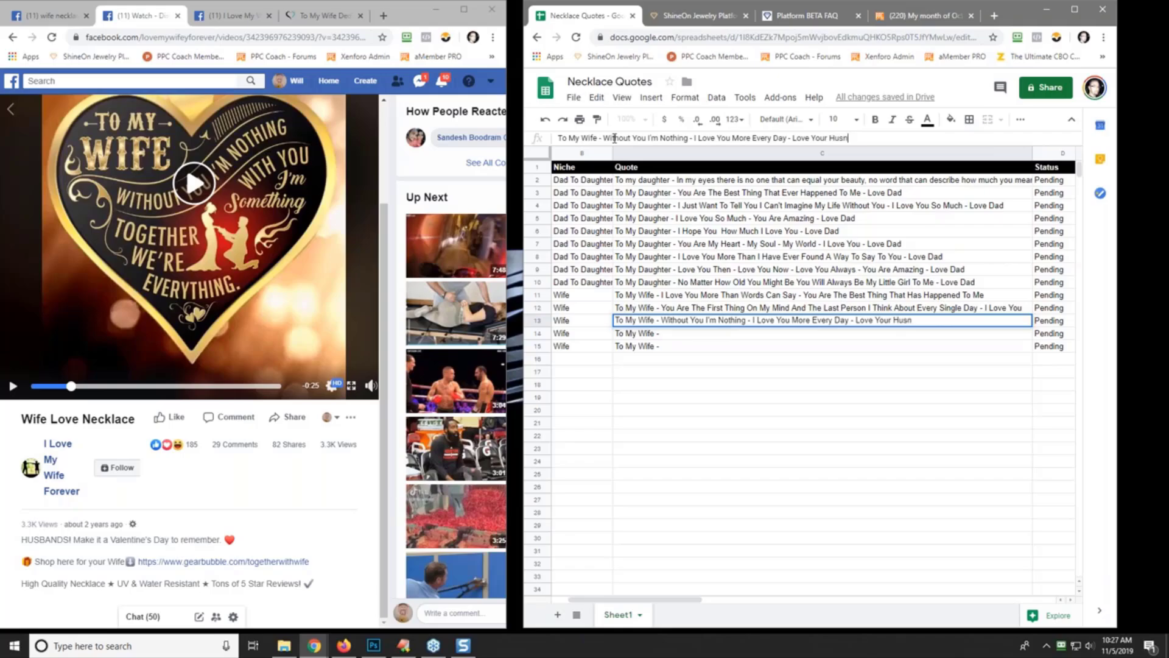
pyautogui.press('BackSpace')
pyautogui.write('band')
pyautogui.press('Return')
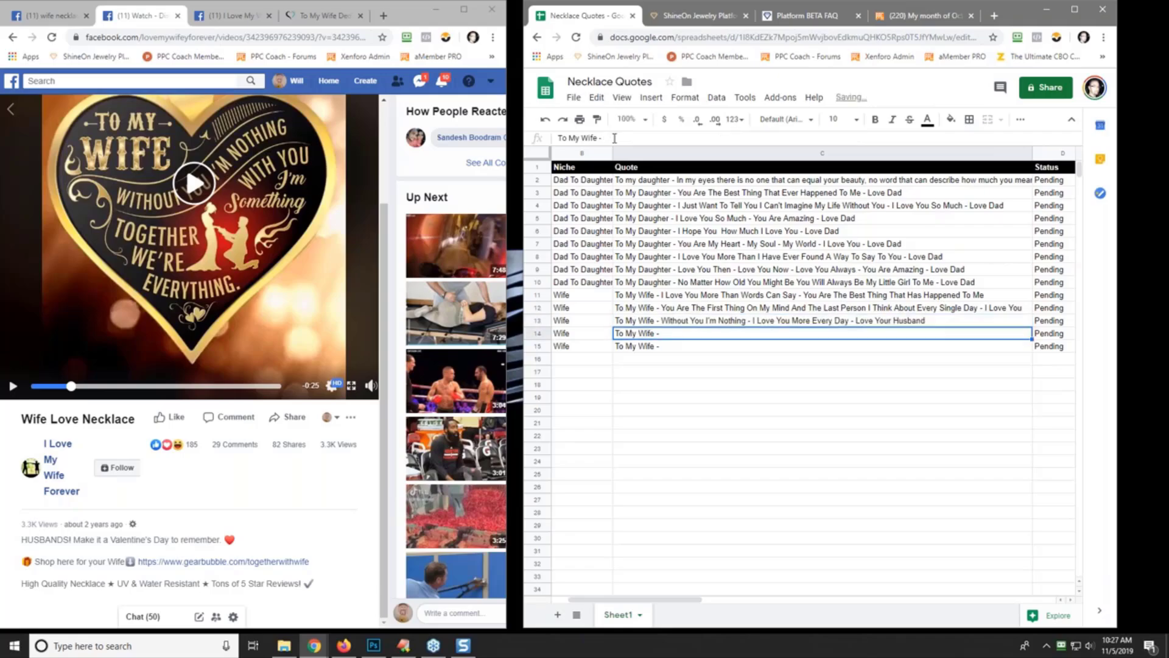
pyautogui.click(234, 9)
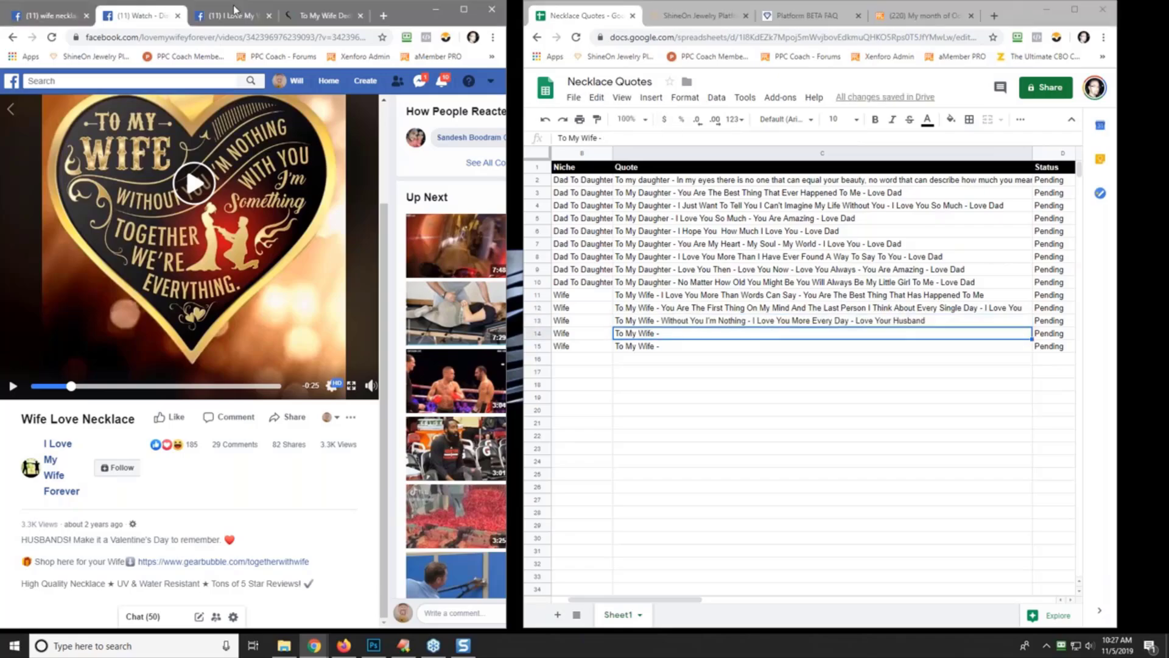
# - Scroll through the I Love My Wife Forever page's posts, then go back to the wife necklace search results
pyautogui.click(234, 10)
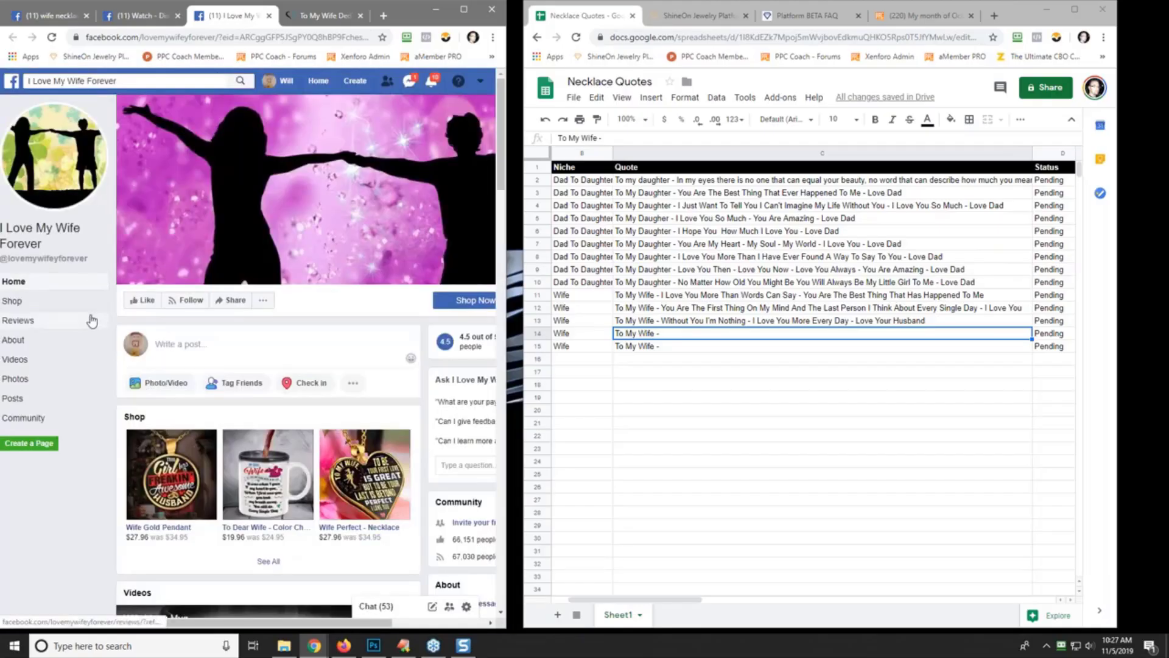
pyautogui.scroll(-5, 253, 347)
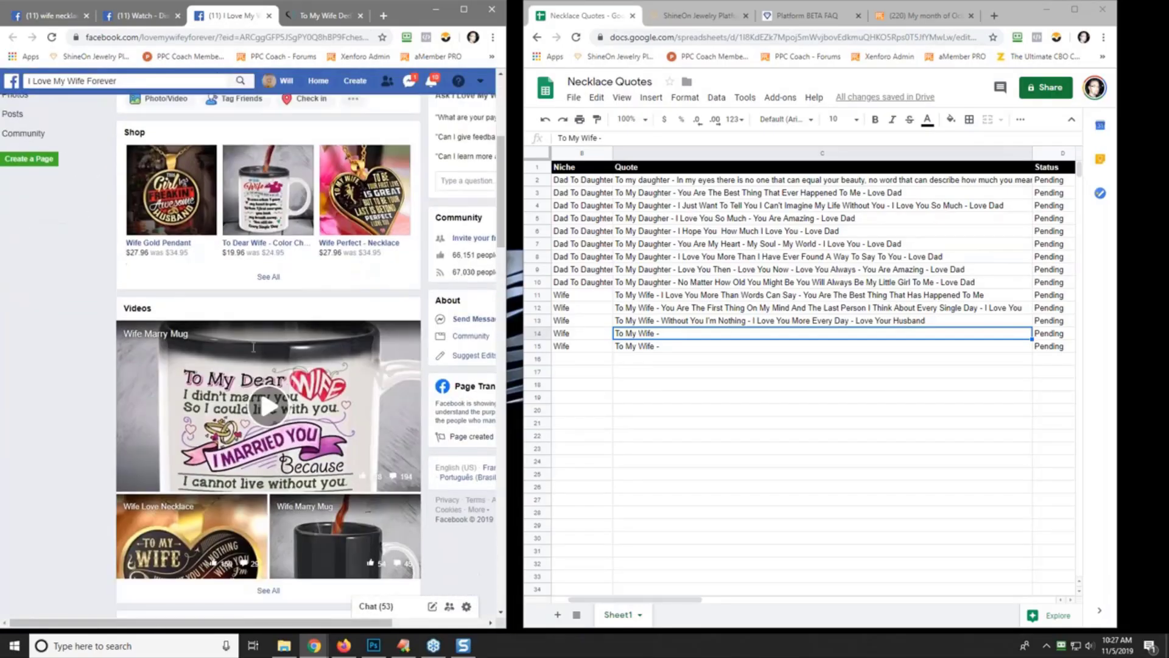
pyautogui.scroll(-10, 76, 411)
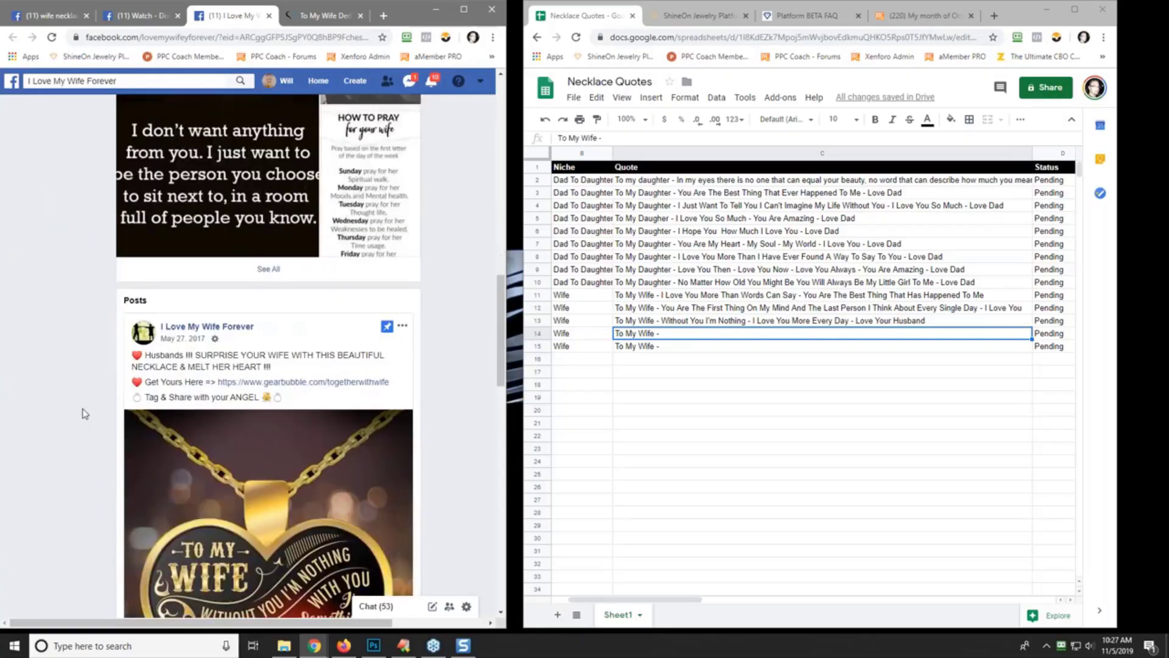
pyautogui.scroll(-6, 84, 413)
pyautogui.scroll(4, 82, 413)
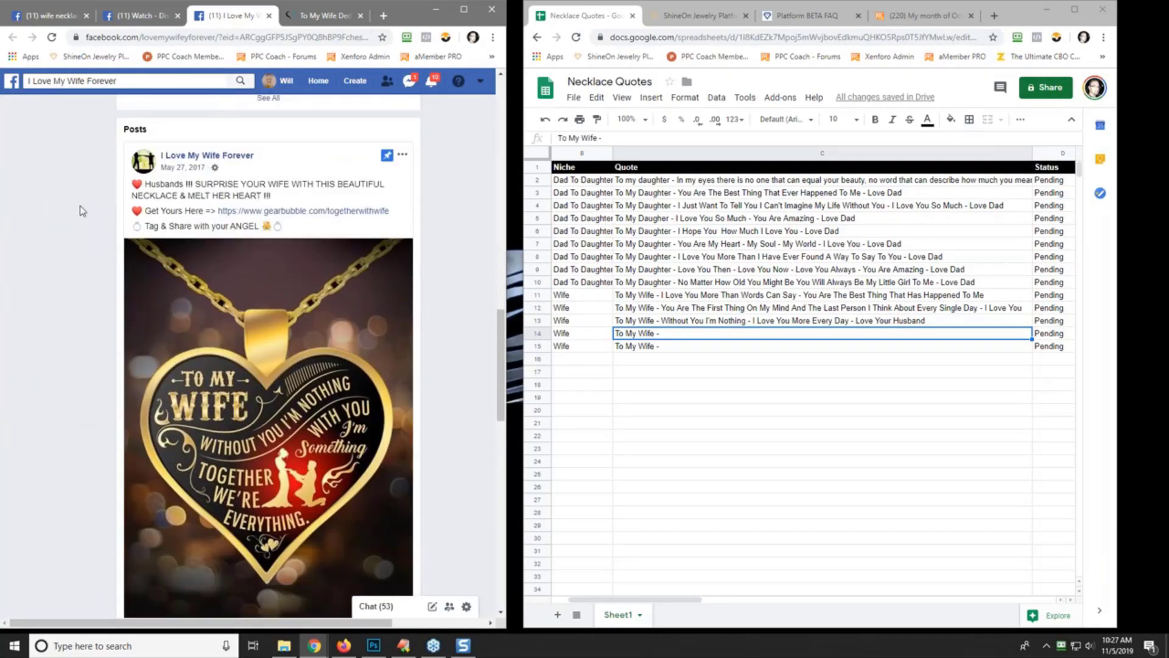
pyautogui.scroll(18, 103, 281)
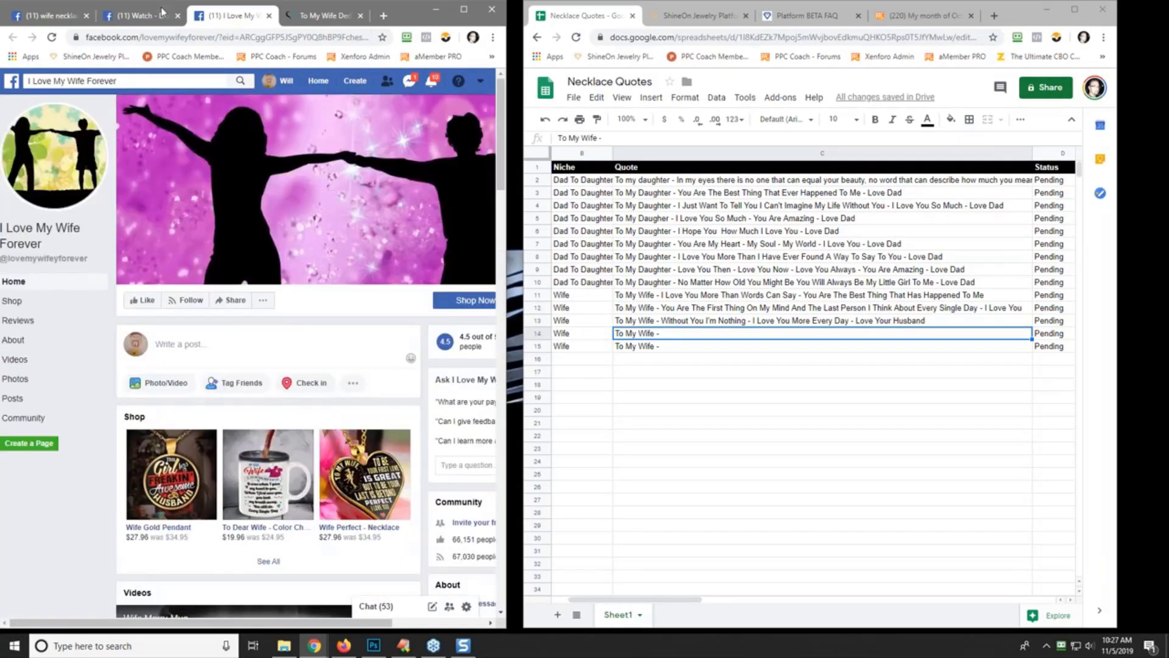
pyautogui.click(135, 18)
pyautogui.click(63, 18)
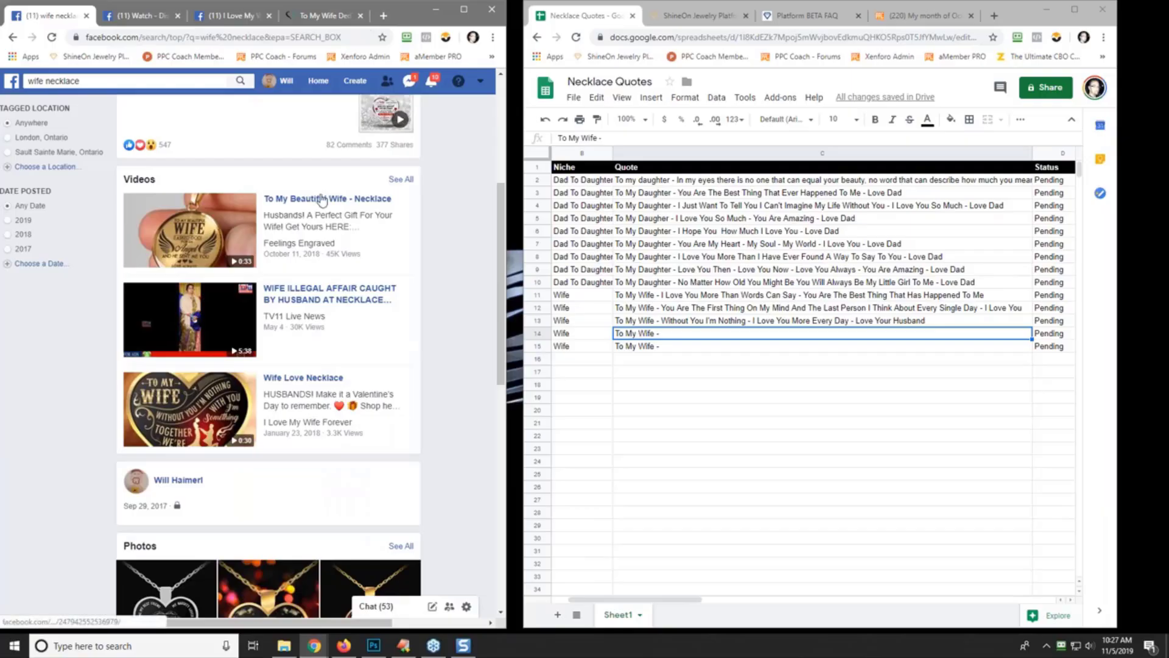
pyautogui.scroll(-5, 213, 274)
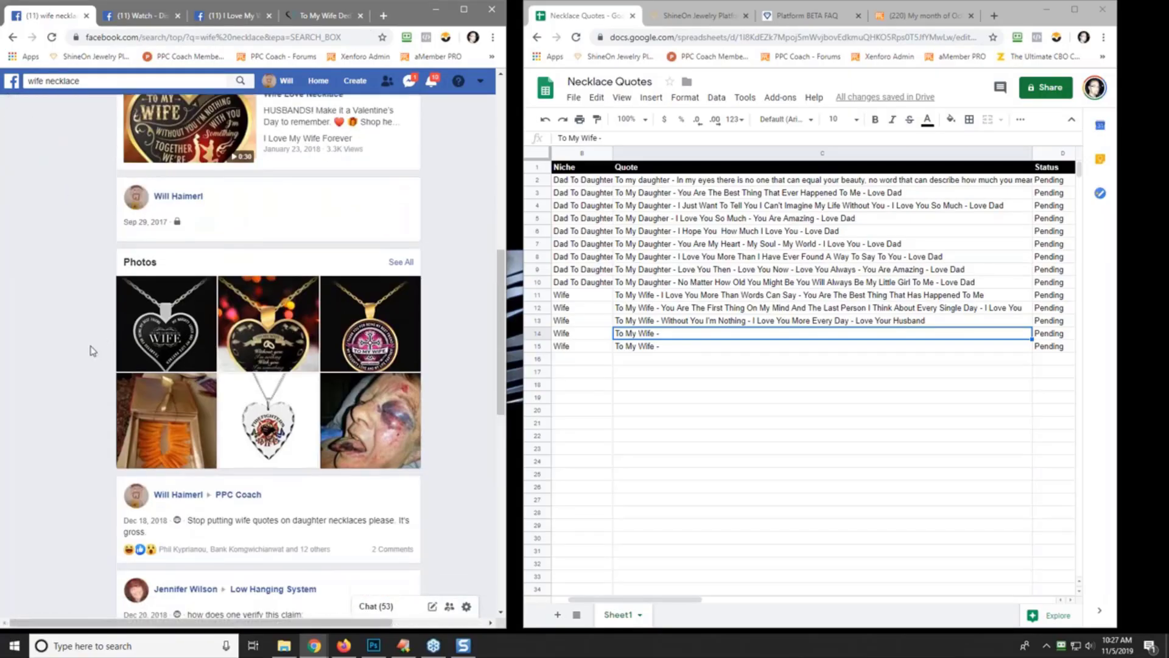
pyautogui.scroll(-2, 92, 351)
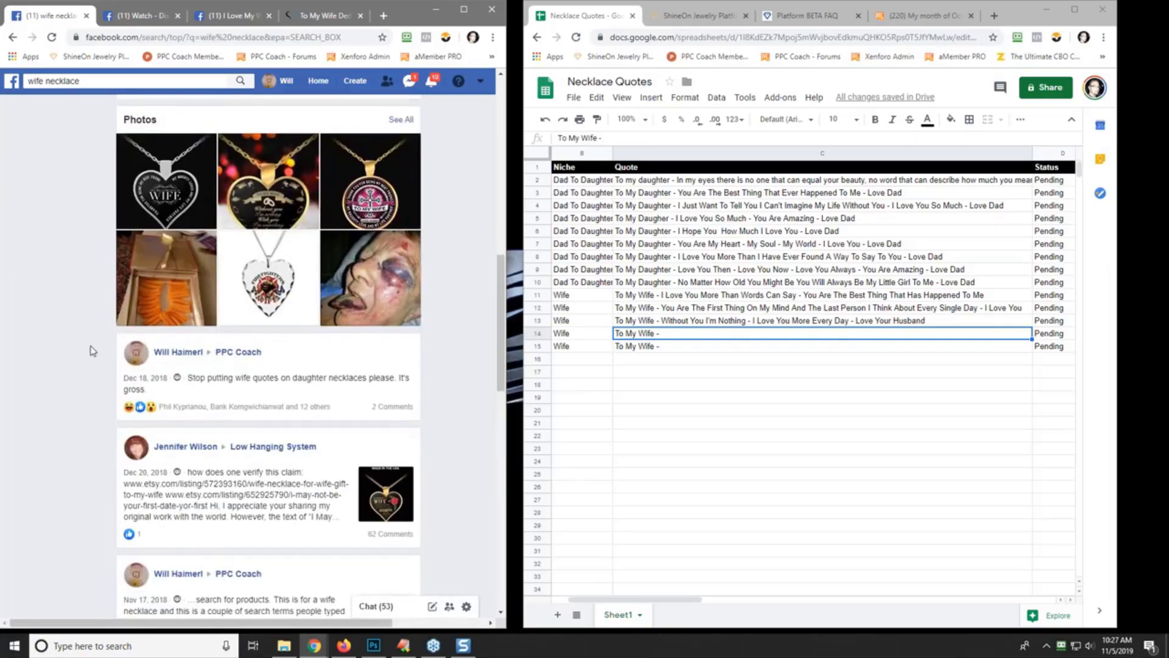
pyautogui.click(414, 318)
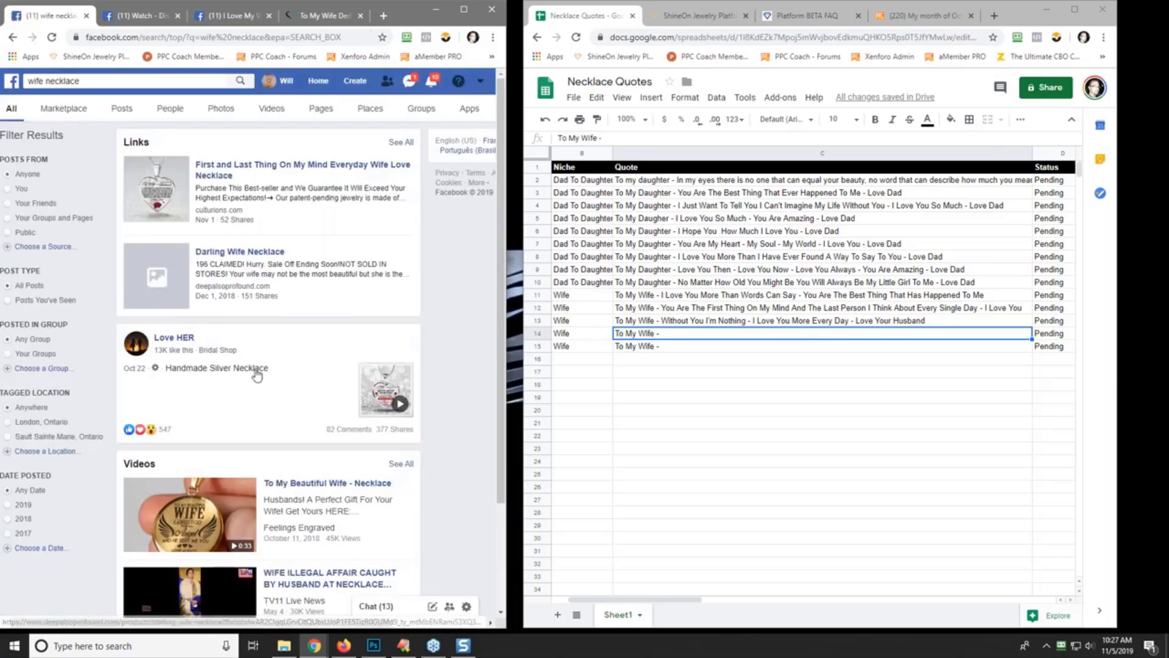
pyautogui.scroll(-6, 257, 376)
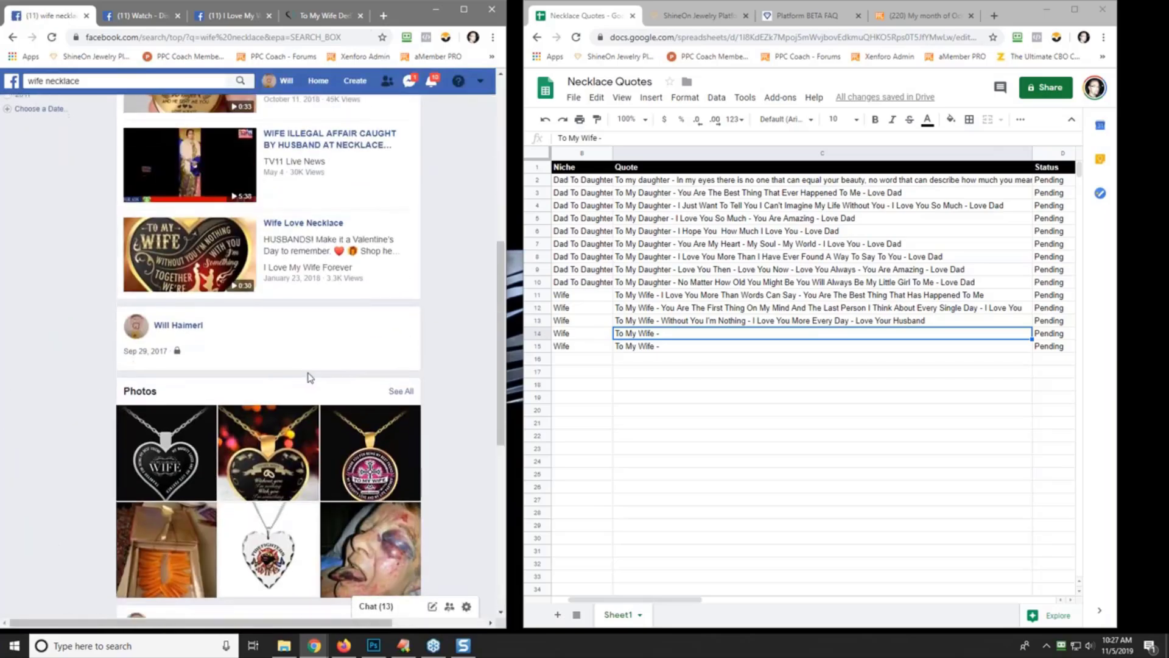
pyautogui.scroll(-6, 391, 366)
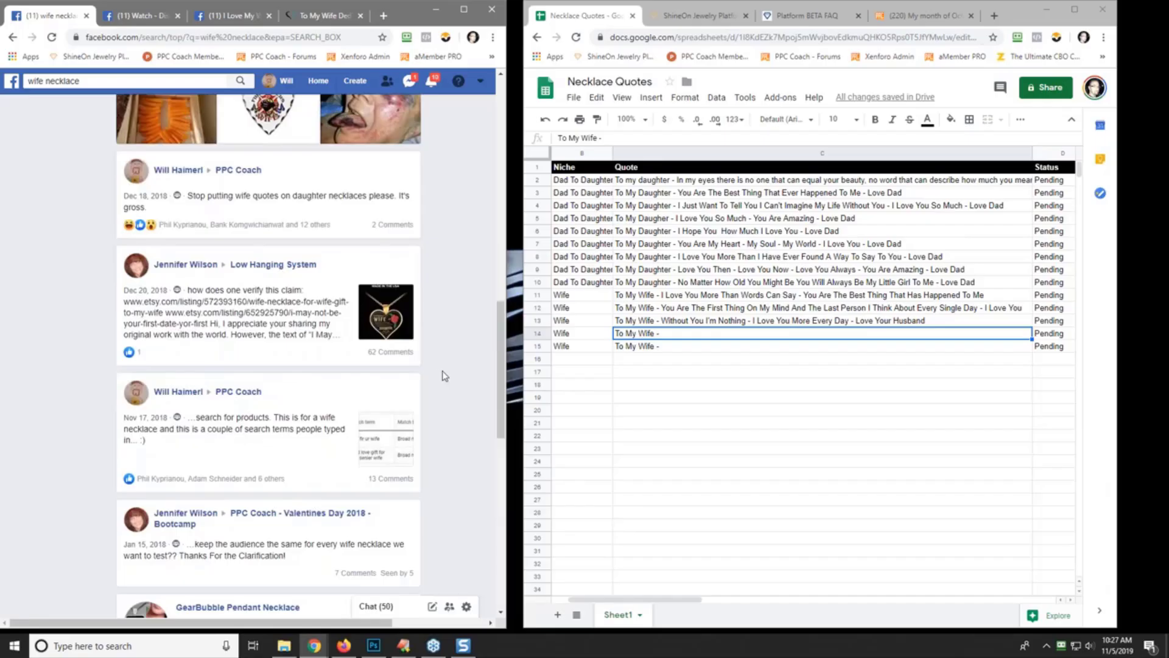
pyautogui.scroll(-2, 445, 375)
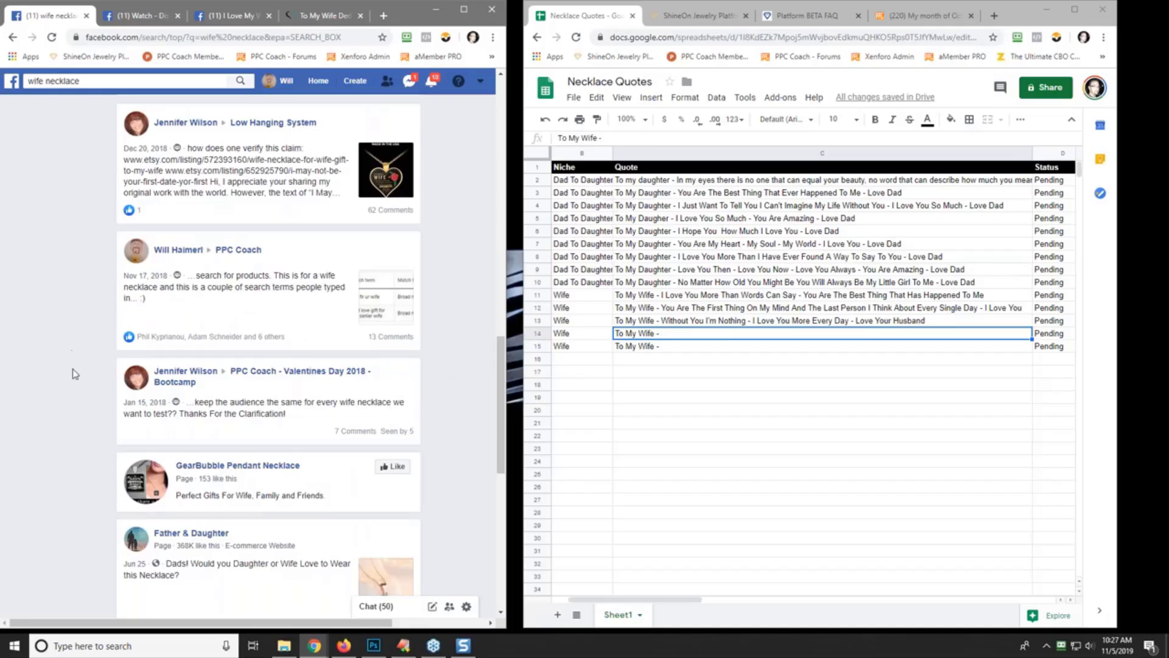
pyautogui.scroll(-6, 73, 369)
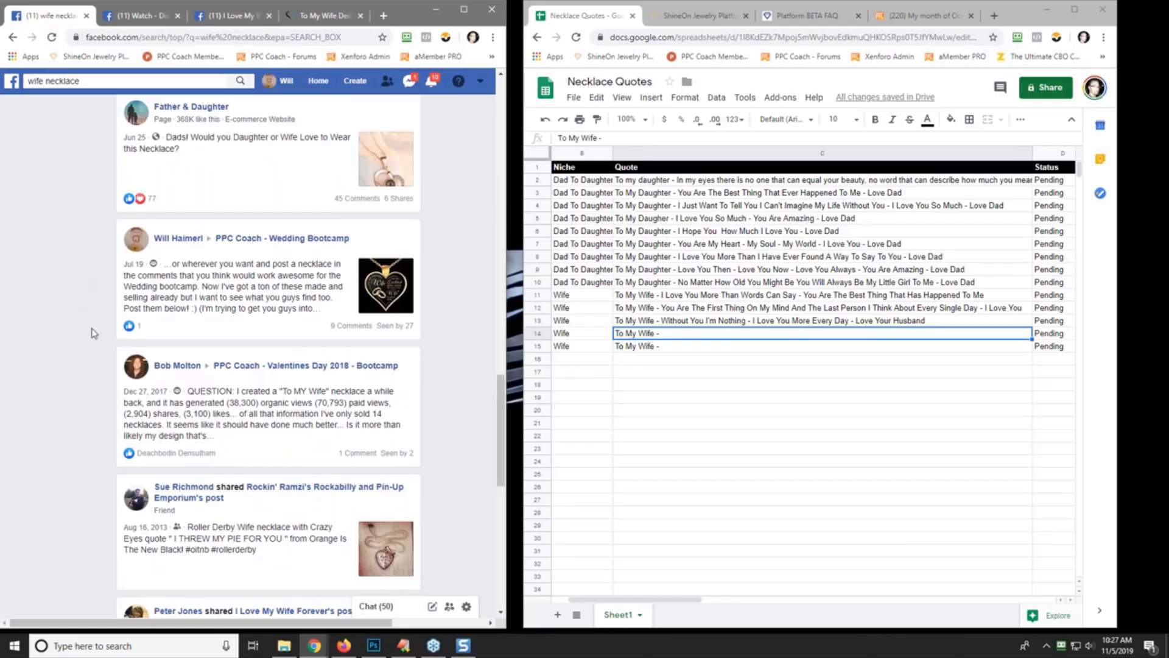
pyautogui.scroll(-4, 94, 333)
pyautogui.scroll(-5, 93, 333)
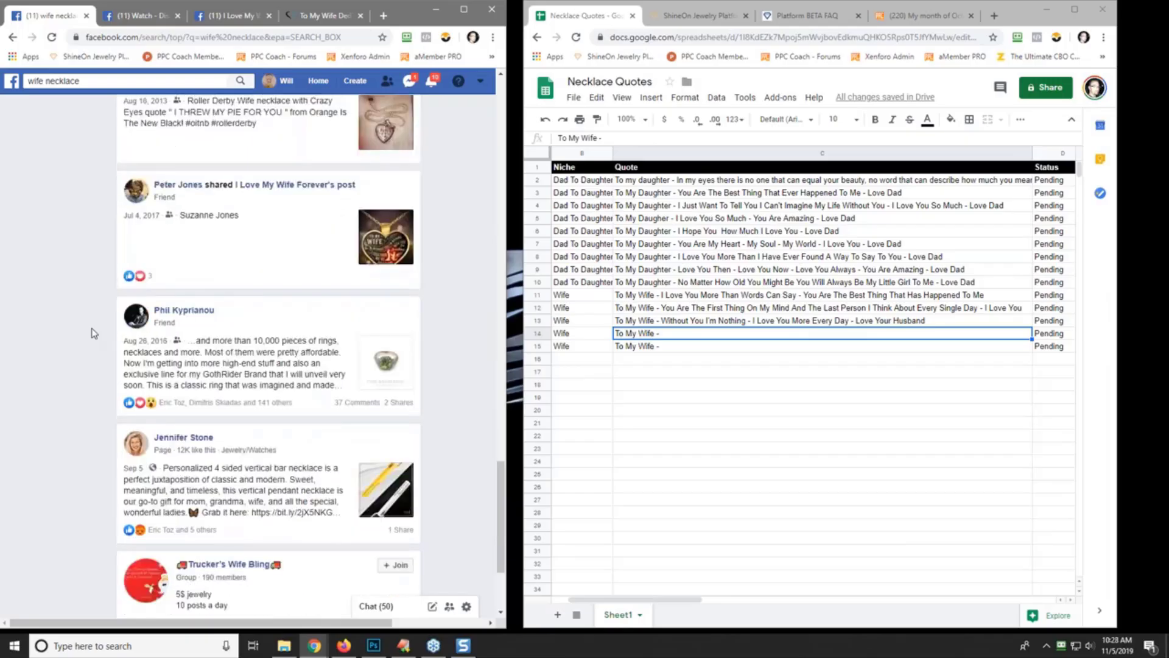
pyautogui.scroll(10, 82, 344)
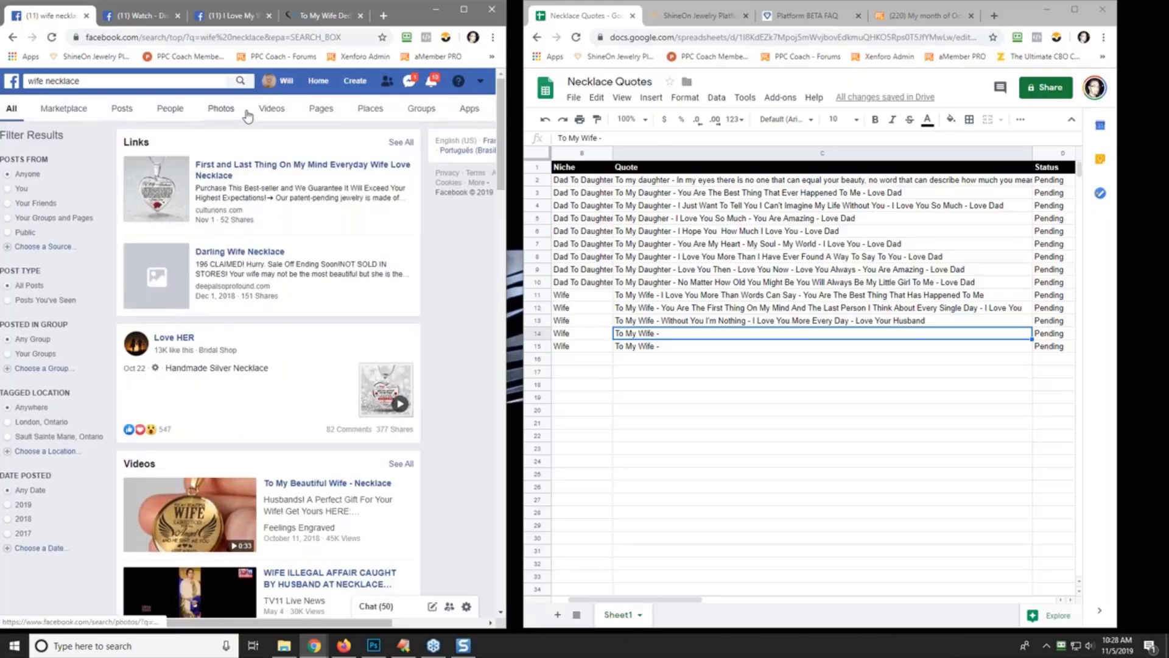
# - Filter the wife necklace results to Photos and enlarge the 'I asked God for an angel' heart pendant photo
pyautogui.click(221, 114)
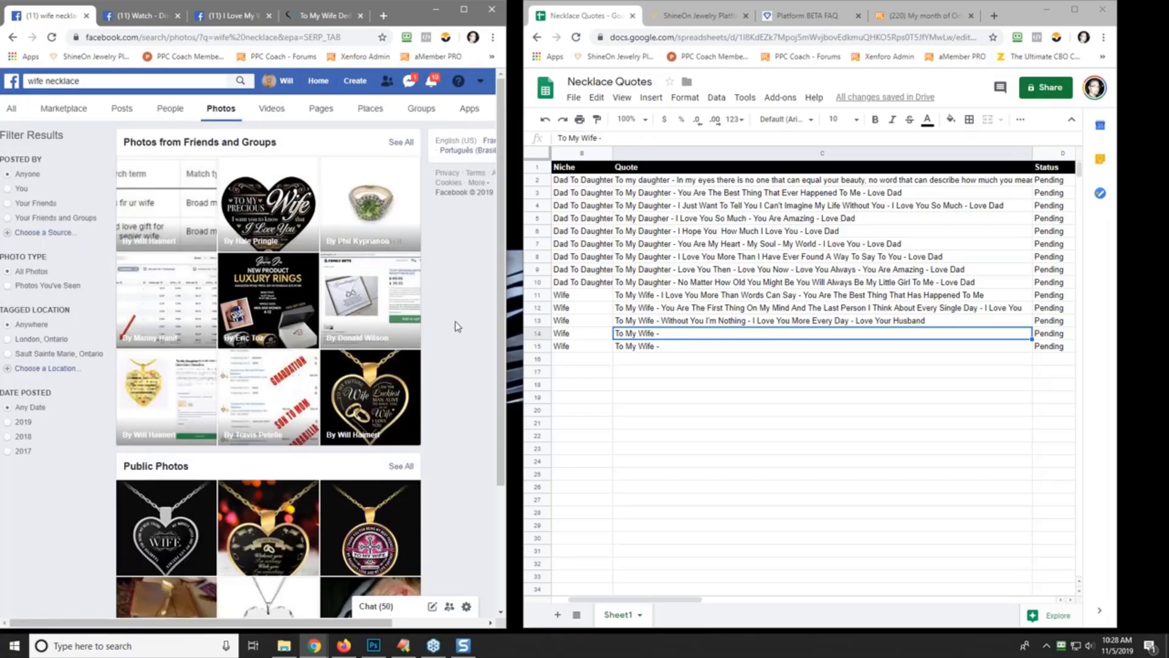
pyautogui.scroll(-3, 458, 326)
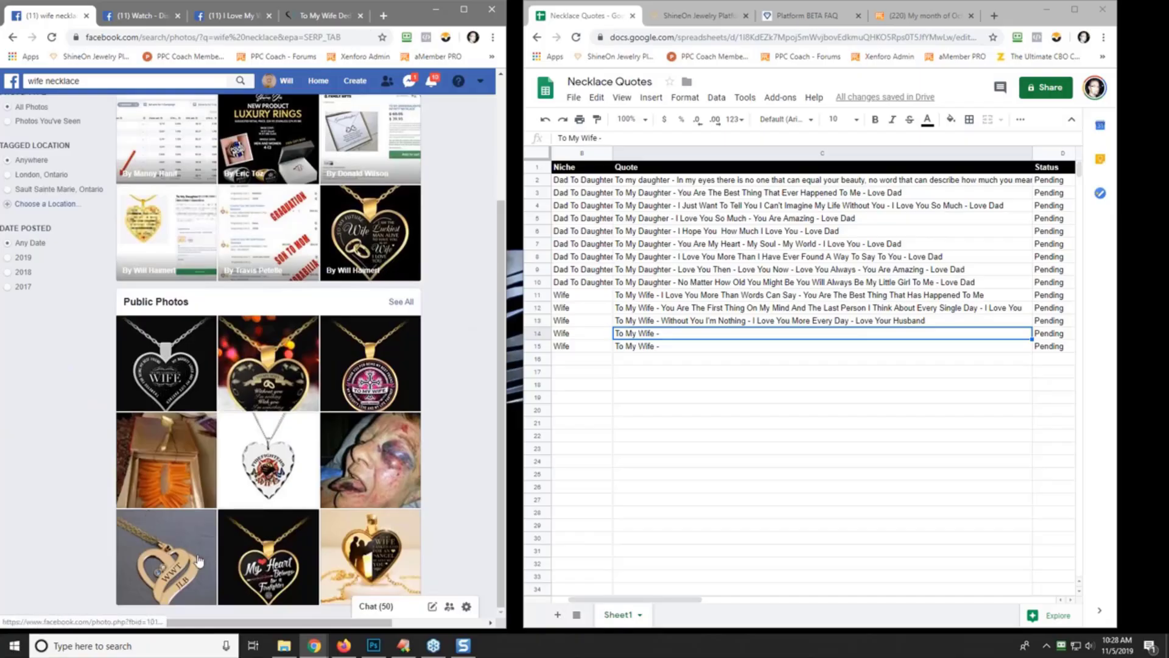
pyautogui.click(381, 559)
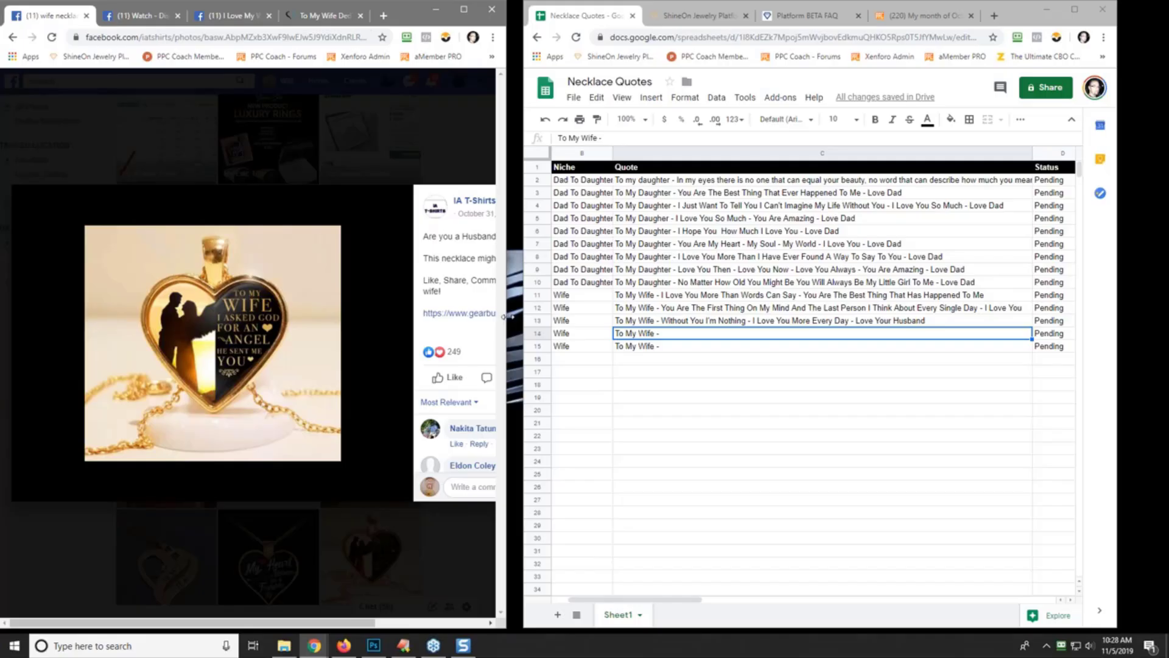
# - Widen the browser window and open the poster's IA T-Shirts page in a background tab
pyautogui.moveTo(505, 316); pyautogui.dragTo(664, 328)
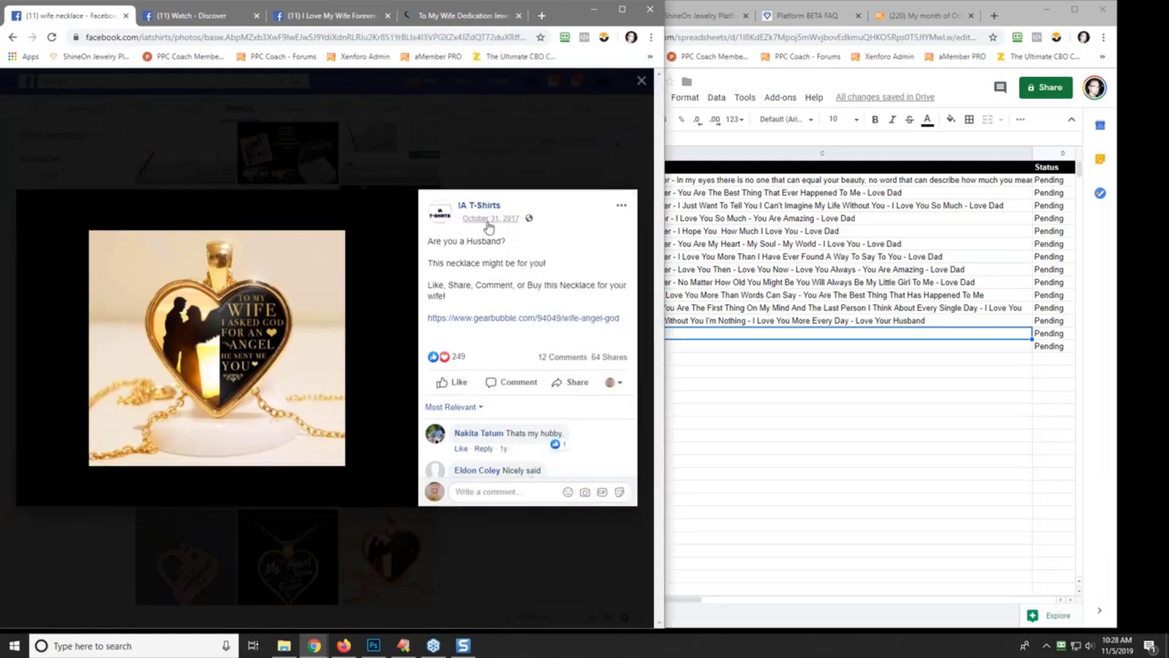
pyautogui.rightClick(478, 206)
pyautogui.click(487, 214)
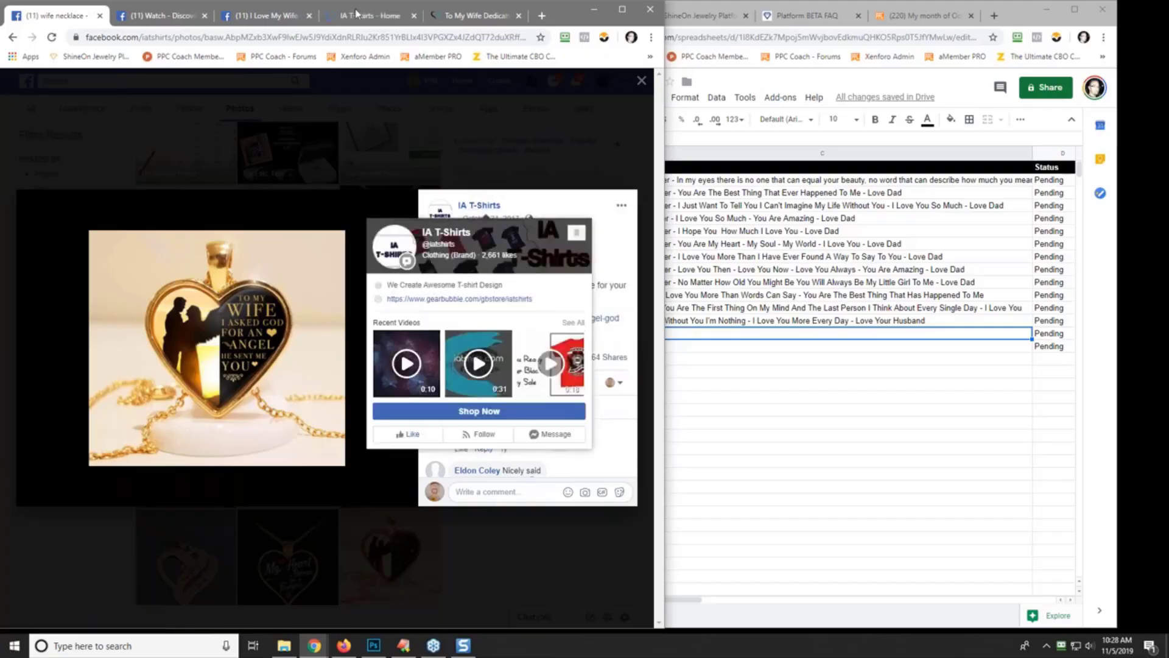
# - Look over the IA T-Shirts business page, then close its tab
pyautogui.click(358, 15)
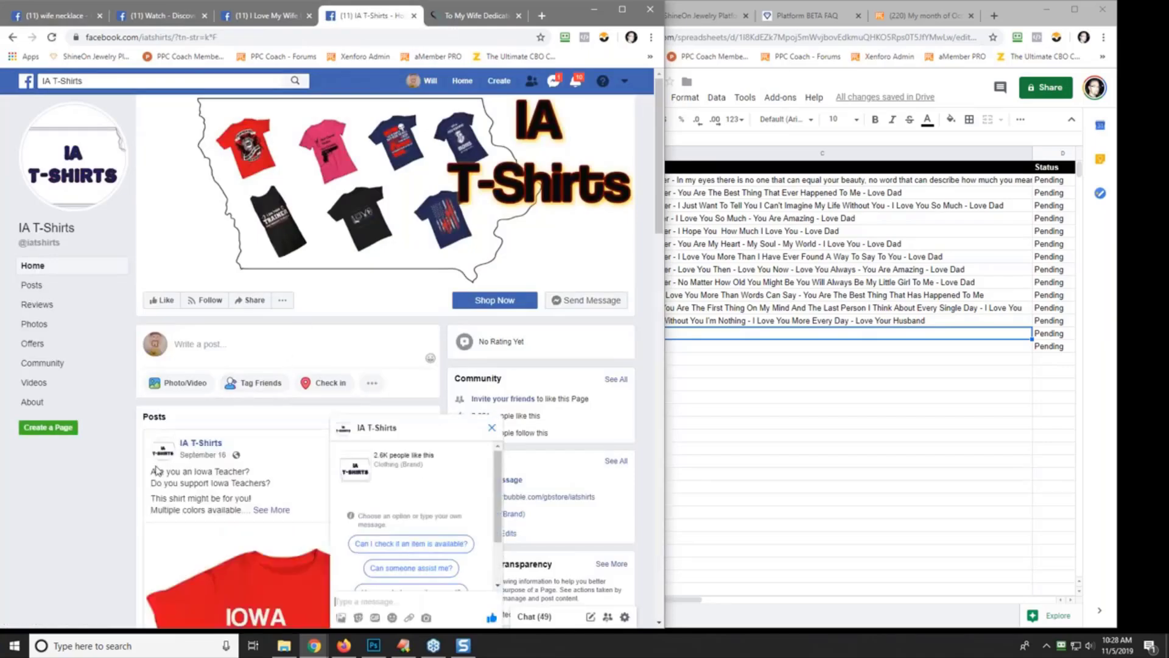
pyautogui.scroll(-10, 63, 543)
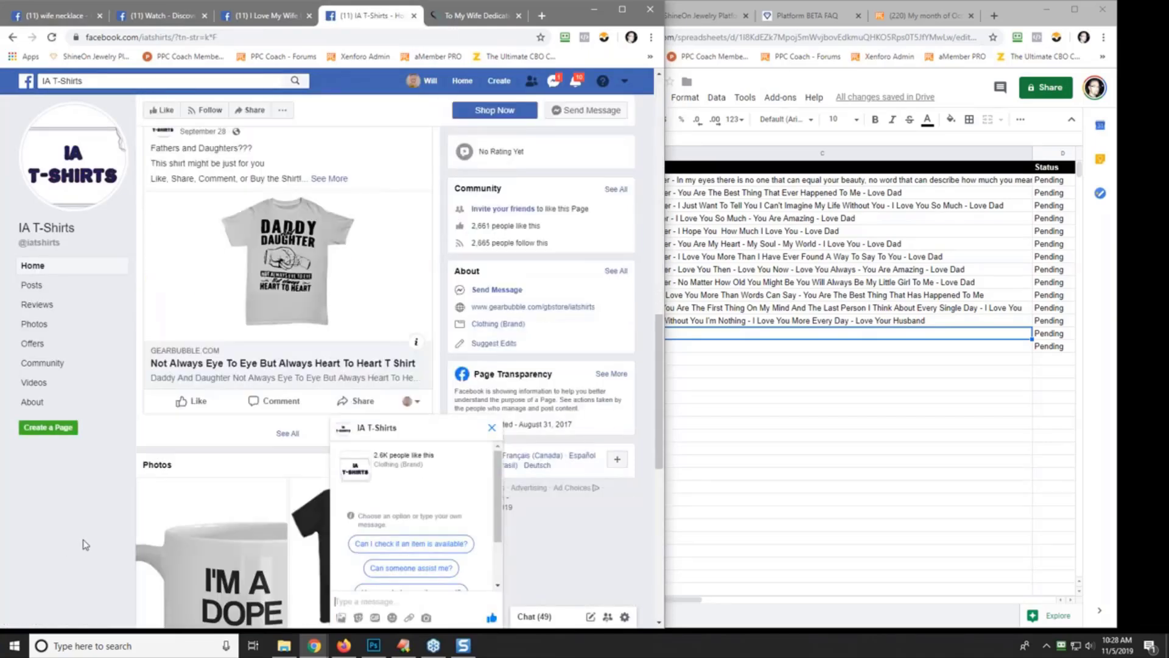
pyautogui.scroll(-8, 85, 543)
pyautogui.scroll(20, 85, 543)
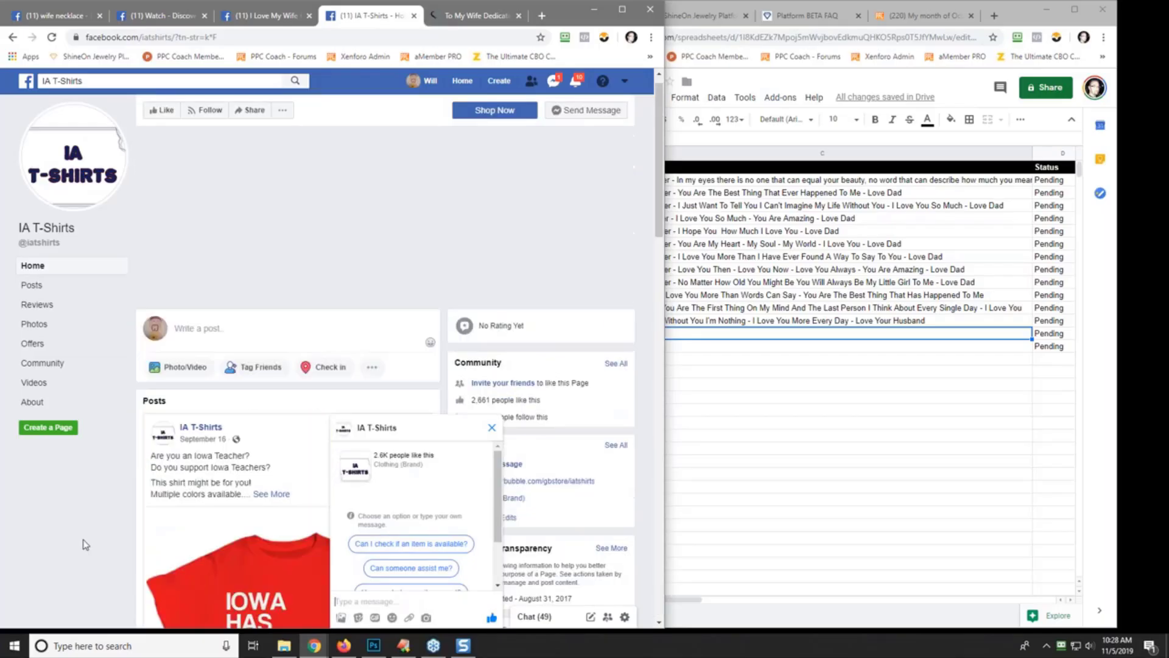
pyautogui.click(414, 16)
pyautogui.click(175, 26)
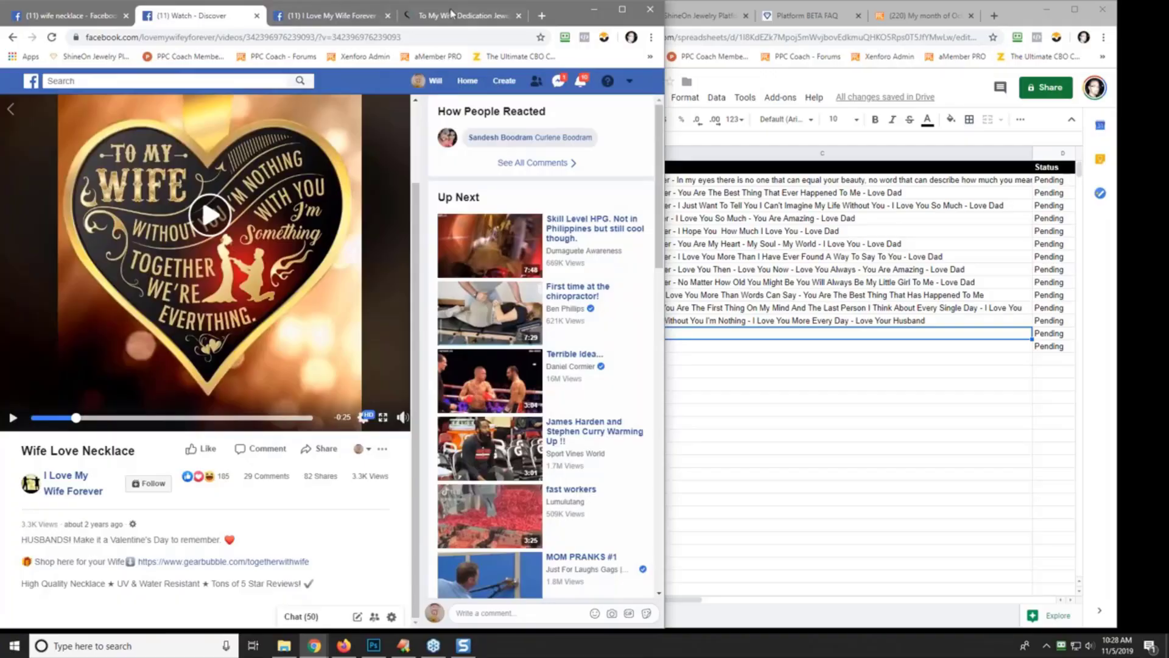
# - Glance at the Culturions and I Love My Wife Forever tabs, then return to the enlarged angel necklace photo
pyautogui.click(452, 14)
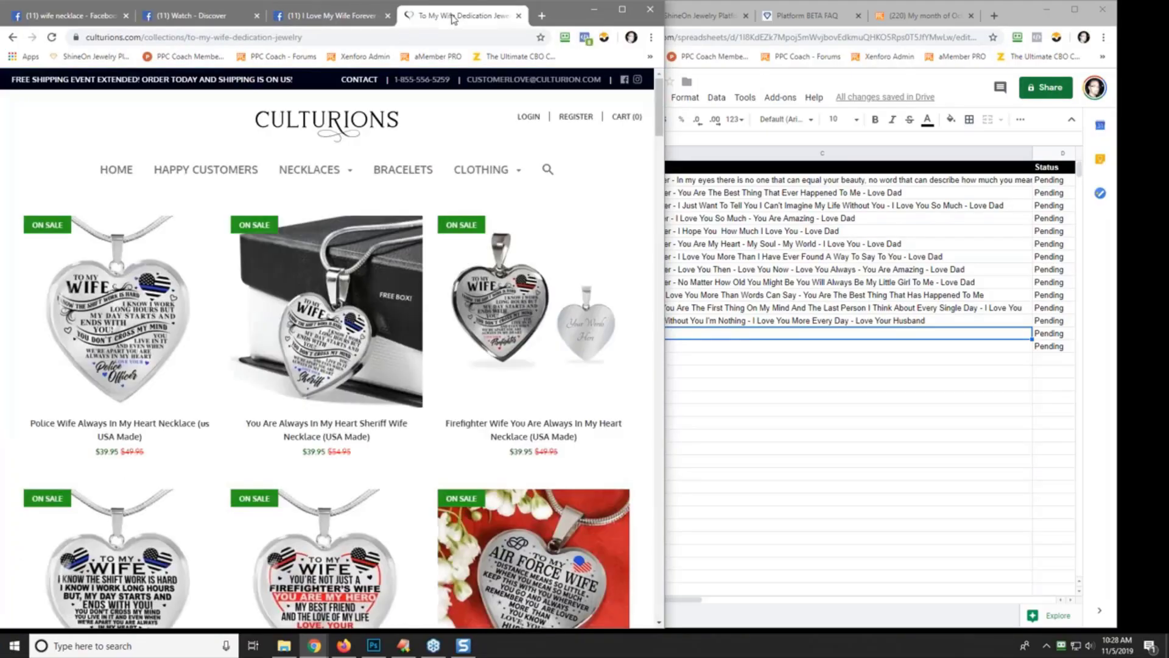
pyautogui.moveTo(485, 175)
pyautogui.click(334, 15)
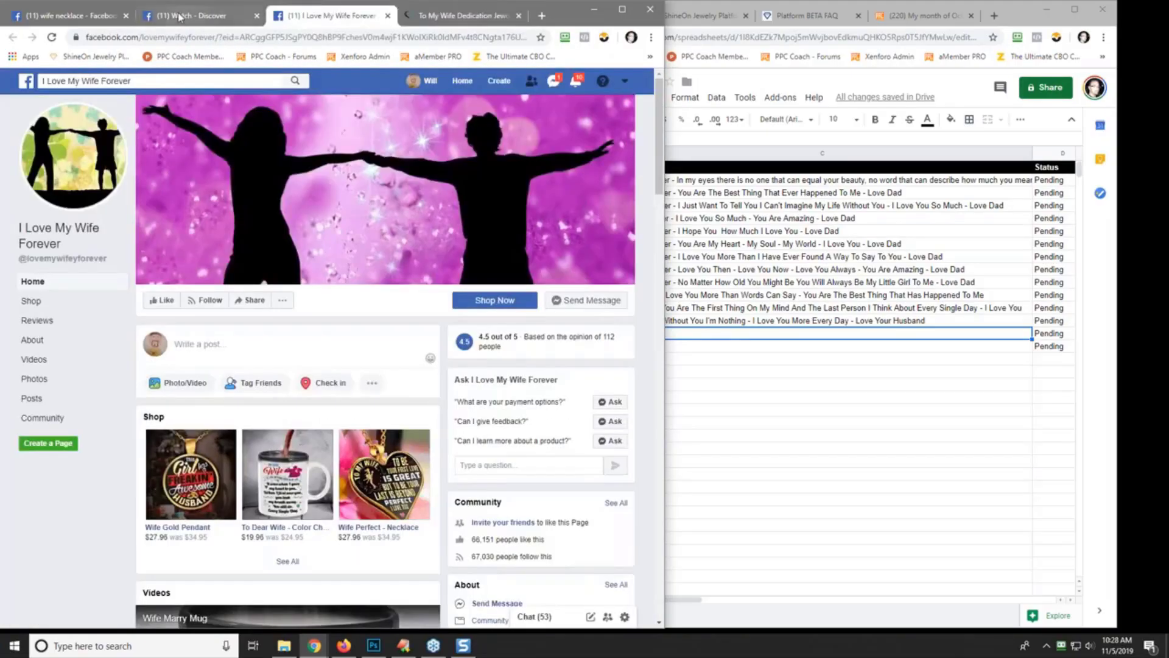
pyautogui.click(69, 15)
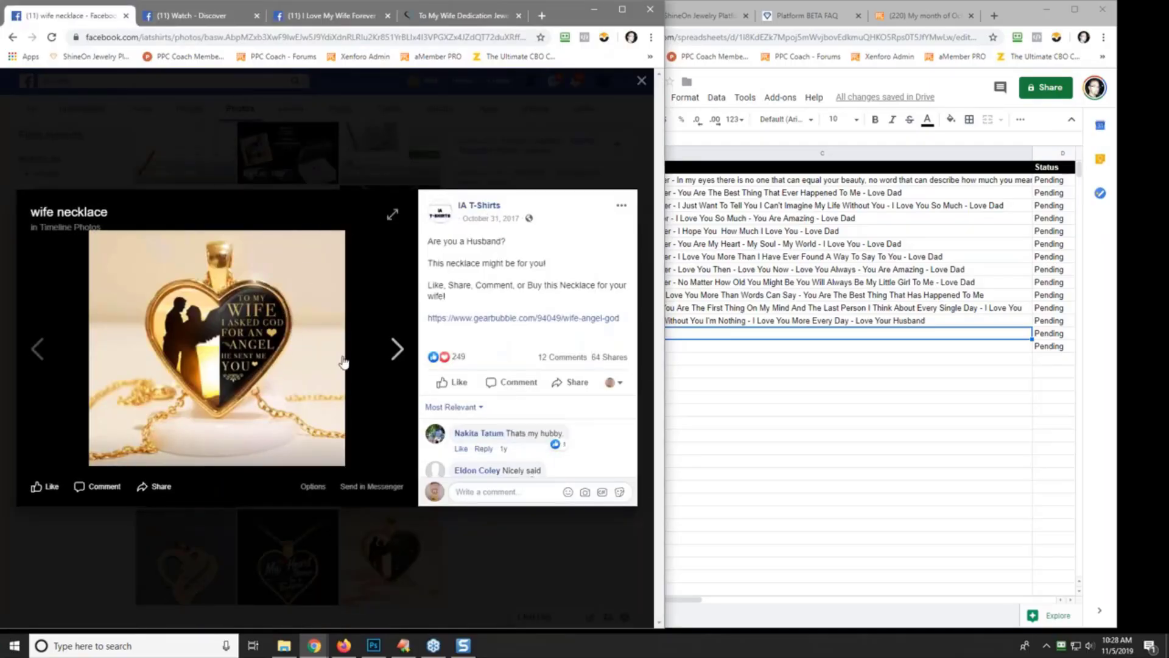
# - In C14, add 'I assked God For An Angel And He Sent Me You - I Love You' to the quote
pyautogui.click(766, 338)
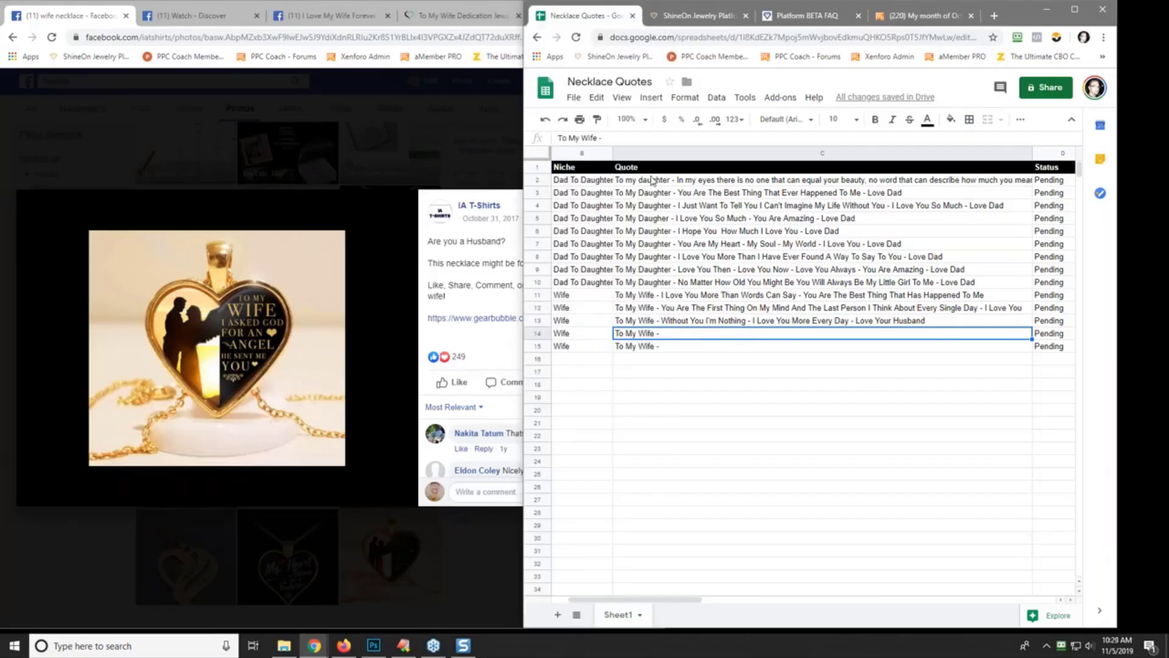
pyautogui.click(620, 138)
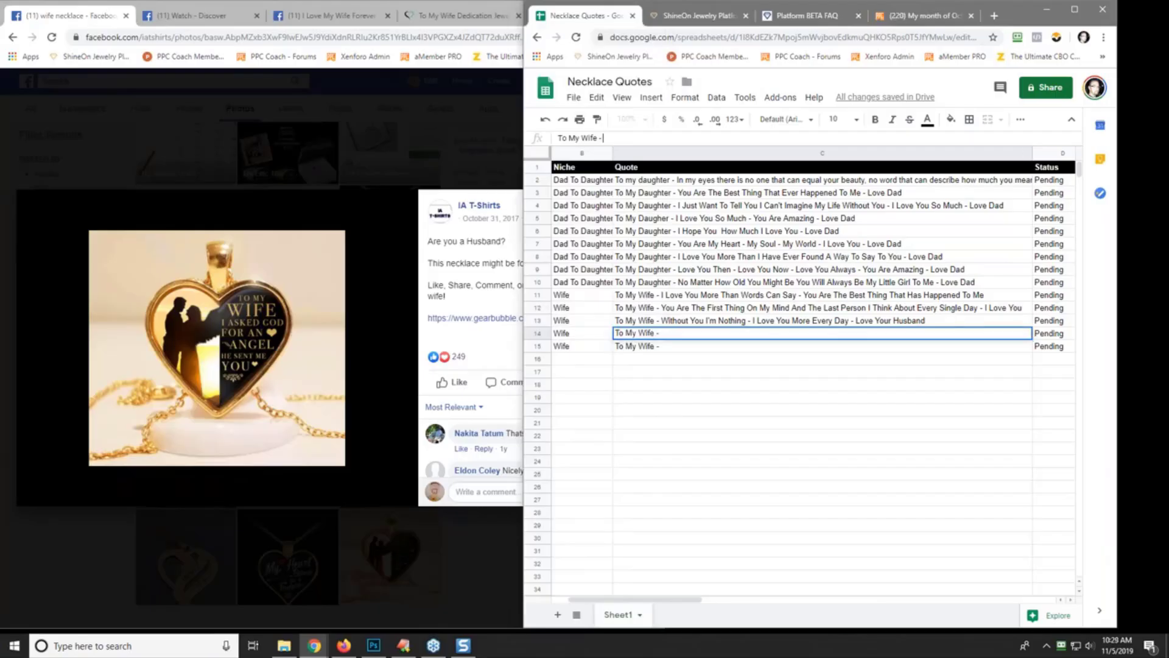
pyautogui.write('I')
pyautogui.write(' as')
pyautogui.write('sked')
pyautogui.write(' God For An')
pyautogui.write(' An')
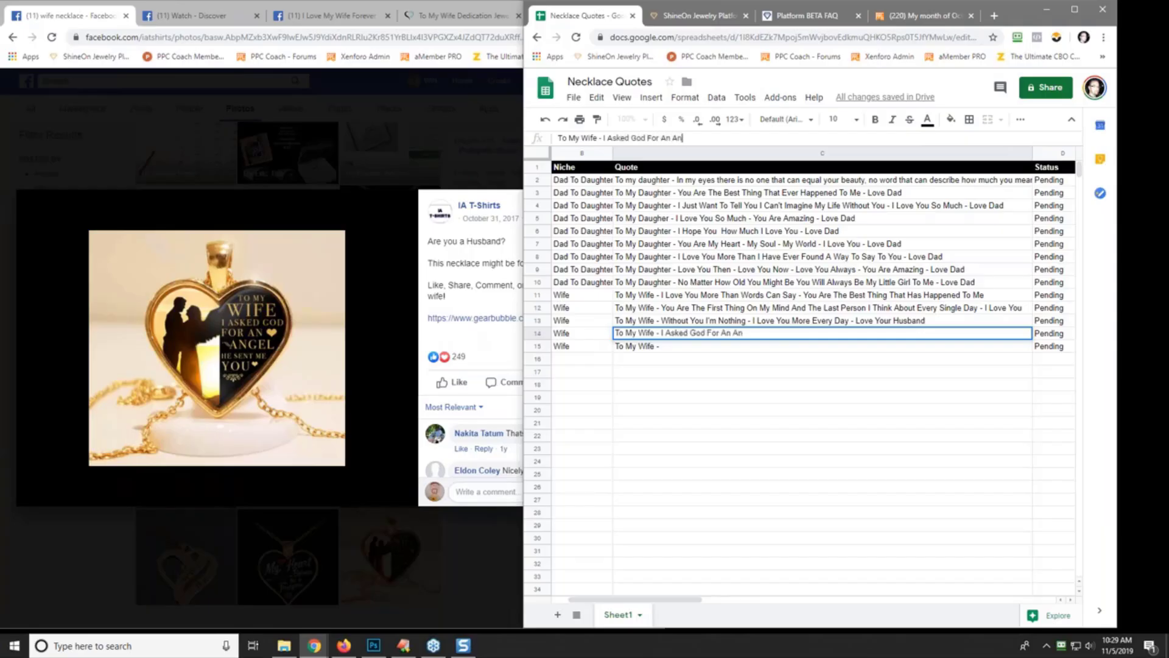
pyautogui.write('gel And He Sent Me You')
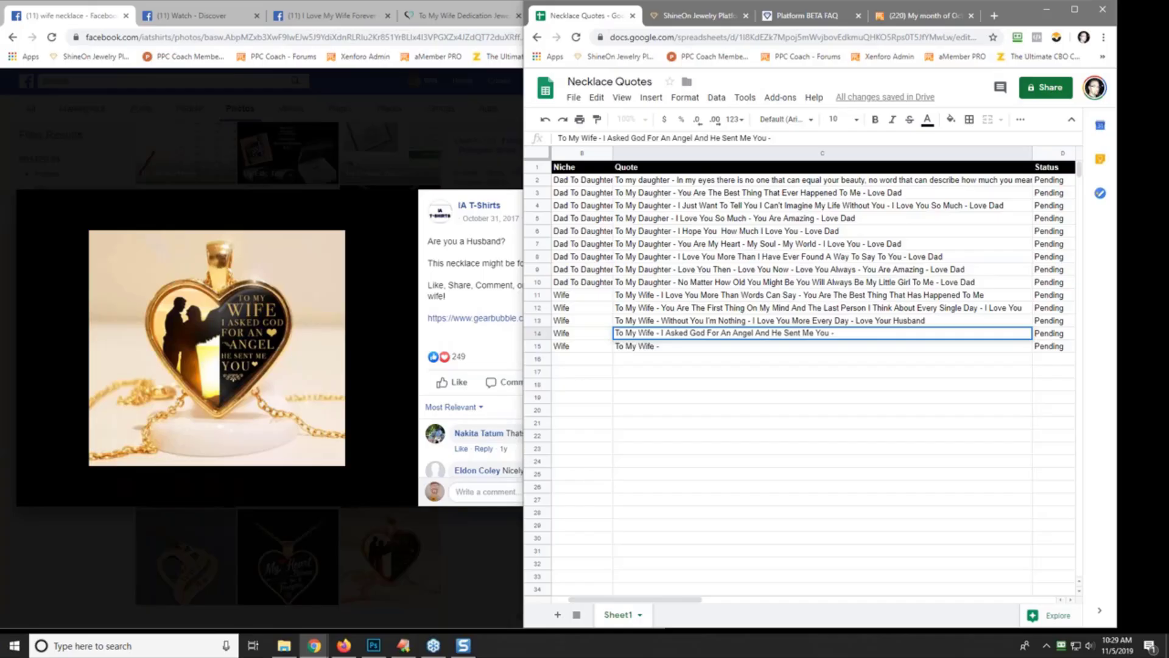
pyautogui.write(' - I Love You')
pyautogui.press('Return')
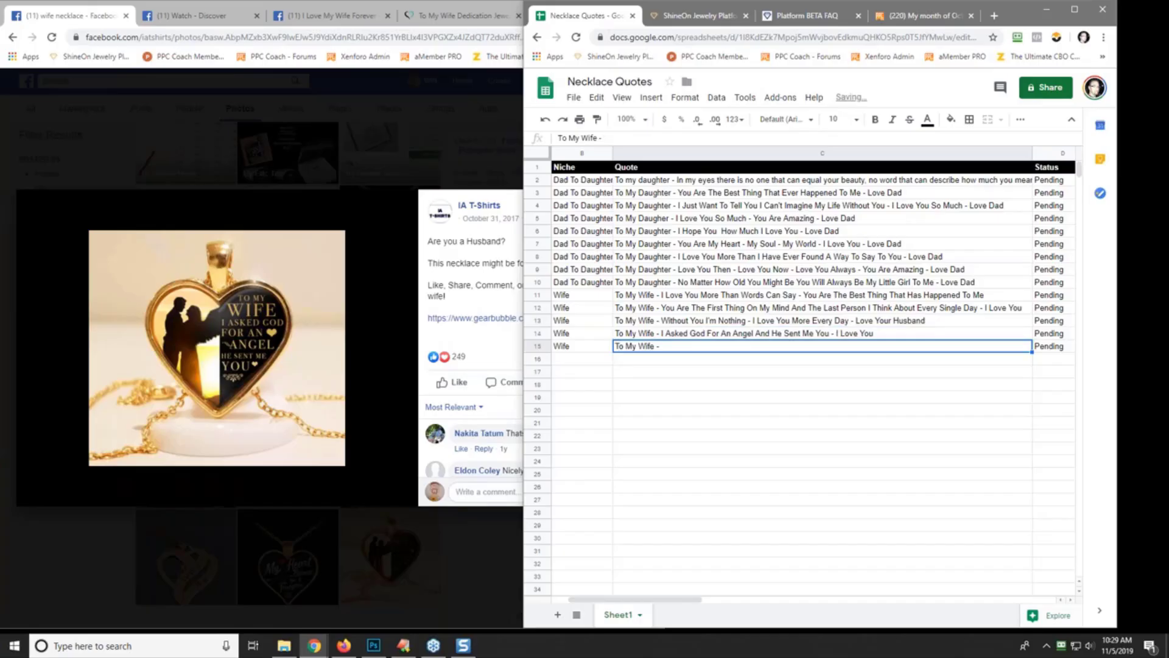
# - Delete the angel wording from C14, leaving just 'To My Wife -'
pyautogui.press('Up')
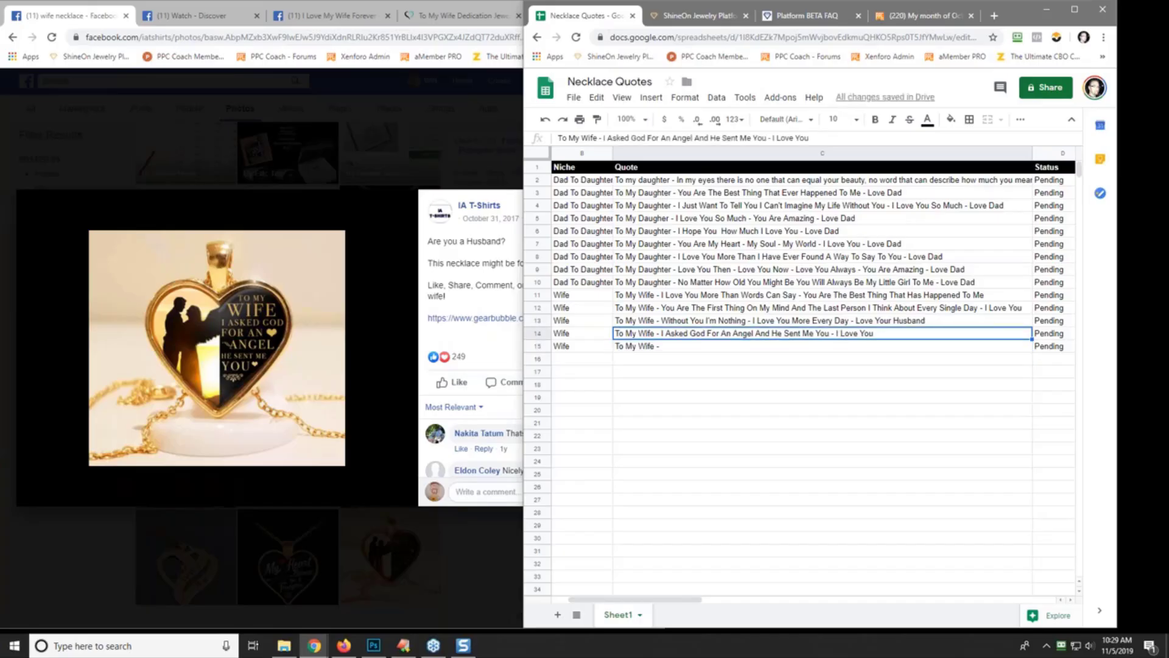
pyautogui.moveTo(605, 137); pyautogui.dragTo(808, 137)
pyautogui.press('BackSpace')
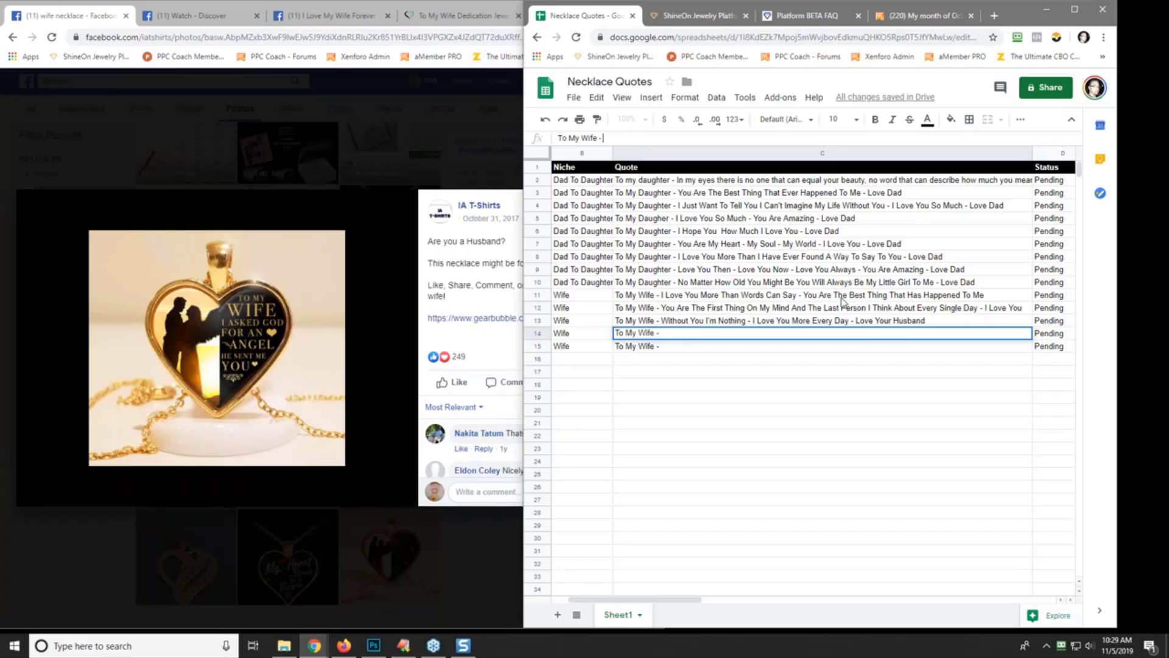
pyautogui.doubleClick(681, 332)
# - Close the photo viewer, search Facebook for 'wife quotes', and scroll through the results
pyautogui.click(272, 123)
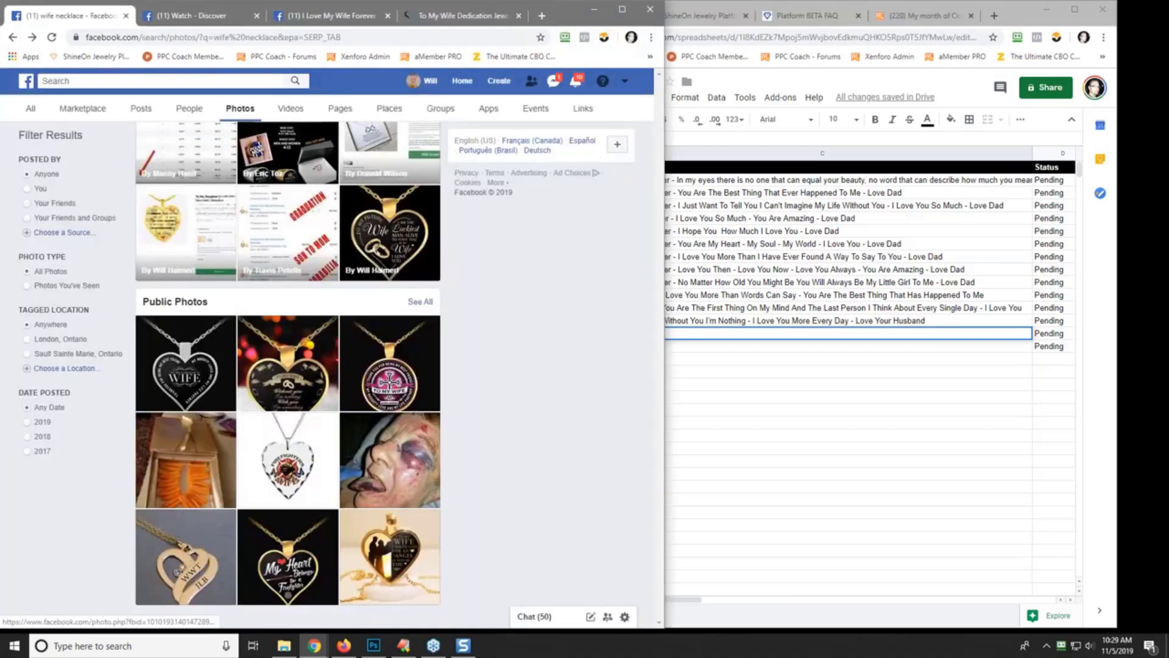
pyautogui.click(137, 80)
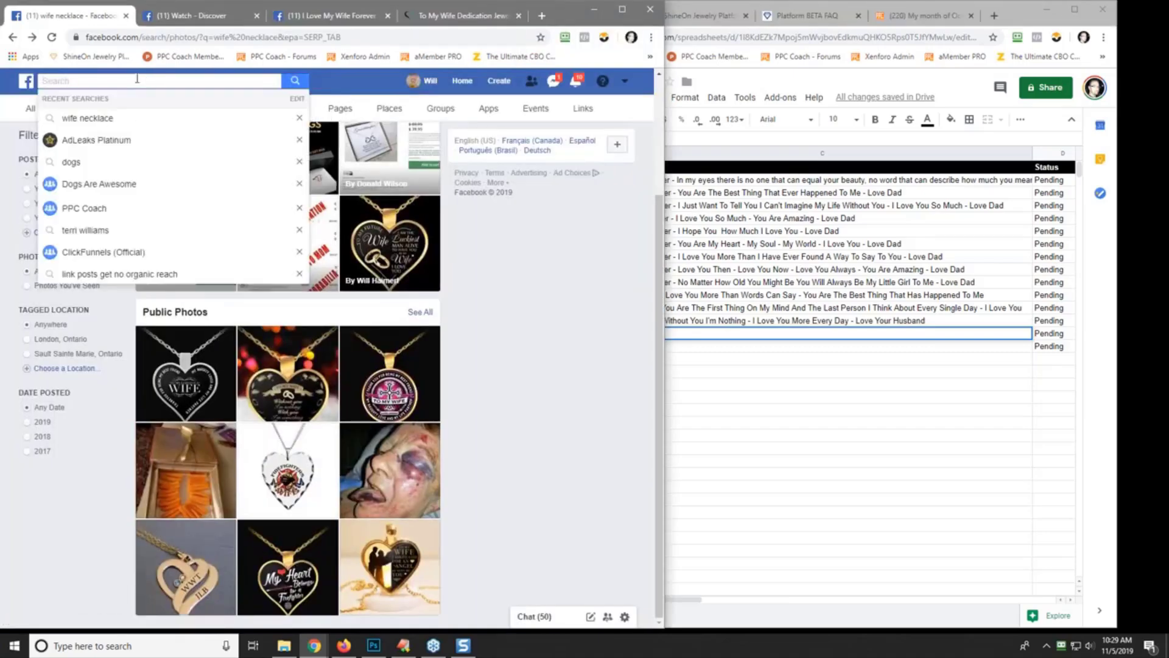
pyautogui.write('wife quote')
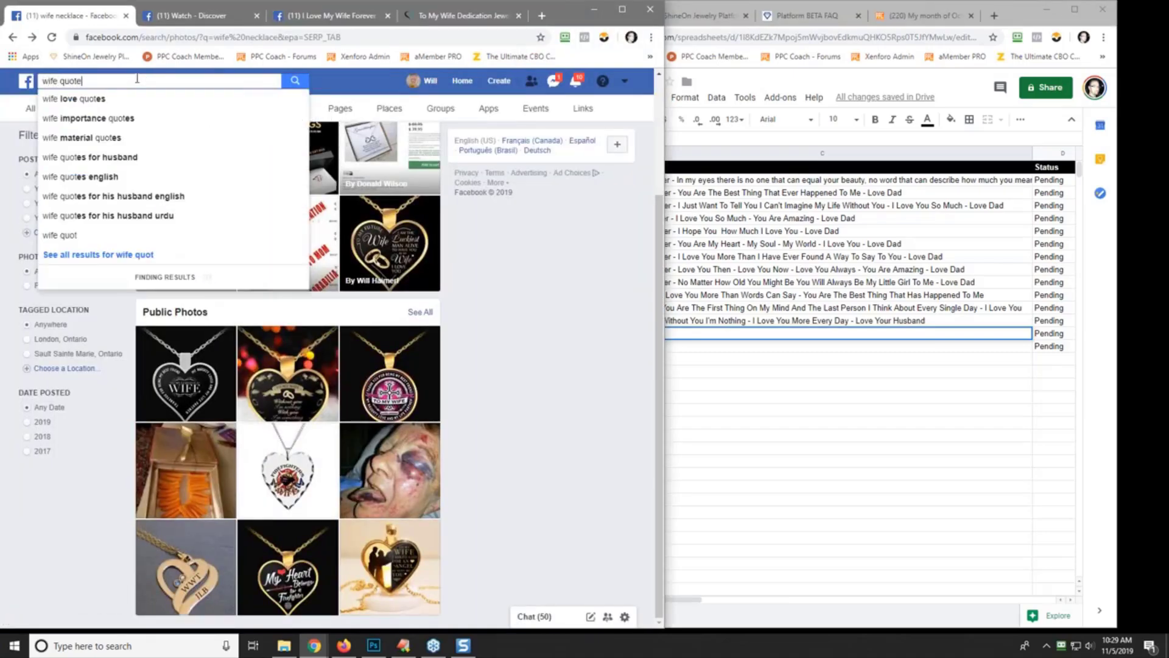
pyautogui.write('s')
pyautogui.press('Return')
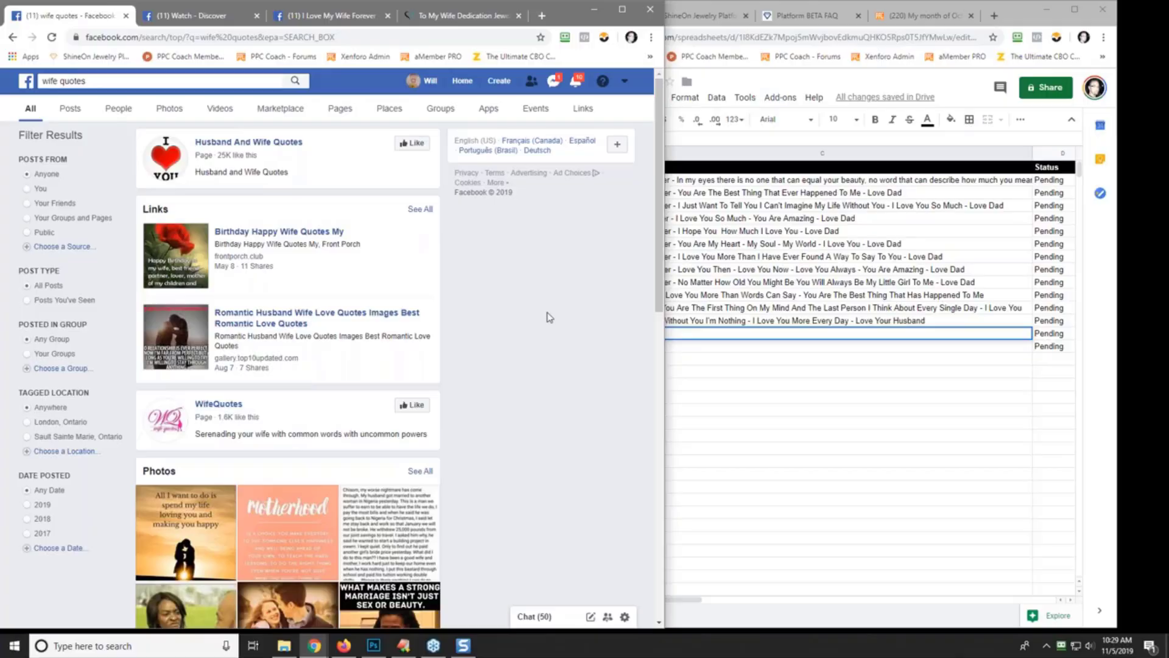
pyautogui.scroll(-10, 554, 362)
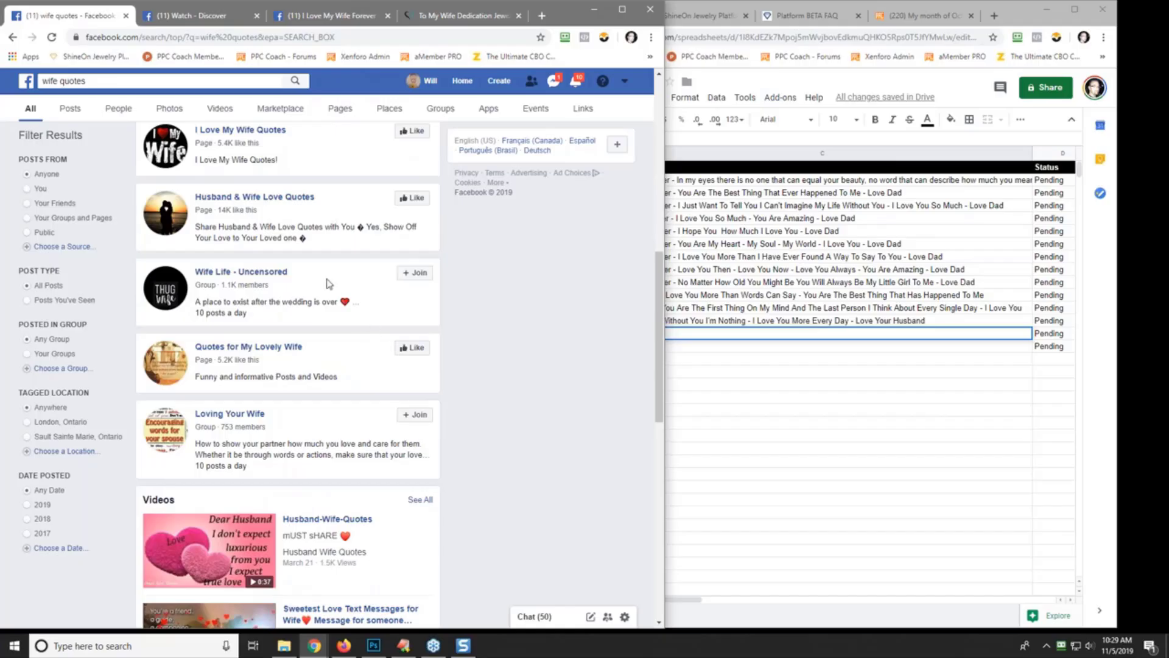
pyautogui.scroll(-4, 511, 387)
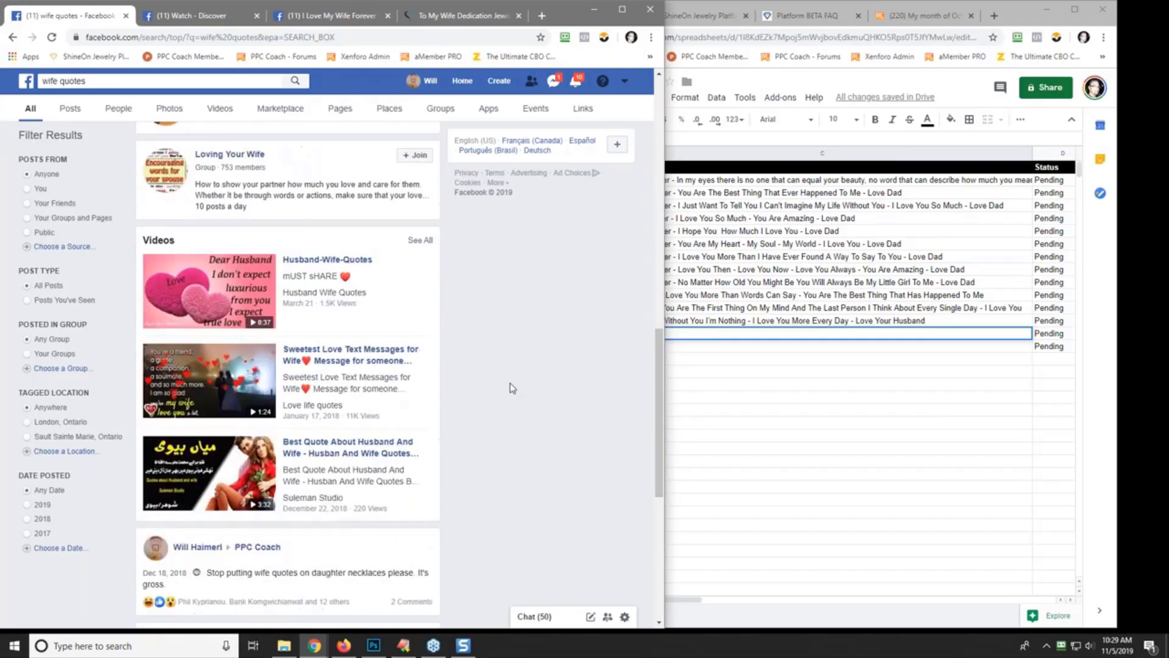
pyautogui.scroll(-5, 512, 388)
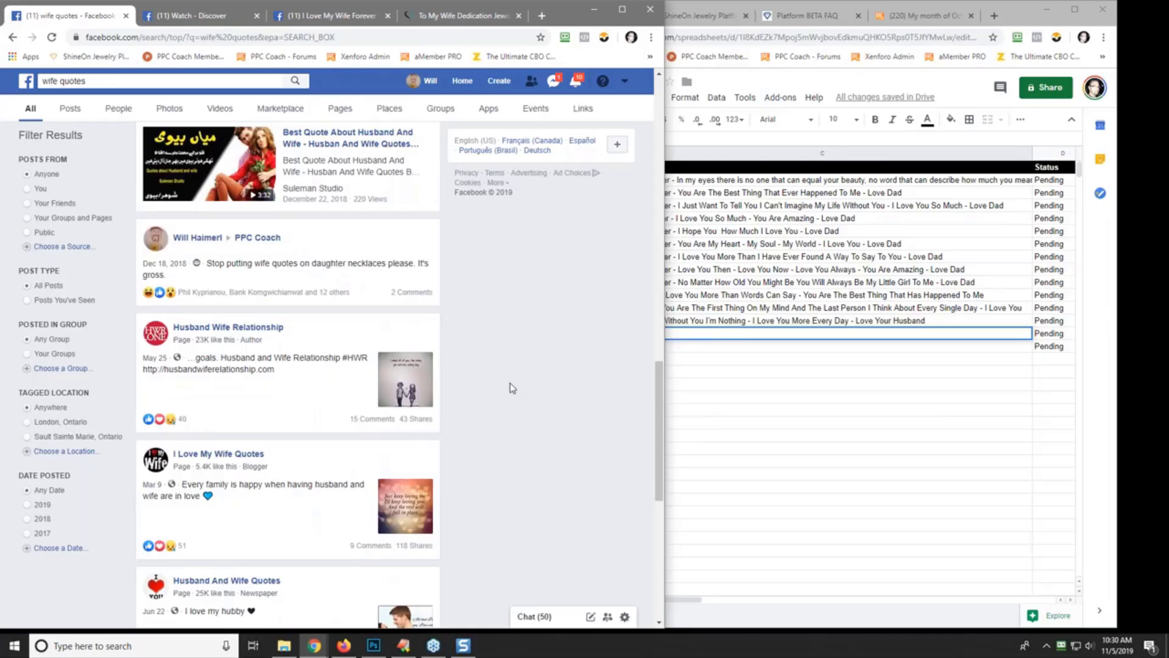
pyautogui.scroll(-7, 513, 388)
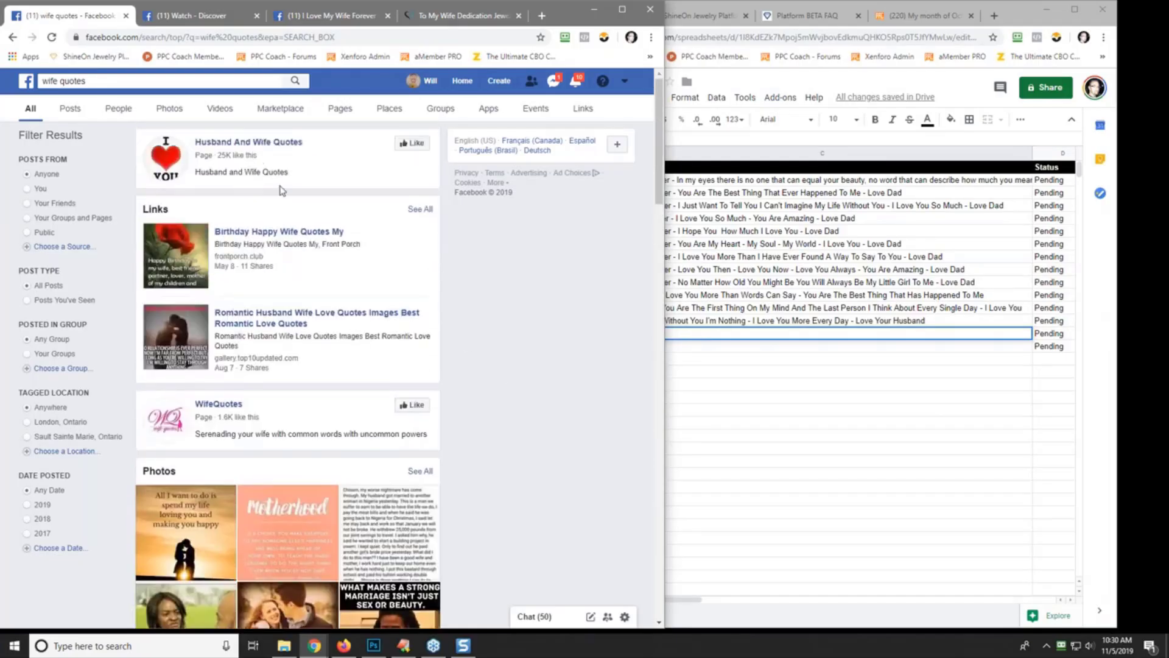
# - Open the Husband And Wife Quotes page (25,695 likes) and scroll down through its quote posts
pyautogui.click(270, 143)
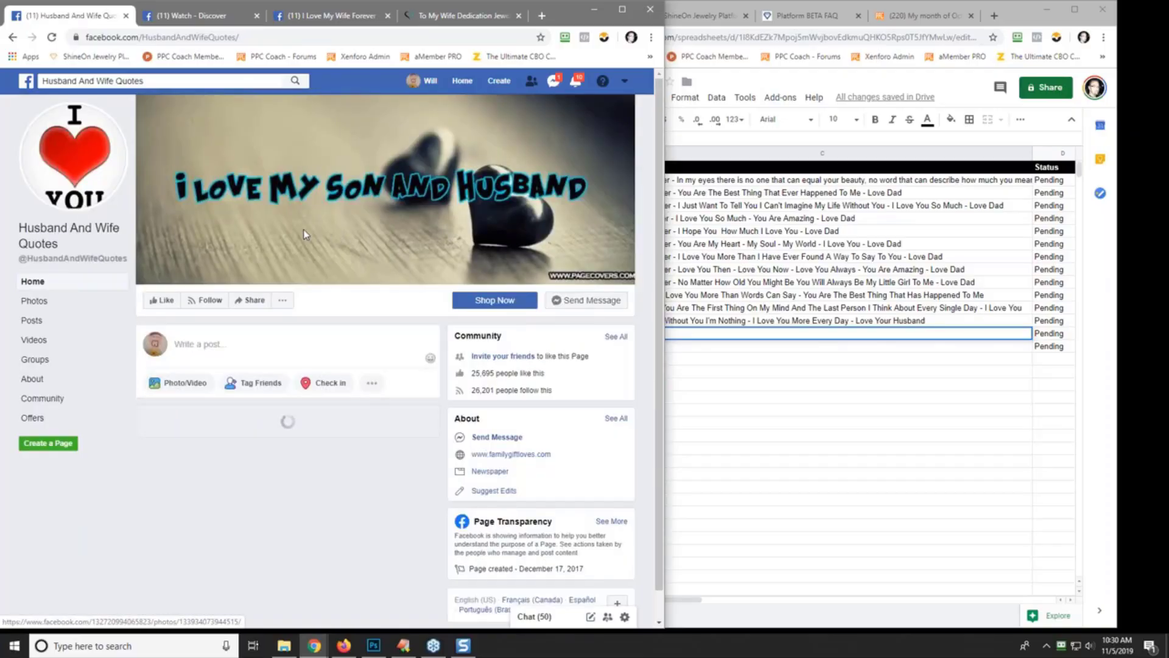
pyautogui.scroll(-6, 306, 234)
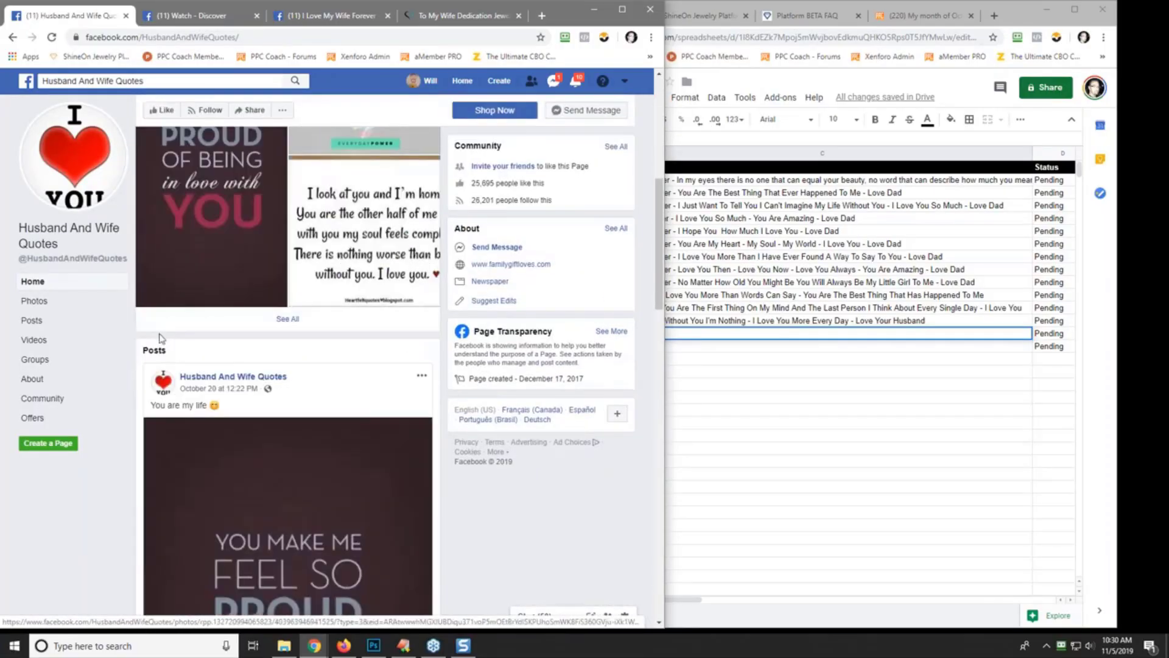
pyautogui.scroll(-4, 131, 358)
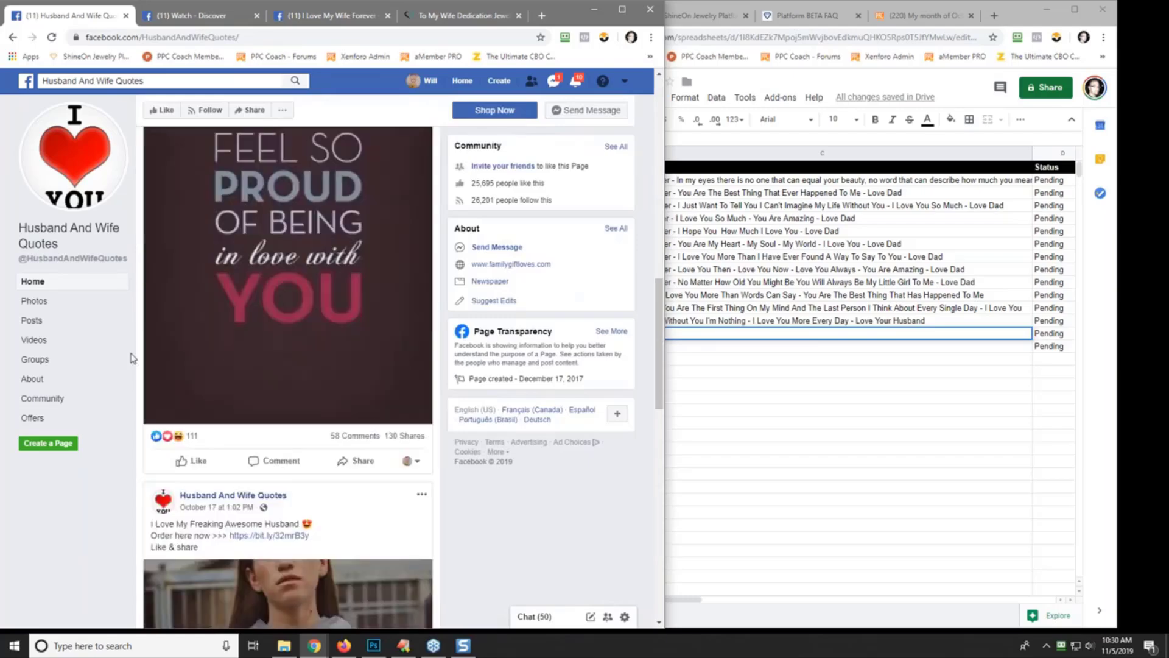
pyautogui.scroll(2, 136, 352)
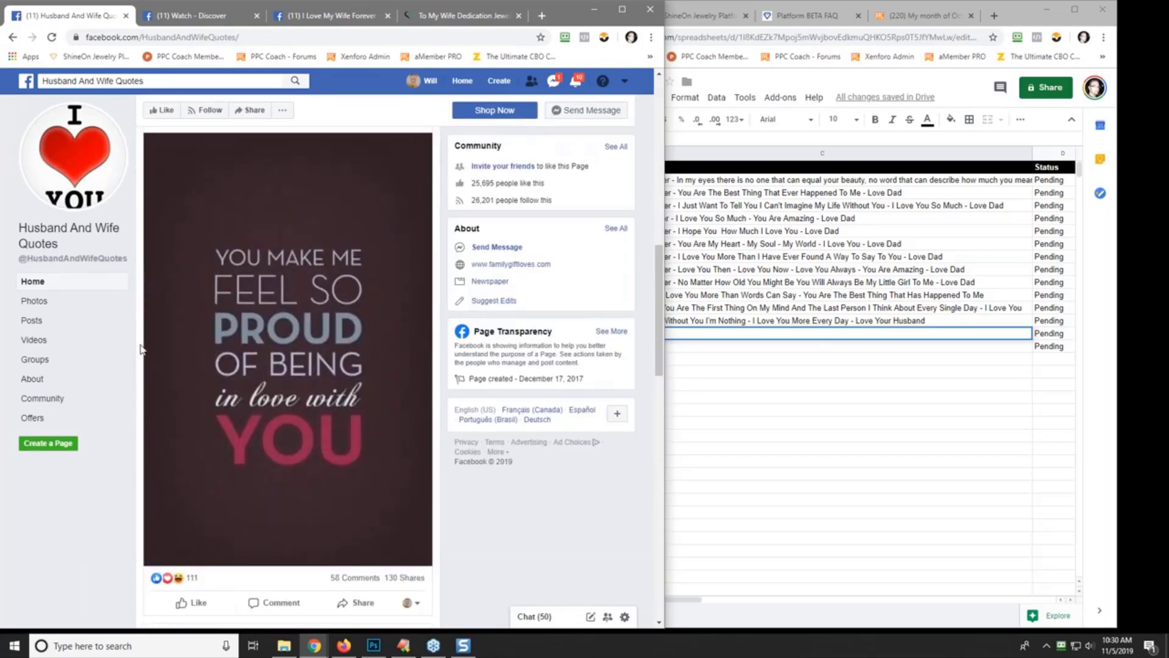
pyautogui.scroll(-8, 144, 347)
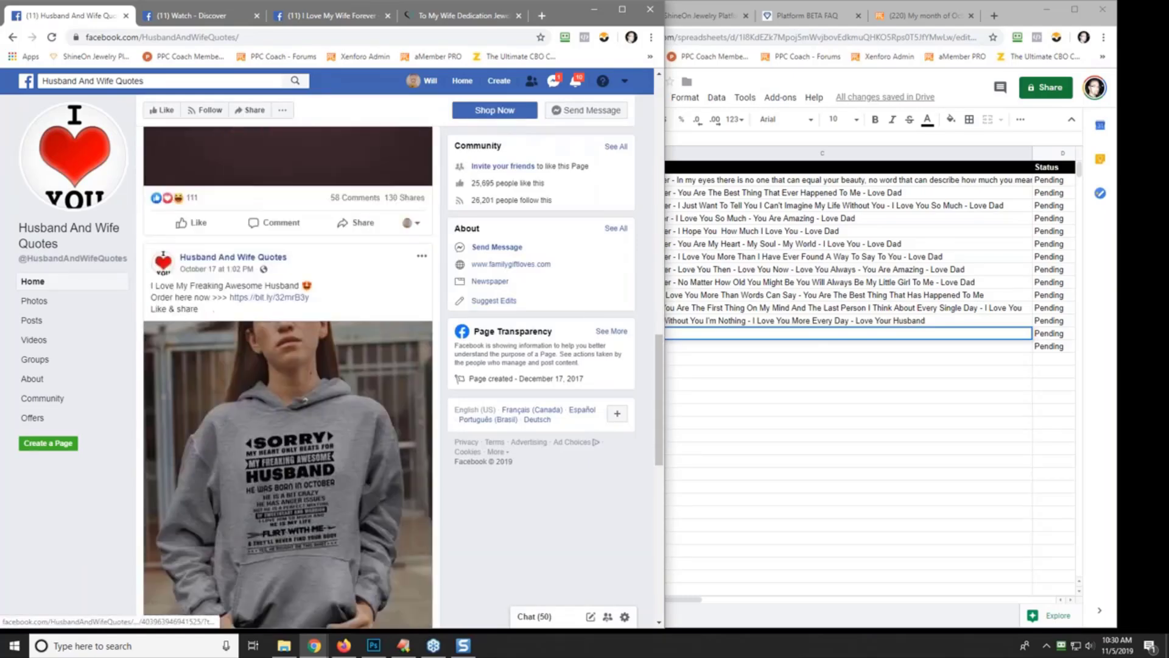
pyautogui.scroll(-6, 143, 347)
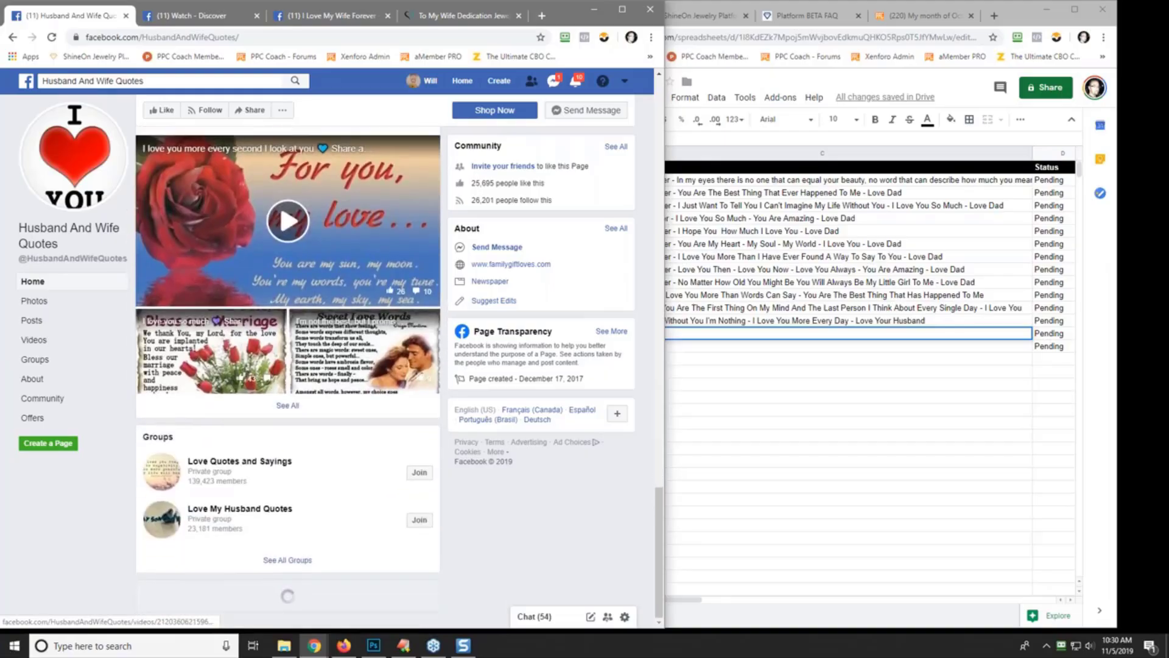
pyautogui.scroll(-5, 288, 371)
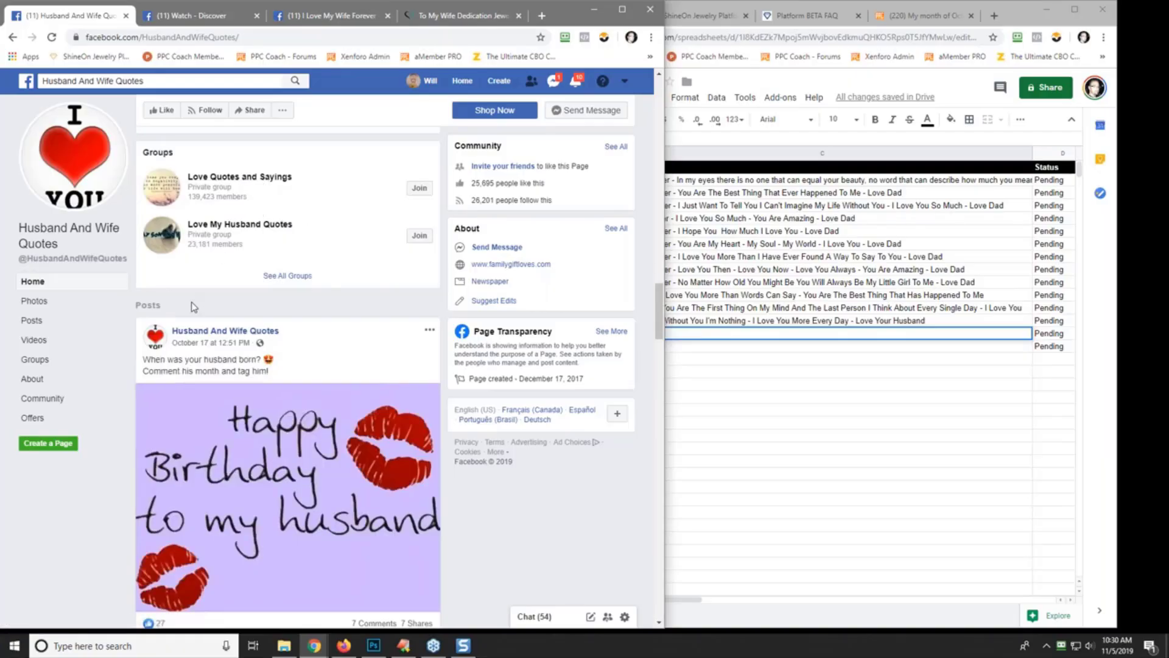
pyautogui.scroll(-10, 131, 434)
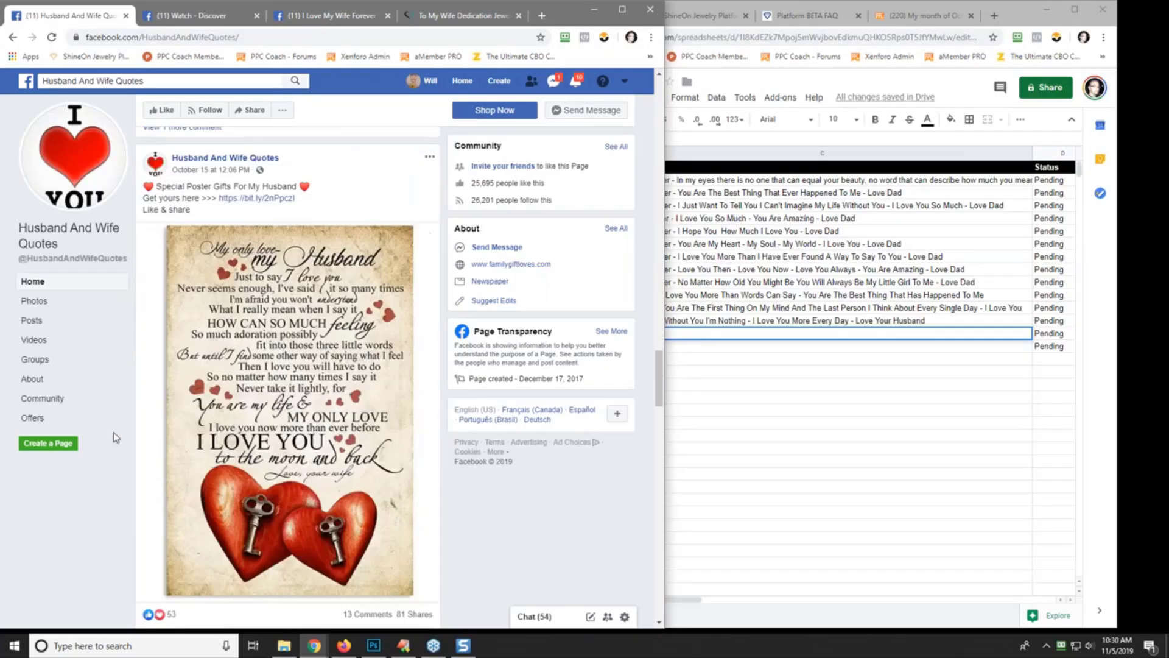
pyautogui.scroll(-10, 115, 437)
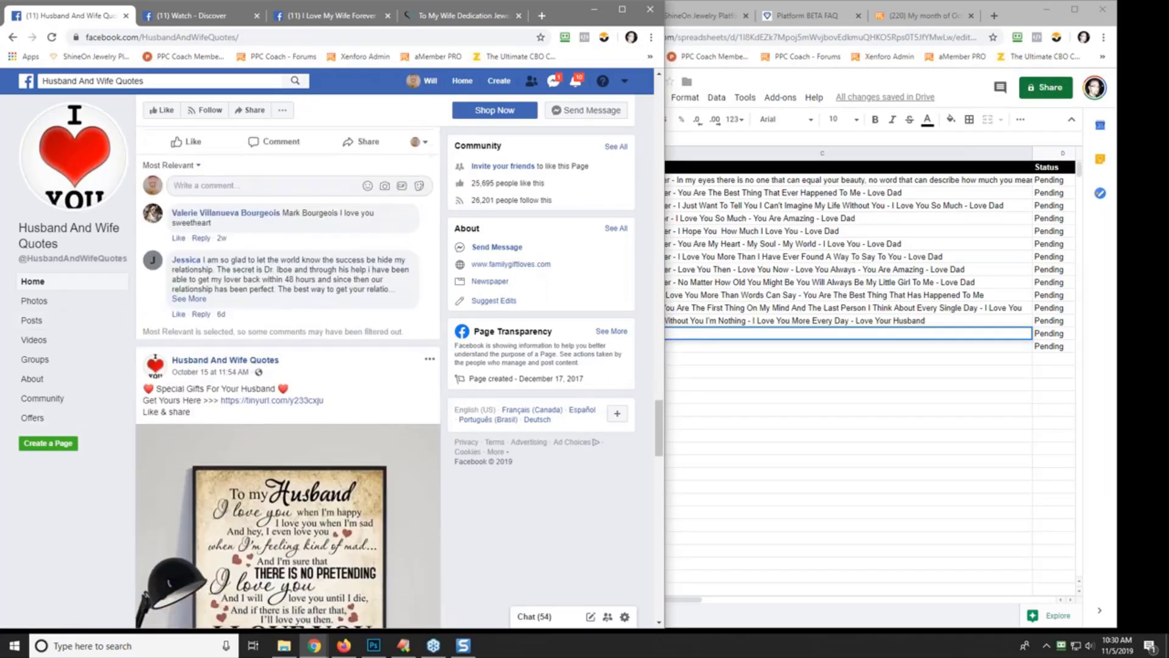
pyautogui.scroll(-15, 288, 378)
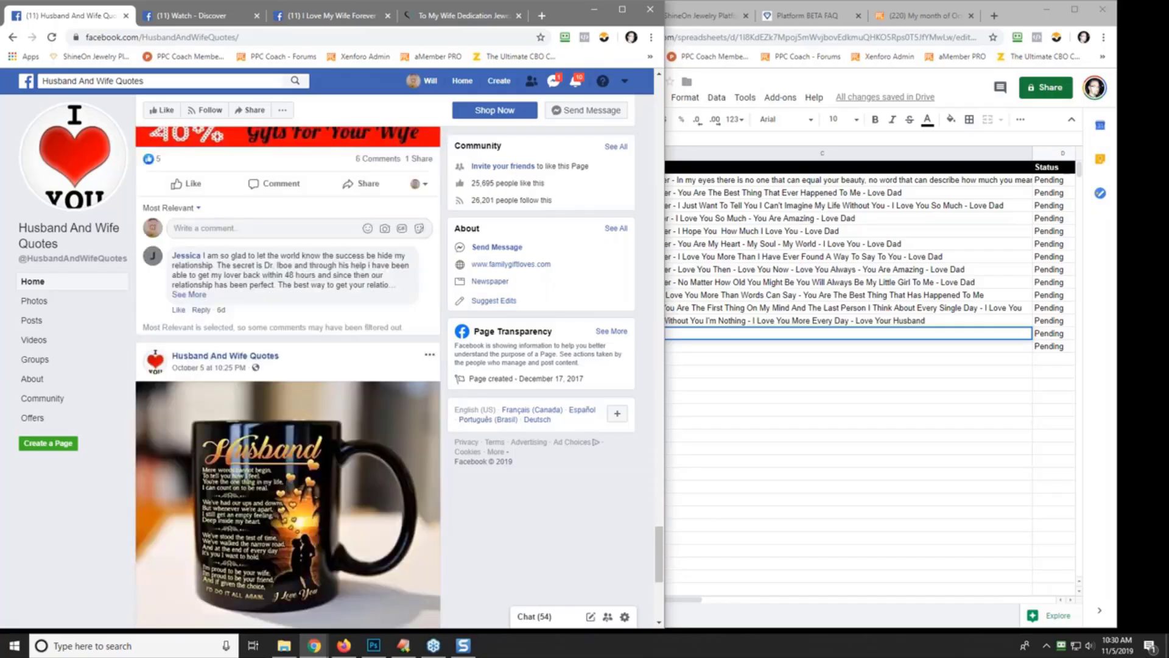
pyautogui.scroll(-6, 288, 377)
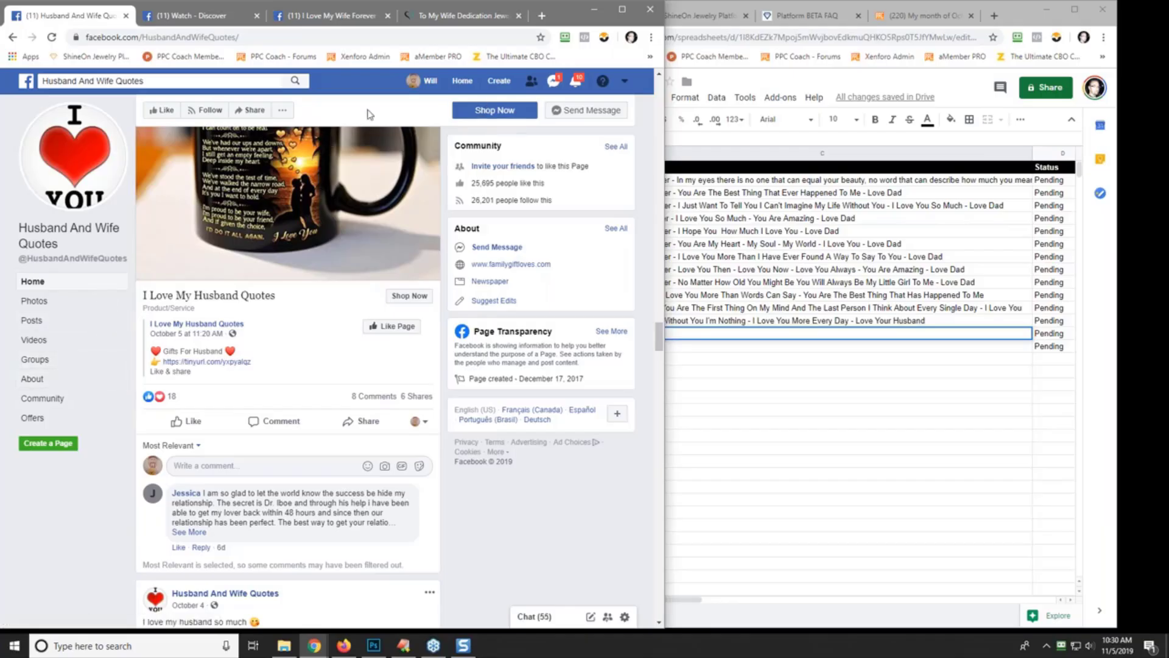
# - Go to pinterest.ca and search for 'wife quotes'
pyautogui.click(165, 38)
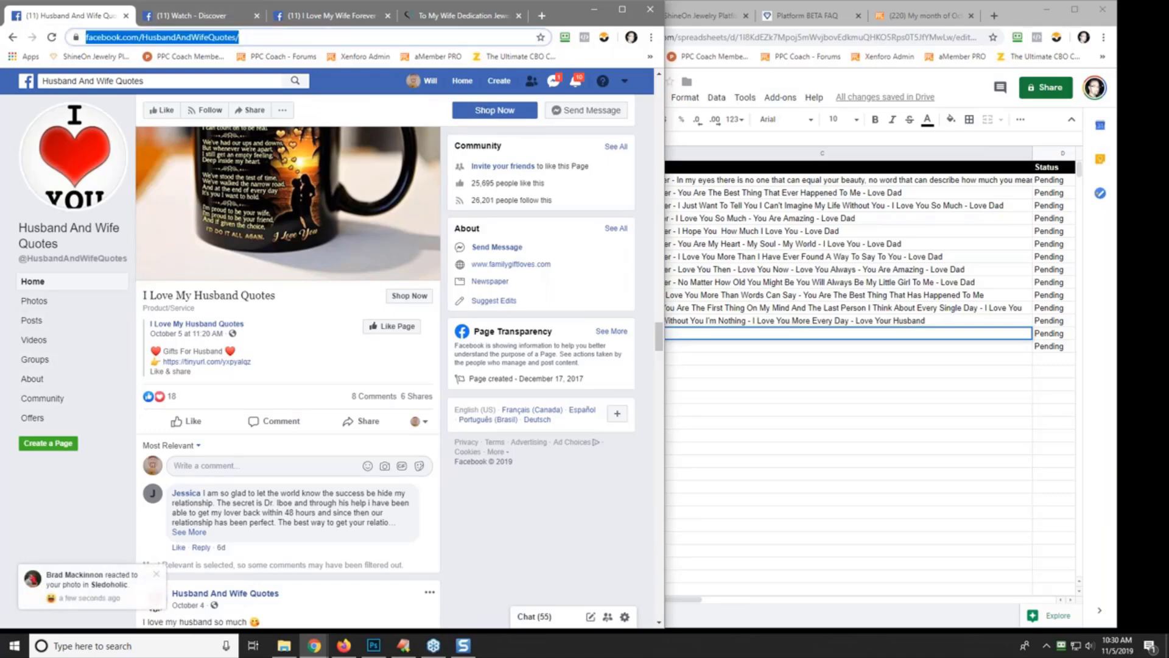
pyautogui.write('pinterest.ca')
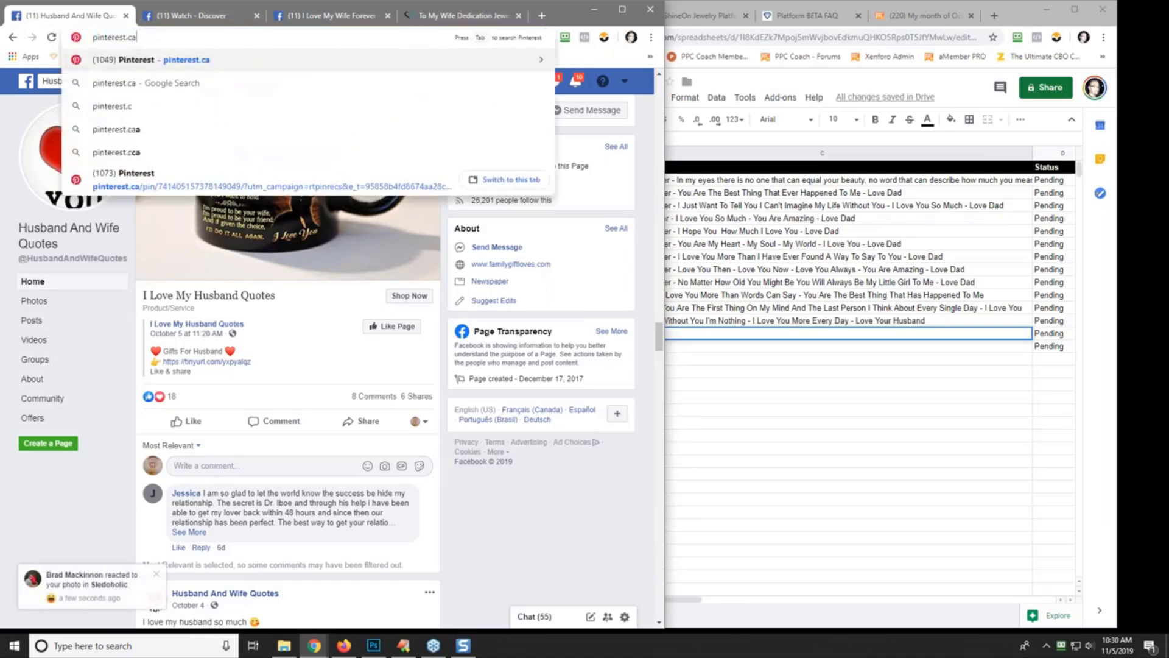
pyautogui.press('Return')
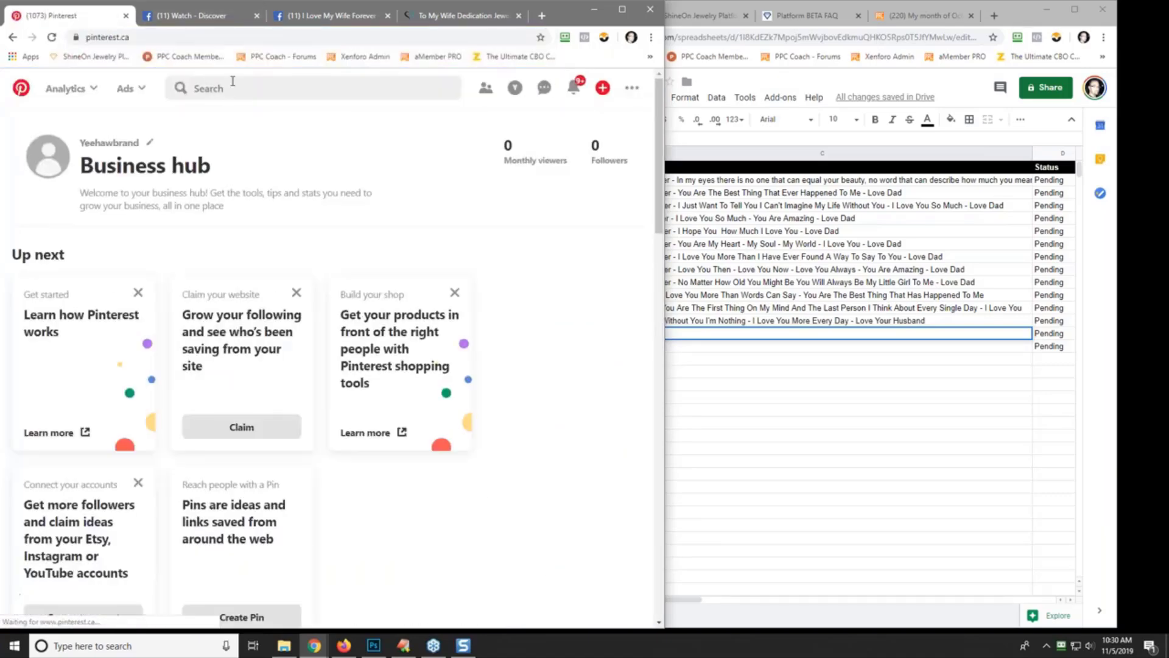
pyautogui.click(228, 93)
pyautogui.write('wife qu')
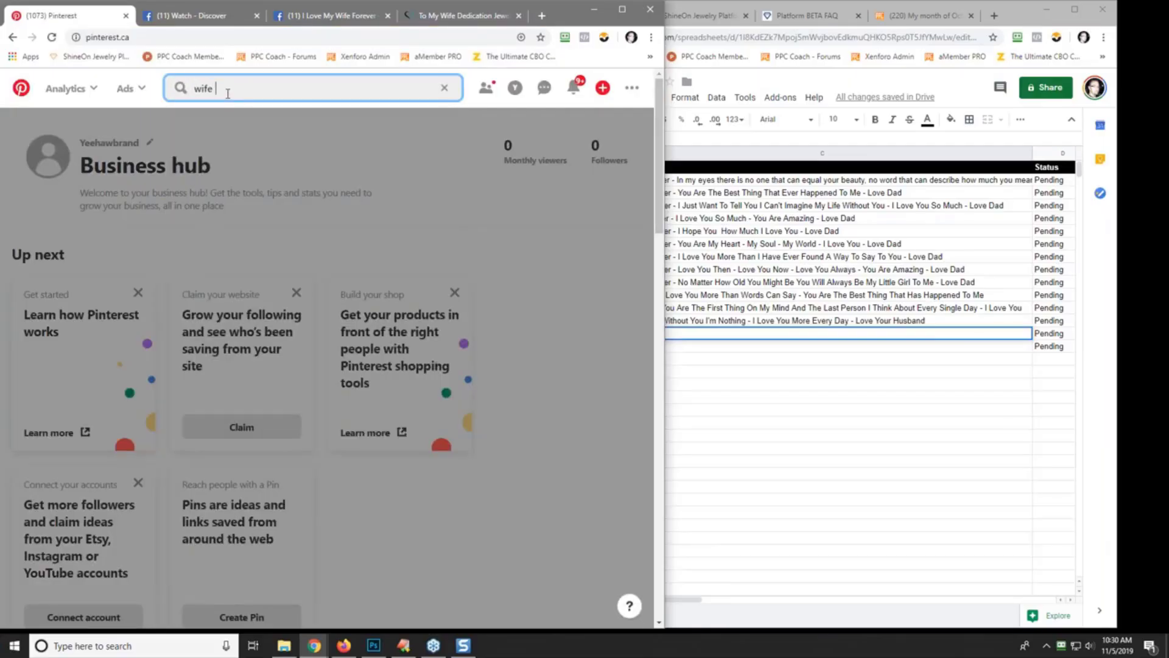
pyautogui.write('otes')
pyautogui.press('Return')
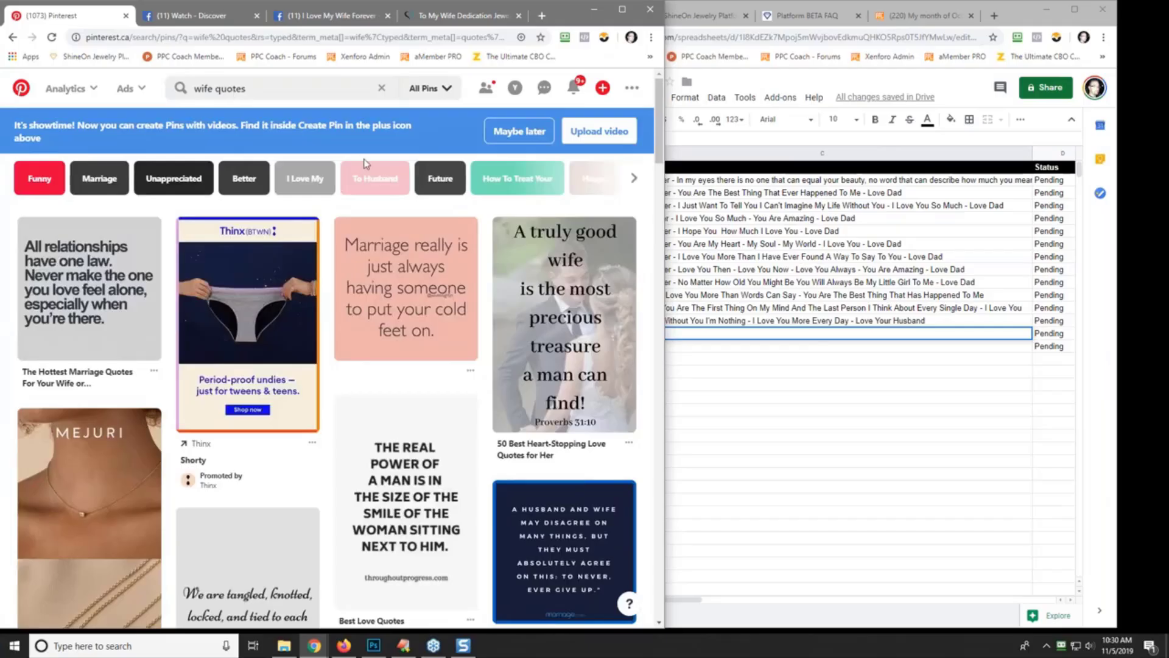
# - Change the Pinterest search to 'to my wife quotes'
pyautogui.moveTo(250, 86); pyautogui.dragTo(166, 87)
pyautogui.write('to my wife quotes')
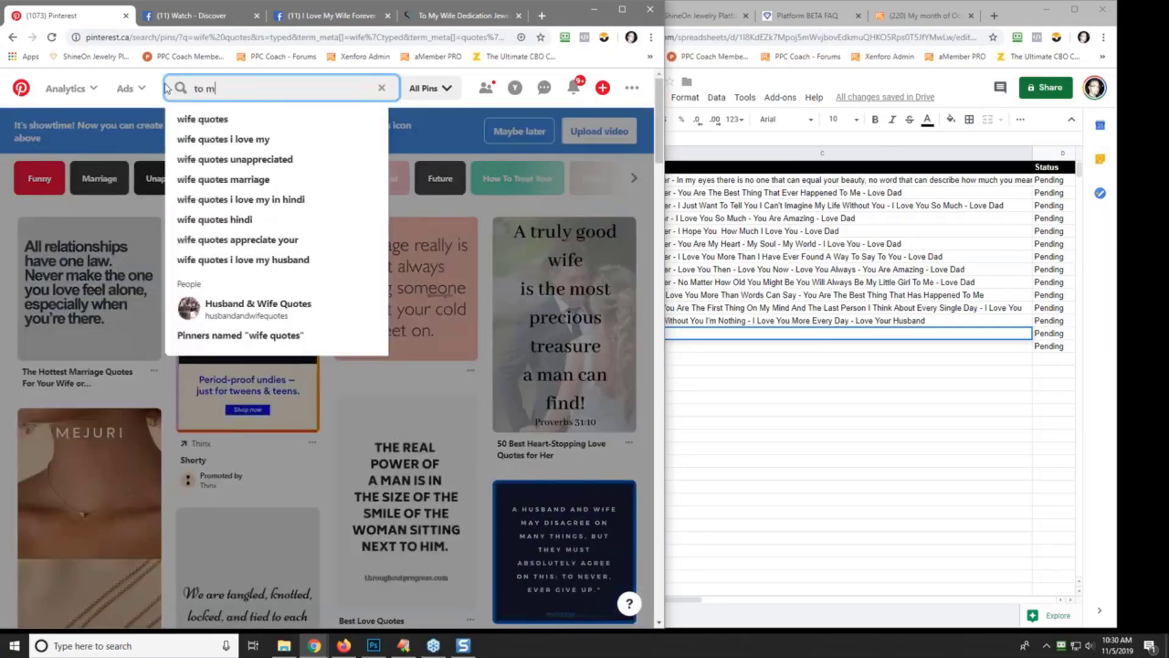
pyautogui.press('Return')
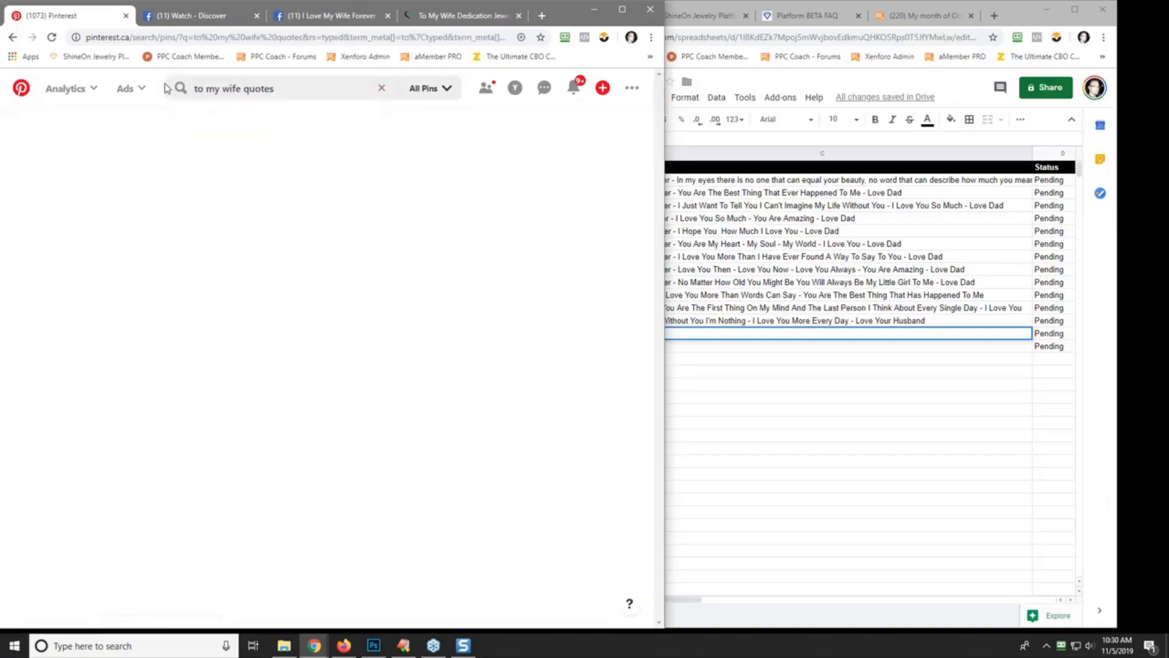
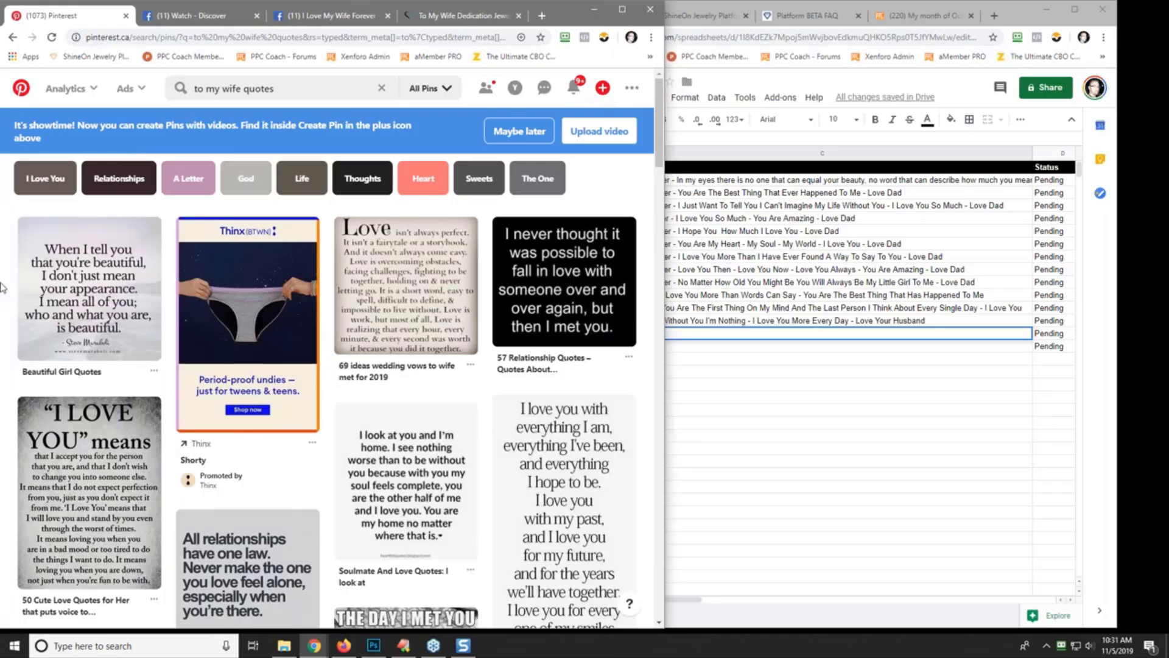
# - Complete the C14 quote from 'When I Tell You That You Are Beautiful' to 'Every Part Of You - I Love You'
pyautogui.click(757, 333)
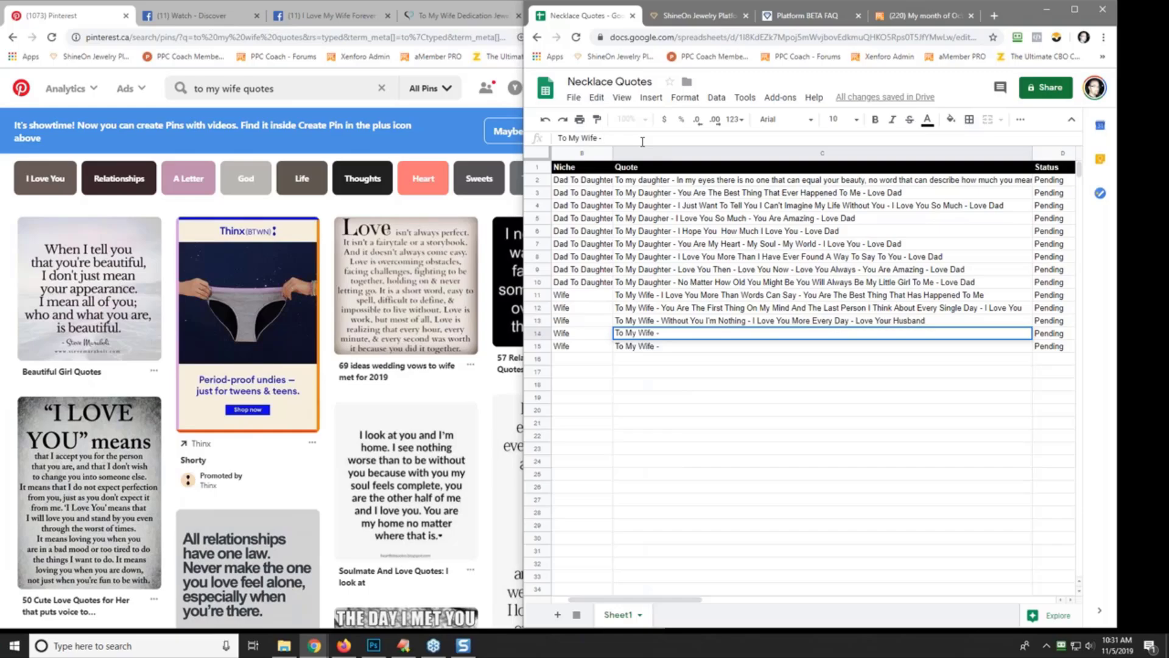
pyautogui.write('When I T')
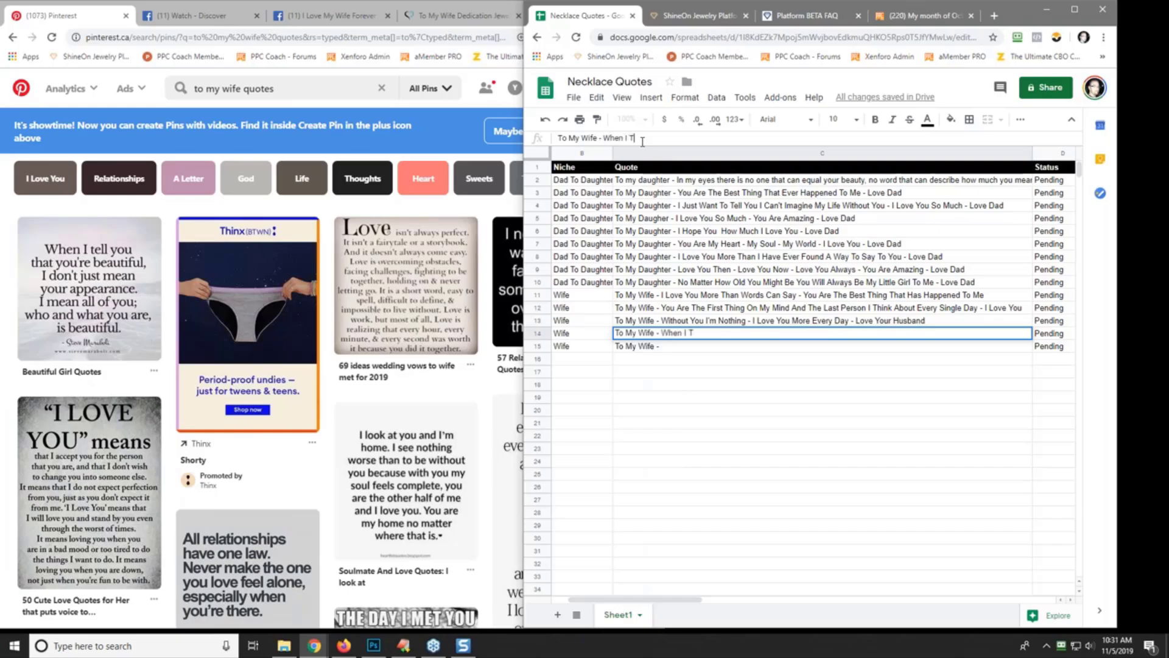
pyautogui.write('ell You ')
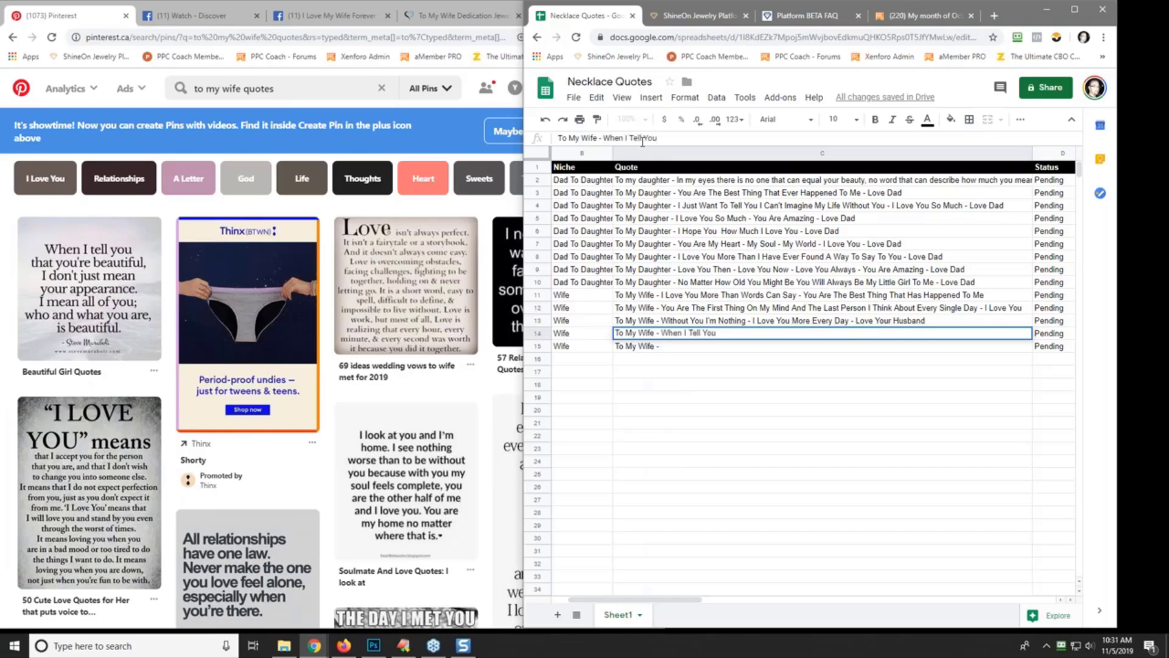
pyautogui.write('That You Are Beautiful')
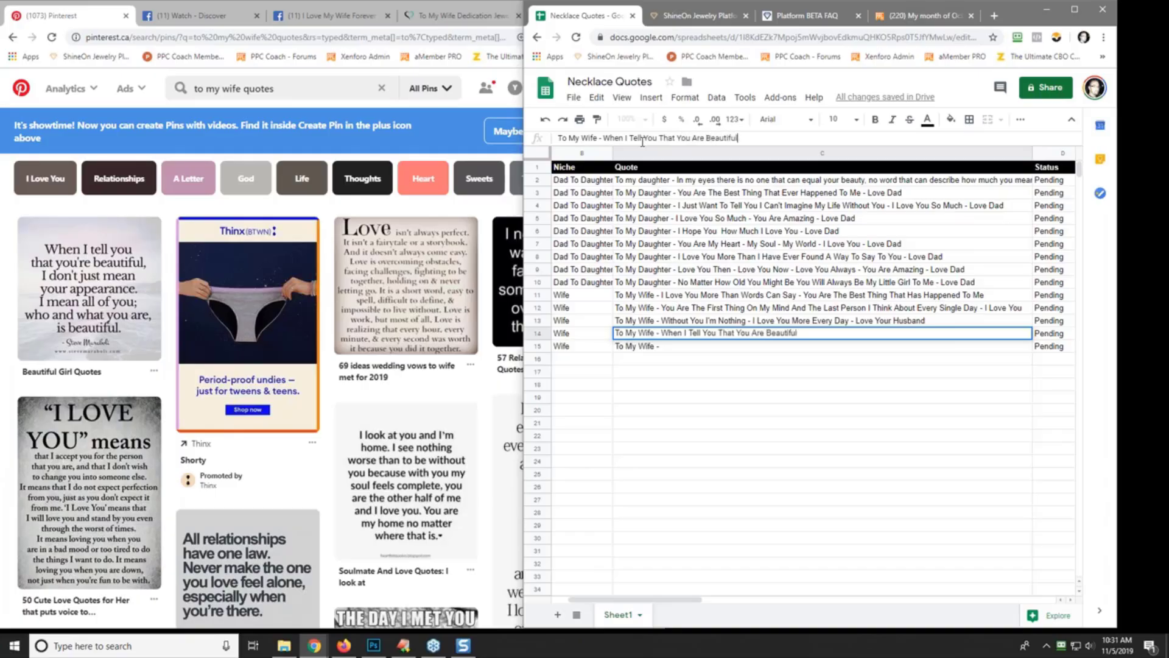
pyautogui.write(' - I Do')
pyautogui.press('BackSpace')
pyautogui.press('BackSpace')
pyautogui.press('BackSpace')
pyautogui.press('BackSpace')
pyautogui.write('Mean All Of You')
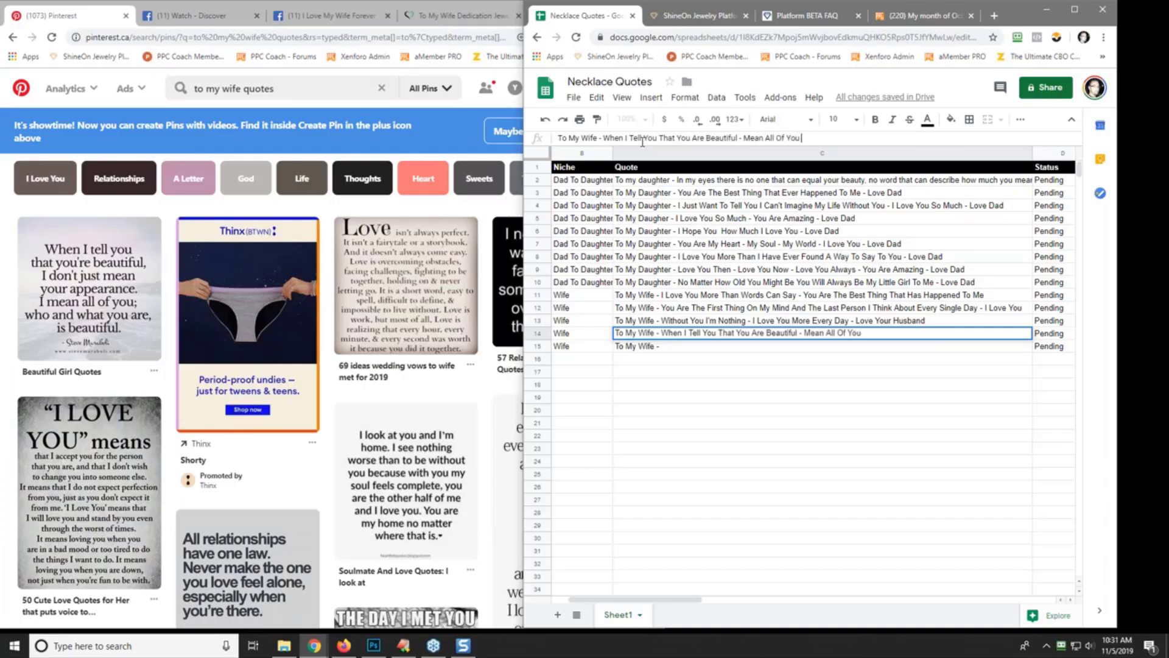
pyautogui.write(' - Not Just Your Appea')
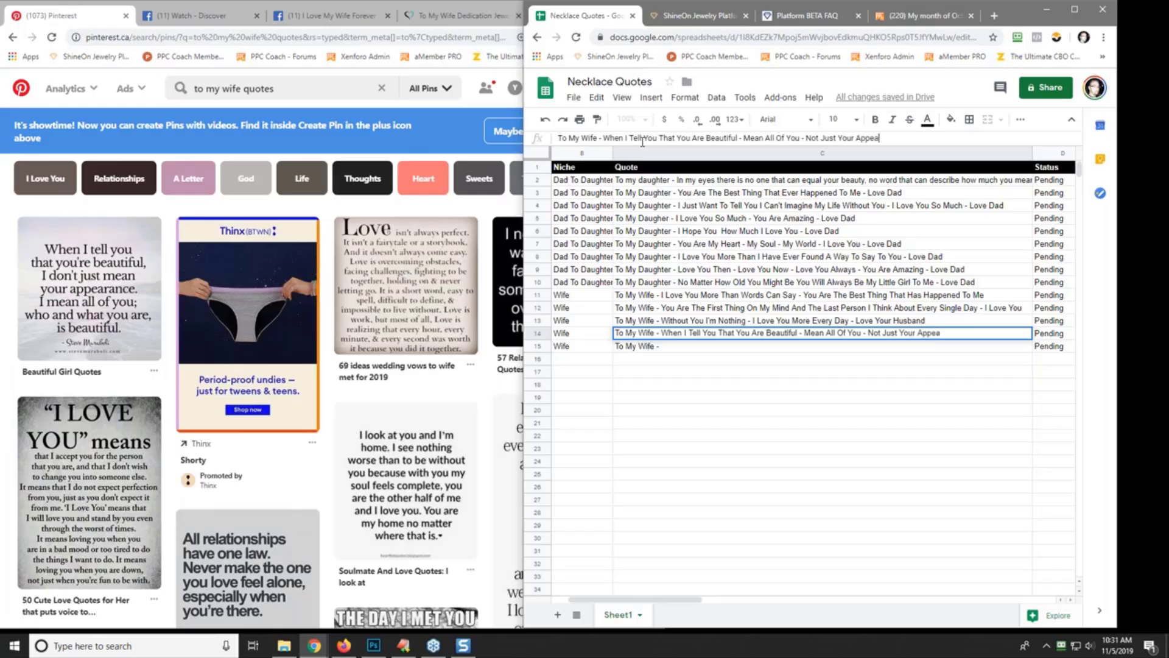
pyautogui.write('rance')
pyautogui.write(' - You Are')
pyautogui.press('BackSpace')
pyautogui.press('BackSpace')
pyautogui.press('BackSpace')
pyautogui.press('BackSpace')
pyautogui.write('I Love Yo')
pyautogui.press('BackSpace')
pyautogui.press('BackSpace')
pyautogui.press('BackSpace')
pyautogui.press('BackSpace')
pyautogui.press('BackSpace')
pyautogui.write('But Every Part O')
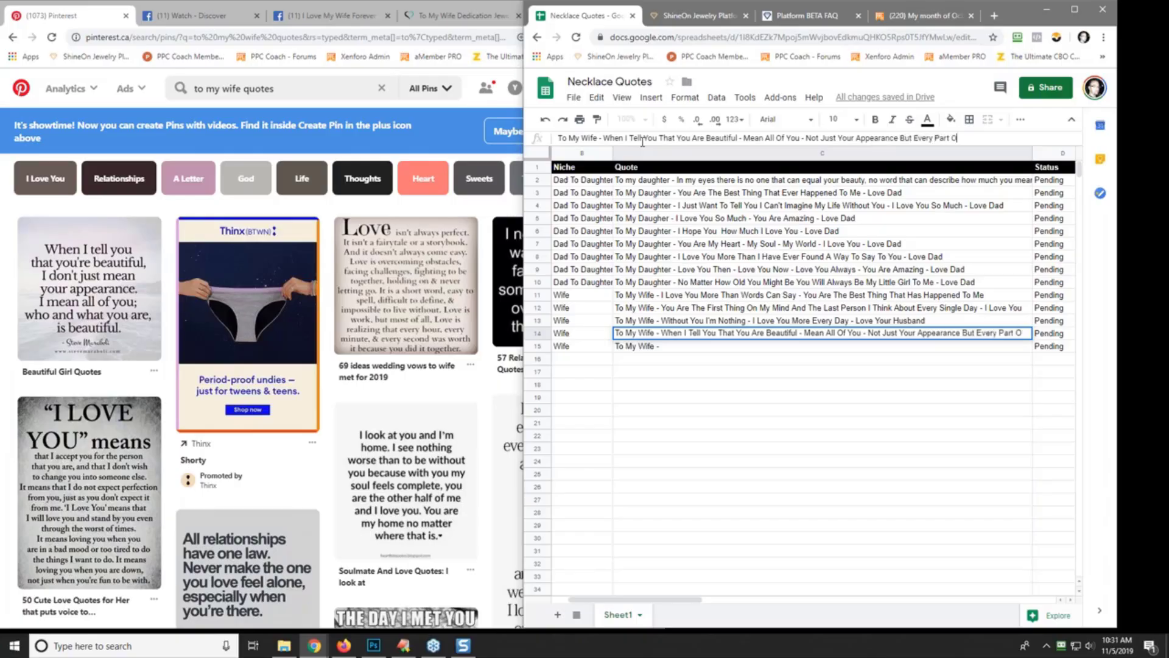
pyautogui.write('f You - I')
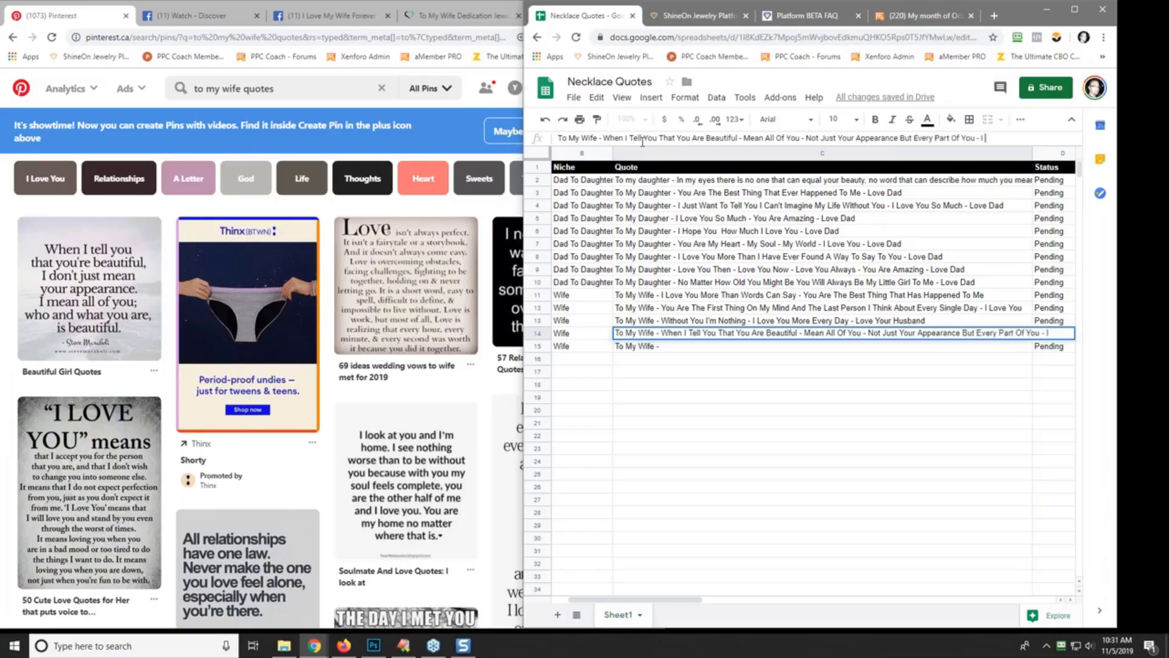
pyautogui.write(' Love You')
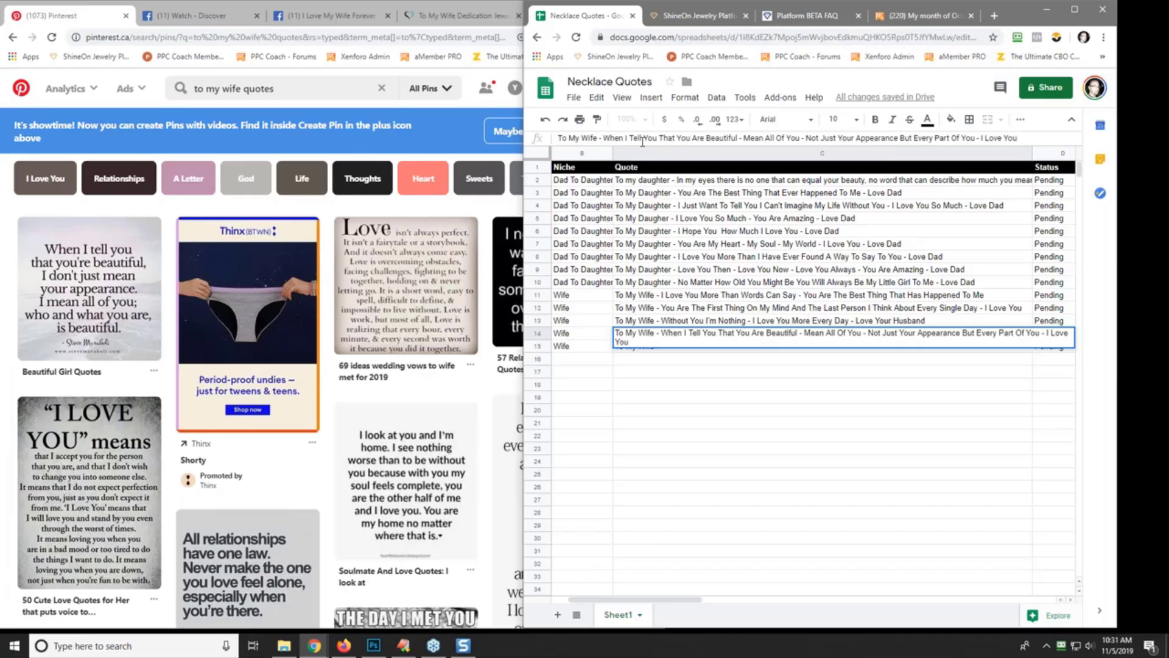
pyautogui.press('Return')
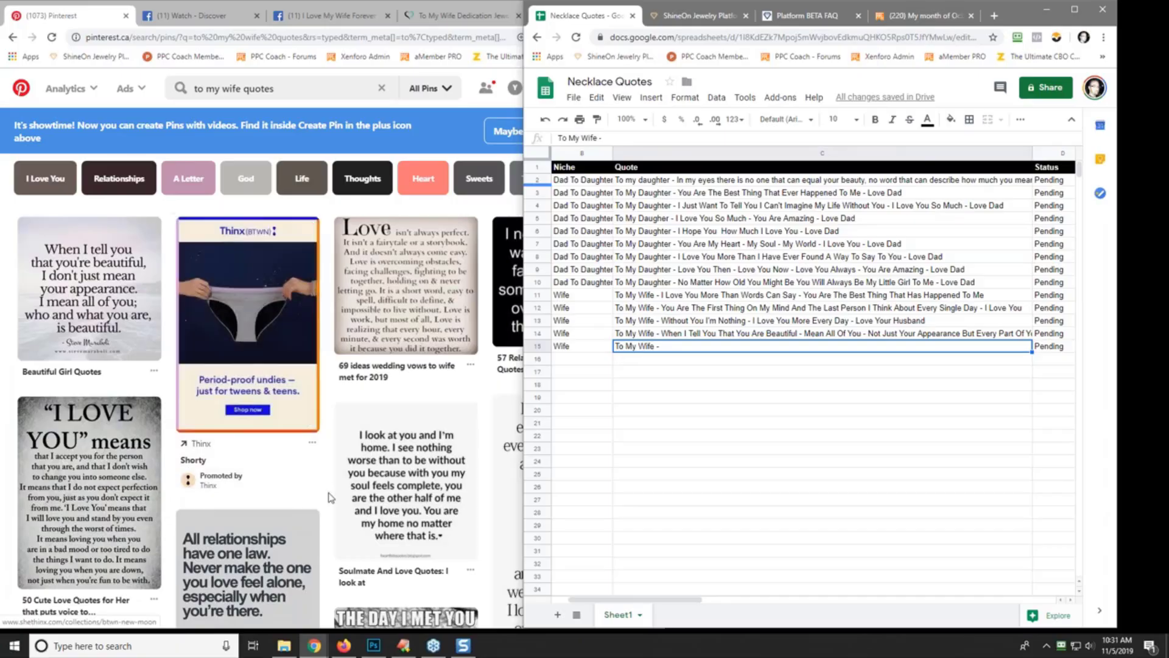
# - Narrow the spreadsheet window so it sits beside the Pinterest results
pyautogui.click(476, 214)
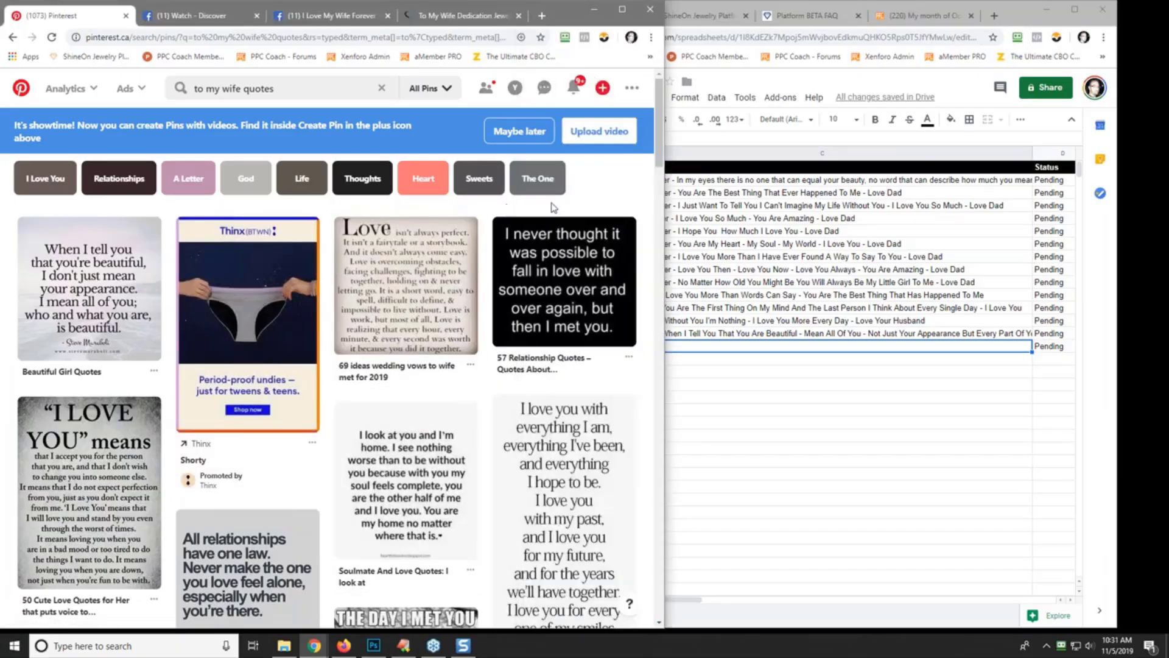
pyautogui.click(699, 399)
pyautogui.moveTo(525, 344); pyautogui.dragTo(673, 346)
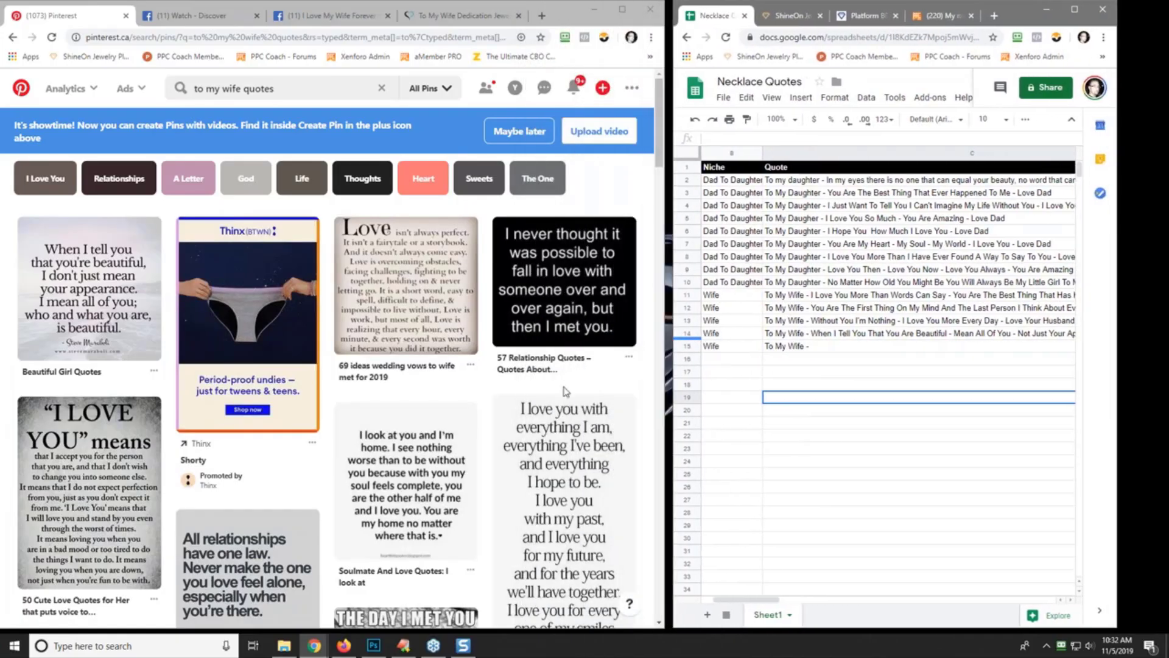
pyautogui.scroll(-7, 566, 391)
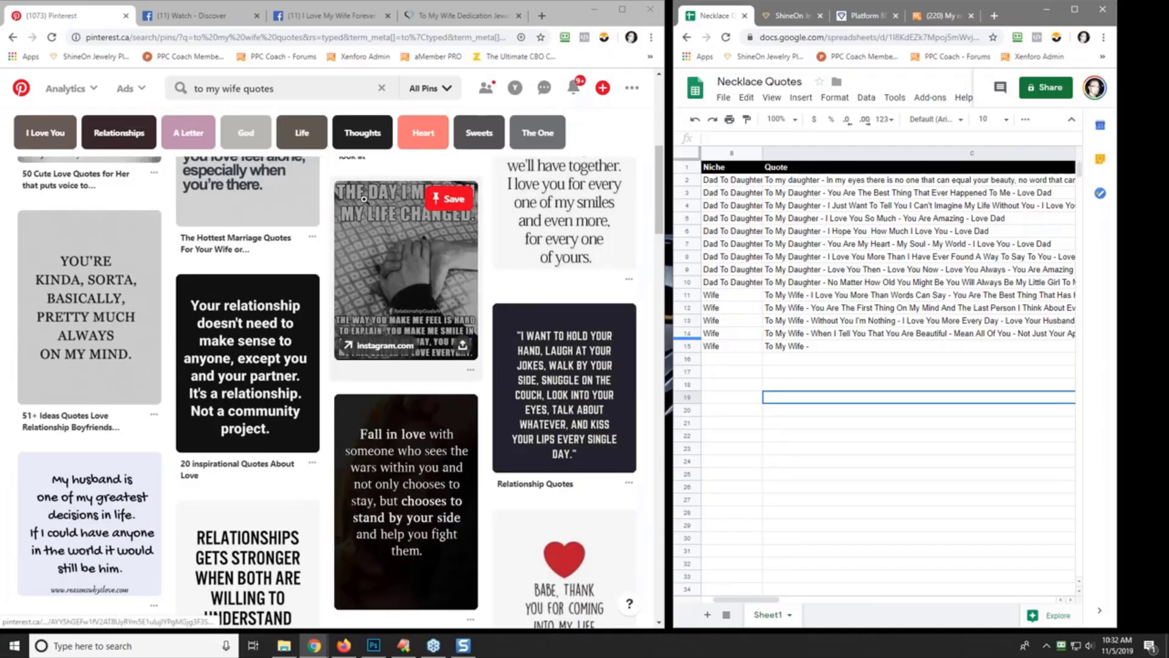
# - Finish C15 as 'To My Wife - You Are Always On My Mind - I Love You - Love Your Husband'
pyautogui.click(823, 346)
pyautogui.click(774, 137)
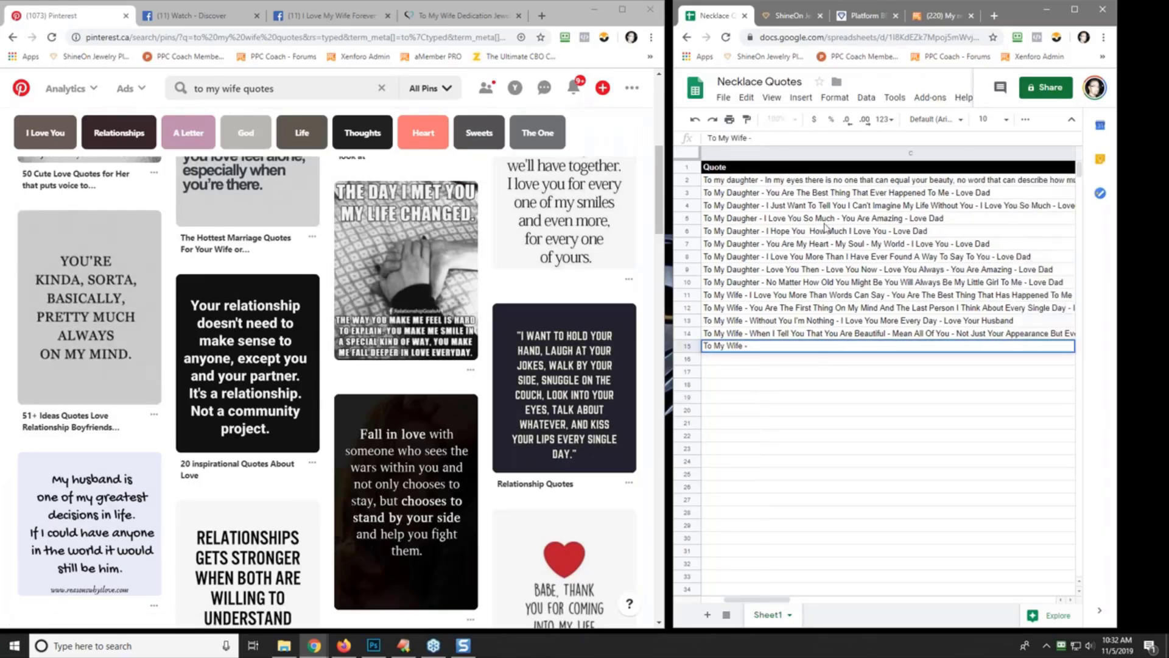
pyautogui.write('You')
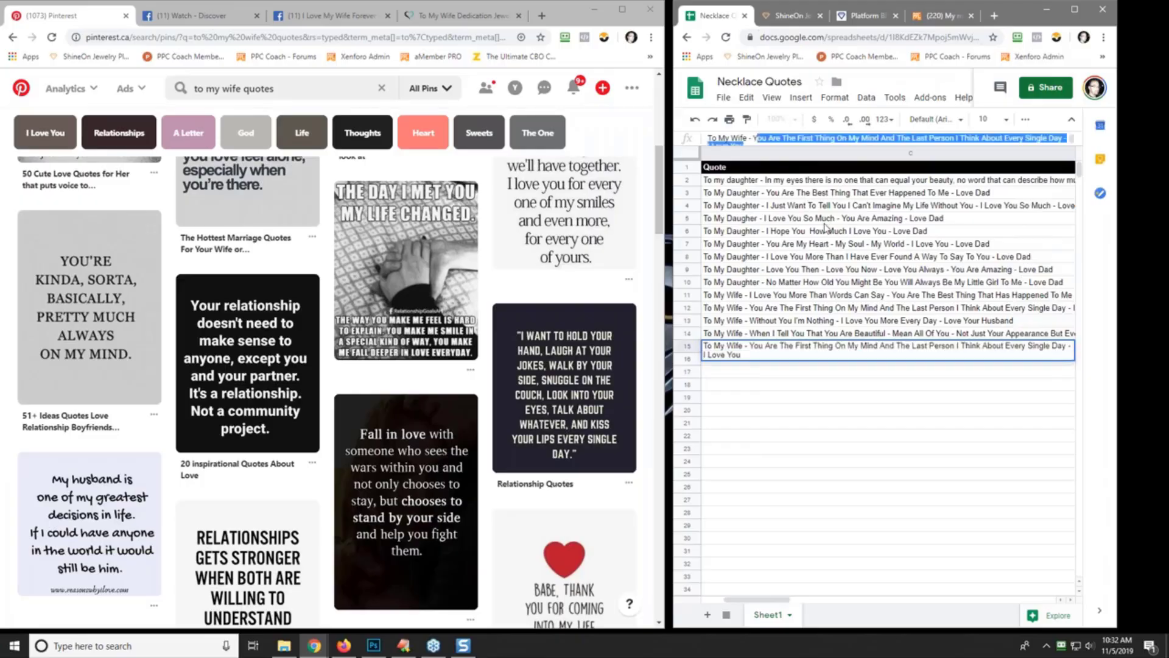
pyautogui.write(' Are Always On M')
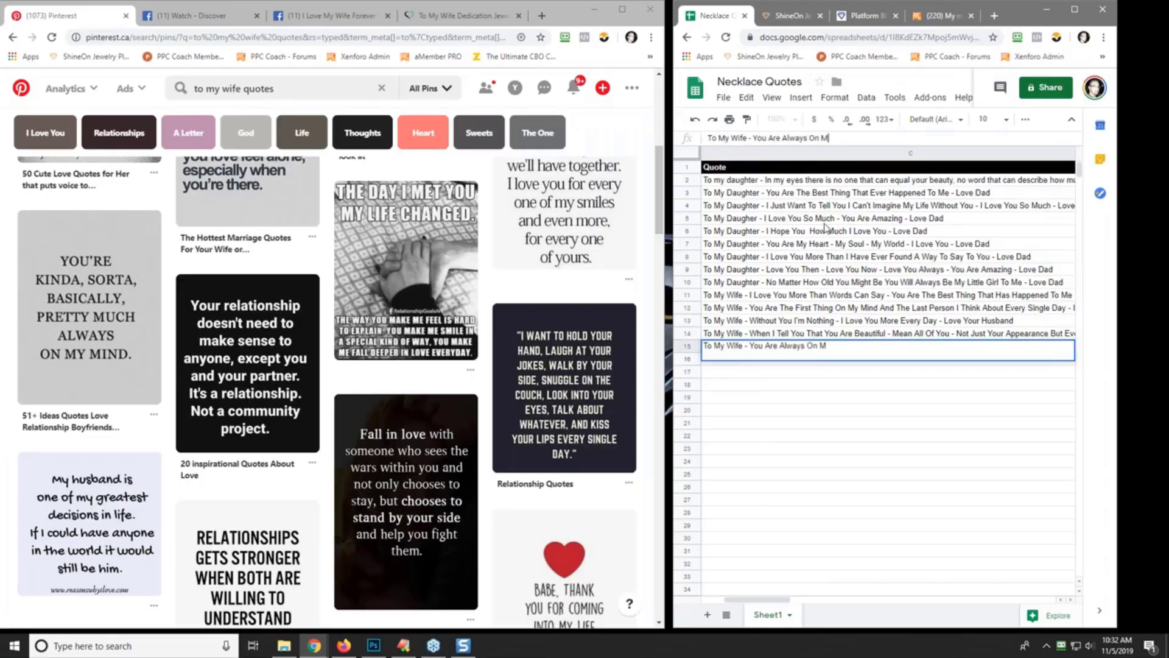
pyautogui.write('y Mind - I Love You - Love Your Husb')
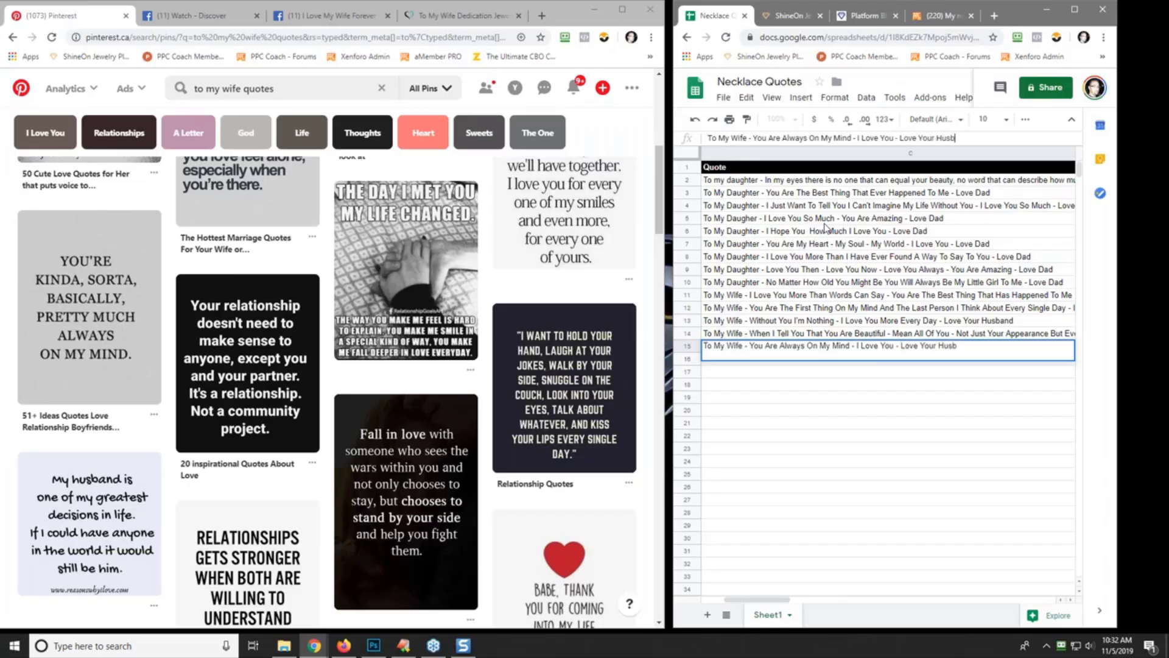
pyautogui.write('and')
pyautogui.press('Return')
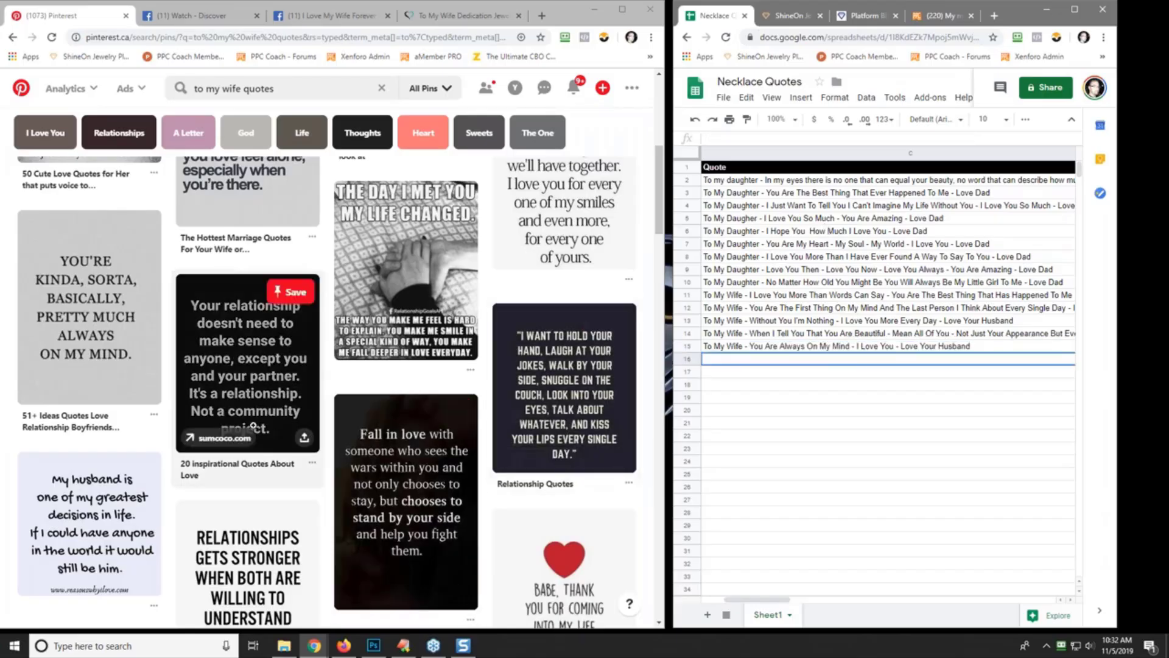
pyautogui.scroll(-2, 310, 386)
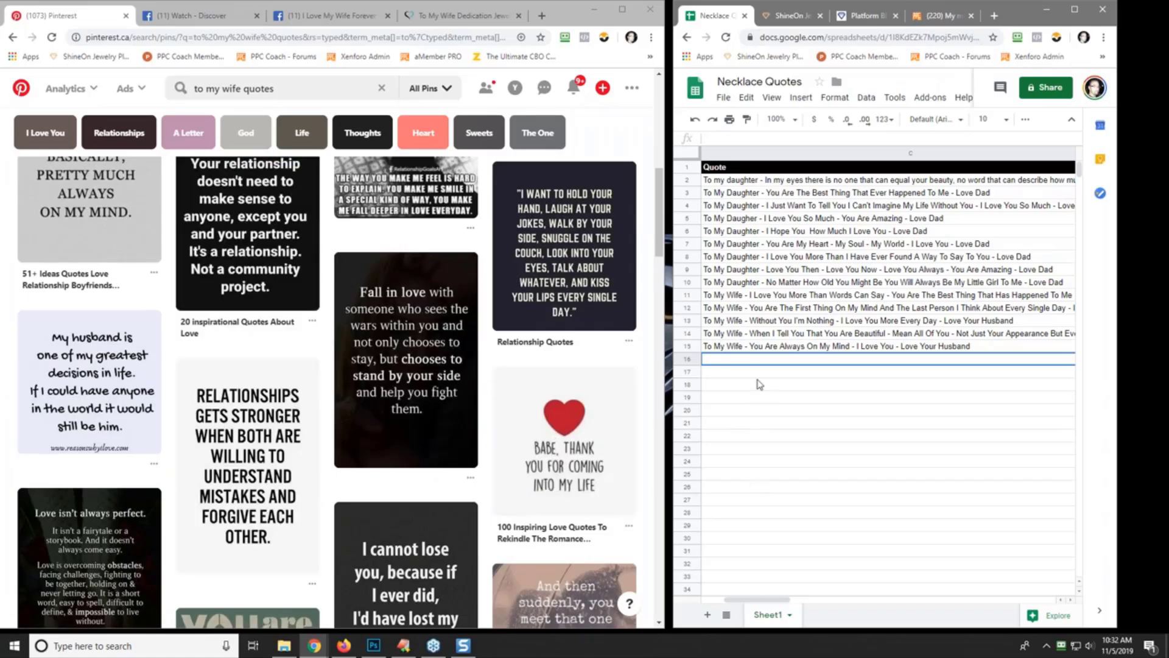
# - Enter 'To My Wife - Thank You For Coming Into My Life And Making It Better Than It Ever Was - I Love You' in C16
pyautogui.click(736, 138)
pyautogui.write('To My')
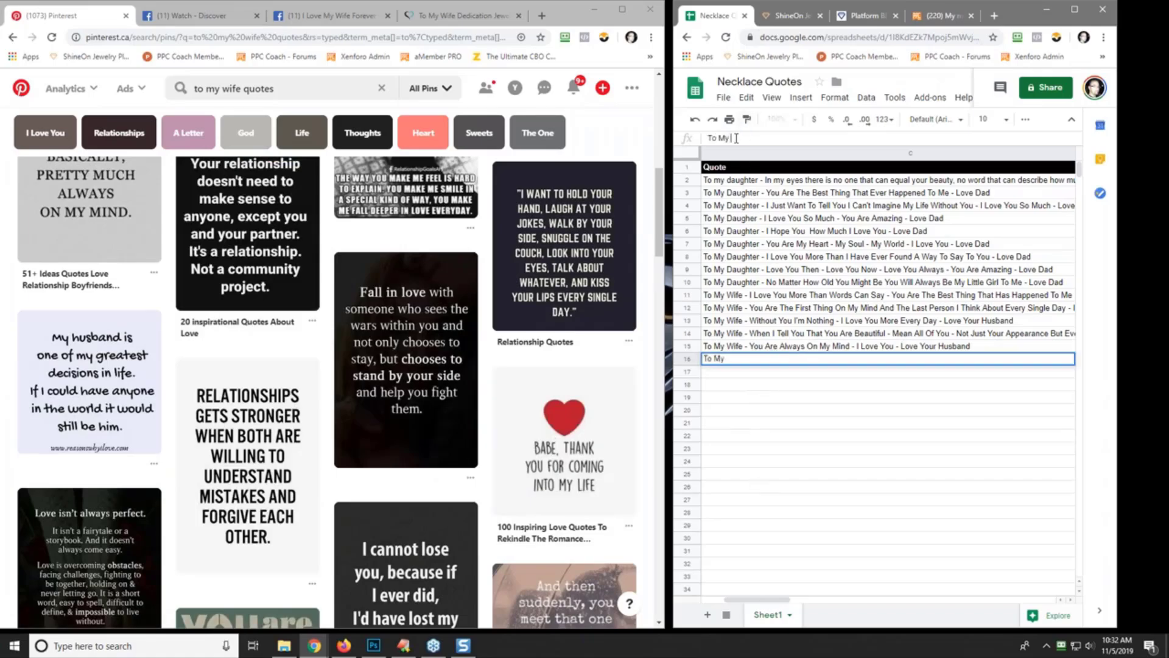
pyautogui.write(' Wife - Thank You F')
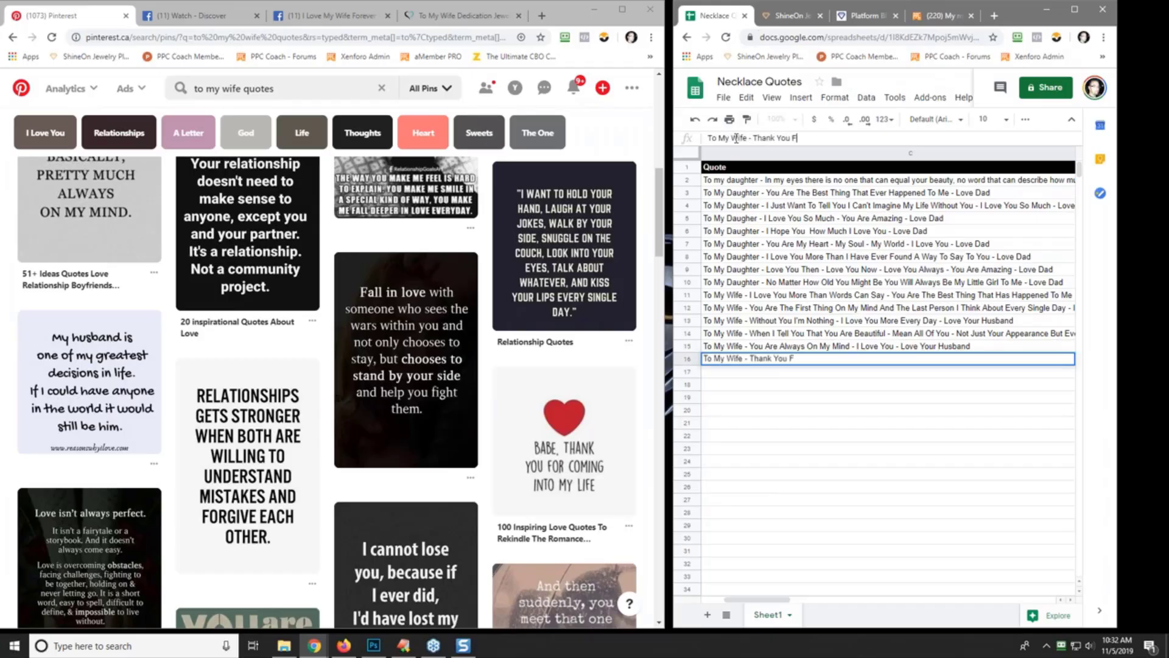
pyautogui.write('or Coming IN')
pyautogui.press('BackSpace')
pyautogui.press('BackSpace')
pyautogui.press('BackSpace')
pyautogui.write('nto My Life ')
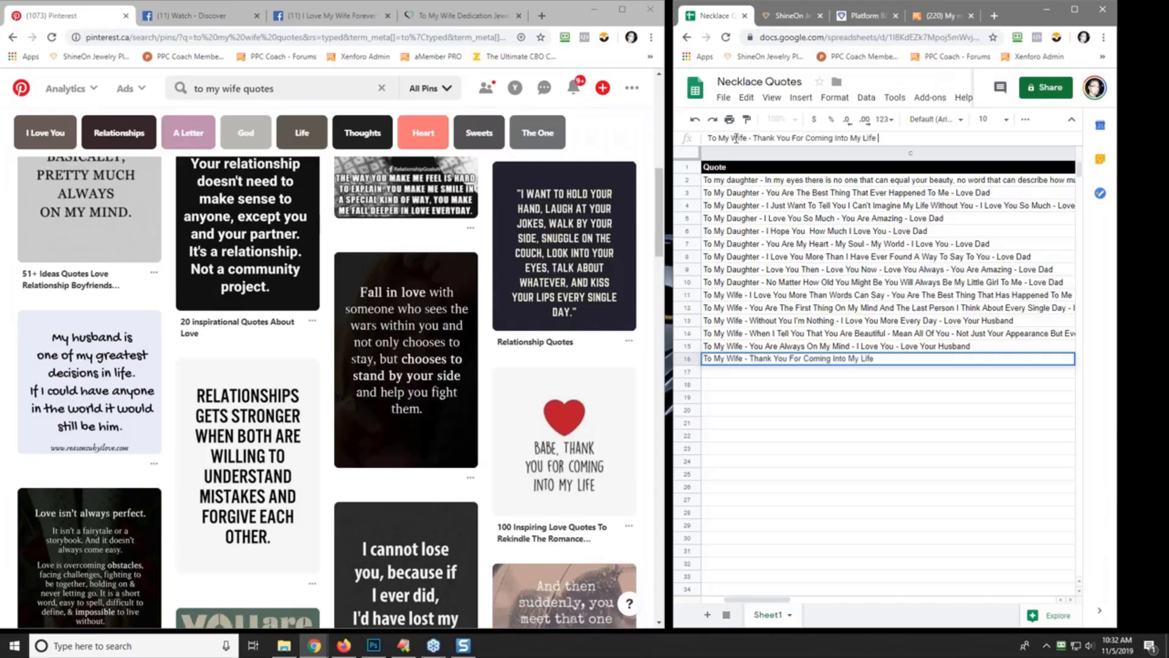
pyautogui.write('And Making It Bette')
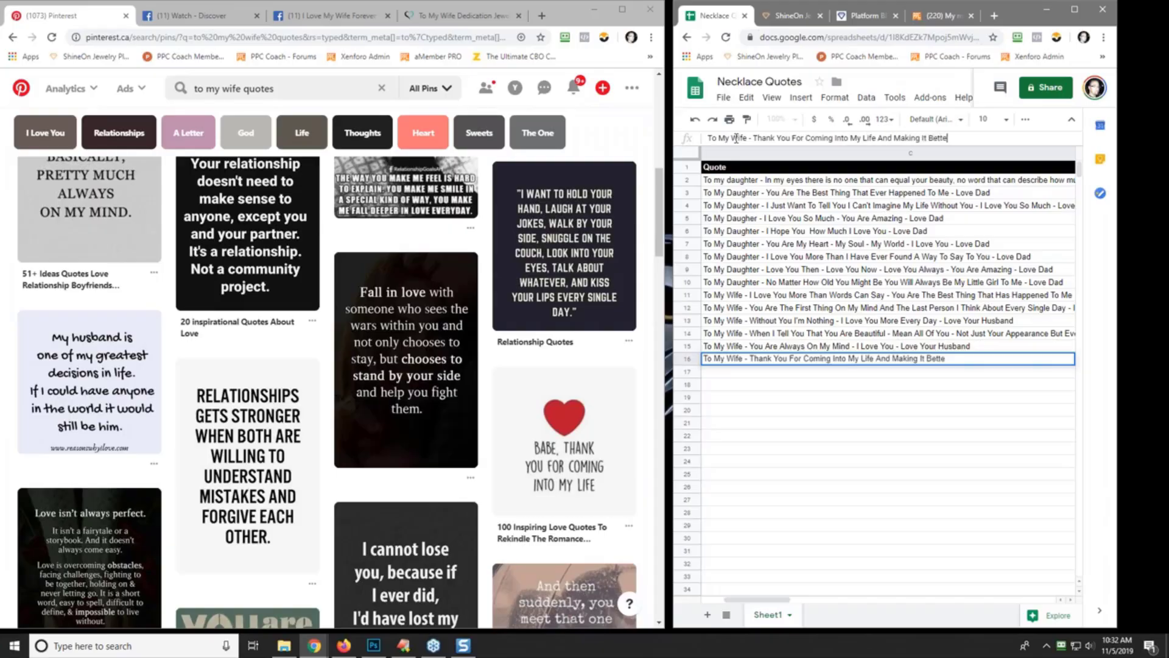
pyautogui.write('r Than It Ever w')
pyautogui.press('BackSpace')
pyautogui.write('Was - I')
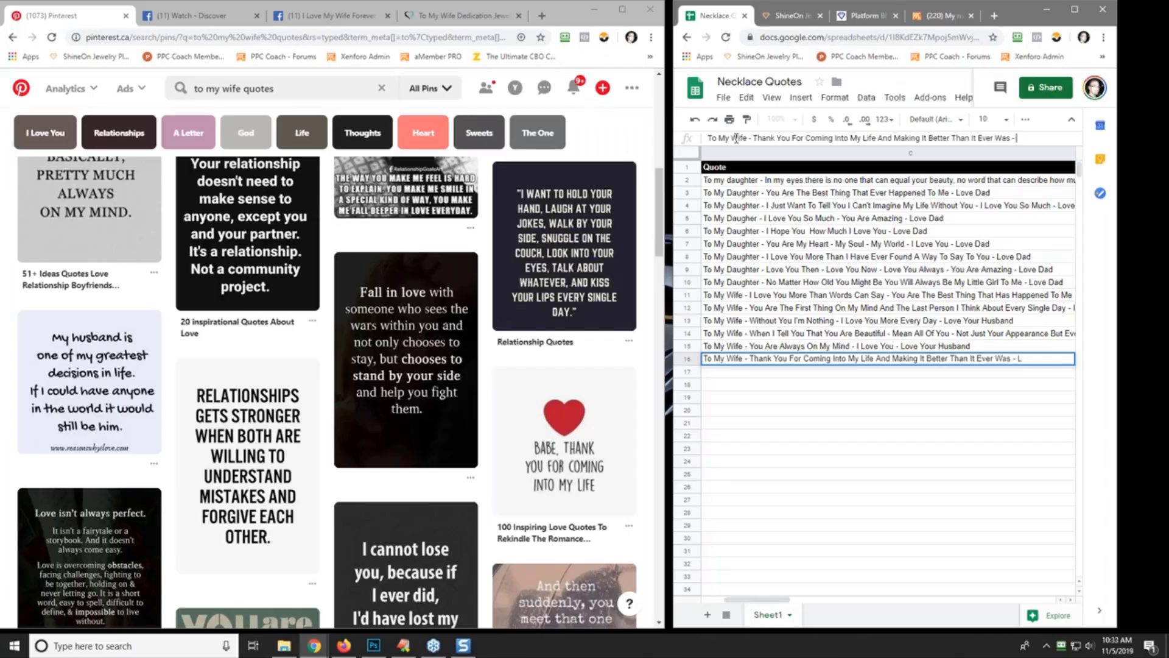
pyautogui.write(' Love You')
pyautogui.press('Return')
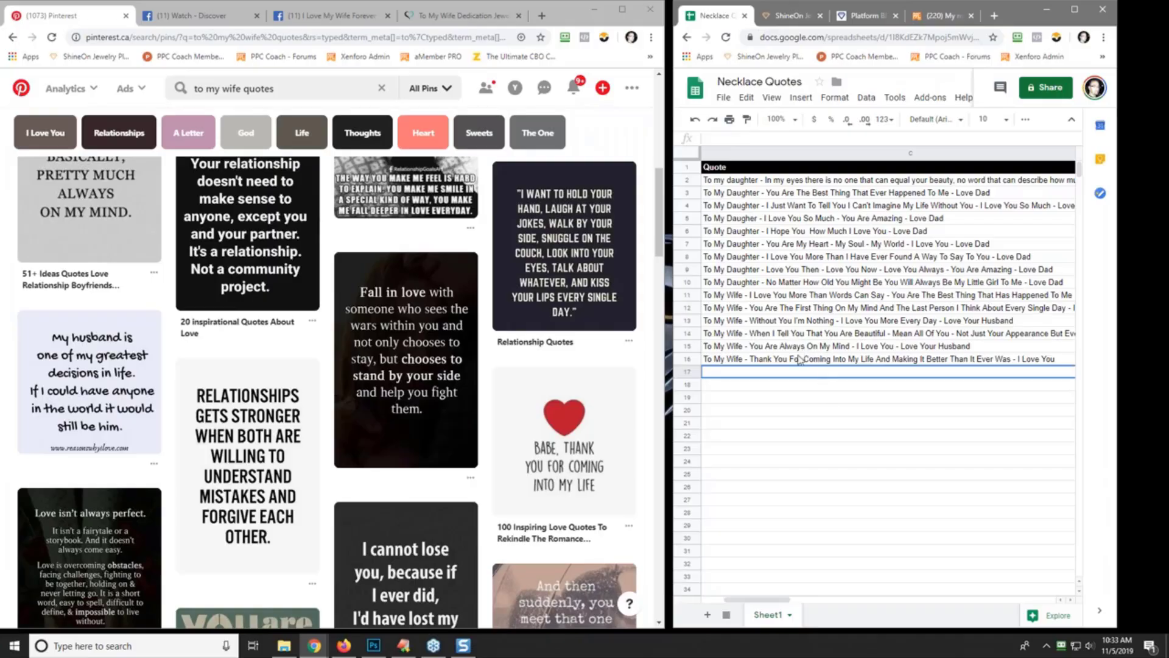
pyautogui.scroll(-5, 551, 399)
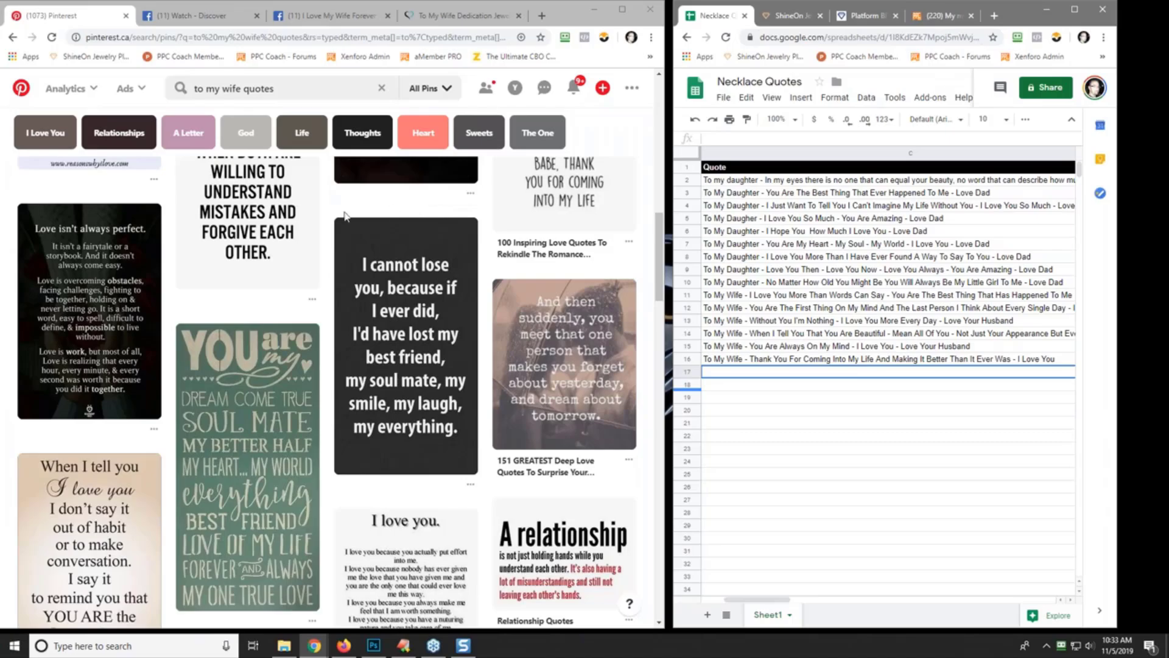
pyautogui.scroll(-3, 329, 240)
pyautogui.scroll(3, 329, 240)
pyautogui.scroll(-2, 327, 385)
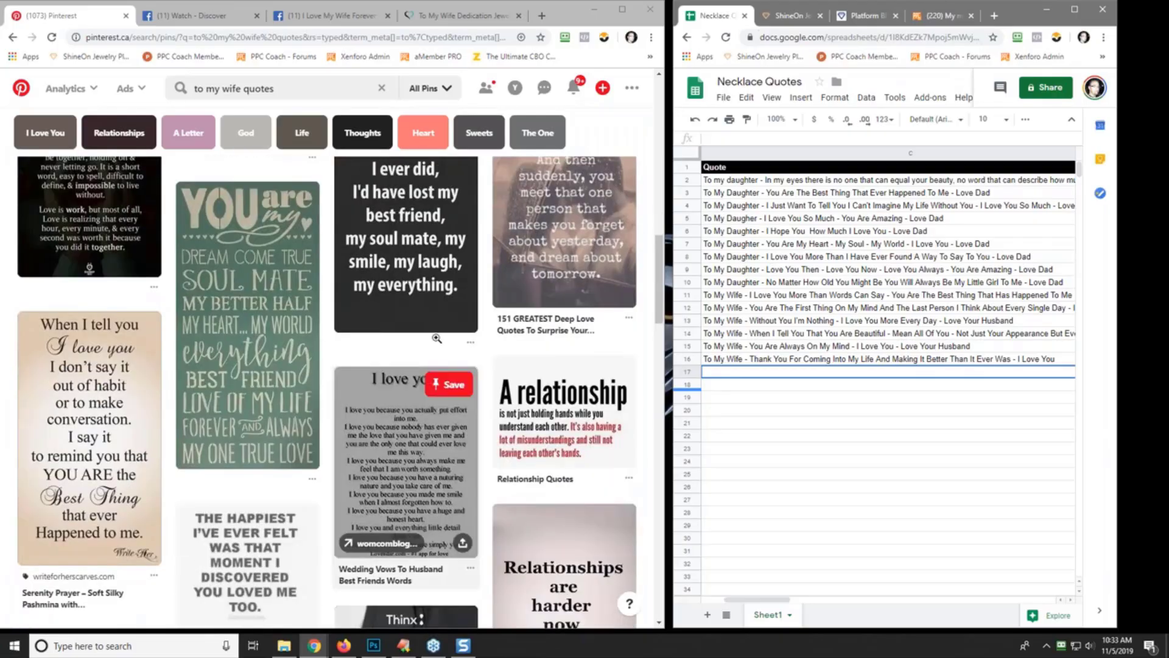
# - Enter 'To My Wife - You Are My Best Friend - My Soul Mate And I Am So Lucky To Have You - I Love You' in C17
pyautogui.click(708, 138)
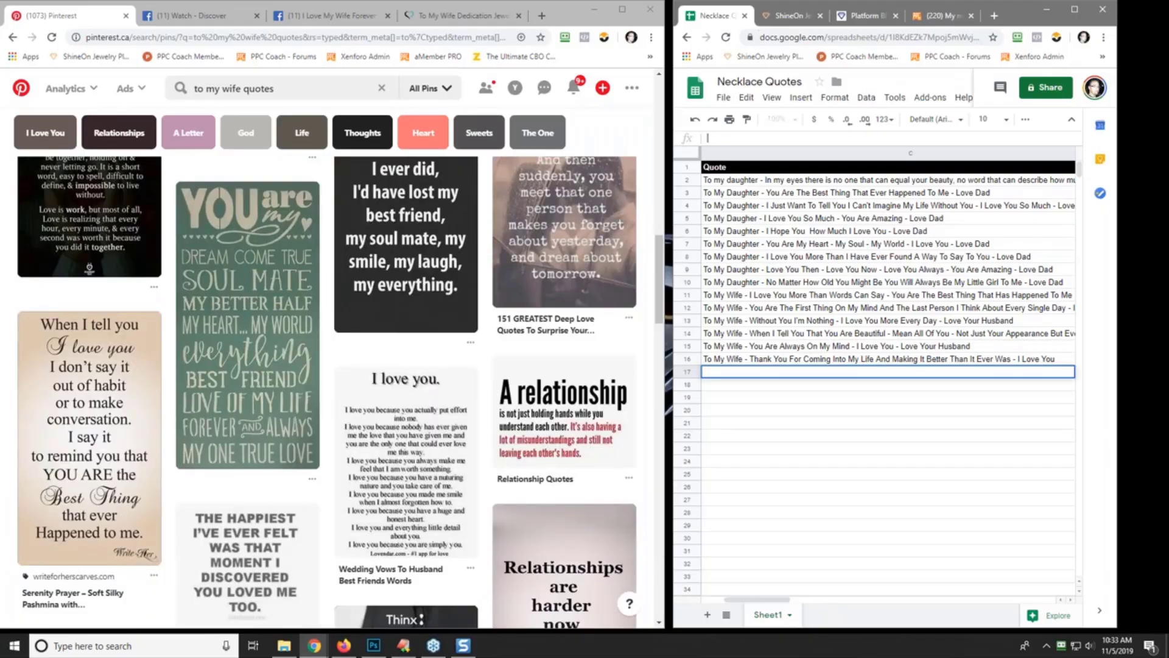
pyautogui.write('To My Wife - You Are My Best Friend')
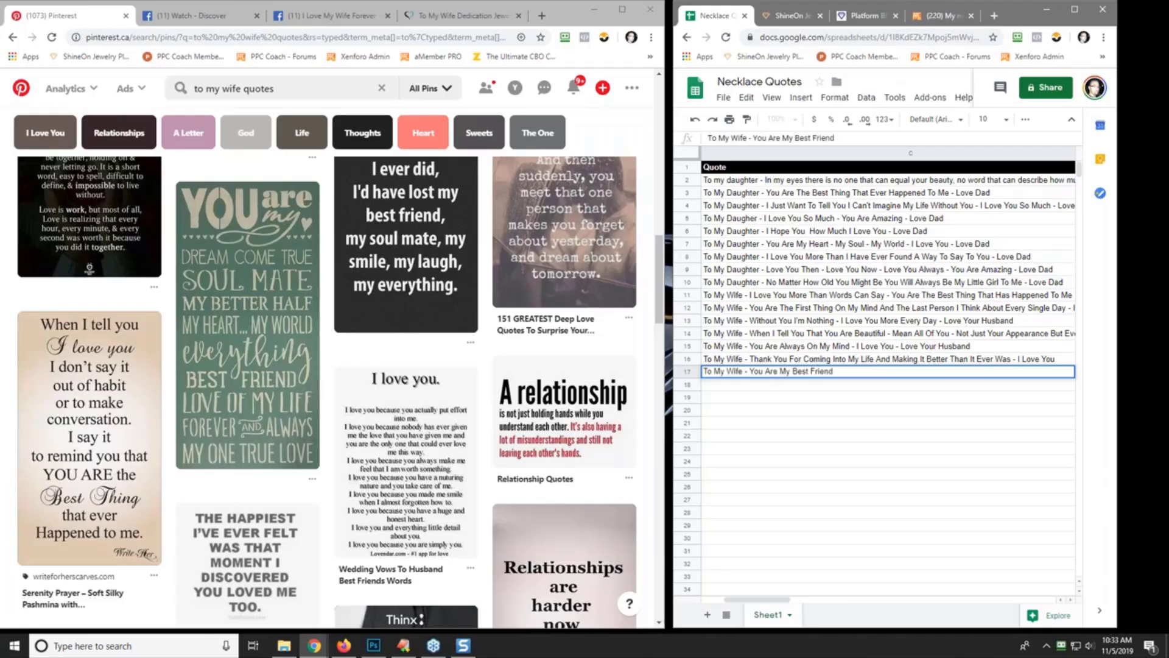
pyautogui.write(' - My Soul Mate And I AM S')
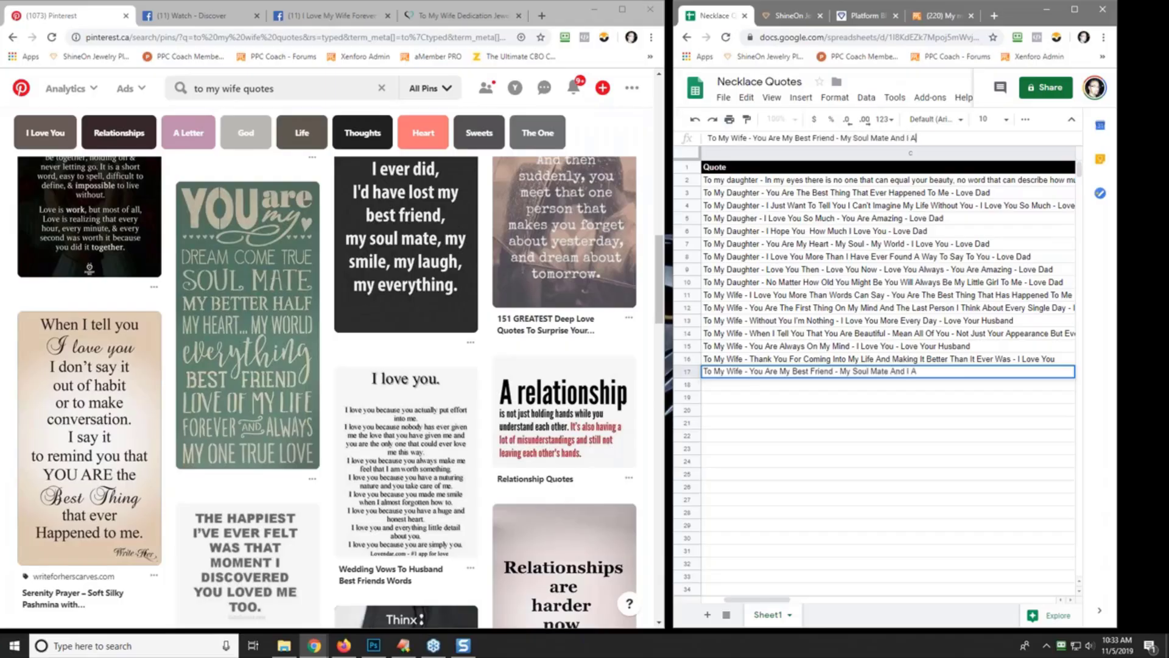
pyautogui.press('BackSpace')
pyautogui.press('BackSpace')
pyautogui.press('BackSpace')
pyautogui.press('BackSpace')
pyautogui.write('Am So Lucky To have')
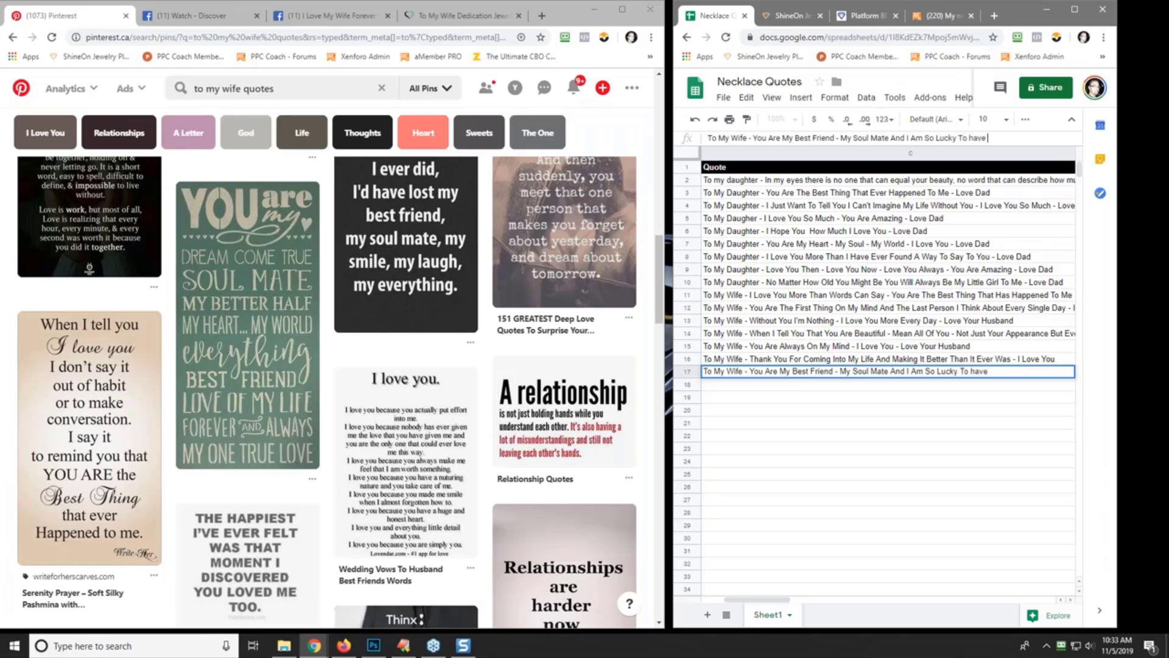
pyautogui.press('BackSpace')
pyautogui.press('BackSpace')
pyautogui.press('BackSpace')
pyautogui.press('BackSpace')
pyautogui.write('Have You - I Love You')
pyautogui.press('Return')
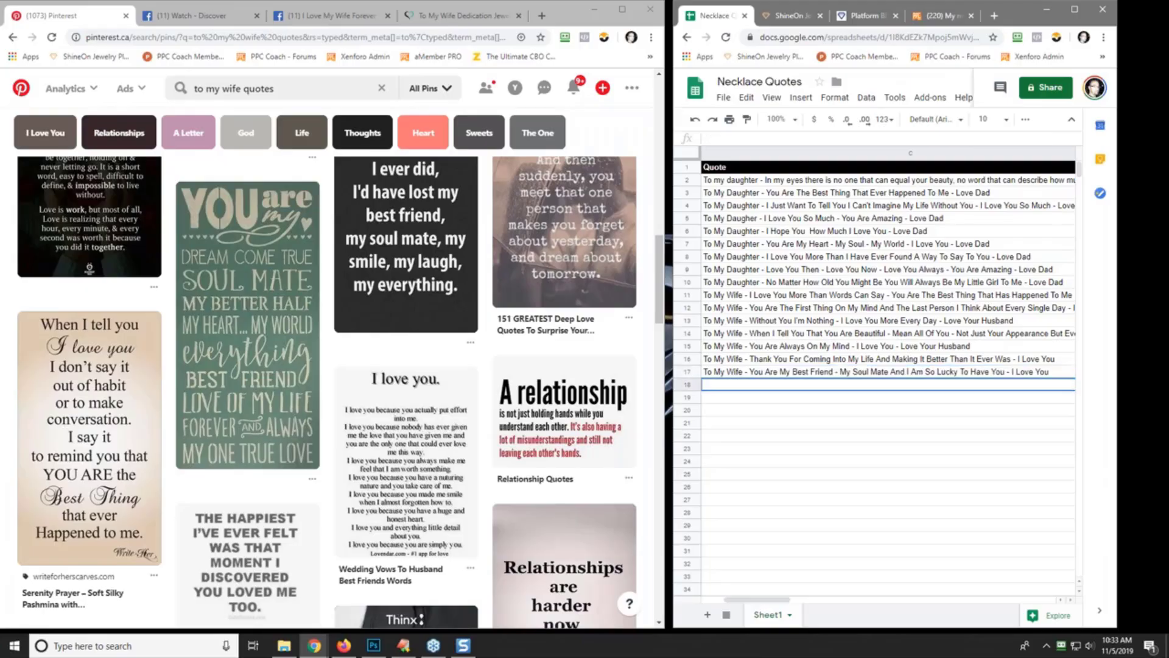
pyautogui.scroll(-1, 361, 334)
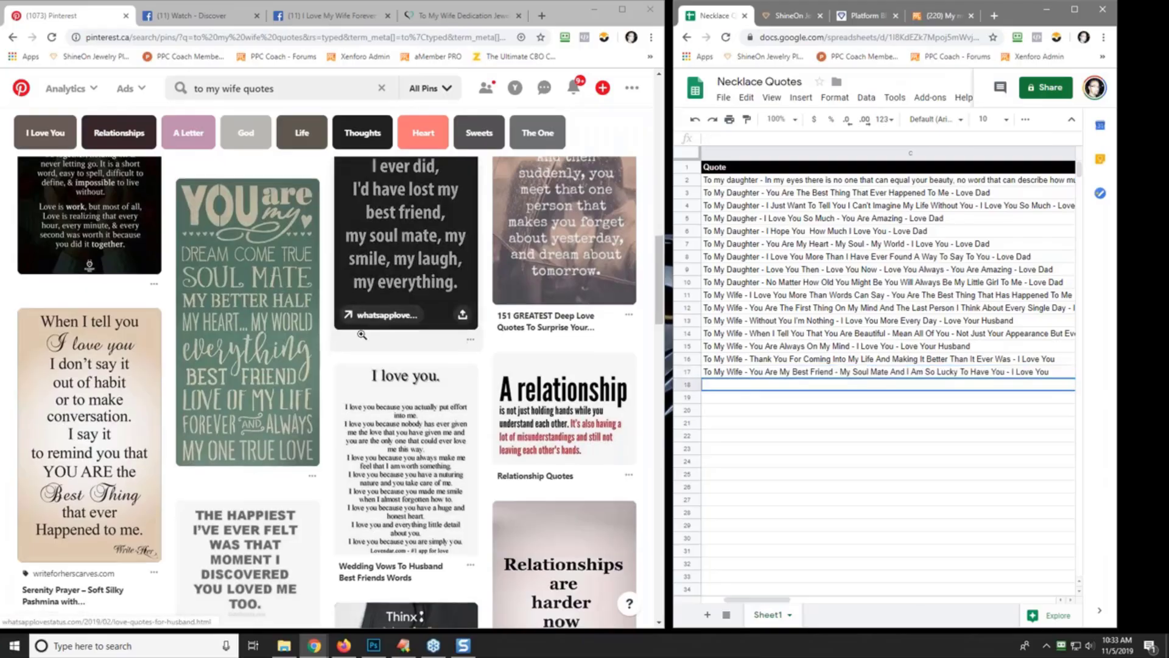
pyautogui.scroll(-2, 361, 335)
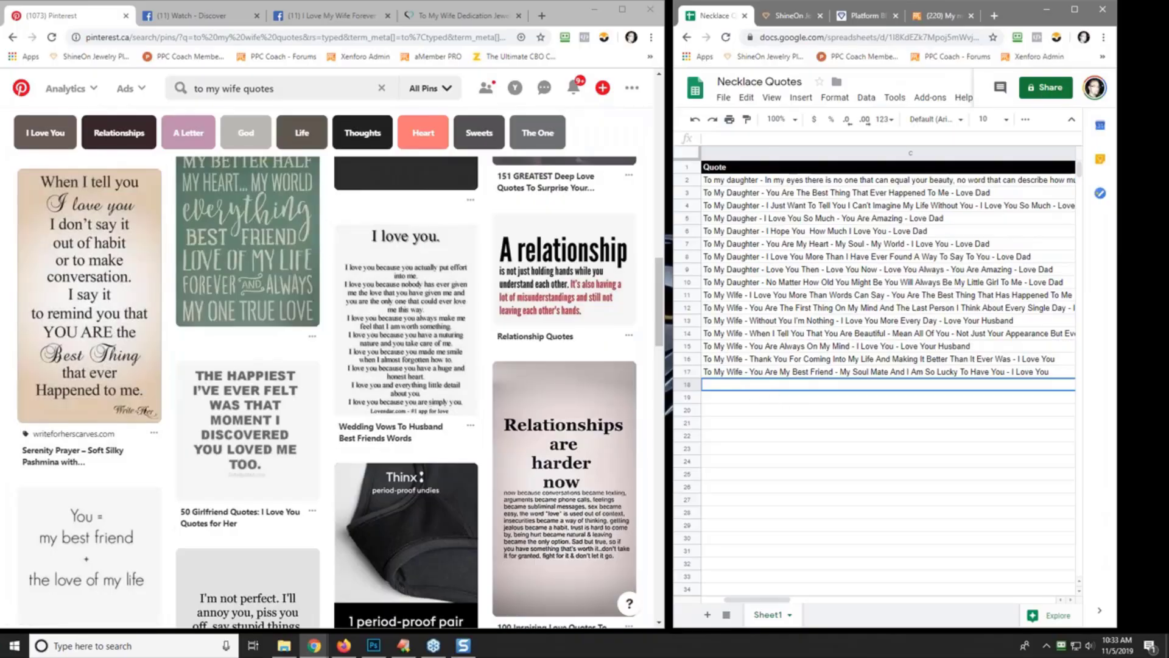
# - Enter 'To My Wife - You Are The Best Thing That Has Ever Happened To Me - I Love You Beyond…' in C18
pyautogui.click(731, 138)
pyautogui.write('To My')
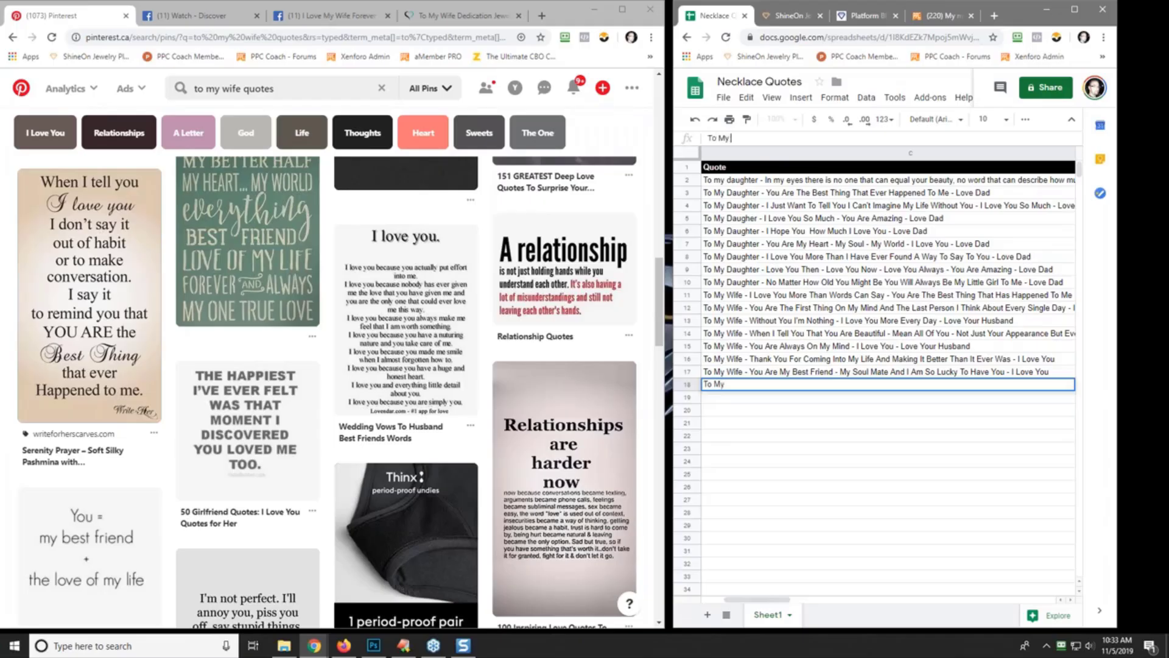
pyautogui.write(' Wife - You Are The Bes')
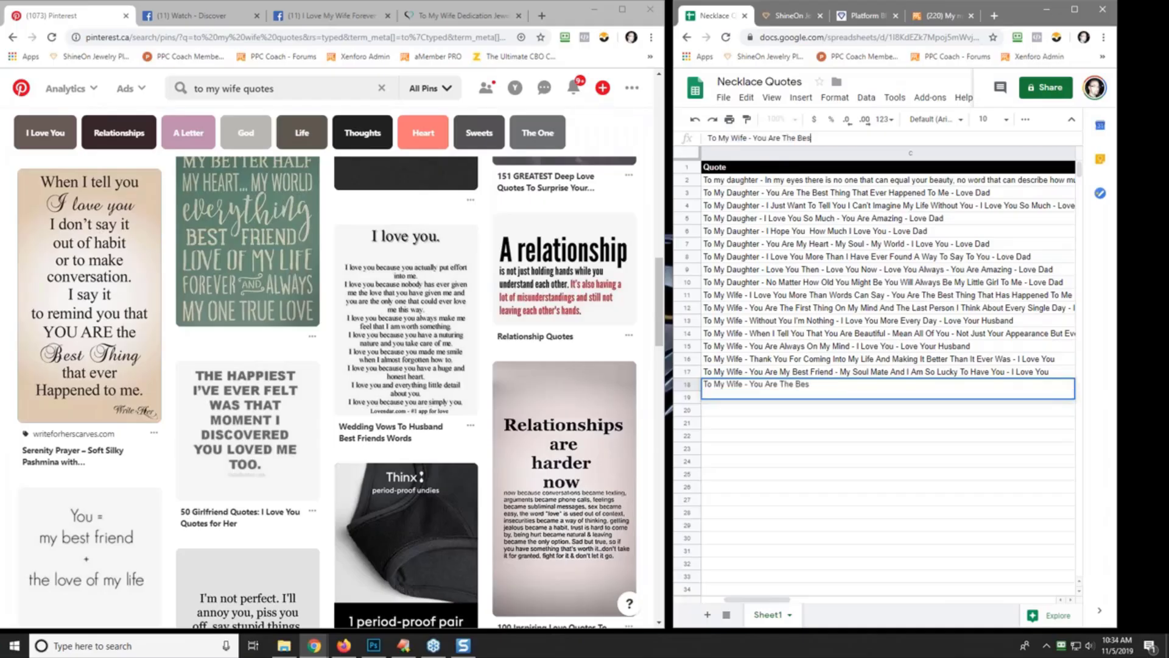
pyautogui.write('t Thing That Has Ever Happened ')
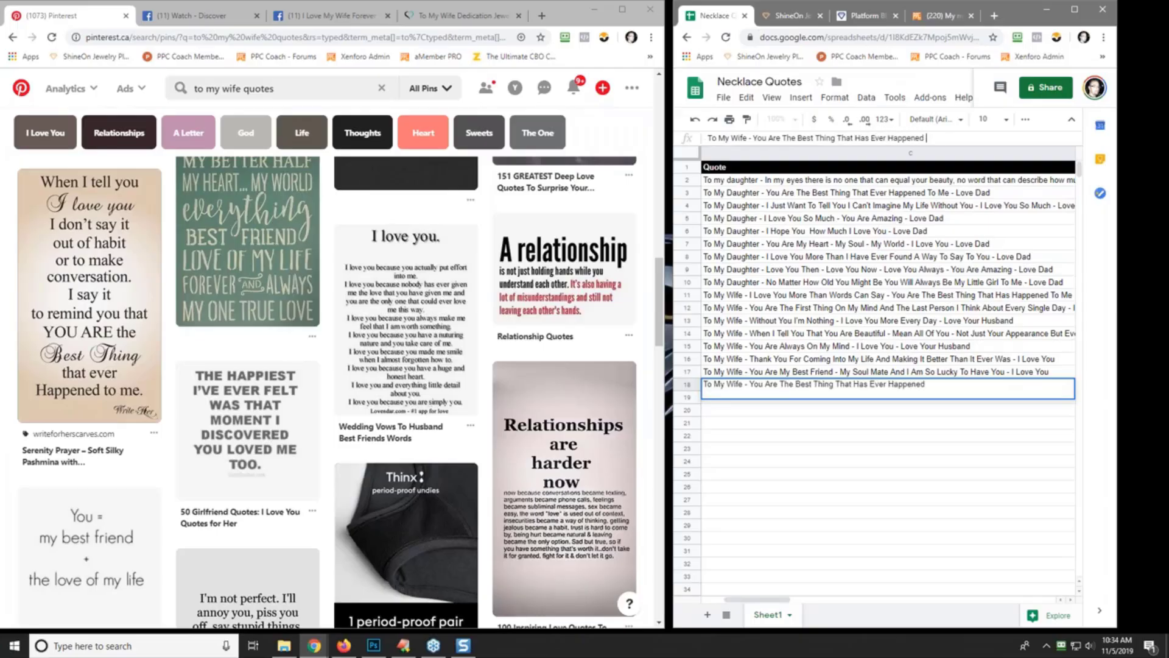
pyautogui.write('To Me - I Love You Be')
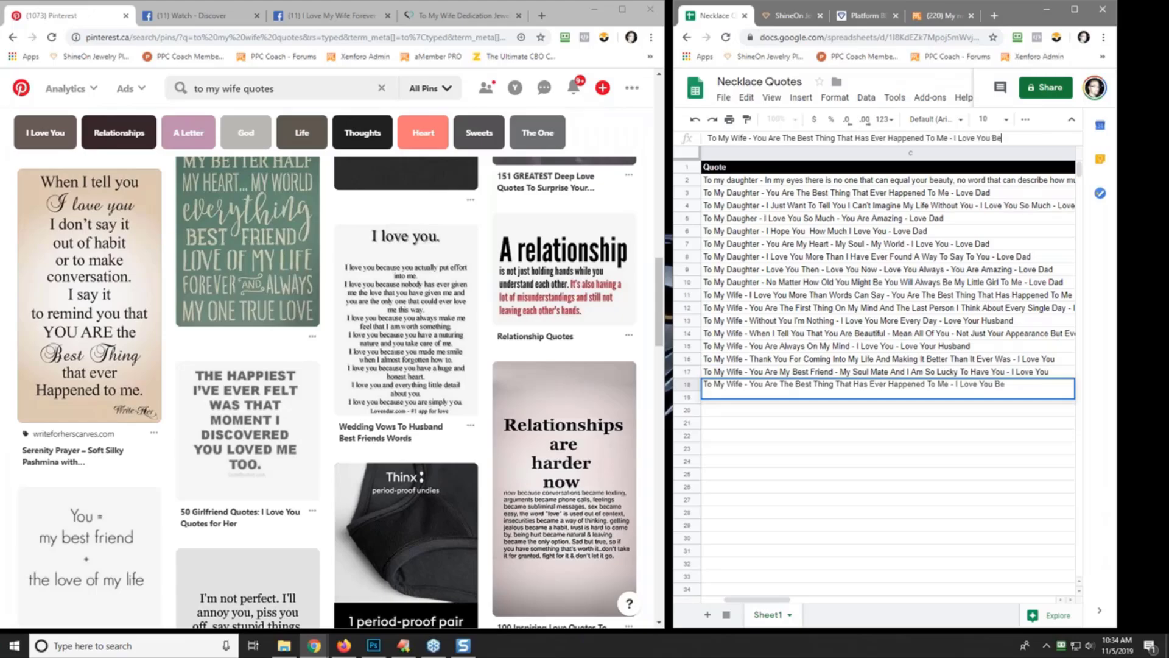
pyautogui.write('yond Words')
pyautogui.press('Return')
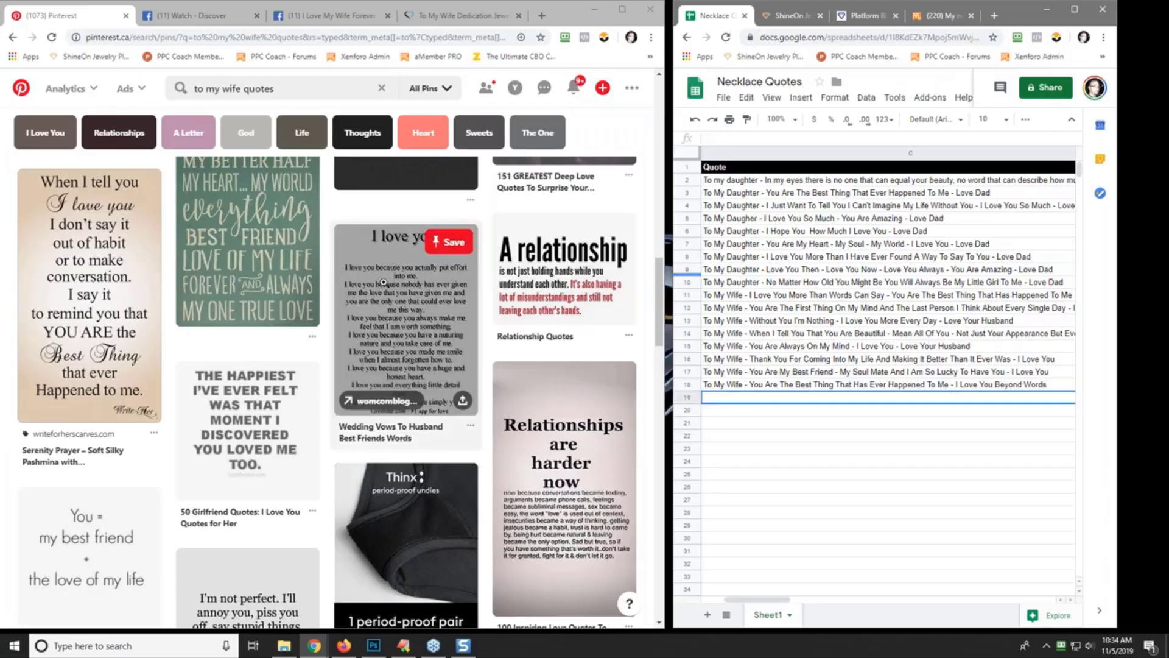
pyautogui.scroll(-5, 373, 292)
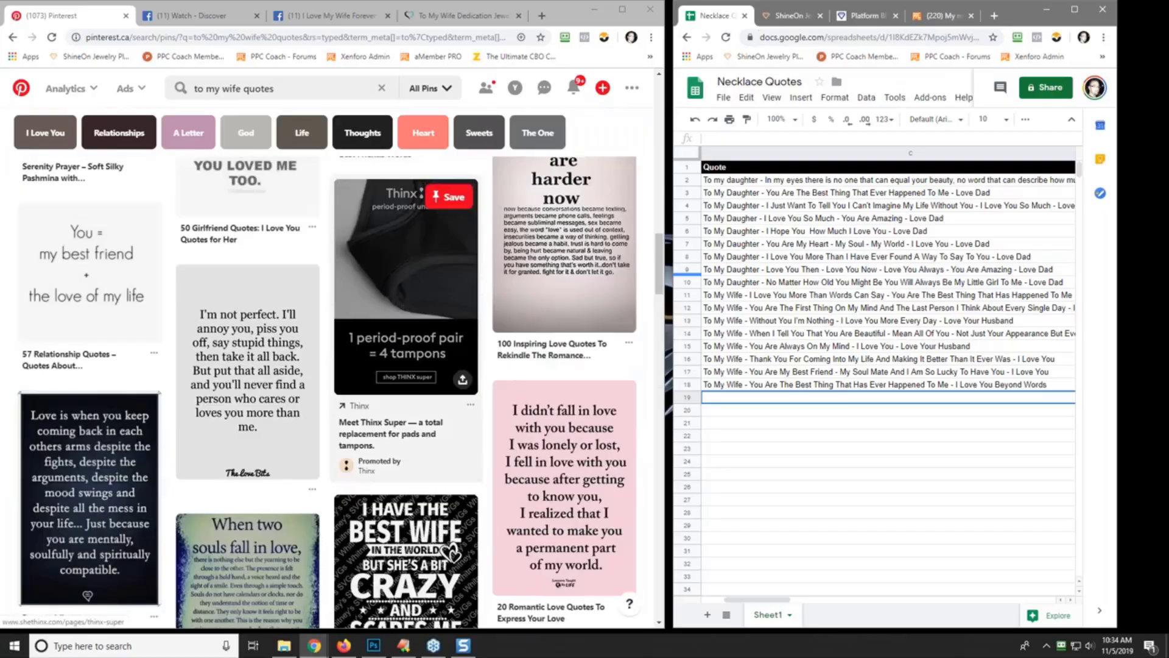
pyautogui.scroll(-2, 373, 292)
pyautogui.scroll(2, 109, 300)
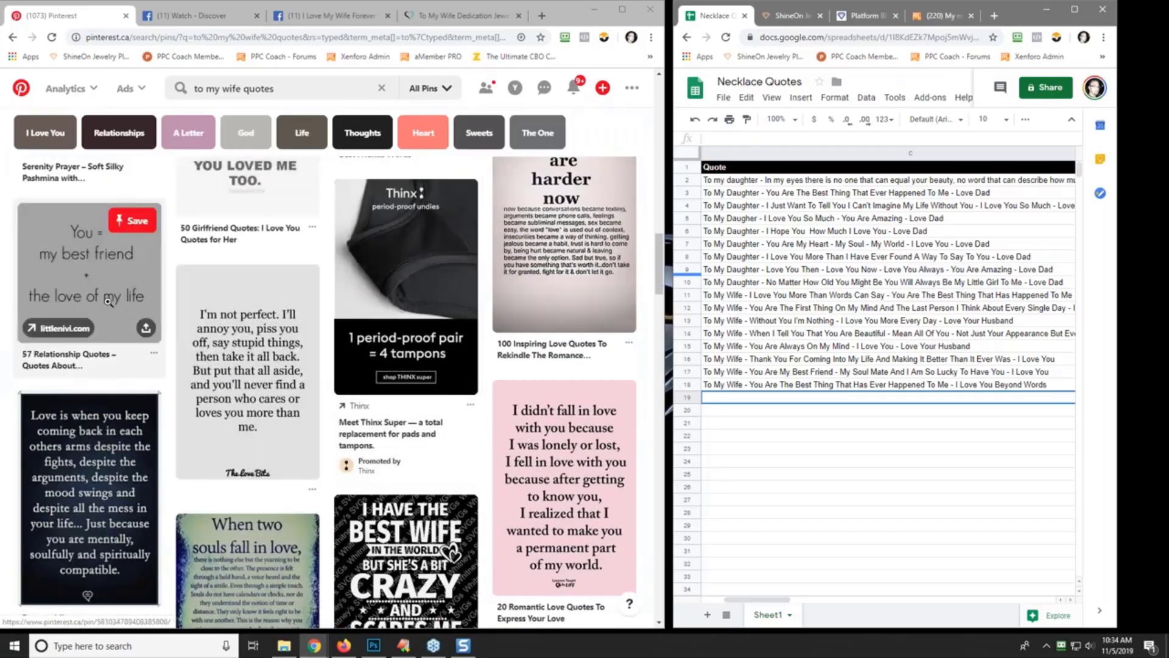
# - Enter 'To My Wife You Are The Love Of My Life - I Love You - Love Your Husband' in C19
pyautogui.click(741, 138)
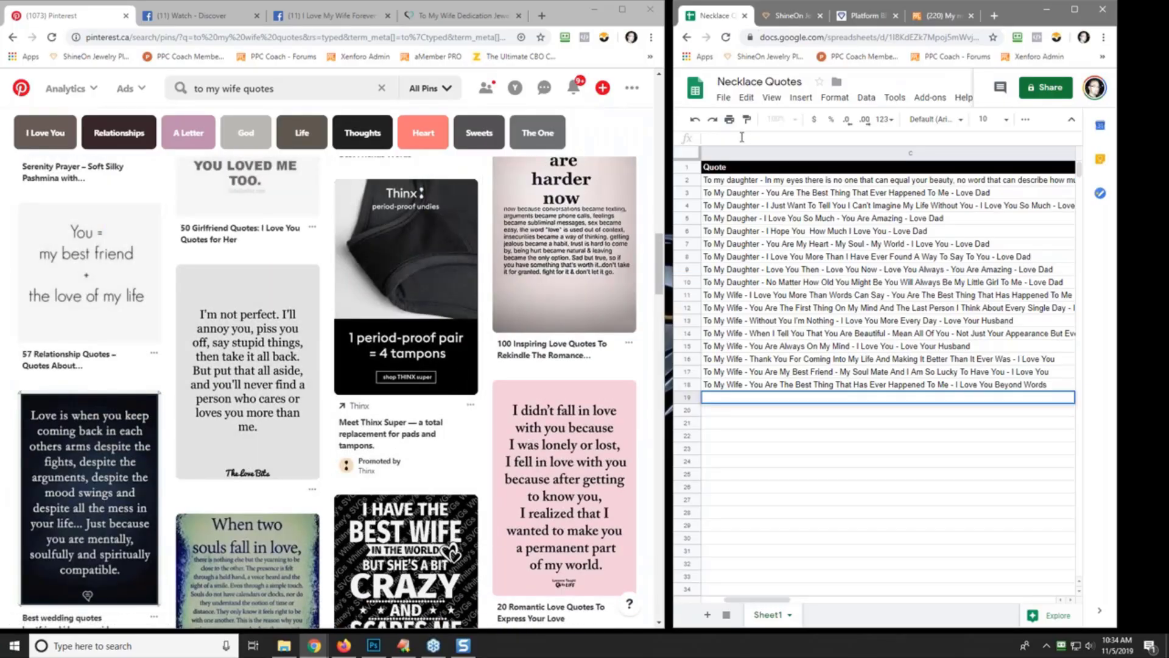
pyautogui.write('To My Iw')
pyautogui.press('BackSpace')
pyautogui.press('BackSpace')
pyautogui.write('Wife You Are The Love Of')
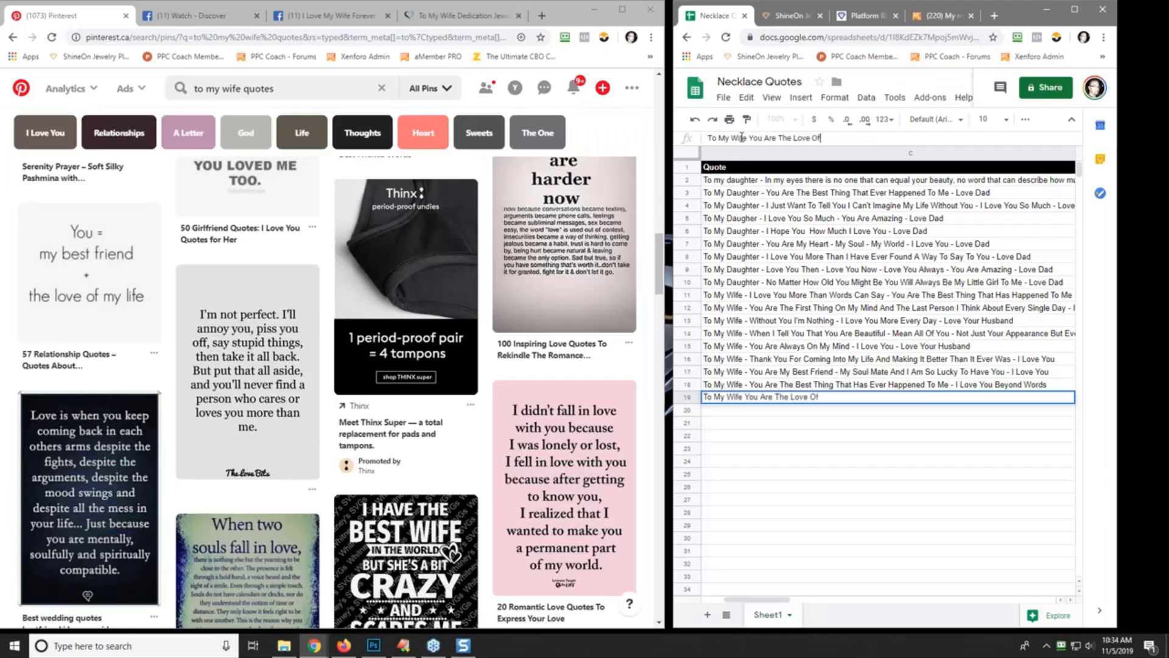
pyautogui.write(' My Life -')
pyautogui.write(' I')
pyautogui.write(' Cannot')
pyautogui.press('BackSpace')
pyautogui.press('BackSpace')
pyautogui.press('BackSpace')
pyautogui.press('BackSpace')
pyautogui.press('BackSpace')
pyautogui.press('BackSpace')
pyautogui.press('BackSpace')
pyautogui.press('BackSpace')
pyautogui.write('I Love You ')
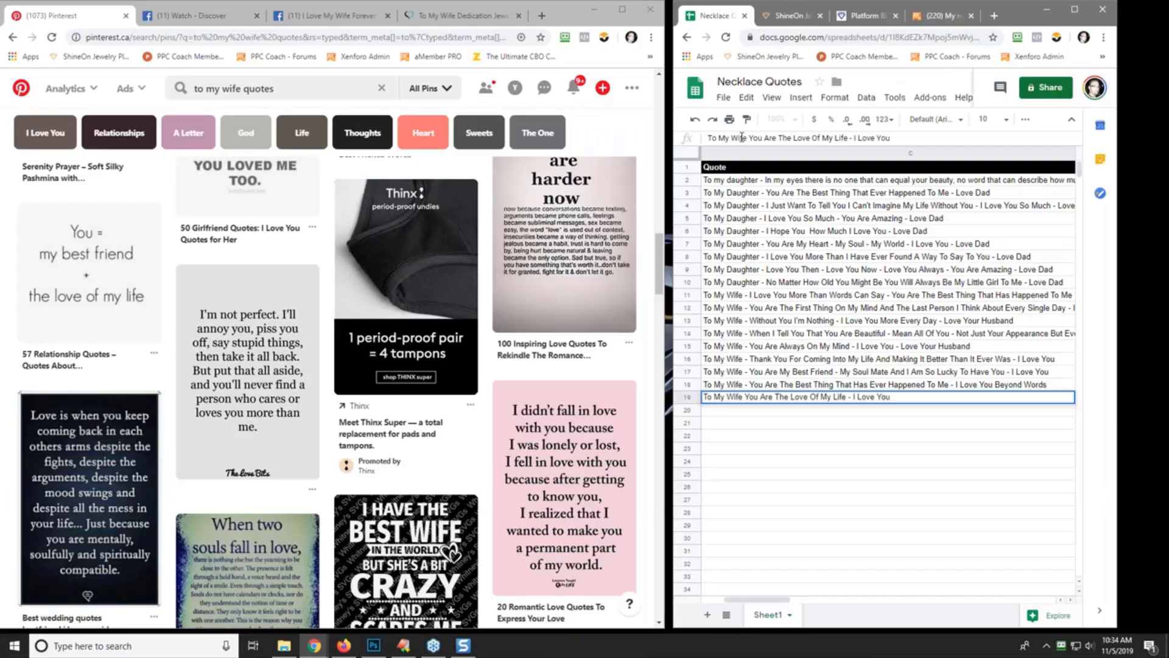
pyautogui.write('- Love Your Husband')
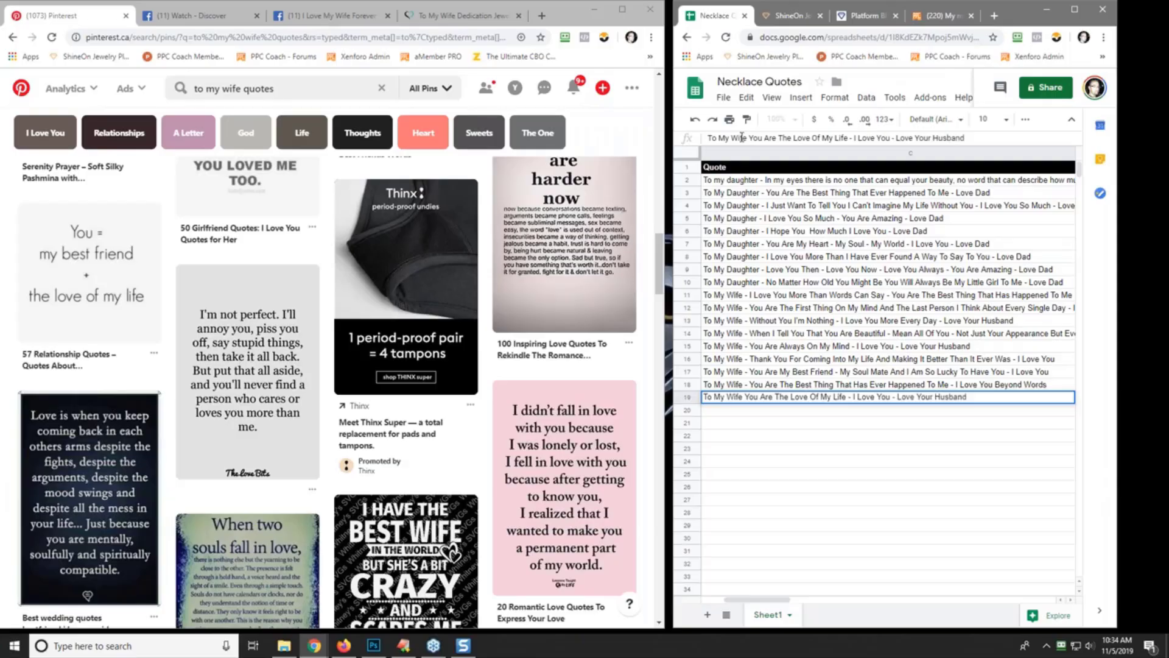
pyautogui.press('Return')
# - Enter 'To My Wife - I Cannot Wait To Spend The Rest Of Our Lives Together - I Love You So Much' in C20
pyautogui.write('To MY')
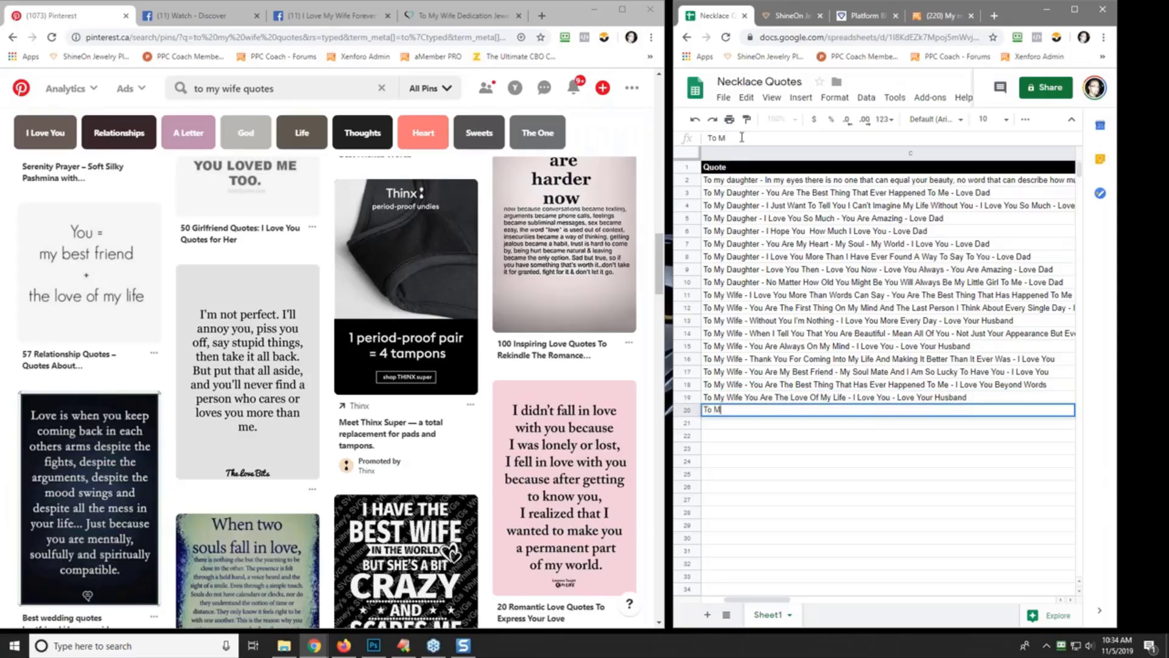
pyautogui.press('BackSpace')
pyautogui.write('Y W')
pyautogui.press('BackSpace')
pyautogui.press('BackSpace')
pyautogui.press('BackSpace')
pyautogui.write('y Wife - I Cannot Wait to')
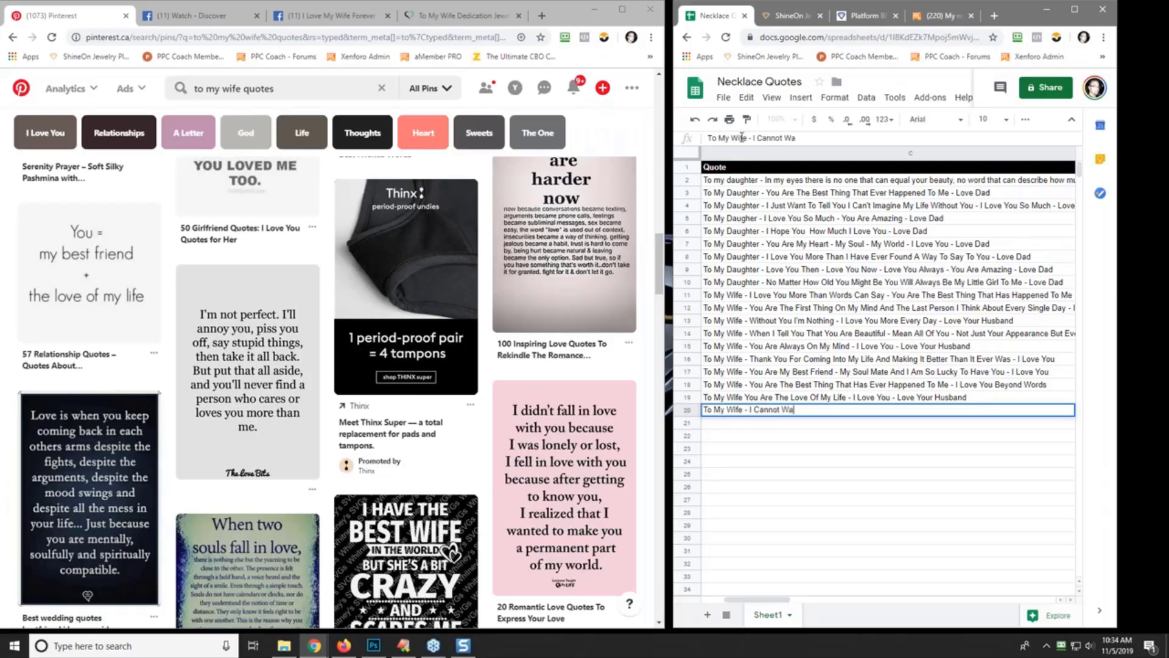
pyautogui.press('BackSpace')
pyautogui.press('BackSpace')
pyautogui.write('To Spend The ')
pyautogui.write('Ret s')
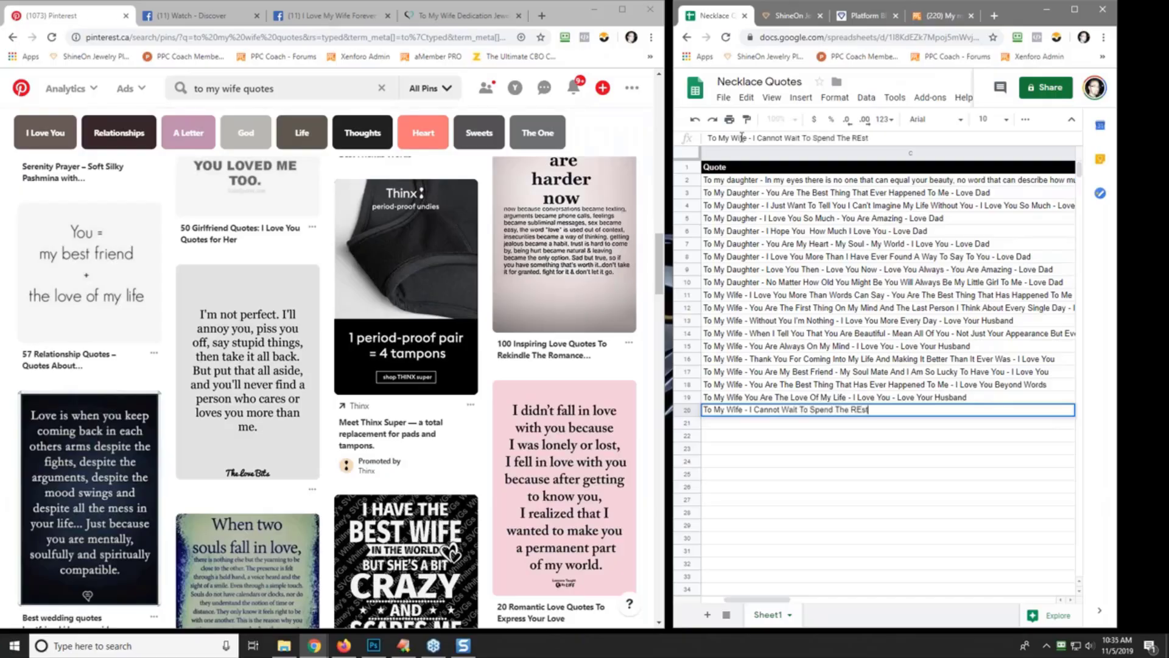
pyautogui.press('BackSpace')
pyautogui.press('BackSpace')
pyautogui.press('BackSpace')
pyautogui.write('st Of Our Lives Toggether')
pyautogui.press('BackSpace')
pyautogui.press('BackSpace')
pyautogui.press('BackSpace')
pyautogui.press('BackSpace')
pyautogui.press('BackSpace')
pyautogui.press('BackSpace')
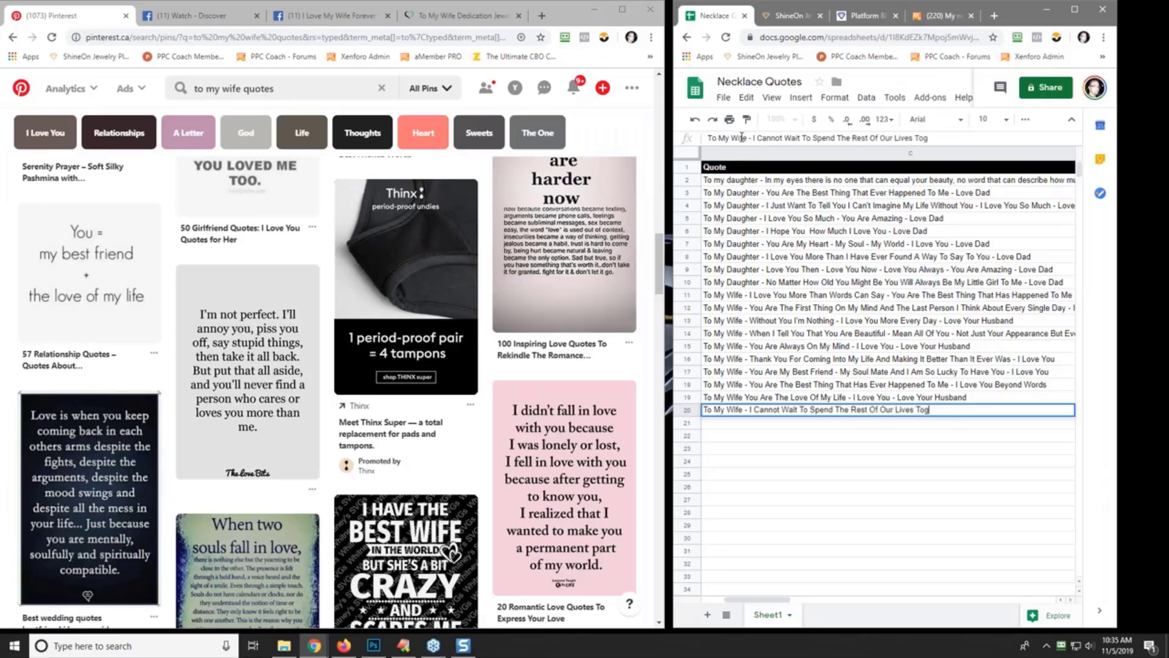
pyautogui.write('ether - I Love You So Much')
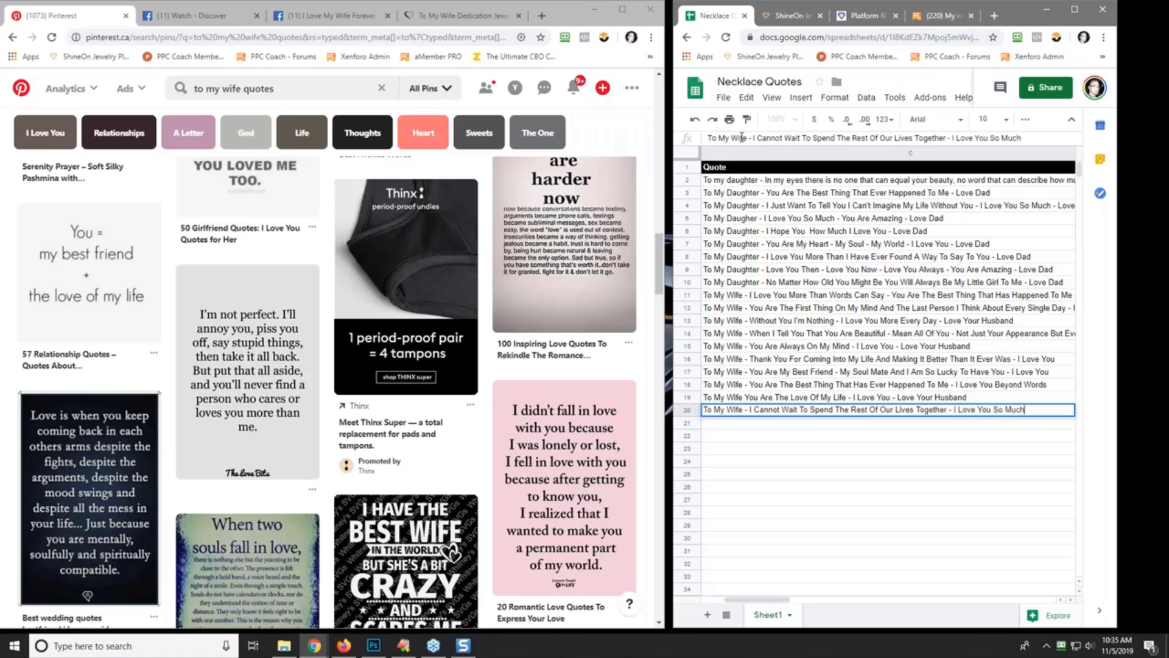
pyautogui.press('Return')
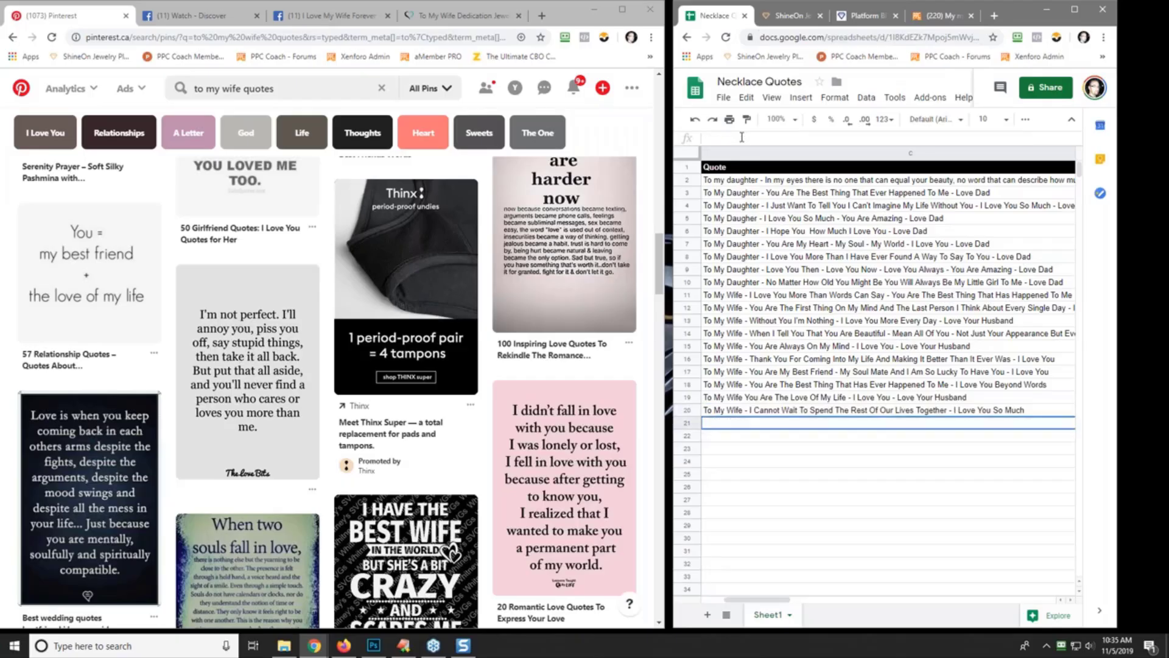
pyautogui.scroll(-5, 427, 243)
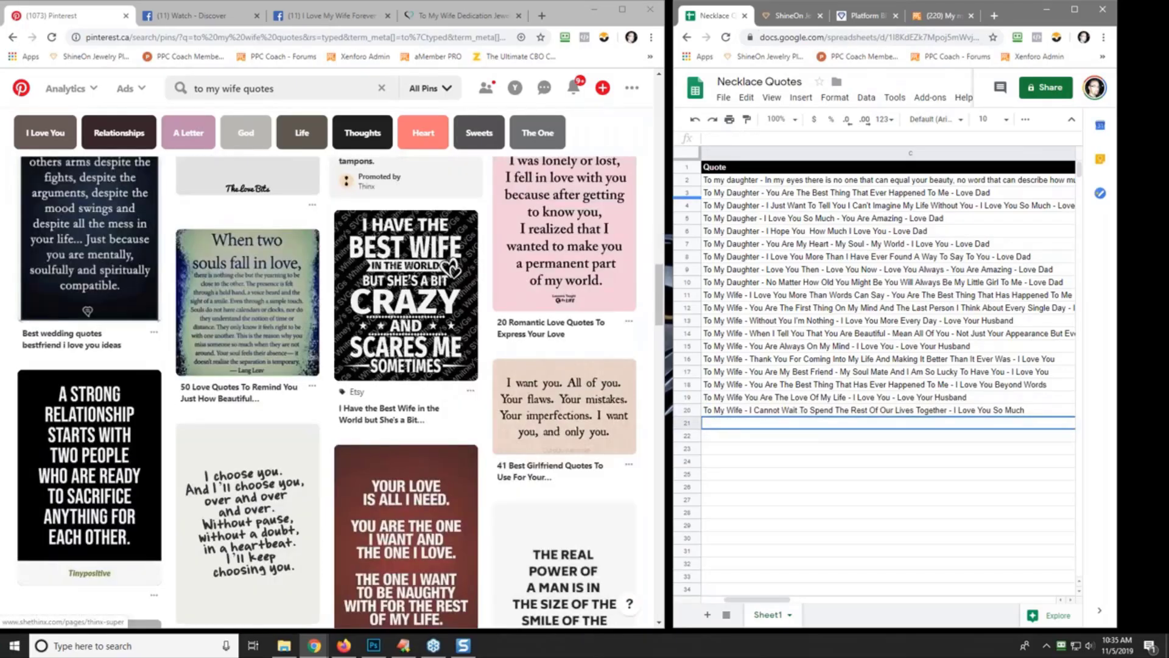
pyautogui.scroll(-7, 337, 383)
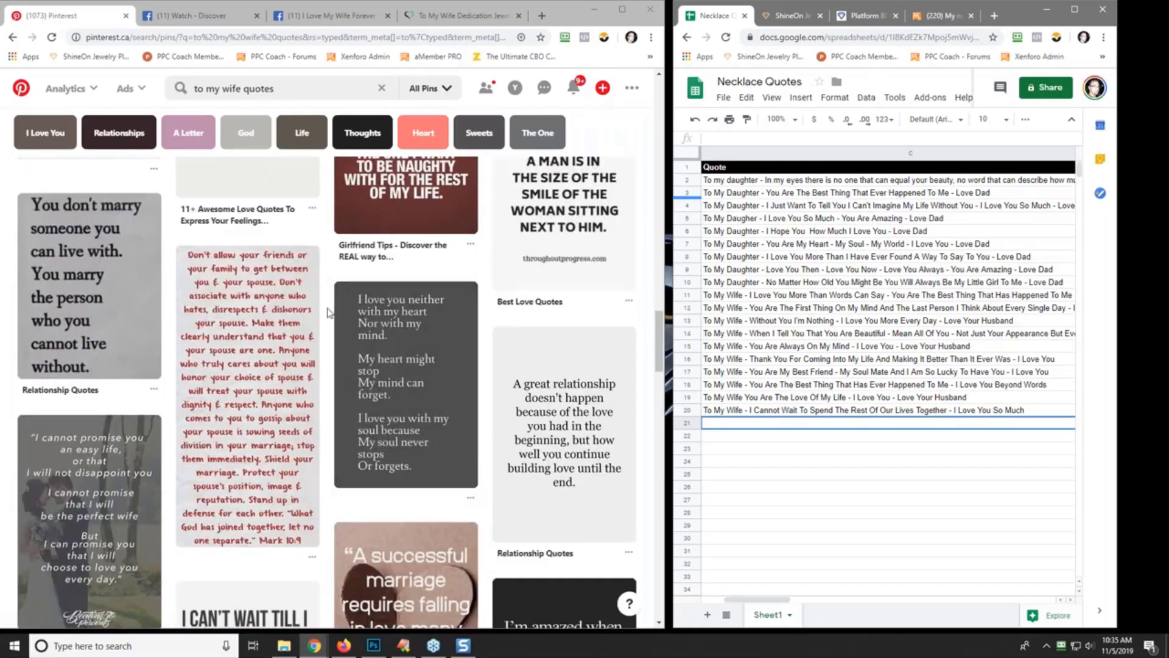
pyautogui.scroll(-5, 328, 312)
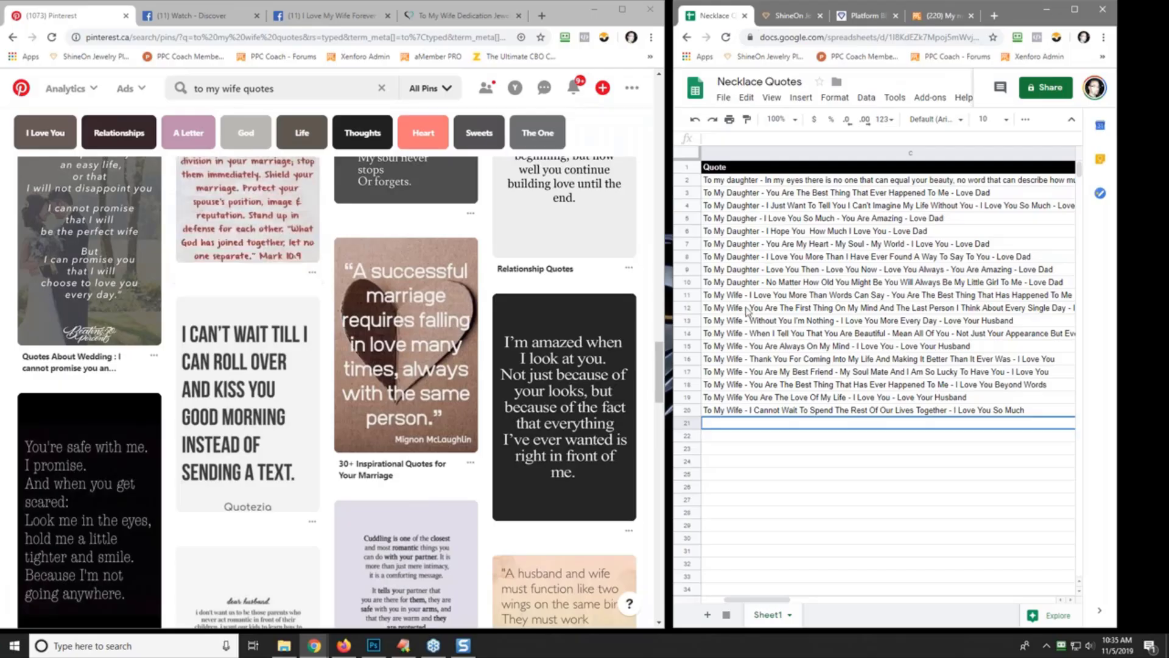
pyautogui.scroll(-2, 417, 358)
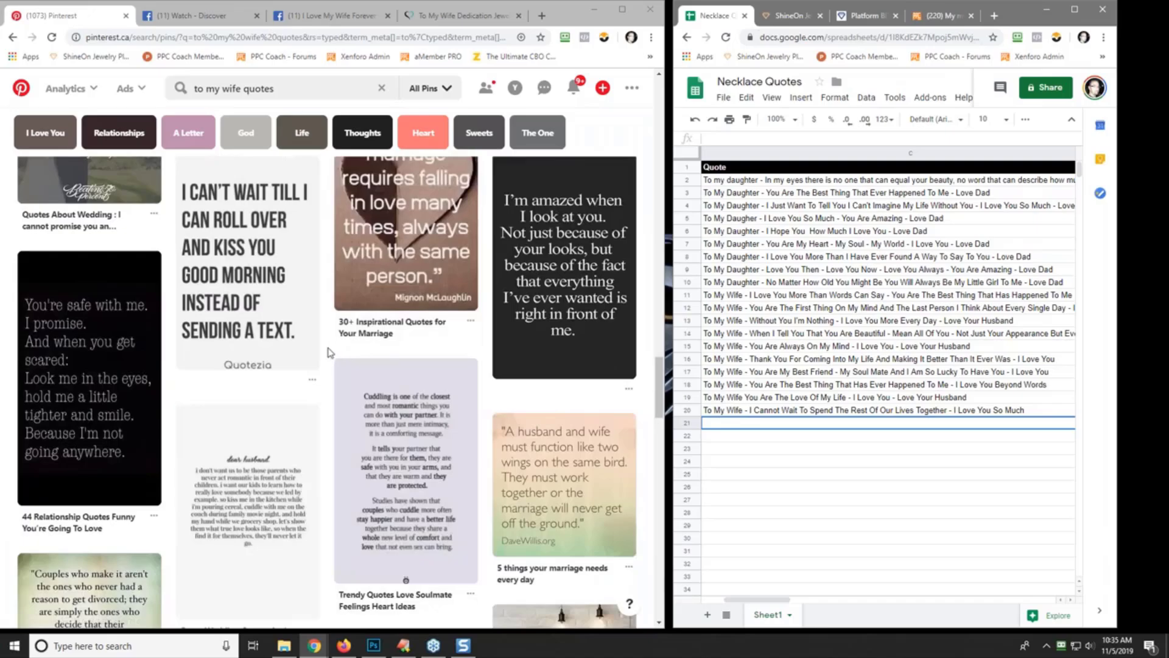
pyautogui.scroll(-4, 328, 352)
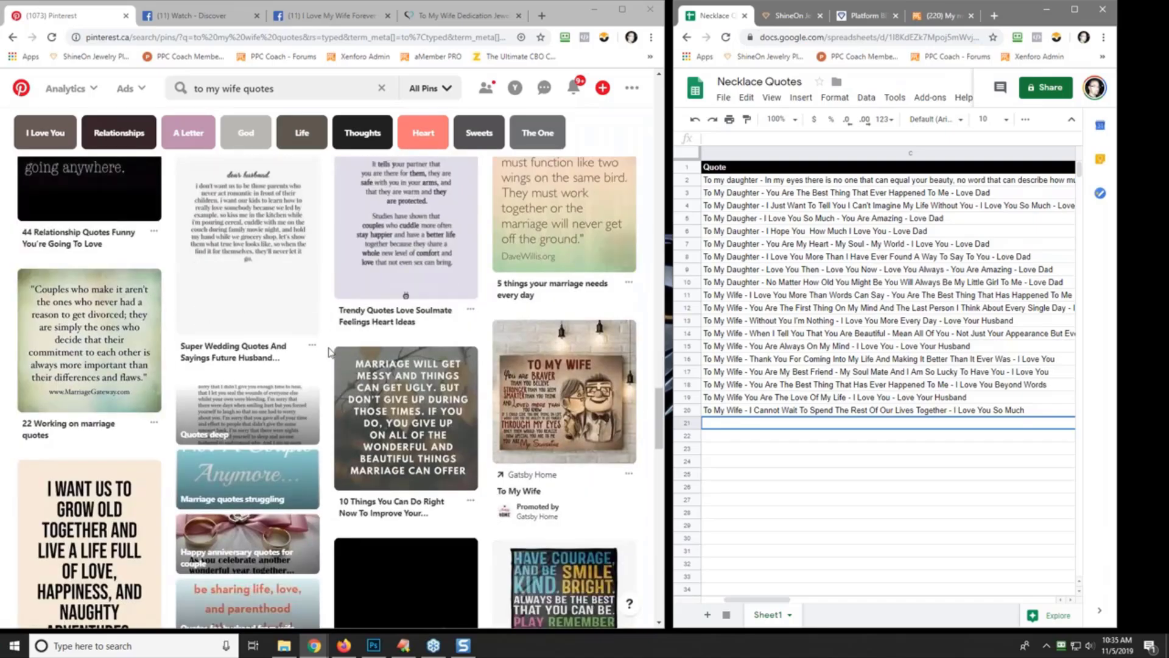
pyautogui.scroll(-4, 329, 352)
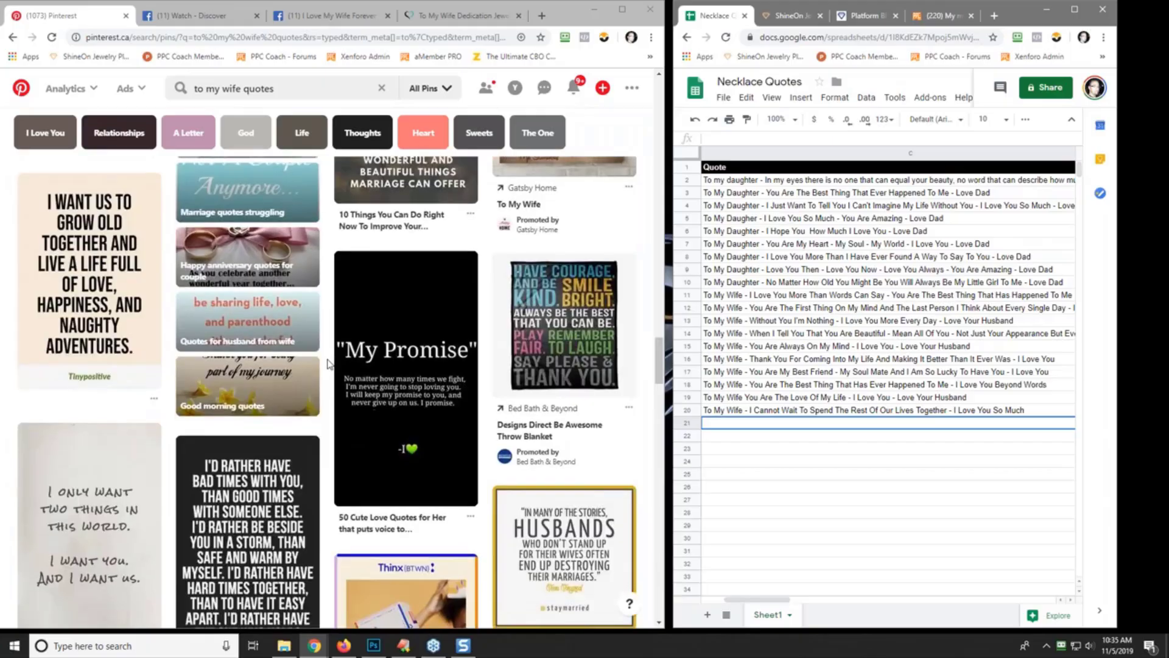
pyautogui.scroll(-2, 329, 364)
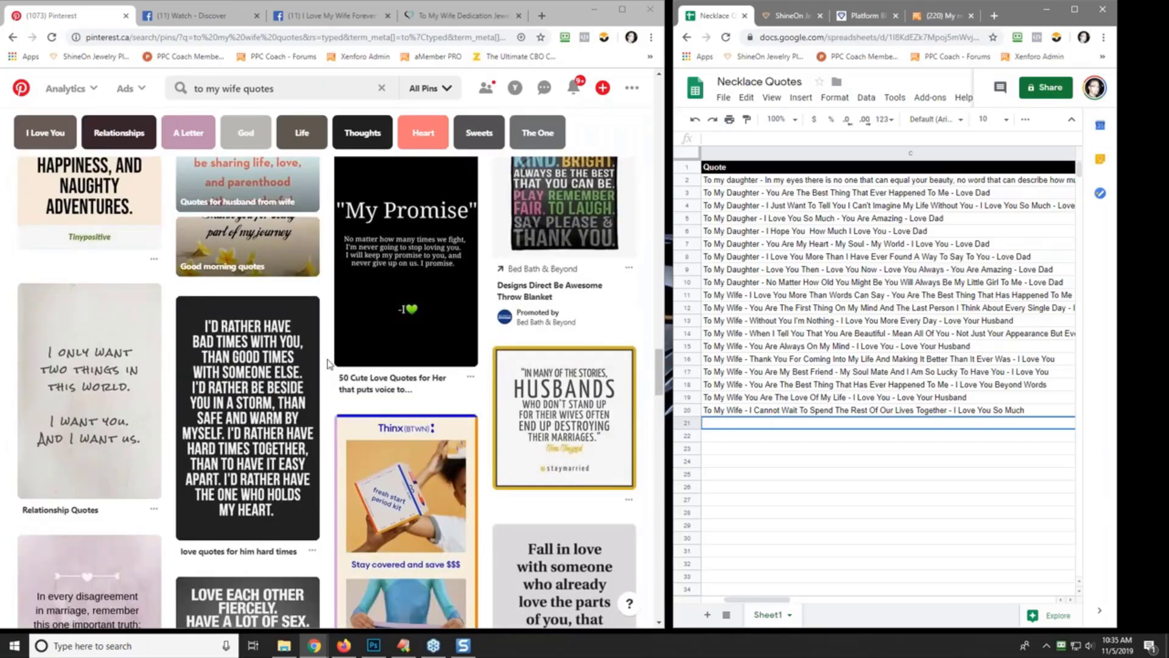
pyautogui.scroll(2, 328, 364)
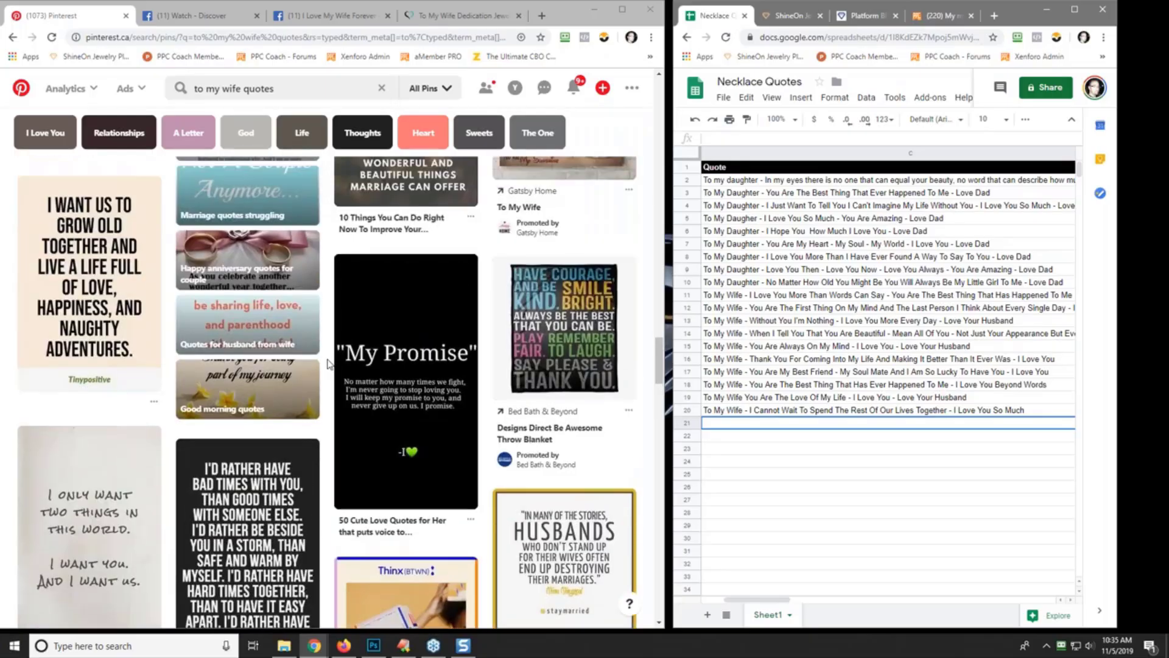
pyautogui.scroll(-2, 329, 365)
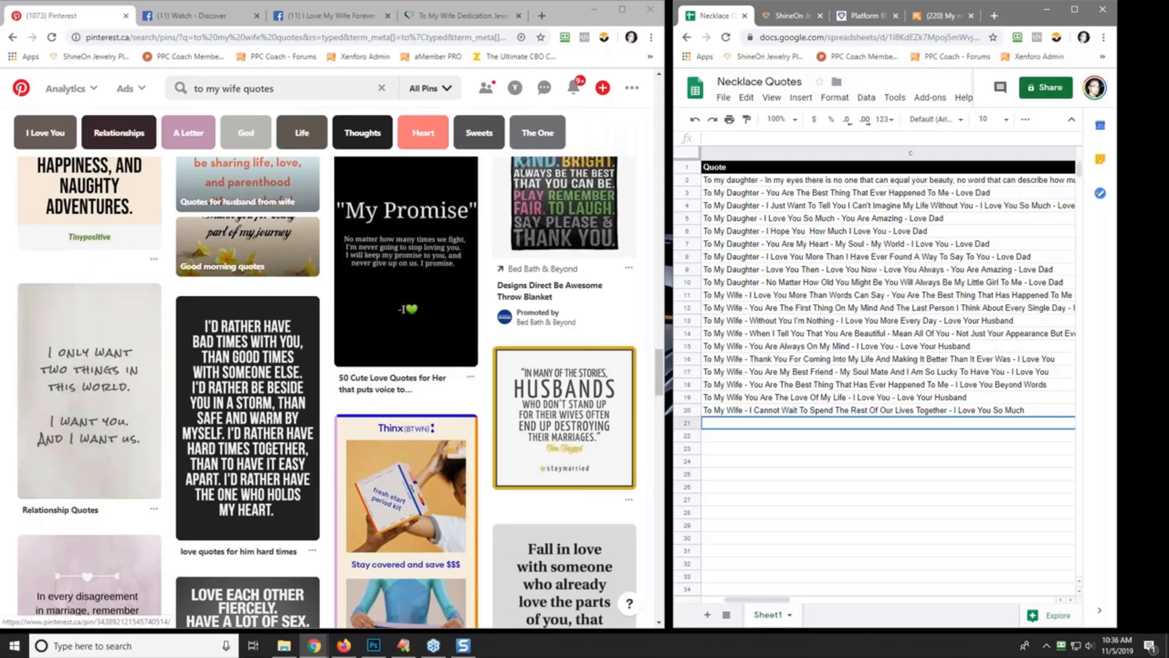
pyautogui.scroll(-5, 340, 391)
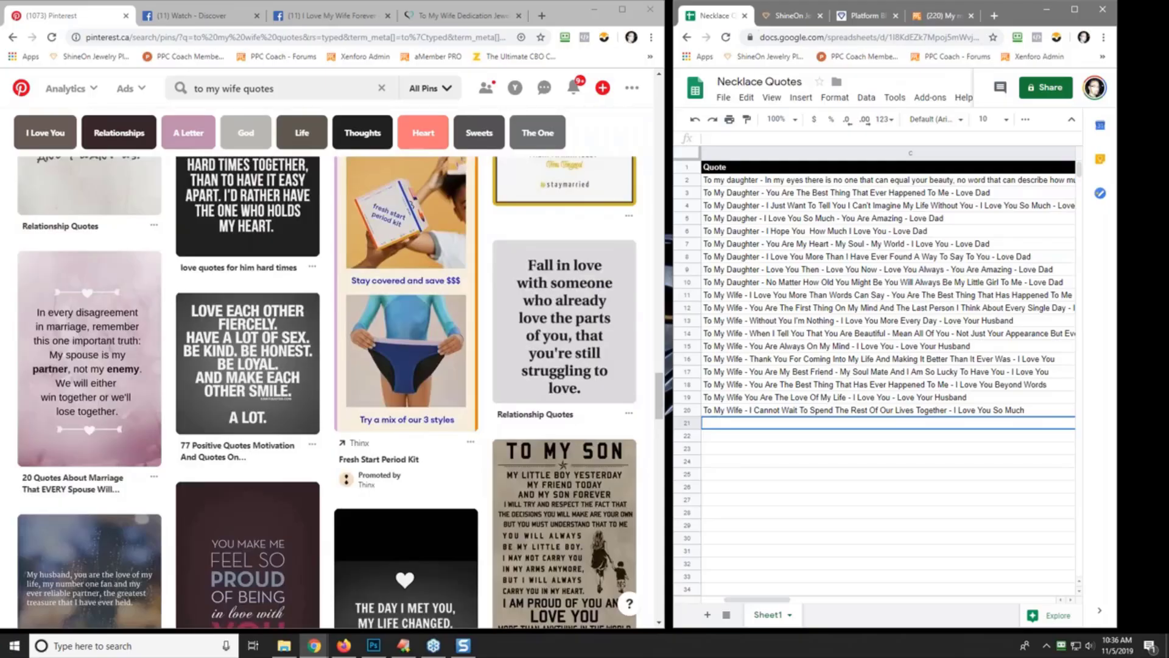
pyautogui.scroll(-2, 327, 391)
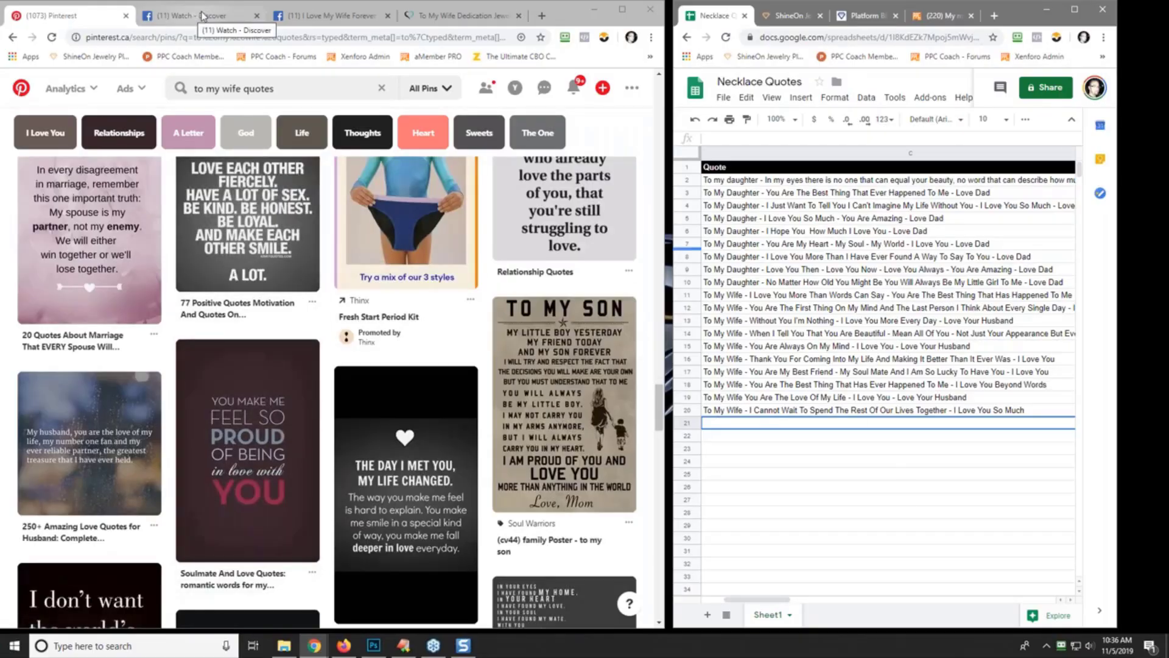
# - Go to walmart.com, search for 'wife' and scroll through the results
pyautogui.click(127, 38)
pyautogui.write('walmart.')
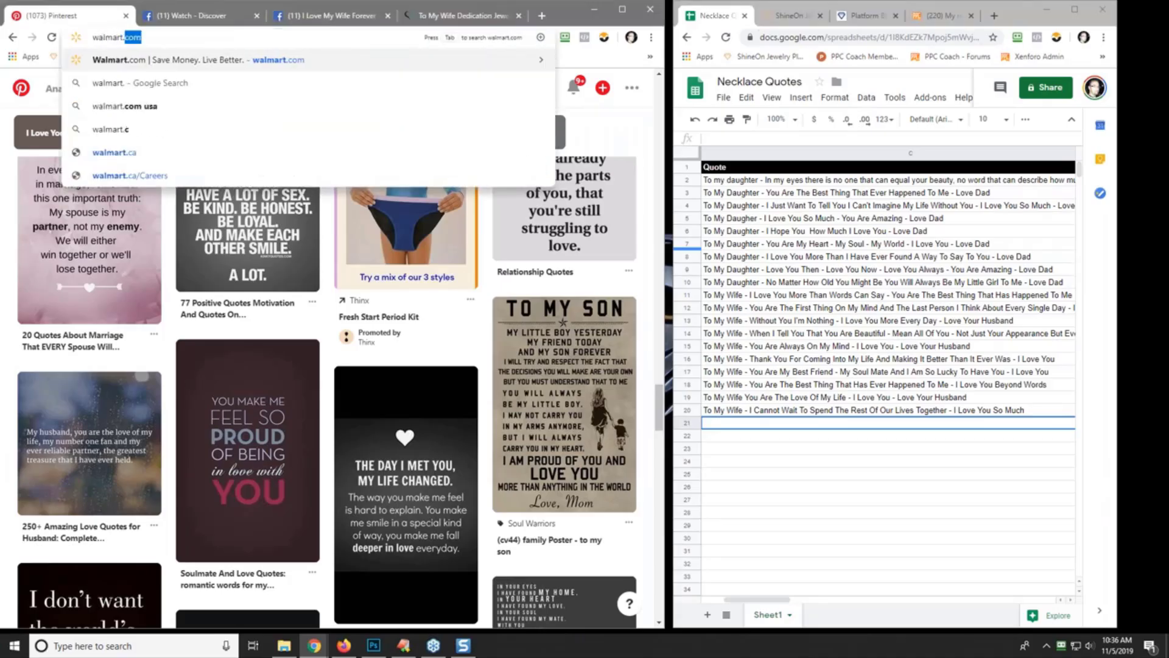
pyautogui.press('Return')
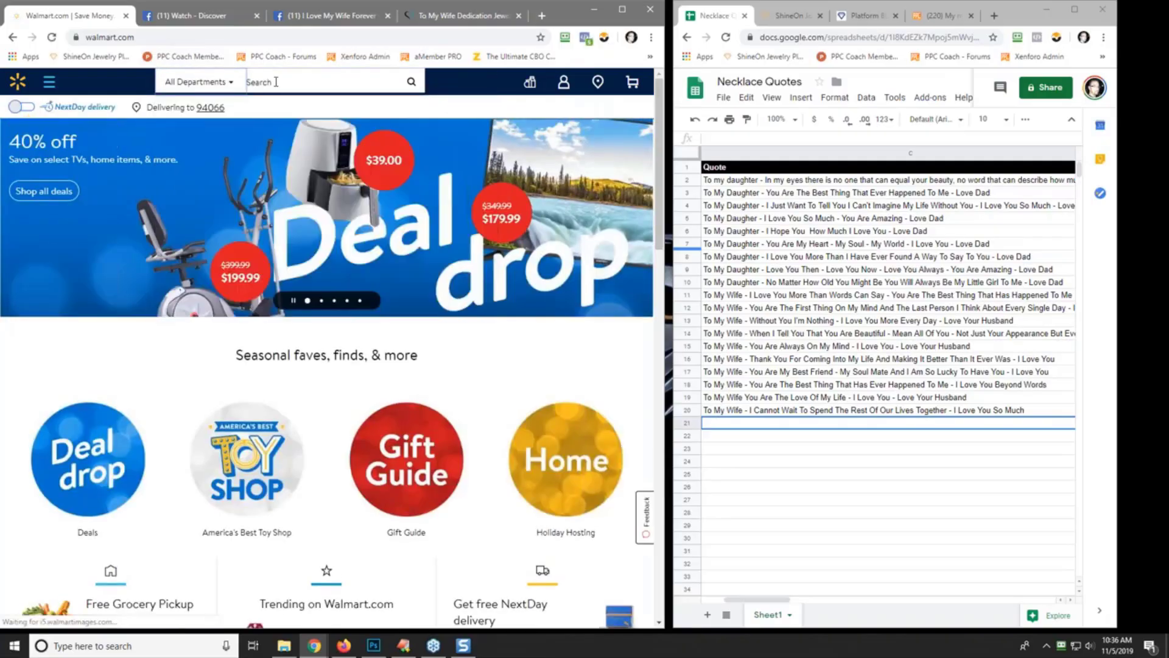
pyautogui.click(276, 81)
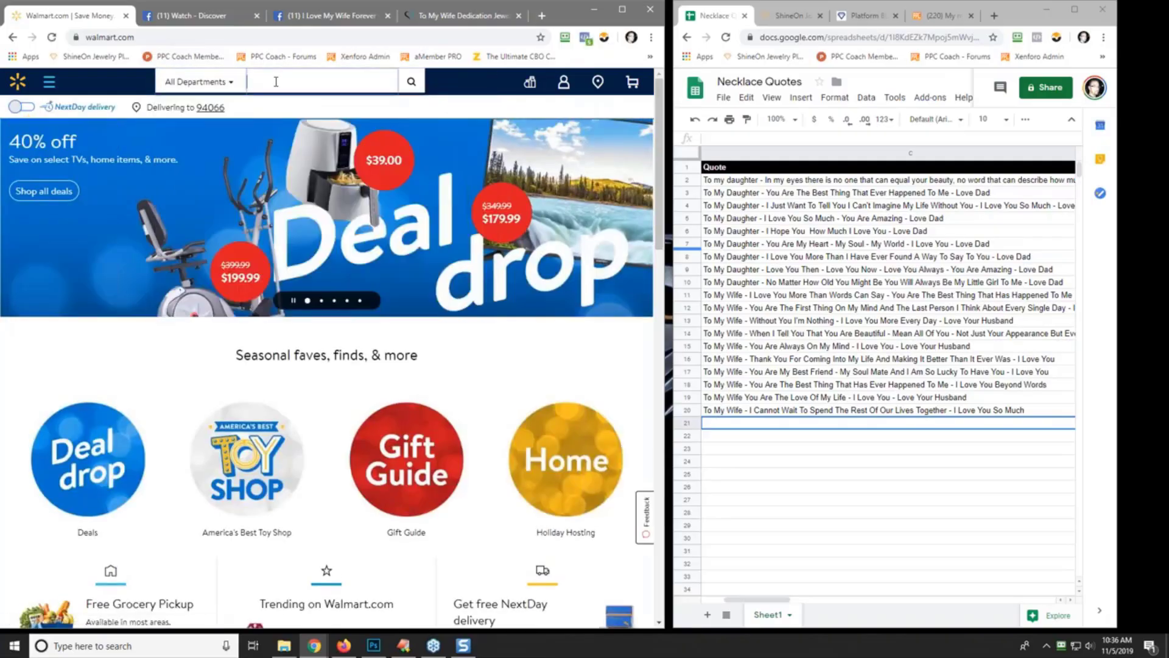
pyautogui.write('wife')
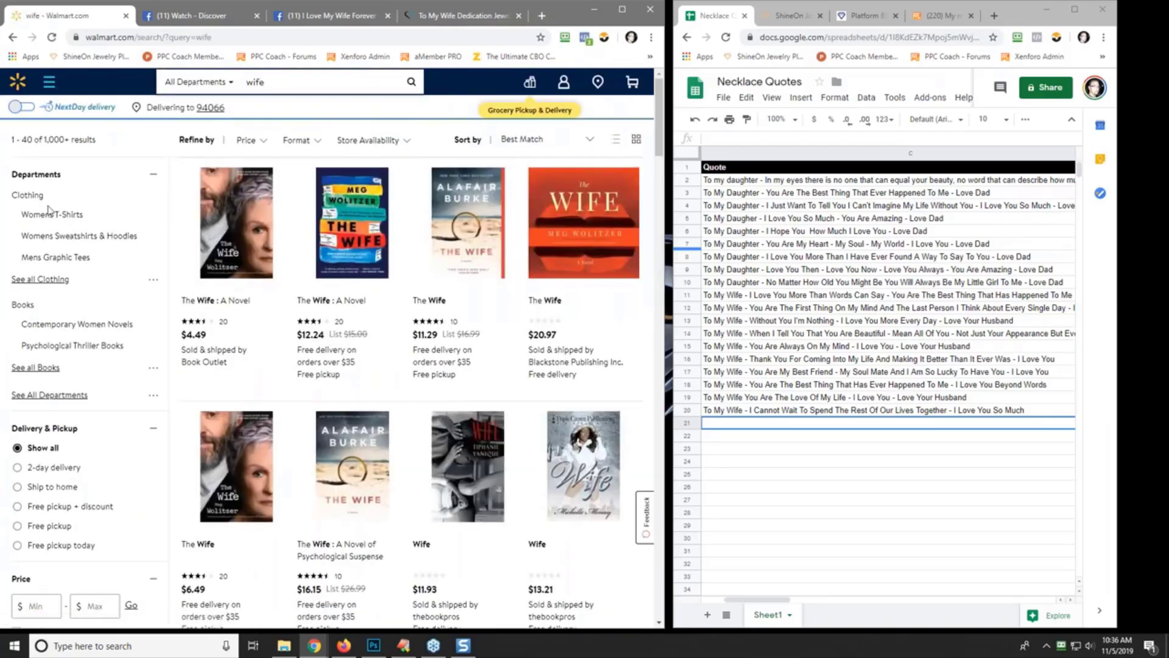
pyautogui.scroll(-5, 101, 391)
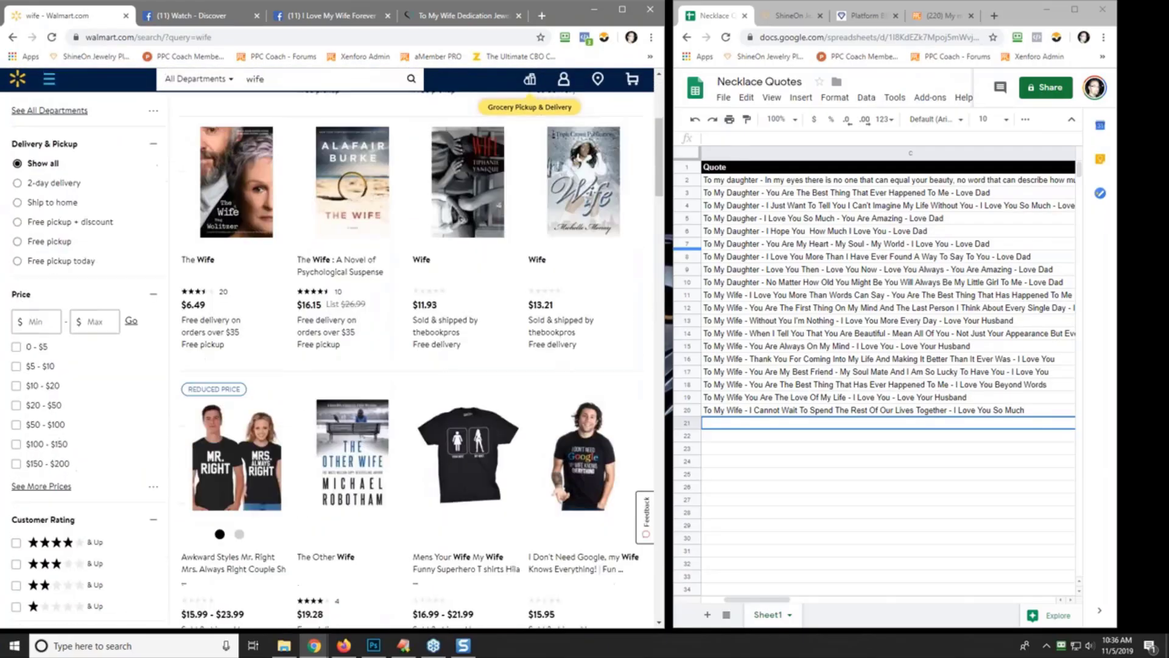
pyautogui.scroll(-3, 337, 363)
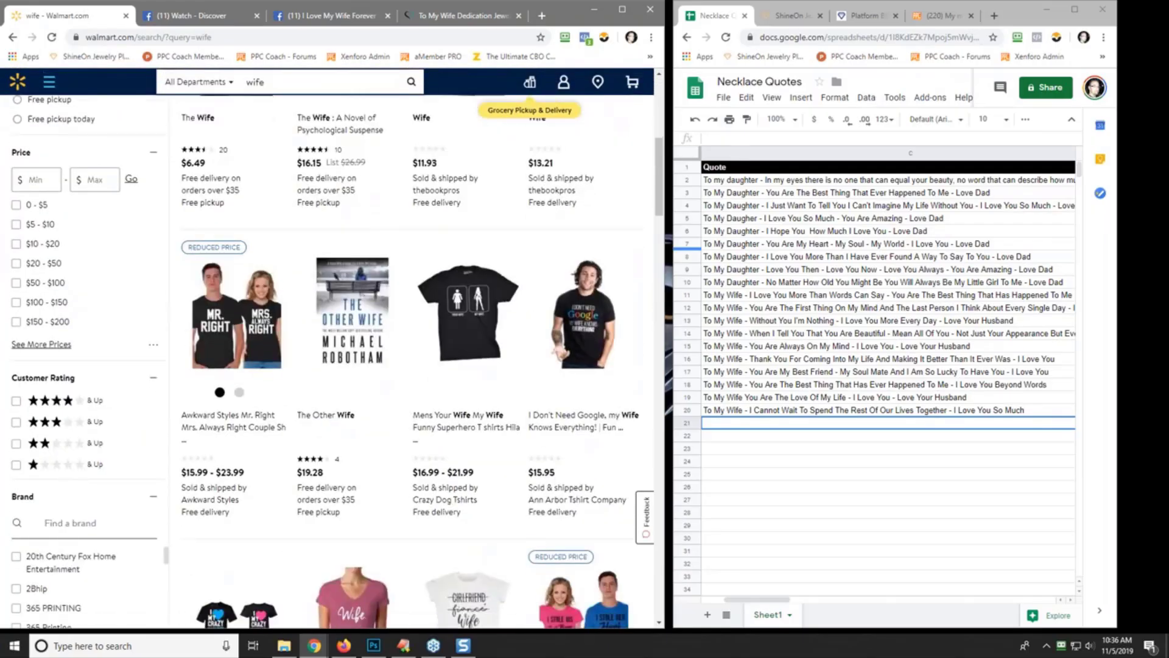
pyautogui.scroll(-3, 336, 363)
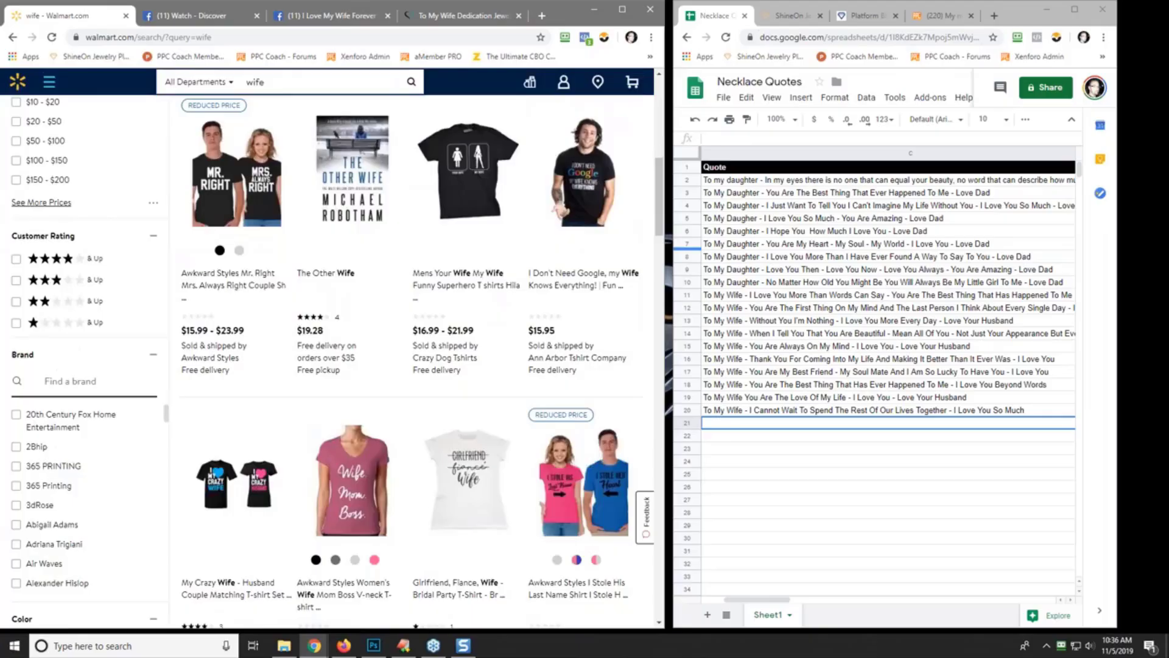
pyautogui.scroll(-15, 337, 363)
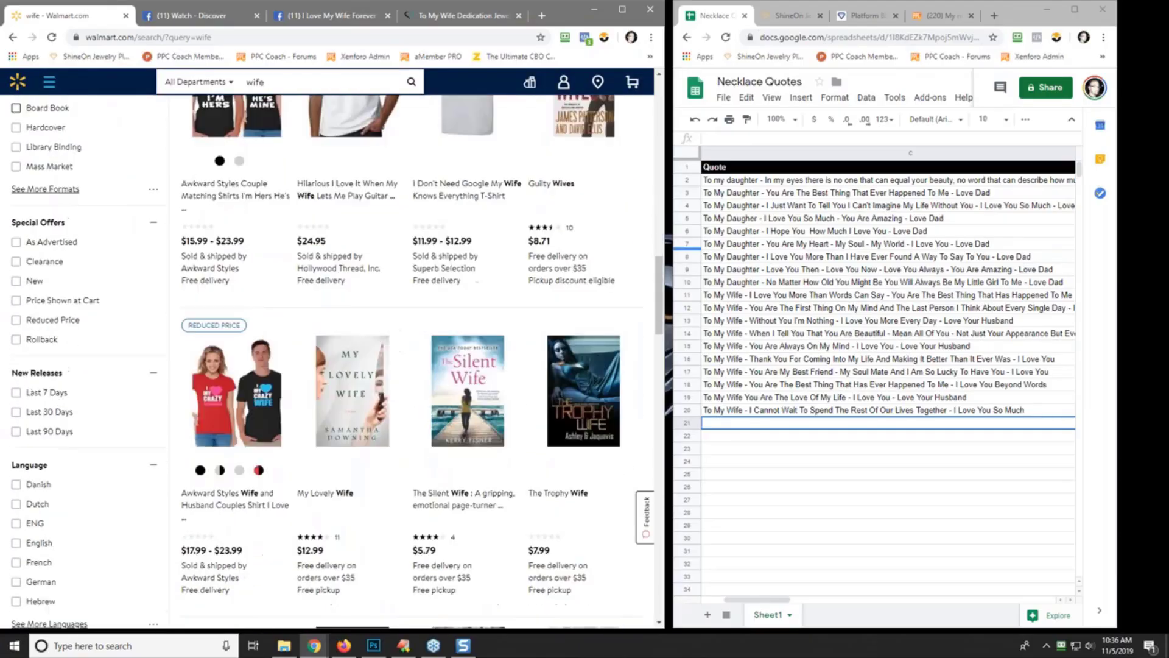
pyautogui.scroll(20, 103, 390)
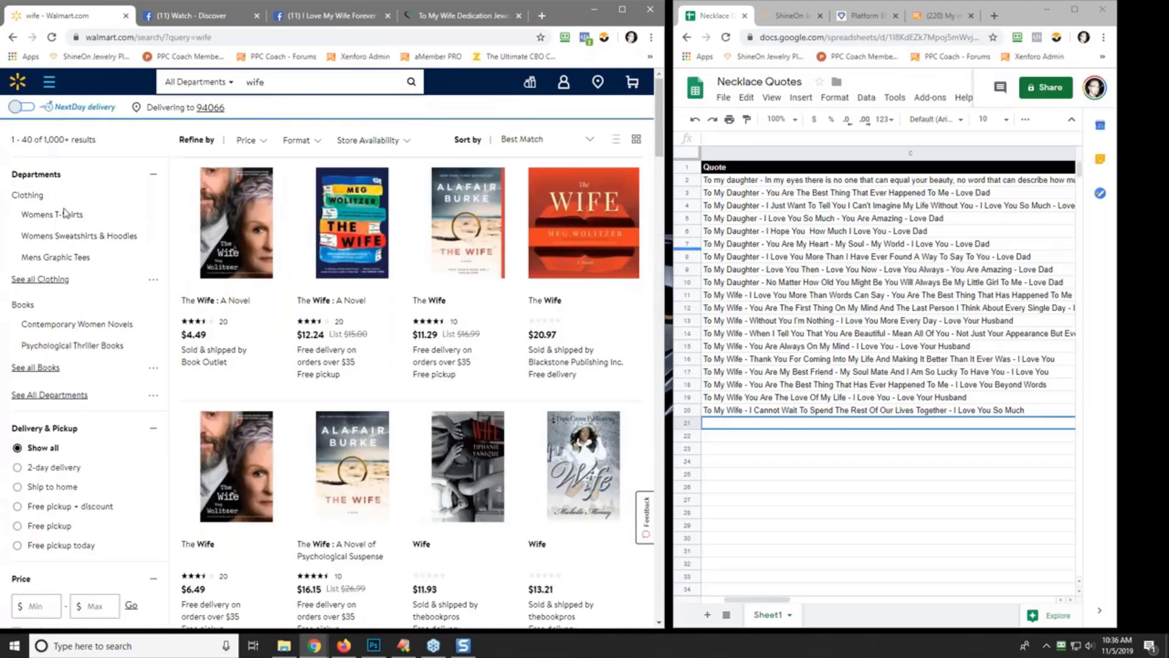
# - Filter the wife results to the Womens T-Shirts department and browse the shirts
pyautogui.click(65, 214)
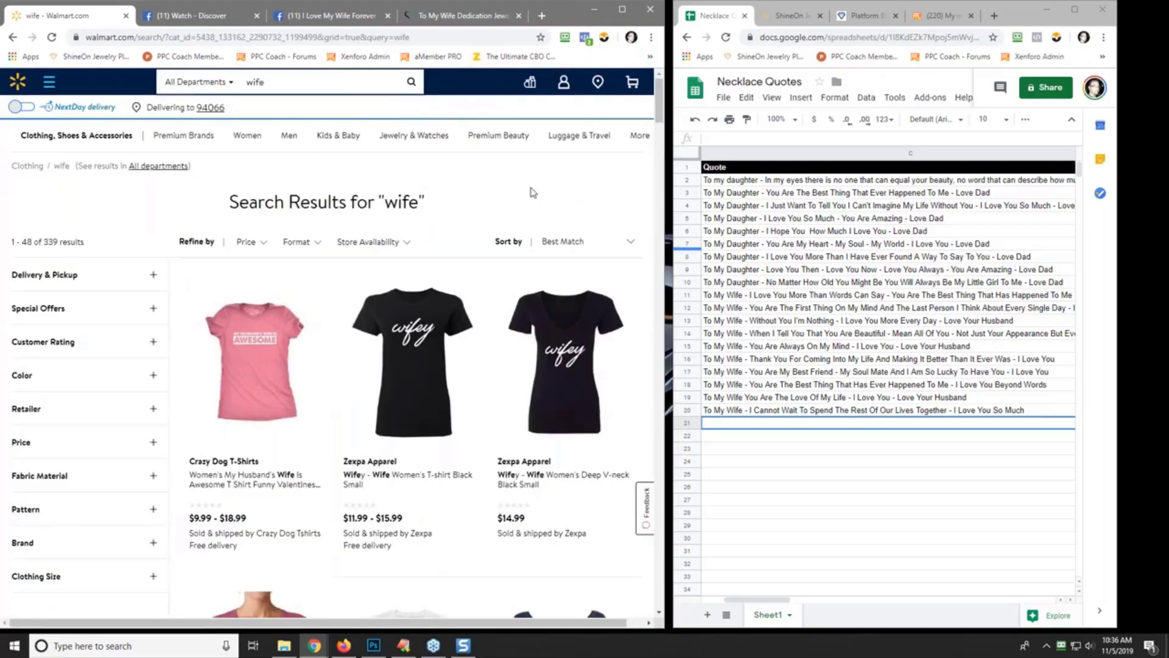
pyautogui.scroll(-3, 512, 200)
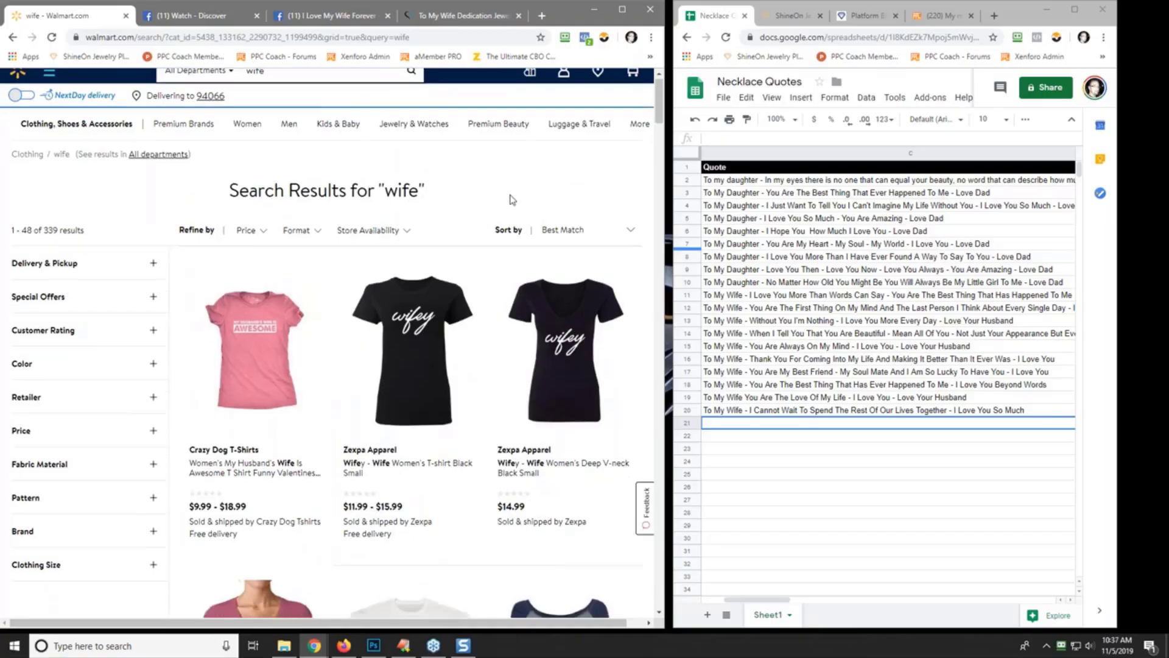
pyautogui.scroll(-5, 354, 312)
pyautogui.scroll(-5, 354, 312)
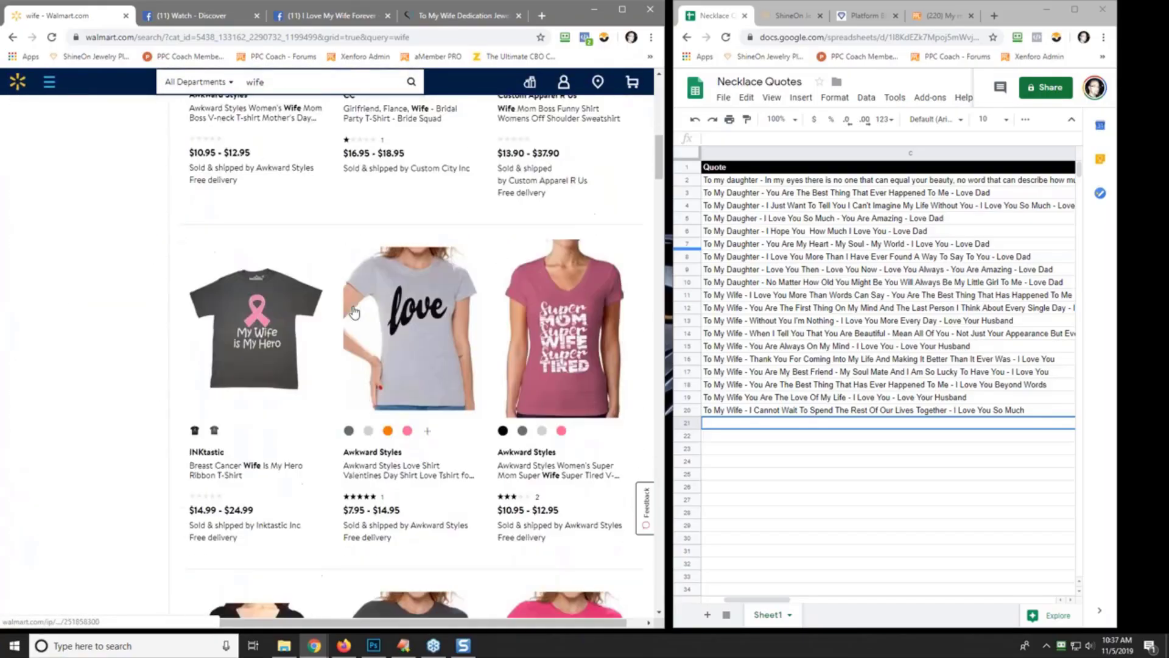
pyautogui.scroll(-5, 345, 346)
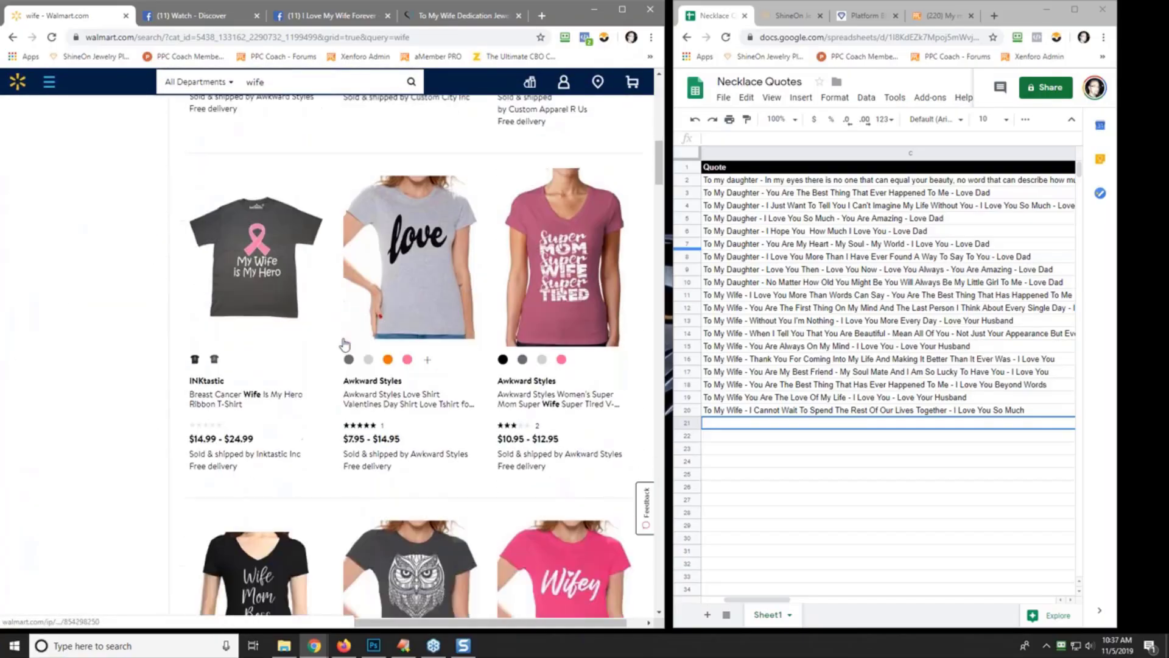
pyautogui.scroll(-12, 345, 346)
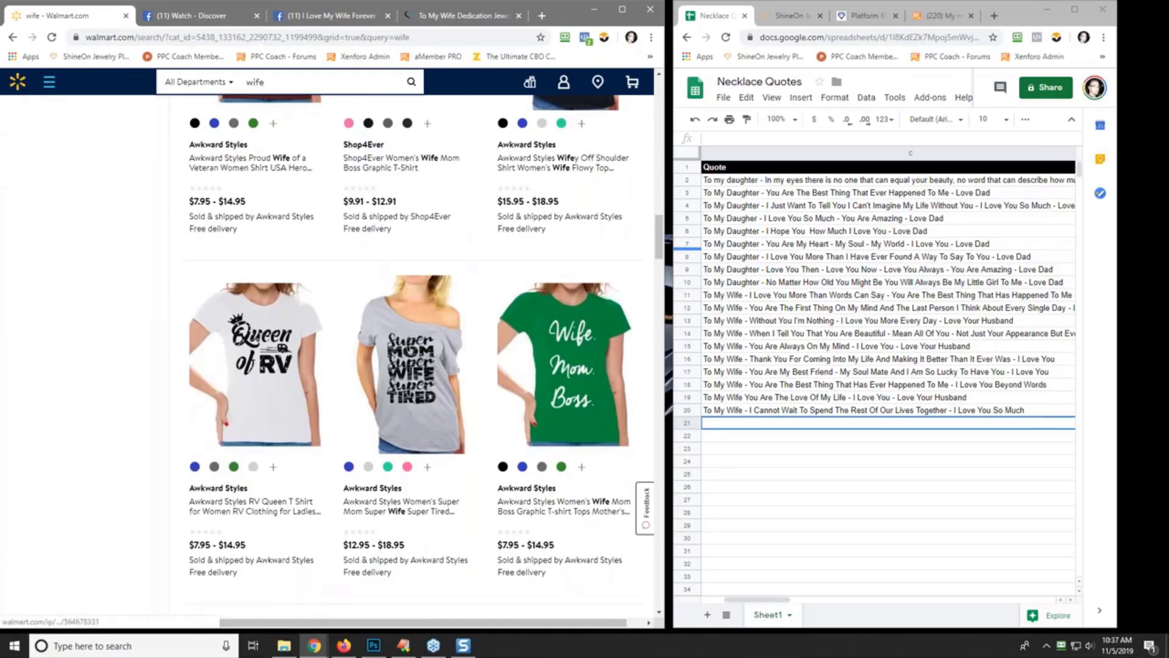
pyautogui.scroll(20, 345, 346)
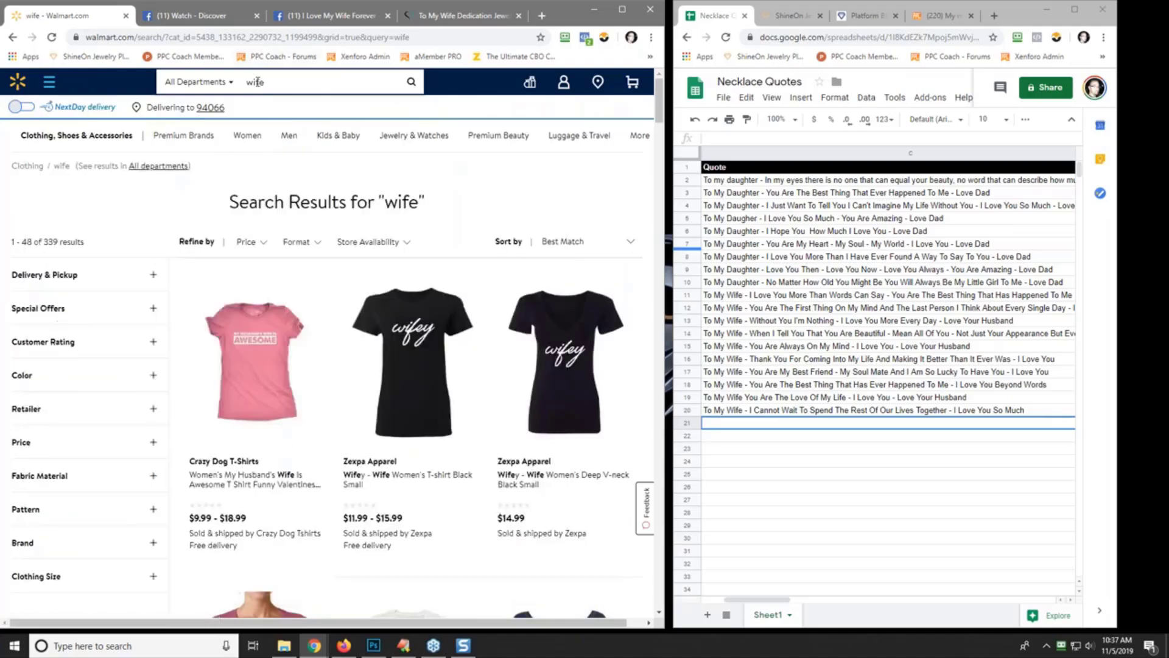
# - Search Walmart for 'wife greeting cards' and open the Hallmark Roses with Pattern card in a new tab
pyautogui.click(284, 84)
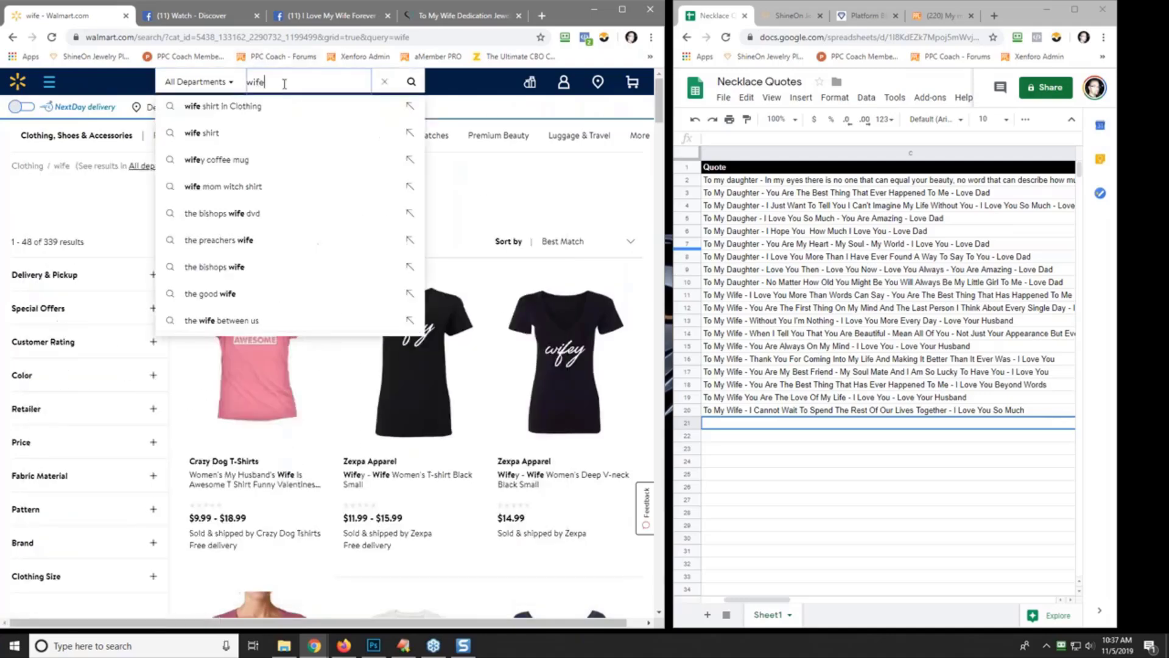
pyautogui.write('grettin')
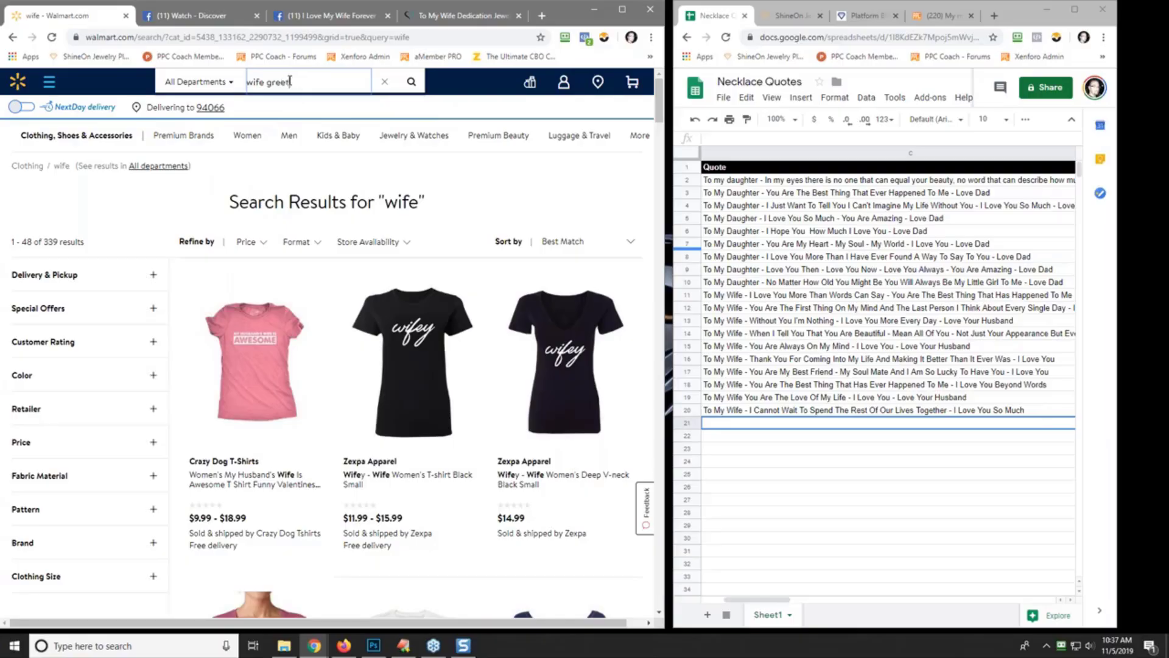
pyautogui.write('g cards')
pyautogui.press('Return')
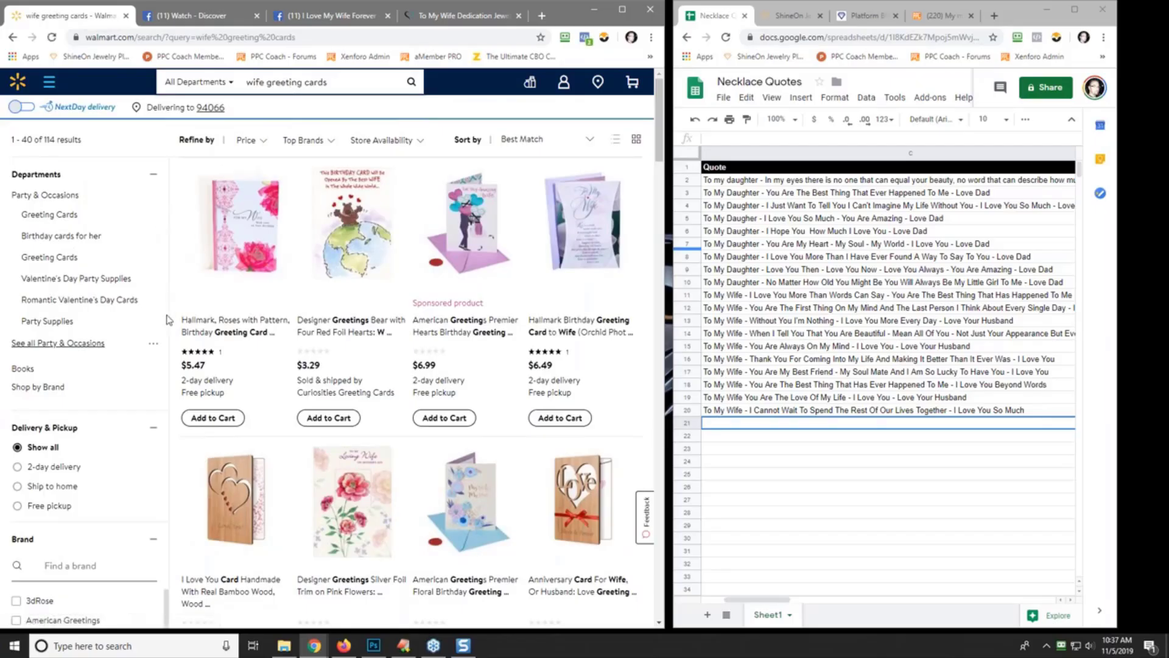
pyautogui.rightClick(252, 234)
pyautogui.click(281, 240)
pyautogui.click(151, 16)
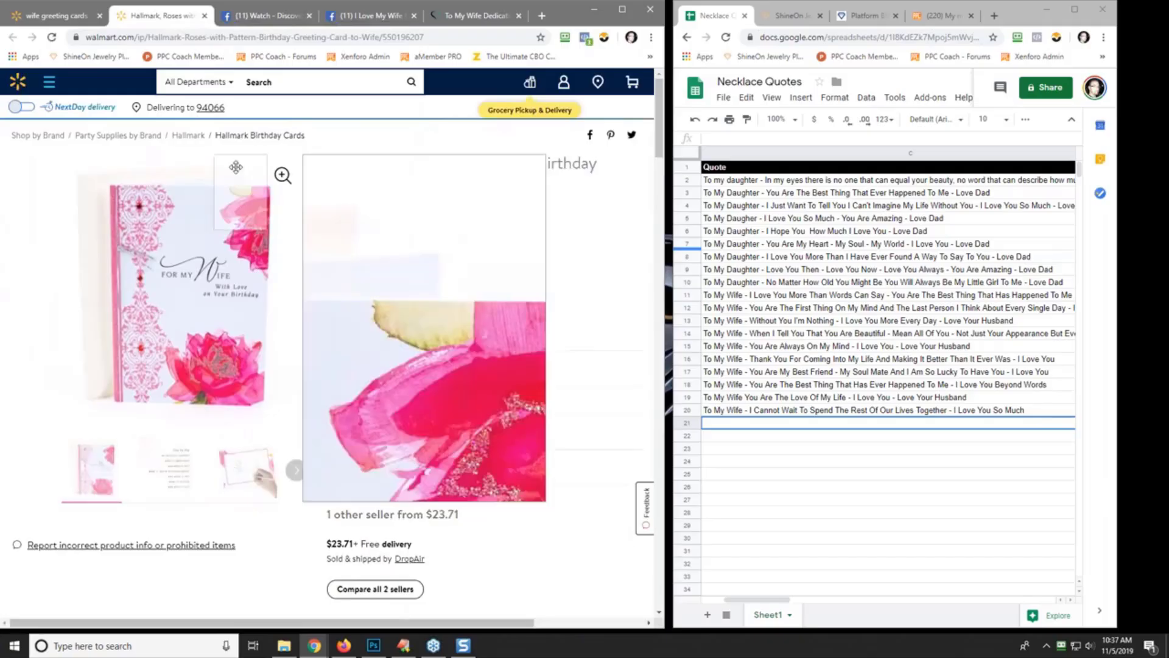
# - View the card's product images to read its inside message
pyautogui.click(183, 480)
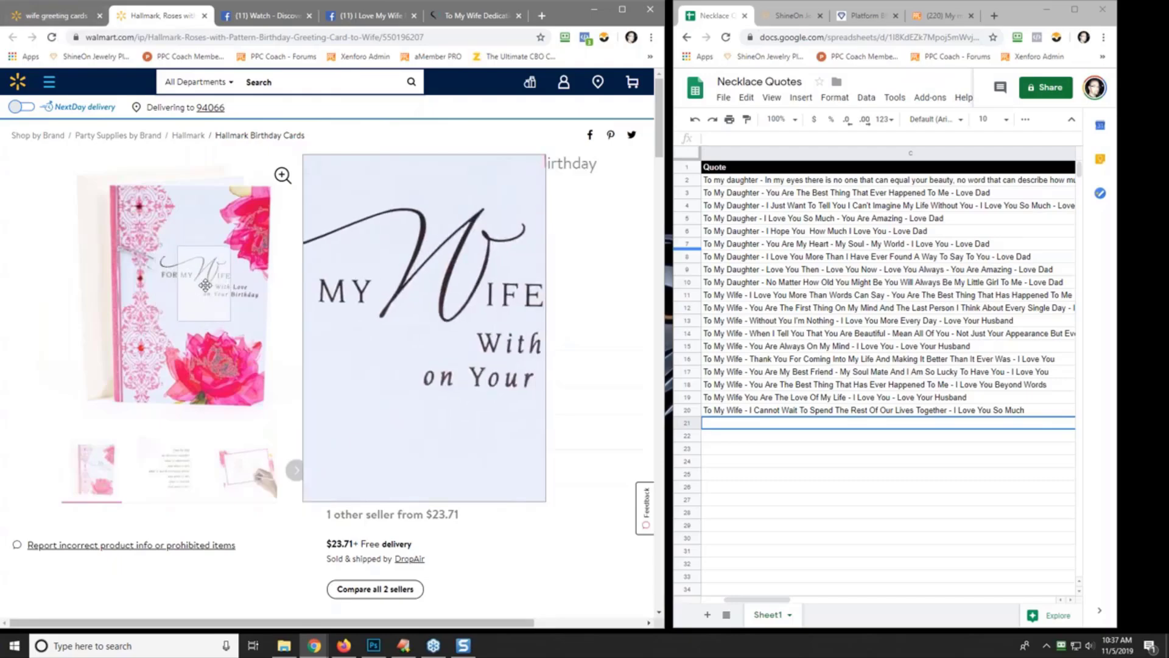
pyautogui.moveTo(180, 463)
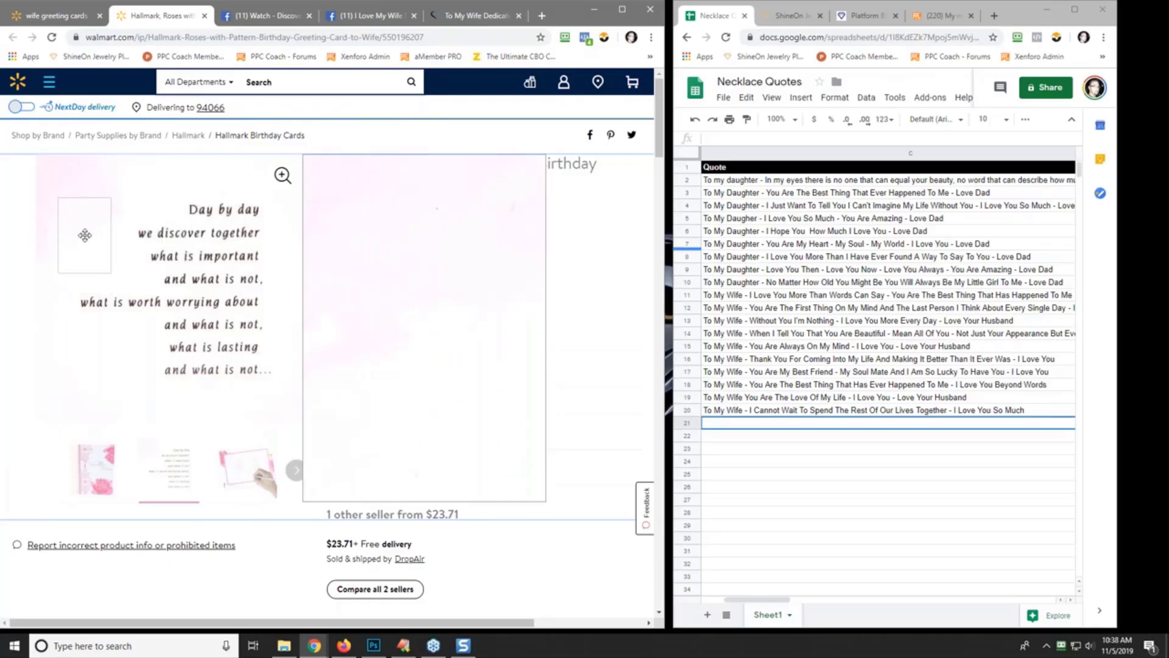
pyautogui.click(242, 472)
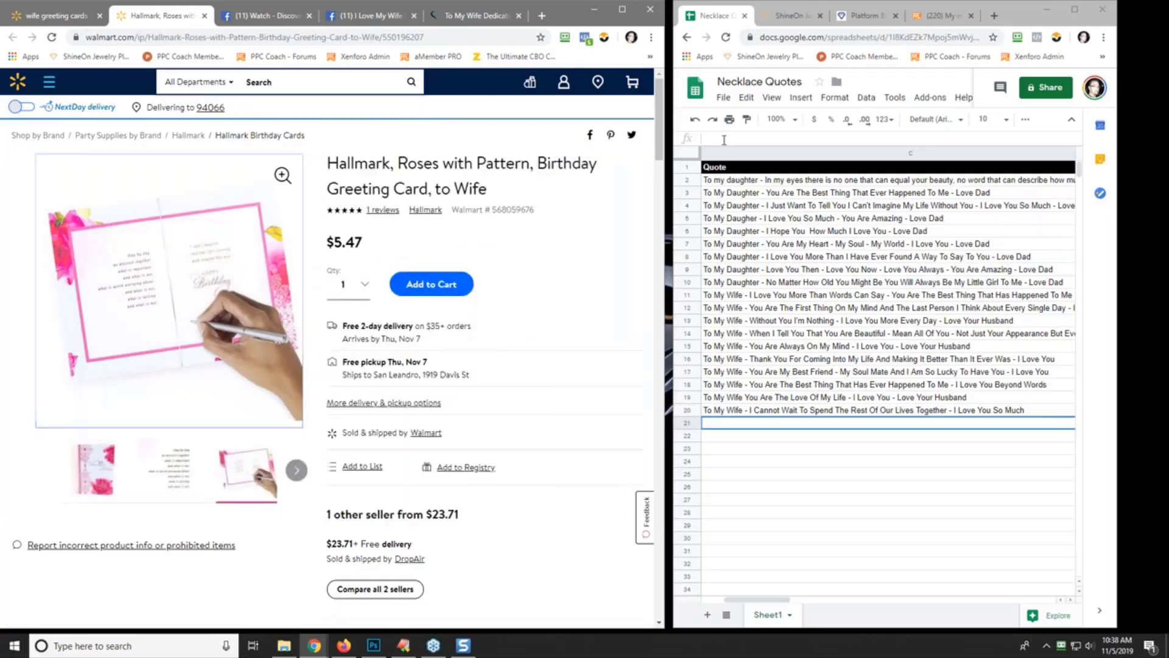
# - Enter in C21 'To My Wife - I Am So Lucky To Share Life's Journey With You…', signed Love Your Husband
pyautogui.click(789, 142)
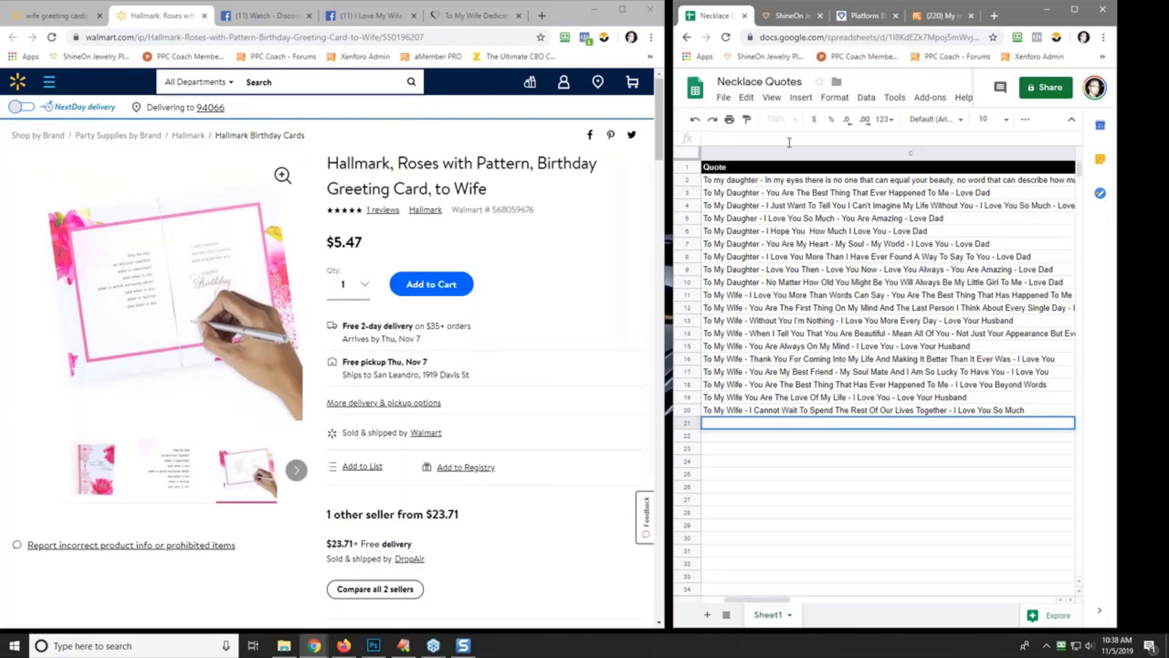
pyautogui.write('To My Wife - I Am So ')
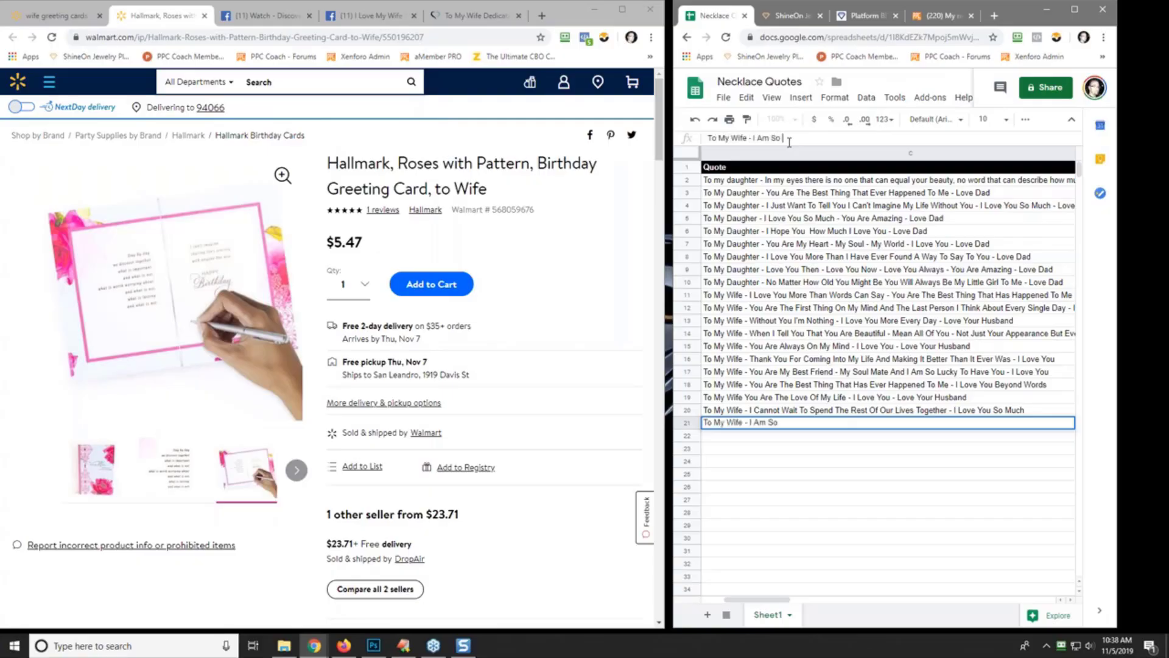
pyautogui.write('Luc')
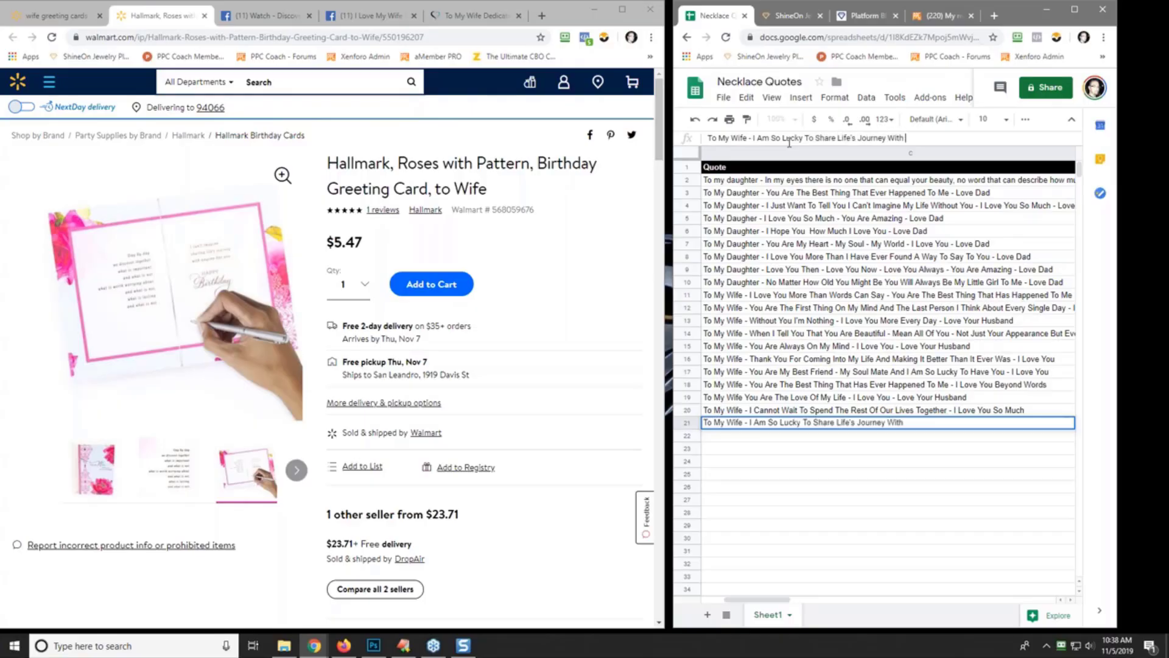
pyautogui.write('You So Much - Love Your Husband')
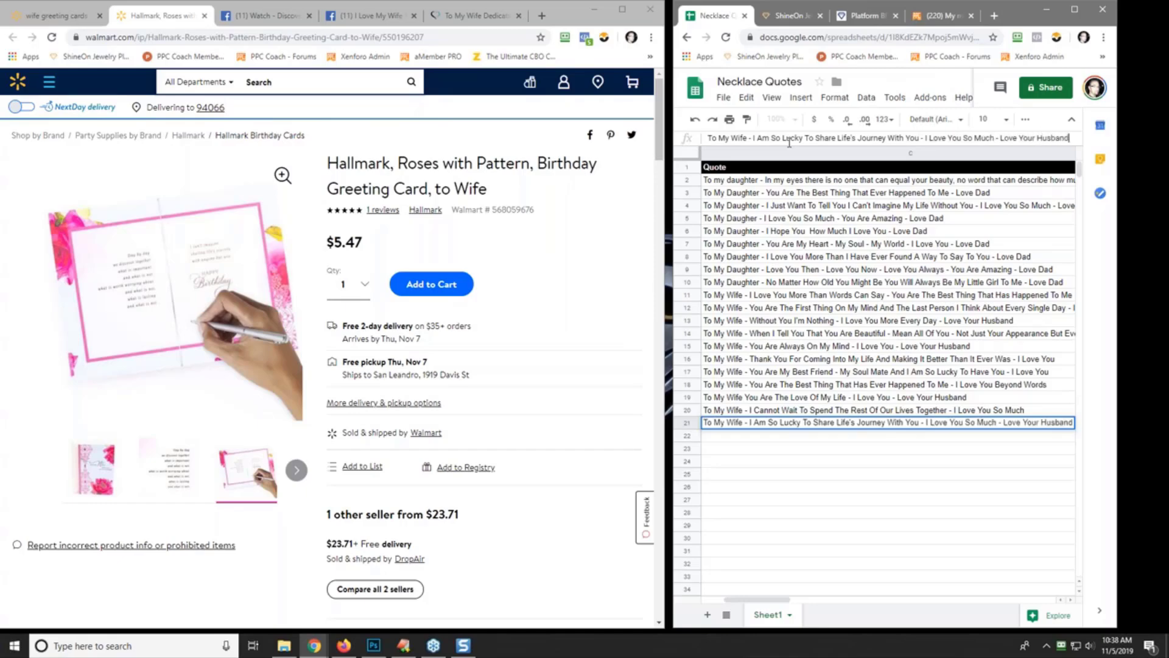
pyautogui.press('Return')
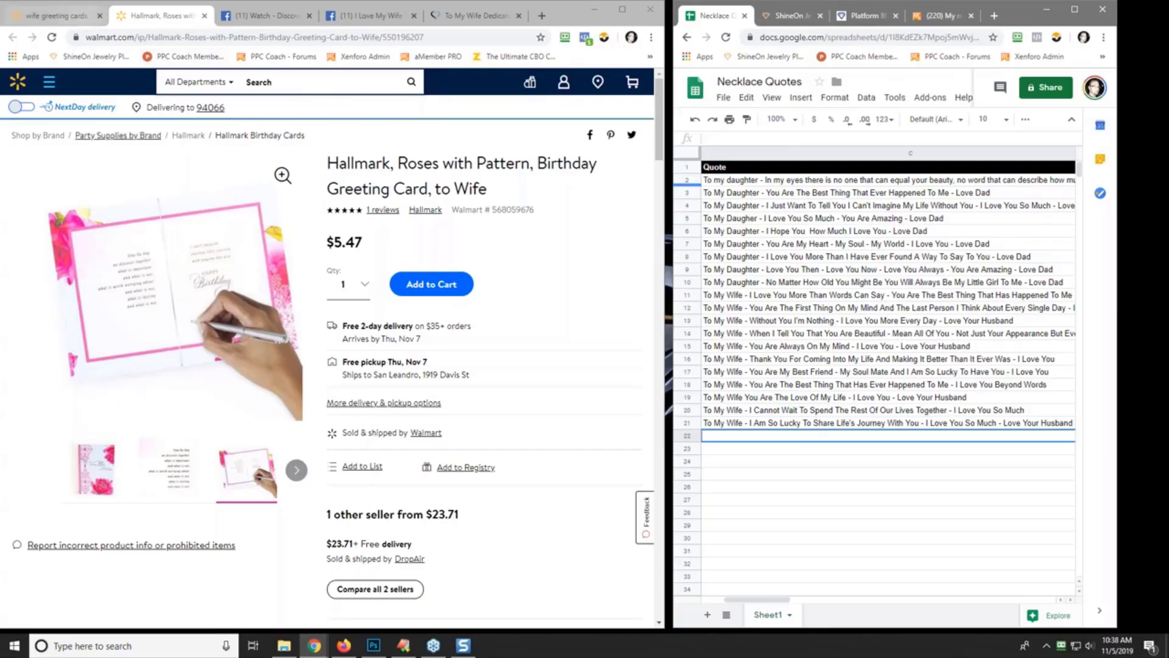
# - Go to etsy.com and search for 'wife gift'
pyautogui.click(47, 15)
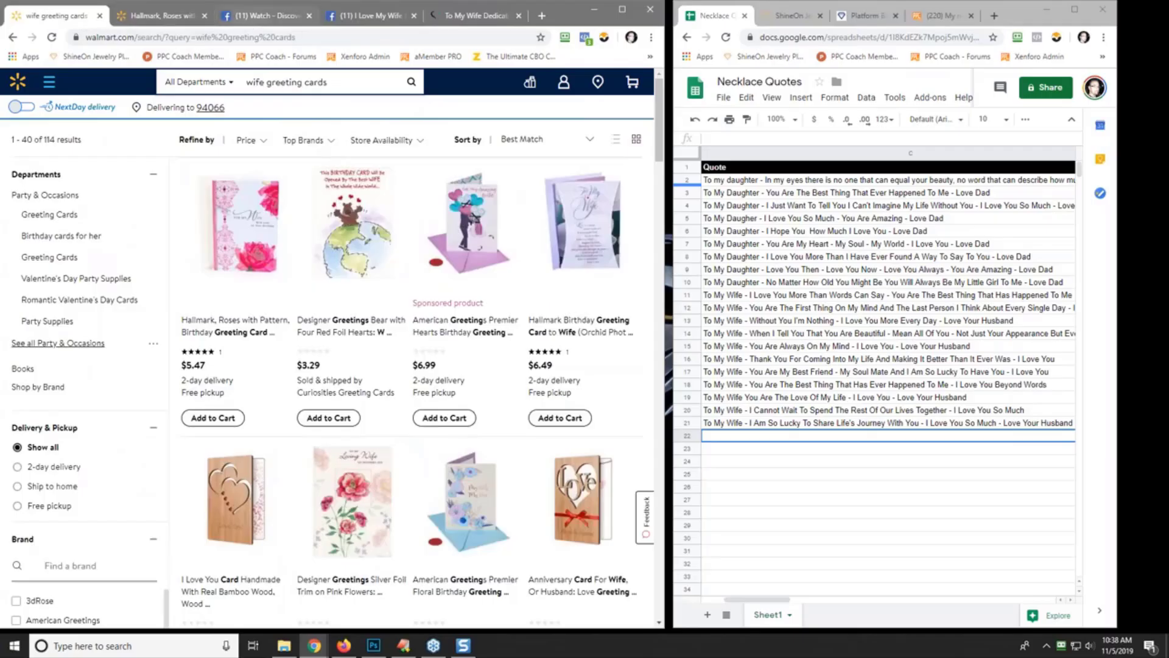
pyautogui.click(253, 37)
pyautogui.write('etsy.')
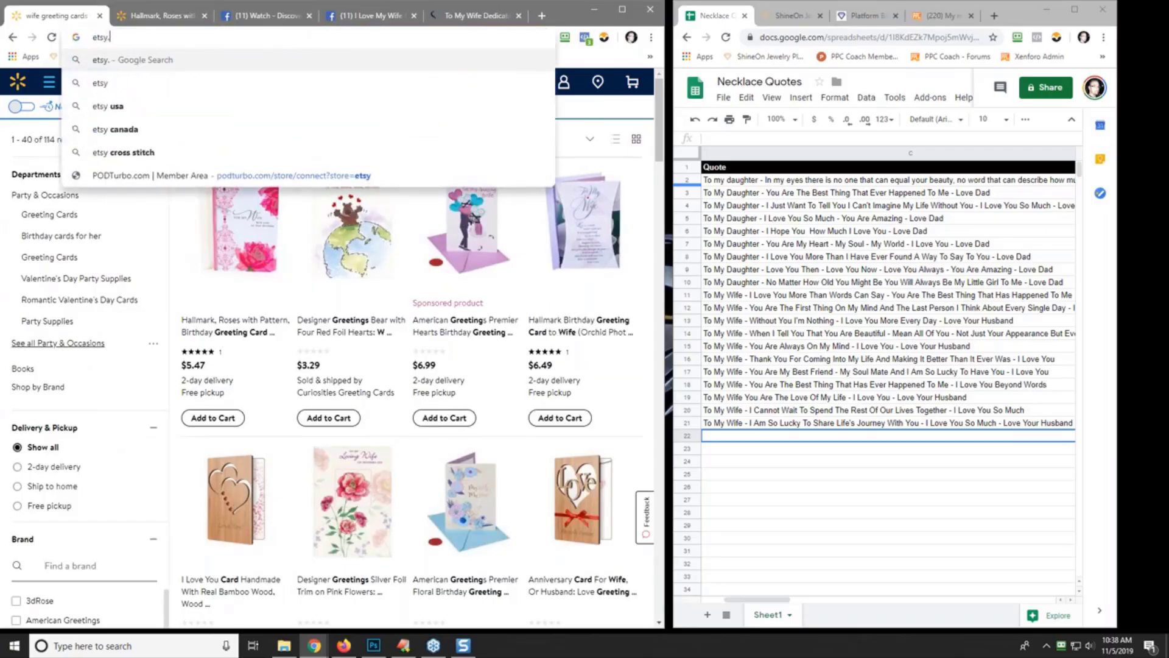
pyautogui.press('Return')
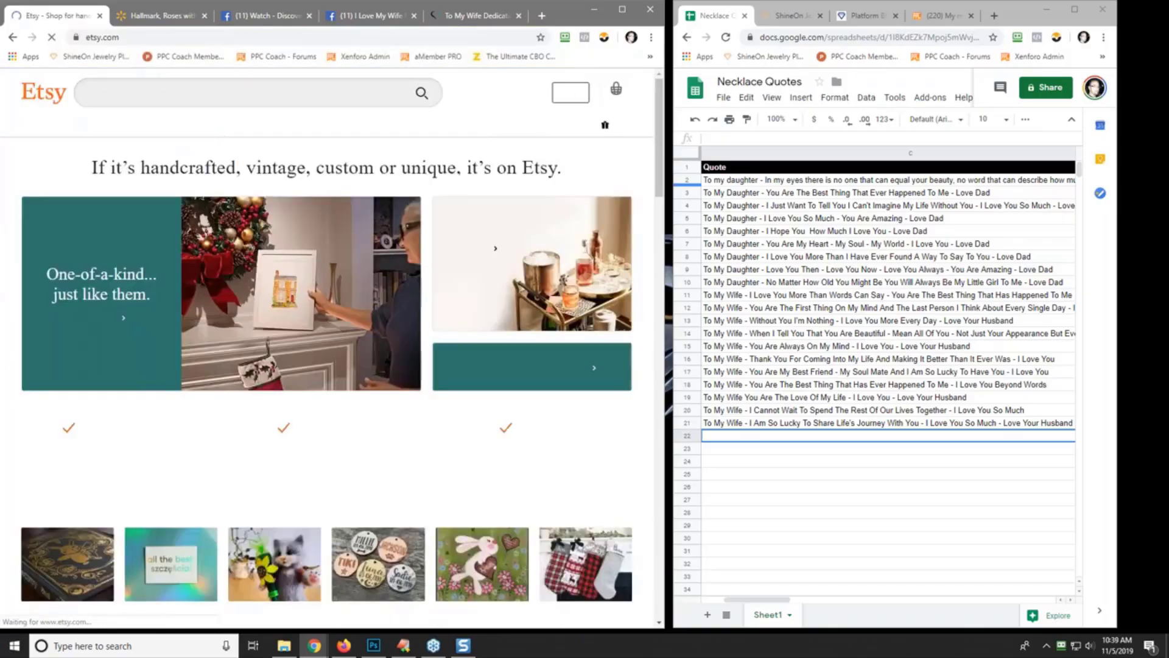
pyautogui.click(221, 91)
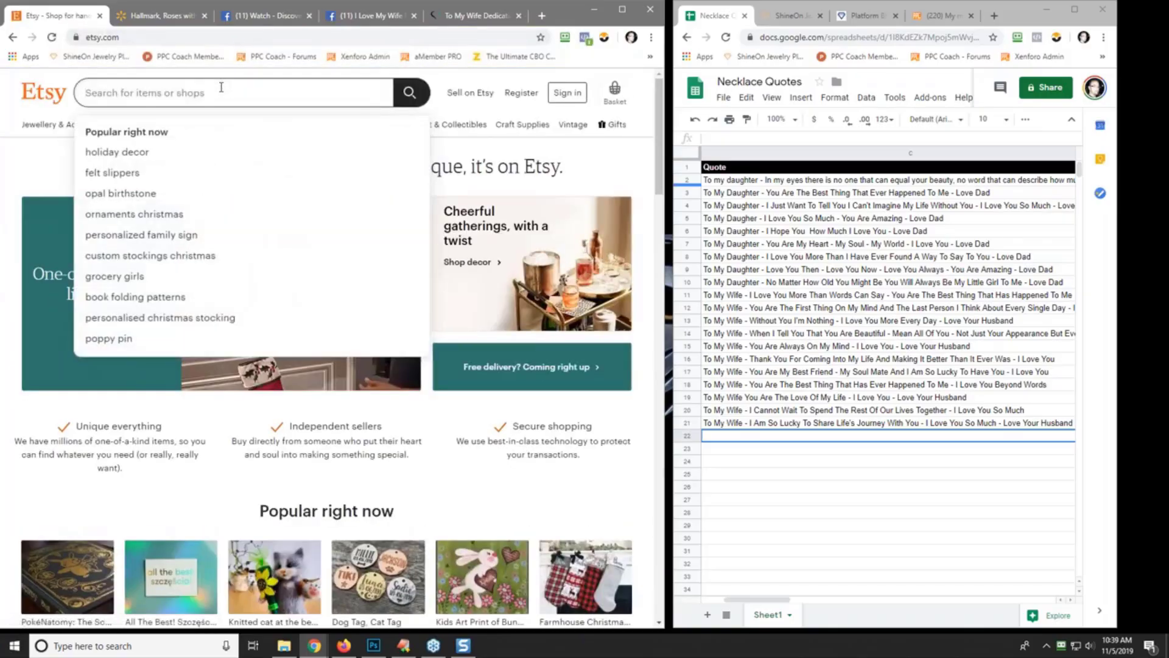
pyautogui.write('wife gift')
pyautogui.press('Return')
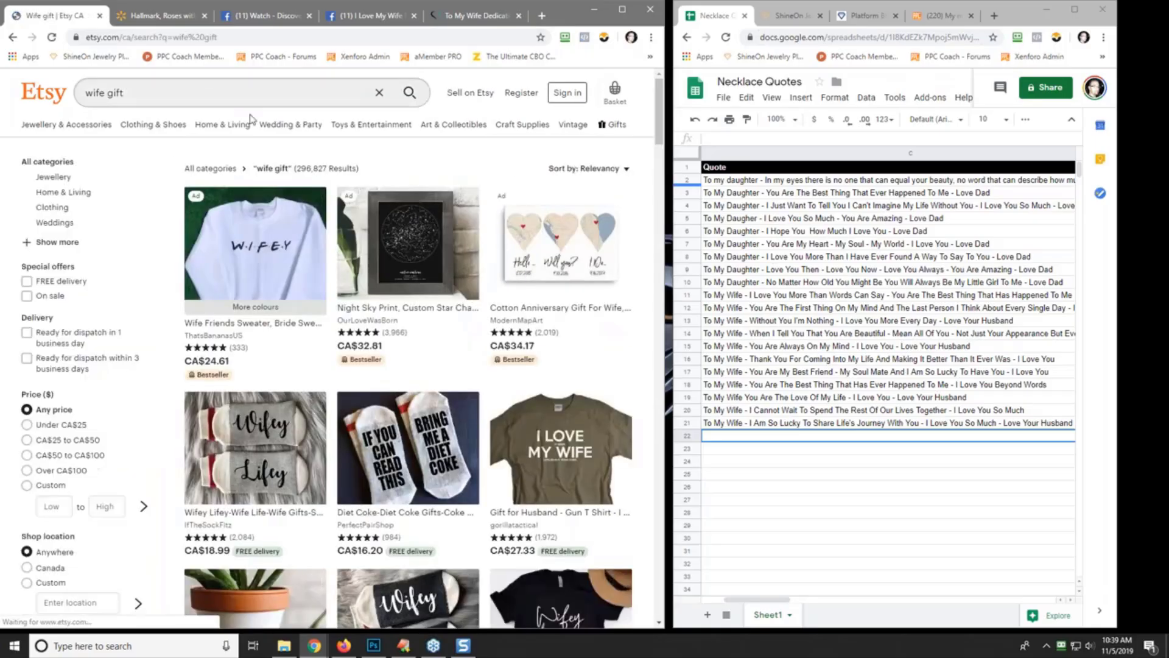
# - Open the Cotton Anniversary Gift listing in a new tab and look through its product photos
pyautogui.moveTo(494, 141)
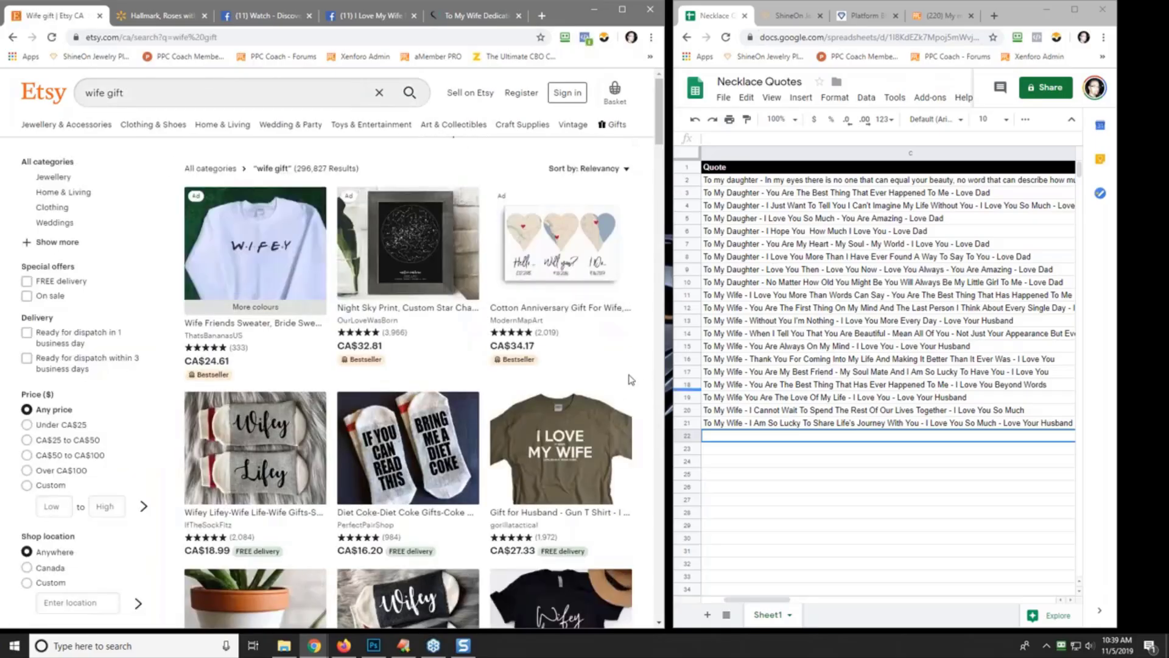
pyautogui.rightClick(571, 254)
pyautogui.click(607, 257)
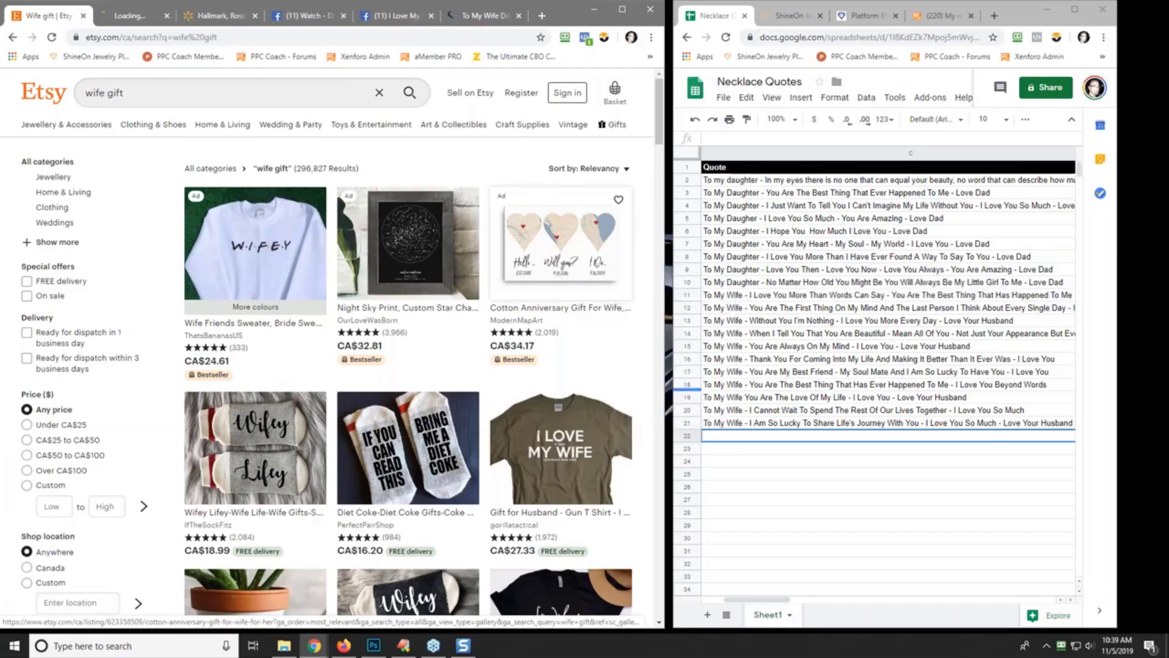
pyautogui.click(131, 16)
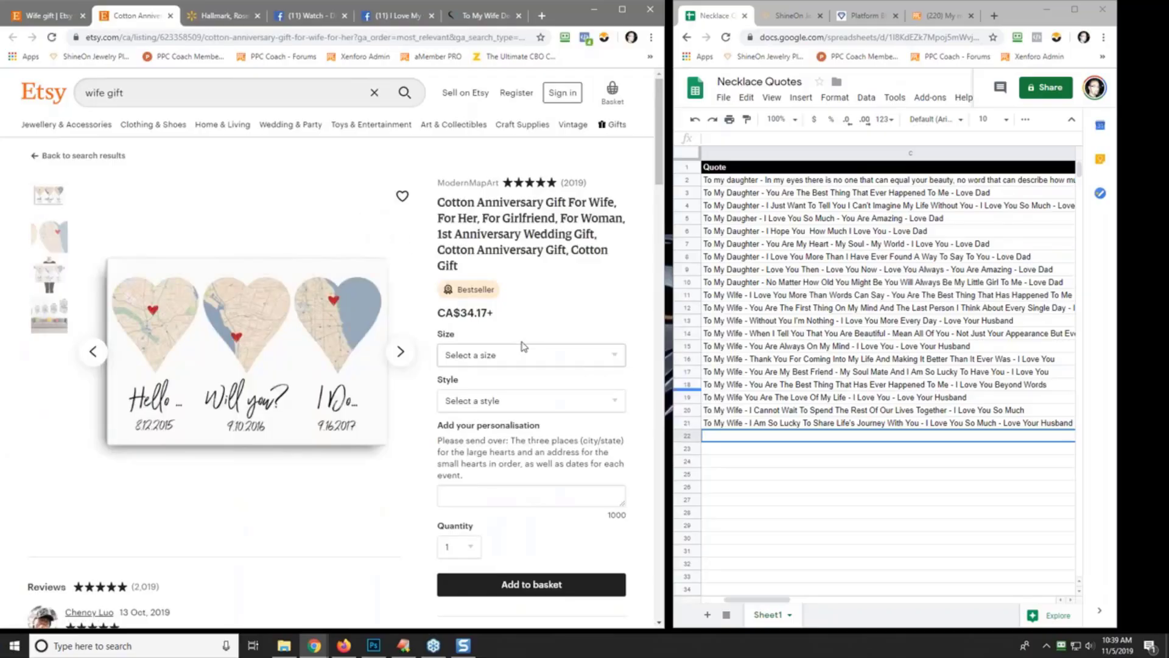
pyautogui.click(502, 500)
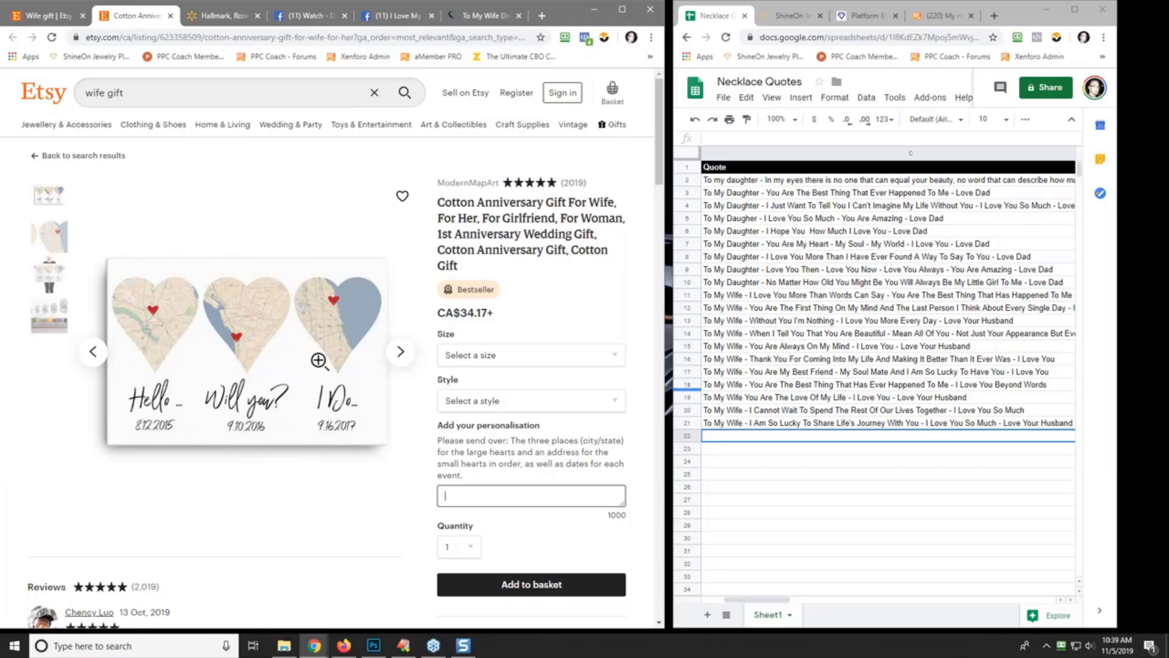
pyautogui.click(408, 363)
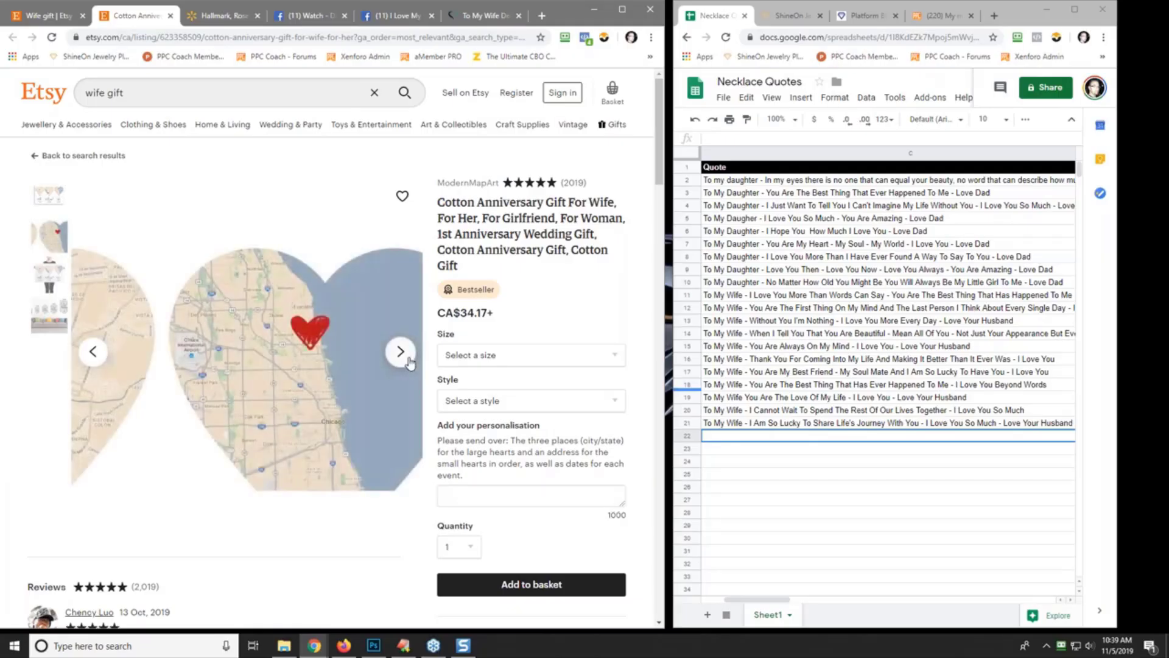
pyautogui.click(408, 363)
pyautogui.click(402, 363)
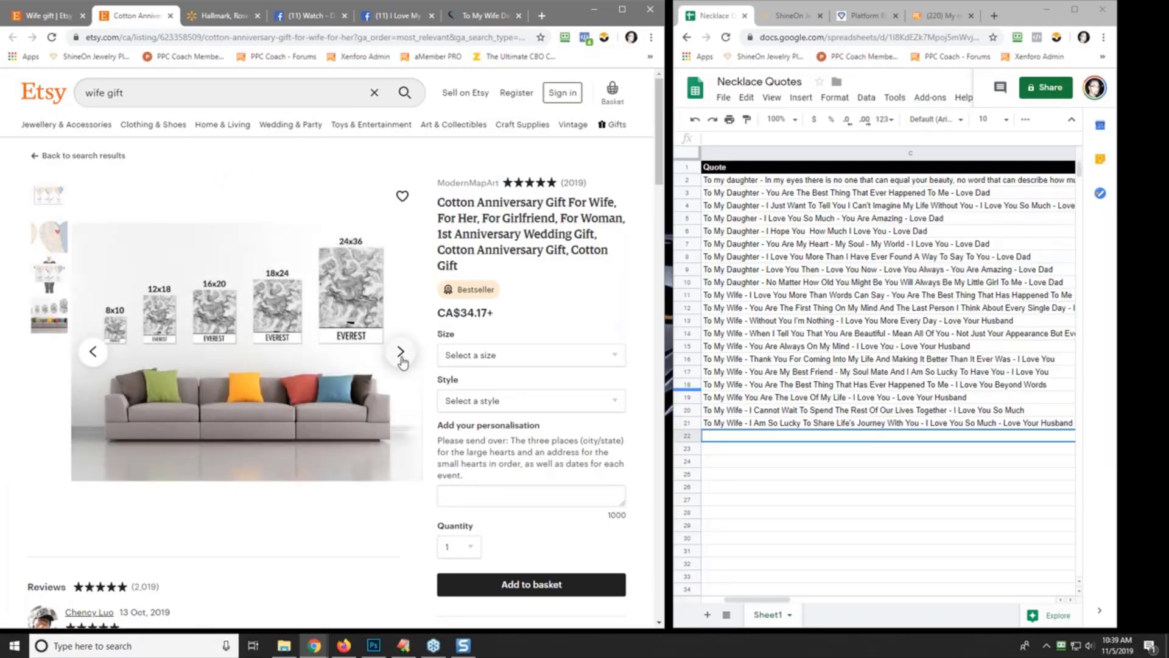
pyautogui.click(402, 362)
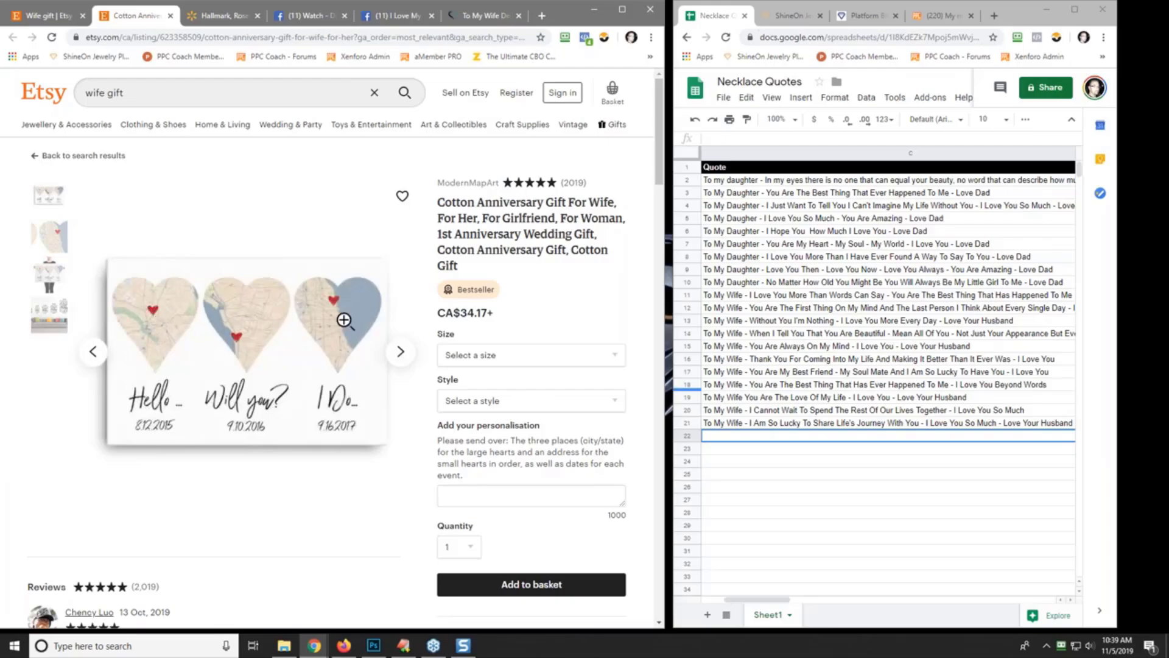
# - Return to the 'wife gift' search results, browse them, and select 'gift' in the query
pyautogui.scroll(-5, 272, 460)
pyautogui.scroll(5, 272, 461)
pyautogui.click(47, 15)
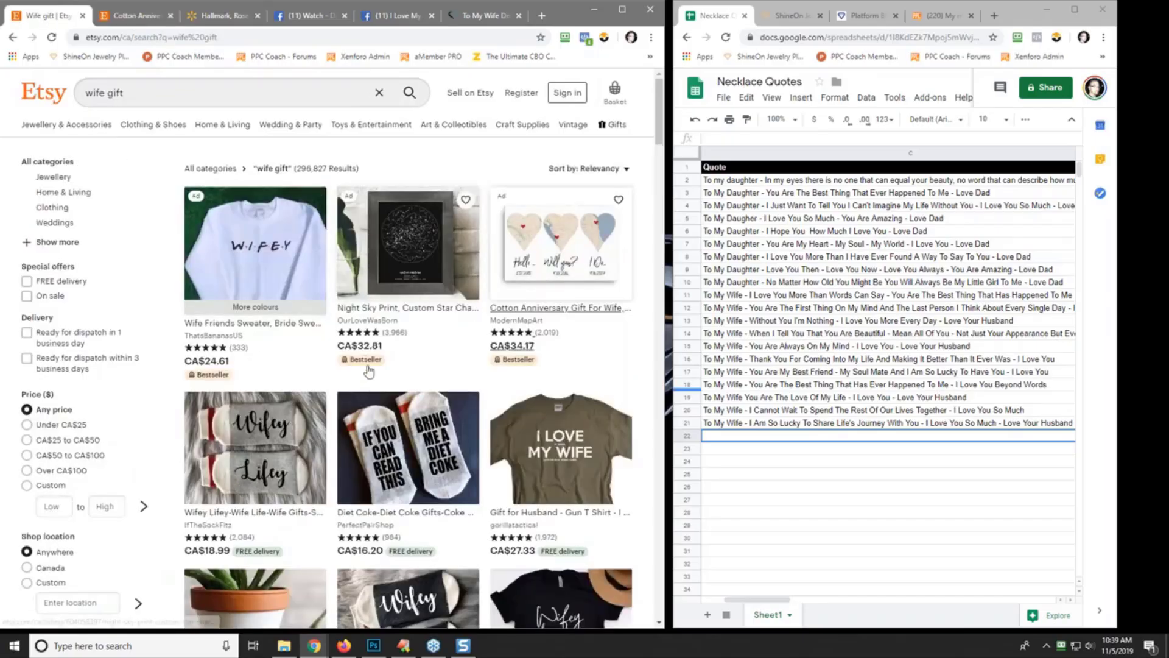
pyautogui.scroll(-9, 414, 362)
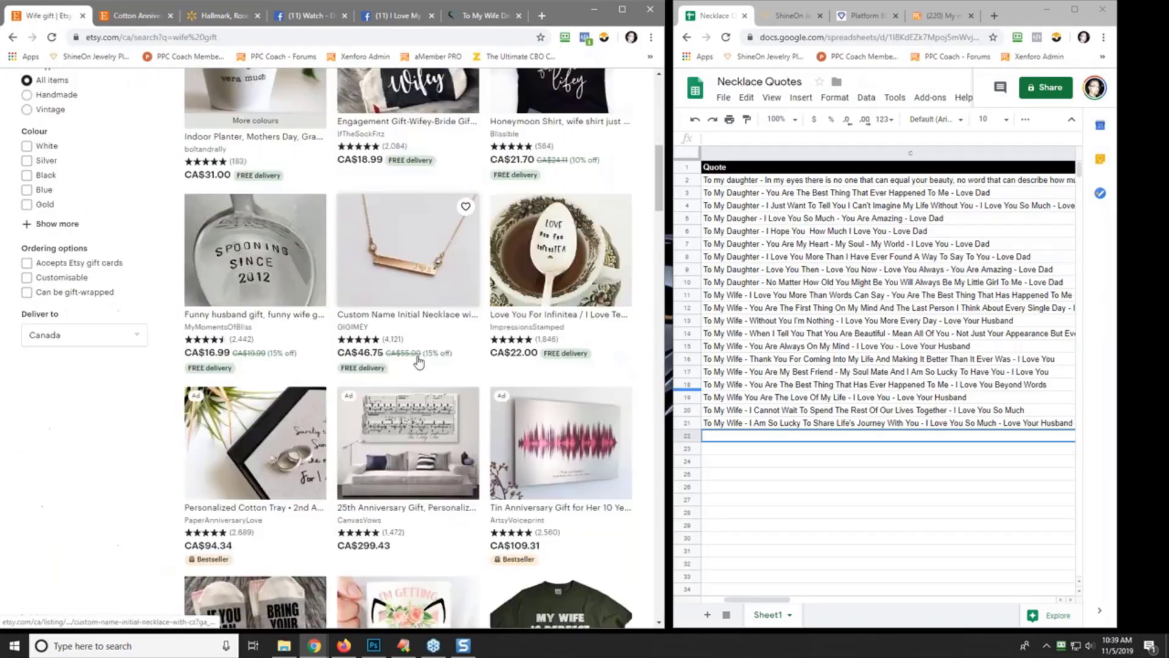
pyautogui.scroll(-7, 418, 362)
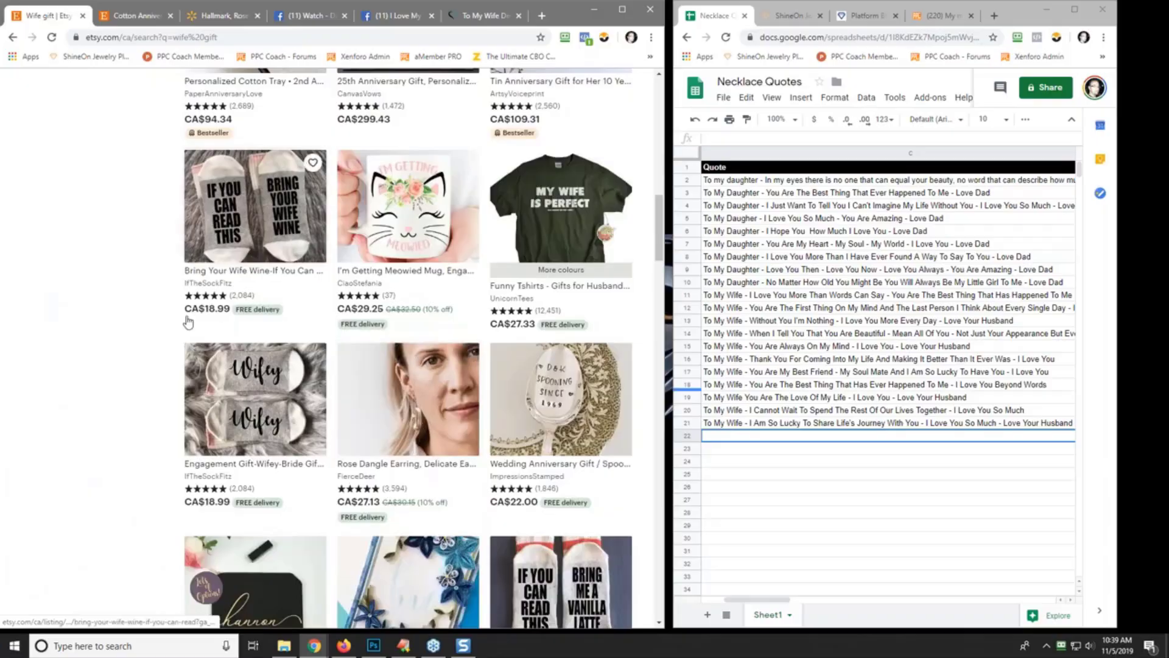
pyautogui.scroll(16, 188, 322)
pyautogui.moveTo(107, 92); pyautogui.dragTo(149, 90)
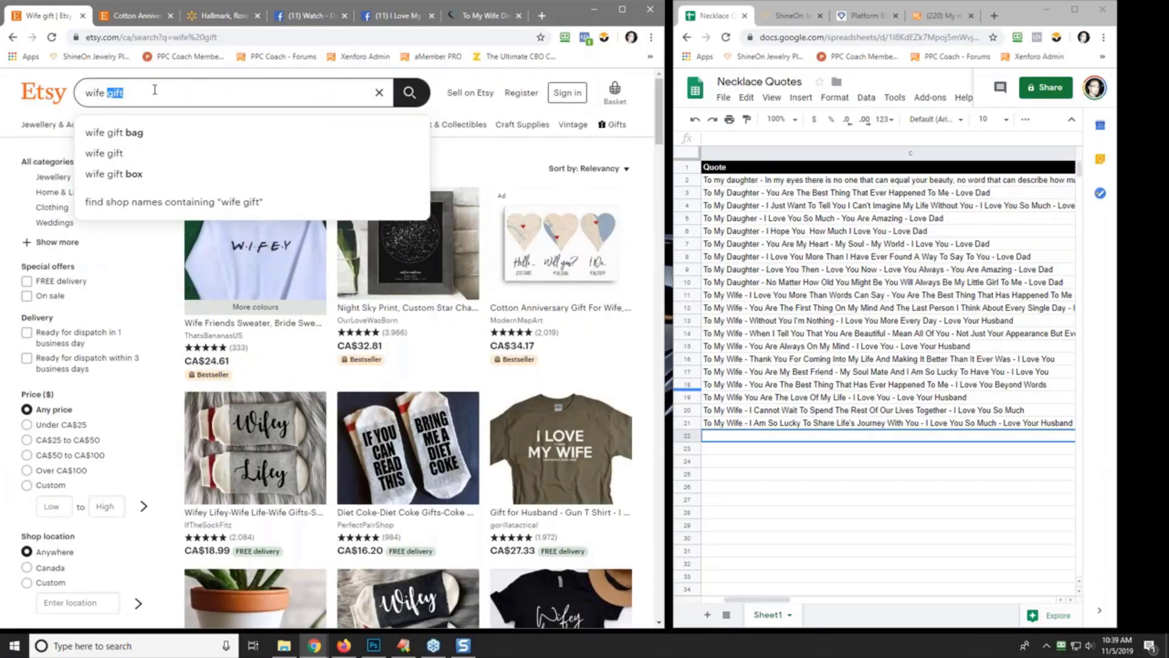
# - Search Etsy for 'wife necklace' and open the Wife Christmas Gift heart necklace in a new tab
pyautogui.press('BackSpace')
pyautogui.press('BackSpace')
pyautogui.press('BackSpace')
pyautogui.press('BackSpace')
pyautogui.press('BackSpace')
pyautogui.press('BackSpace')
pyautogui.write('w')
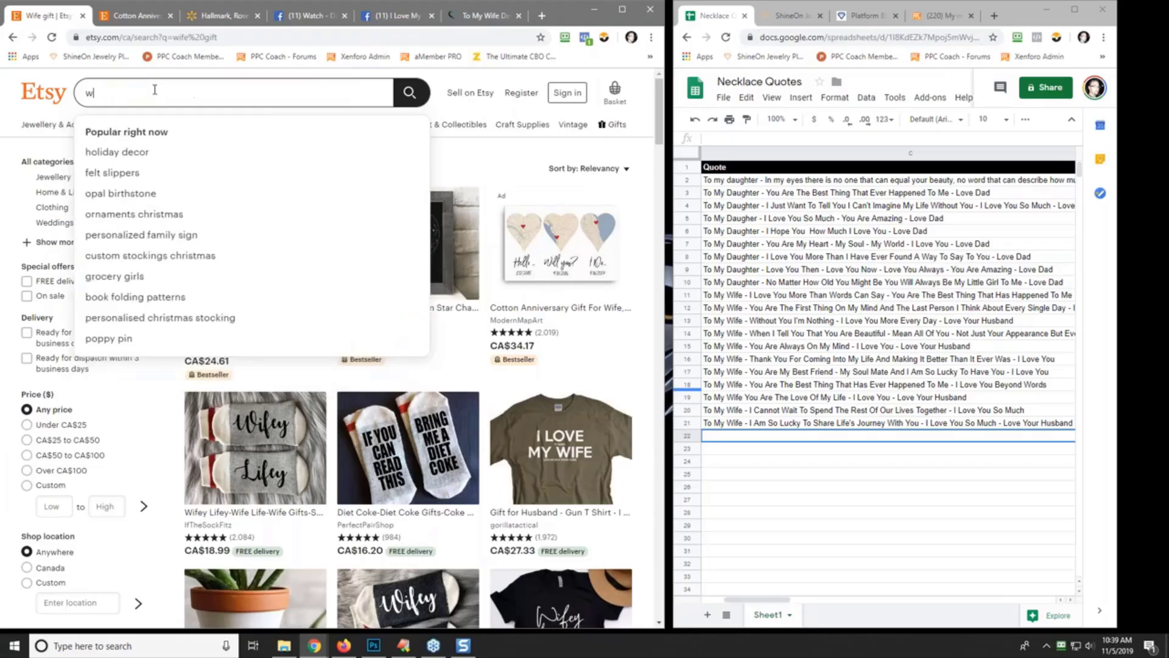
pyautogui.write('ife necklace')
pyautogui.press('Return')
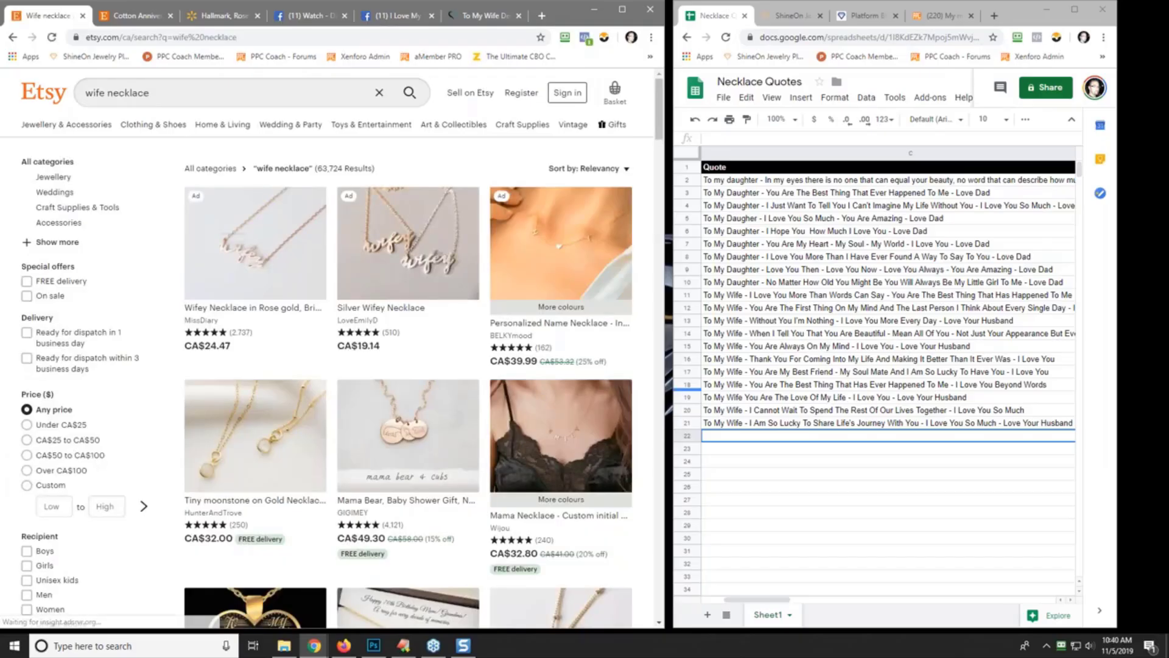
pyautogui.scroll(-5, 199, 139)
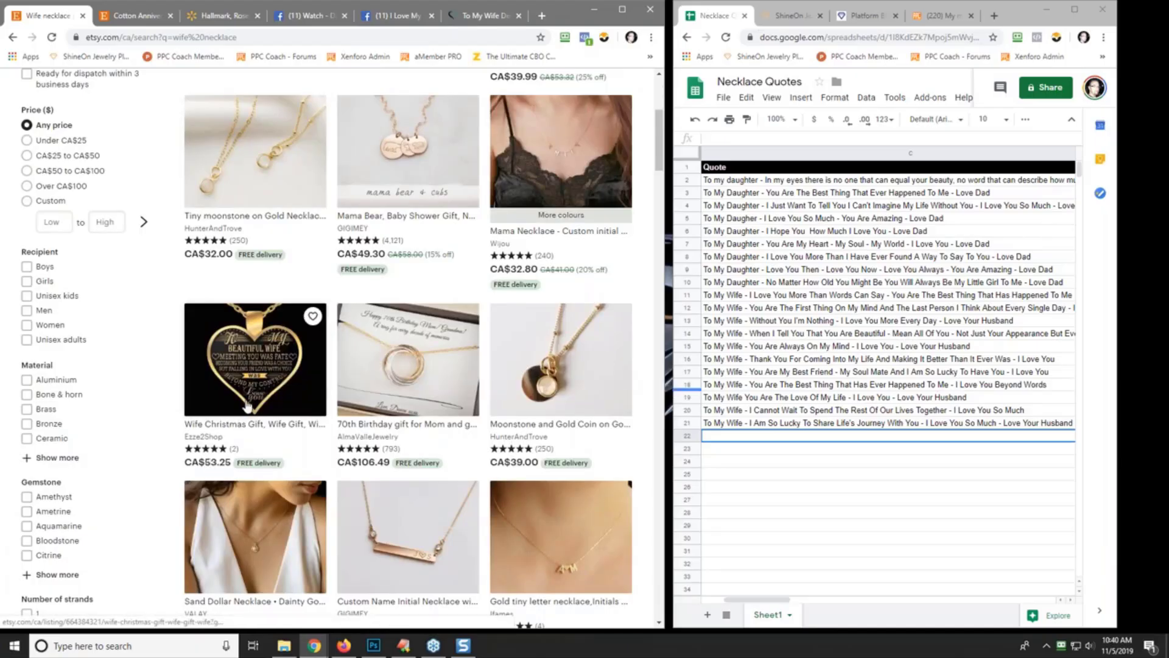
pyautogui.rightClick(246, 381)
pyautogui.click(270, 392)
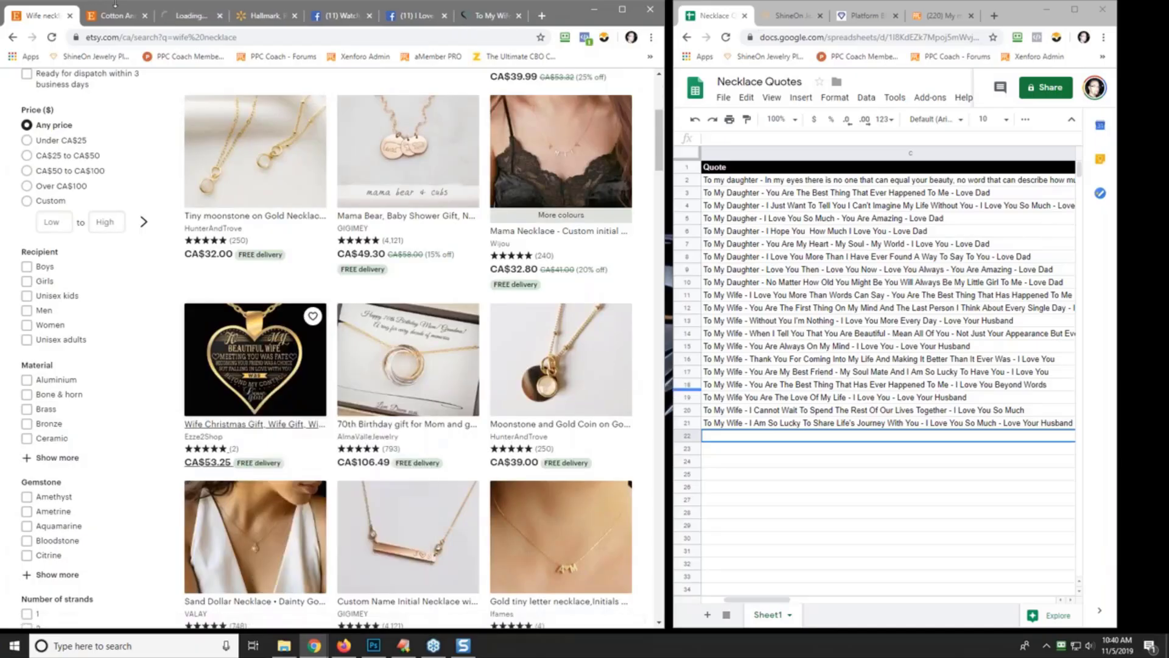
pyautogui.click(192, 15)
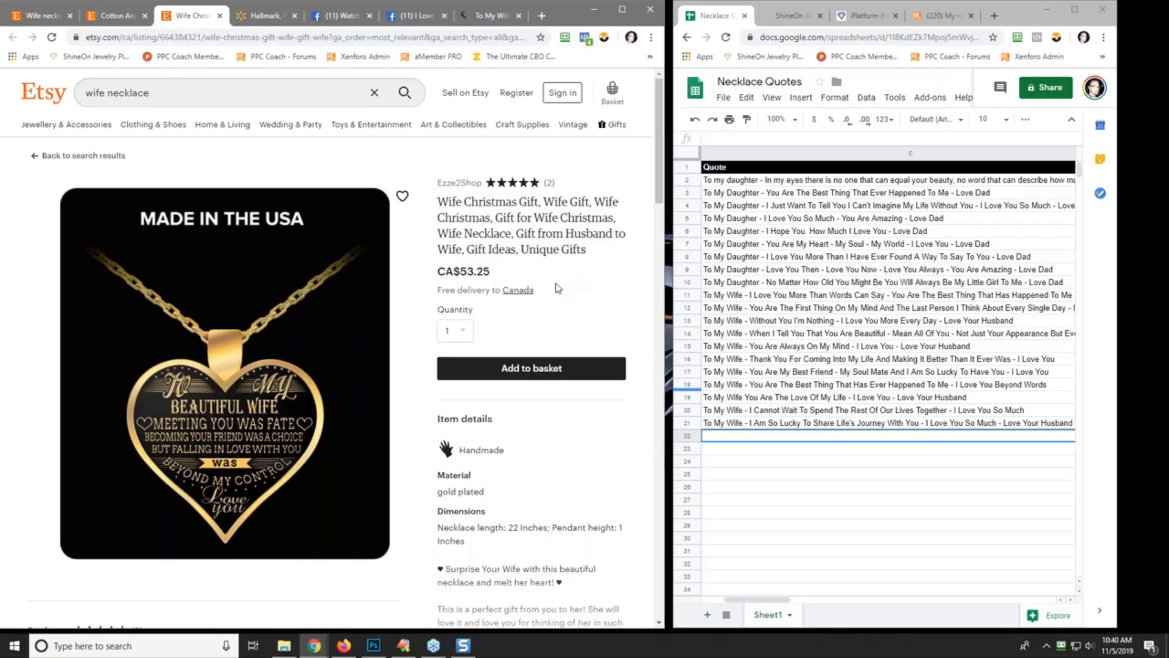
# - Scroll down the 'To My Beautiful Wife' gold heart pendant listing (CA$53.25)
pyautogui.scroll(-2, 558, 288)
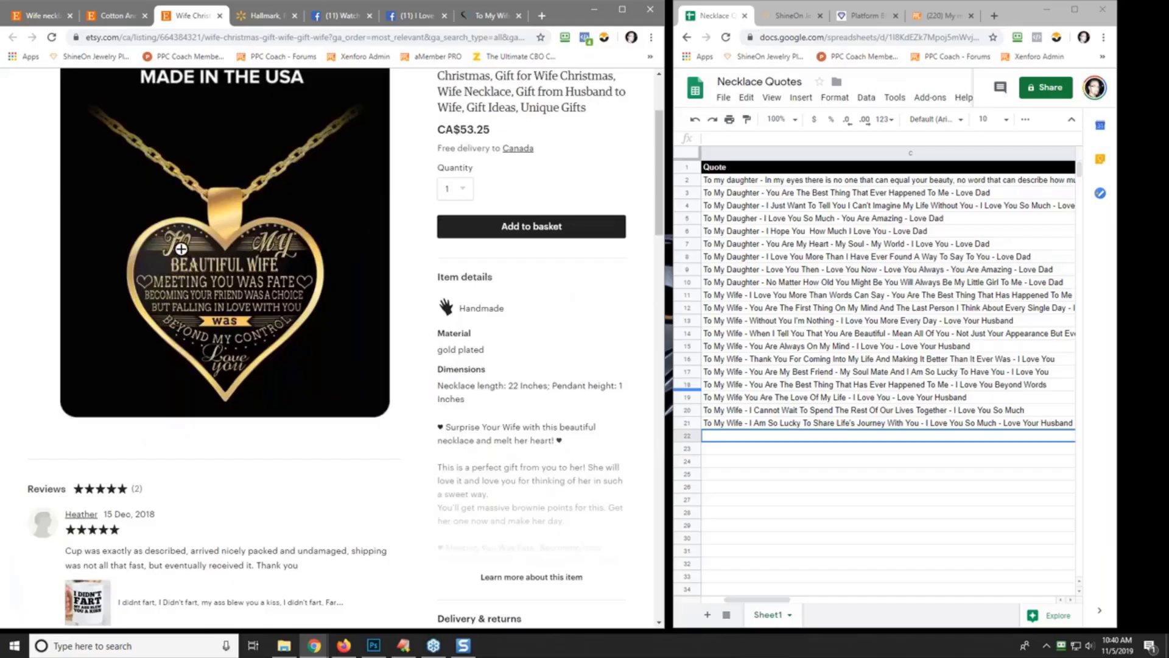
pyautogui.scroll(-1, 214, 369)
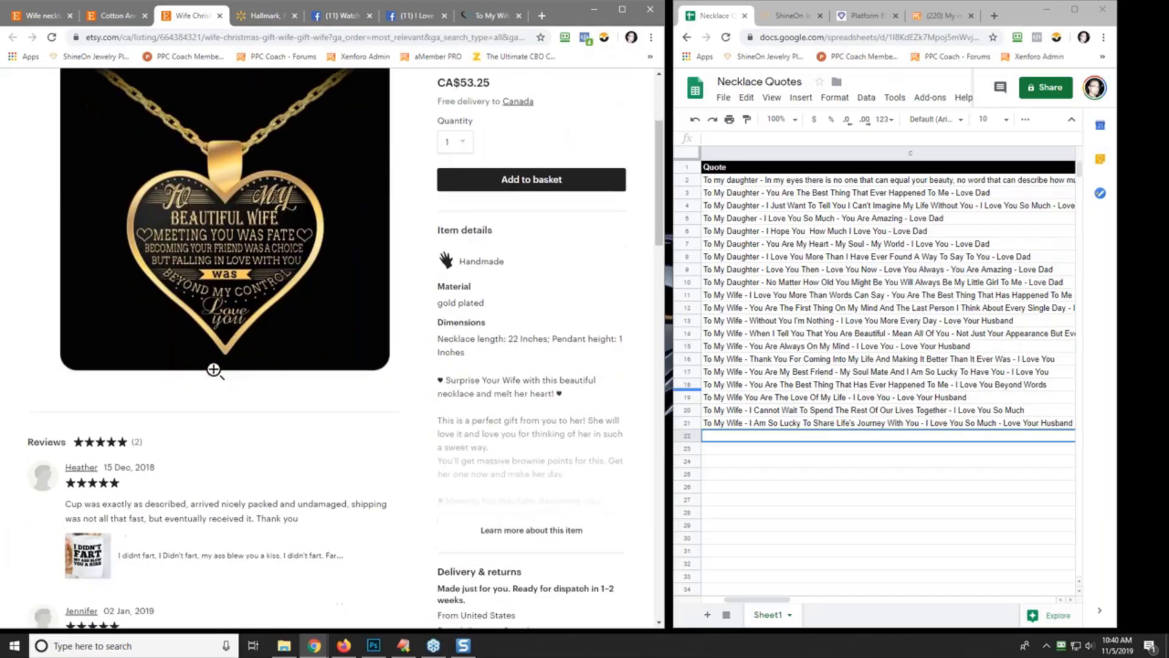
pyautogui.scroll(-4, 214, 369)
pyautogui.scroll(-6, 253, 340)
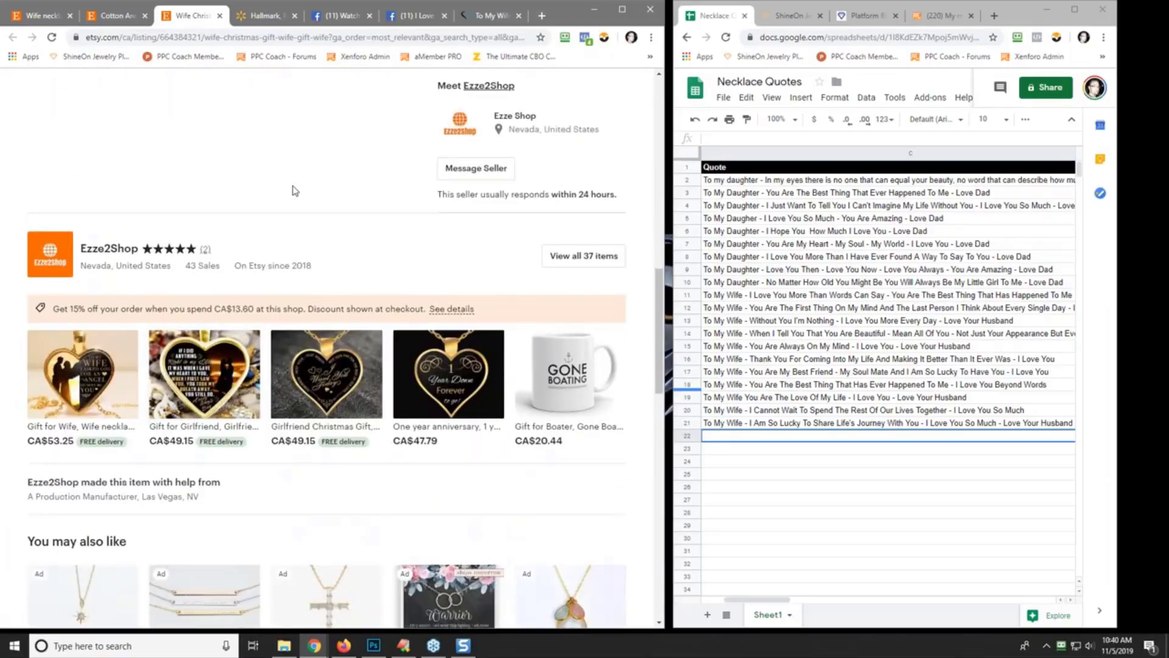
pyautogui.scroll(-3, 291, 189)
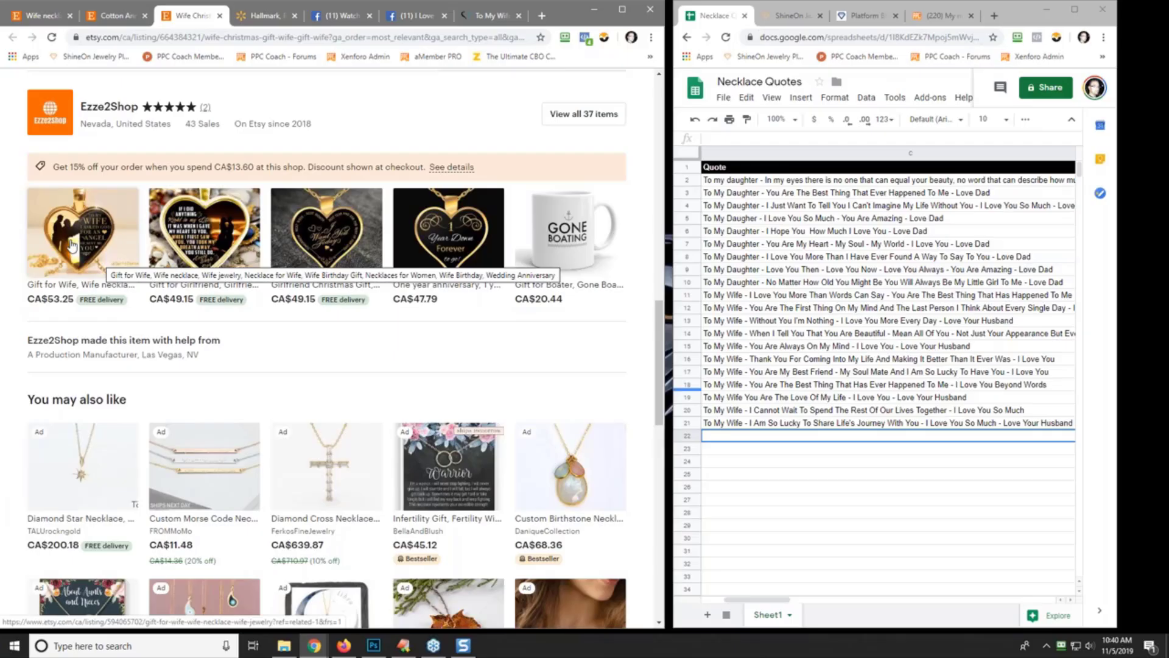
# - Enter 'To My Wife - I Asked God For An Angel - He Sent Me You - I Love You' in C22, then open the girlfriend necklace listing in a new tab
pyautogui.click(716, 437)
pyautogui.click(741, 140)
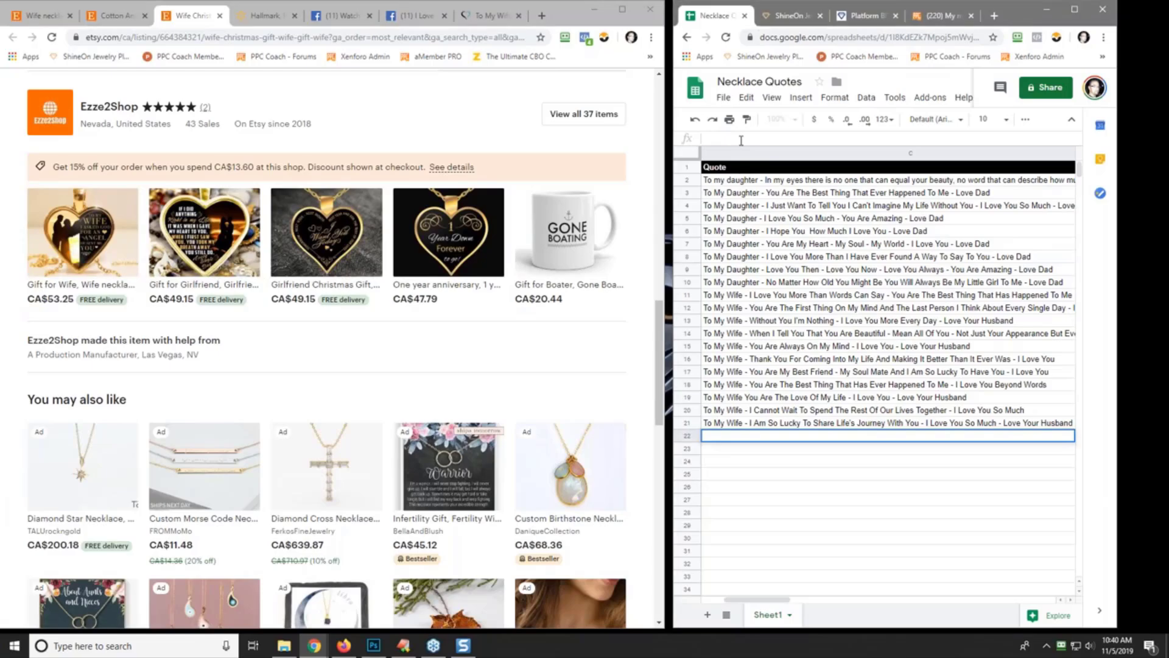
pyautogui.write('To My Wife')
pyautogui.write('- I Asked')
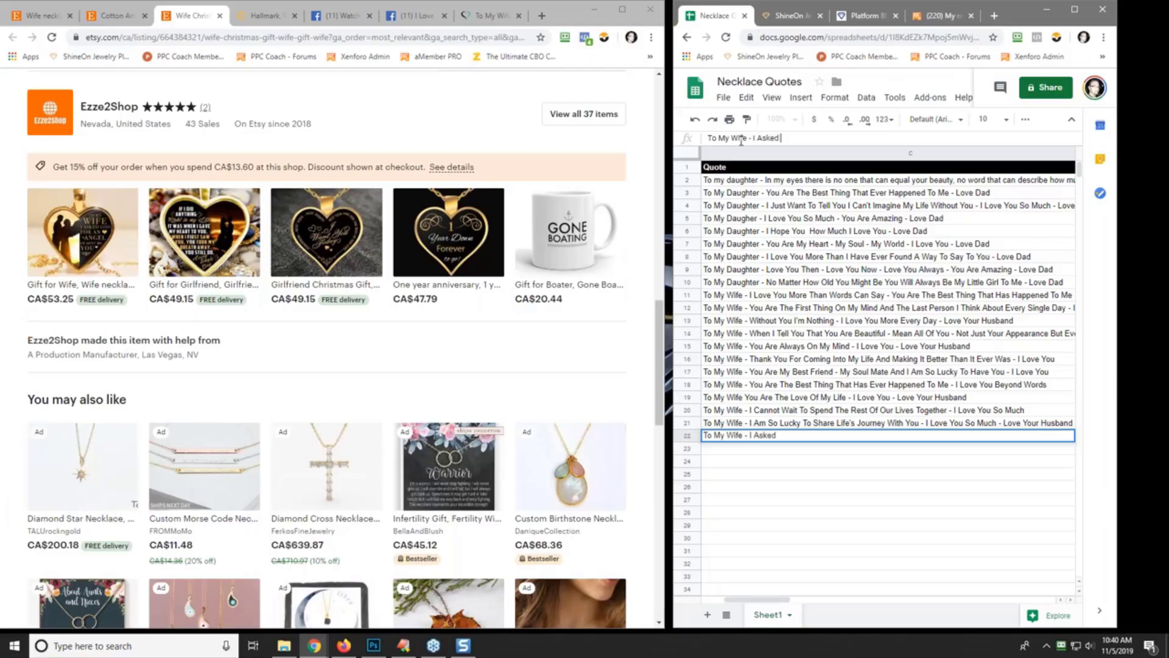
pyautogui.press('BackSpace')
pyautogui.press('BackSpace')
pyautogui.write('ked God For An Angel')
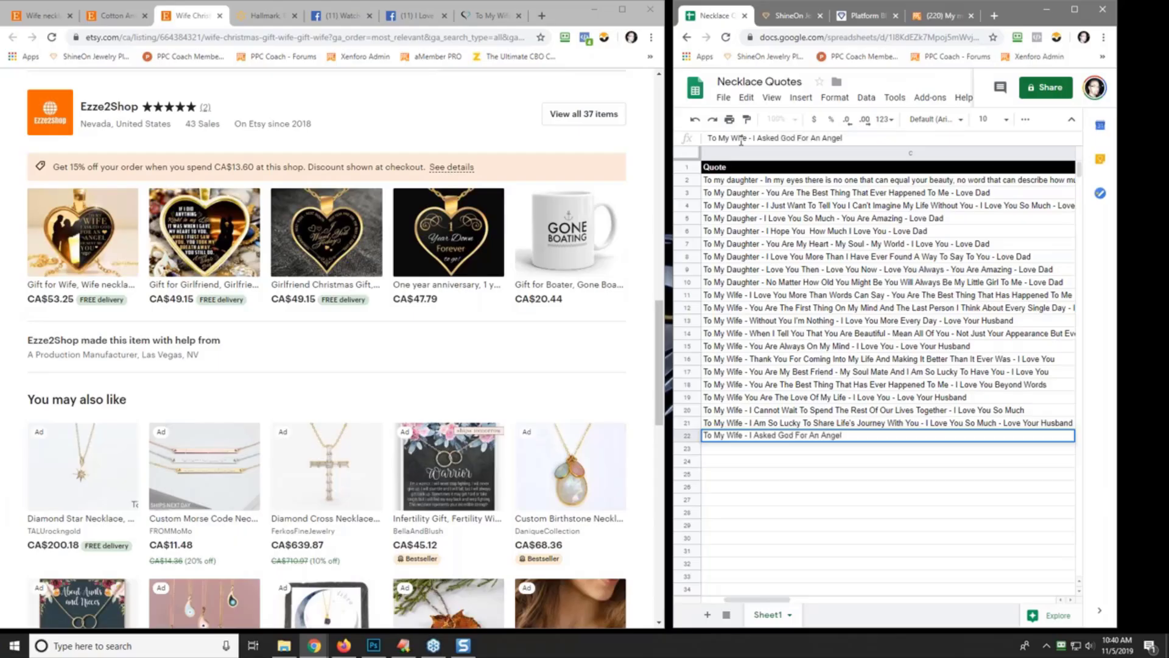
pyautogui.write(' - E')
pyautogui.write('E ')
pyautogui.write('Sent Me You')
pyautogui.write(' - I Lo')
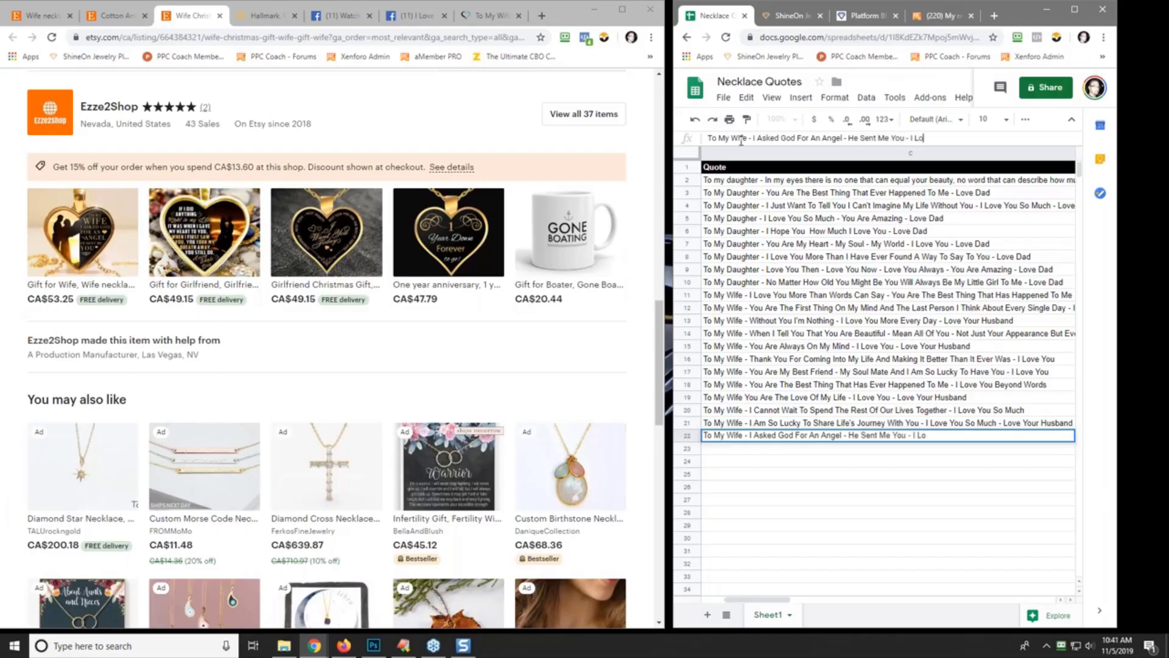
pyautogui.write('ve y')
pyautogui.write(' You')
pyautogui.press('Return')
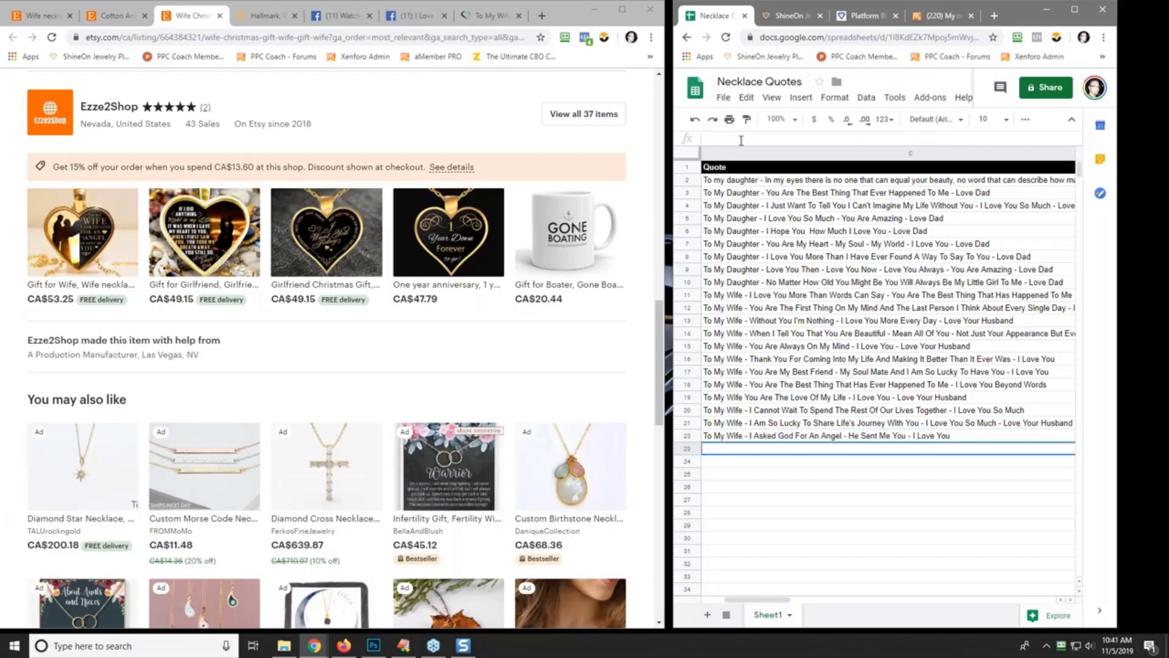
pyautogui.rightClick(222, 247)
pyautogui.click(250, 255)
# - Enter 'To My Wife - Every Day You Take My Breath Away - I Am So Lucky To Have You - I Love You' in C23
pyautogui.click(232, 14)
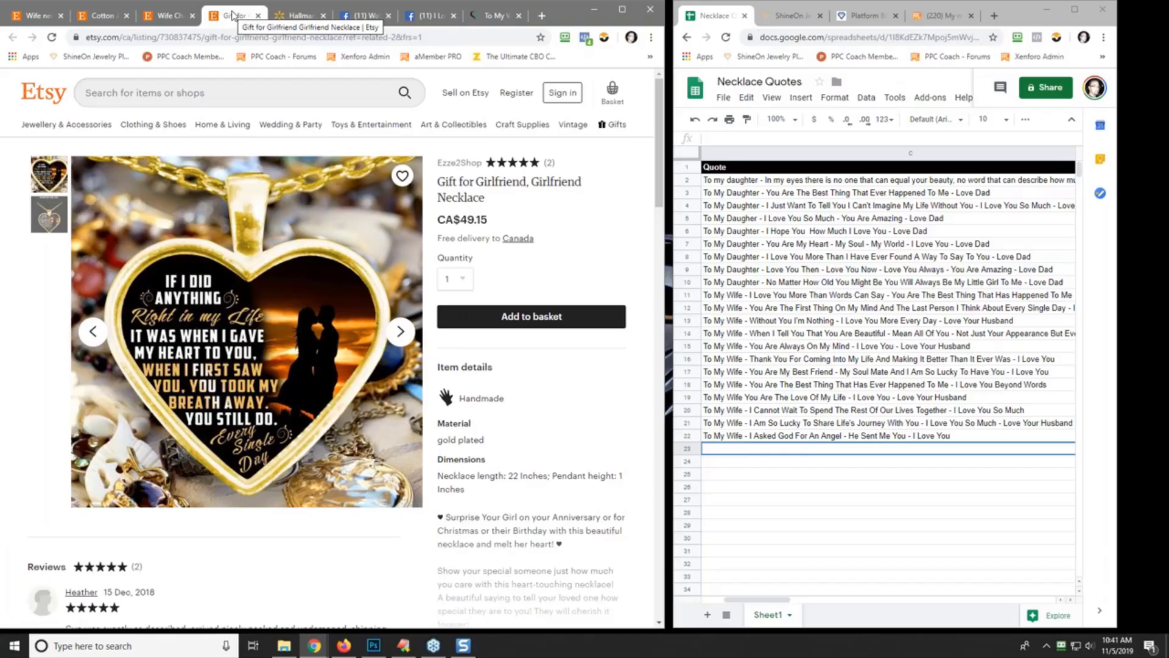
pyautogui.click(726, 140)
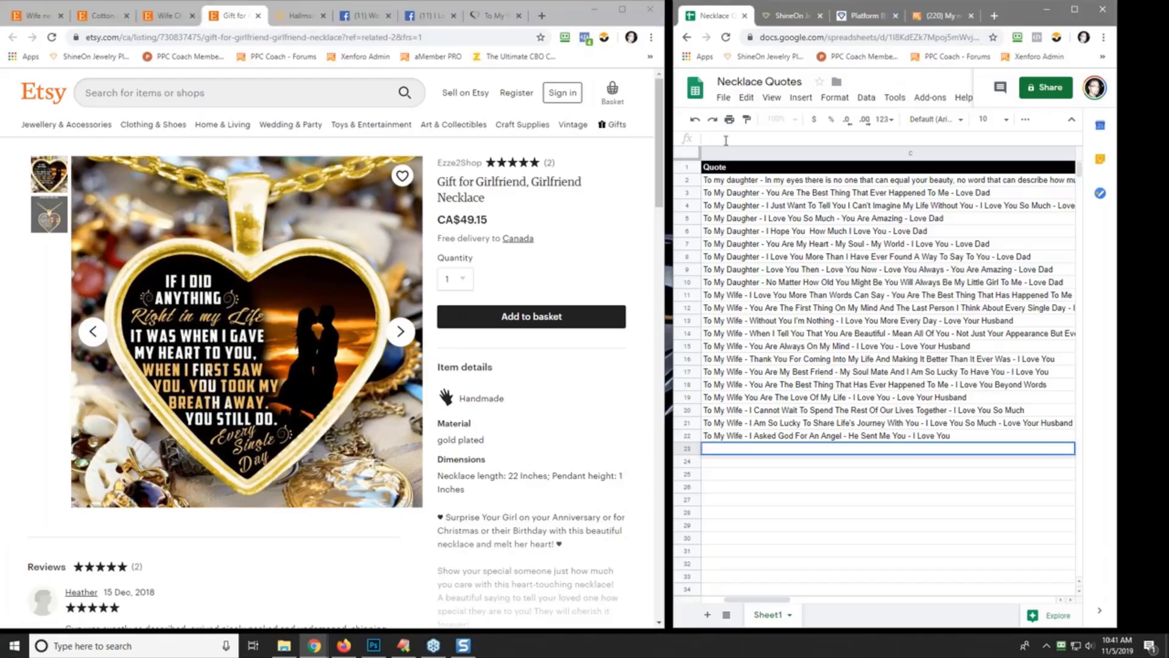
pyautogui.write('To My Wife - ')
pyautogui.write('You')
pyautogui.write('Every day')
pyautogui.press('BackSpace')
pyautogui.press('BackSpace')
pyautogui.press('BackSpace')
pyautogui.write('D')
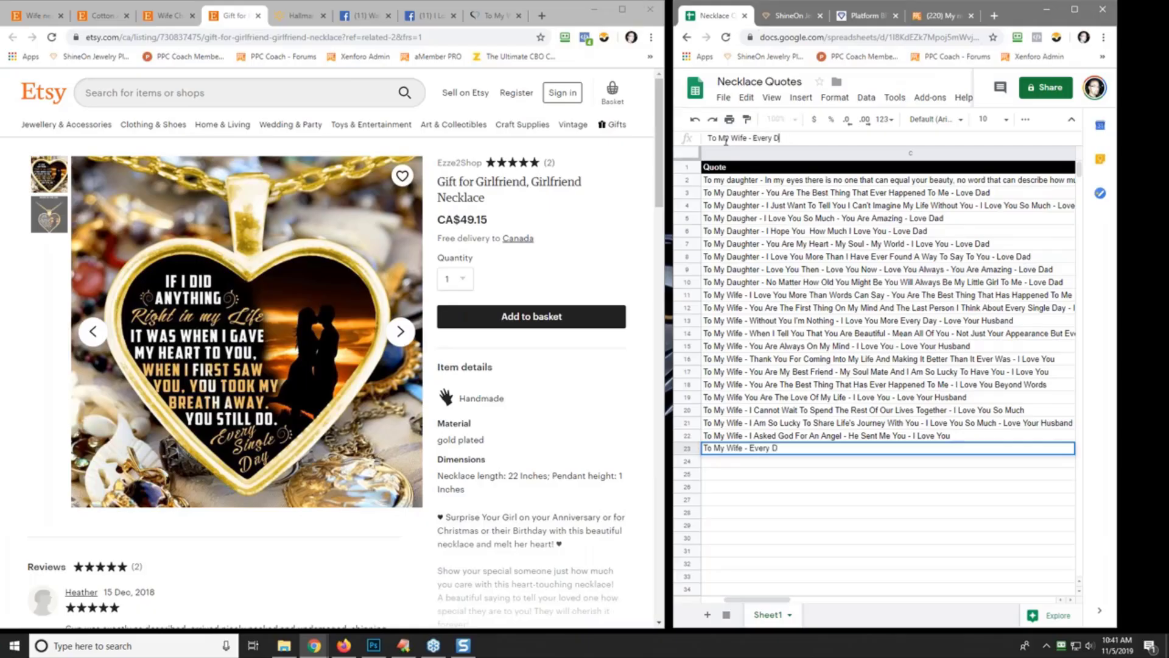
pyautogui.write('ay You Take My Breath')
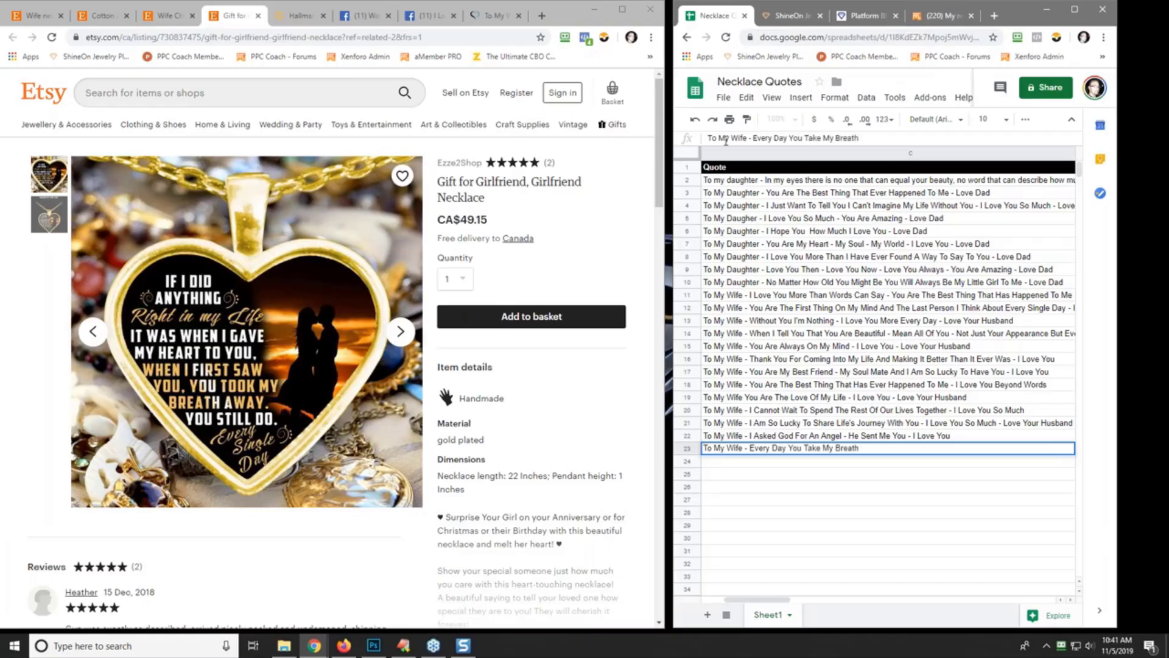
pyautogui.write(' Away - I Am So Lucky To have')
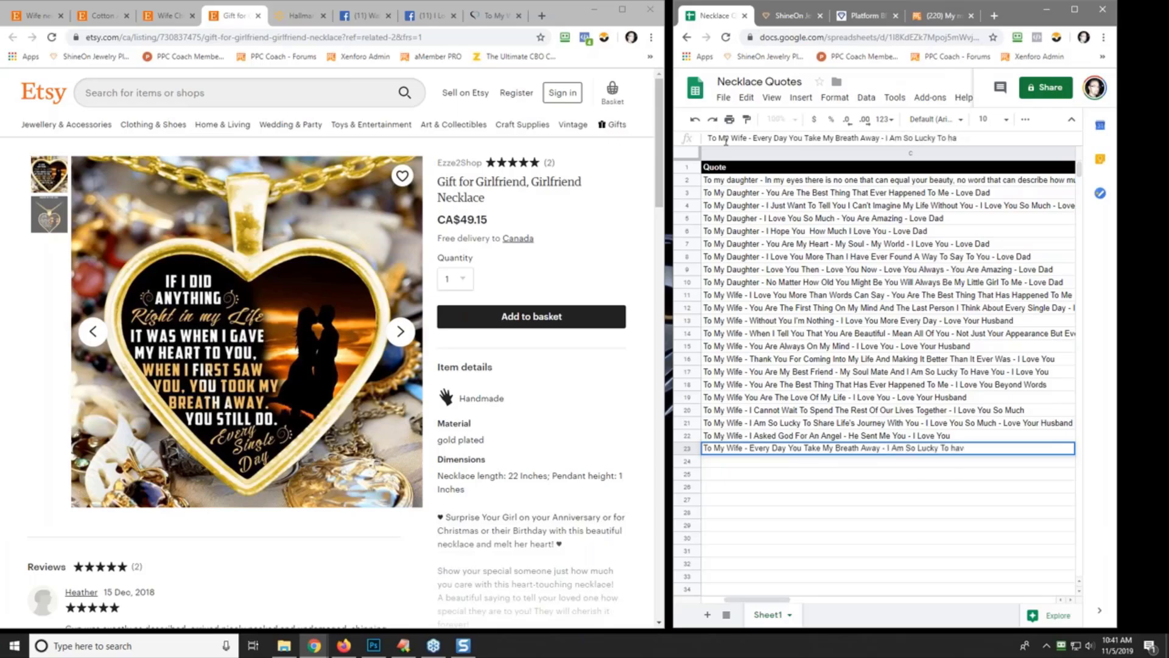
pyautogui.press('BackSpace')
pyautogui.press('BackSpace')
pyautogui.press('BackSpace')
pyautogui.write('Have You - I Love You')
pyautogui.press('Return')
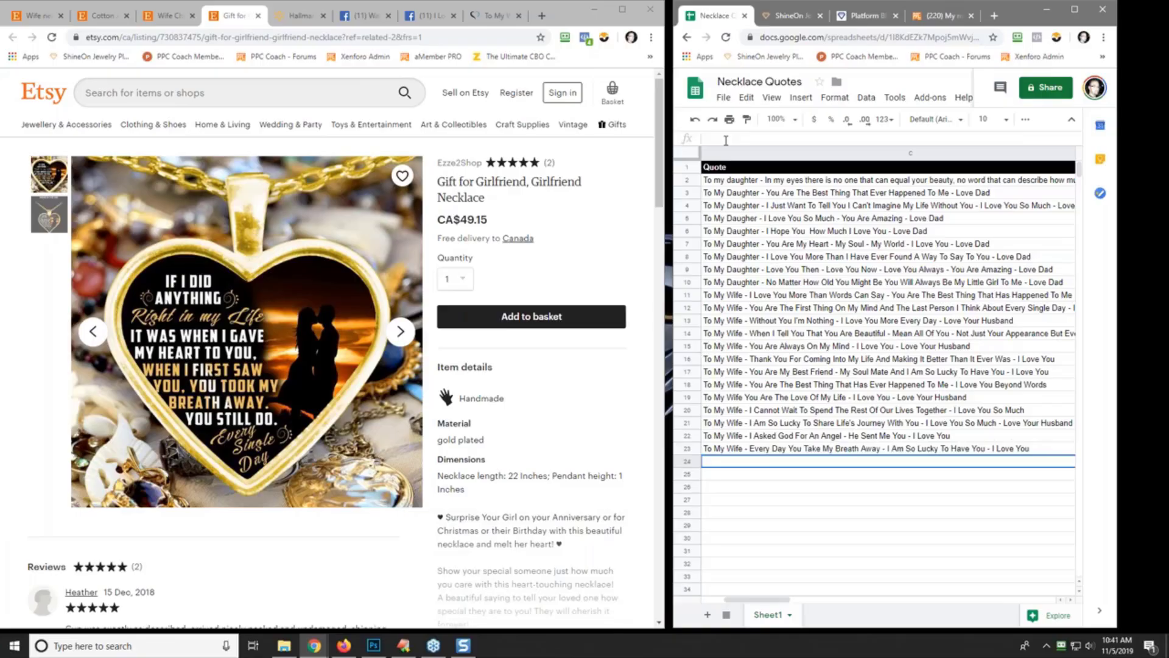
# - Open the girlfriend Christmas necklace in a new tab and look it over
pyautogui.click(177, 20)
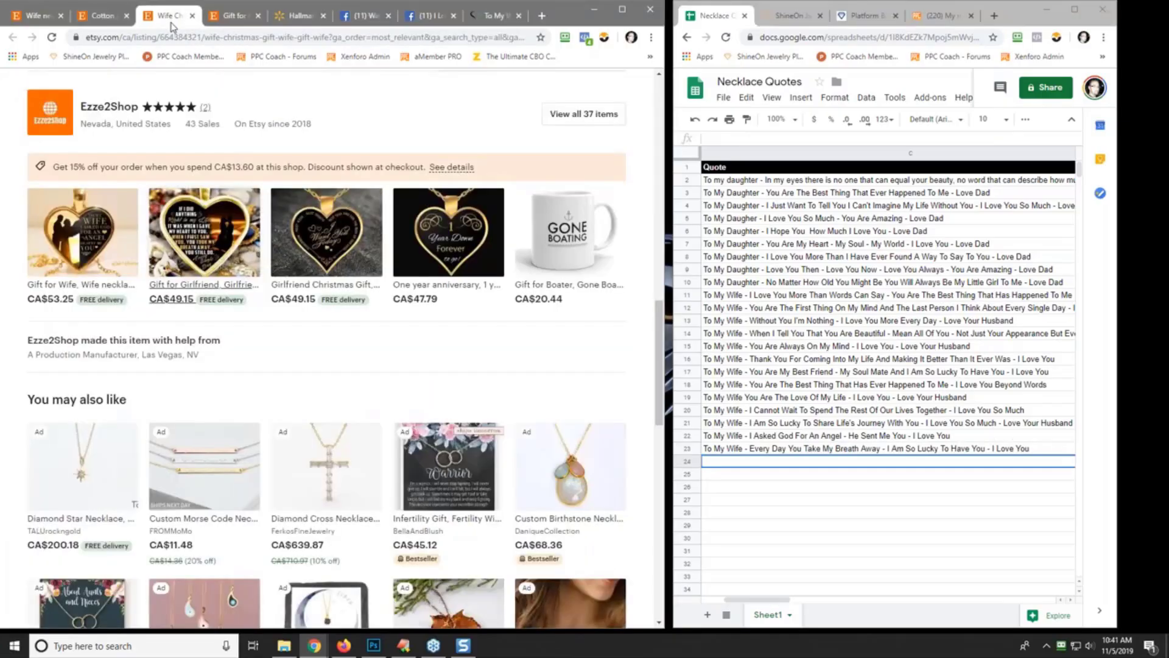
pyautogui.rightClick(339, 244)
pyautogui.click(340, 246)
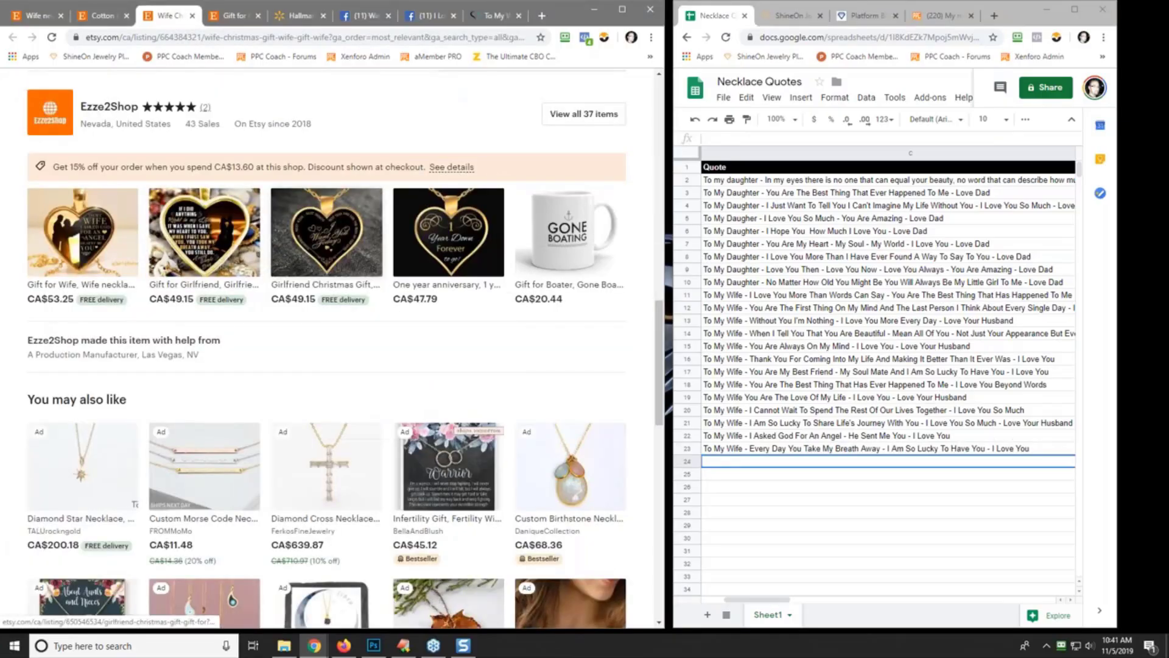
pyautogui.click(269, 18)
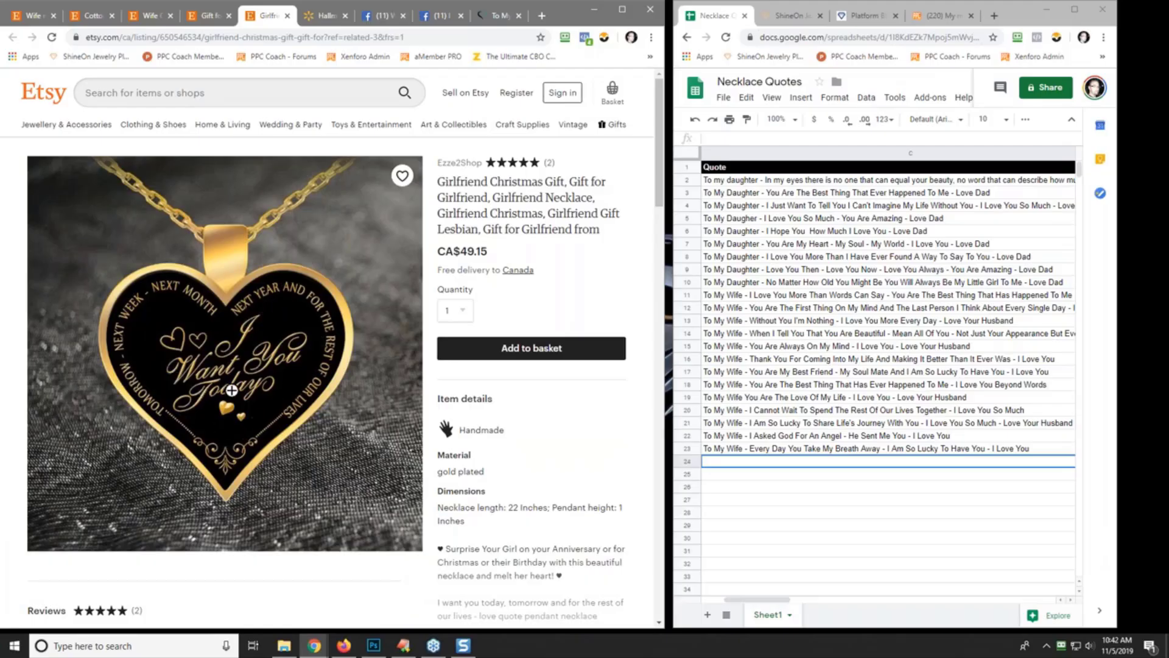
pyautogui.scroll(-5, 231, 390)
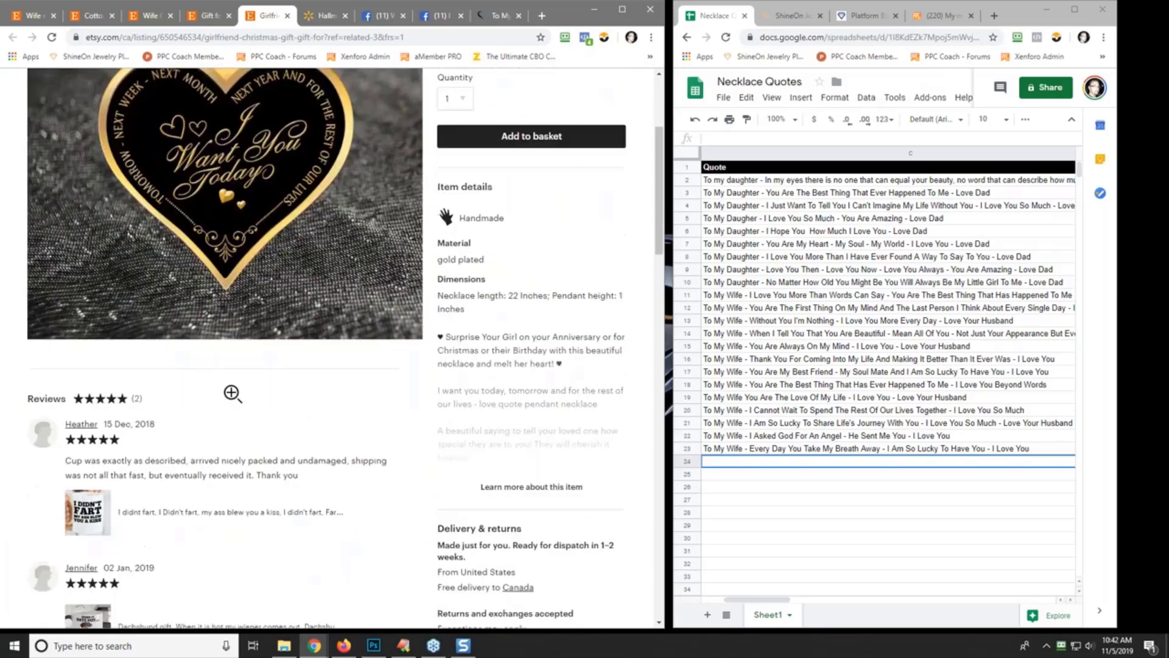
pyautogui.scroll(5, 232, 391)
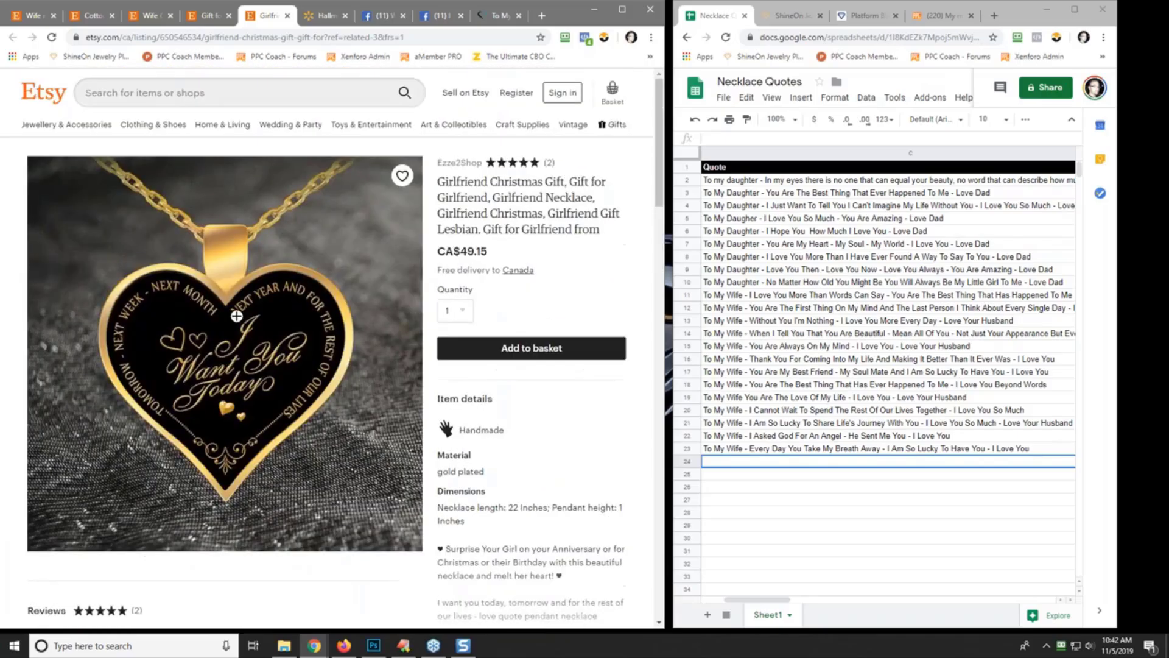
pyautogui.click(207, 17)
pyautogui.click(149, 16)
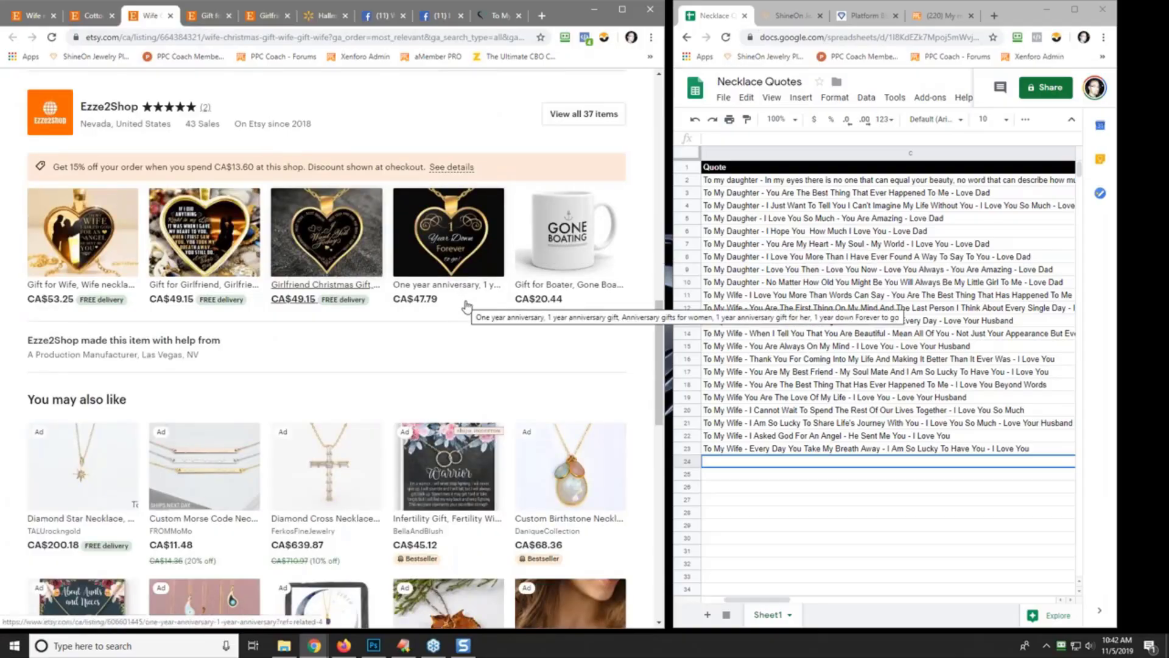
# - Open the one-year anniversary necklace in a new tab and review it
pyautogui.rightClick(446, 245)
pyautogui.click(478, 251)
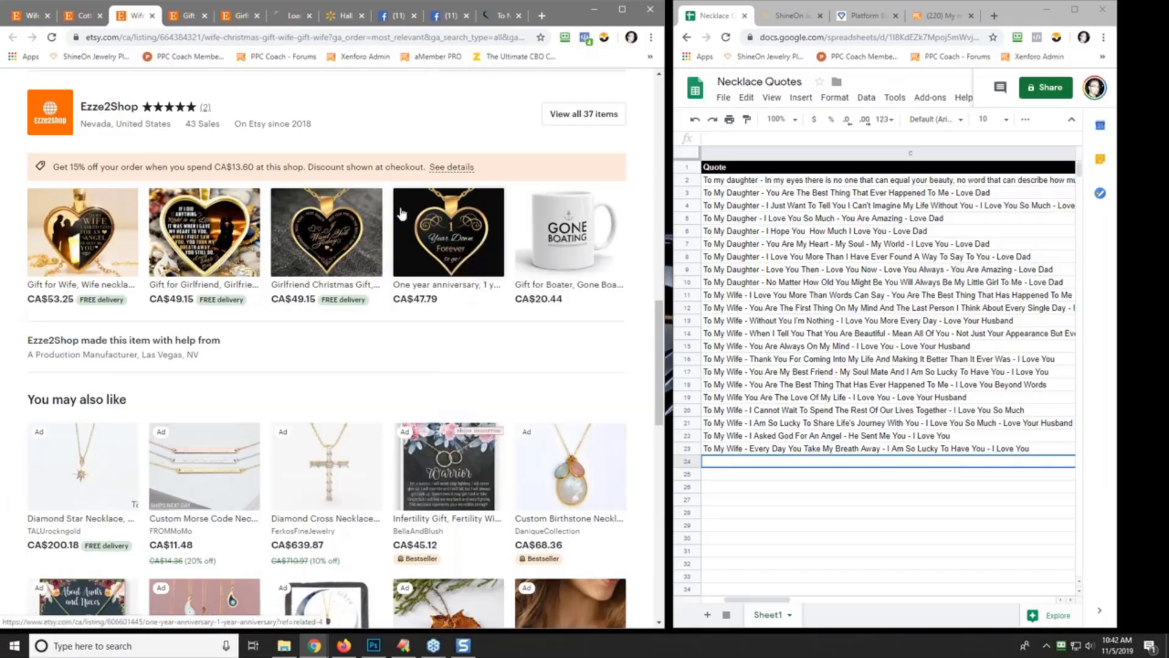
pyautogui.click(290, 16)
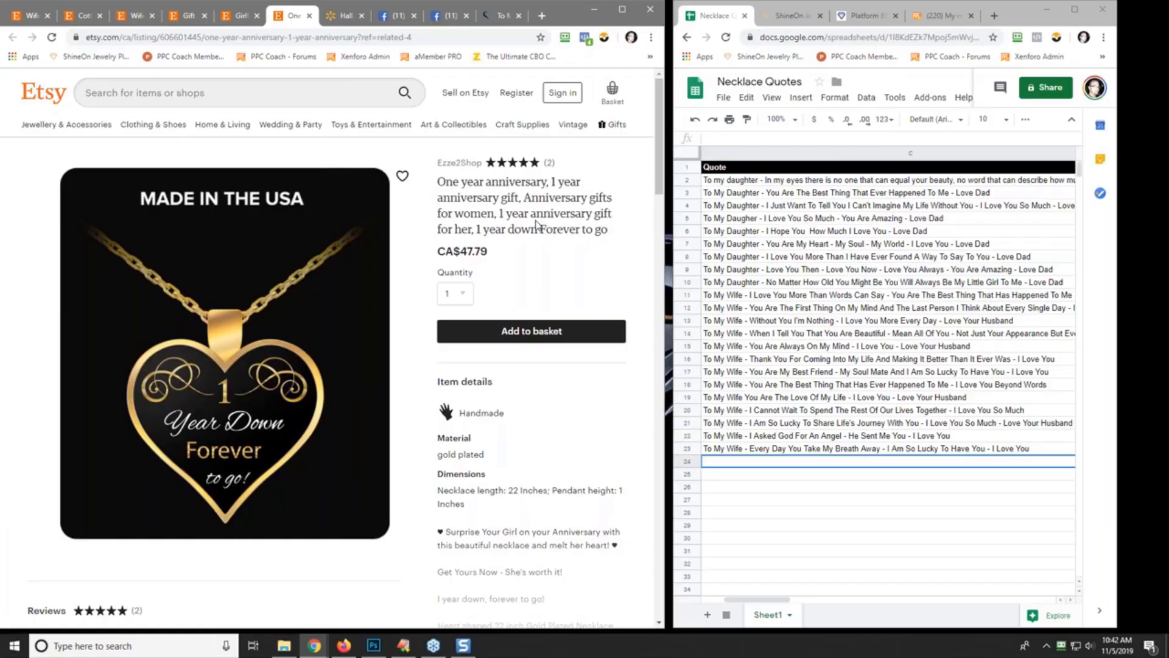
pyautogui.scroll(-7, 523, 308)
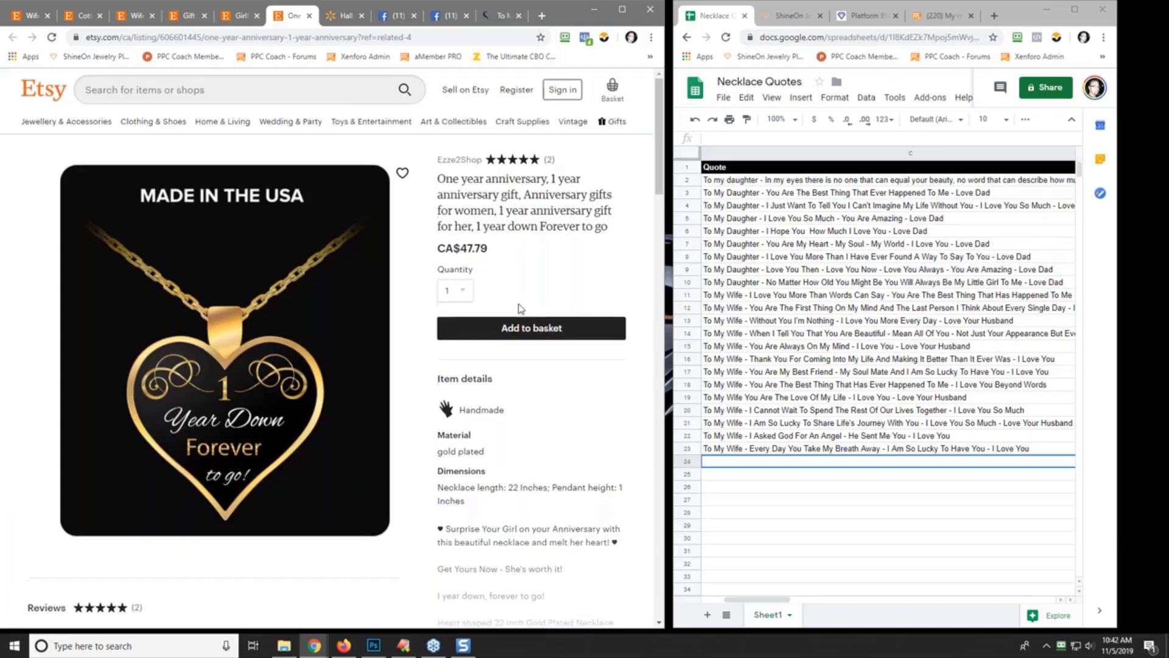
pyautogui.scroll(7, 316, 334)
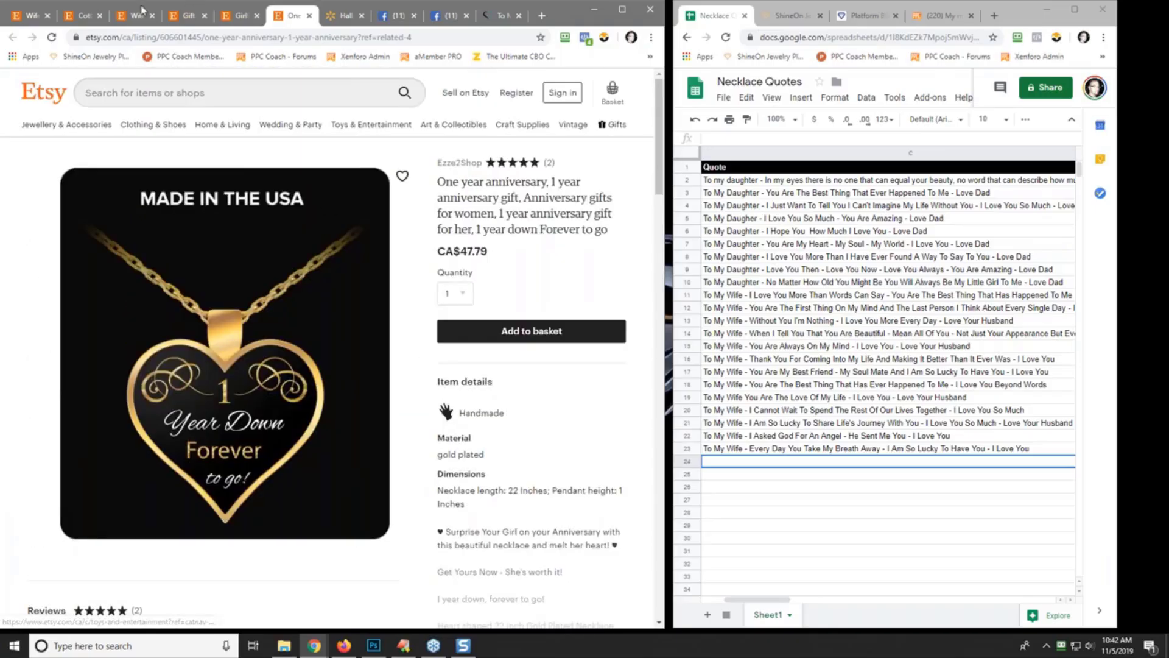
# - Browse the wife necklace results and open the To My Wife necklace in a new tab
pyautogui.click(27, 17)
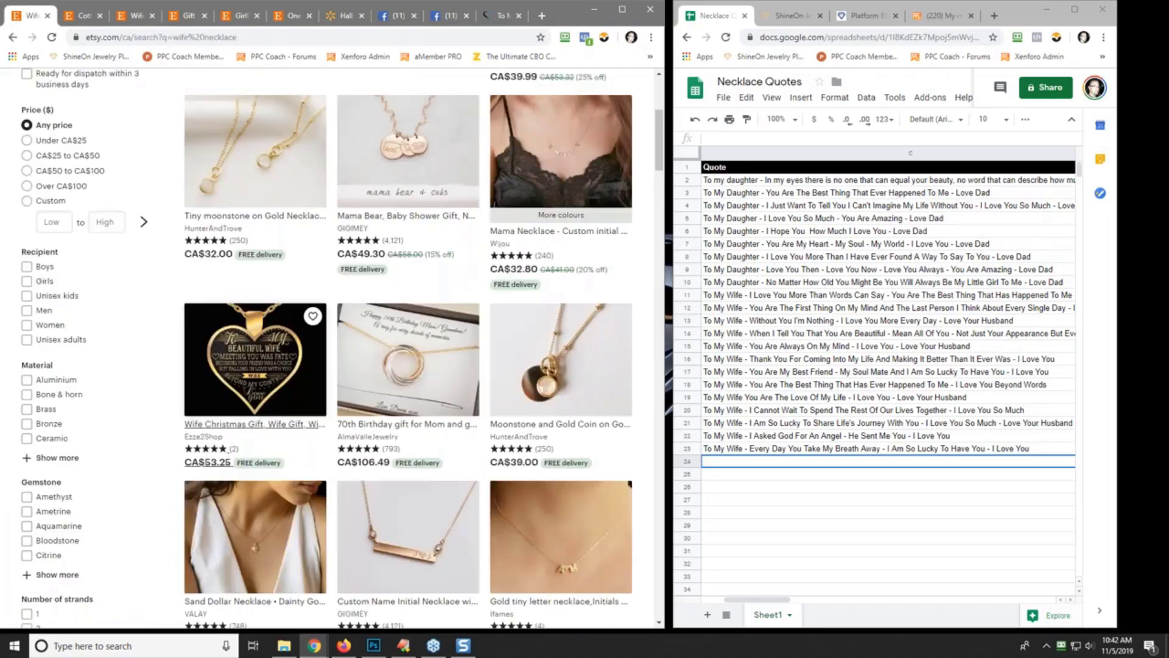
pyautogui.scroll(-5, 183, 285)
pyautogui.scroll(-10, 183, 284)
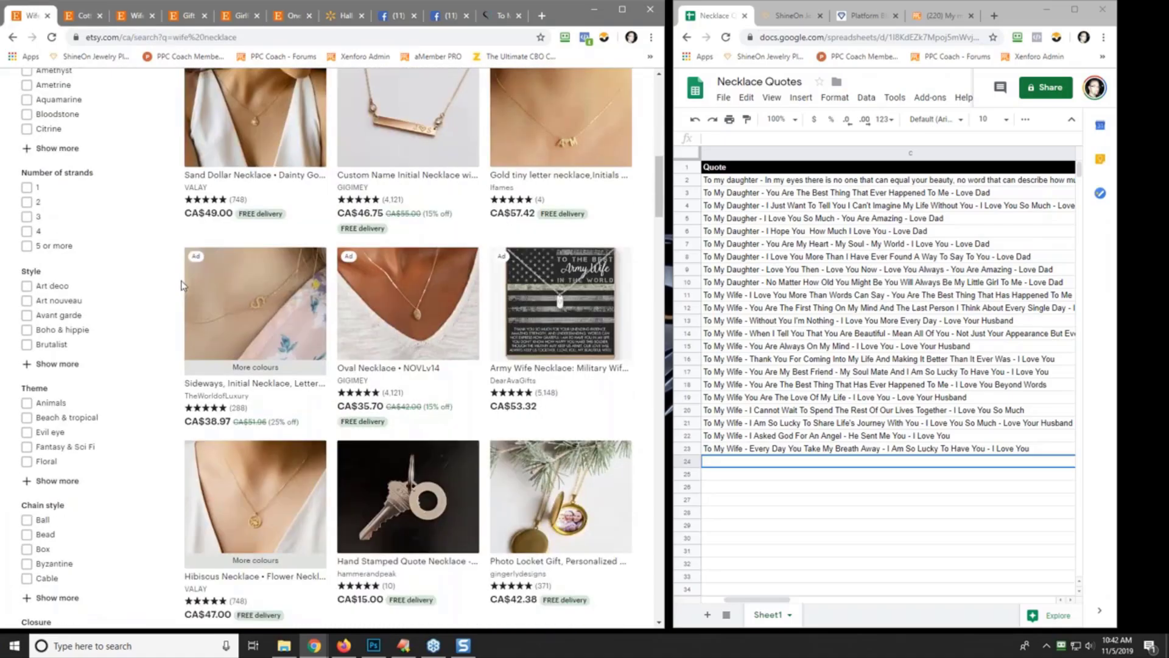
pyautogui.scroll(-2, 182, 284)
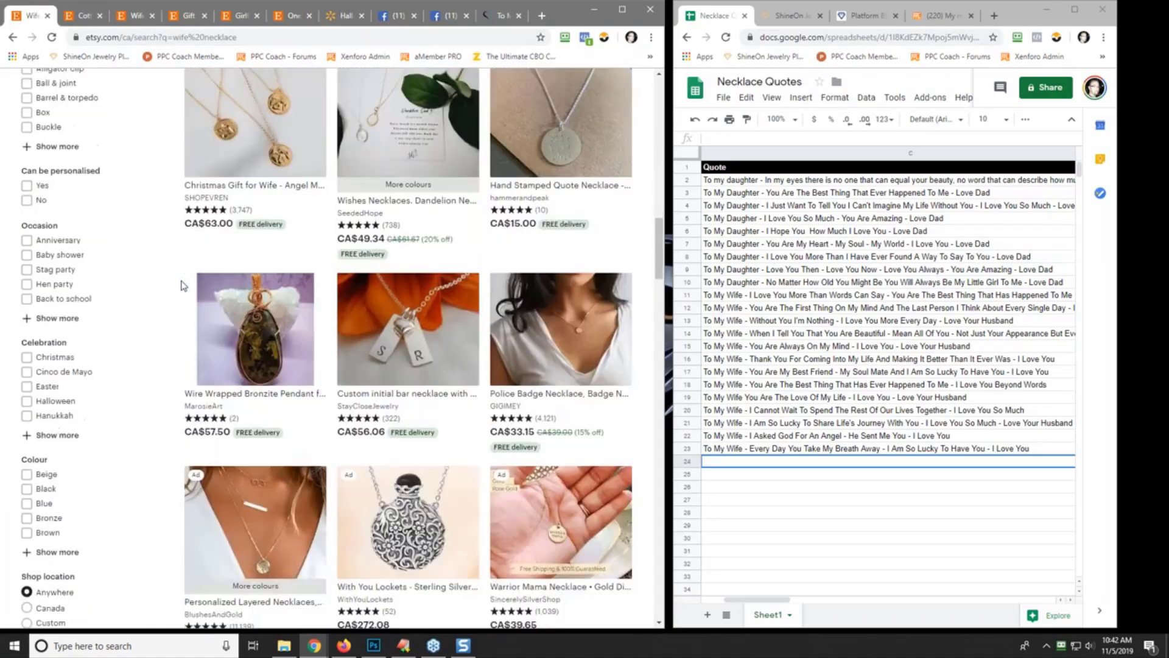
pyautogui.scroll(-4, 183, 285)
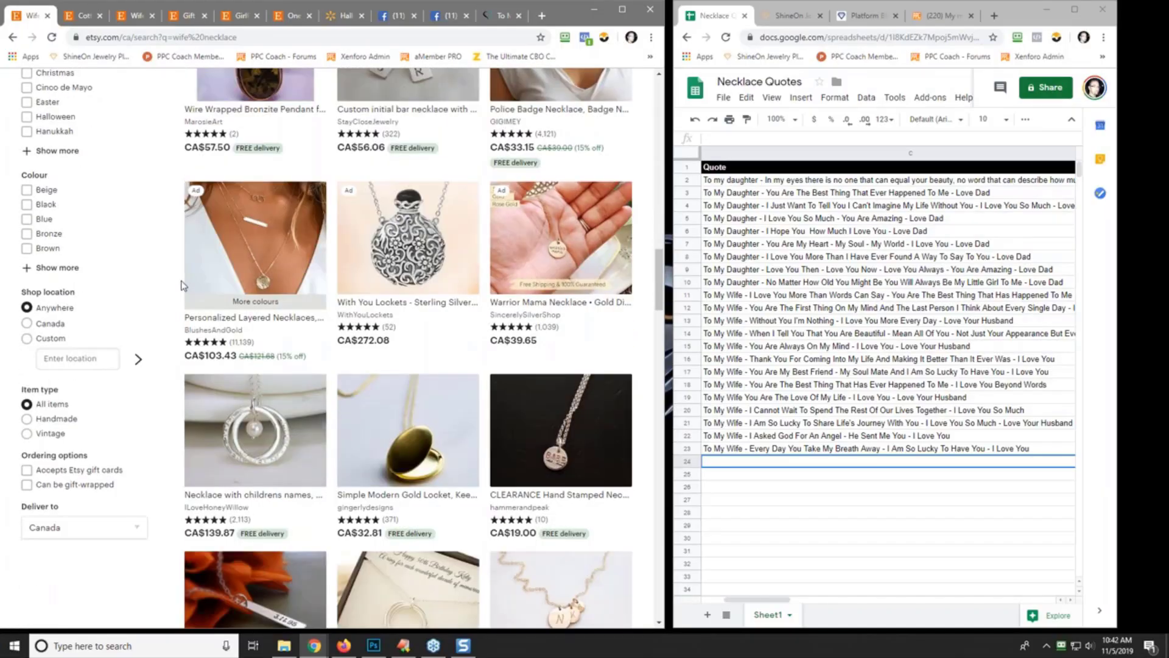
pyautogui.scroll(-9, 183, 284)
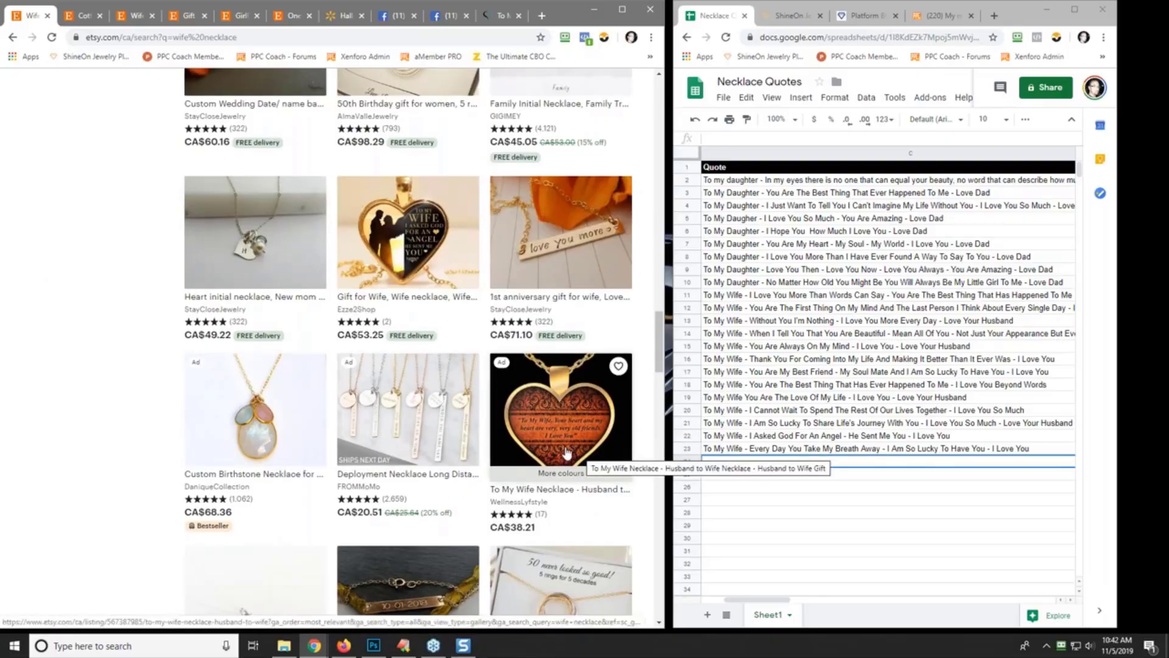
pyautogui.scroll(-2, 560, 443)
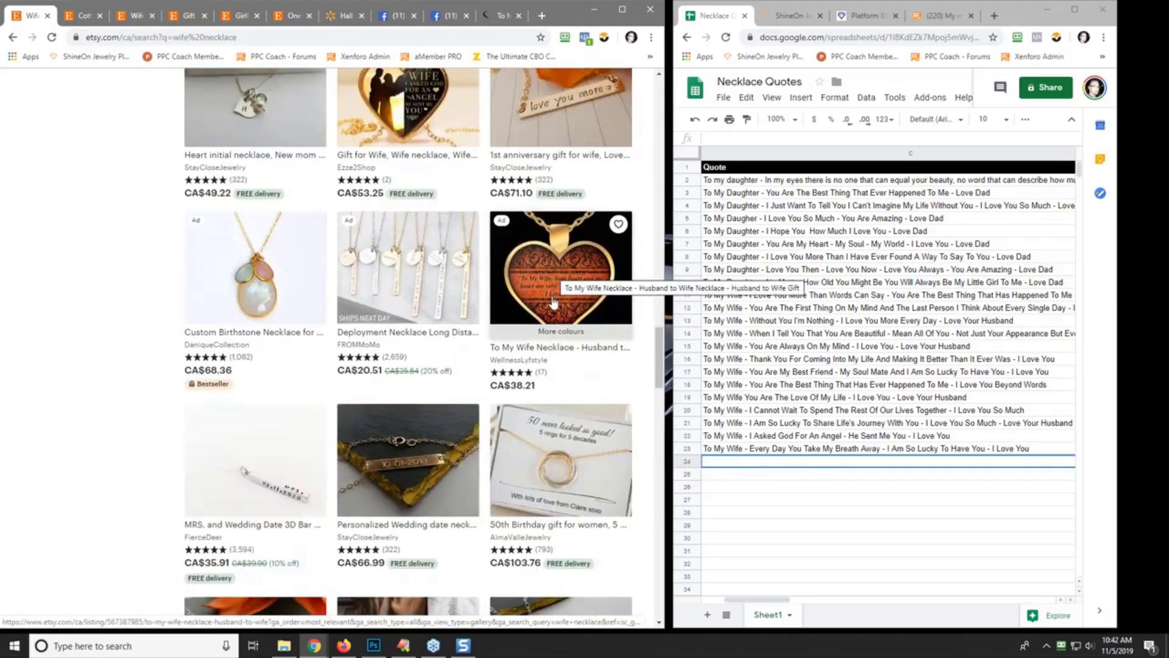
pyautogui.rightClick(553, 301)
pyautogui.click(604, 308)
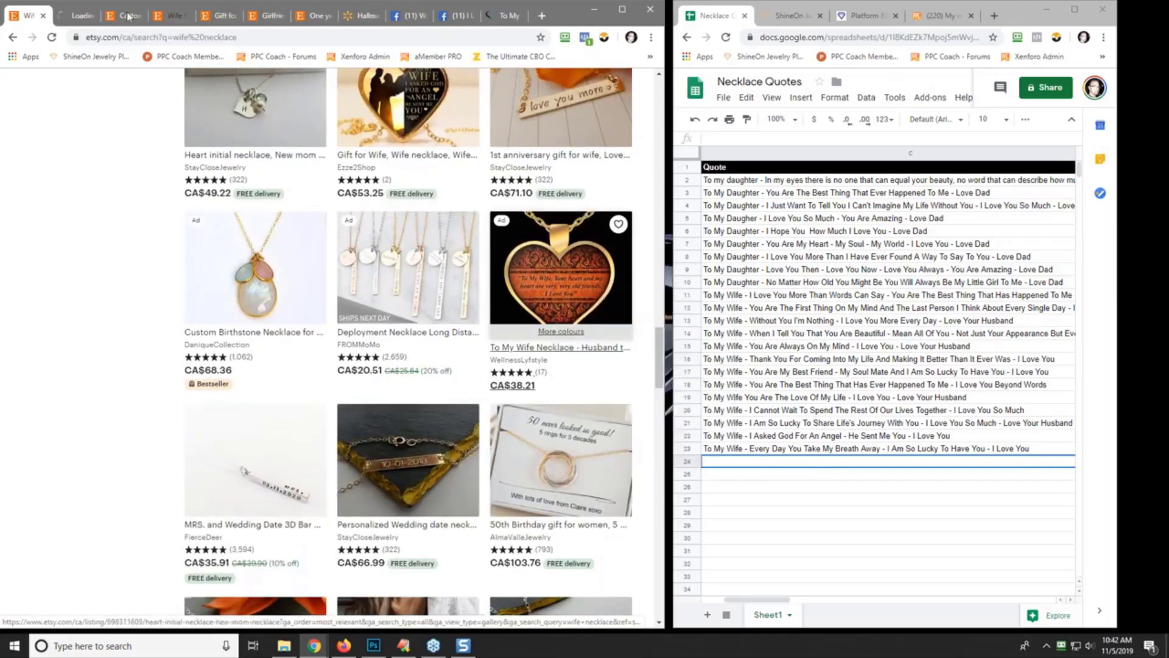
pyautogui.click(76, 13)
pyautogui.moveTo(372, 126)
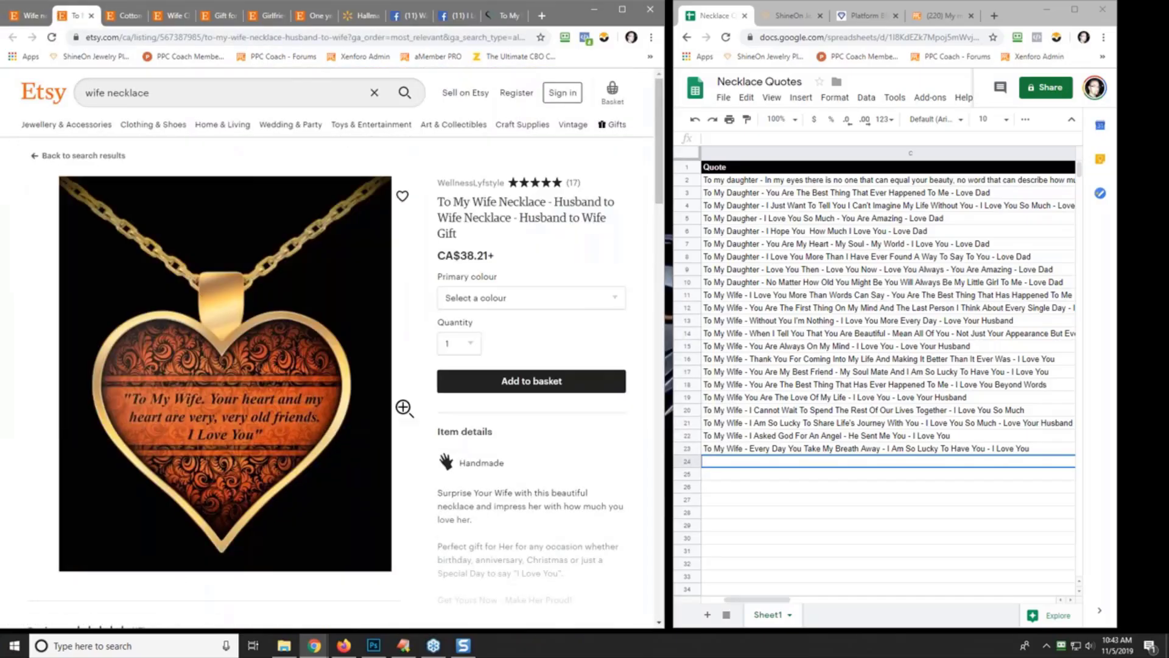
pyautogui.scroll(-3, 404, 407)
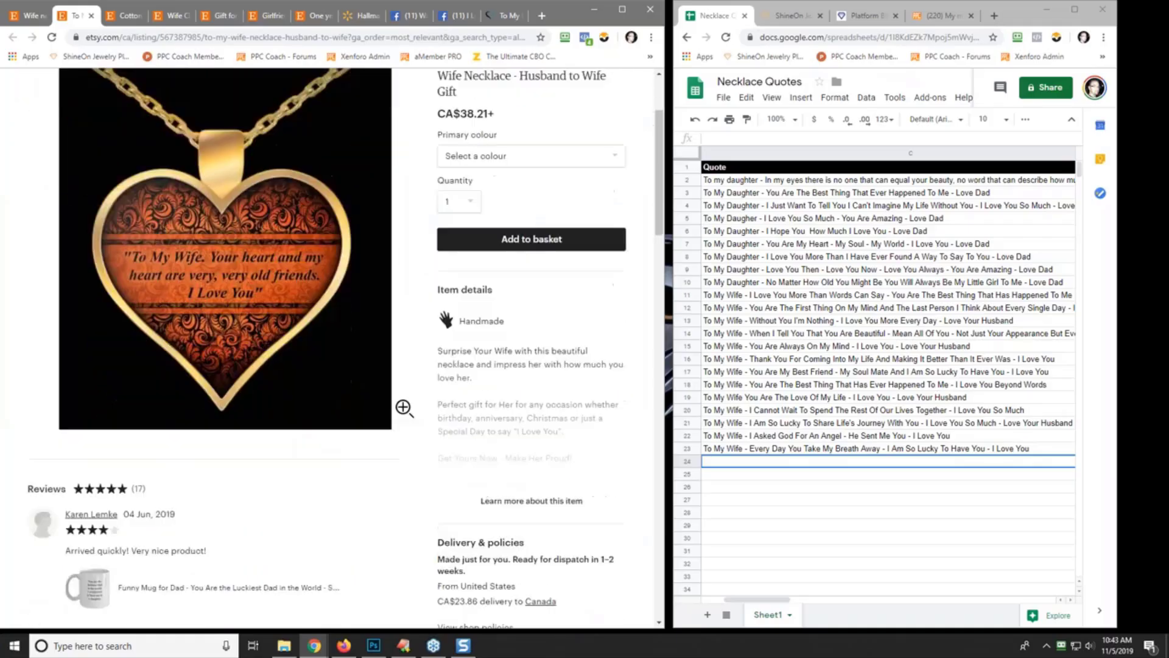
pyautogui.scroll(-3, 403, 408)
pyautogui.scroll(10, 404, 407)
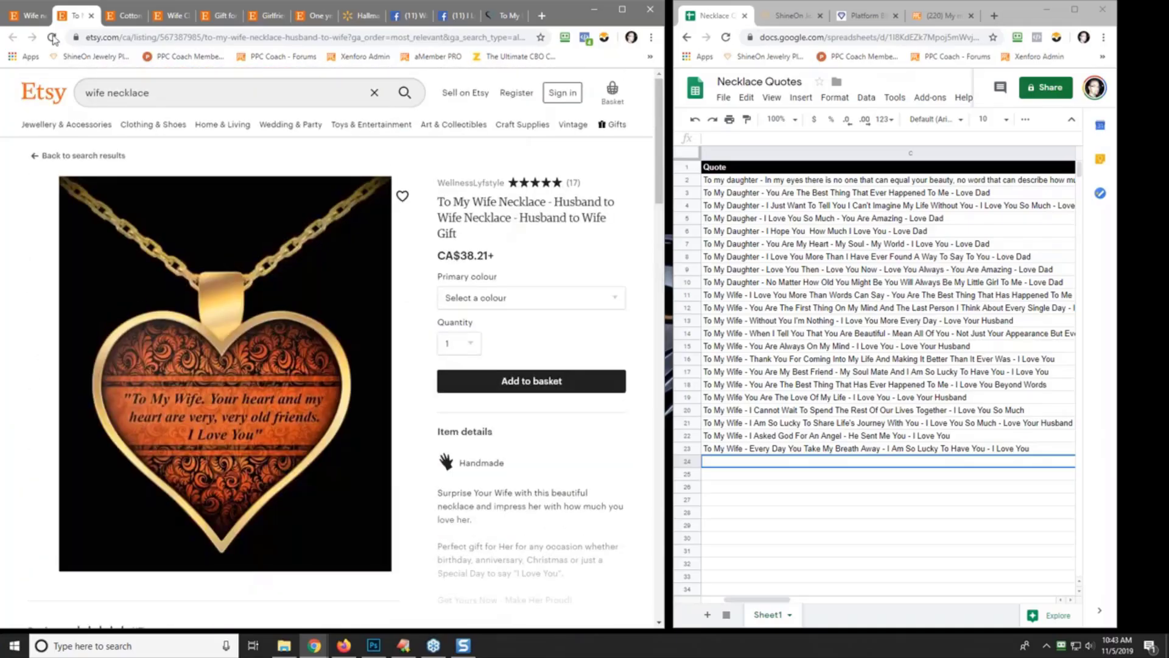
# - Return to the wife necklace search results and browse them
pyautogui.click(22, 18)
pyautogui.scroll(-8, 95, 312)
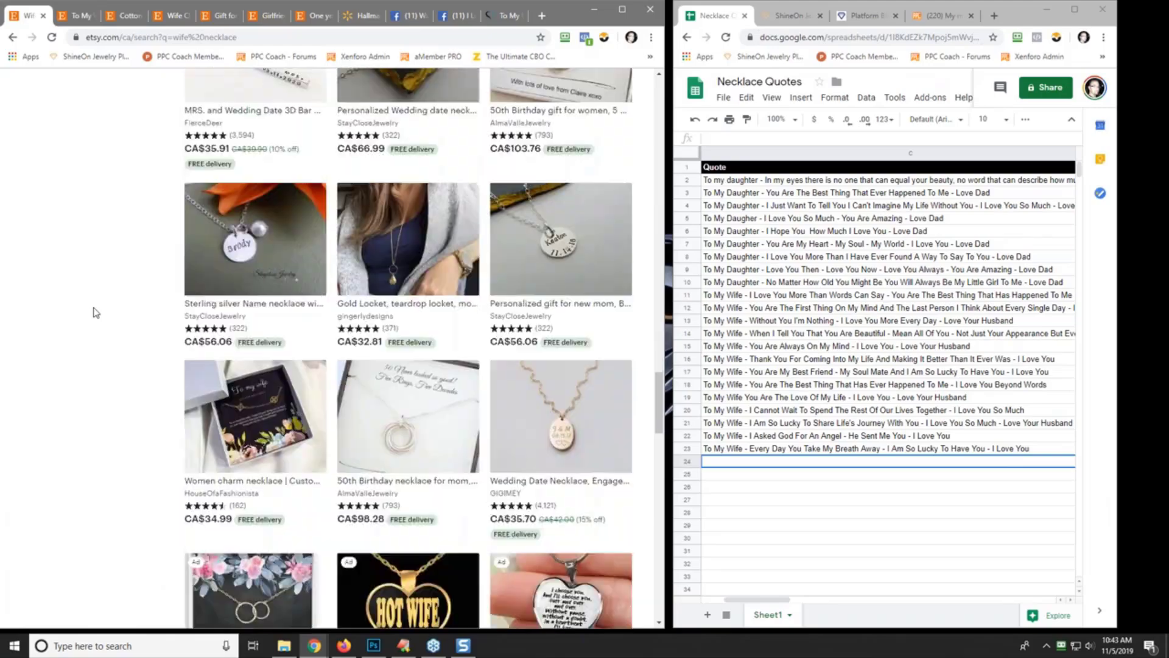
pyautogui.scroll(-4, 94, 312)
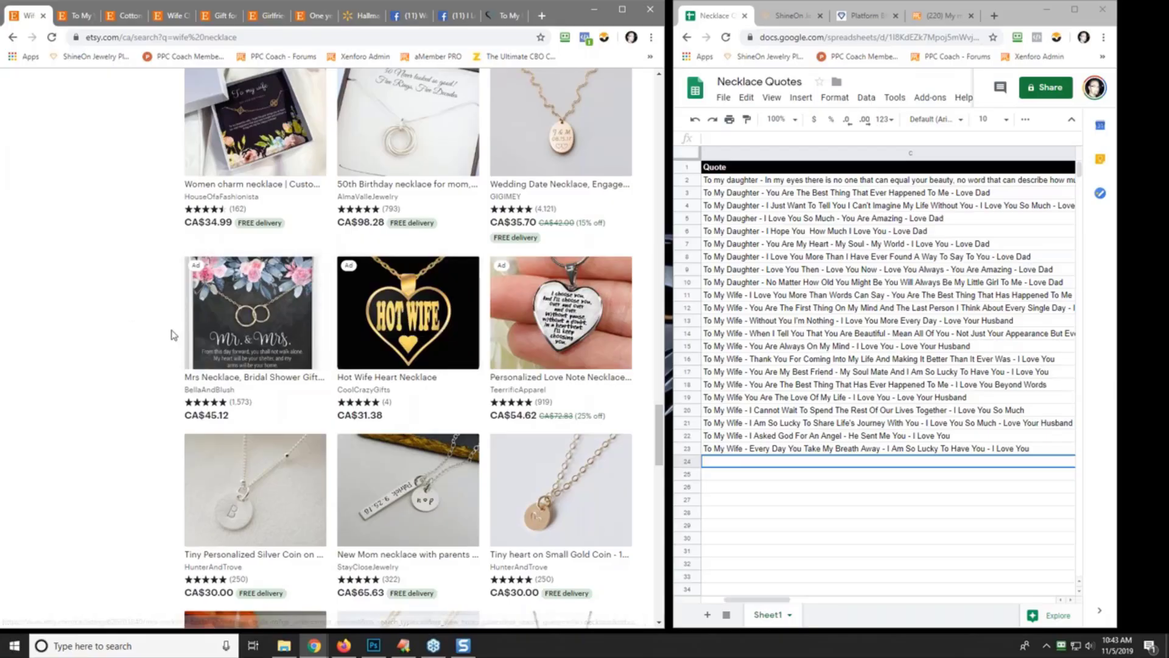
pyautogui.scroll(-5, 151, 347)
pyautogui.scroll(-7, 118, 350)
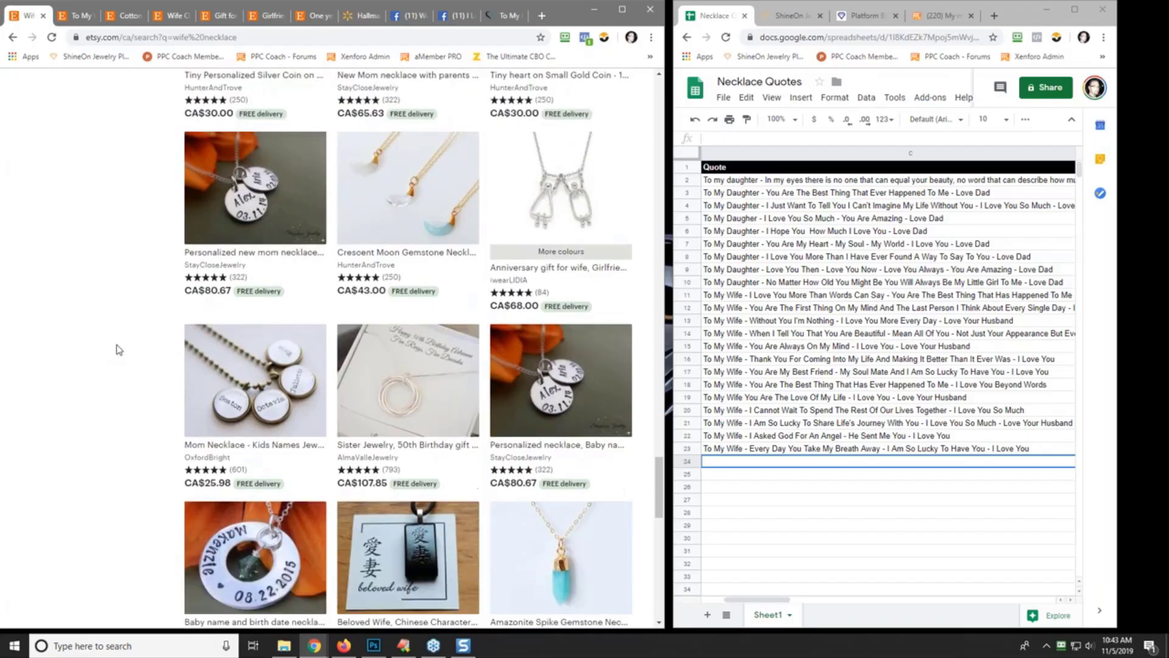
pyautogui.scroll(20, 125, 276)
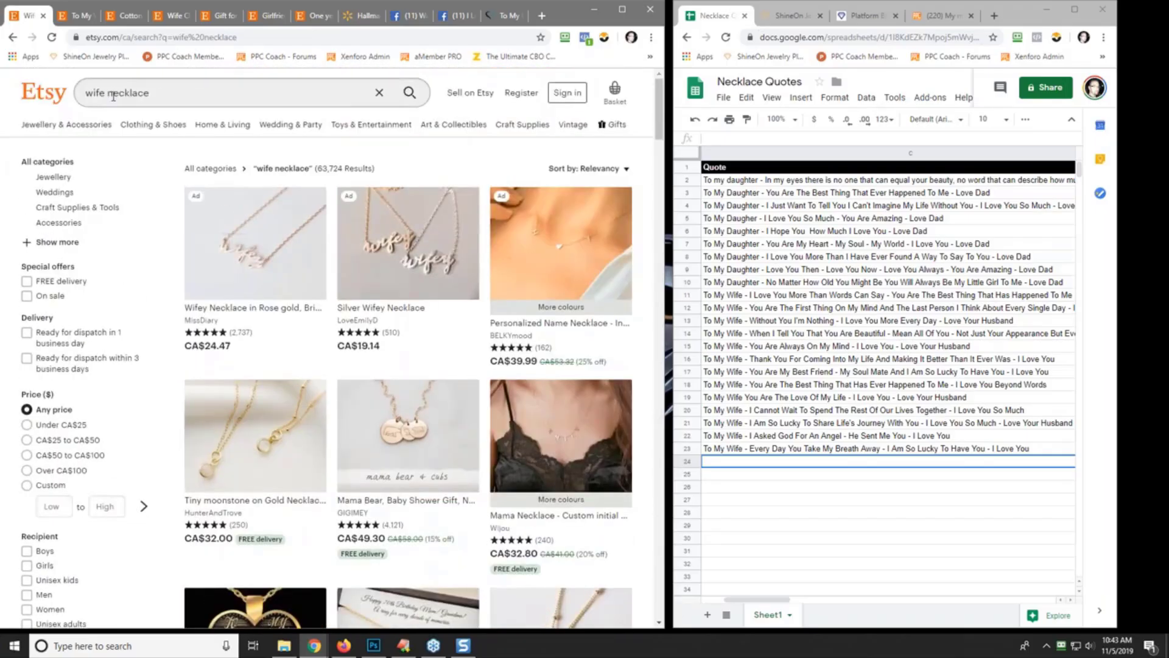
# - Search Etsy for 'to my wife' and open the To My Wife poster in a new tab, moving its tab left
pyautogui.click(185, 96)
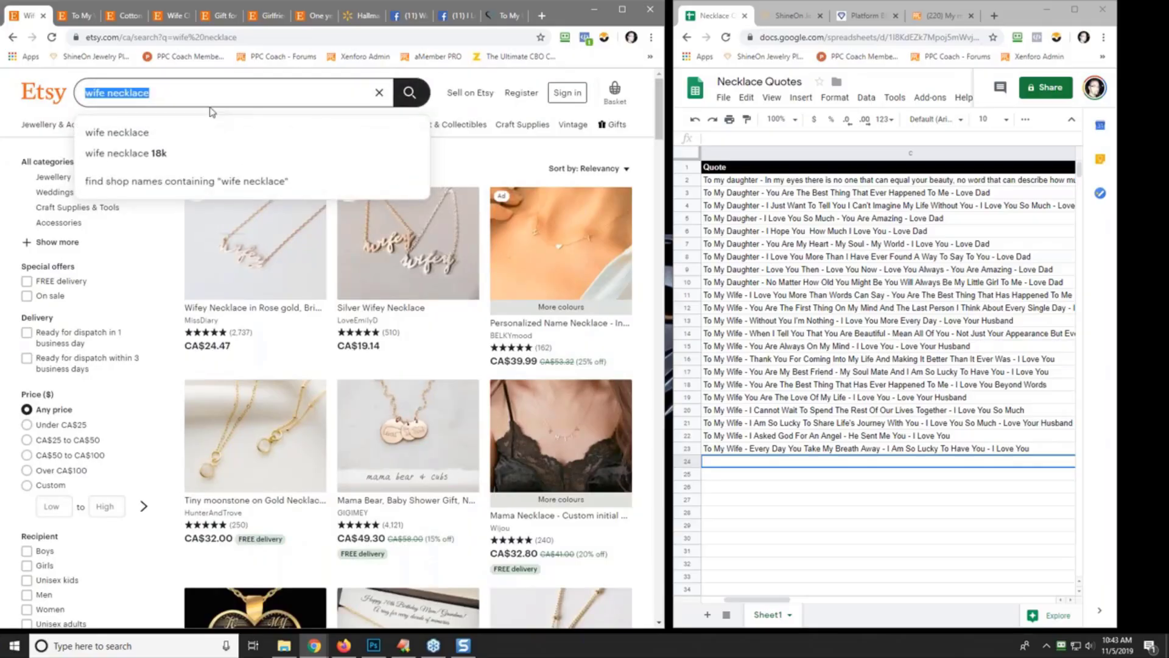
pyautogui.write('to my wife')
pyautogui.press('Return')
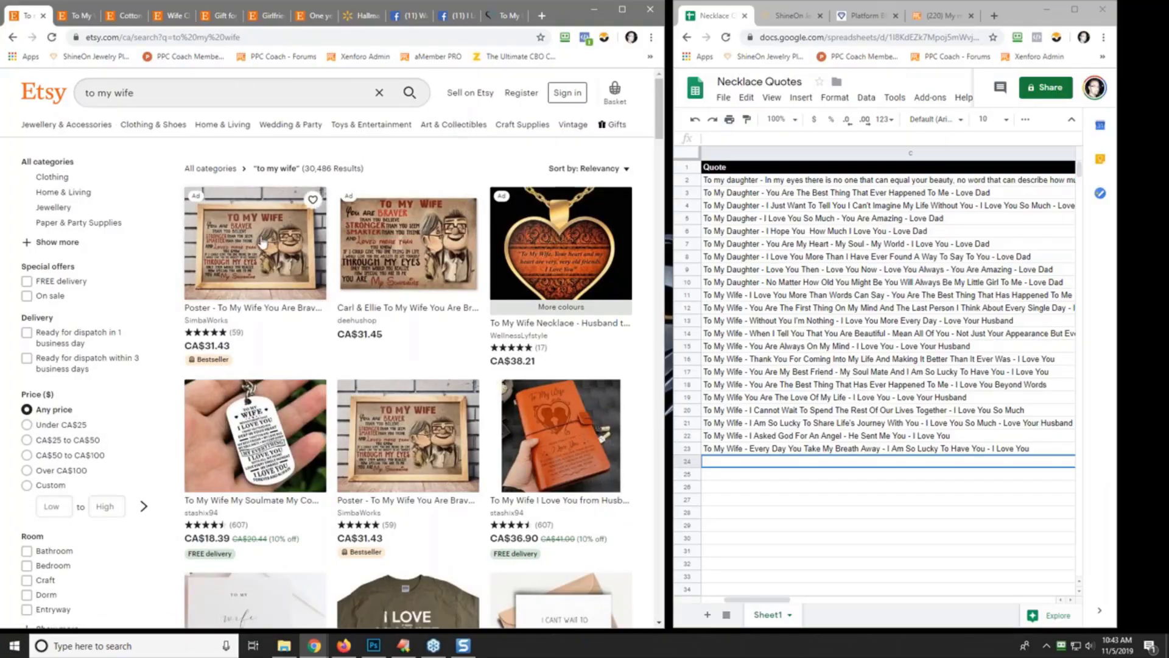
pyautogui.rightClick(258, 251)
pyautogui.click(287, 261)
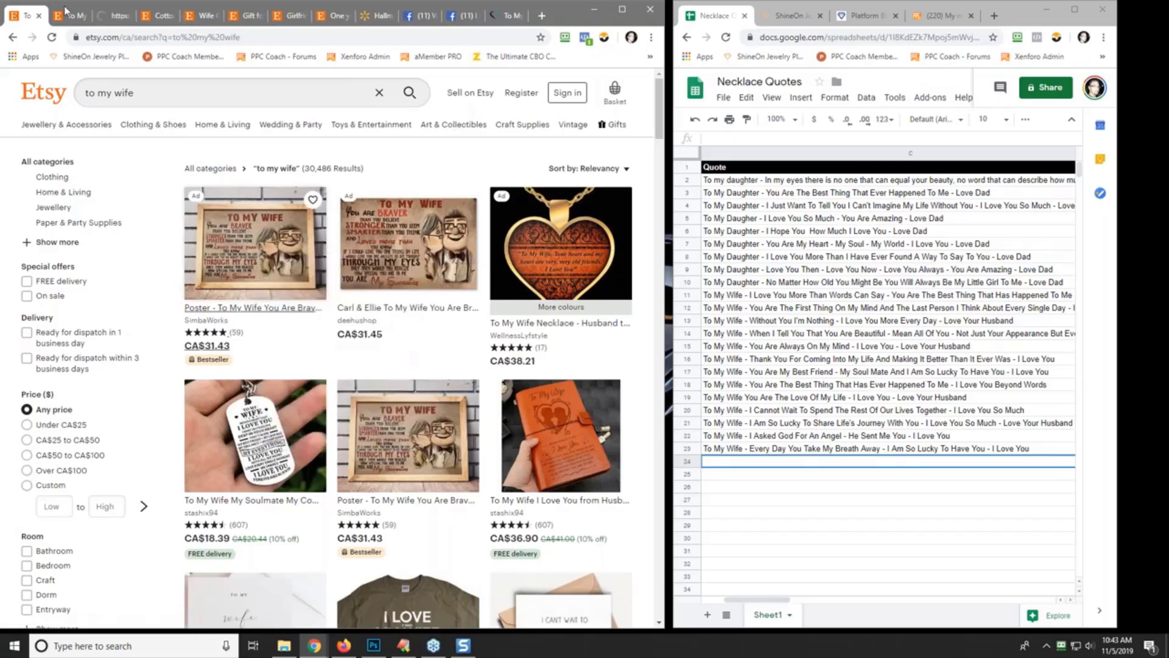
pyautogui.click(109, 18)
pyautogui.moveTo(106, 16); pyautogui.dragTo(66, 16)
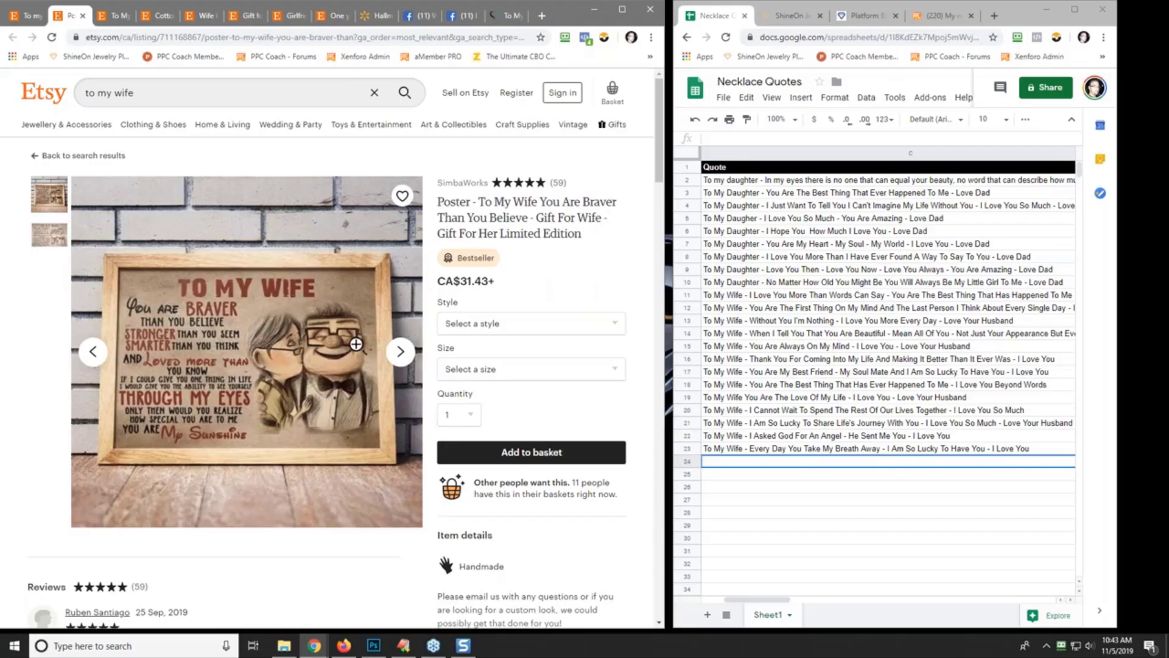
# - Open the To My Wife dog tag keychain listing in a new tab and review it
pyautogui.click(29, 17)
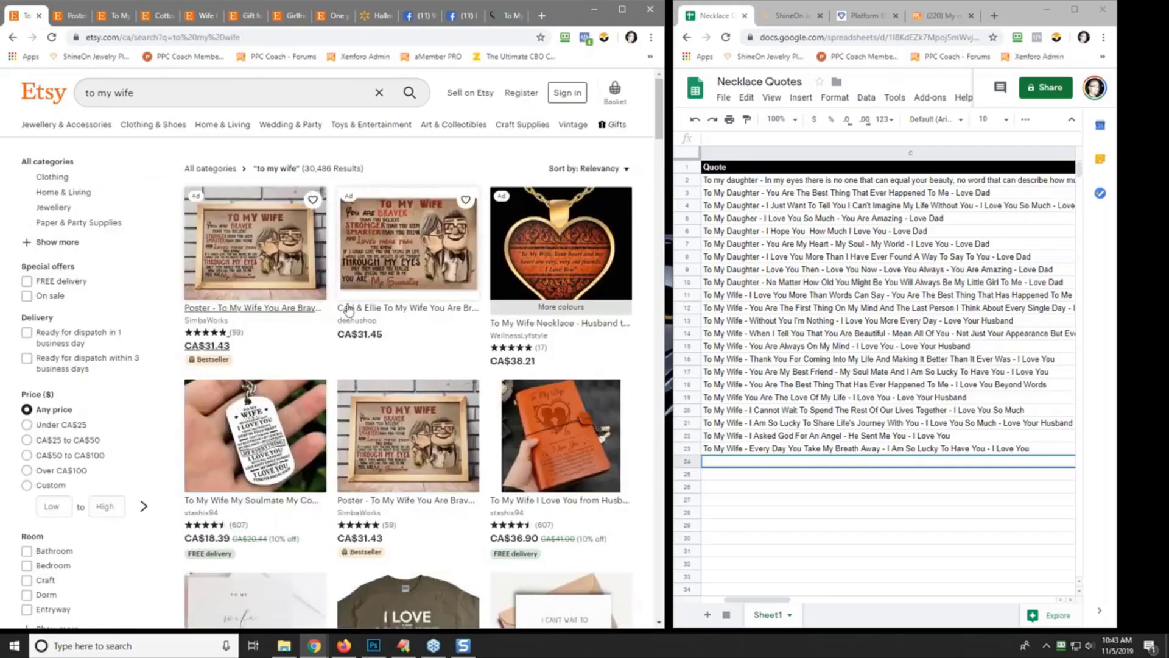
pyautogui.rightClick(265, 451)
pyautogui.click(300, 254)
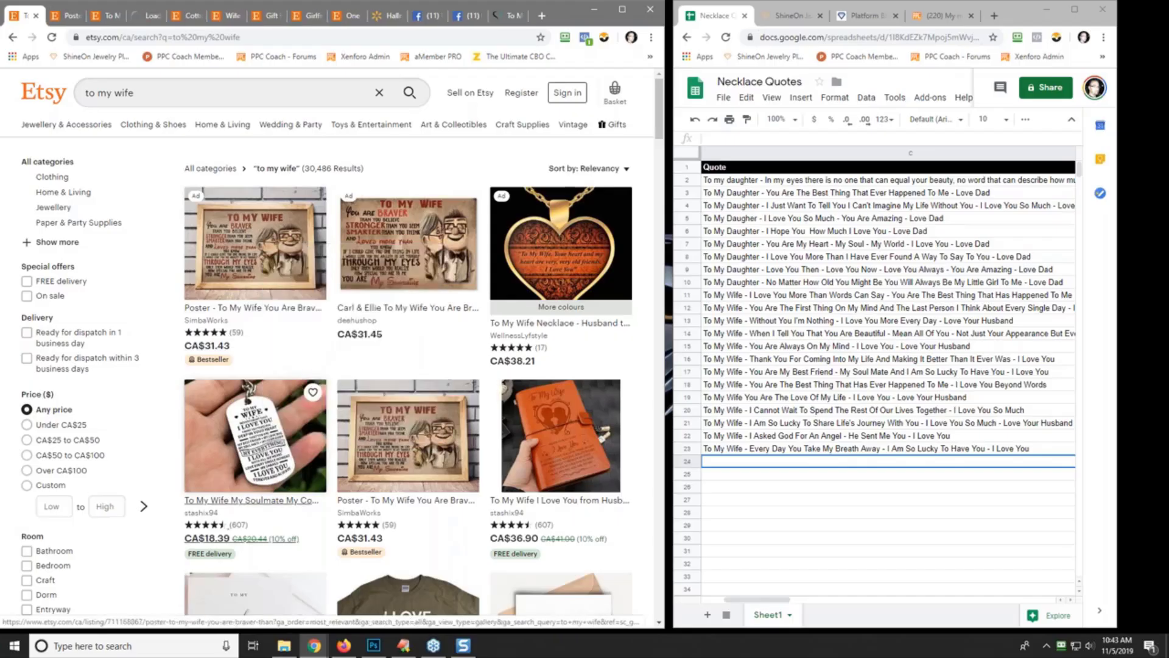
pyautogui.click(145, 15)
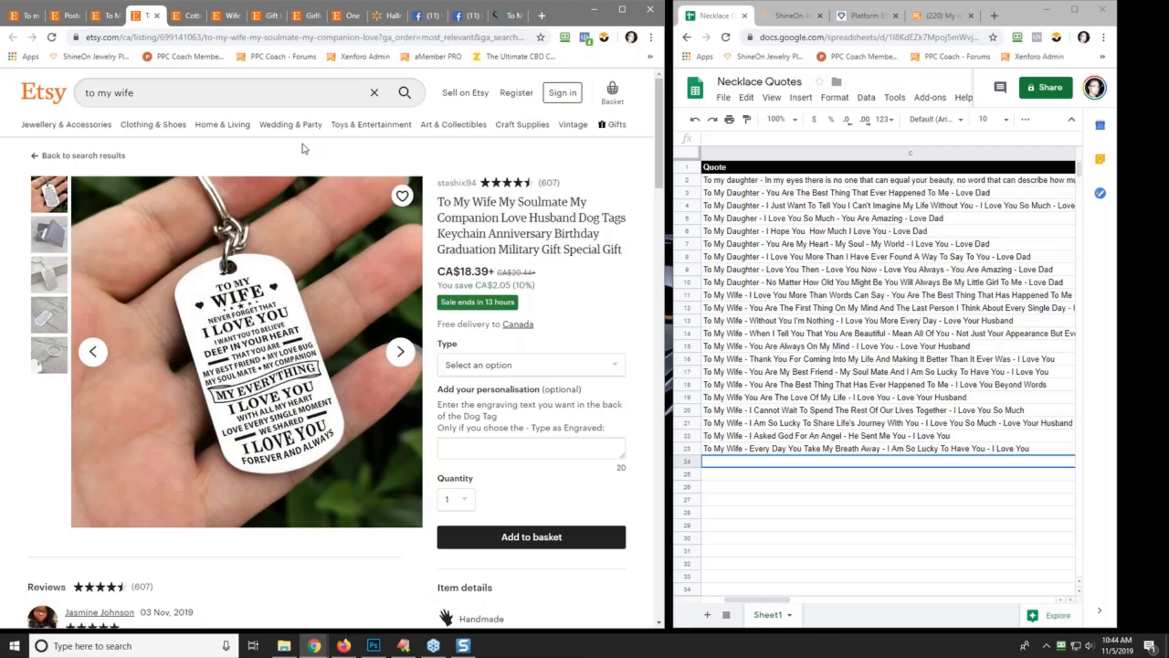
pyautogui.click(27, 17)
# - Open the To My Wife leather journal listing in a new tab
pyautogui.scroll(-5, 279, 353)
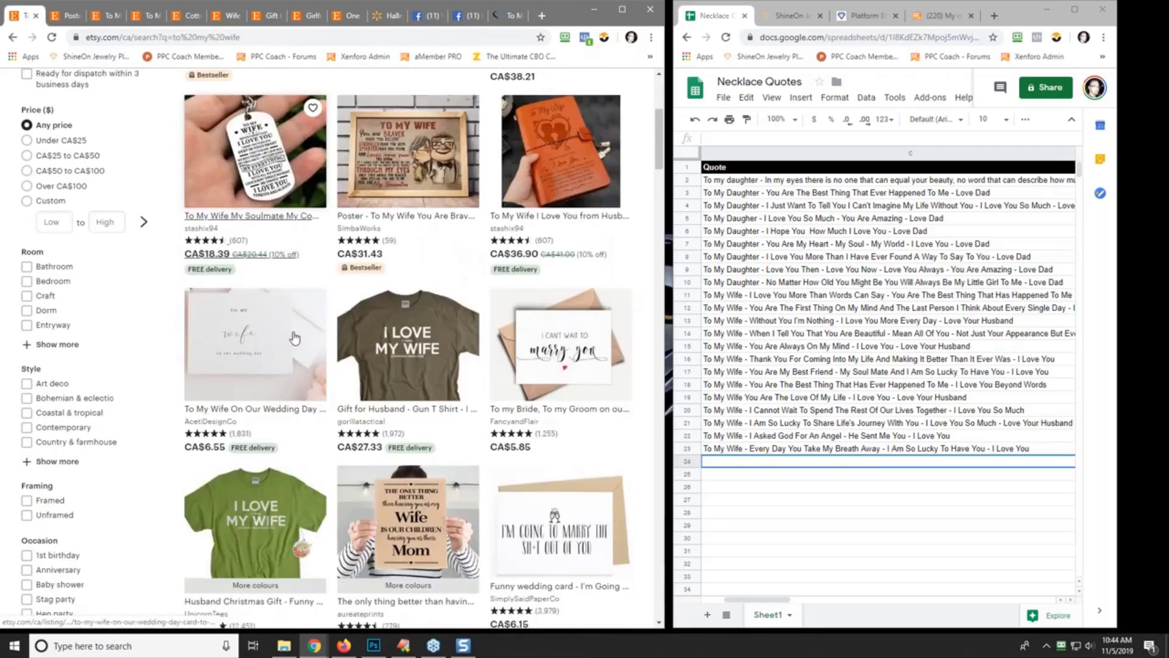
pyautogui.rightClick(564, 163)
pyautogui.click(597, 172)
pyautogui.click(172, 17)
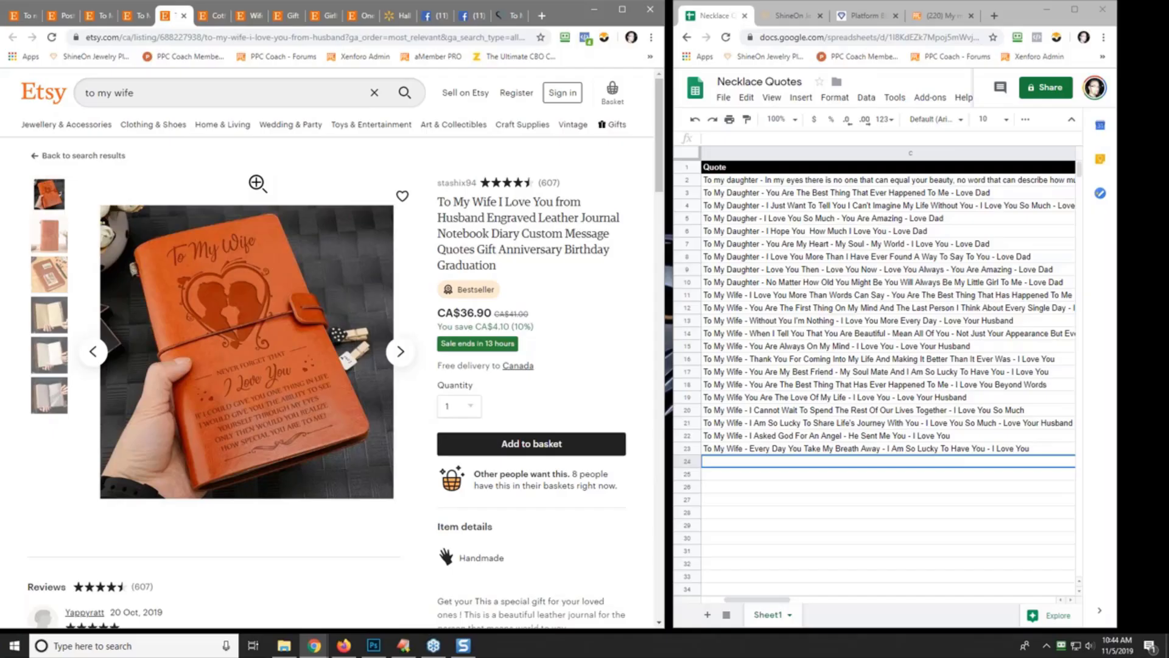
# - Enter the row 24 quote 'To My Wife - I Want You To Know How Special You Are To Me…' ending 'Love Your Husband'
pyautogui.click(779, 138)
pyautogui.write('To')
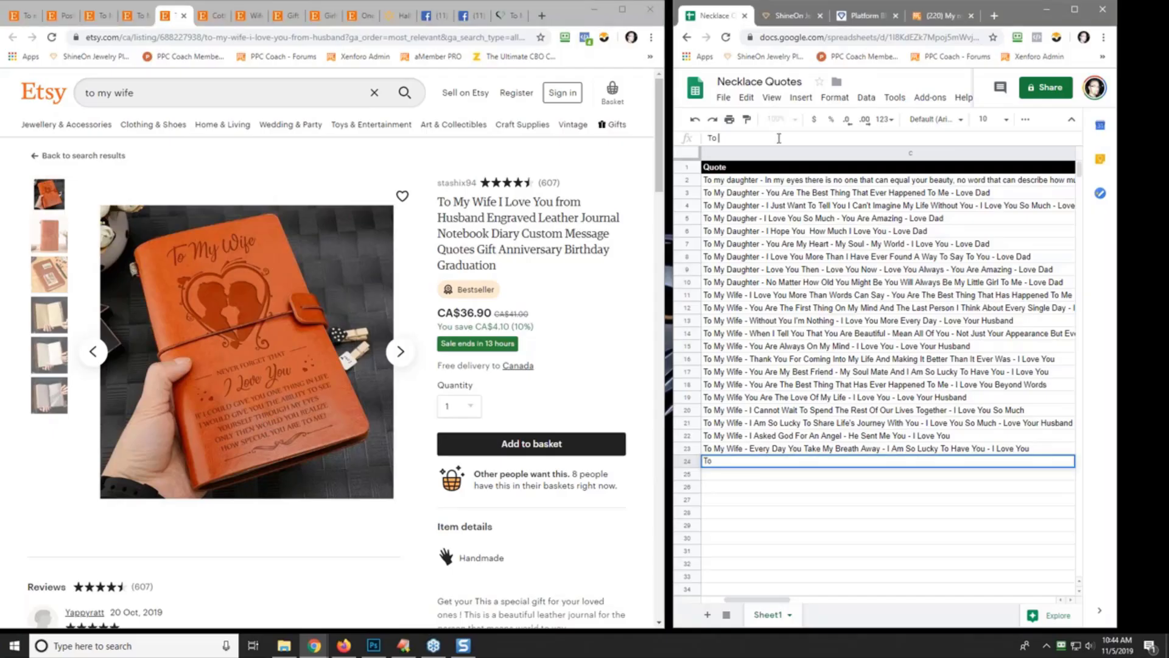
pyautogui.write(' My Wife - I Want')
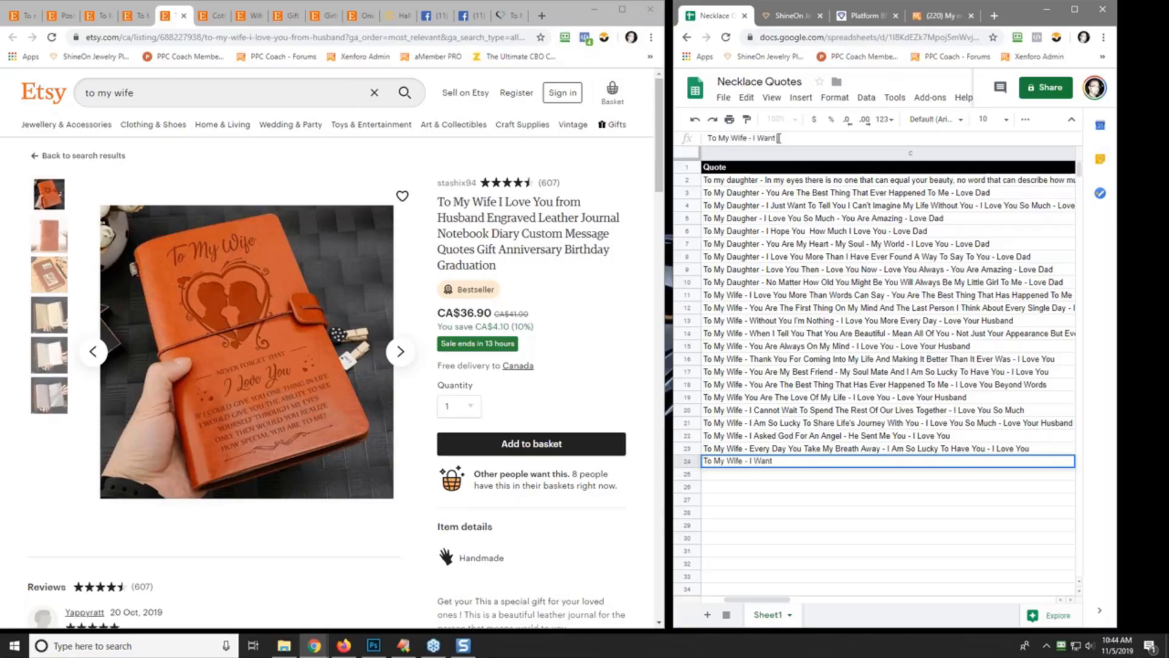
pyautogui.write(' You To Know How')
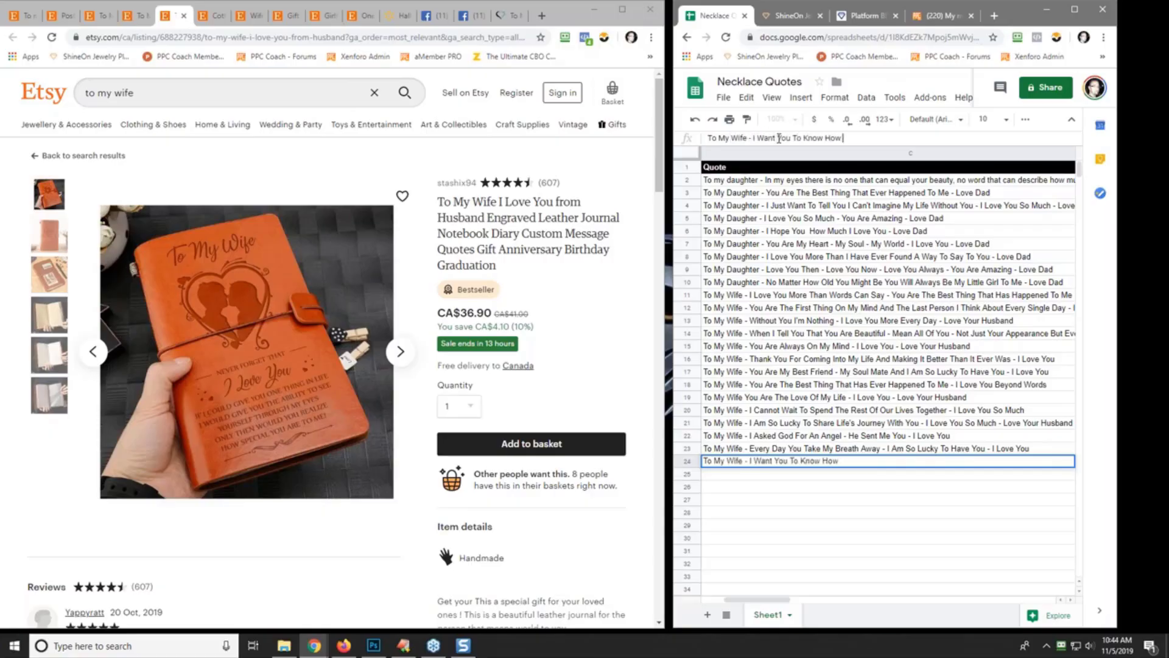
pyautogui.write(' Special You Are To Me')
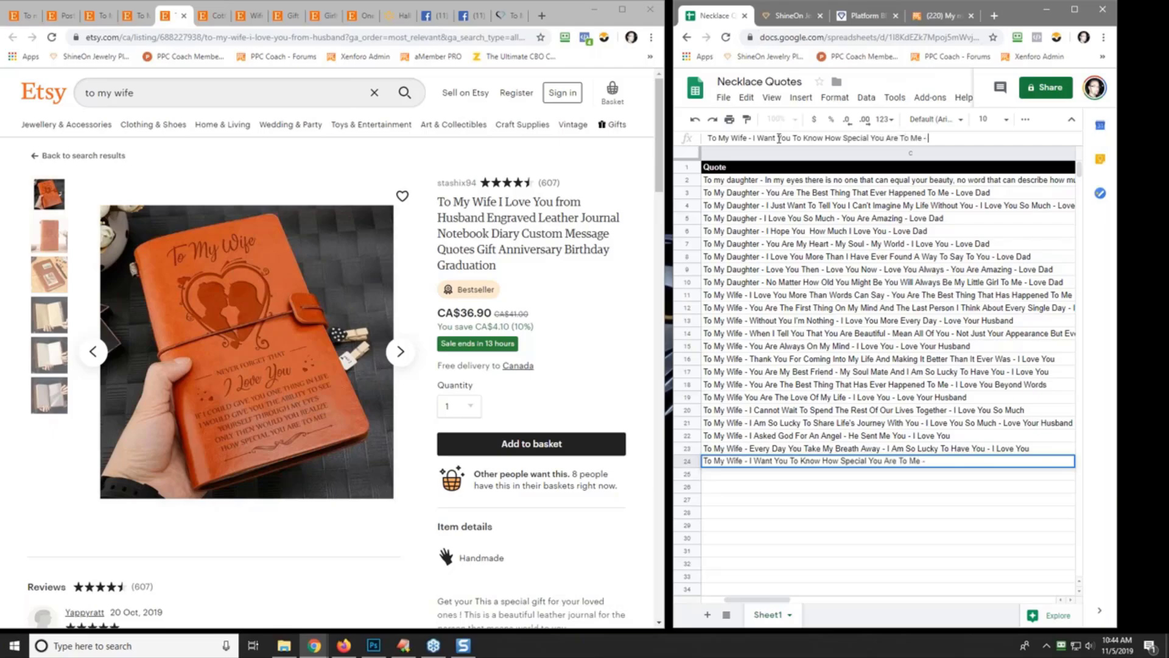
pyautogui.write(' - I Am So Lucky To have')
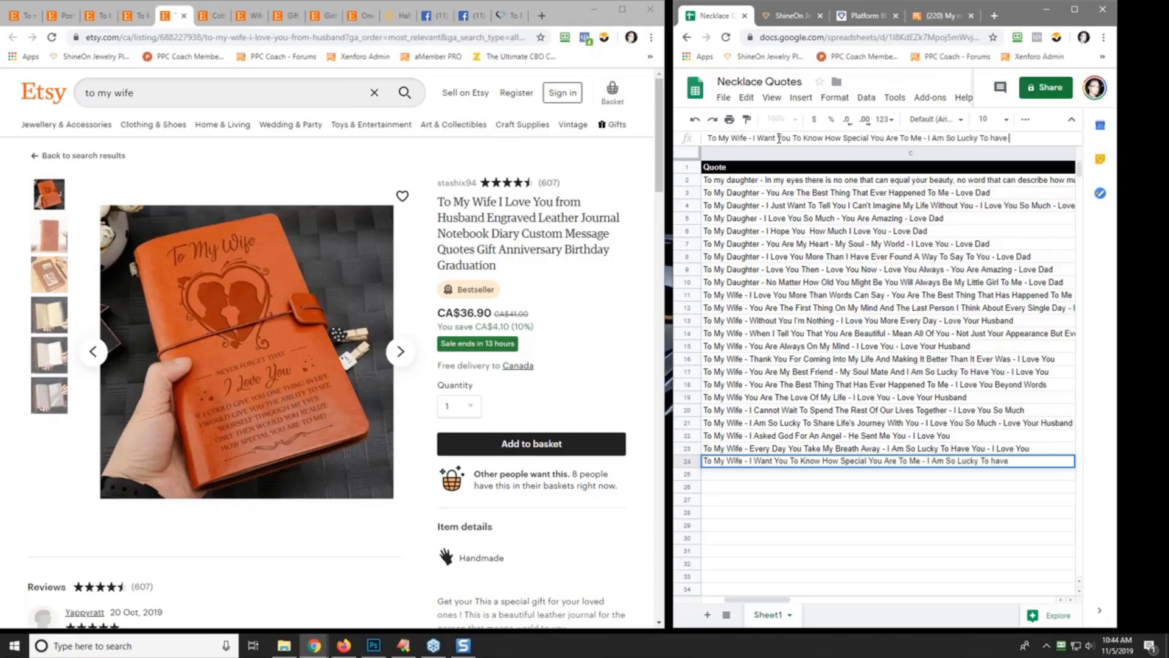
pyautogui.press('BackSpace')
pyautogui.press('BackSpace')
pyautogui.press('BackSpace')
pyautogui.write('a')
pyautogui.write('ha')
pyautogui.write('Have You')
pyautogui.write(' - I LOve Y')
pyautogui.press('BackSpace')
pyautogui.press('BackSpace')
pyautogui.press('BackSpace')
pyautogui.press('BackSpace')
pyautogui.press('BackSpace')
pyautogui.write('Love Your Husn')
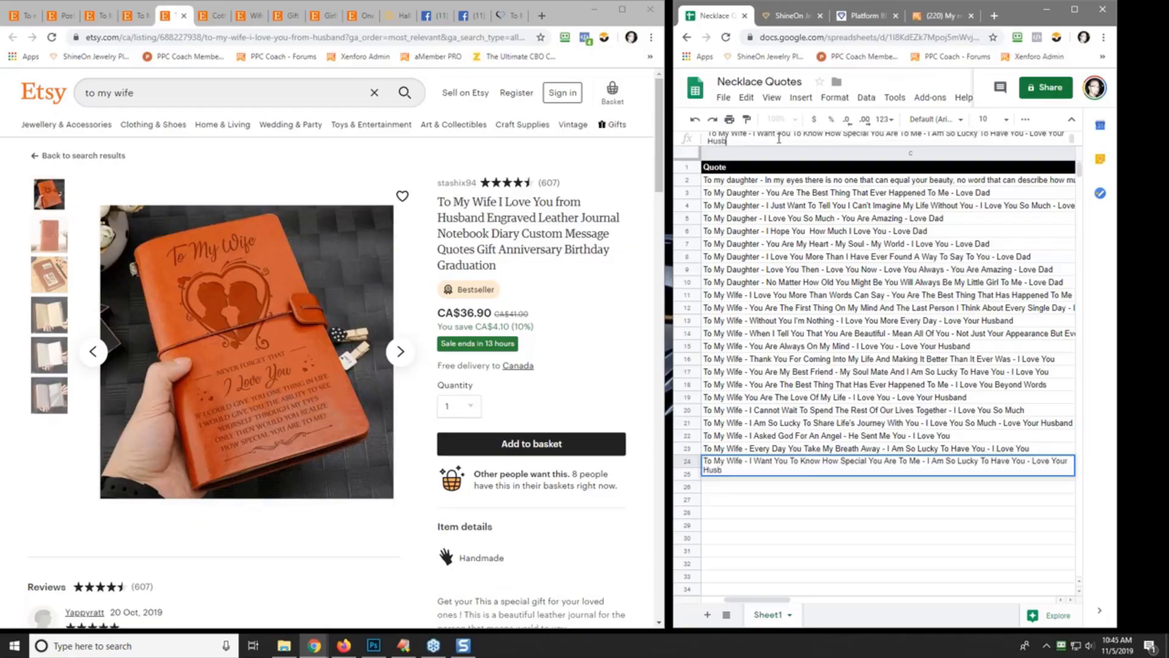
pyautogui.write('and')
pyautogui.press('Return')
# - Enter 'To My Wife - You Are Amazing - I Love You So Much' in row 25
pyautogui.write('To ')
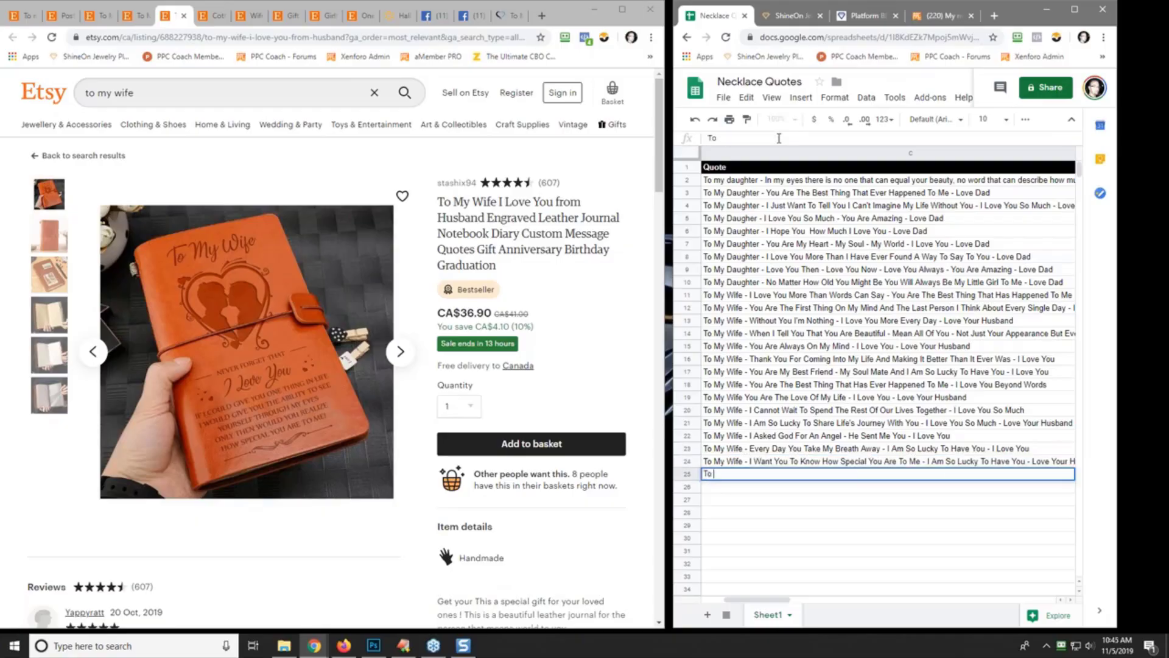
pyautogui.write('My Wife - You Are')
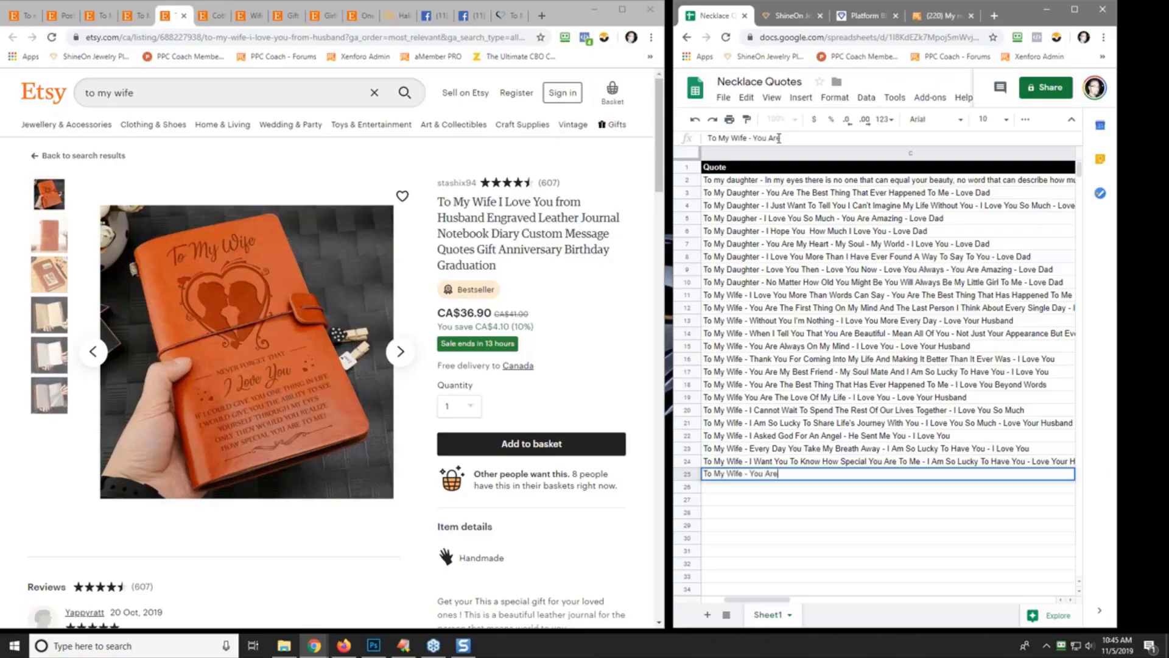
pyautogui.write(' Amazing - I love')
pyautogui.press('BackSpace')
pyautogui.press('BackSpace')
pyautogui.press('BackSpace')
pyautogui.press('BackSpace')
pyautogui.press('BackSpace')
pyautogui.write('Love You So much')
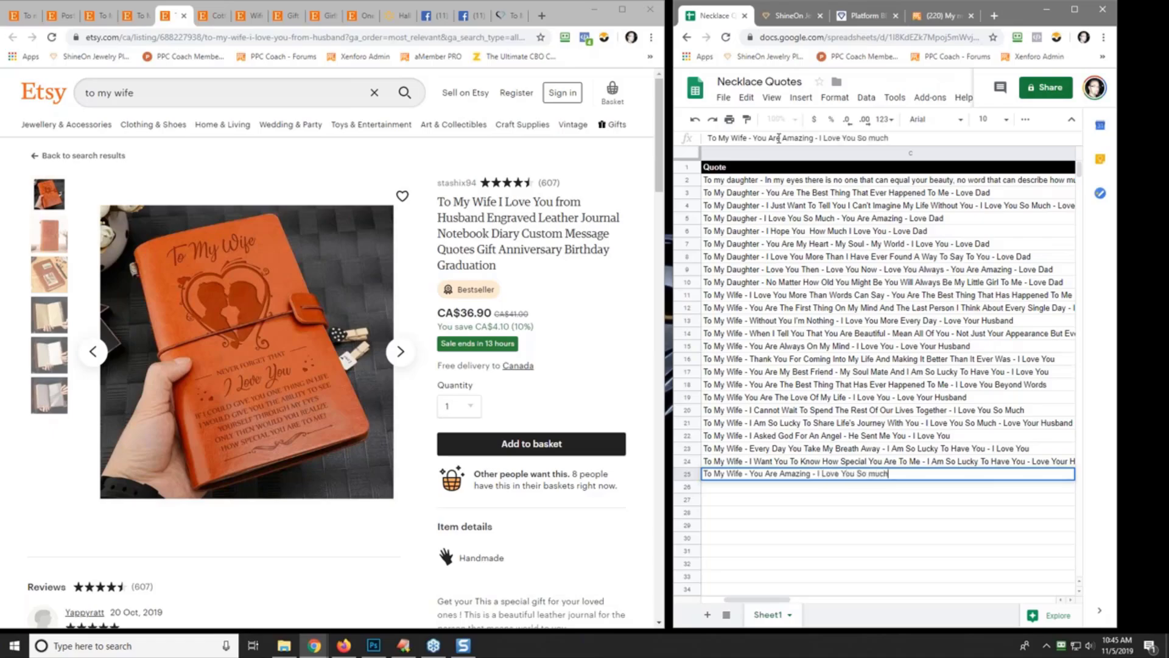
pyautogui.press('BackSpace')
pyautogui.press('BackSpace')
pyautogui.press('BackSpace')
pyautogui.press('BackSpace')
pyautogui.write('Much')
pyautogui.press('Return')
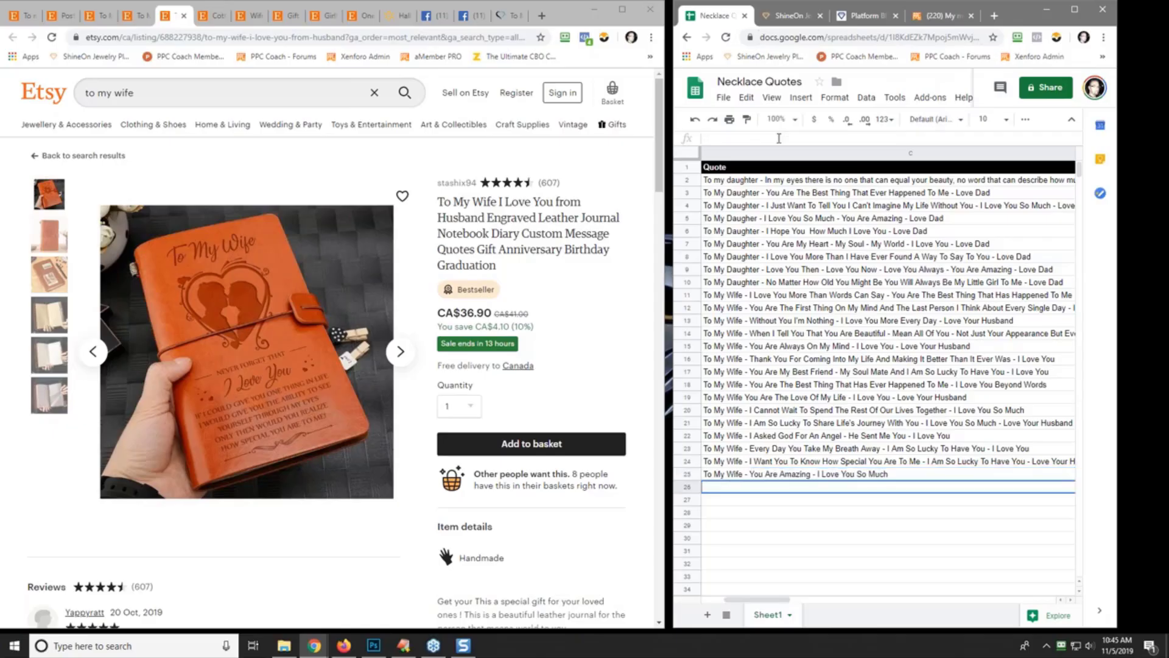
# - Browse the Etsy results, then enter 'To My Wife - I Loved You Then - I Love You Still - Always Have And Always Will' in row 26
pyautogui.click(18, 23)
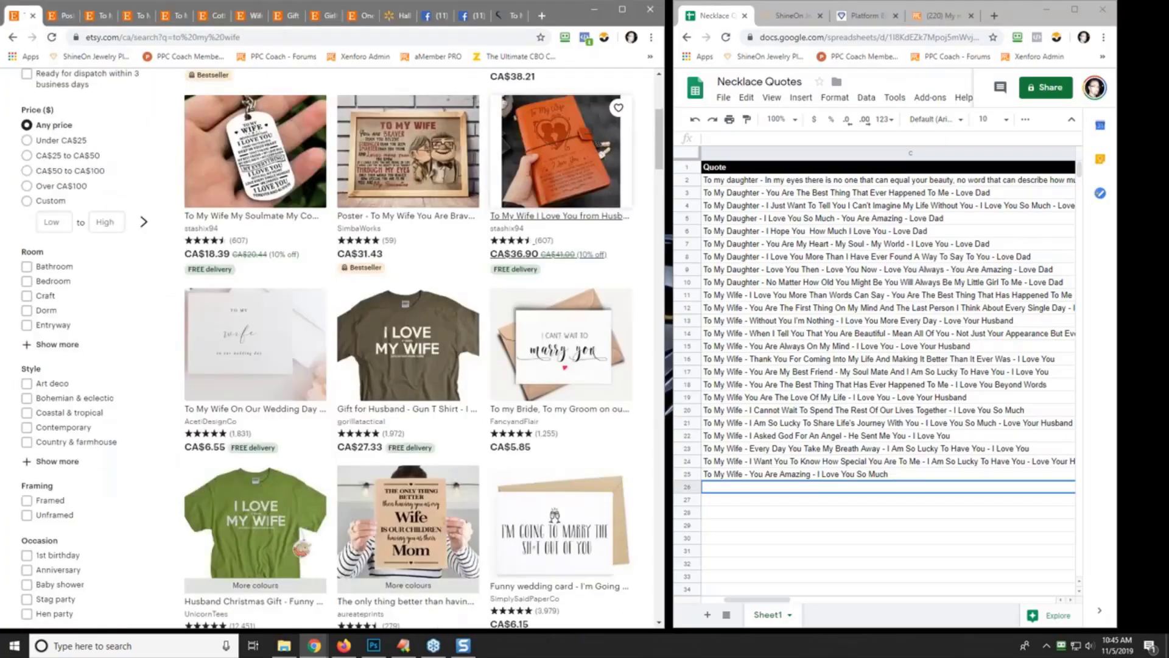
pyautogui.scroll(-2, 341, 348)
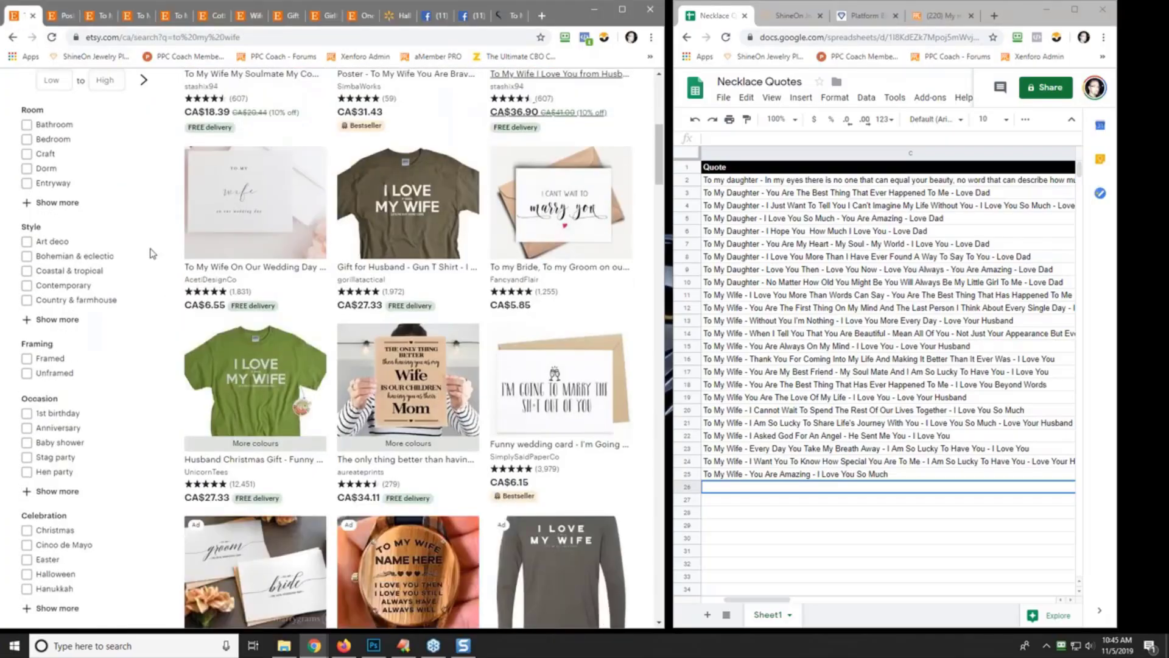
pyautogui.scroll(-4, 149, 257)
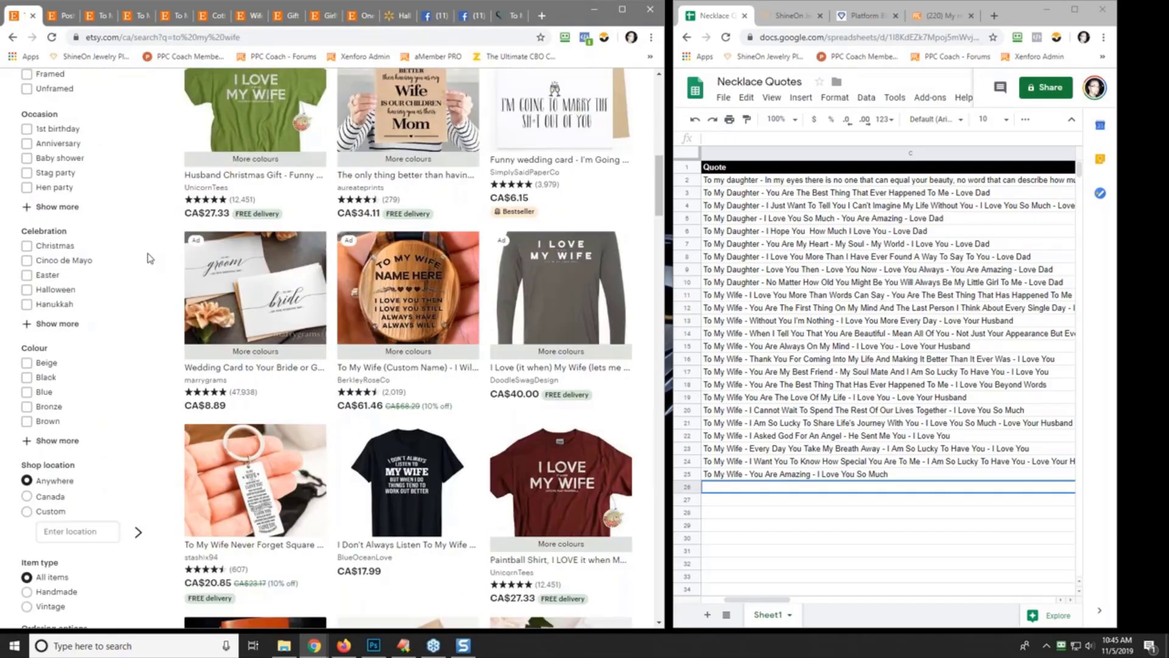
pyautogui.scroll(-2, 149, 257)
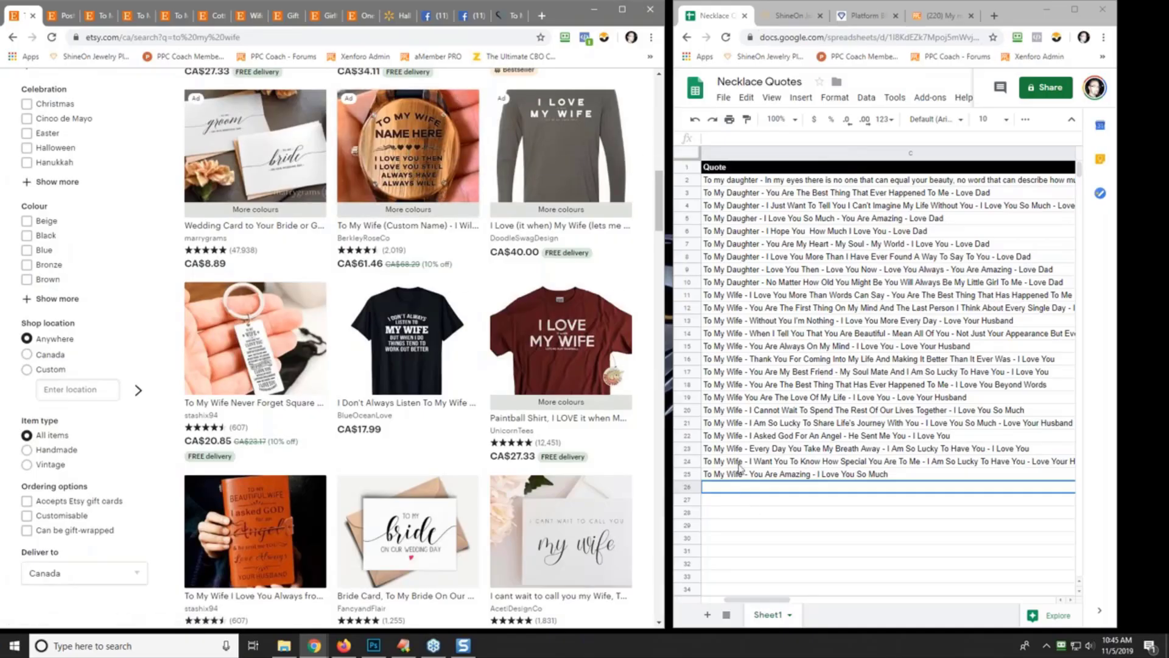
pyautogui.click(734, 138)
pyautogui.write('To')
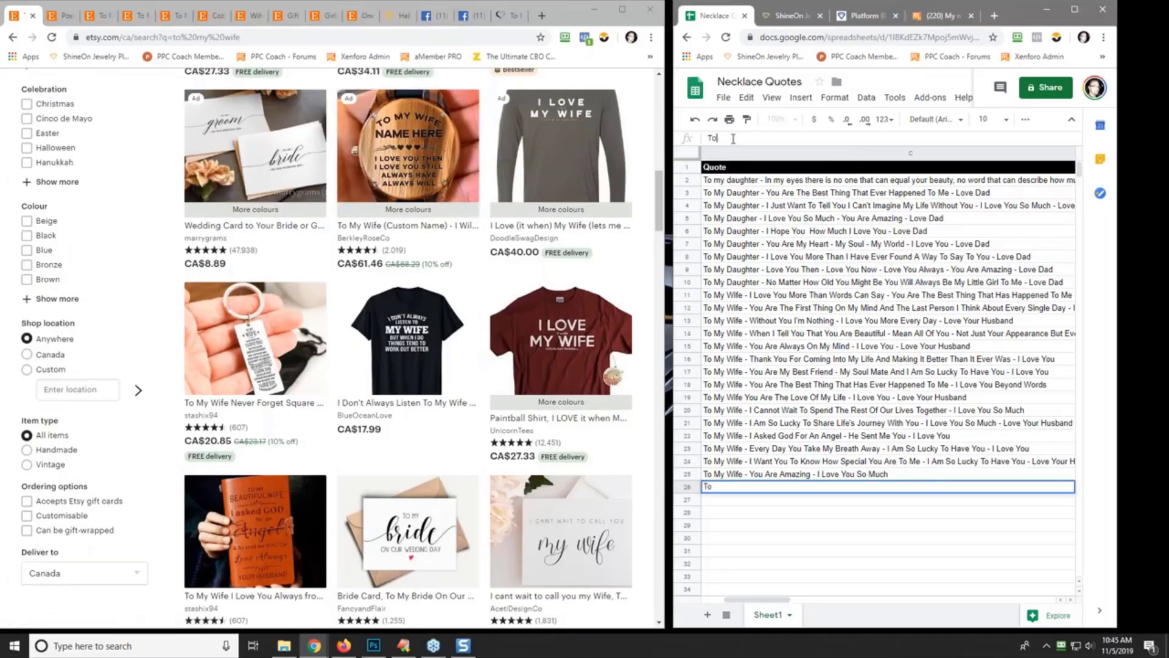
pyautogui.write(' My Wife - I Loveed')
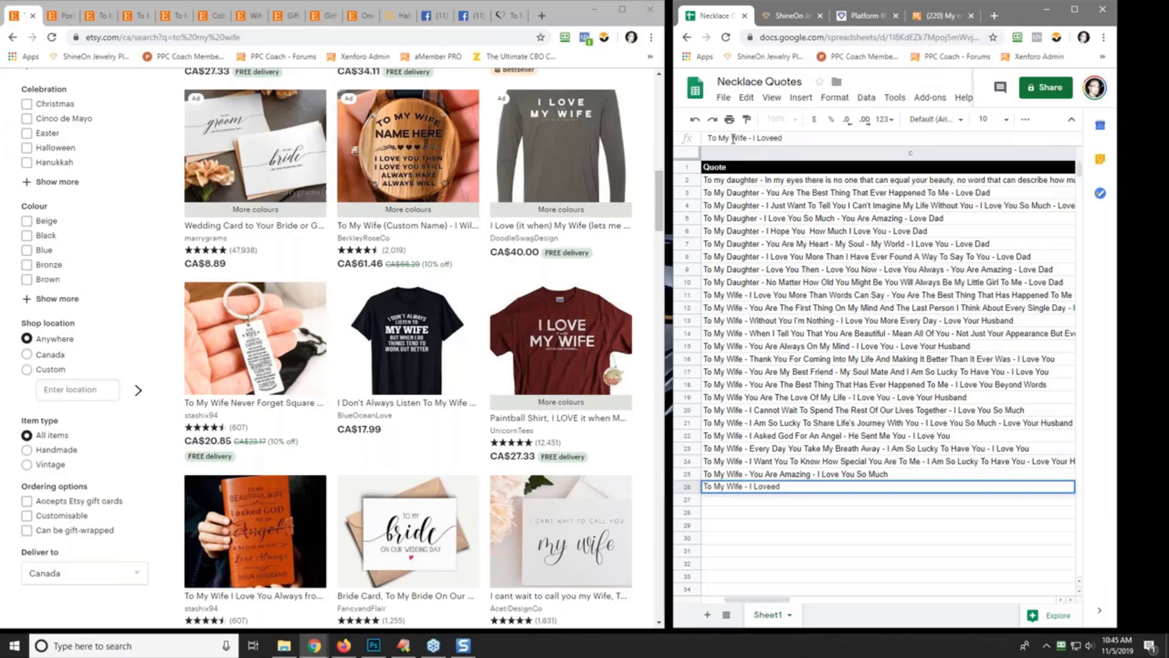
pyautogui.press('BackSpace')
pyautogui.press('BackSpace')
pyautogui.write('d You Then - I Love You Still')
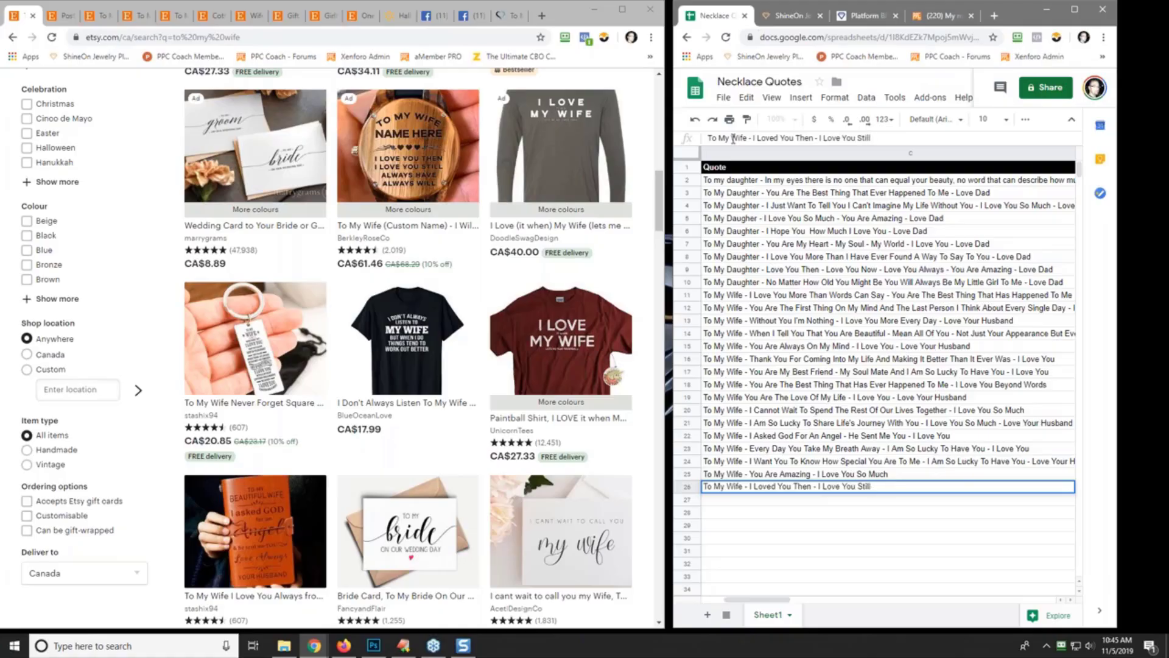
pyautogui.write(' - Always Have And Always Wi')
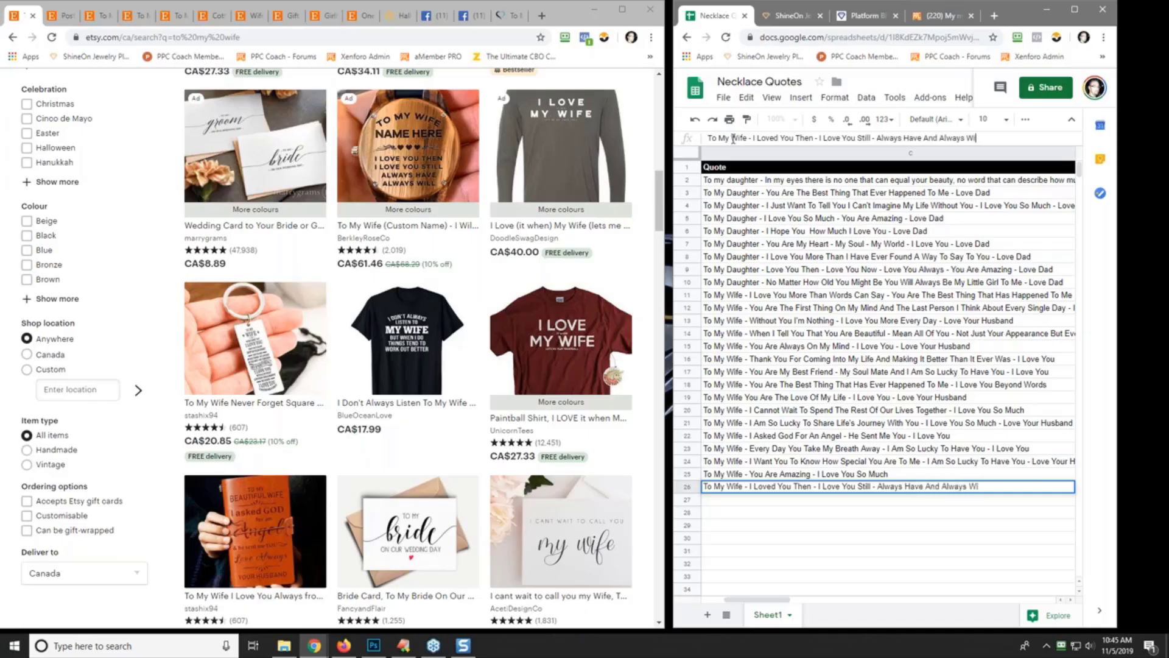
pyautogui.write('ll - Love Your Husnba')
pyautogui.write('and')
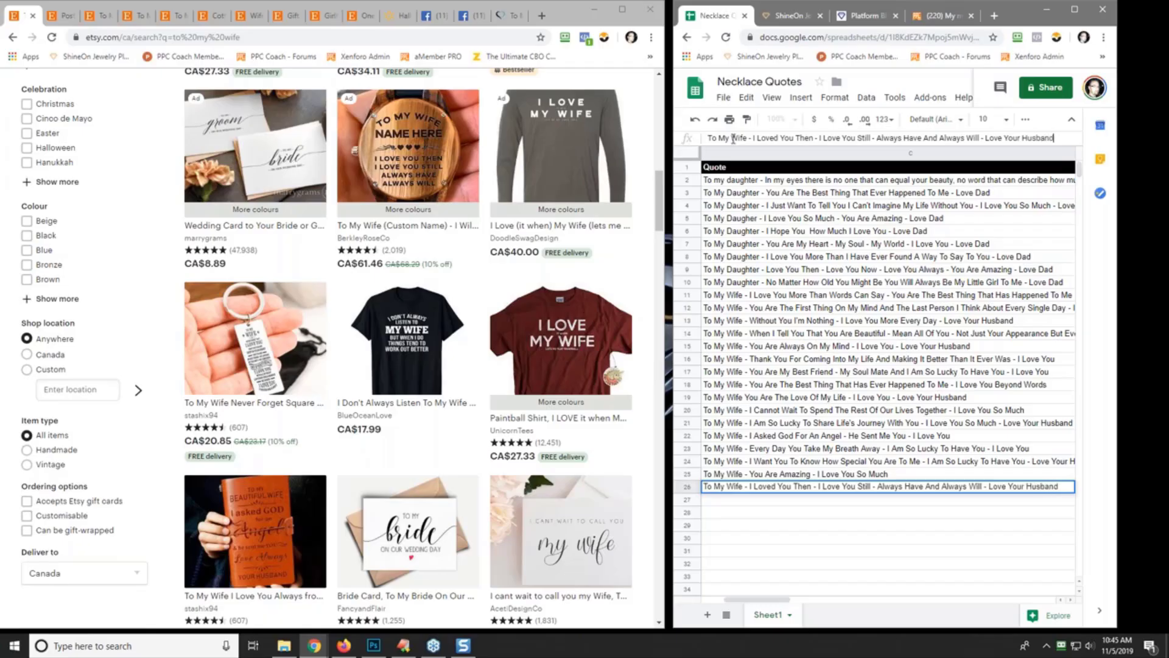
pyautogui.press('Return')
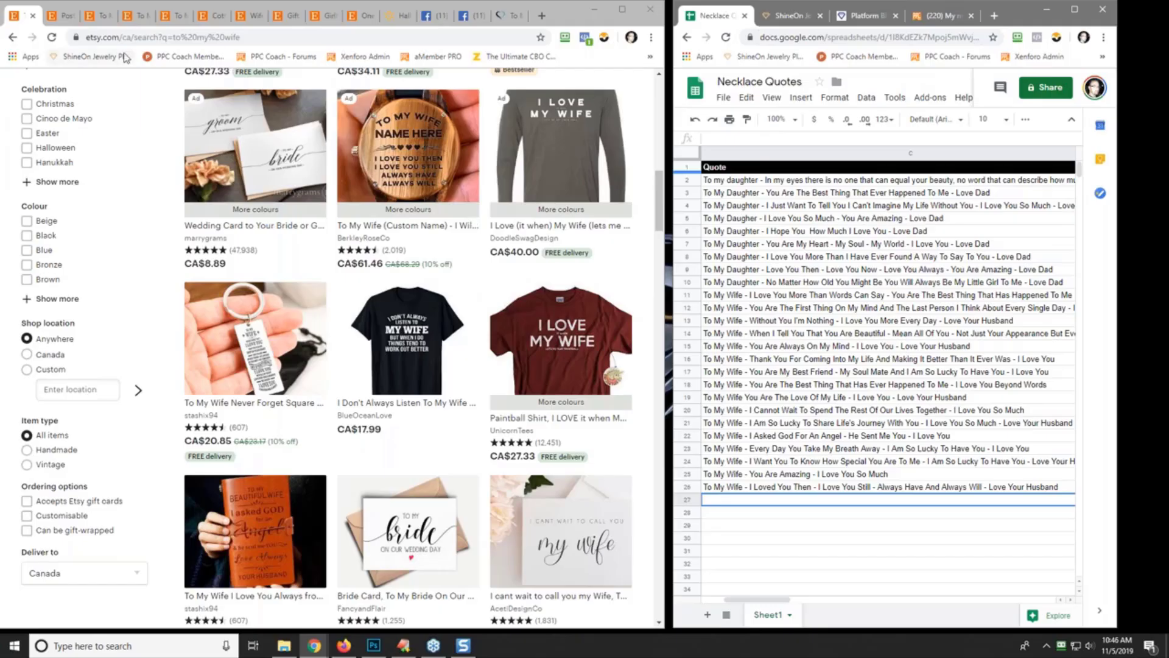
# - Close the other Etsy tabs and load amazon.com
pyautogui.rightClick(16, 20)
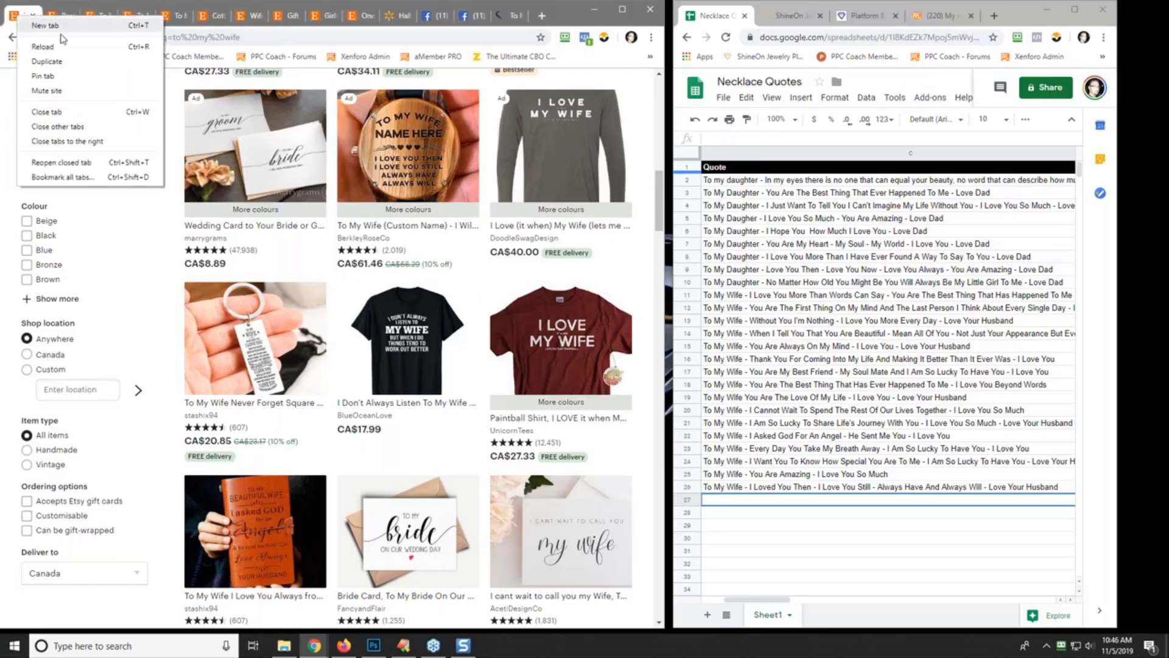
pyautogui.click(88, 142)
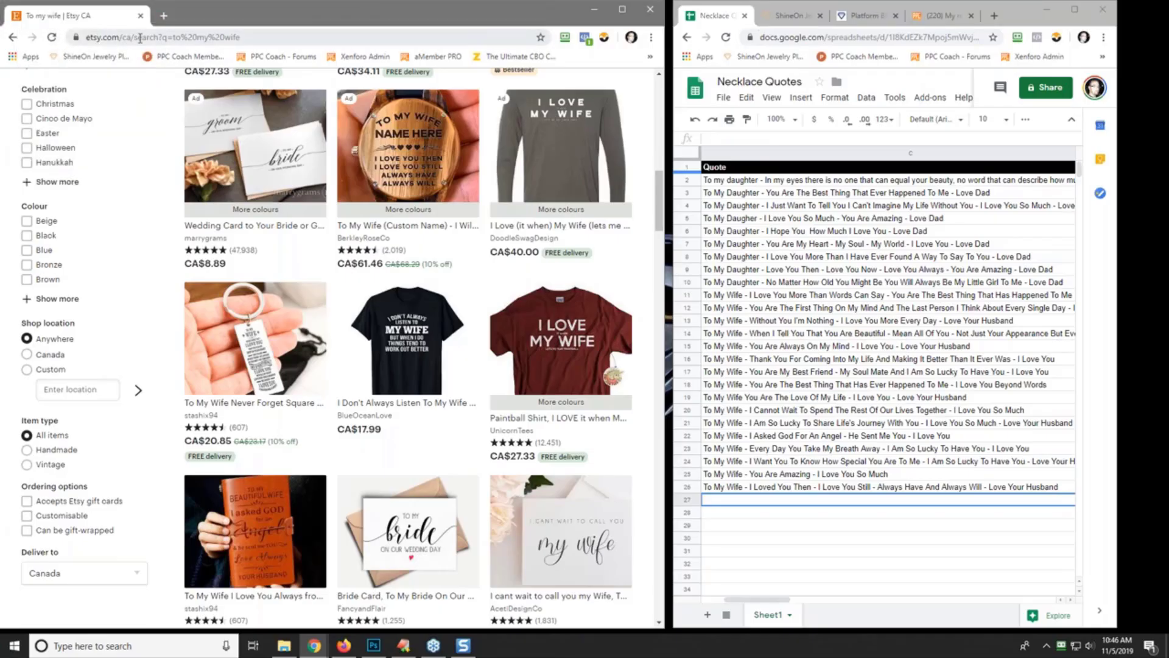
pyautogui.click(122, 37)
pyautogui.write('aman')
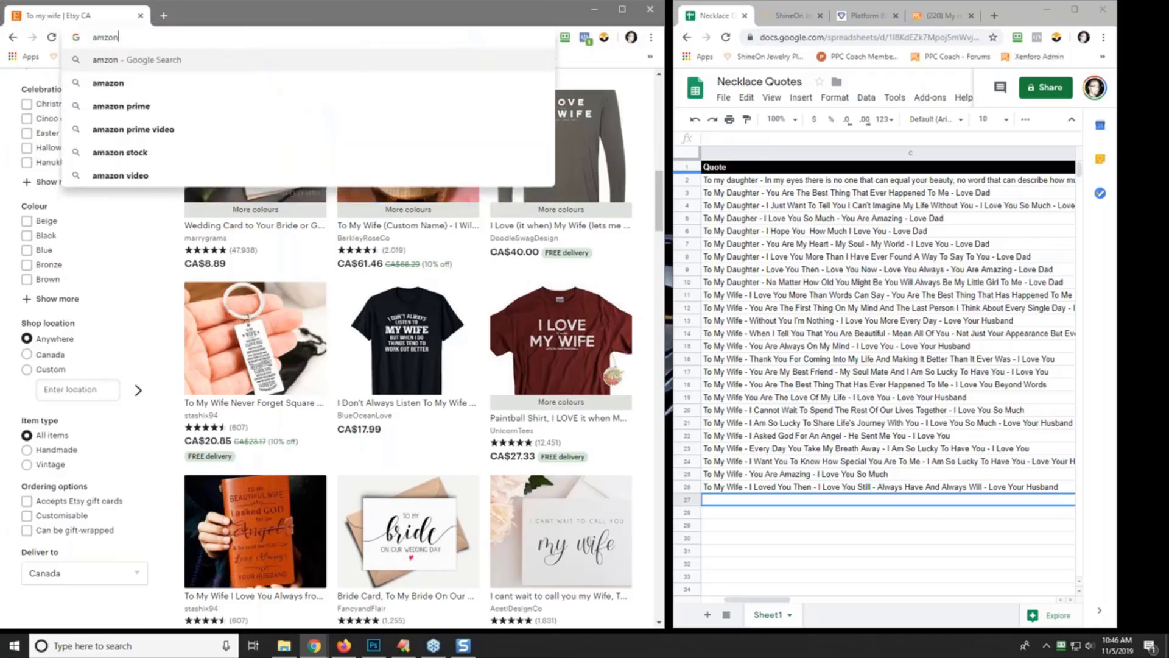
pyautogui.press('BackSpace')
pyautogui.write('zon.com')
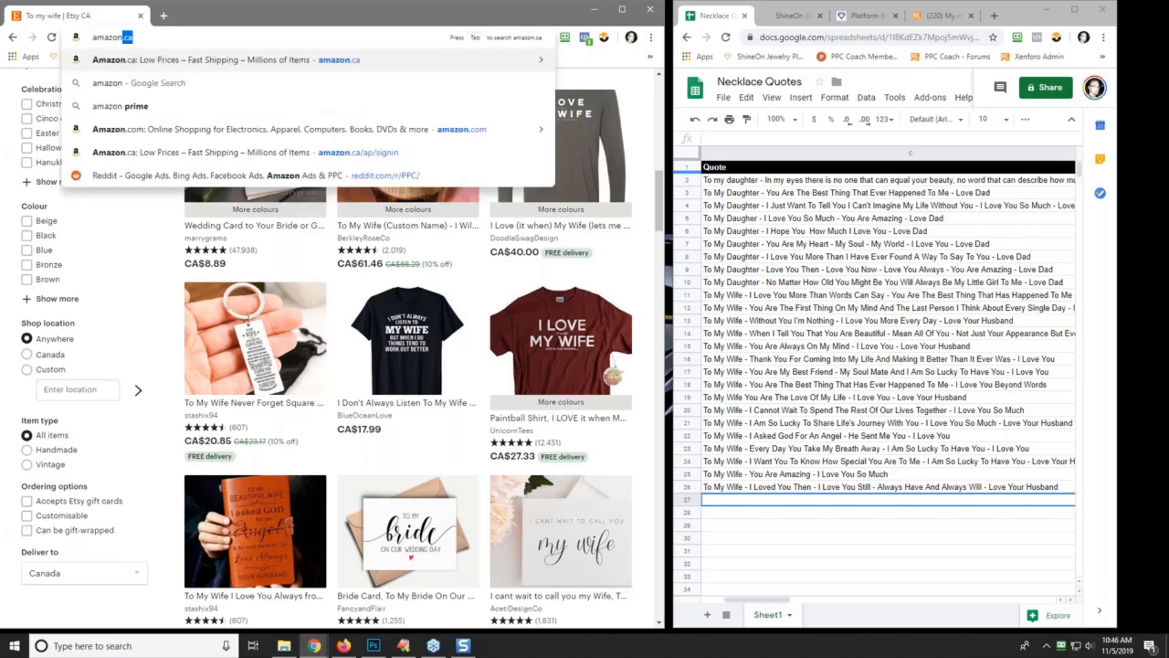
pyautogui.press('Return')
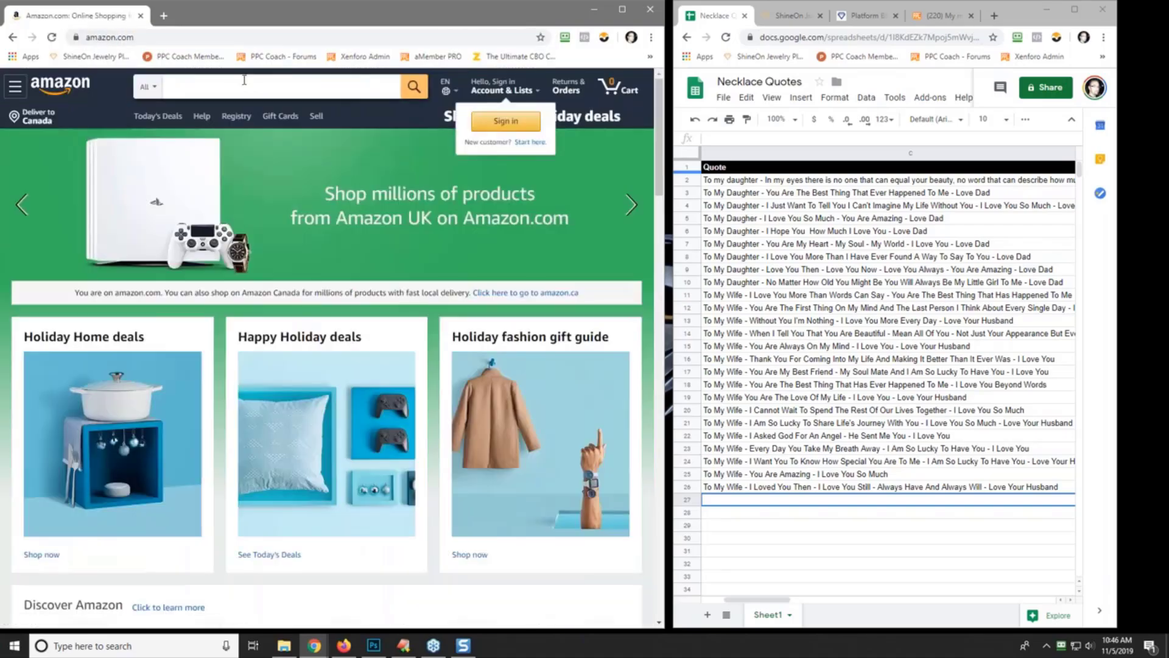
# - Search Amazon for 'wife necklace' and scroll through the results for quote pendants
pyautogui.click(244, 80)
pyautogui.write('wife neck')
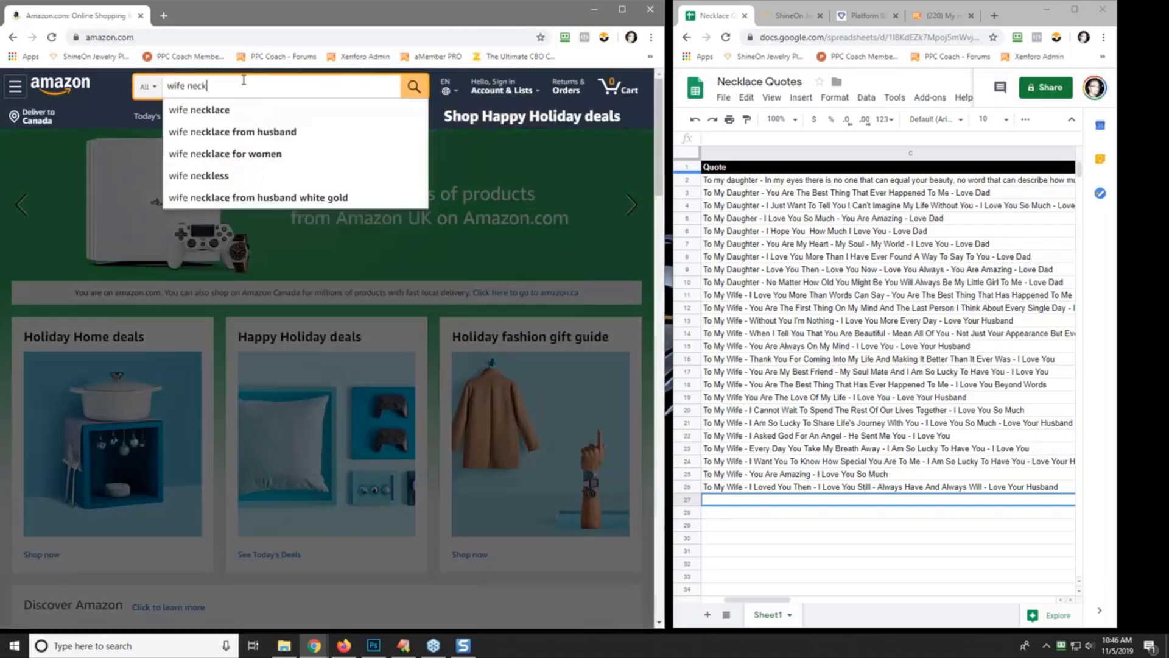
pyautogui.write('lace')
pyautogui.press('Return')
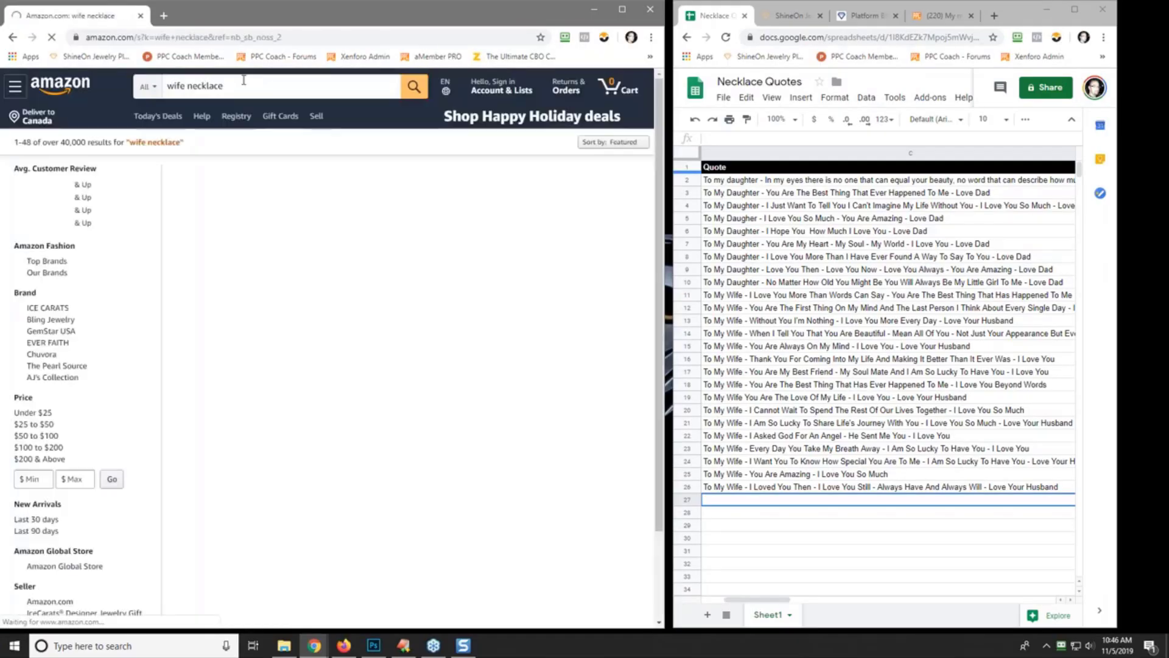
pyautogui.scroll(-2, 336, 119)
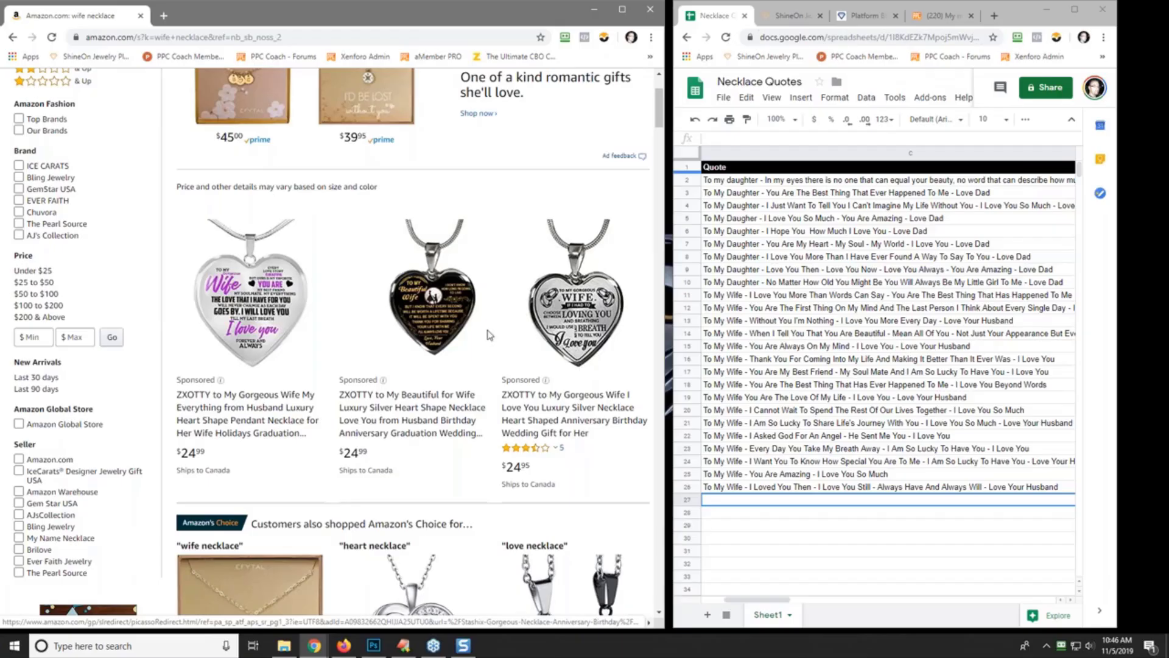
pyautogui.scroll(-9, 481, 350)
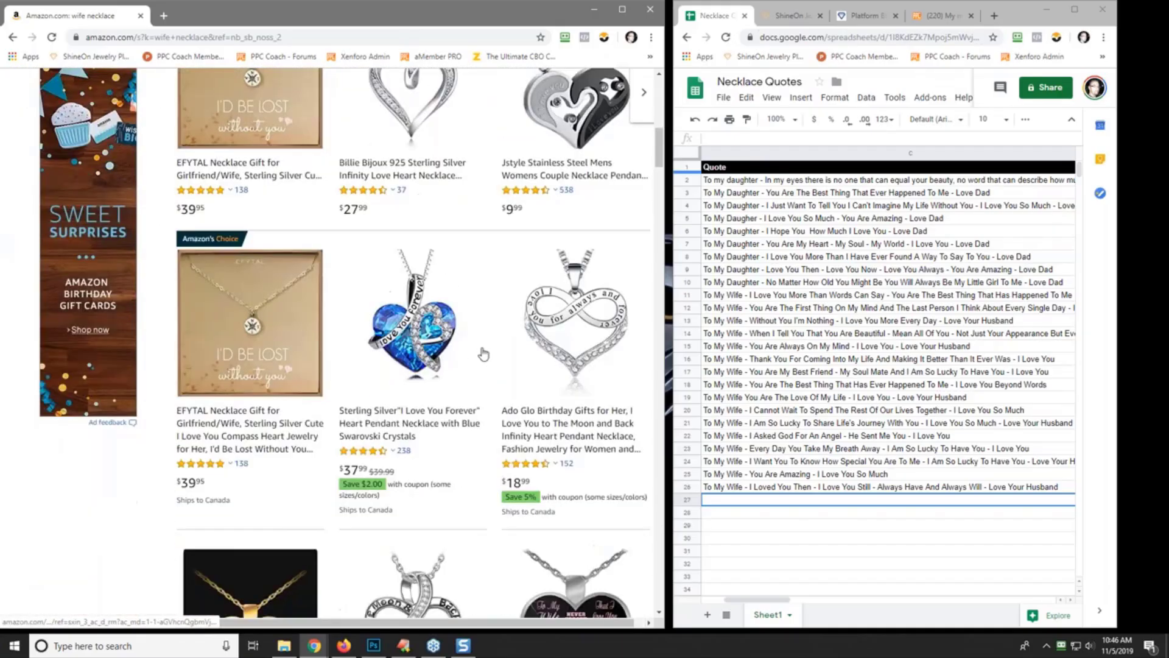
pyautogui.scroll(-3, 483, 354)
pyautogui.scroll(-10, 414, 341)
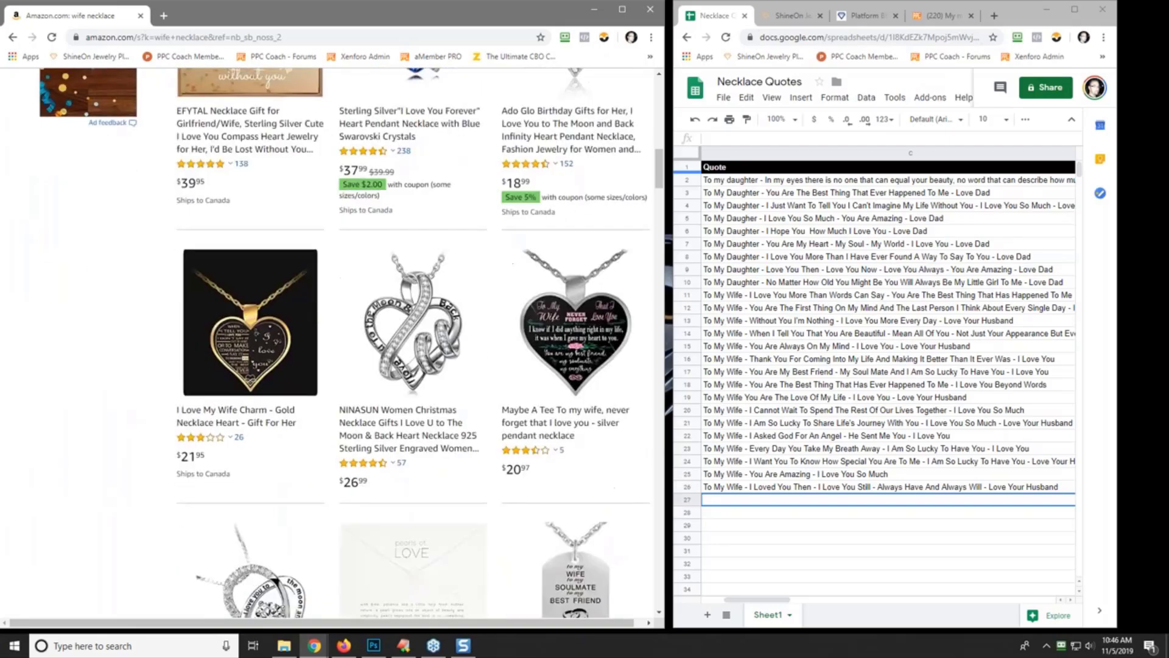
pyautogui.scroll(-3, 414, 341)
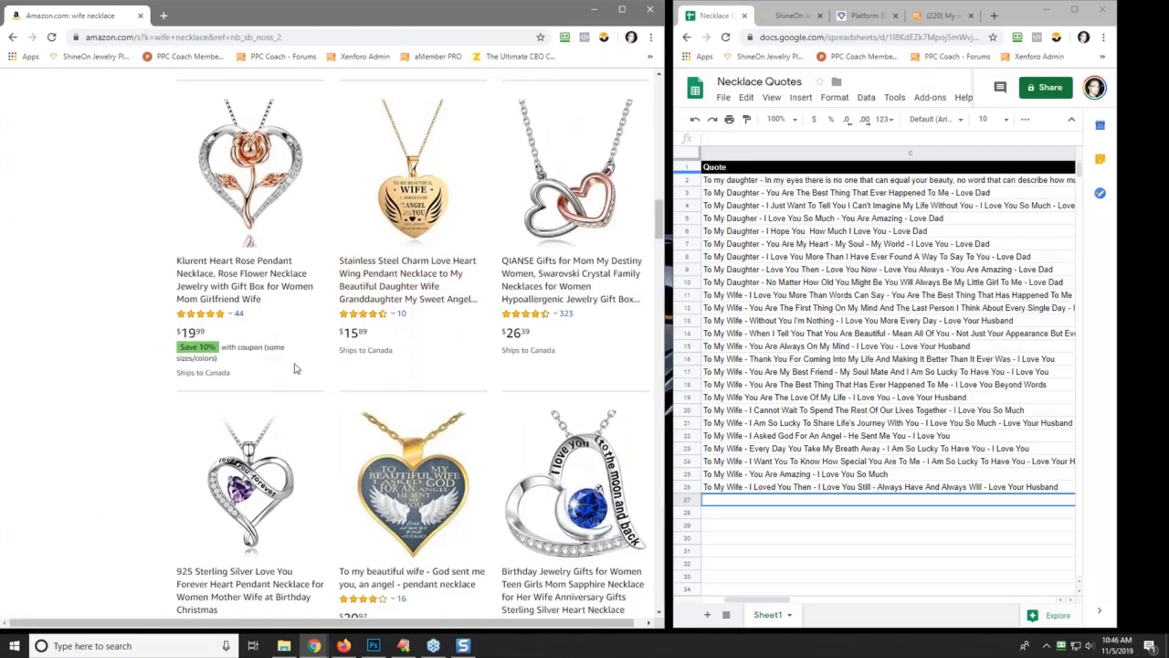
pyautogui.scroll(-12, 420, 505)
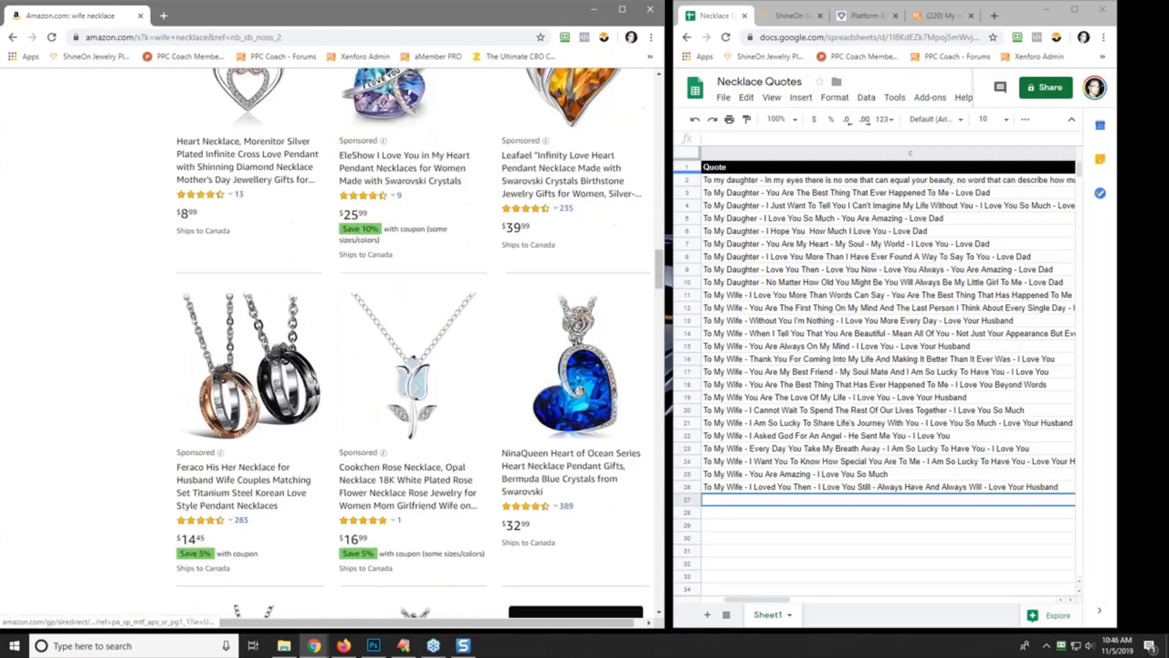
pyautogui.scroll(15, 414, 341)
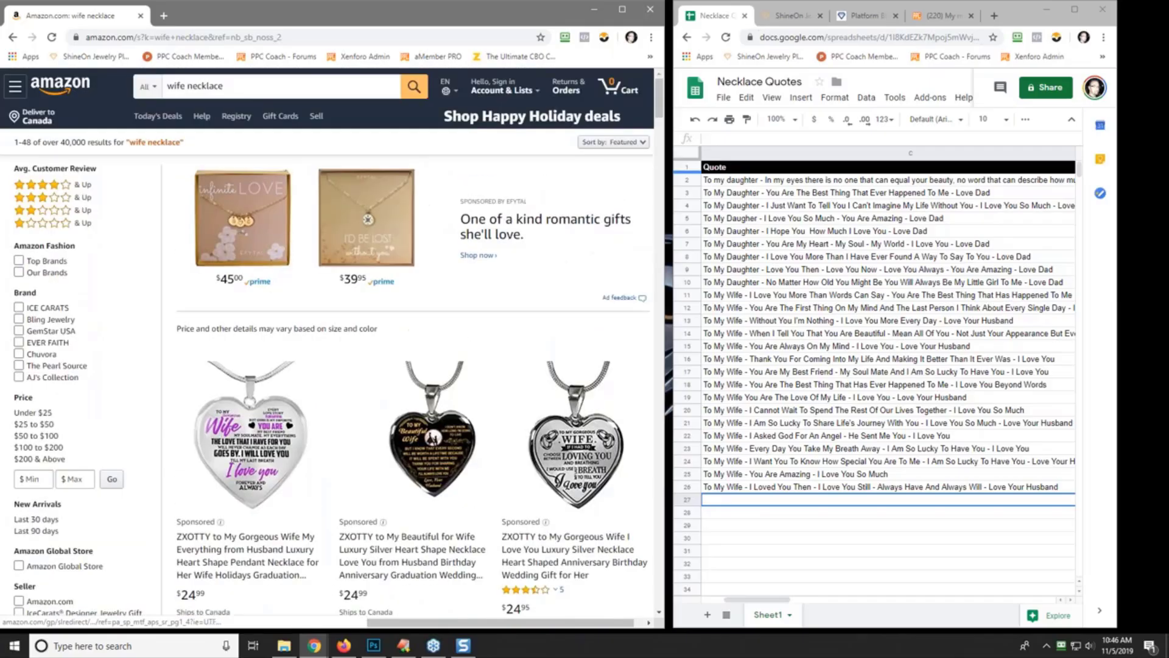
# - Open each of the three ZXOTTY heart pendant listings in its own tab and review it
pyautogui.rightClick(245, 244)
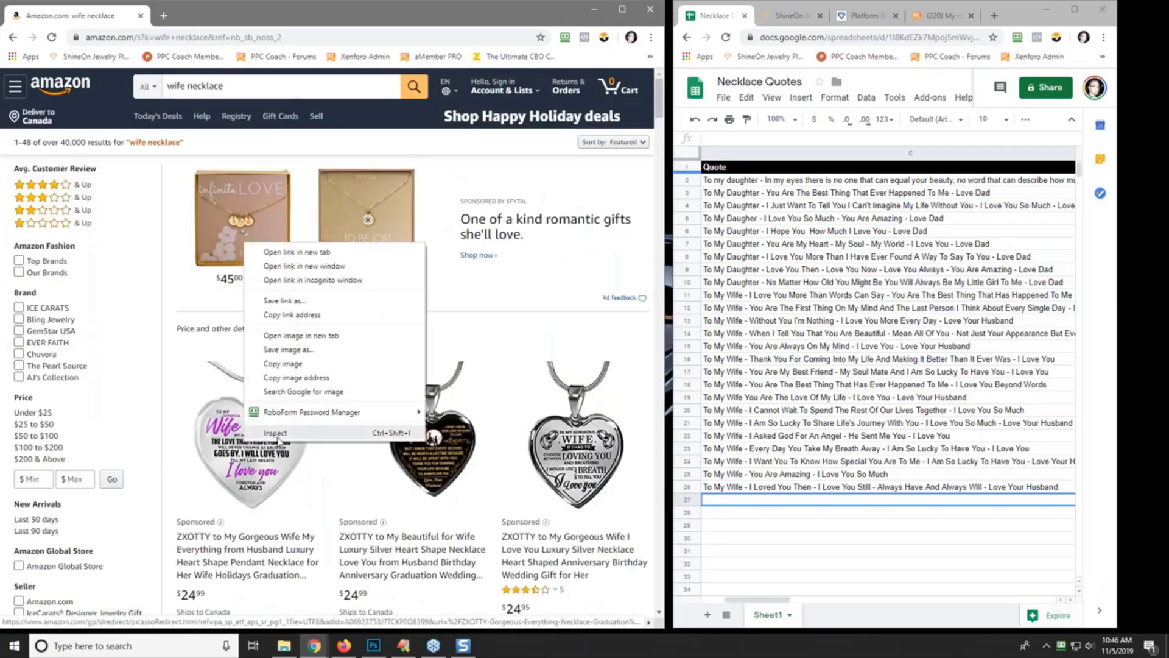
pyautogui.click(294, 252)
pyautogui.click(223, 15)
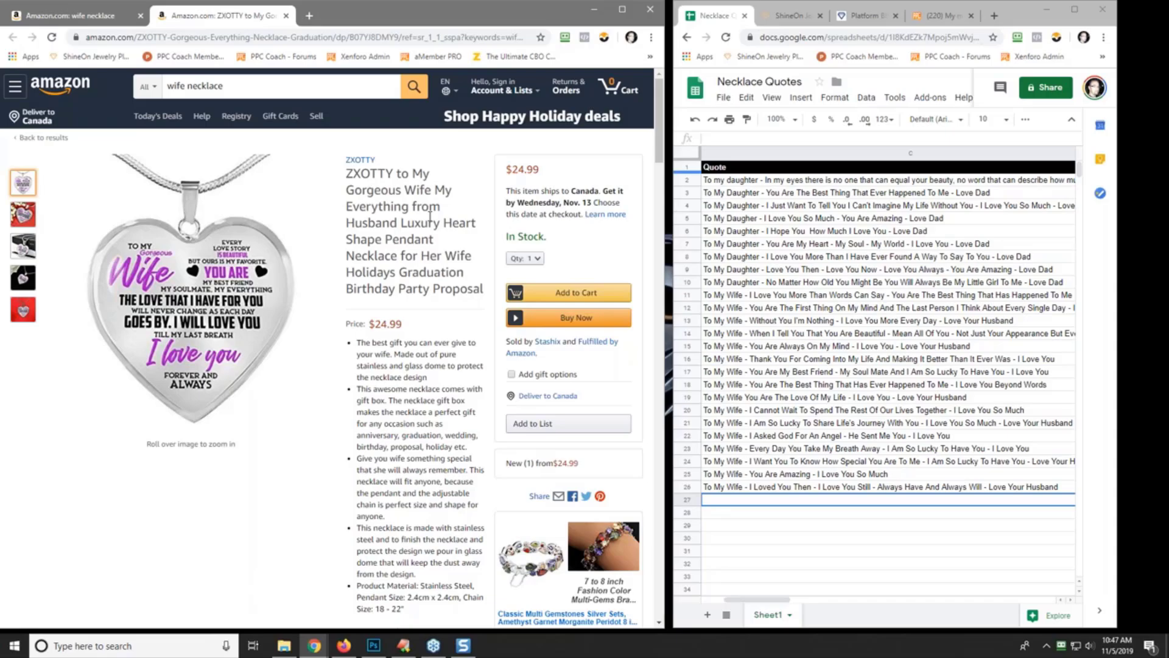
pyautogui.click(91, 16)
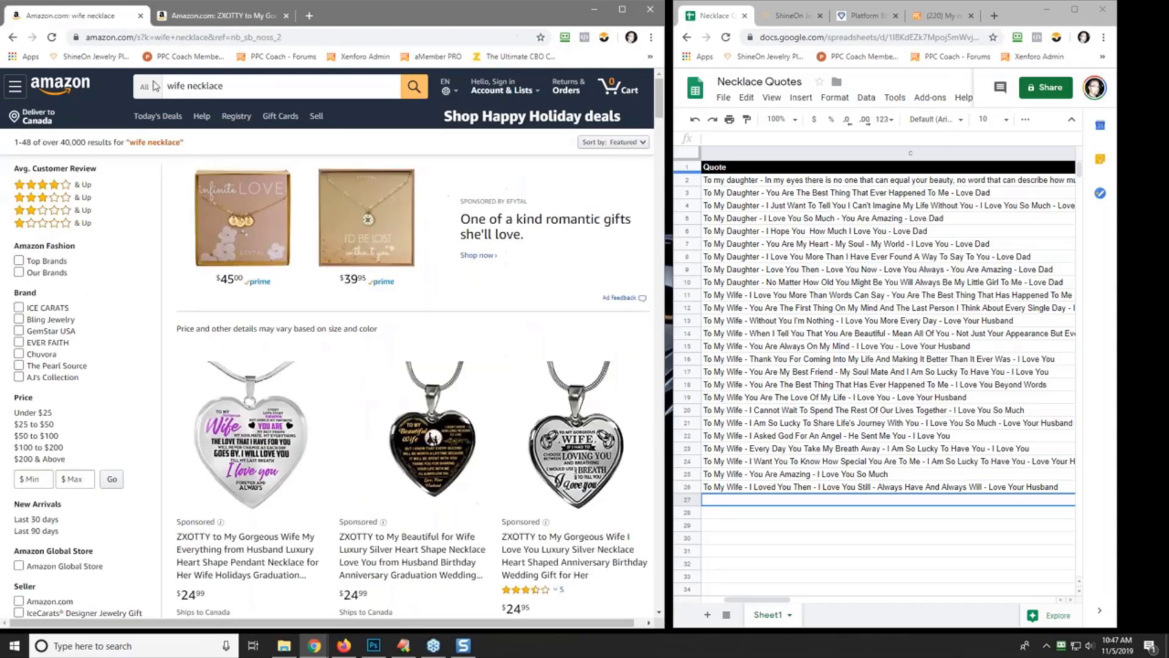
pyautogui.rightClick(415, 254)
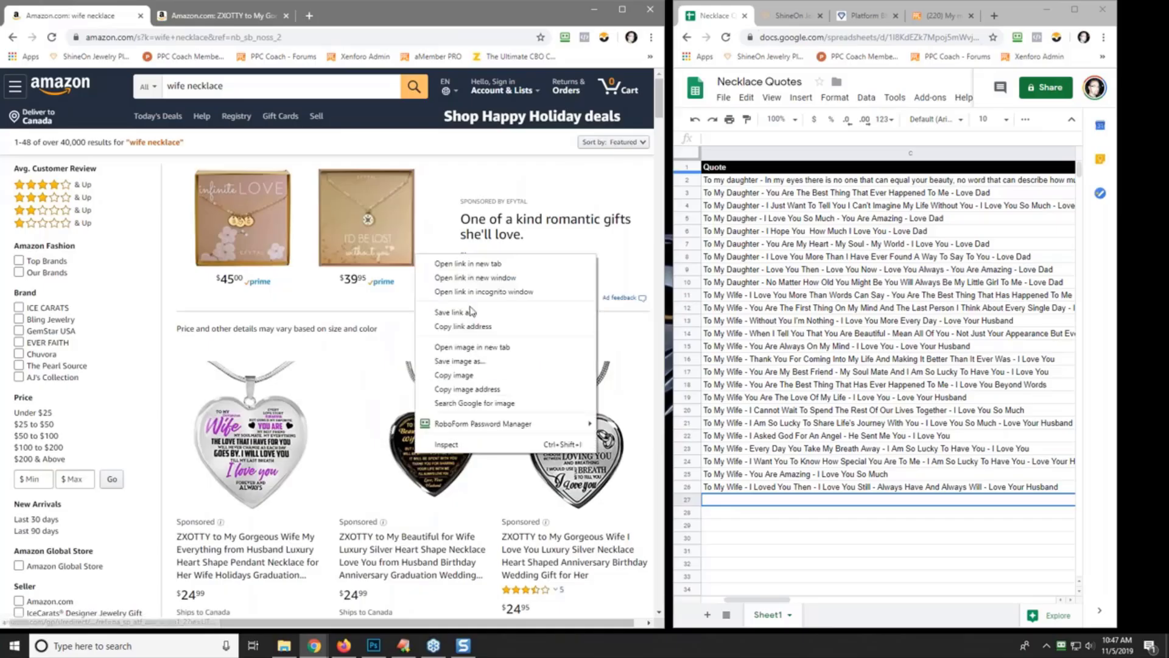
pyautogui.click(467, 263)
pyautogui.click(365, 15)
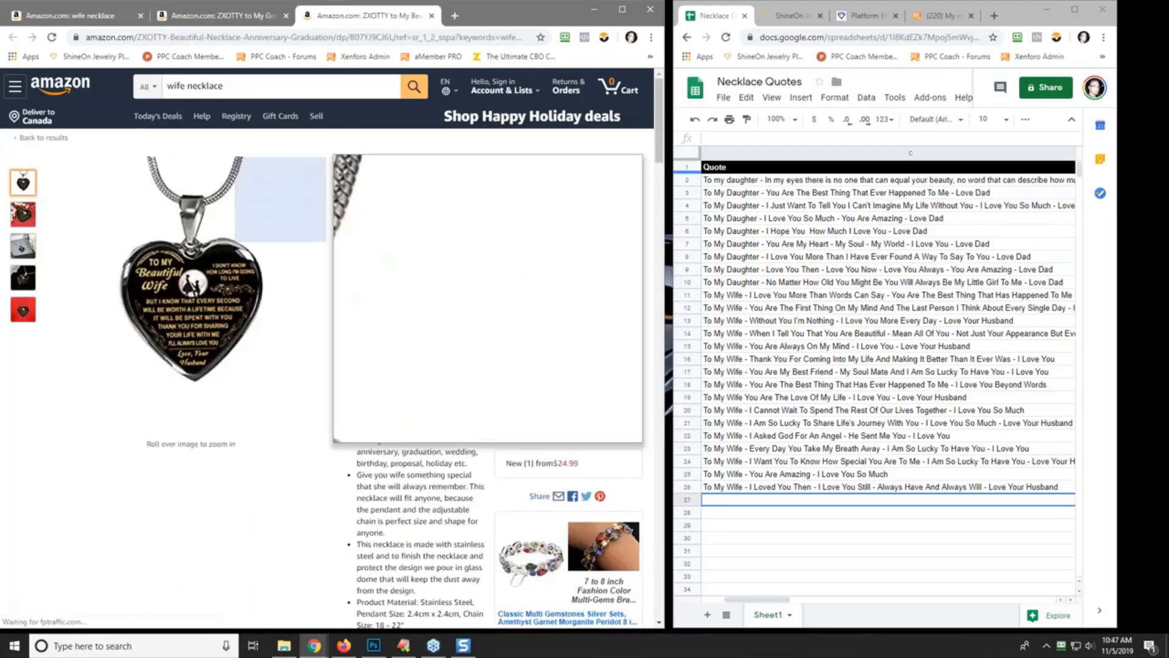
pyautogui.moveTo(200, 268)
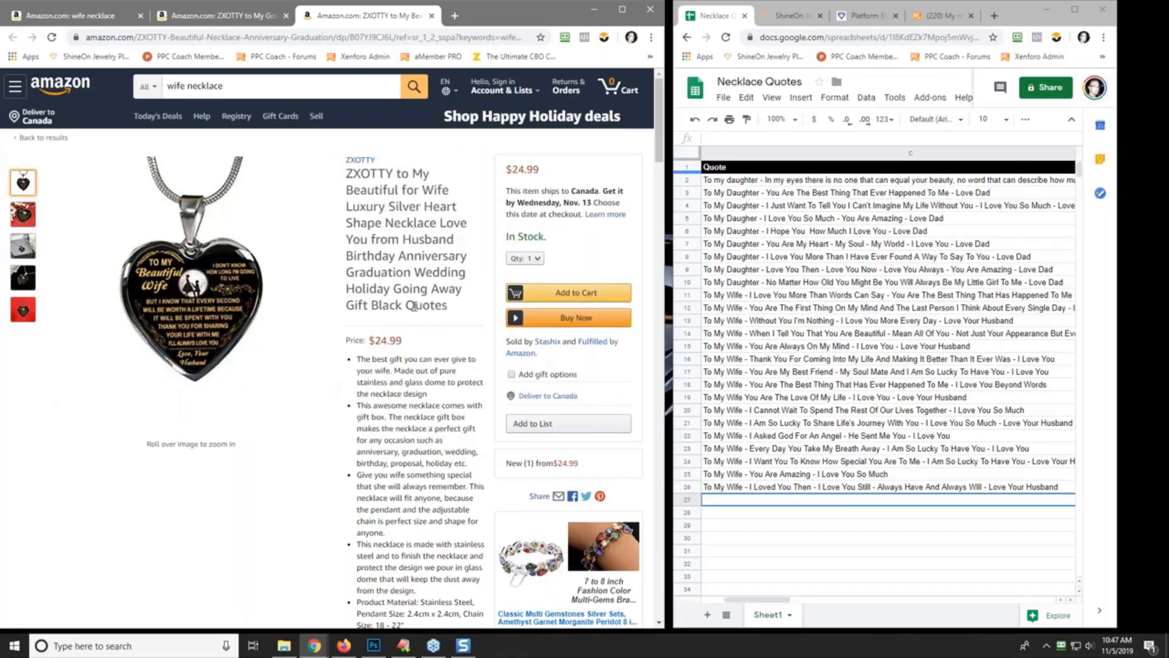
pyautogui.click(73, 15)
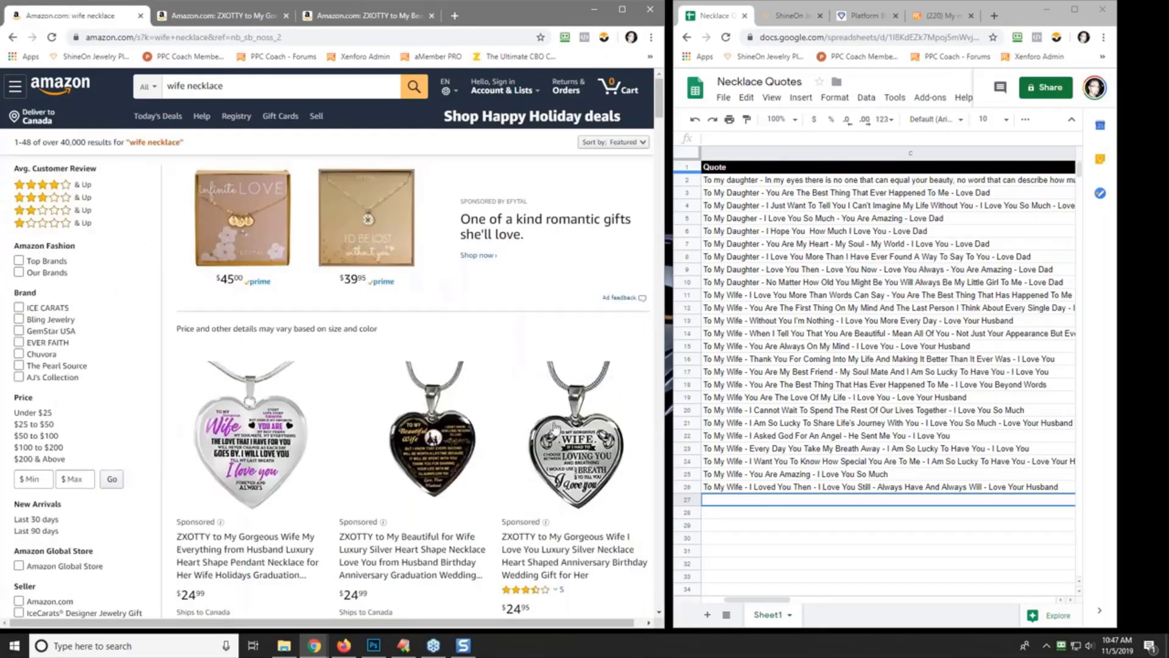
pyautogui.rightClick(576, 451)
pyautogui.click(631, 260)
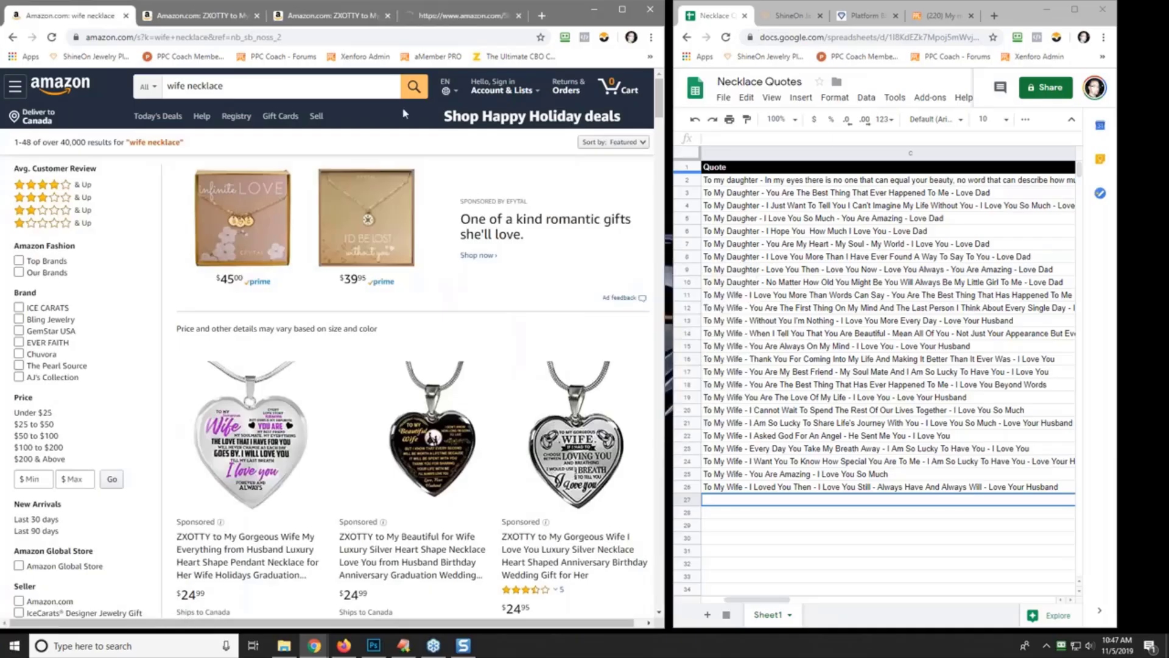
pyautogui.click(454, 13)
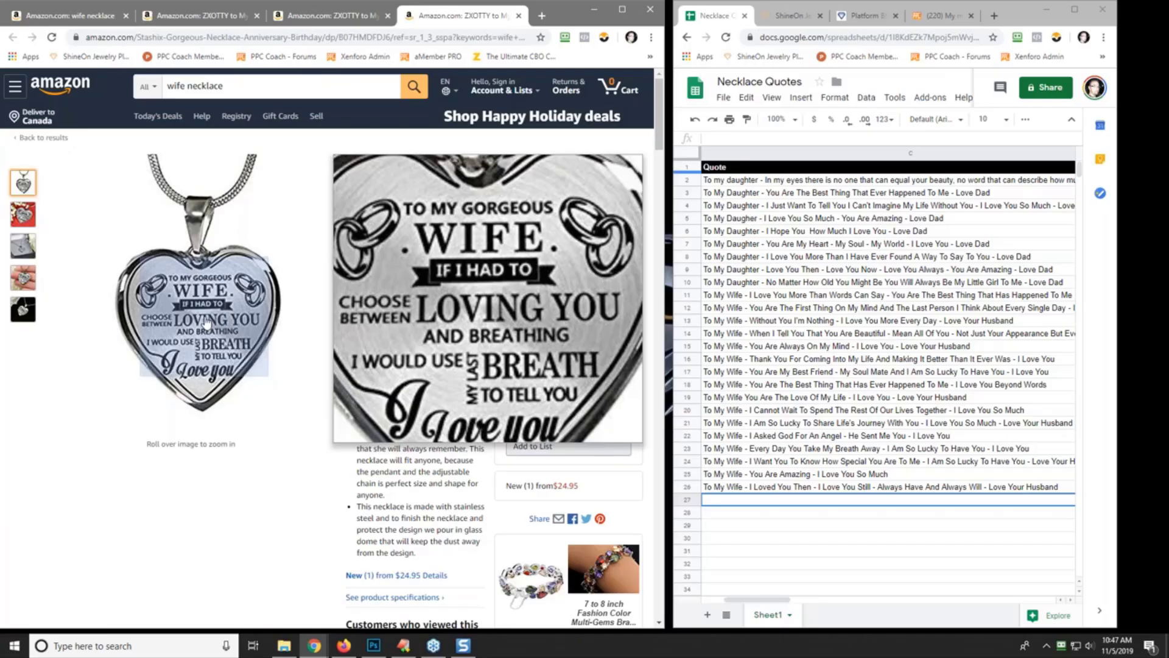
# - Page through the sponsored related necklaces on the Gorgeous Wife I Love You listing
pyautogui.click(79, 17)
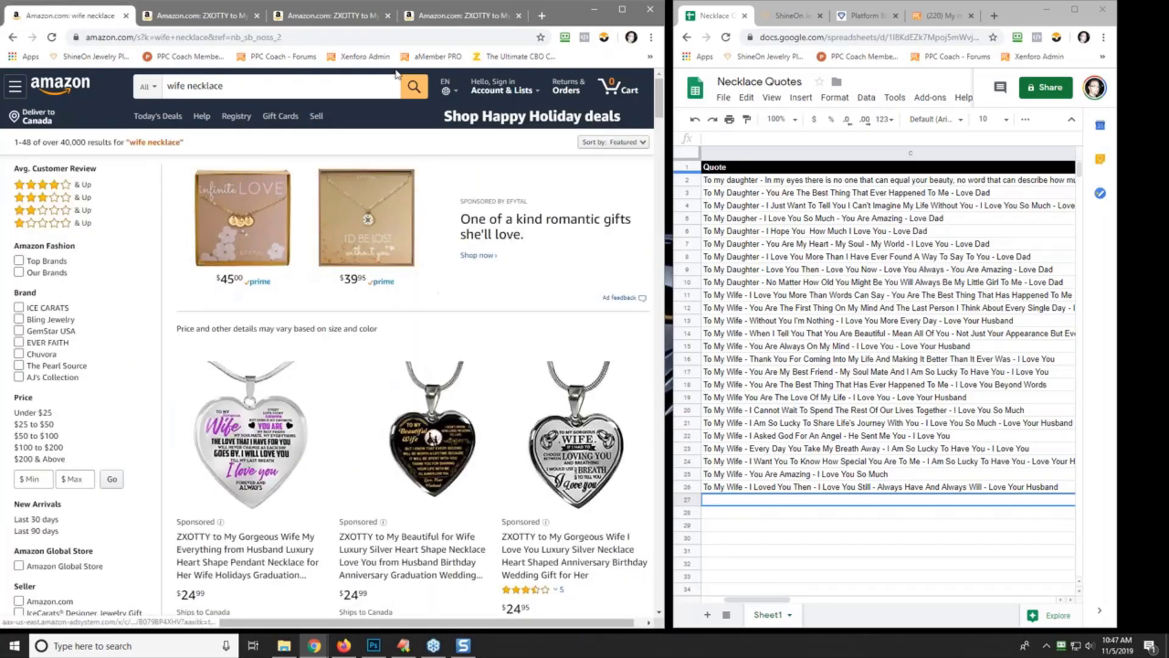
pyautogui.click(453, 16)
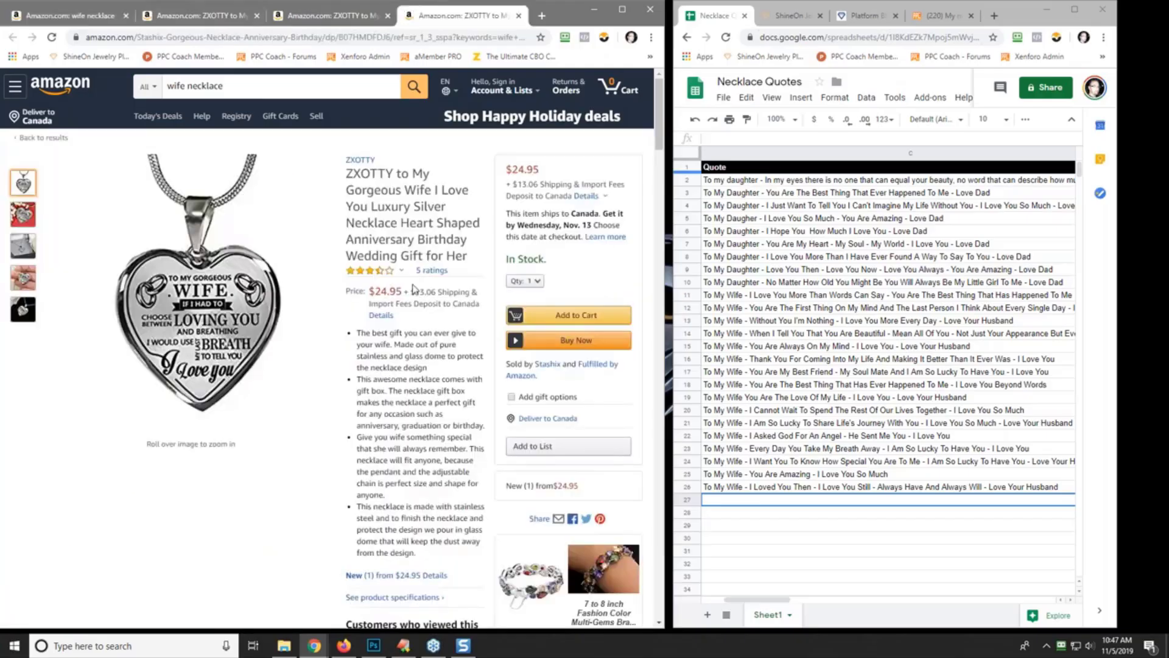
pyautogui.scroll(-10, 413, 287)
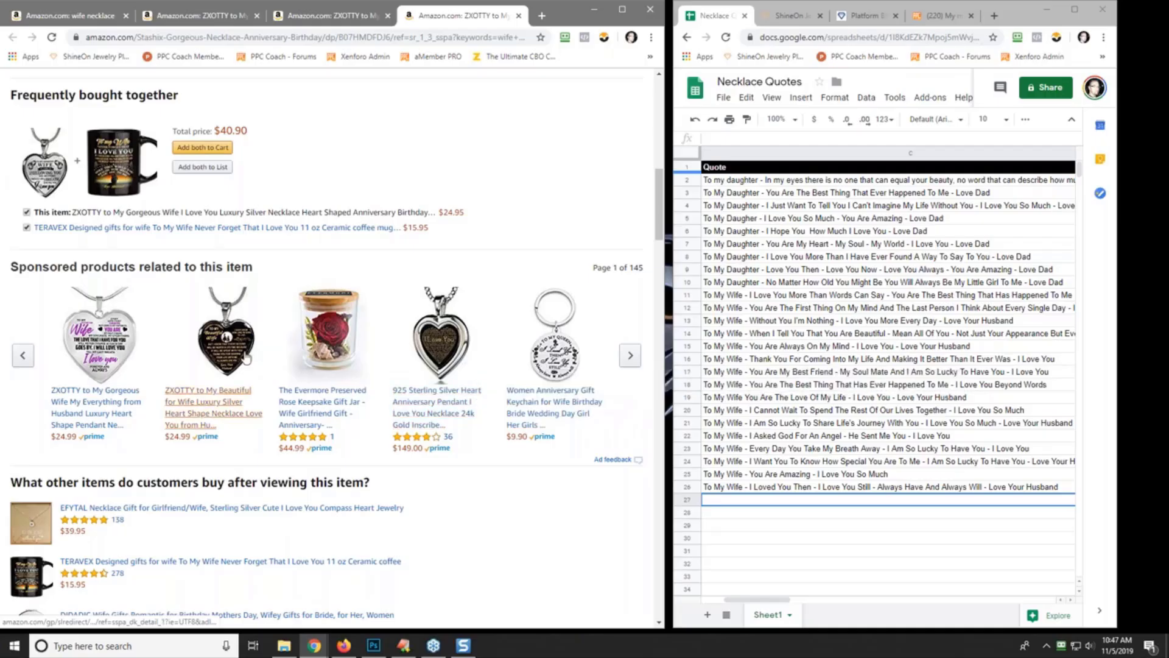
pyautogui.click(633, 355)
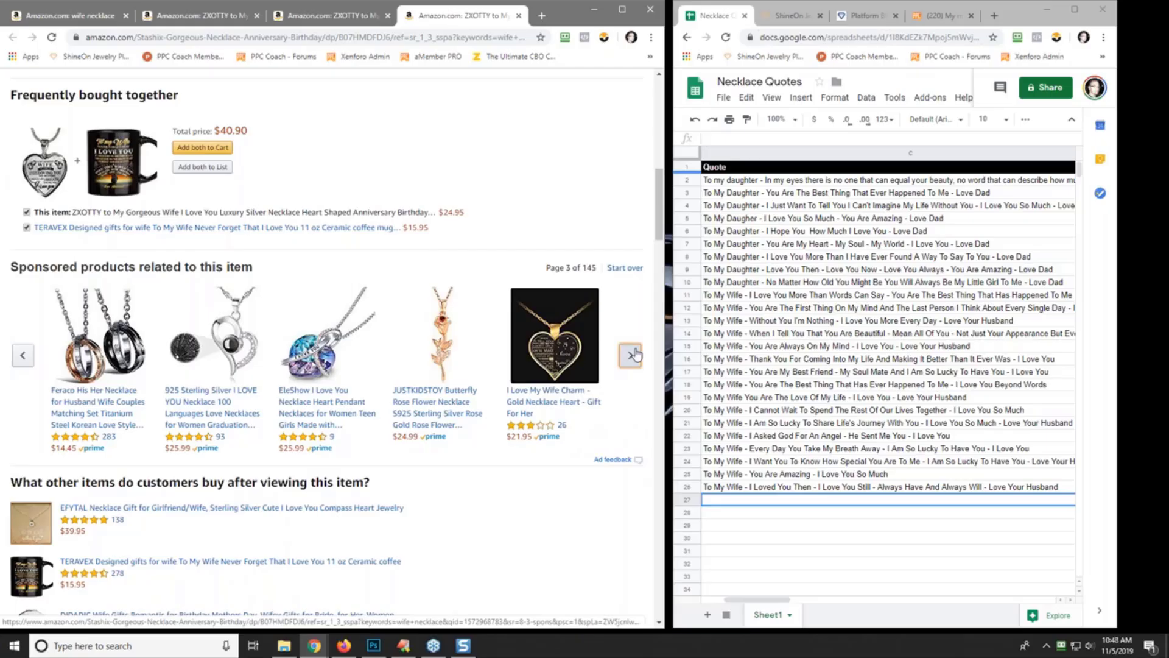
pyautogui.click(631, 355)
pyautogui.click(631, 355)
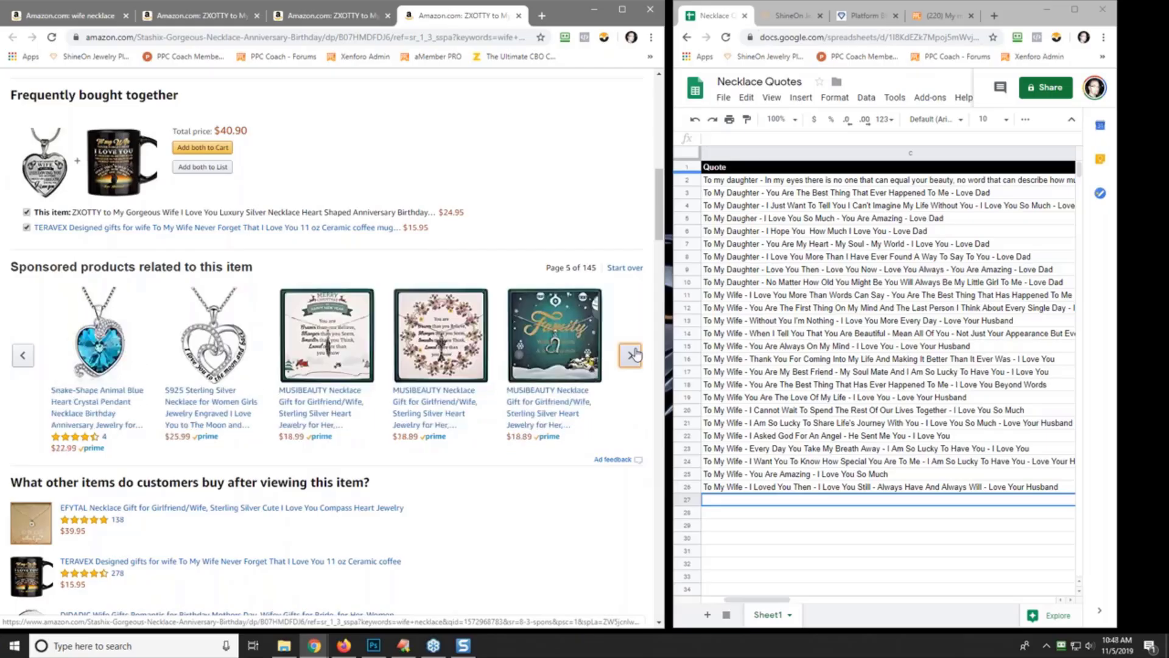
pyautogui.click(631, 355)
pyautogui.click(631, 355)
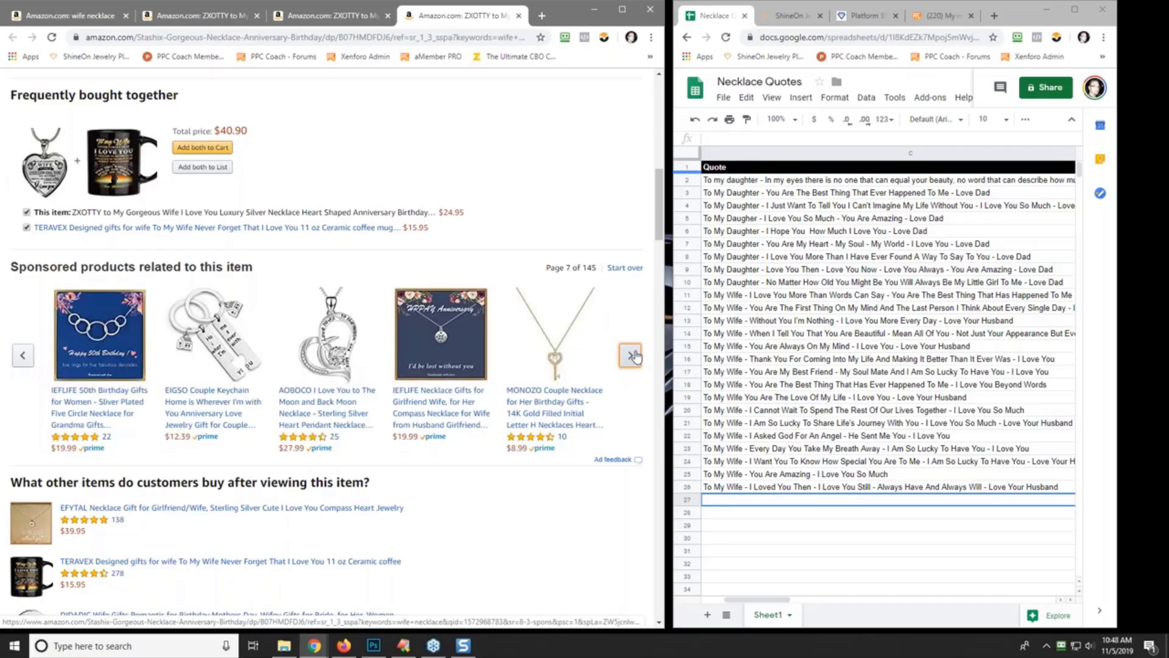
# - Close all tabs except the Amazon 'wife necklace' search results
pyautogui.click(65, 20)
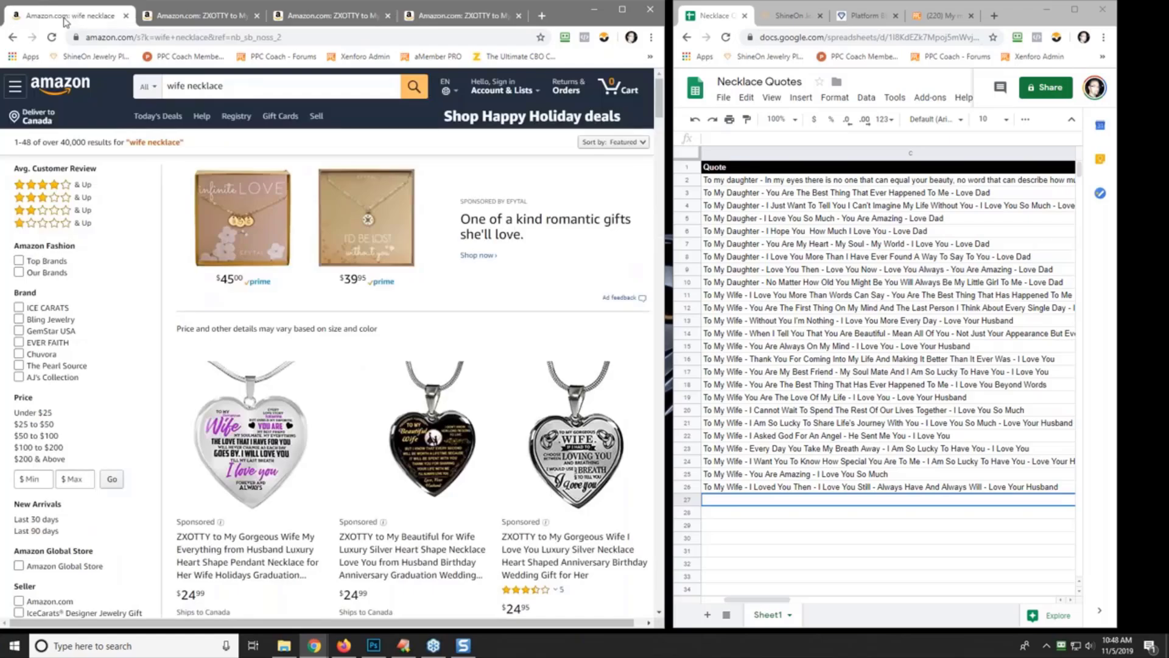
pyautogui.rightClick(66, 20)
pyautogui.click(115, 148)
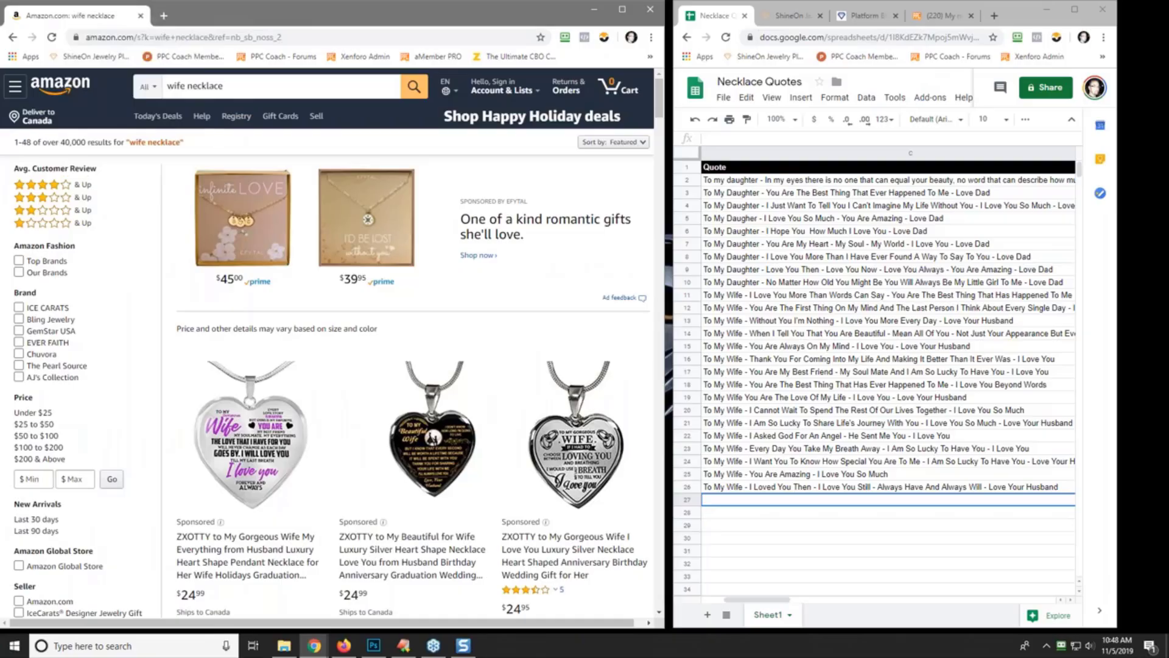
# - Go to AliExpress and search for 'to my wife'
pyautogui.click(166, 35)
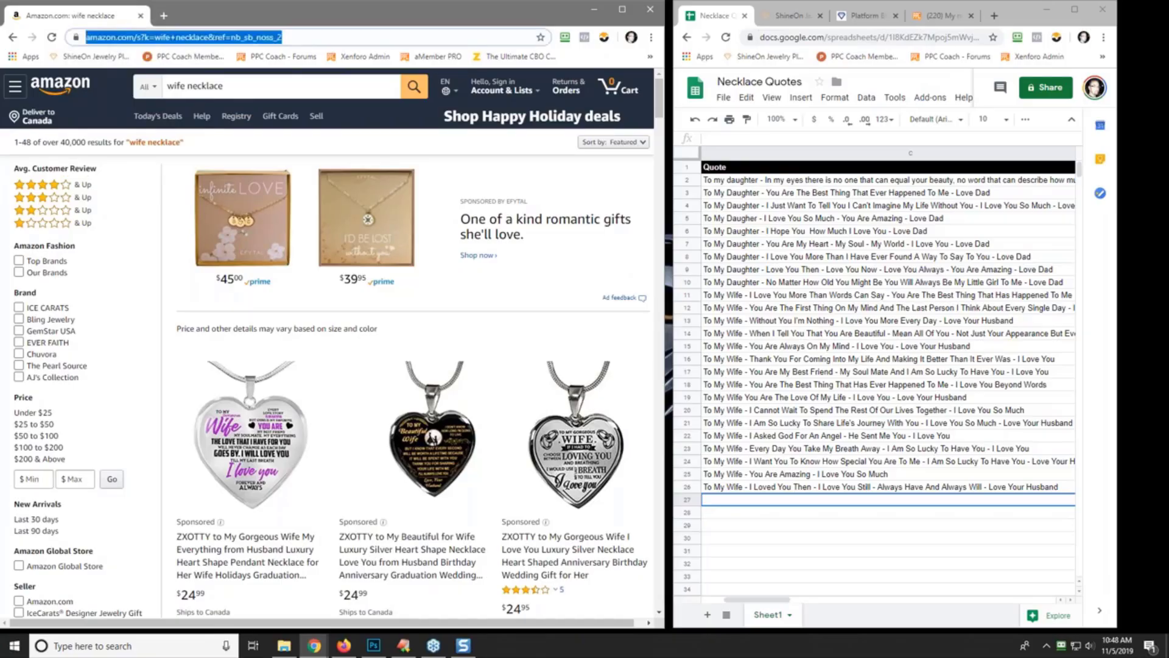
pyautogui.write('ali')
pyautogui.press('Return')
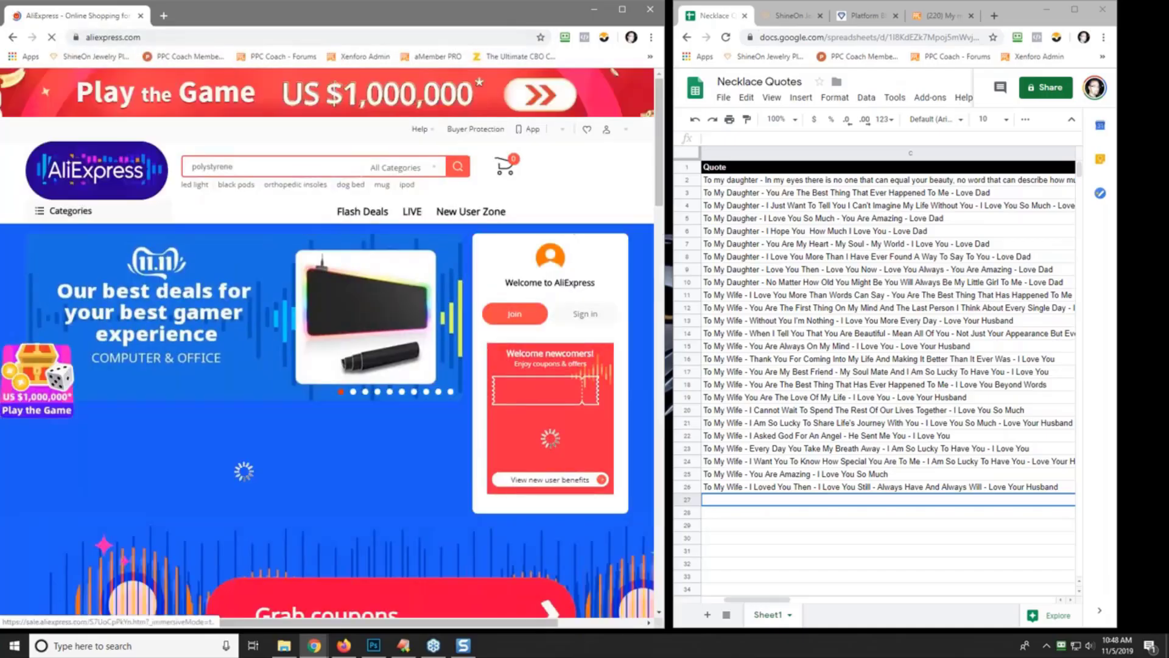
pyautogui.write('to')
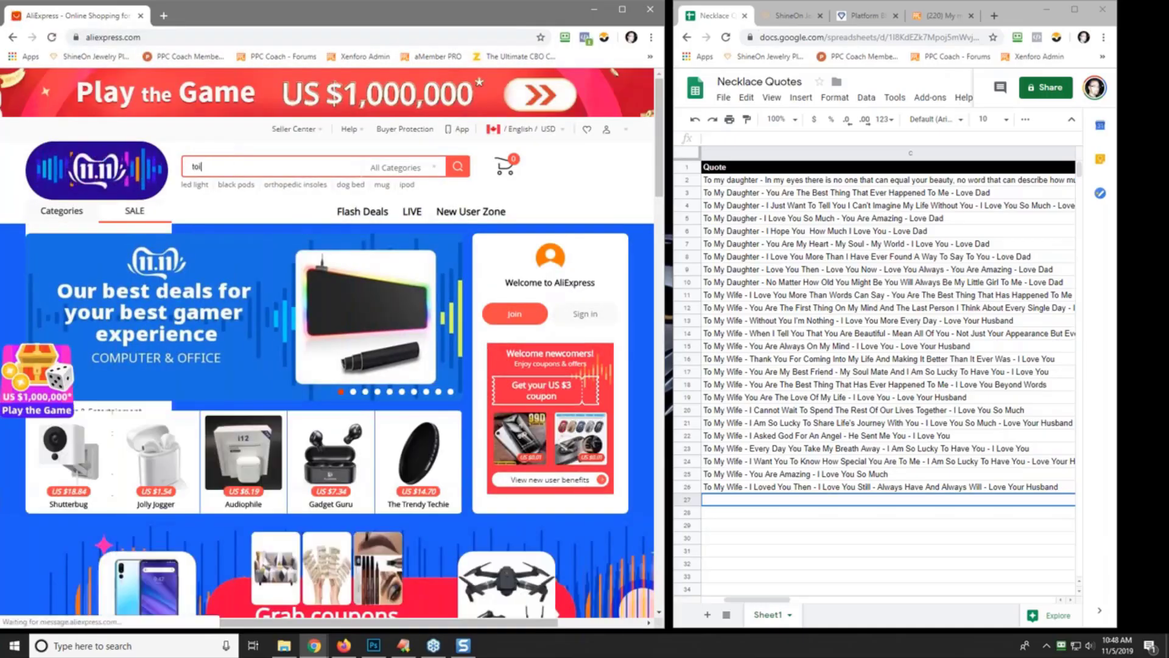
pyautogui.write(' my wife')
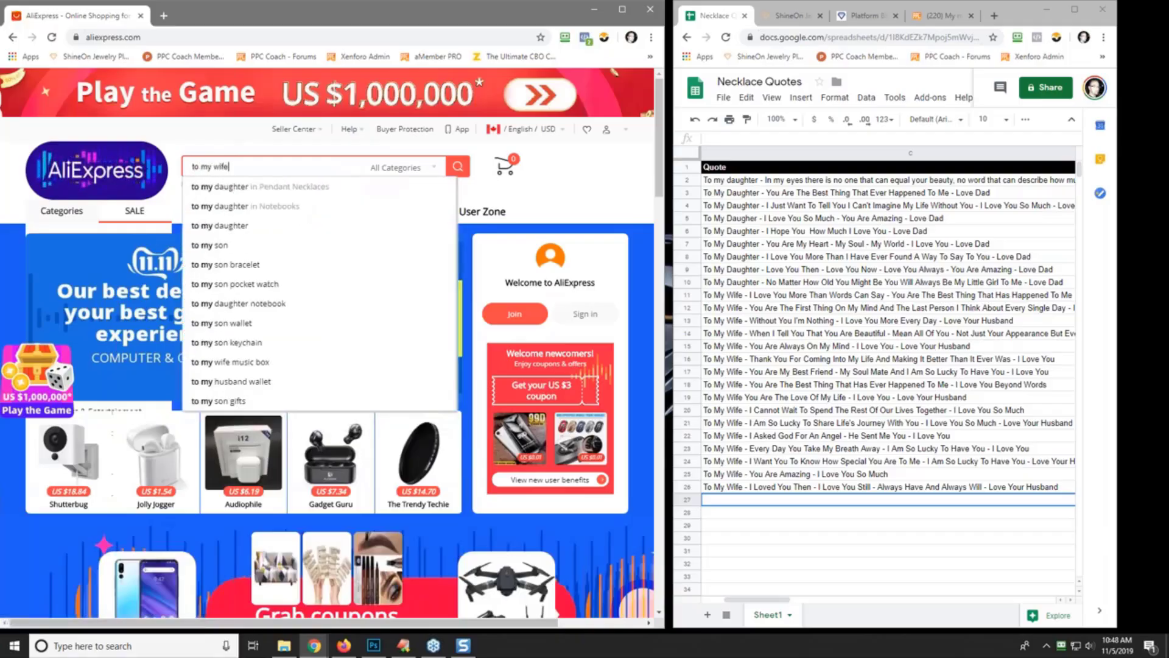
pyautogui.press('Return')
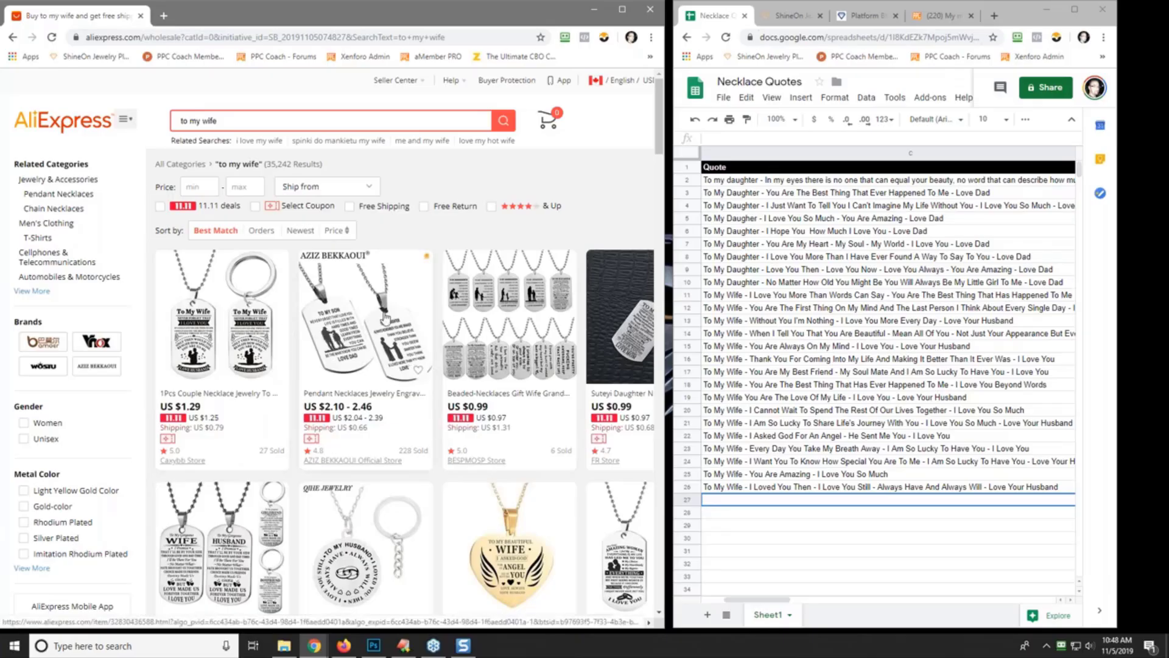
# - Open the first result, the Caxybb Store To My Wife dog tag necklace, in a new tab
pyautogui.rightClick(223, 348)
pyautogui.click(265, 356)
pyautogui.hotkey('ctrl', 'Tab')
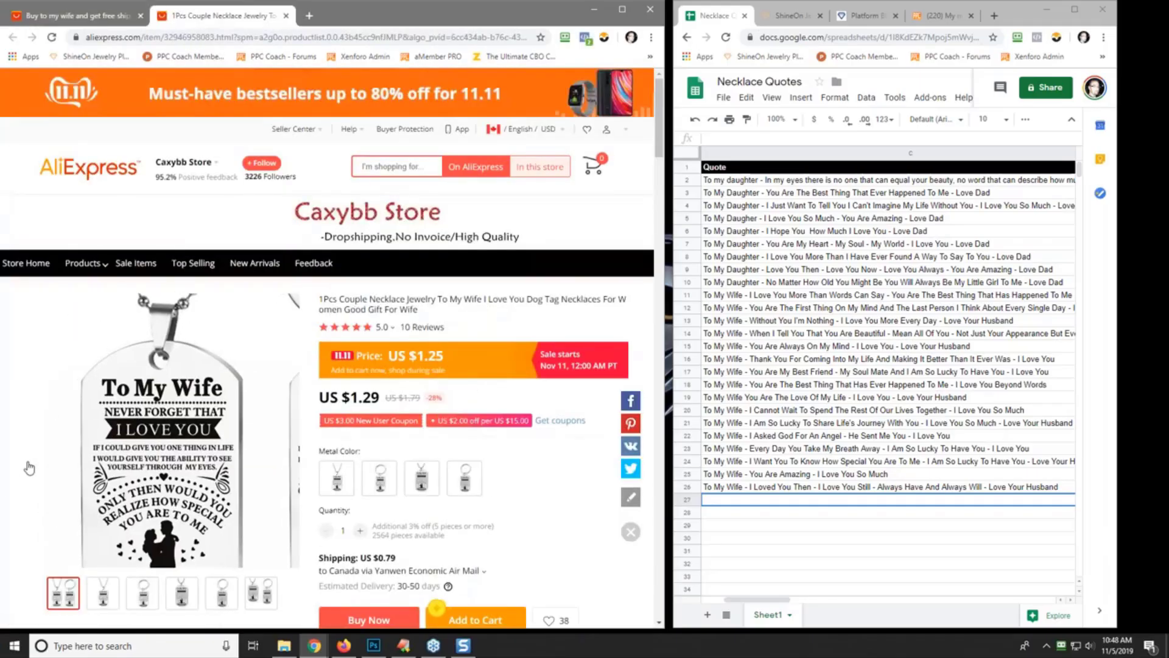
pyautogui.scroll(-2, 29, 497)
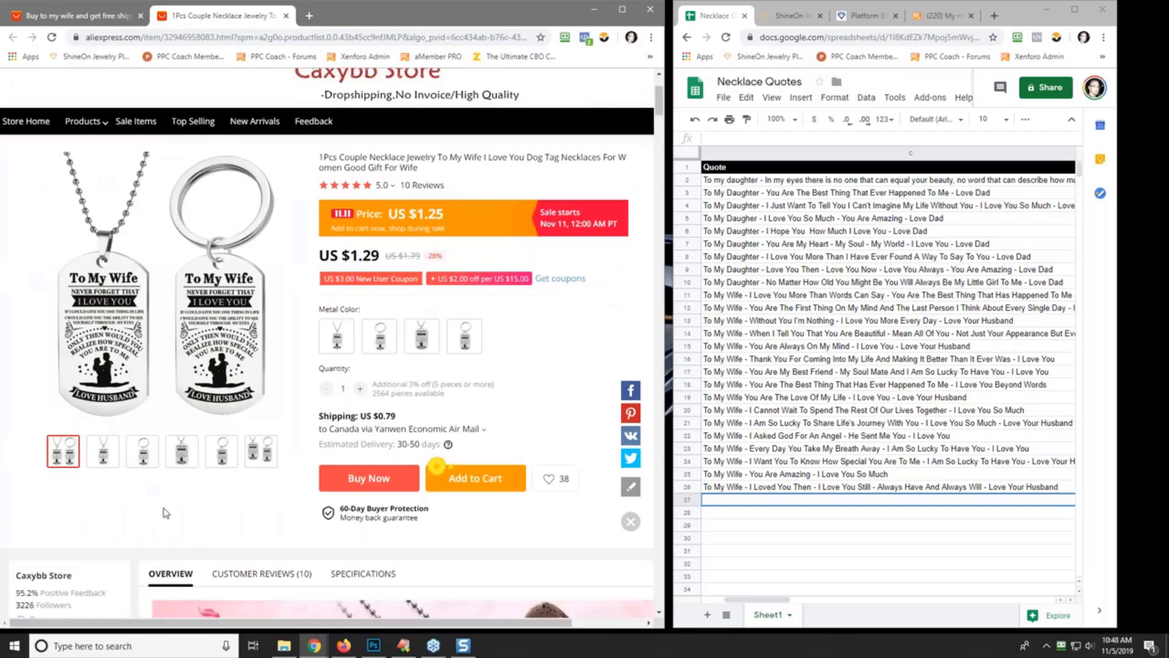
pyautogui.click(370, 479)
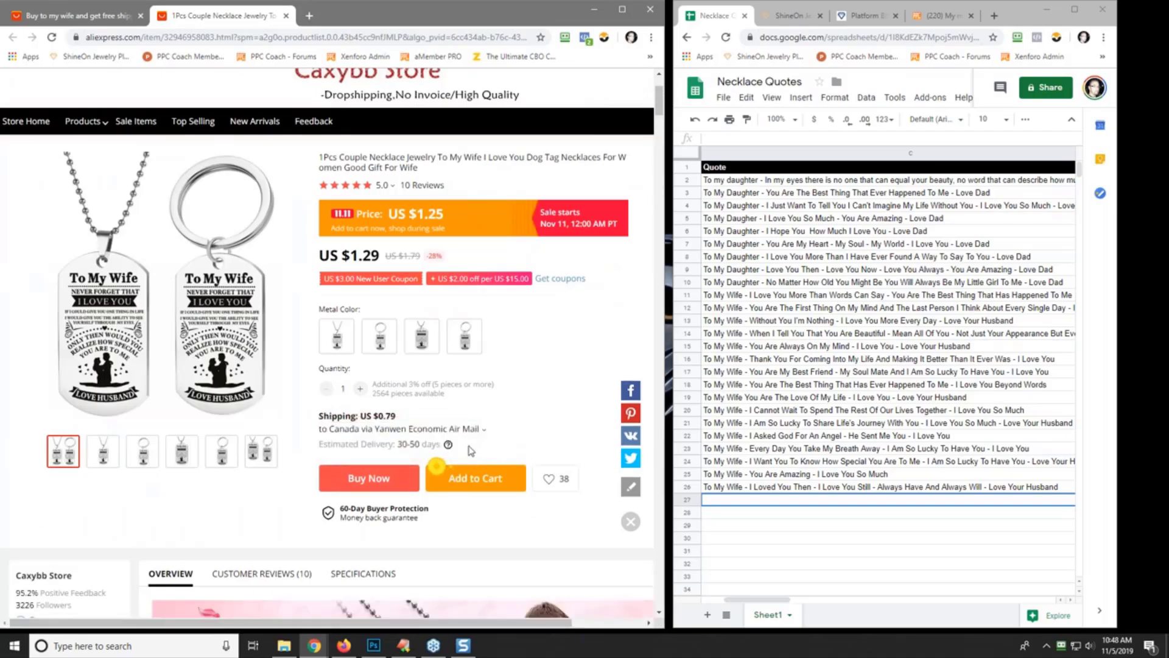
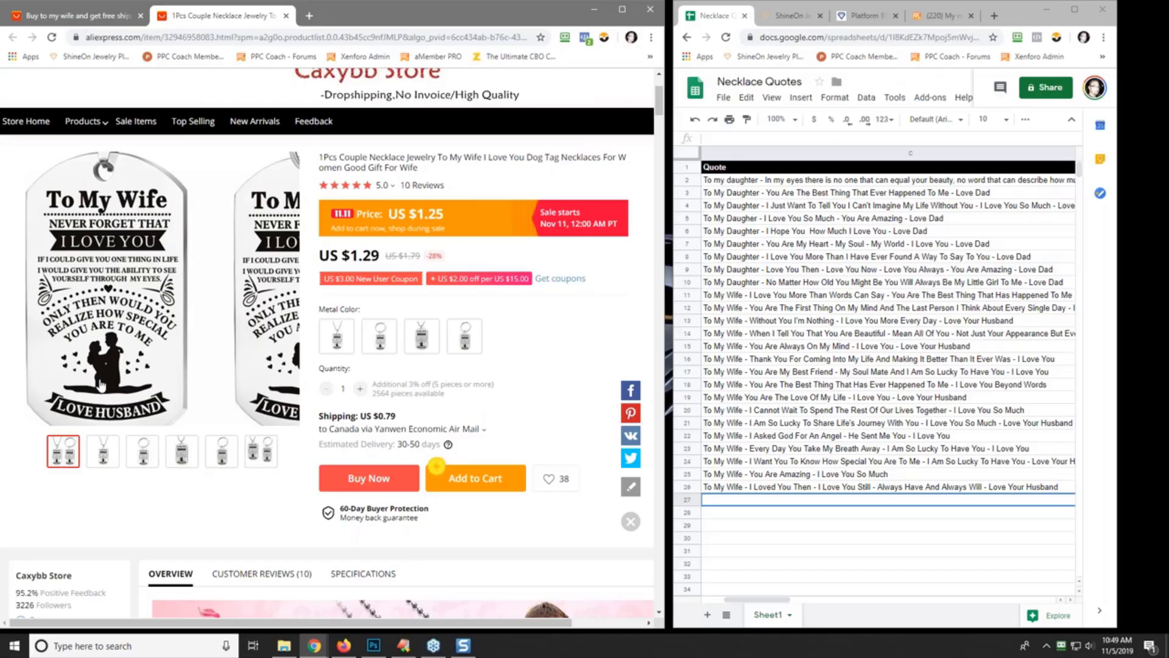
# - Return to the AliExpress 'to my wife' results and browse the wife-themed necklaces
pyautogui.click(70, 16)
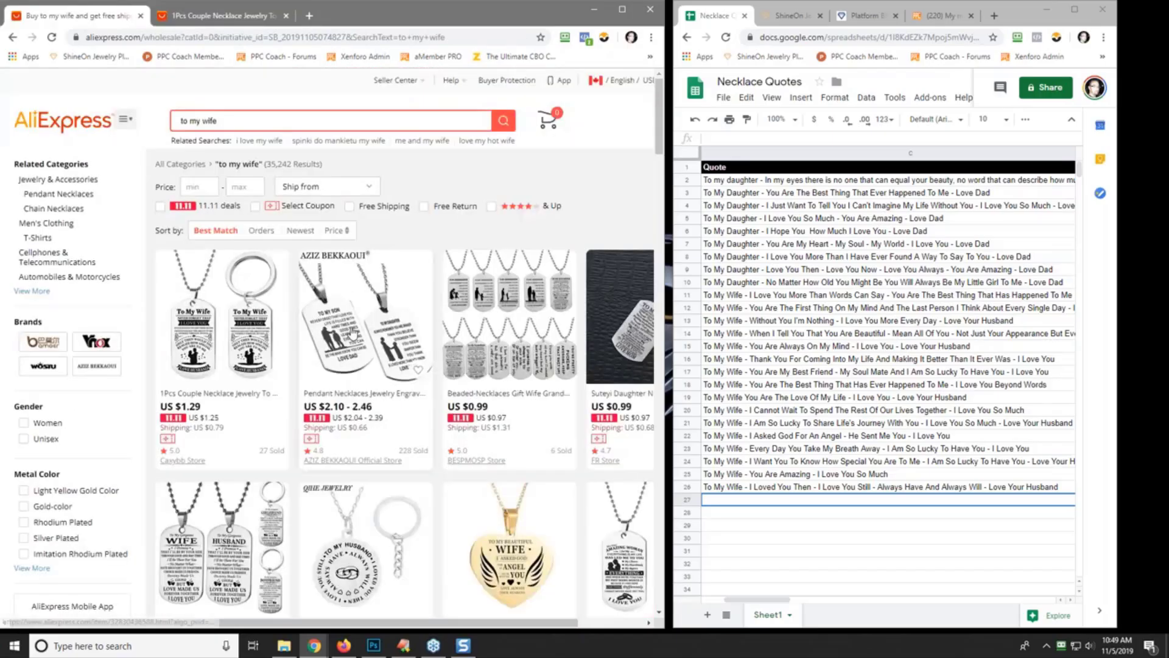
pyautogui.scroll(-5, 358, 334)
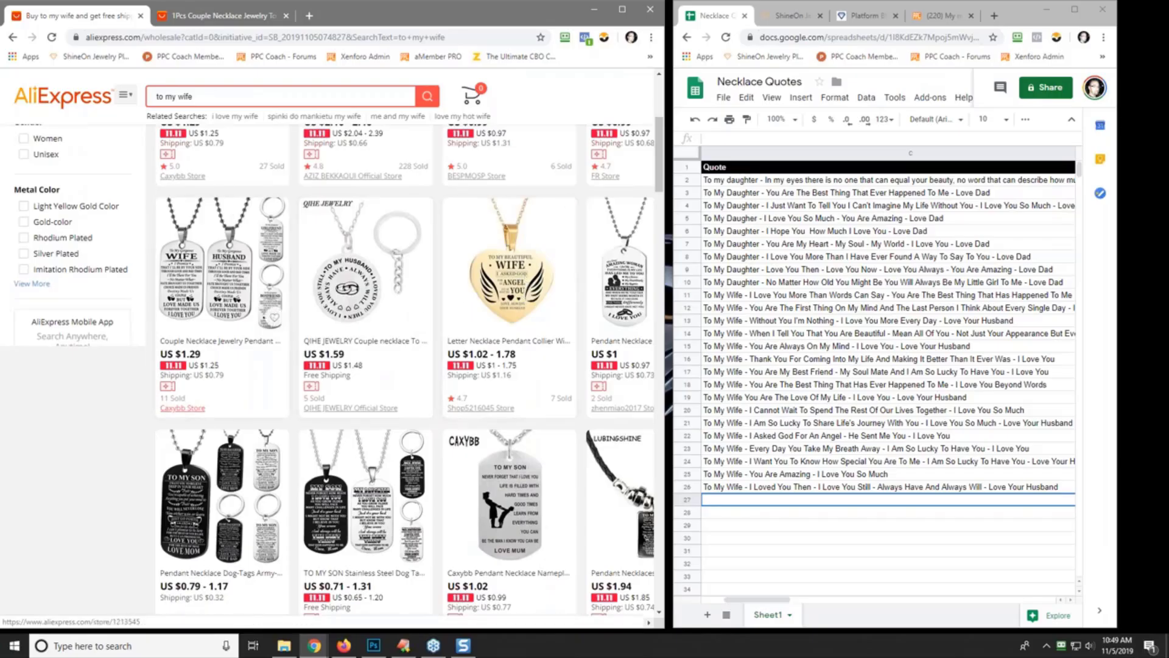
pyautogui.scroll(-5, 402, 252)
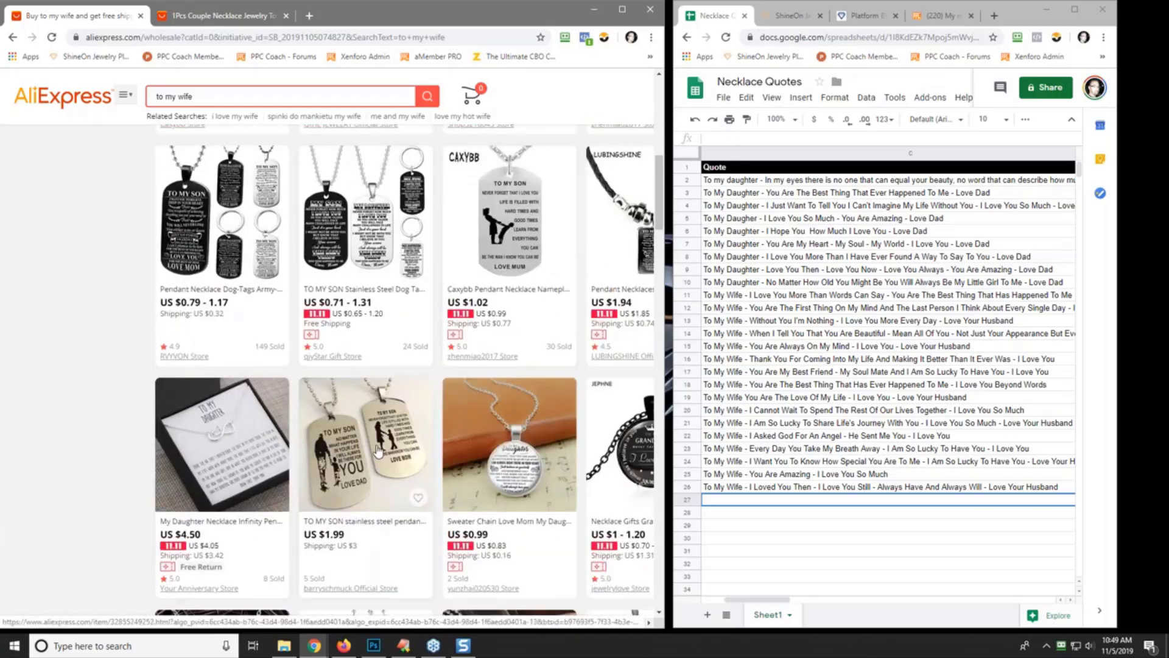
pyautogui.scroll(-6, 377, 451)
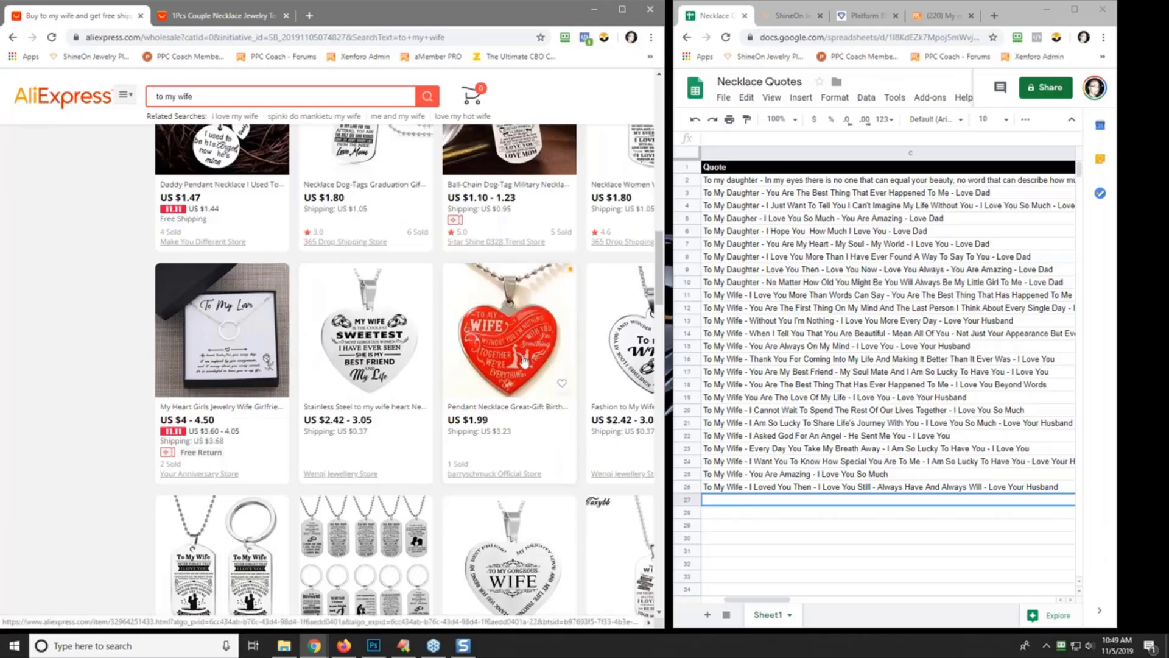
pyautogui.scroll(-1, 660, 344)
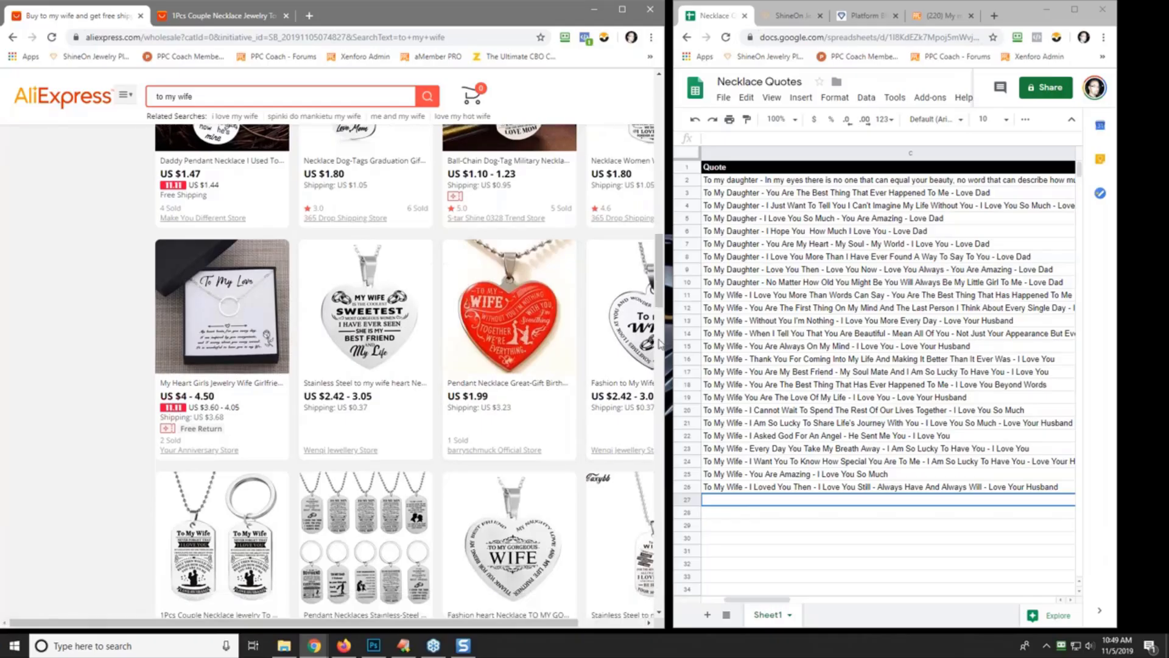
pyautogui.moveTo(660, 344); pyautogui.dragTo(761, 275)
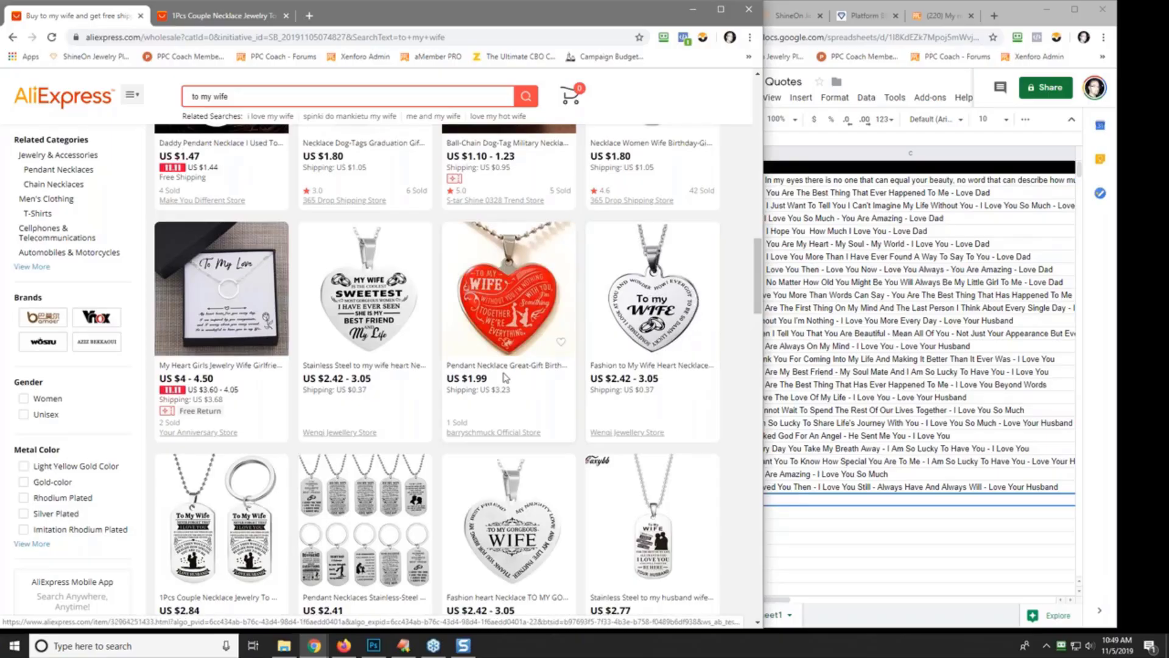
pyautogui.scroll(-2, 512, 419)
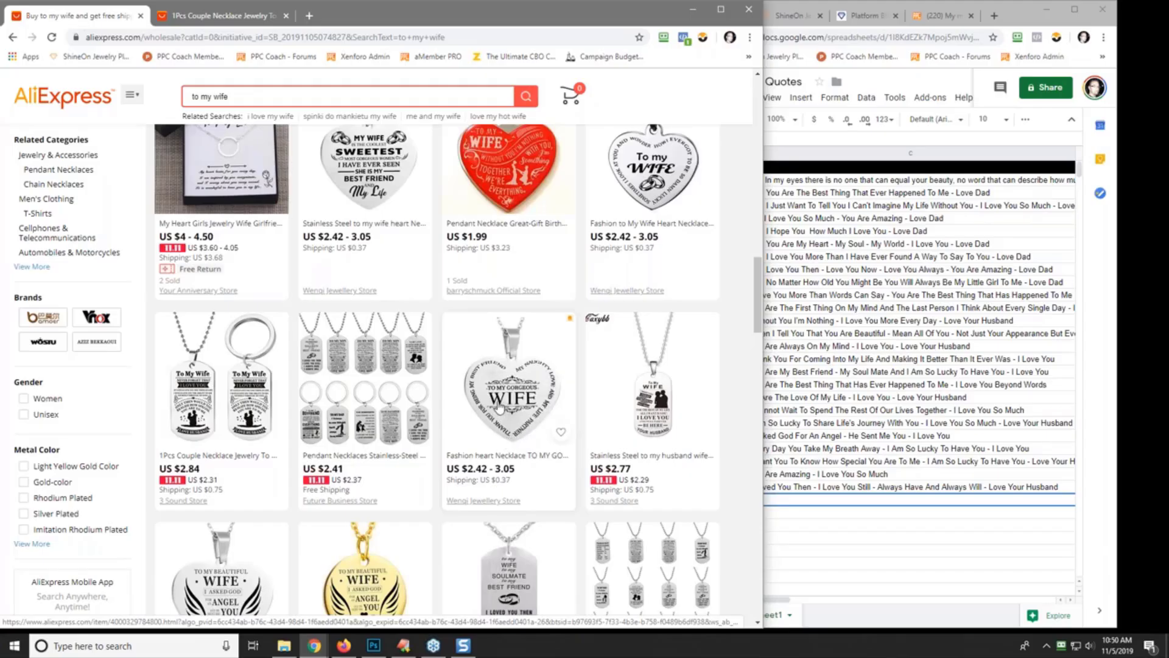
pyautogui.scroll(-2, 510, 403)
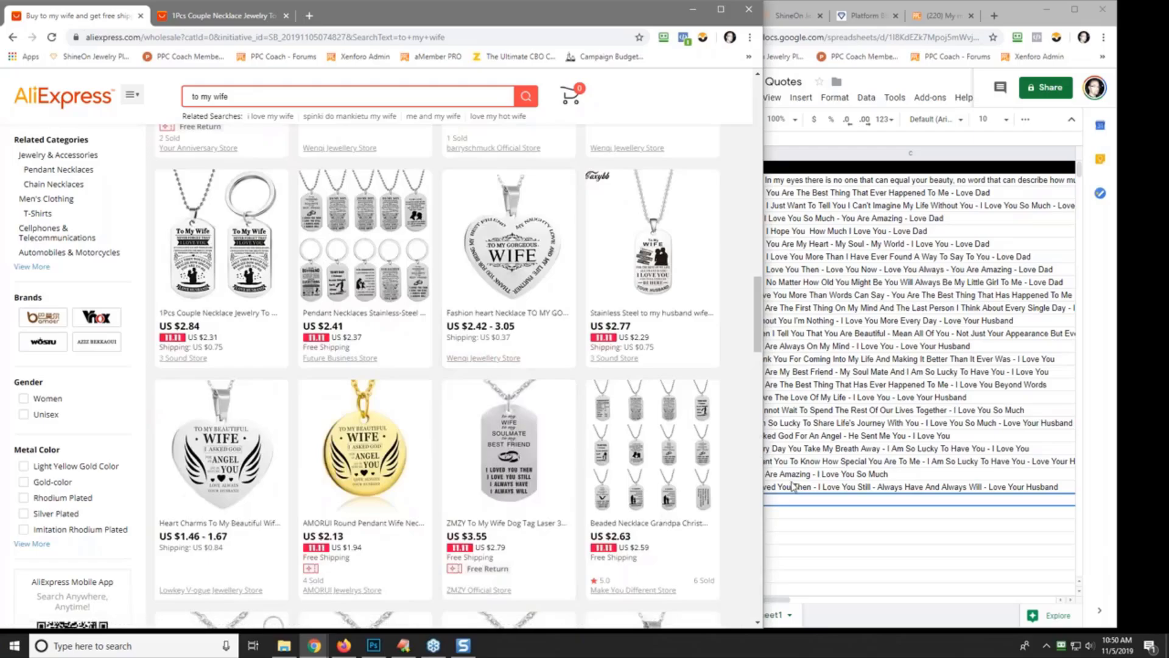
# - Enter 'To My Gorgeous Wife - Thank You For Being In My Life - I Love You So Much - Love Your Husband' in C27
pyautogui.click(798, 505)
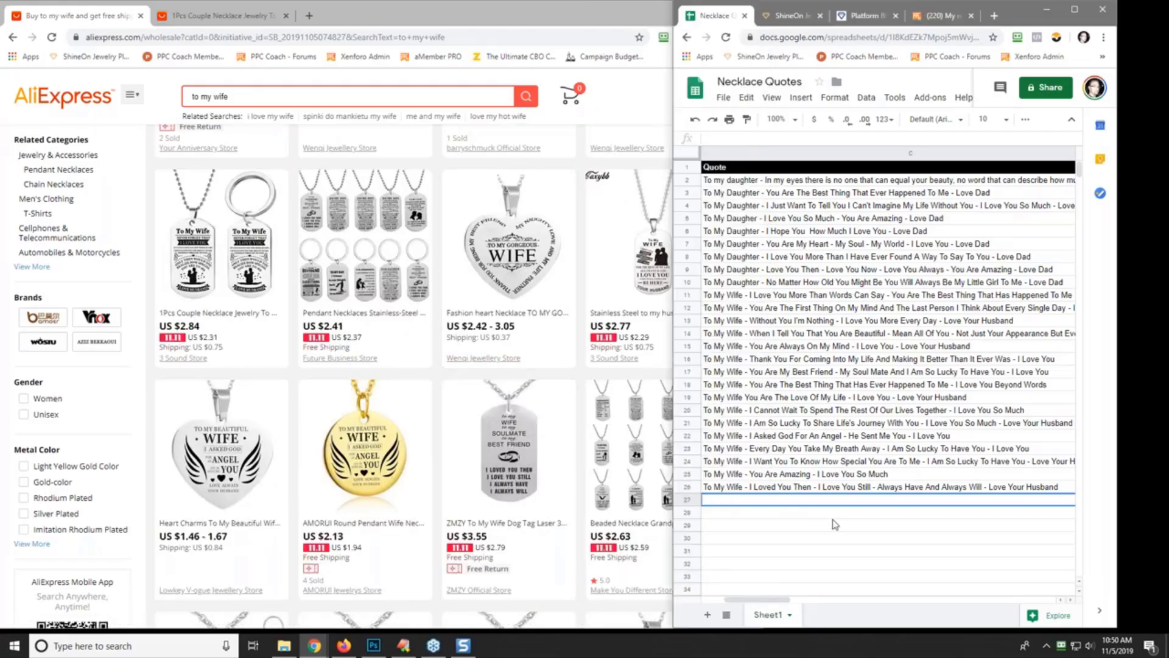
pyautogui.write('To My Gor')
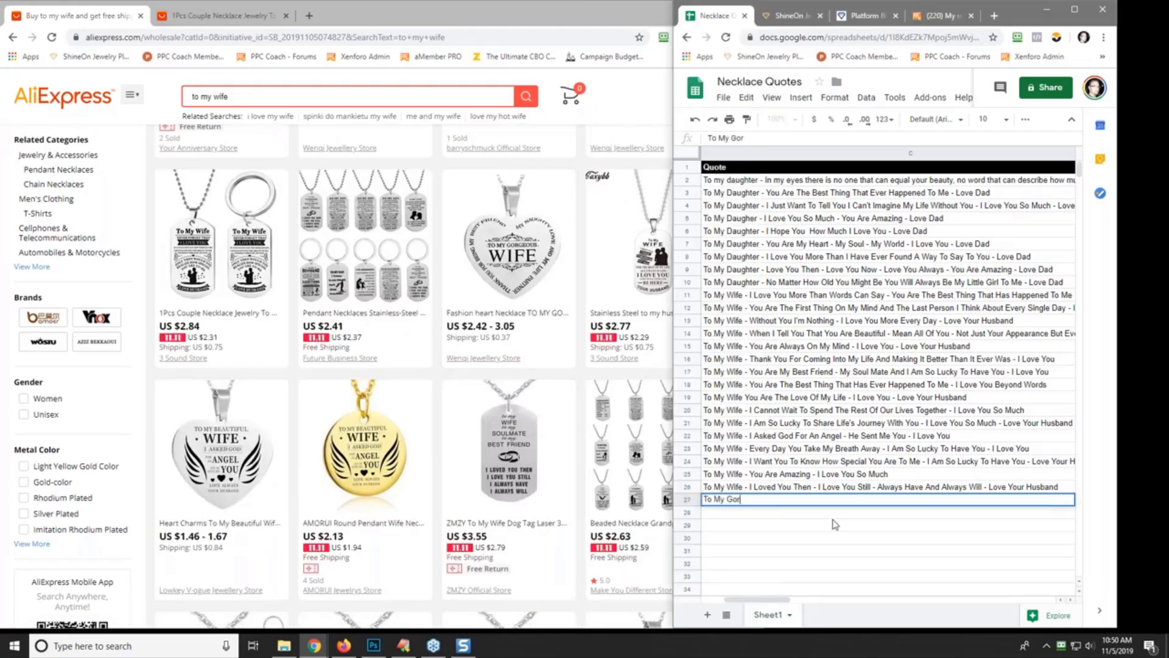
pyautogui.write('geous Wife - T')
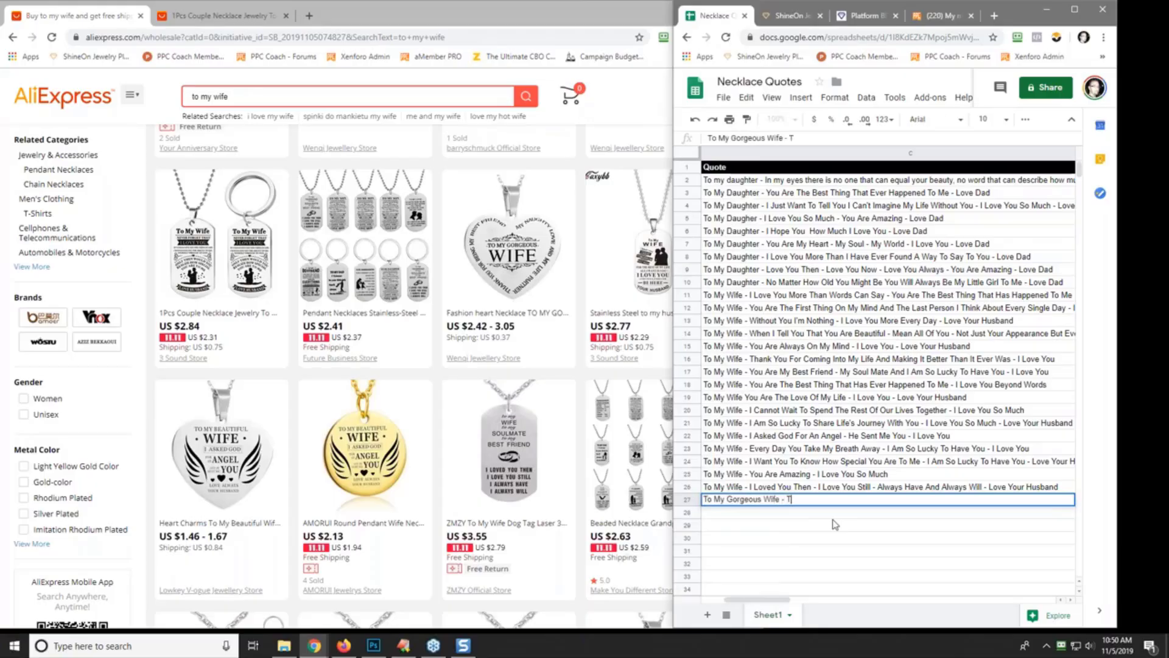
pyautogui.write('hank You Fro ')
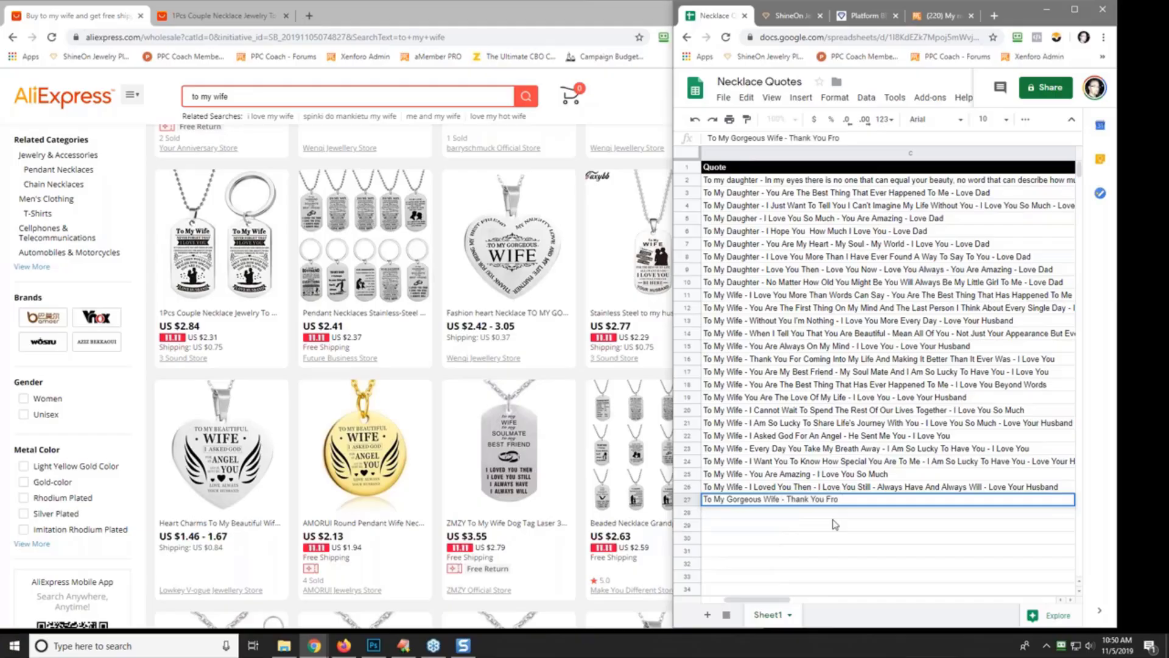
pyautogui.write('Being ')
pyautogui.write('My')
pyautogui.press('BackSpace')
pyautogui.press('BackSpace')
pyautogui.write('In My Life')
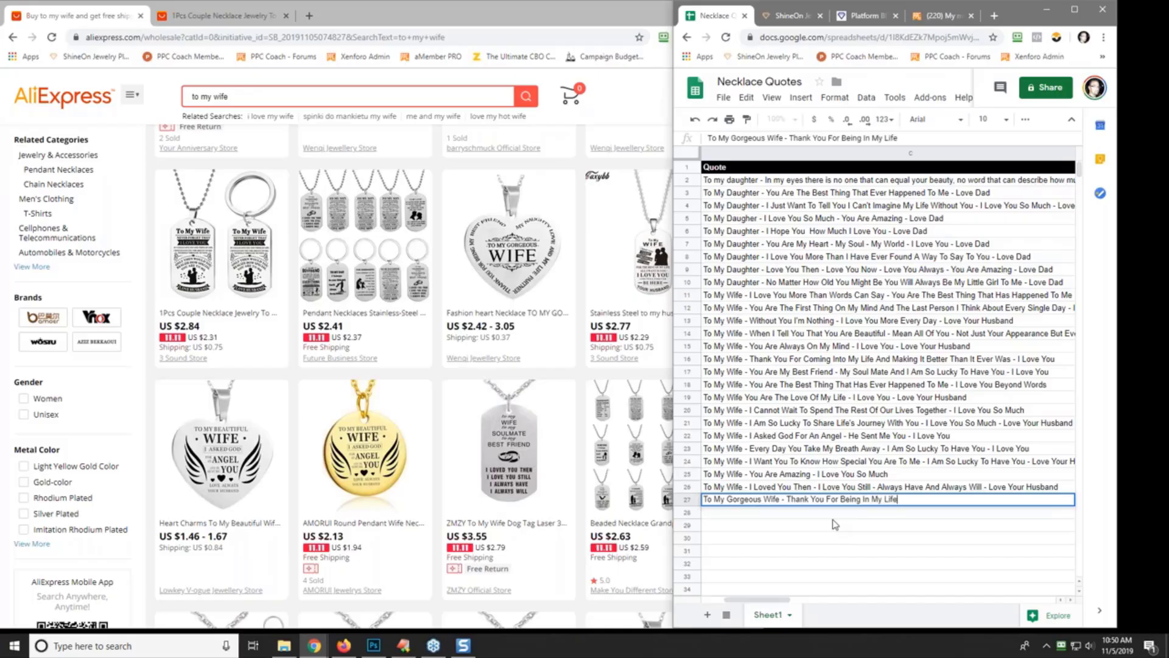
pyautogui.write(' - I Love You So Much')
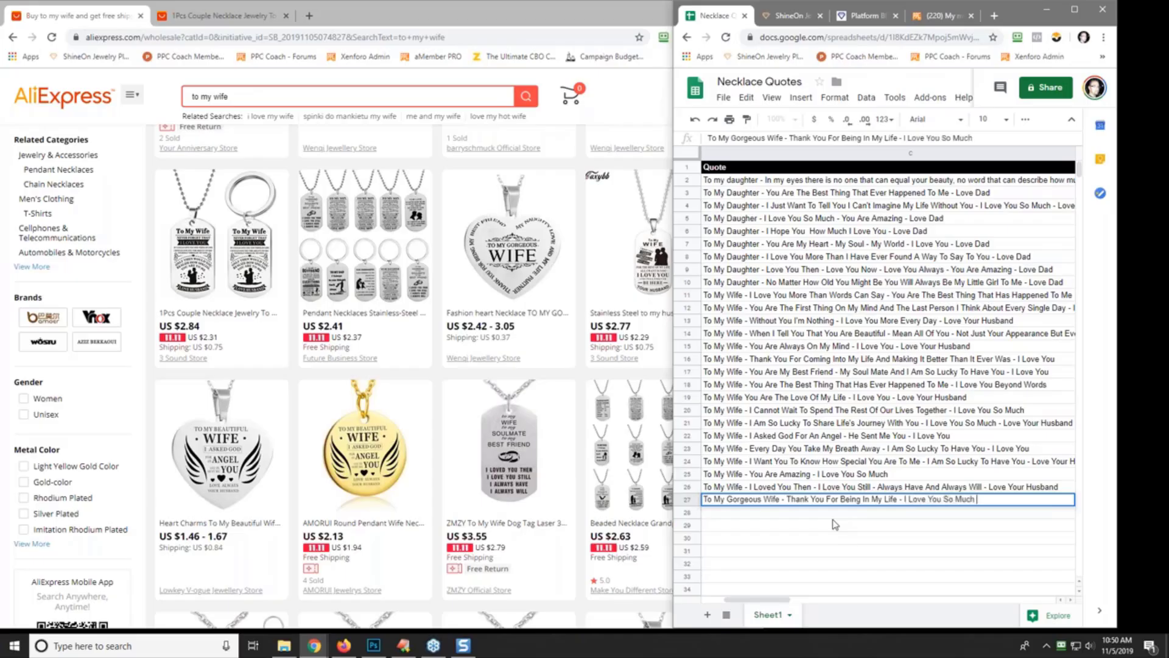
pyautogui.write(' - Love Hour Husn')
pyautogui.press('BackSpace')
pyautogui.write('band')
pyautogui.press('Return')
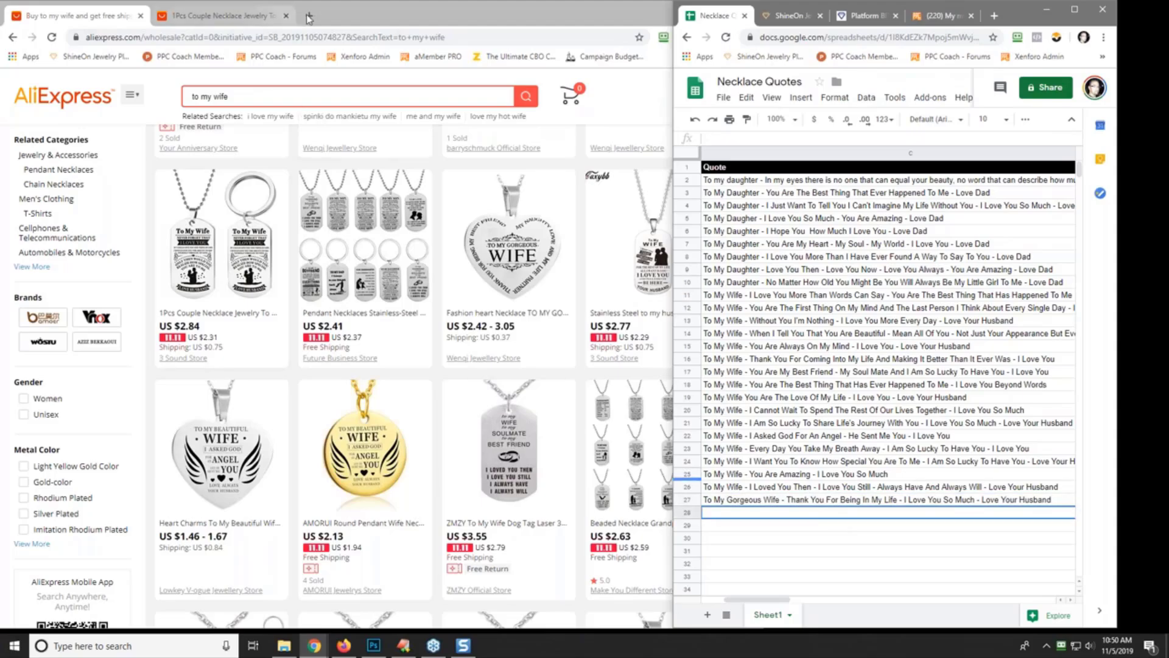
# - Open gearbubble.com in a new incognito window
pyautogui.click(610, 5)
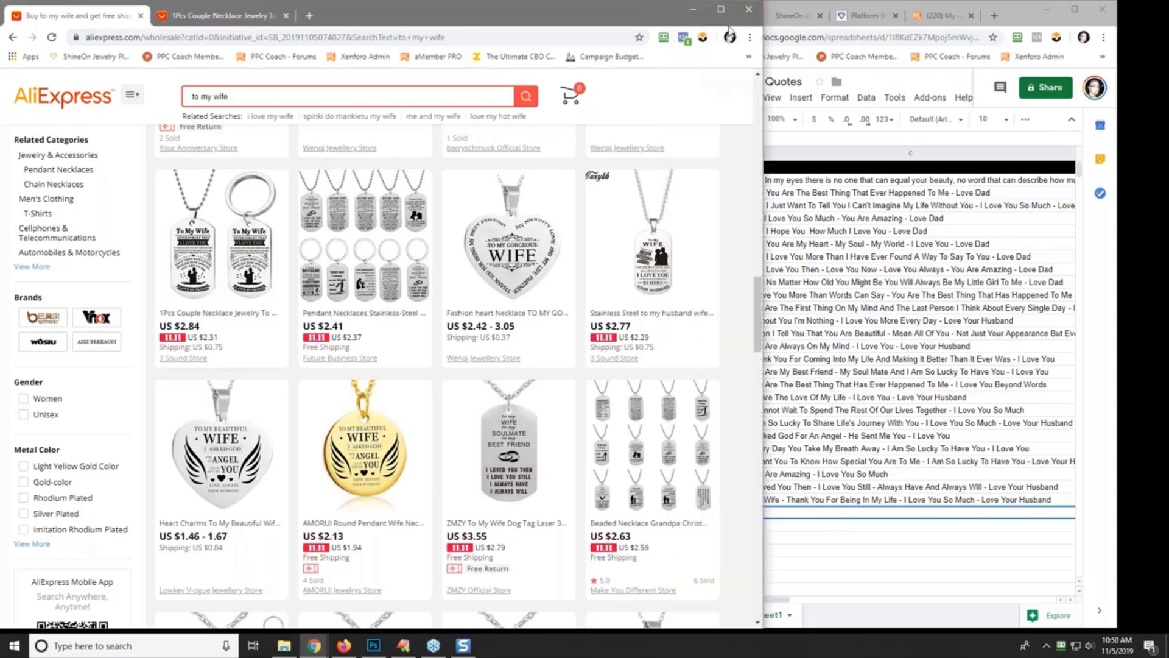
pyautogui.click(750, 37)
pyautogui.click(725, 84)
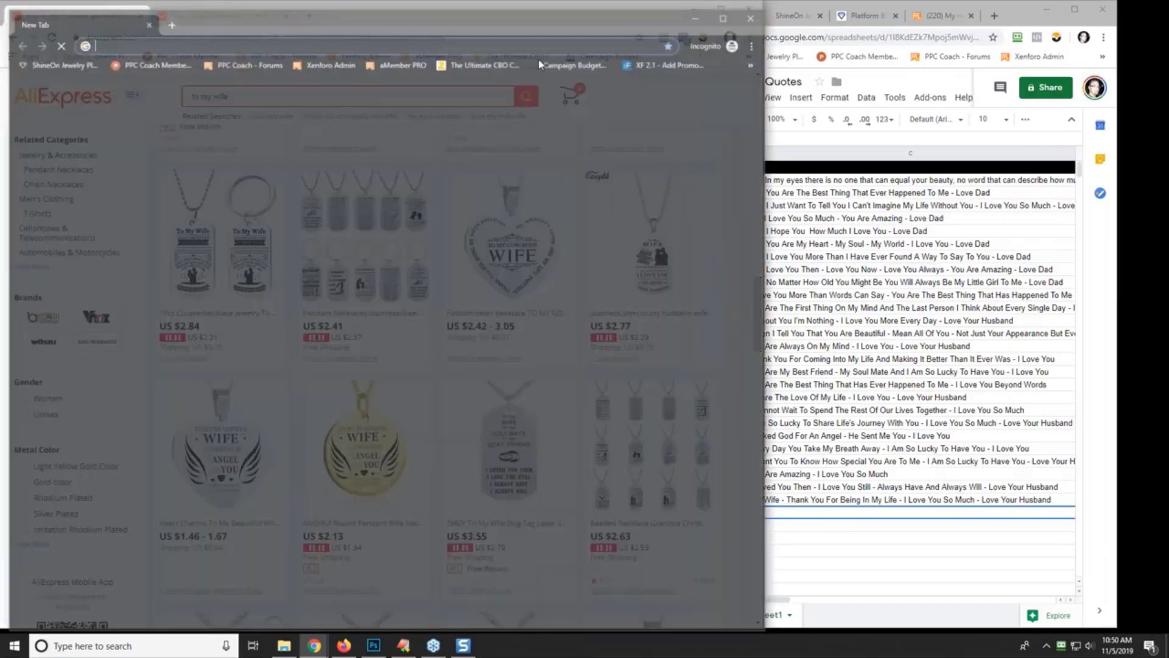
pyautogui.write('gearbubbe')
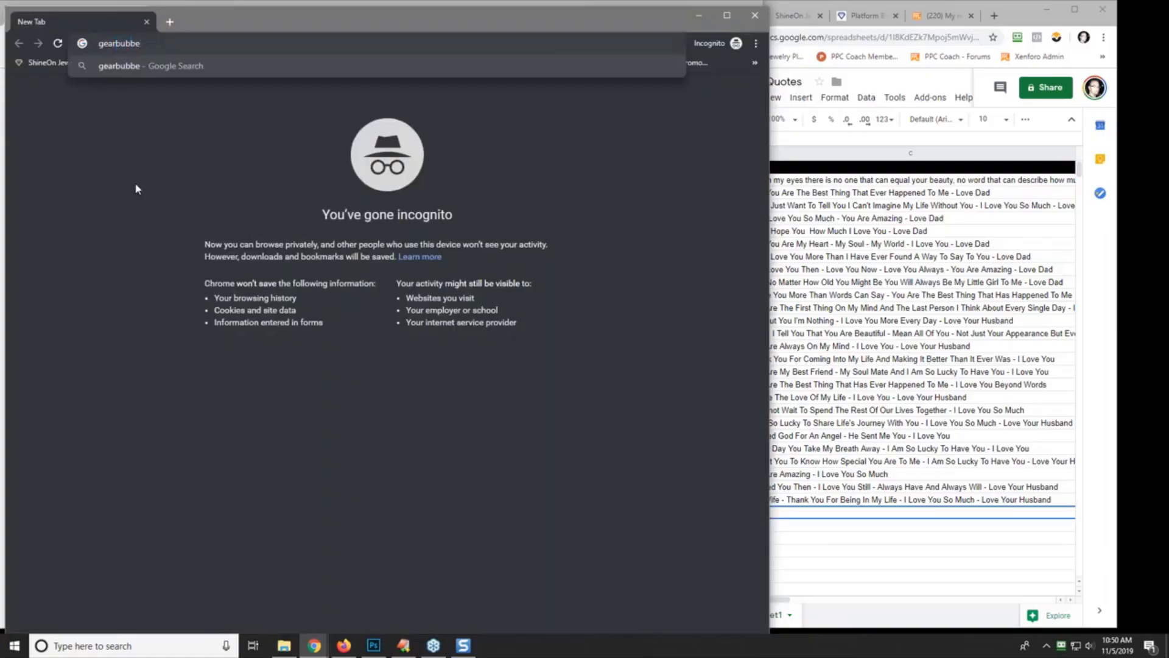
pyautogui.press('BackSpace')
pyautogui.write('le.com')
pyautogui.press('Return')
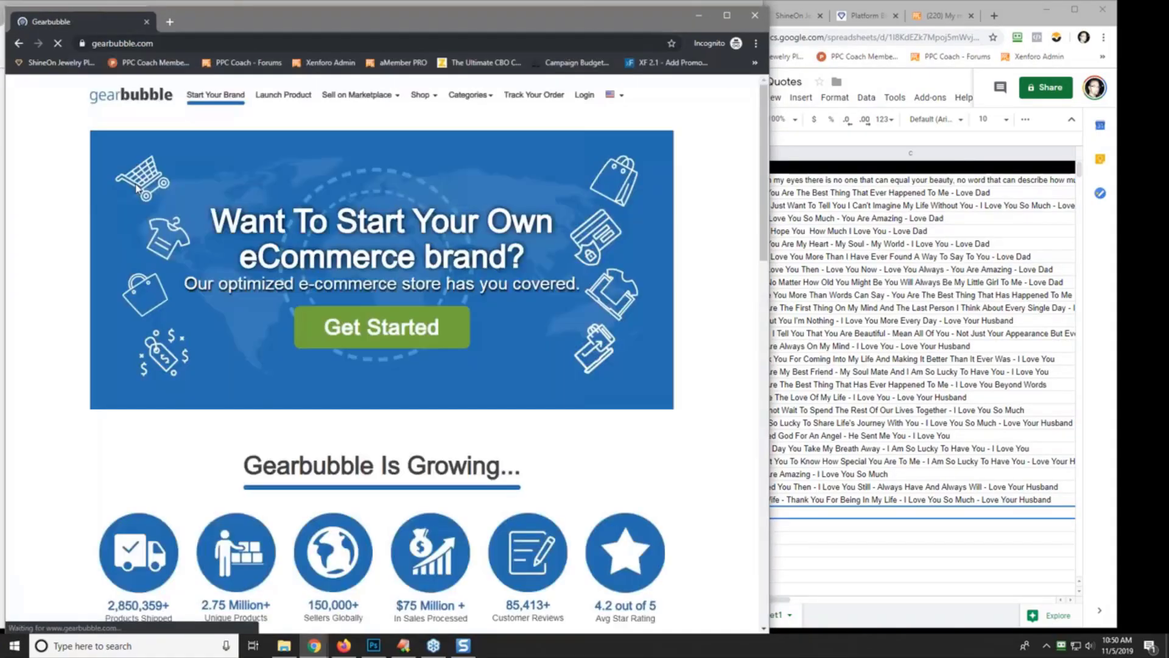
# - From Gearbubble's Top Sellers, search 'wife' and browse the resulting products
pyautogui.moveTo(420, 94)
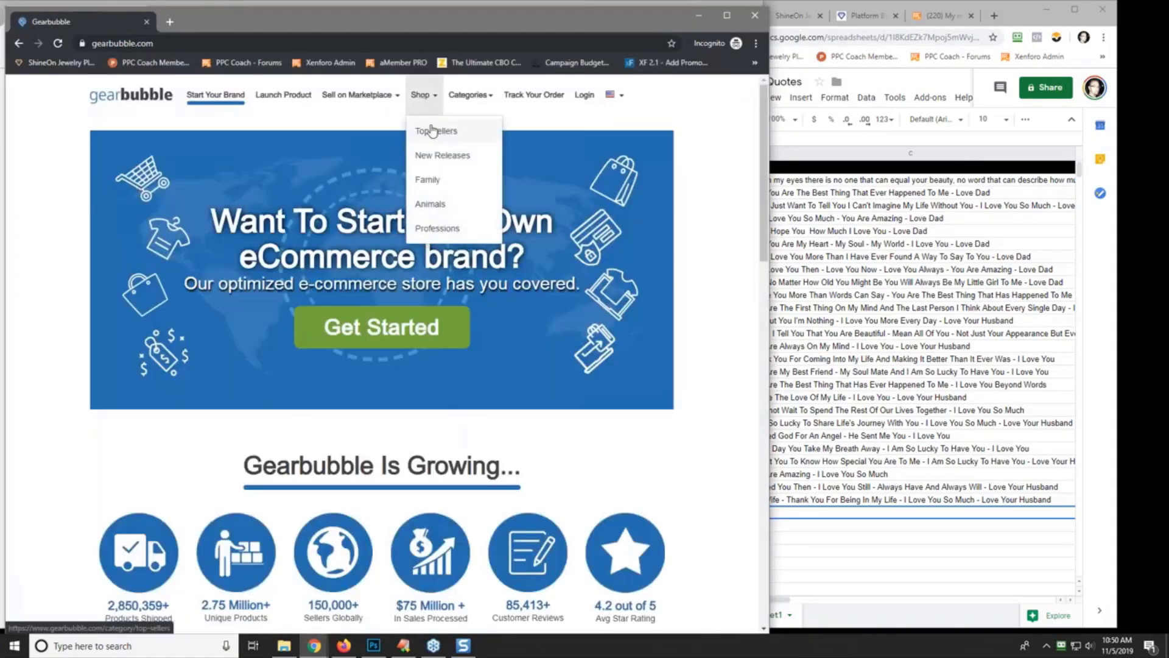
pyautogui.click(434, 131)
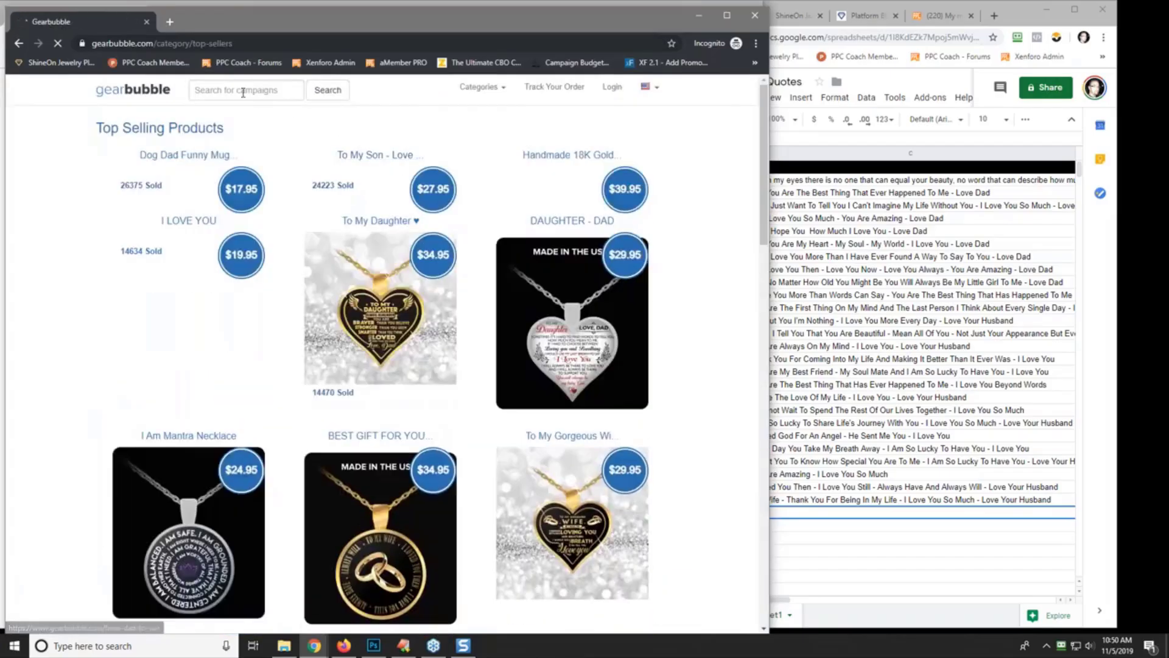
pyautogui.click(243, 90)
pyautogui.write('wife')
pyautogui.press('Return')
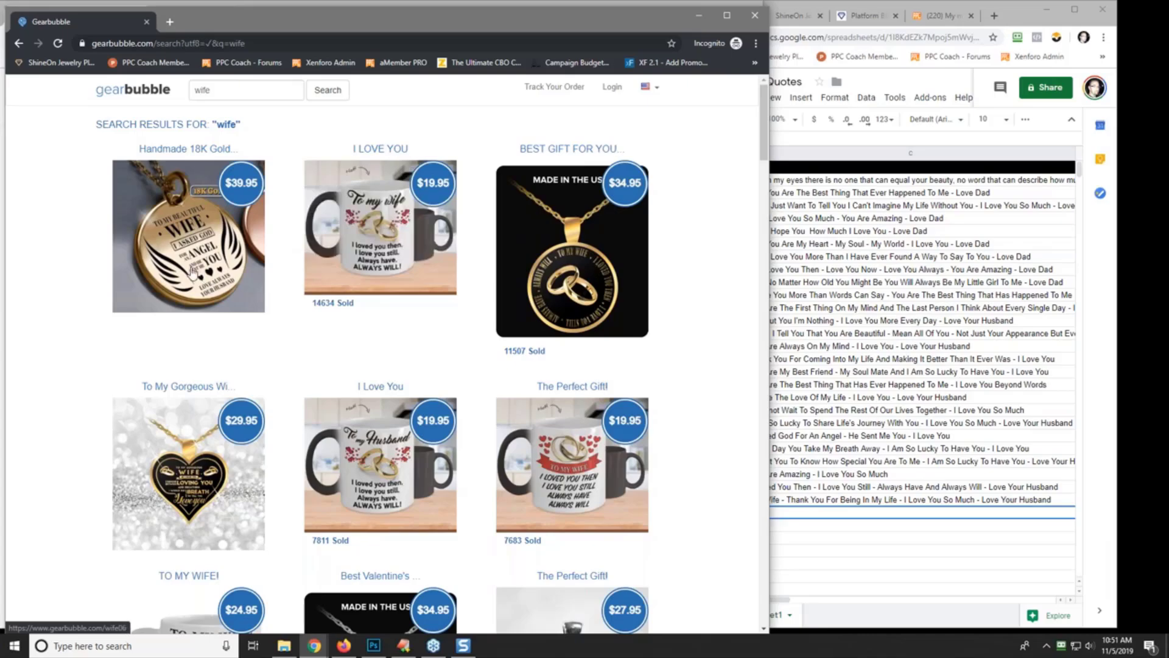
pyautogui.scroll(-2, 91, 329)
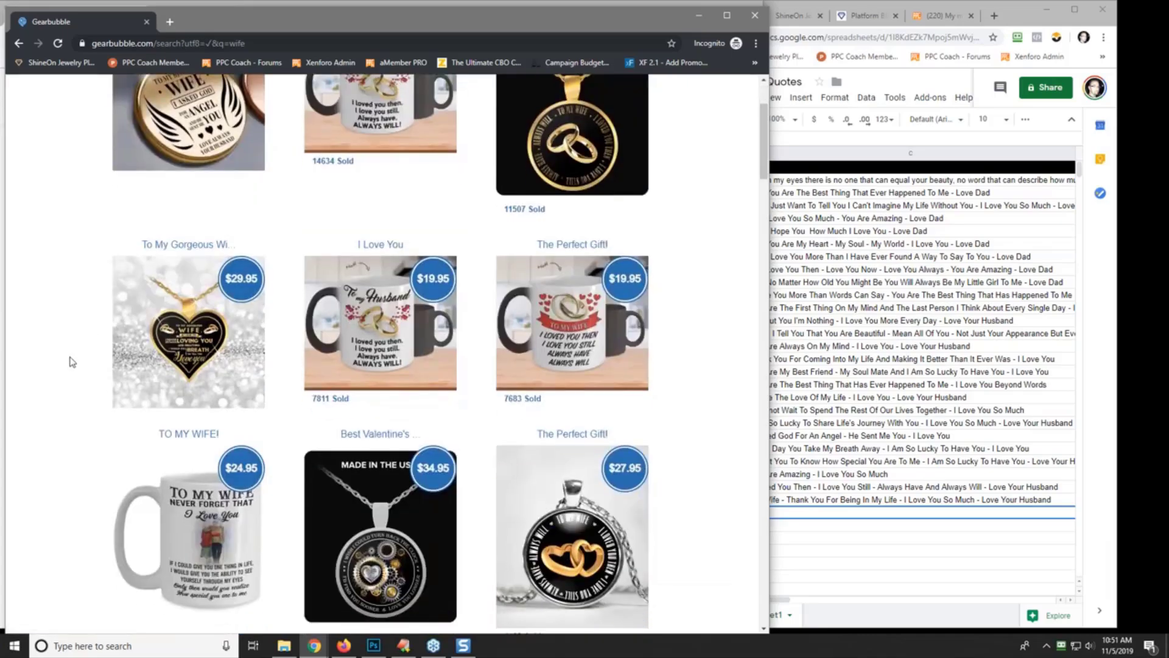
pyautogui.scroll(-2, 76, 329)
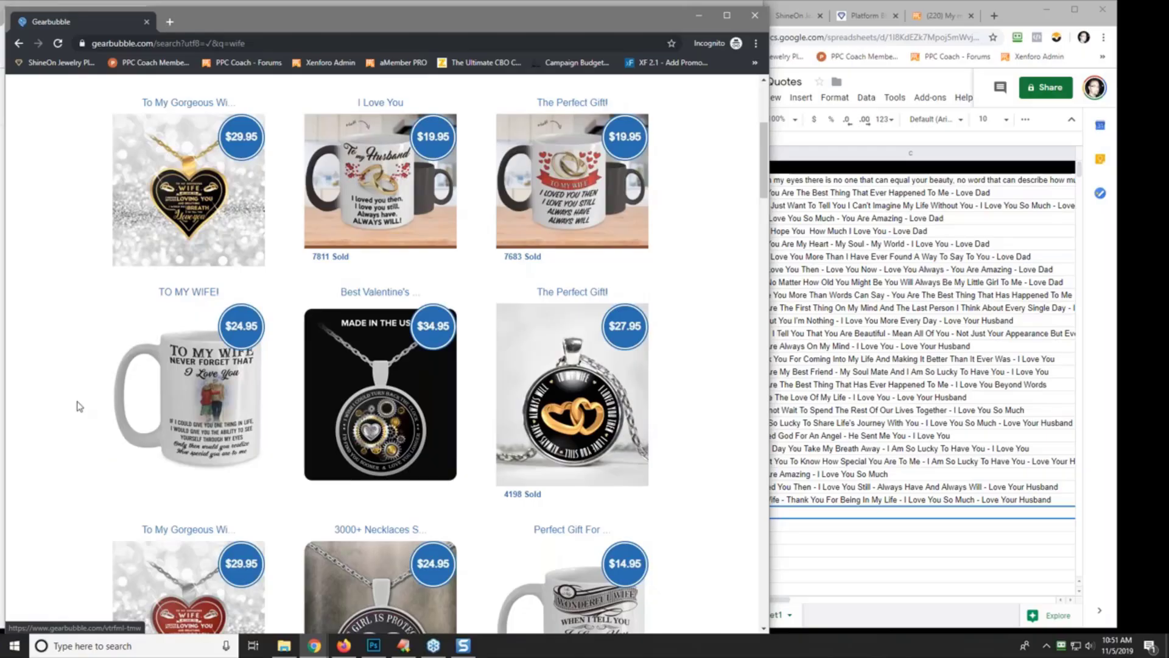
pyautogui.scroll(-2, 83, 405)
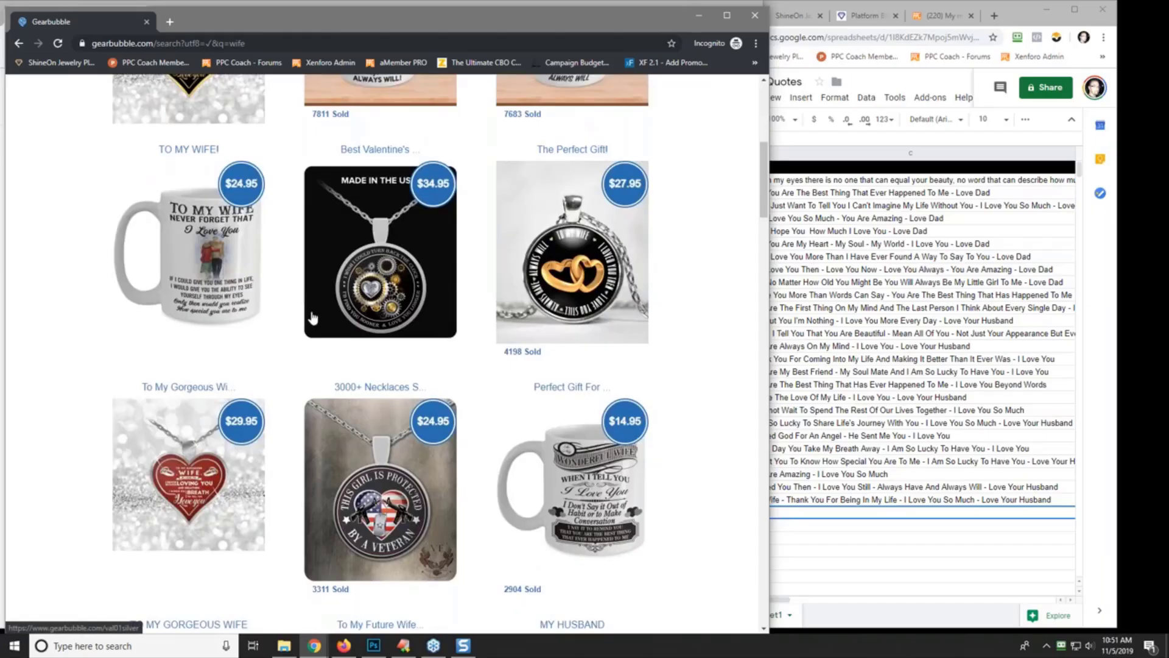
# - Enter 'To My Wife - I Wish I Could Turn Back The Clock - I Would Find You Sooner And Love You Longer - I Love You' in C28
pyautogui.click(842, 509)
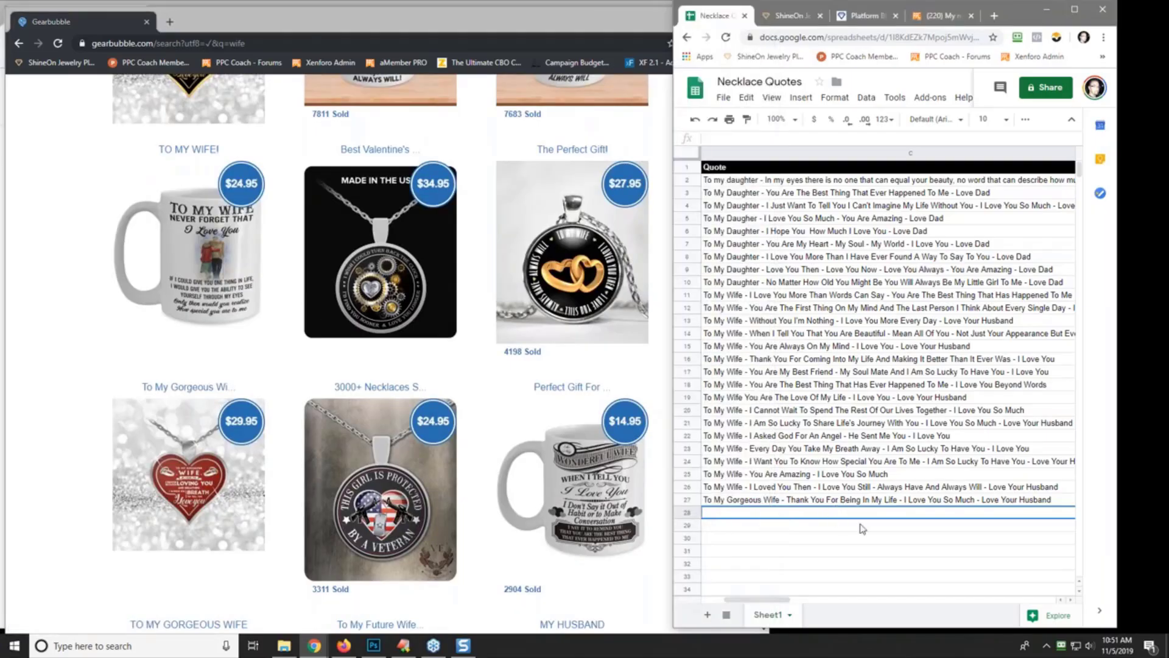
pyautogui.write('To M')
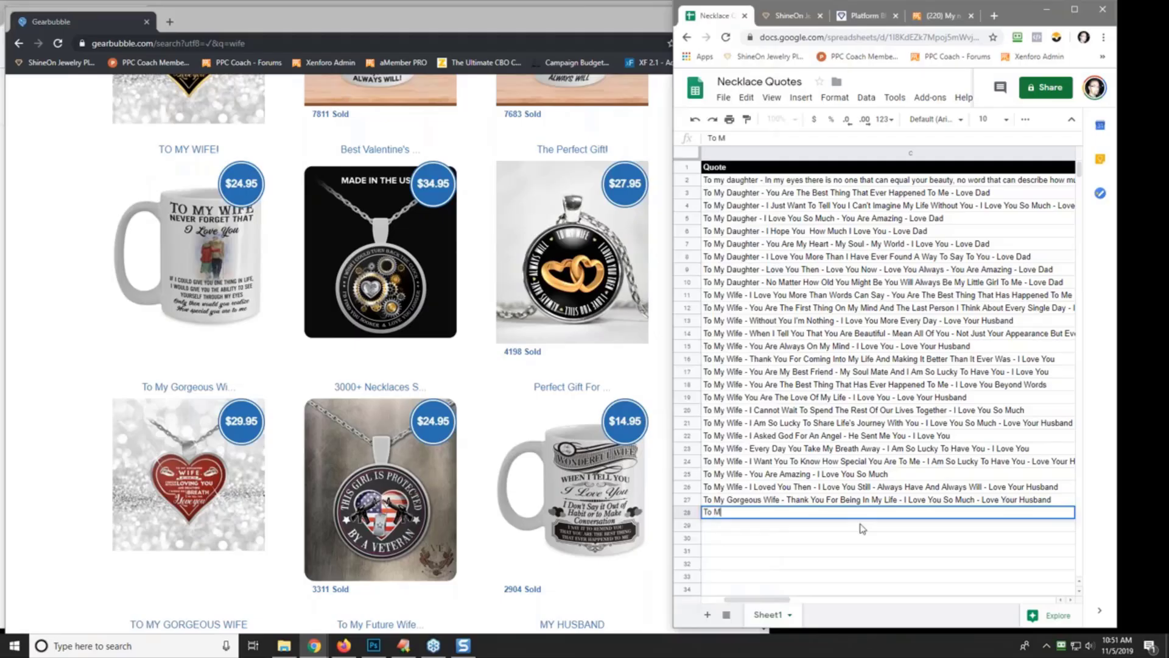
pyautogui.write('y Wife - I Wish I Could T')
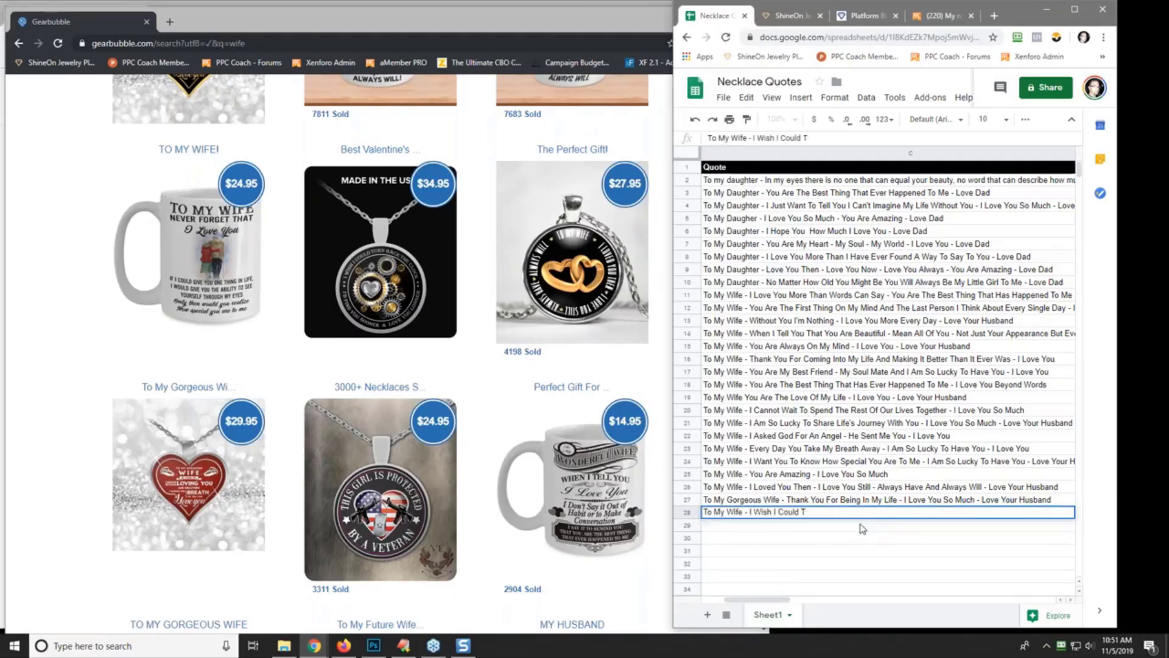
pyautogui.write('urn Back The Cloc')
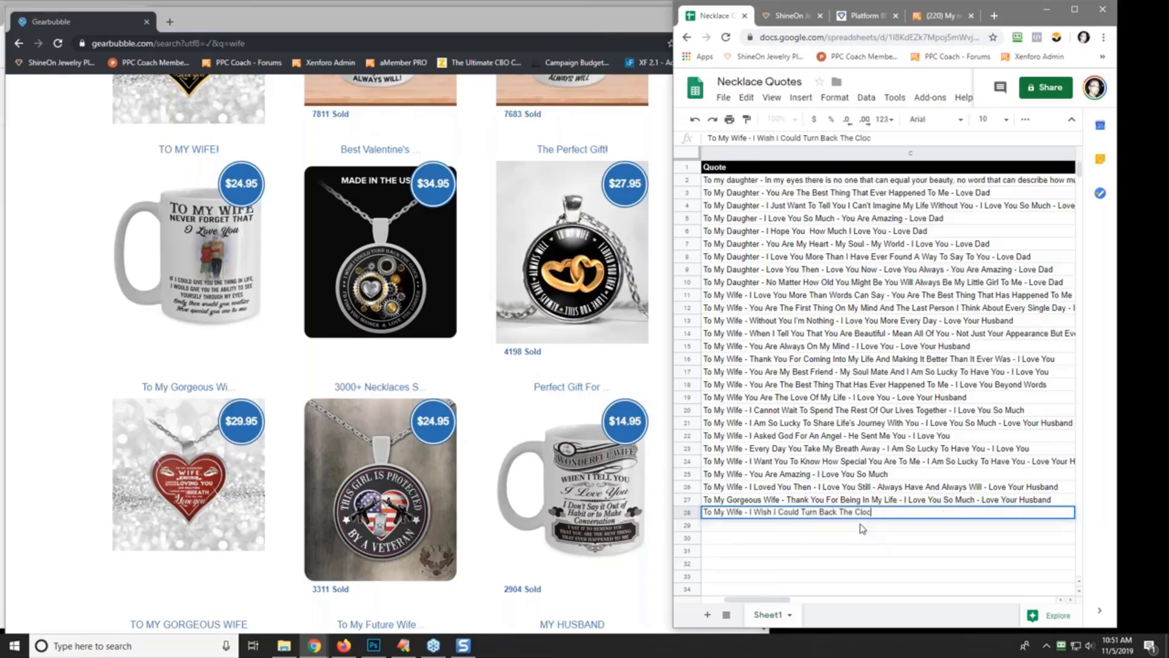
pyautogui.write('k - I Would Find You Sooner And L')
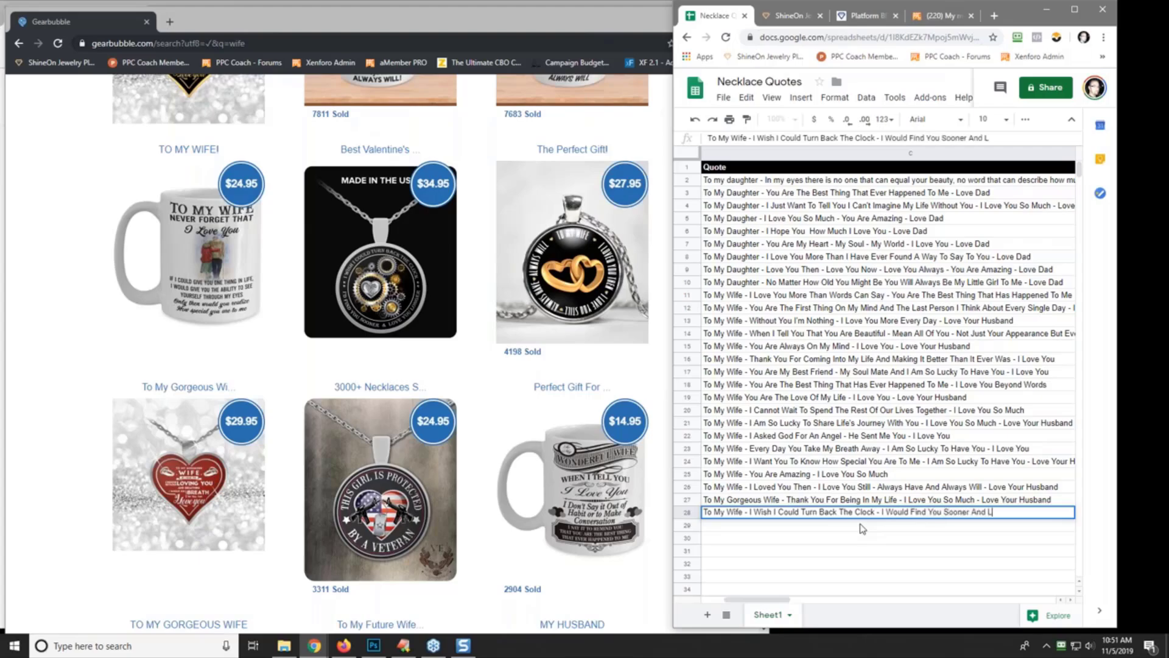
pyautogui.write('ove You Longer - I Love Yo')
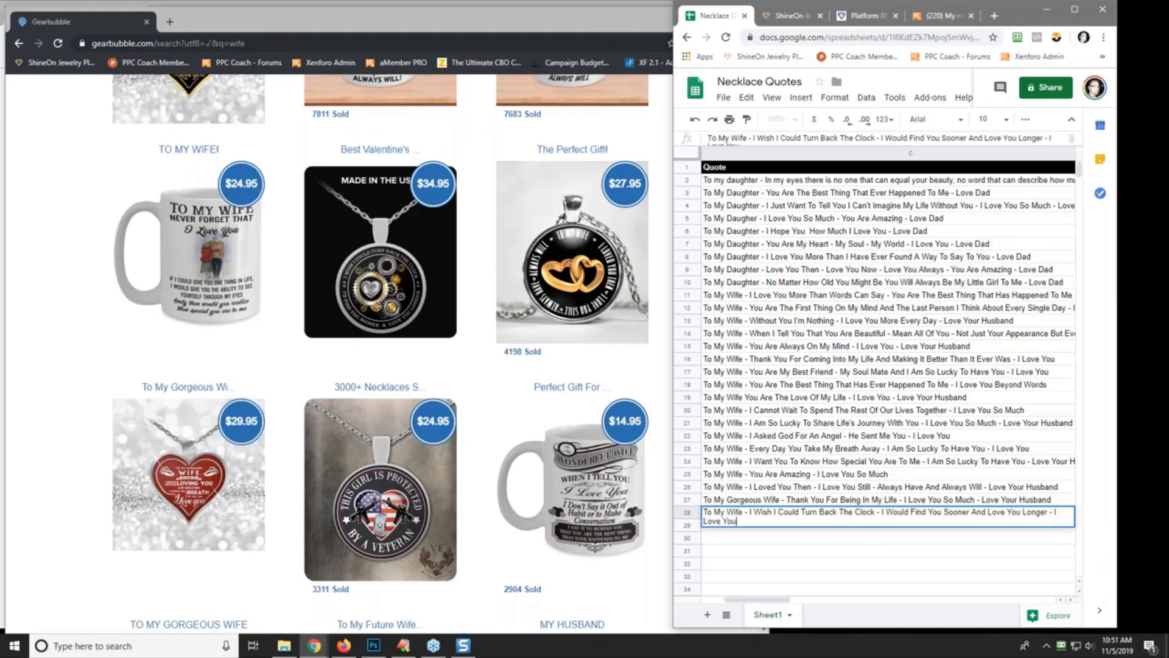
pyautogui.write('u')
pyautogui.press('Return')
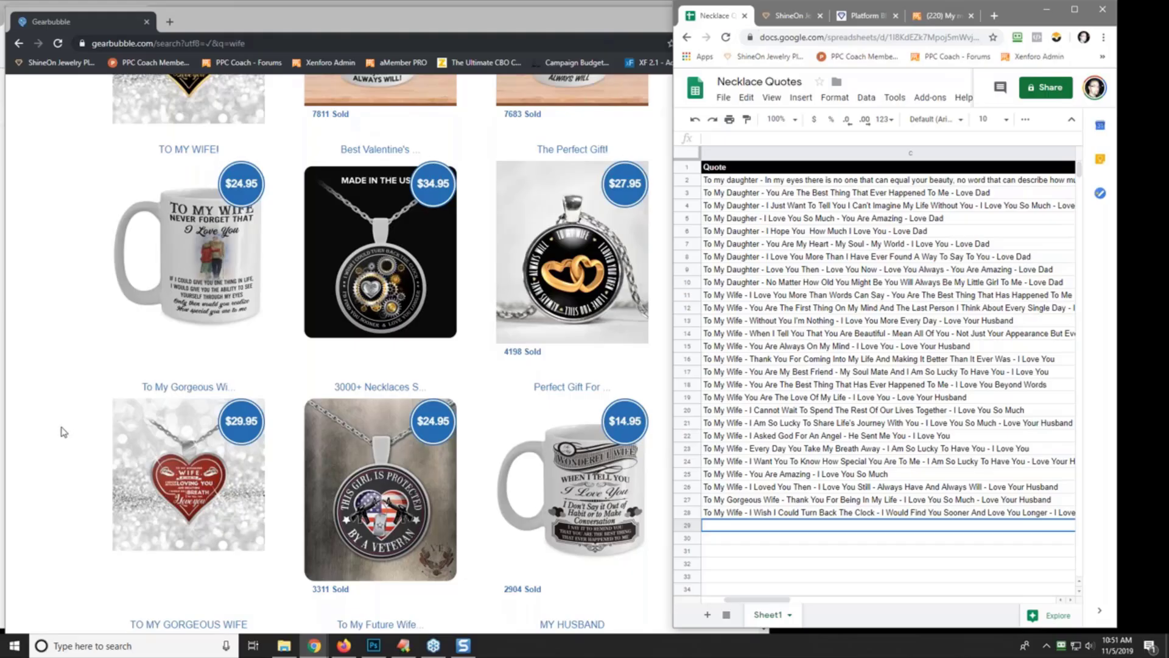
# - Scroll through the rest of the Gearbubble 'wife' results
pyautogui.scroll(-2, 54, 426)
pyautogui.scroll(-2, 54, 426)
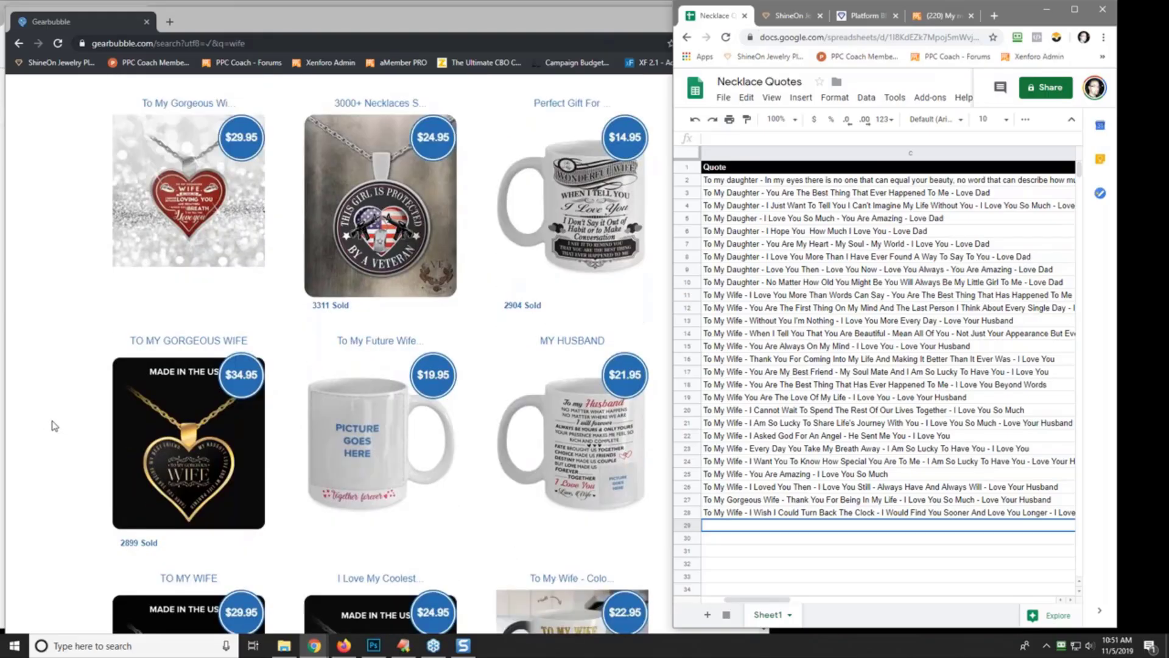
pyautogui.scroll(-2, 54, 426)
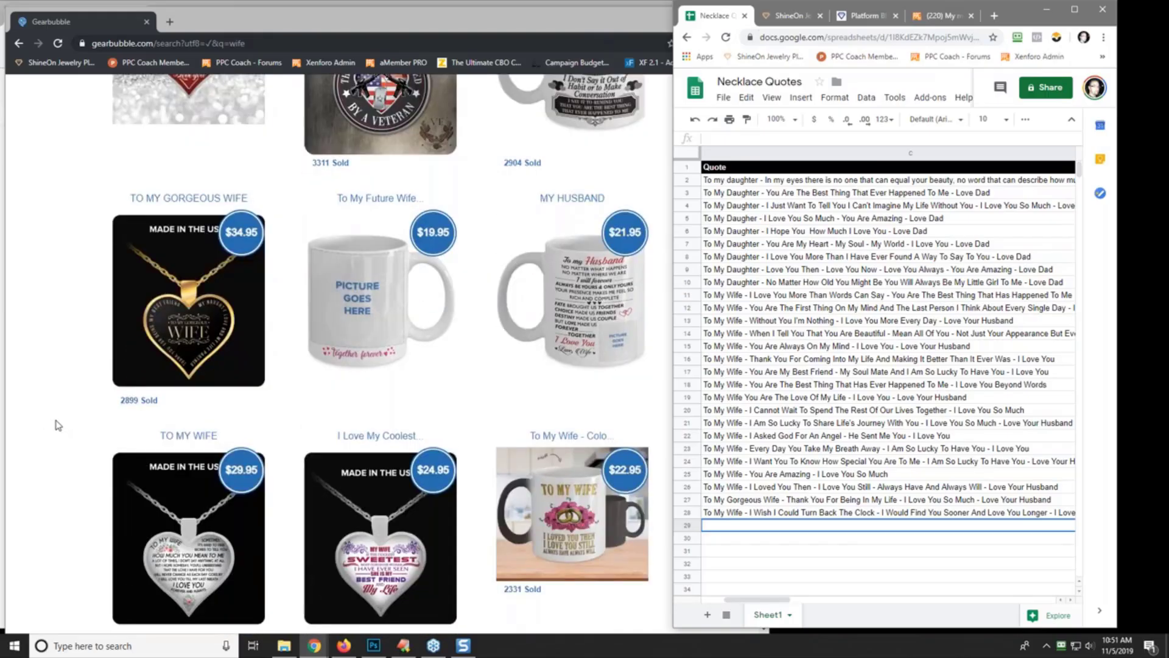
pyautogui.scroll(-2, 58, 424)
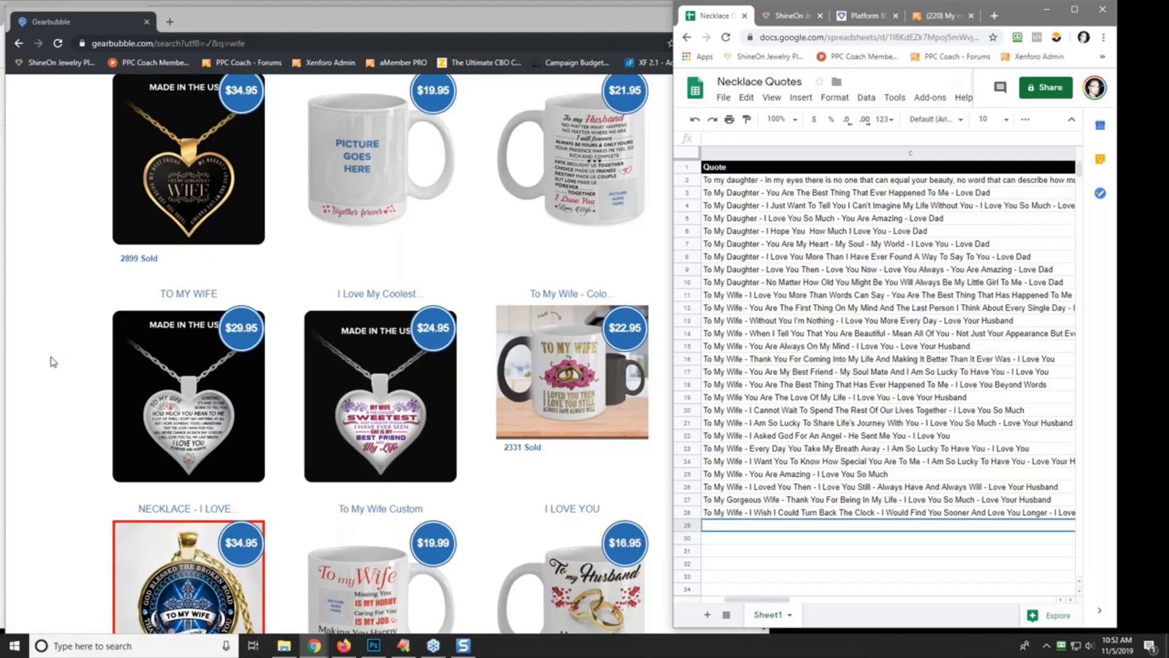
pyautogui.scroll(-4, 53, 362)
pyautogui.scroll(-6, 53, 362)
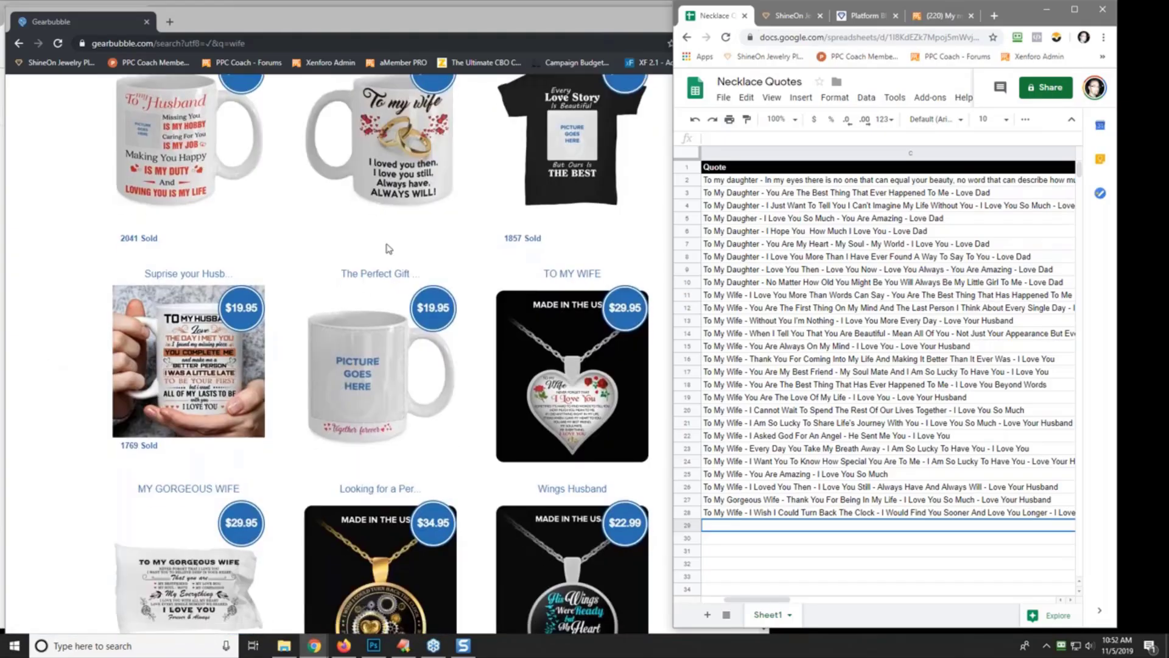
pyautogui.scroll(-4, 75, 378)
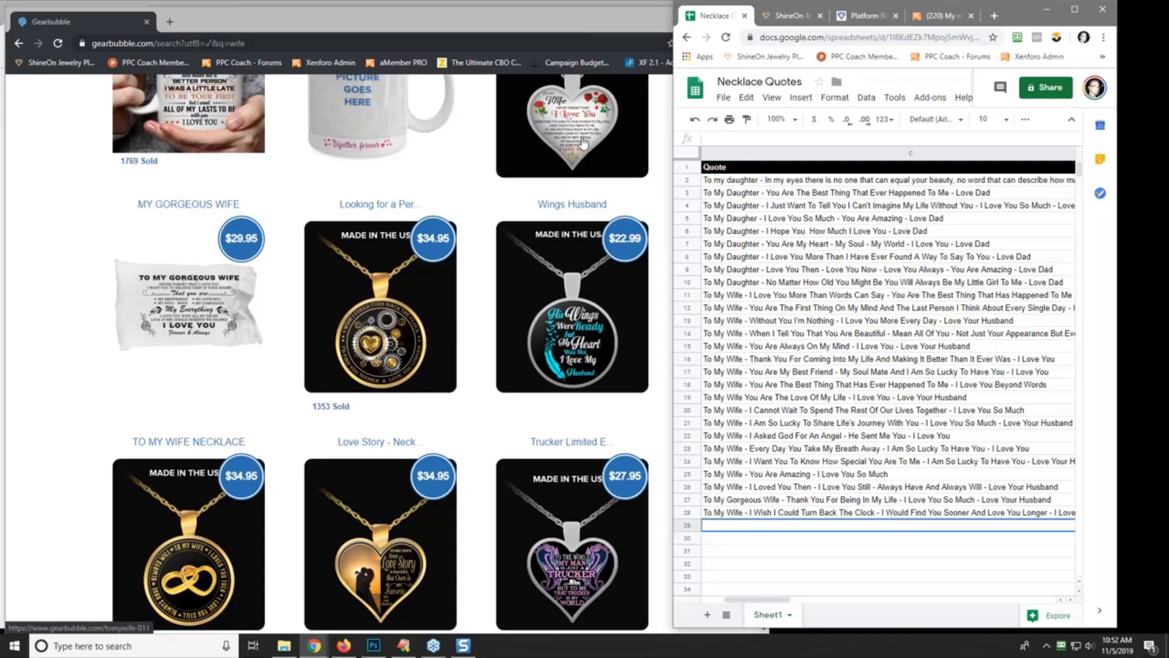
pyautogui.scroll(-5, 76, 425)
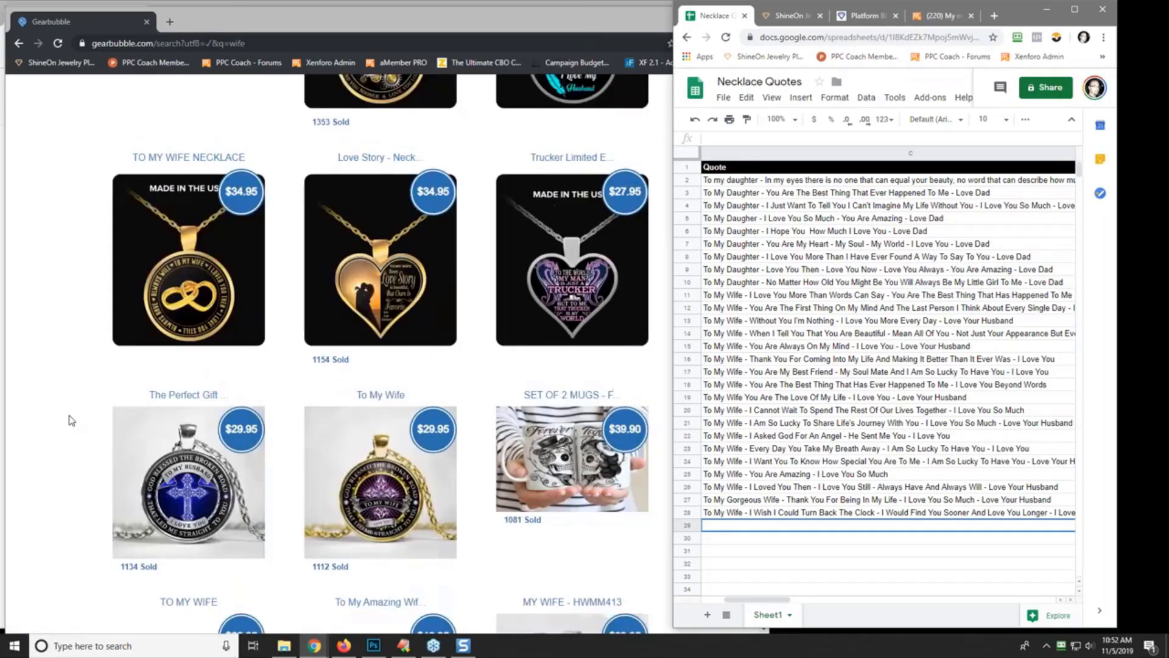
pyautogui.scroll(-7, 61, 338)
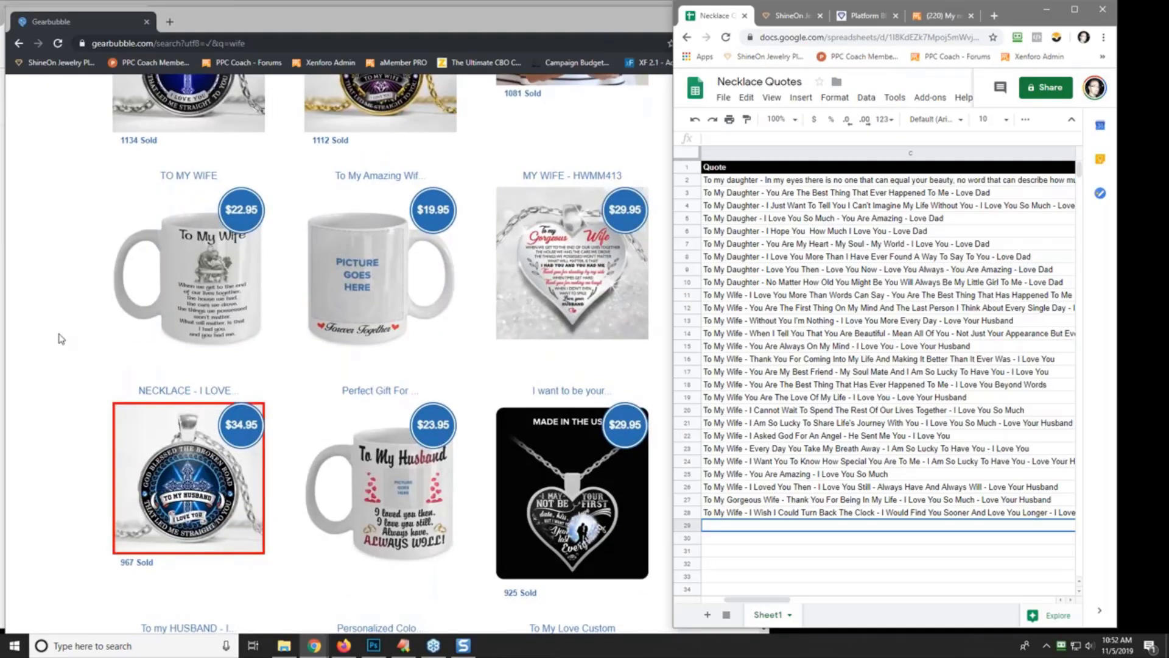
pyautogui.scroll(-5, 61, 338)
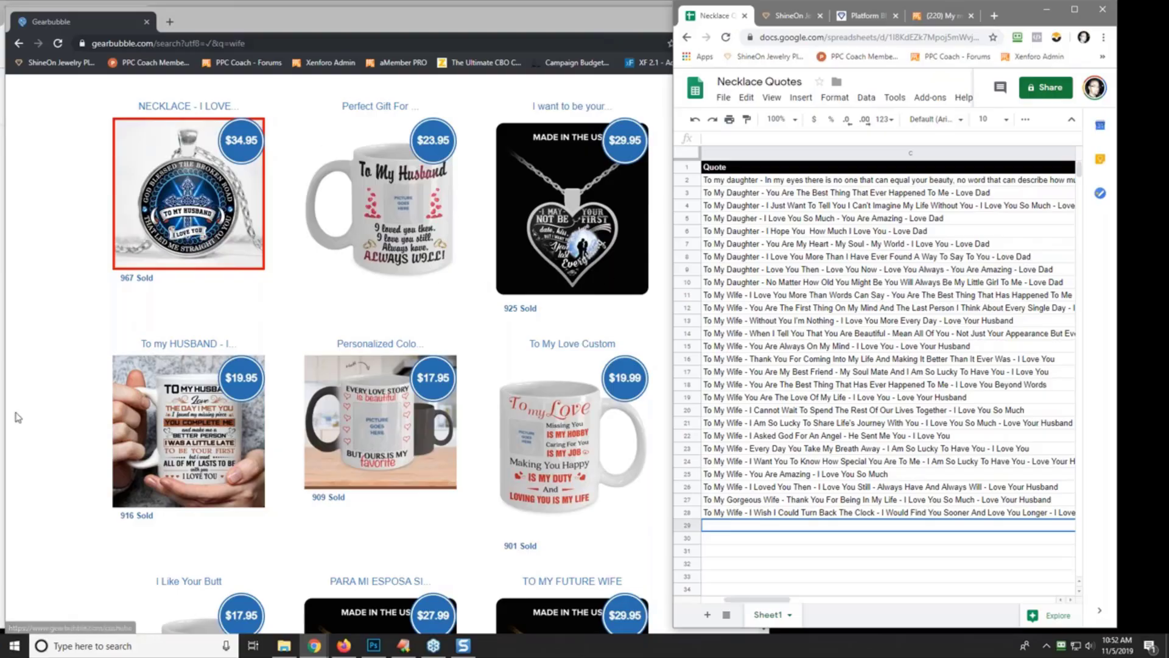
pyautogui.scroll(-7, 42, 413)
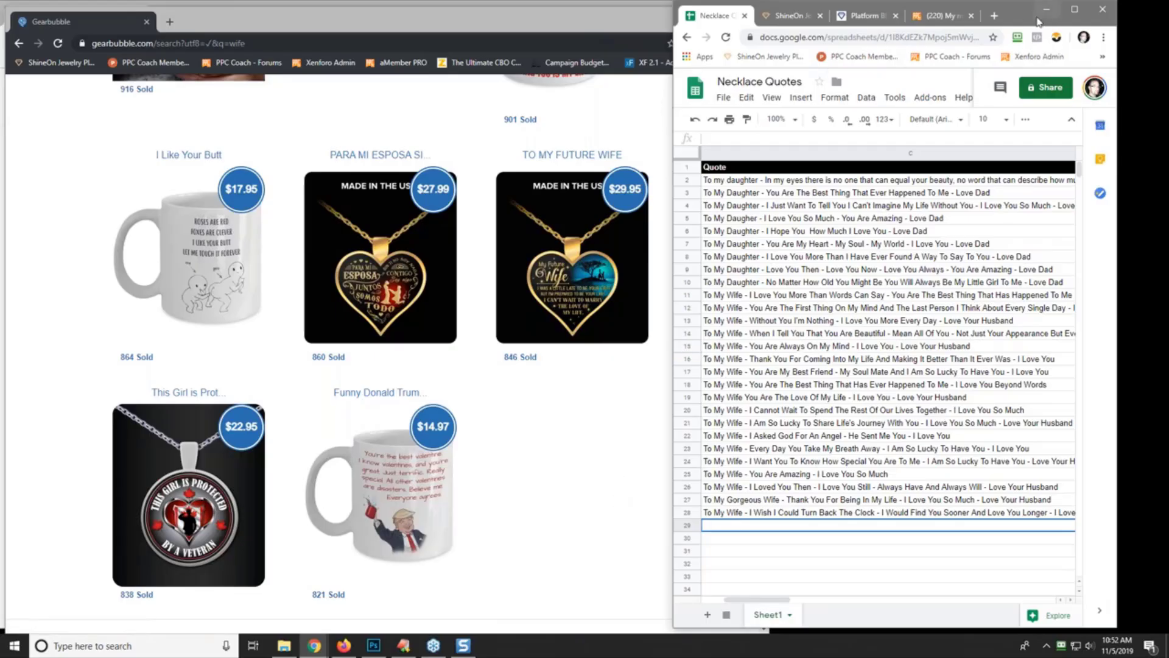
# - Close the Gearbubble window and extra AliExpress tab, fitting AliExpress beside the sheet
pyautogui.moveTo(1017, 20); pyautogui.dragTo(609, 3)
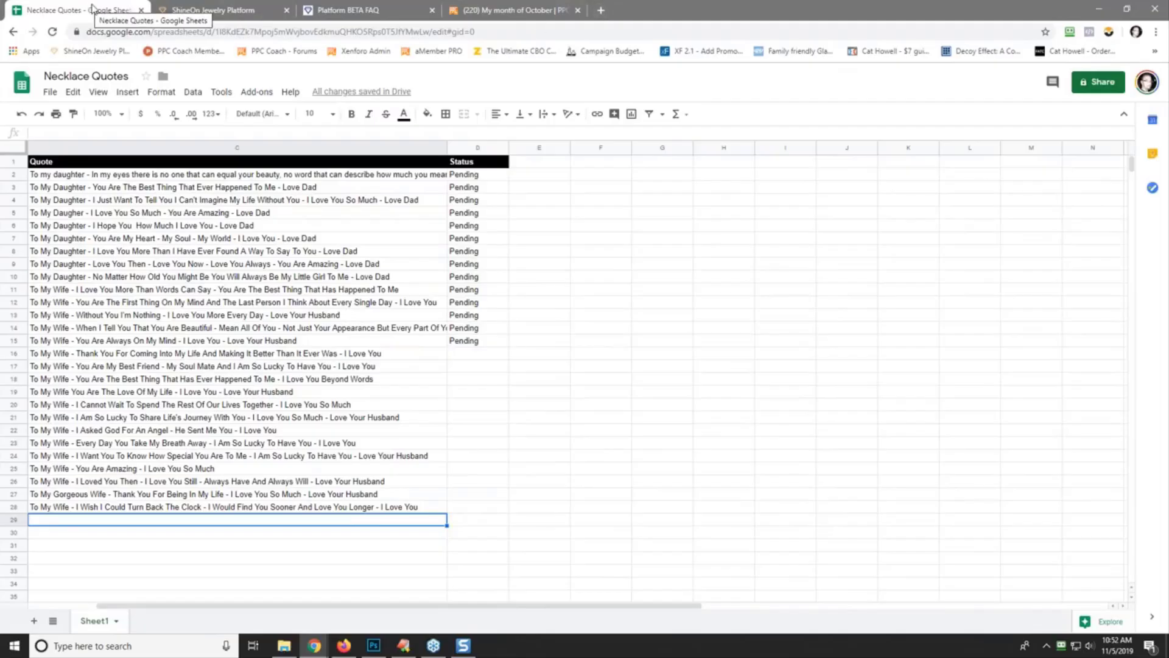
pyautogui.click(1127, 11)
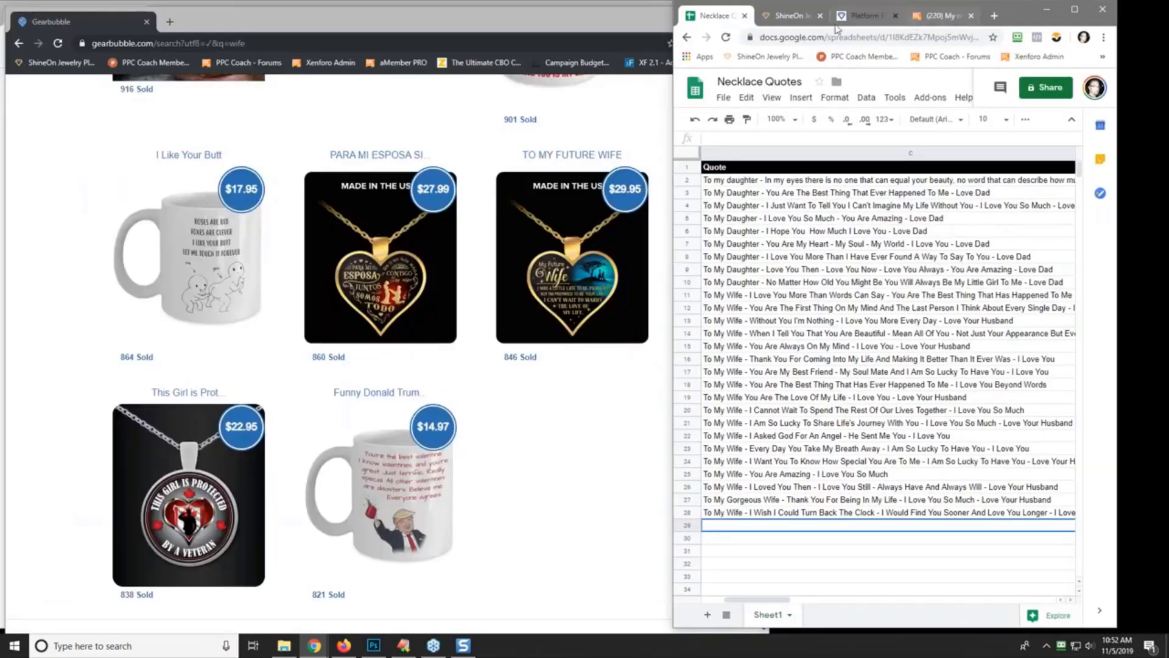
pyautogui.click(566, 16)
pyautogui.click(756, 16)
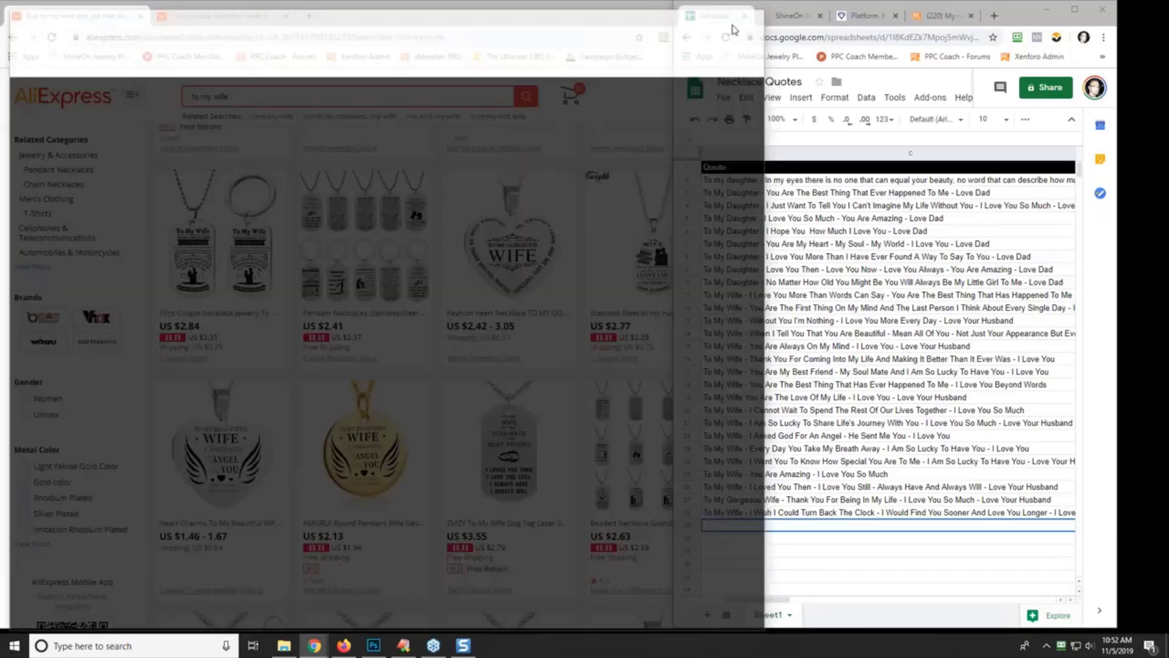
pyautogui.rightClick(96, 17)
pyautogui.click(158, 142)
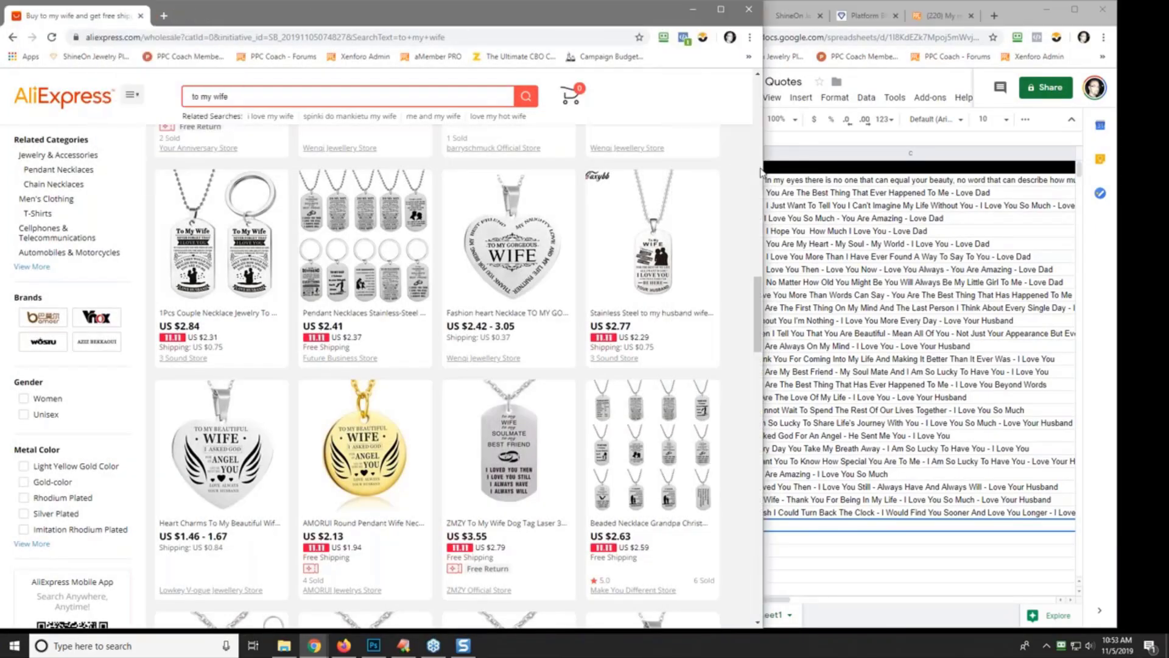
pyautogui.moveTo(757, 169); pyautogui.dragTo(650, 169)
pyautogui.click(182, 37)
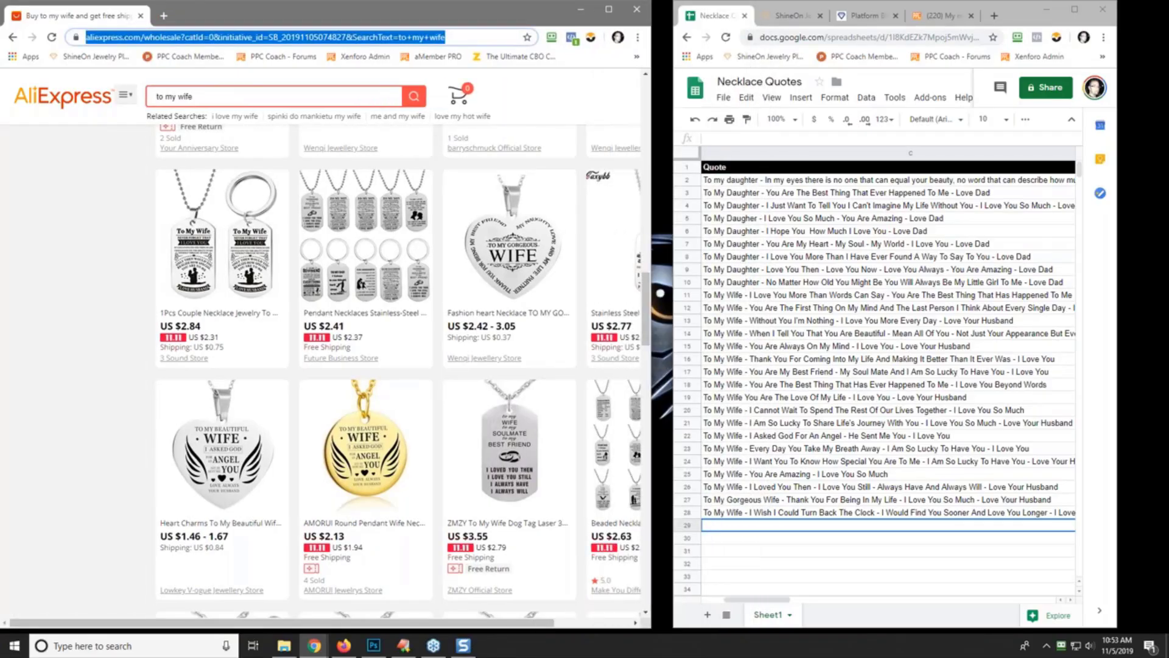
# - Go to Fiverr and search for 'shineon' services
pyautogui.write('fiverr.co')
pyautogui.press('Return')
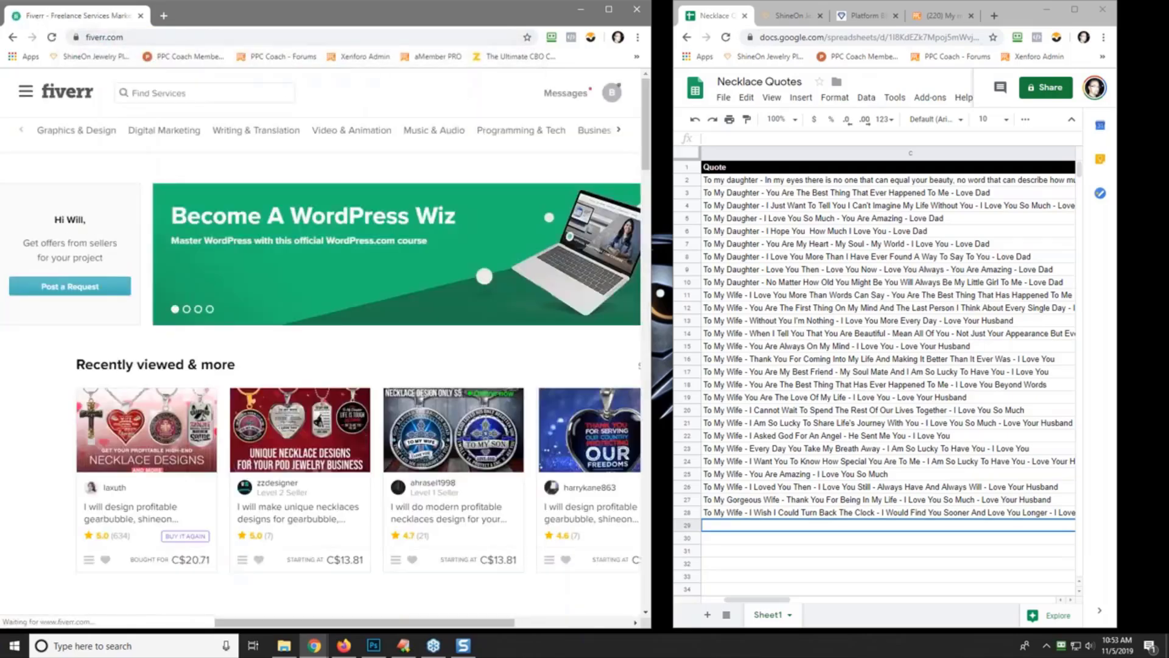
pyautogui.click(179, 91)
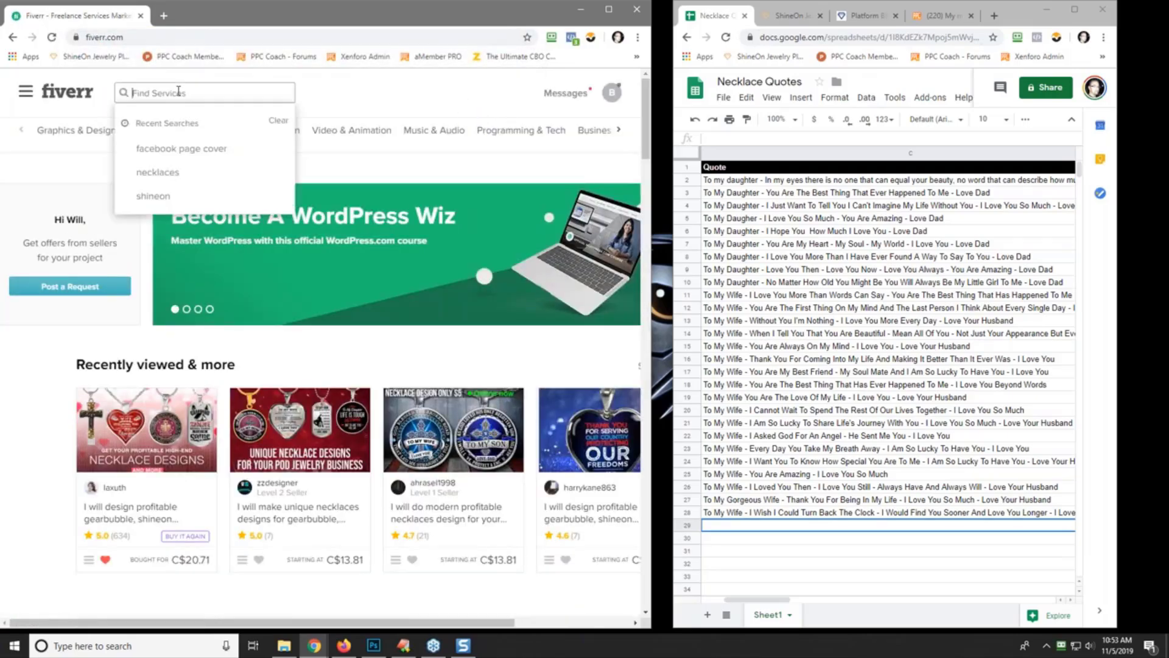
pyautogui.write('shineon')
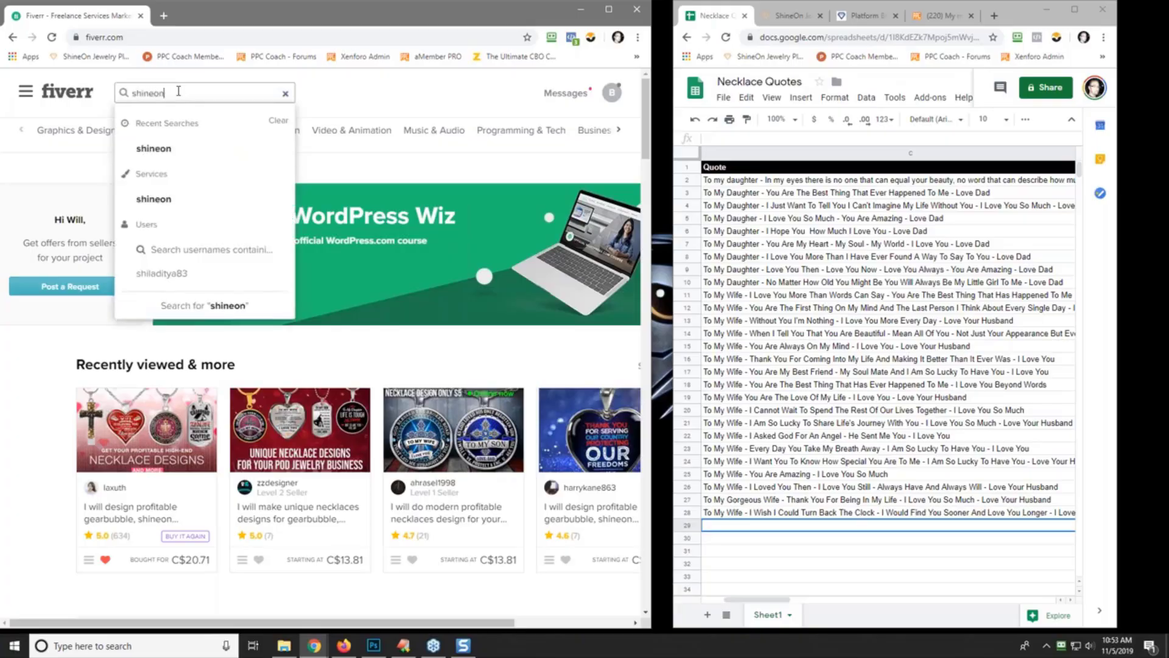
pyautogui.press('Return')
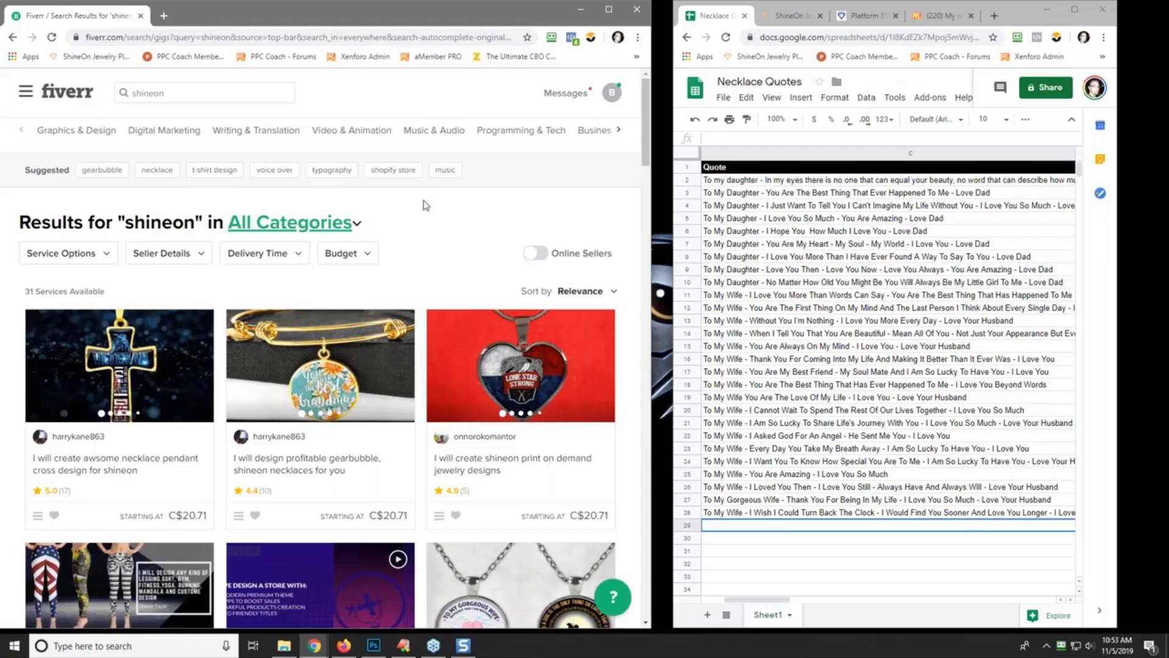
# - Browse the 31 shineon gigs and bring up the necklace pendant dog tag gig's link menu
pyautogui.scroll(-5, 425, 205)
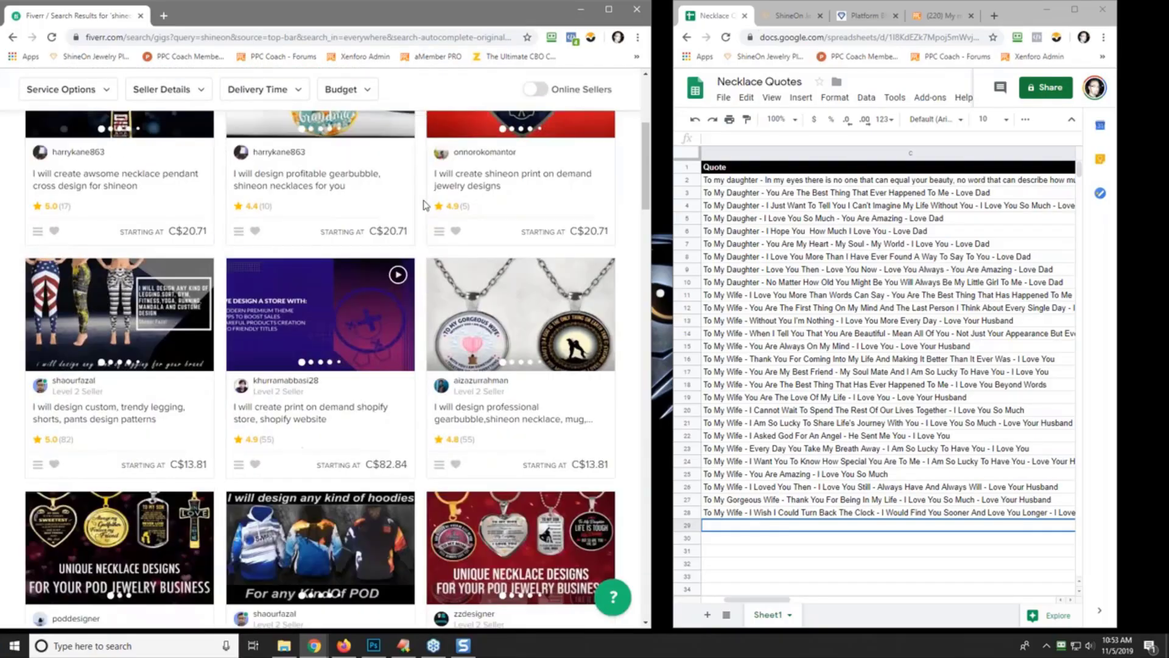
pyautogui.scroll(-5, 425, 205)
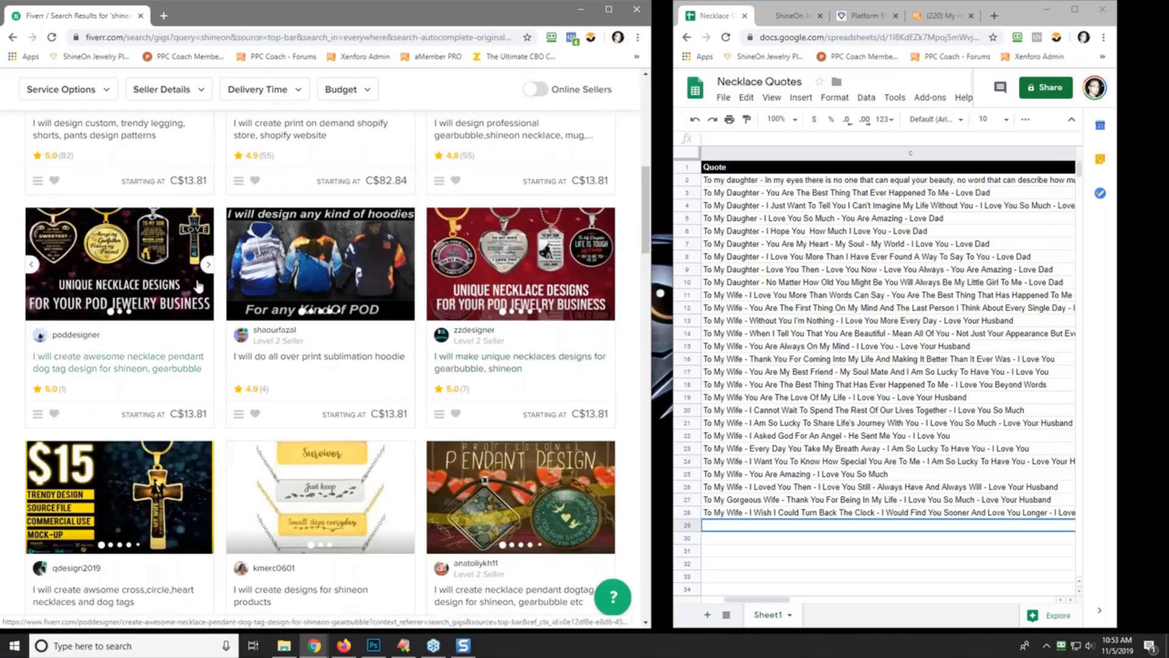
pyautogui.scroll(-2, 169, 292)
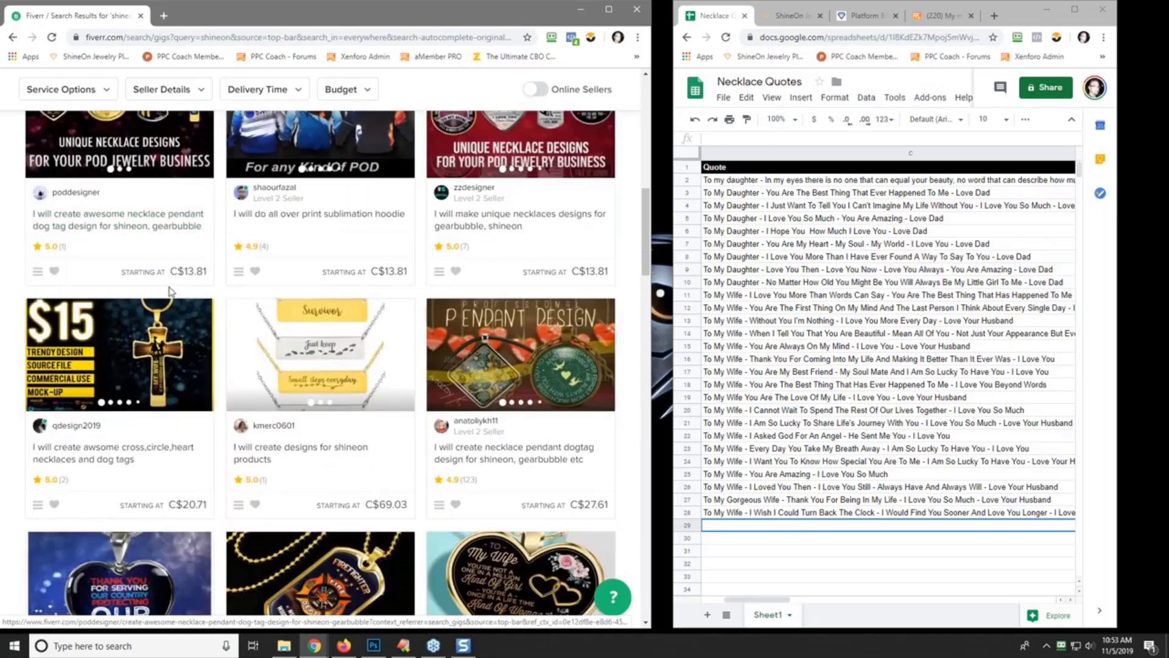
pyautogui.scroll(-5, 169, 293)
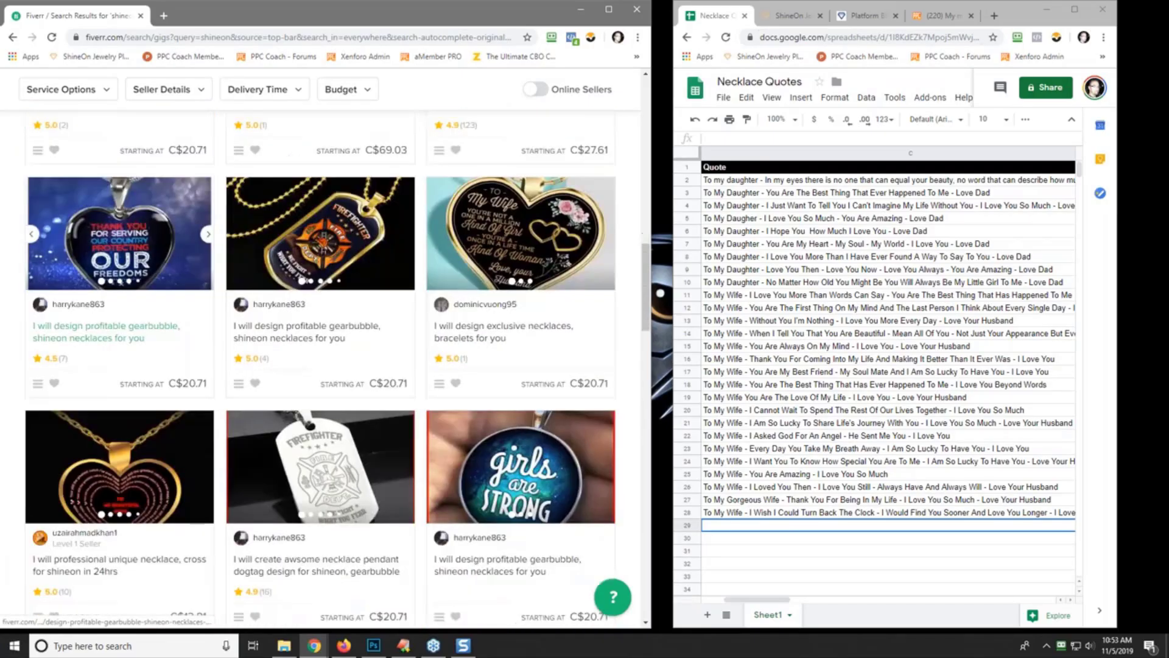
pyautogui.scroll(-9, 169, 292)
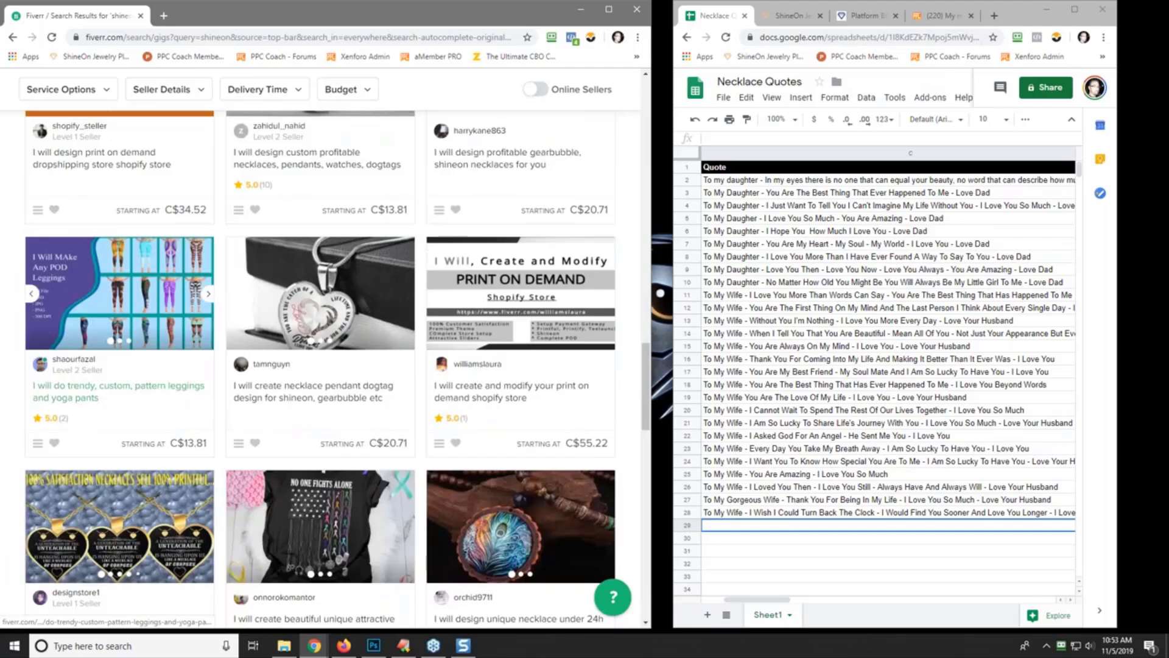
pyautogui.scroll(-6, 169, 293)
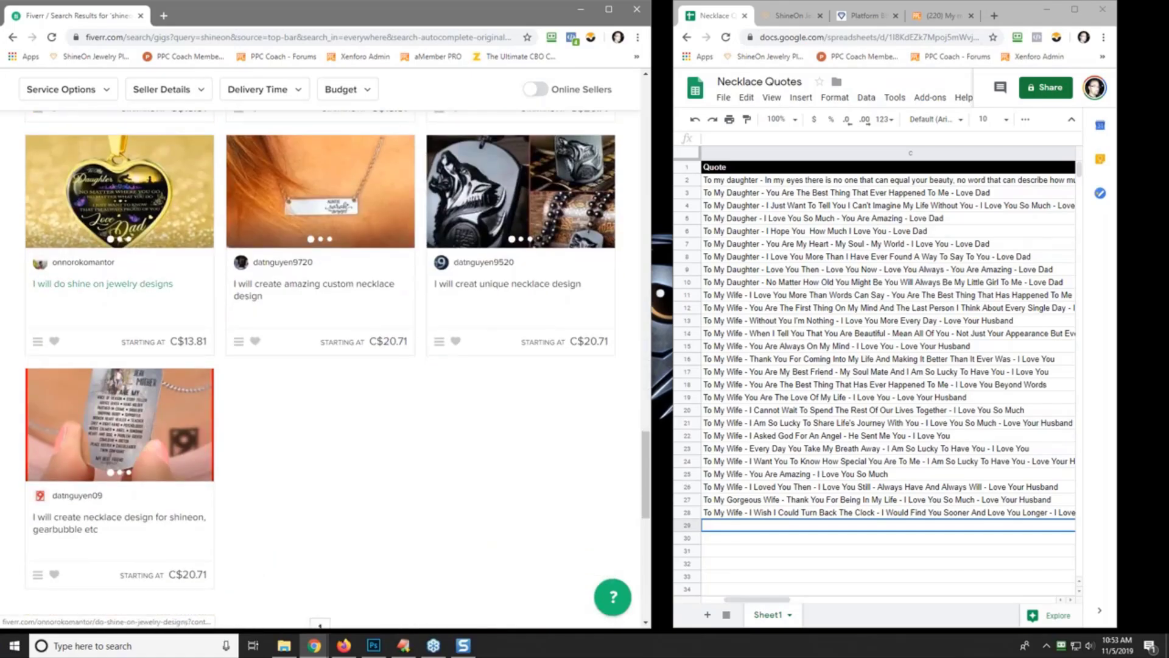
pyautogui.scroll(20, 169, 293)
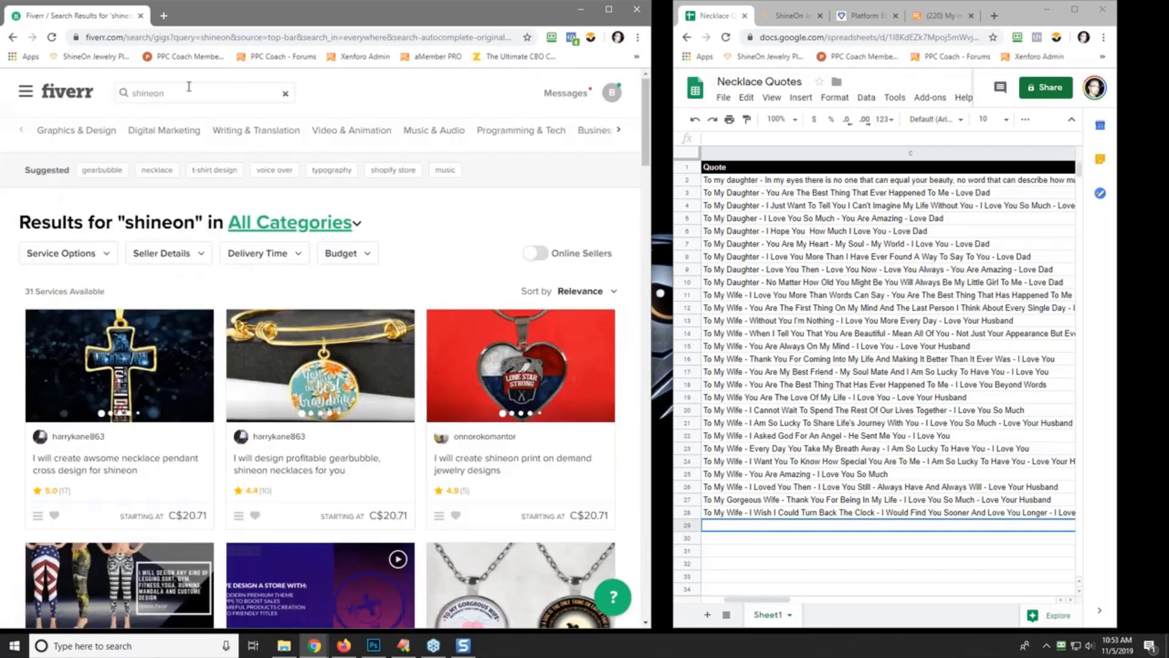
pyautogui.scroll(-6, 116, 406)
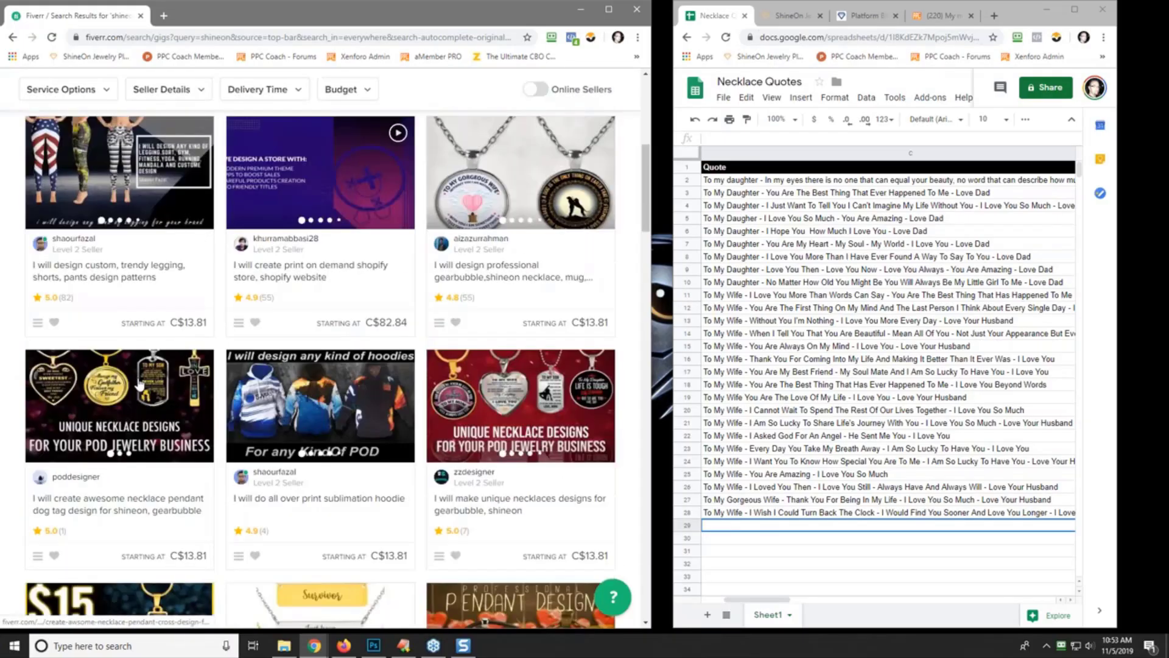
pyautogui.rightClick(119, 414)
# - Open the necklace pendant gig in a new tab and compare Premium C$55.22, Standard C$34.52, Basic C$13.81
pyautogui.click(168, 418)
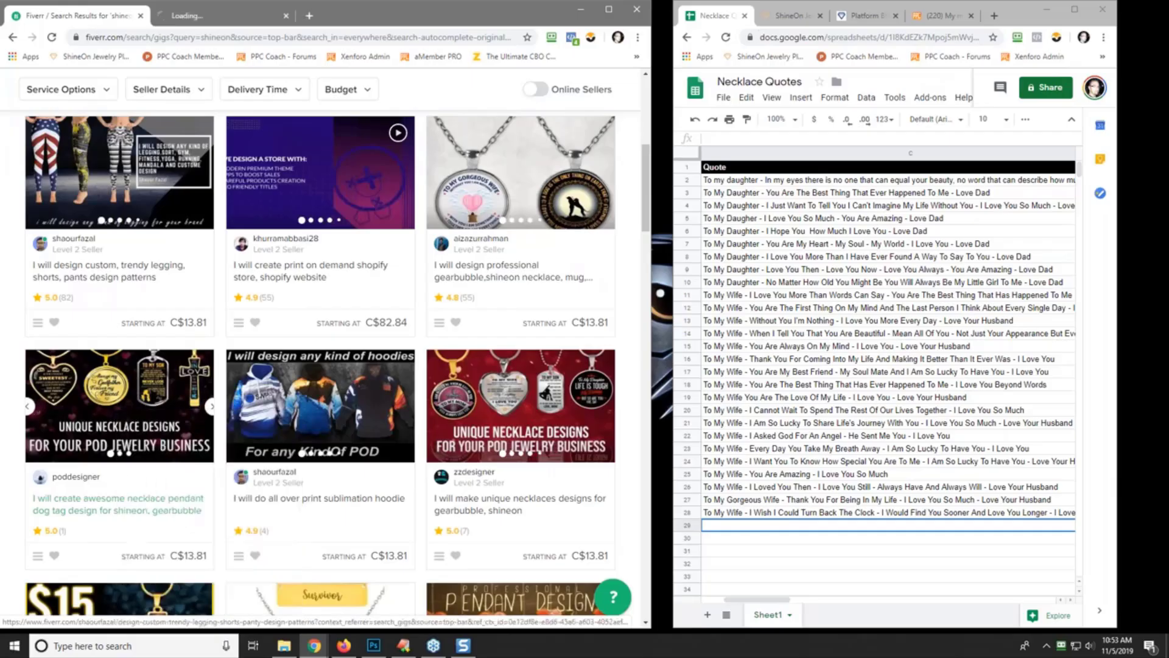
pyautogui.click(222, 16)
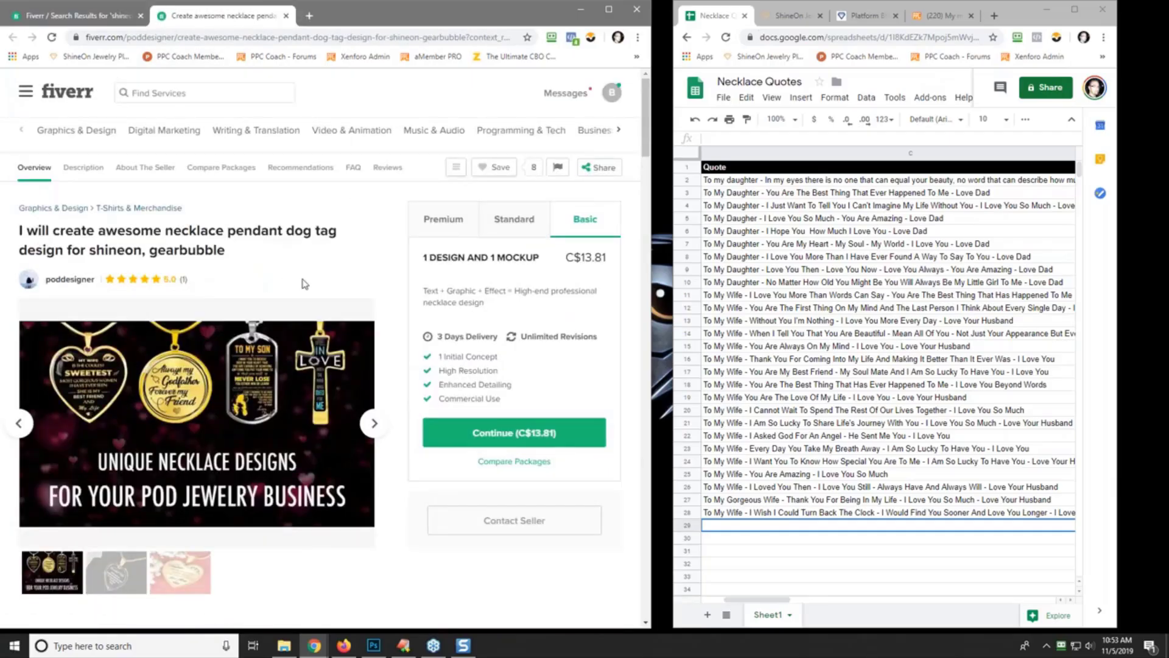
pyautogui.click(446, 226)
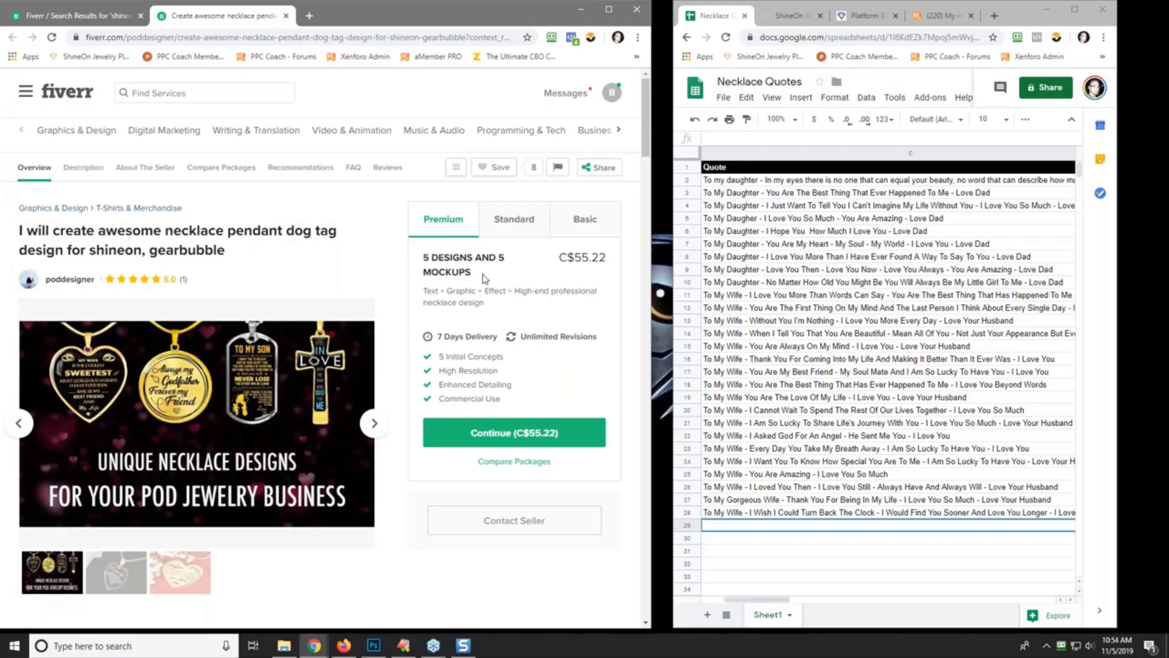
pyautogui.click(515, 231)
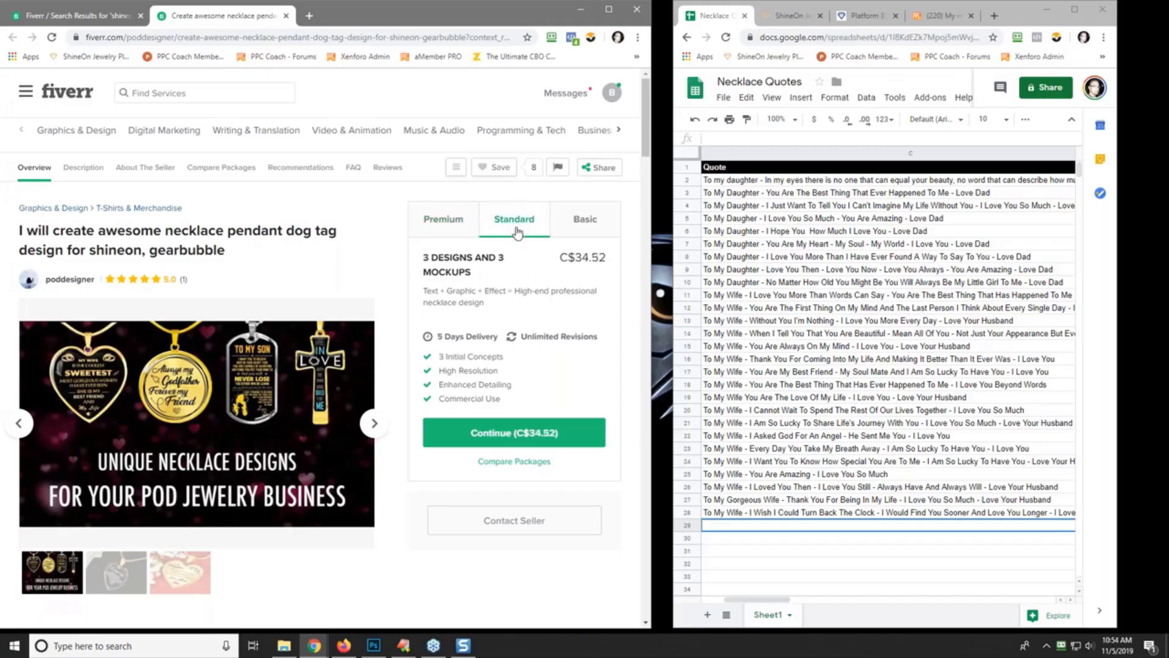
pyautogui.click(571, 221)
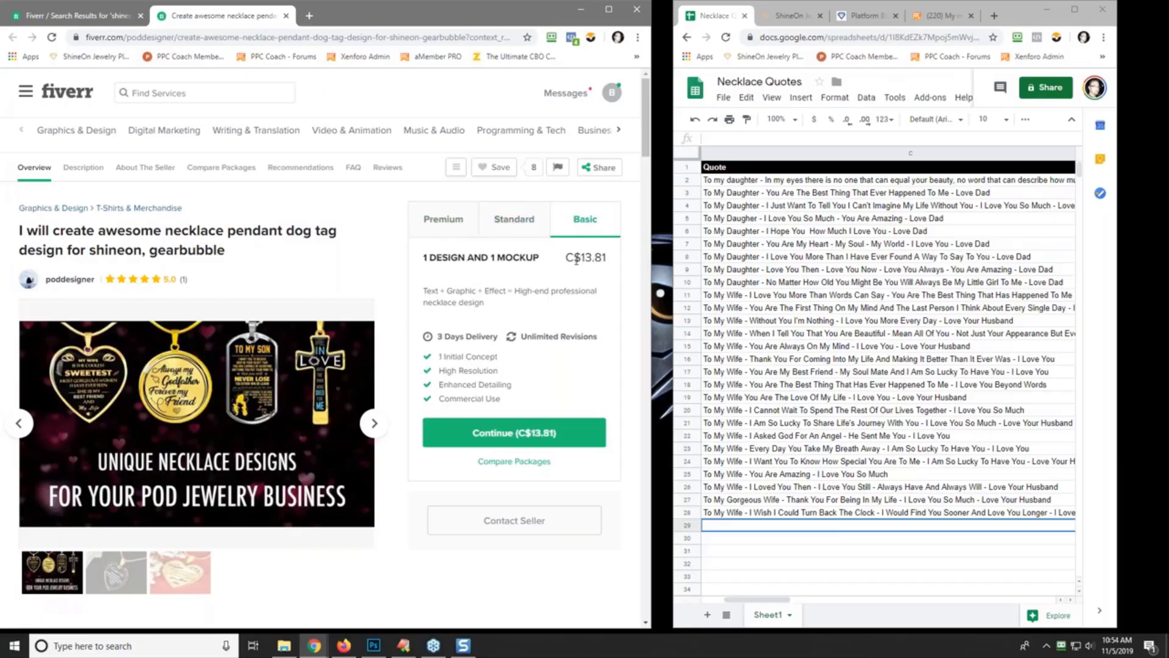
pyautogui.click(440, 224)
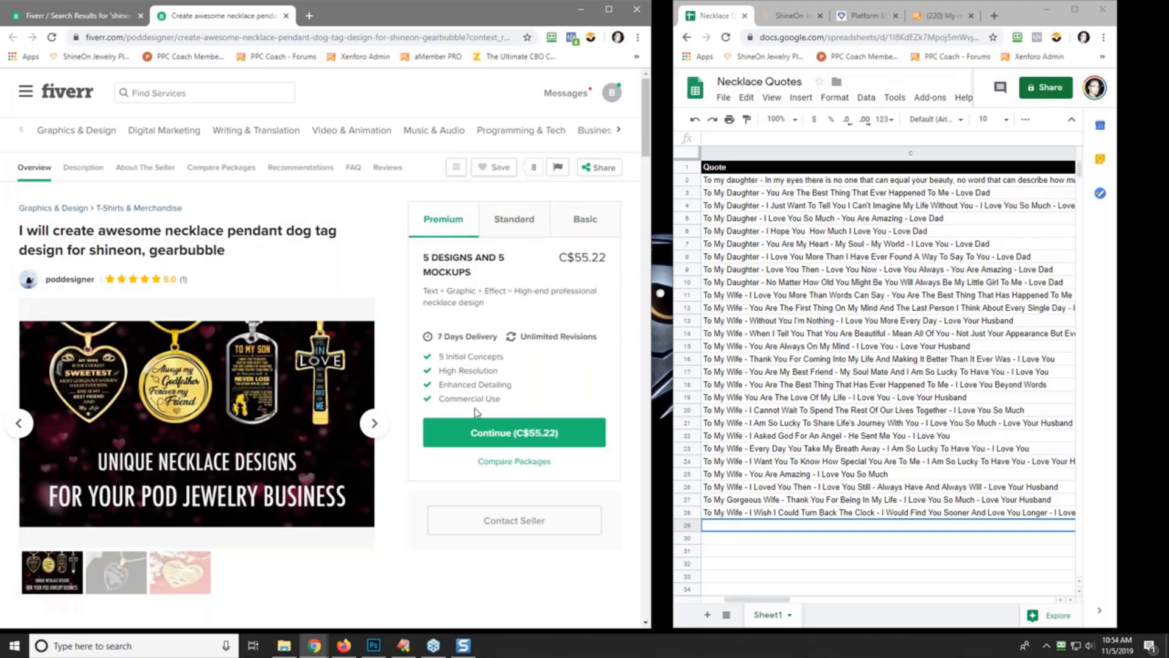
pyautogui.click(518, 224)
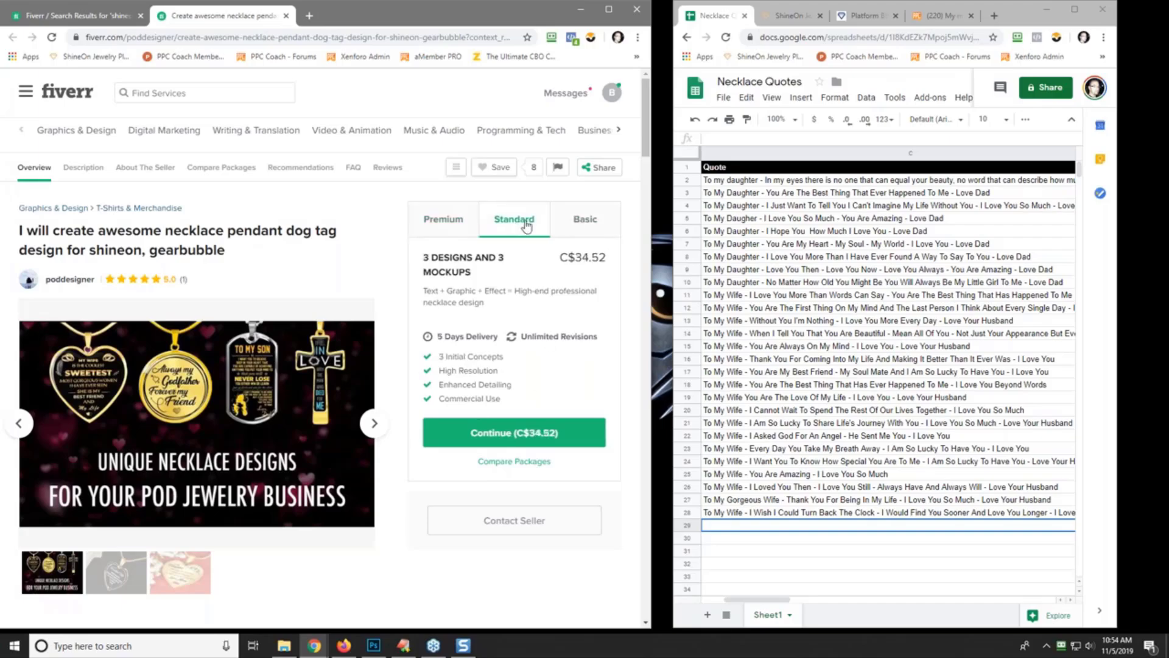
pyautogui.click(585, 227)
# - Scroll through the necklace pendant gig's description
pyautogui.scroll(-2, 552, 273)
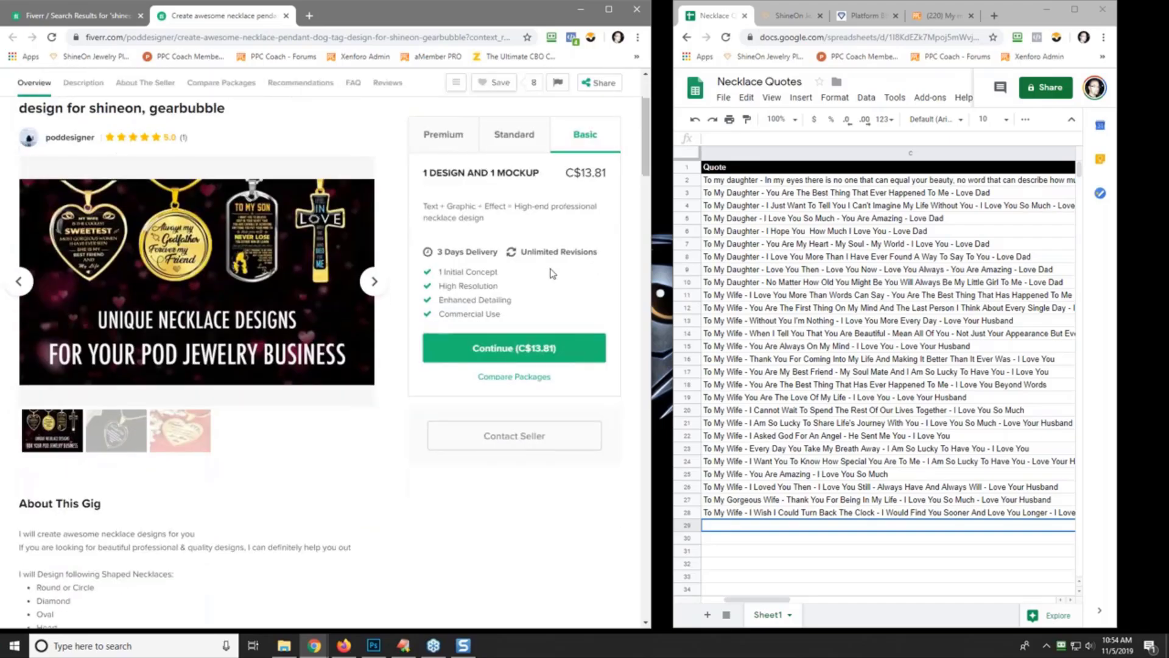
pyautogui.scroll(-2, 552, 273)
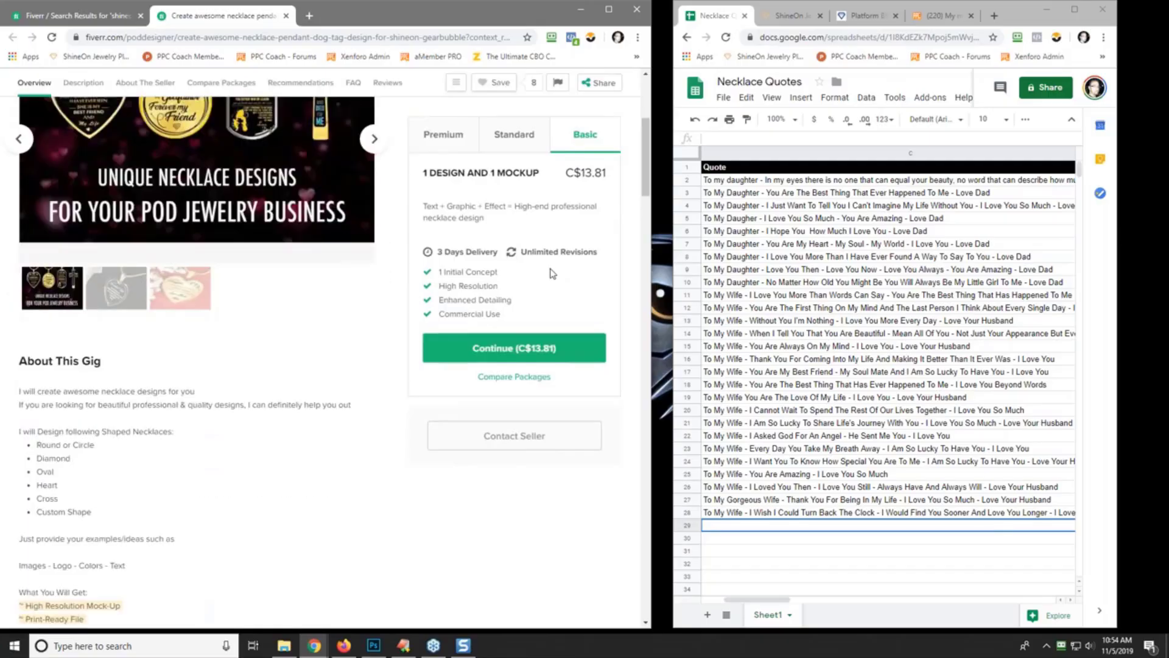
pyautogui.scroll(-2, 553, 273)
pyautogui.scroll(6, 552, 272)
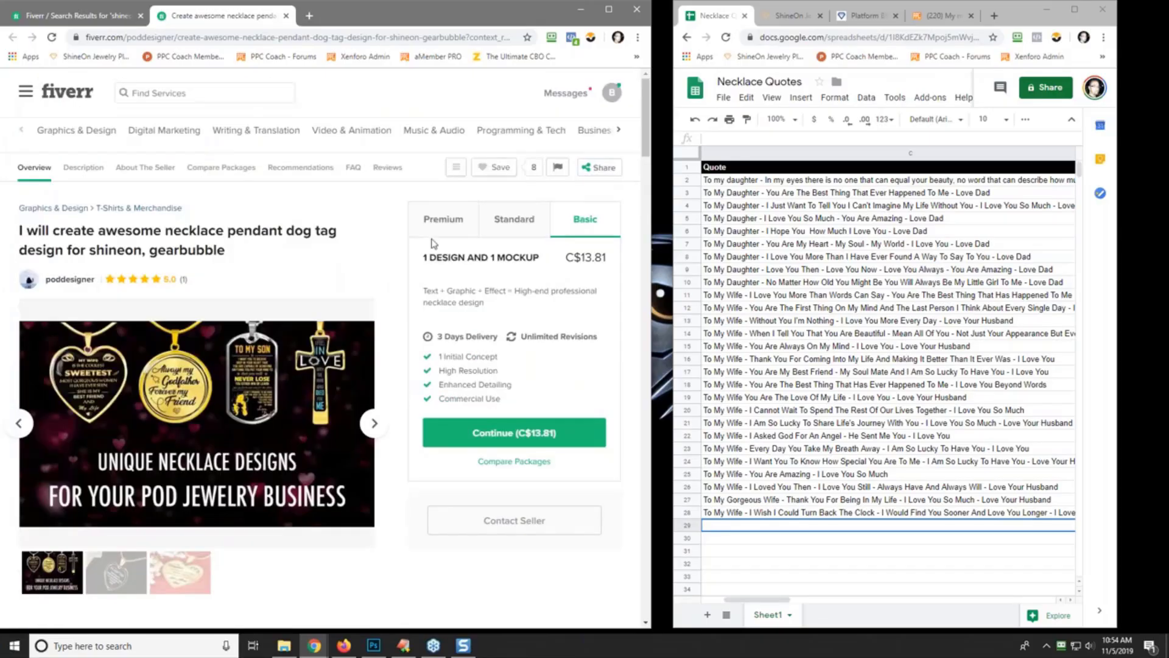
# - Search Fiverr for 'laxuth', open the gearbubble/shineon necklace gig, and view its C$89.74 Premium package
pyautogui.click(163, 95)
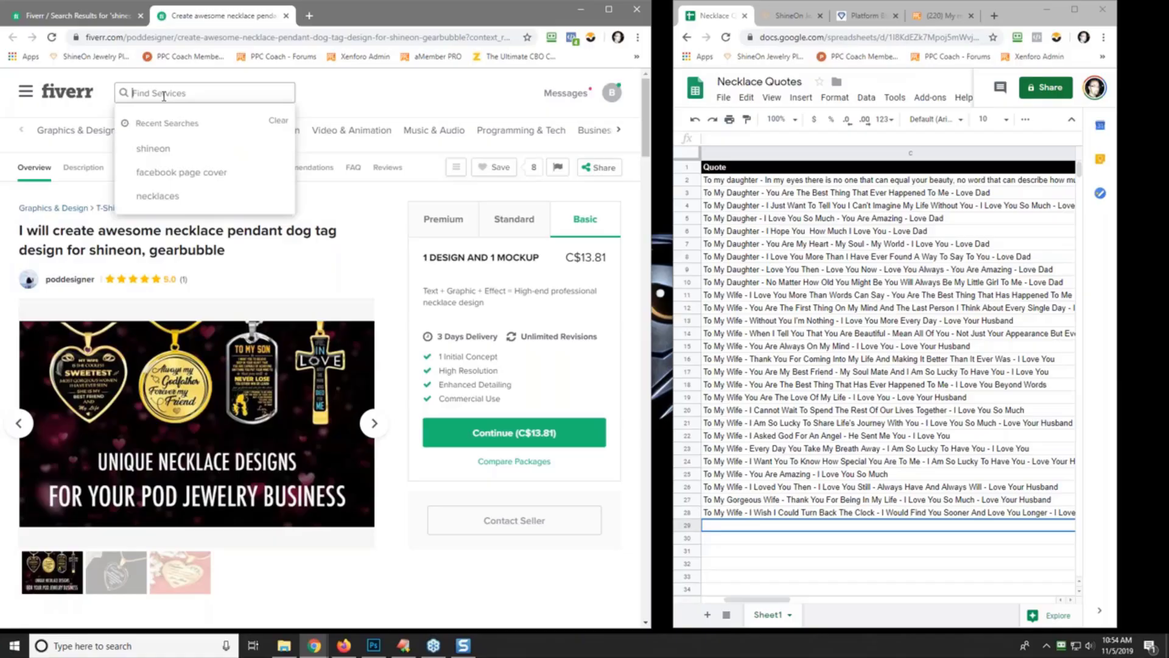
pyautogui.write('laxuth')
pyautogui.press('Return')
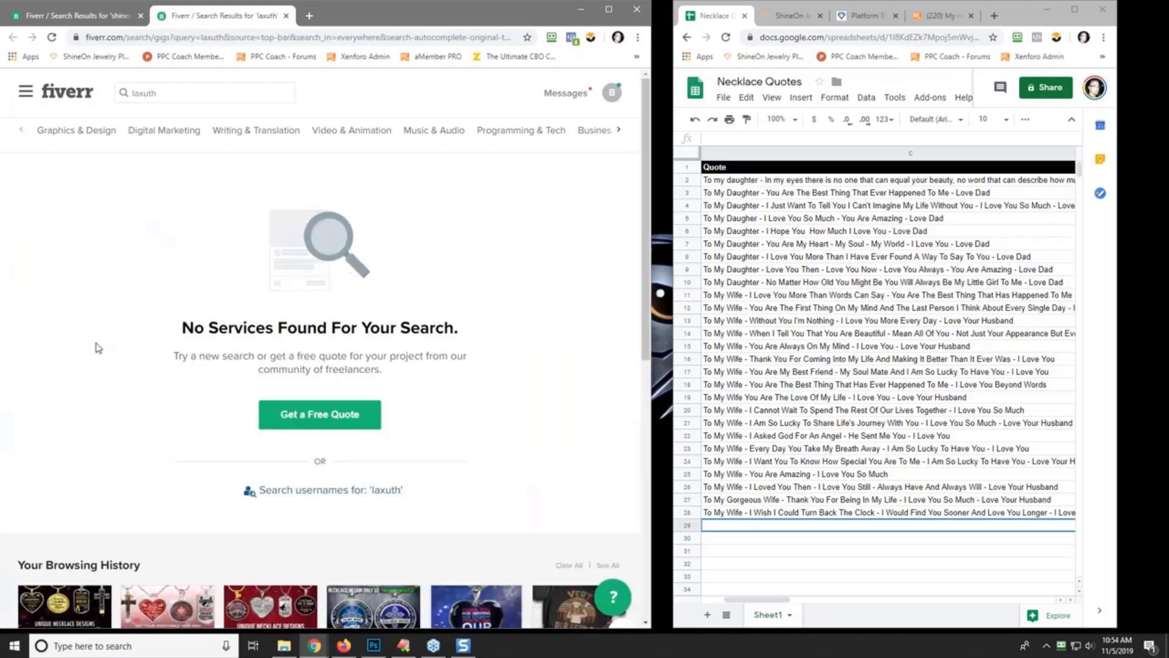
pyautogui.scroll(-2, 98, 347)
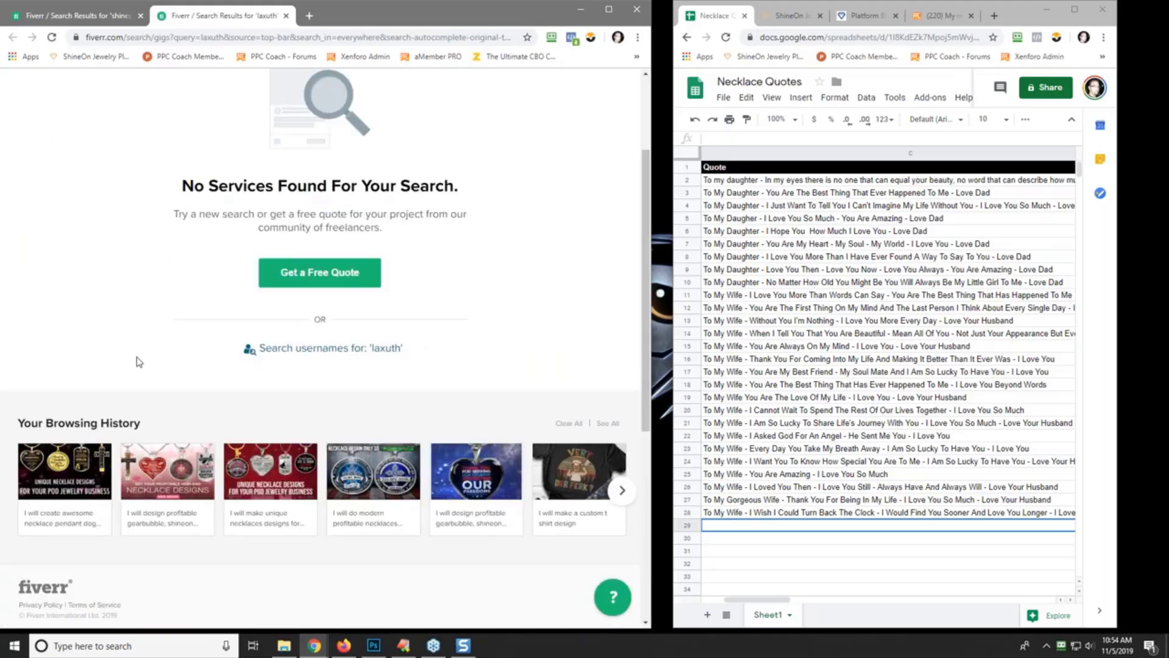
pyautogui.click(167, 484)
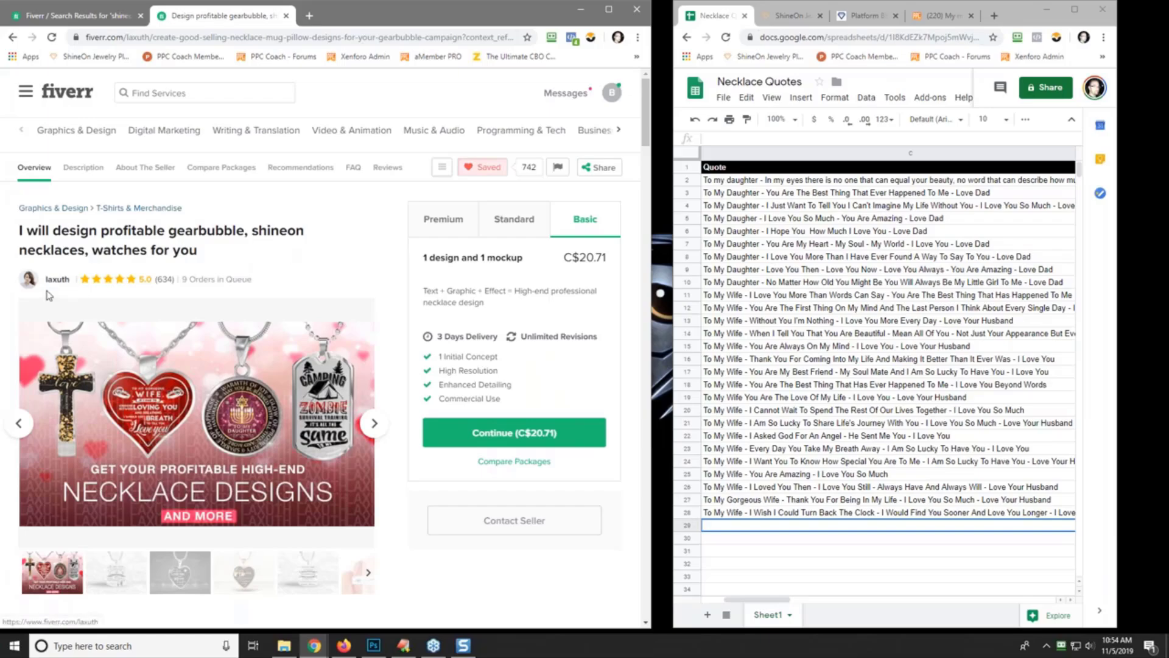
pyautogui.click(447, 222)
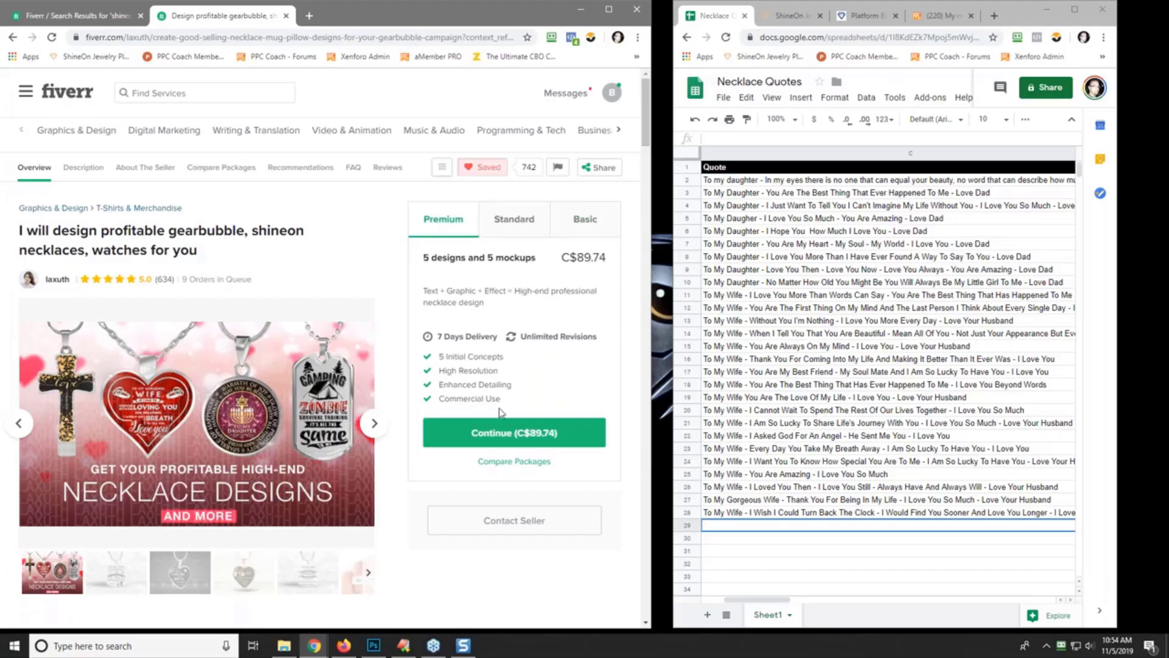
# - Order the C$89.74 Premium package and confirm payment of C$94.23 total
pyautogui.click(504, 433)
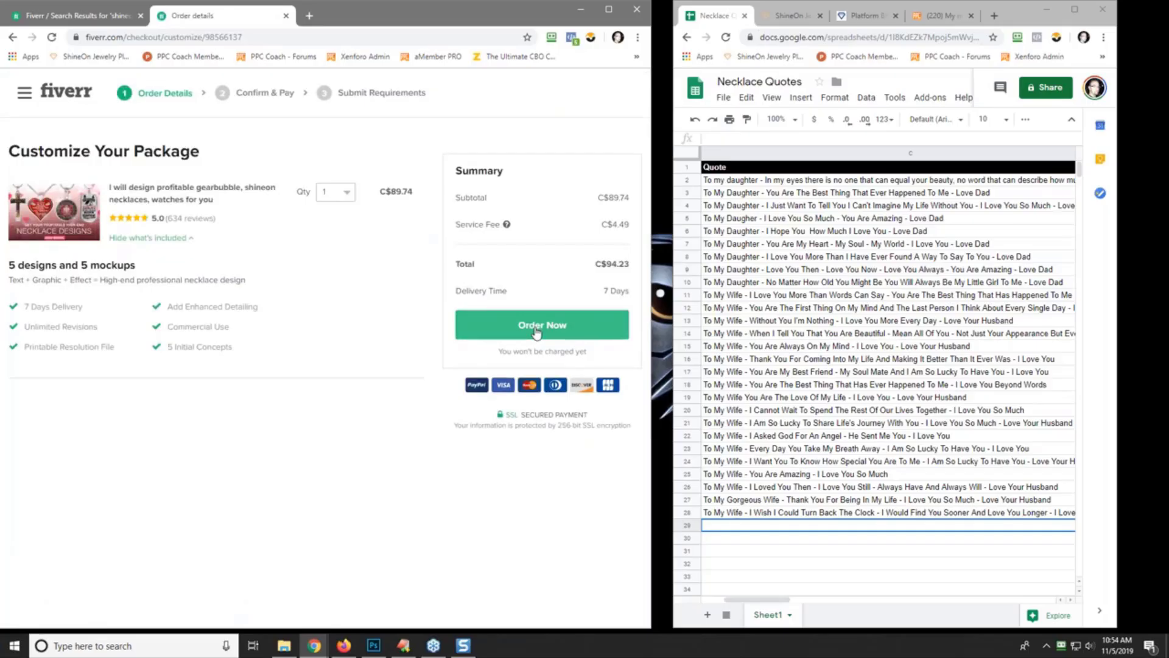
pyautogui.click(536, 332)
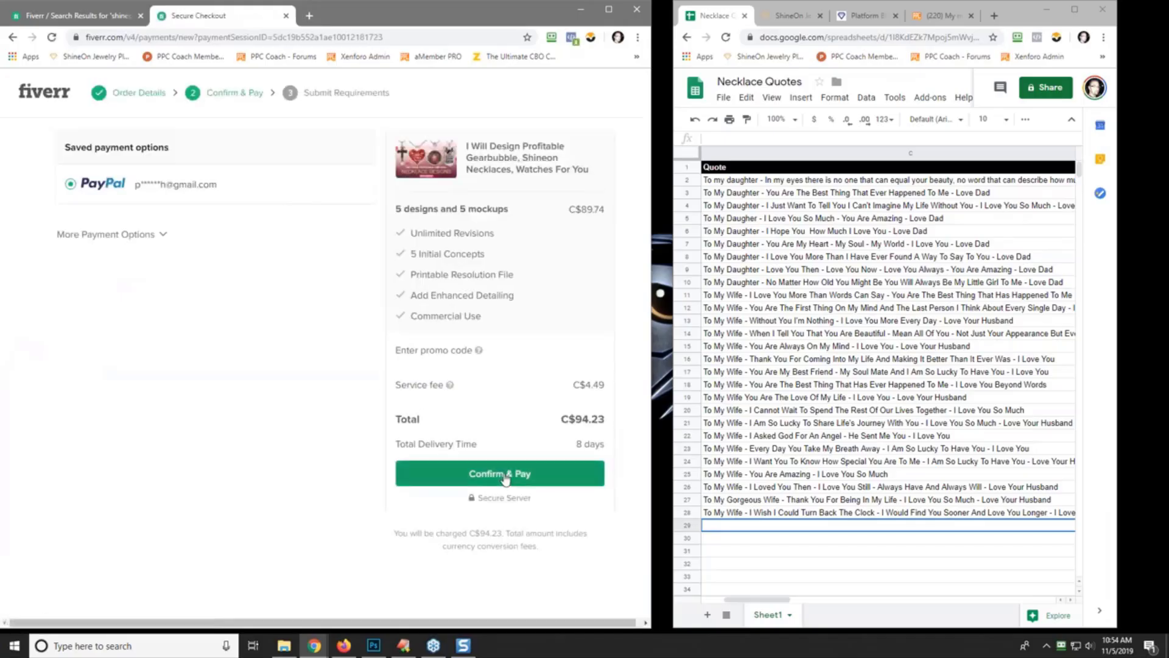
pyautogui.click(496, 473)
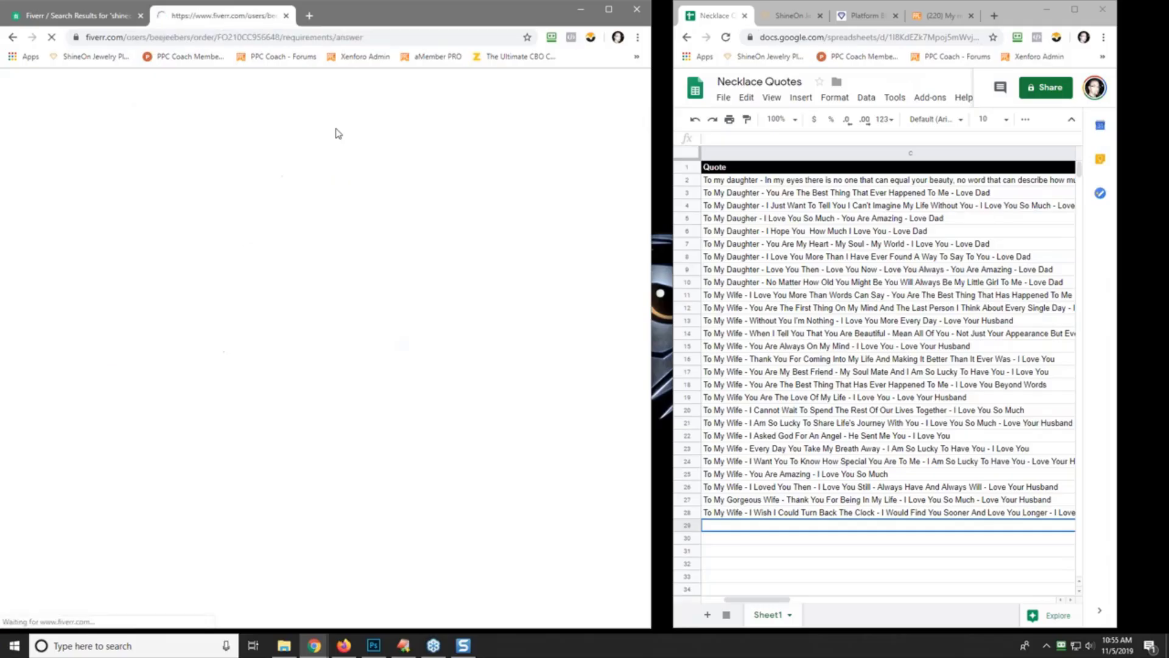
# - Write the requirements note asking for 5 'To My Wife' silver-heart Shineon necklaces, then close the password popup
pyautogui.click(110, 337)
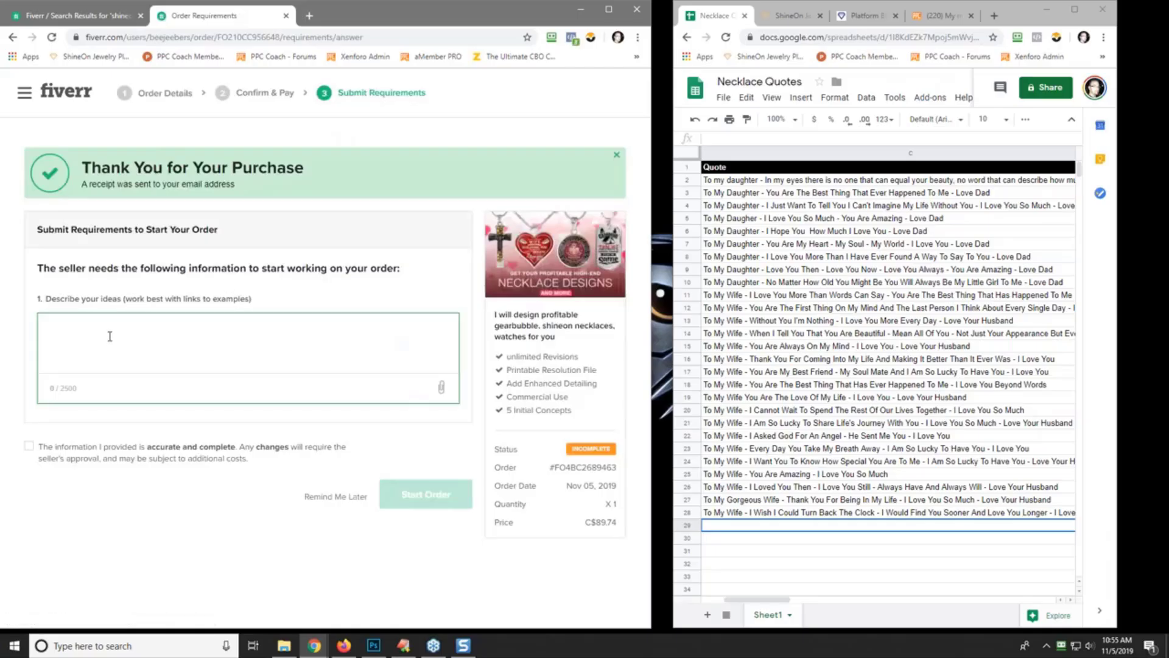
pyautogui.write('Hello,')
pyautogui.press('Return')
pyautogui.press('Return')
pyautogui.write('I nee')
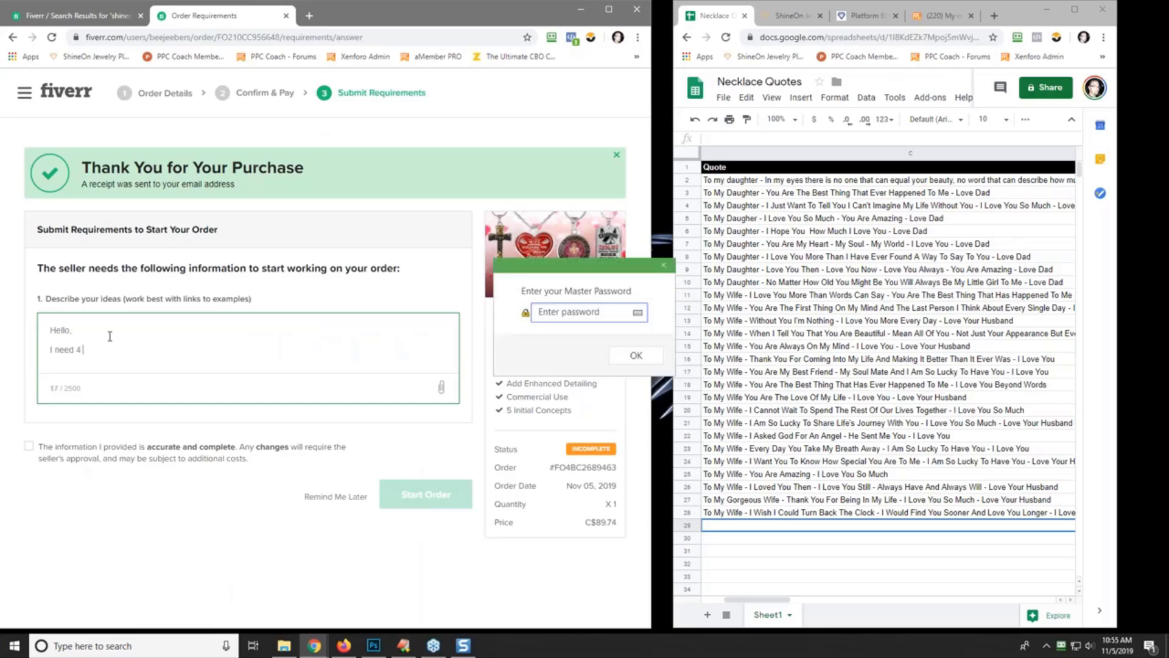
pyautogui.write('d 5 "To My Wife" Nenecklaces done up for Shineon')
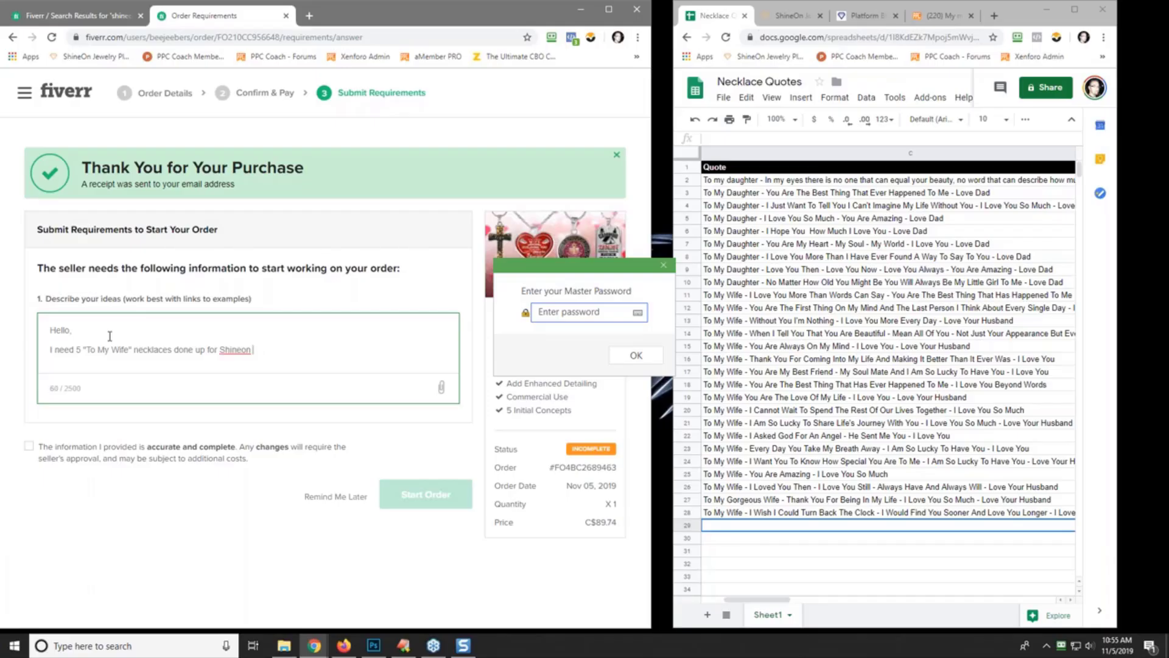
pyautogui.write(' witin a')
pyautogui.press('BackSpace')
pyautogui.write('. These will go on a silver heart.  Here are the 4')
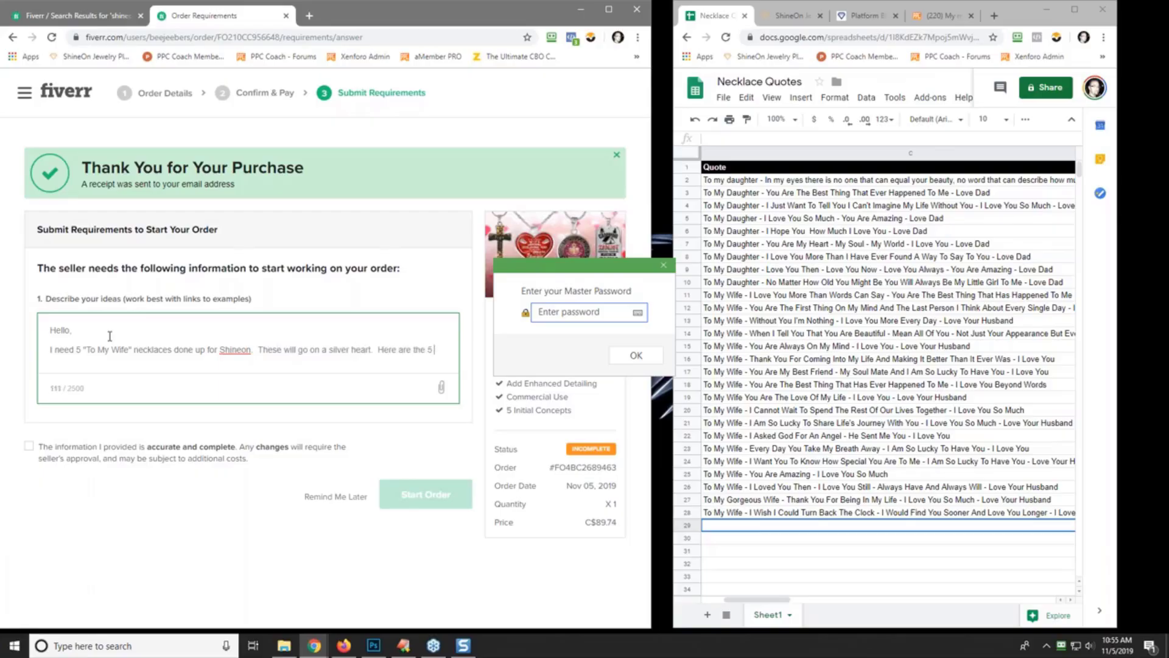
pyautogui.write(' quotes')
pyautogui.write(' to use for ')
pyautogui.write('the ne')
pyautogui.press('BackSpace')
pyautogui.press('BackSpace')
pyautogui.press('BackSpace')
pyautogui.press('BackSpace')
pyautogui.press('BackSpace')
pyautogui.press('BackSpace')
pyautogui.press('BackSpace')
pyautogui.press('BackSpace')
pyautogui.press('BackSpace')
pyautogui.press('BackSpace')
pyautogui.press('BackSpace')
pyautogui.press('Return')
pyautogui.press('Return')
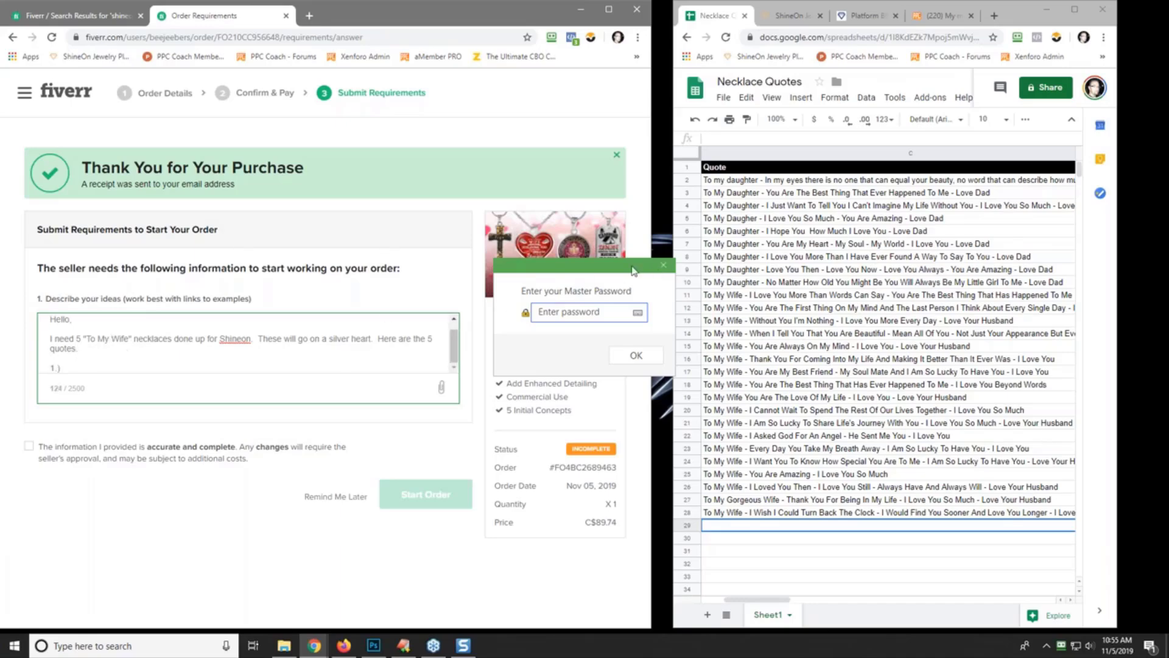
pyautogui.moveTo(640, 268); pyautogui.dragTo(750, 250)
pyautogui.click(734, 251)
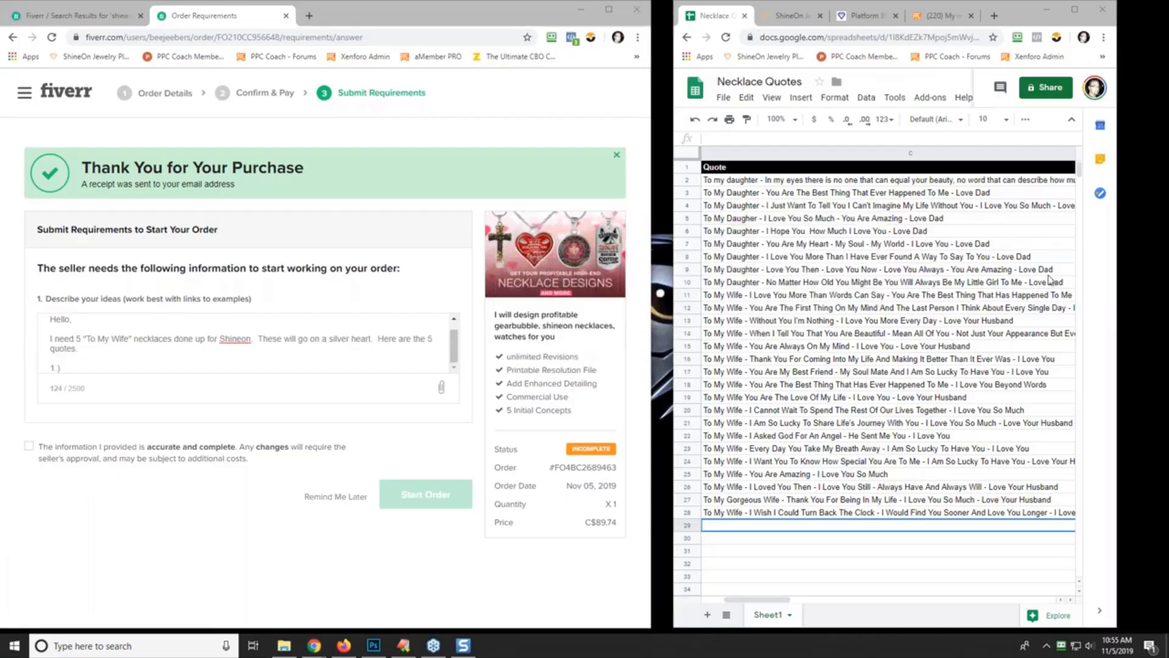
# - Paste the C11 To My Wife quote after 1.) in Fiverr's ideas, then widen the sheet to show Status
pyautogui.click(825, 296)
pyautogui.rightClick(826, 299)
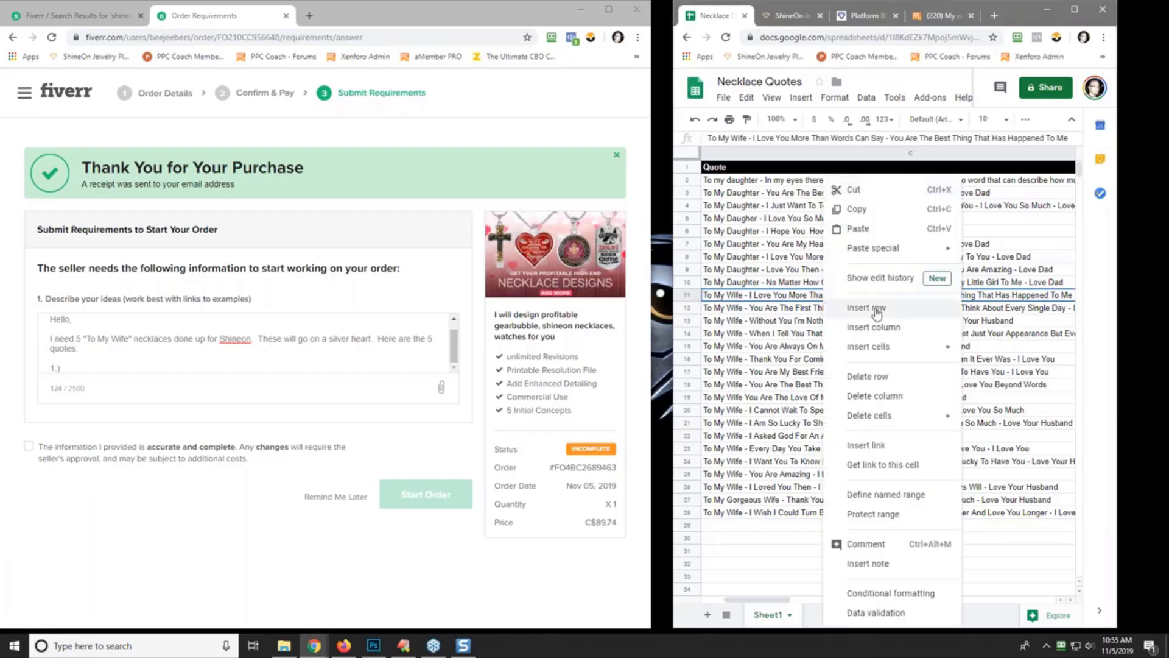
pyautogui.click(883, 210)
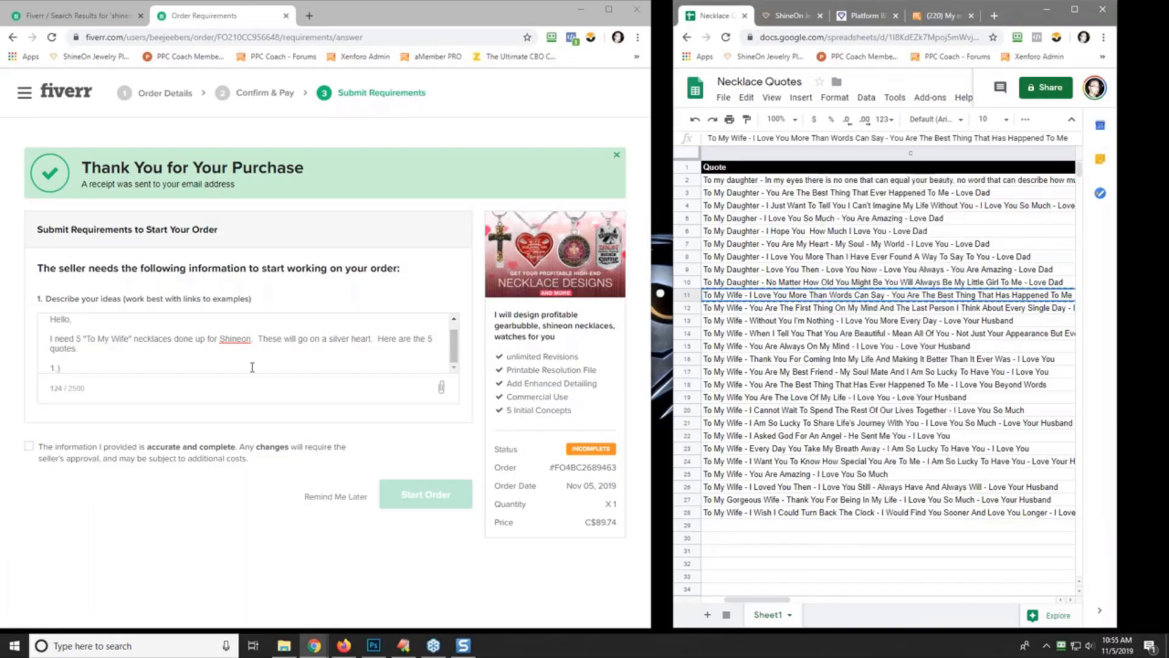
pyautogui.click(84, 365)
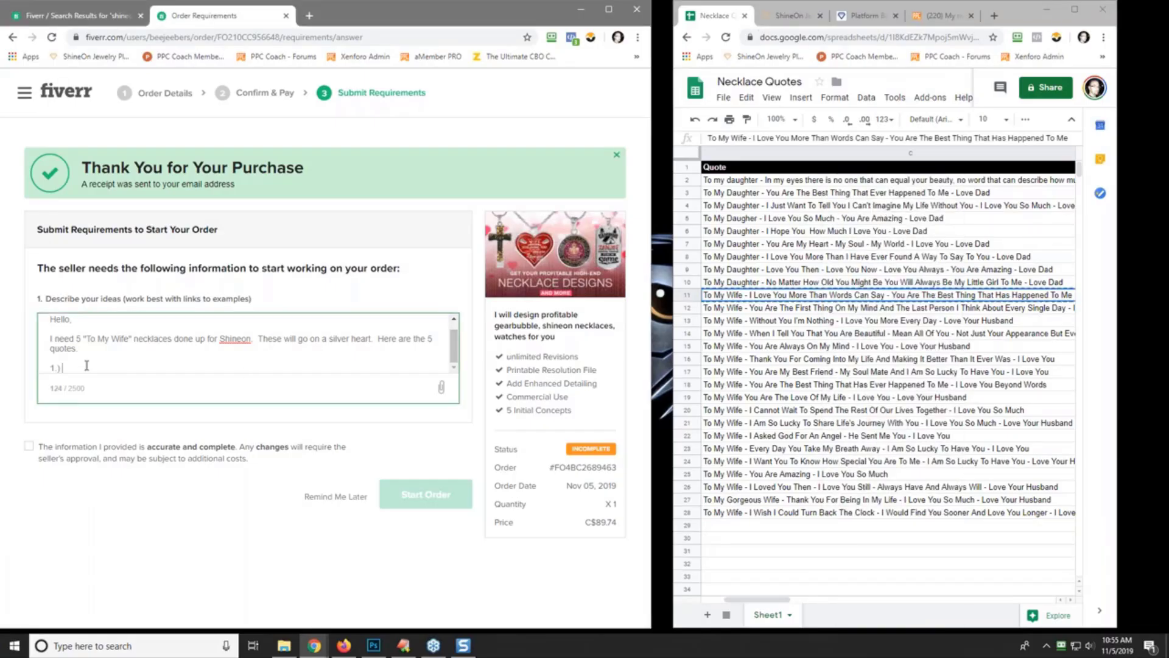
pyautogui.rightClick(86, 365)
pyautogui.click(151, 474)
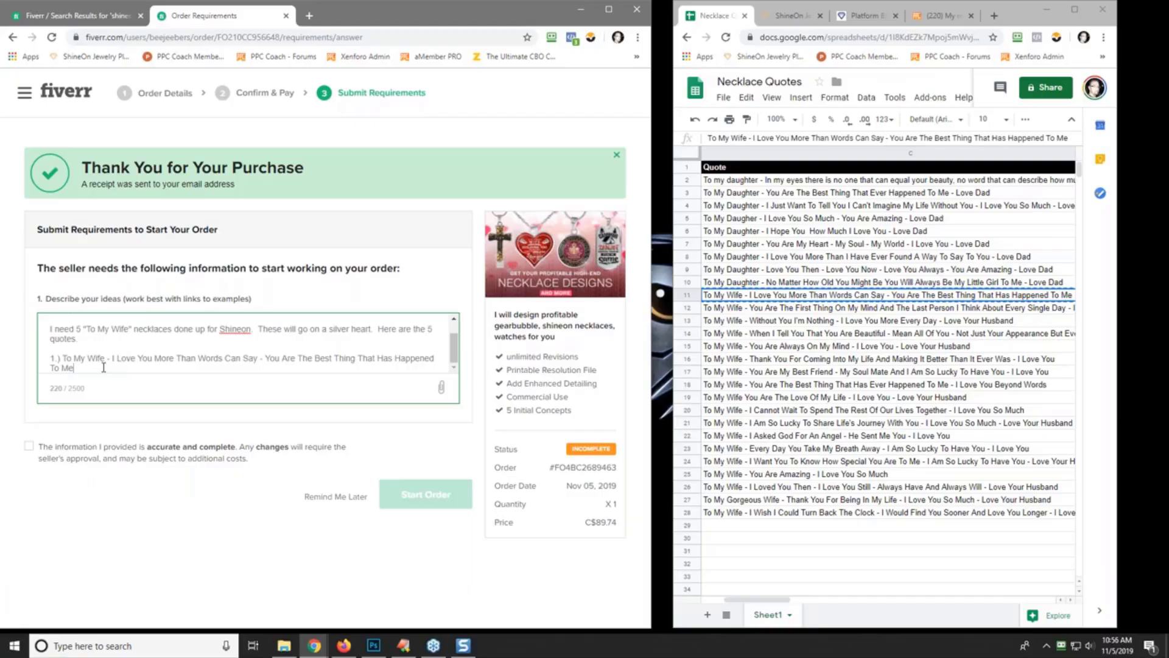
pyautogui.press('Return')
pyautogui.press('Return')
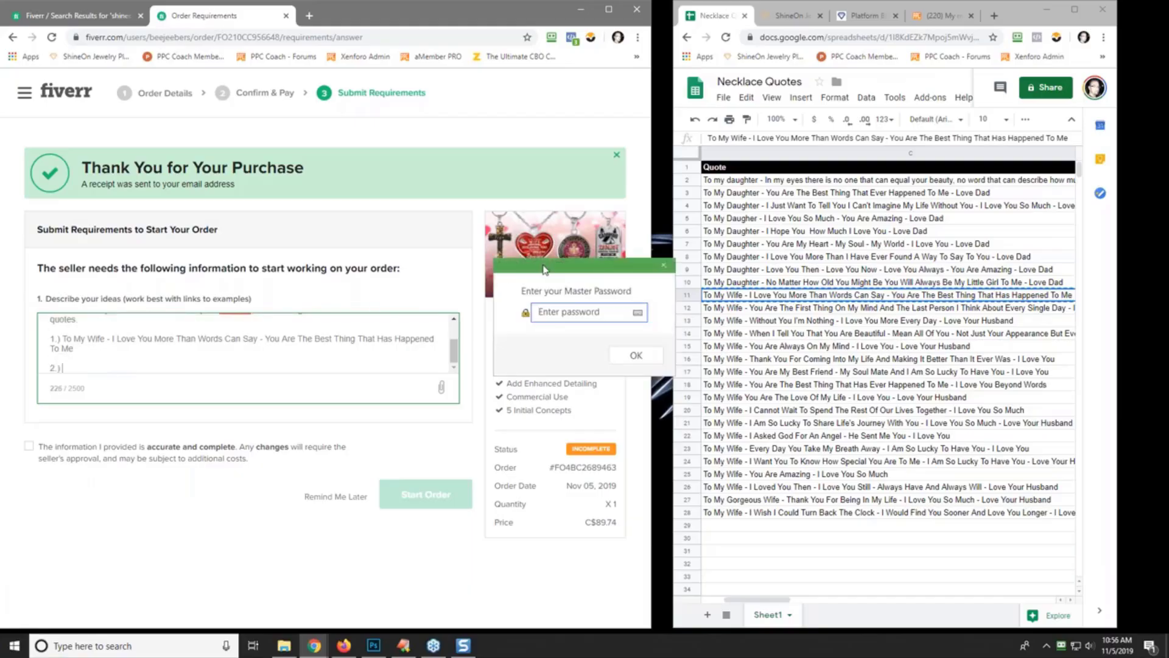
pyautogui.moveTo(545, 270); pyautogui.dragTo(1168, 161)
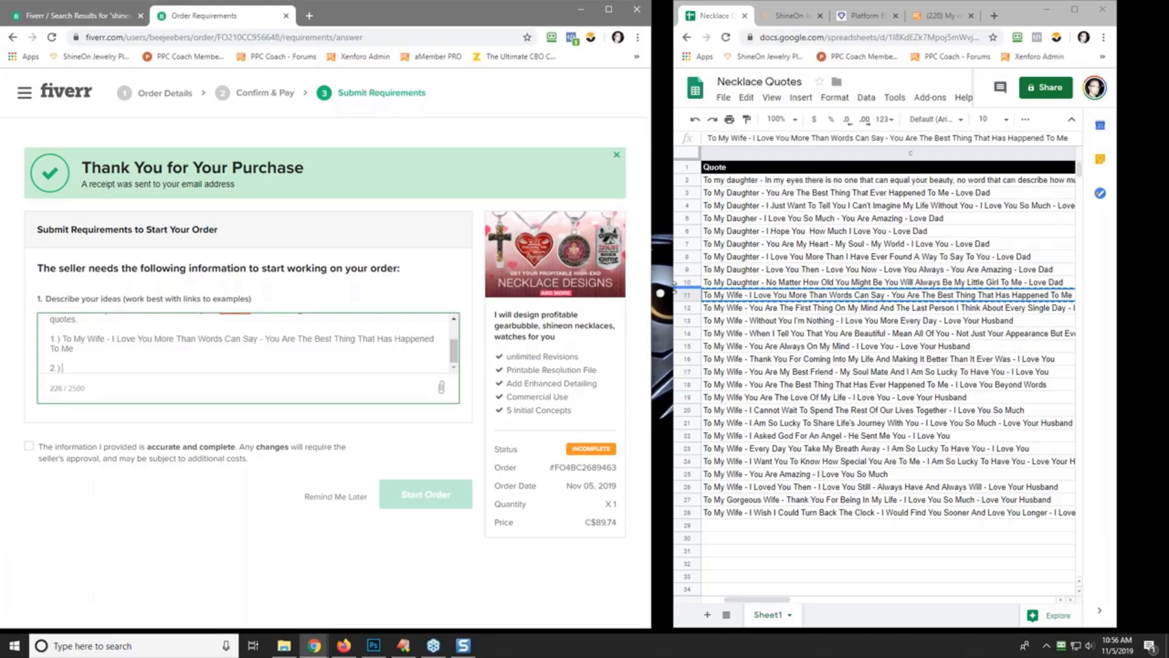
pyautogui.moveTo(674, 288); pyautogui.dragTo(503, 291)
# - Mark row 11's quote as Ordered in D11
pyautogui.click(965, 296)
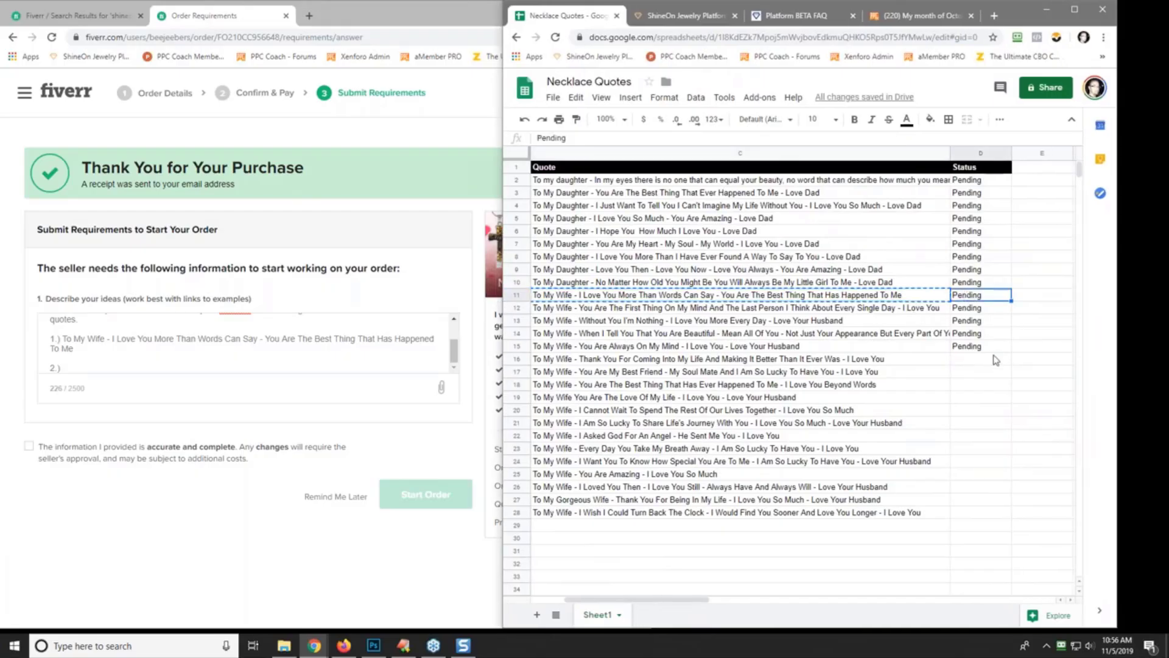
pyautogui.write('Ordered')
pyautogui.press('Return')
# - Paste row 12's quote as plain text after item 2 in the Fiverr ideas description
pyautogui.press('Left')
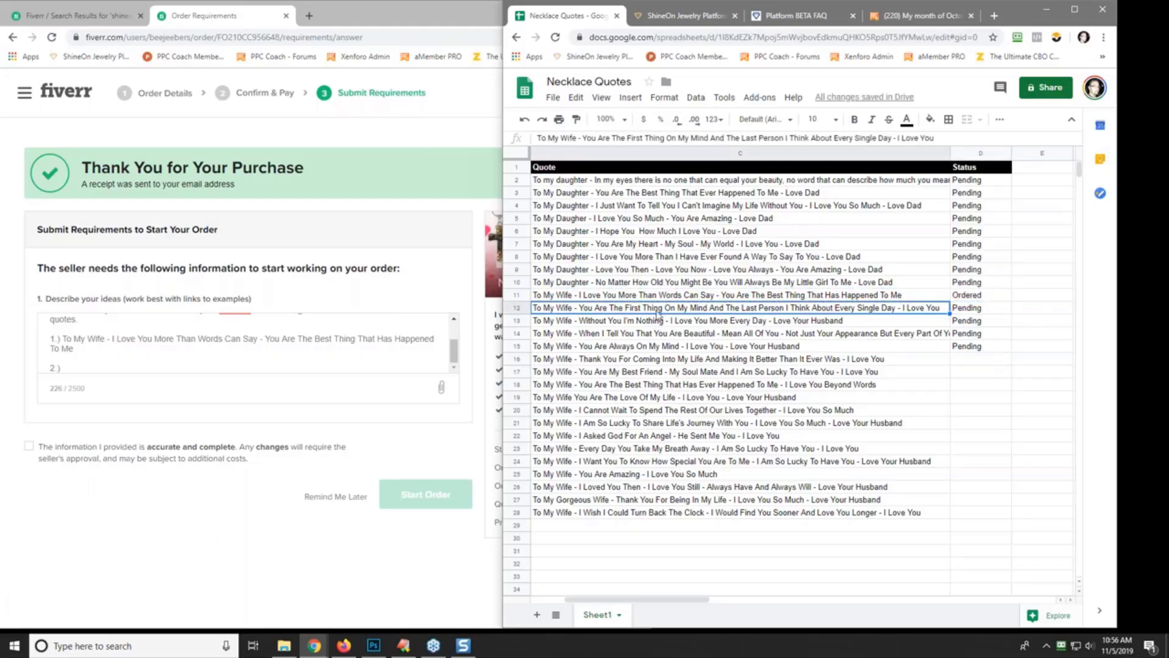
pyautogui.rightClick(656, 311)
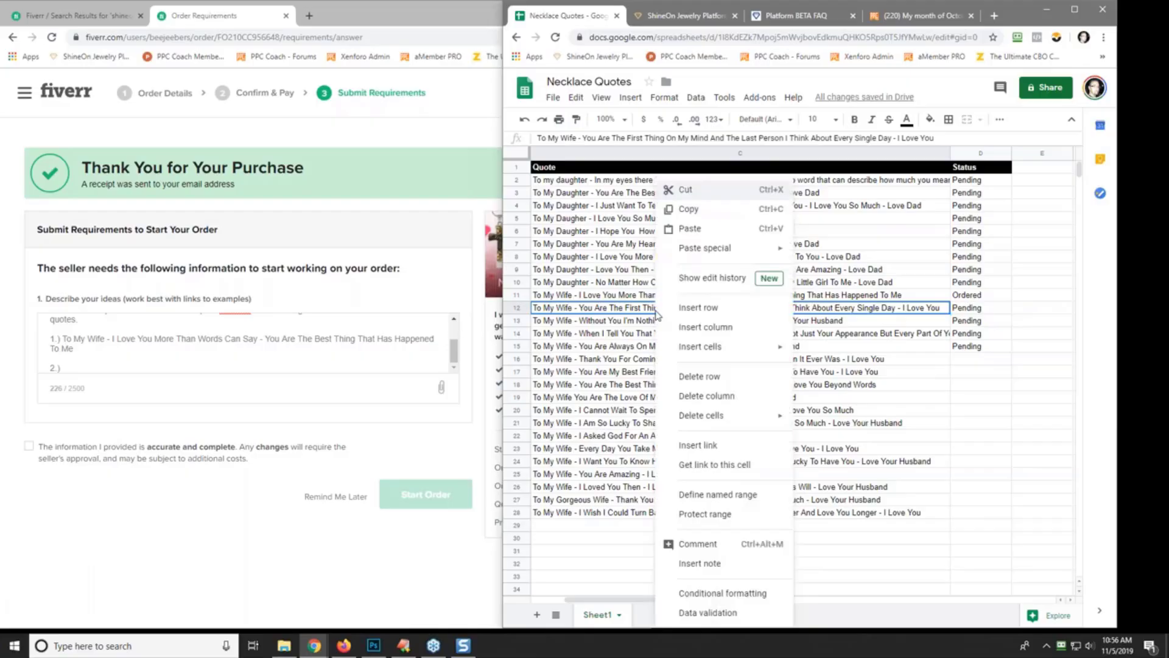
pyautogui.click(694, 209)
pyautogui.click(77, 366)
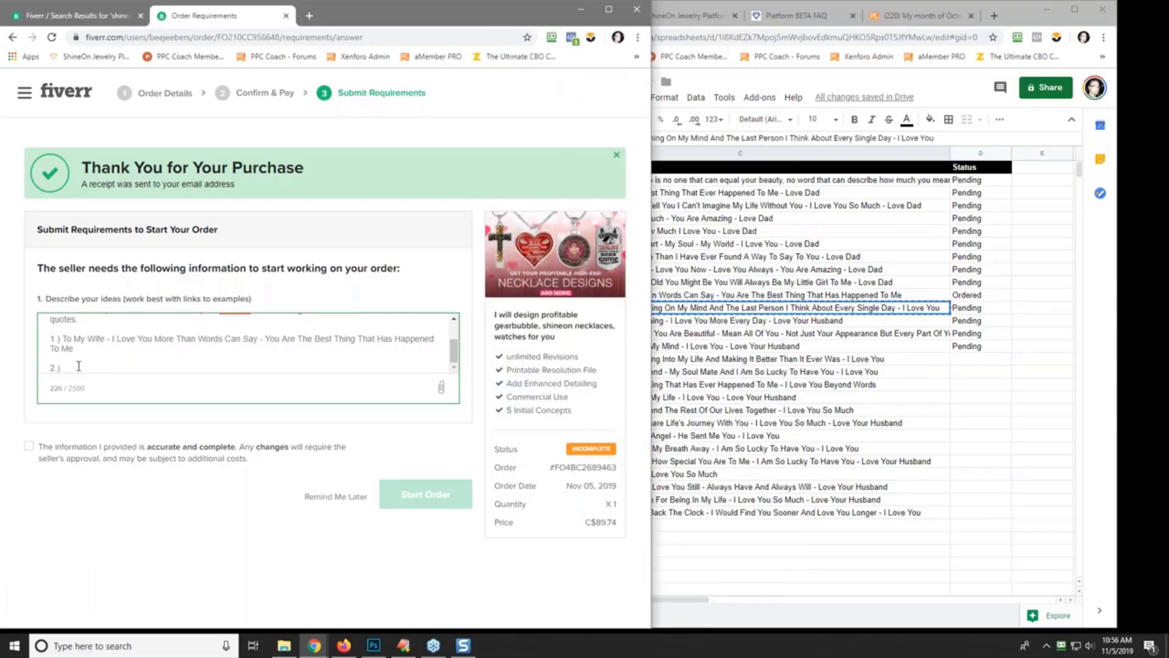
pyautogui.rightClick(77, 366)
pyautogui.click(140, 480)
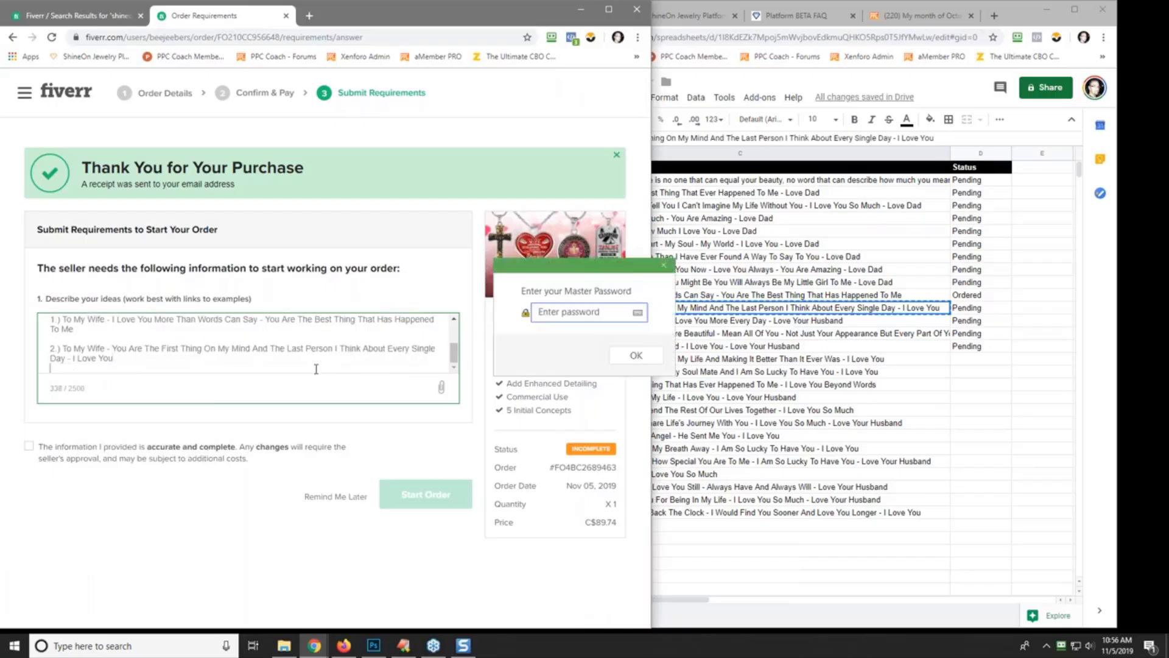
pyautogui.press('Return')
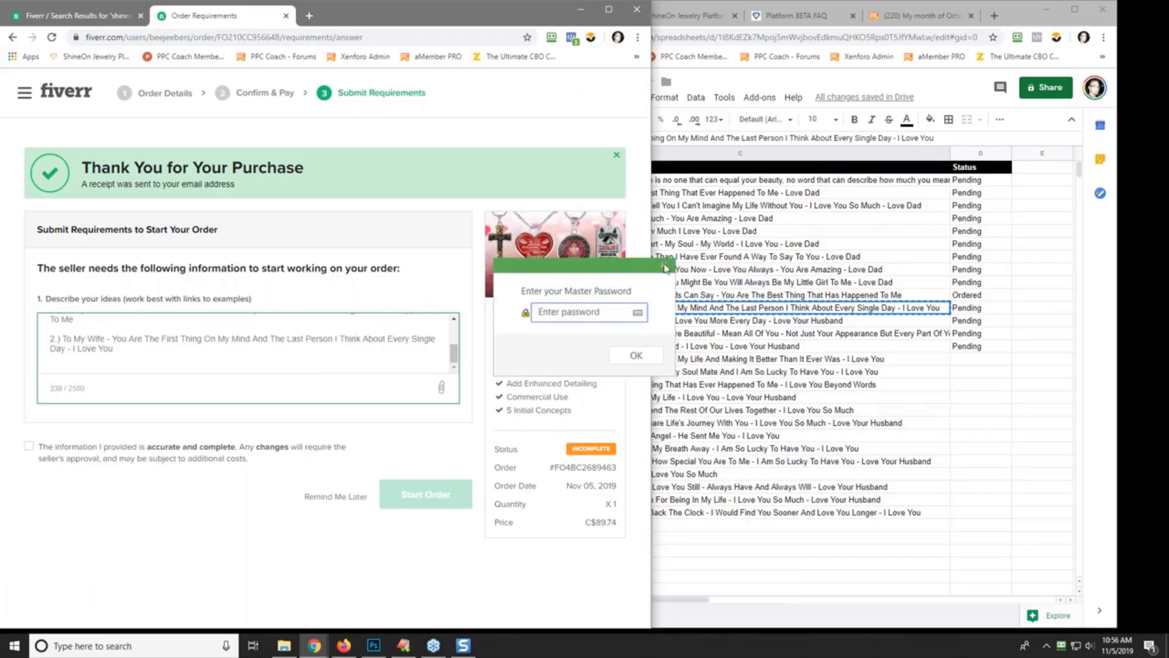
pyautogui.click(663, 266)
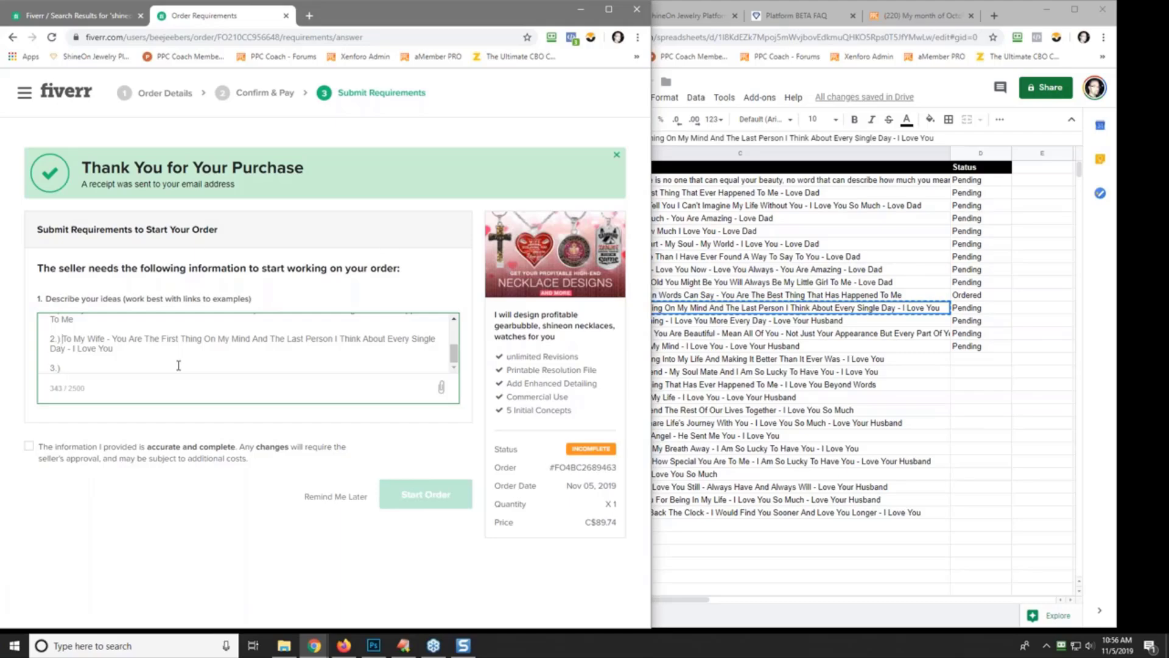
# - Remove the 1.) and 2.) numbering before both quotes in the ideas description
pyautogui.press('BackSpace')
pyautogui.press('BackSpace')
pyautogui.press('BackSpace')
pyautogui.press('BackSpace')
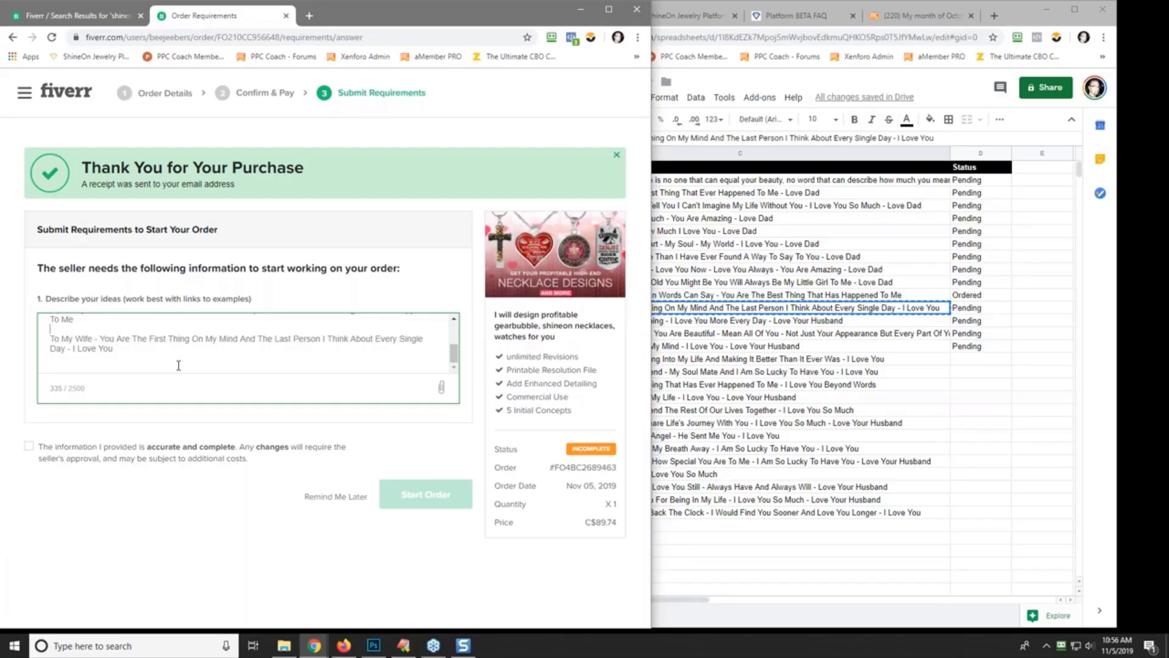
pyautogui.press('Up')
pyautogui.press('Up')
pyautogui.press('Right')
pyautogui.press('Right')
pyautogui.press('Right')
pyautogui.press('Right')
pyautogui.press('BackSpace')
pyautogui.press('BackSpace')
pyautogui.press('BackSpace')
pyautogui.press('BackSpace')
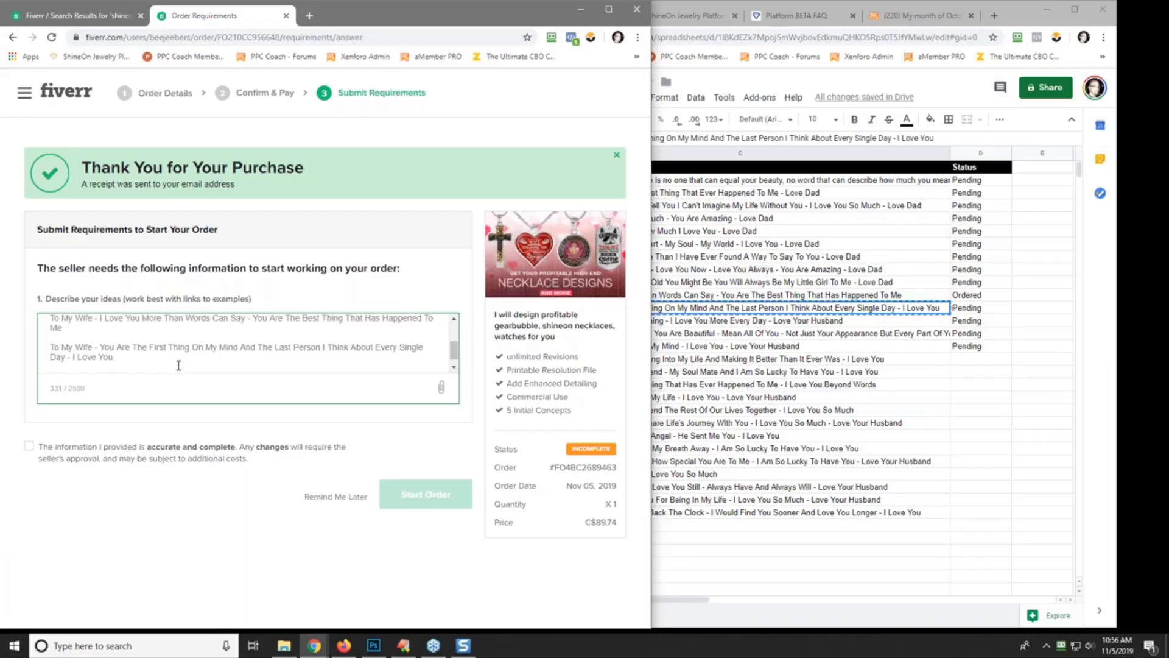
pyautogui.press('Return')
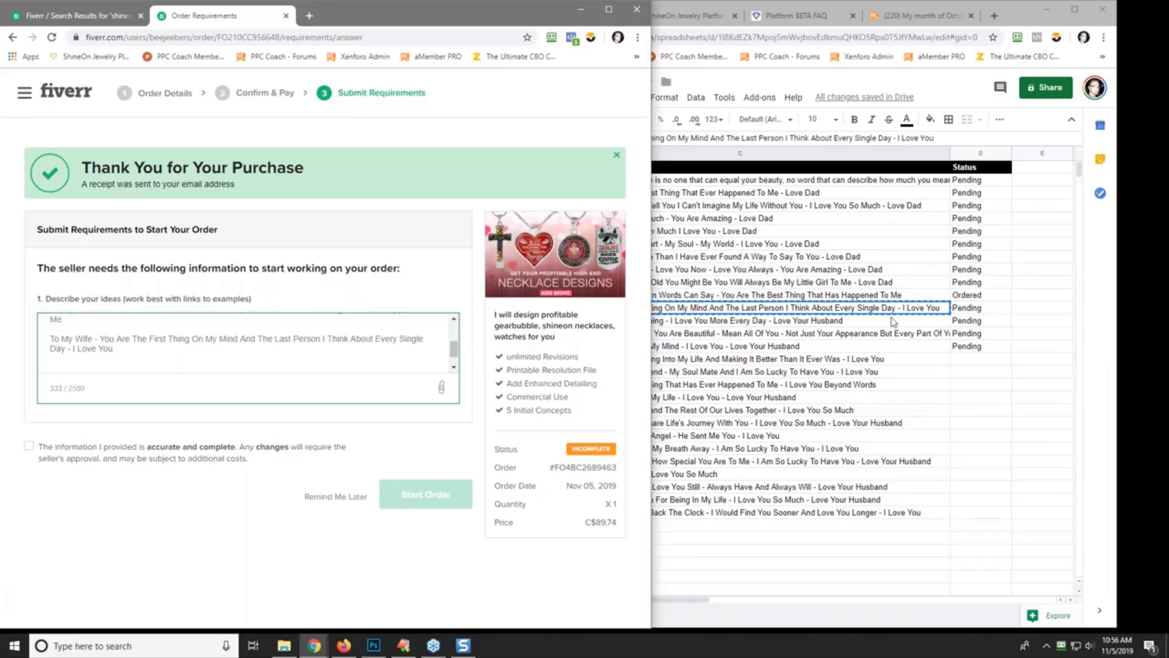
# - Copy the Ordered status from D11 into D12
pyautogui.rightClick(981, 300)
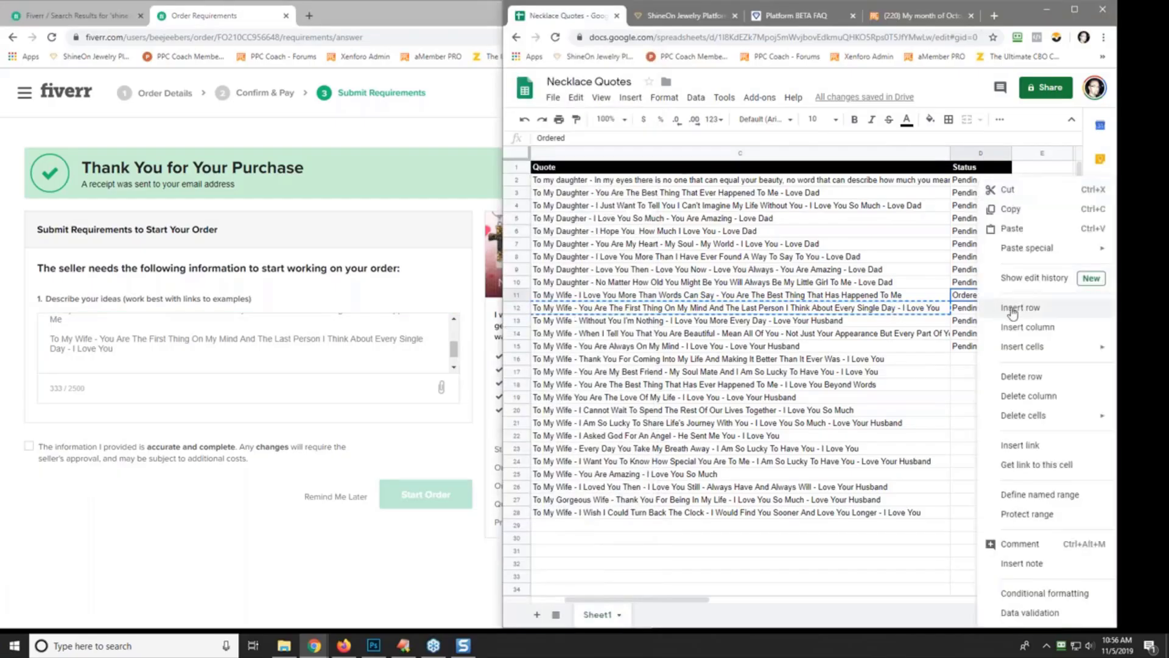
pyautogui.click(1021, 213)
pyautogui.rightClick(972, 310)
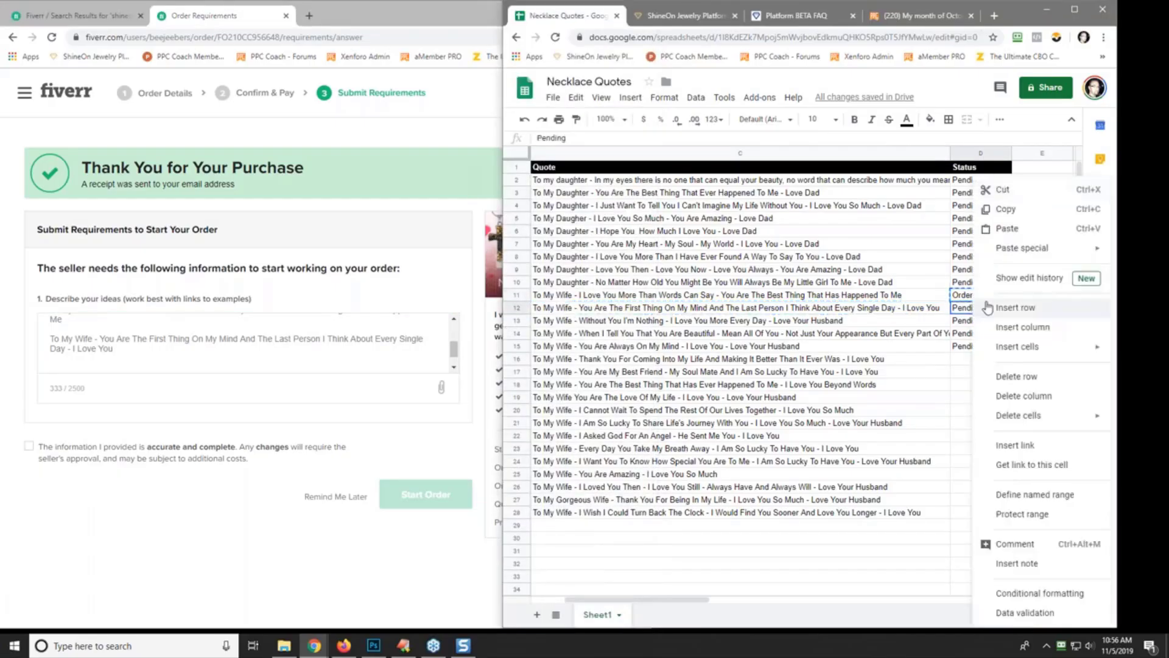
pyautogui.click(1006, 228)
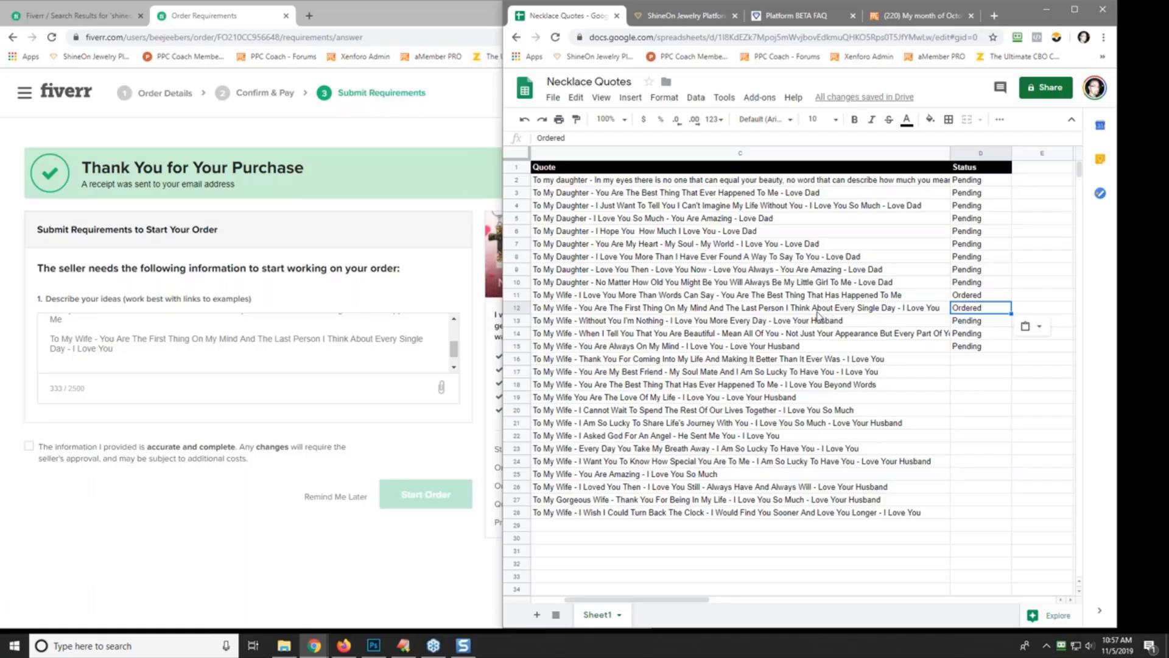
# - Paste row 15's My Best Friend quote into the Fiverr ideas description
pyautogui.click(747, 323)
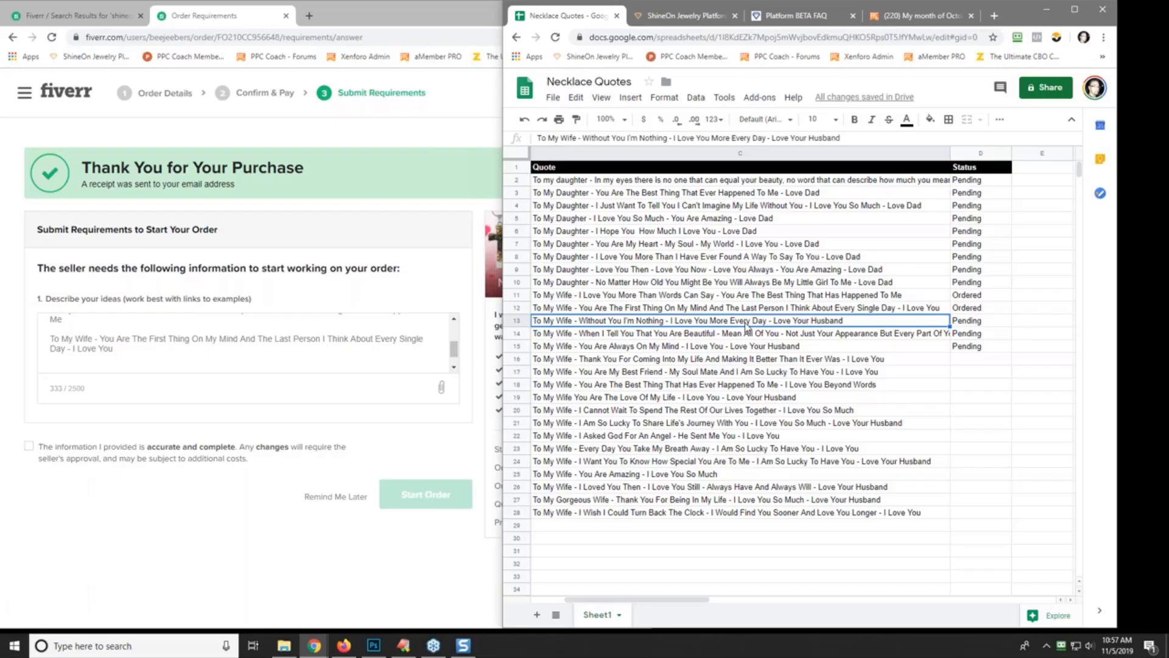
pyautogui.click(681, 337)
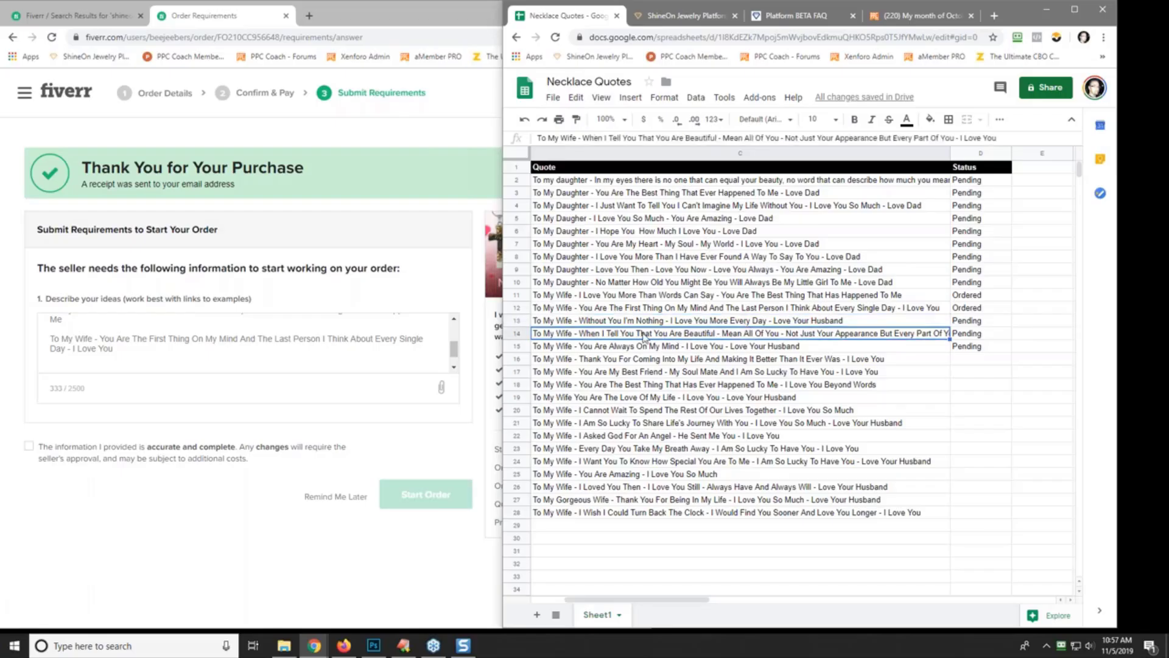
pyautogui.click(674, 351)
pyautogui.rightClick(659, 350)
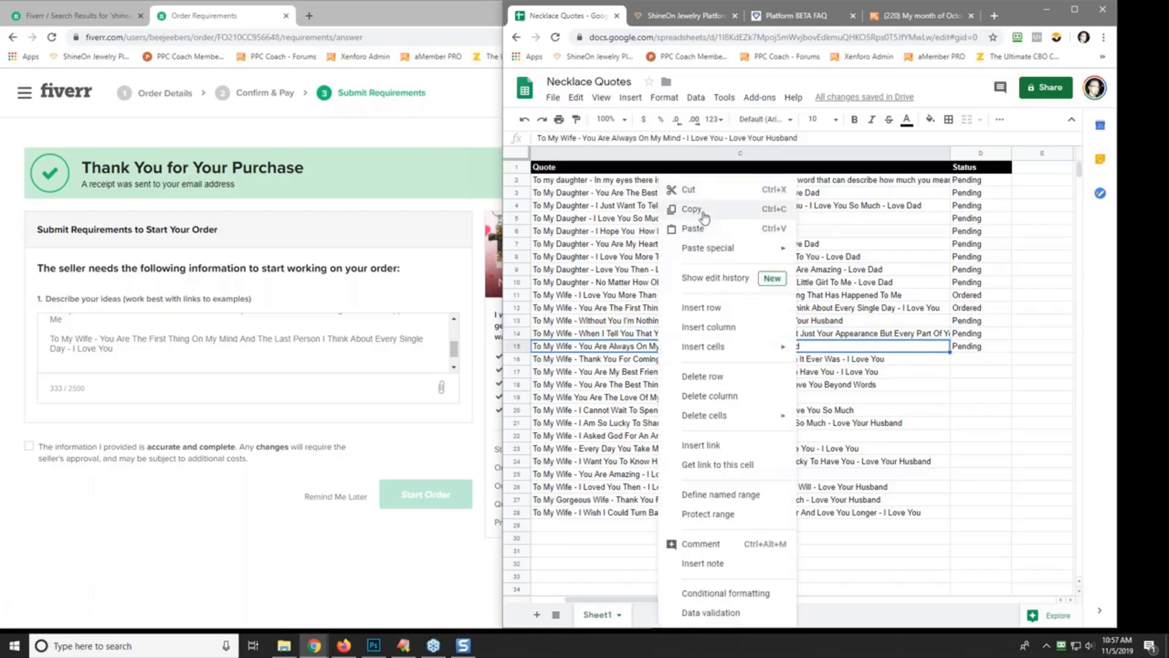
pyautogui.click(679, 213)
pyautogui.click(71, 363)
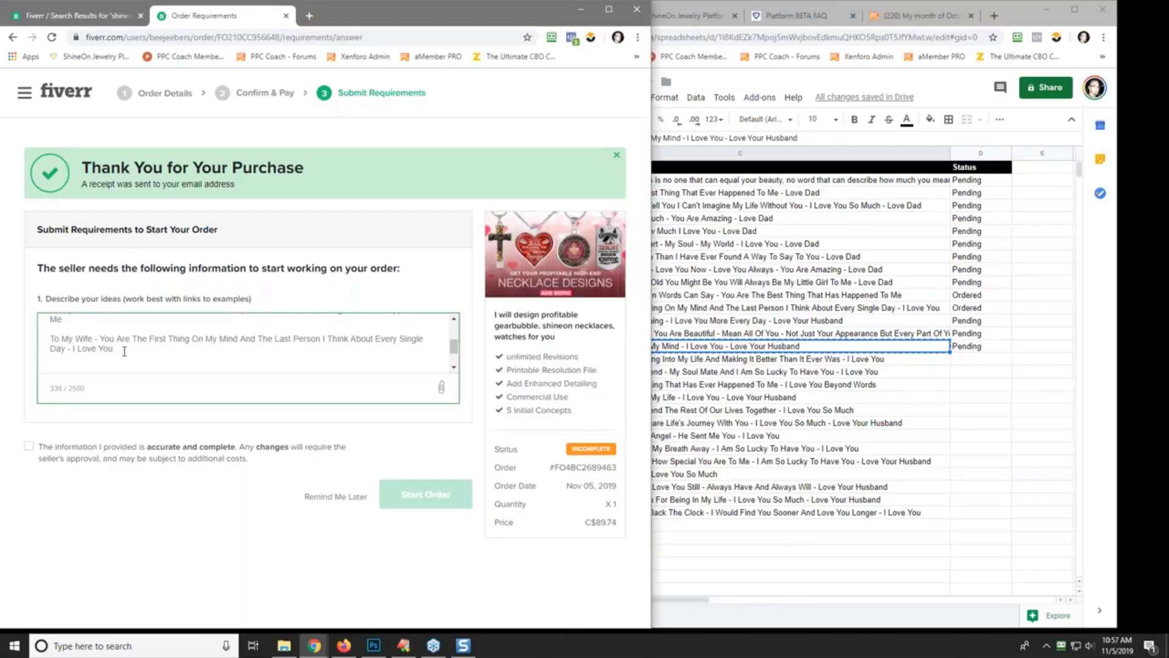
pyautogui.rightClick(59, 369)
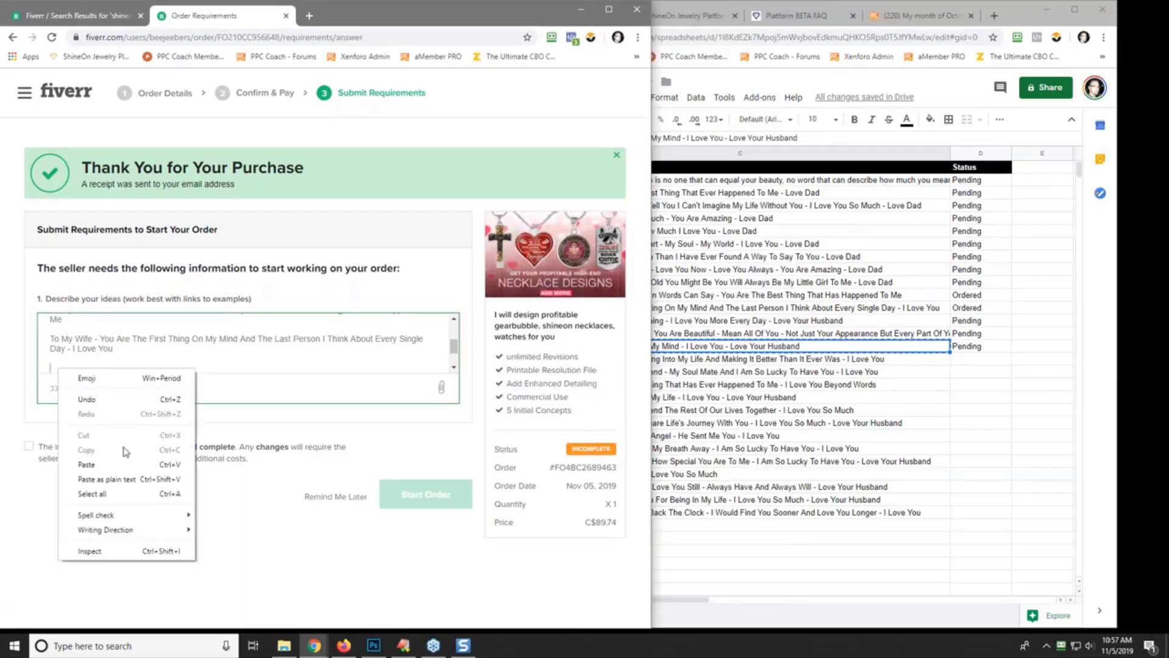
pyautogui.click(140, 479)
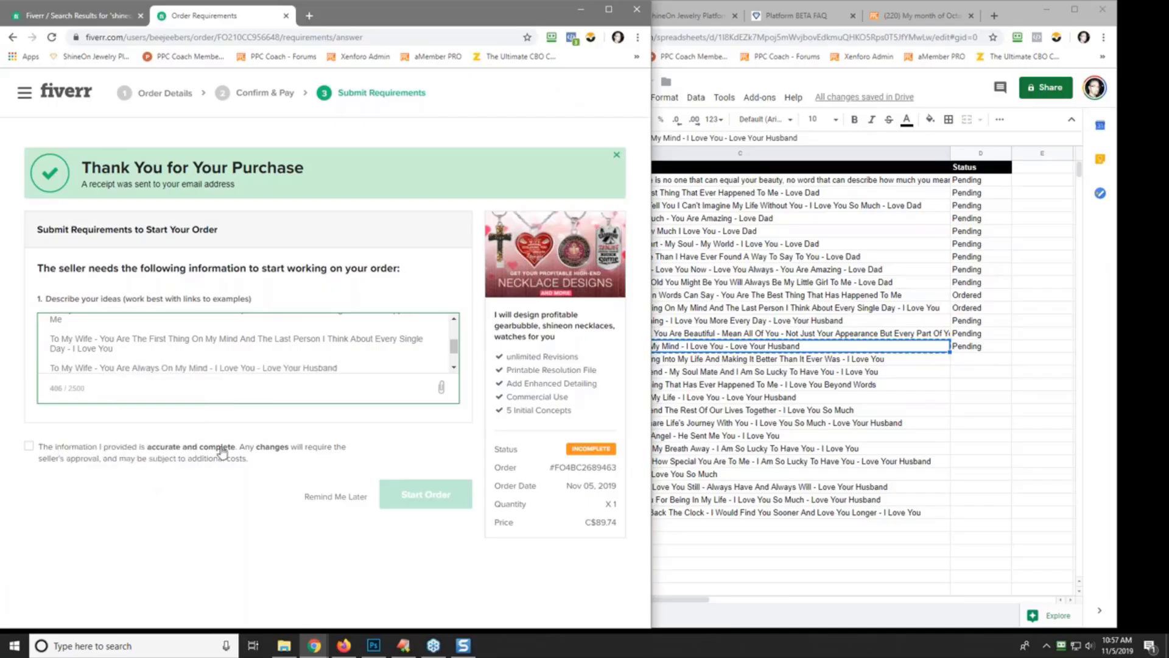
pyautogui.press('Return')
pyautogui.press('Return')
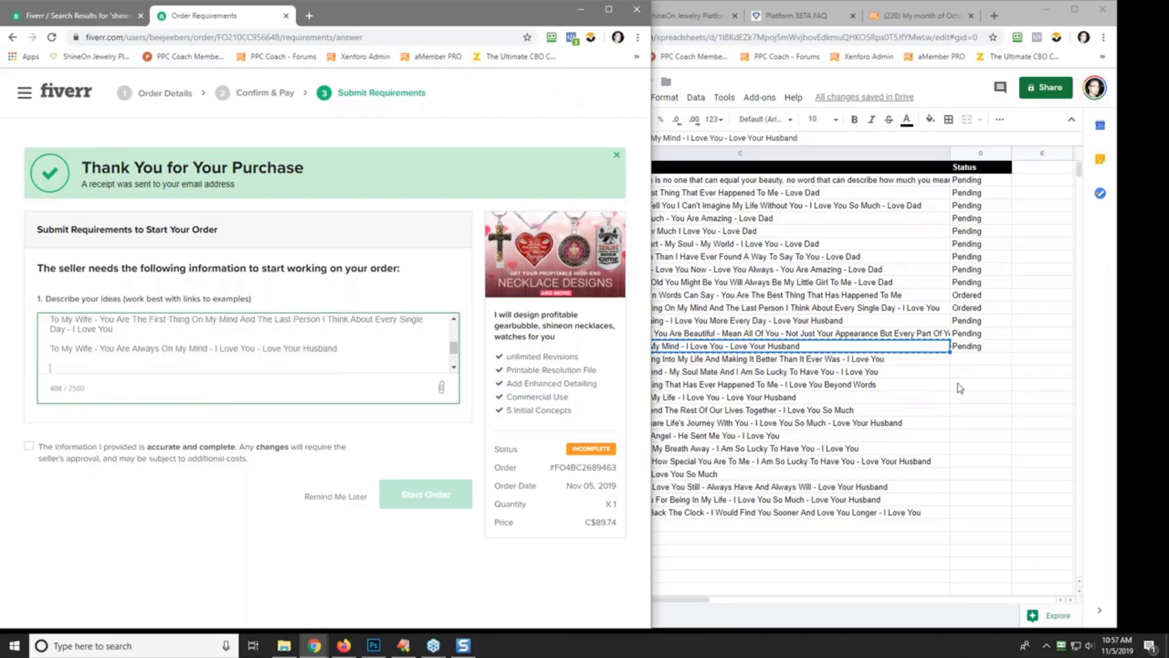
# - Copy the Ordered status from D12 into D15
pyautogui.rightClick(967, 308)
pyautogui.click(1021, 213)
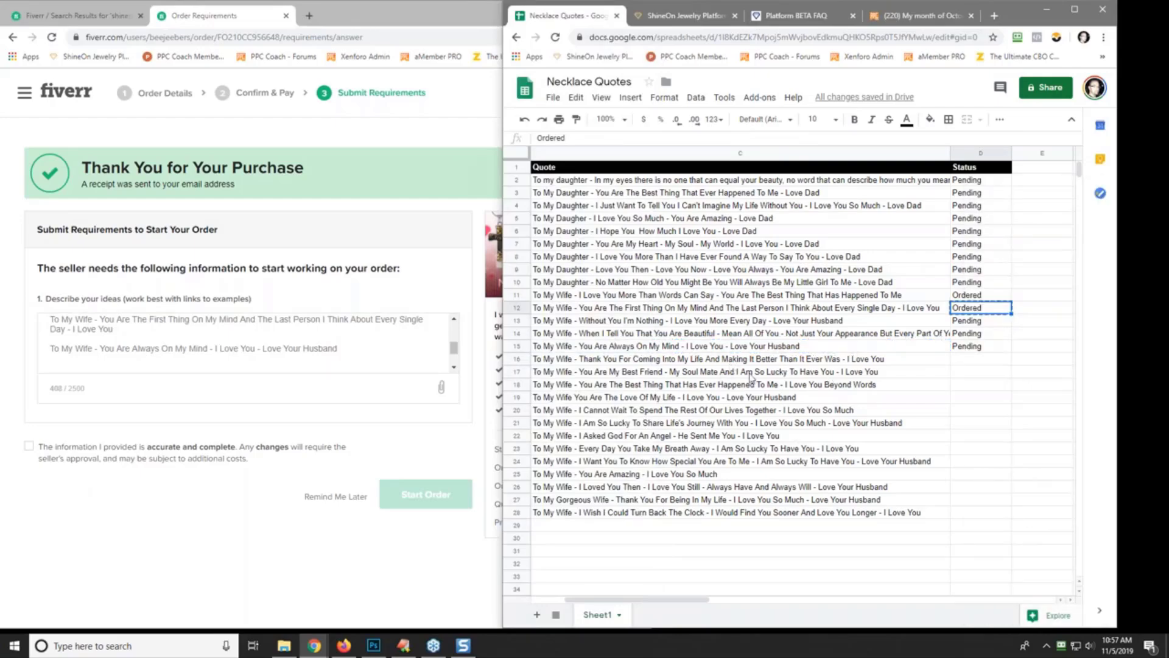
pyautogui.click(967, 347)
pyautogui.rightClick(967, 347)
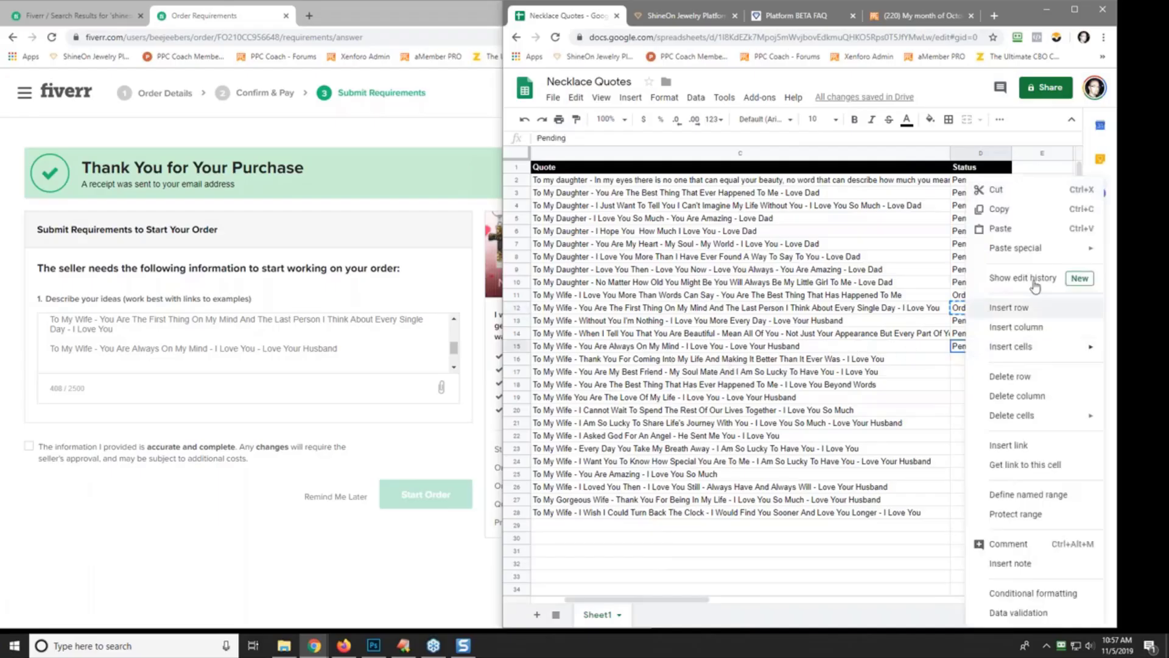
pyautogui.click(1014, 229)
# - Paste row 17's quote into the Fiverr ideas description
pyautogui.click(840, 361)
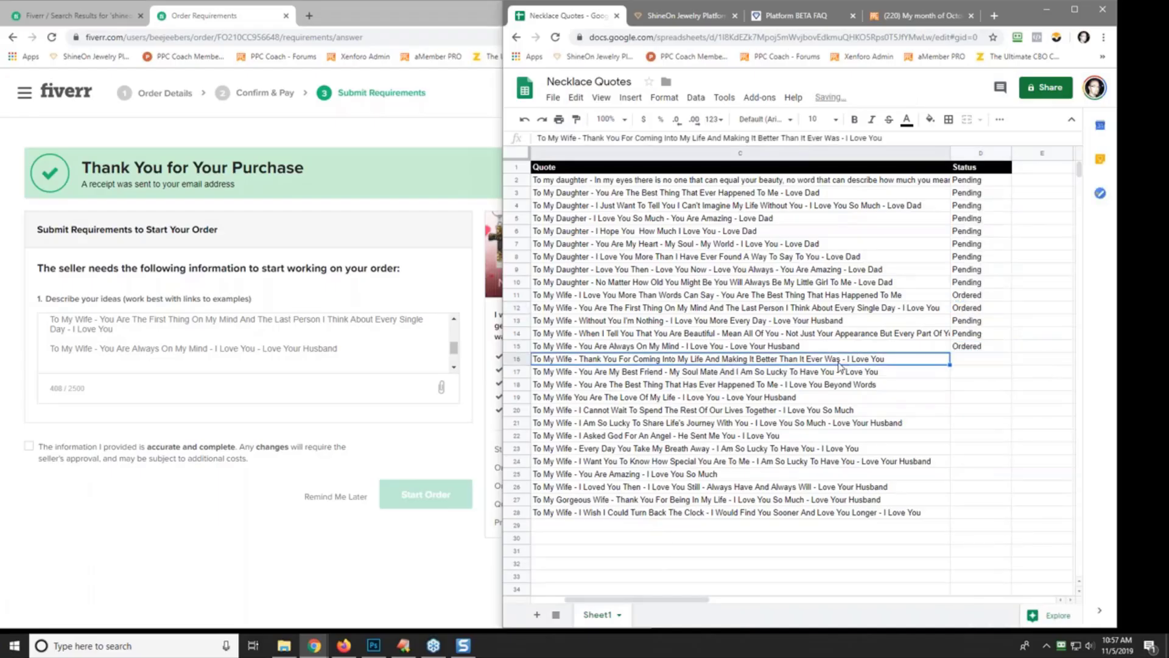
pyautogui.click(675, 375)
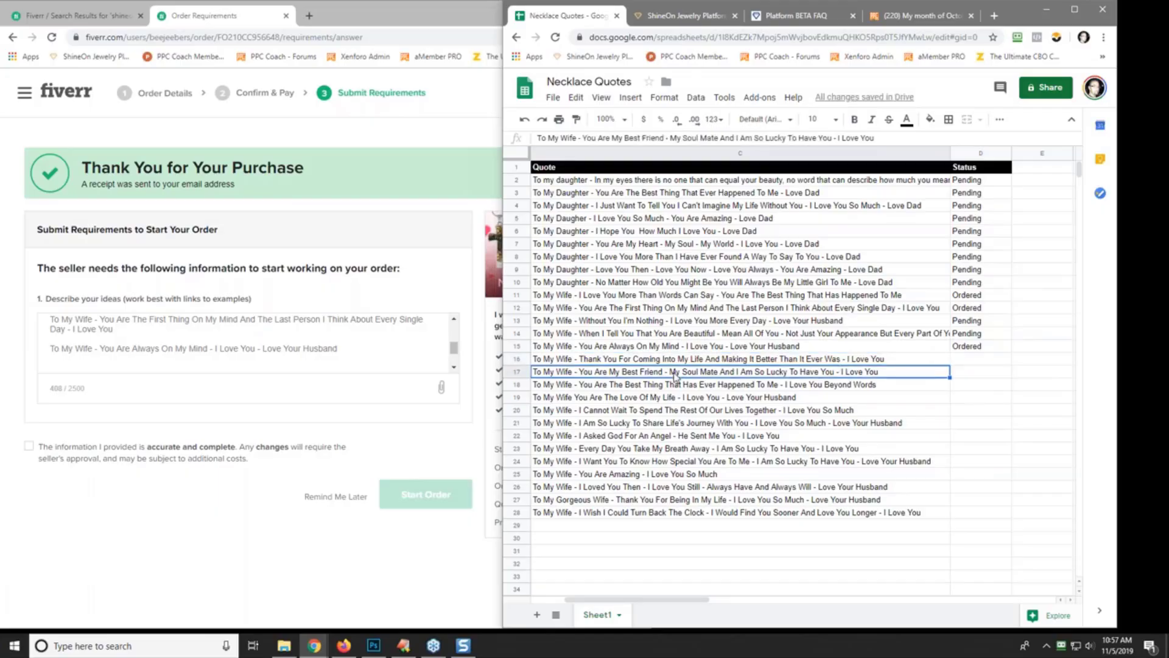
pyautogui.rightClick(675, 376)
pyautogui.click(700, 209)
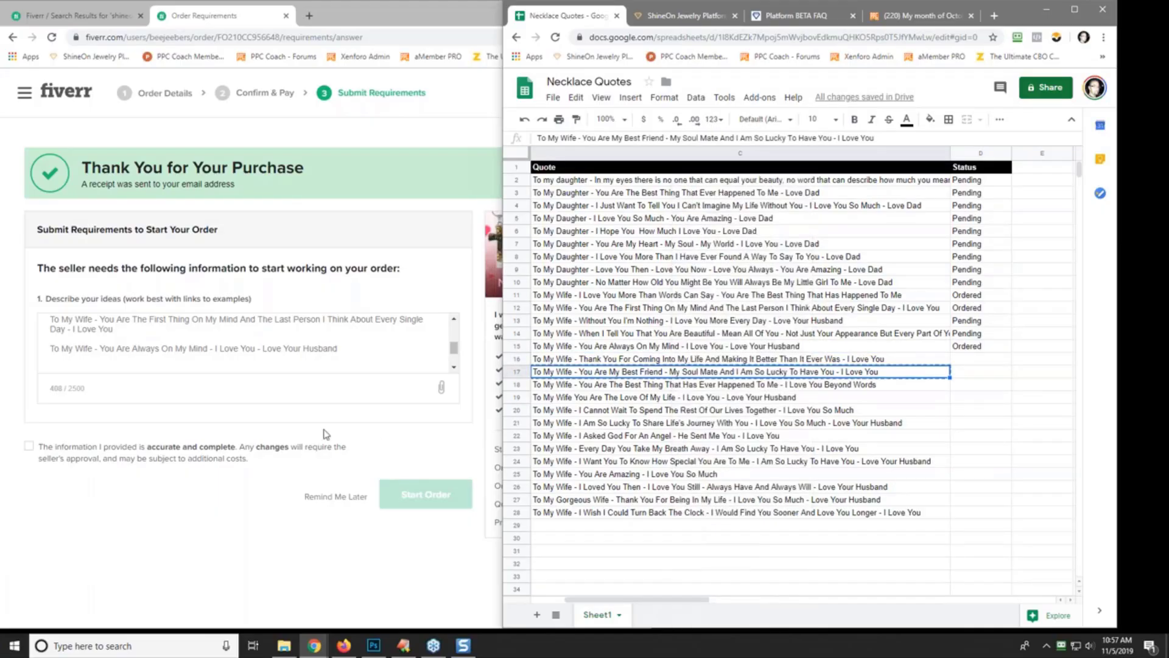
pyautogui.click(73, 364)
pyautogui.rightClick(73, 364)
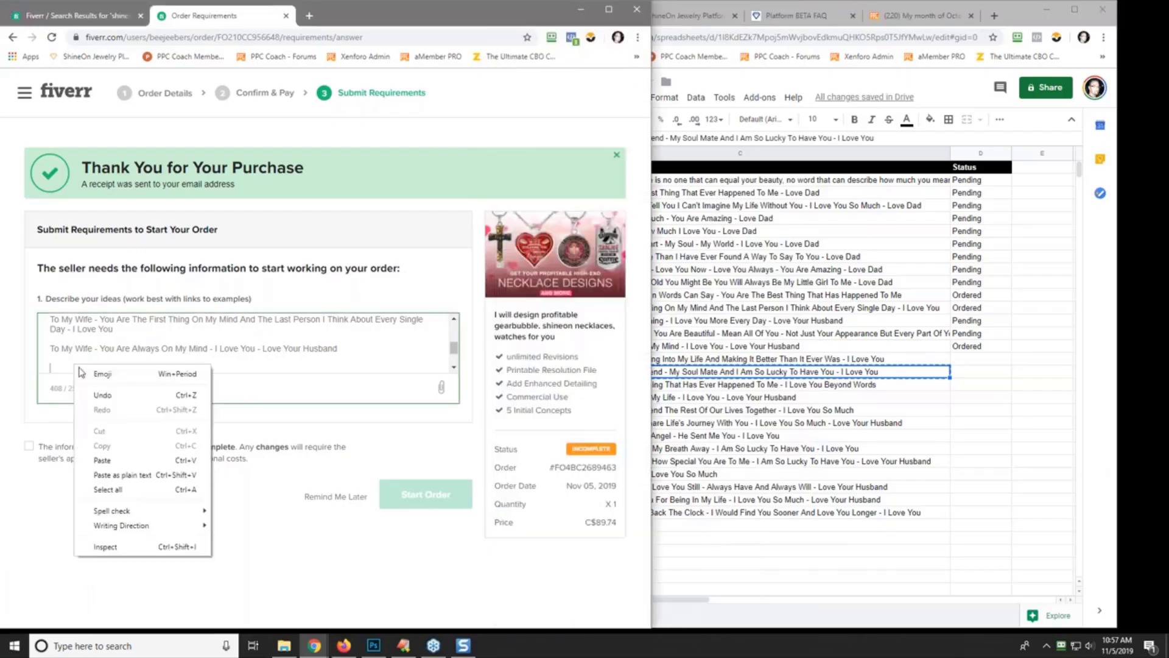
pyautogui.click(140, 461)
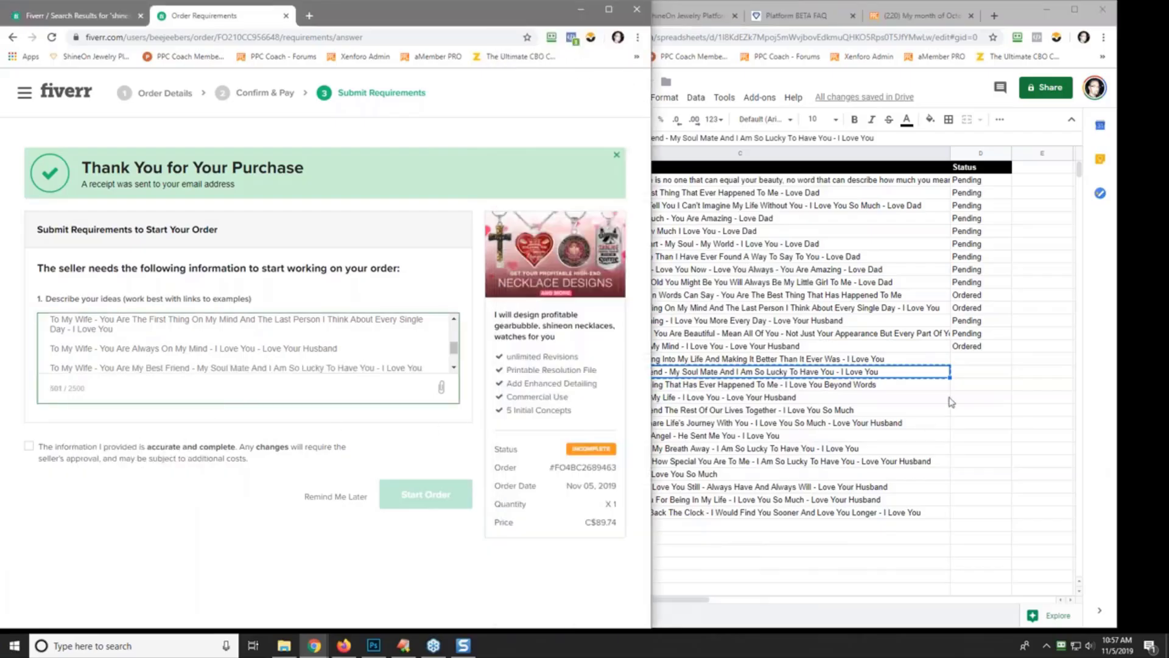
# - Copy the Ordered status from D15
pyautogui.click(979, 376)
pyautogui.click(980, 348)
pyautogui.rightClick(981, 347)
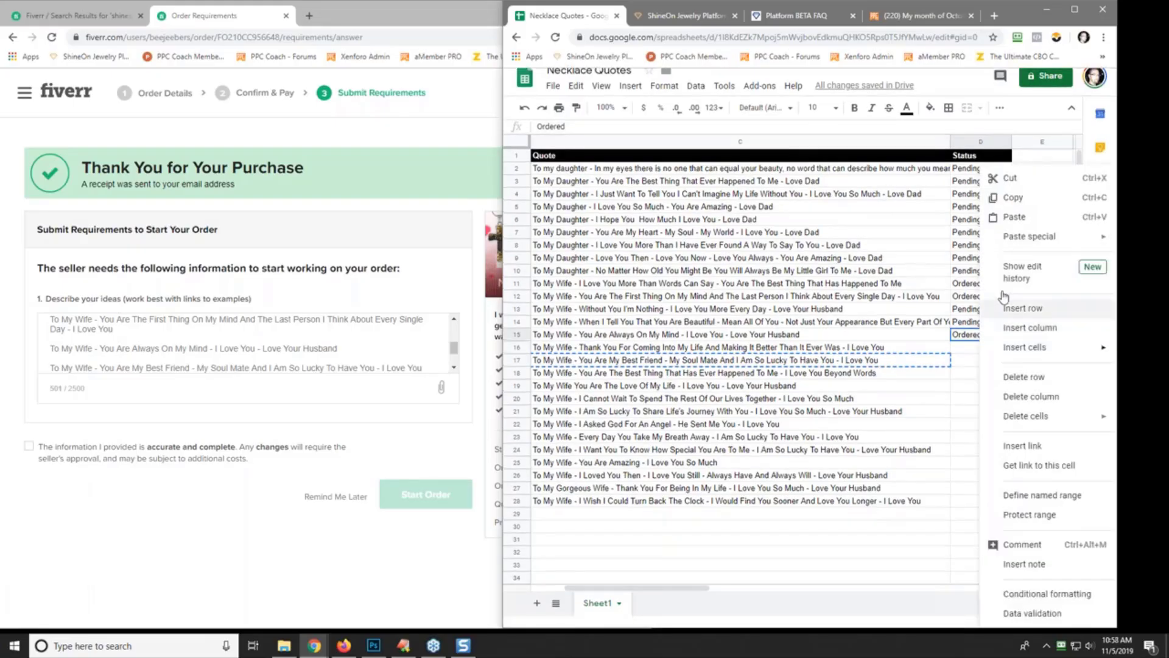
pyautogui.click(1031, 205)
# - Paste Ordered into D17
pyautogui.click(968, 373)
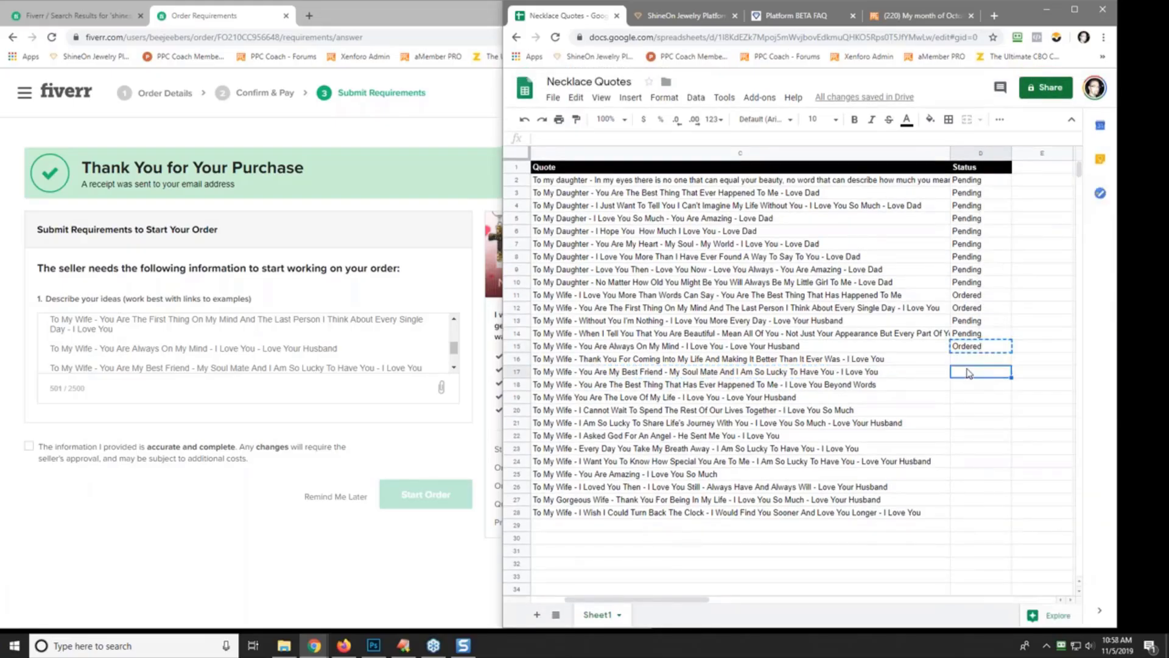
pyautogui.rightClick(968, 373)
pyautogui.click(999, 217)
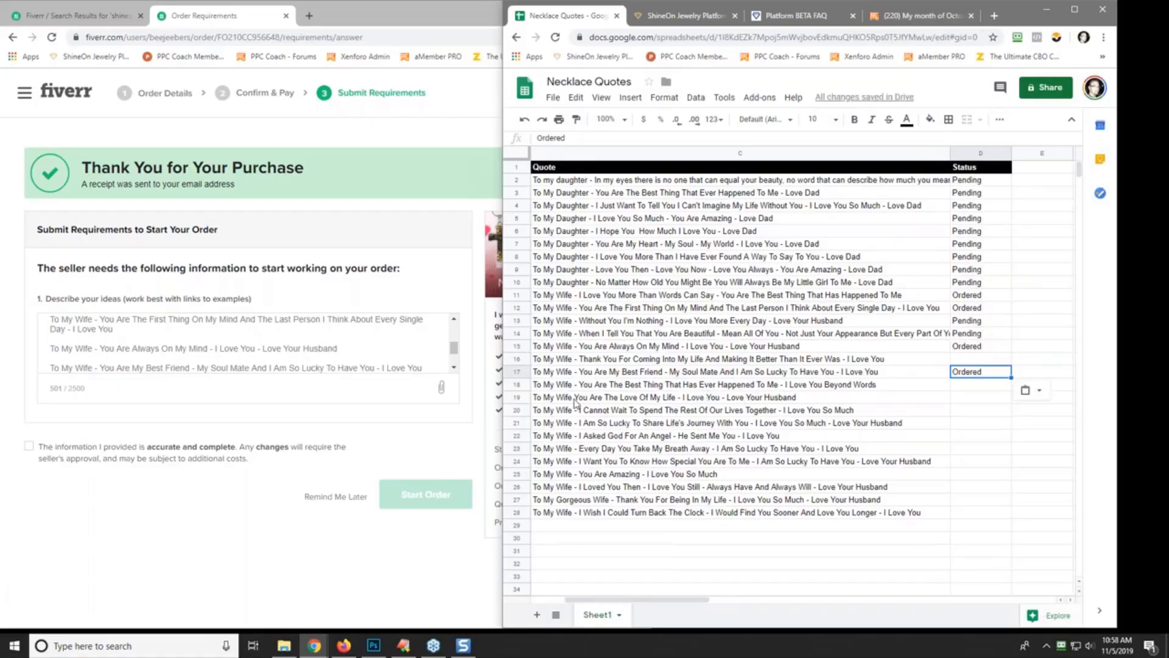
# - Add the missing dash after 'Wife' in C19's quote
pyautogui.click(609, 398)
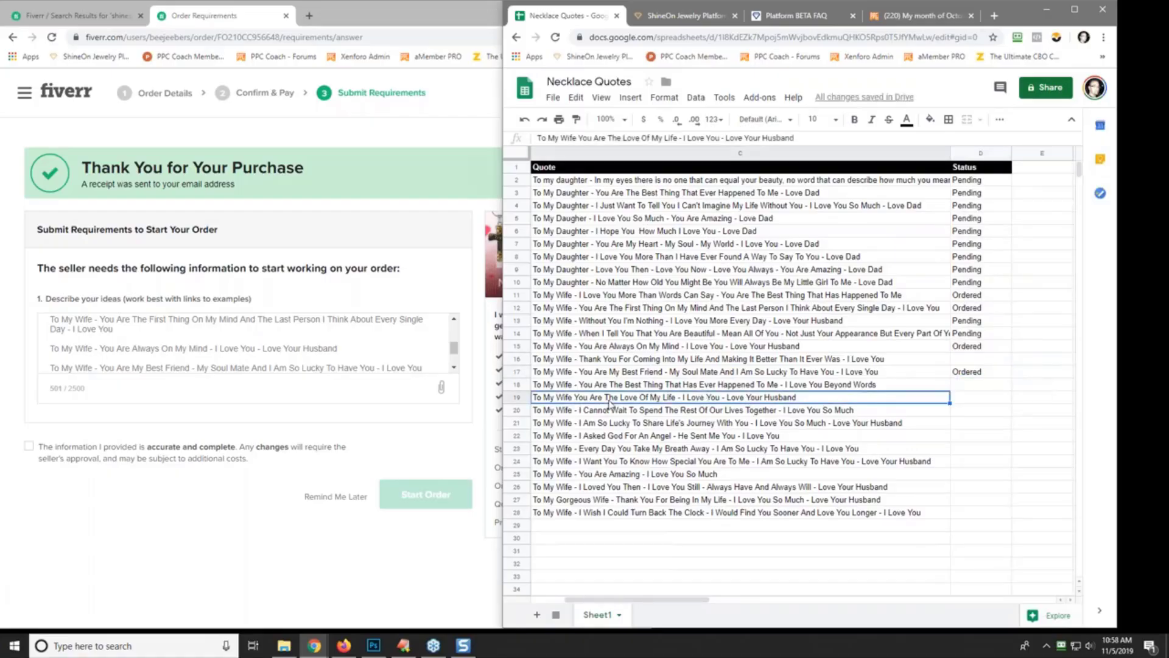
pyautogui.click(580, 140)
pyautogui.write('-')
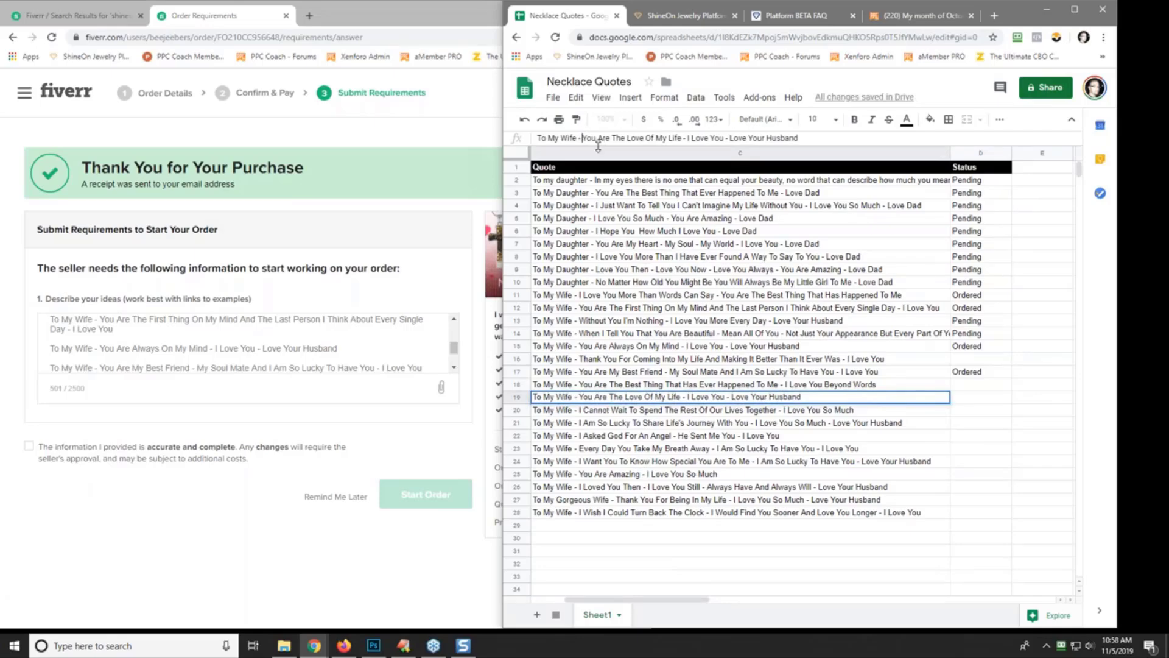
pyautogui.press('Return')
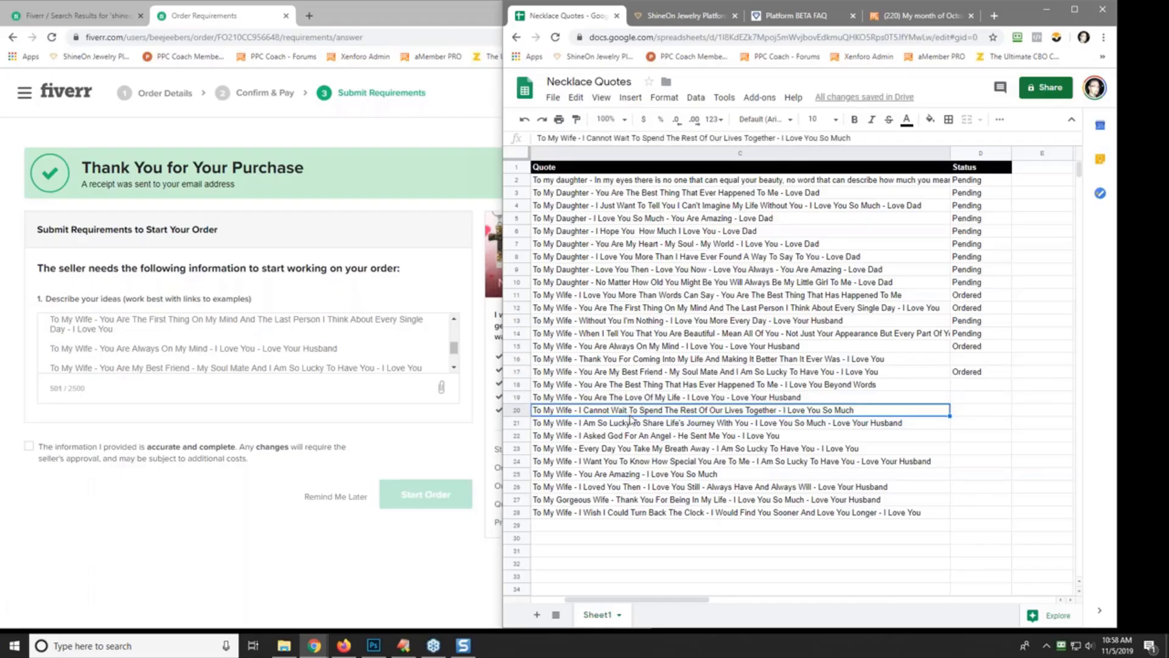
# - Paste C18's Beyond Words quote as plain text into the Fiverr ideas description
pyautogui.click(636, 436)
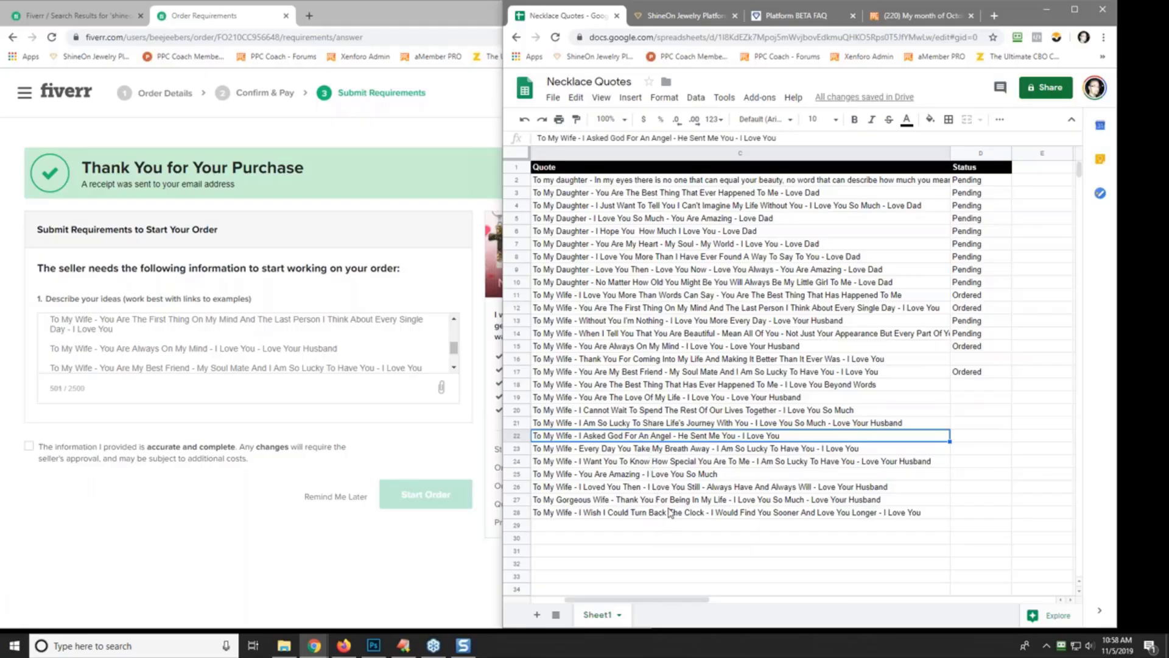
pyautogui.click(646, 413)
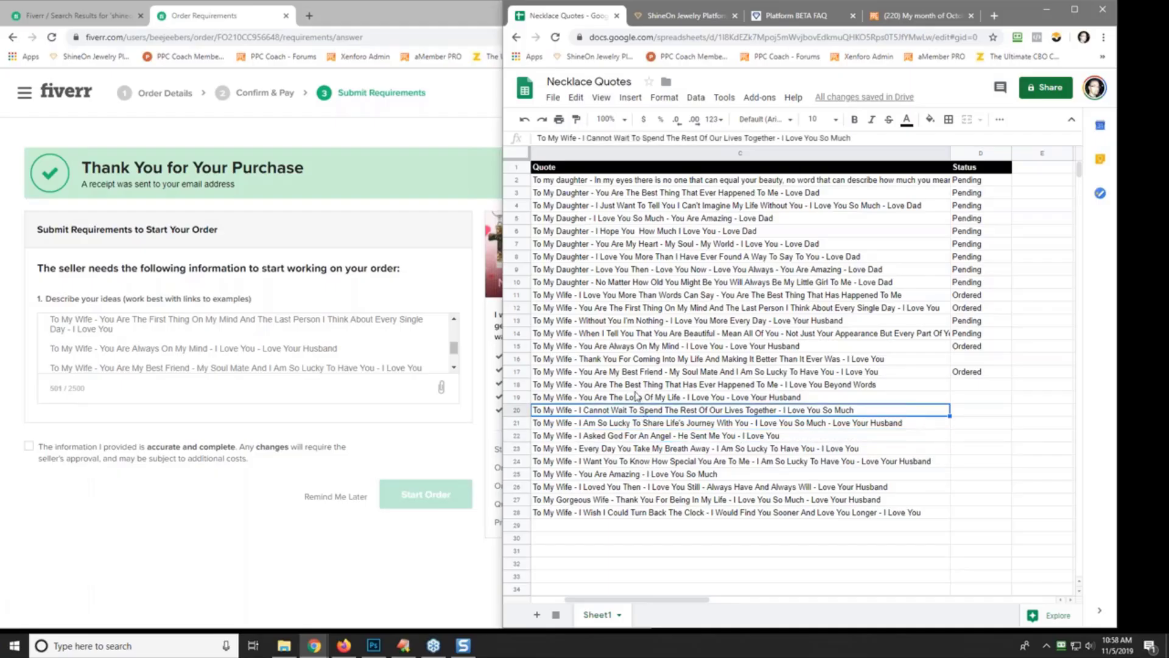
pyautogui.click(634, 387)
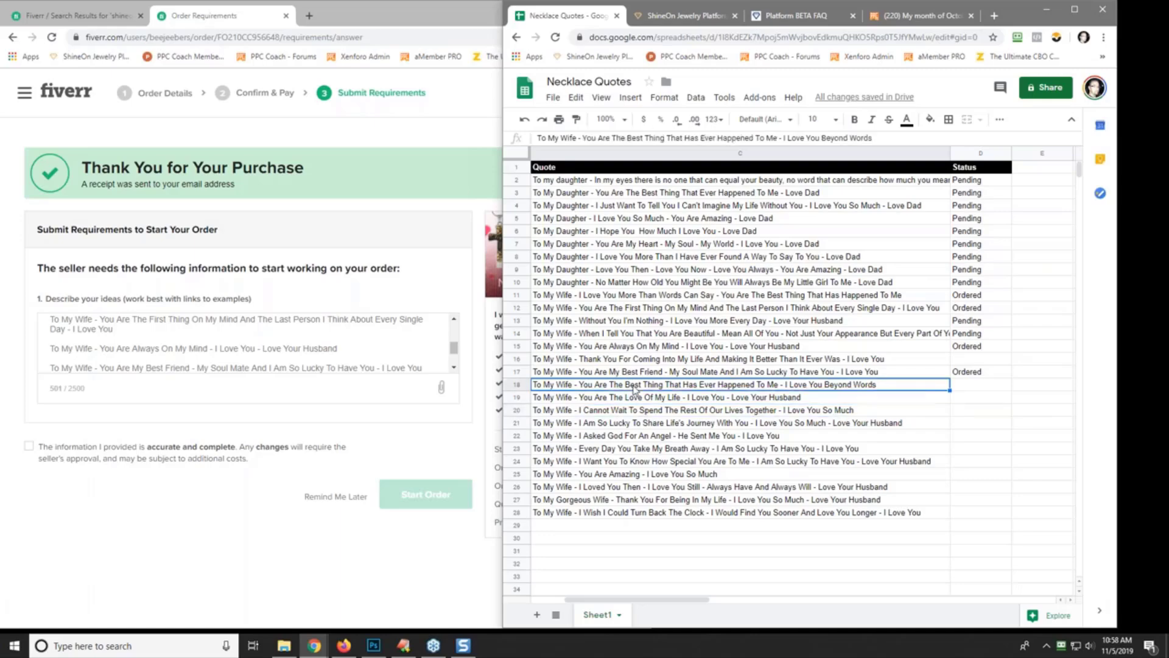
pyautogui.rightClick(634, 387)
pyautogui.click(673, 208)
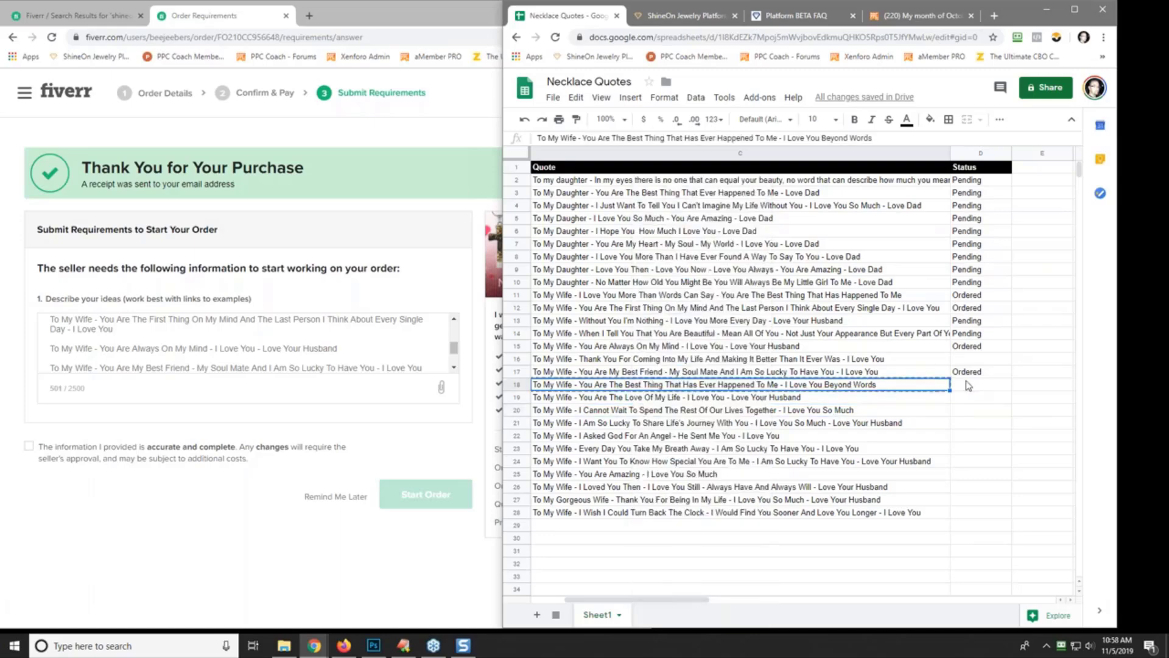
pyautogui.click(435, 356)
pyautogui.scroll(-1, 436, 356)
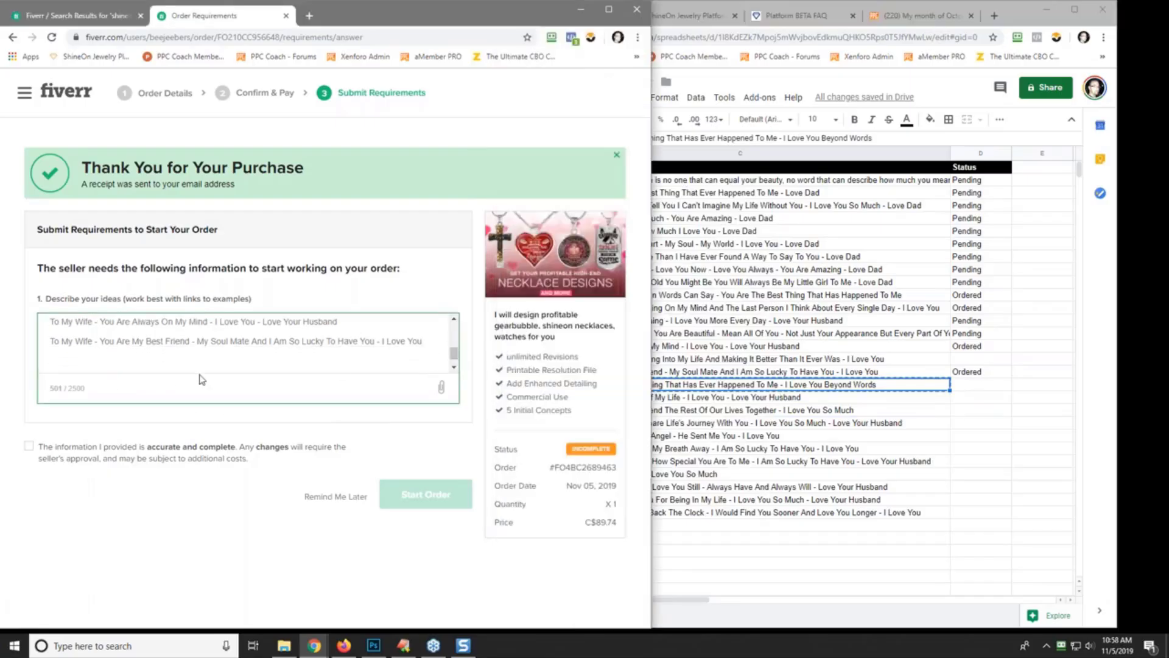
pyautogui.rightClick(67, 364)
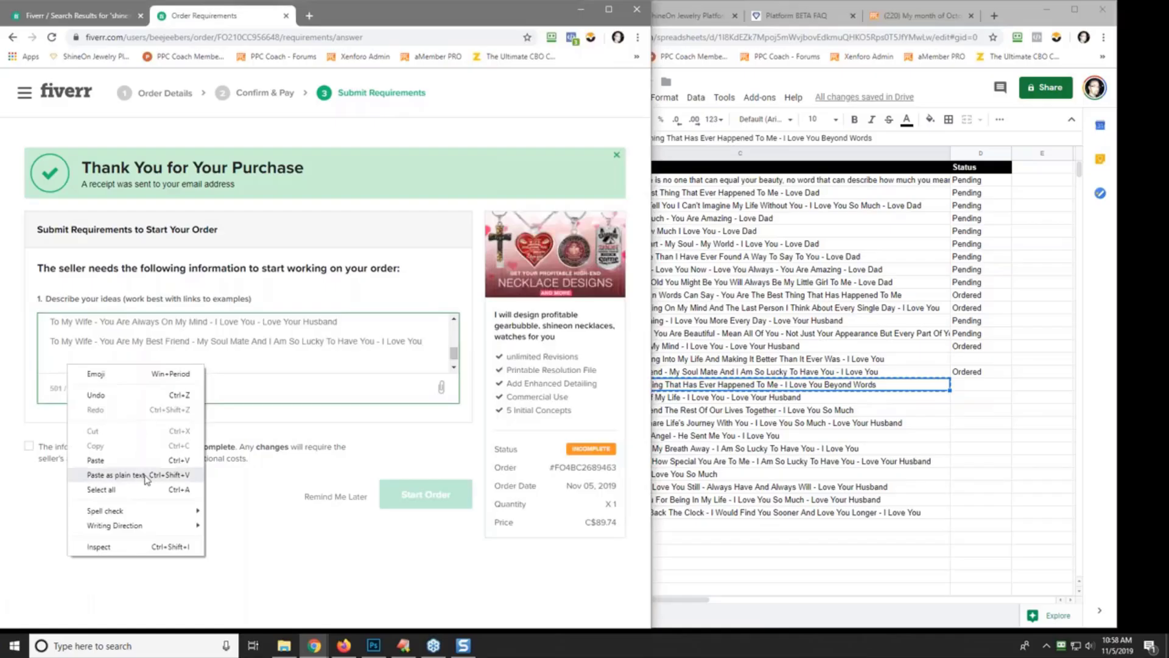
pyautogui.click(116, 475)
# - Copy Ordered from D17 into D18
pyautogui.click(971, 373)
pyautogui.rightClick(971, 373)
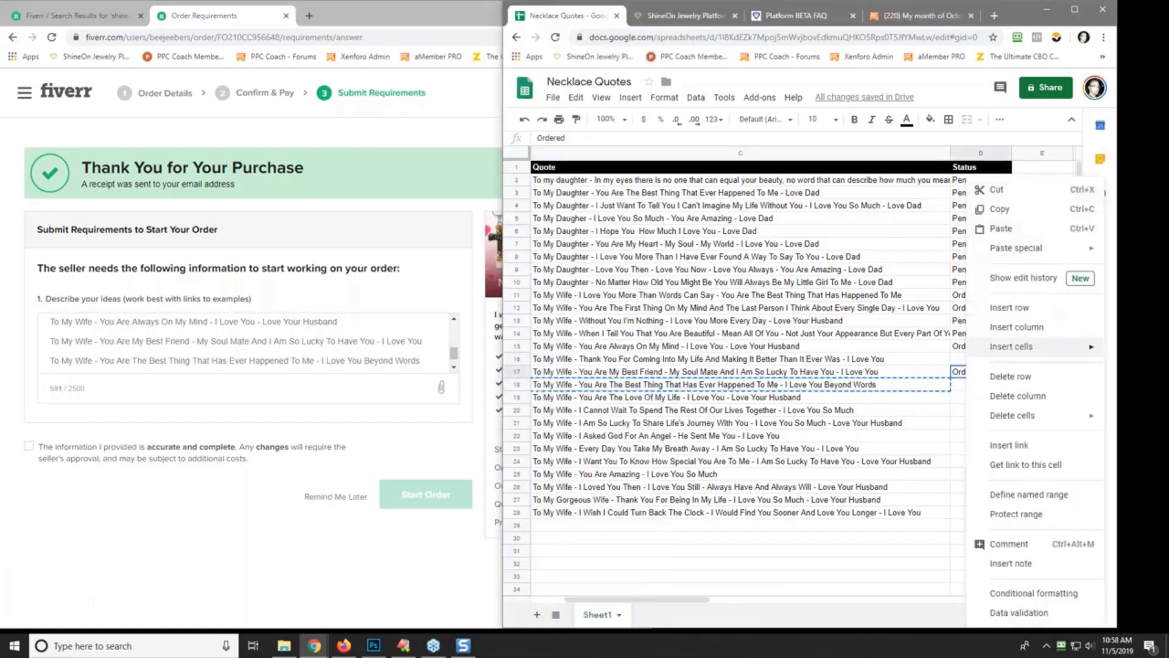
pyautogui.click(999, 209)
pyautogui.rightClick(975, 385)
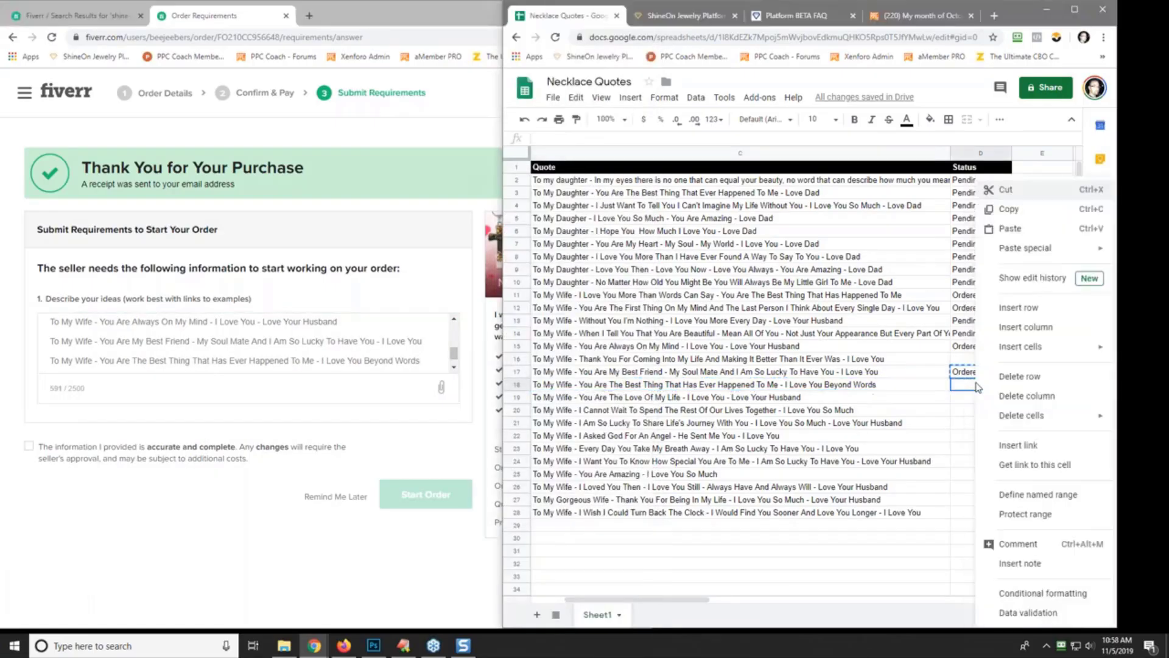
pyautogui.click(1023, 228)
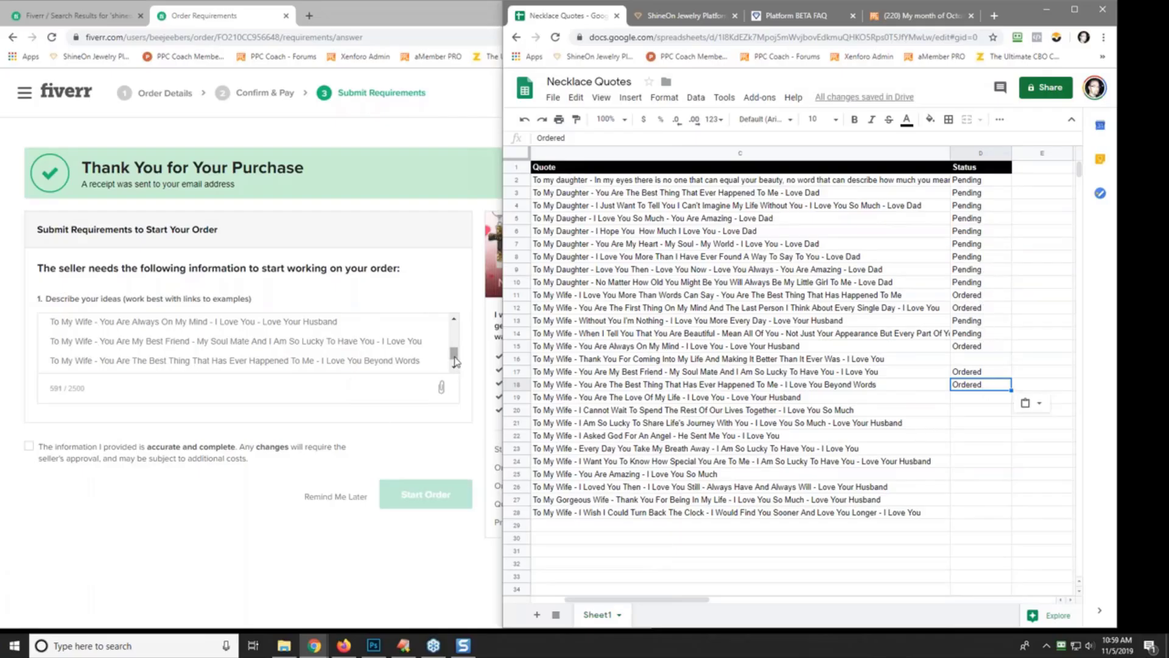
# - Append 'I will leave the creativity up to you.', a text-or-ornamental note, and 'Thanks'
pyautogui.moveTo(454, 361); pyautogui.dragTo(453, 352)
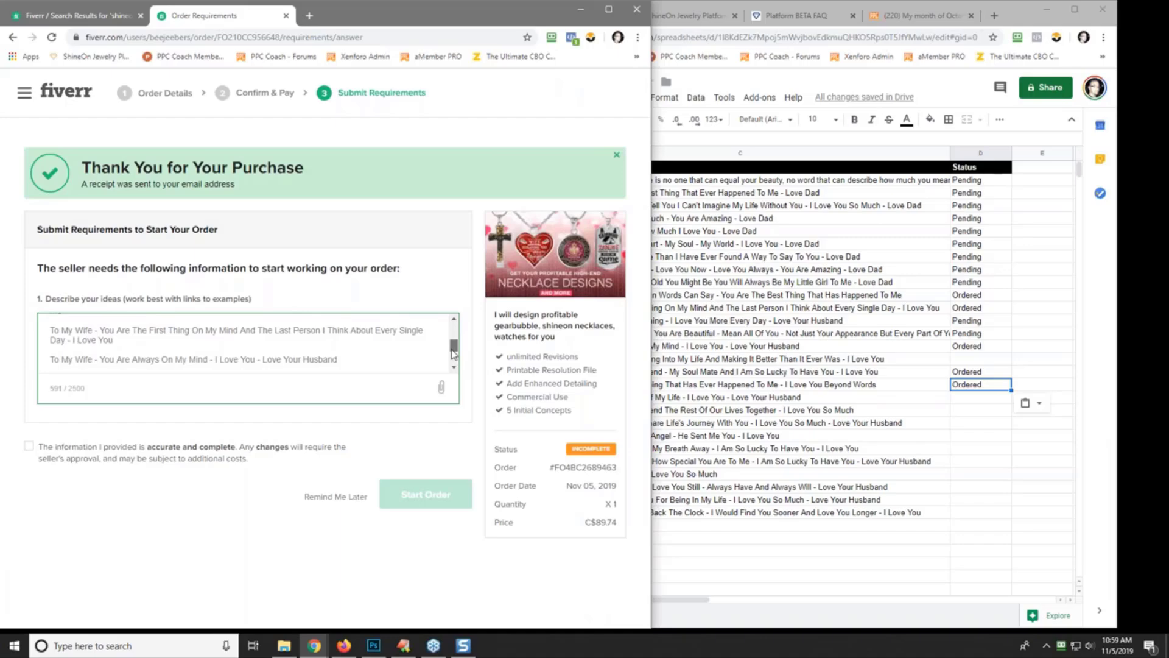
pyautogui.moveTo(452, 353); pyautogui.dragTo(455, 369)
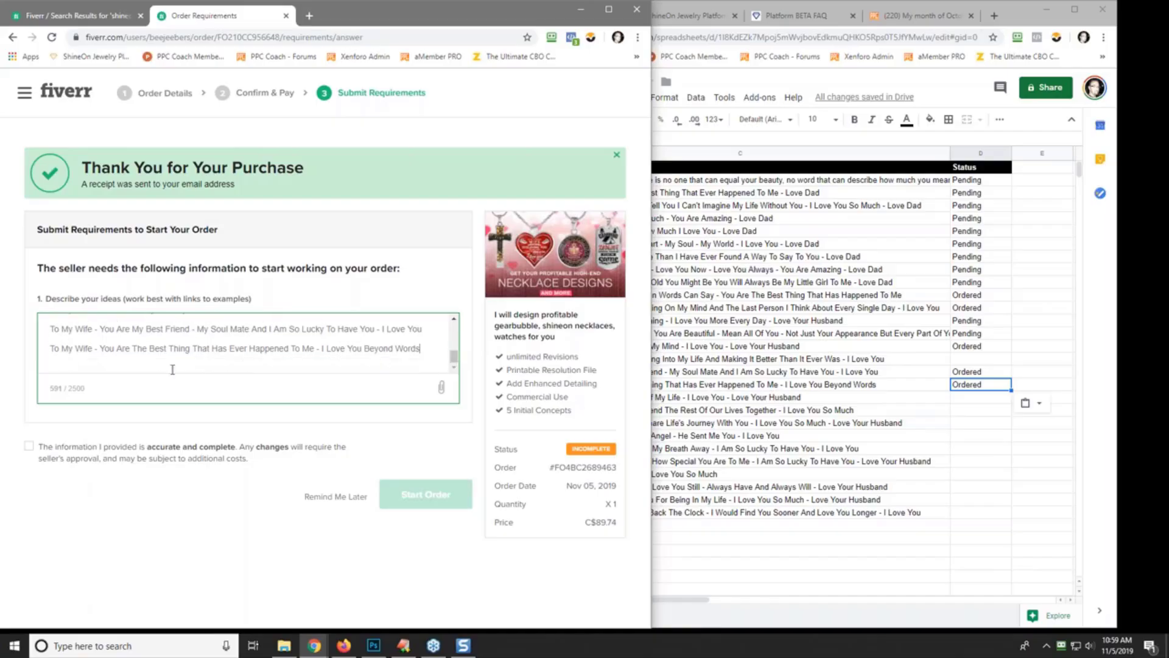
pyautogui.press('Return')
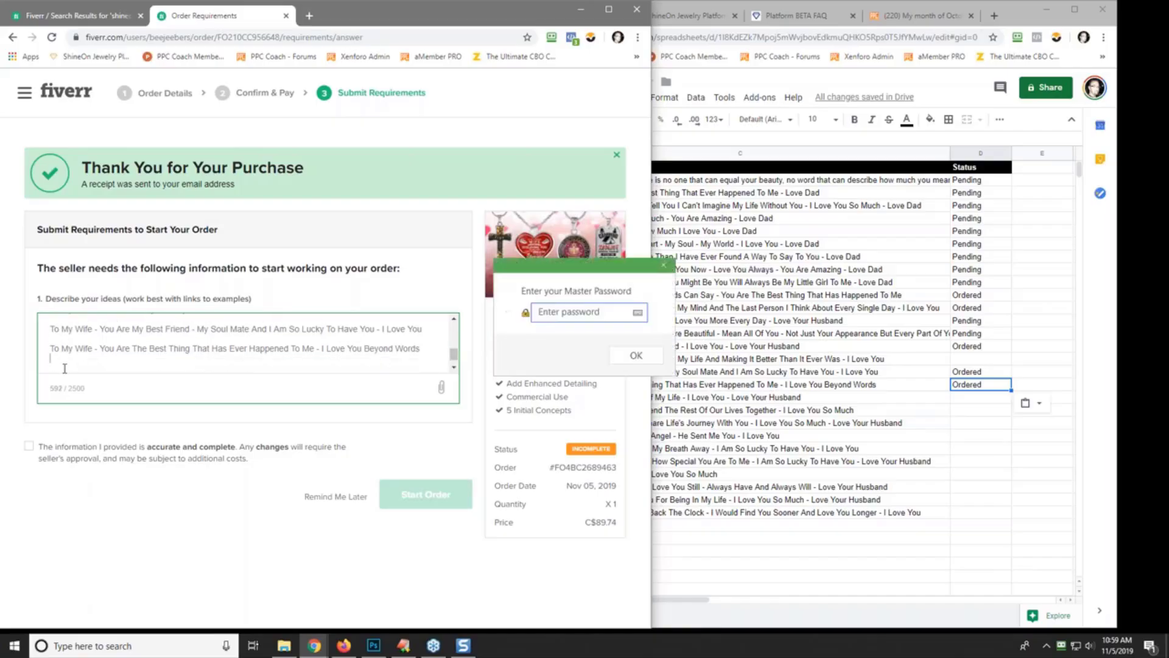
pyautogui.write('I will leave the creativity up to you.')
pyautogui.press('Return')
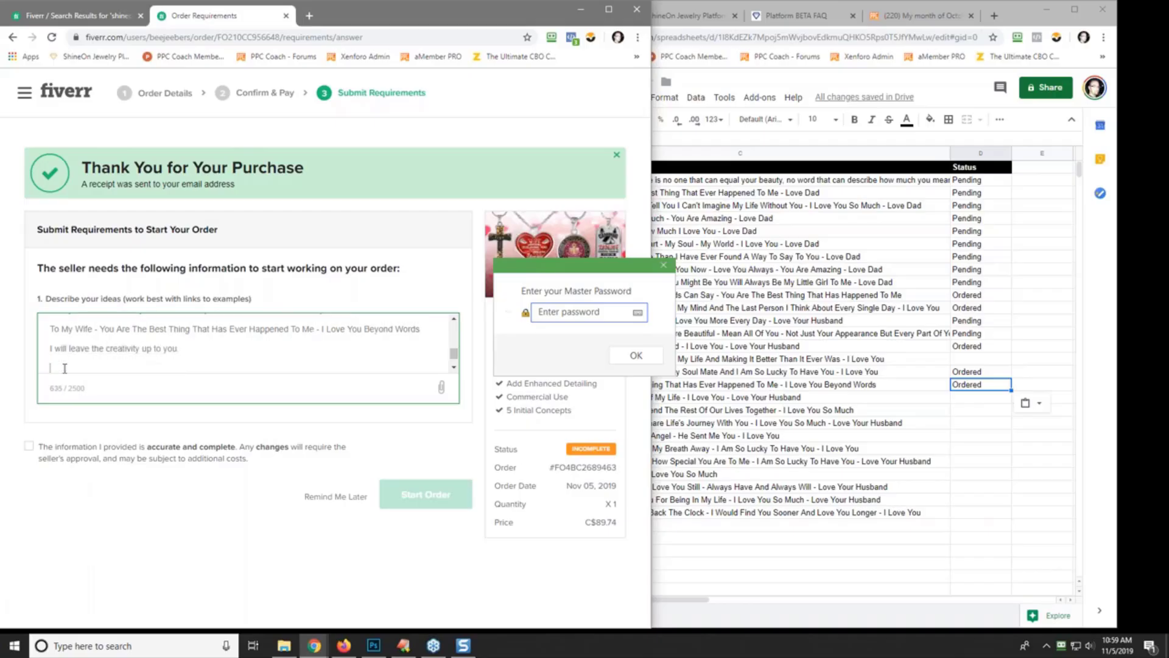
pyautogui.write('Some can be text bassed, others on')
pyautogui.write('nam')
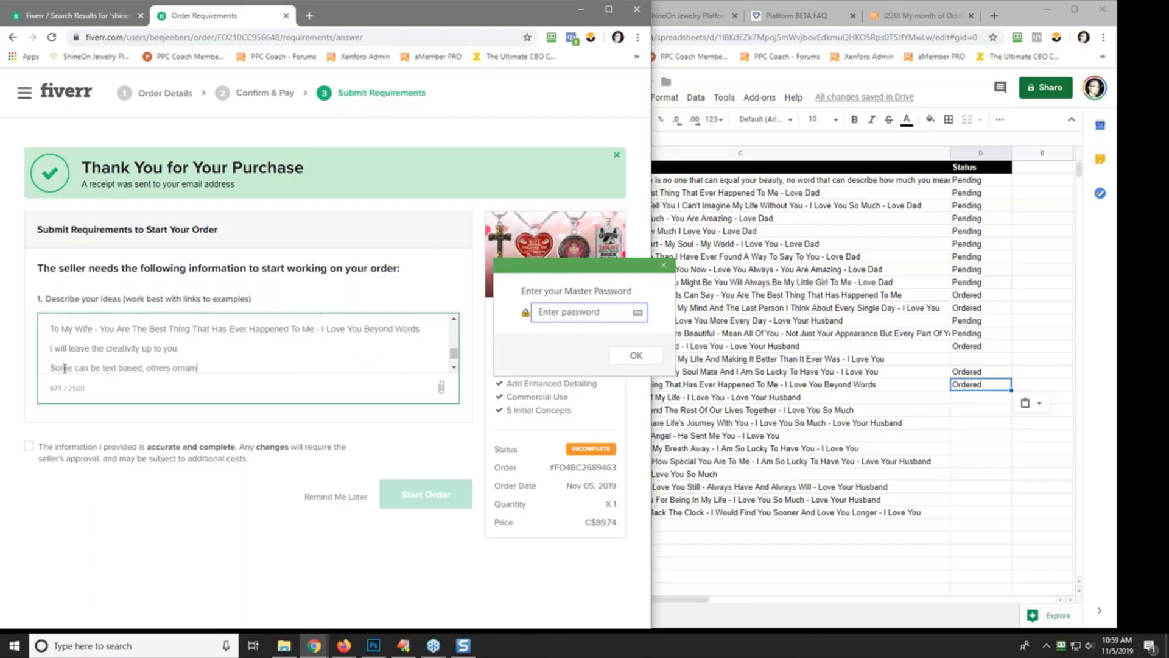
pyautogui.write('ental, your call.')
pyautogui.press('Return')
pyautogui.press('Return')
pyautogui.write('Thanks!')
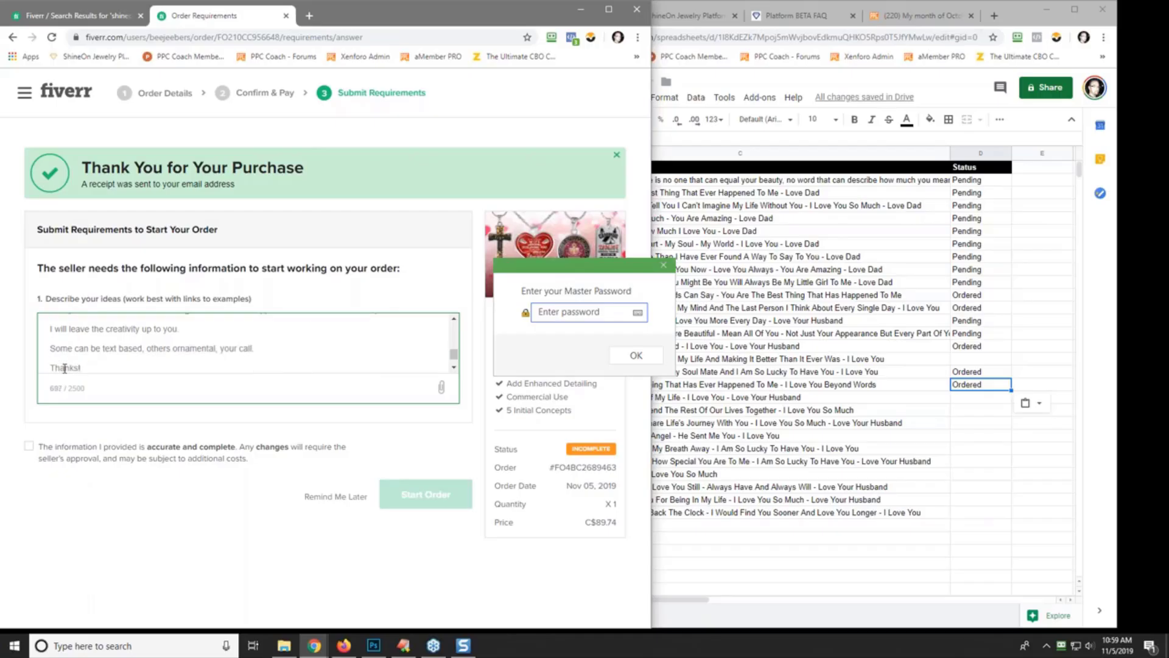
pyautogui.click(664, 265)
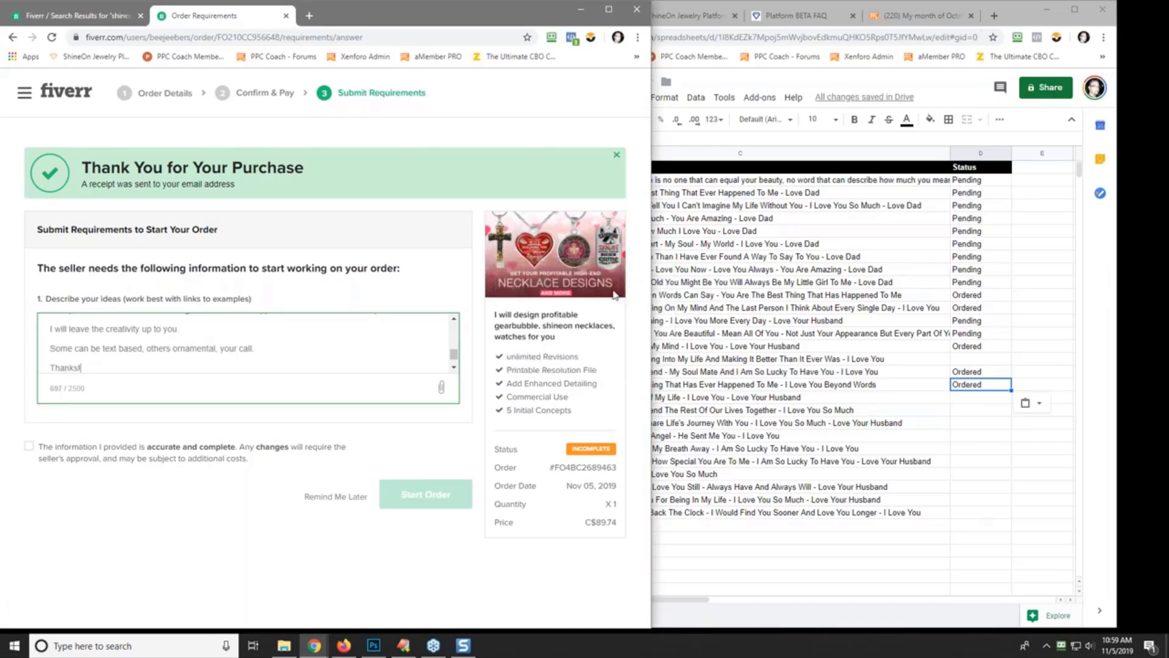
pyautogui.scroll(3, 455, 351)
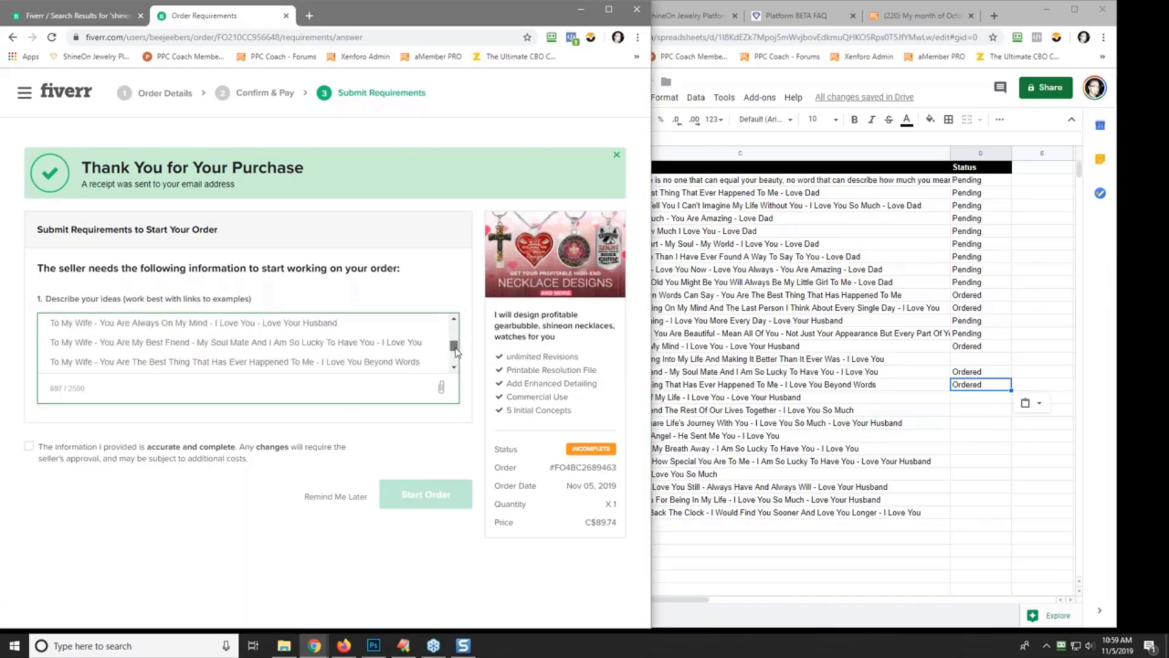
# - Add ##### separator lines before the first quote and after the Beyond Words quote
pyautogui.moveTo(455, 352); pyautogui.dragTo(455, 352)
pyautogui.moveTo(455, 352); pyautogui.dragTo(452, 353)
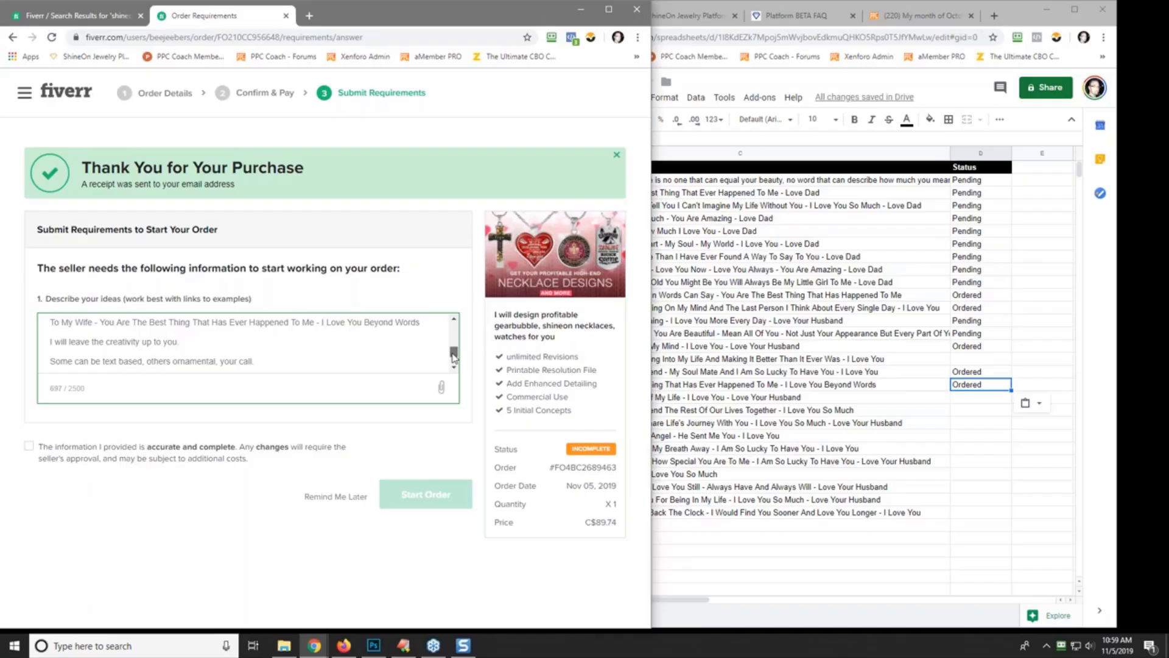
pyautogui.moveTo(453, 357); pyautogui.dragTo(451, 339)
pyautogui.click(113, 341)
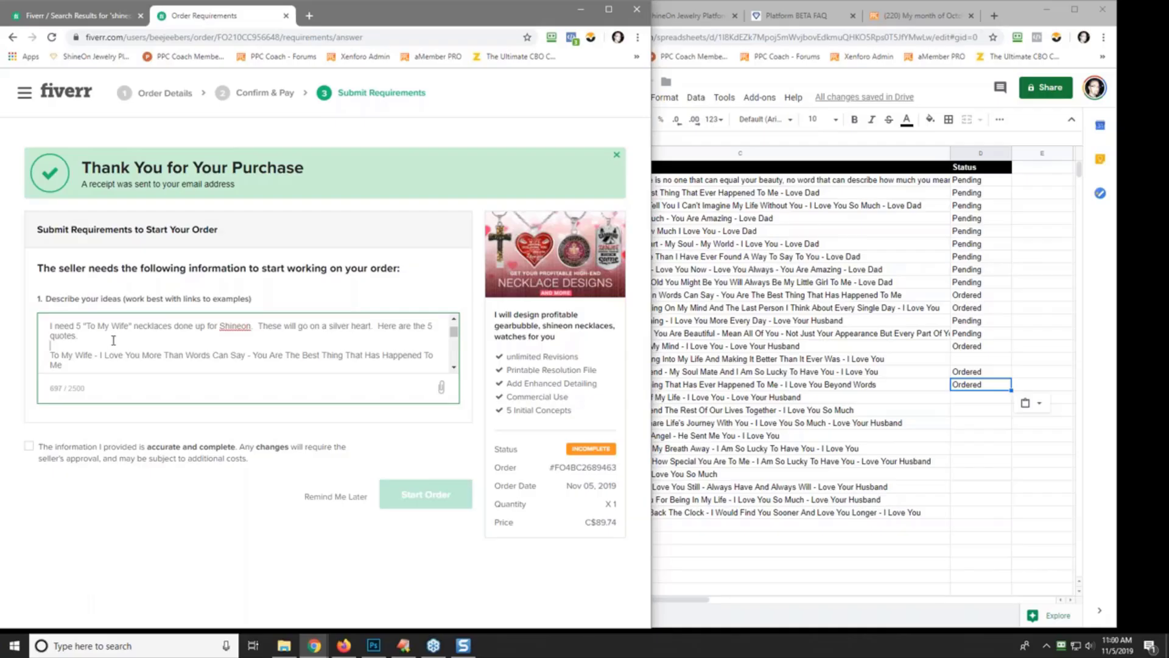
pyautogui.press('Return')
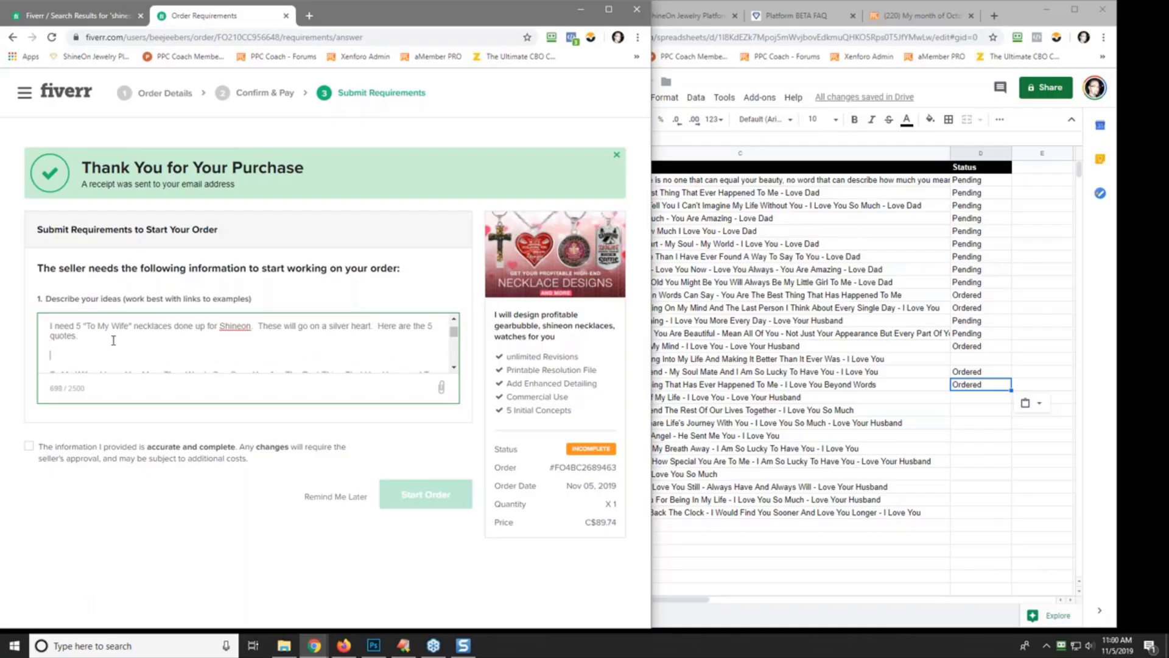
pyautogui.write('################################################')
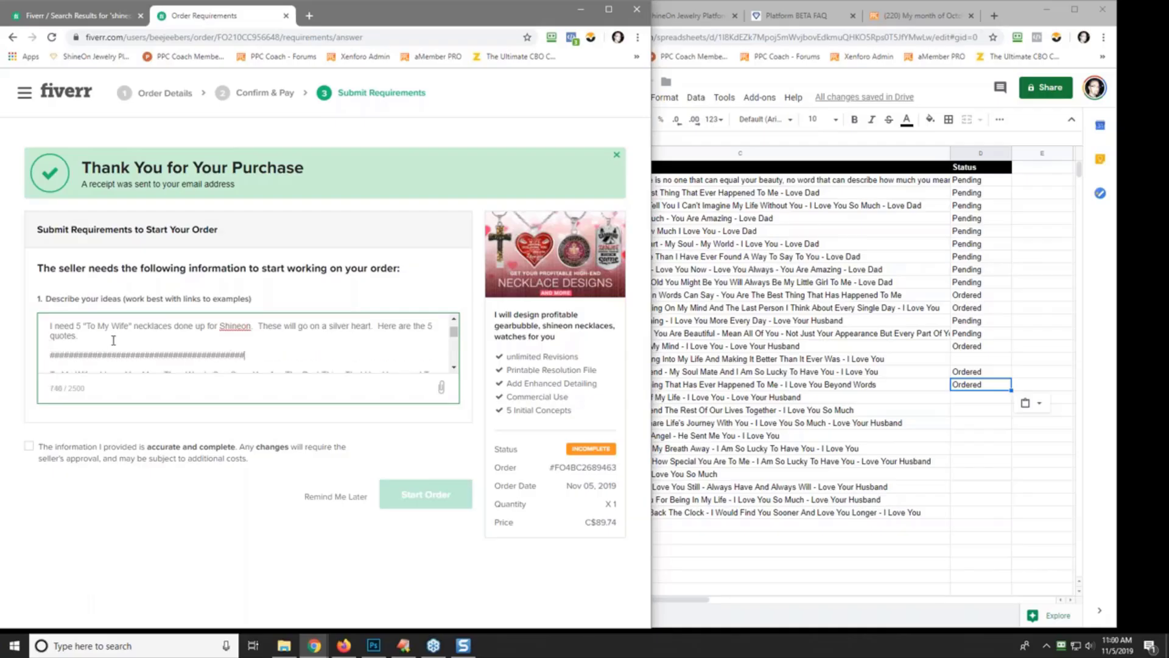
pyautogui.write('########')
pyautogui.moveTo(454, 335); pyautogui.dragTo(454, 356)
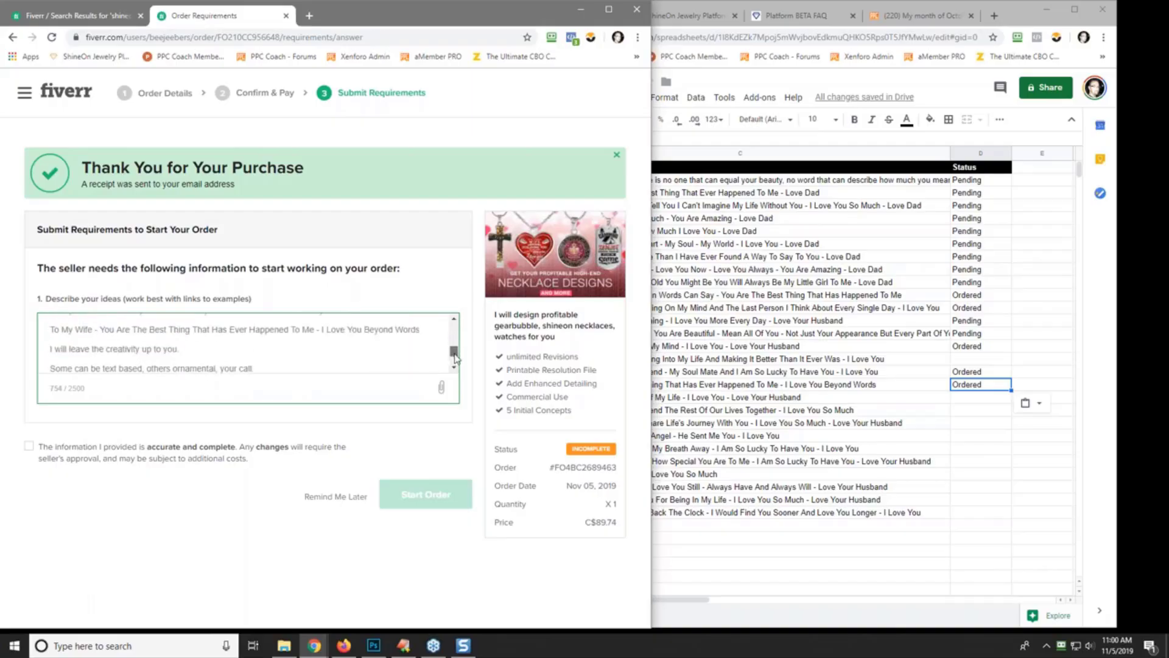
pyautogui.click(419, 331)
pyautogui.press('Return')
pyautogui.write('##########')
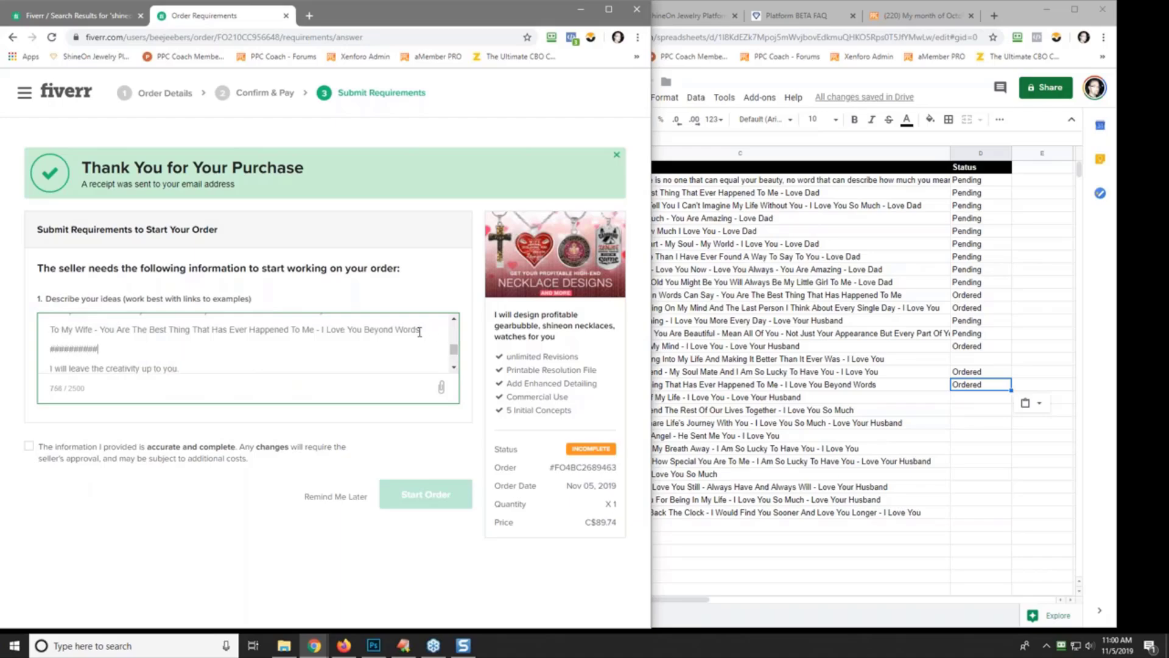
pyautogui.write('##############################################')
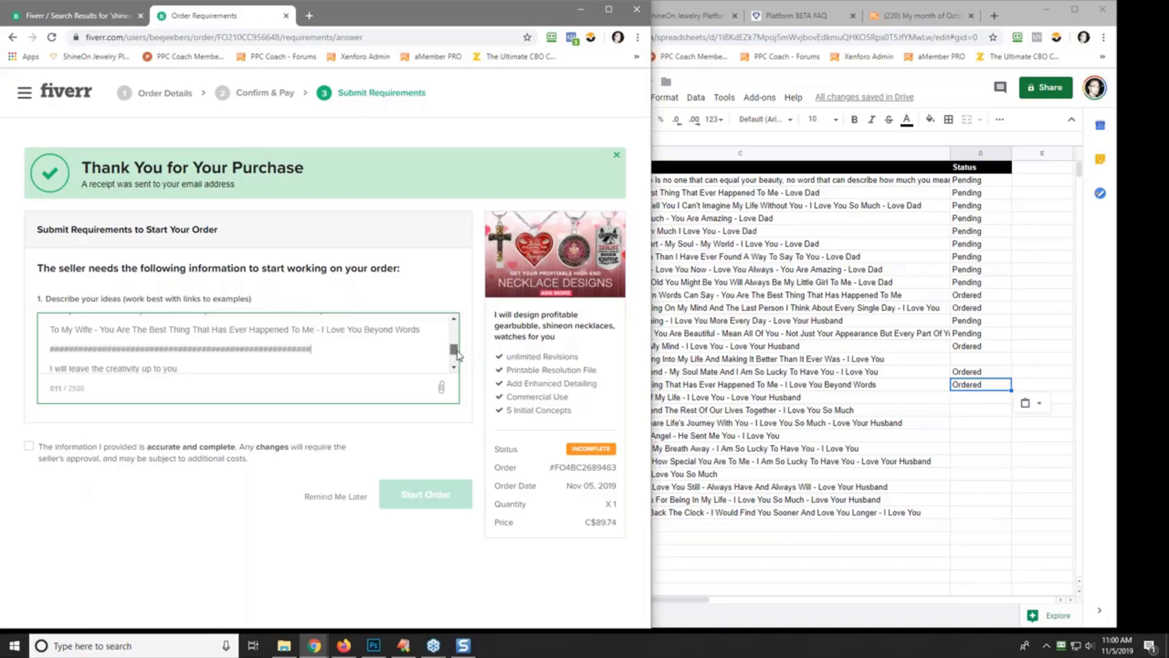
# - Confirm the information is accurate and complete and start the order
pyautogui.scroll(-3, 457, 354)
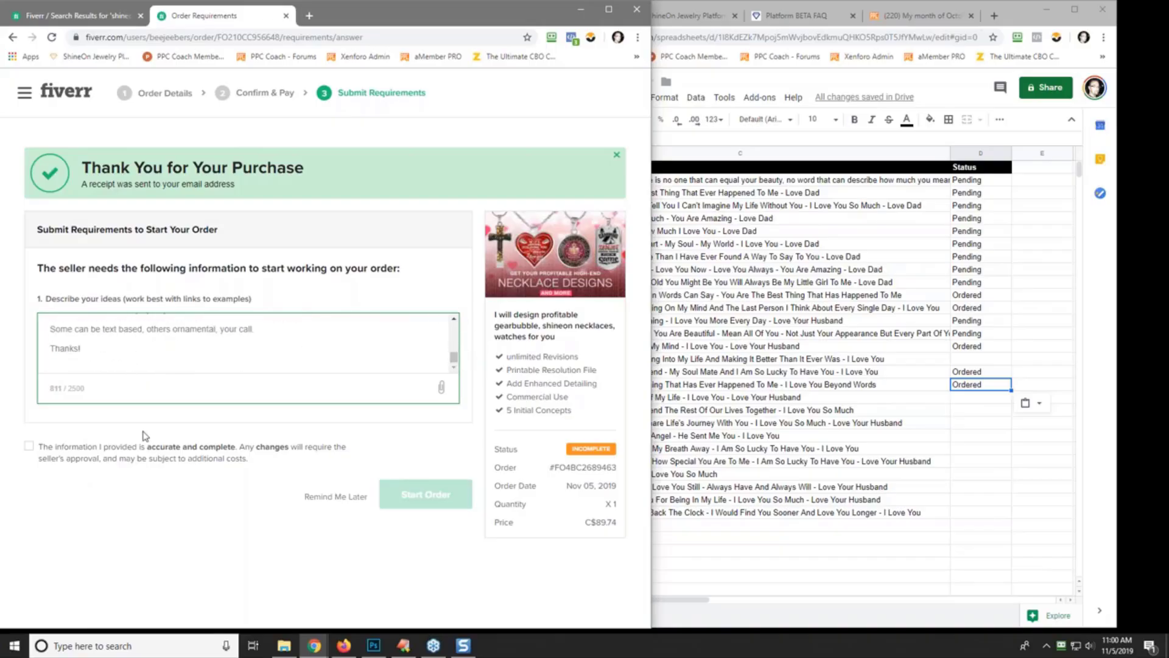
pyautogui.click(28, 446)
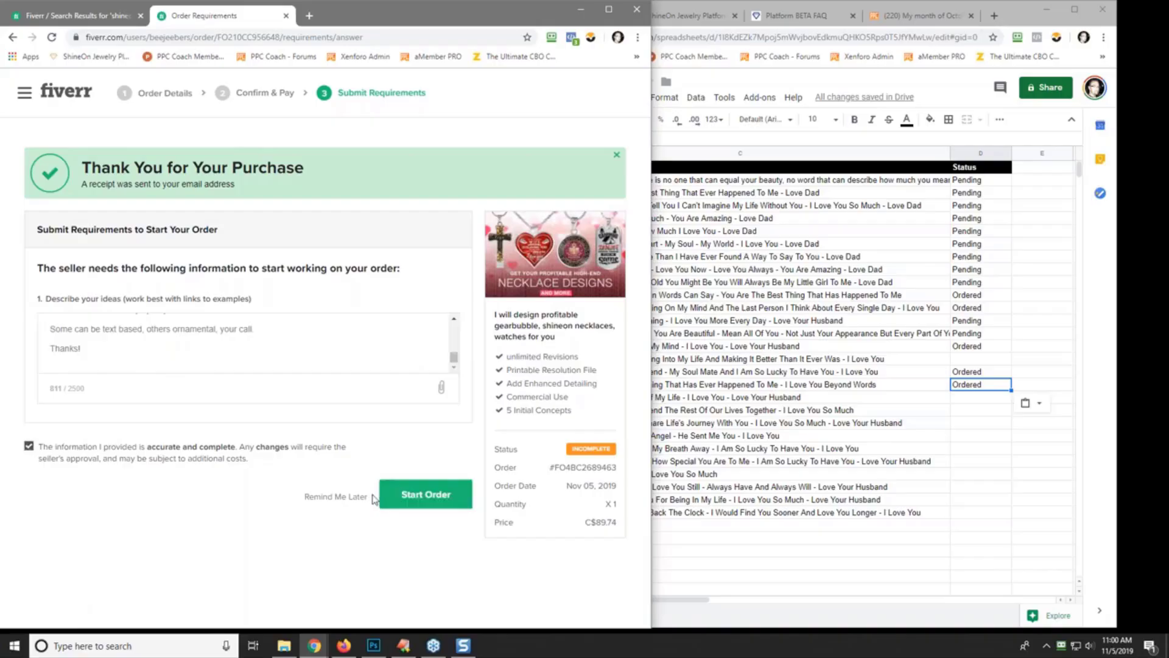
pyautogui.click(423, 495)
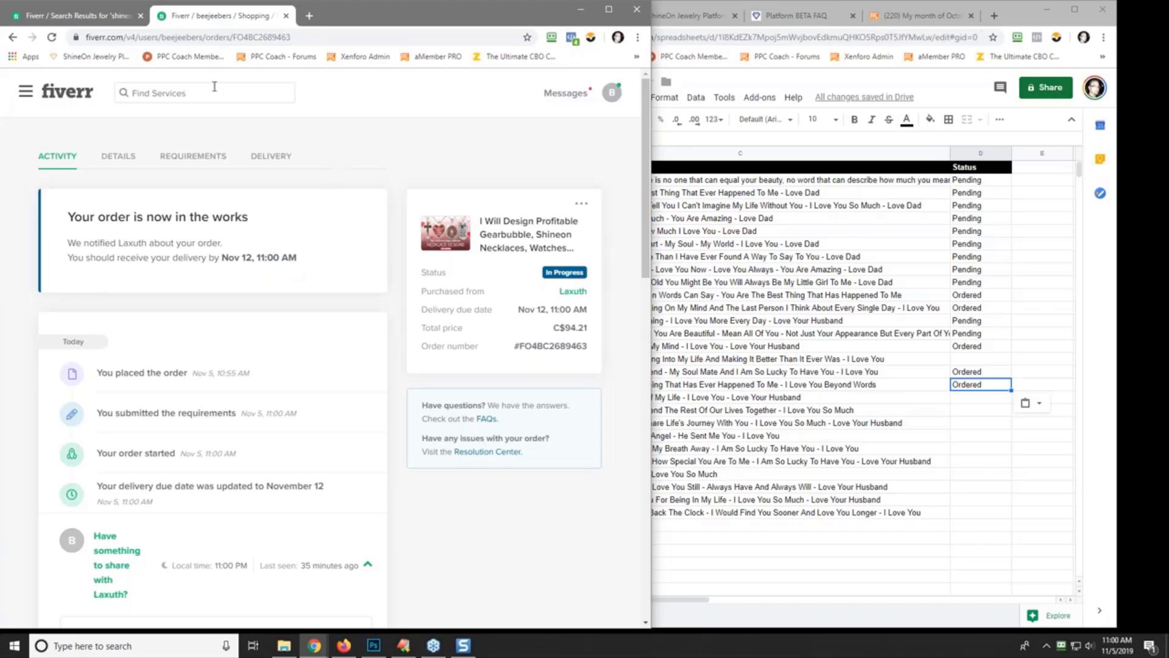
# - Search Fiverr for 'shineon' and scroll through the gig results
pyautogui.click(170, 94)
pyautogui.write('s')
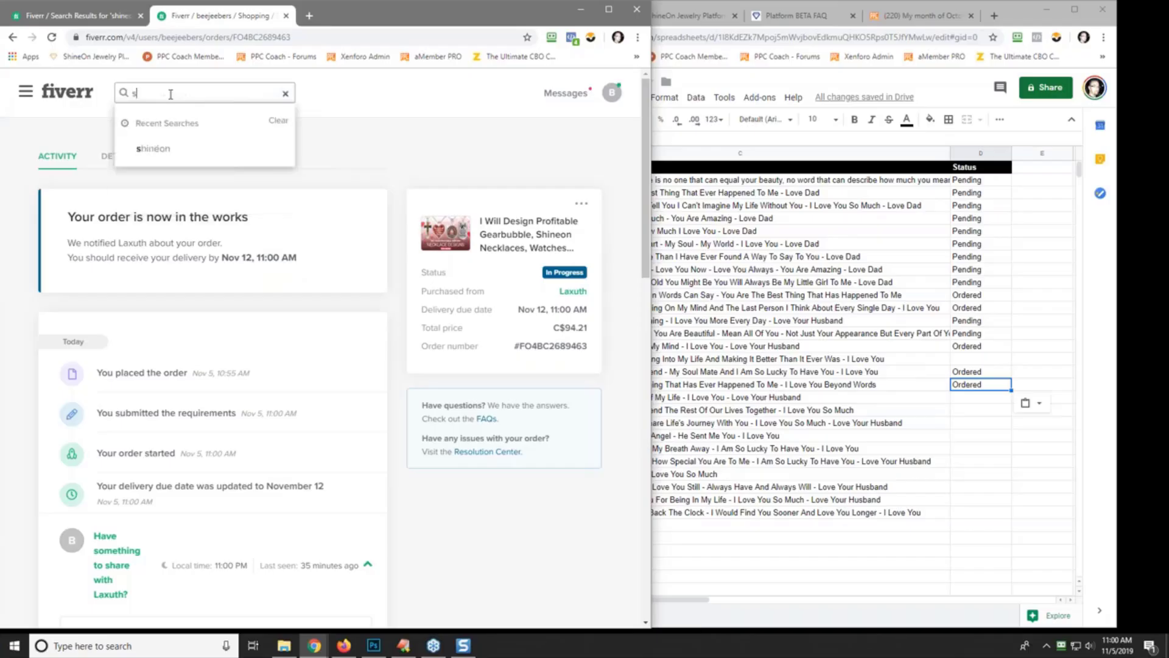
pyautogui.write('hineon')
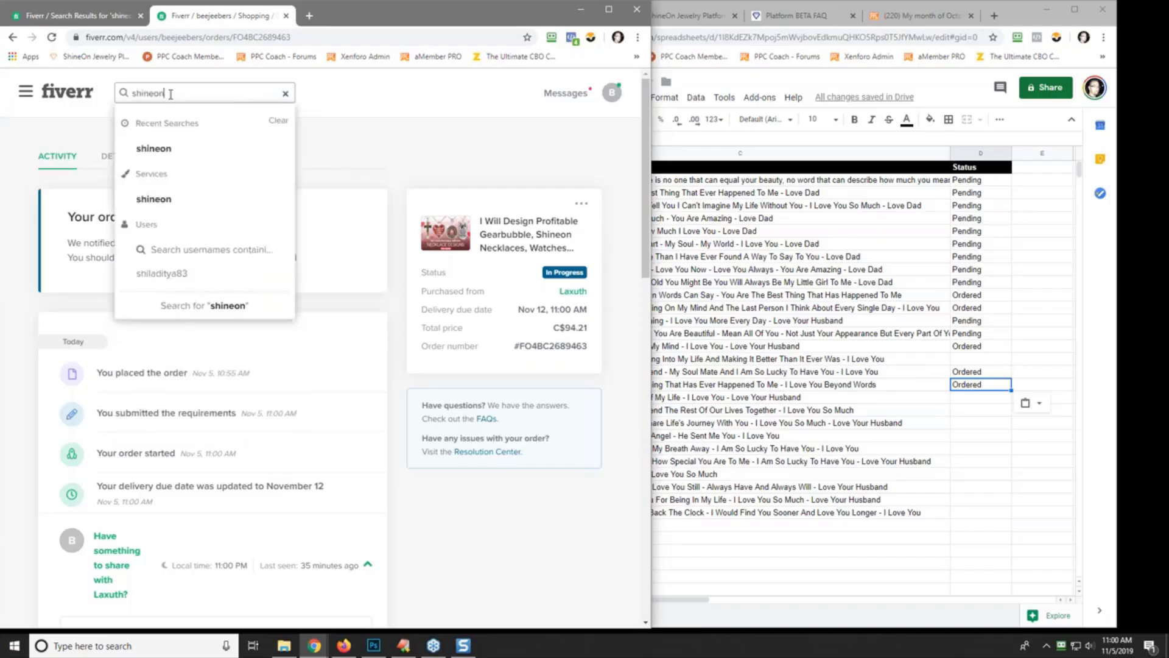
pyautogui.press('Return')
pyautogui.scroll(-6, 396, 203)
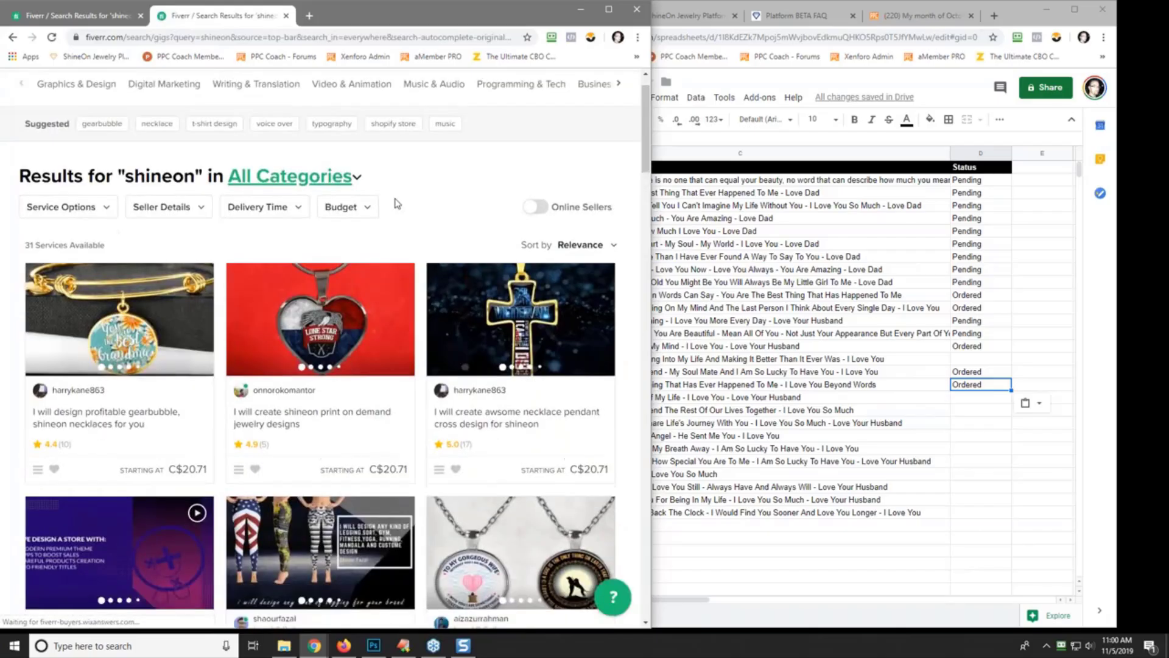
pyautogui.scroll(-4, 396, 203)
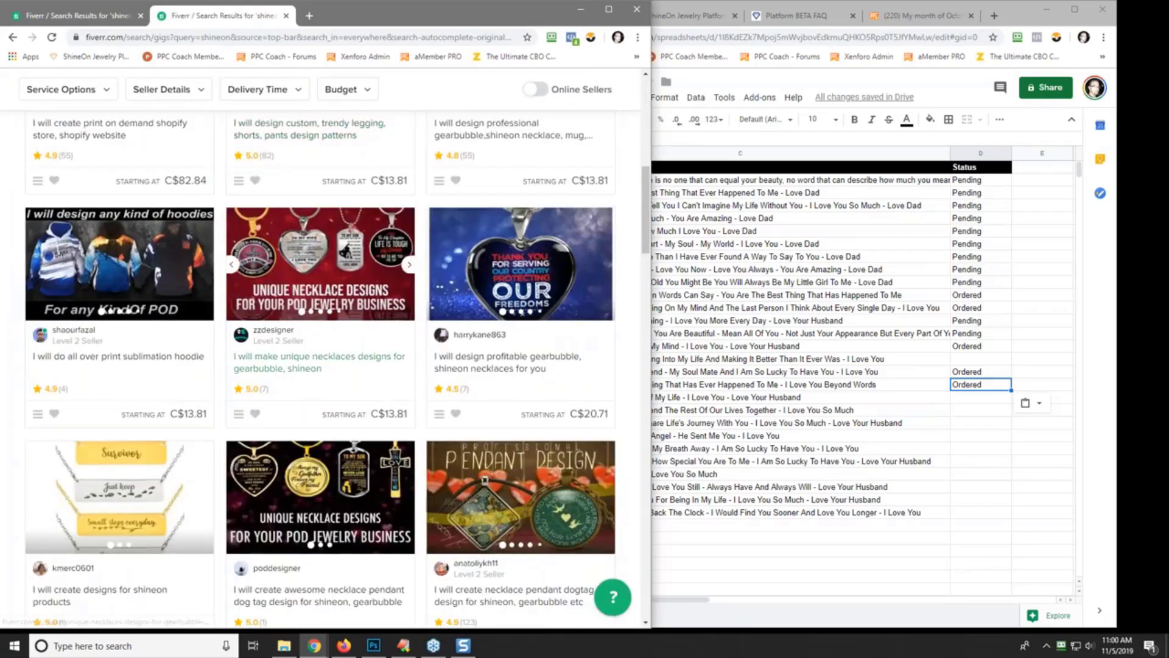
# - Order the basic C$13.81 necklace pendant dog tag gig, copying C22's quote before paying
pyautogui.click(340, 481)
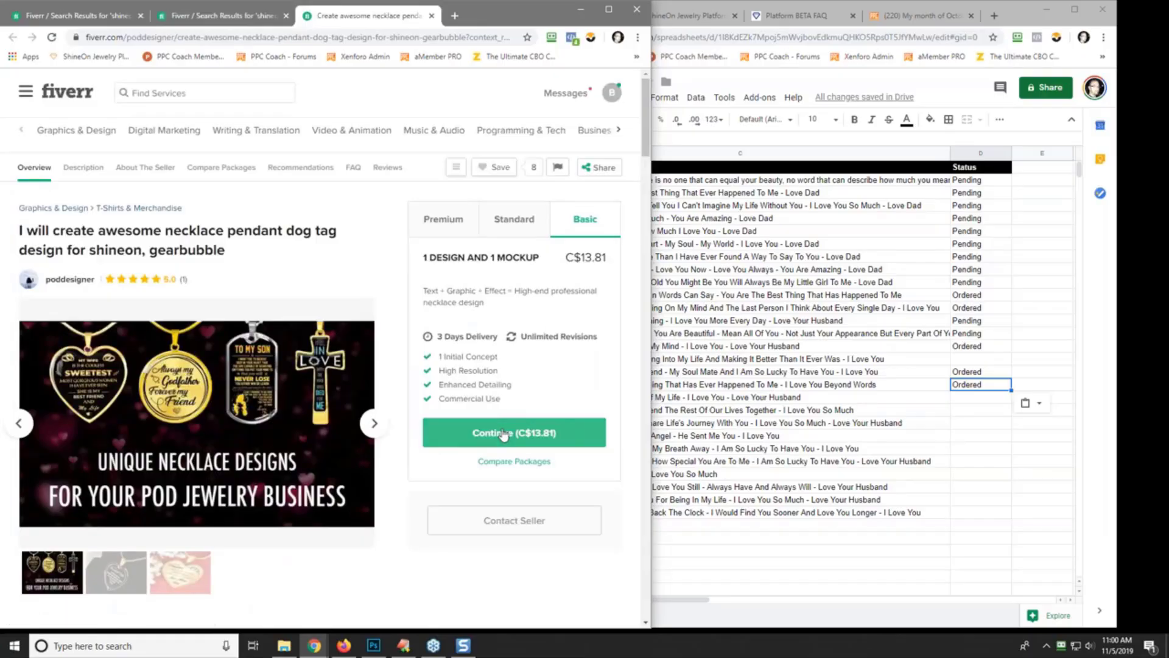
pyautogui.click(503, 434)
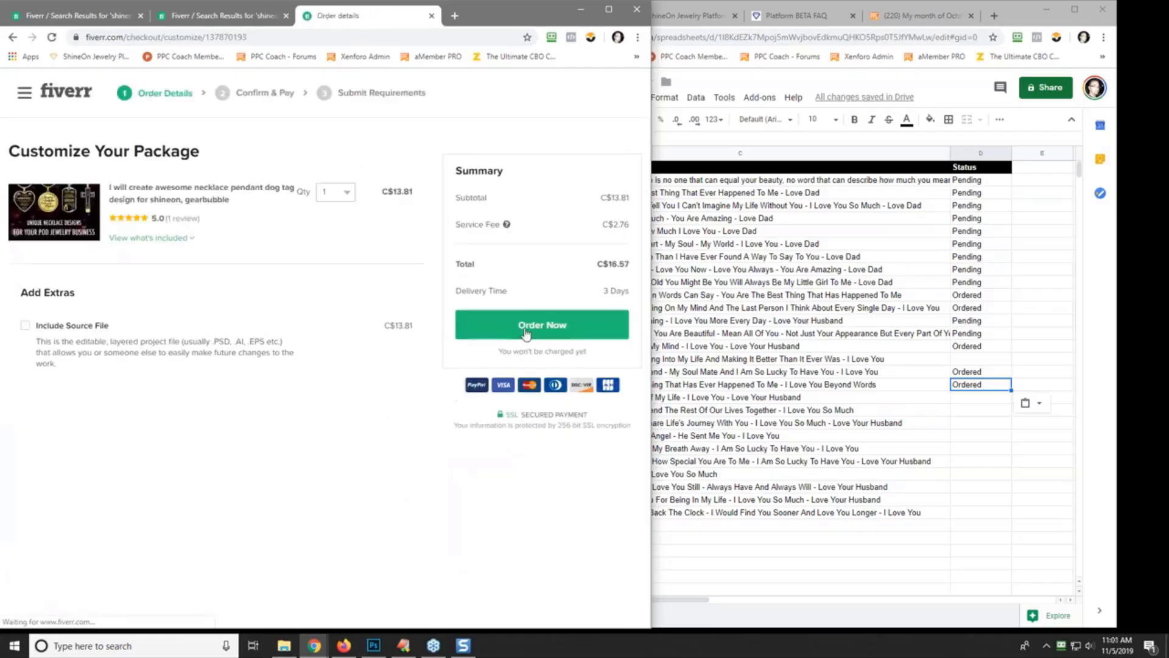
pyautogui.click(511, 329)
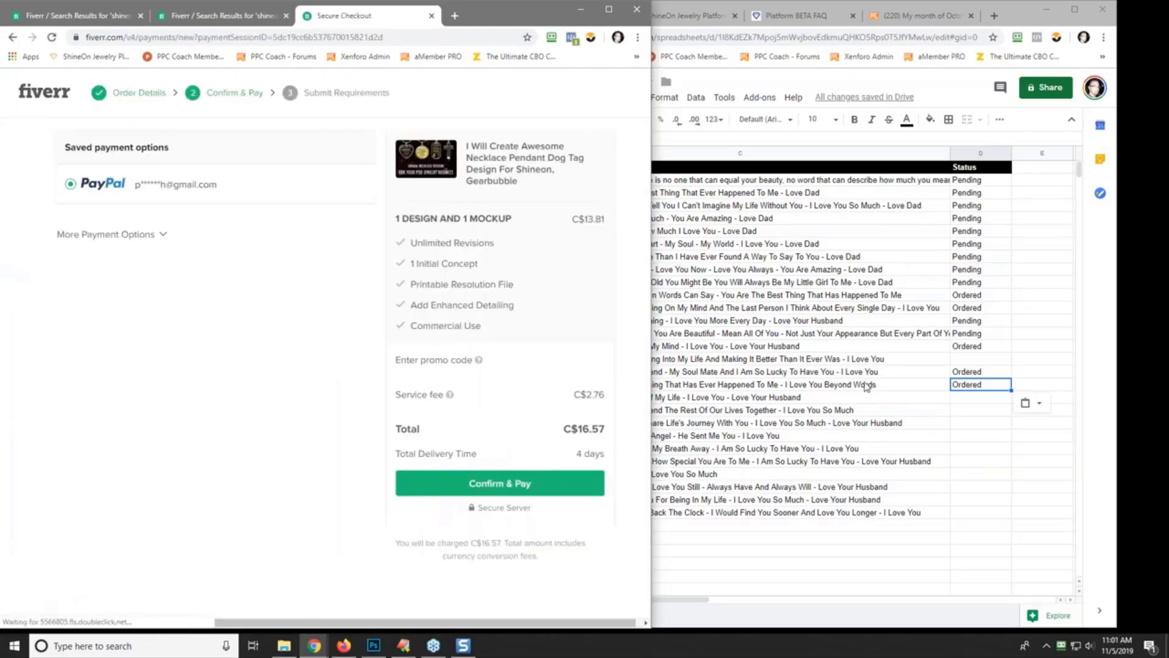
pyautogui.click(816, 348)
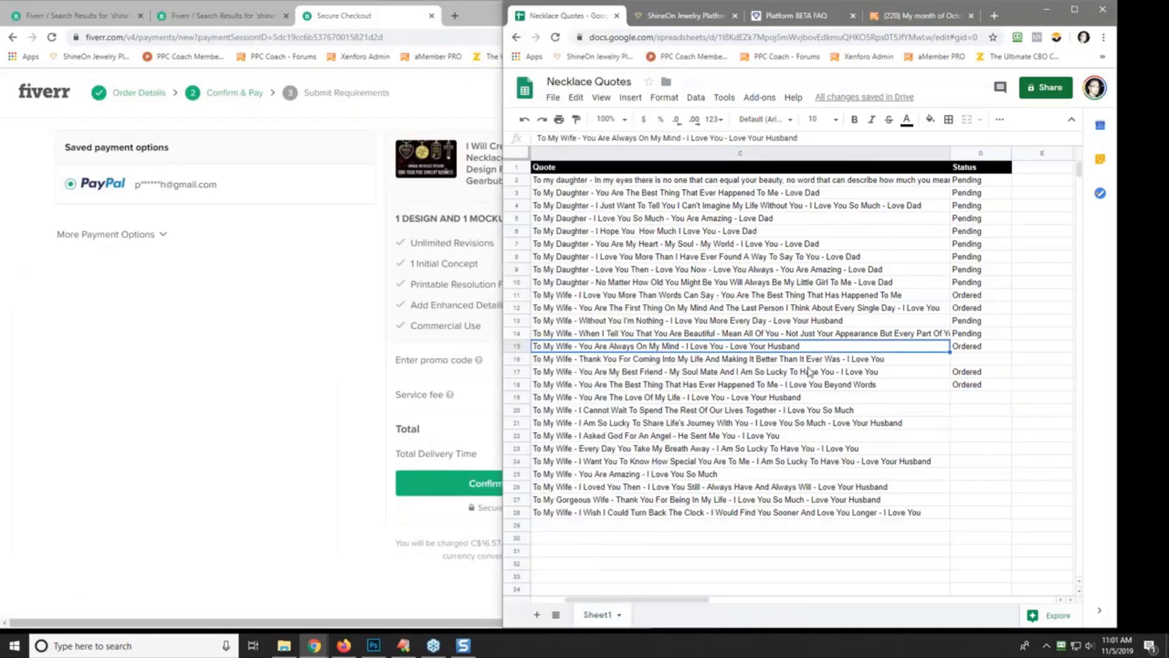
pyautogui.click(618, 438)
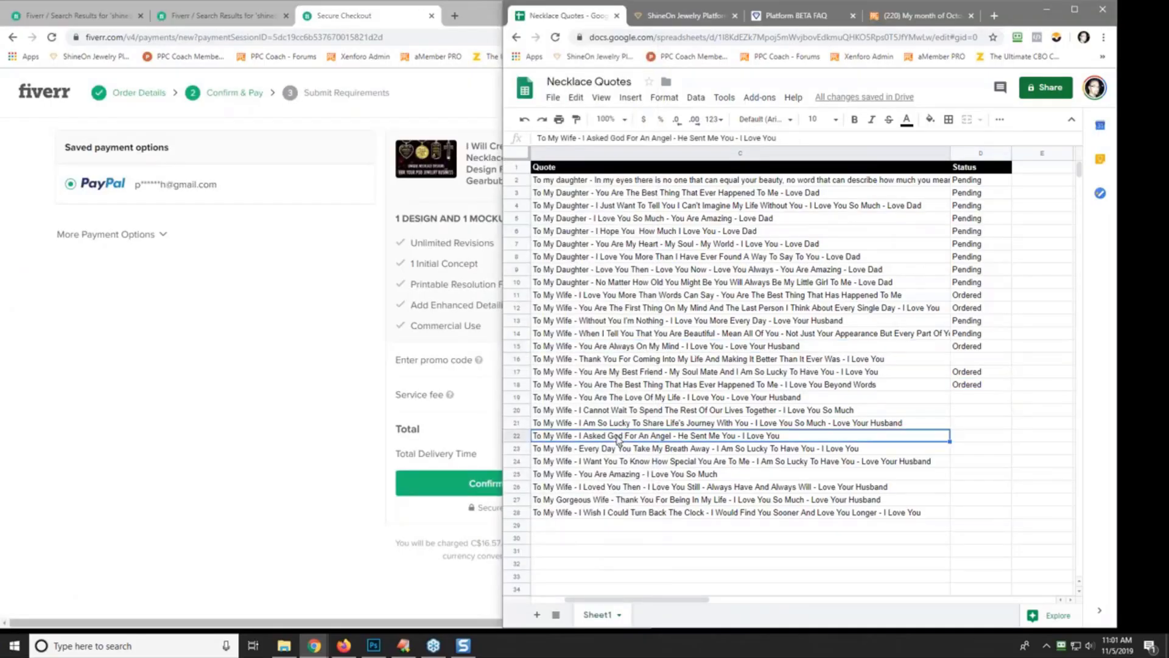
pyautogui.rightClick(618, 438)
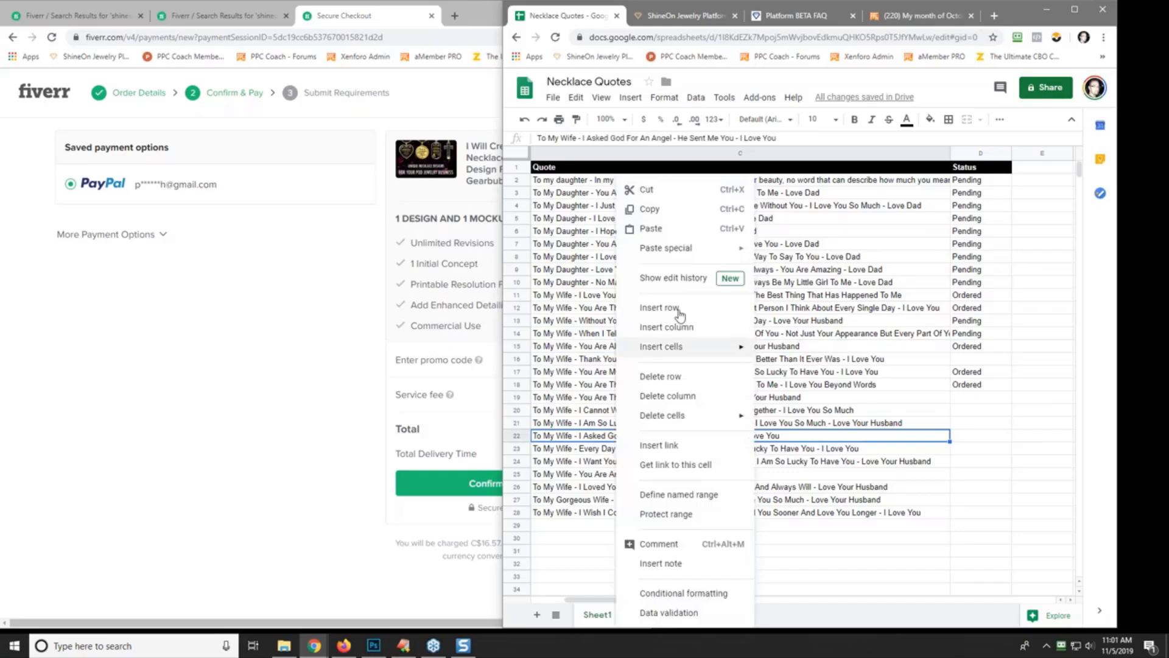
pyautogui.click(676, 212)
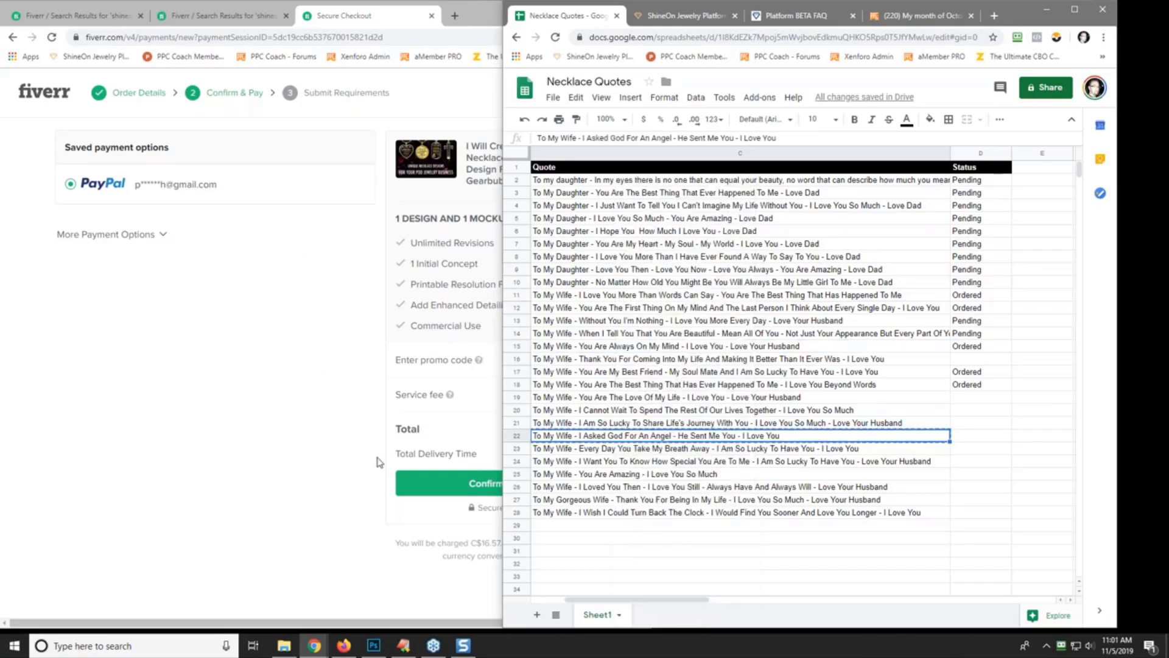
pyautogui.click(443, 484)
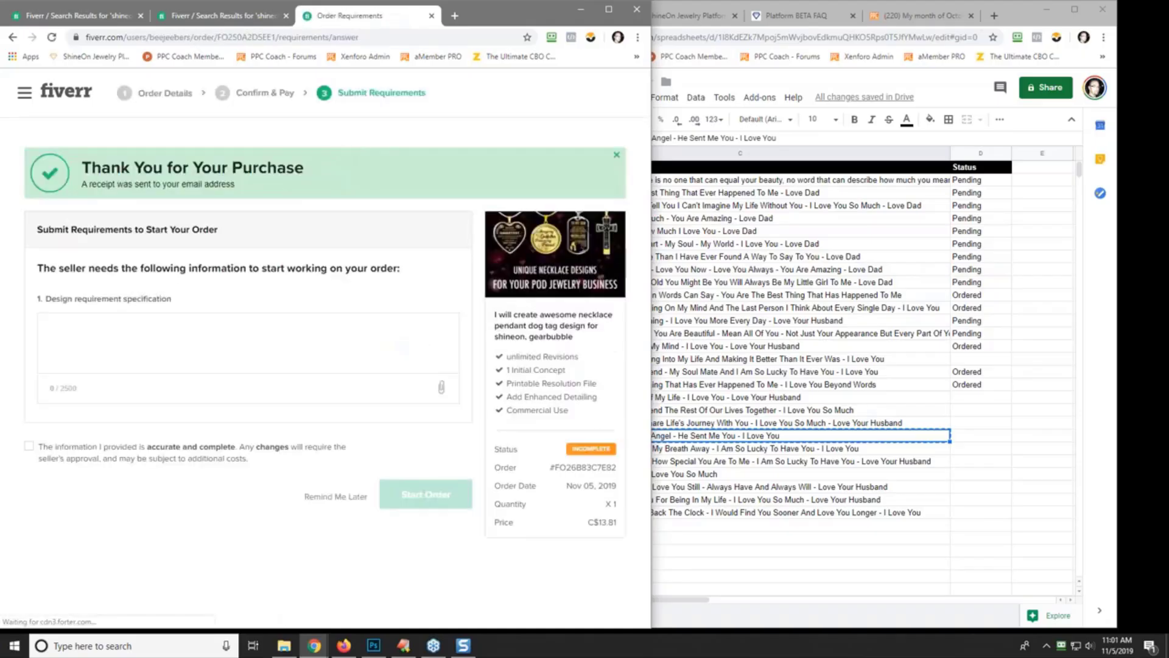
# - Write 'Hello,', request a shineon silver heart necklace, and paste the row 22 quote
pyautogui.click(172, 344)
pyautogui.write('Hello,')
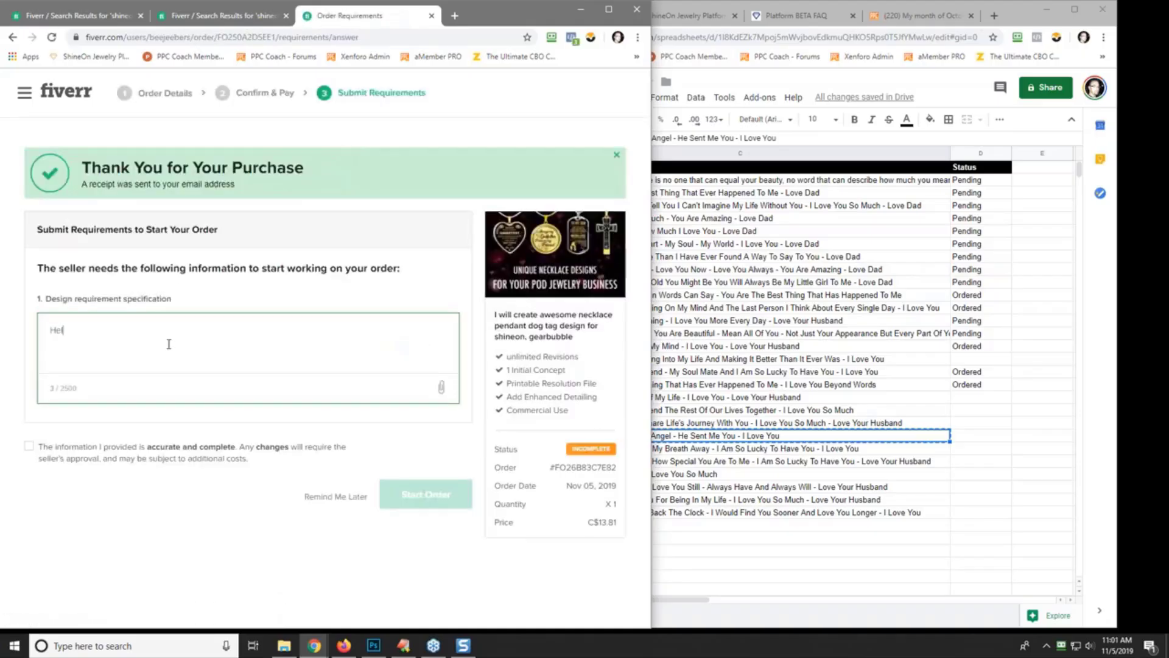
pyautogui.press('Return')
pyautogui.press('Return')
pyautogui.write('I need a')
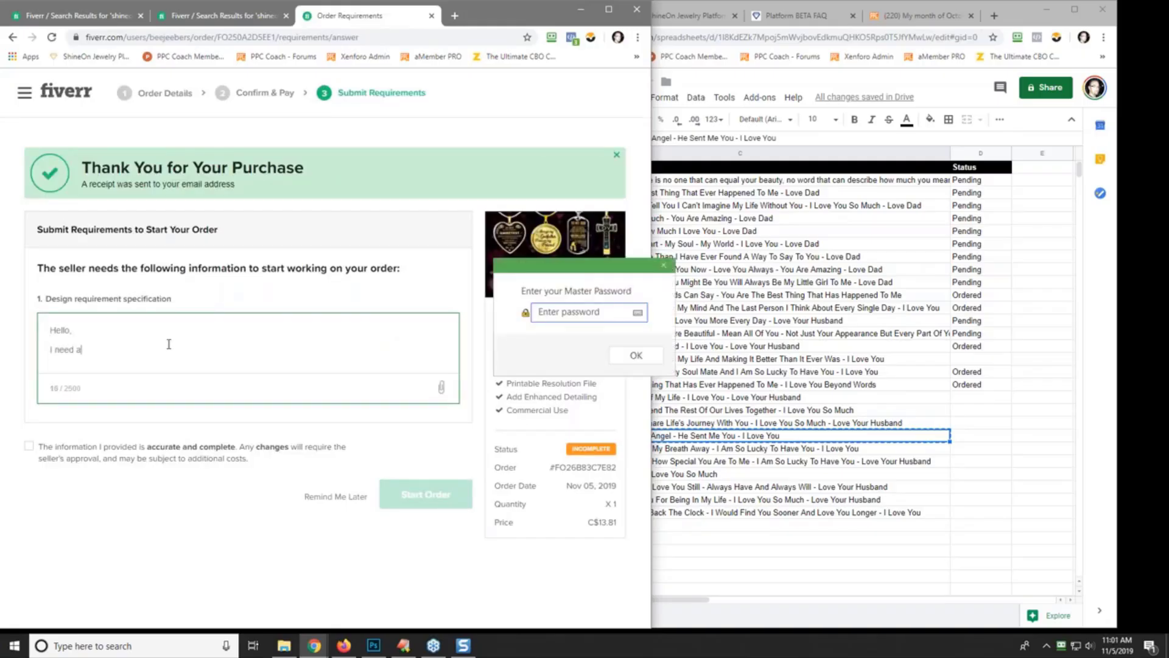
pyautogui.write(' shineon, silver heart necklace done that says this:')
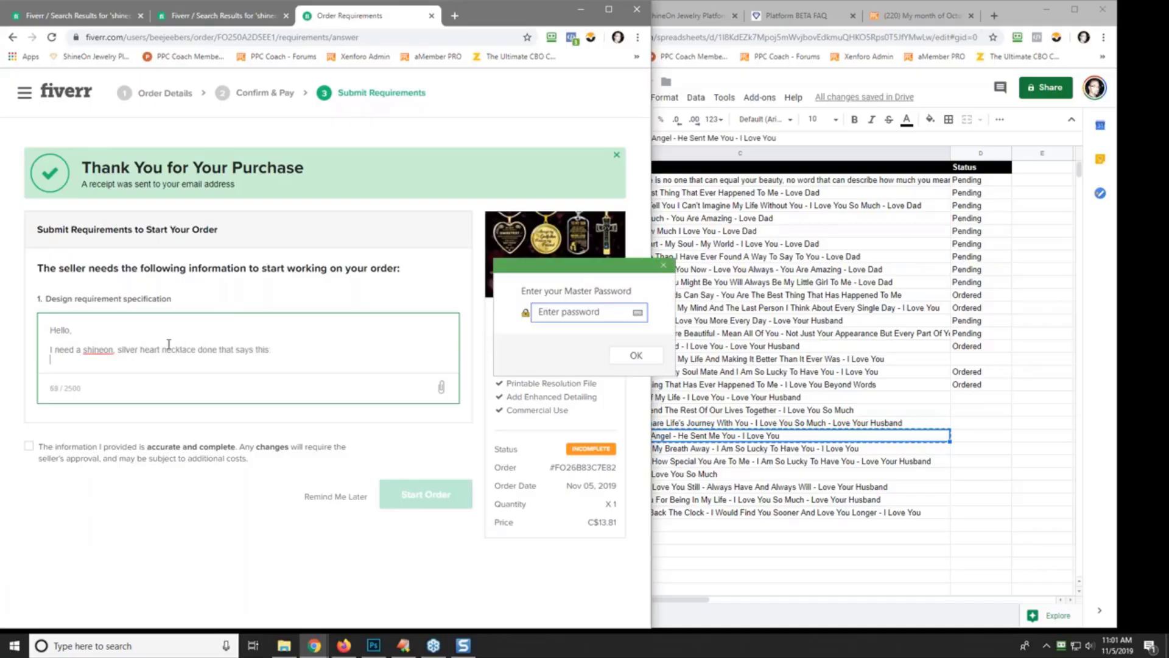
pyautogui.press('Return')
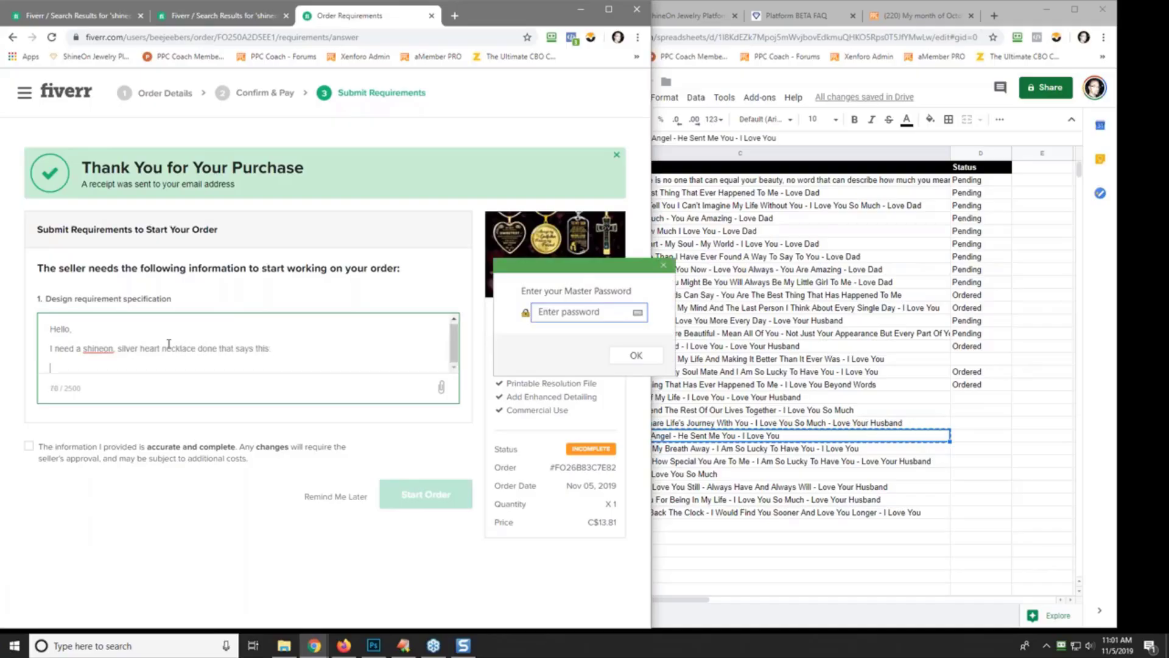
pyautogui.hotkey('ctrl', 'v')
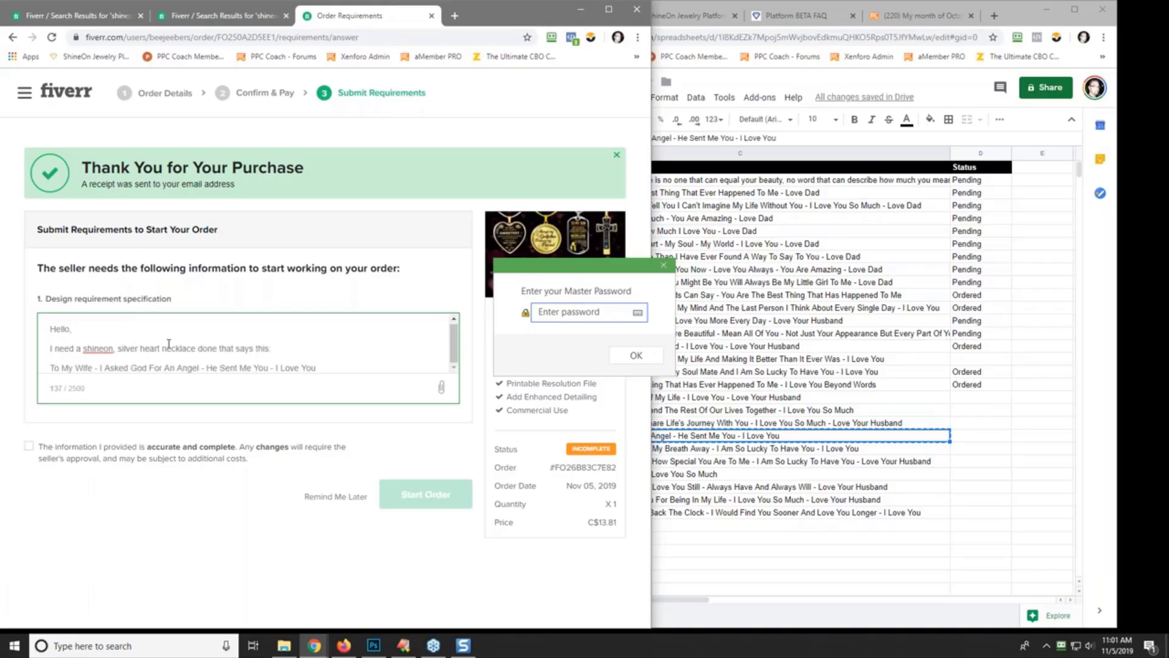
pyautogui.press('Return')
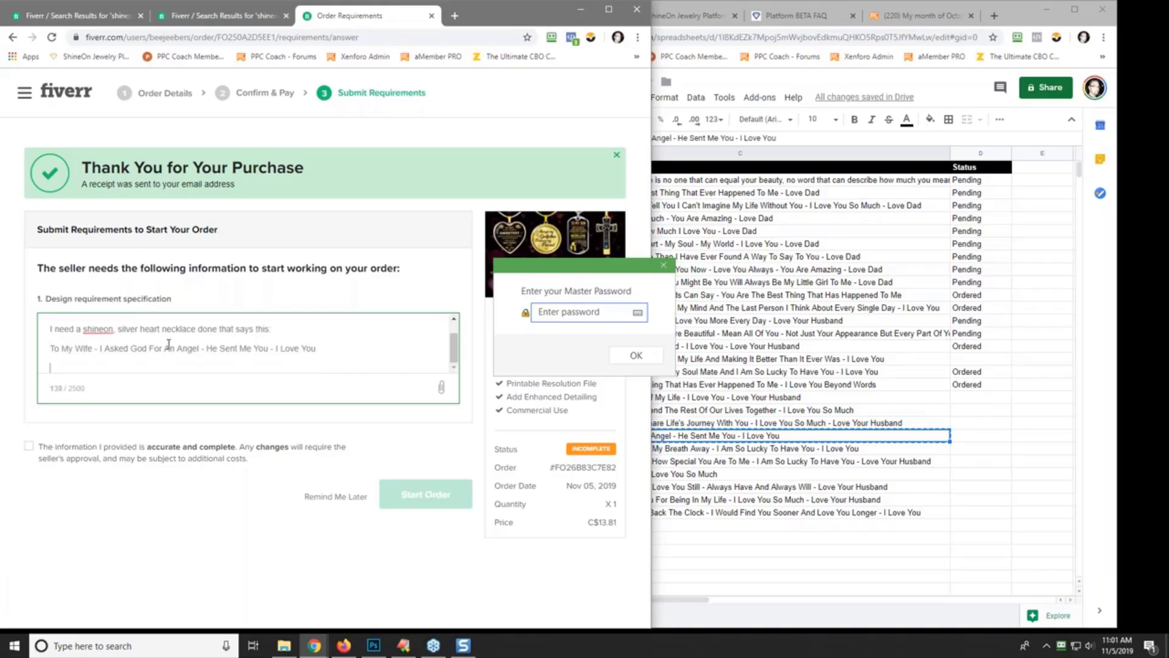
# - Add creativity and look-forward notes with 'Thanks!', then confirm the requirements are accurate
pyautogui.write('I will leave the creativity up to you.')
pyautogui.press('Return')
pyautogui.write('I look for')
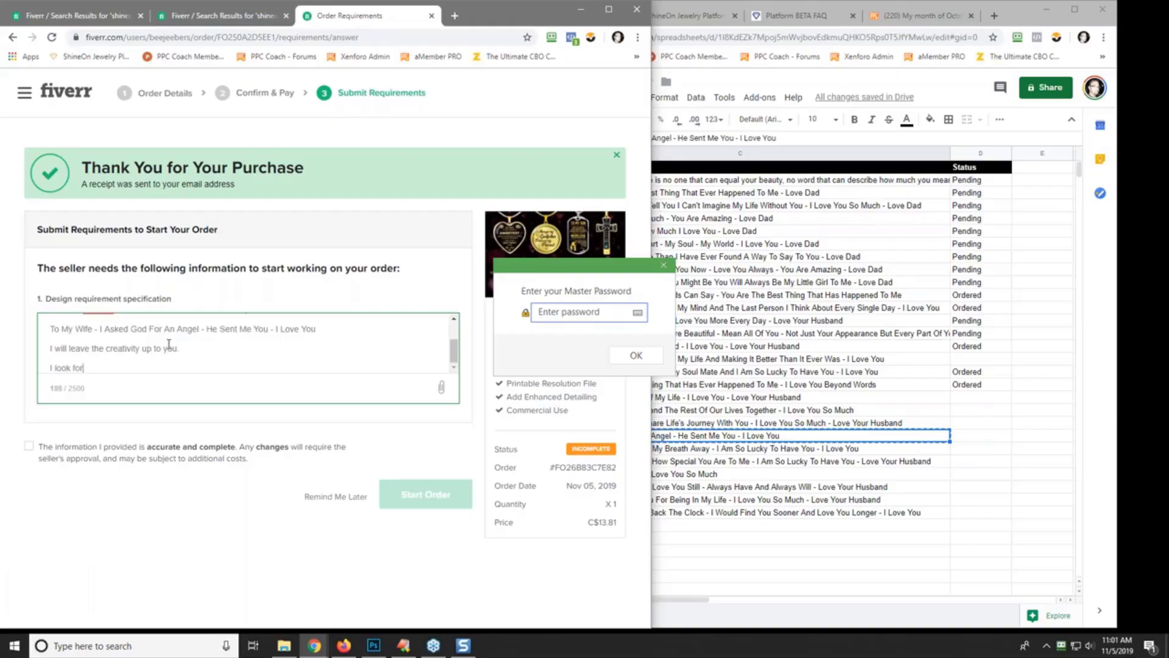
pyautogui.write('ward to what you come up with.')
pyautogui.press('Return')
pyautogui.write('Thanks')
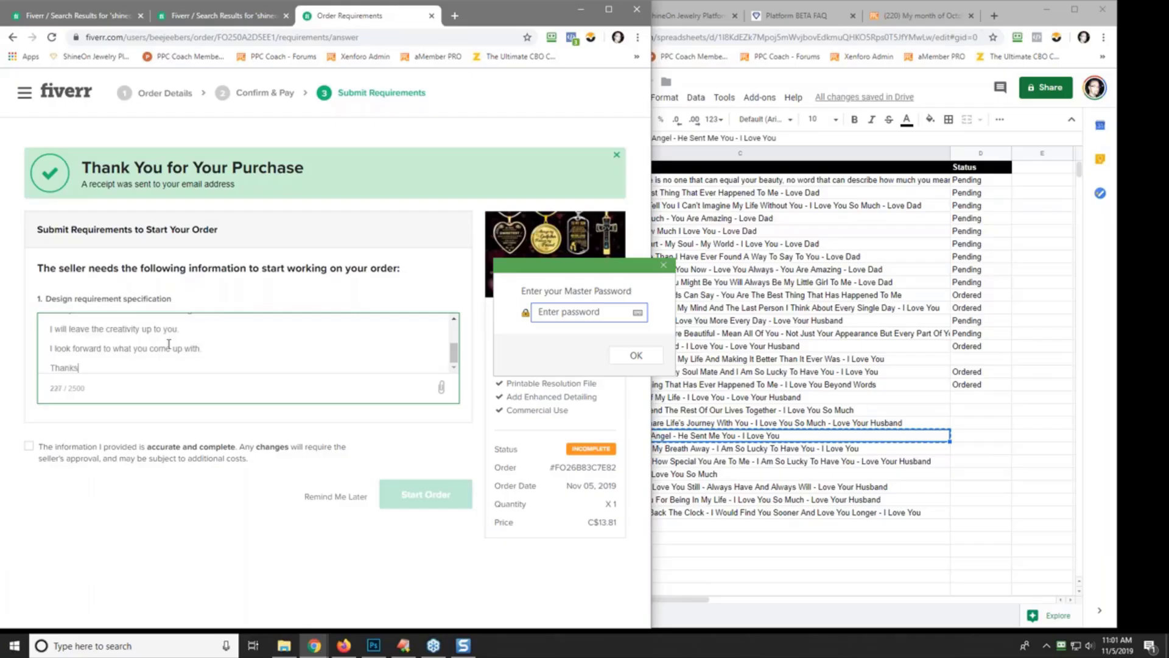
pyautogui.write('!')
pyautogui.click(664, 265)
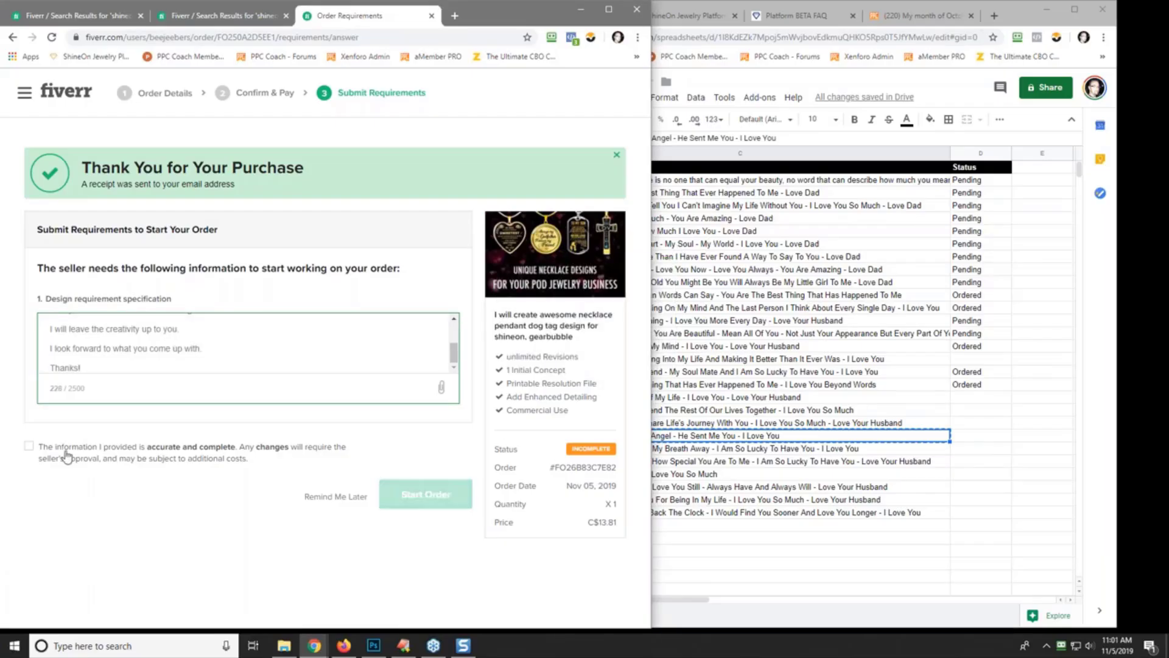
pyautogui.click(28, 447)
# - Start the second necklace order, then copy Ordered from D18 into D22
pyautogui.click(421, 498)
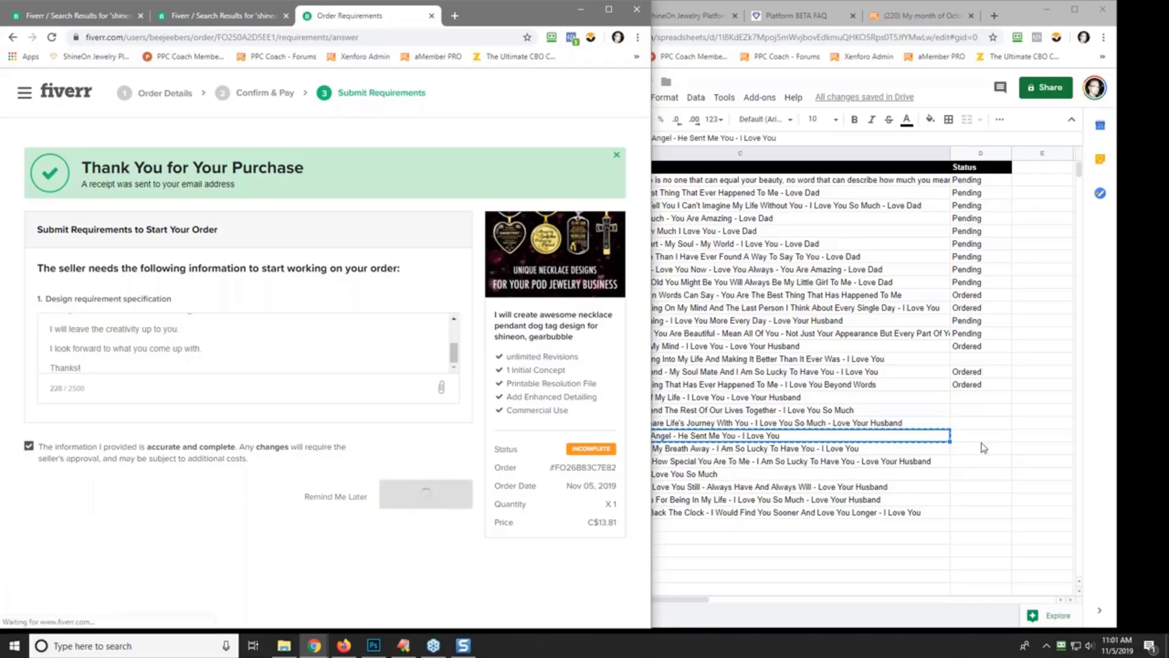
pyautogui.click(974, 387)
pyautogui.rightClick(974, 386)
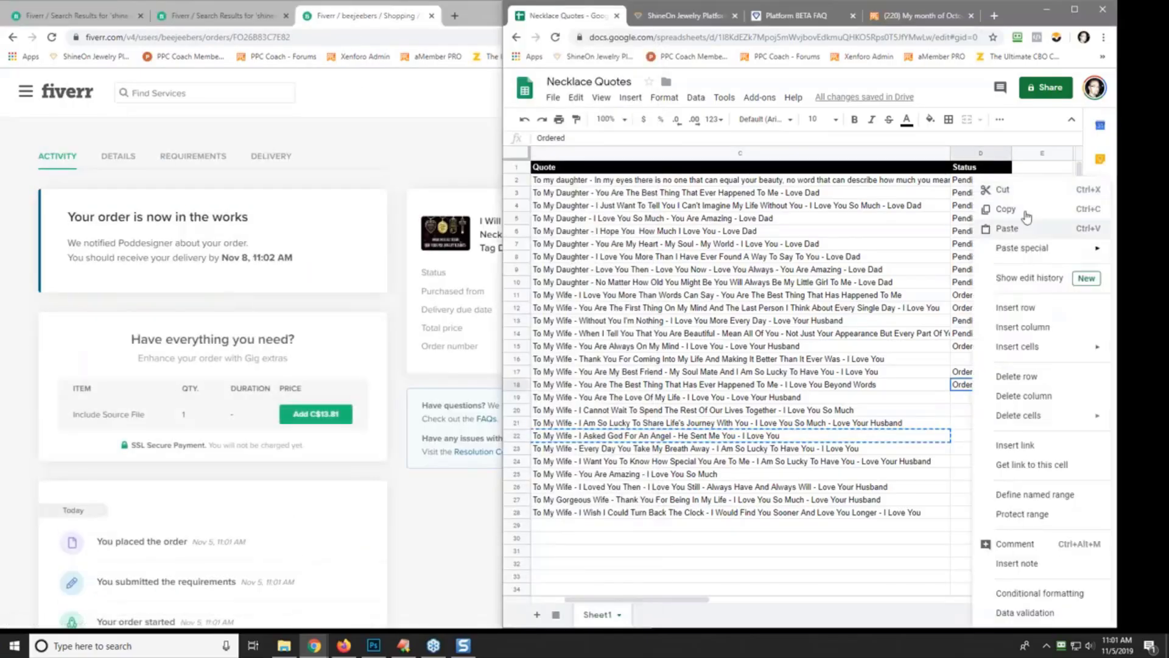
pyautogui.click(980, 207)
pyautogui.click(975, 435)
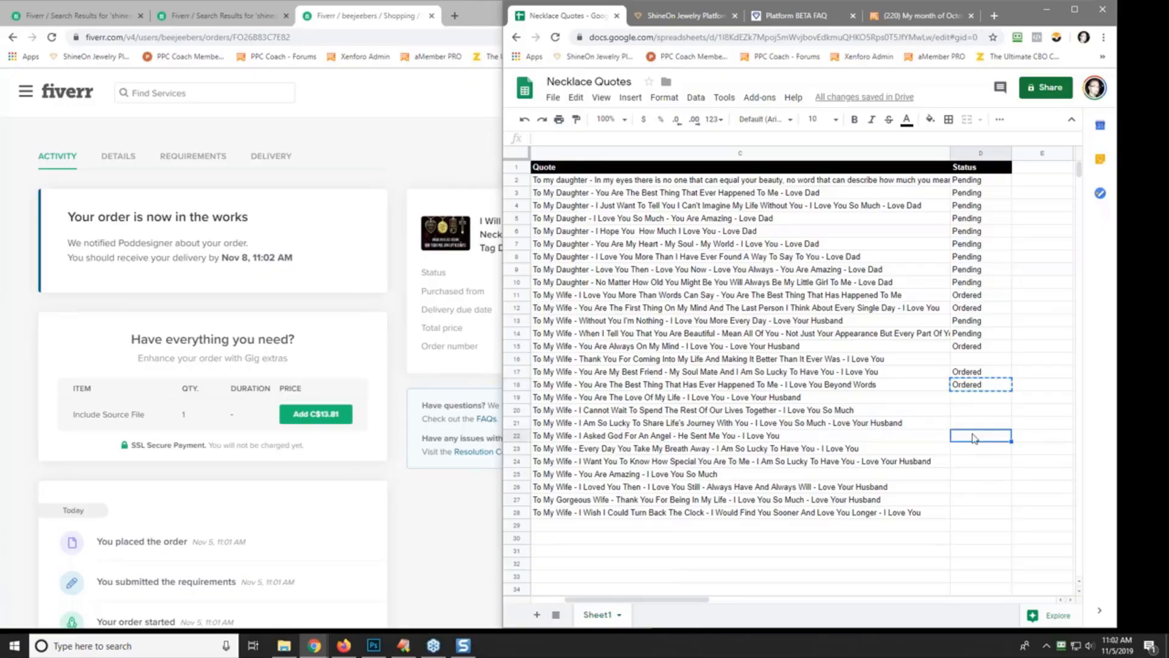
pyautogui.rightClick(974, 436)
pyautogui.click(1023, 228)
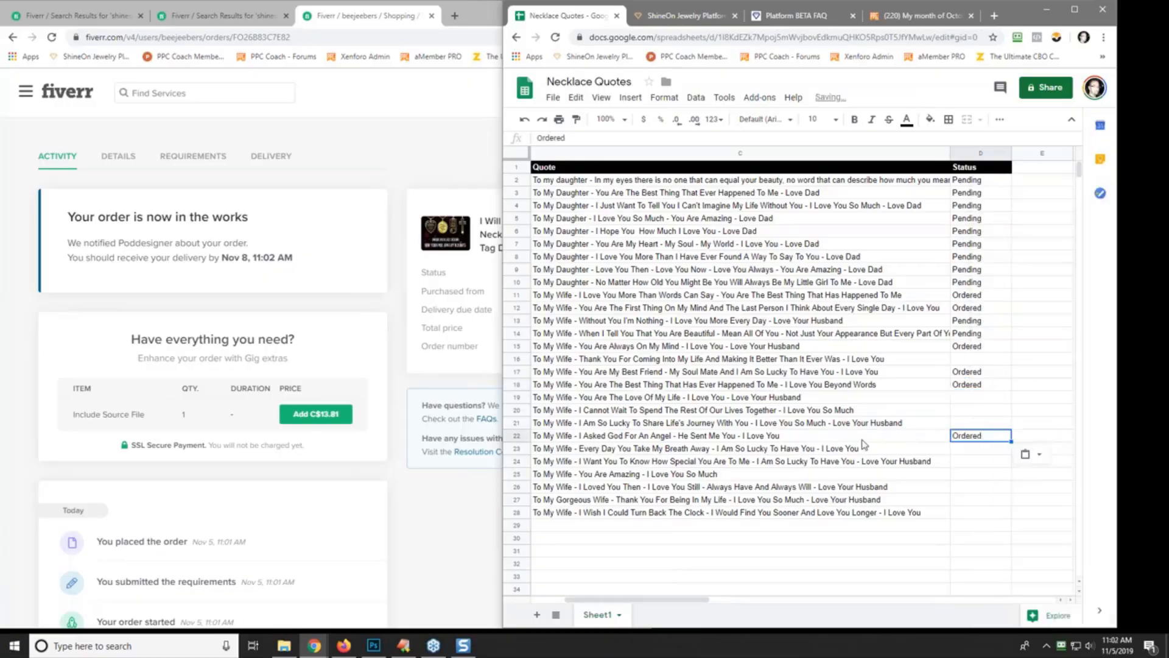
pyautogui.click(699, 437)
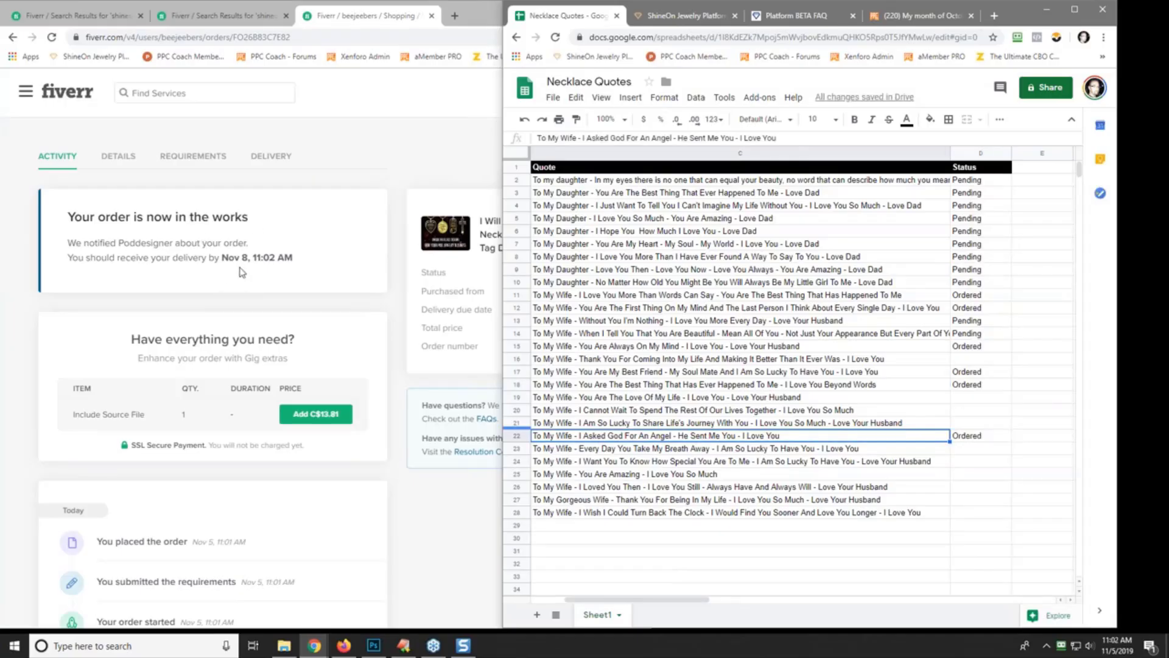
# - Widen the Fiverr order page and scroll through it
pyautogui.scroll(-2, 360, 335)
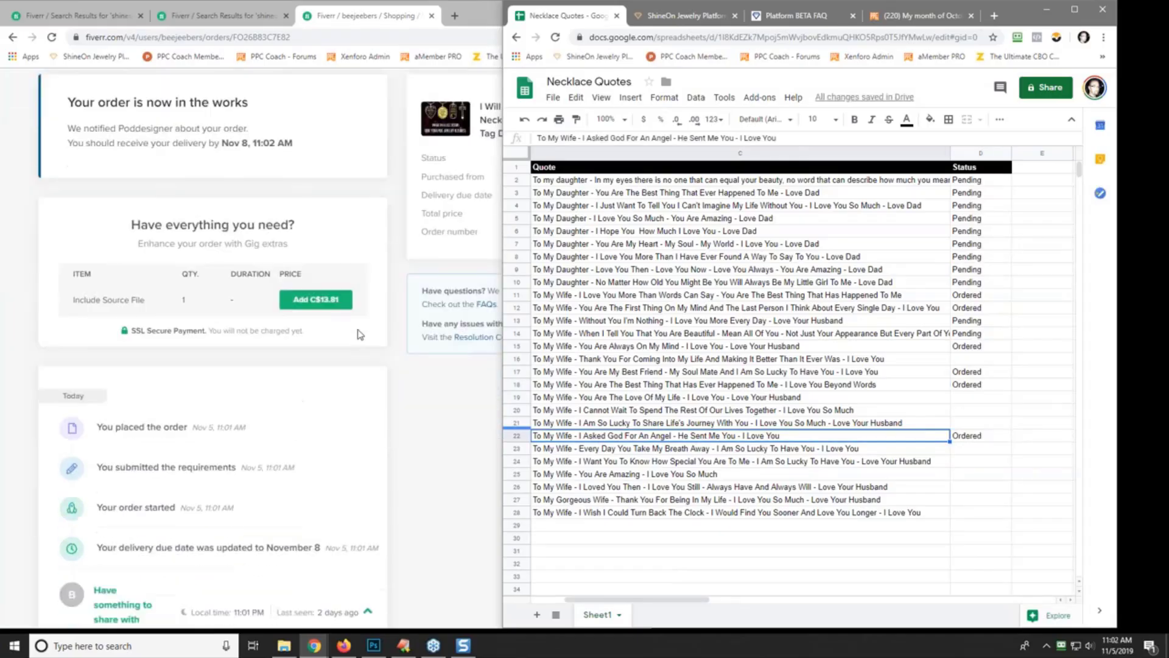
pyautogui.moveTo(500, 405); pyautogui.dragTo(664, 422)
pyautogui.scroll(2, 478, 466)
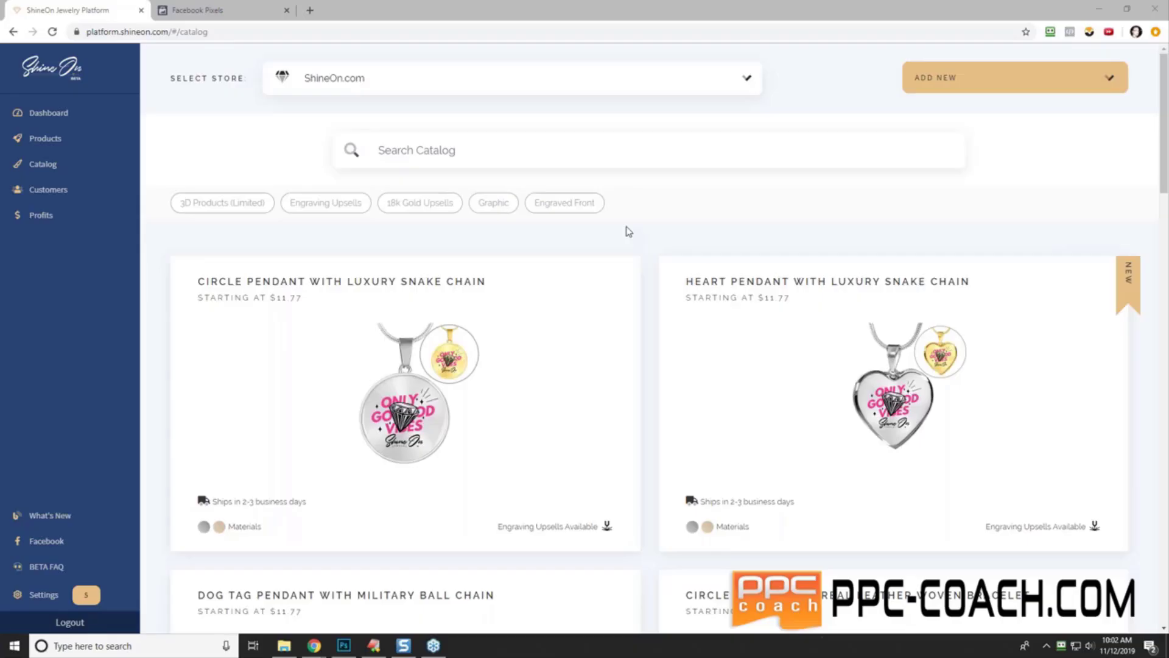
# - In a new tab, search Google for '-9 celcius to fahreheit' and switch the converter's source unit to Fahrenheit
pyautogui.click(308, 11)
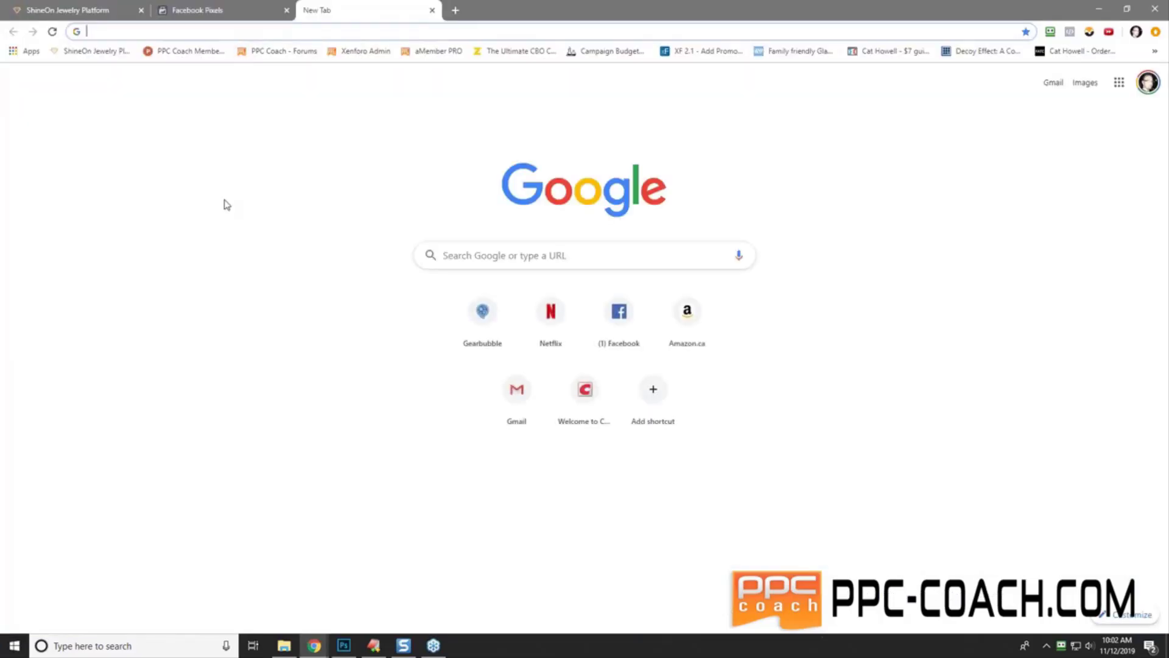
pyautogui.write('-9 ')
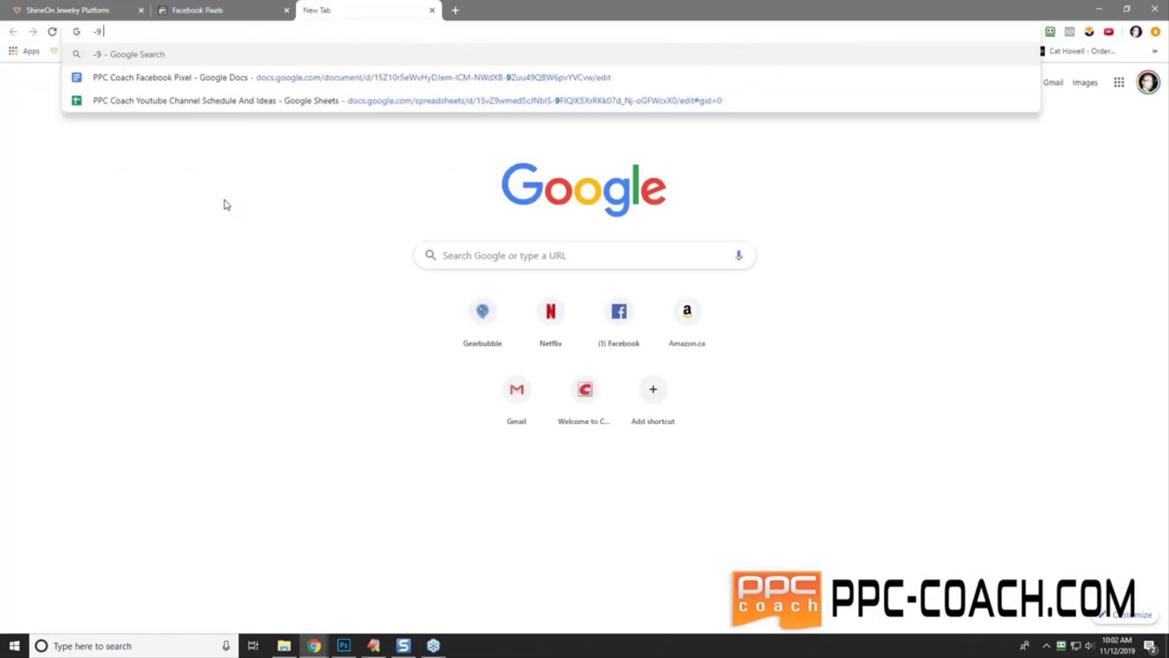
pyautogui.write('celcius')
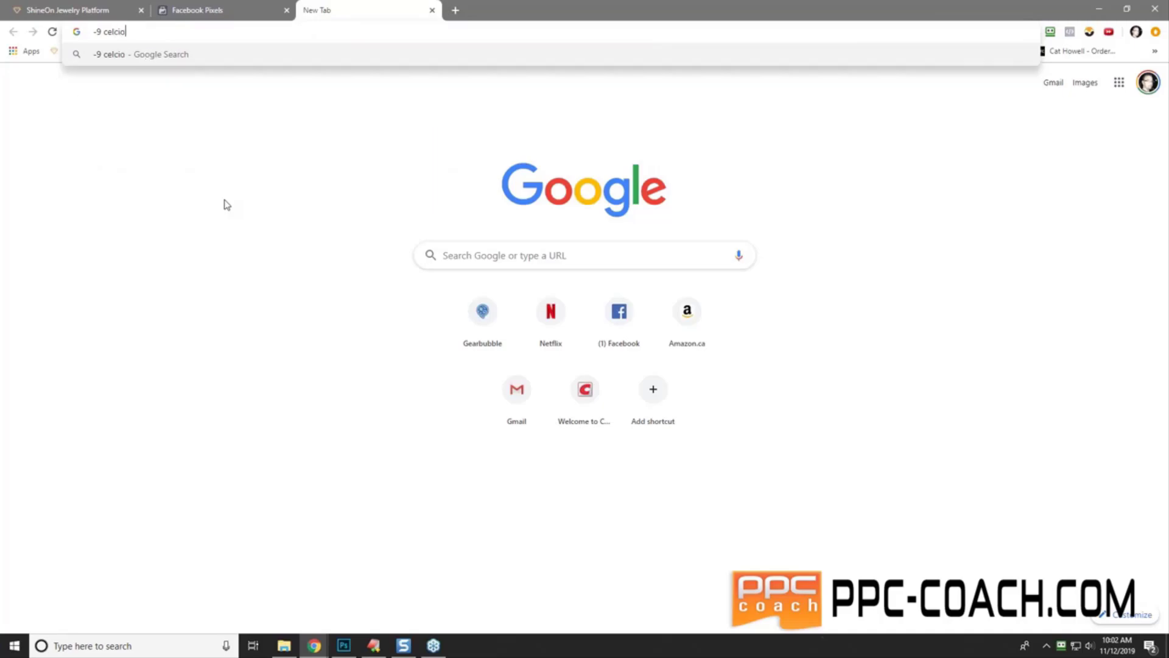
pyautogui.write(' to fahreheit')
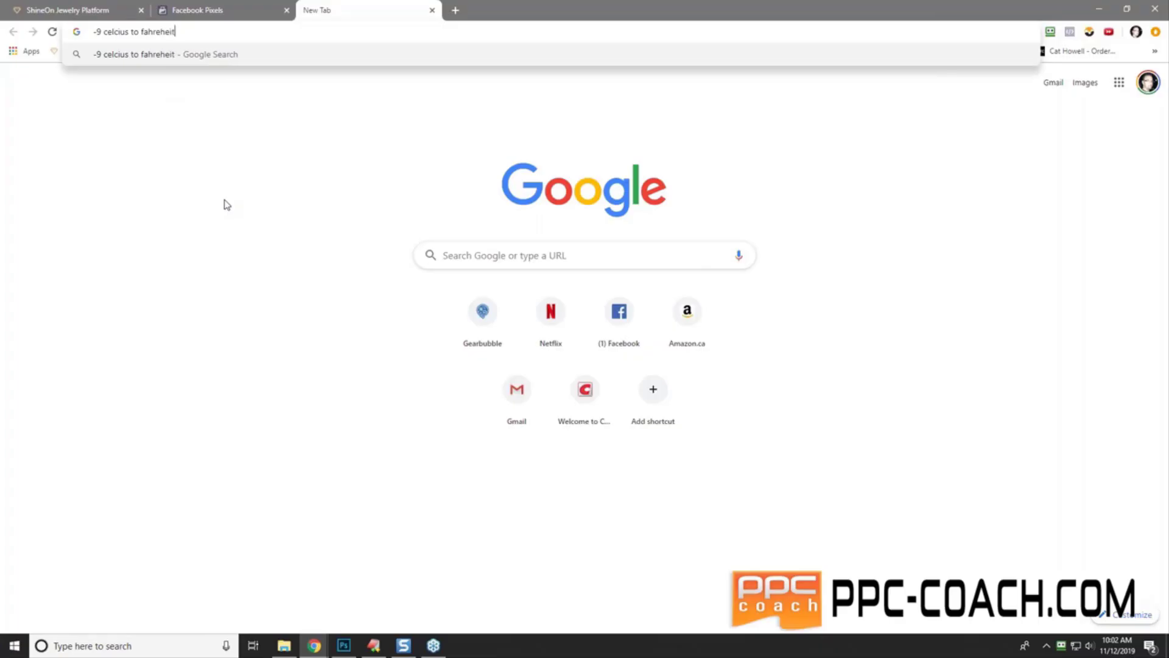
pyautogui.press('Return')
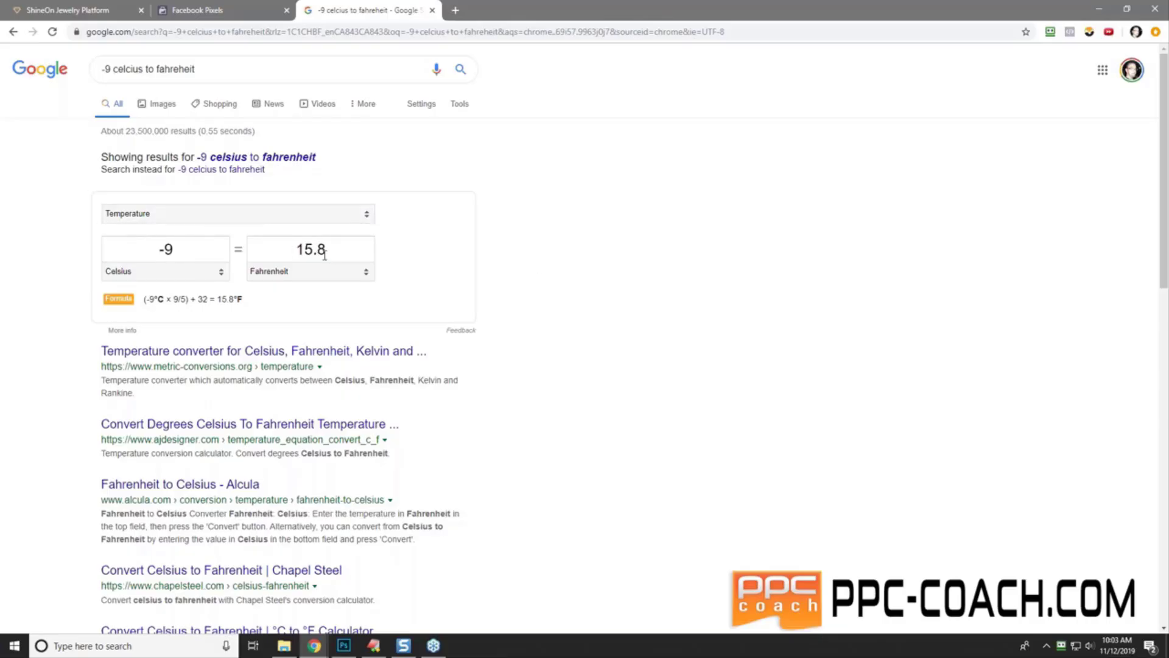
pyautogui.click(176, 271)
pyautogui.click(176, 297)
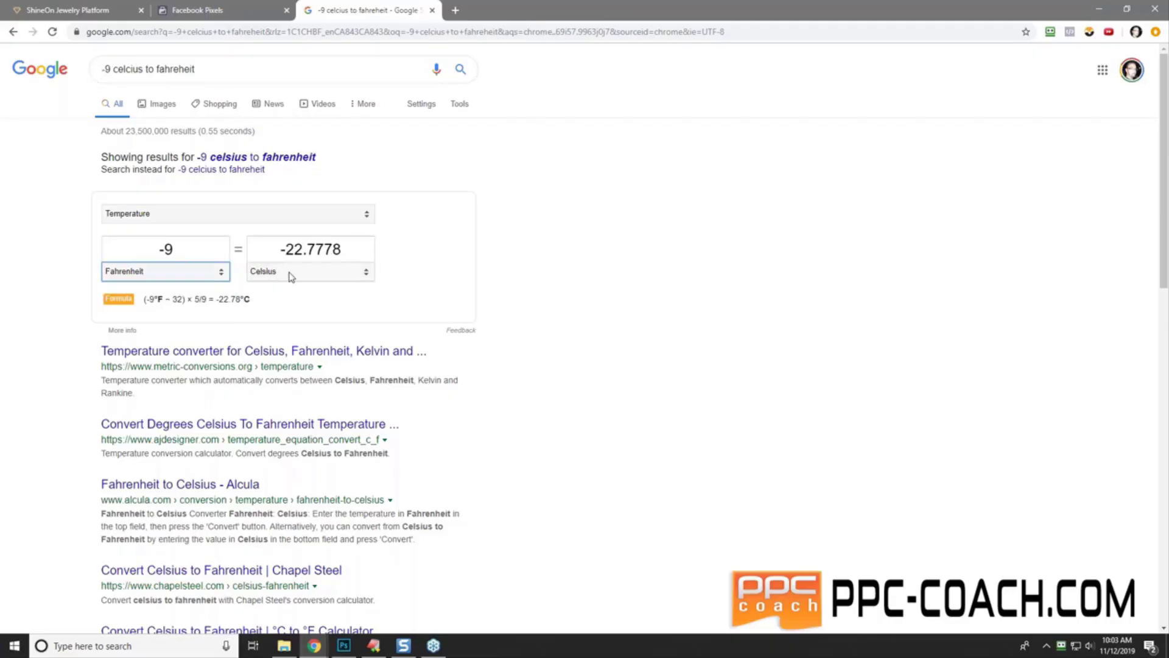
# - Enter 39 °F in the converter to get 3.88889 °C, then return to the ShineOn tab
pyautogui.moveTo(173, 249); pyautogui.dragTo(111, 250)
pyautogui.write('7')
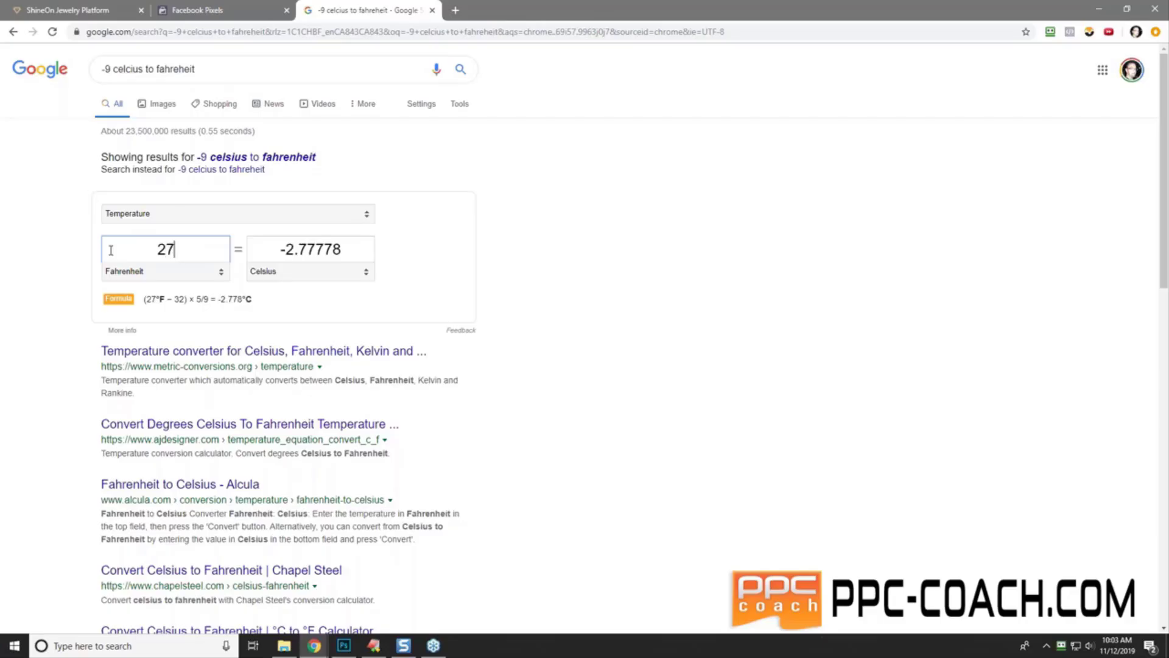
pyautogui.hotkey('ctrl', 'a')
pyautogui.click(31, 253)
pyautogui.click(187, 249)
pyautogui.hotkey('ctrl', 'a')
pyautogui.write('39')
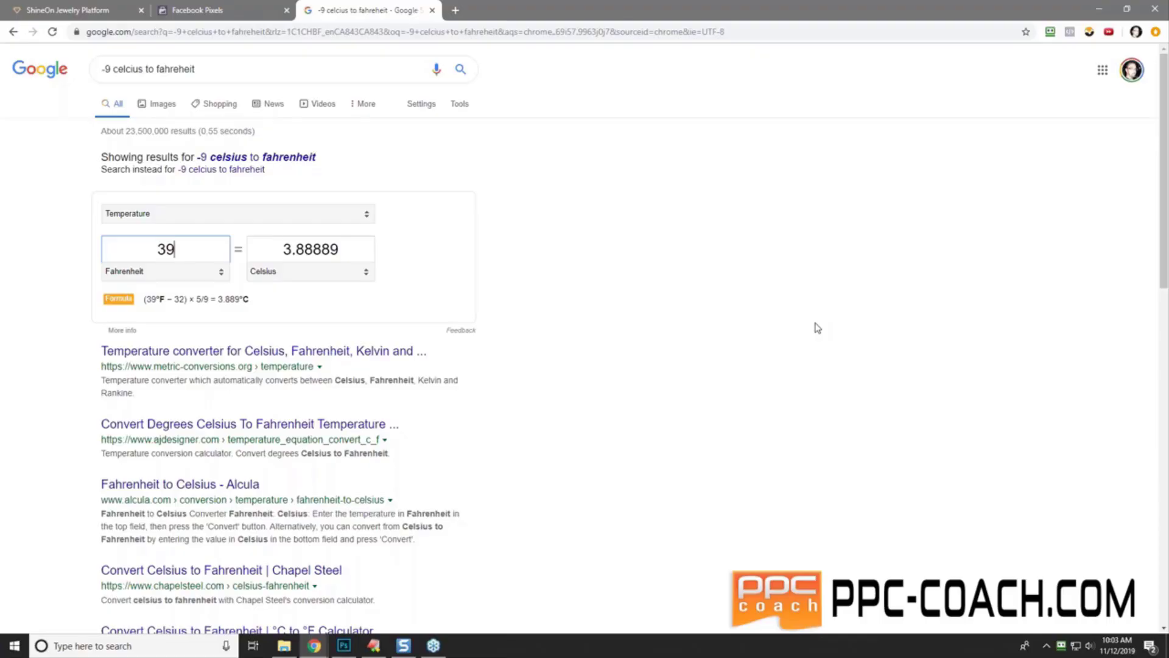
pyautogui.click(96, 10)
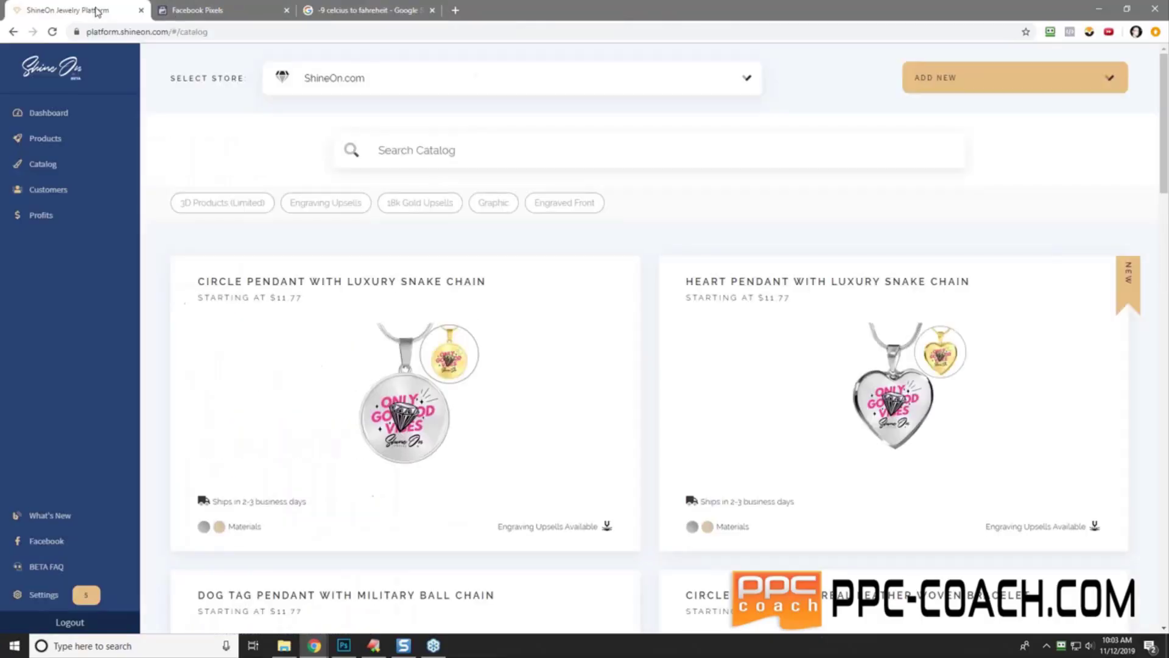
# - Open PPC Coach Forums in a new tab and read the #2 Christmas Challenge 'Read Me First' thread
pyautogui.click(456, 11)
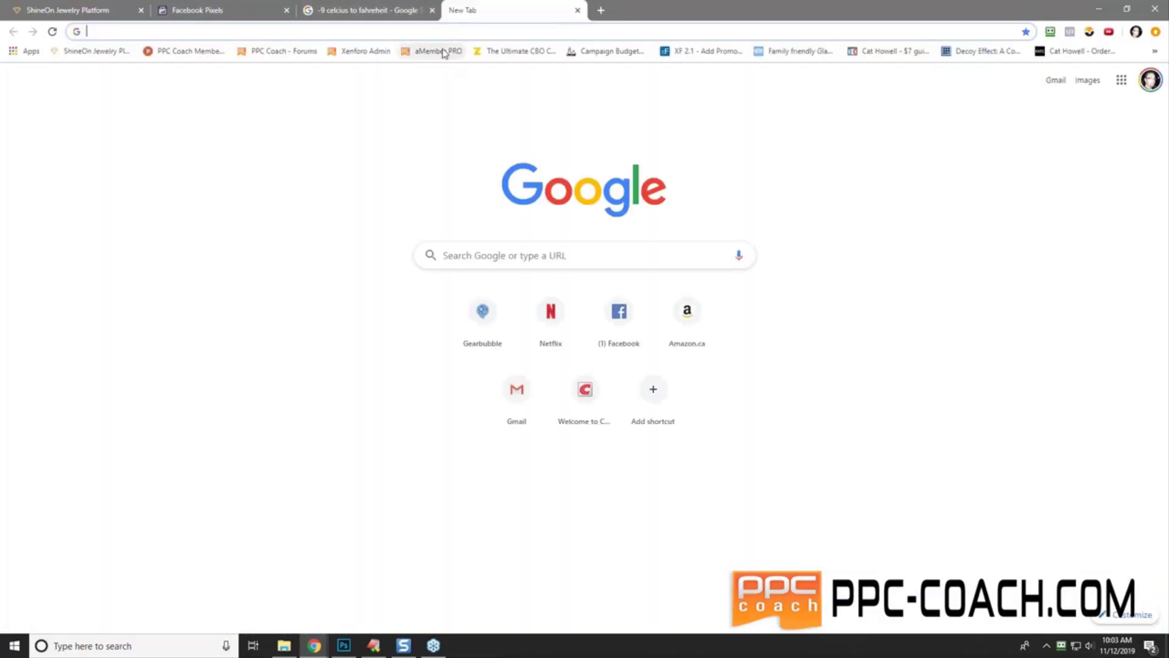
pyautogui.click(297, 53)
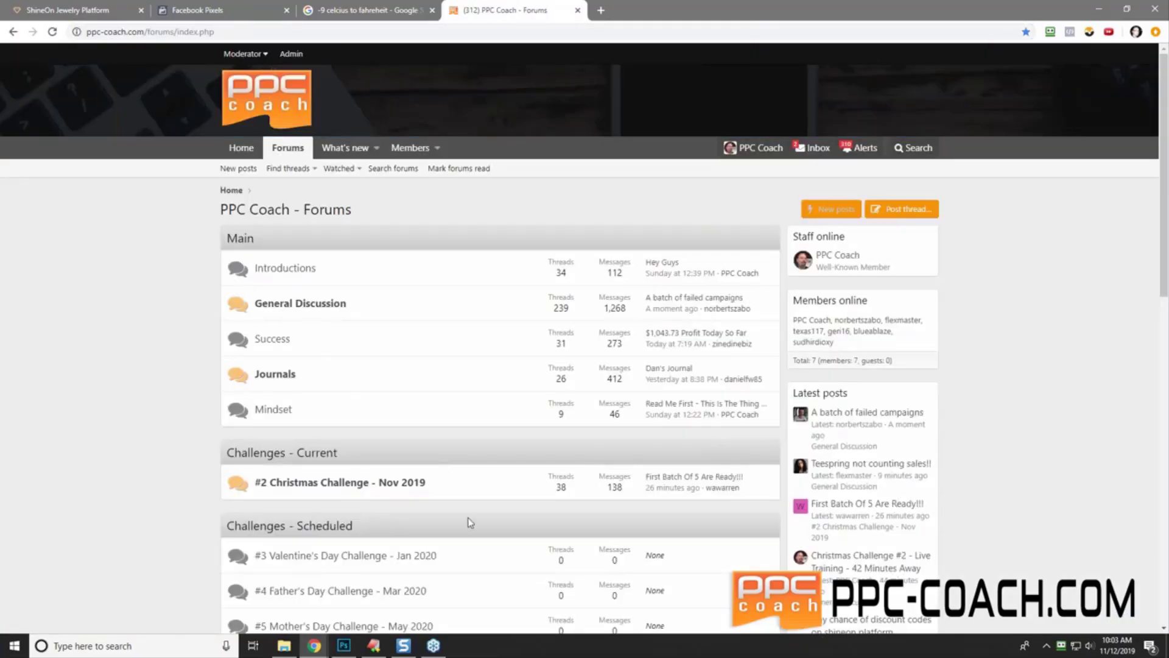
pyautogui.click(407, 483)
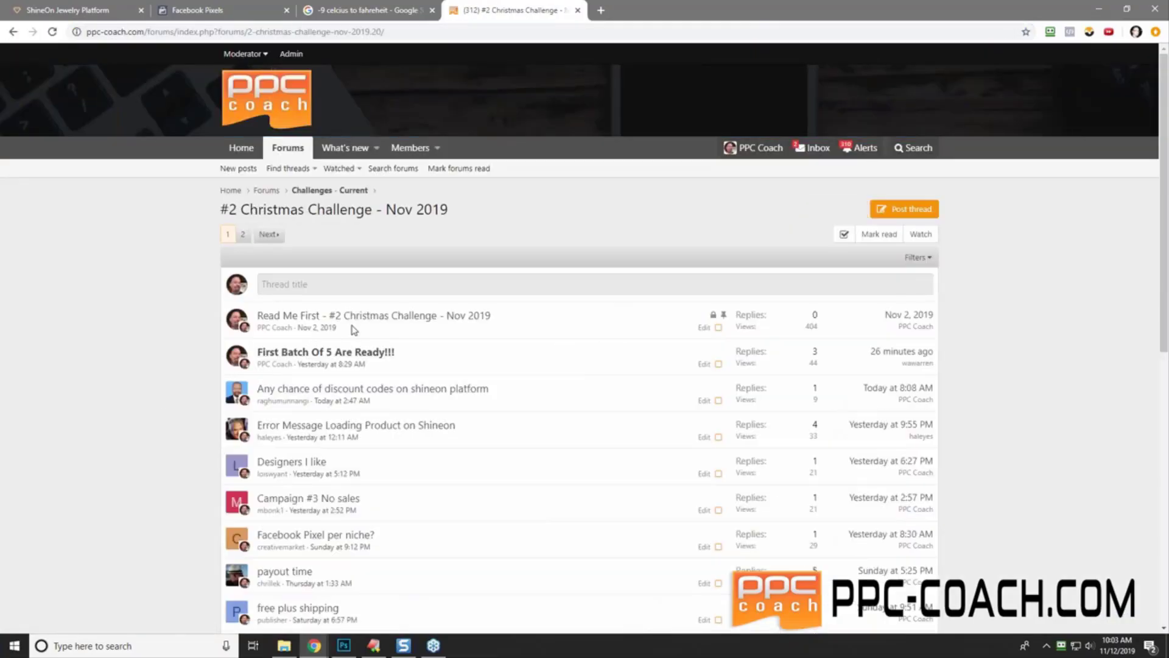
pyautogui.click(393, 316)
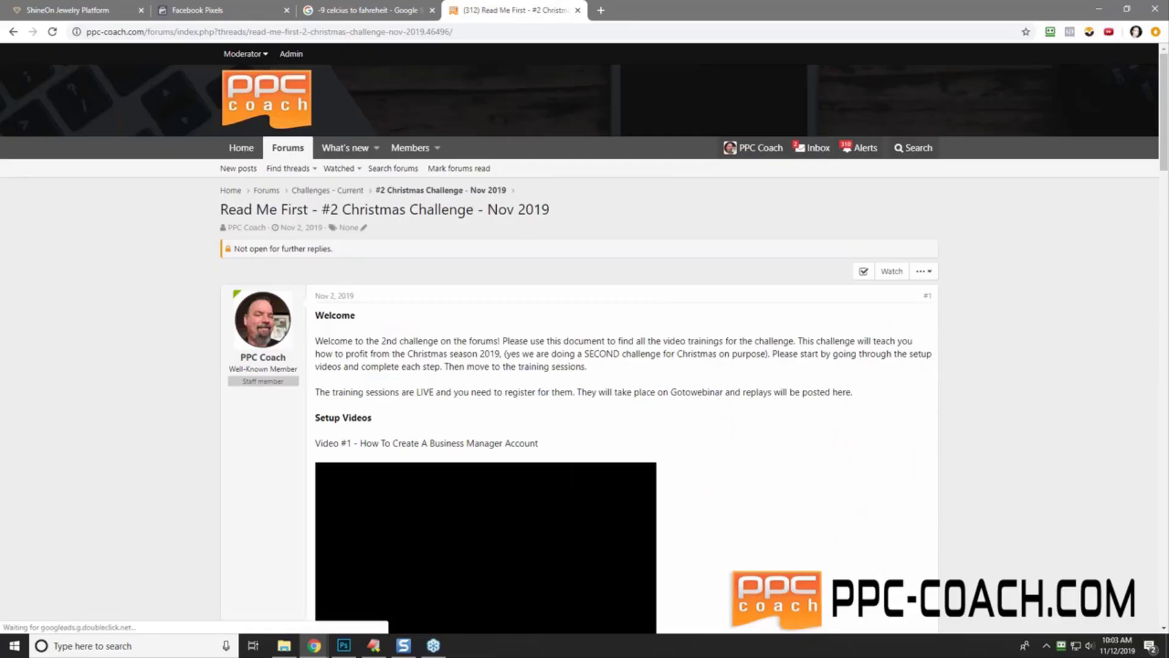
pyautogui.scroll(-6, 531, 429)
pyautogui.scroll(-20, 529, 427)
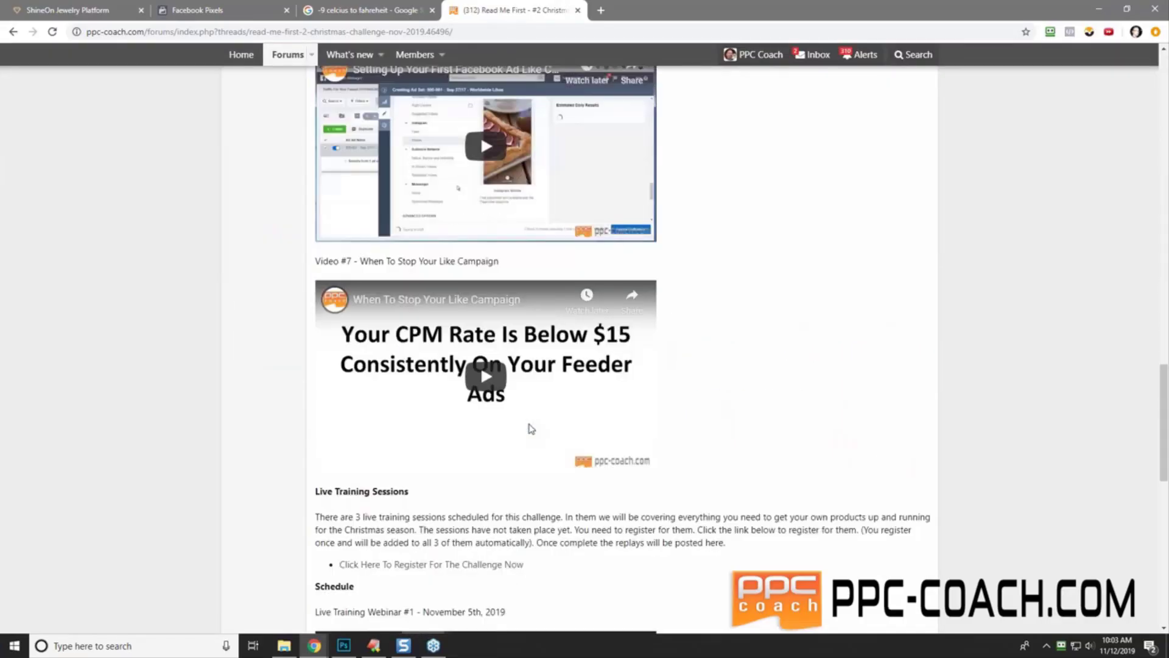
pyautogui.scroll(-5, 755, 363)
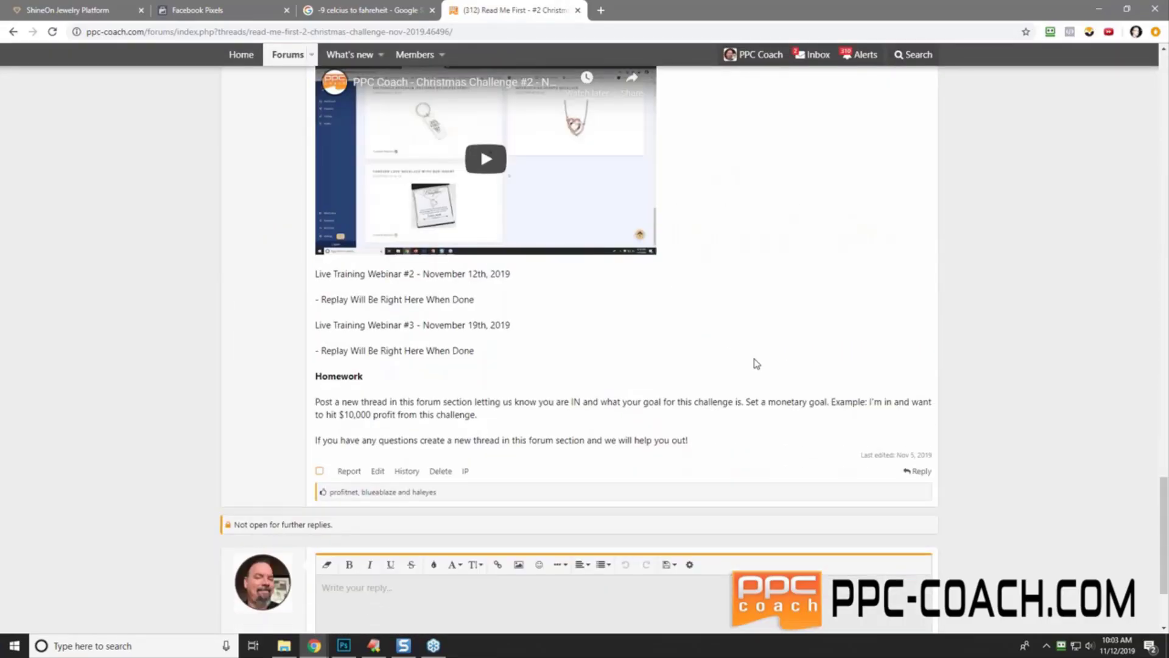
pyautogui.scroll(18, 755, 363)
pyautogui.scroll(15, 755, 363)
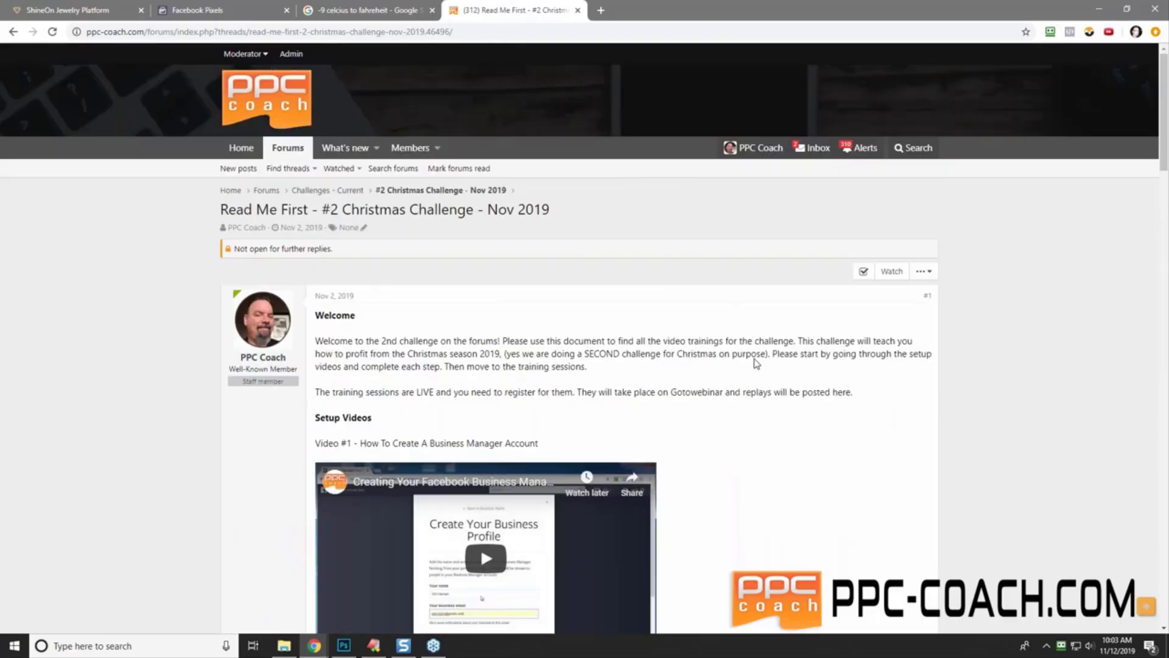
# - Search the forum for 'shineon link'
pyautogui.click(918, 149)
pyautogui.write('shi')
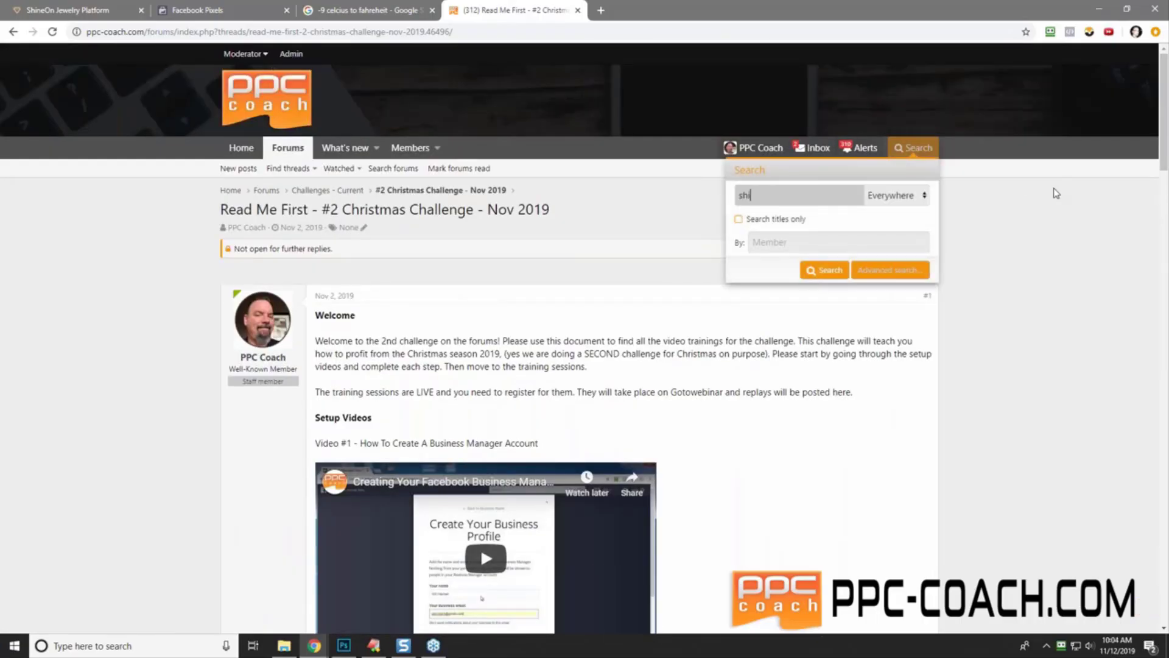
pyautogui.write('neon link')
pyautogui.press('Return')
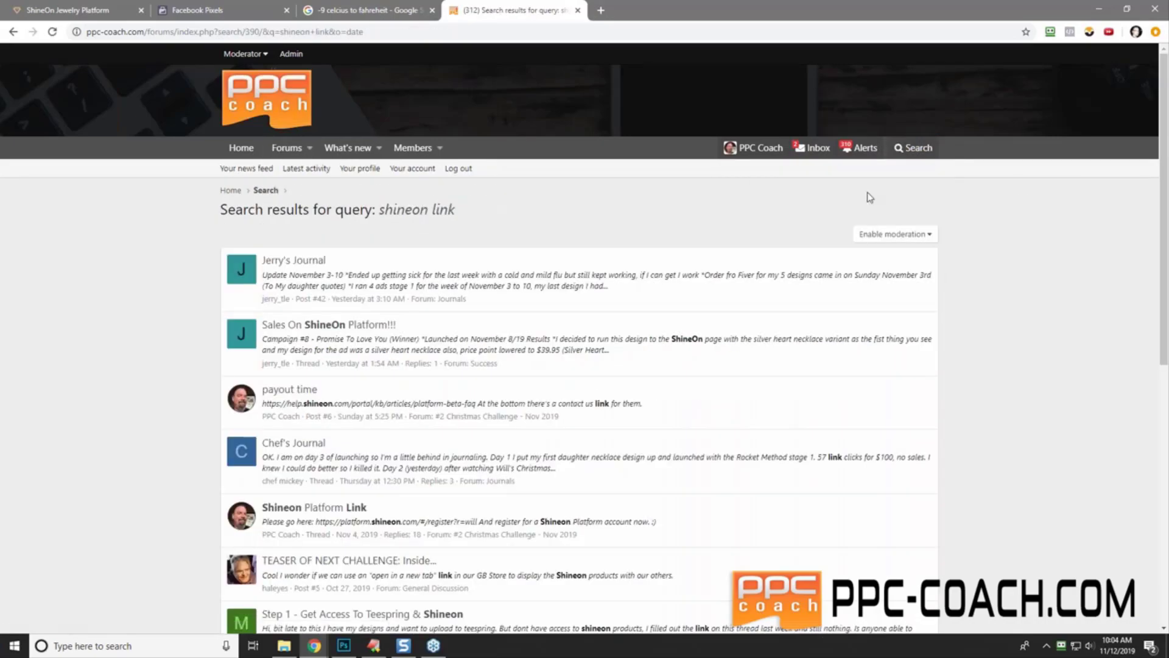
# - Open the 'Shineon Platform Link' thread and follow its ShineOn registration link
pyautogui.click(320, 511)
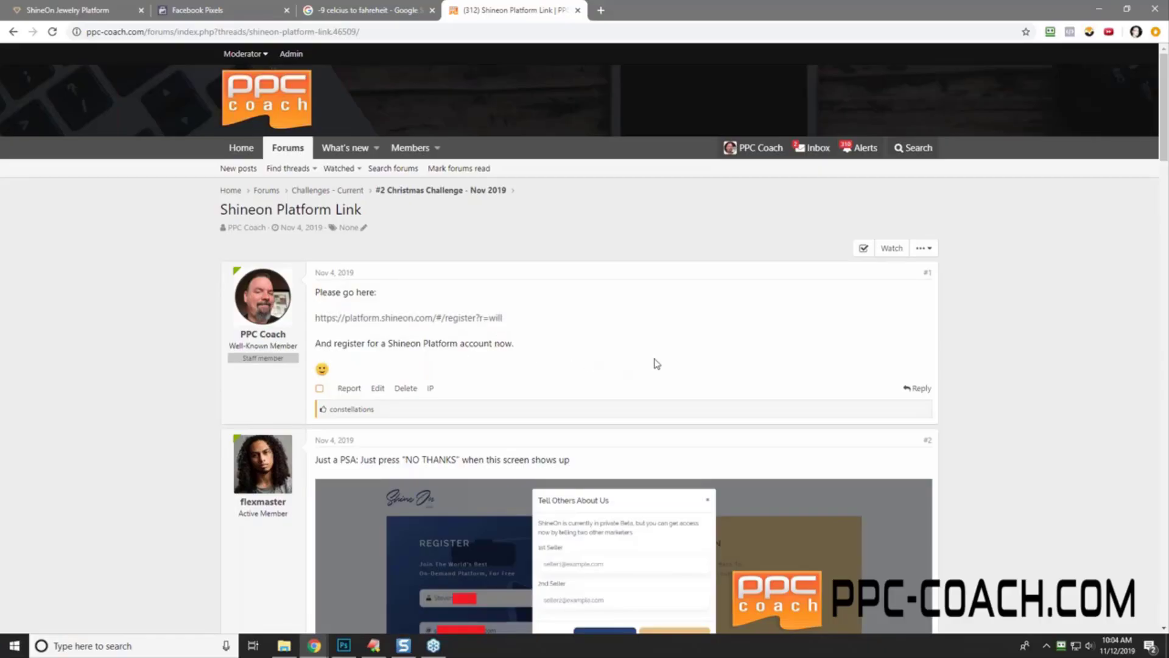
pyautogui.scroll(-5, 655, 363)
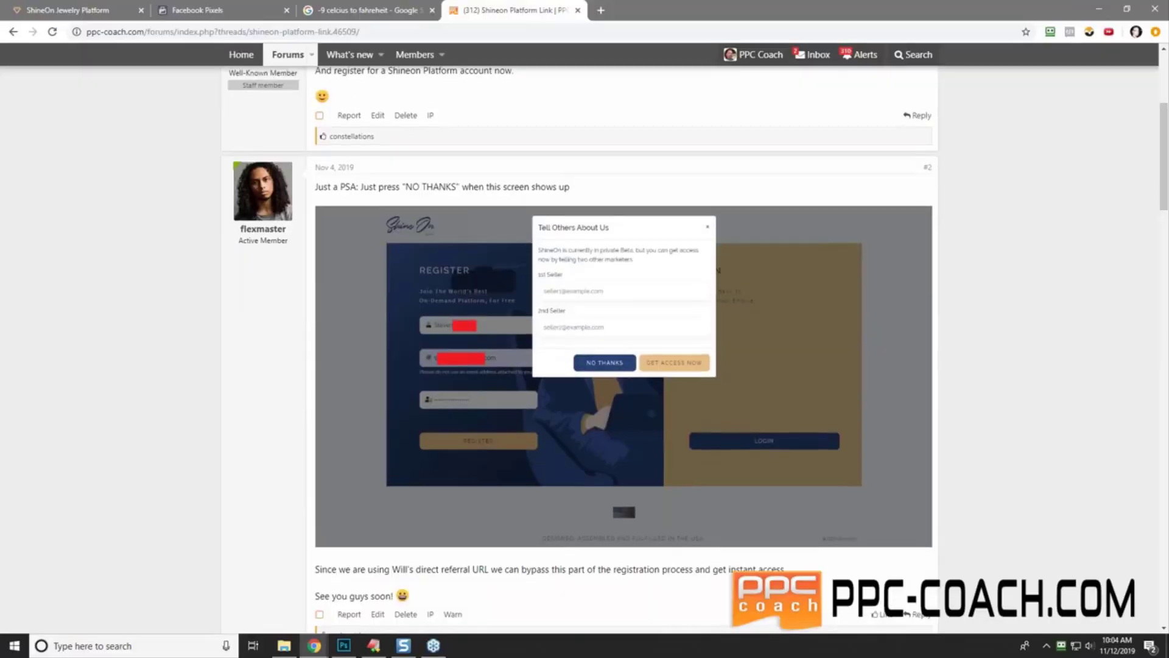
pyautogui.scroll(5, 458, 339)
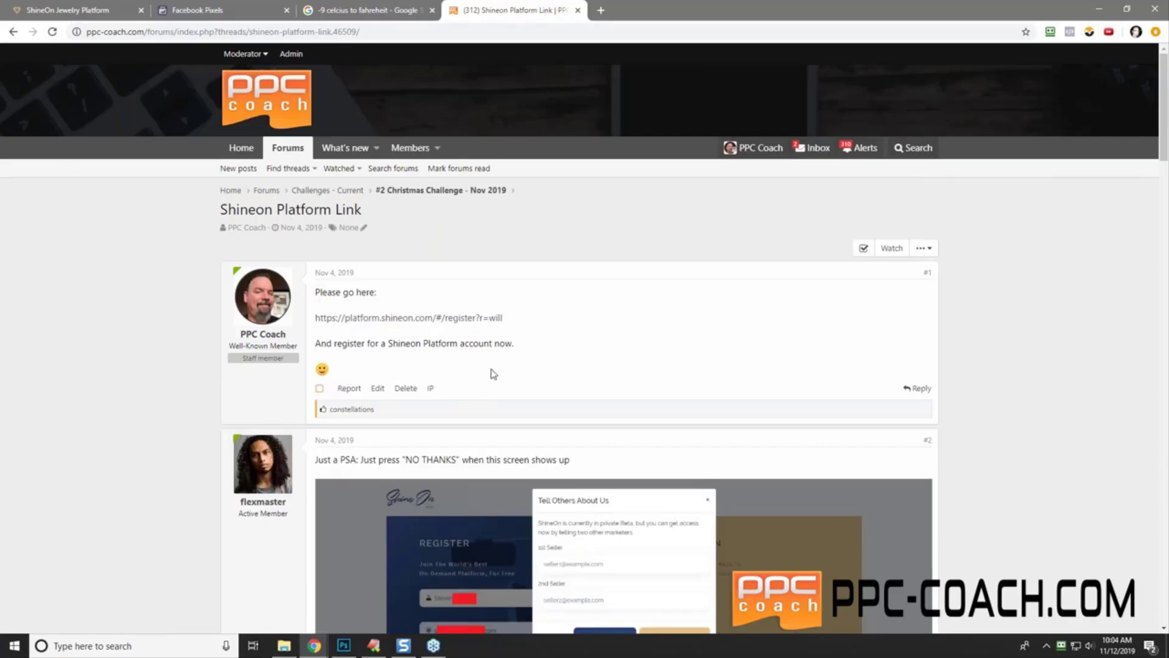
pyautogui.click(385, 318)
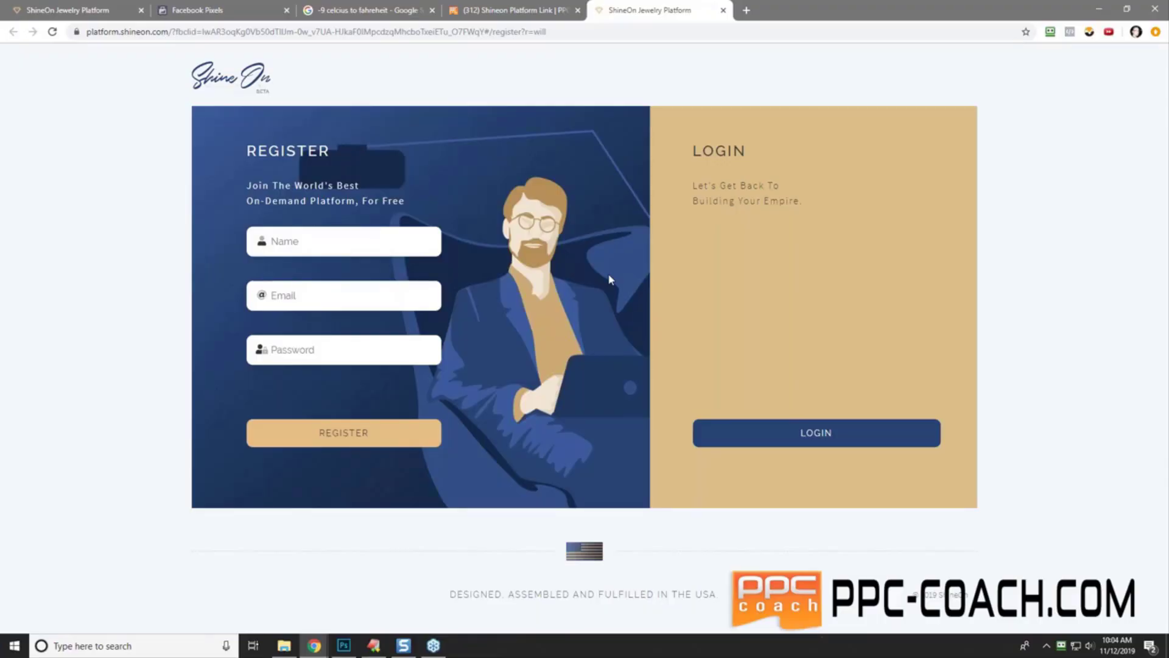
# - Close the registration, temperature search and forum tabs, returning to the ShineOn catalog
pyautogui.click(724, 11)
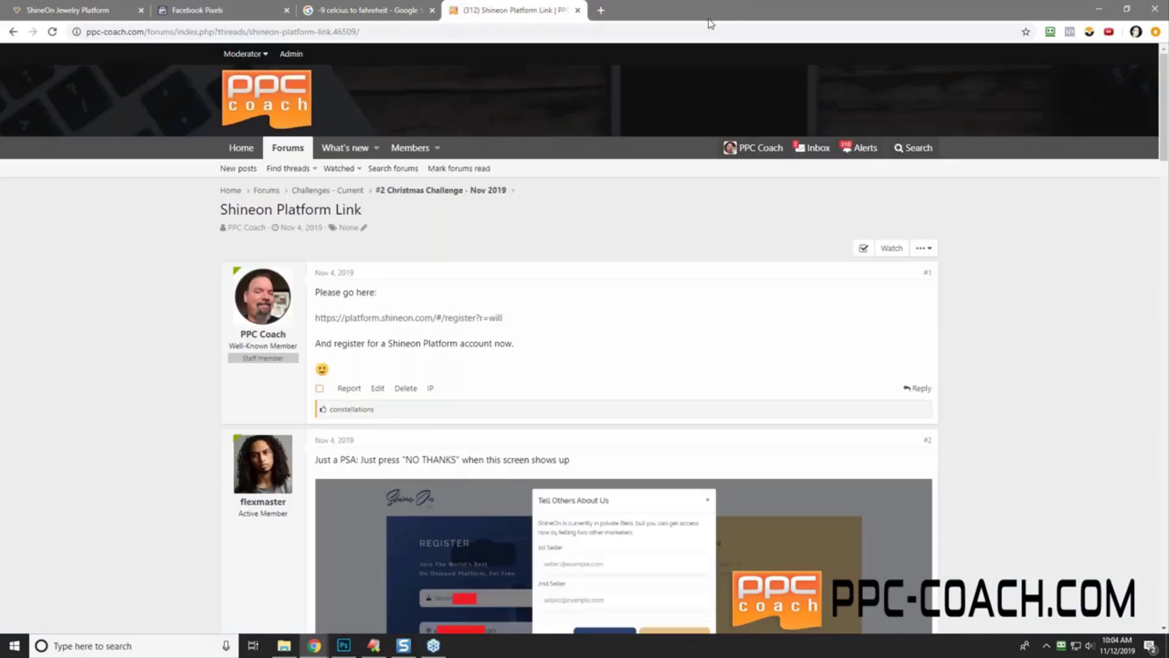
pyautogui.click(359, 11)
pyautogui.click(433, 10)
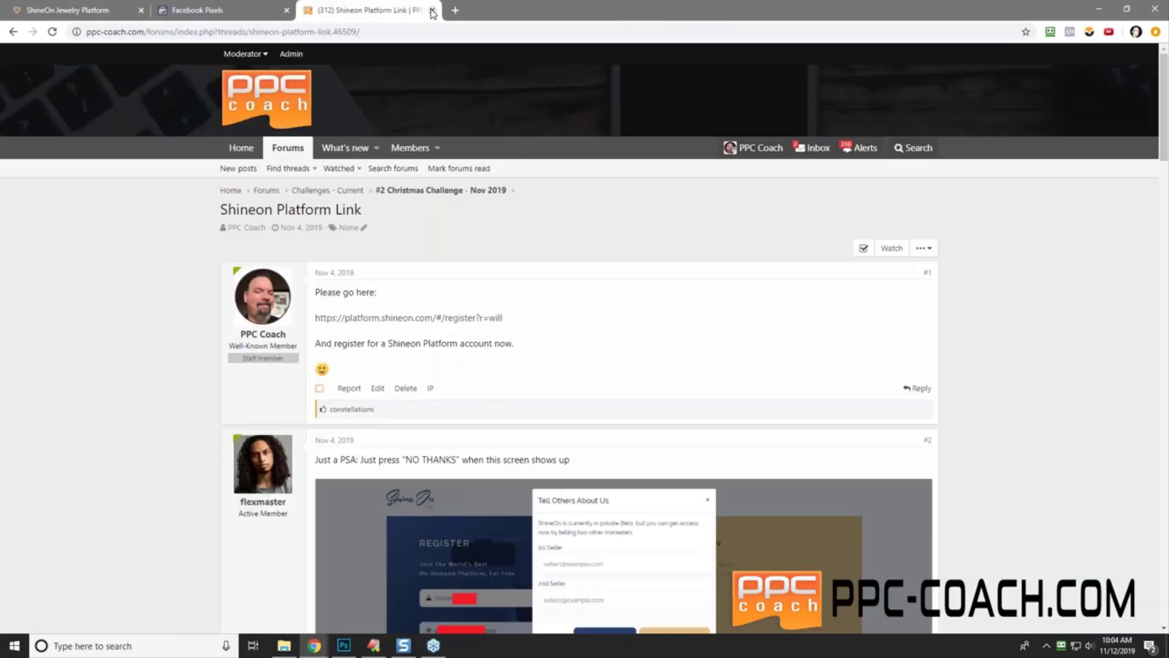
pyautogui.click(432, 11)
pyautogui.click(71, 11)
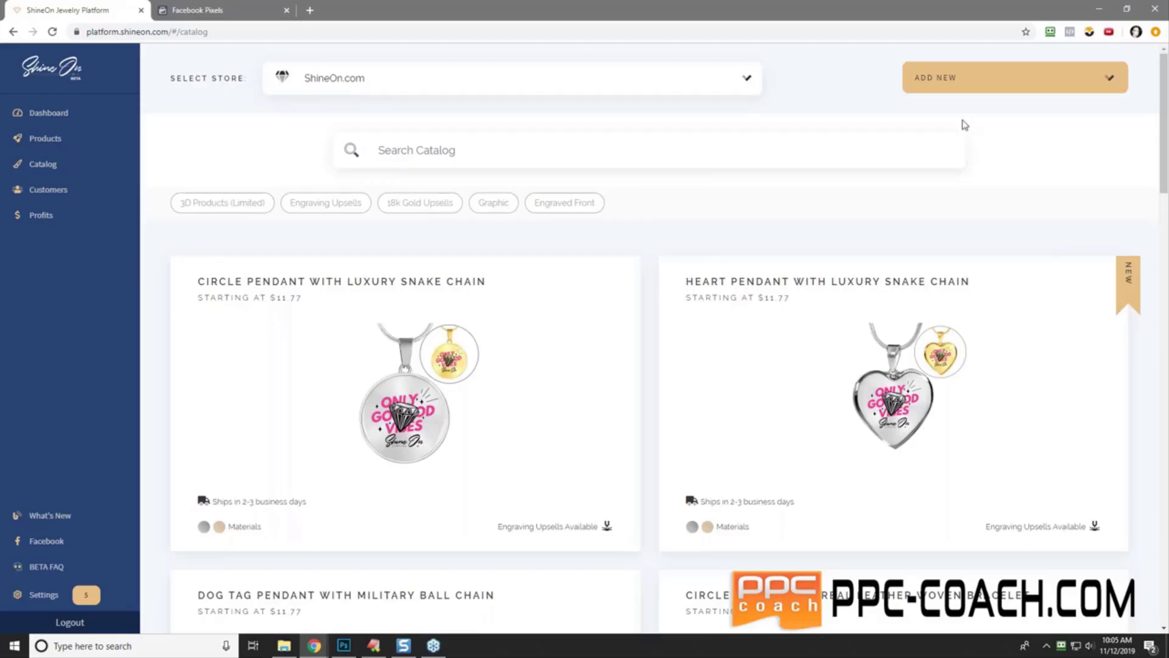
# - Move the wife designs folder aside and look over the first ShineOn catalog cards
pyautogui.moveTo(1168, 235); pyautogui.dragTo(537, 128)
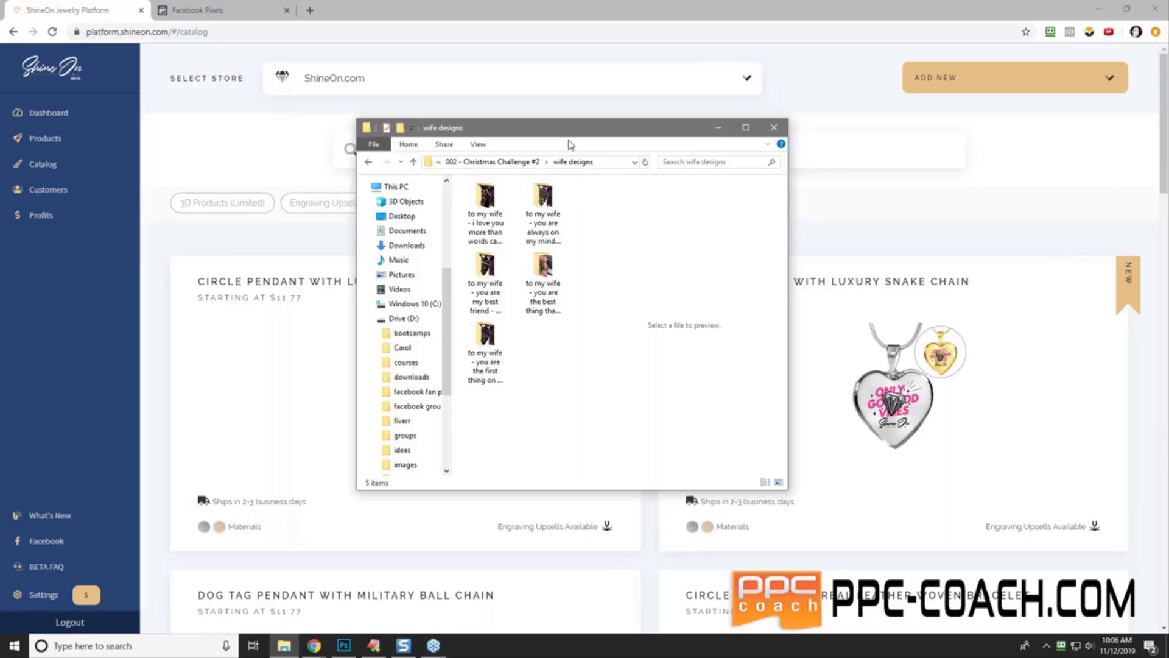
pyautogui.moveTo(551, 130); pyautogui.dragTo(590, 136)
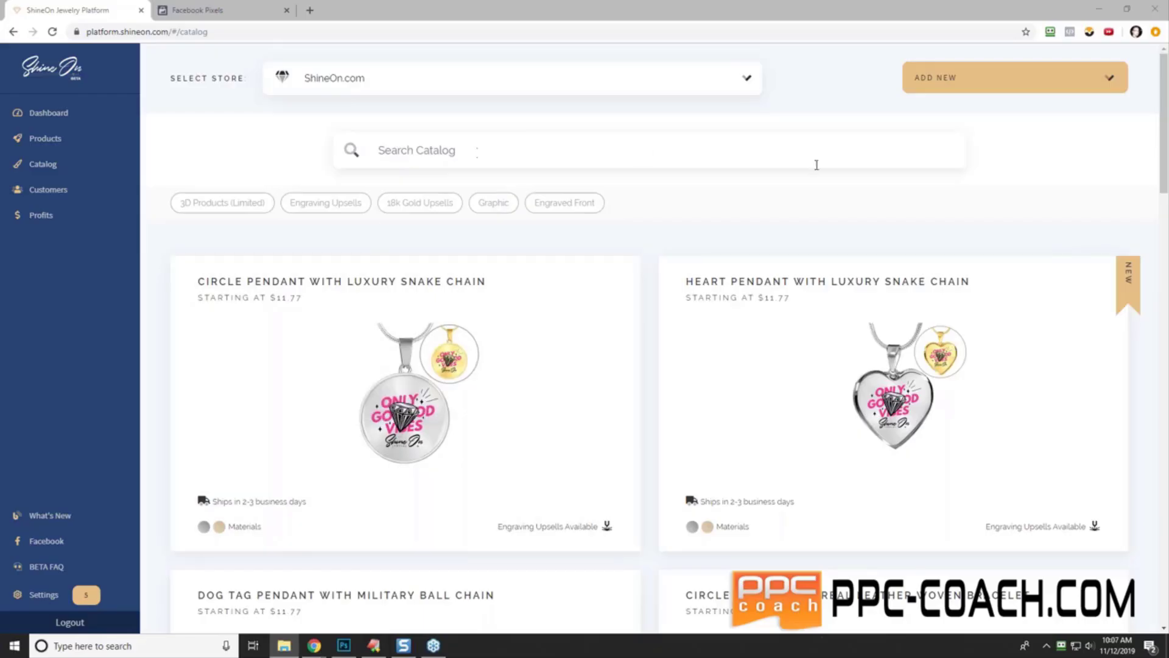
pyautogui.moveTo(481, 380)
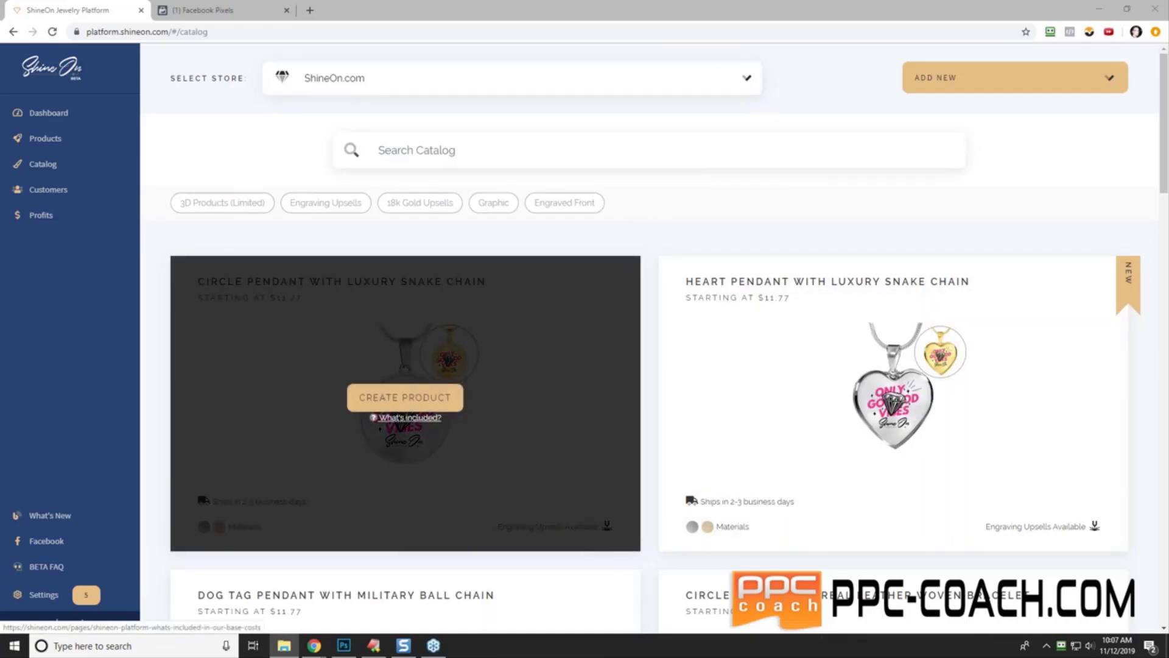
pyautogui.moveTo(893, 412)
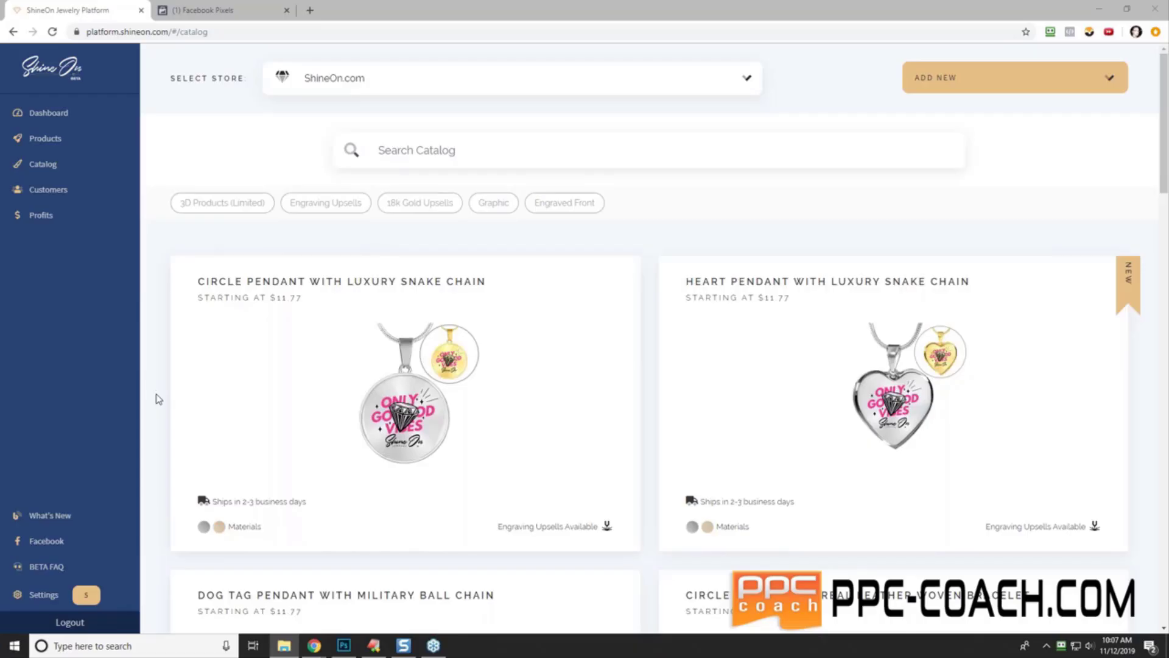
# - Scroll the catalog down to the Interlocking Hearts Necklace card, priced from $14.74
pyautogui.scroll(-5, 158, 399)
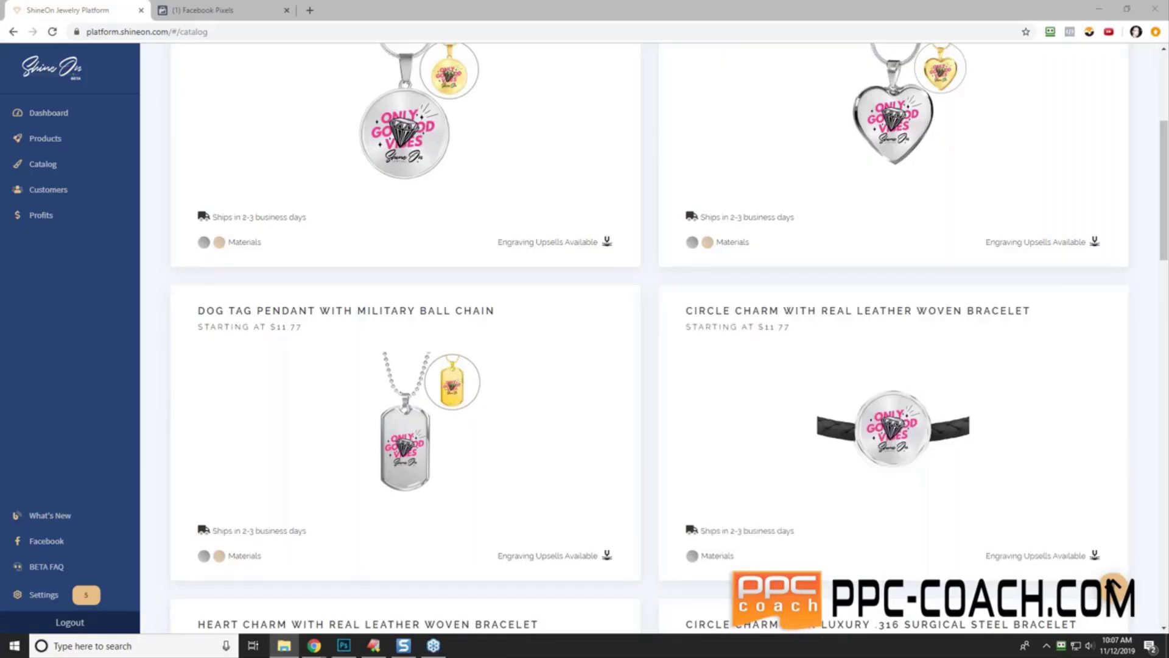
pyautogui.scroll(-2, 1156, 406)
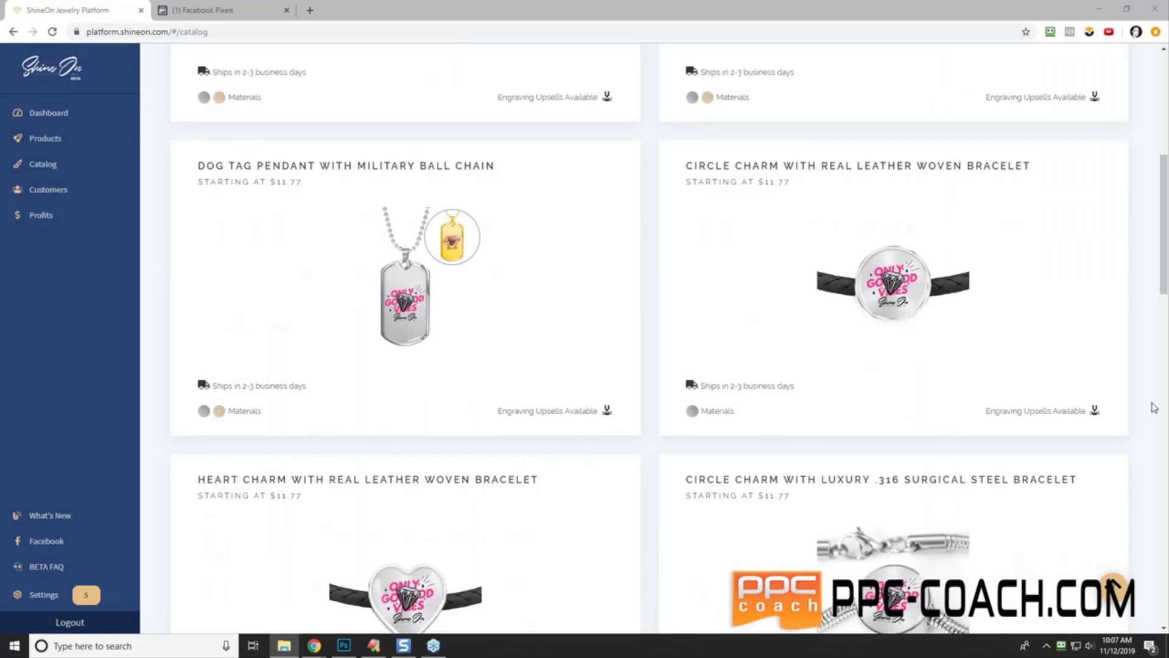
pyautogui.scroll(-2, 1155, 407)
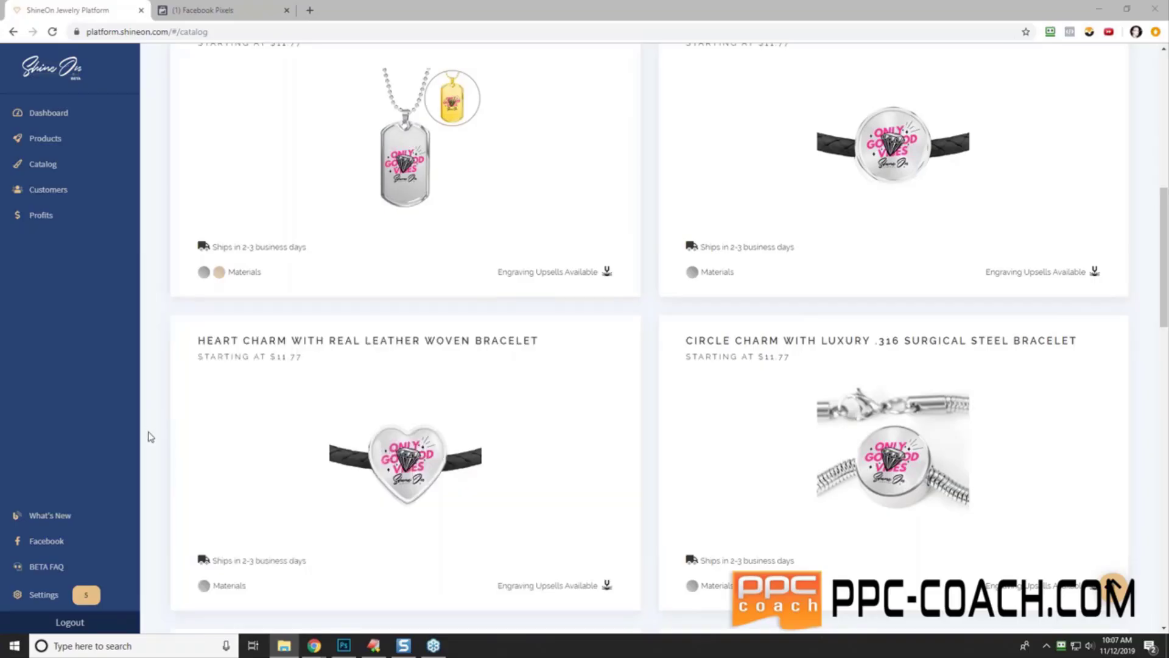
pyautogui.scroll(-6, 151, 437)
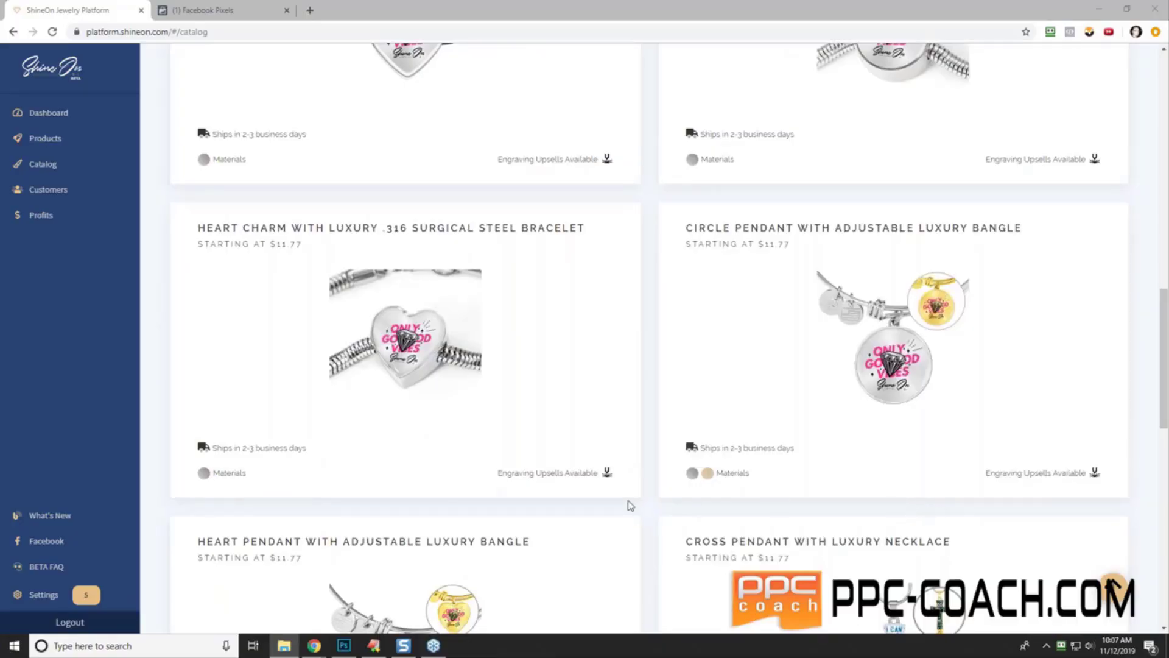
pyautogui.scroll(-4, 629, 505)
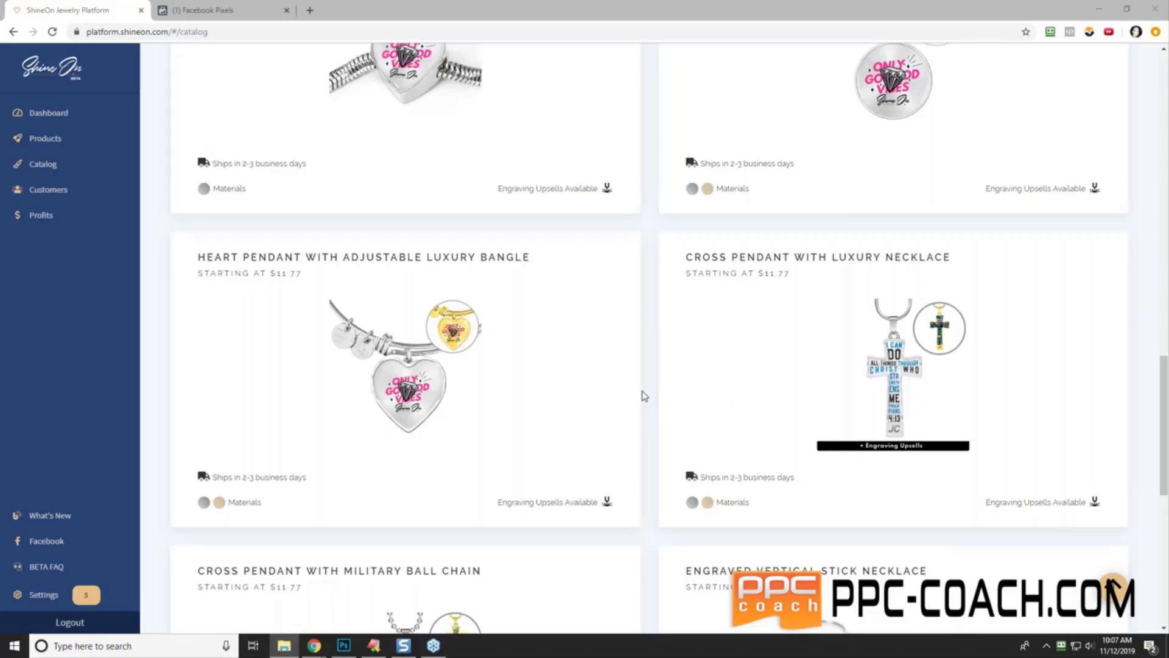
pyautogui.moveTo(635, 392)
pyautogui.scroll(-5, 650, 495)
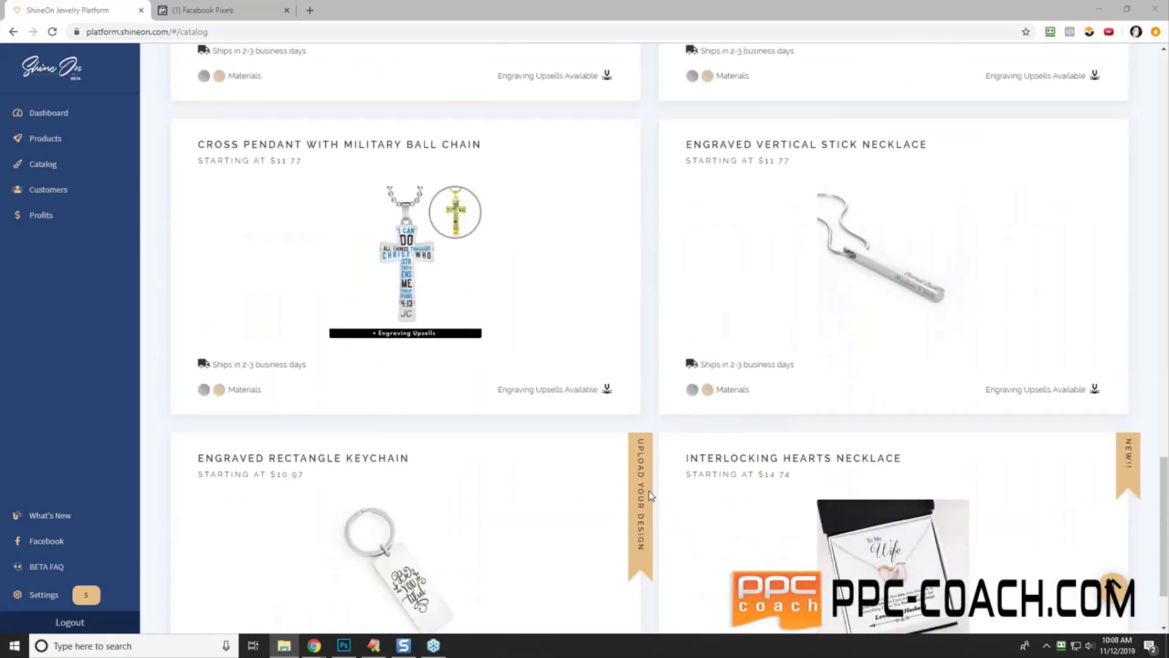
pyautogui.scroll(3, 651, 496)
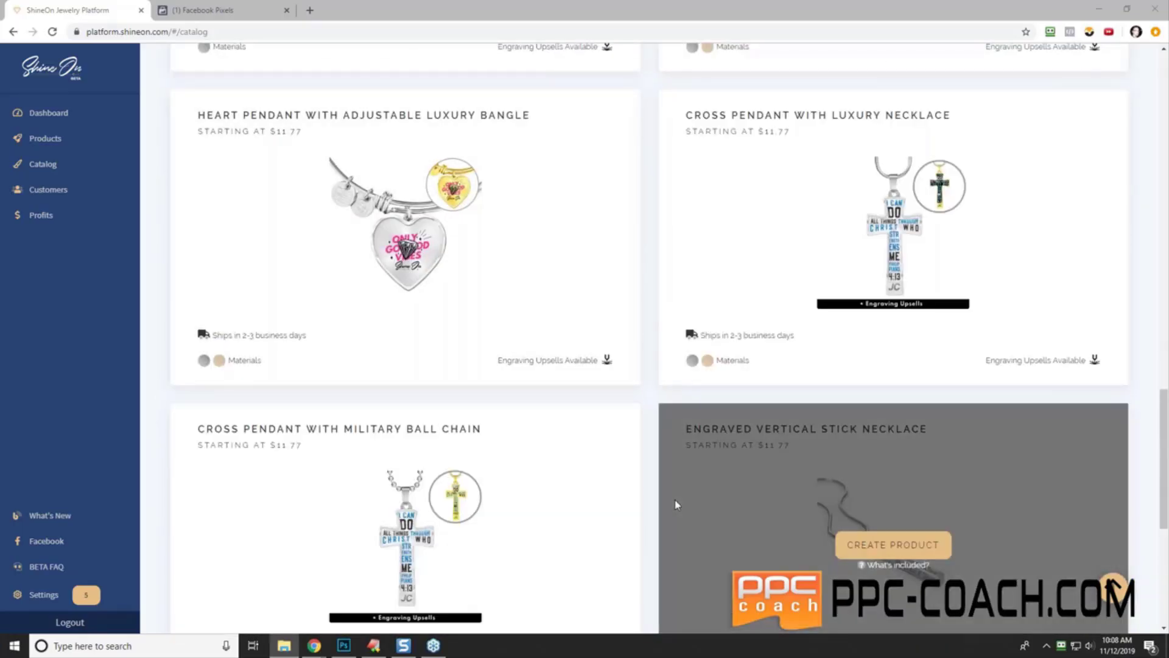
pyautogui.scroll(-2, 655, 524)
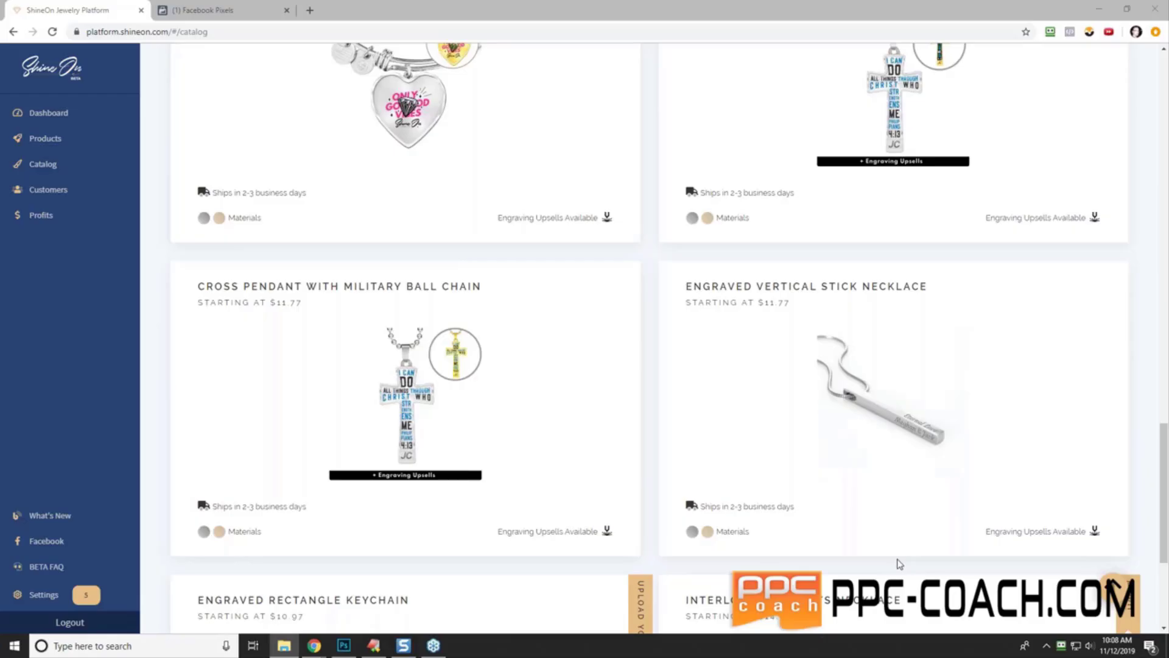
pyautogui.scroll(-3, 651, 557)
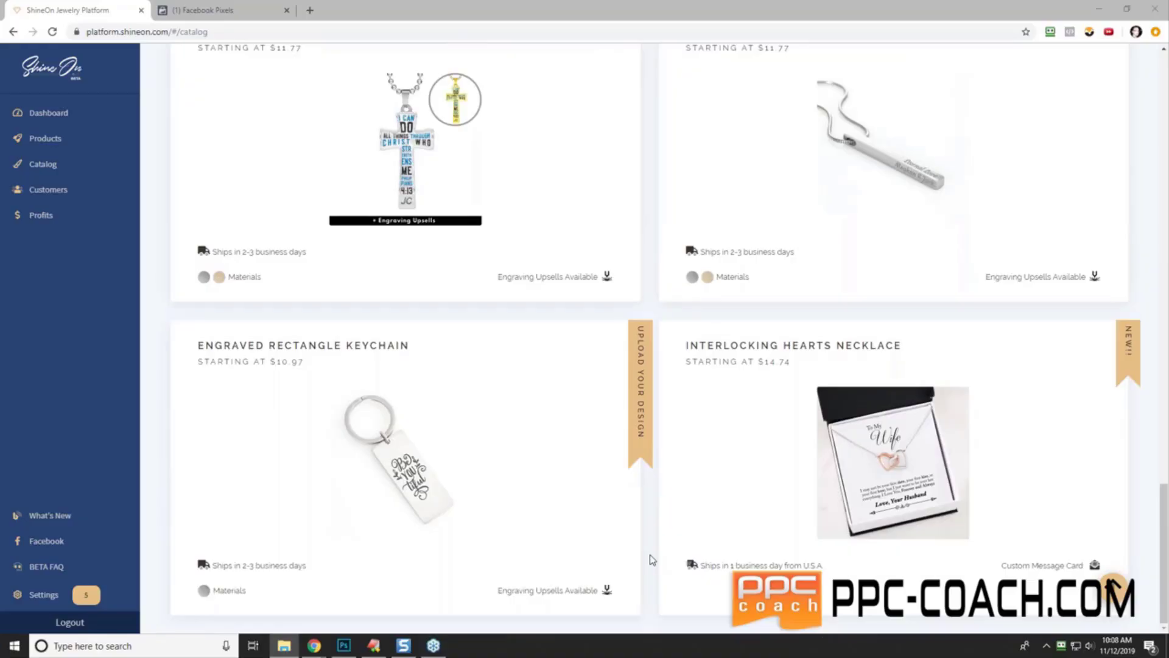
pyautogui.moveTo(668, 554)
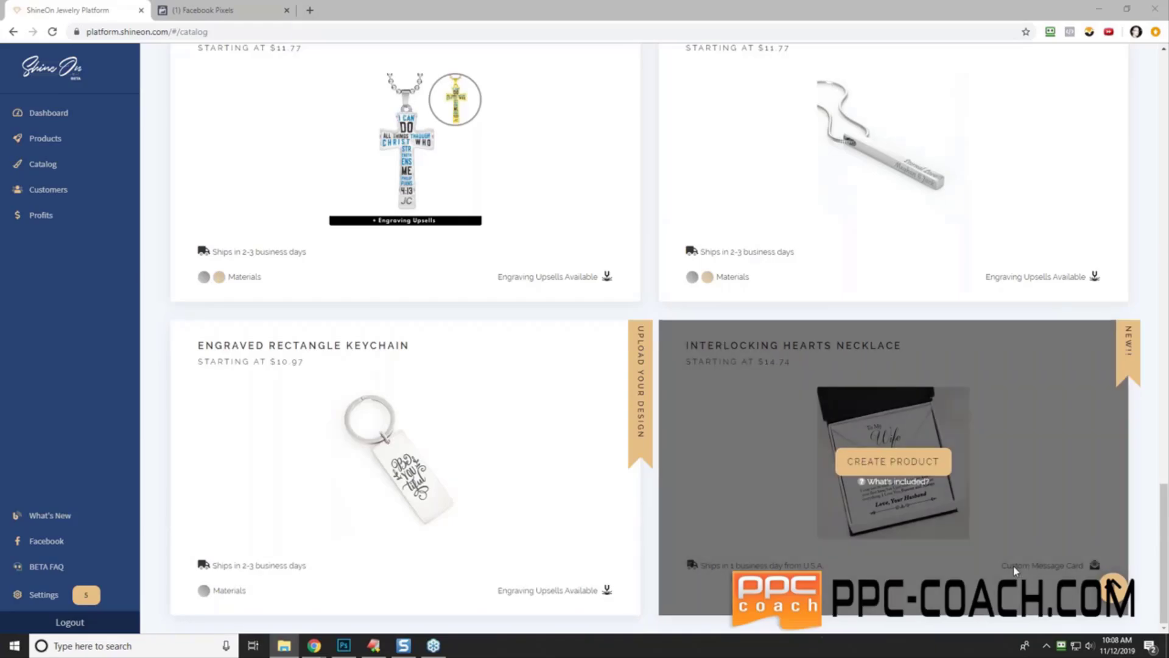
pyautogui.moveTo(1065, 576)
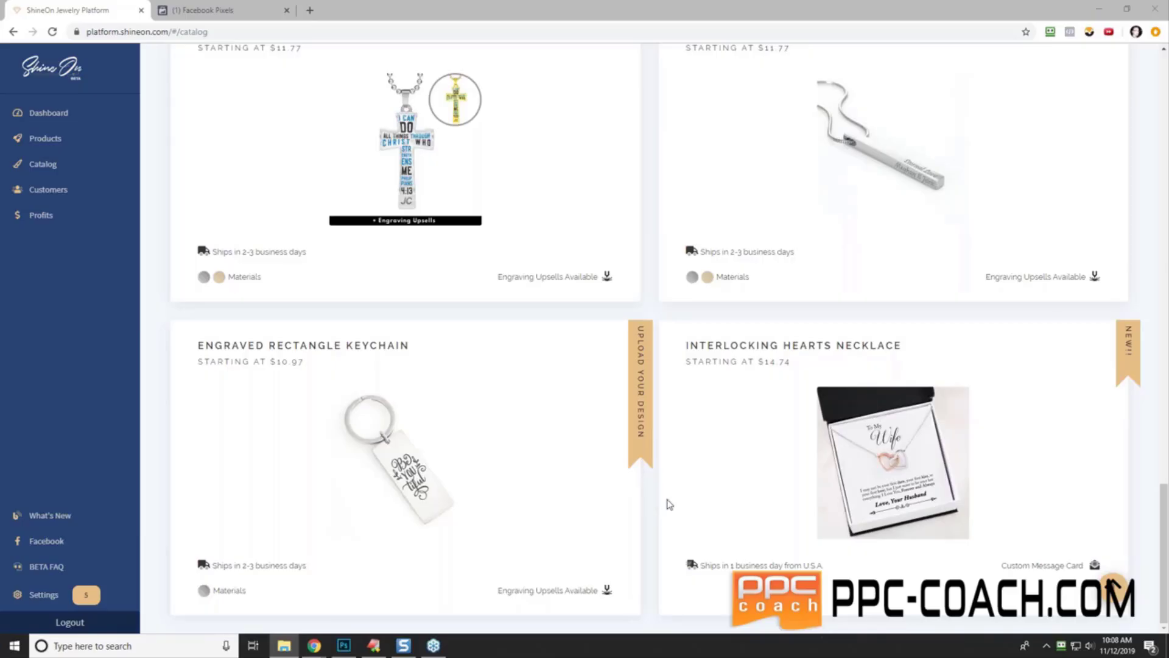
# - Check what the base cost includes, then create a product from the Interlocking Hearts Necklace
pyautogui.click(886, 483)
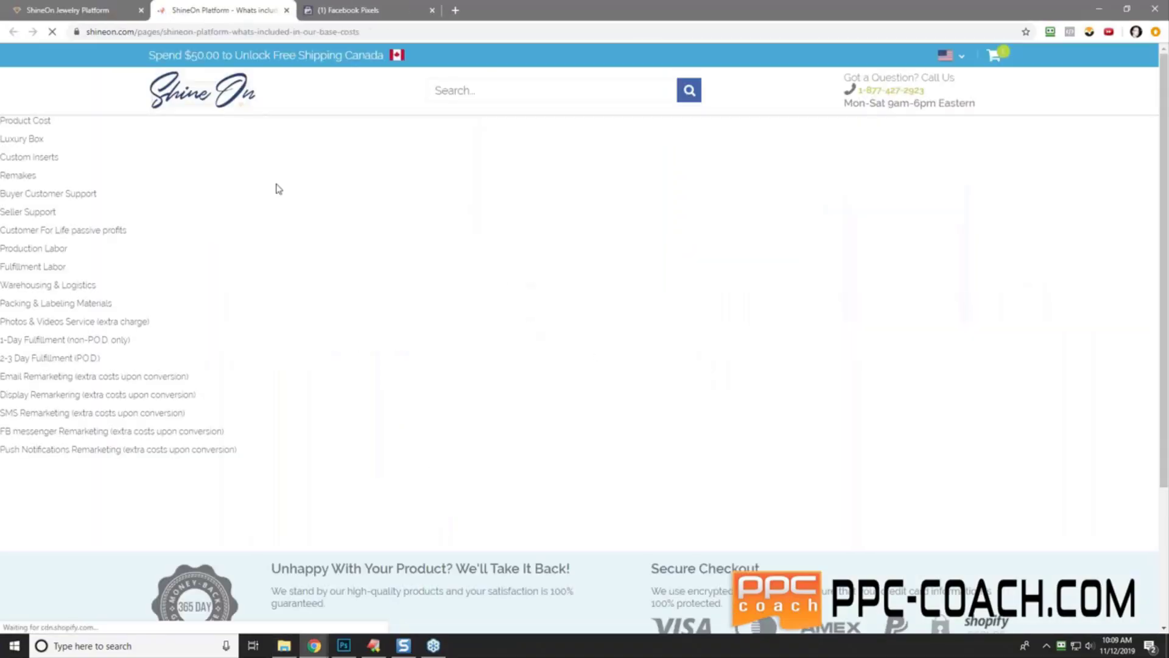
pyautogui.click(287, 10)
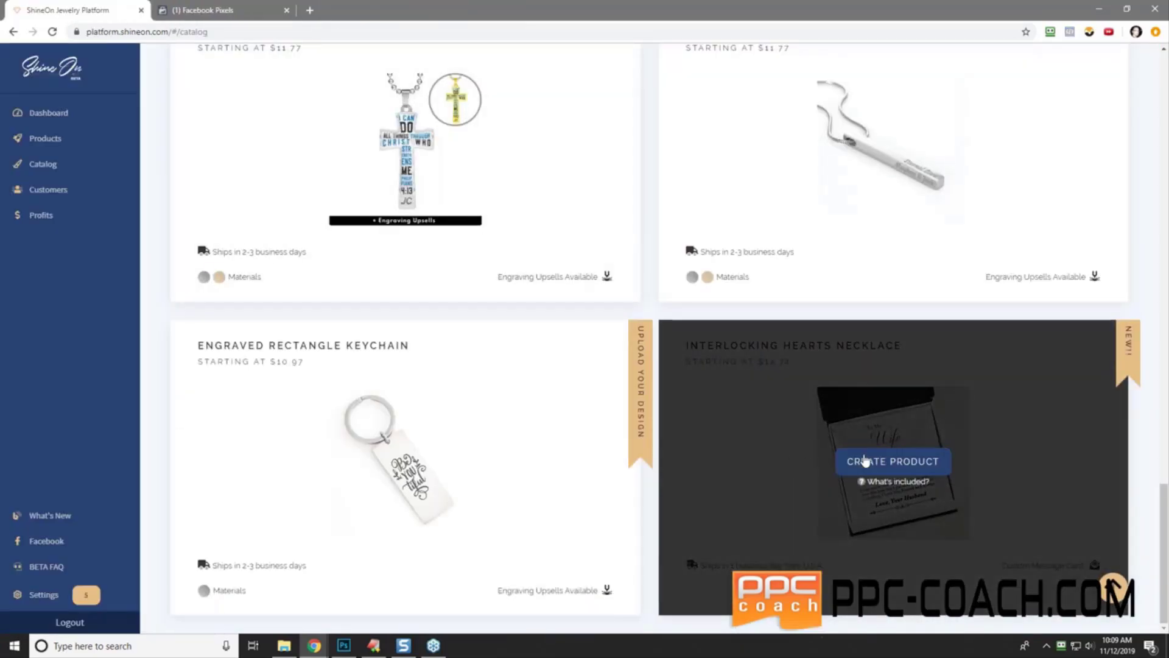
pyautogui.click(864, 461)
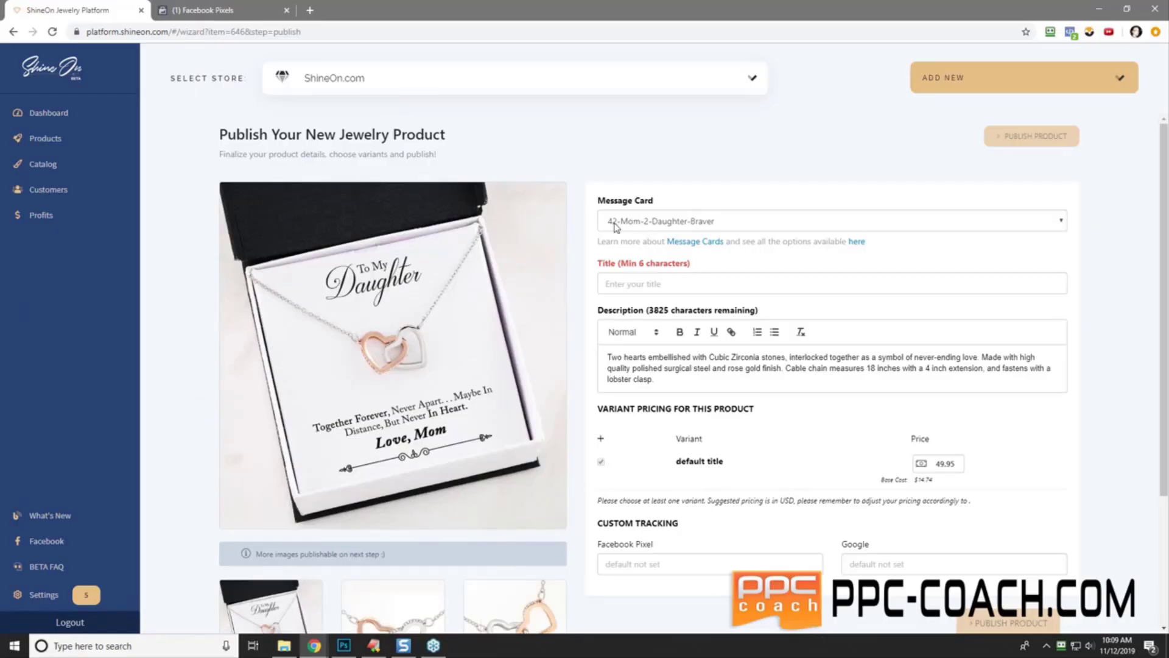
# - Try the 05-Husband-2-Wife-Heart message card and check the message card help page
pyautogui.click(712, 222)
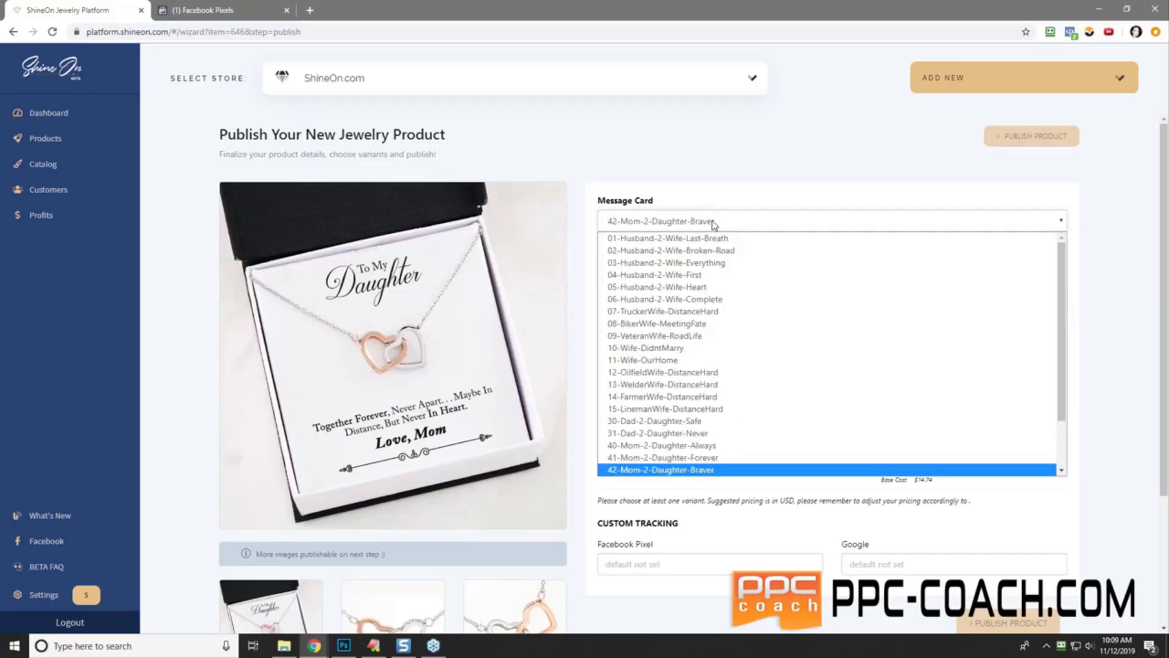
pyautogui.click(719, 290)
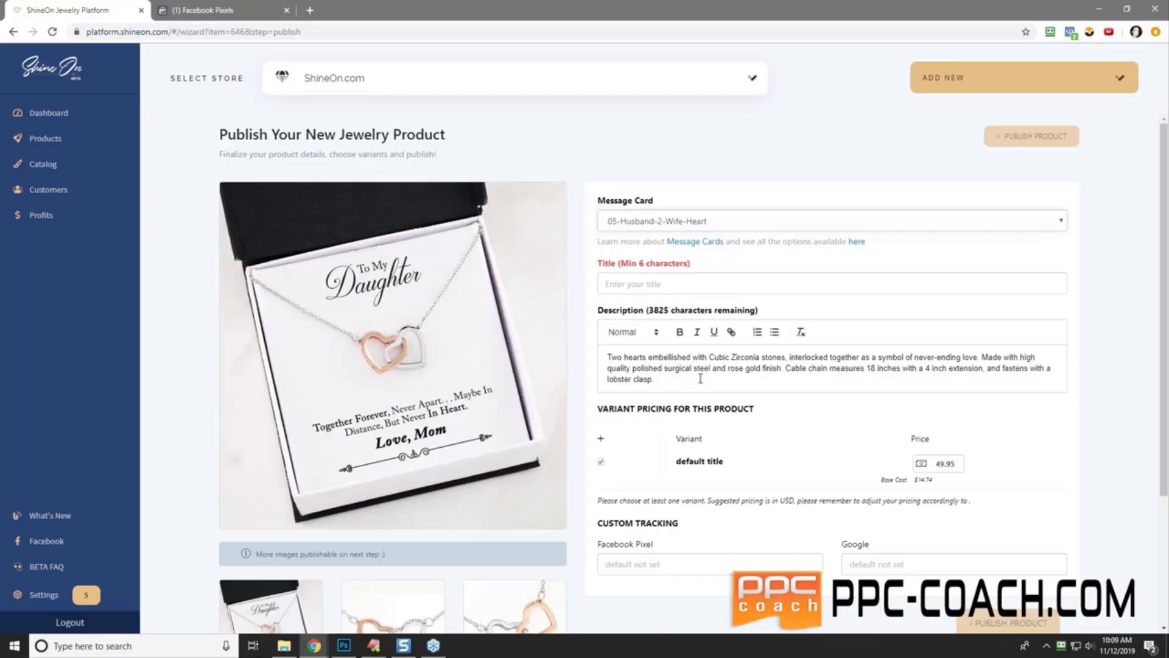
pyautogui.scroll(-2, 710, 332)
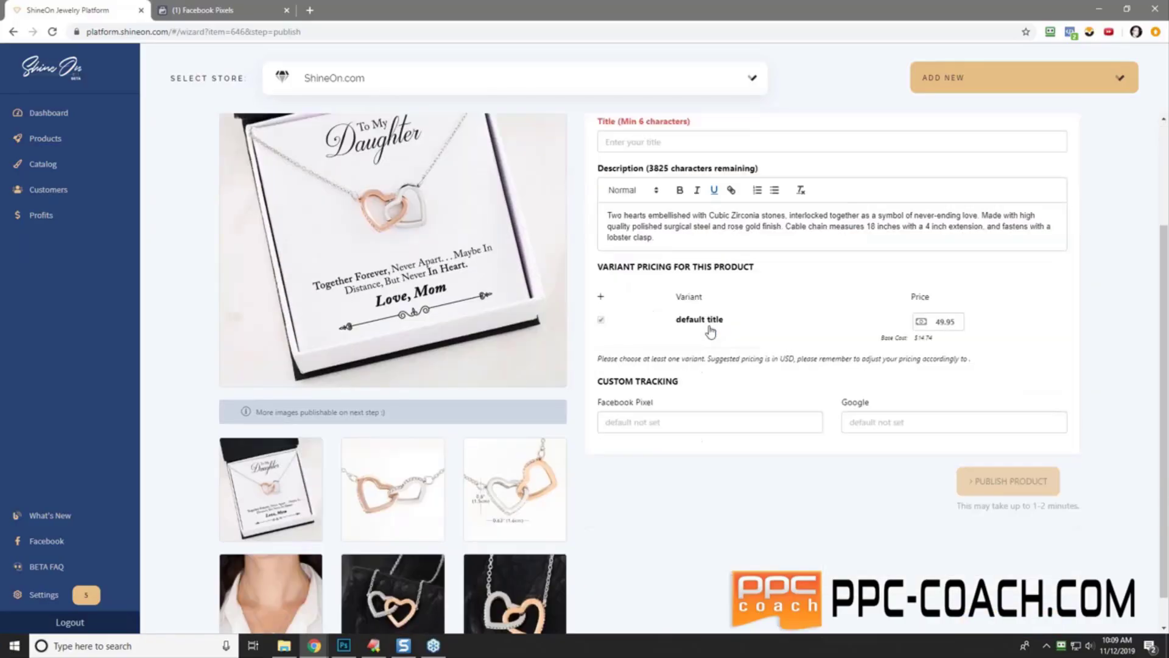
pyautogui.scroll(2, 706, 325)
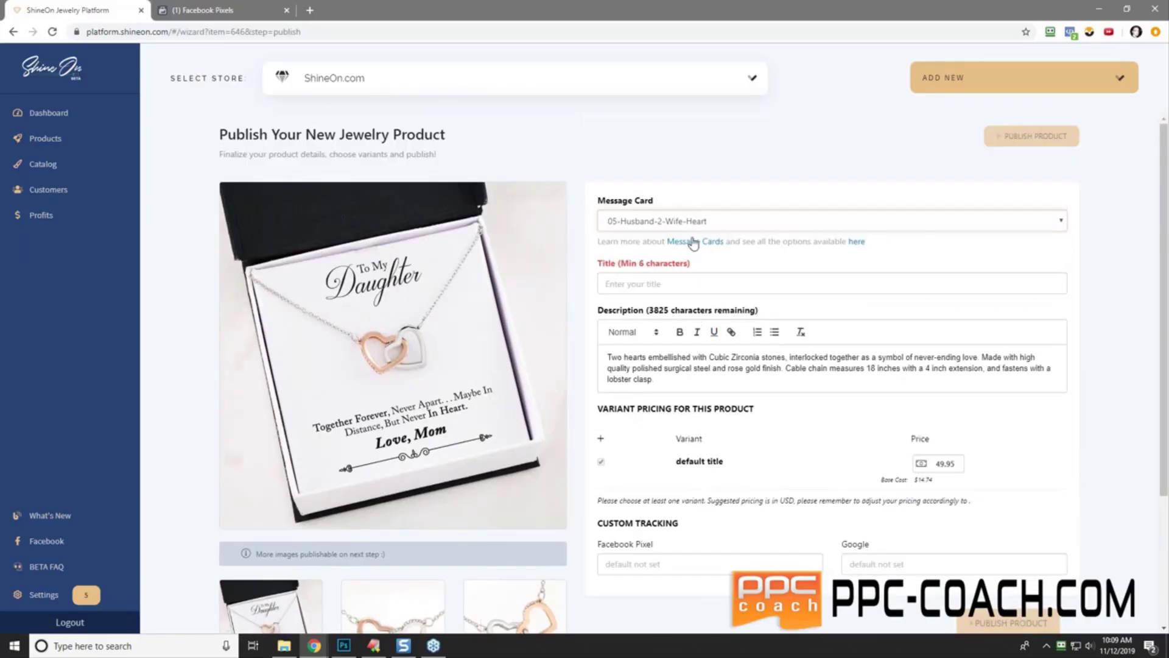
pyautogui.click(857, 242)
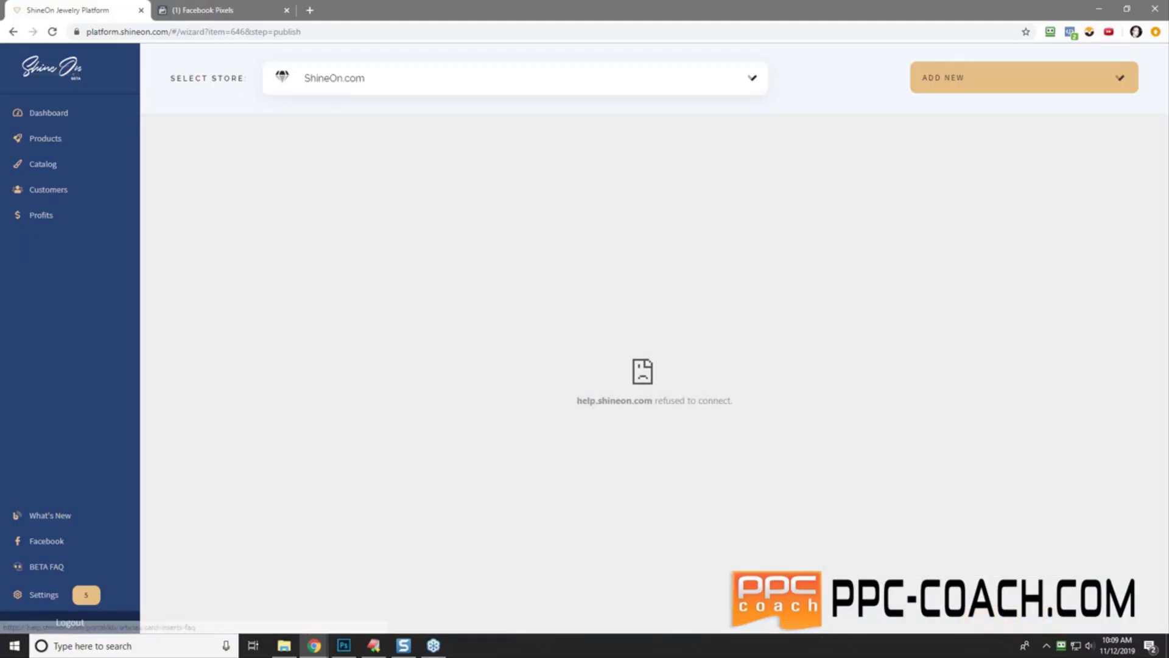
pyautogui.rightClick(616, 265)
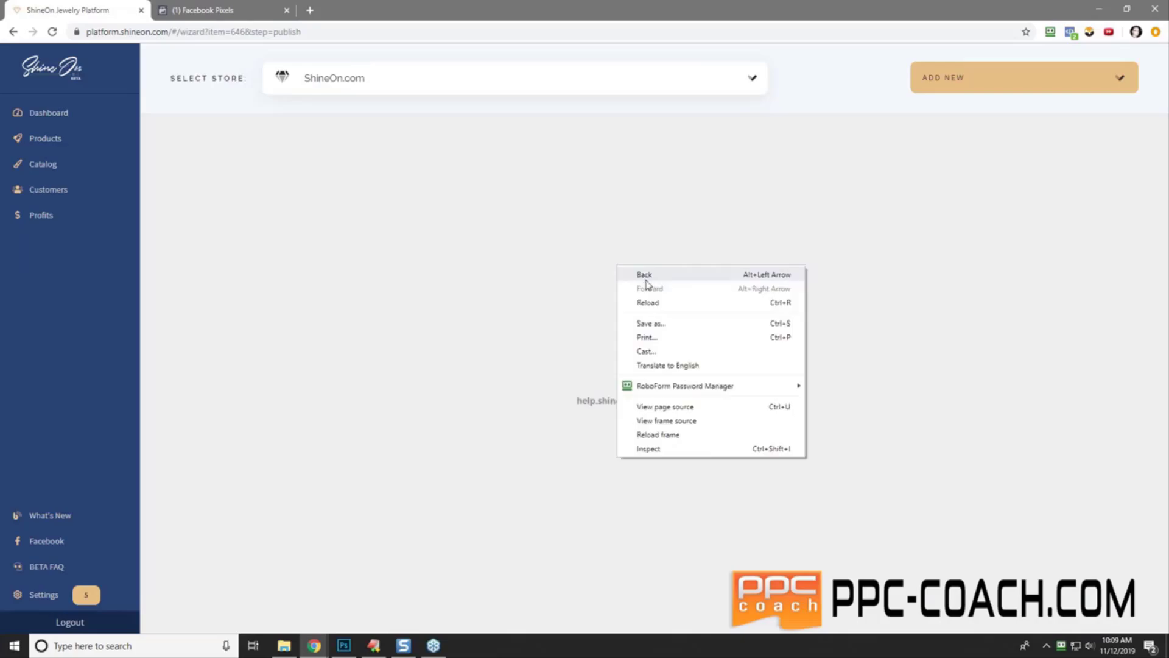
pyautogui.click(645, 276)
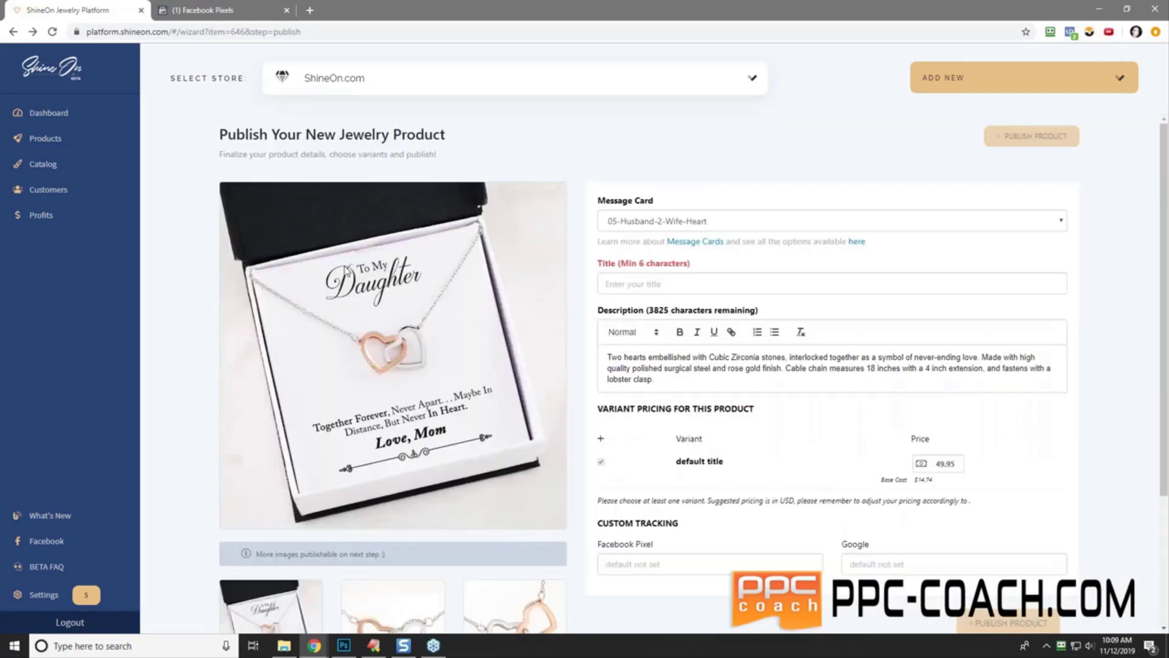
# - Set the message card to 01-Husband-2-Wife-Last-Breath
pyautogui.click(745, 223)
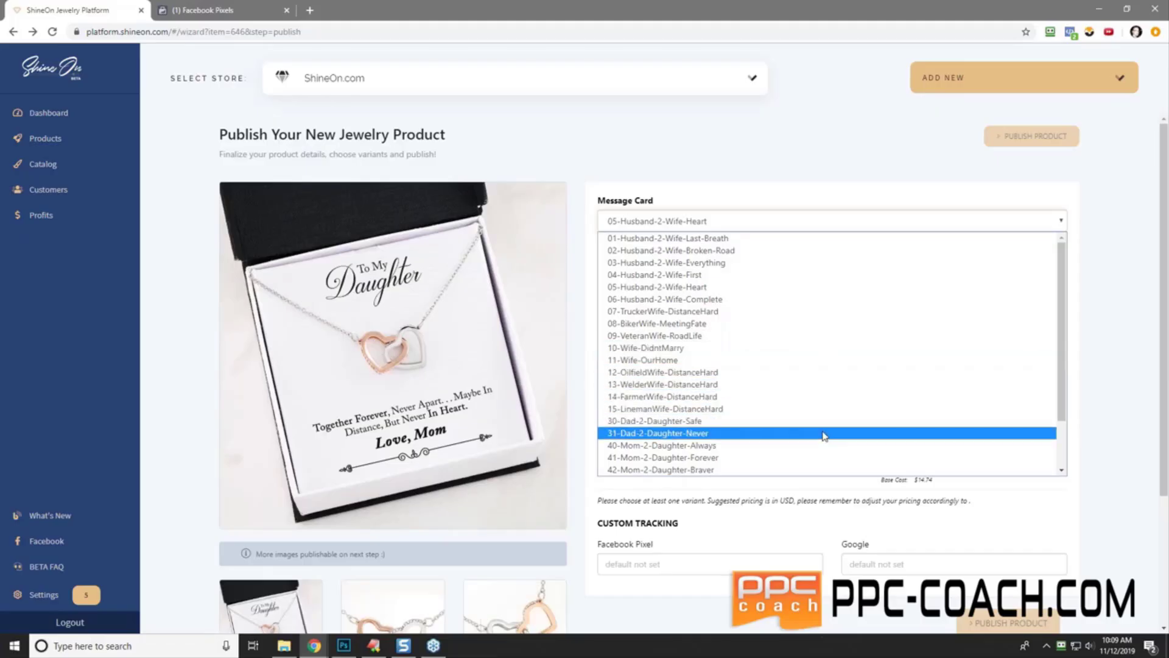
pyautogui.scroll(-1, 778, 446)
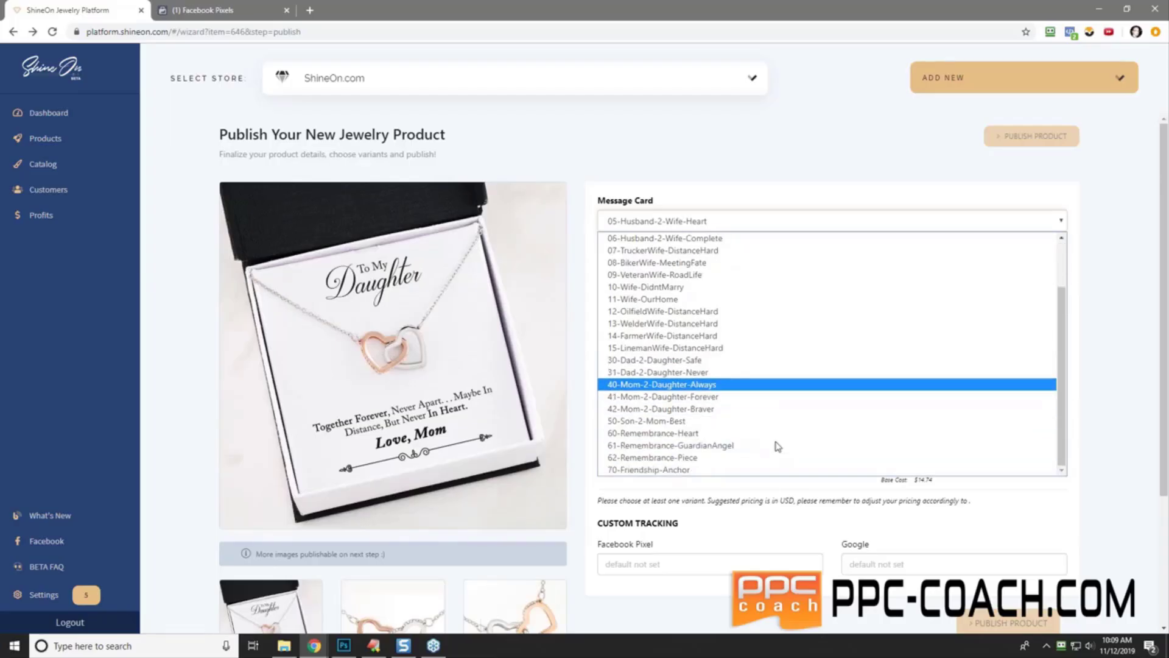
pyautogui.scroll(1, 777, 446)
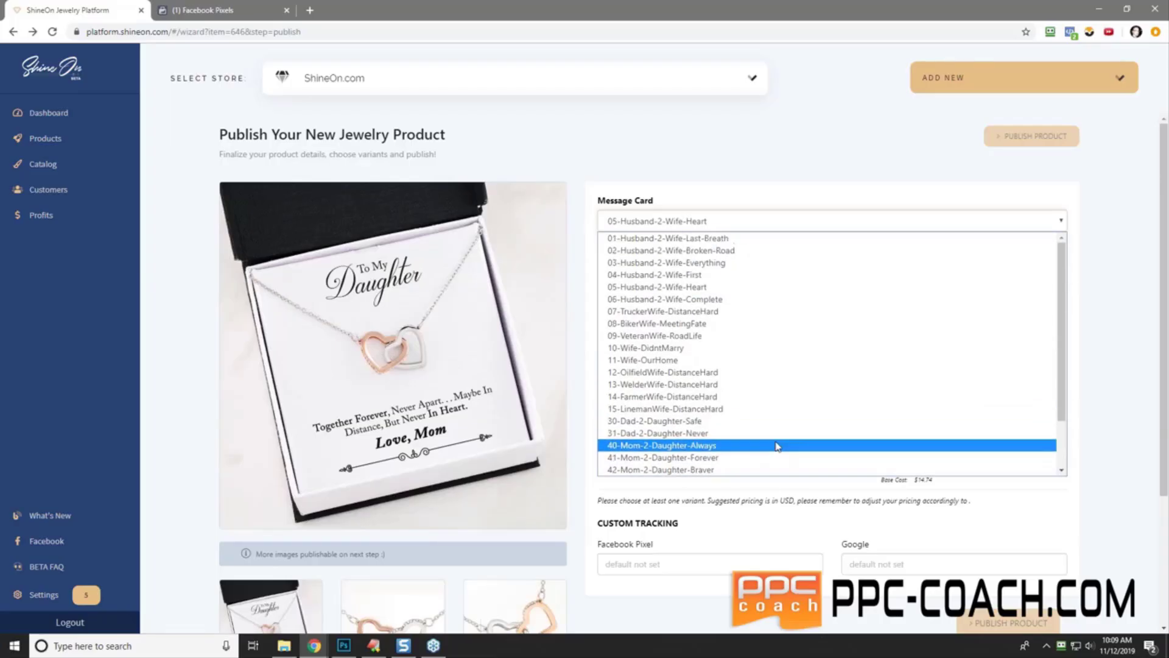
pyautogui.click(755, 238)
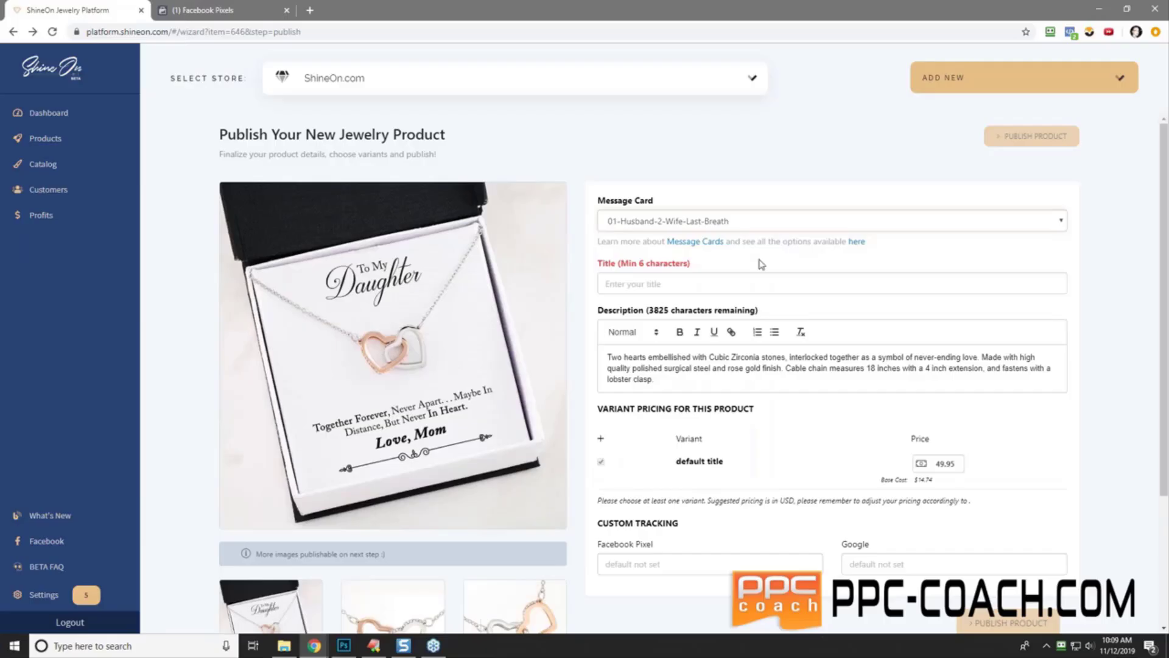
# - Open the Message Cards FAQ article and read through its Setup and FAQ sections
pyautogui.click(706, 247)
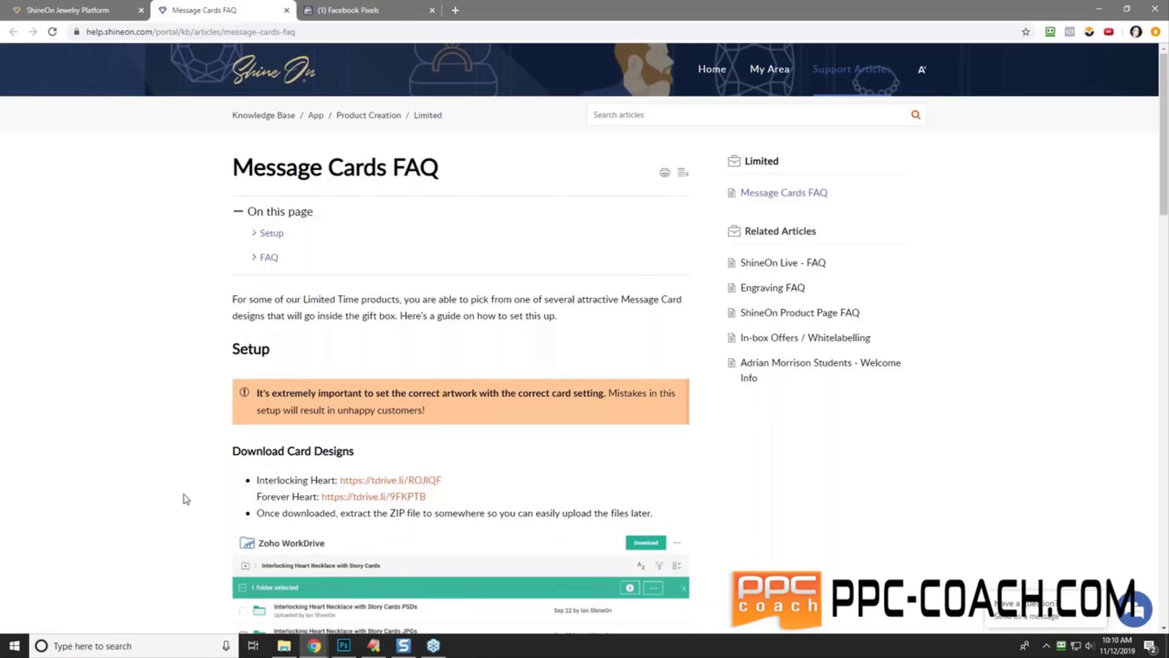
pyautogui.scroll(-1, 186, 498)
pyautogui.scroll(-9, 185, 498)
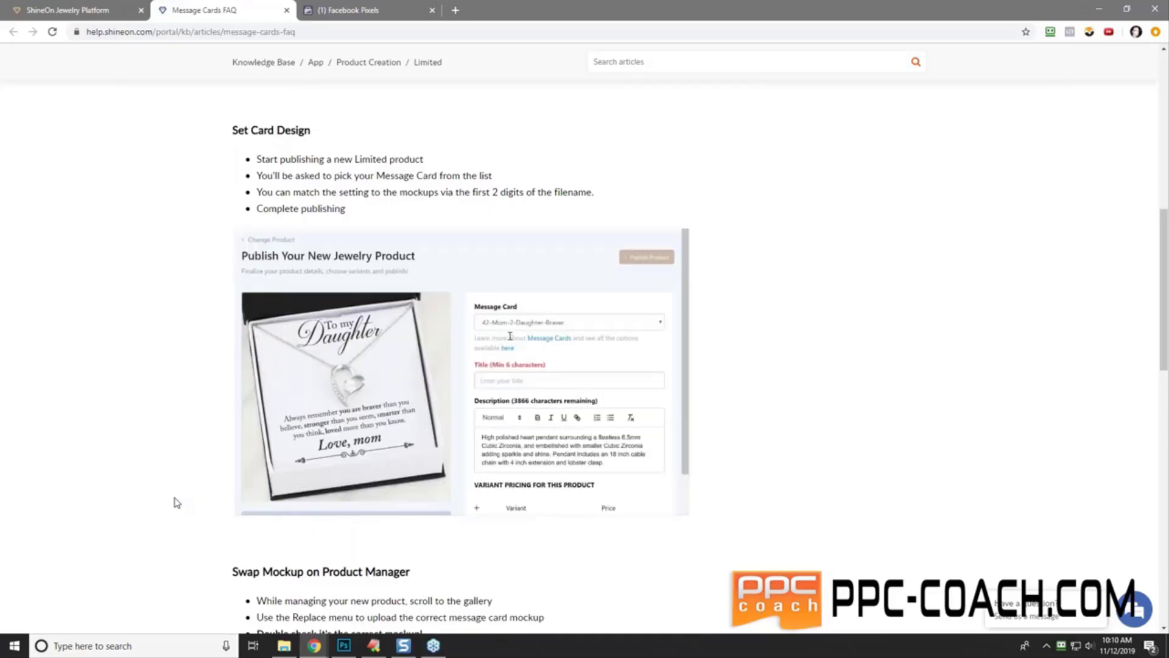
pyautogui.scroll(-5, 177, 502)
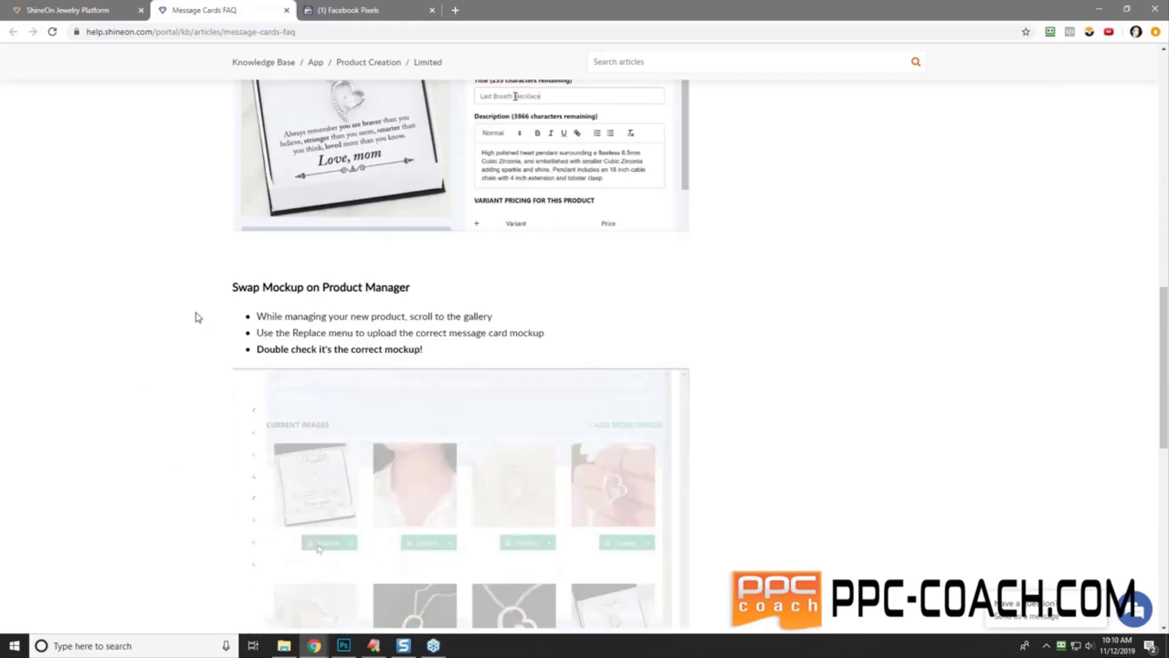
pyautogui.scroll(-1, 196, 327)
pyautogui.scroll(-12, 194, 326)
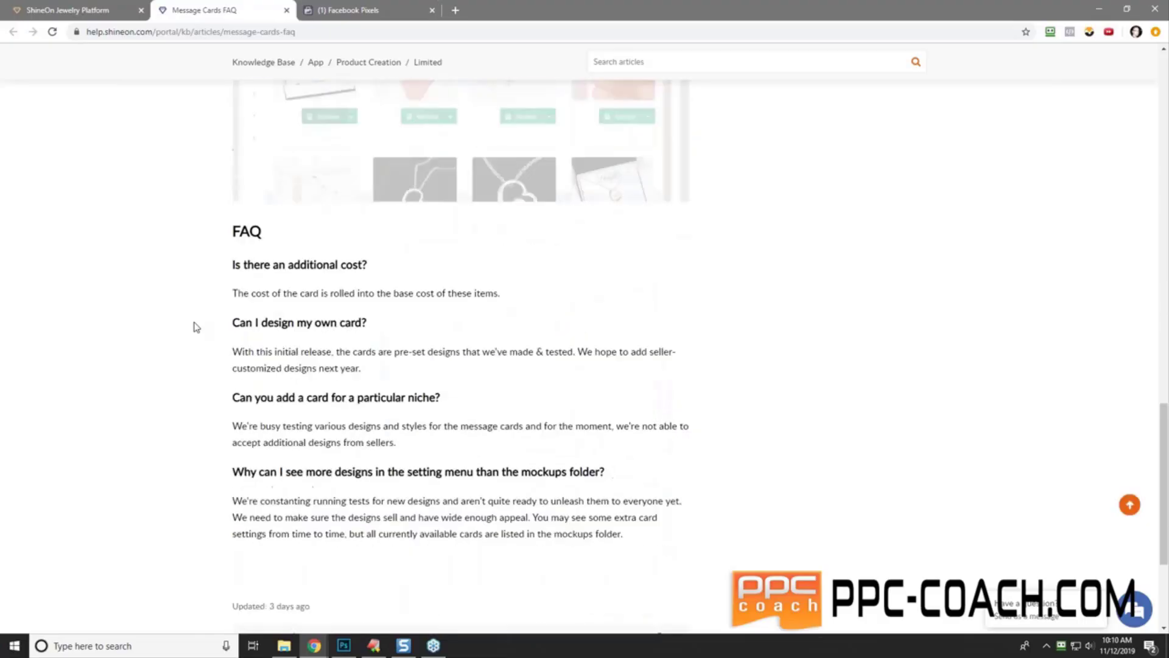
pyautogui.scroll(20, 194, 326)
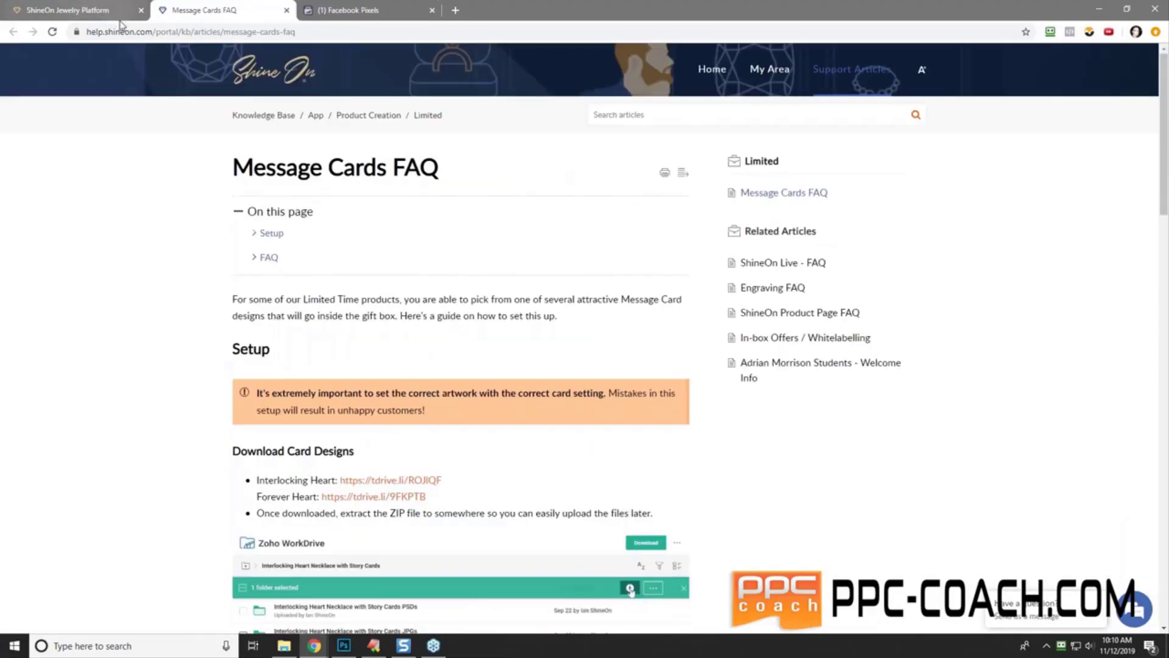
# - Back on the platform, visit the Dashboard, Products, Catalog and Customers pages in turn
pyautogui.click(91, 10)
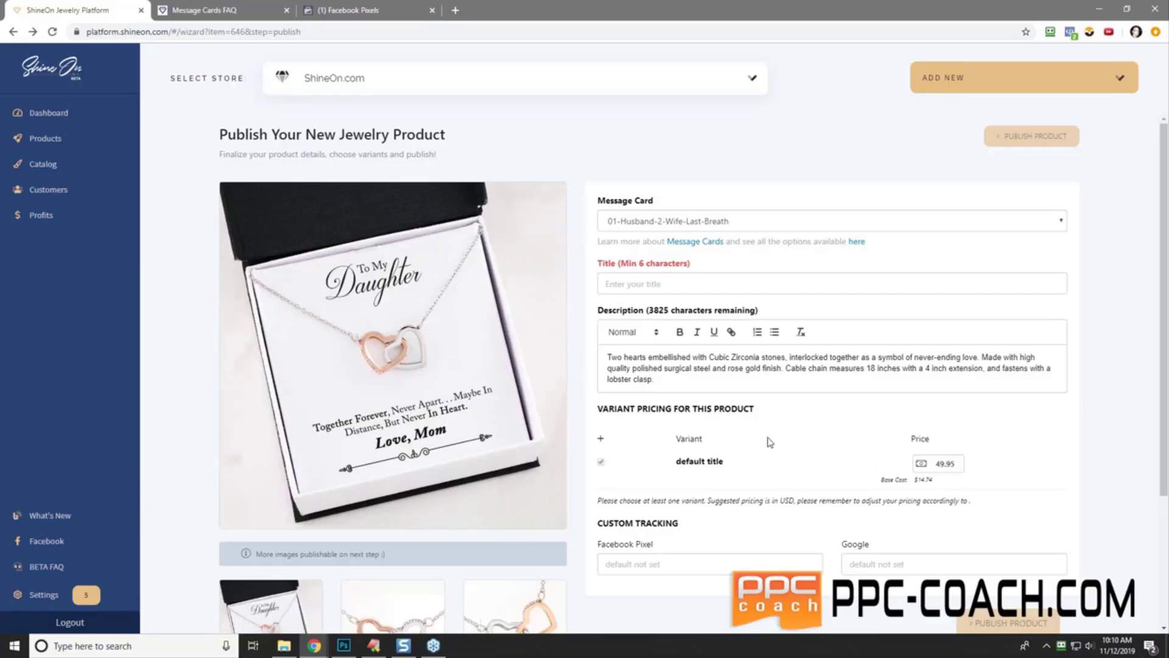
pyautogui.click(40, 121)
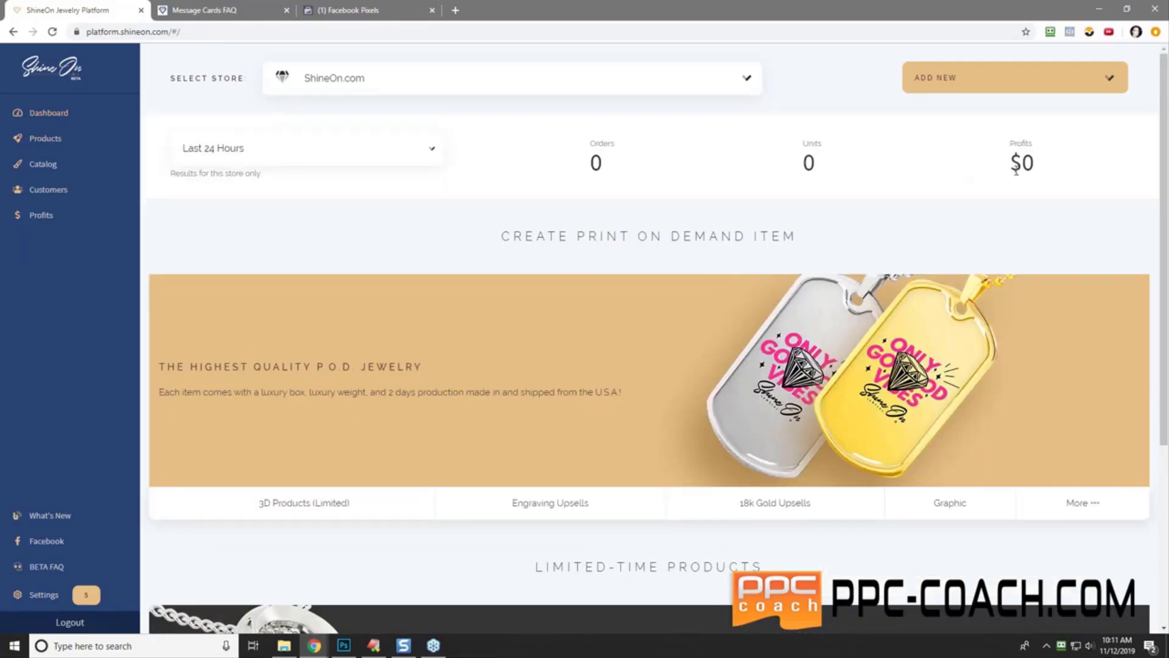
pyautogui.click(37, 140)
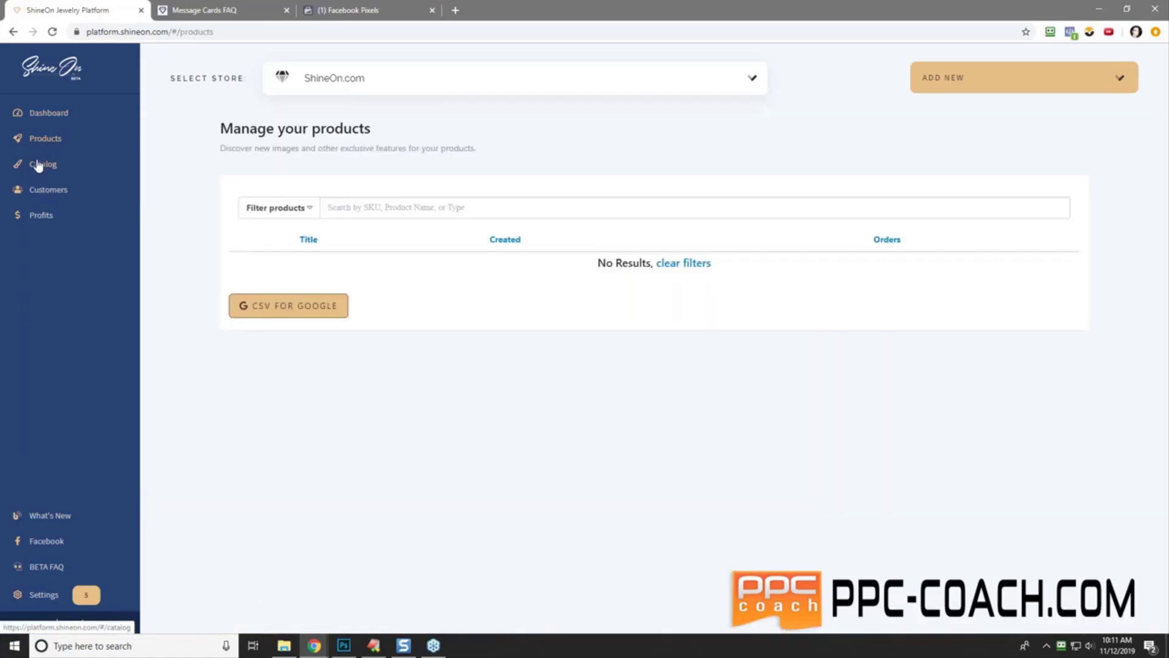
pyautogui.click(35, 172)
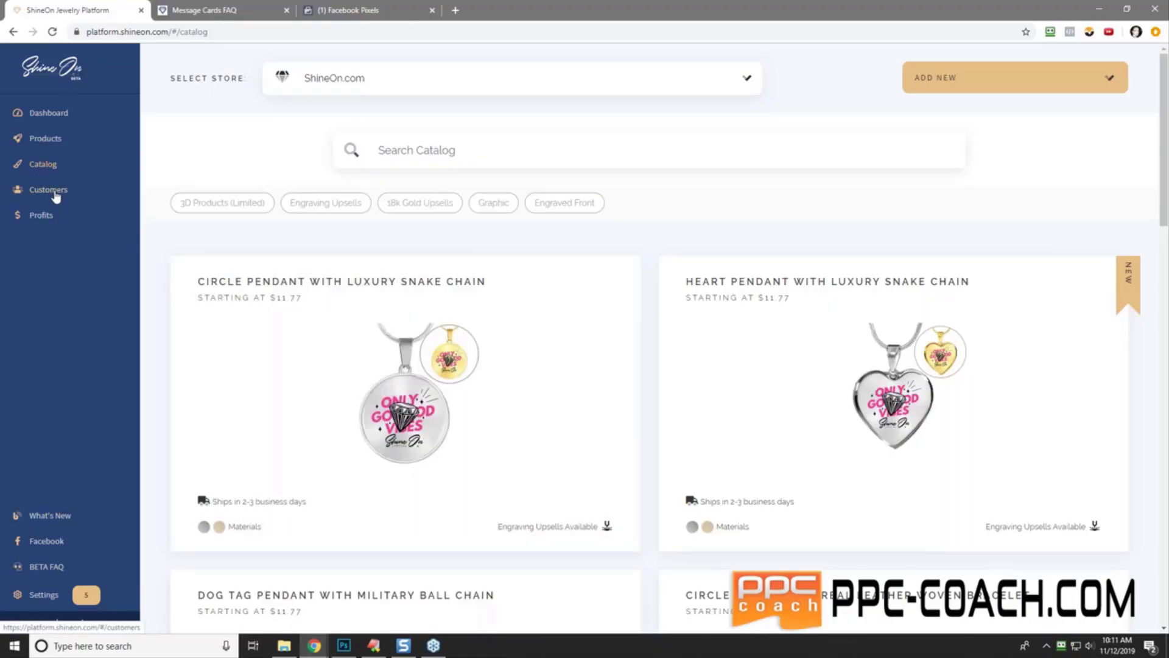
pyautogui.click(56, 196)
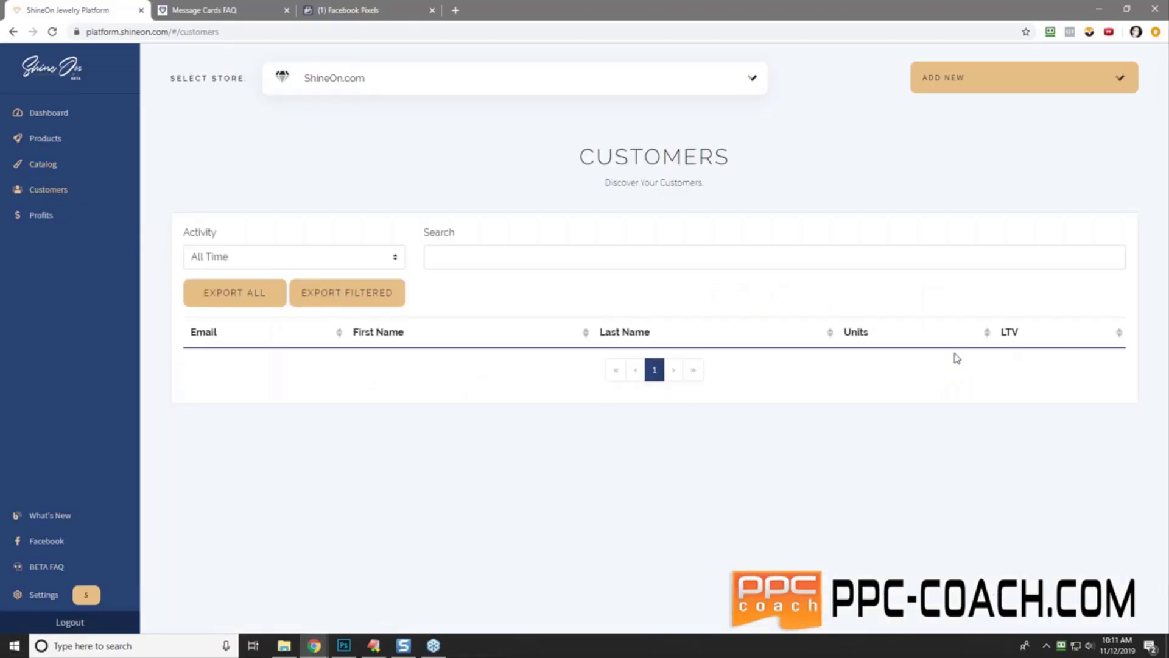
# - Review the empty Profits page and its Request Payout option, then go to Settings
pyautogui.click(45, 218)
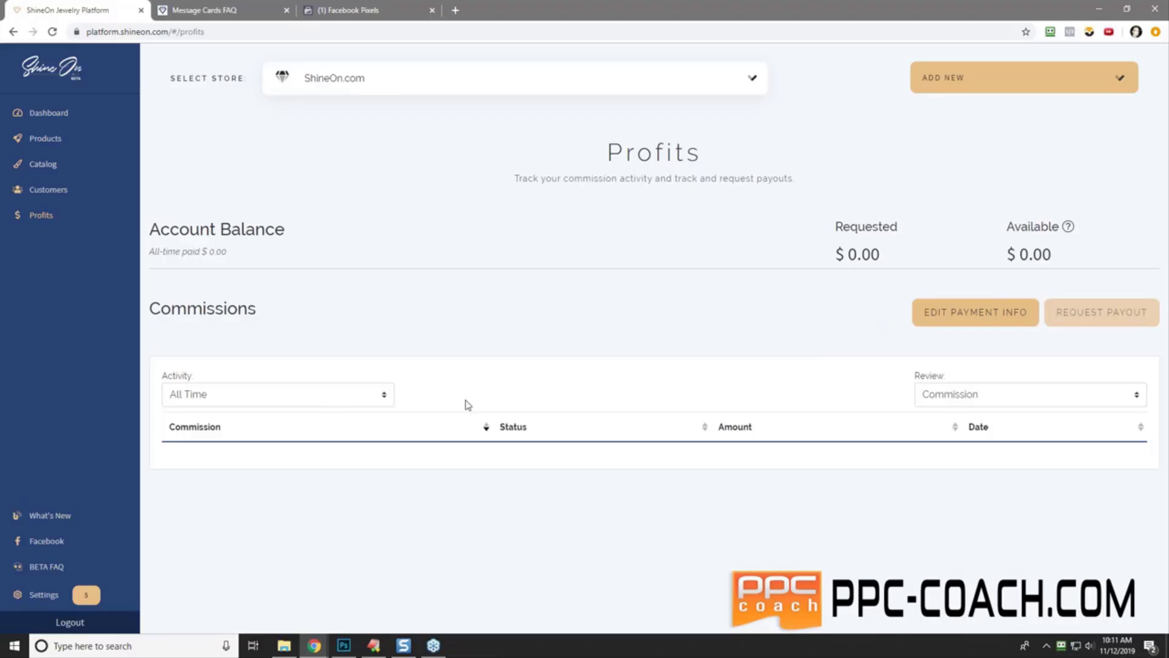
pyautogui.moveTo(1099, 313)
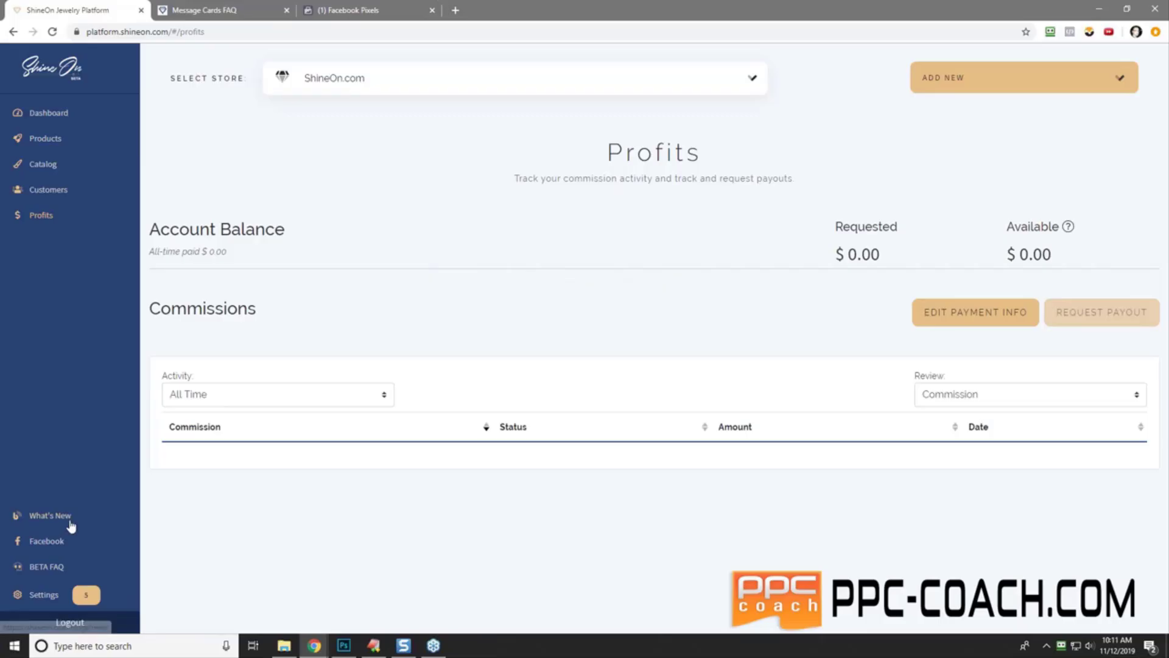
pyautogui.click(45, 597)
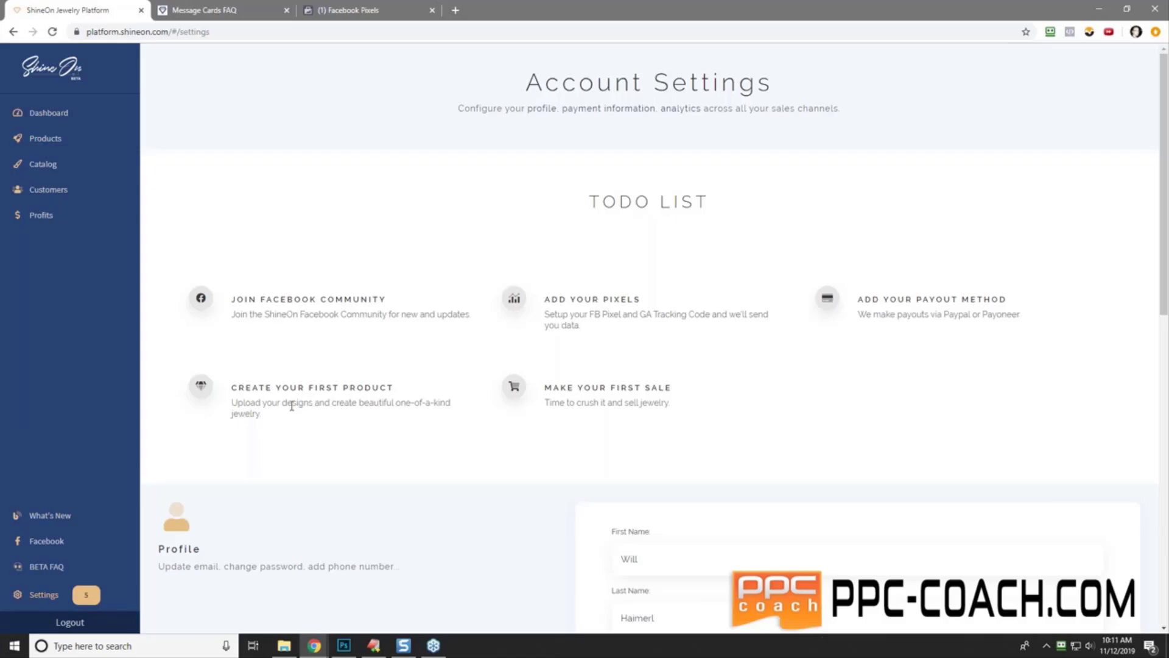
# - Enter the payout e-mail address, choose PayPal as payout method, and save
pyautogui.scroll(-7, 548, 462)
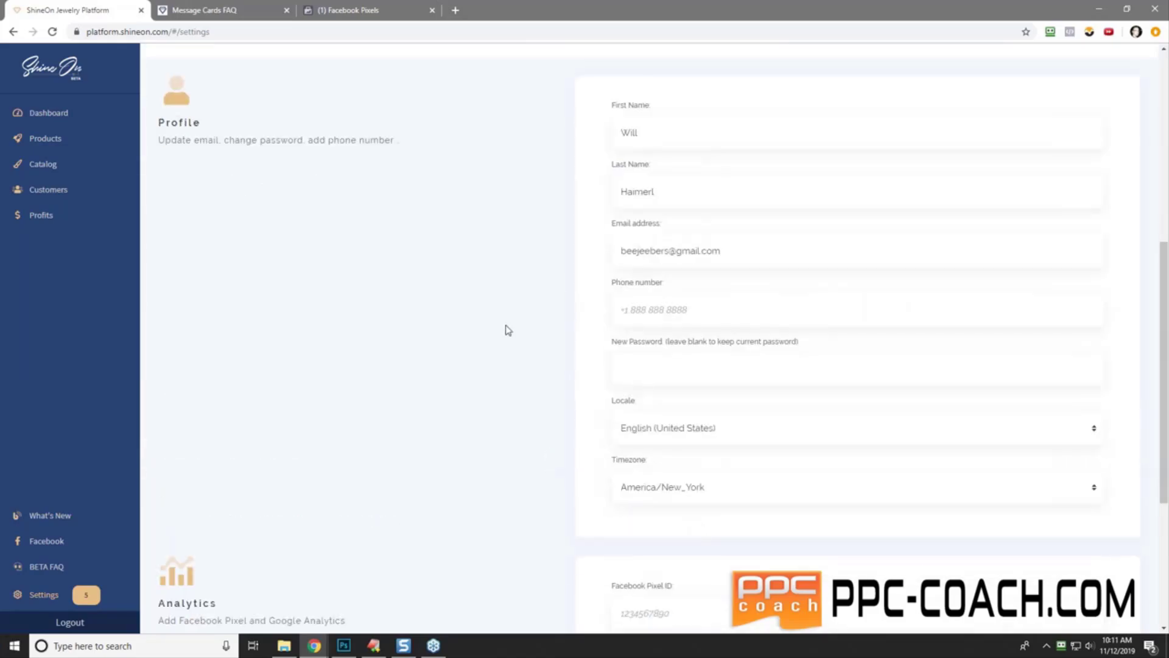
pyautogui.scroll(-2, 507, 329)
pyautogui.scroll(-2, 507, 329)
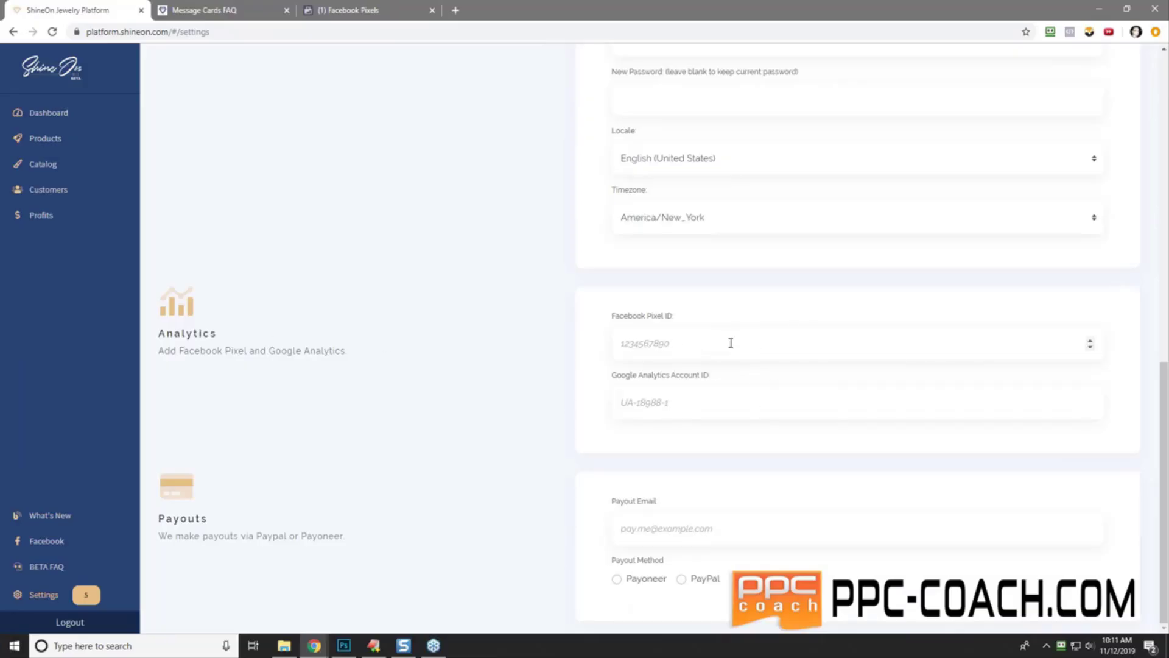
pyautogui.click(639, 517)
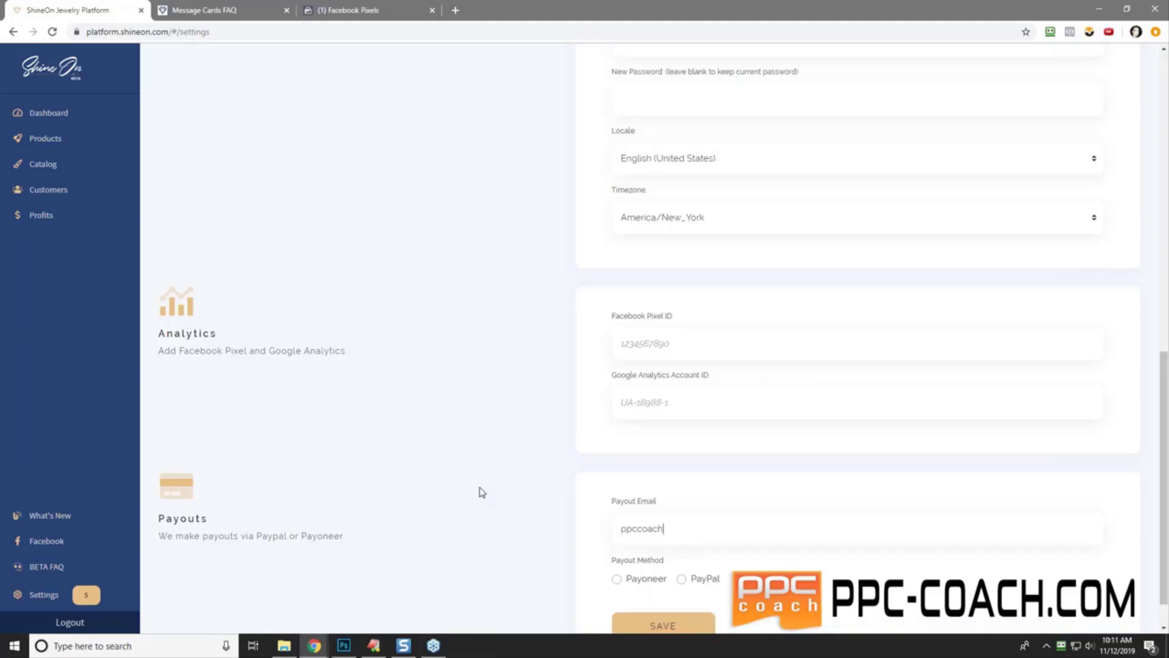
pyautogui.click(681, 578)
pyautogui.click(680, 619)
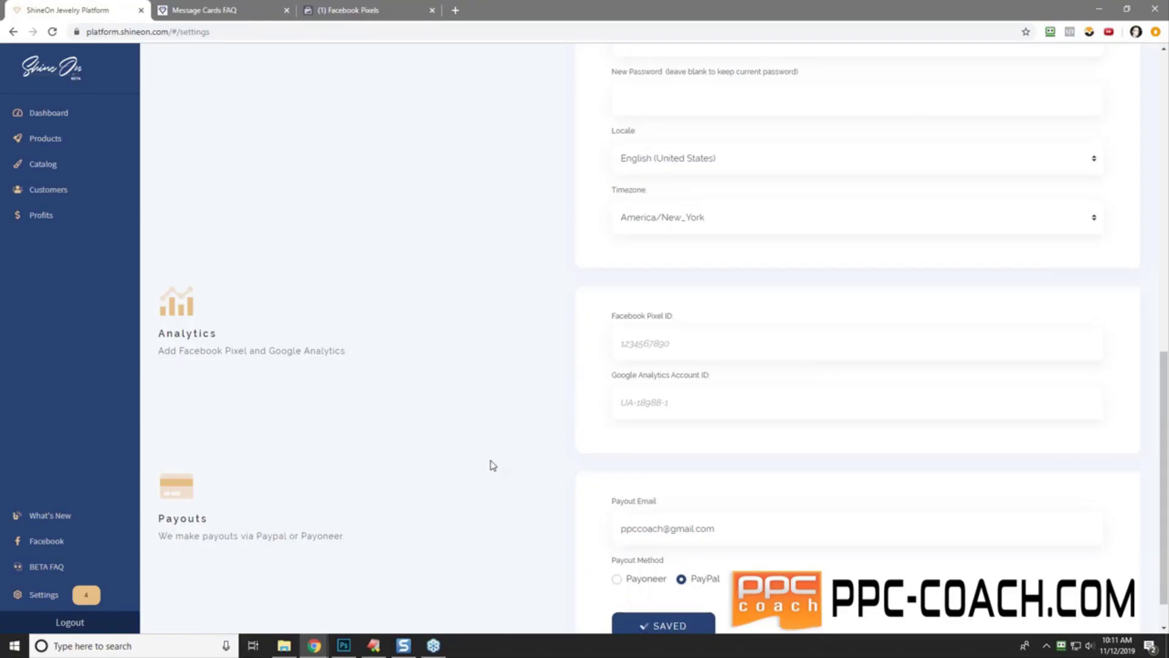
# - Create a new Heart Pendant with Luxury Snake Chain product from the dashboard's Add New menu
pyautogui.click(56, 115)
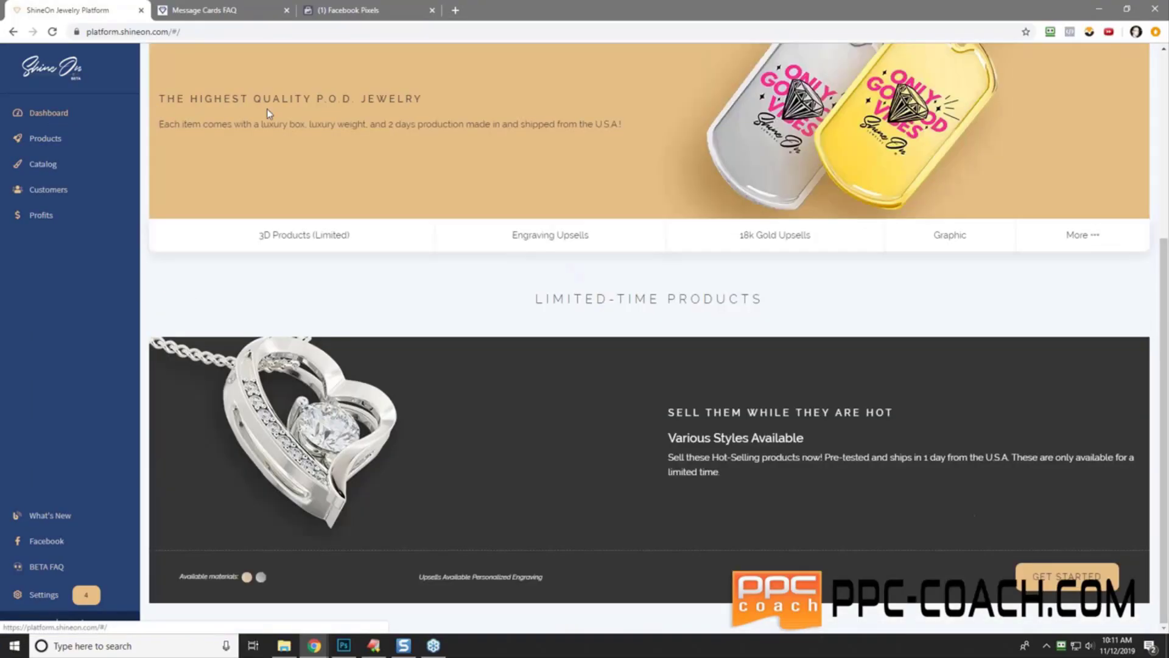
pyautogui.scroll(4, 791, 244)
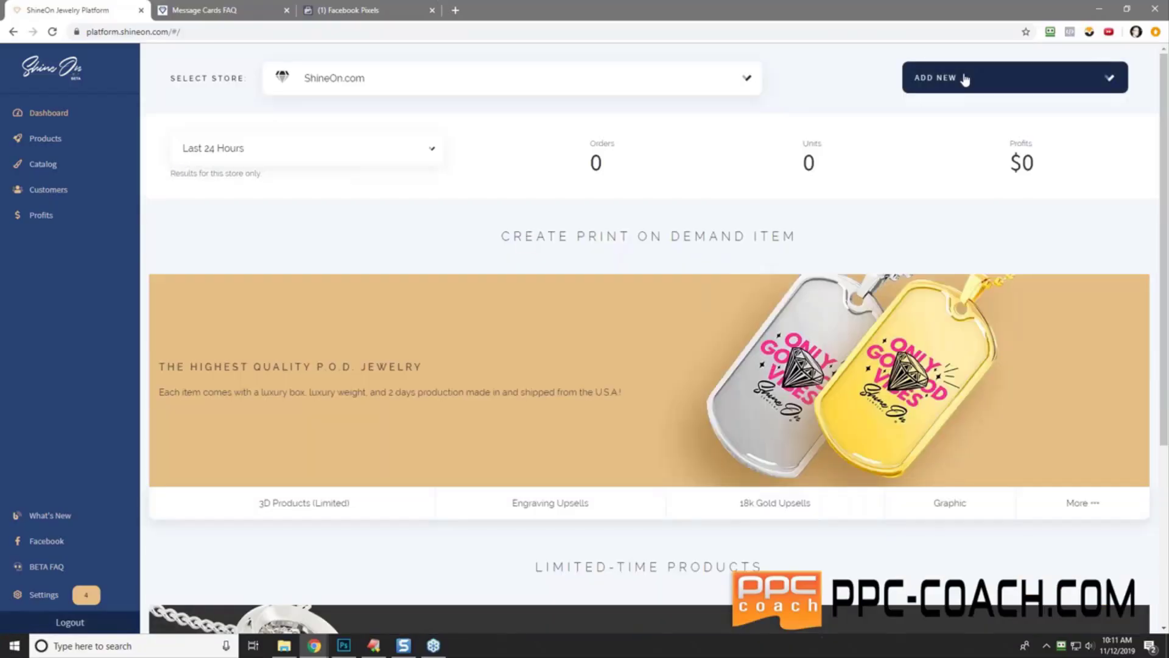
pyautogui.click(942, 79)
pyautogui.click(953, 113)
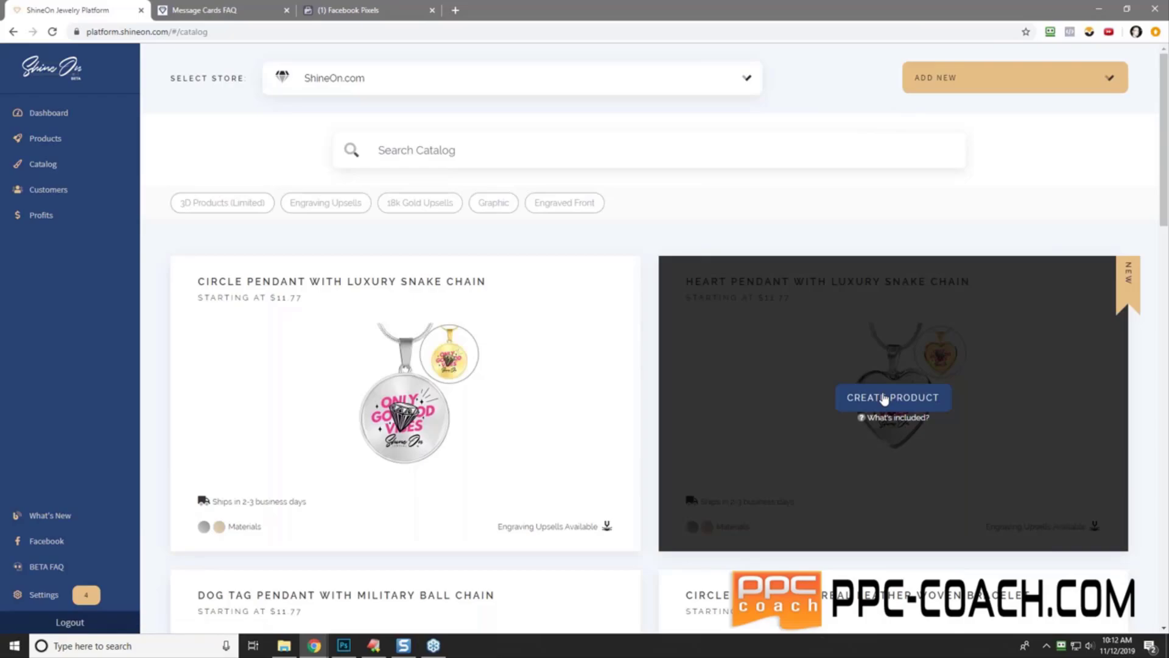
pyautogui.click(884, 398)
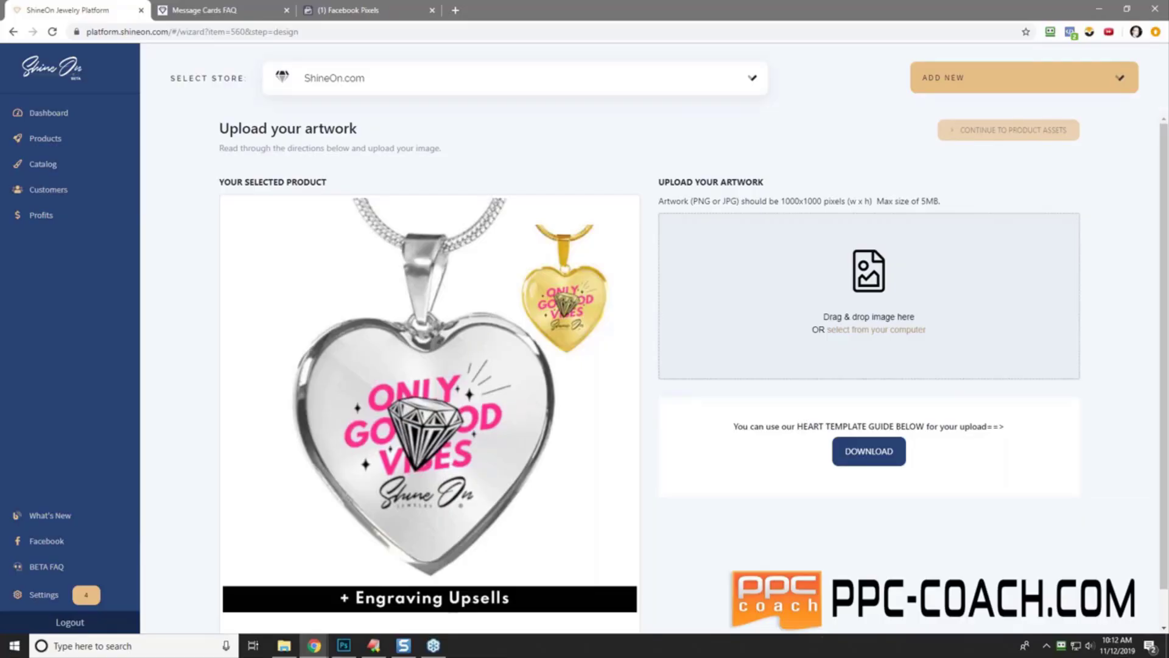
pyautogui.hotkey('alt', 'Tab')
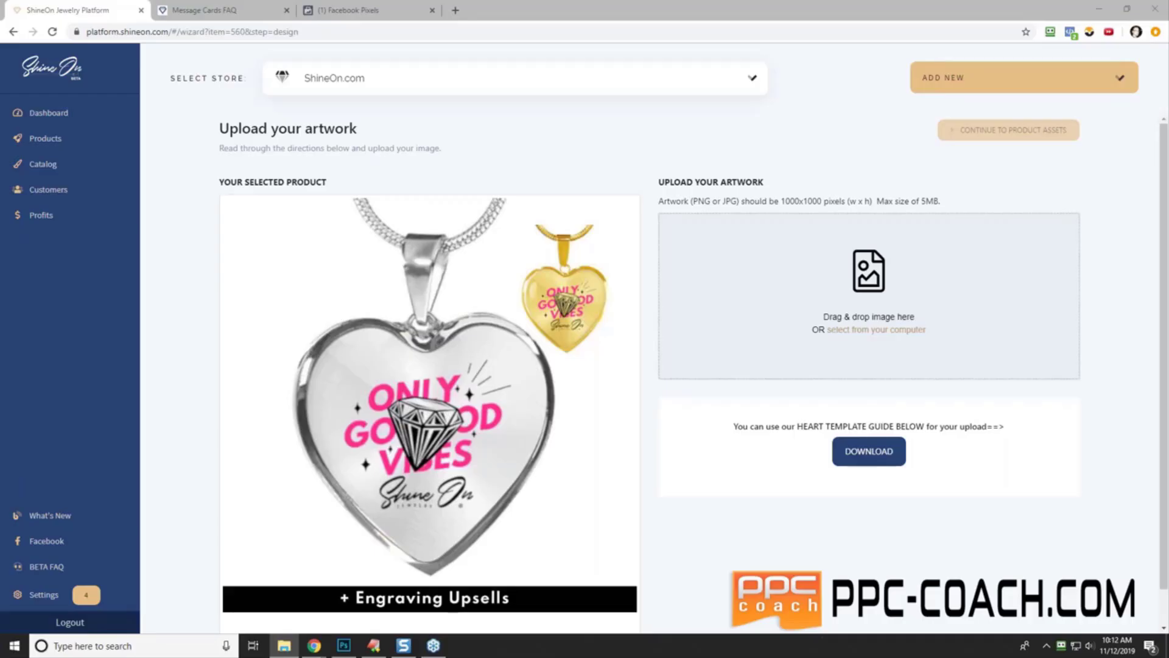
# - Upload the 'To my Wife, I Love You' artwork and continue to Product Assets
pyautogui.moveTo(1005, 323); pyautogui.dragTo(860, 318)
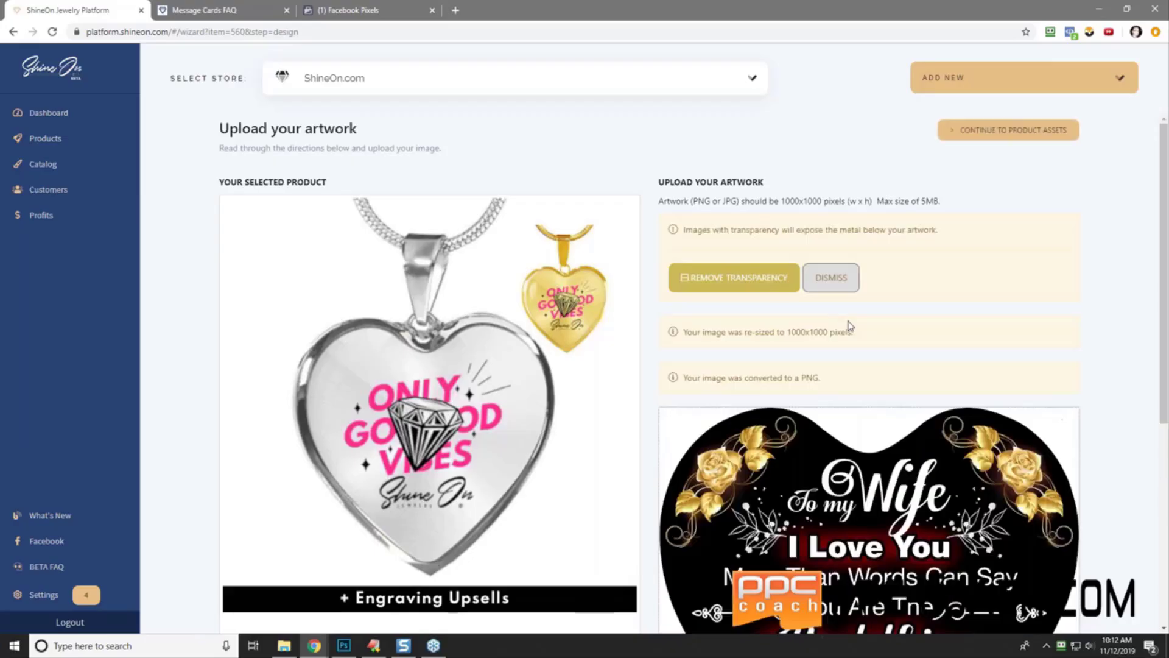
pyautogui.scroll(-6, 1139, 377)
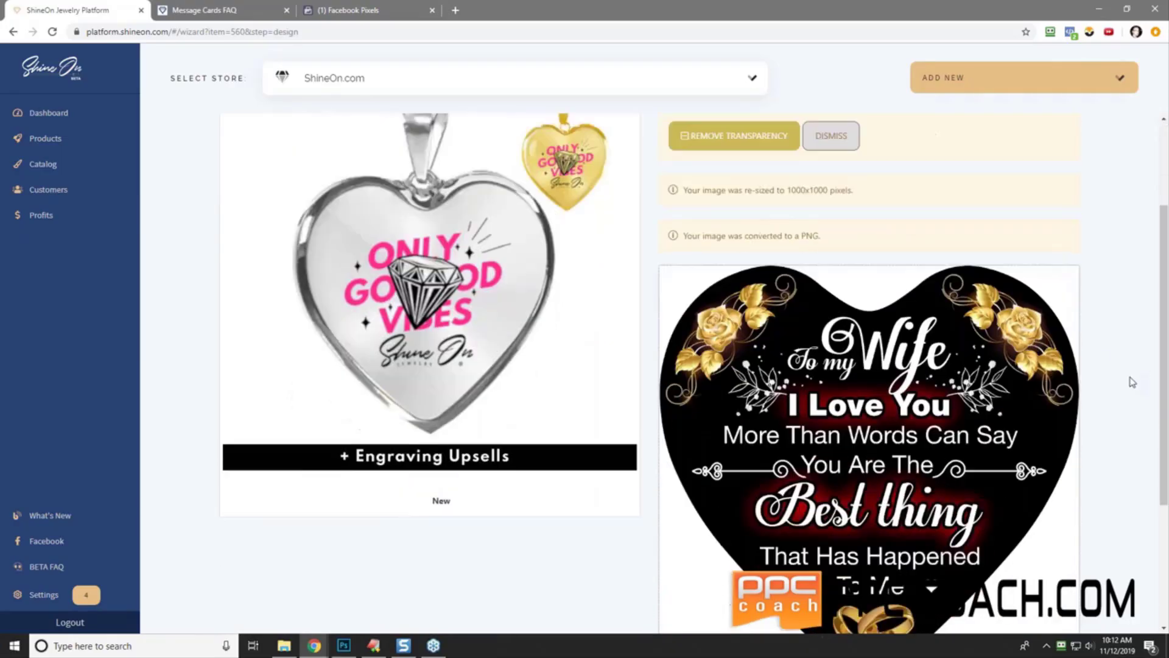
pyautogui.scroll(2, 1131, 382)
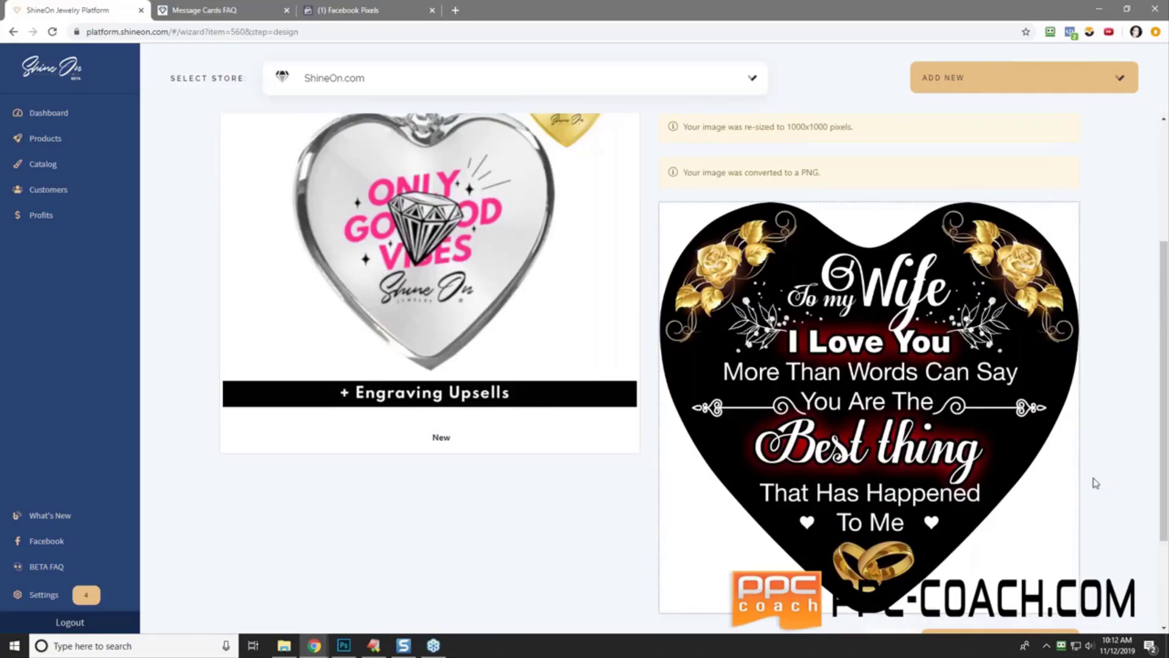
pyautogui.scroll(-2, 1090, 502)
pyautogui.click(1055, 501)
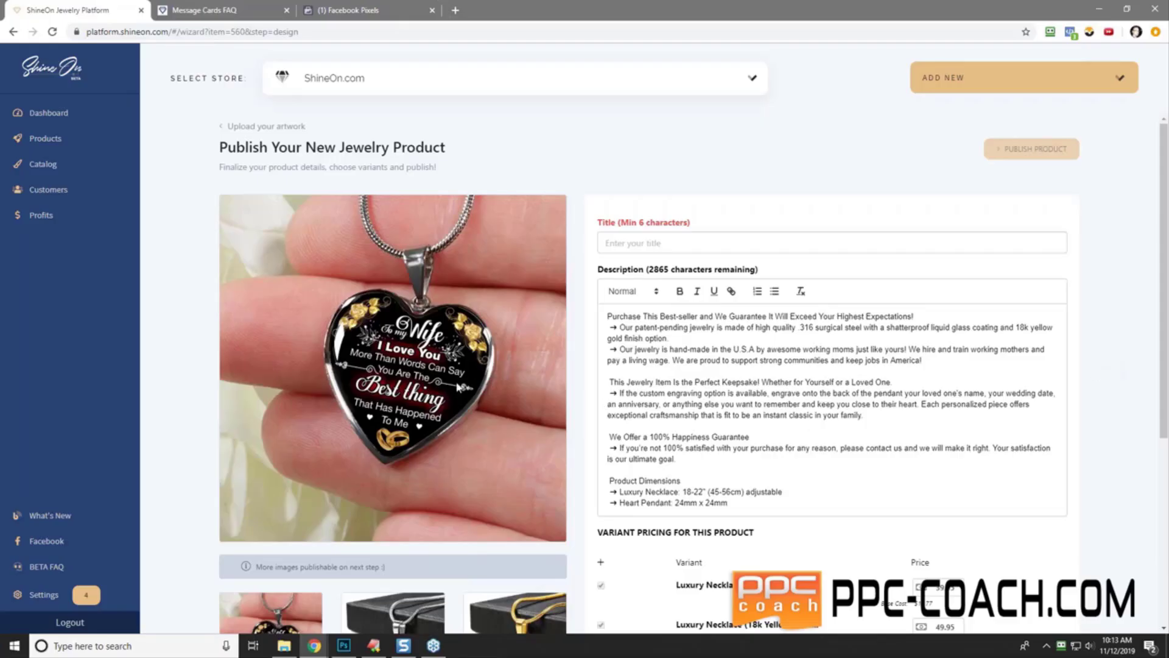
# - Title it 'To My Wife - I Love You More Than Words Can Say - You Are The Best Thing That Has Happened To Me'; add blank description lines
pyautogui.scroll(-2, 377, 369)
pyautogui.scroll(-2, 377, 369)
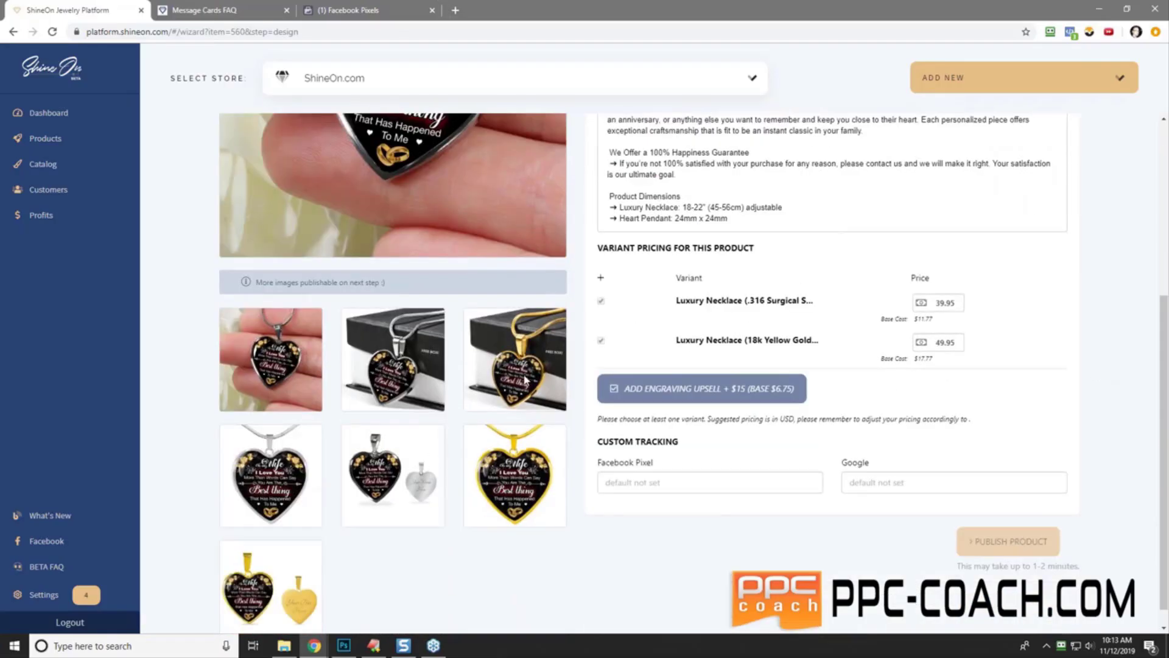
pyautogui.scroll(4, 426, 456)
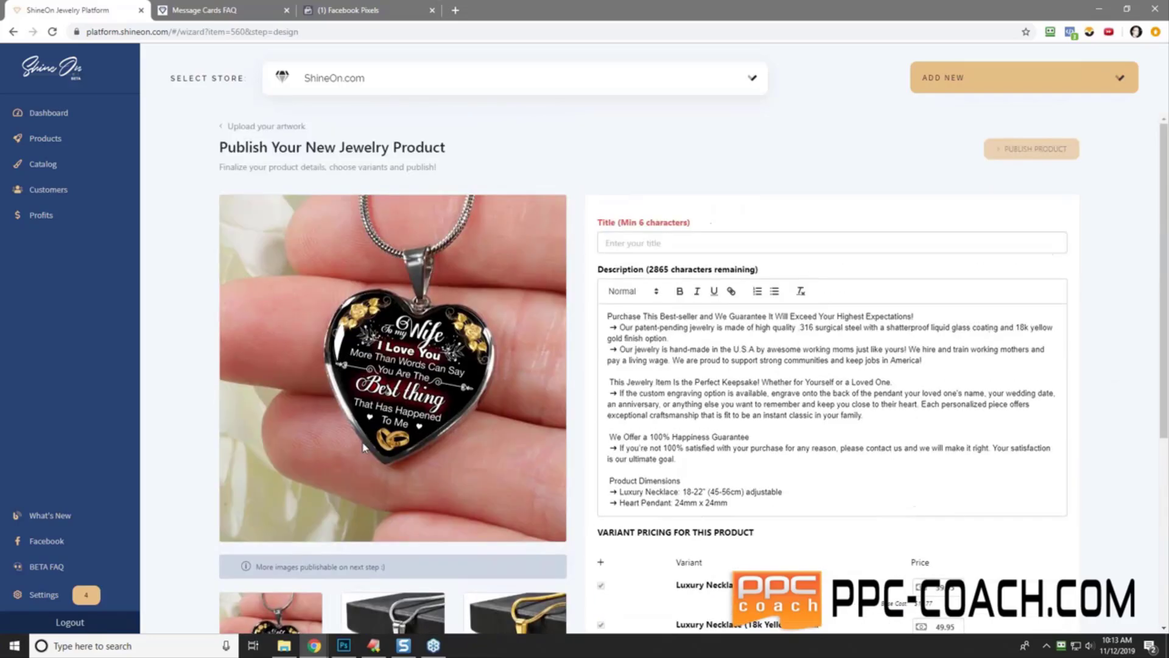
pyautogui.click(670, 245)
pyautogui.write('To My W')
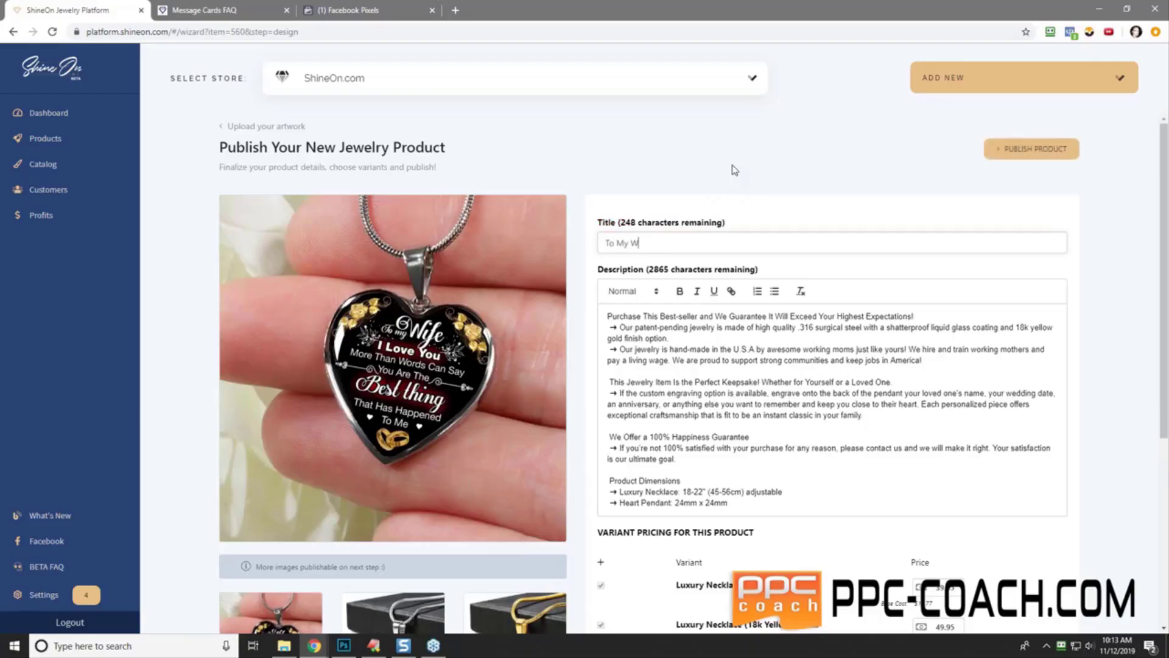
pyautogui.write('ife - I Love You More Than WOr')
pyautogui.press('BackSpace')
pyautogui.press('BackSpace')
pyautogui.write('ords Can Say ')
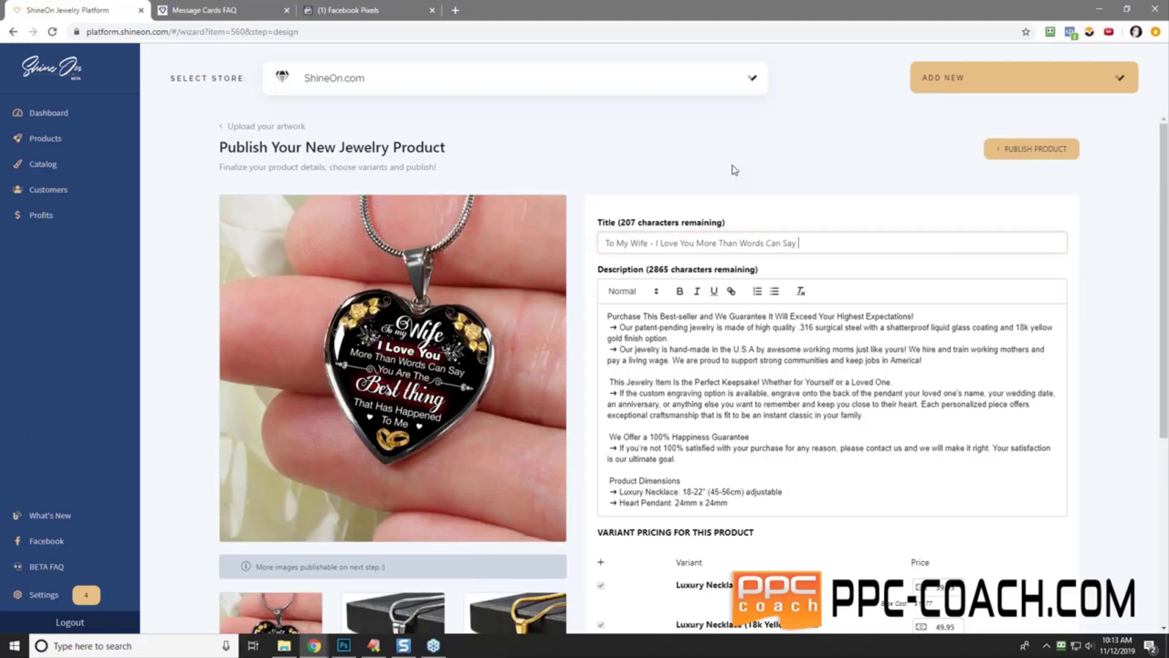
pyautogui.write('- You Are The Best Thing That Has Happene')
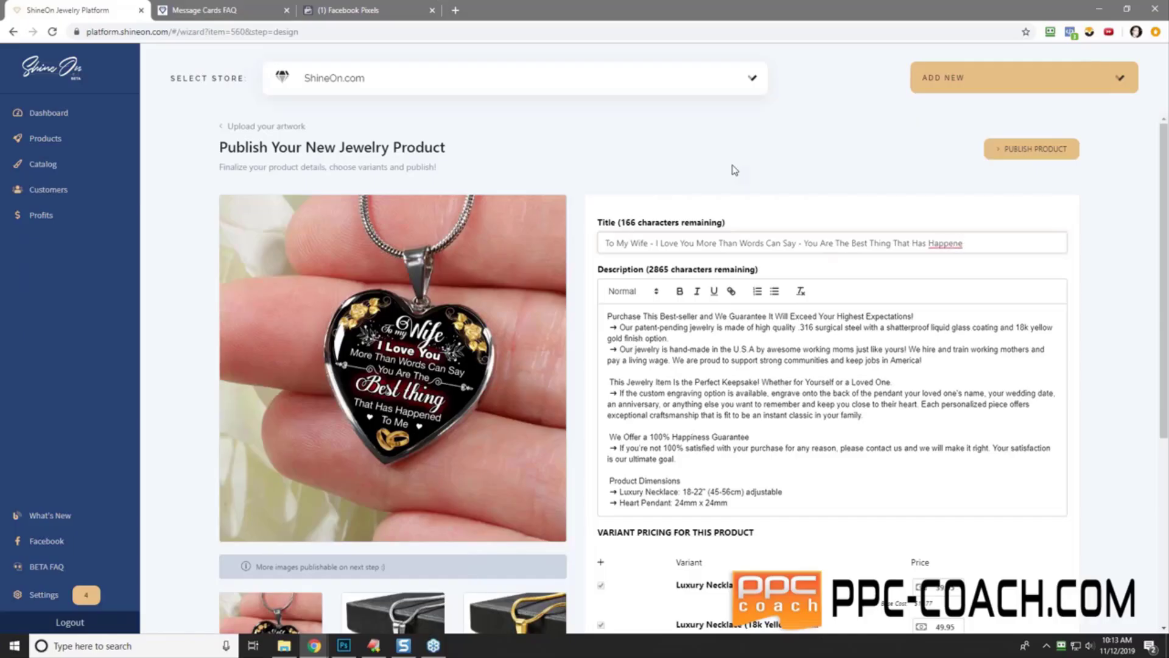
pyautogui.write('d To Me')
pyautogui.click(603, 317)
pyautogui.press('Return')
pyautogui.press('Return')
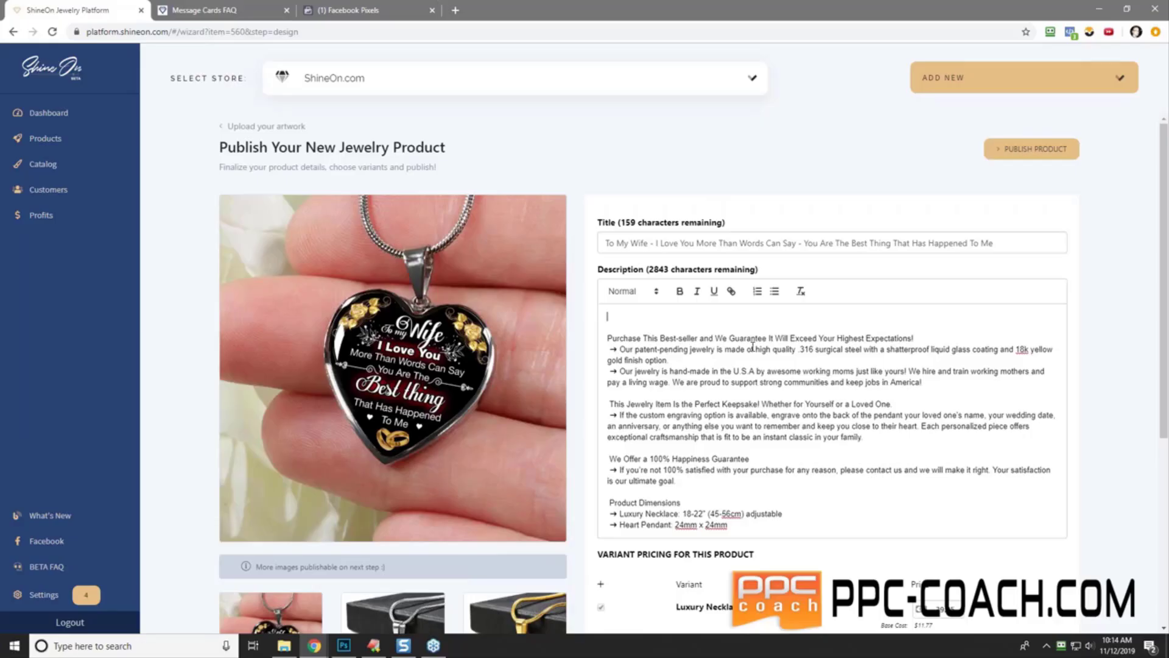
# - Type 'Would Your Wife Love This?' and a gift pitch paragraph about engraving and gift occasions in the description
pyautogui.write('Want to')
pyautogui.press('BackSpace')
pyautogui.press('BackSpace')
pyautogui.press('BackSpace')
pyautogui.write('ould Your Wife Love This?')
pyautogui.press('Return')
pyautogui.press('Return')
pyautogui.write('Yes')
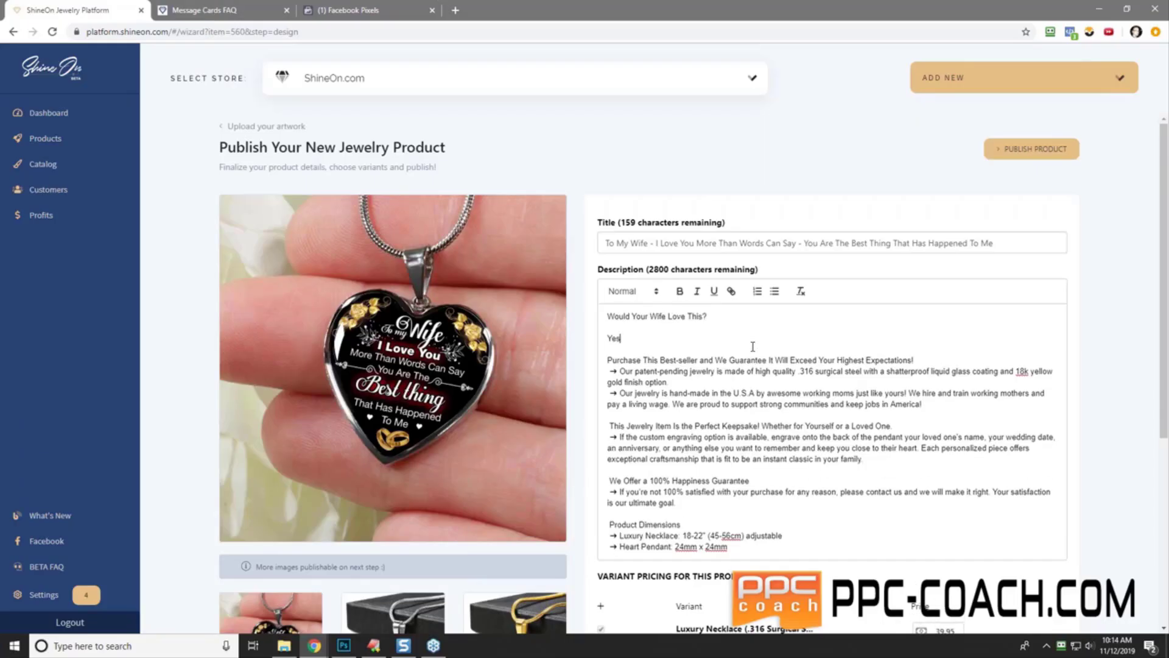
pyautogui.write('!  She would def')
pyautogui.write('intely')
pyautogui.press('BackSpace')
pyautogui.press('BackSpace')
pyautogui.write('ely love to hear these words fro')
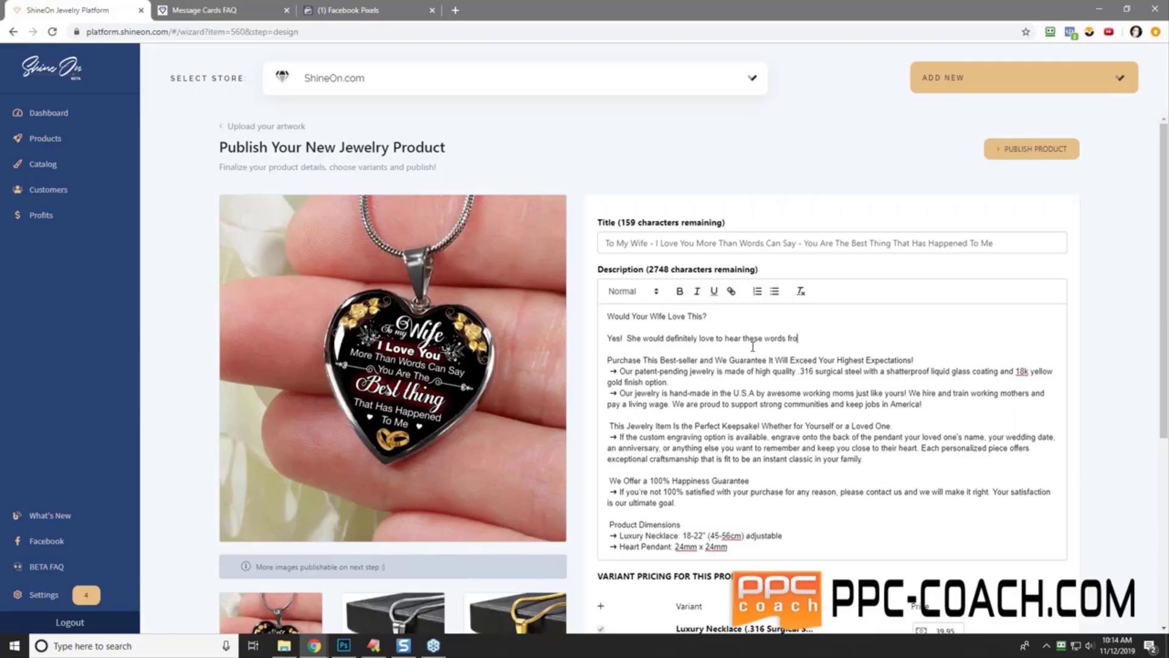
pyautogui.write('m you.  The best part?  You can gr')
pyautogui.write('av')
pyautogui.press('BackSpace')
pyautogui.press('BackSpace')
pyautogui.press('BackSpace')
pyautogui.press('BackSpace')
pyautogui.write('engrave the back ')
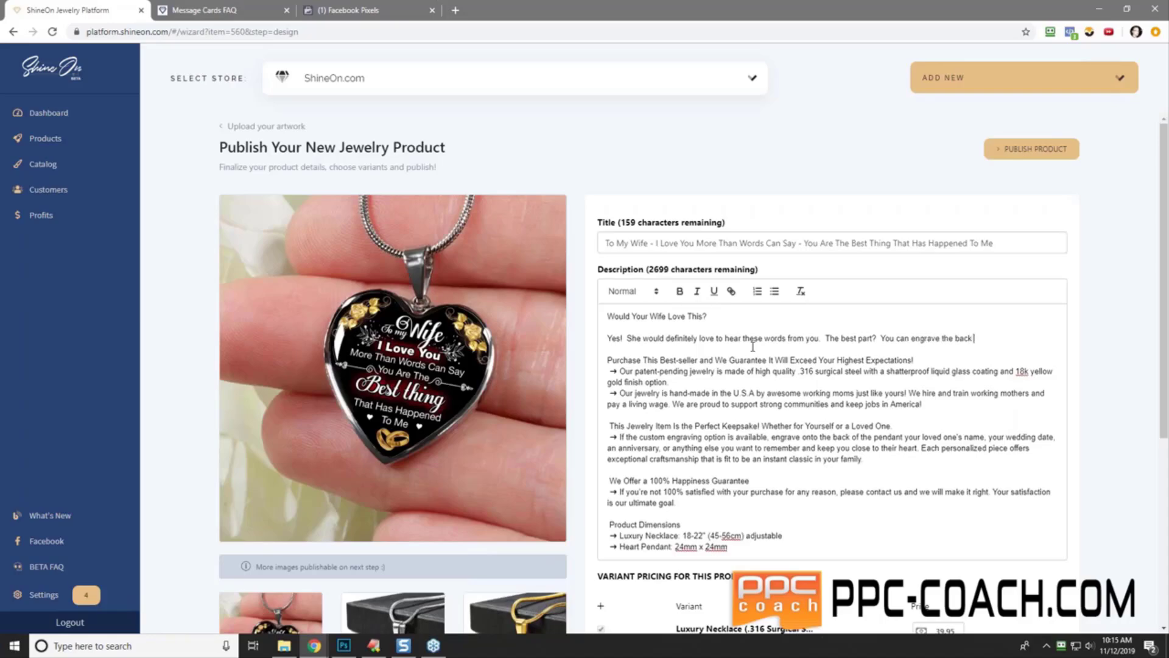
pyautogui.write('with a personal message of your choice')
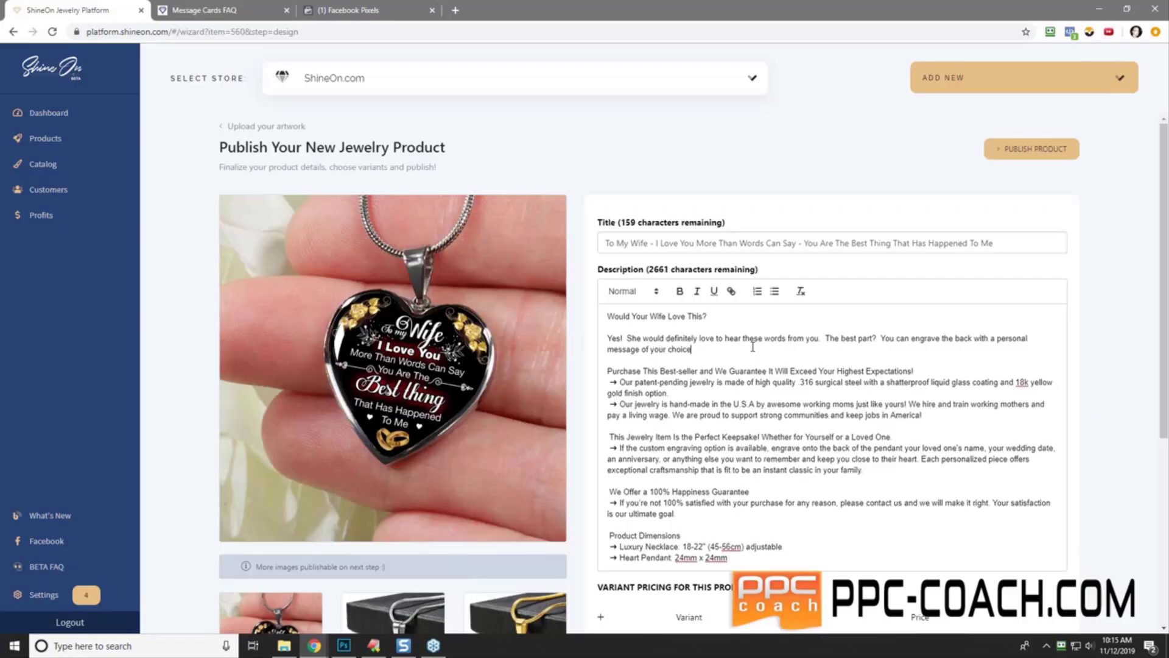
pyautogui.write('.  Also it comes in a neat little gift box too.  Get her  one for C')
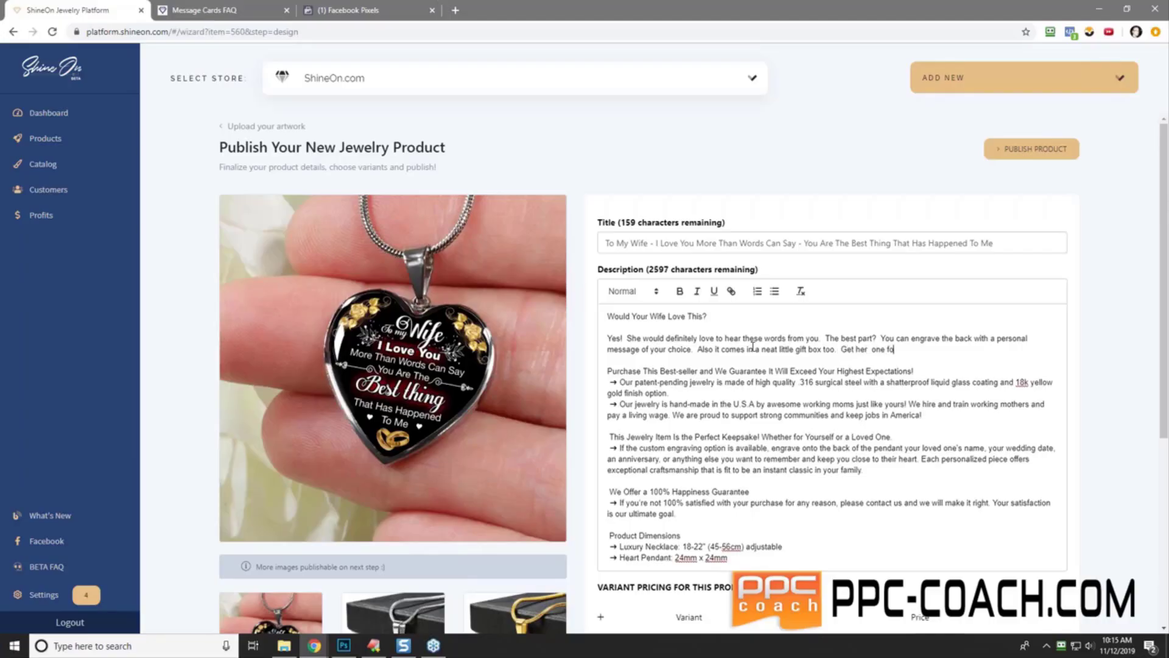
pyautogui.press('BackSpace')
pyautogui.press('BackSpace')
pyautogui.press('BackSpace')
pyautogui.press('BackSpace')
pyautogui.press('BackSpace')
pyautogui.press('BackSpace')
pyautogui.write('for a christmas Gift or Birthday Gift o')
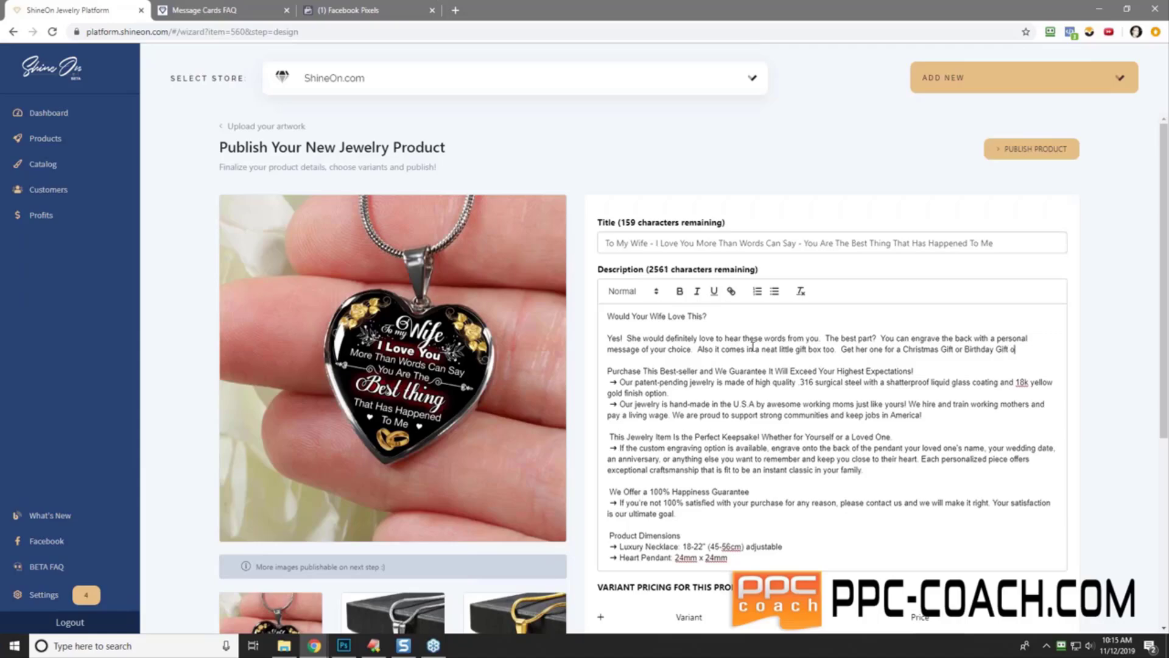
pyautogui.write('r Anniversary Gift')
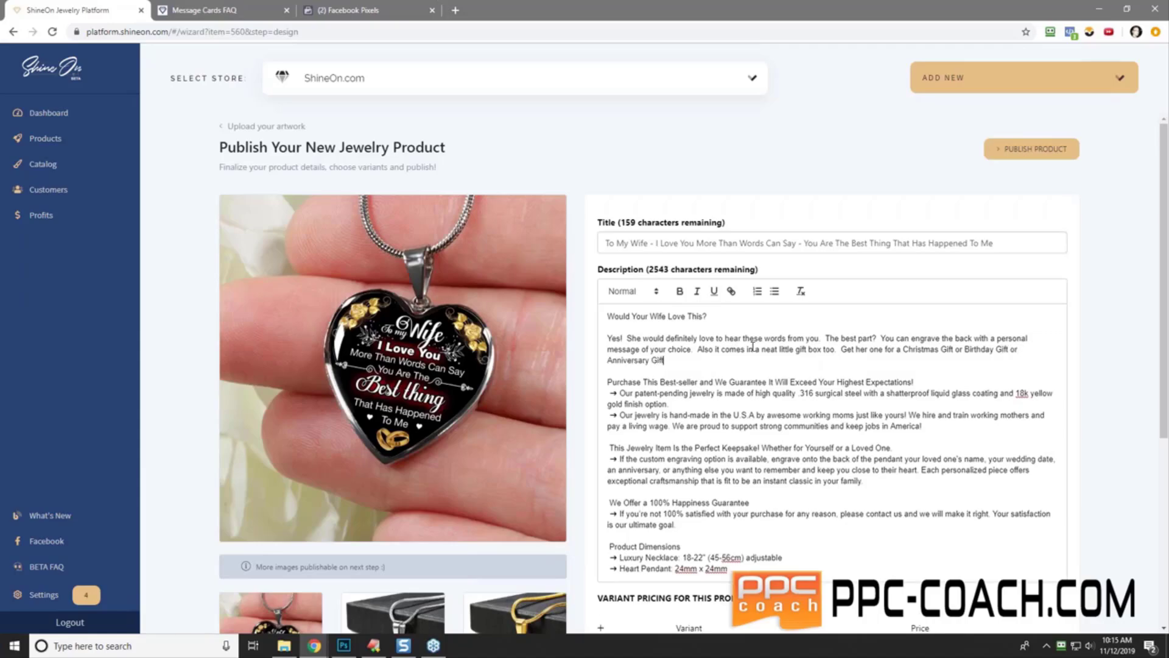
pyautogui.write(' or "Just B')
pyautogui.write('ecause"')
pyautogui.write('.  She will ')
pyautogui.write('lvoe yo')
pyautogui.press('BackSpace')
pyautogui.press('BackSpace')
pyautogui.press('BackSpace')
pyautogui.press('BackSpace')
pyautogui.press('BackSpace')
pyautogui.press('BackSpace')
pyautogui.write('ove this.')
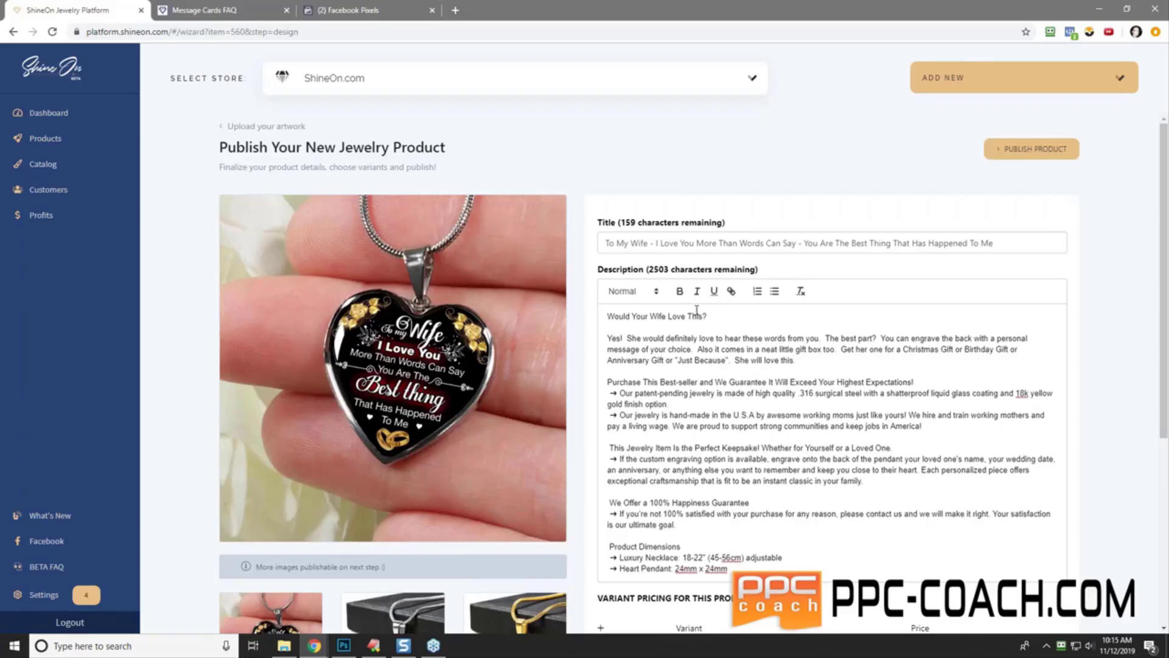
# - Make the 'Would Your Wife Love This?' opening line bold
pyautogui.moveTo(708, 316); pyautogui.dragTo(678, 278)
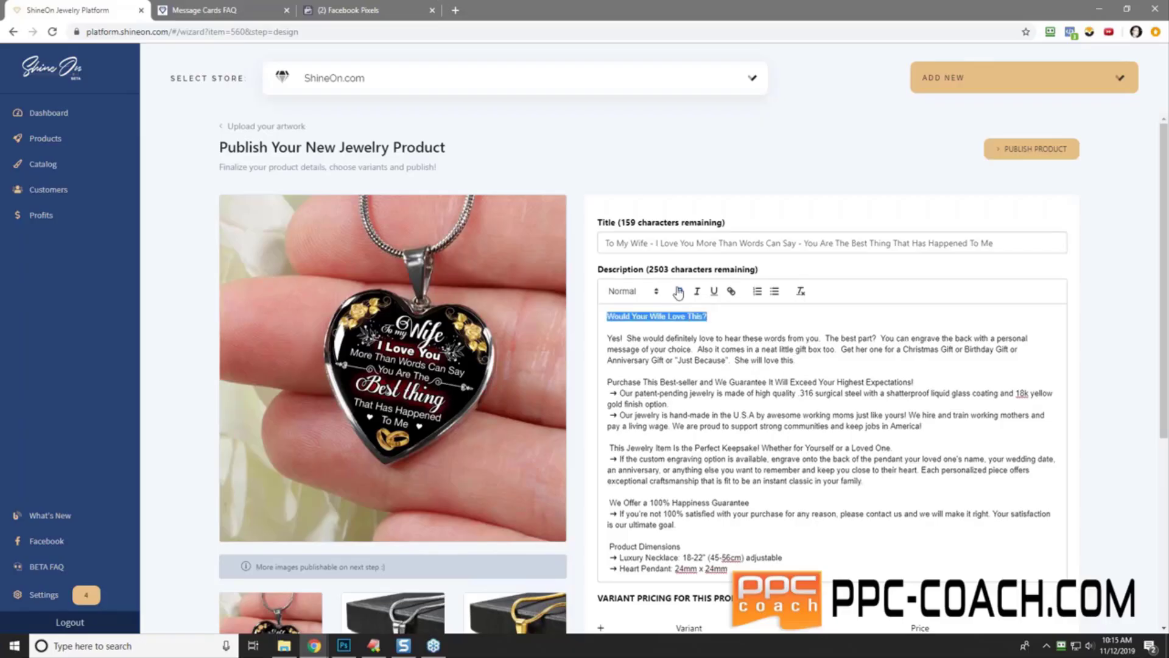
pyautogui.click(680, 291)
pyautogui.click(699, 327)
# - Scroll down the product page to the variant pricing and Custom Tracking section
pyautogui.scroll(-5, 708, 397)
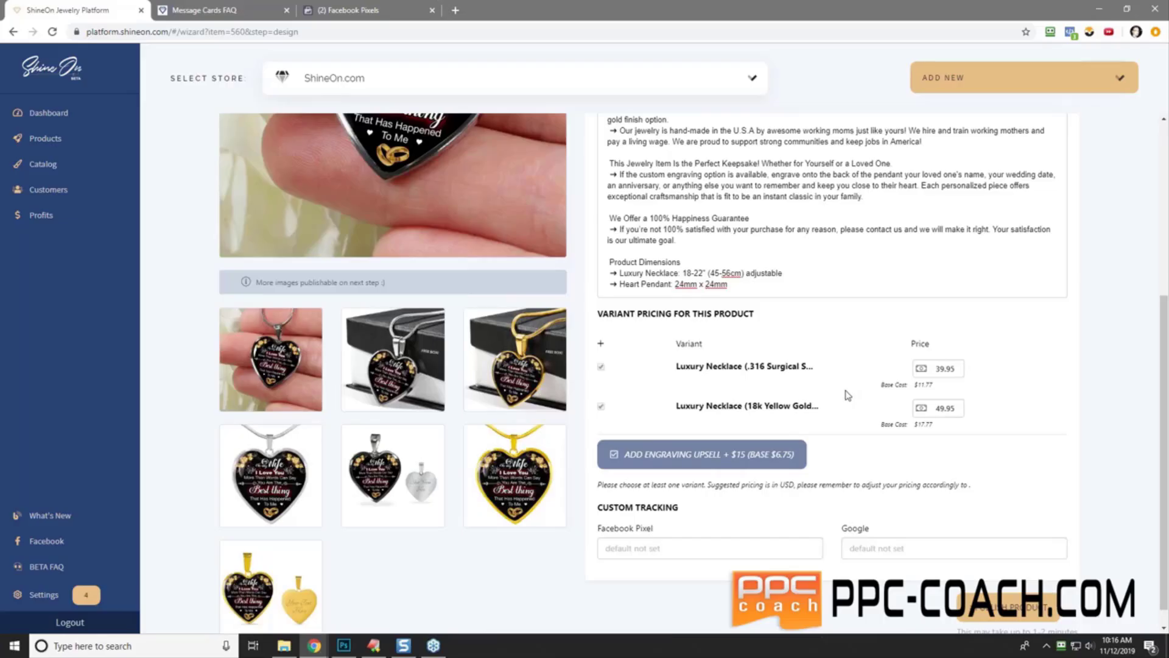
pyautogui.scroll(-1, 848, 396)
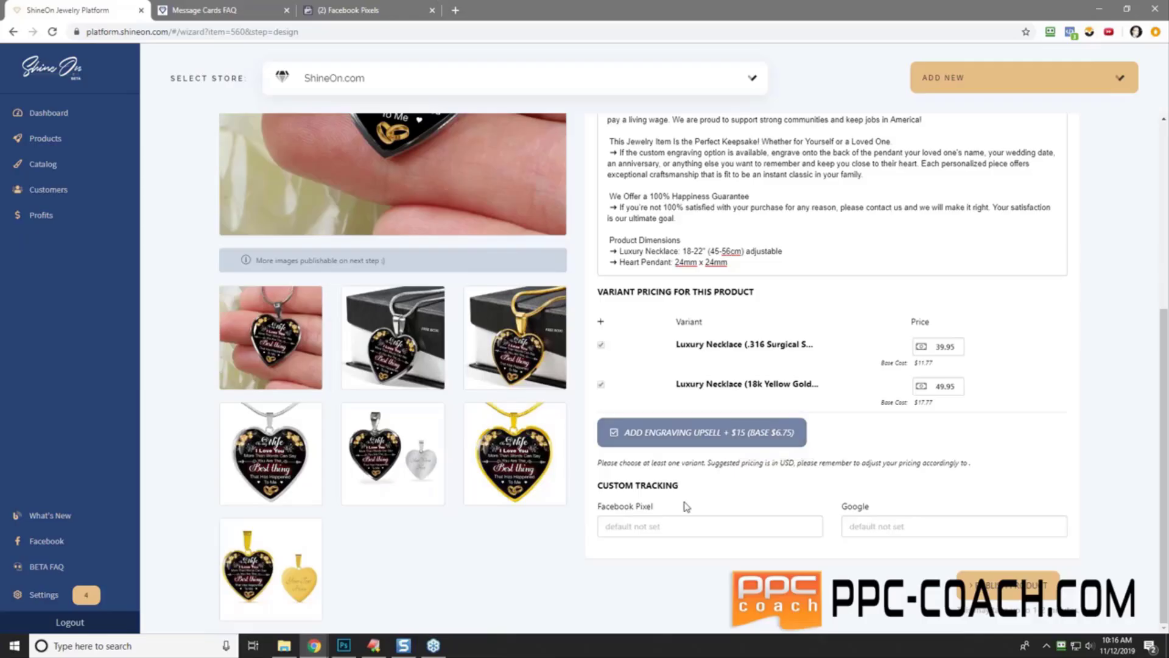
pyautogui.click(359, 14)
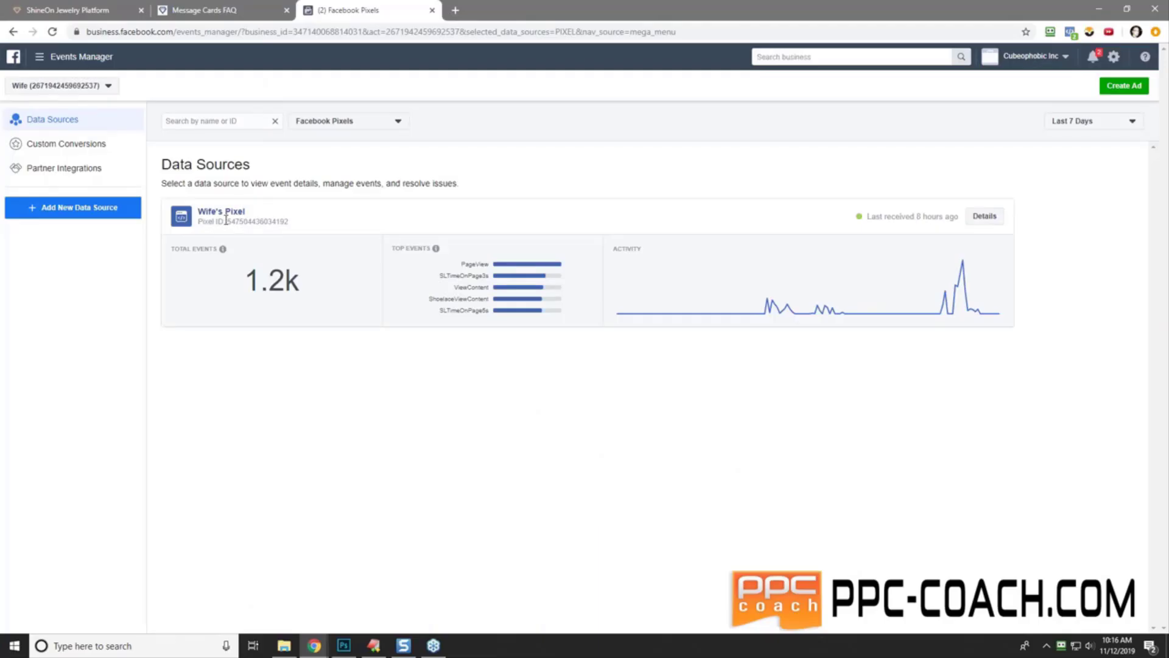
pyautogui.moveTo(226, 221); pyautogui.dragTo(289, 222)
pyautogui.rightClick(268, 223)
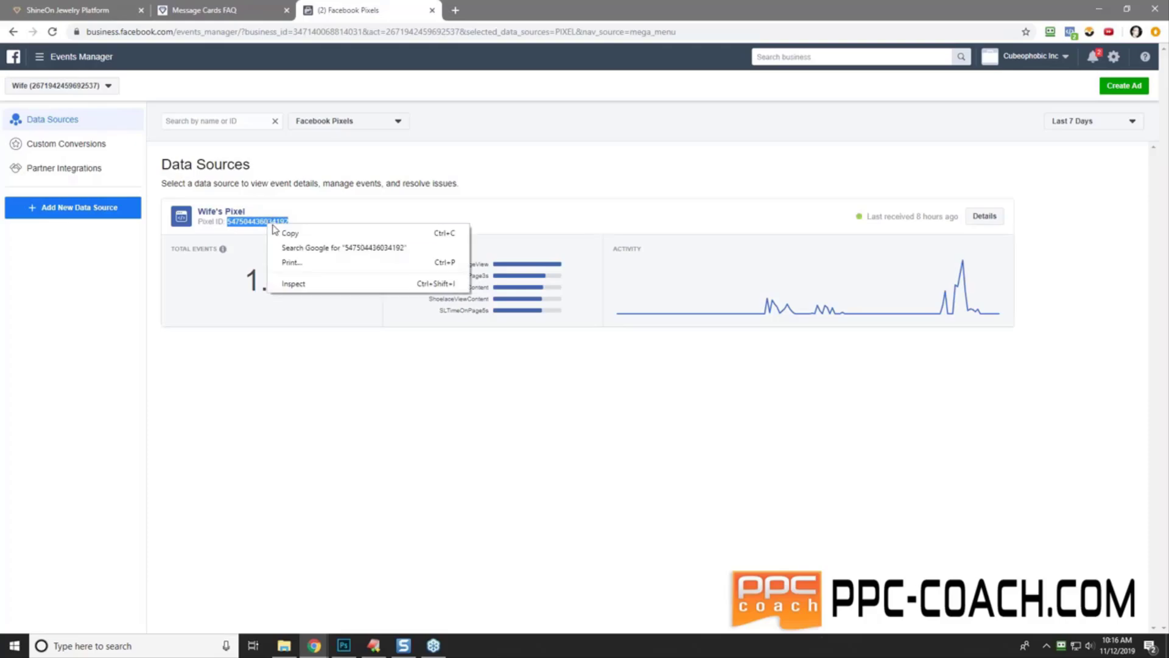
pyautogui.click(296, 237)
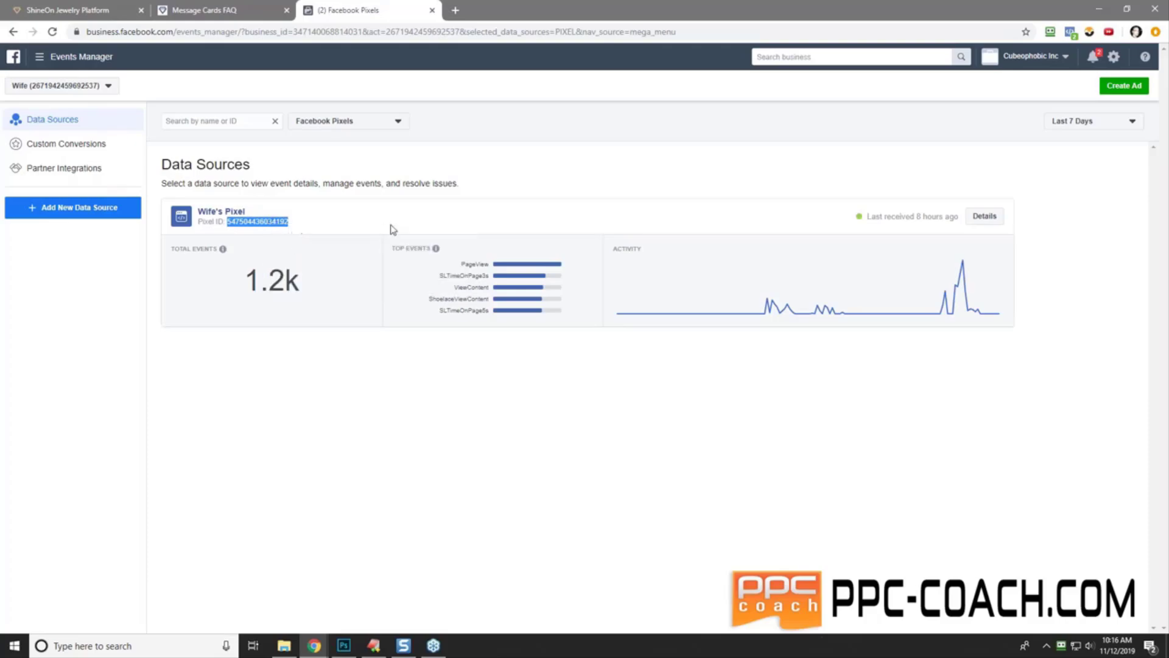
pyautogui.click(99, 10)
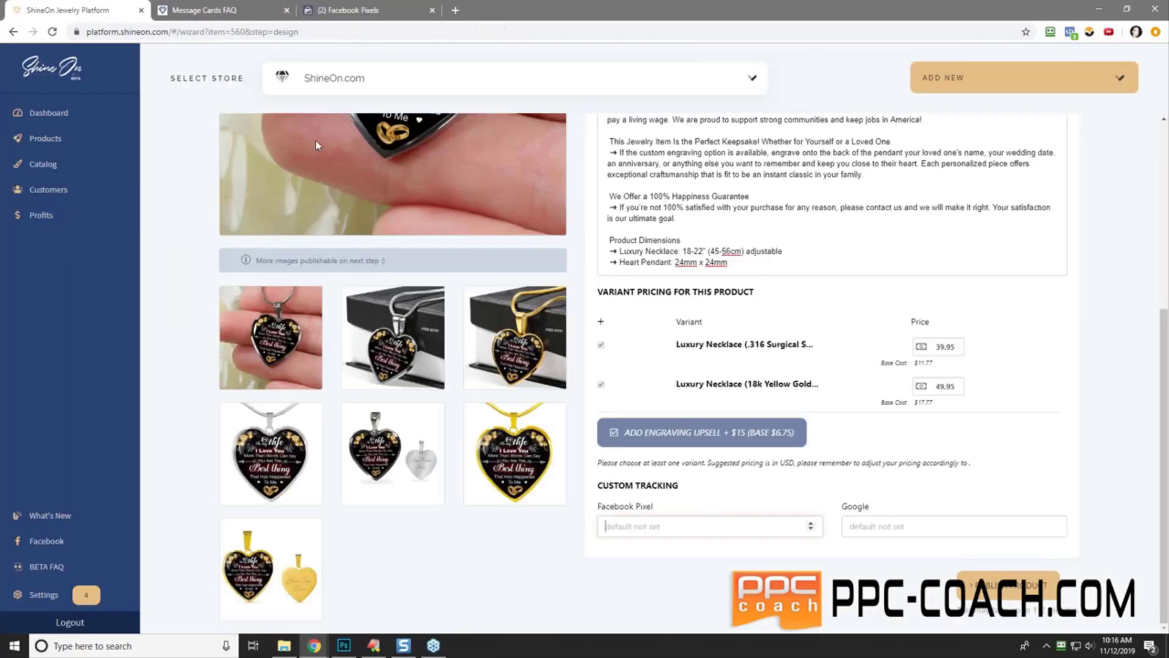
pyautogui.rightClick(669, 527)
pyautogui.click(737, 418)
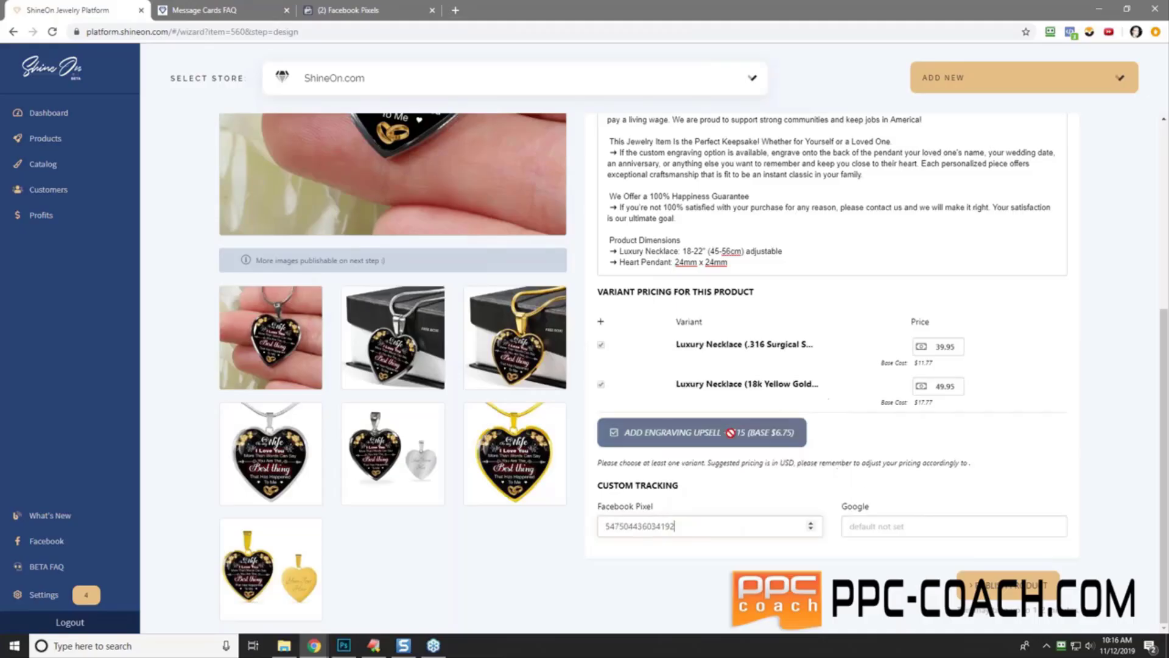
pyautogui.click(705, 569)
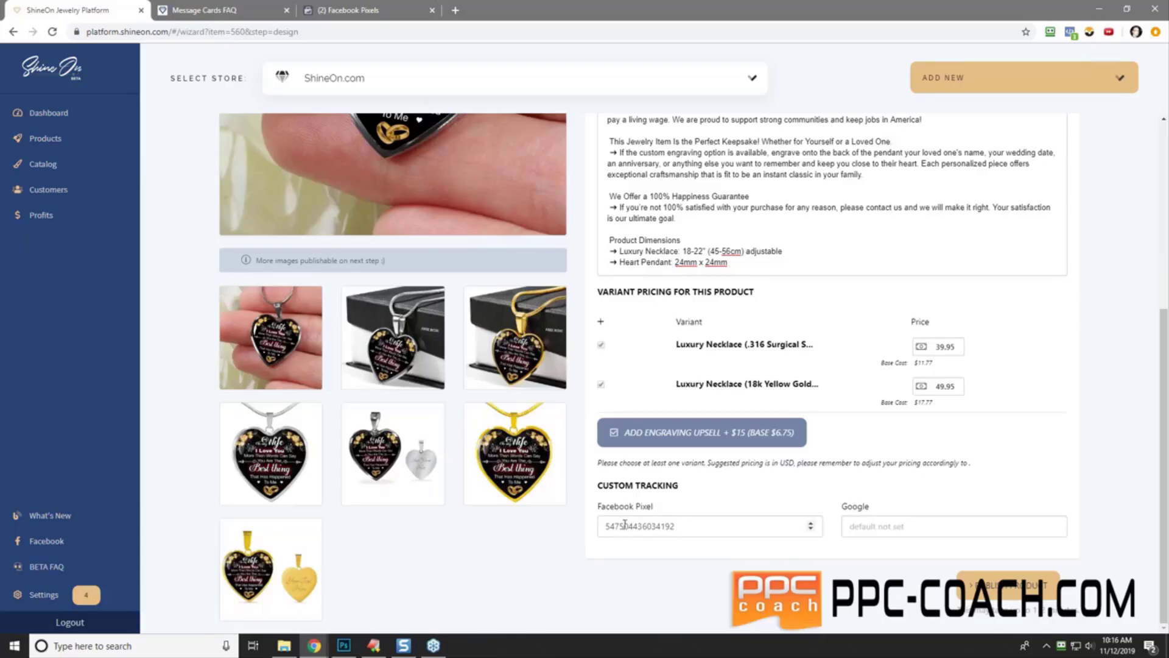
pyautogui.click(881, 526)
pyautogui.click(994, 589)
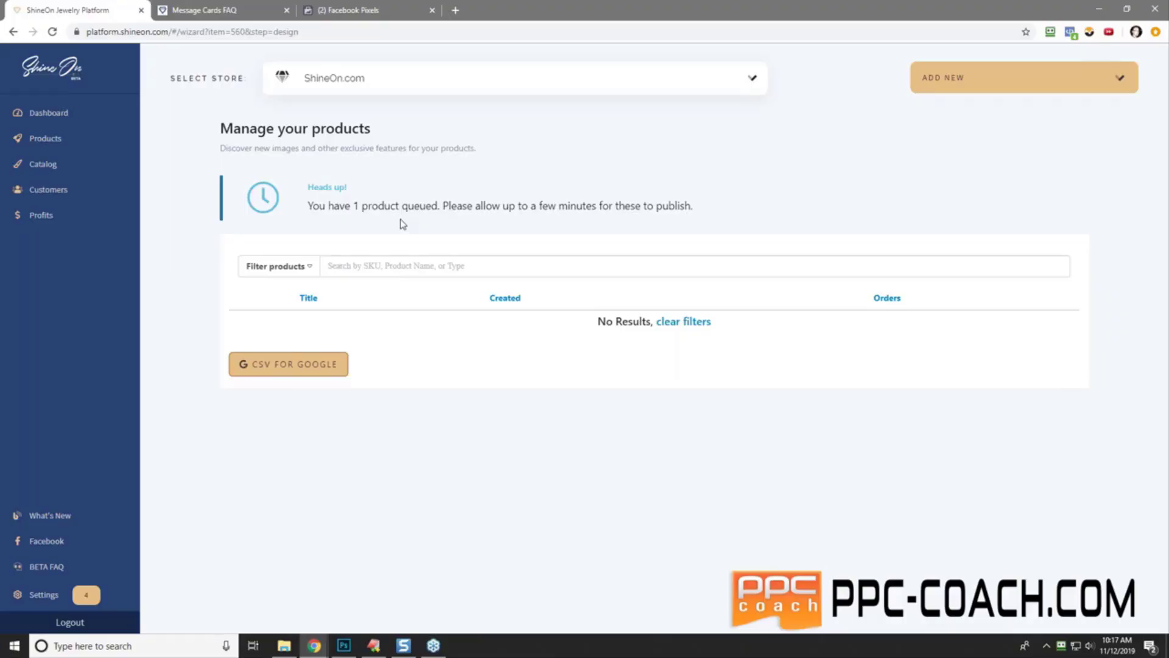
# - Reload the page and create another Heart Pendant with Luxury Snake Chain product from the Dashboard
pyautogui.rightClick(593, 146)
pyautogui.click(623, 181)
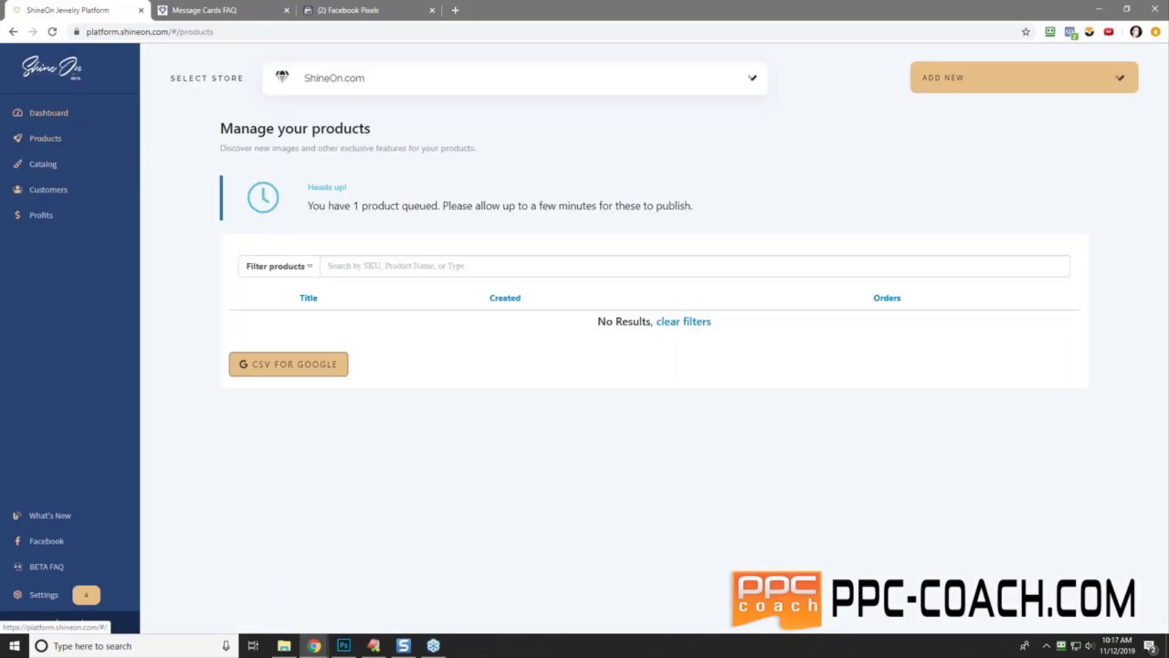
pyautogui.click(49, 113)
pyautogui.click(983, 79)
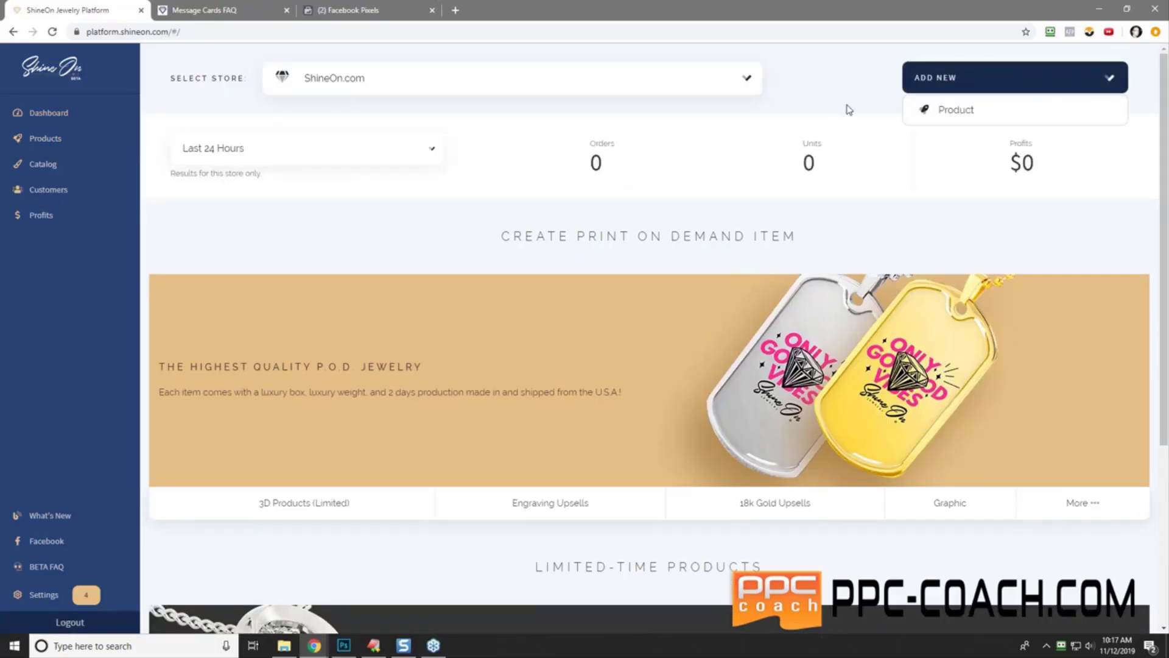
pyautogui.click(968, 110)
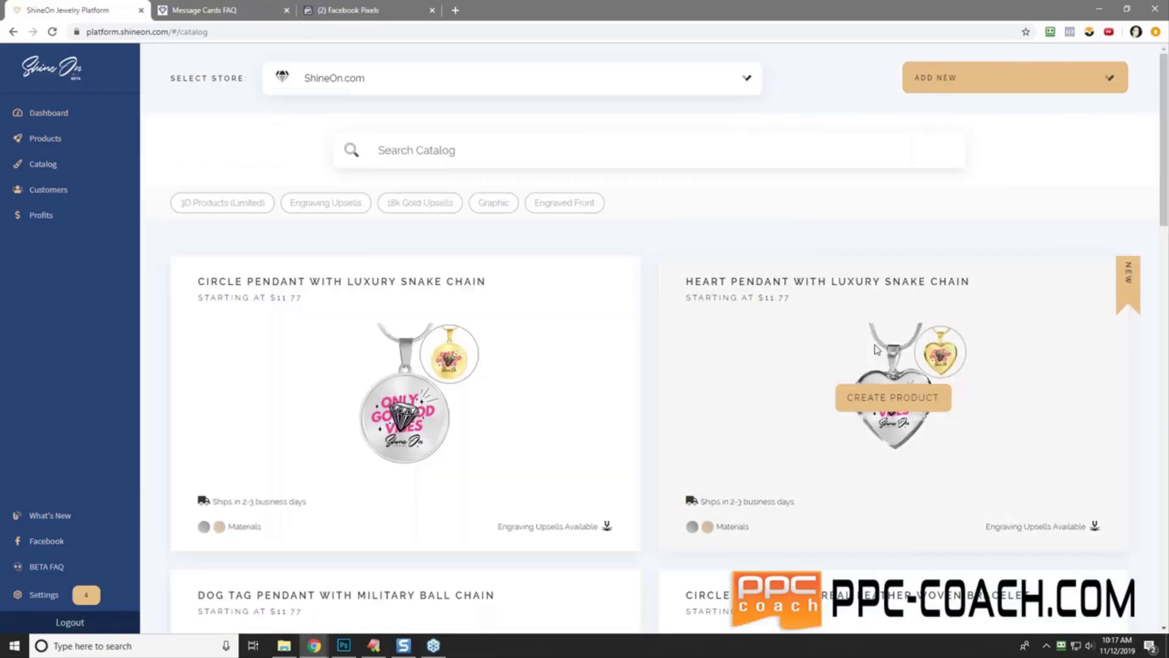
pyautogui.click(905, 402)
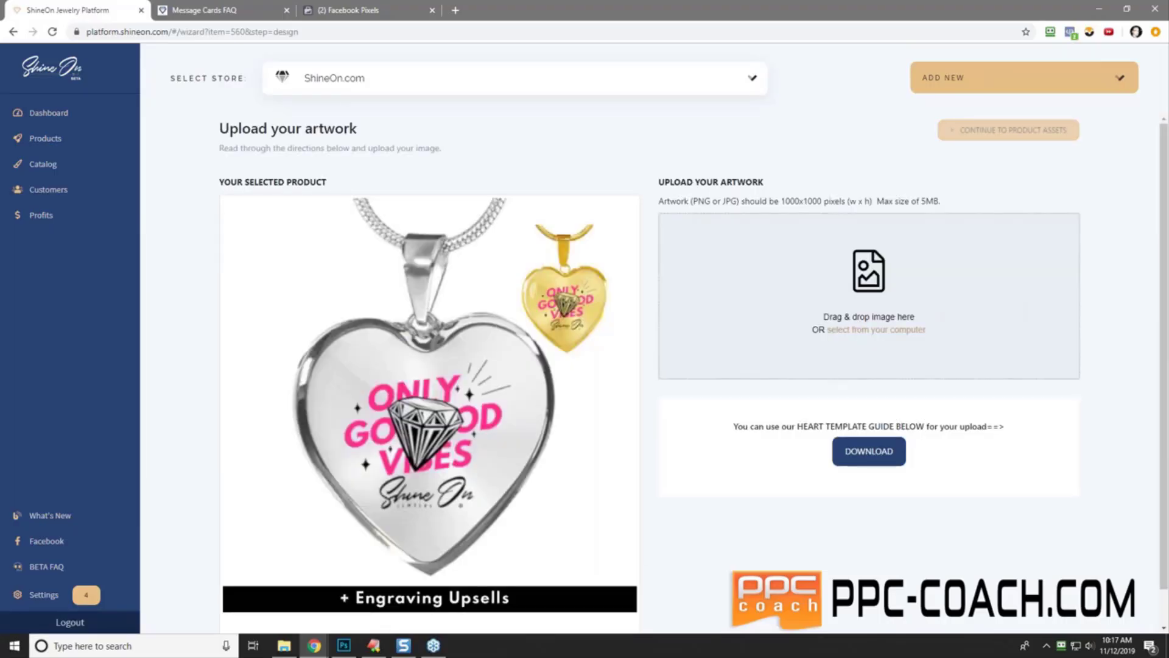
# - Upload 3 (7).png from the 'to my wife - you are always on my mind' folder and continue
pyautogui.click(283, 645)
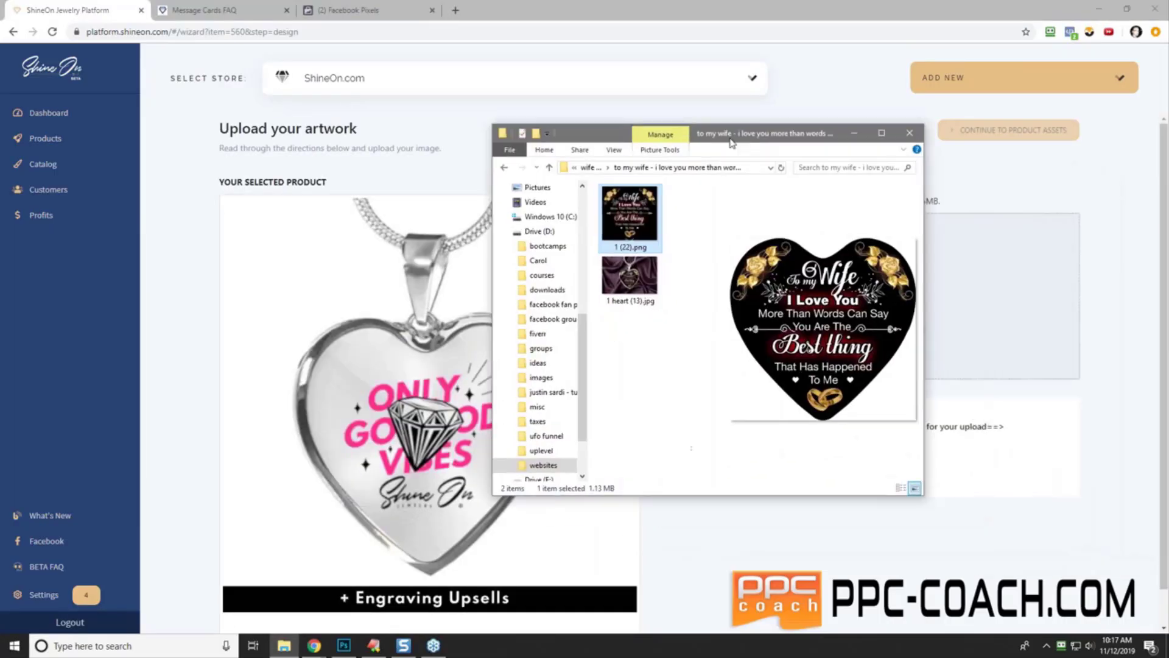
pyautogui.click(591, 168)
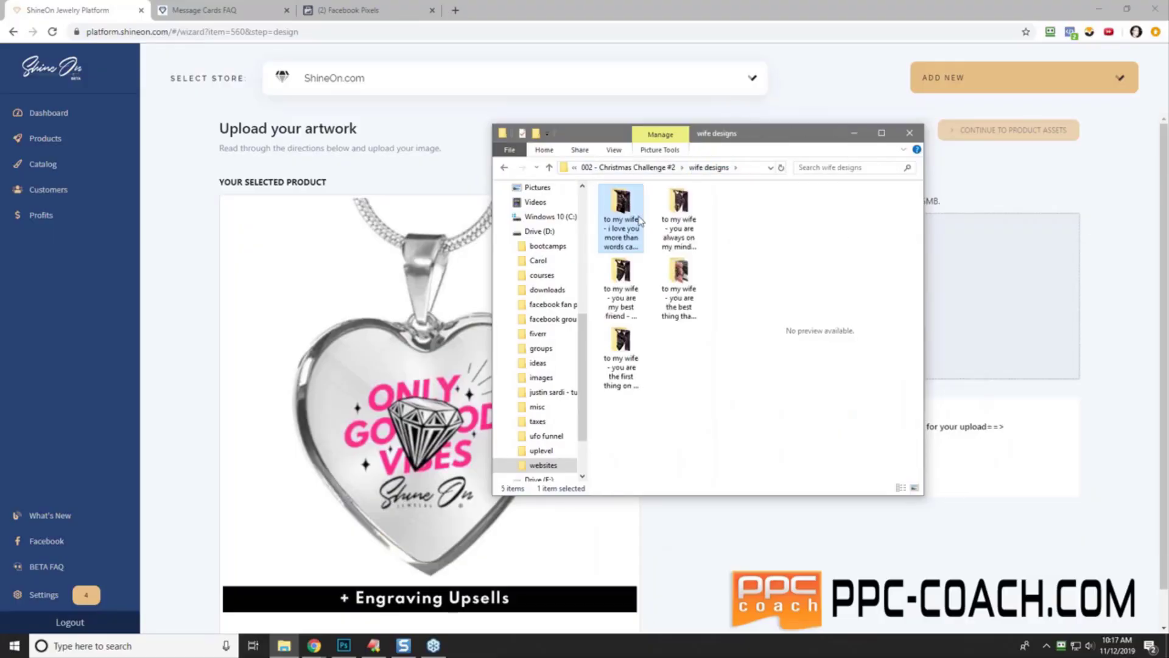
pyautogui.click(680, 224)
pyautogui.doubleClick(681, 224)
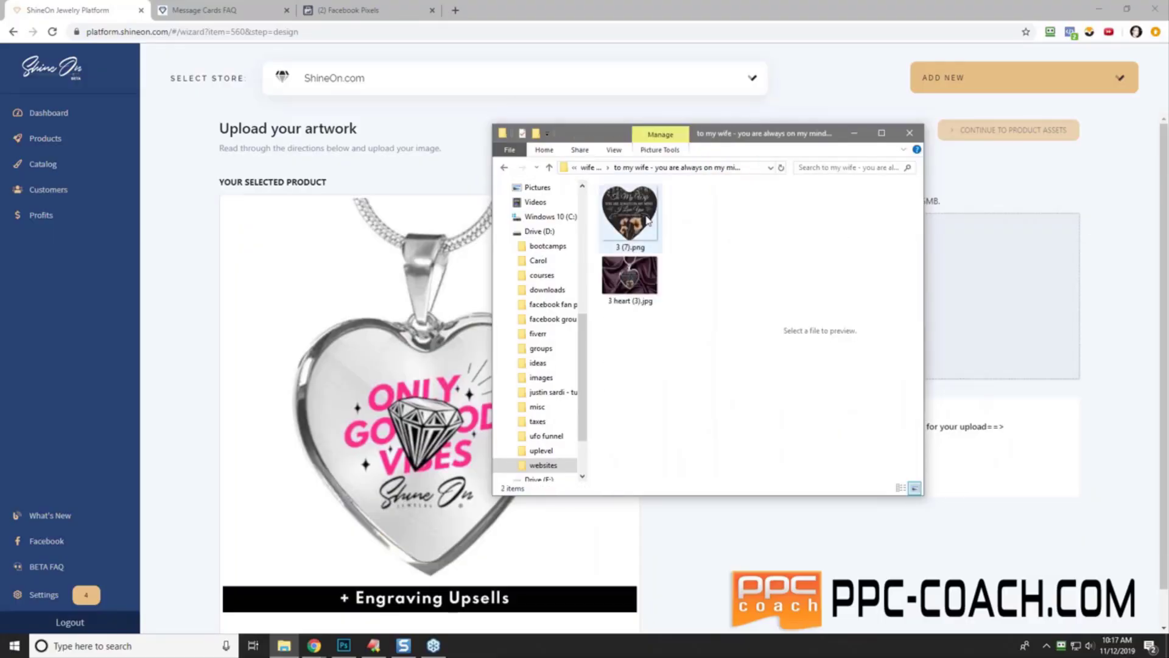
pyautogui.click(648, 220)
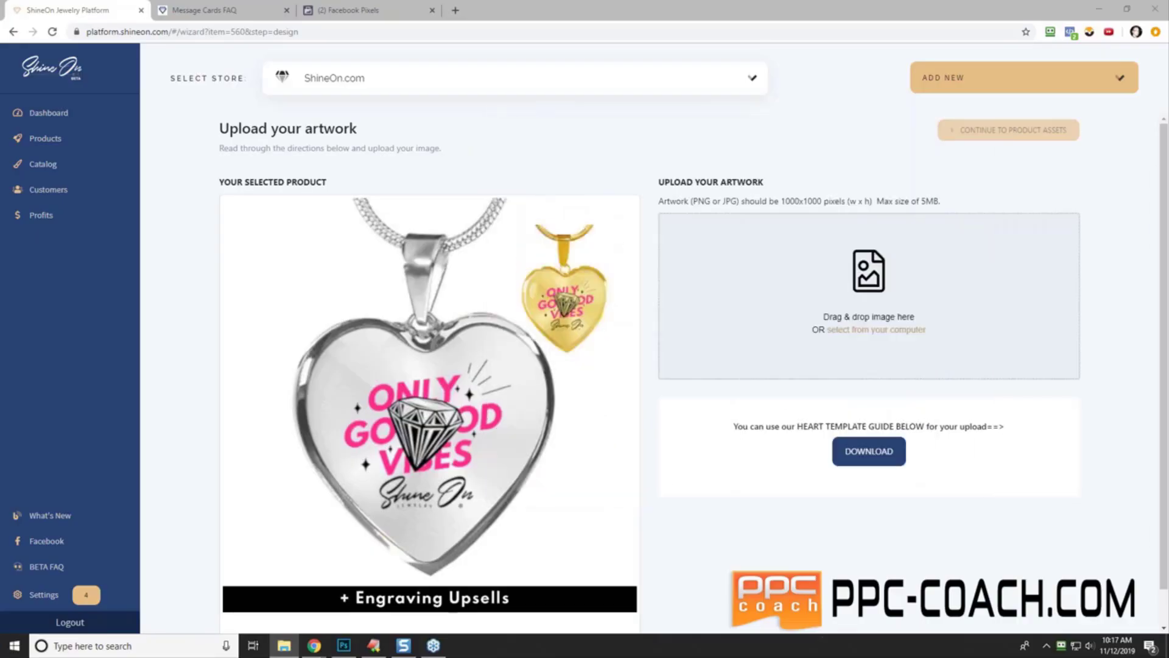
pyautogui.moveTo(974, 292); pyautogui.dragTo(805, 302)
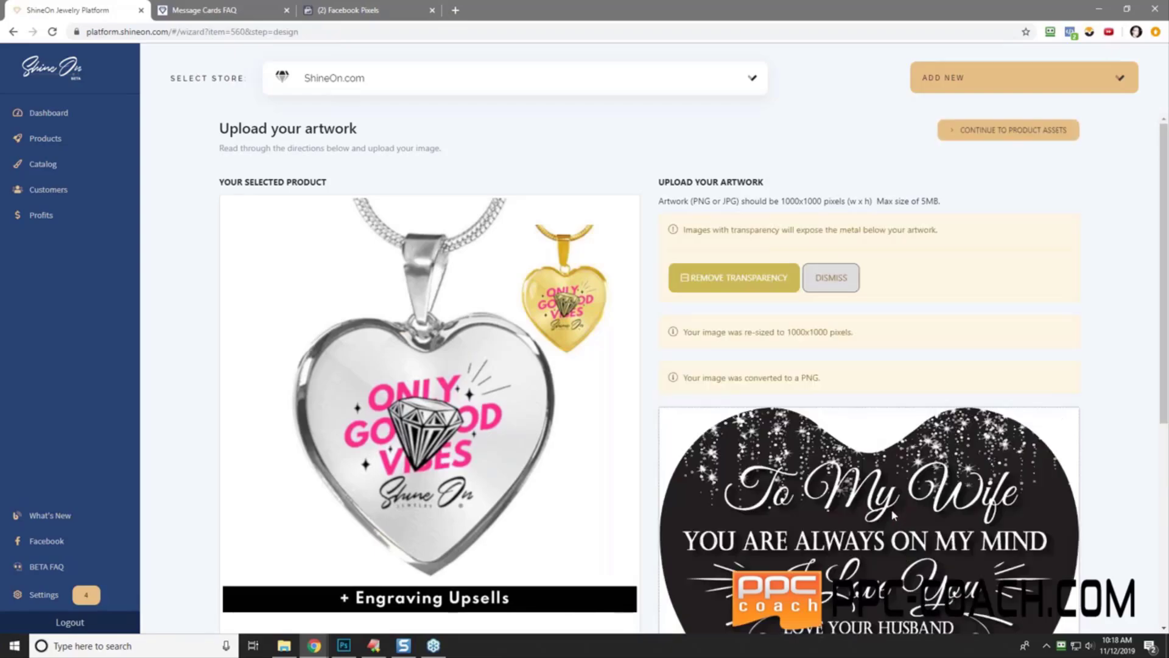
pyautogui.scroll(-5, 890, 509)
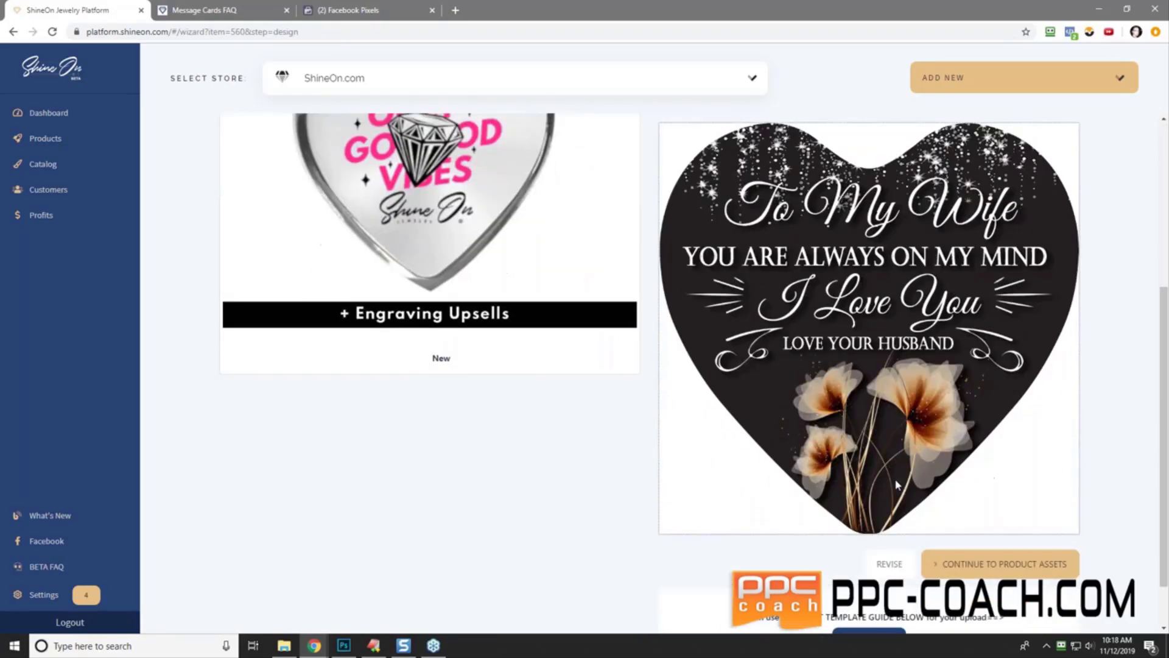
pyautogui.click(1004, 565)
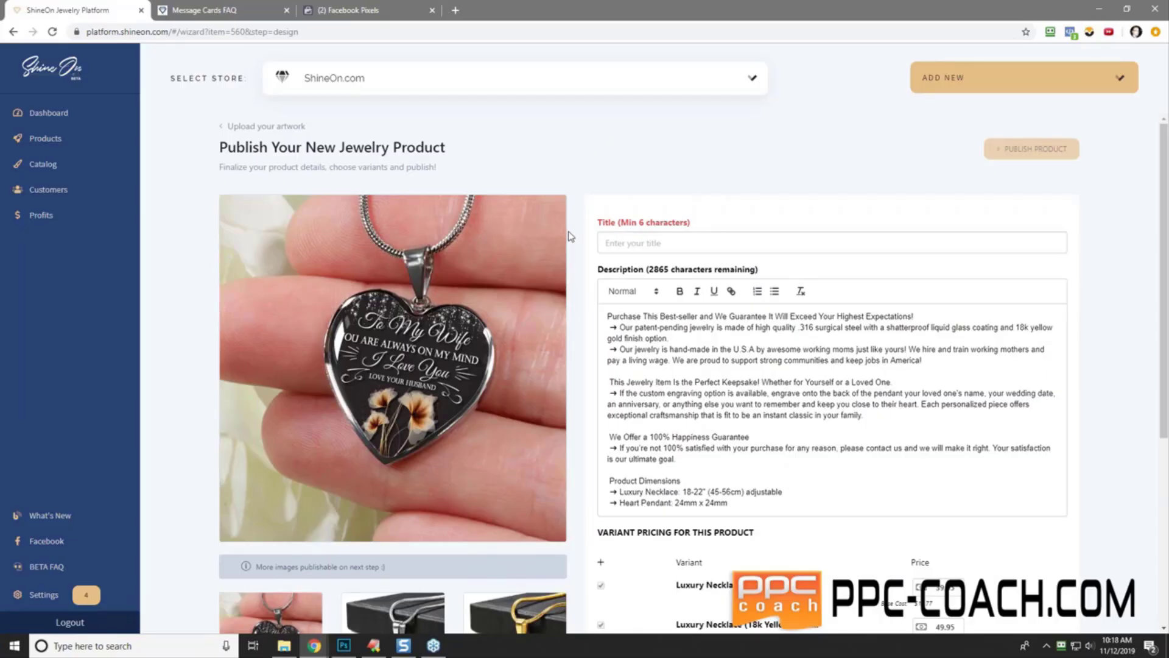
# - Enter the title 'To My Wife - You Are Always On My Mind - I Love You - Love Your Husband' and add blank lines atop the description
pyautogui.scroll(-5, 451, 482)
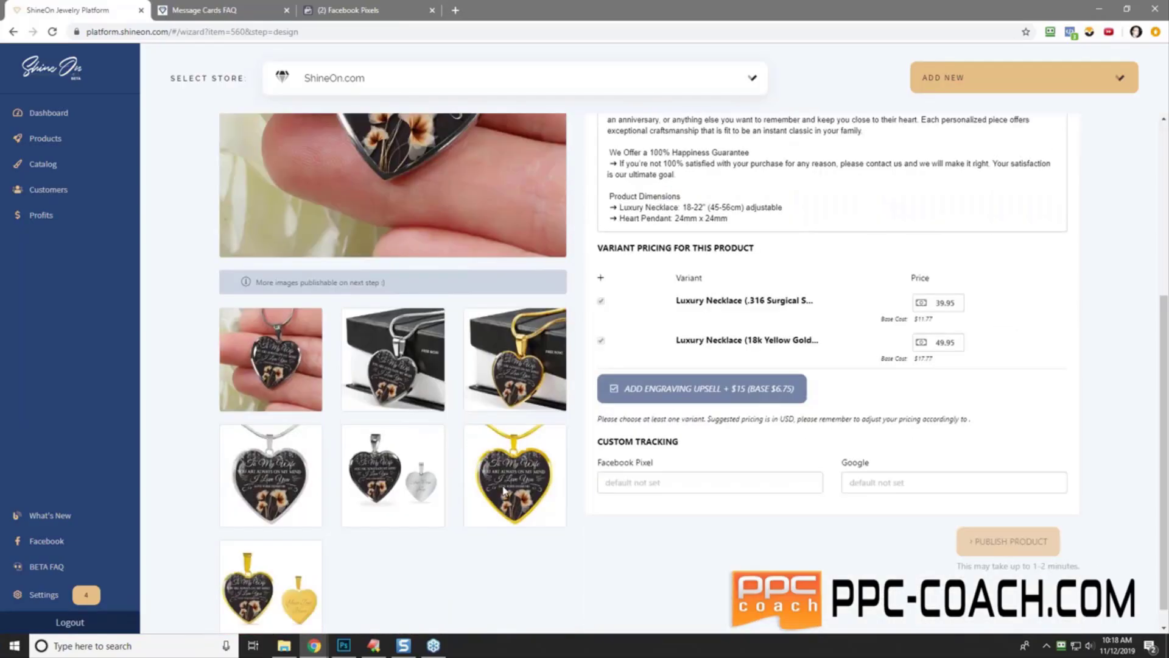
pyautogui.scroll(5, 510, 485)
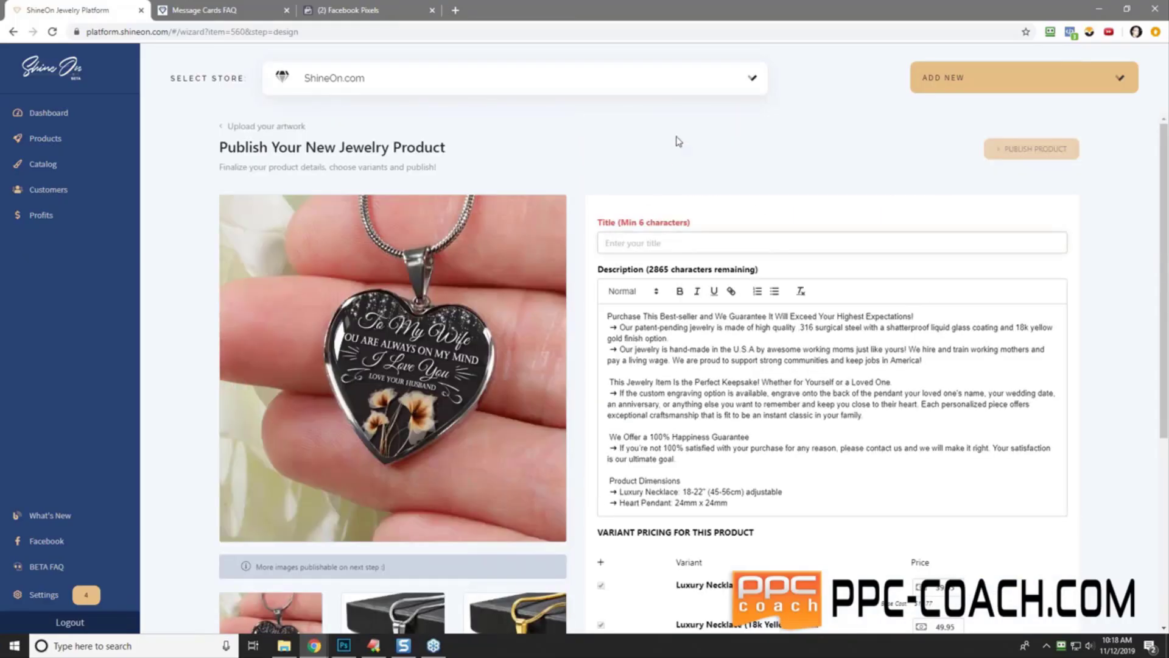
pyautogui.write('To My ')
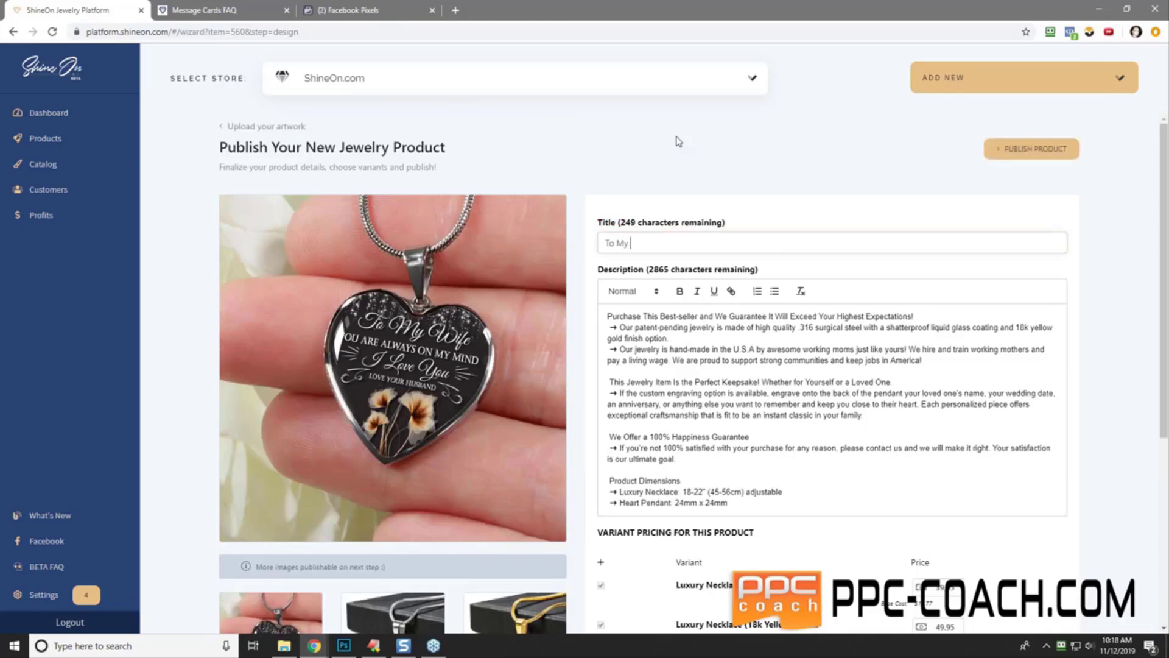
pyautogui.write('Wife - You Are Always On My Mind ')
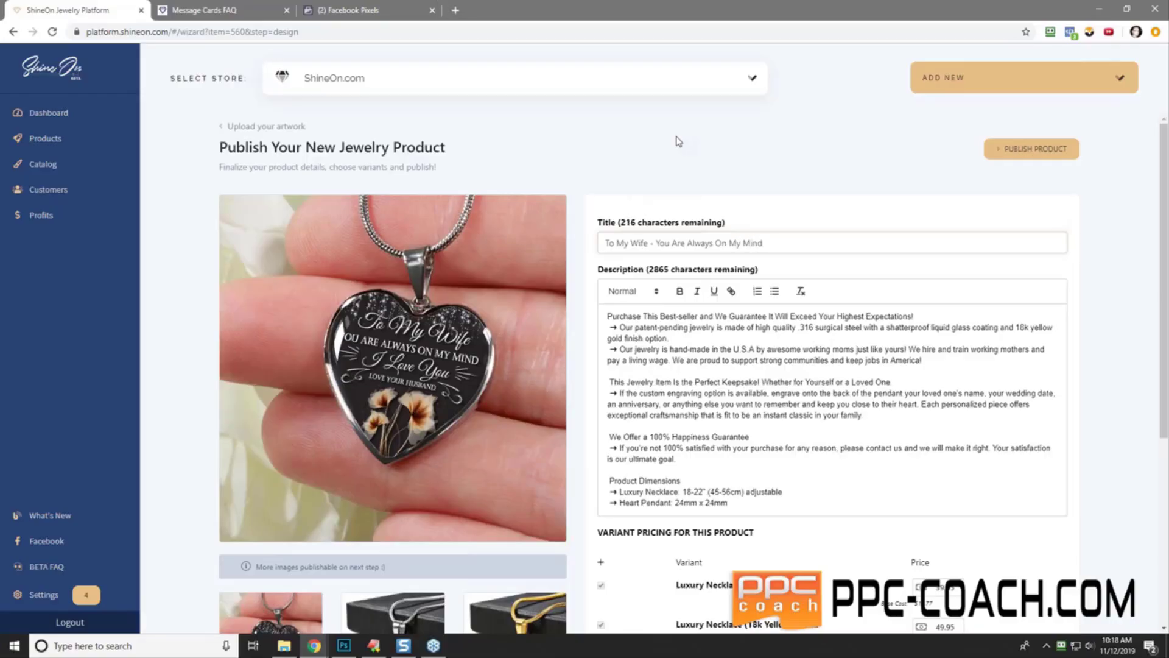
pyautogui.write('- I Love You - Love Your Husband')
pyautogui.click(604, 315)
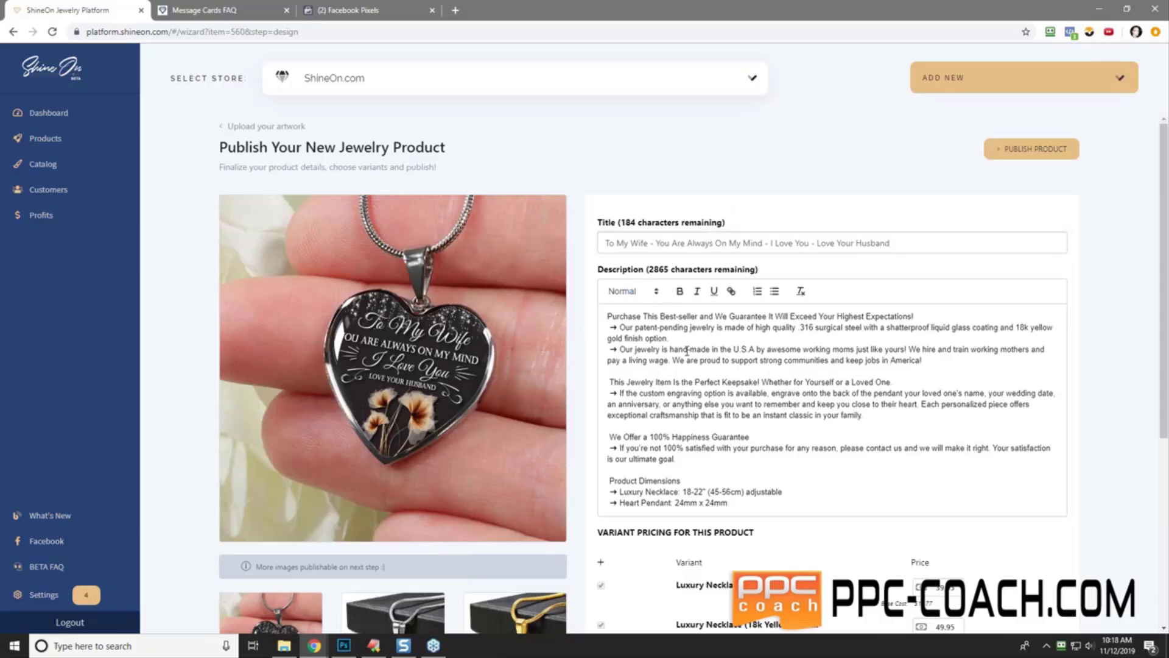
pyautogui.press('Return')
pyautogui.press('Return')
pyautogui.press('Up')
pyautogui.press('Up')
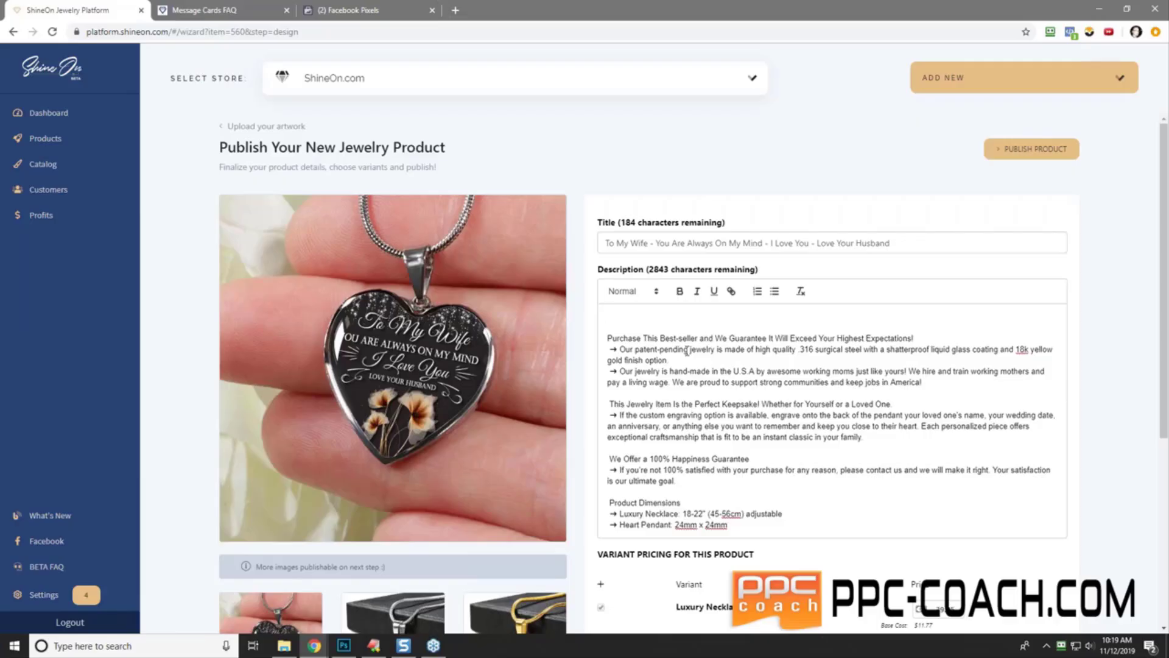
# - Type the 'Want To Surprise Your Wife With A Beautiful Gift?' headline and a gift-box, engraving, brownie-points pitch
pyautogui.write('Want To Surprise Your Wife With A')
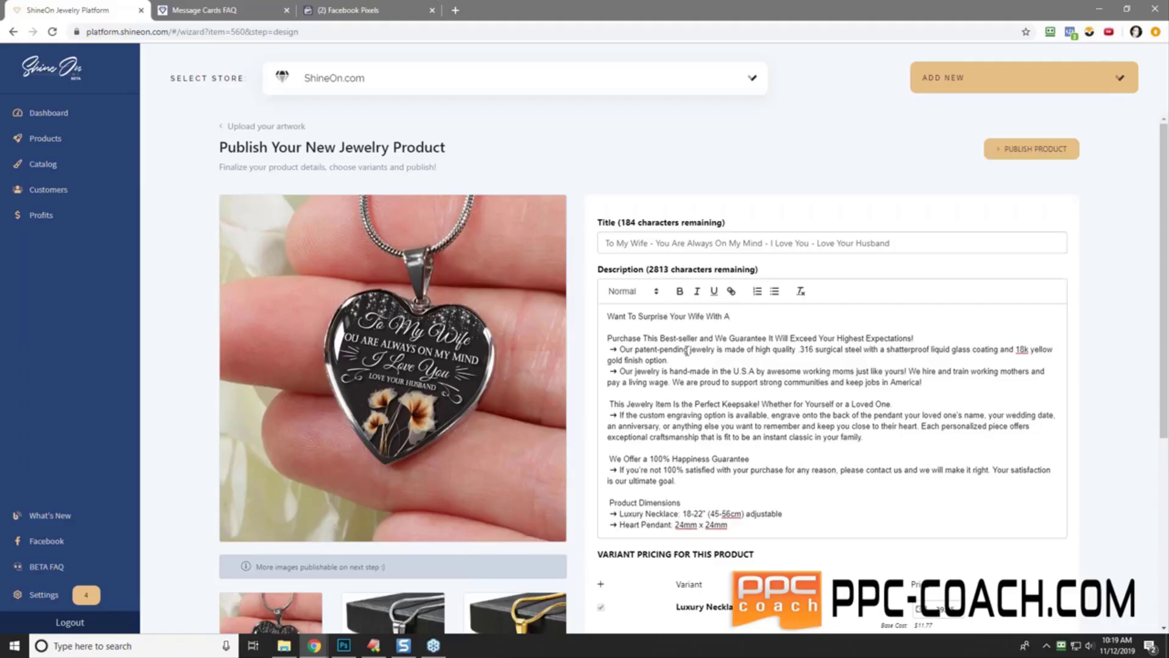
pyautogui.write(' ABeautiful Gift?')
pyautogui.press('Return')
pyautogui.press('Return')
pyautogui.write('Then')
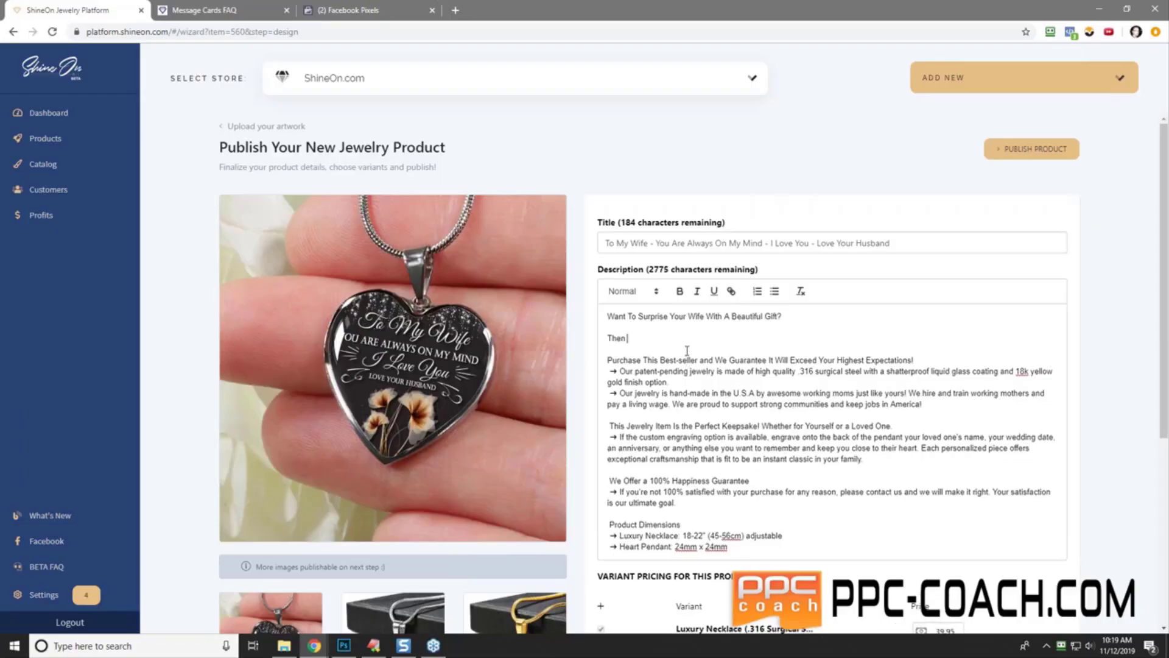
pyautogui.press('BackSpace')
pyautogui.press('BackSpace')
pyautogui.write('an this is it!  Get t her one of these awesome neck')
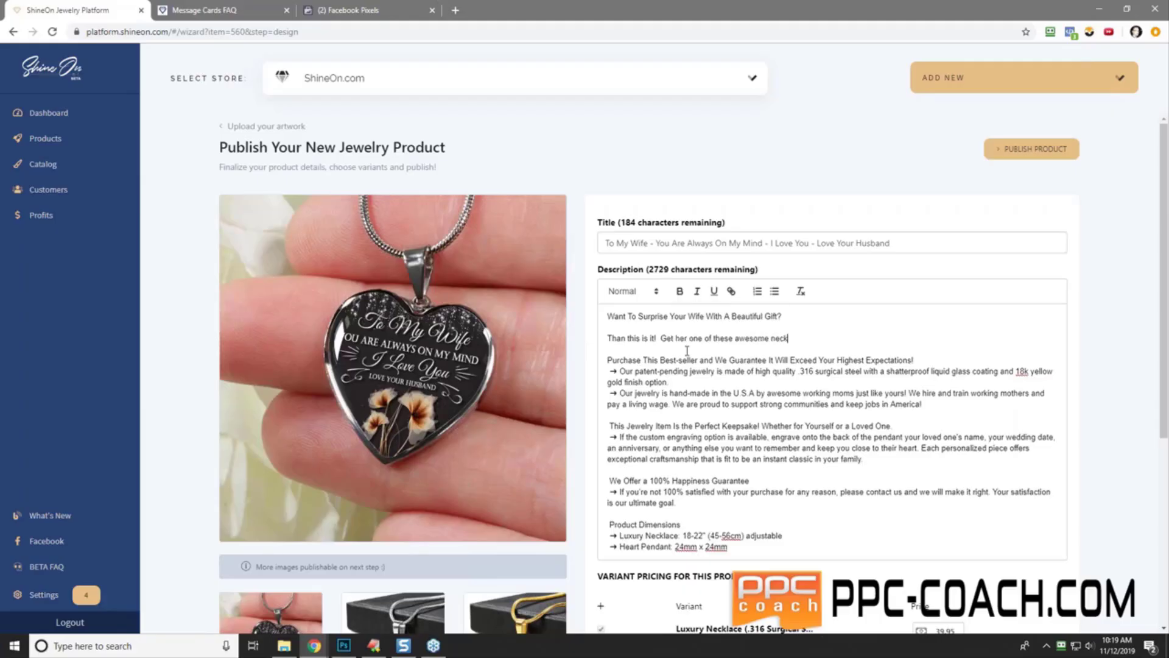
pyautogui.write('laces, (they come in a gift box too')
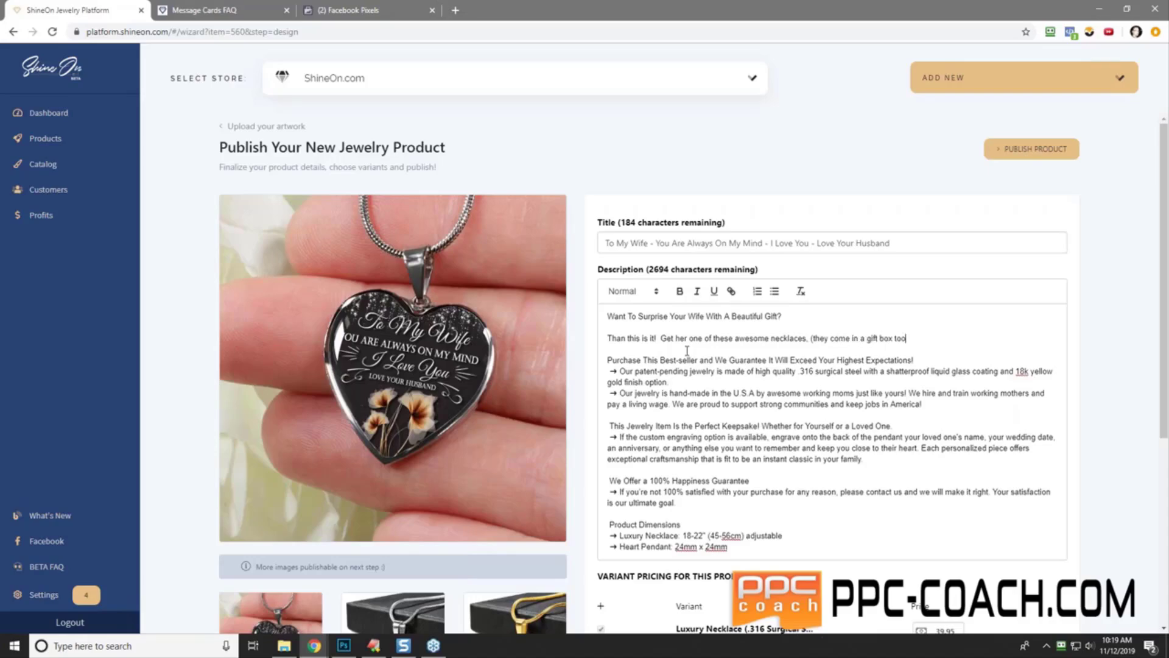
pyautogui.write('), and you can even engrave a special messag eon t')
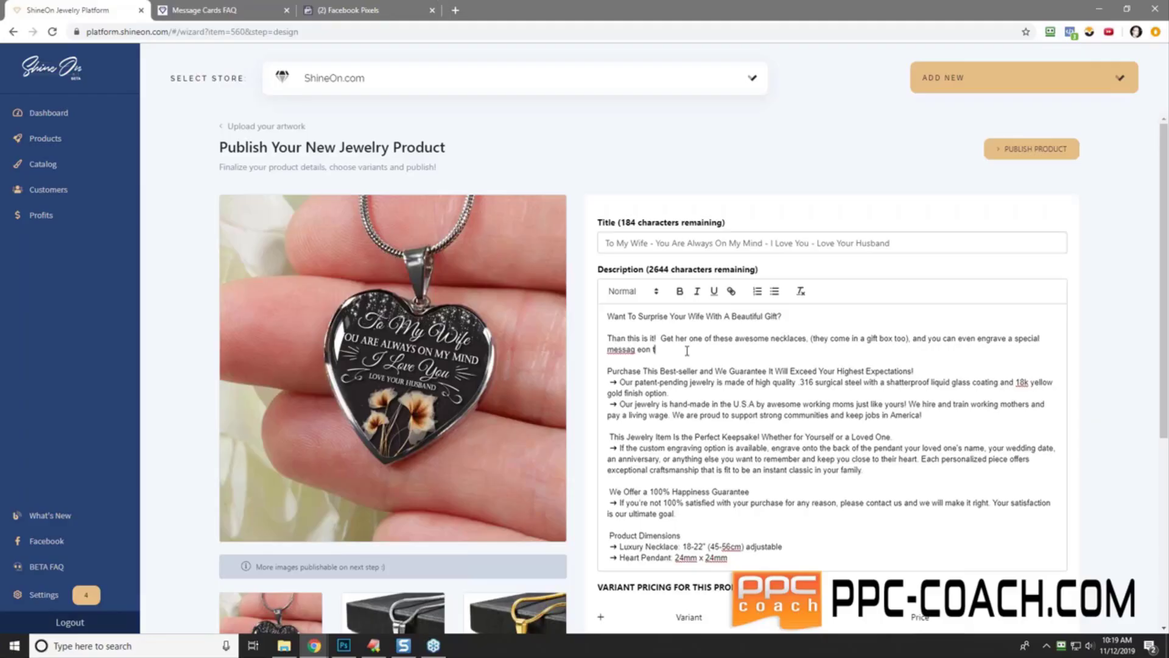
pyautogui.press('BackSpace')
pyautogui.press('BackSpace')
pyautogui.write('e on the back. This is perfect to give as a ')
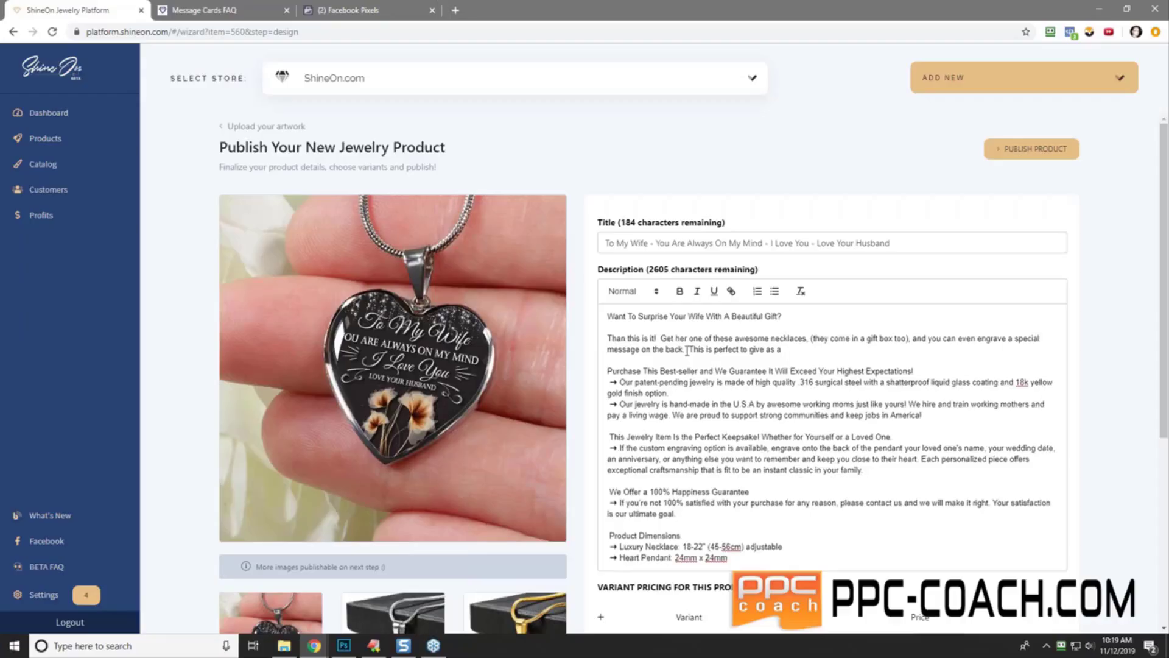
pyautogui.write('Christmas Gift or Birthday Gift or Anniv')
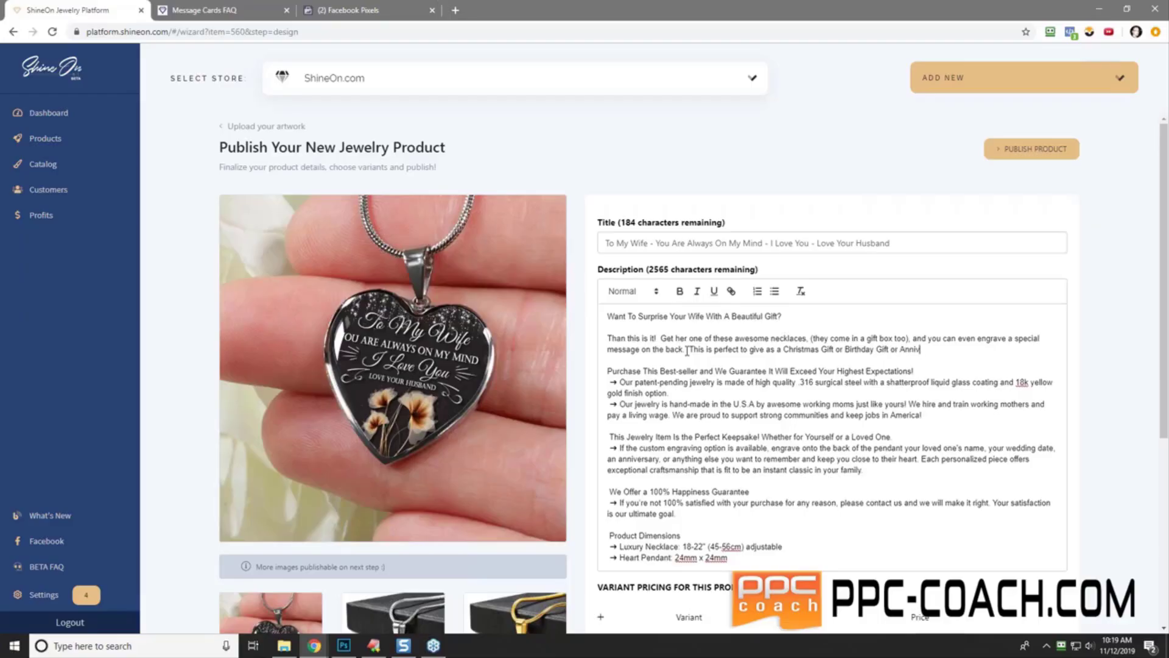
pyautogui.write('ersary Gift or ')
pyautogui.write('"Just B')
pyautogui.write('e" g')
pyautogui.write('ift.  Ma')
pyautogui.press('BackSpace')
pyautogui.press('BackSpace')
pyautogui.write('You will')
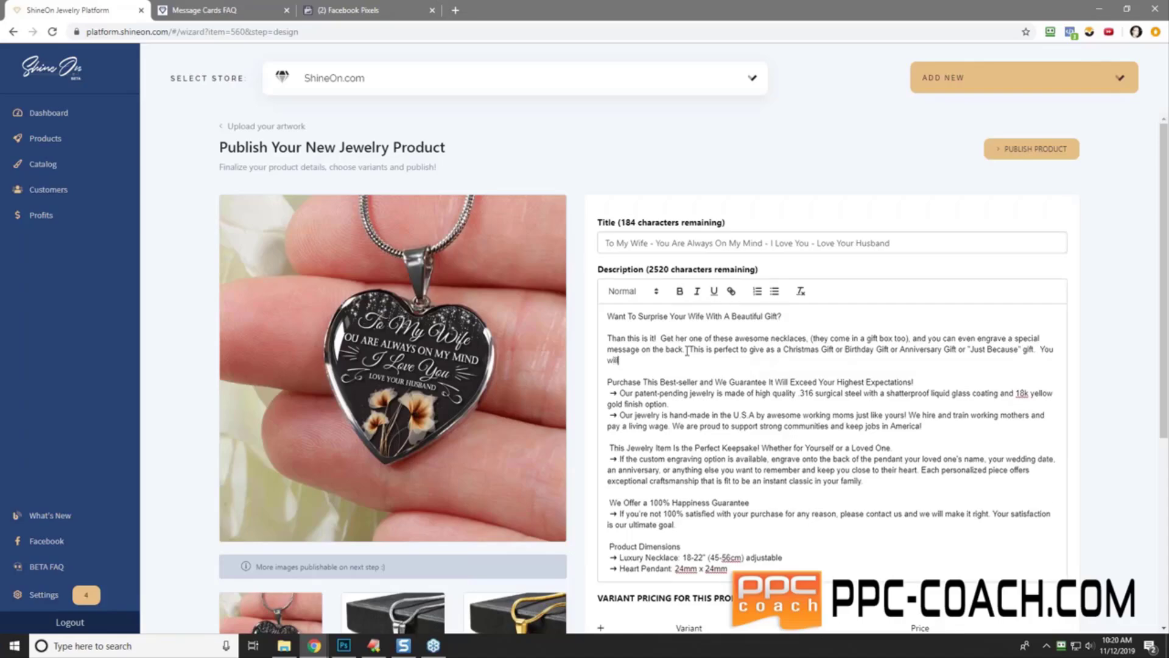
pyautogui.write(' get massive brownie points for this.  Get her one now.')
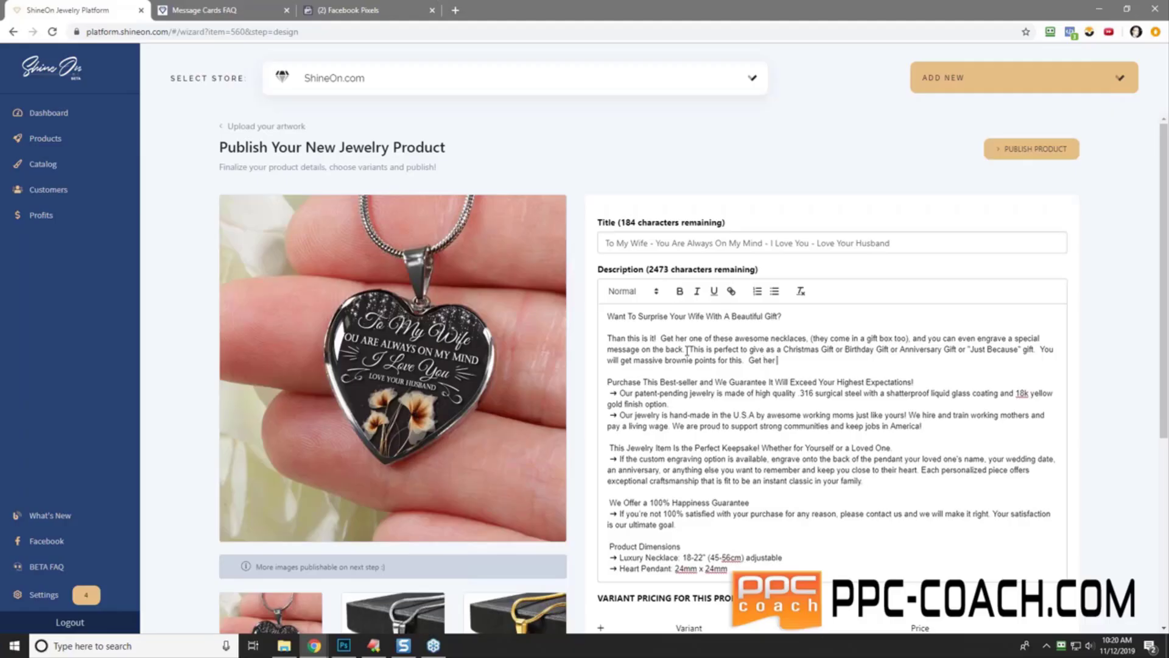
# - Make the 'Want To Surprise Your Wife With A Beautiful Gift?' headline bold
pyautogui.tripleClick(715, 317)
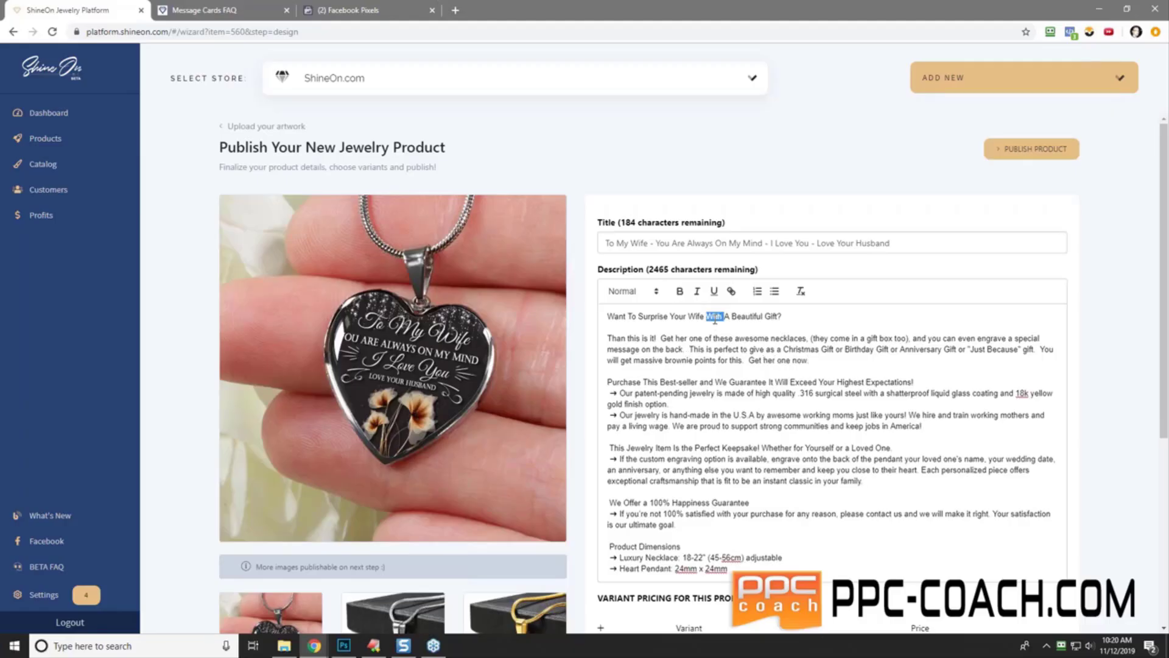
pyautogui.click(682, 291)
pyautogui.click(741, 374)
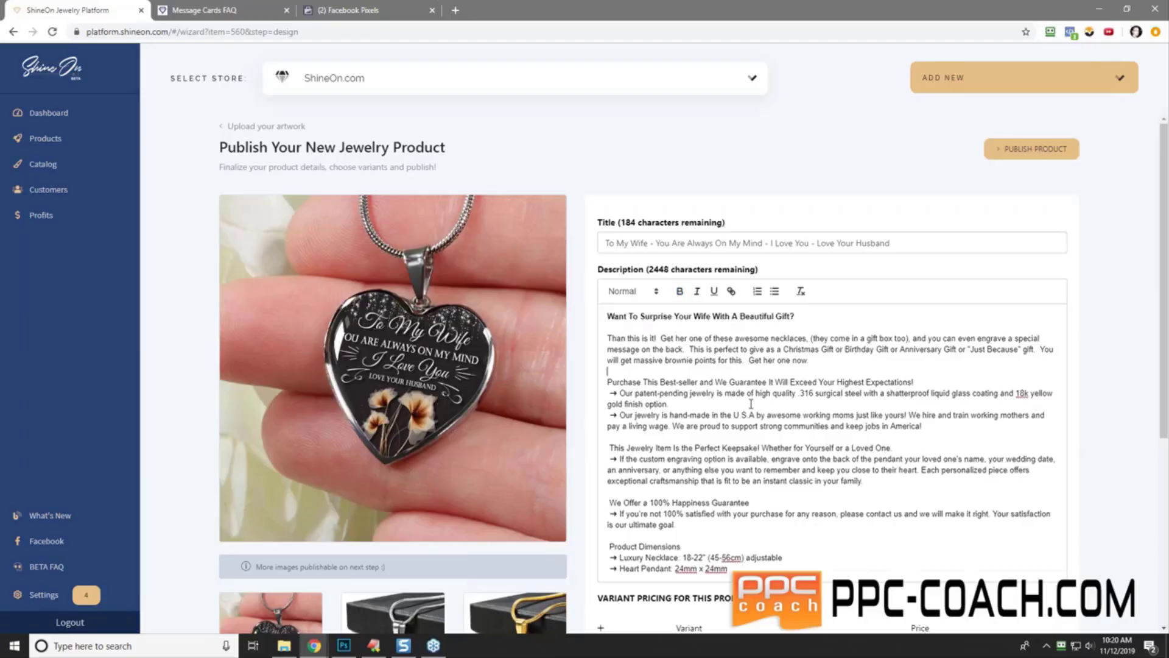
pyautogui.scroll(-5, 752, 404)
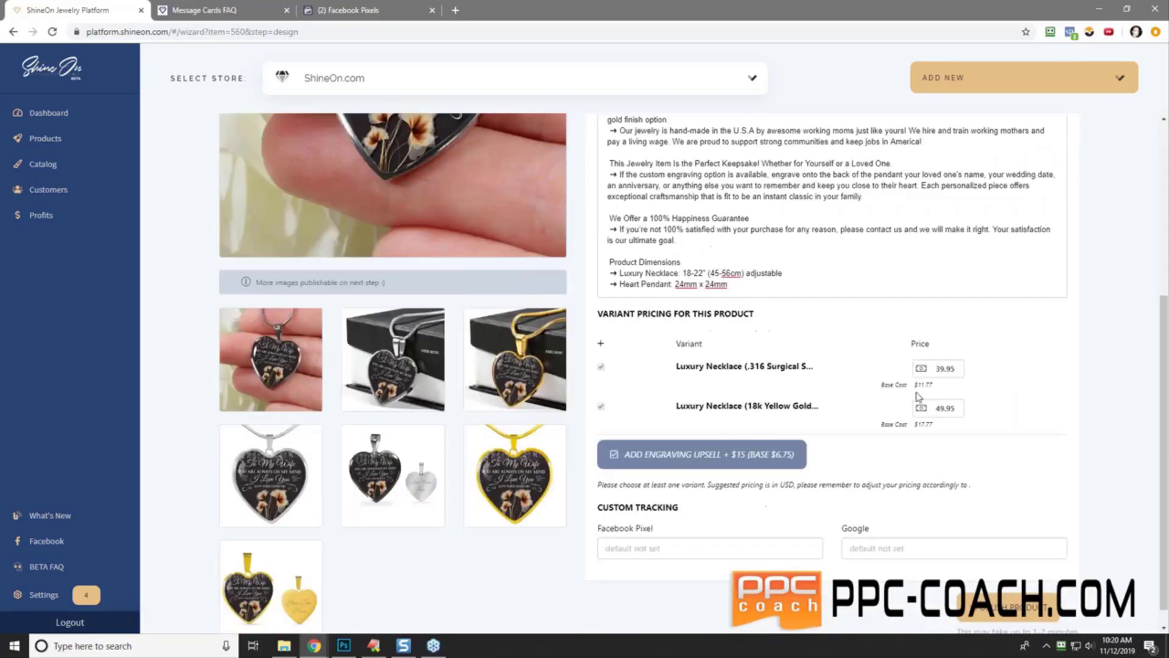
pyautogui.rightClick(660, 549)
pyautogui.click(709, 438)
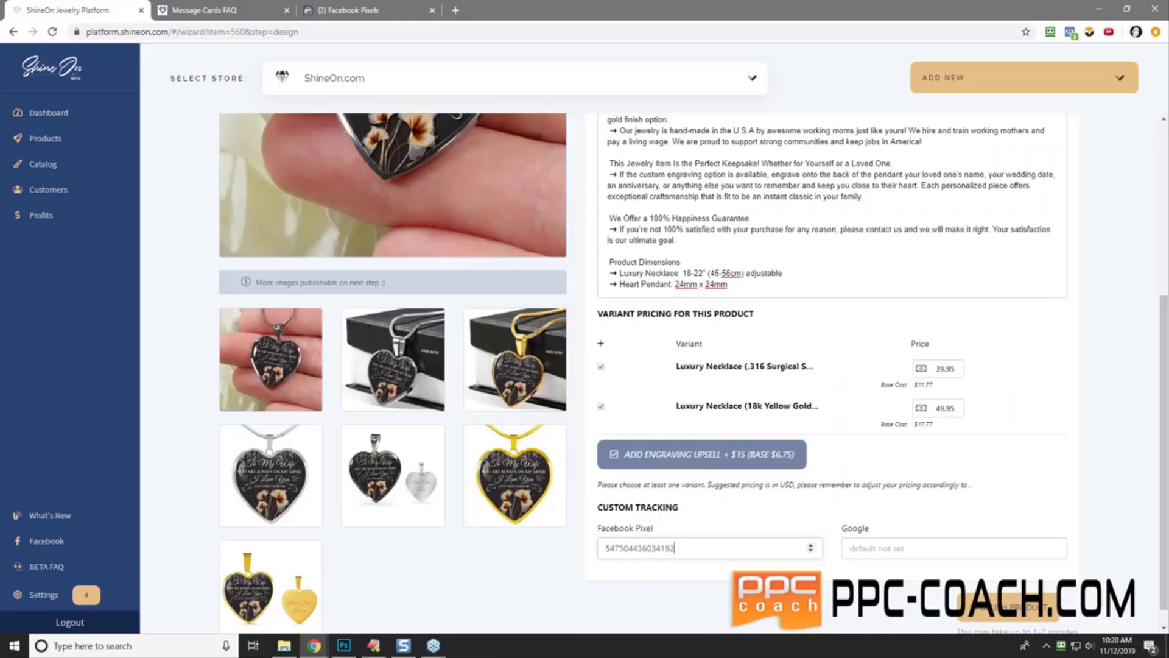
pyautogui.click(350, 10)
pyautogui.click(79, 64)
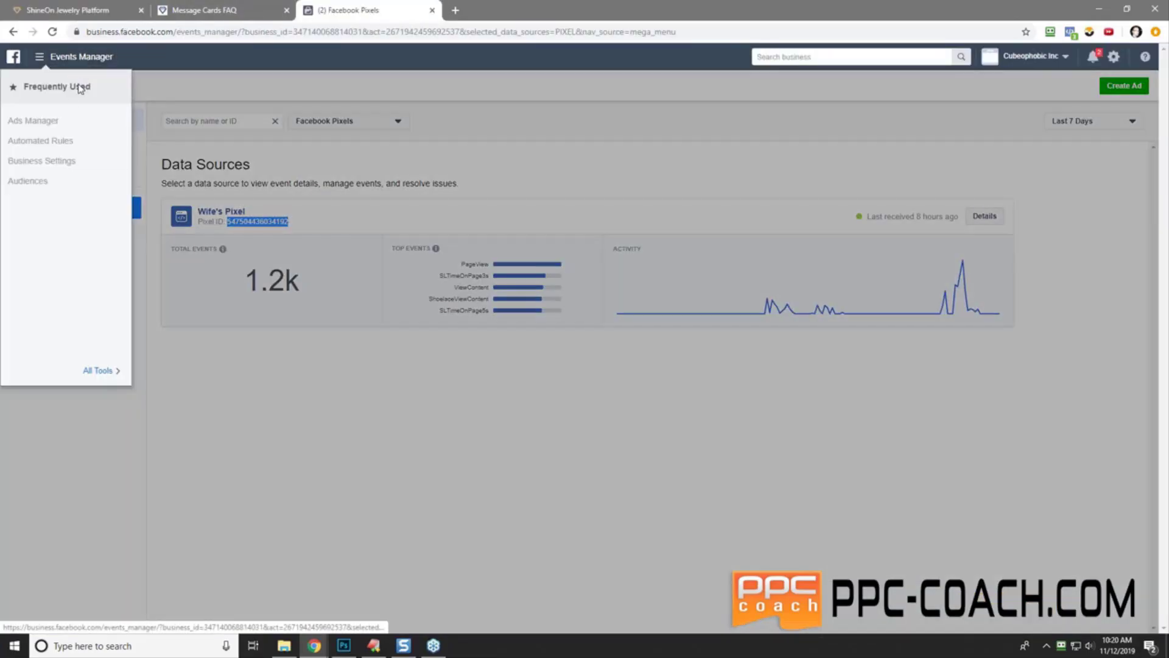
pyautogui.click(97, 370)
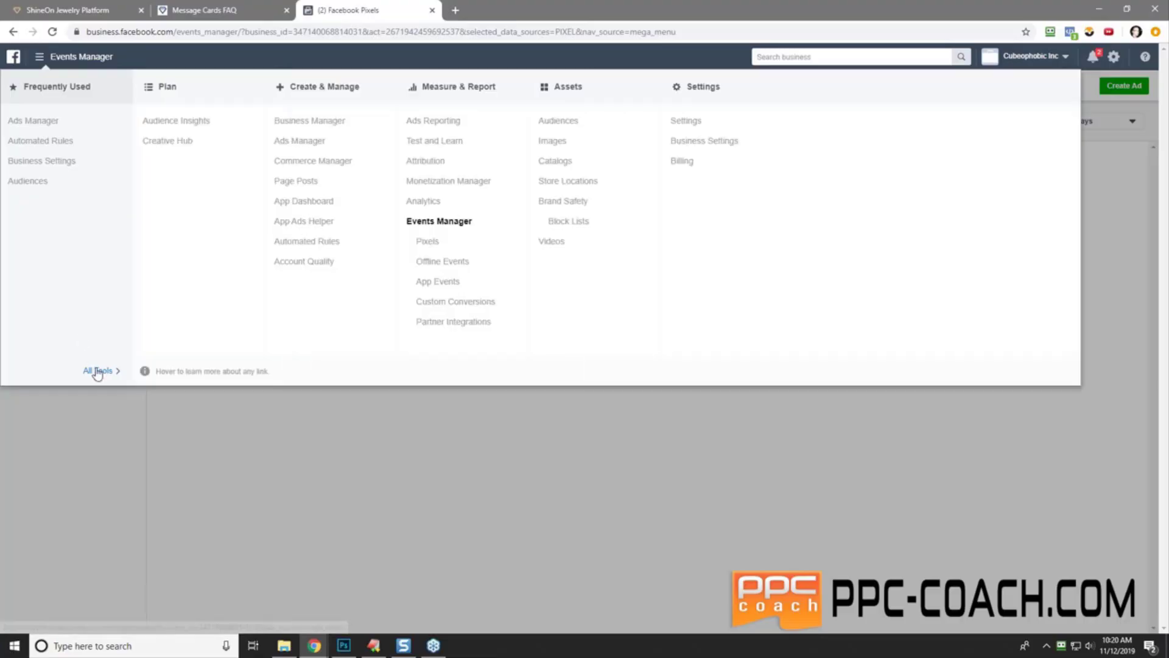
pyautogui.click(437, 239)
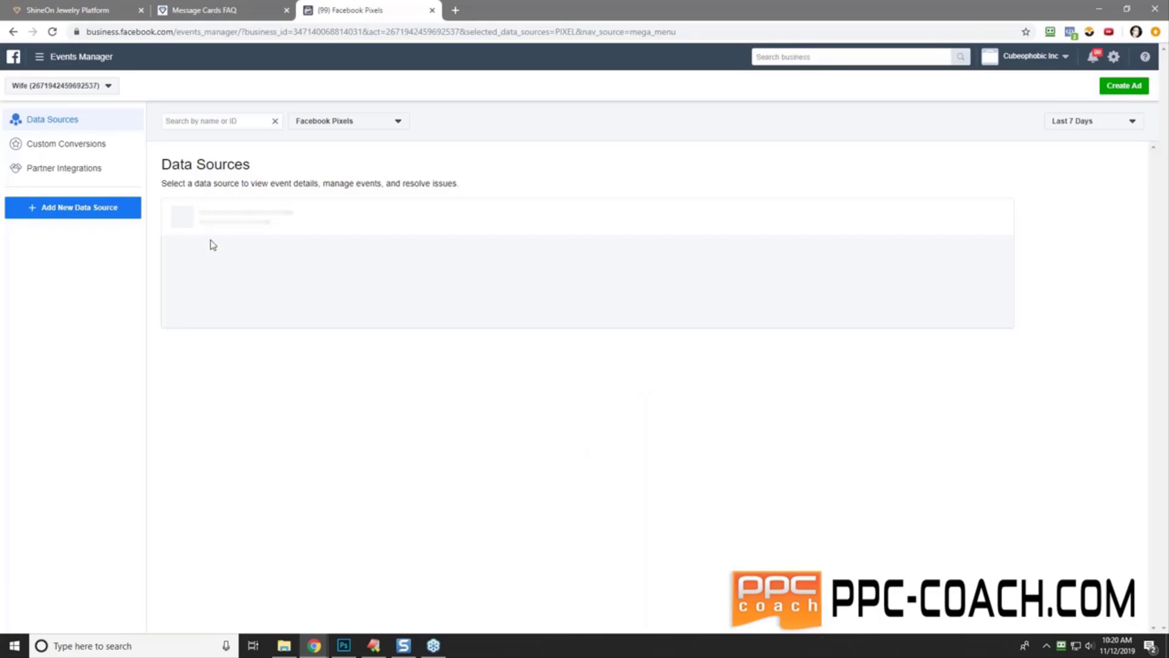
pyautogui.doubleClick(255, 221)
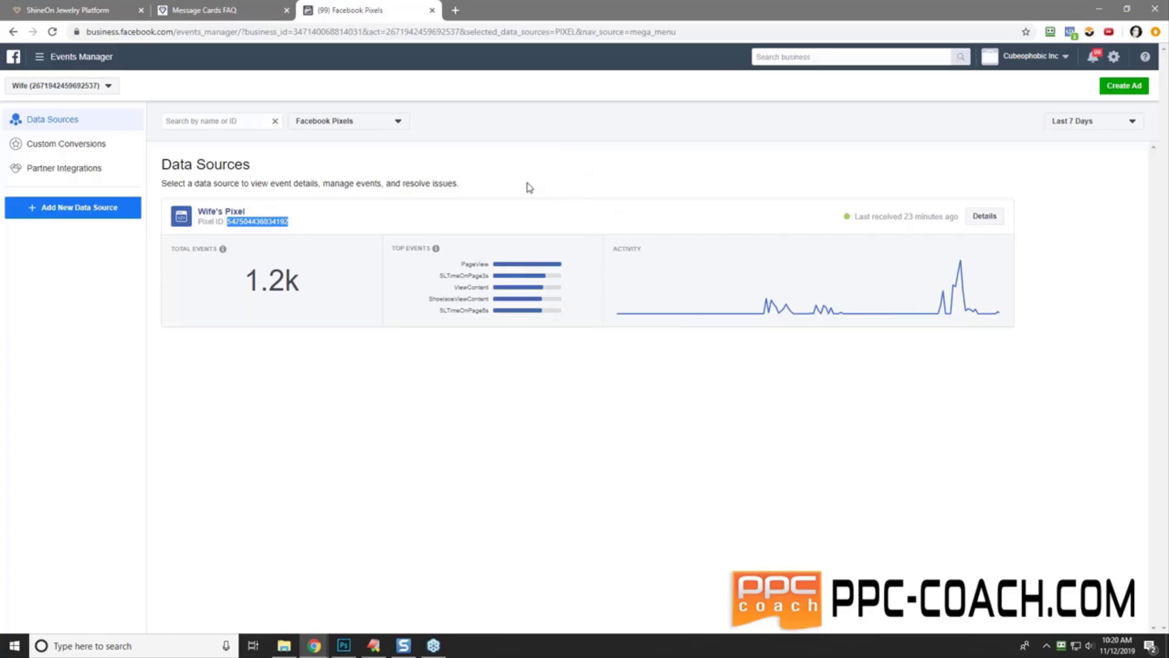
pyautogui.click(116, 18)
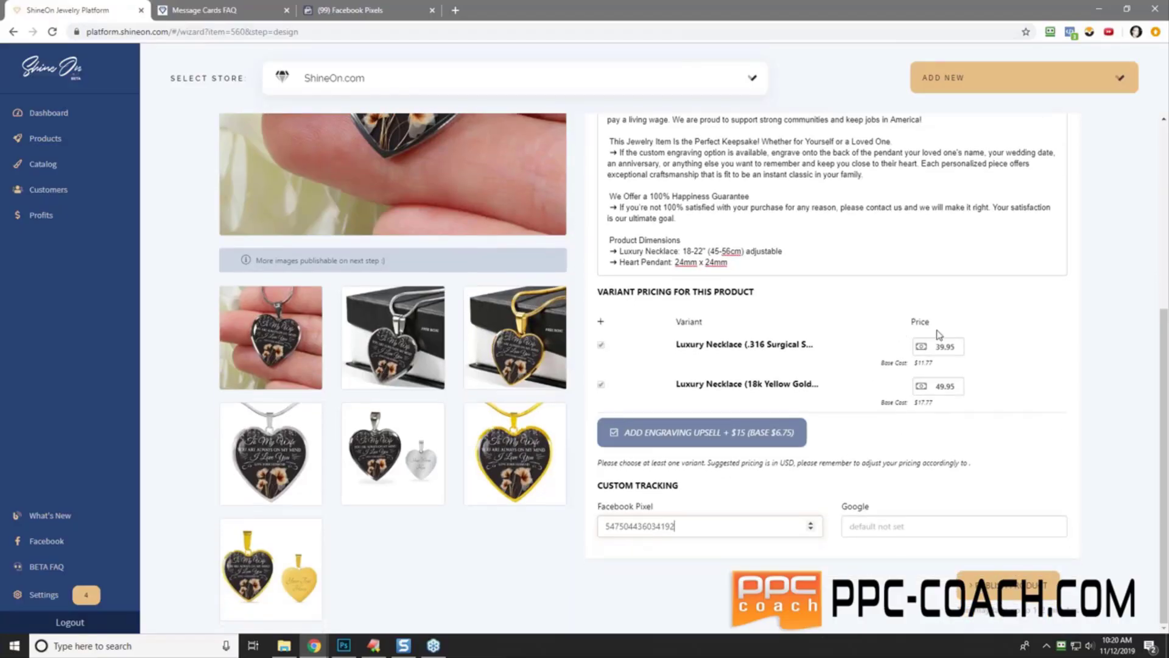
# - Publish the second To My Wife pendant and wait for the Manage your products page
pyautogui.click(1010, 589)
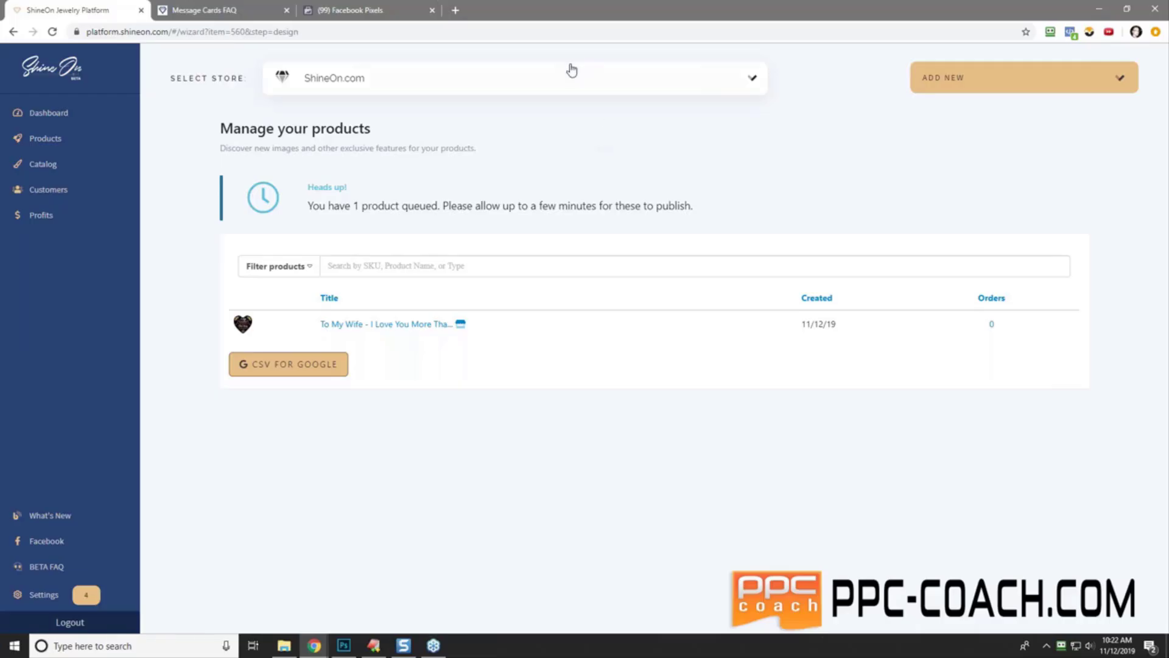
# - In a new tab, open the PPC Coach forums bookmark and browse the Success thread list
pyautogui.click(456, 10)
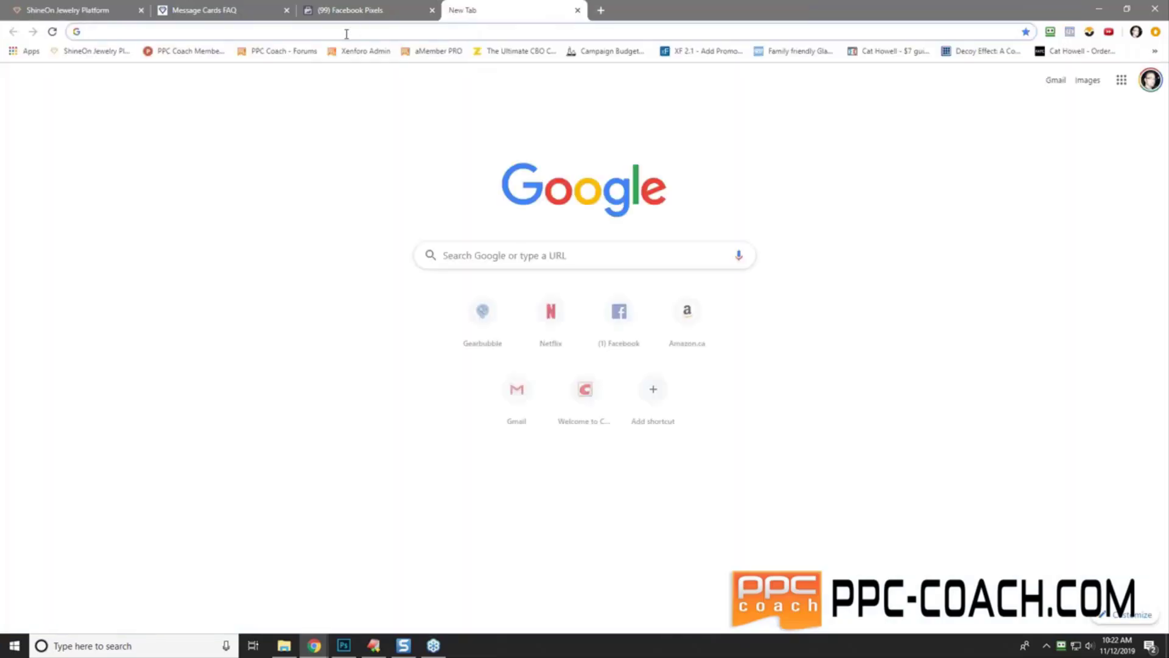
pyautogui.click(263, 51)
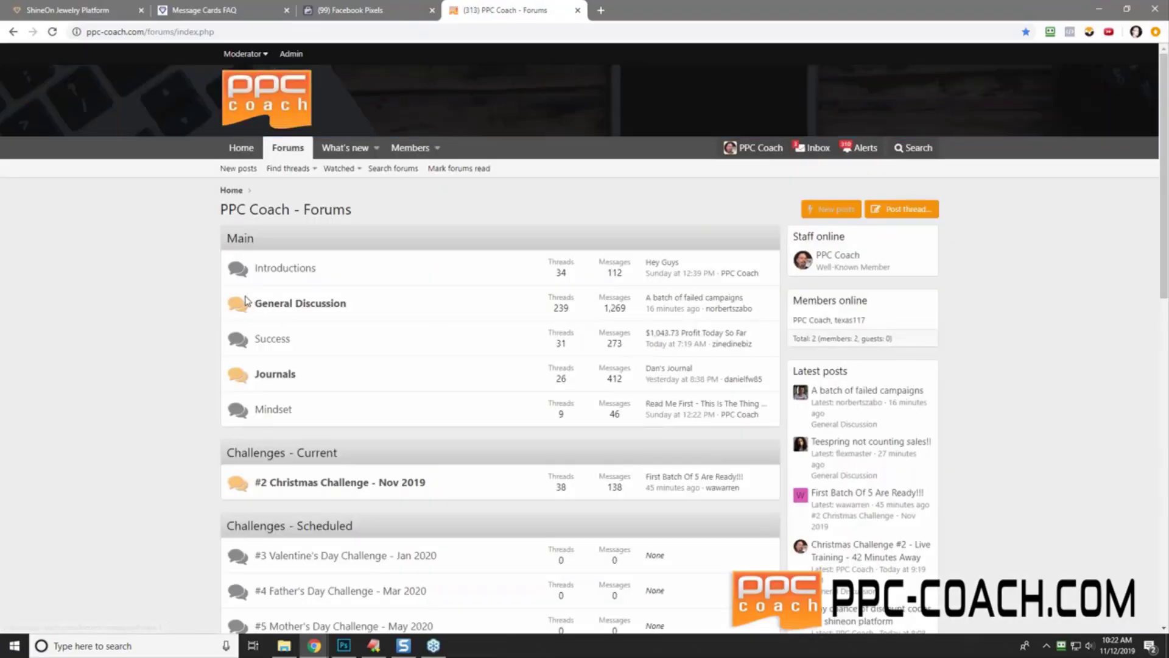
pyautogui.click(272, 339)
pyautogui.scroll(-6, 394, 117)
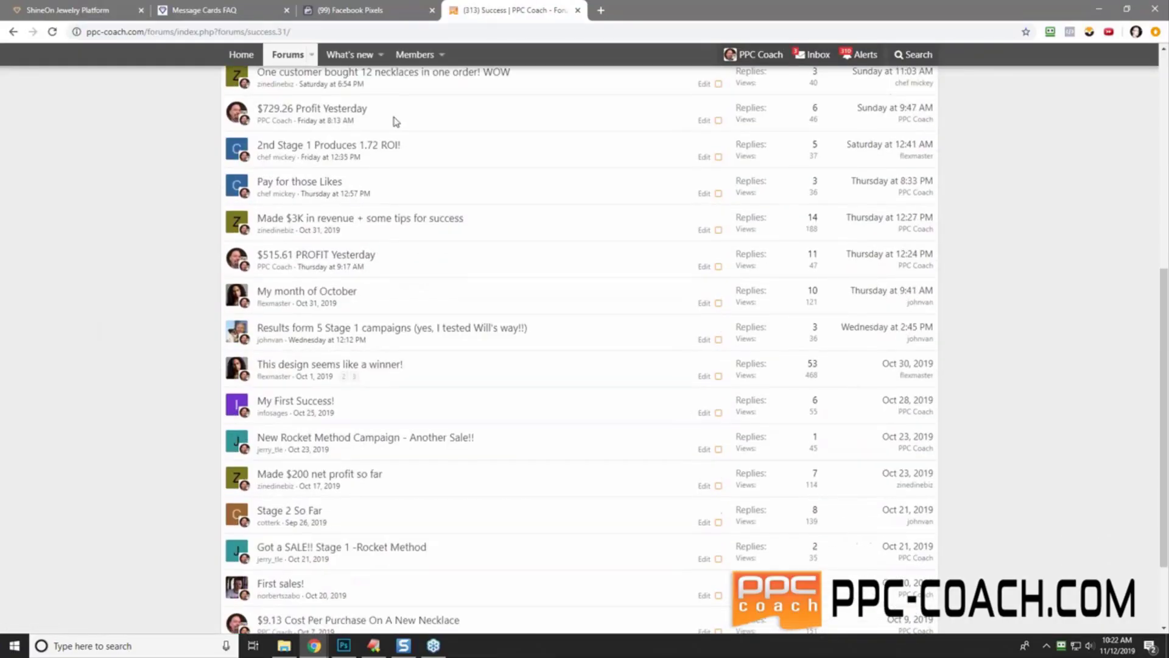
pyautogui.scroll(-3, 128, 331)
pyautogui.scroll(1, 130, 334)
pyautogui.scroll(8, 131, 334)
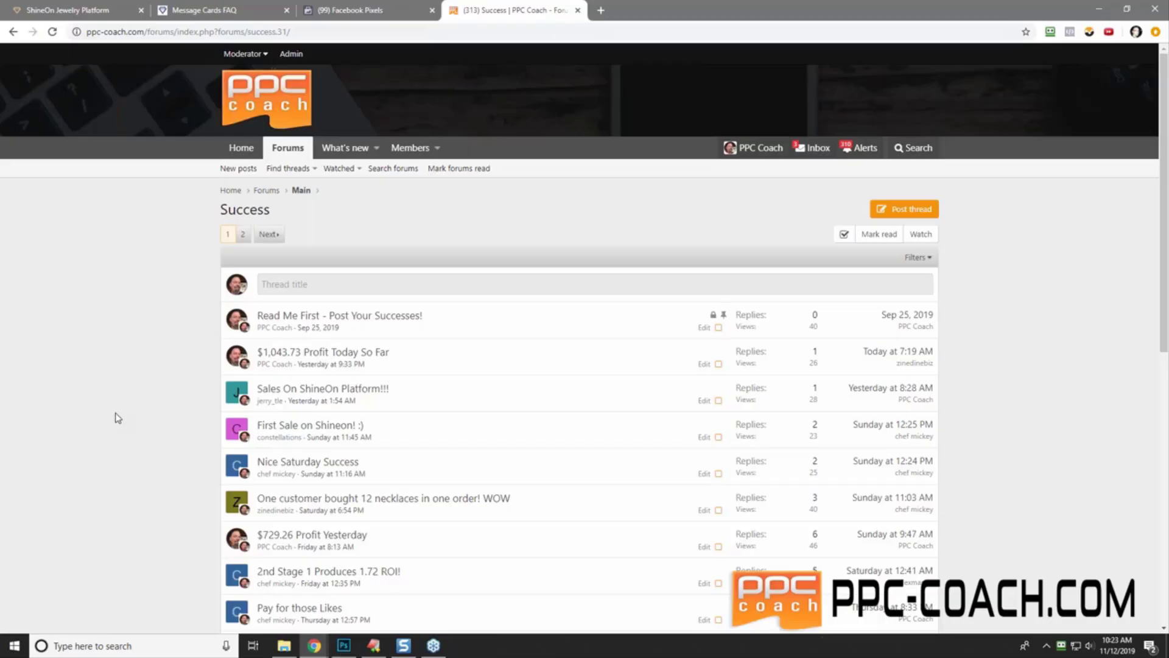
# - Go from the Facebook Pixels page to Ads Manager through the business navigation menu
pyautogui.click(351, 15)
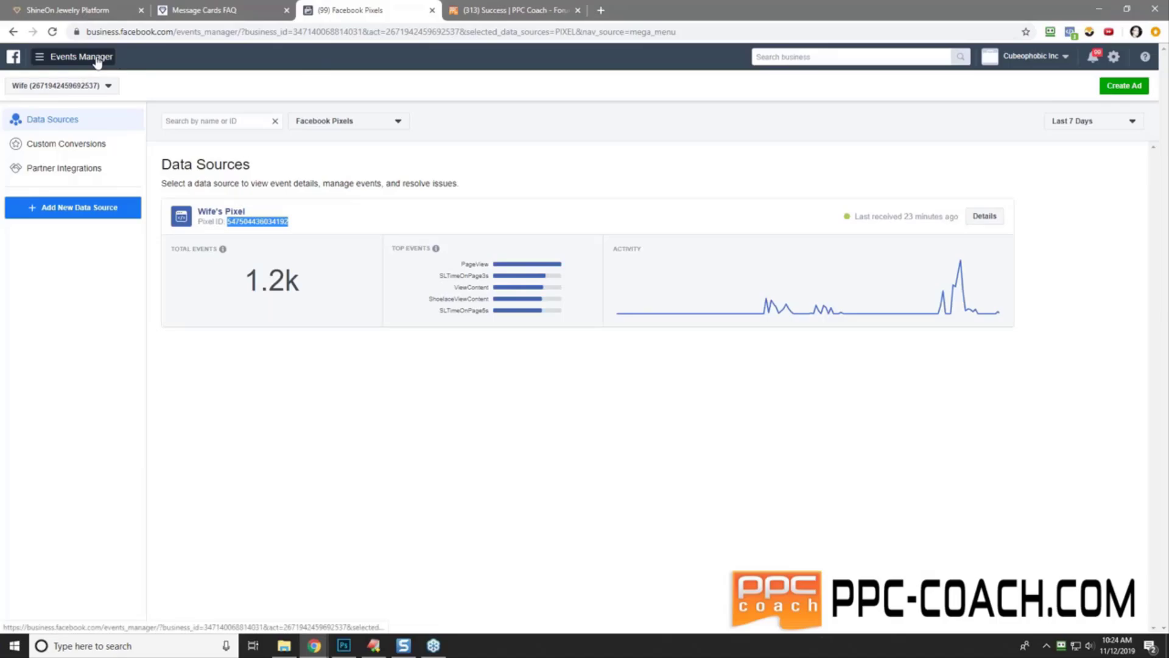
pyautogui.click(40, 56)
pyautogui.click(36, 120)
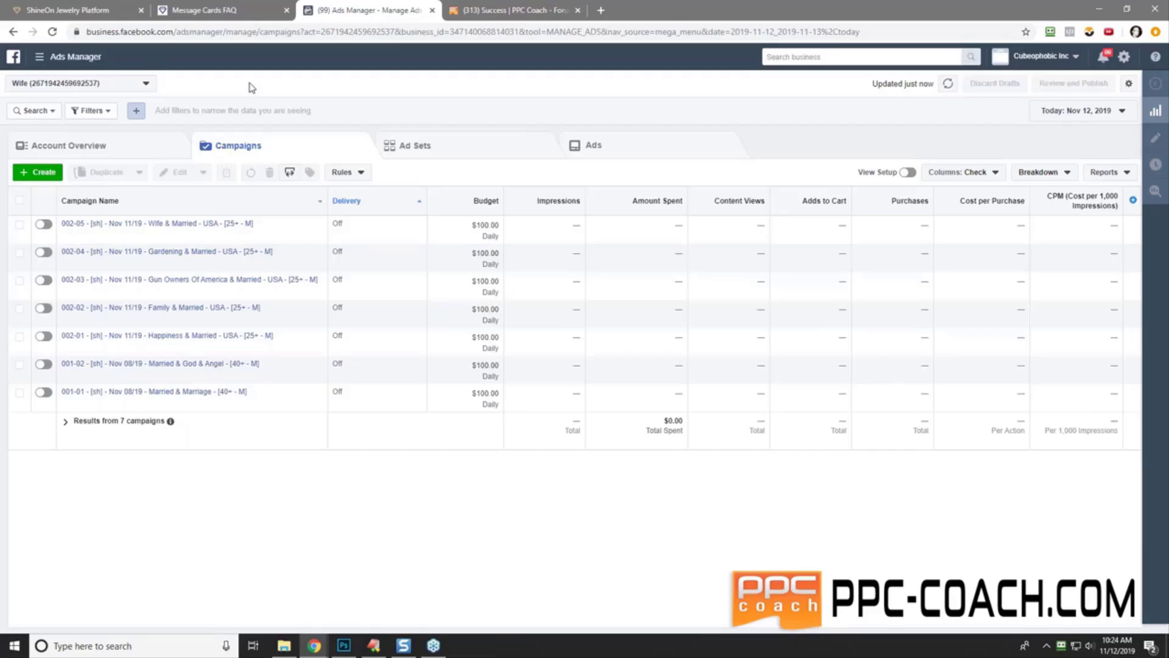
# - Create a new campaign named '003-01 - [sh] - Nov 12/19 … Happiness & Married - [25+ - M] - USA'
pyautogui.click(37, 173)
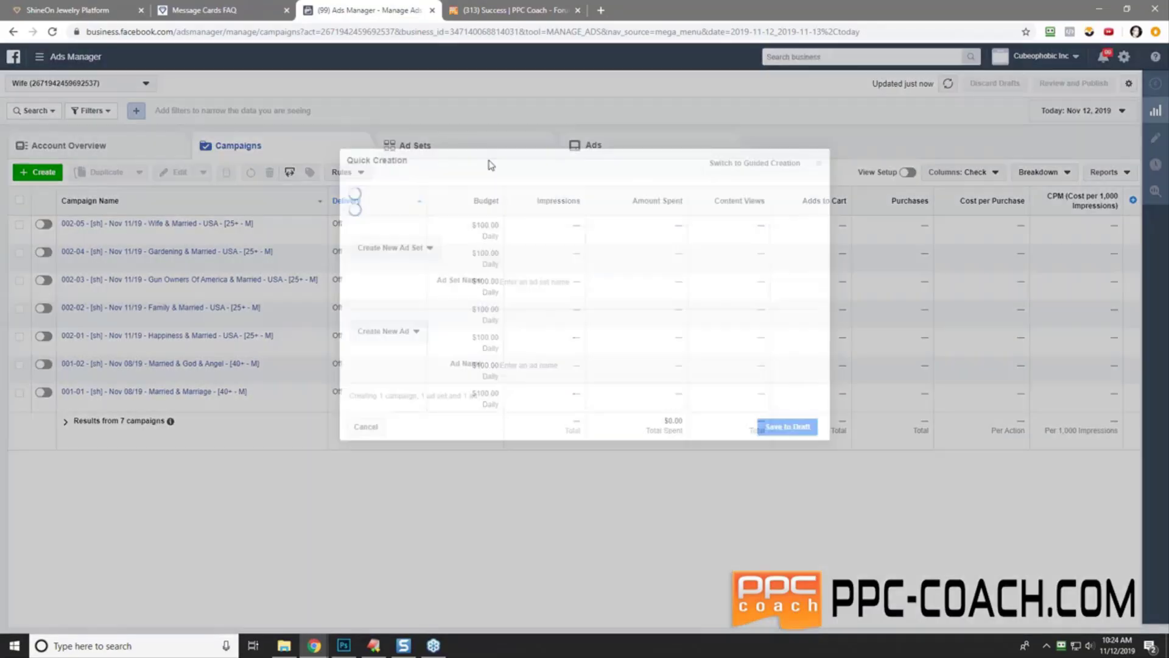
pyautogui.write('00')
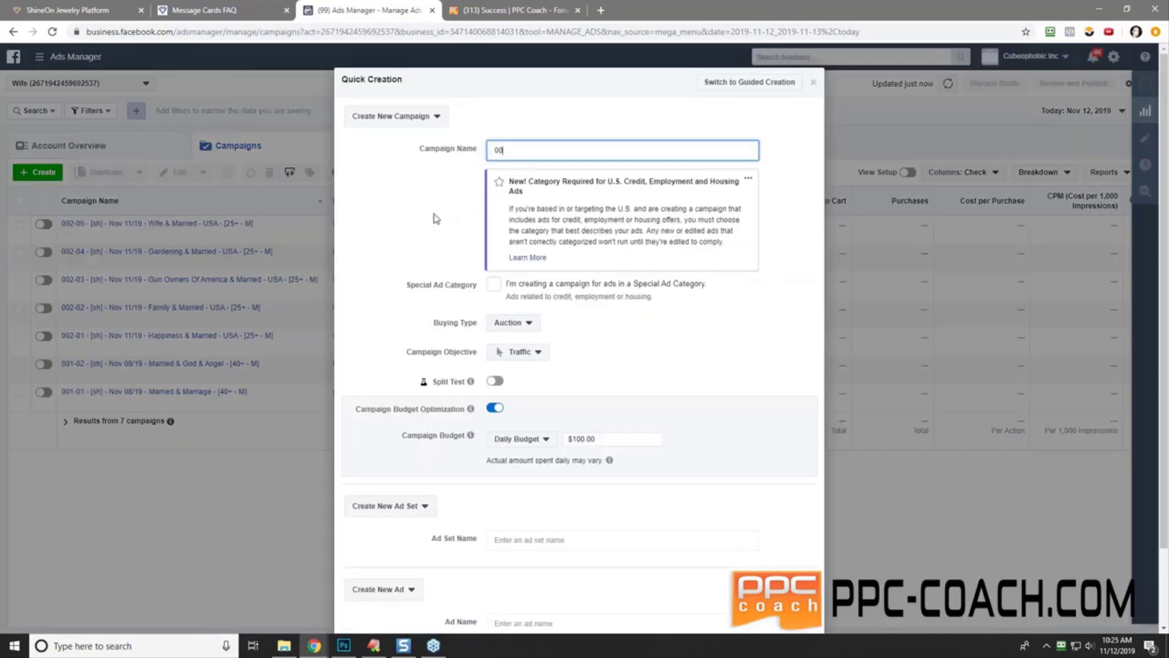
pyautogui.write('3-01 - [sh] - Nov 12/19')
pyautogui.write('- Married &')
pyautogui.press('BackSpace')
pyautogui.press('BackSpace')
pyautogui.press('BackSpace')
pyautogui.press('BackSpace')
pyautogui.press('BackSpace')
pyautogui.press('BackSpace')
pyautogui.press('BackSpace')
pyautogui.press('BackSpace')
pyautogui.press('BackSpace')
pyautogui.write('Happiness & Married - [')
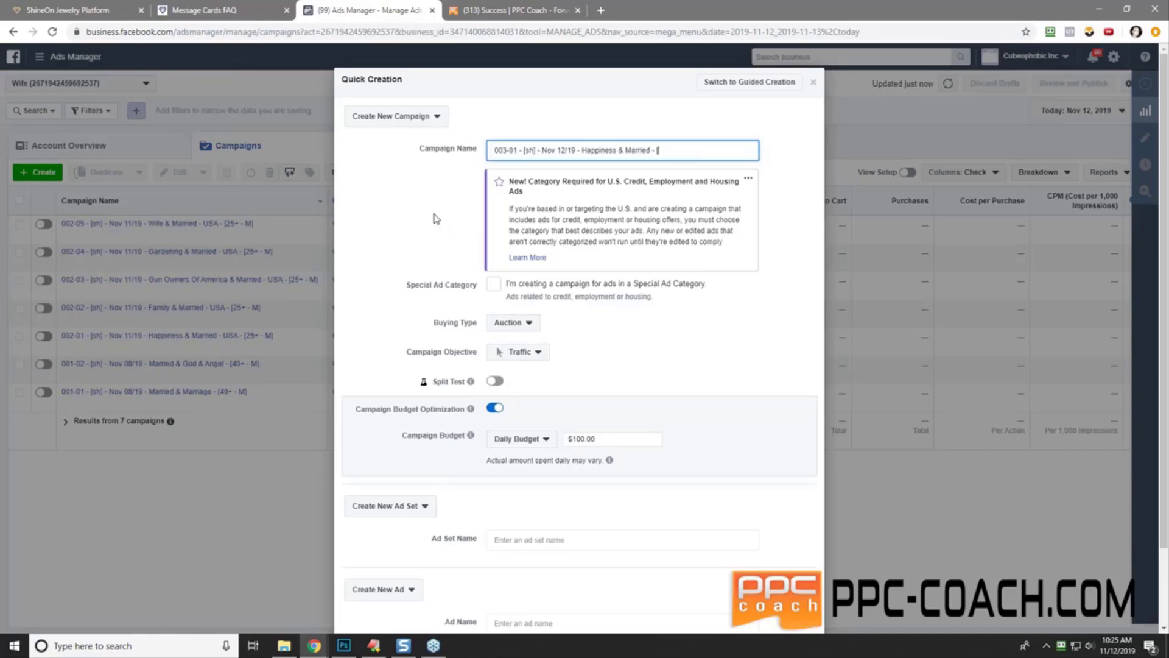
pyautogui.write('25+ - M] - USA')
# - Copy the campaign name and set the campaign objective to Conversions
pyautogui.tripleClick(612, 150)
pyautogui.rightClick(612, 150)
pyautogui.click(637, 198)
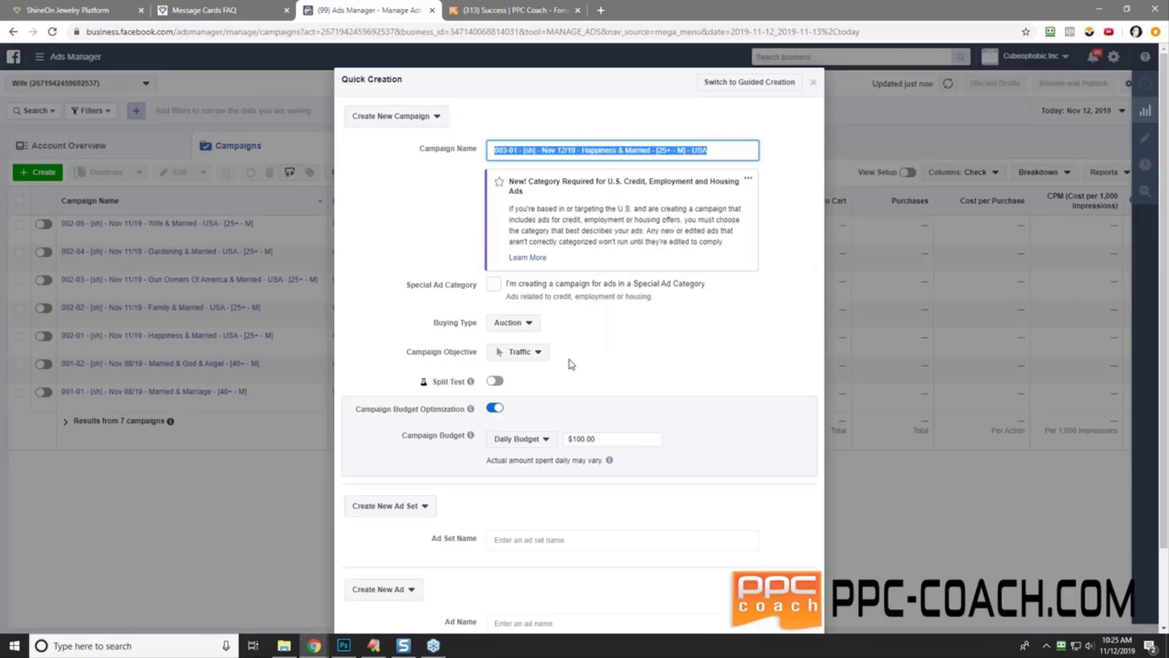
pyautogui.click(571, 364)
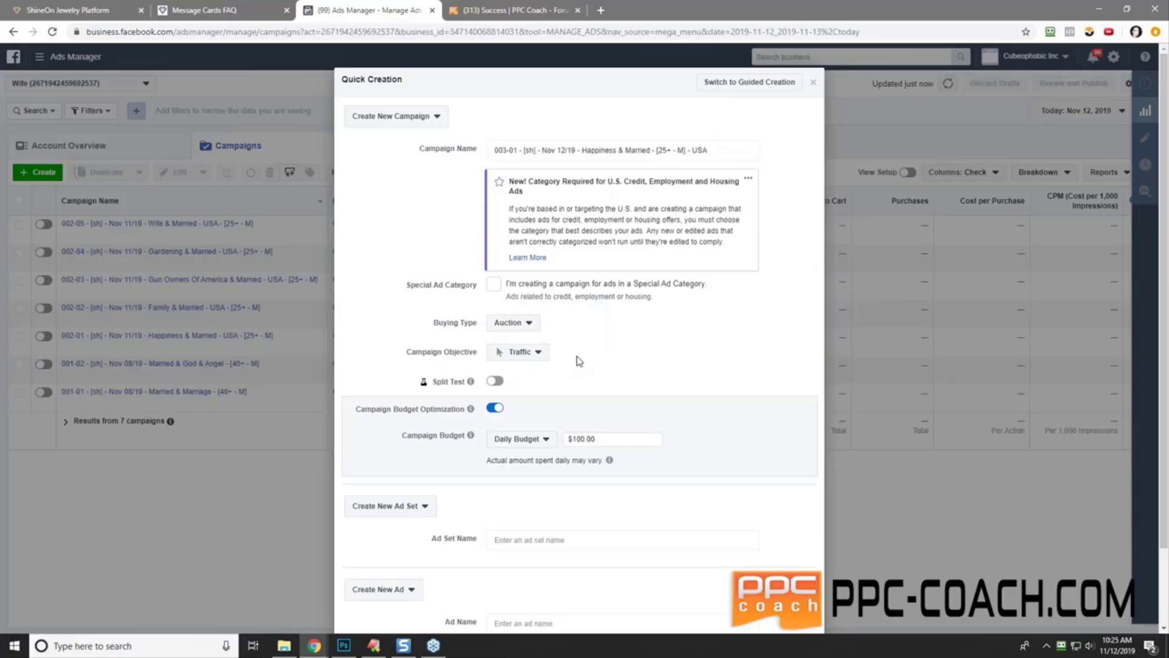
pyautogui.click(536, 353)
pyautogui.click(551, 300)
# - Use the campaign name as the Ad Set and Ad names, and save as a draft
pyautogui.click(517, 546)
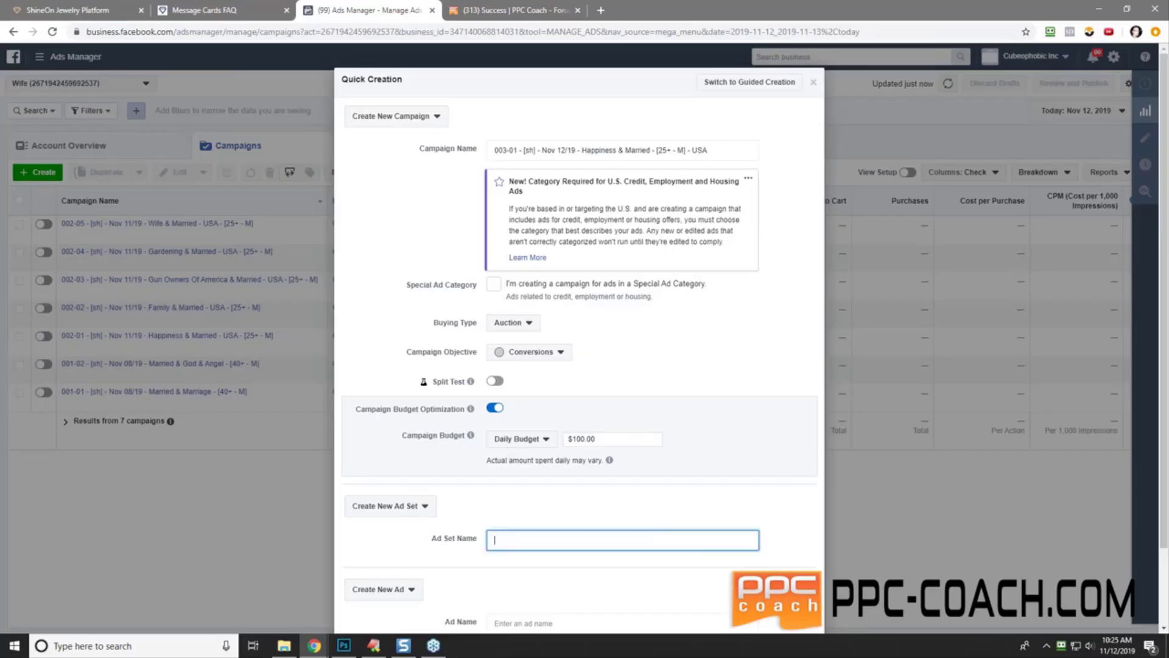
pyautogui.rightClick(517, 544)
pyautogui.click(572, 463)
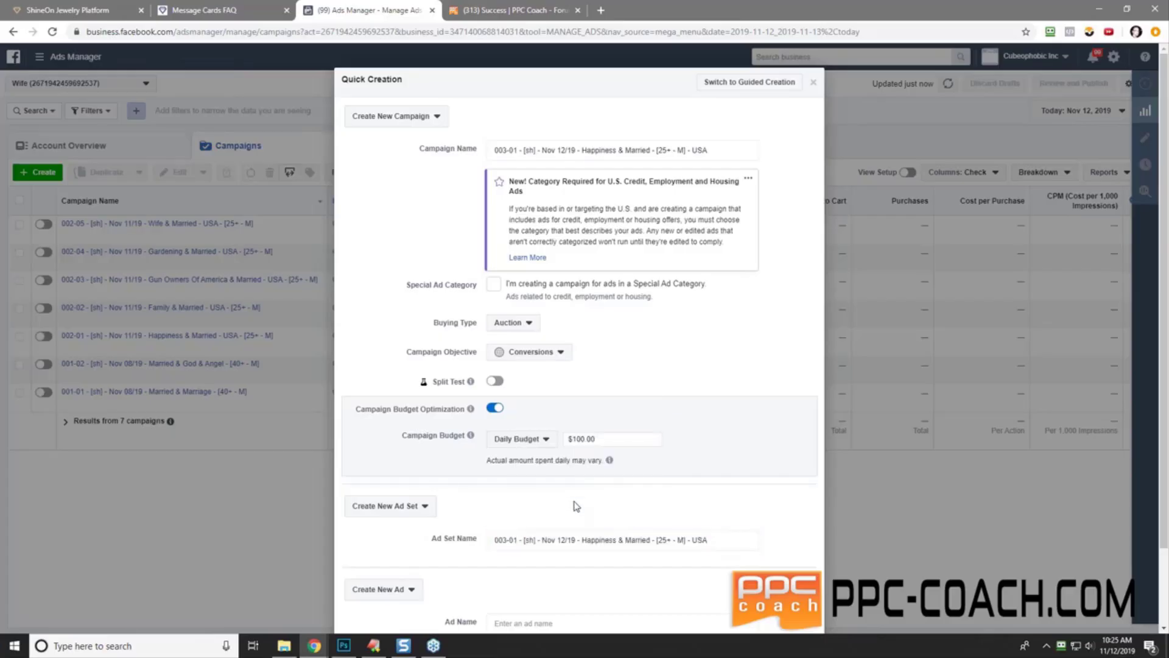
pyautogui.scroll(-2, 548, 523)
pyautogui.click(529, 535)
pyautogui.rightClick(528, 534)
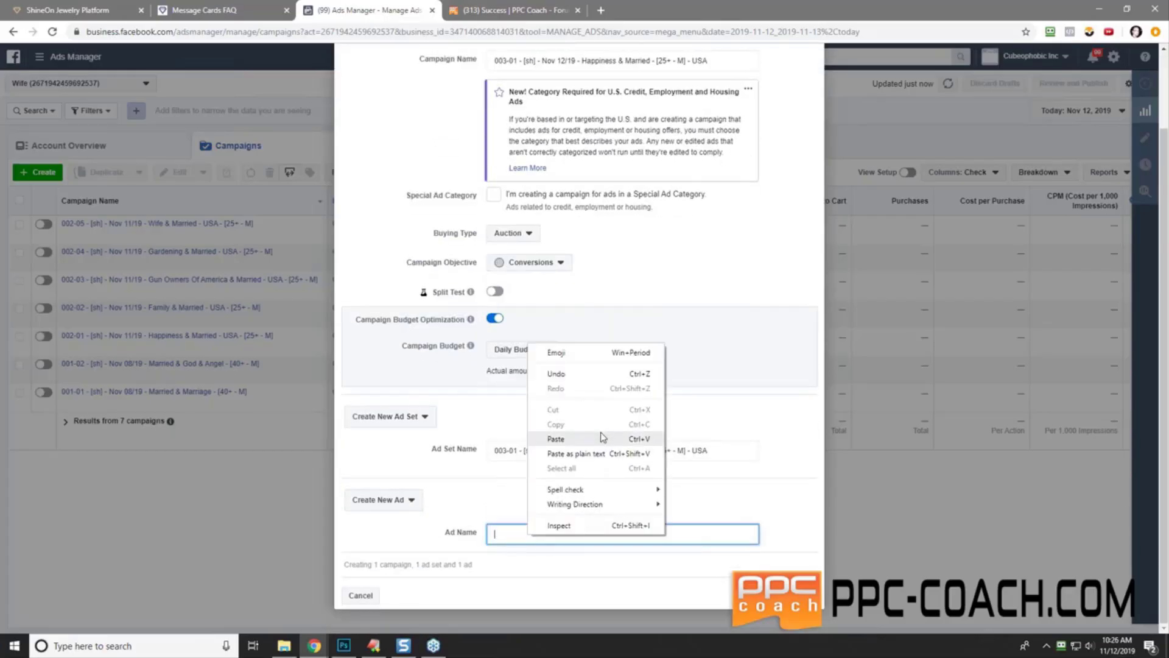
pyautogui.click(600, 433)
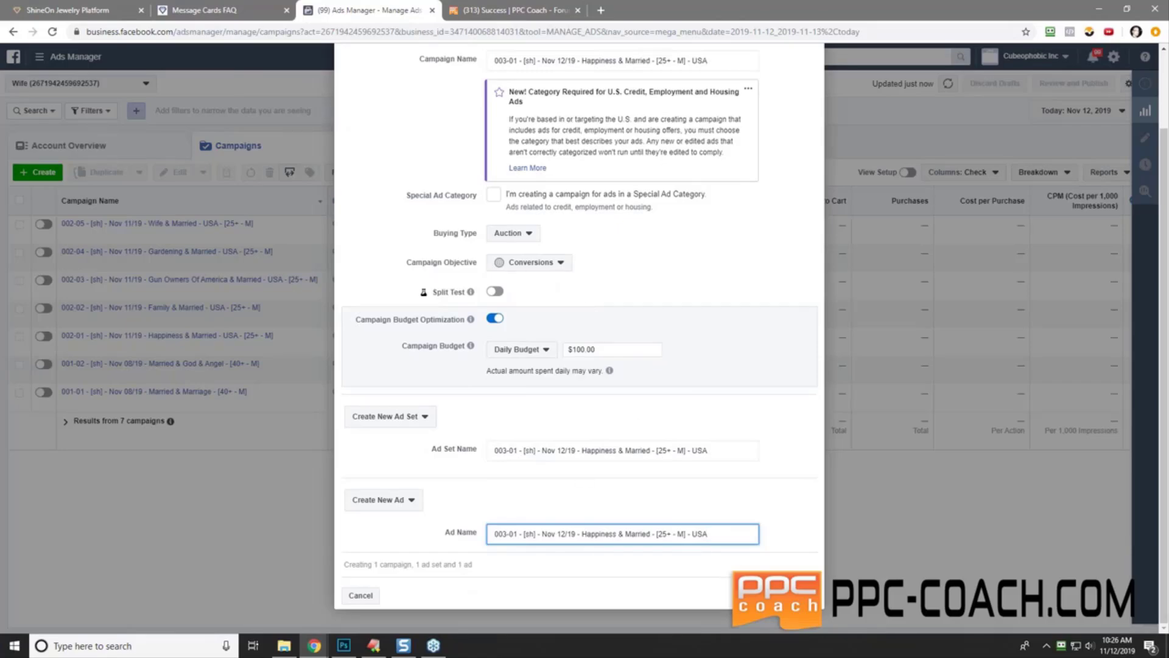
pyautogui.click(786, 595)
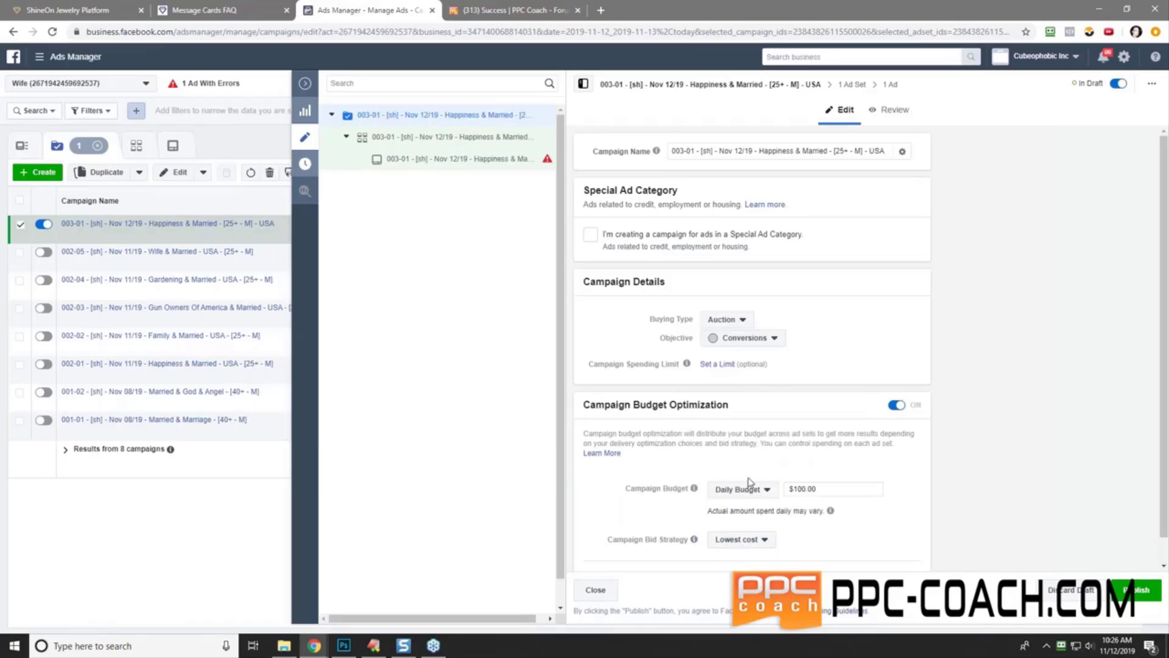
pyautogui.click(442, 138)
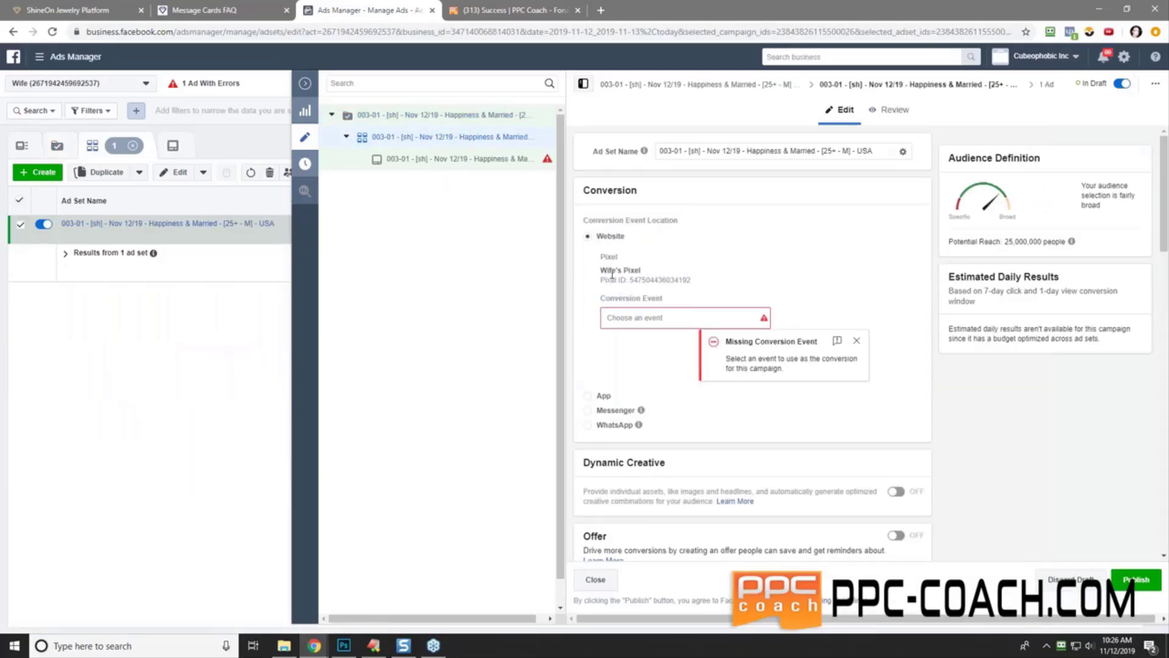
pyautogui.moveTo(630, 280); pyautogui.dragTo(691, 281)
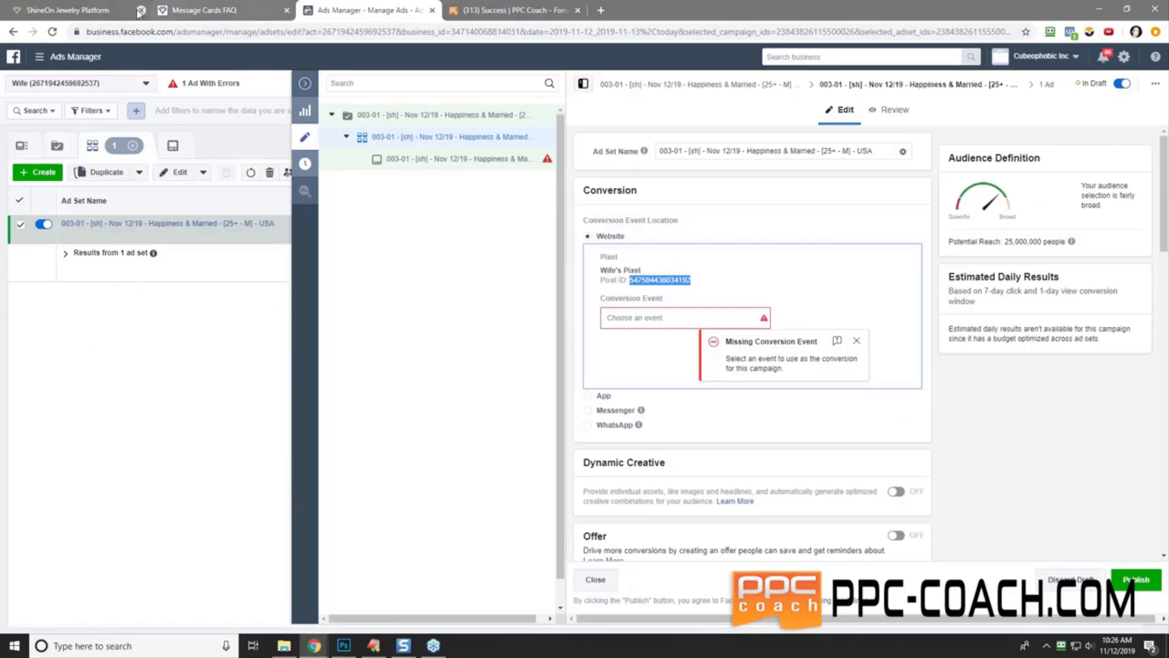
pyautogui.click(111, 12)
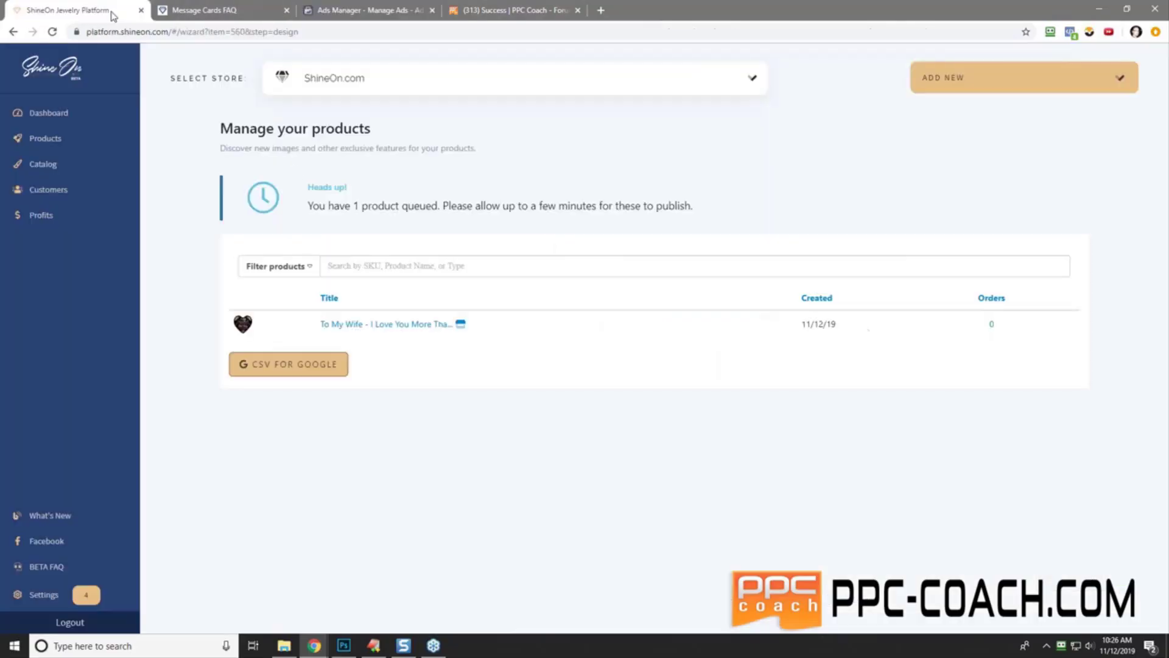
# - Open the 'To My Wife - You Are Always On My Mind' product and scroll to its Variants table
pyautogui.click(41, 139)
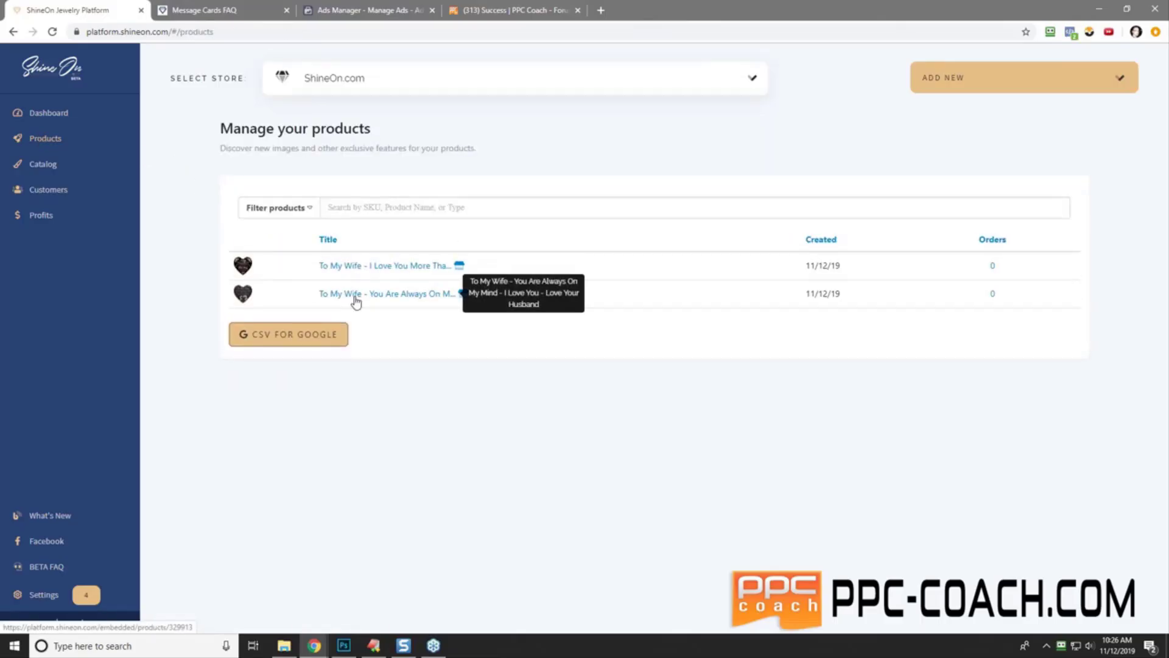
pyautogui.click(356, 295)
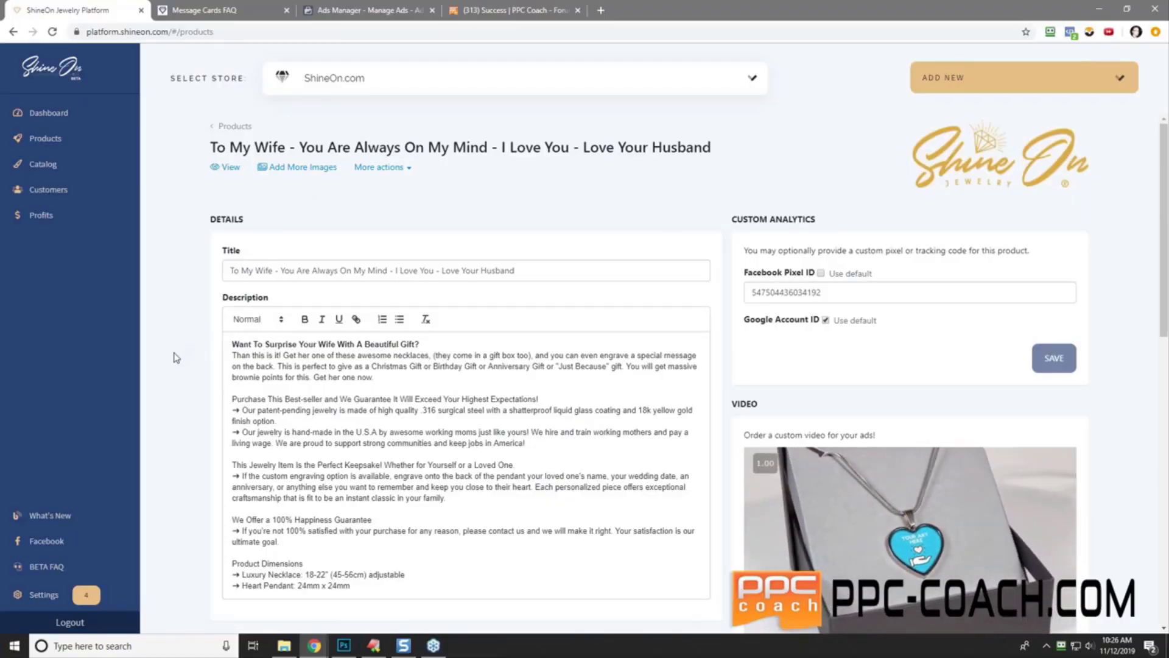
pyautogui.scroll(-7, 175, 358)
pyautogui.scroll(-2, 175, 358)
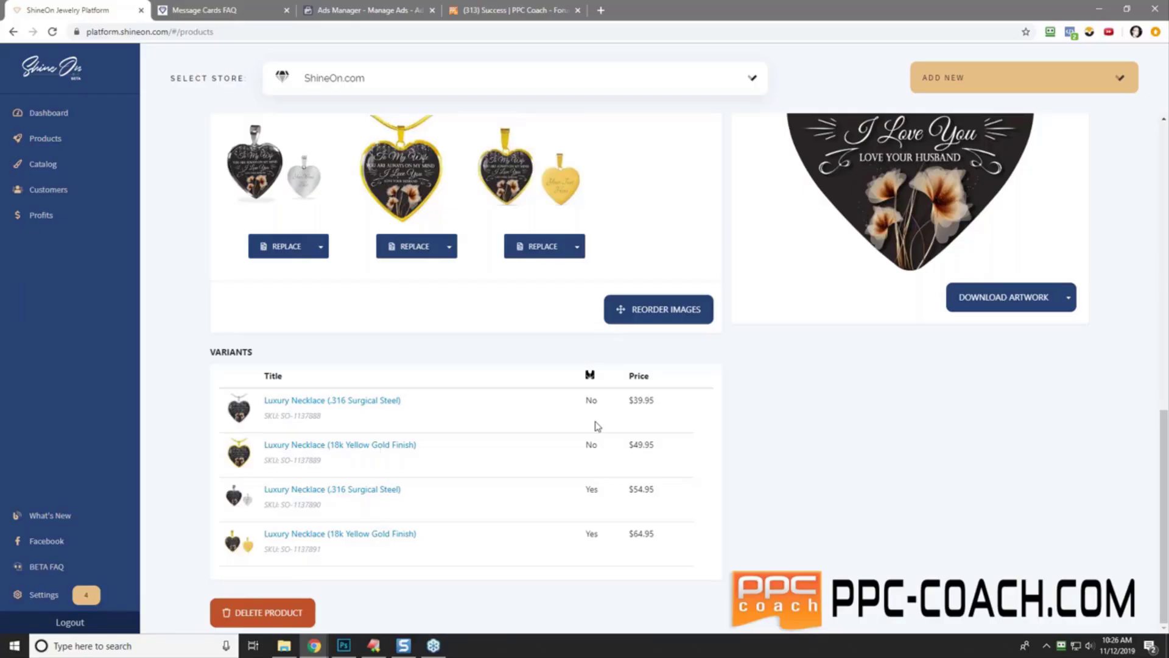
# - Check the steel variants' pricing, including the $54.95 engraved one, then open the live storefront page
pyautogui.click(339, 404)
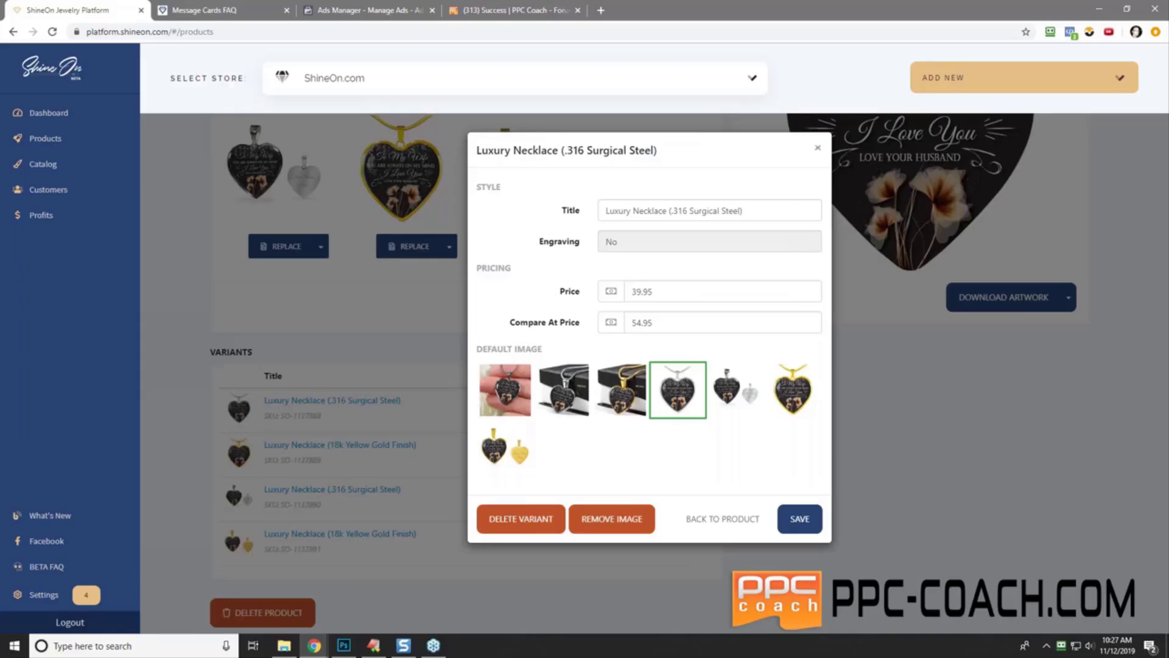
pyautogui.click(817, 148)
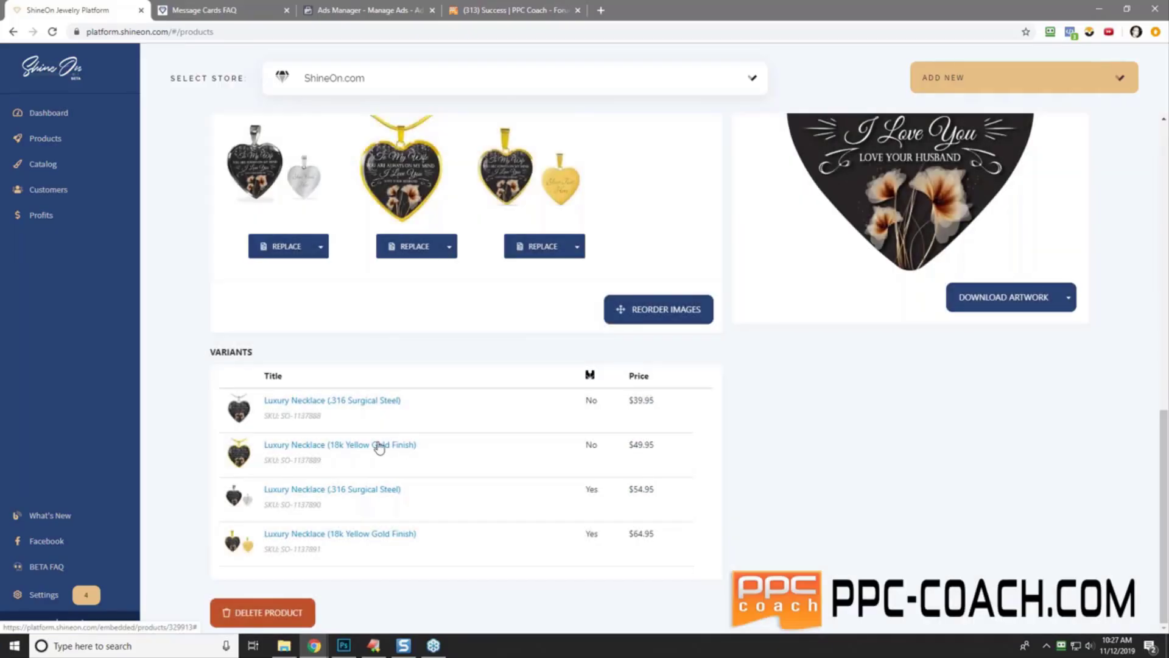
pyautogui.click(321, 490)
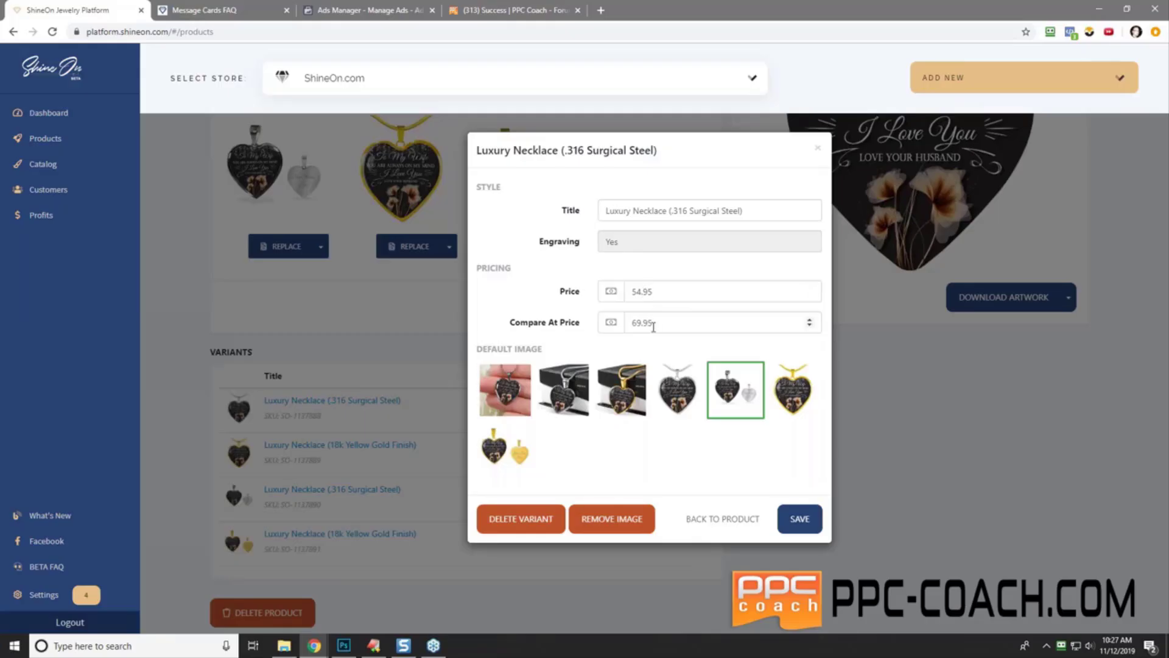
pyautogui.click(817, 148)
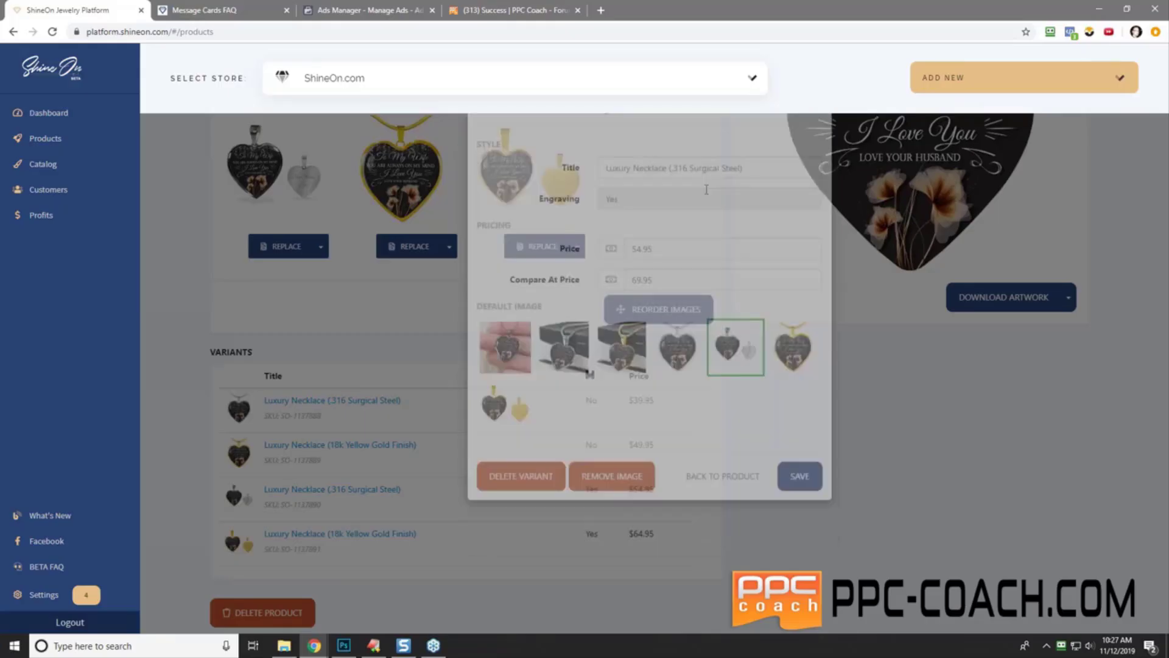
pyautogui.click(243, 172)
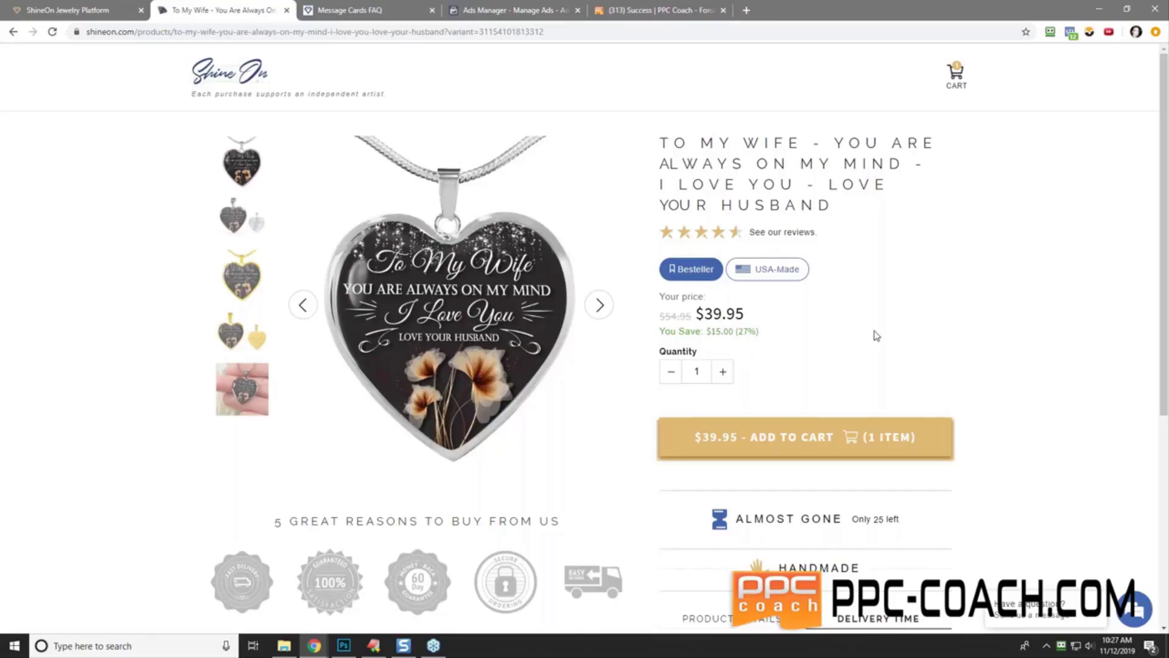
pyautogui.scroll(-5, 1011, 305)
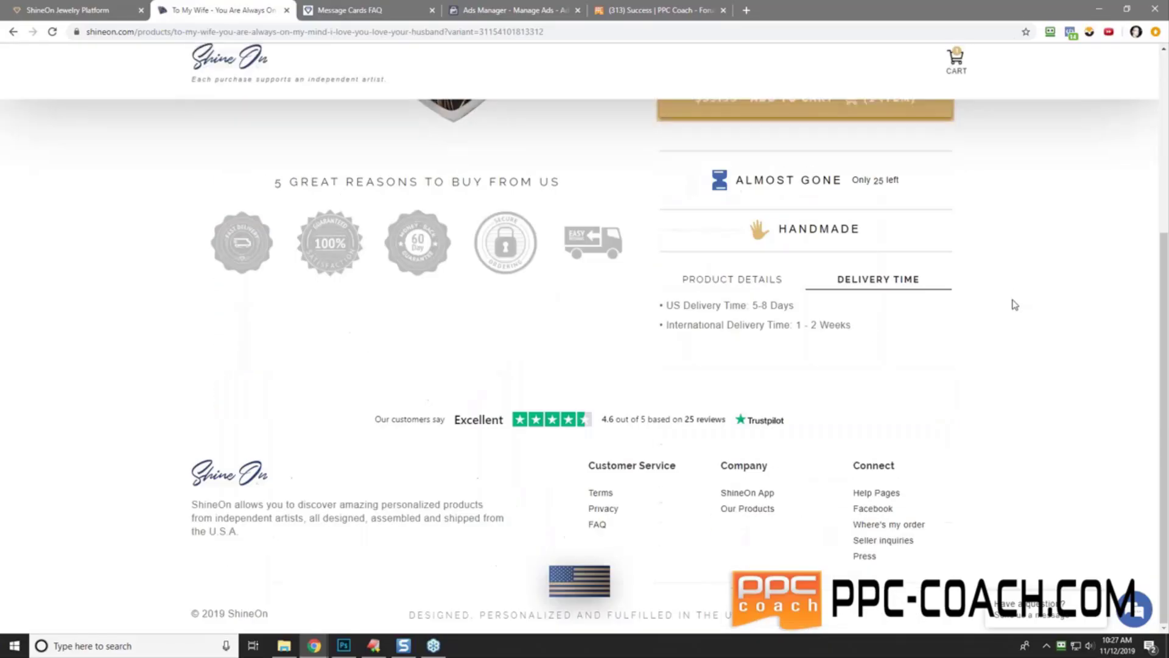
pyautogui.scroll(5, 1015, 304)
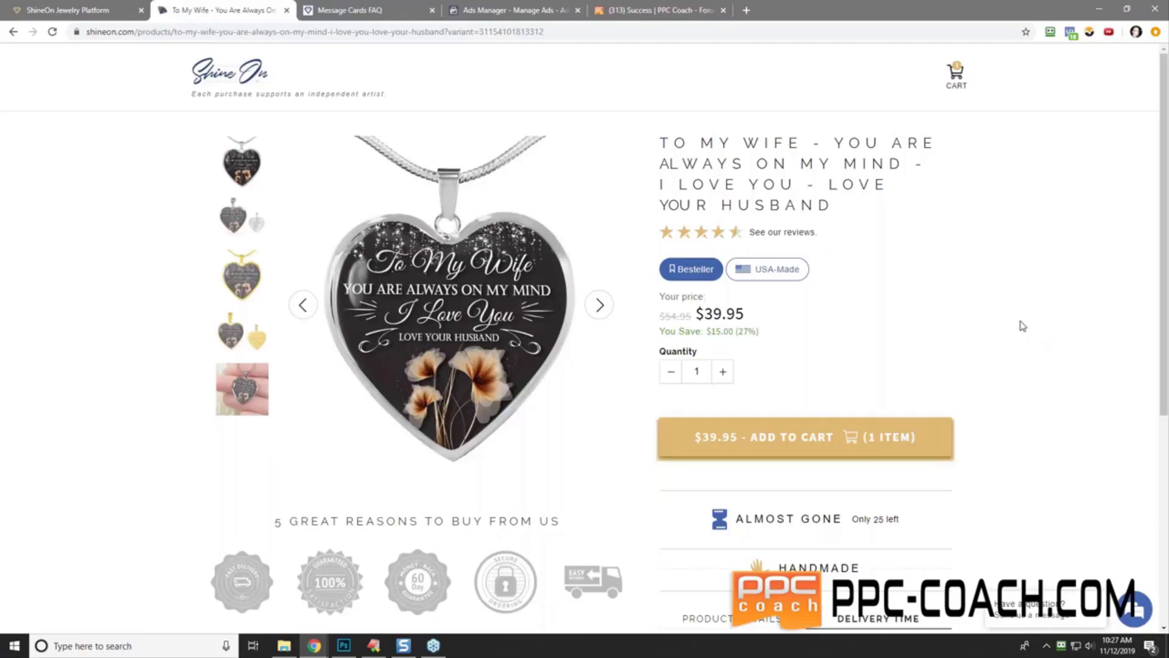
pyautogui.scroll(-3, 1022, 326)
pyautogui.scroll(3, 1023, 326)
pyautogui.scroll(-5, 1022, 326)
pyautogui.click(706, 281)
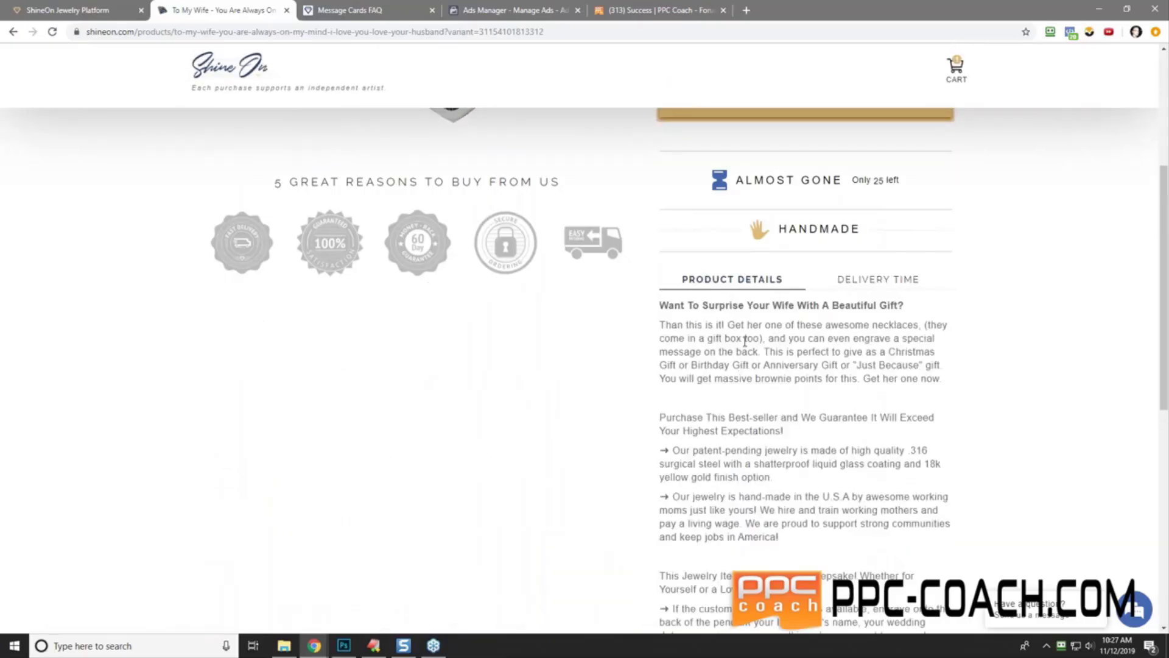
pyautogui.scroll(5, 1013, 396)
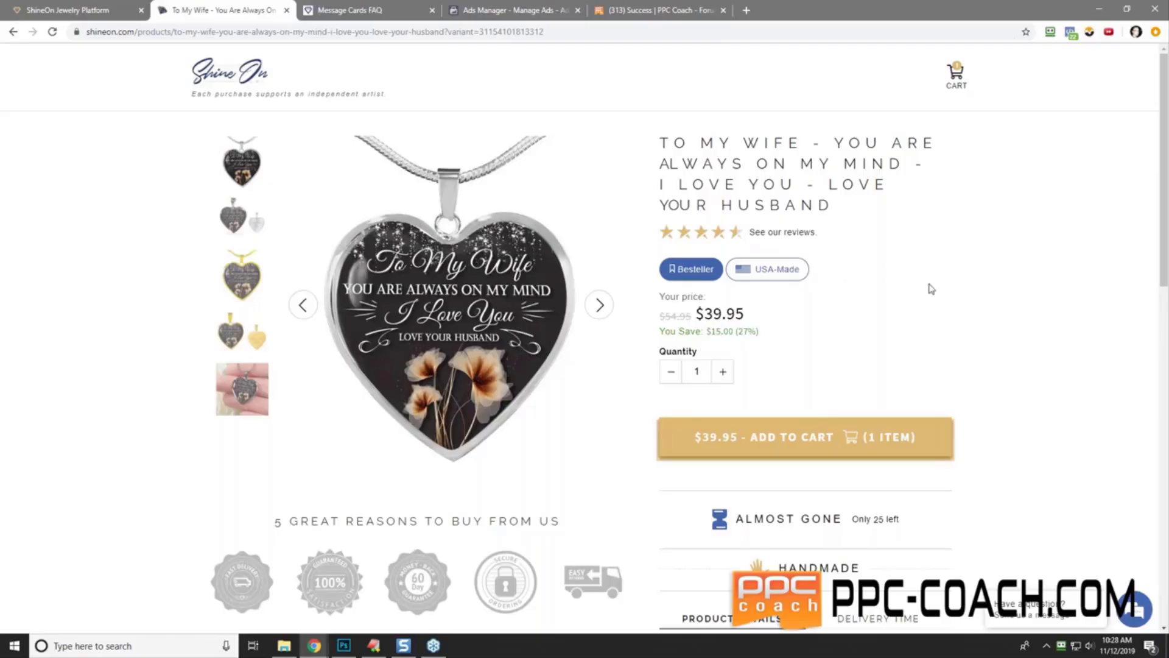
pyautogui.scroll(-3, 955, 298)
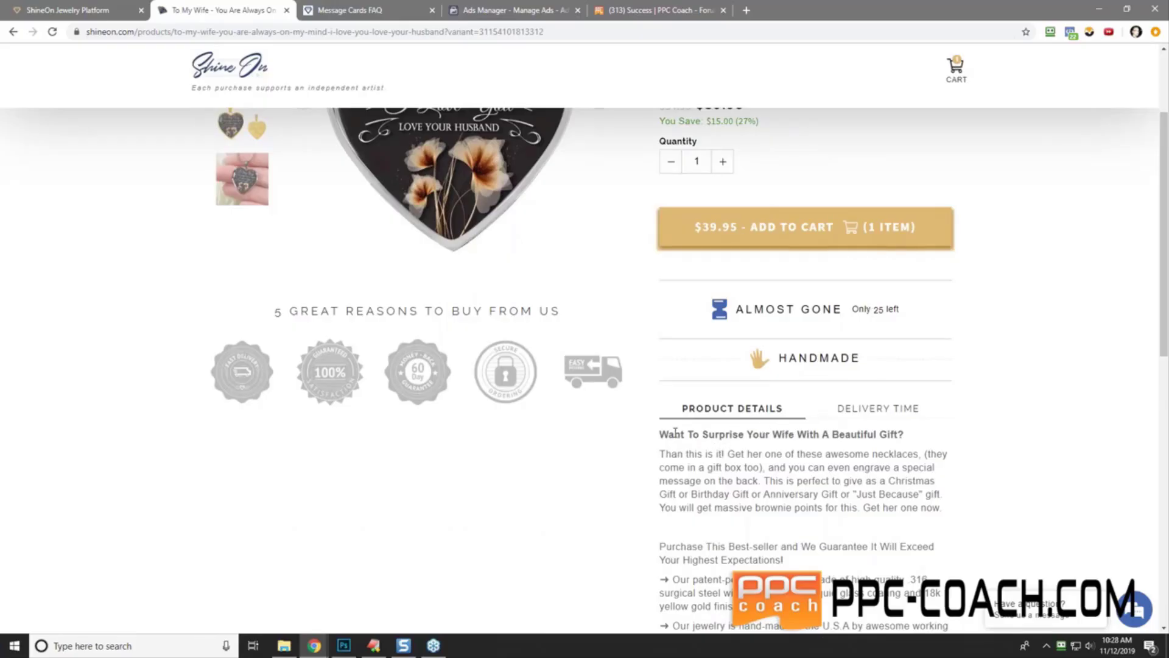
pyautogui.moveTo(660, 435); pyautogui.dragTo(965, 506)
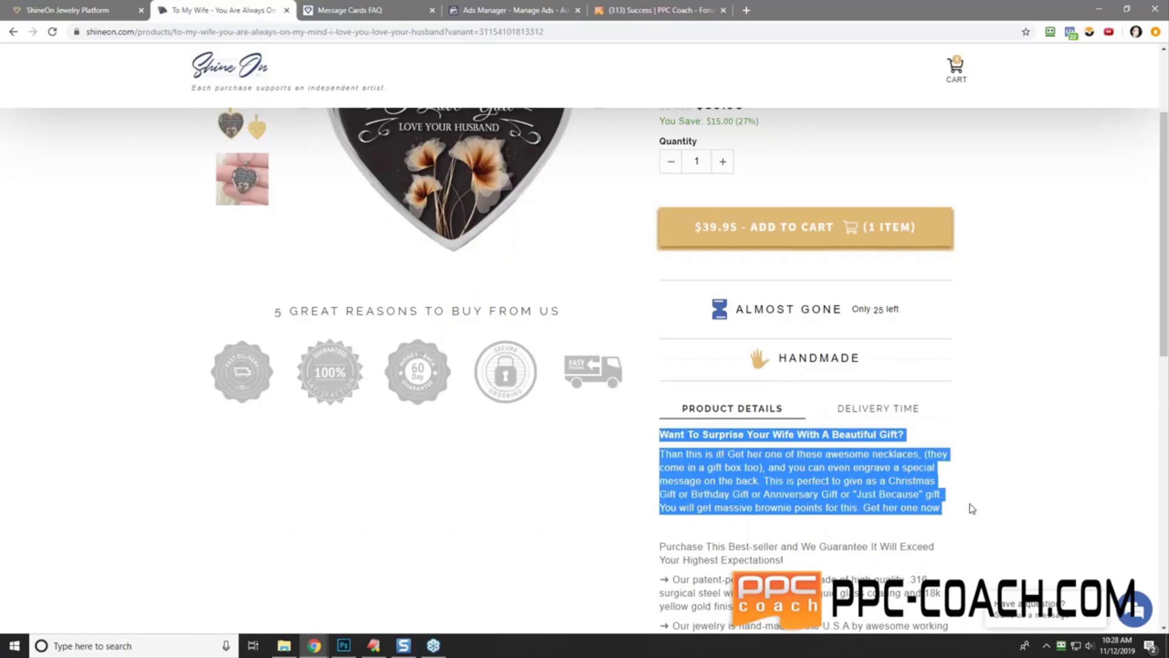
pyautogui.scroll(3, 717, 256)
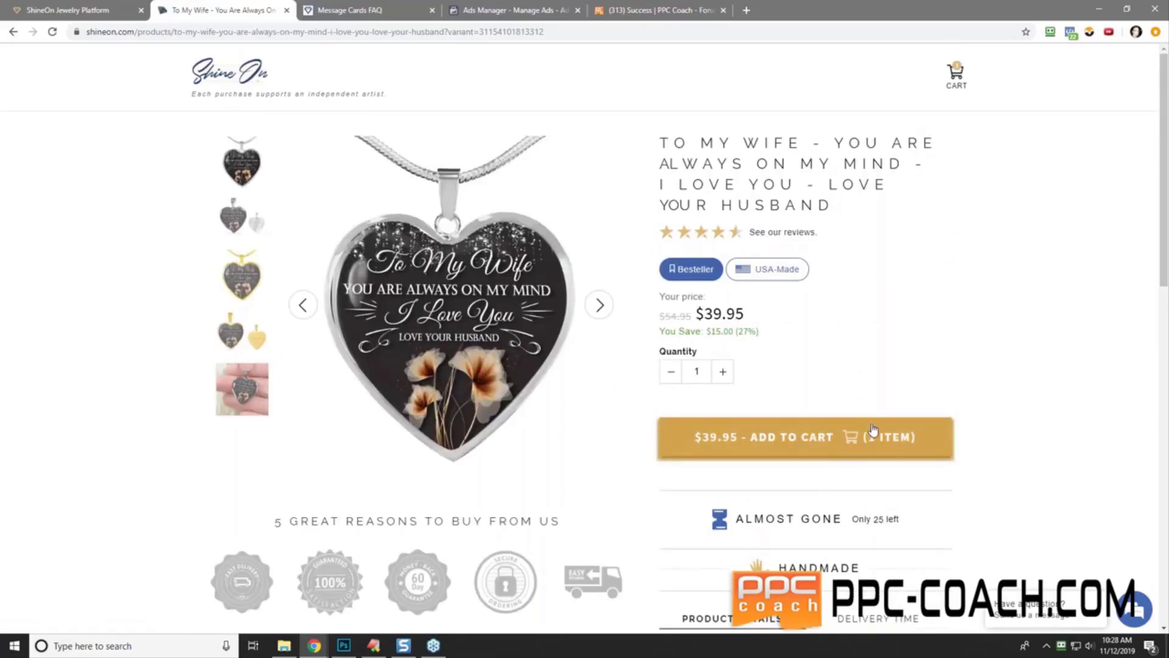
pyautogui.scroll(-5, 955, 316)
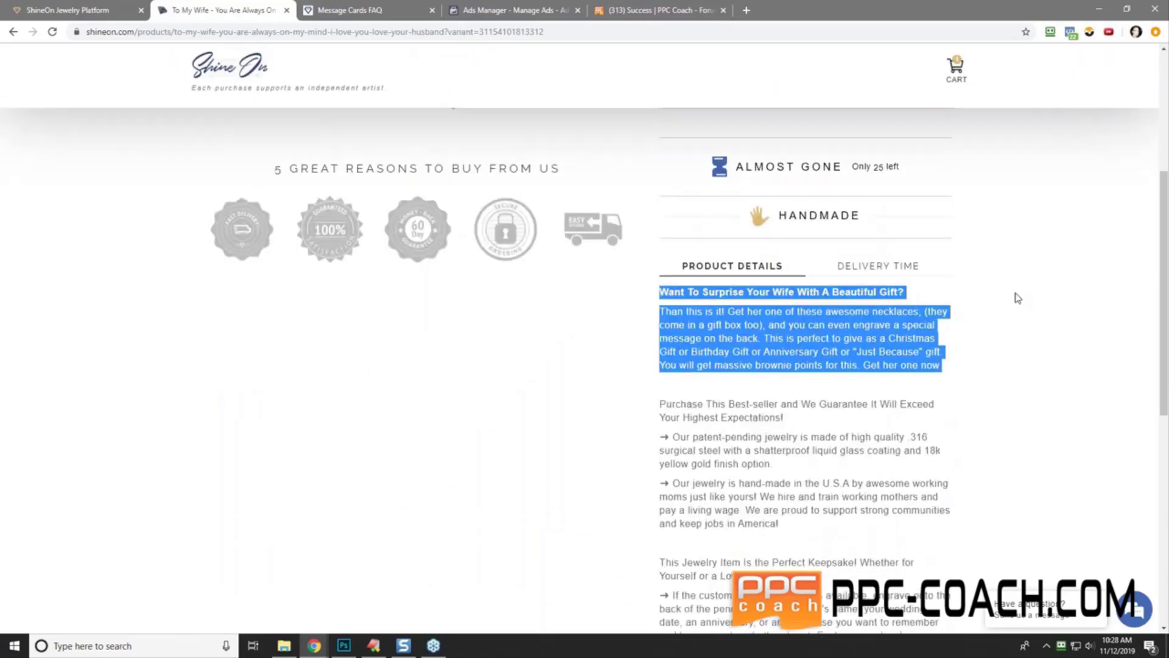
pyautogui.click(1034, 296)
pyautogui.click(904, 281)
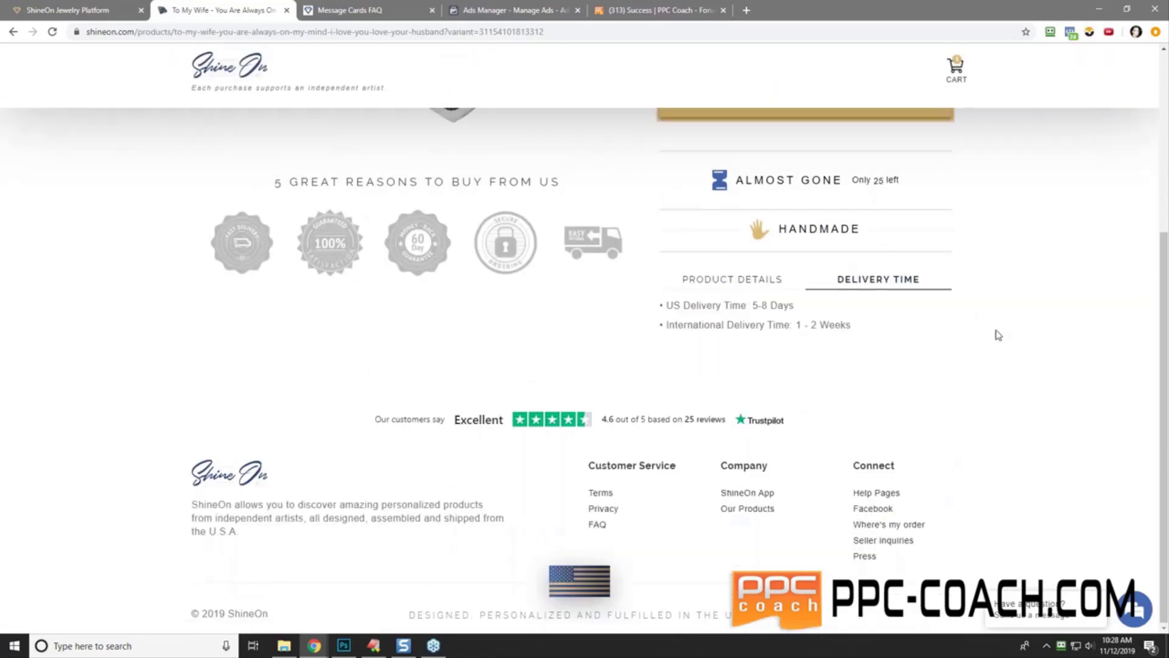
pyautogui.scroll(5, 997, 335)
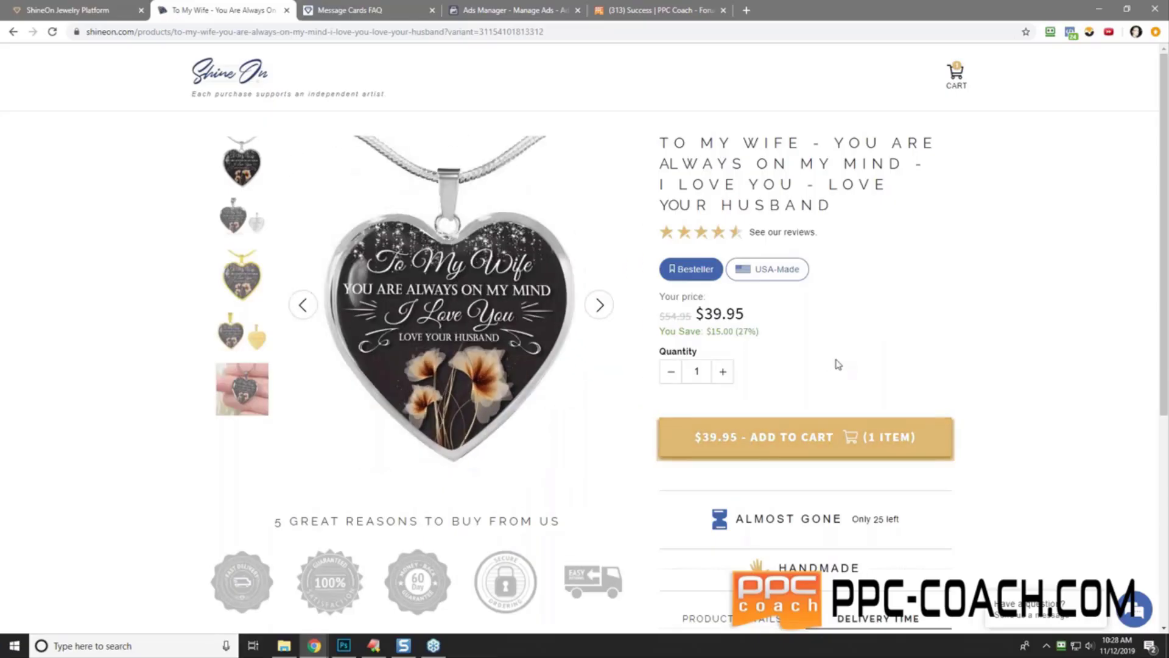
# - Add the pendant to the cart, trying then removing the 18K gold finish and a test engraving
pyautogui.click(822, 437)
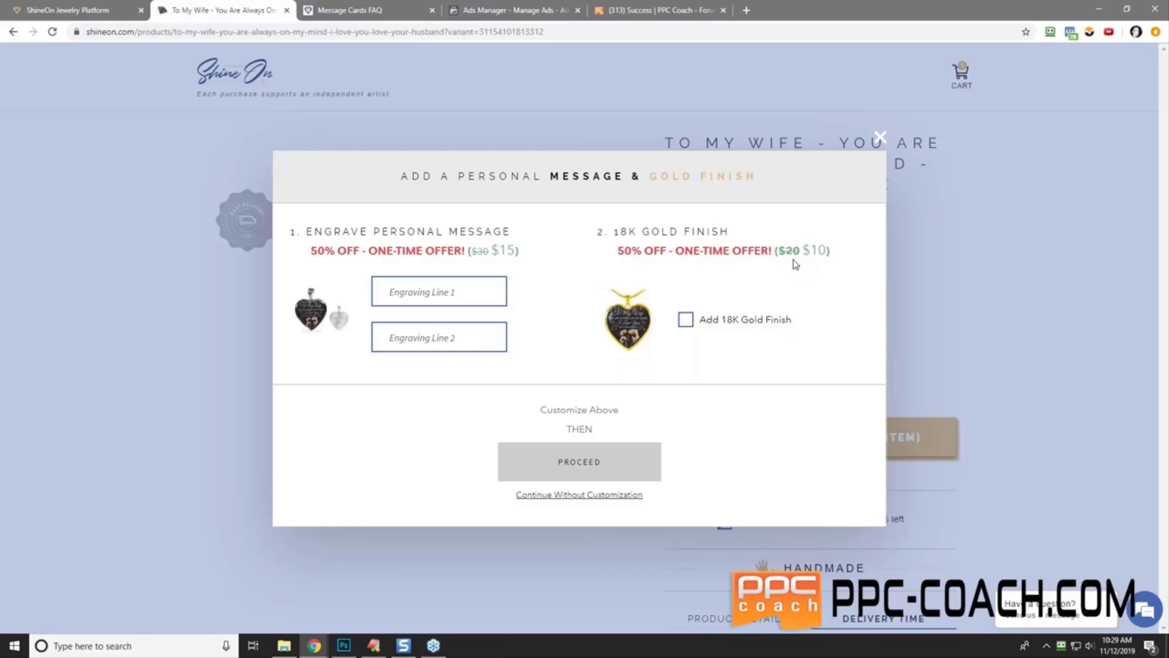
pyautogui.click(686, 320)
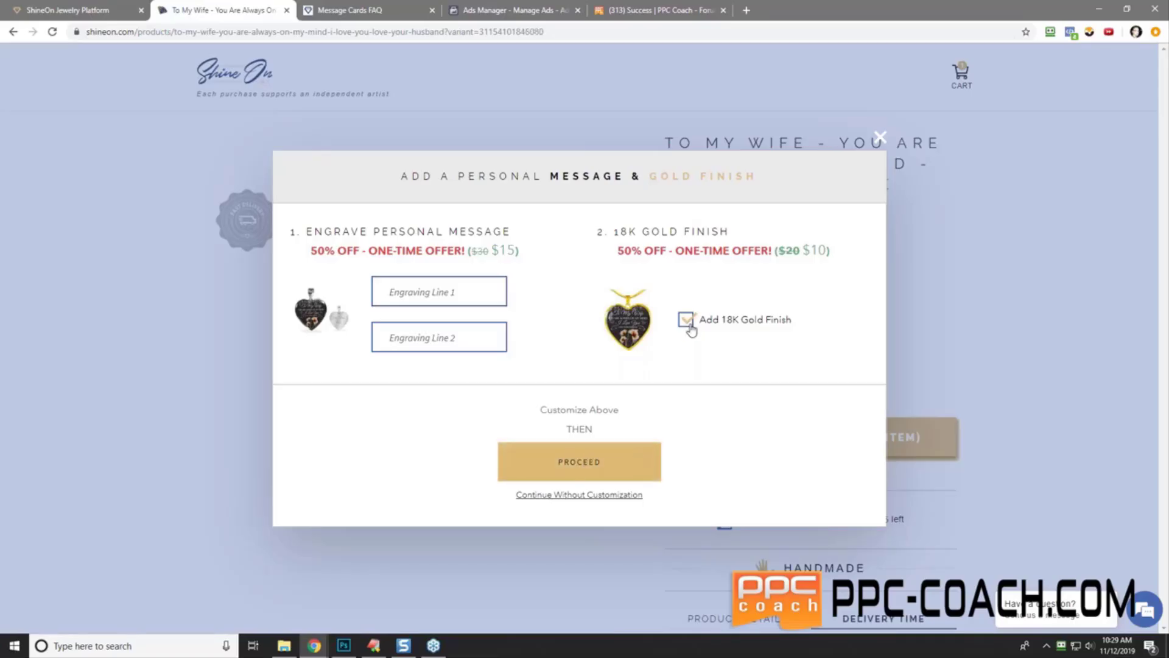
pyautogui.click(687, 321)
pyautogui.click(461, 287)
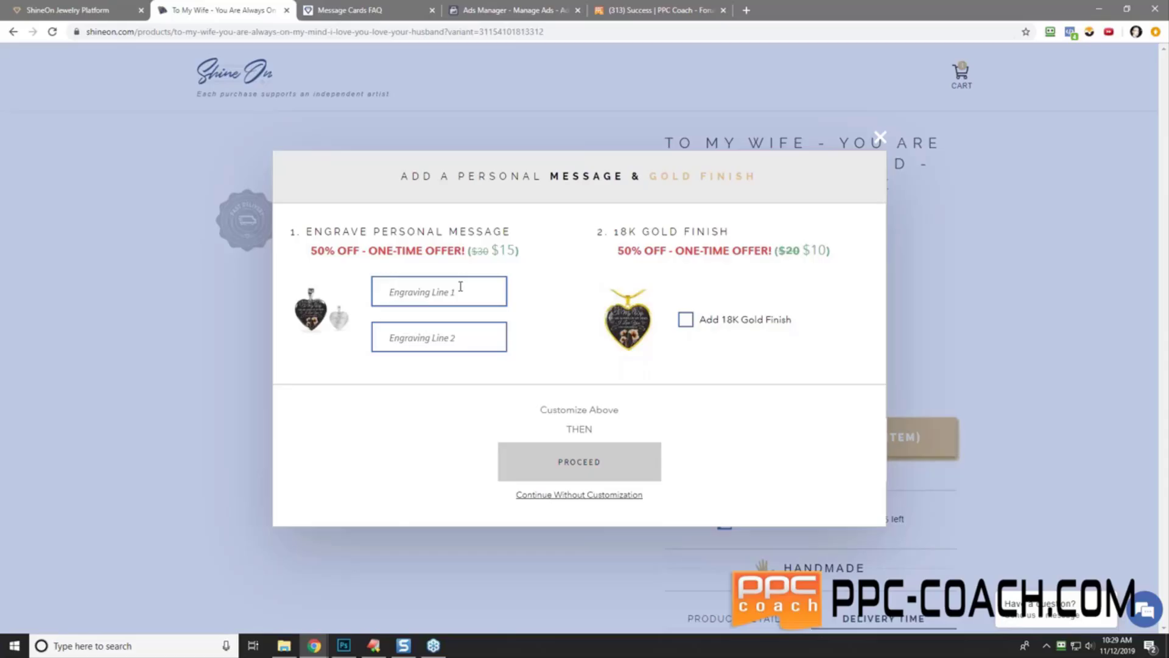
pyautogui.write('fdsdfs')
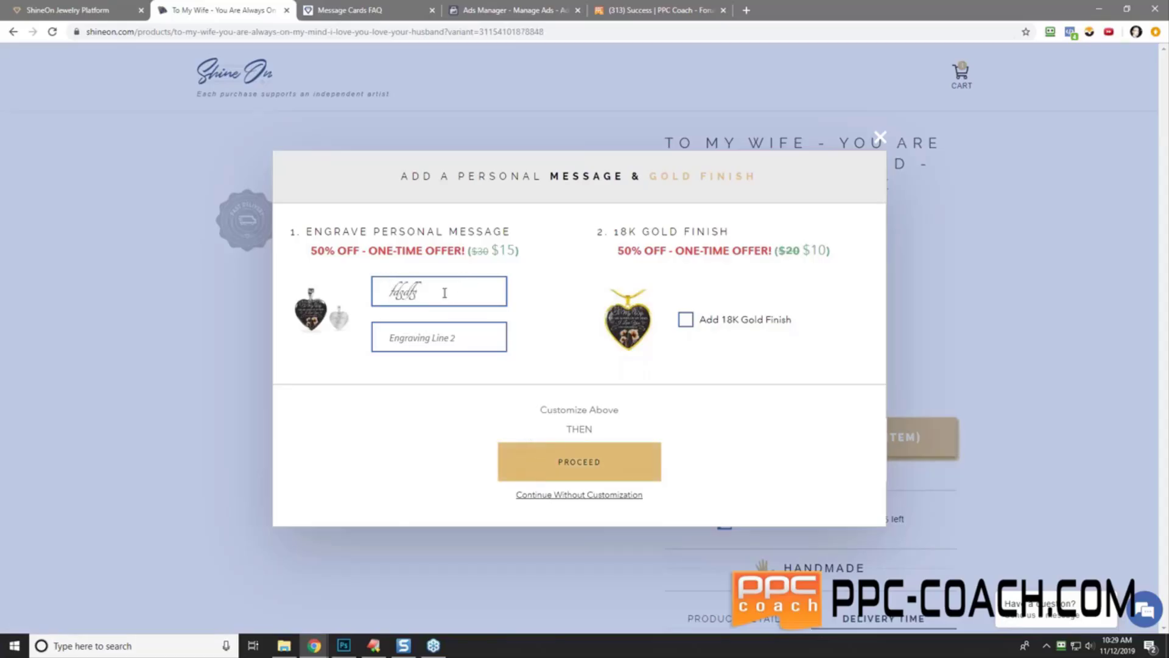
pyautogui.moveTo(444, 293); pyautogui.dragTo(390, 293)
pyautogui.press('BackSpace')
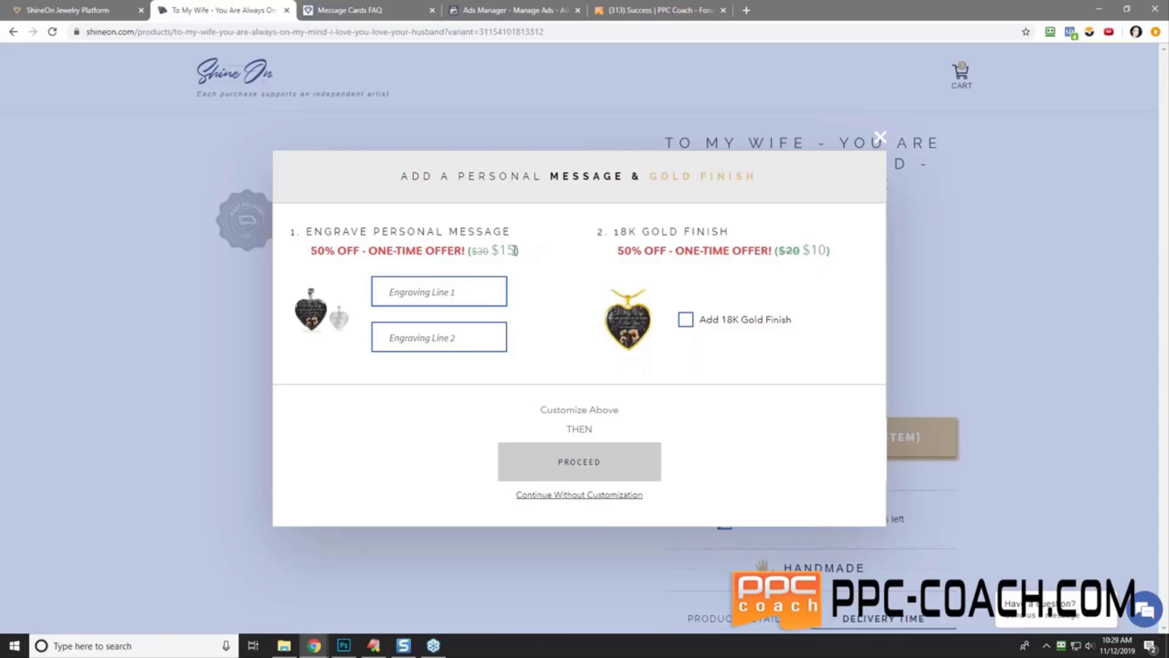
# - Dismiss the personalization offer, close the $89.90 cart, and reopen the pendant's storefront page
pyautogui.click(880, 138)
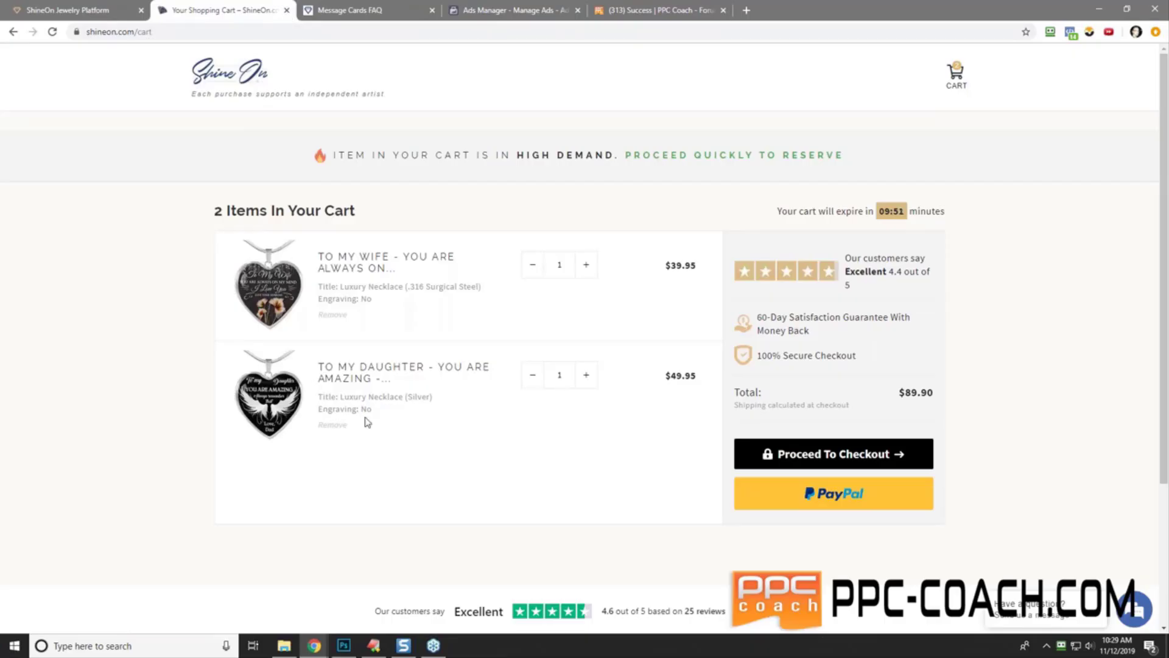
pyautogui.click(286, 10)
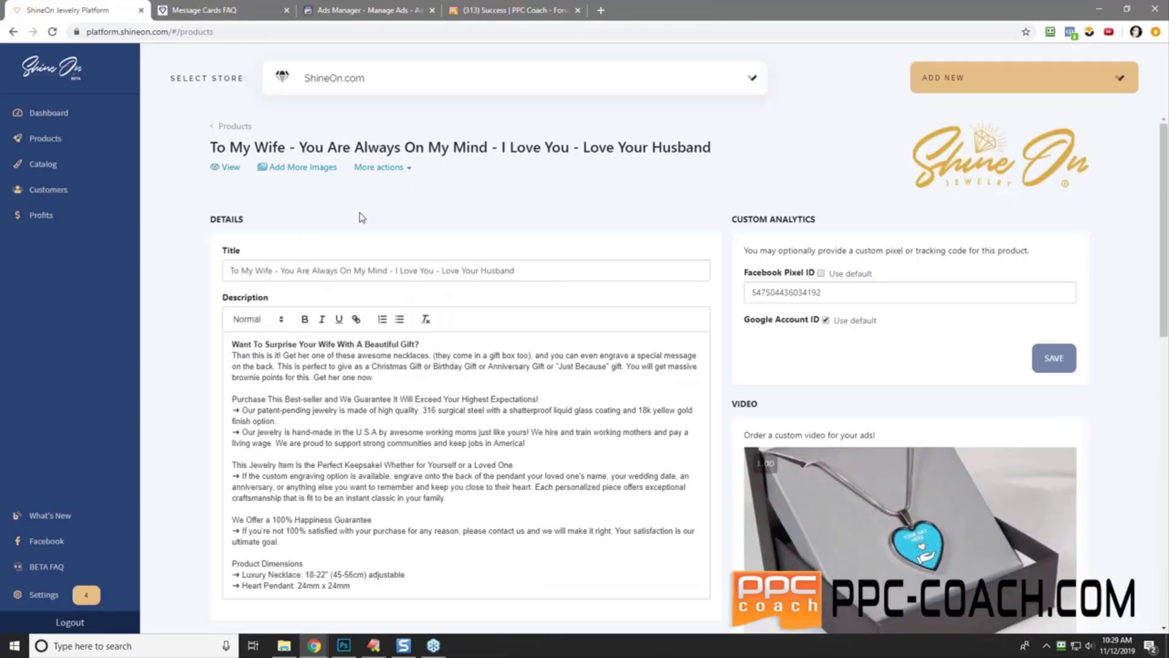
pyautogui.click(224, 165)
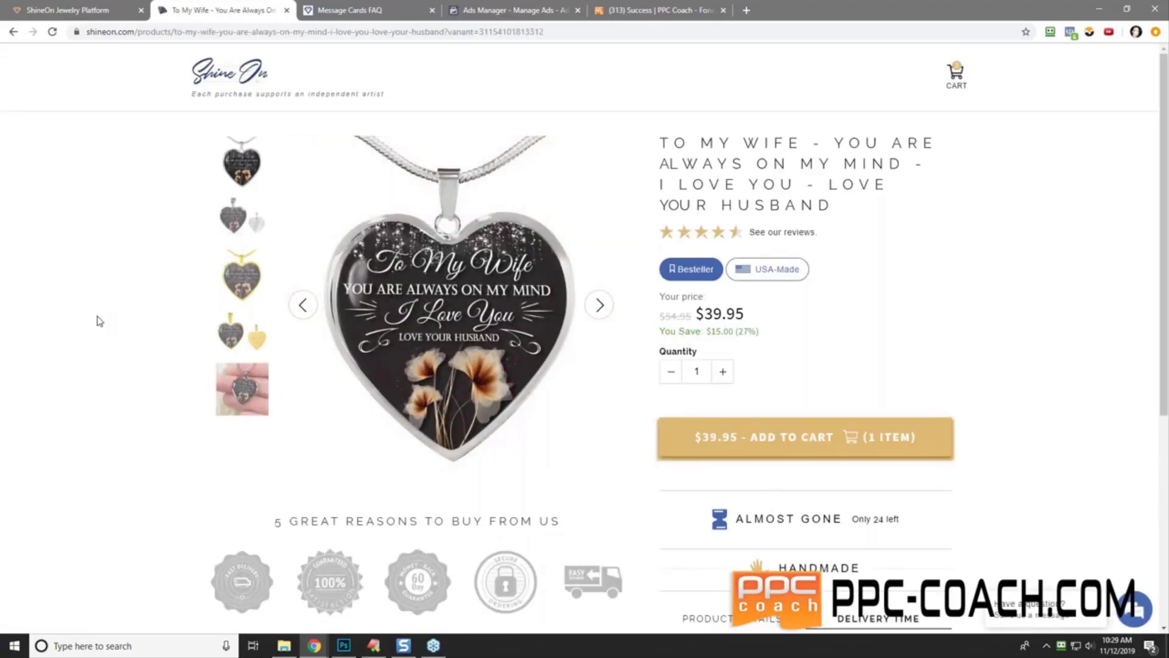
# - Set the ad set's conversion event to Purchase and dismiss the no-activity warning
pyautogui.click(521, 10)
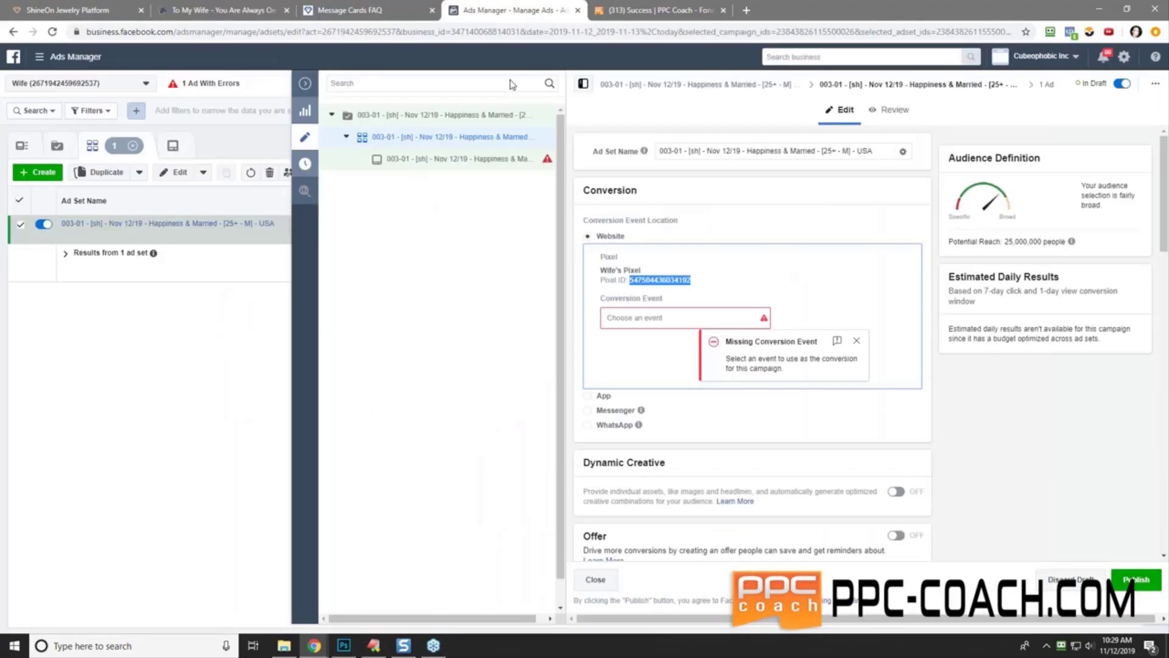
pyautogui.click(632, 317)
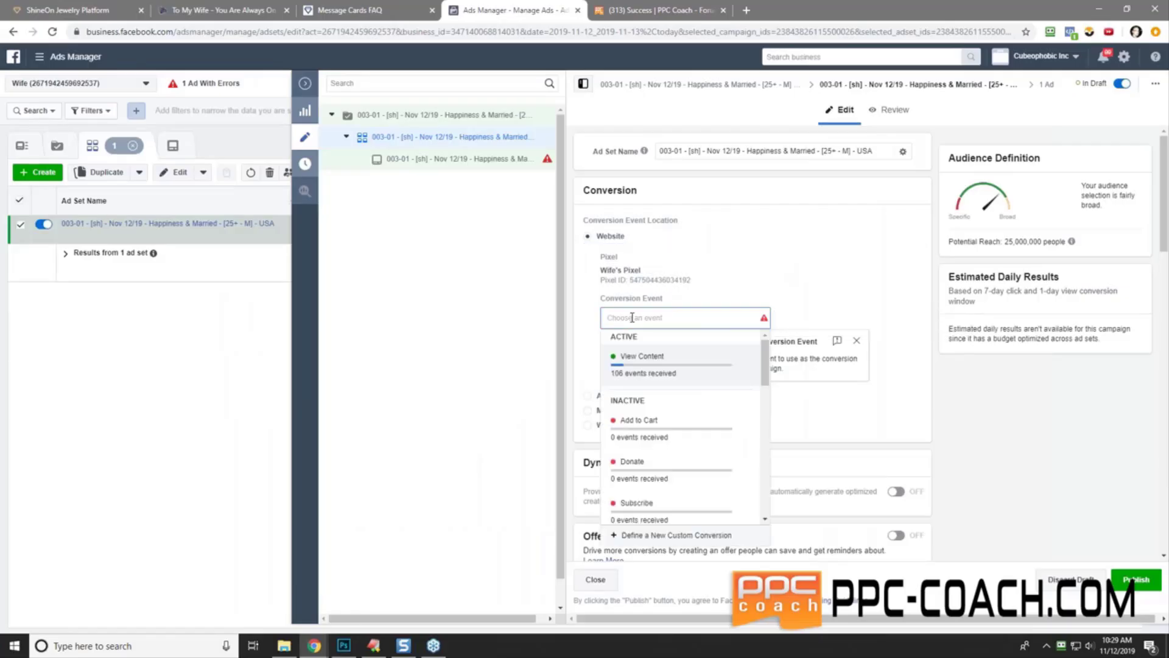
pyautogui.scroll(-2, 691, 420)
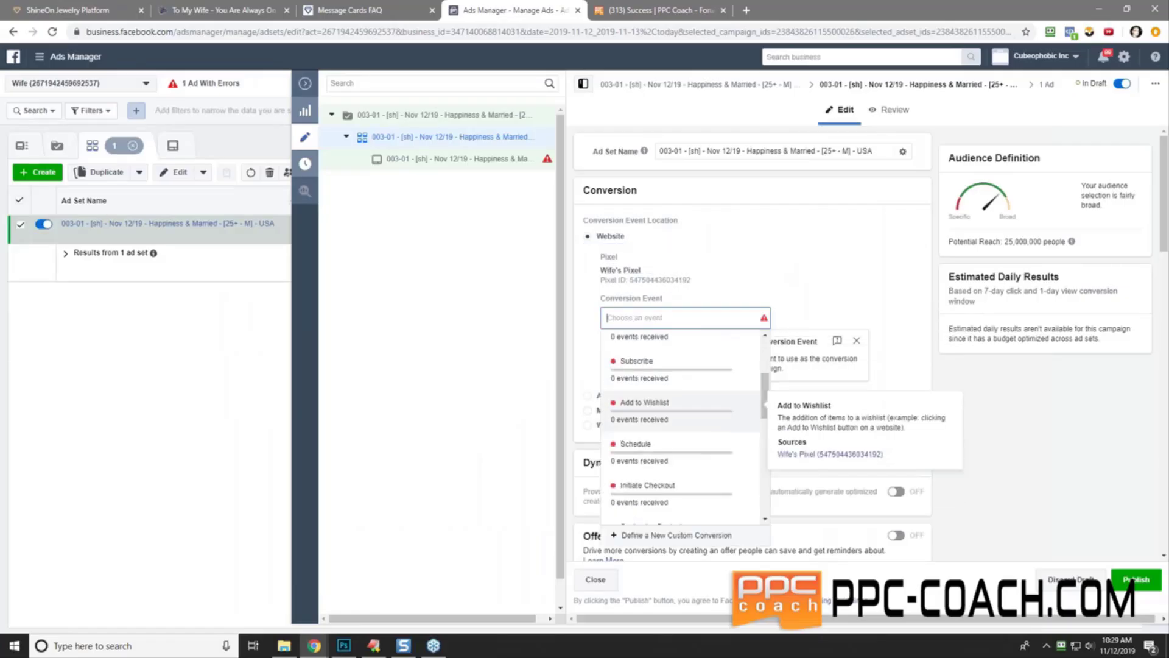
pyautogui.scroll(-3, 682, 435)
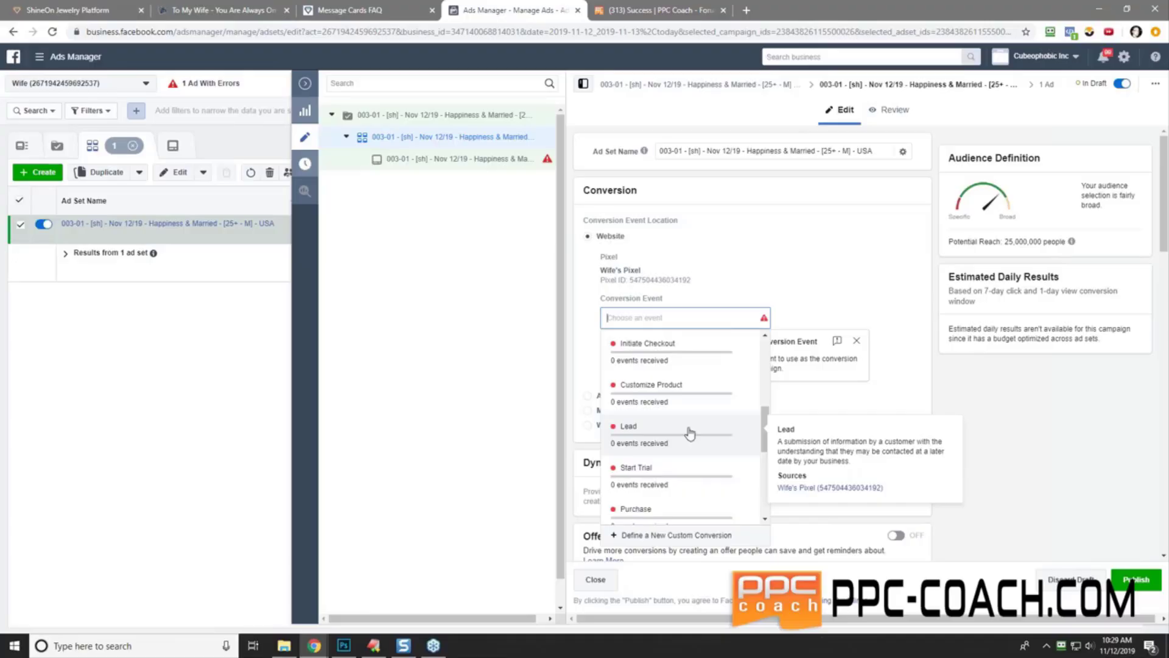
pyautogui.scroll(-2, 766, 430)
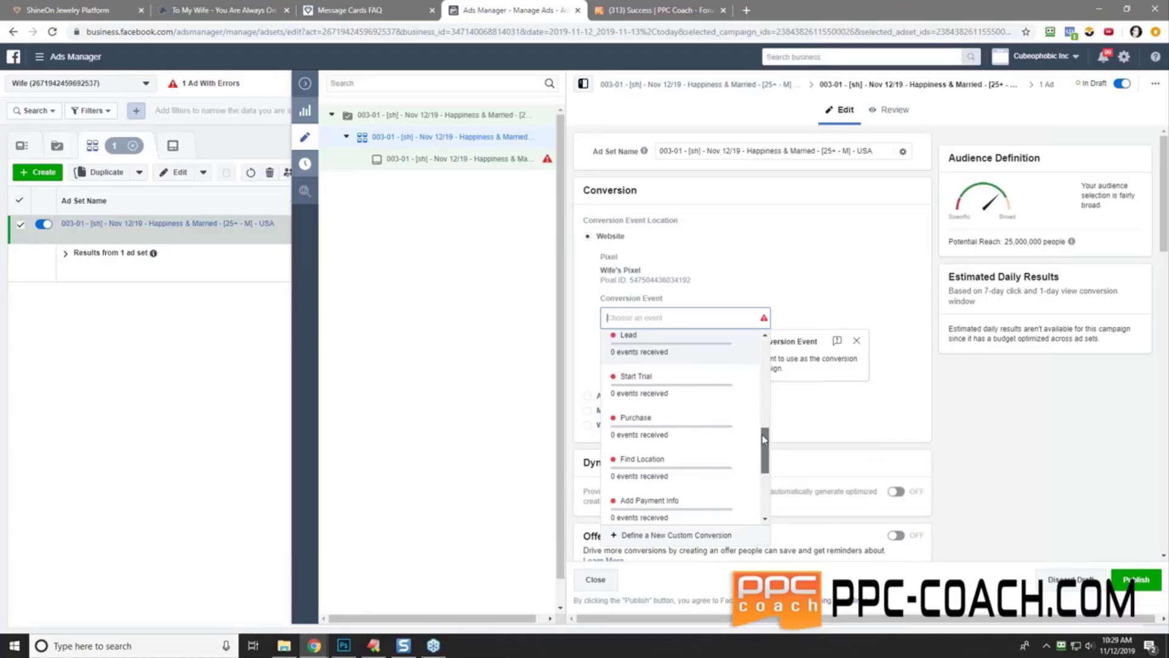
pyautogui.click(637, 426)
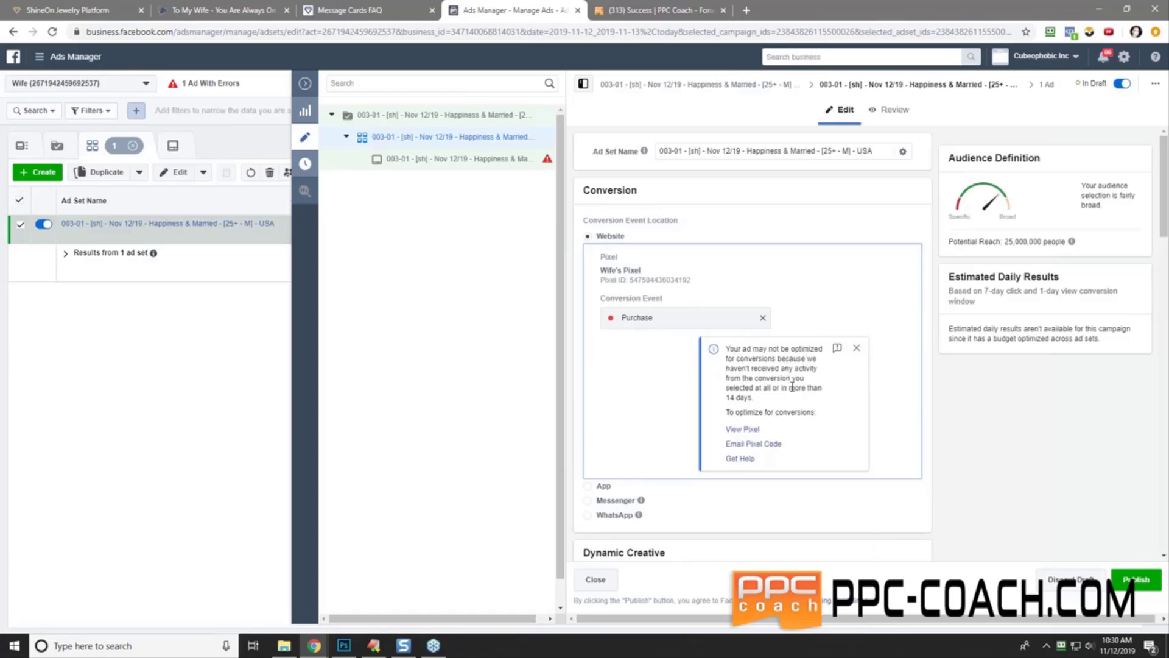
pyautogui.click(856, 349)
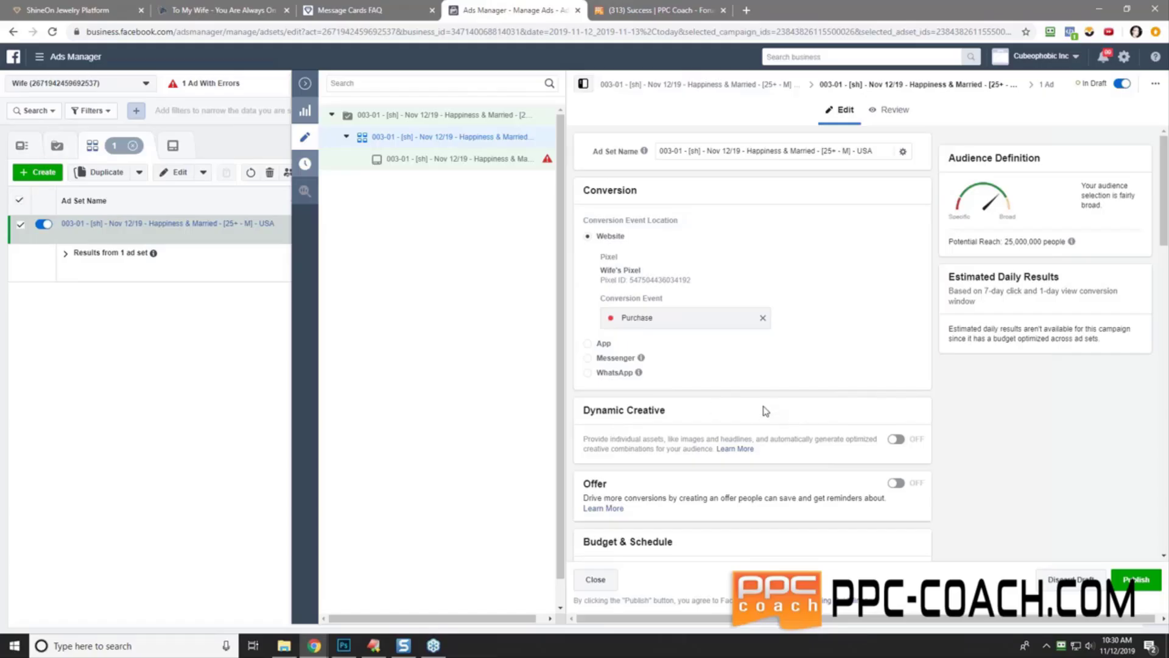
# - Turn on Dynamic Creative for the ad set and confirm the switch
pyautogui.scroll(-2, 766, 411)
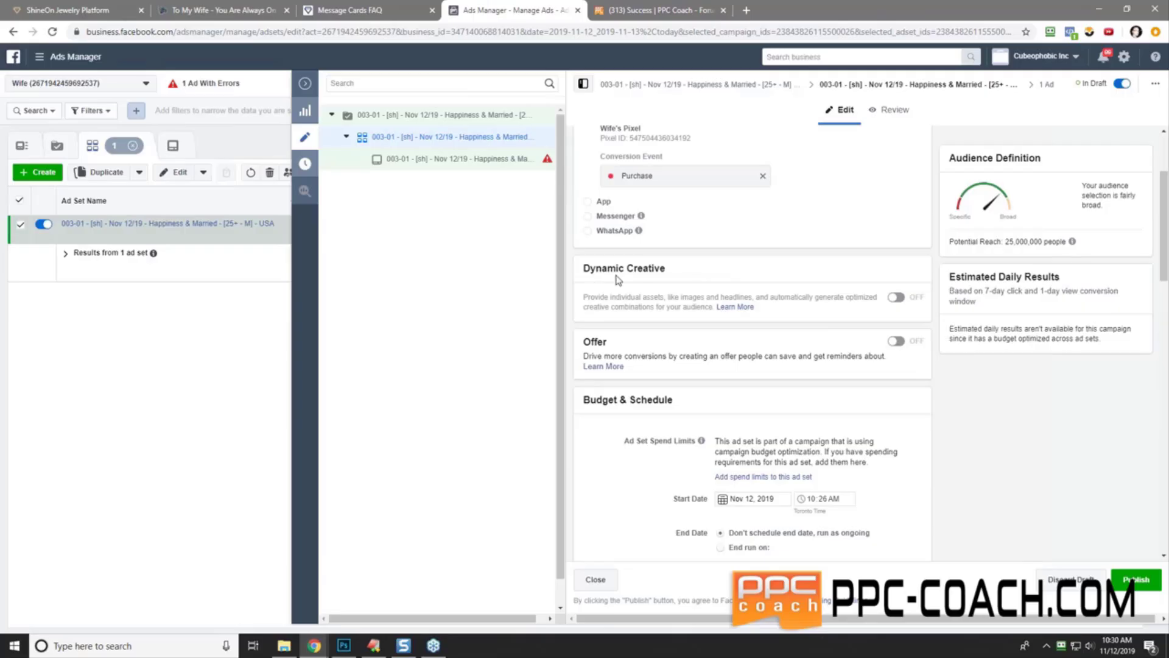
pyautogui.click(895, 297)
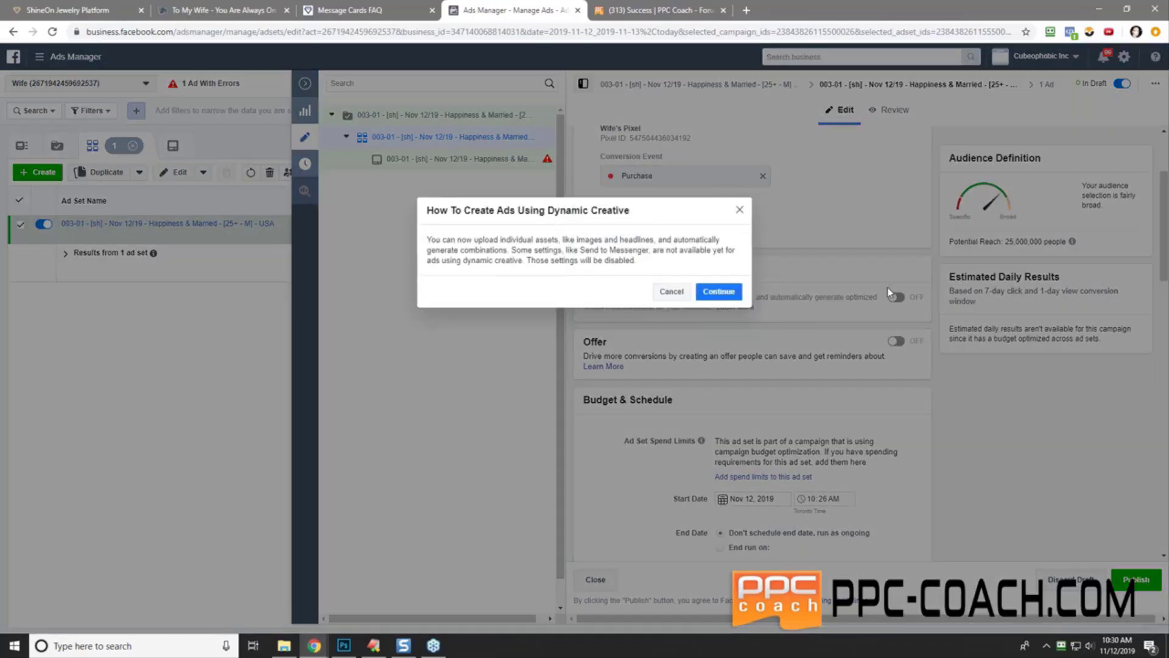
pyautogui.click(717, 292)
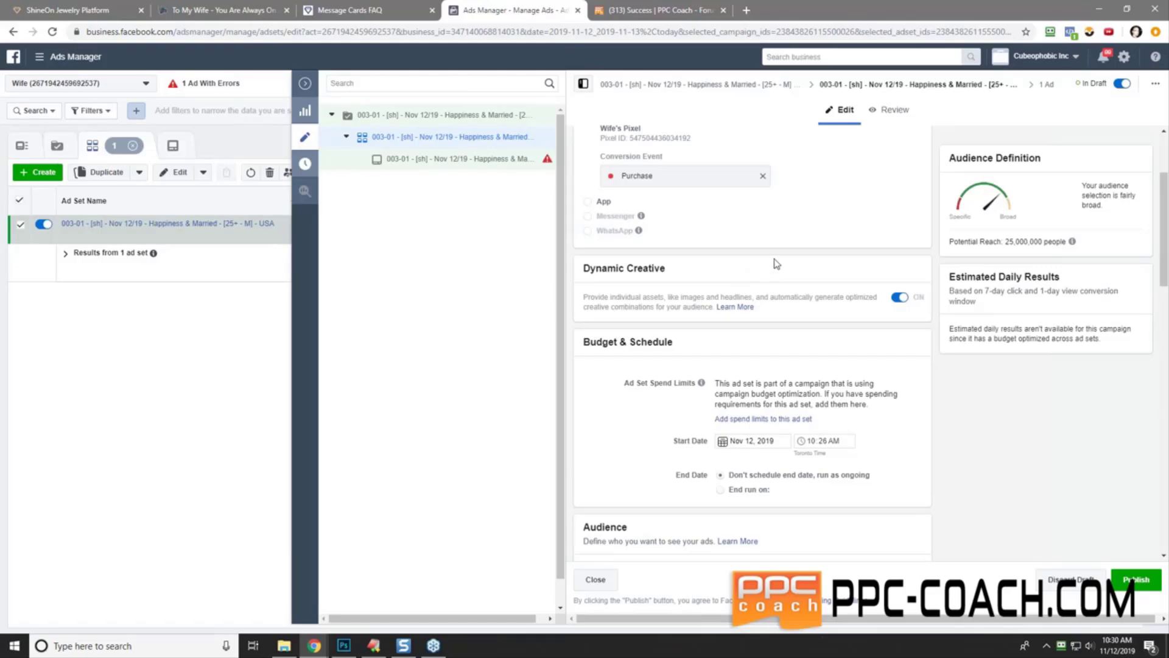
# - Set the ad set's start time to 4:00 PM on Nov 12, 2019
pyautogui.scroll(-2, 621, 365)
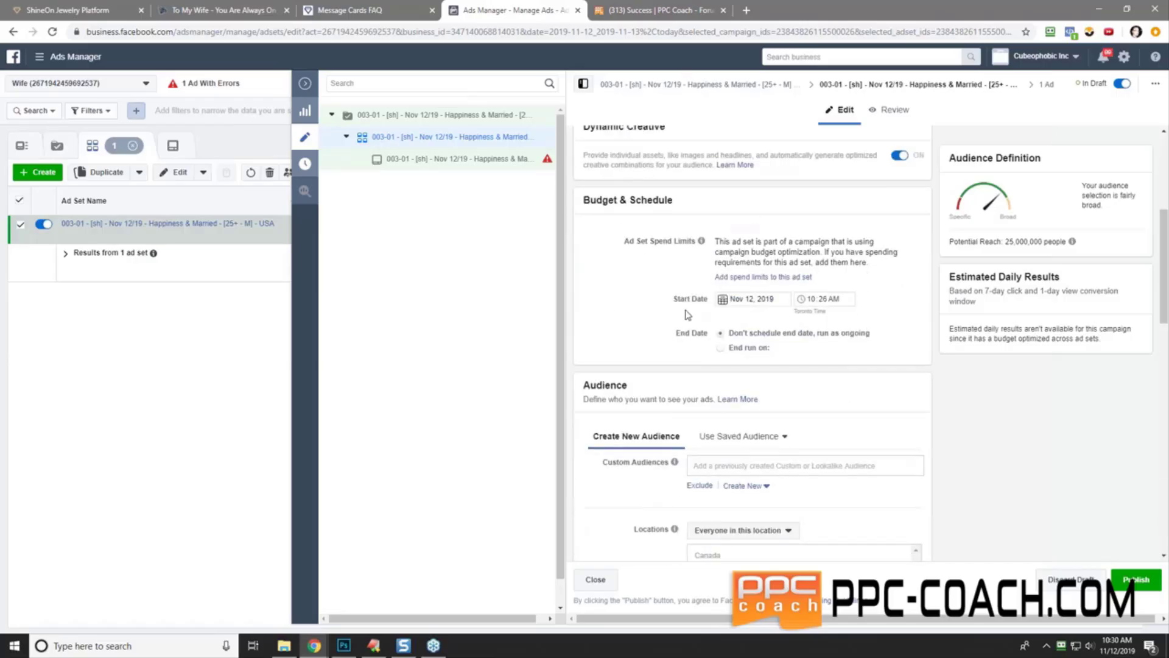
pyautogui.click(813, 301)
pyautogui.press('Tab')
pyautogui.write('00')
pyautogui.click(882, 322)
# - Replace Canada with United States in the ad set's target locations
pyautogui.scroll(-4, 612, 300)
pyautogui.scroll(4, 932, 308)
pyautogui.scroll(-2, 626, 305)
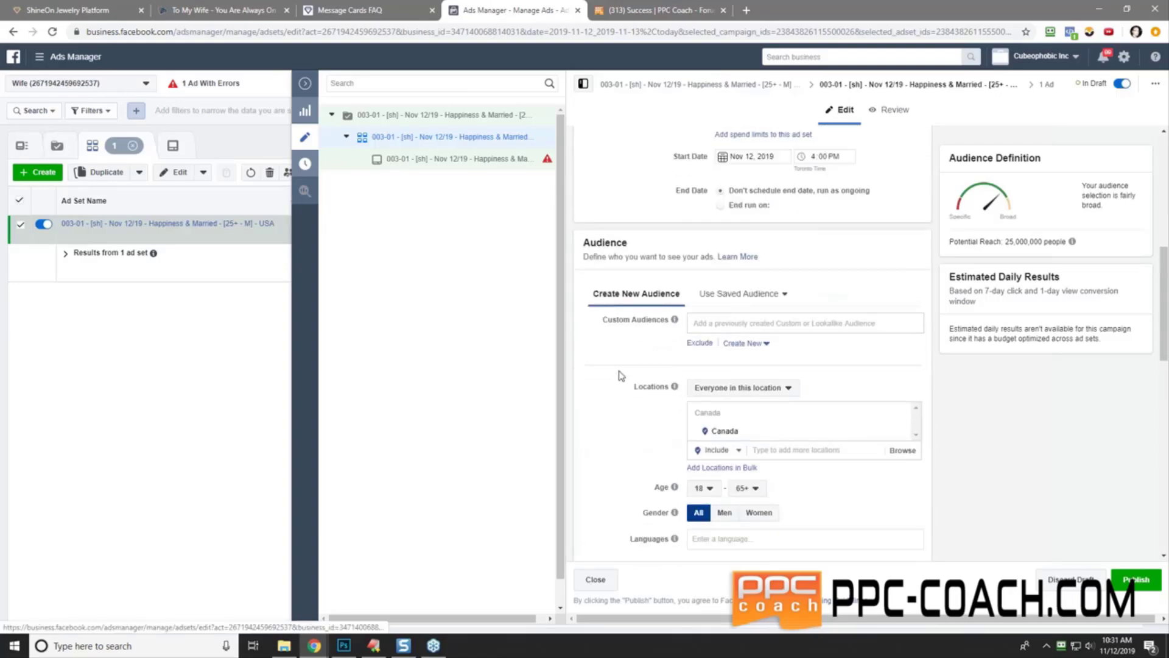
pyautogui.scroll(-2, 611, 365)
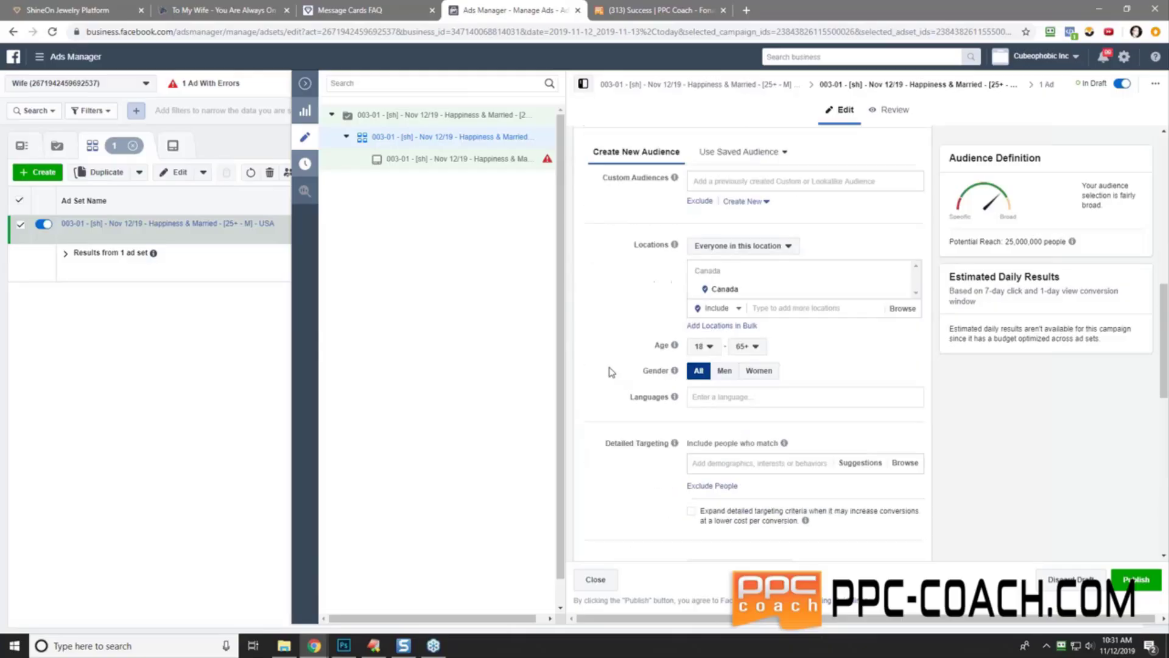
pyautogui.click(808, 307)
pyautogui.write('united')
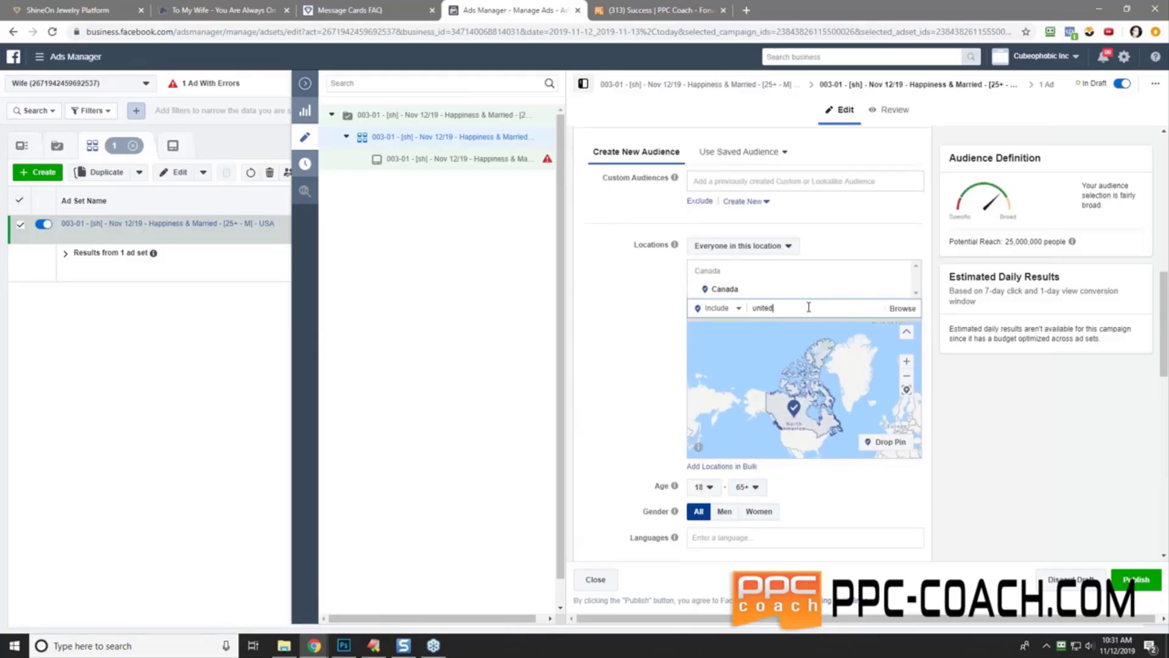
pyautogui.write(' states')
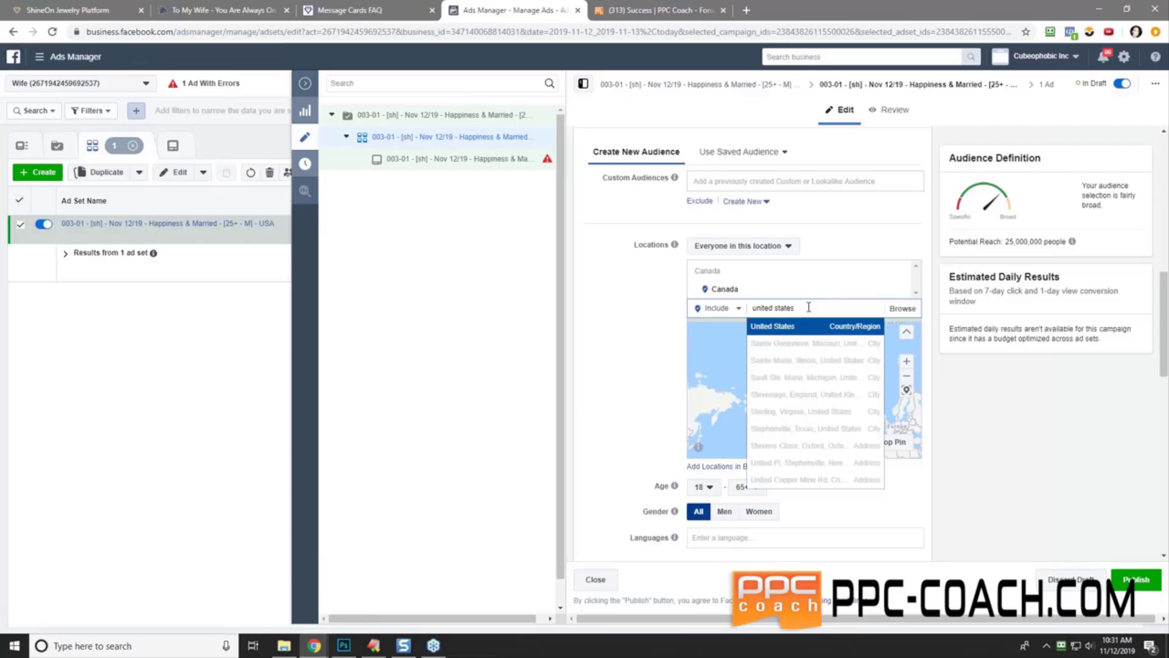
pyautogui.press('Return')
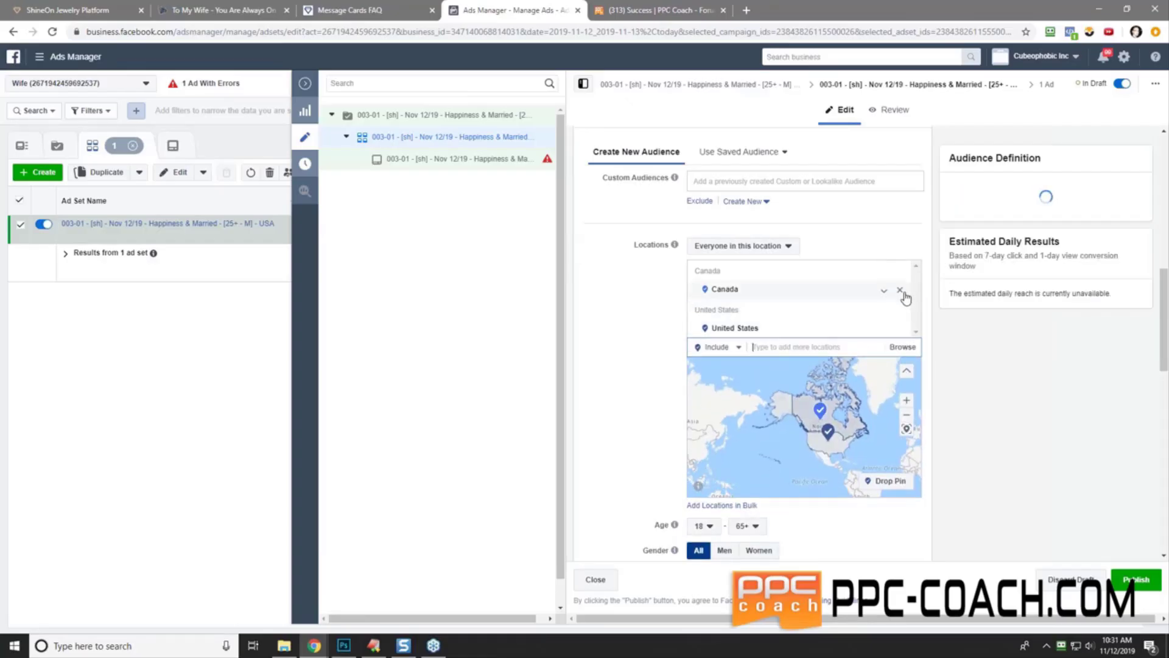
pyautogui.click(900, 291)
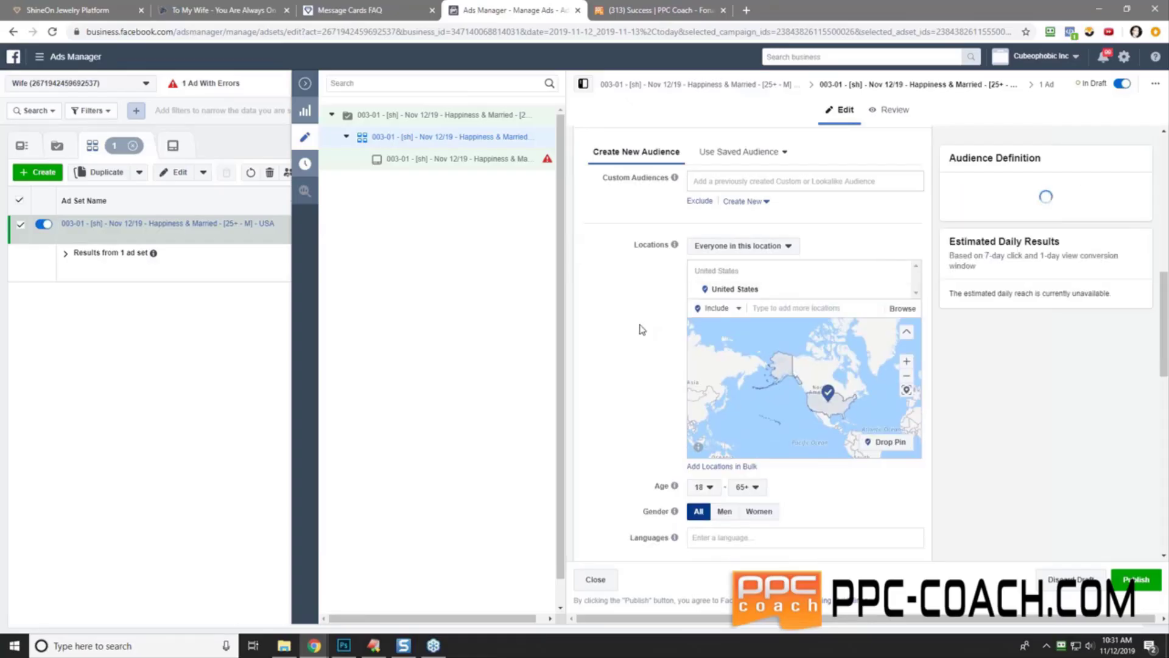
# - Restrict the audience to men aged 25 to 65+
pyautogui.scroll(-3, 641, 329)
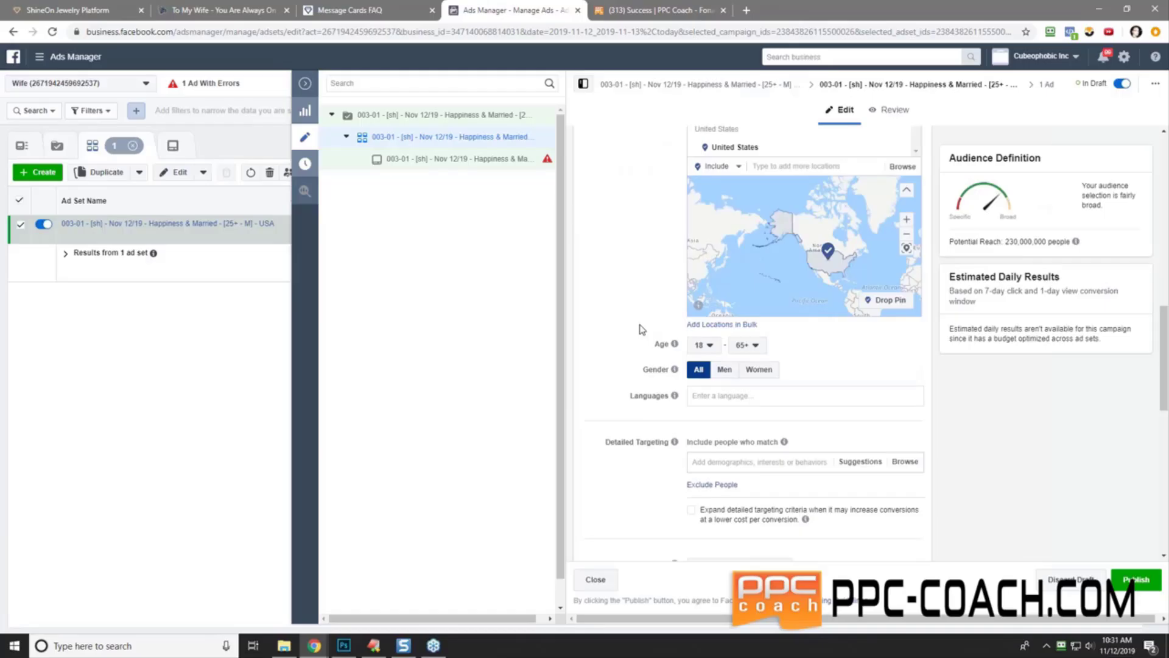
pyautogui.click(724, 369)
pyautogui.click(708, 345)
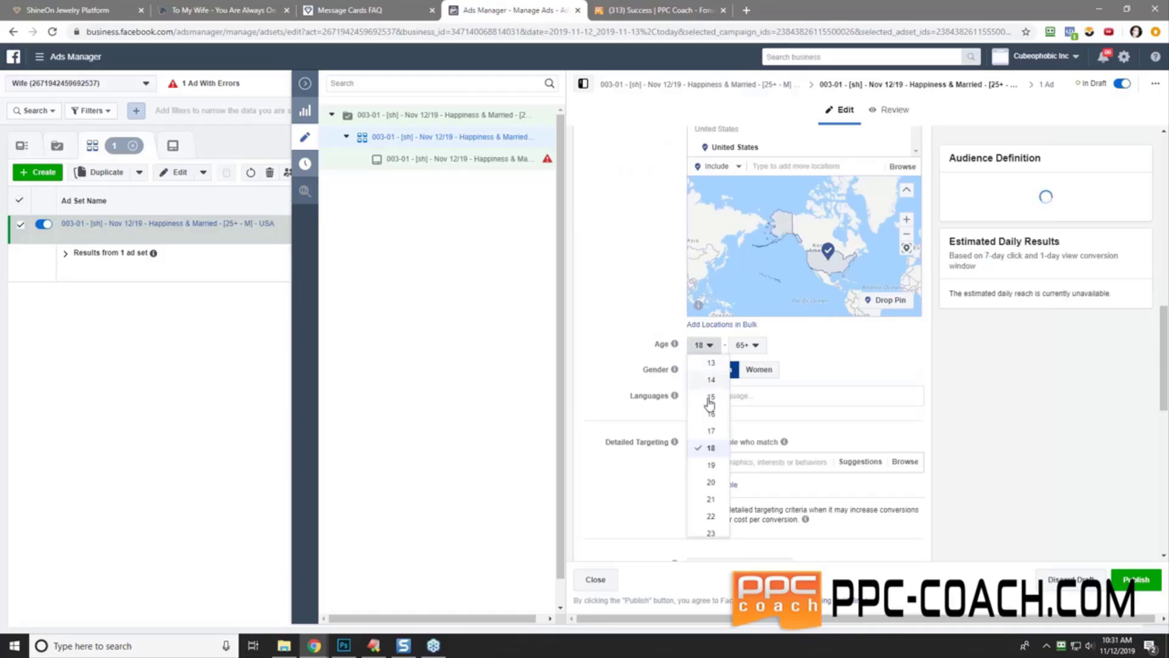
pyautogui.scroll(-2, 710, 475)
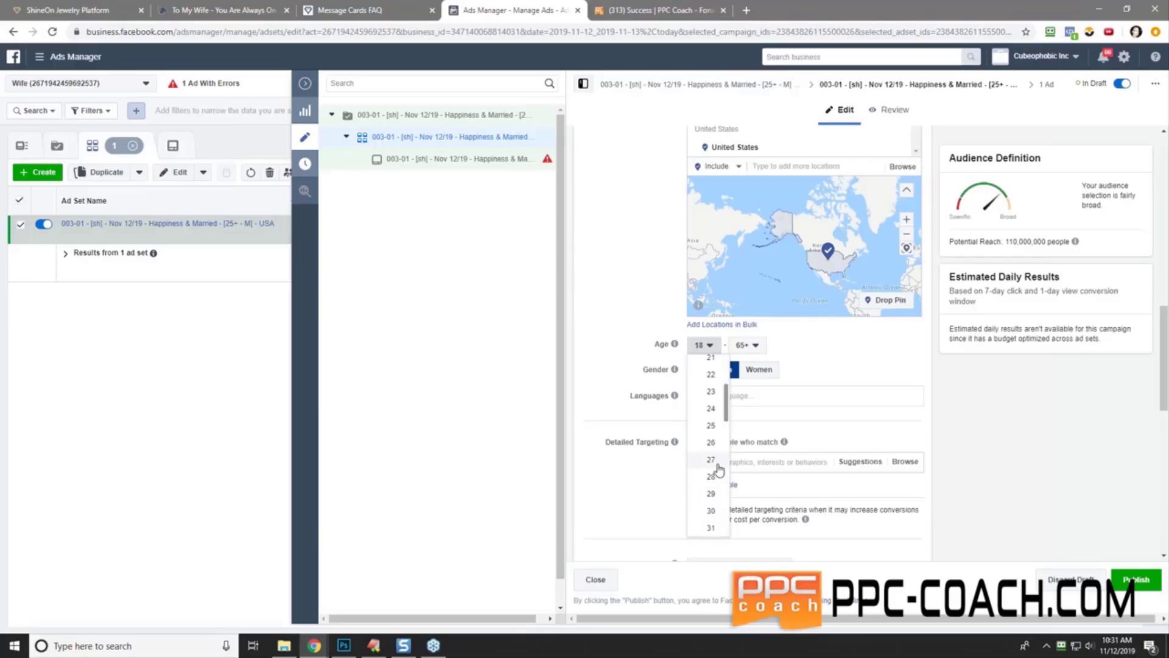
pyautogui.click(711, 426)
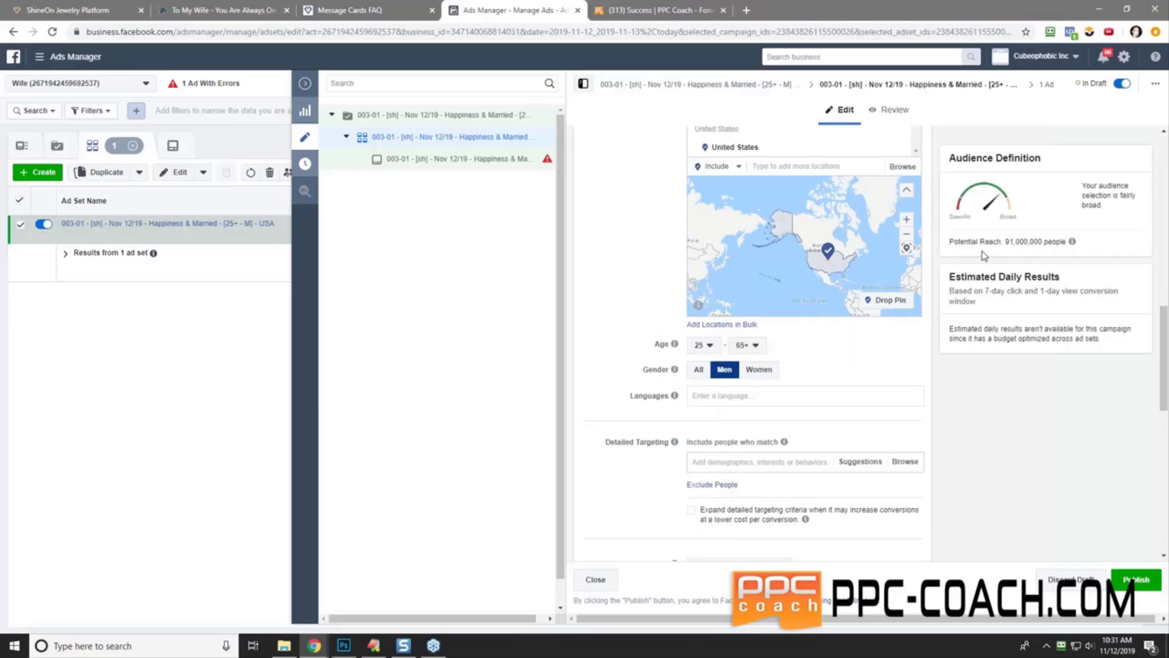
pyautogui.scroll(-4, 618, 302)
pyautogui.scroll(3, 670, 298)
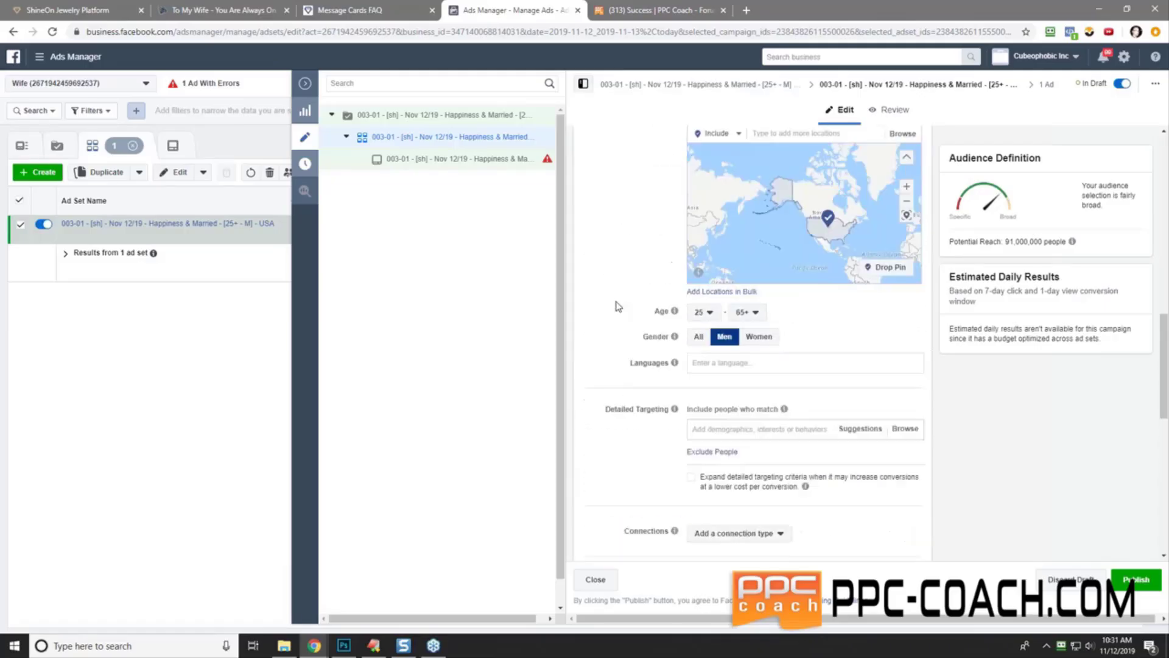
pyautogui.scroll(-3, 700, 295)
# - Add Happiness as a detailed targeting interest
pyautogui.click(711, 322)
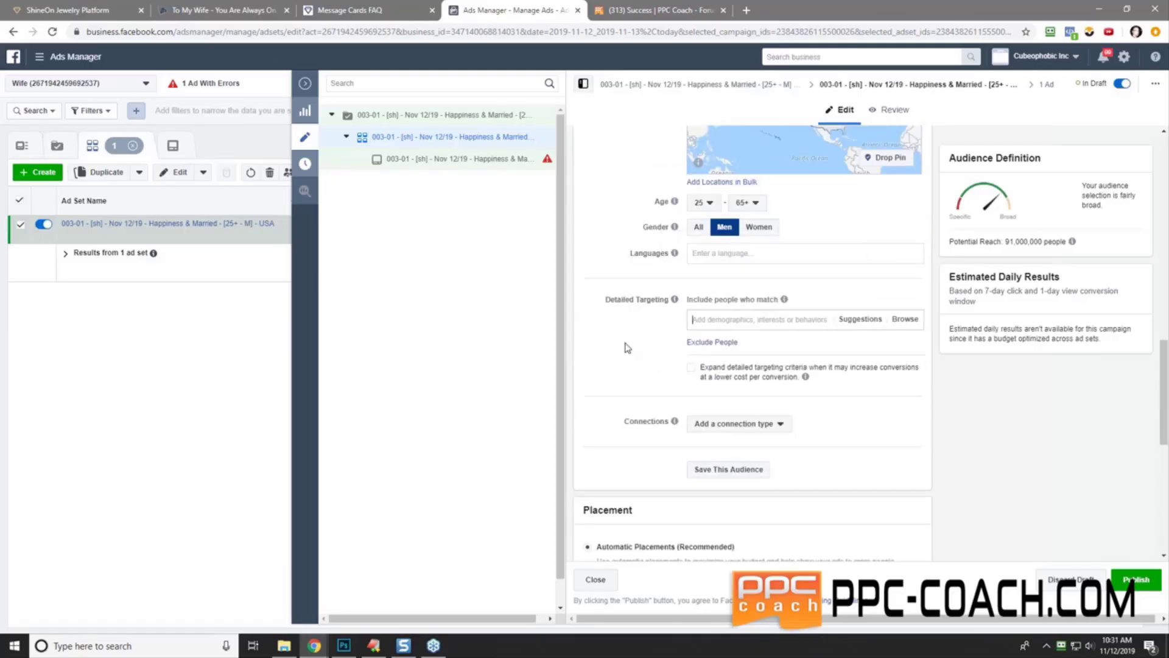
pyautogui.write('happiness')
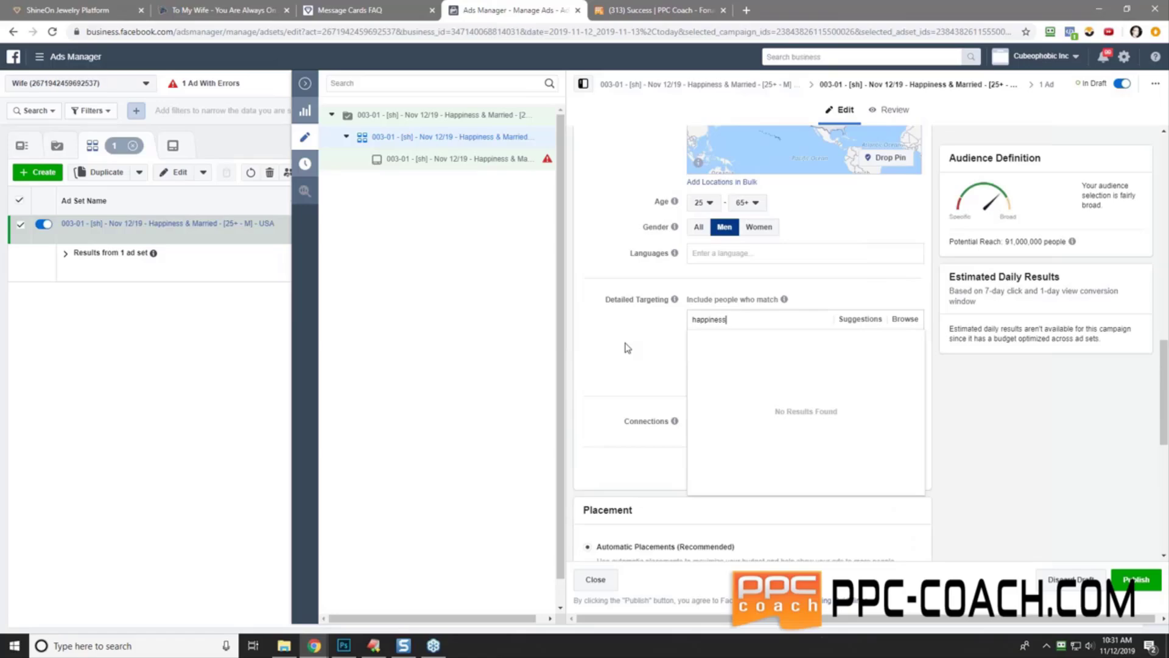
pyautogui.press('Return')
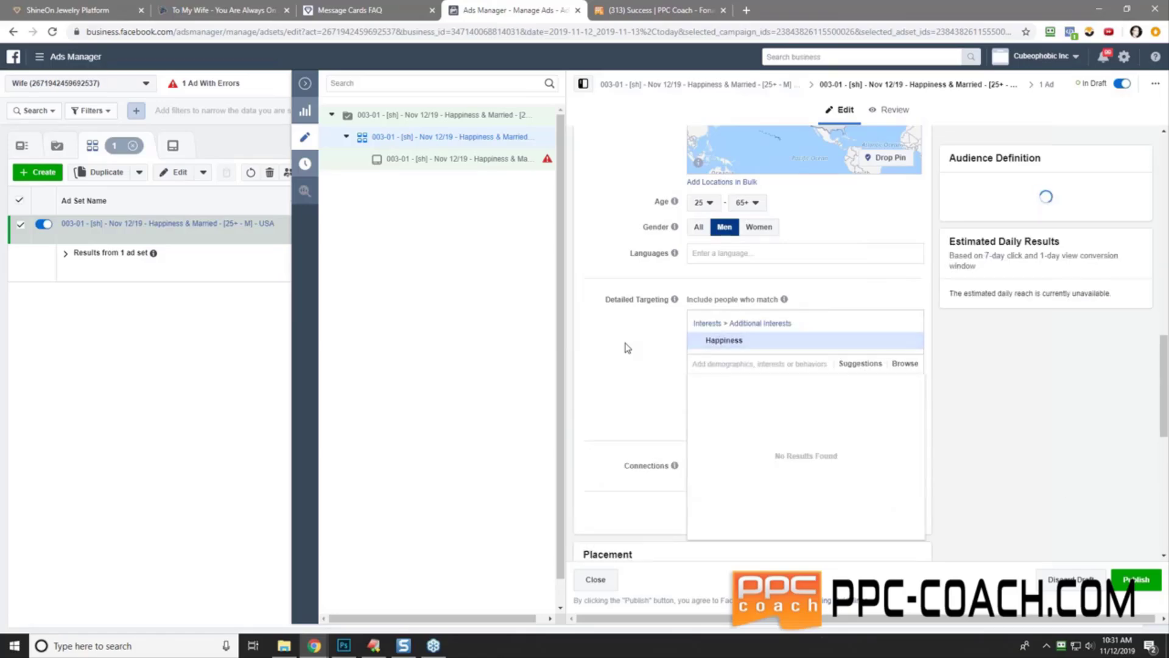
pyautogui.scroll(4, 627, 348)
pyautogui.scroll(-4, 627, 348)
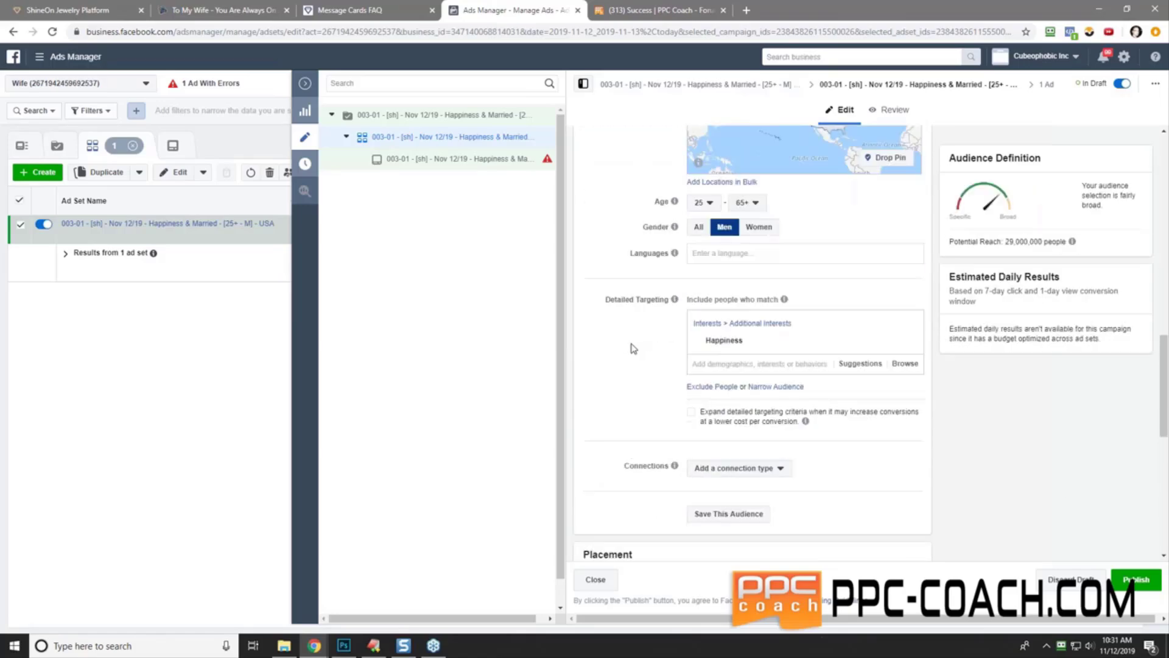
# - Narrow the audience so people must also have Married relationship status
pyautogui.click(761, 394)
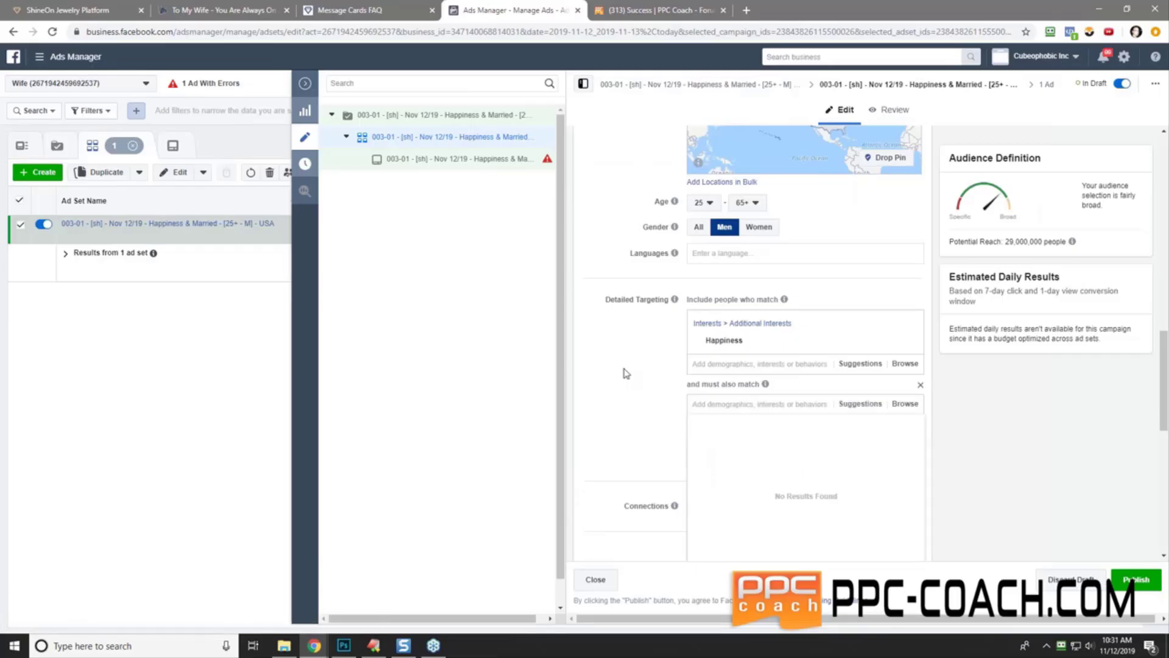
pyautogui.write('married')
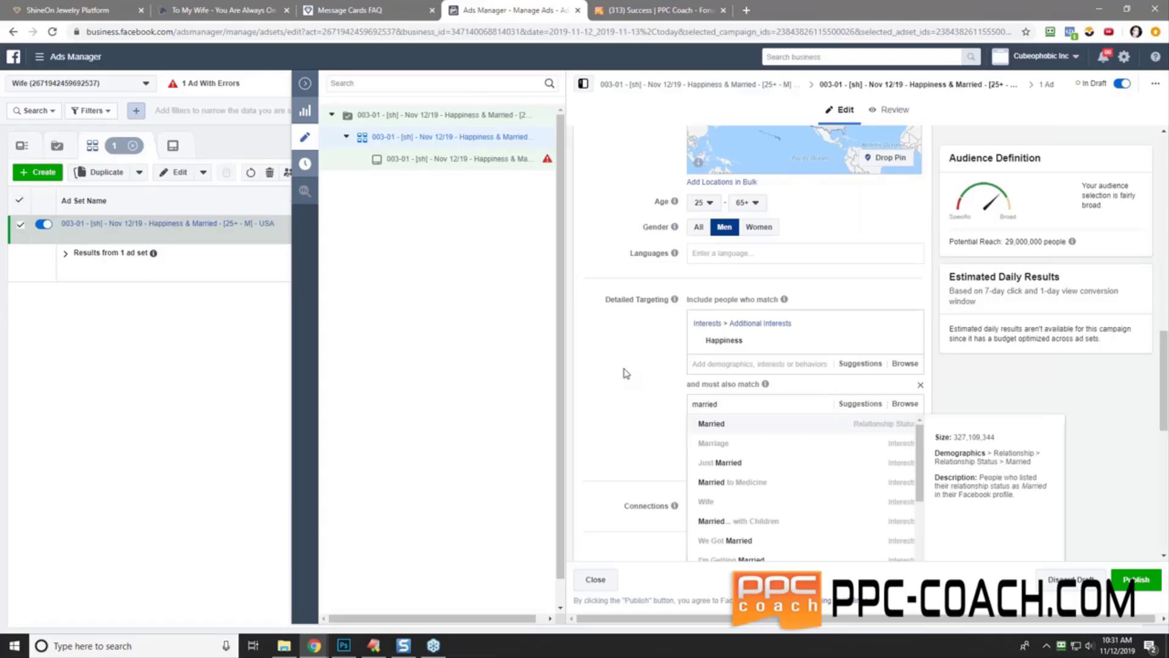
pyautogui.press('Return')
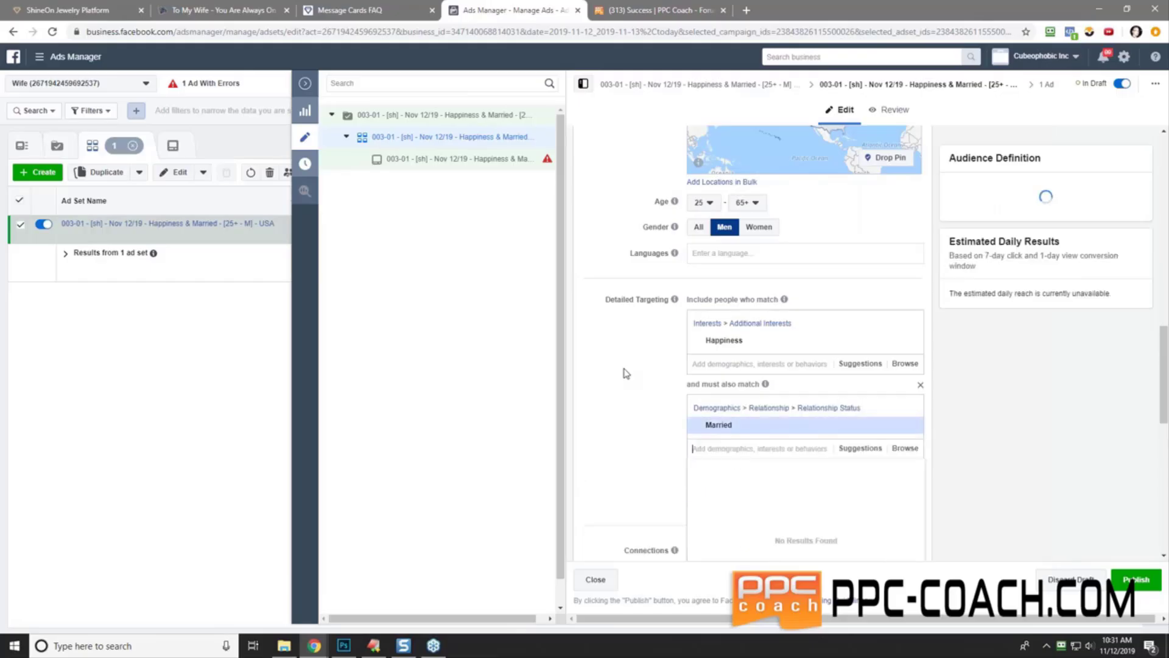
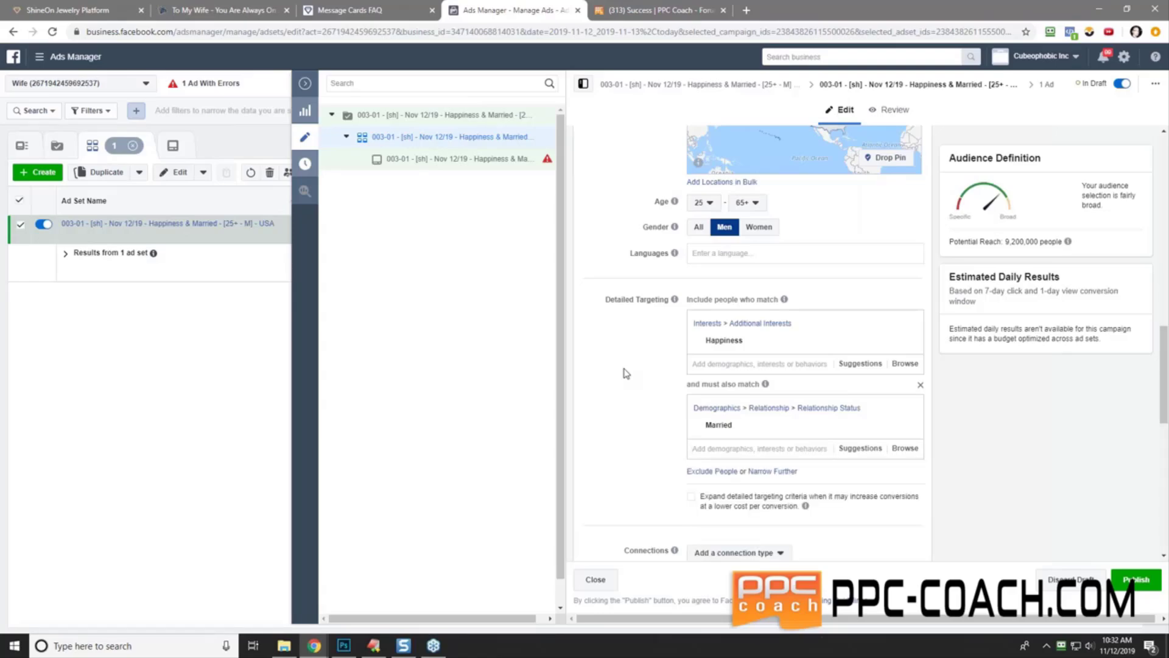
# - Review the ad set's conversion window options, leaving the setting unchanged
pyautogui.scroll(-2, 620, 407)
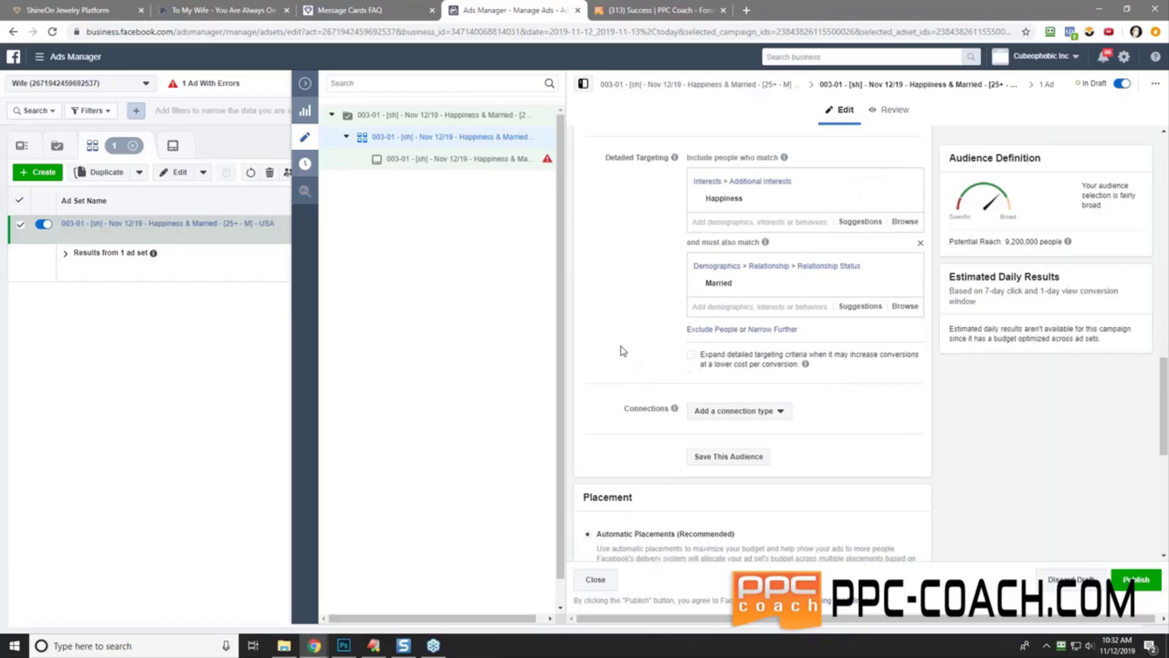
pyautogui.scroll(2, 657, 294)
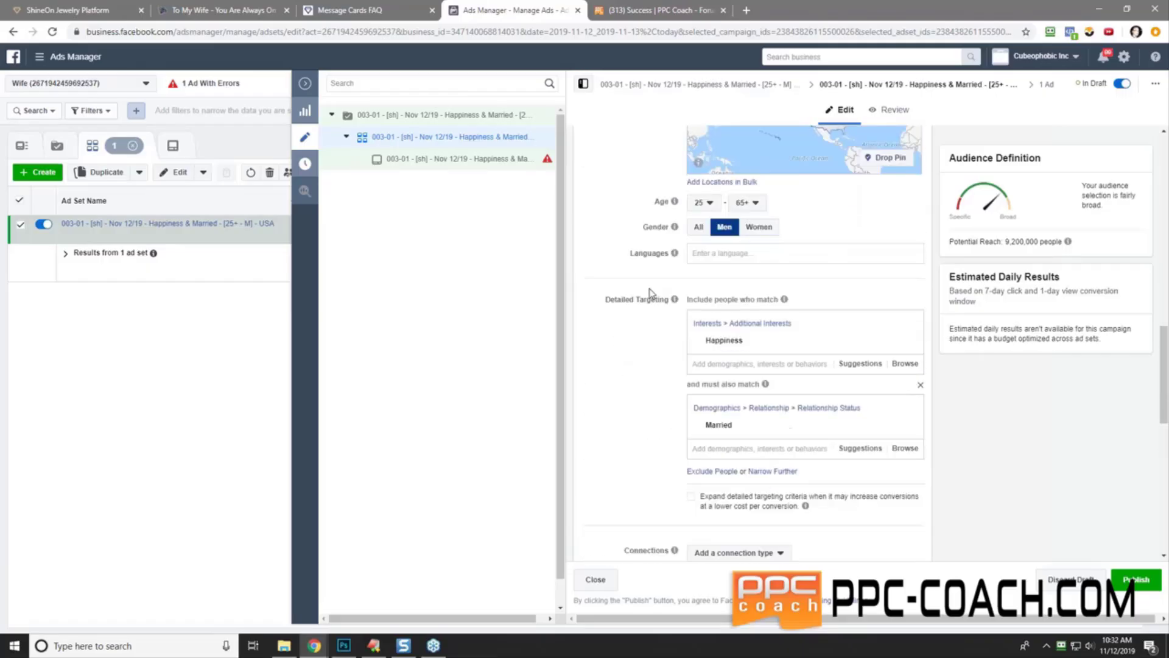
pyautogui.scroll(-4, 660, 440)
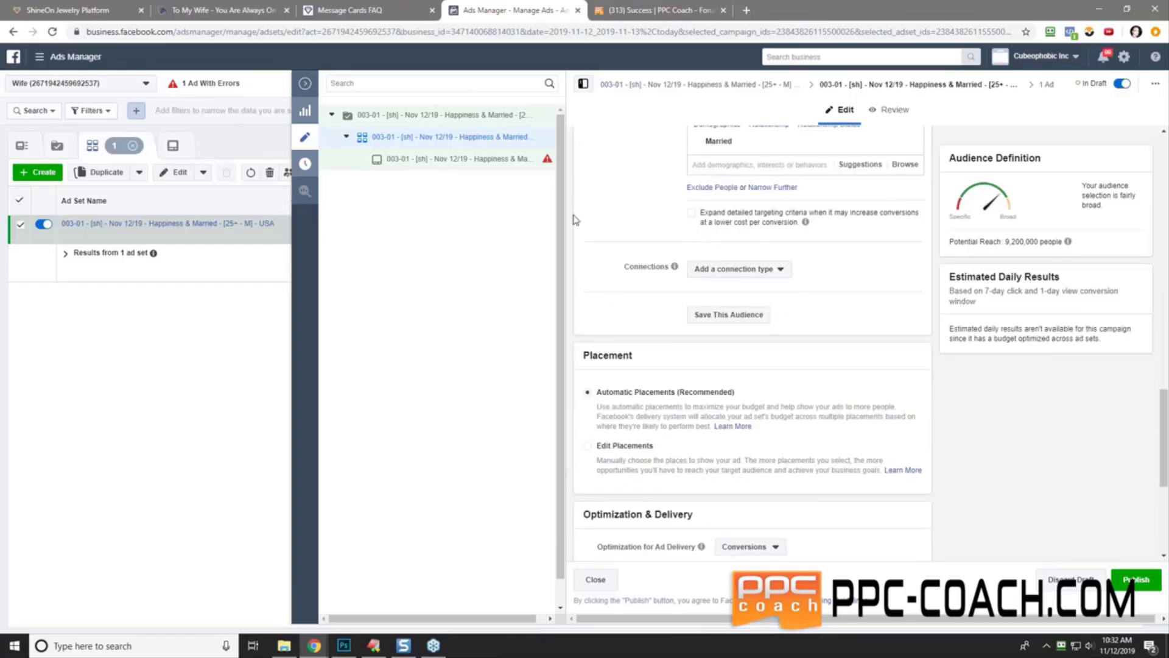
pyautogui.scroll(-2, 631, 266)
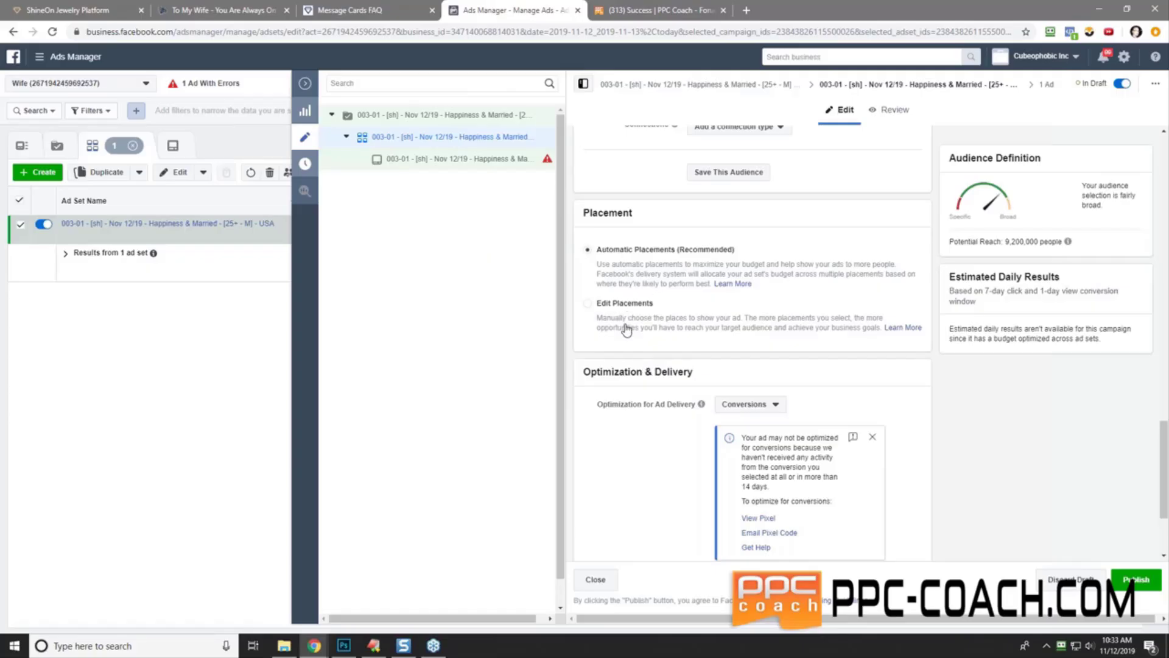
pyautogui.scroll(-3, 625, 323)
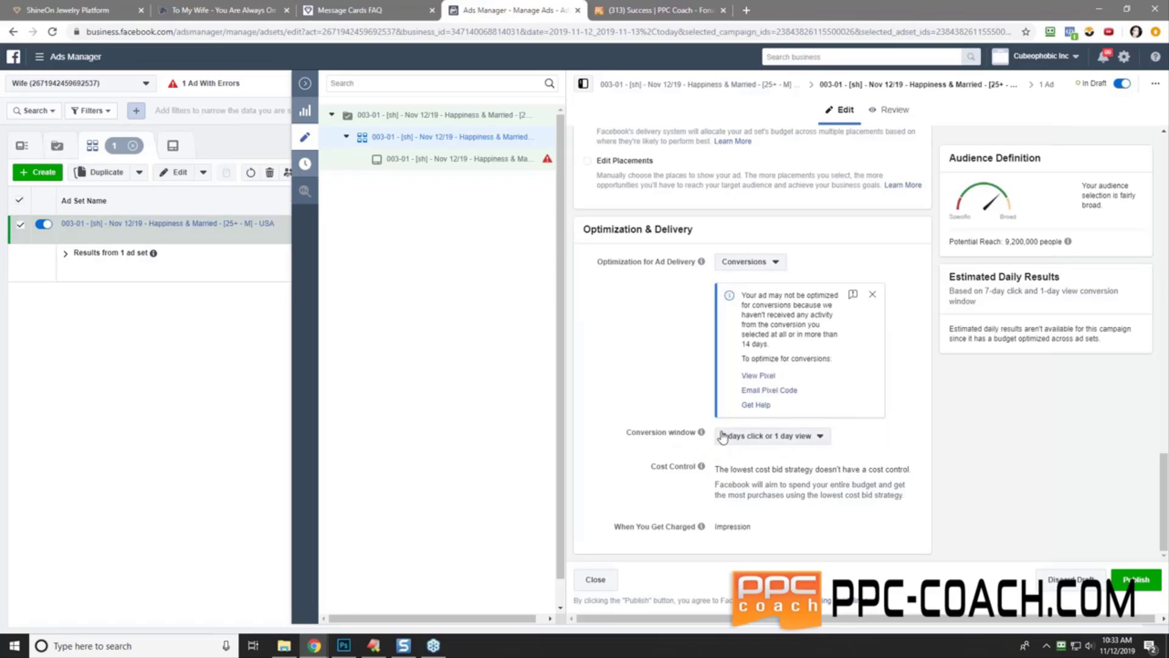
pyautogui.click(760, 438)
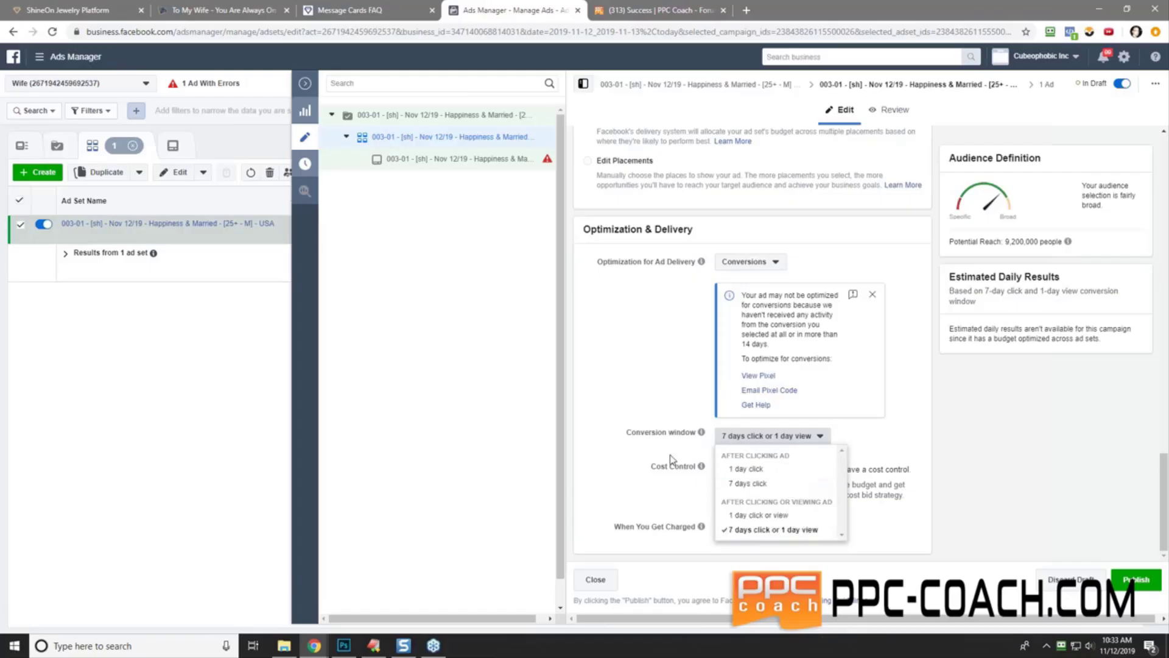
pyautogui.click(646, 320)
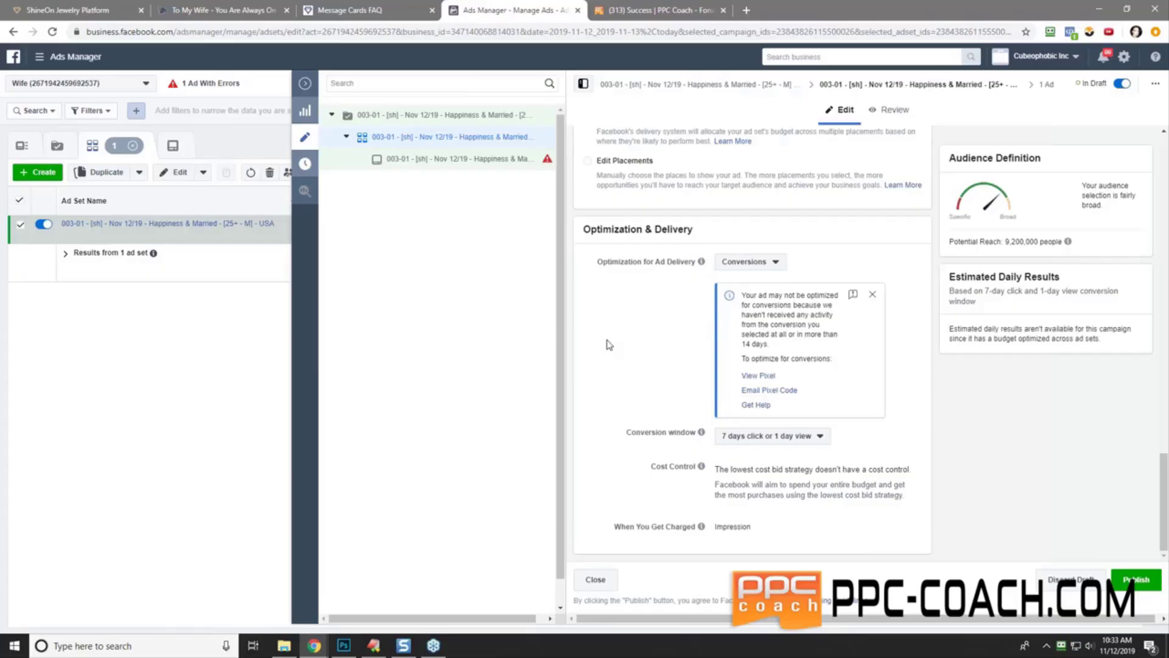
pyautogui.scroll(15, 605, 345)
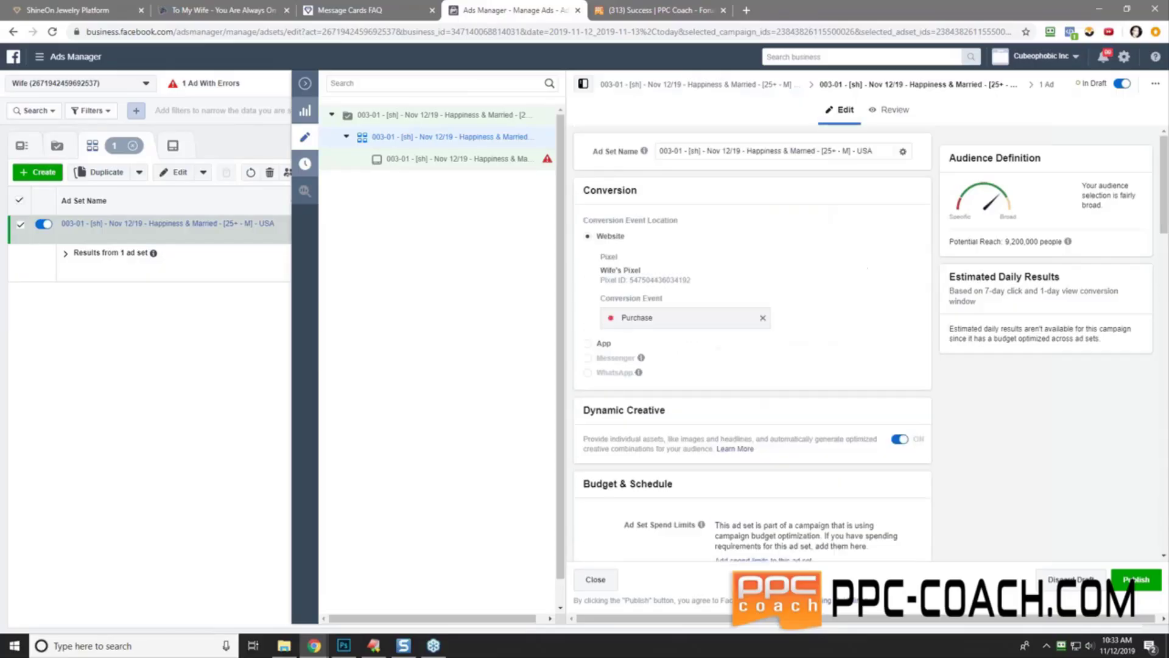
# - Open the Happiness & Married ad, review its Identity and Media sections, then view the To My Wife page
pyautogui.click(417, 161)
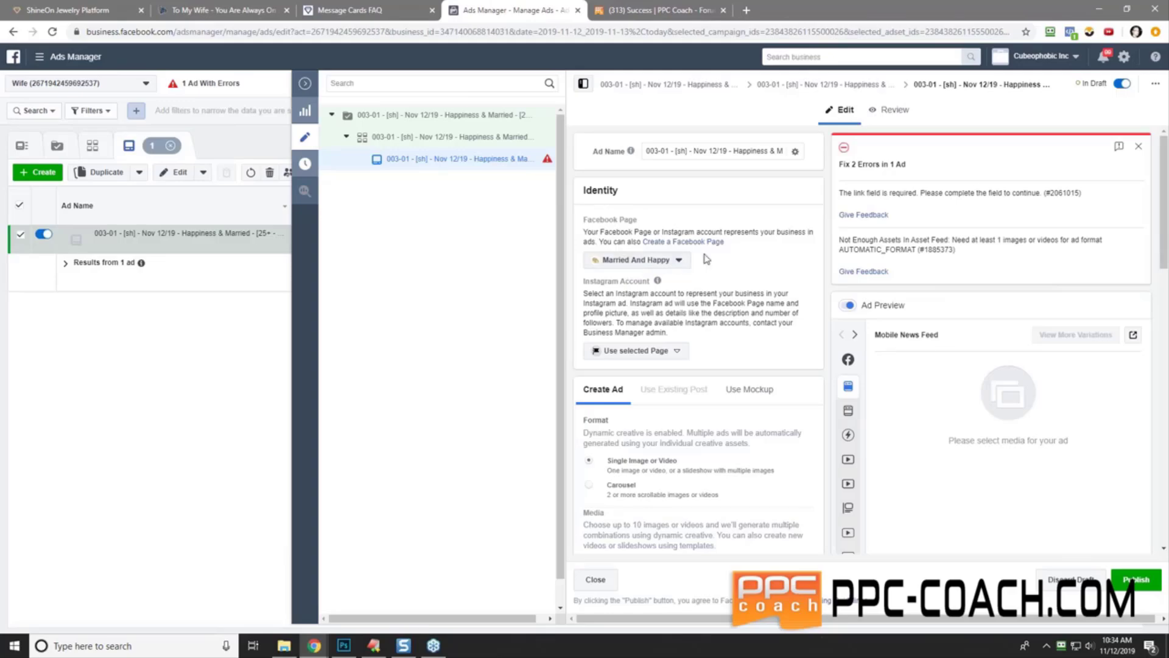
pyautogui.scroll(-2, 731, 264)
pyautogui.scroll(2, 645, 266)
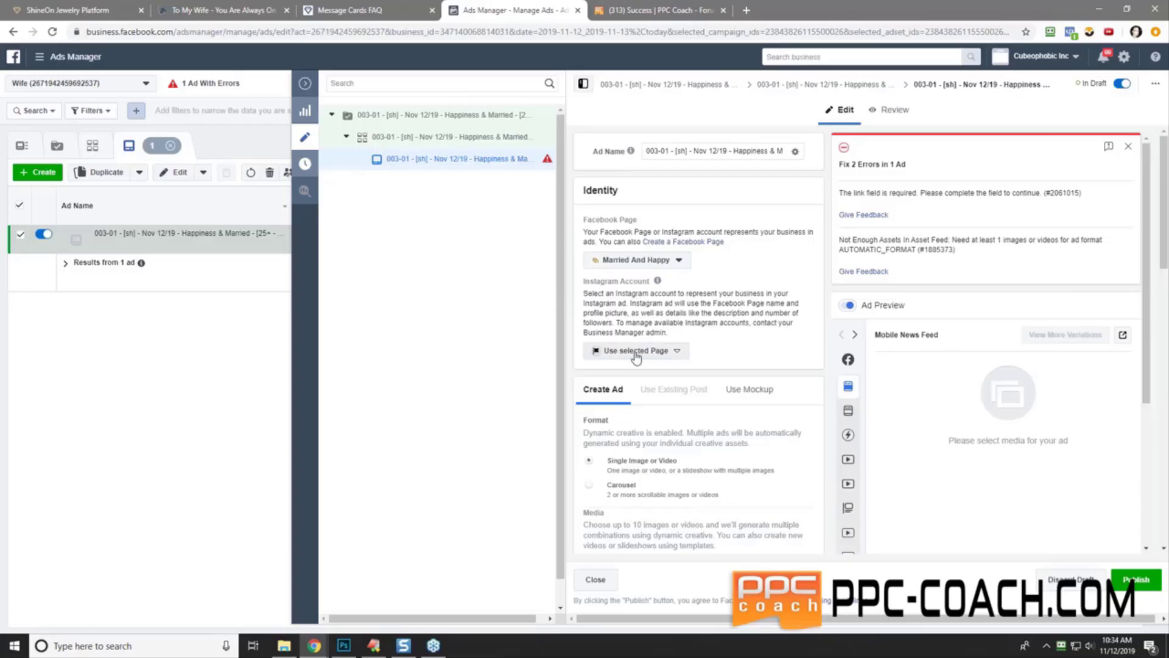
pyautogui.scroll(-2, 714, 217)
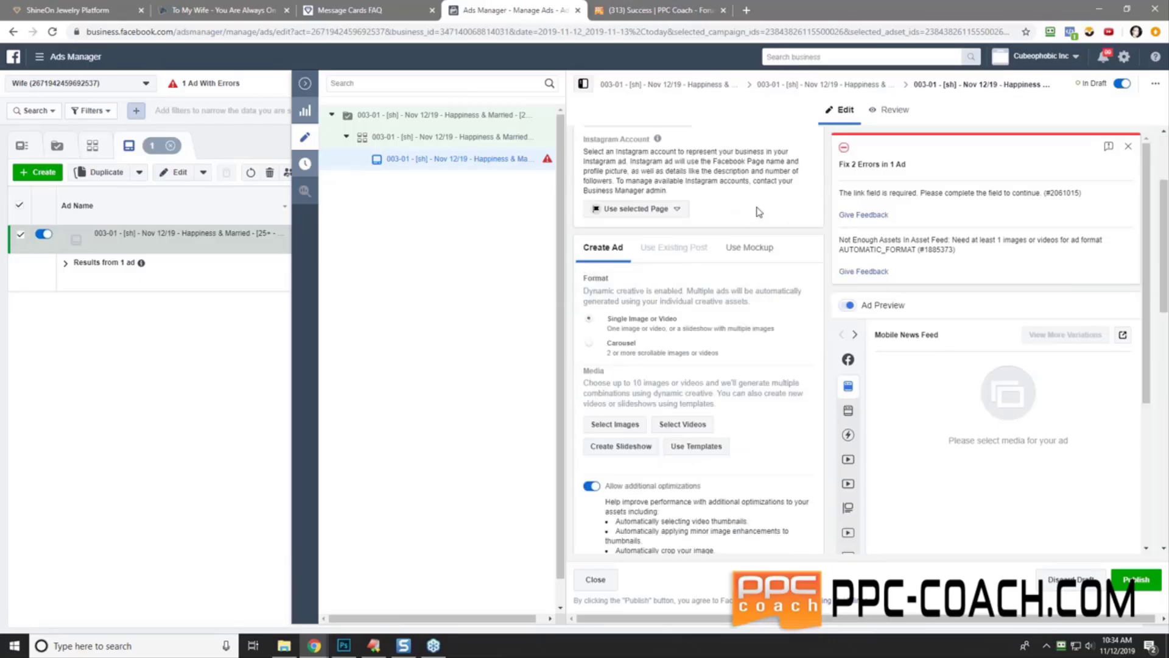
pyautogui.scroll(-2, 618, 322)
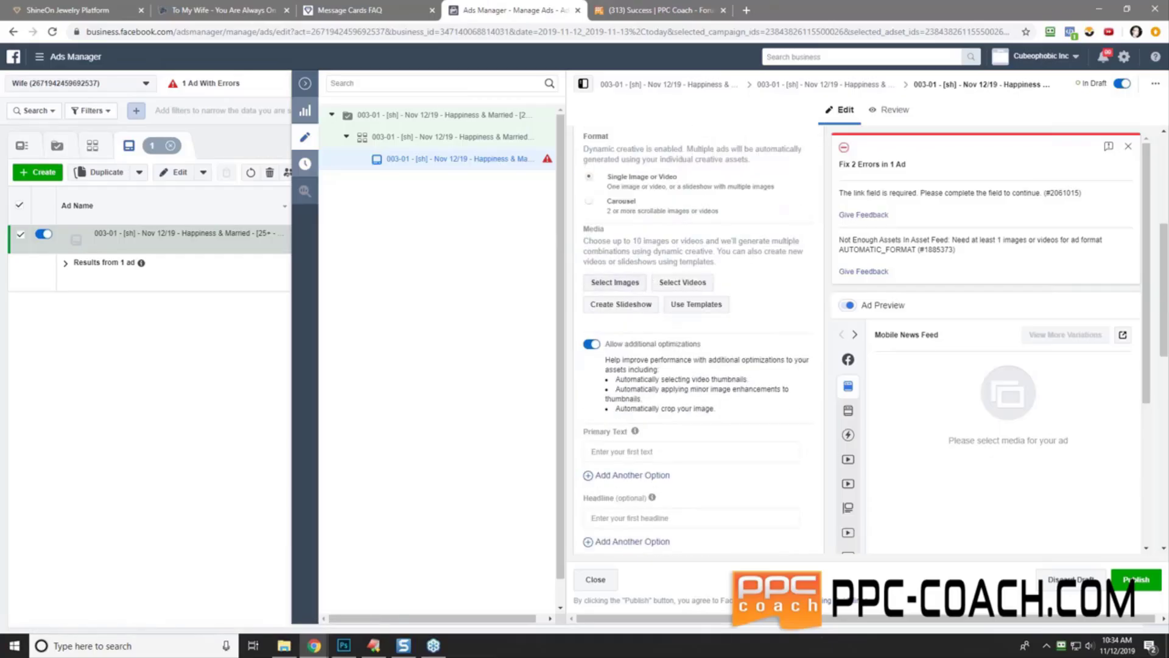
pyautogui.click(210, 11)
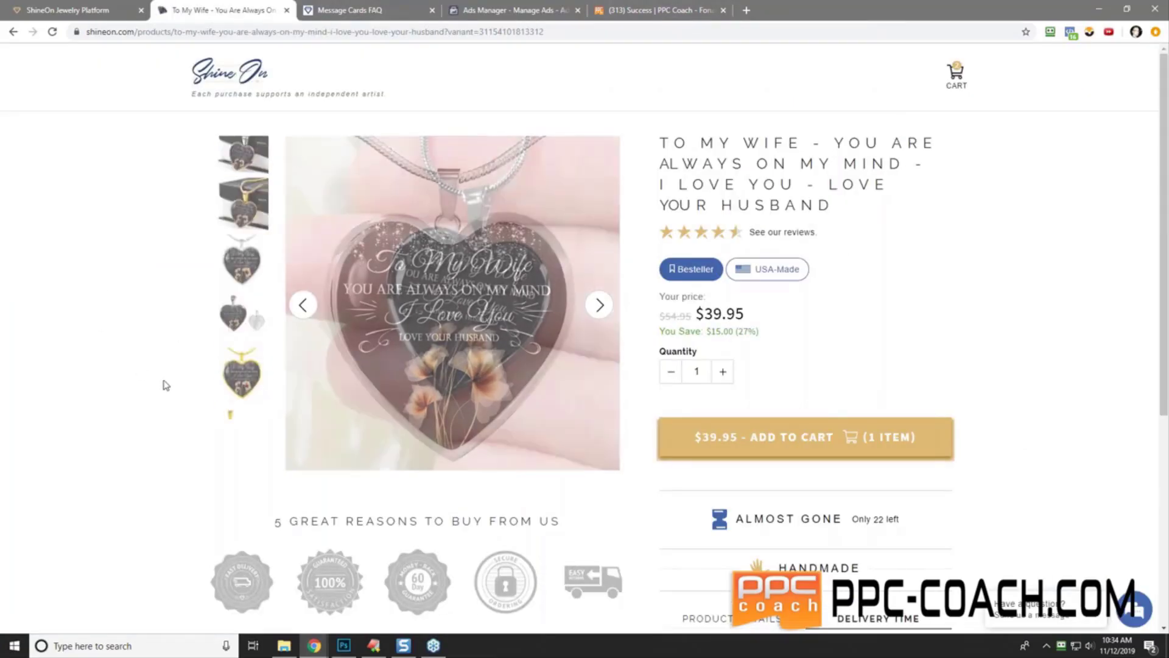
# - Start saving the pendant photo, browsing to D:\websites\ppc-coach.com\forum files\002 - Christmas Challenge #2\wife designs
pyautogui.rightClick(480, 294)
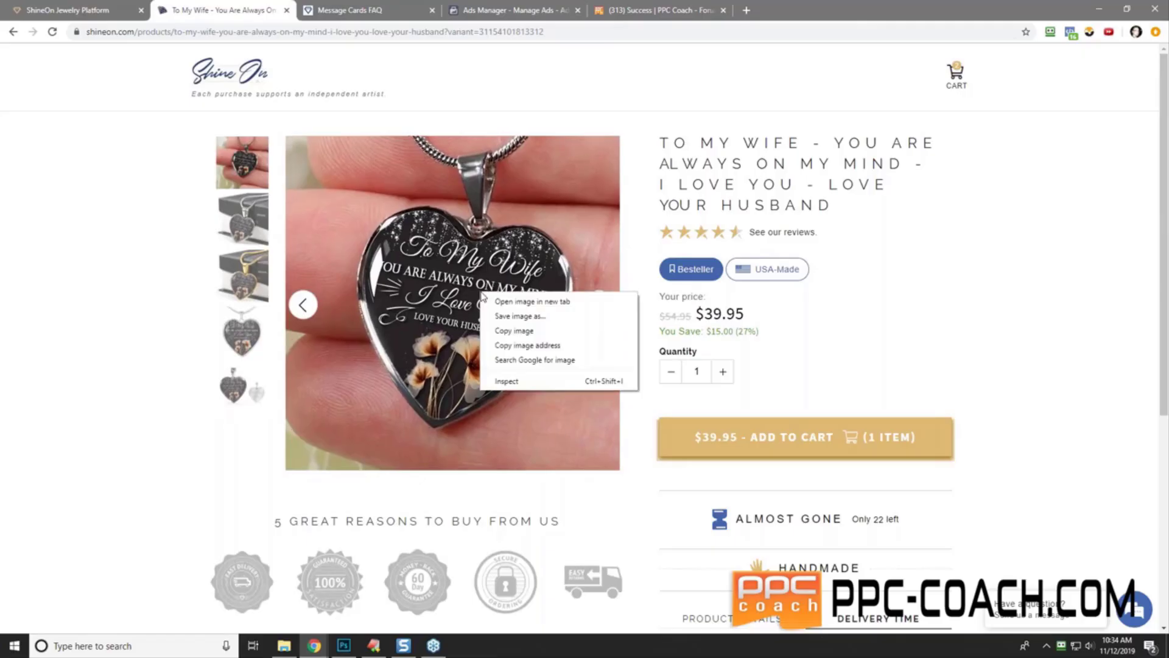
pyautogui.click(551, 316)
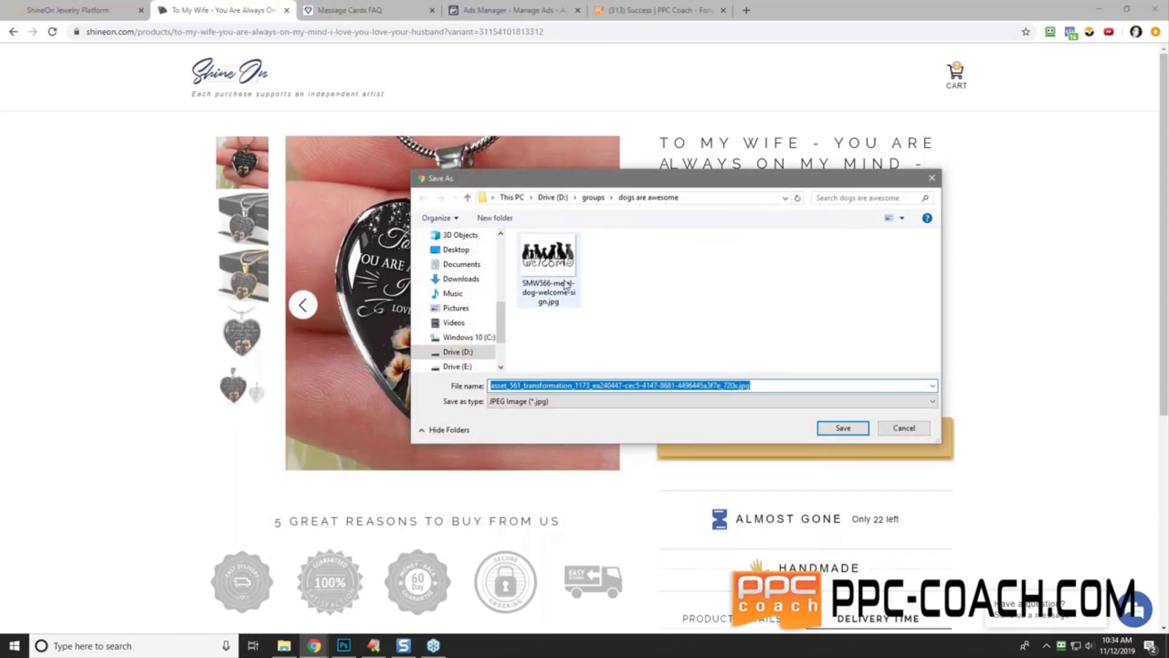
pyautogui.click(550, 199)
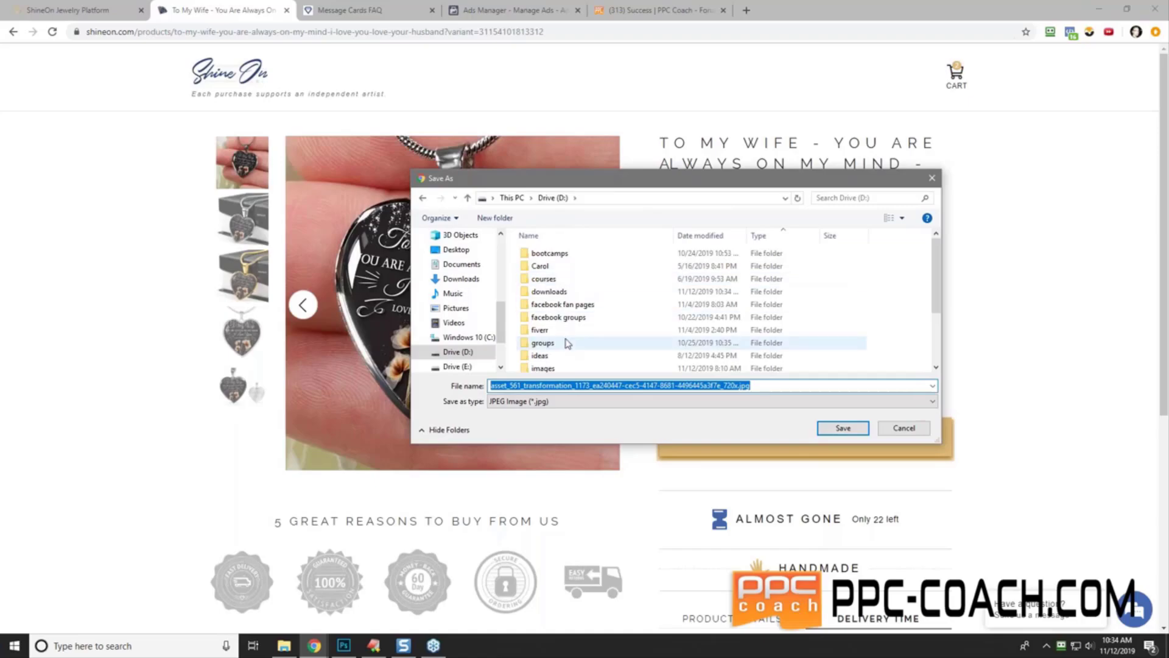
pyautogui.doubleClick(548, 365)
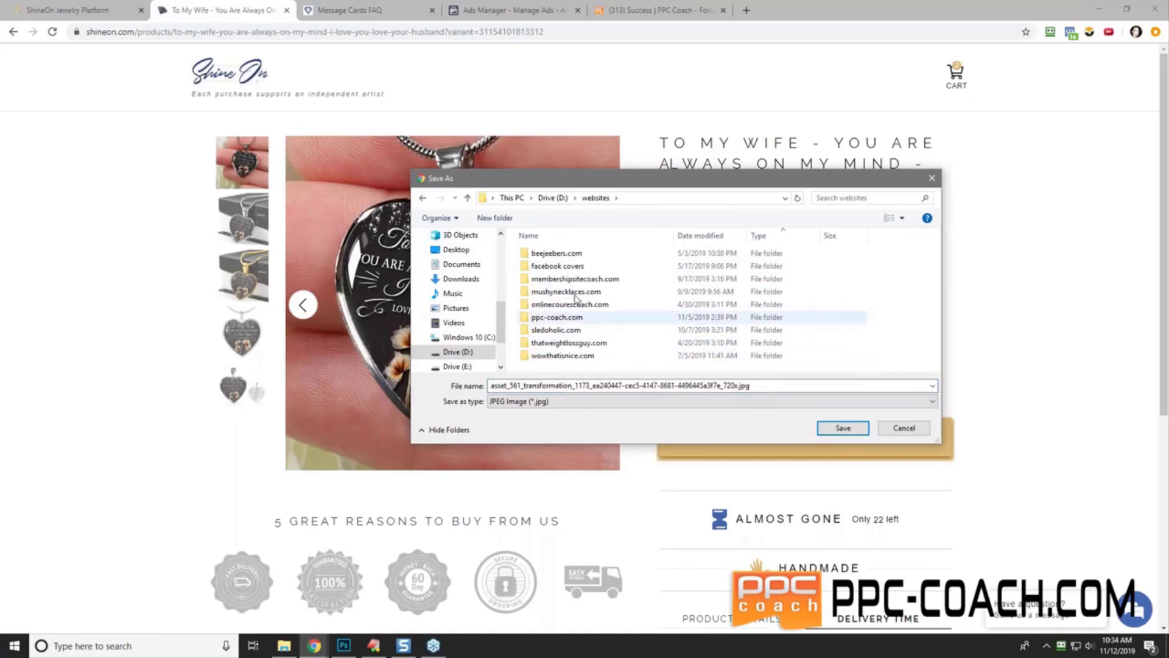
pyautogui.click(551, 320)
pyautogui.doubleClick(551, 318)
pyautogui.click(539, 303)
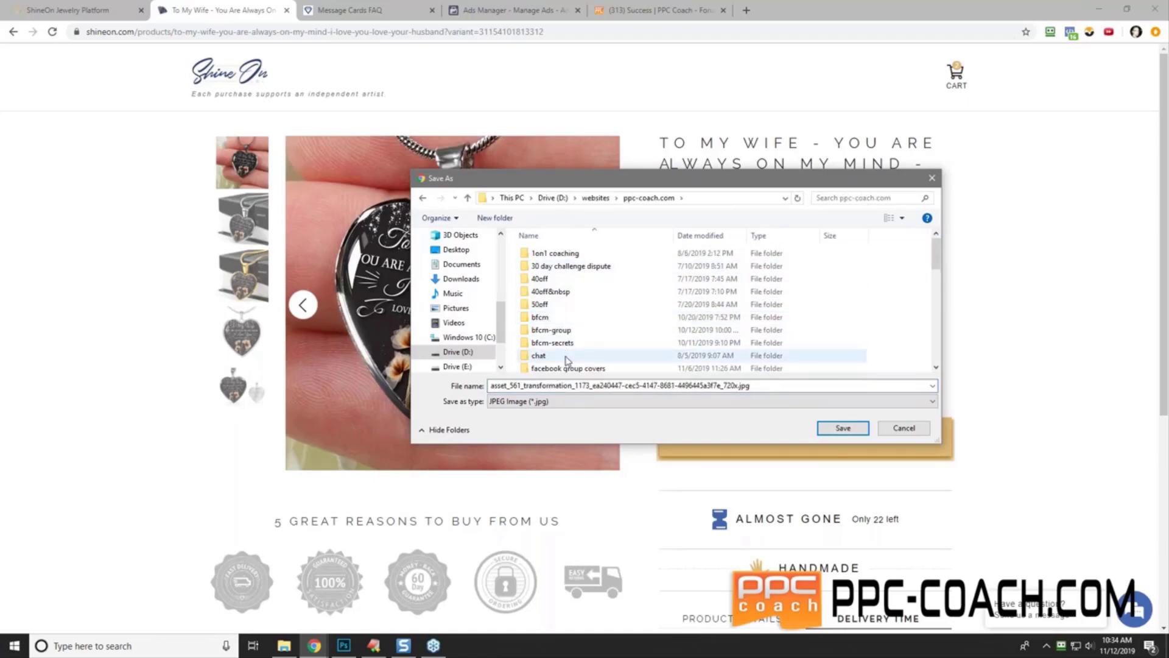
pyautogui.scroll(-1, 569, 359)
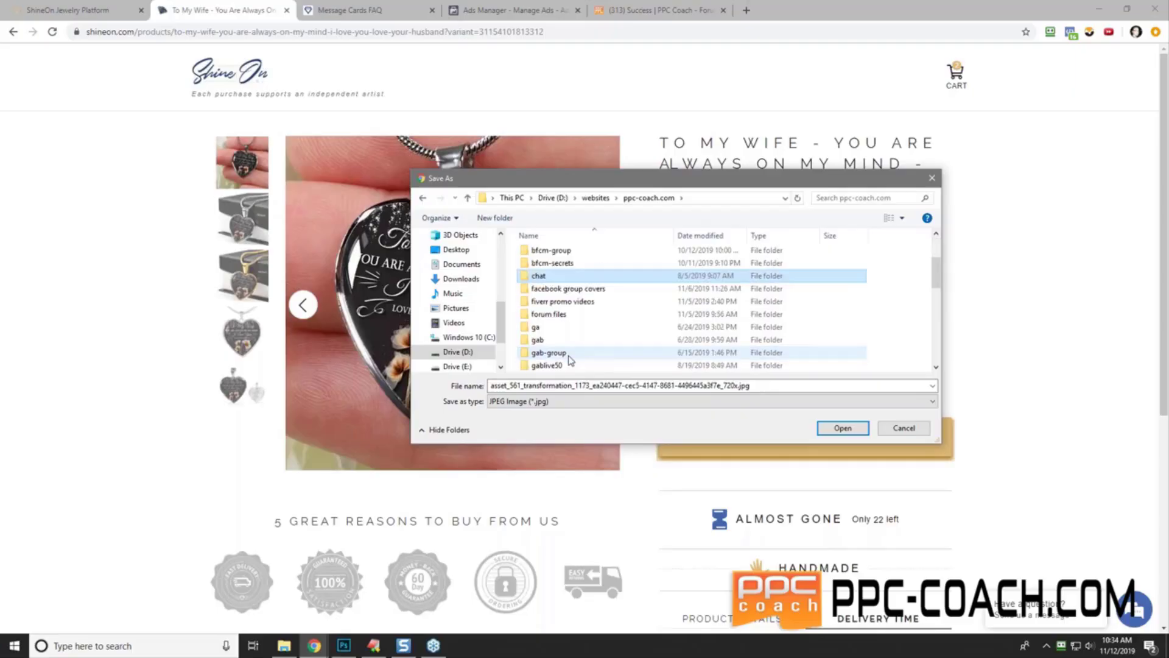
pyautogui.doubleClick(584, 312)
pyautogui.doubleClick(584, 259)
pyautogui.click(584, 259)
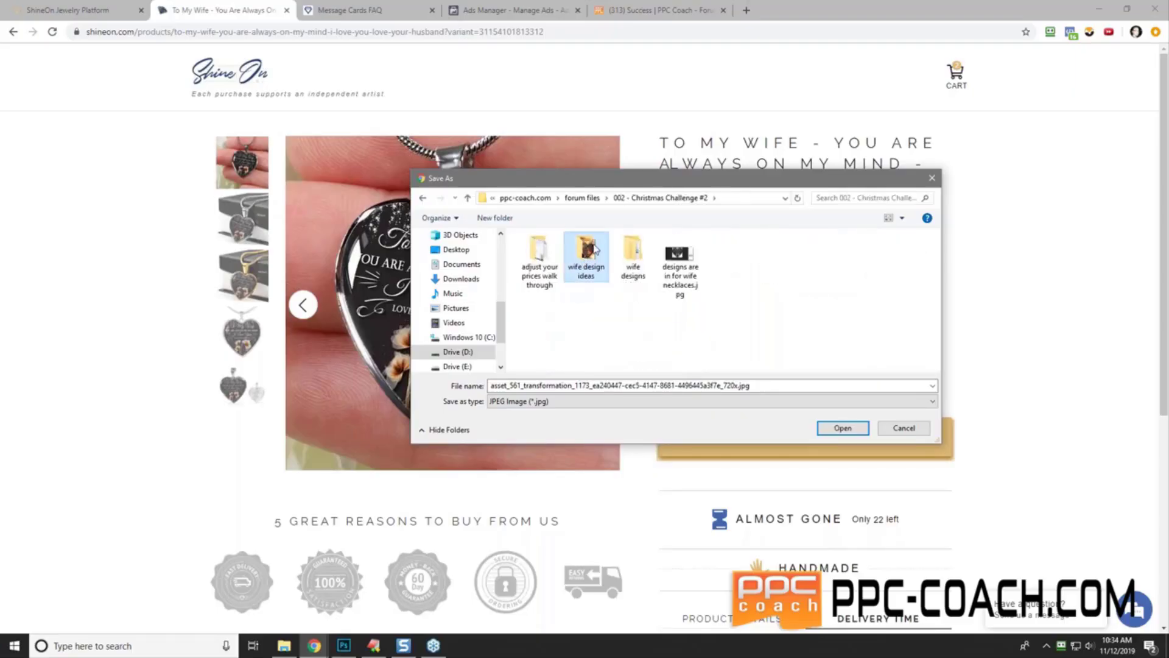
pyautogui.doubleClick(633, 250)
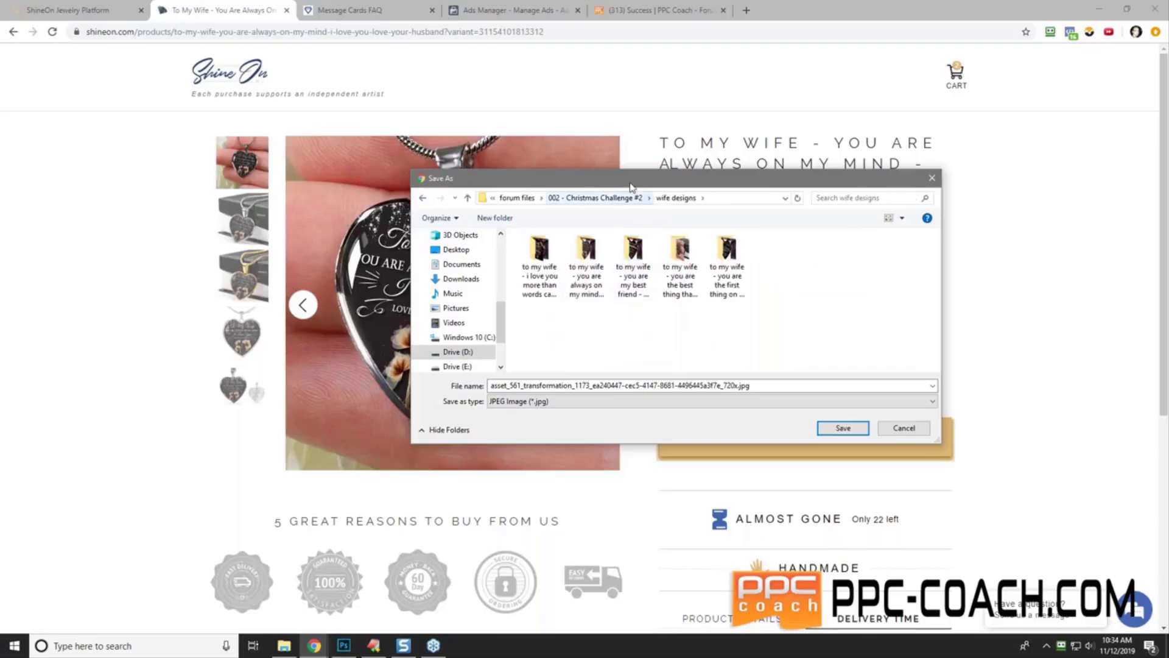
# - Save the first pendant photo into the 'you are always on my mind' design folder
pyautogui.moveTo(630, 181); pyautogui.dragTo(549, 248)
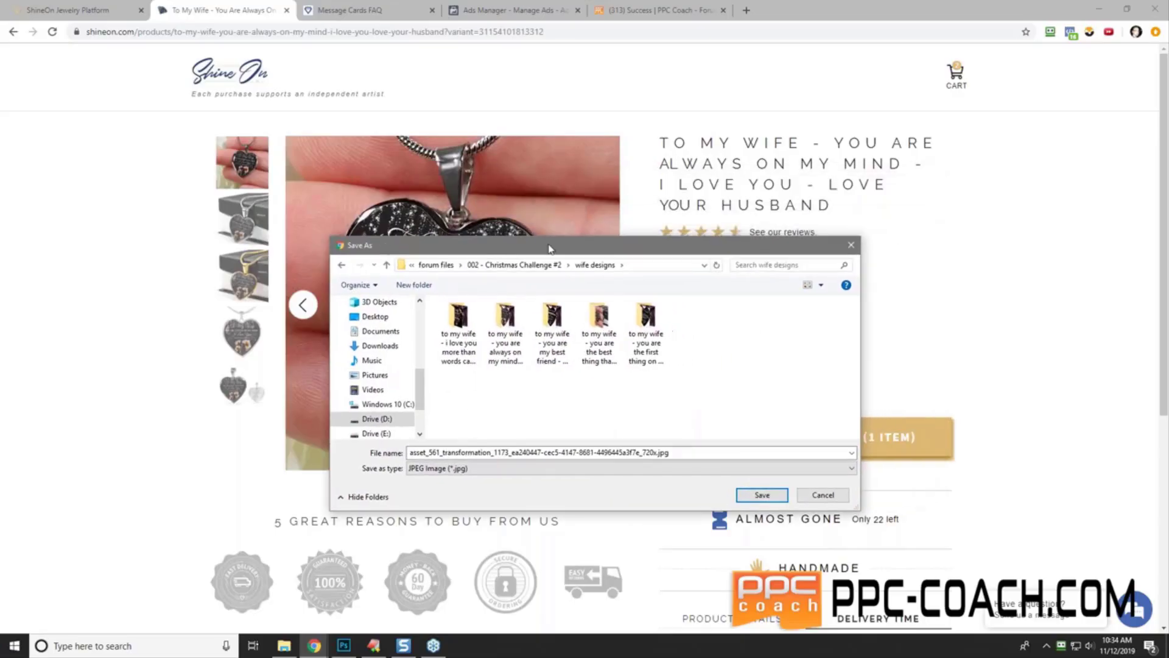
pyautogui.doubleClick(514, 352)
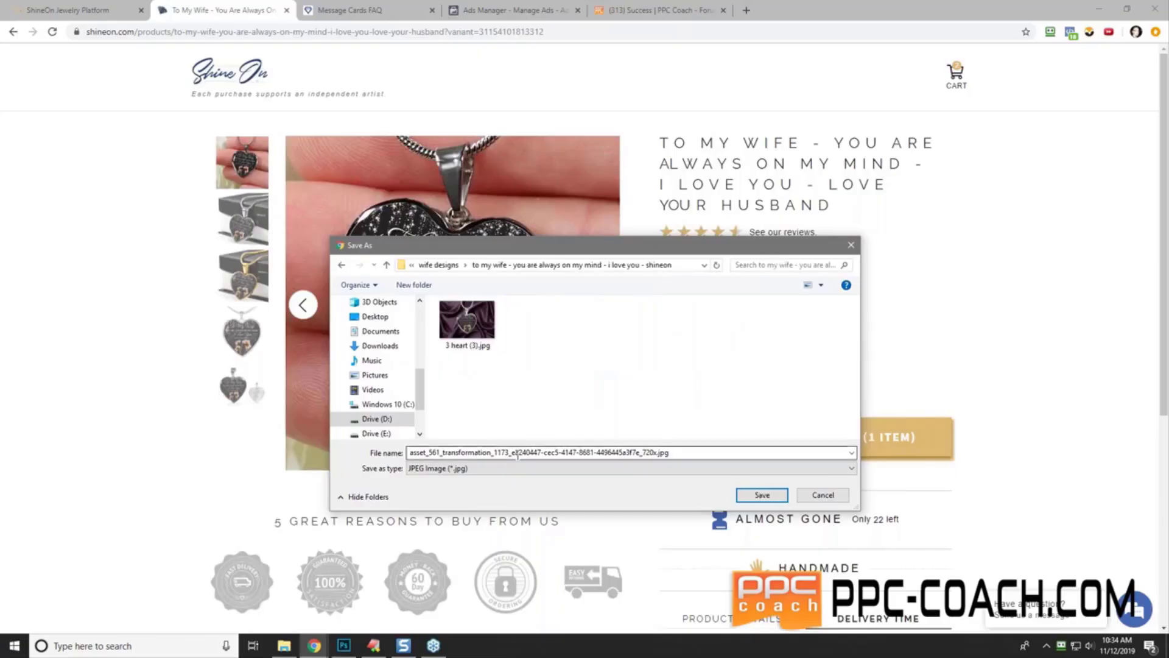
pyautogui.moveTo(583, 245); pyautogui.dragTo(775, 202)
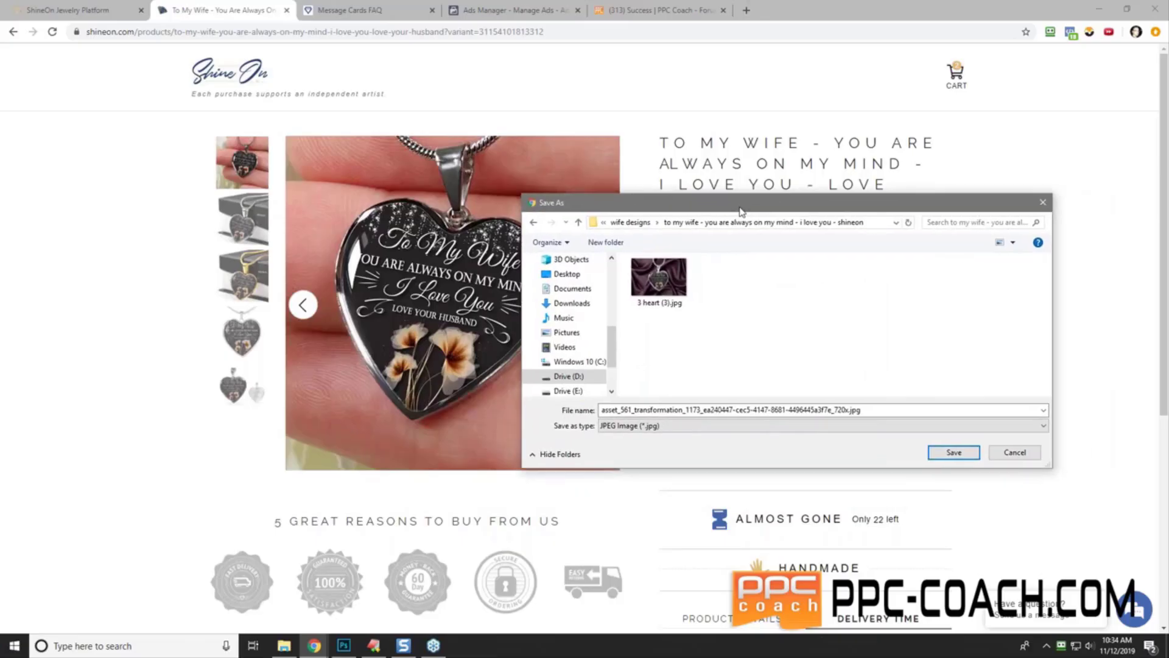
pyautogui.click(937, 454)
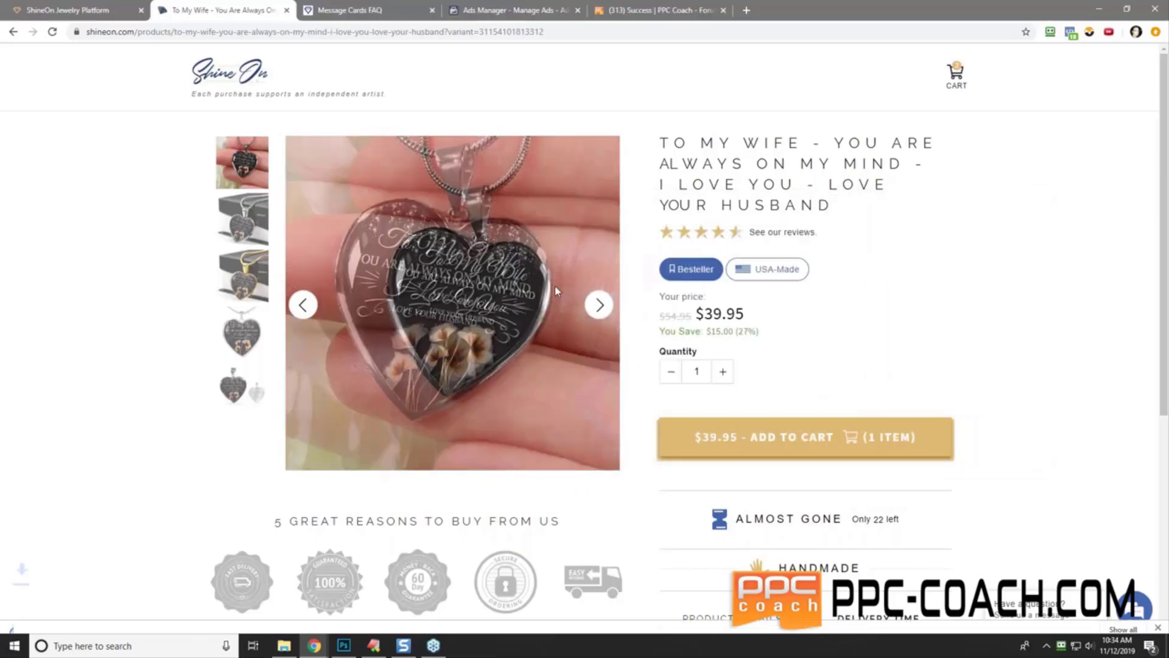
# - Save the next, boxed pendant photo into the same design folder
pyautogui.click(599, 304)
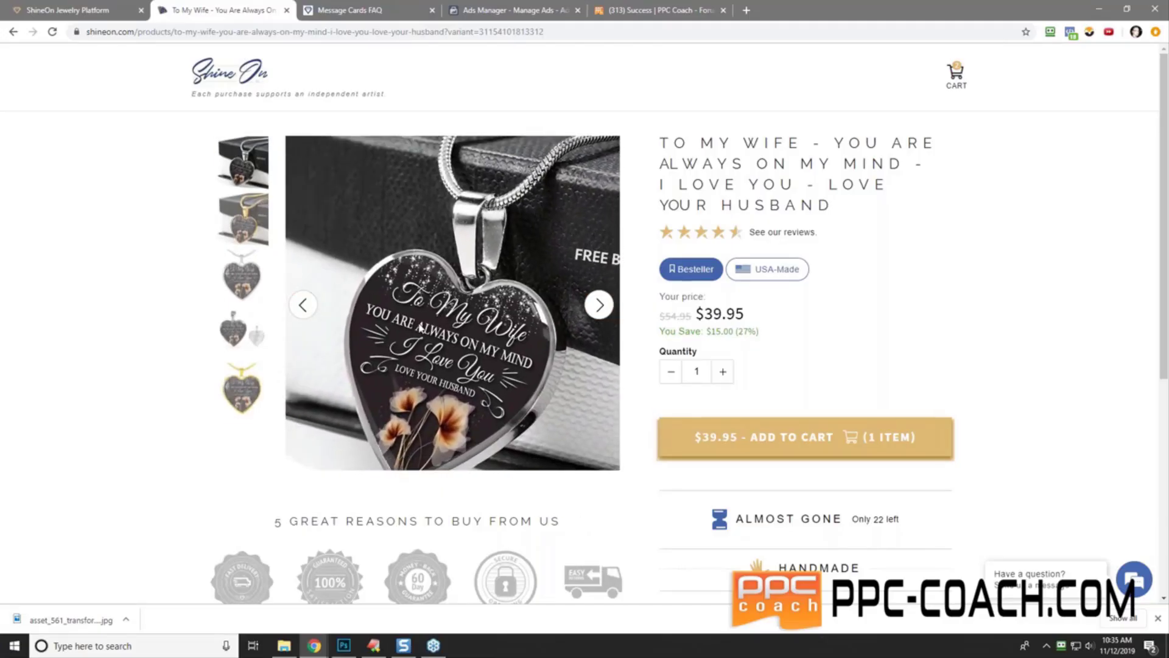
pyautogui.rightClick(443, 299)
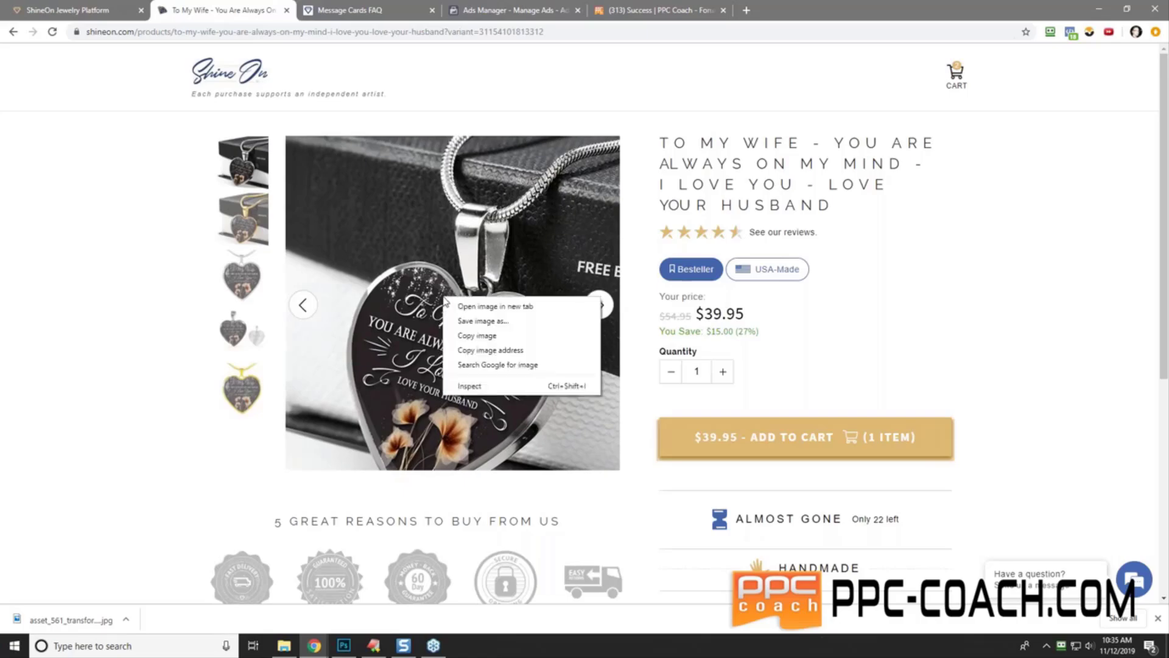
pyautogui.click(482, 321)
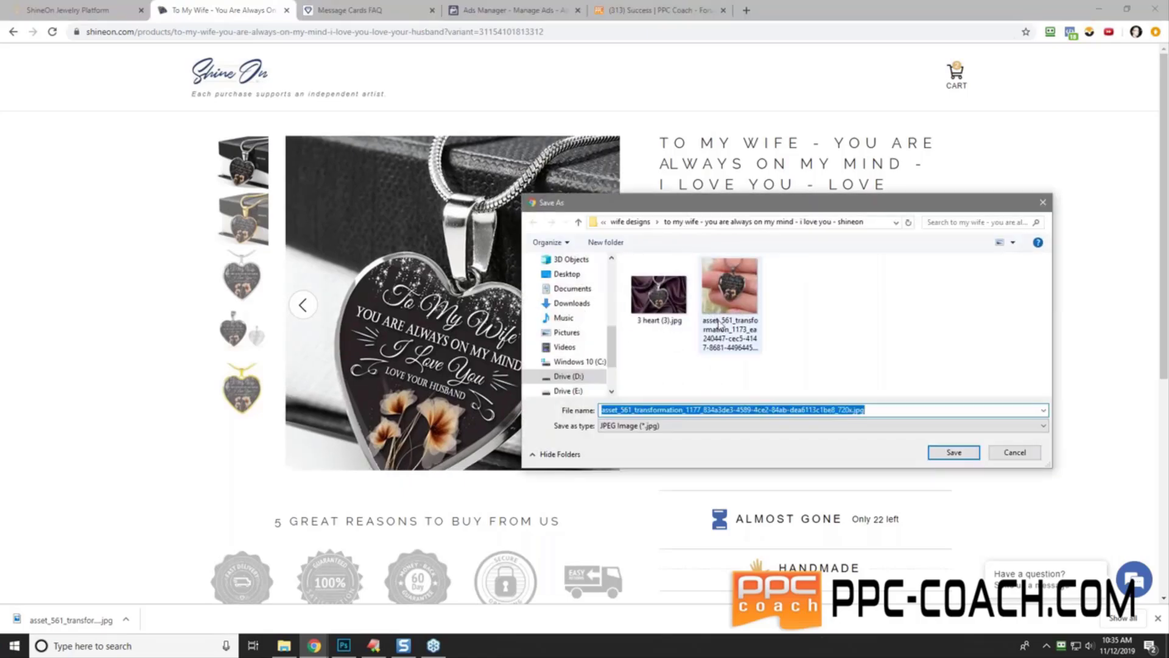
pyautogui.click(950, 453)
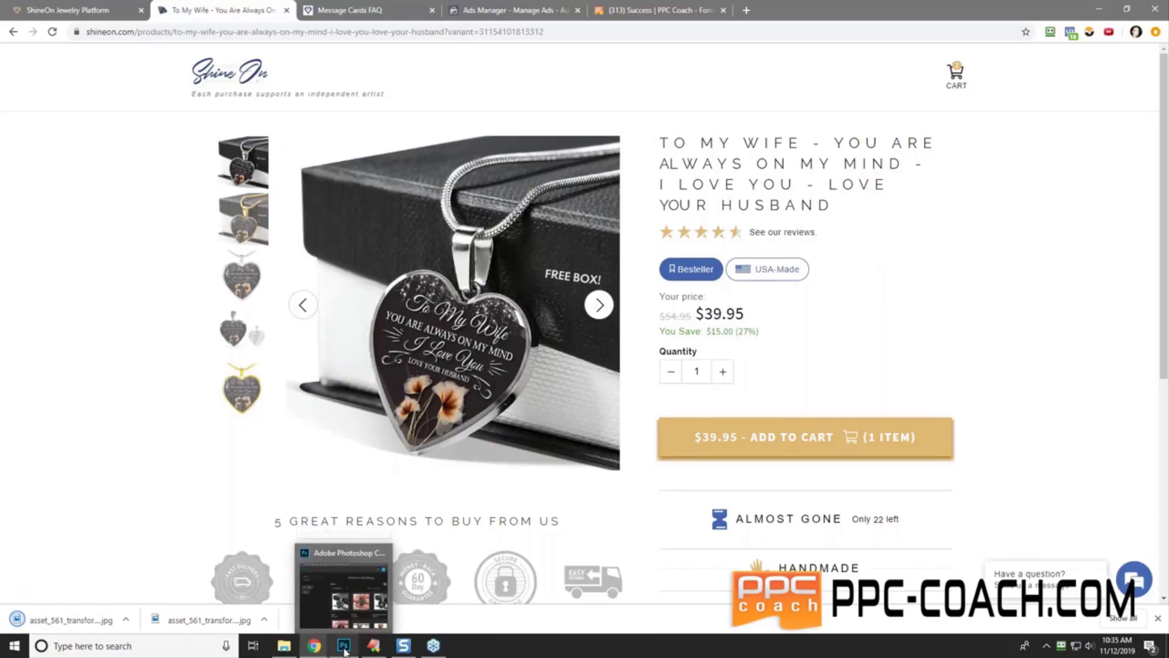
# - Bring the design folder window into view and widen it to enlarge the preview
pyautogui.click(277, 653)
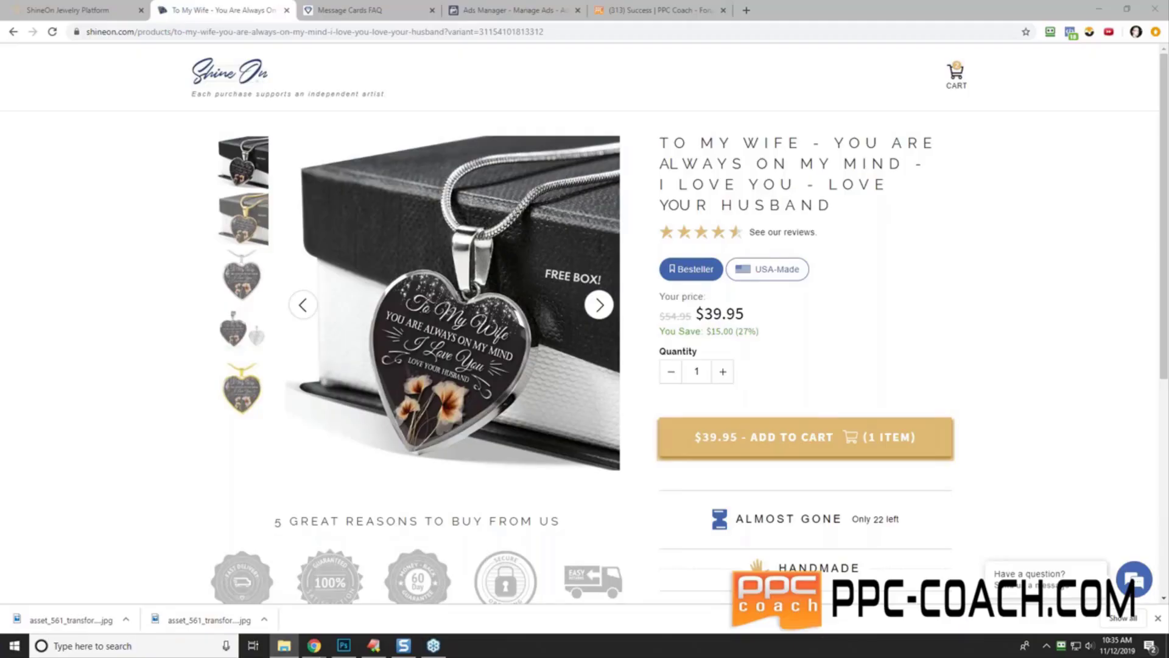
pyautogui.moveTo(1168, 177); pyautogui.dragTo(566, 150)
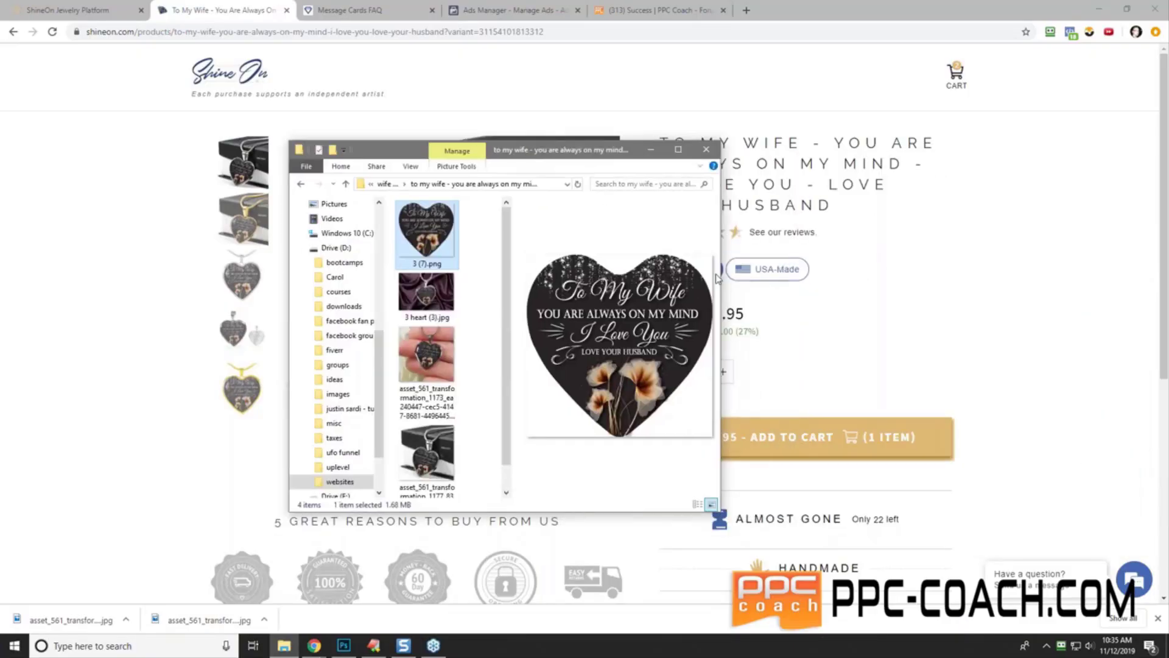
pyautogui.moveTo(720, 276); pyautogui.dragTo(1011, 277)
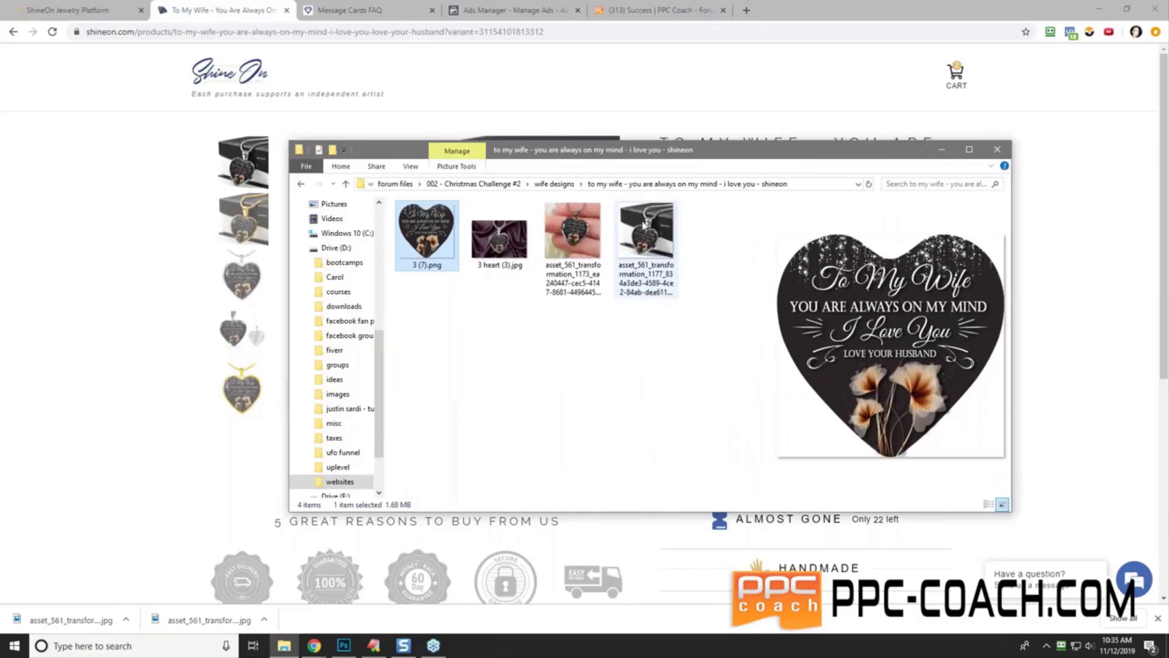
# - Open the pendant-in-hand photo in Photos, check the crop aspect ratios, and close without editing
pyautogui.doubleClick(572, 238)
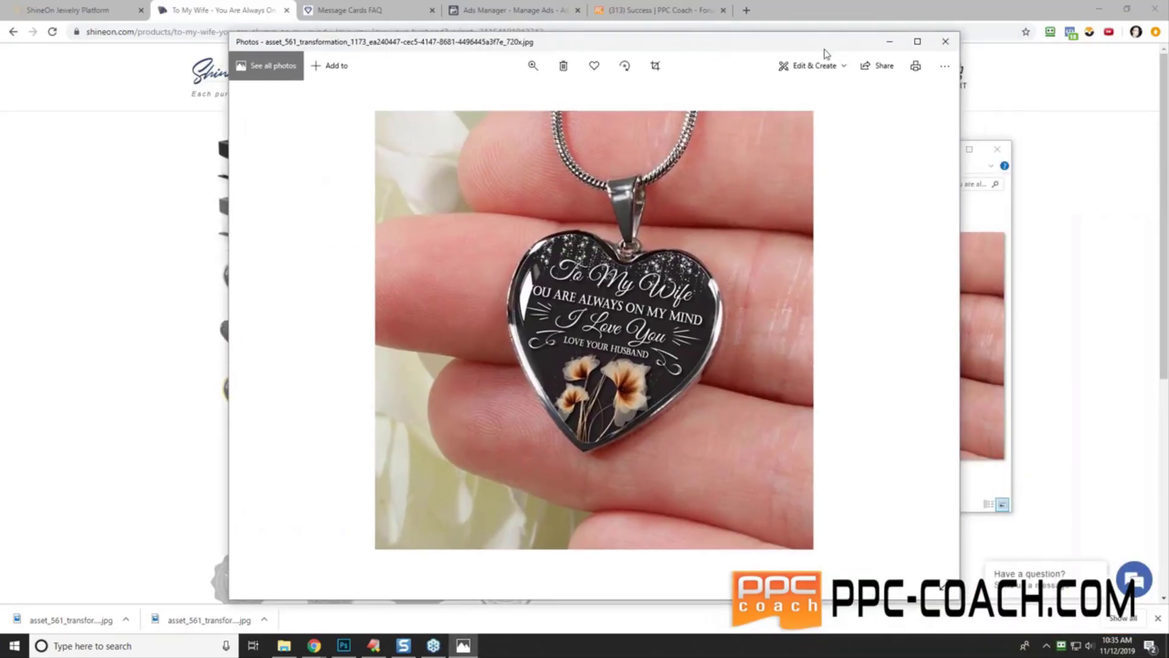
pyautogui.click(813, 66)
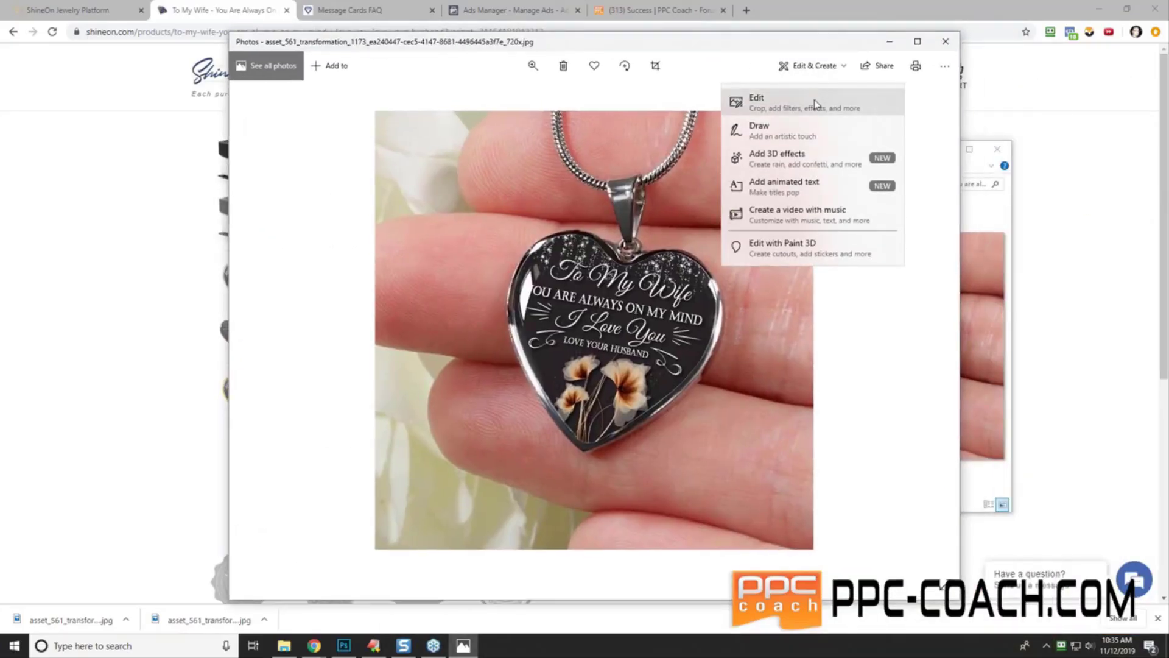
pyautogui.click(813, 100)
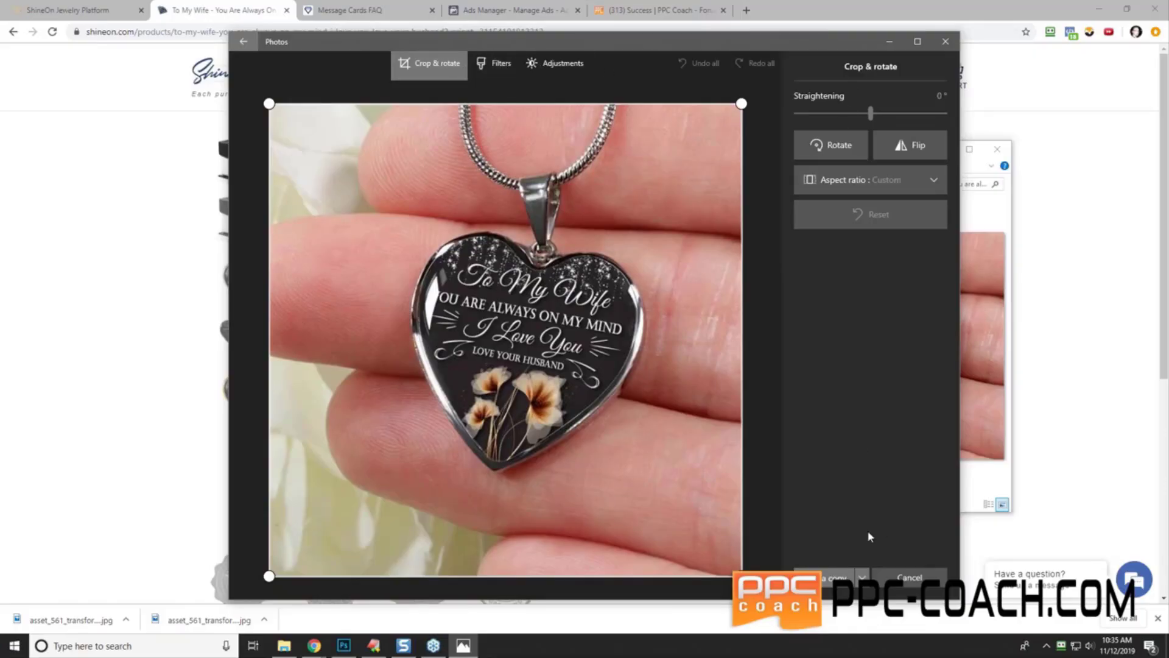
pyautogui.click(860, 184)
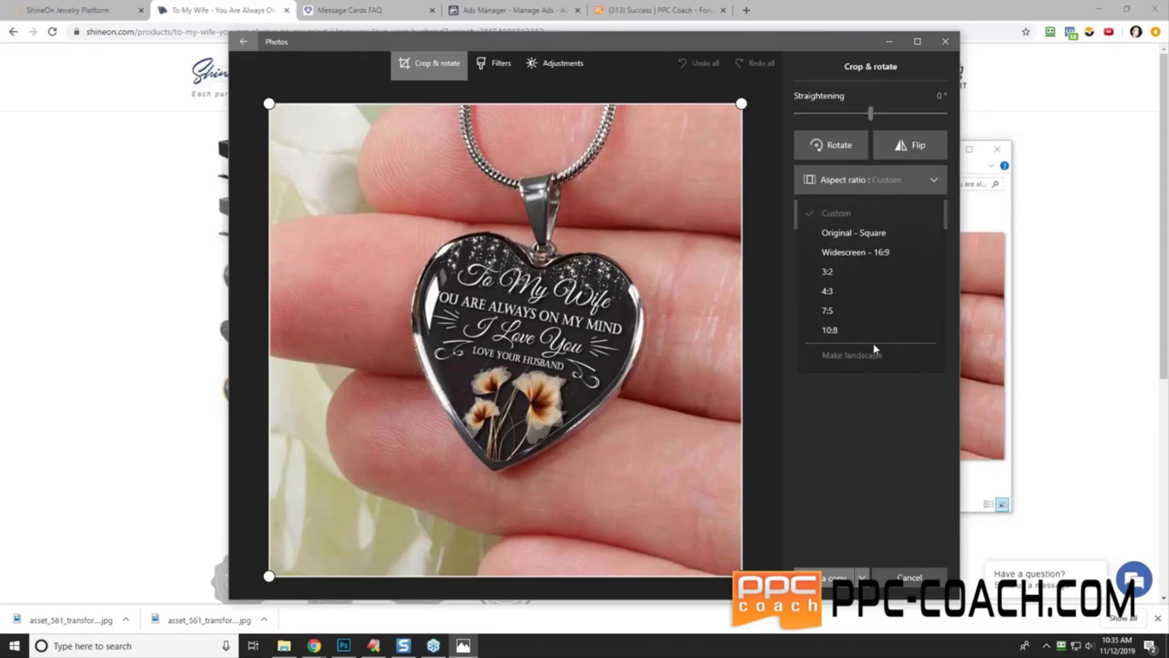
pyautogui.click(896, 186)
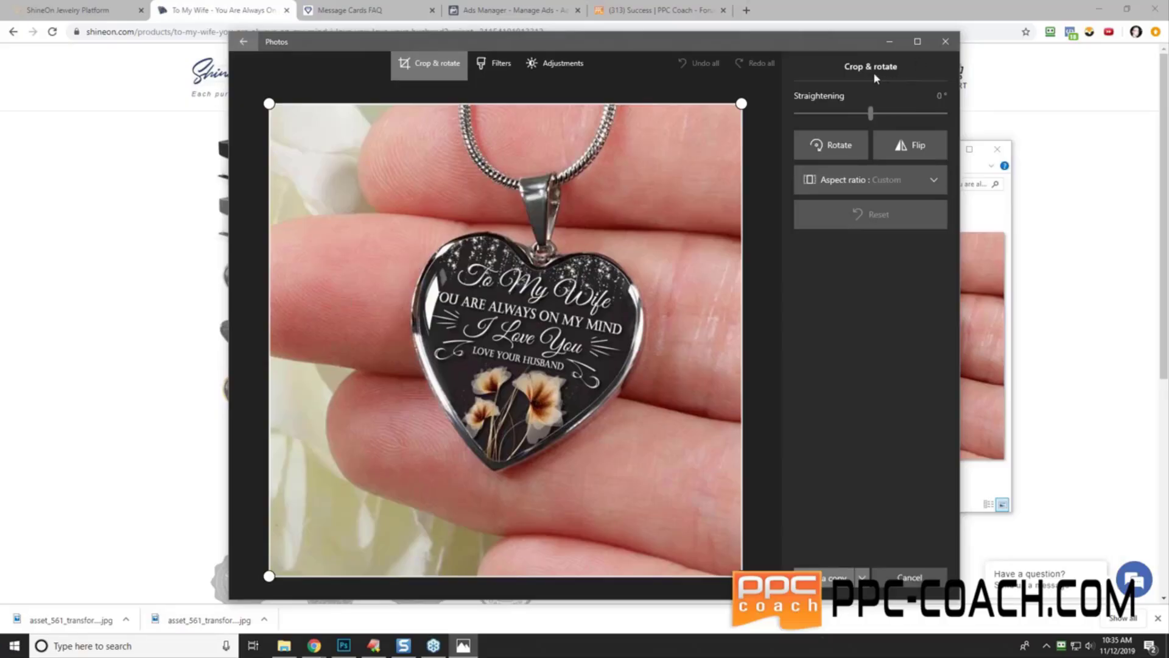
pyautogui.click(945, 41)
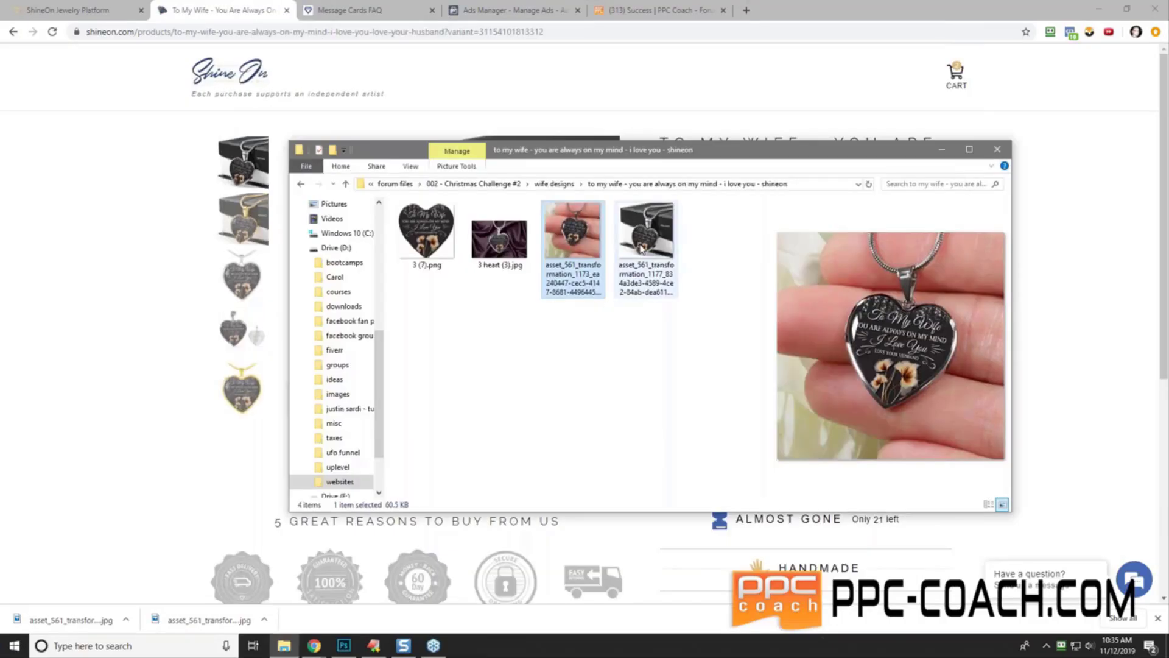
# - Open the asset_561 pendant-in-hand photo in Paint using Open with
pyautogui.rightClick(580, 247)
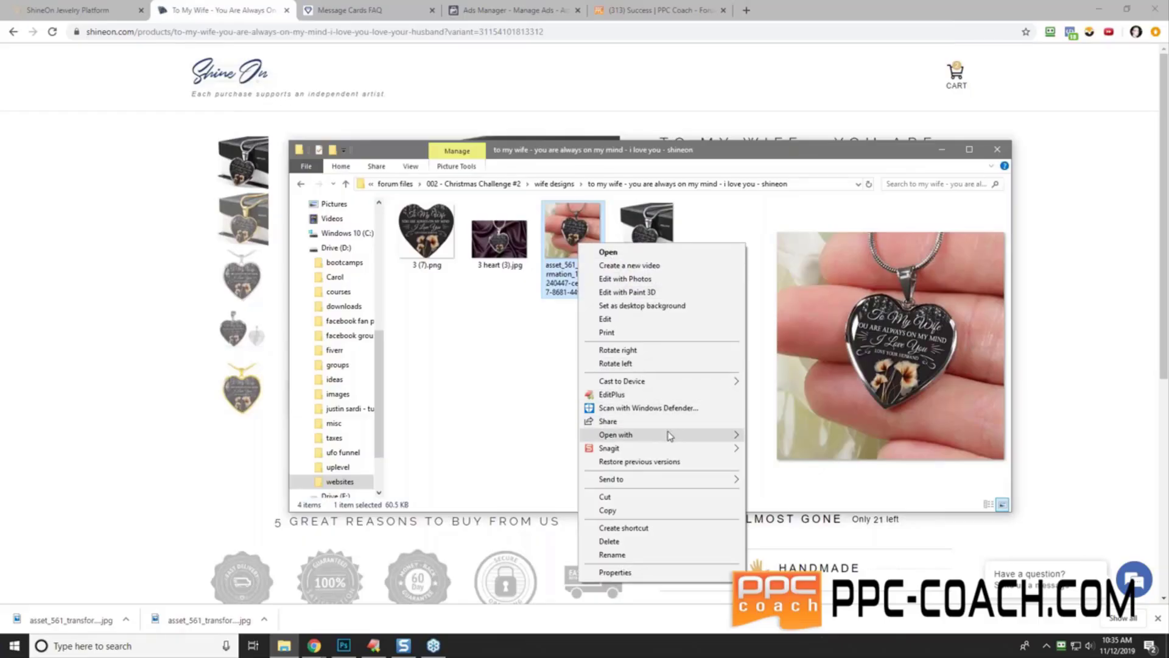
pyautogui.moveTo(674, 435)
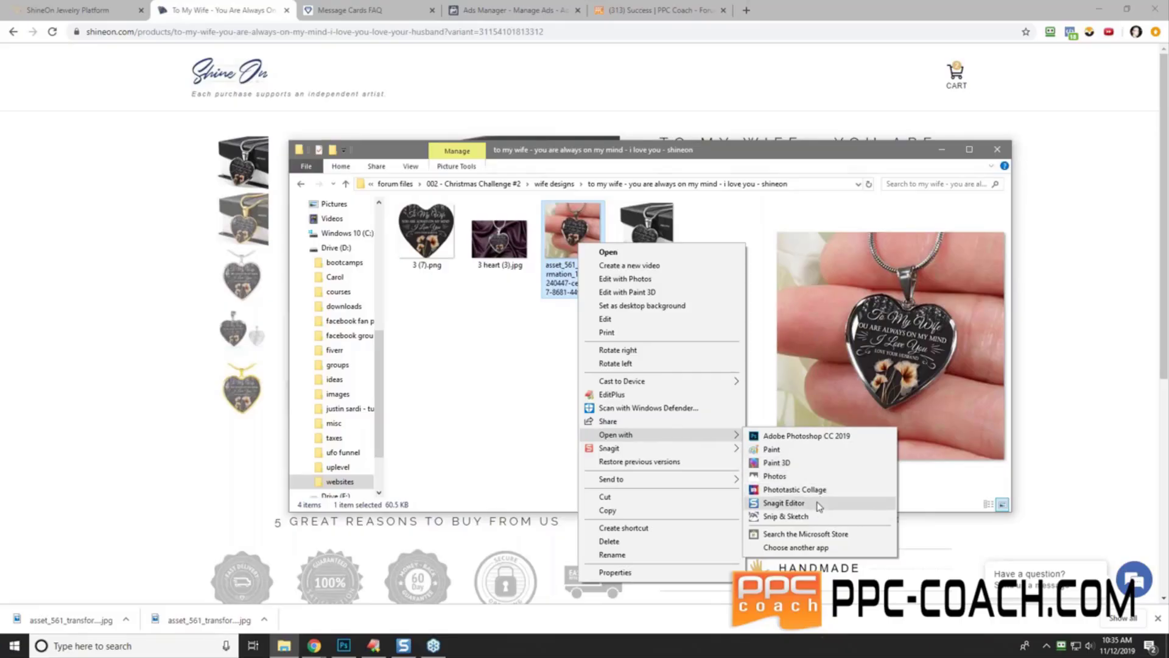
pyautogui.click(817, 451)
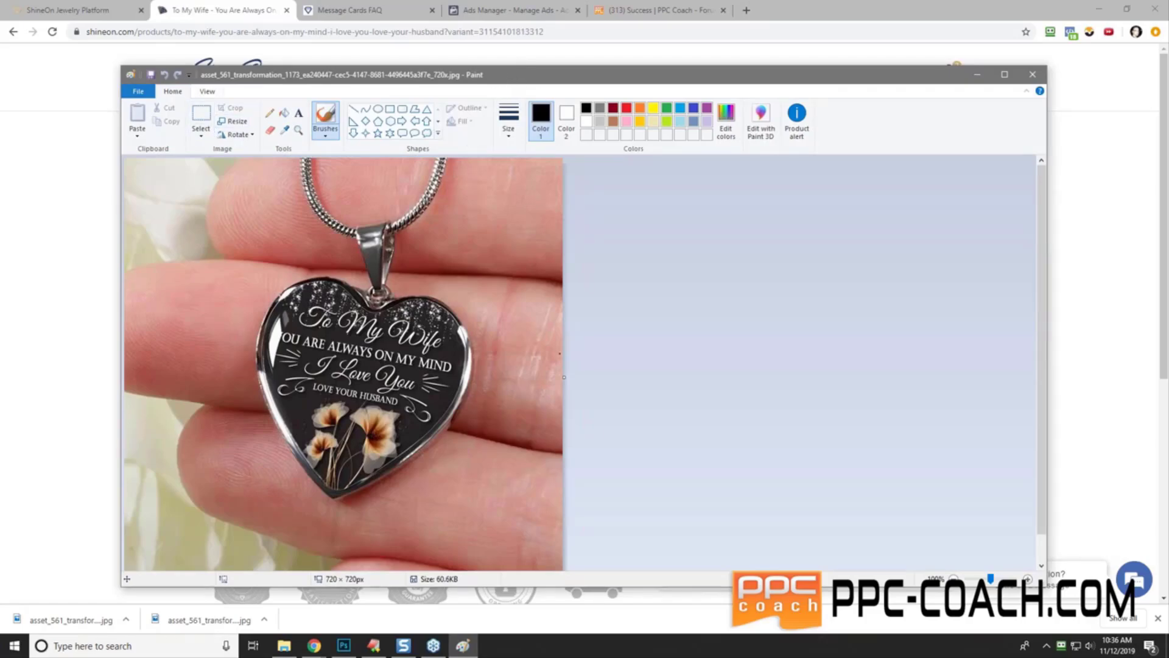
# - Resize the hand photo to 1080 pixels wide (1080 × 1080)
pyautogui.click(236, 123)
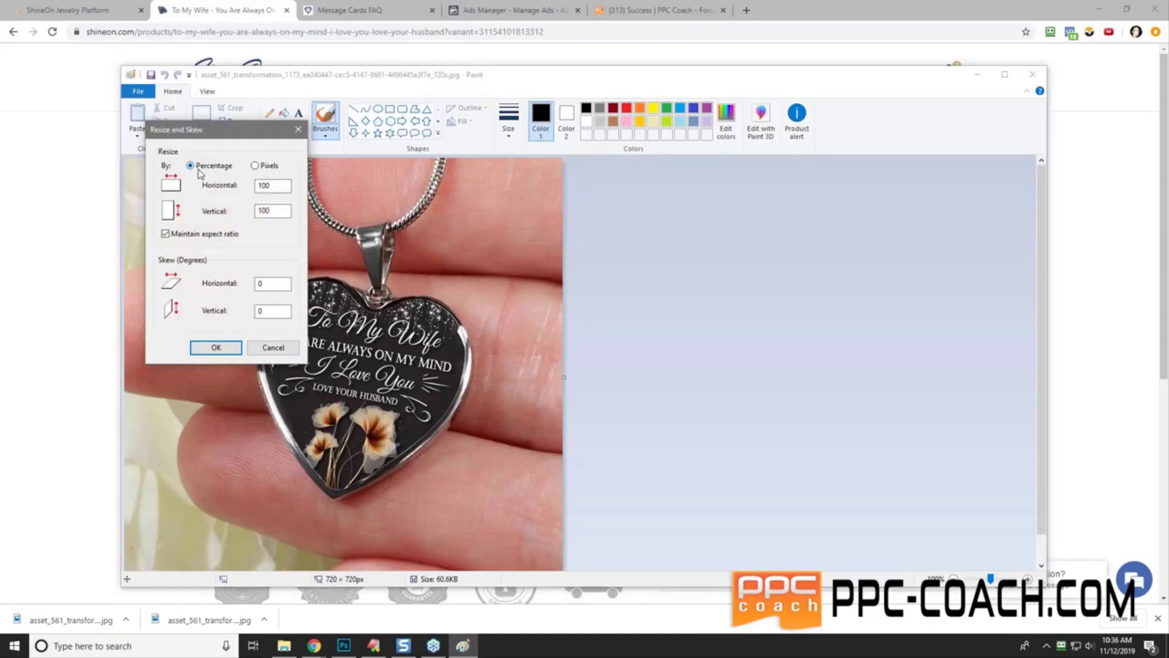
pyautogui.click(255, 165)
pyautogui.doubleClick(273, 186)
pyautogui.write('1080')
pyautogui.click(230, 348)
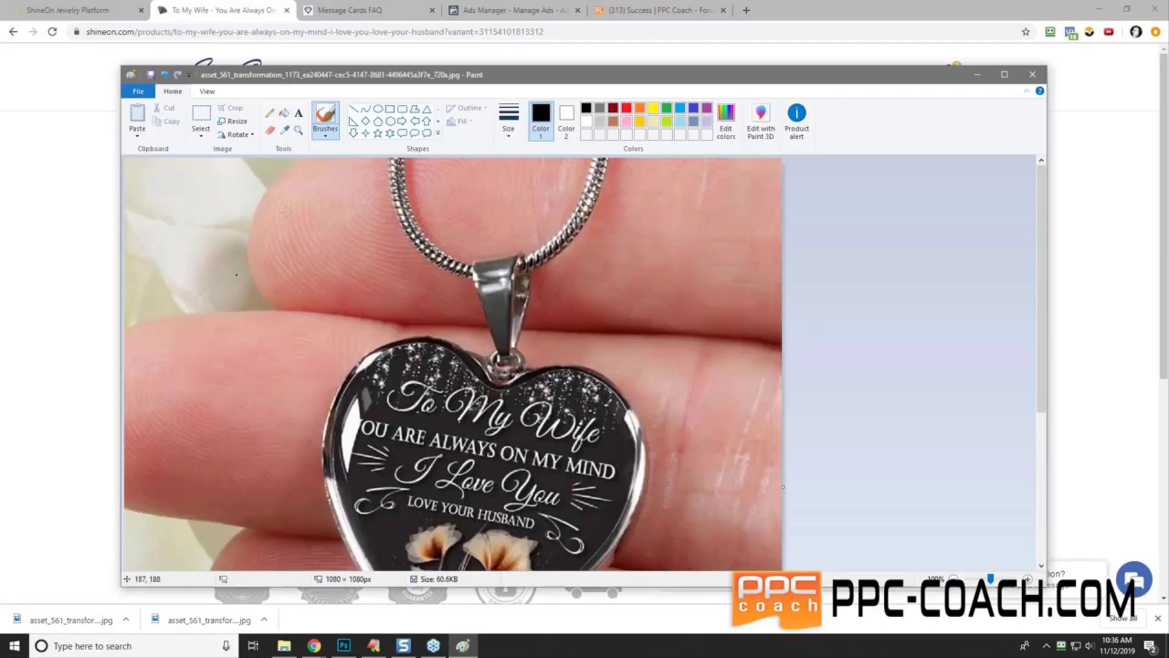
# - Save as a PNG named '1080 hand', declining to overwrite the existing file
pyautogui.click(135, 94)
pyautogui.moveTo(182, 194)
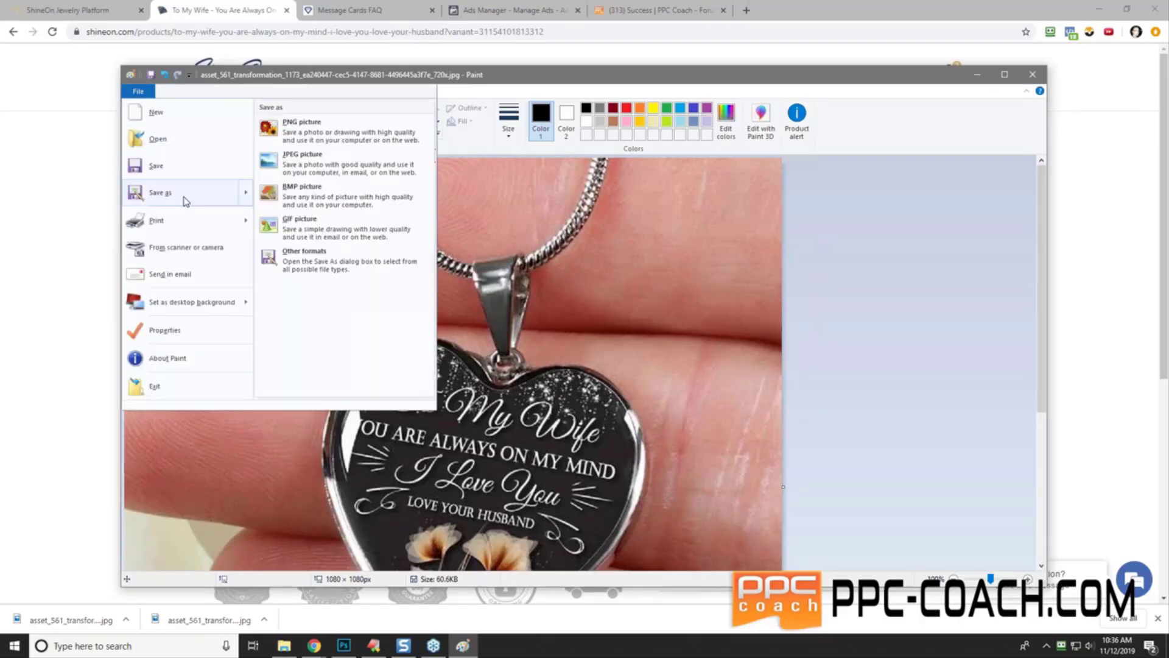
pyautogui.click(334, 137)
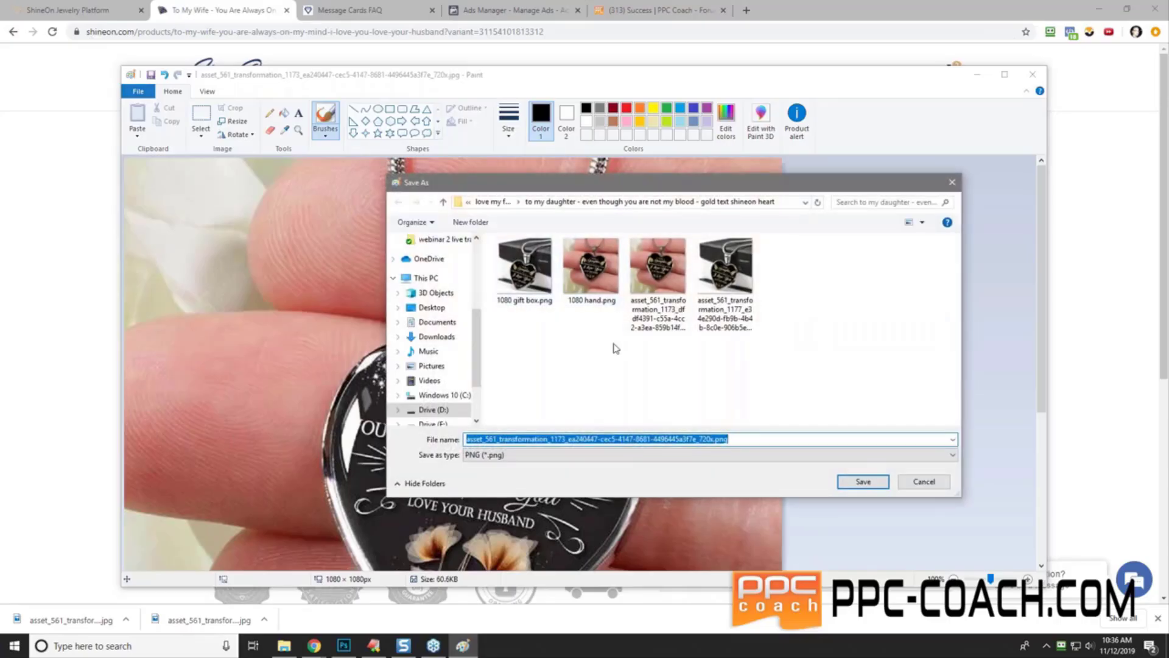
pyautogui.write('1080')
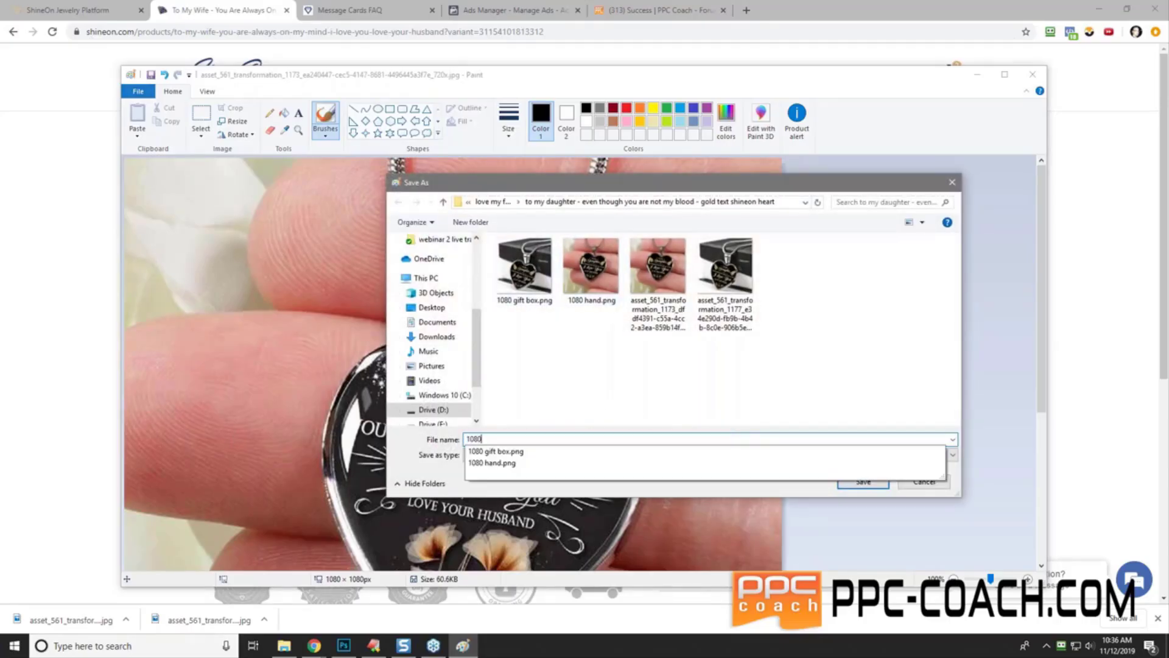
pyautogui.write(' hand')
pyautogui.press('Return')
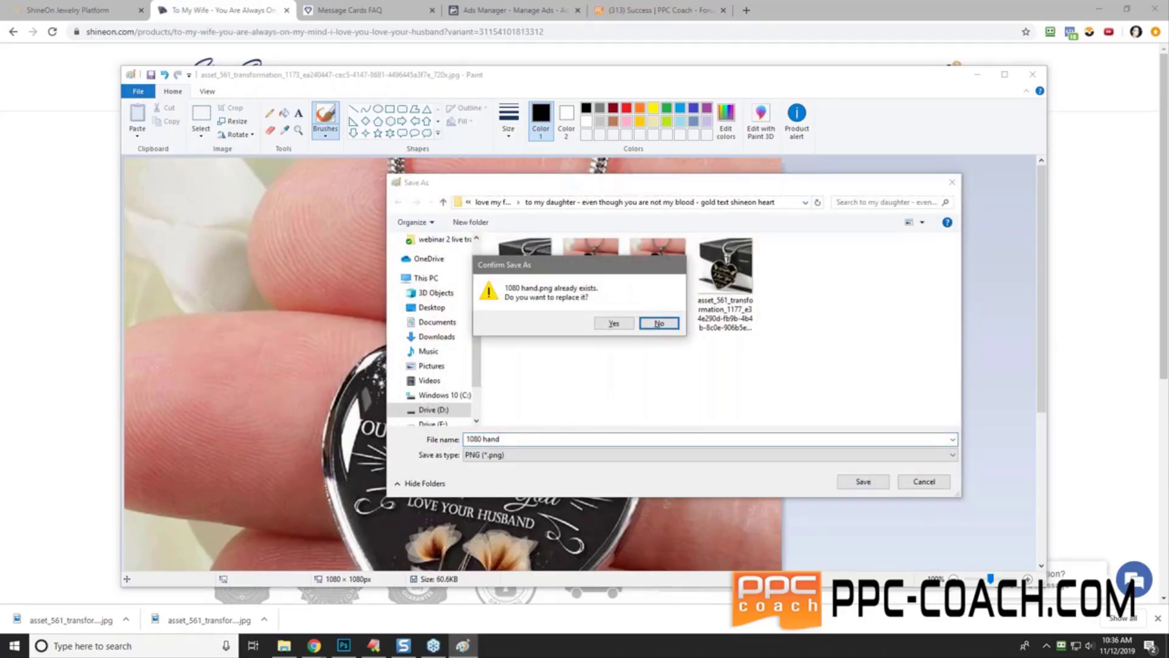
pyautogui.moveTo(618, 269); pyautogui.dragTo(661, 295)
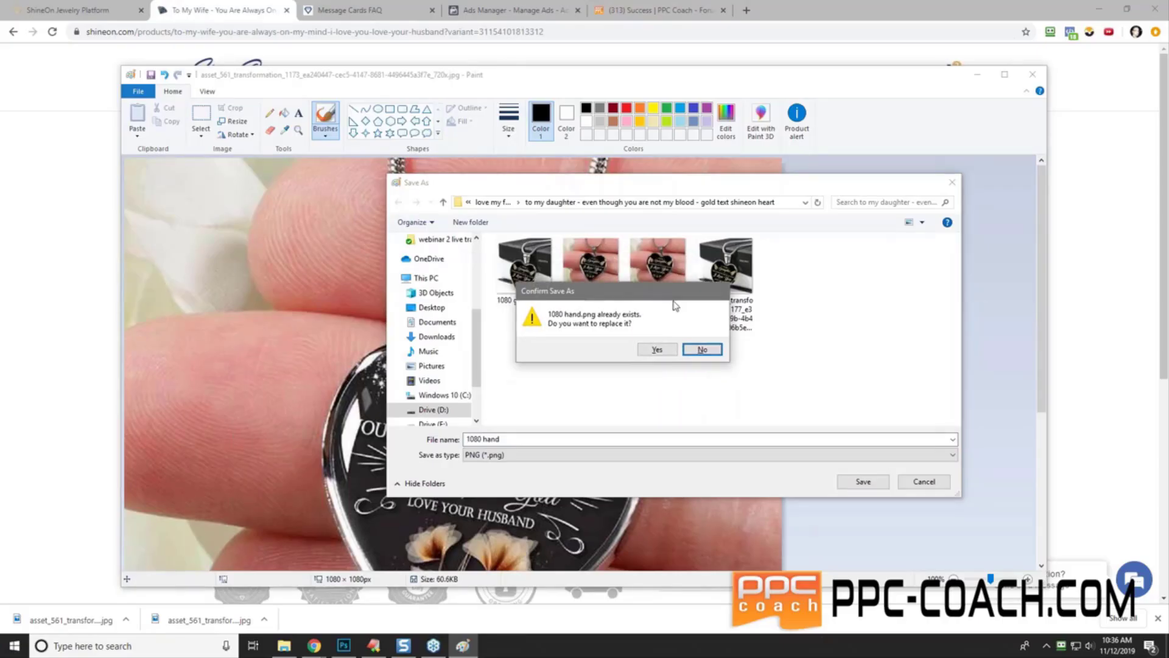
pyautogui.click(702, 349)
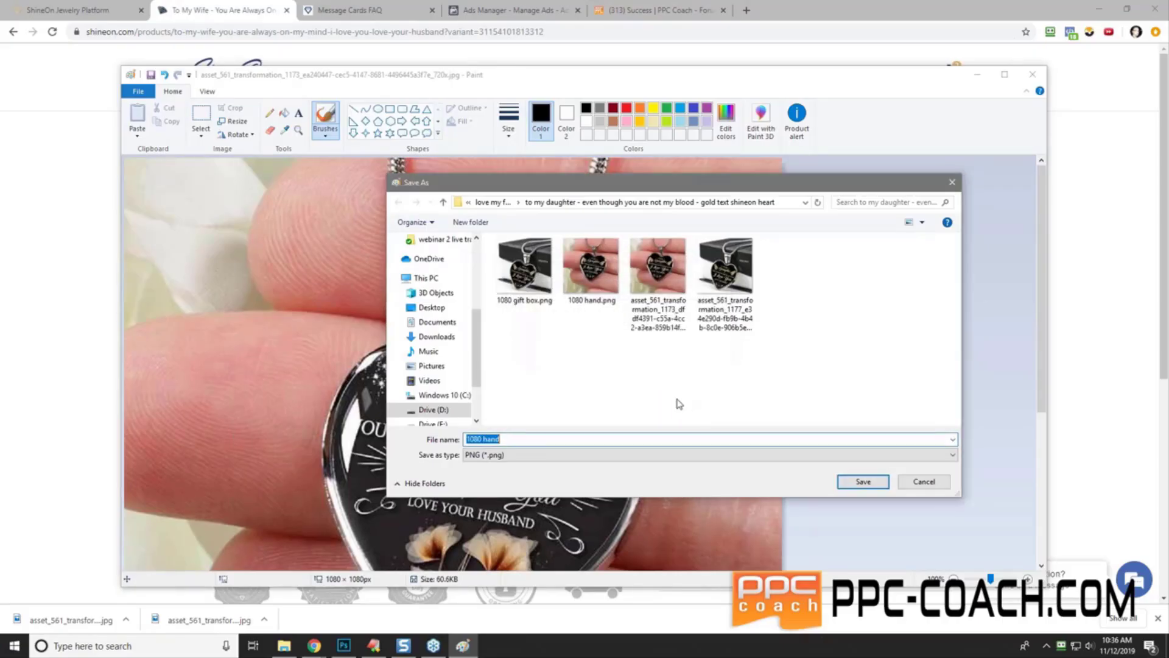
# - Save 1080 hand.png into the always-on-my-mind folder under websites\ppc-coach.com\forum files\wife designs
pyautogui.click(503, 207)
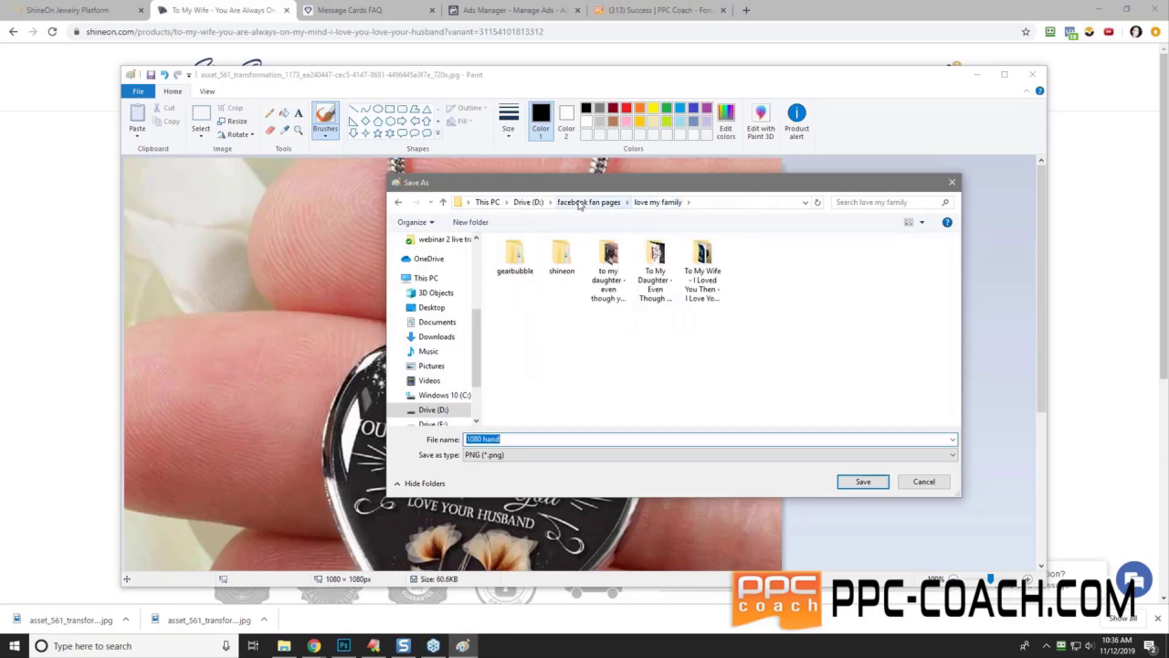
pyautogui.click(594, 201)
pyautogui.click(527, 202)
pyautogui.click(548, 359)
pyautogui.scroll(-3, 552, 358)
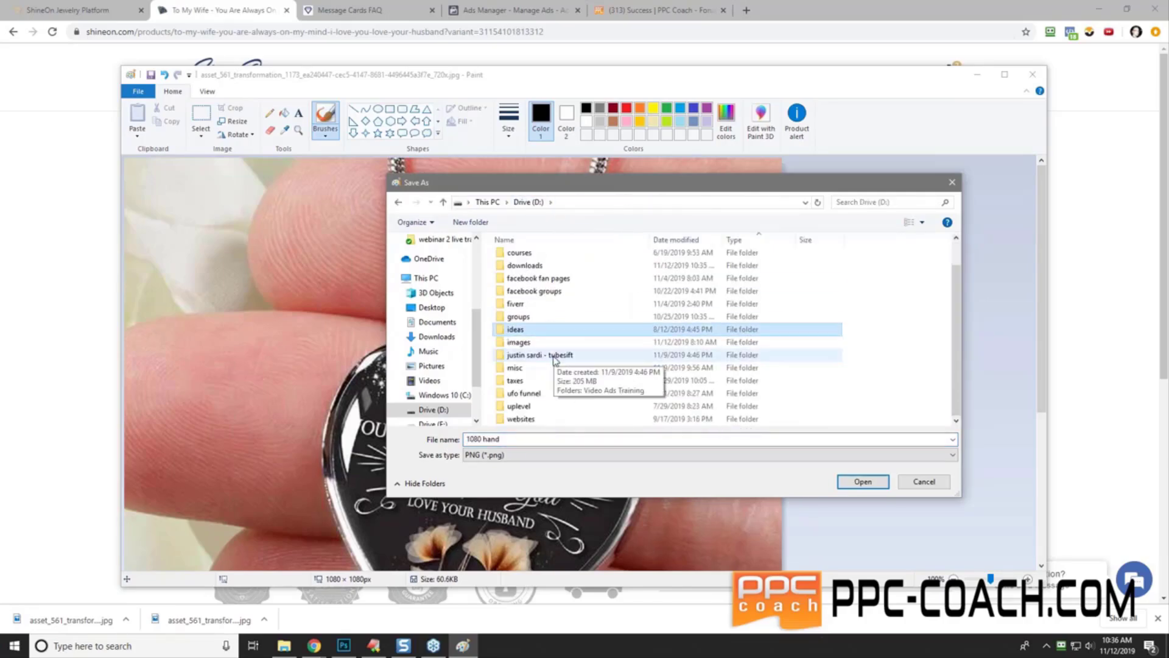
pyautogui.doubleClick(530, 418)
pyautogui.doubleClick(535, 321)
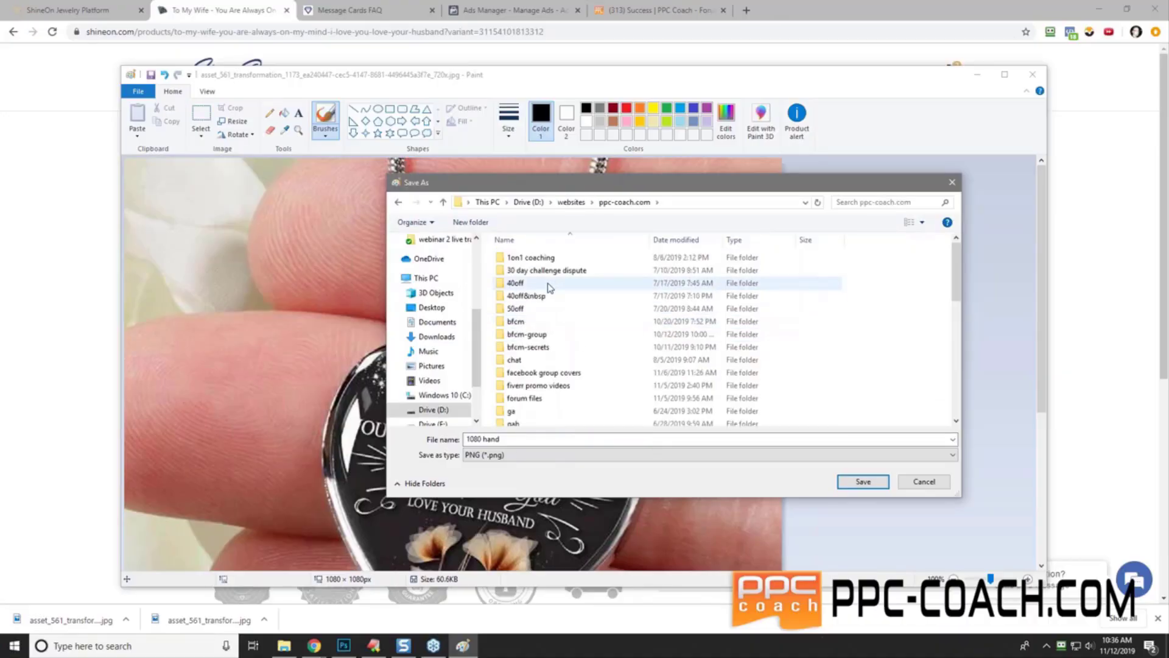
pyautogui.doubleClick(542, 400)
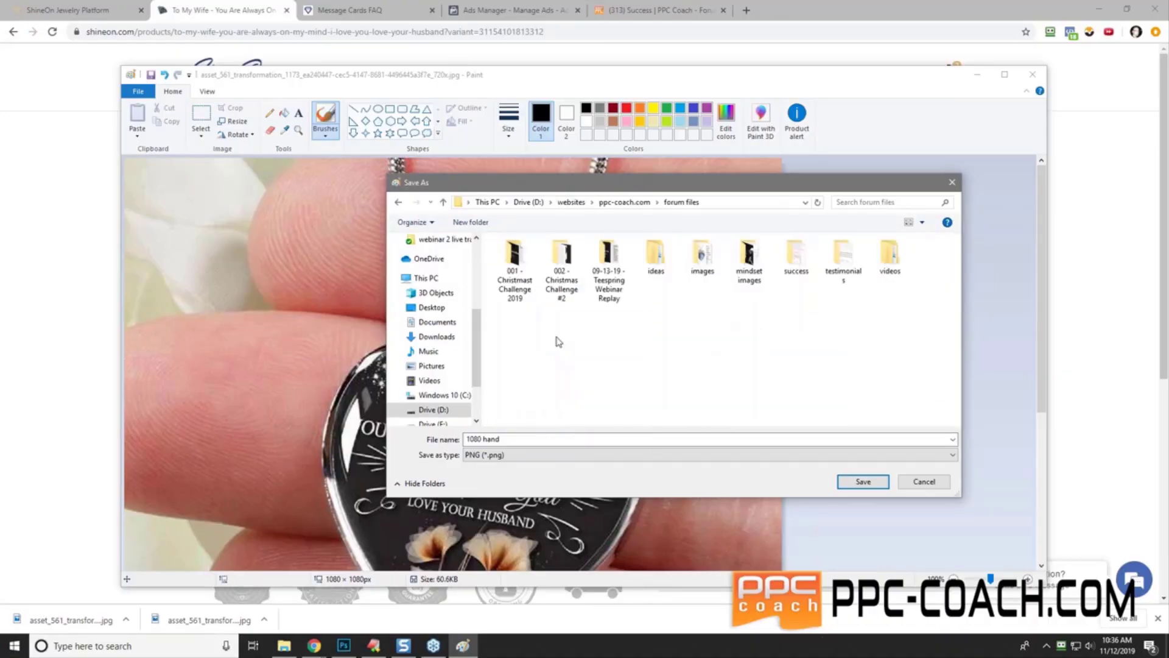
pyautogui.doubleClick(561, 277)
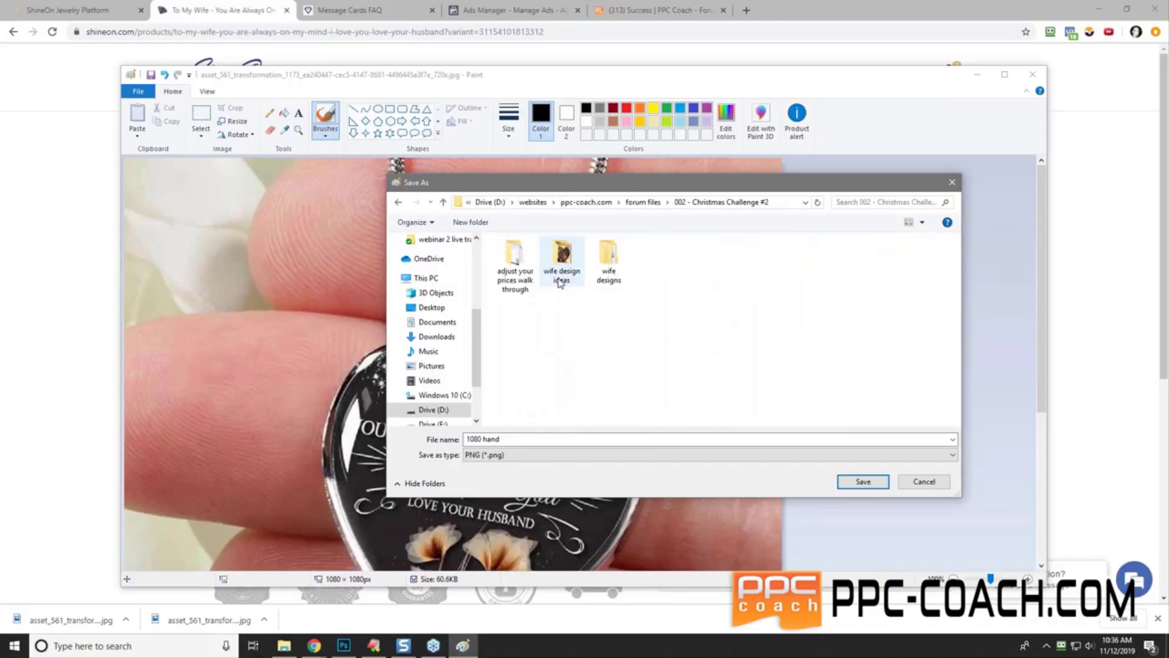
pyautogui.doubleClick(608, 267)
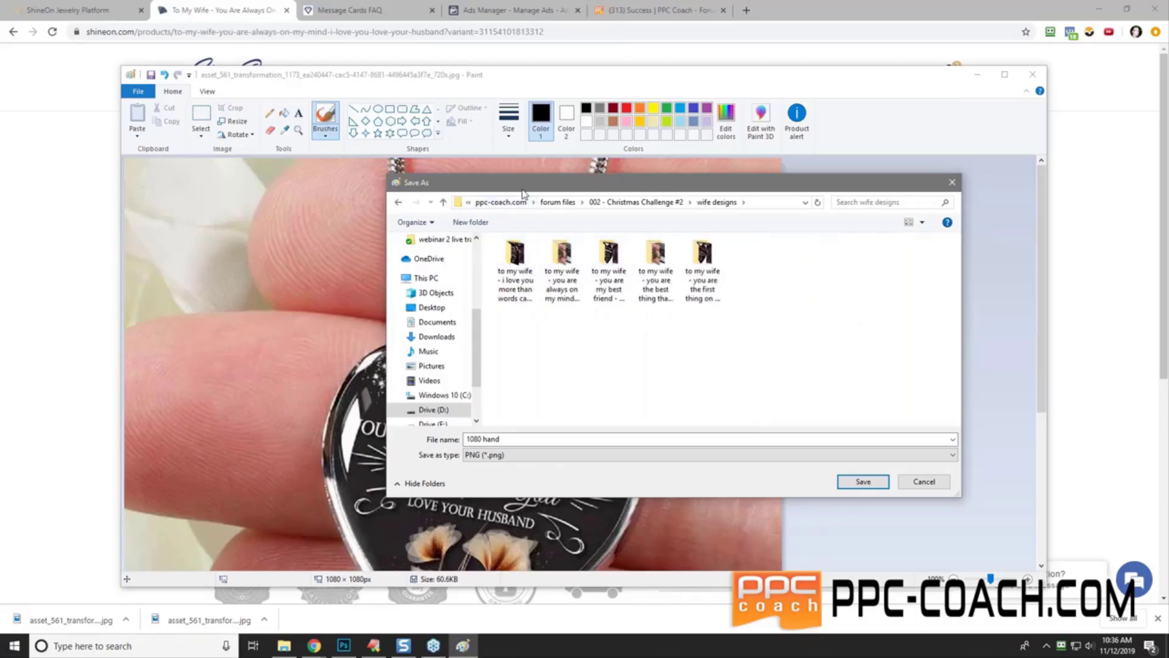
pyautogui.moveTo(523, 192); pyautogui.dragTo(558, 58)
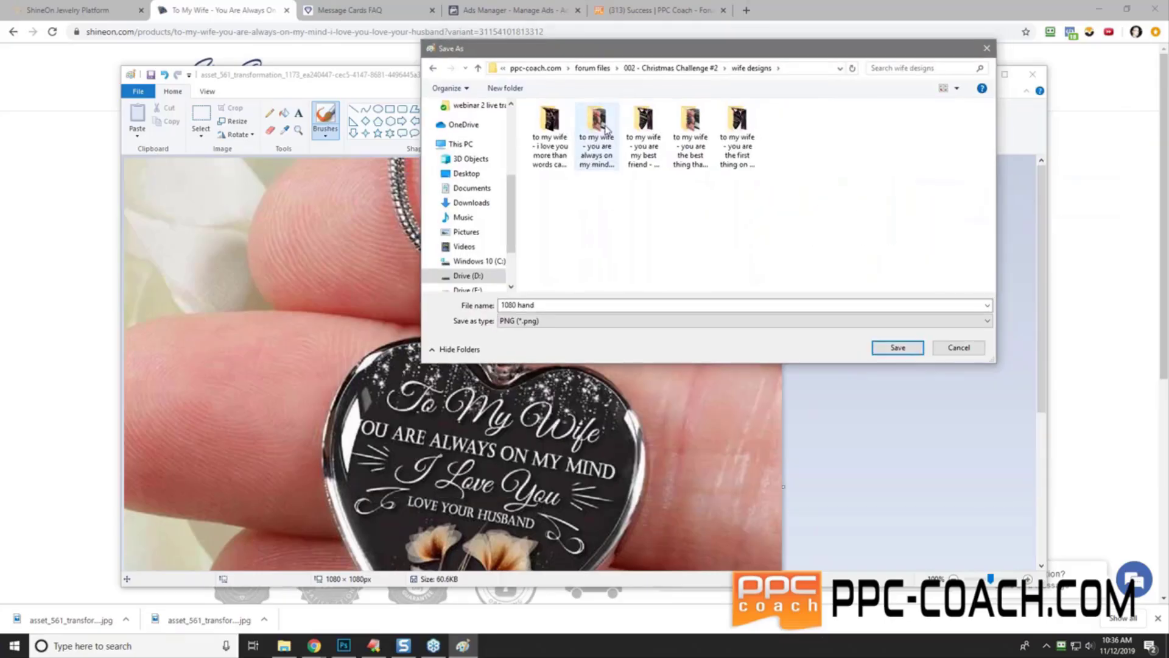
pyautogui.doubleClick(607, 146)
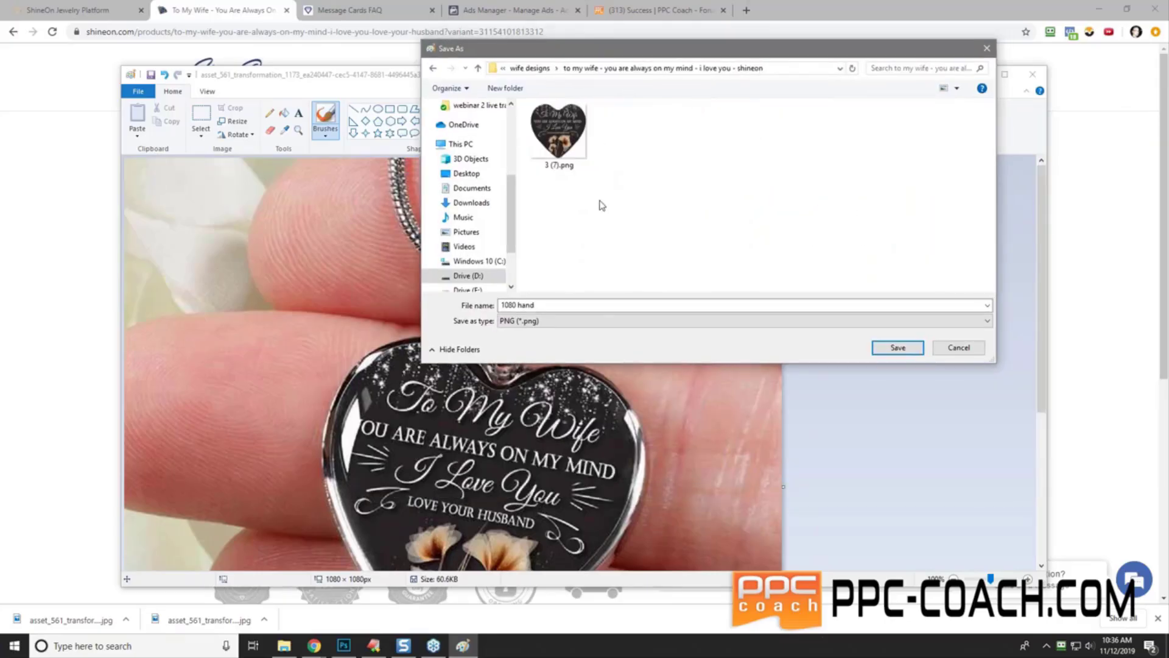
pyautogui.click(896, 347)
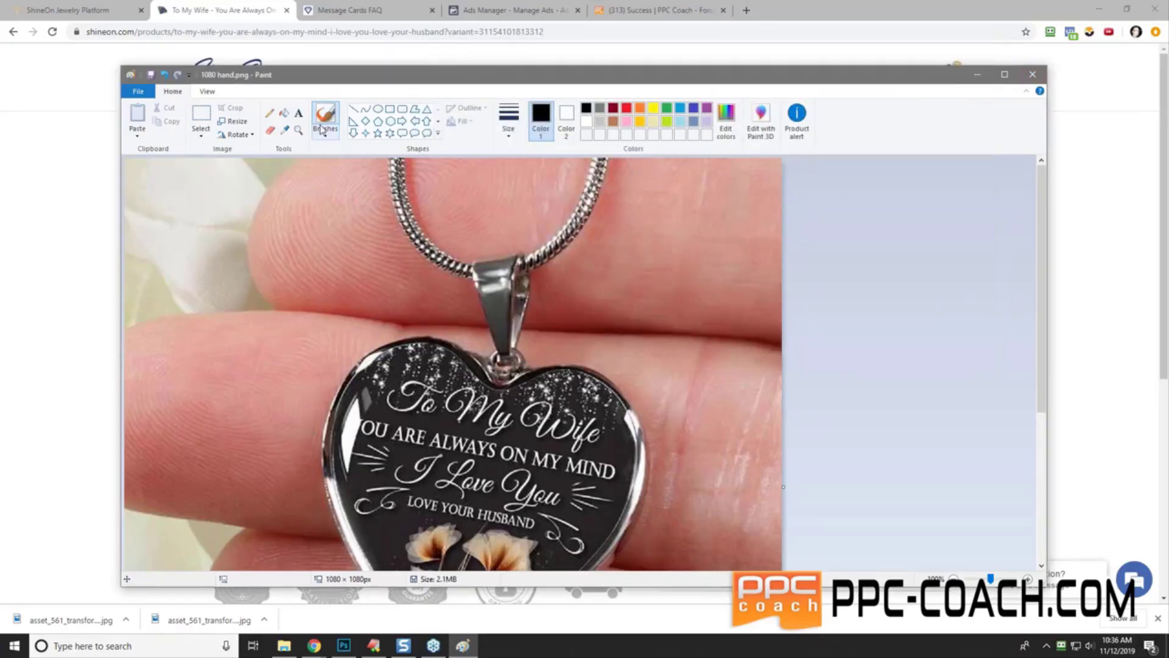
# - Abandon opening another picture and close the finished hand image
pyautogui.click(139, 91)
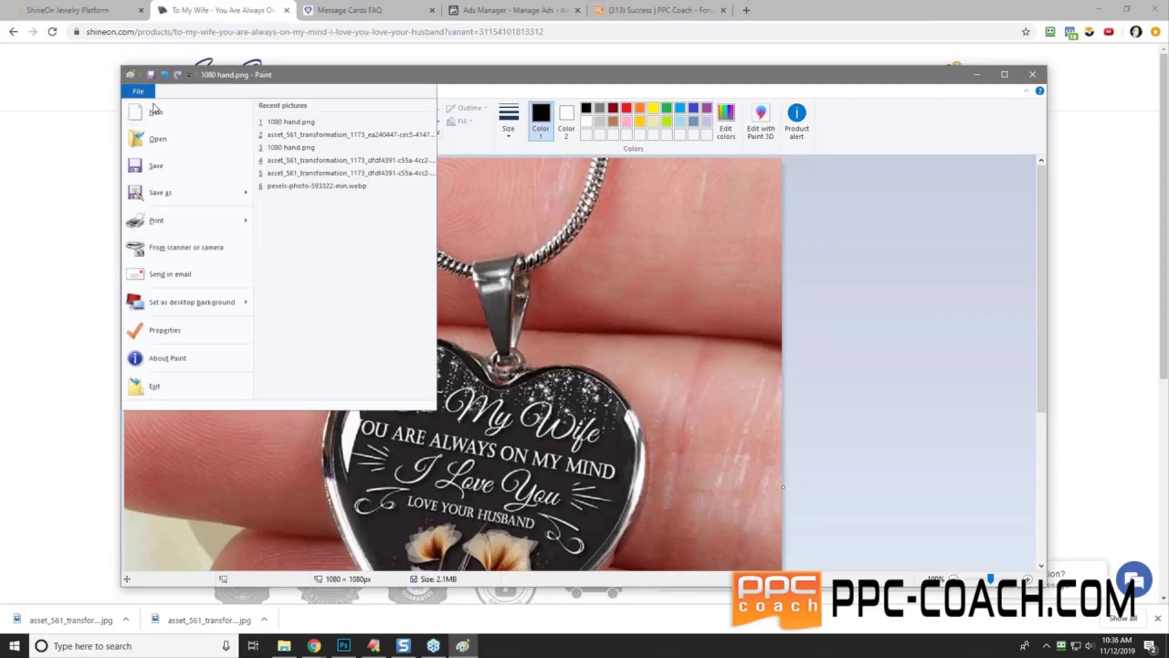
pyautogui.click(180, 147)
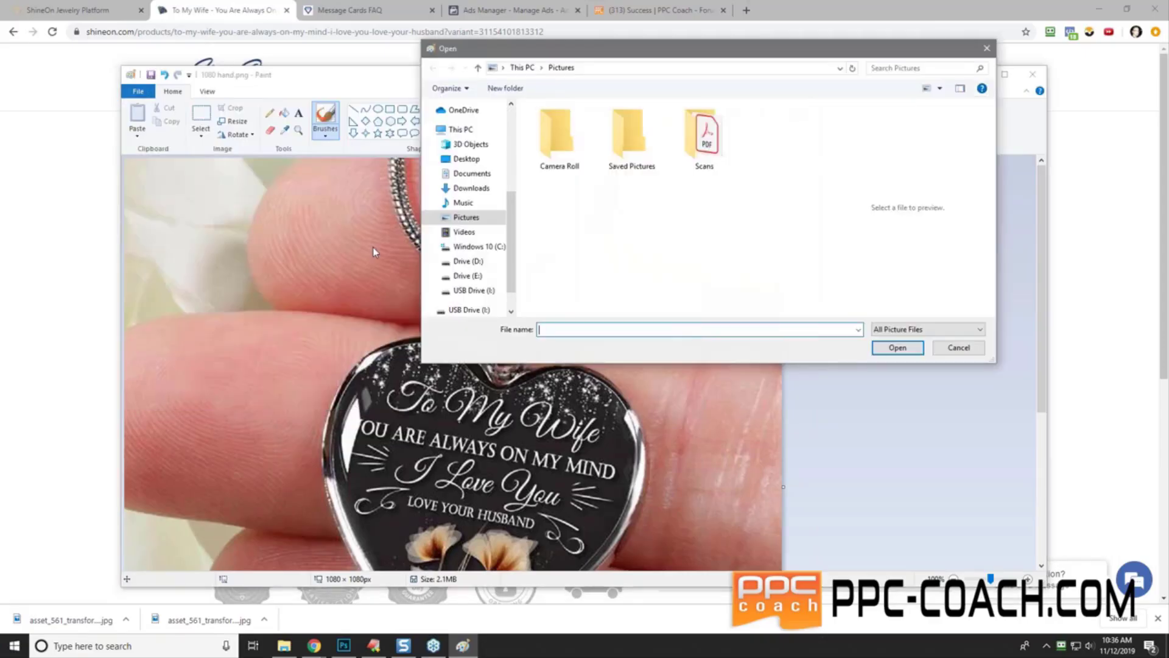
pyautogui.click(482, 260)
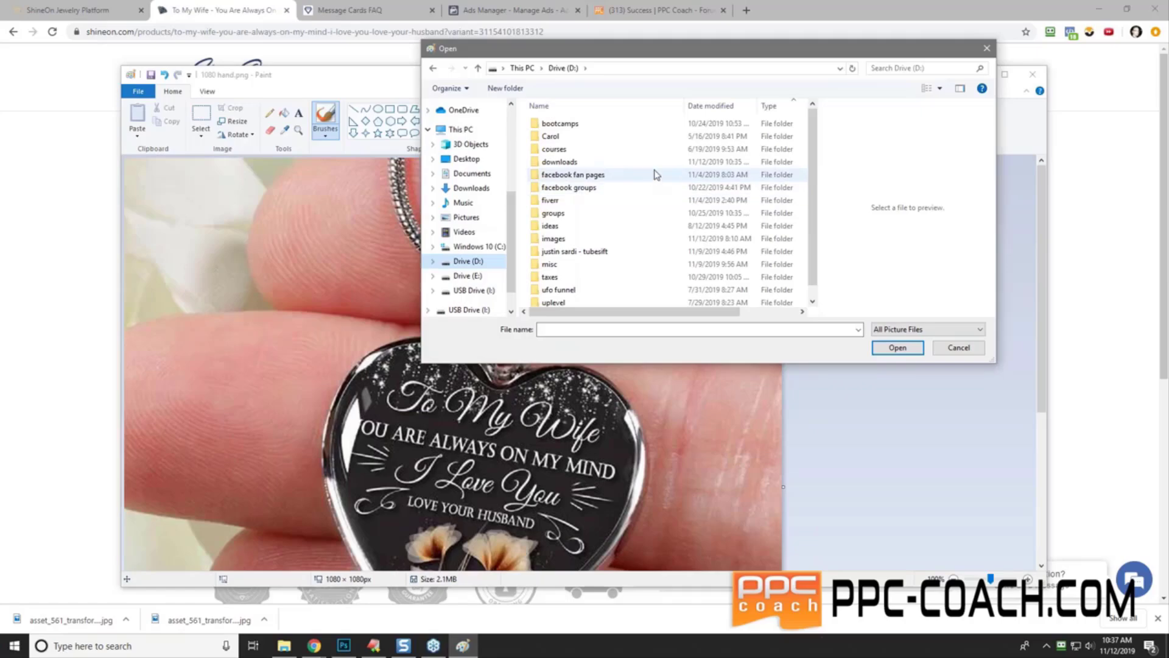
pyautogui.click(987, 49)
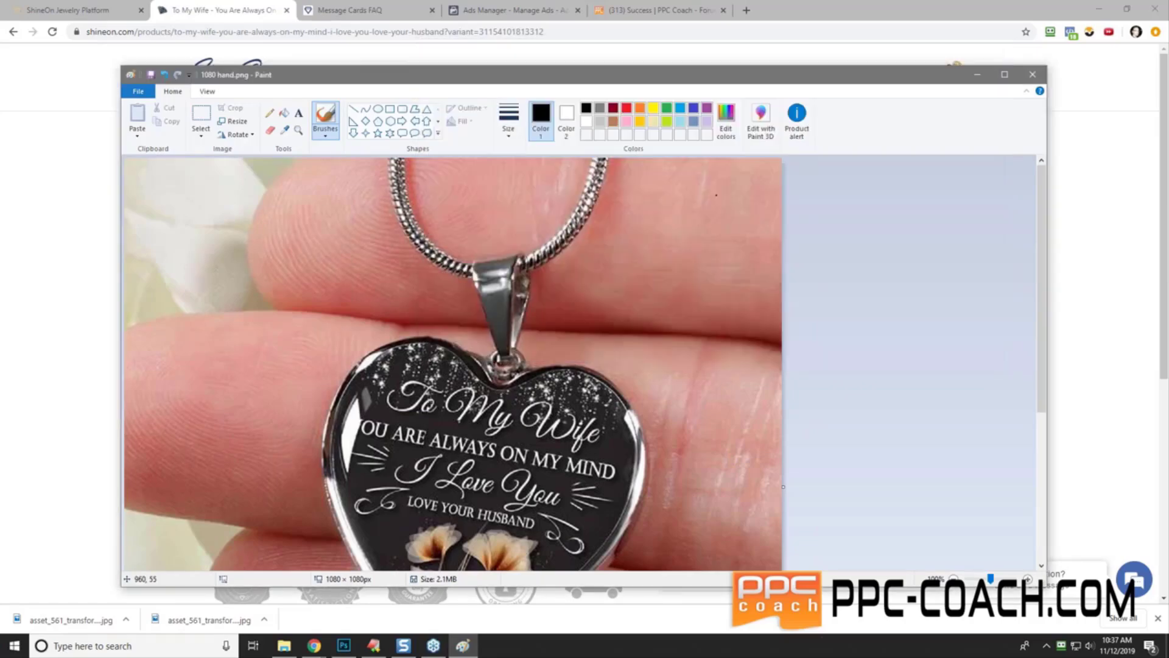
pyautogui.click(1032, 73)
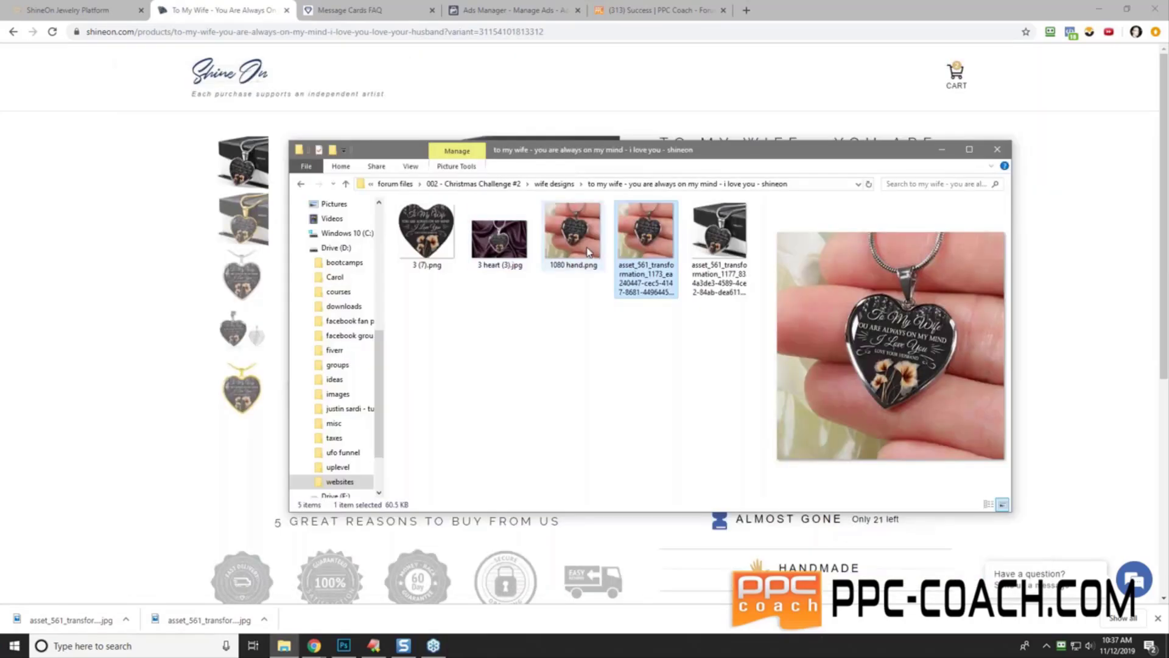
# - Open the boxed-necklace photo (asset_561 …1177) in Paint from File Explorer
pyautogui.click(717, 246)
pyautogui.rightClick(717, 247)
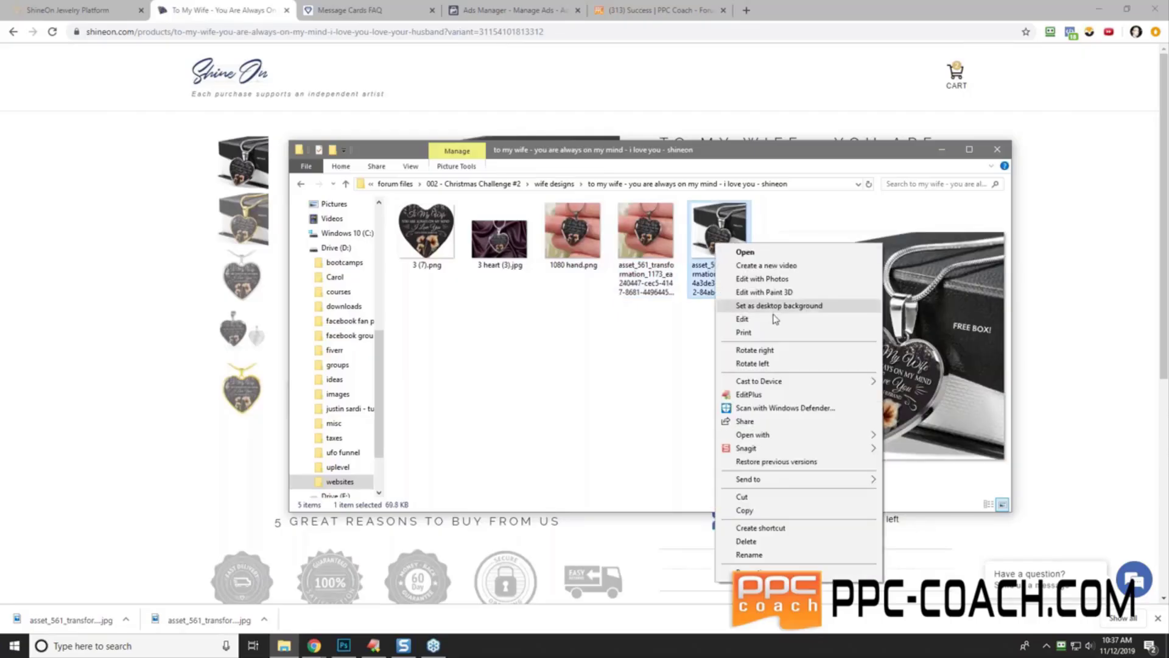
pyautogui.moveTo(828, 436)
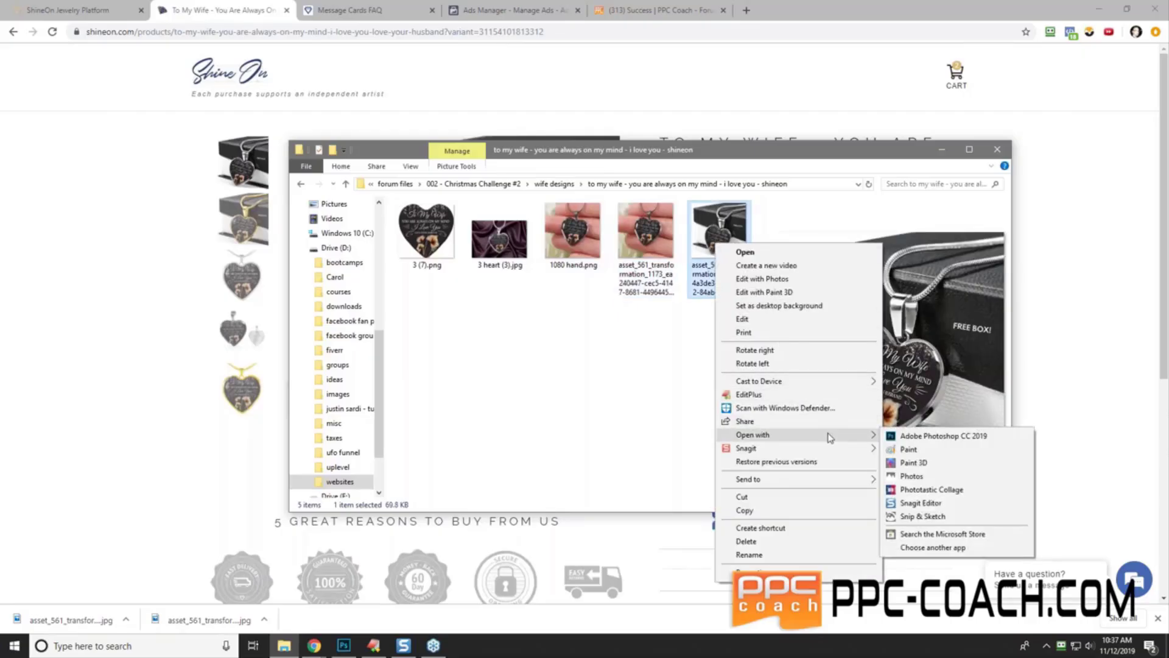
pyautogui.click(936, 449)
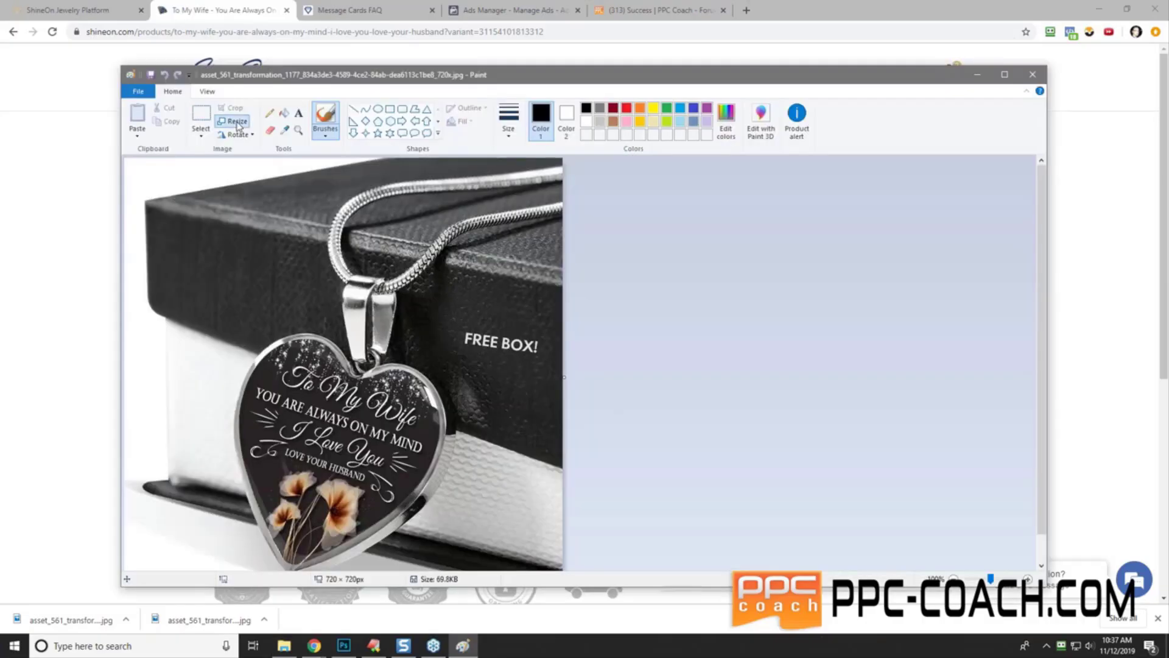
pyautogui.click(237, 124)
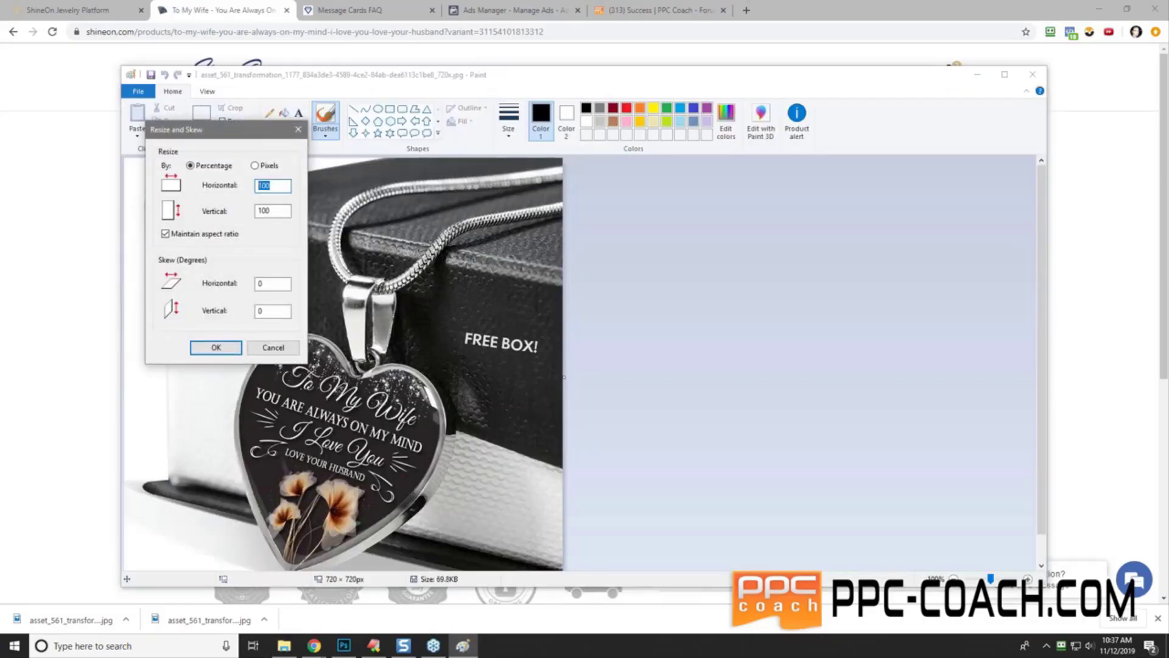
# - Resize the boxed-necklace photo to 1080 × 1080 pixels
pyautogui.click(262, 165)
pyautogui.write('1080')
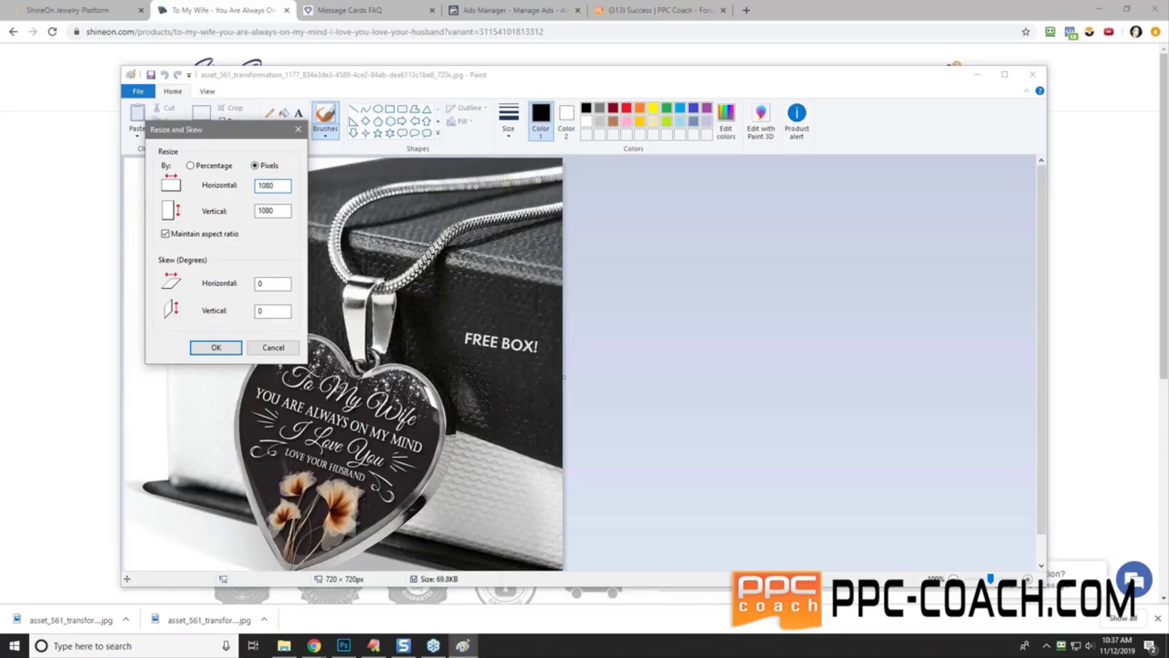
pyautogui.click(216, 346)
# - Save the image as the PNG '1080 box' and close it
pyautogui.click(140, 91)
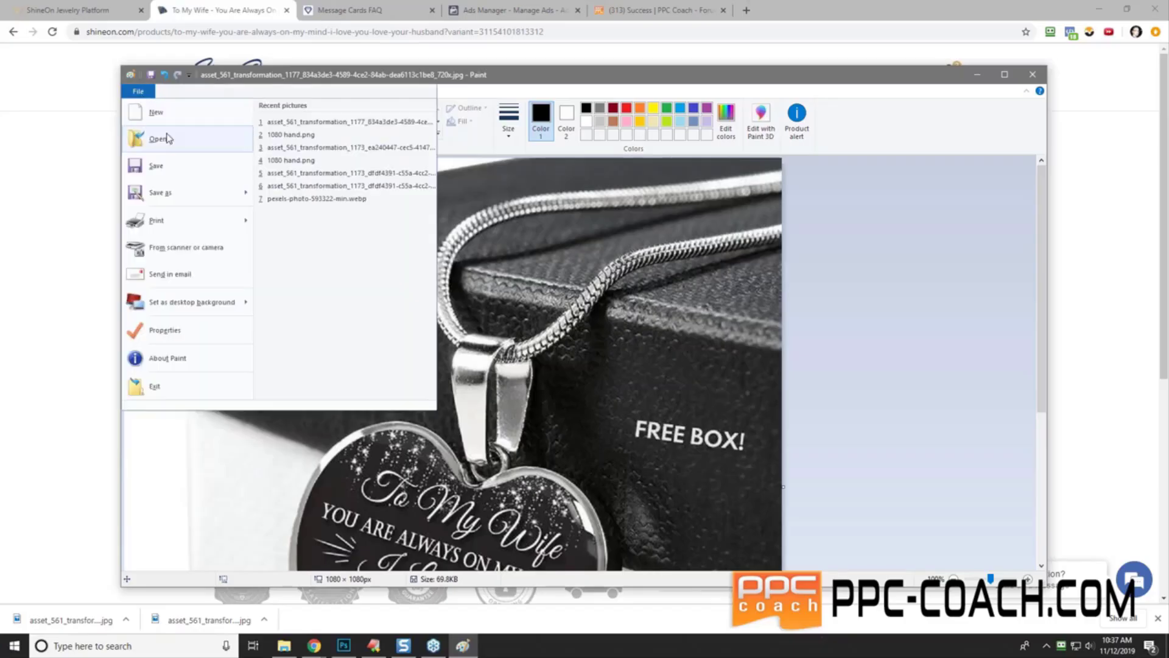
pyautogui.click(160, 192)
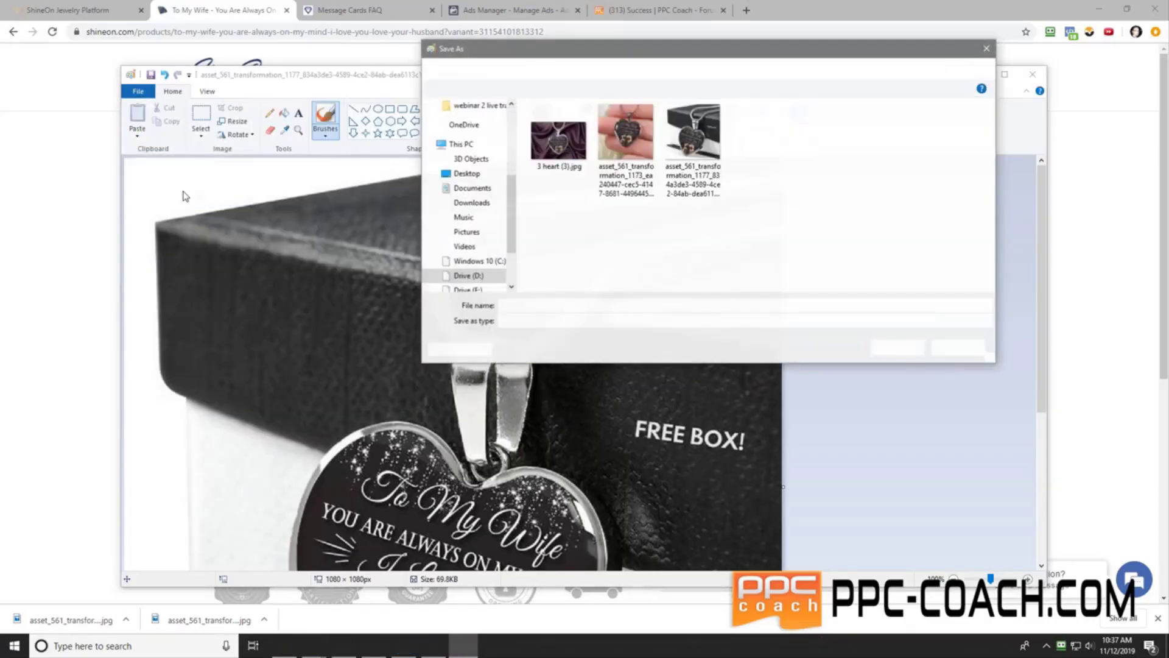
pyautogui.click(959, 347)
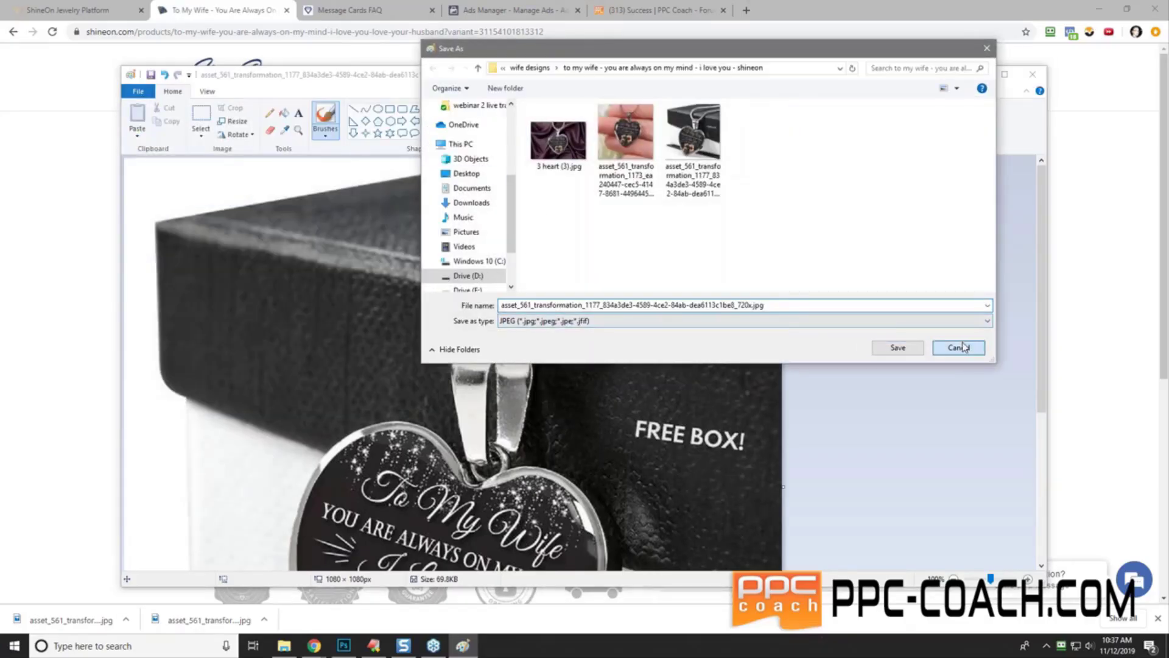
pyautogui.click(139, 91)
pyautogui.moveTo(232, 192)
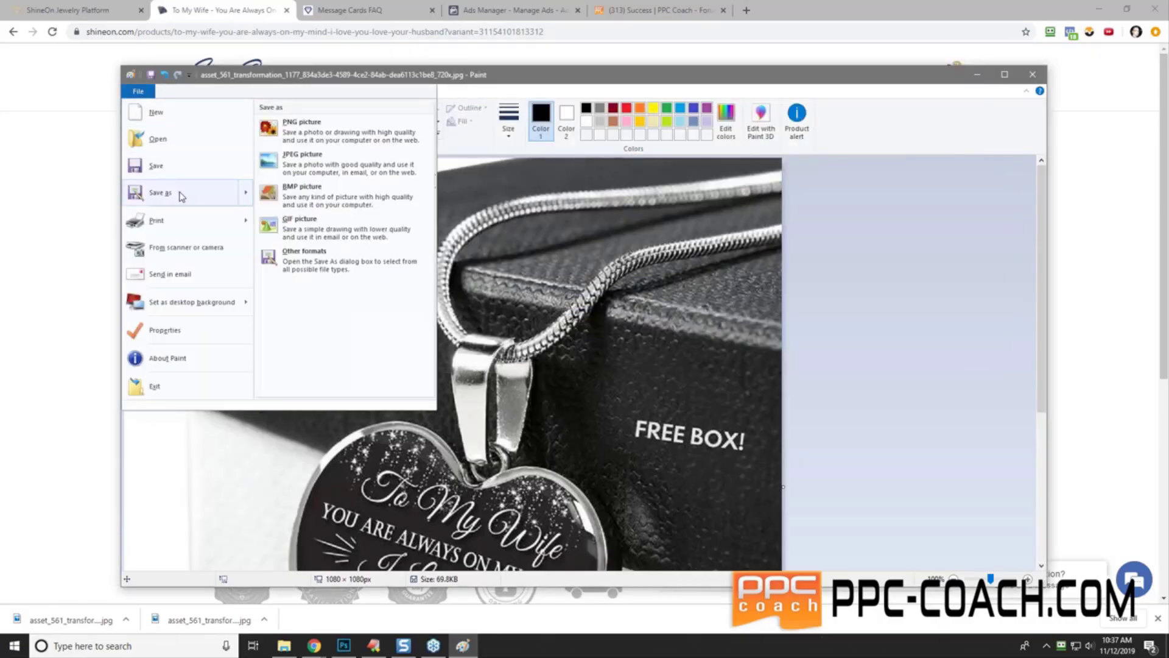
pyautogui.click(323, 141)
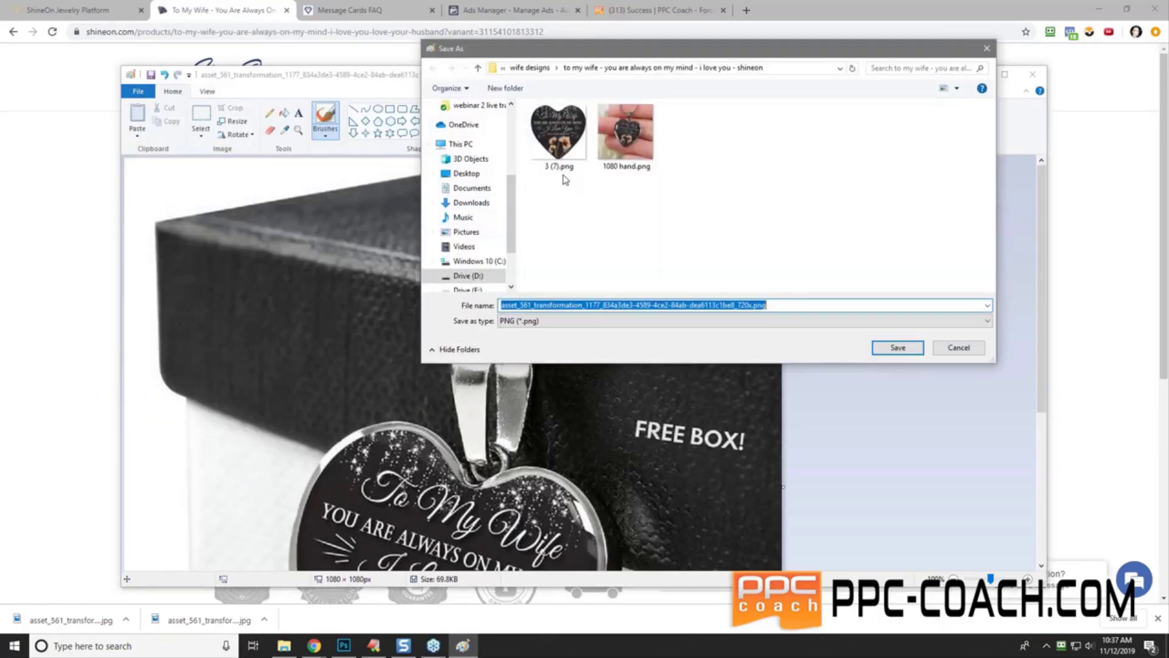
pyautogui.write('1080')
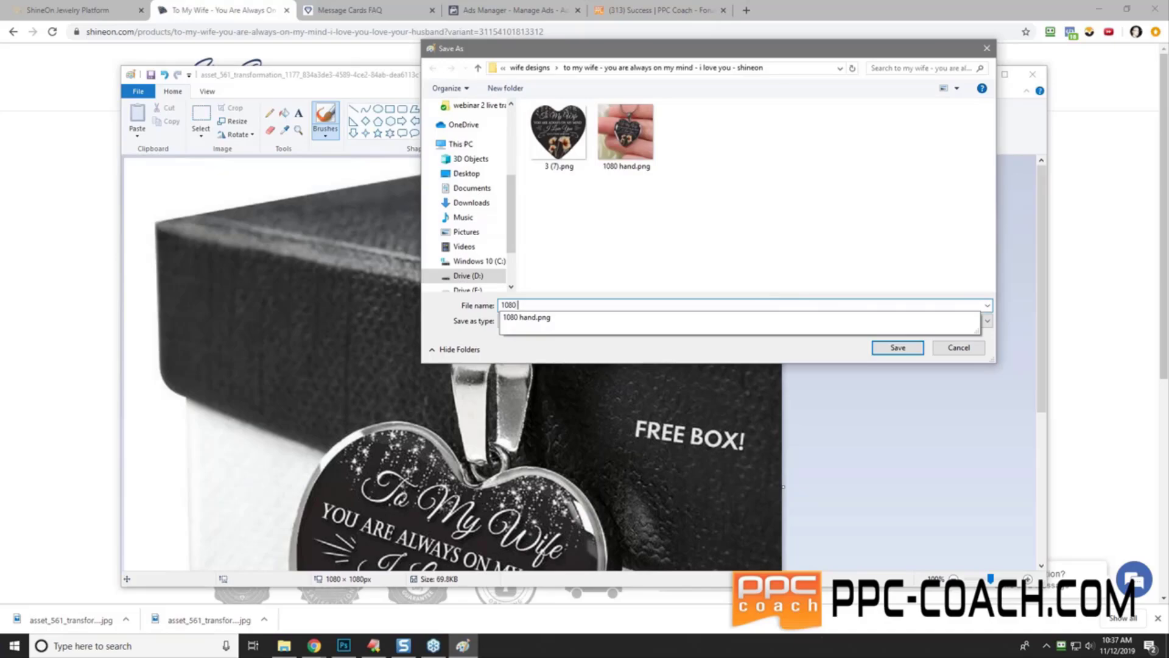
pyautogui.write(' box')
pyautogui.press('Return')
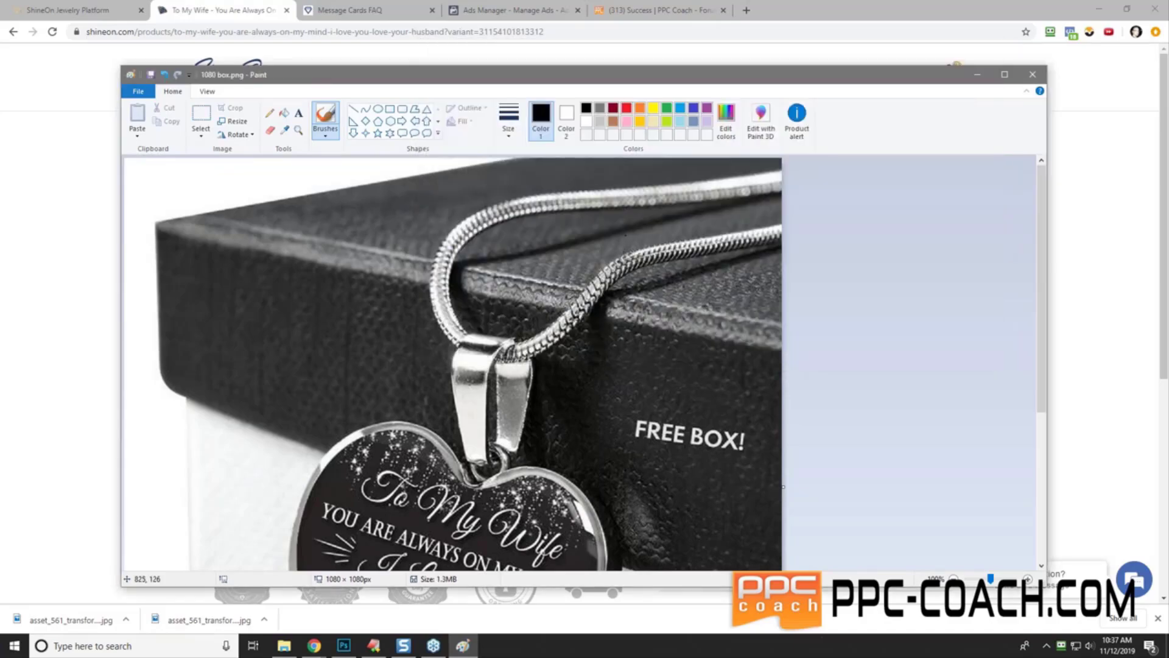
pyautogui.click(1033, 76)
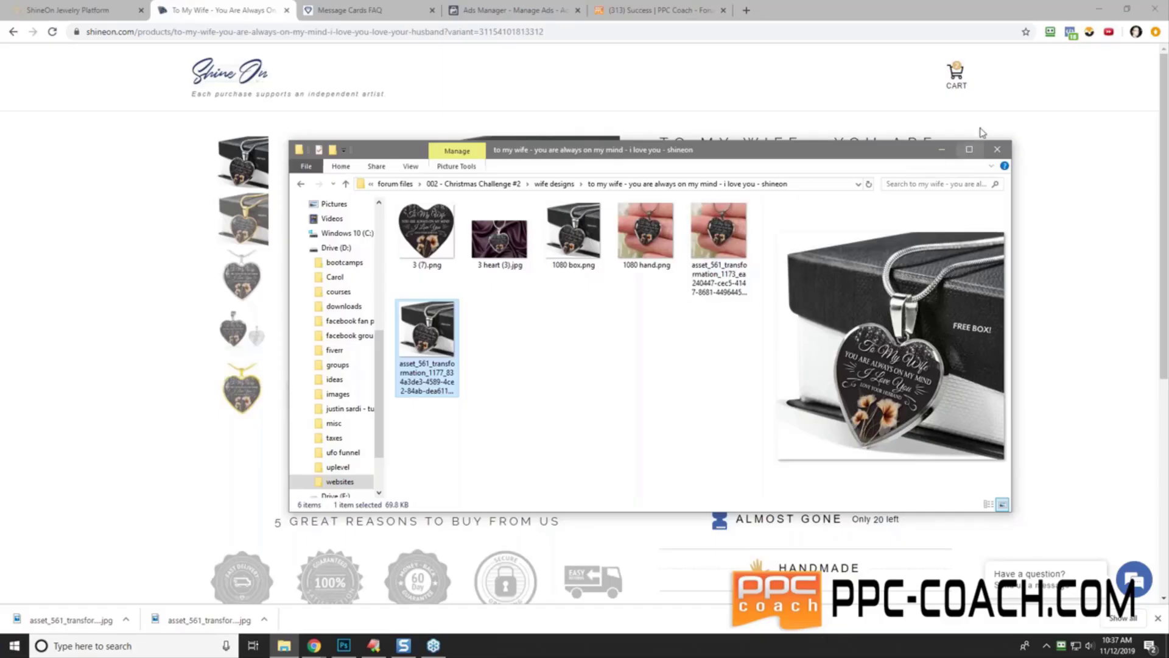
# - Push the File Explorer window mostly off-screen and dismiss Chrome's recent downloads list
pyautogui.moveTo(769, 155); pyautogui.dragTo(842, 159)
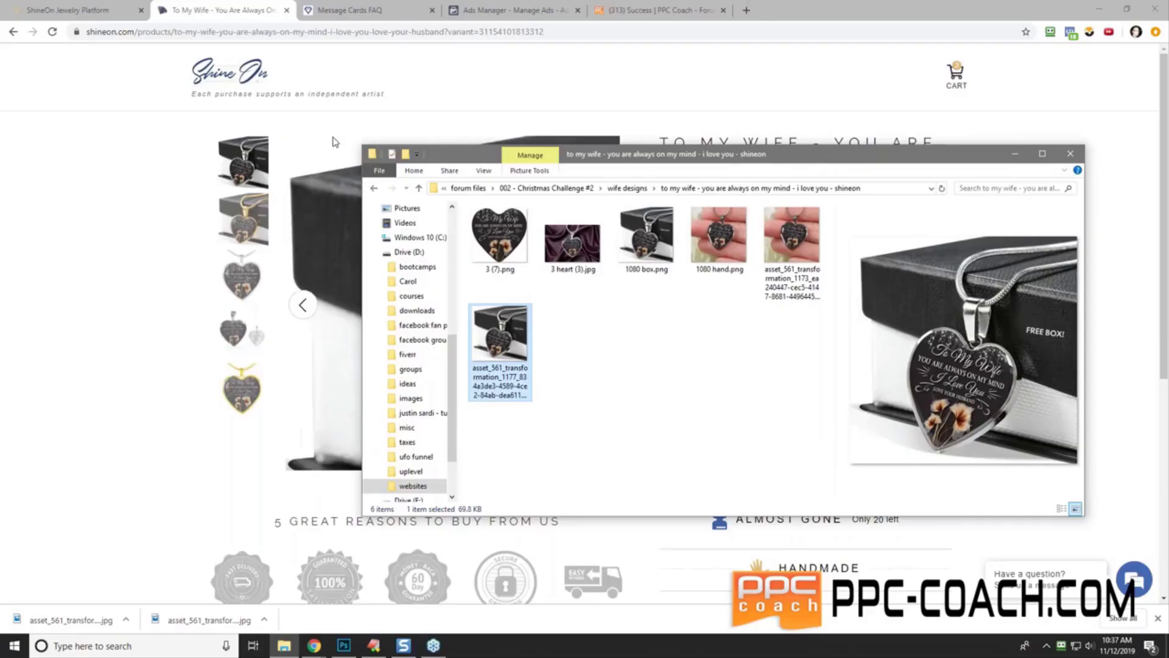
pyautogui.moveTo(810, 159); pyautogui.dragTo(1168, 249)
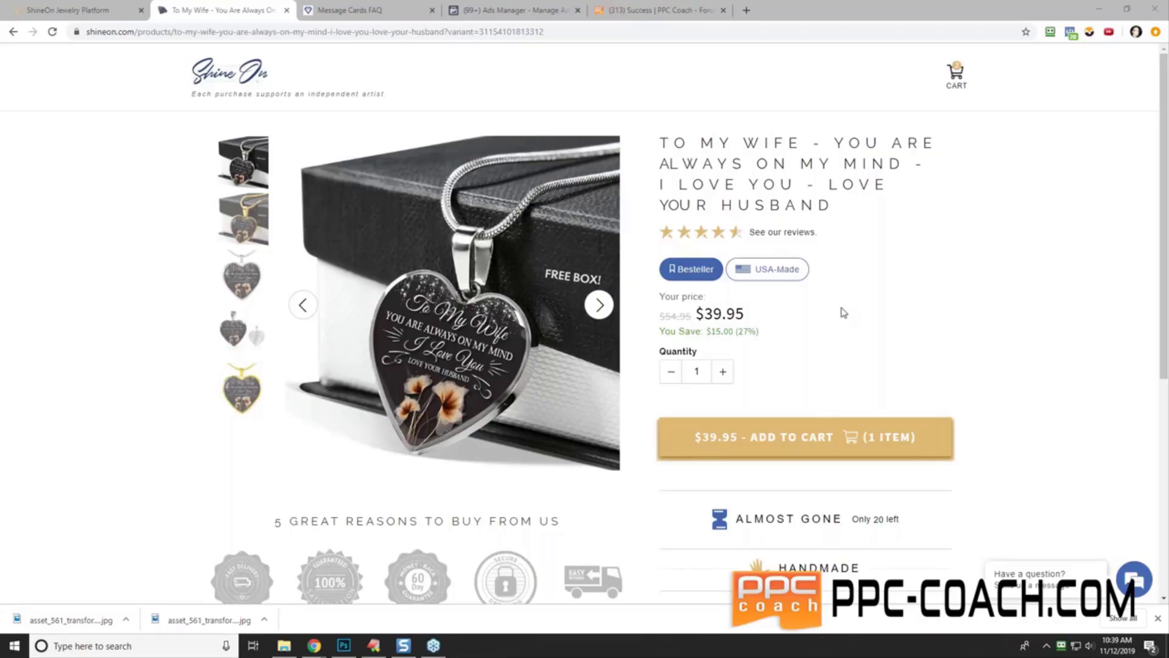
pyautogui.click(1158, 617)
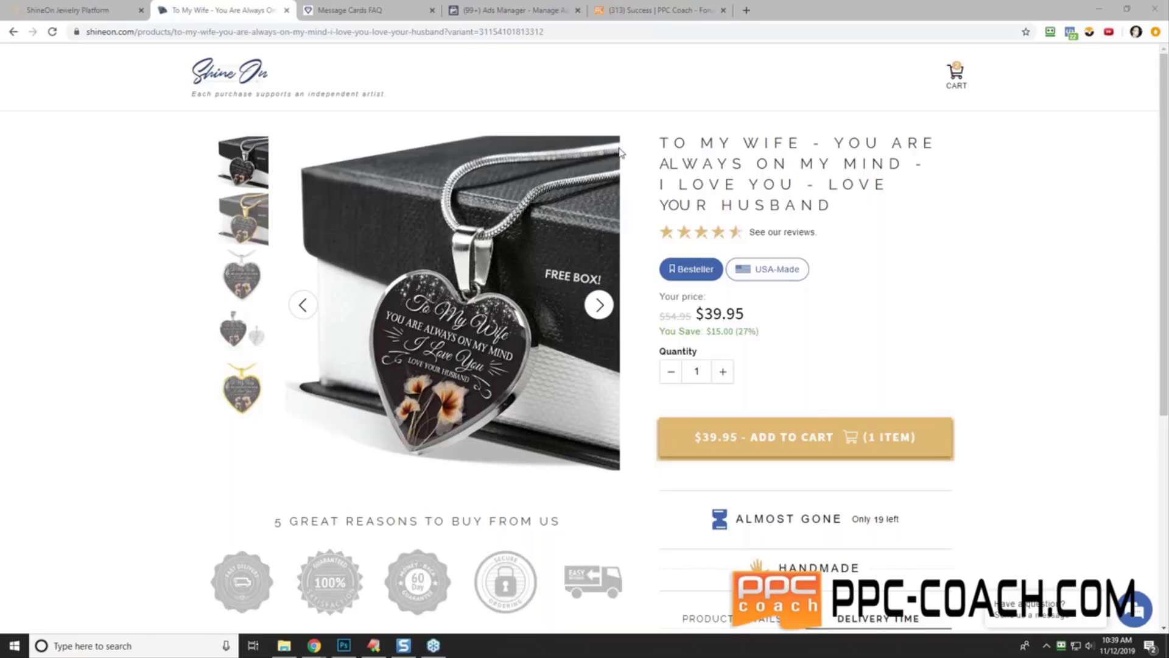
# - Reload the crashed Ads Manager ad editor and open the Image Assets library from Media
pyautogui.click(508, 11)
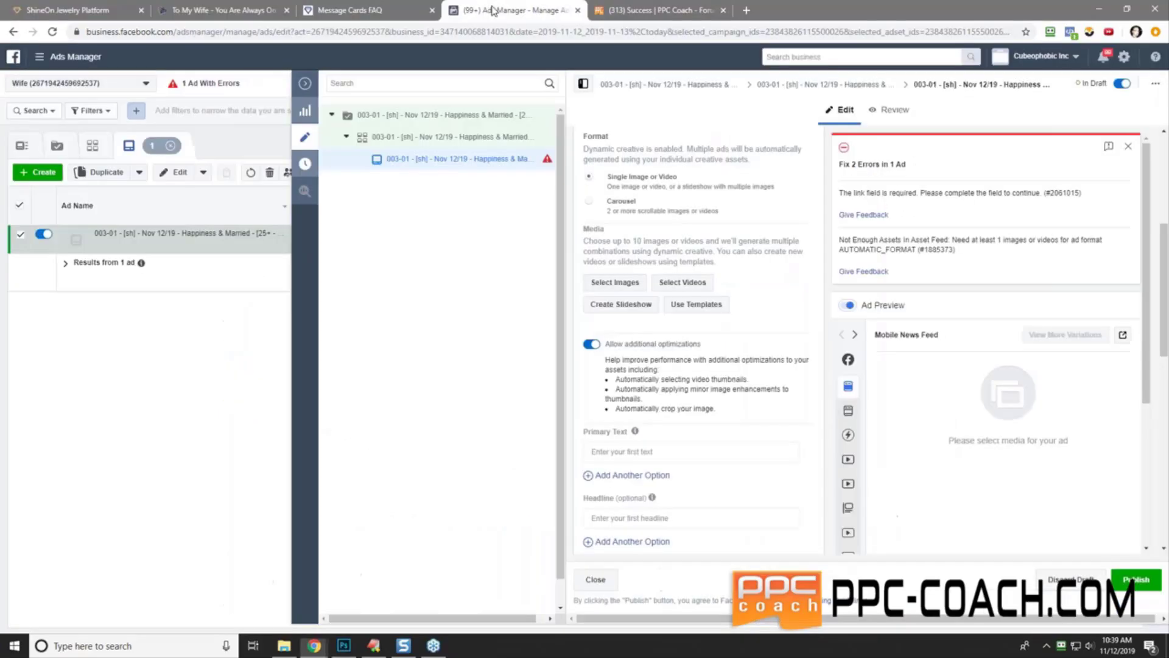
pyautogui.click(615, 282)
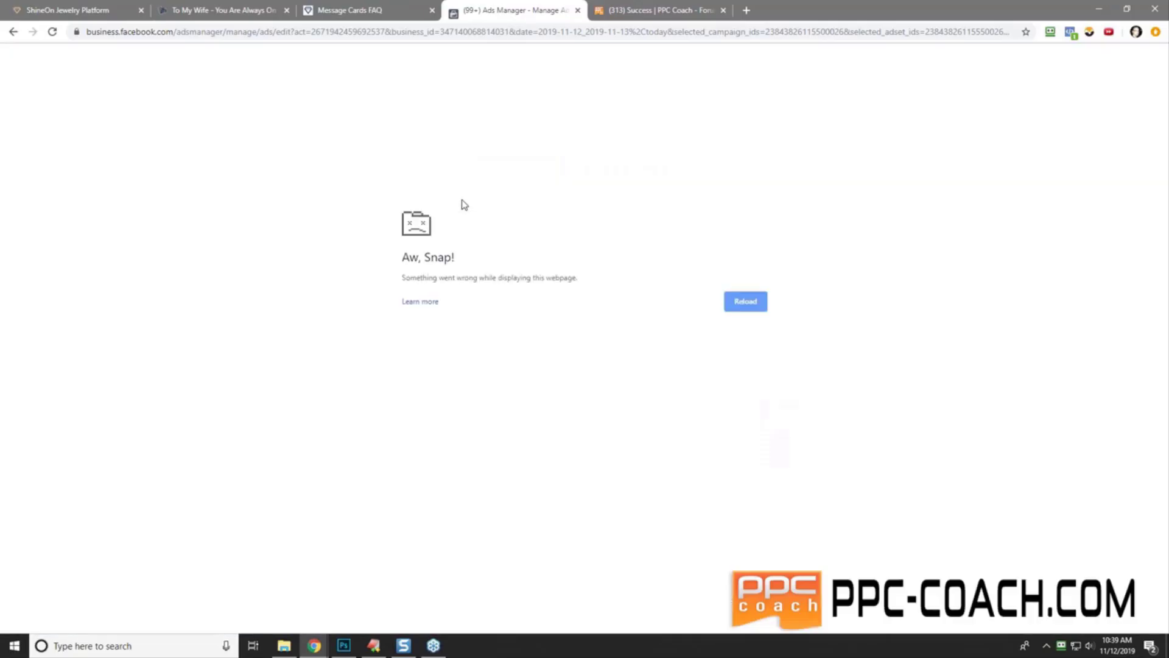
pyautogui.click(758, 301)
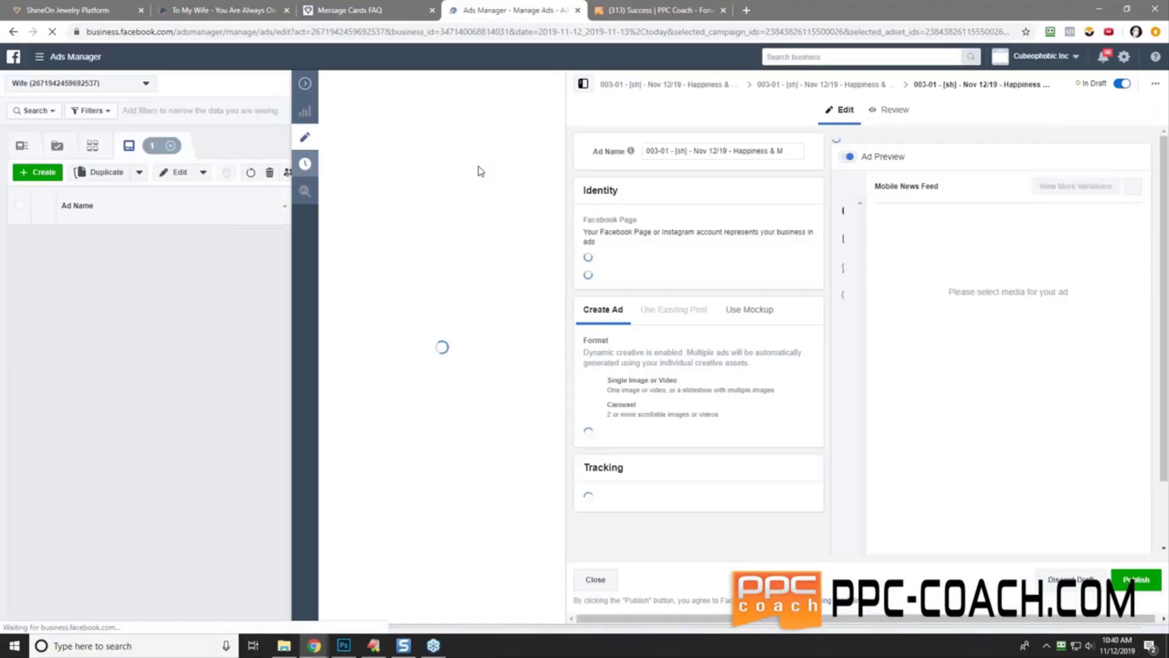
pyautogui.scroll(-5, 737, 323)
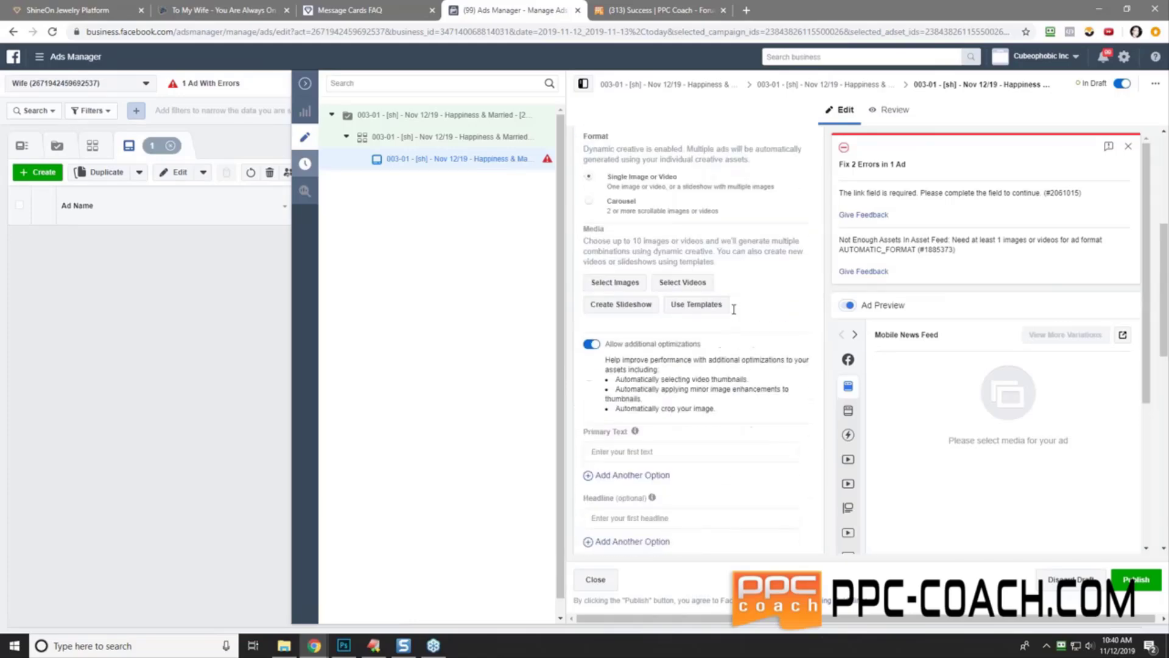
pyautogui.click(614, 283)
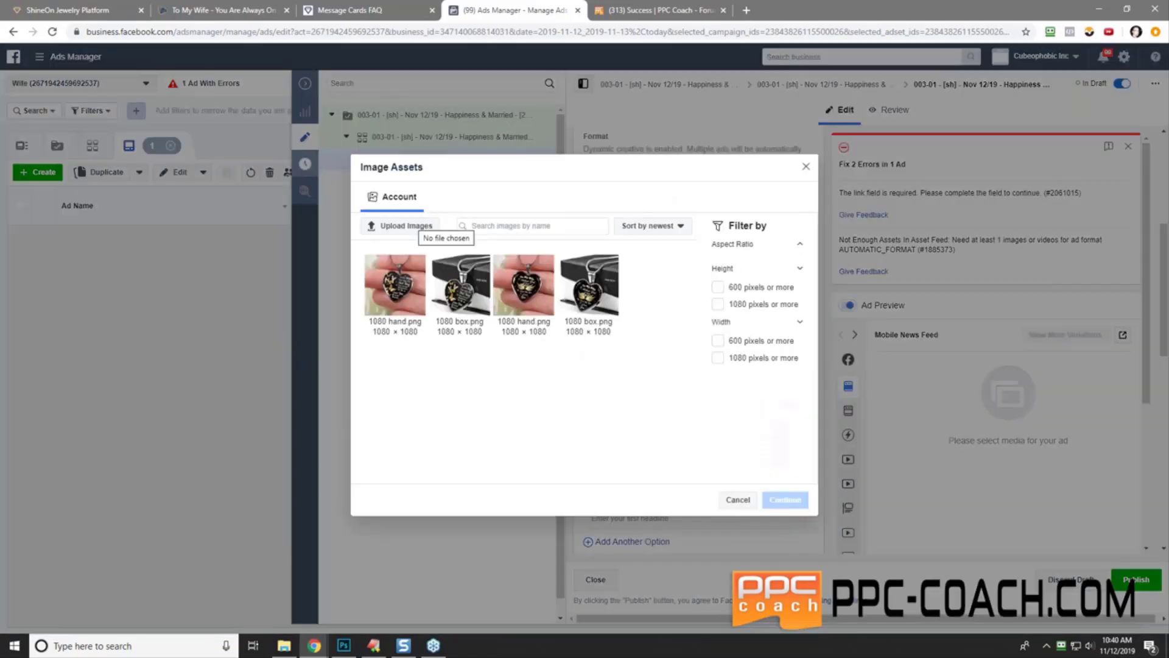
# - Start an image upload, browsing to the to my wife pendant designs folder under wife designs
pyautogui.click(427, 224)
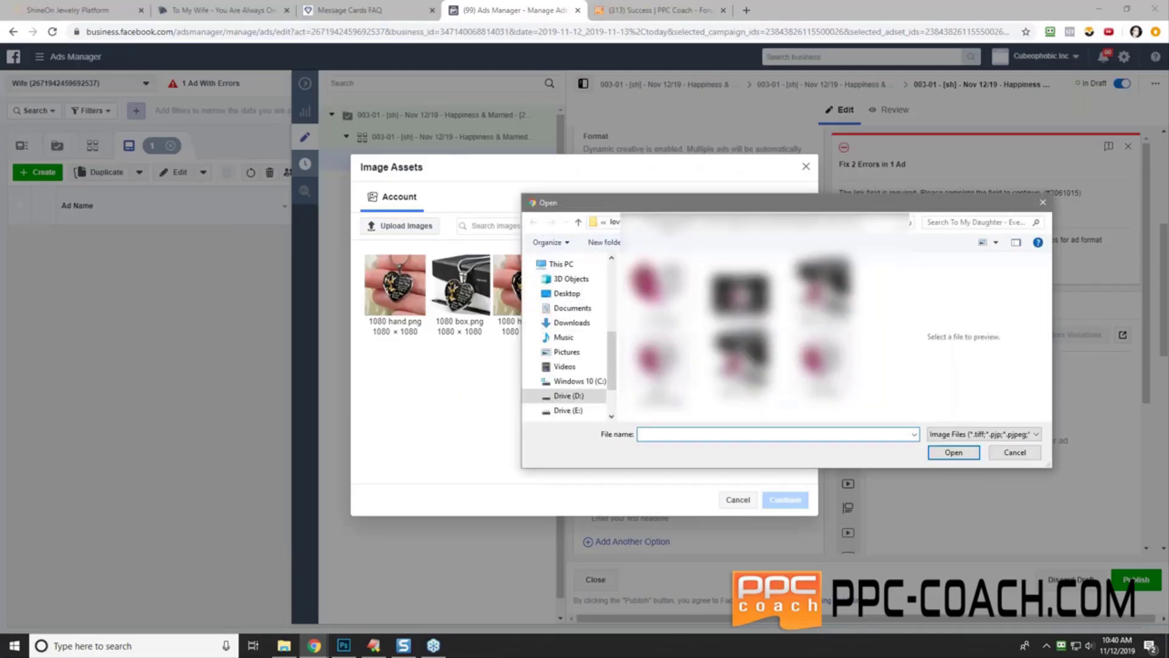
pyautogui.click(626, 223)
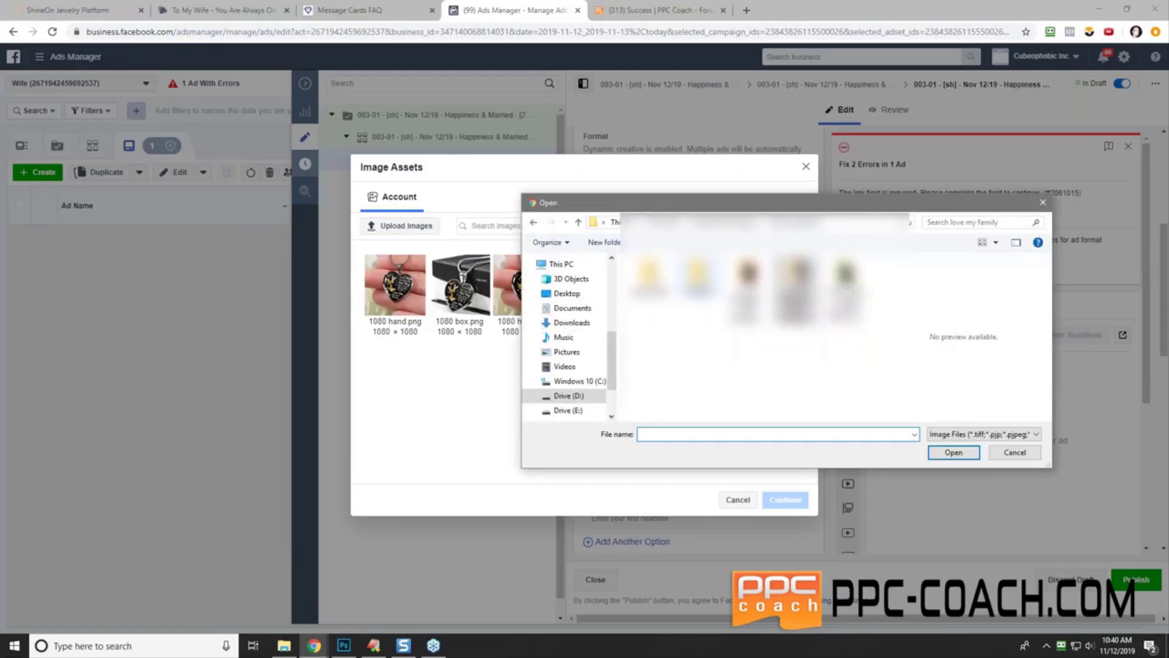
pyautogui.click(665, 223)
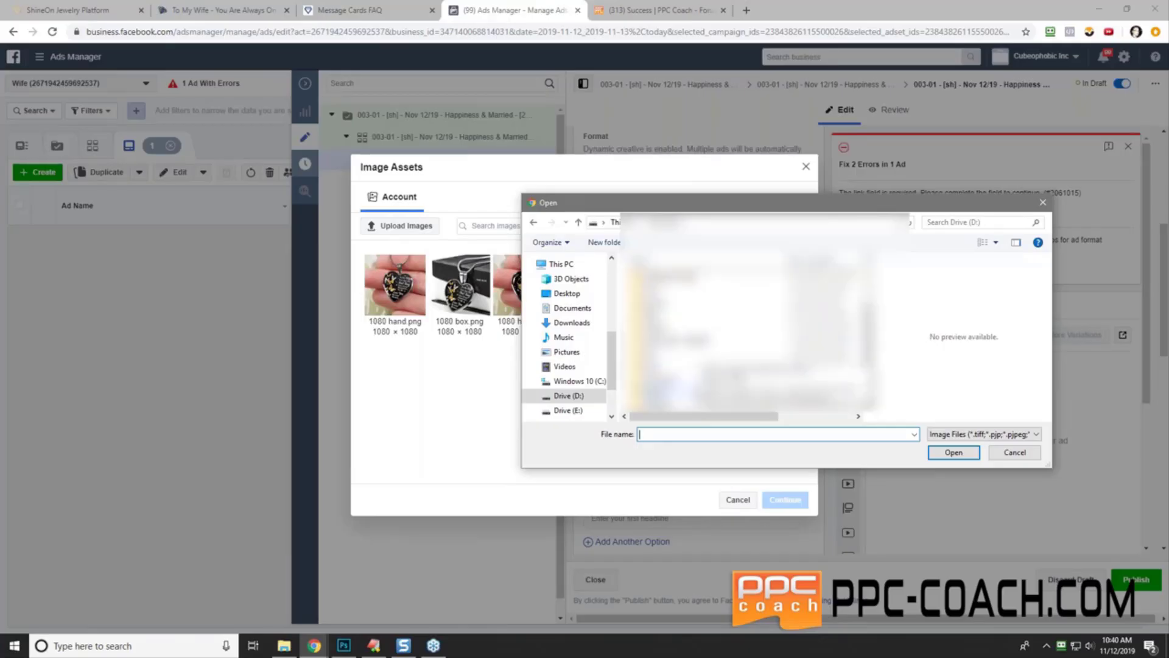
pyautogui.doubleClick(656, 403)
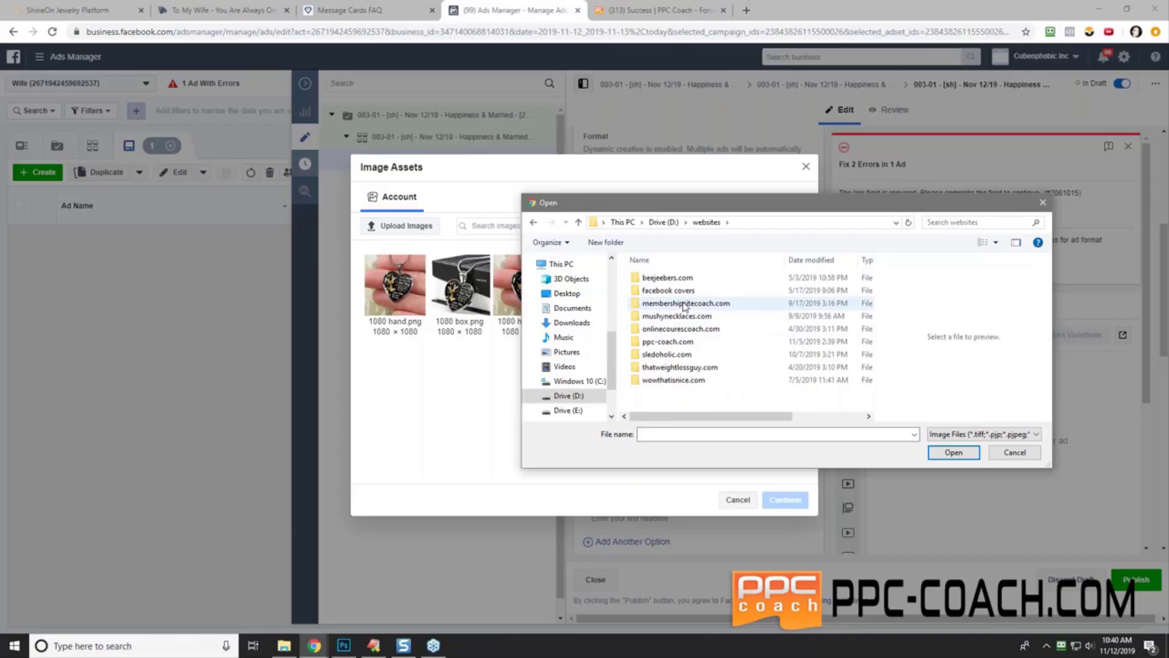
pyautogui.doubleClick(692, 343)
pyautogui.click(692, 366)
pyautogui.scroll(-2, 692, 366)
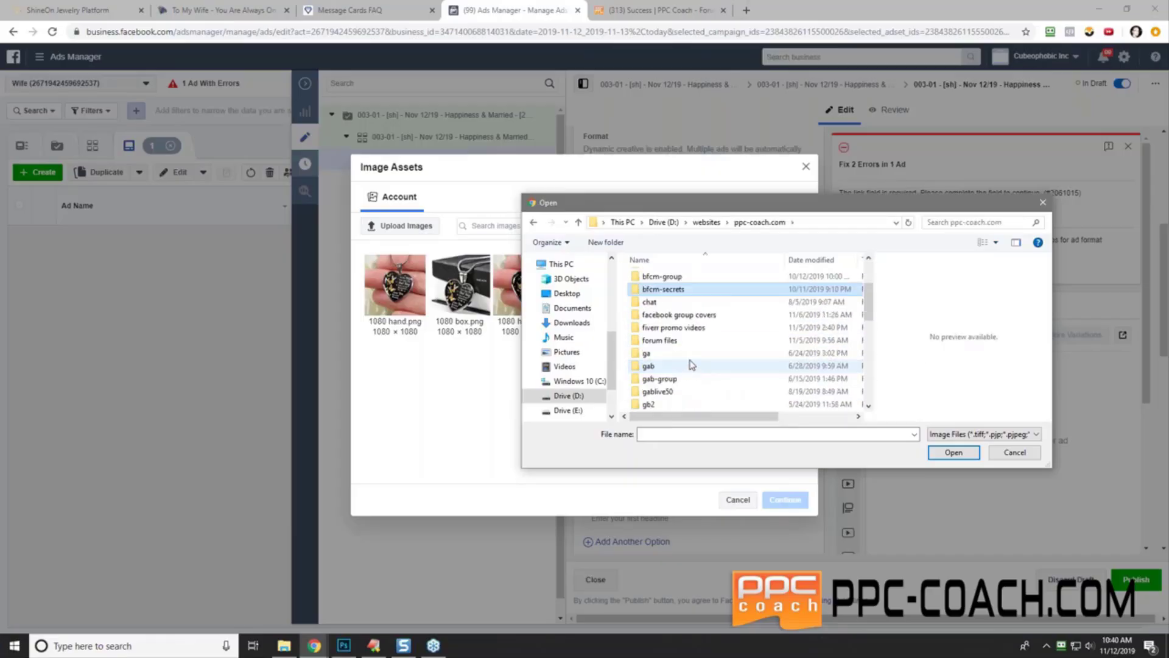
pyautogui.doubleClick(664, 339)
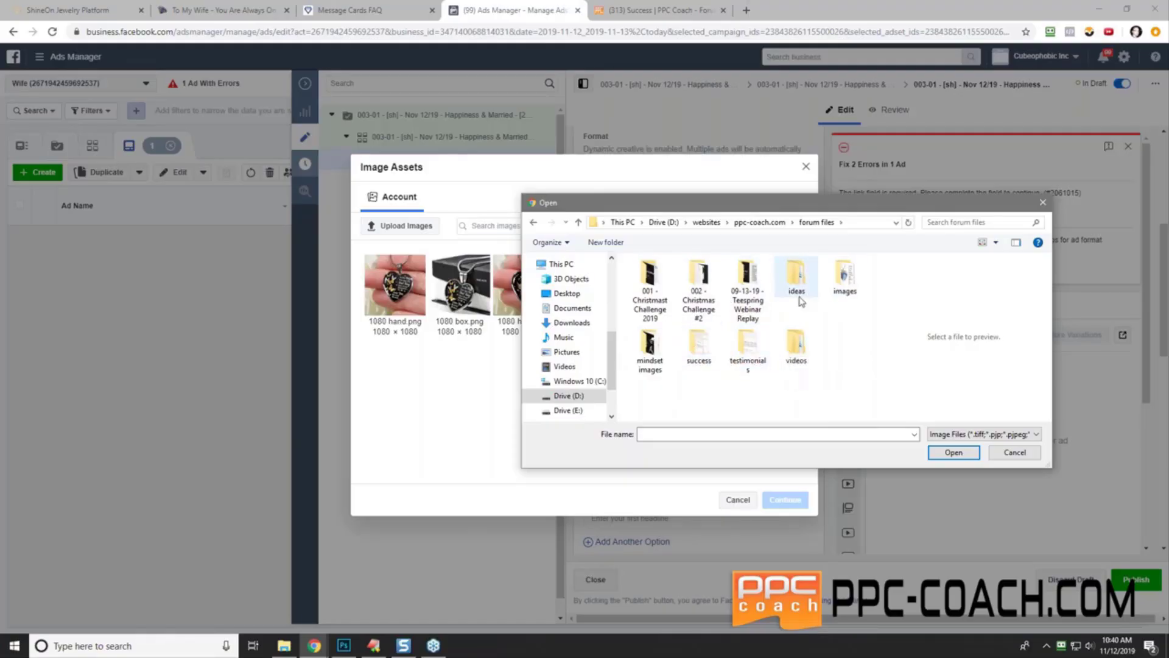
pyautogui.doubleClick(710, 291)
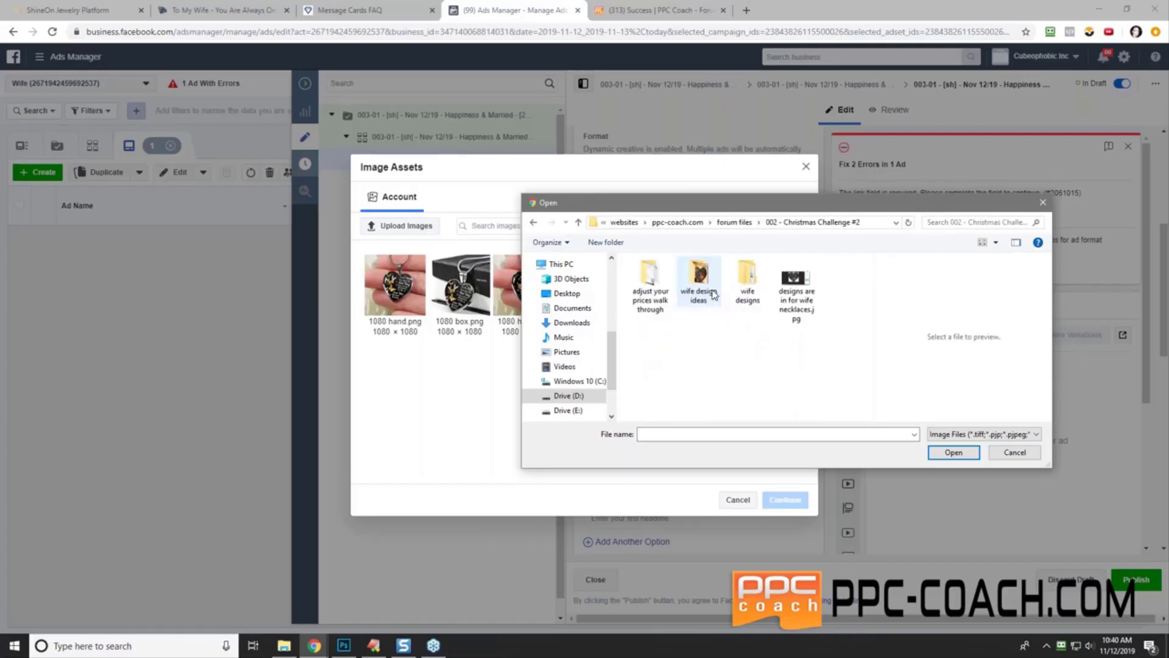
pyautogui.doubleClick(744, 286)
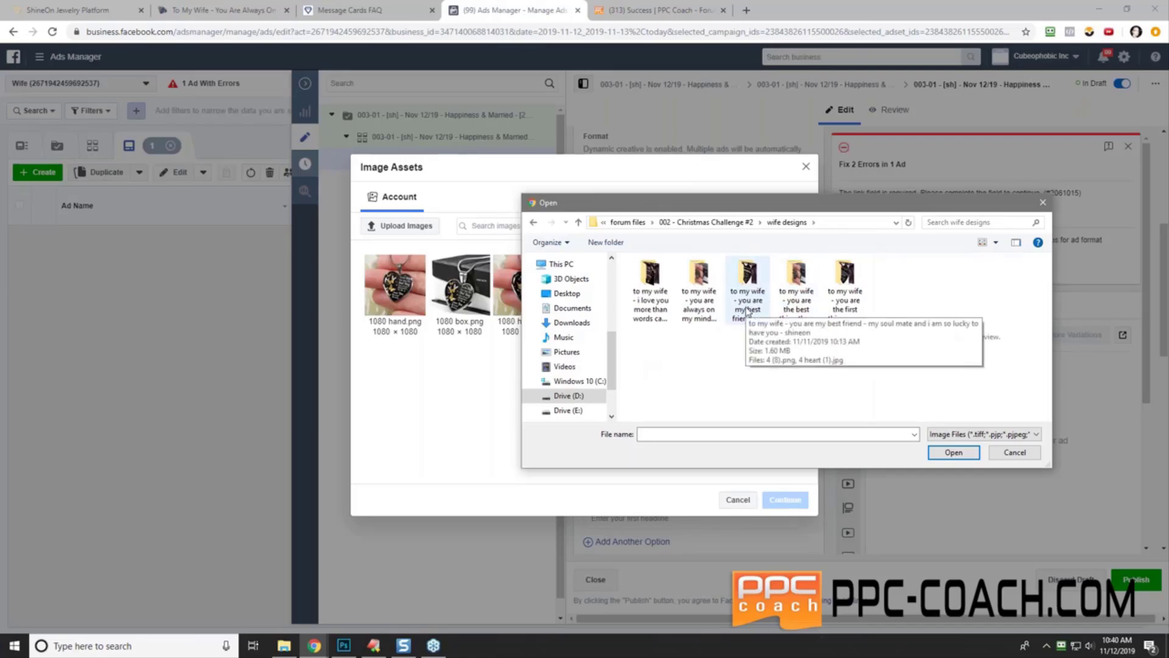
pyautogui.doubleClick(699, 286)
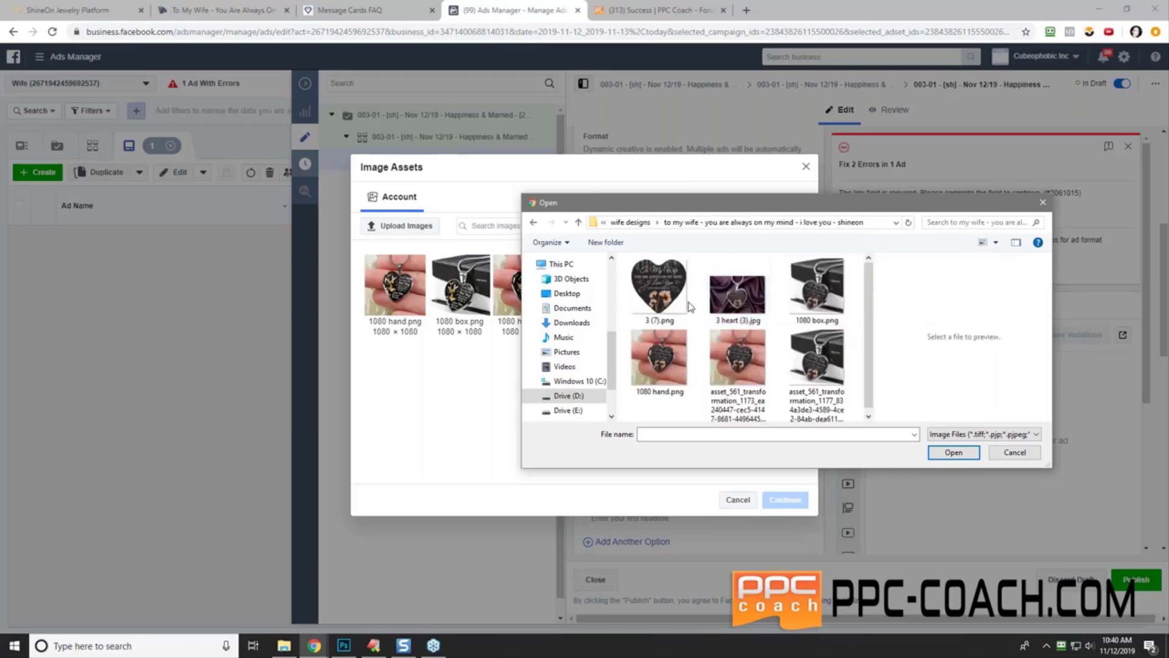
# - Upload 1080 hand.png and 1080 box.png and add both to the ad's media
pyautogui.click(673, 374)
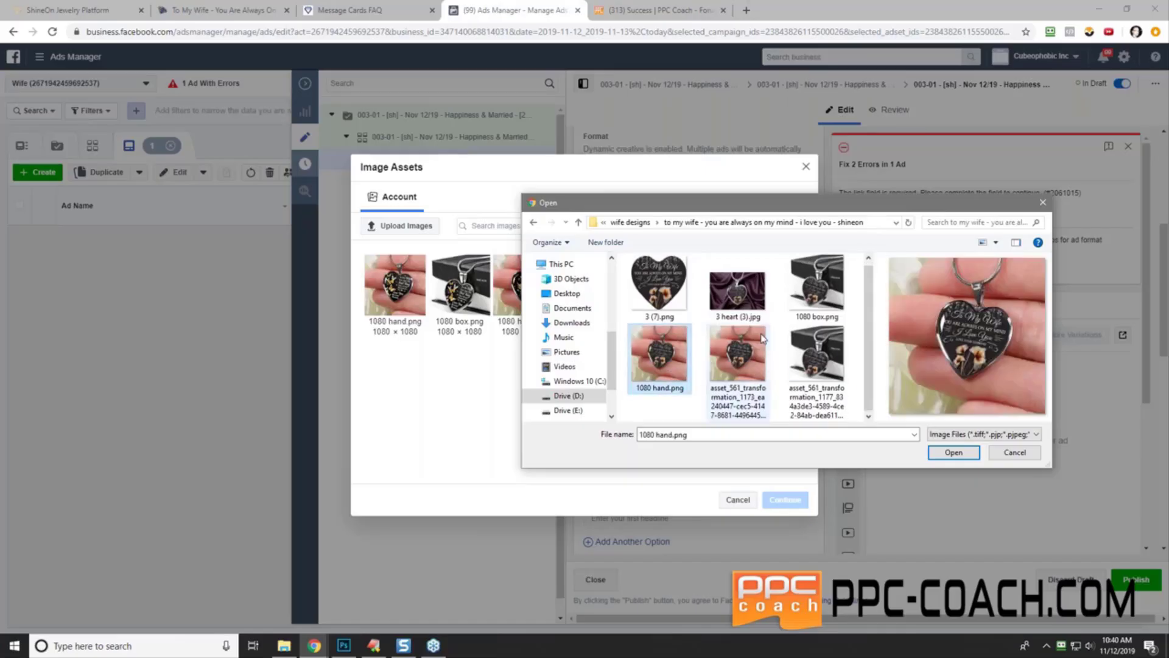
pyautogui.keyDown('ctrl'); pyautogui.click(815, 287); pyautogui.keyUp('ctrl')
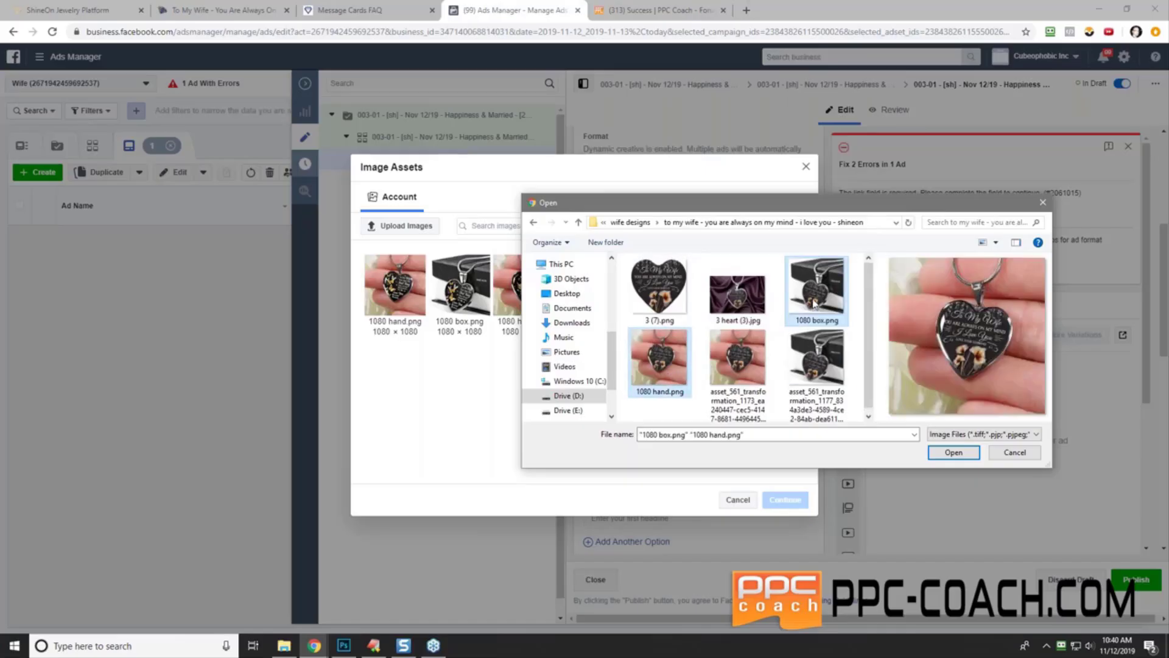
pyautogui.click(952, 452)
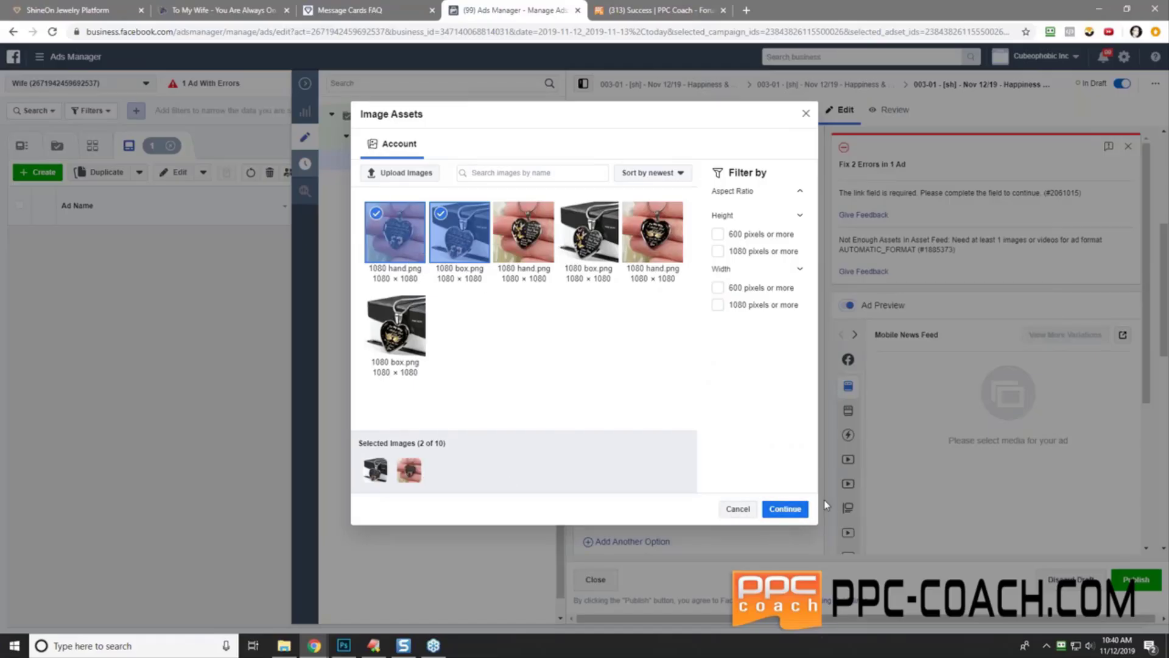
pyautogui.click(784, 508)
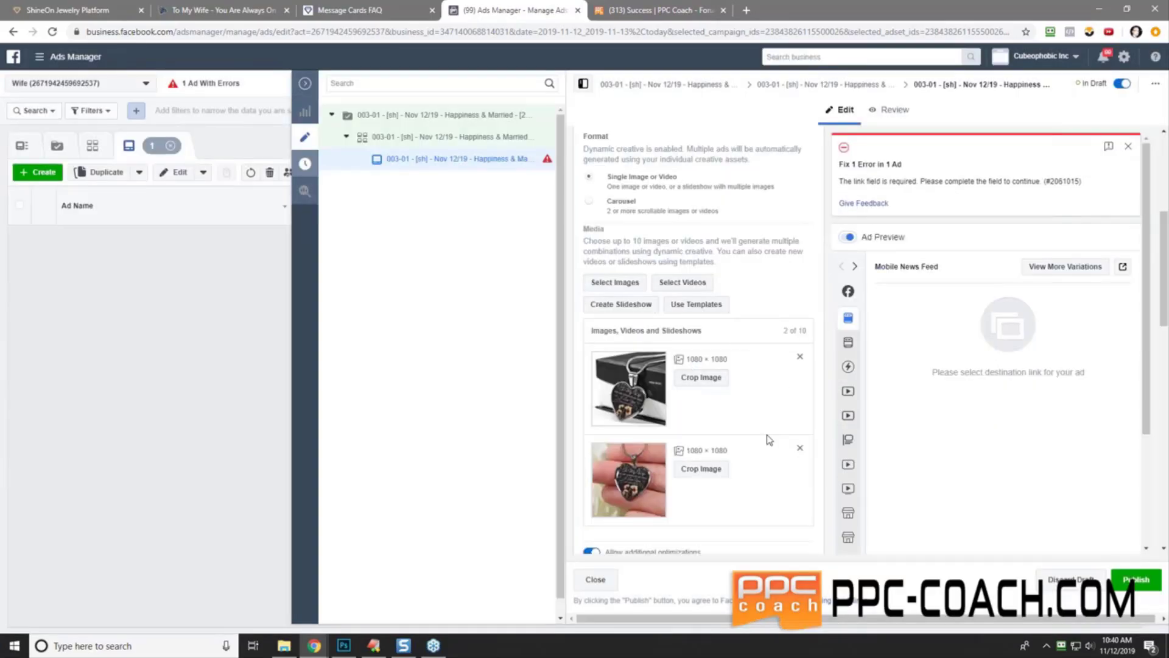
# - Place the cursor in the ad's Primary Text field and open a new blank browser tab
pyautogui.scroll(-5, 769, 440)
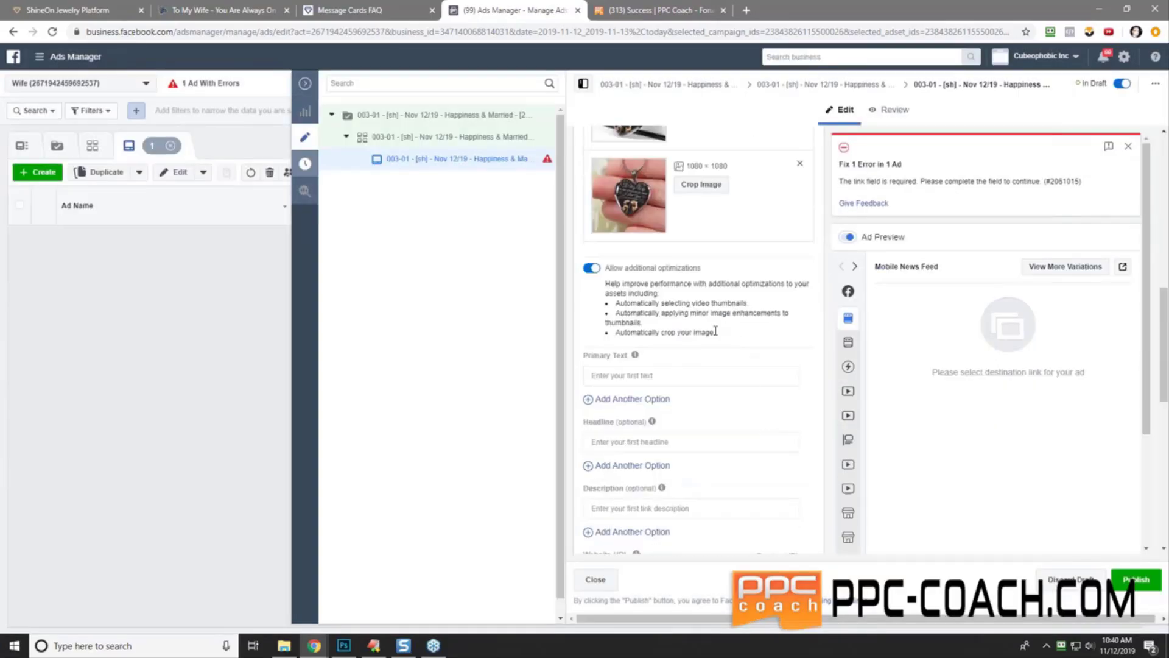
pyautogui.scroll(-2, 710, 323)
pyautogui.click(613, 232)
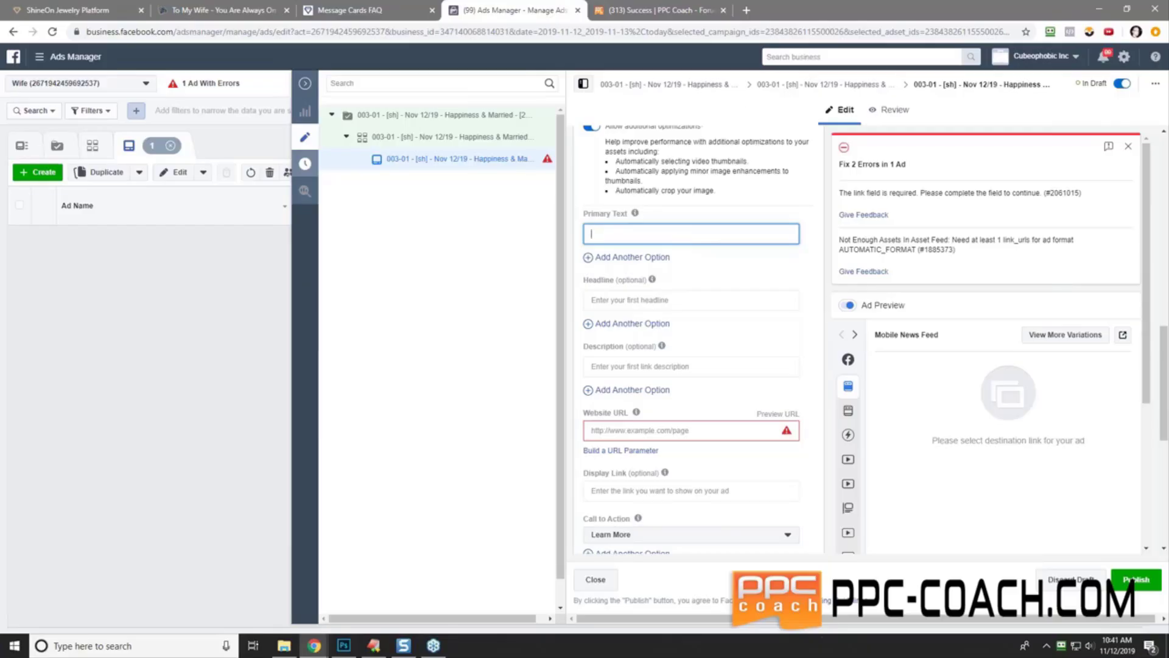
pyautogui.click(746, 10)
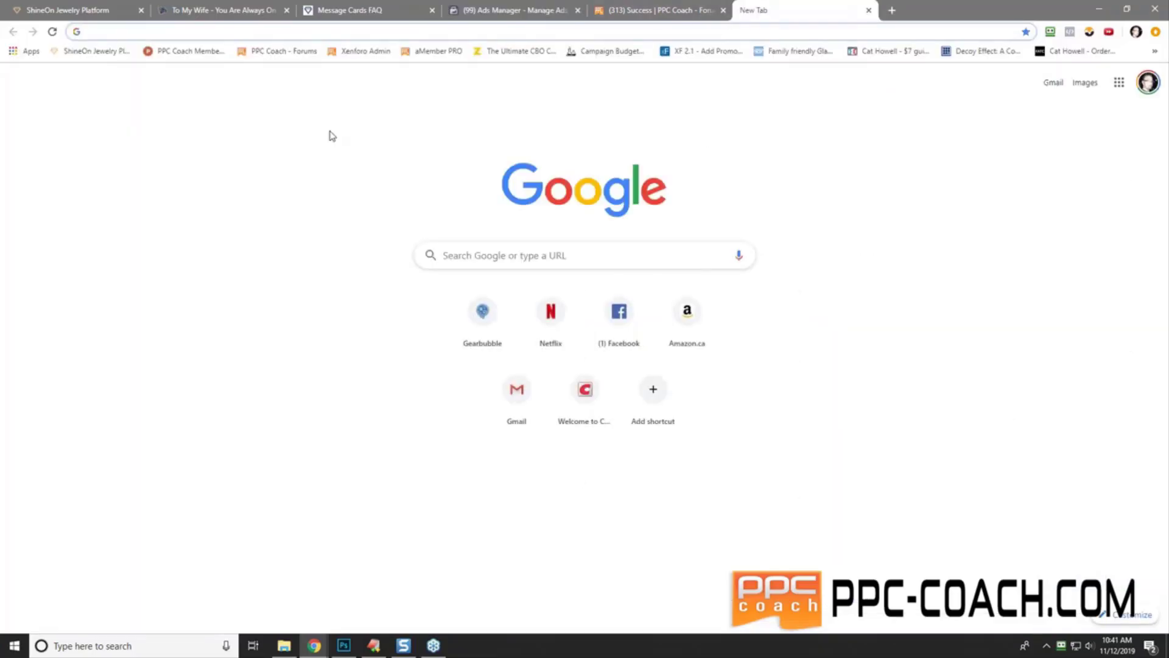
# - Load PiliApp's Facebook symbols page, copy the heart-eyes emoji, and go back to Ads Manager
pyautogui.write('pi')
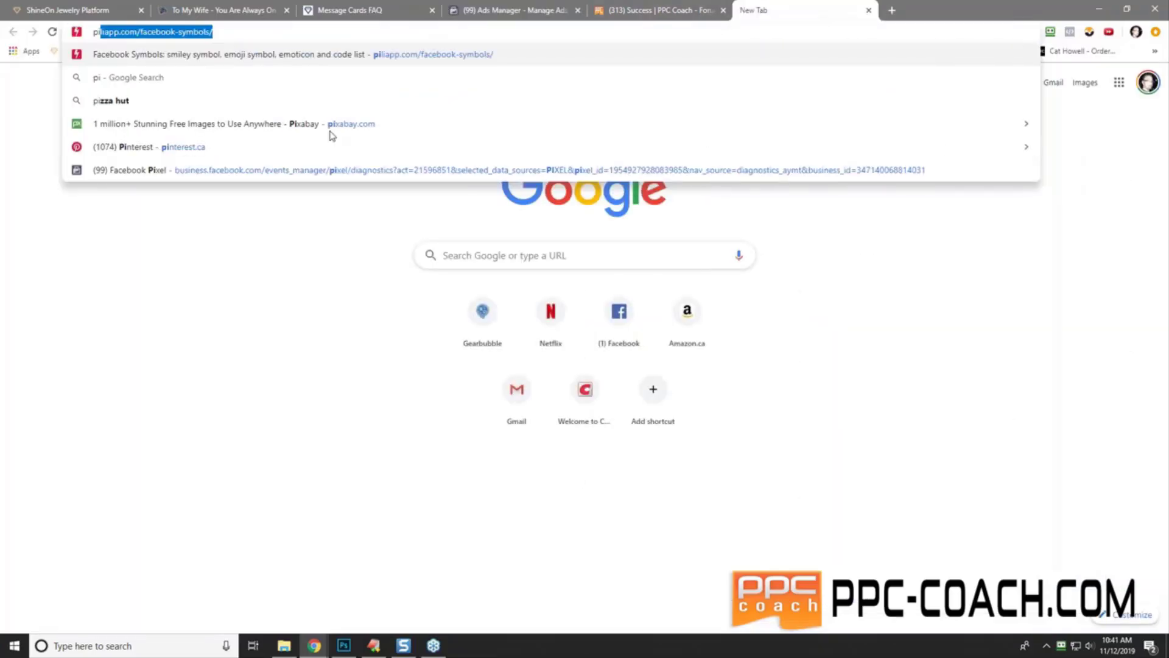
pyautogui.press('Return')
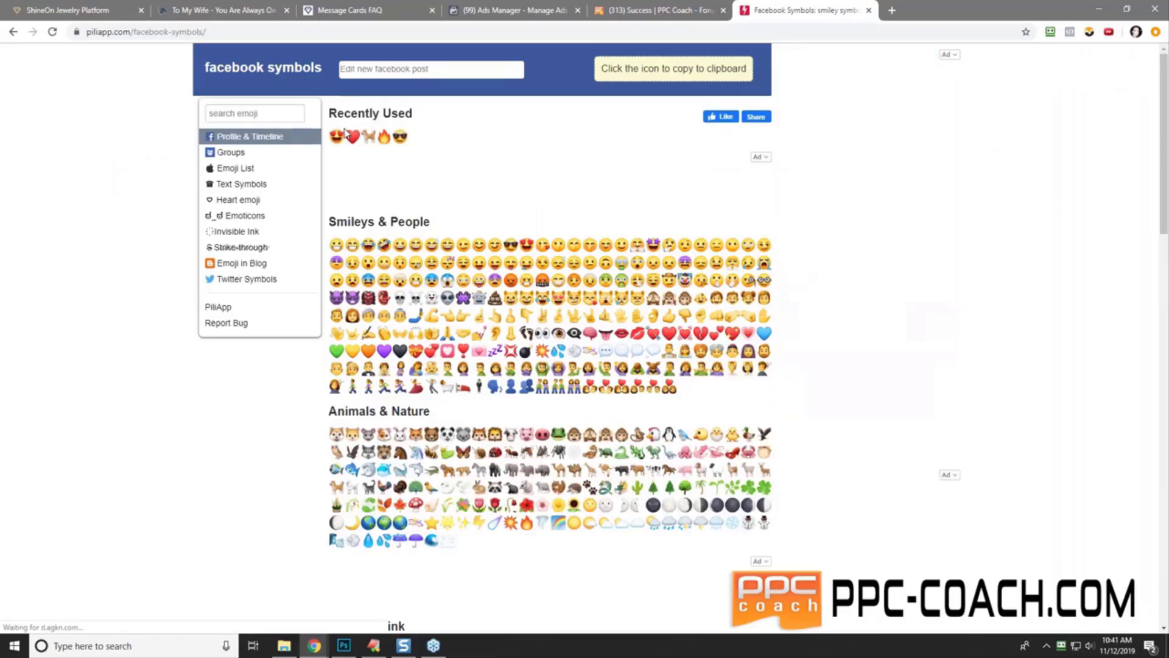
pyautogui.click(344, 133)
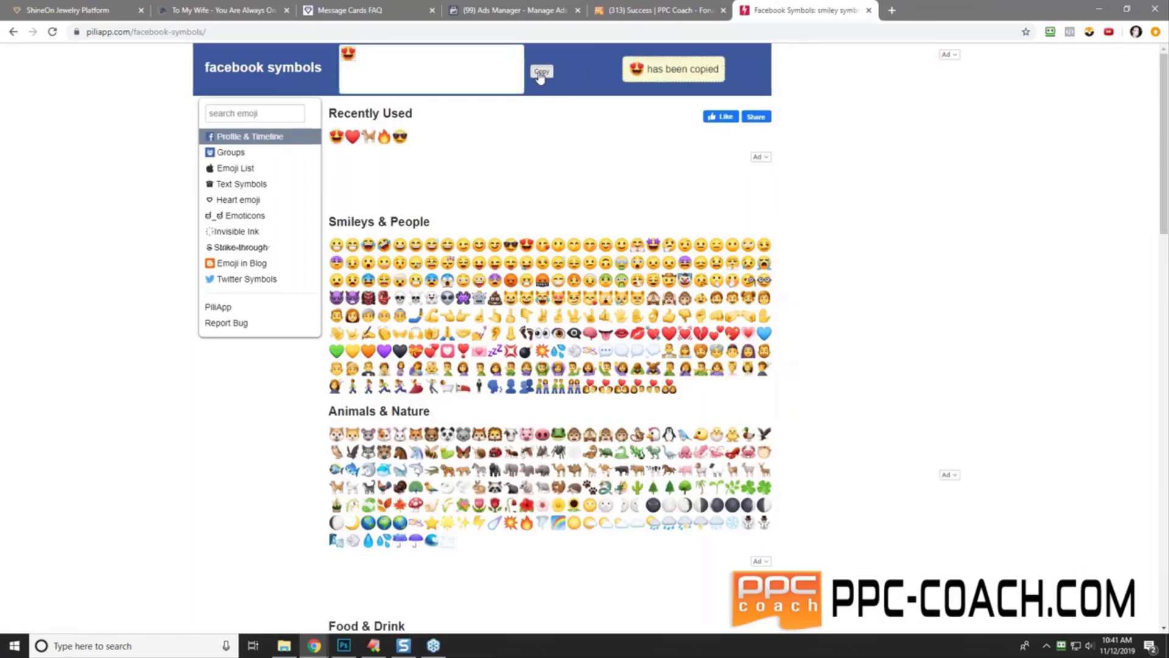
pyautogui.click(514, 10)
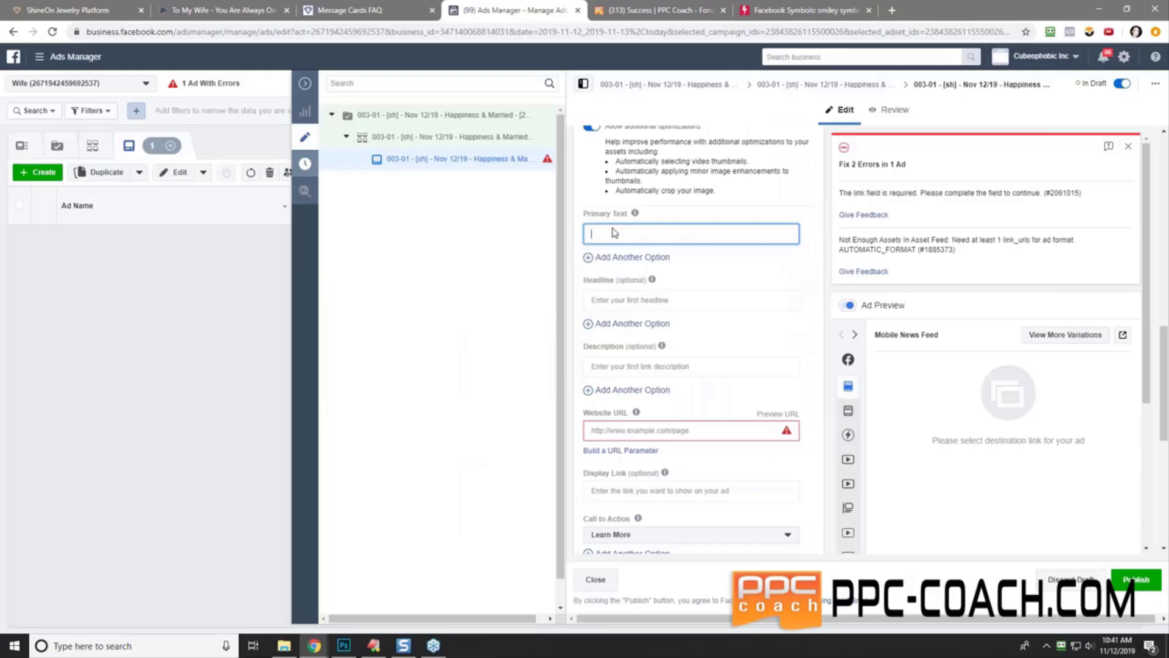
# - Write Primary Text 'Perfect Wife Gift?' between heart-eyes emojis, followed by the engraving pitch
pyautogui.hotkey('ctrl', 'v')
pyautogui.write('Perfect Wife G')
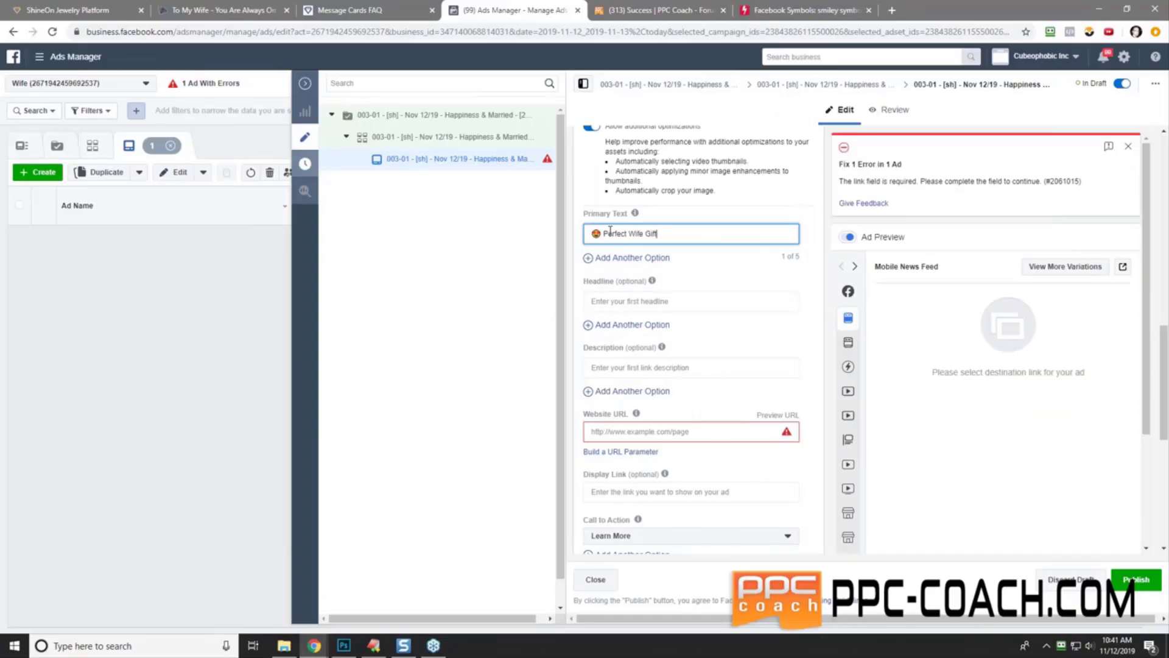
pyautogui.write('ift?')
pyautogui.hotkey('ctrl', 'v')
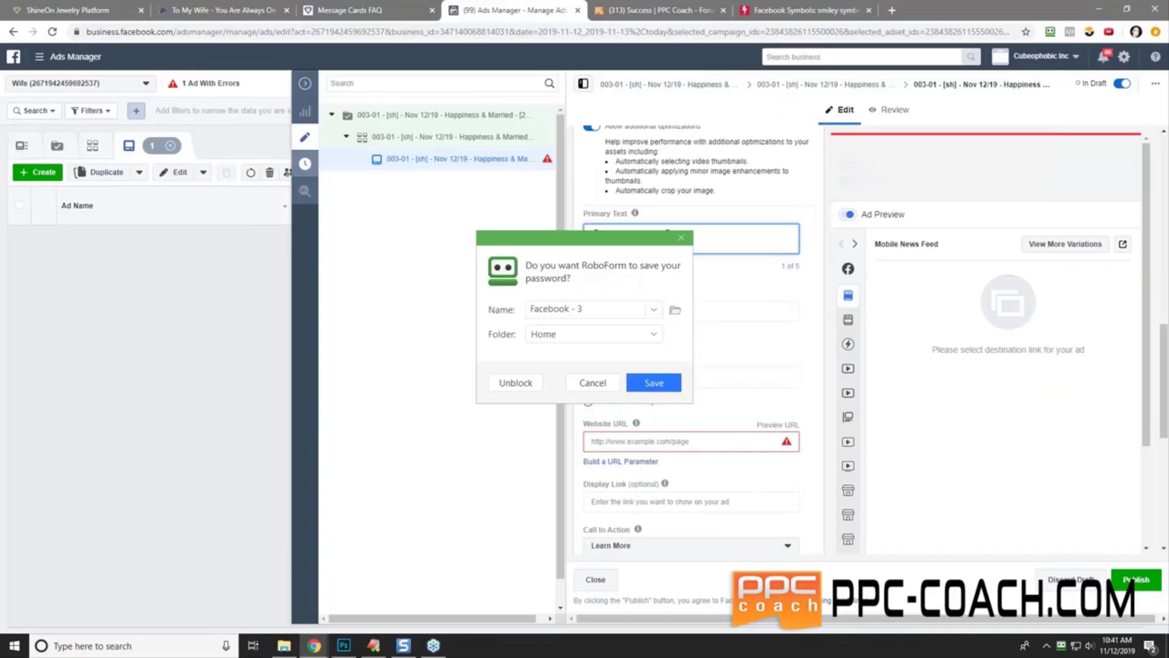
pyautogui.click(681, 238)
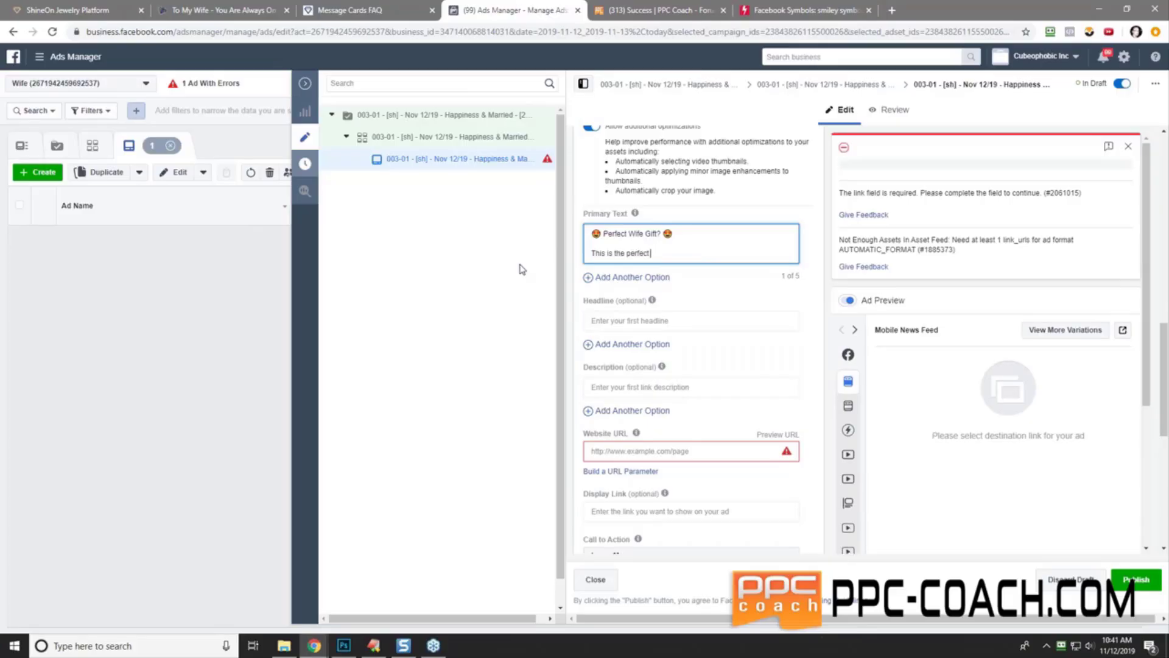
pyautogui.write('gift for your wife')
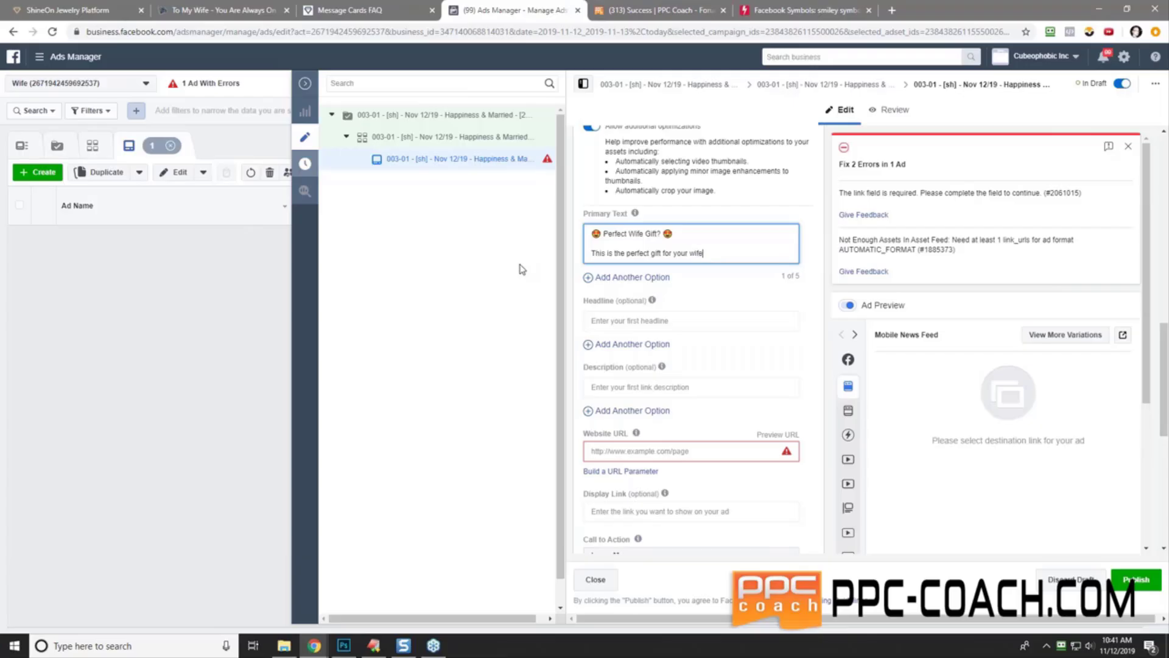
pyautogui.write('!  Get her one now, you can even engrave the')
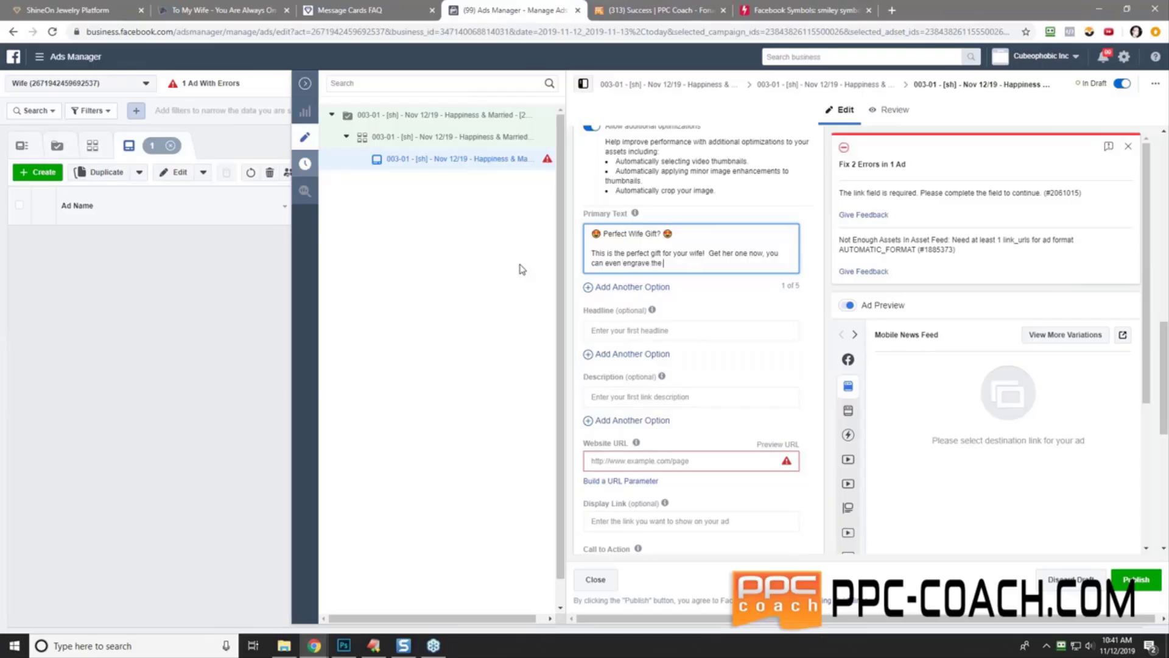
pyautogui.write(' back if you want.  She will love it!')
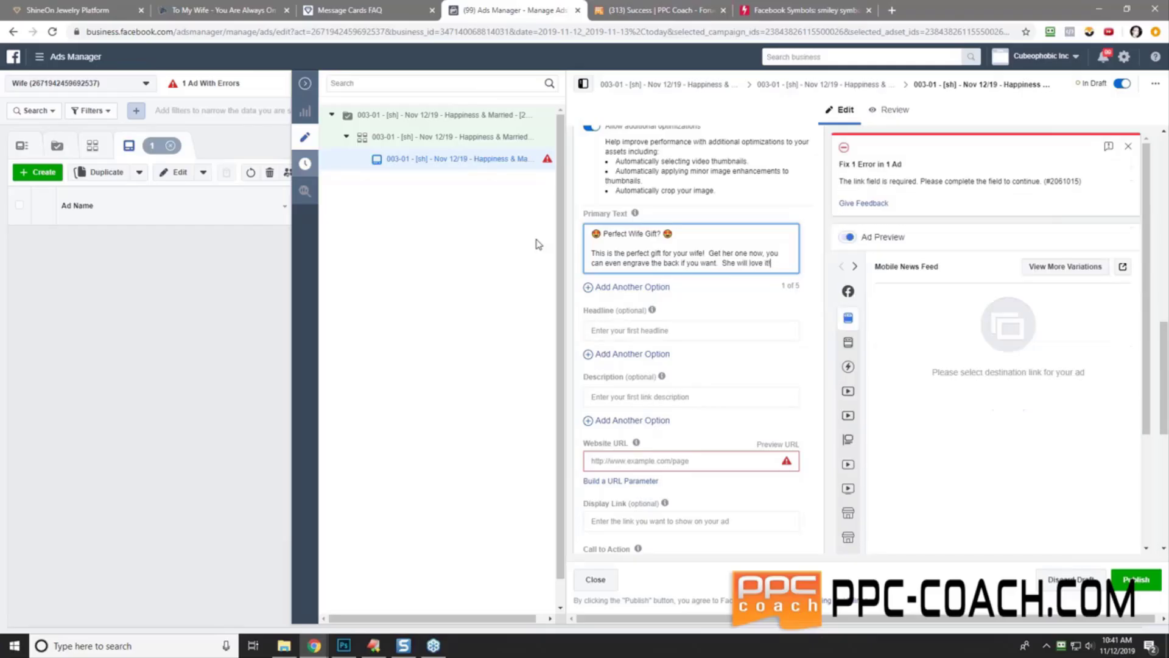
# - Select and copy the entire Primary Text
pyautogui.moveTo(771, 263); pyautogui.dragTo(608, 236)
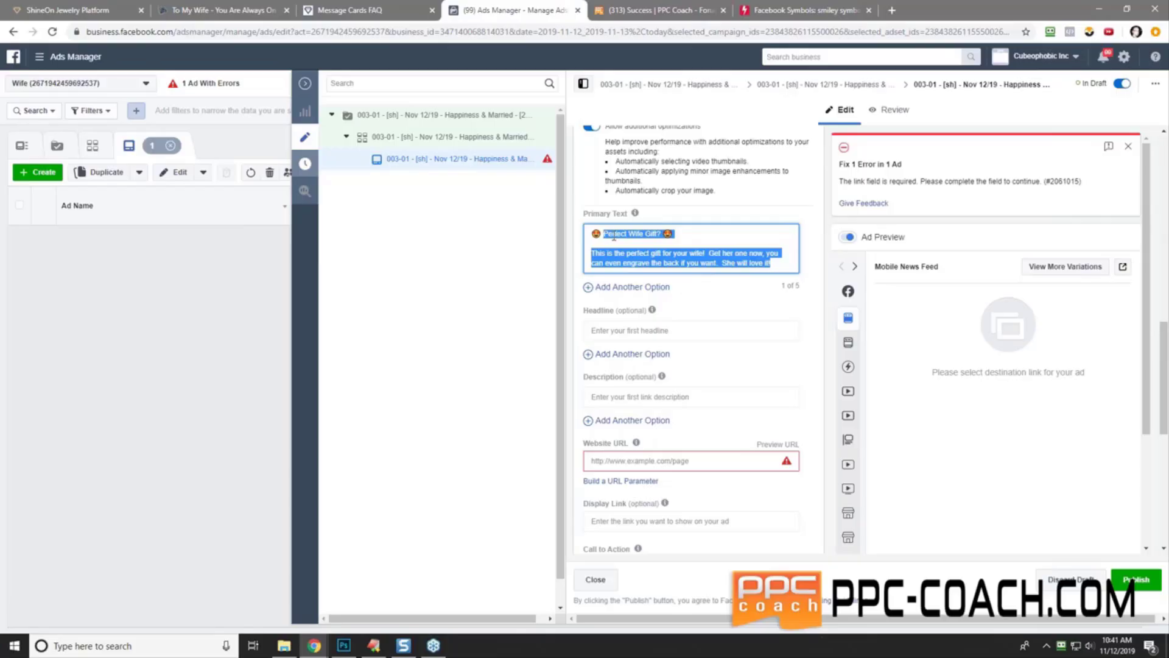
pyautogui.rightClick(614, 237)
pyautogui.click(647, 280)
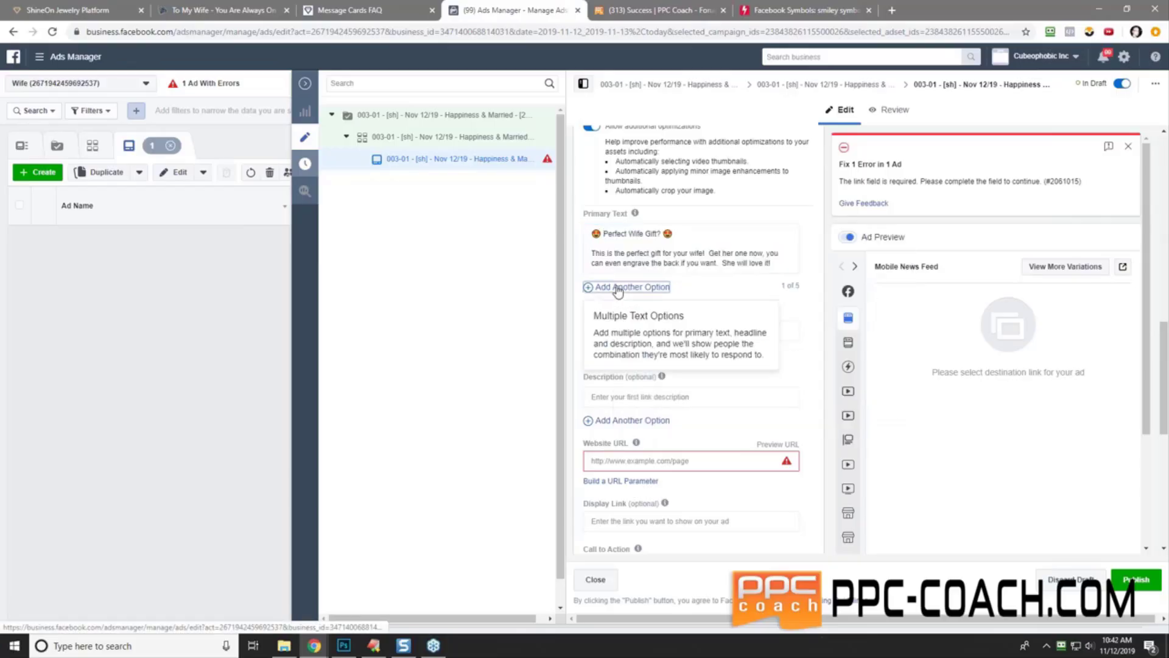
# - Add a second Primary Text option containing the copied text
pyautogui.click(618, 291)
pyautogui.rightClick(616, 292)
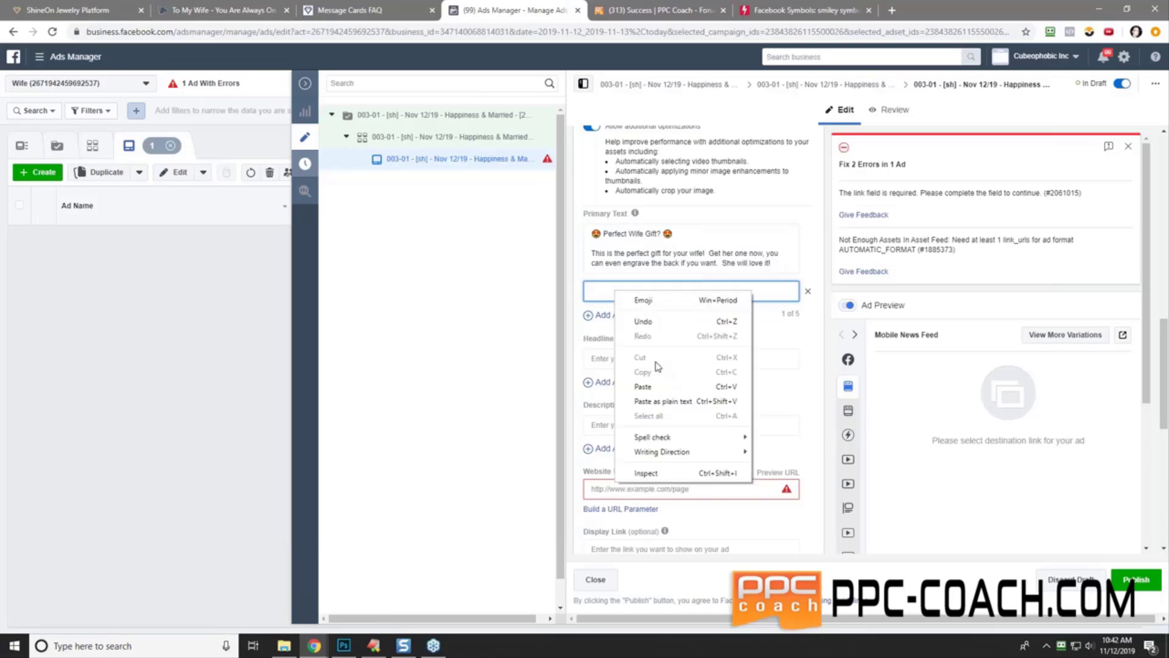
pyautogui.click(643, 386)
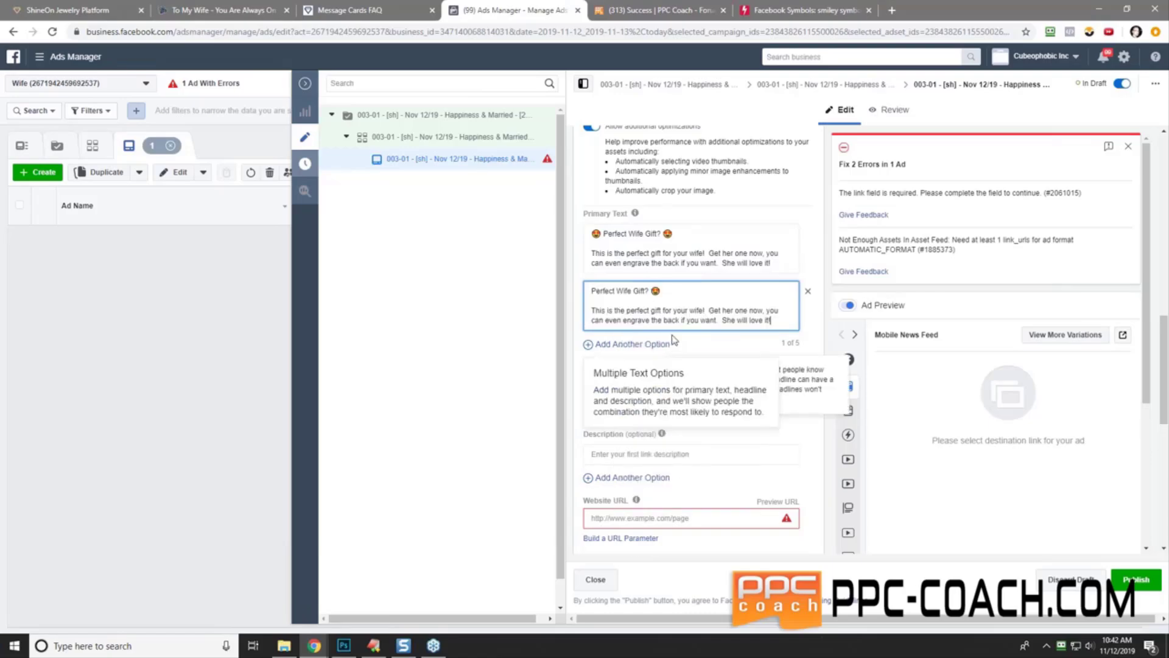
# - In the second option, replace the heart-eyes emojis around 'Perfect Wife Gift?' with black hearts
pyautogui.click(766, 17)
pyautogui.click(421, 62)
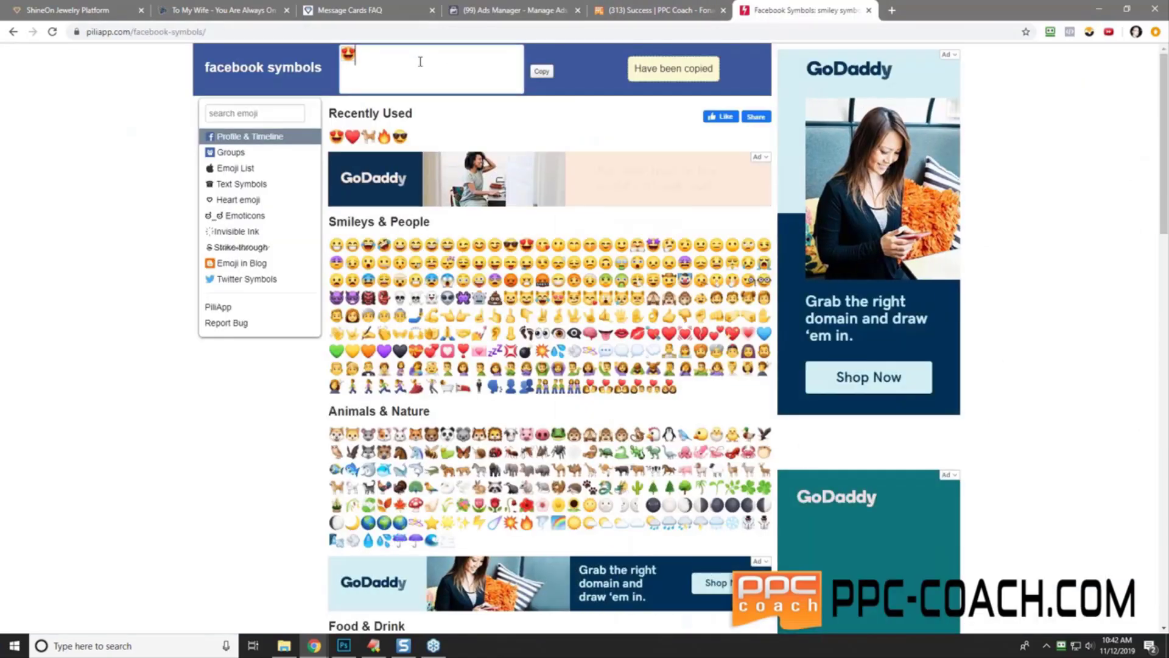
pyautogui.press('BackSpace')
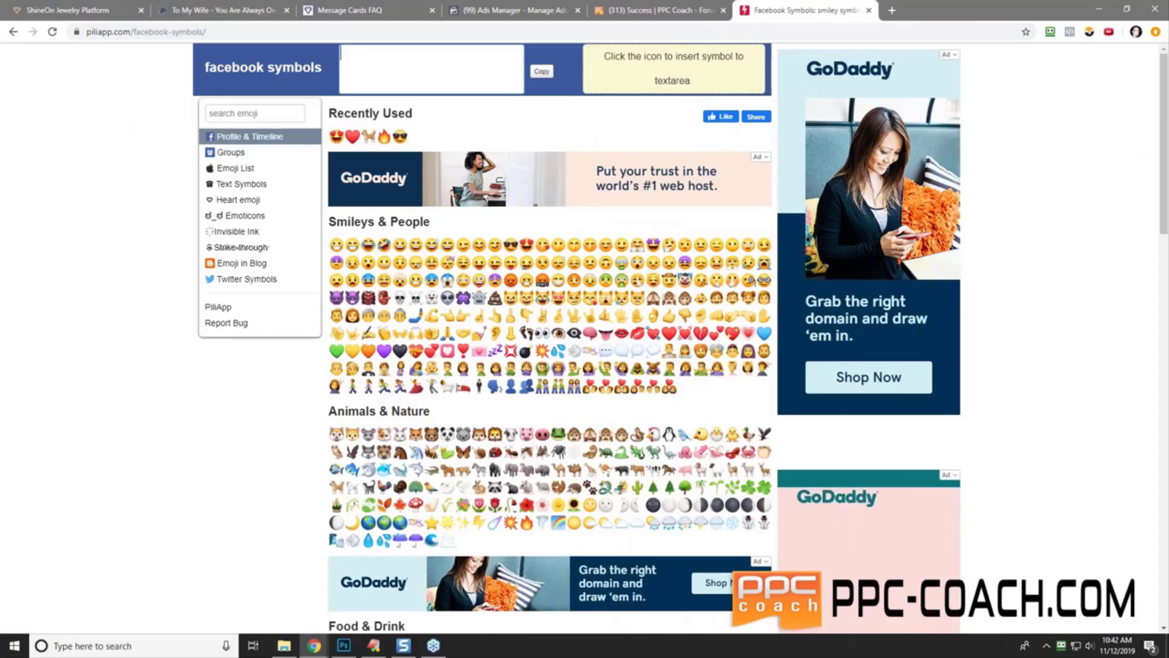
pyautogui.click(352, 138)
pyautogui.click(541, 73)
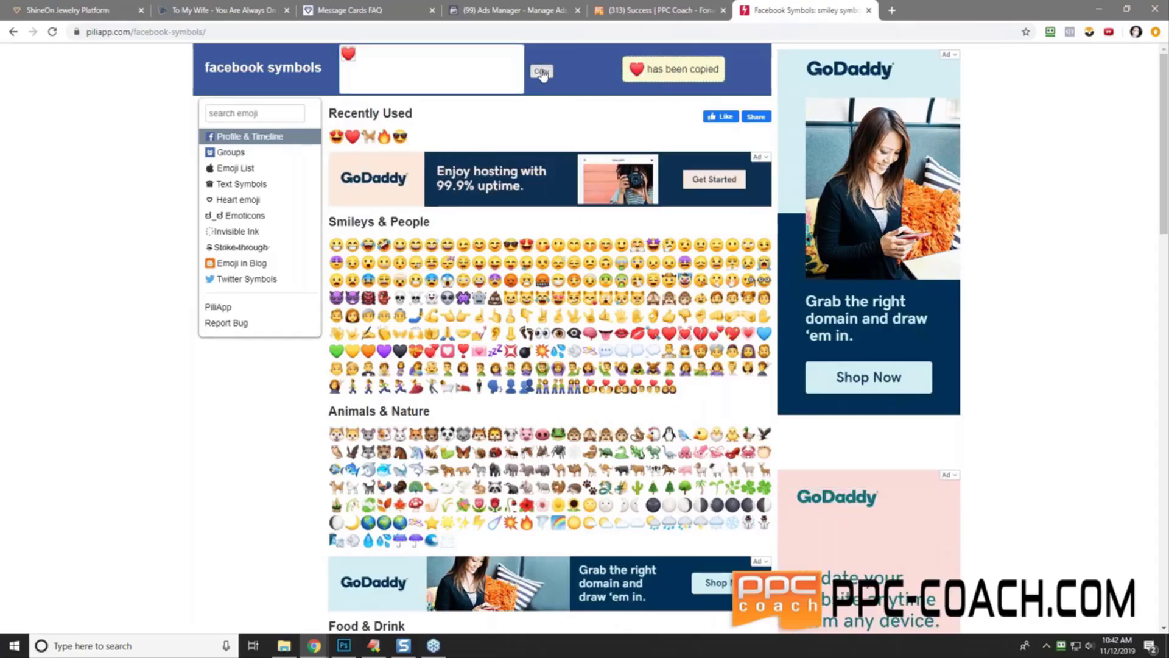
pyautogui.click(475, 9)
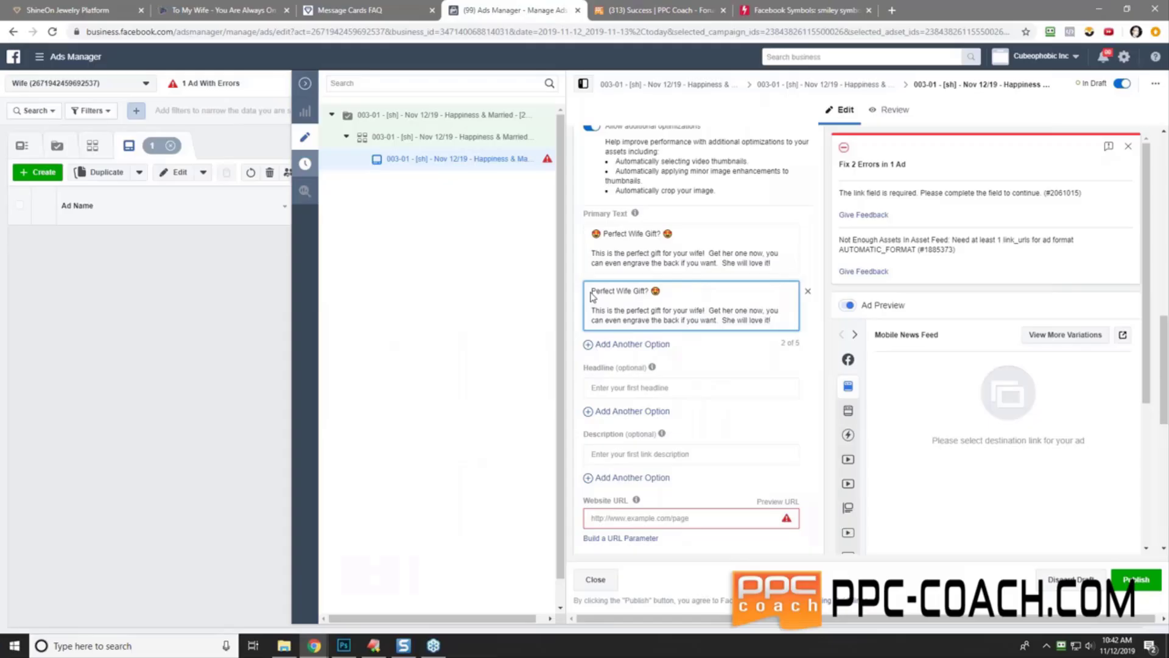
pyautogui.hotkey('ctrl', 'v')
pyautogui.press('End')
pyautogui.press('BackSpace')
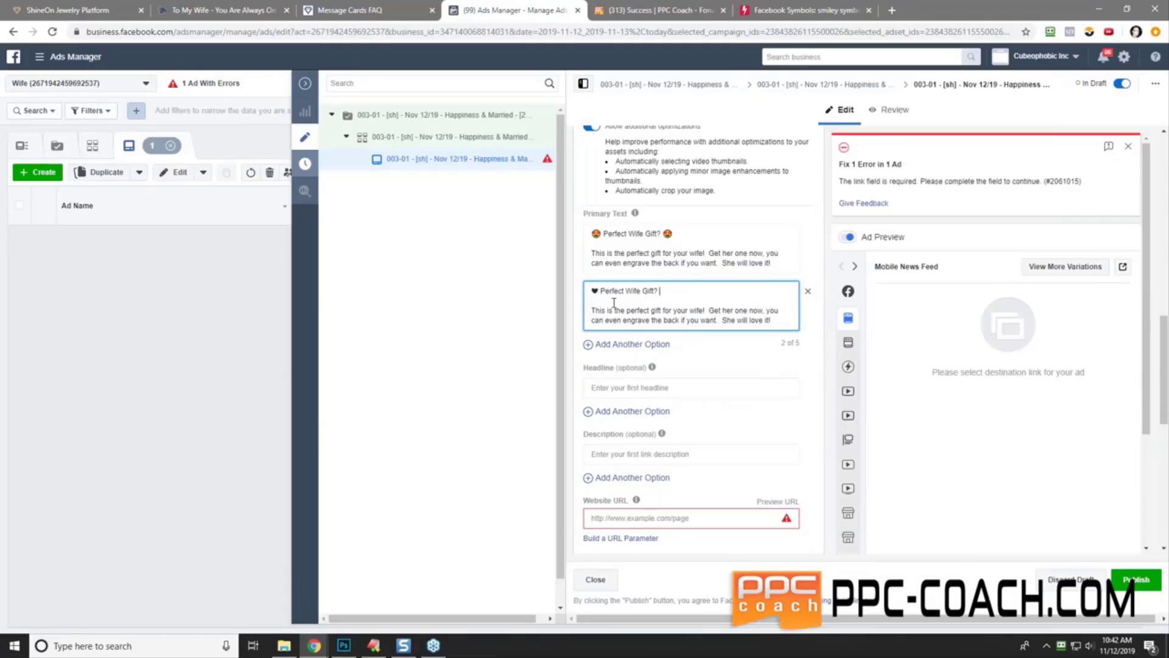
pyautogui.hotkey('ctrl', 'v')
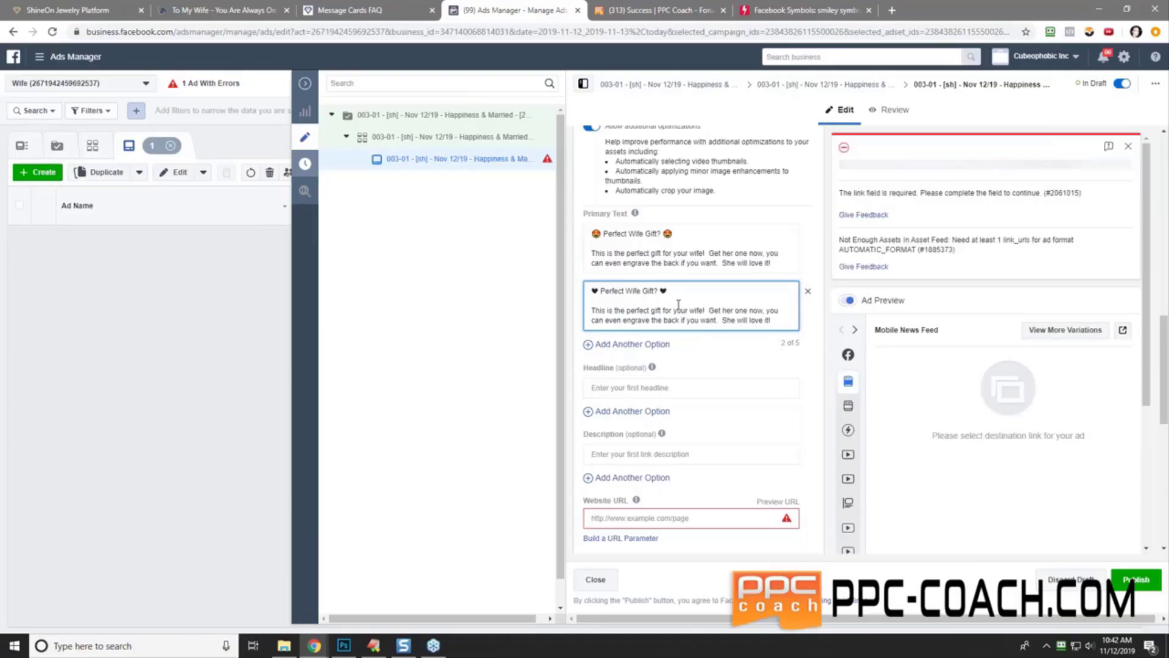
# - Set headlines 'Click Here For Details' and 'Click Here For Pricing'
pyautogui.click(707, 386)
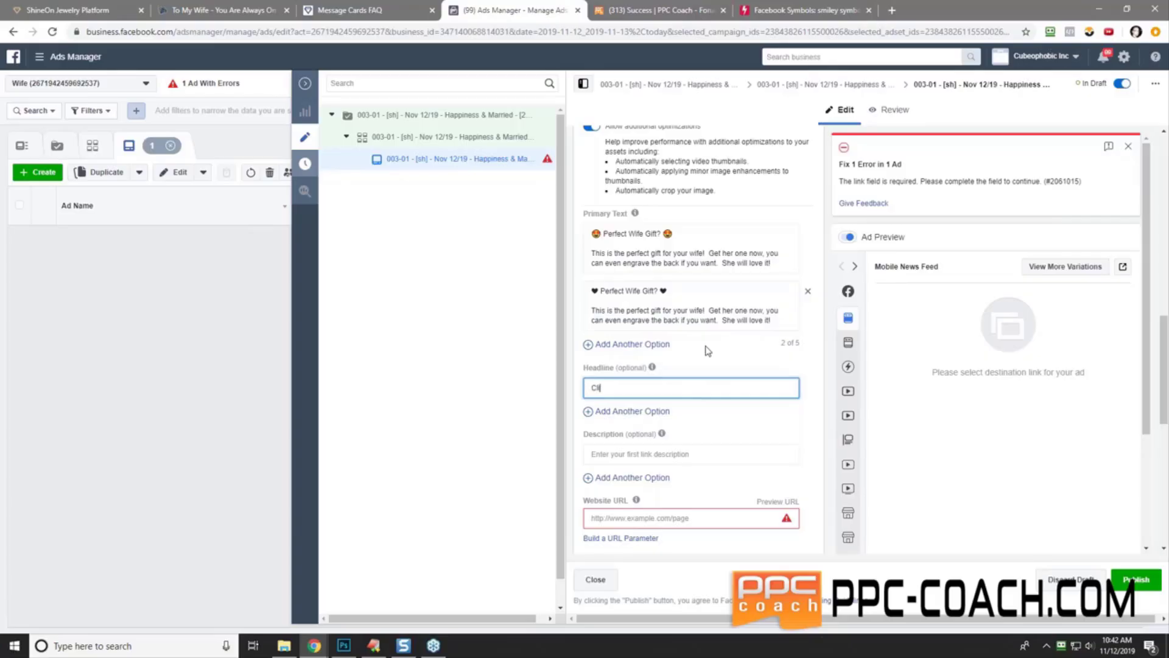
pyautogui.write('Click Here For Details')
pyautogui.click(708, 351)
pyautogui.click(668, 413)
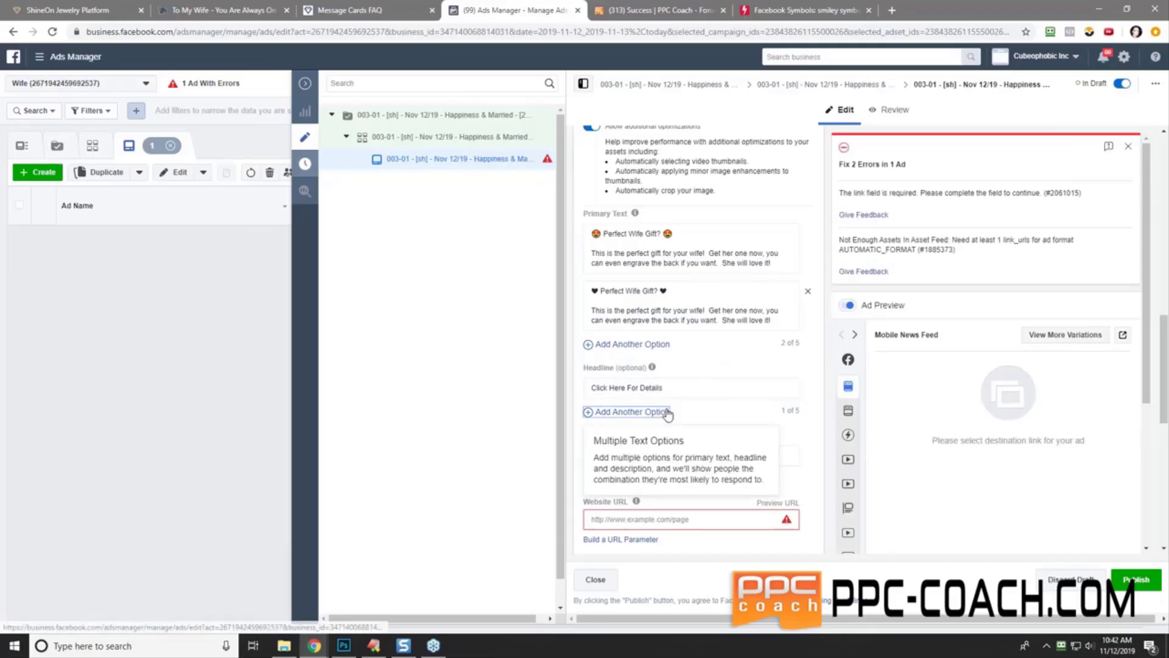
pyautogui.click(672, 415)
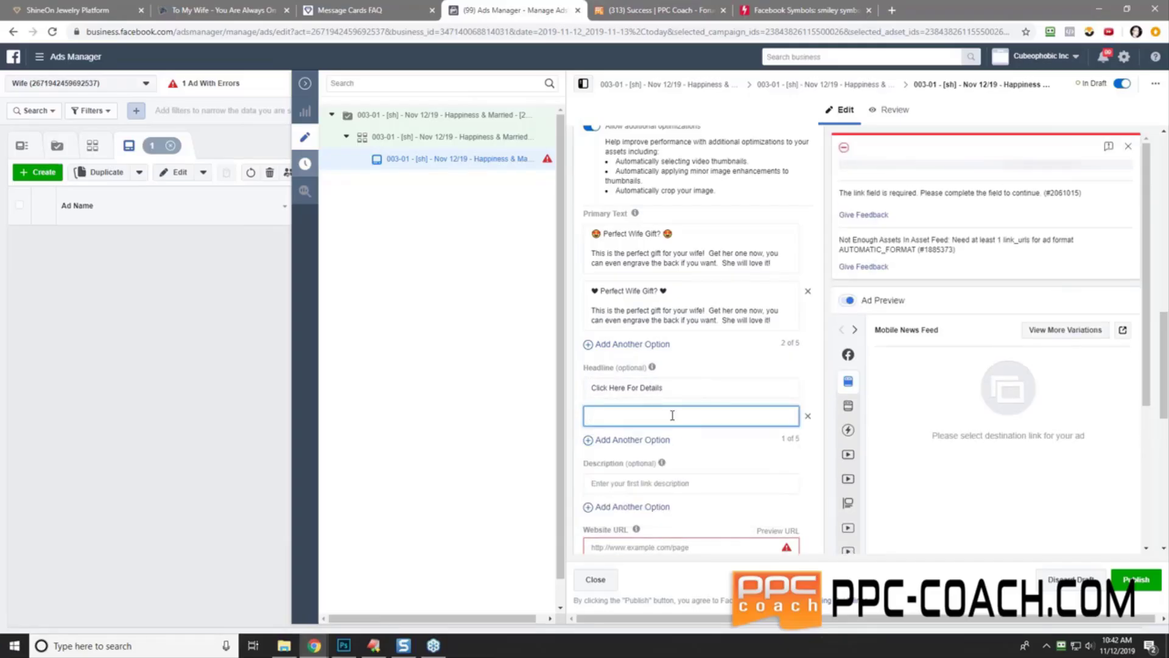
pyautogui.write('Click Here For Pricing')
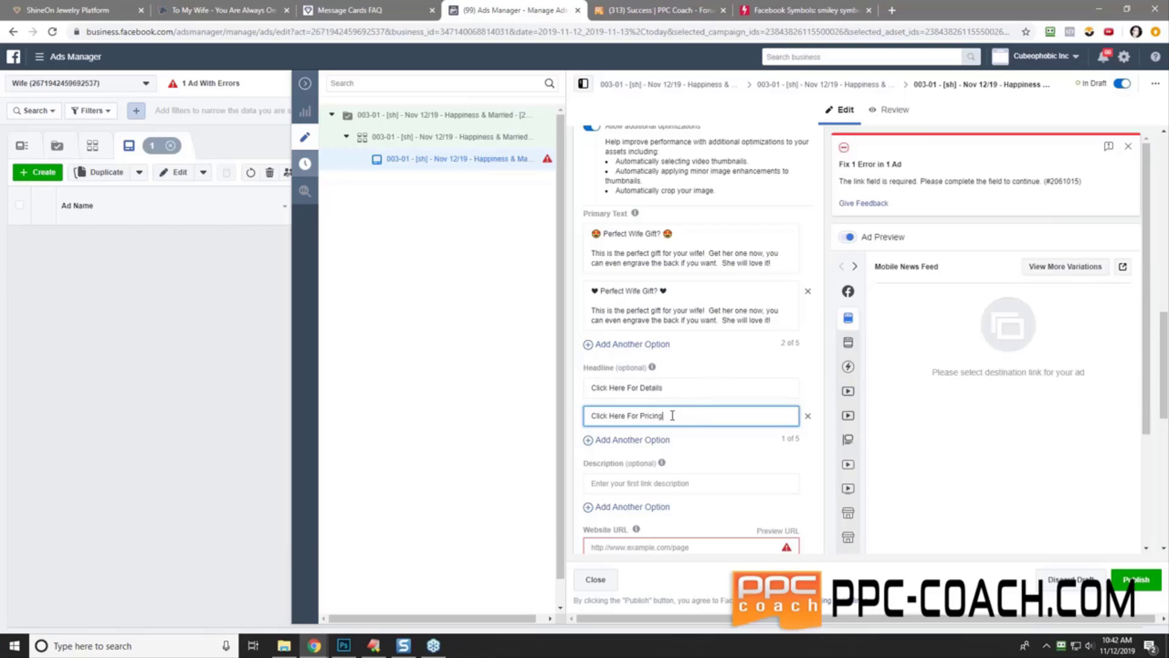
pyautogui.click(714, 439)
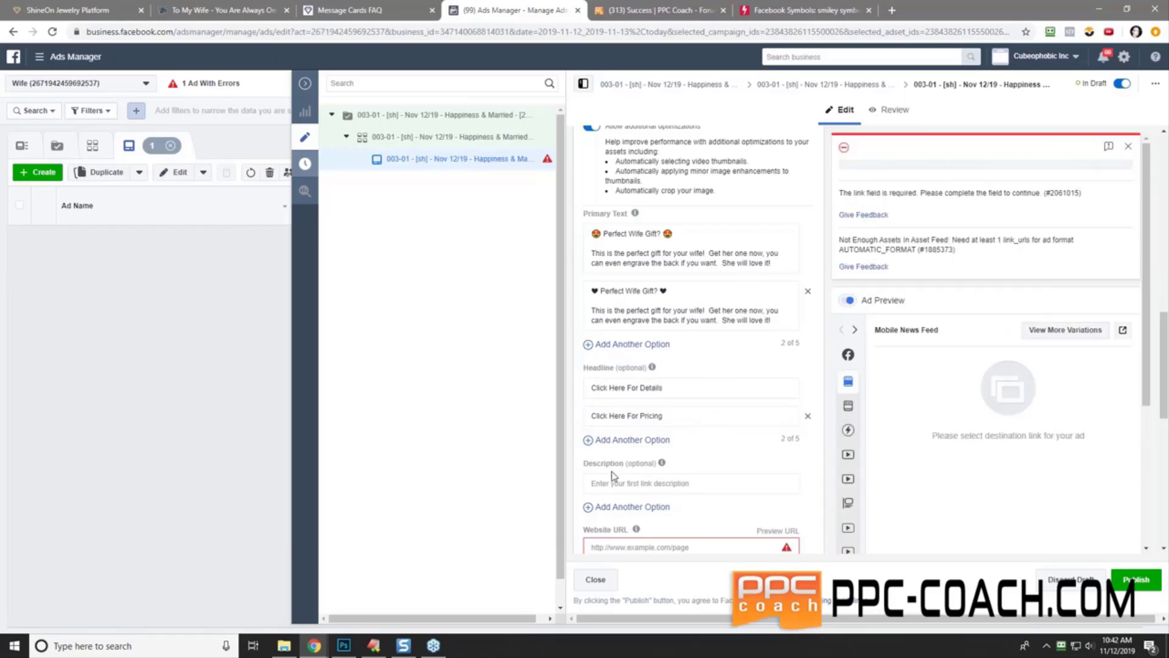
pyautogui.scroll(-3, 611, 470)
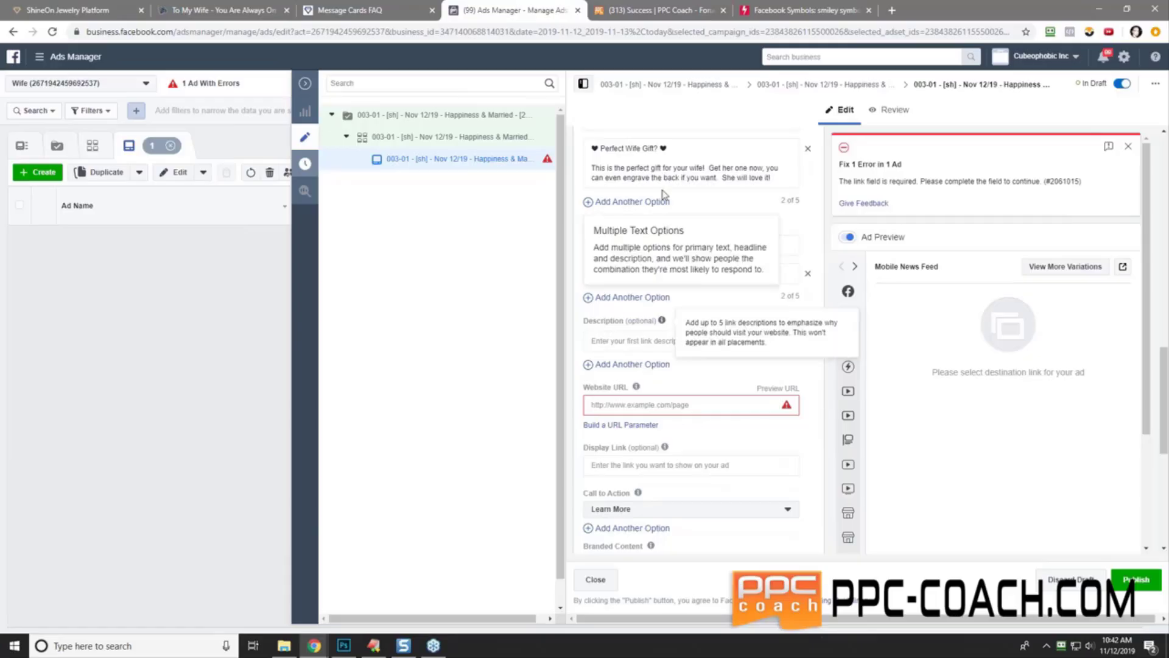
pyautogui.scroll(5, 728, 214)
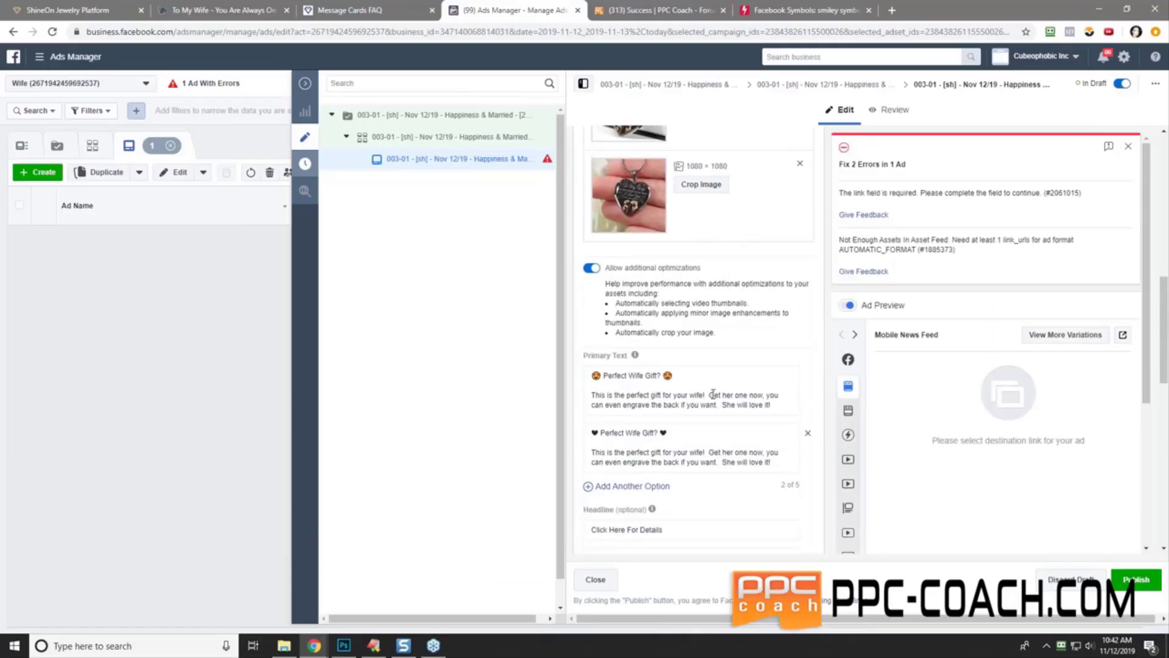
pyautogui.scroll(-5, 708, 394)
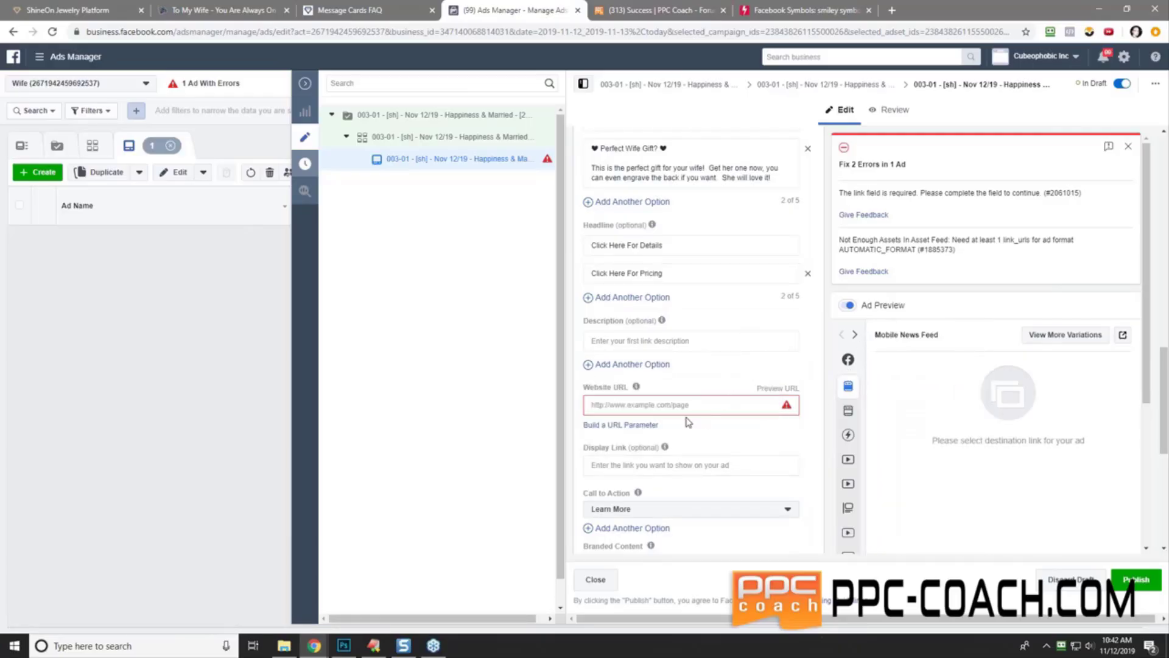
# - Enter 'Get Her One Now' as the ad description and add an empty second description option
pyautogui.click(610, 340)
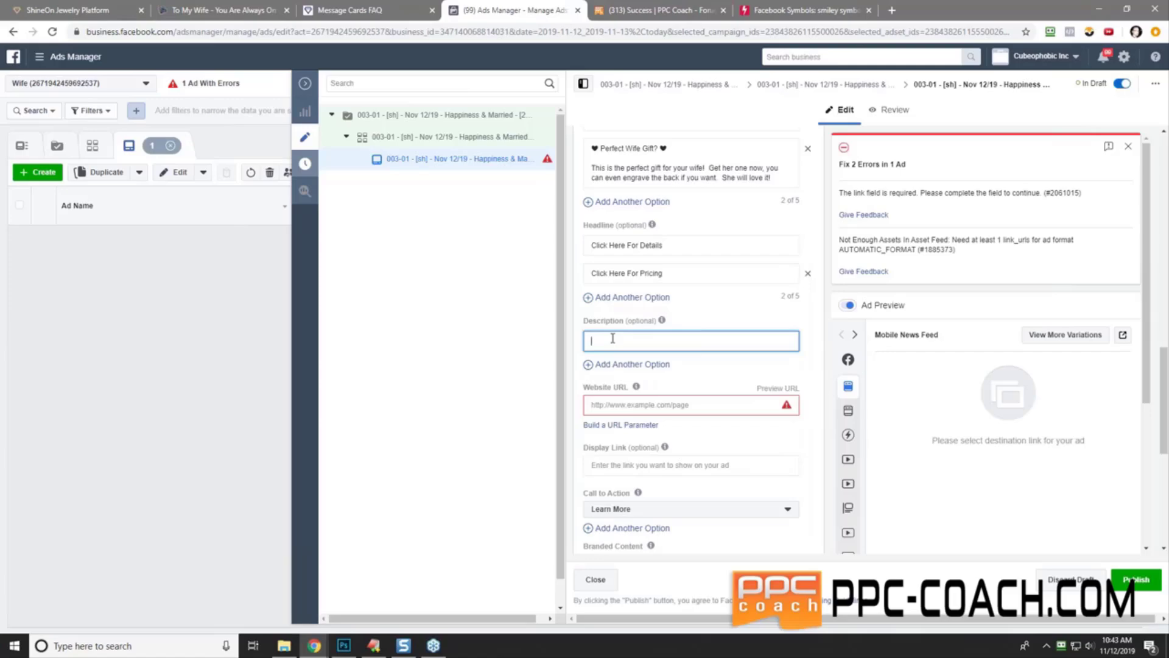
pyautogui.write('Get Her One Now')
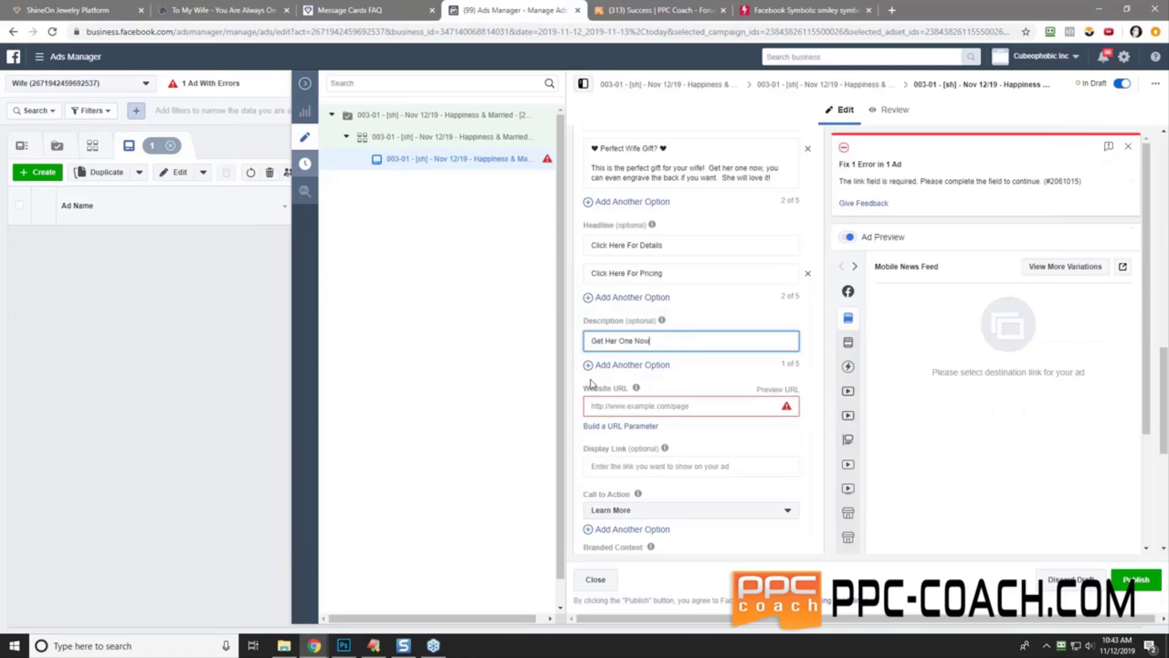
pyautogui.click(626, 365)
pyautogui.click(614, 364)
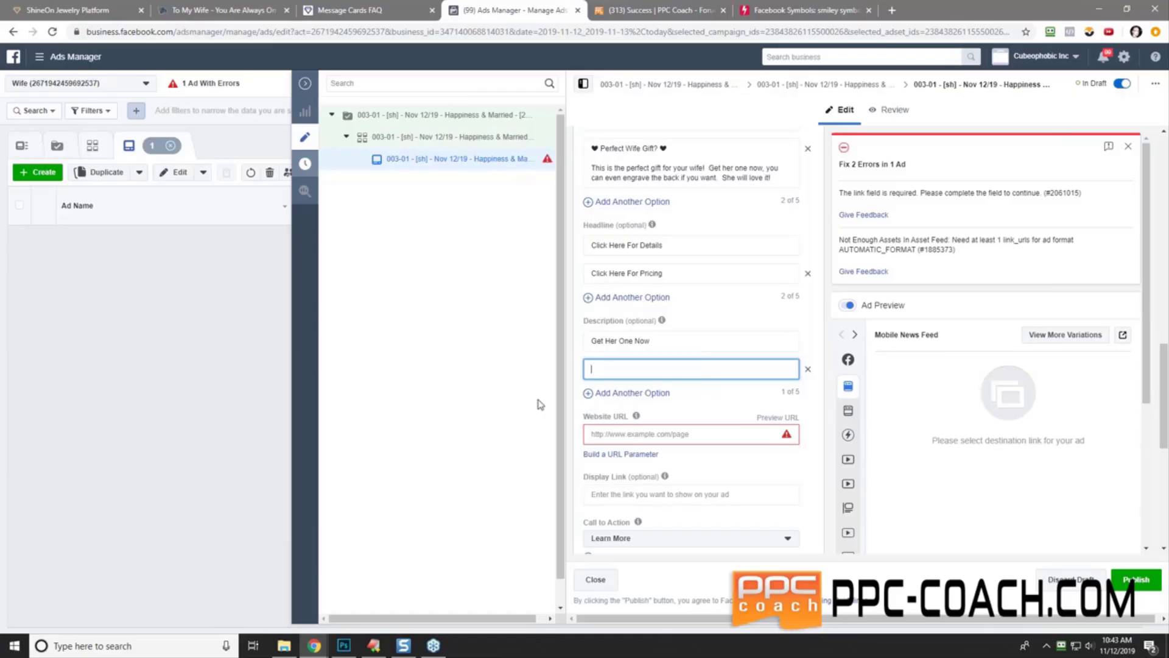
pyautogui.click(177, 644)
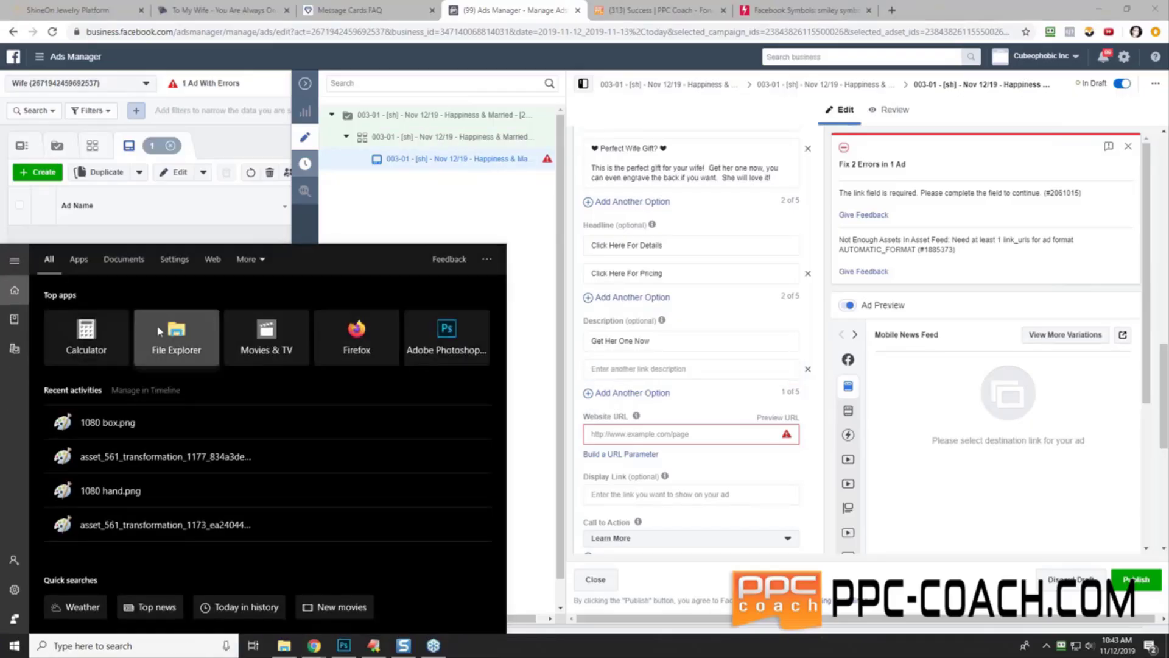
# - Multiply a chain of 2s to get 32 in Calculator, then move the window off the form
pyautogui.click(104, 344)
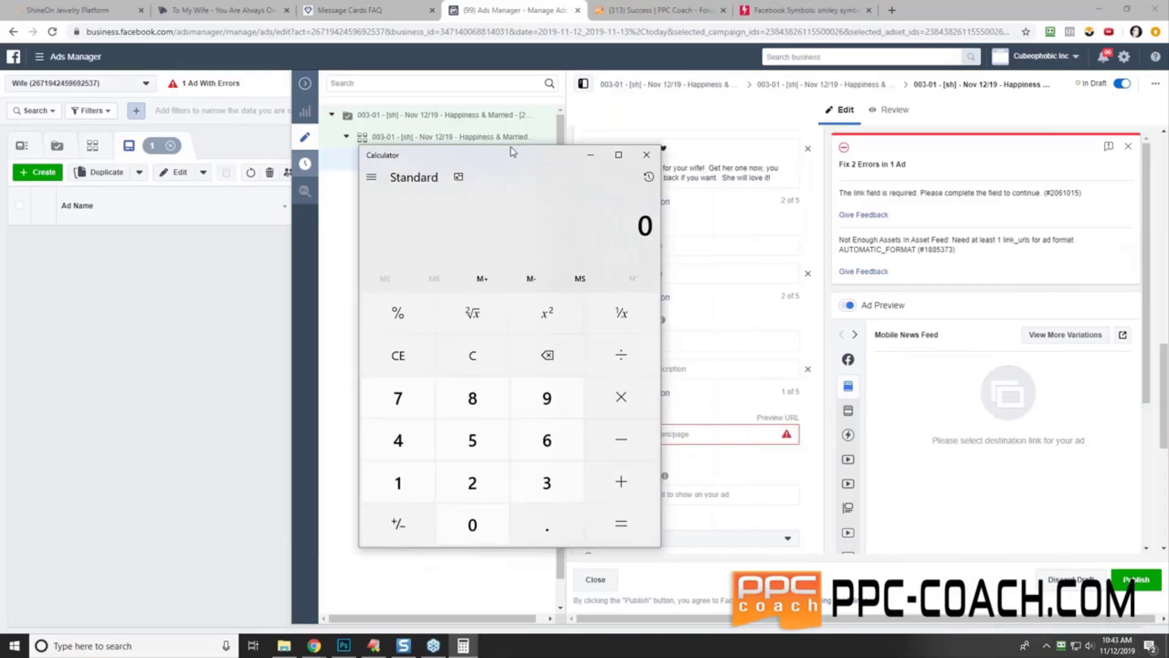
pyautogui.write('2')
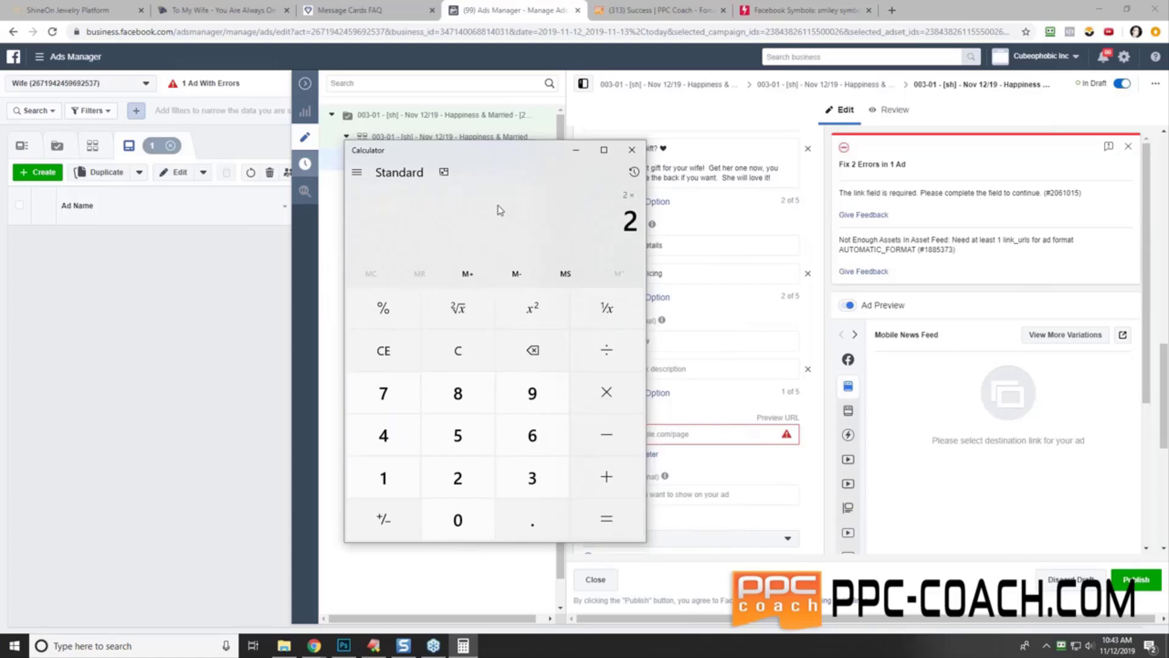
pyautogui.write('2*')
pyautogui.write('2')
pyautogui.write('*2*')
pyautogui.write('2 × 2 × 2')
pyautogui.press('Return')
pyautogui.moveTo(496, 151); pyautogui.dragTo(1168, 287)
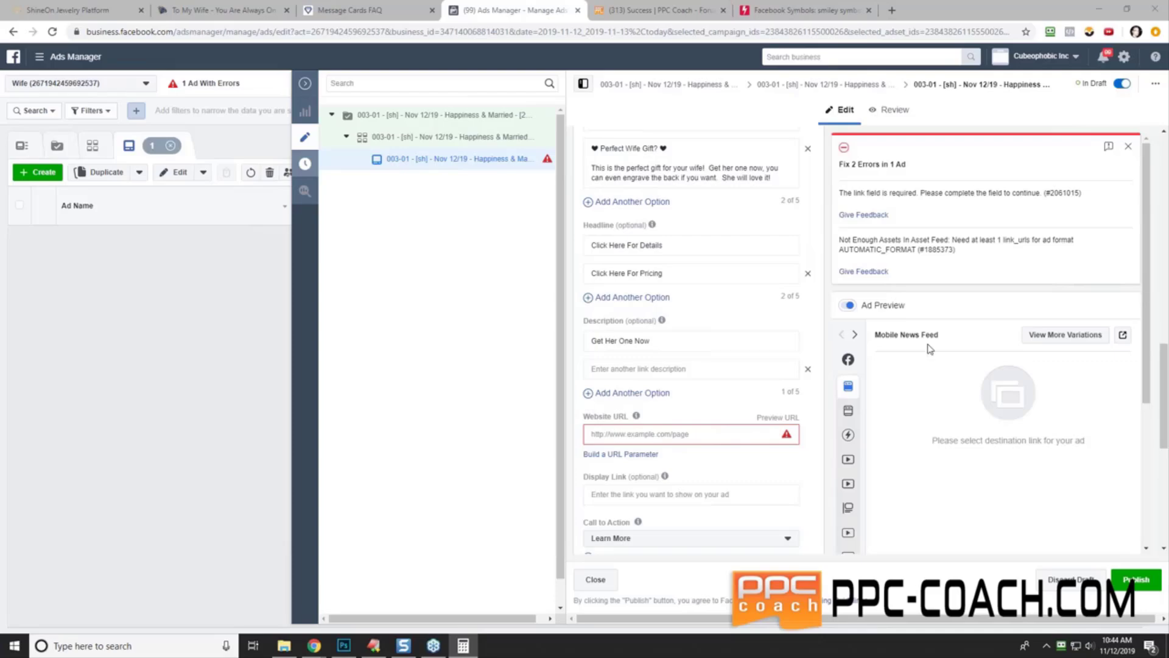
# - Fill the second description option with 'Perfect Gift For Her'
pyautogui.click(658, 370)
pyautogui.write('Per')
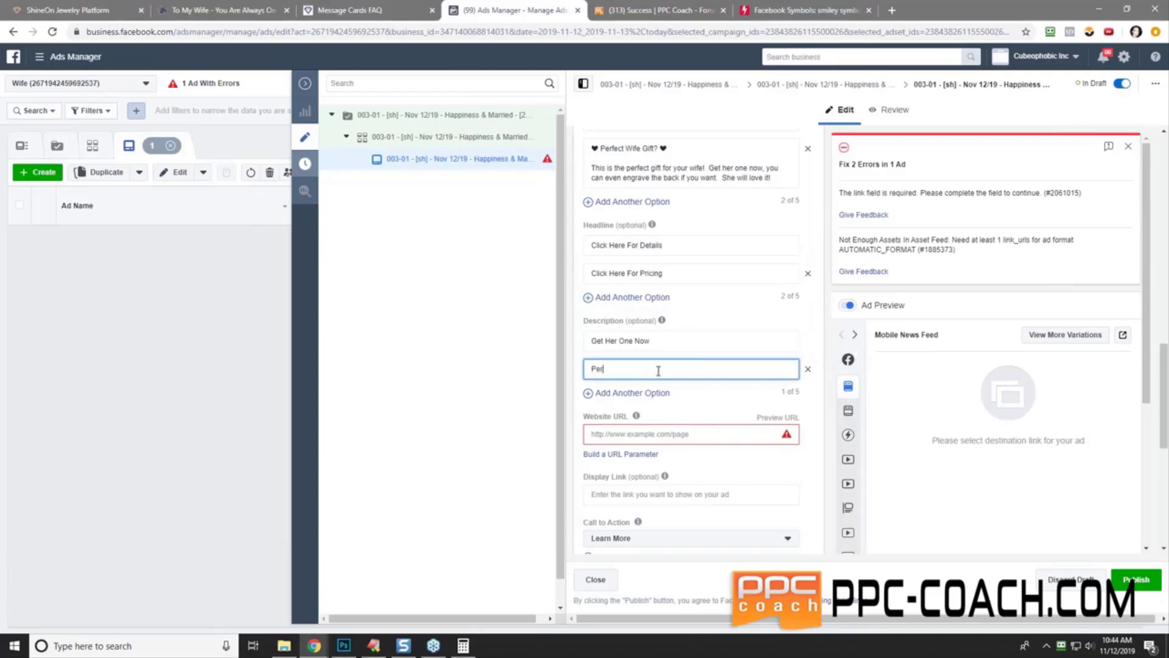
pyautogui.write('fect Gift FOr Her')
pyautogui.click(690, 341)
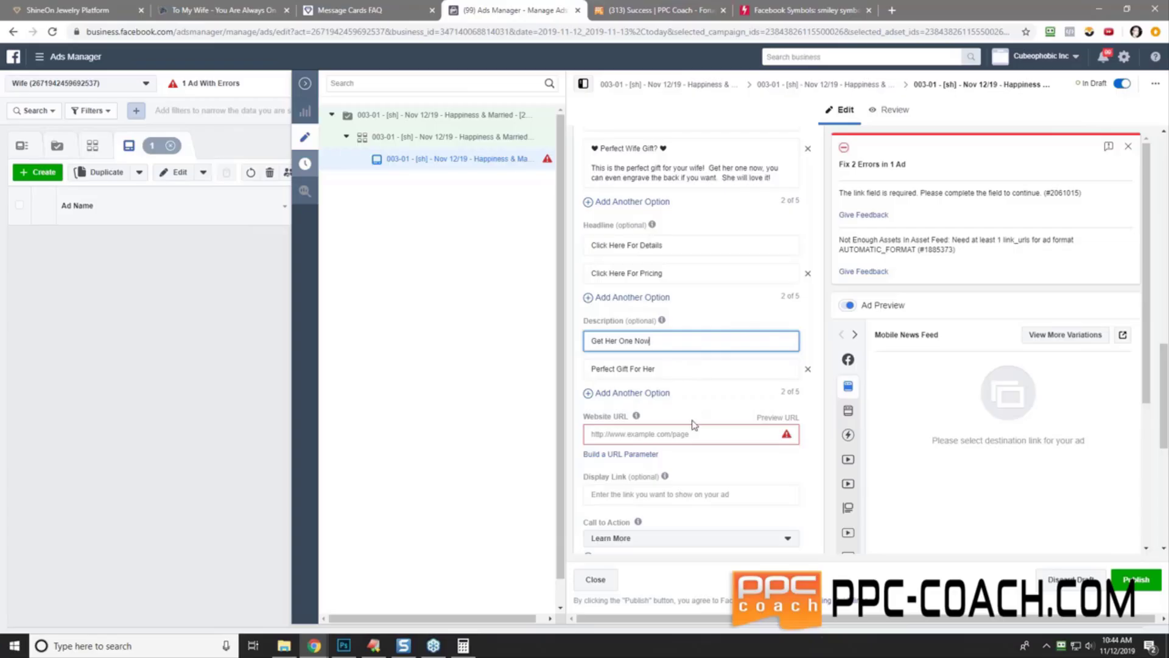
pyautogui.click(211, 11)
# - Copy the ShineOn pendant's product URL without the variant part, then focus the Website URL field
pyautogui.moveTo(445, 32); pyautogui.dragTo(34, 42)
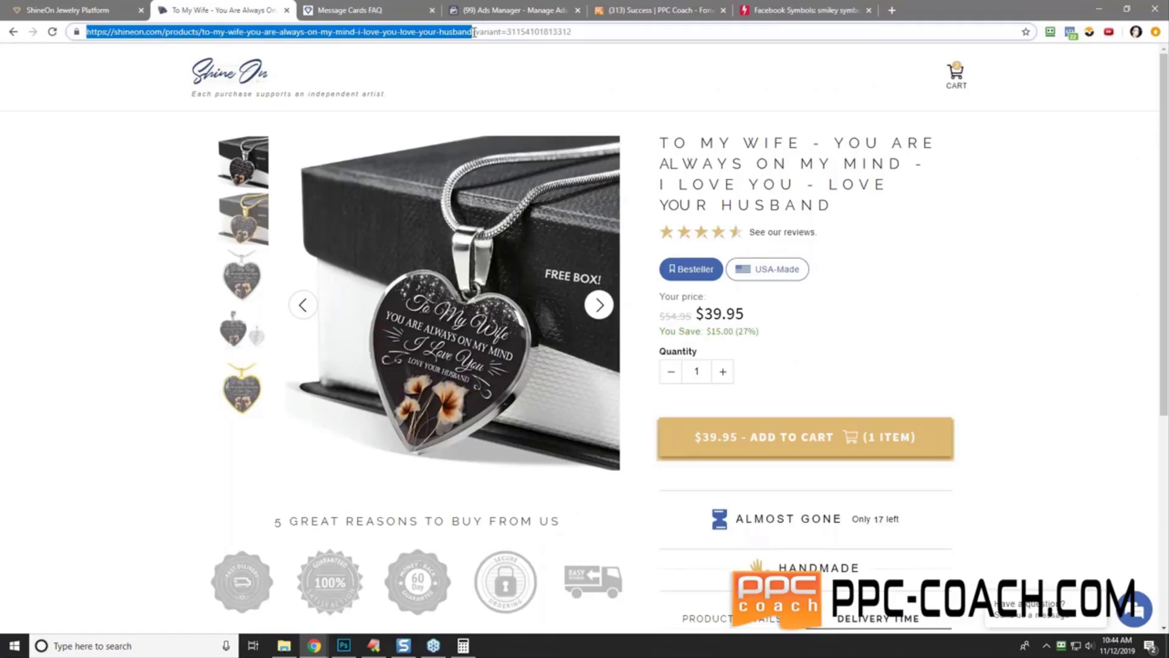
pyautogui.rightClick(437, 31)
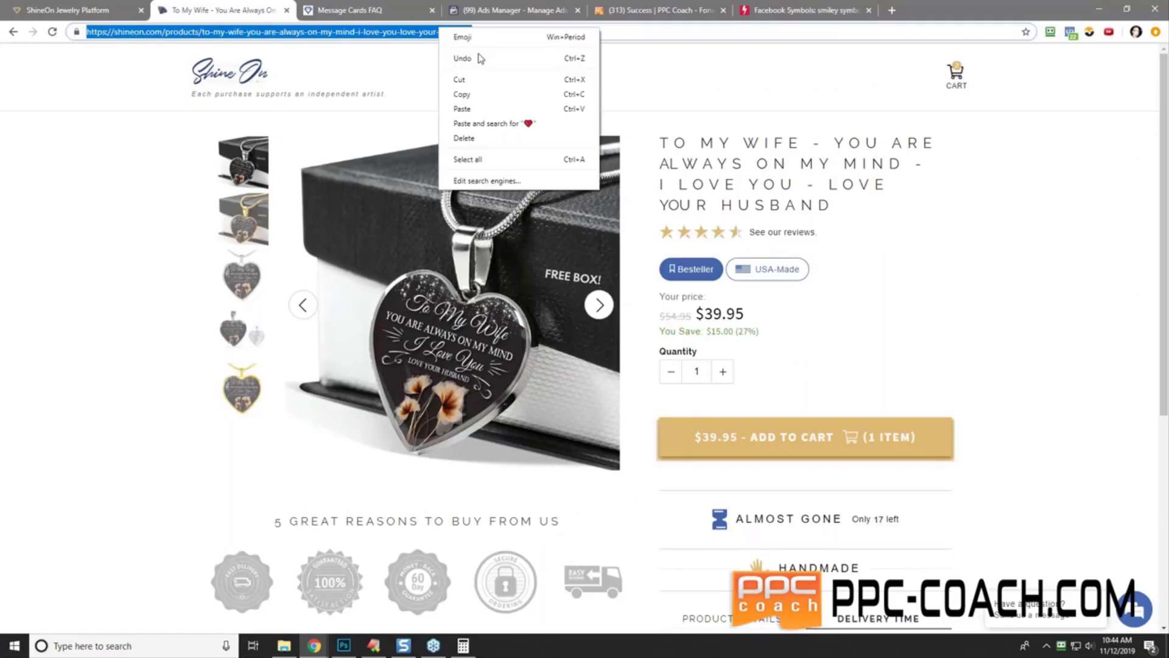
pyautogui.click(487, 87)
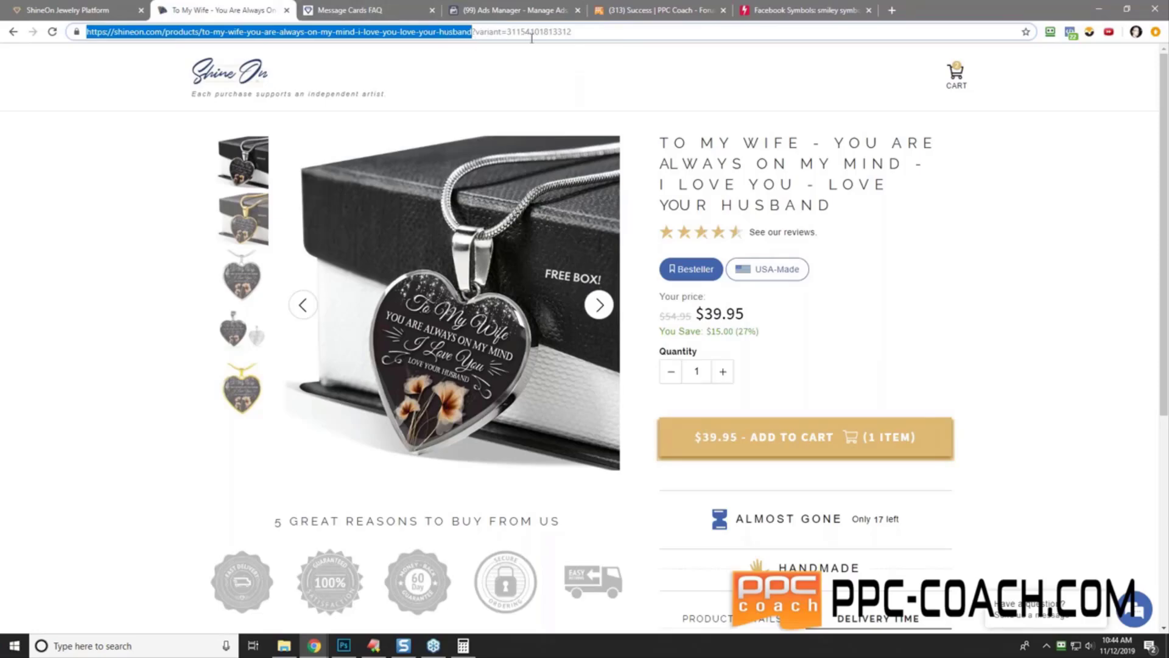
pyautogui.click(481, 11)
pyautogui.click(608, 434)
# - Paste the ShineOn 'To My Wife' product link into Website URL
pyautogui.rightClick(609, 434)
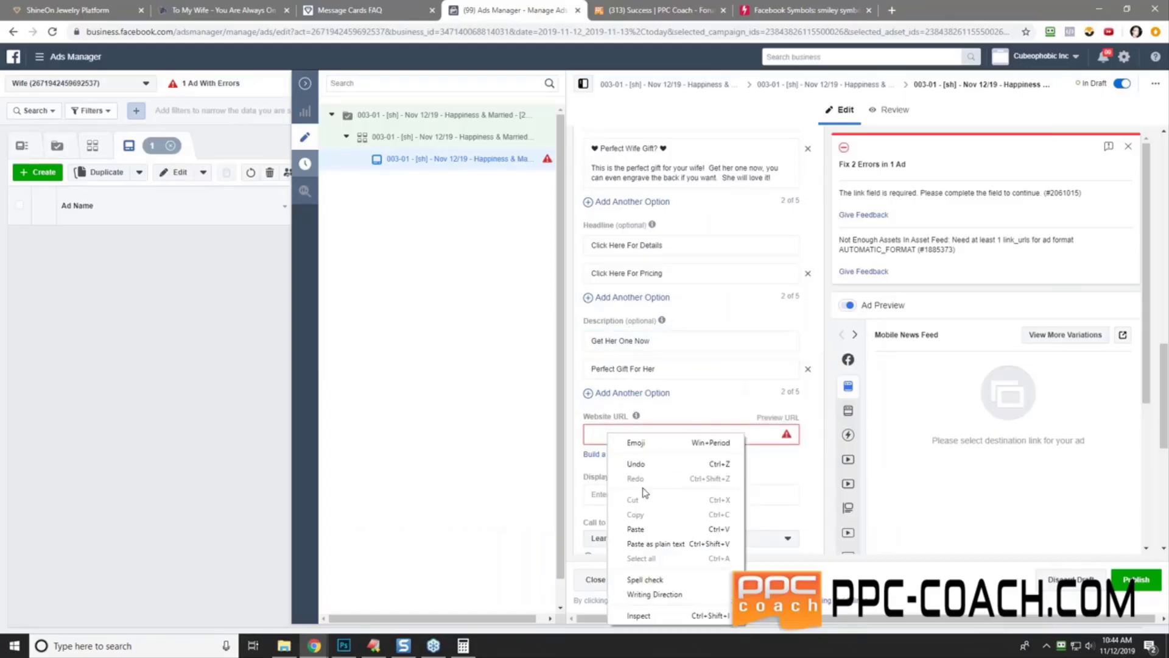
pyautogui.click(636, 529)
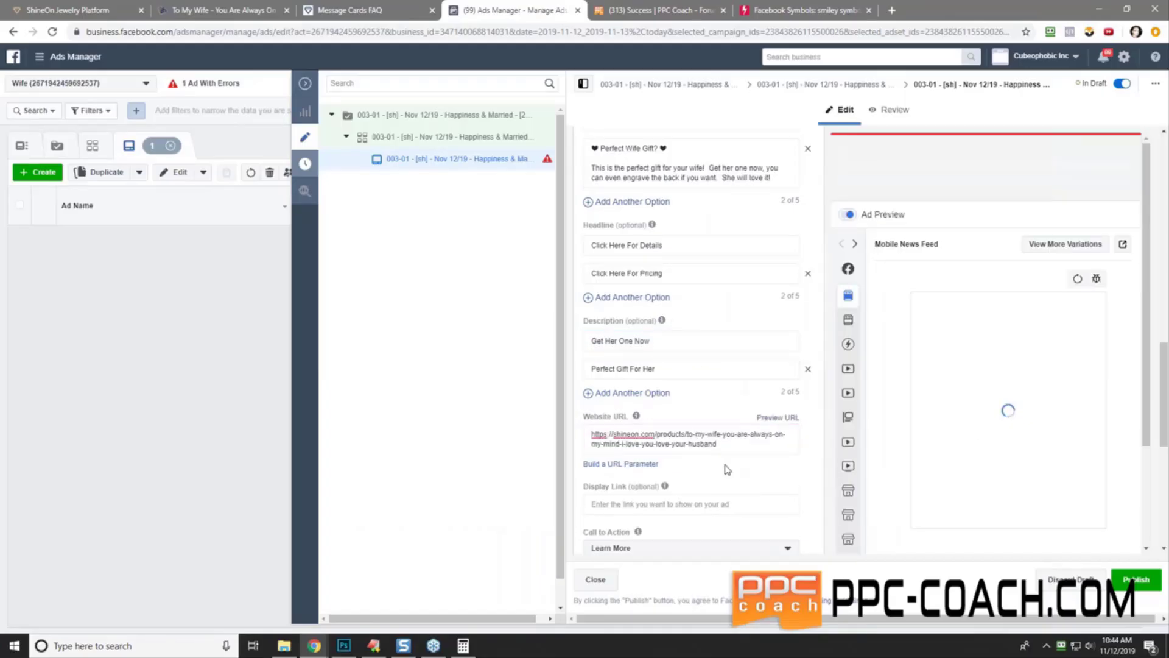
pyautogui.scroll(-2, 706, 445)
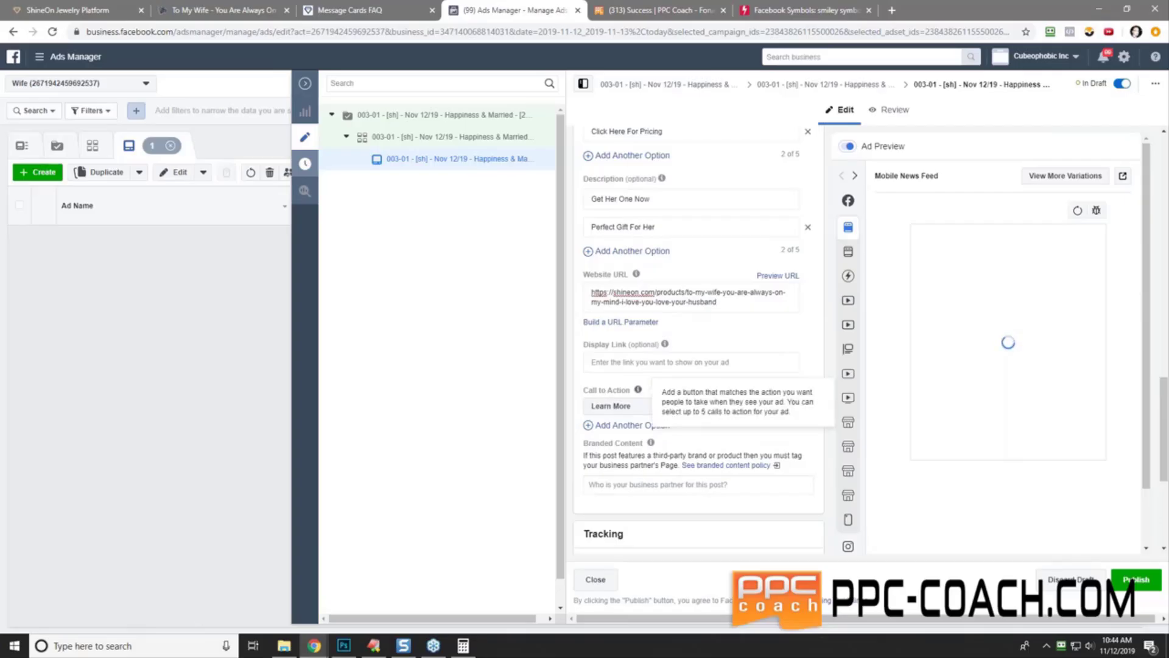
# - Add Shop Now as a second call-to-action option
pyautogui.moveTo(634, 363)
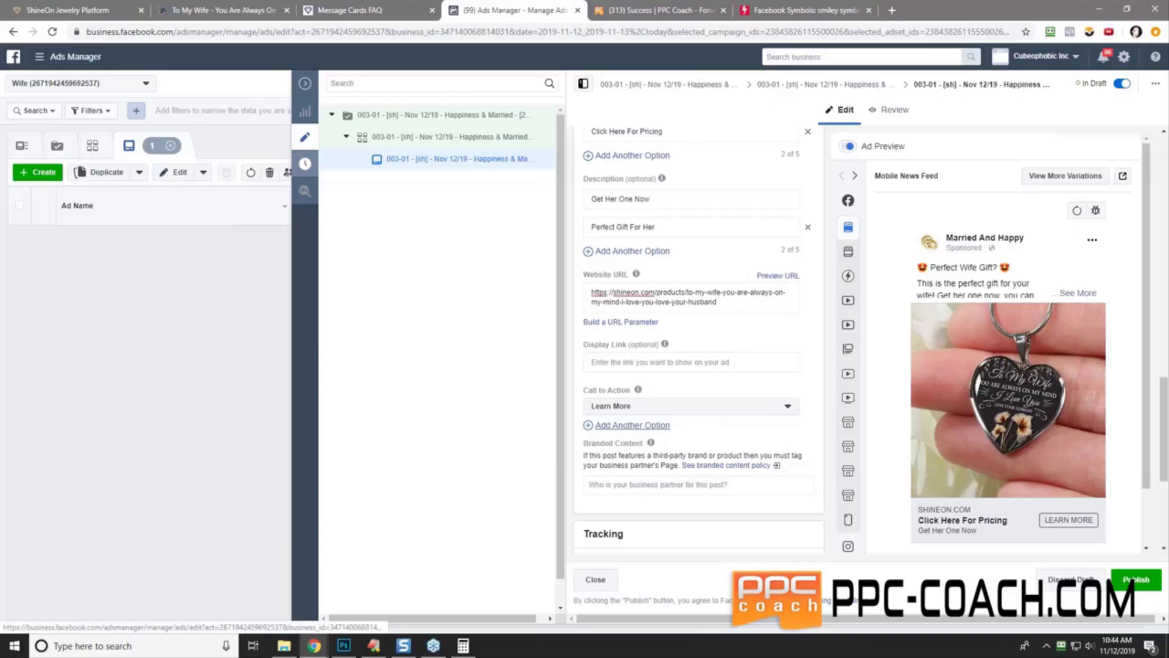
pyautogui.click(651, 425)
pyautogui.click(666, 427)
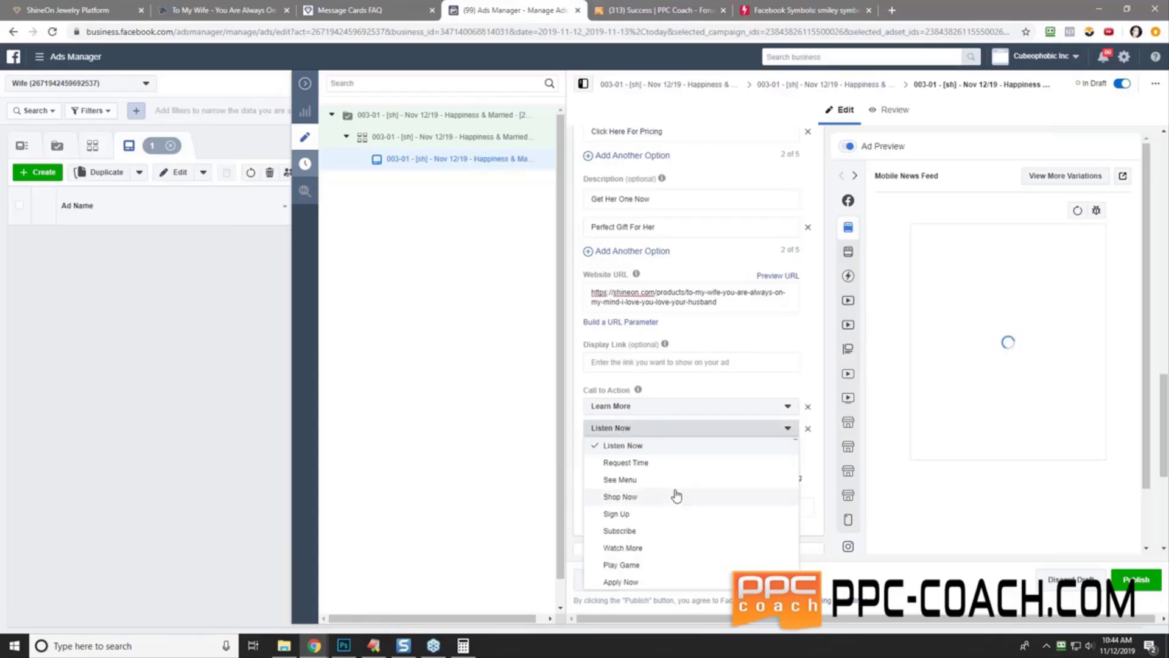
pyautogui.click(620, 496)
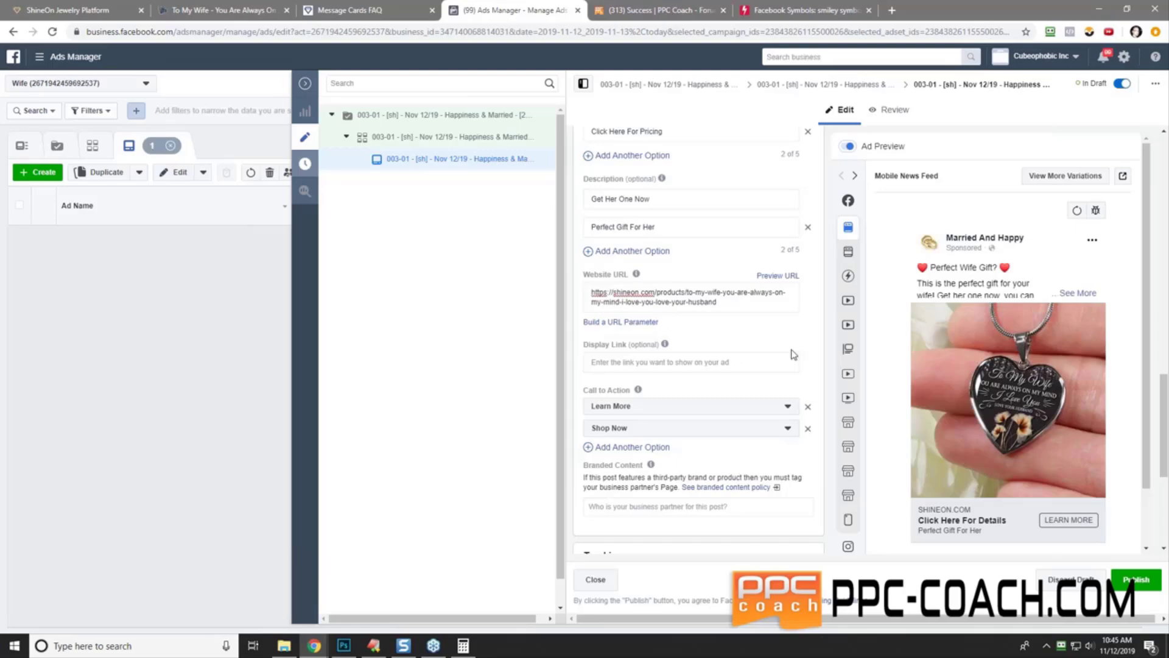
pyautogui.scroll(-5, 721, 479)
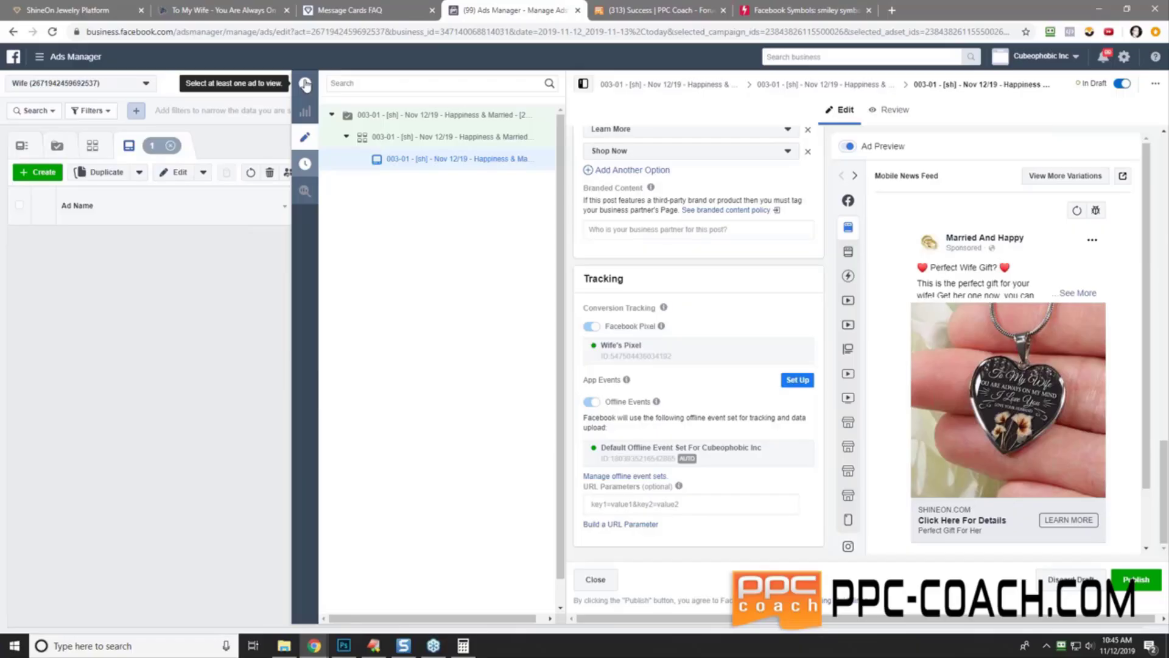
# - Duplicate the Happiness & Married campaign and rename the copy to '003-02' without '- Copy'
pyautogui.click(436, 117)
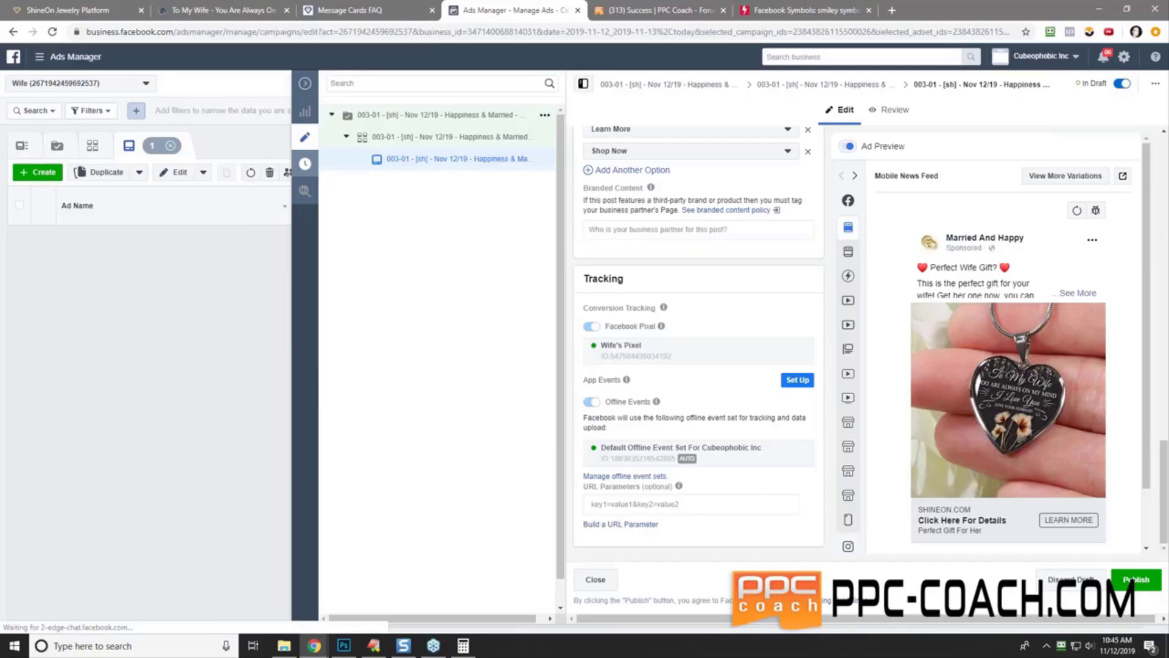
pyautogui.click(544, 117)
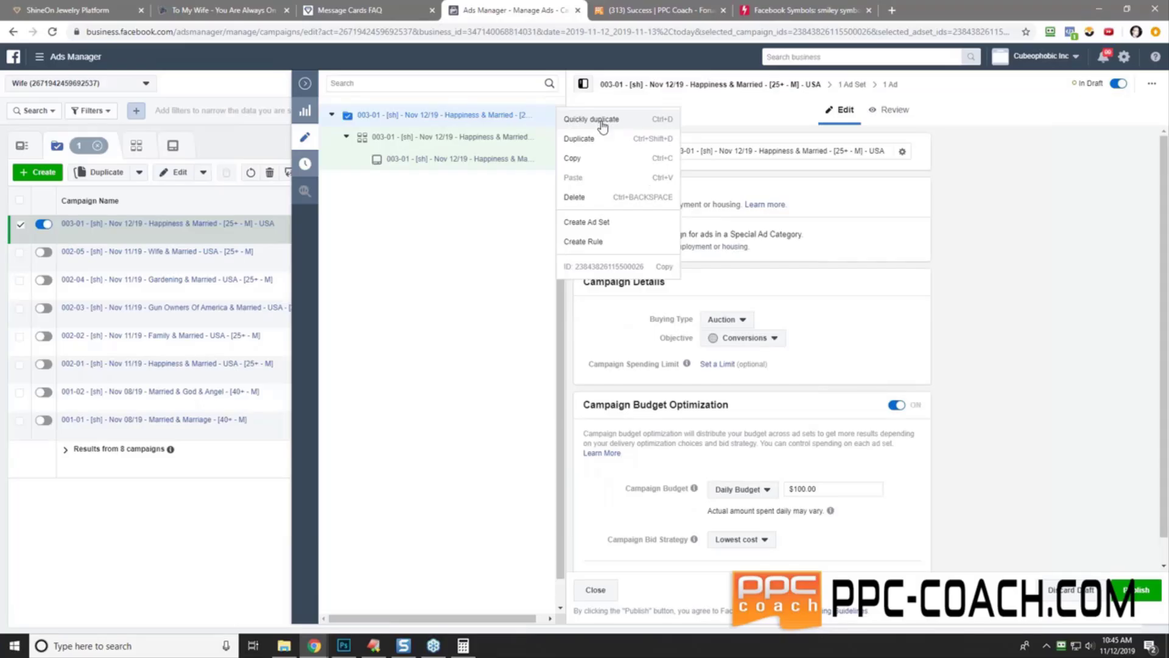
pyautogui.click(603, 126)
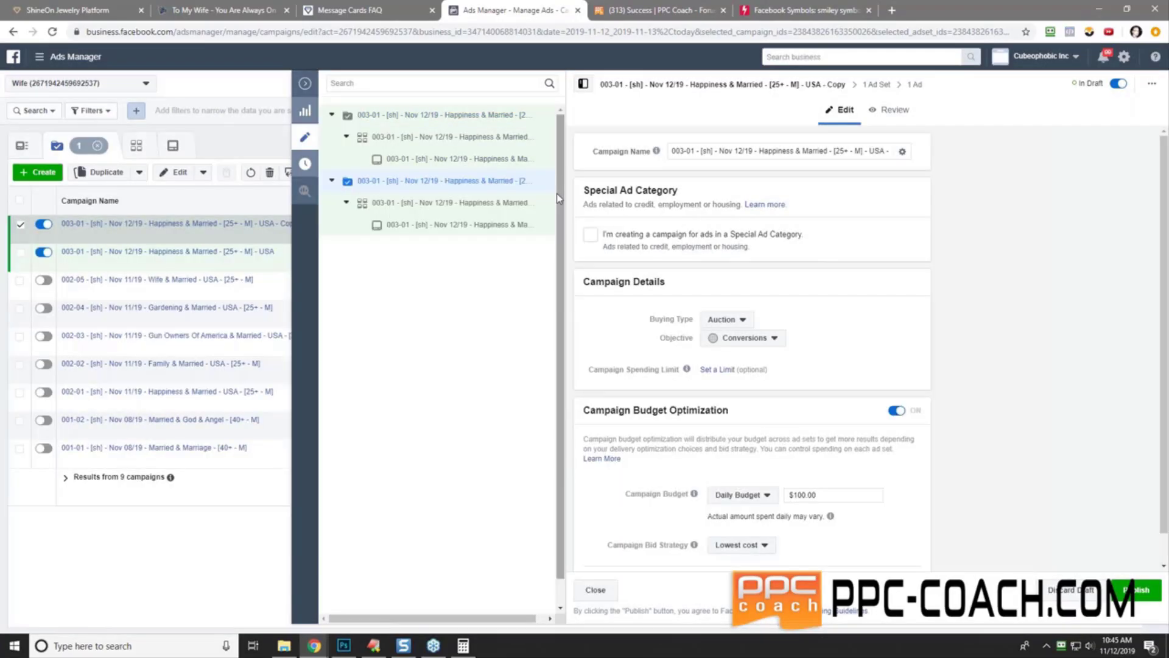
pyautogui.click(690, 151)
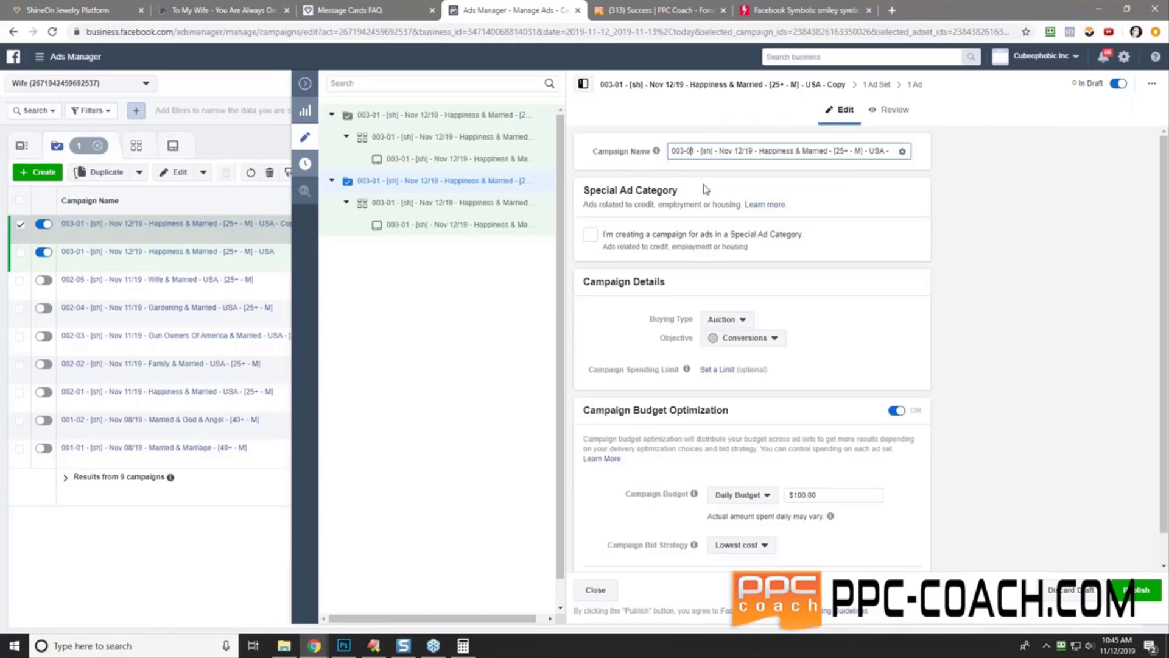
pyautogui.press('BackSpace')
pyautogui.write('2')
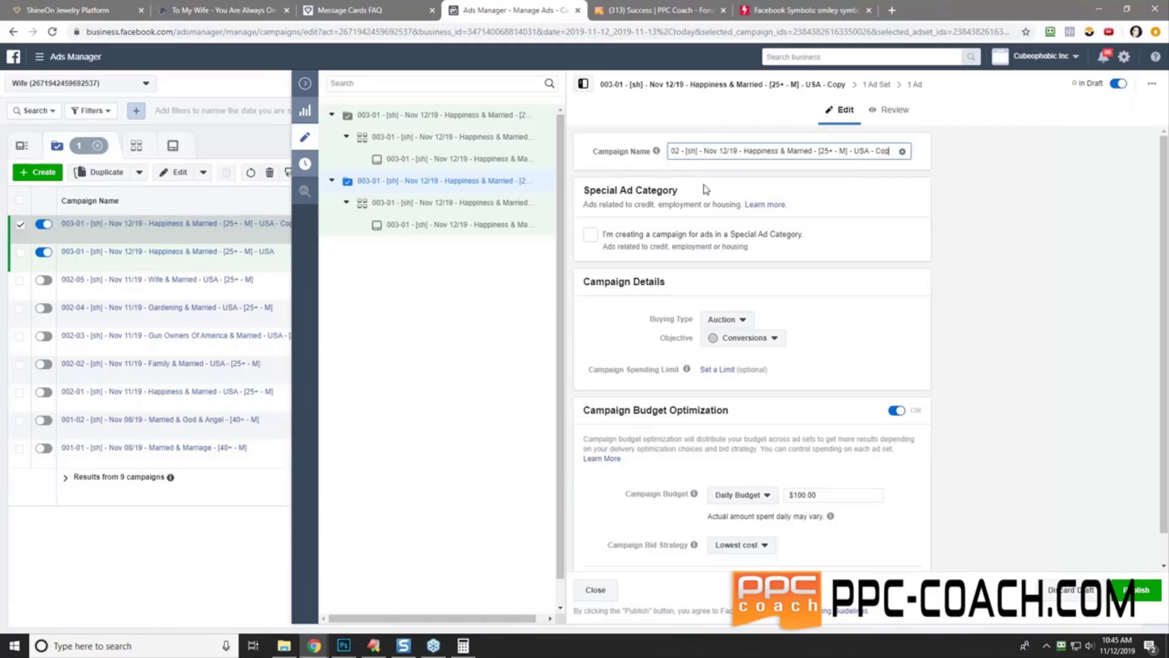
pyautogui.press('BackSpace')
pyautogui.press('BackSpace')
pyautogui.hotkey('ctrl', 'a')
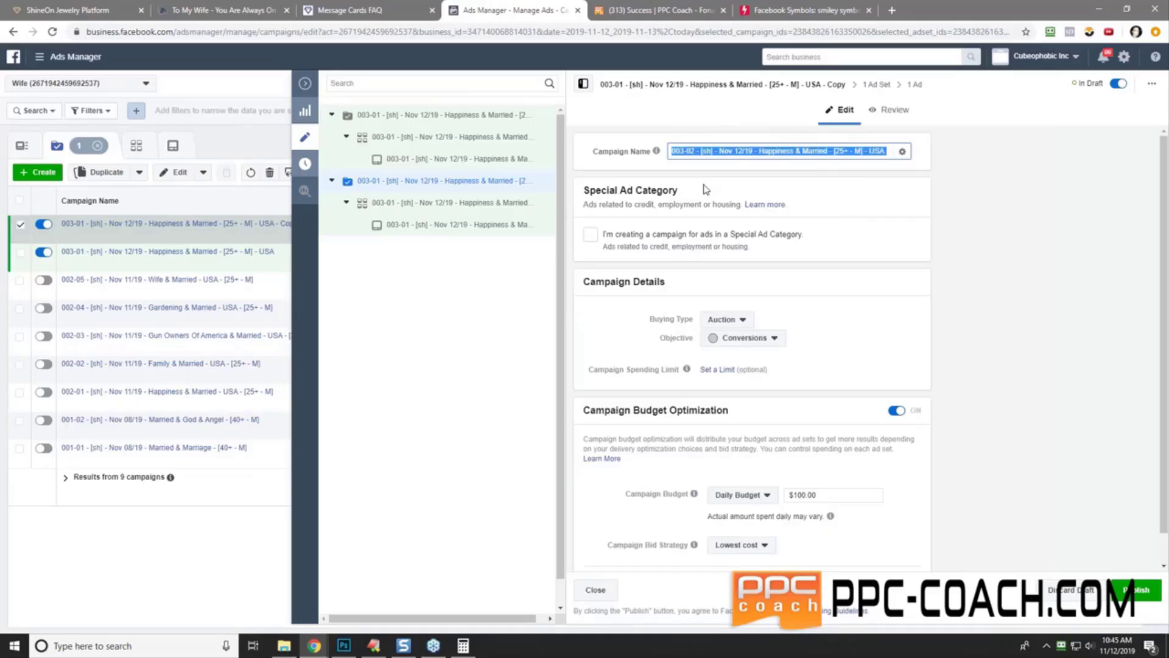
pyautogui.click(431, 210)
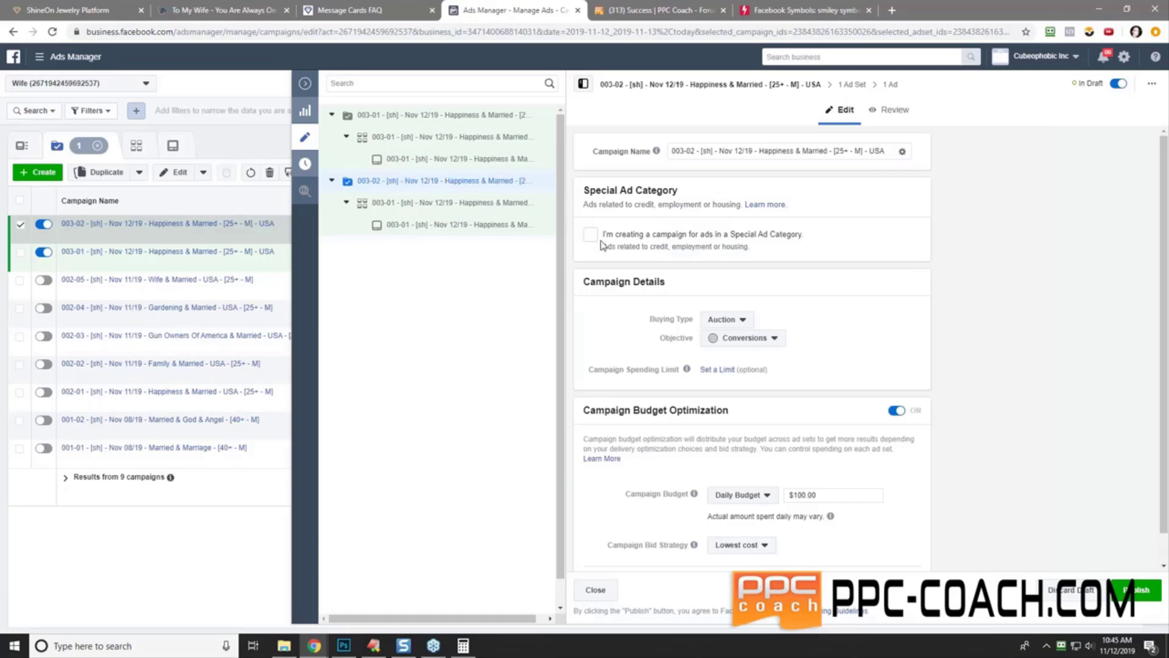
# - Open the copied campaign's ad set and scroll toward Detailed Targeting
pyautogui.click(471, 206)
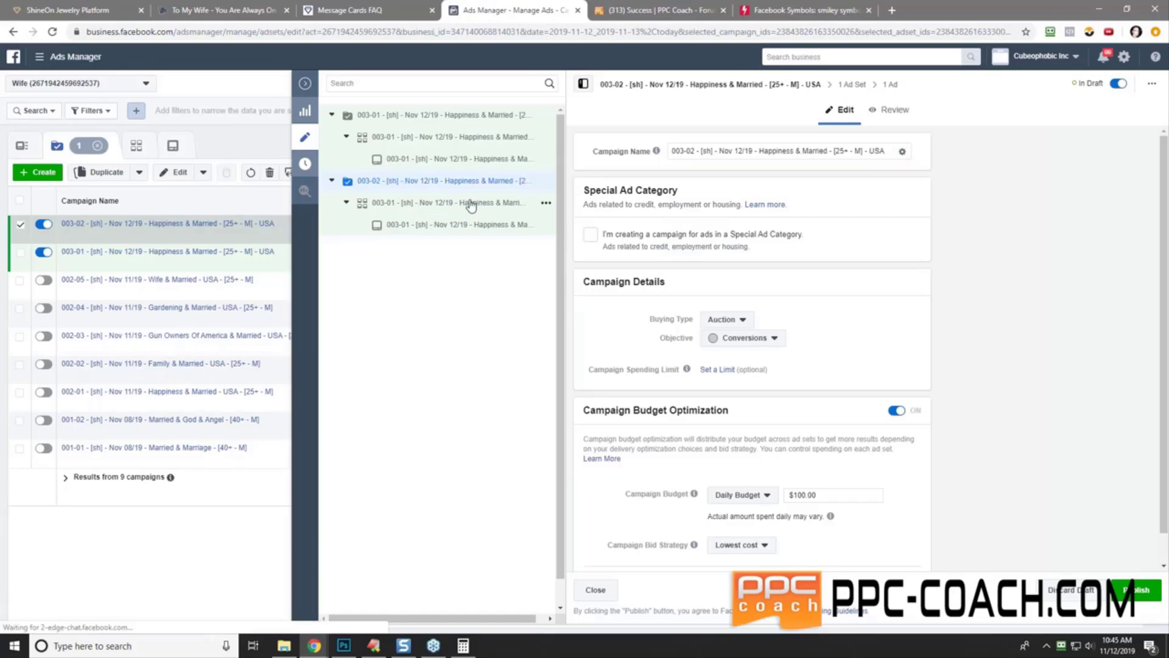
pyautogui.scroll(-5, 601, 381)
pyautogui.scroll(-10, 603, 382)
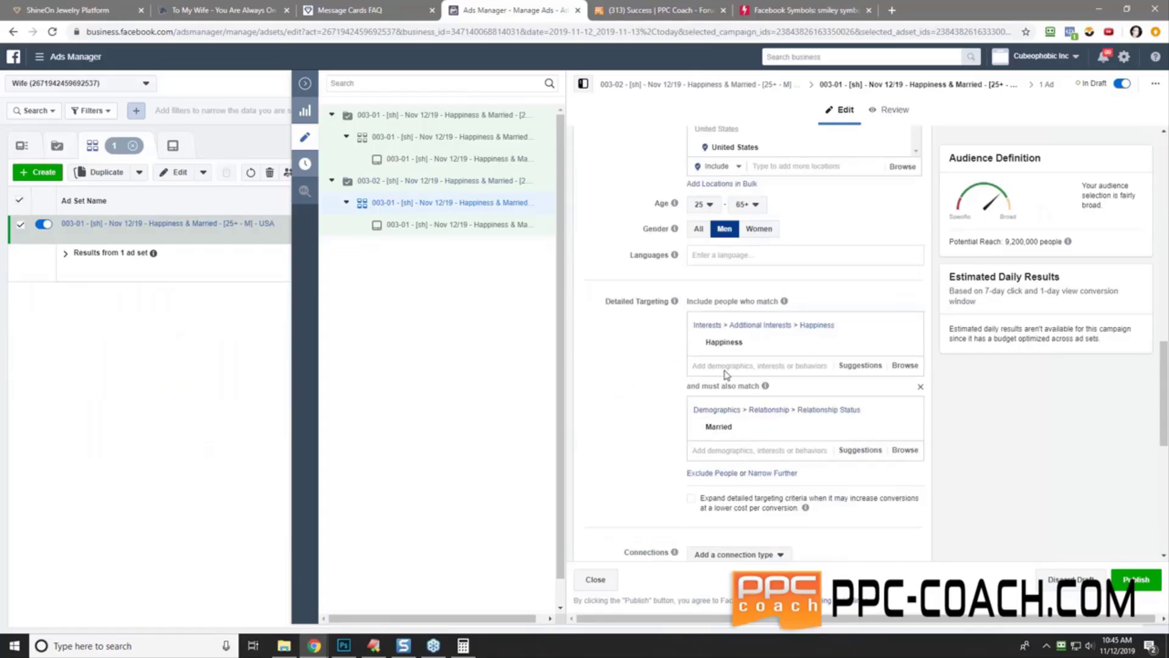
# - Add Hunting to Detailed Targeting, remove Happiness, and copy the word Hunting
pyautogui.click(700, 365)
pyautogui.write('hunting')
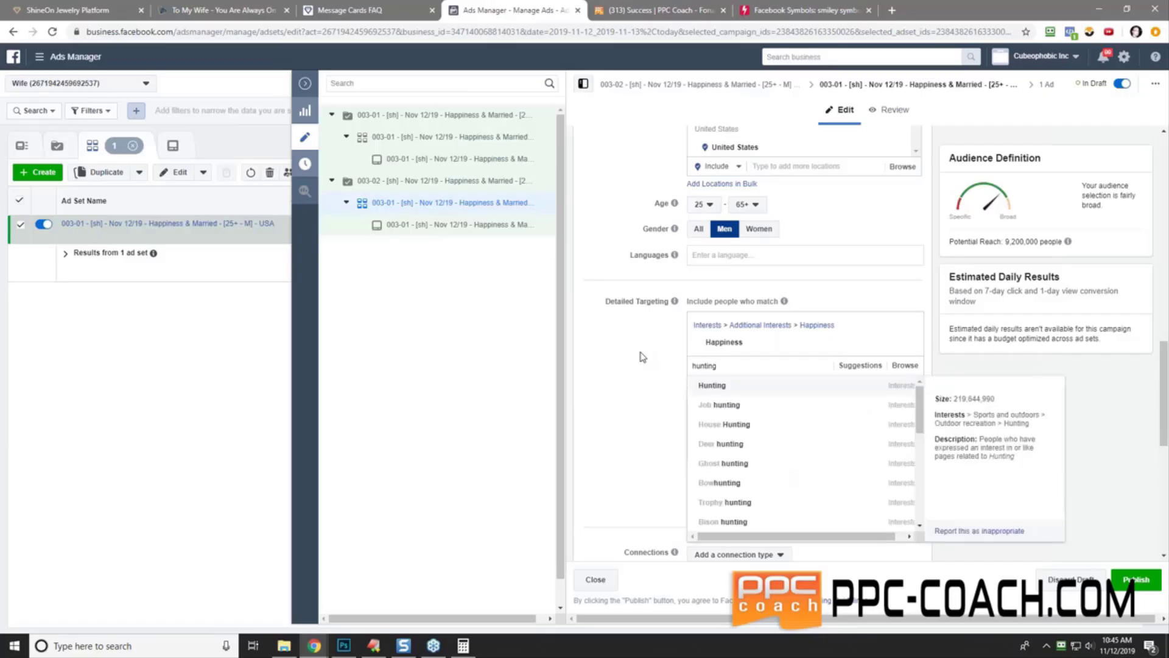
pyautogui.press('Return')
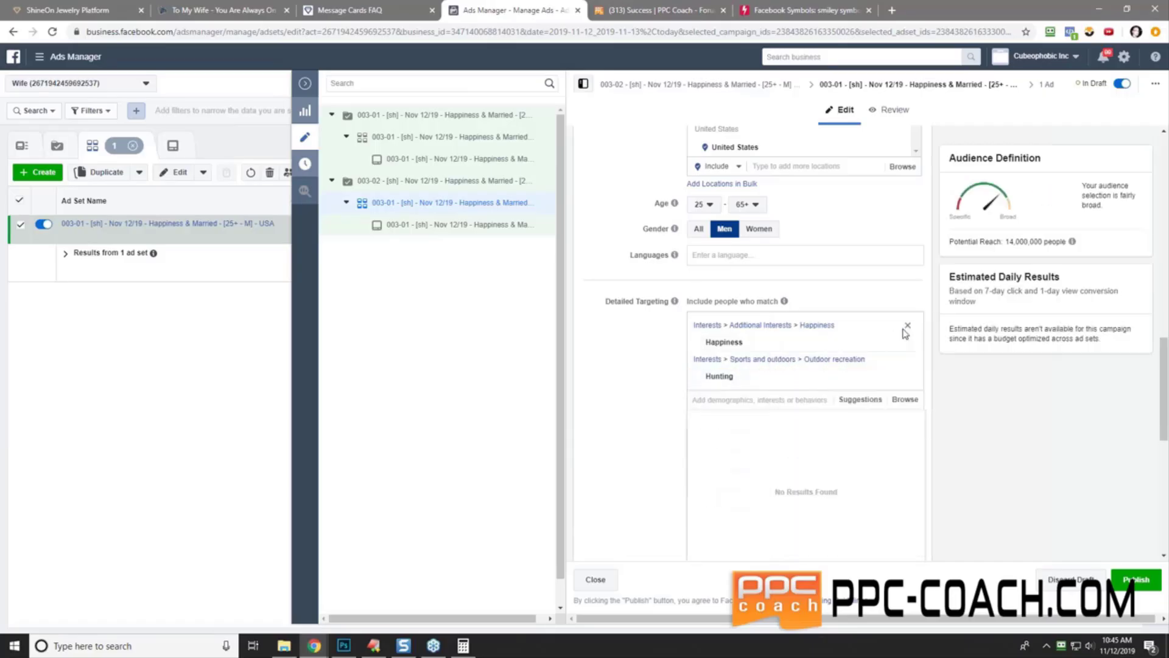
pyautogui.click(906, 327)
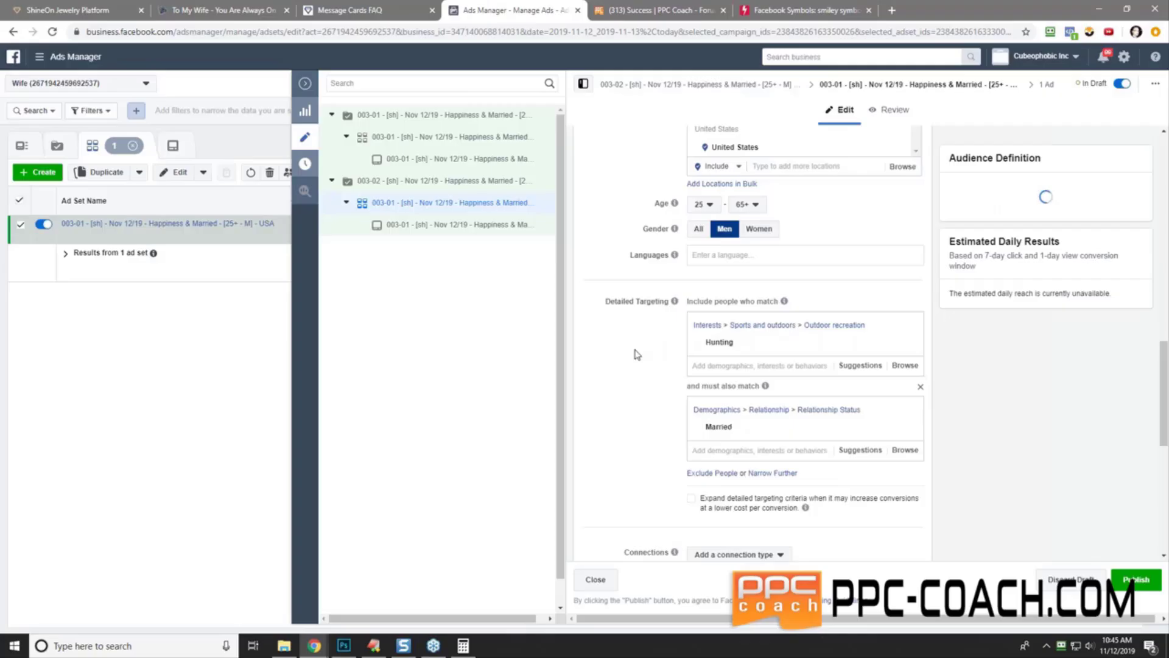
pyautogui.doubleClick(718, 342)
pyautogui.rightClick(719, 344)
pyautogui.click(739, 351)
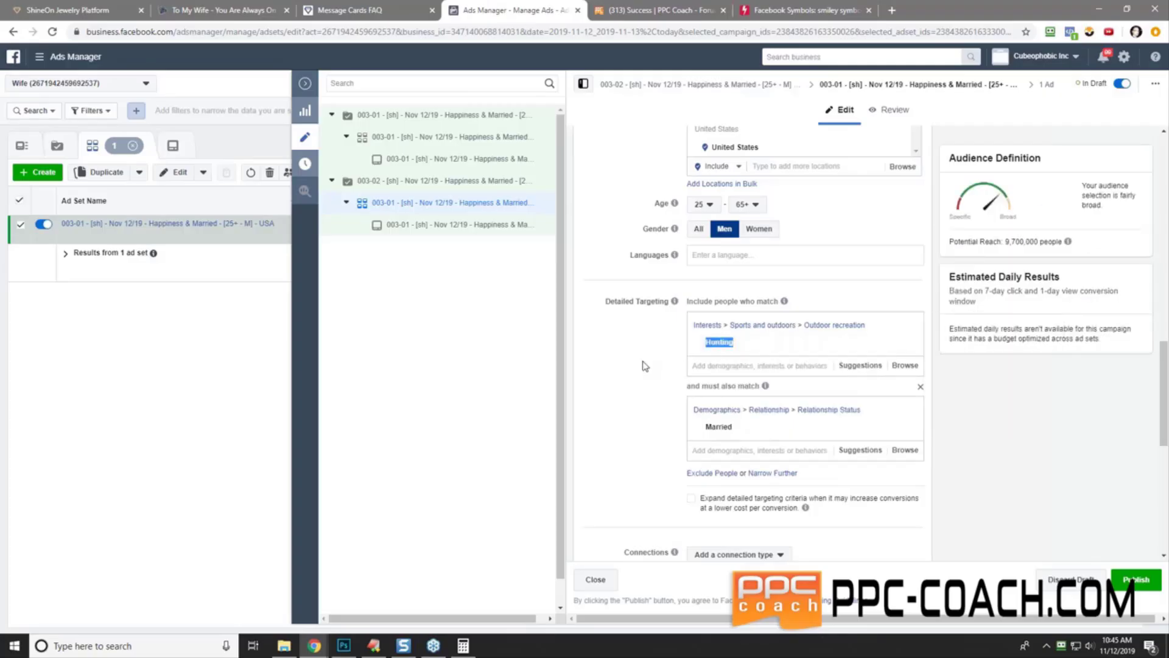
pyautogui.click(645, 366)
# - Replace Happiness with Hunting in the ad set name and copy the full name
pyautogui.scroll(10, 623, 414)
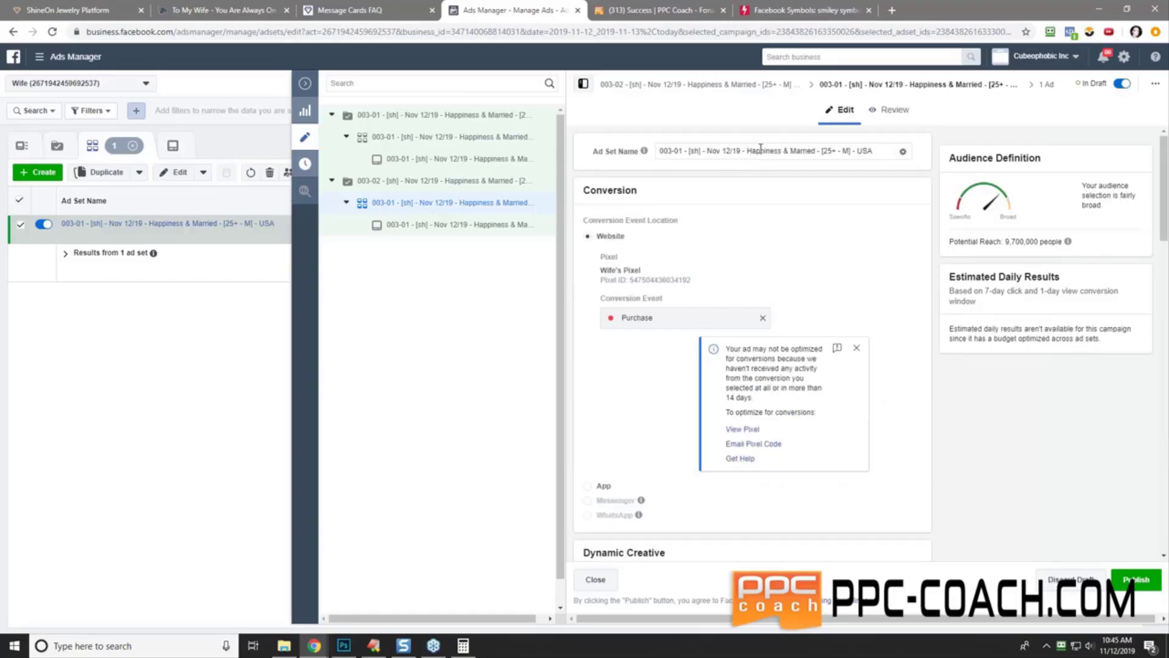
pyautogui.click(761, 148)
pyautogui.doubleClick(760, 148)
pyautogui.hotkey('ctrl', 'v')
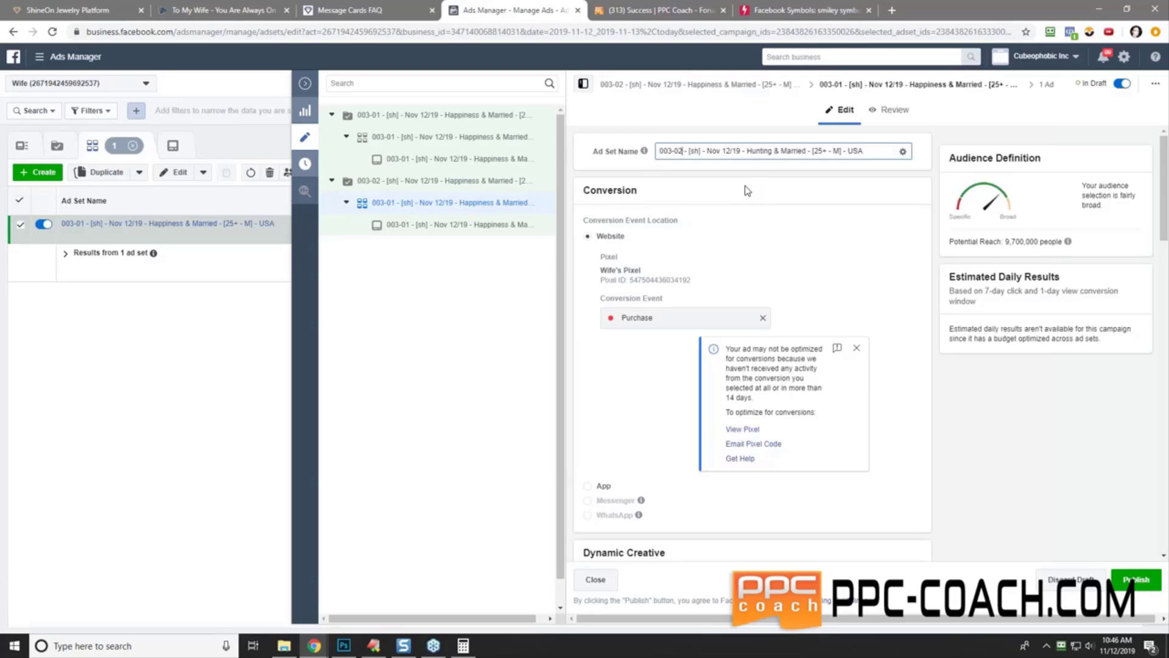
pyautogui.hotkey('ctrl', 'a')
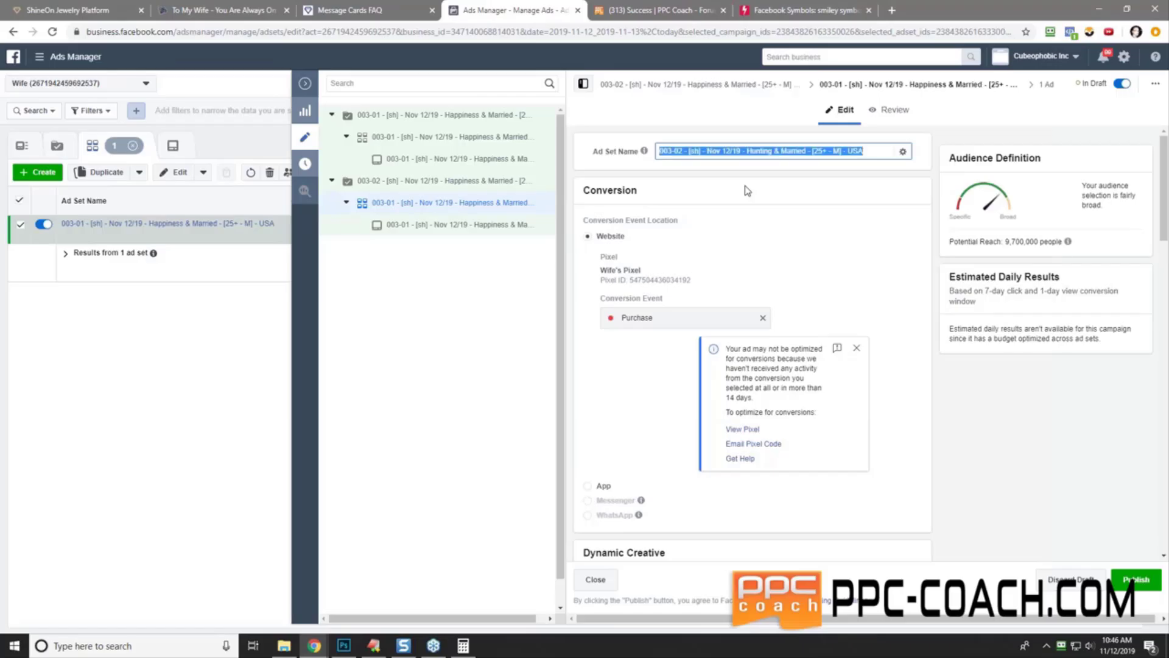
pyautogui.click(452, 186)
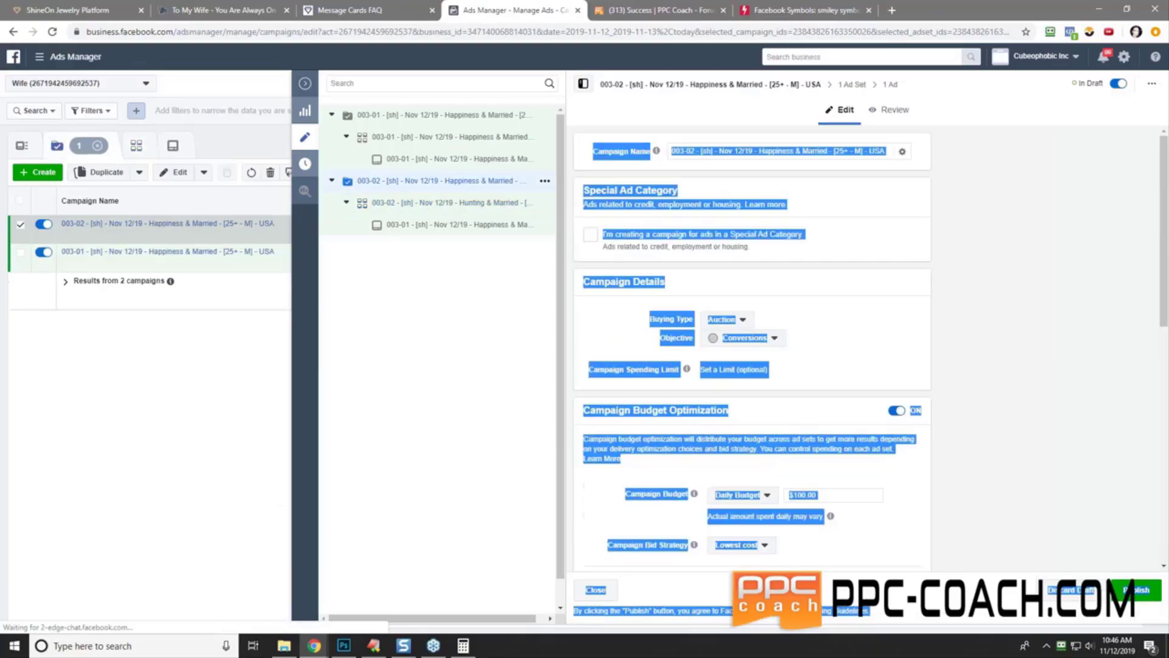
# - Paste the Hunting & Married name over the 003-02 campaign name
pyautogui.click(751, 150)
pyautogui.hotkey('ctrl', 'a')
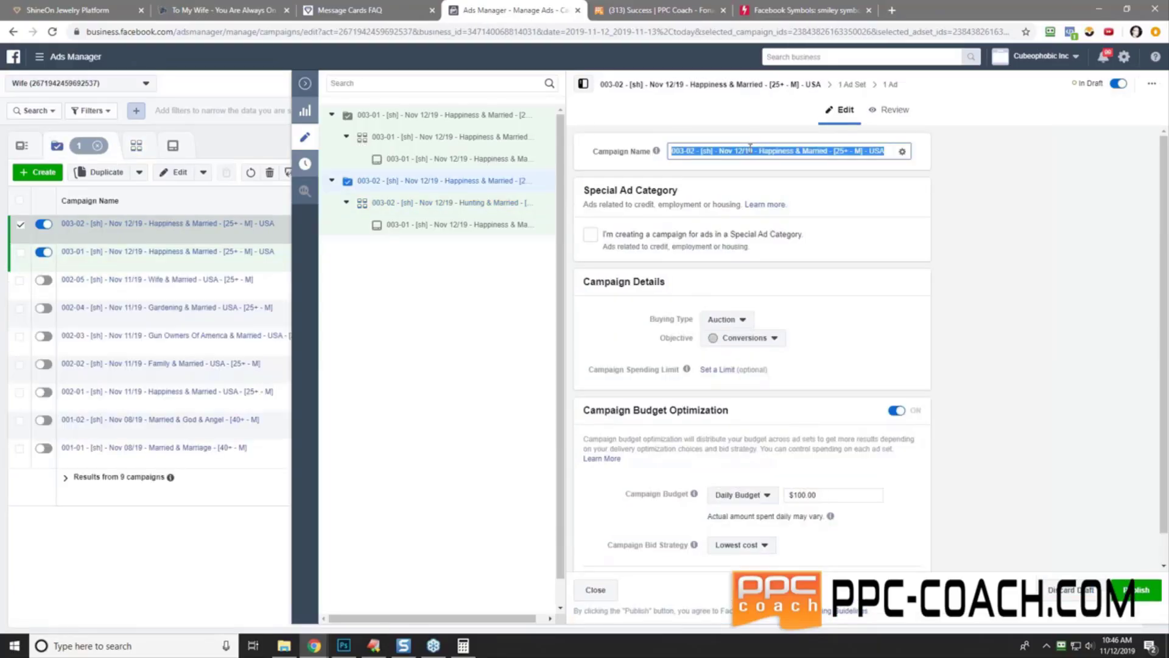
pyautogui.rightClick(753, 150)
pyautogui.click(801, 208)
pyautogui.click(586, 183)
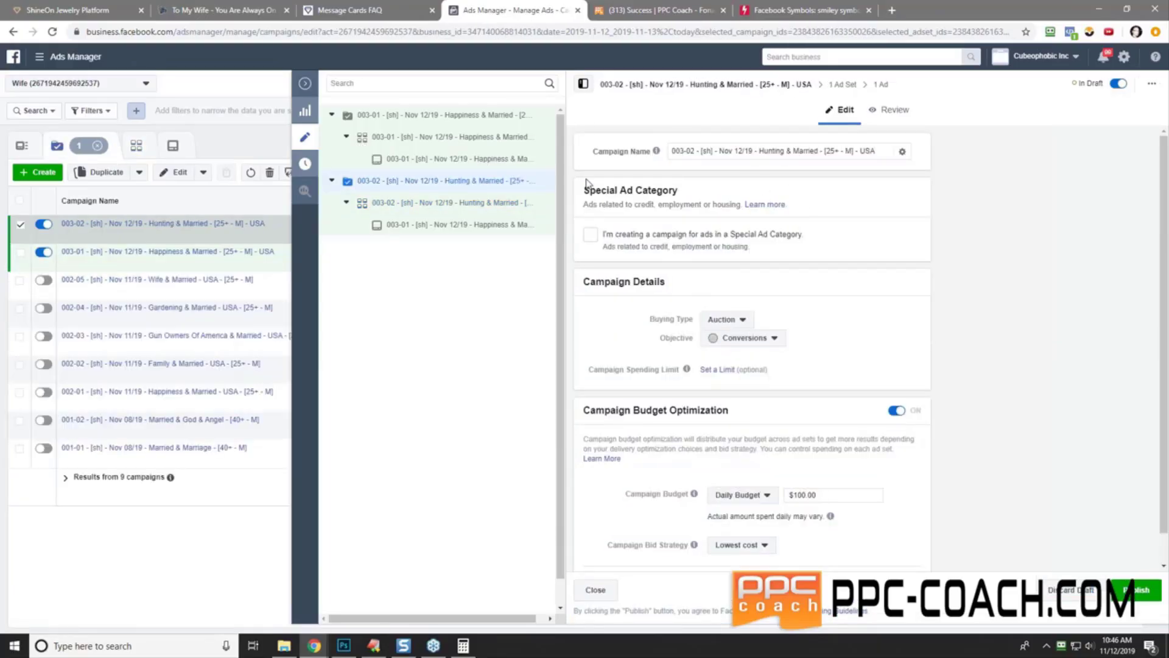
# - Rename the ad to the same 003-02 Hunting & Married name
pyautogui.click(444, 224)
pyautogui.click(700, 151)
pyautogui.hotkey('ctrl', 'a')
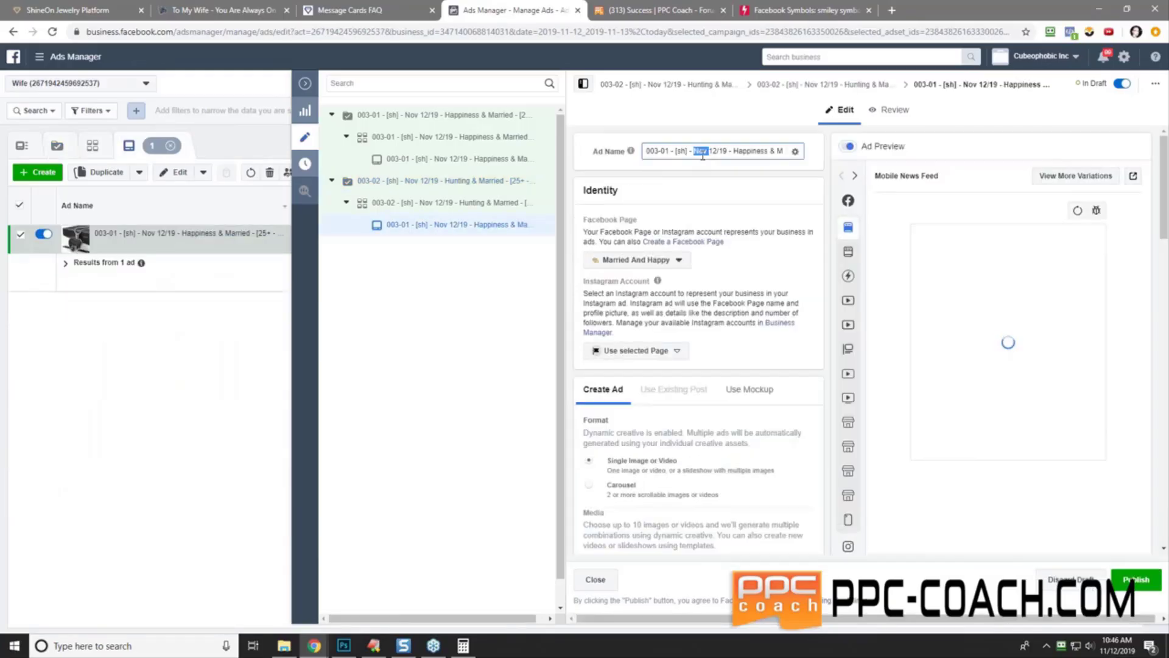
pyautogui.rightClick(710, 152)
pyautogui.click(738, 213)
pyautogui.click(727, 195)
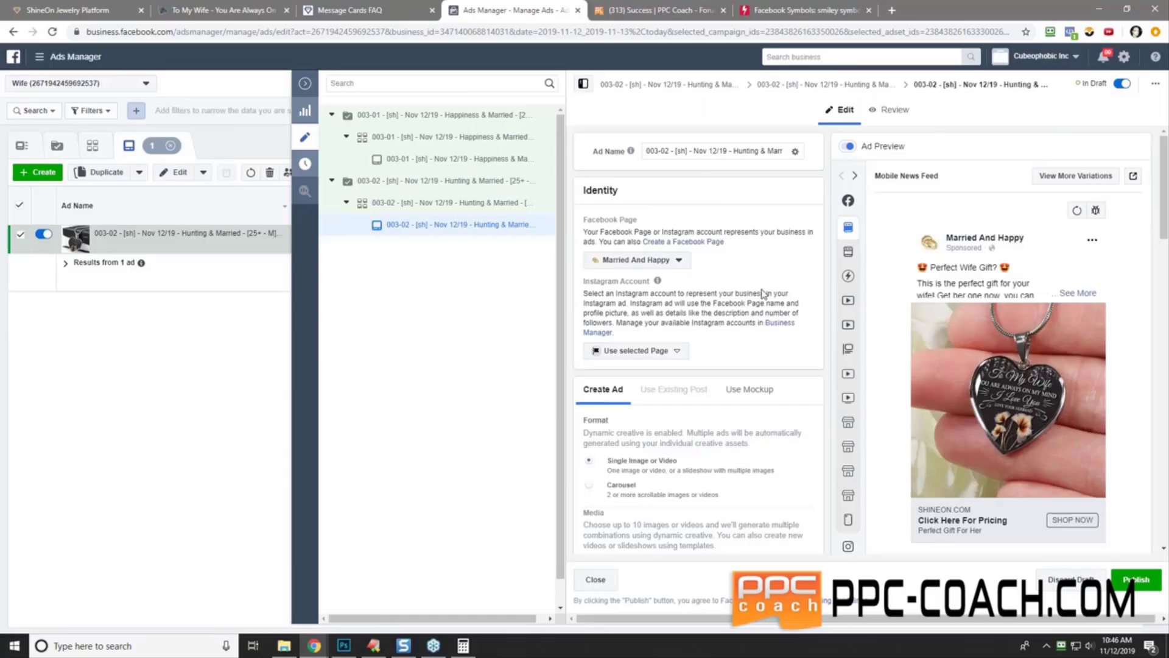
pyautogui.scroll(-2, 764, 296)
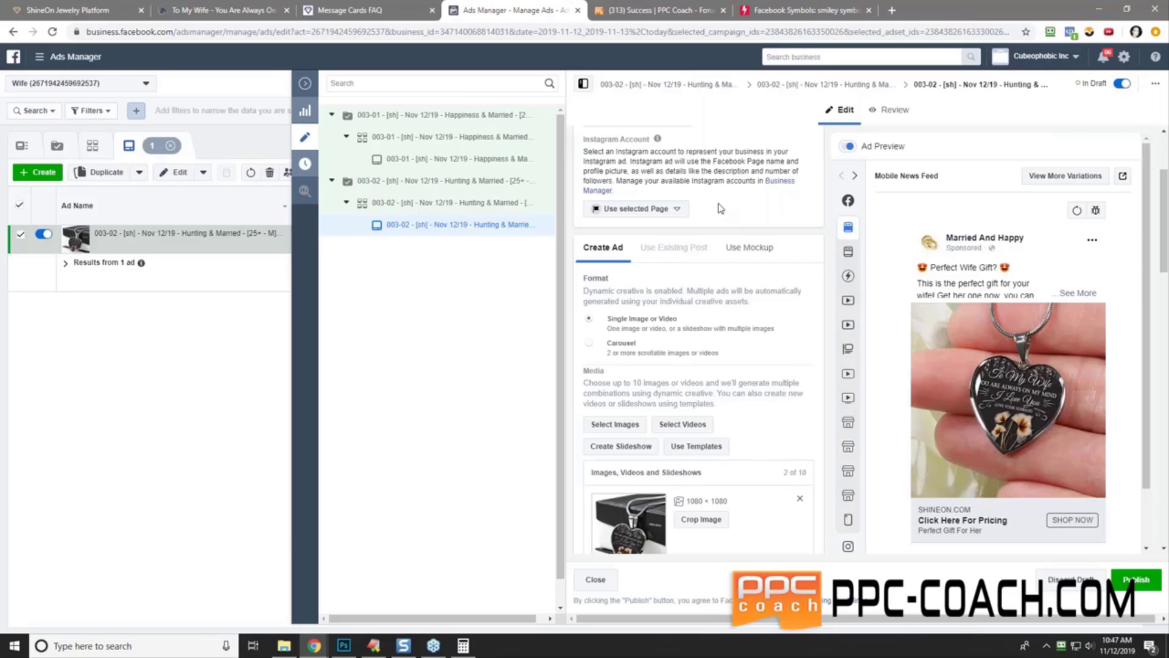
# - Duplicate the 003-02 Hunting campaign
pyautogui.click(482, 183)
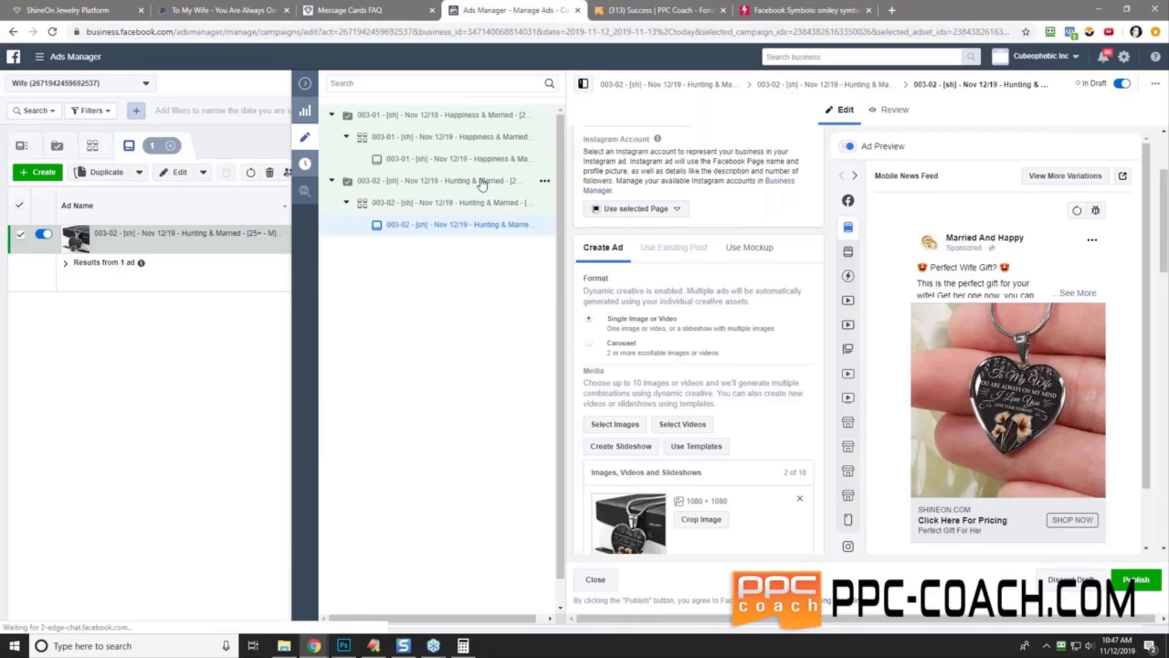
pyautogui.click(545, 181)
pyautogui.click(594, 186)
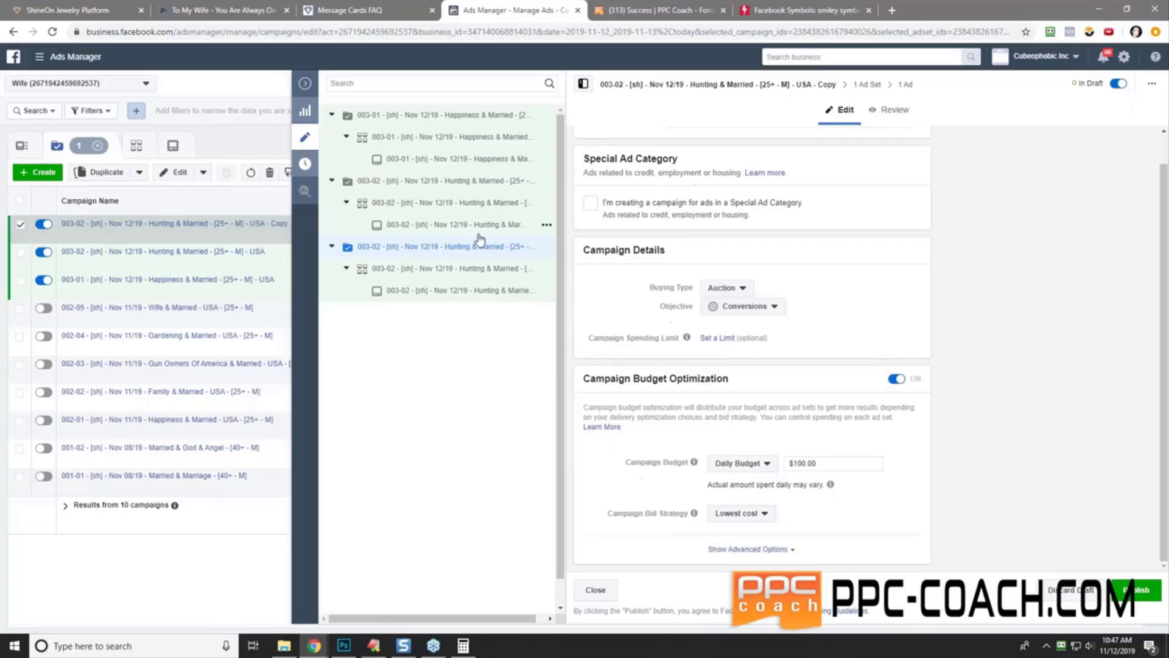
# - In the copy's ad set, swap the Hunting interest for Fishing and copy the word Fishing
pyautogui.click(428, 268)
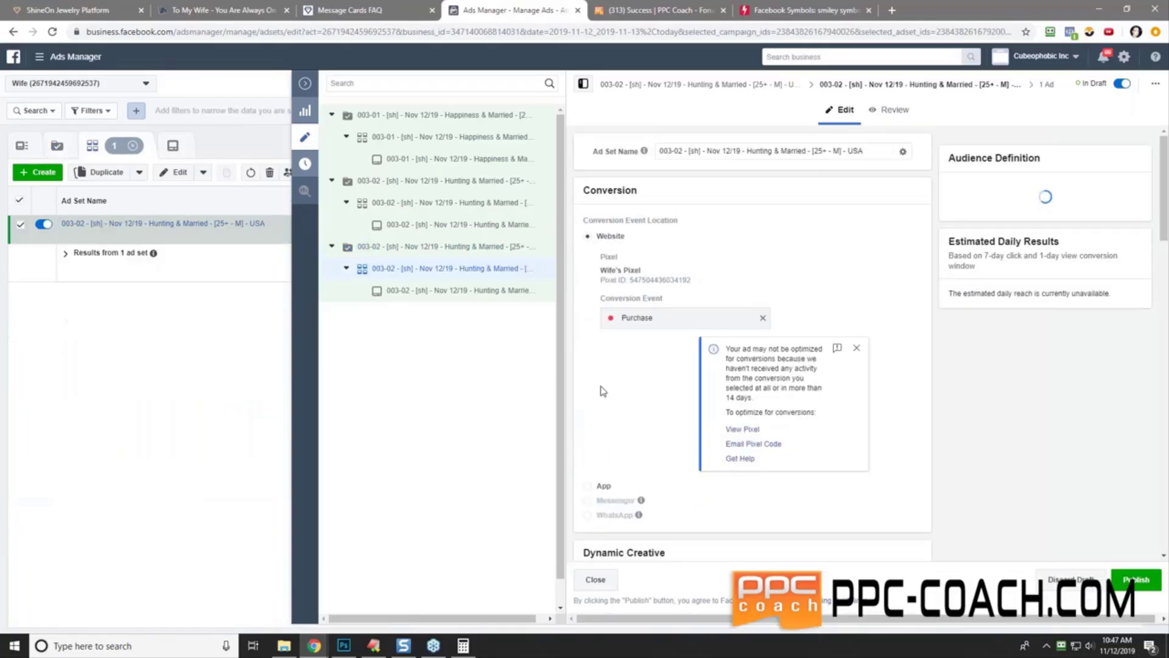
pyautogui.scroll(-15, 749, 341)
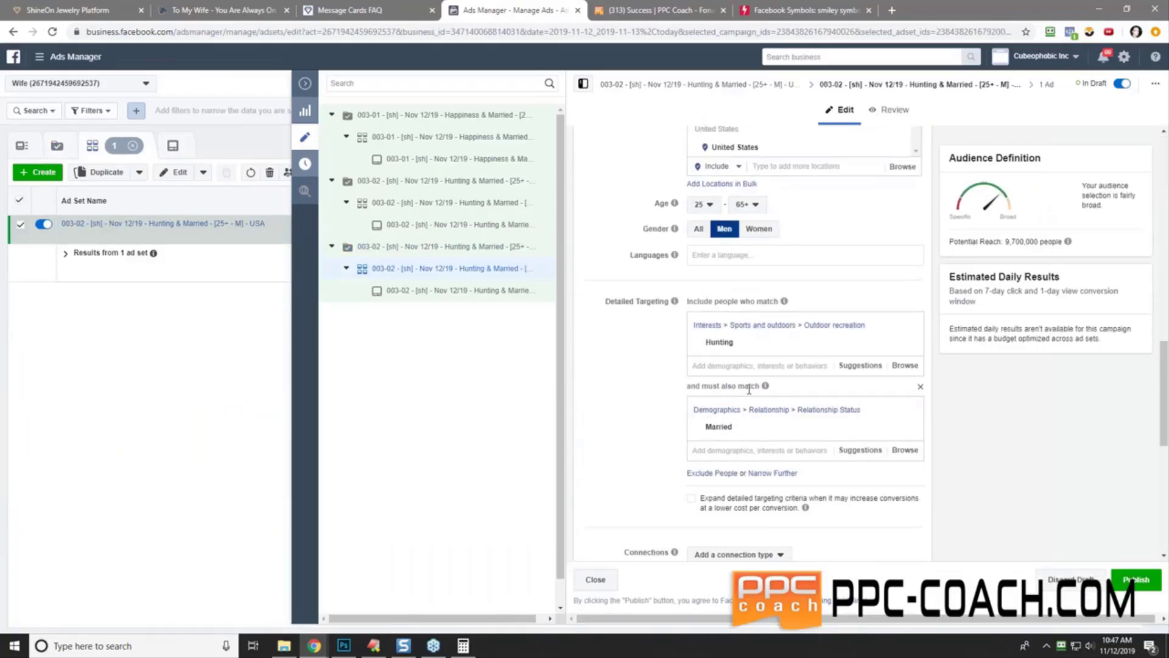
pyautogui.click(854, 367)
pyautogui.click(801, 407)
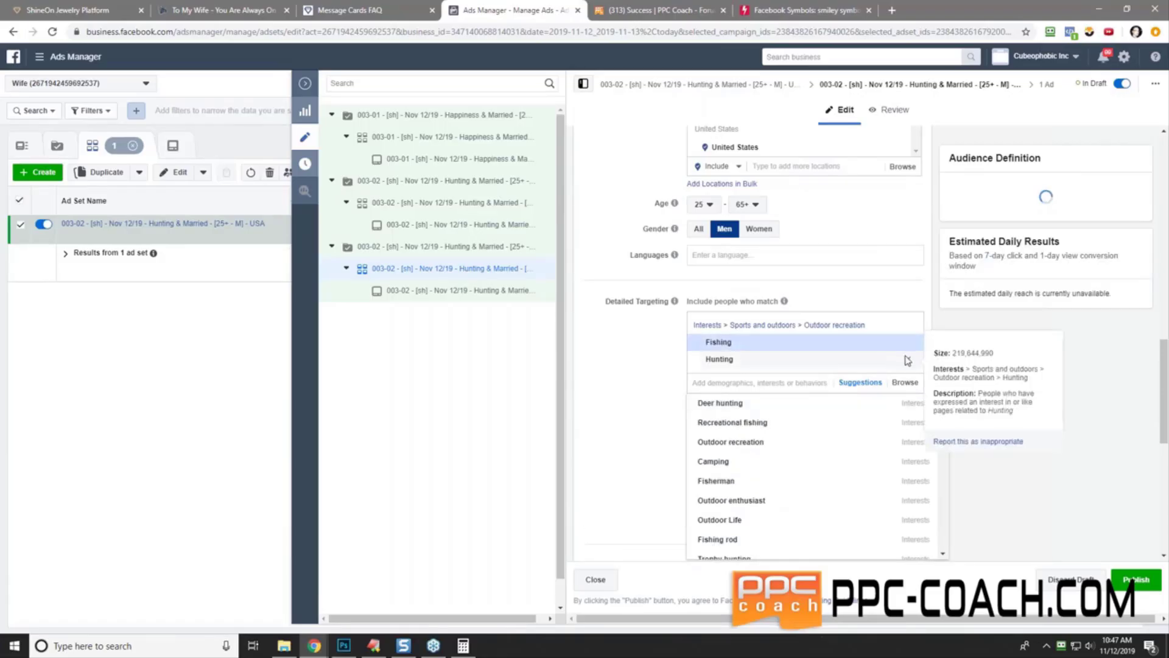
pyautogui.click(908, 360)
pyautogui.doubleClick(718, 343)
pyautogui.hotkey('ctrl', 'c')
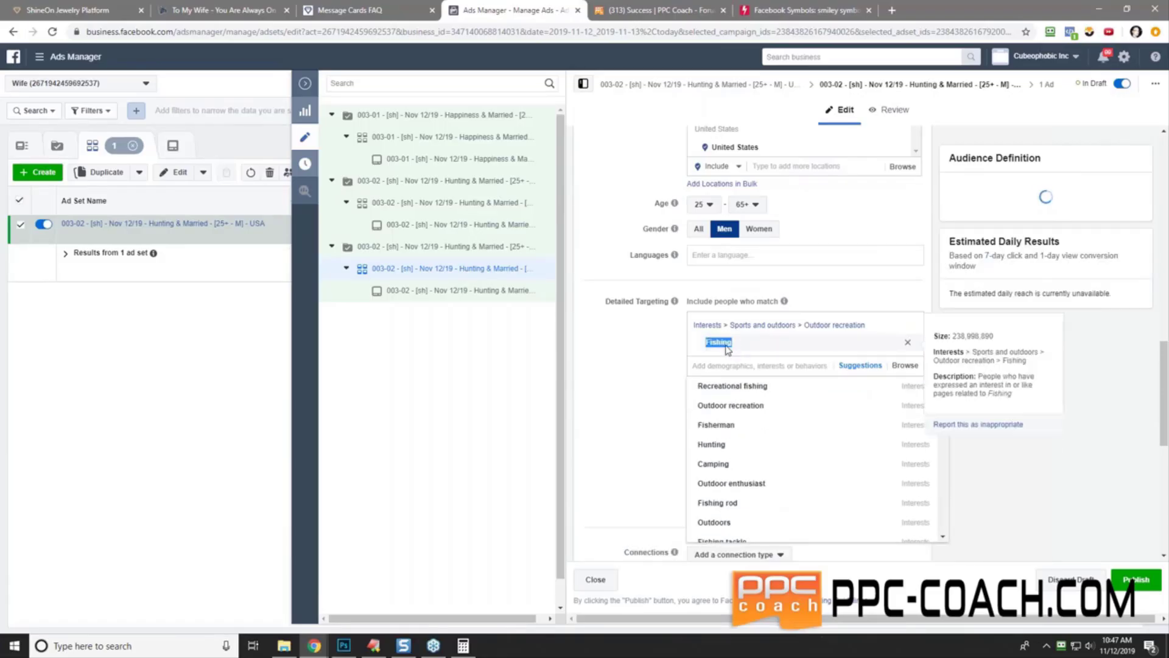
pyautogui.rightClick(724, 345)
pyautogui.click(740, 353)
pyautogui.click(615, 360)
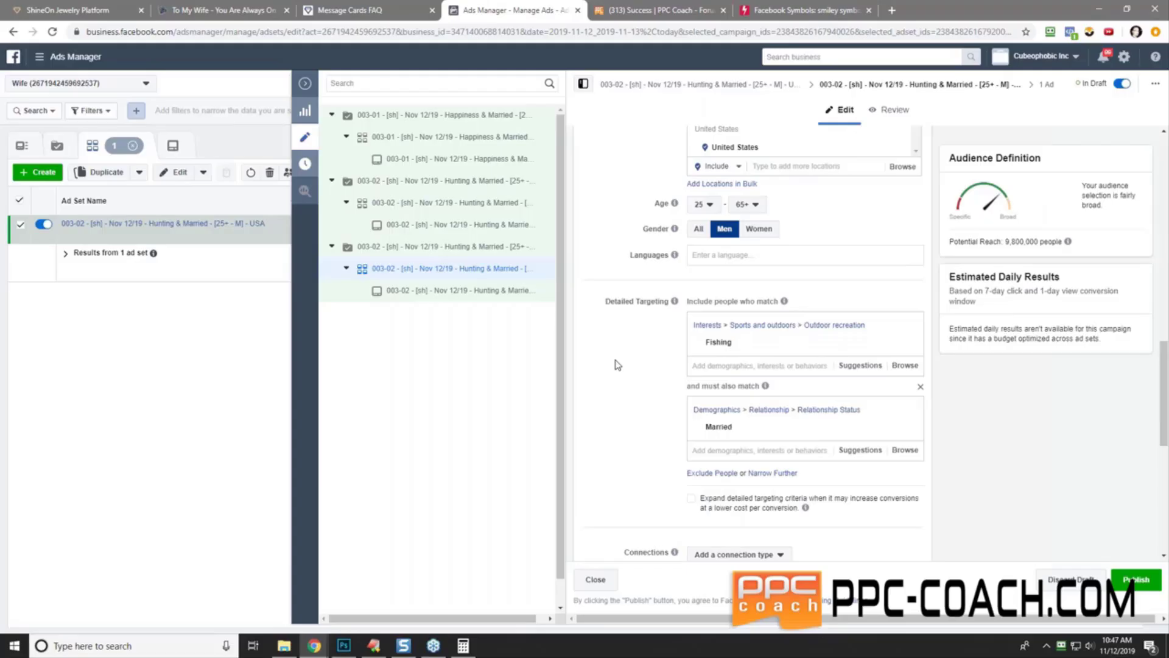
# - Change Hunting to Fishing in the ad set name, making it 003-03 Fishing & Married
pyautogui.scroll(10, 617, 364)
pyautogui.doubleClick(759, 150)
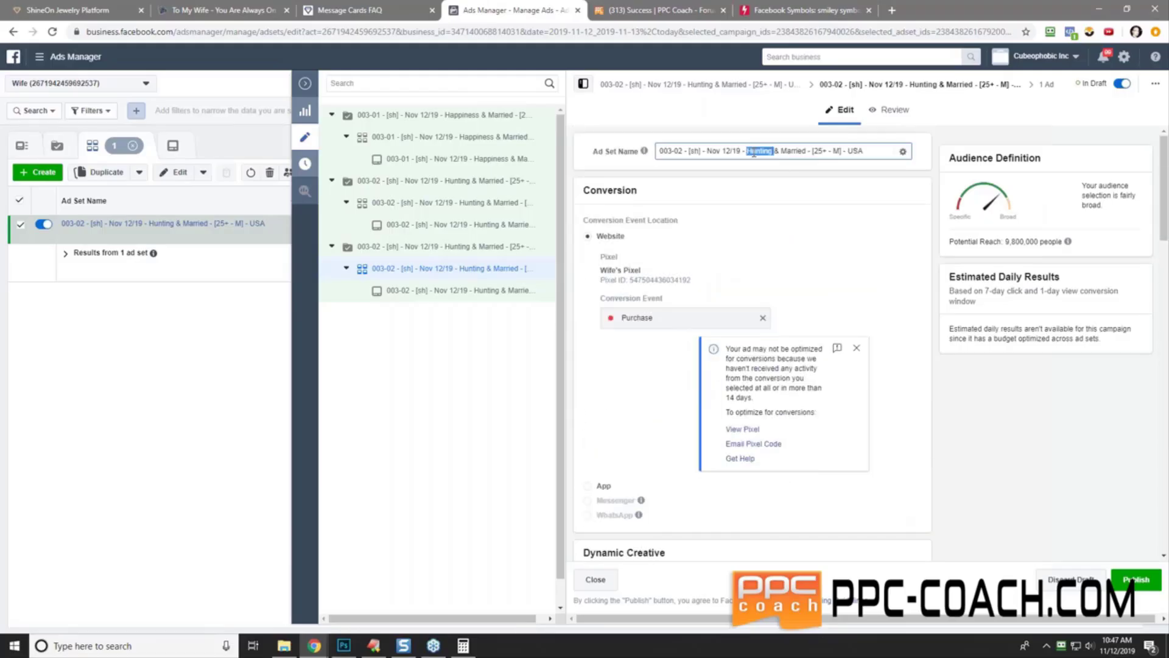
pyautogui.rightClick(755, 151)
pyautogui.click(782, 212)
pyautogui.hotkey('ctrl', 'a')
pyautogui.hotkey('ctrl', 'c')
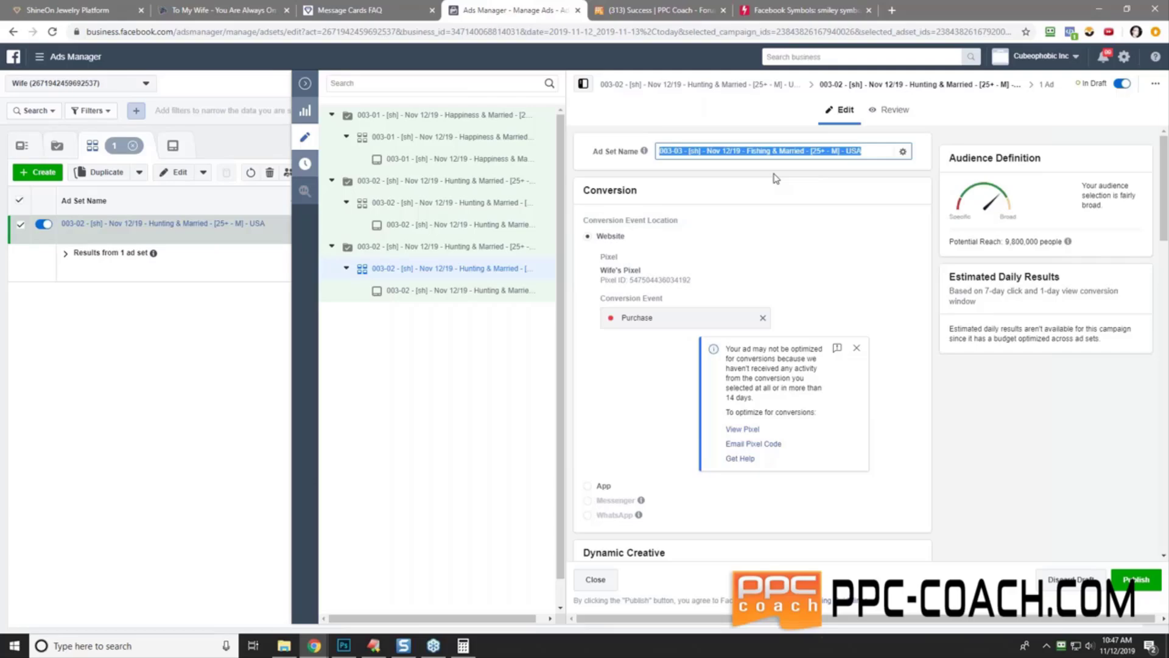
pyautogui.click(425, 248)
# - Paste the 003-03 Fishing & Married name as the campaign name
pyautogui.click(420, 246)
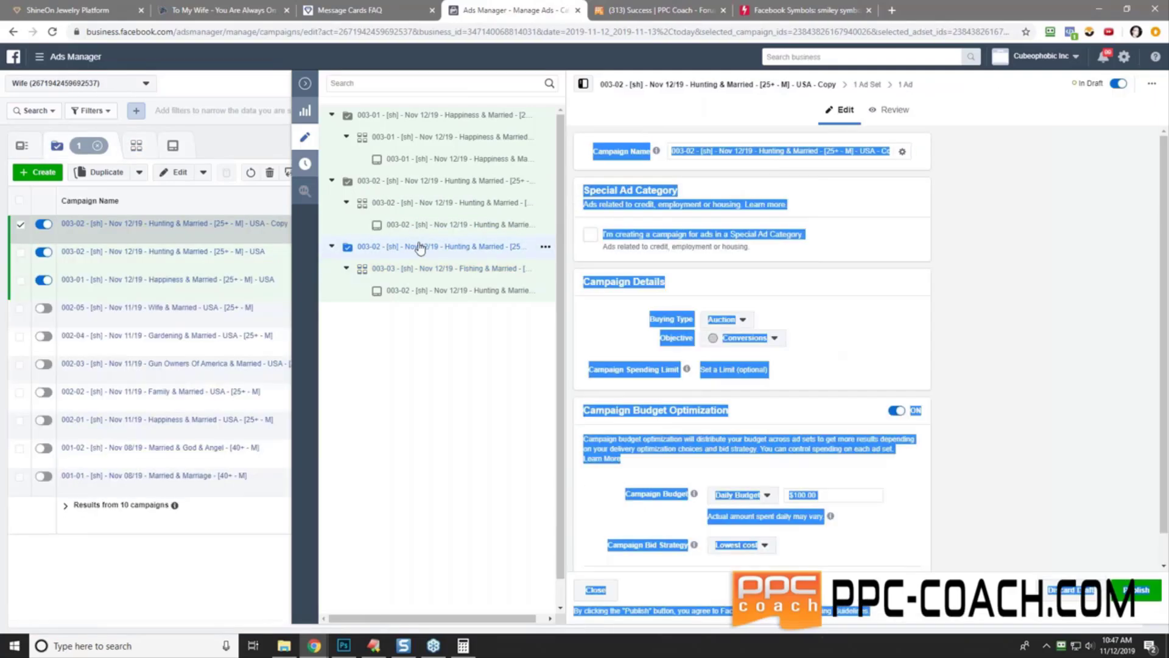
pyautogui.tripleClick(781, 152)
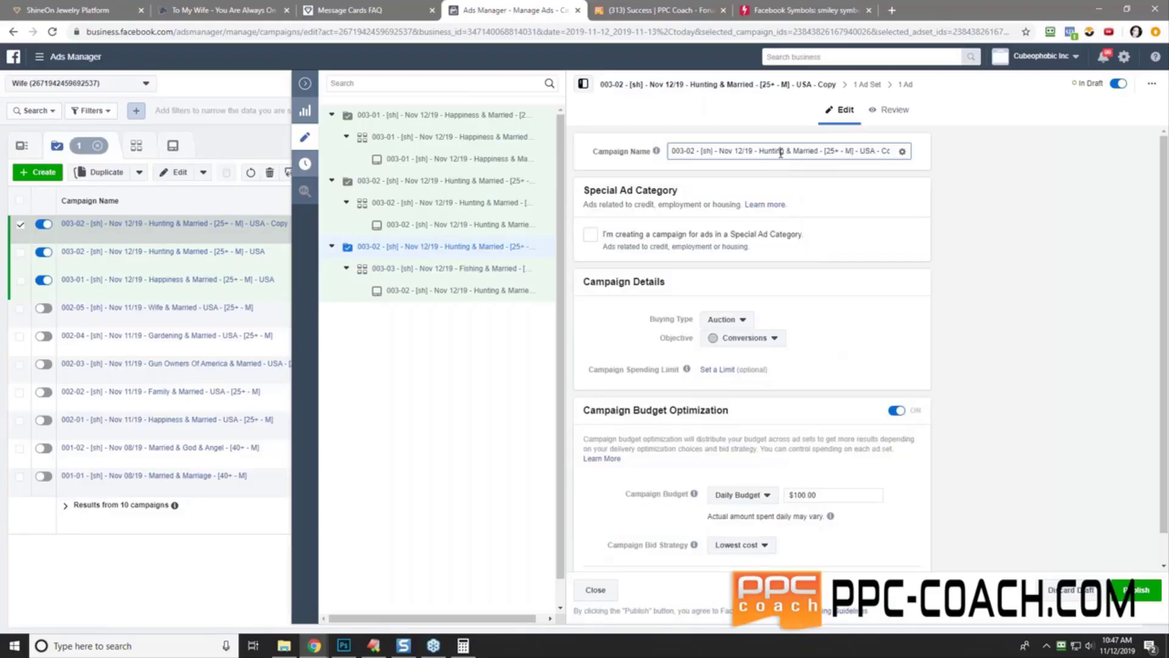
pyautogui.rightClick(781, 153)
pyautogui.click(816, 214)
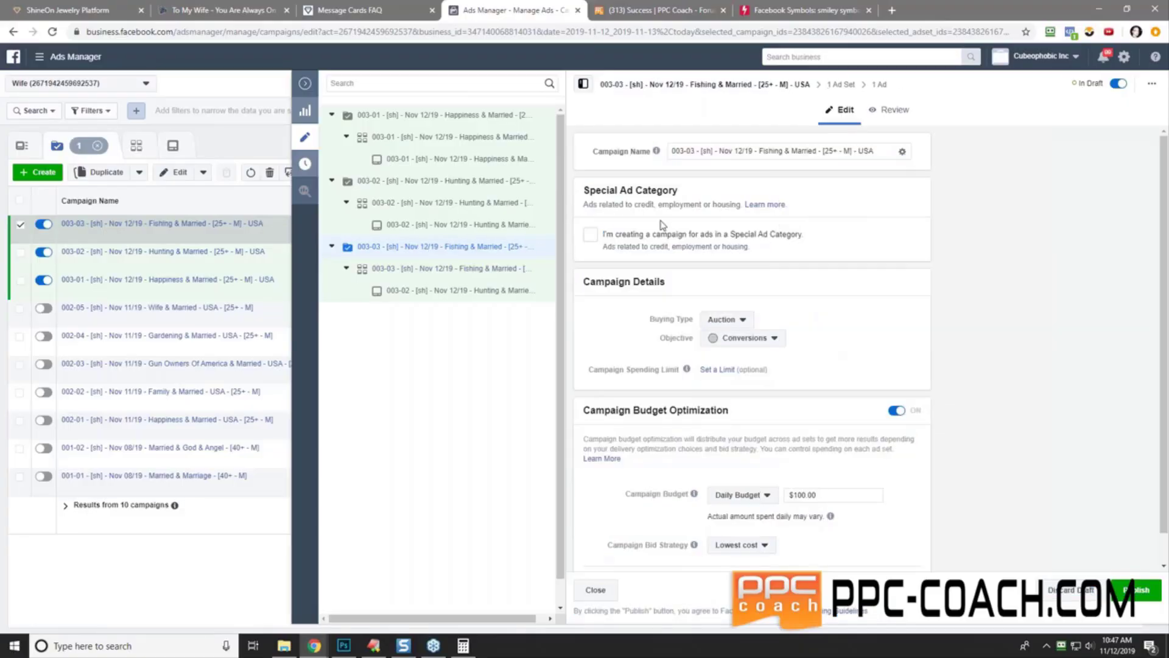
# - Rename the ad to 003-03 Fishing & Married
pyautogui.click(476, 291)
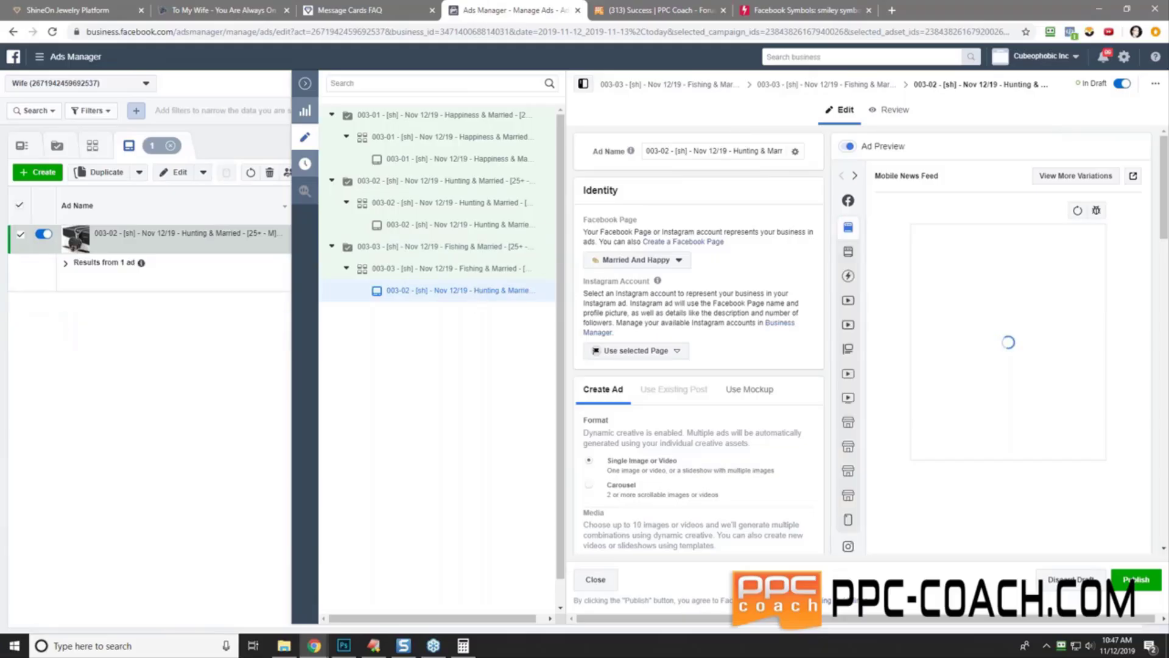
pyautogui.tripleClick(707, 151)
pyautogui.rightClick(706, 153)
pyautogui.click(760, 211)
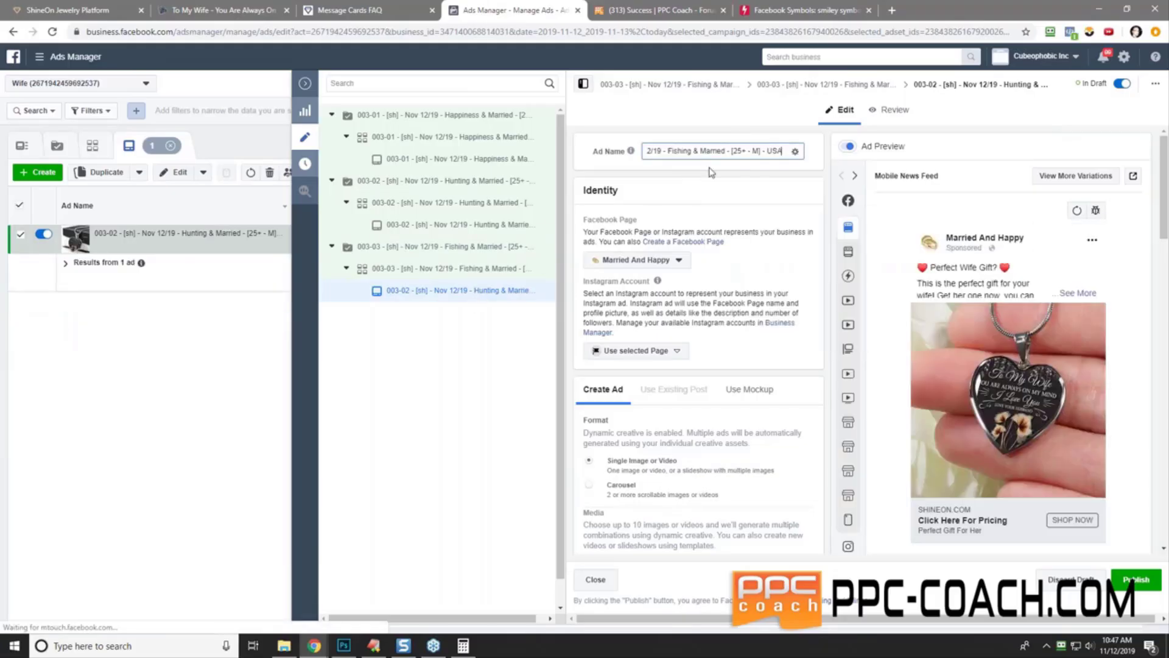
pyautogui.click(687, 190)
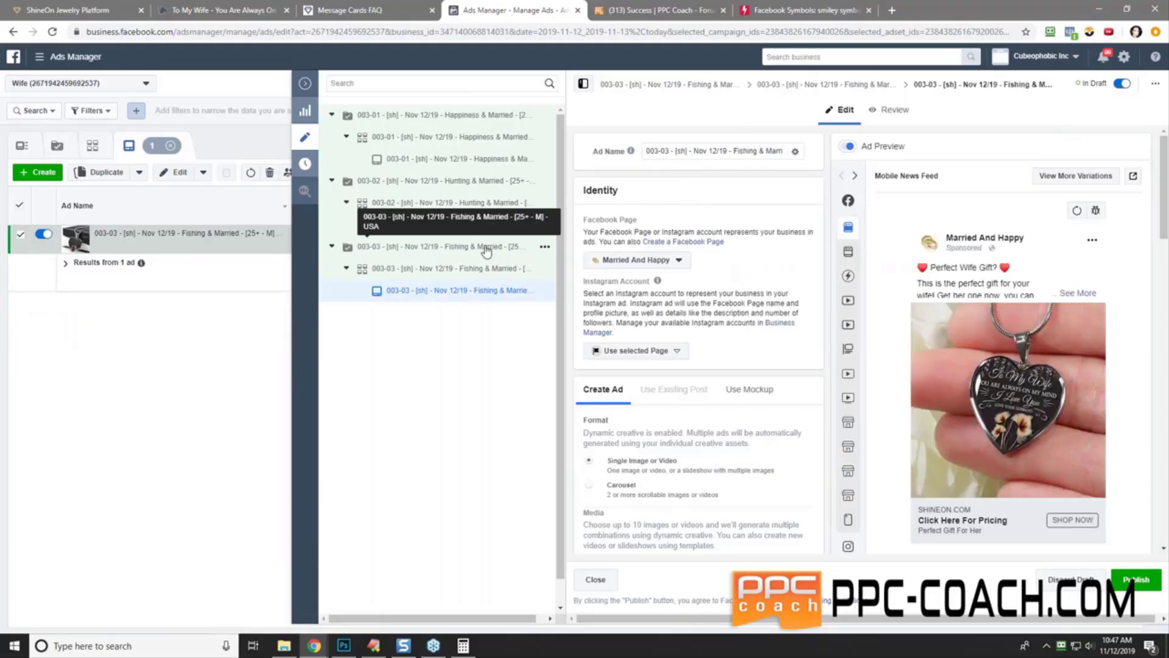
pyautogui.click(486, 247)
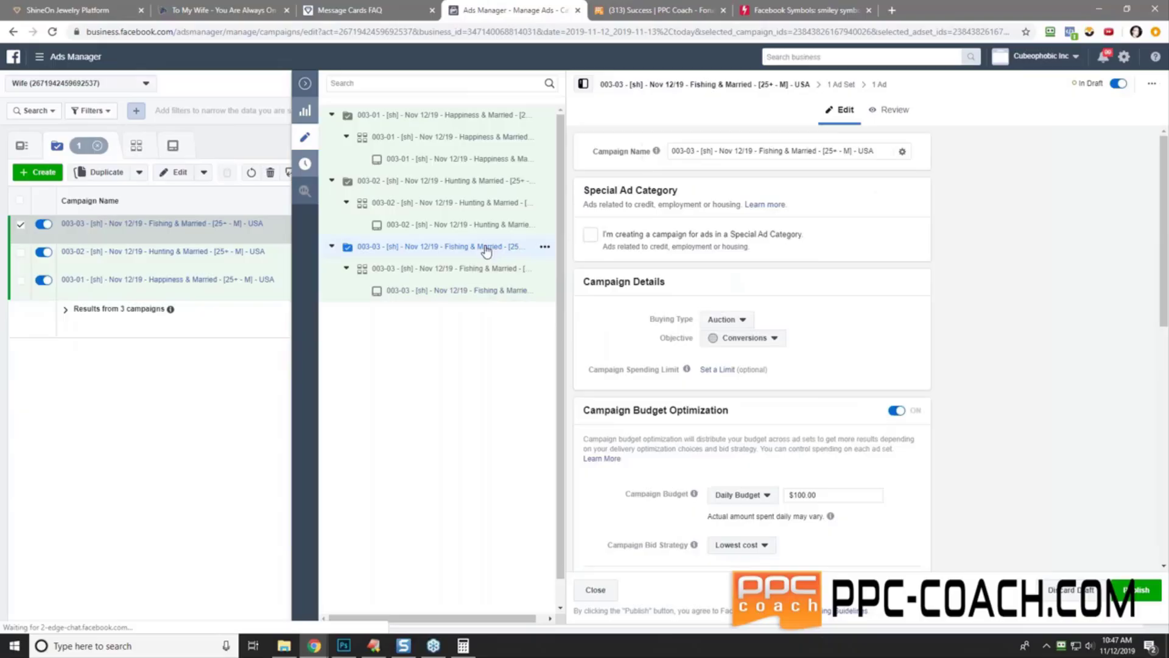
# - Duplicate the 003-03 Fishing & Married campaign
pyautogui.click(545, 247)
pyautogui.click(594, 254)
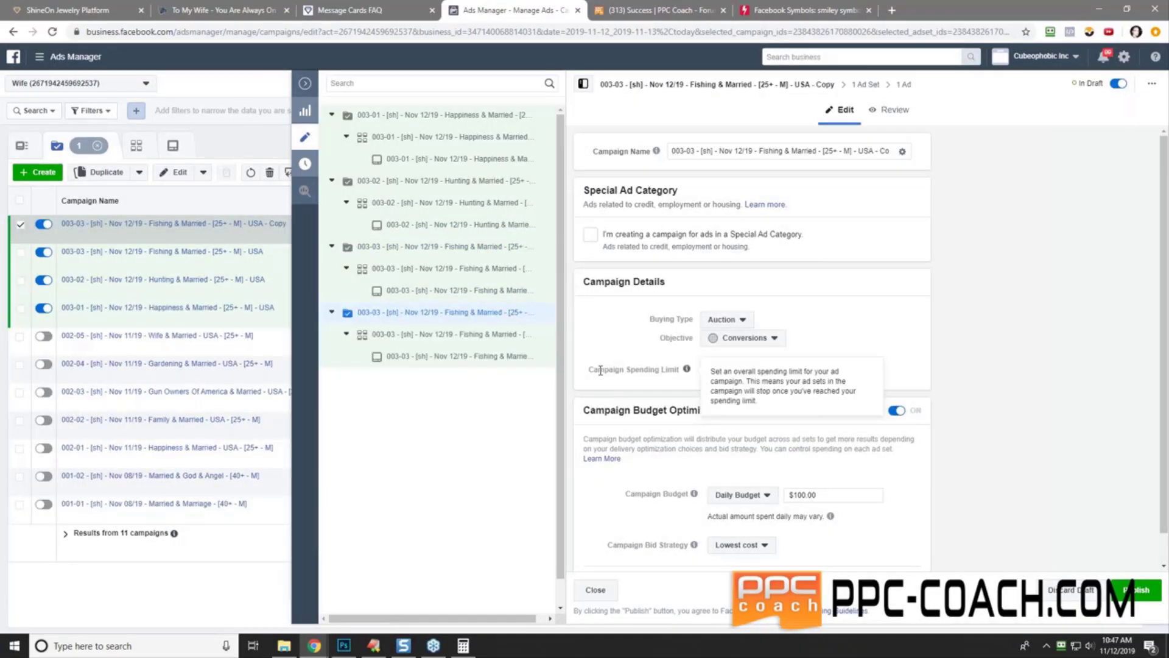
pyautogui.scroll(-1, 599, 370)
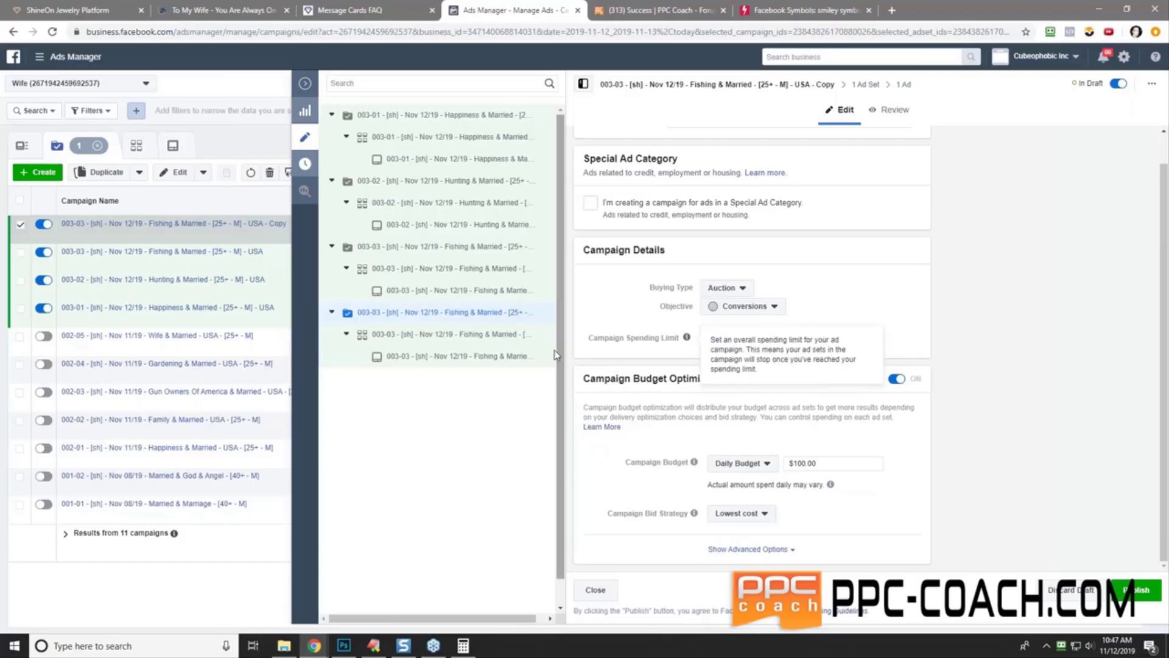
# - In the copy's ad set, add Marriage from suggested interests, remove Fishing, and copy Marriage
pyautogui.click(451, 335)
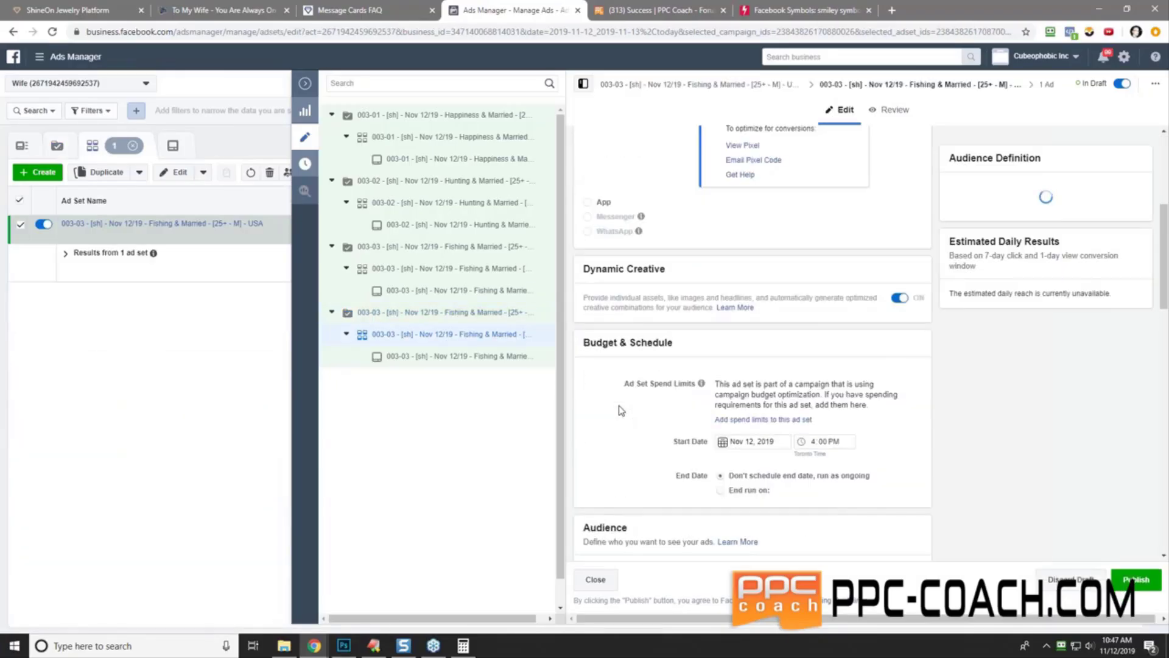
pyautogui.scroll(-9, 622, 410)
pyautogui.scroll(2, 615, 403)
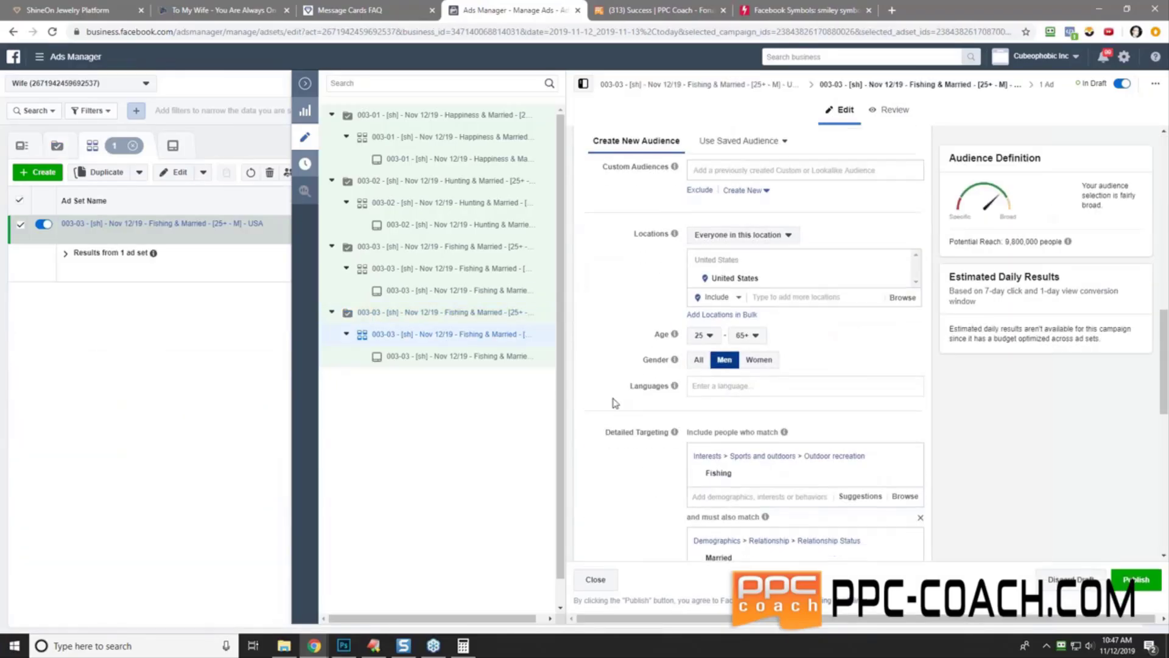
pyautogui.scroll(-2, 615, 403)
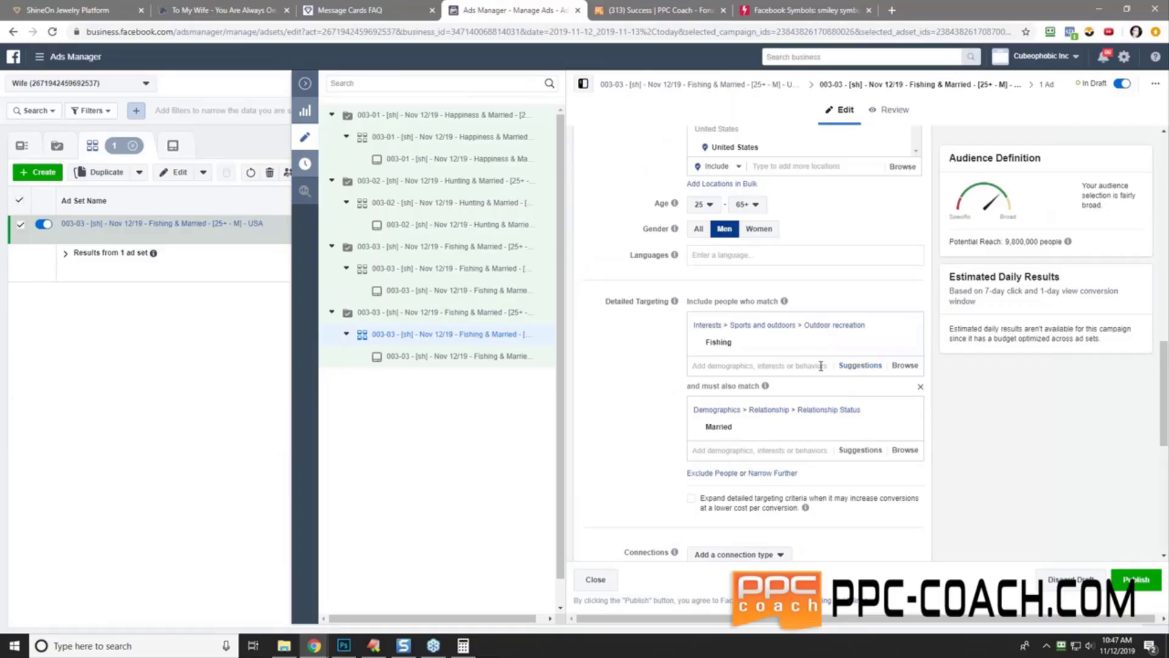
pyautogui.click(856, 366)
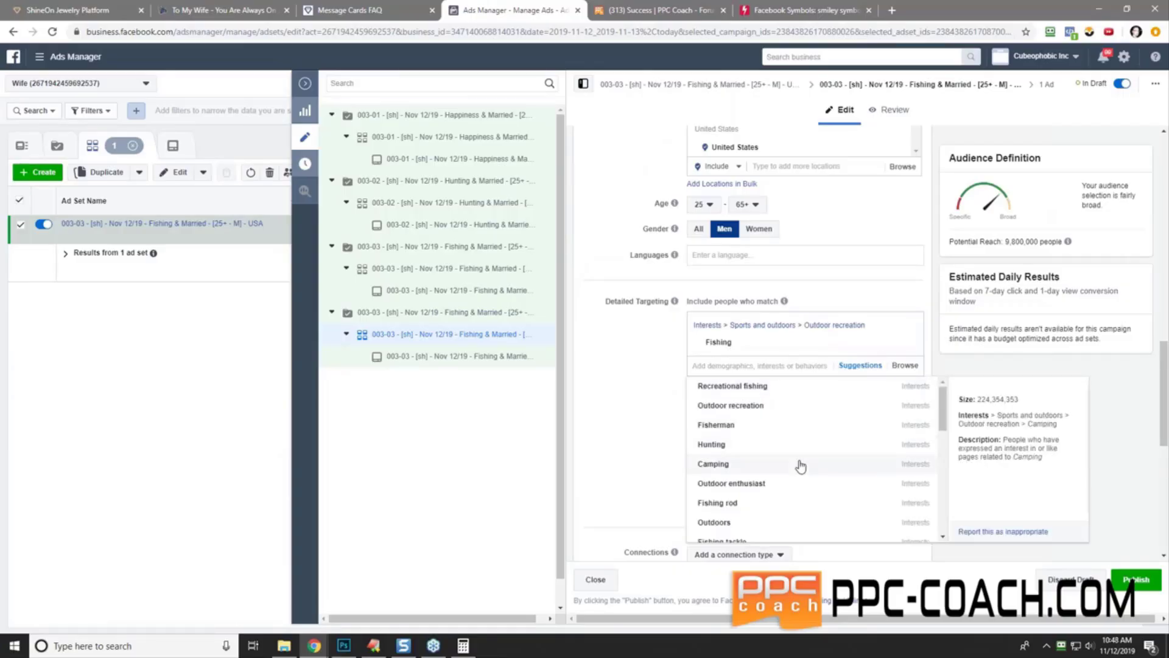
pyautogui.scroll(-5, 801, 466)
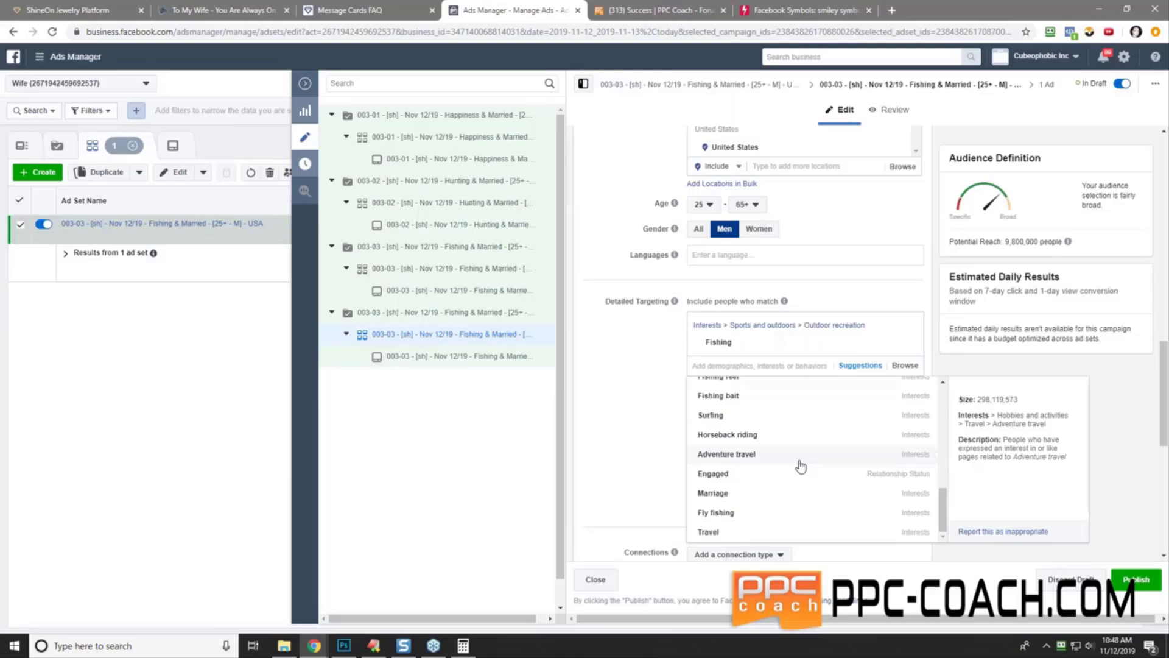
pyautogui.scroll(-2, 800, 466)
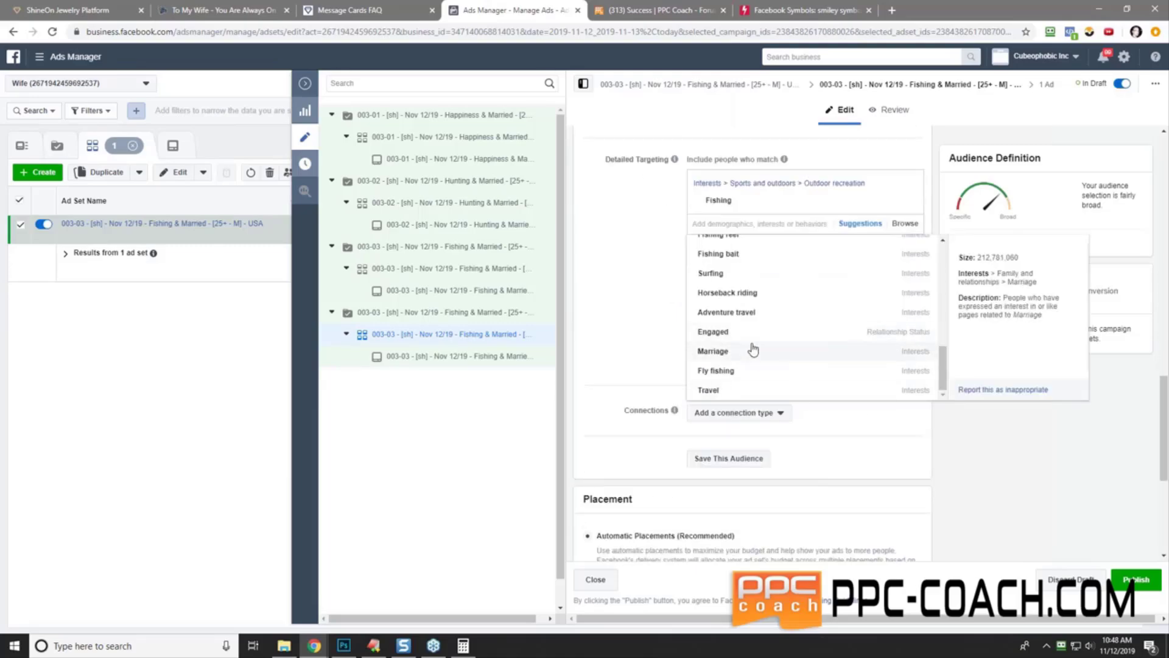
pyautogui.click(754, 351)
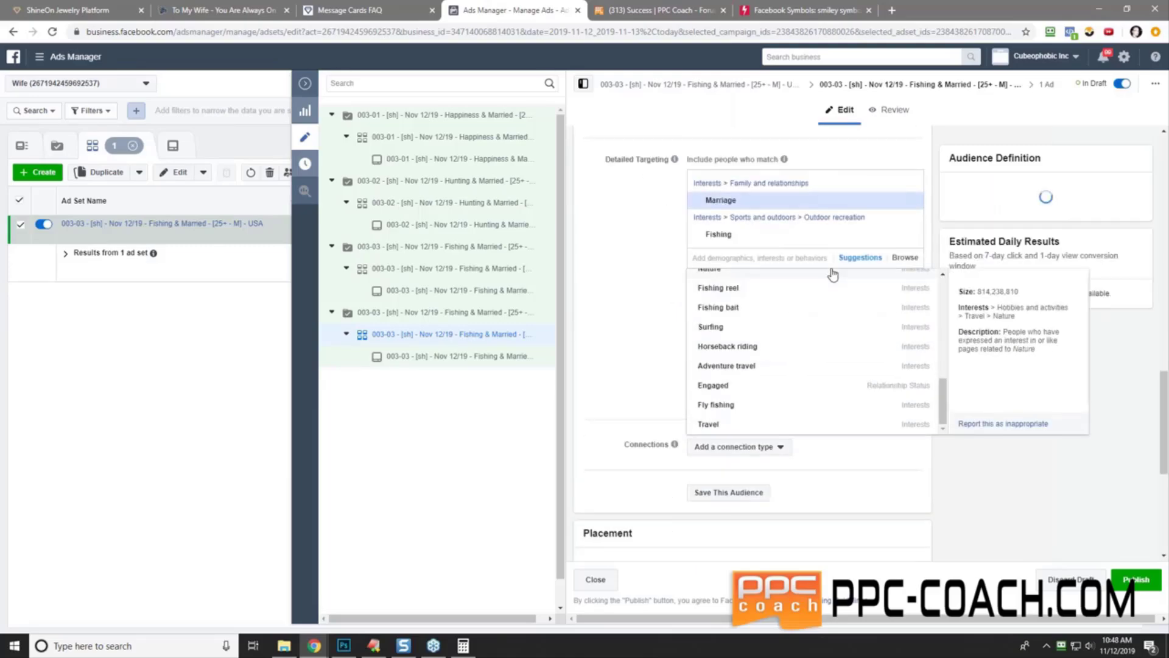
pyautogui.click(907, 217)
pyautogui.doubleClick(725, 202)
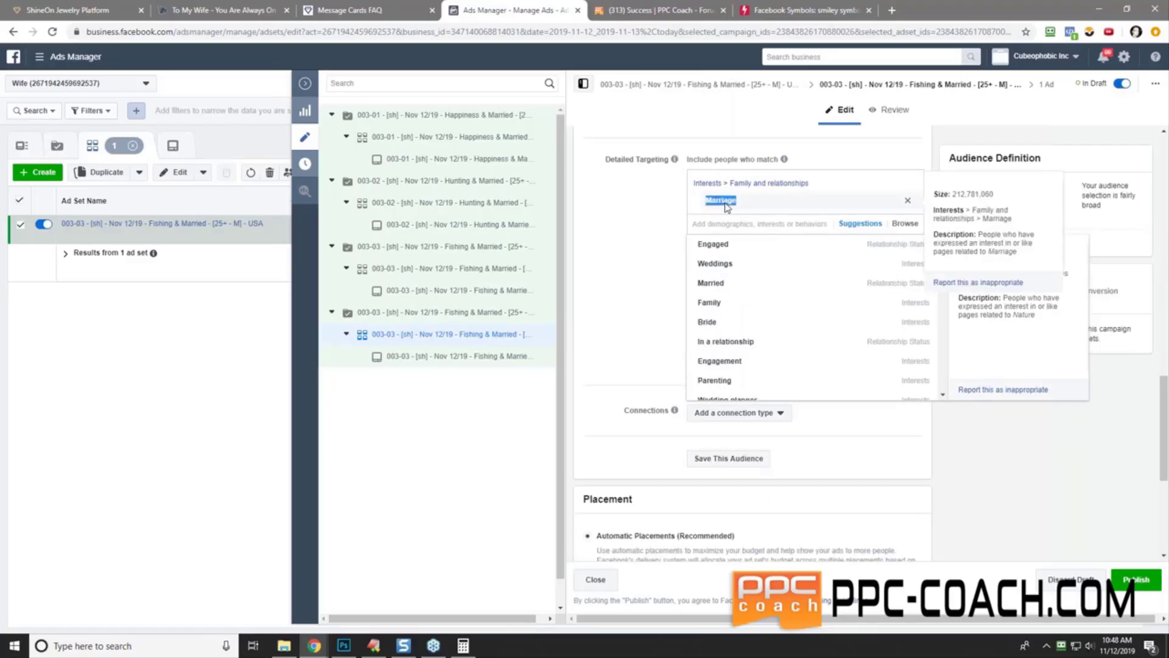
pyautogui.rightClick(726, 207)
pyautogui.click(758, 218)
pyautogui.click(630, 238)
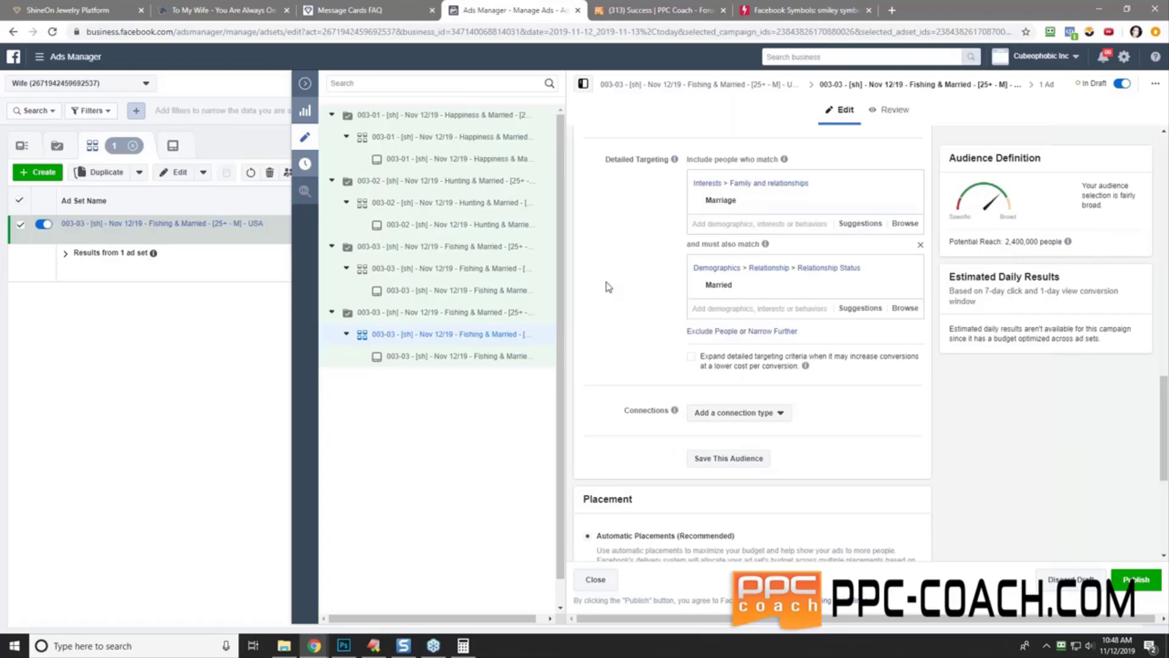
# - Replace Fishing with Marriage in the ad set name and copy the 003-04 name
pyautogui.scroll(10, 611, 286)
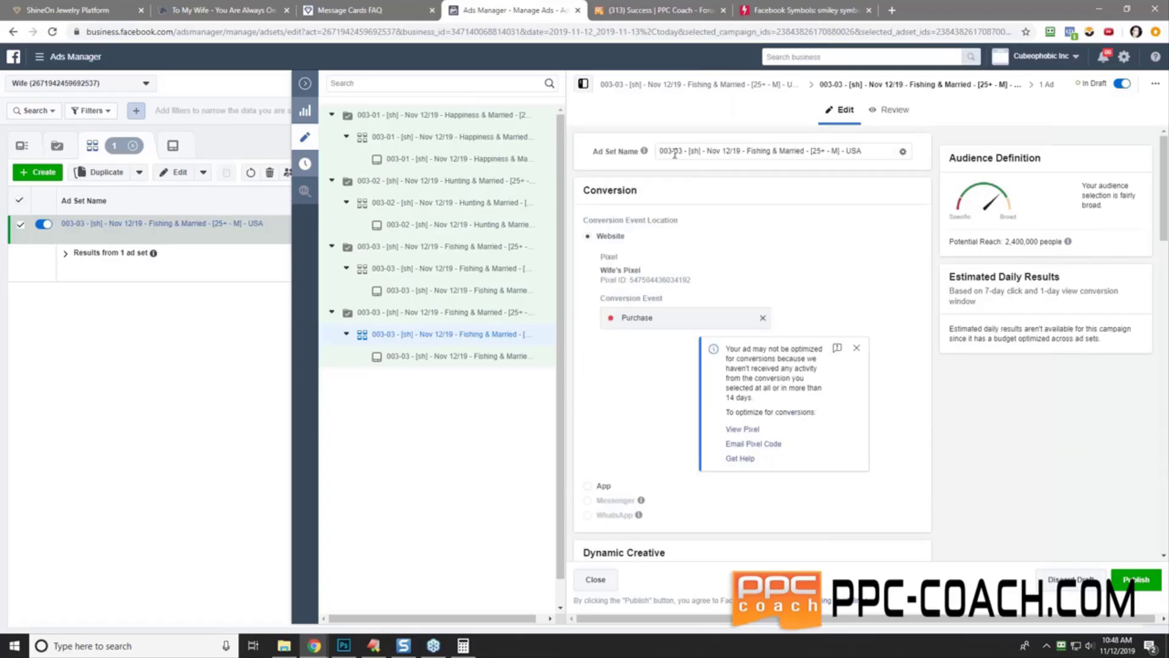
pyautogui.doubleClick(757, 150)
pyautogui.rightClick(758, 151)
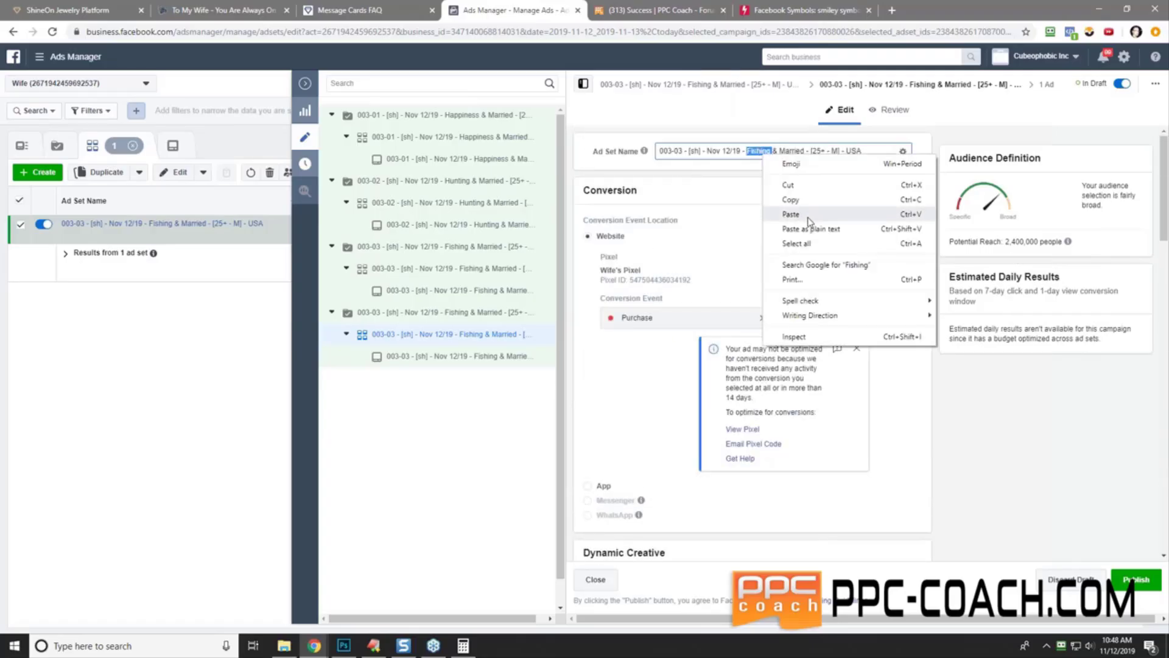
pyautogui.click(797, 218)
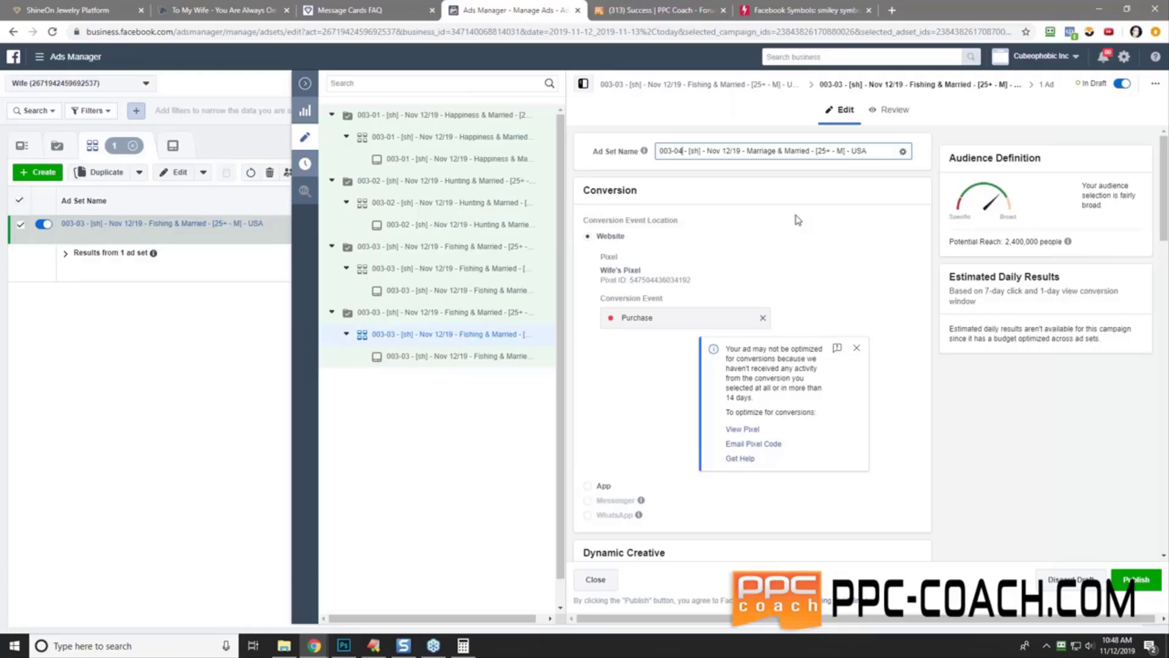
pyautogui.tripleClick(777, 152)
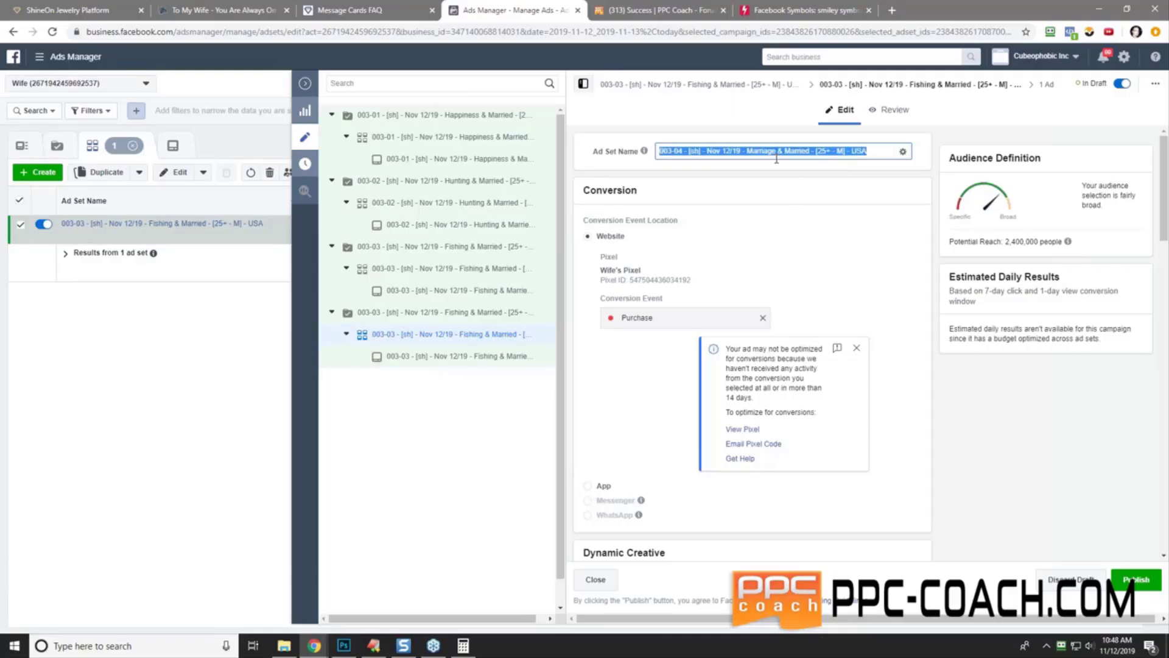
pyautogui.rightClick(777, 155)
pyautogui.click(816, 210)
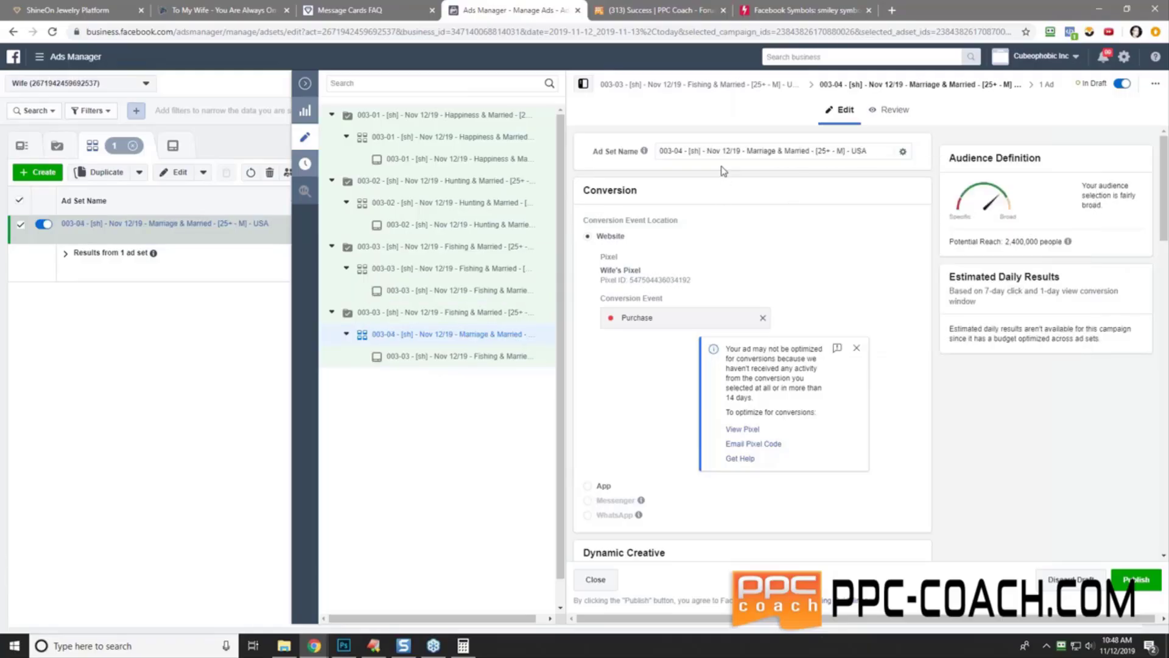
# - Rename the campaign to 003-04 Marriage & Married
pyautogui.click(488, 312)
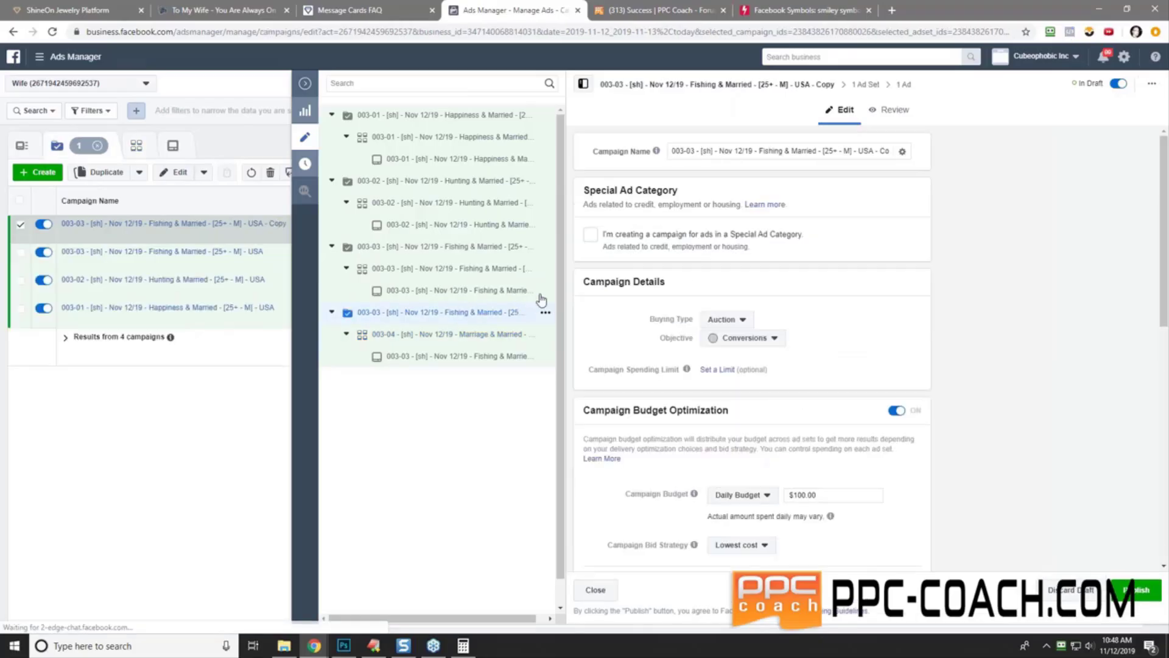
pyautogui.doubleClick(725, 151)
pyautogui.tripleClick(721, 156)
pyautogui.rightClick(721, 156)
pyautogui.click(782, 210)
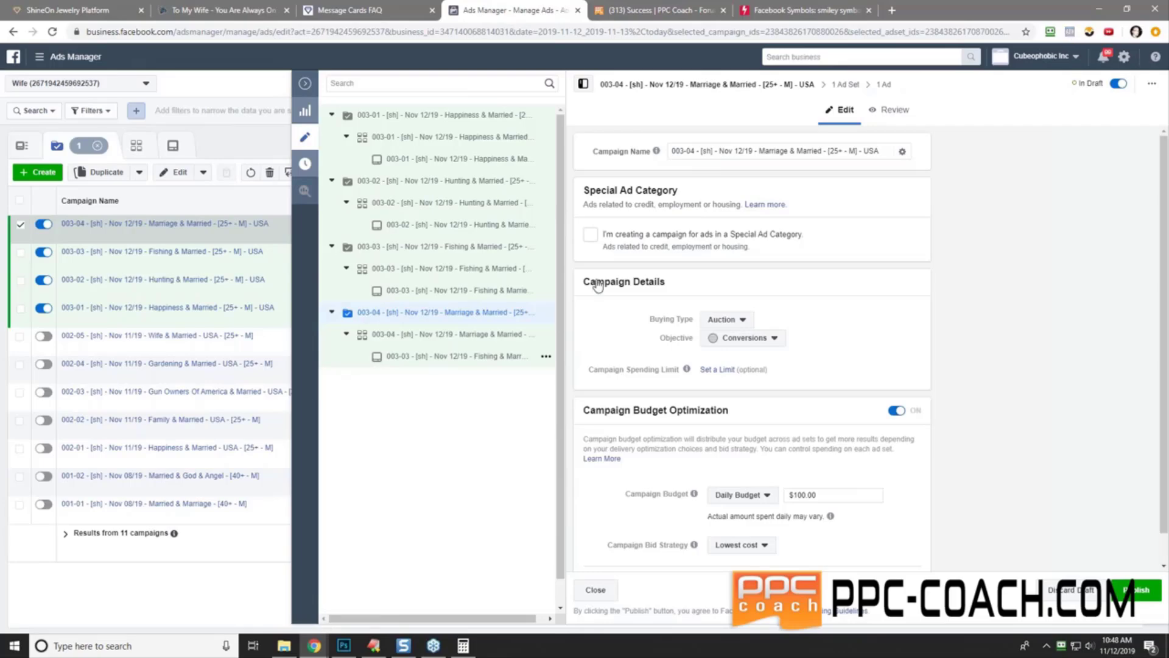
# - Rename the ad to 003-04 Marriage & Married
pyautogui.click(450, 356)
pyautogui.click(691, 151)
pyautogui.tripleClick(691, 151)
pyautogui.rightClick(691, 151)
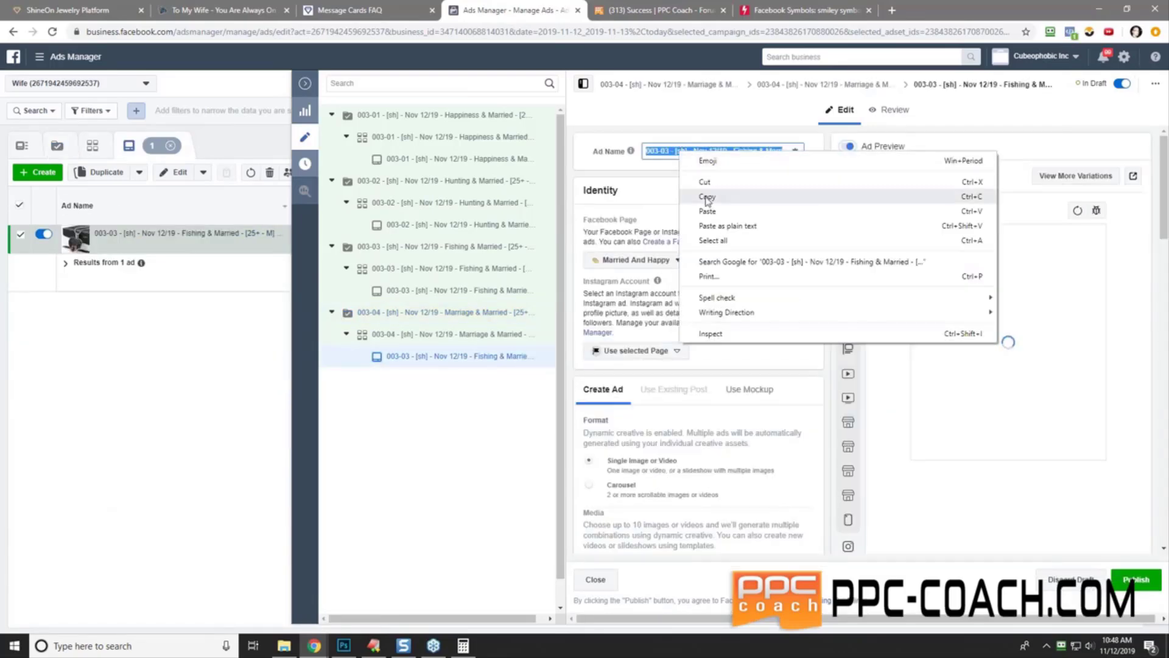
pyautogui.click(719, 201)
pyautogui.click(695, 189)
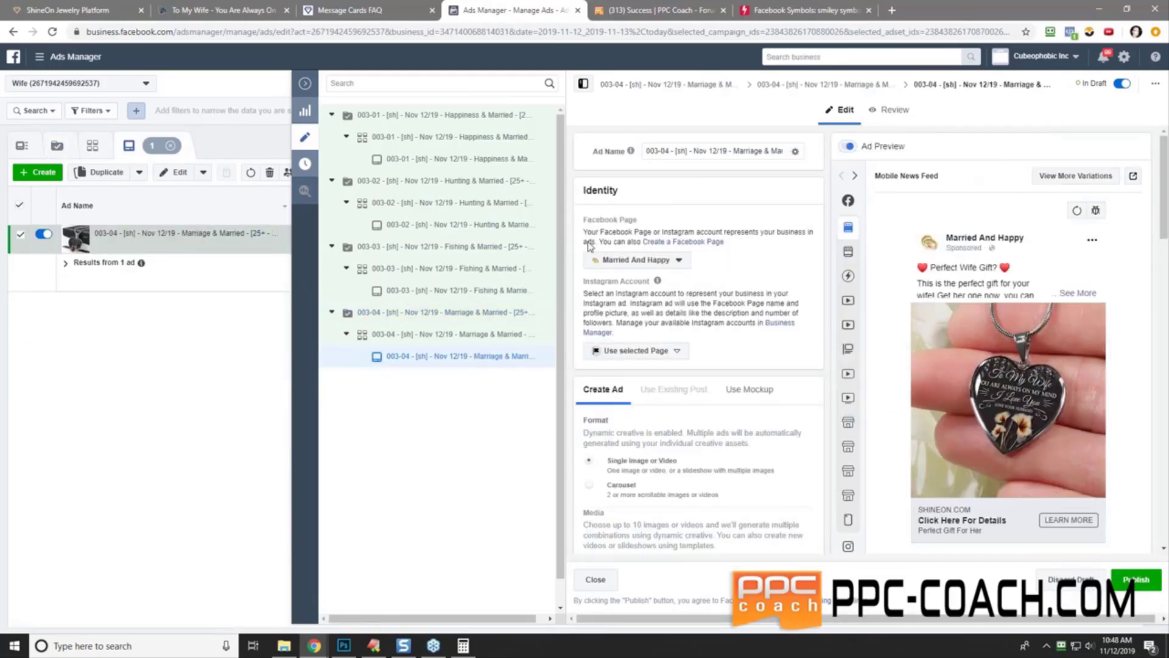
# - Quick-duplicate campaign 003-04
pyautogui.click(436, 318)
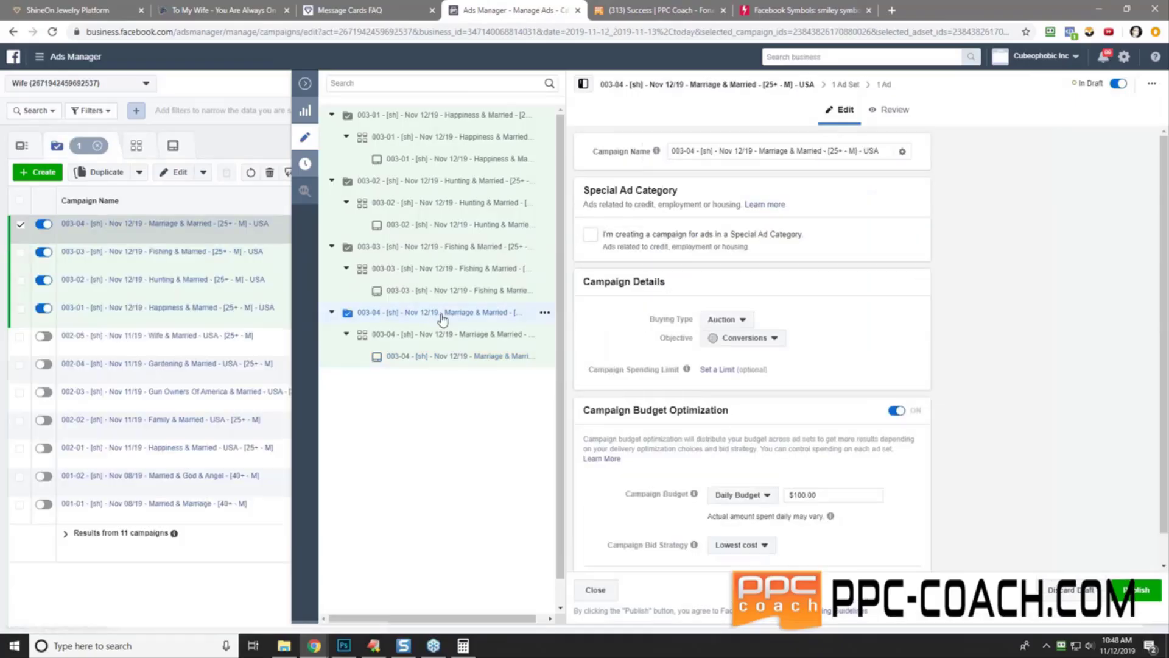
pyautogui.click(545, 312)
pyautogui.click(572, 316)
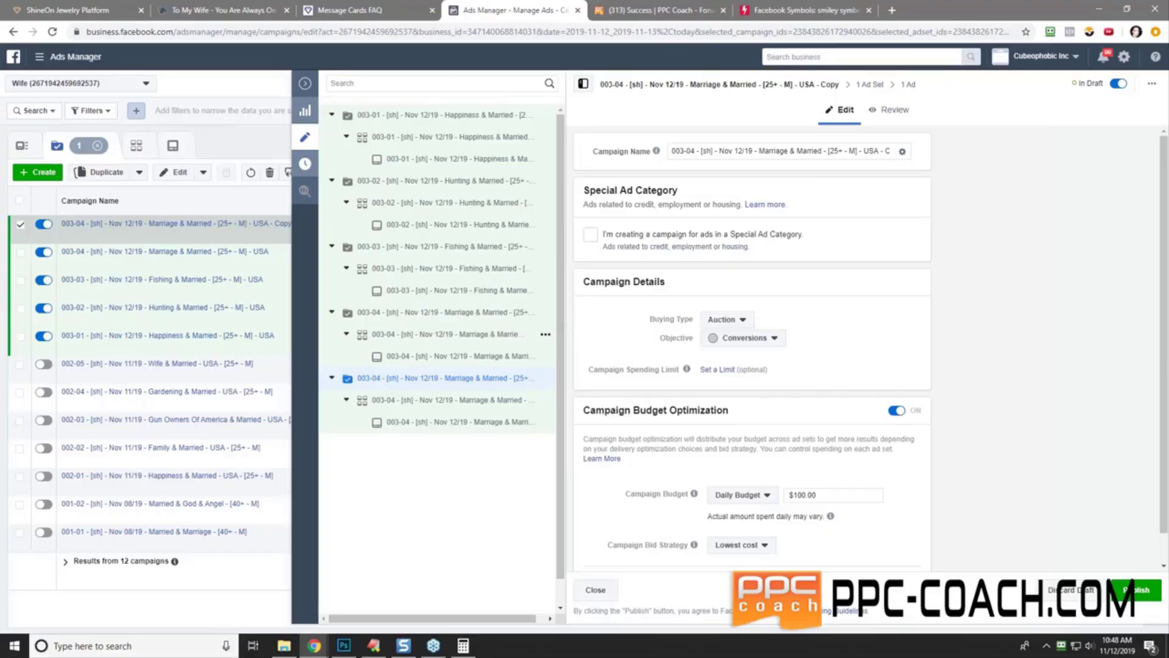
# - In the copy's ad set, add Engaged Shoppers to Detailed Targeting and remove Marriage
pyautogui.click(428, 403)
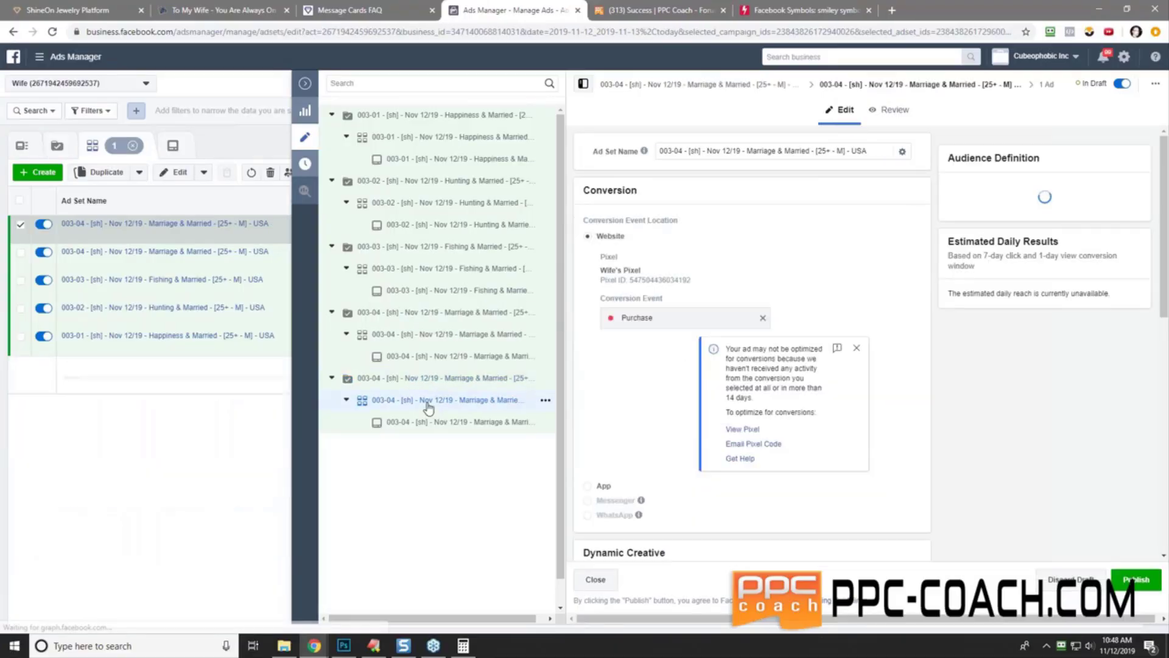
pyautogui.scroll(-15, 612, 420)
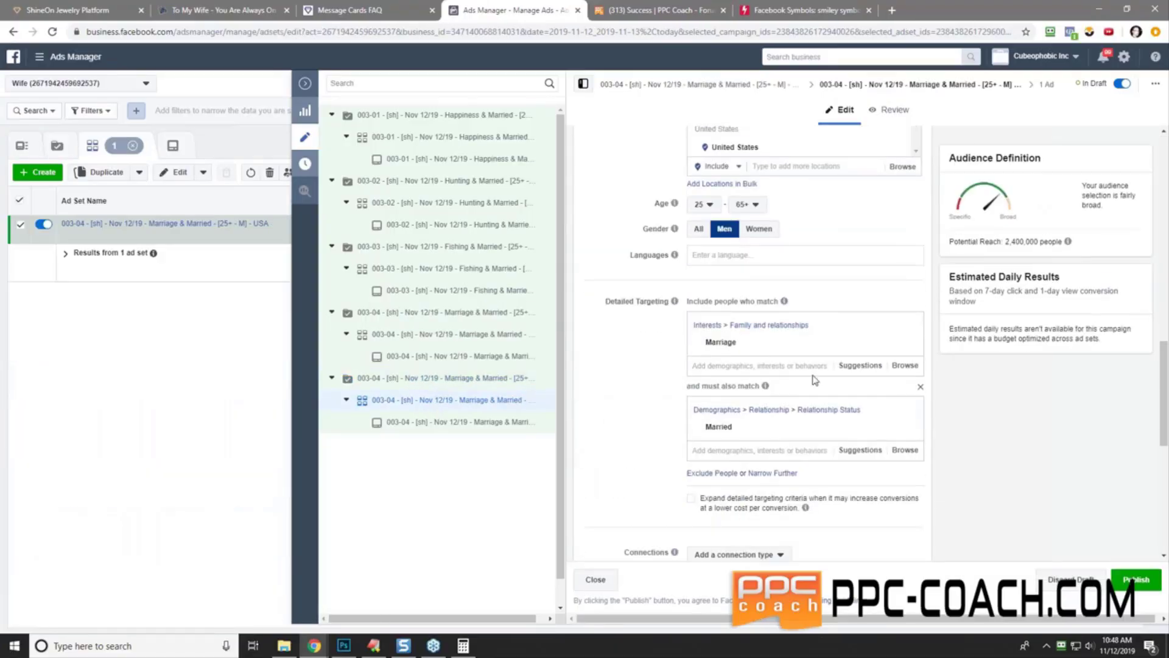
pyautogui.click(846, 367)
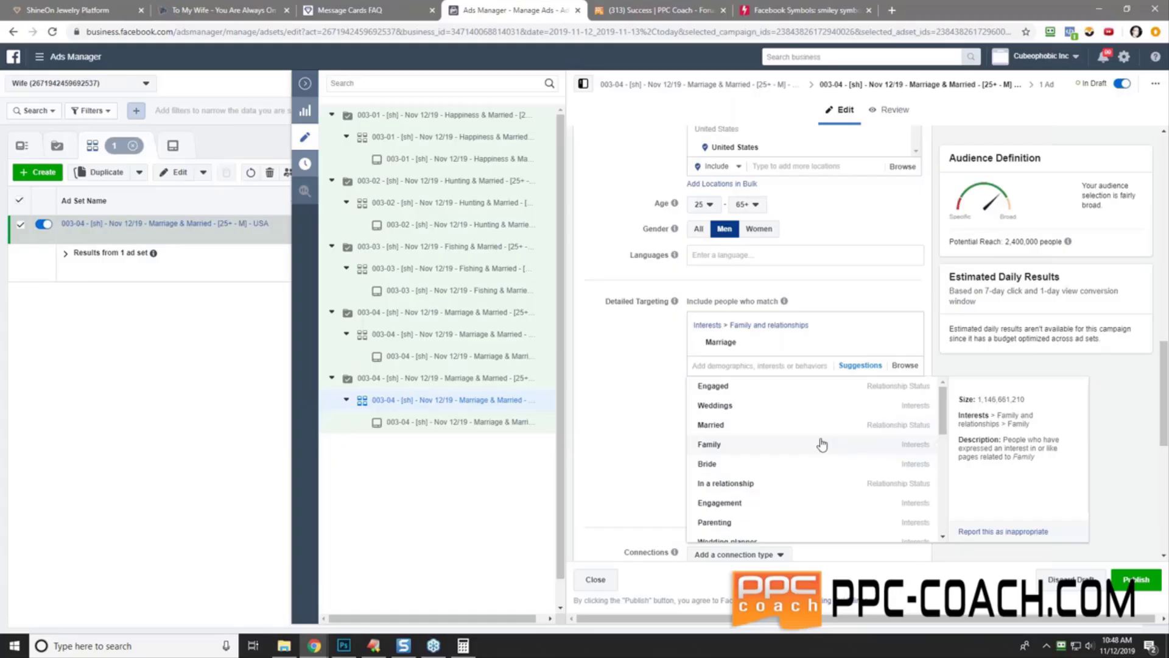
pyautogui.scroll(-3, 786, 446)
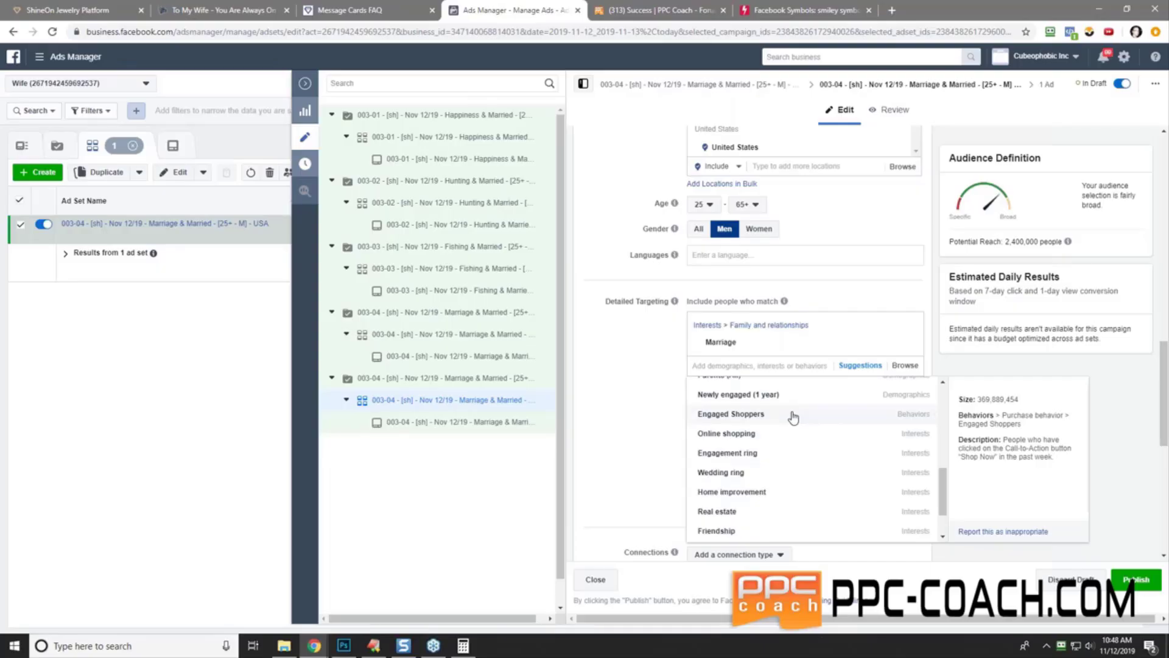
pyautogui.click(793, 416)
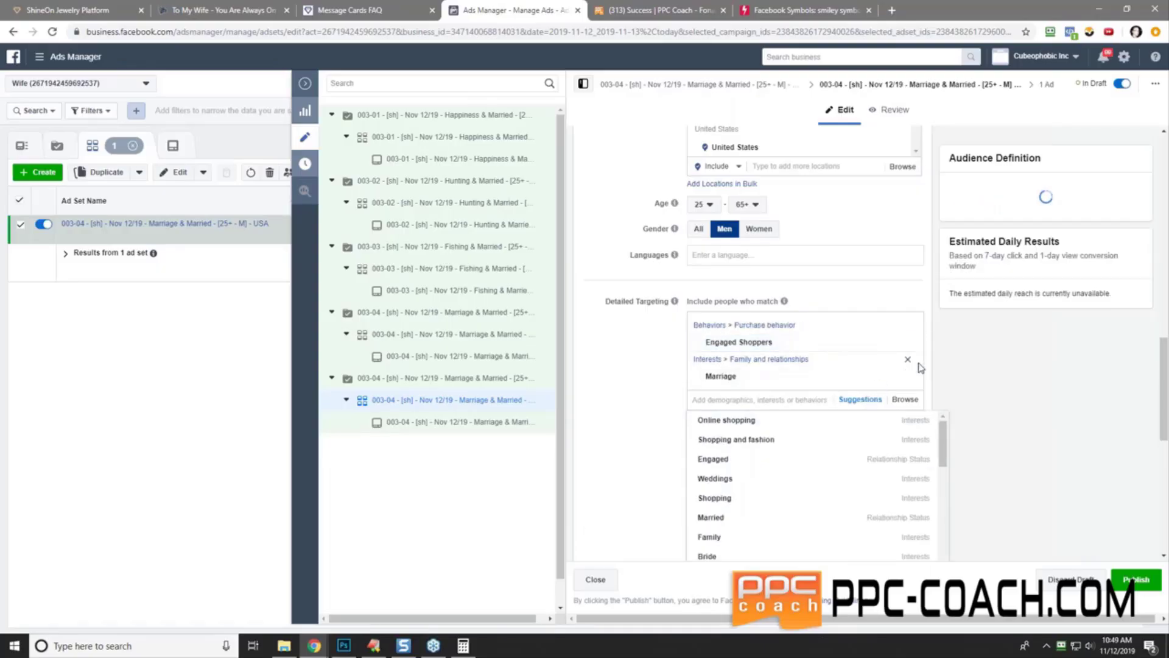
pyautogui.click(908, 367)
# - Copy the Engaged Shoppers text and check the 4,900,000 potential reach
pyautogui.moveTo(705, 343); pyautogui.dragTo(772, 342)
pyautogui.hotkey('ctrl', 'c')
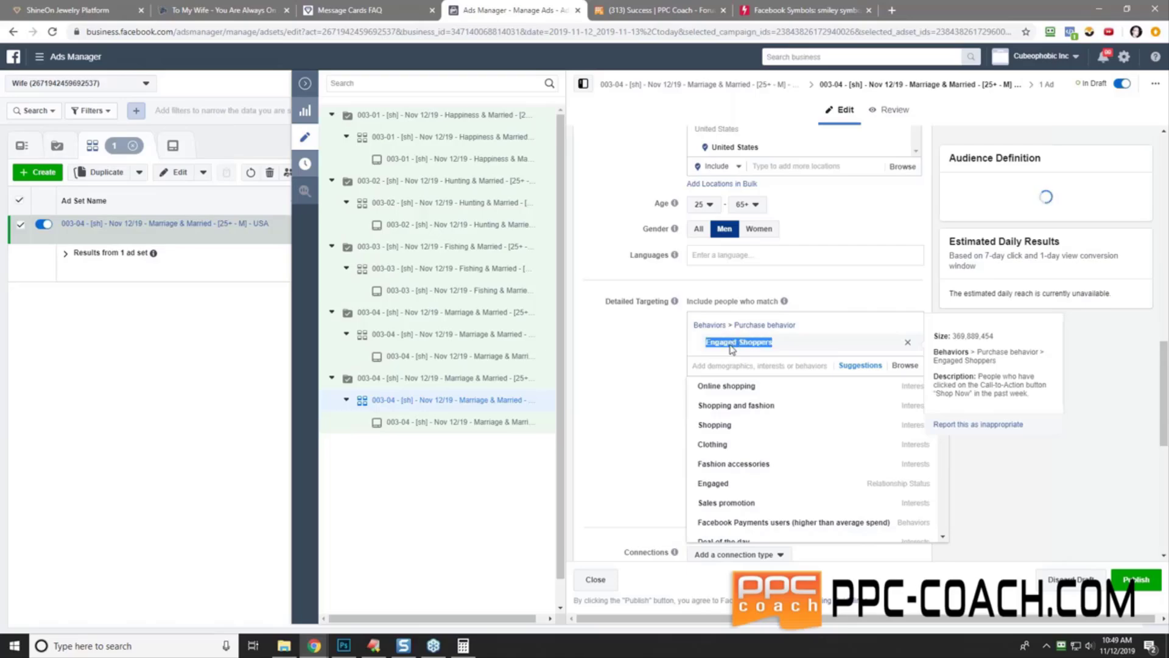
pyautogui.rightClick(732, 345)
pyautogui.click(746, 354)
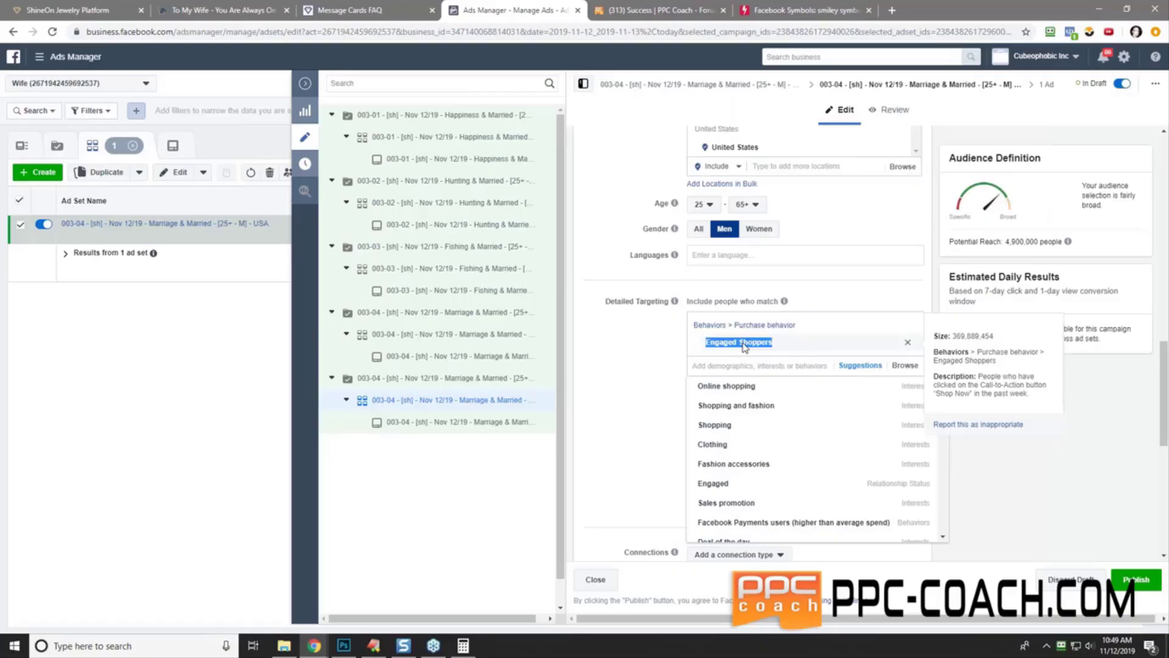
pyautogui.rightClick(742, 347)
pyautogui.click(765, 356)
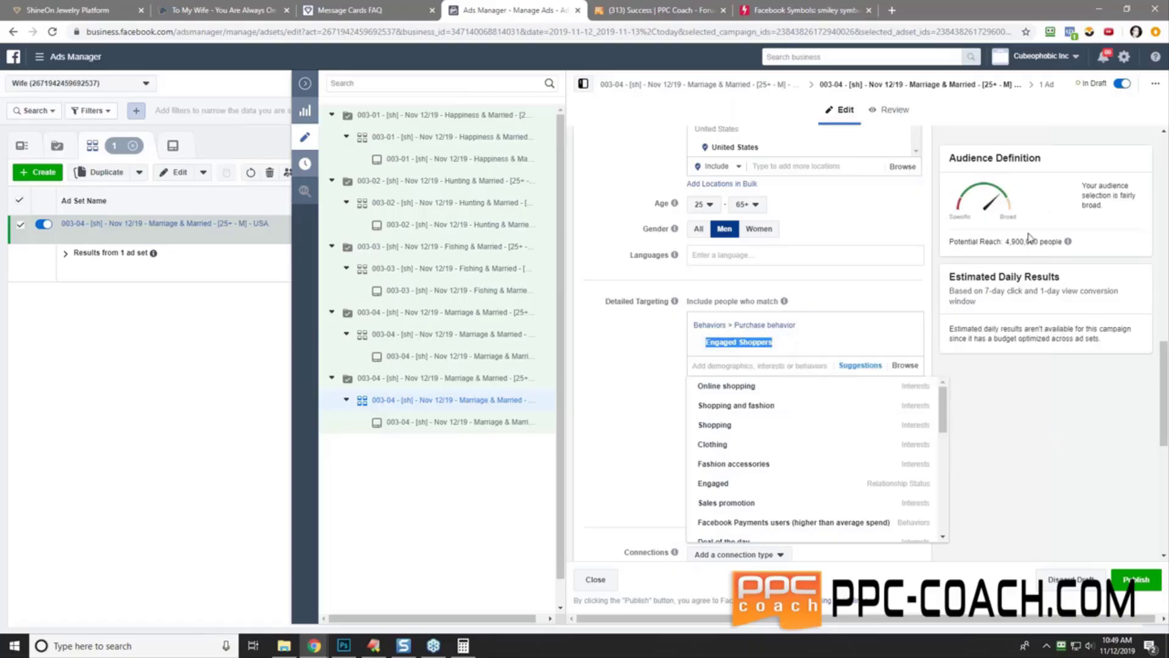
pyautogui.moveTo(1005, 242); pyautogui.dragTo(1059, 243)
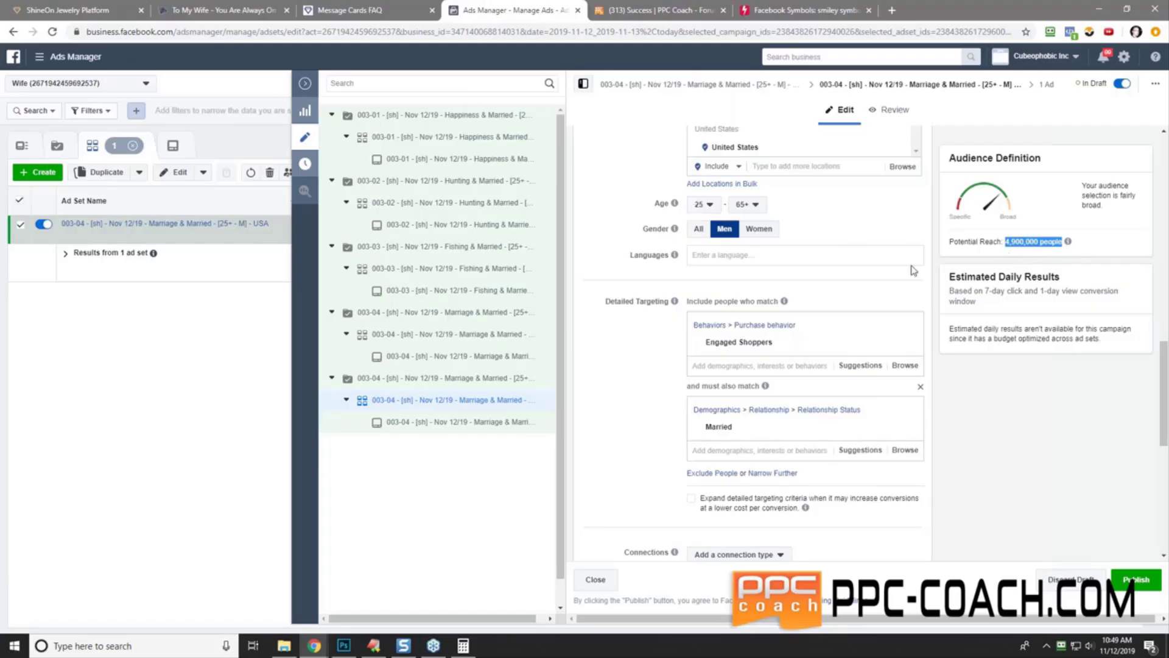
pyautogui.moveTo(765, 343)
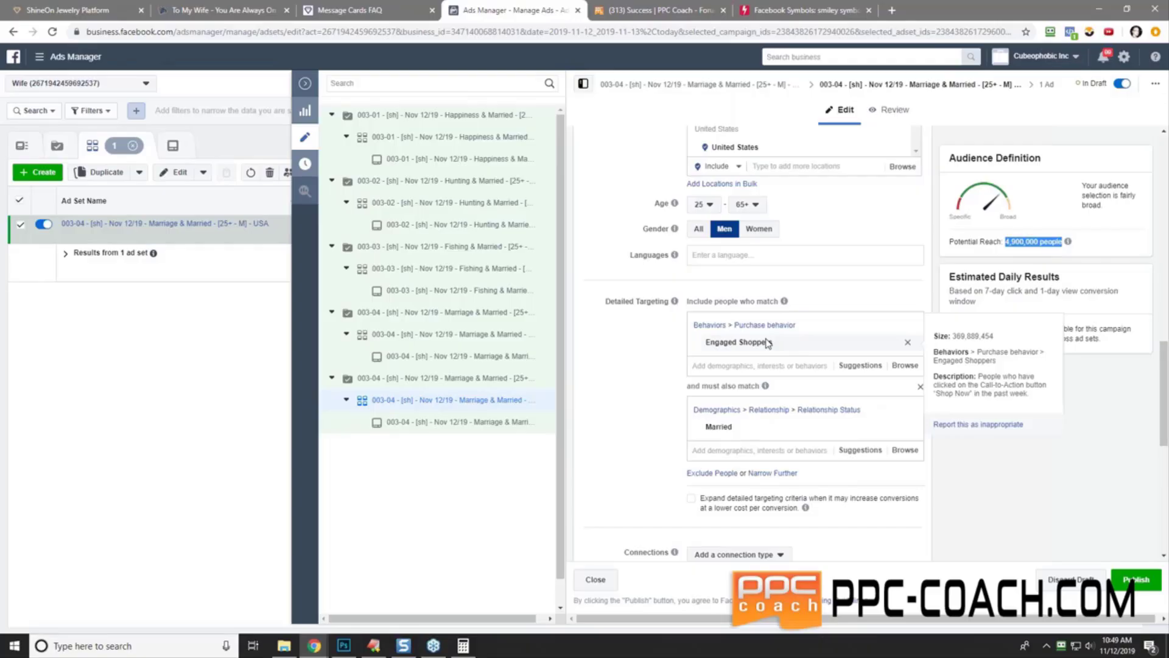
pyautogui.click(608, 358)
# - Rename the ad set to 003-05 … Engaged Shoppers & Married and copy the name
pyautogui.press('Home')
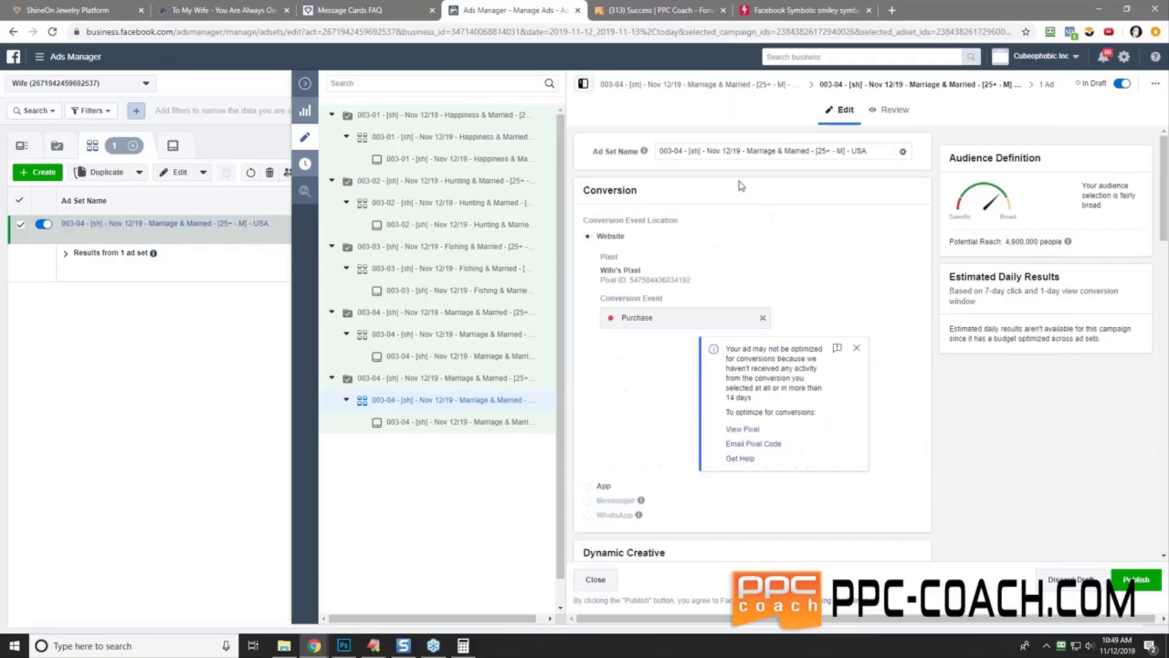
pyautogui.doubleClick(765, 152)
pyautogui.rightClick(760, 156)
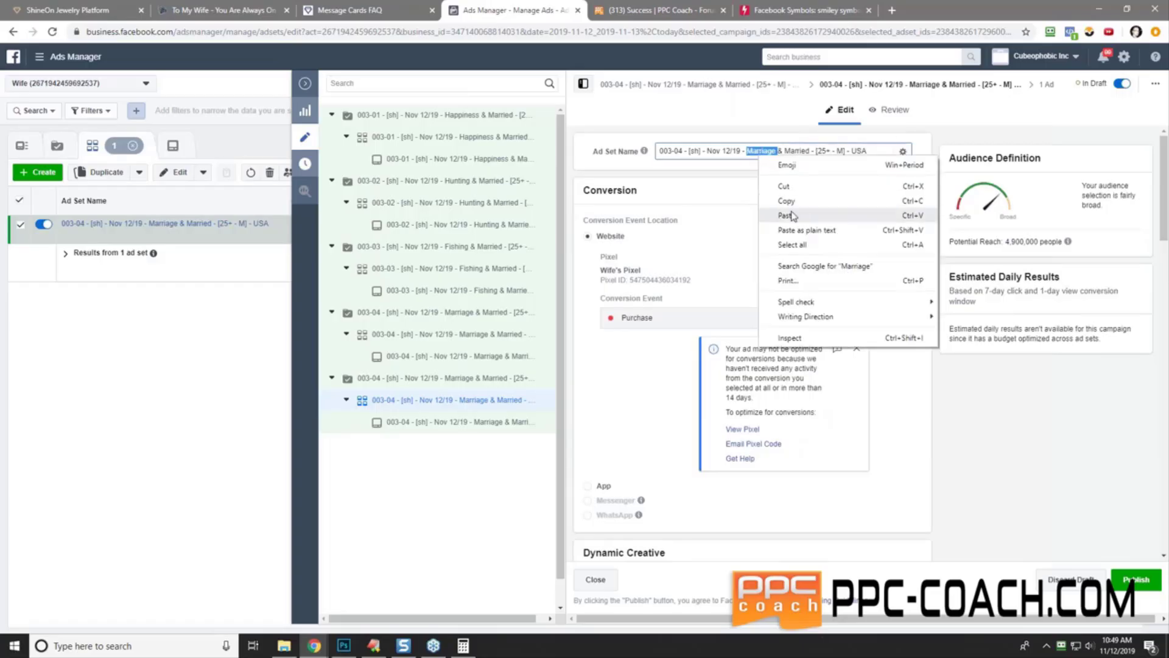
pyautogui.click(792, 209)
pyautogui.press('End')
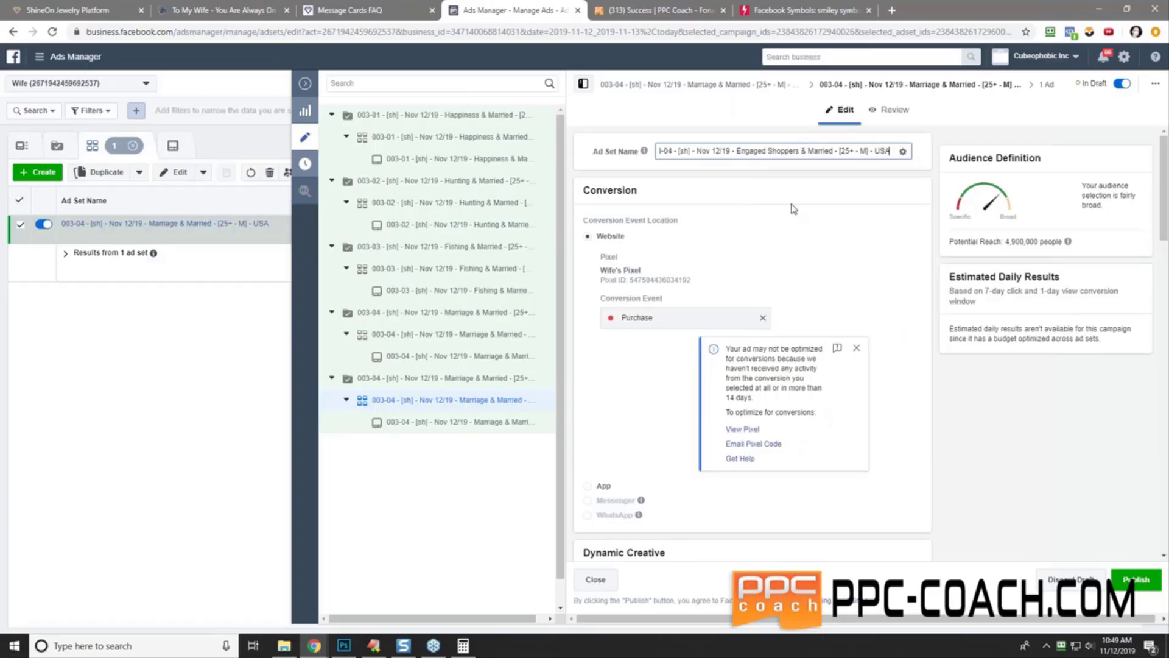
pyautogui.press('Home')
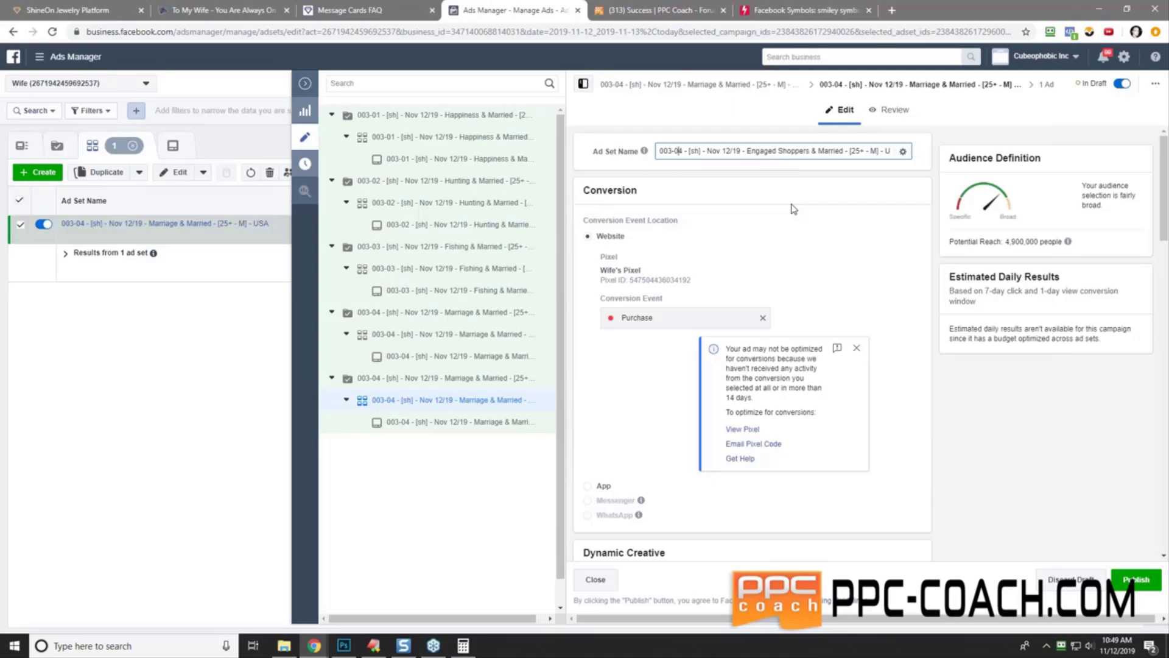
pyautogui.press('Delete')
pyautogui.write('5')
pyautogui.tripleClick(759, 151)
pyautogui.rightClick(755, 152)
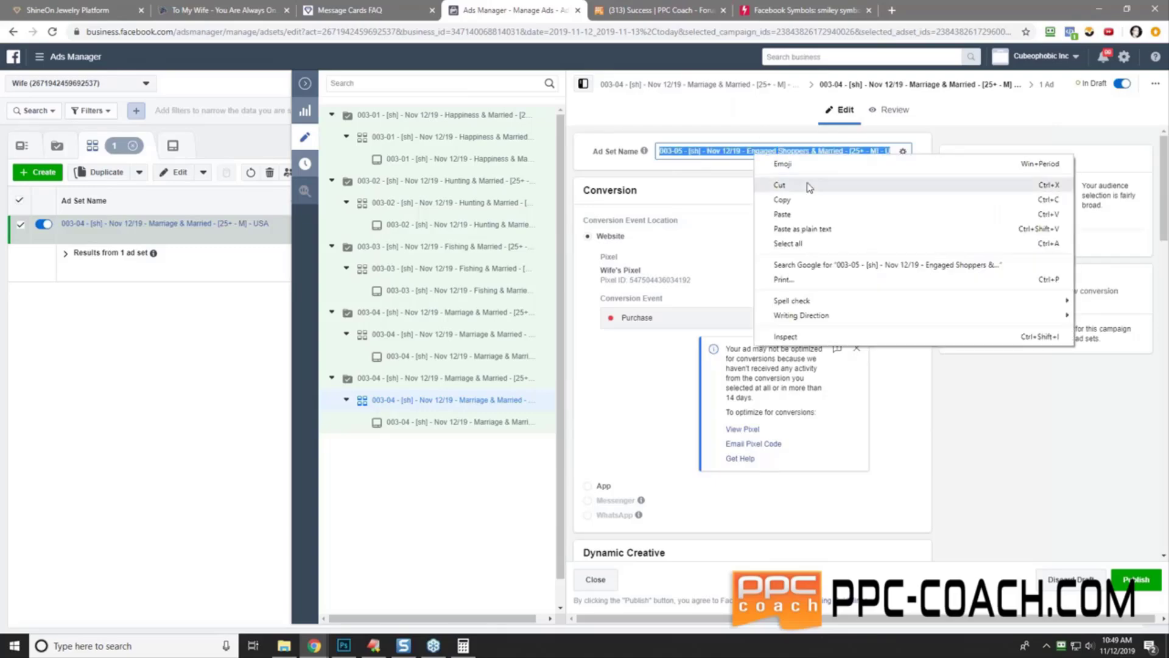
pyautogui.click(801, 199)
pyautogui.click(796, 196)
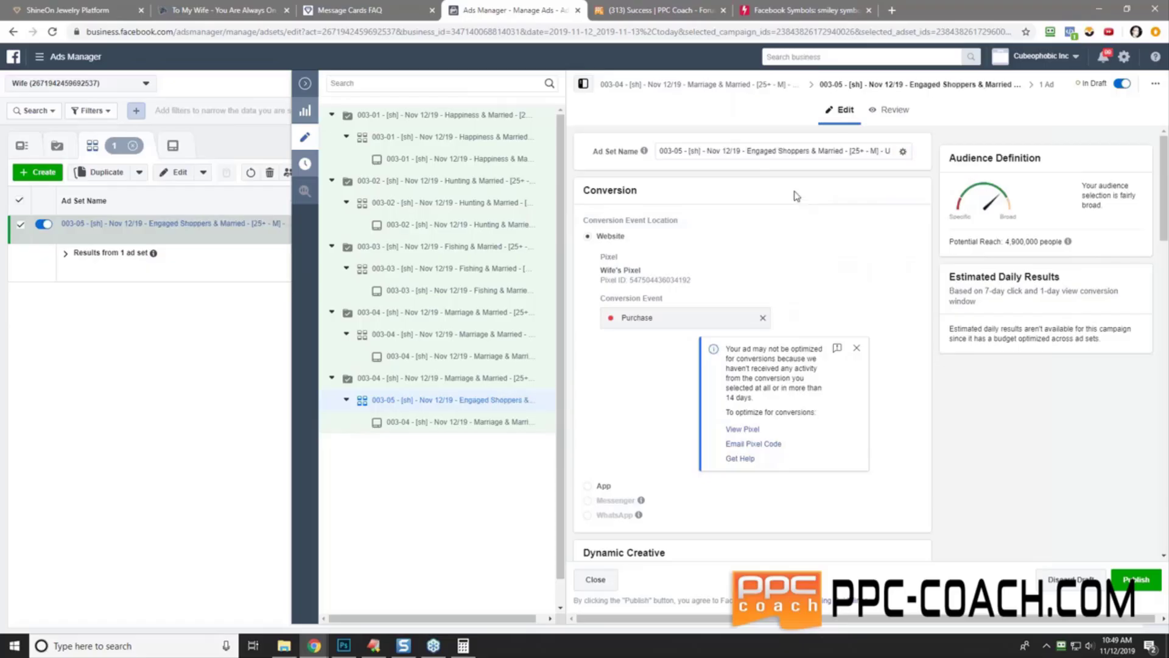
# - Paste the 003-05 Engaged Shoppers name as the campaign name
pyautogui.click(431, 379)
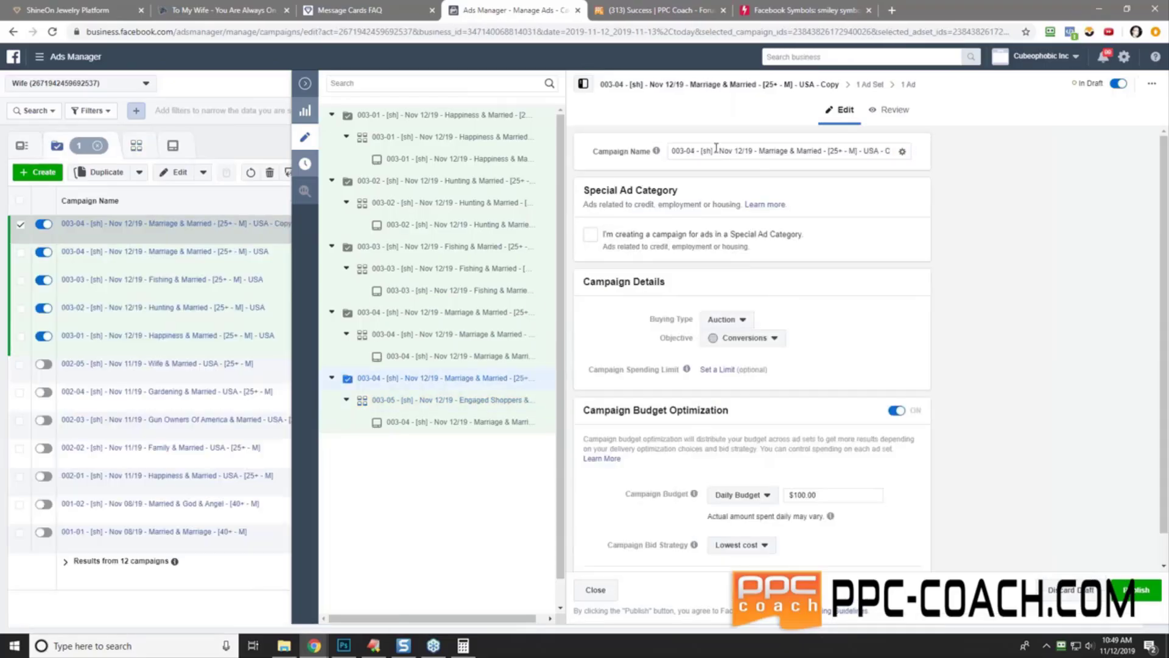
pyautogui.tripleClick(716, 149)
pyautogui.rightClick(724, 151)
pyautogui.click(722, 214)
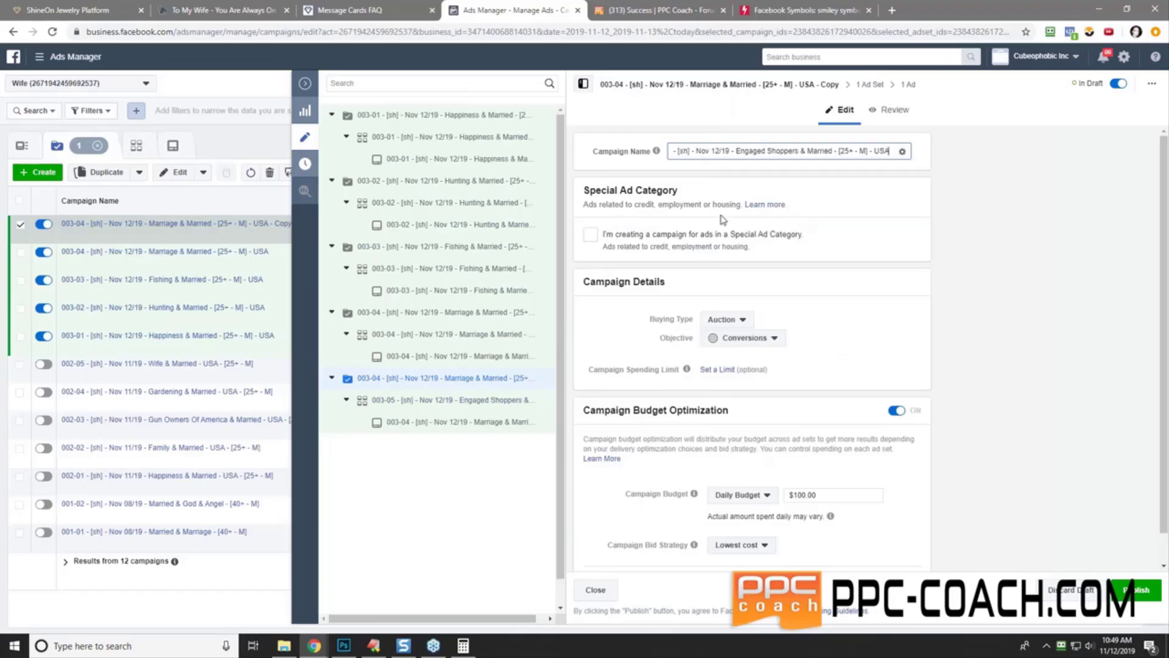
pyautogui.click(474, 425)
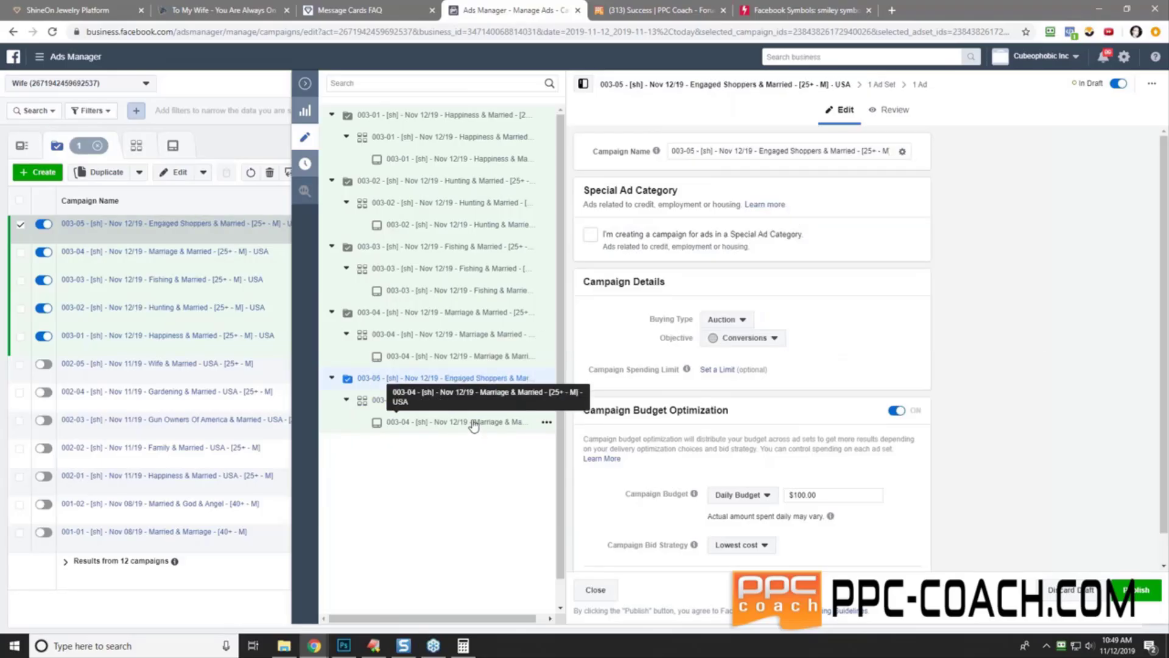
# - Give the ad the same 003-05 name, then return to the campaigns list
pyautogui.click(473, 423)
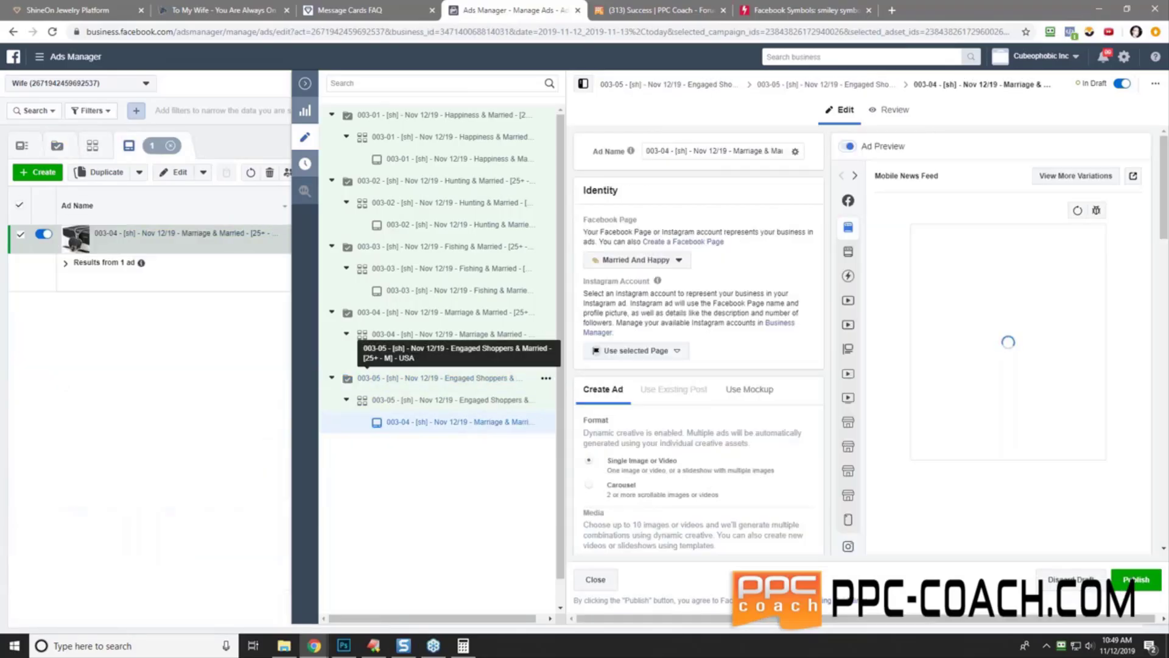
pyautogui.doubleClick(722, 150)
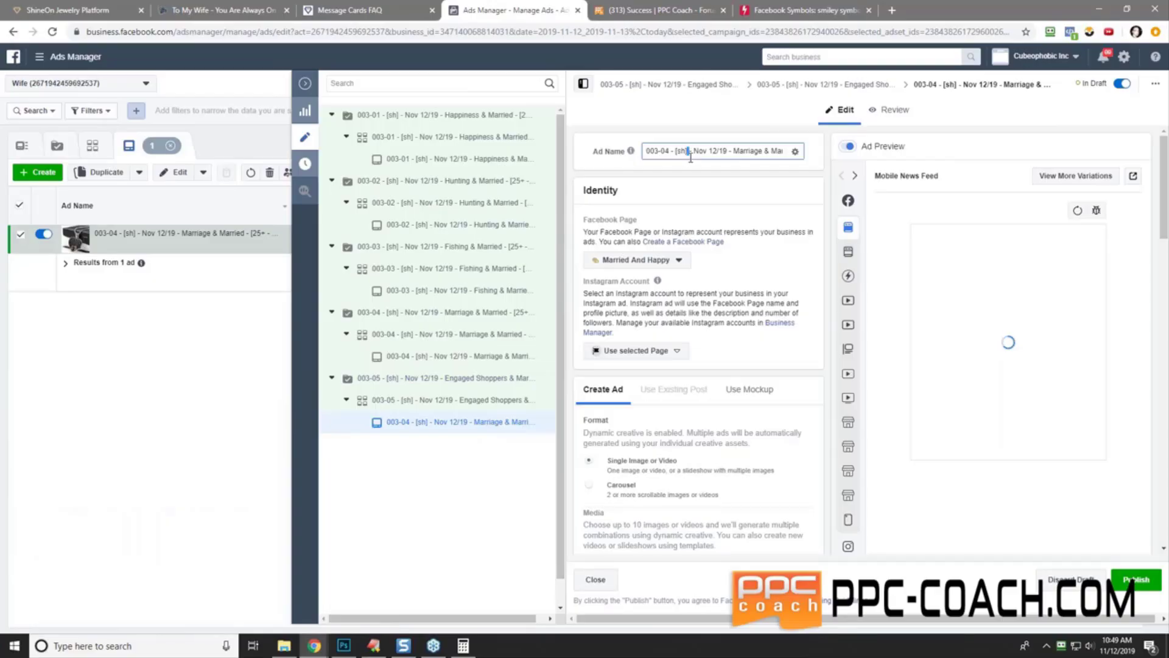
pyautogui.hotkey('ctrl', 'a')
pyautogui.rightClick(735, 151)
pyautogui.click(776, 208)
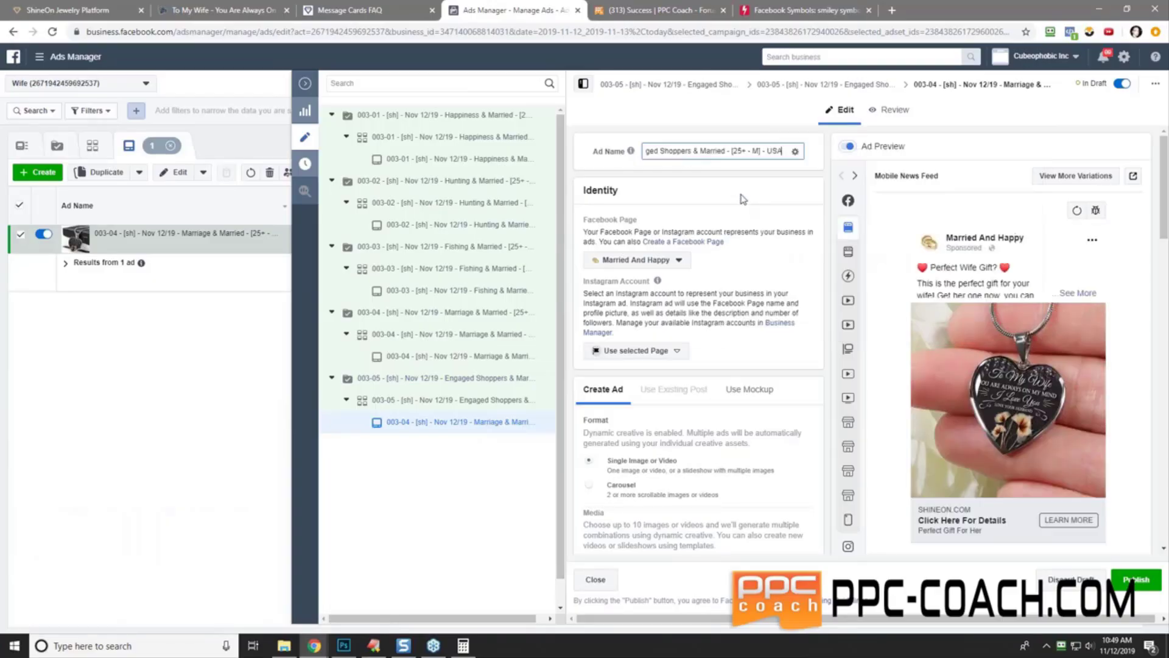
pyautogui.click(305, 83)
pyautogui.click(262, 149)
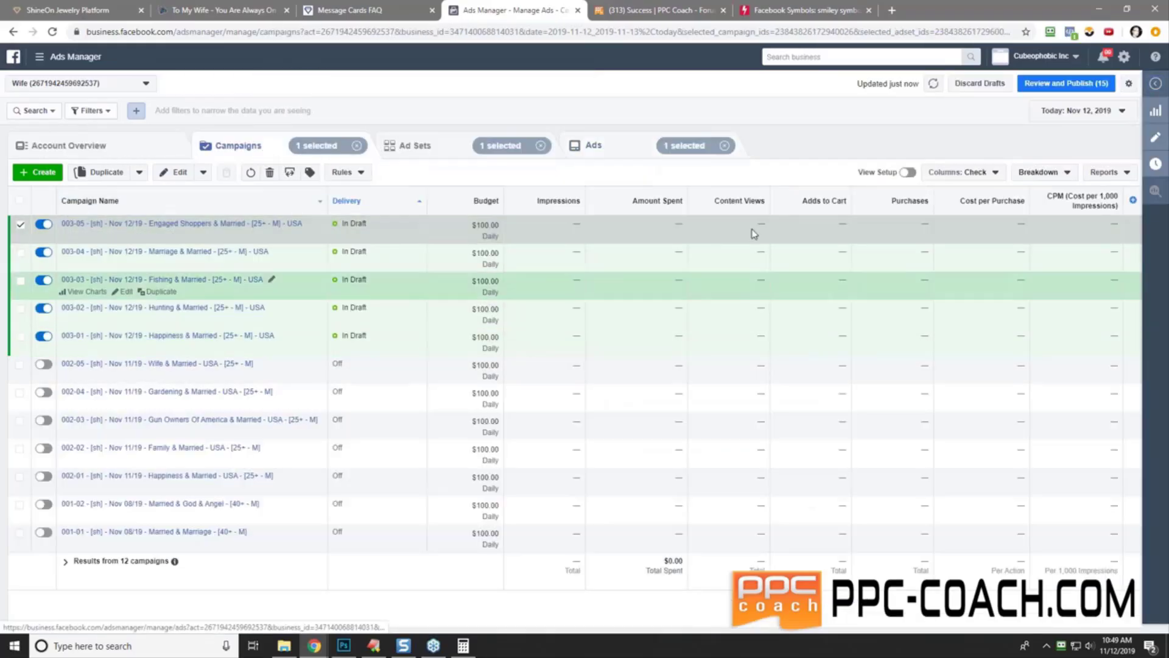
# - Publish all 15 draft items, then switch to the ShineOn pendant product page
pyautogui.click(1066, 83)
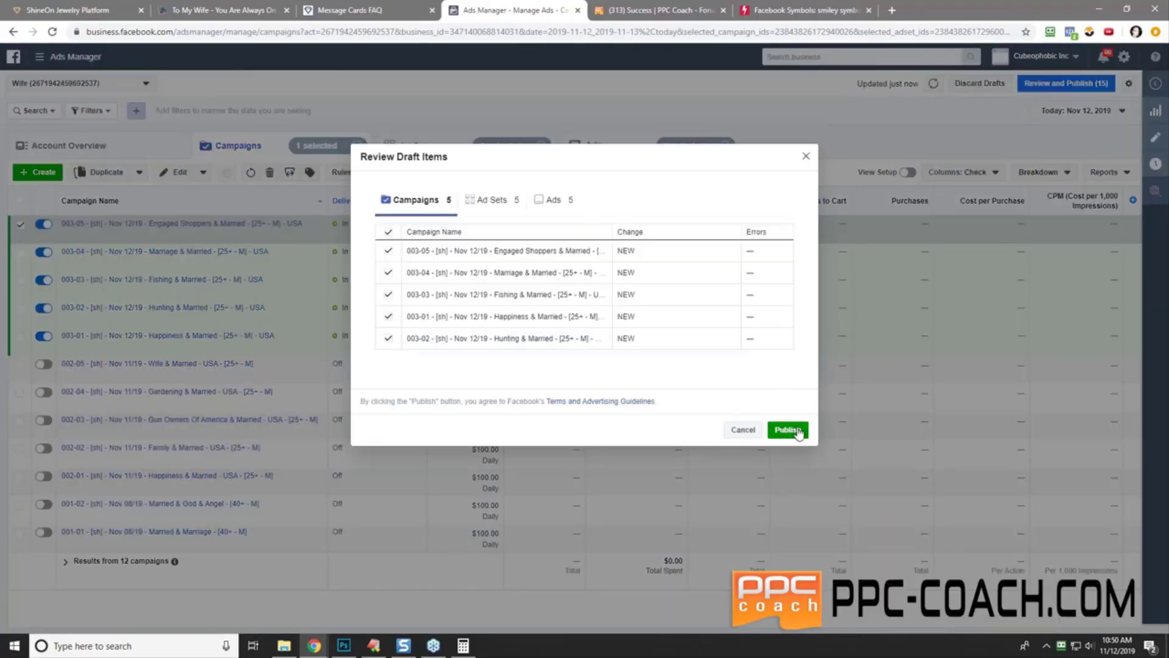
pyautogui.click(787, 430)
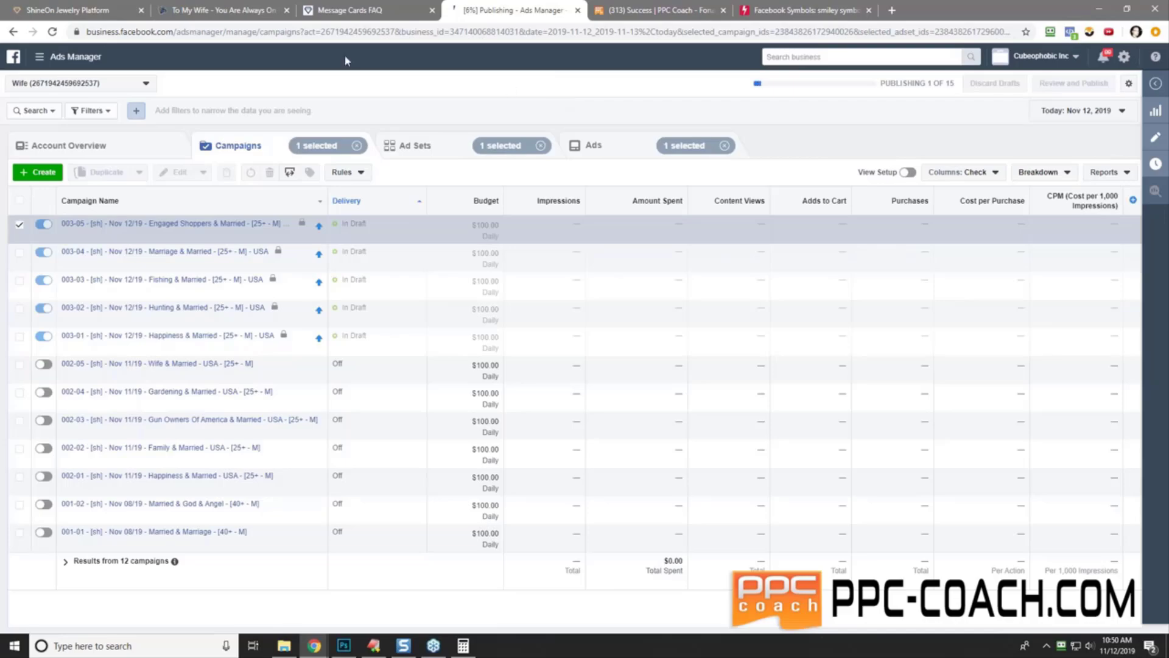
pyautogui.click(182, 11)
pyautogui.click(143, 289)
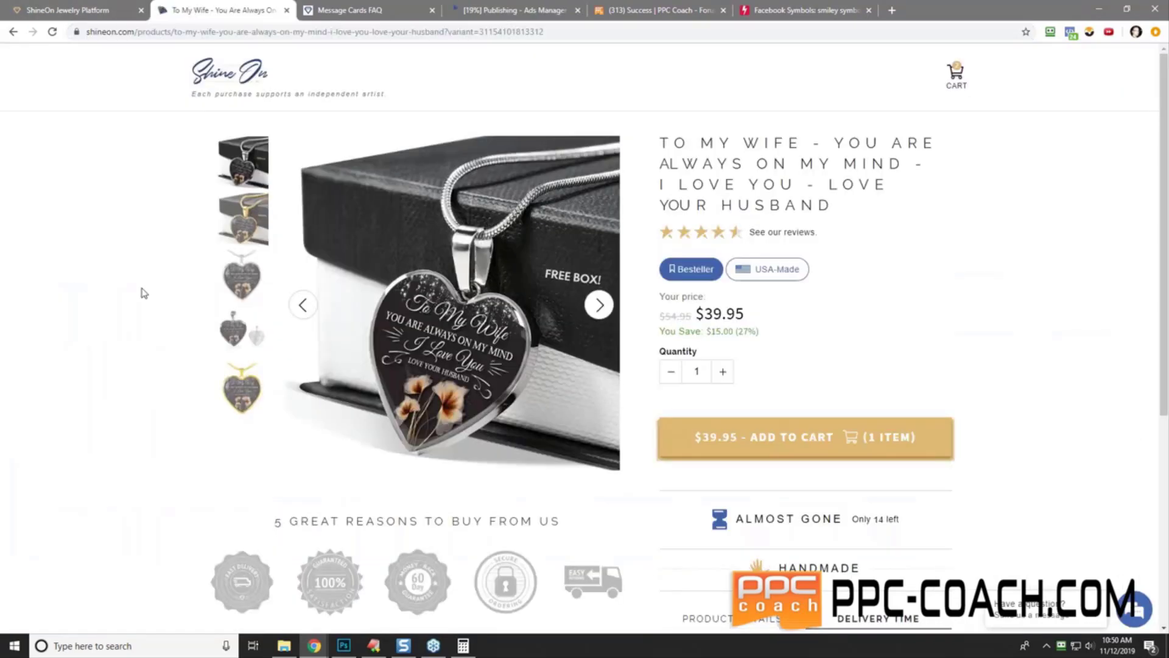
# - Return to Ads Manager, where all five 003 campaigns show Scheduled at $100.00 daily
pyautogui.click(542, 12)
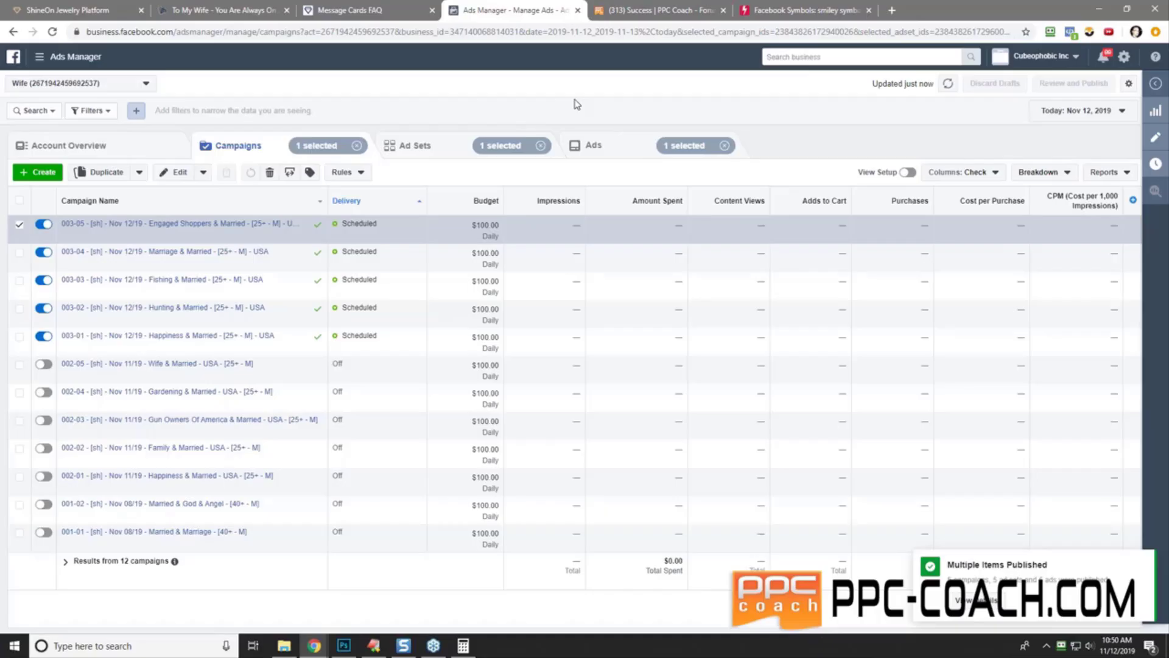
# - Select campaigns 003-01 to 003-05, clear the ad set and ad selections, and open Rules
pyautogui.click(20, 254)
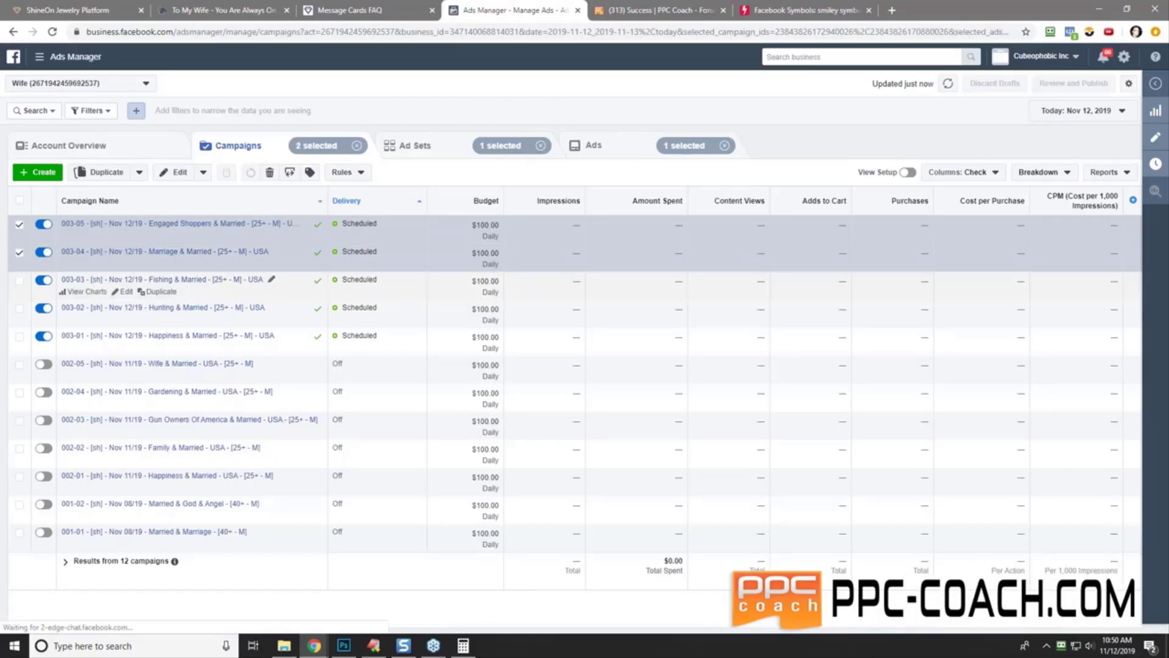
pyautogui.click(21, 281)
pyautogui.click(20, 308)
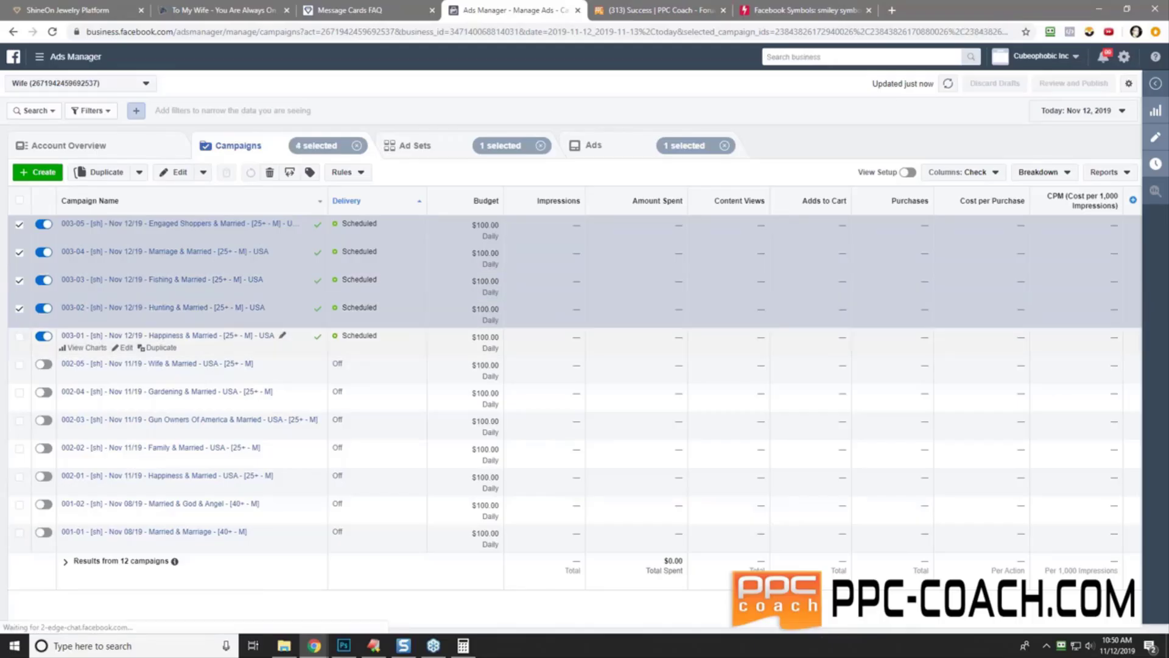
pyautogui.click(19, 336)
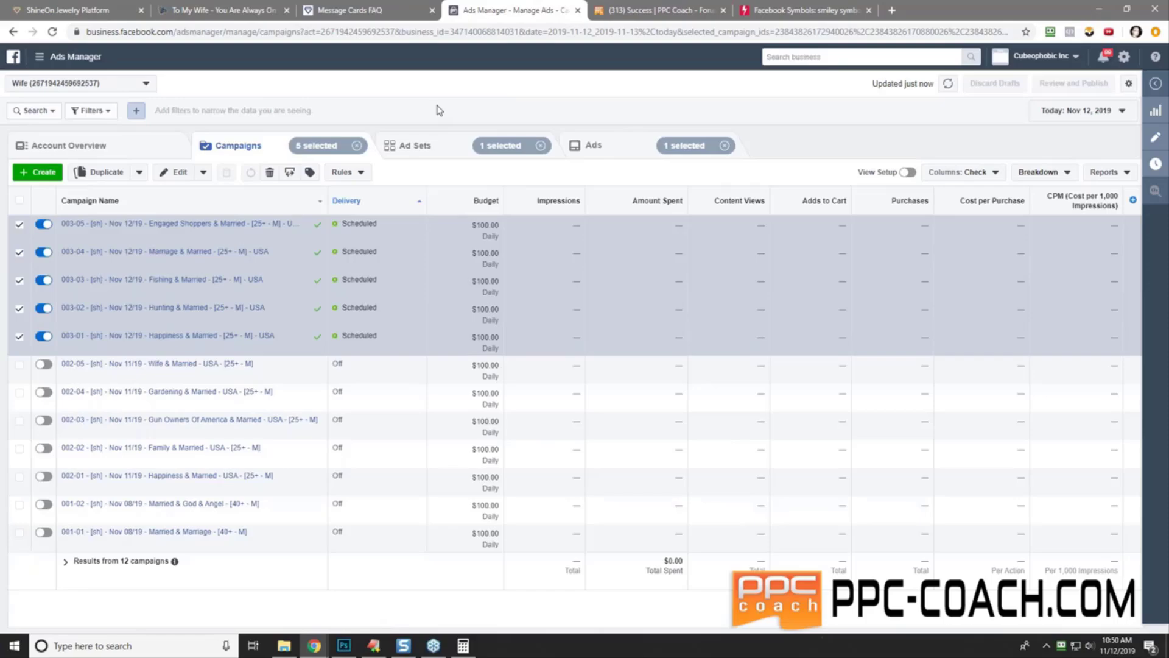
pyautogui.click(541, 147)
pyautogui.click(724, 145)
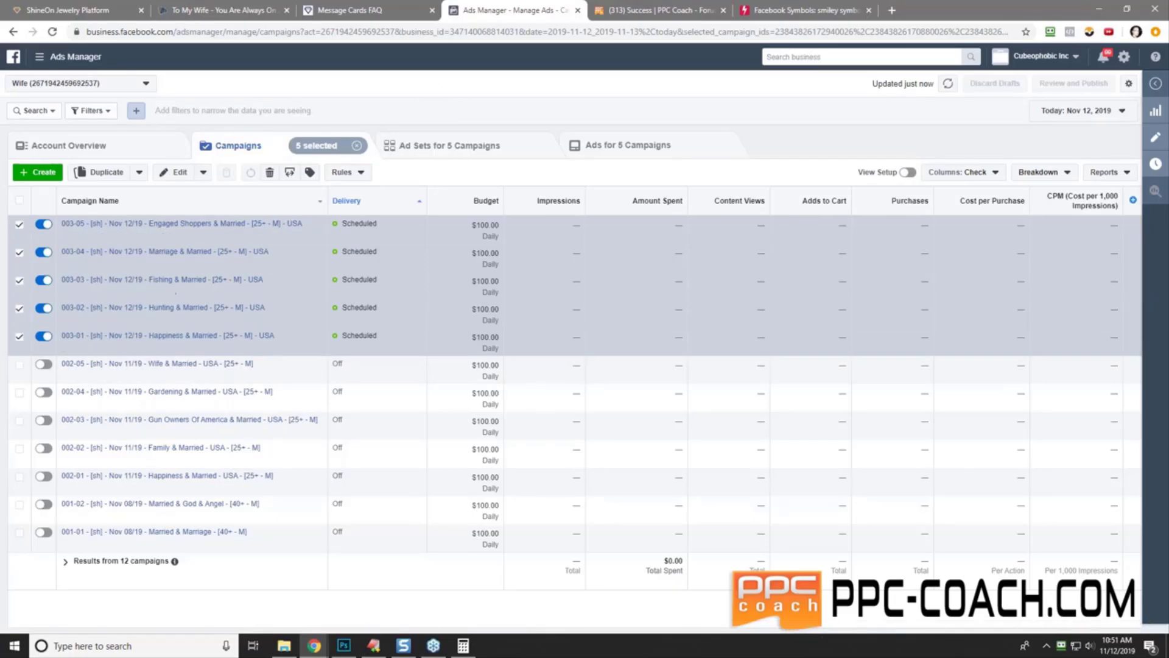
pyautogui.click(357, 174)
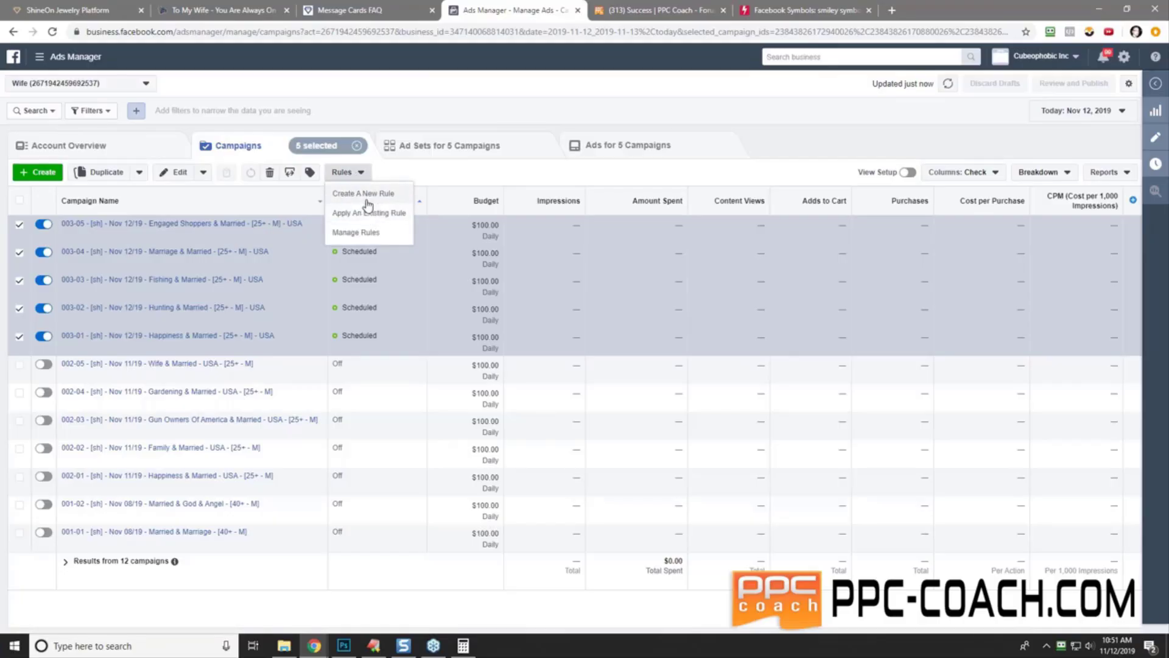
# - Create a new automated rule and apply it to all active campaigns
pyautogui.click(364, 193)
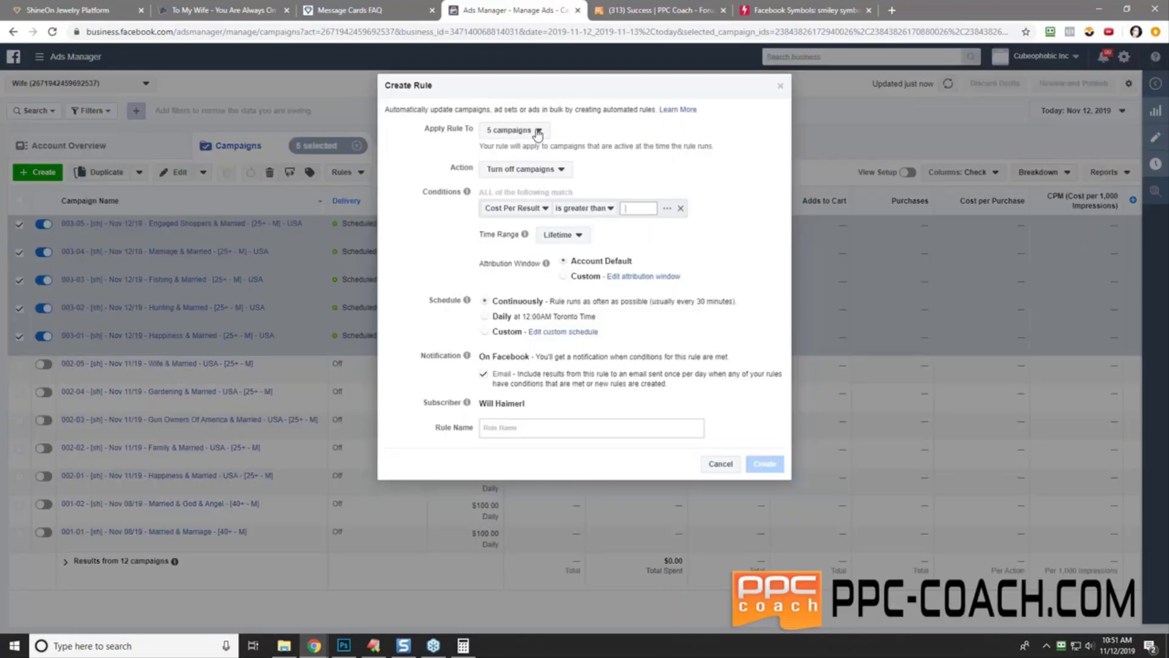
pyautogui.click(537, 132)
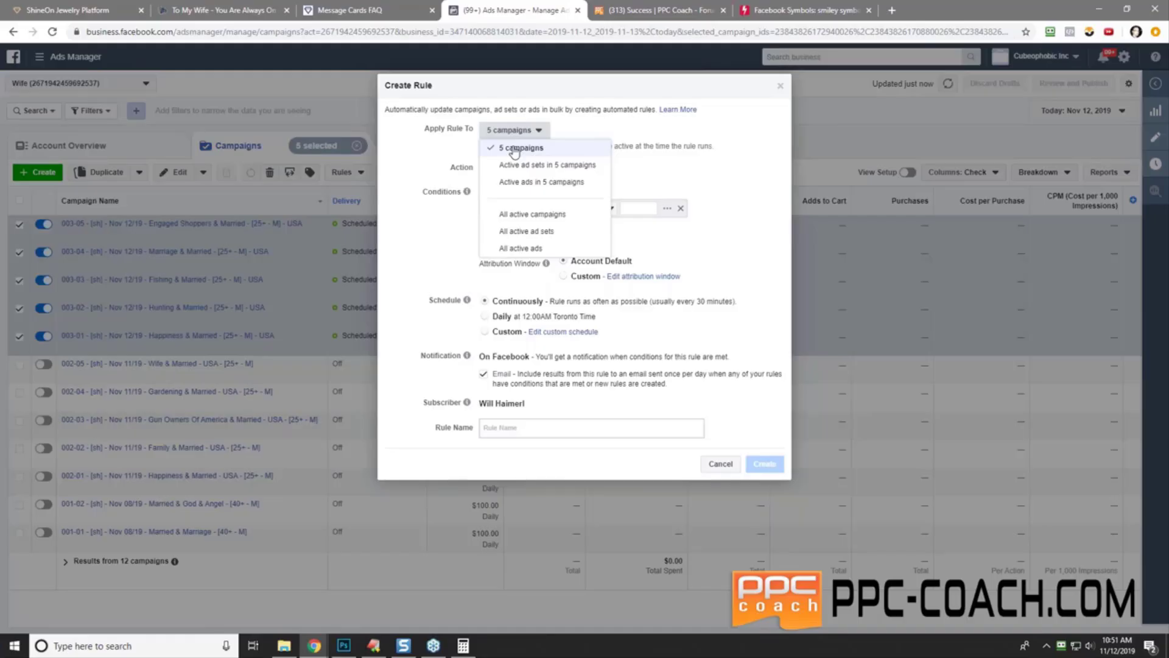
pyautogui.click(540, 215)
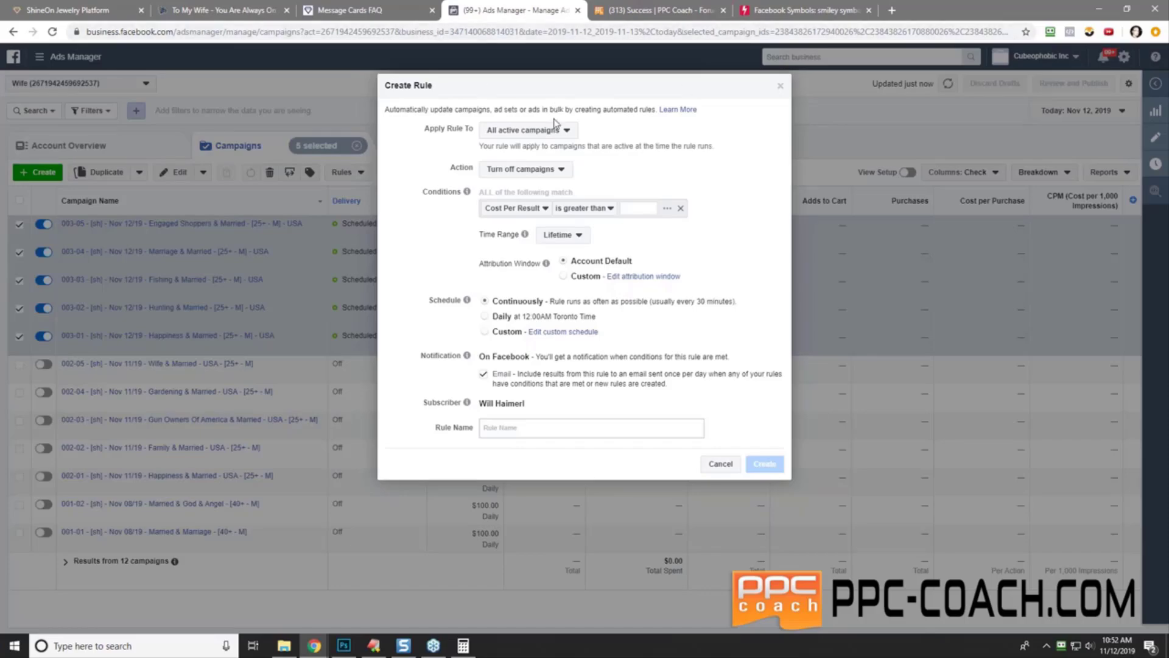
# - Apply the rule to the 5 campaigns and add the condition Spent greater than $20
pyautogui.click(548, 136)
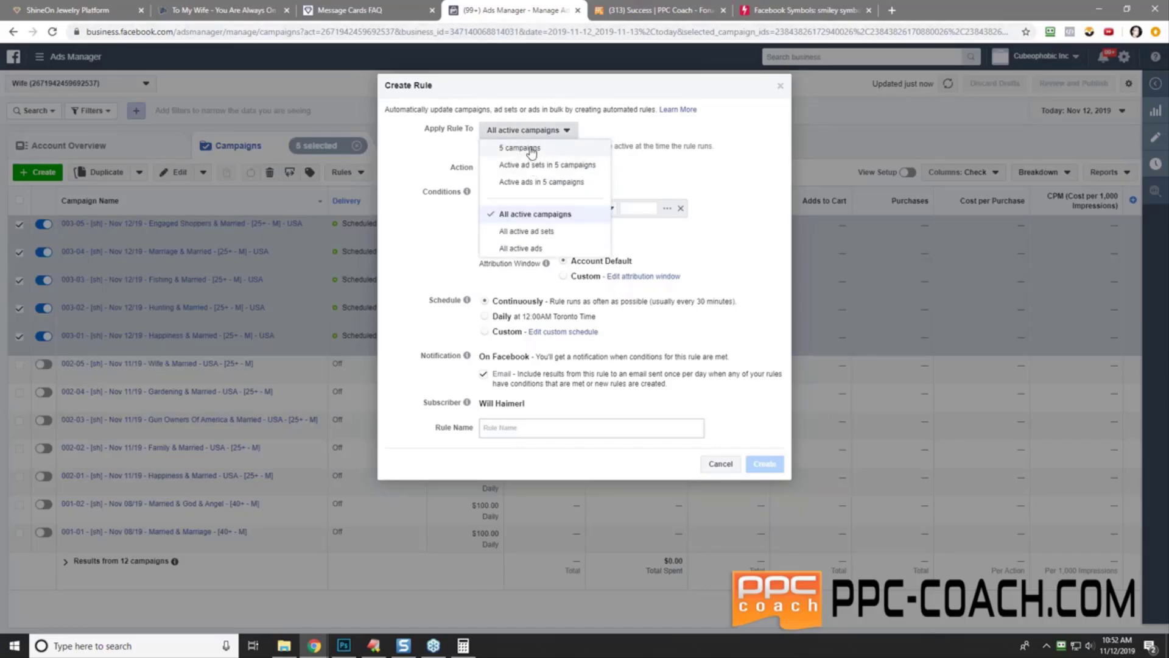
pyautogui.click(522, 148)
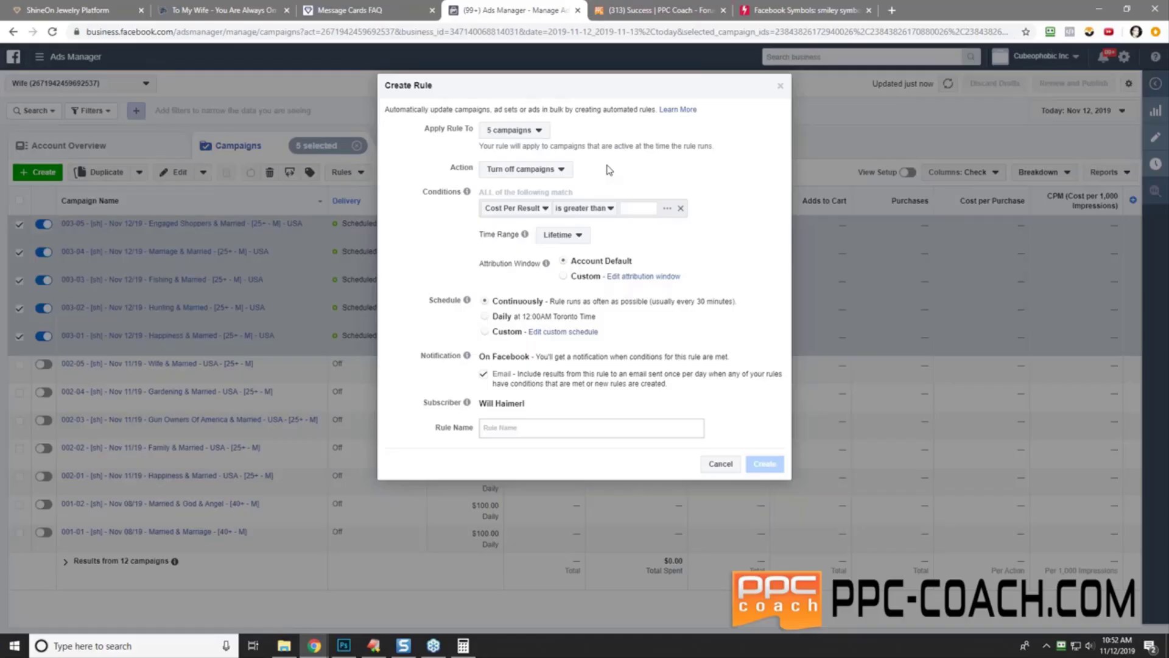
pyautogui.click(514, 209)
pyautogui.click(542, 259)
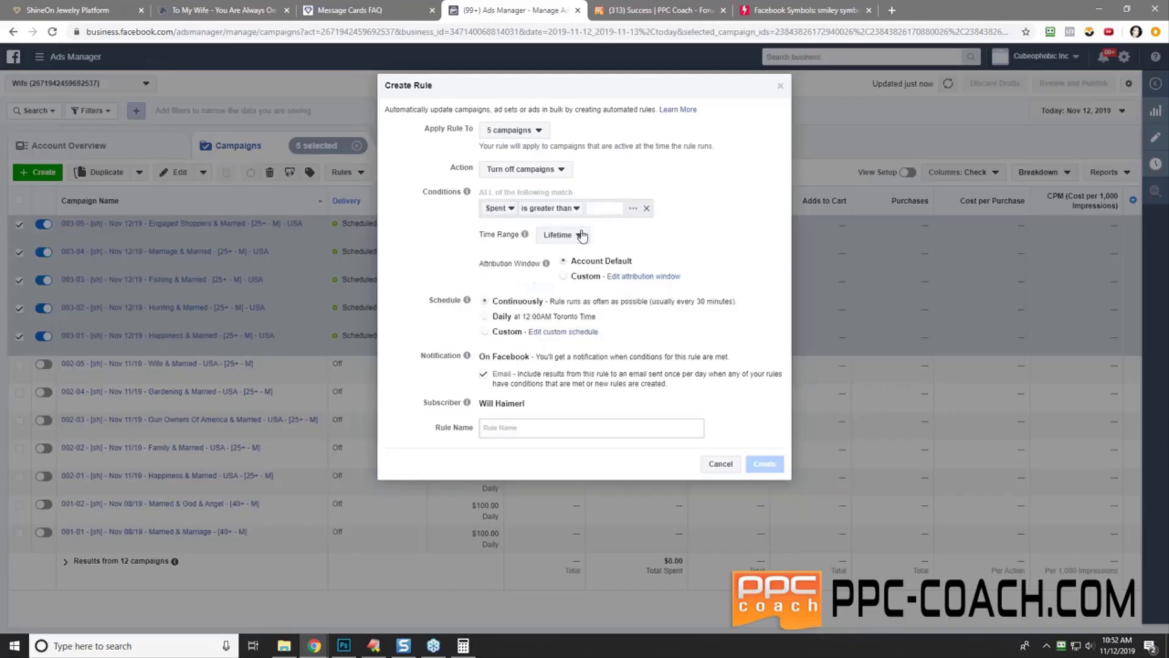
pyautogui.click(592, 209)
pyautogui.write('10')
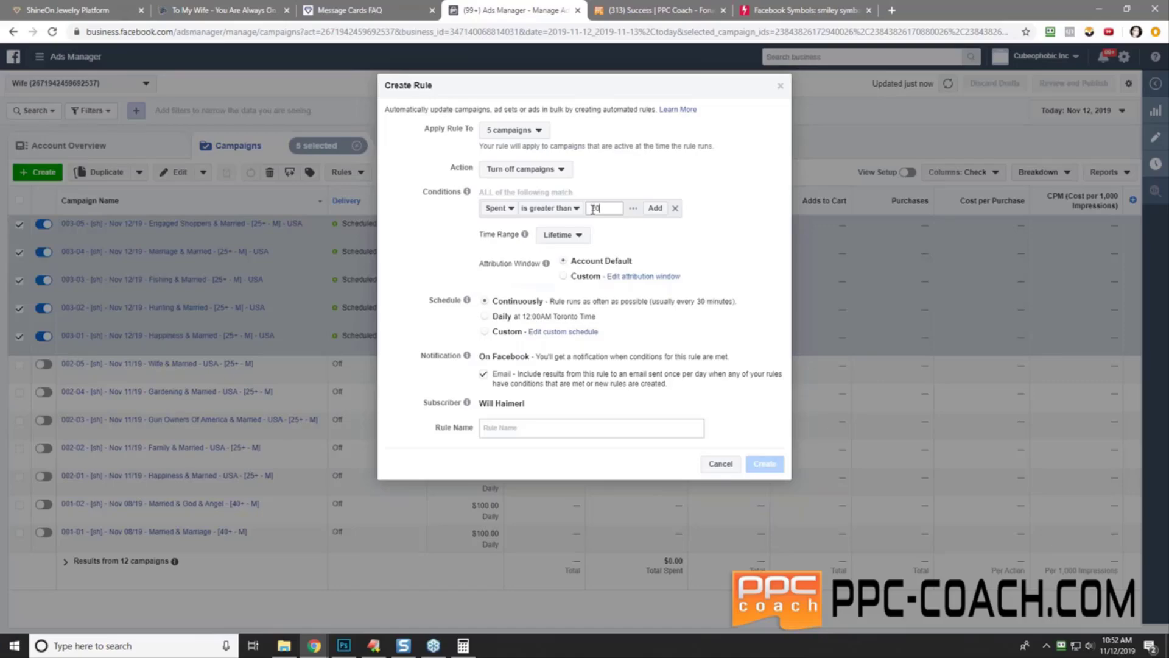
pyautogui.click(603, 161)
# - Add the condition Adds to Cart (Facebook Pixel) smaller than 1 and set the time range to Today
pyautogui.click(563, 208)
pyautogui.click(586, 209)
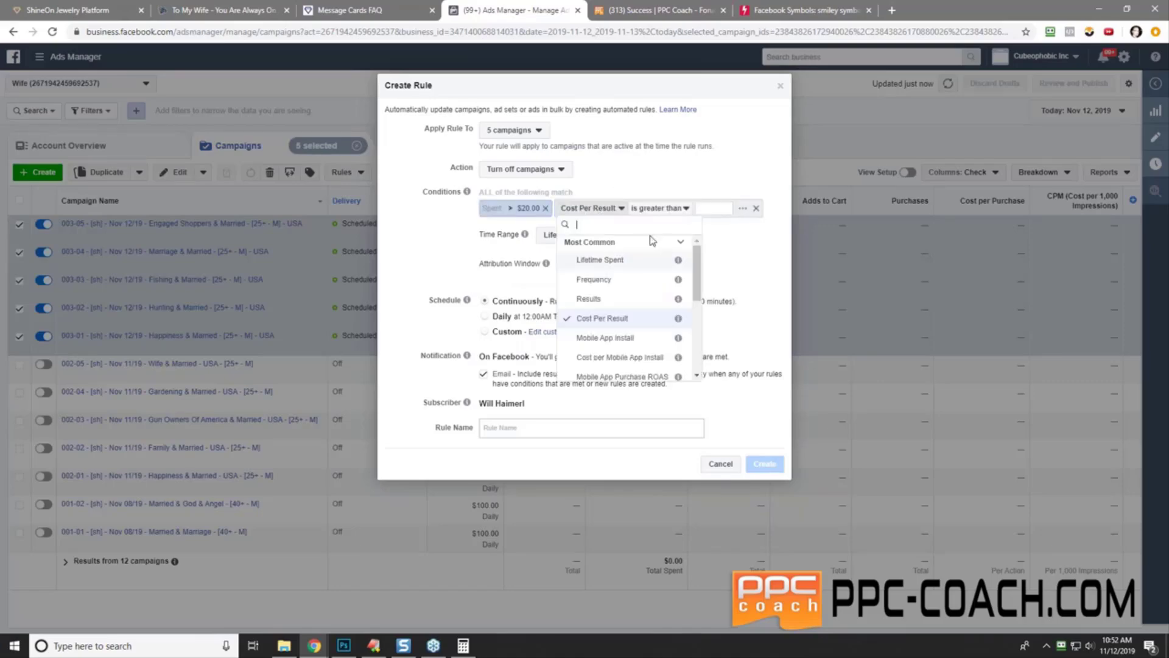
pyautogui.scroll(-5, 609, 292)
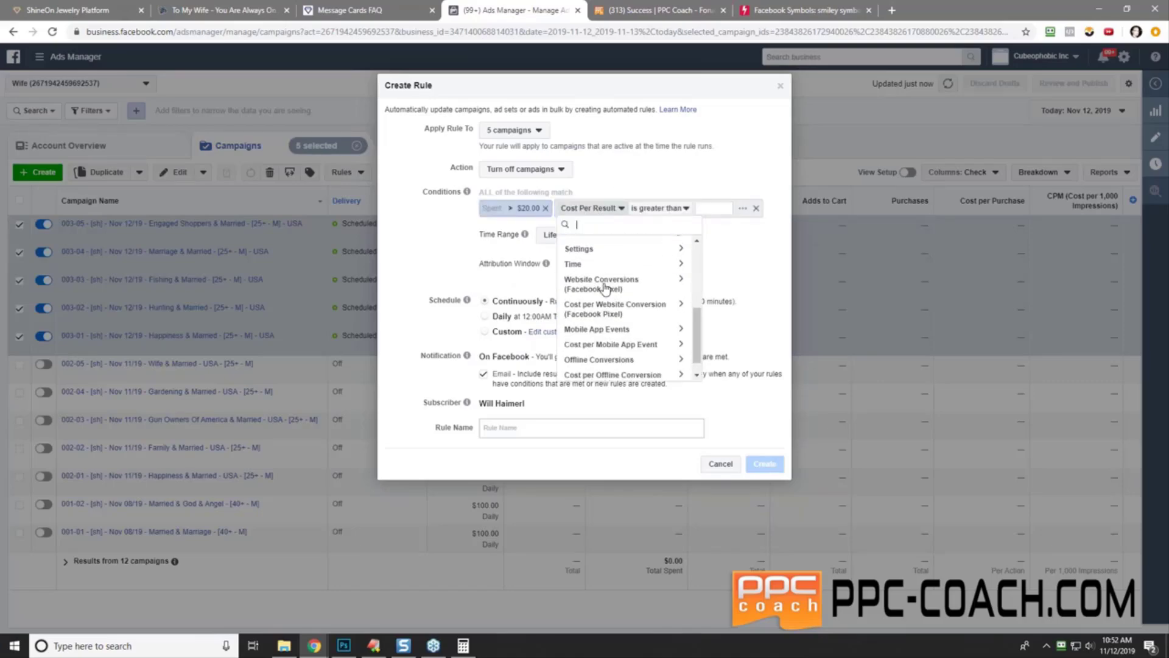
pyautogui.moveTo(597, 291)
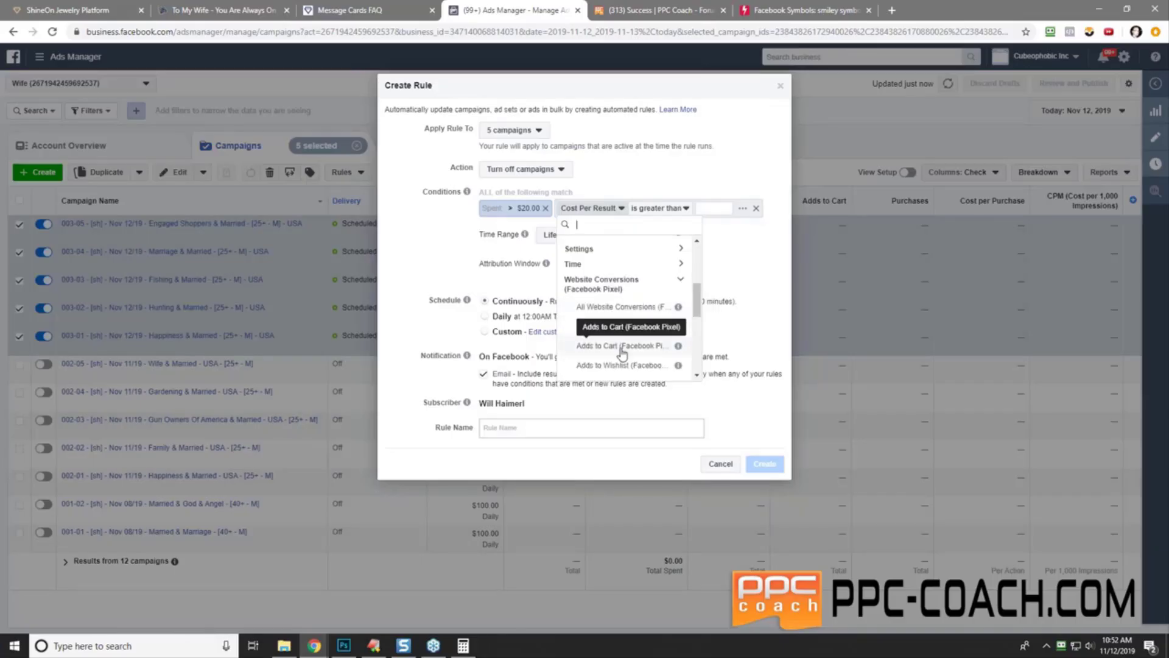
pyautogui.click(616, 328)
pyautogui.click(651, 230)
pyautogui.click(675, 263)
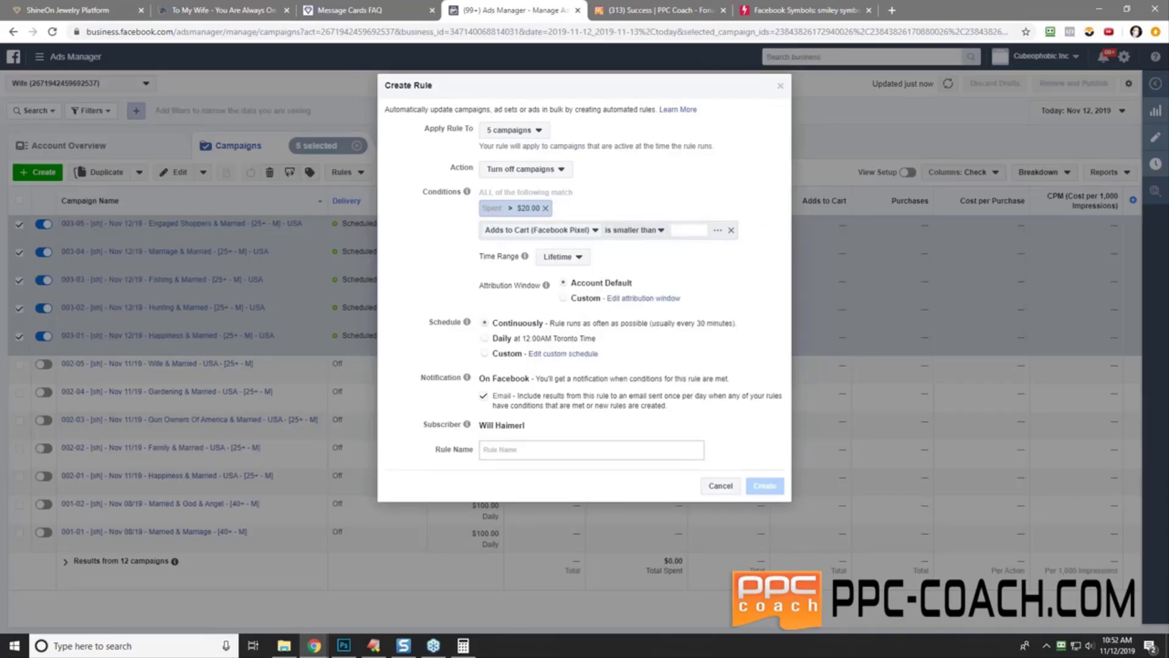
pyautogui.write('1')
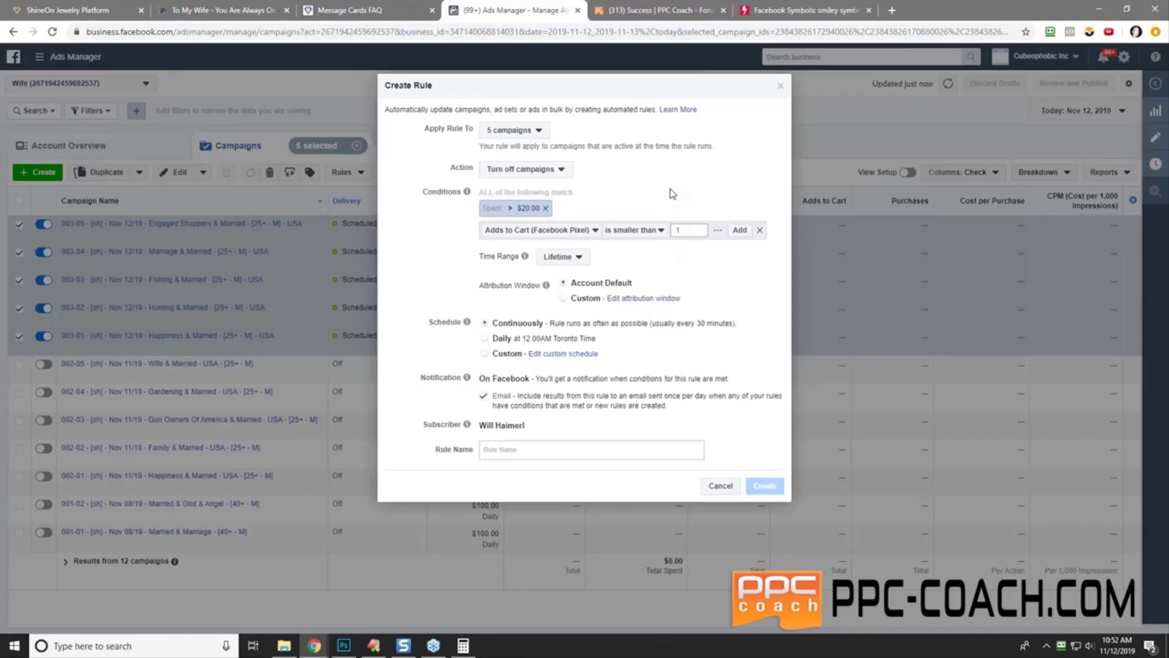
pyautogui.click(672, 193)
pyautogui.click(564, 236)
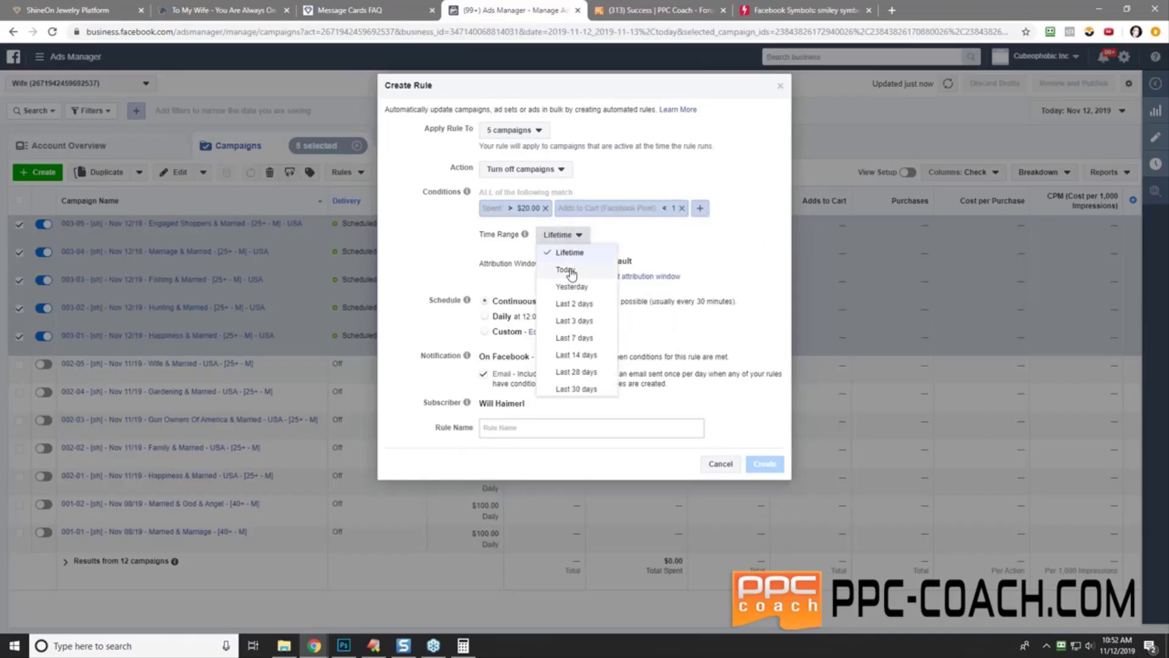
pyautogui.click(570, 271)
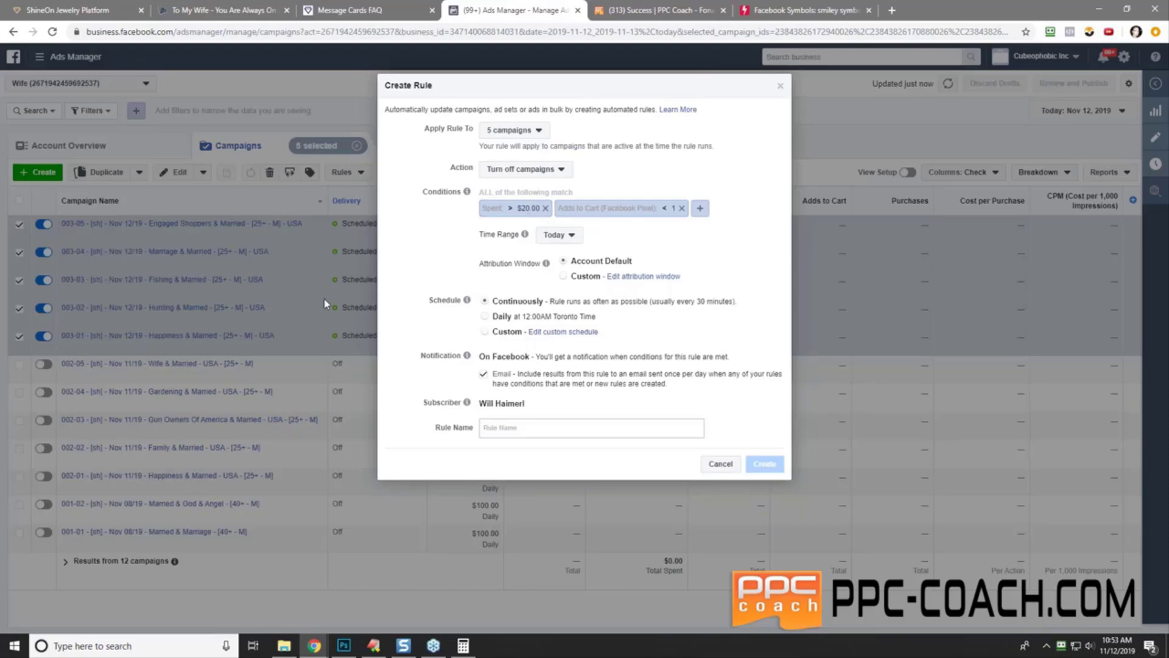
# - Name the rule '003 - Rule #1 - Turn Off Campaign', copy that name, and create the rule
pyautogui.click(519, 426)
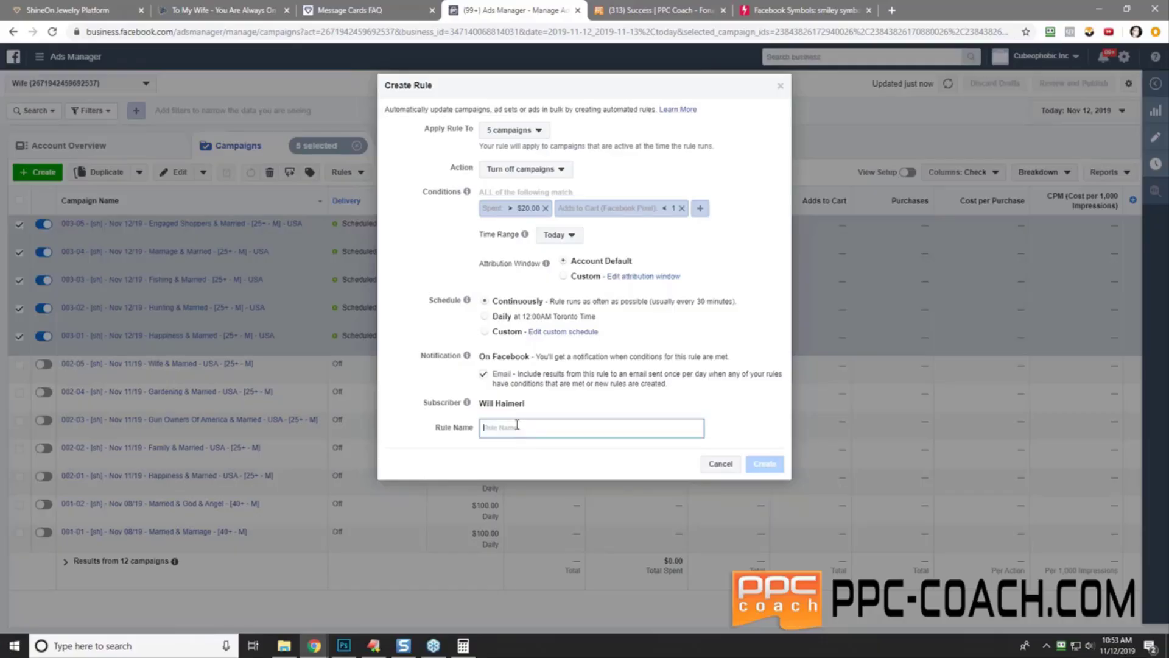
pyautogui.write('003')
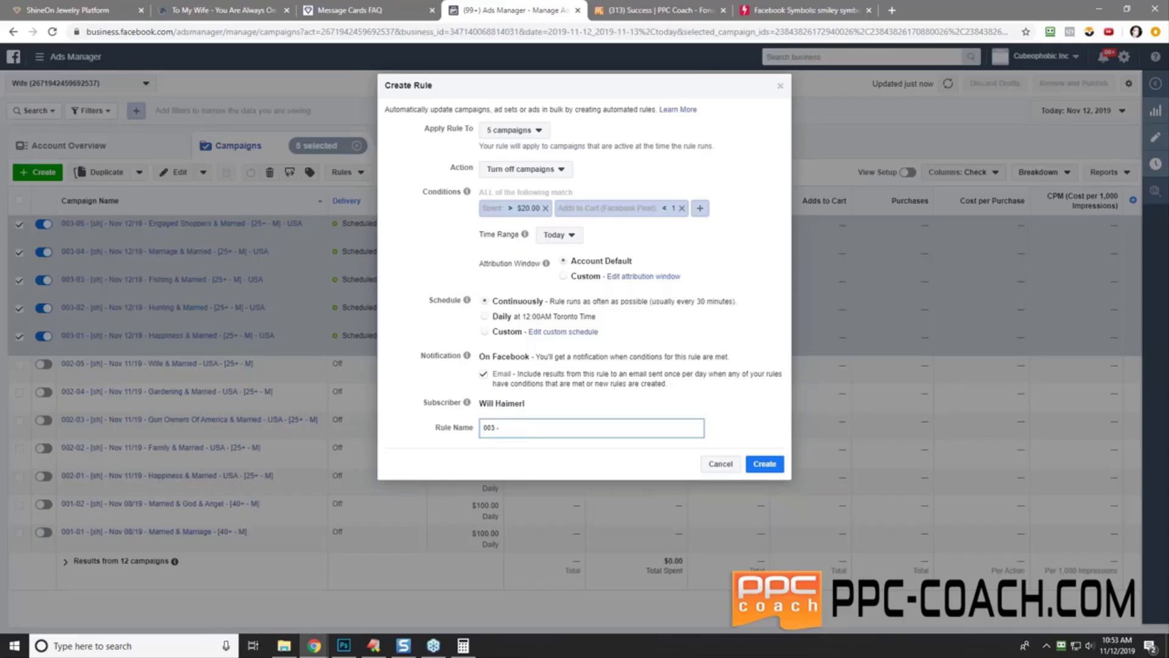
pyautogui.write(' - Rule #1 - Turn Off Campaign IF Spent > $20 & ATC < 1 - Today')
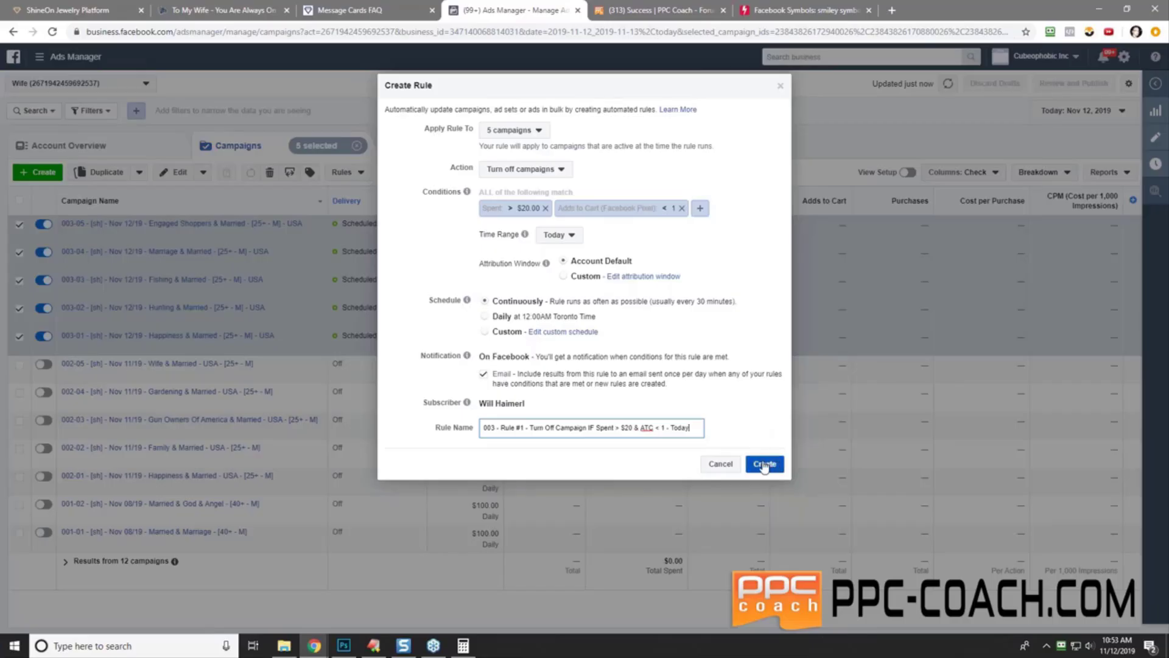
pyautogui.click(623, 426)
pyautogui.tripleClick(593, 424)
pyautogui.rightClick(593, 425)
pyautogui.click(622, 461)
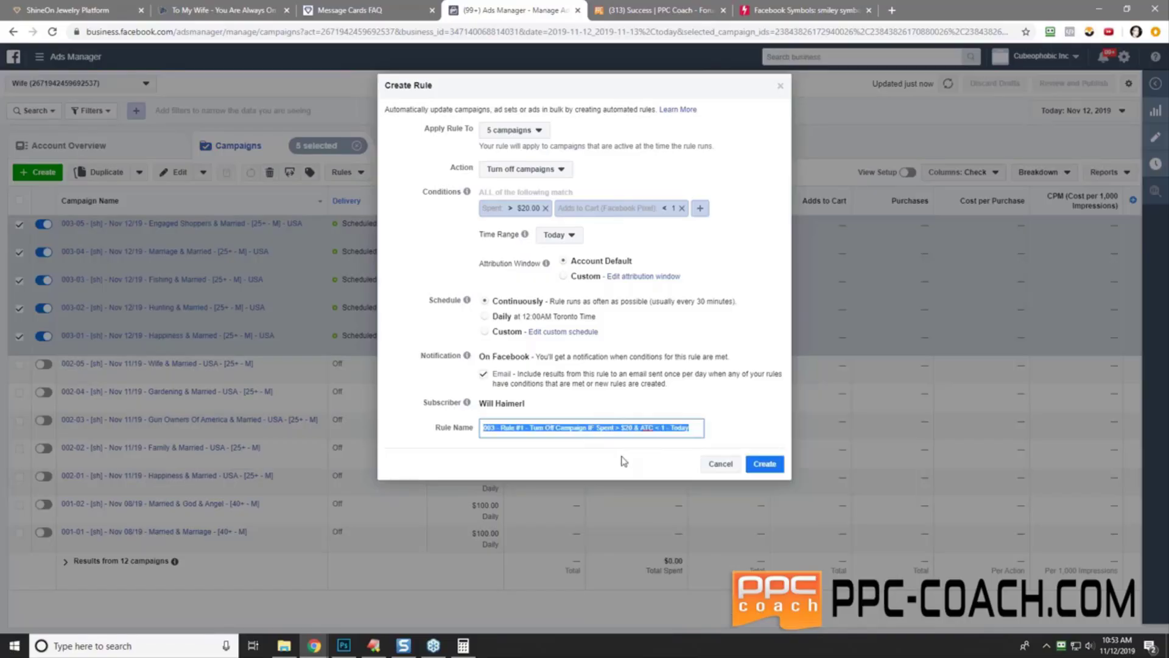
pyautogui.click(764, 464)
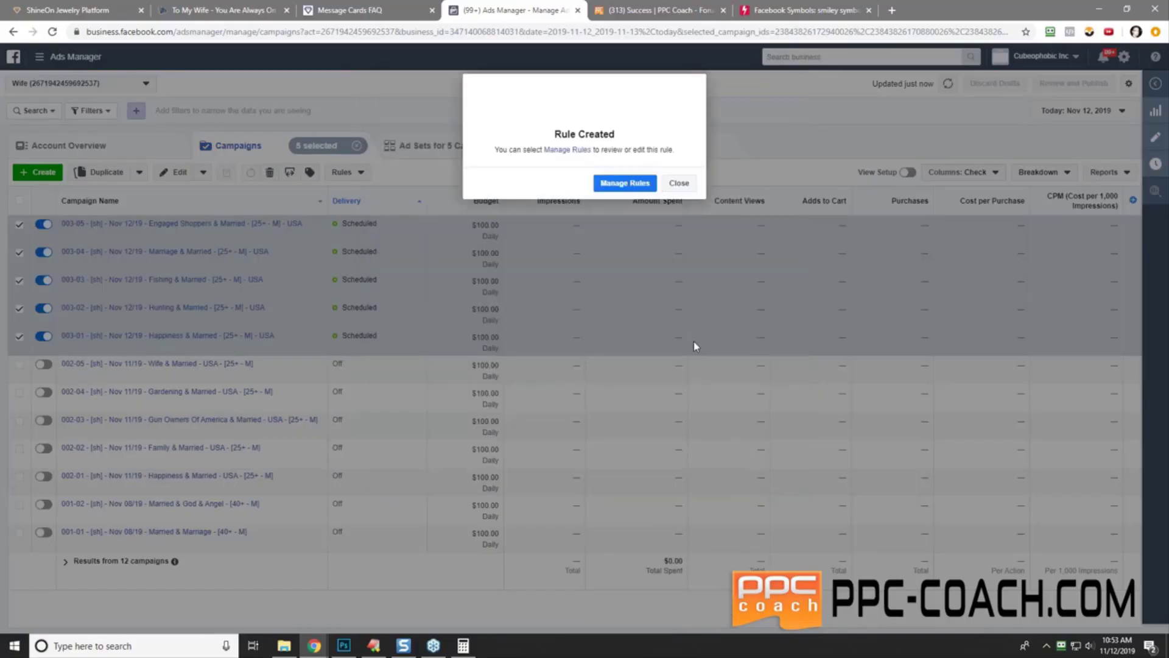
# - Dismiss the confirmation, start a new rule, and add the condition Spent greater than $30
pyautogui.click(681, 184)
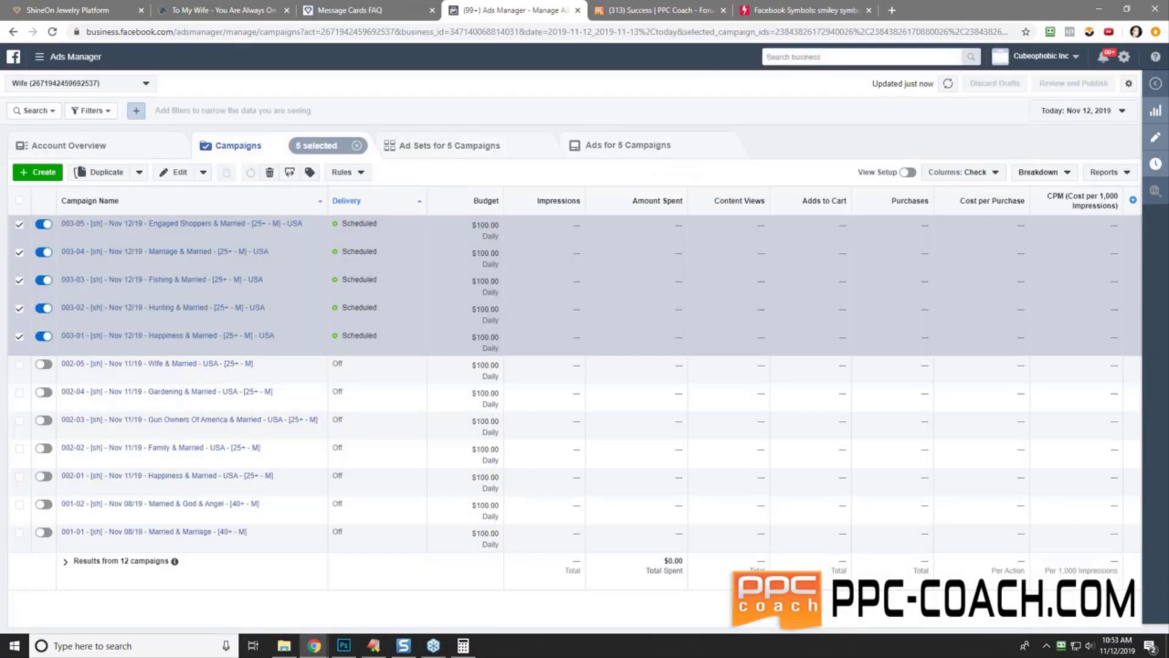
pyautogui.click(344, 172)
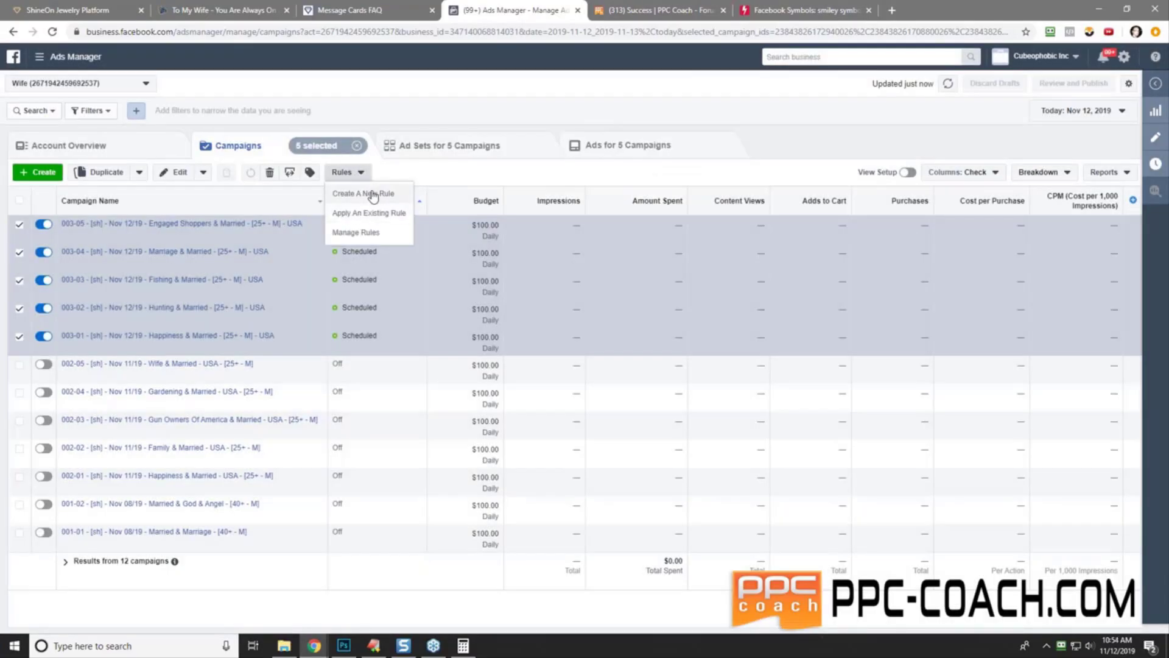
pyautogui.click(373, 194)
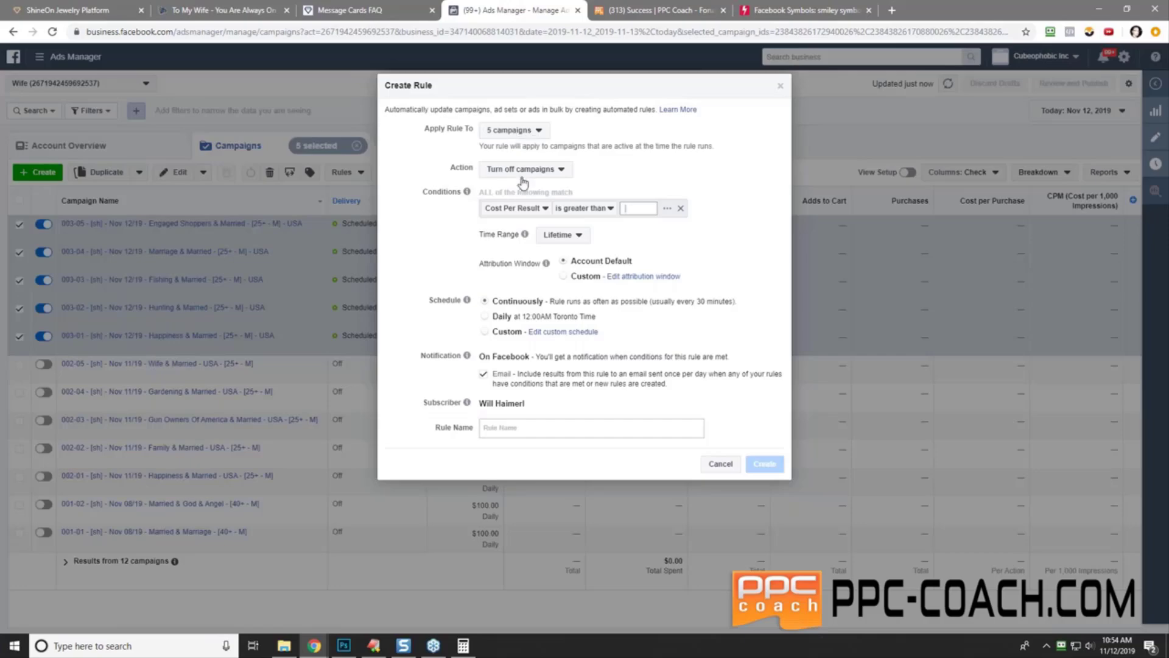
pyautogui.click(511, 209)
pyautogui.click(523, 260)
pyautogui.click(595, 207)
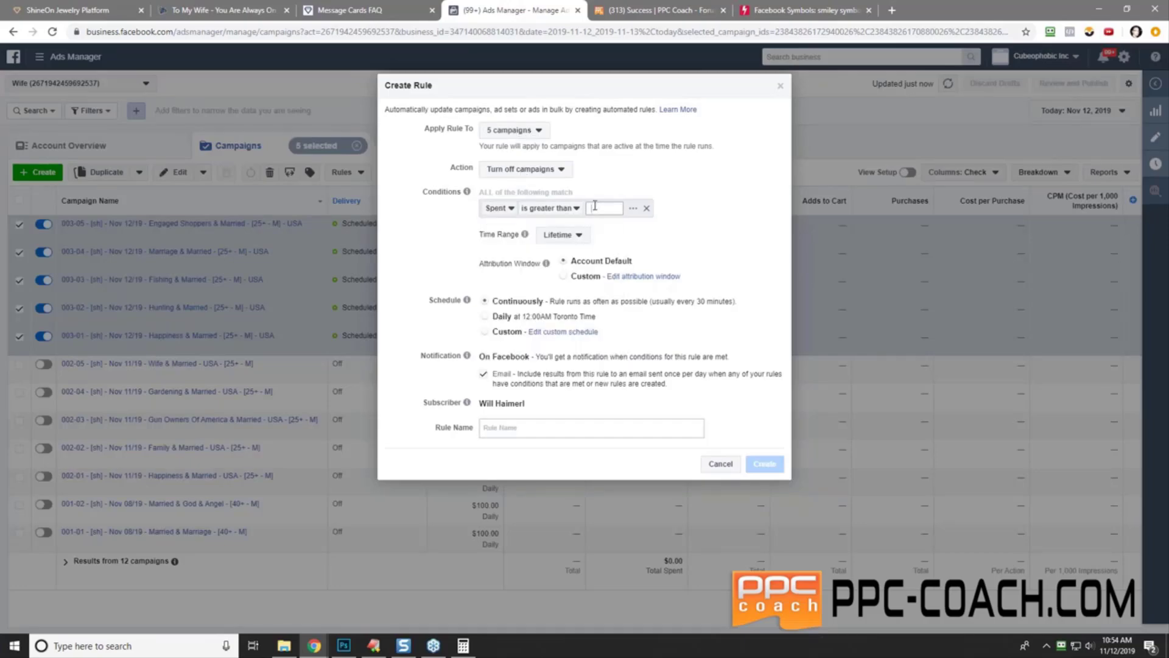
pyautogui.write('30')
pyautogui.press('Return')
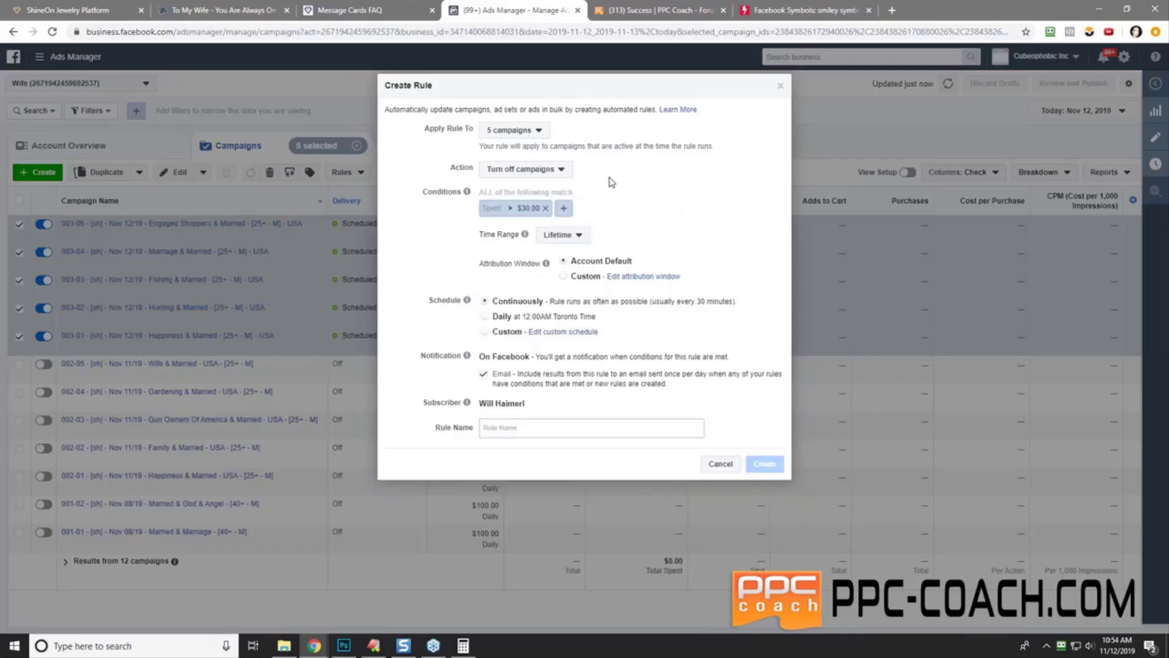
# - Add the condition Purchases (Facebook Pixel) smaller than 1 and set the time range to Today
pyautogui.click(563, 209)
pyautogui.click(592, 210)
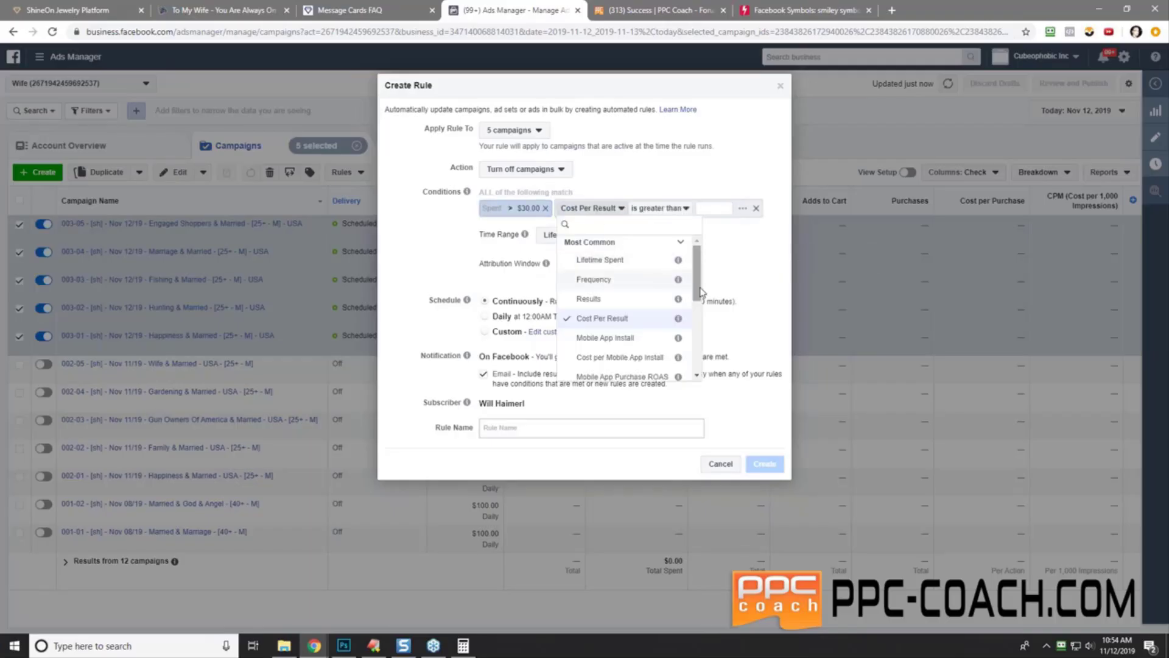
pyautogui.scroll(-4, 702, 292)
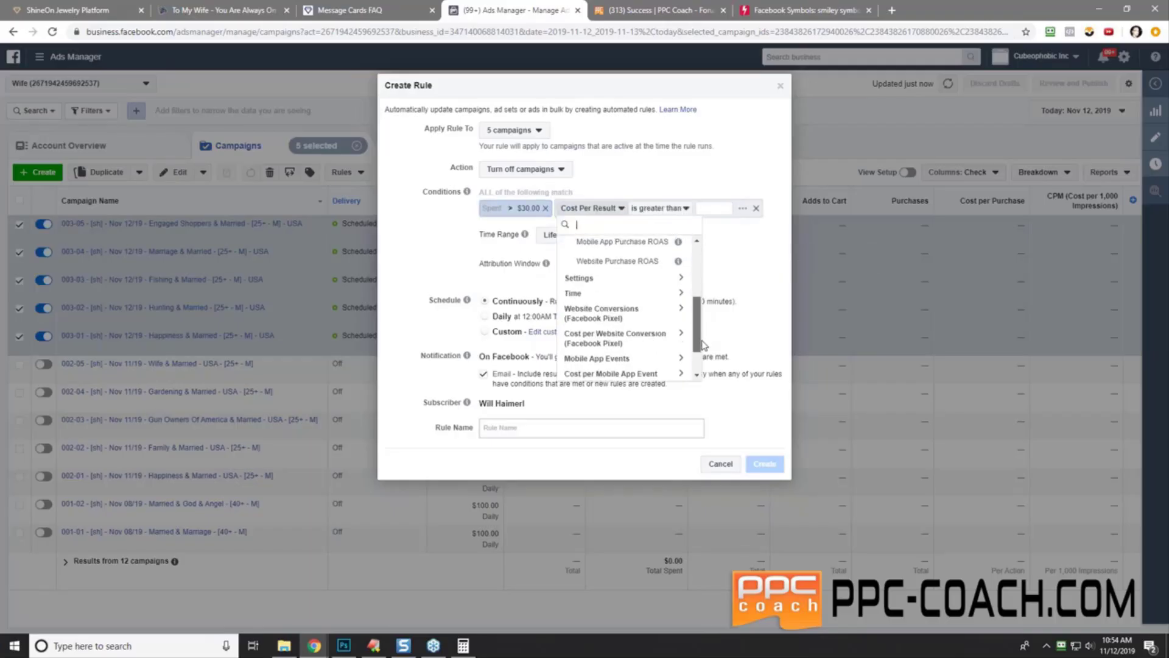
pyautogui.click(604, 312)
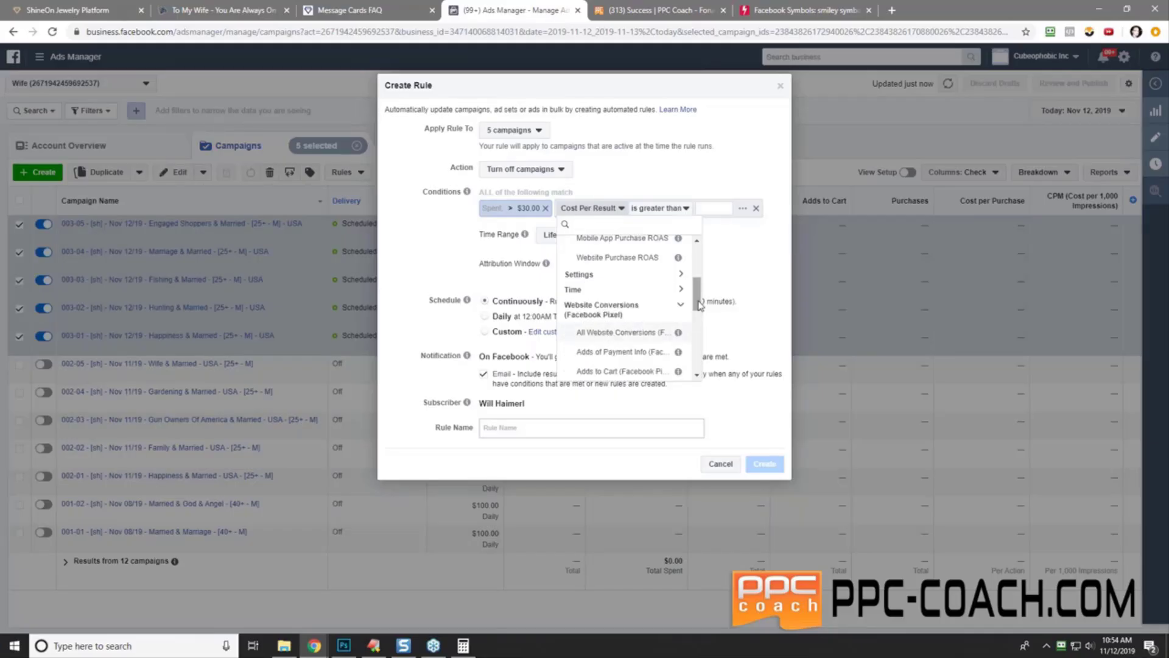
pyautogui.moveTo(694, 304); pyautogui.dragTo(701, 339)
pyautogui.click(616, 317)
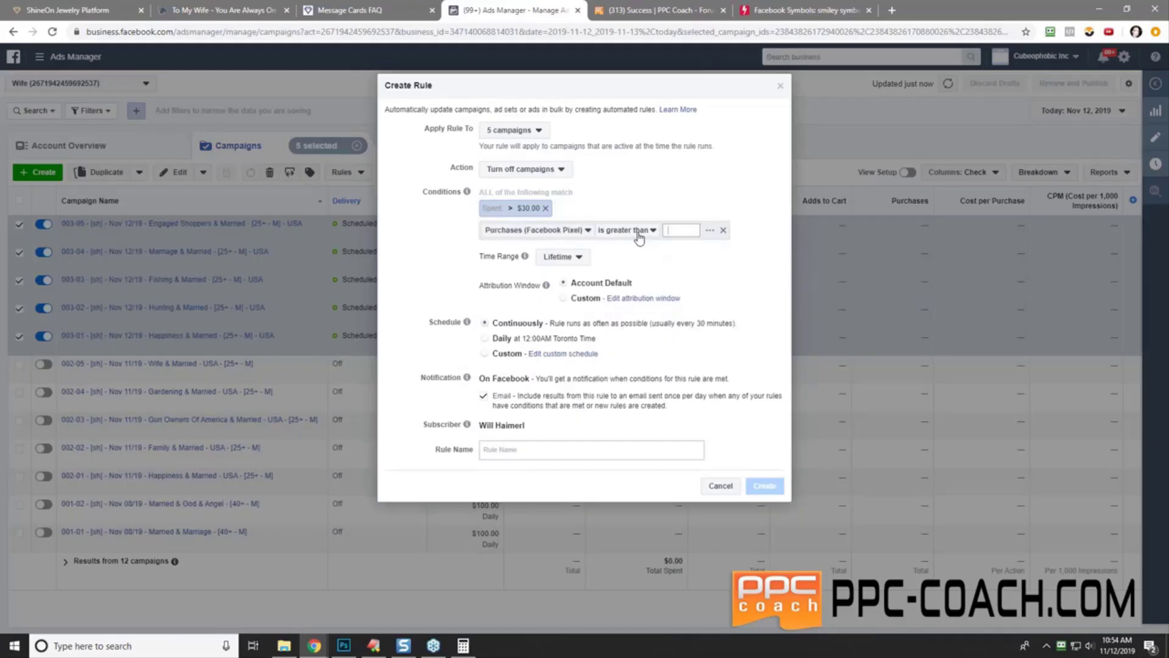
pyautogui.click(636, 231)
pyautogui.click(647, 264)
pyautogui.click(672, 229)
pyautogui.write('1')
pyautogui.press('Return')
pyautogui.click(561, 236)
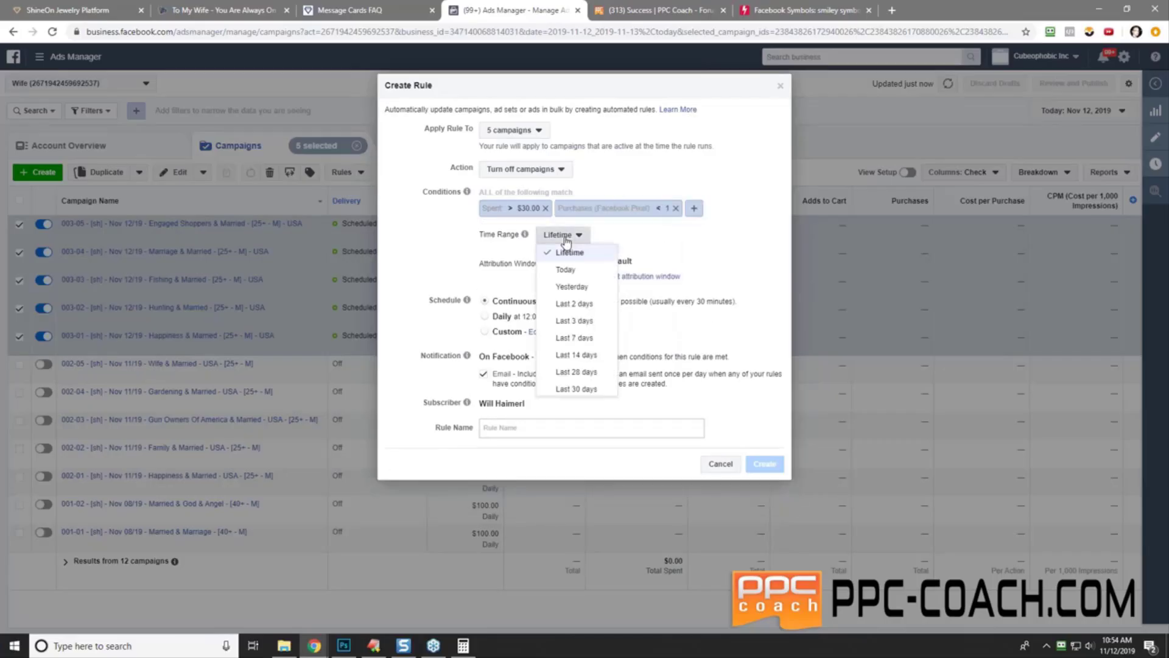
pyautogui.click(566, 270)
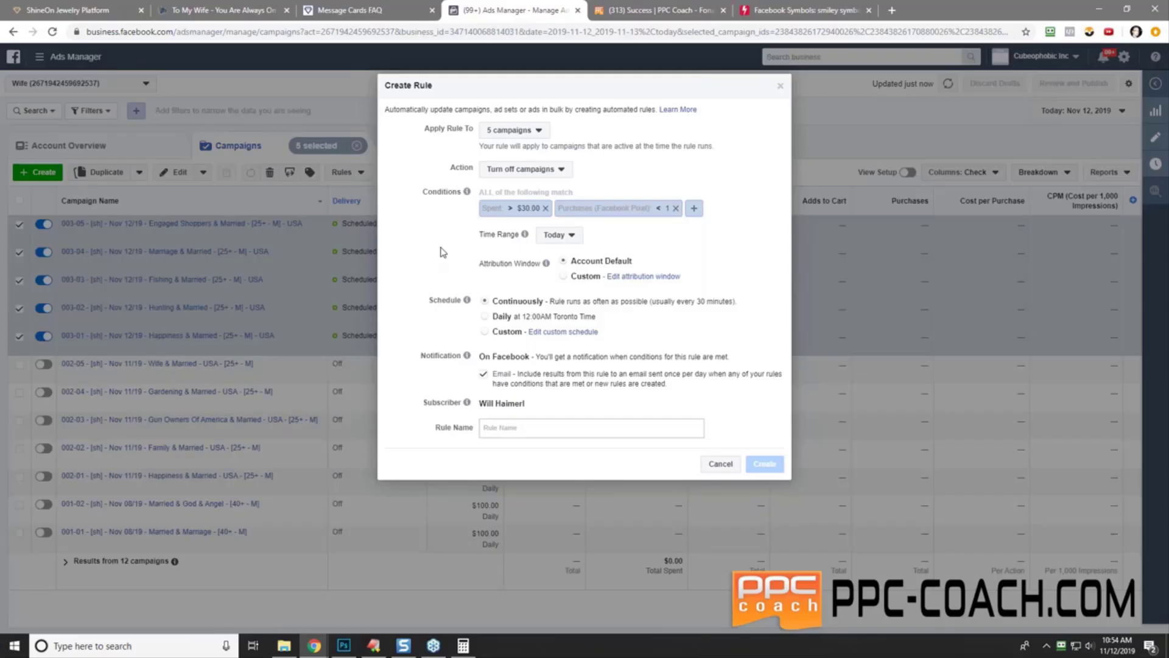
# - Paste the first rule's name and edit it to the 30-spend, PUR version for Rule #2
pyautogui.click(525, 428)
pyautogui.rightClick(521, 428)
pyautogui.click(561, 524)
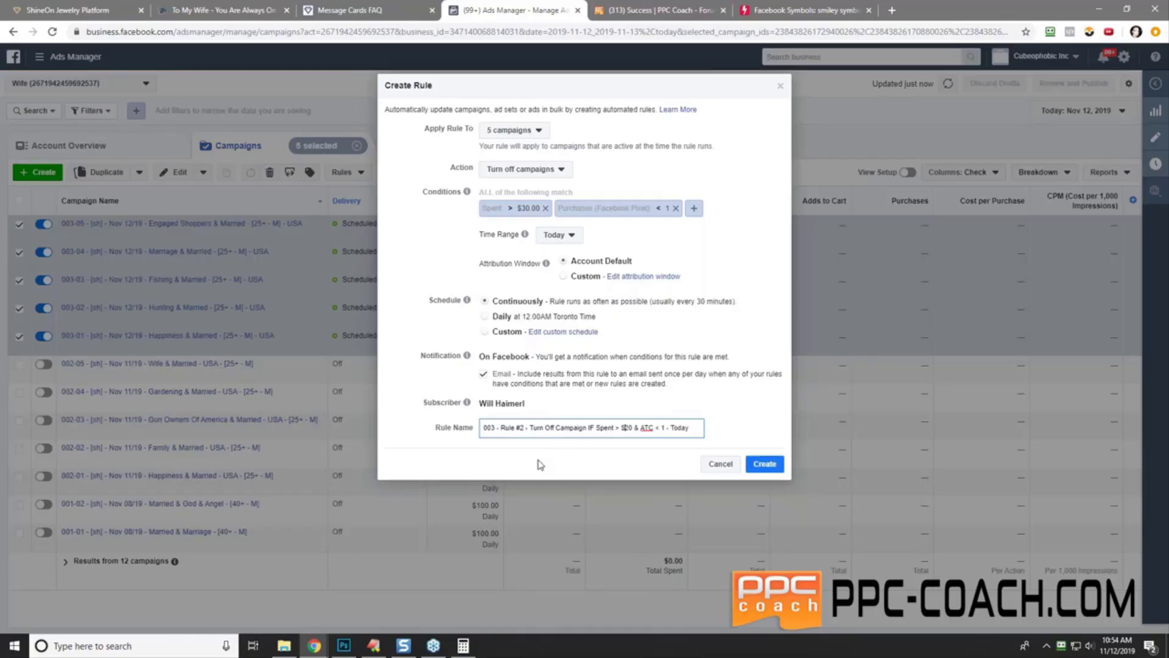
pyautogui.press('Delete')
pyautogui.write('3')
pyautogui.press('Delete')
pyautogui.press('Delete')
pyautogui.press('Delete')
pyautogui.press('Delete')
pyautogui.write('Pur')
pyautogui.press('BackSpace')
pyautogui.press('BackSpace')
pyautogui.write('UR')
# - Copy the finished rule name and create the second rule
pyautogui.tripleClick(604, 430)
pyautogui.rightClick(605, 432)
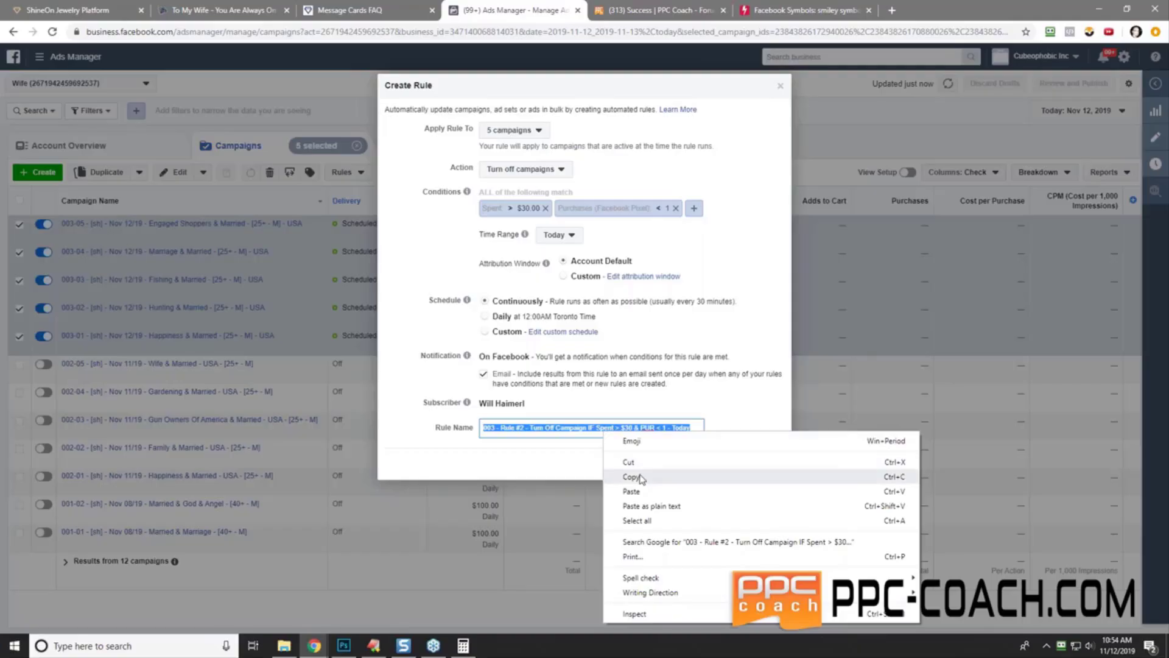
pyautogui.click(612, 471)
pyautogui.click(765, 464)
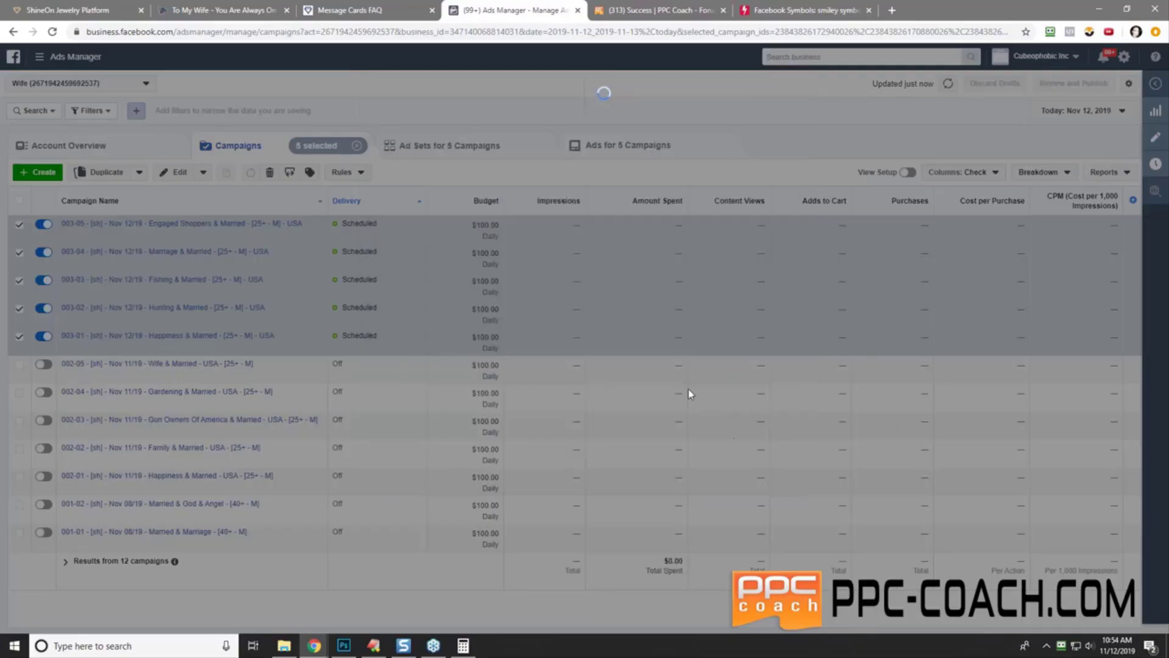
# - Dismiss the confirmation, start a new rule, and add the condition Purchases (Facebook Pixel) greater than 0
pyautogui.click(680, 184)
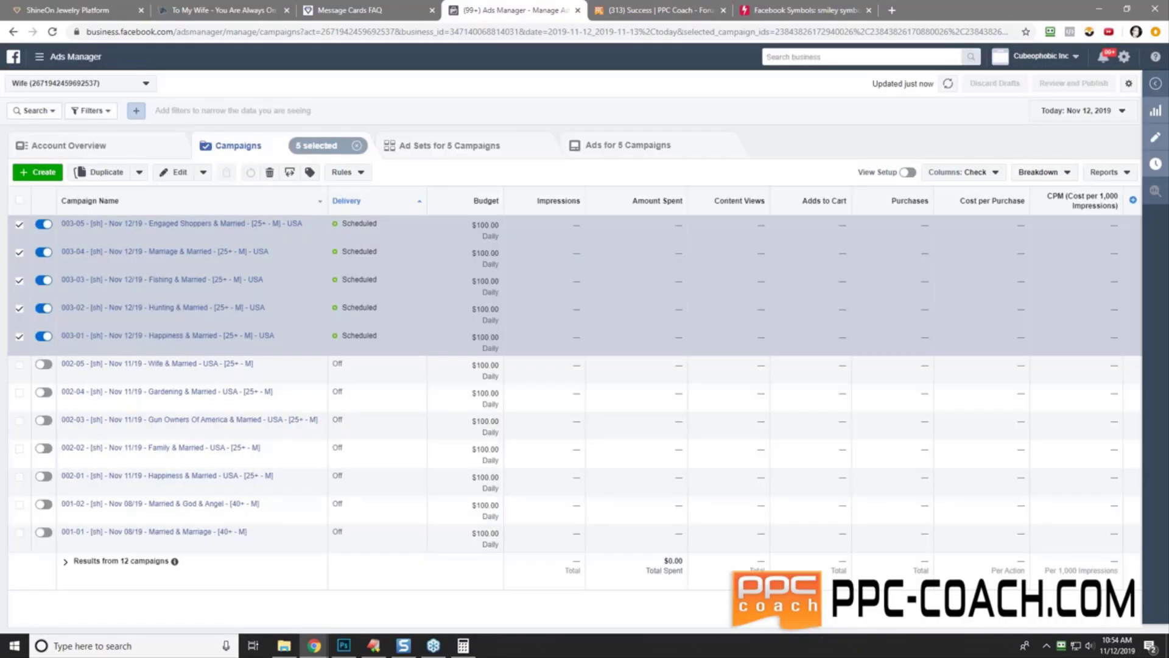
pyautogui.click(358, 172)
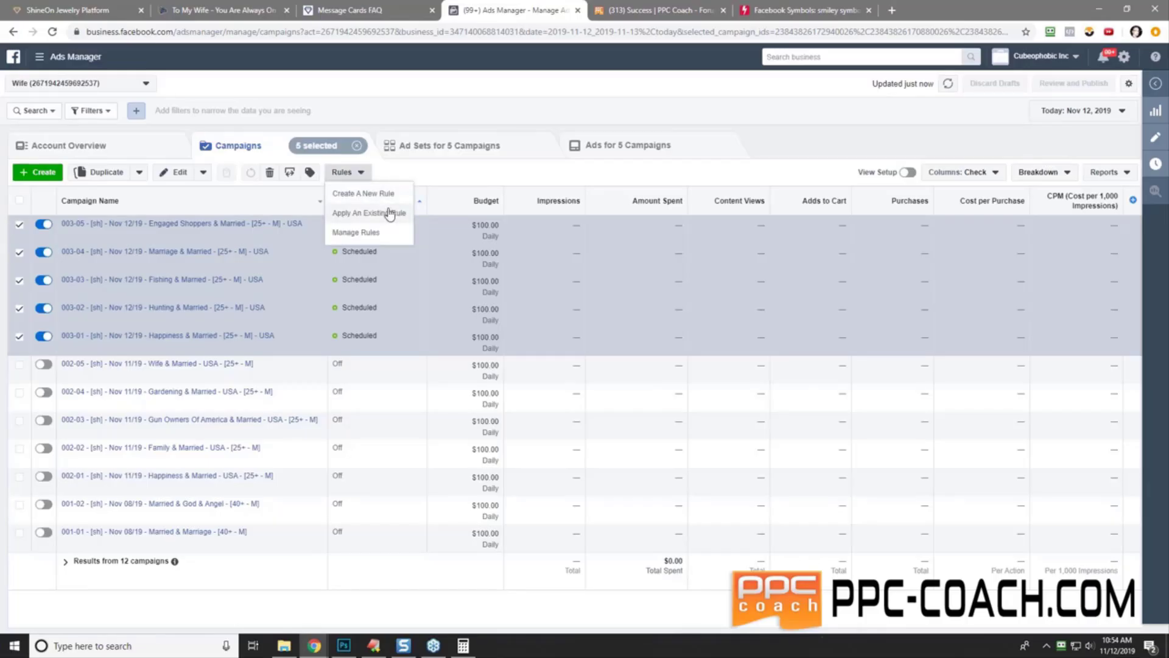
pyautogui.click(390, 197)
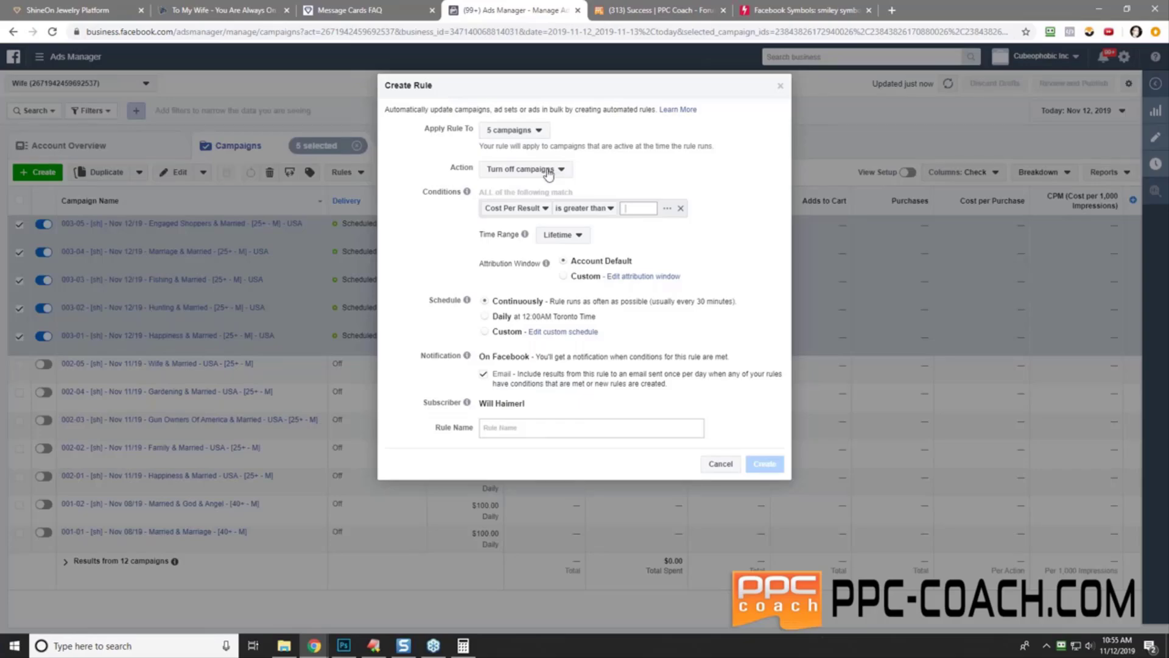
pyautogui.click(509, 211)
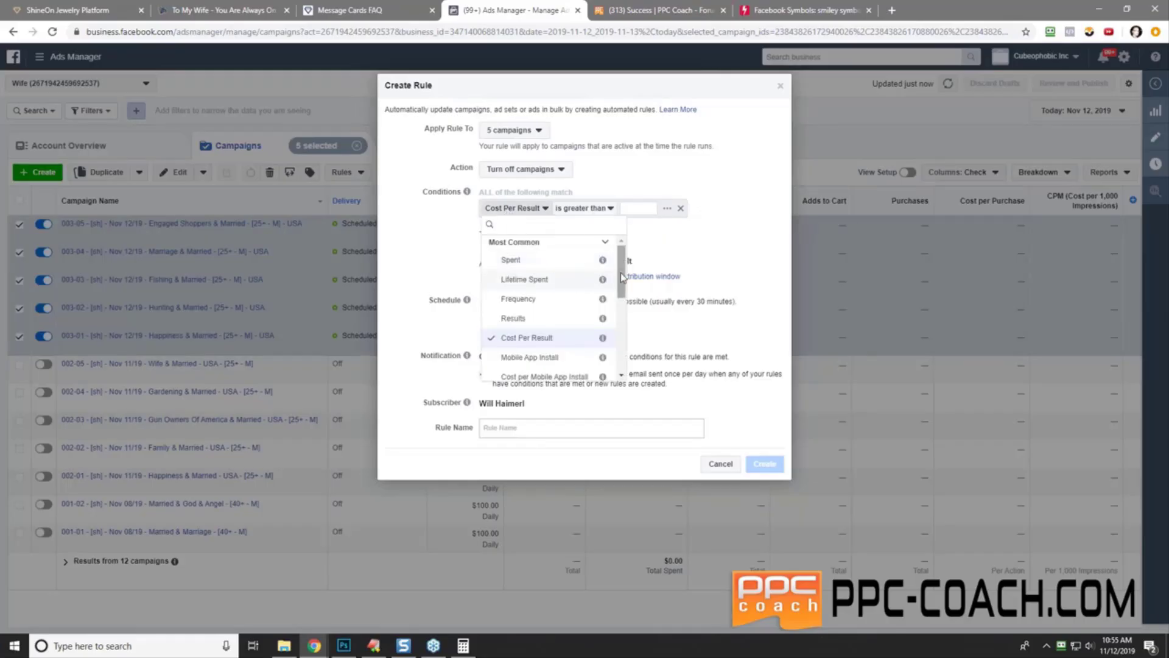
pyautogui.moveTo(625, 279); pyautogui.dragTo(626, 325)
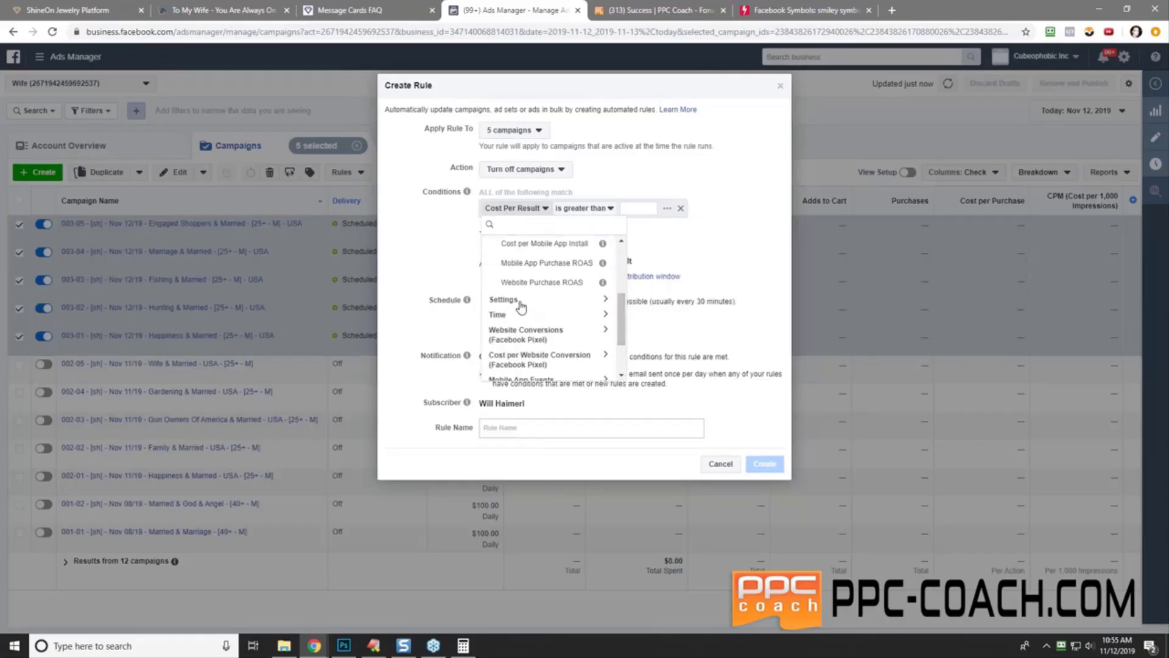
pyautogui.click(547, 330)
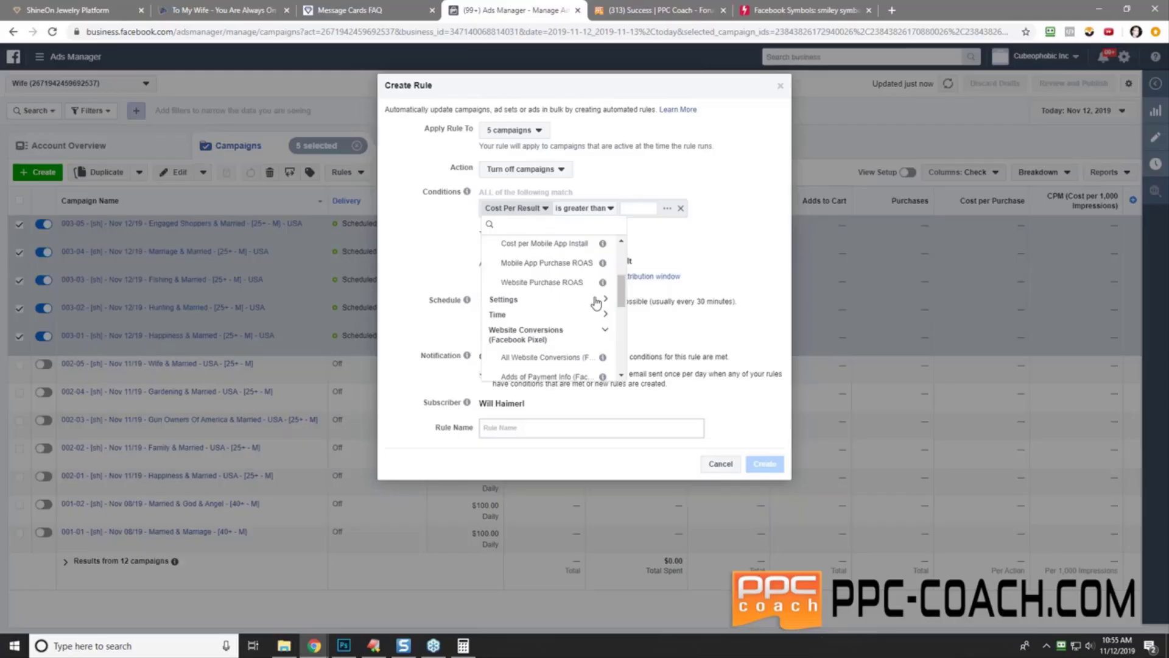
pyautogui.scroll(-3, 624, 301)
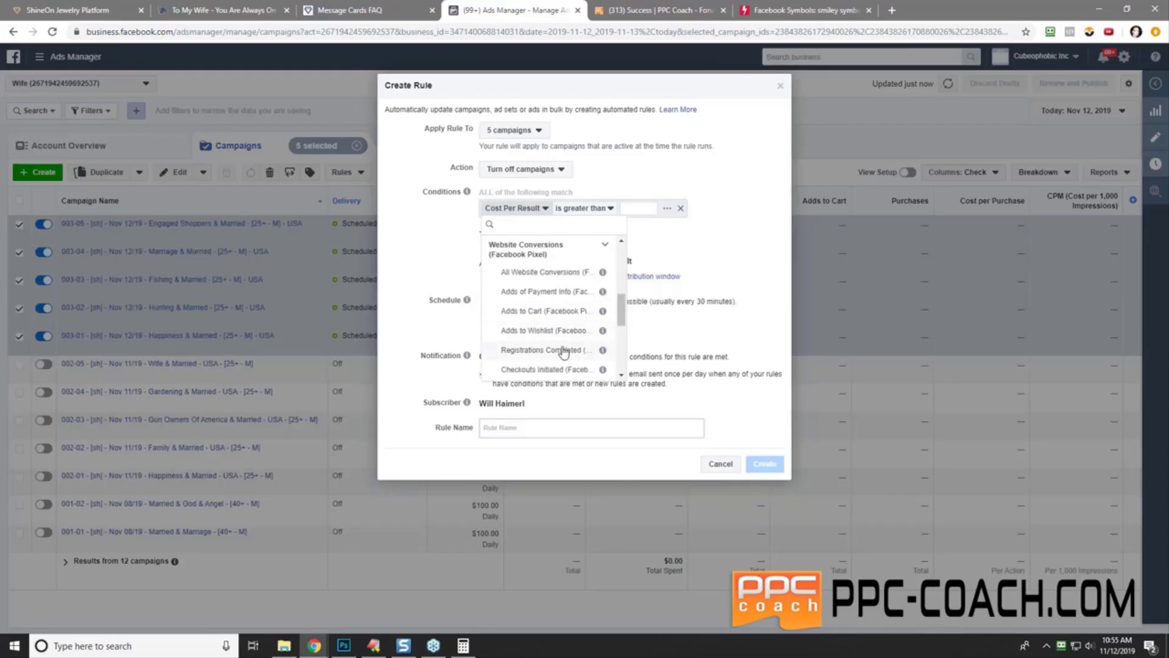
pyautogui.scroll(-3, 624, 309)
pyautogui.click(565, 352)
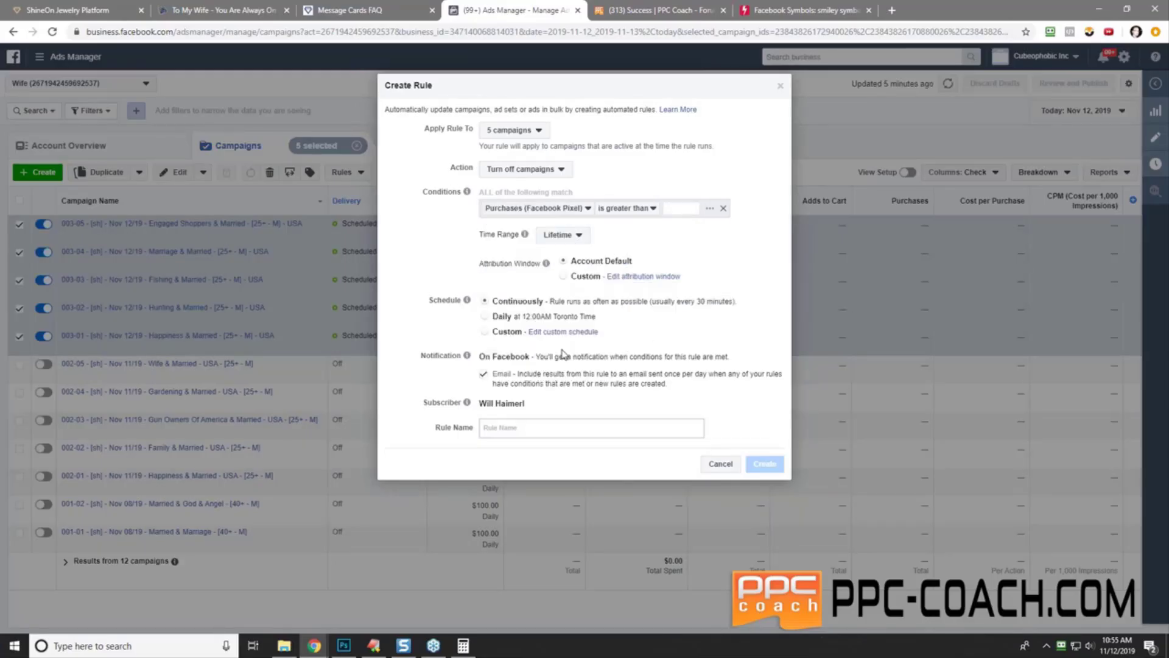
pyautogui.write('0')
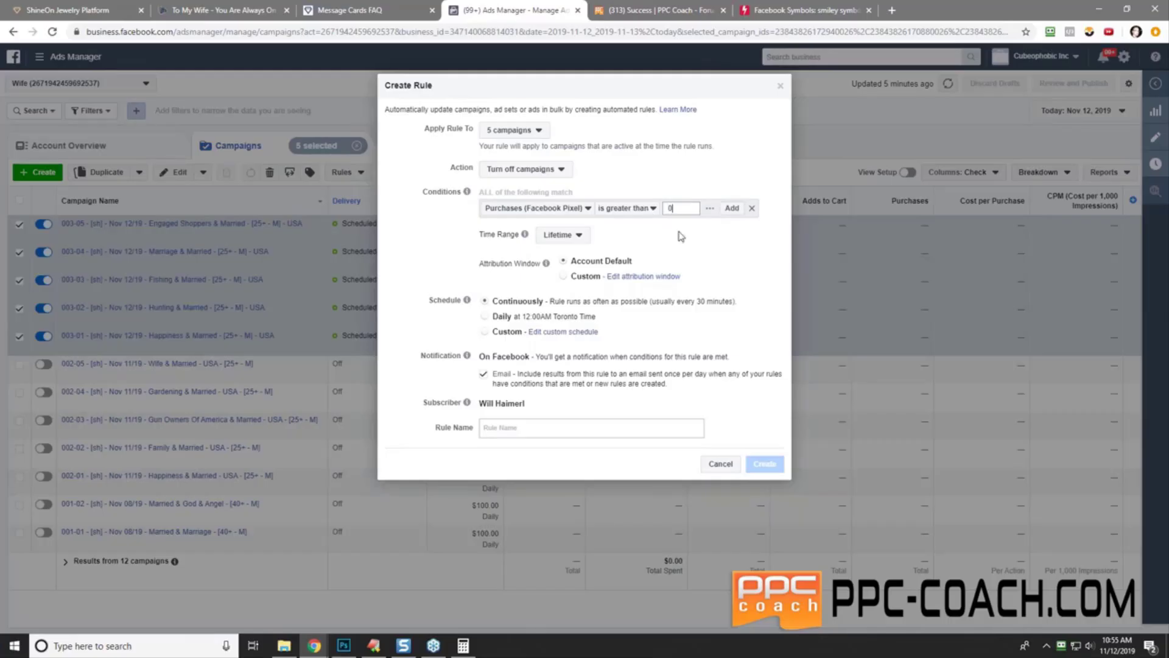
pyautogui.click(730, 208)
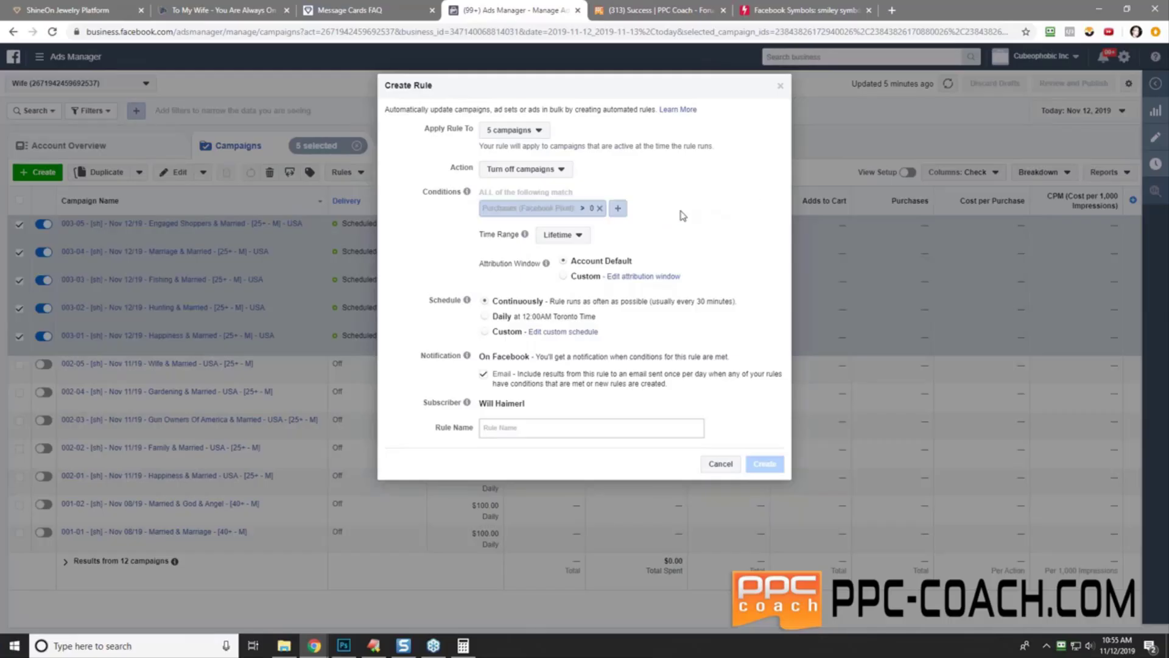
# - Add Cost per Purchase (Facebook Pixel) greater than $35 and remove the Lifetime Impressions condition
pyautogui.click(617, 208)
pyautogui.click(514, 230)
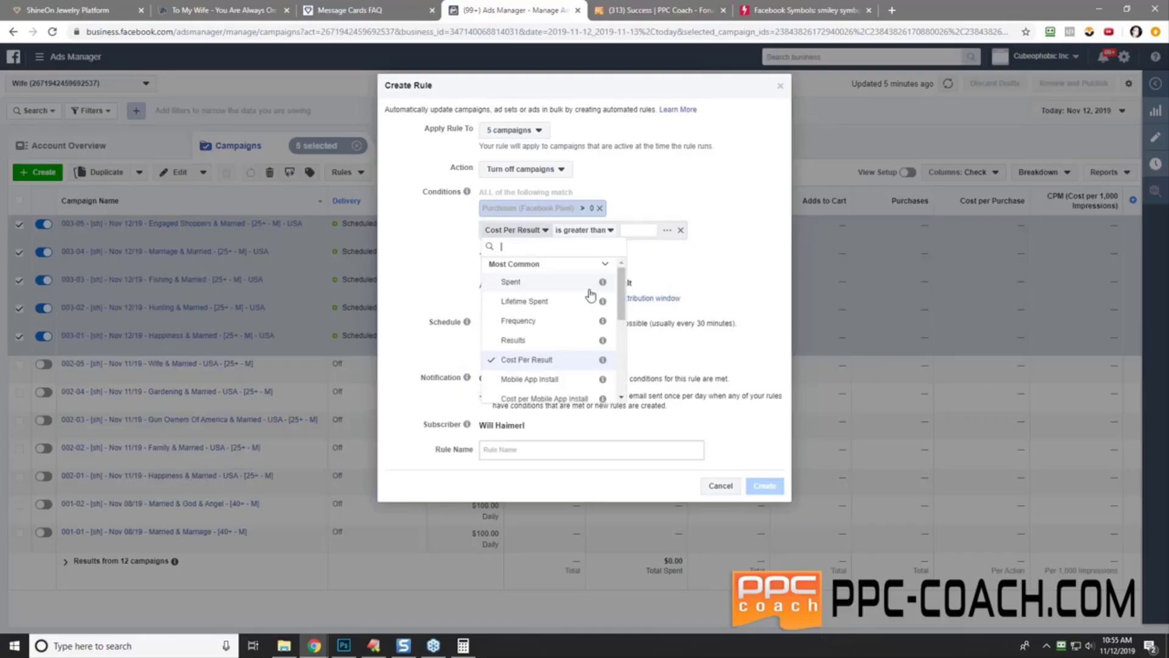
pyautogui.moveTo(621, 308); pyautogui.dragTo(622, 378)
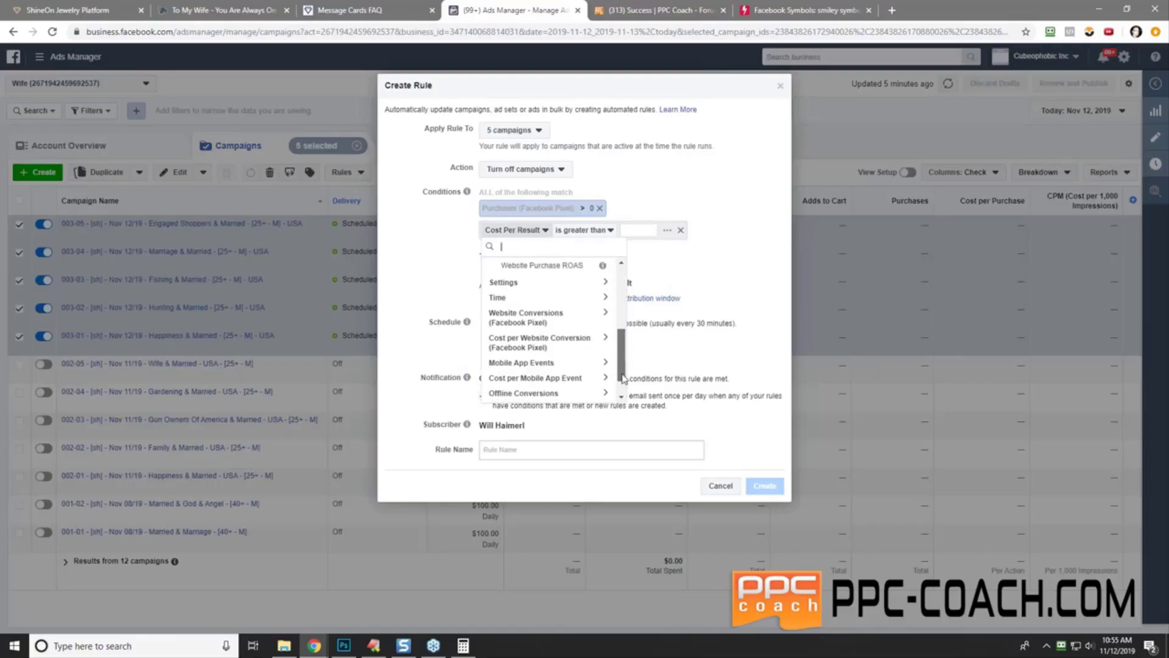
pyautogui.click(537, 342)
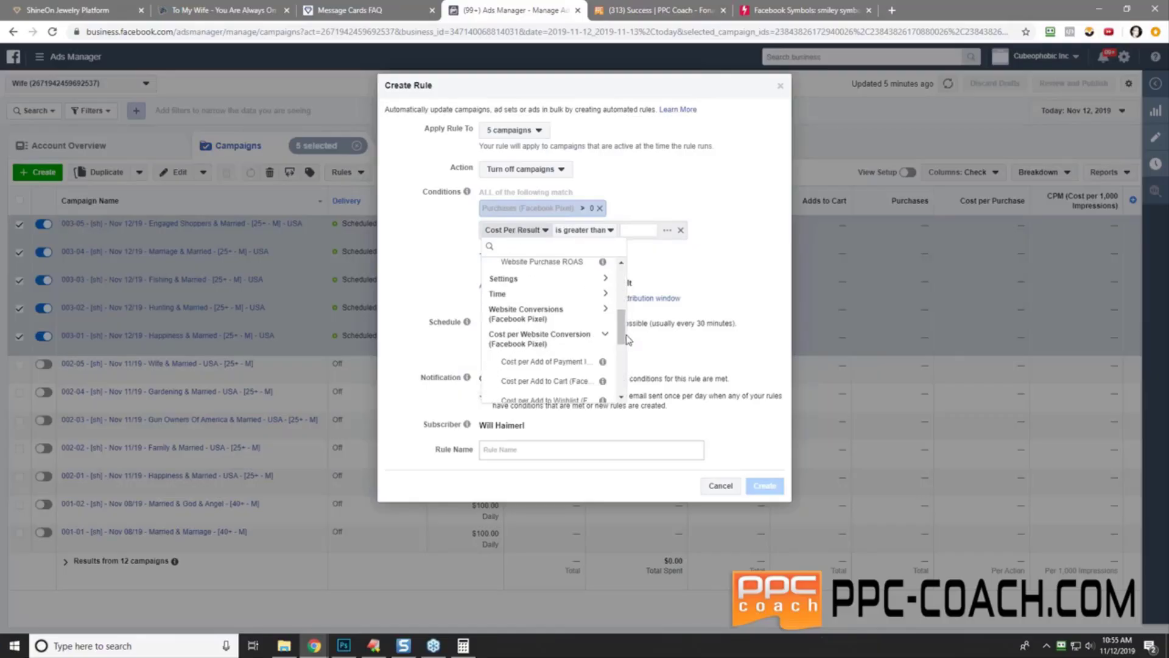
pyautogui.scroll(-3, 618, 317)
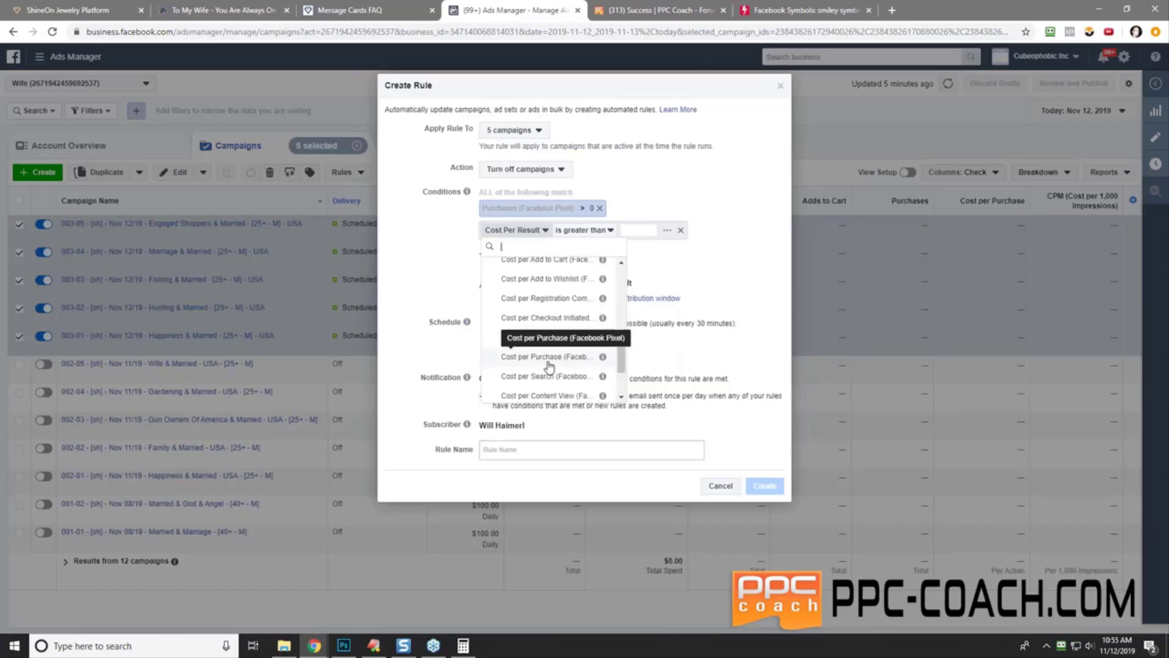
pyautogui.click(549, 357)
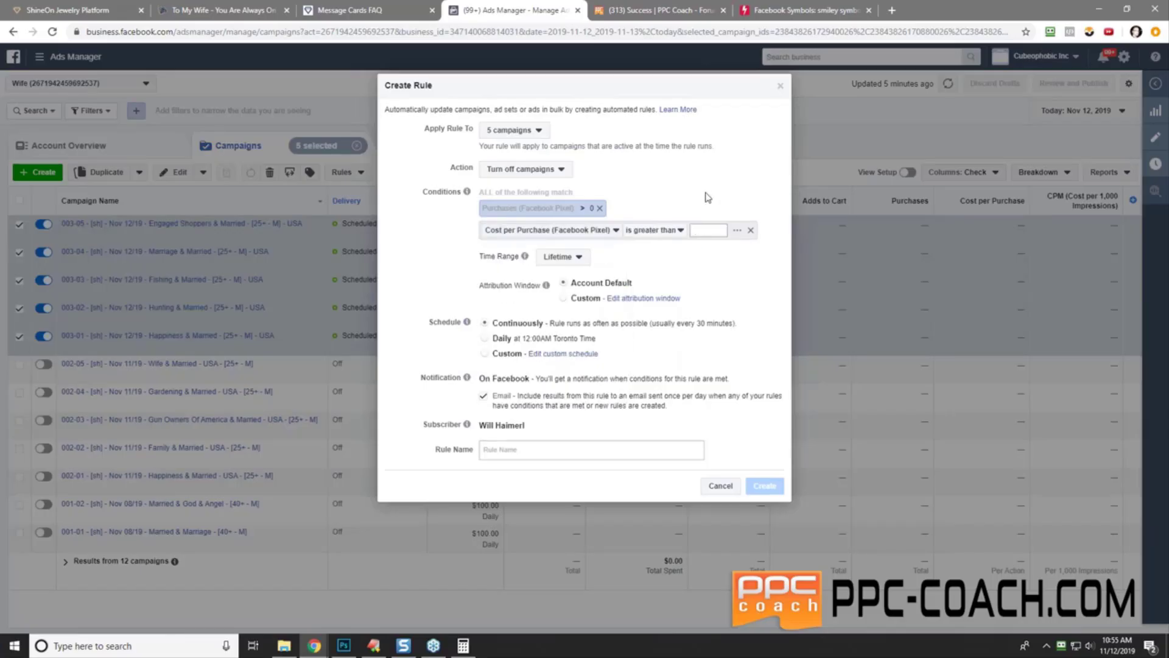
pyautogui.write('35')
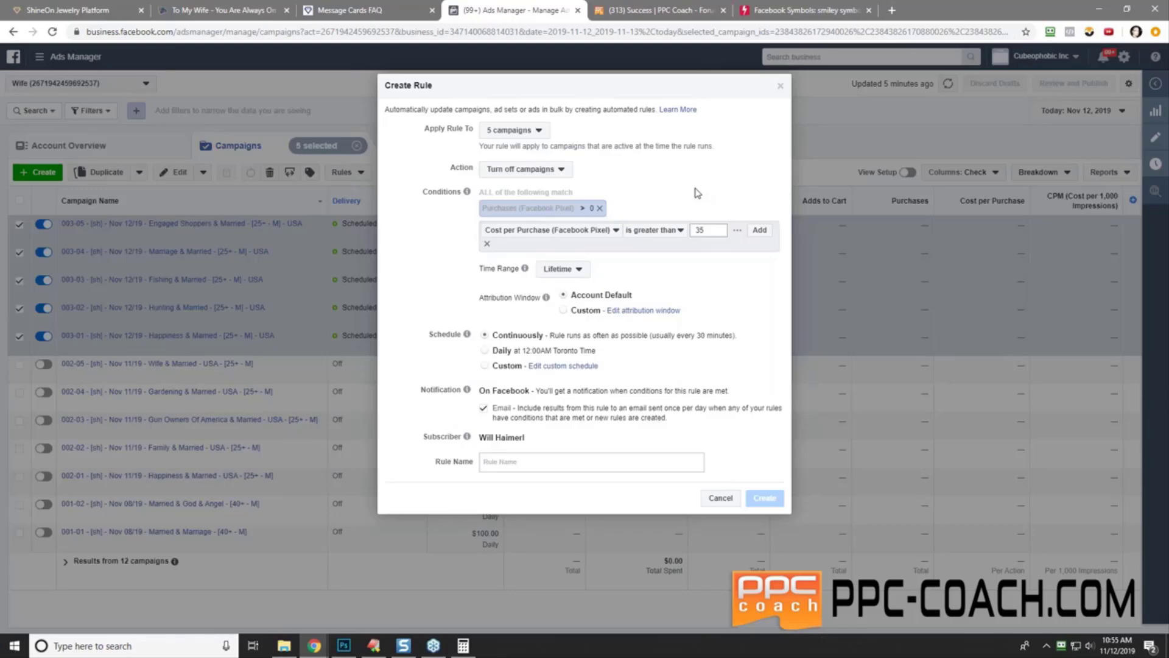
pyautogui.press('Return')
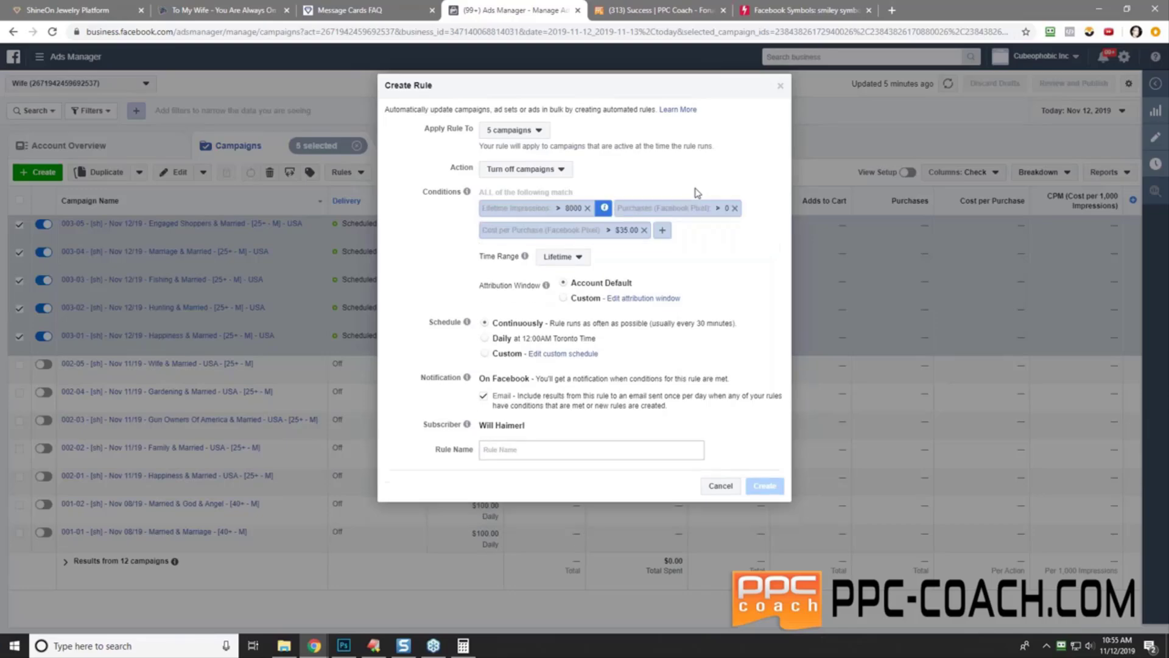
pyautogui.click(587, 209)
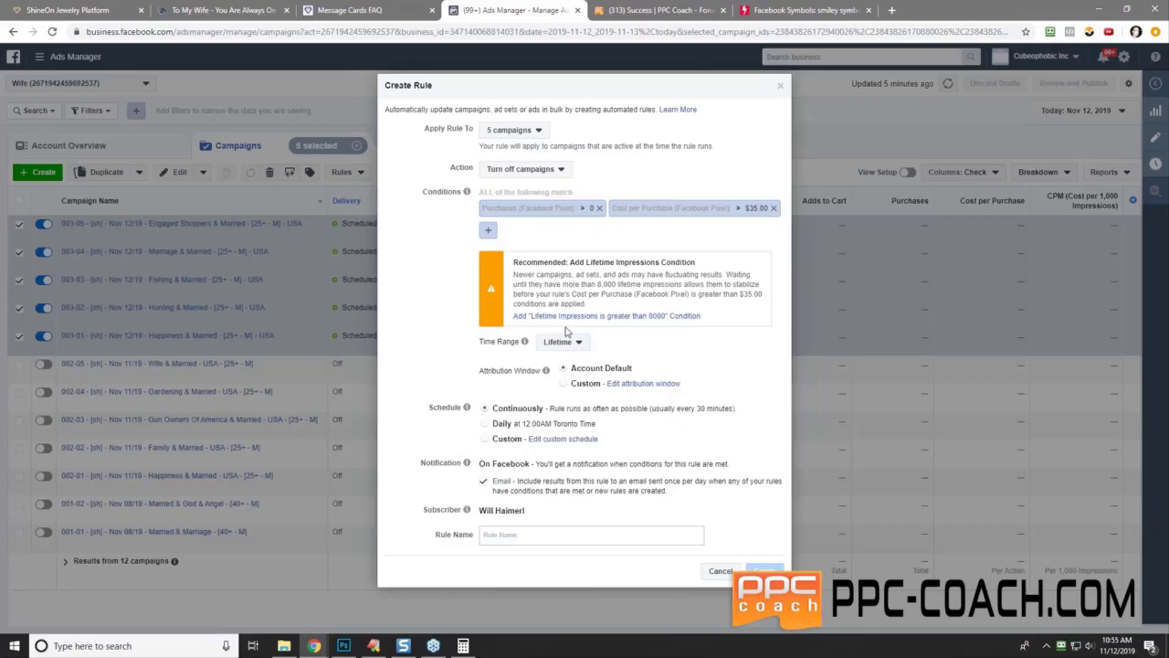
# - Set the third rule's time range to Today
pyautogui.click(560, 345)
pyautogui.click(557, 375)
# - Open the custom schedule and include all seven days, Sunday through Saturday
pyautogui.click(585, 438)
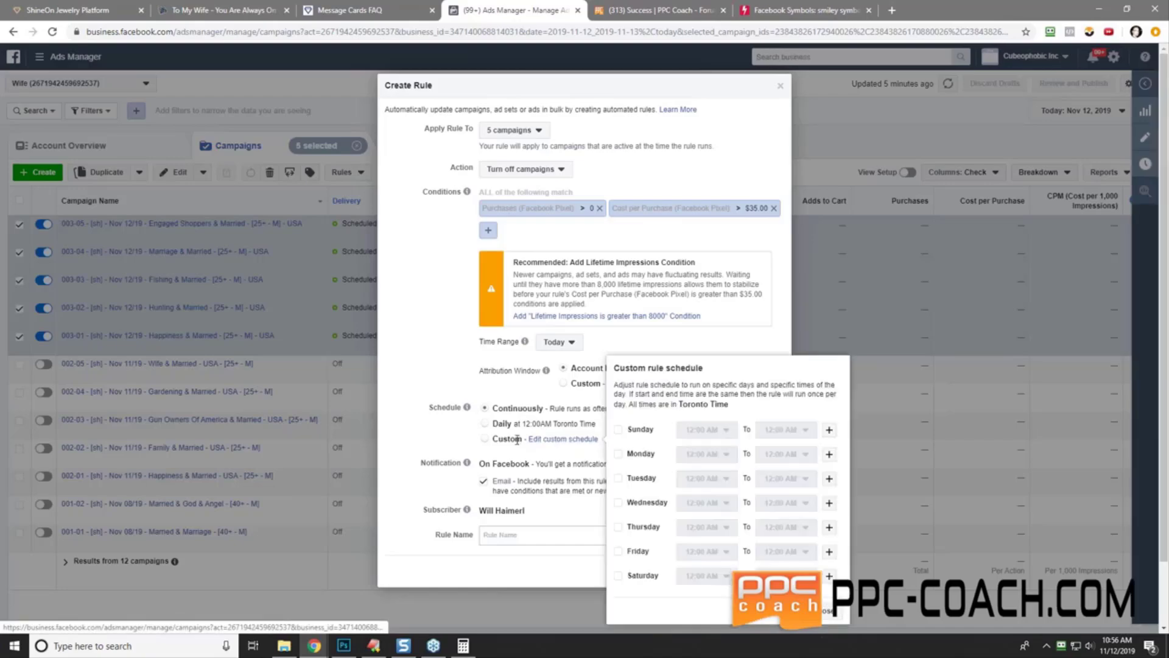
pyautogui.scroll(-1, 548, 426)
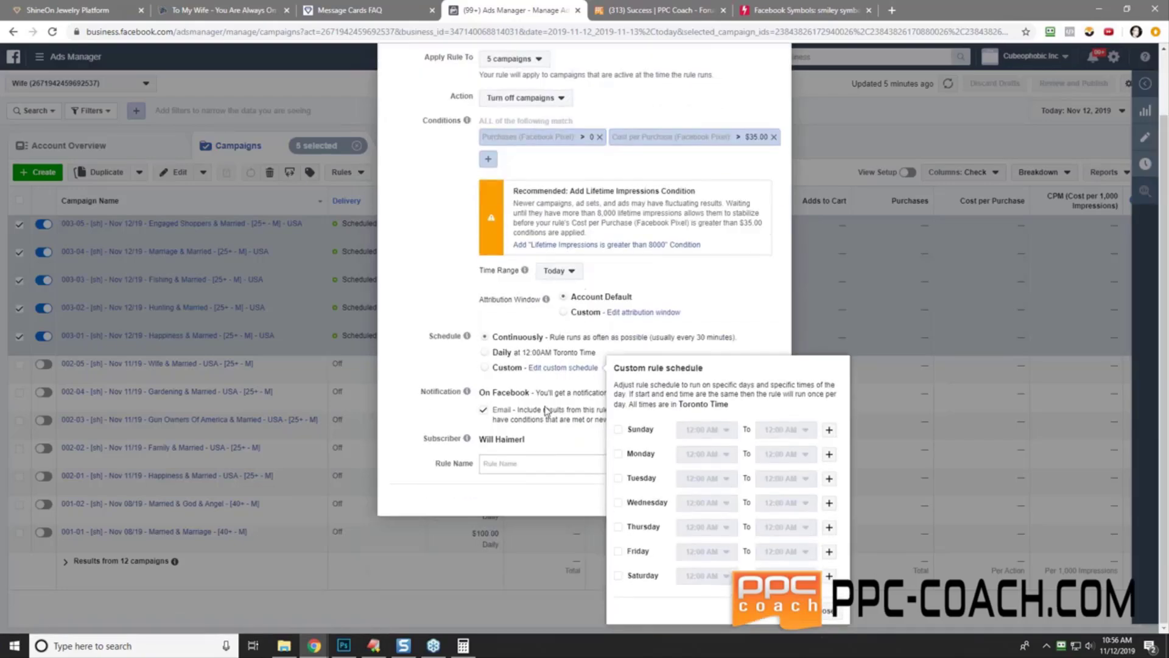
pyautogui.click(618, 429)
pyautogui.click(618, 454)
pyautogui.click(618, 478)
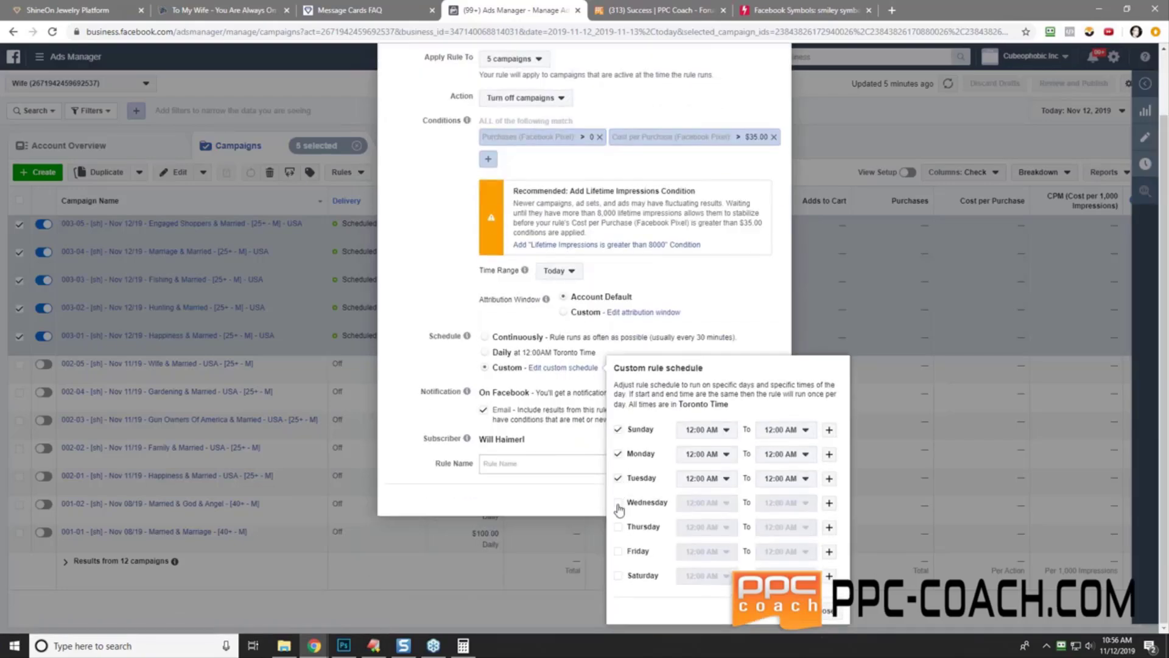
pyautogui.click(618, 503)
pyautogui.click(618, 526)
pyautogui.click(619, 551)
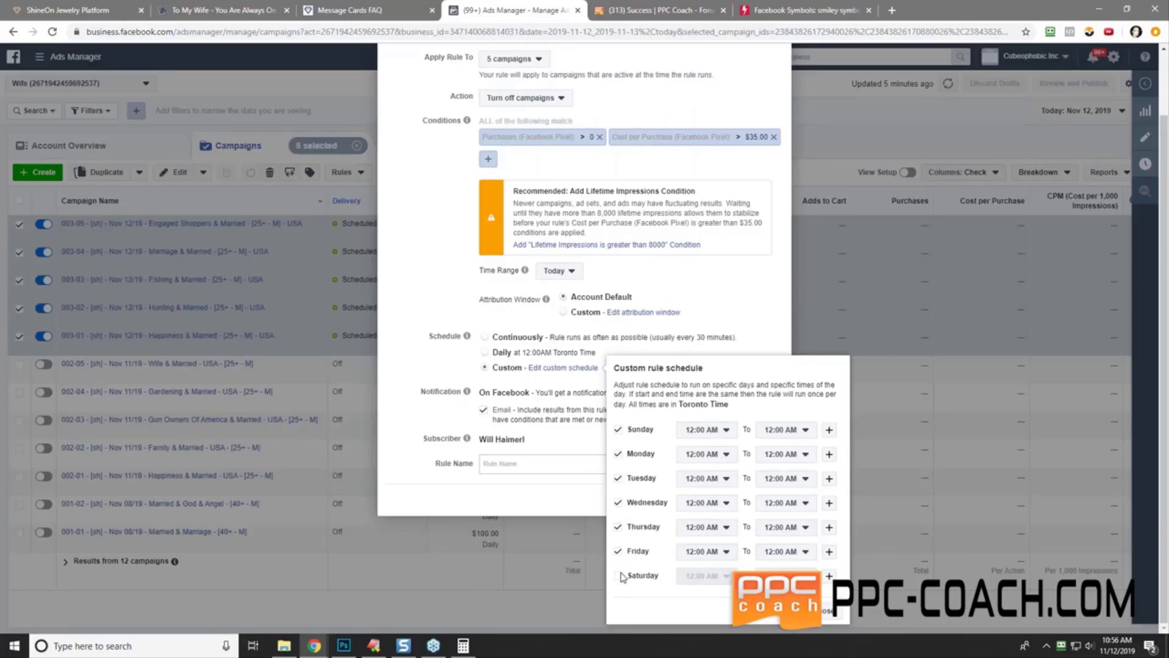
pyautogui.click(619, 575)
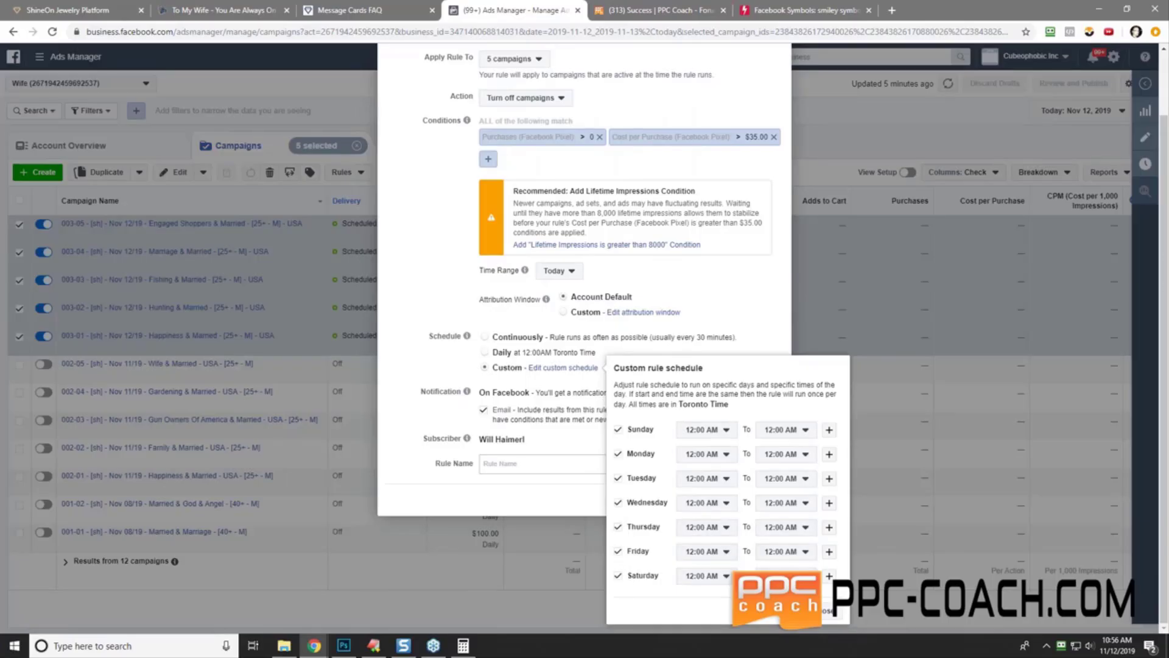
# - Set Sunday's first run time to 2:00 PM and add a second slot at 4:00 PM
pyautogui.click(709, 430)
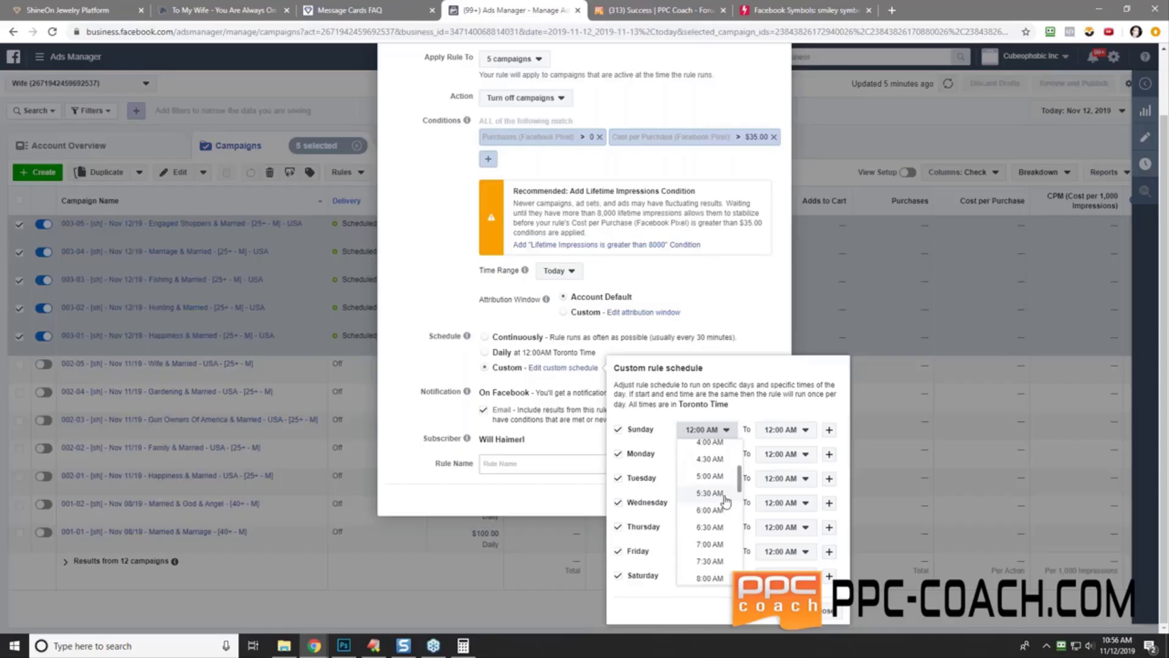
pyautogui.moveTo(739, 460); pyautogui.dragTo(740, 522)
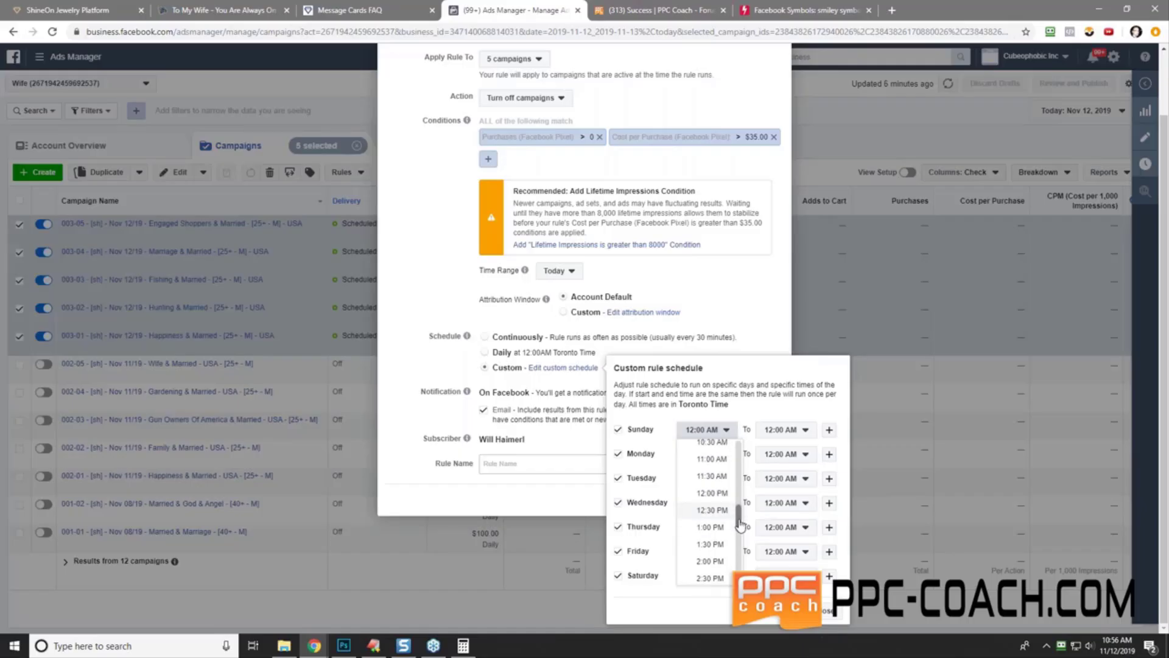
pyautogui.scroll(-1, 740, 522)
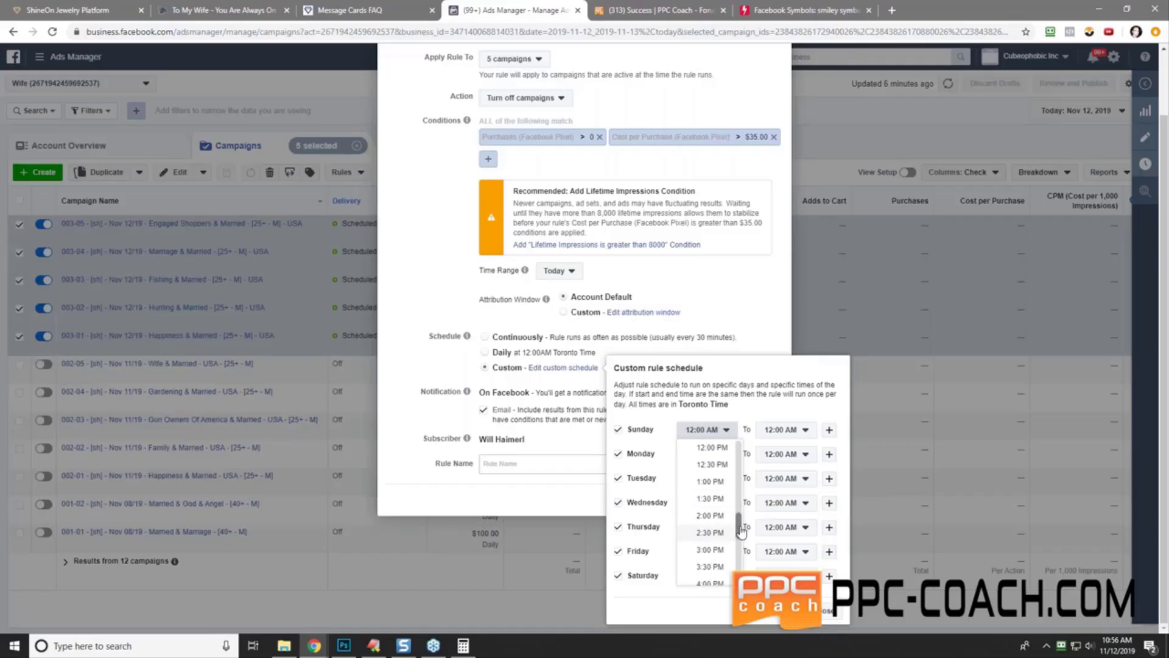
pyautogui.click(709, 518)
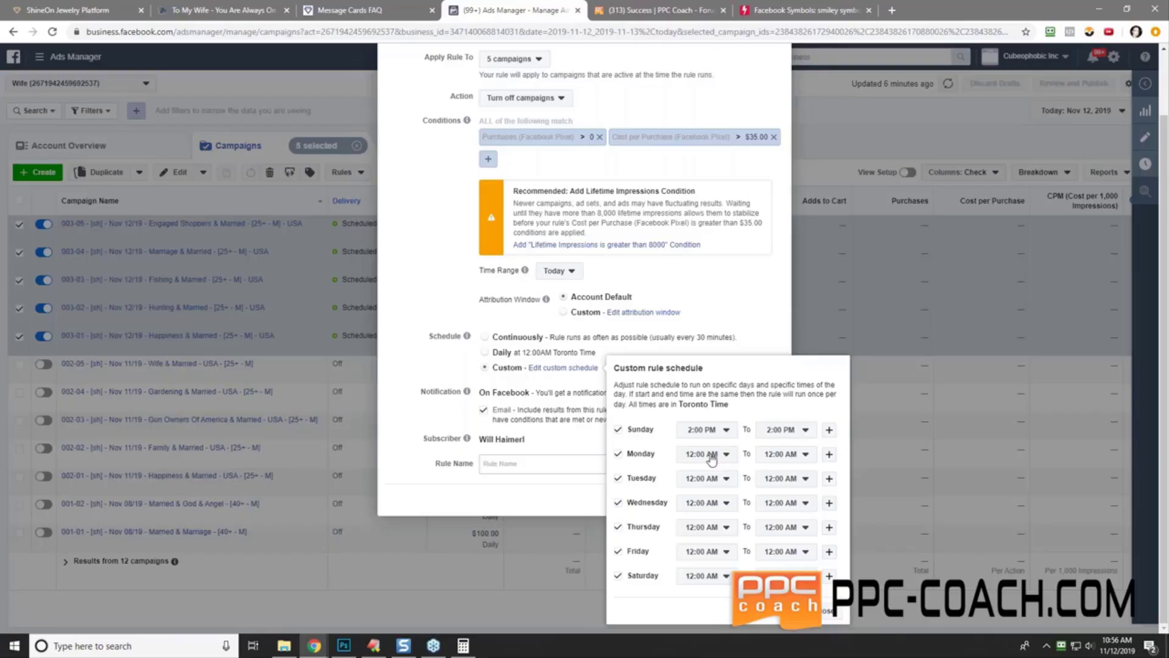
pyautogui.click(828, 429)
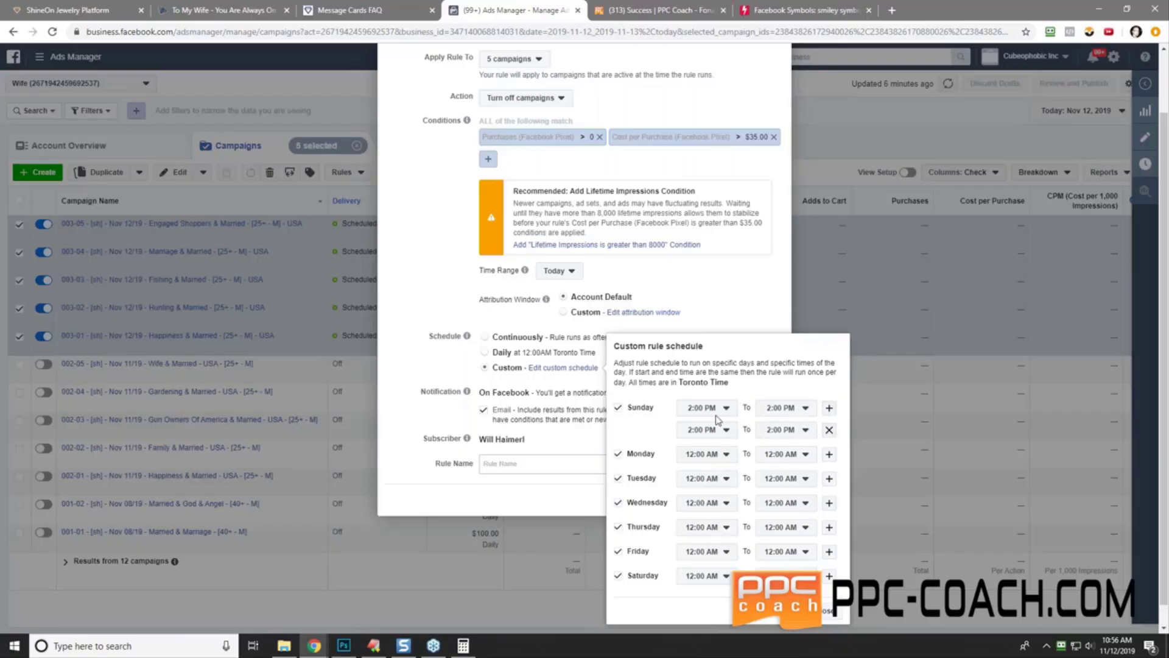
pyautogui.click(704, 430)
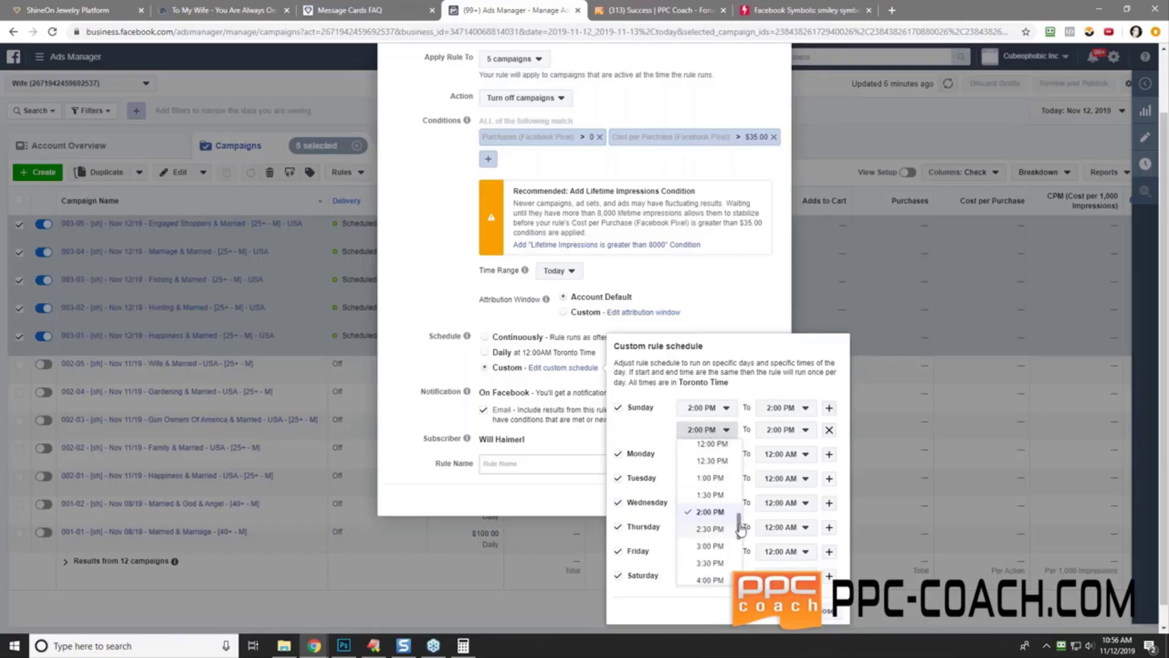
pyautogui.scroll(-1, 733, 539)
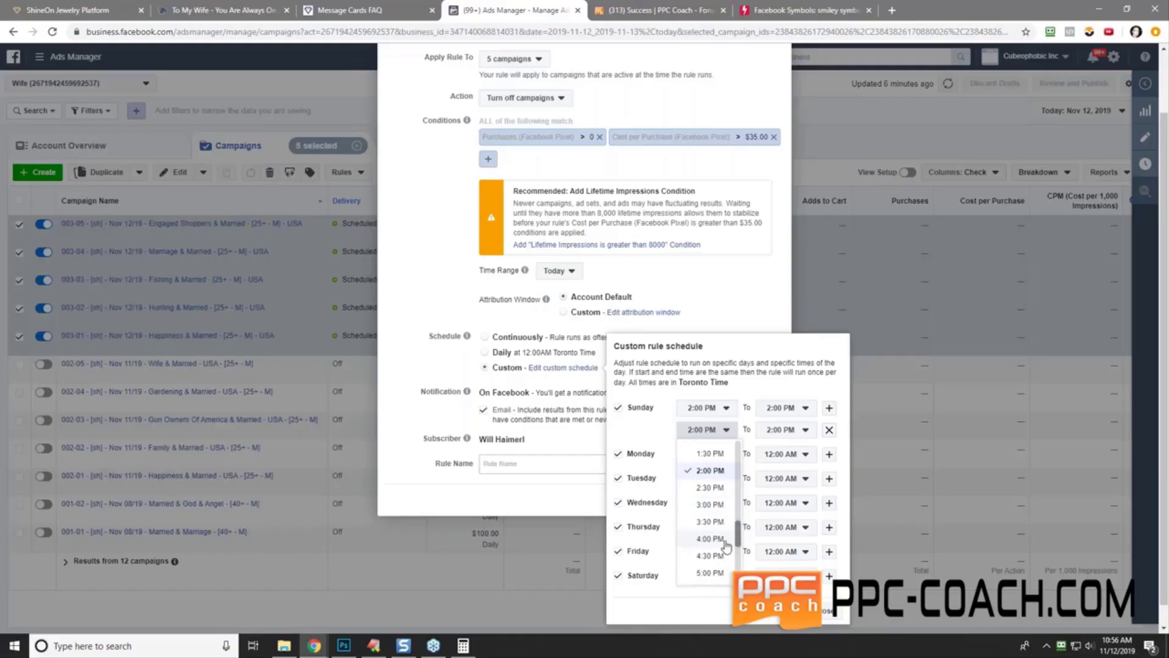
pyautogui.click(724, 540)
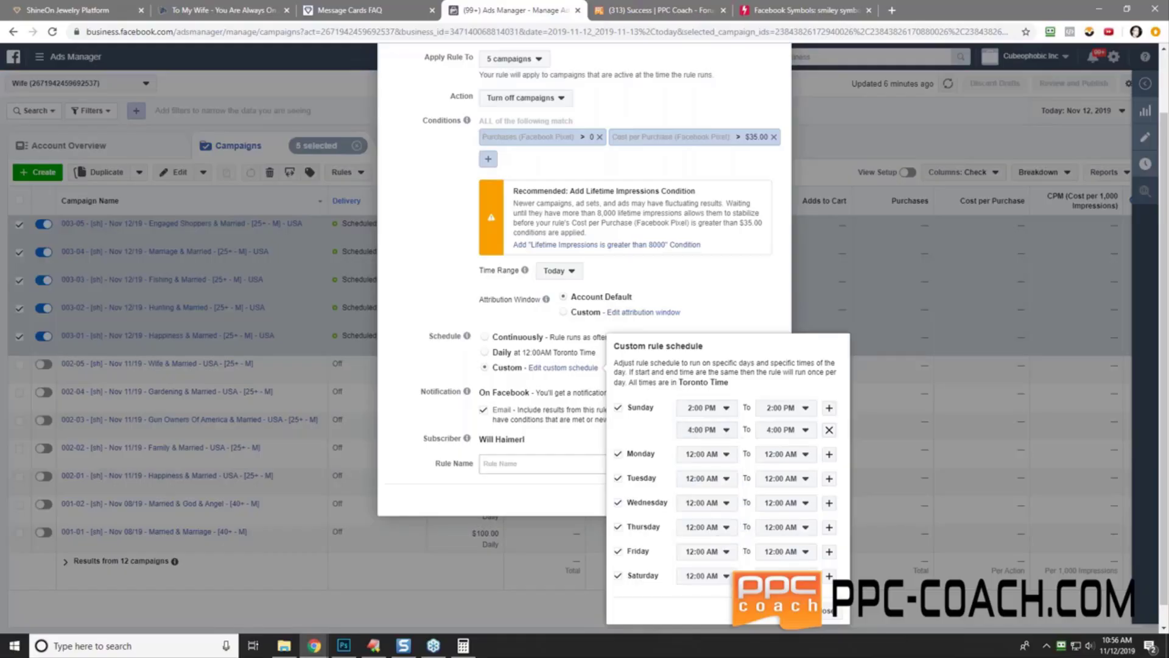
# - Add two more Sunday run times at 6:00 PM and 8:00 PM
pyautogui.click(828, 411)
pyautogui.click(706, 430)
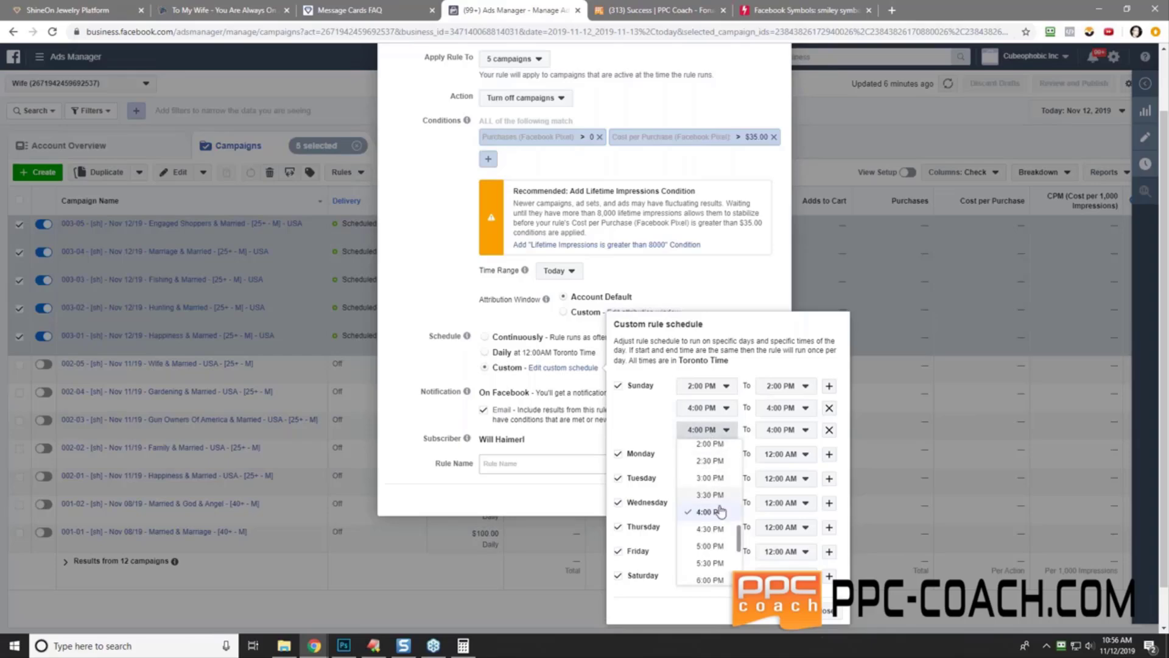
pyautogui.scroll(-2, 741, 542)
pyautogui.click(709, 551)
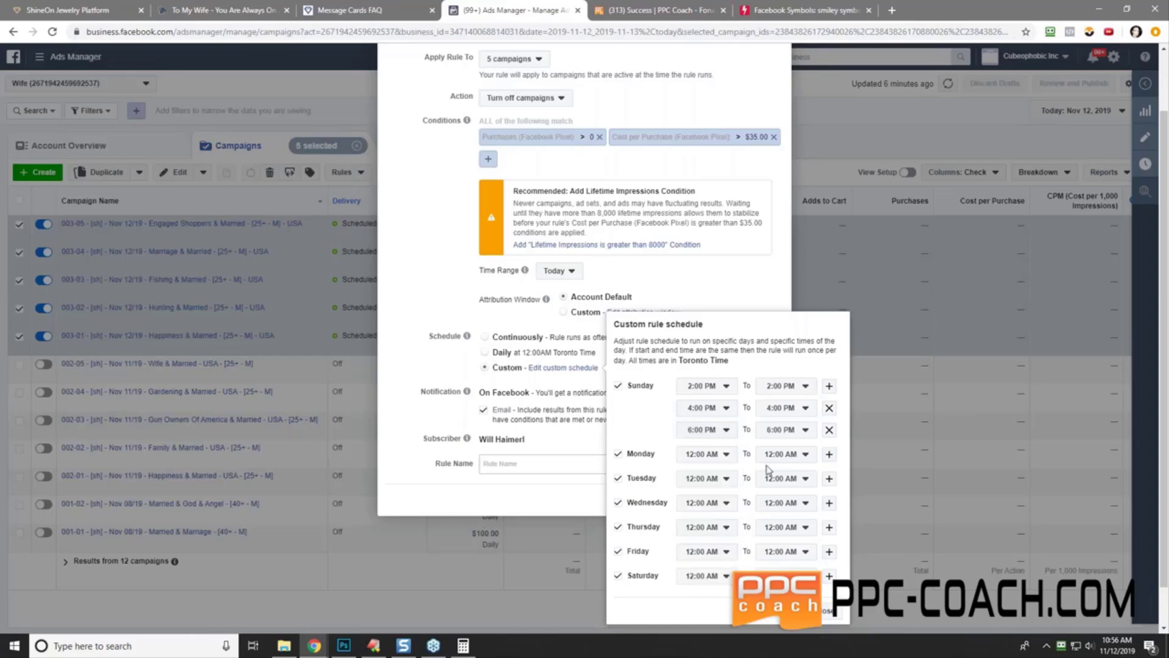
pyautogui.click(829, 385)
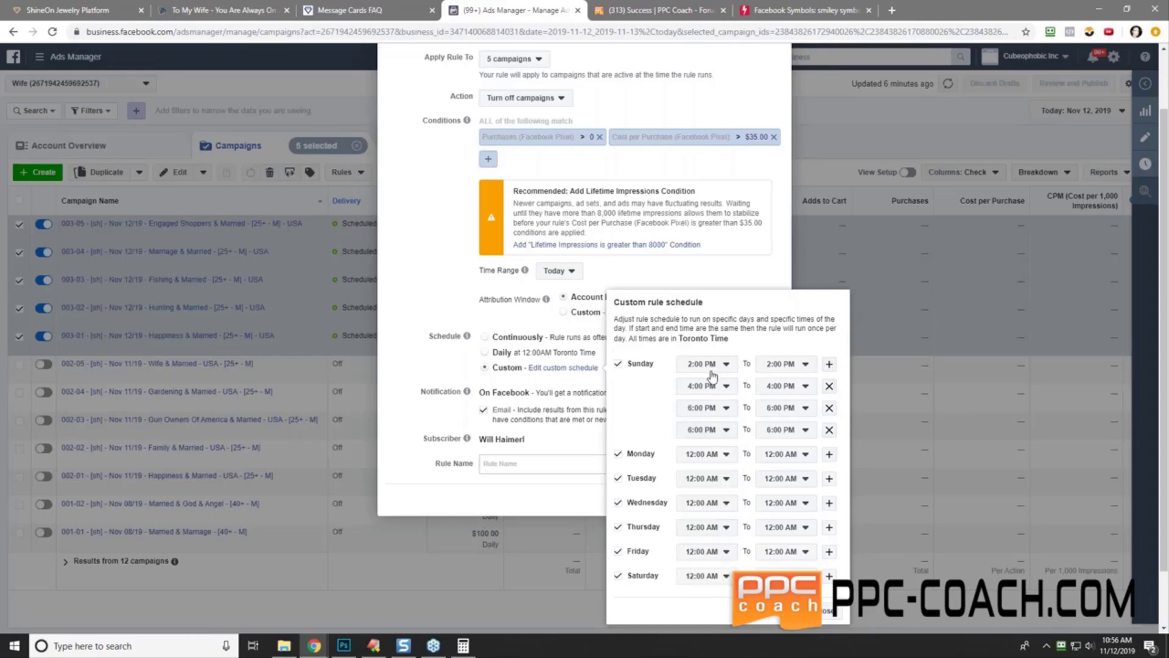
pyautogui.click(715, 435)
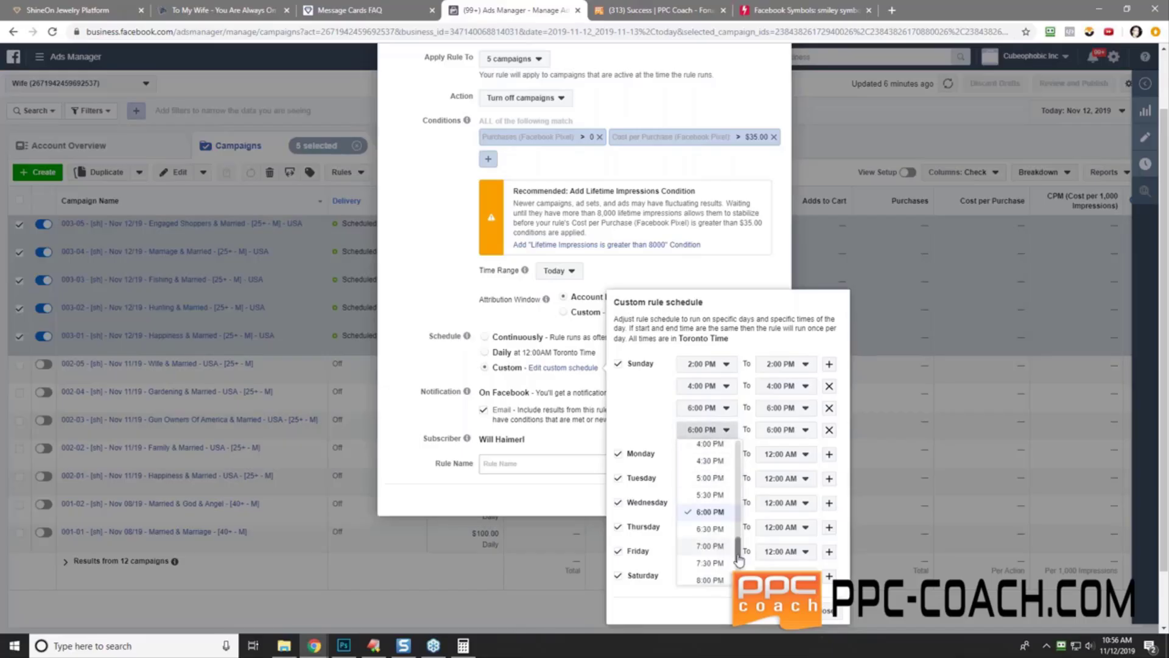
pyautogui.scroll(-2, 738, 559)
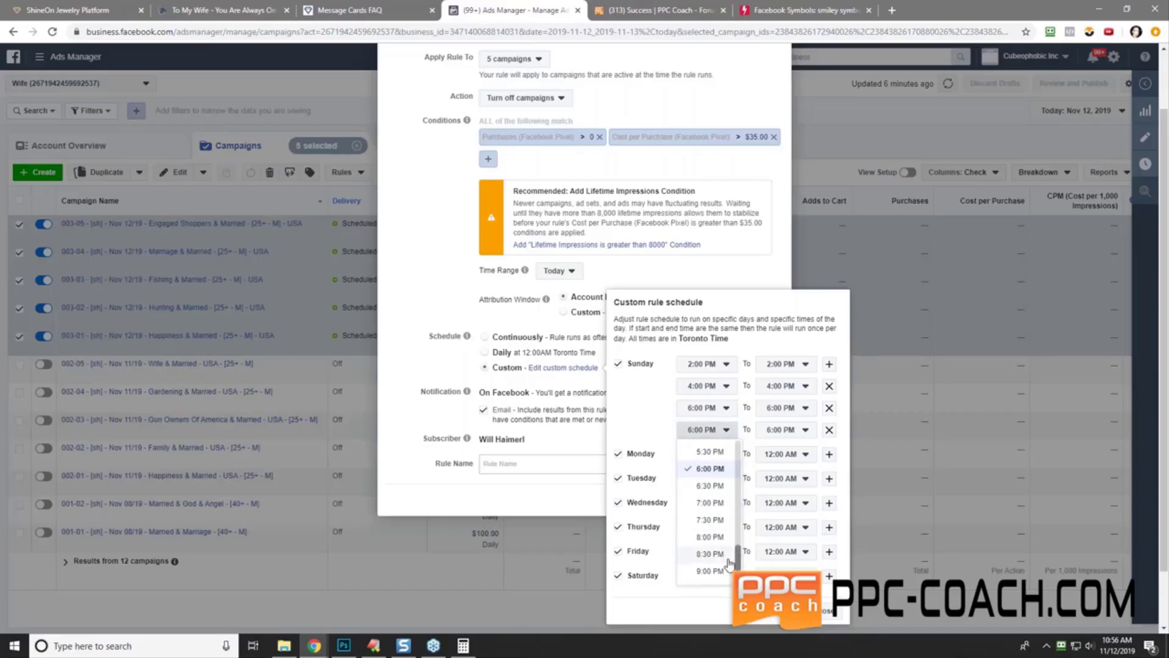
pyautogui.click(710, 536)
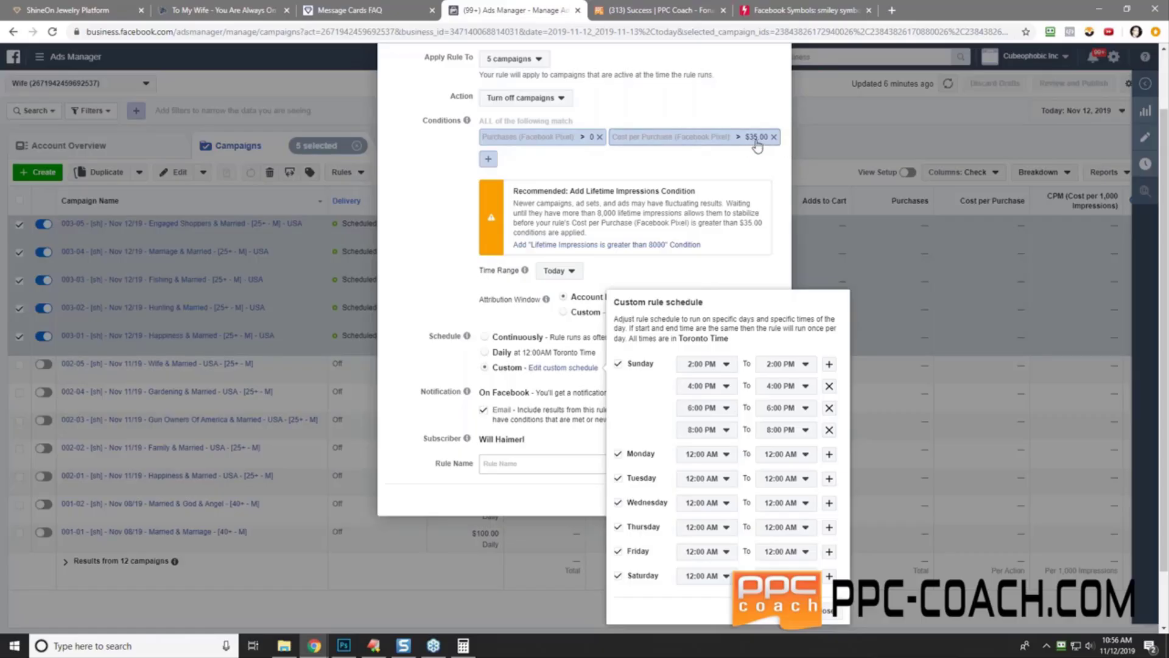
# - Give Monday four run times: 4:00, 6:00, 8:00 and 10:00 PM
pyautogui.click(712, 456)
pyautogui.scroll(-2, 717, 572)
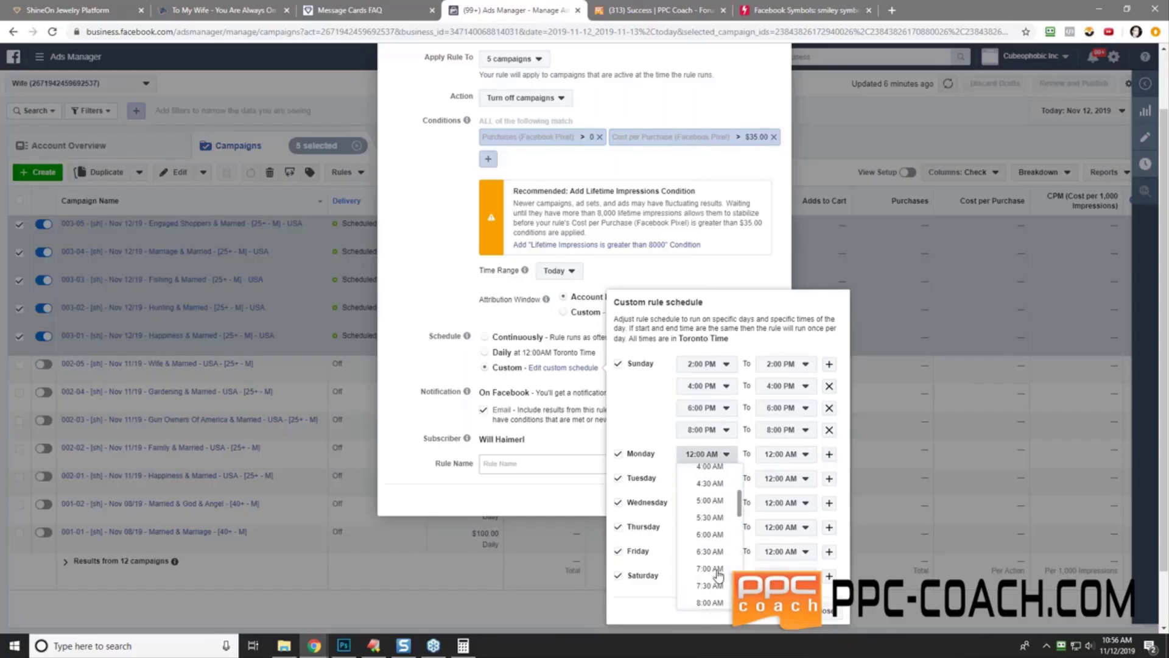
pyautogui.scroll(-5, 717, 569)
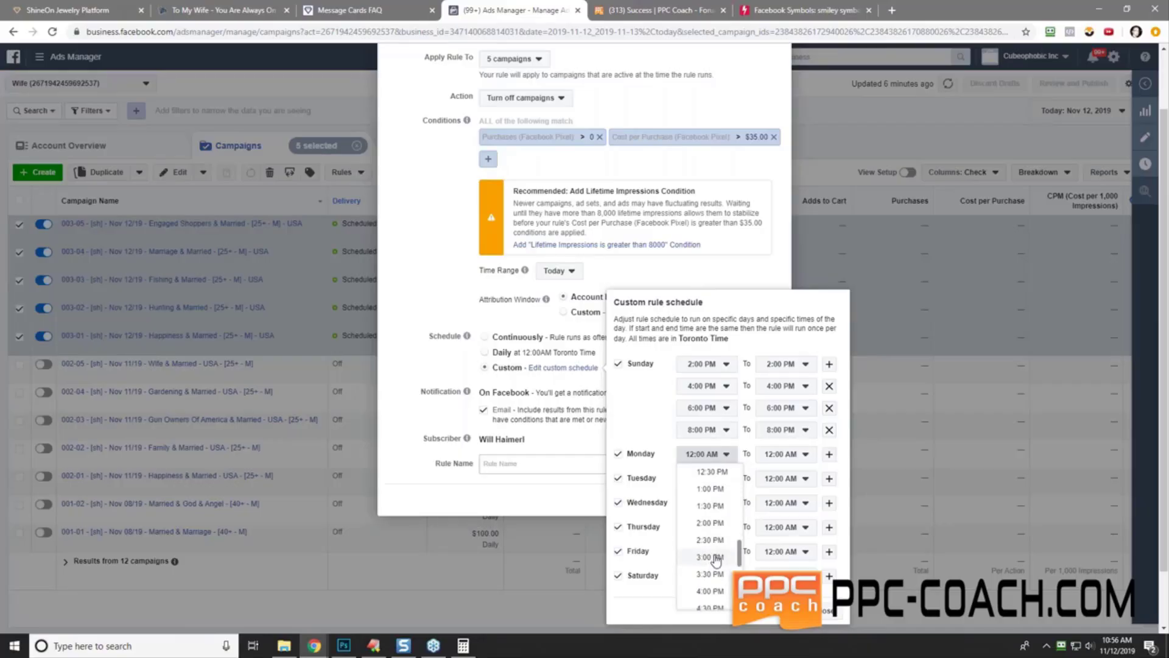
pyautogui.click(710, 591)
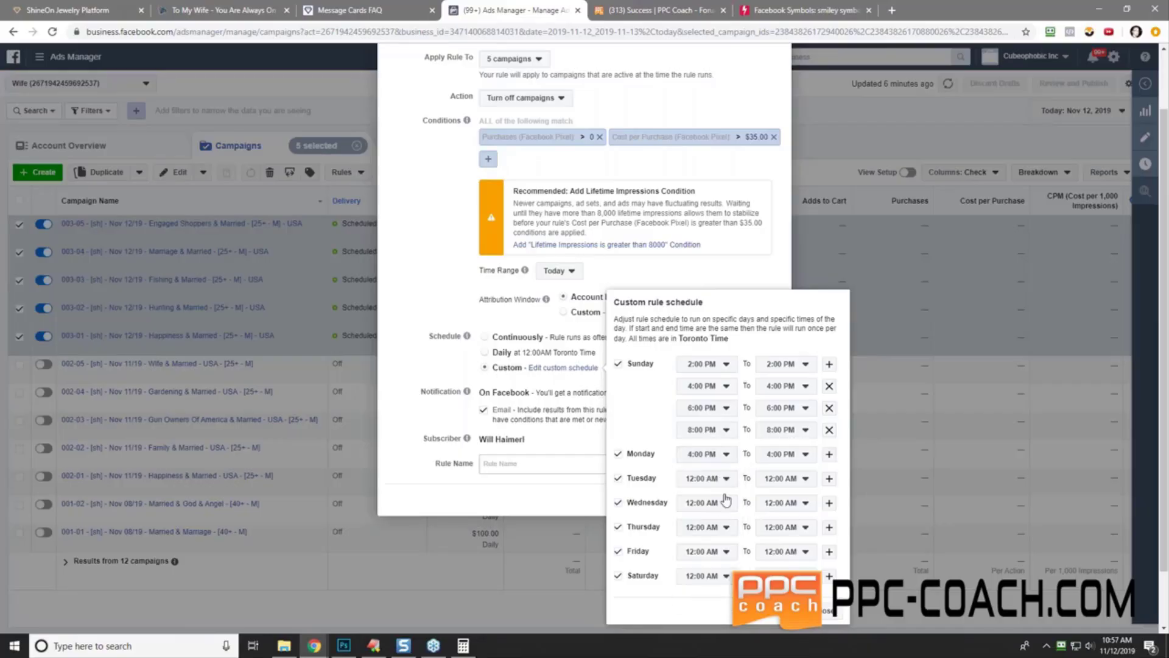
pyautogui.click(829, 455)
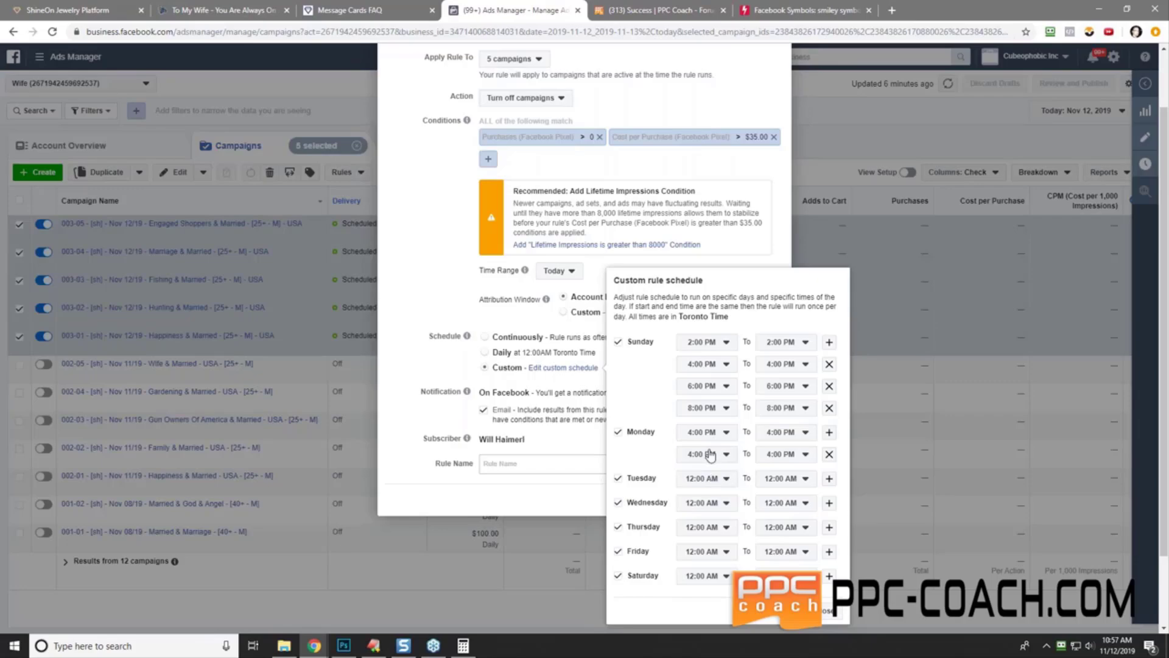
pyautogui.click(705, 454)
pyautogui.moveTo(738, 561); pyautogui.dragTo(738, 568)
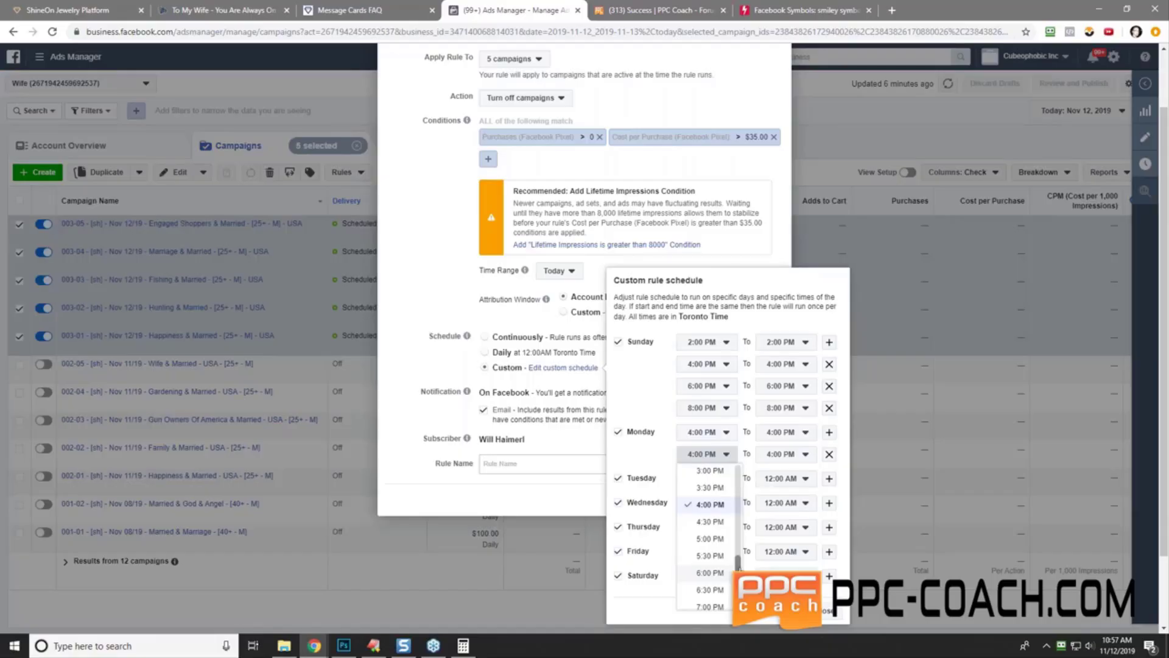
pyautogui.click(712, 572)
pyautogui.click(828, 433)
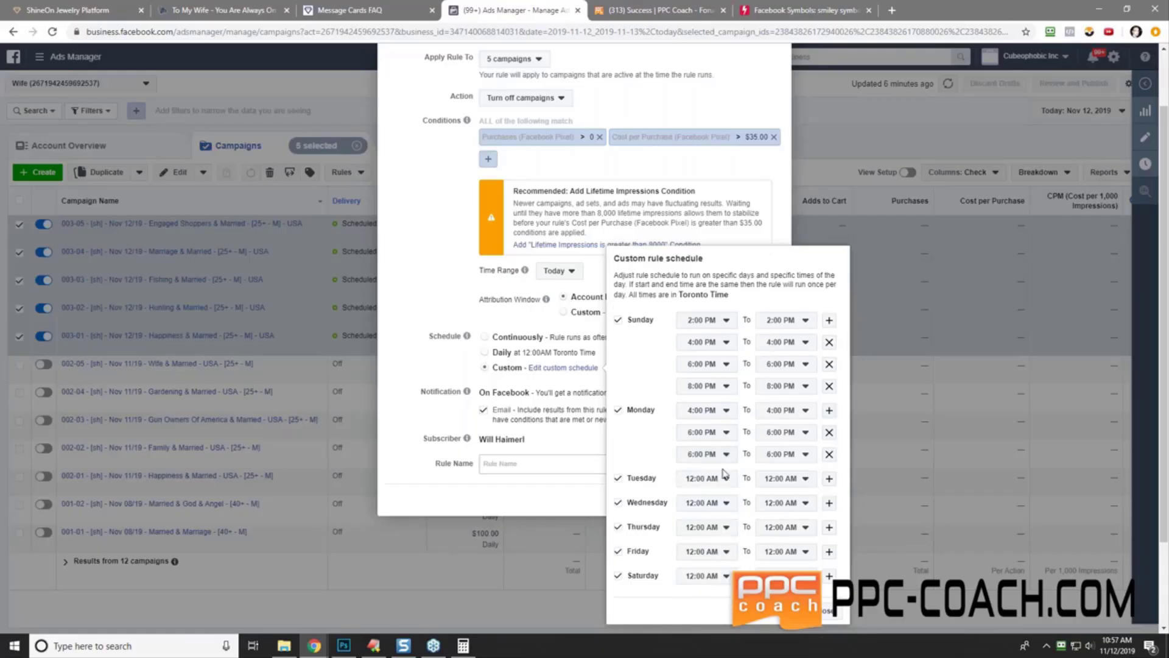
pyautogui.click(715, 455)
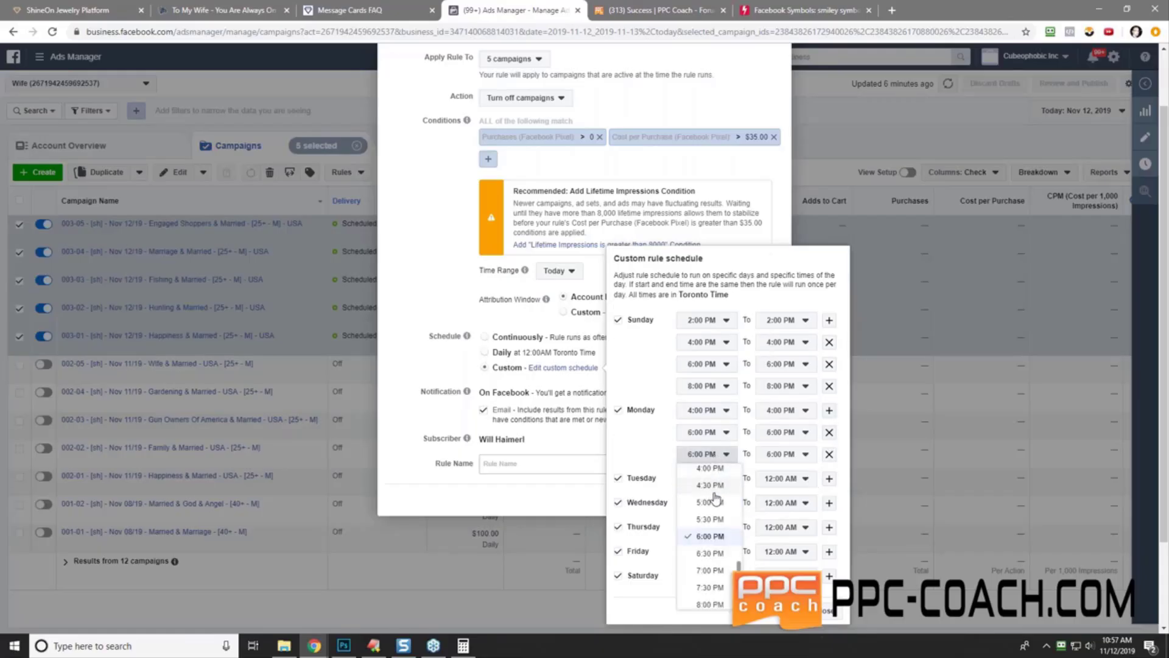
pyautogui.click(701, 607)
pyautogui.click(829, 411)
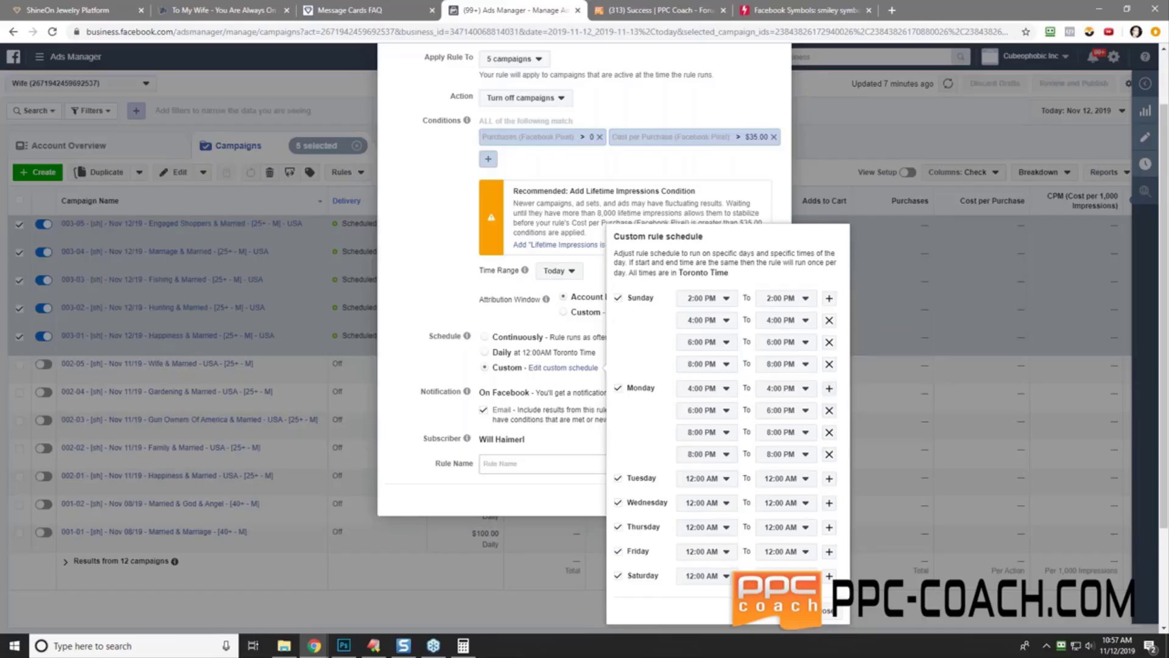
pyautogui.click(709, 463)
pyautogui.click(697, 610)
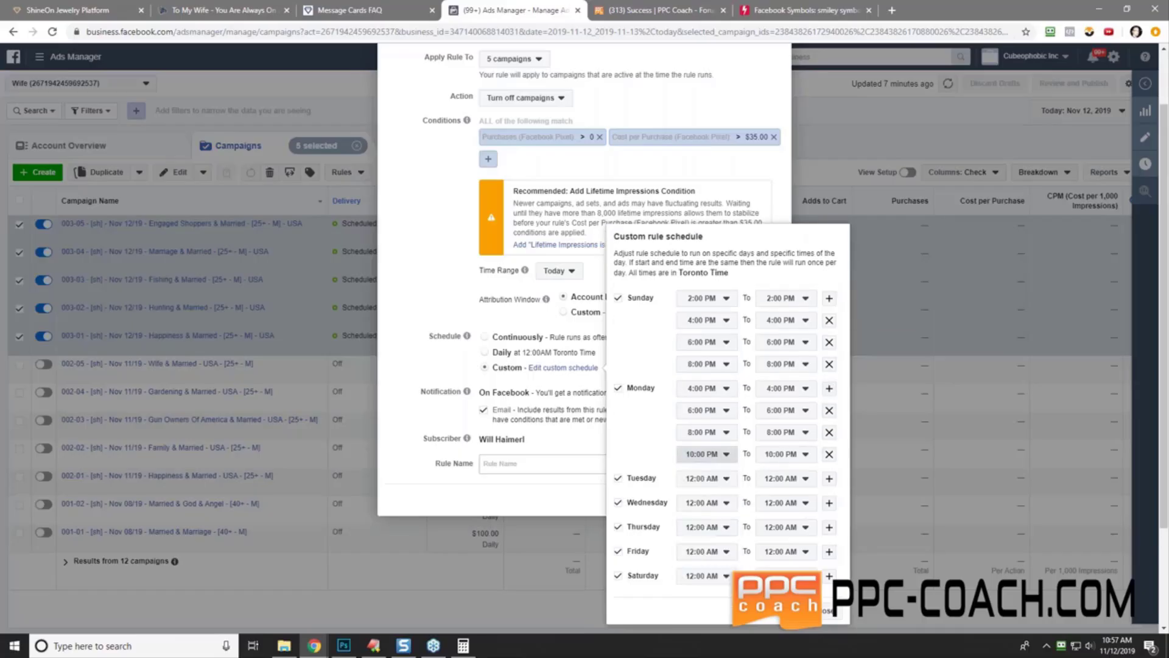
# - Give Tuesday four run times: 2:00, 4:00, 6:00 and 8:00 PM
pyautogui.click(713, 480)
pyautogui.scroll(-5, 715, 426)
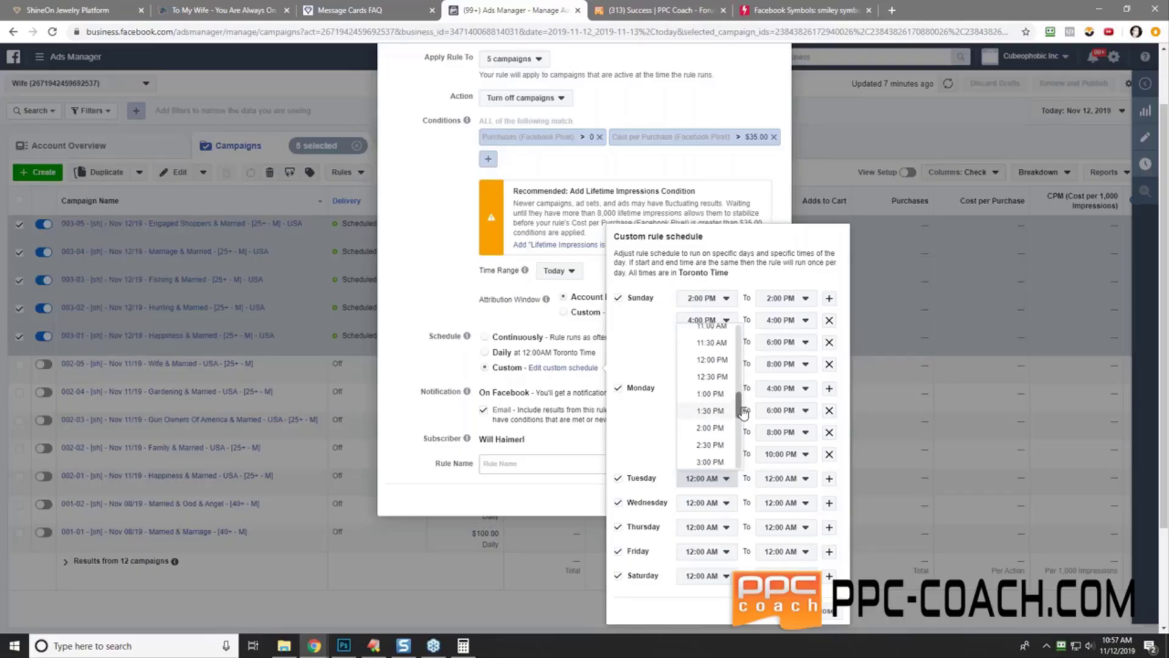
pyautogui.scroll(-2, 711, 402)
pyautogui.click(711, 428)
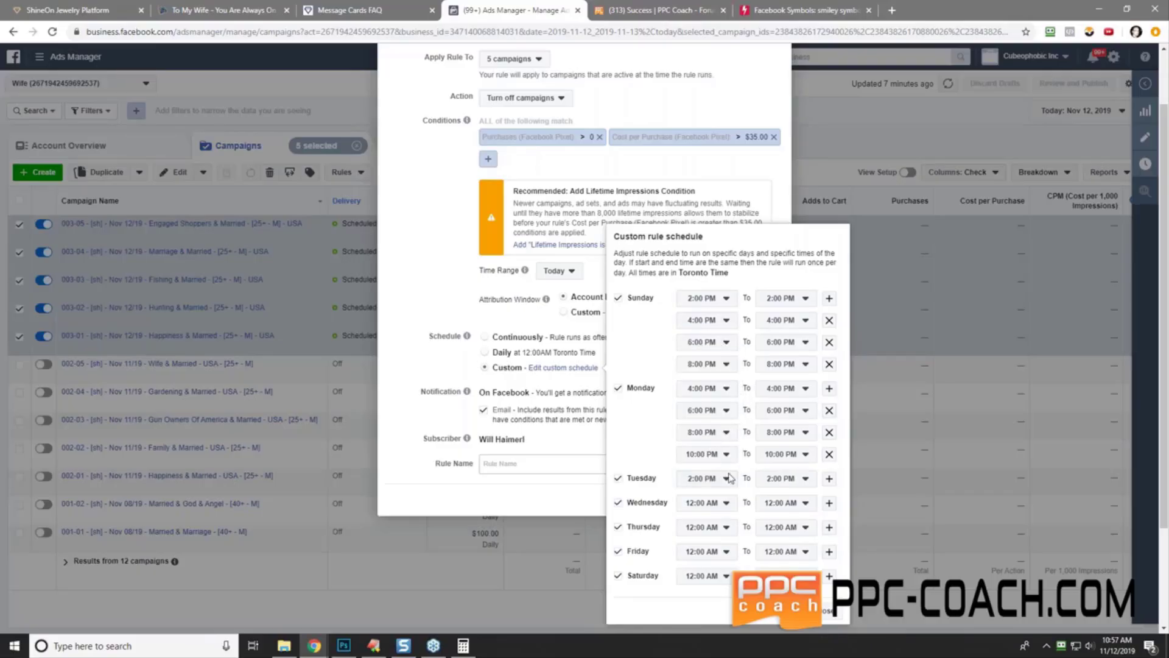
pyautogui.click(829, 478)
pyautogui.click(698, 501)
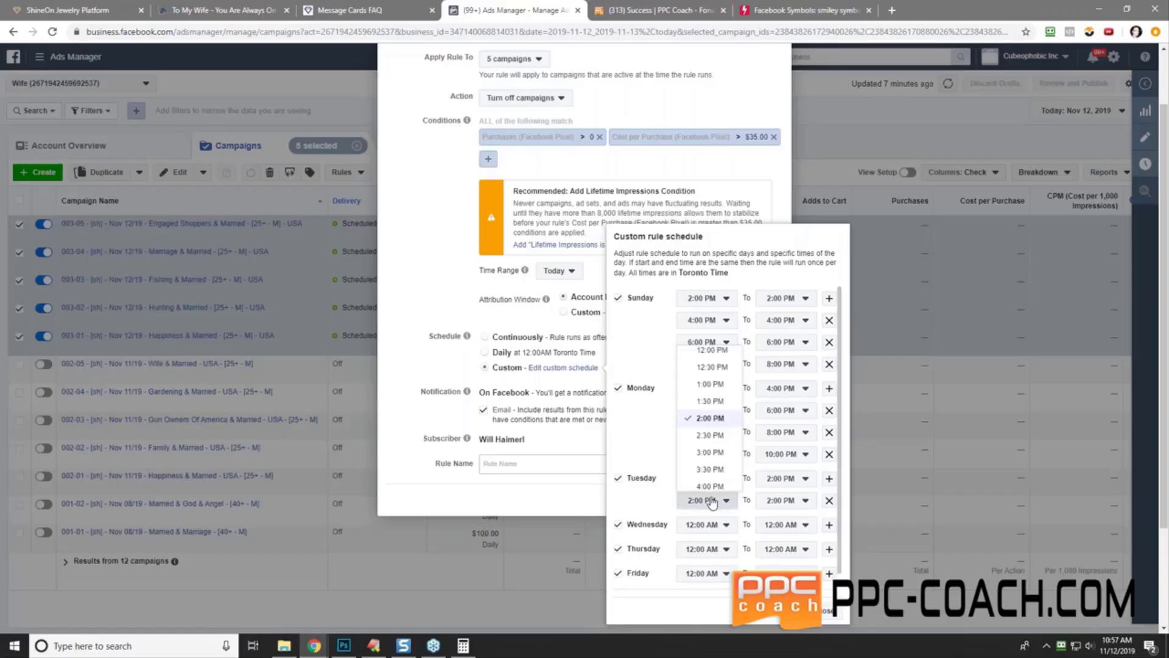
pyautogui.click(706, 490)
pyautogui.click(829, 479)
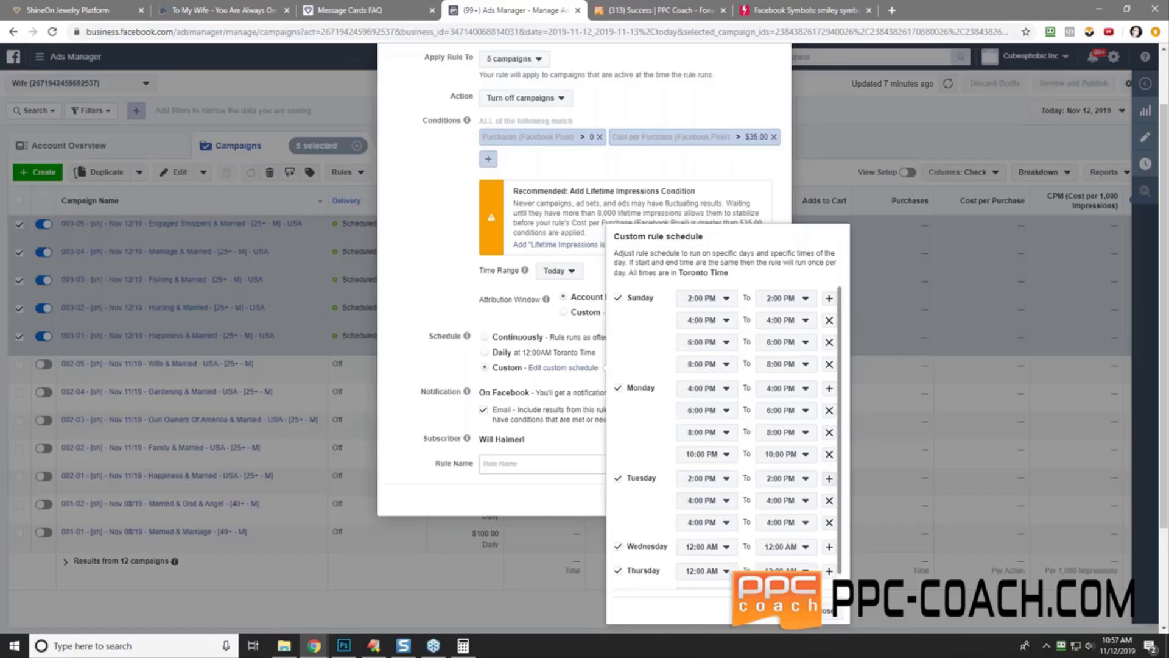
pyautogui.click(708, 522)
pyautogui.click(709, 515)
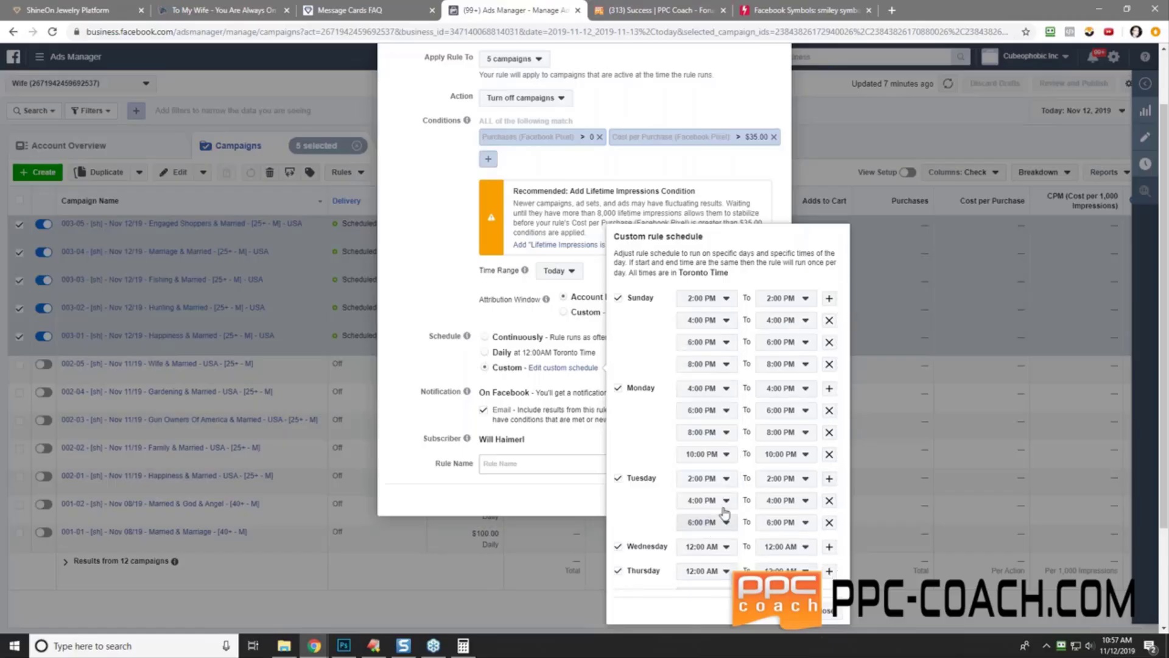
pyautogui.click(829, 479)
pyautogui.click(705, 542)
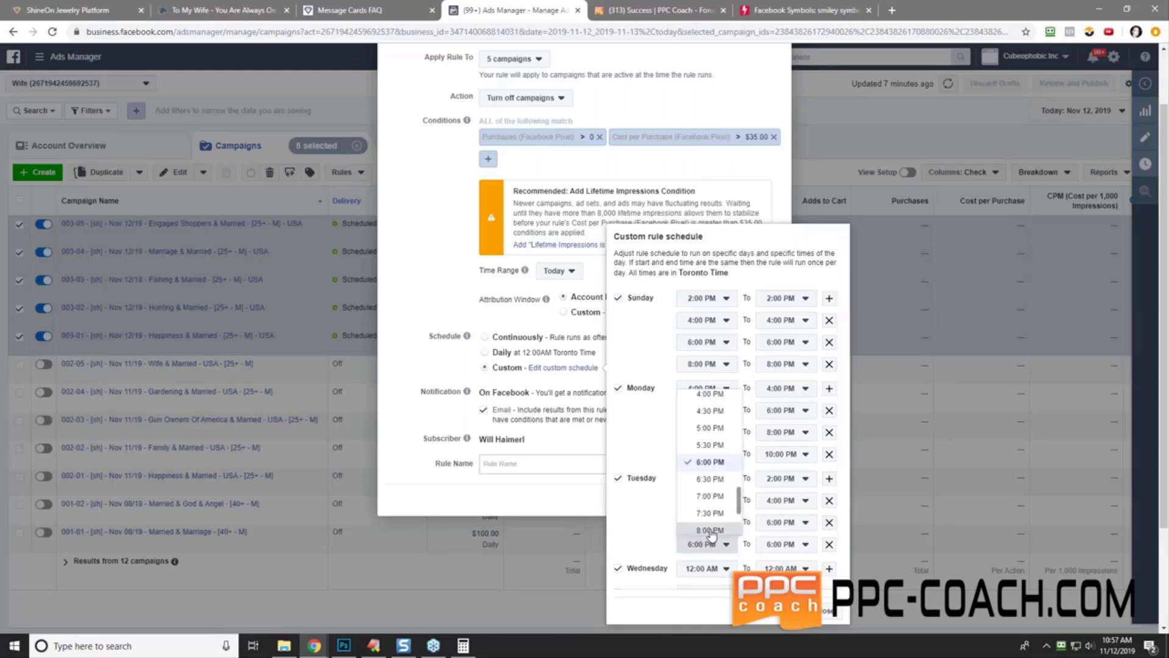
pyautogui.click(710, 530)
# - Give Wednesday four run times: 2:00, 4:00, 6:00 and 8:00 PM
pyautogui.scroll(-2, 648, 516)
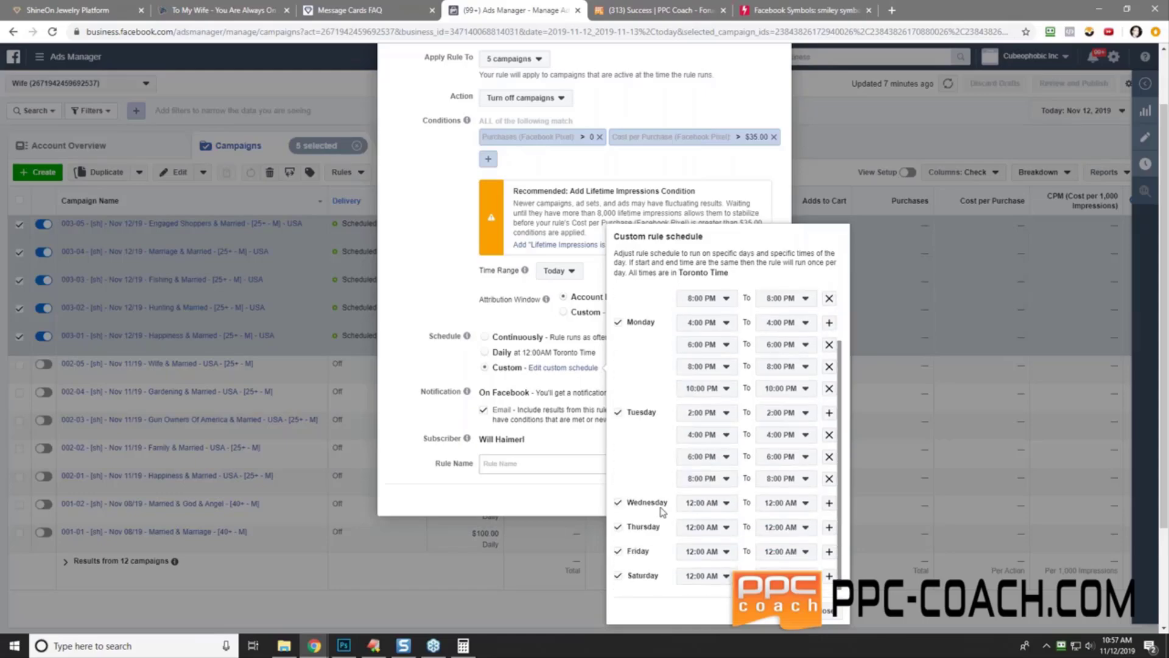
pyautogui.click(719, 510)
pyautogui.scroll(-3, 708, 481)
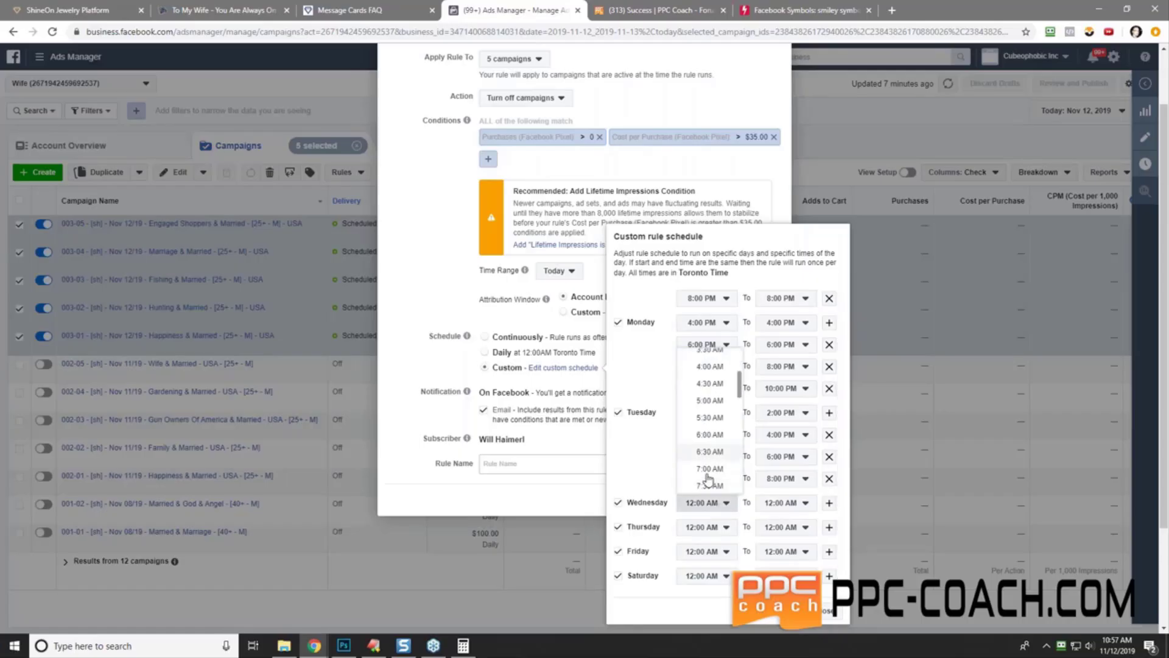
pyautogui.scroll(-5, 709, 481)
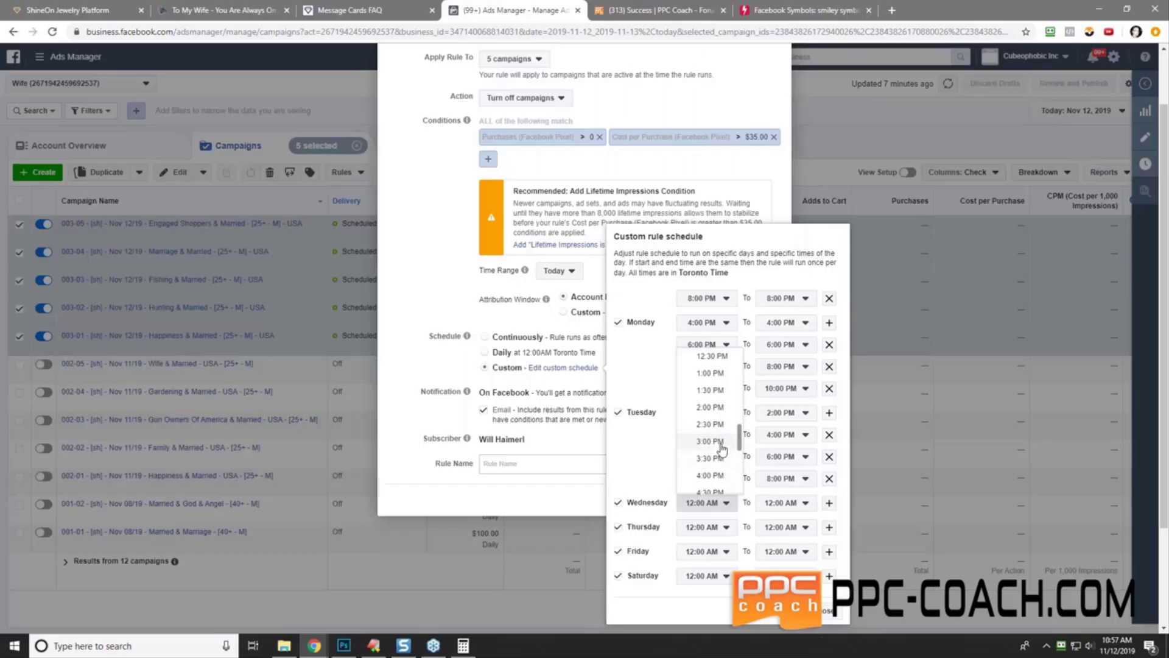
pyautogui.click(710, 407)
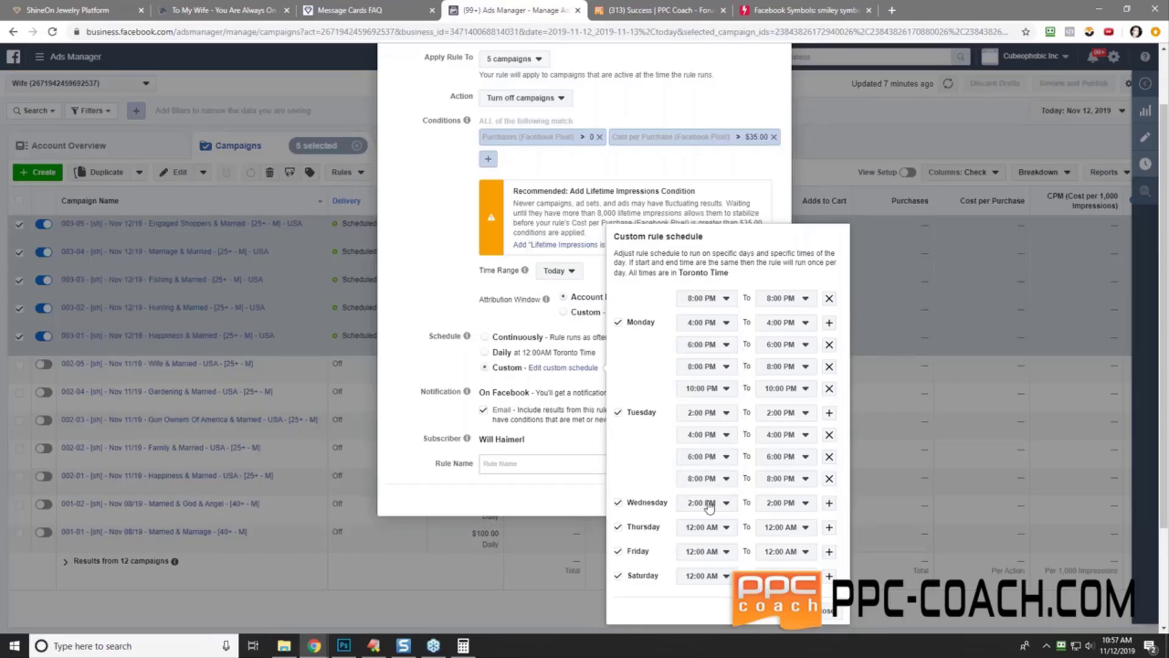
pyautogui.click(829, 503)
pyautogui.click(710, 526)
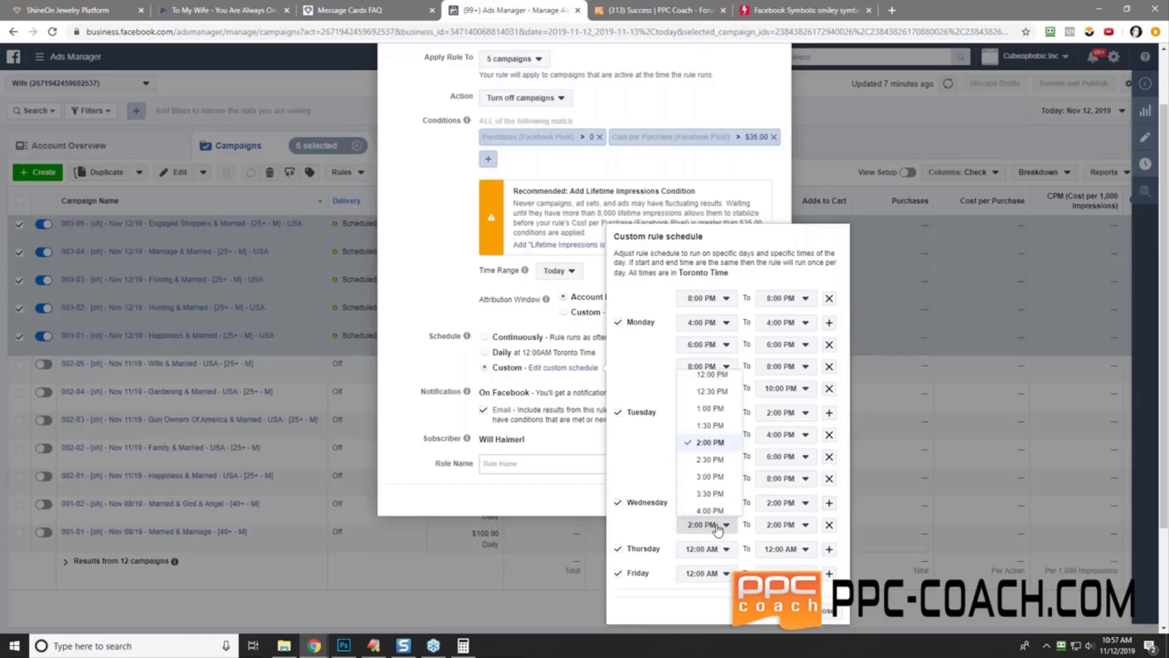
pyautogui.click(709, 518)
pyautogui.click(829, 503)
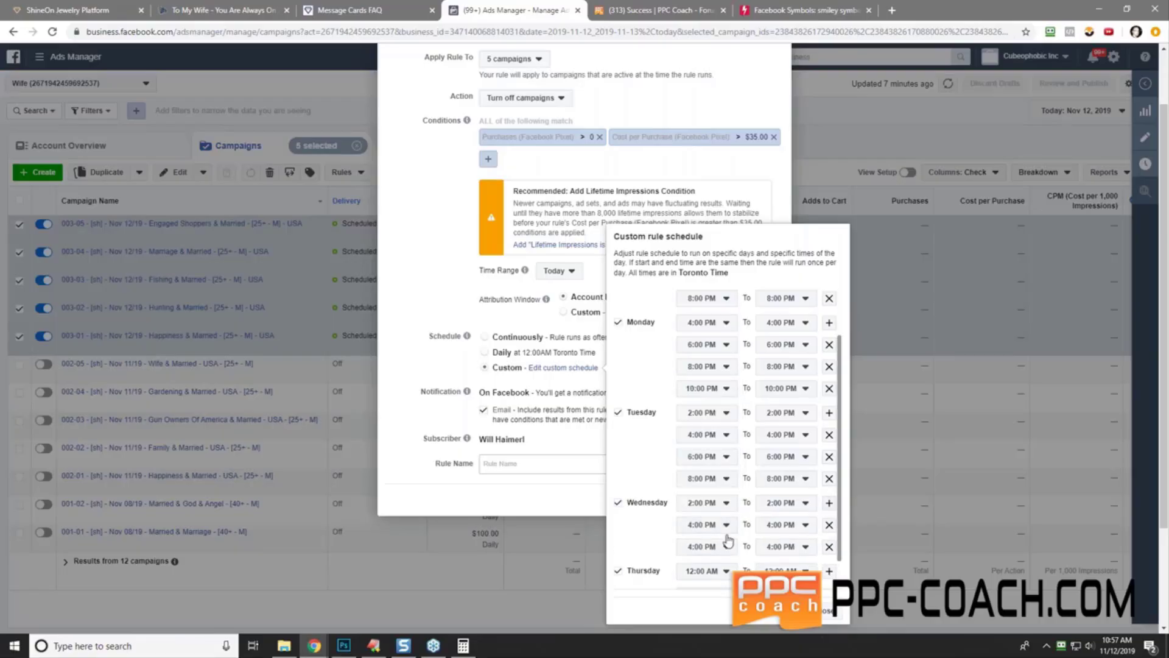
pyautogui.click(706, 546)
pyautogui.click(710, 532)
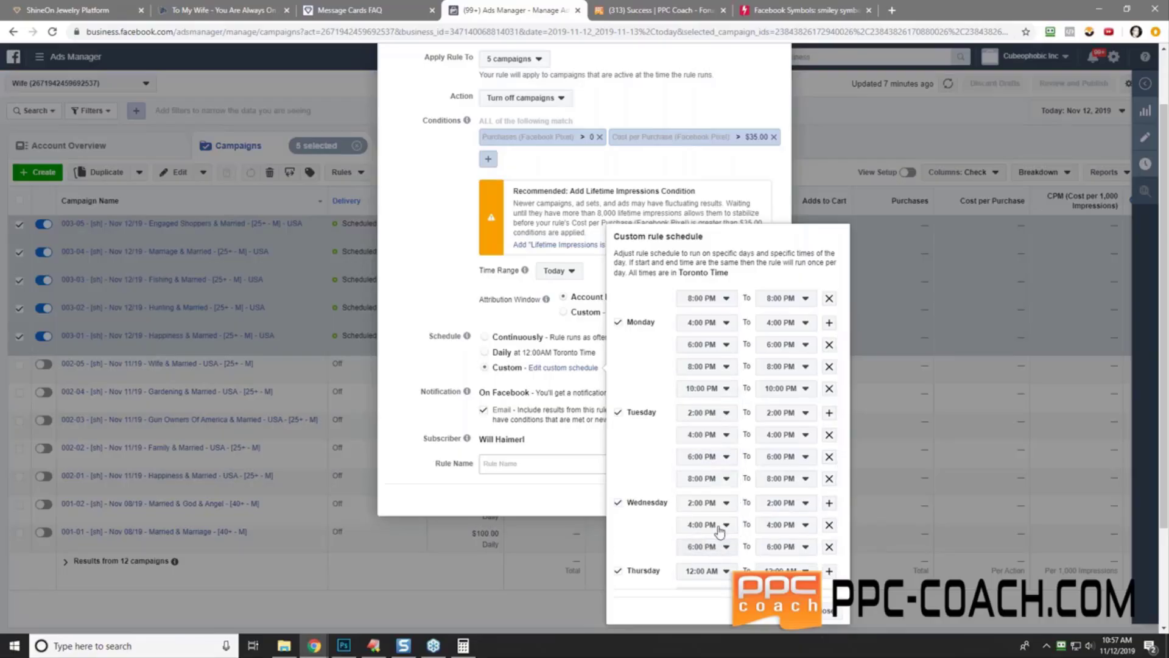
pyautogui.click(829, 503)
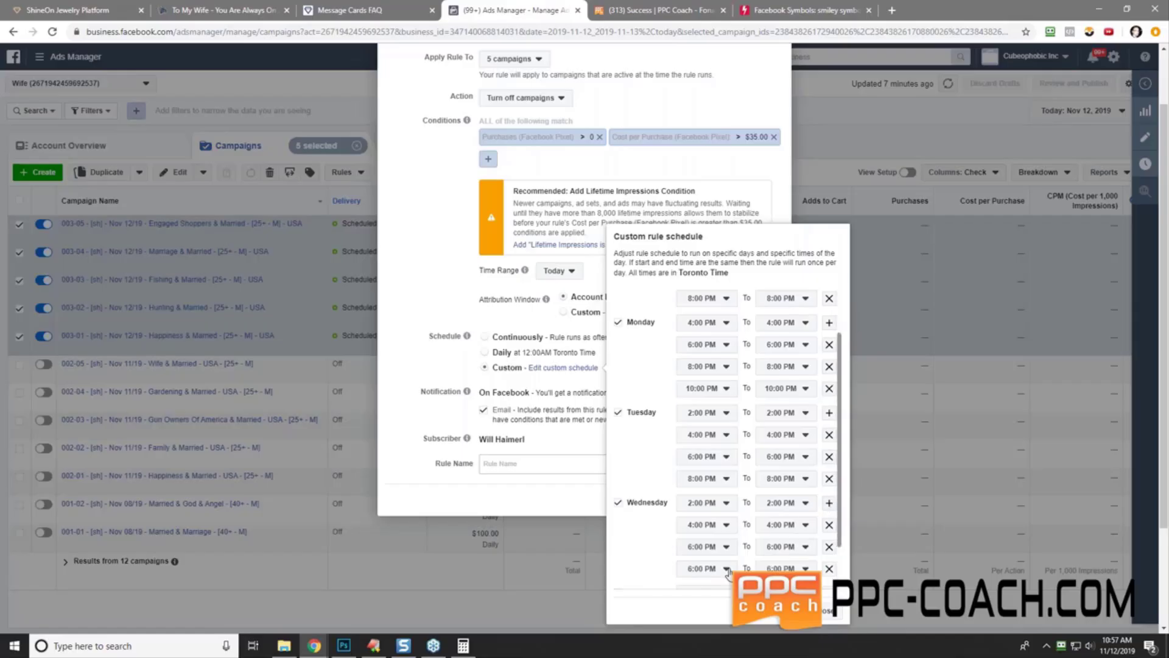
pyautogui.click(706, 568)
pyautogui.click(706, 551)
pyautogui.scroll(-1, 647, 481)
# - Give Thursday four run times: 2:00, 4:00, 6:00 and 8:00 PM
pyautogui.click(715, 528)
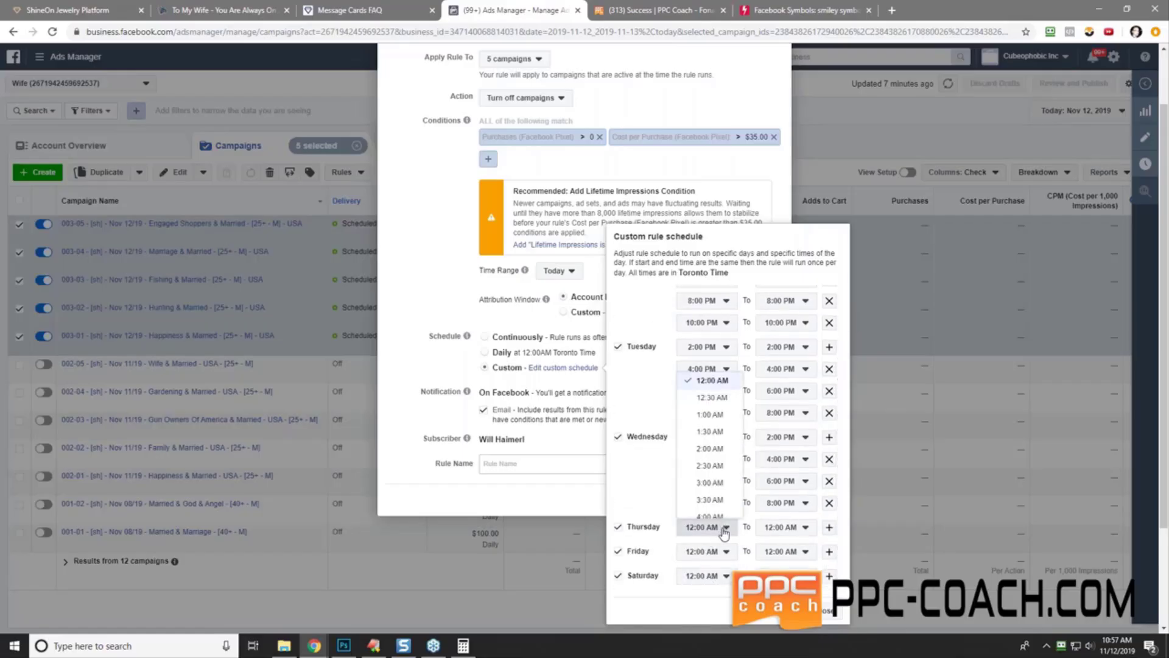
pyautogui.scroll(-5, 719, 470)
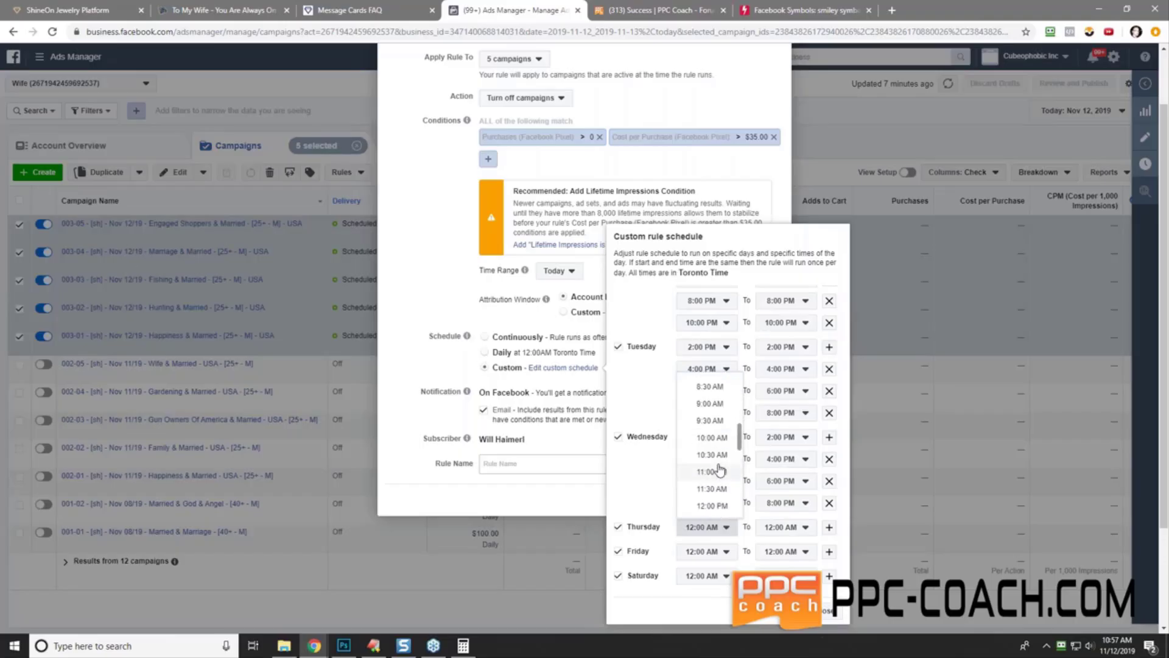
pyautogui.scroll(-2, 712, 472)
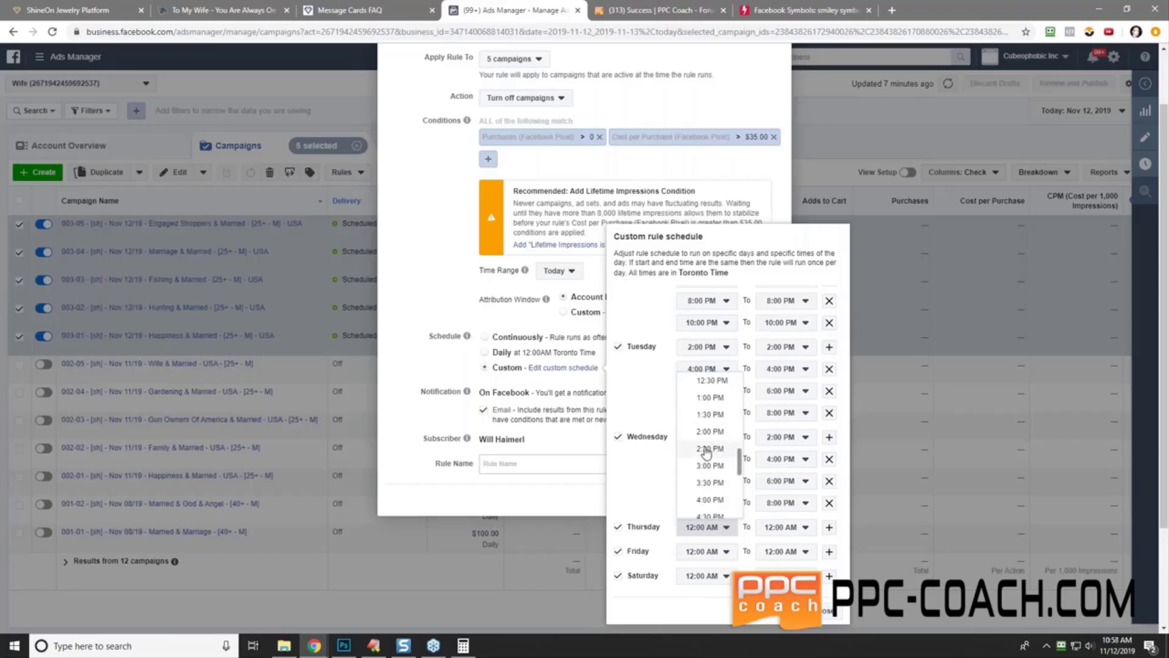
pyautogui.click(706, 510)
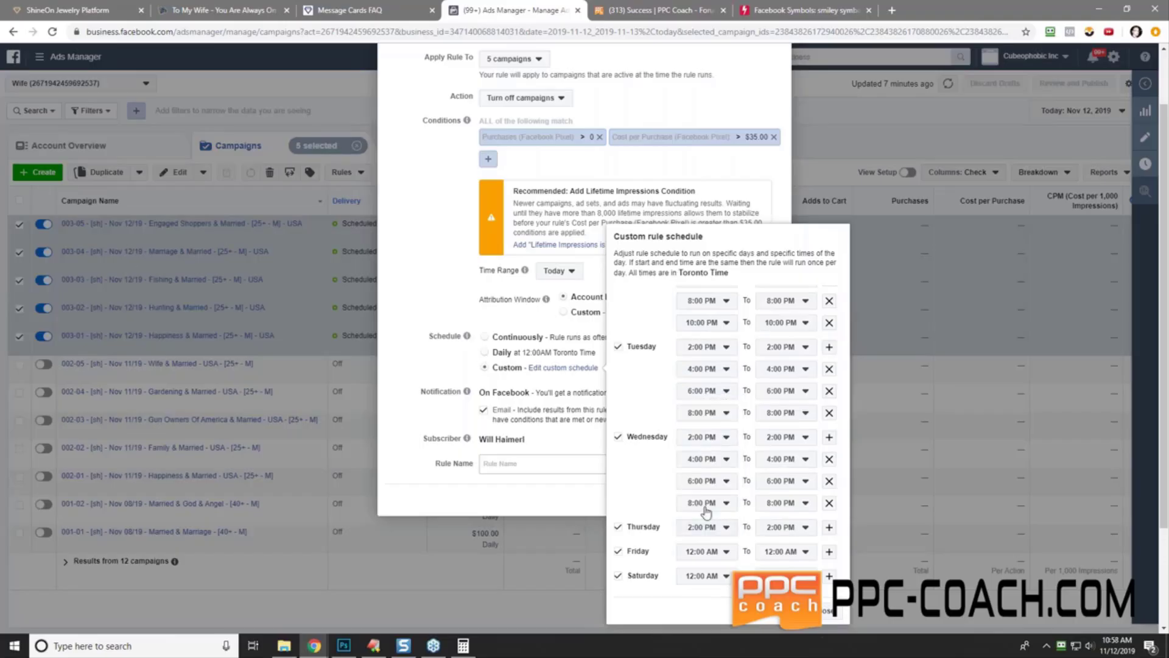
pyautogui.click(829, 528)
pyautogui.click(718, 550)
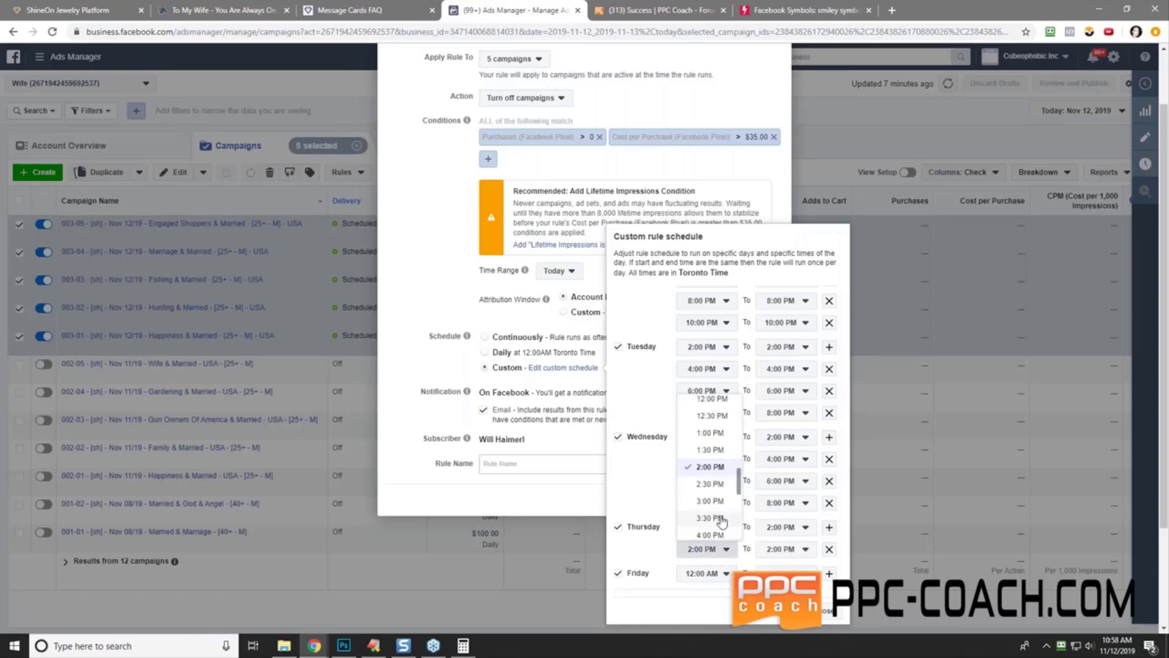
pyautogui.click(710, 535)
pyautogui.click(829, 527)
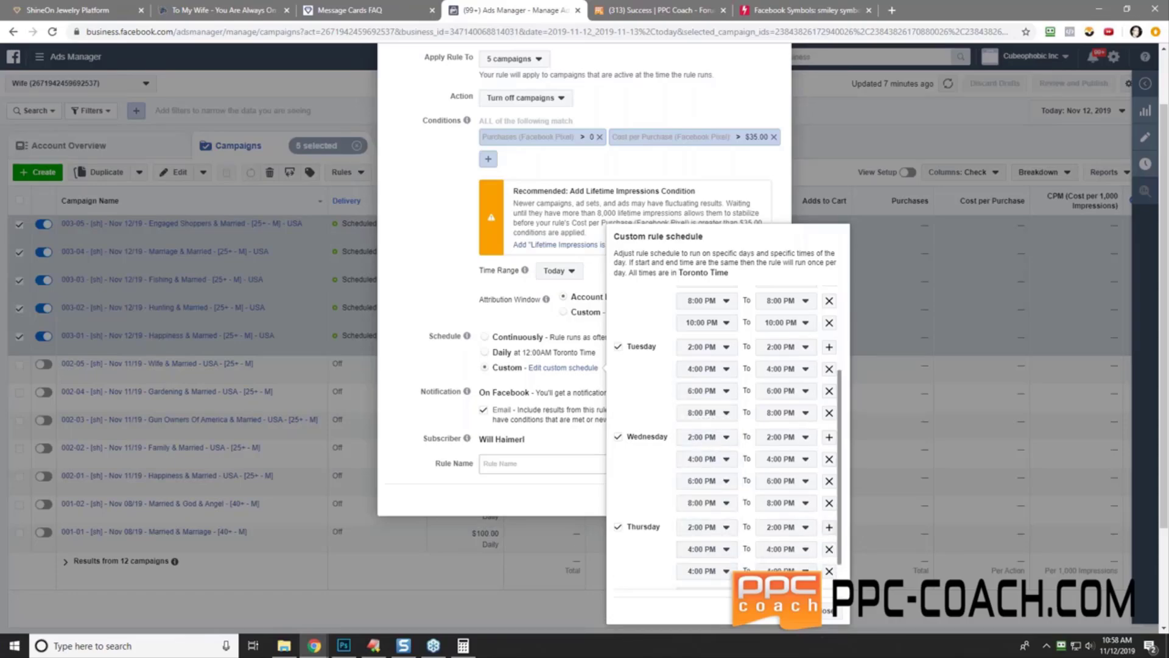
pyautogui.click(706, 572)
pyautogui.click(710, 556)
pyautogui.click(824, 536)
pyautogui.scroll(-2, 733, 564)
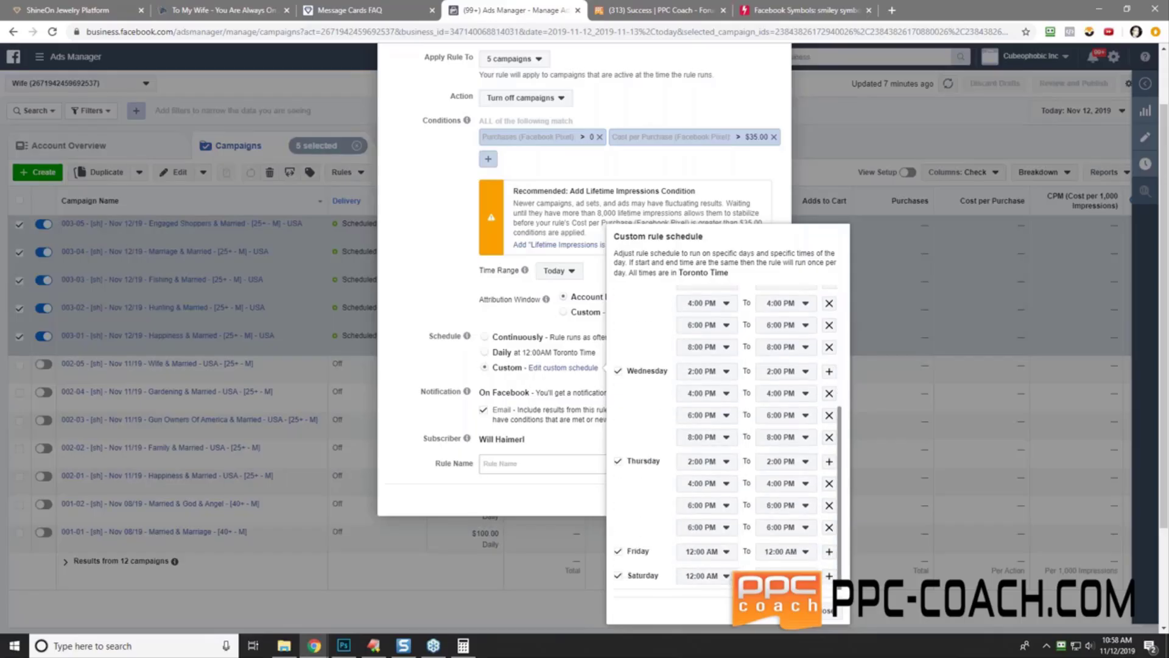
pyautogui.click(721, 527)
pyautogui.click(706, 516)
# - Give Friday four run times: 2:00, 4:00, 6:00 and 8:00 PM
pyautogui.click(705, 551)
pyautogui.scroll(-5, 712, 518)
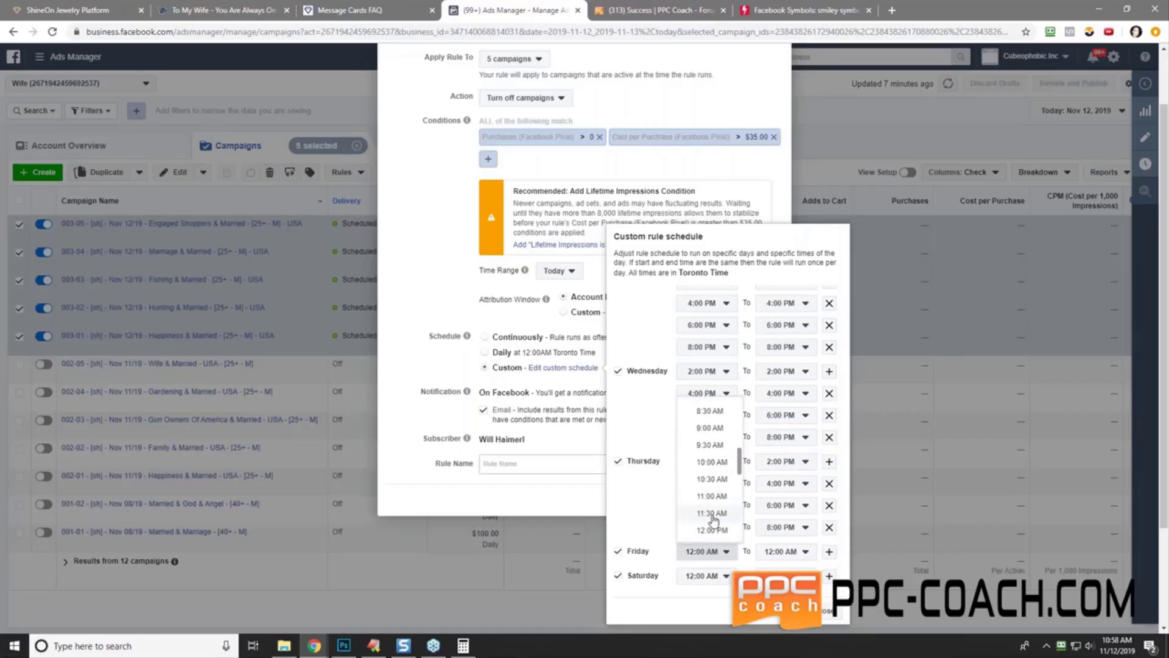
pyautogui.scroll(-3, 714, 518)
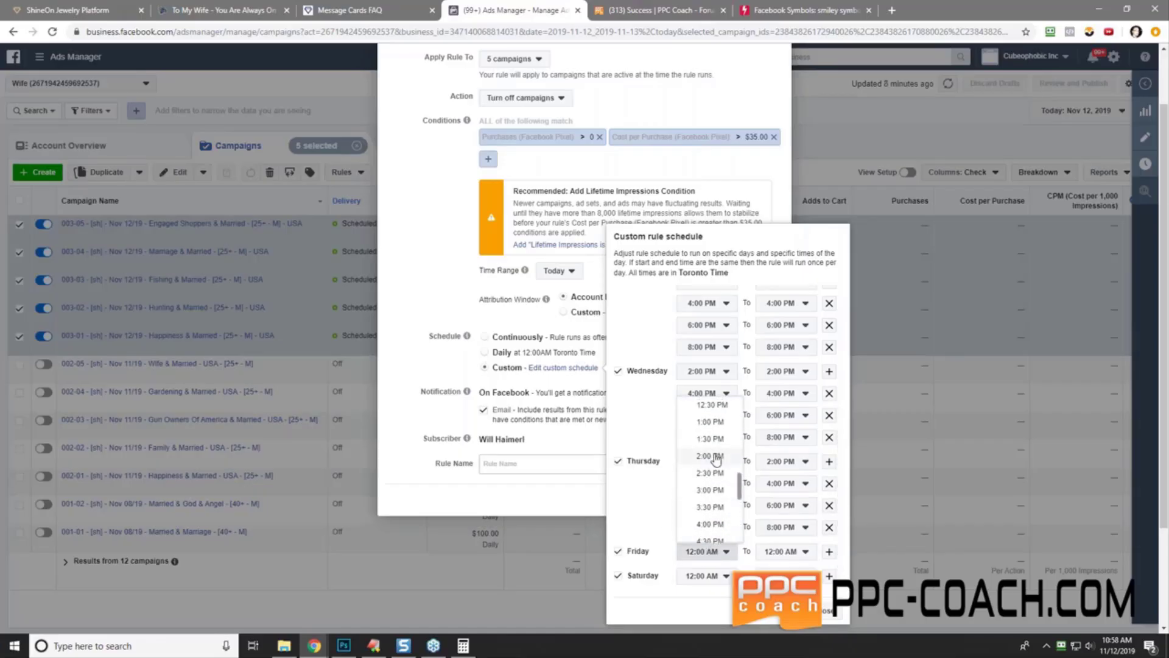
pyautogui.click(710, 455)
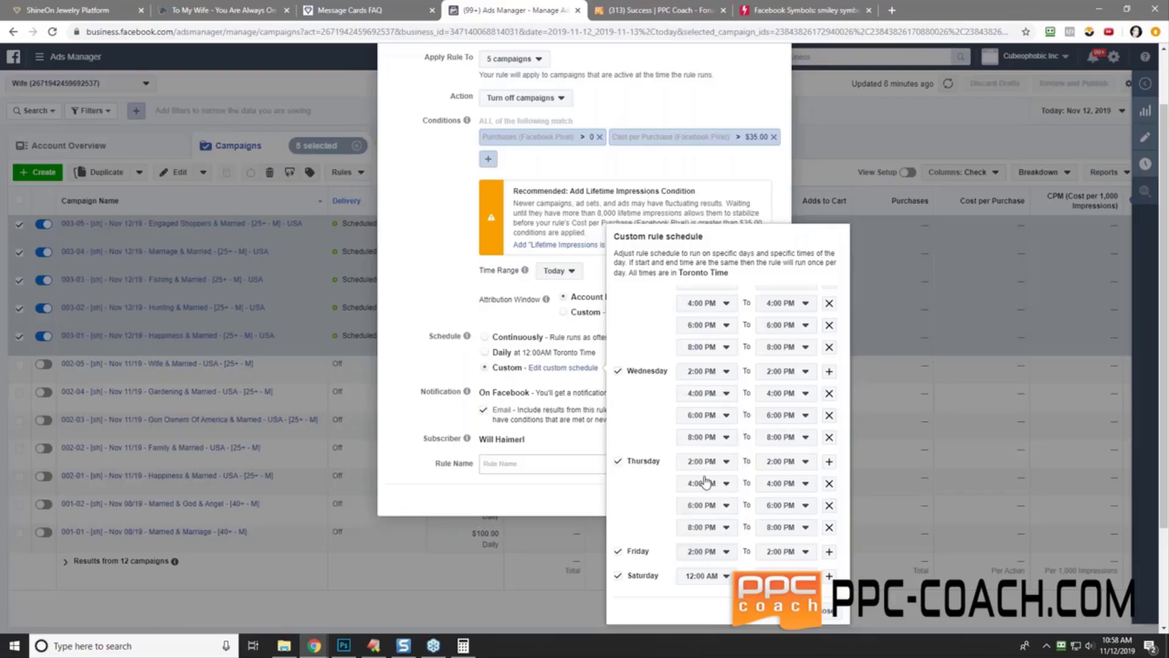
pyautogui.click(829, 552)
pyautogui.click(700, 573)
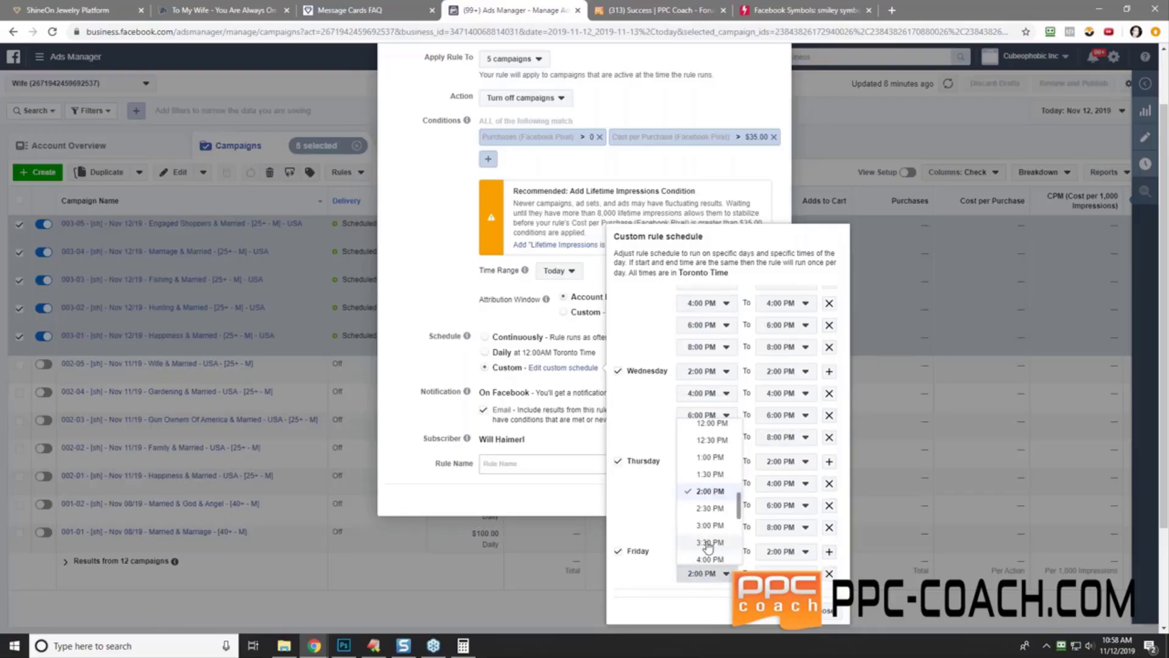
pyautogui.click(712, 559)
pyautogui.scroll(-1, 773, 538)
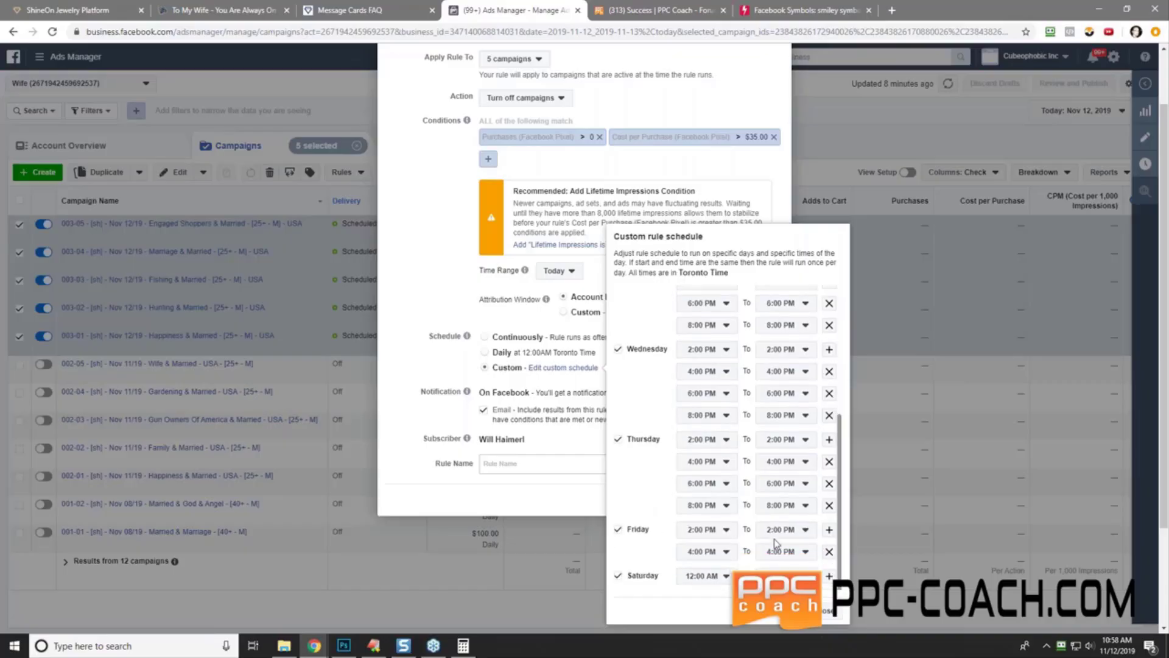
pyautogui.click(828, 531)
pyautogui.click(706, 574)
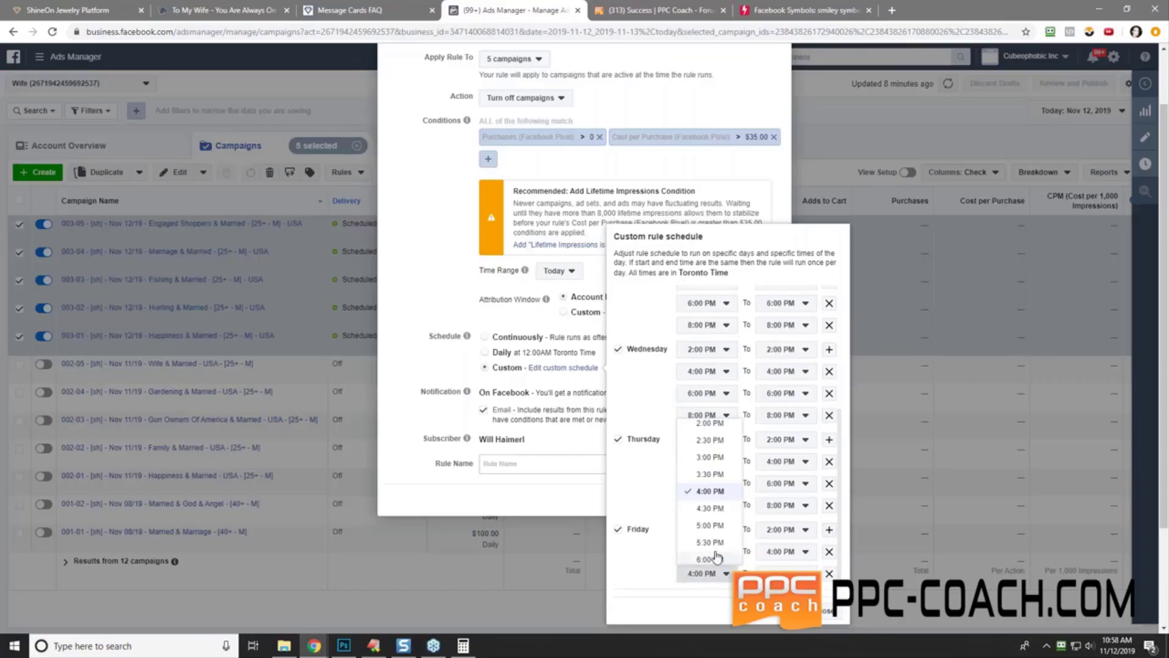
pyautogui.click(710, 559)
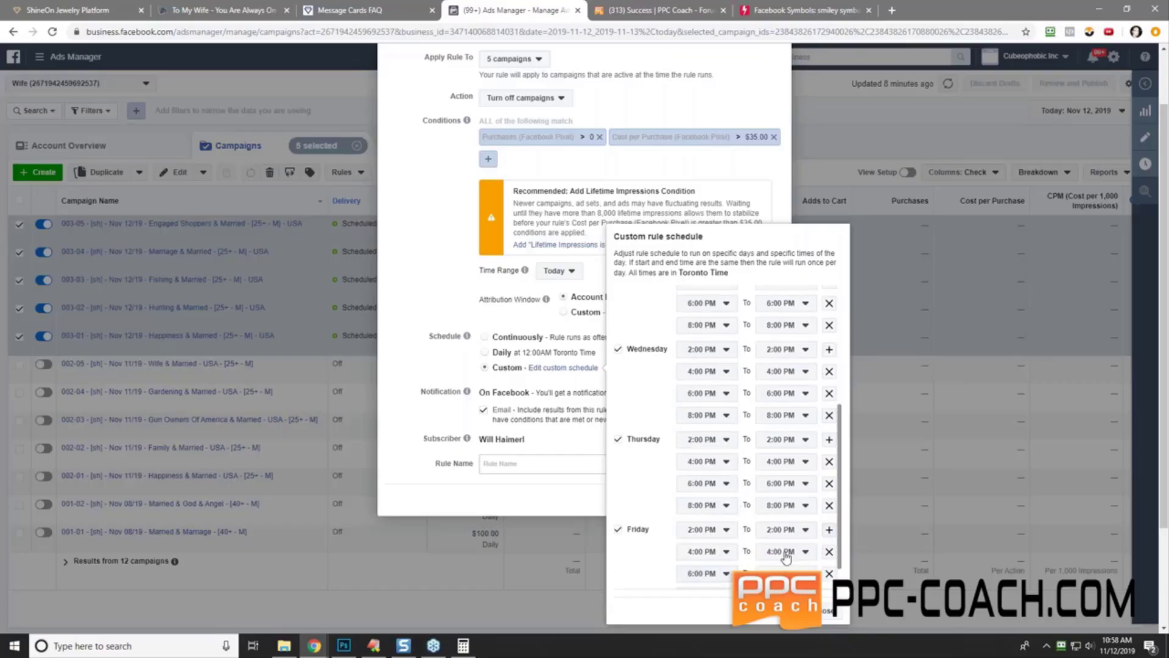
pyautogui.scroll(-1, 724, 563)
pyautogui.click(716, 551)
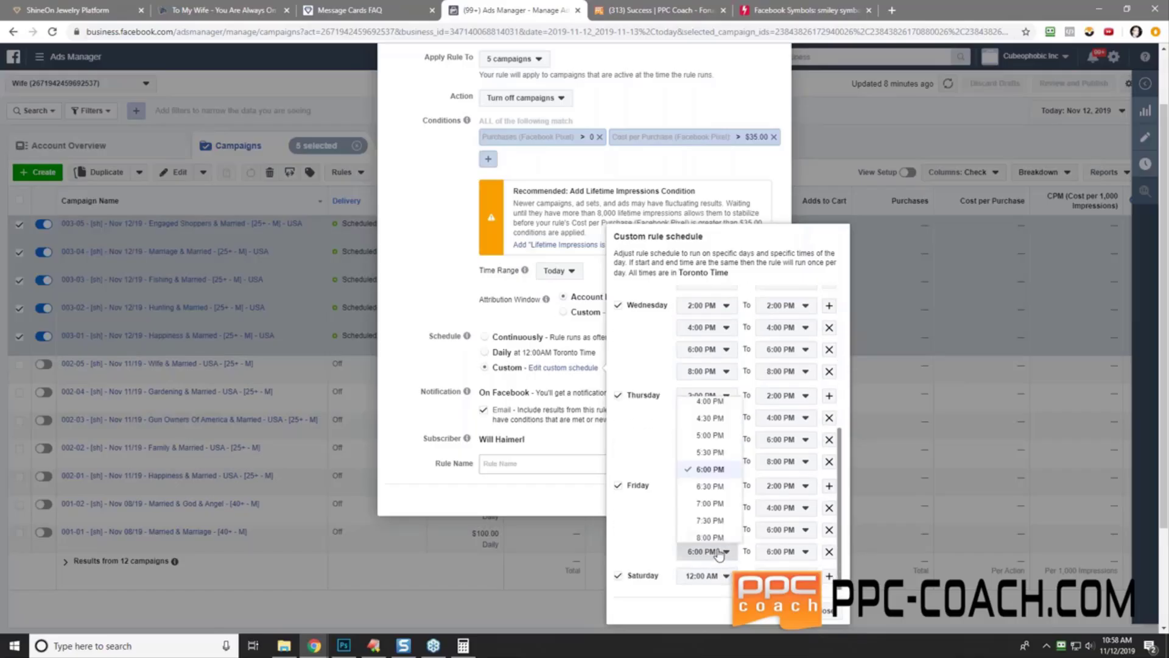
pyautogui.click(716, 537)
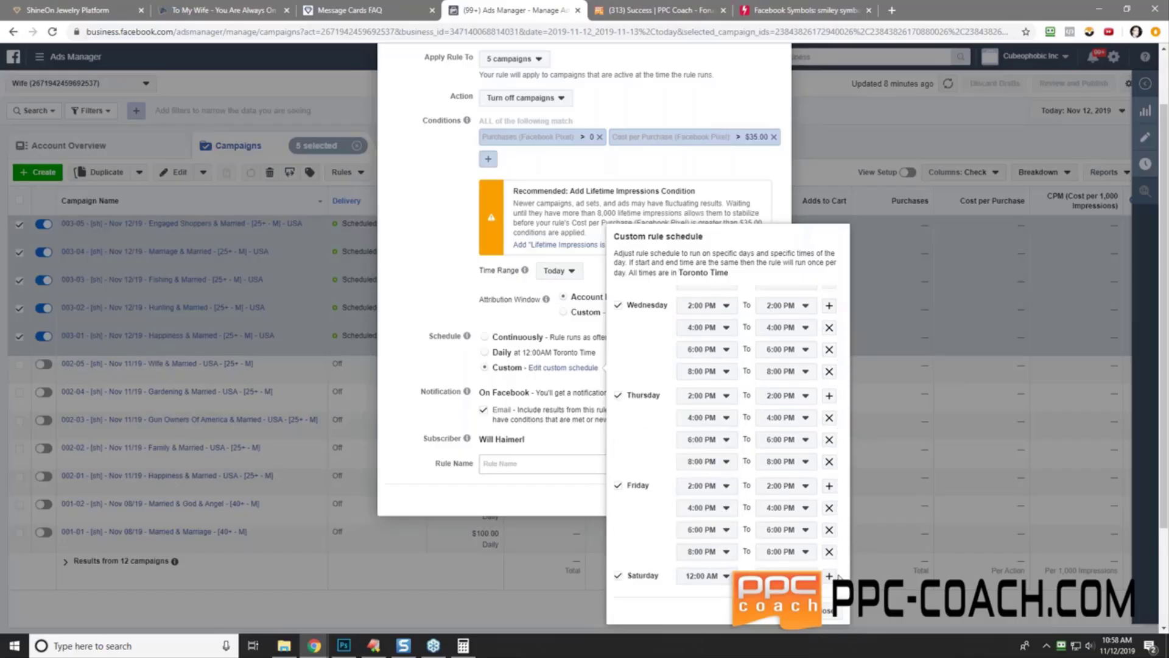
# - Add Saturday run times of 2:00 PM and 4:00 PM
pyautogui.click(829, 578)
pyautogui.click(716, 587)
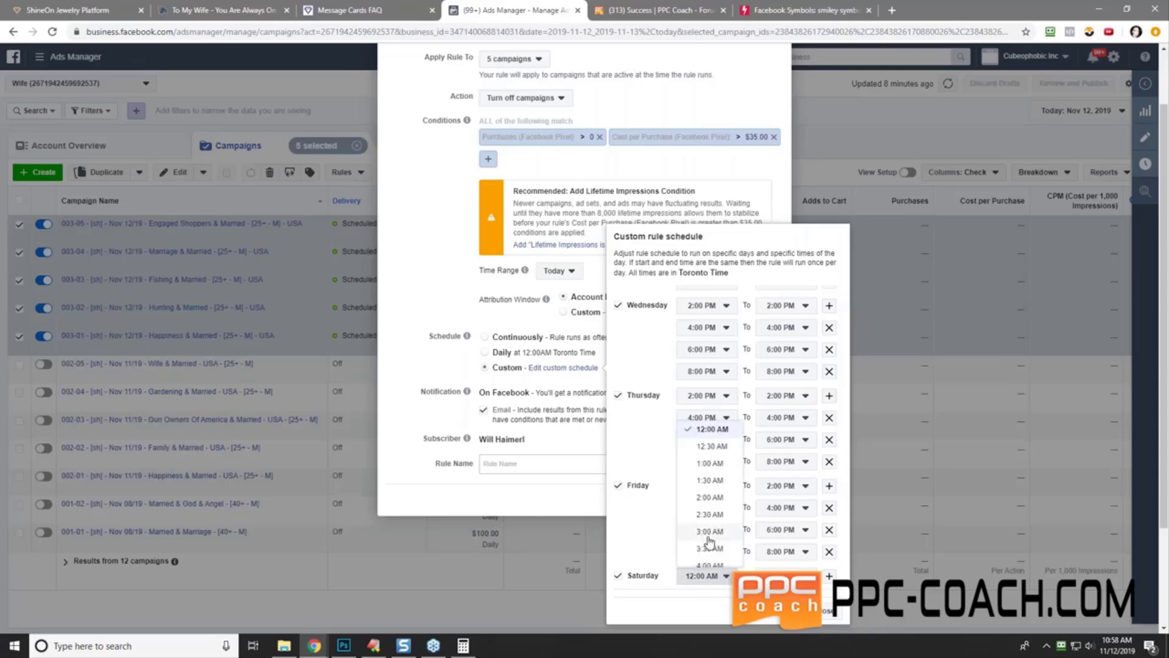
pyautogui.scroll(-5, 723, 536)
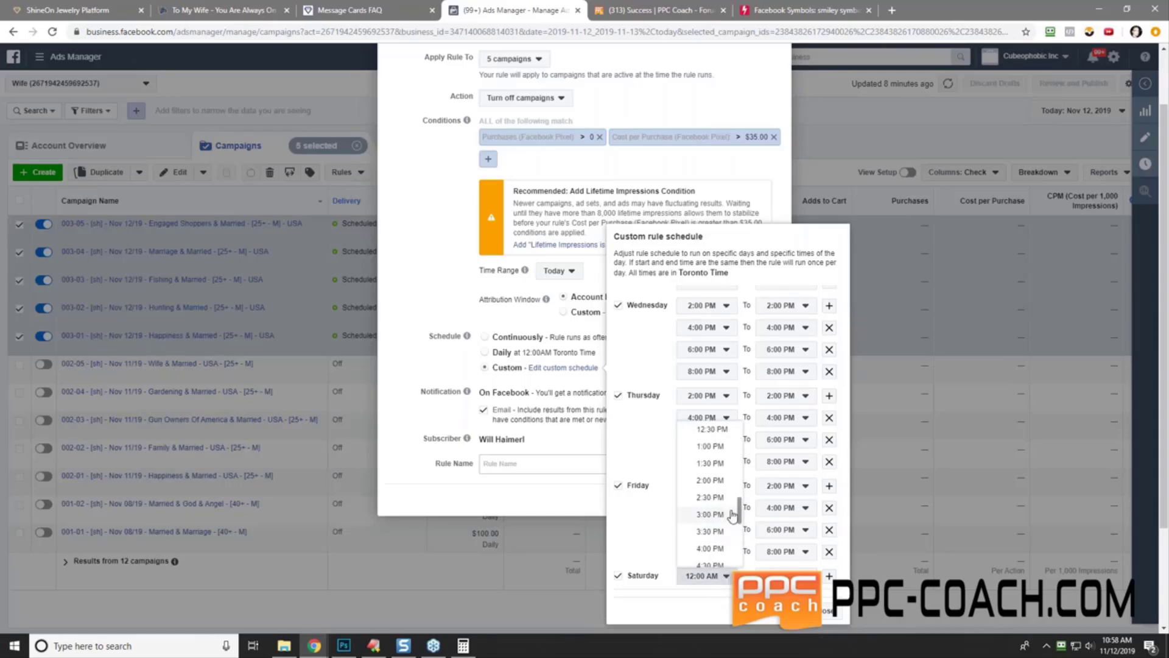
pyautogui.click(711, 481)
pyautogui.click(829, 577)
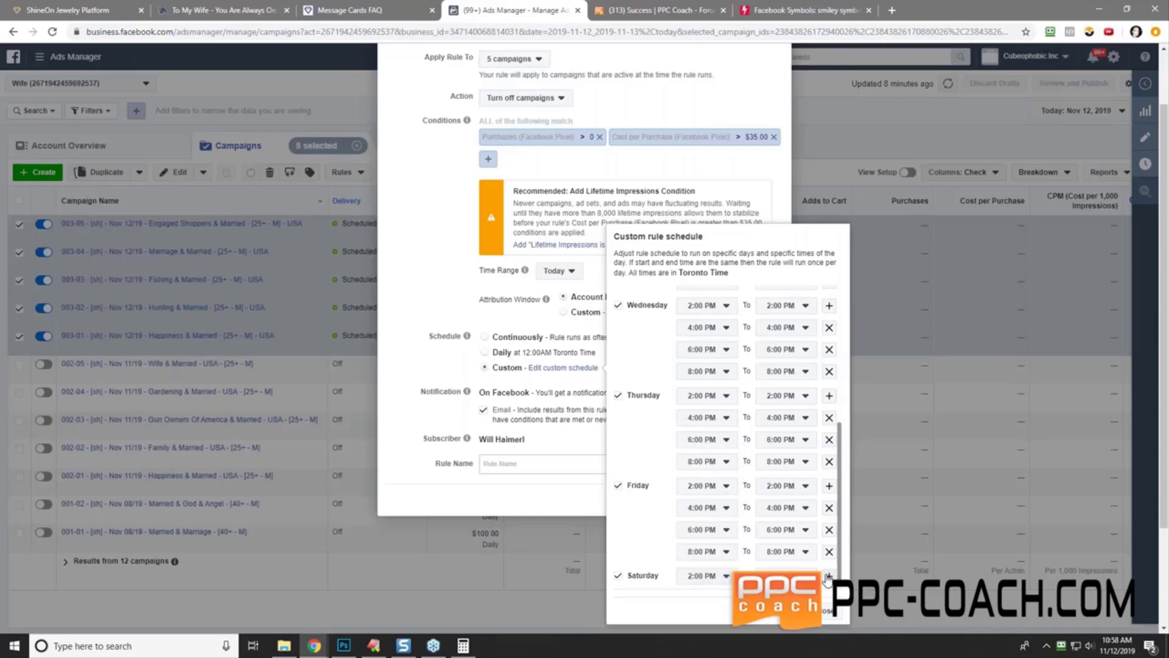
pyautogui.scroll(-2, 707, 566)
pyautogui.click(698, 554)
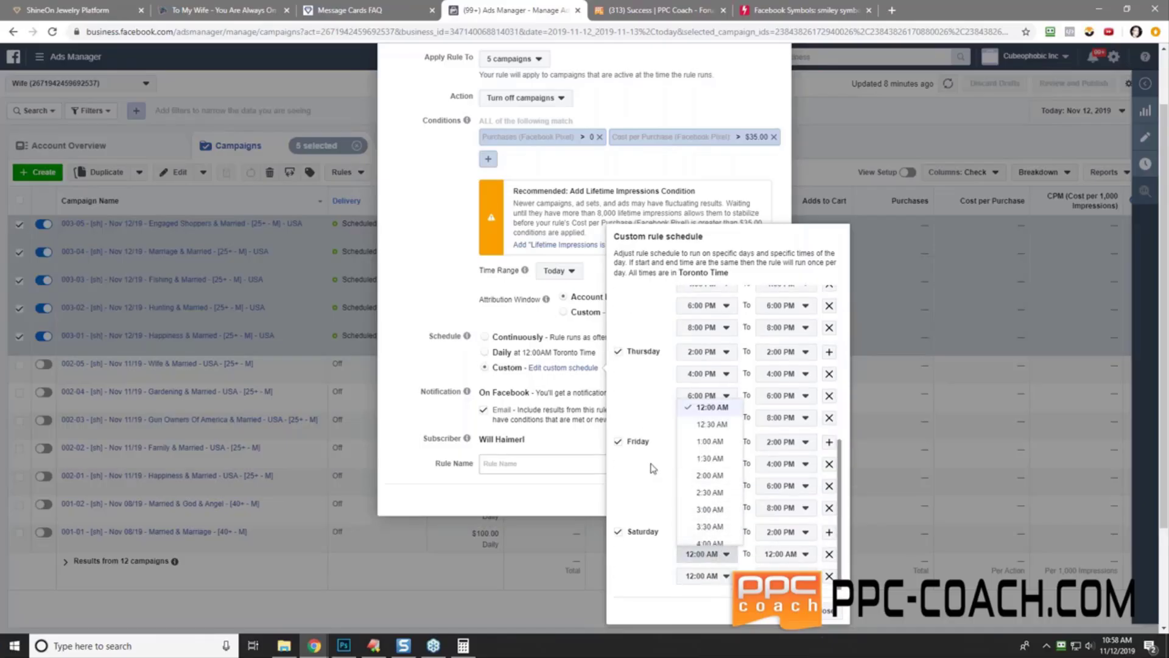
pyautogui.click(661, 498)
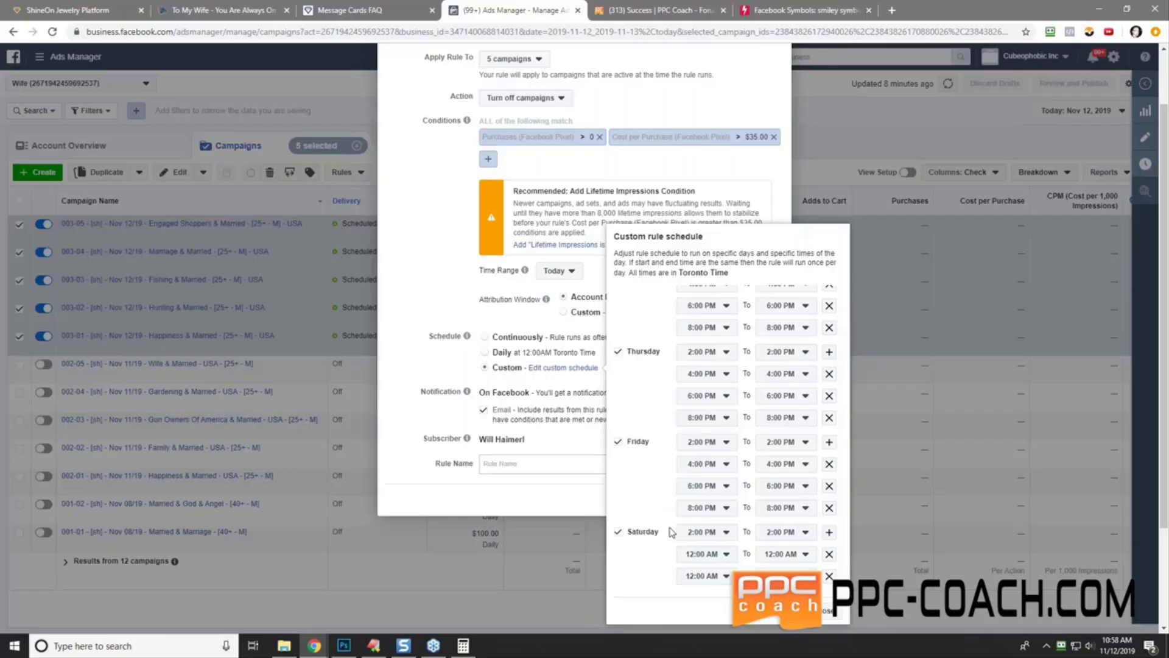
pyautogui.click(709, 558)
pyautogui.scroll(-5, 710, 512)
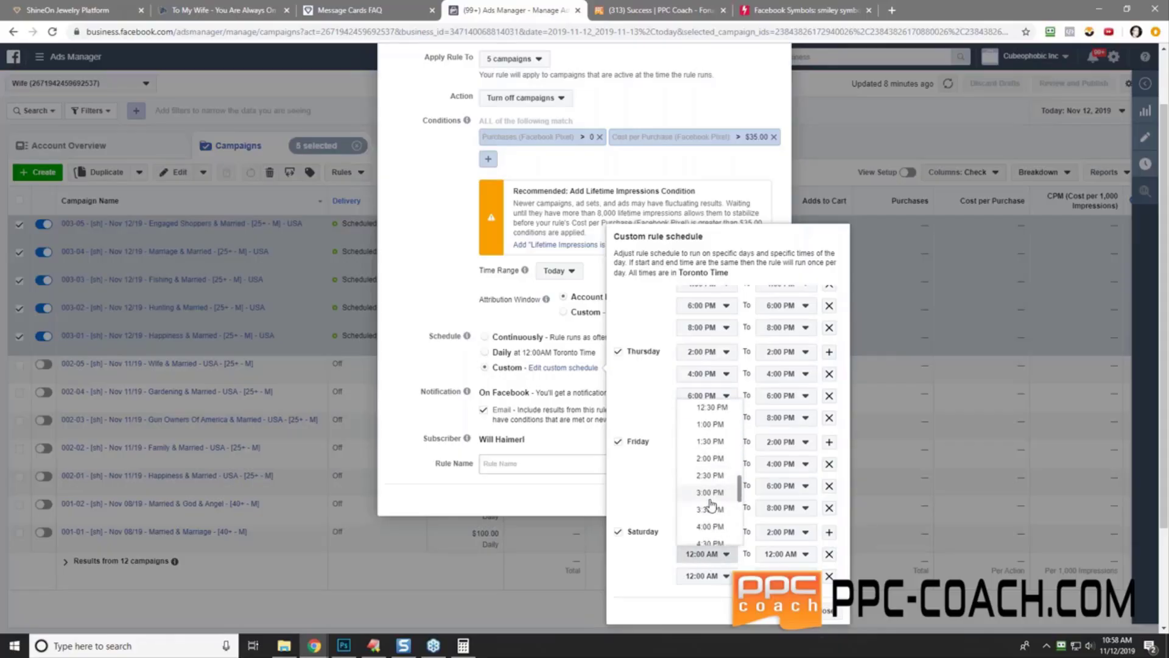
pyautogui.click(710, 525)
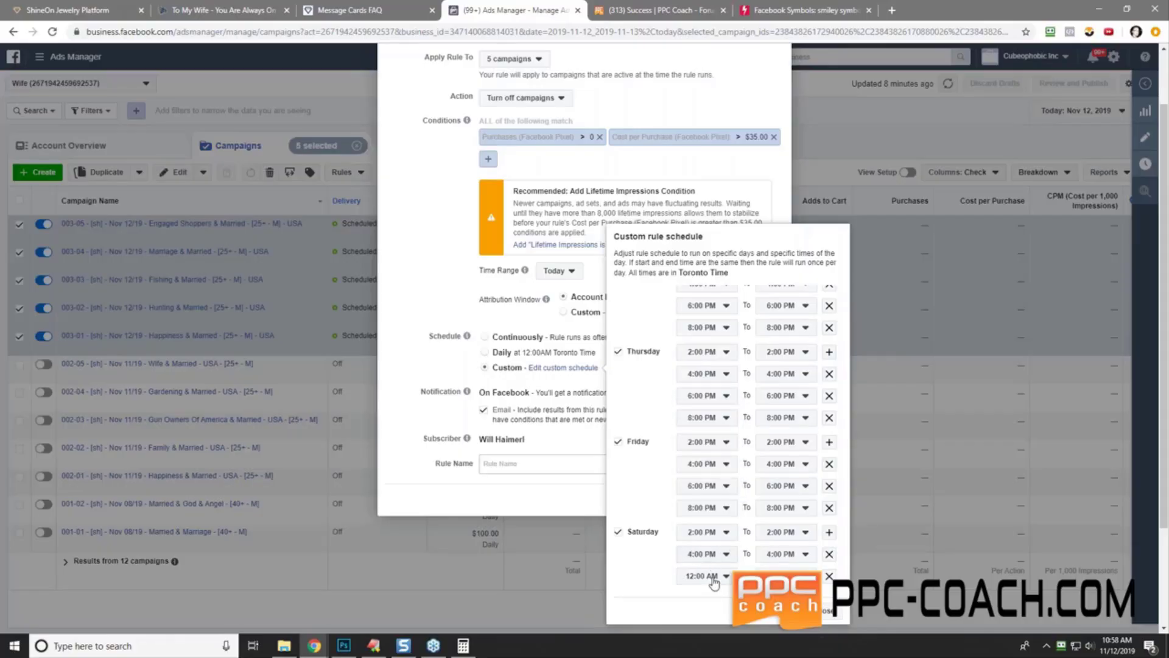
# - Add Saturday's remaining run times of 6:00 PM and 8:00 PM
pyautogui.click(714, 578)
pyautogui.scroll(-5, 719, 536)
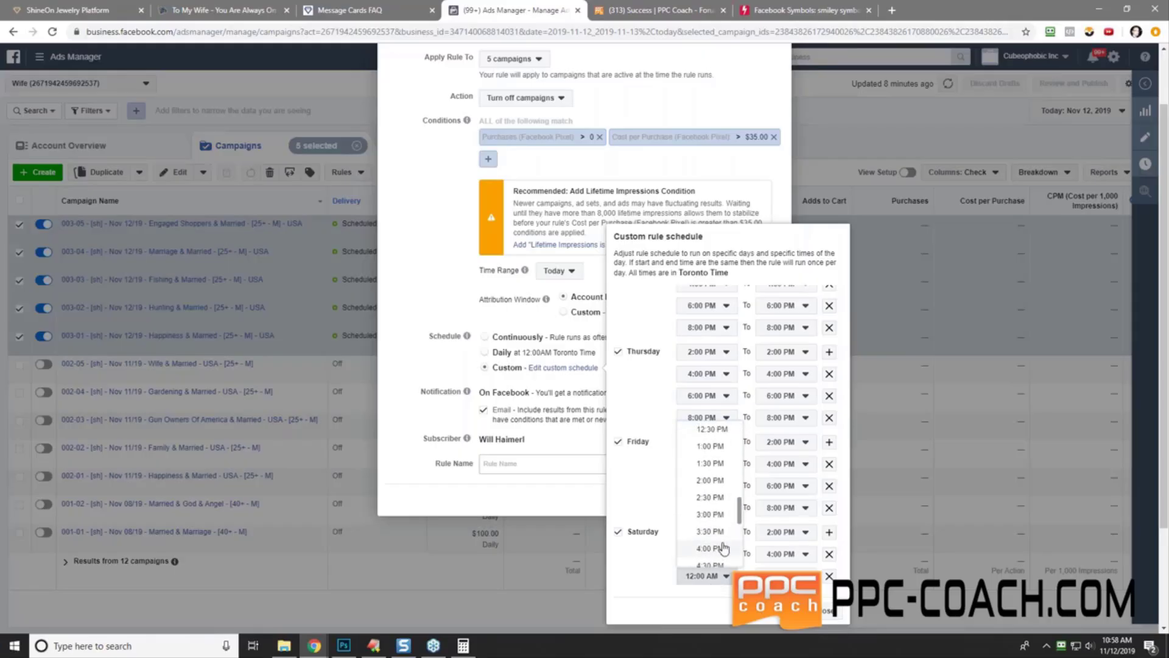
pyautogui.scroll(-2, 722, 536)
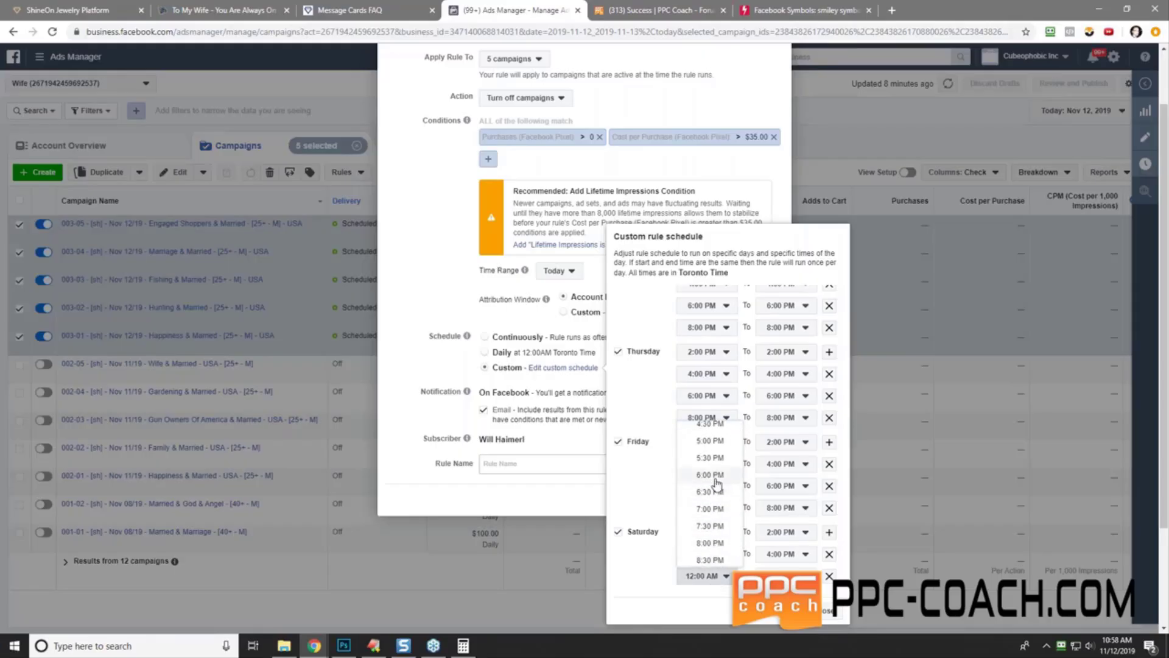
pyautogui.click(728, 548)
pyautogui.click(829, 534)
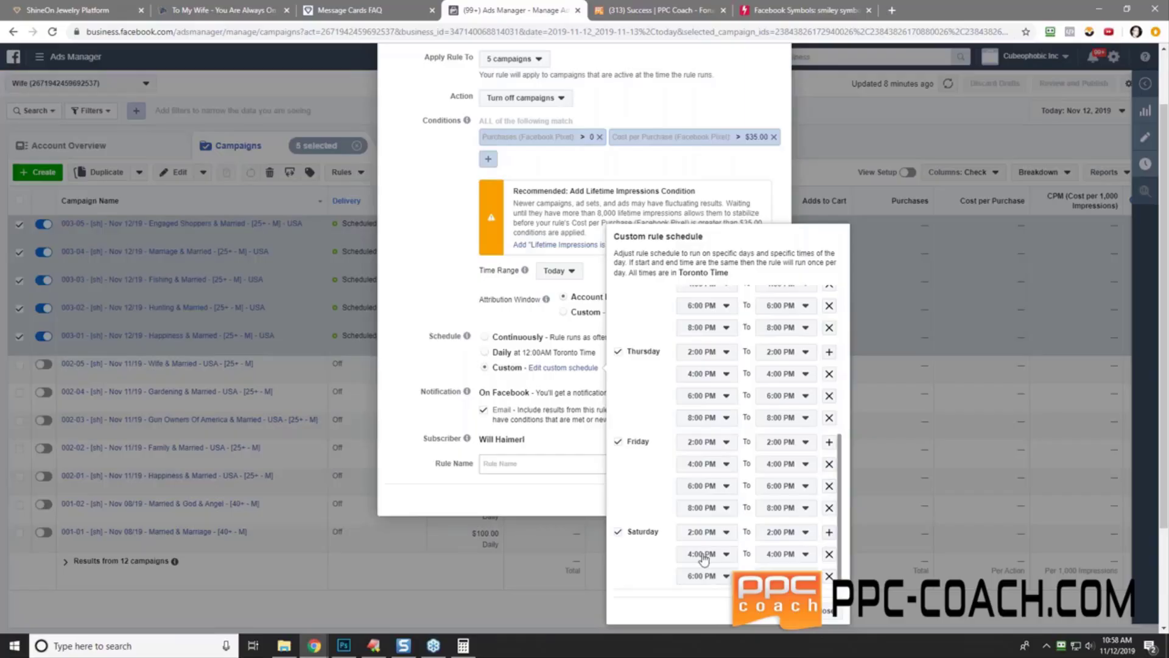
pyautogui.scroll(-1, 700, 554)
pyautogui.click(707, 575)
pyautogui.click(710, 562)
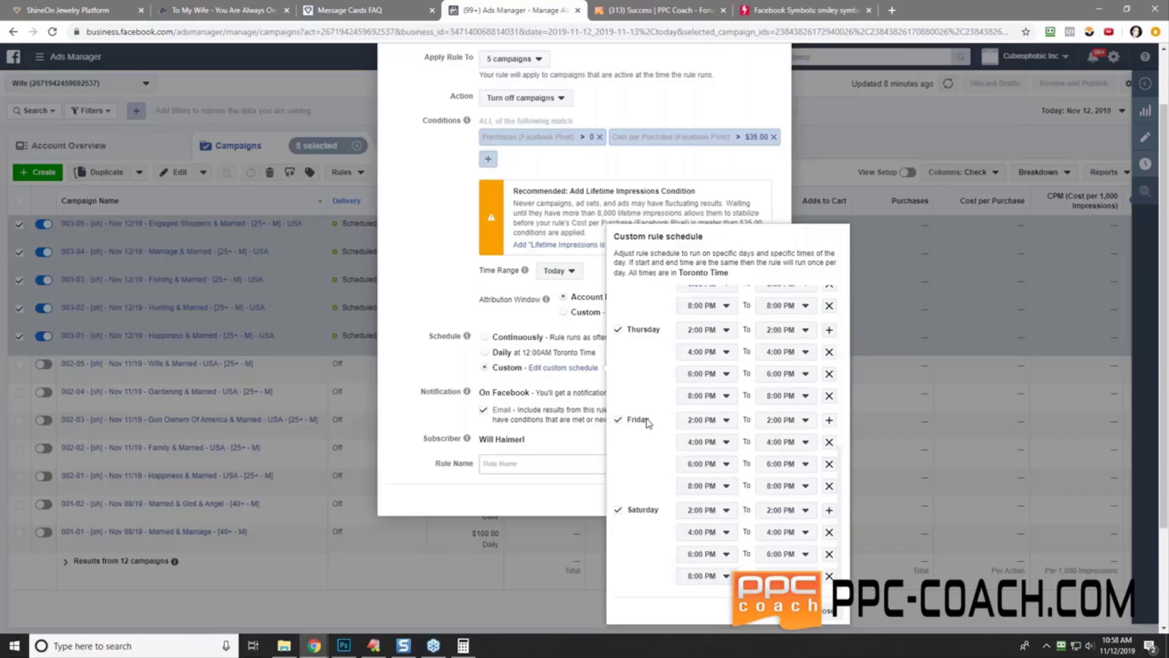
pyautogui.scroll(6, 649, 423)
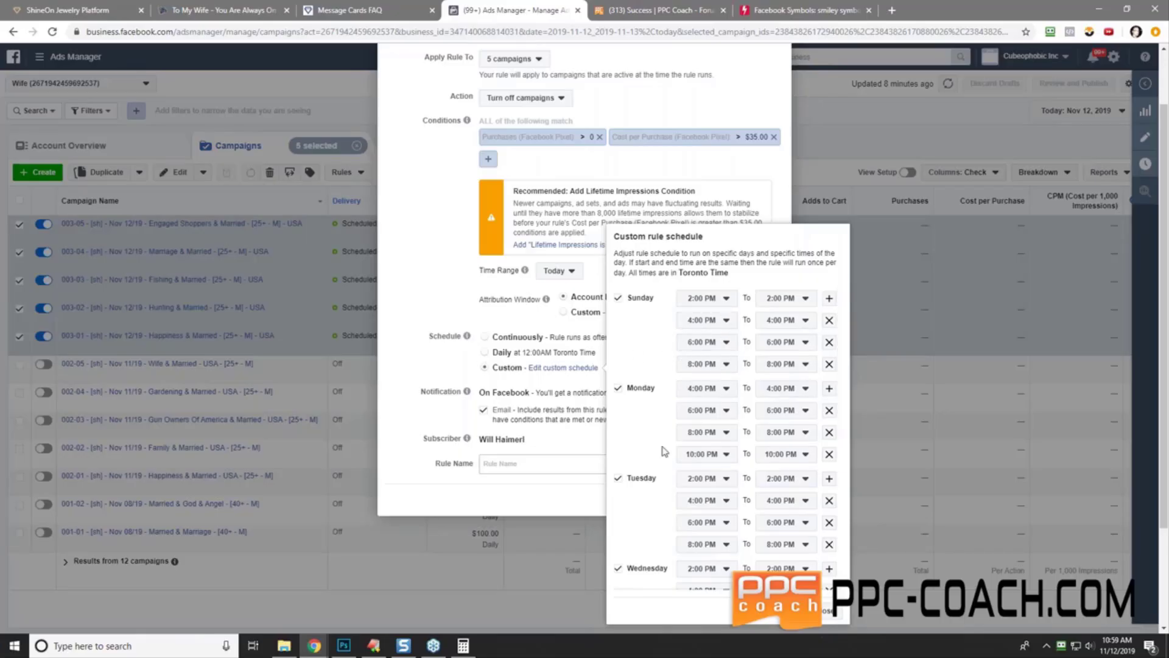
# - Rename the pasted rule name to '003 - Rule #3' with 2, 4, 6, 8 pm and $35
pyautogui.click(827, 611)
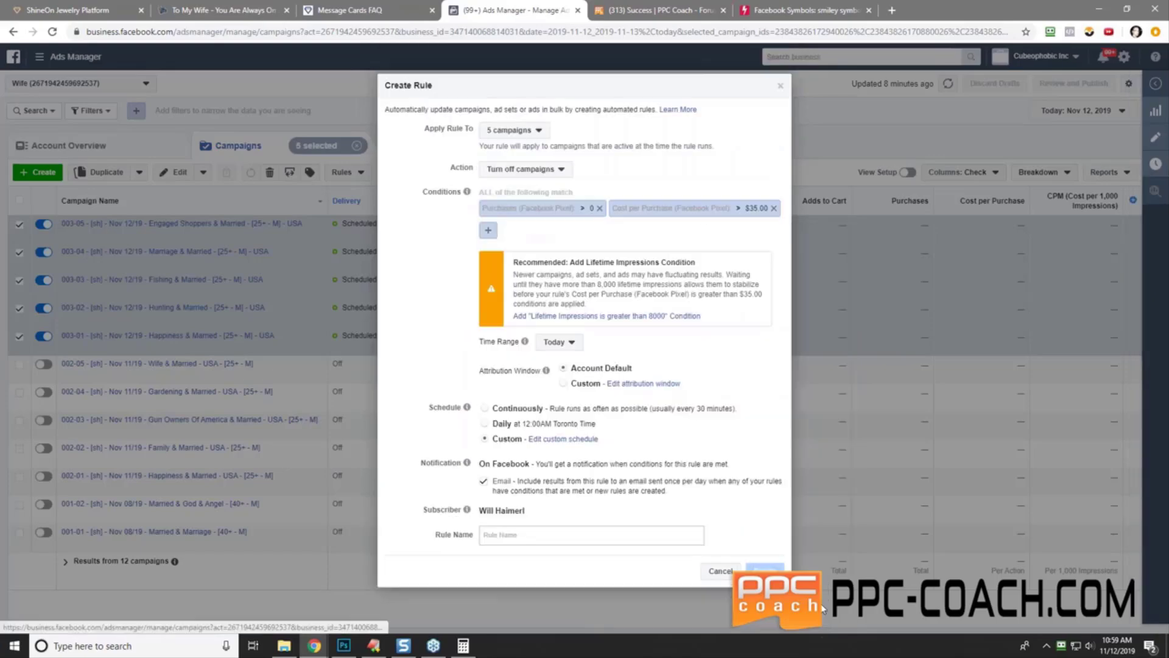
pyautogui.click(525, 536)
pyautogui.rightClick(518, 536)
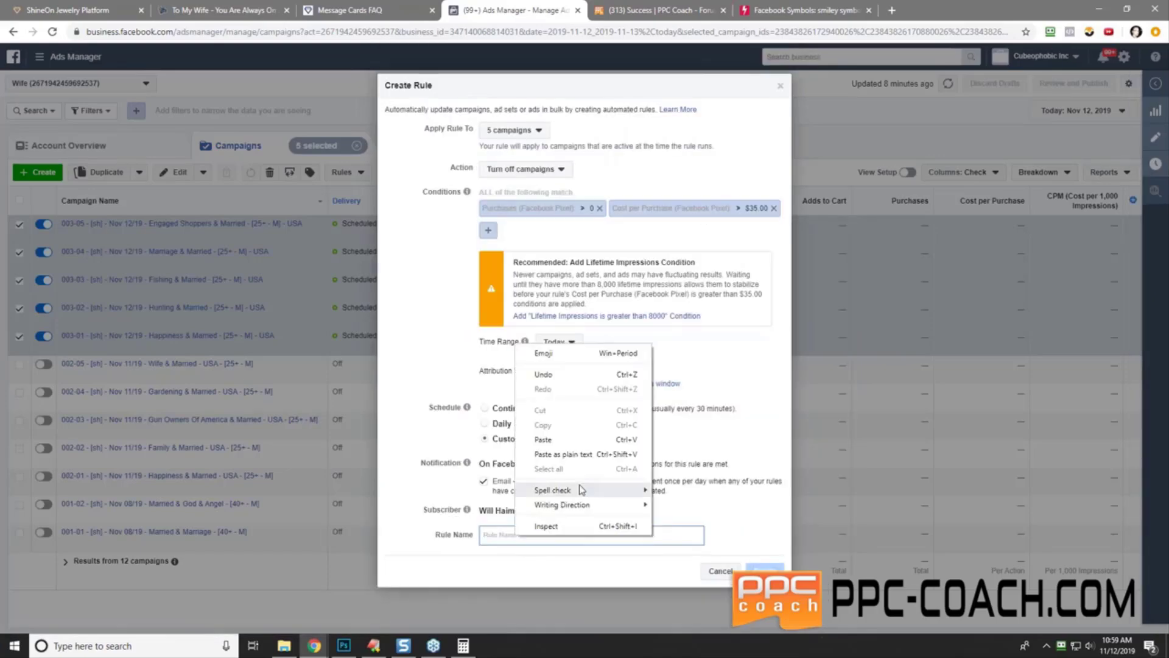
pyautogui.click(572, 443)
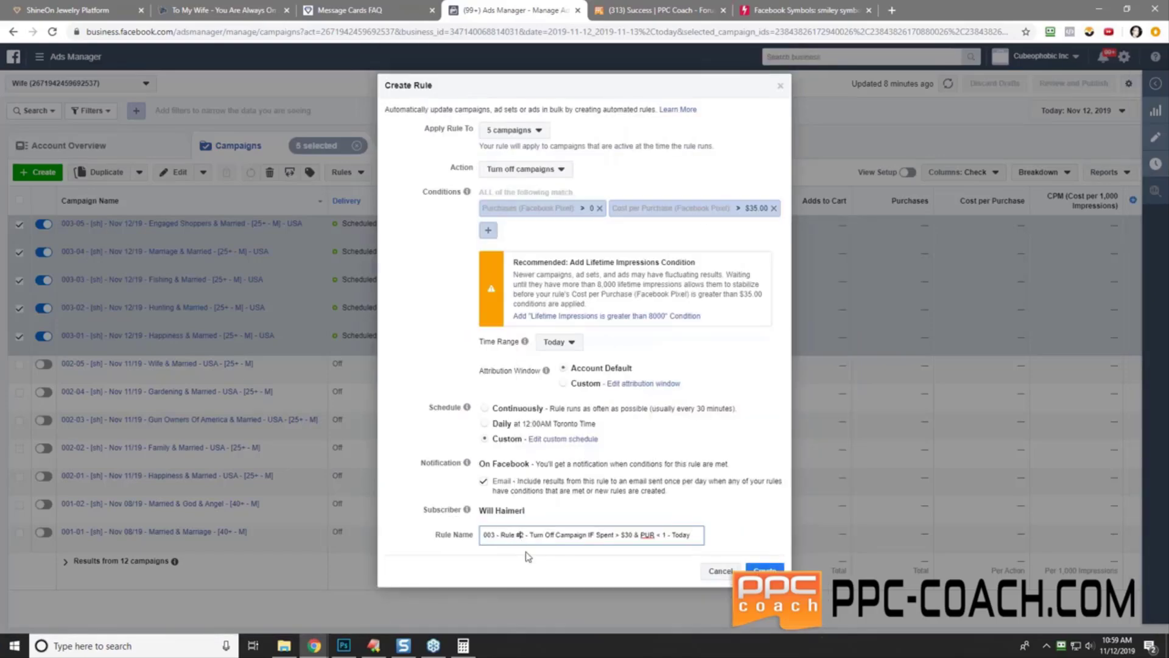
pyautogui.press('BackSpace')
pyautogui.write('3 - 2,4')
pyautogui.press('BackSpace')
pyautogui.write('4, ')
pyautogui.write('6, 8')
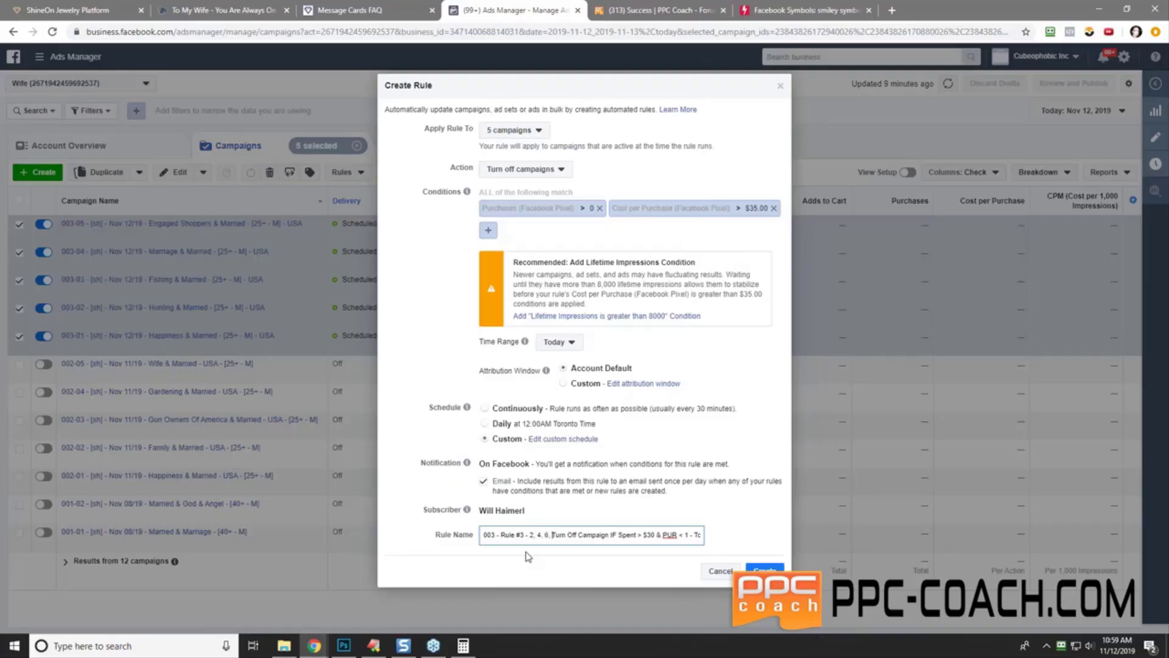
pyautogui.write(' pm -')
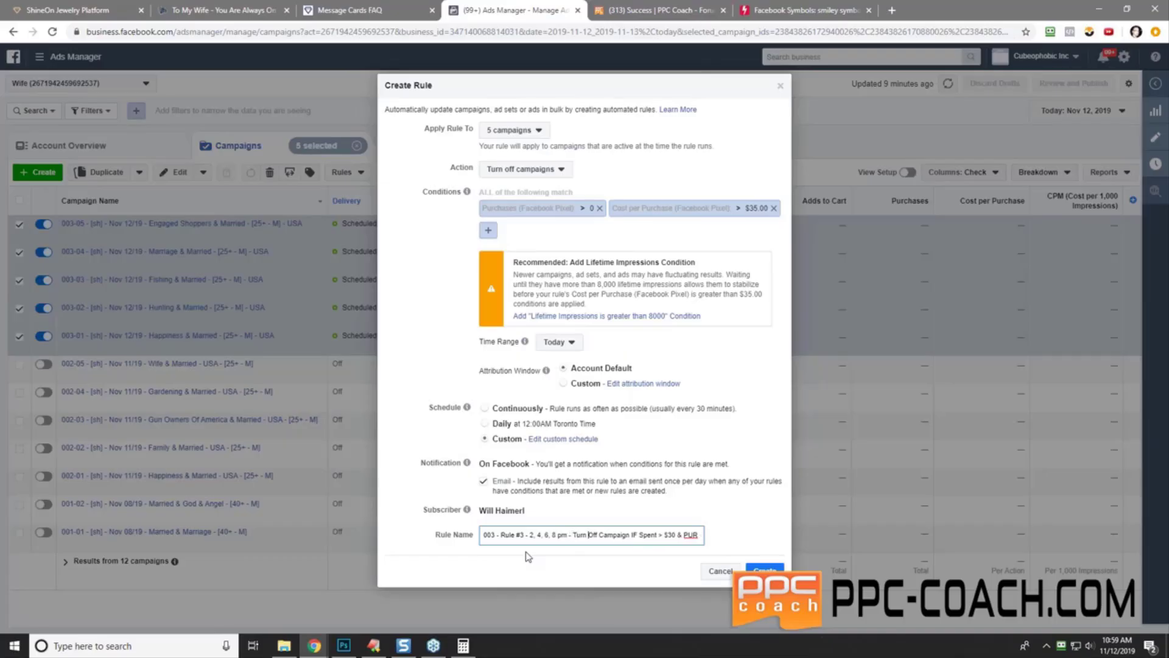
pyautogui.press('Delete')
pyautogui.press('Delete')
pyautogui.press('Delete')
pyautogui.press('Delete')
pyautogui.press('Delete')
pyautogui.press('Delete')
pyautogui.press('Delete')
pyautogui.press('Delete')
pyautogui.press('Delete')
pyautogui.press('Delete')
pyautogui.press('Delete')
pyautogui.press('Delete')
pyautogui.press('Delete')
pyautogui.press('Delete')
pyautogui.write('$35')
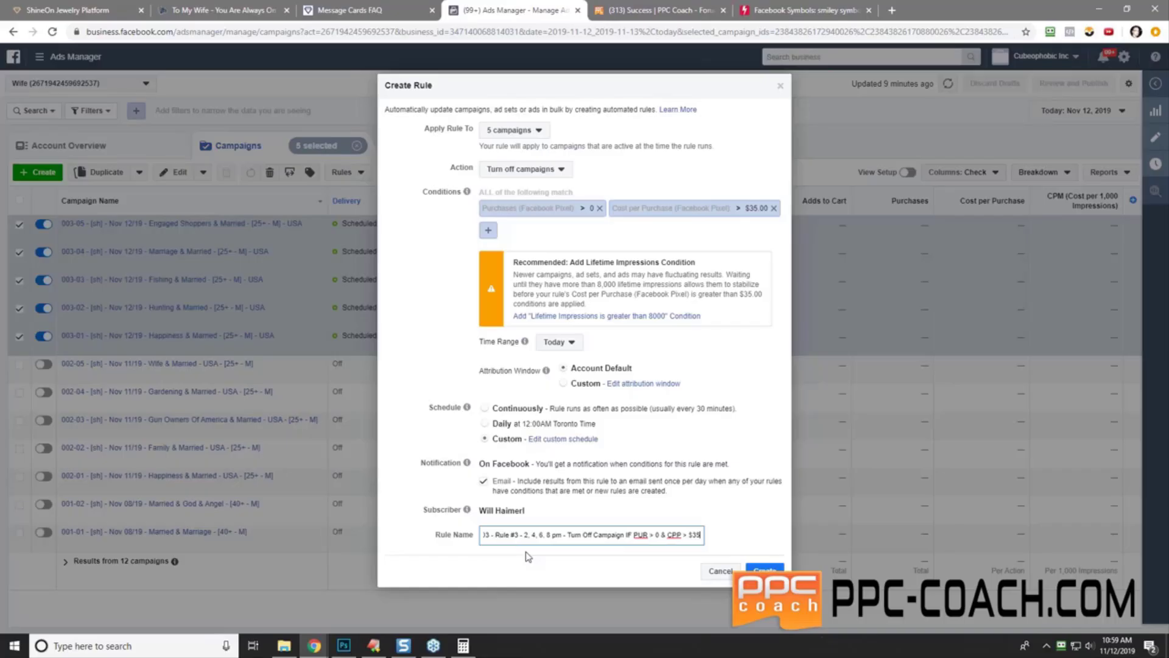
pyautogui.press('End')
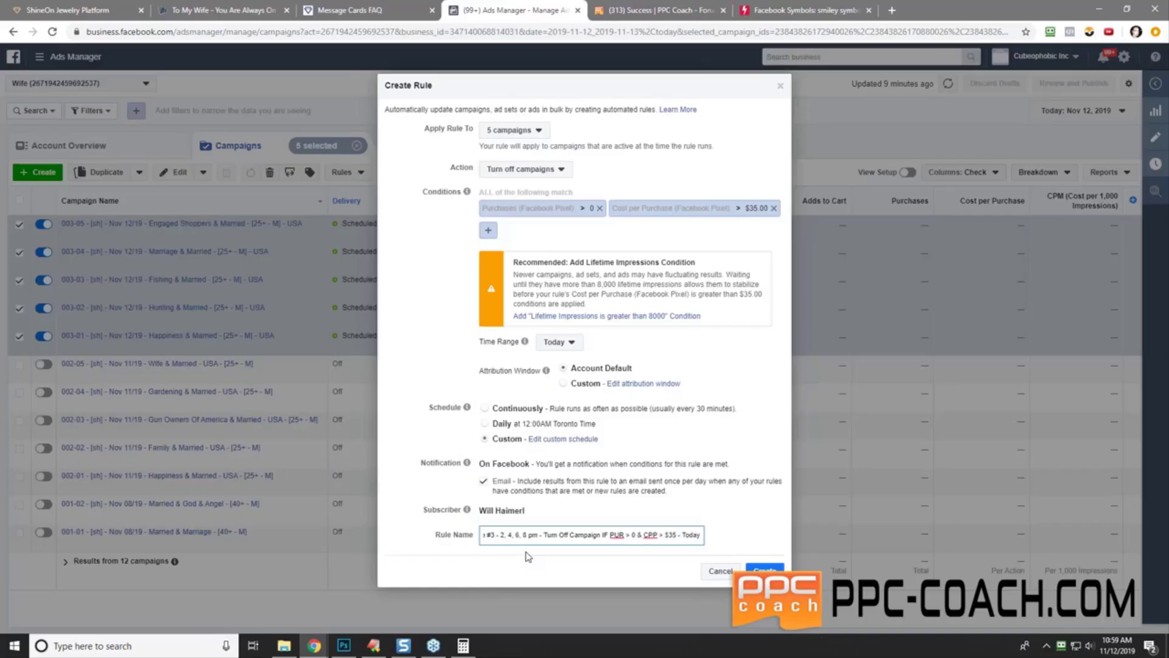
# - Copy the finished rule name, create the rule and dismiss the confirmation
pyautogui.hotkey('ctrl', 'a')
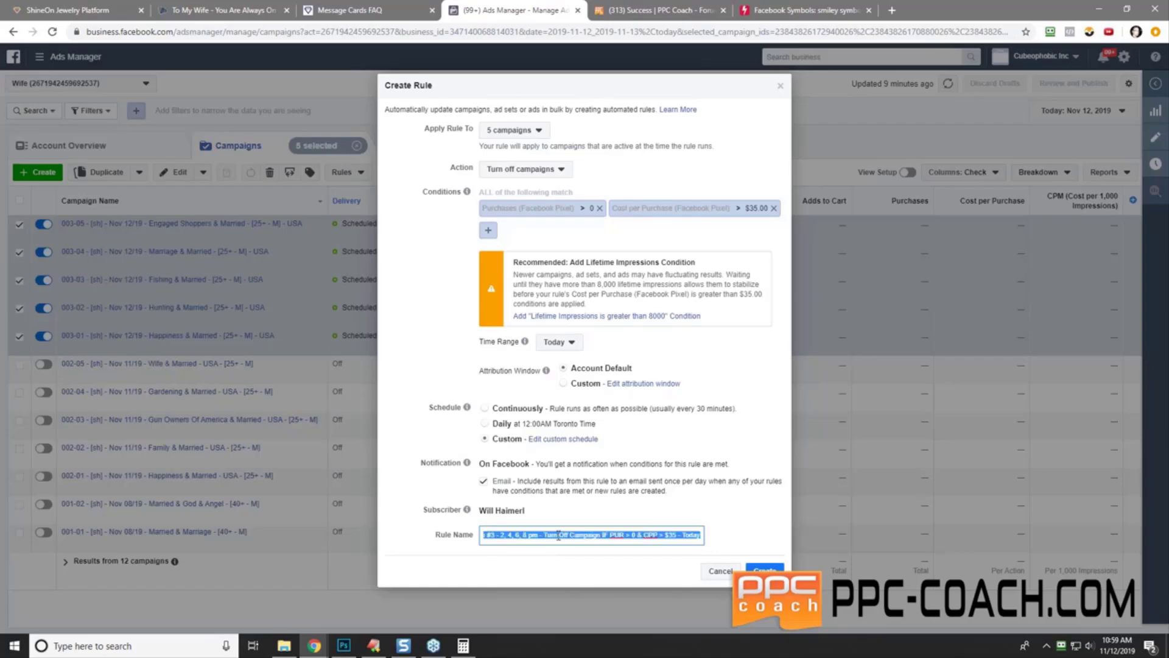
pyautogui.rightClick(558, 535)
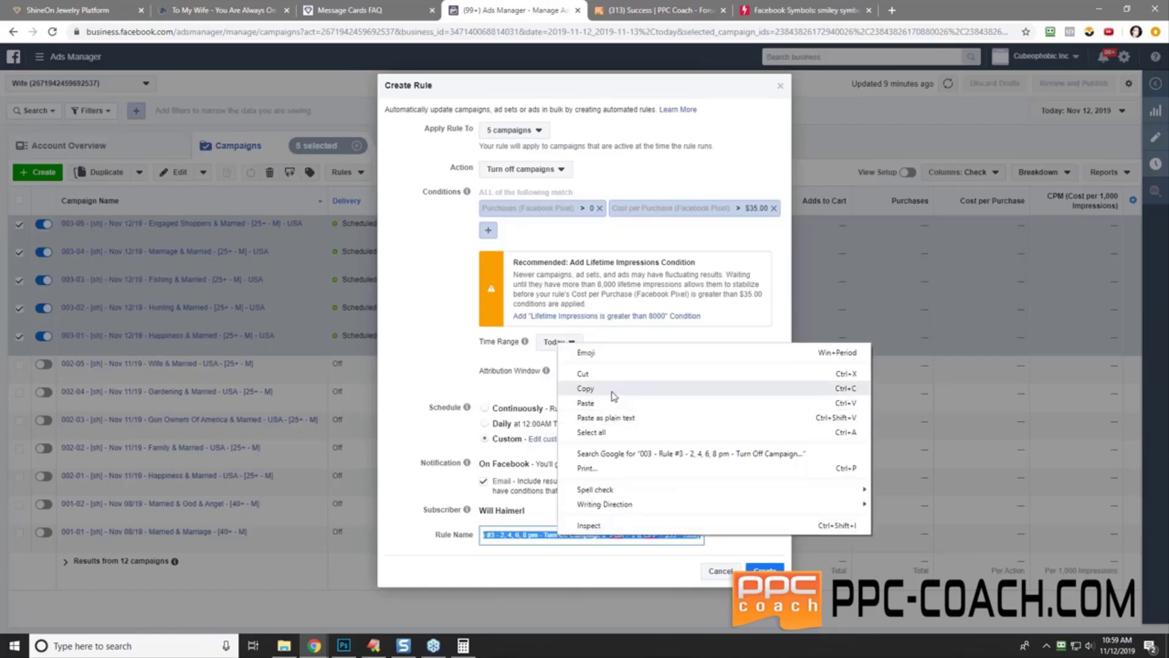
pyautogui.click(614, 388)
pyautogui.click(765, 571)
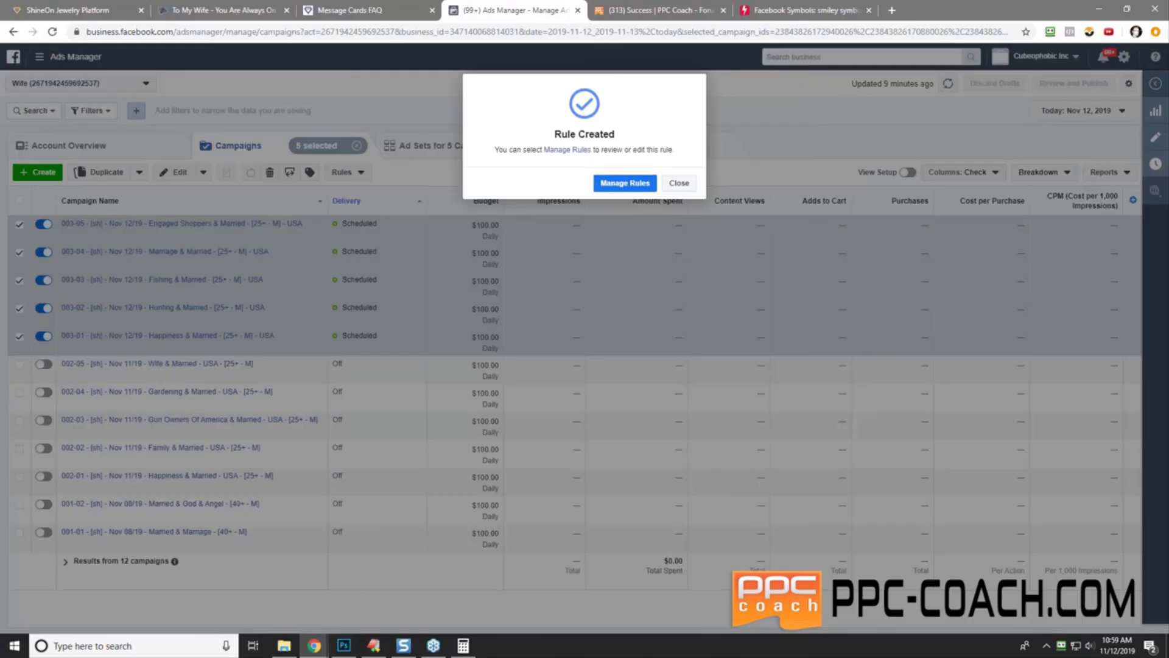
pyautogui.click(677, 183)
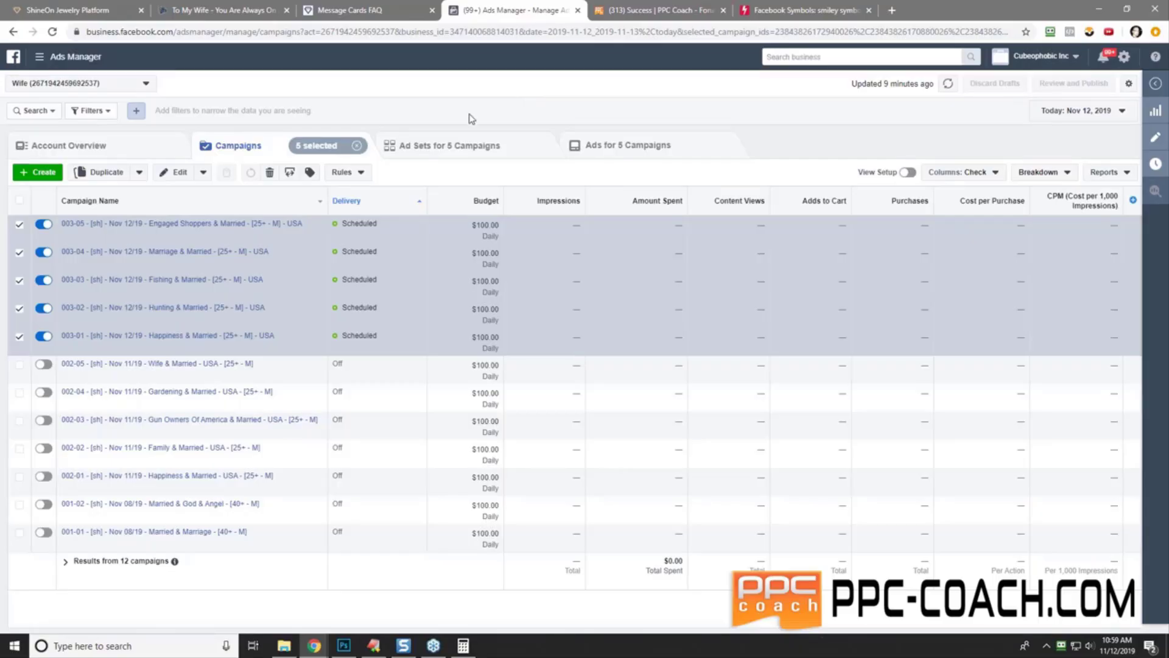
# - Create a new rule, adding then removing a Campaign Name does not contain 'SUPERSTAR' condition
pyautogui.click(362, 173)
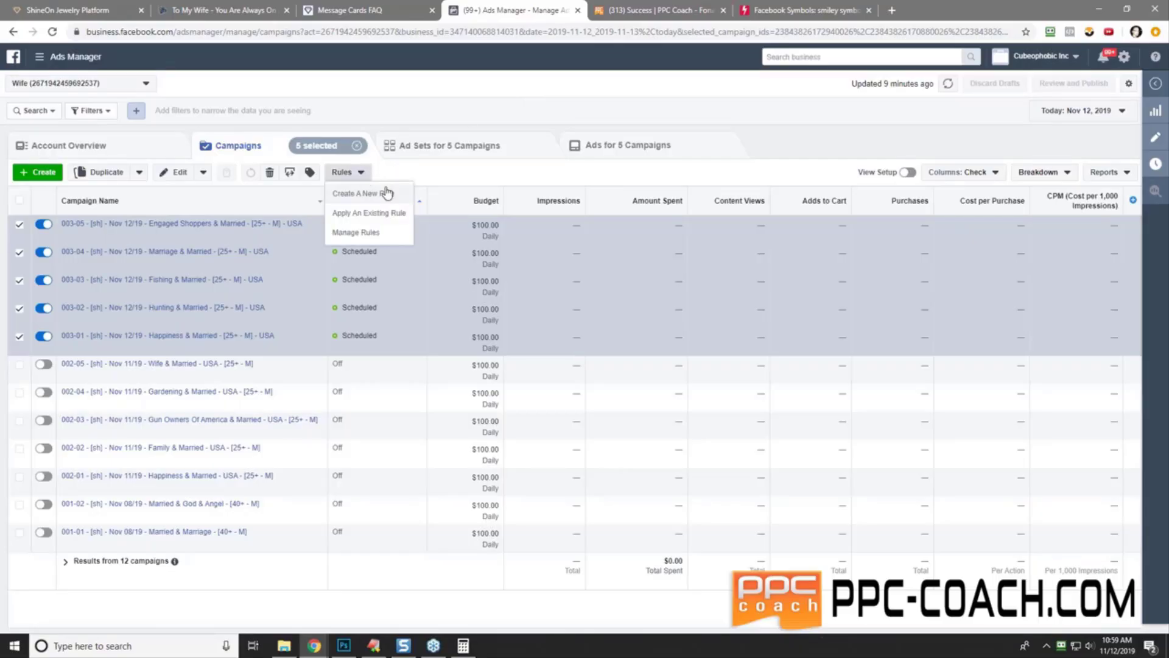
pyautogui.click(383, 194)
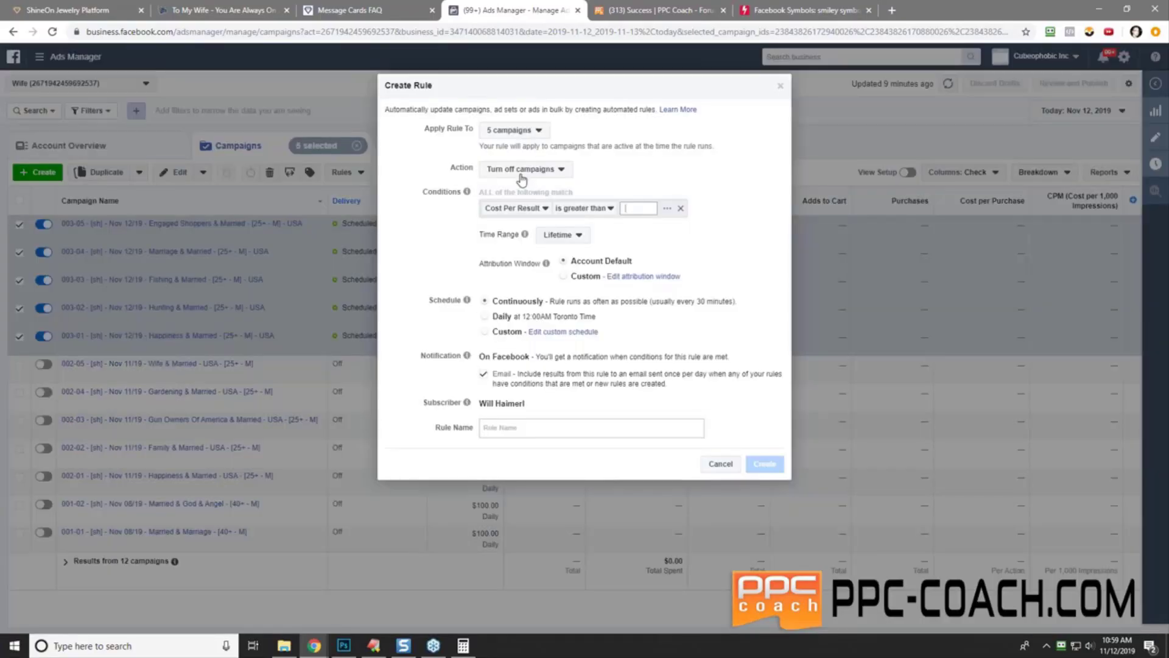
pyautogui.click(533, 211)
pyautogui.moveTo(620, 282); pyautogui.dragTo(620, 331)
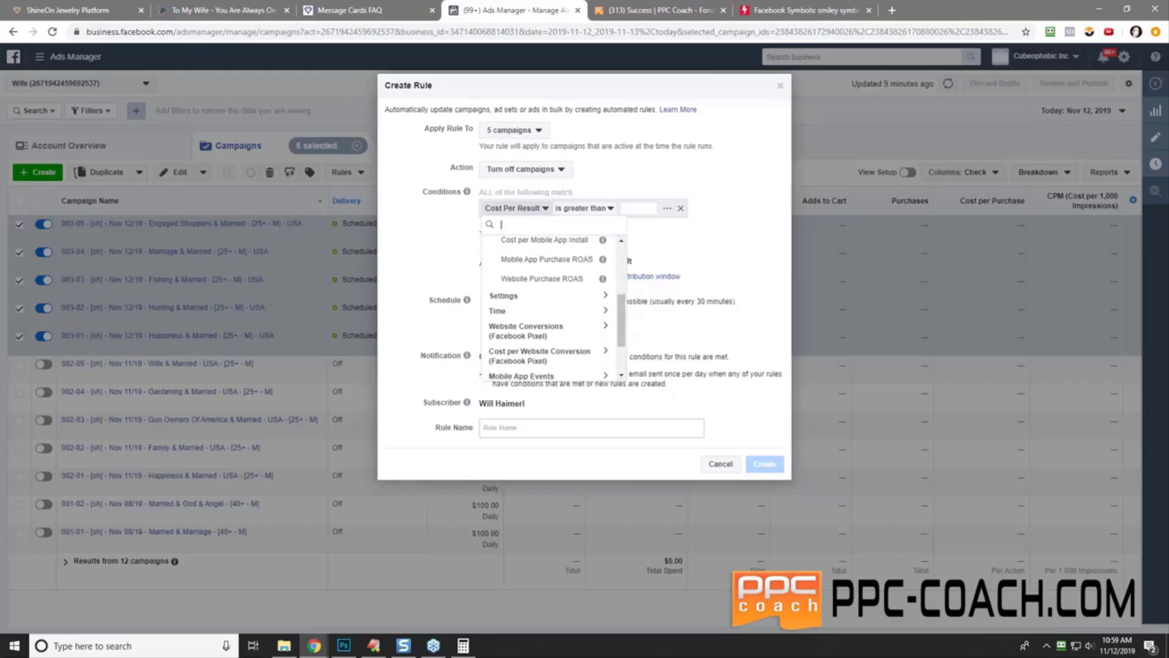
pyautogui.click(516, 301)
pyautogui.click(564, 316)
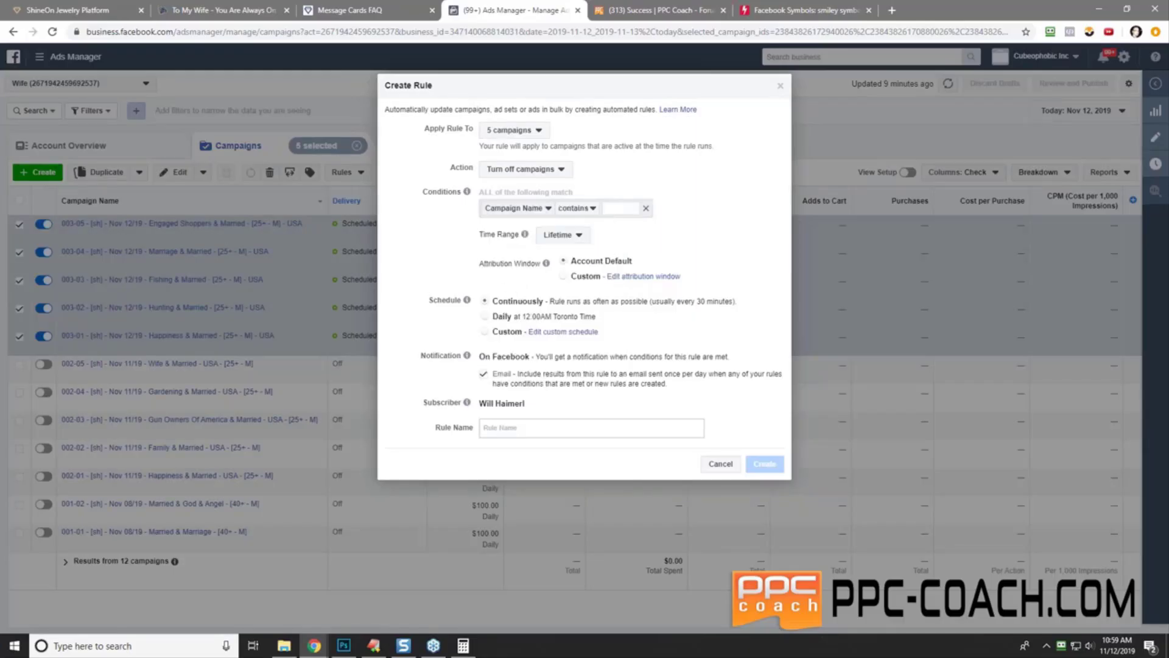
pyautogui.click(578, 208)
pyautogui.click(602, 243)
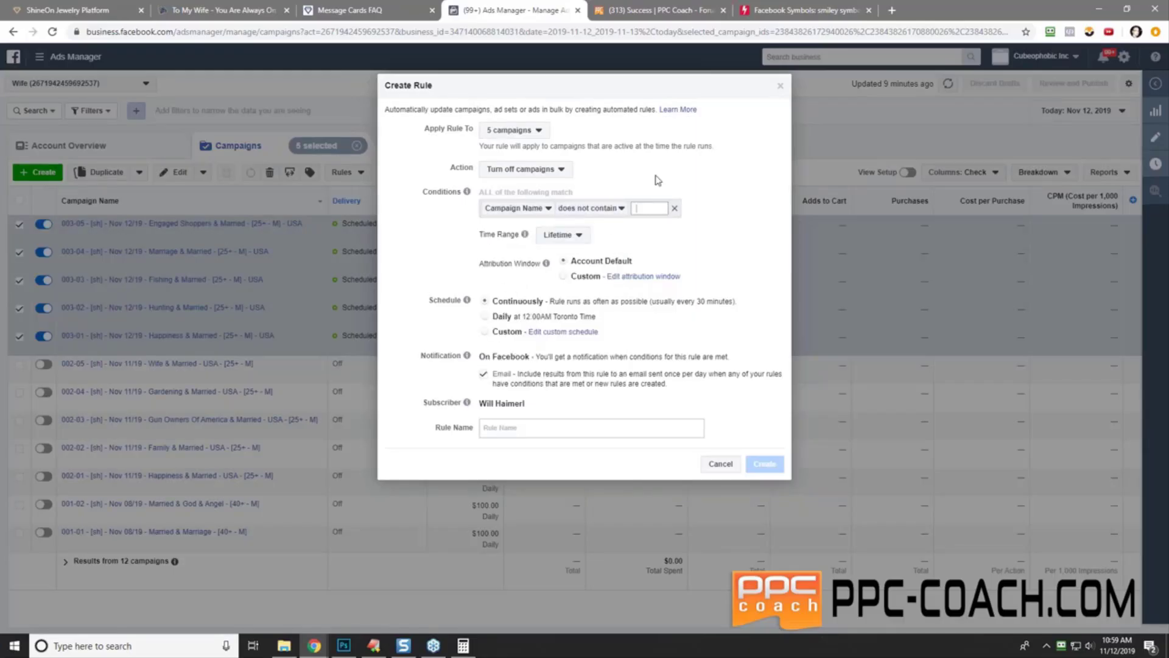
pyautogui.write('SUP')
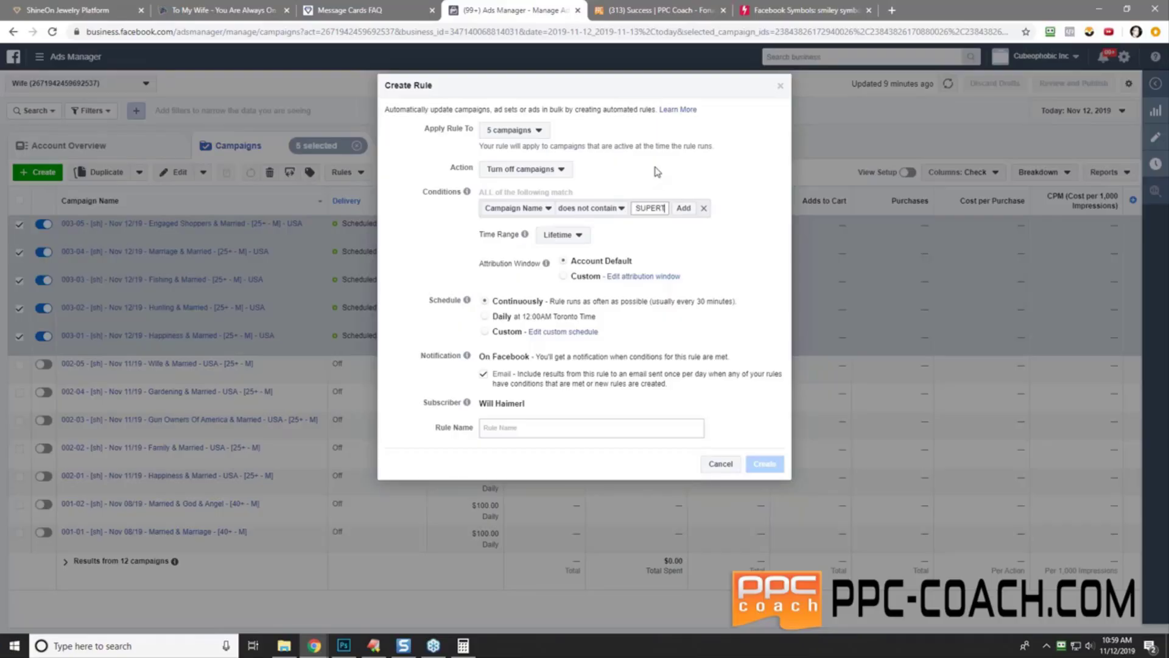
pyautogui.write('ERSTAR')
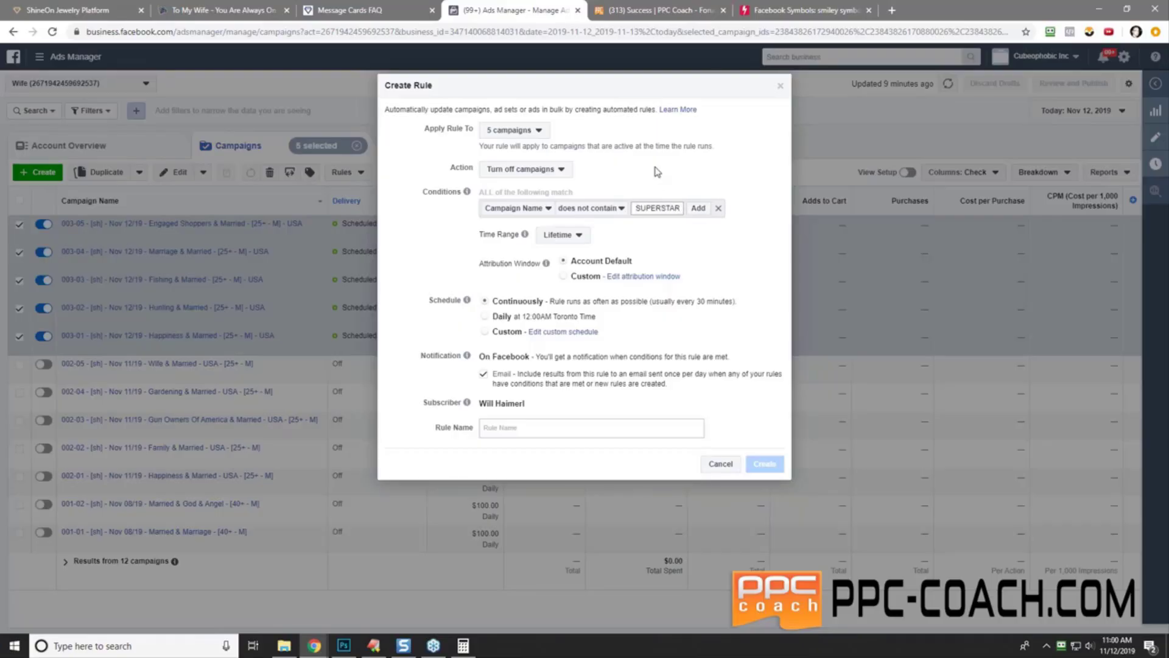
pyautogui.click(698, 207)
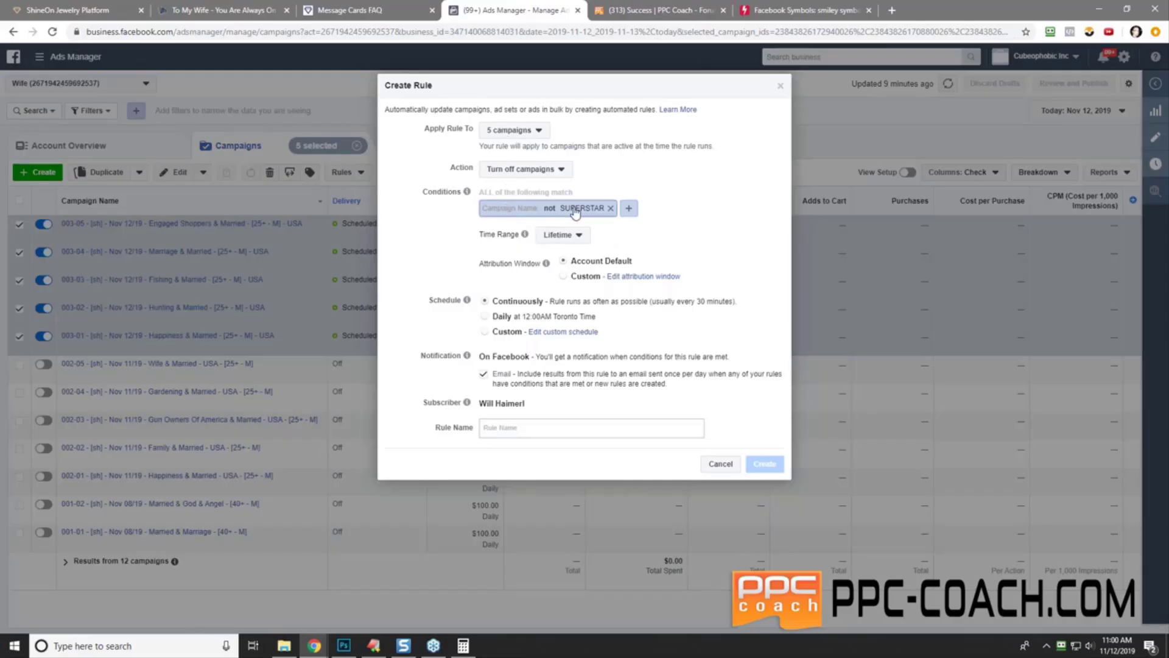
pyautogui.click(610, 209)
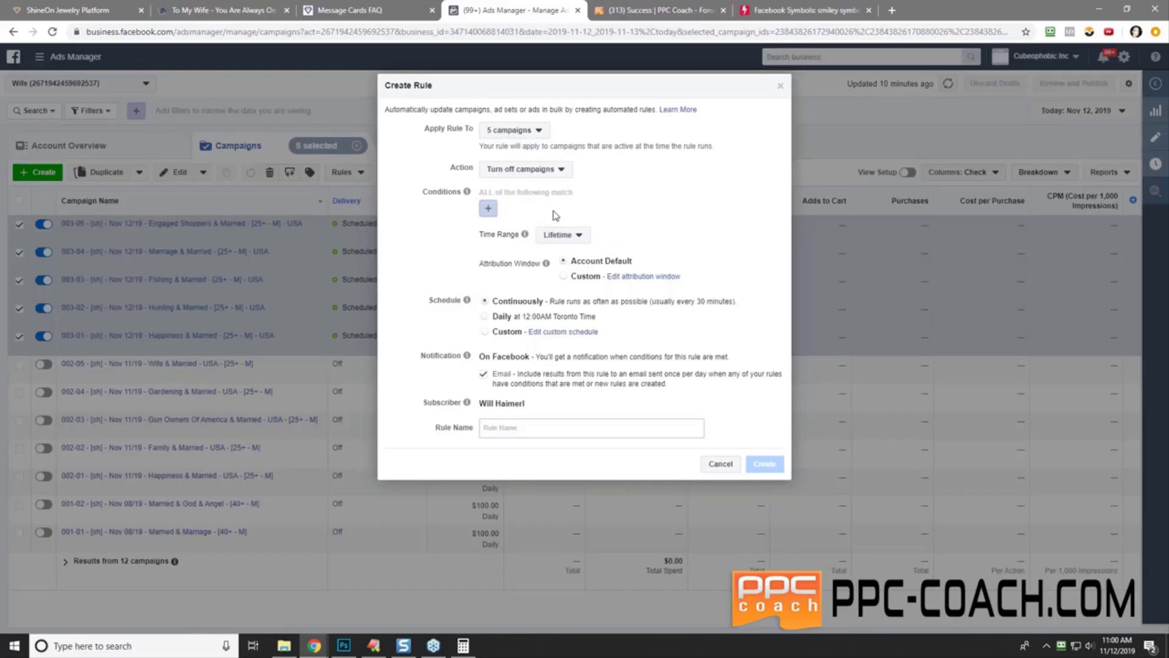
# - Add a Purchases (Facebook Pixel) is smaller than 1 condition with Time Range set to Today
pyautogui.click(488, 208)
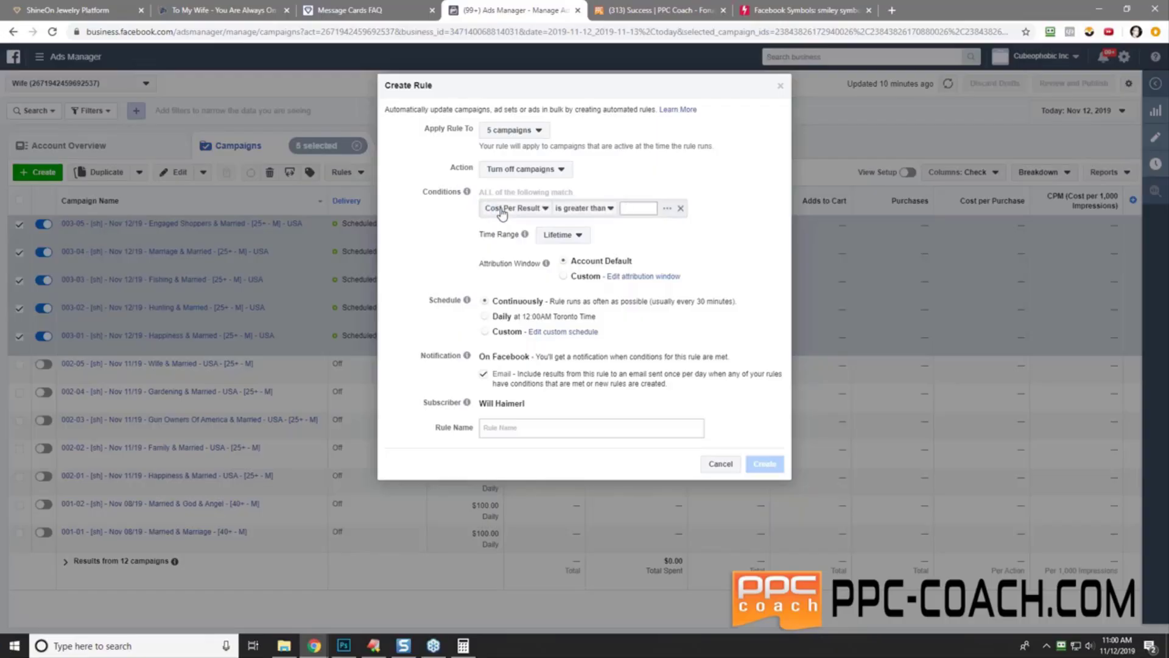
pyautogui.click(501, 210)
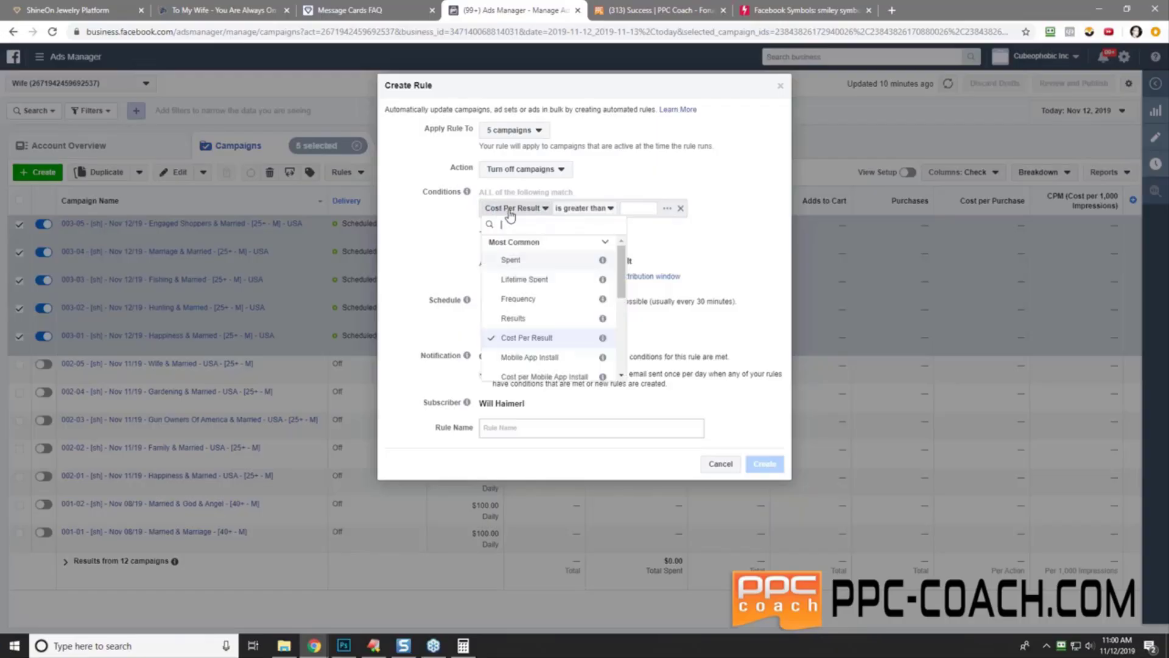
pyautogui.scroll(-5, 622, 316)
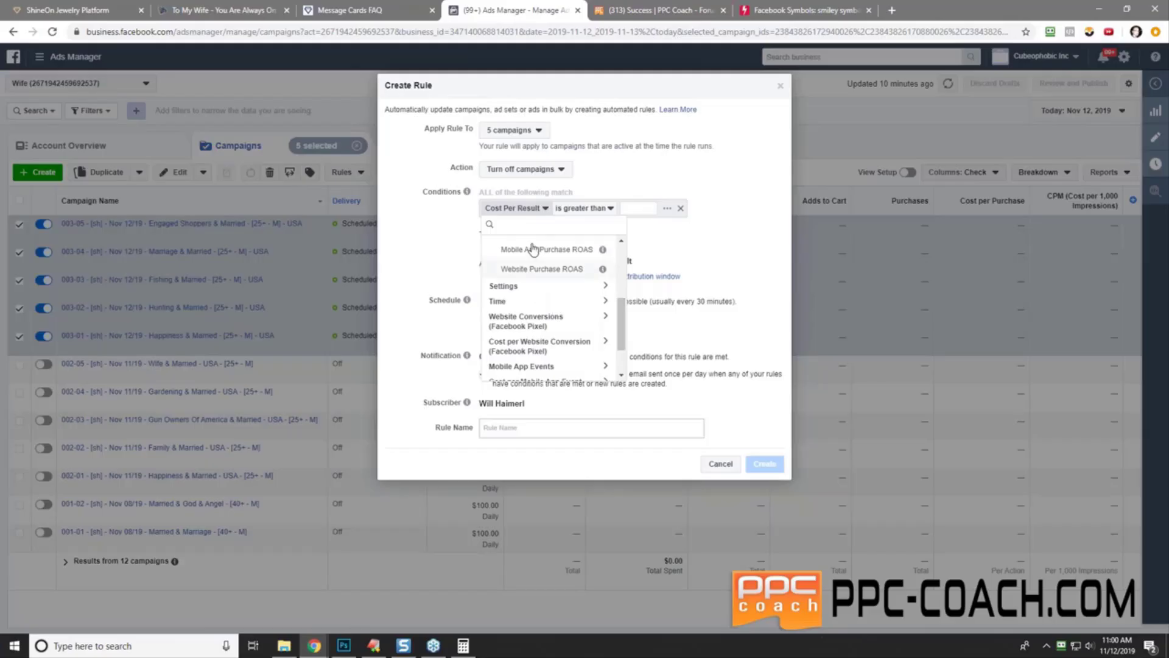
pyautogui.click(566, 321)
pyautogui.moveTo(622, 302); pyautogui.dragTo(620, 323)
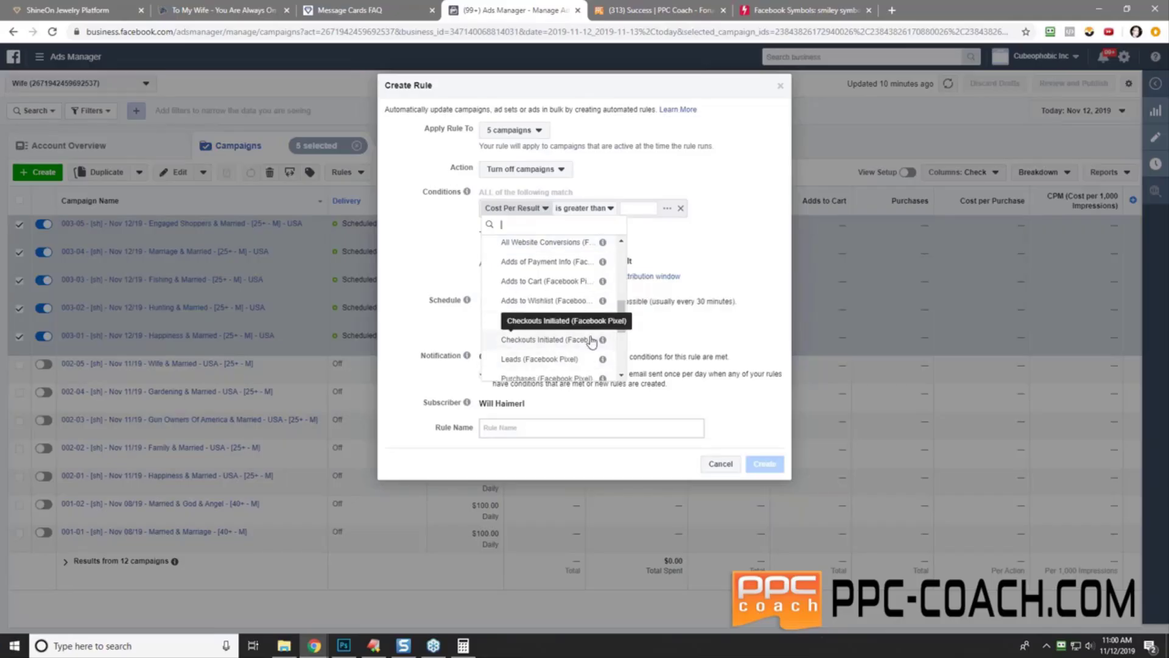
pyautogui.scroll(-1, 552, 344)
pyautogui.click(557, 342)
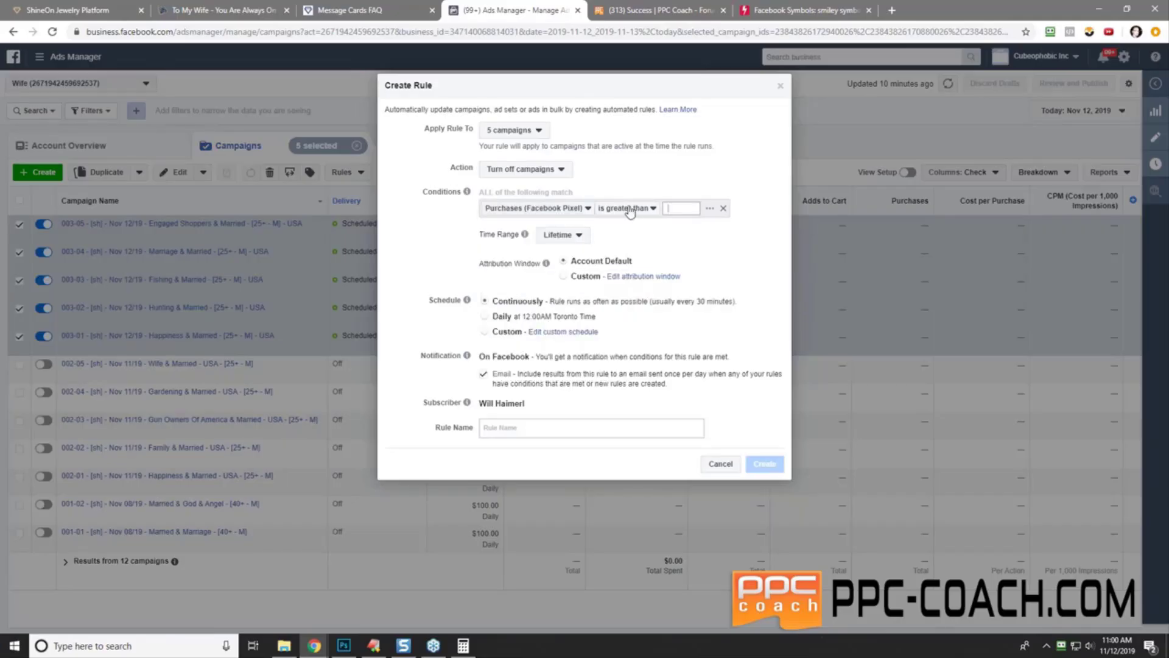
pyautogui.click(627, 208)
pyautogui.click(653, 233)
pyautogui.write('1')
pyautogui.press('Return')
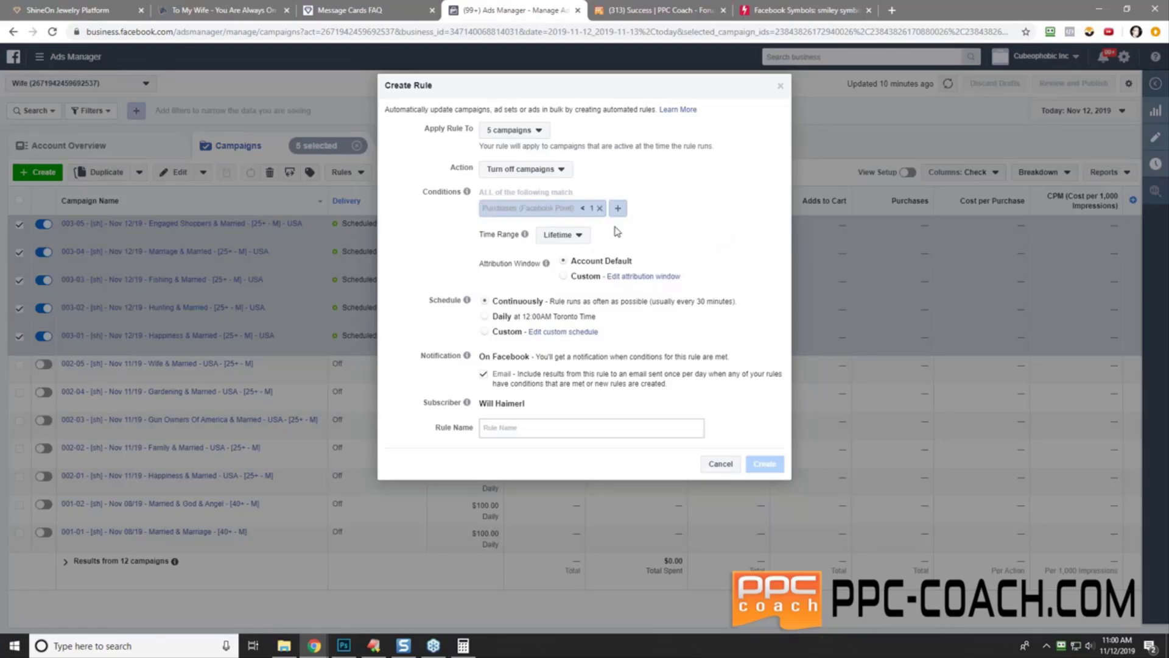
pyautogui.click(570, 237)
pyautogui.click(569, 270)
# - Switch the rule to a custom schedule and tick all seven days, Sunday through Saturday
pyautogui.click(553, 332)
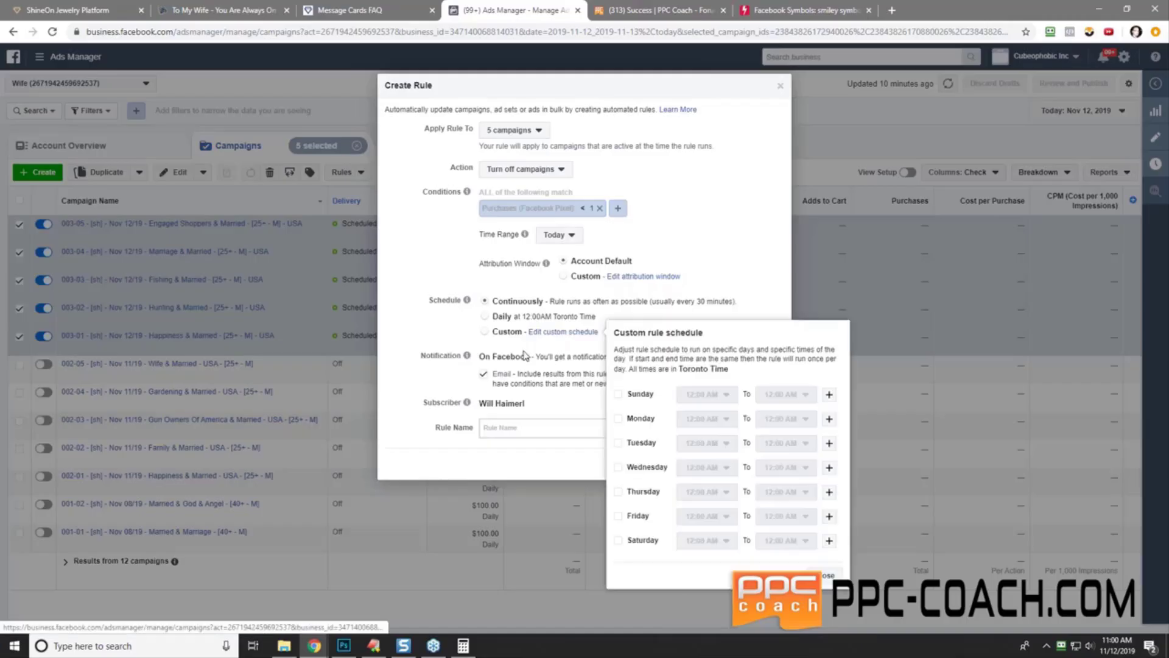
pyautogui.click(618, 394)
pyautogui.click(619, 418)
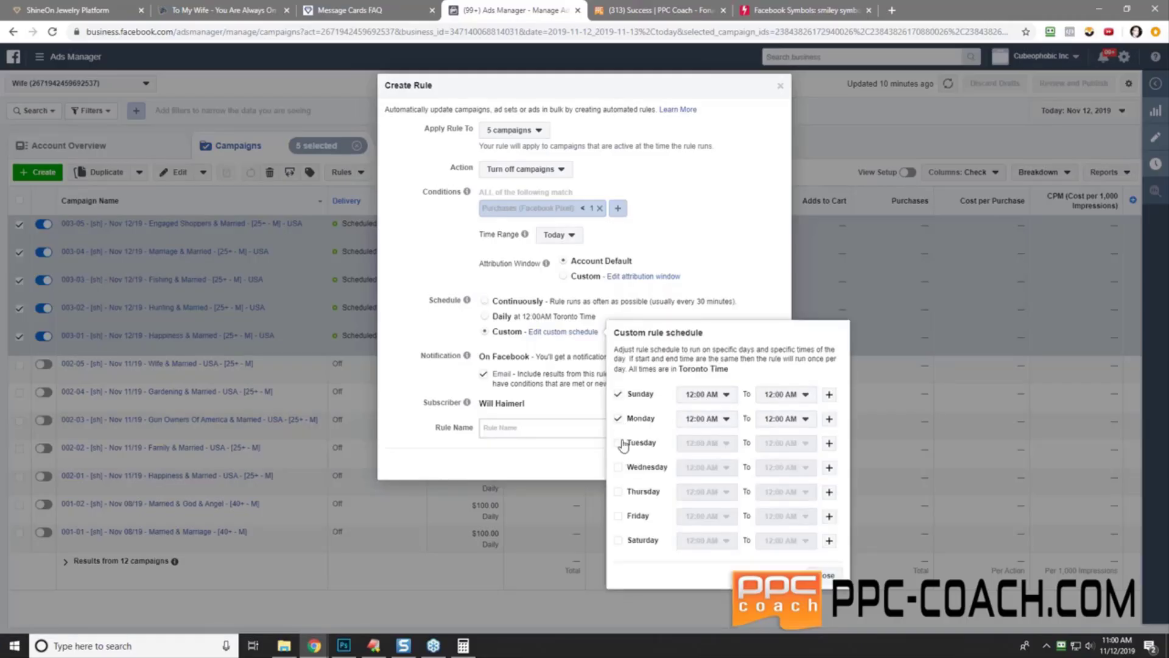
pyautogui.click(619, 443)
pyautogui.click(618, 467)
pyautogui.click(619, 492)
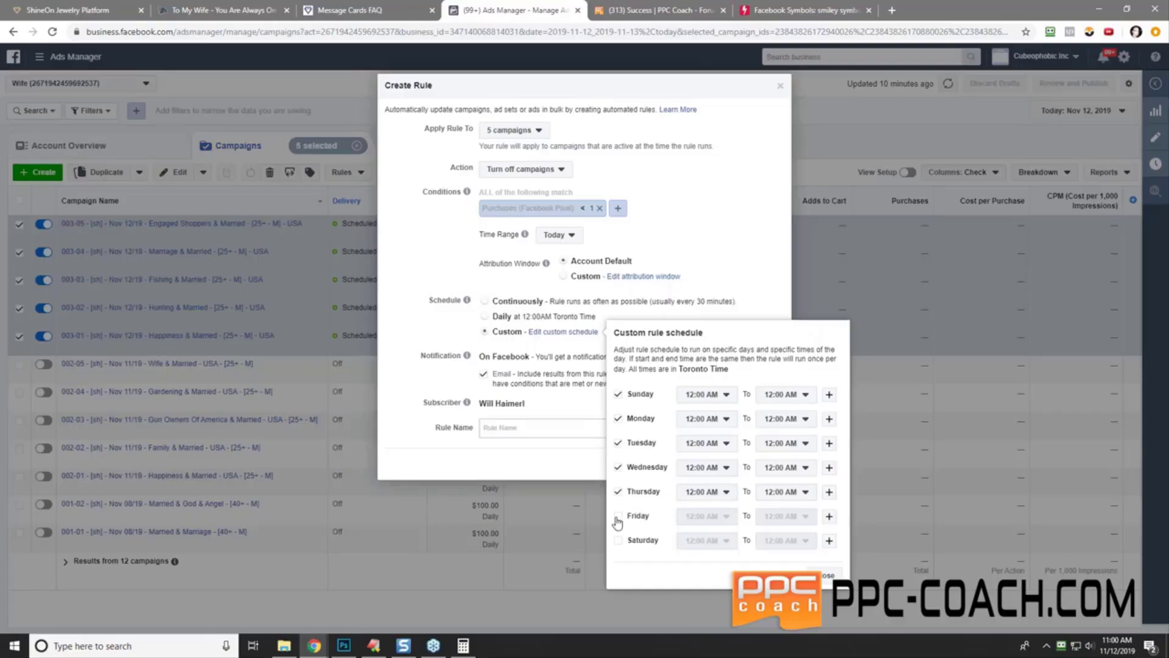
pyautogui.click(619, 516)
pyautogui.click(619, 541)
# - Set the Sunday, Monday and Tuesday start times to 12:00 PM
pyautogui.click(722, 397)
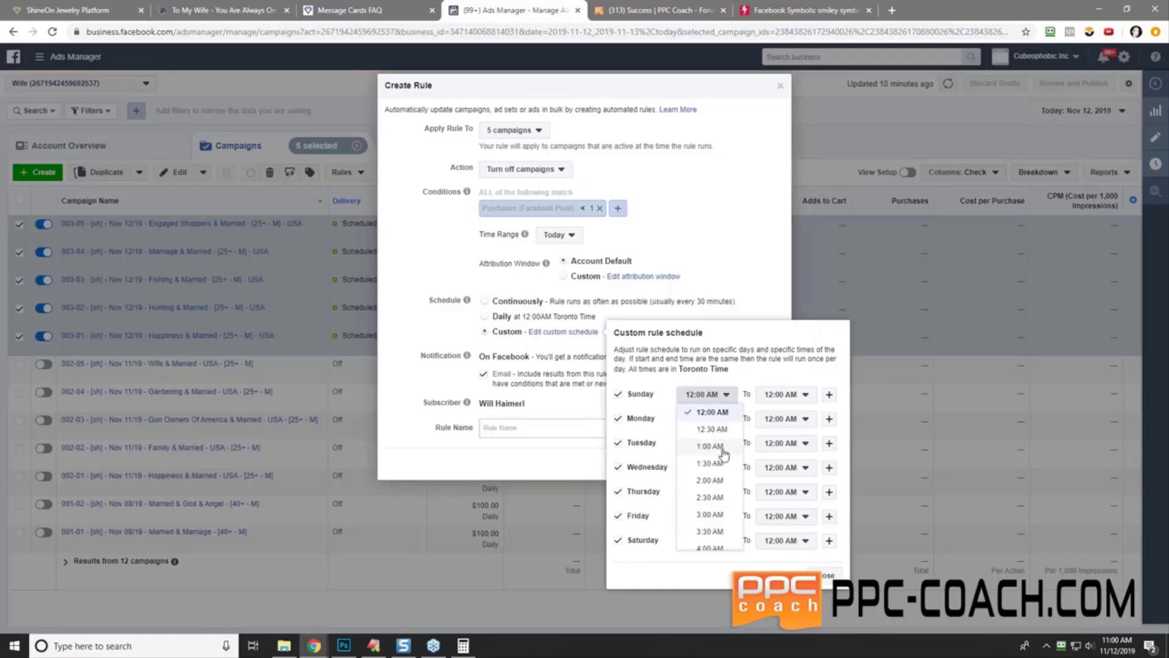
pyautogui.scroll(-5, 716, 481)
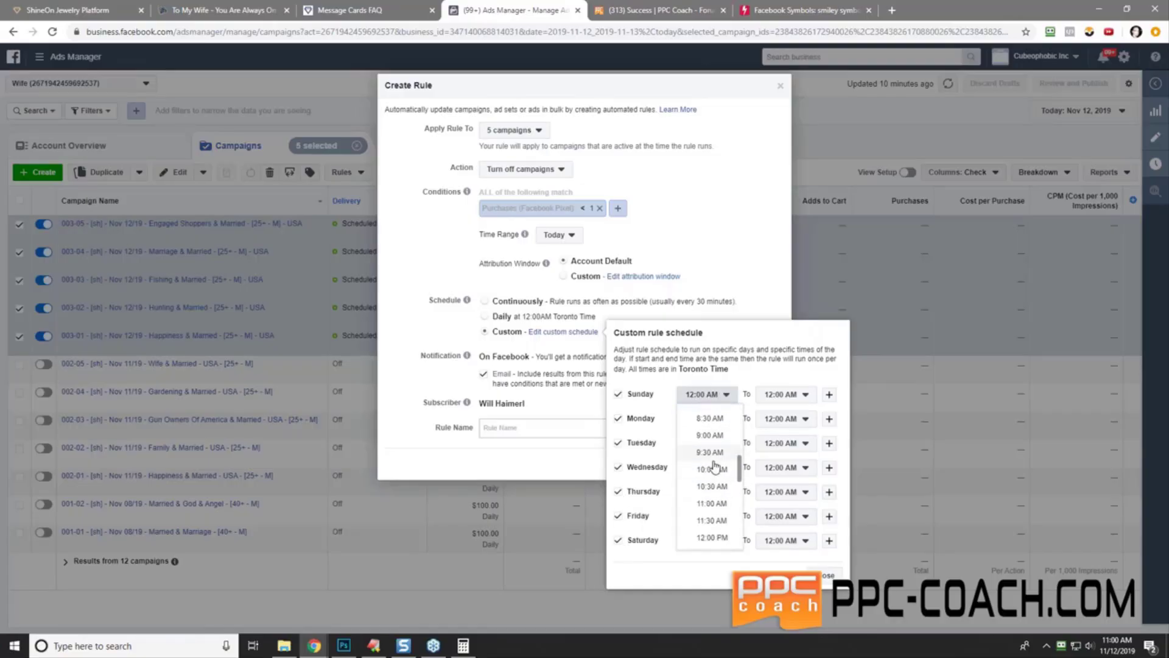
pyautogui.scroll(-3, 713, 469)
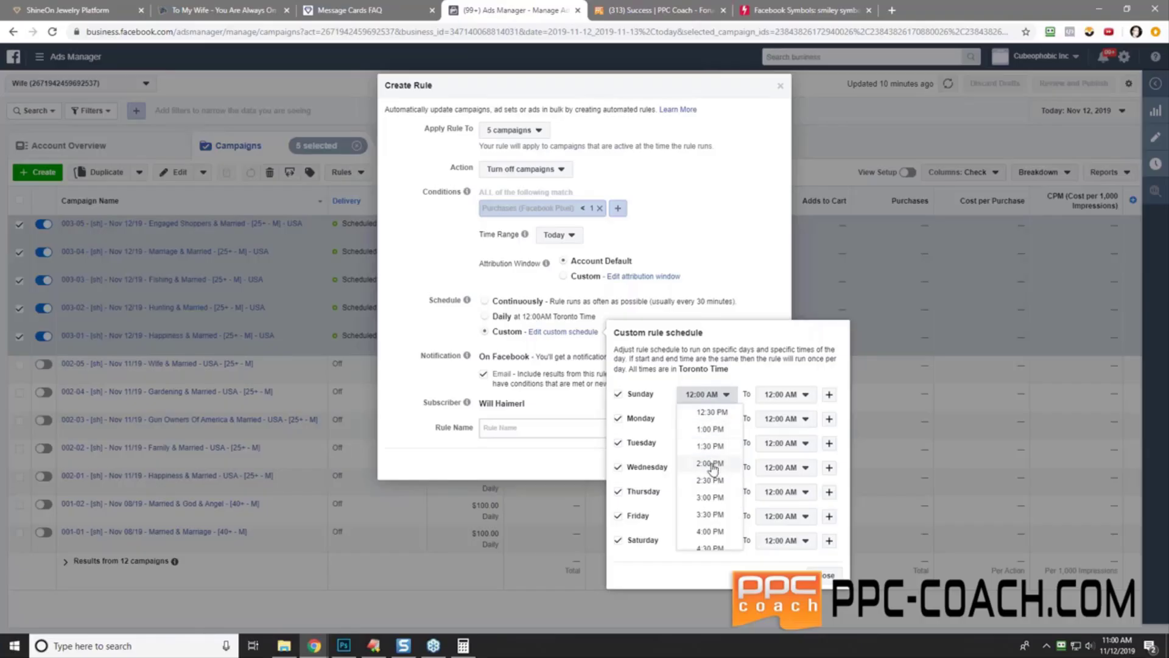
pyautogui.scroll(3, 721, 488)
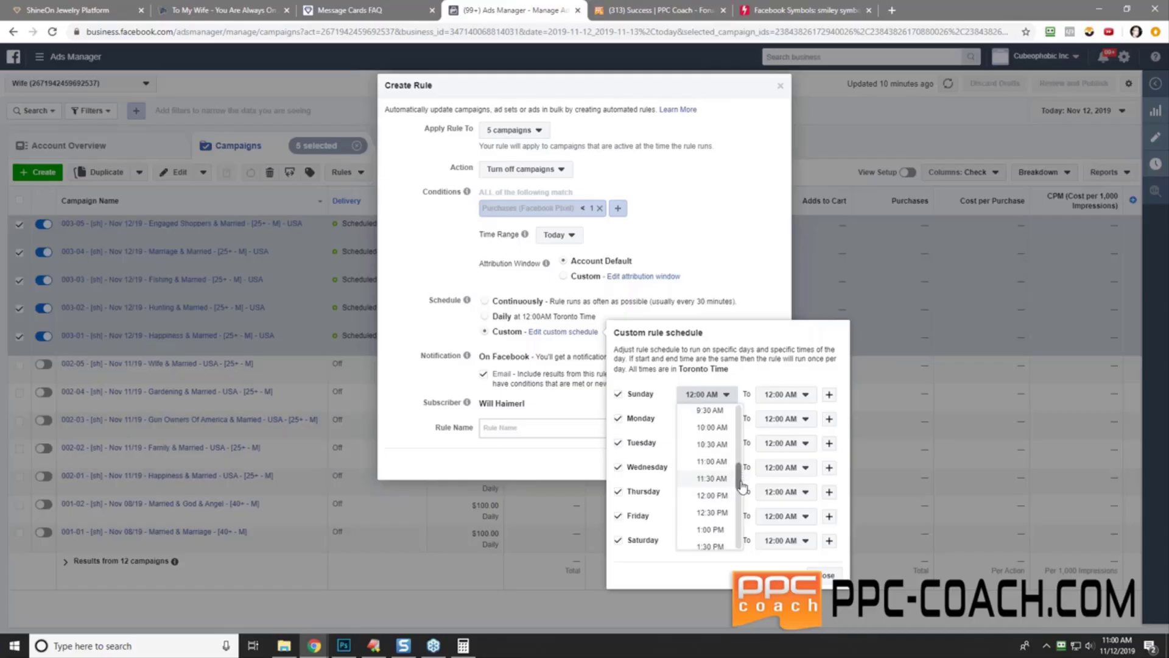
pyautogui.click(712, 537)
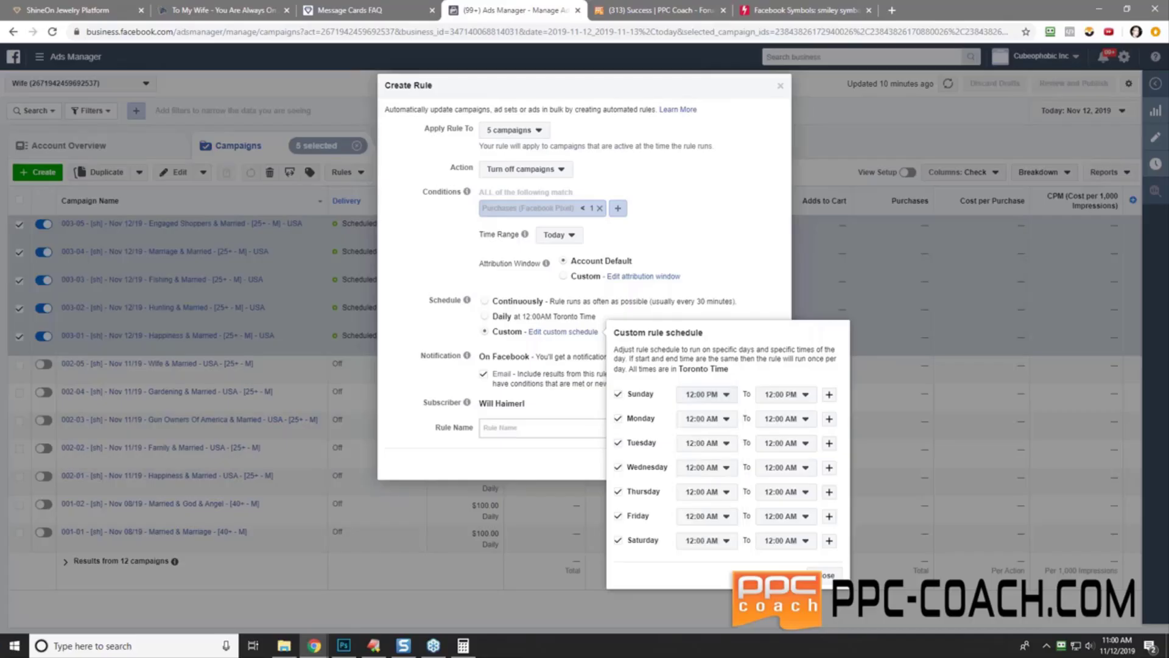
pyautogui.click(706, 419)
pyautogui.scroll(-3, 706, 493)
pyautogui.scroll(-3, 705, 517)
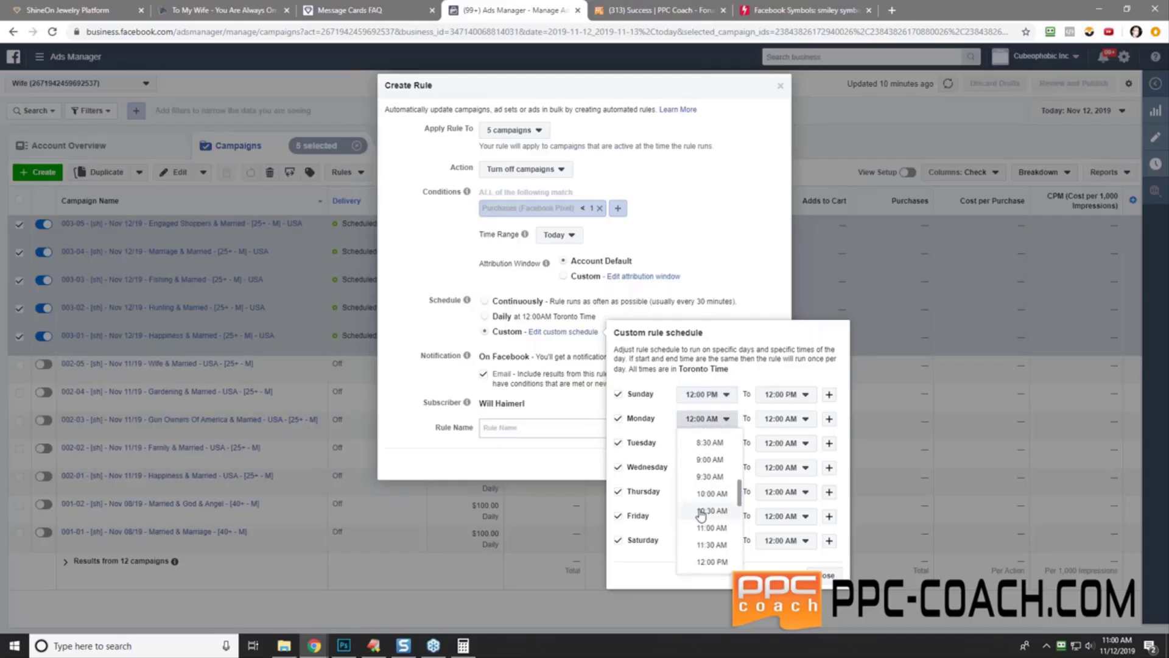
pyautogui.scroll(-2, 704, 514)
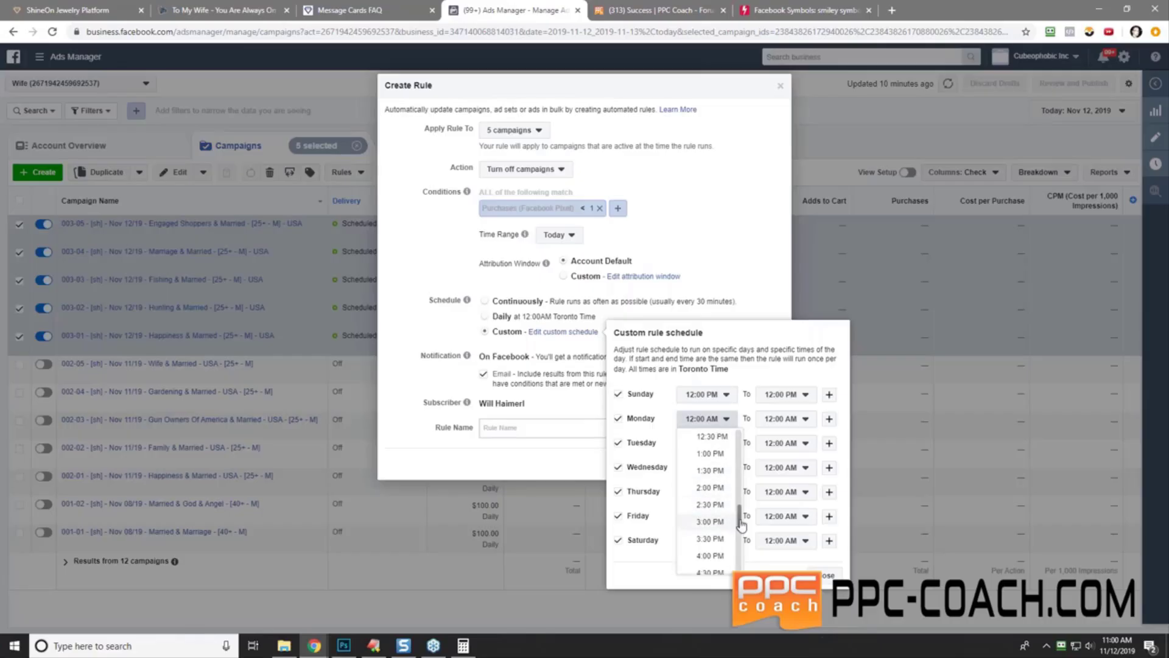
pyautogui.moveTo(746, 503); pyautogui.dragTo(746, 508)
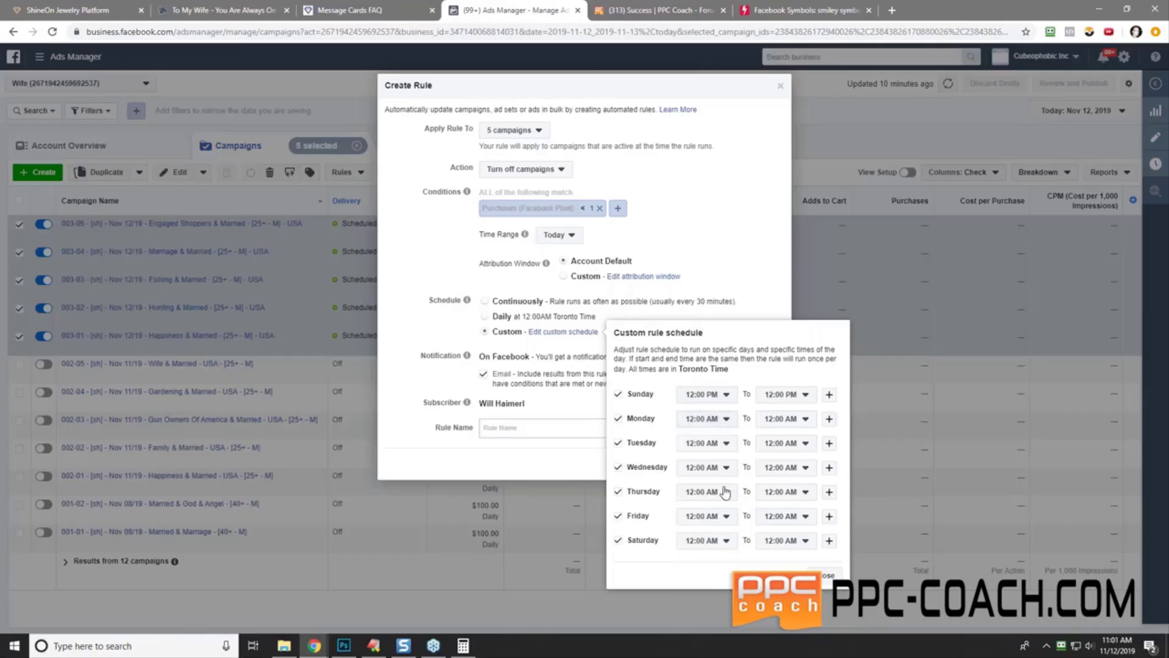
pyautogui.click(707, 419)
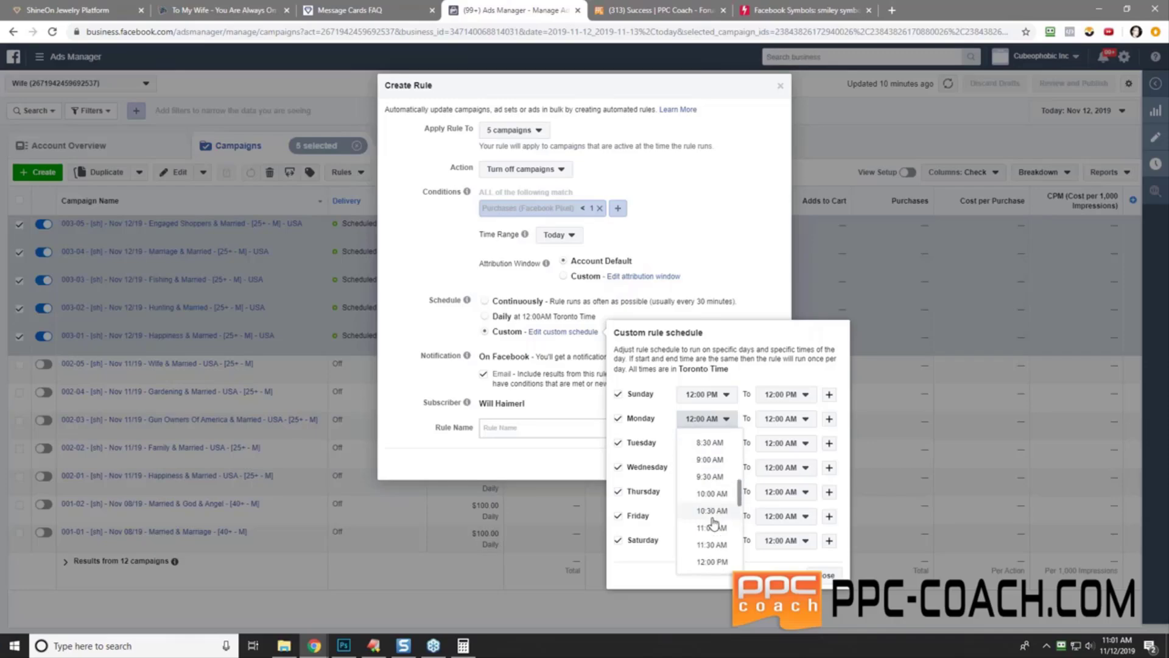
pyautogui.click(711, 561)
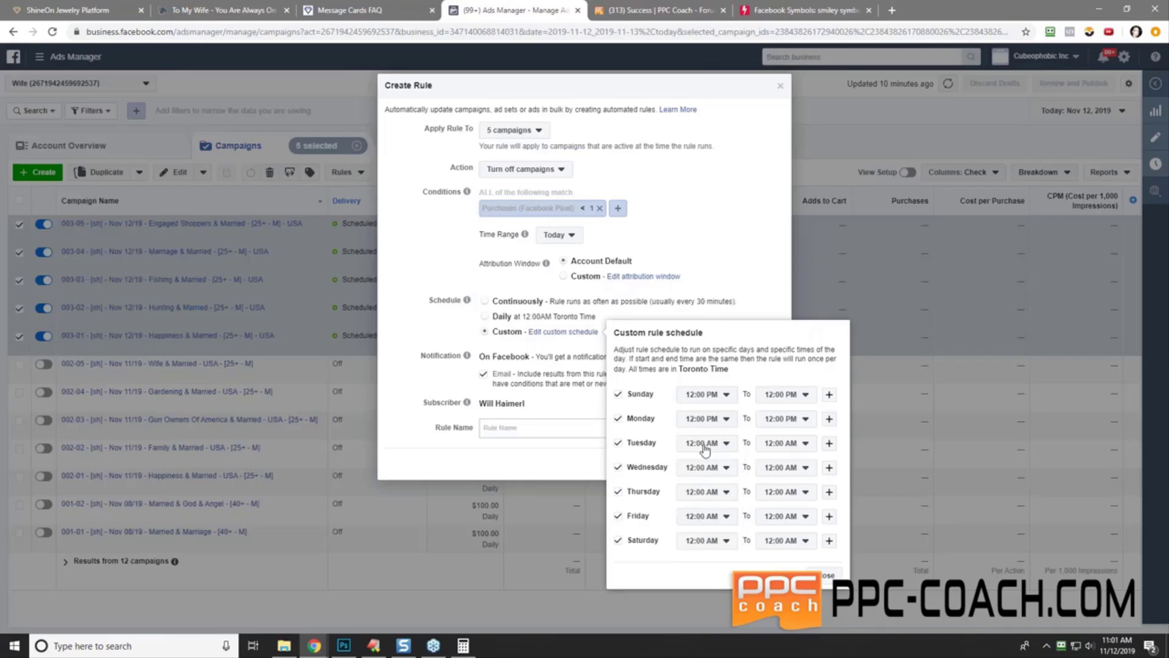
pyautogui.click(705, 443)
pyautogui.scroll(-7, 708, 548)
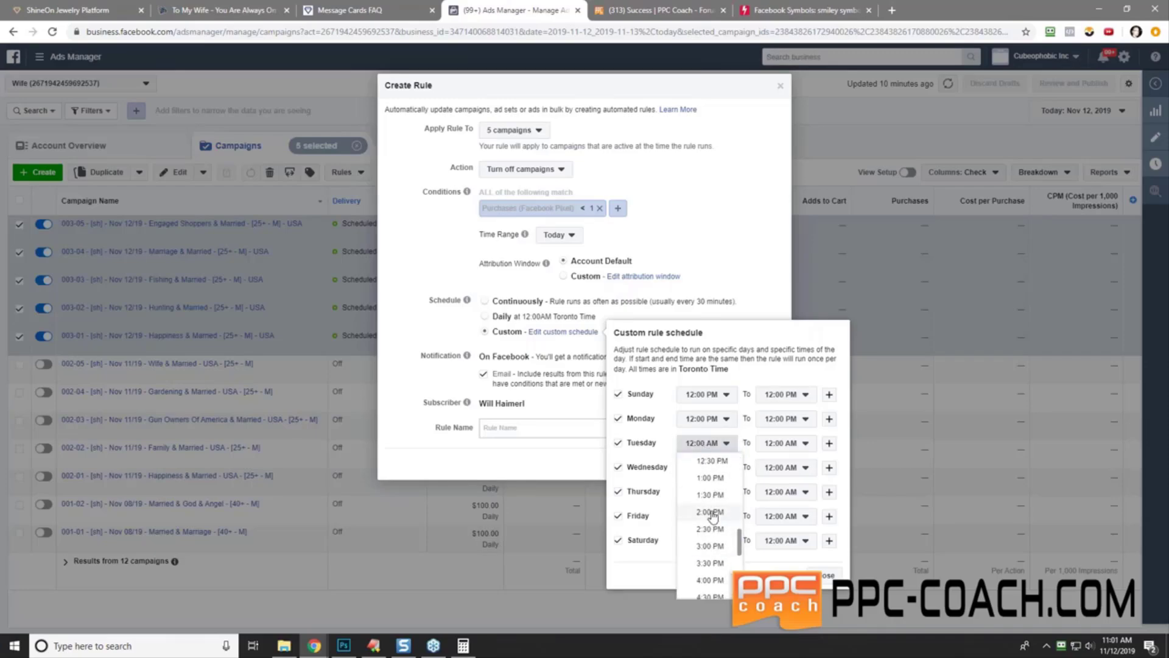
pyautogui.scroll(3, 721, 567)
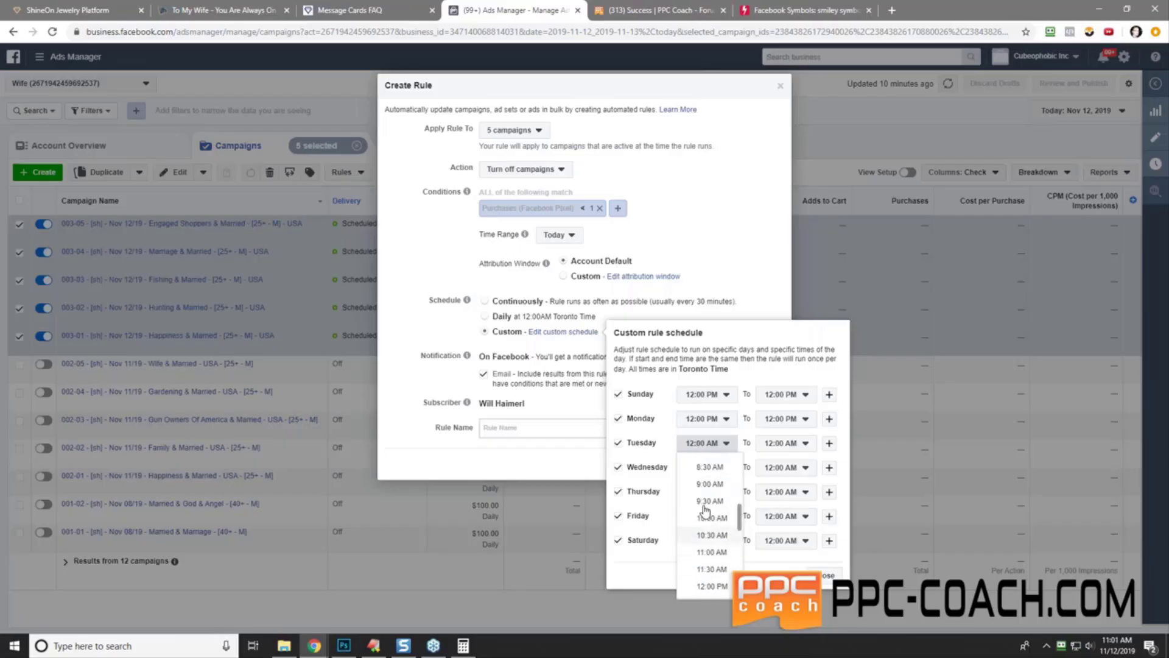
pyautogui.click(711, 586)
# - Set the Wednesday, Thursday, Friday and Saturday start times to 12:00 PM
pyautogui.click(705, 467)
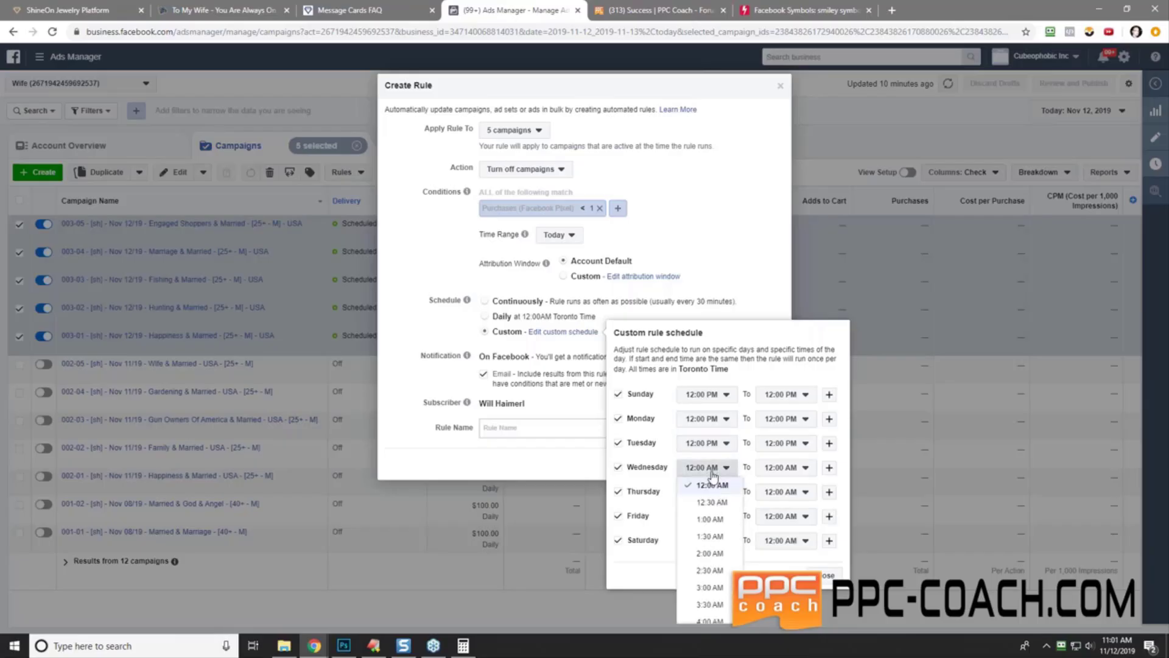
pyautogui.scroll(-2, 705, 543)
pyautogui.scroll(-5, 705, 542)
pyautogui.click(710, 567)
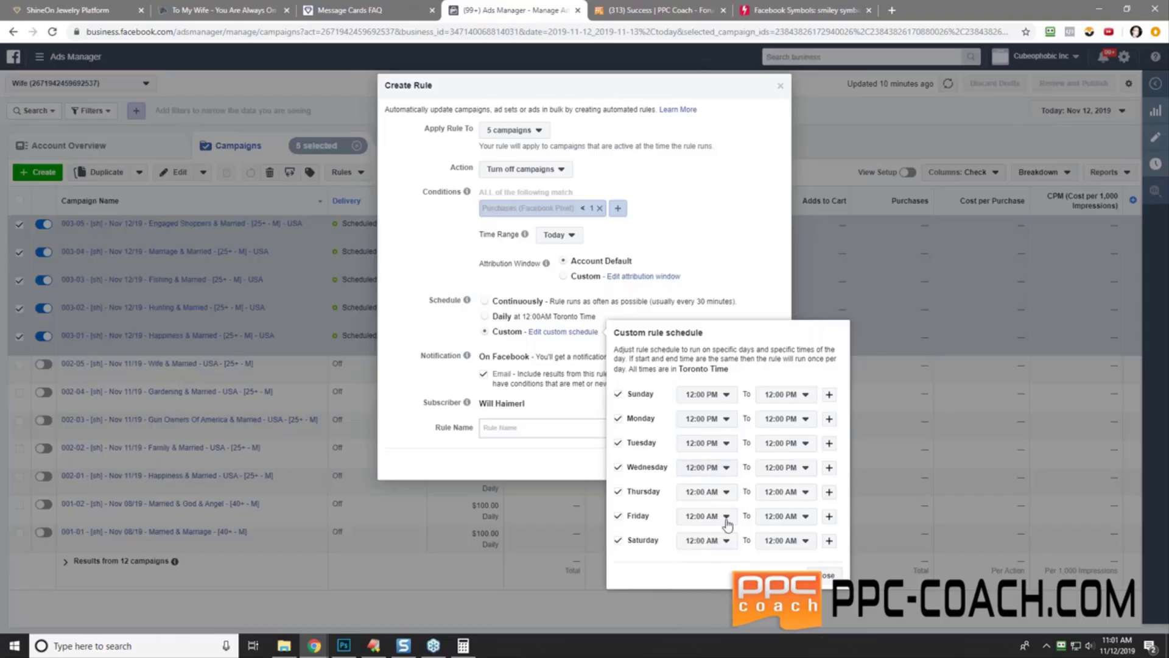
pyautogui.click(725, 494)
pyautogui.scroll(-8, 711, 468)
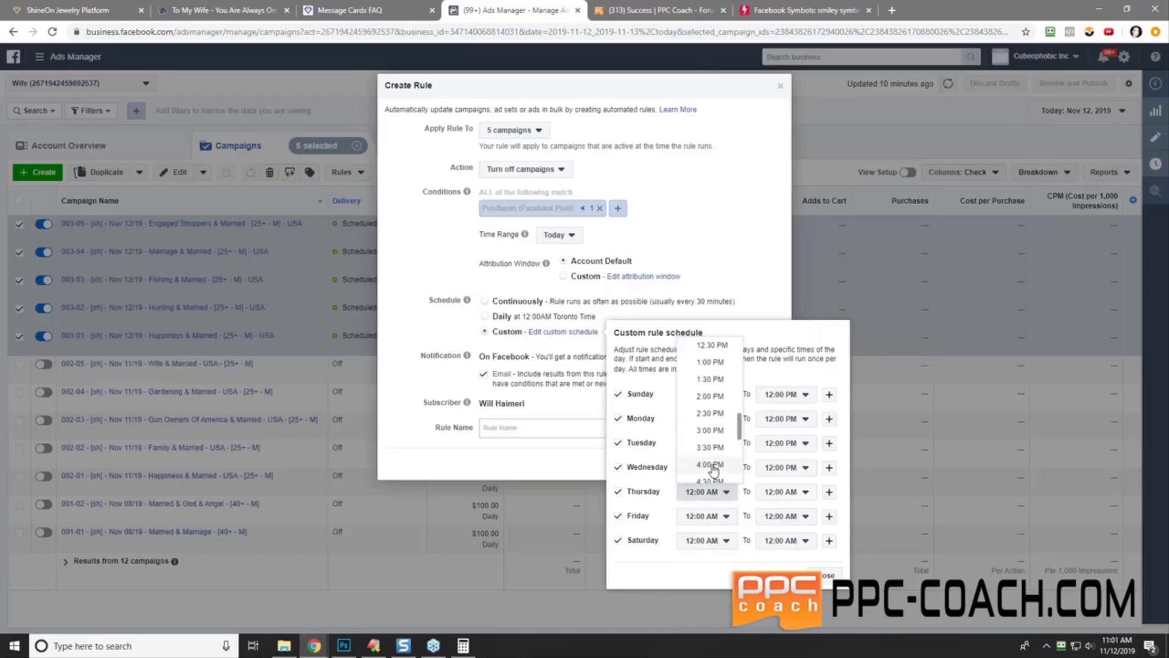
pyautogui.scroll(3, 711, 475)
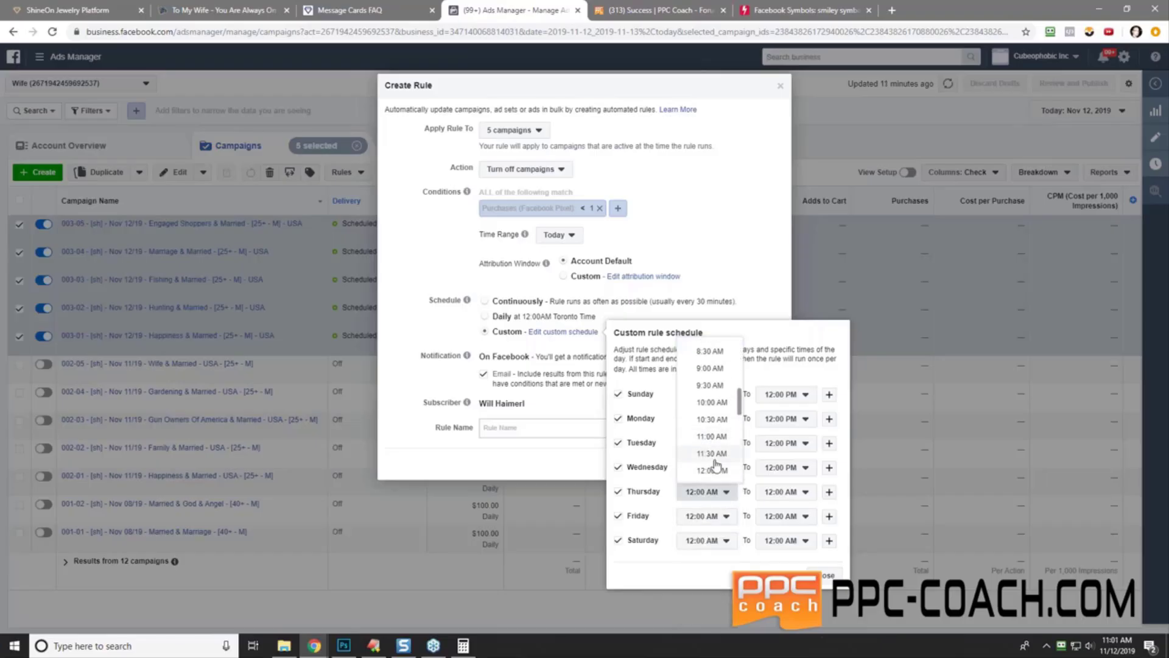
pyautogui.click(712, 470)
pyautogui.click(707, 515)
pyautogui.scroll(-6, 718, 445)
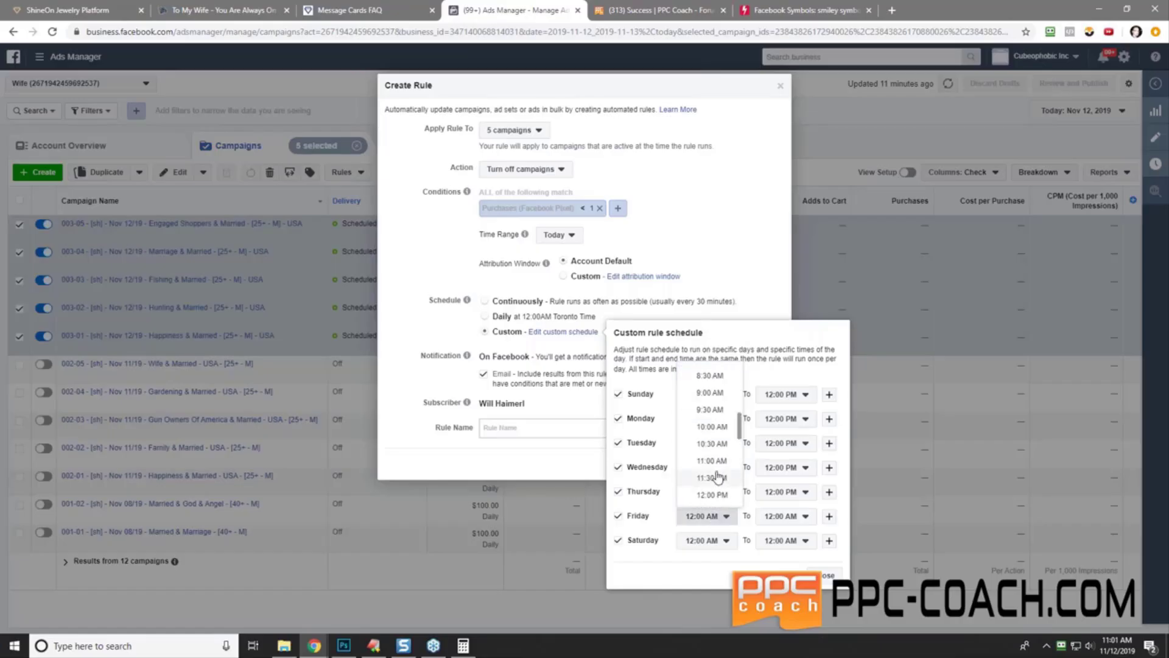
pyautogui.scroll(-3, 719, 451)
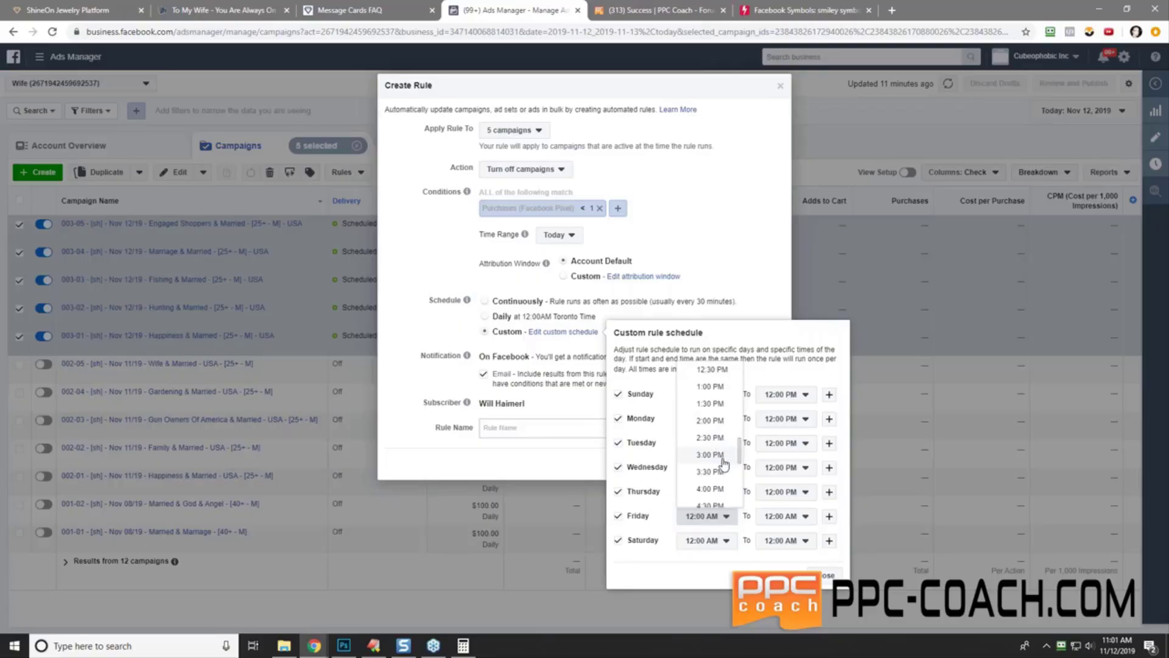
pyautogui.scroll(2, 718, 457)
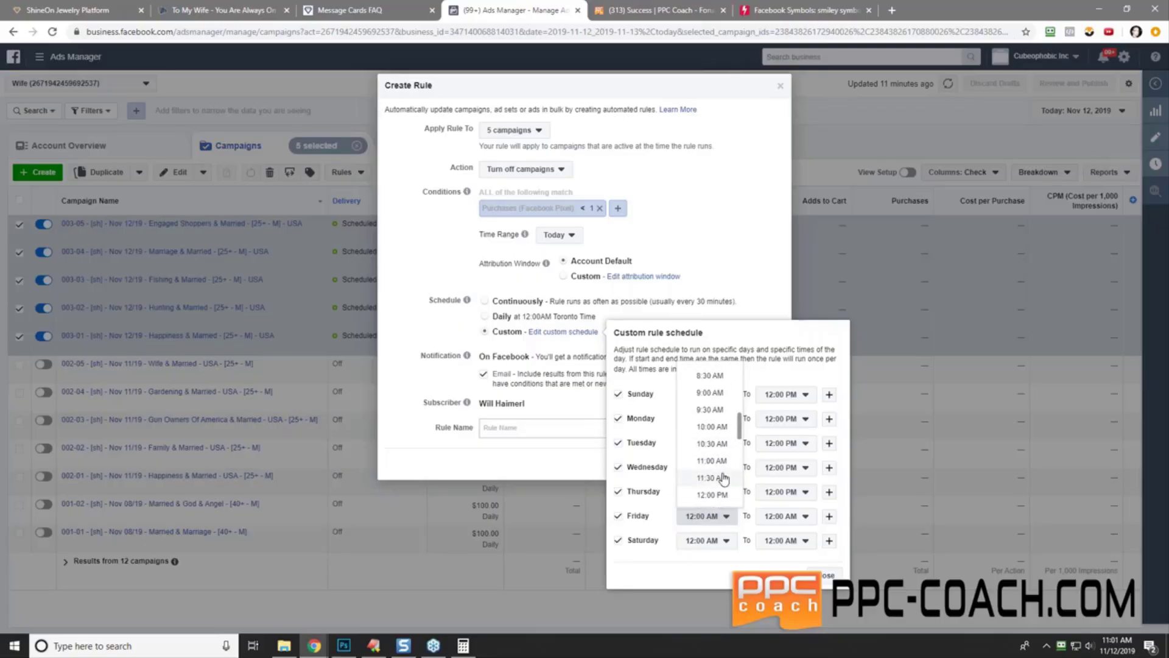
pyautogui.click(712, 418)
pyautogui.click(707, 540)
pyautogui.scroll(-6, 716, 487)
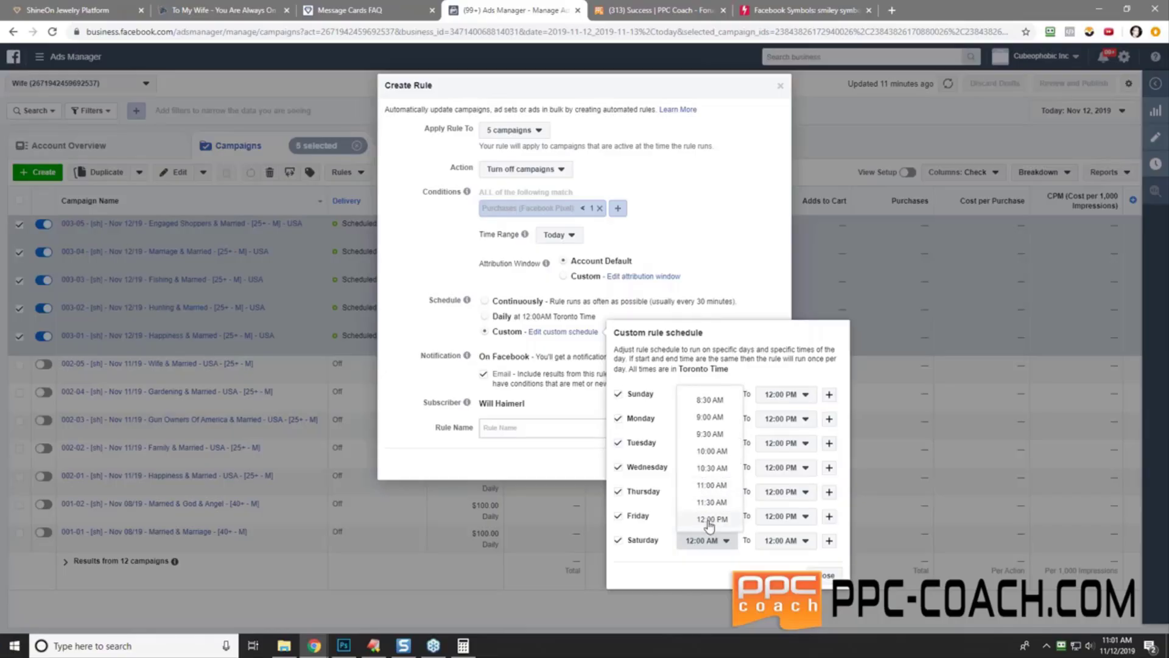
pyautogui.click(712, 519)
# - Name the rule by editing the previous rule's name to Rule #4, 12 PM, purchases < 1
pyautogui.click(829, 578)
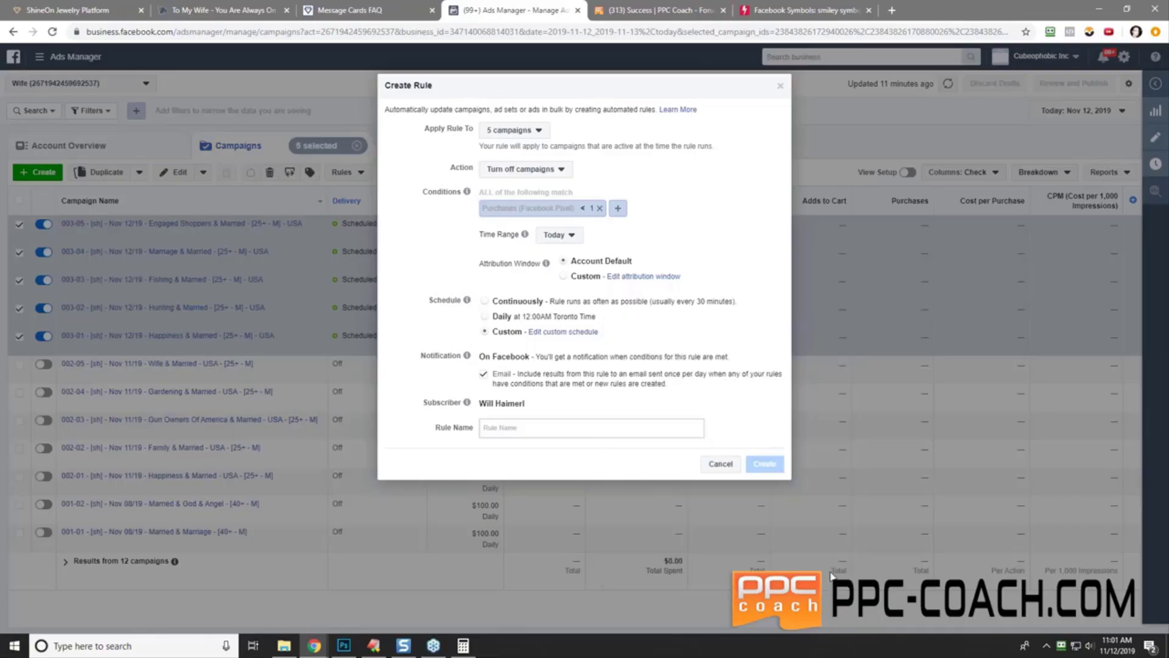
pyautogui.click(517, 433)
pyautogui.rightClick(517, 433)
pyautogui.click(572, 527)
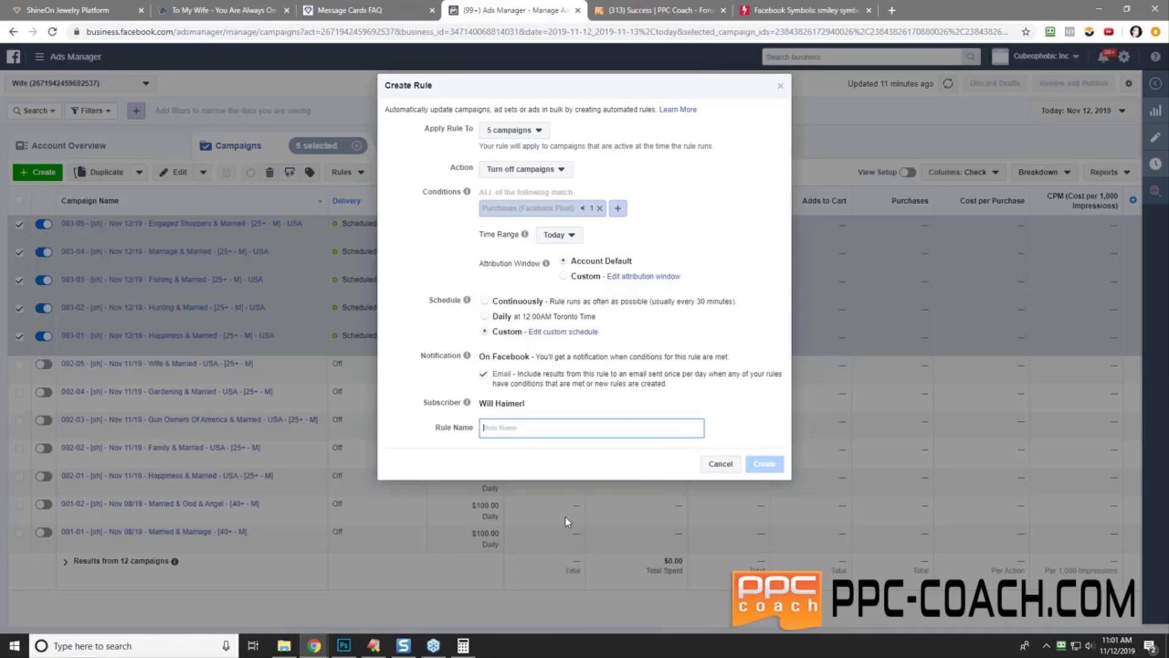
pyautogui.press('Home')
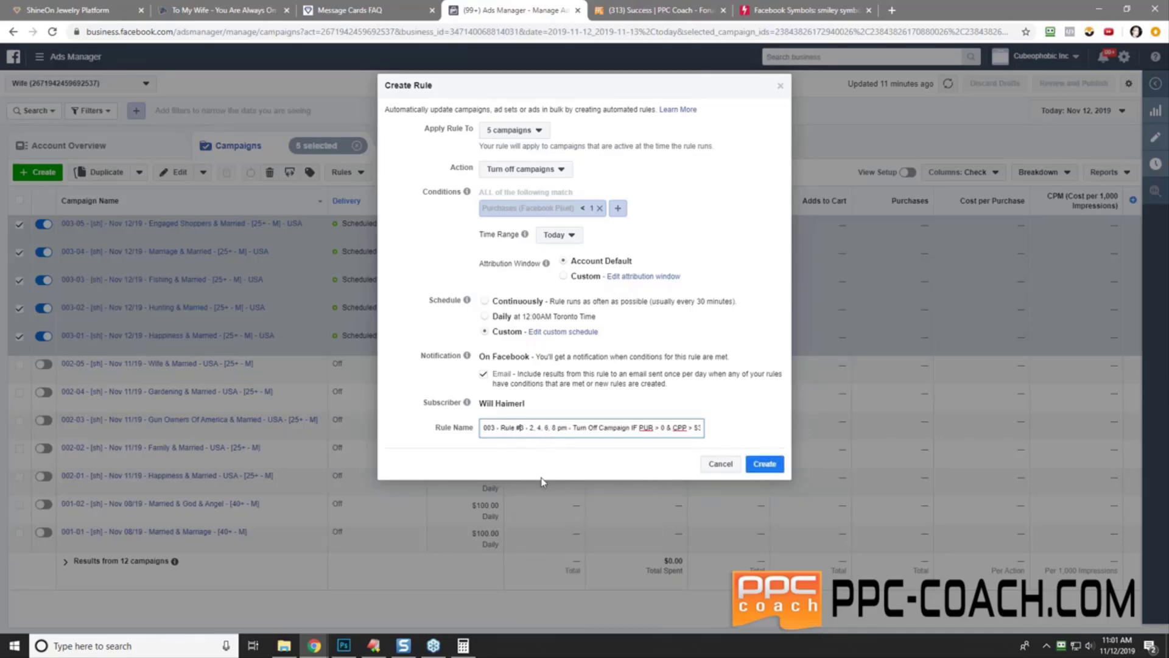
pyautogui.press('Delete')
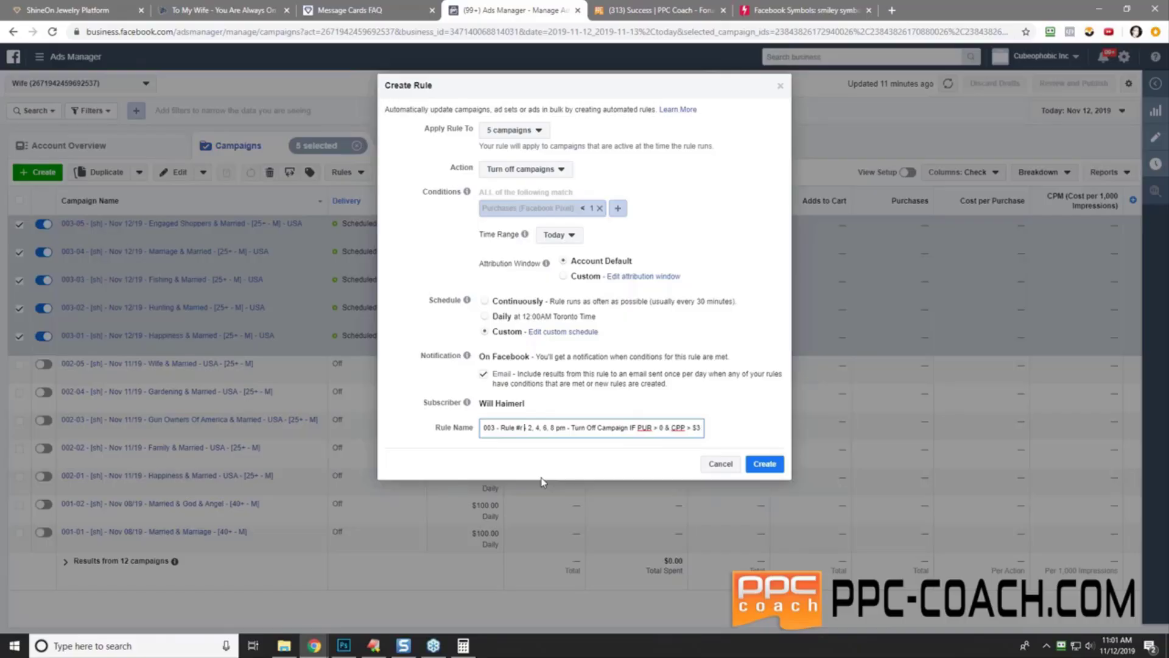
pyautogui.write('4 -')
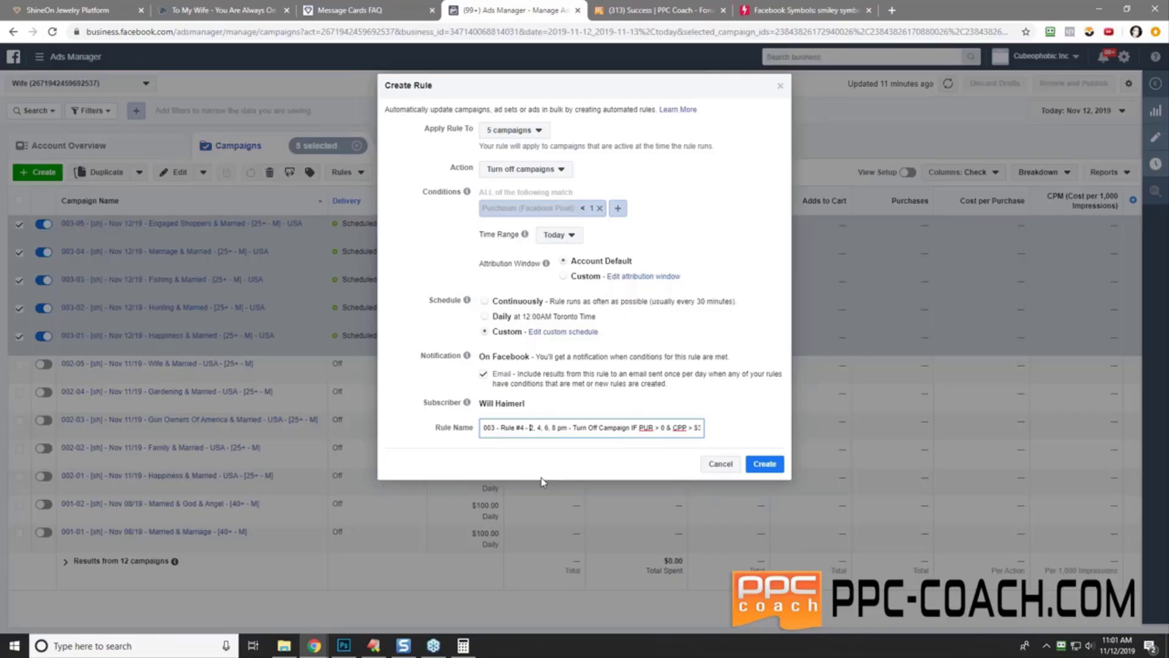
pyautogui.press('Delete')
pyautogui.press('Delete')
pyautogui.press('Delete')
pyautogui.press('Delete')
pyautogui.press('Delete')
pyautogui.press('Delete')
pyautogui.press('Delete')
pyautogui.press('Delete')
pyautogui.press('Delete')
pyautogui.press('Delete')
pyautogui.press('Delete')
pyautogui.write('1')
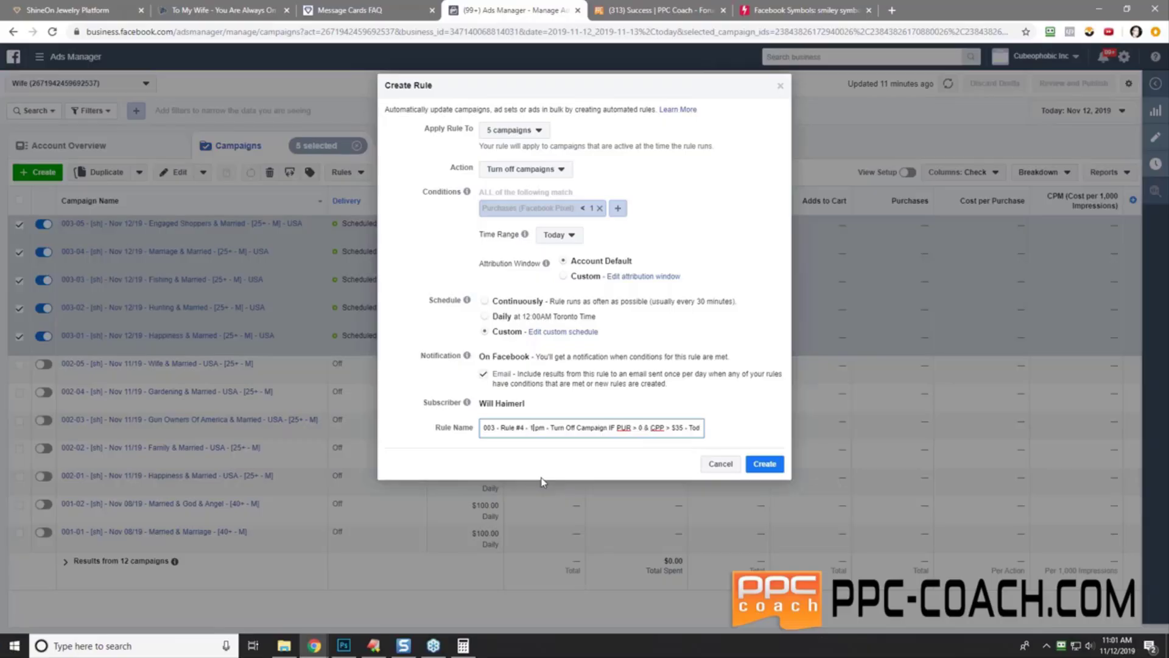
pyautogui.write('2')
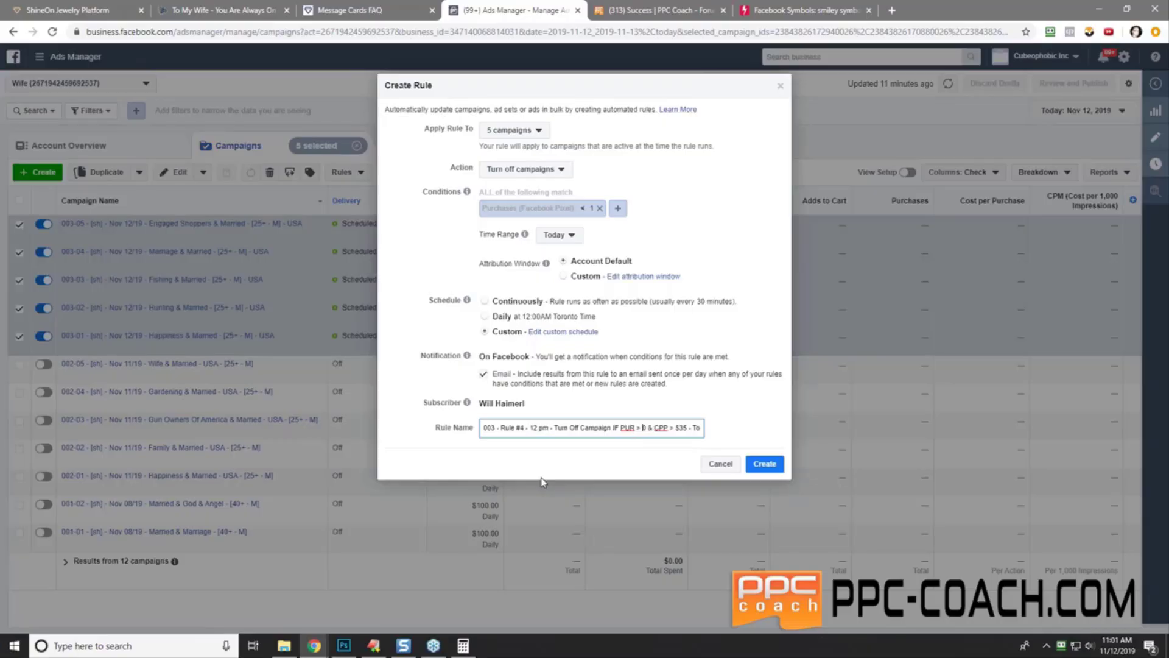
pyautogui.press('Delete')
pyautogui.press('Delete')
pyautogui.press('Delete')
pyautogui.press('Delete')
pyautogui.press('Delete')
pyautogui.press('Delete')
pyautogui.press('Delete')
pyautogui.press('Delete')
pyautogui.press('Delete')
pyautogui.press('Delete')
pyautogui.press('BackSpace')
pyautogui.press('BackSpace')
pyautogui.press('Delete')
pyautogui.press('Delete')
pyautogui.press('Delete')
pyautogui.write('< 1')
# - Copy the finished '003 - Rule #4' name to the clipboard
pyautogui.rightClick(543, 428)
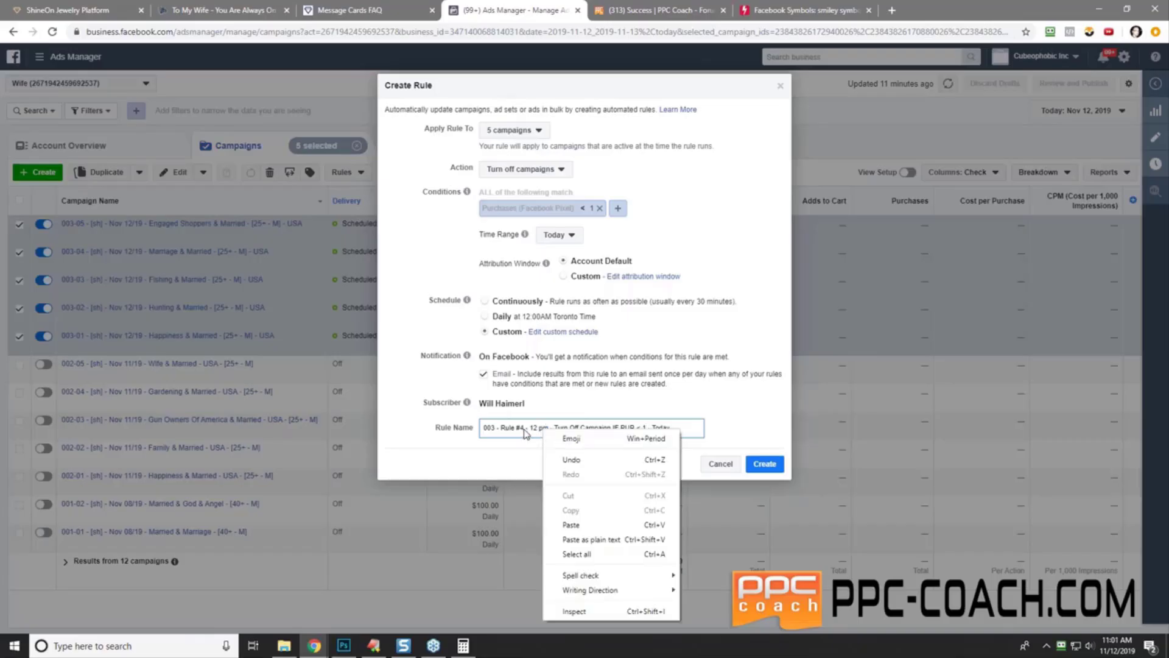
pyautogui.click(526, 429)
pyautogui.hotkey('ctrl', 'a')
pyautogui.rightClick(525, 430)
pyautogui.click(567, 476)
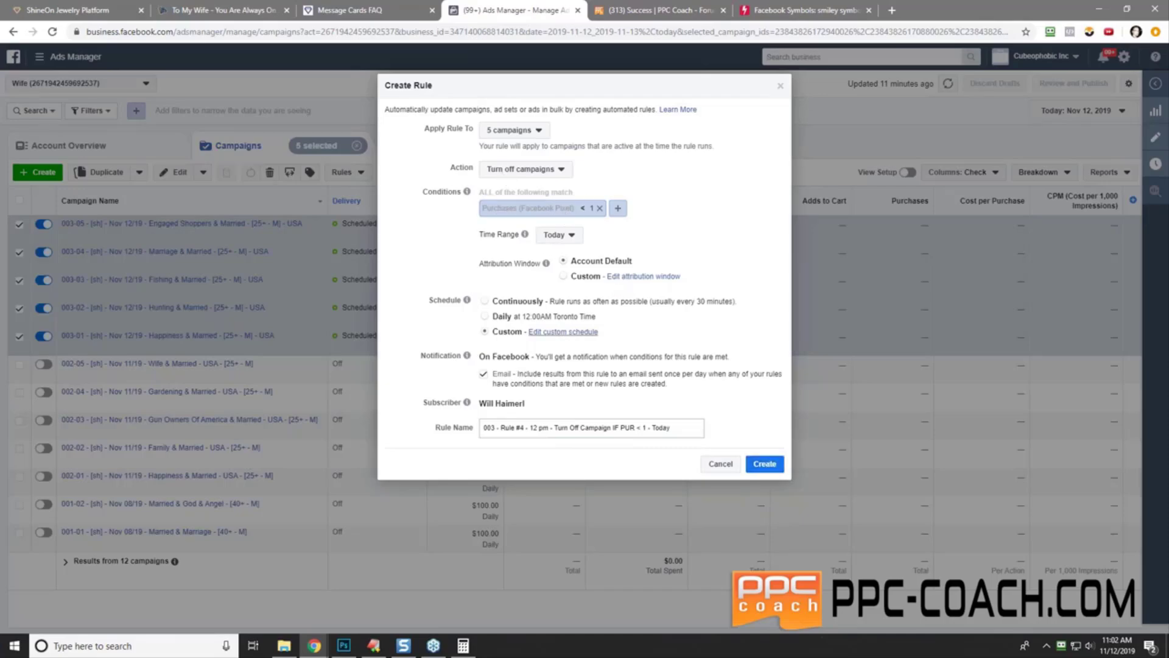
# - Recheck the 12:00 PM daily schedule and create the turn-off rule
pyautogui.click(563, 334)
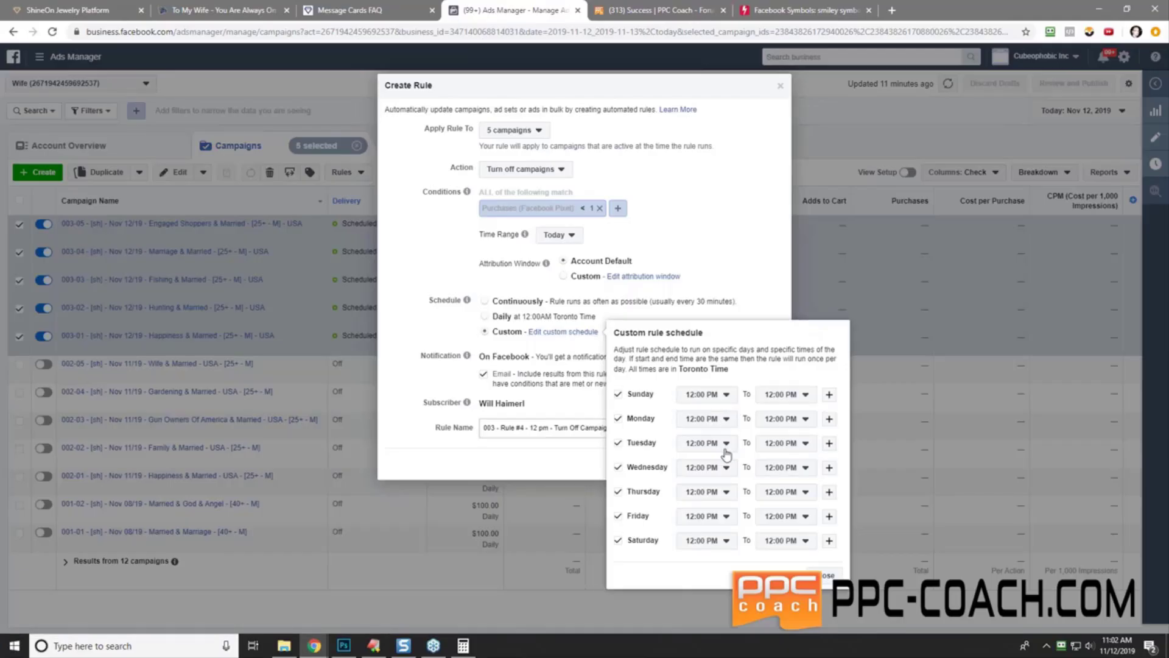
pyautogui.click(827, 576)
pyautogui.click(762, 462)
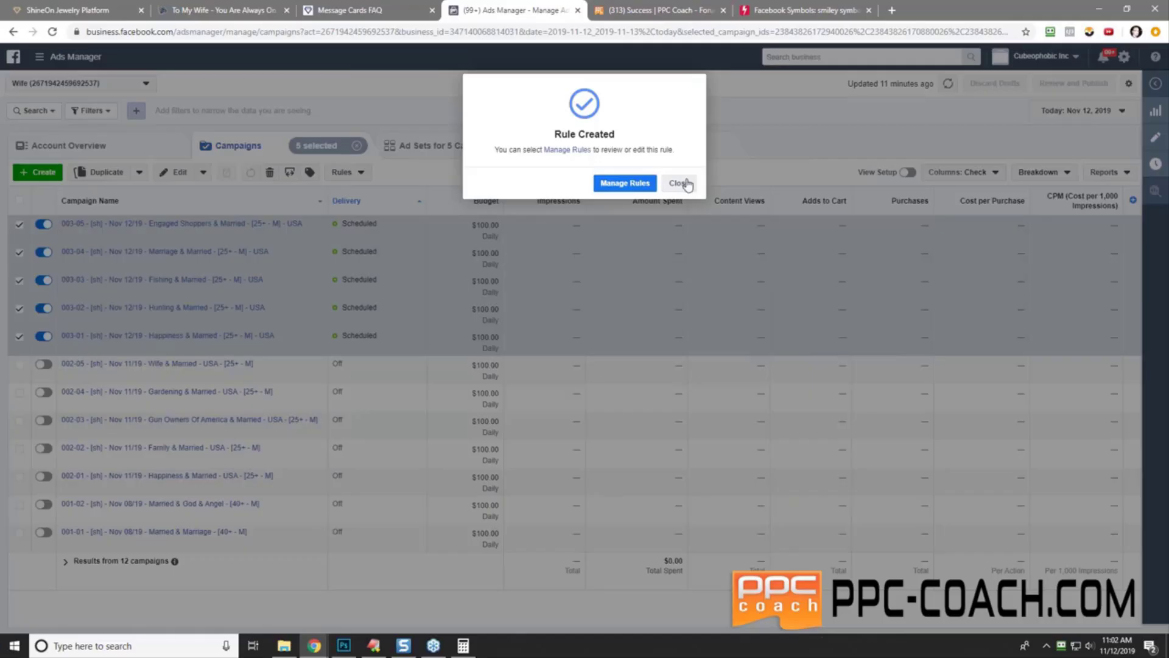
# - Dismiss the Rule Created confirmation and open the Rules dropdown for the five selected campaigns
pyautogui.click(680, 184)
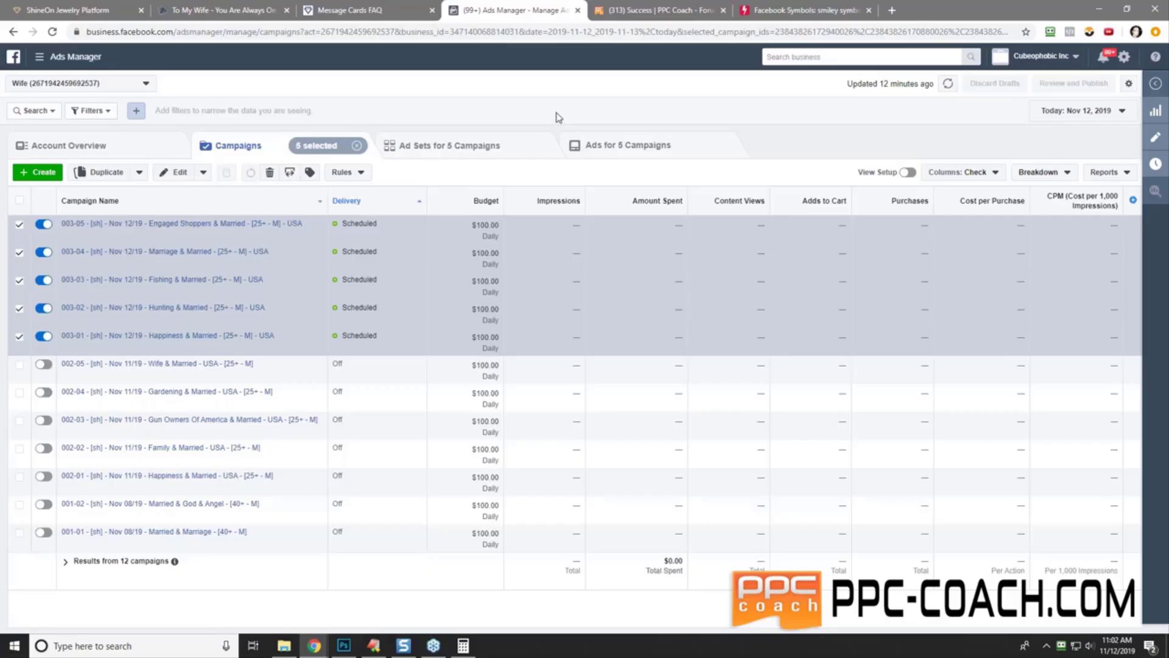
pyautogui.click(359, 172)
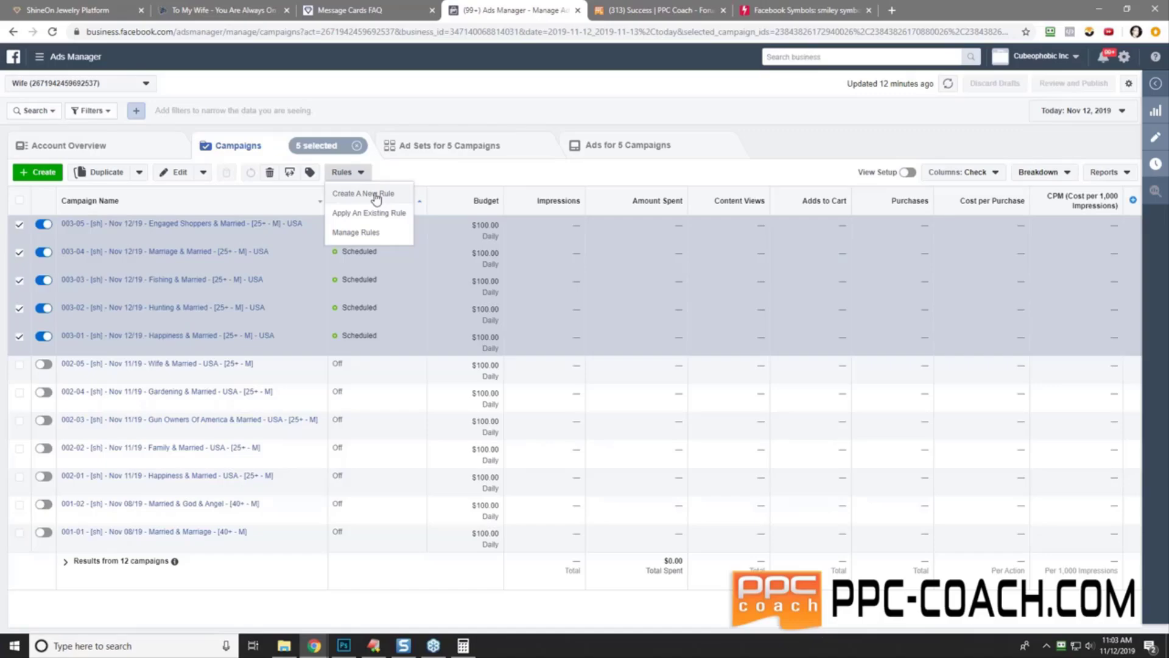
# - Create a new rule applied to the 5 campaigns with the action Turn on campaigns
pyautogui.click(376, 195)
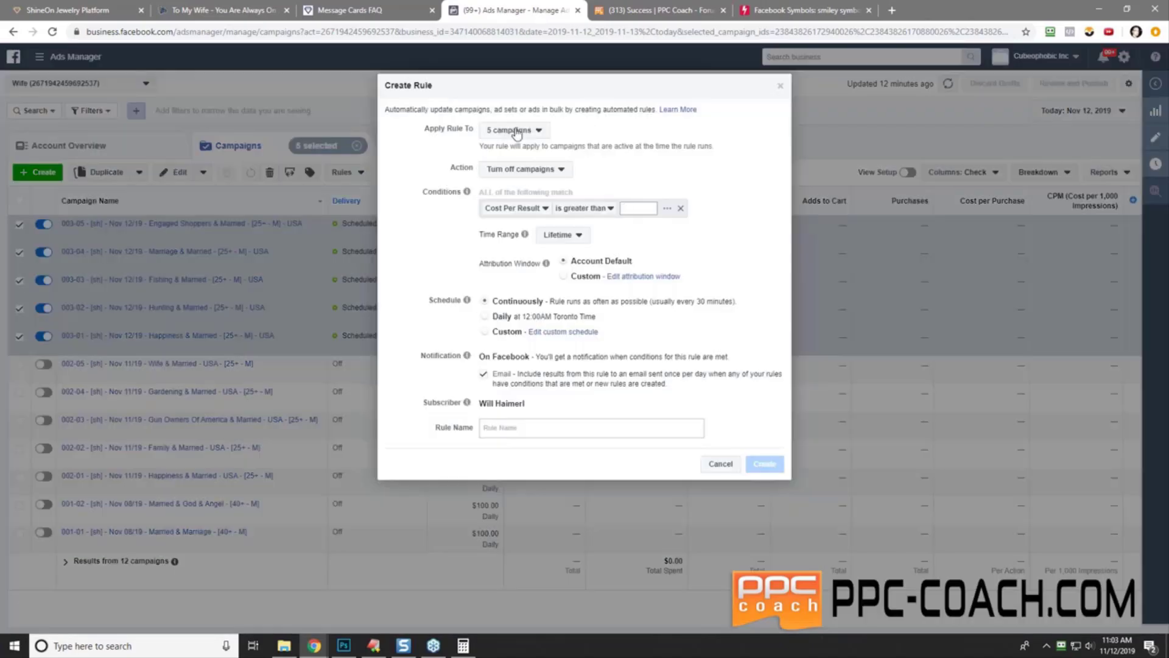
pyautogui.click(515, 130)
pyautogui.click(523, 148)
pyautogui.click(534, 171)
pyautogui.click(546, 206)
# - Add the condition Campaign Name does not contain CRAP
pyautogui.click(522, 214)
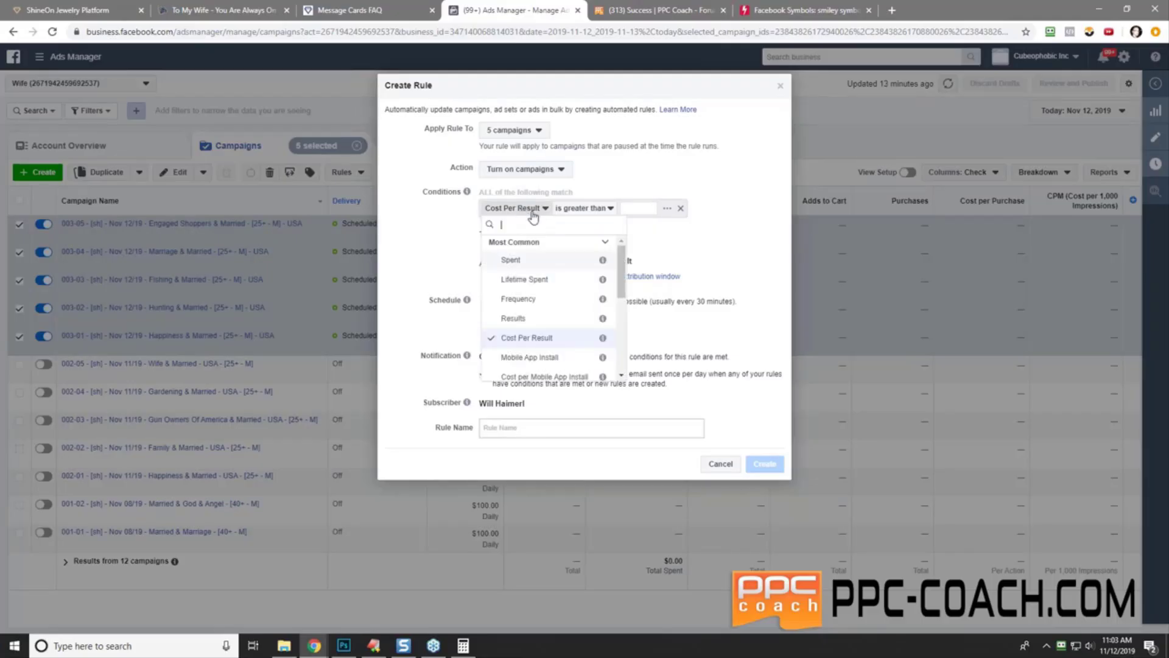
pyautogui.scroll(-2, 624, 304)
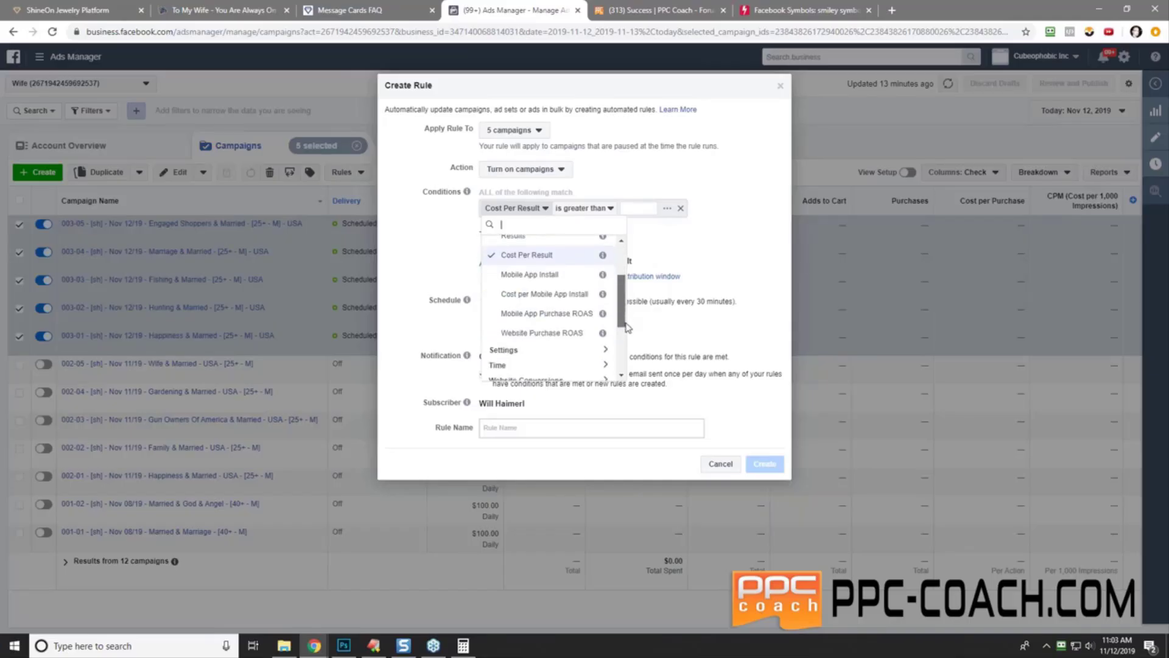
pyautogui.click(530, 349)
pyautogui.click(530, 361)
pyautogui.click(575, 208)
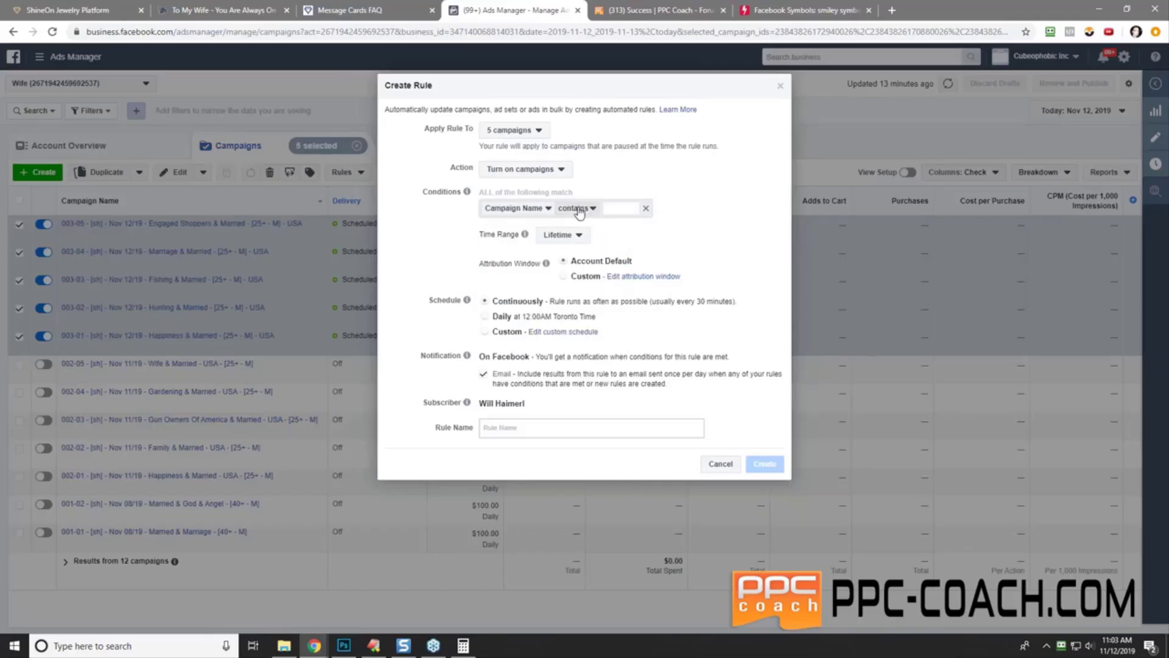
pyautogui.click(596, 240)
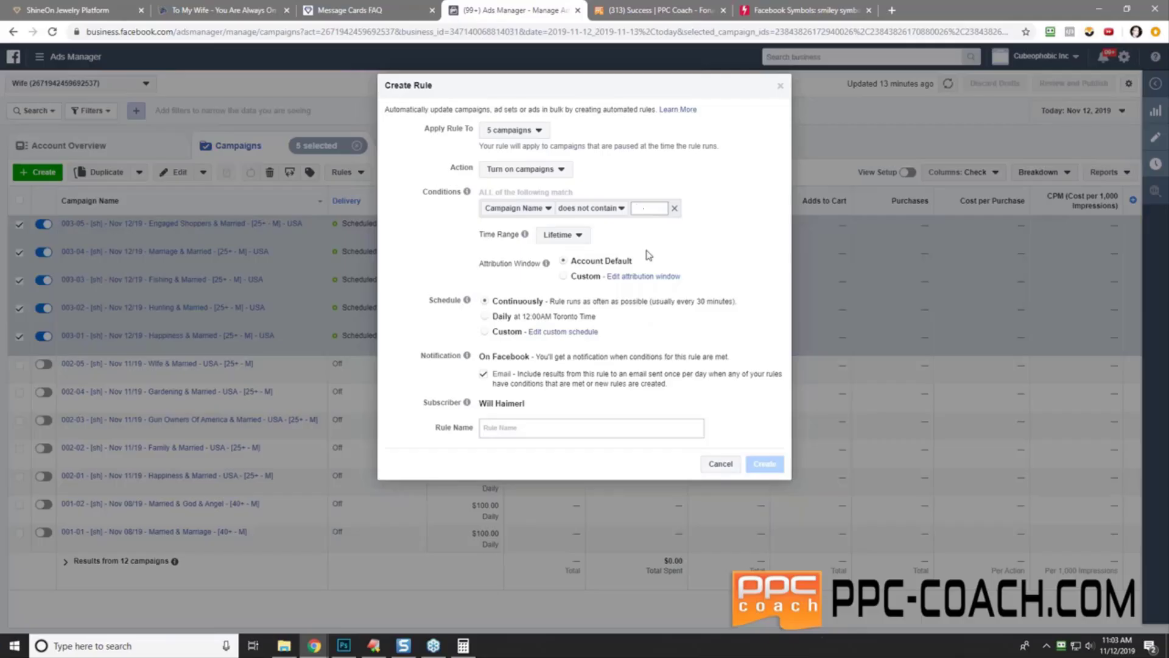
pyautogui.write('CRAP')
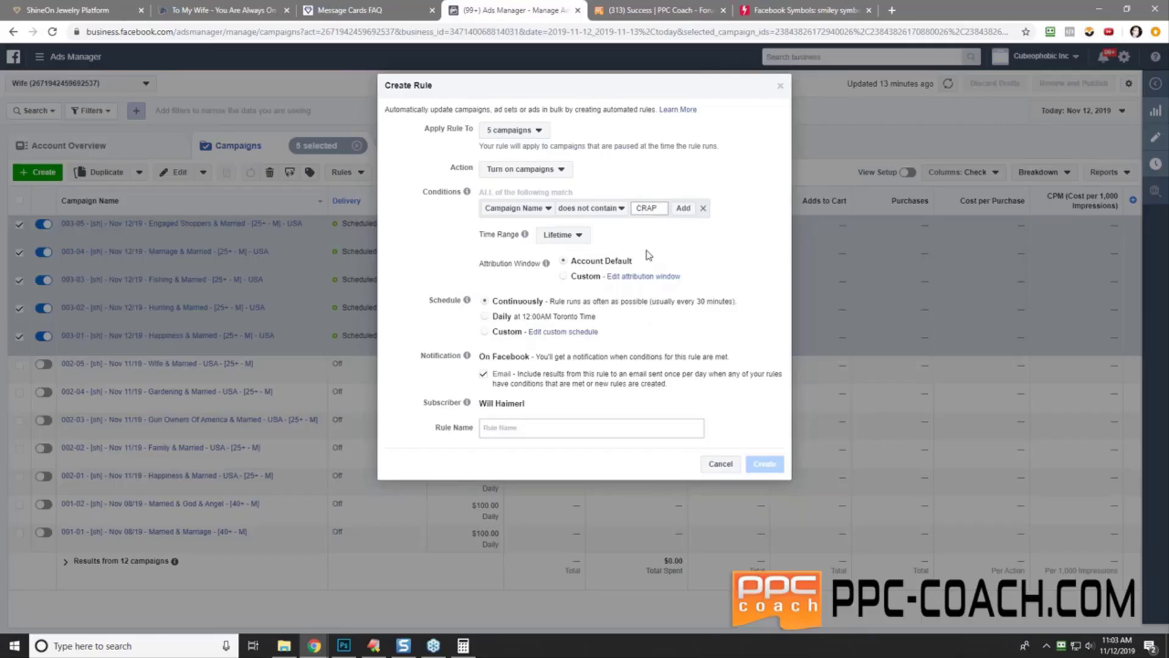
pyautogui.click(683, 208)
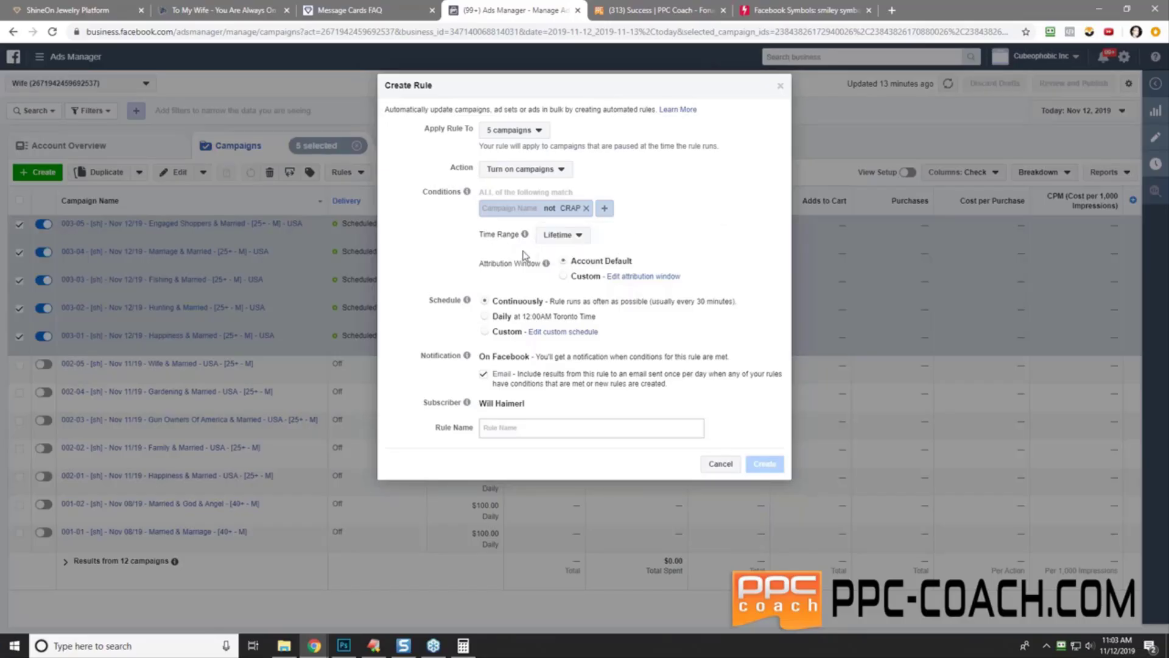
# - Open the custom rule schedule and tick every day from Sunday through Saturday
pyautogui.click(548, 332)
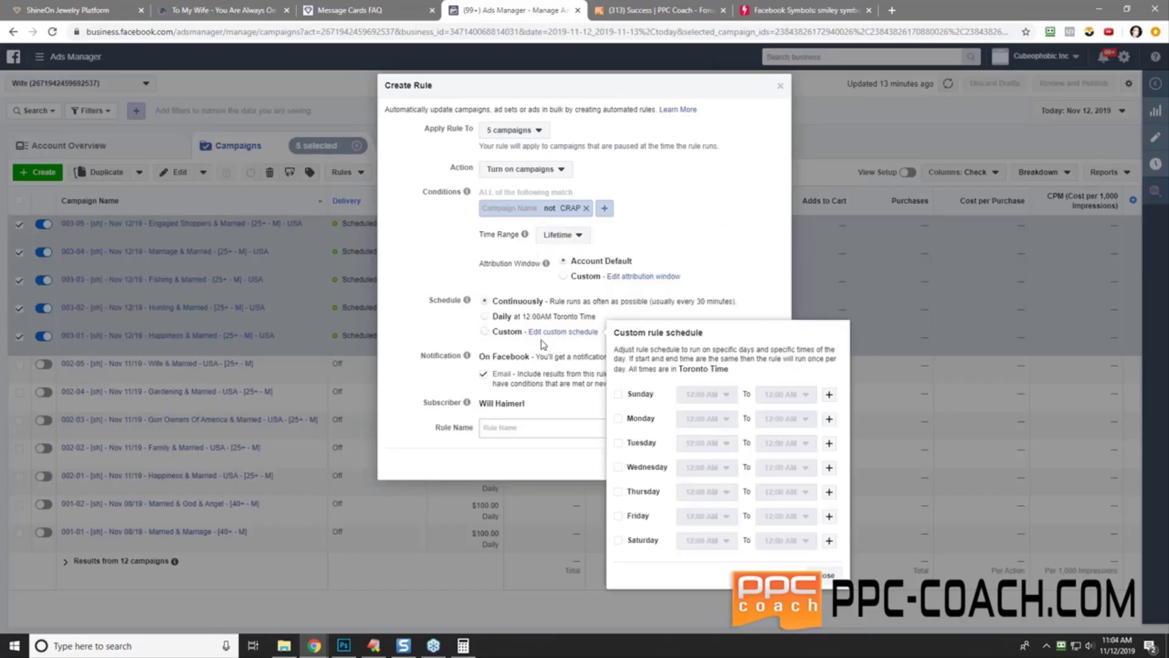
pyautogui.click(618, 394)
pyautogui.click(618, 418)
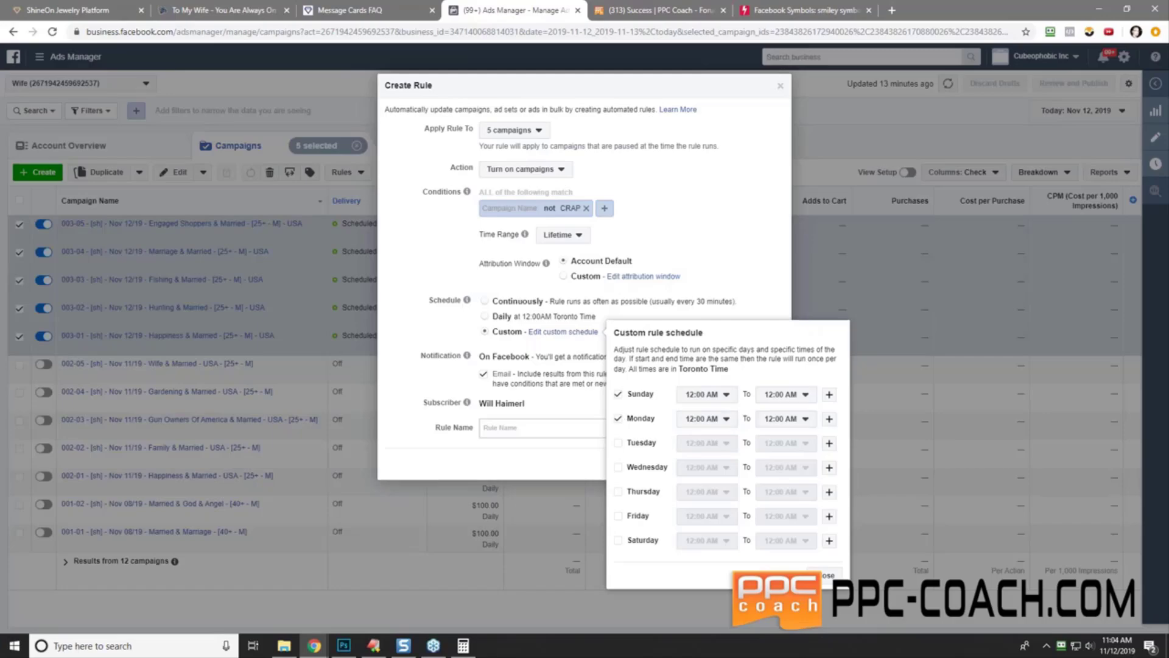
pyautogui.click(618, 443)
pyautogui.click(618, 467)
pyautogui.click(618, 491)
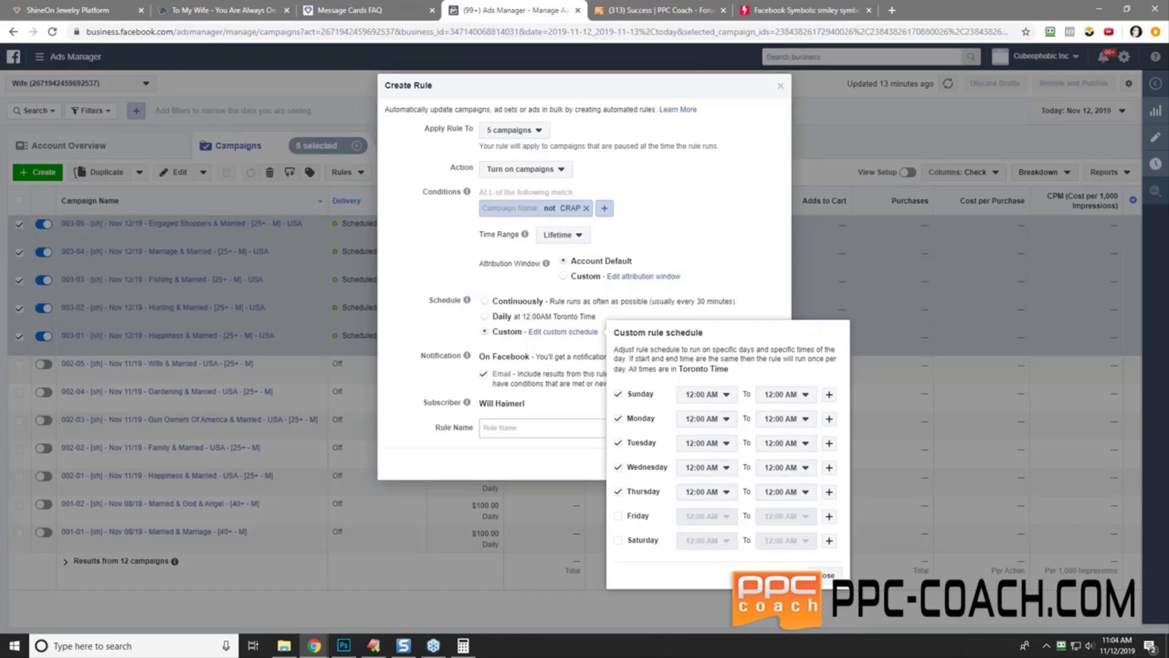
pyautogui.click(618, 515)
pyautogui.click(618, 540)
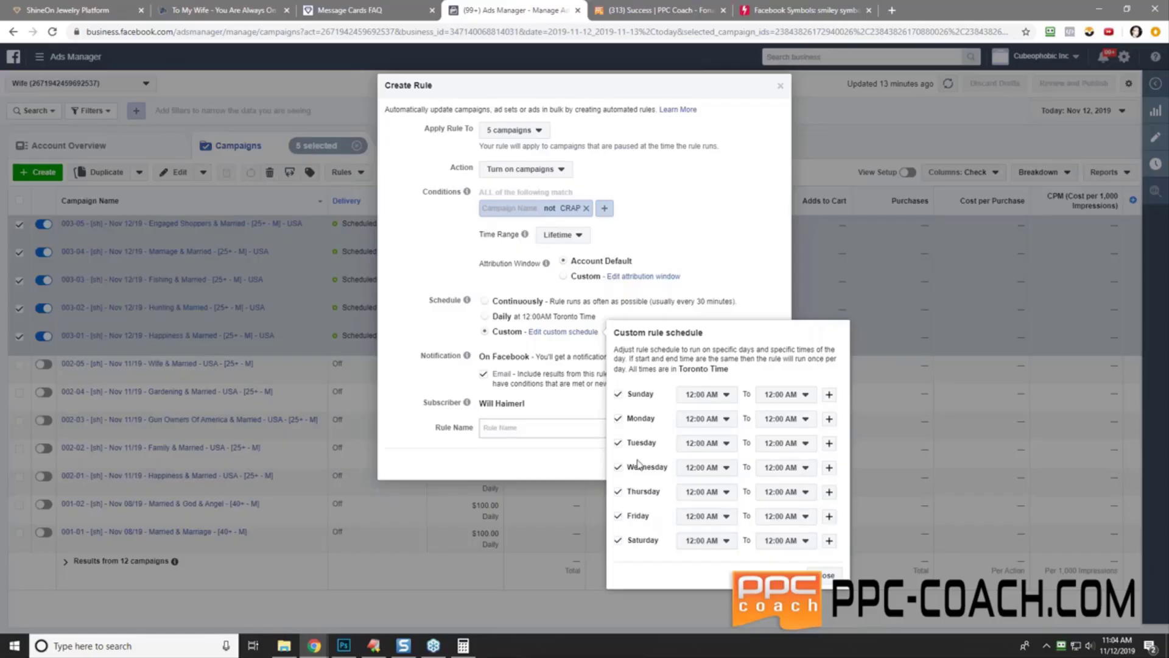
# - Set the Sunday, Monday, Tuesday and Wednesday run times to 3:00 AM
pyautogui.click(712, 399)
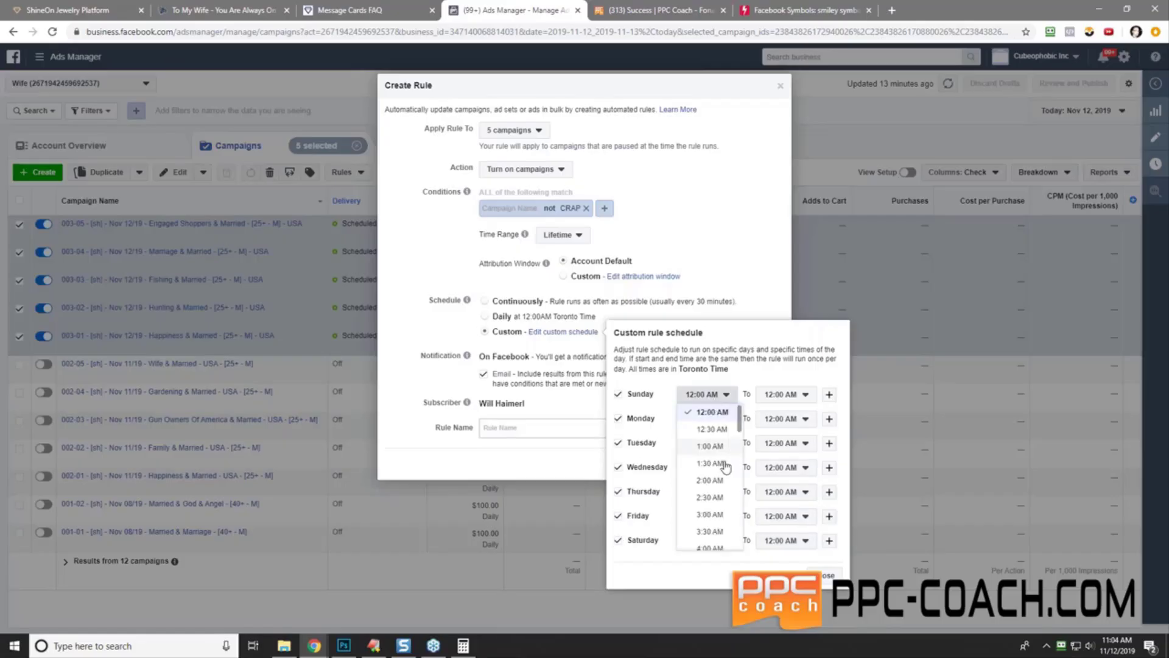
pyautogui.click(713, 515)
pyautogui.click(709, 421)
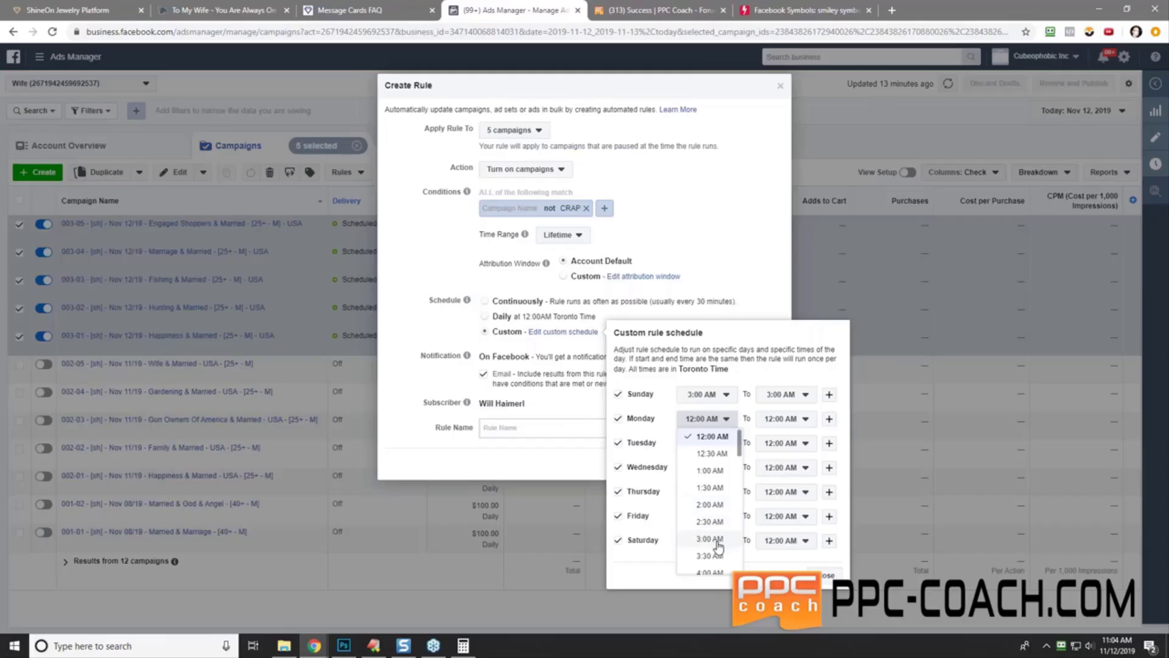
pyautogui.click(713, 539)
pyautogui.click(709, 443)
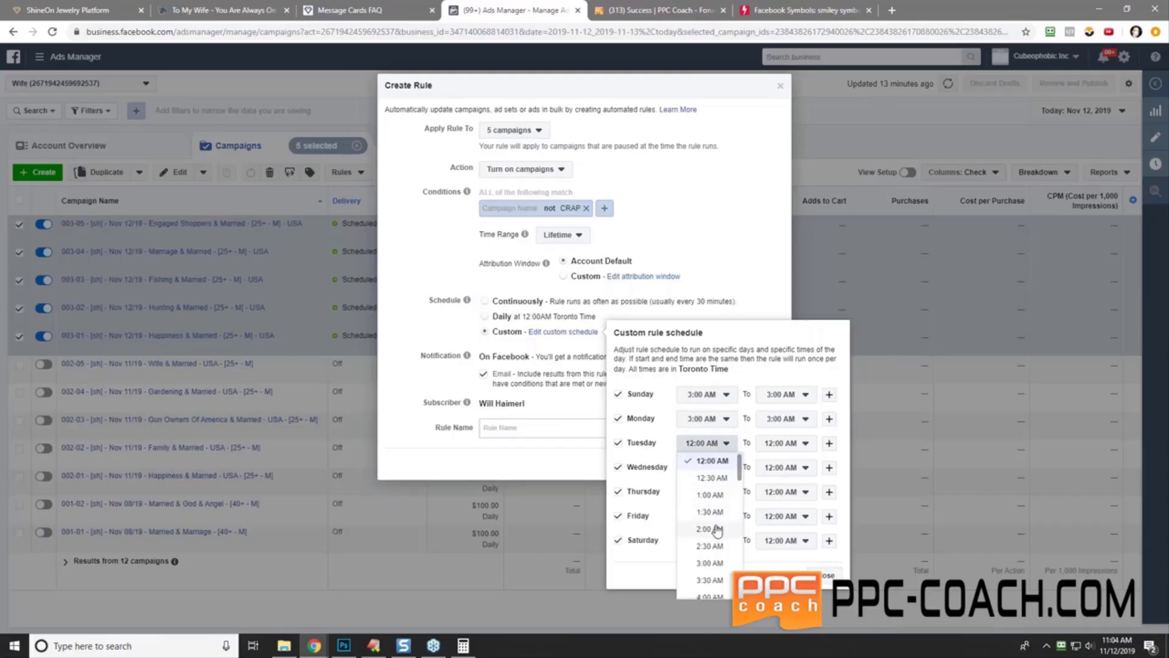
pyautogui.click(710, 563)
pyautogui.click(709, 469)
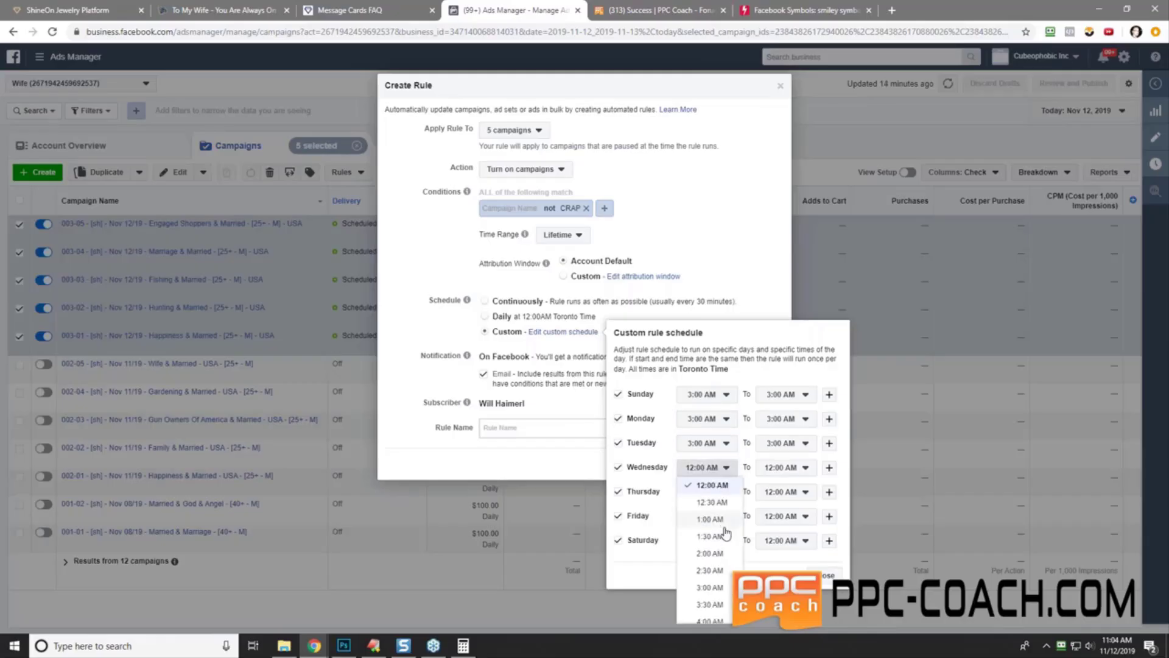
pyautogui.click(710, 587)
# - Set Thursday, Friday and Saturday to 3:00 AM and close the schedule panel
pyautogui.click(710, 493)
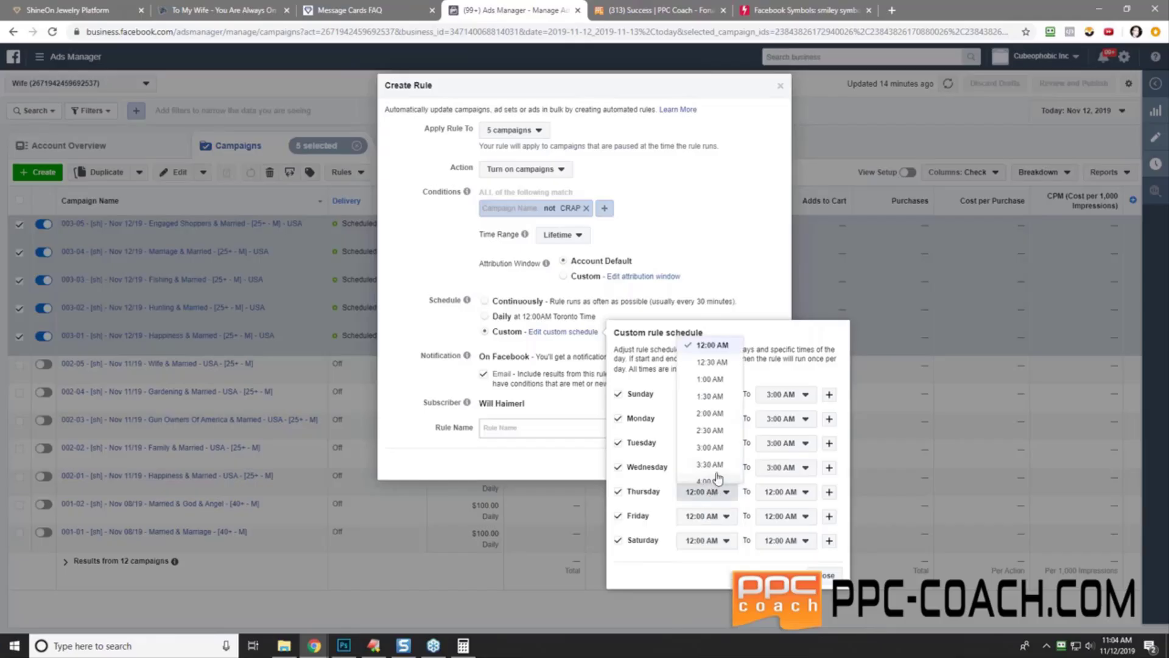
pyautogui.click(710, 448)
pyautogui.click(715, 518)
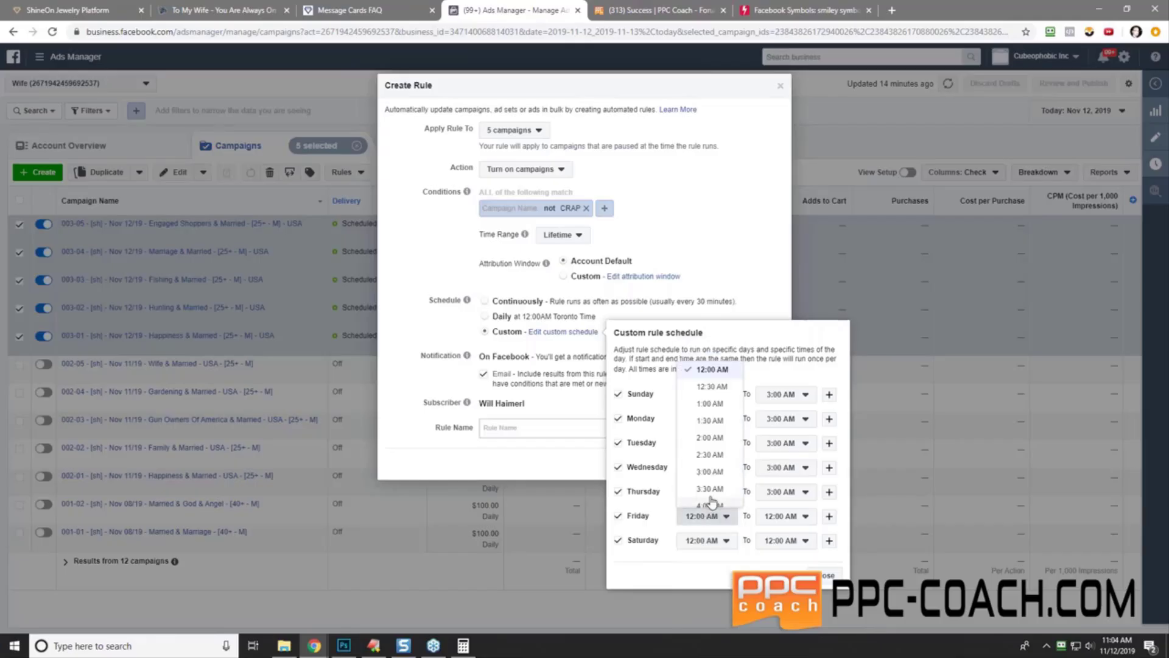
pyautogui.click(710, 472)
pyautogui.click(710, 540)
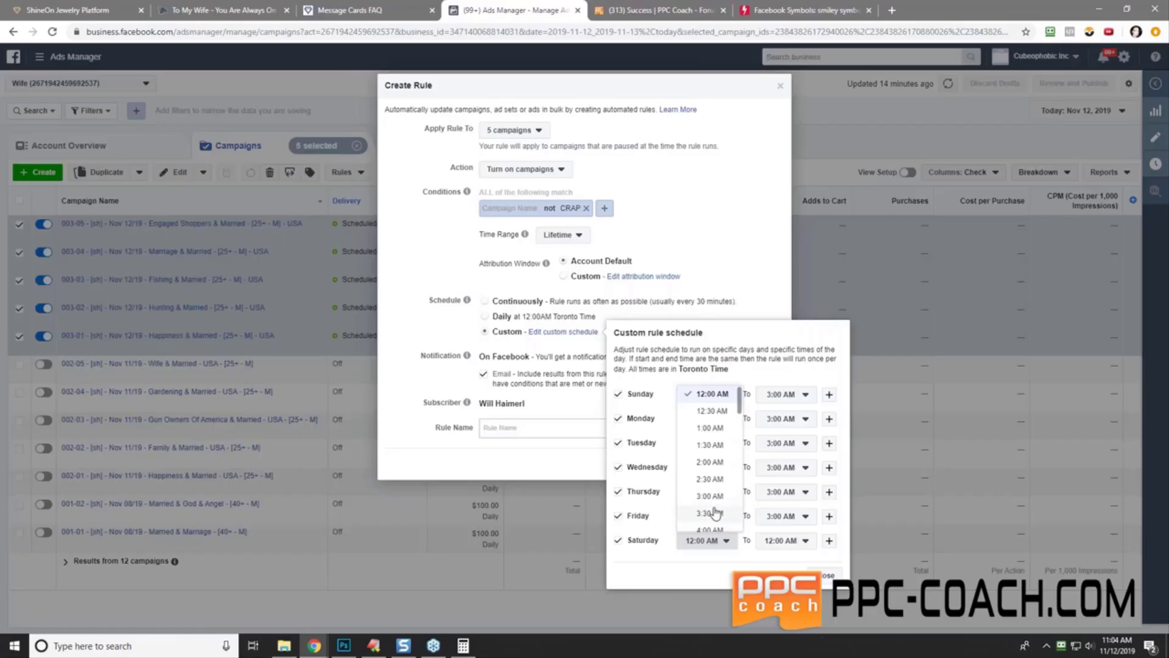
pyautogui.click(710, 496)
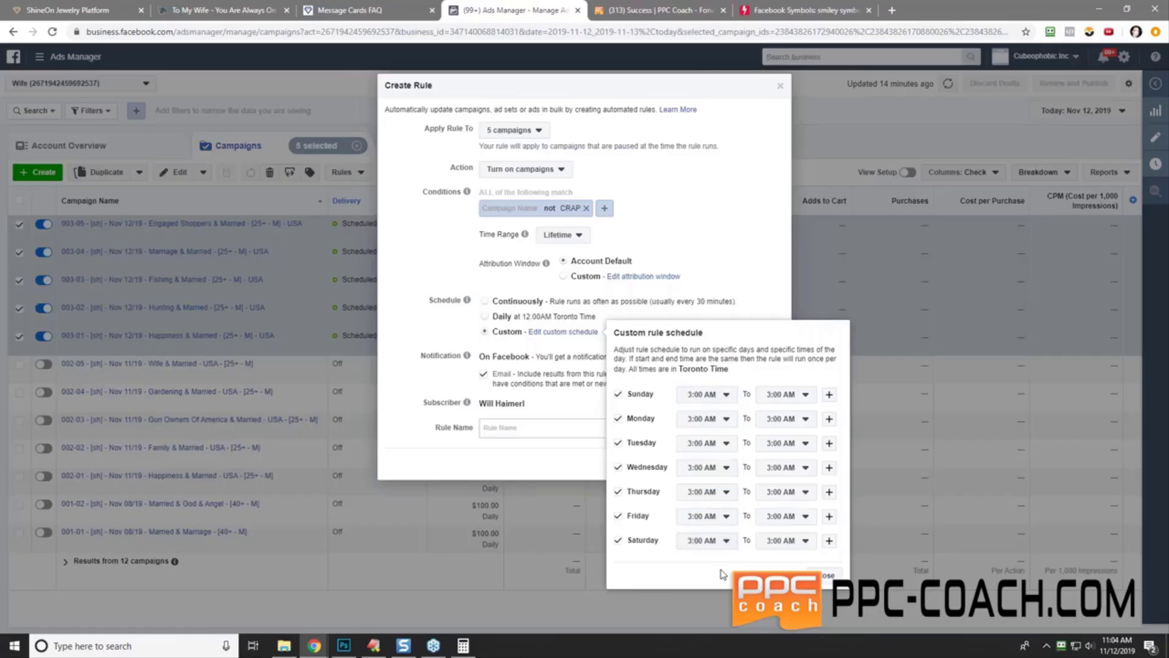
pyautogui.click(826, 574)
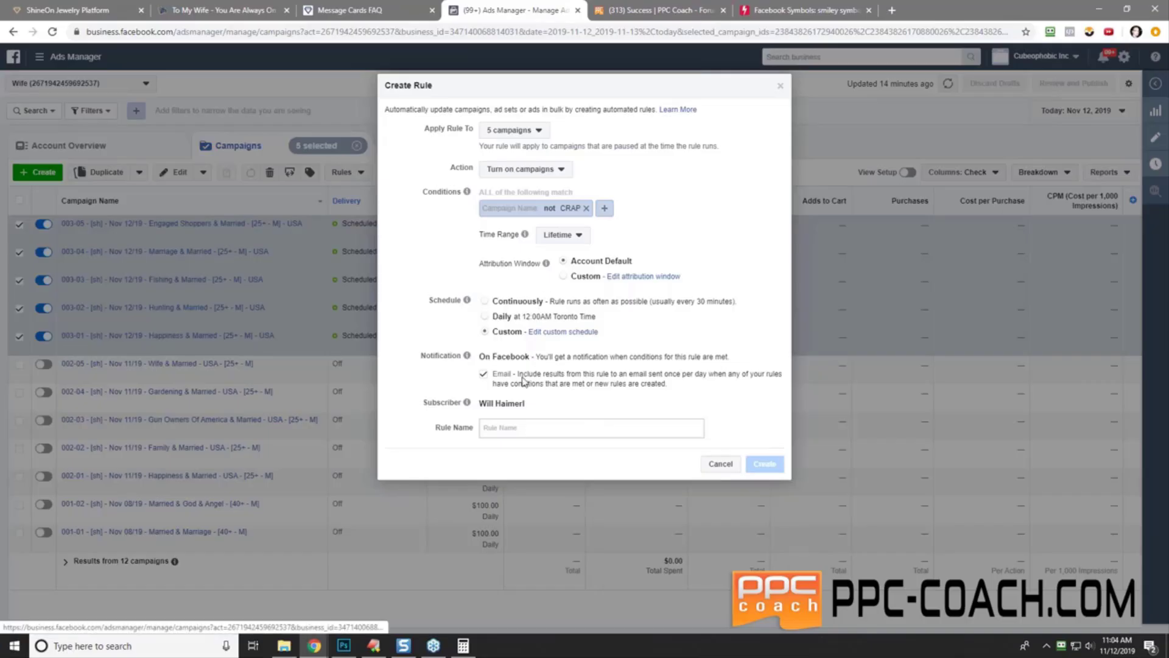
# - Reuse the previous rule's name, renumbering it to Rule #5 and changing the time to 3
pyautogui.click(508, 427)
pyautogui.rightClick(507, 427)
pyautogui.click(568, 528)
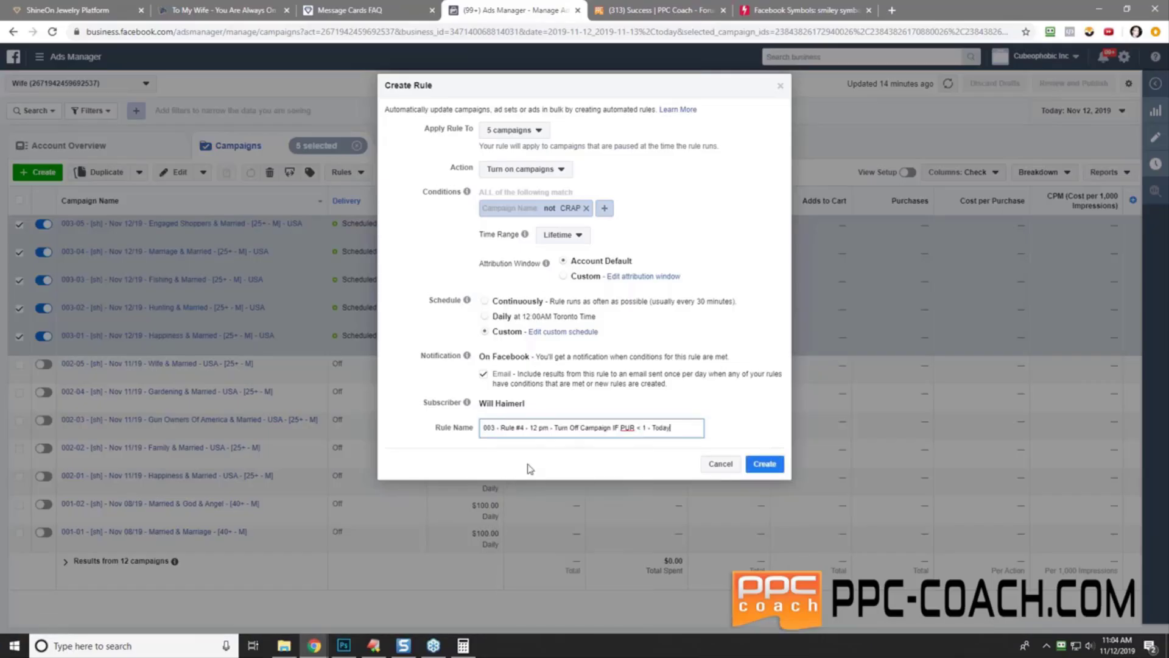
pyautogui.click(523, 428)
pyautogui.press('BackSpace')
pyautogui.write('5')
pyautogui.press('Delete')
pyautogui.press('Delete')
pyautogui.write('3')
# - Finish the name as 'Turn on' with 'Campaign Name Does Not Contain "CRAP"', then create the rule
pyautogui.press('BackSpace')
pyautogui.press('BackSpace')
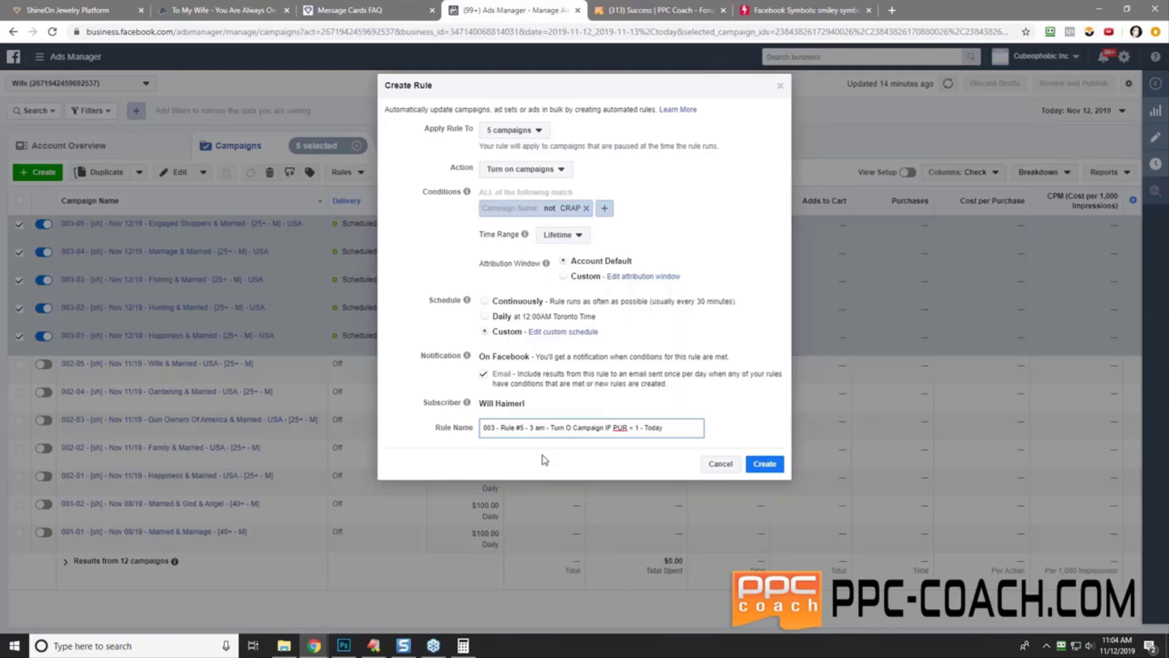
pyautogui.write('N')
pyautogui.press('BackSpace')
pyautogui.write('n')
pyautogui.press('Delete')
pyautogui.press('Delete')
pyautogui.press('Delete')
pyautogui.press('Delete')
pyautogui.press('Delete')
pyautogui.press('Delete')
pyautogui.press('Delete')
pyautogui.press('Delete')
pyautogui.press('Delete')
pyautogui.press('Delete')
pyautogui.press('Delete')
pyautogui.press('Delete')
pyautogui.press('Delete')
pyautogui.press('Delete')
pyautogui.press('Delete')
pyautogui.write('Campaign Name Does Not Conta')
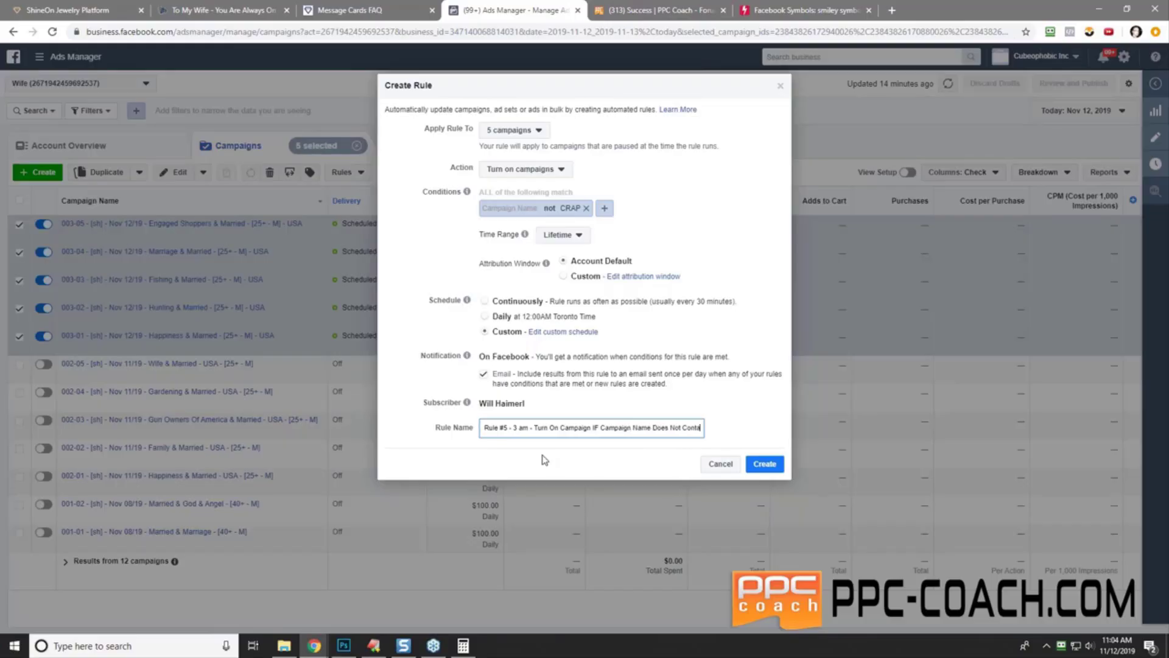
pyautogui.write('in')
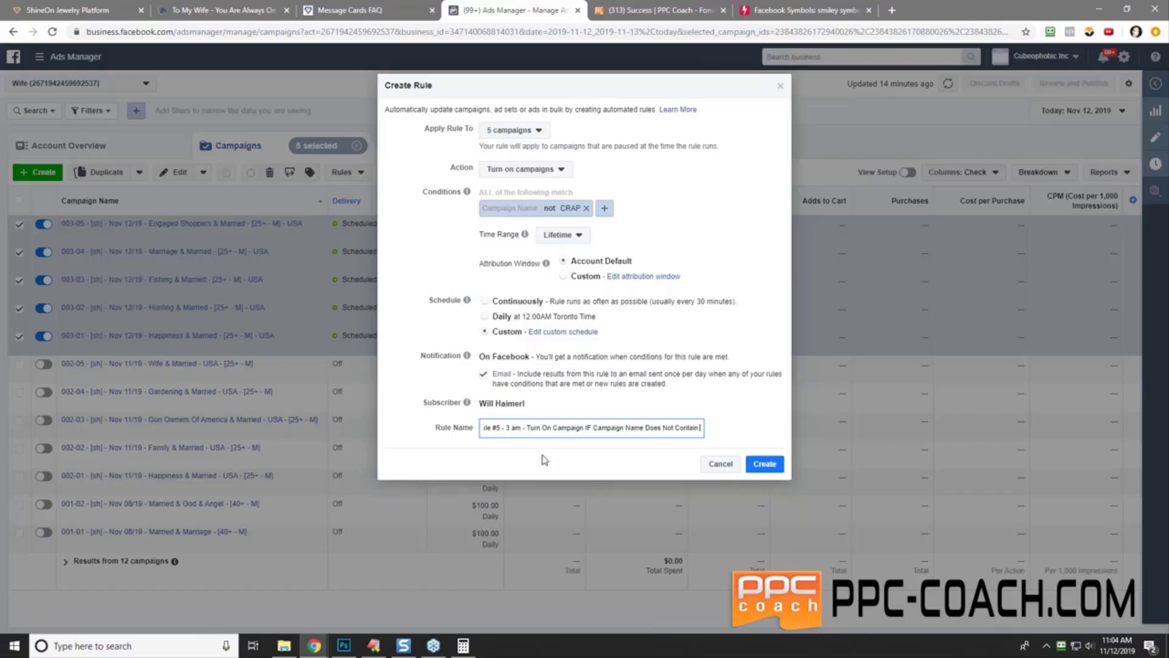
pyautogui.write(' "CRAP"')
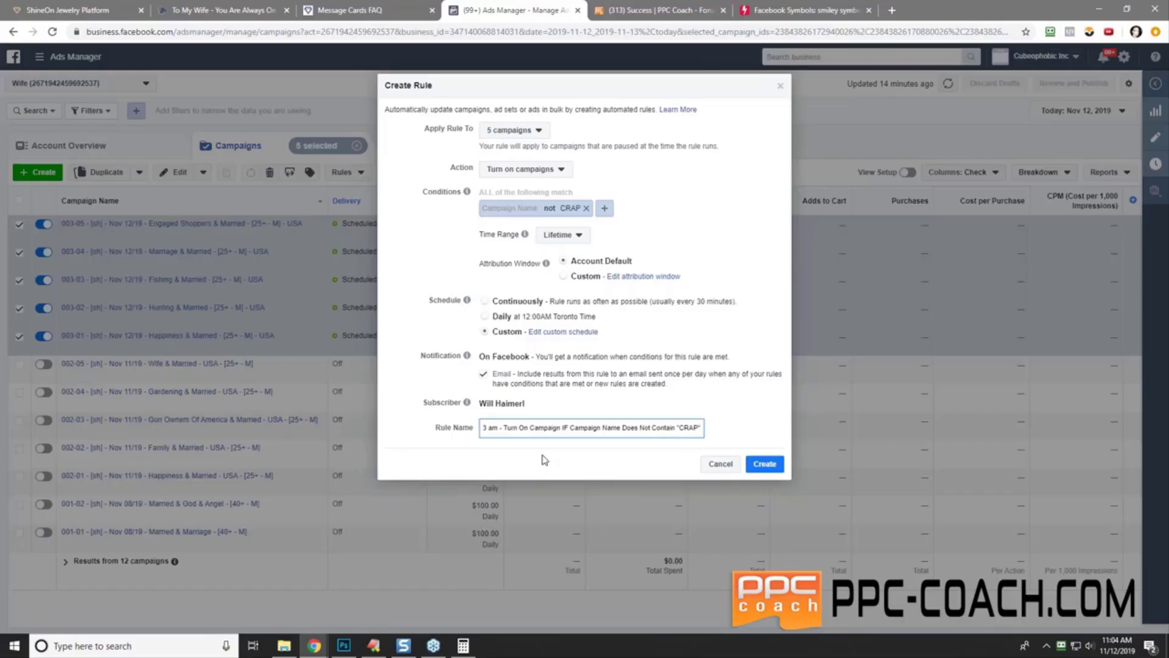
pyautogui.click(763, 464)
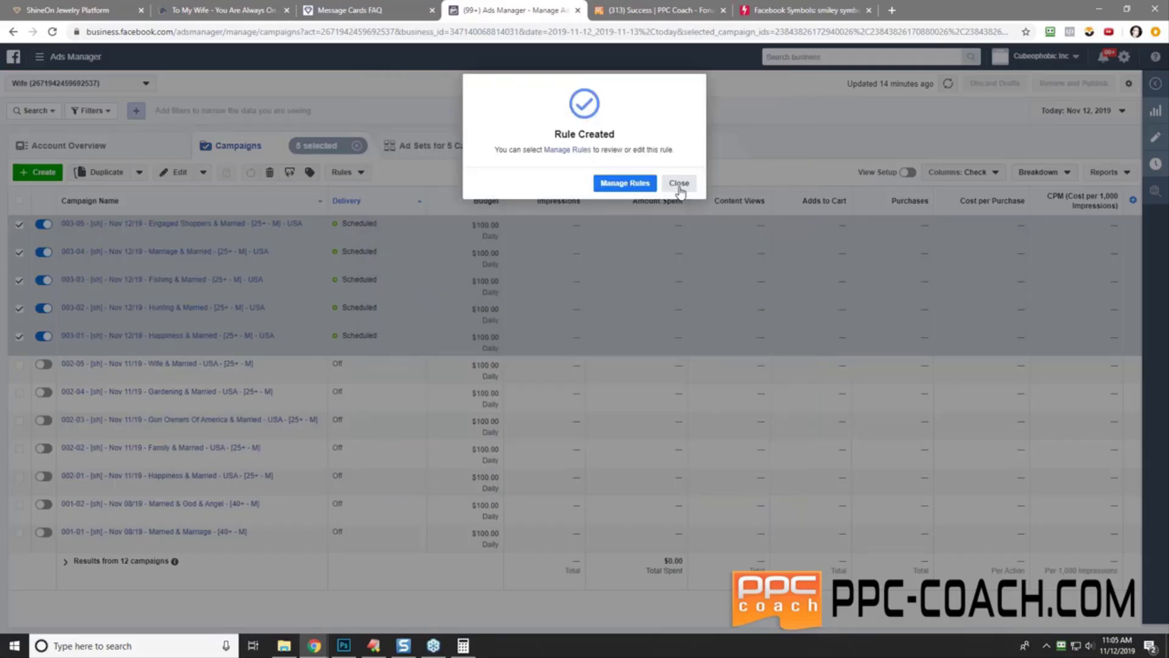
pyautogui.click(679, 184)
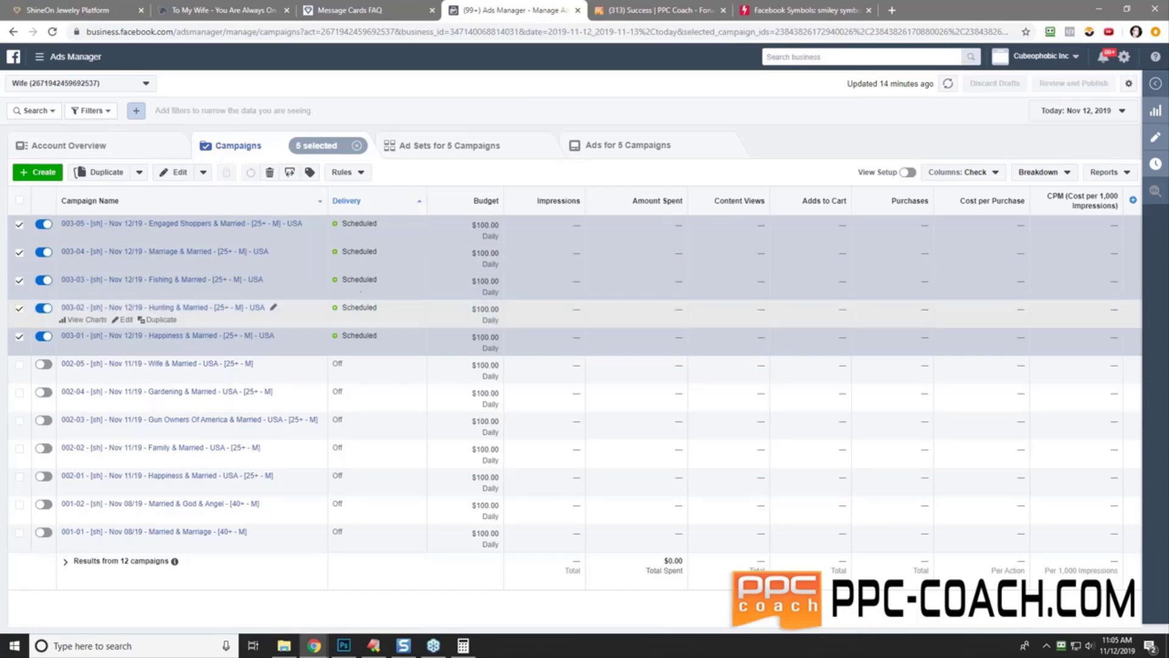
pyautogui.click(242, 17)
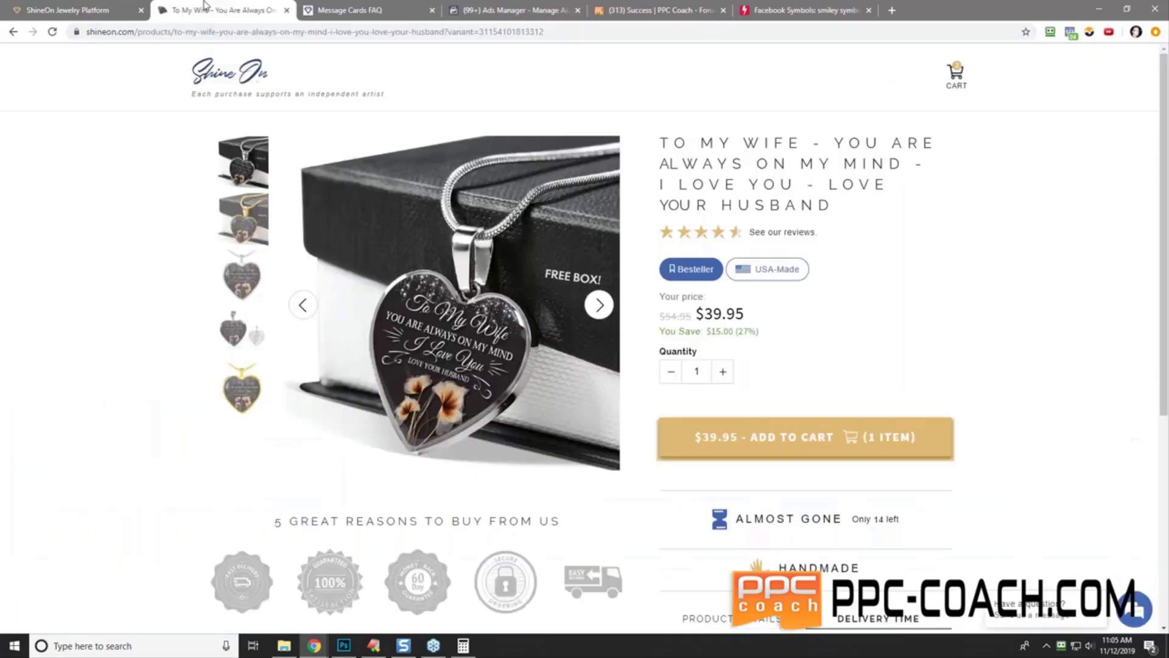
pyautogui.click(81, 11)
pyautogui.click(48, 139)
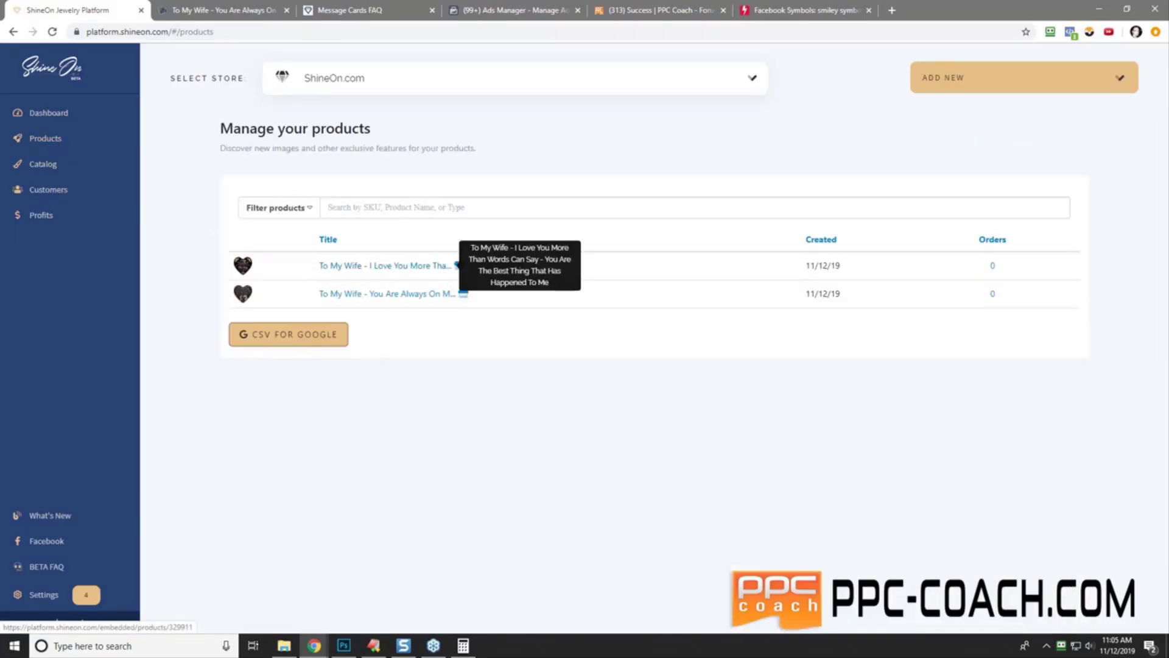
pyautogui.click(448, 265)
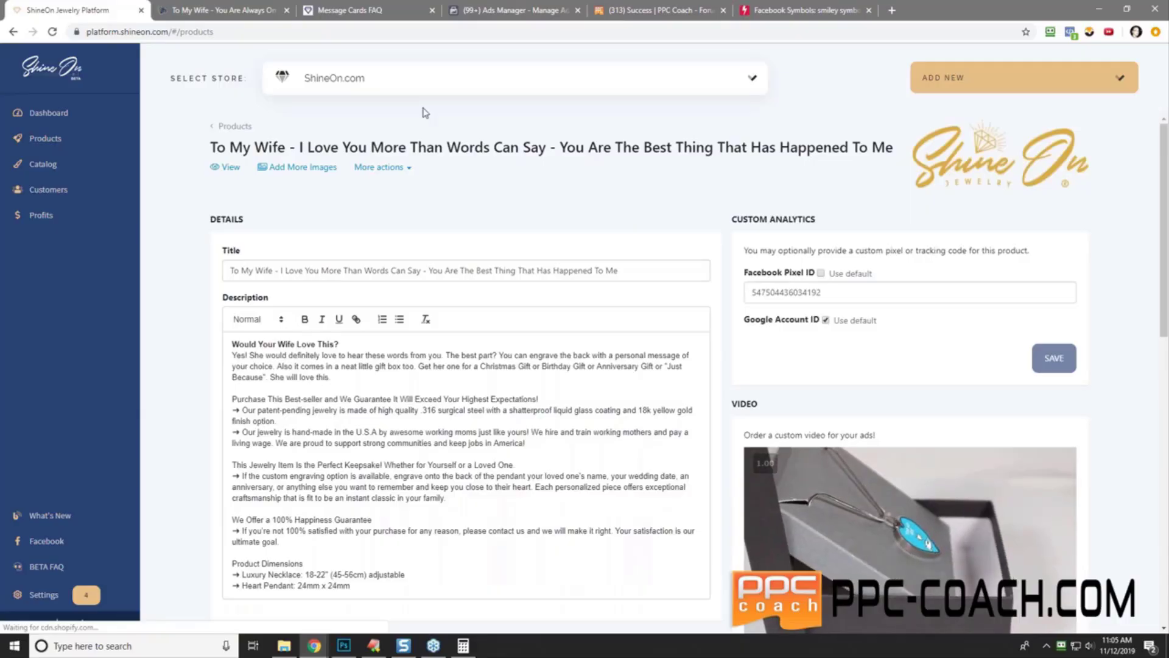
# - Return to the campaigns list and open then close the Rules dropdown
pyautogui.click(502, 8)
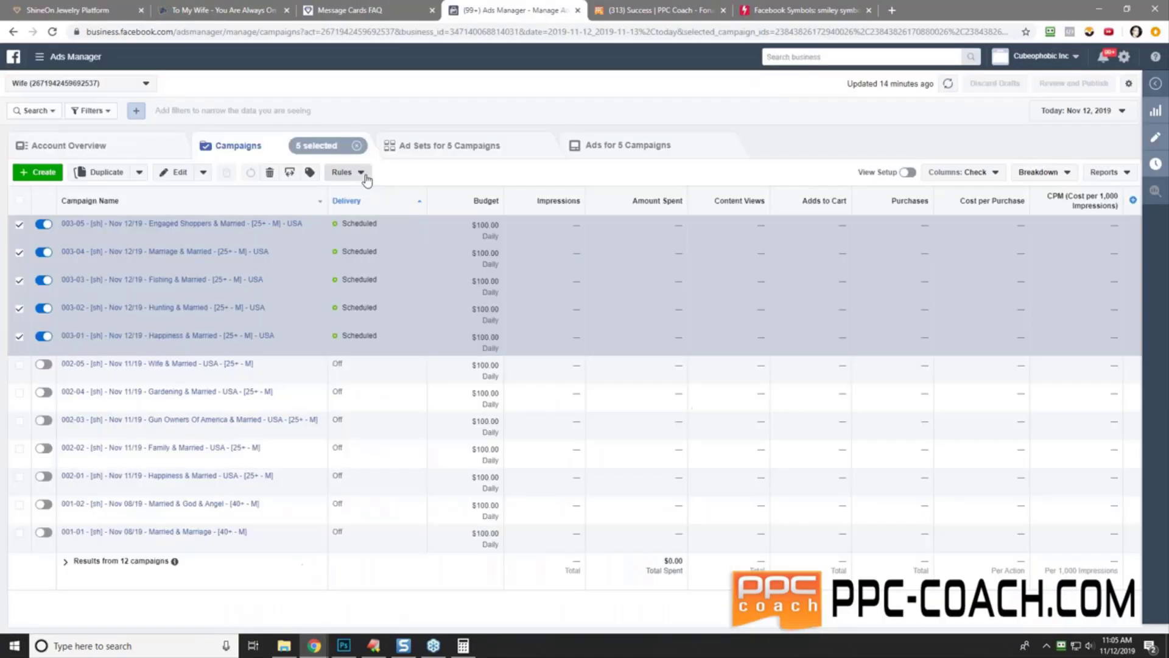
pyautogui.click(364, 173)
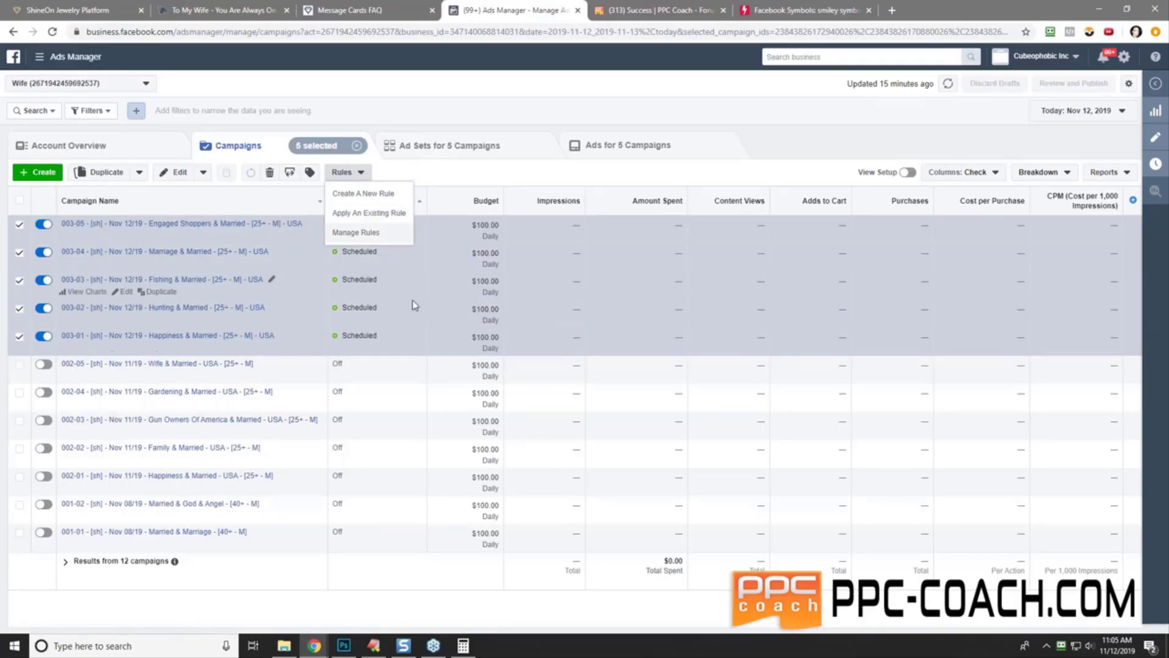
pyautogui.click(440, 85)
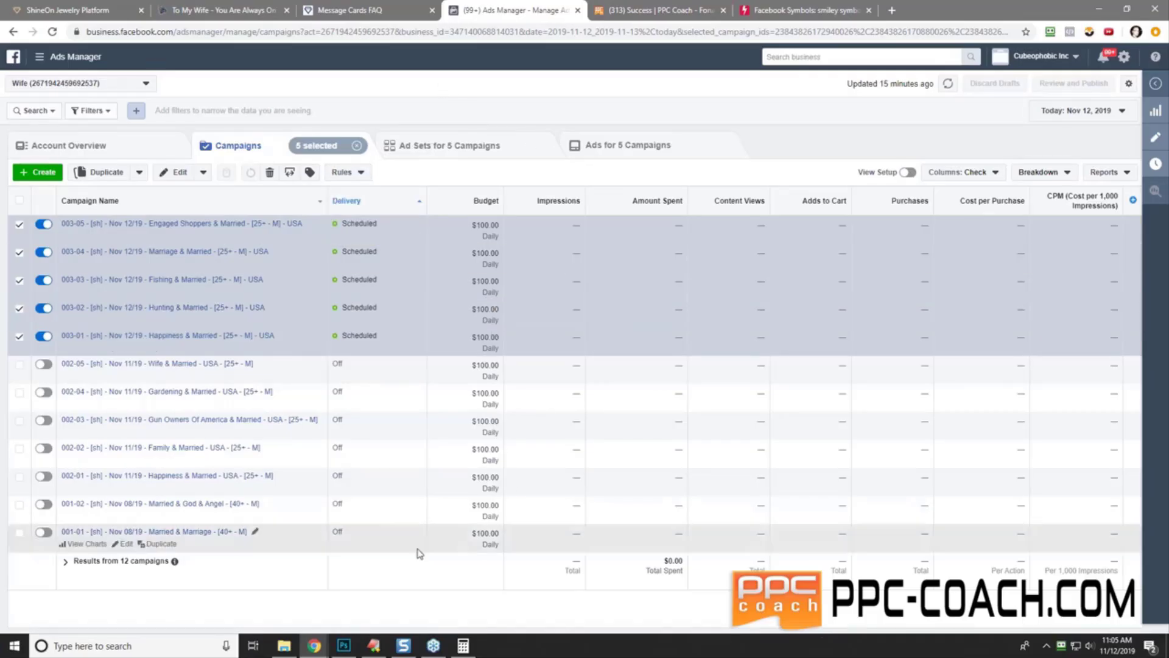
# - Bring the blank EditPlus window up and move it over the campaigns list
pyautogui.click(373, 645)
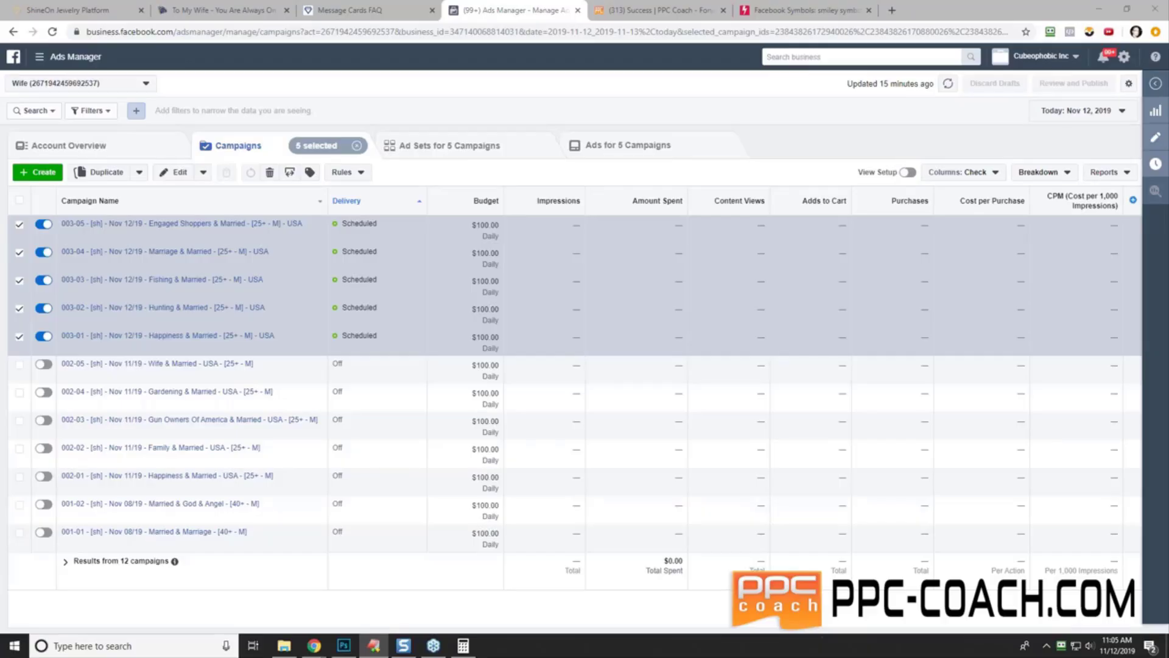
pyautogui.moveTo(815, 161); pyautogui.dragTo(1077, 173)
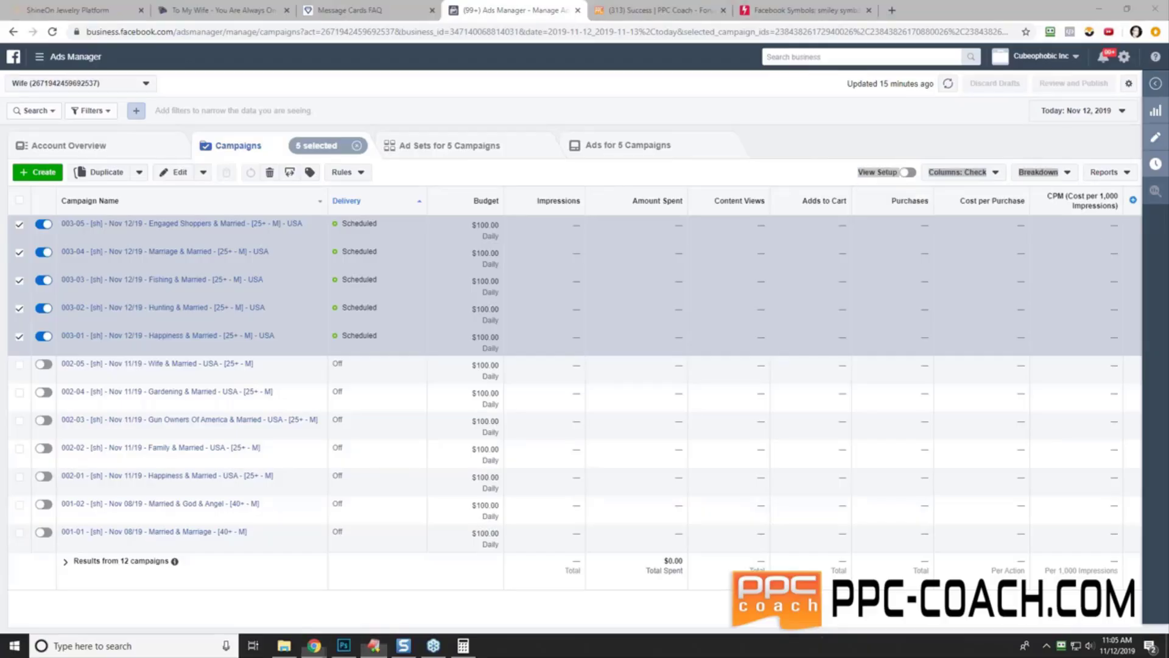
pyautogui.moveTo(1164, 242); pyautogui.dragTo(504, 60)
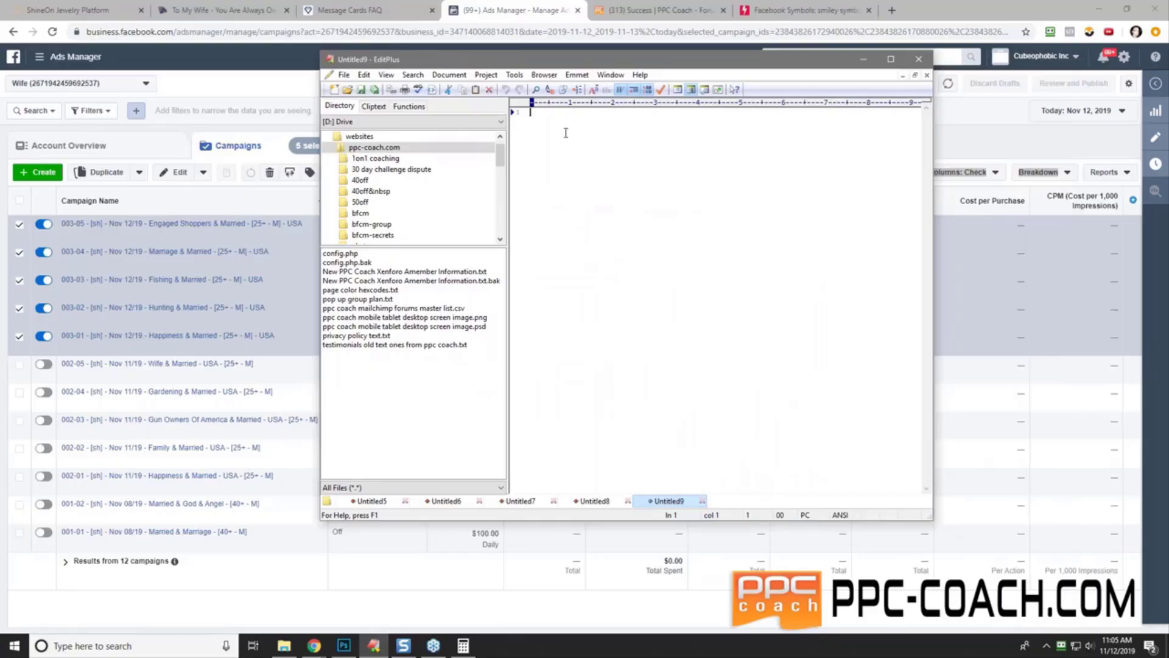
# - Type the 'Homework:' heading and item '1.) Launch 5 Necklaces On Shineon'
pyautogui.write('Homework:')
pyautogui.press('Return')
pyautogui.press('Return')
pyautogui.write('Launch')
pyautogui.press('BackSpace')
pyautogui.press('BackSpace')
pyautogui.press('BackSpace')
pyautogui.press('BackSpace')
pyautogui.press('BackSpace')
pyautogui.press('BackSpace')
pyautogui.write('1.) Launch 5 Necklaces On ')
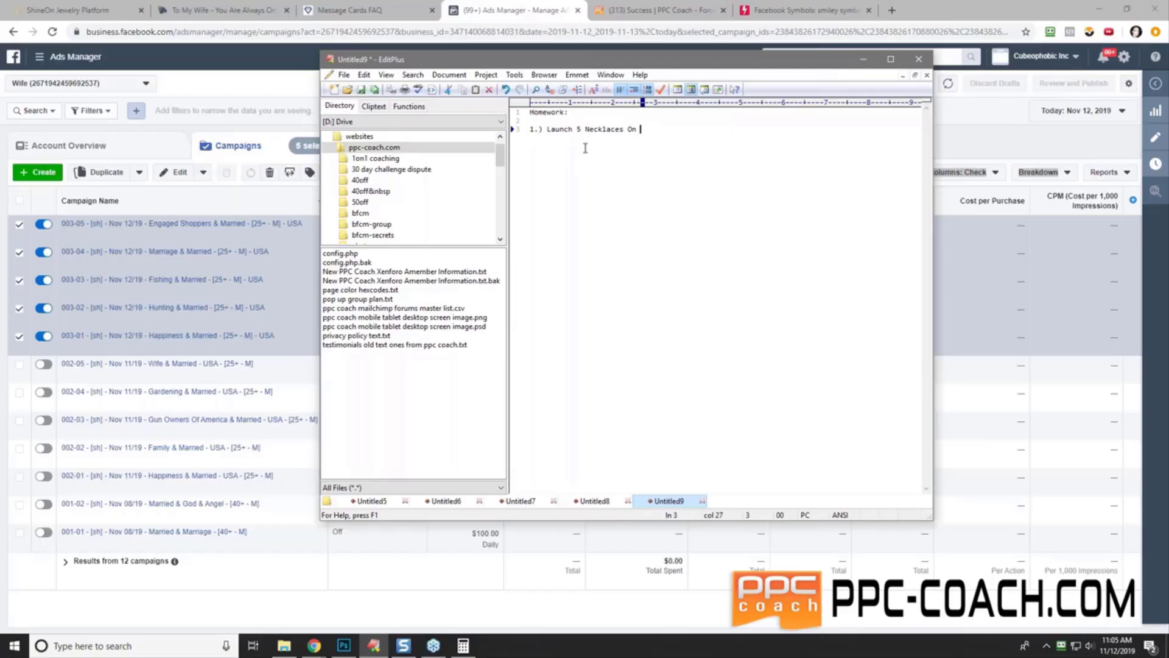
pyautogui.write('Shineon')
# - Add item '2.) Launch 5 Test Campaigns On Facebook', correcting the misspelling
pyautogui.press('Return')
pyautogui.press('Return')
pyautogui.write('2.) Launc')
pyautogui.write('h 5 Test C')
pyautogui.write('amapigns')
pyautogui.press('BackSpace')
pyautogui.press('BackSpace')
pyautogui.press('BackSpace')
pyautogui.press('BackSpace')
pyautogui.press('BackSpace')
pyautogui.press('BackSpace')
pyautogui.press('BackSpace')
pyautogui.write('paing')
pyautogui.press('BackSpace')
pyautogui.press('BackSpace')
pyautogui.write('gns On Facebook')
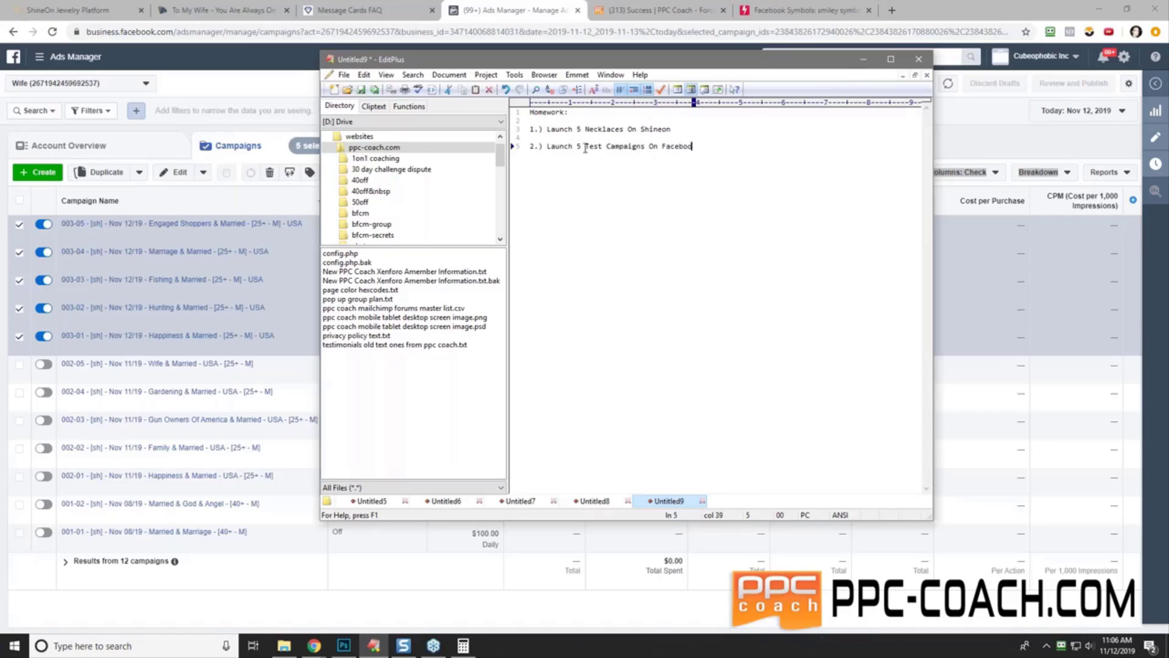
# - Add scheduling notes (start 1 every day, OR run all on one day) and item '3.) Apply The 5 Rules To Each Campaign'
pyautogui.press('Return')
pyautogui.press('Return')
pyautogui.write('- You Can Schedule 1 to start every day')
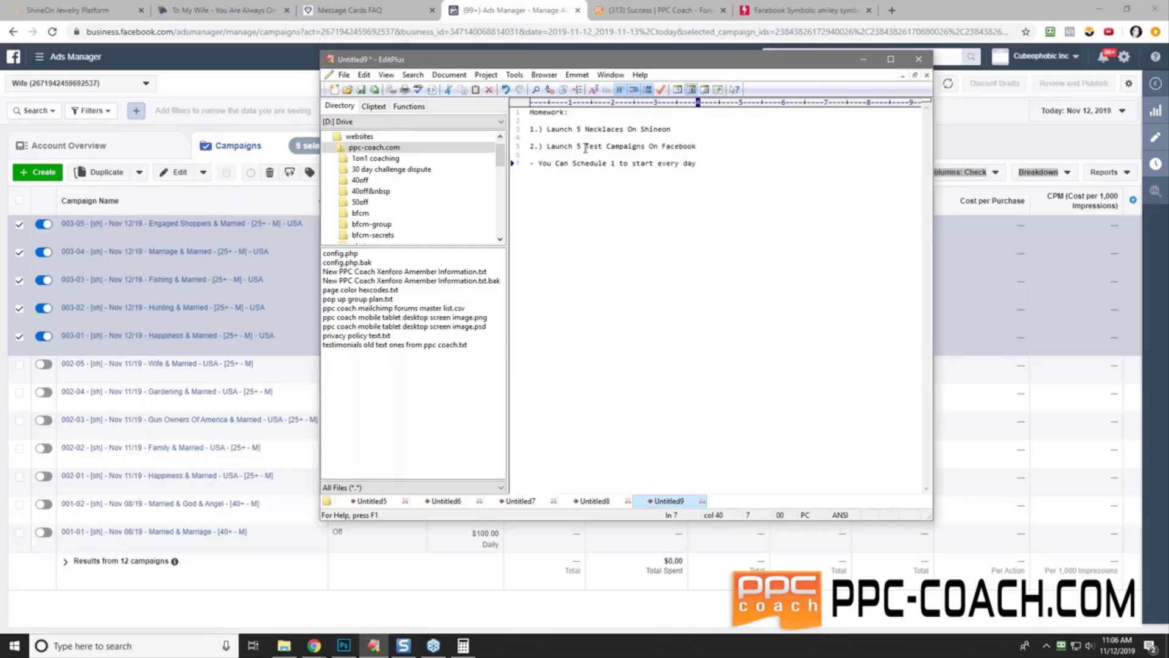
pyautogui.press('Return')
pyautogui.write('- OR')
pyautogui.press('Return')
pyautogui.write('- ')
pyautogui.write('Run Them All ')
pyautogui.write('On C')
pyautogui.write('NE Day')
pyautogui.press('Return')
pyautogui.press('Return')
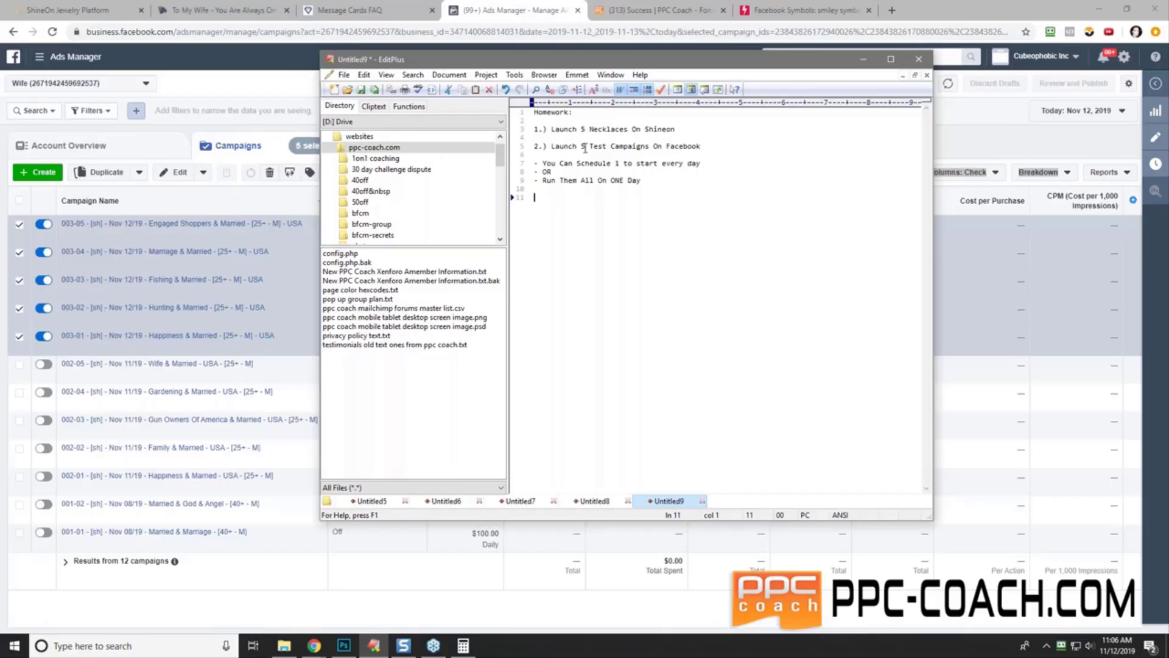
pyautogui.write('3.) Apply The 5 Rules To Each Campaign')
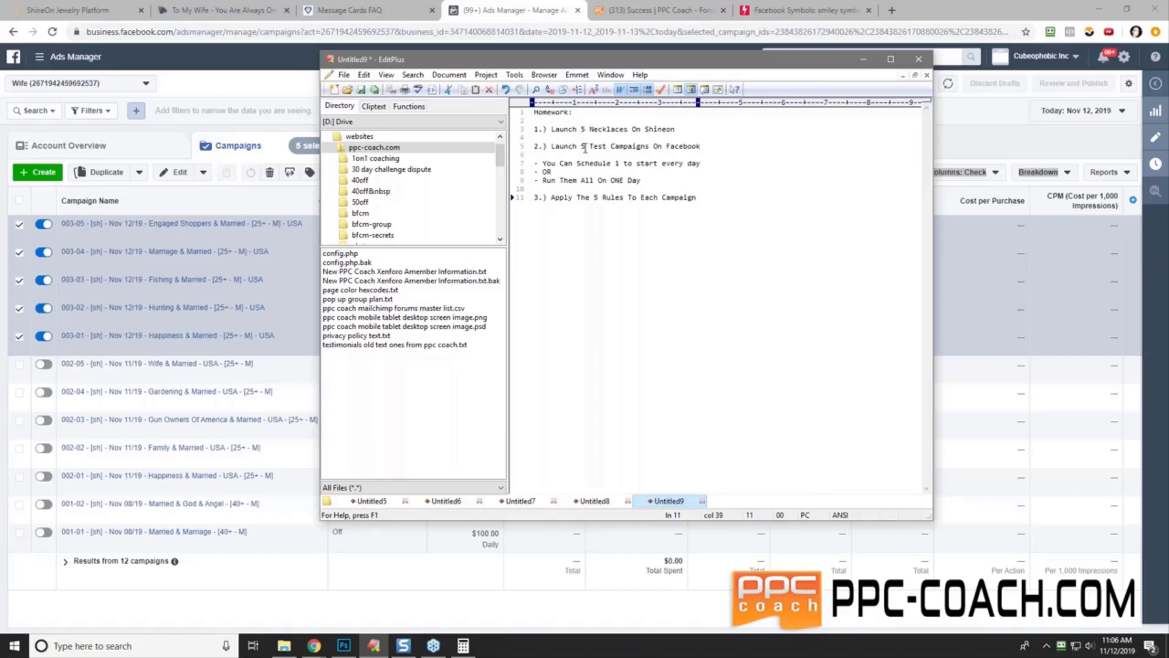
pyautogui.press('Return')
pyautogui.press('Return')
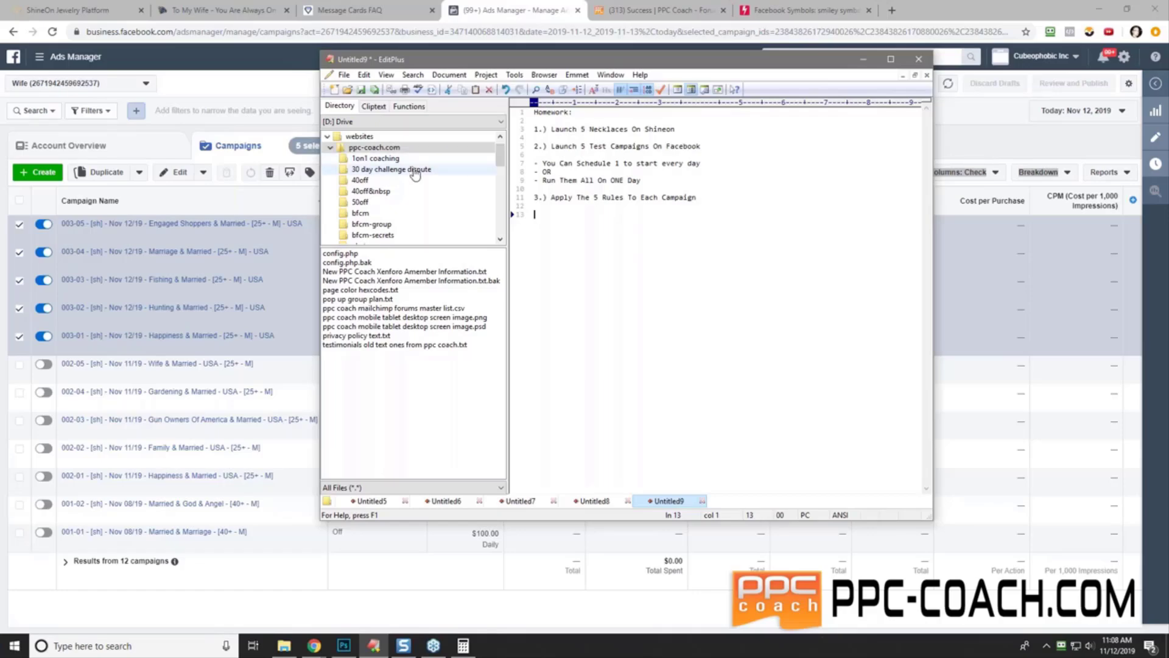
# - Open campaign 003-05 for editing, then bring the EditPlus homework notes back in front
pyautogui.click(126, 237)
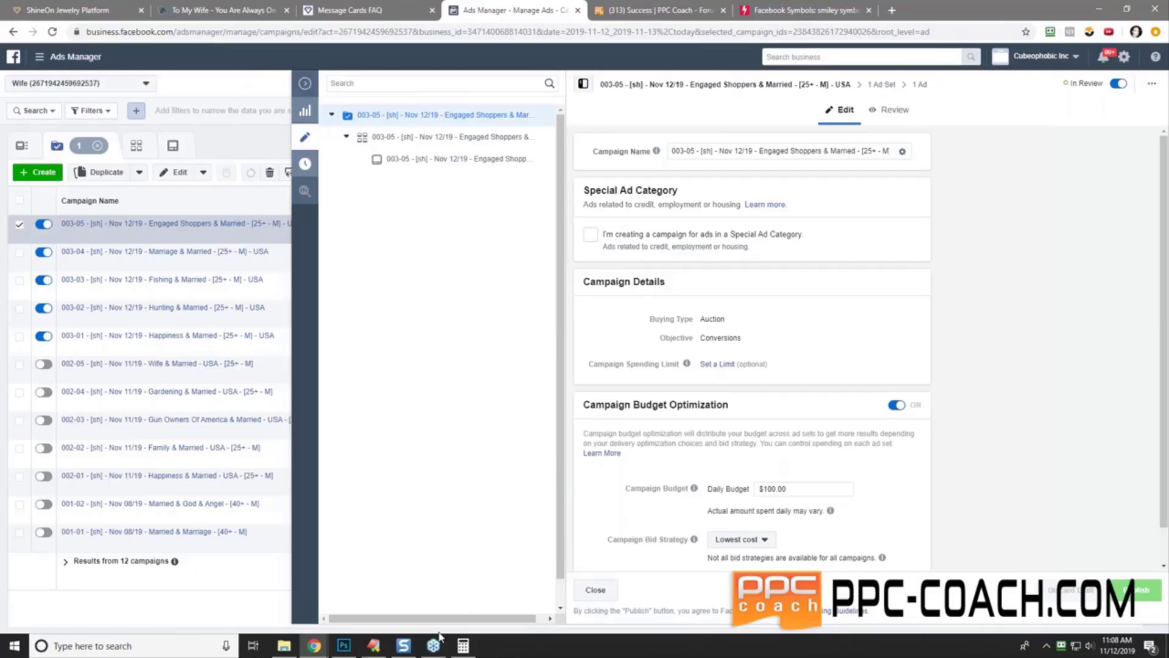
pyautogui.click(373, 646)
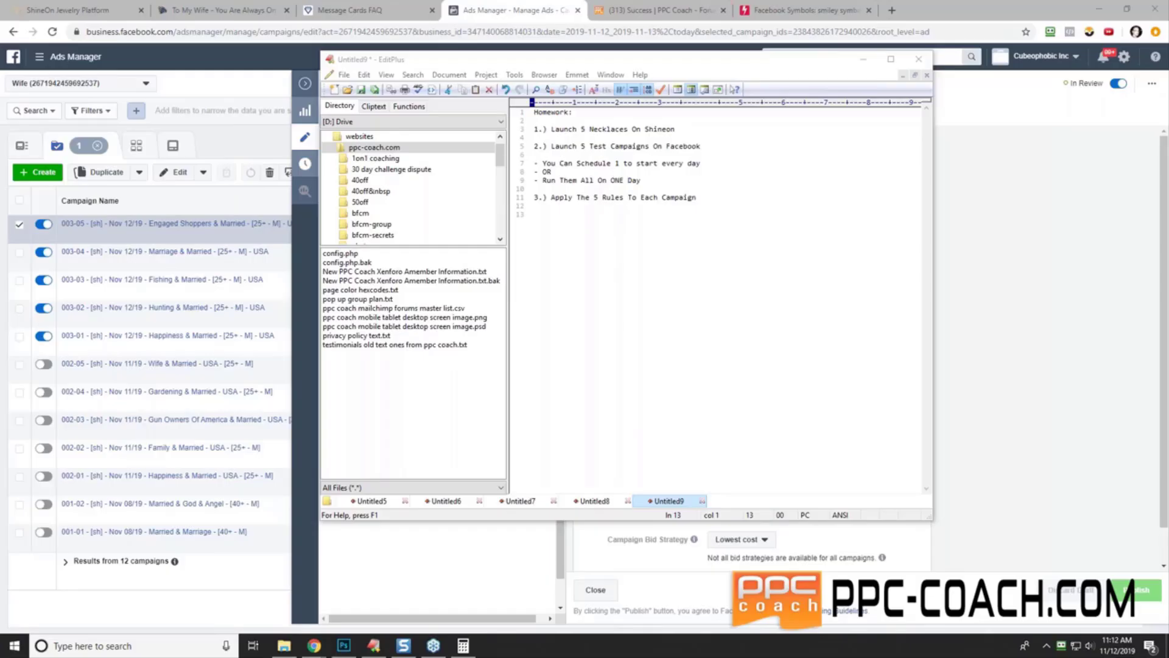
# - Switch to the Slack window showing the beta_tests channel
pyautogui.moveTo(322, 648)
pyautogui.moveTo(1168, 268); pyautogui.dragTo(989, 76)
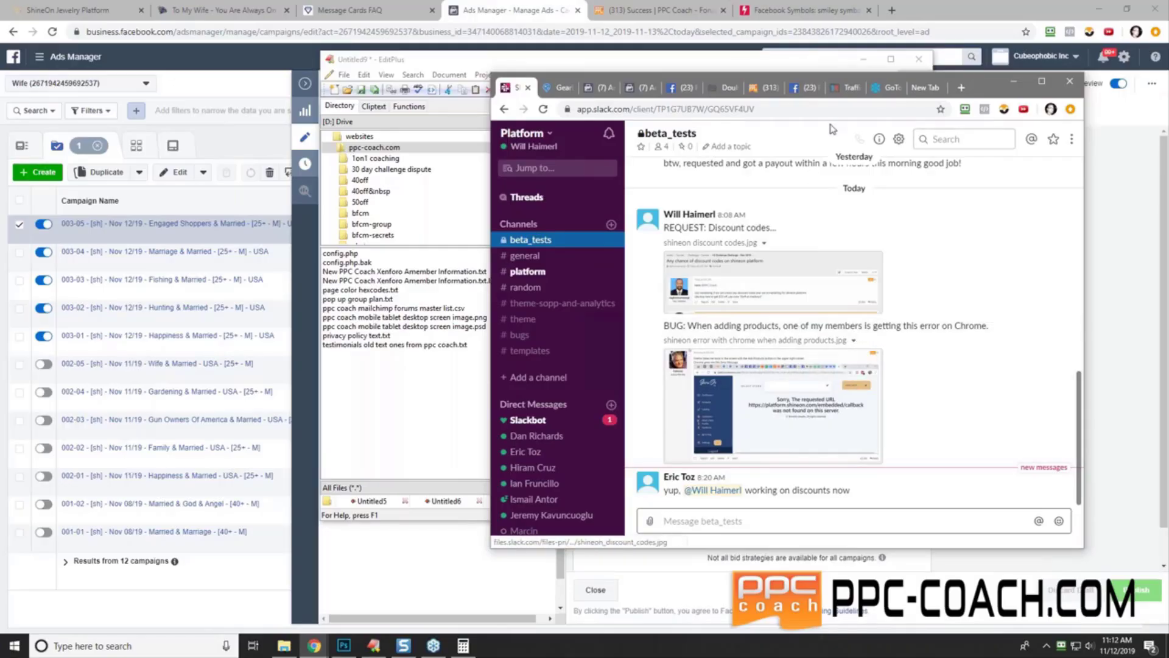
pyautogui.moveTo(979, 84); pyautogui.dragTo(1168, 183)
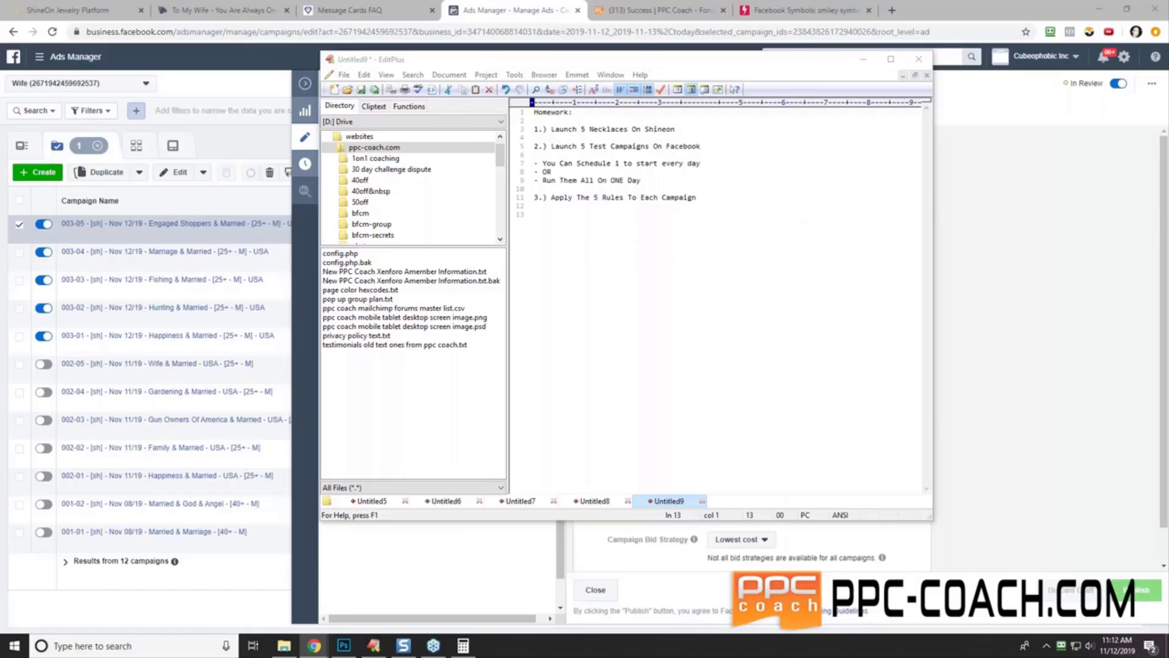
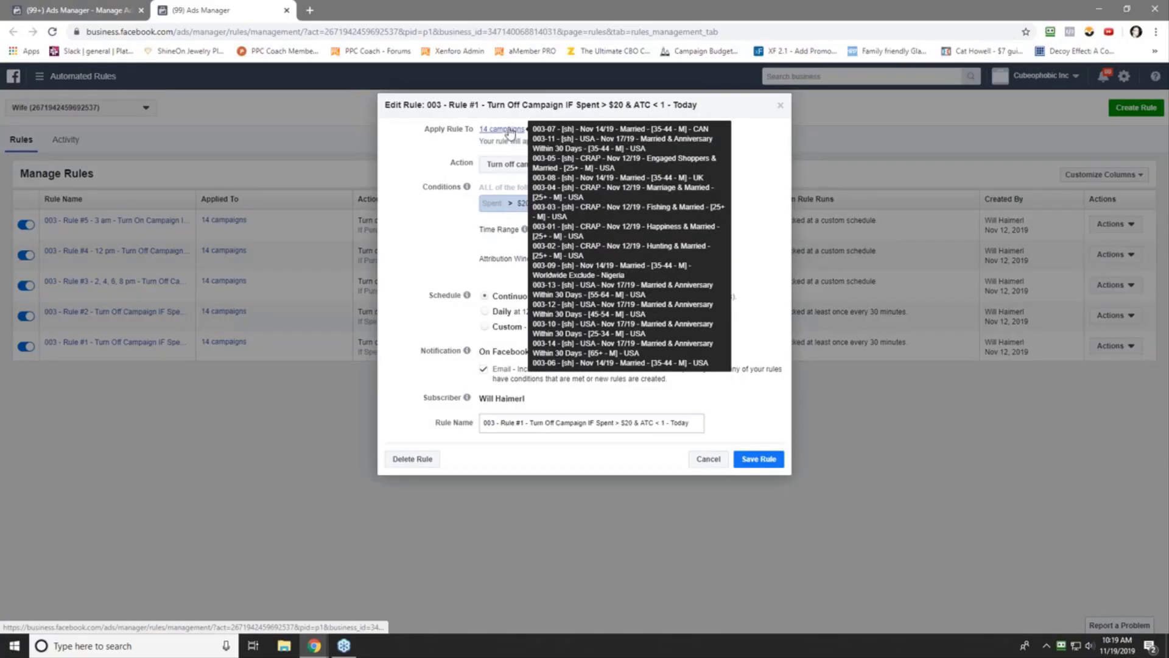
# - Close the Edit Rule dialog unchanged and return to the filtered 003 campaigns with the Rules menu open
pyautogui.click(779, 109)
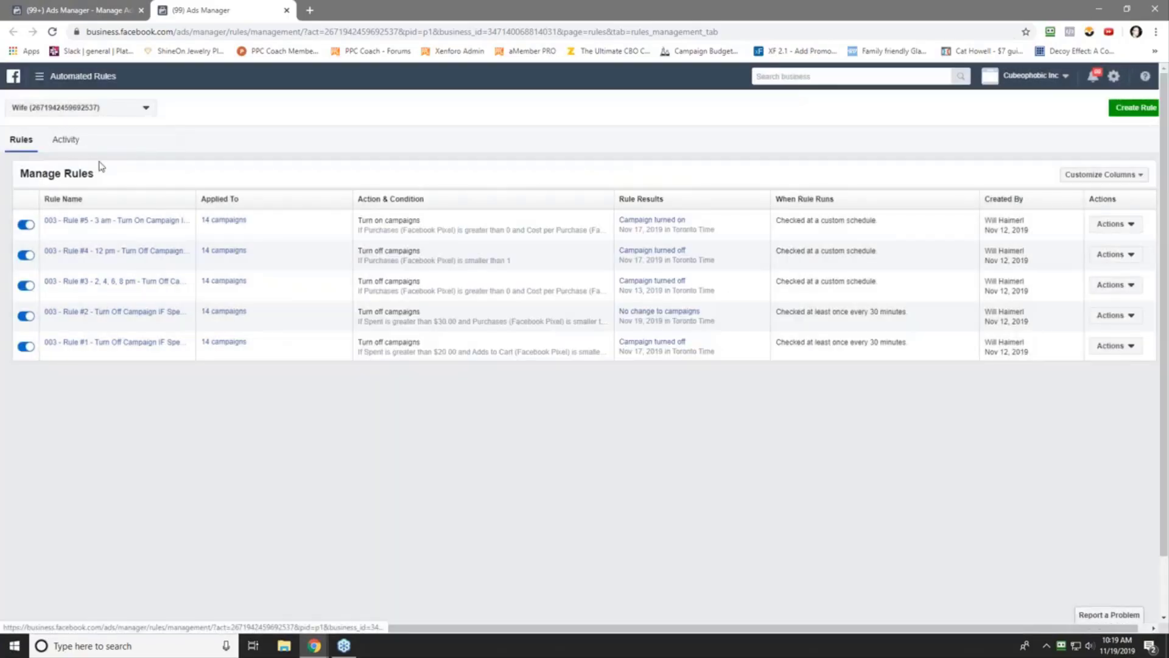
pyautogui.moveTo(208, 11); pyautogui.dragTo(1168, 142)
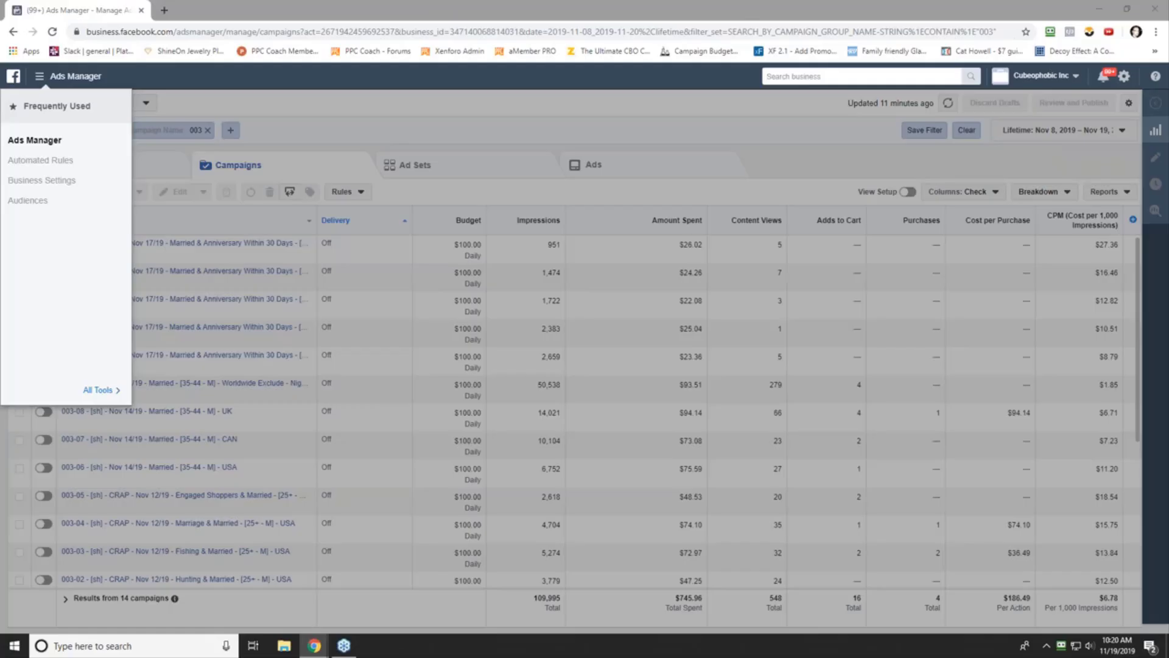
pyautogui.click(333, 123)
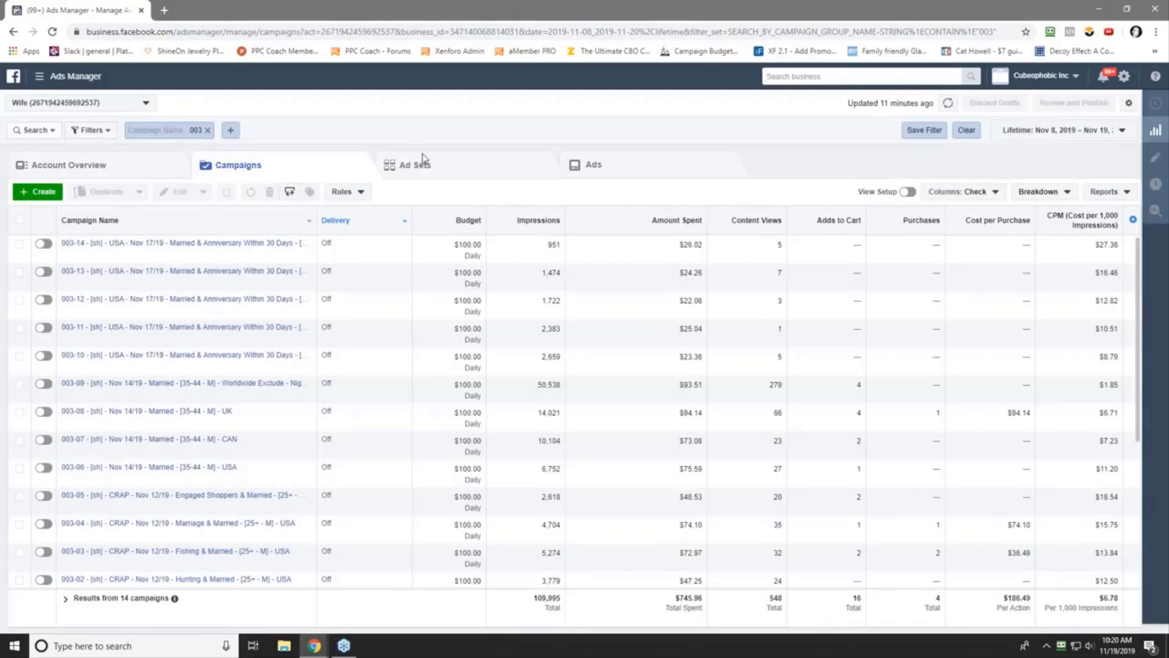
pyautogui.click(341, 191)
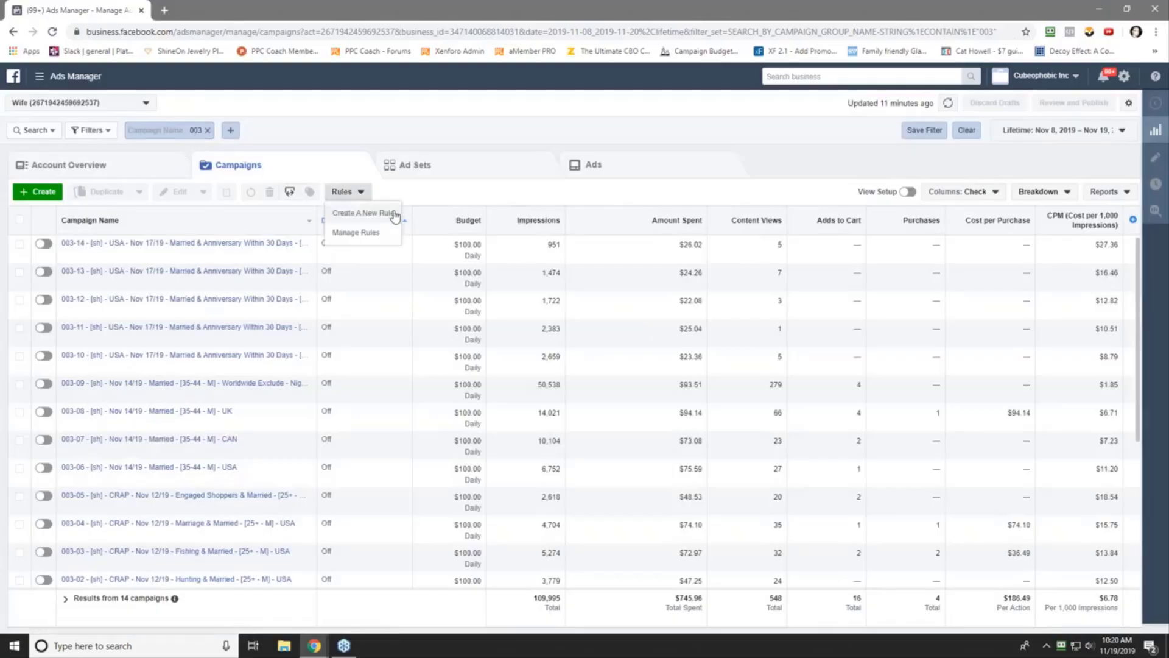
# - Start a new automated rule, glance at its help, and add the condition Spent greater than $20
pyautogui.click(394, 216)
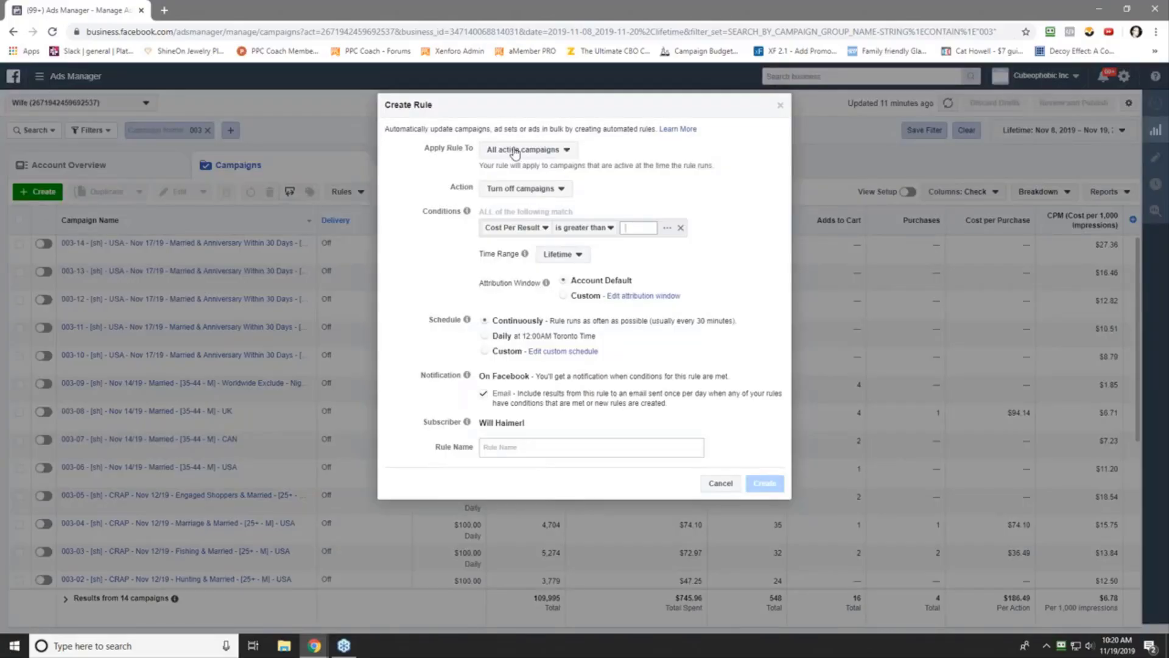
pyautogui.click(515, 152)
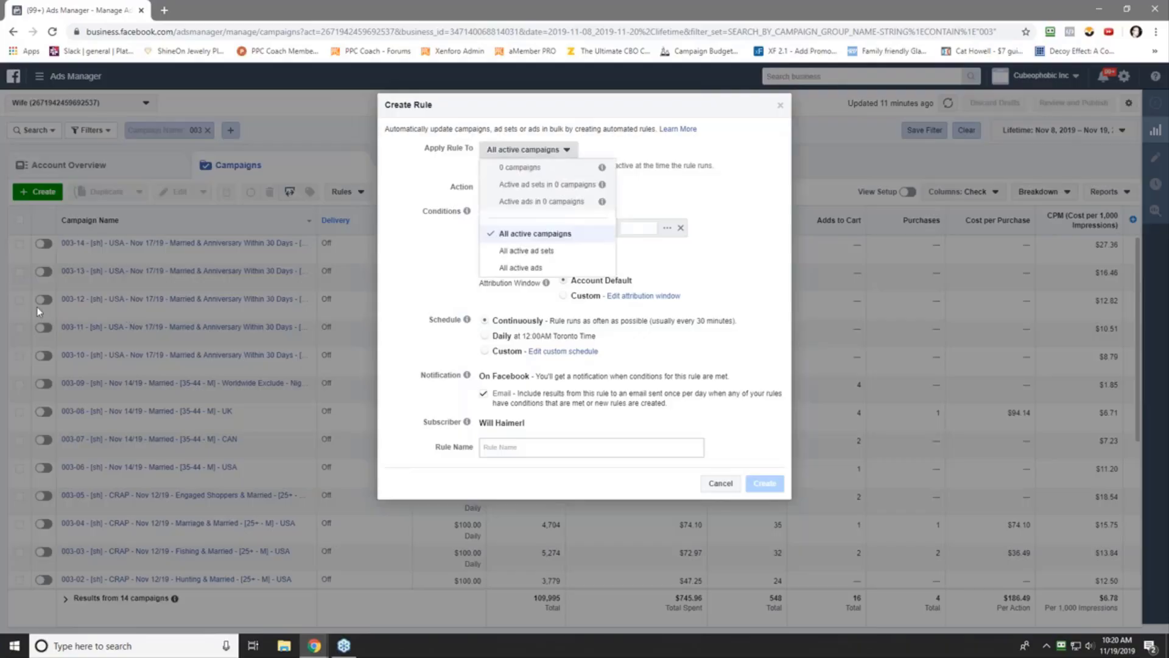
pyautogui.click(676, 135)
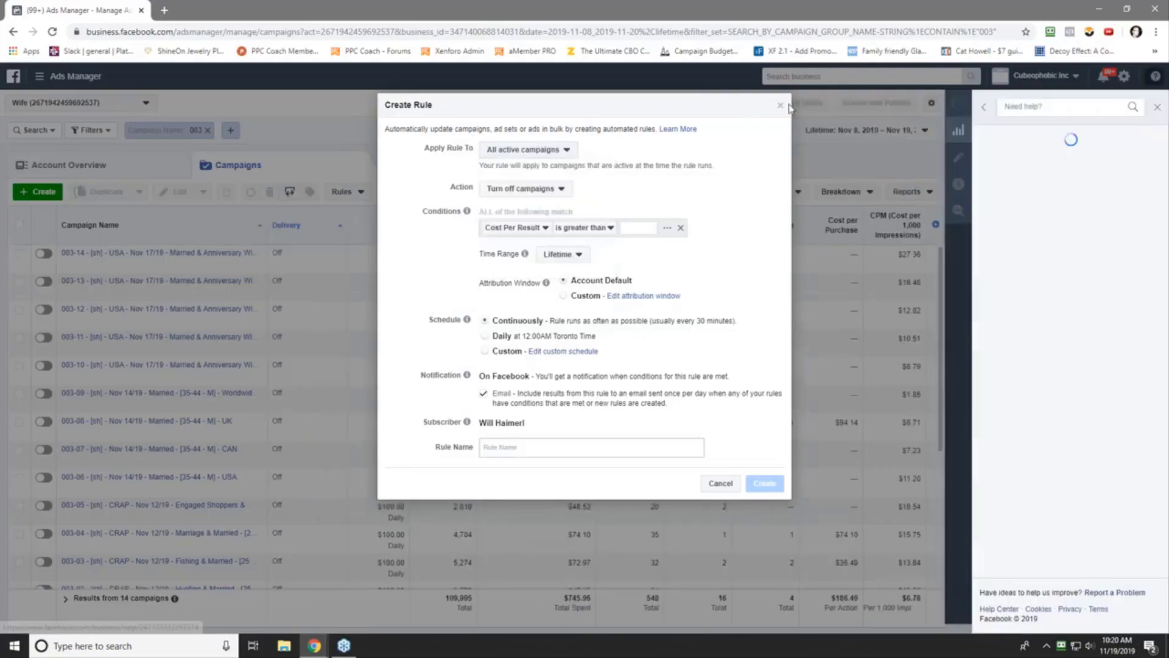
pyautogui.click(1158, 109)
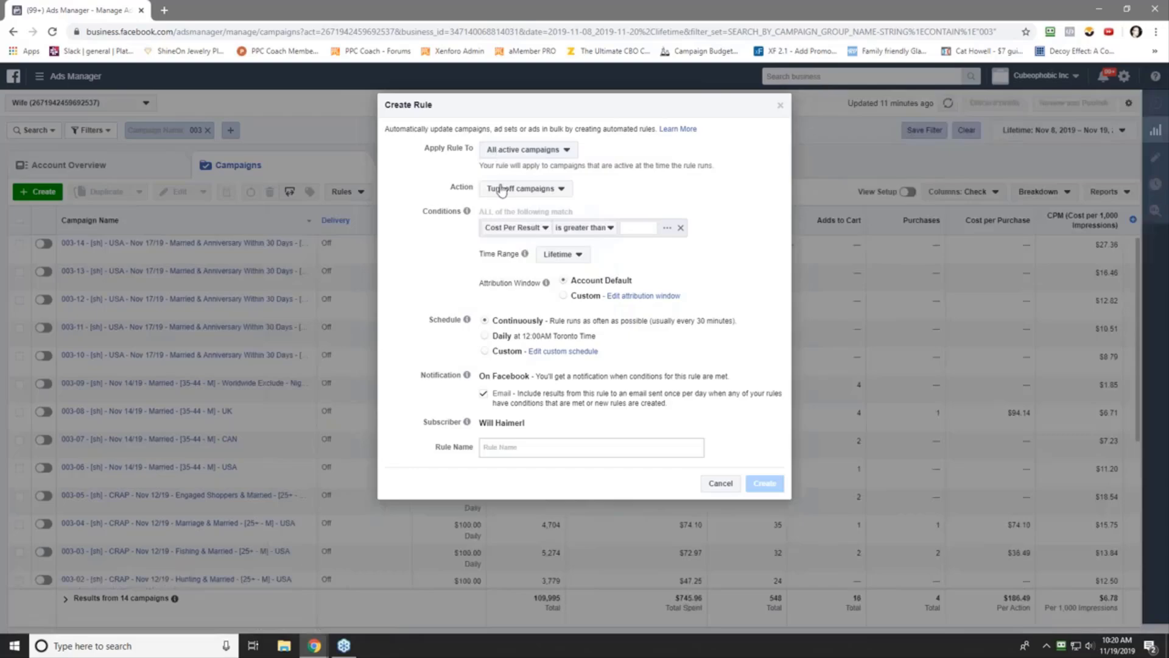
pyautogui.click(511, 230)
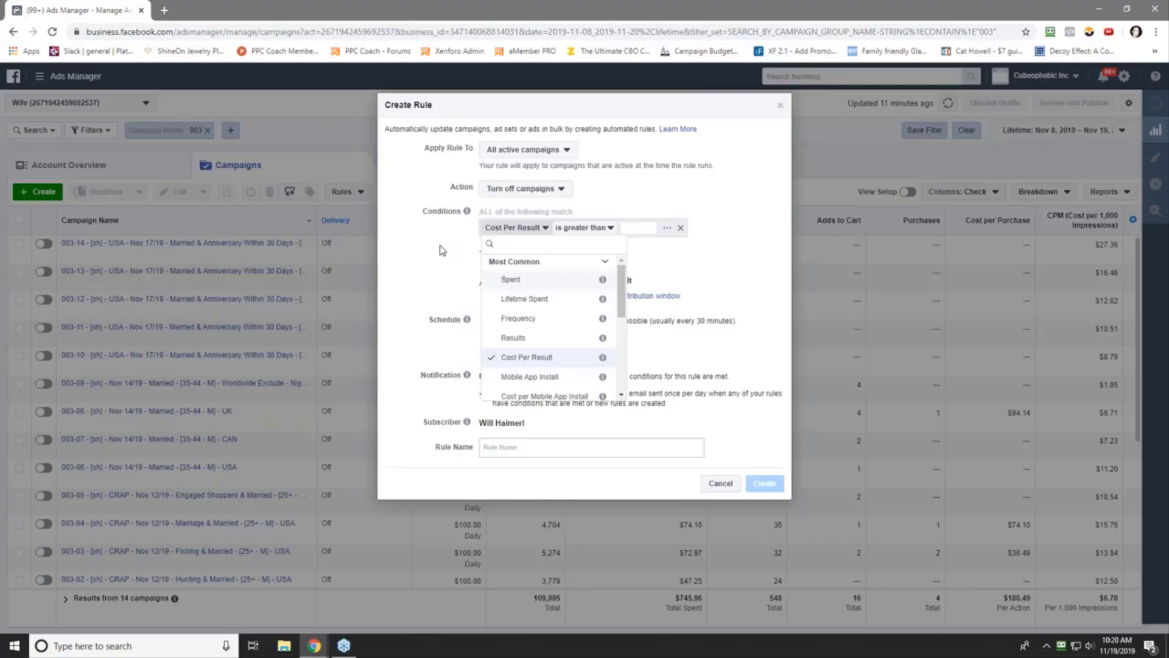
pyautogui.click(517, 281)
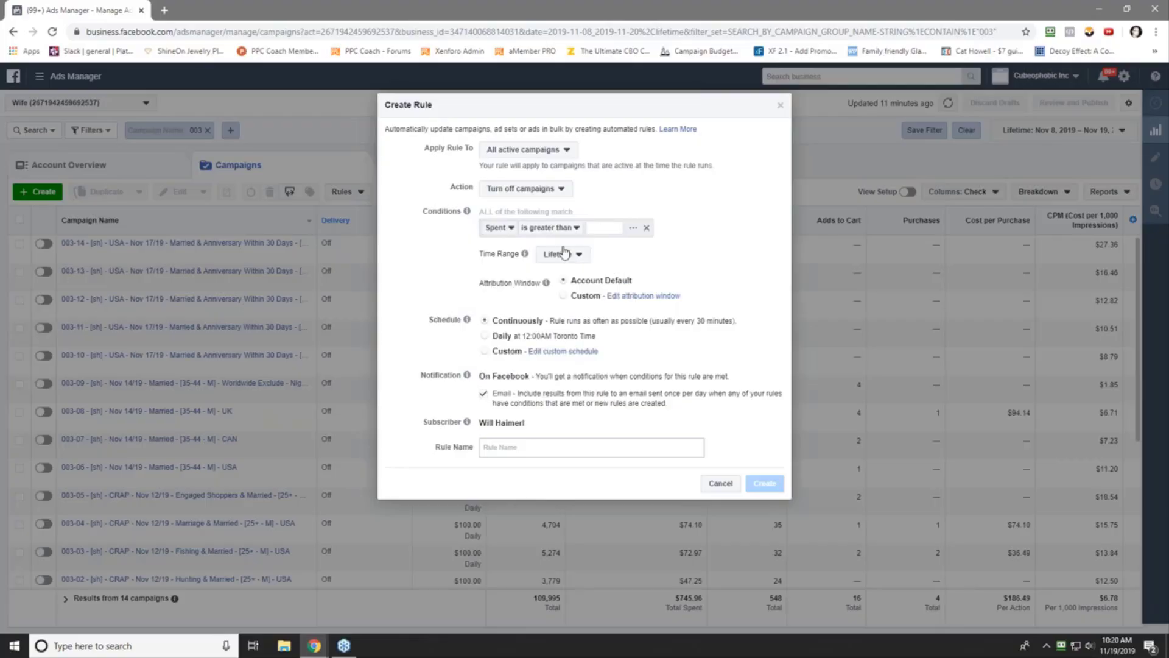
pyautogui.click(599, 227)
pyautogui.write('20.00')
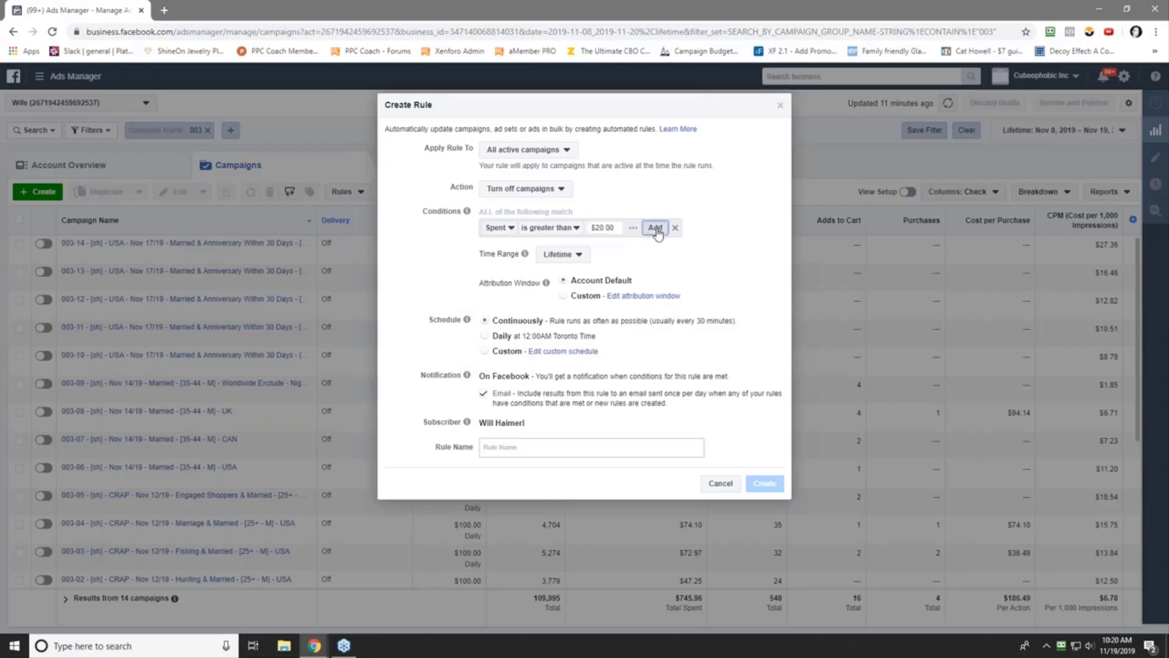
pyautogui.click(655, 227)
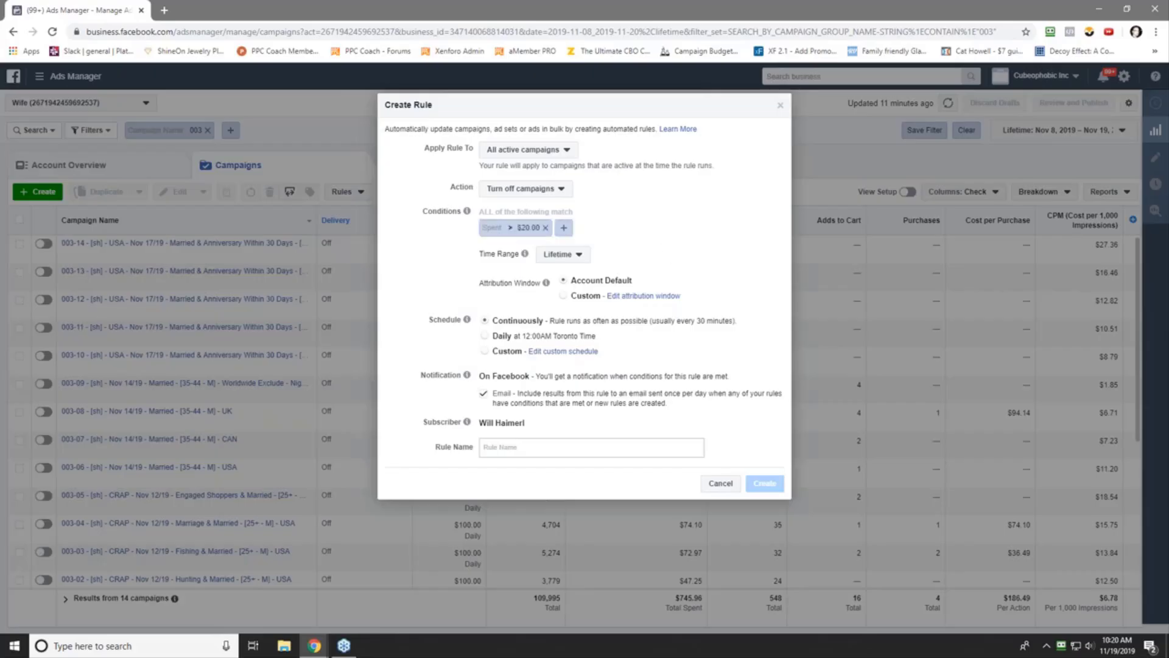
# - Add a second condition: Adds to Cart (Facebook Pixel) is smaller than 1
pyautogui.click(563, 227)
pyautogui.click(590, 227)
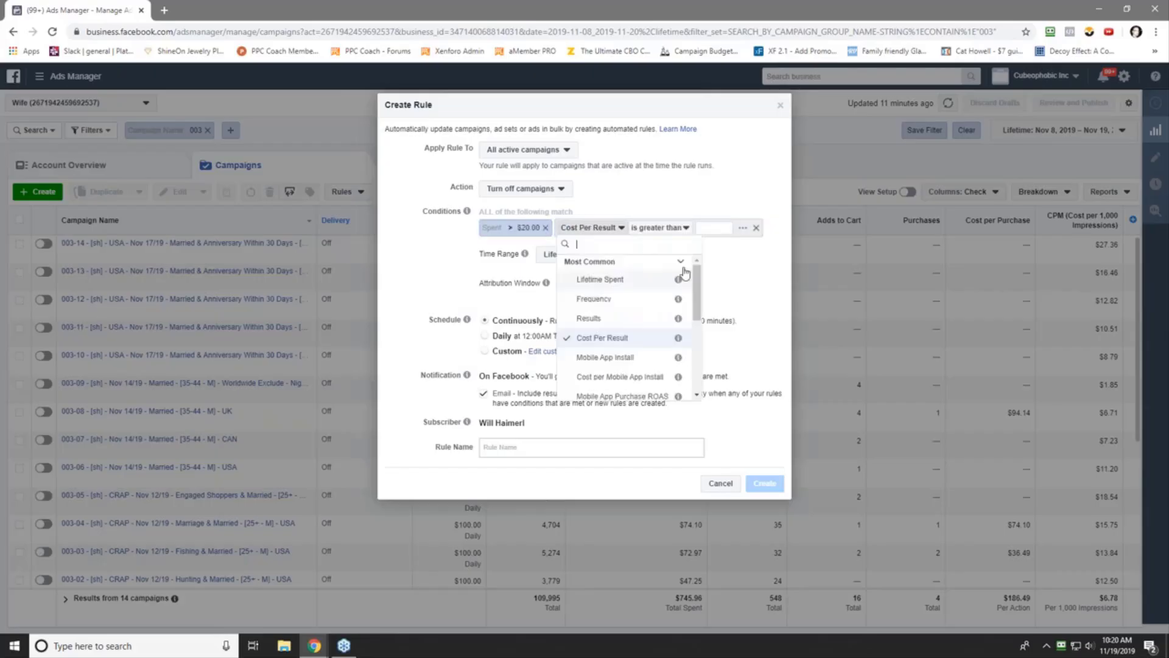
pyautogui.scroll(-4, 627, 316)
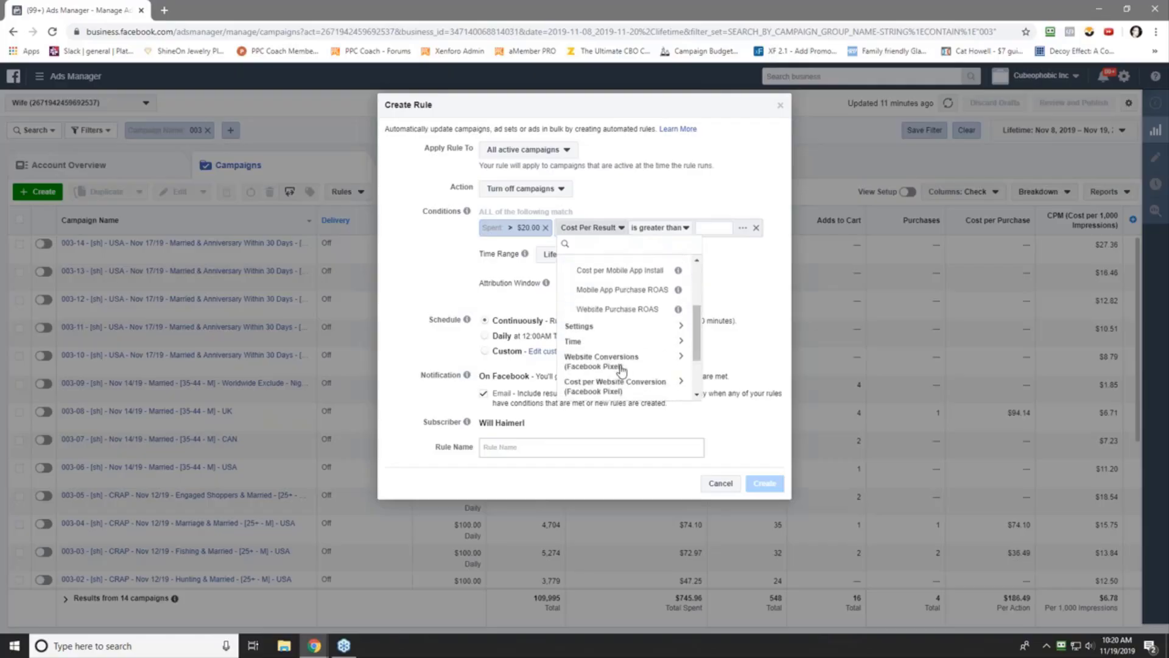
pyautogui.click(621, 370)
pyautogui.moveTo(699, 326); pyautogui.dragTo(699, 352)
pyautogui.click(639, 313)
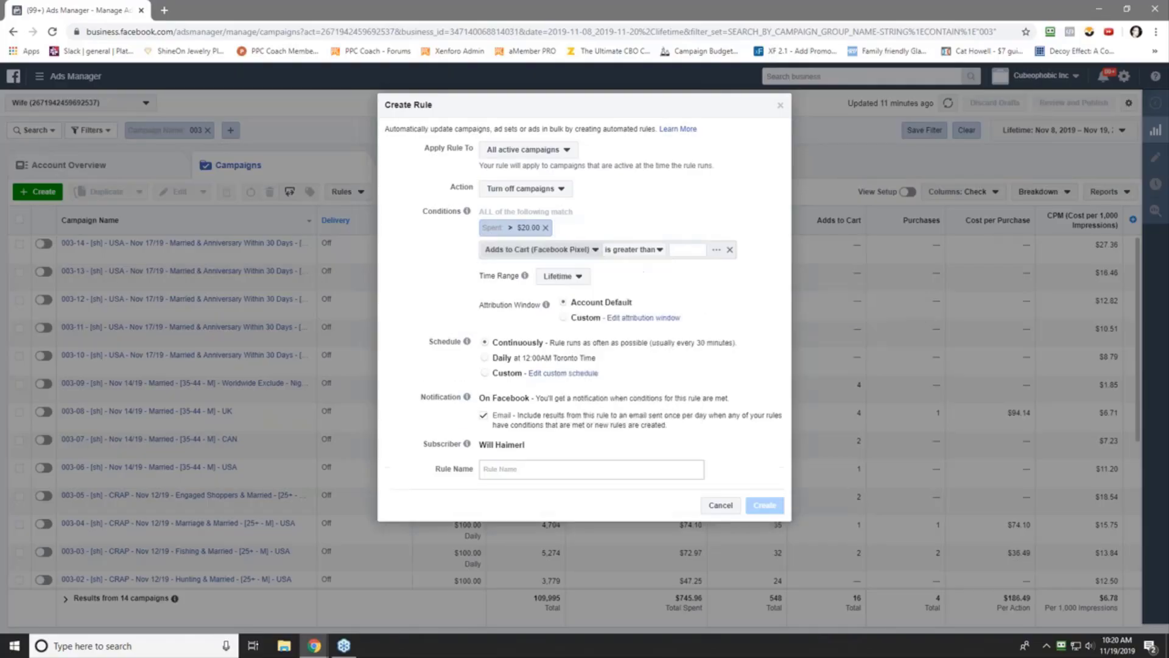
pyautogui.click(633, 249)
pyautogui.click(636, 281)
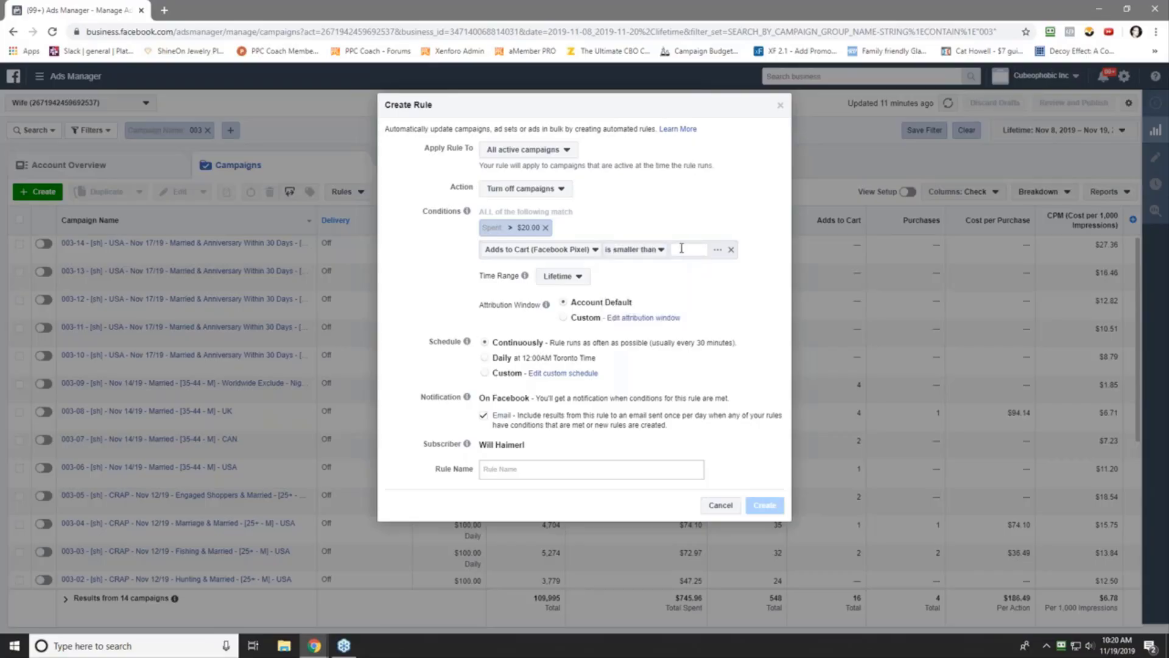
pyautogui.click(681, 249)
pyautogui.write('1')
pyautogui.press('Return')
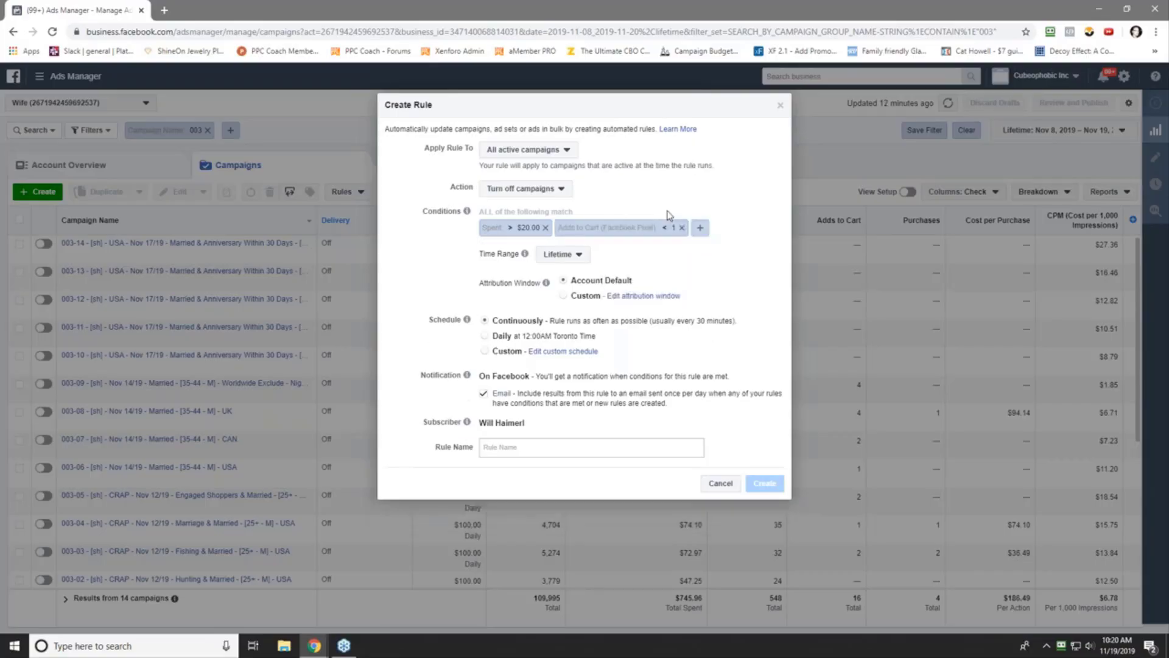
# - Set the time range to Today and enter 'Rule' and 'Today' in the rule name
pyautogui.click(570, 254)
pyautogui.click(570, 289)
pyautogui.click(493, 443)
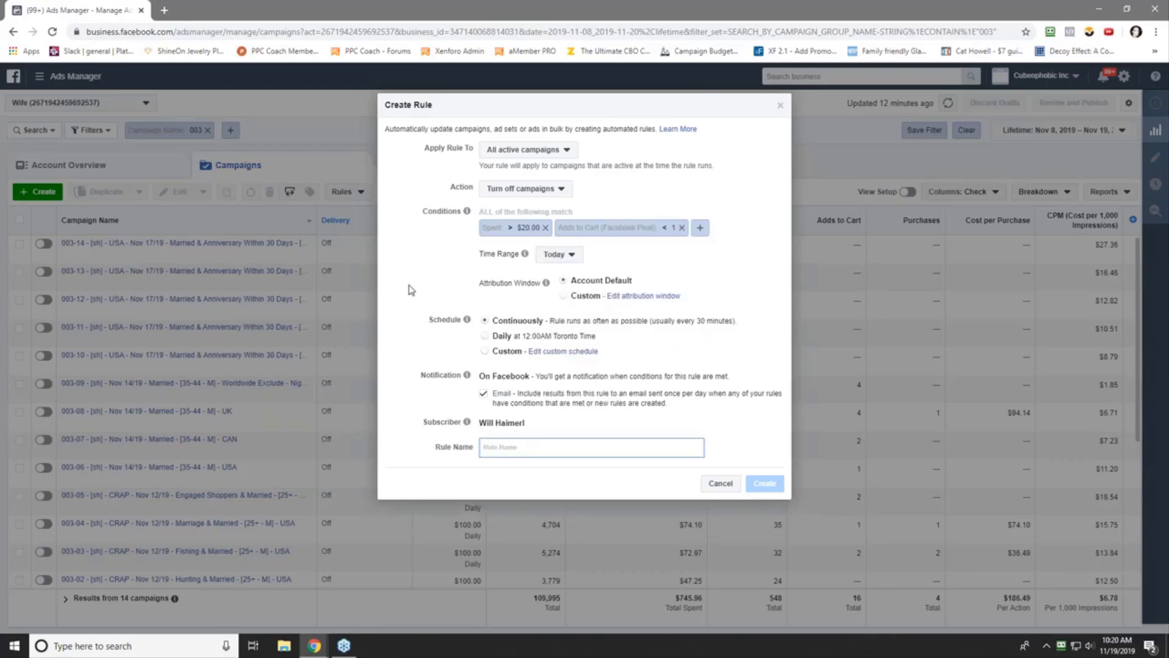
pyautogui.write('Rule #1 - Turn Off Campaign IF Spent > $20 & ATC < 1')
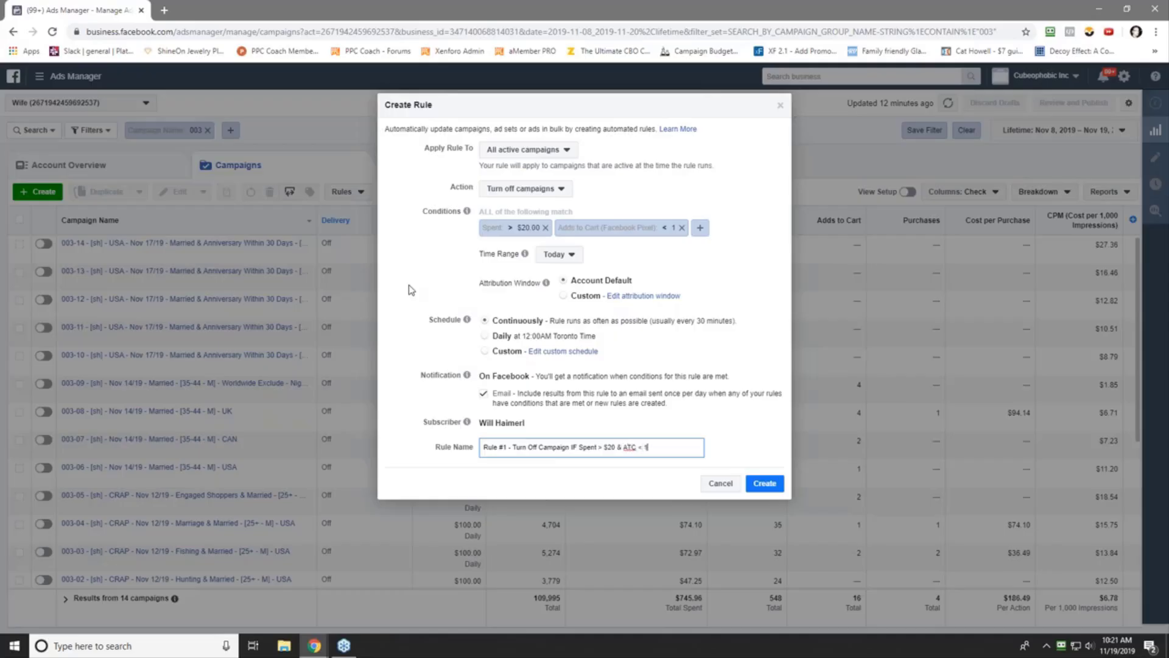
pyautogui.write('Today')
pyautogui.click(700, 227)
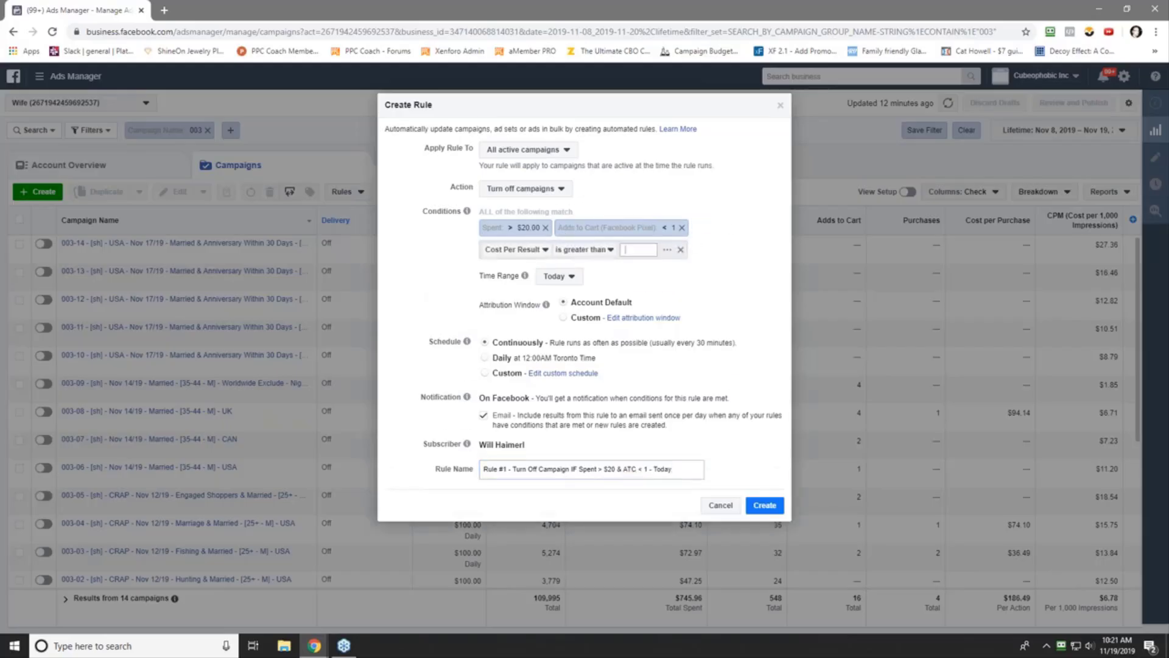
# - Add the condition Campaign Name contains 'REMETH'
pyautogui.click(506, 250)
pyautogui.moveTo(620, 319); pyautogui.dragTo(623, 350)
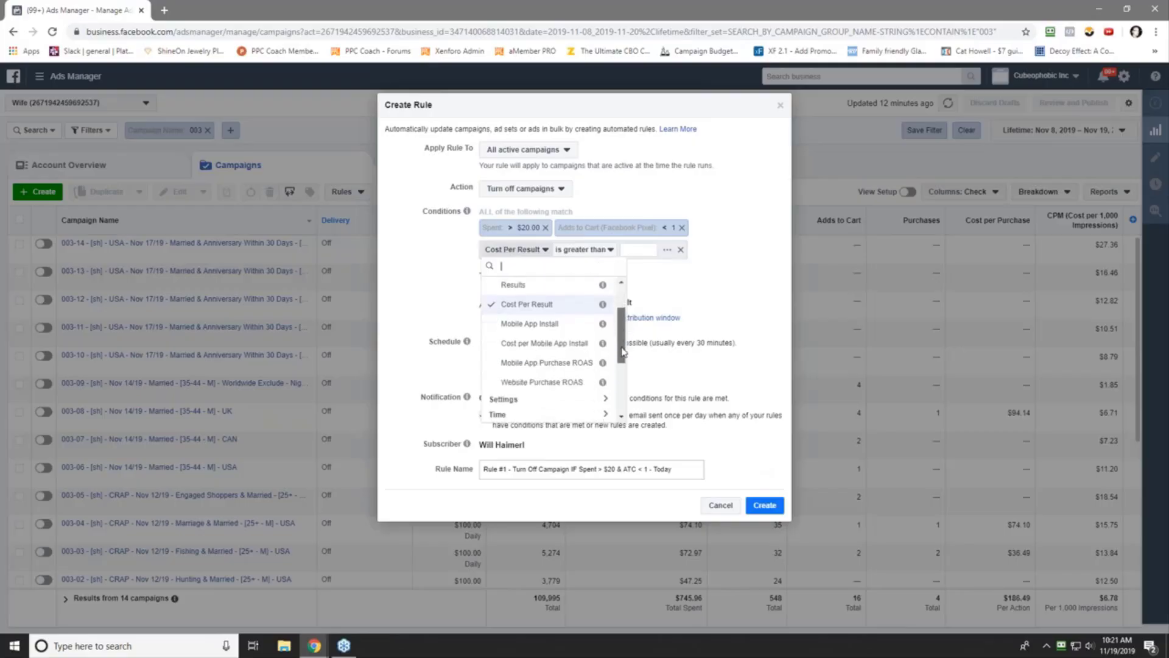
pyautogui.scroll(-2, 622, 351)
pyautogui.click(515, 335)
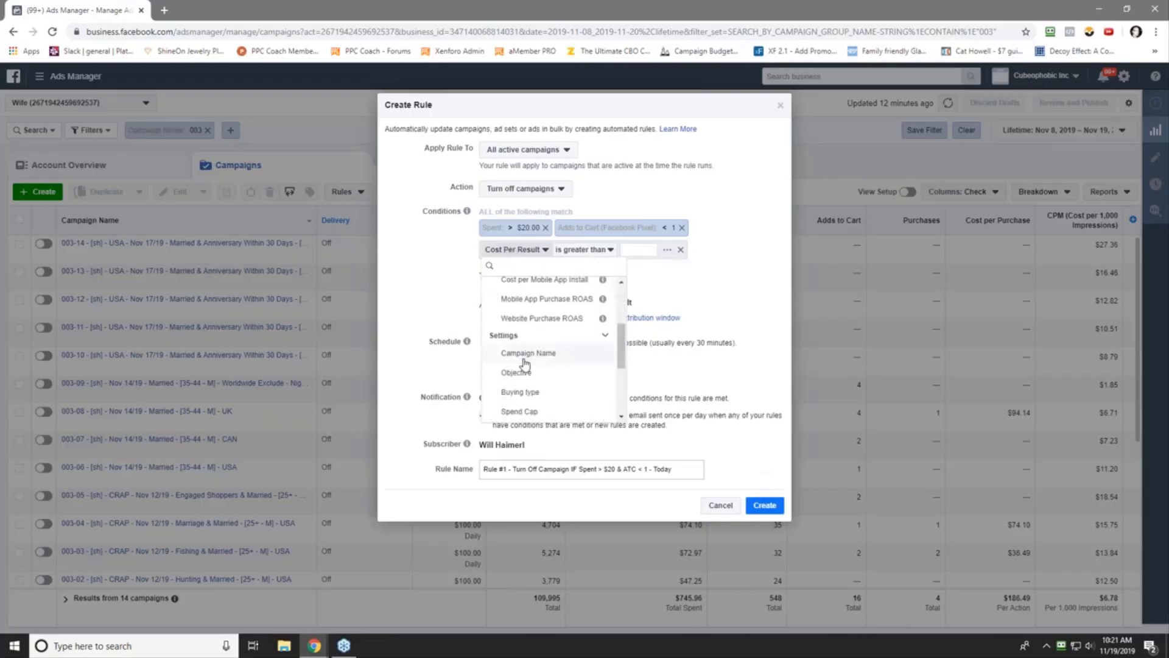
pyautogui.click(525, 354)
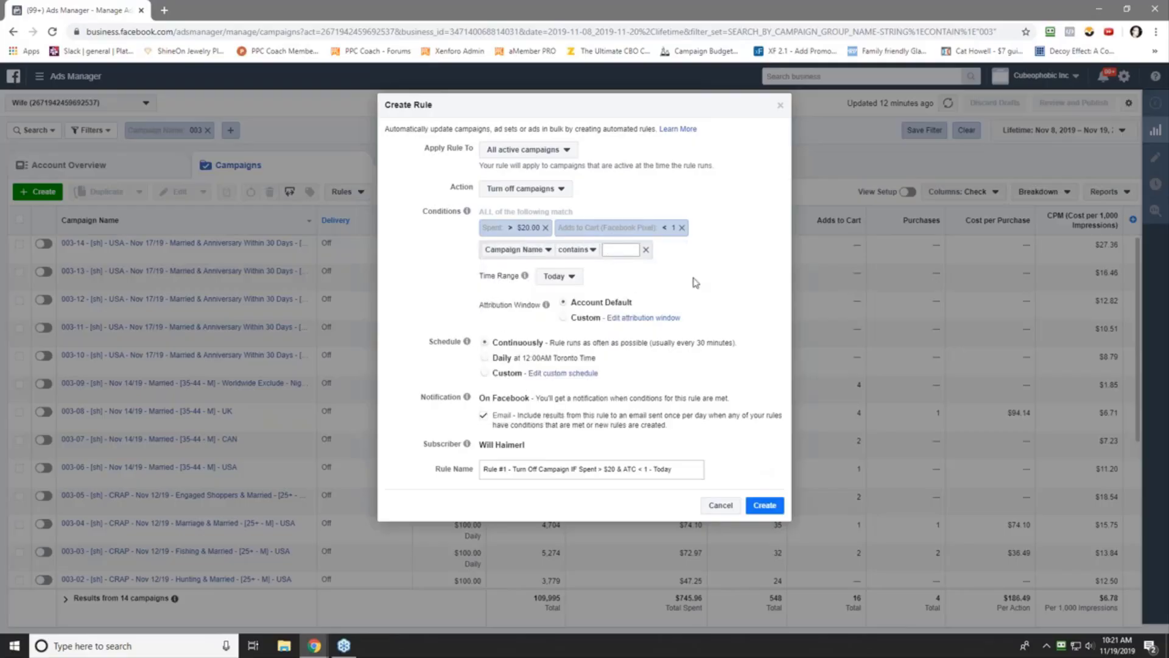
pyautogui.write('REMETH')
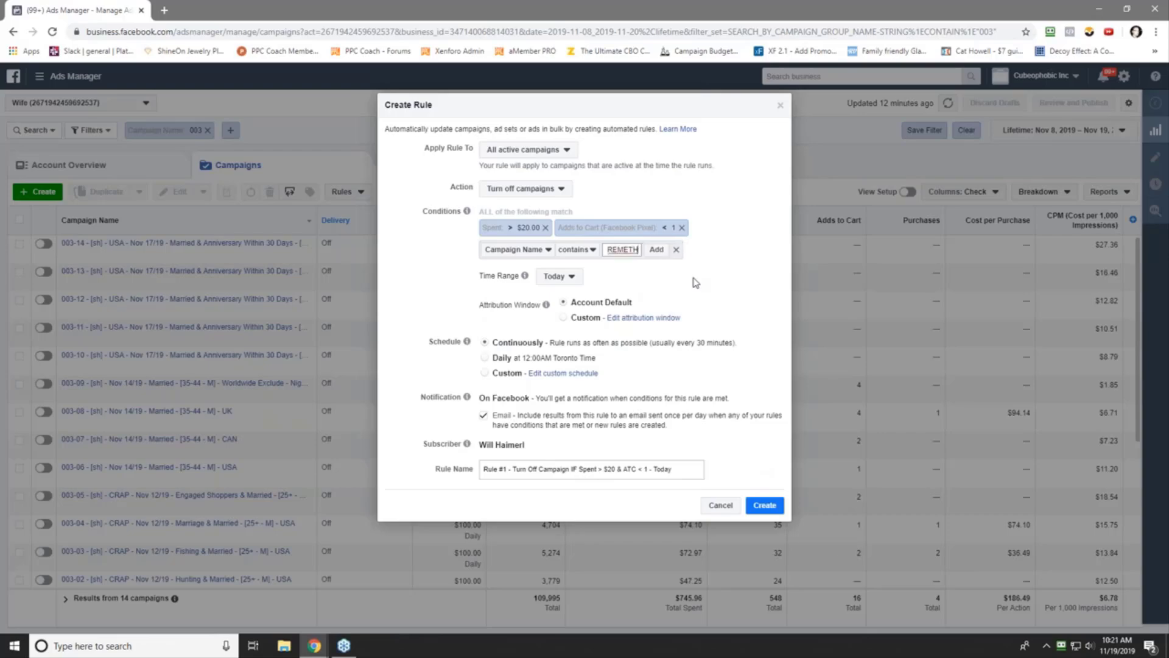
pyautogui.click(656, 250)
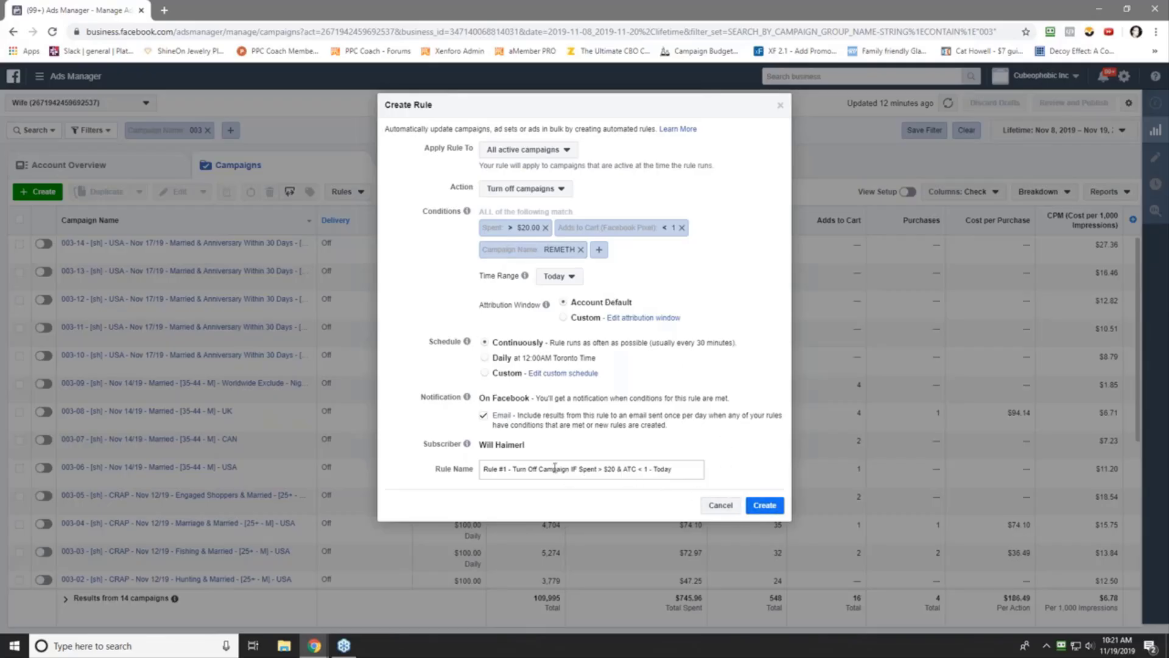
# - Insert 'REMETH - Turn' into the rule name and create the rule
pyautogui.click(515, 469)
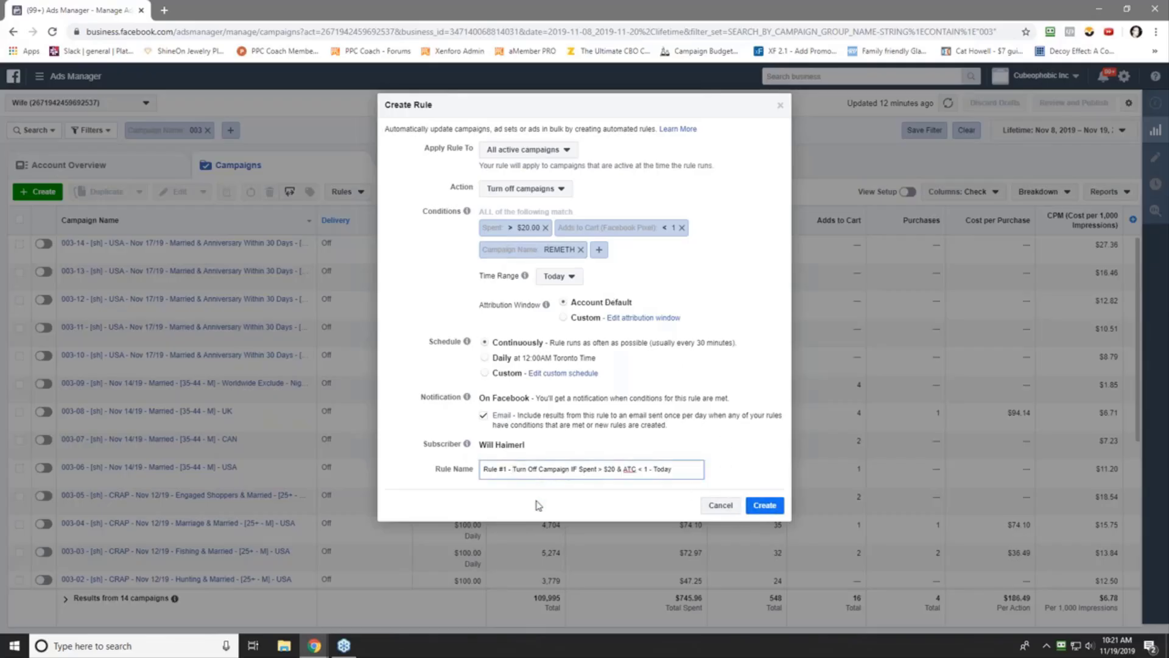
pyautogui.write('REMETH - Turn')
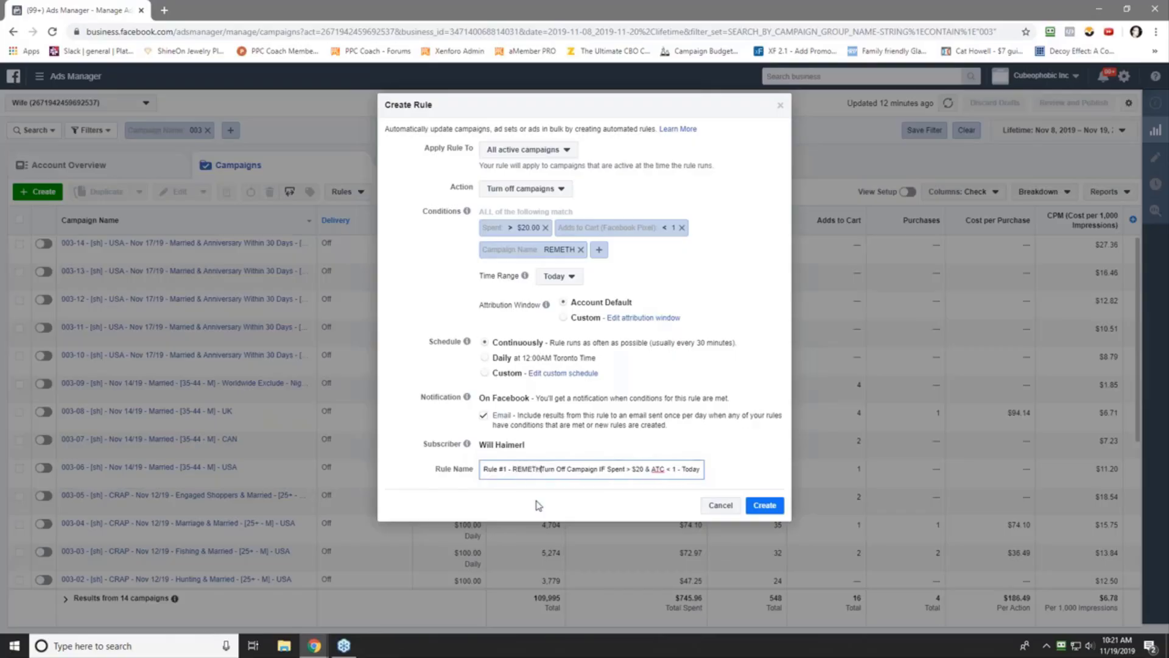
pyautogui.hotkey('ctrl', 'a')
pyautogui.hotkey('ctrl', 'c')
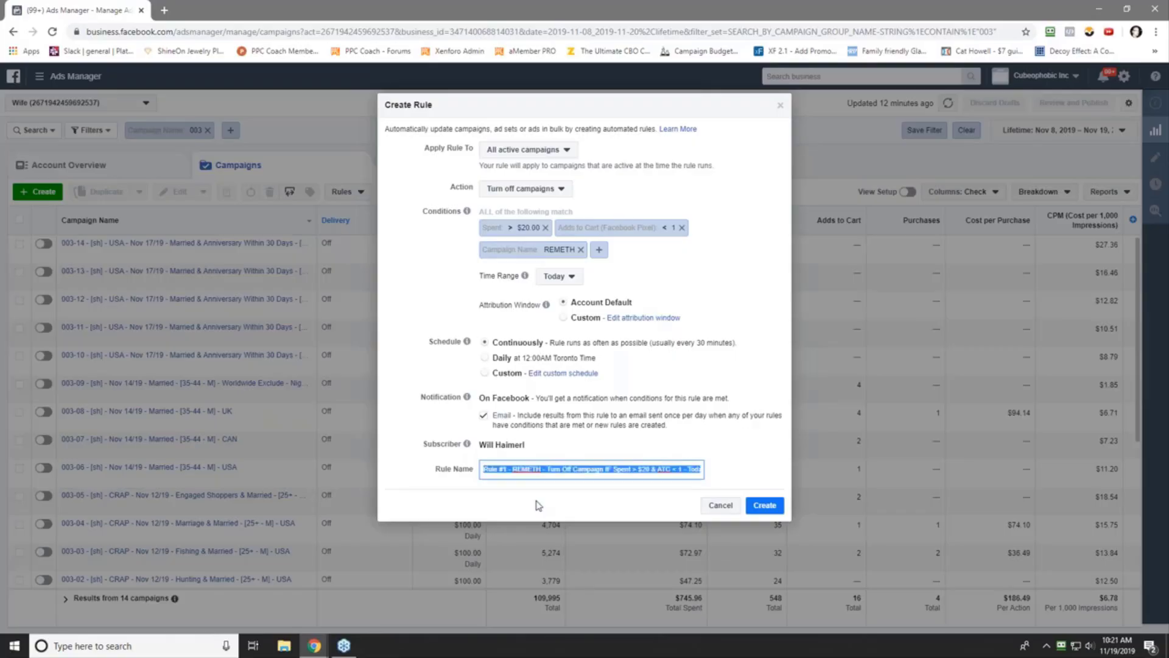
pyautogui.click(770, 510)
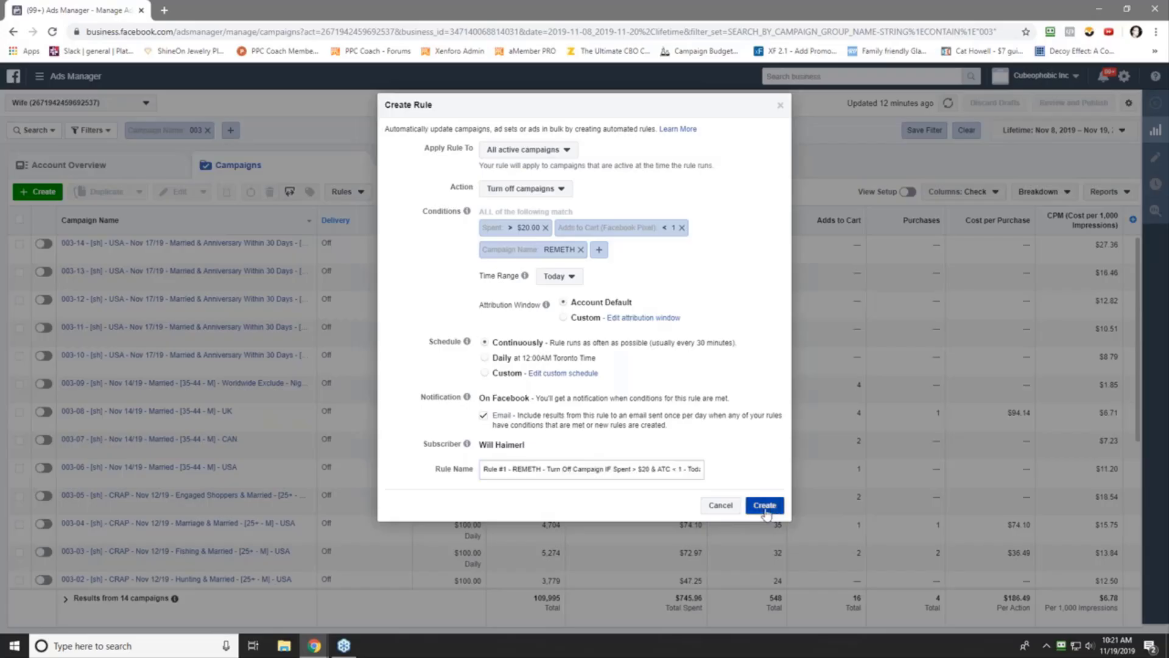
# - Start another new rule with the condition Spent greater than $30
pyautogui.click(679, 202)
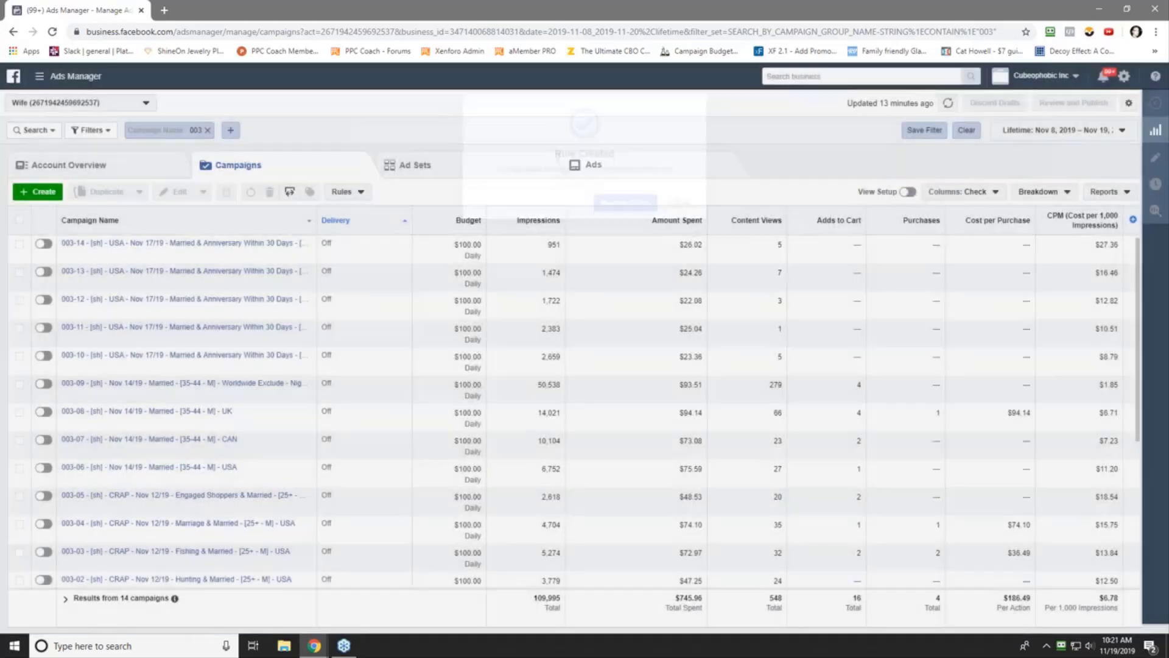
pyautogui.click(344, 191)
pyautogui.click(360, 213)
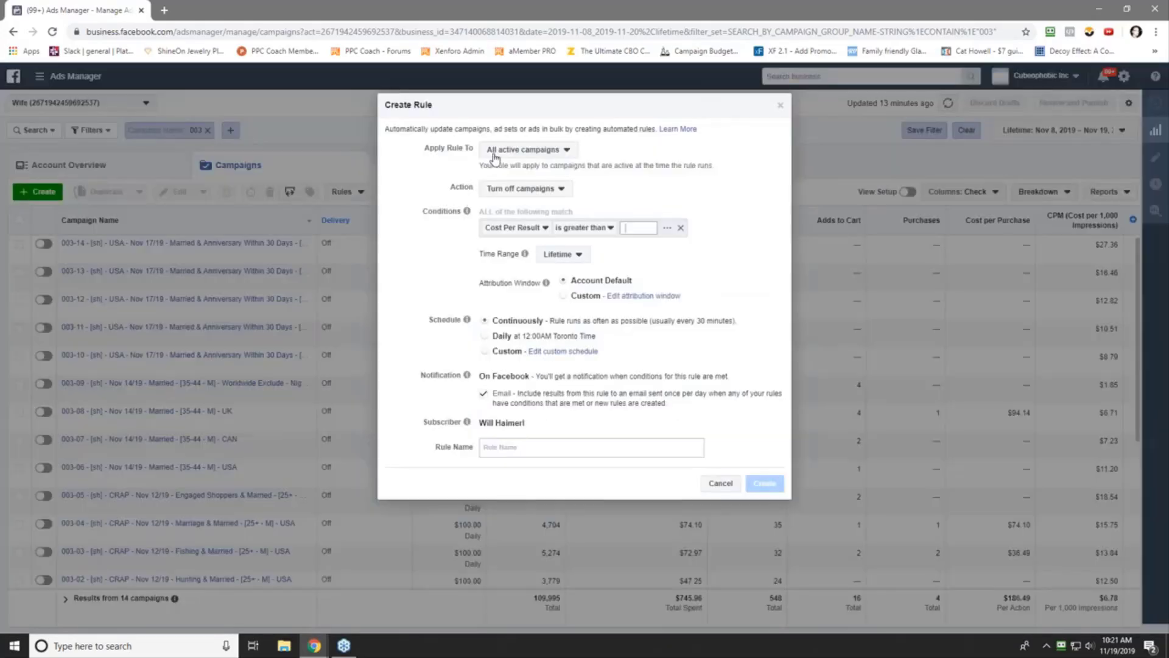
pyautogui.click(519, 228)
pyautogui.click(512, 278)
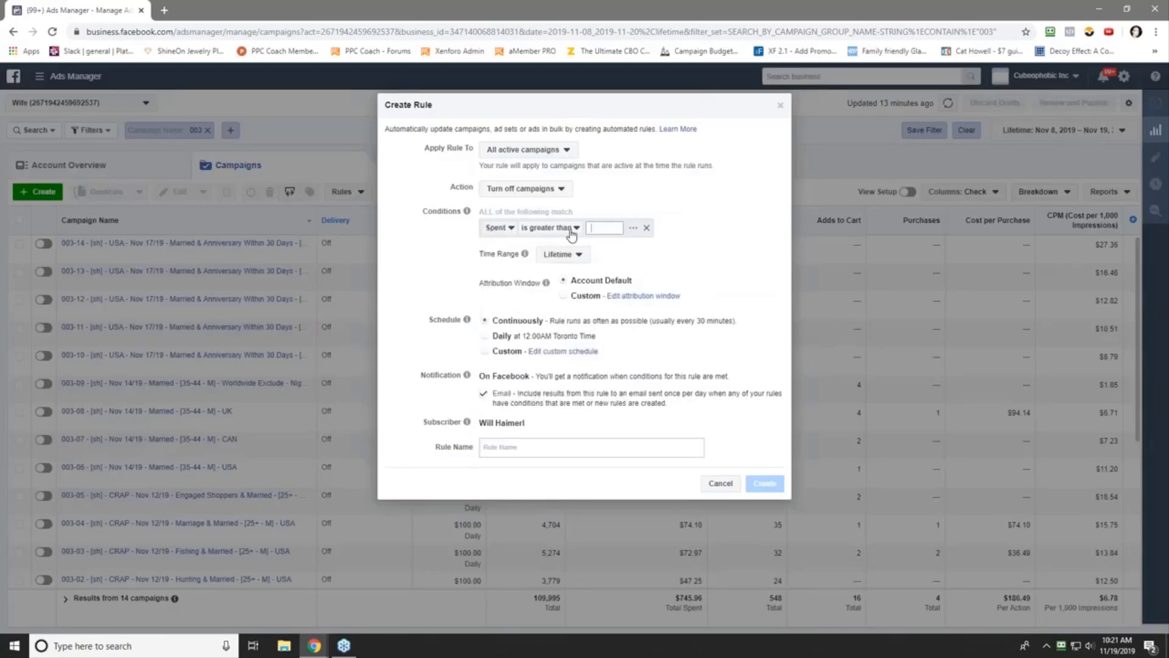
pyautogui.write('30')
pyautogui.press('Return')
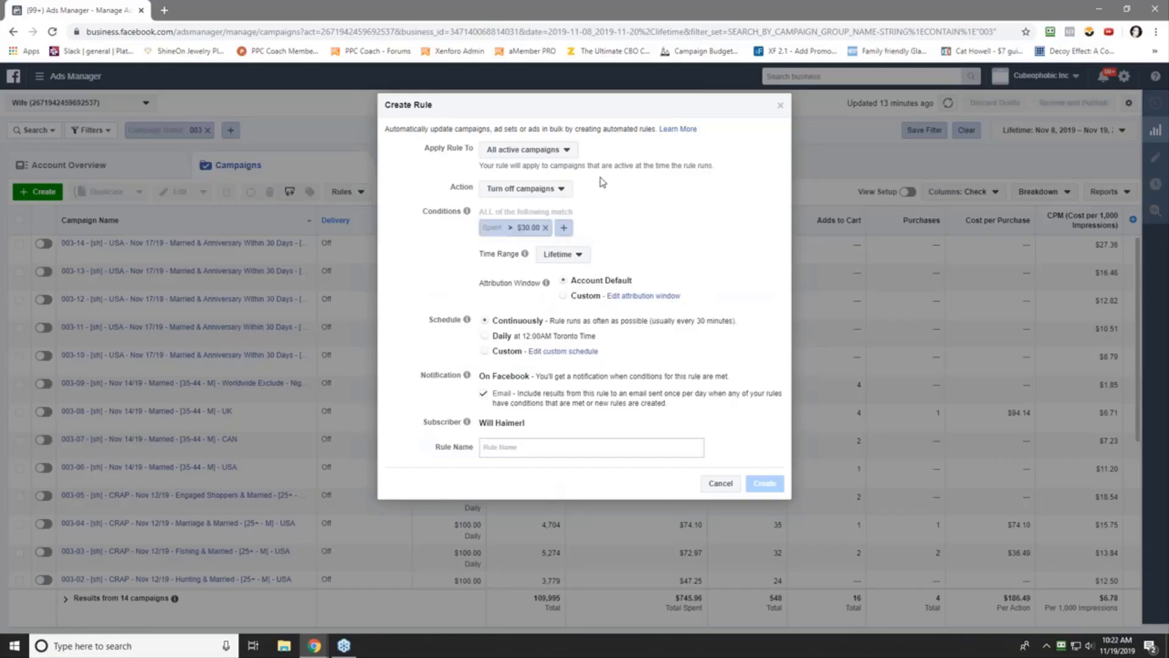
# - Add the condition Purchases (Facebook Pixel) is smaller than 1
pyautogui.click(589, 230)
pyautogui.scroll(-5, 693, 320)
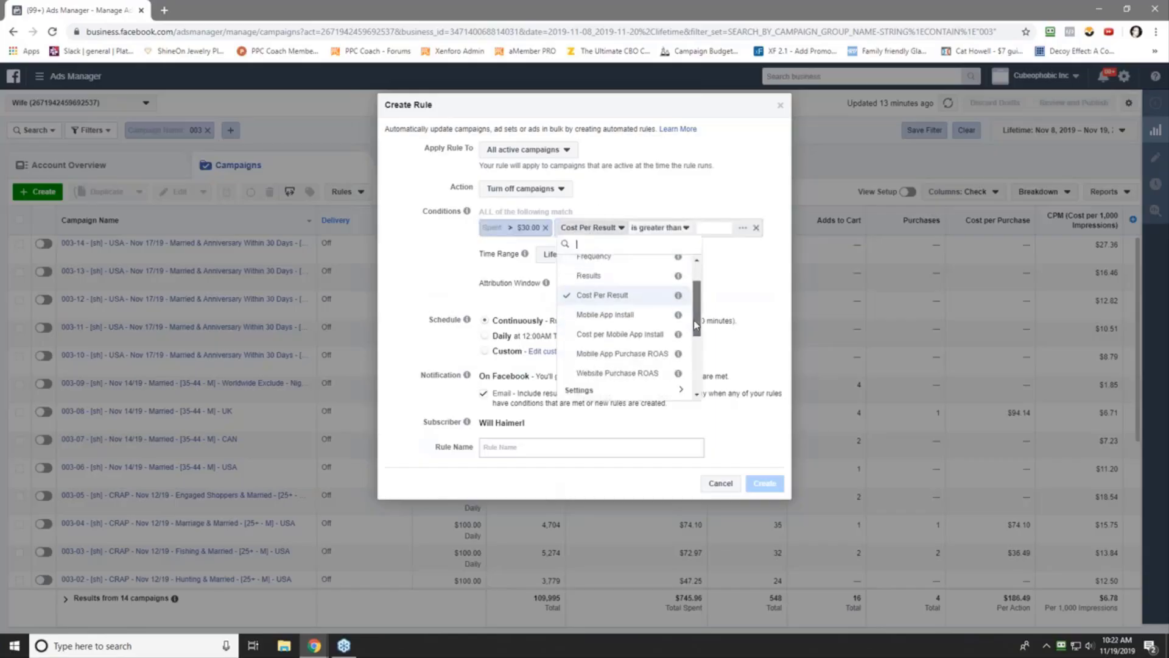
pyautogui.click(603, 298)
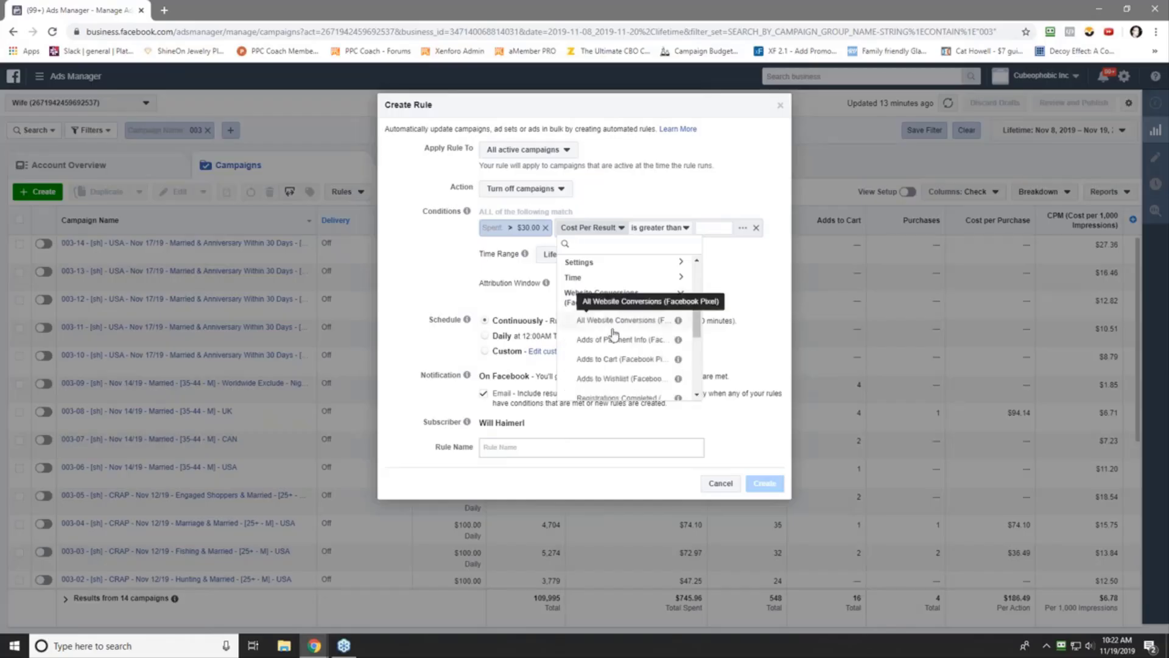
pyautogui.scroll(-2, 616, 371)
pyautogui.click(619, 316)
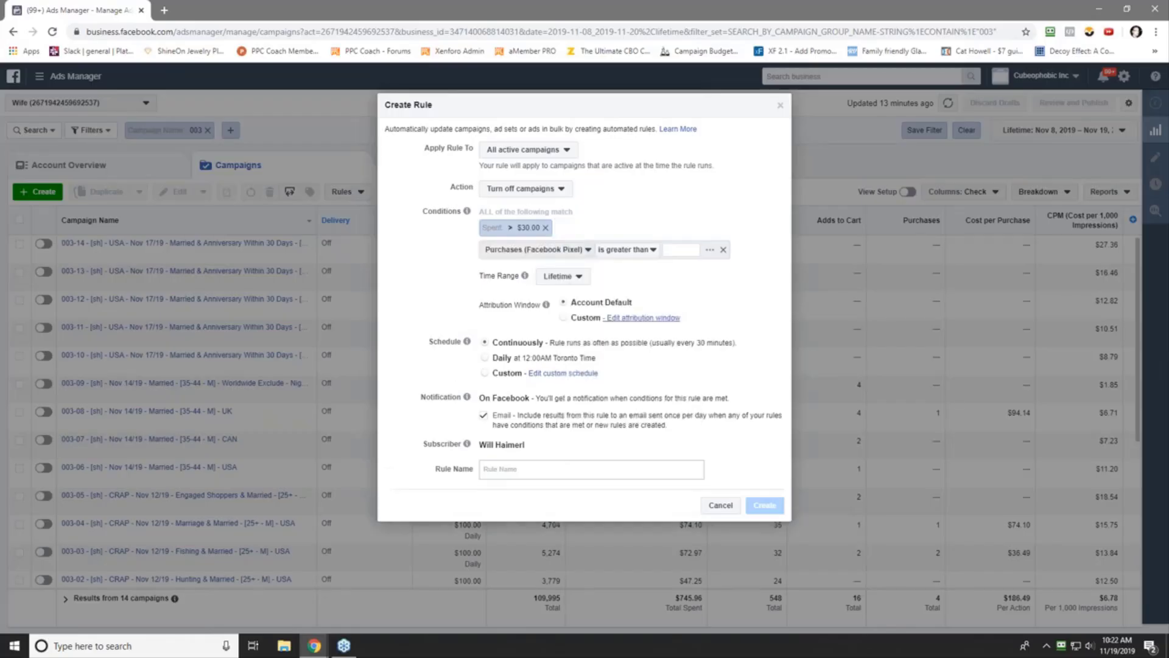
pyautogui.click(649, 254)
pyautogui.click(619, 282)
pyautogui.click(675, 251)
pyautogui.write('1')
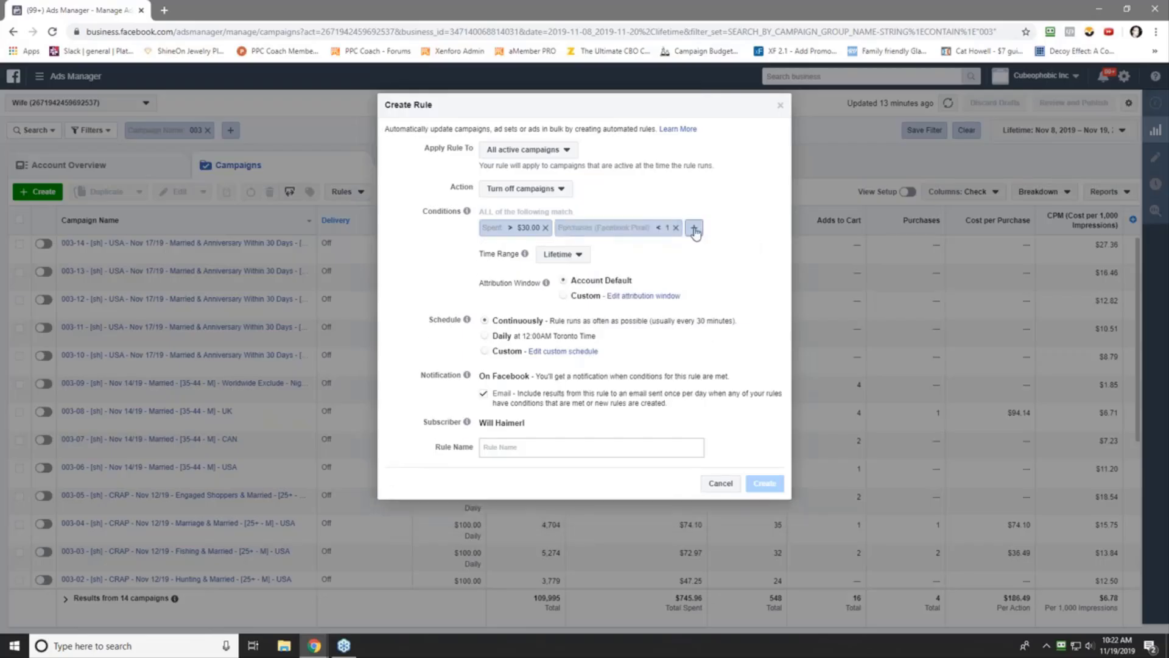
pyautogui.click(696, 234)
# - Add Campaign Name contains 'REMETH' and set the time range to Today
pyautogui.click(515, 255)
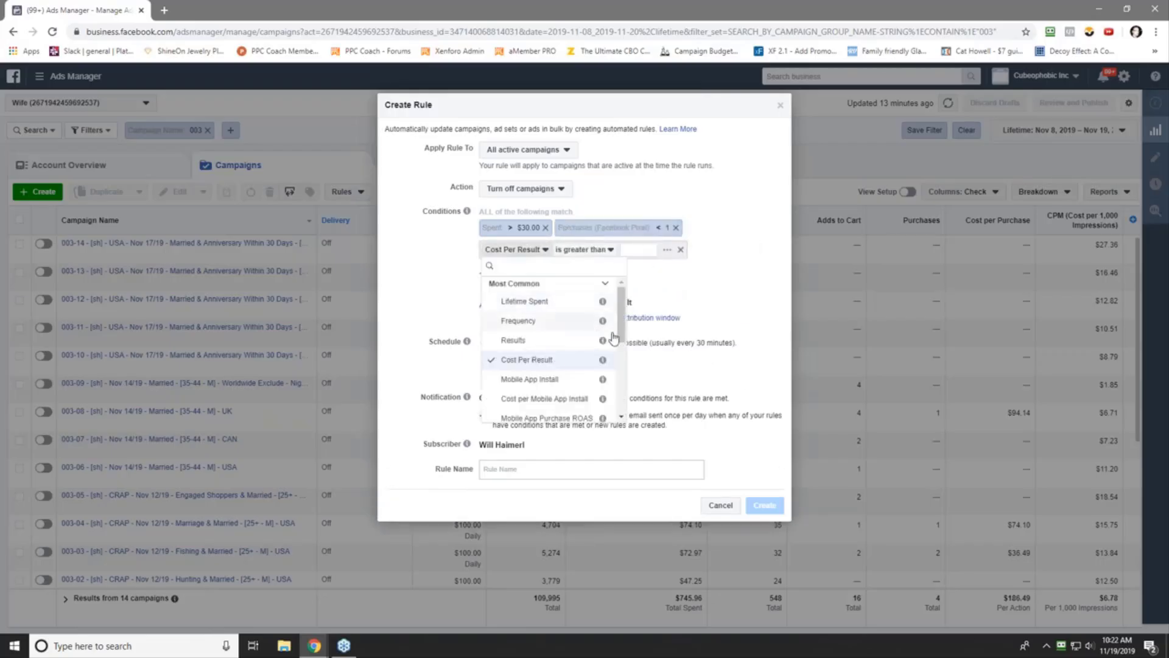
pyautogui.scroll(-1, 619, 358)
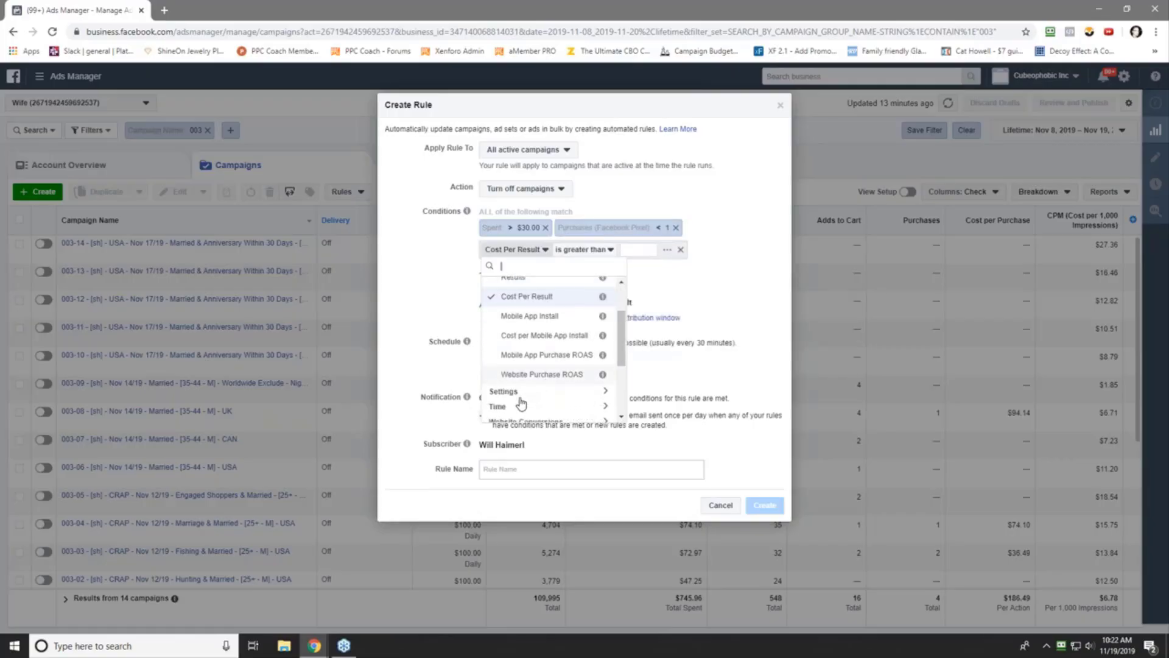
pyautogui.scroll(-1, 524, 404)
pyautogui.click(530, 410)
pyautogui.write('RE')
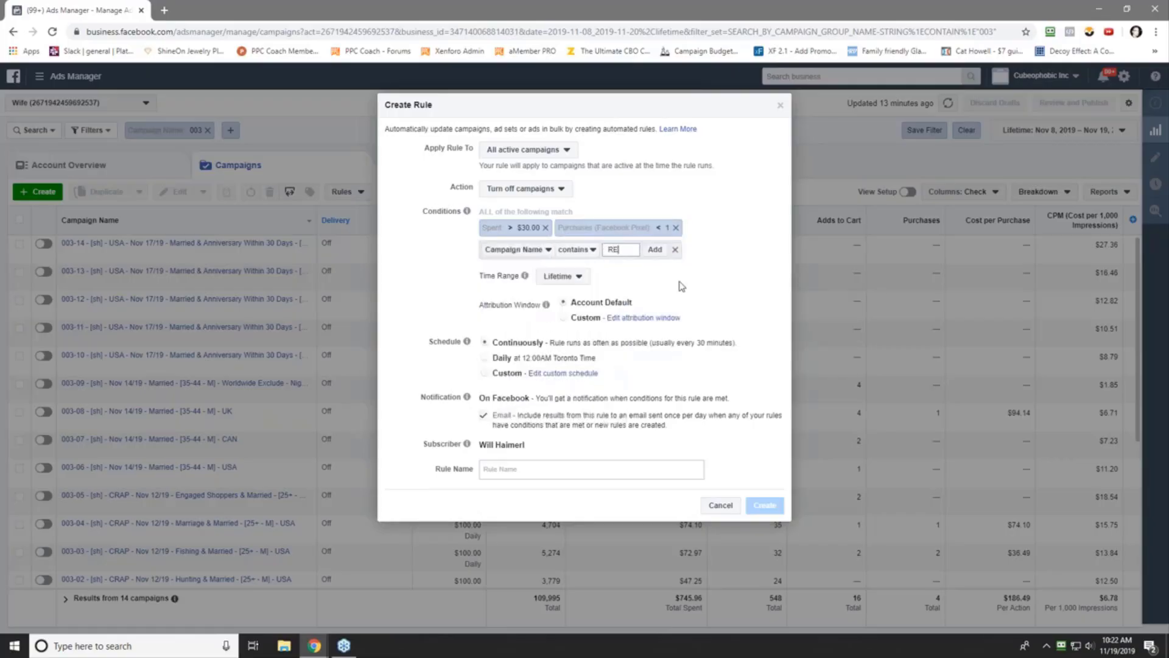
pyautogui.write('METH')
pyautogui.click(657, 250)
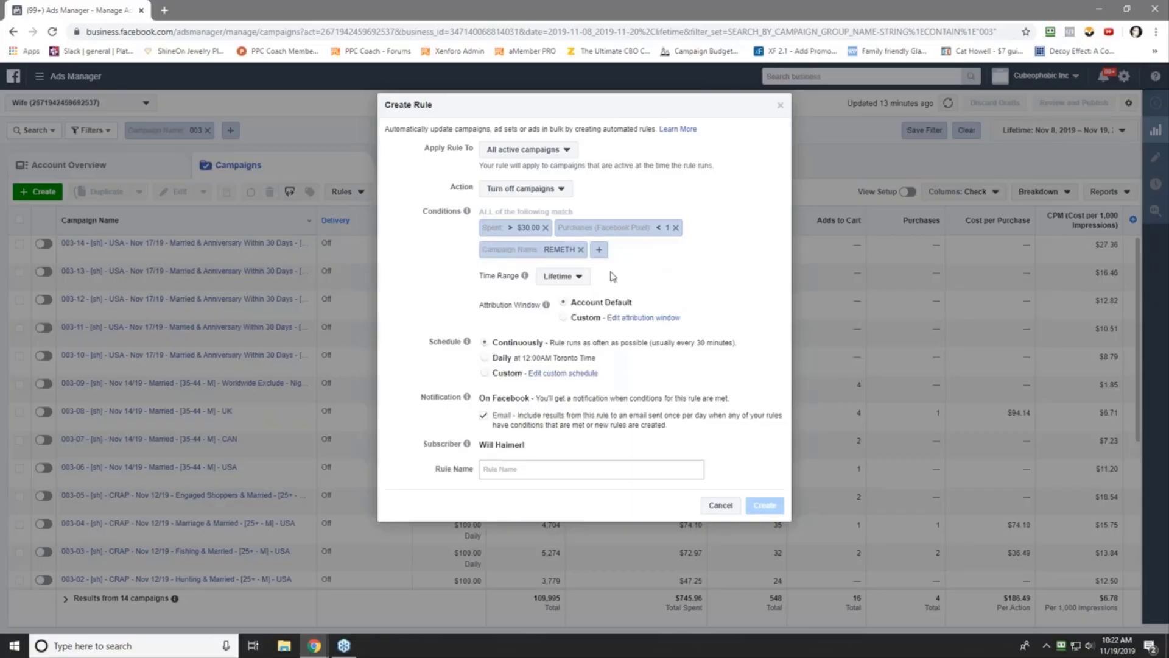
pyautogui.click(576, 280)
pyautogui.click(544, 308)
# - Paste the earlier rule name, change it to rule 2 with 3 and PUR, copy it, and create the rule
pyautogui.rightClick(515, 472)
pyautogui.click(551, 375)
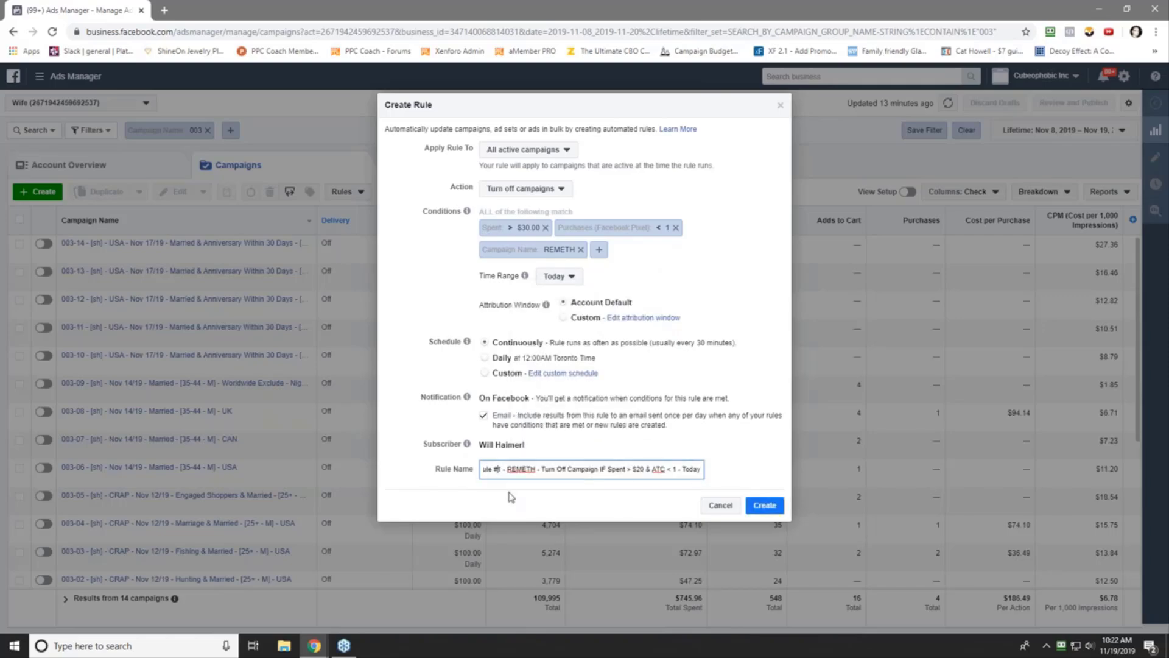
pyautogui.write('2')
pyautogui.press('End')
pyautogui.press('Delete')
pyautogui.write('3')
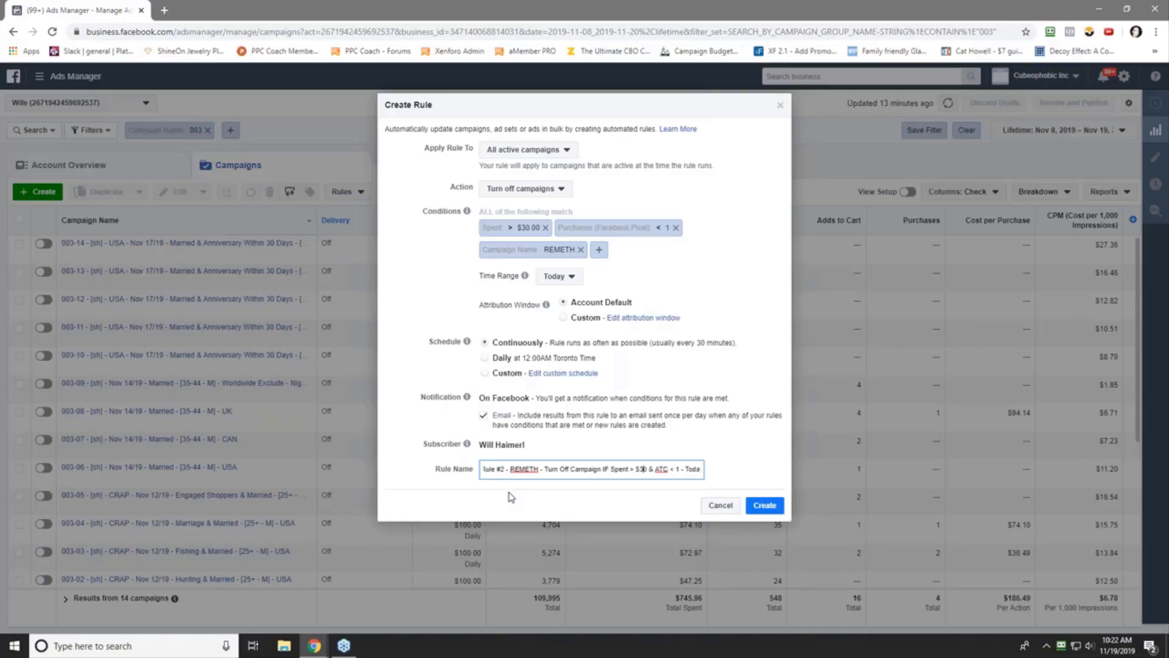
pyautogui.press('Delete')
pyautogui.press('Delete')
pyautogui.press('Delete')
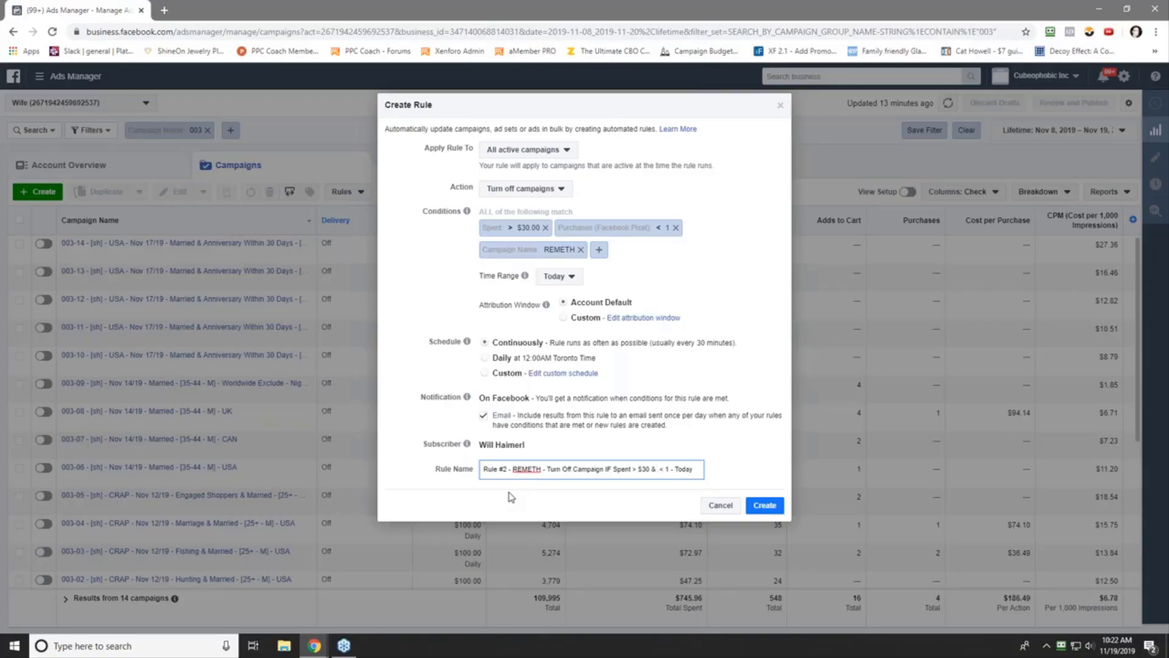
pyautogui.write('PUR')
pyautogui.tripleClick(601, 469)
pyautogui.rightClick(600, 468)
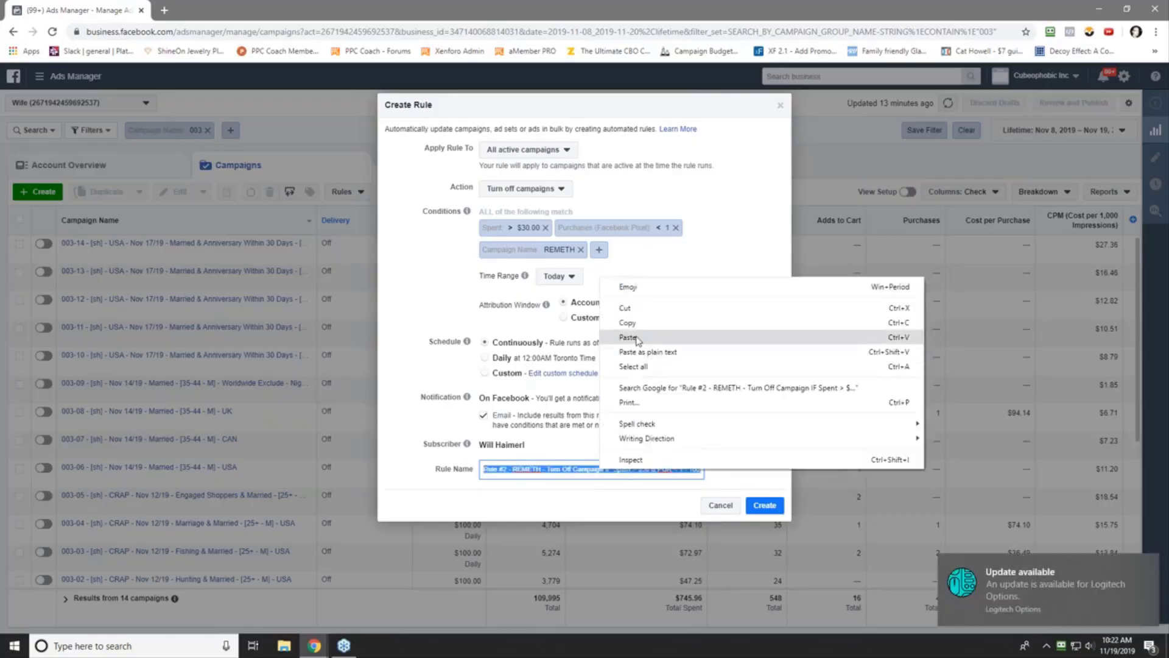
pyautogui.click(639, 341)
pyautogui.click(765, 505)
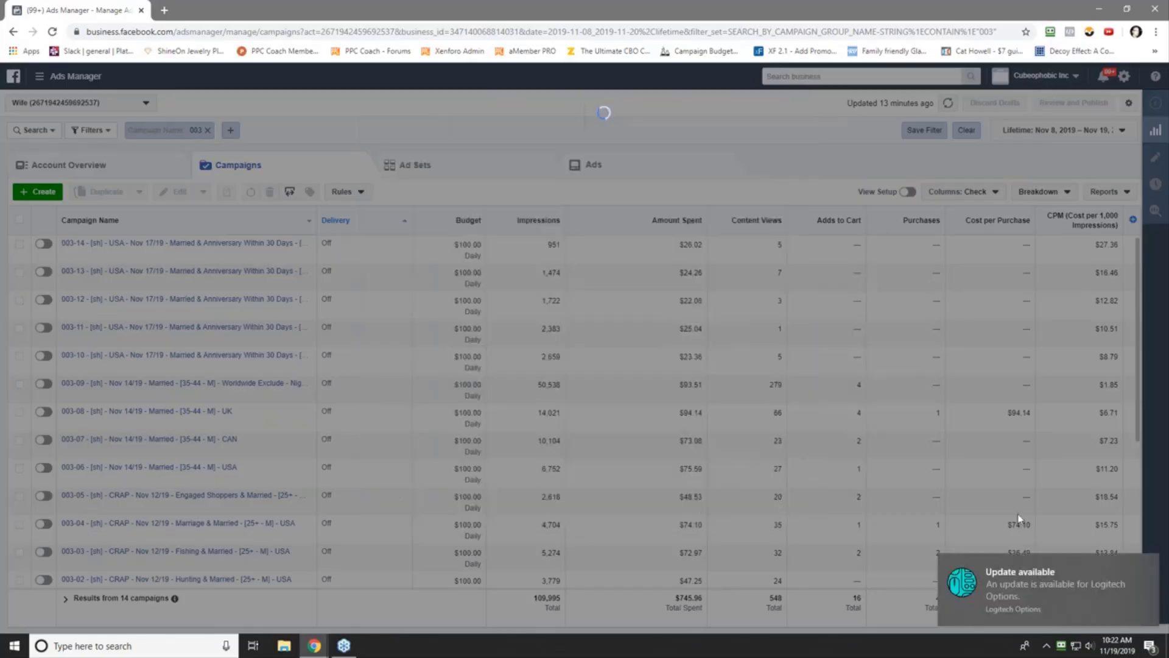
# - Dismiss the update and rule-created notices and start a new rule
pyautogui.click(1149, 567)
pyautogui.click(679, 205)
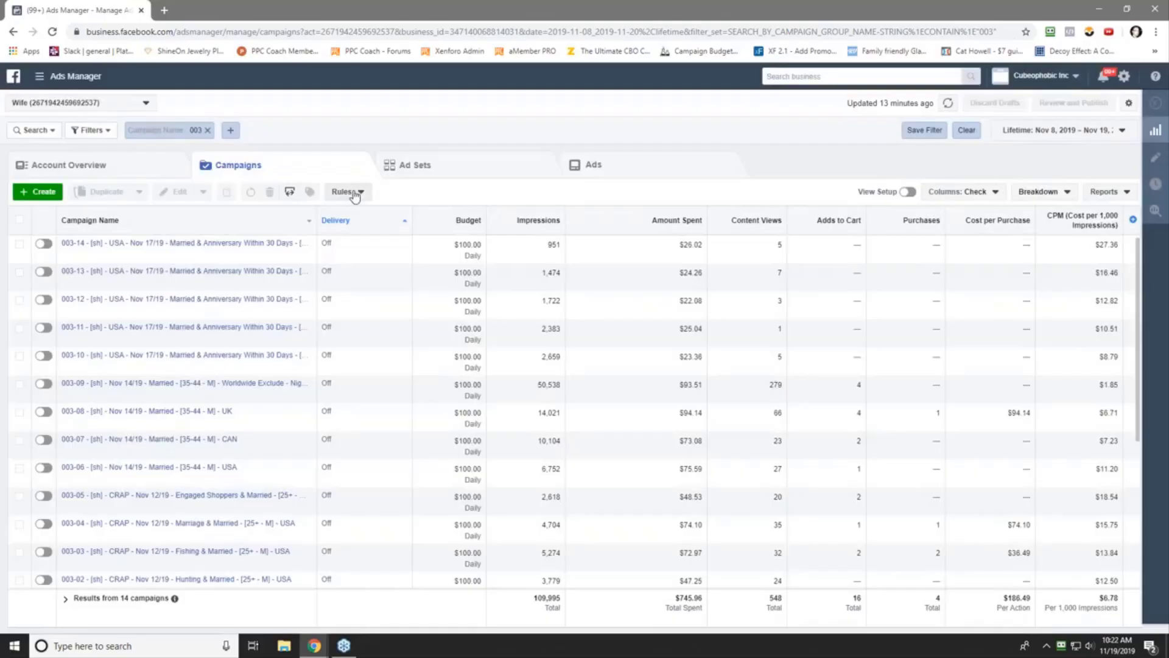
pyautogui.click(355, 193)
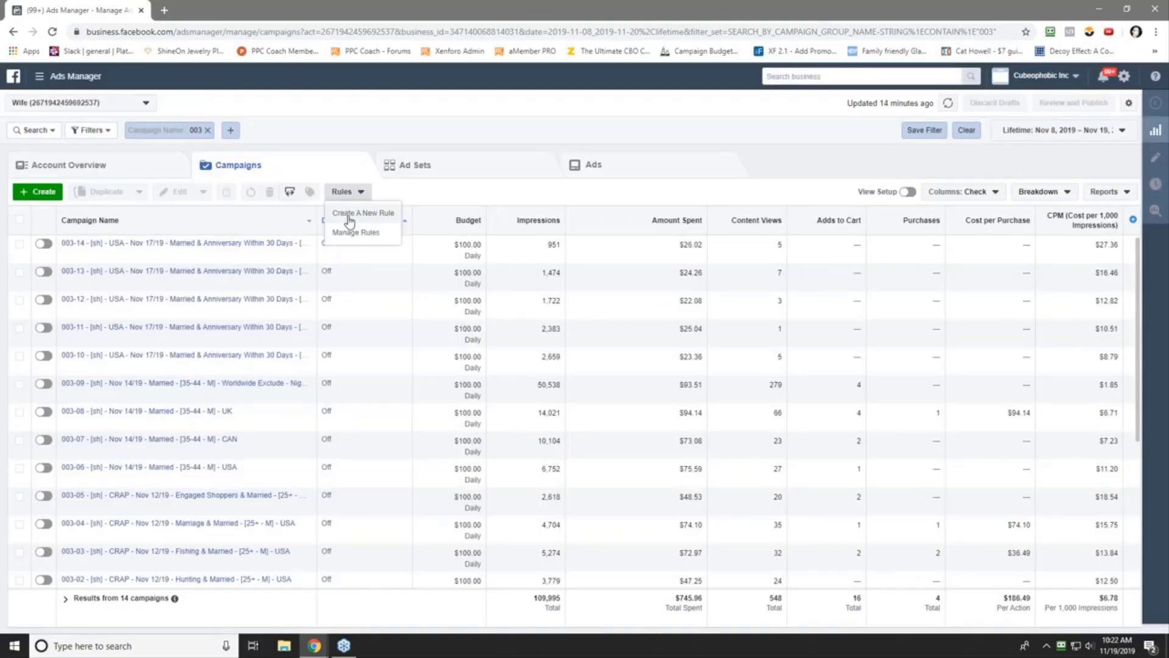
pyautogui.click(346, 219)
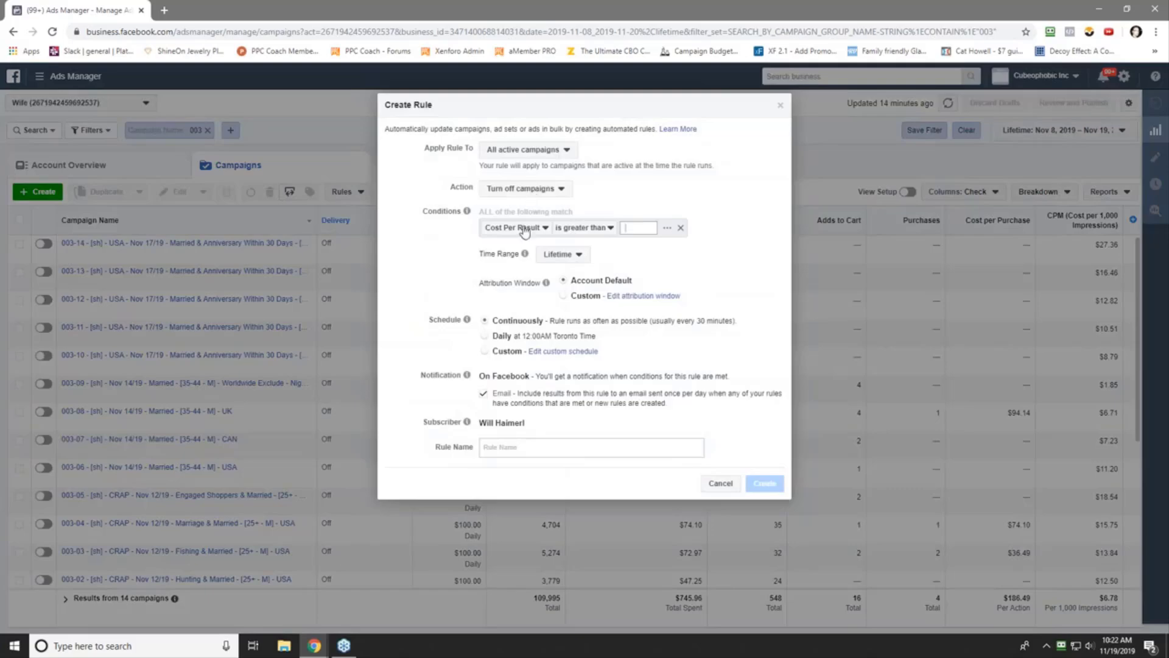
# - Add the condition Purchases (Facebook Pixel) is smaller than 1
pyautogui.click(524, 229)
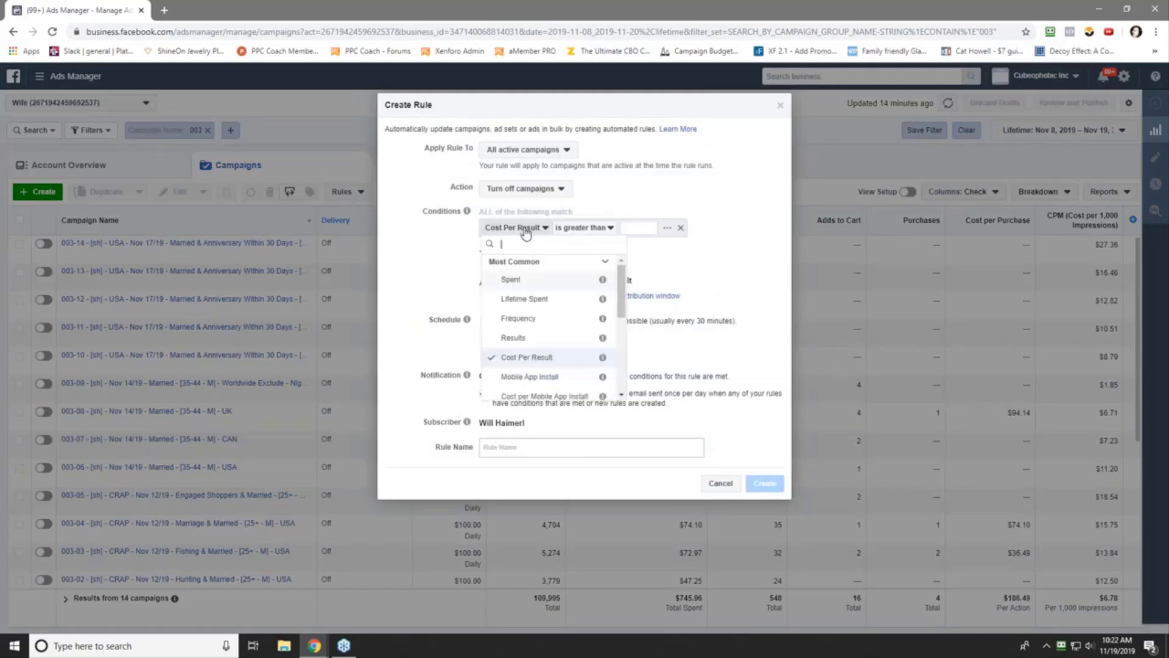
pyautogui.moveTo(612, 298)
pyautogui.scroll(-3, 622, 309)
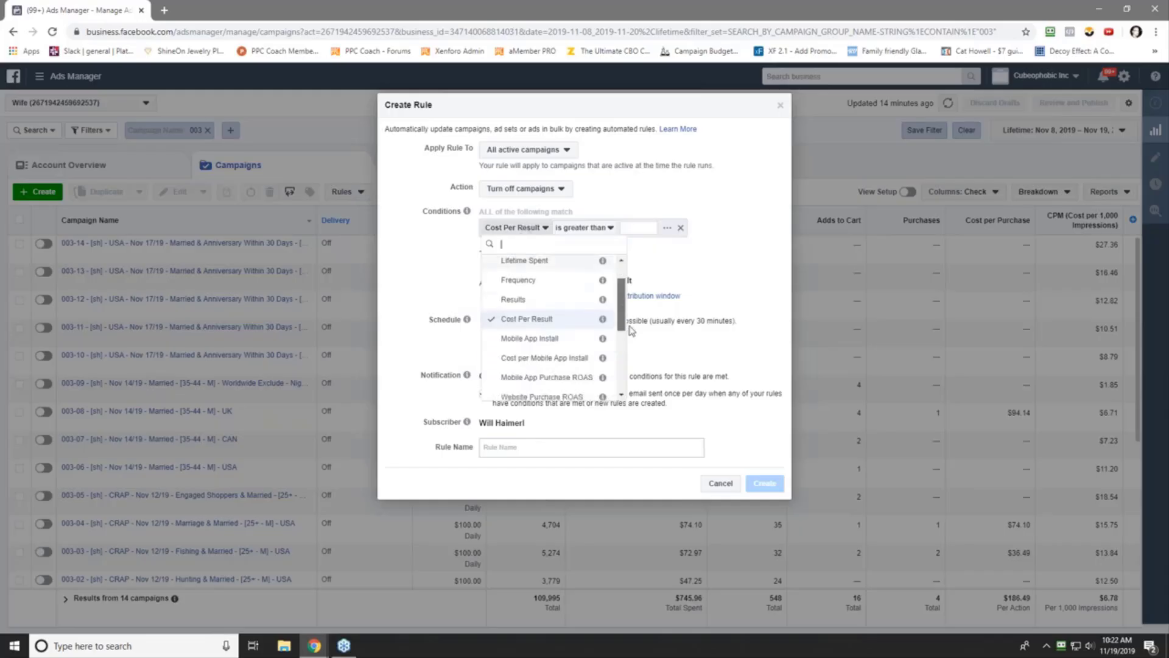
pyautogui.click(539, 357)
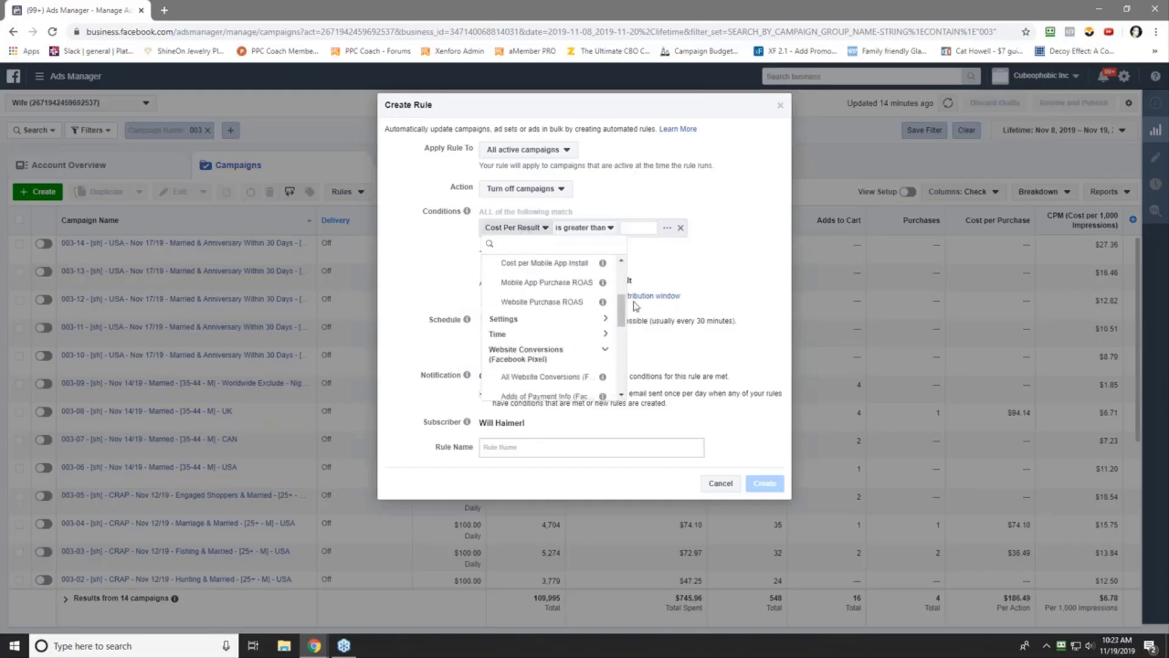
pyautogui.scroll(-3, 622, 310)
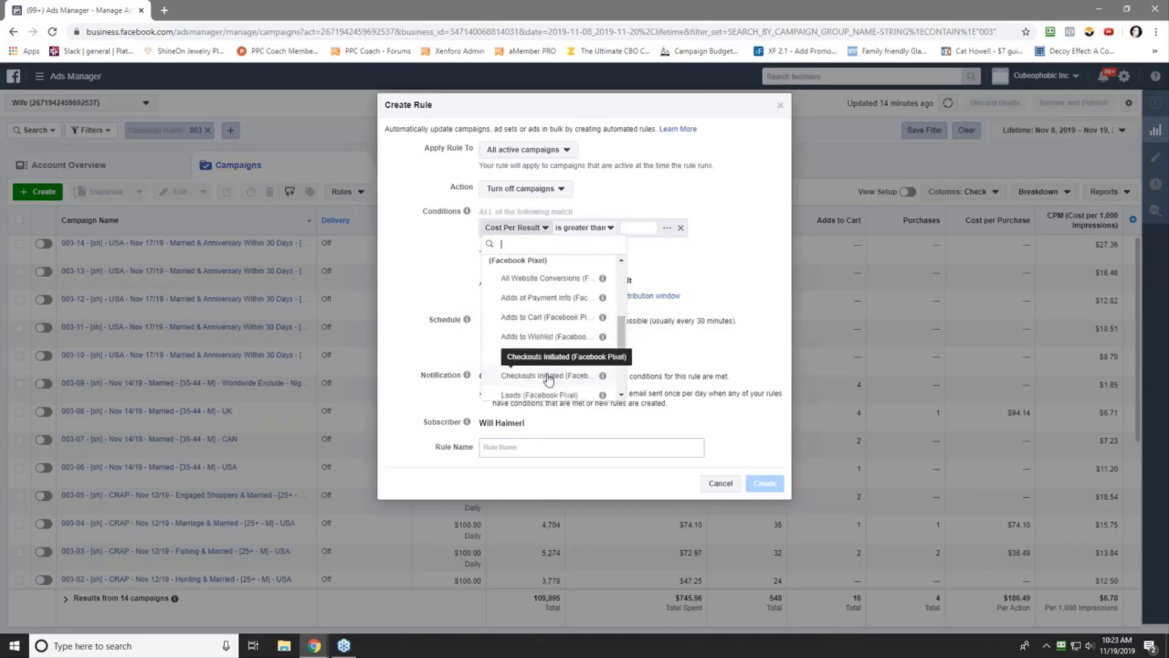
pyautogui.scroll(-3, 552, 347)
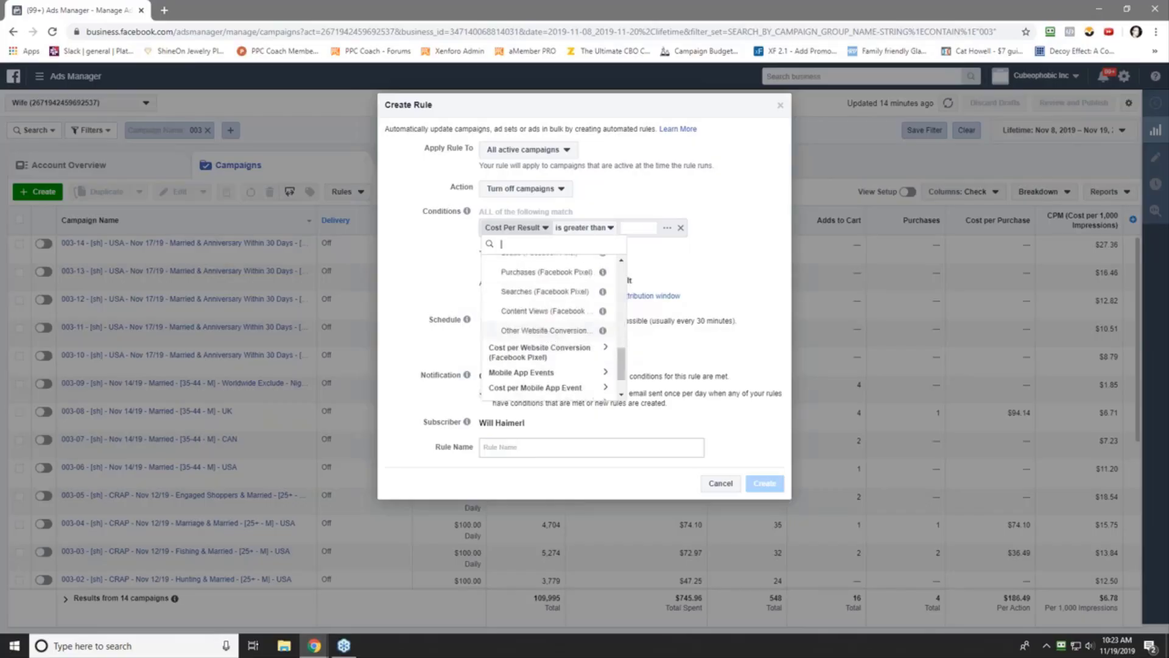
pyautogui.click(547, 272)
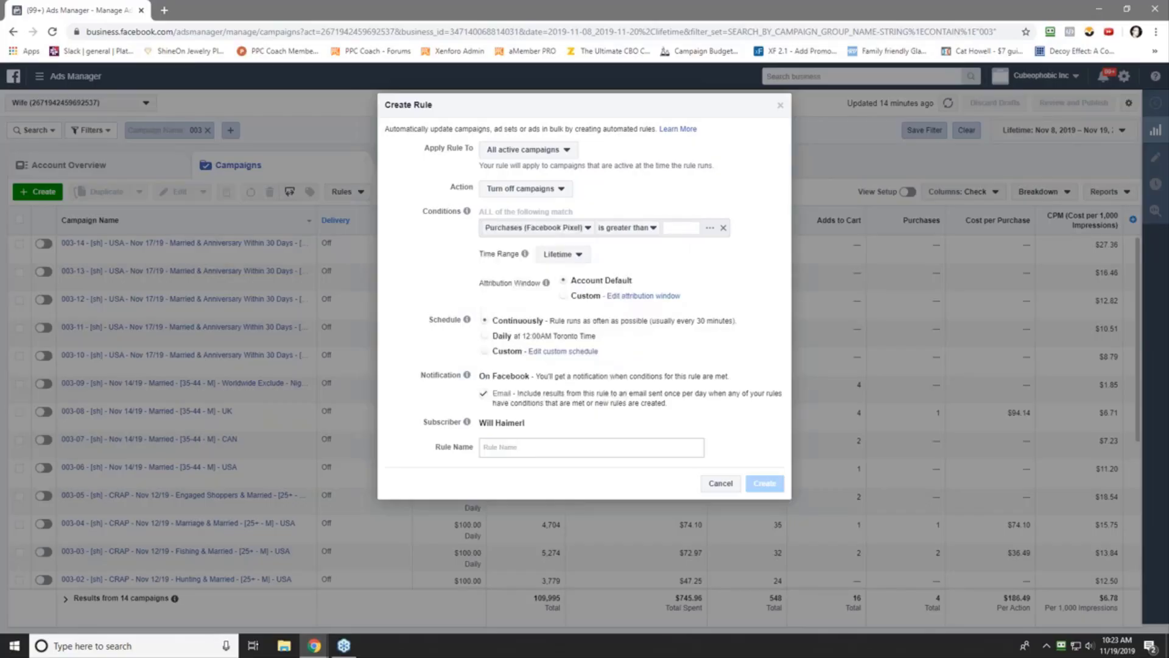
pyautogui.click(609, 230)
pyautogui.click(645, 263)
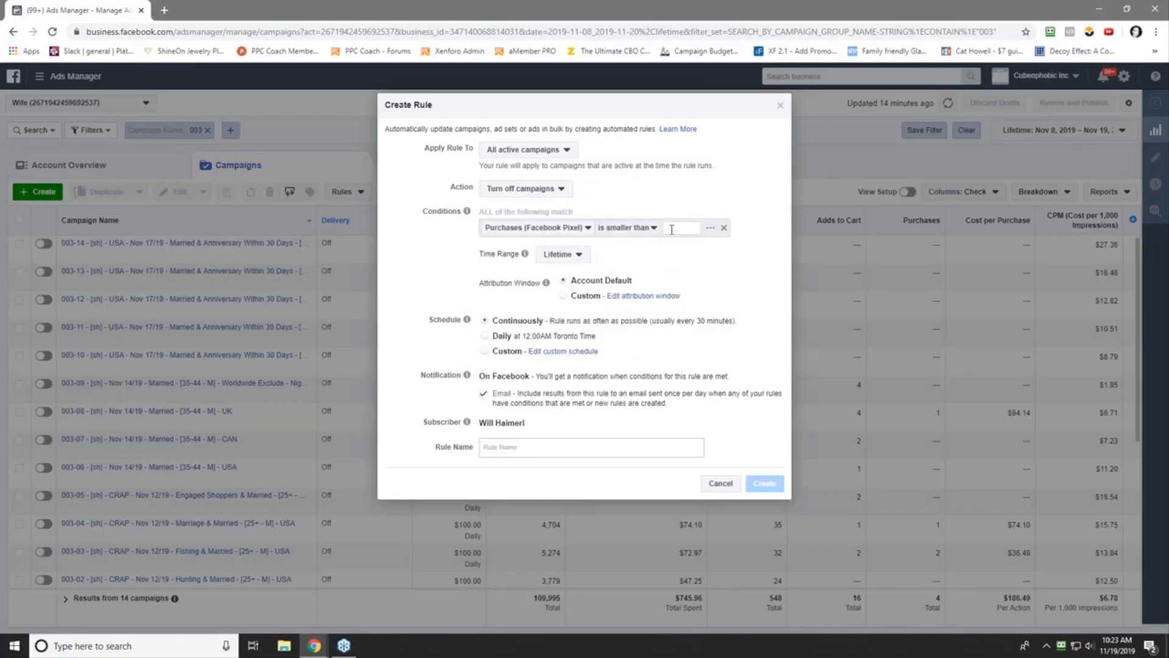
pyautogui.write('1')
pyautogui.click(680, 184)
# - Set the time range to Today and add Campaign Name contains 'REMETH'
pyautogui.click(556, 252)
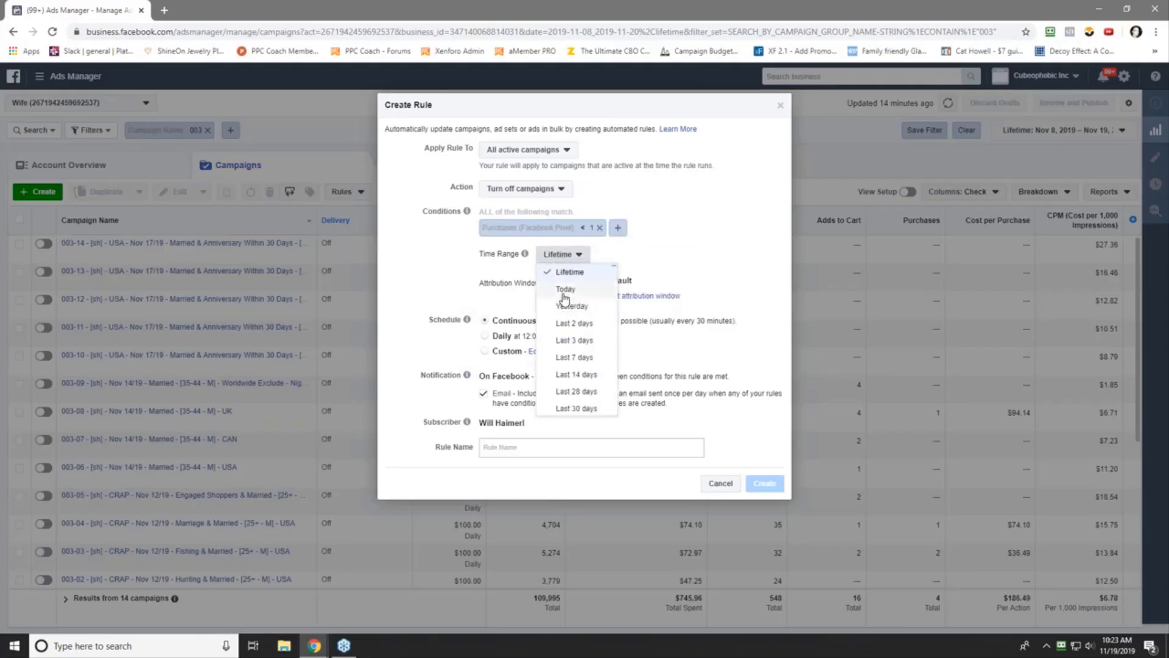
pyautogui.click(564, 288)
pyautogui.click(618, 229)
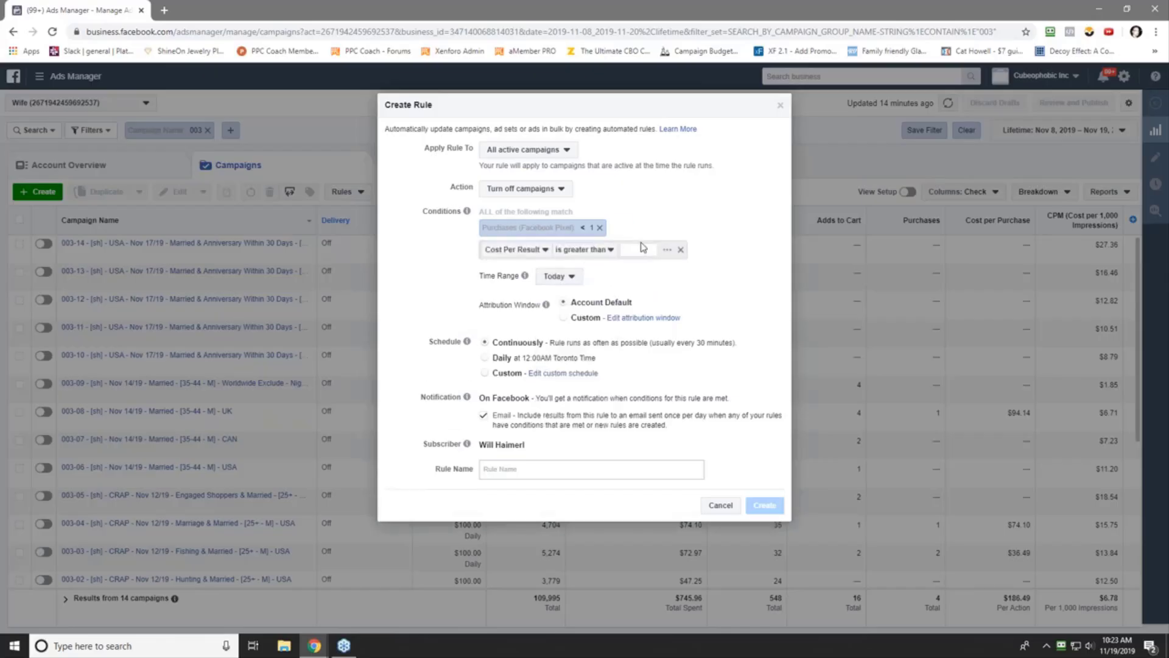
pyautogui.click(546, 250)
pyautogui.moveTo(621, 332); pyautogui.dragTo(621, 376)
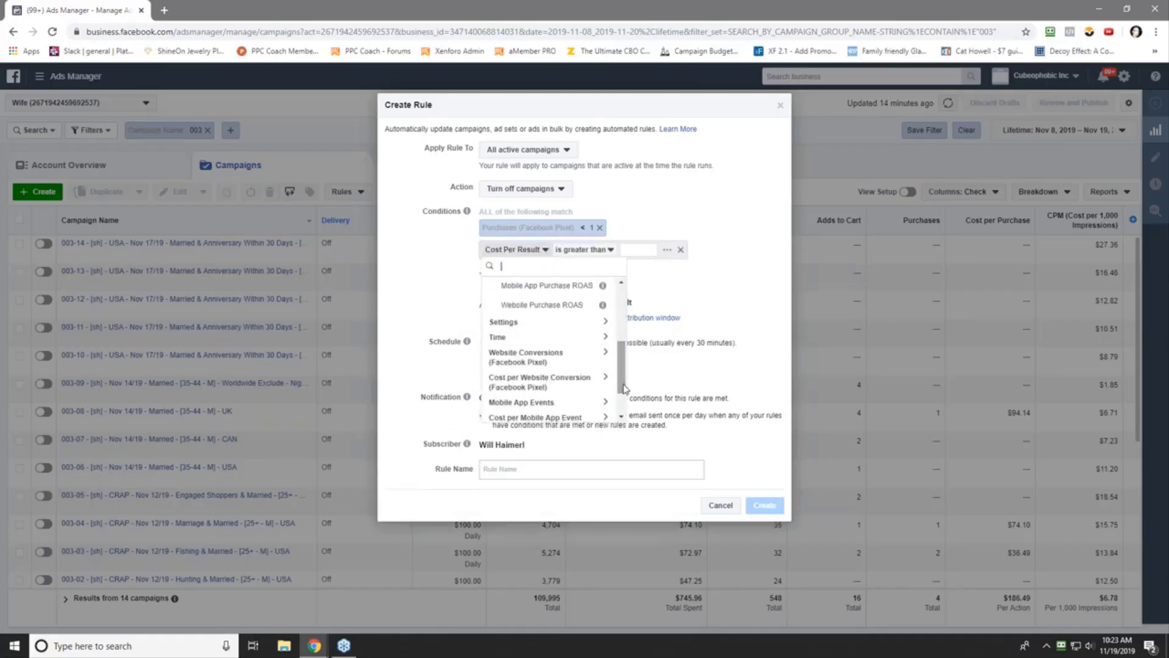
pyautogui.click(526, 341)
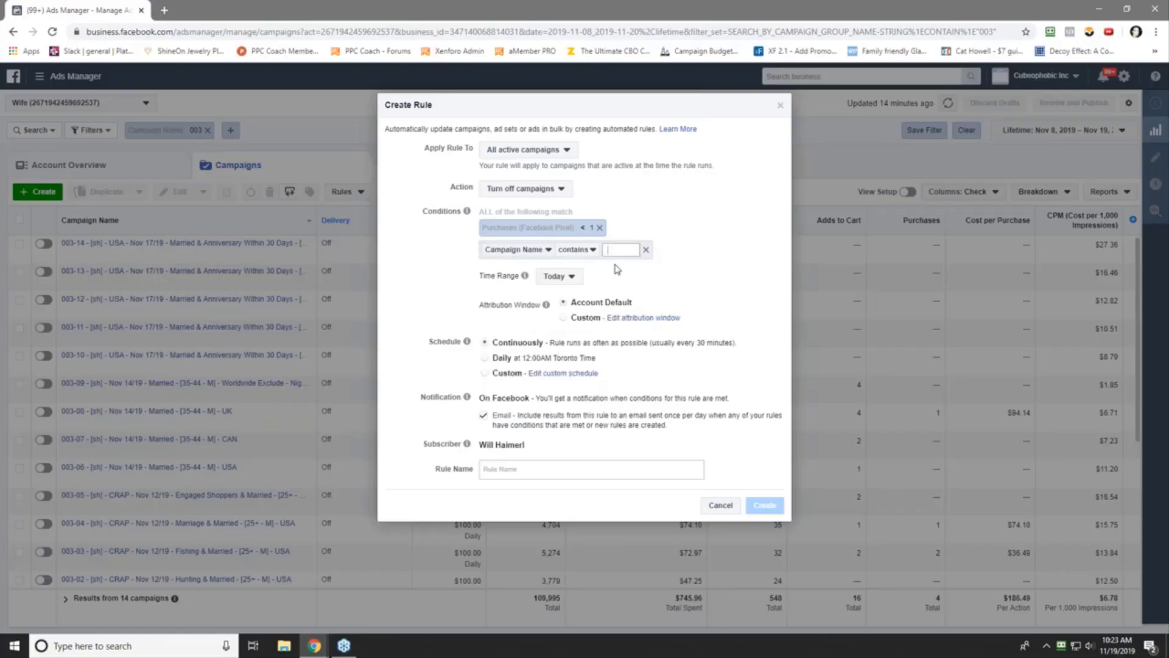
pyautogui.write('REMETH')
pyautogui.click(656, 250)
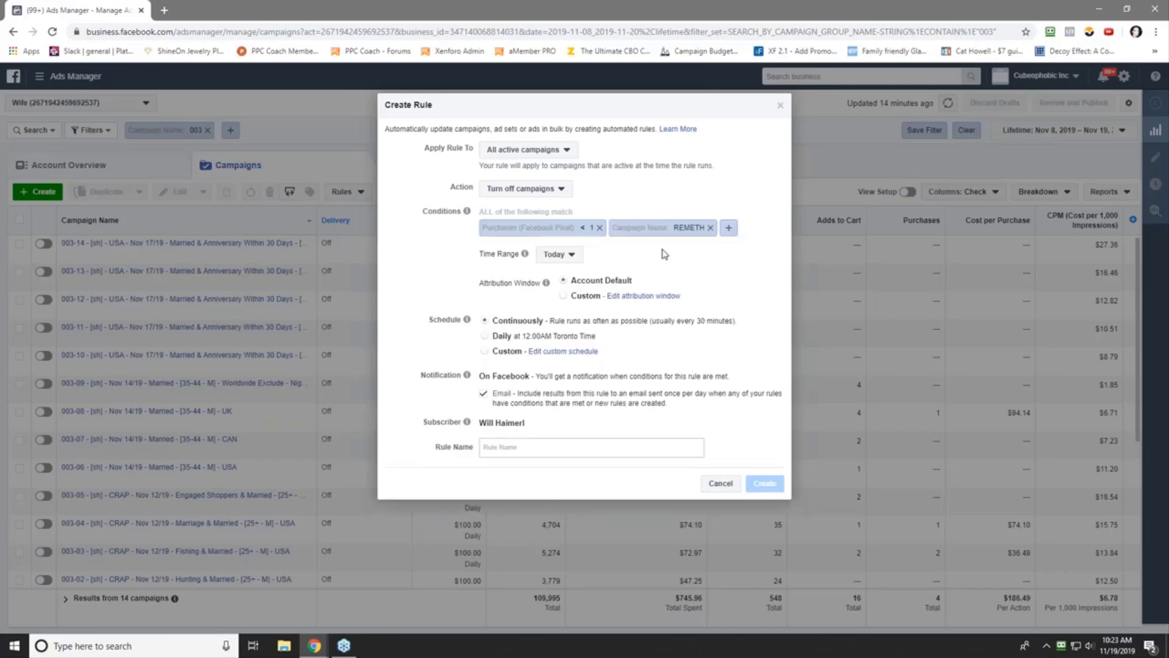
# - Switch the rule to a custom schedule and tick all seven days, Sunday through Saturday
pyautogui.click(548, 353)
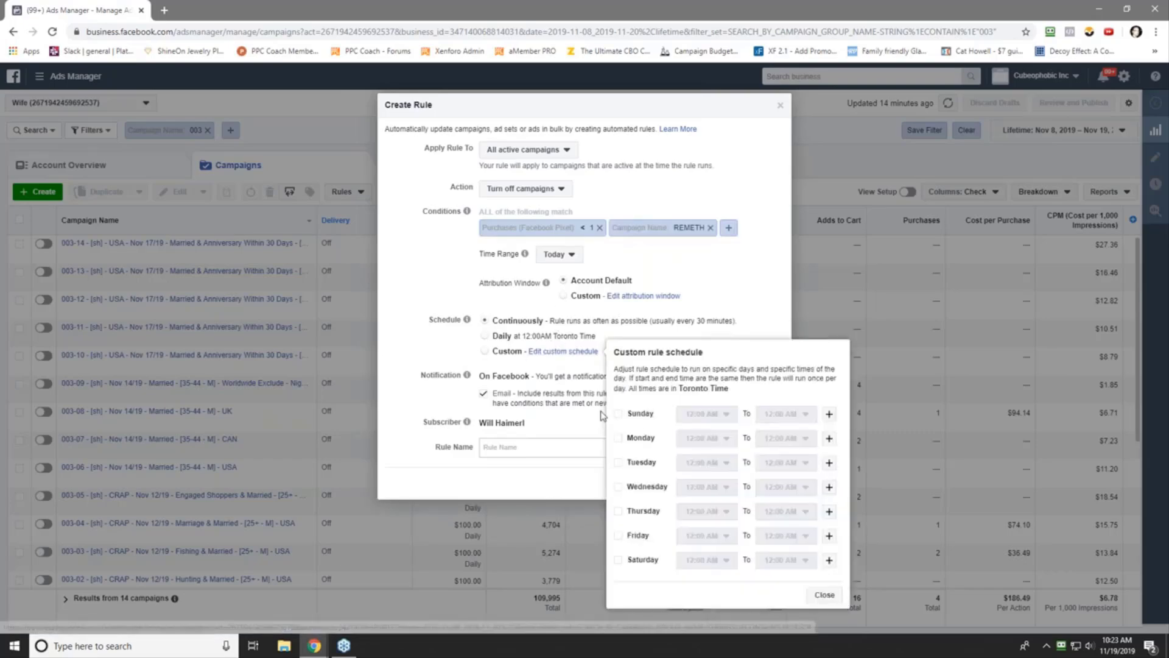
pyautogui.click(618, 414)
pyautogui.click(619, 440)
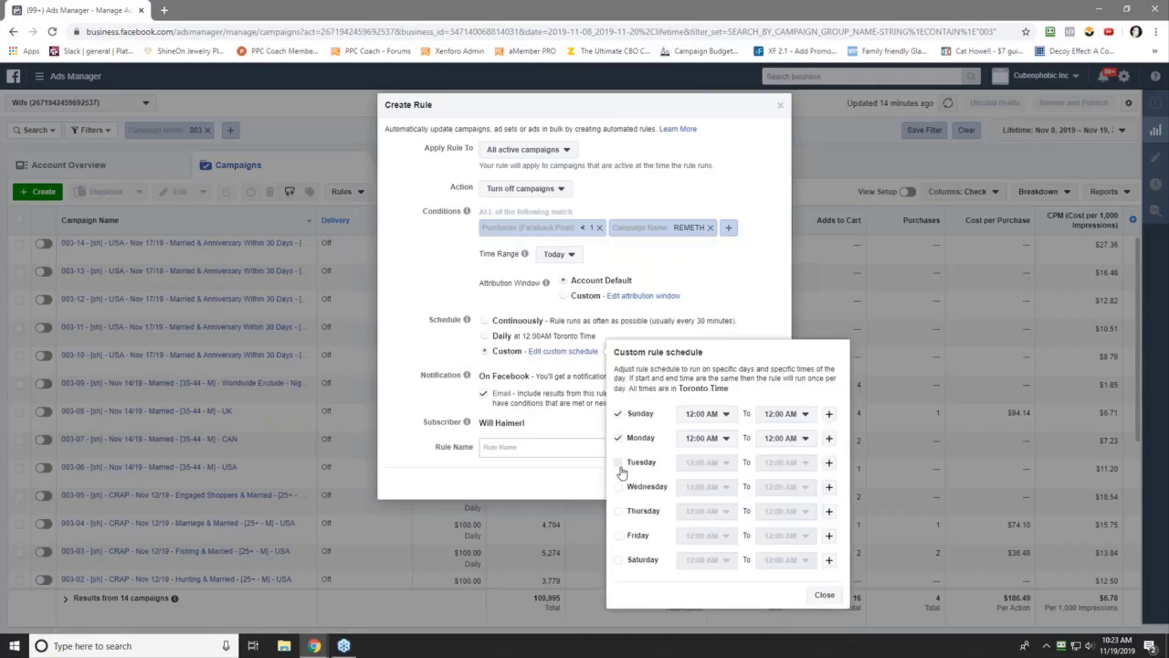
pyautogui.click(618, 463)
pyautogui.click(619, 487)
pyautogui.click(619, 514)
pyautogui.click(618, 536)
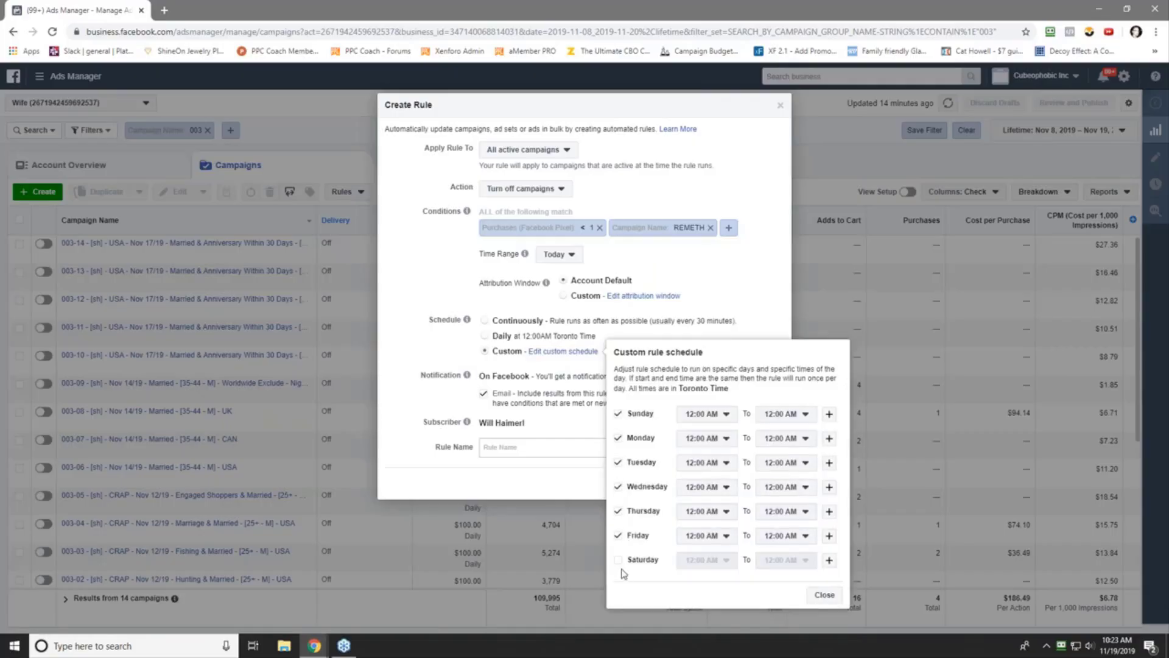
pyautogui.click(619, 560)
# - Set the start time to 12:00 PM for Sunday, Monday and Tuesday
pyautogui.click(722, 416)
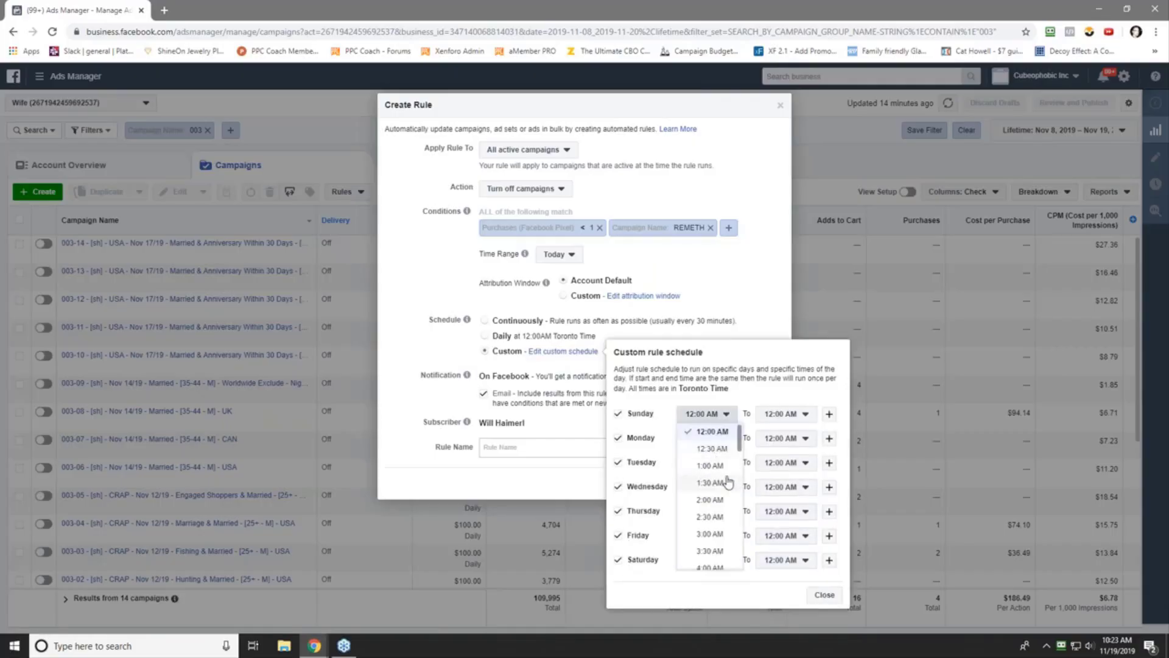
pyautogui.scroll(-2, 727, 481)
pyautogui.scroll(-3, 729, 495)
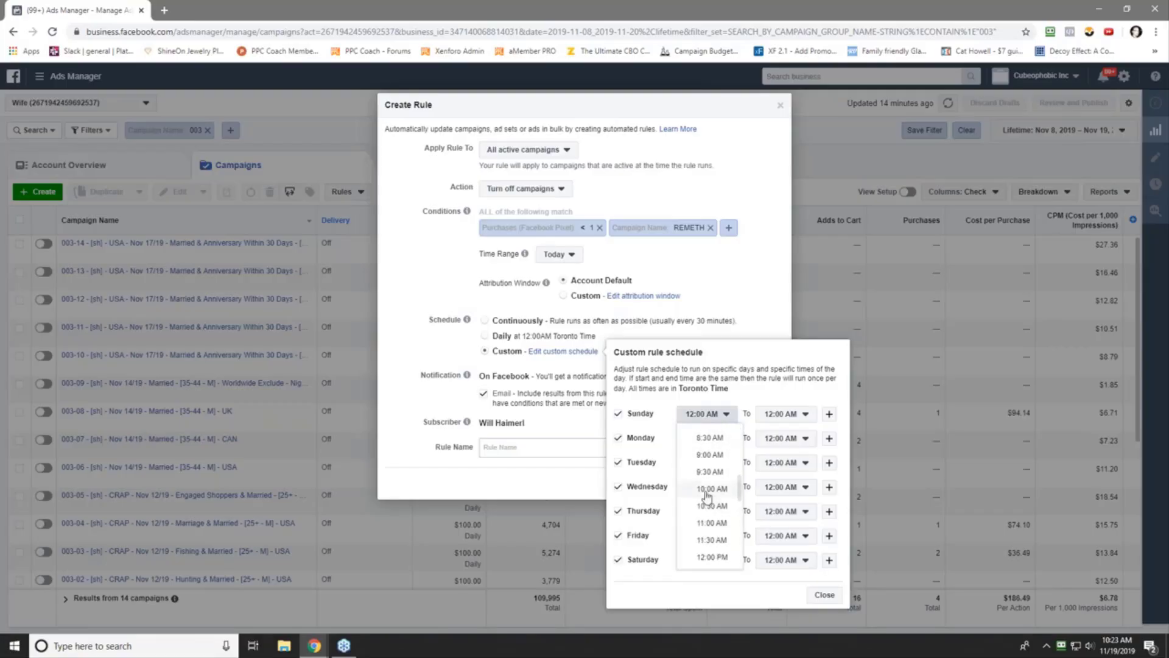
pyautogui.scroll(-3, 704, 496)
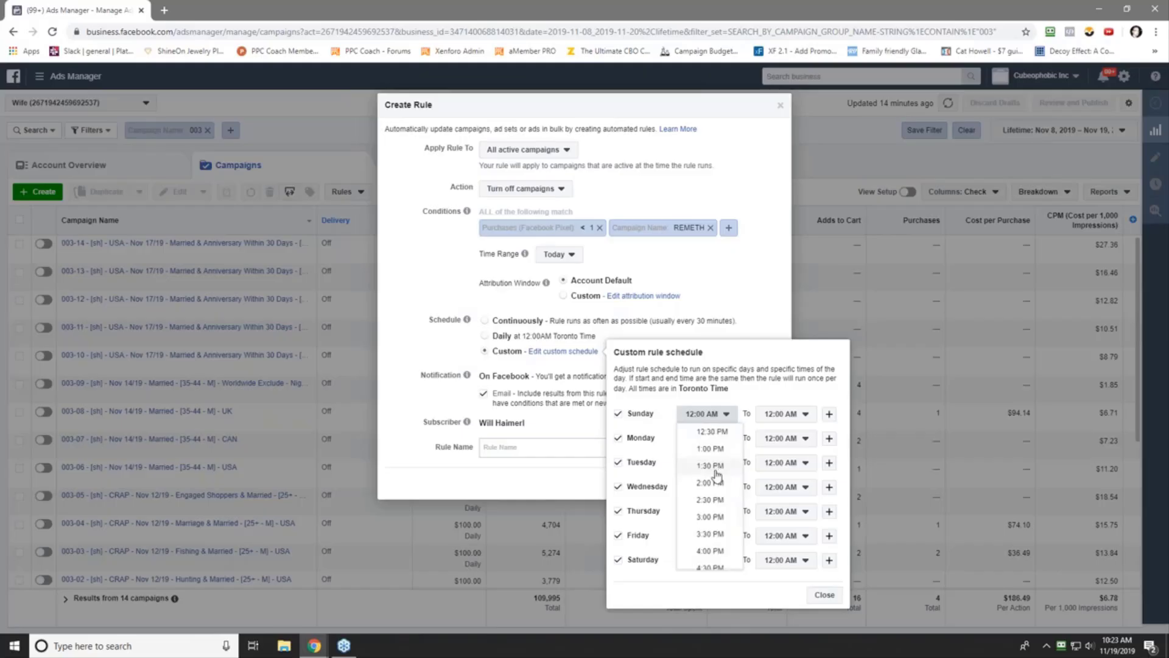
pyautogui.scroll(3, 717, 474)
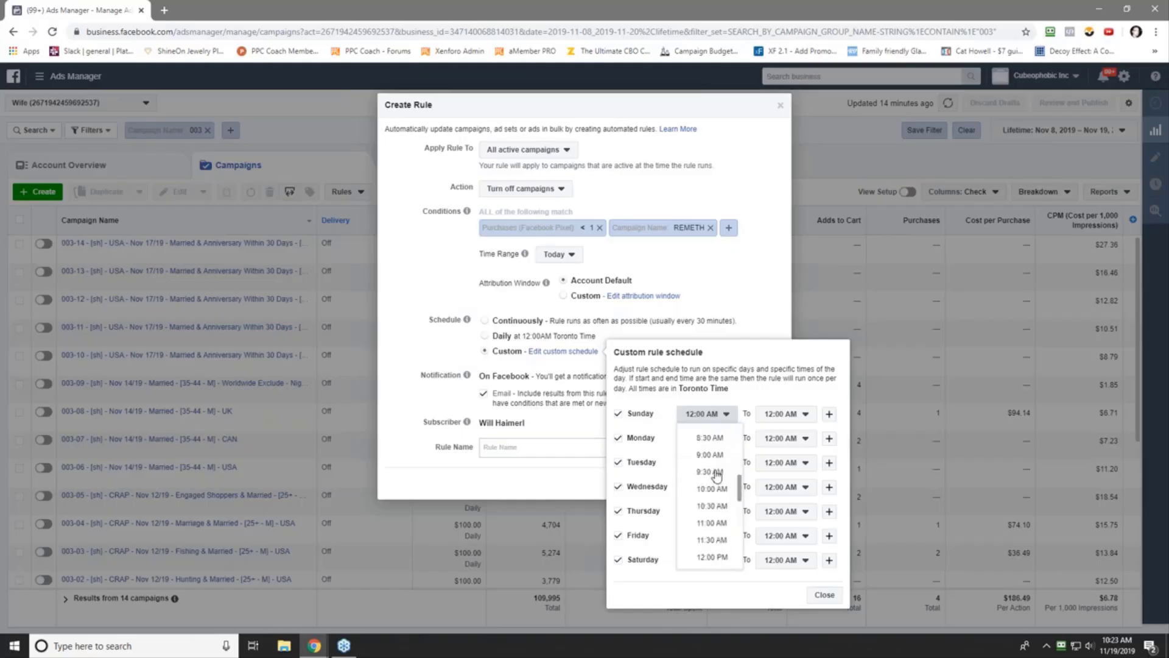
pyautogui.click(721, 560)
pyautogui.click(706, 437)
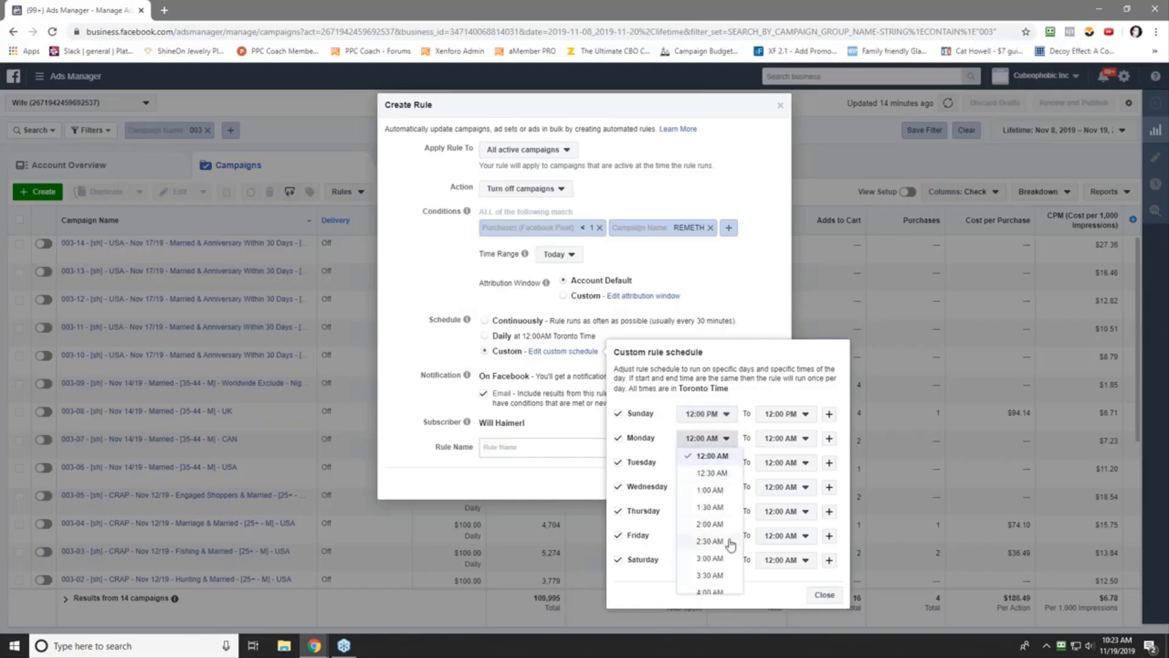
pyautogui.scroll(-5, 717, 536)
pyautogui.click(711, 580)
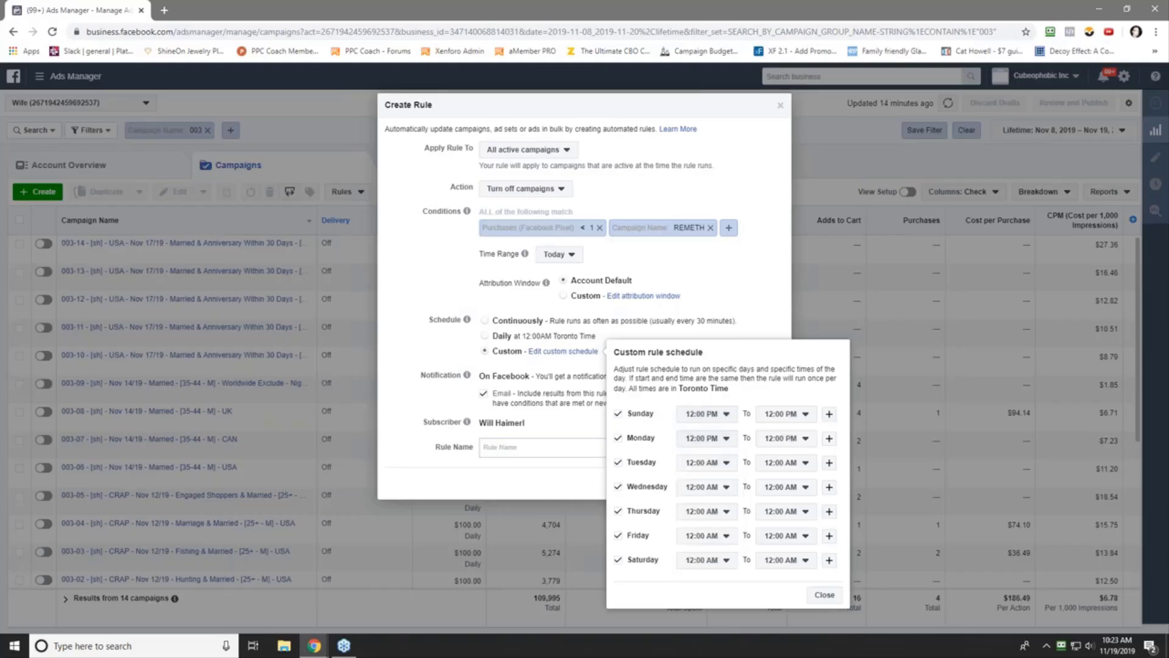
pyautogui.click(711, 468)
pyautogui.scroll(-7, 703, 554)
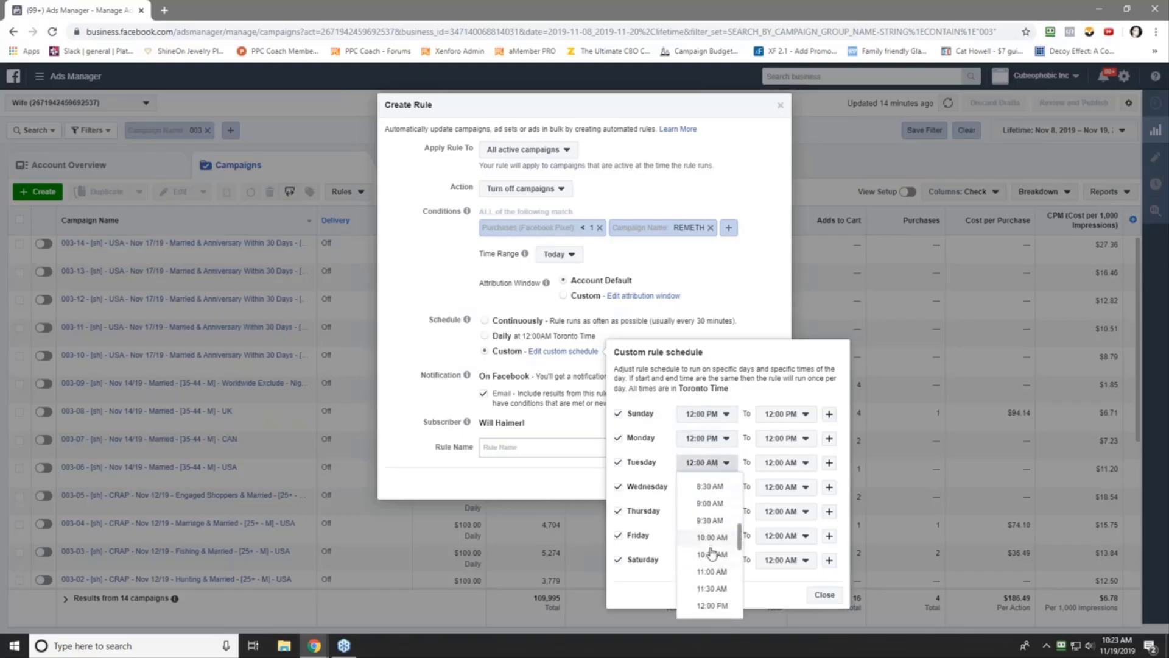
pyautogui.scroll(3, 699, 580)
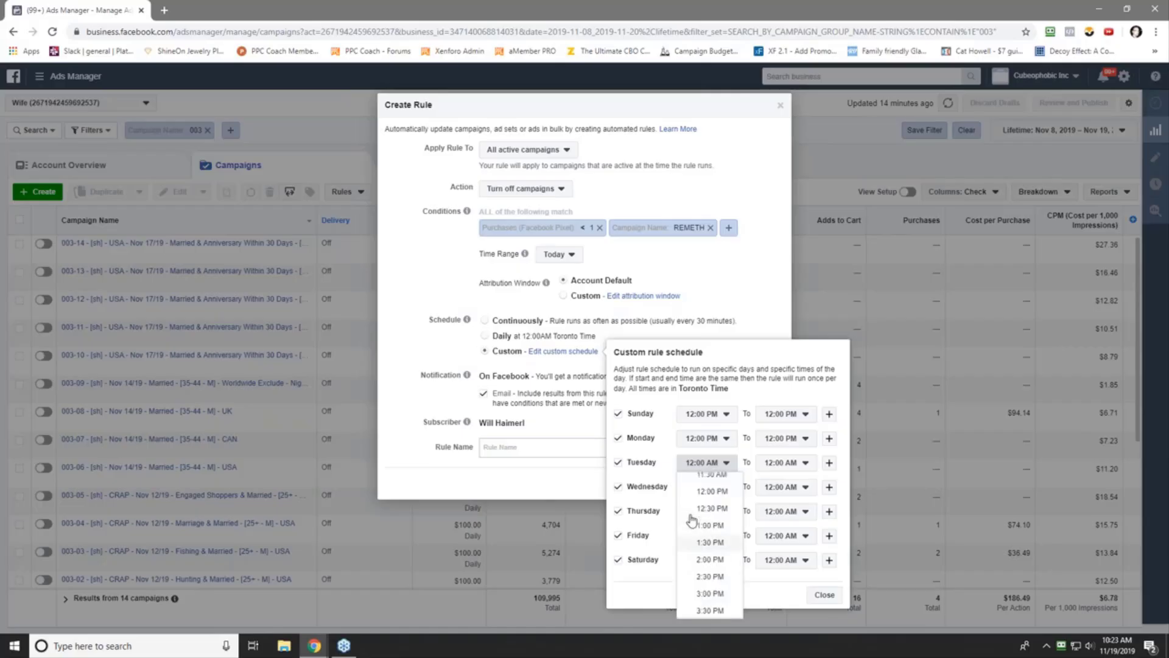
pyautogui.click(711, 605)
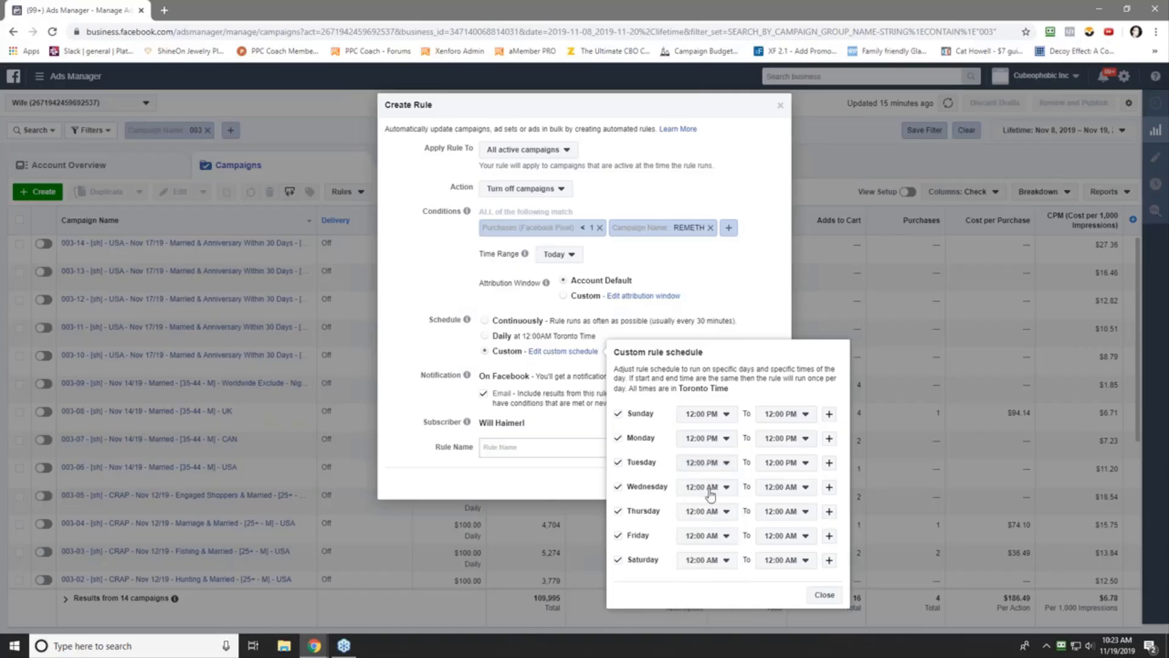
# - Set the start time to 12:00 PM for Wednesday, Thursday, Friday and Saturday
pyautogui.click(711, 494)
pyautogui.scroll(-5, 713, 450)
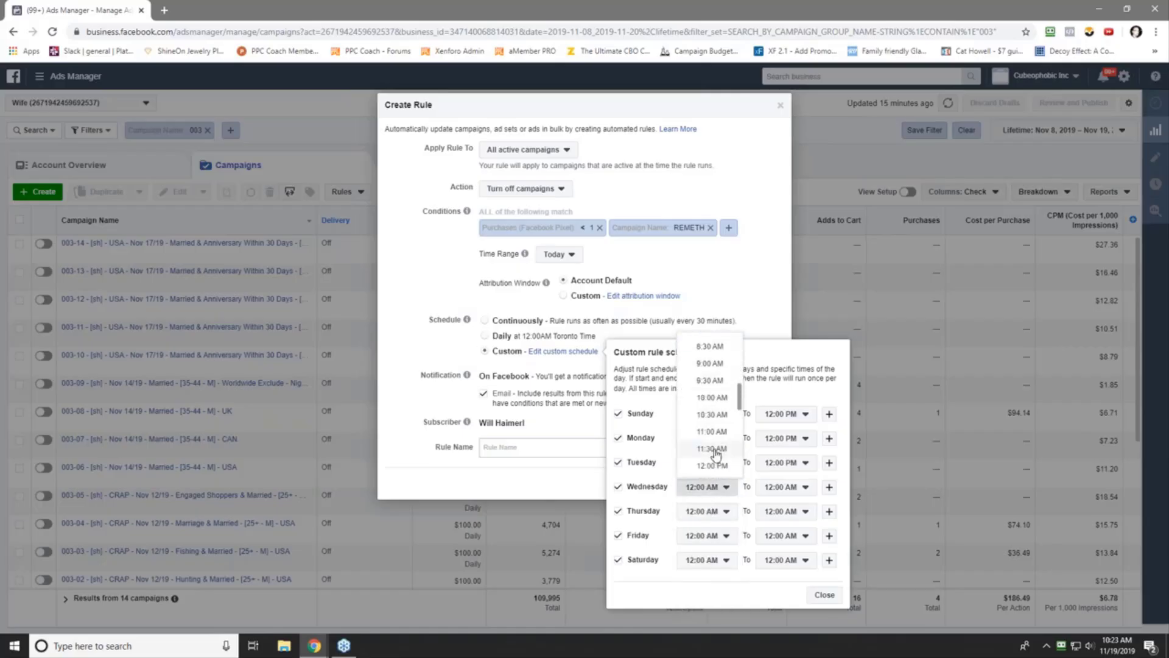
pyautogui.click(713, 466)
pyautogui.click(710, 513)
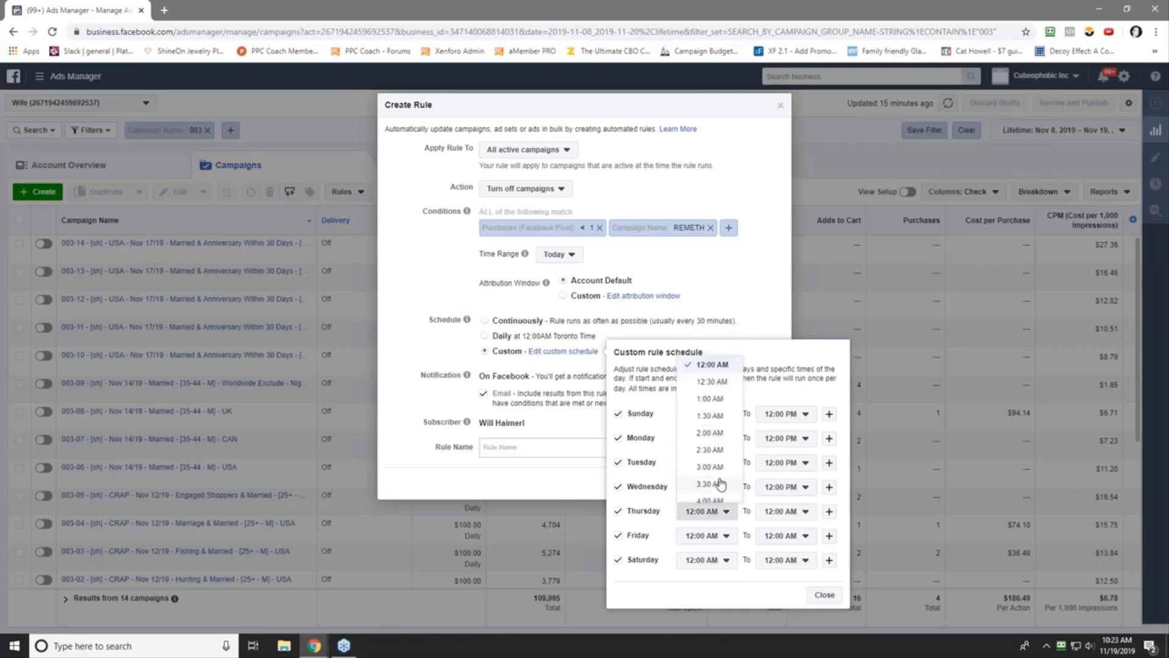
pyautogui.scroll(-5, 718, 481)
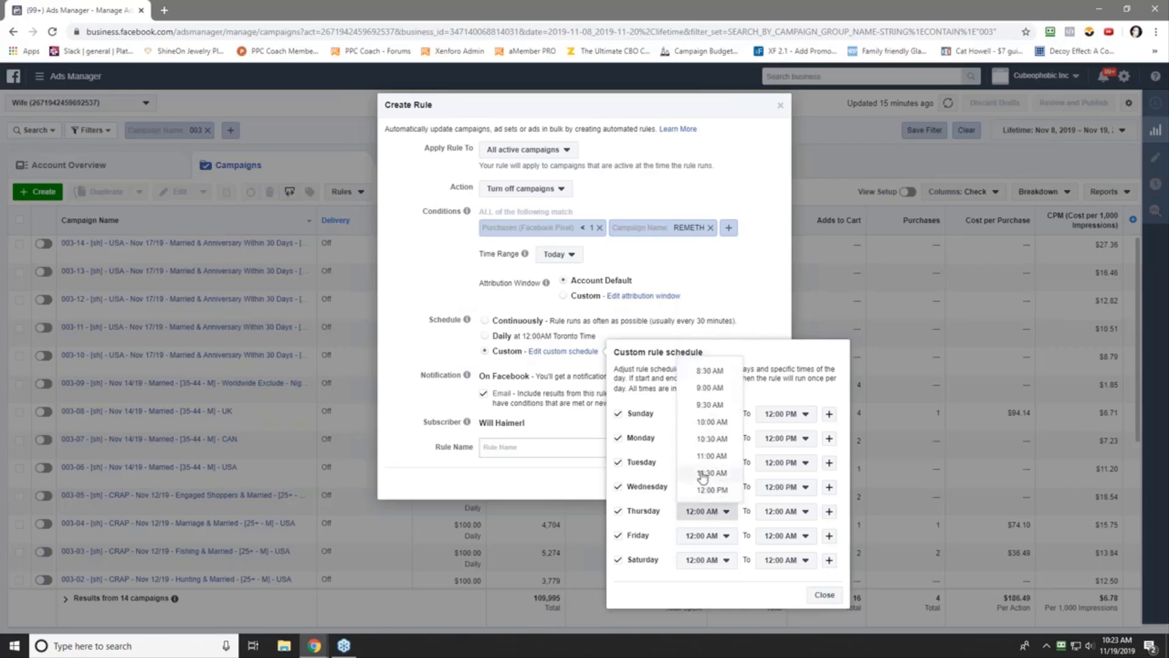
pyautogui.click(703, 489)
pyautogui.click(700, 537)
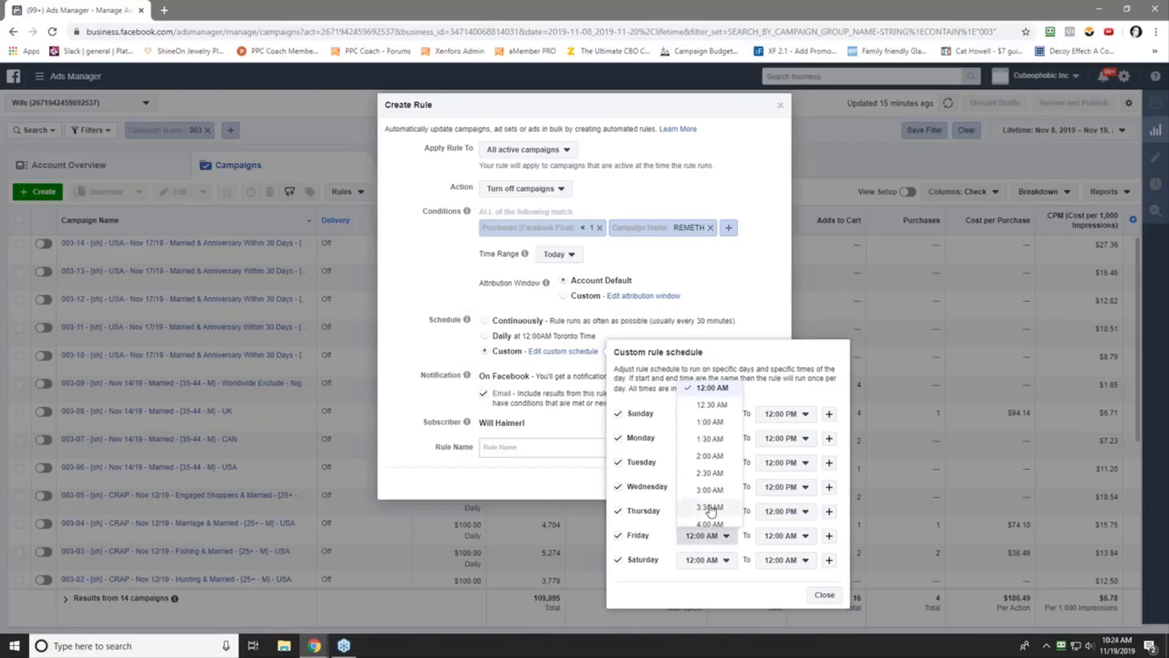
pyautogui.scroll(-5, 710, 515)
pyautogui.click(710, 513)
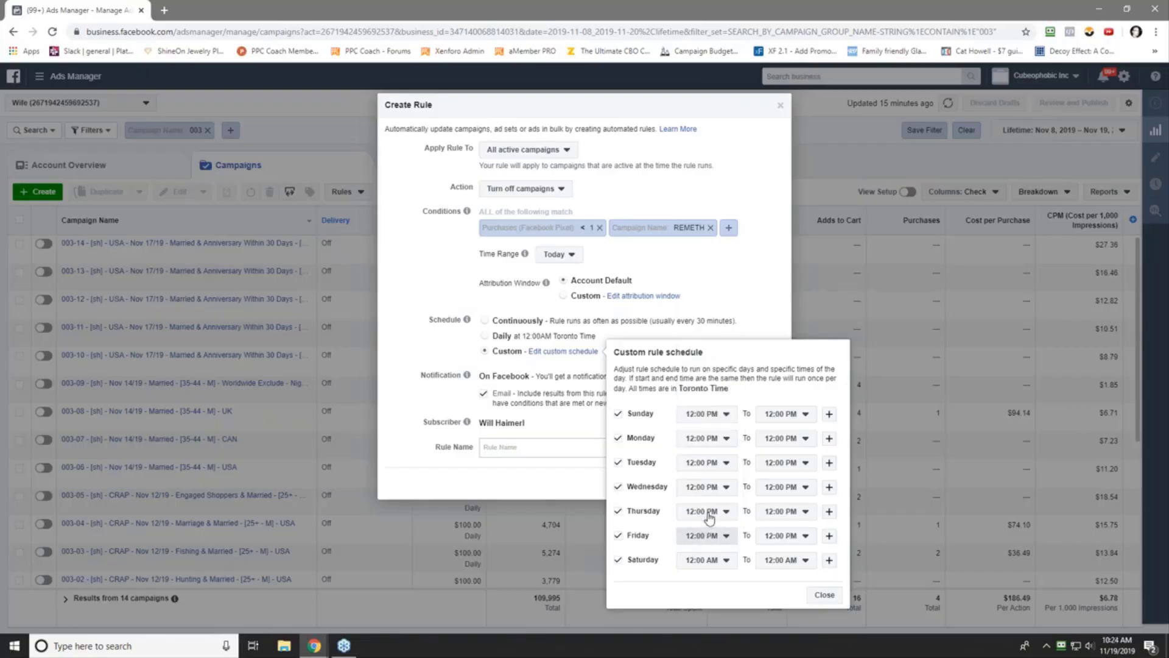
pyautogui.click(700, 559)
pyautogui.scroll(-8, 709, 524)
pyautogui.scroll(-4, 708, 527)
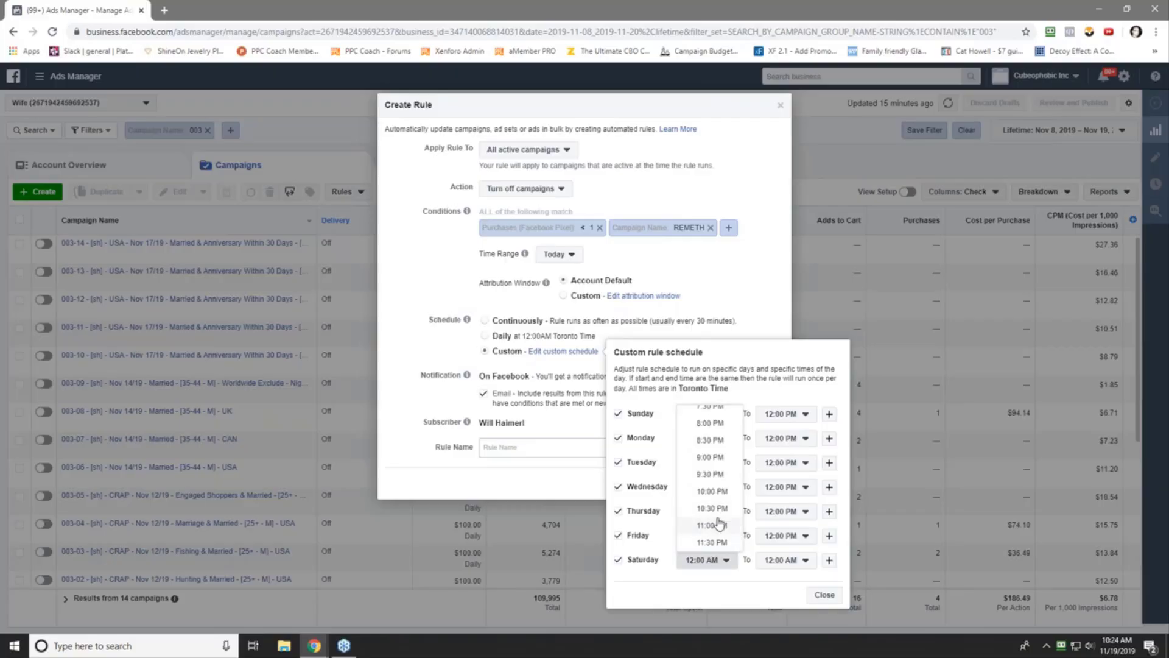
pyautogui.scroll(5, 719, 519)
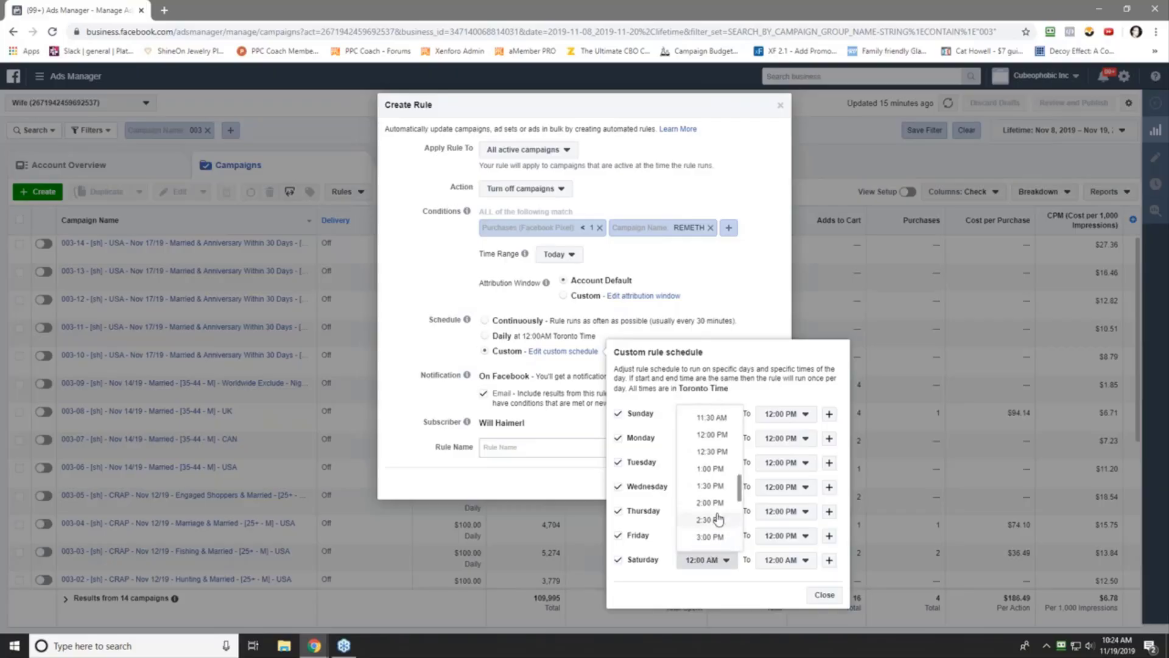
pyautogui.click(722, 436)
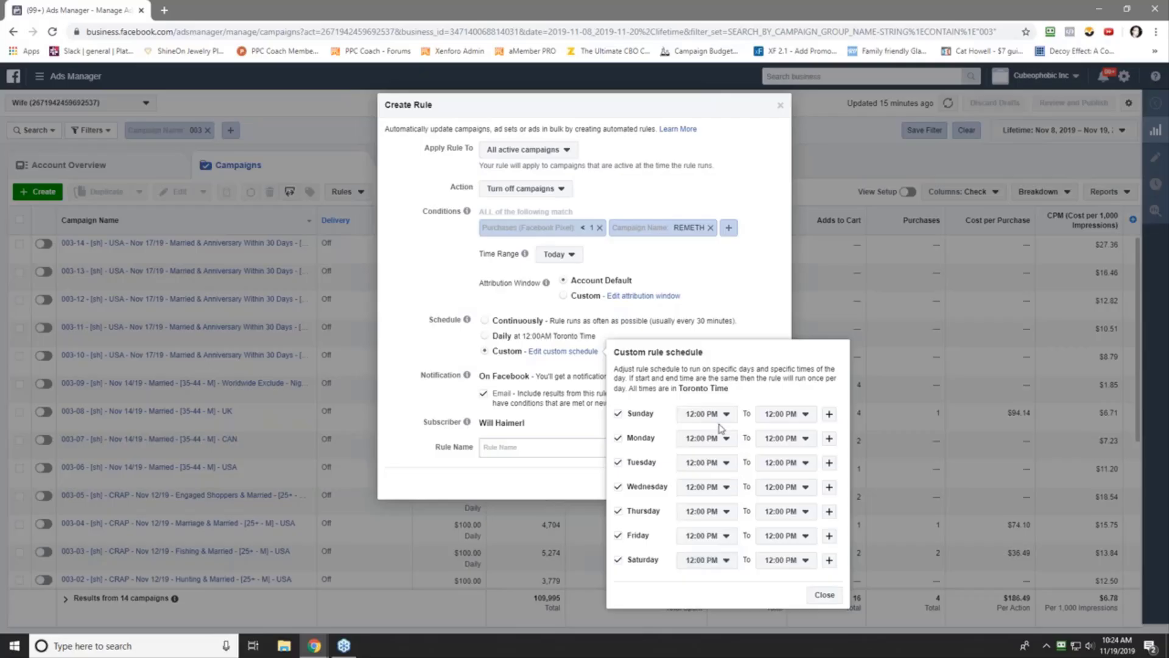
# - Close the schedule popup and name the rule 'Rule #3 - REMETH - 12 pm - Turn Off Campaign IF PUR < 1 - Today'
pyautogui.click(825, 595)
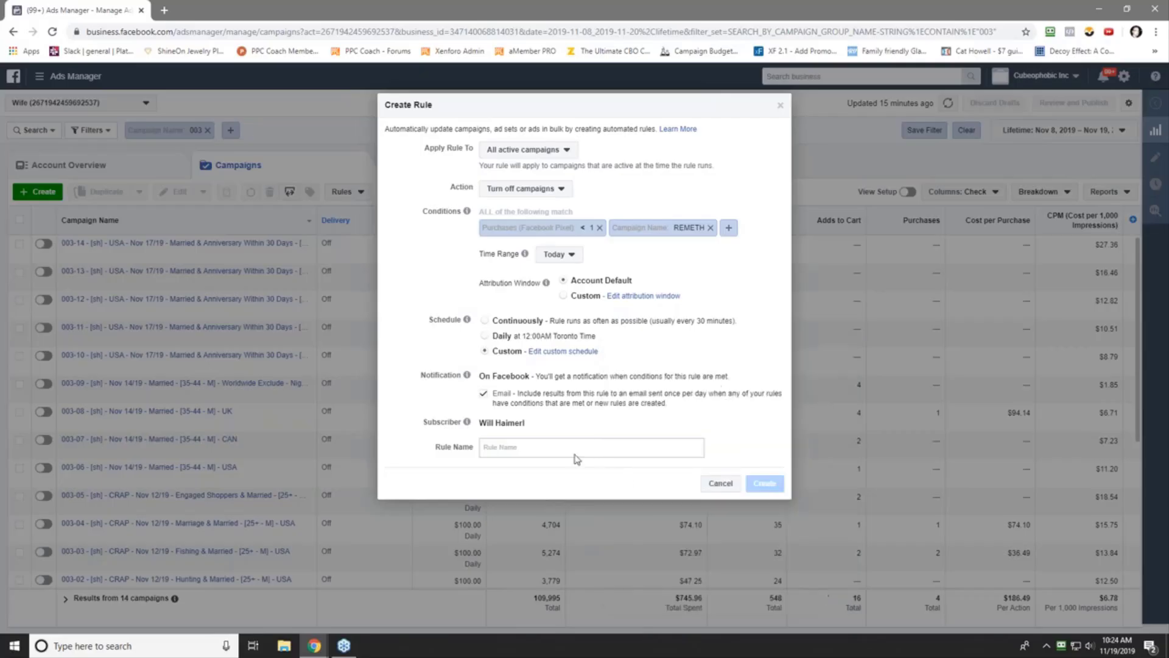
pyautogui.click(512, 446)
pyautogui.rightClick(511, 447)
pyautogui.click(585, 351)
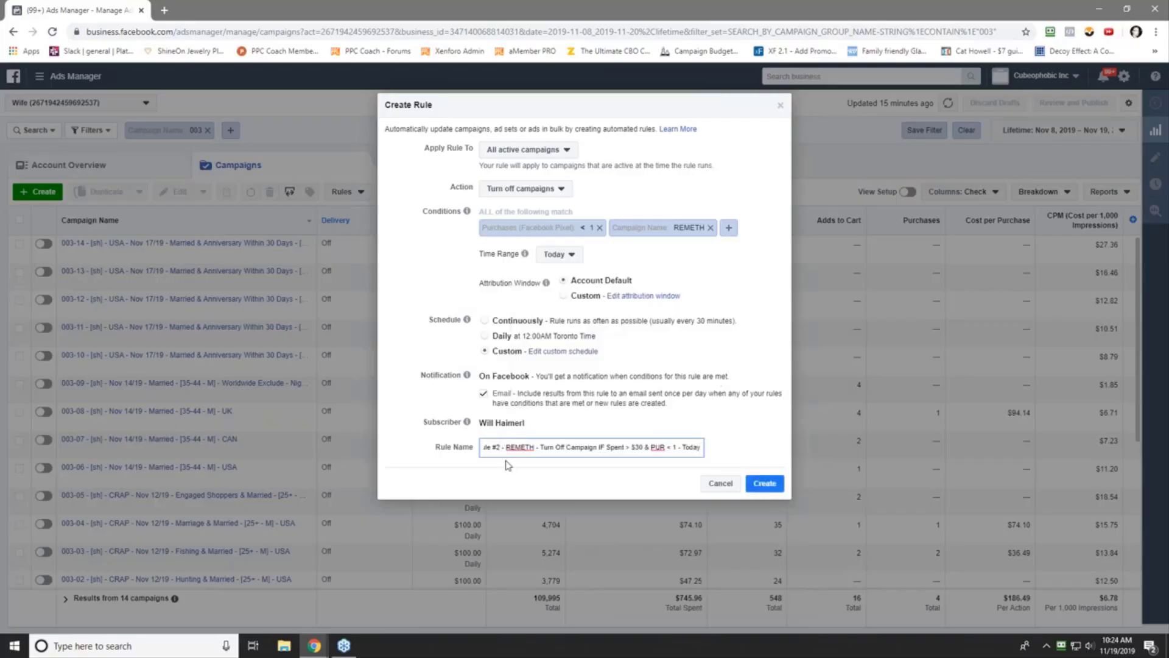
pyautogui.press('BackSpace')
pyautogui.write('3')
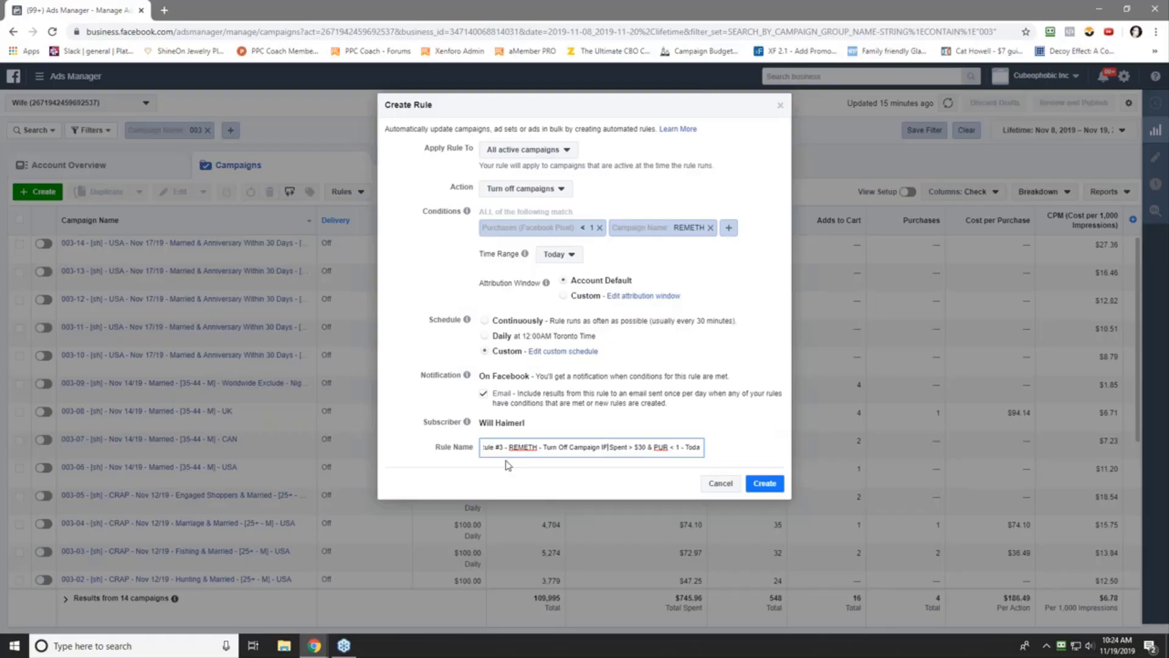
pyautogui.press('Delete')
pyautogui.press('Delete')
pyautogui.press('Delete')
pyautogui.press('Delete')
pyautogui.press('Delete')
pyautogui.press('Delete')
pyautogui.press('Delete')
pyautogui.press('Delete')
pyautogui.press('Delete')
pyautogui.press('Delete')
pyautogui.press('Delete')
pyautogui.press('Delete')
pyautogui.press('Delete')
pyautogui.press('Delete')
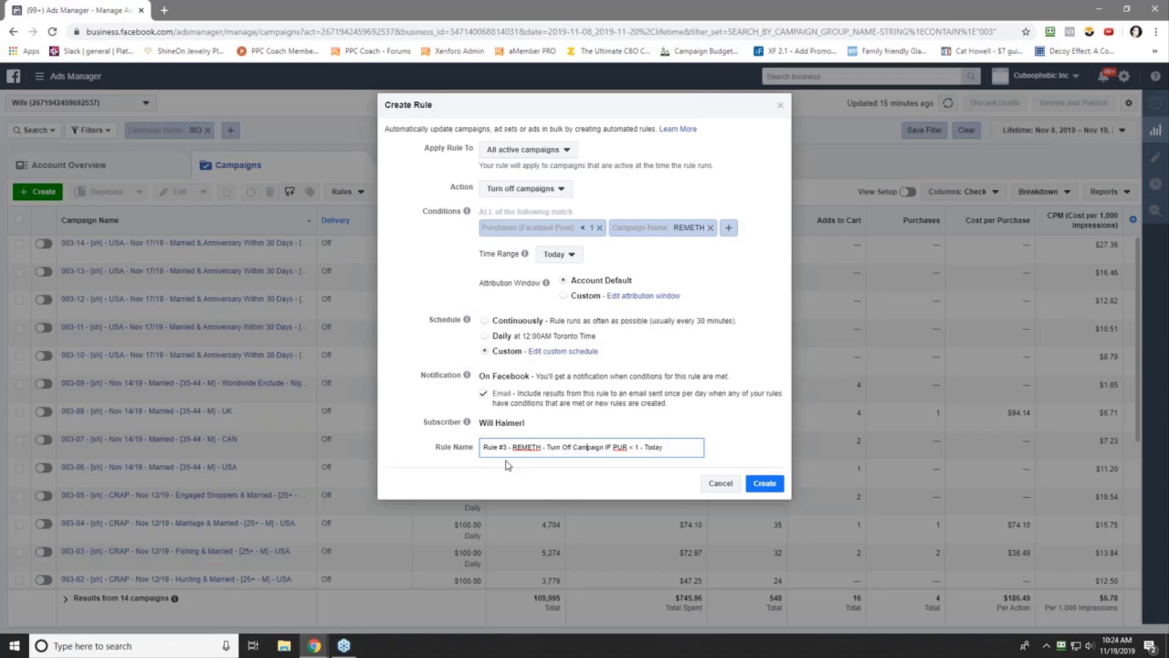
pyautogui.write('12 pm -')
# - Copy the finished rule name, create the rule, and dismiss the Rule Created confirmation
pyautogui.tripleClick(598, 449)
pyautogui.rightClick(597, 451)
pyautogui.click(624, 303)
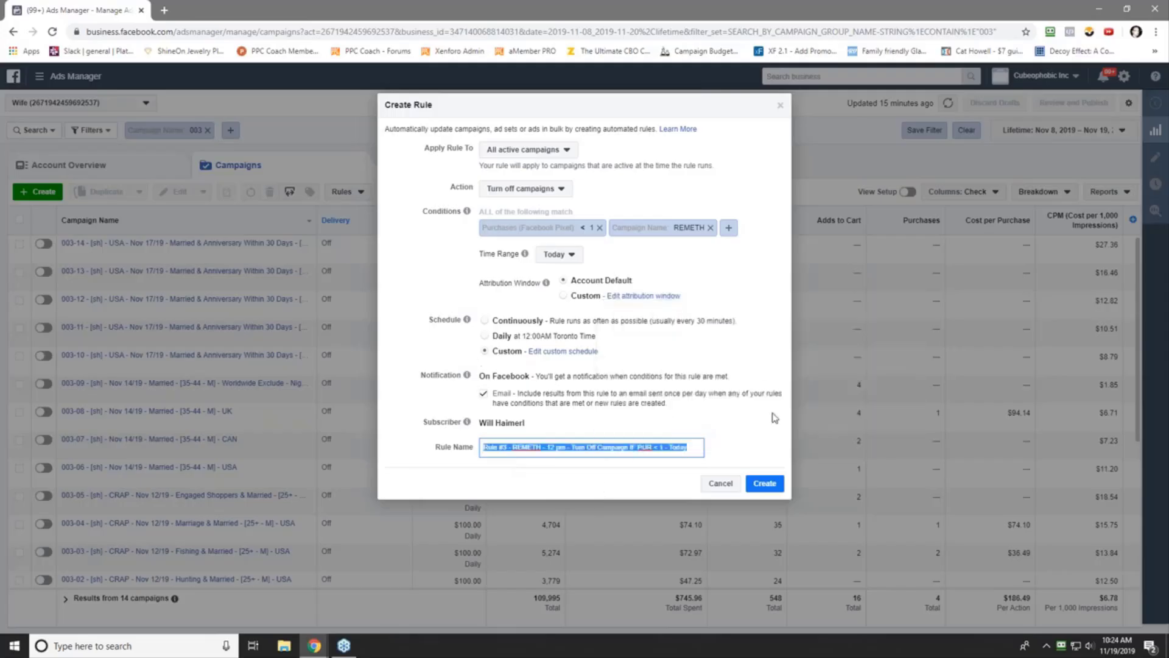
pyautogui.click(764, 483)
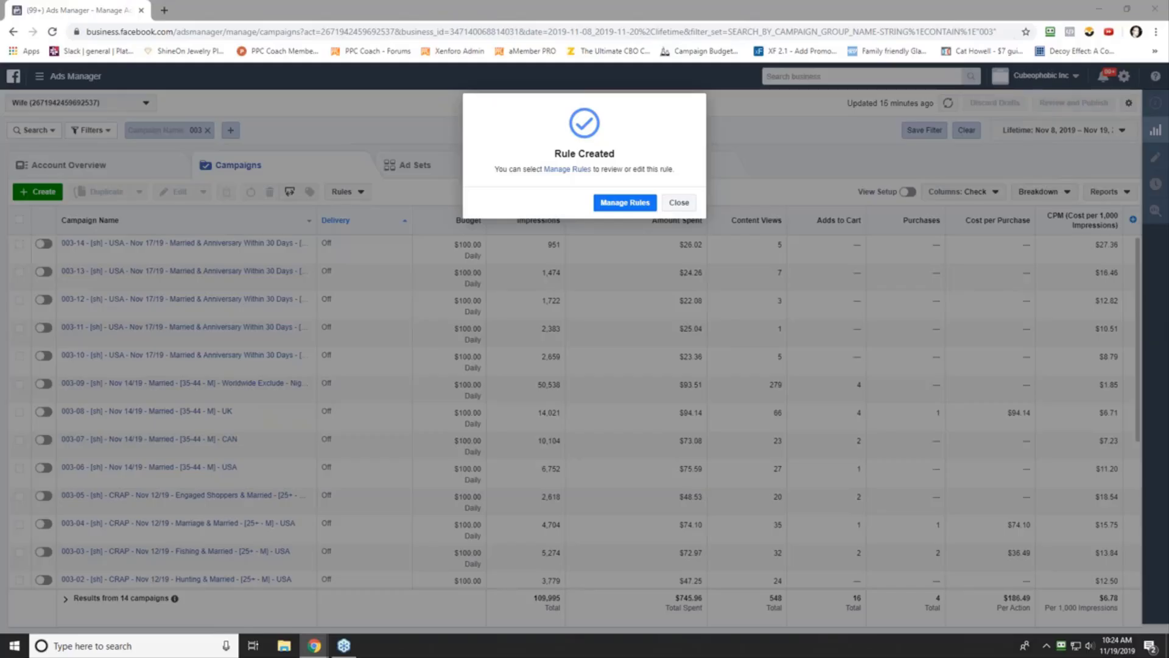
pyautogui.click(679, 202)
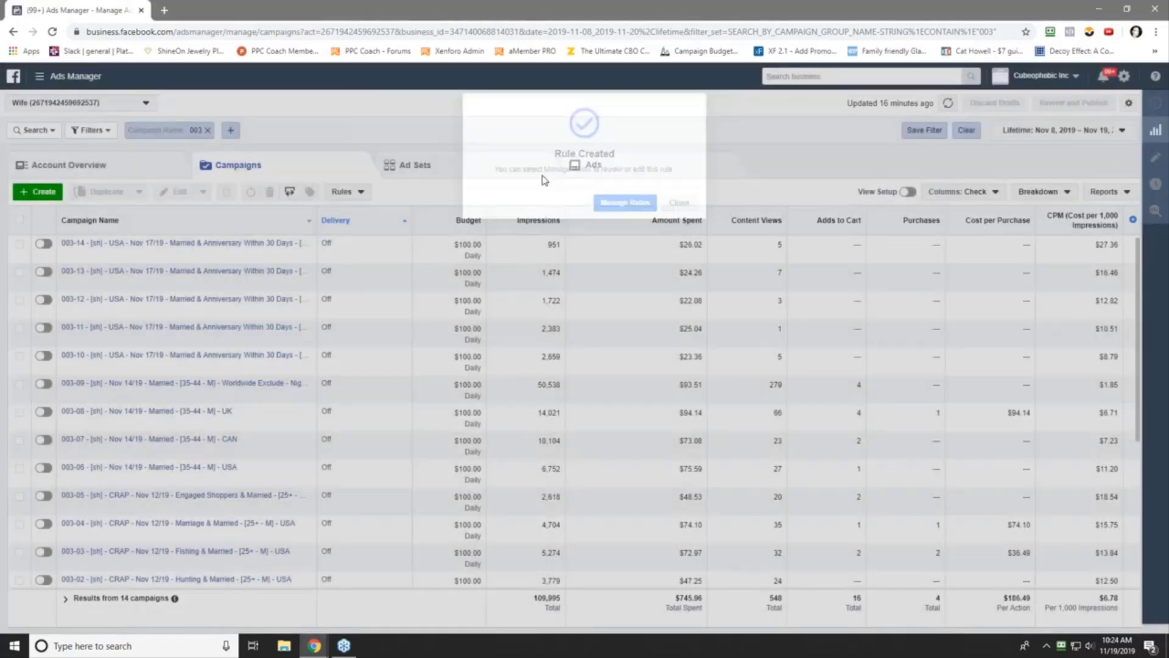
pyautogui.click(361, 194)
# - Start a new rule with the condition Purchases (Facebook Pixel) greater than 0
pyautogui.click(364, 213)
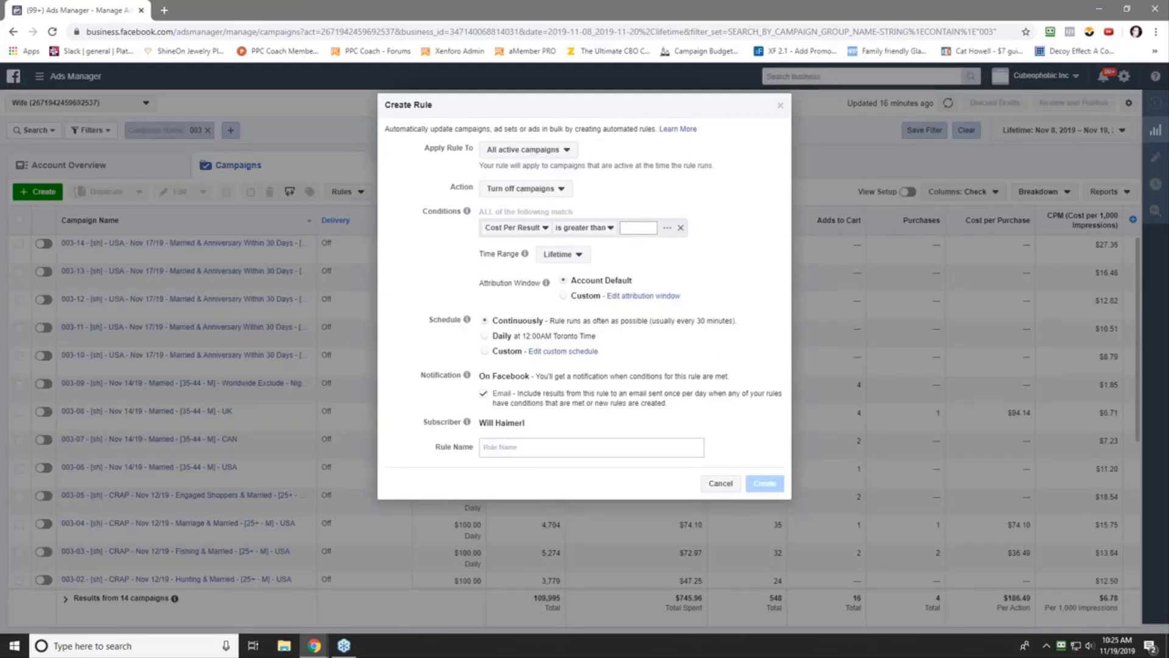
pyautogui.click(512, 228)
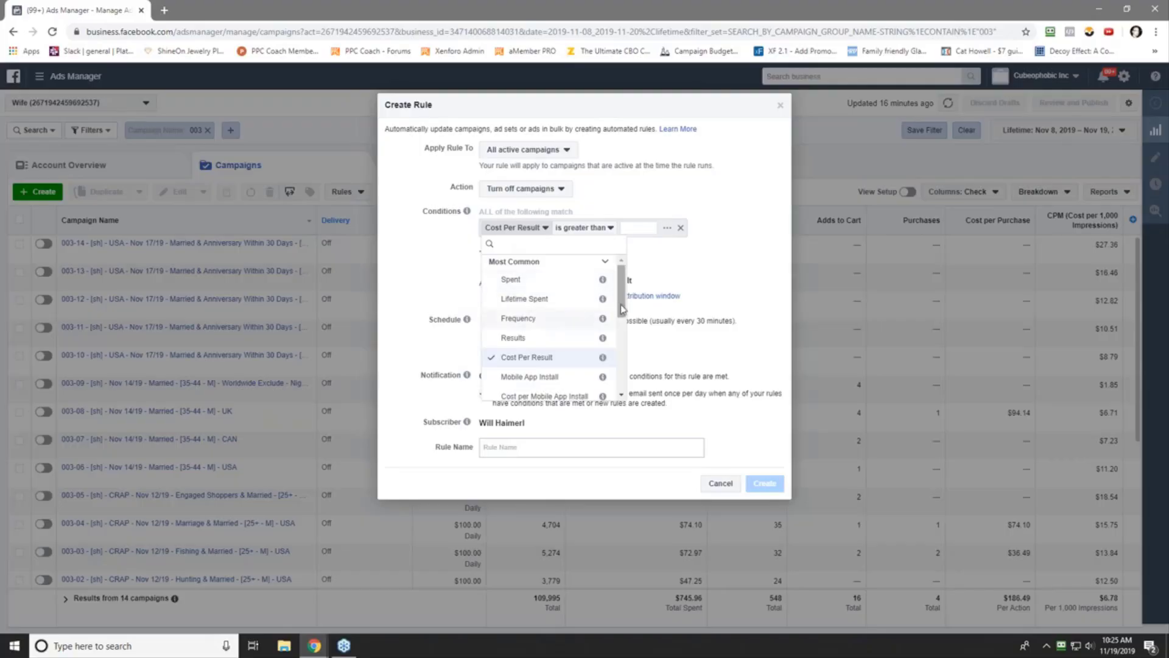
pyautogui.moveTo(621, 308); pyautogui.dragTo(620, 366)
pyautogui.click(516, 350)
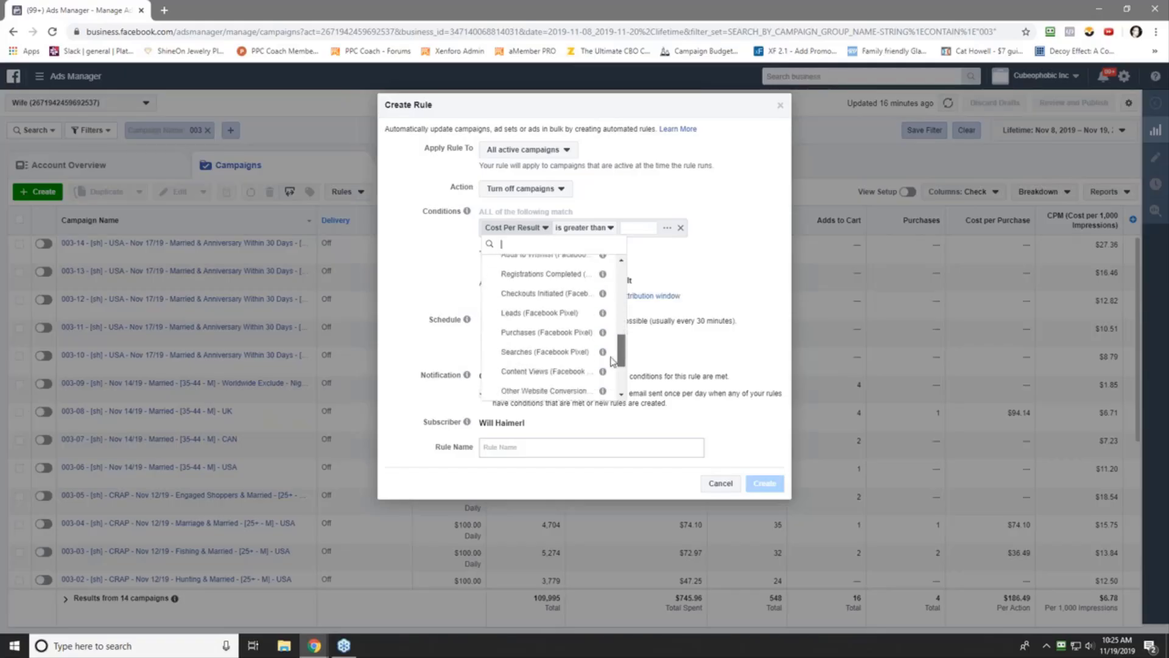
pyautogui.click(536, 335)
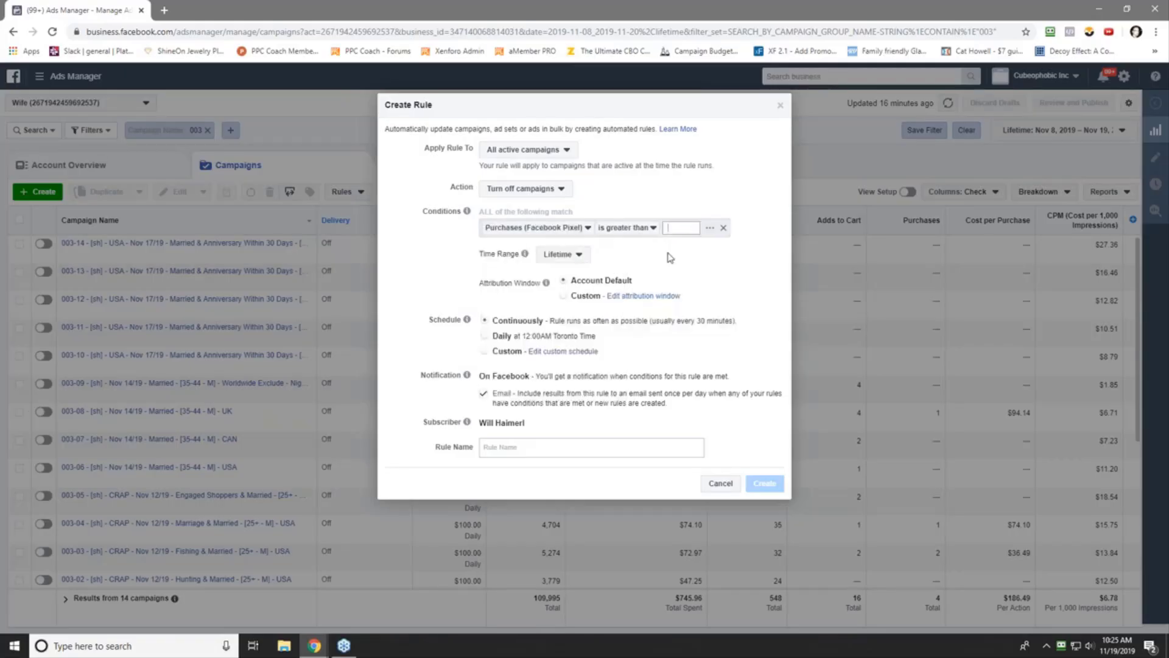
pyautogui.write('0')
pyautogui.click(731, 228)
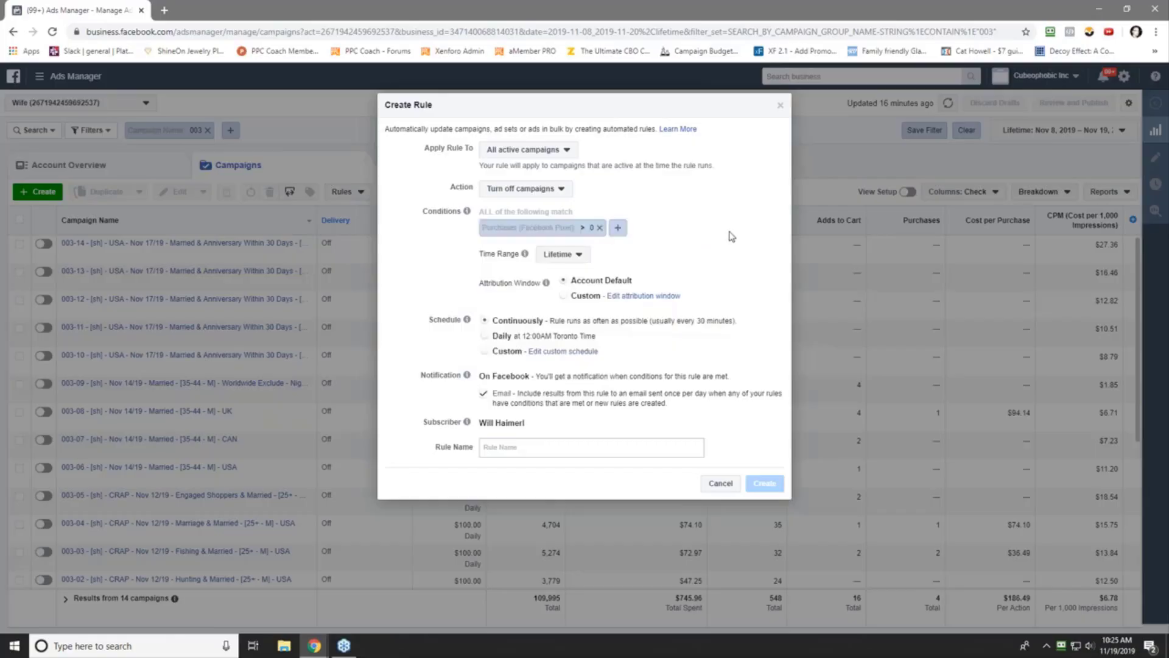
# - Add a second condition: Cost per Purchase greater than $30.00
pyautogui.click(618, 228)
pyautogui.click(545, 250)
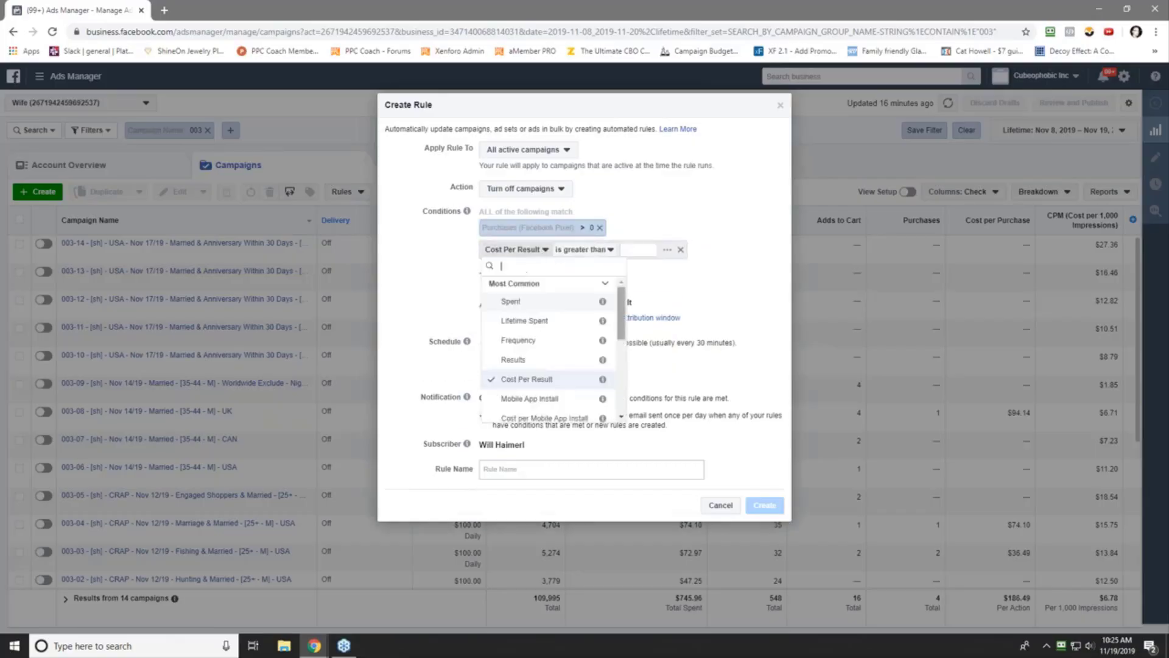
pyautogui.scroll(-5, 620, 317)
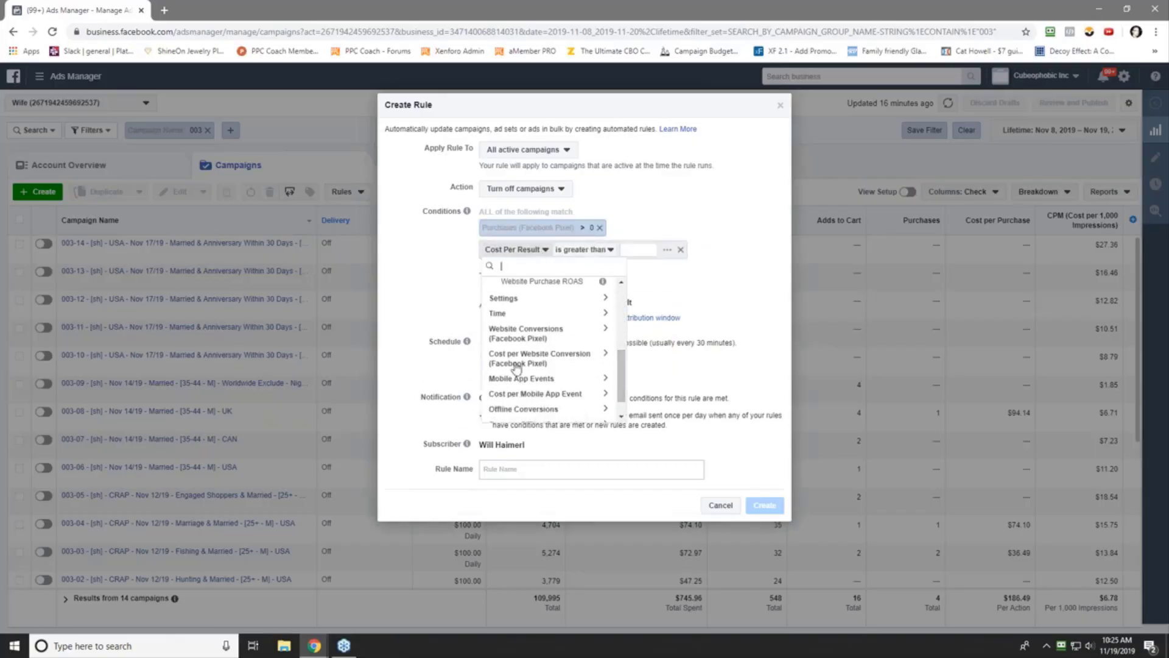
pyautogui.click(570, 365)
pyautogui.moveTo(621, 348); pyautogui.dragTo(621, 373)
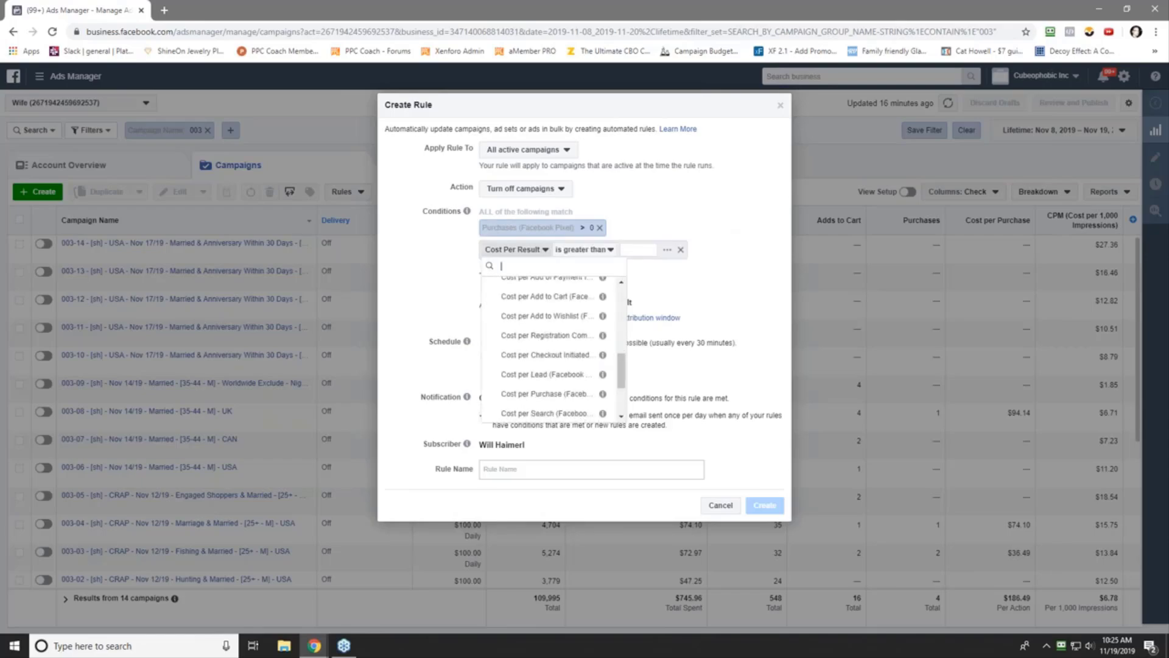
pyautogui.click(578, 394)
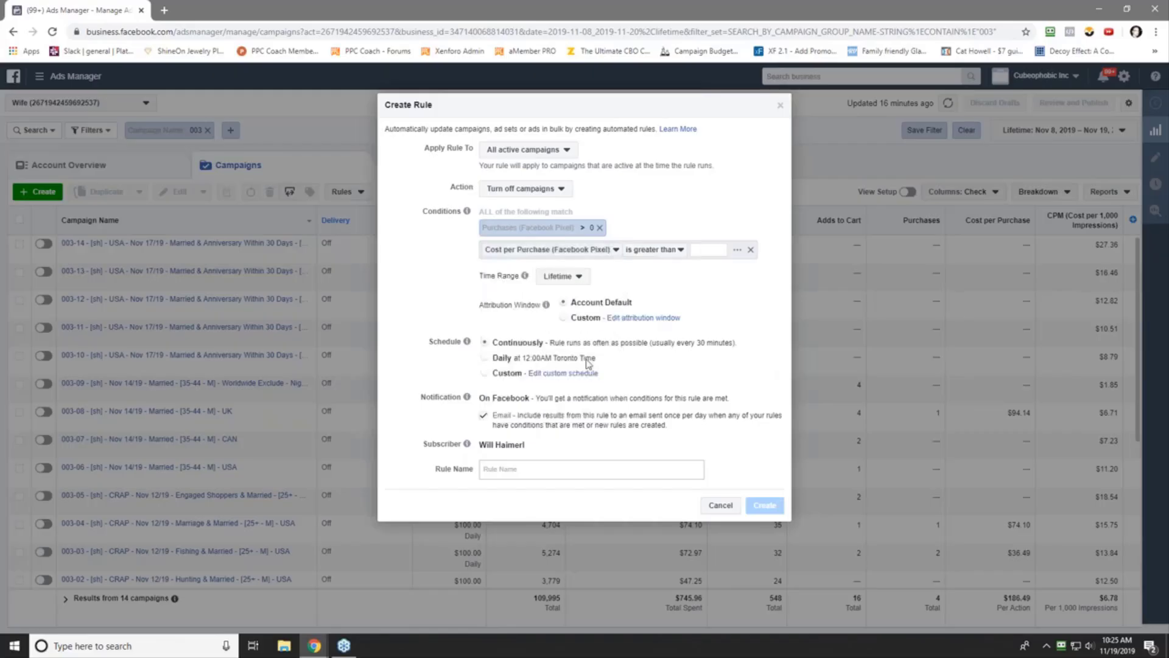
pyautogui.write('30.00')
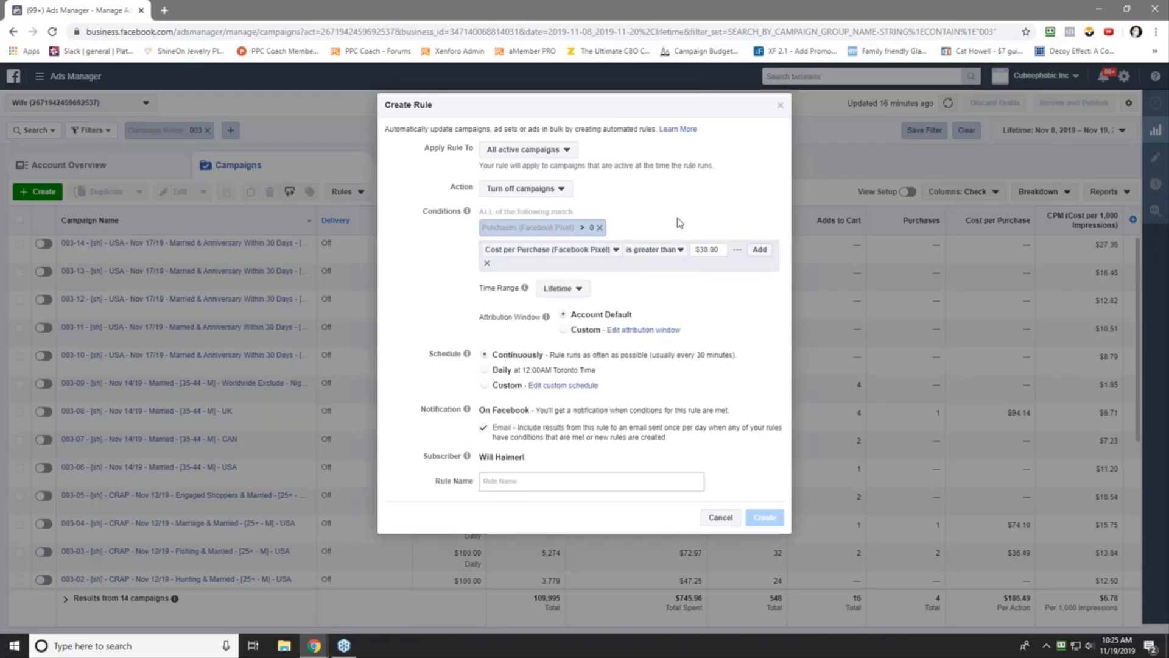
pyautogui.press('Return')
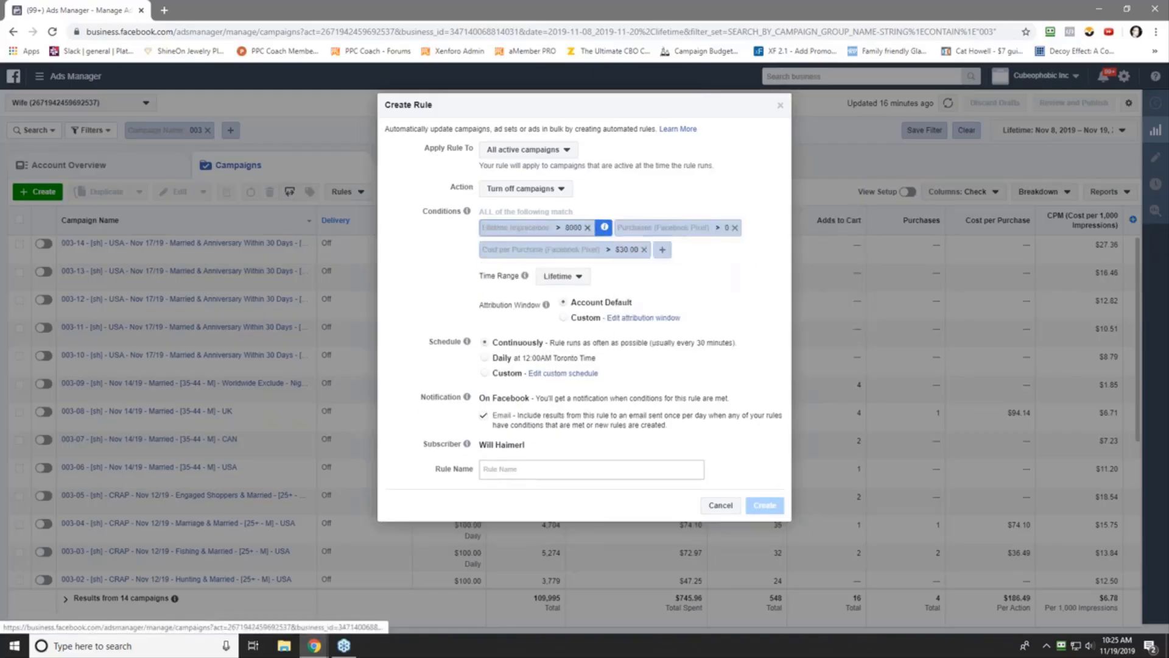
# - Remove the Lifetime Impressions condition, set the time range to Today, and add Campaign Name contains REMETH
pyautogui.click(587, 227)
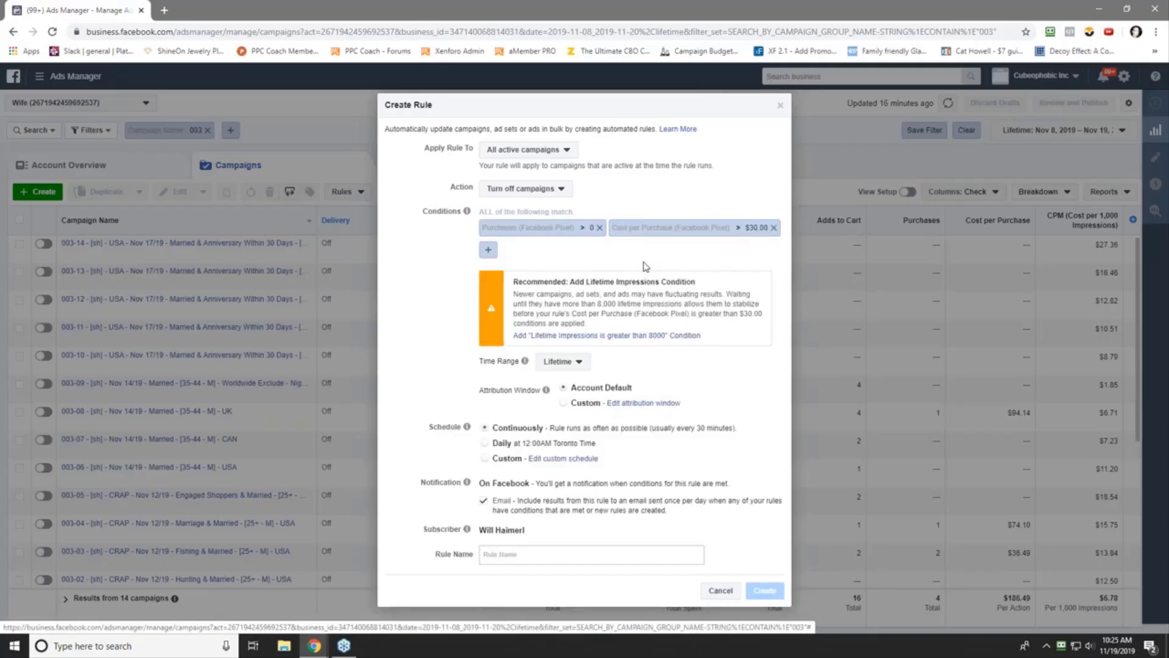
pyautogui.click(585, 361)
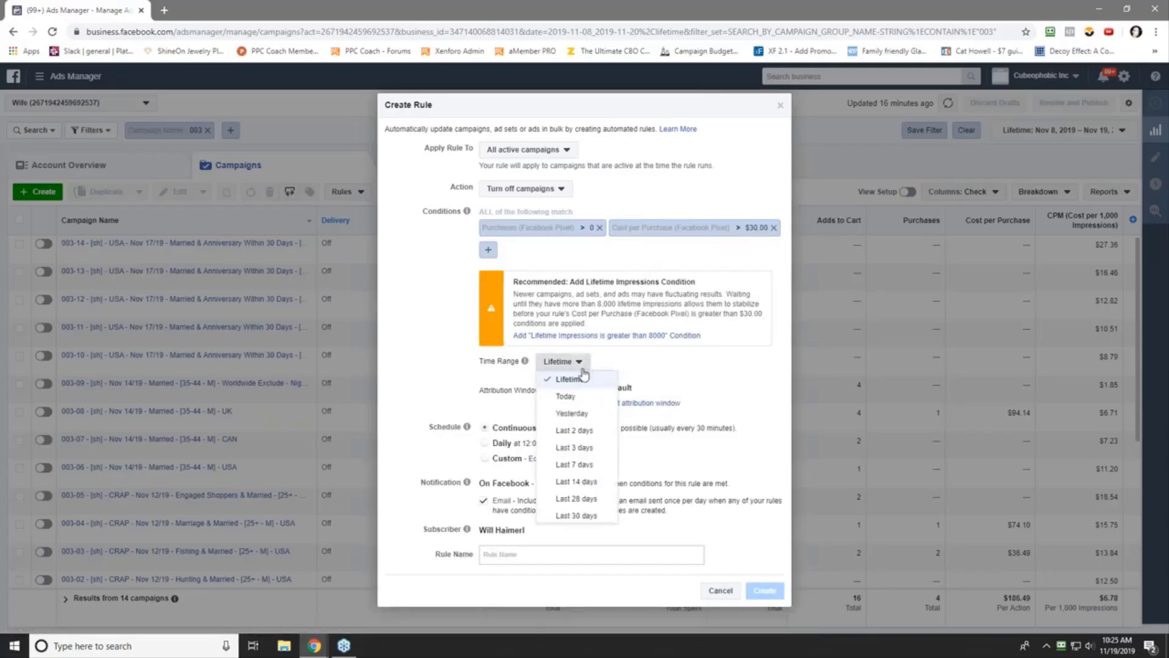
pyautogui.click(586, 399)
pyautogui.click(488, 249)
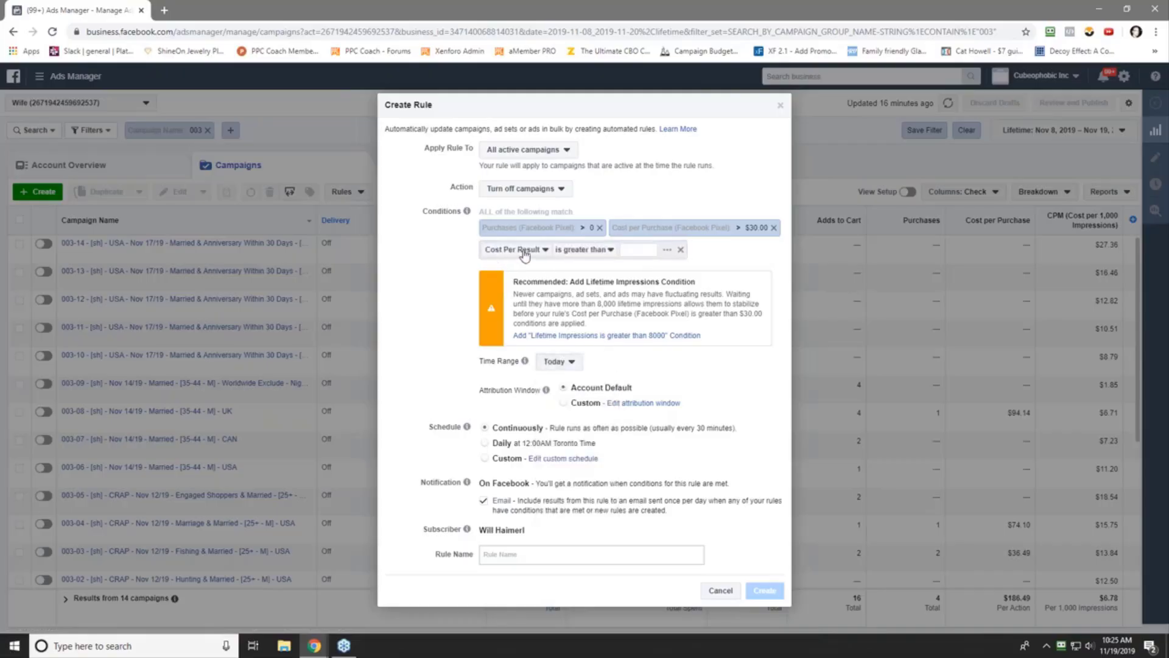
pyautogui.click(524, 255)
pyautogui.scroll(-5, 536, 353)
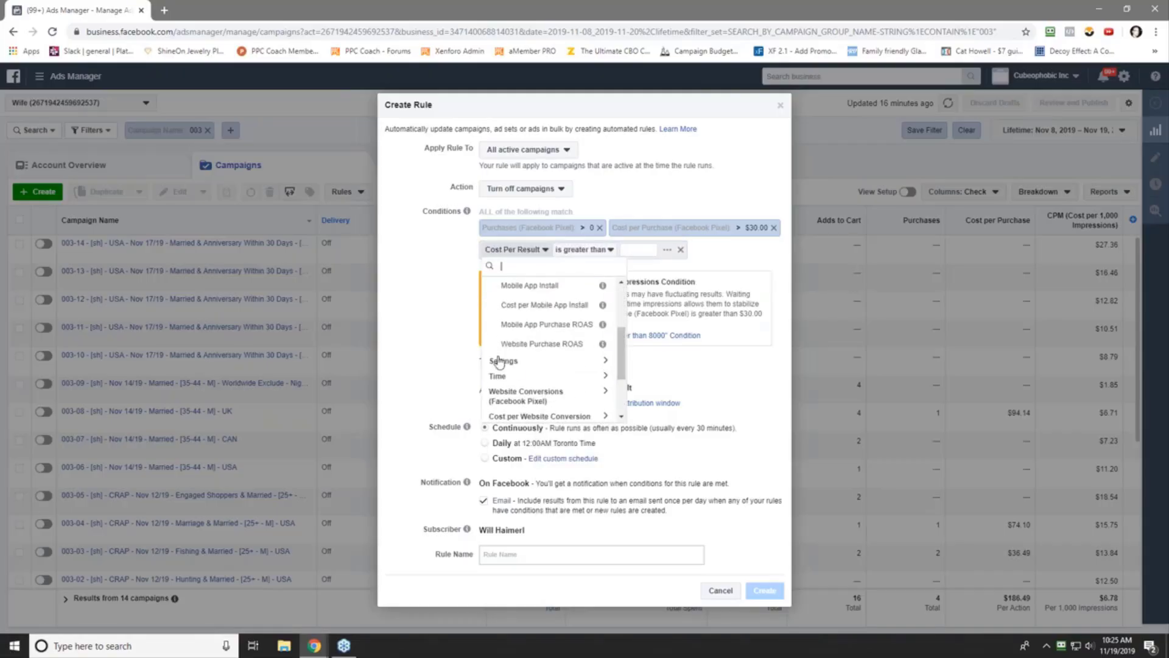
pyautogui.click(501, 361)
pyautogui.click(523, 377)
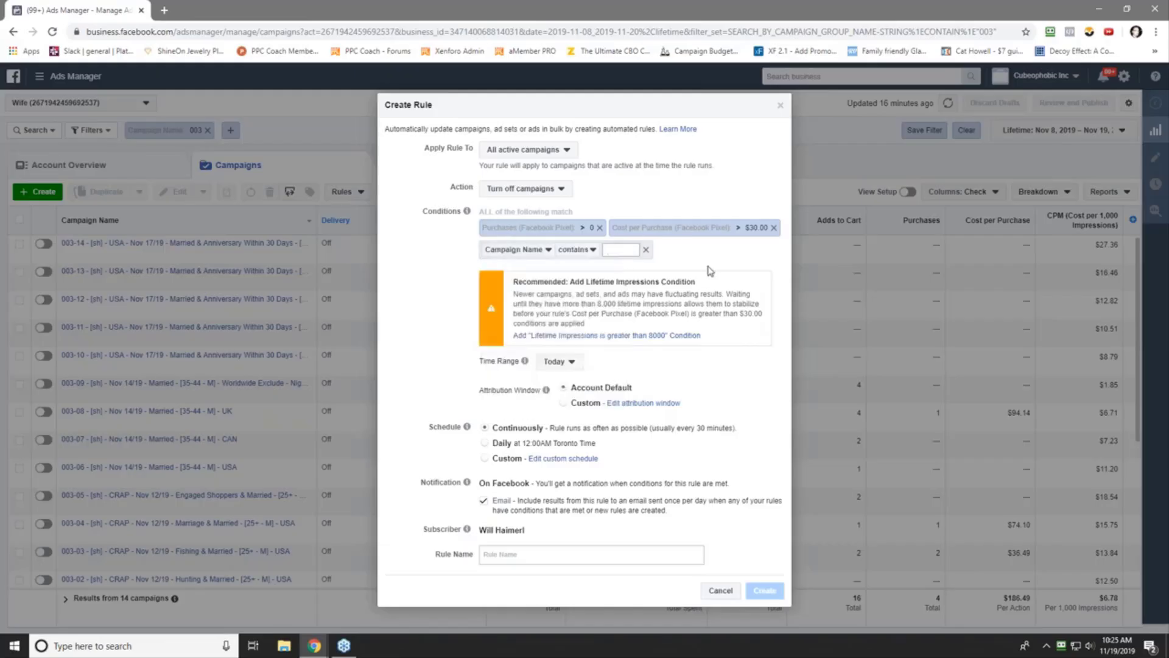
pyautogui.write('REMET')
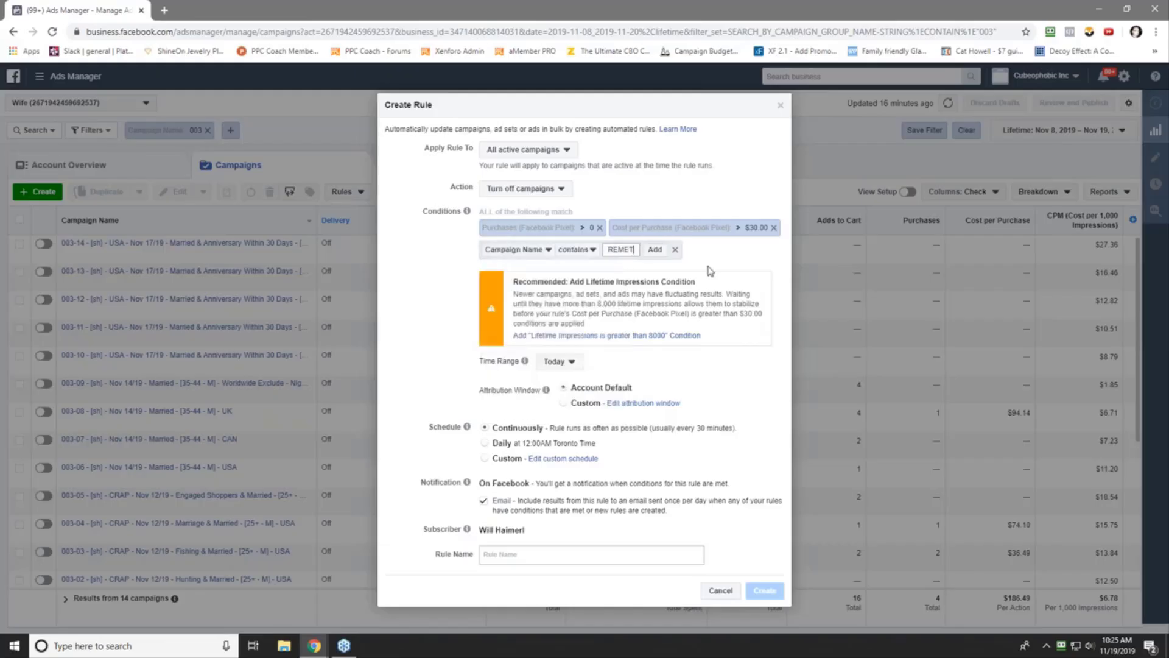
pyautogui.write('H')
pyautogui.press('Return')
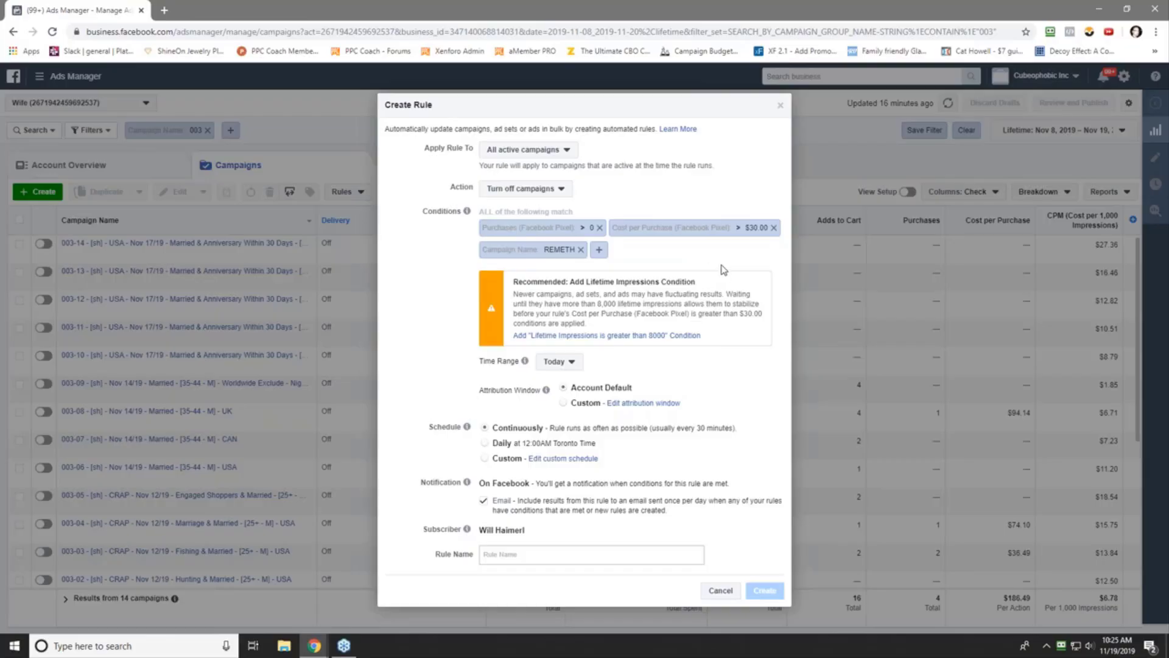
# - Switch to a custom schedule and include every day from Sunday through Saturday
pyautogui.click(554, 459)
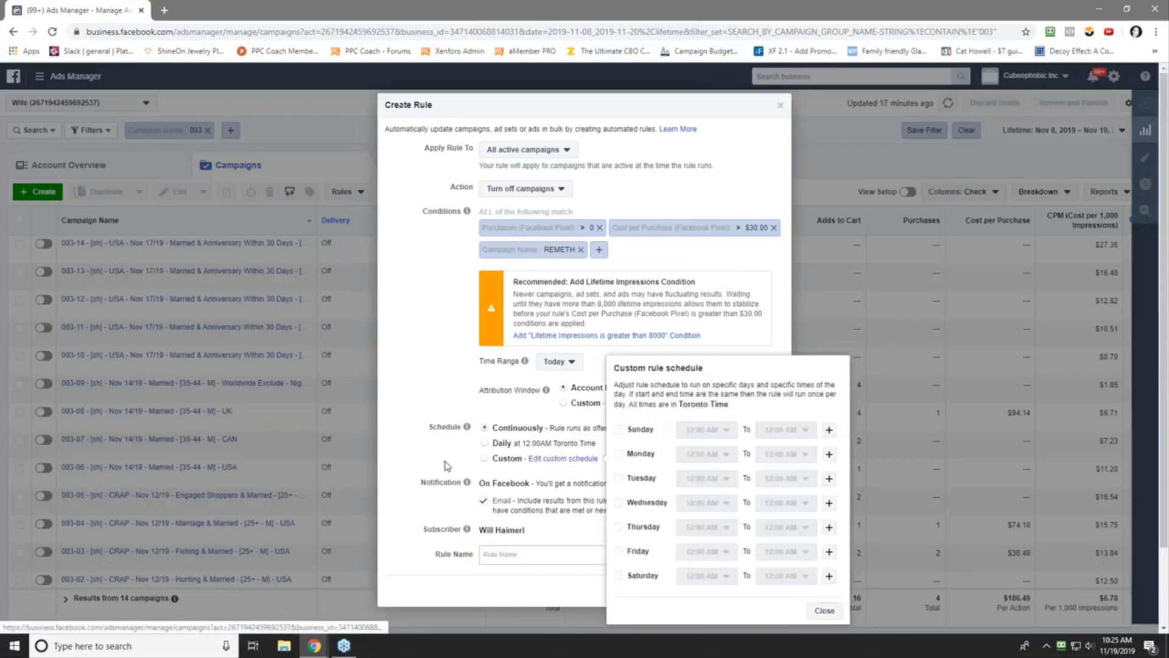
pyautogui.scroll(-1, 446, 466)
pyautogui.click(618, 429)
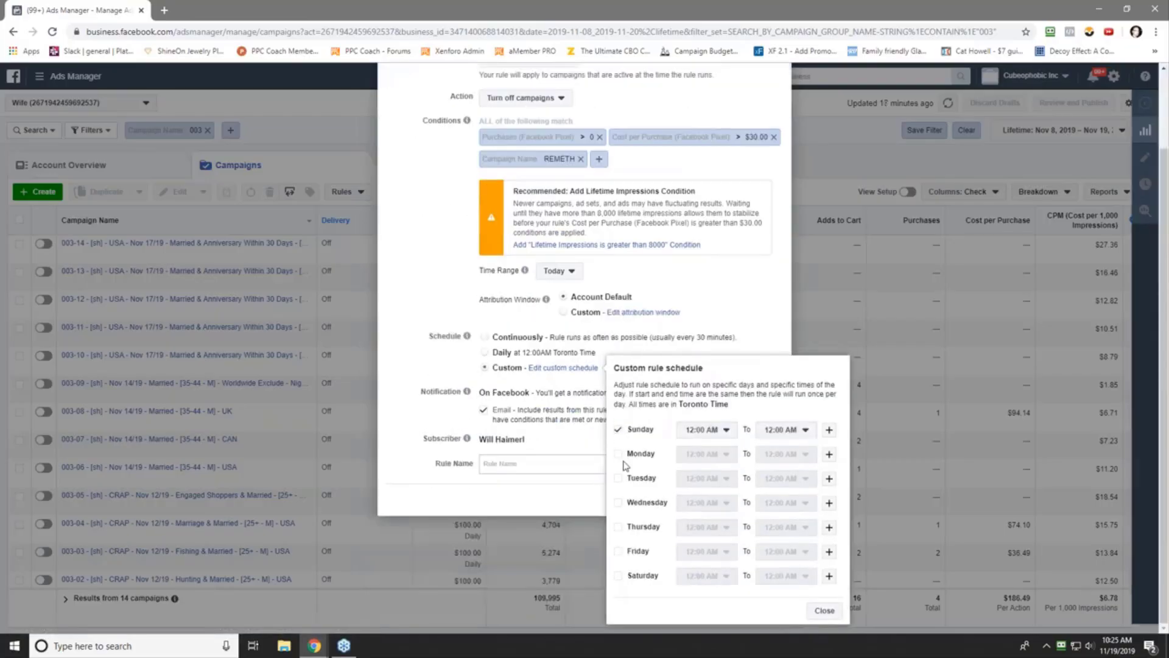
pyautogui.click(619, 454)
pyautogui.click(620, 480)
pyautogui.click(619, 504)
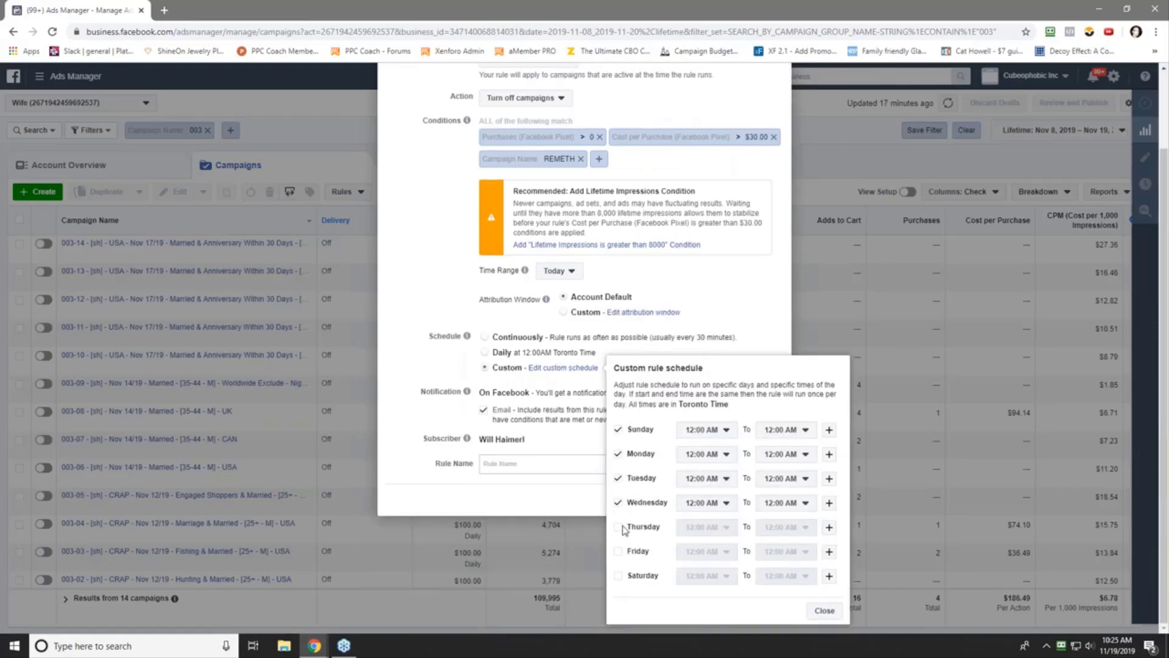
pyautogui.click(619, 528)
pyautogui.click(619, 552)
pyautogui.click(621, 576)
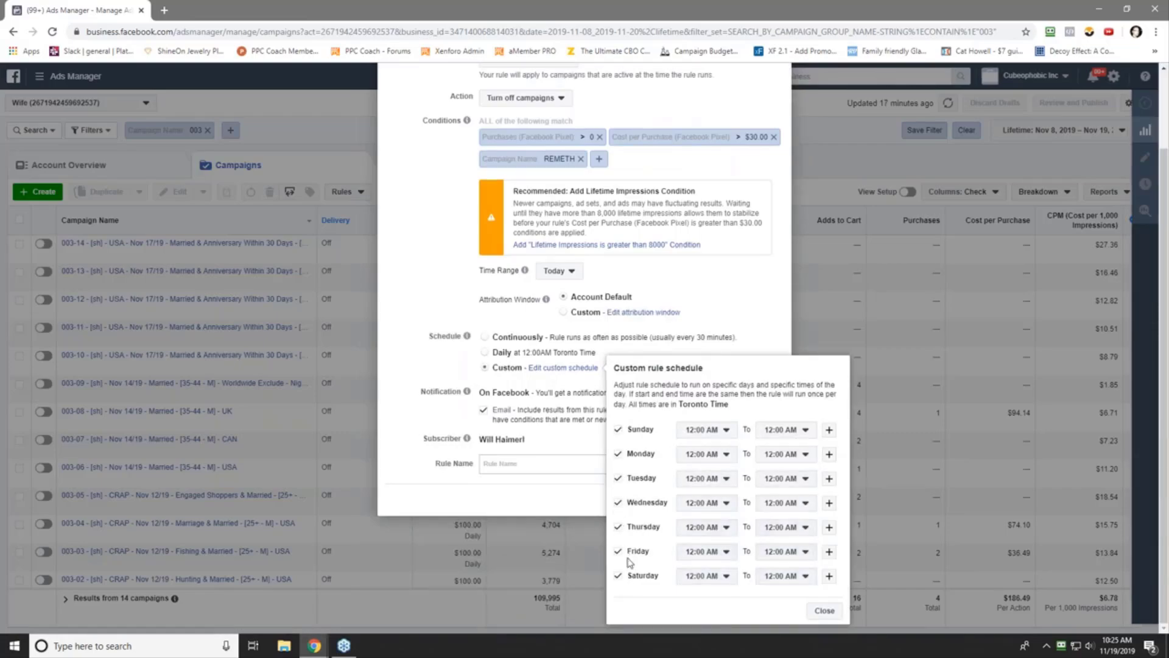
# - Schedule Sunday runs at 12:00 PM, 2:00 PM and 4:00 PM
pyautogui.click(705, 432)
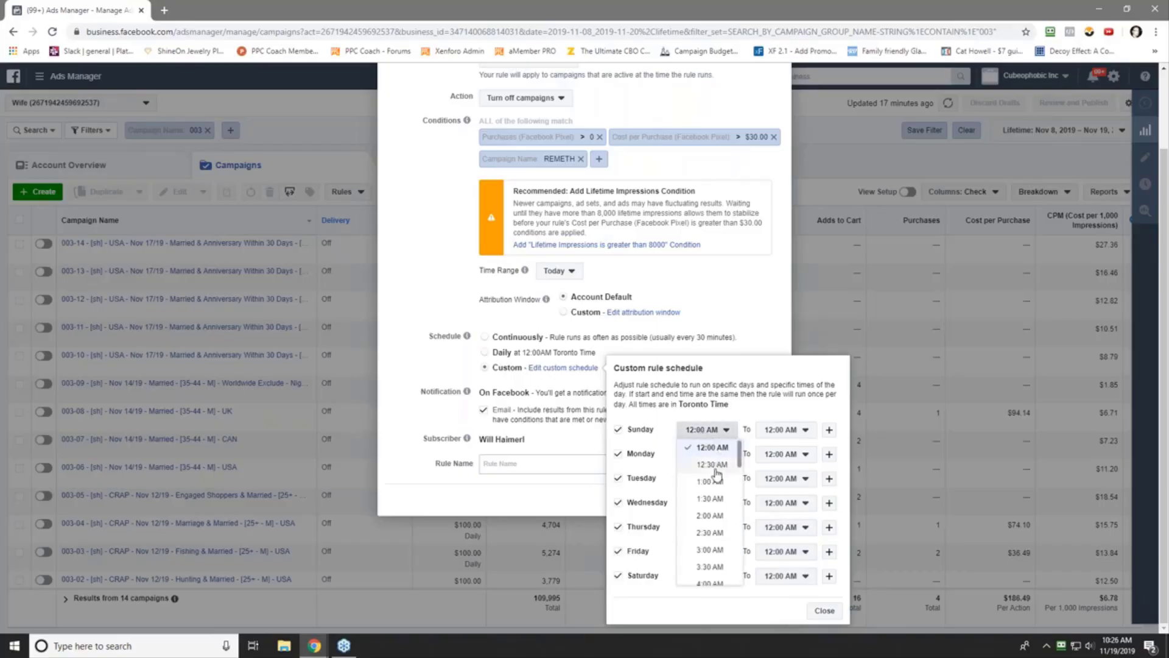
pyautogui.scroll(-5, 710, 536)
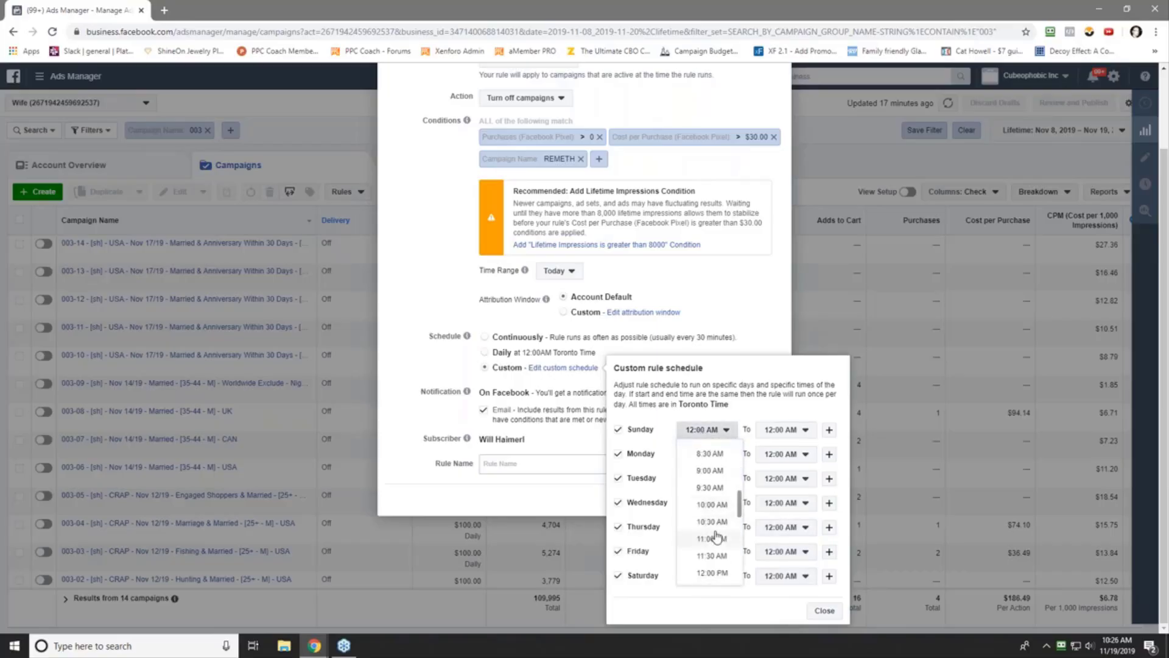
pyautogui.click(714, 573)
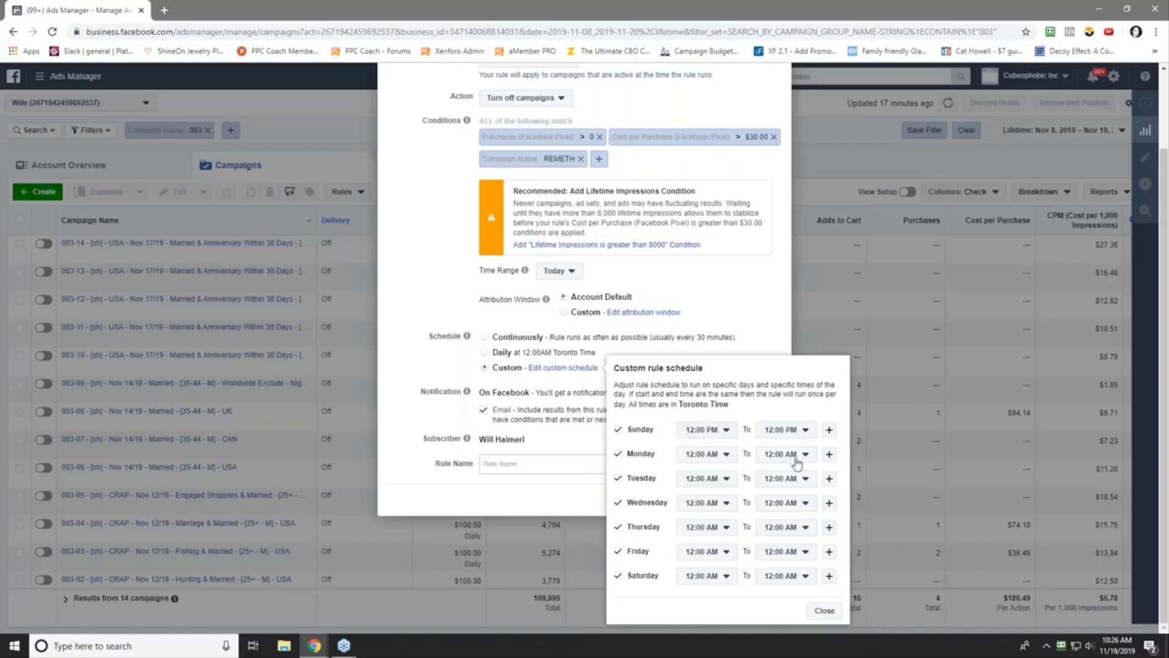
pyautogui.click(830, 430)
pyautogui.click(707, 429)
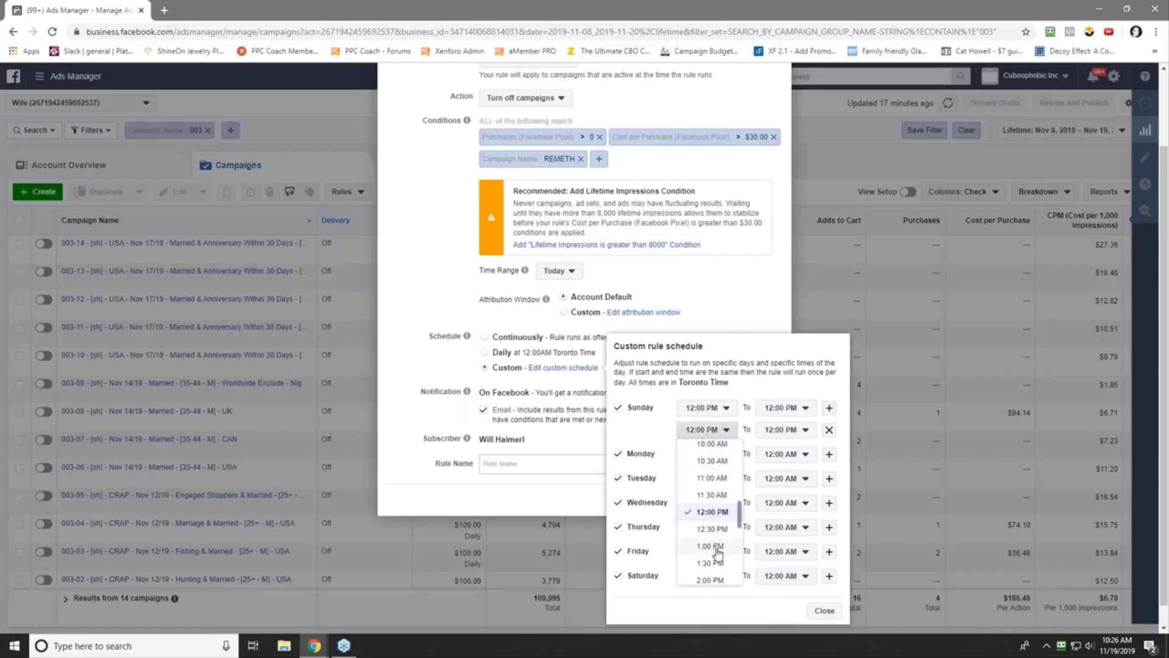
pyautogui.click(710, 580)
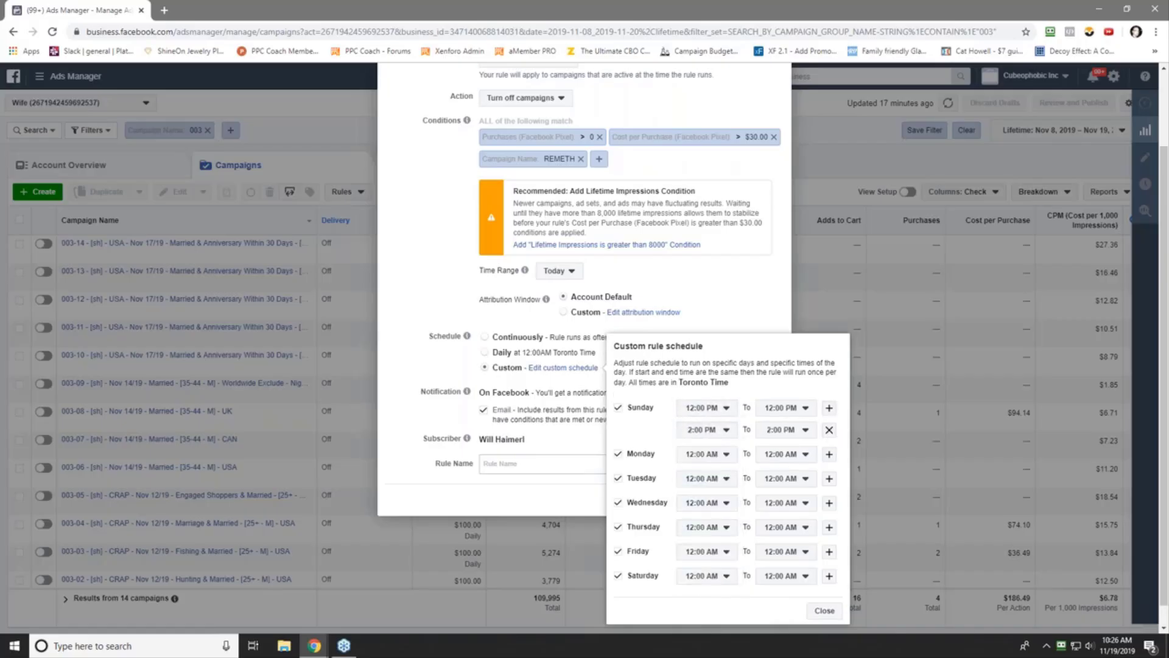
pyautogui.click(830, 409)
pyautogui.click(706, 430)
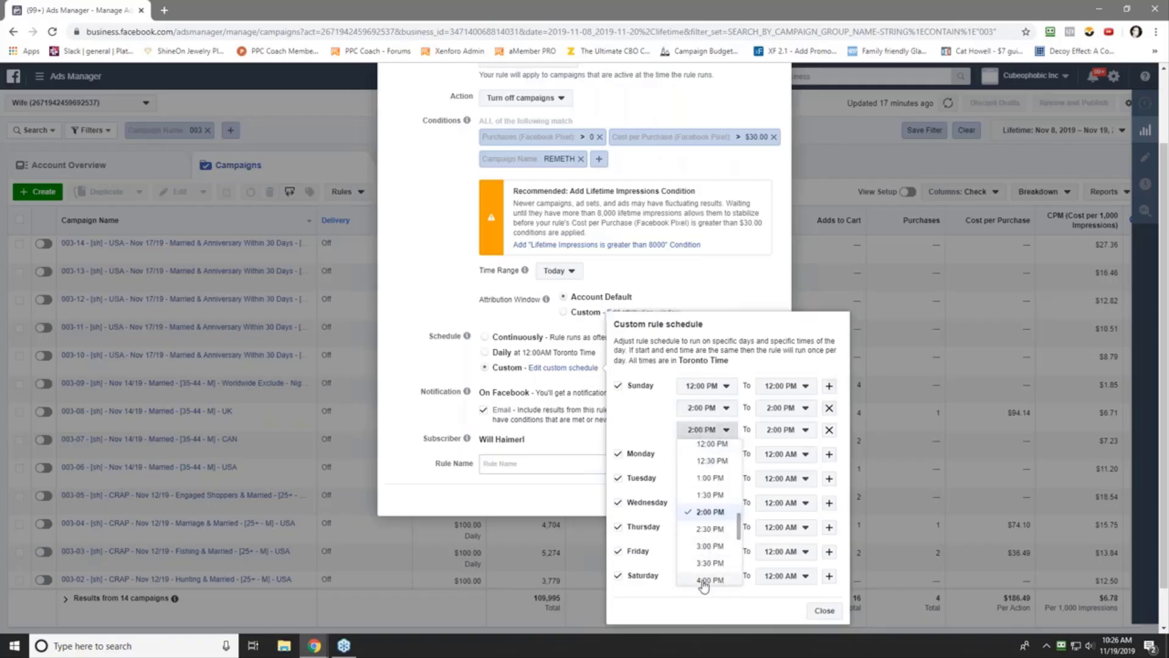
pyautogui.click(704, 582)
# - Add Sunday runs at 6:00 PM, 8:00 PM and 10:00 PM
pyautogui.click(829, 385)
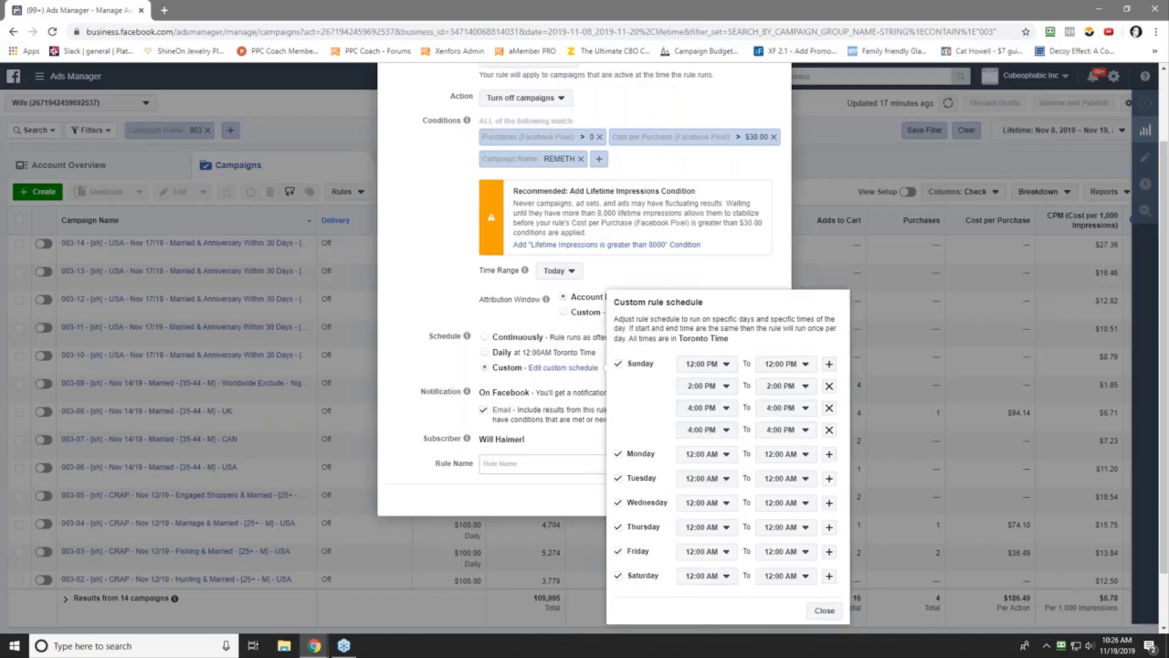
pyautogui.click(705, 430)
pyautogui.click(705, 581)
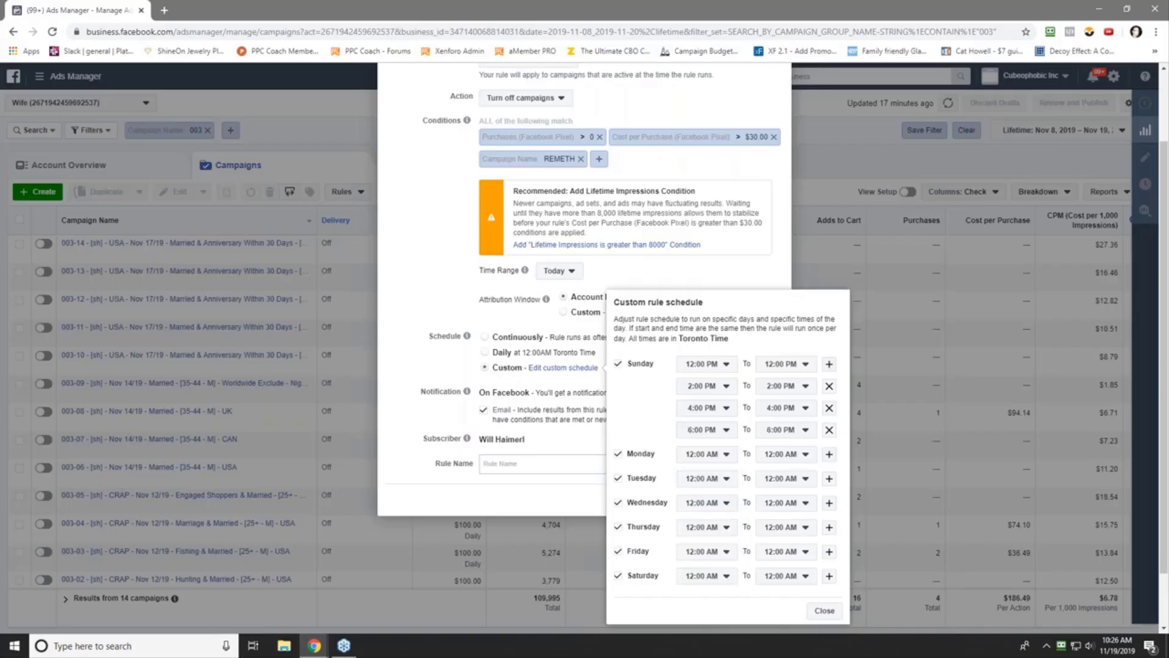
pyautogui.click(829, 365)
pyautogui.click(704, 430)
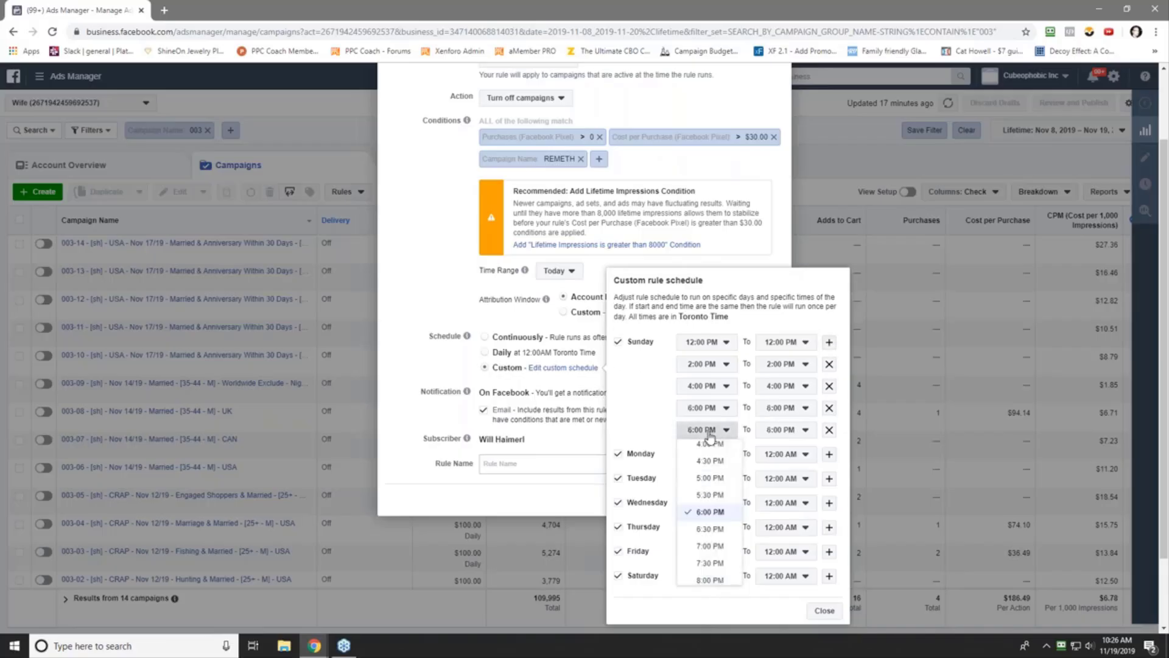
pyautogui.click(707, 580)
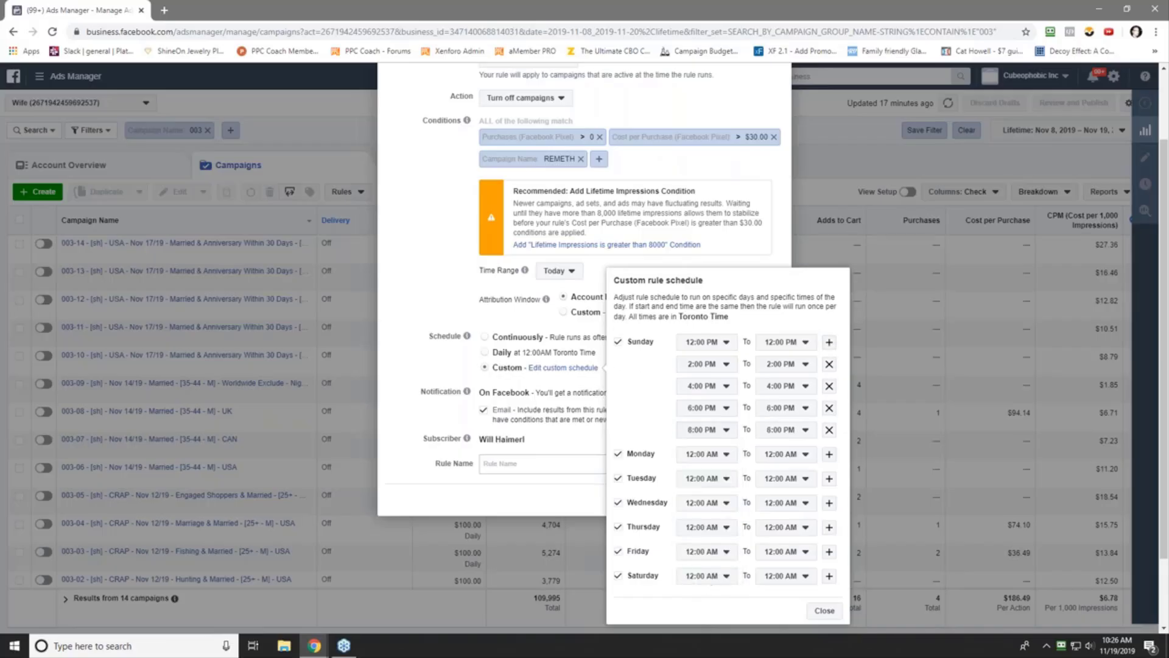
pyautogui.click(830, 343)
pyautogui.click(714, 429)
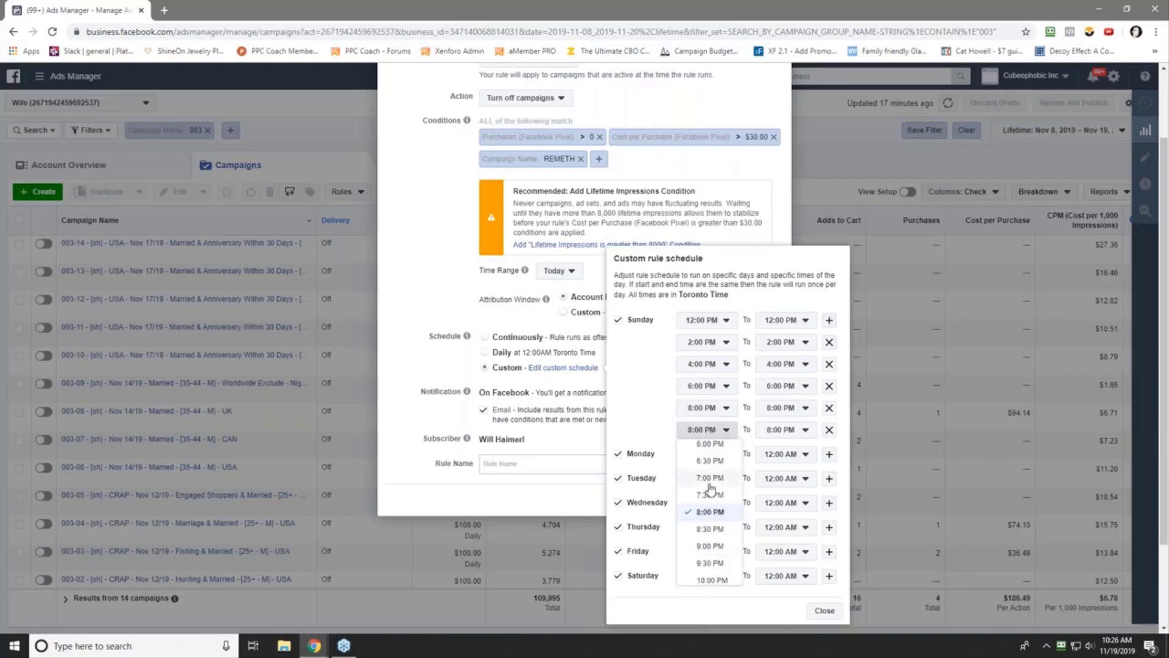
pyautogui.click(706, 582)
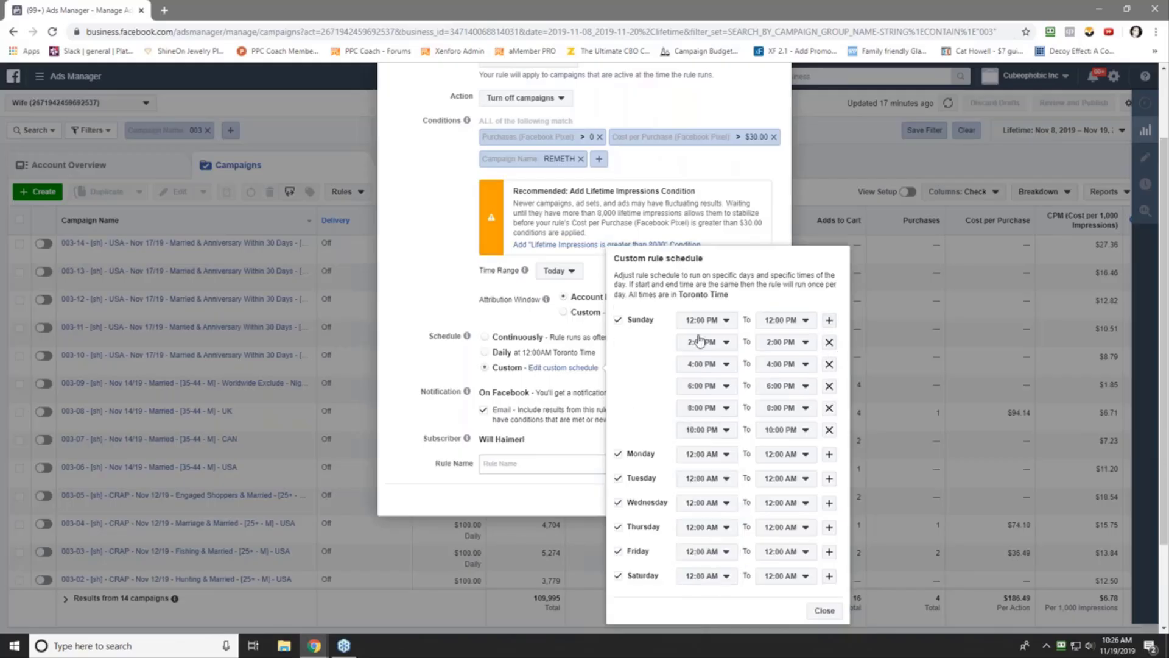
# - Schedule Monday runs at 12:00 PM, 2:00 PM and 4:00 PM
pyautogui.click(829, 454)
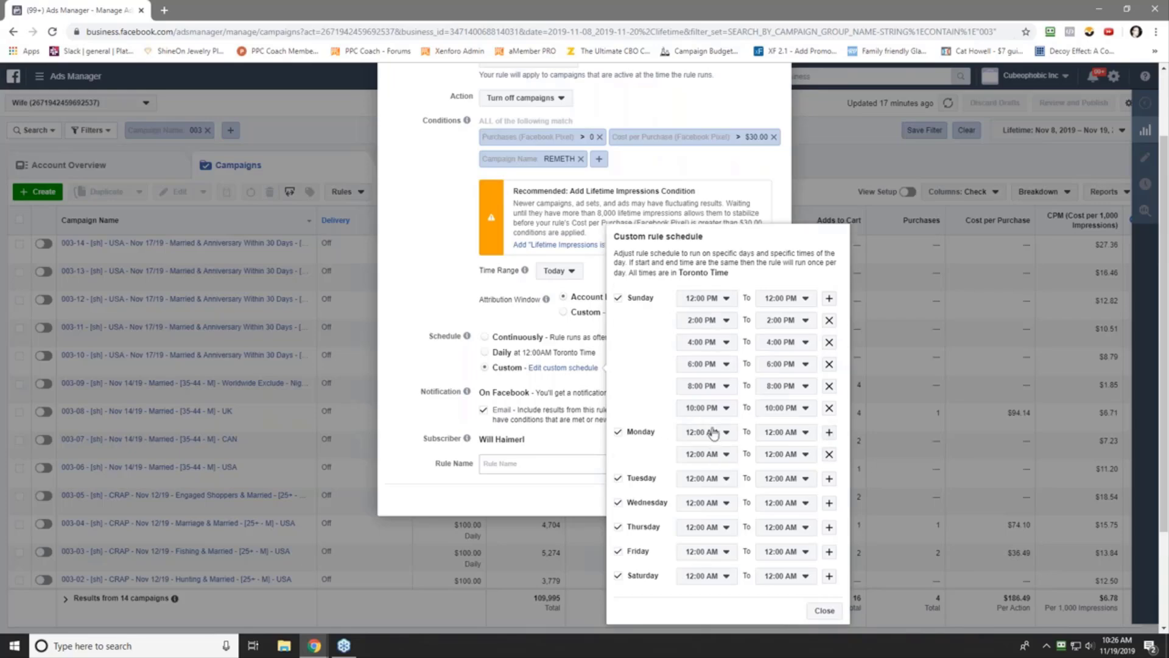
pyautogui.click(713, 433)
pyautogui.scroll(-7, 712, 475)
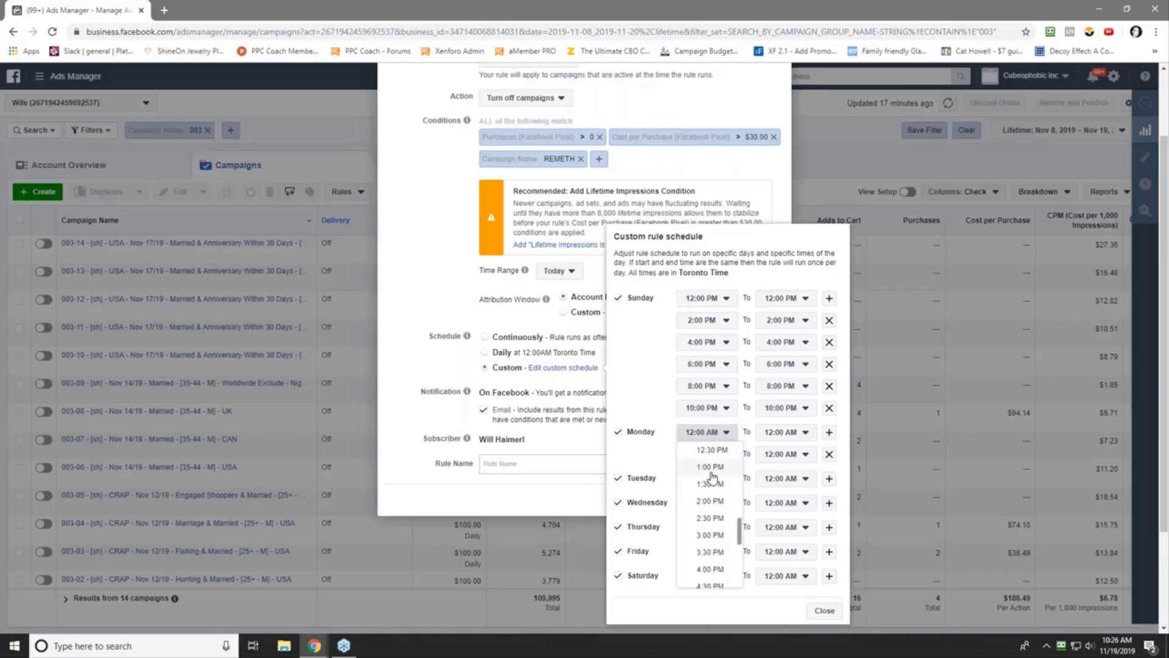
pyautogui.scroll(3, 712, 518)
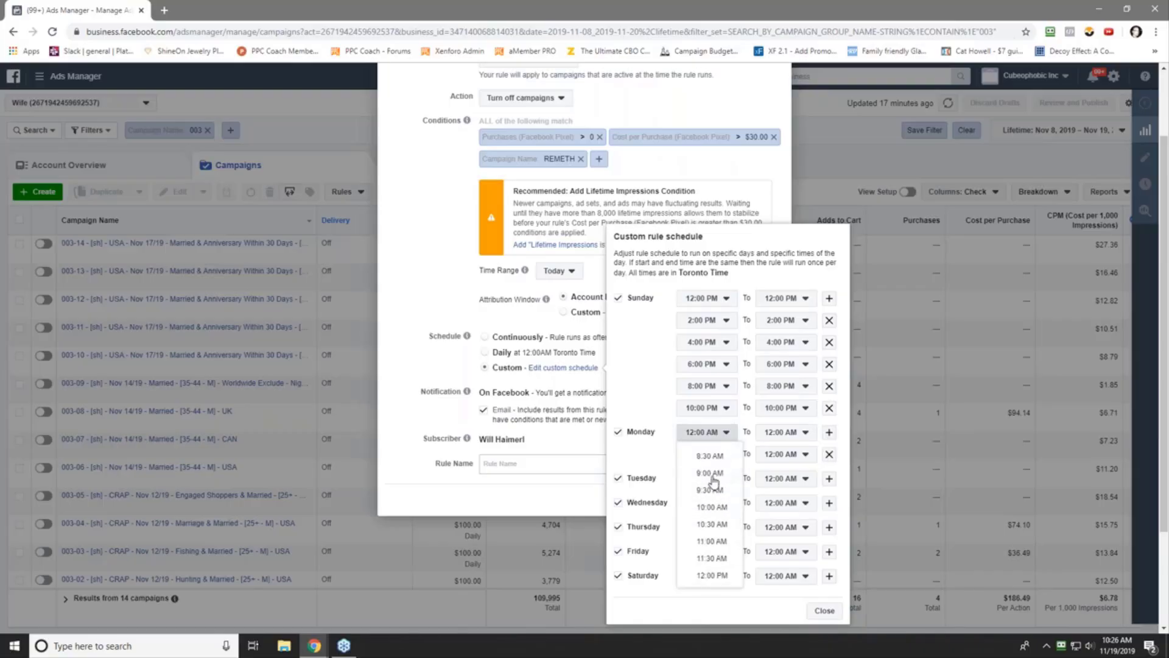
pyautogui.click(713, 574)
pyautogui.click(829, 433)
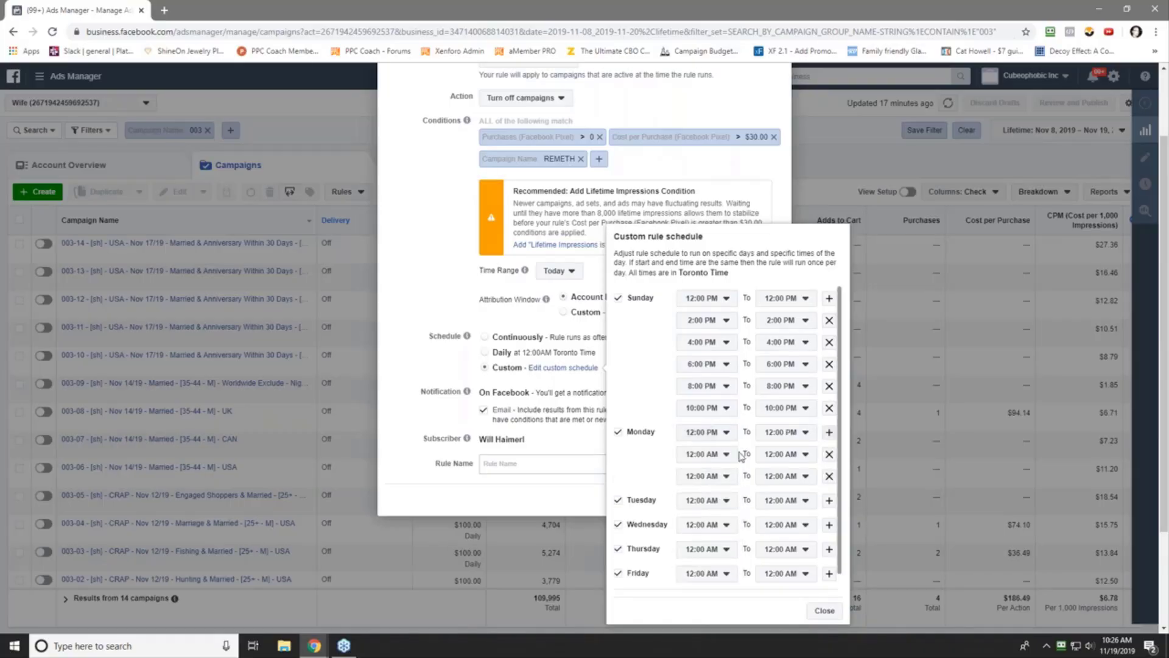
pyautogui.click(722, 455)
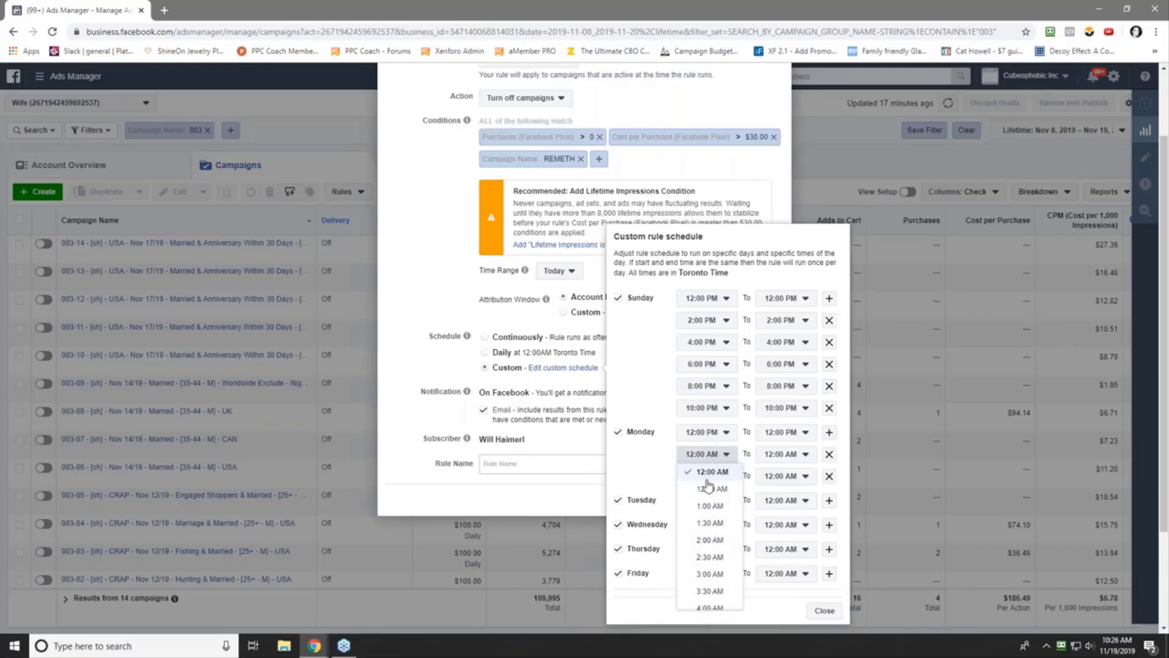
pyautogui.scroll(-5, 713, 523)
pyautogui.scroll(-2, 717, 548)
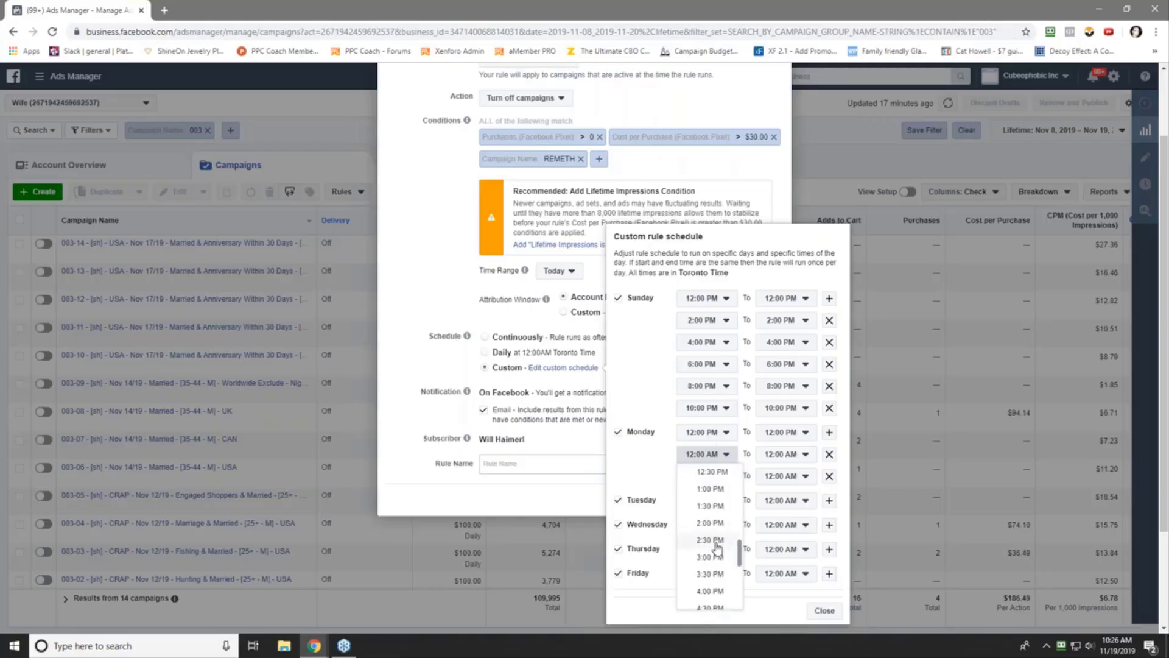
pyautogui.click(706, 524)
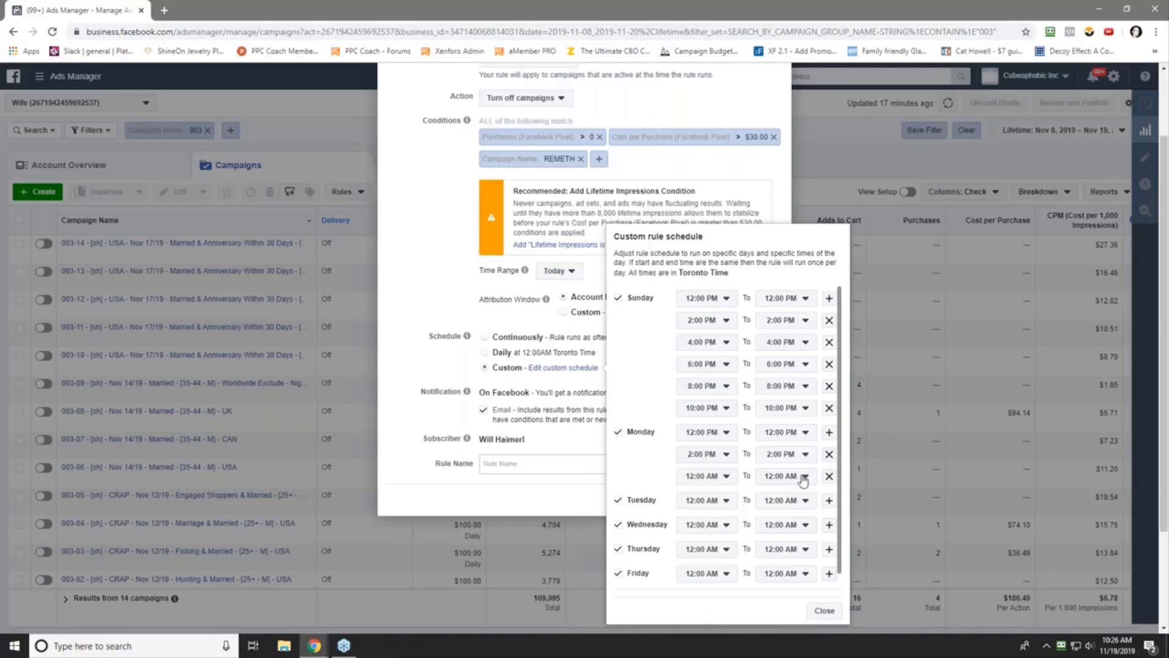
pyautogui.click(706, 476)
pyautogui.scroll(-7, 714, 548)
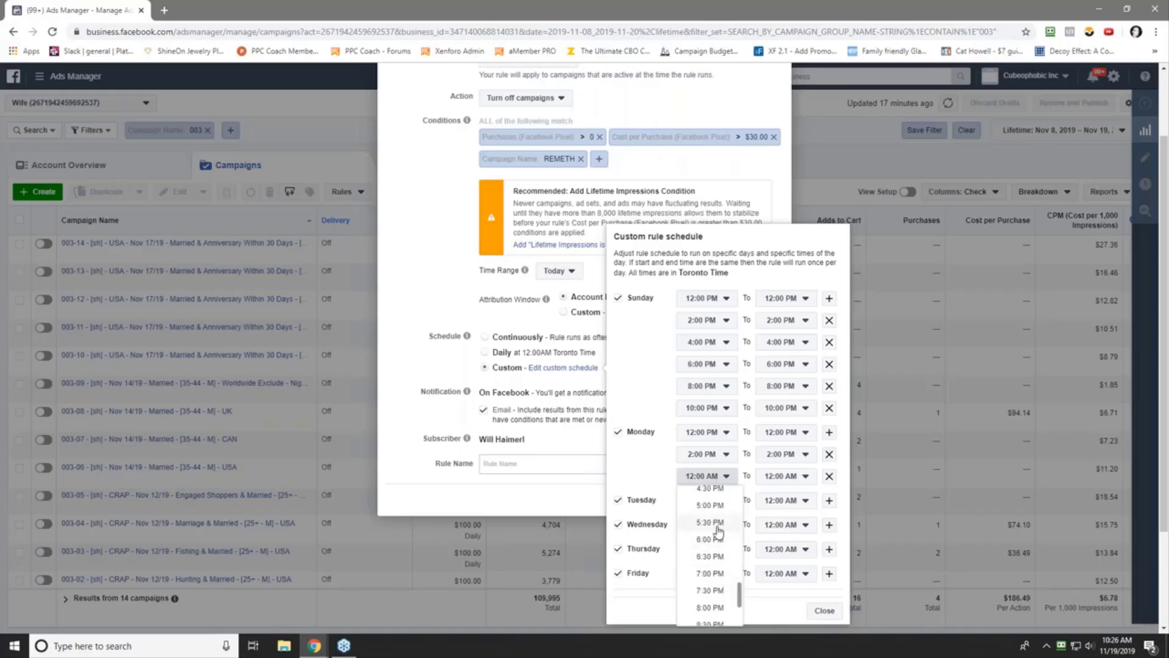
pyautogui.click(710, 613)
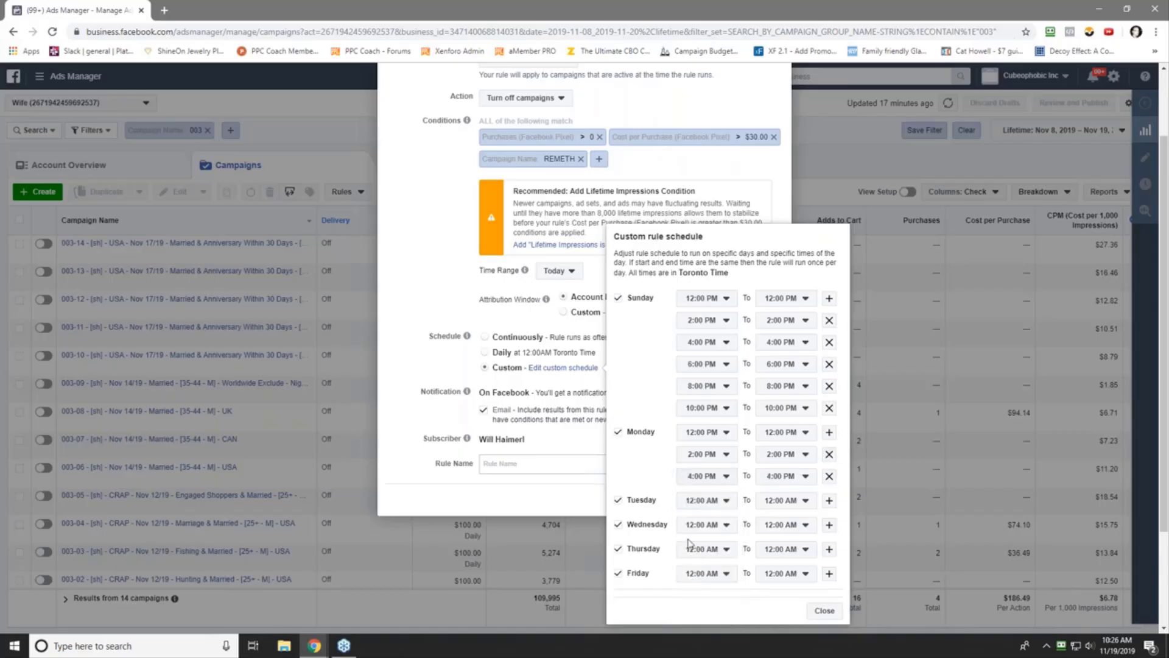
# - Add Monday runs at 6:00 PM, 8:00 PM and 10:00 PM
pyautogui.click(829, 431)
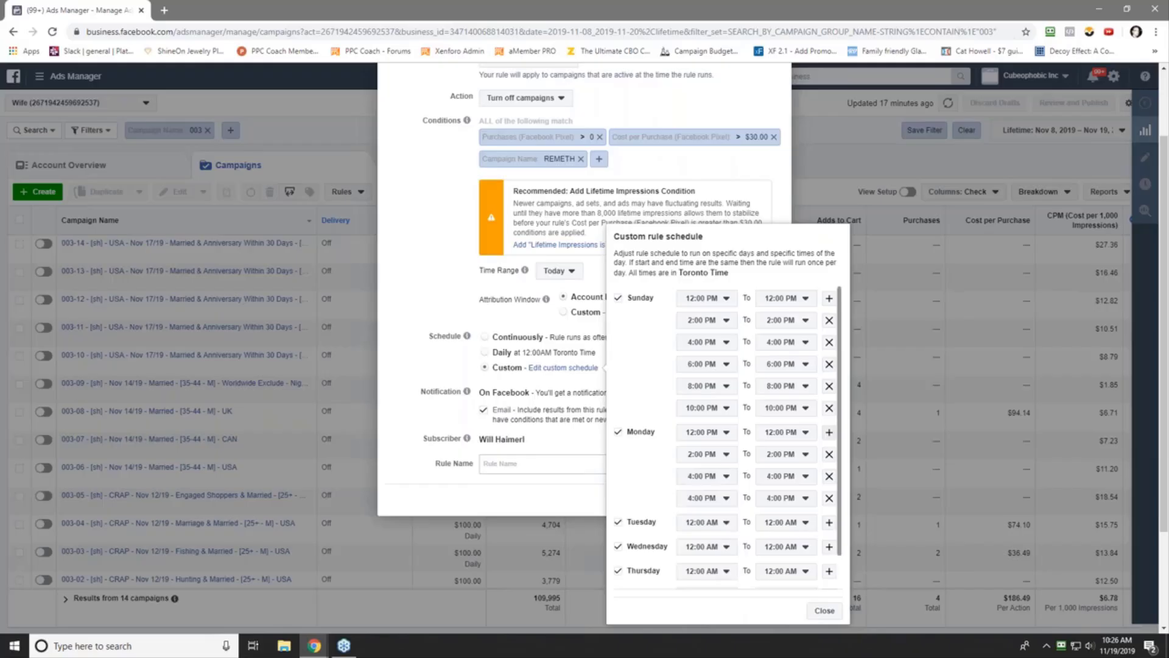
pyautogui.click(716, 498)
pyautogui.click(709, 442)
pyautogui.click(829, 430)
pyautogui.click(721, 521)
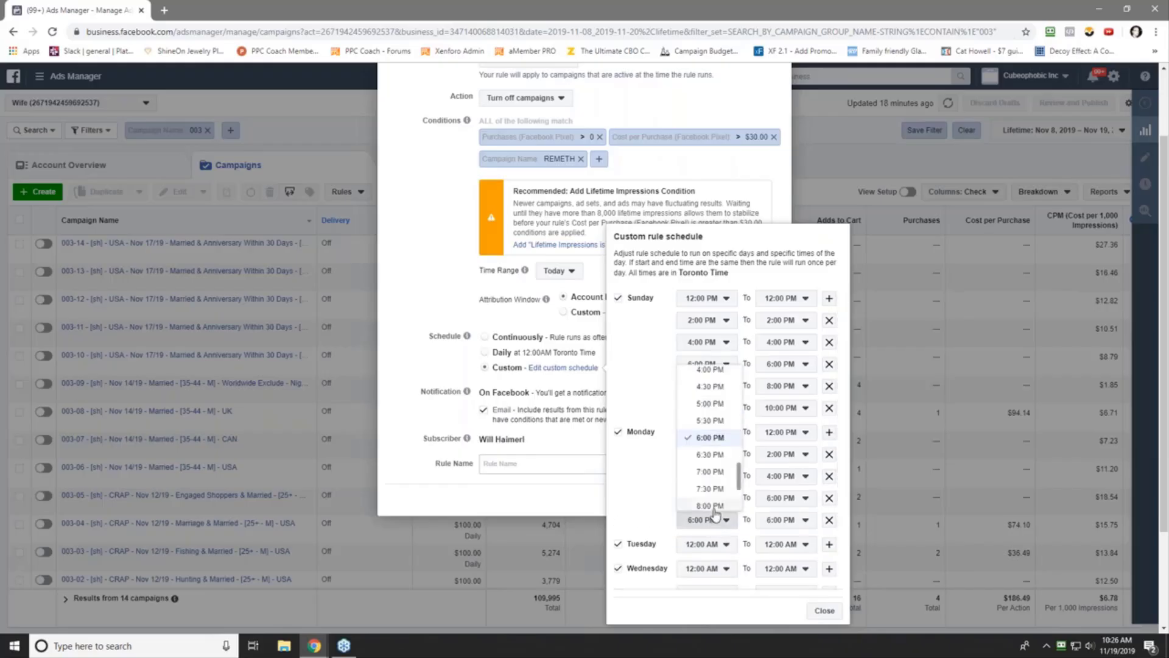
pyautogui.click(718, 509)
pyautogui.click(829, 433)
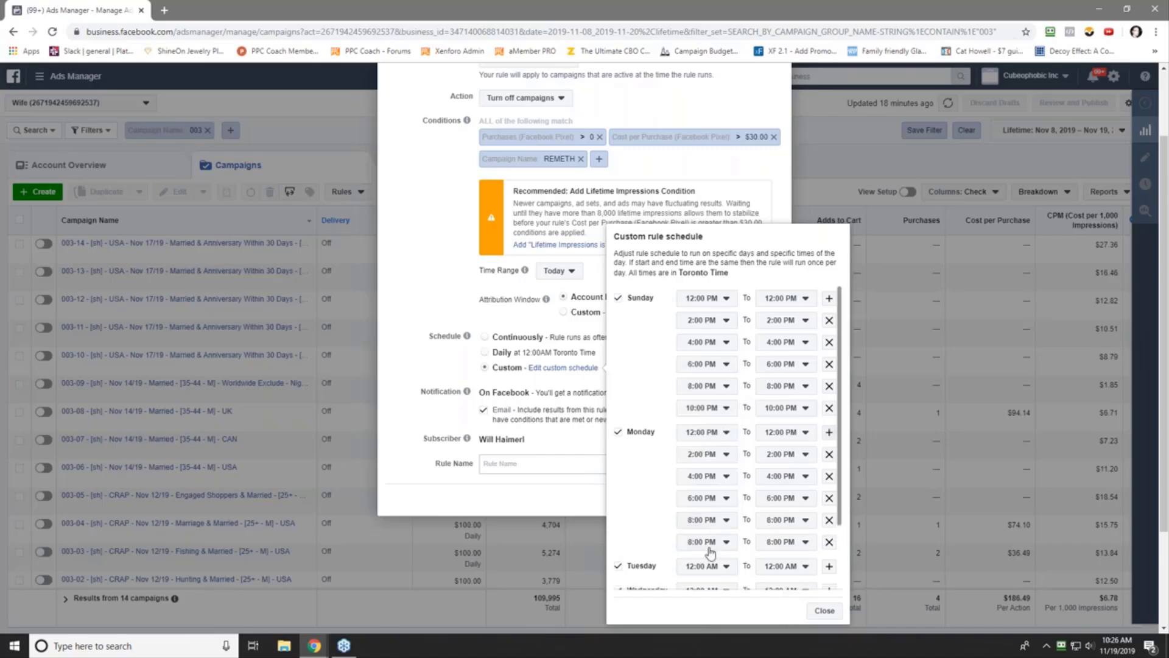
pyautogui.click(709, 544)
pyautogui.click(701, 527)
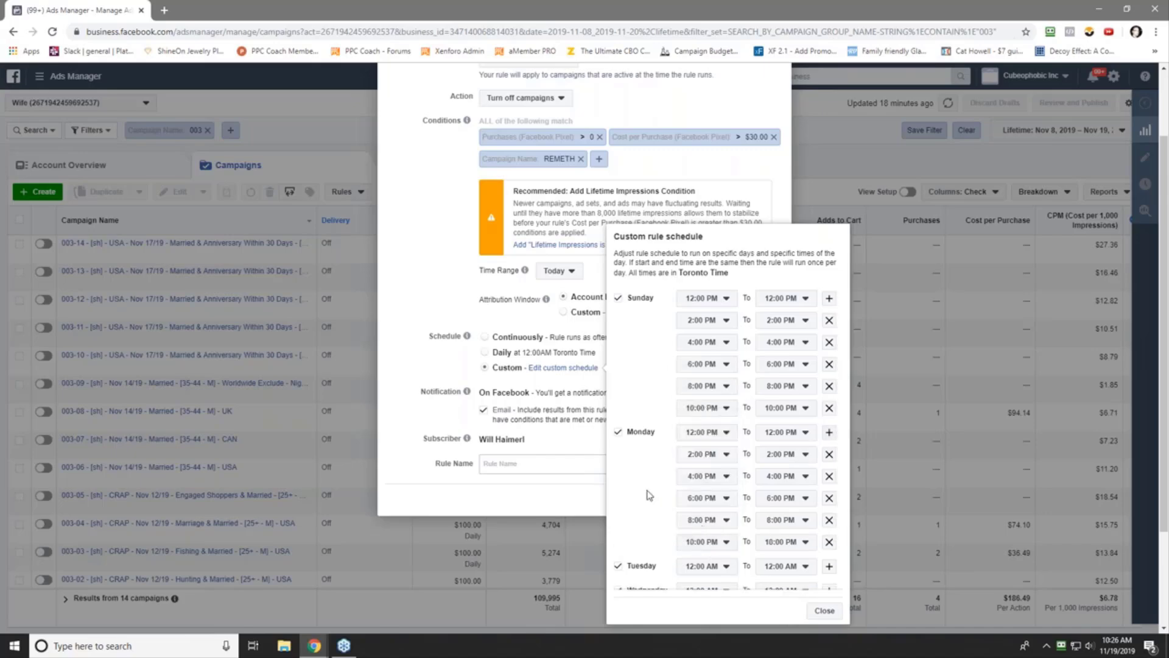
pyautogui.scroll(-3, 649, 494)
# - Schedule Tuesday runs at 12:00 PM, 2:00 PM and 4:00 PM
pyautogui.click(717, 485)
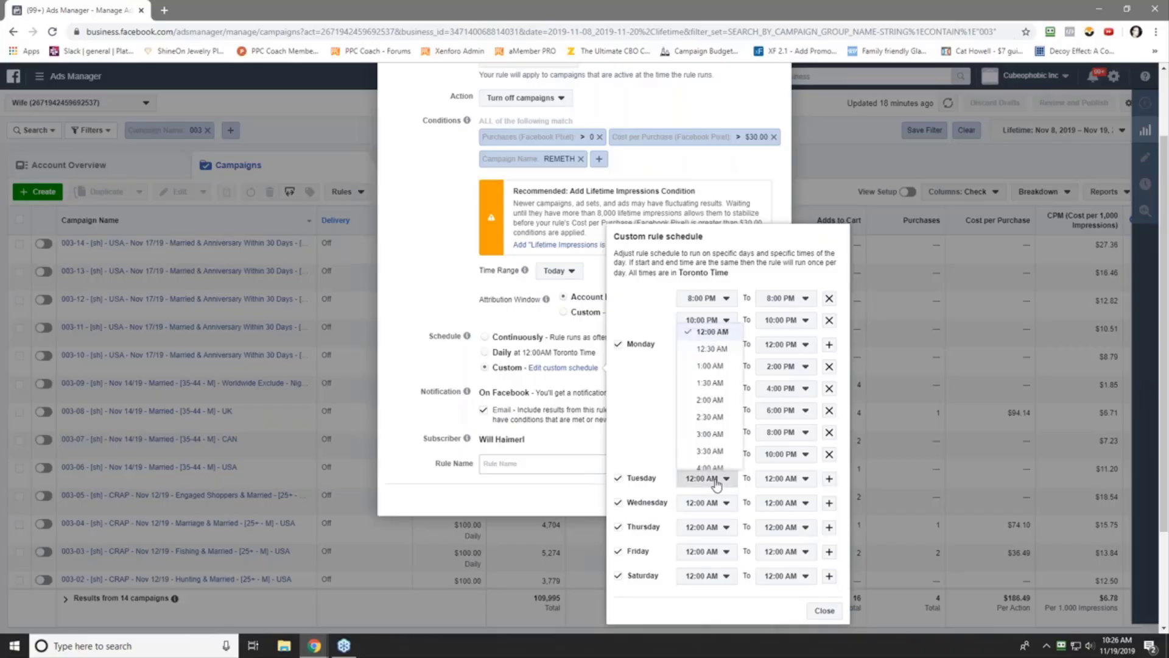
pyautogui.scroll(-5, 712, 440)
pyautogui.scroll(-1, 712, 438)
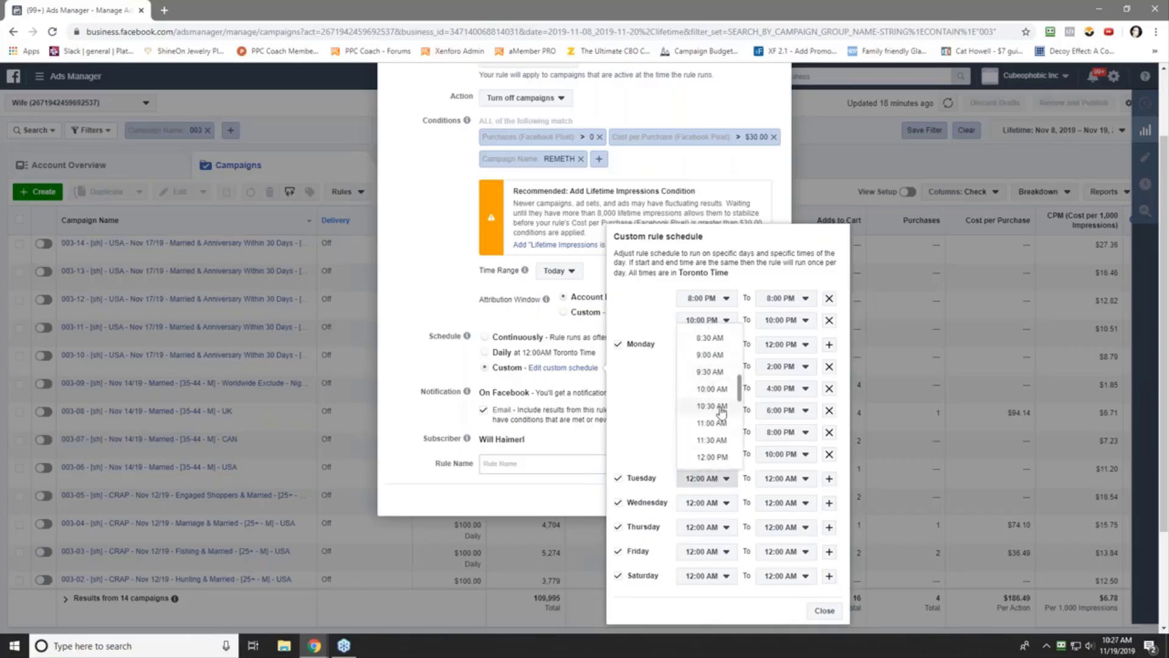
pyautogui.click(712, 399)
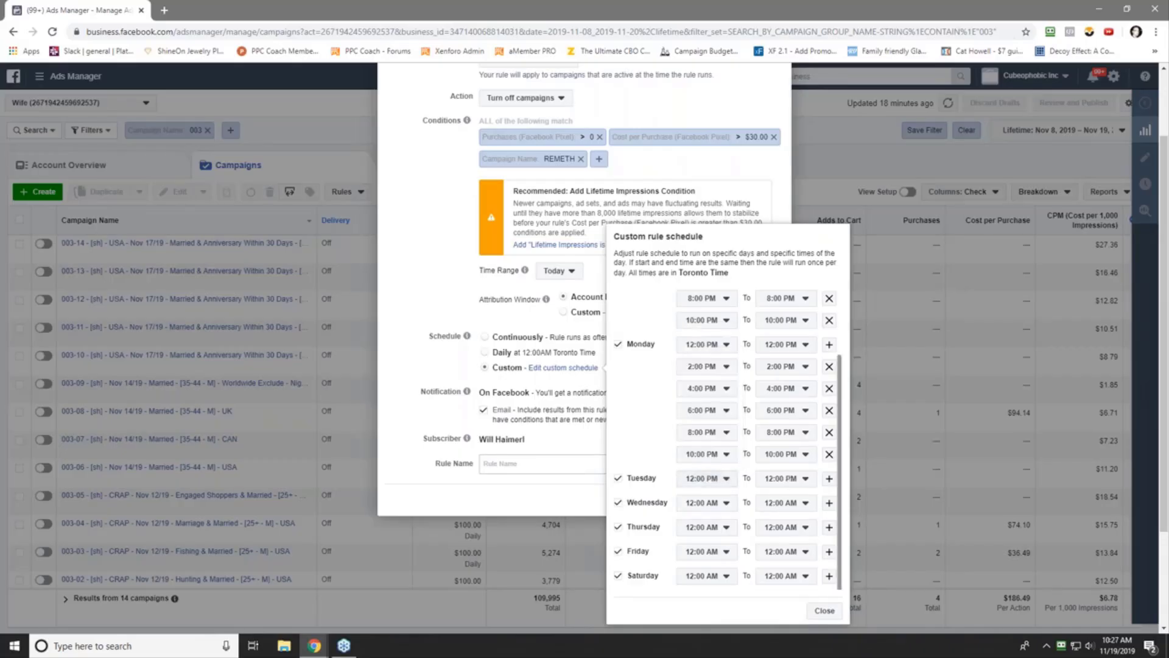
pyautogui.click(829, 478)
pyautogui.click(709, 509)
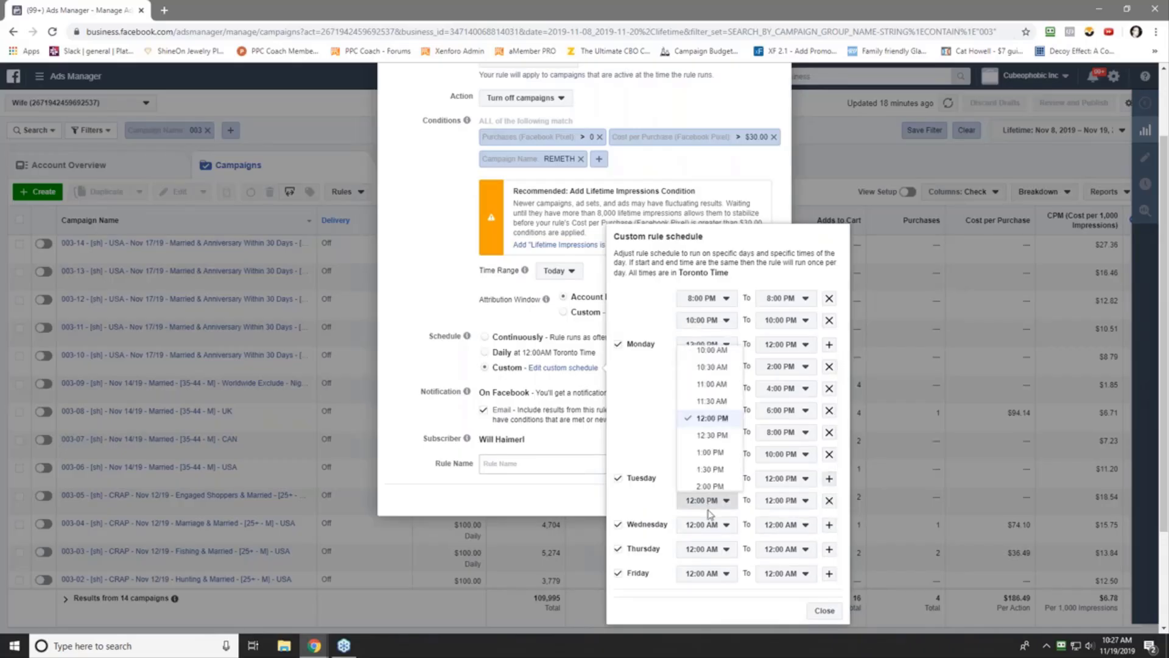
pyautogui.click(709, 484)
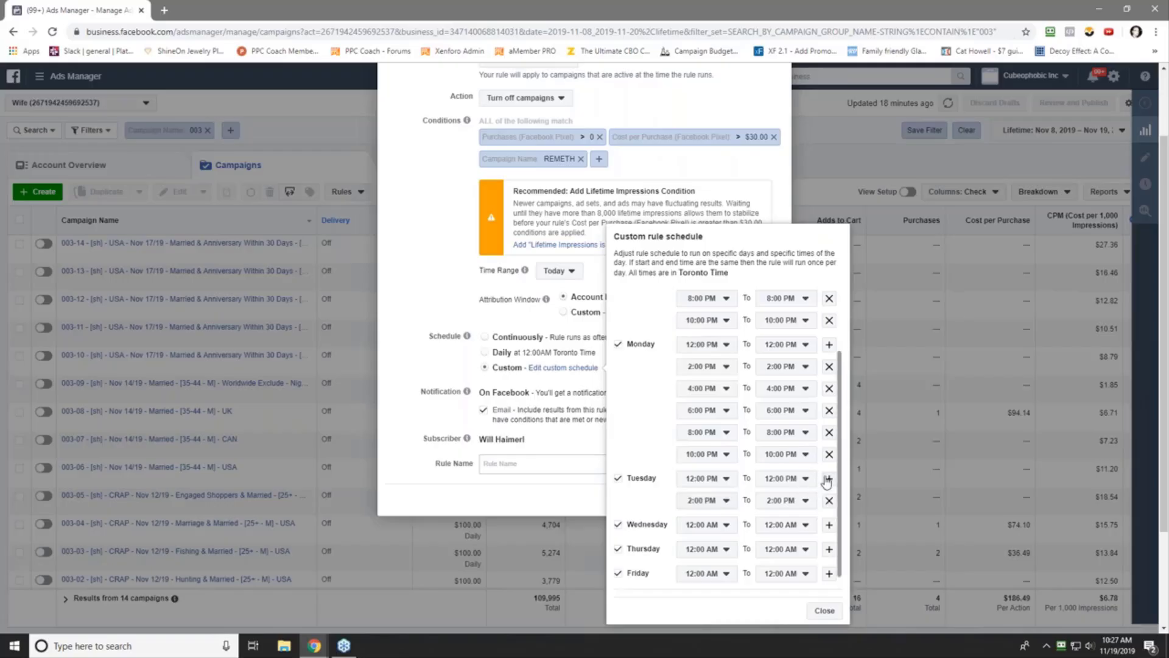
pyautogui.click(830, 479)
pyautogui.click(719, 527)
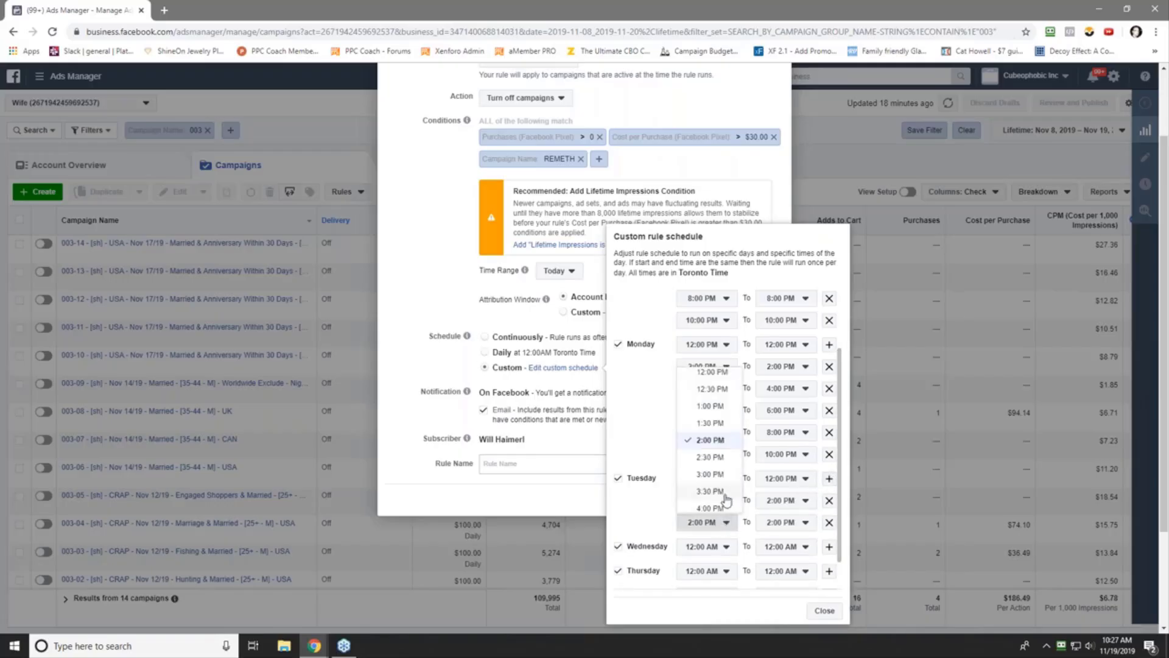
pyautogui.click(725, 501)
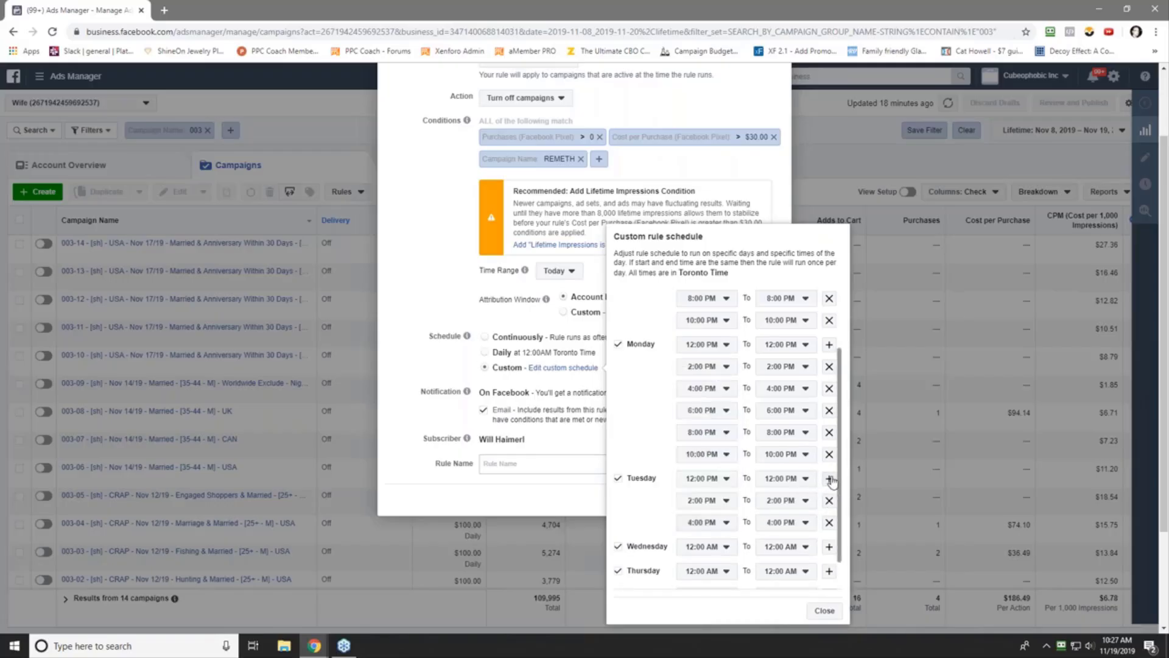
# - Add Tuesday runs at 6:00 PM, 8:00 PM and 10:00 PM
pyautogui.click(830, 479)
pyautogui.click(722, 545)
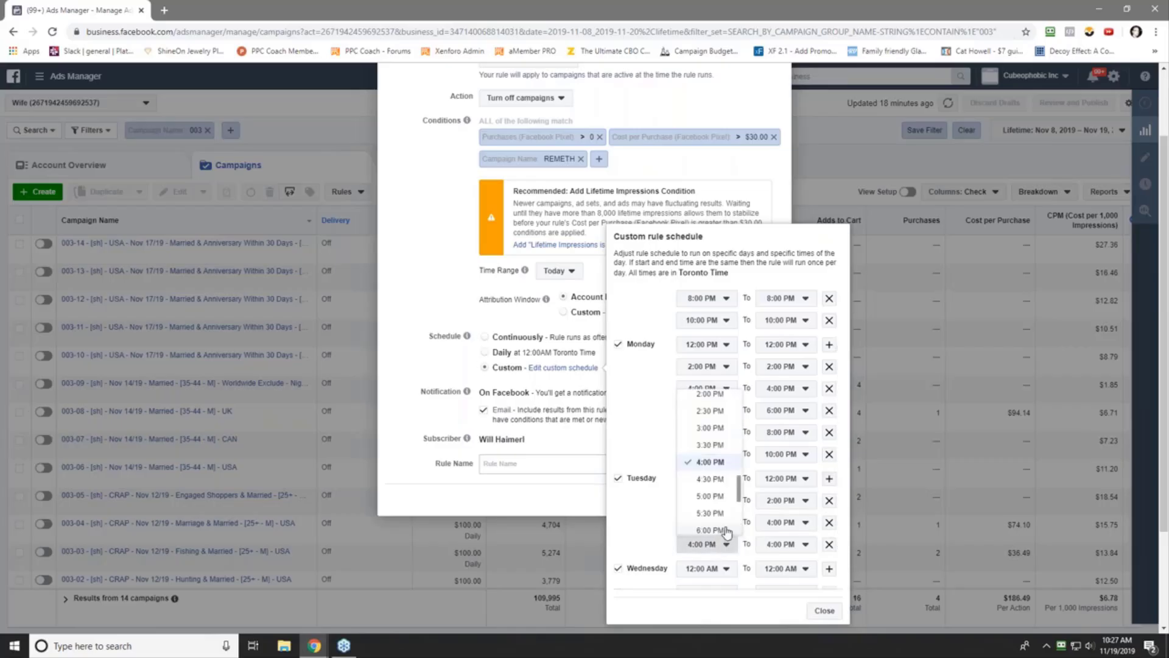
pyautogui.click(724, 496)
pyautogui.click(828, 480)
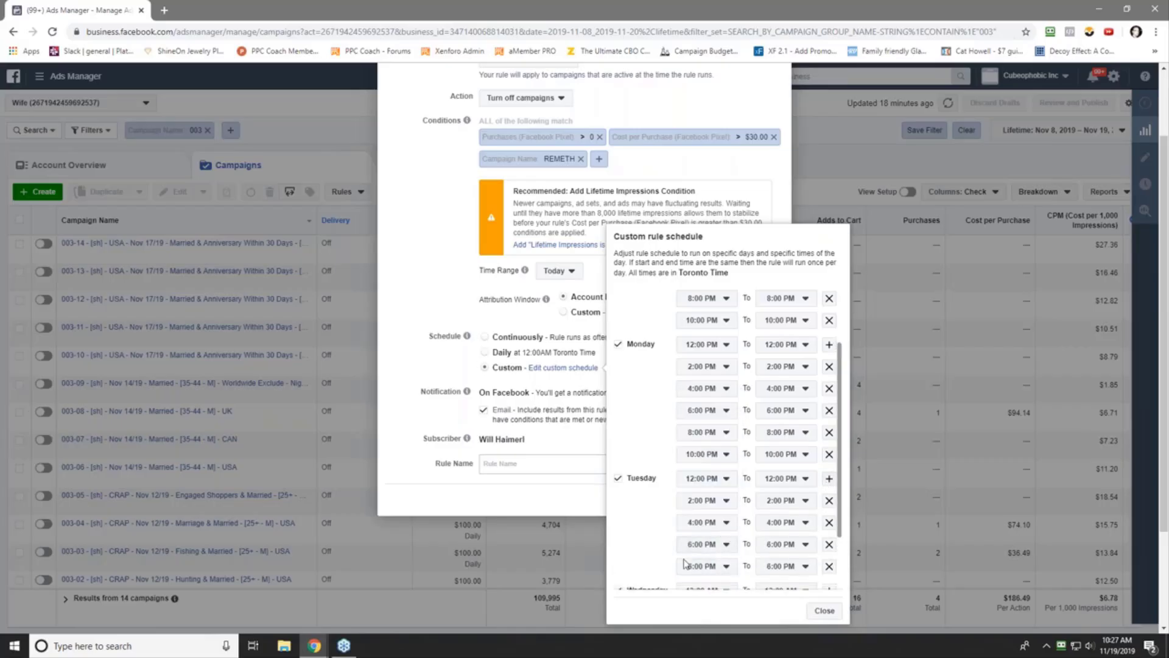
pyautogui.click(703, 566)
pyautogui.click(708, 539)
pyautogui.click(828, 479)
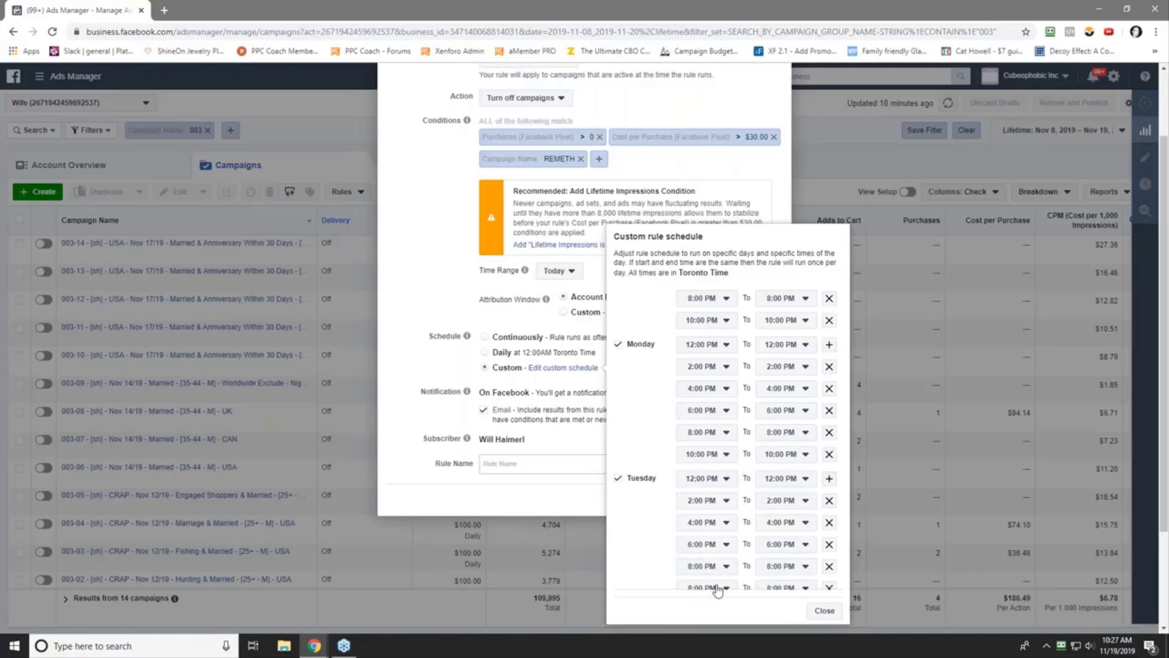
pyautogui.click(718, 589)
pyautogui.click(706, 569)
pyautogui.scroll(-1, 633, 531)
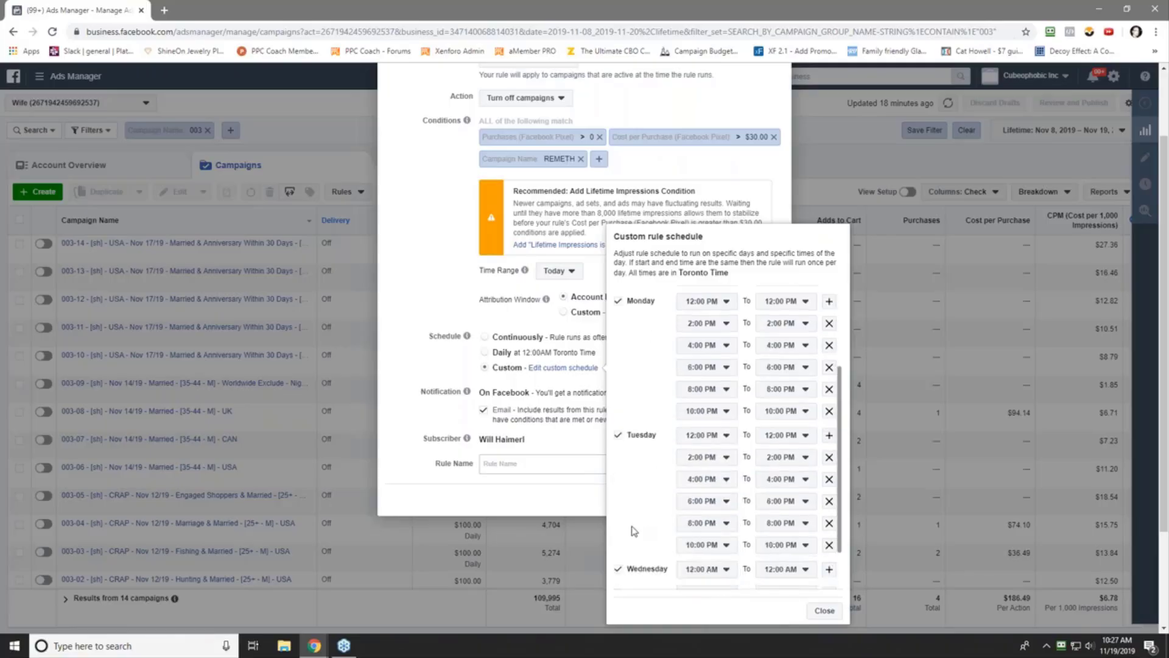
pyautogui.scroll(-1, 633, 531)
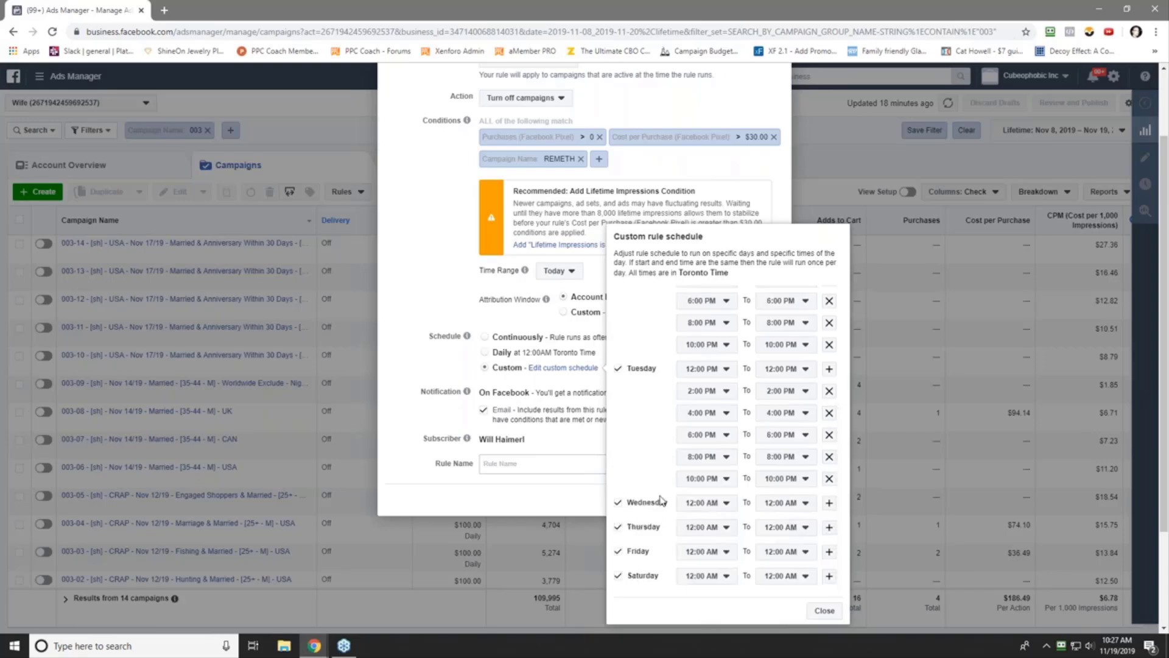
# - Set Wednesday's schedule run times to 12:00, 2:00 and 4:00 PM
pyautogui.click(726, 502)
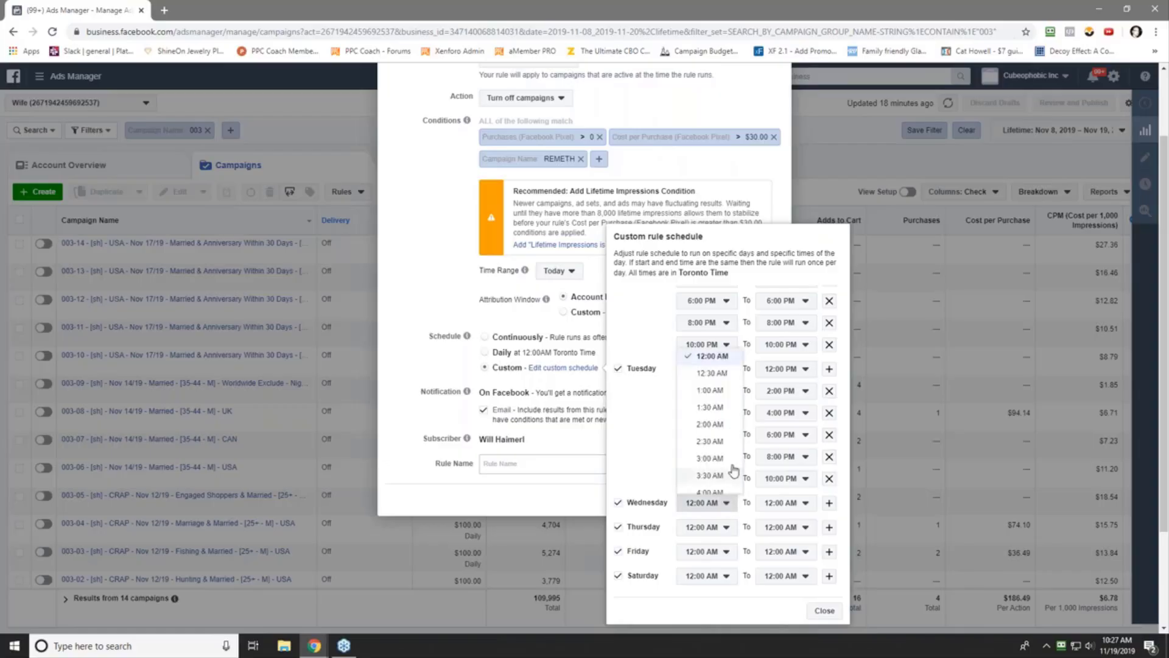
pyautogui.scroll(-5, 730, 466)
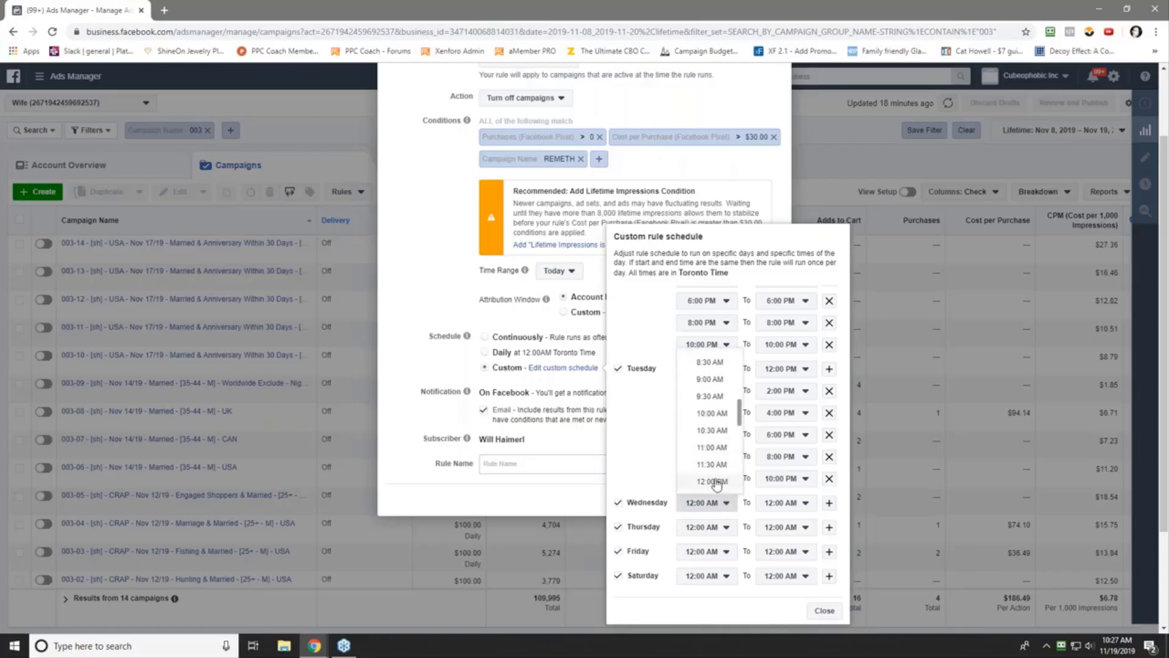
pyautogui.click(713, 482)
pyautogui.click(830, 504)
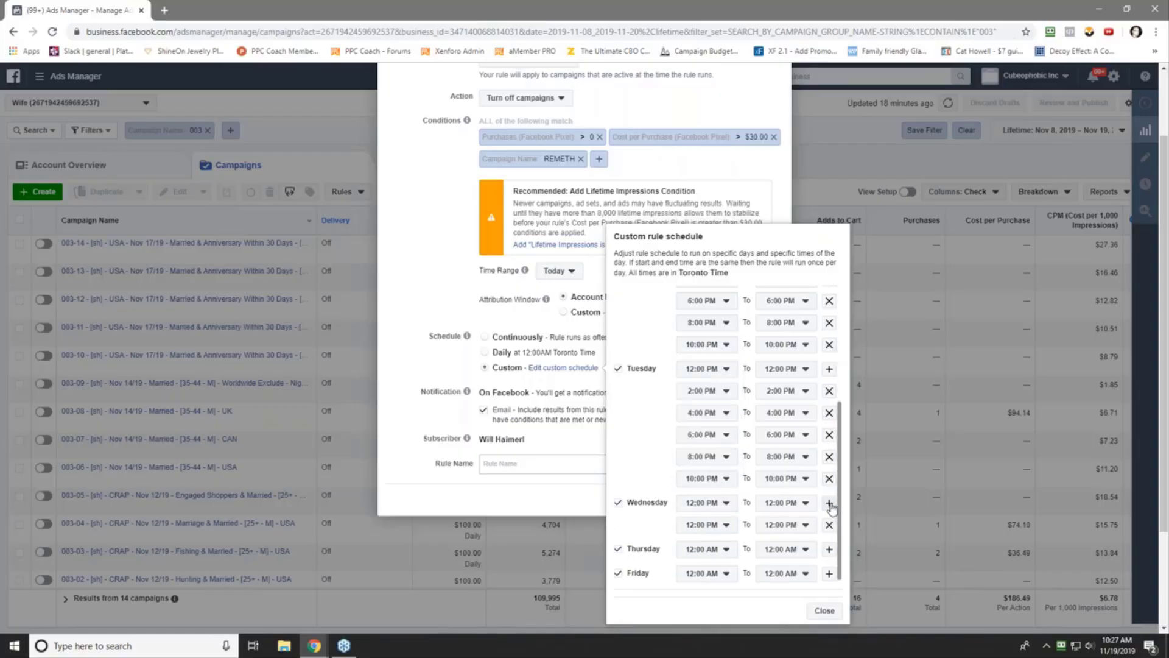
pyautogui.click(717, 530)
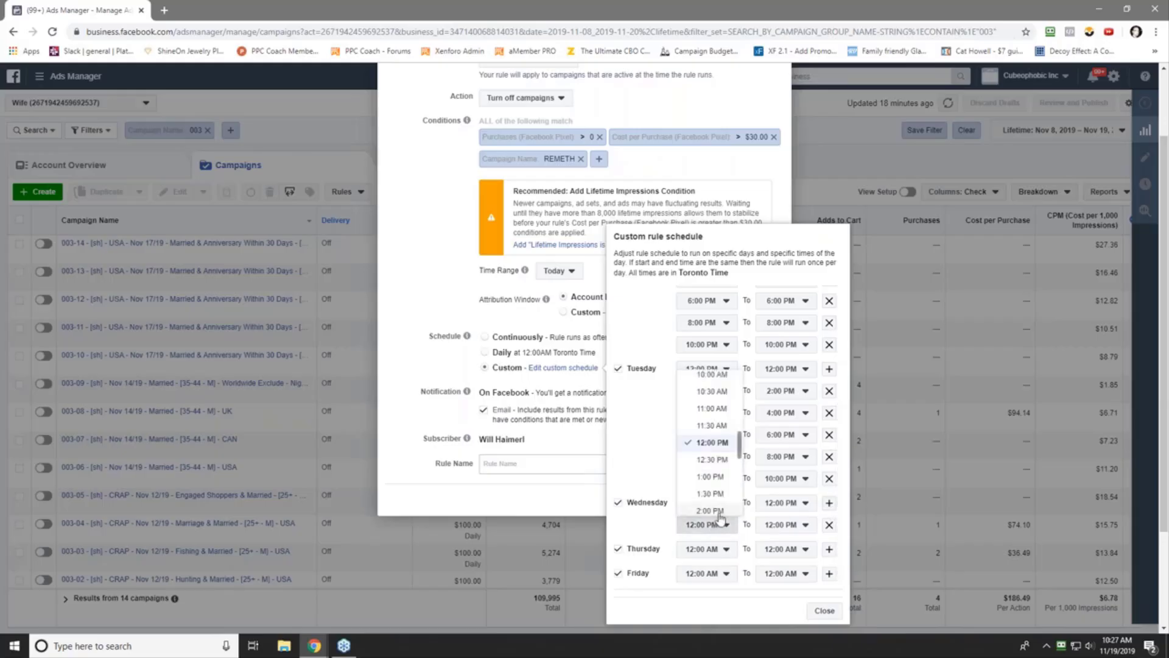
pyautogui.click(714, 521)
pyautogui.click(830, 505)
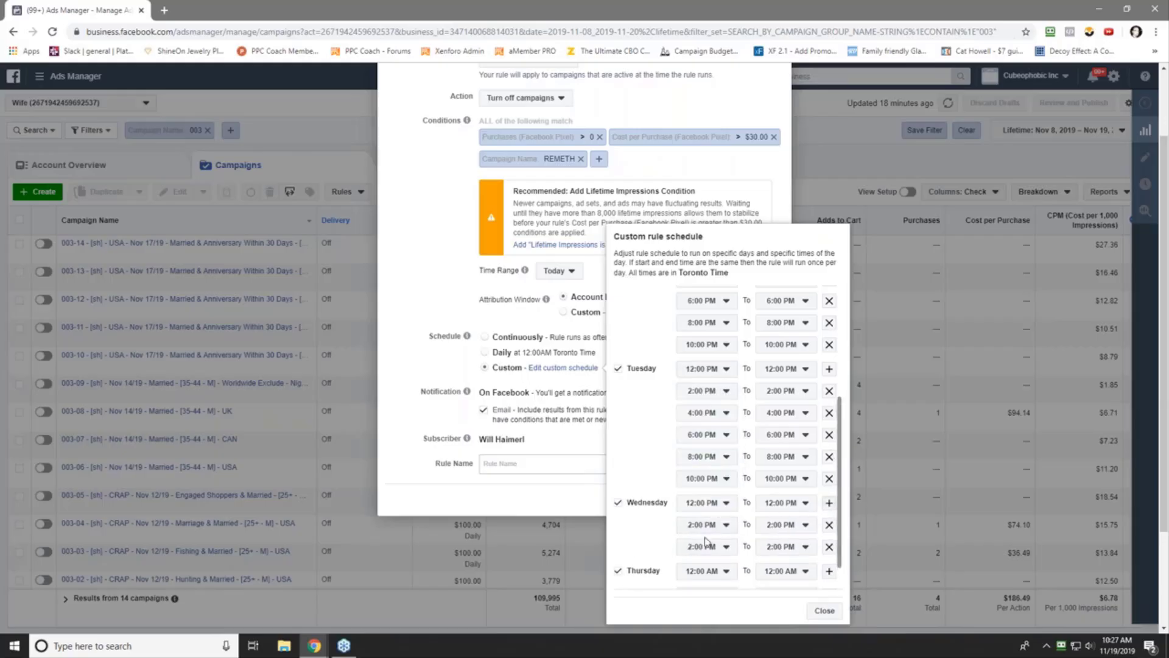
pyautogui.click(703, 547)
pyautogui.click(709, 536)
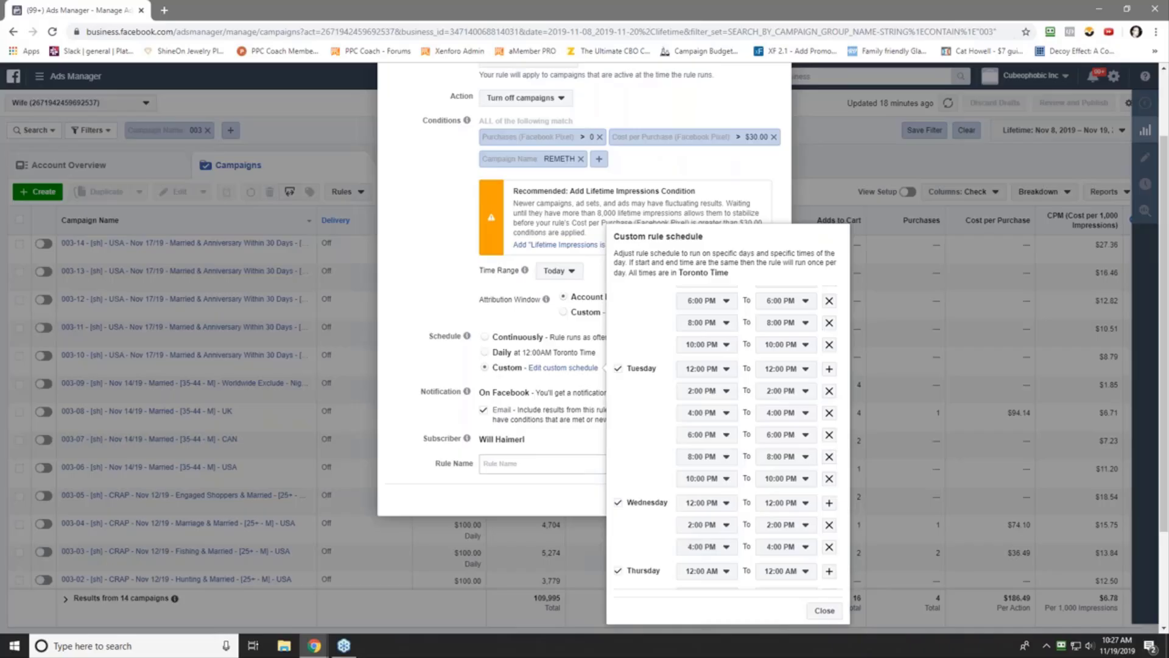
# - Add Wednesday run times at 6:00, 8:00 and 10:00 PM
pyautogui.click(829, 502)
pyautogui.click(717, 569)
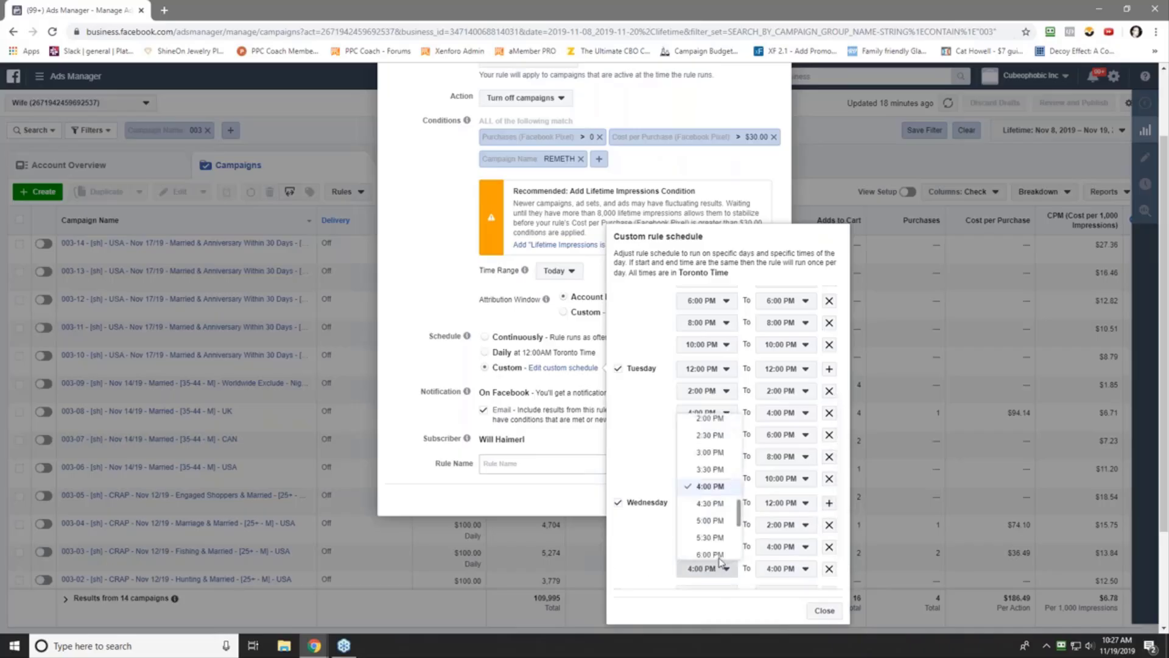
pyautogui.click(709, 553)
pyautogui.click(828, 503)
pyautogui.scroll(-3, 828, 512)
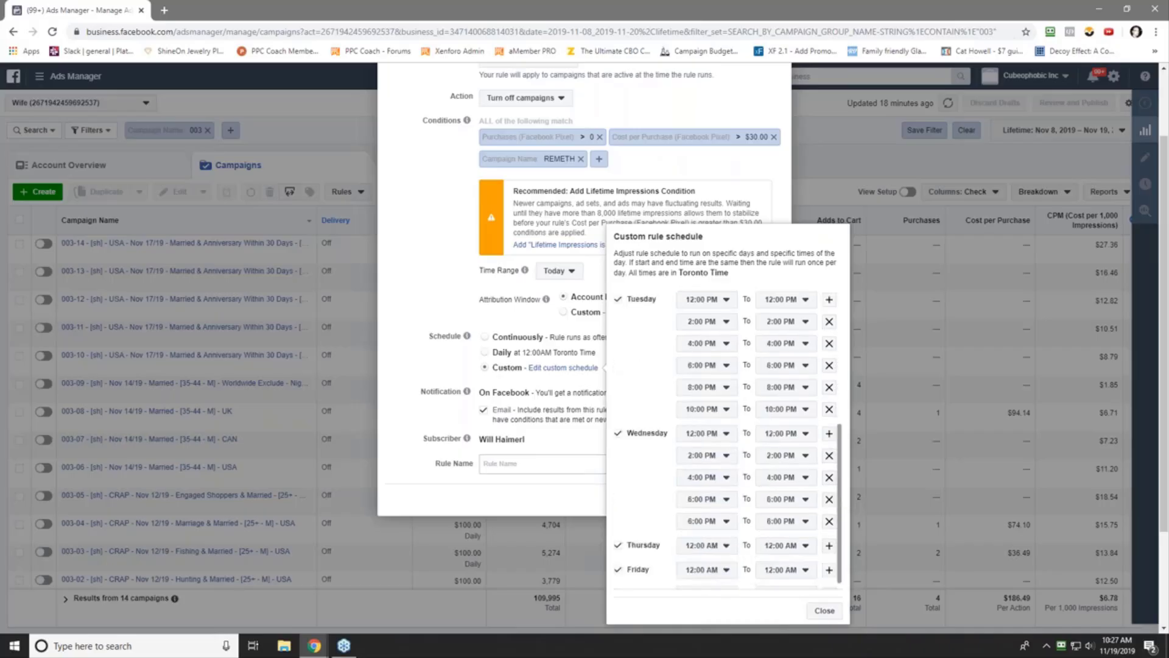
pyautogui.click(712, 505)
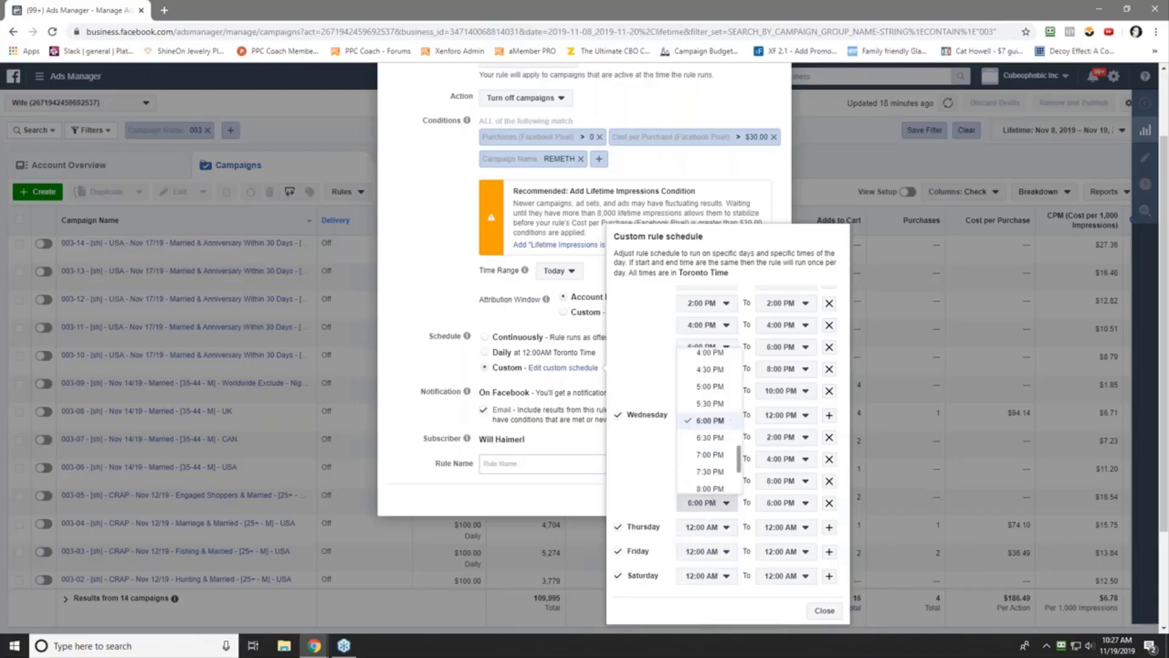
pyautogui.click(707, 489)
pyautogui.click(829, 415)
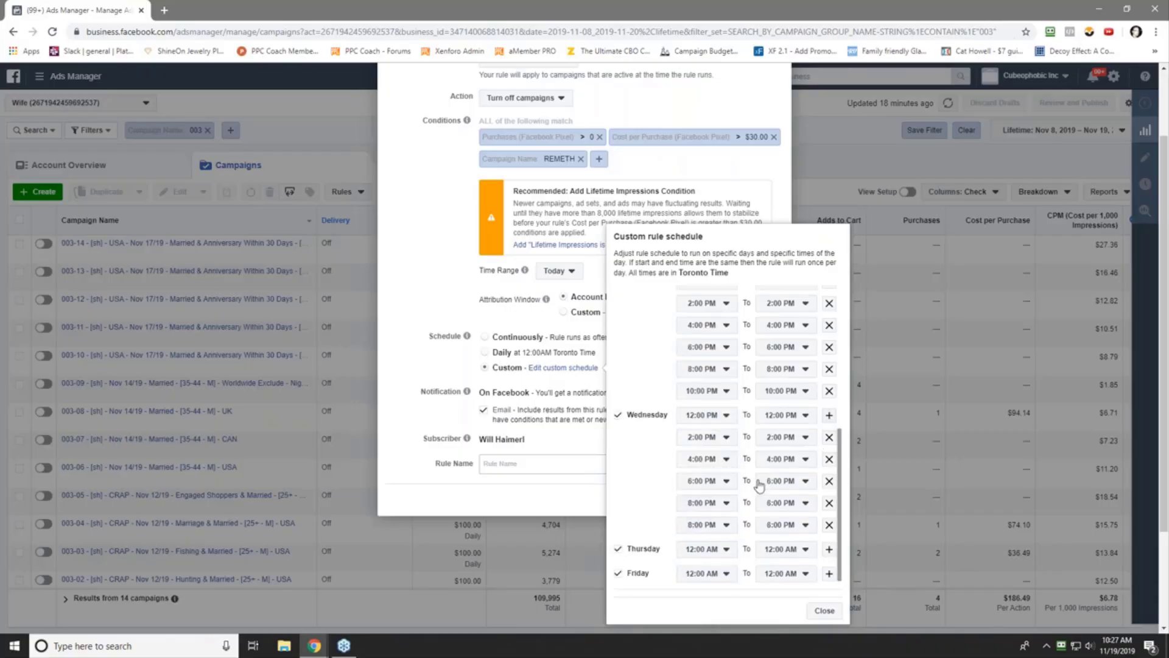
pyautogui.click(714, 530)
pyautogui.click(711, 514)
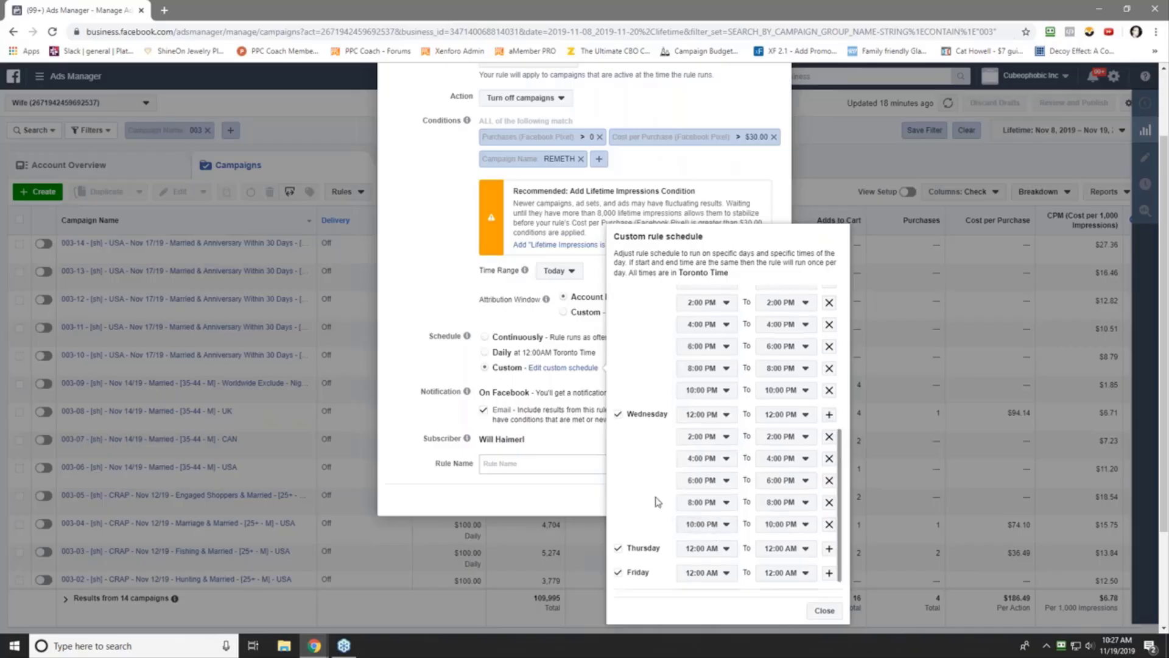
# - Set Thursday's run times to 12:00, 2:00 and 4:00 PM
pyautogui.scroll(-1, 669, 527)
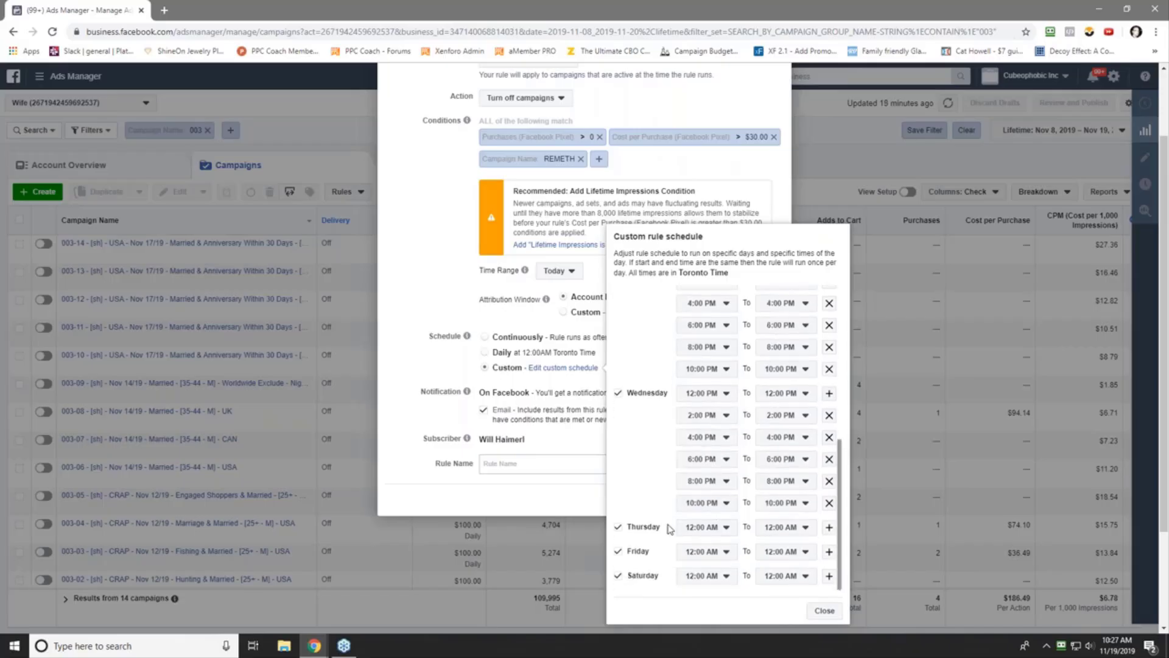
pyautogui.click(711, 529)
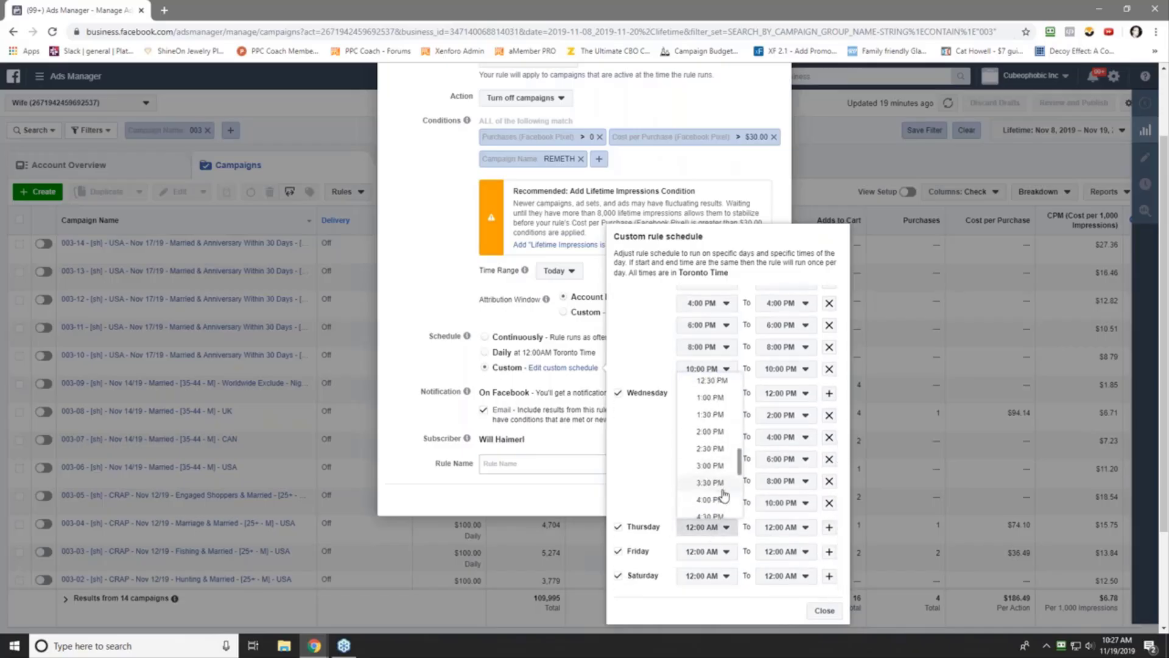
pyautogui.scroll(2, 719, 437)
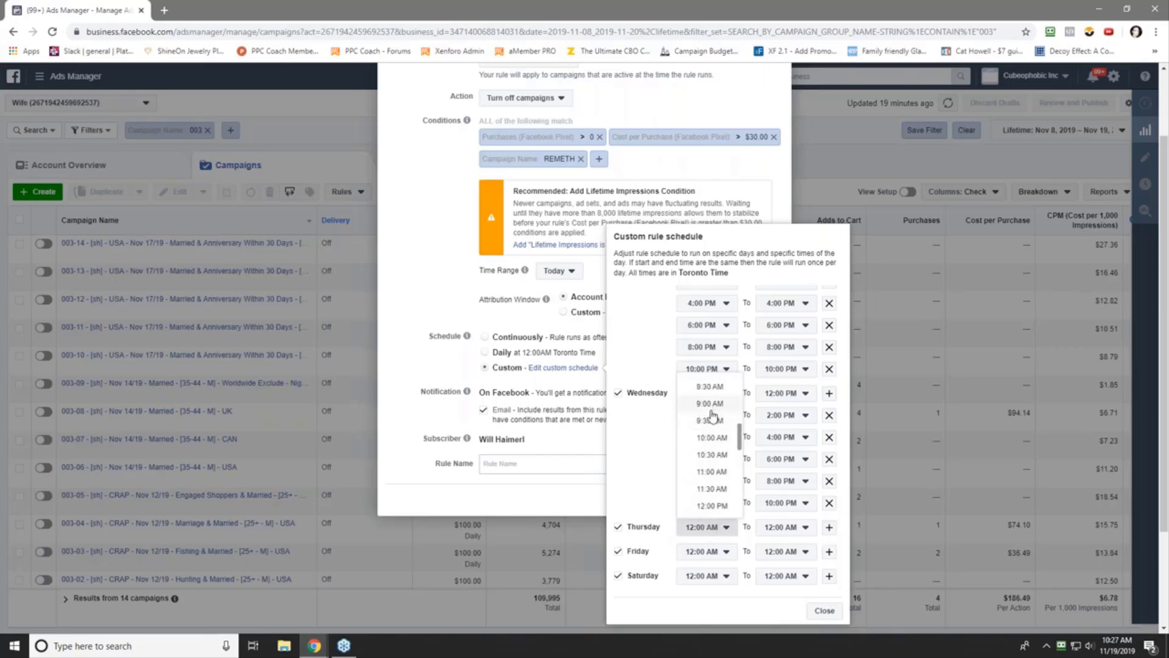
pyautogui.click(707, 507)
pyautogui.click(829, 527)
pyautogui.click(707, 548)
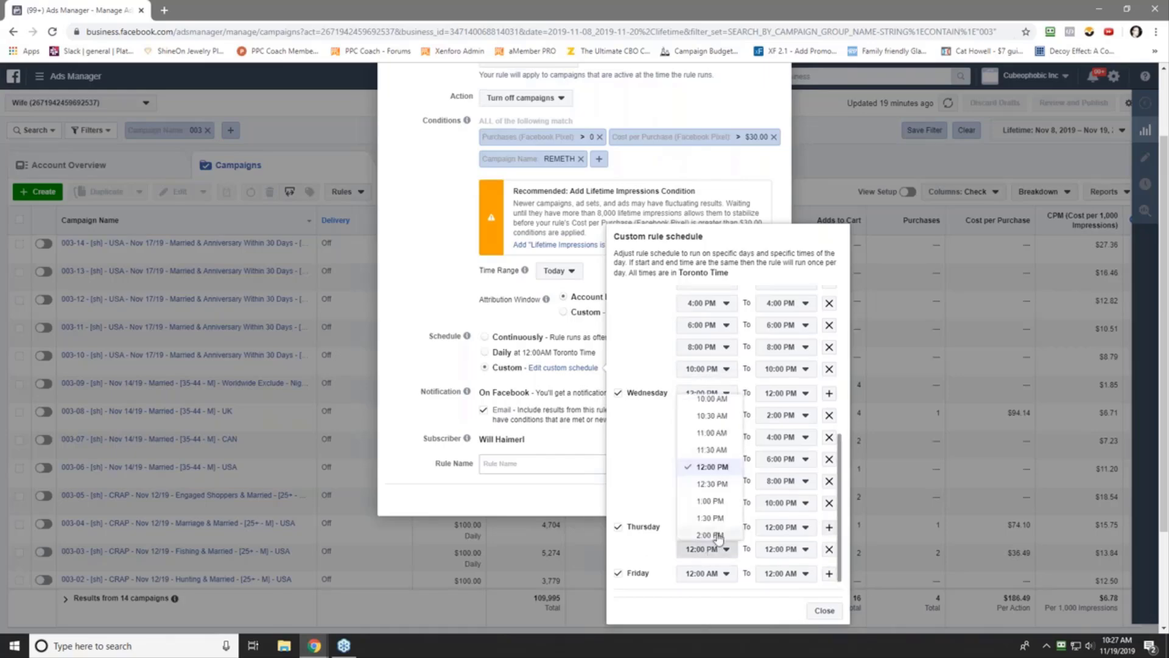
pyautogui.click(710, 535)
pyautogui.click(829, 527)
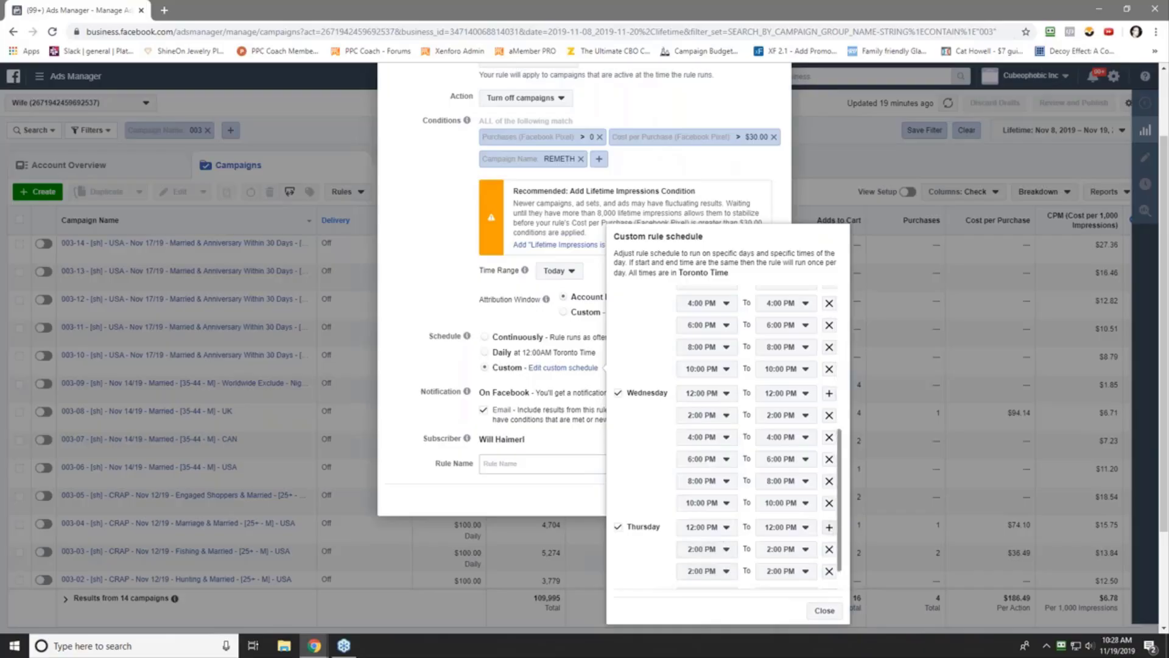
pyautogui.click(709, 572)
pyautogui.click(709, 555)
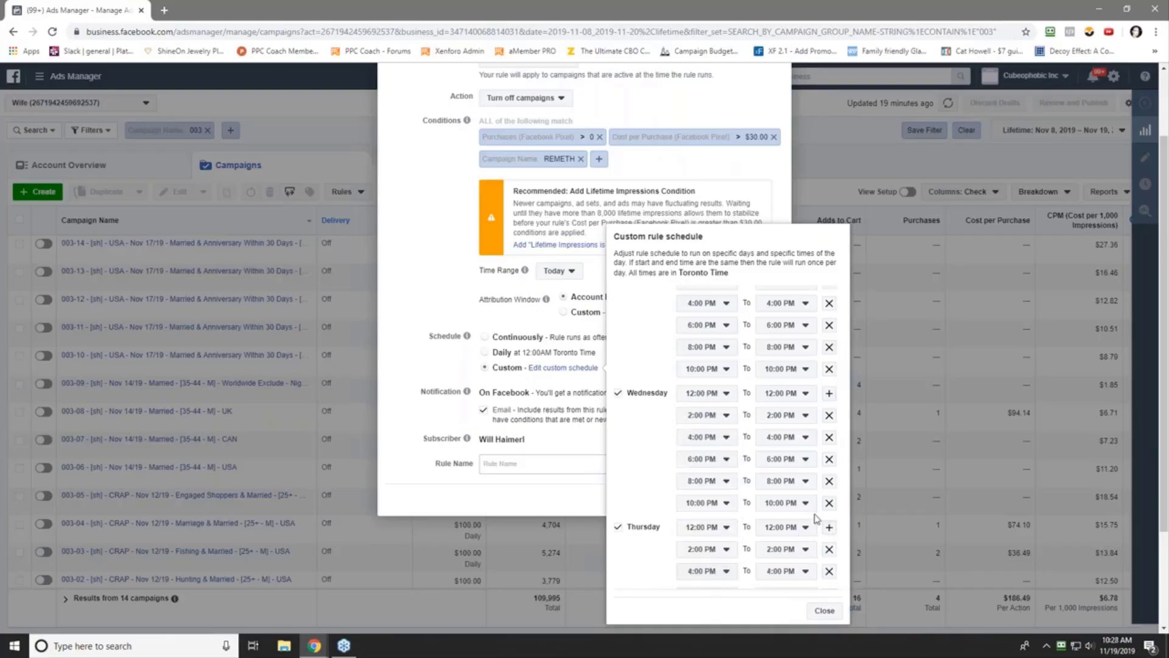
# - Add Thursday run times at 6:00, 8:00 and 10:00 PM
pyautogui.click(827, 528)
pyautogui.scroll(-2, 828, 531)
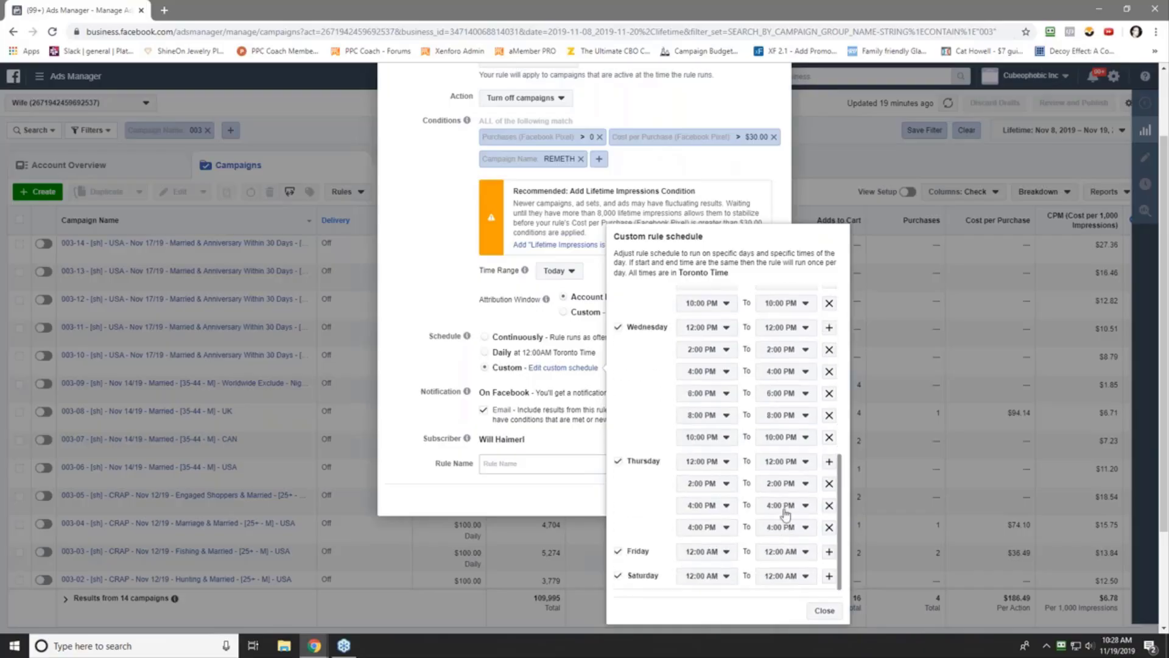
pyautogui.click(713, 530)
pyautogui.click(710, 513)
pyautogui.click(829, 463)
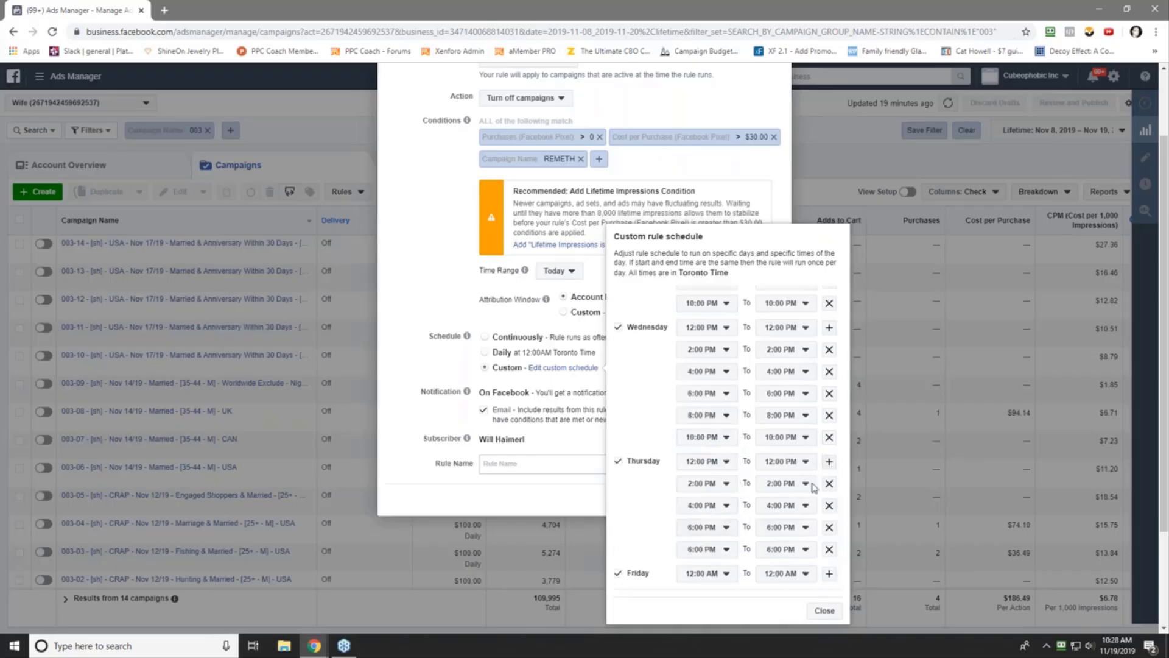
pyautogui.click(717, 552)
pyautogui.click(710, 534)
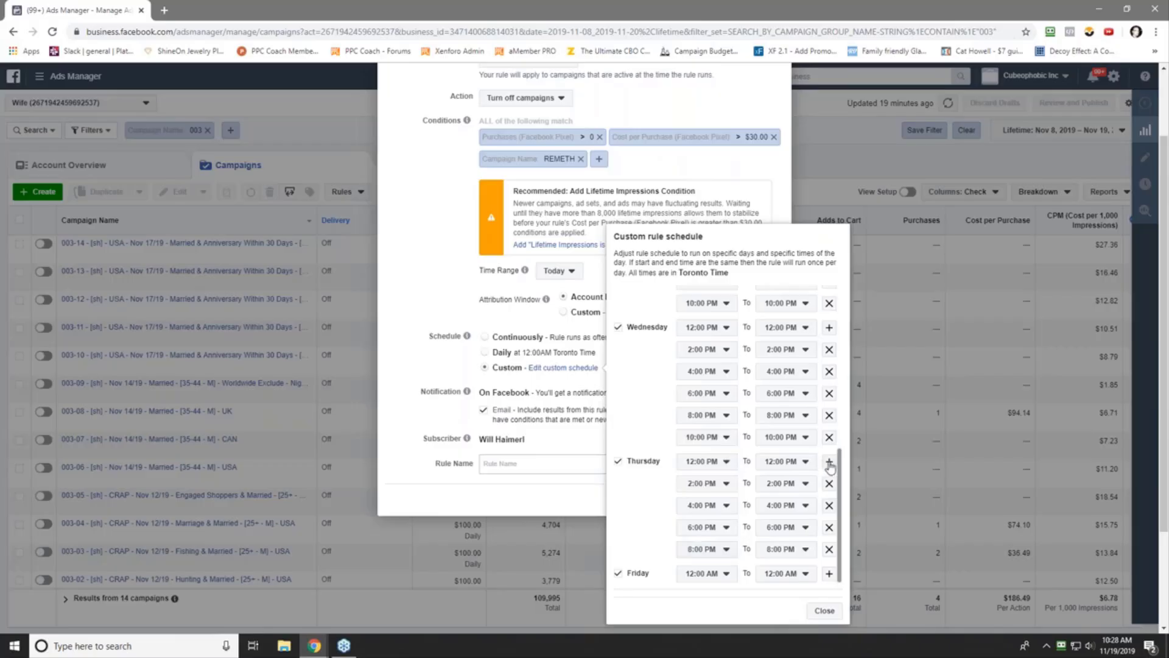
pyautogui.click(828, 464)
pyautogui.click(712, 573)
pyautogui.click(706, 561)
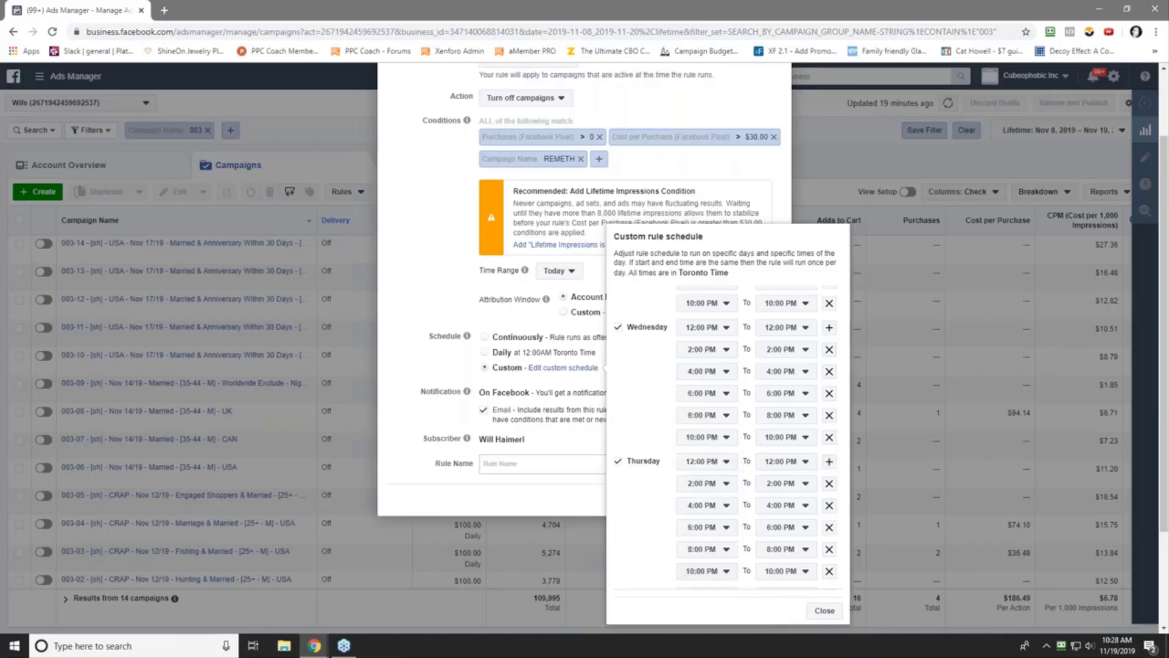
# - Remove the accidental duplicate 10:00 PM Thursday slot
pyautogui.scroll(-1, 730, 548)
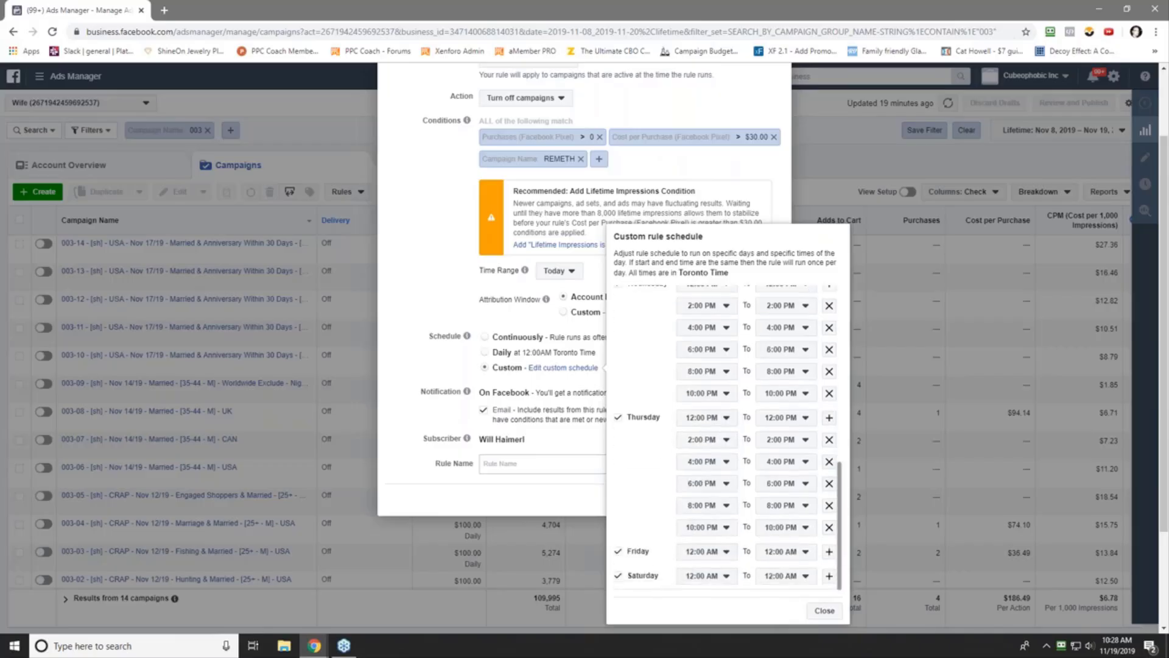
pyautogui.click(829, 418)
pyautogui.click(712, 551)
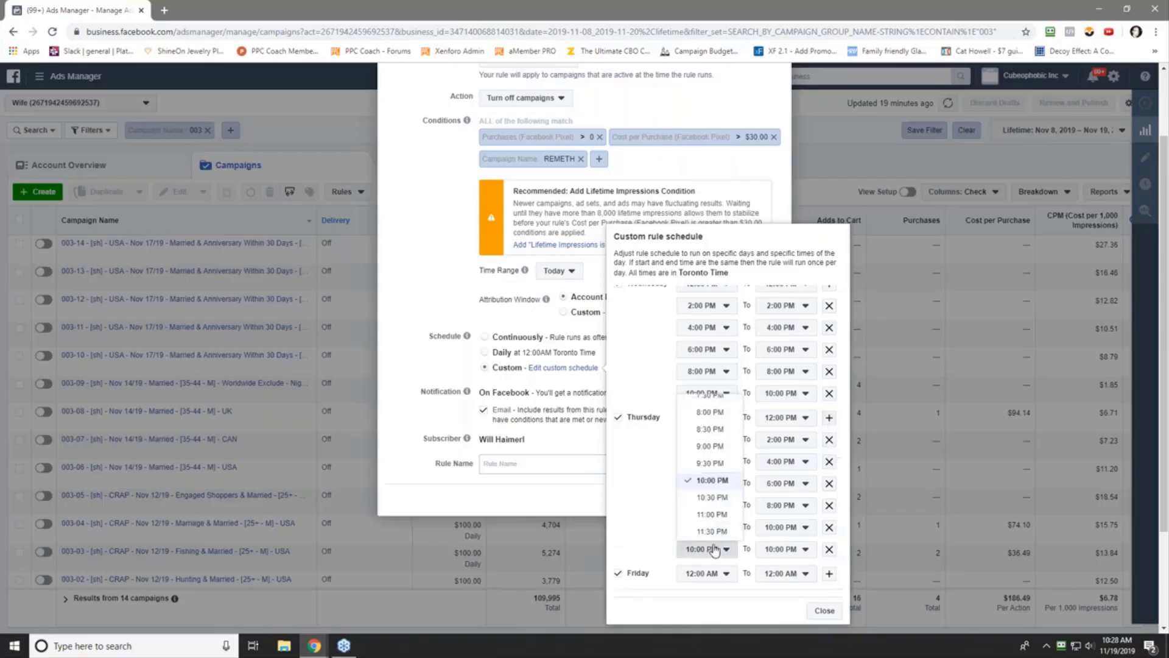
pyautogui.click(635, 512)
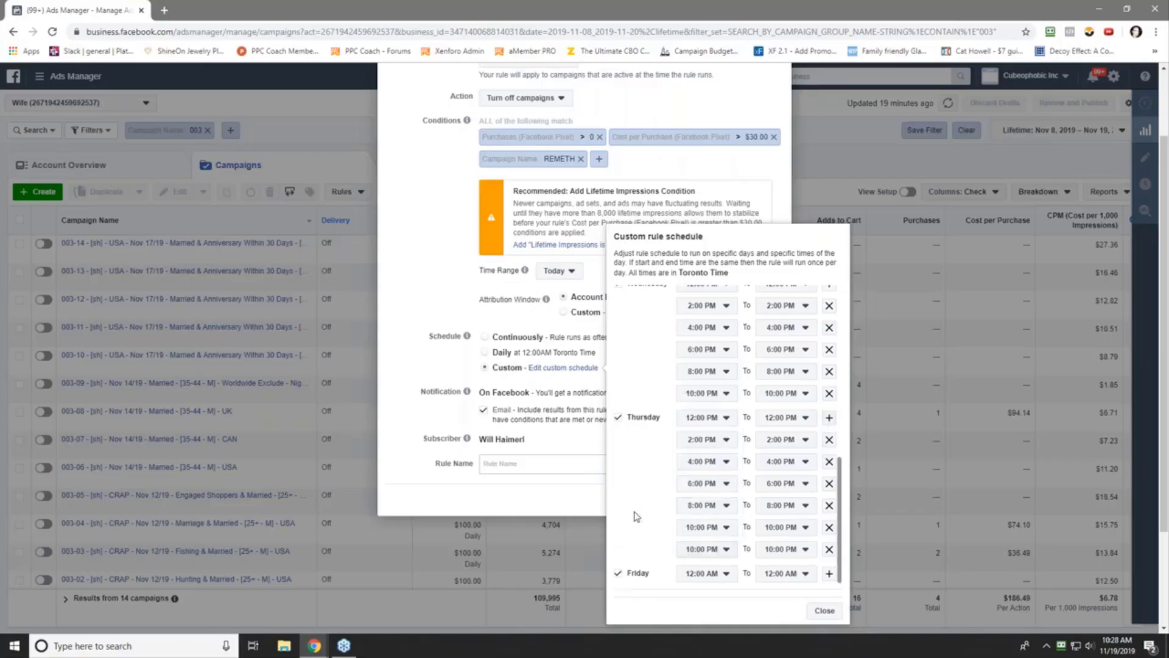
pyautogui.click(828, 550)
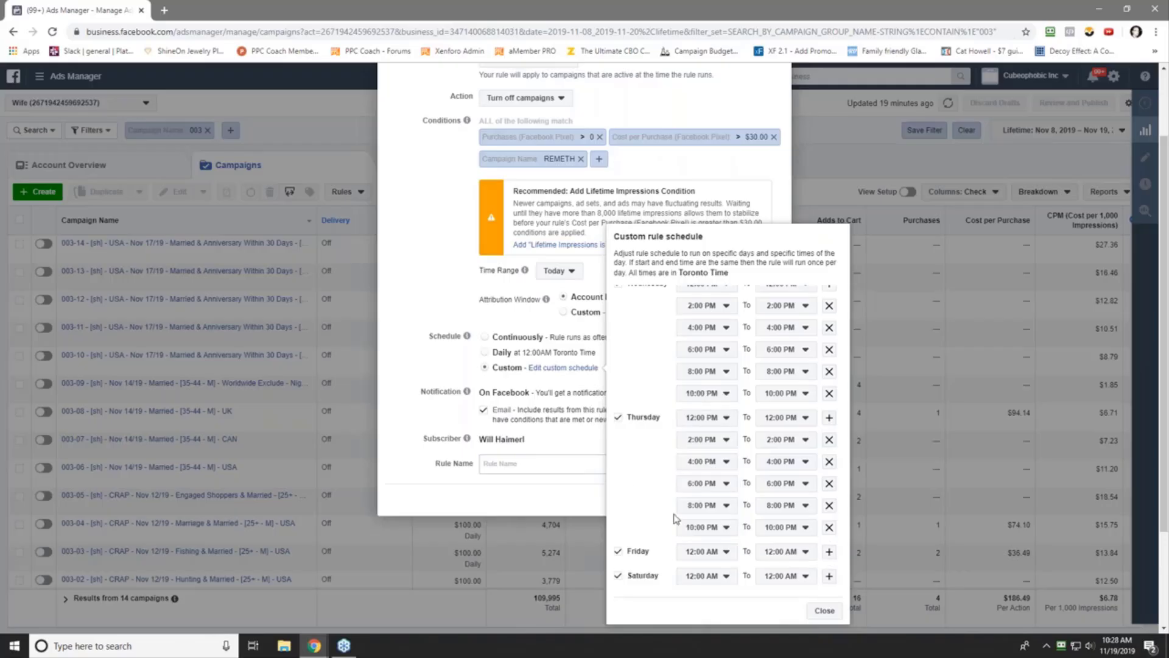
pyautogui.click(715, 563)
# - Set Friday's run times to 12:00, 2:00 and 4:00 PM
pyautogui.scroll(-5, 700, 493)
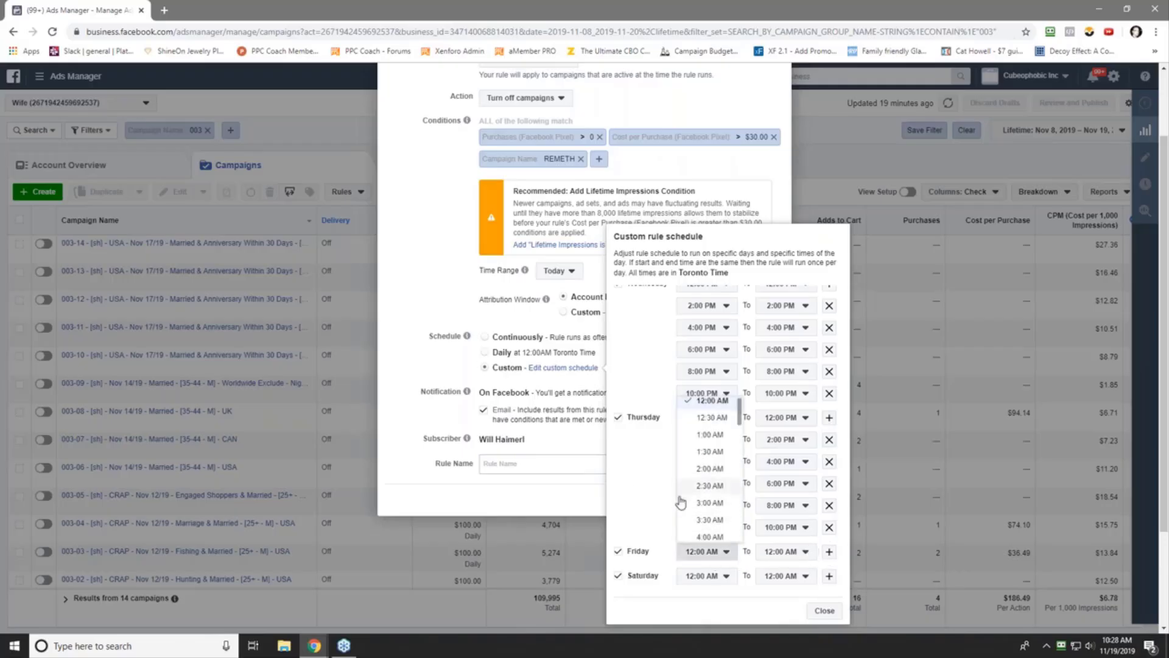
pyautogui.scroll(3, 700, 491)
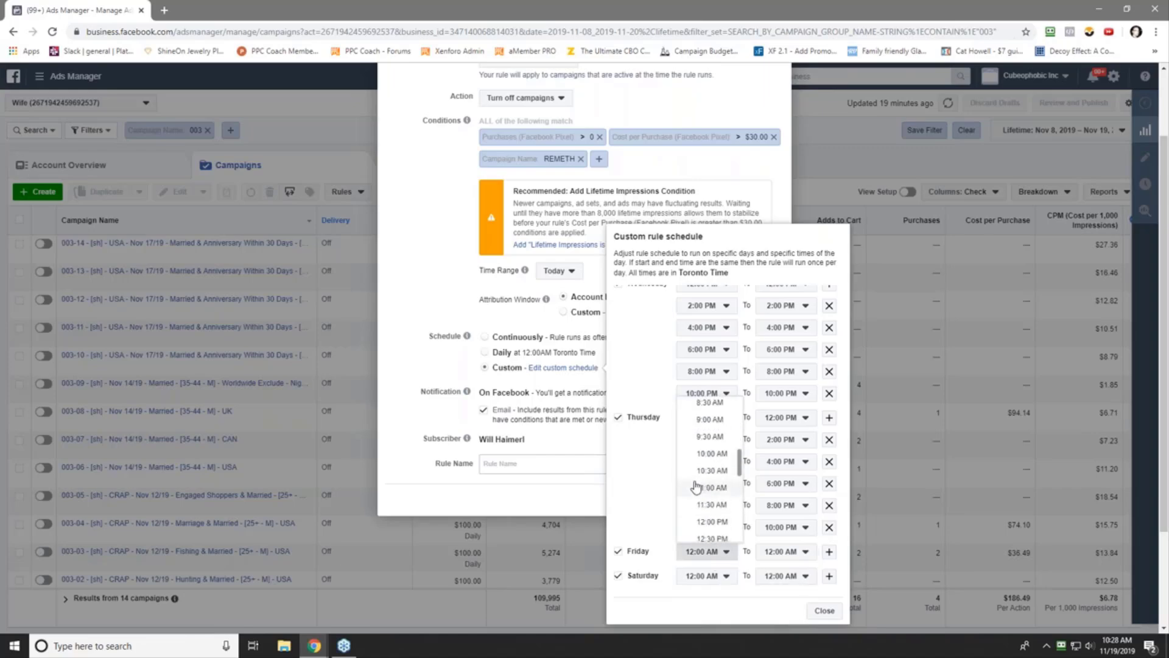
pyautogui.click(712, 530)
pyautogui.click(828, 551)
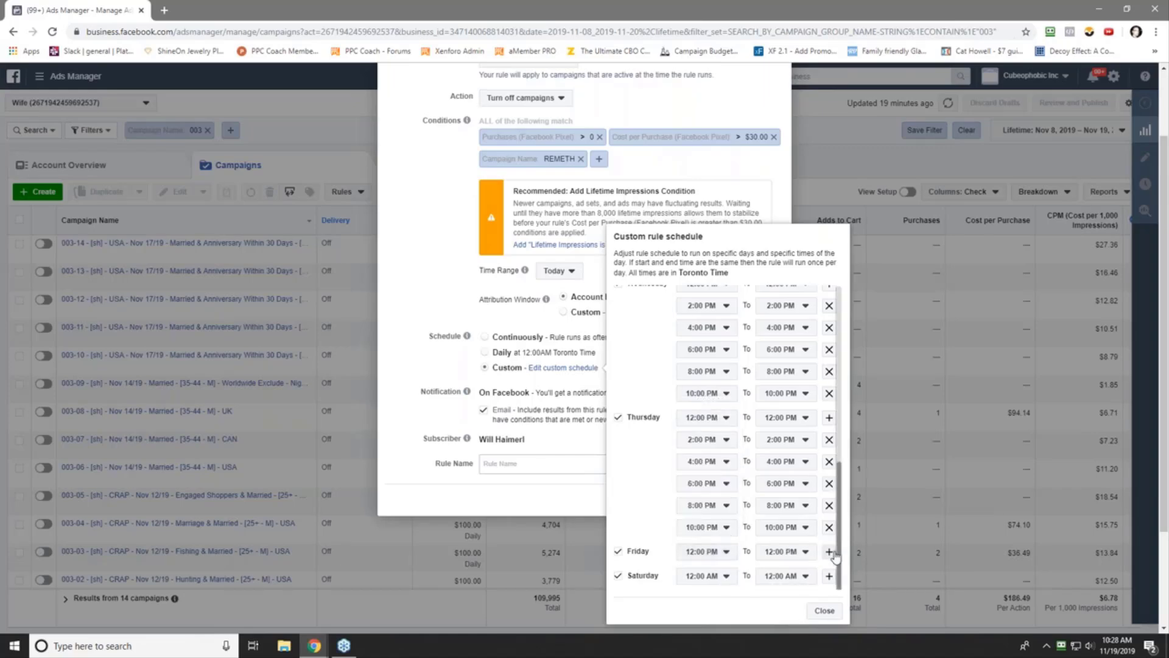
pyautogui.click(706, 573)
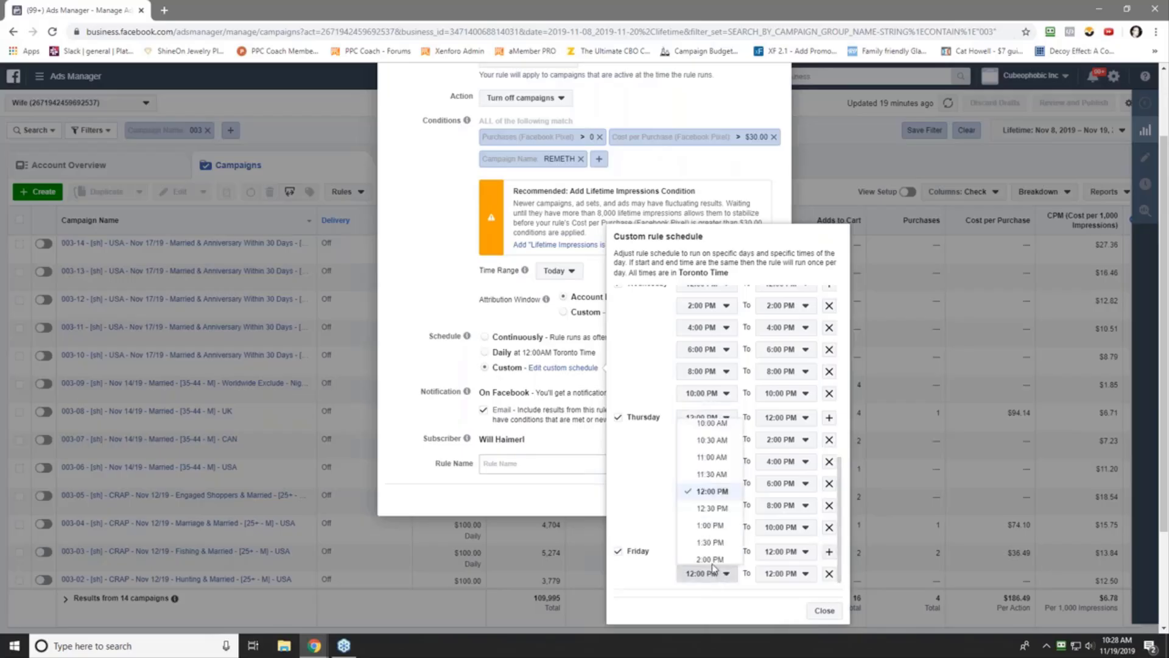
pyautogui.click(697, 540)
pyautogui.scroll(-1, 646, 515)
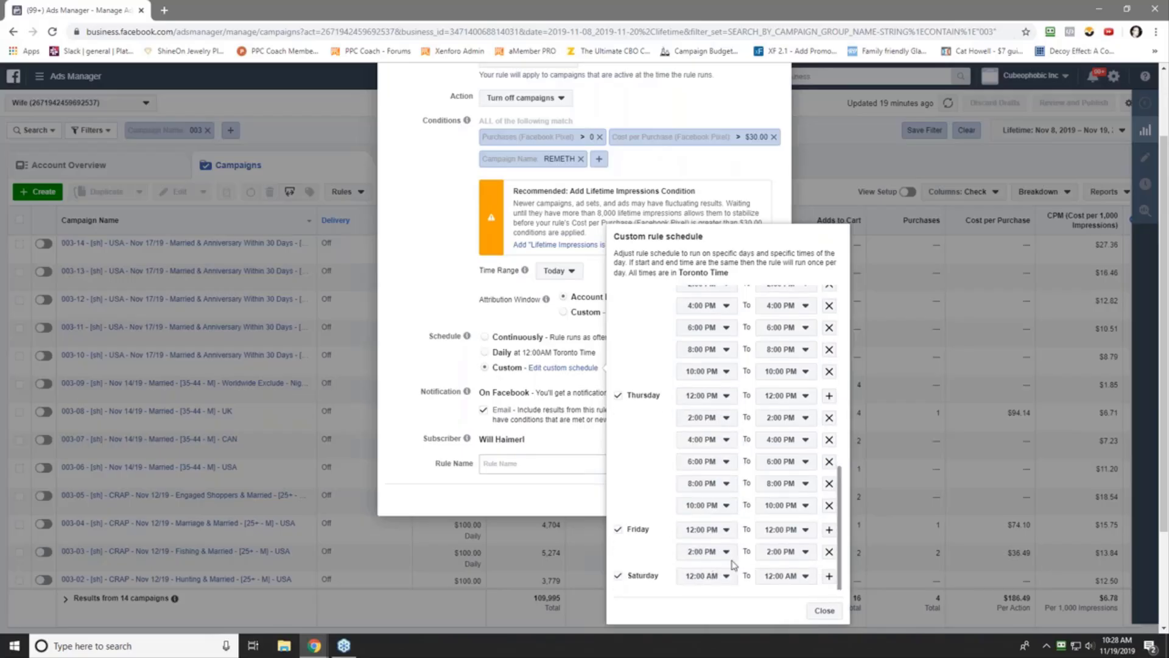
pyautogui.click(828, 530)
pyautogui.click(717, 574)
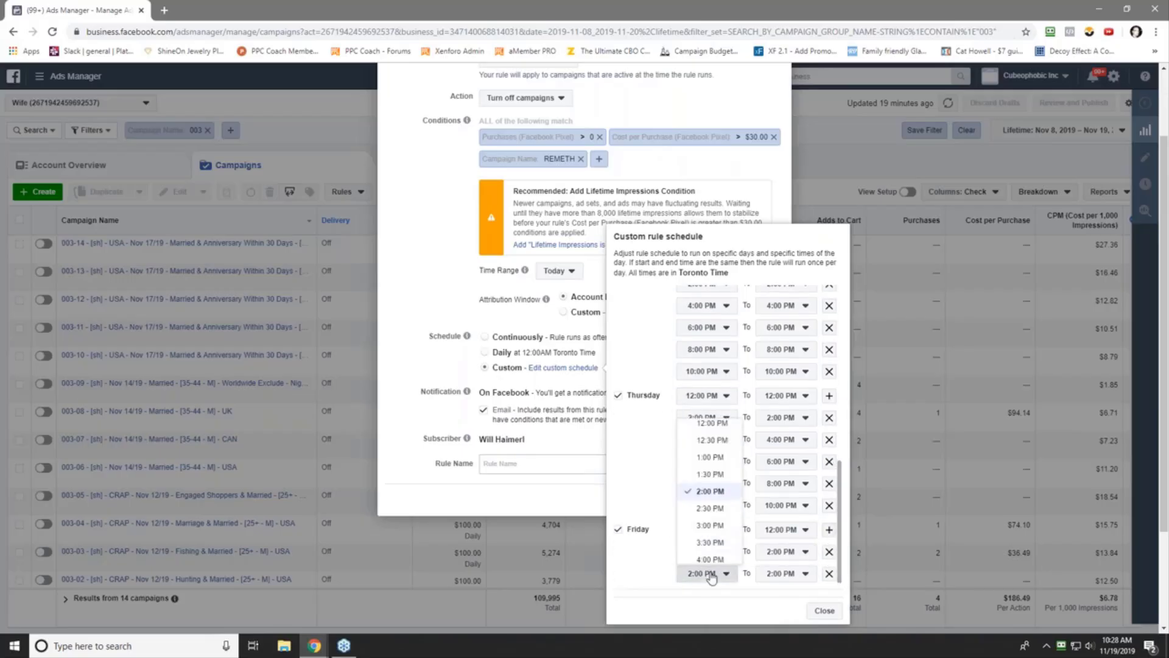
pyautogui.click(711, 559)
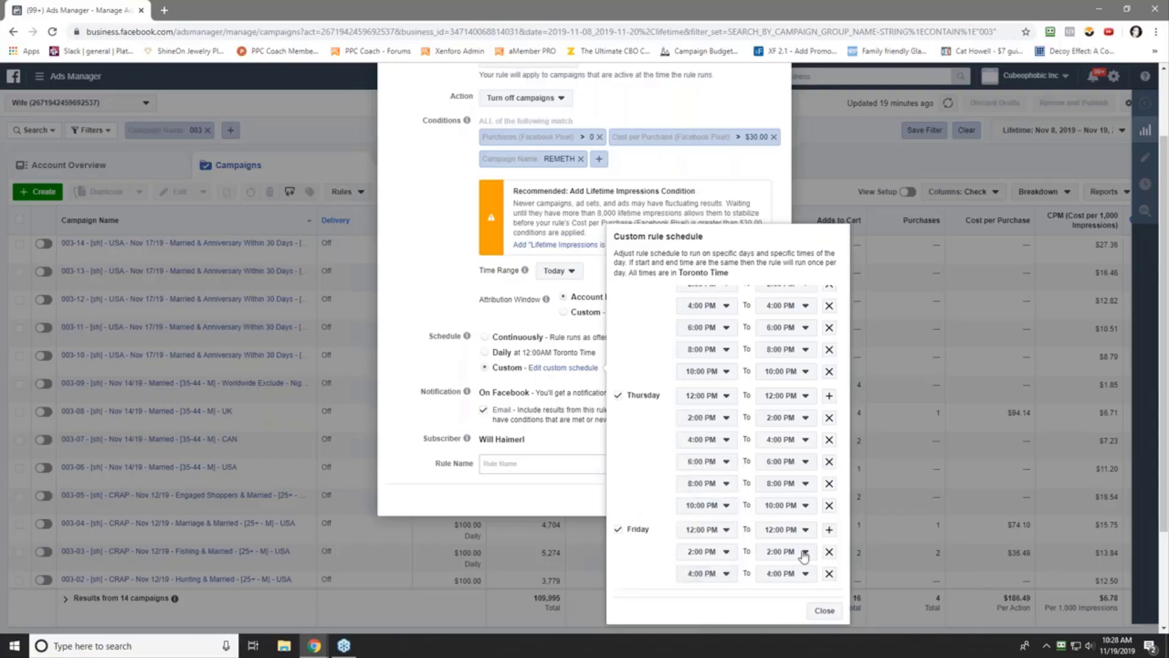
# - Add Friday run times at 6:00, 8:00 and 10:00 PM
pyautogui.click(828, 529)
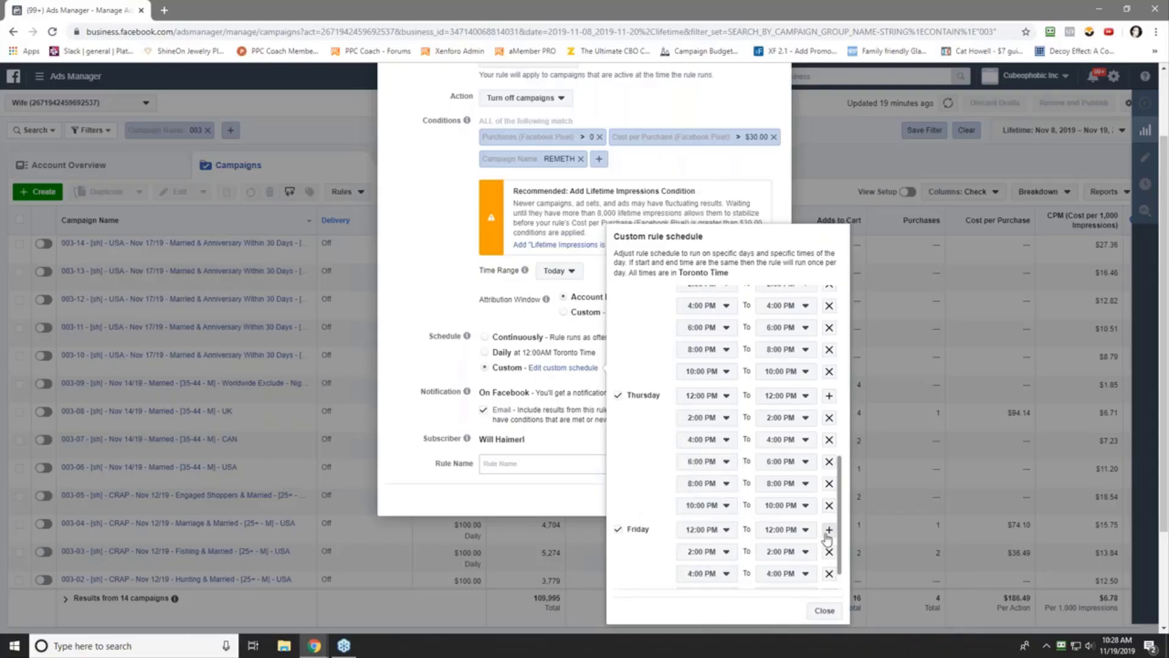
pyautogui.scroll(-2, 720, 559)
pyautogui.click(720, 552)
pyautogui.click(712, 538)
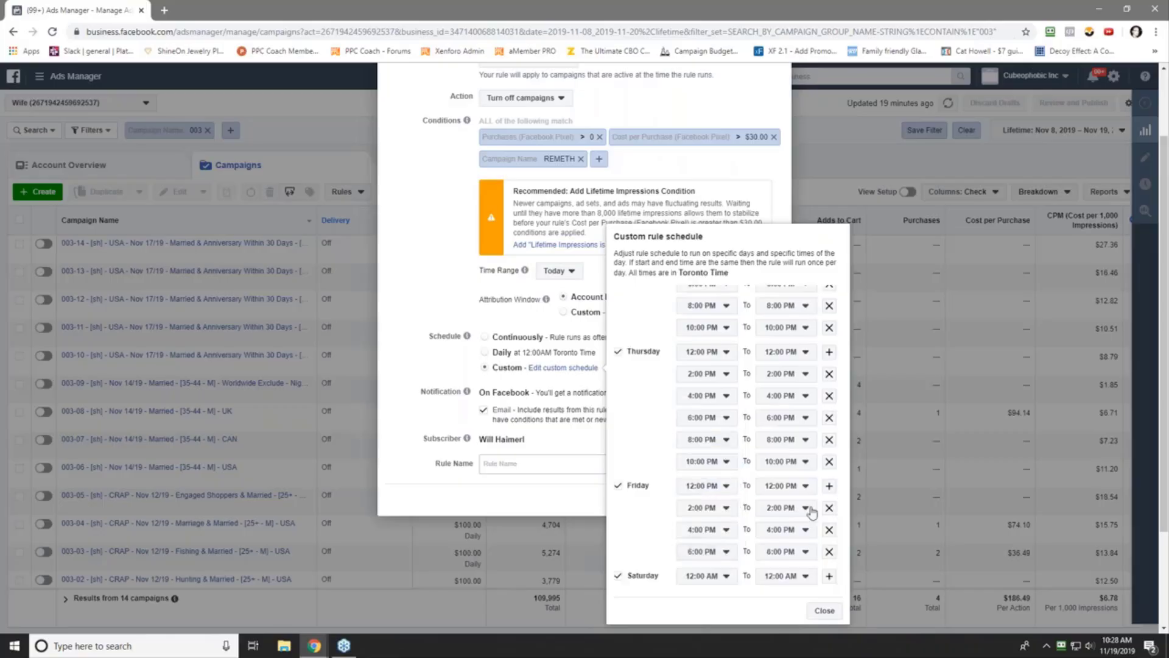
pyautogui.click(829, 489)
pyautogui.click(718, 573)
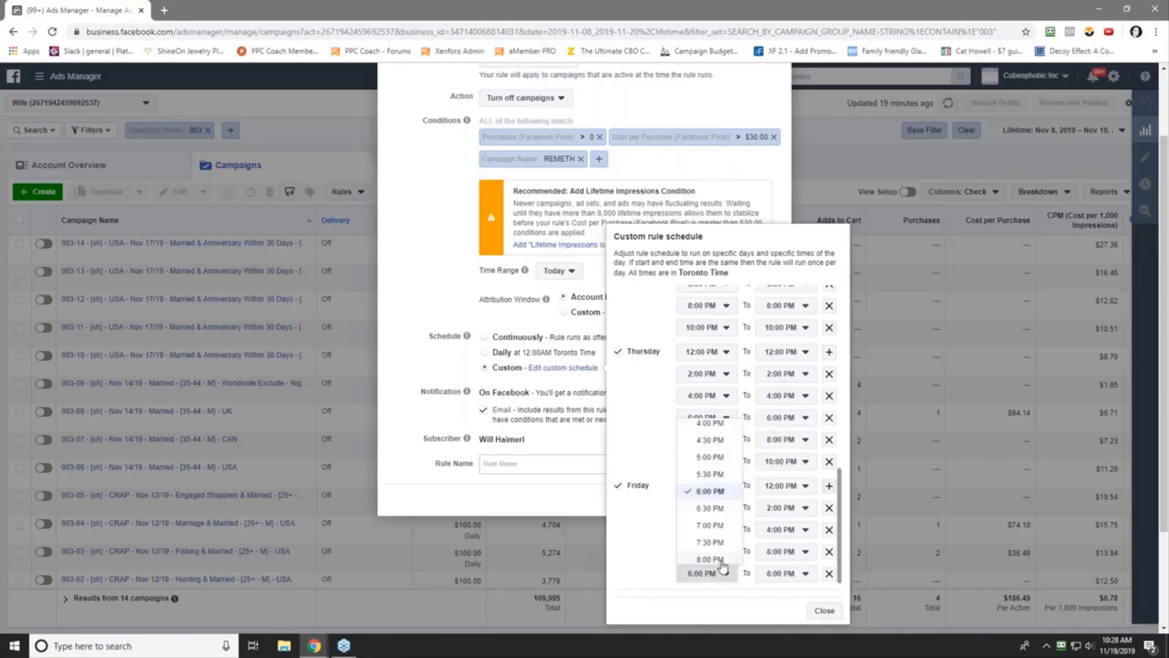
pyautogui.click(723, 563)
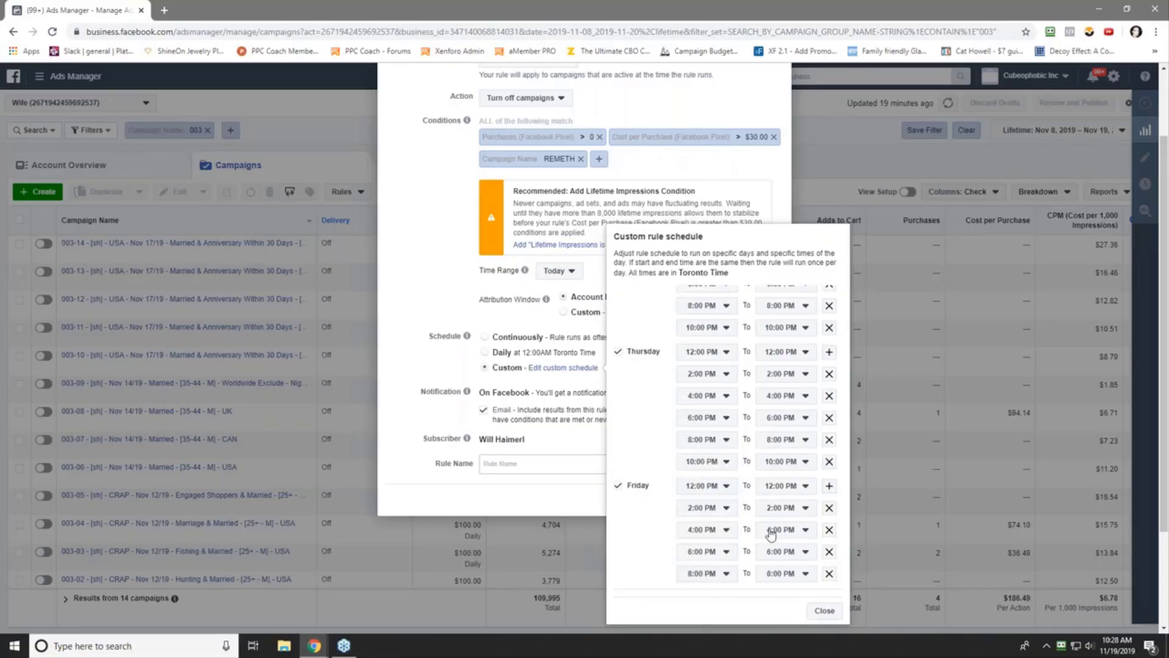
pyautogui.click(828, 485)
pyautogui.scroll(-2, 700, 543)
pyautogui.click(707, 551)
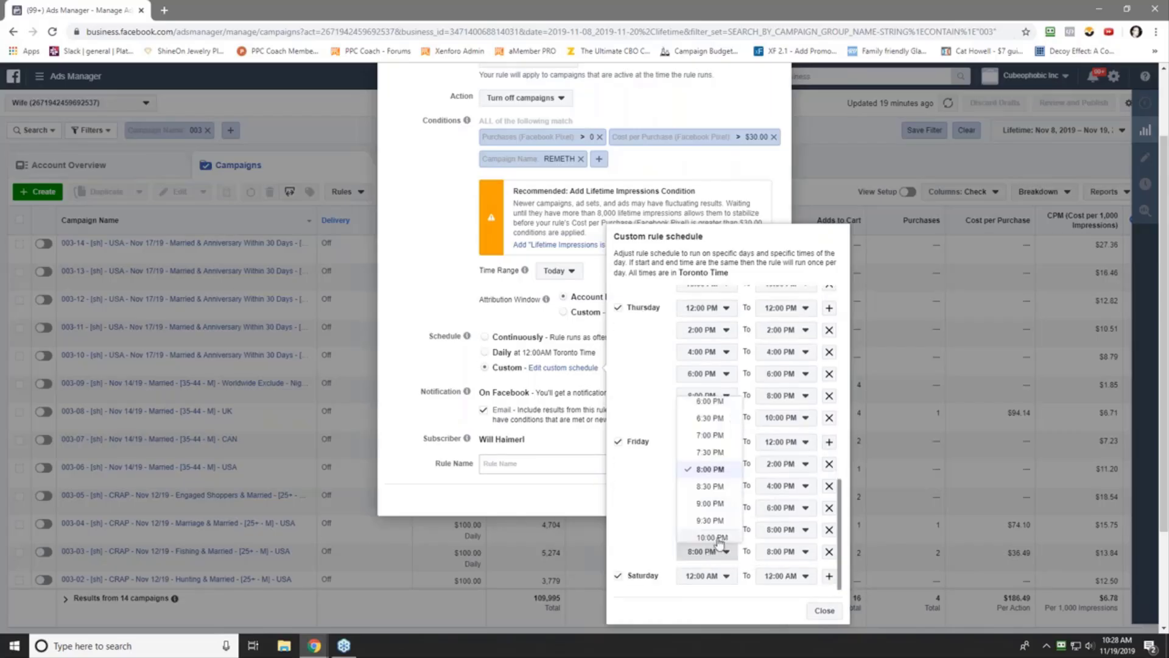
pyautogui.click(717, 538)
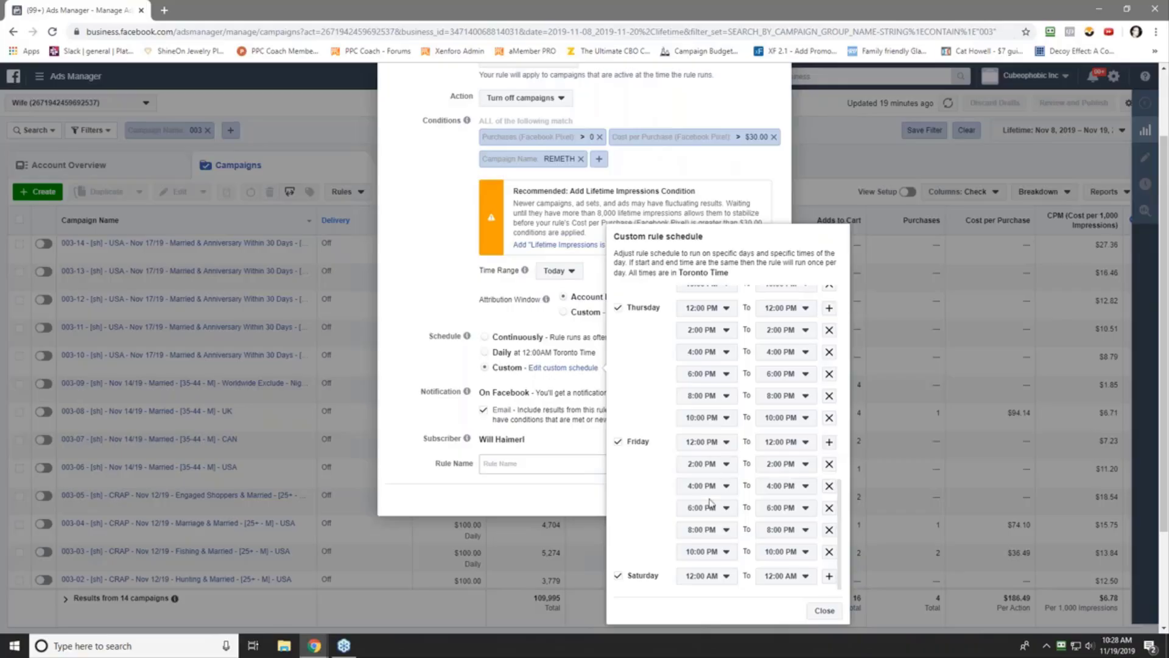
pyautogui.click(706, 576)
# - Set Saturday's run times to 12:00, 2:00 and 4:00 PM
pyautogui.scroll(-5, 707, 524)
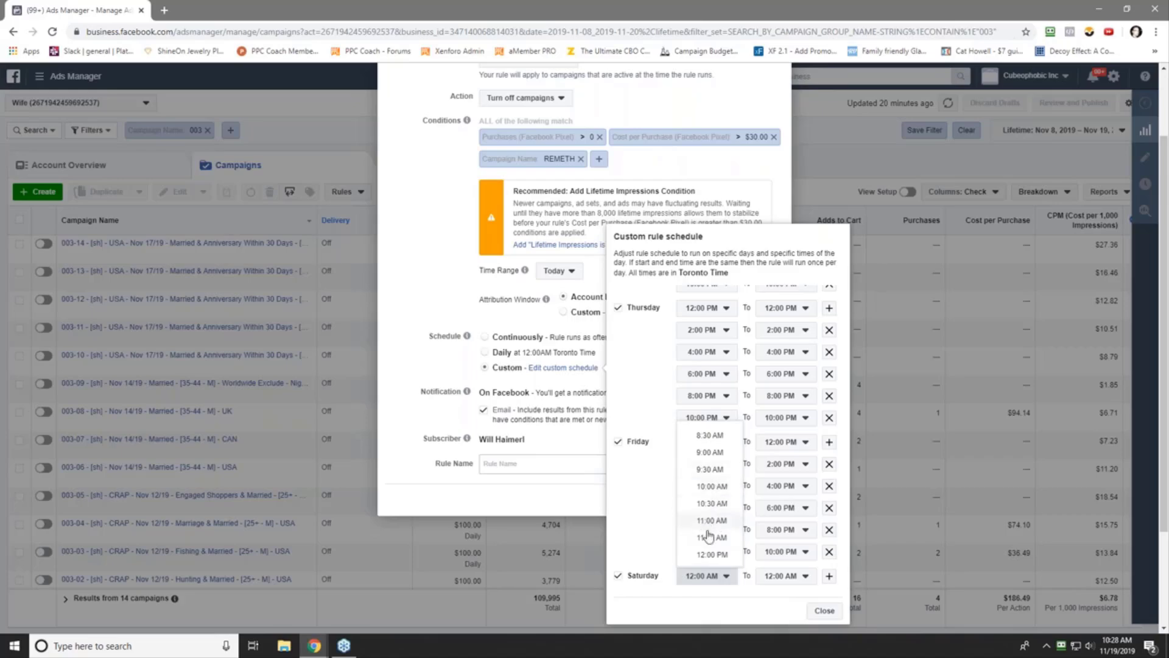
pyautogui.click(711, 554)
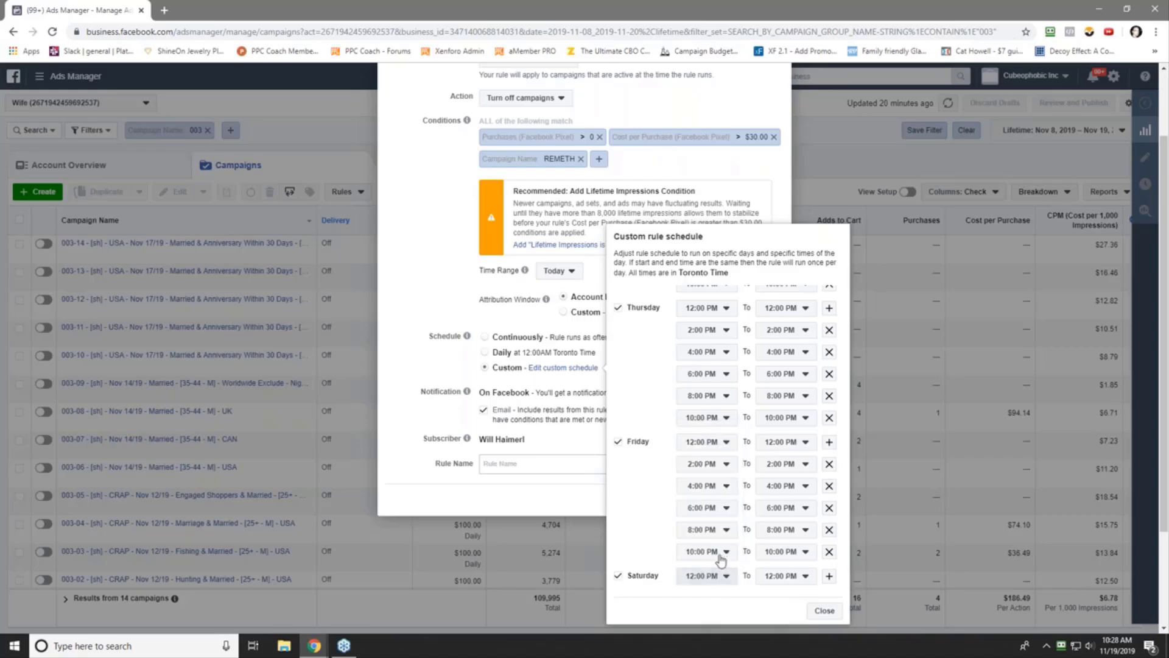
pyautogui.click(828, 576)
pyautogui.scroll(-1, 664, 530)
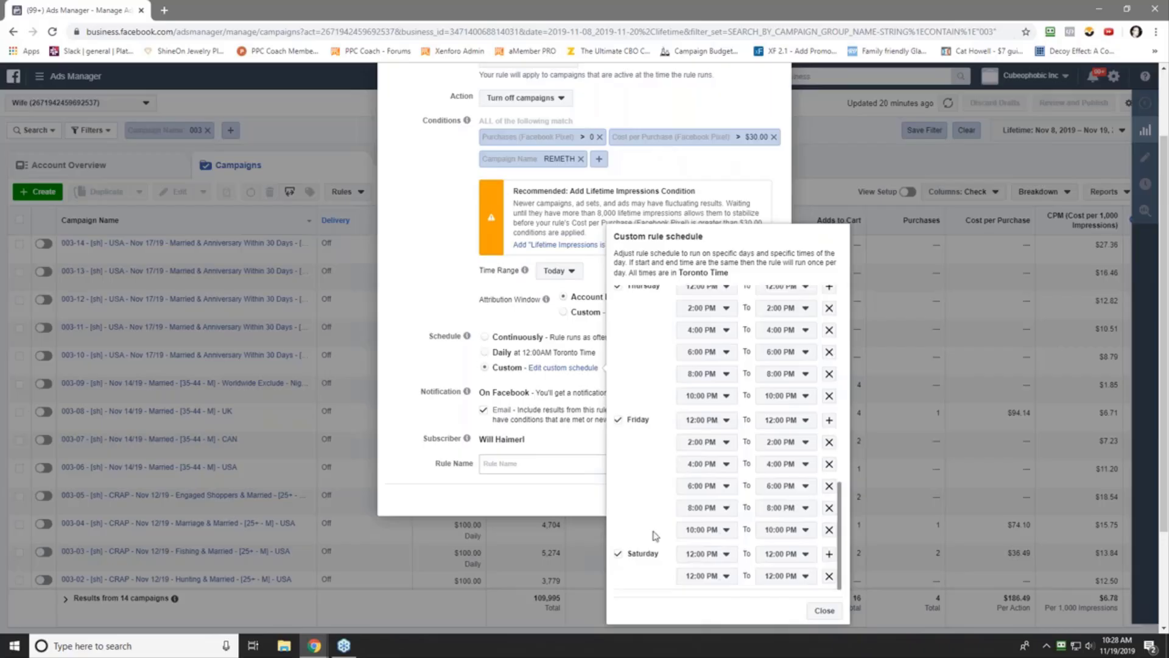
pyautogui.click(712, 583)
pyautogui.click(710, 569)
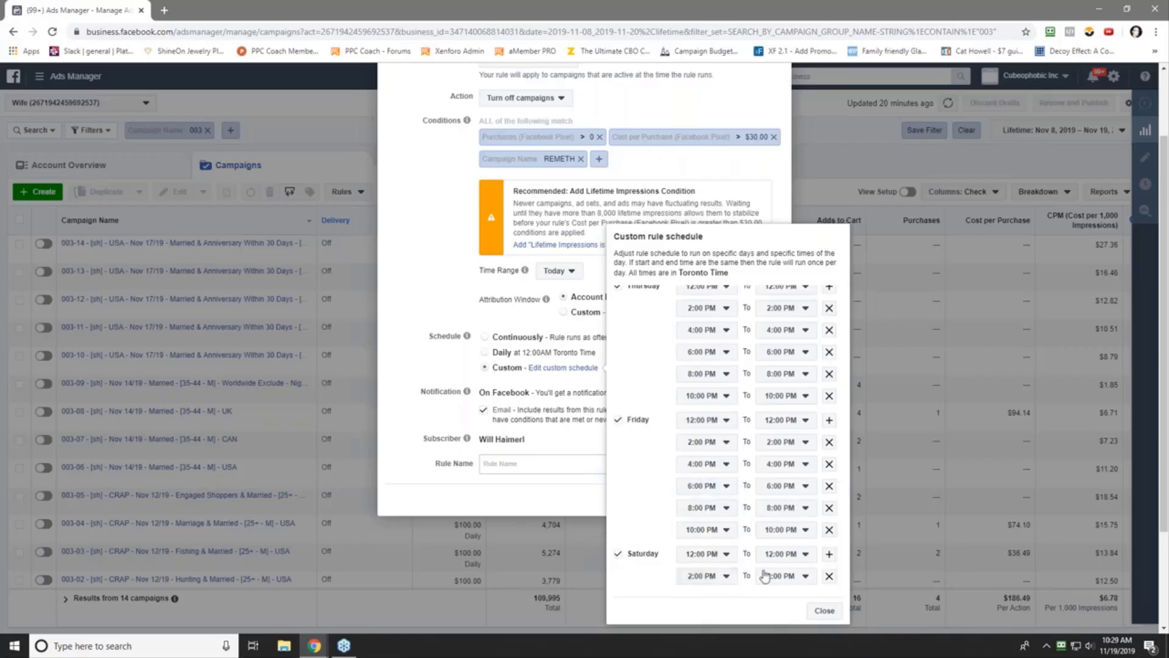
pyautogui.click(829, 554)
pyautogui.scroll(-1, 728, 554)
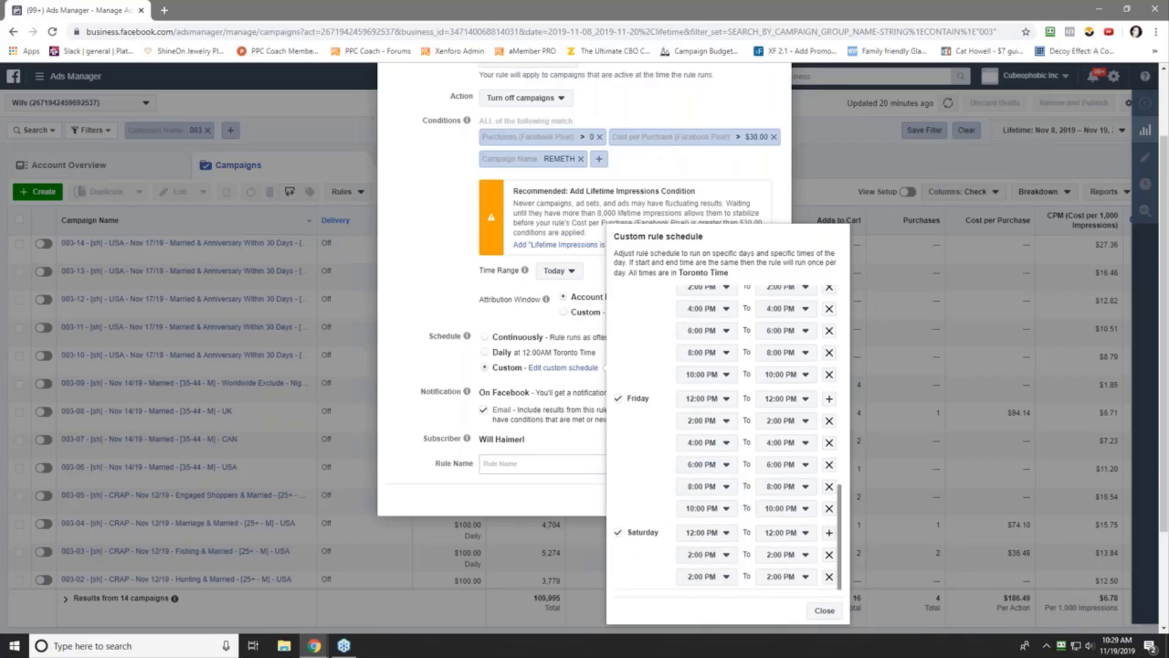
pyautogui.click(721, 576)
pyautogui.click(730, 511)
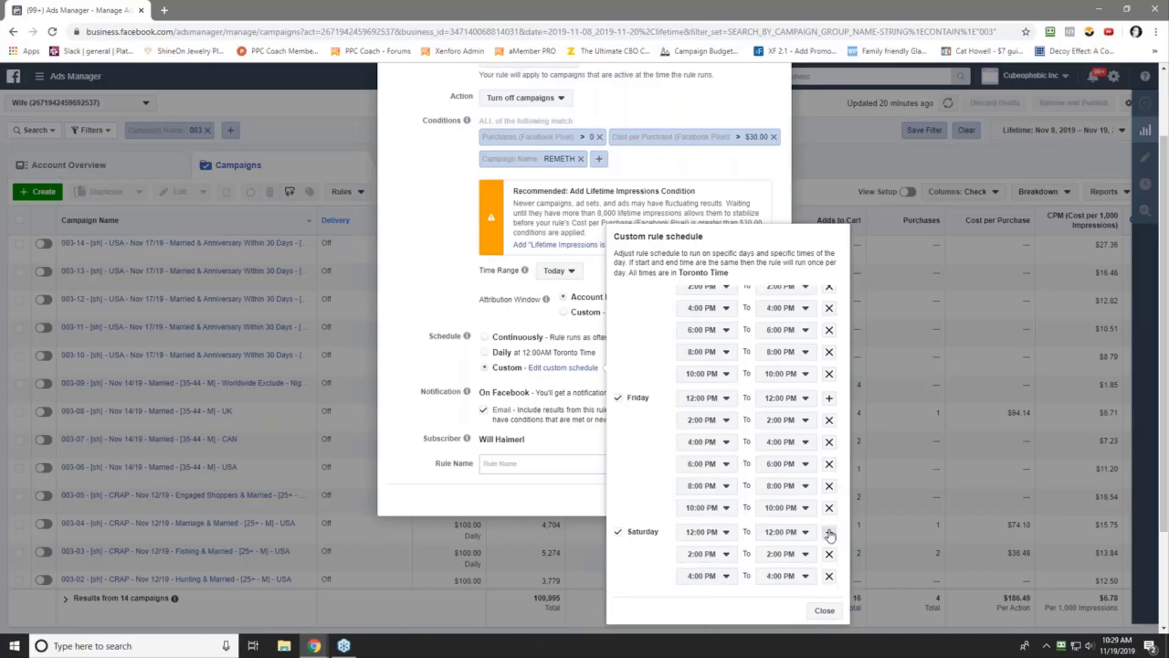
# - Add Saturday run times at 6:00, 8:00 and 10:00 PM
pyautogui.click(830, 534)
pyautogui.scroll(-1, 697, 558)
pyautogui.click(707, 576)
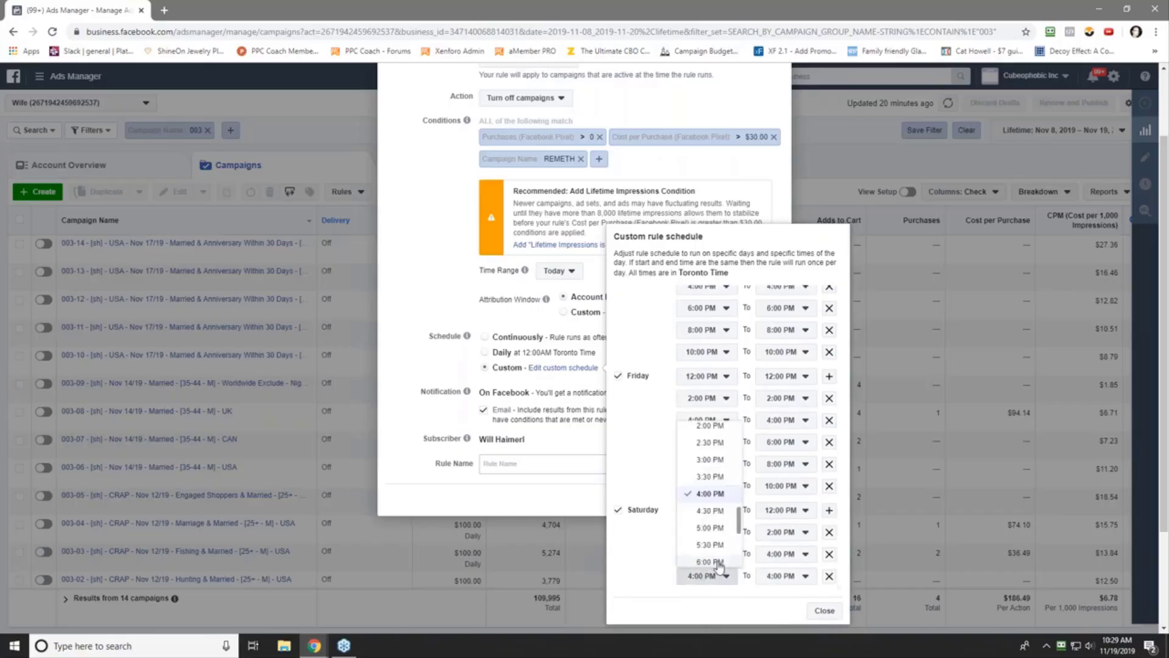
pyautogui.click(717, 562)
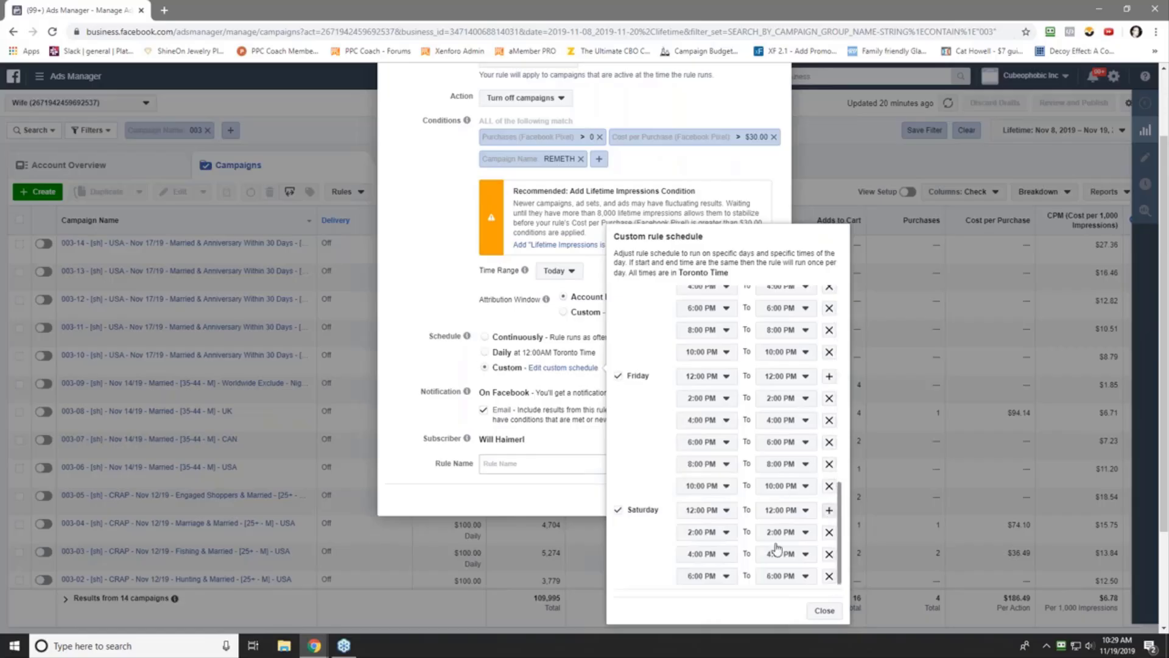
pyautogui.scroll(-1, 705, 563)
pyautogui.click(716, 574)
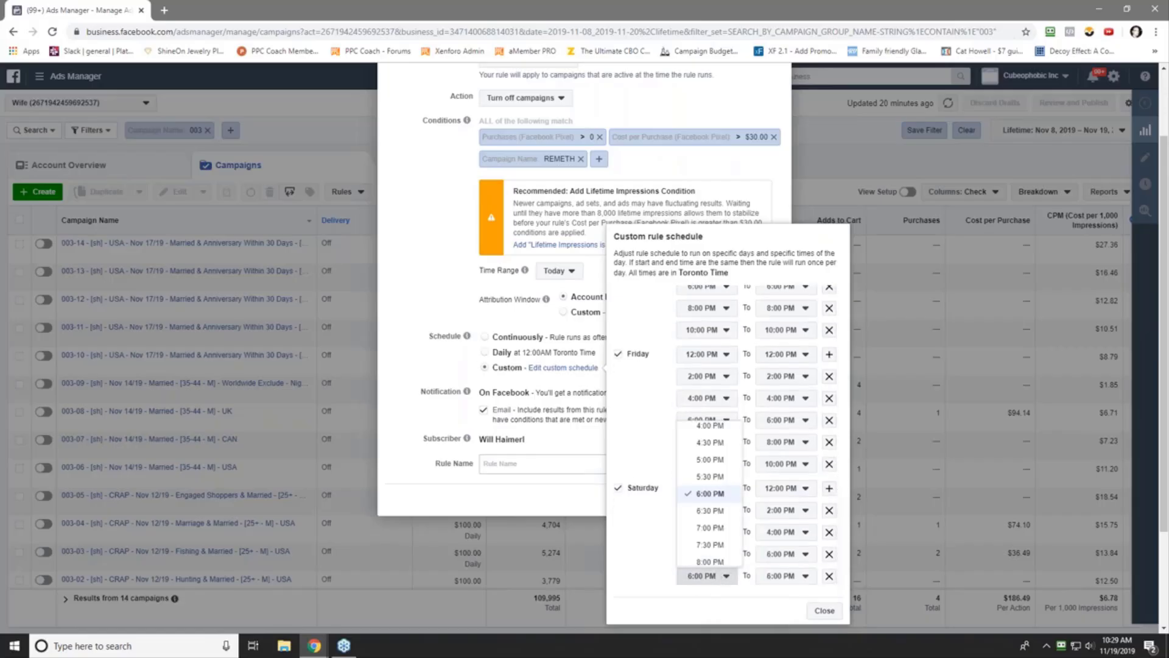
pyautogui.click(719, 570)
pyautogui.click(829, 489)
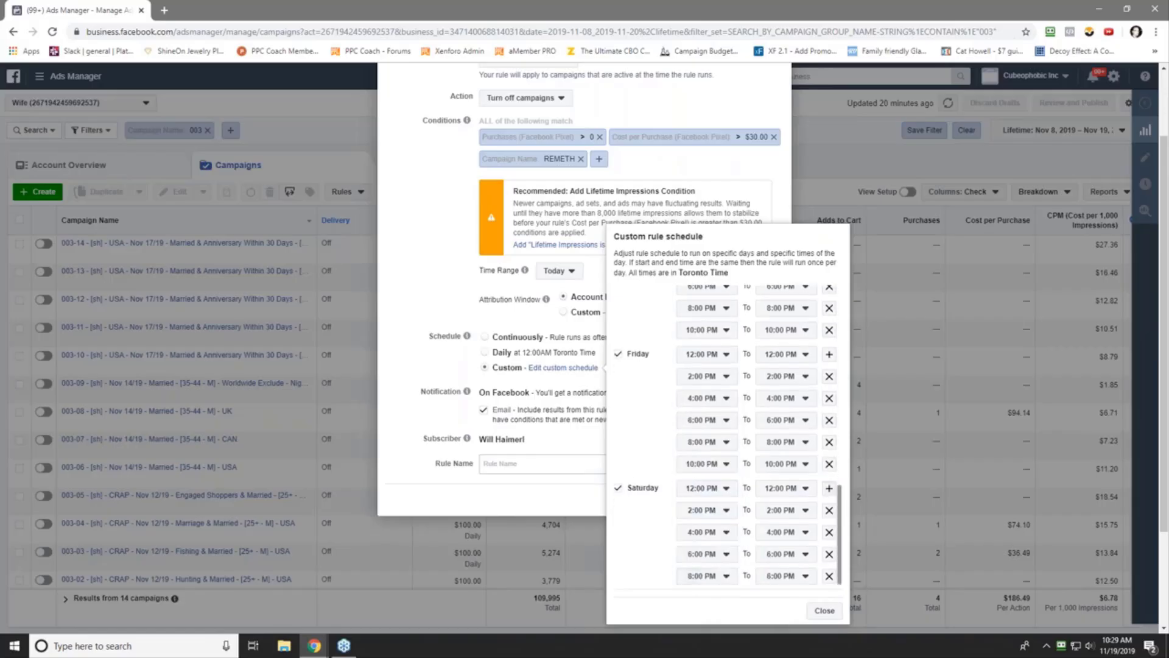
pyautogui.scroll(-1, 704, 548)
pyautogui.click(710, 576)
pyautogui.click(719, 561)
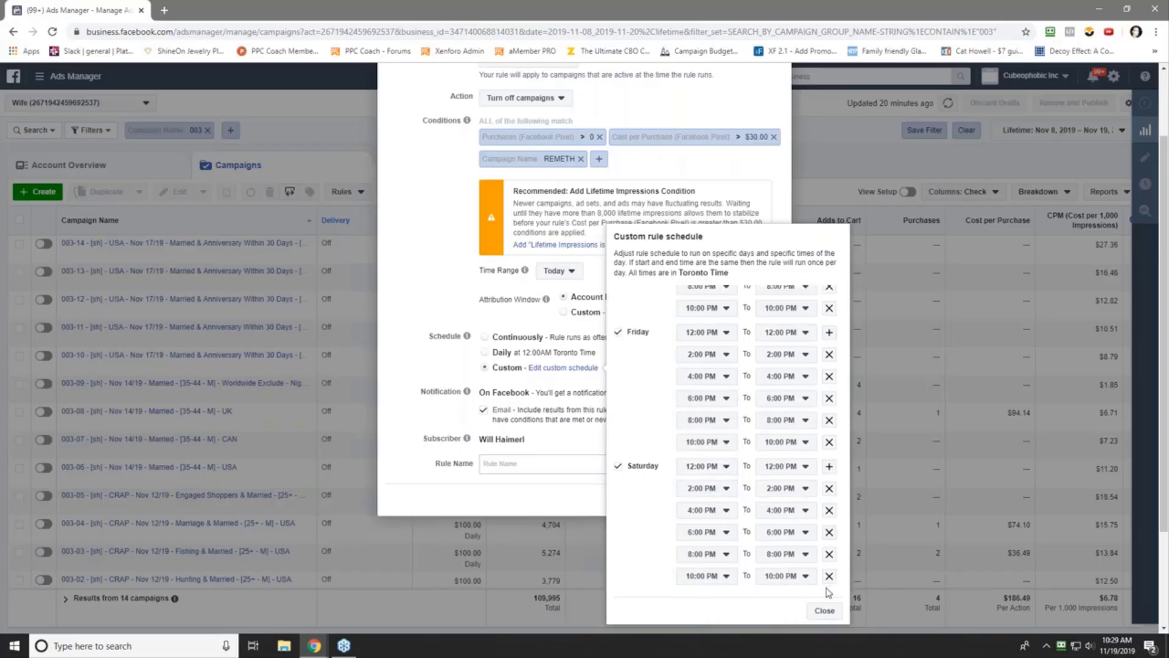
# - Close the schedule and paste the previous rule's name into Rule Name
pyautogui.click(824, 611)
pyautogui.click(494, 553)
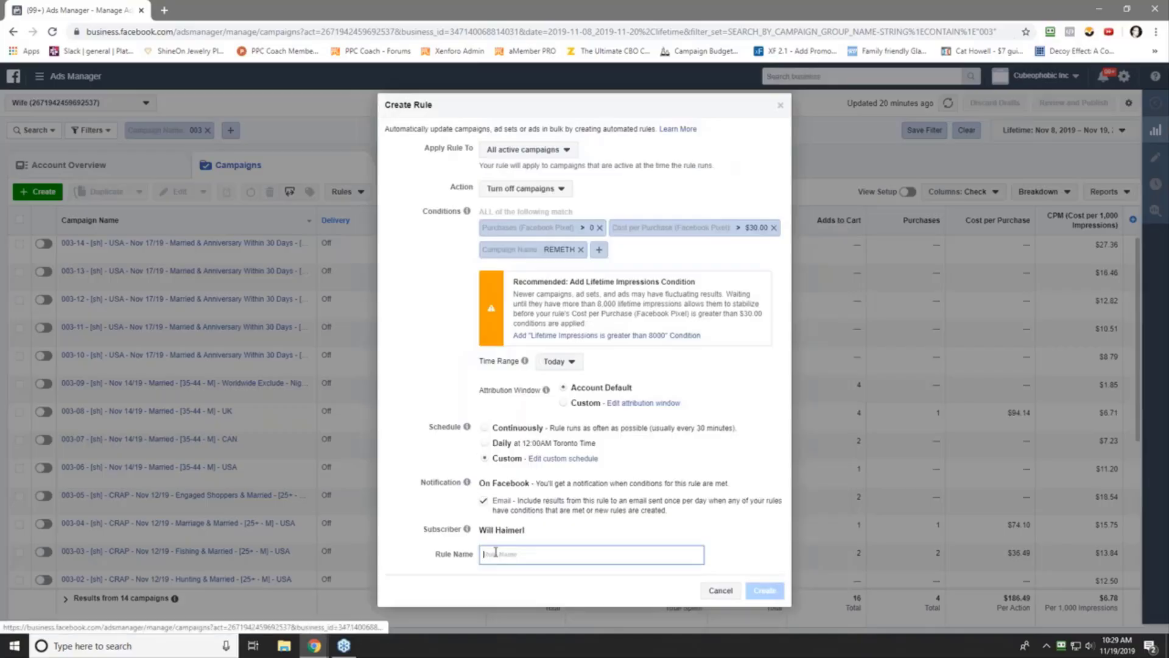
pyautogui.rightClick(495, 553)
pyautogui.click(524, 460)
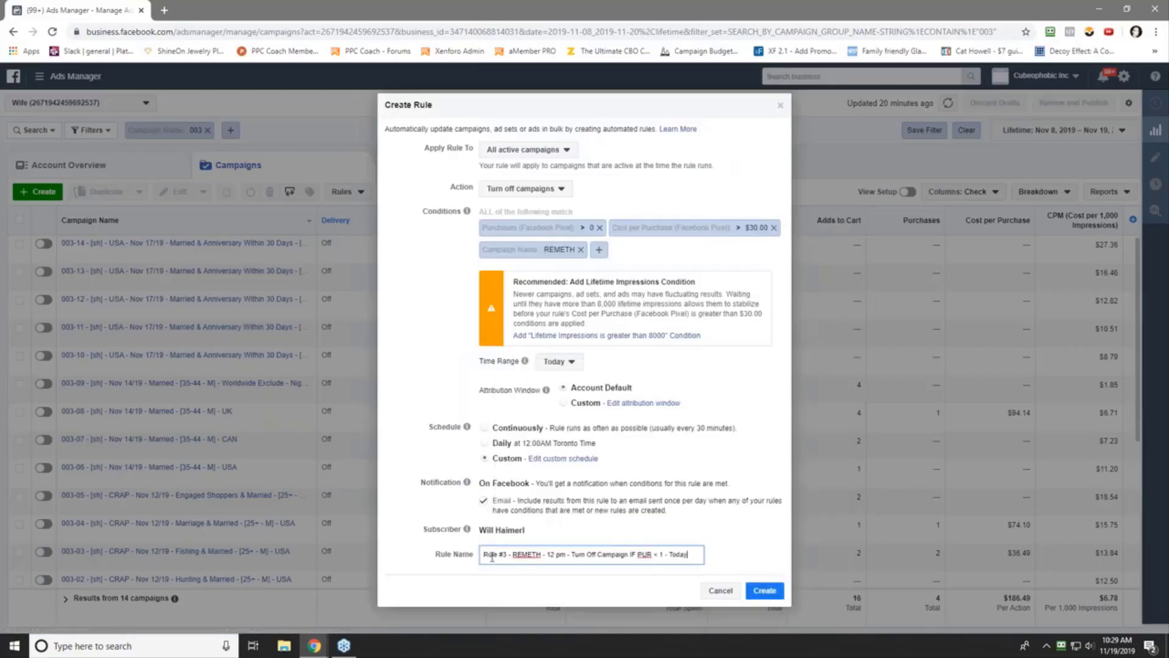
# - Edit the name to Rule #4 with 12–10 pm times and PUR > 0 & CPP > $30
pyautogui.press('BackSpace')
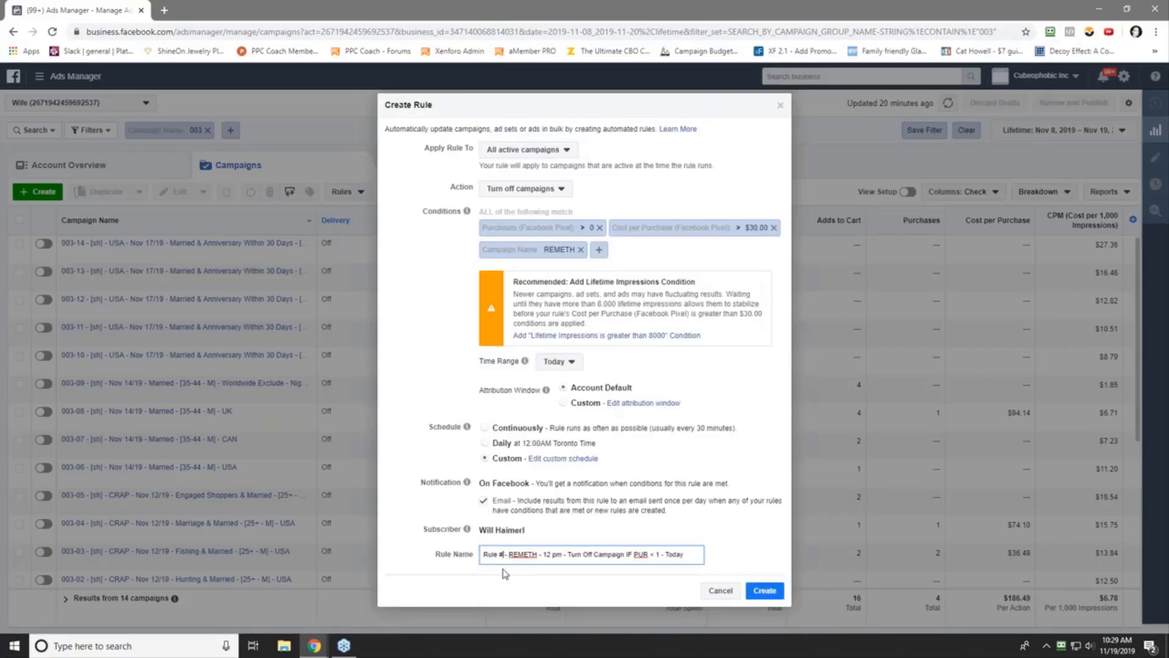
pyautogui.write('4 ')
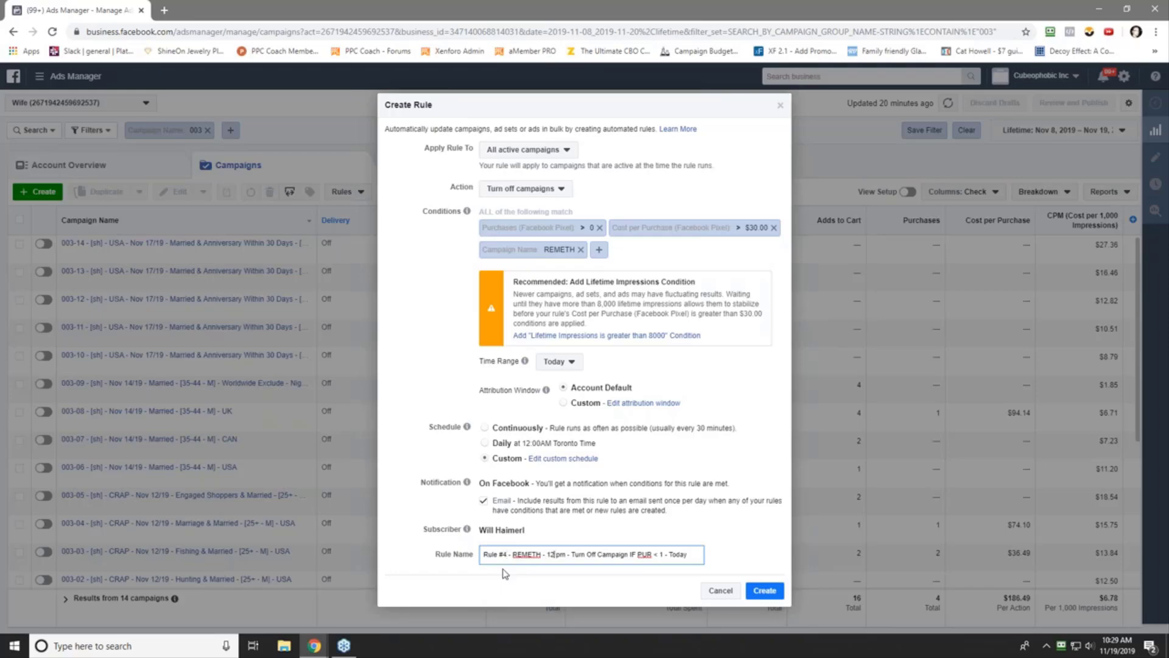
pyautogui.write(', 2, 4, 5')
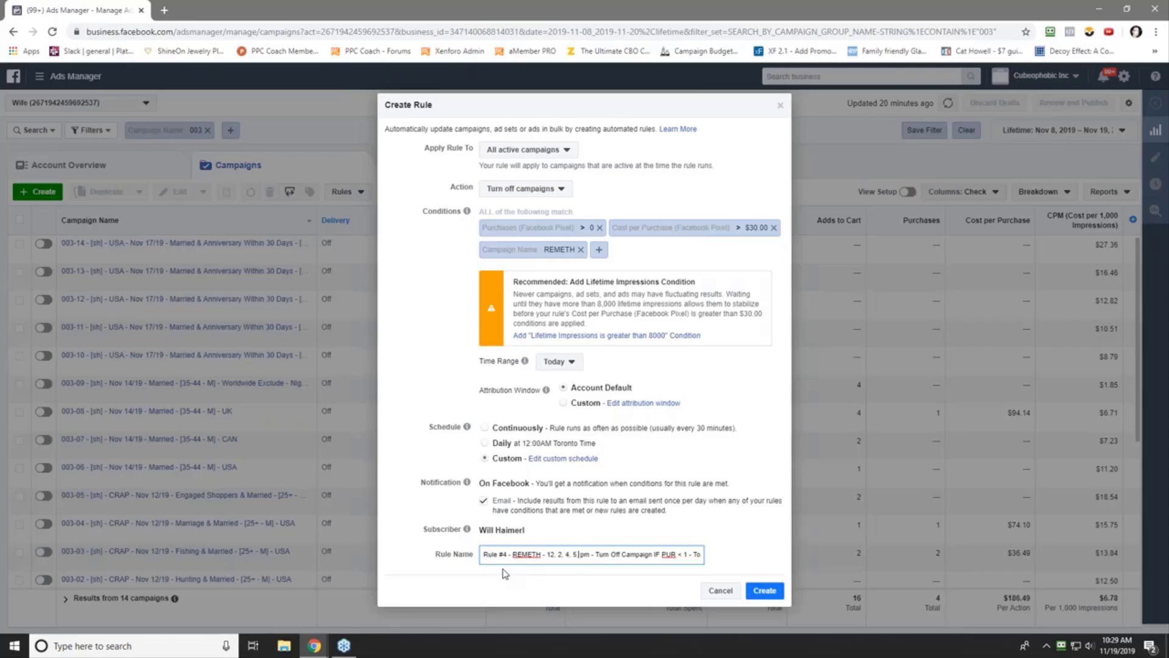
pyautogui.press('BackSpace')
pyautogui.write('6, 8')
pyautogui.write(', 10')
pyautogui.write('0')
pyautogui.write(' 1')
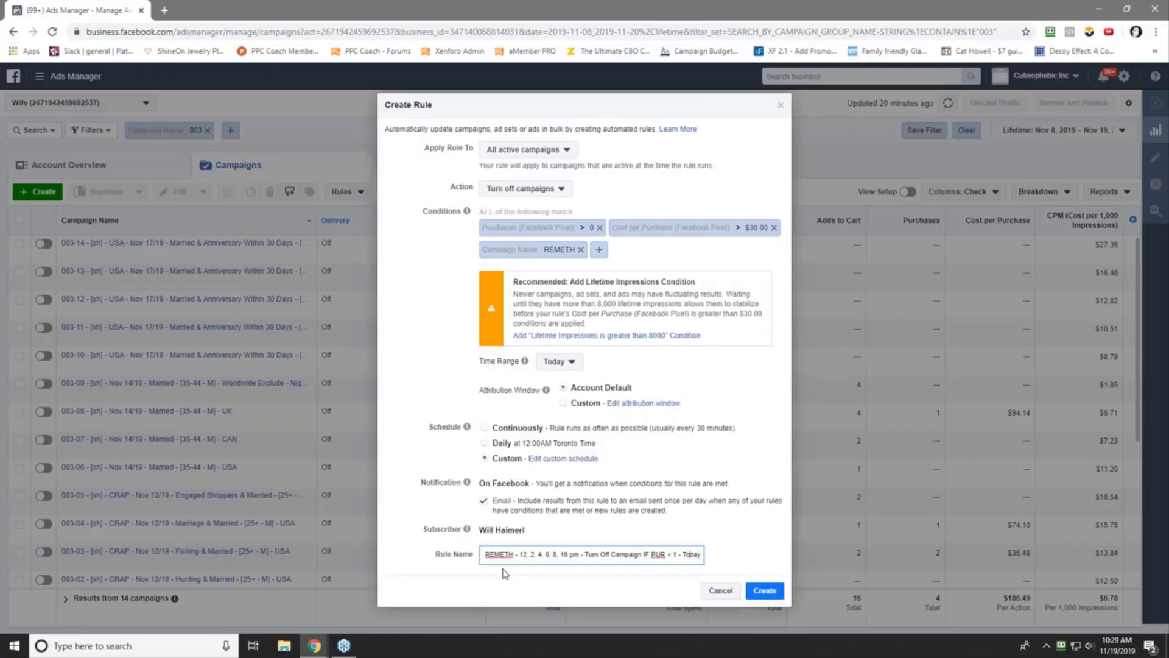
pyautogui.press('BackSpace')
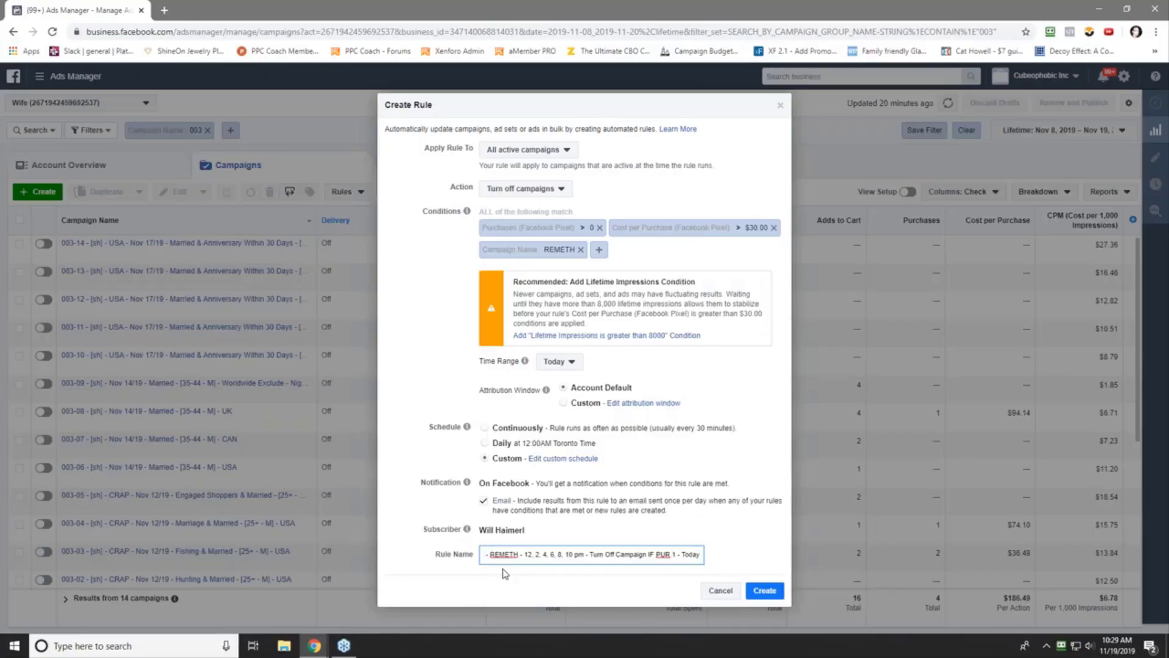
pyautogui.write('> 0 & CPP < ')
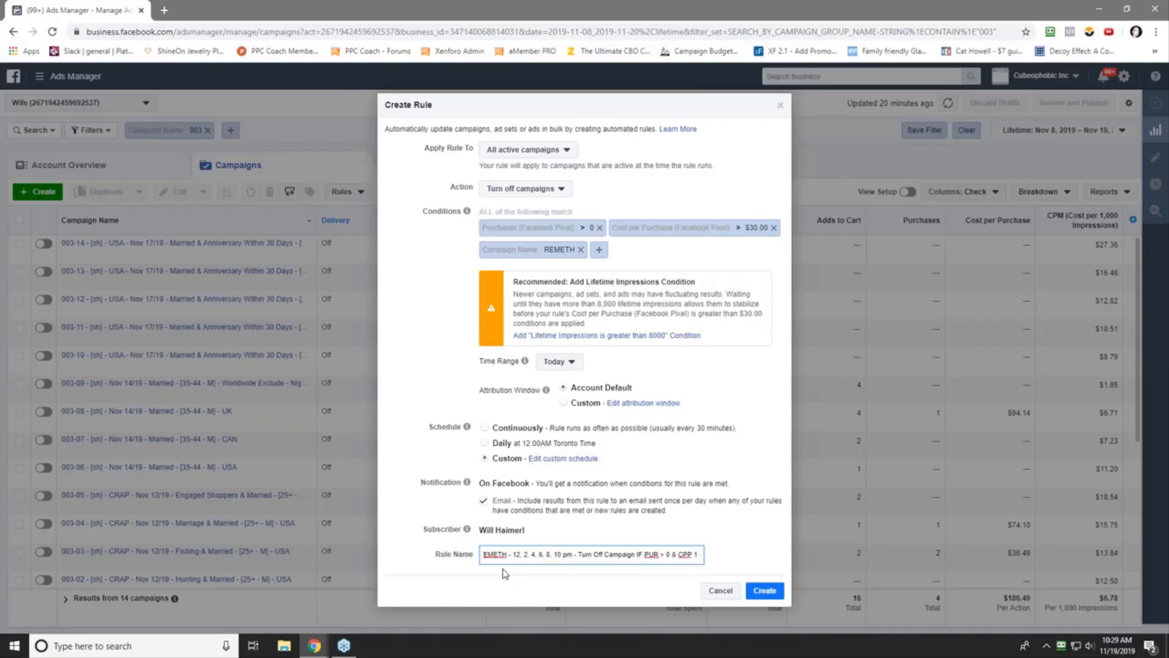
pyautogui.write('$30')
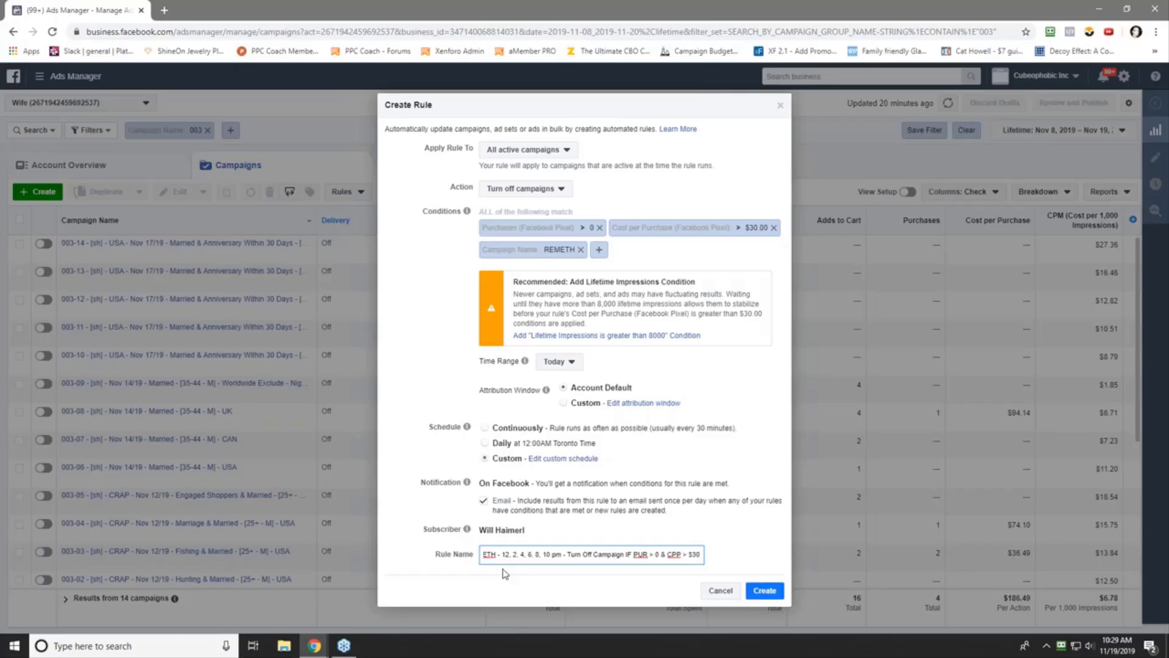
pyautogui.write('1 -')
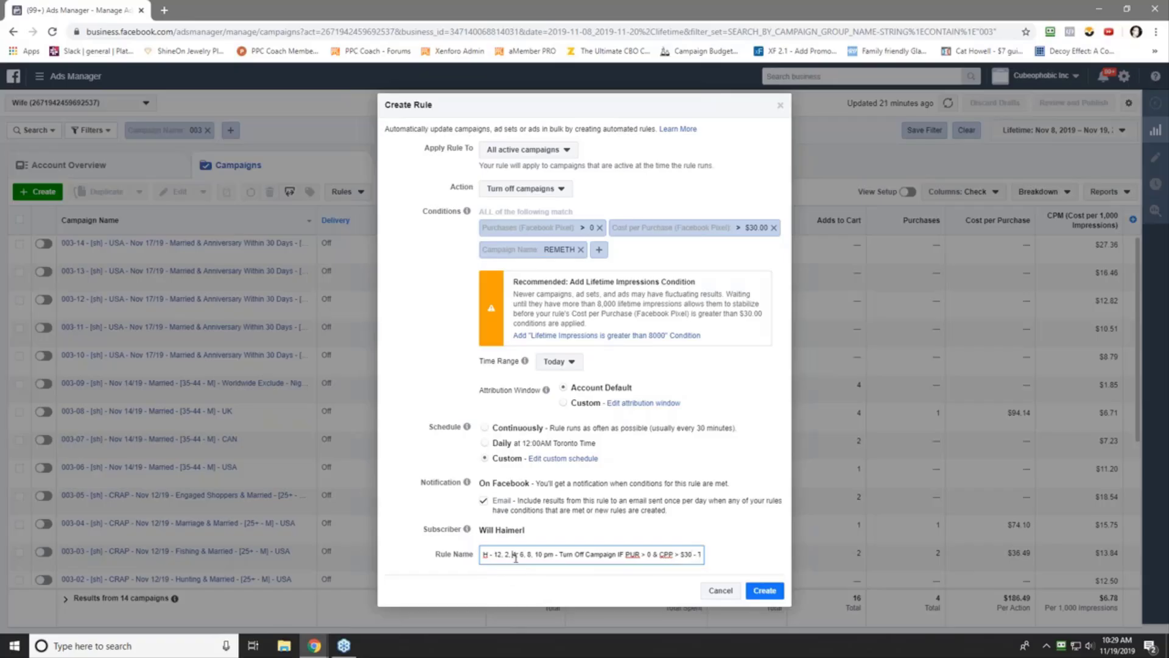
pyautogui.tripleClick(515, 557)
pyautogui.rightClick(515, 558)
# - Copy the Rule #4 name, create the rule, and close the Rule Created message
pyautogui.click(566, 419)
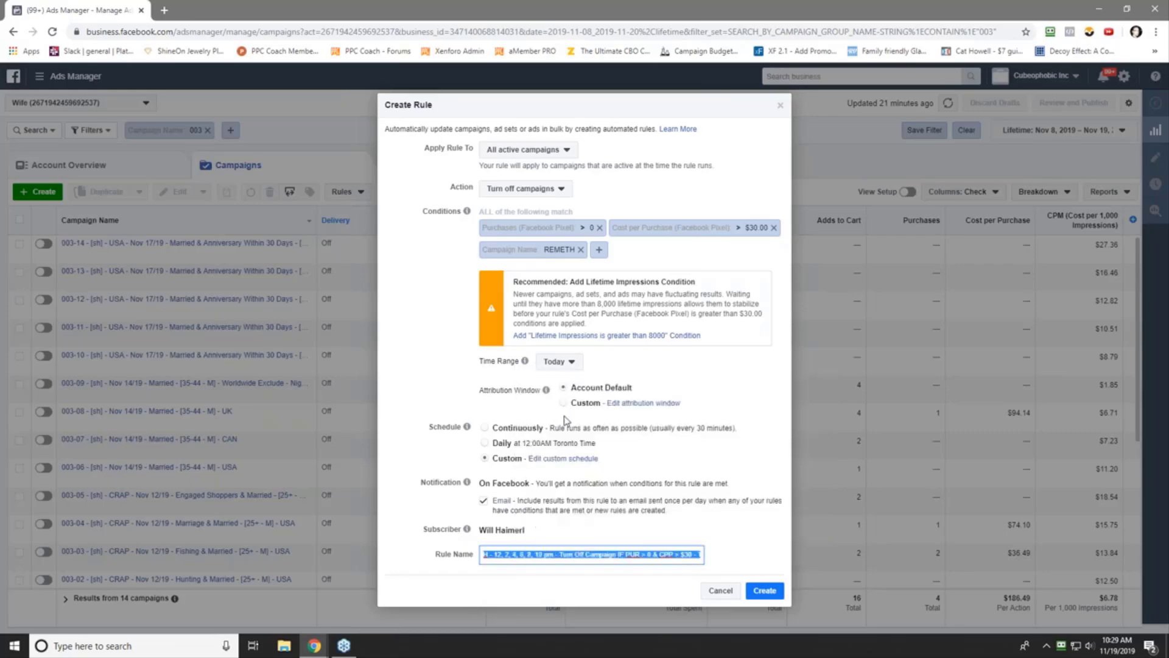
pyautogui.click(765, 591)
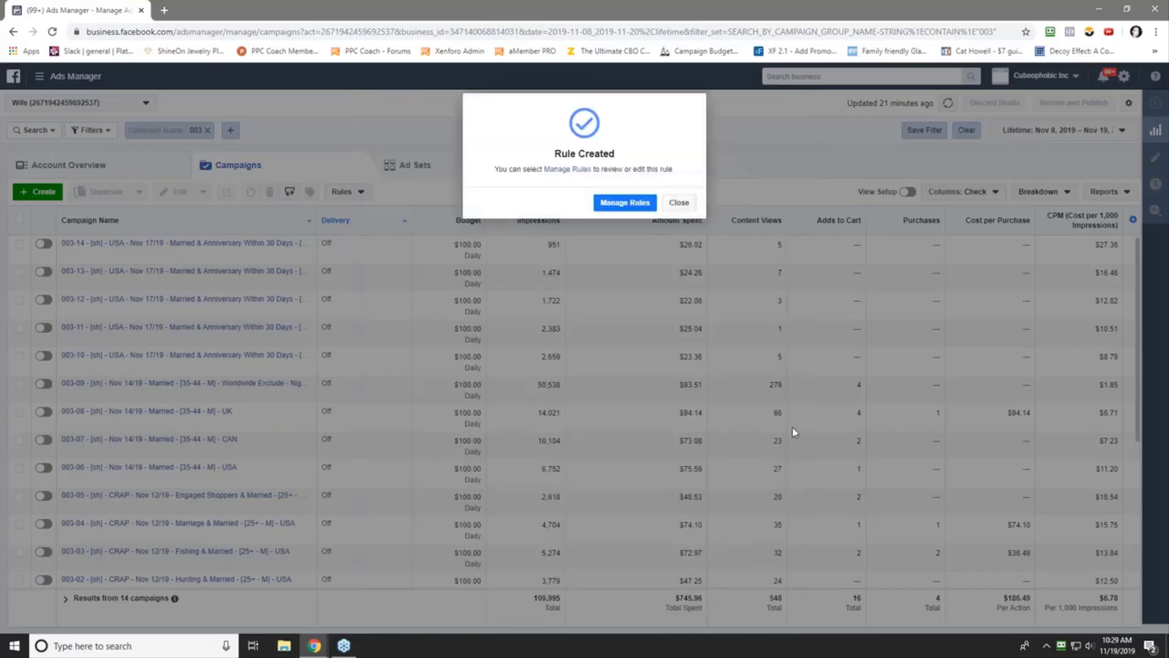
pyautogui.click(679, 203)
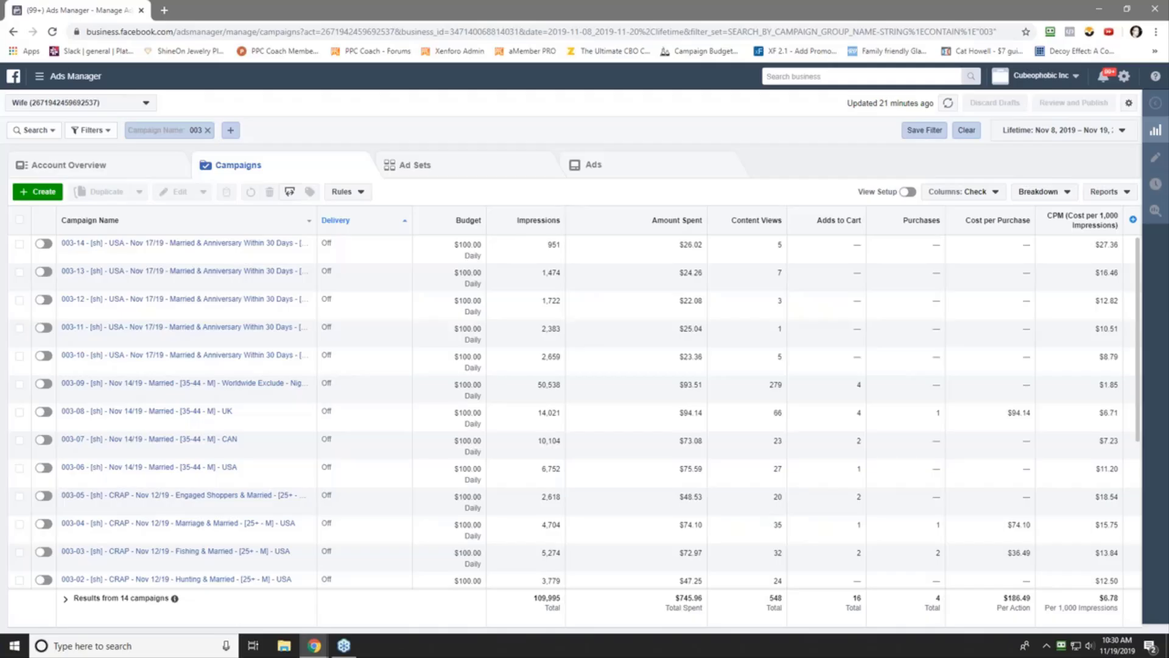
# - Start a new automated rule with the condition Campaign Name contains REMETH
pyautogui.click(342, 191)
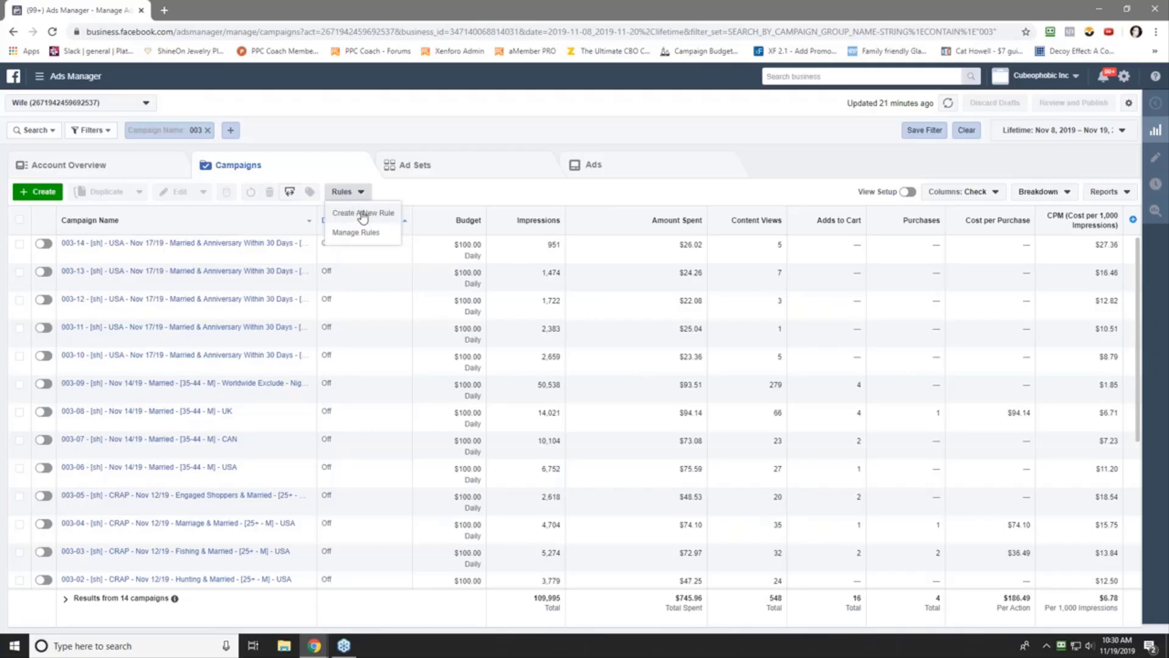
pyautogui.click(362, 214)
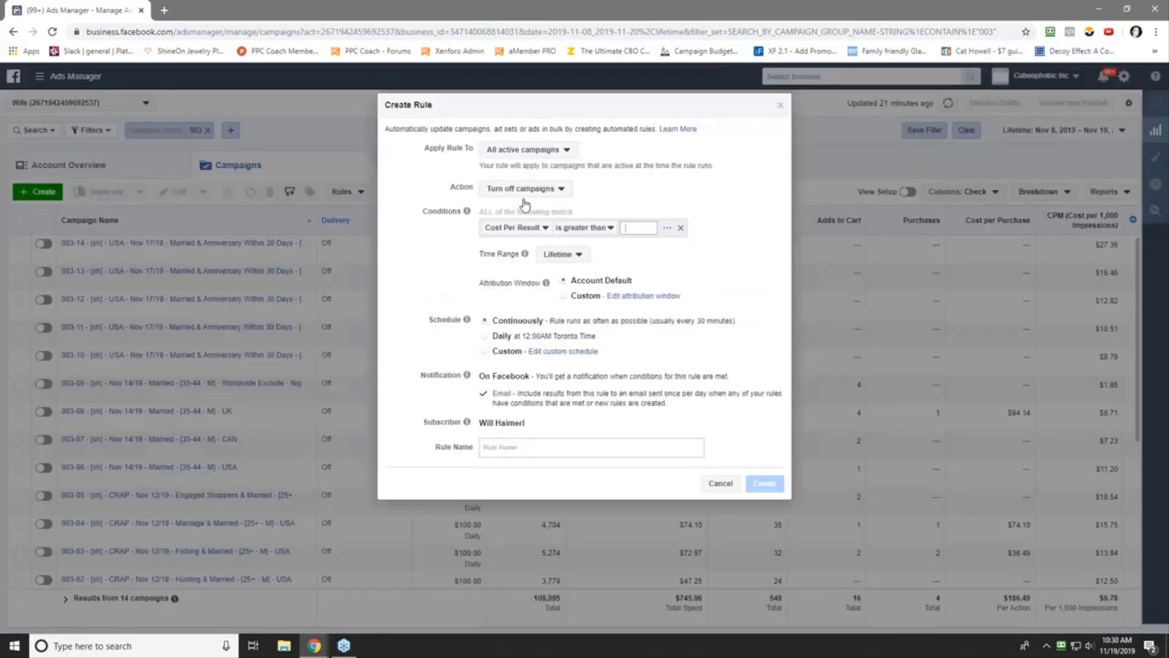
pyautogui.click(506, 228)
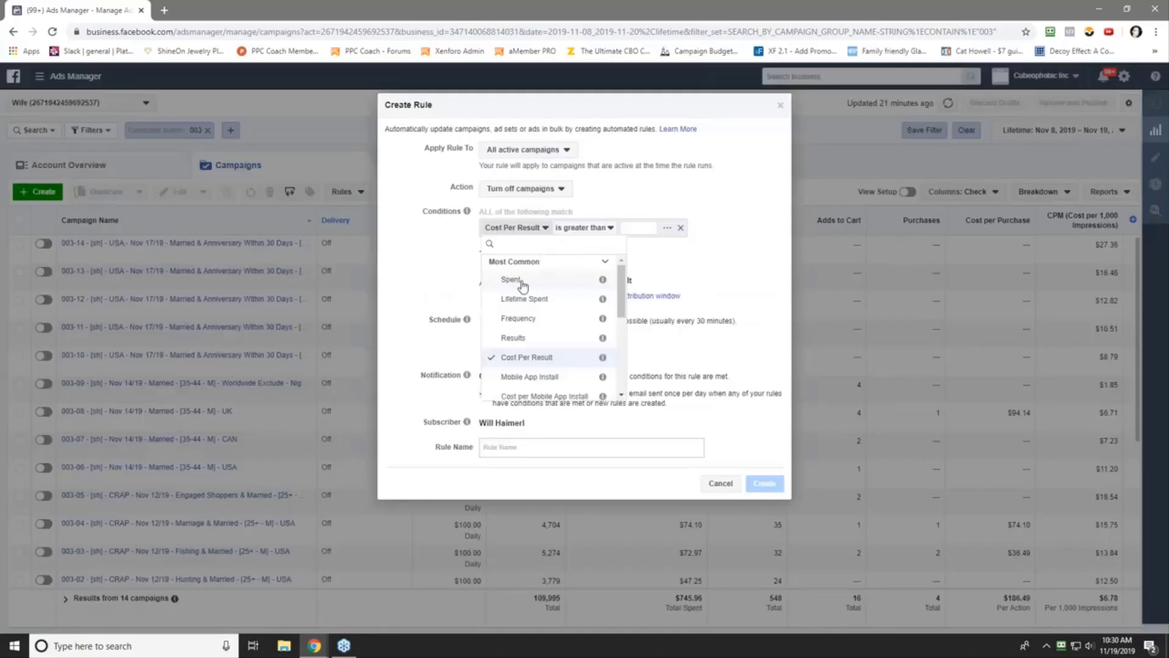
pyautogui.scroll(-1, 621, 322)
pyautogui.scroll(-3, 621, 323)
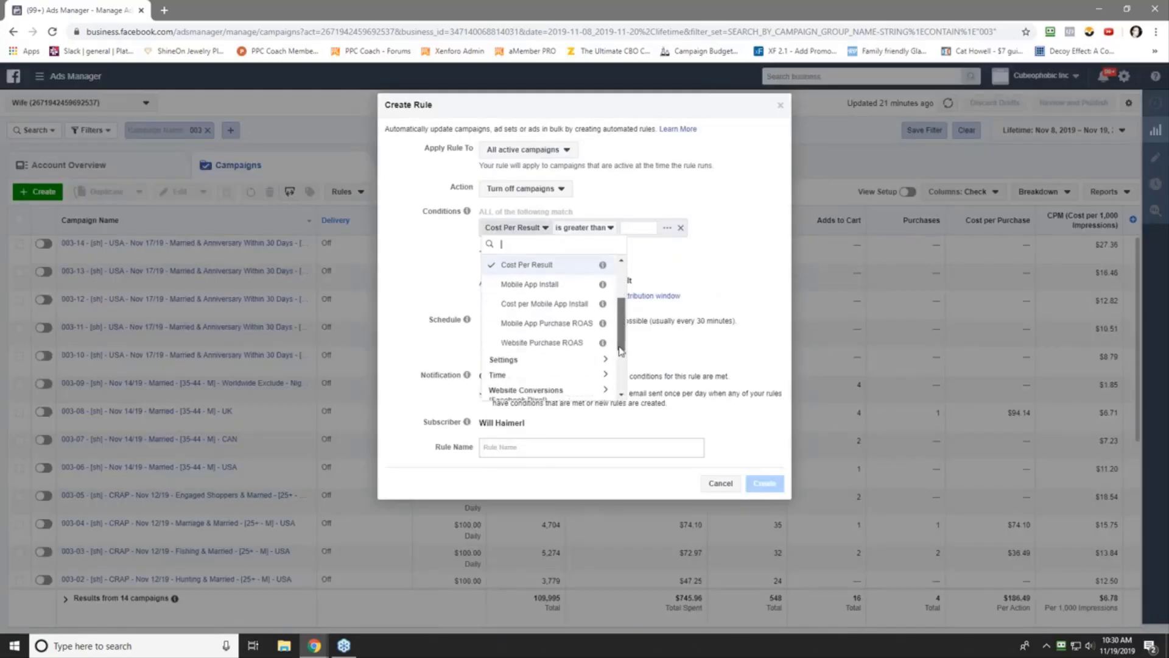
pyautogui.click(528, 367)
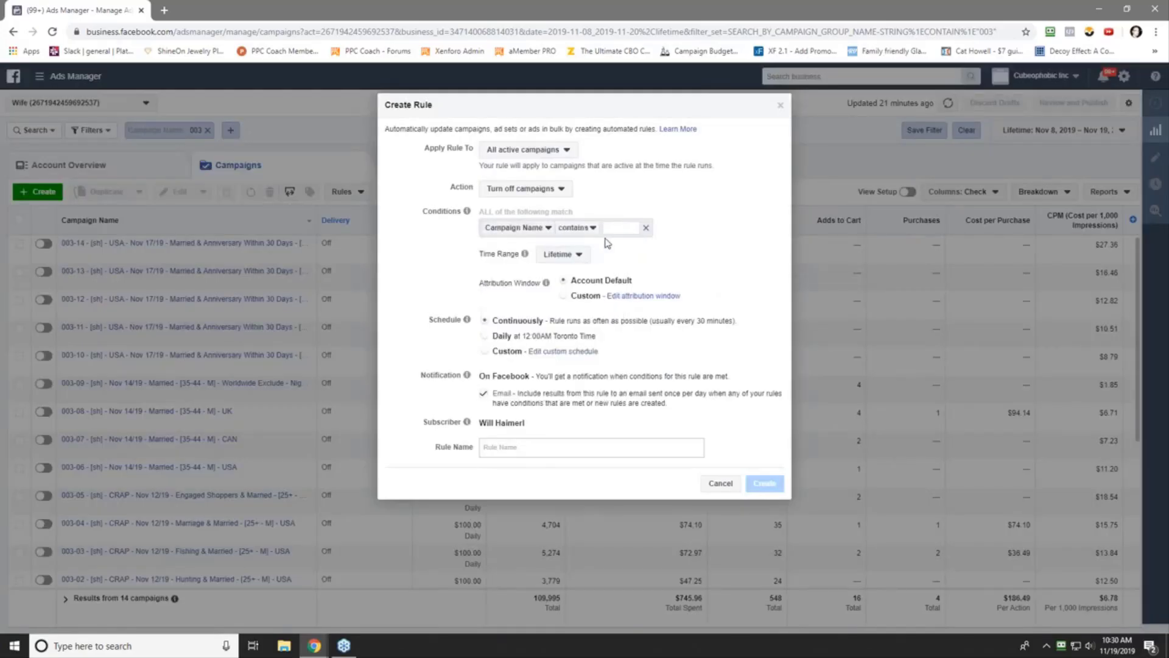
pyautogui.write('REM')
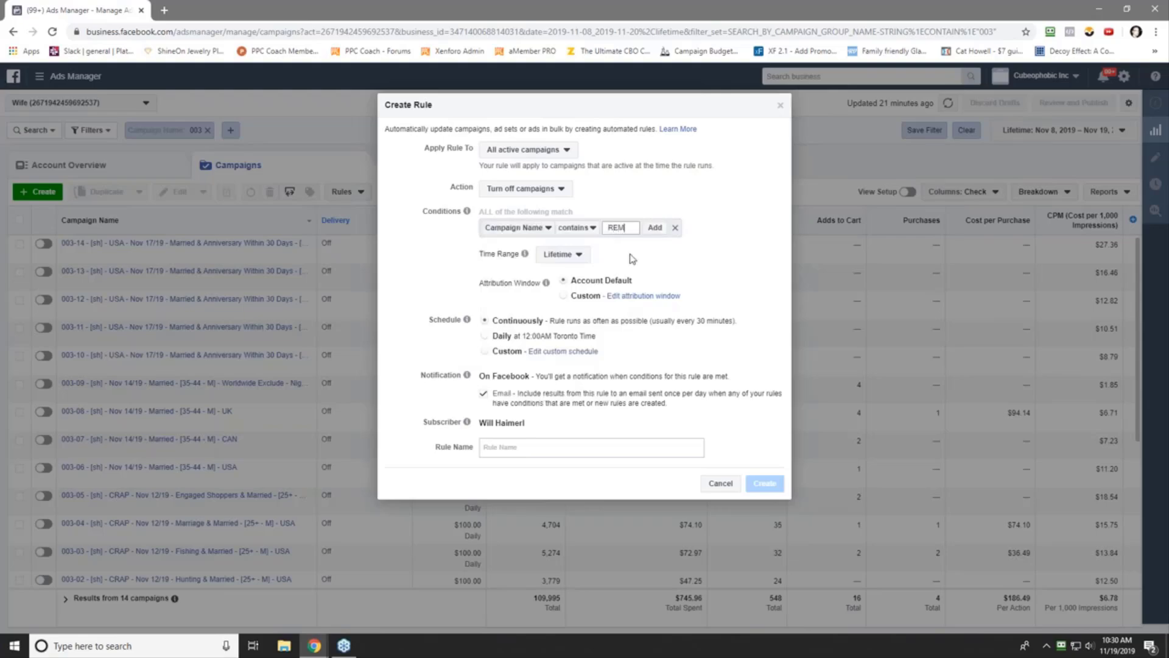
pyautogui.write('ETH')
pyautogui.click(657, 227)
# - Add a condition that Purchases (Facebook Pixel) is smaller than 4
pyautogui.click(599, 227)
pyautogui.click(499, 255)
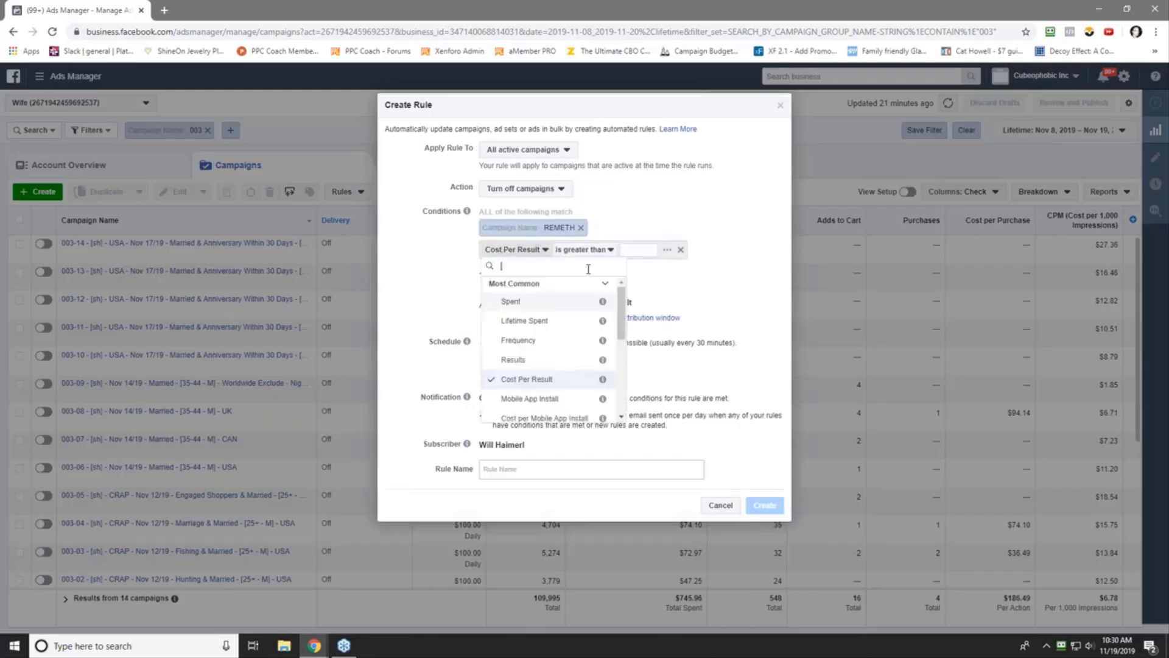
pyautogui.scroll(-5, 572, 378)
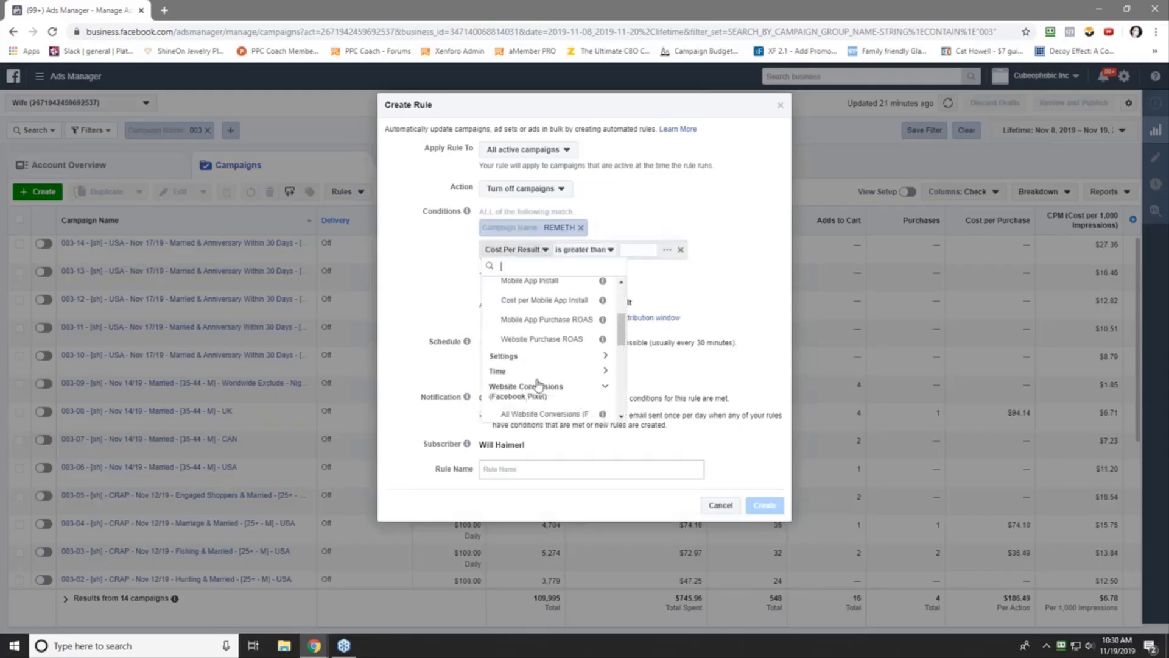
pyautogui.click(530, 386)
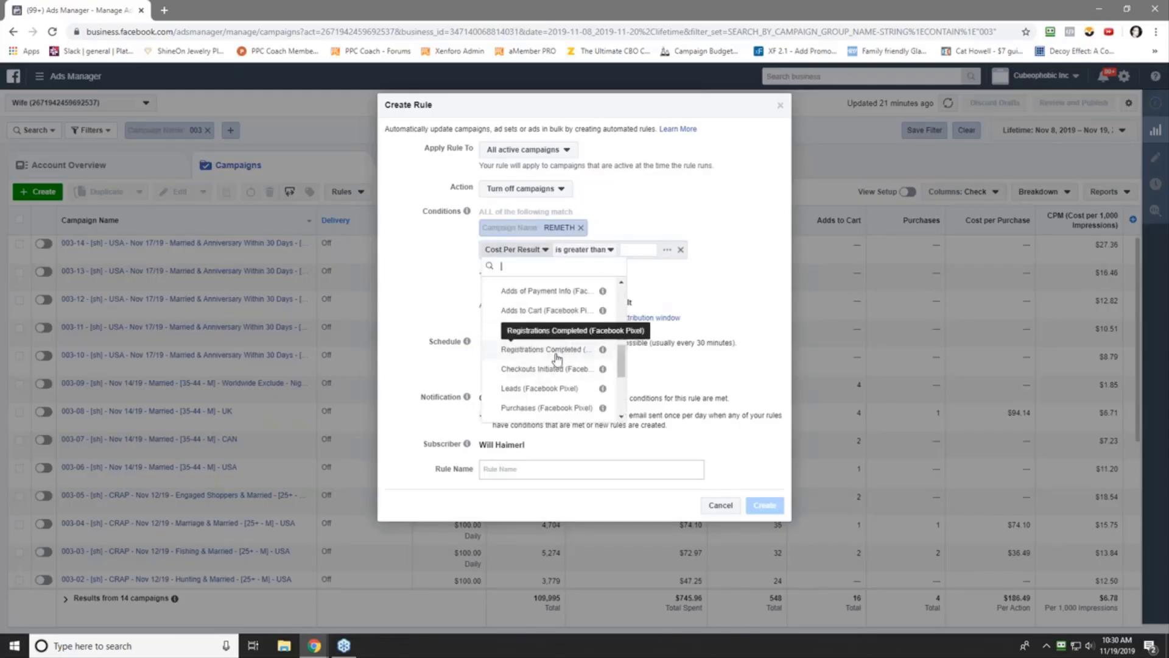
pyautogui.click(545, 408)
pyautogui.click(637, 254)
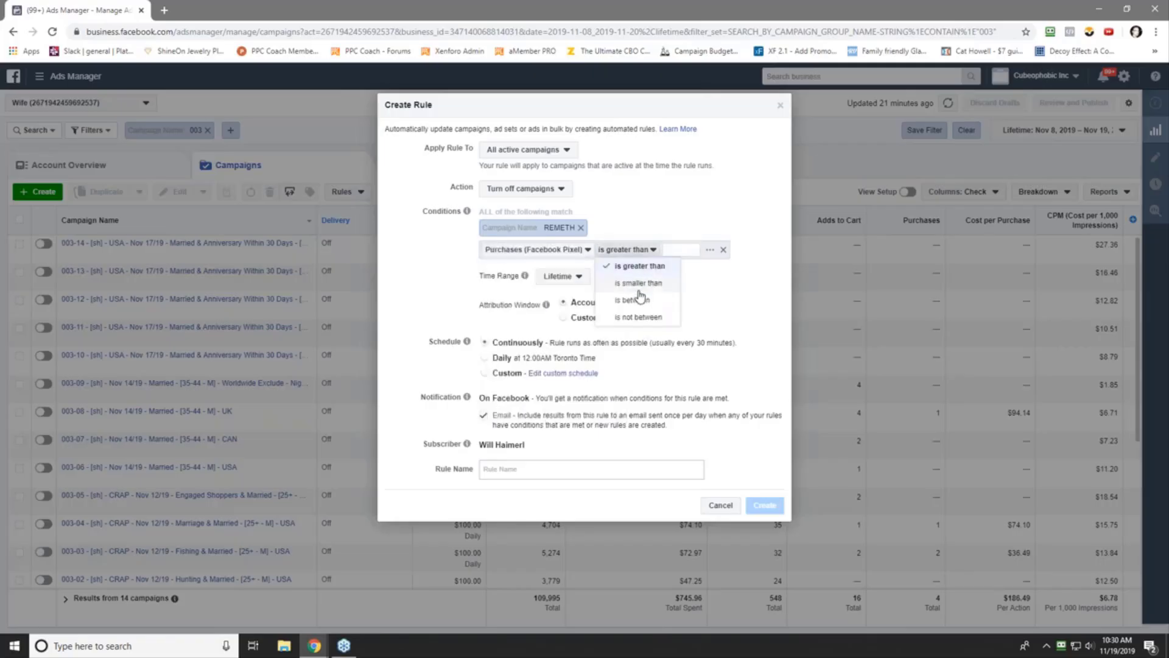
pyautogui.click(637, 286)
pyautogui.click(677, 249)
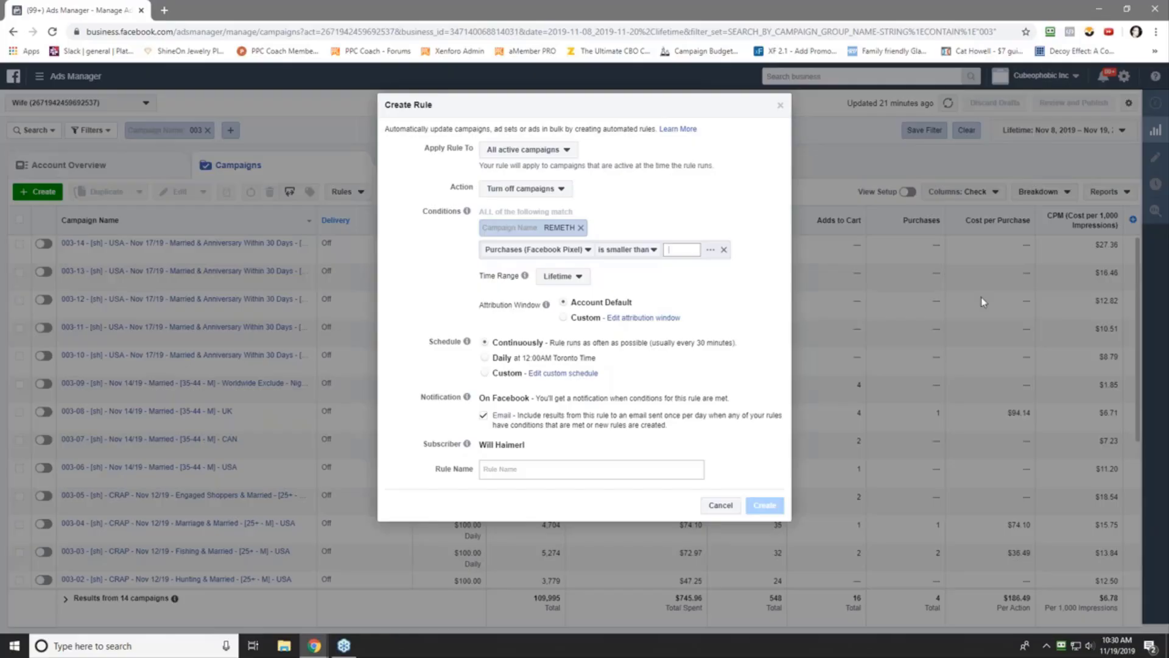
pyautogui.write('4')
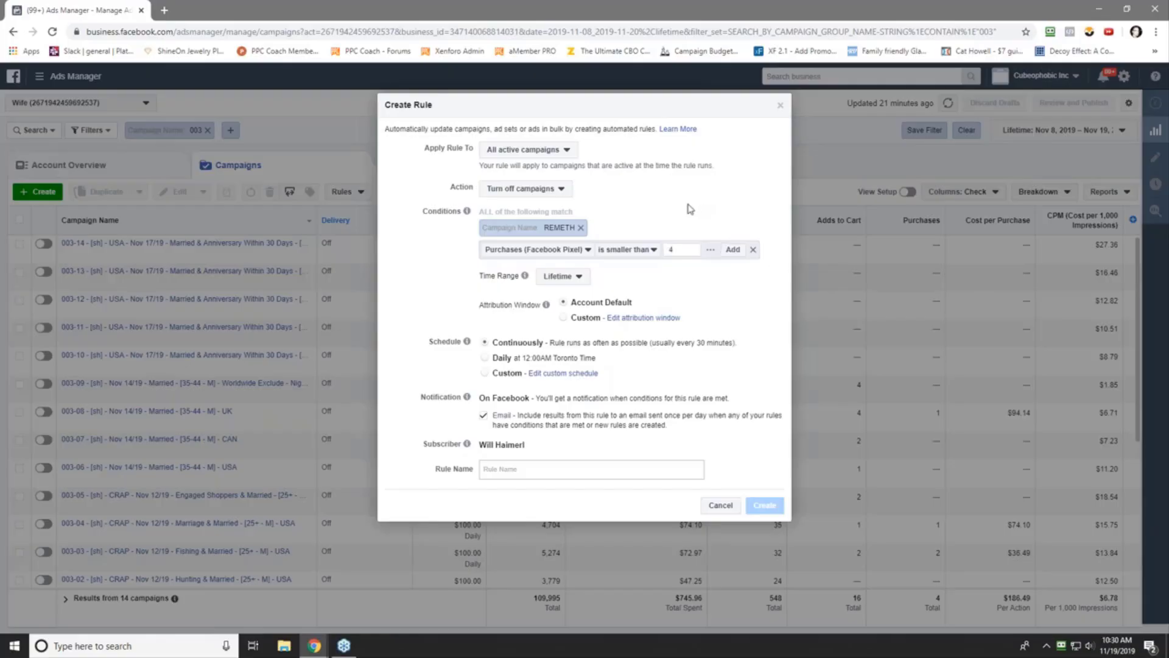
pyautogui.press('Return')
pyautogui.click(579, 255)
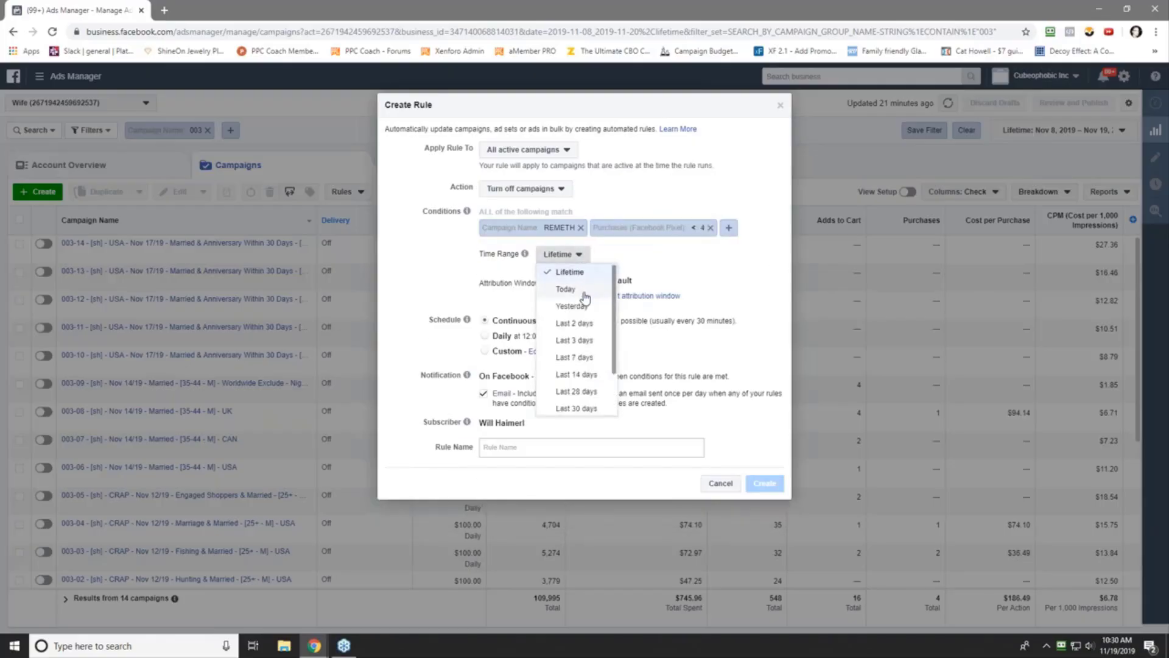
# - Change the rule's time range from Lifetime to Today
pyautogui.click(569, 286)
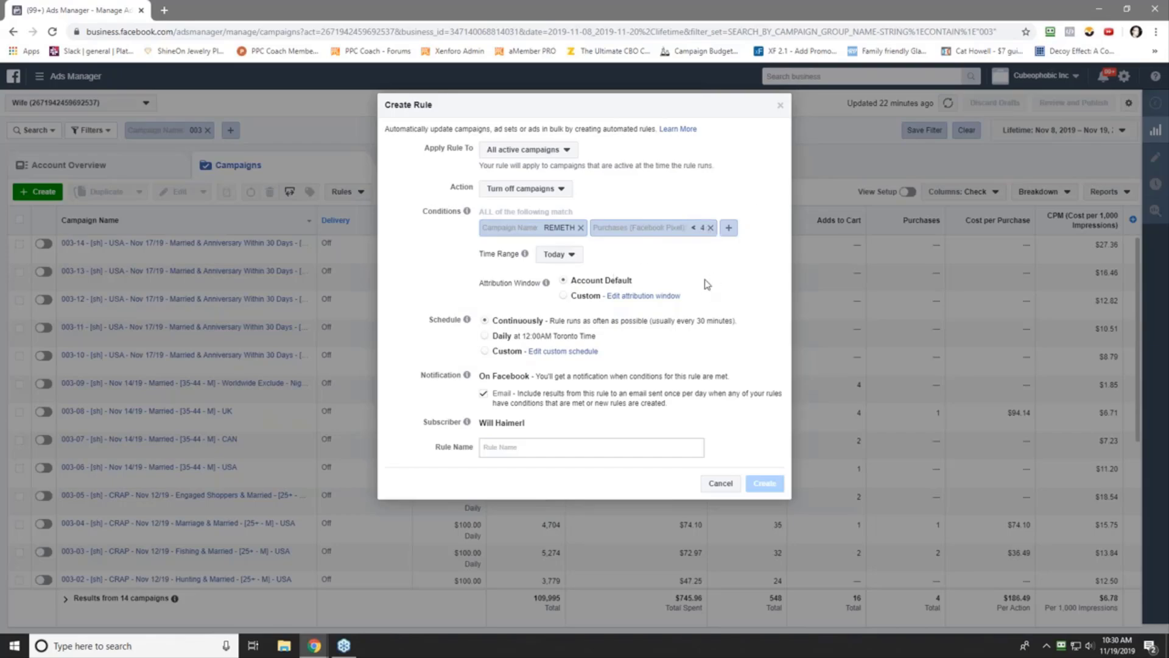
# - Turn on a custom schedule that includes every day from Sunday through Saturday
pyautogui.click(565, 351)
pyautogui.click(618, 414)
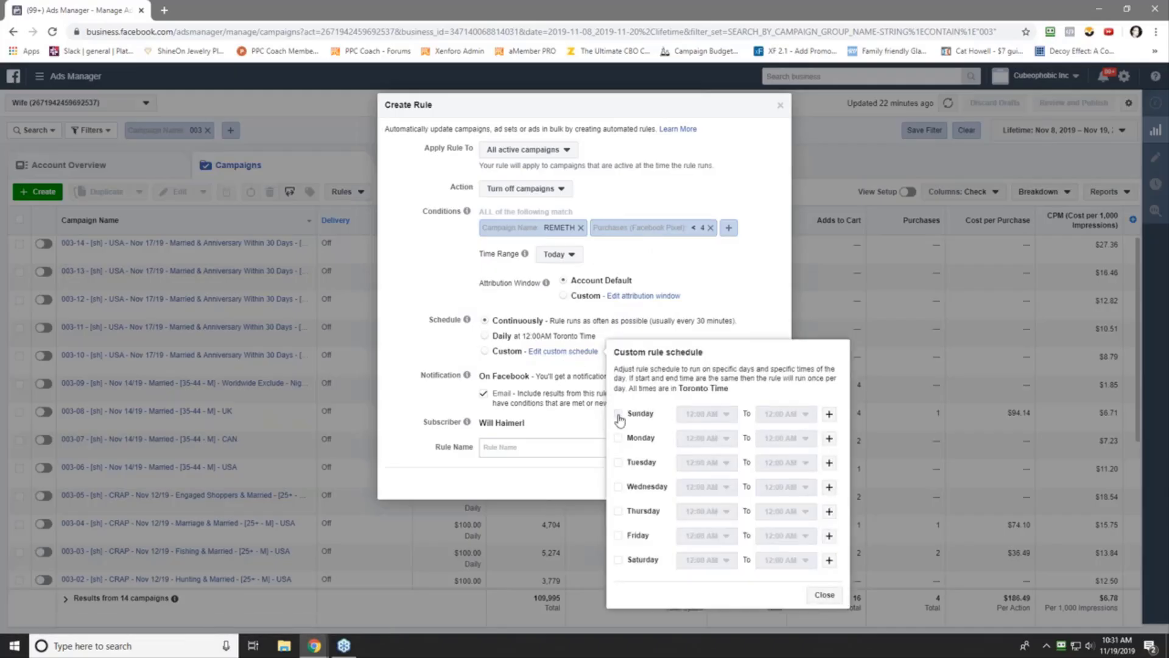
pyautogui.click(618, 438)
pyautogui.click(618, 462)
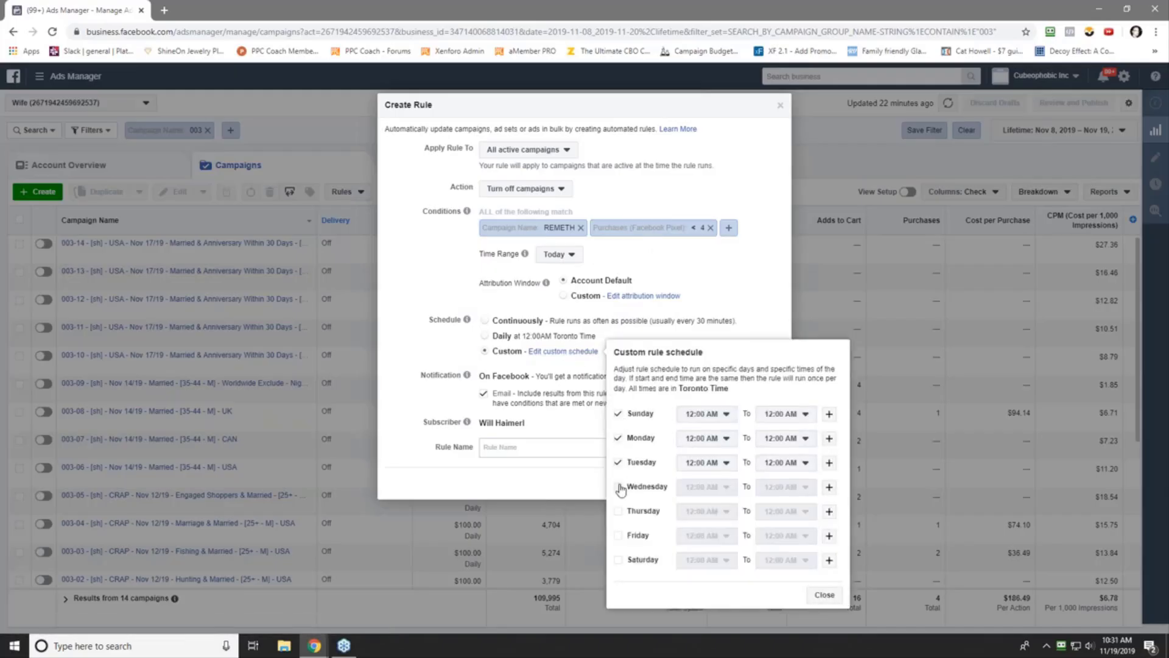
pyautogui.click(618, 486)
pyautogui.click(618, 511)
pyautogui.click(618, 535)
pyautogui.click(618, 560)
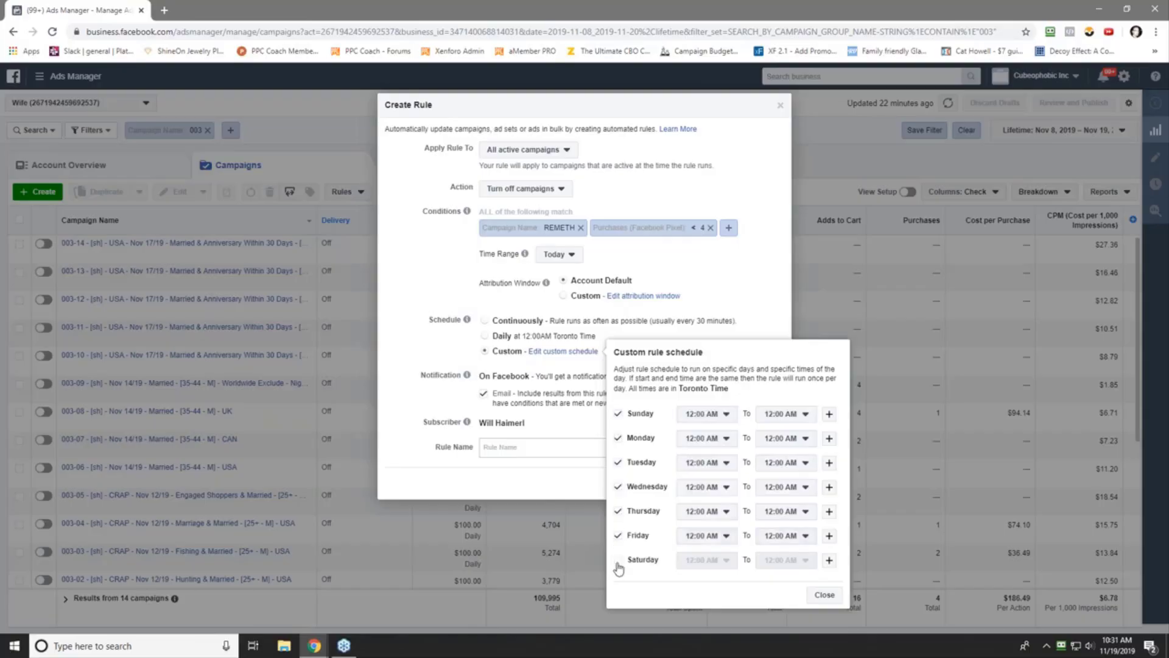
# - Set the start time for each day, Sunday through Saturday, to 10:00 PM
pyautogui.click(707, 414)
pyautogui.scroll(-10, 713, 523)
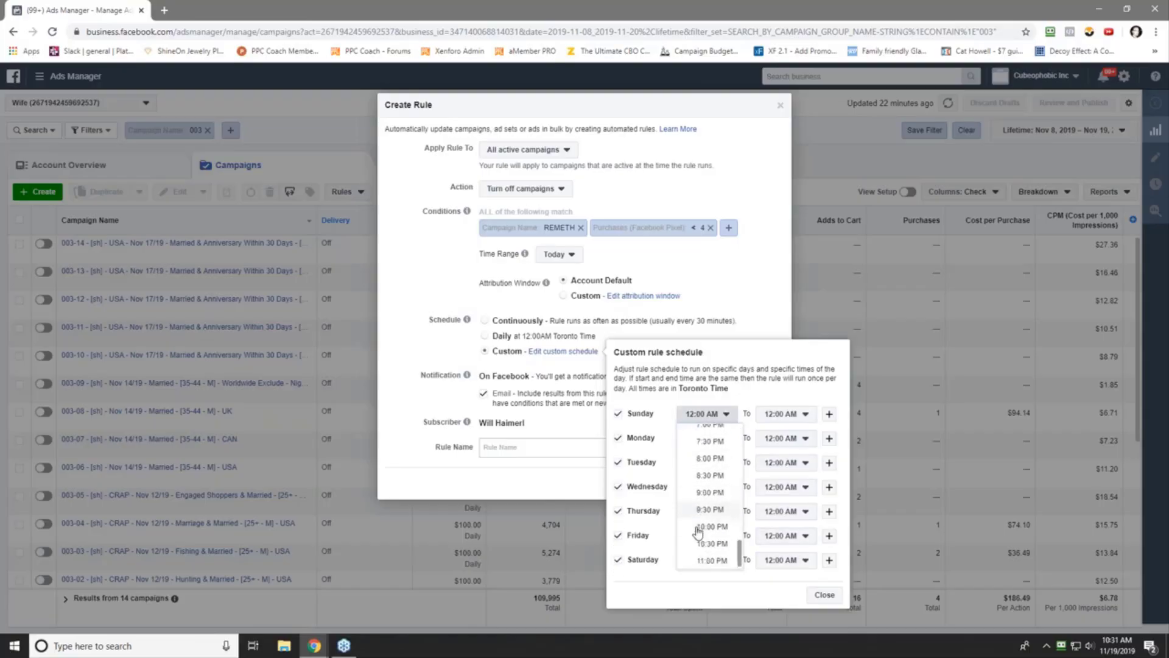
pyautogui.click(712, 509)
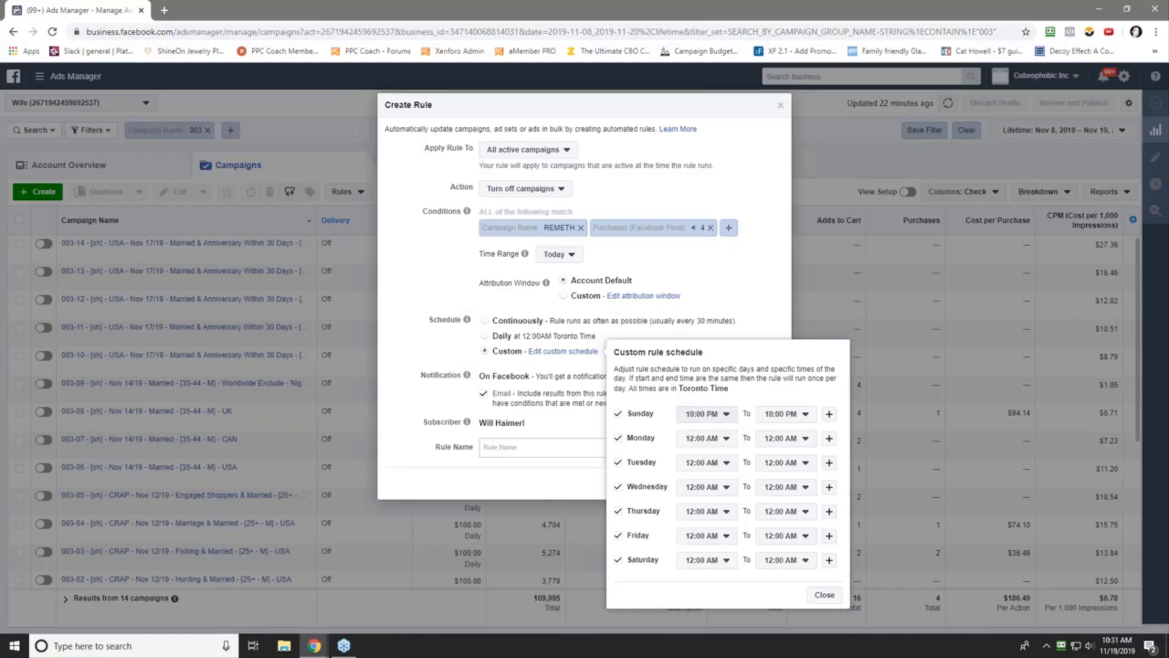
pyautogui.click(704, 438)
pyautogui.scroll(-10, 707, 536)
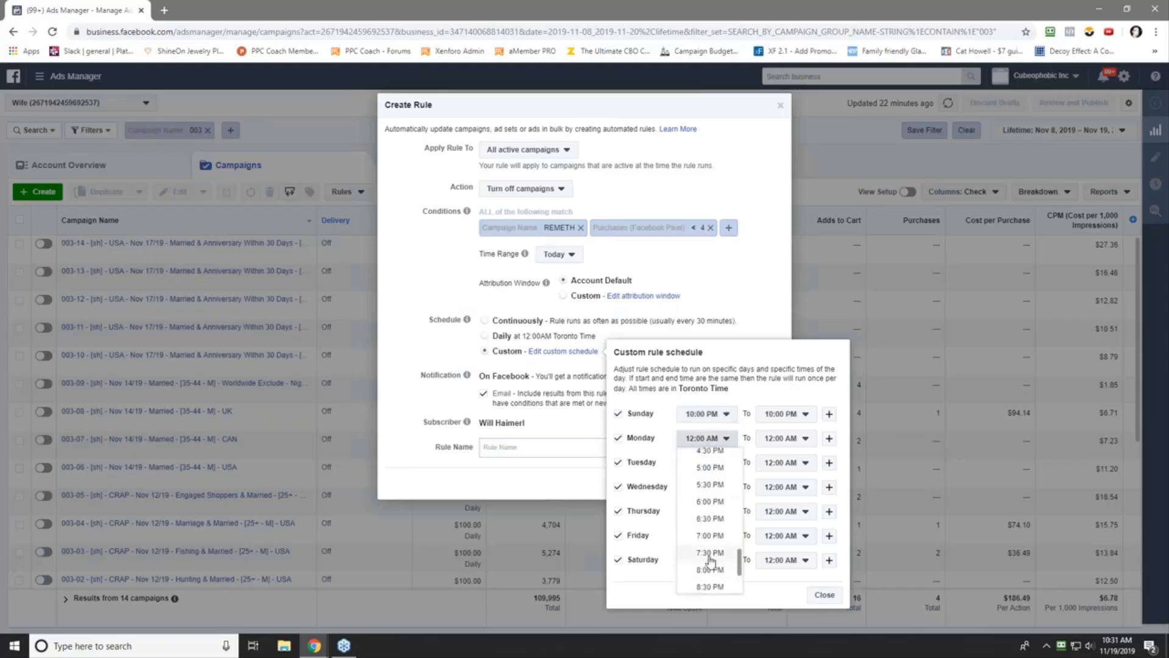
pyautogui.click(712, 534)
pyautogui.click(711, 463)
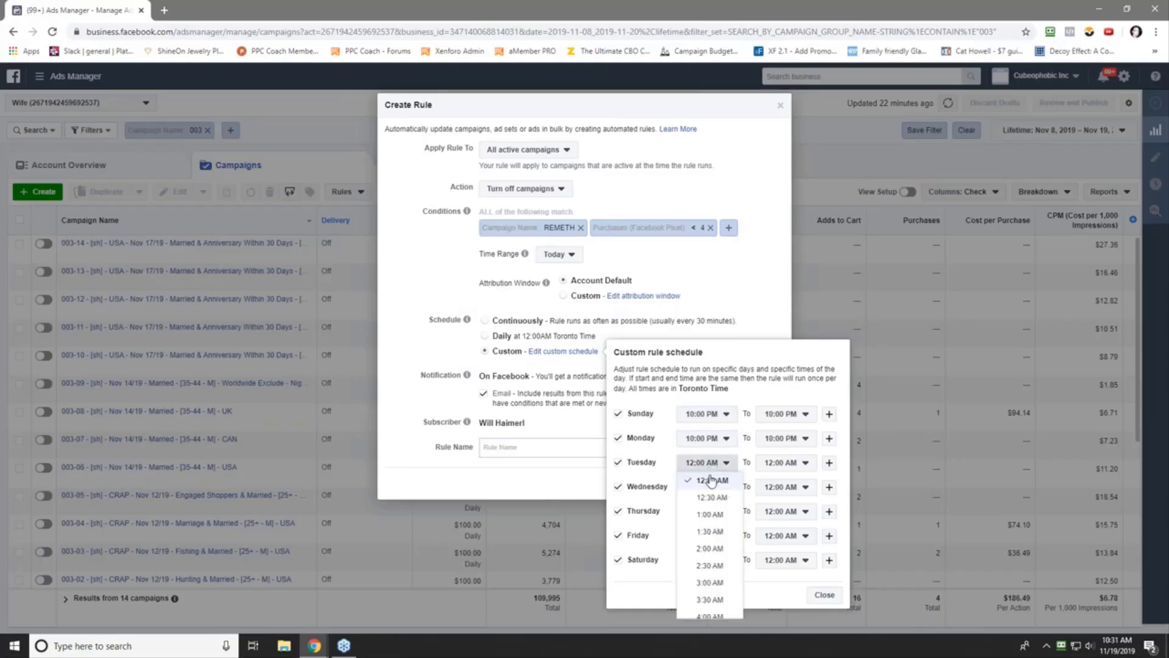
pyautogui.scroll(-10, 710, 562)
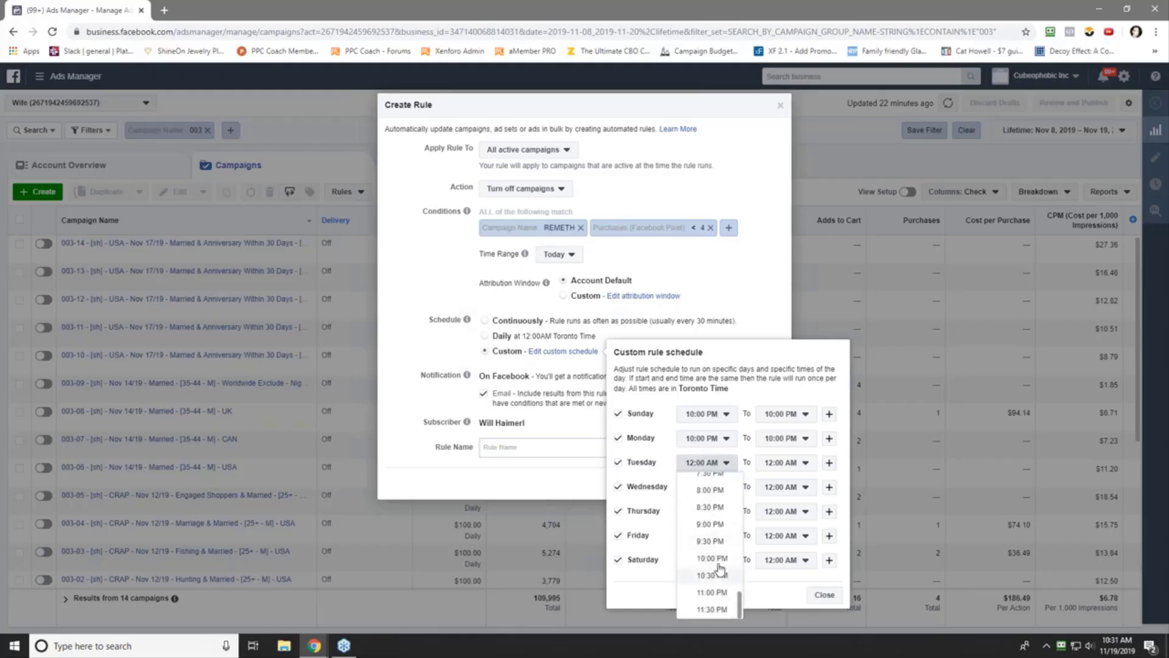
pyautogui.click(717, 564)
pyautogui.click(721, 488)
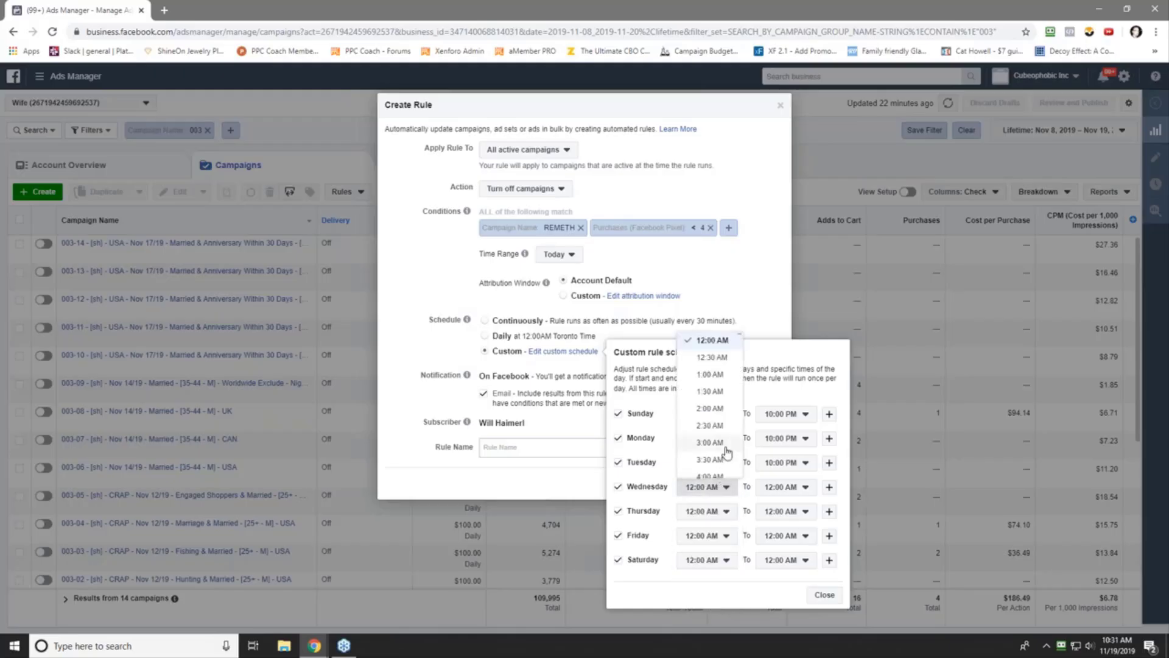
pyautogui.scroll(-10, 715, 466)
pyautogui.click(712, 418)
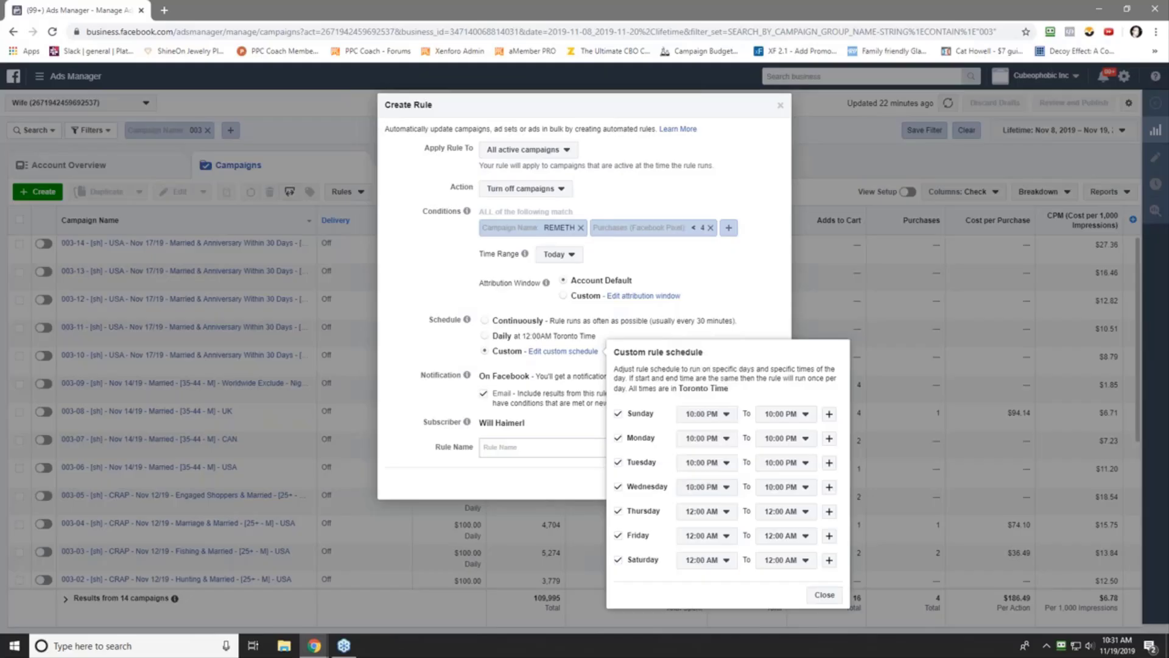
pyautogui.click(711, 514)
pyautogui.scroll(-10, 714, 463)
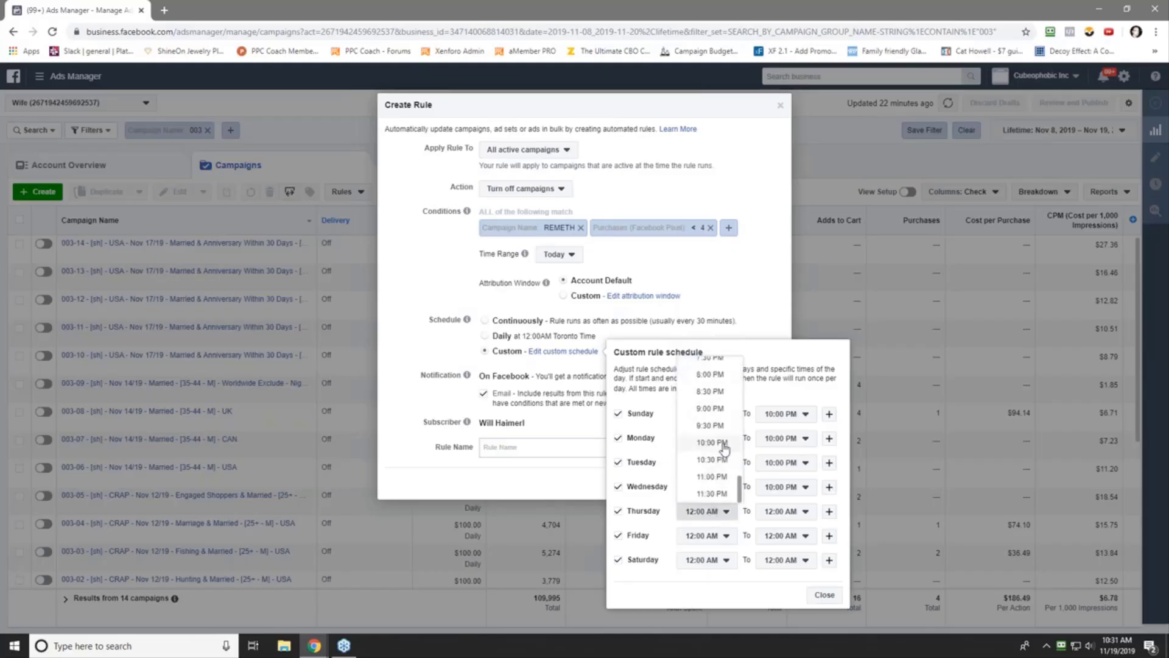
pyautogui.click(718, 447)
pyautogui.click(699, 537)
pyautogui.scroll(-10, 716, 481)
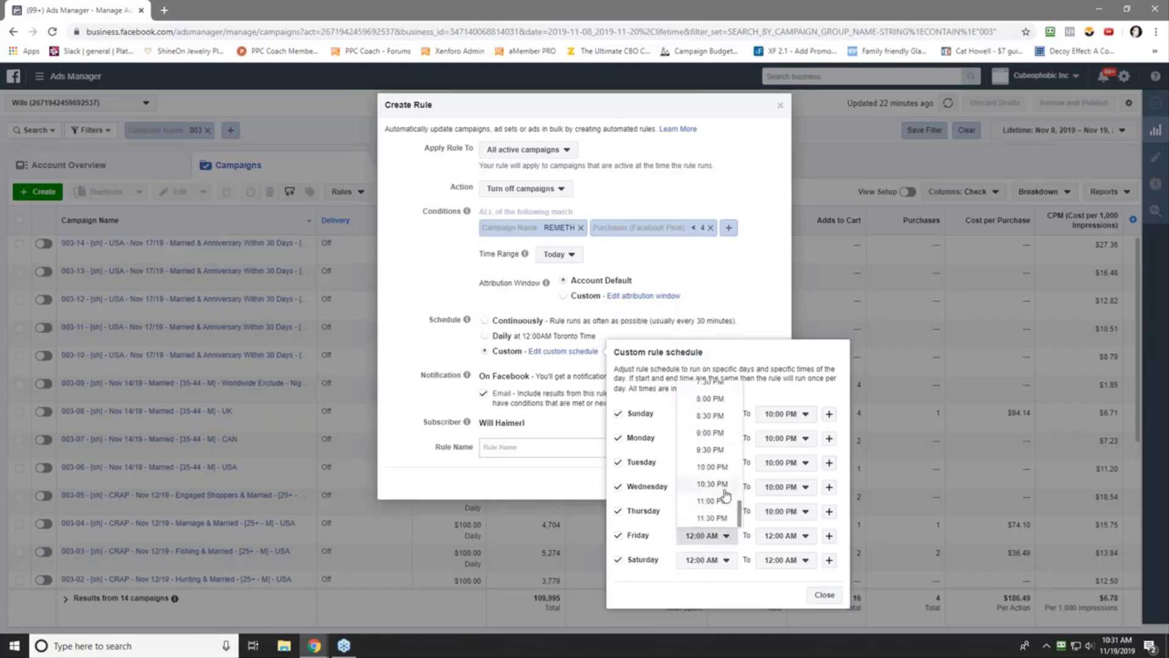
pyautogui.click(712, 467)
pyautogui.click(700, 559)
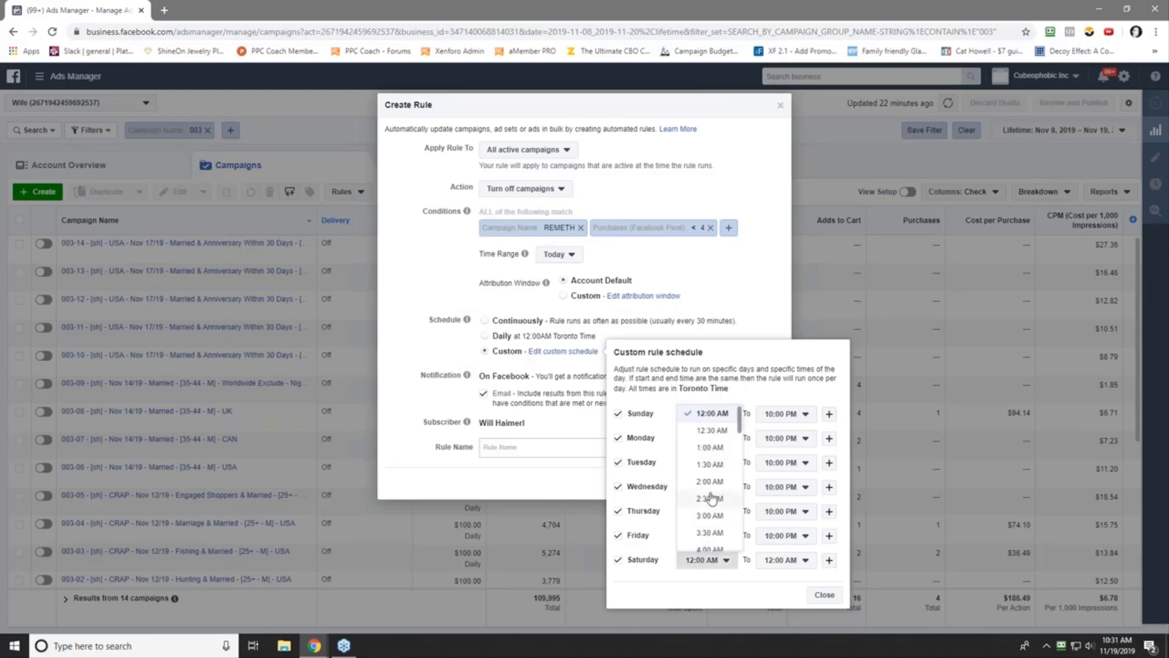
pyautogui.scroll(-10, 719, 499)
pyautogui.click(715, 491)
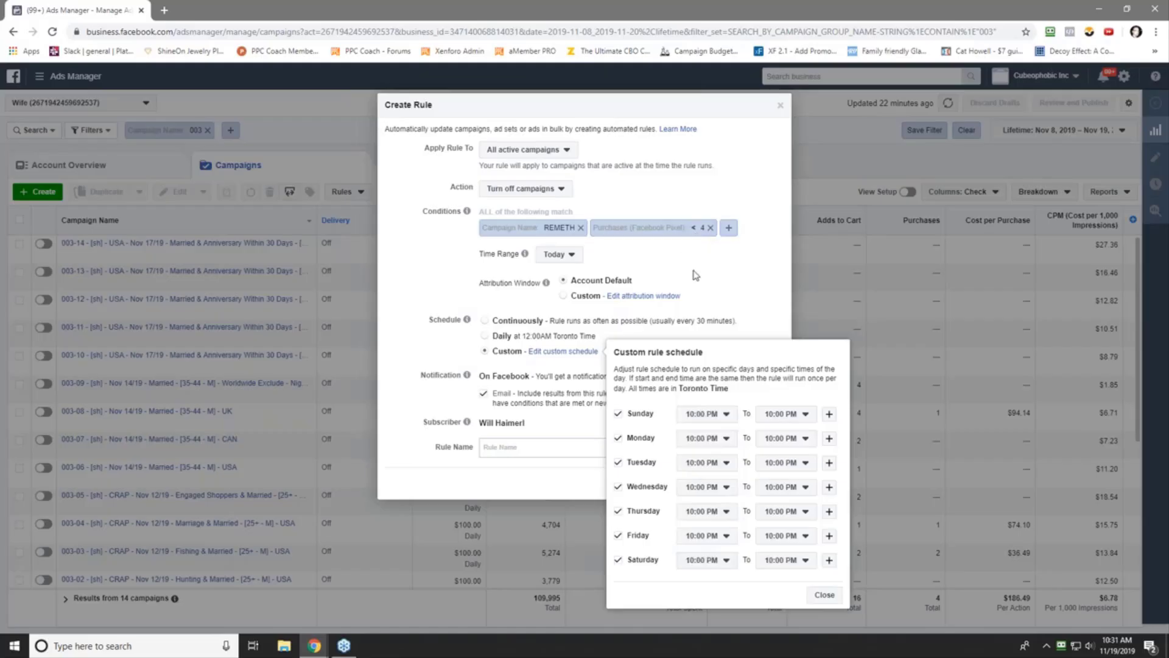
# - Close the schedule and paste the previous rule's name into the Rule Name field
pyautogui.click(824, 594)
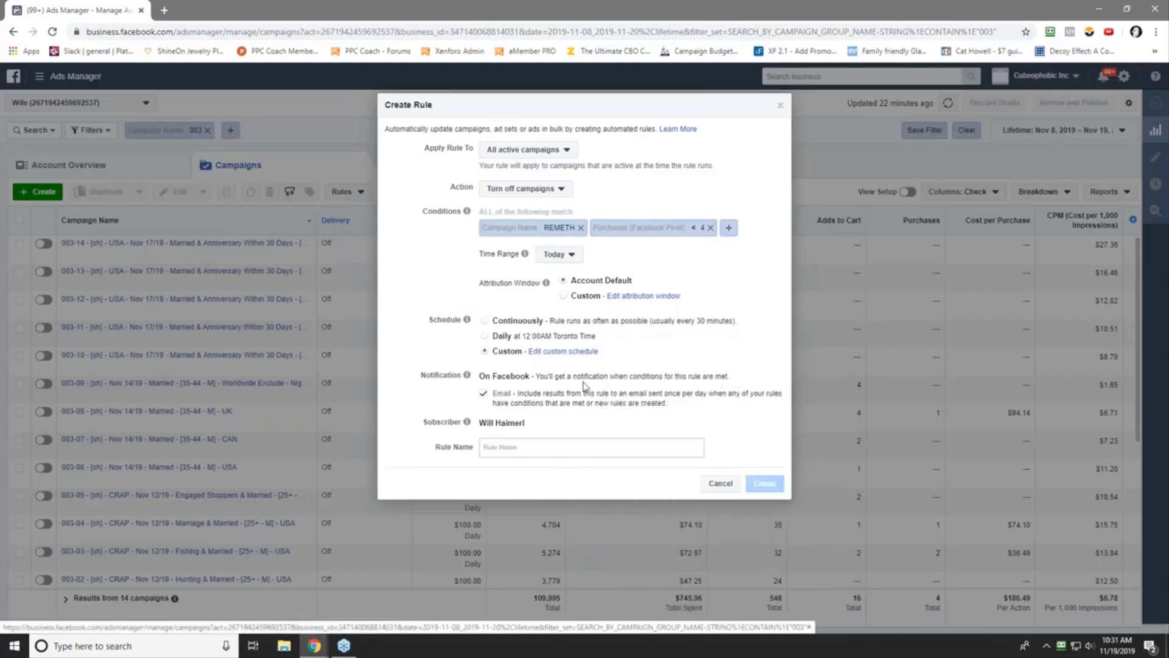
pyautogui.click(486, 444)
pyautogui.rightClick(494, 446)
pyautogui.click(530, 351)
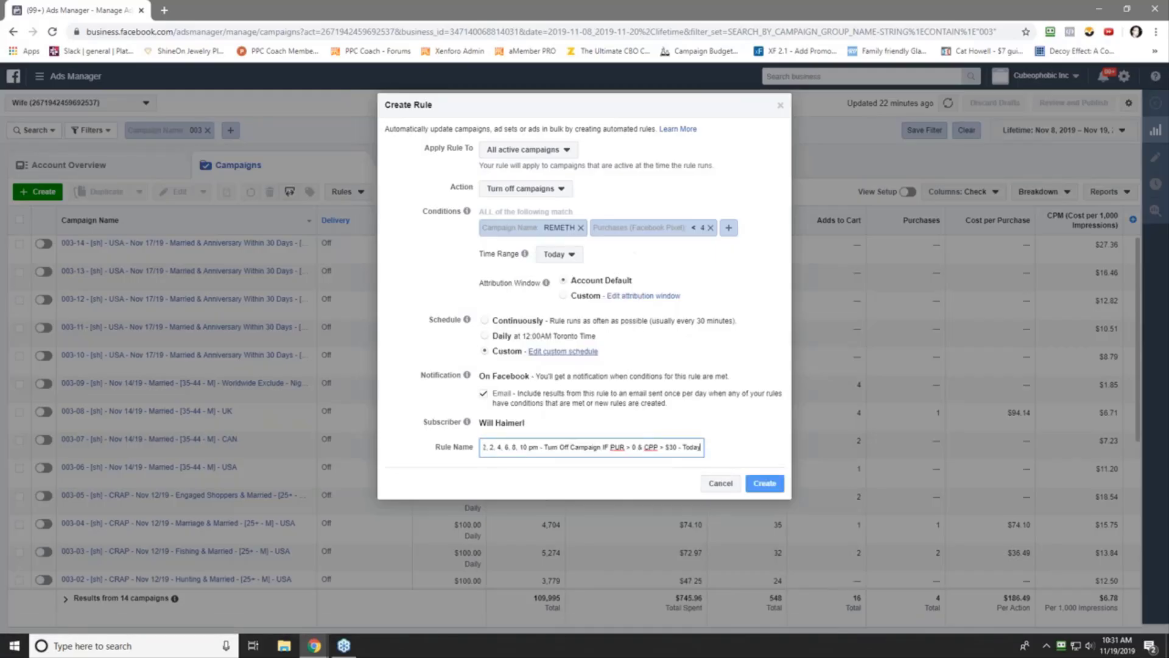
# - Edit the pasted name to Rule #5, 10 pm, PUR < 4, removing the CPP clause
pyautogui.moveTo(522, 450); pyautogui.dragTo(571, 425)
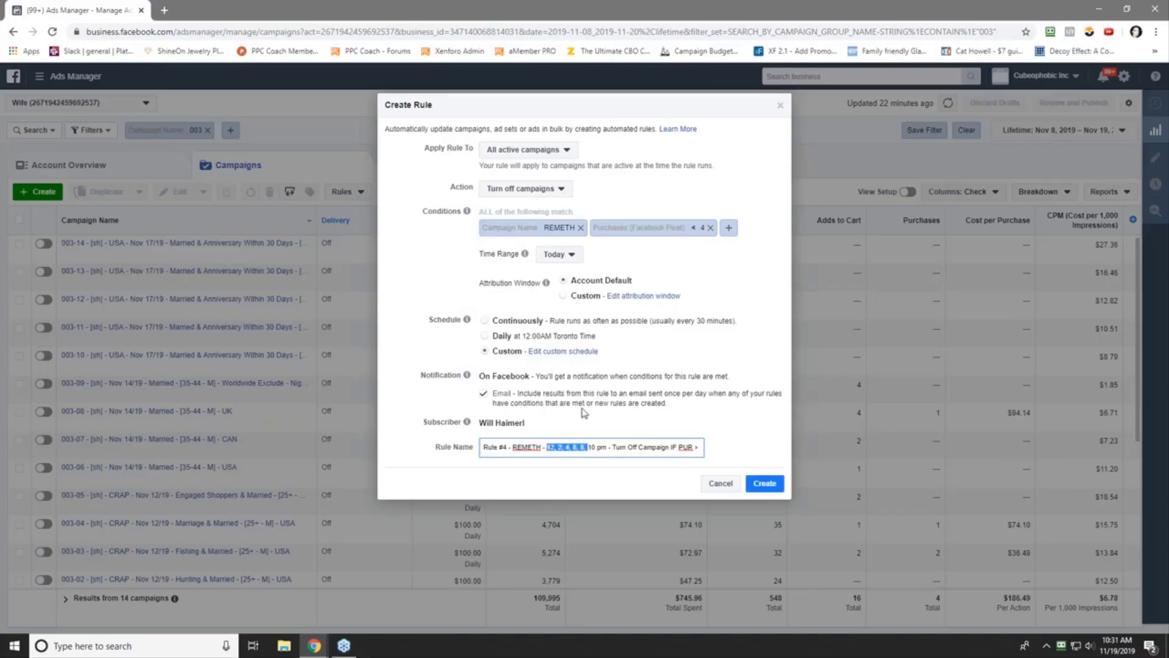
pyautogui.press('BackSpace')
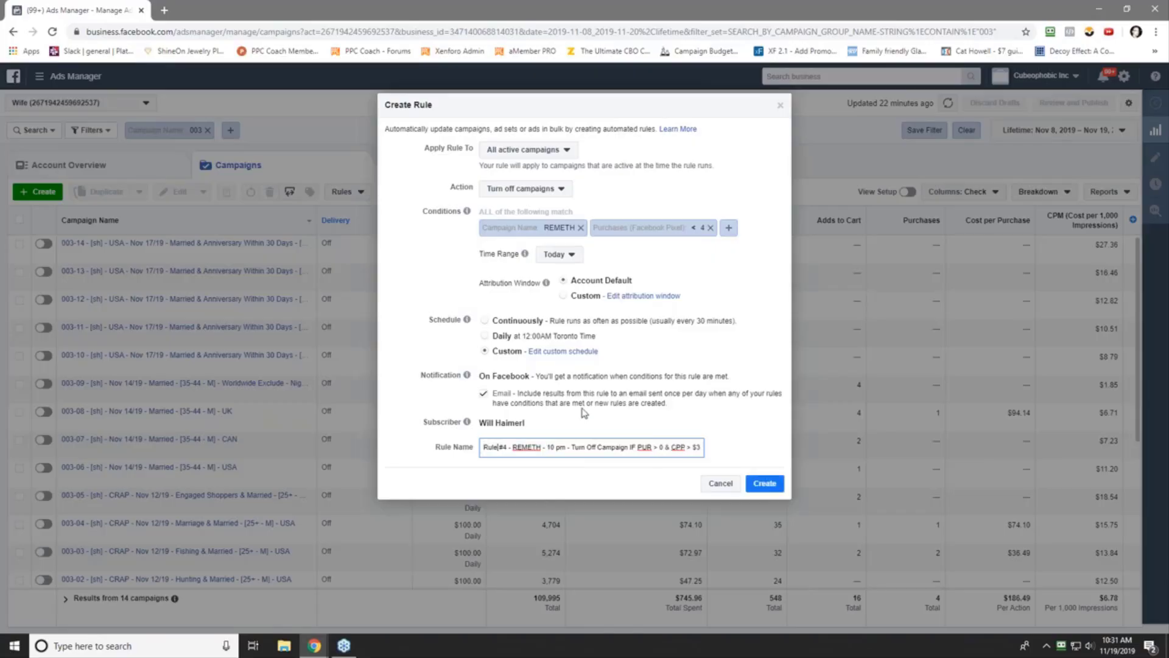
pyautogui.press('BackSpace')
pyautogui.write('5')
pyautogui.press('End')
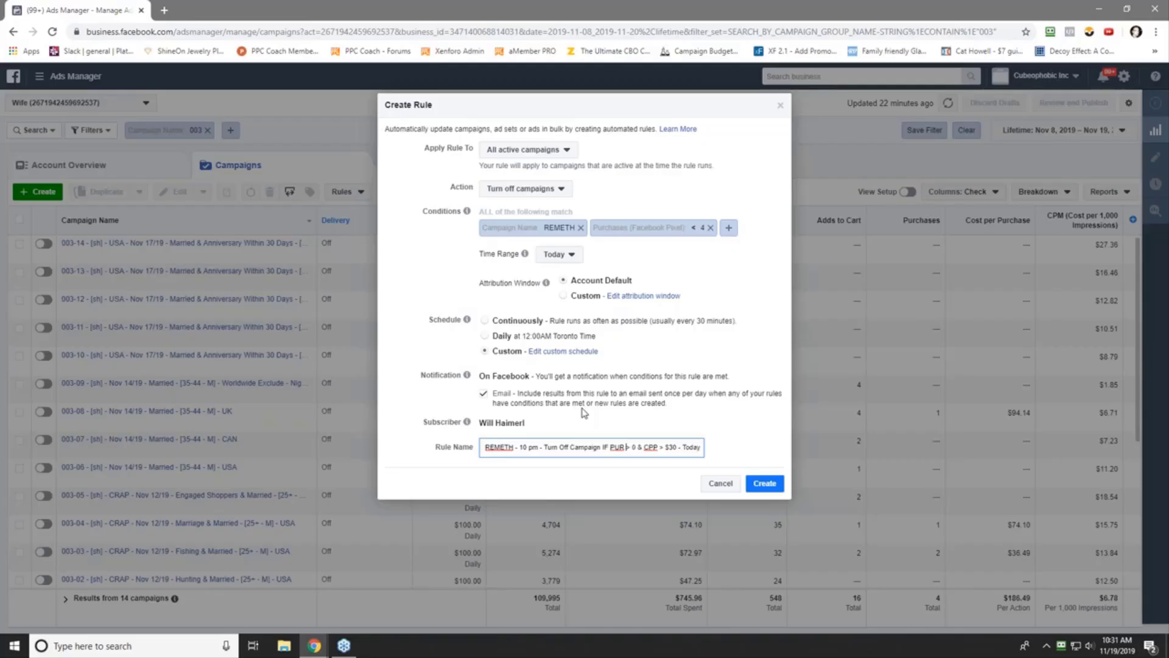
pyautogui.press('Delete')
pyautogui.press('Delete')
pyautogui.press('Delete')
pyautogui.write('< 4')
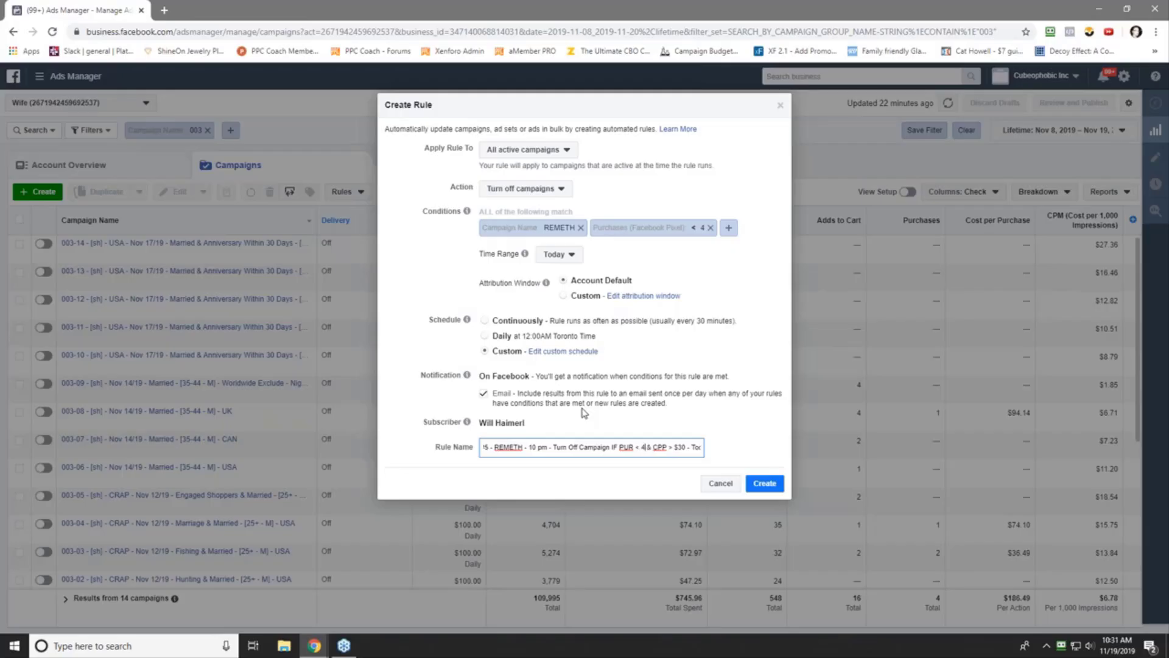
pyautogui.press('Delete')
pyautogui.press('Delete')
pyautogui.press('Delete')
pyautogui.press('Delete')
pyautogui.press('Delete')
pyautogui.press('Delete')
pyautogui.press('Delete')
pyautogui.press('Delete')
pyautogui.press('Delete')
pyautogui.press('Delete')
pyautogui.press('Delete')
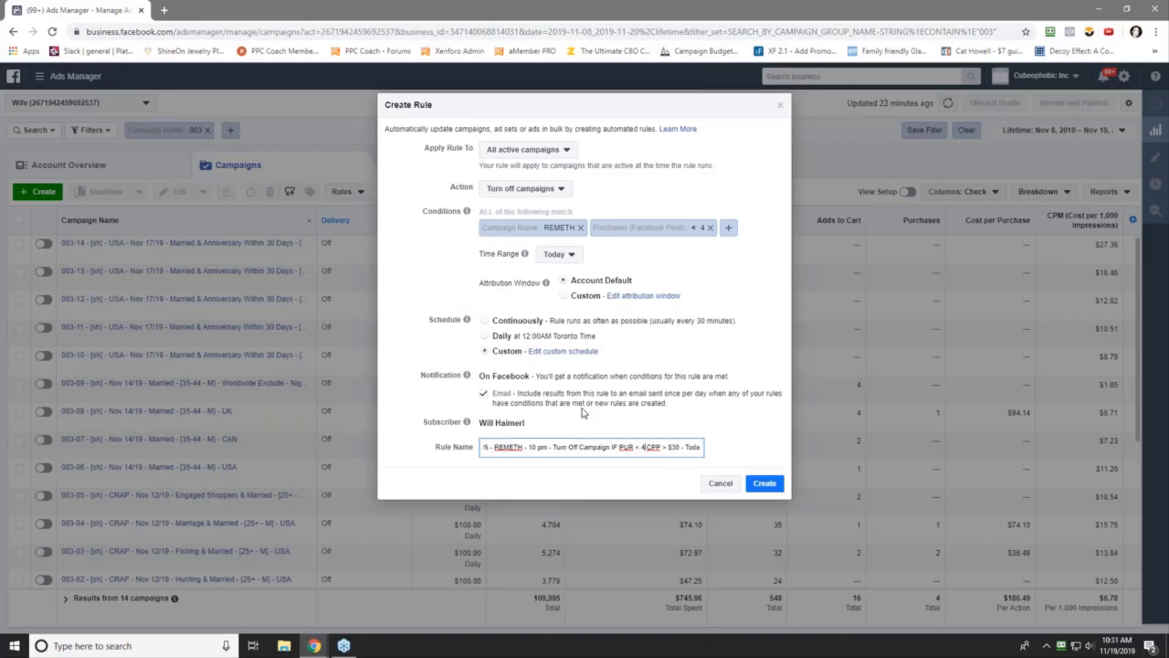
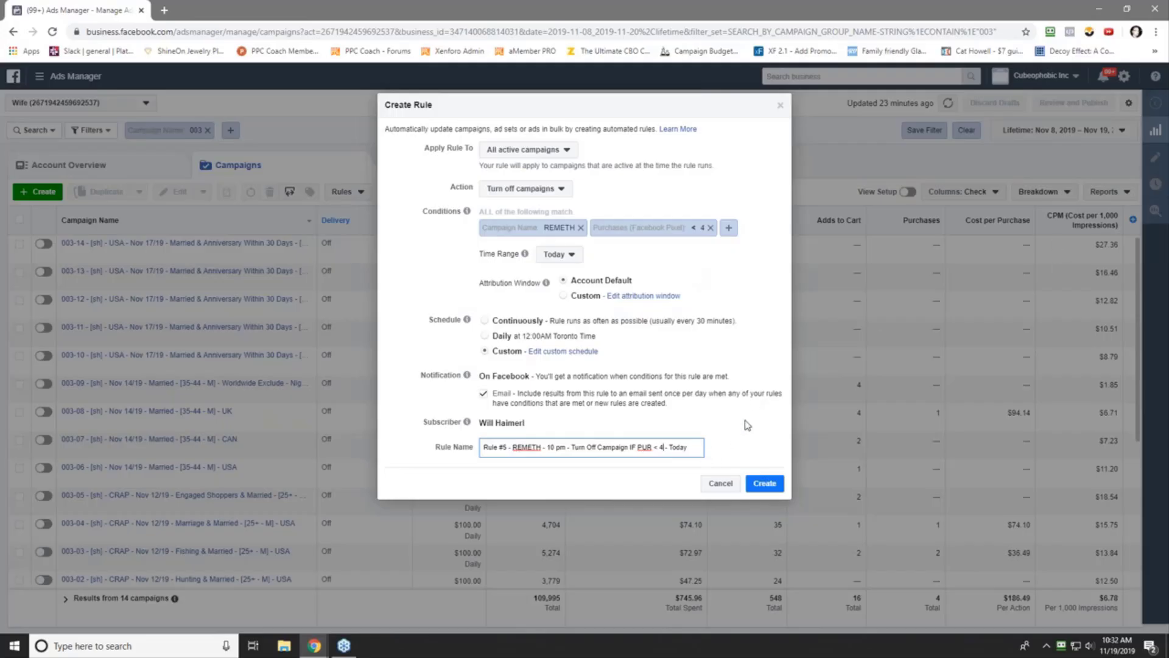
# - Create the REMETH under-4-purchases turn-off rule and dismiss the Rule Created confirmation
pyautogui.click(764, 484)
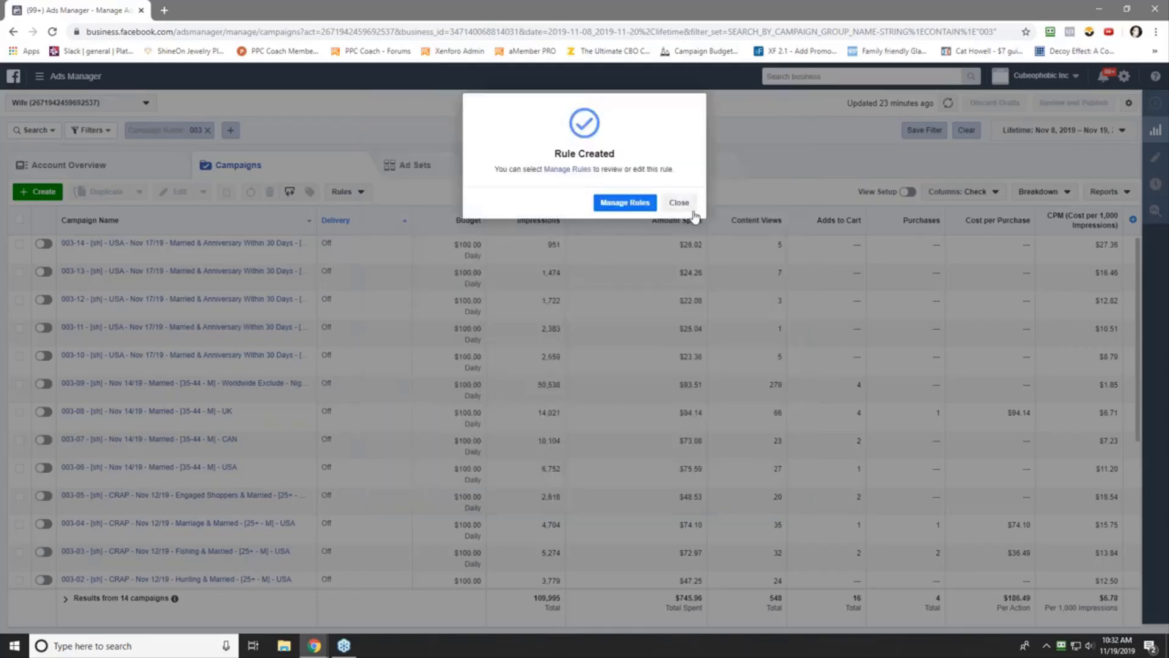
pyautogui.click(674, 202)
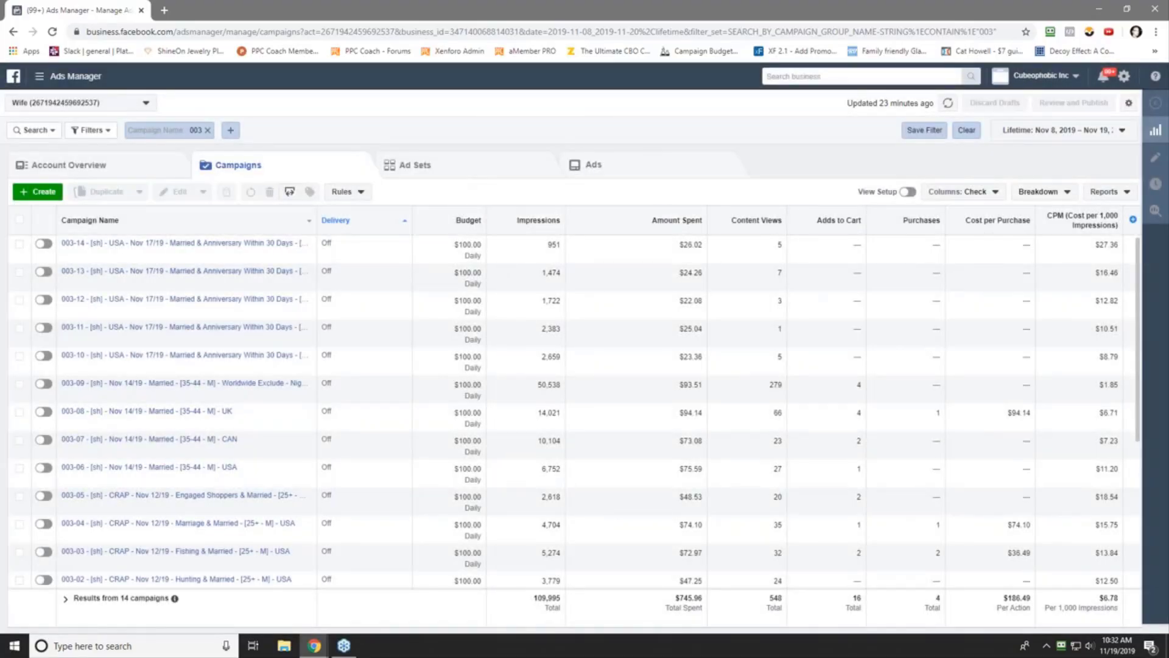
# - Start a new rule applying to all paused campaigns with the action Turn on campaigns
pyautogui.click(341, 191)
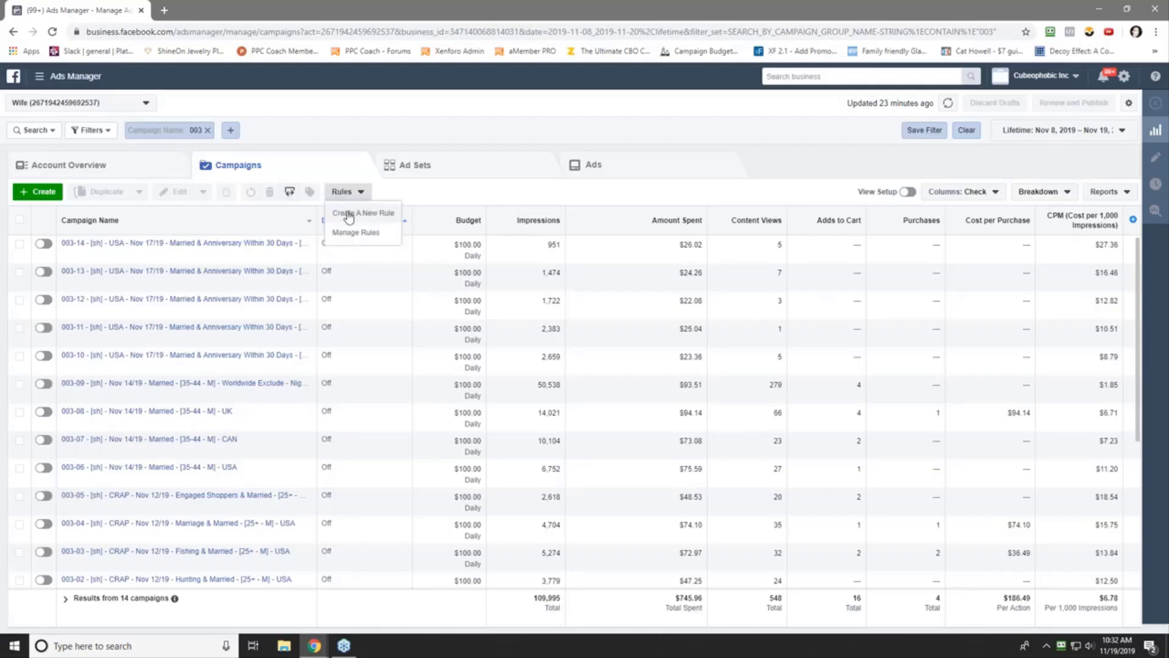
pyautogui.click(348, 217)
pyautogui.click(523, 150)
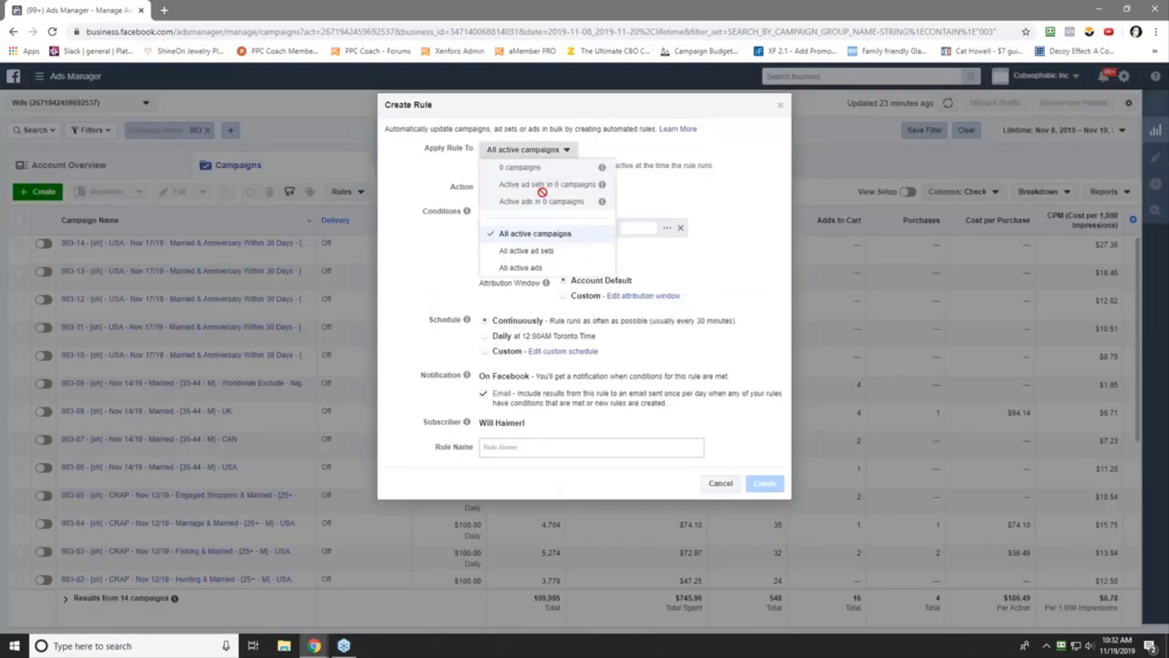
pyautogui.click(646, 163)
pyautogui.click(525, 188)
pyautogui.click(530, 224)
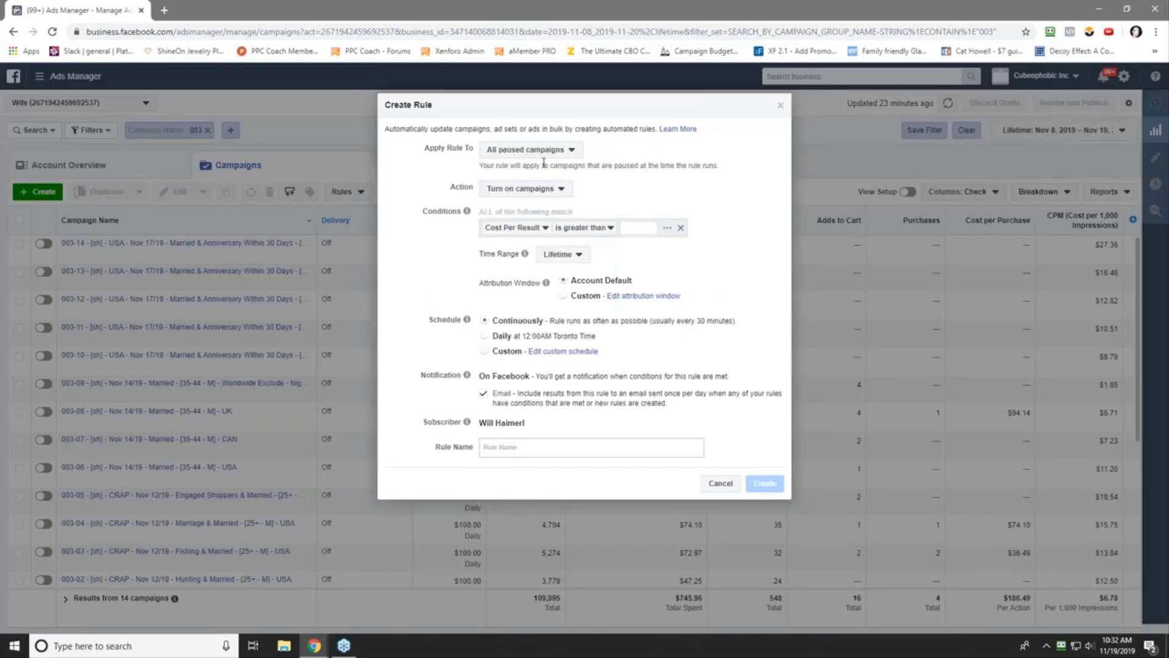
# - Add the condition Campaign Name contains REMETH
pyautogui.click(505, 228)
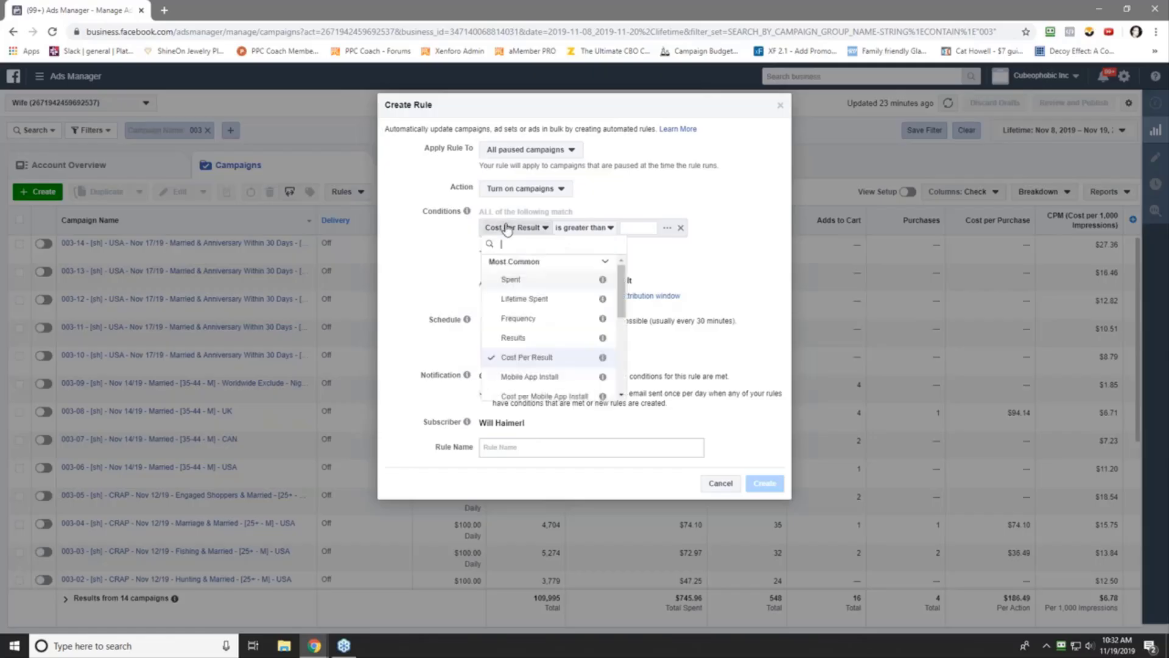
pyautogui.scroll(-3, 548, 341)
pyautogui.click(517, 312)
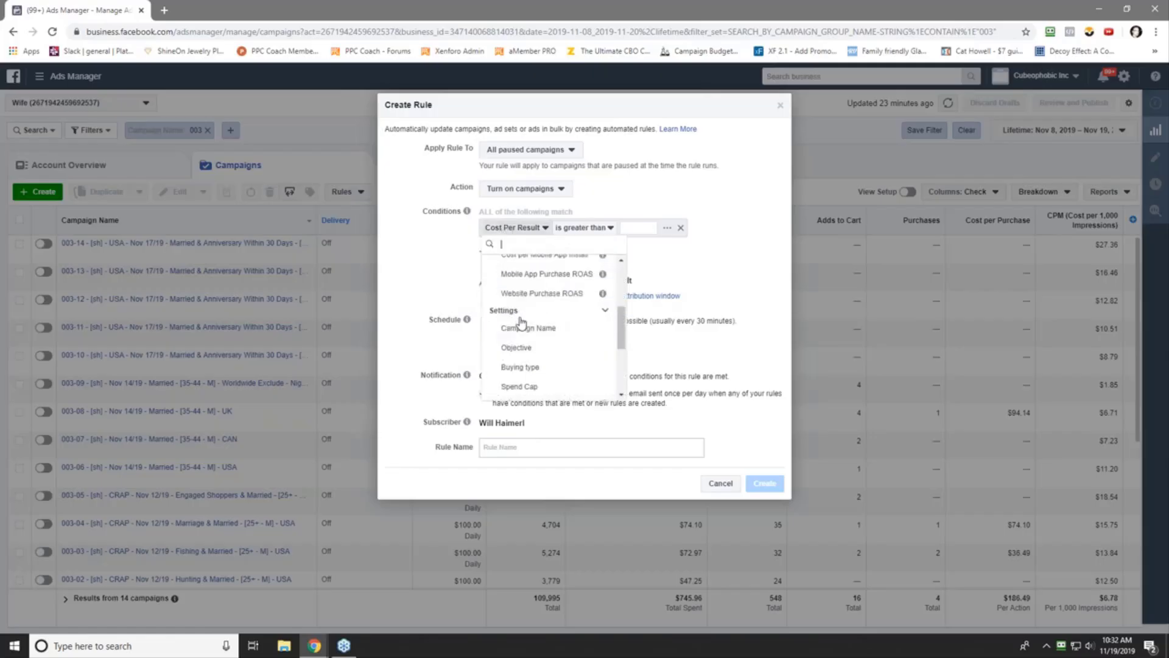
pyautogui.click(523, 325)
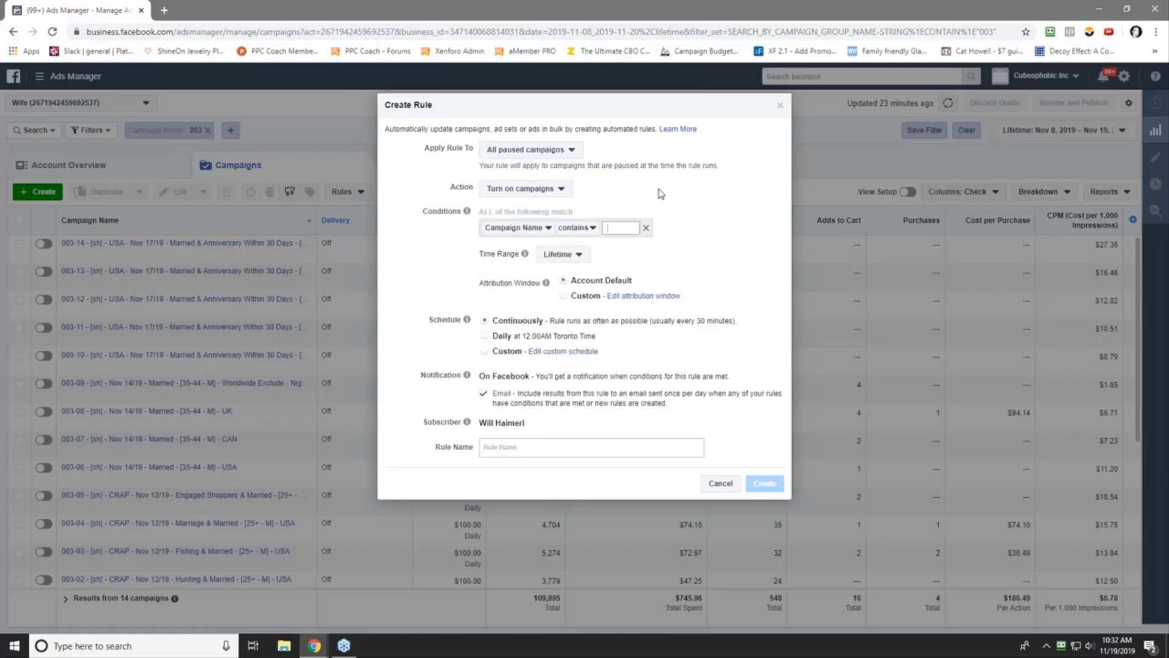
pyautogui.write('REMETH')
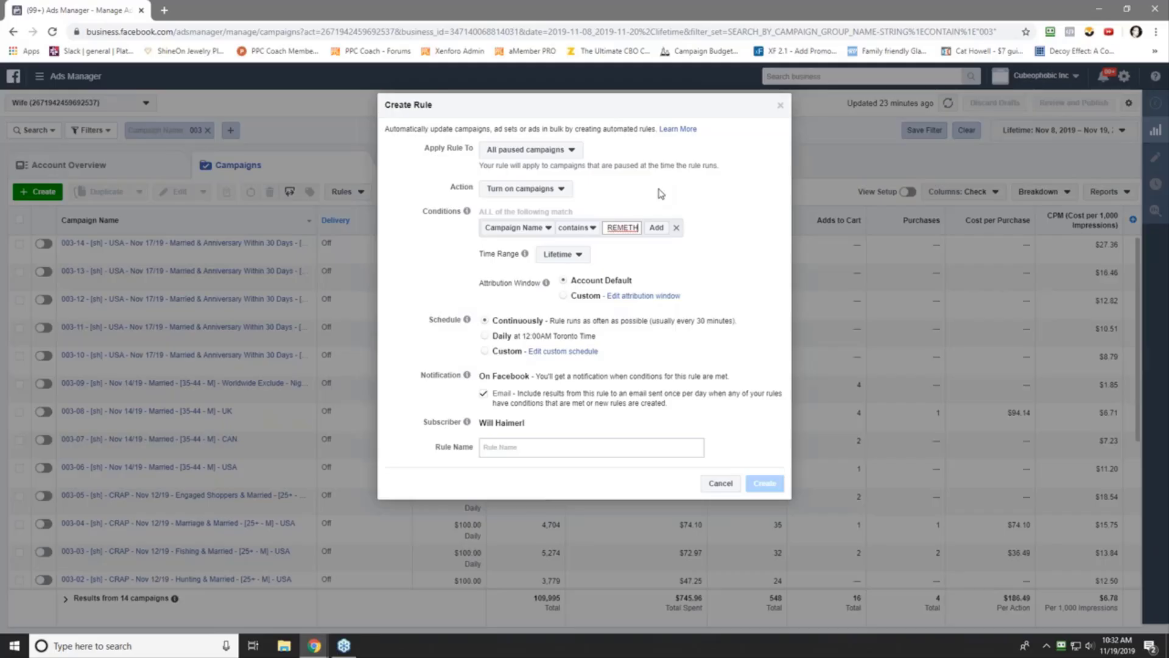
pyautogui.press('Return')
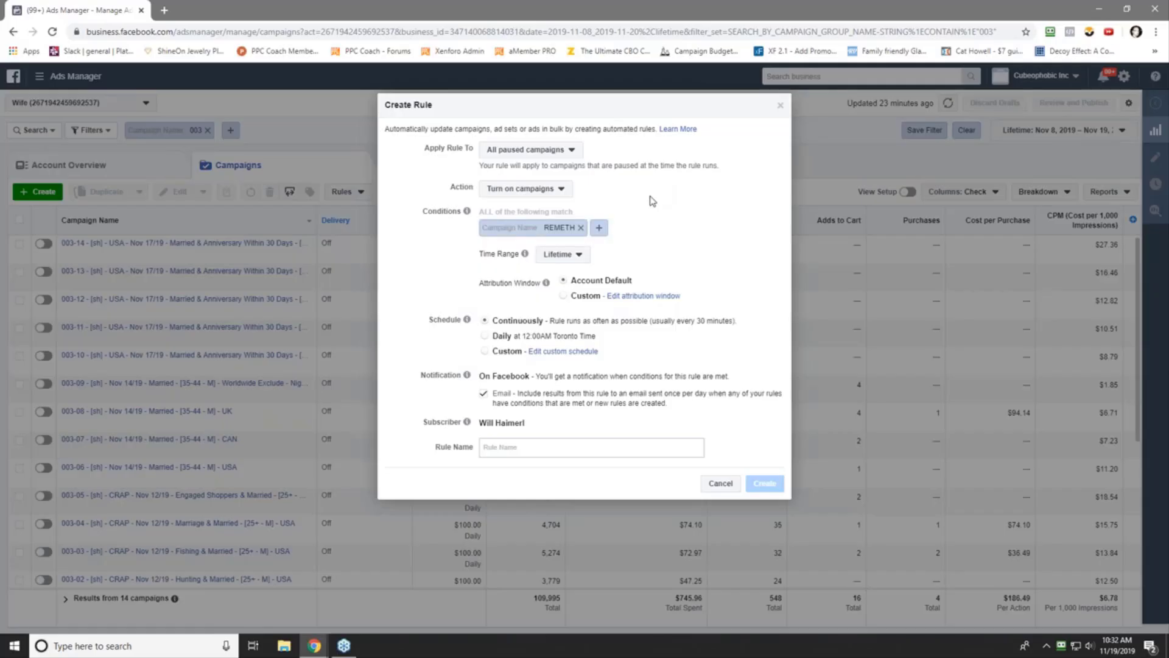
# - Add a condition requiring Purchases (Facebook Pixel) greater than 0
pyautogui.click(599, 228)
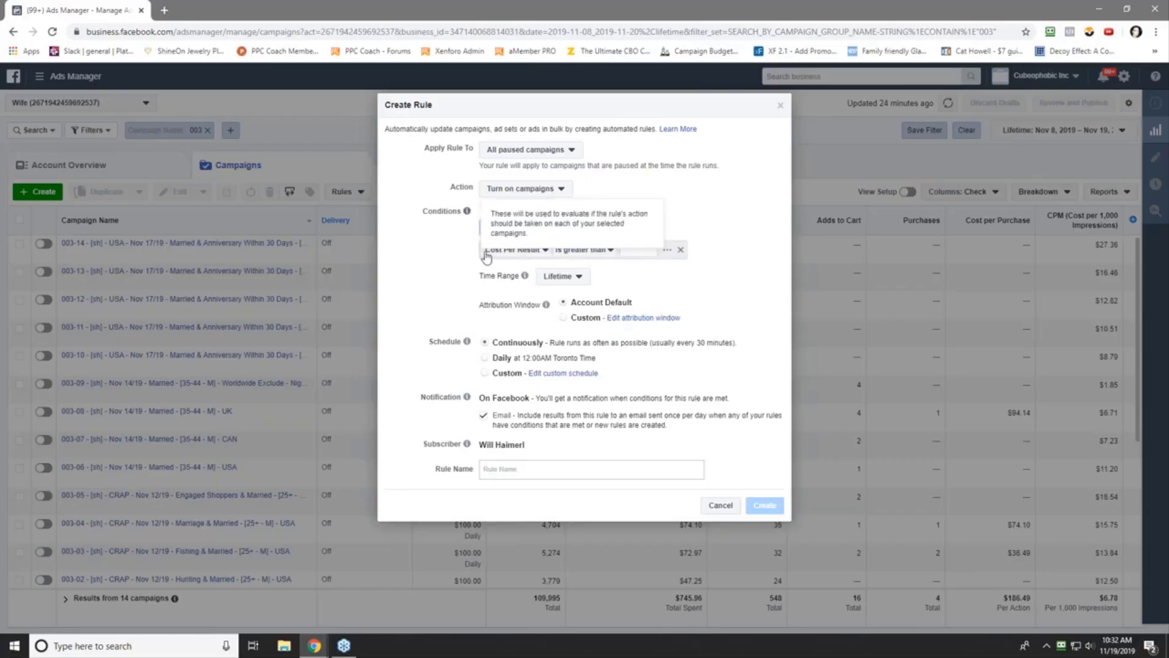
pyautogui.click(509, 256)
pyautogui.scroll(-5, 536, 341)
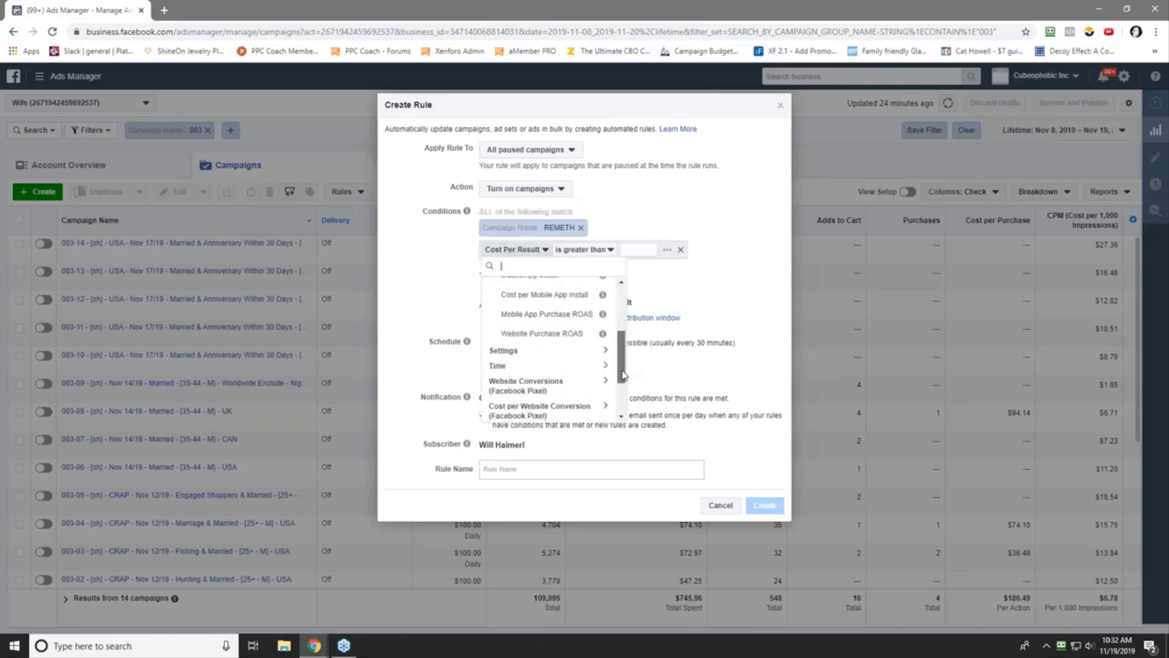
pyautogui.click(548, 371)
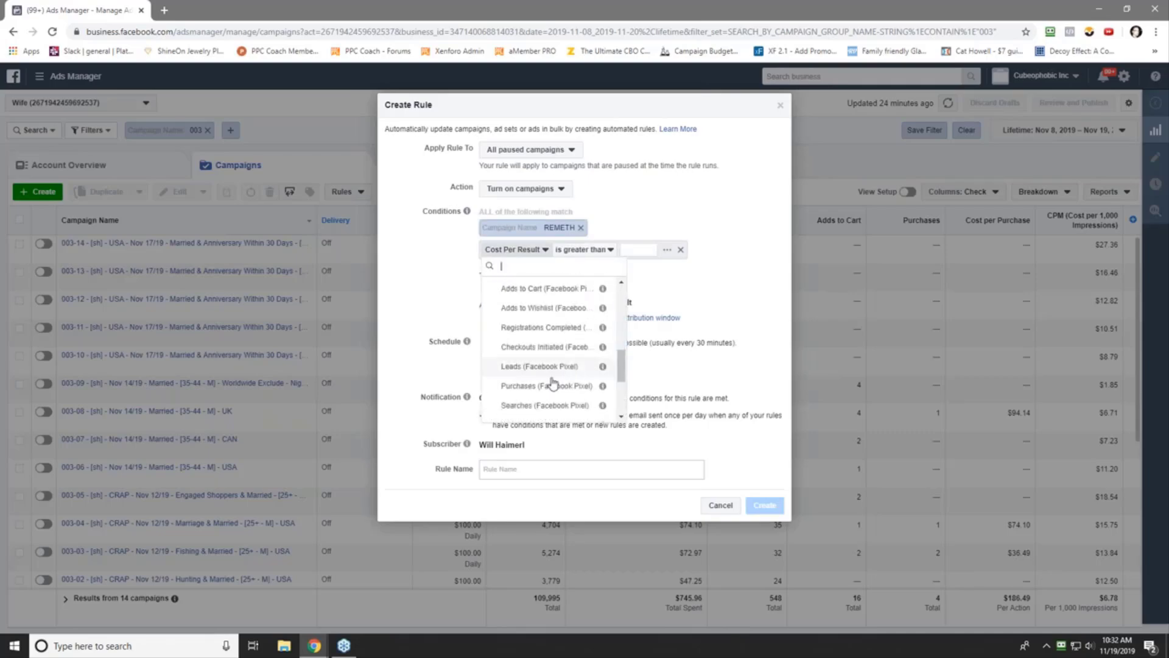
pyautogui.click(553, 384)
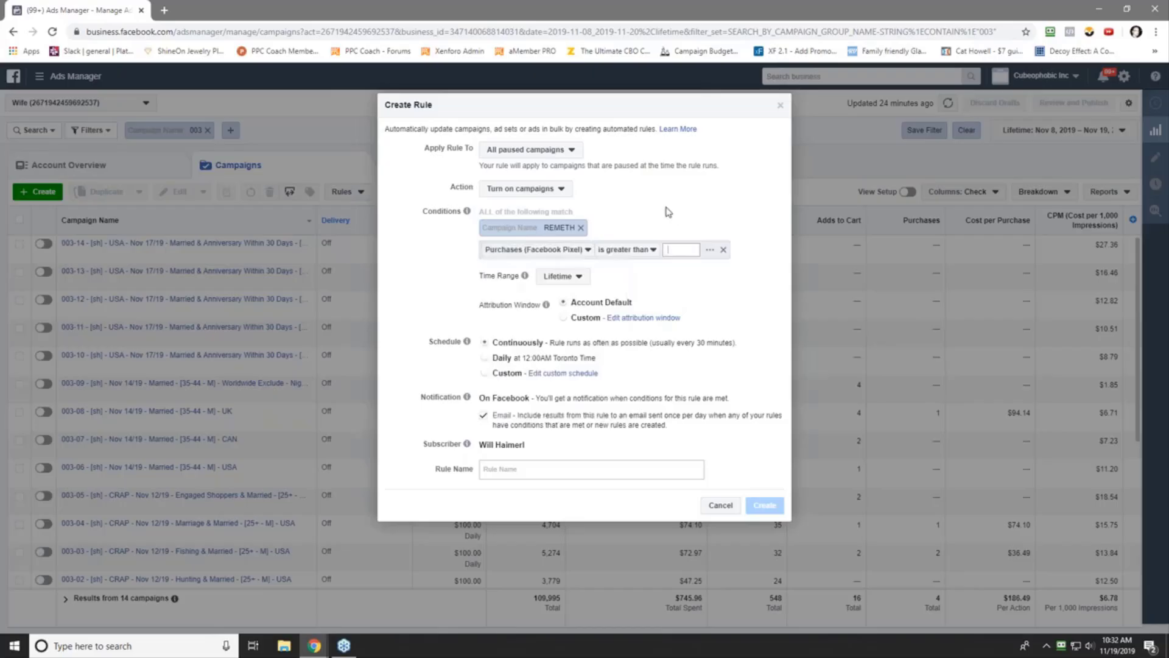
pyautogui.write('0')
pyautogui.click(732, 249)
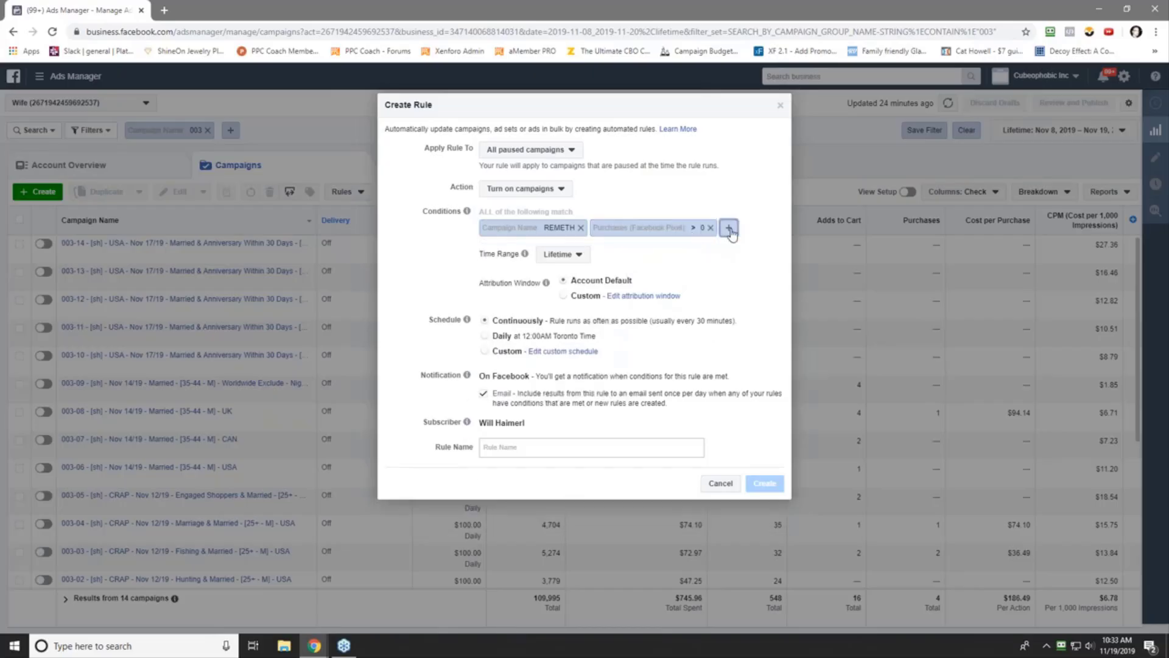
# - Add Cost per Purchase smaller than $35.00 and remove the Lifetime Impressions > 8000 condition
pyautogui.click(728, 228)
pyautogui.scroll(-3, 618, 323)
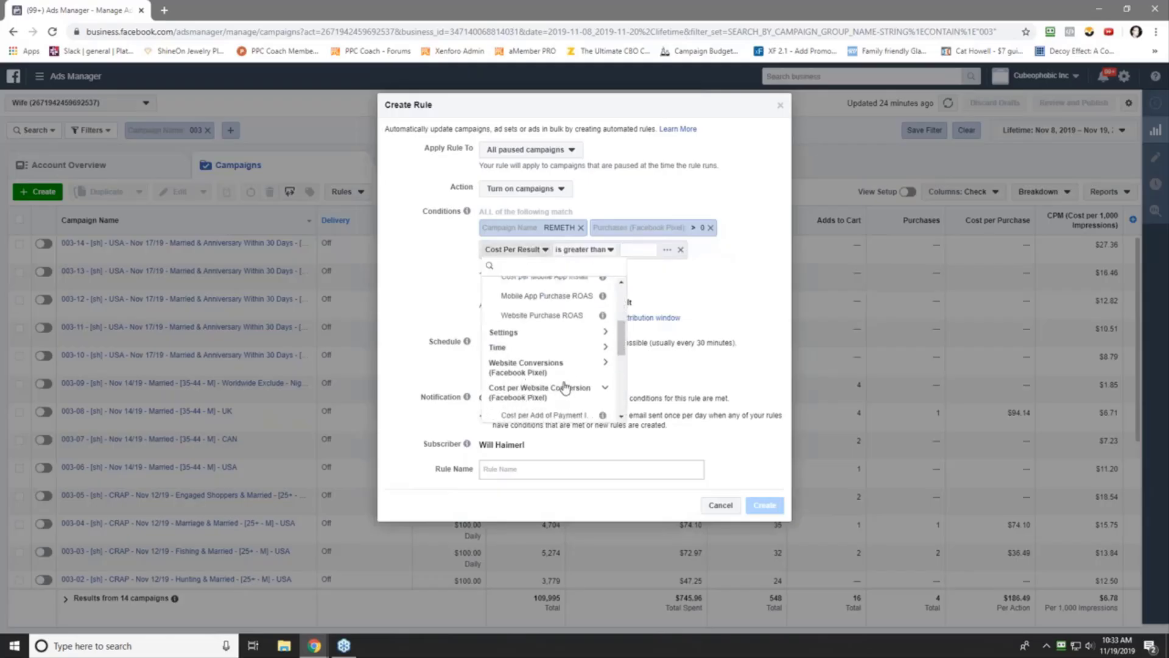
pyautogui.click(560, 388)
pyautogui.click(550, 391)
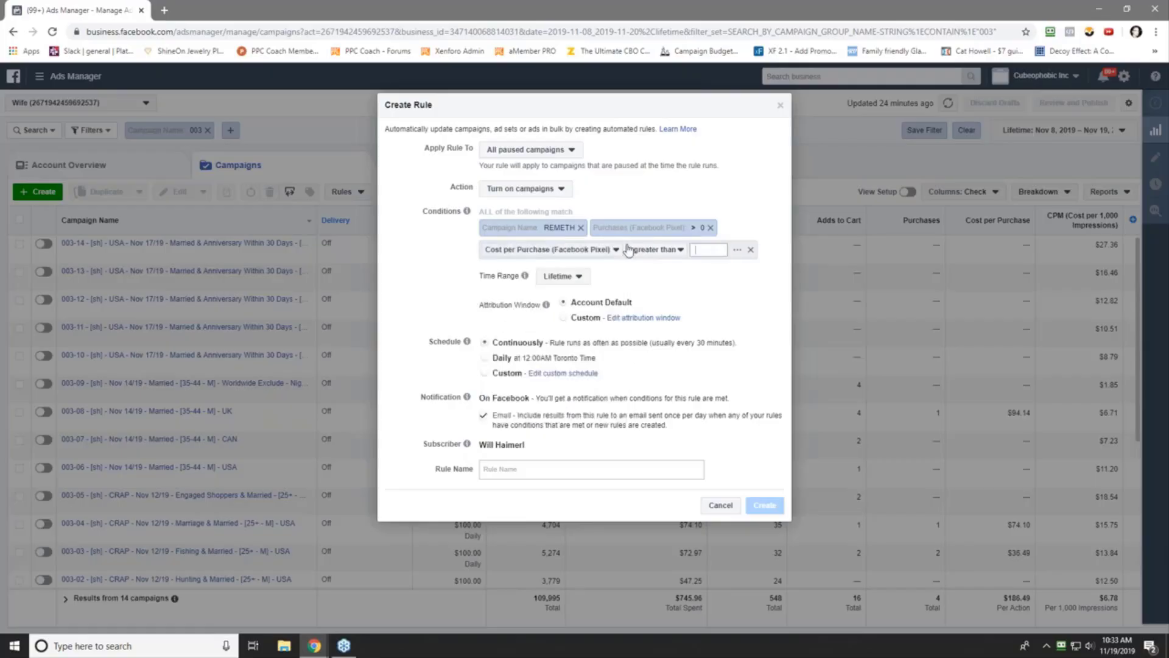
pyautogui.click(654, 249)
pyautogui.click(646, 284)
pyautogui.click(704, 250)
pyautogui.write('35')
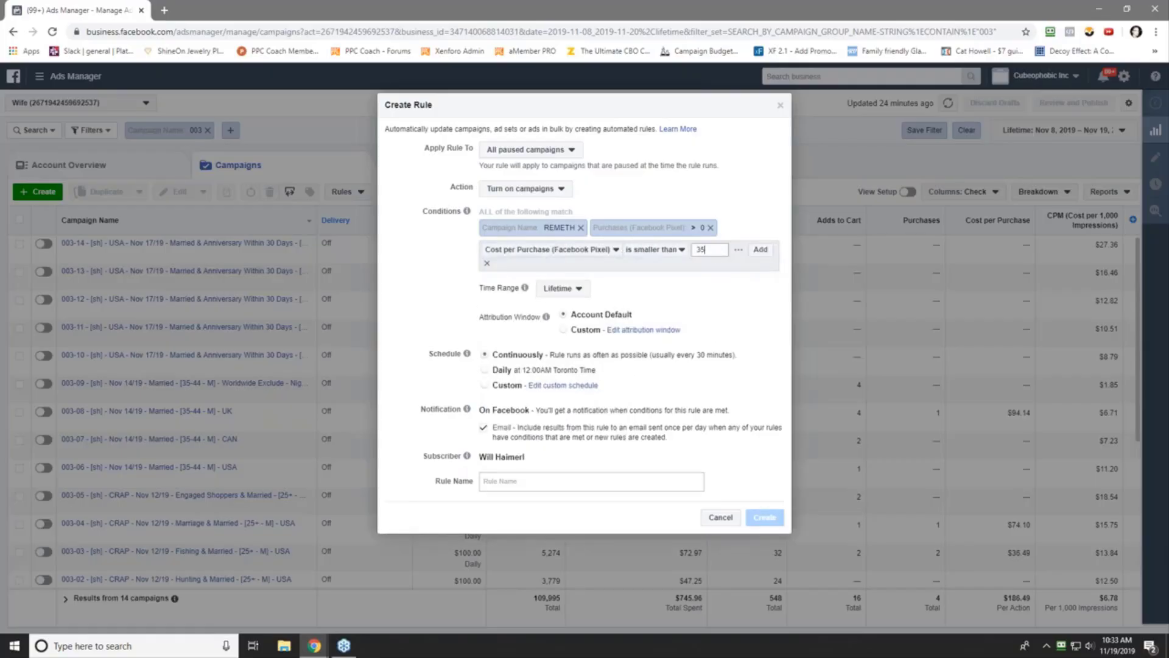
pyautogui.press('Return')
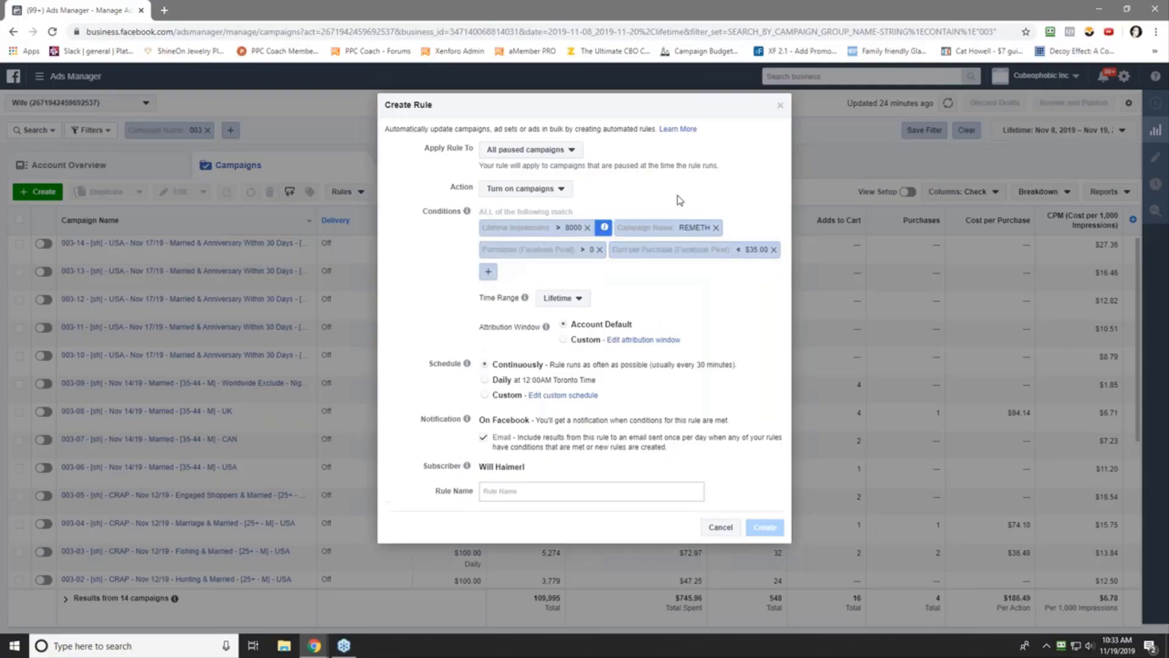
pyautogui.click(587, 228)
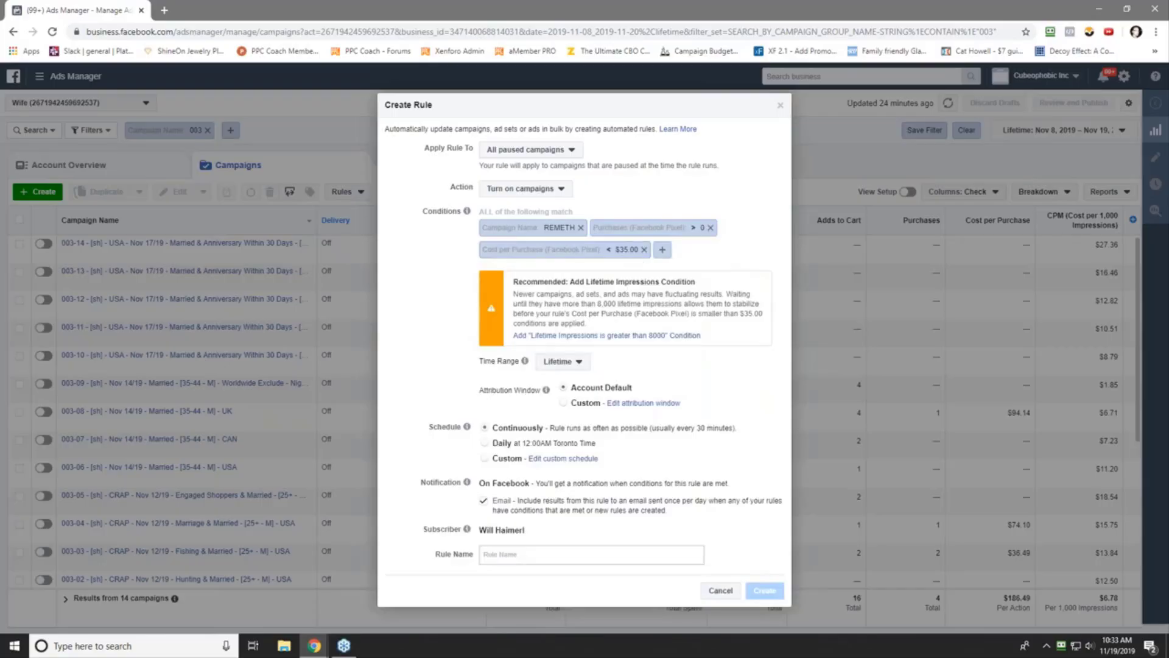
pyautogui.click(562, 363)
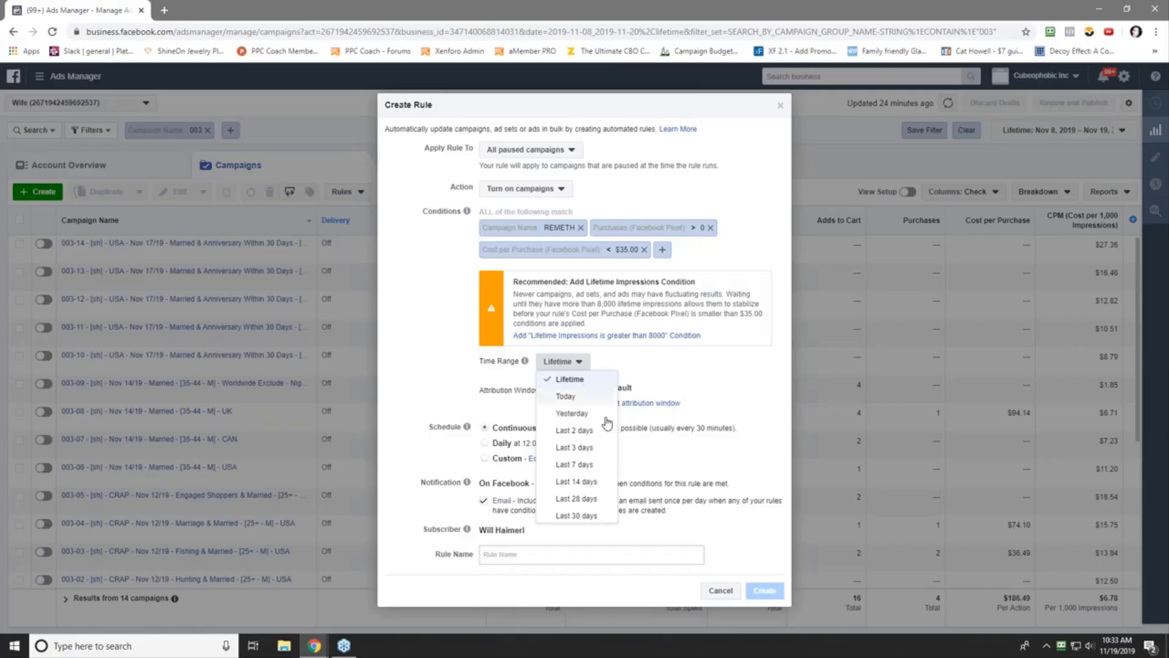
# - Set the rule's time range to Last 7 days and its schedule to Daily
pyautogui.click(583, 466)
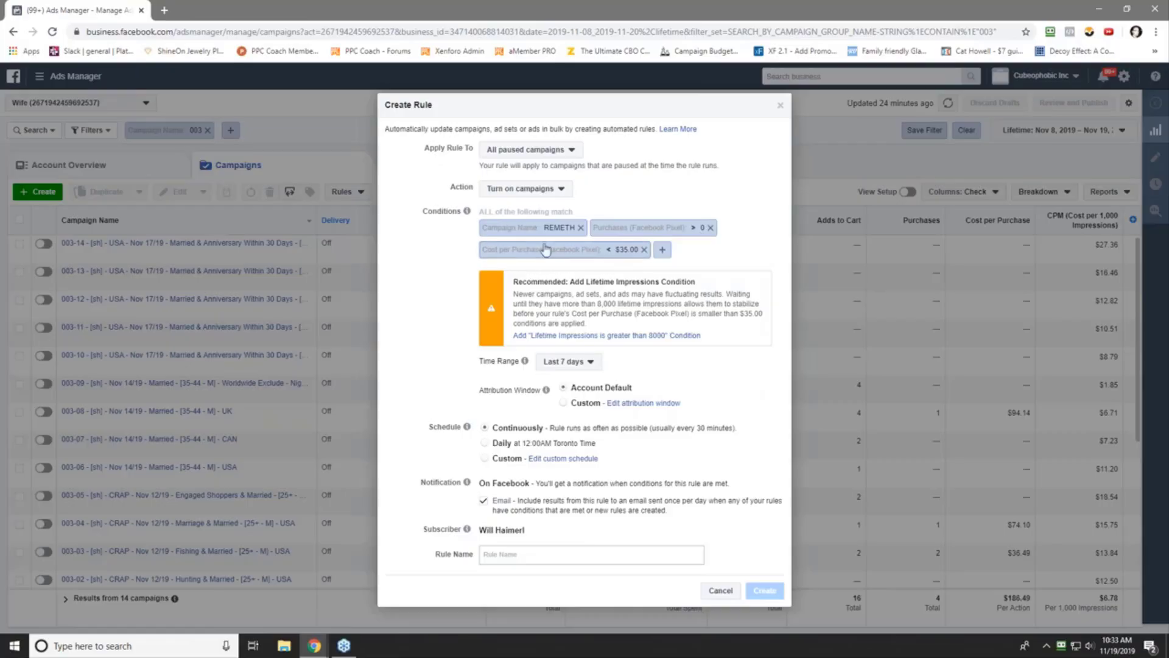
pyautogui.click(485, 443)
# - Include all seven days, Sunday through Saturday, in the custom rule schedule
pyautogui.click(554, 460)
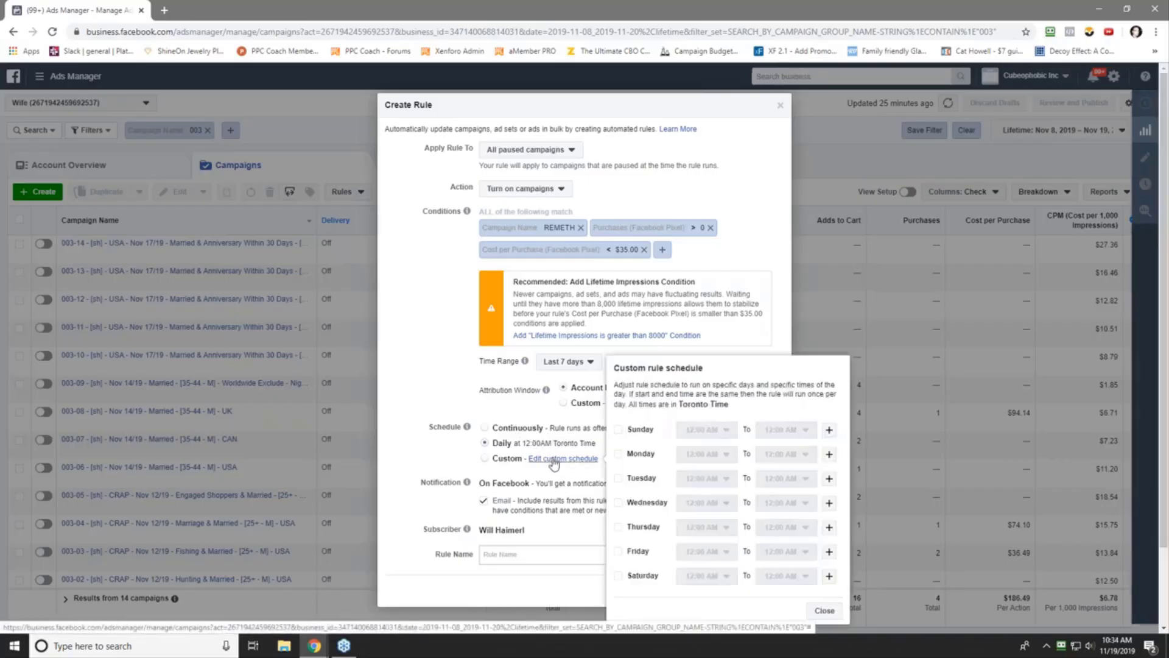
pyautogui.click(619, 430)
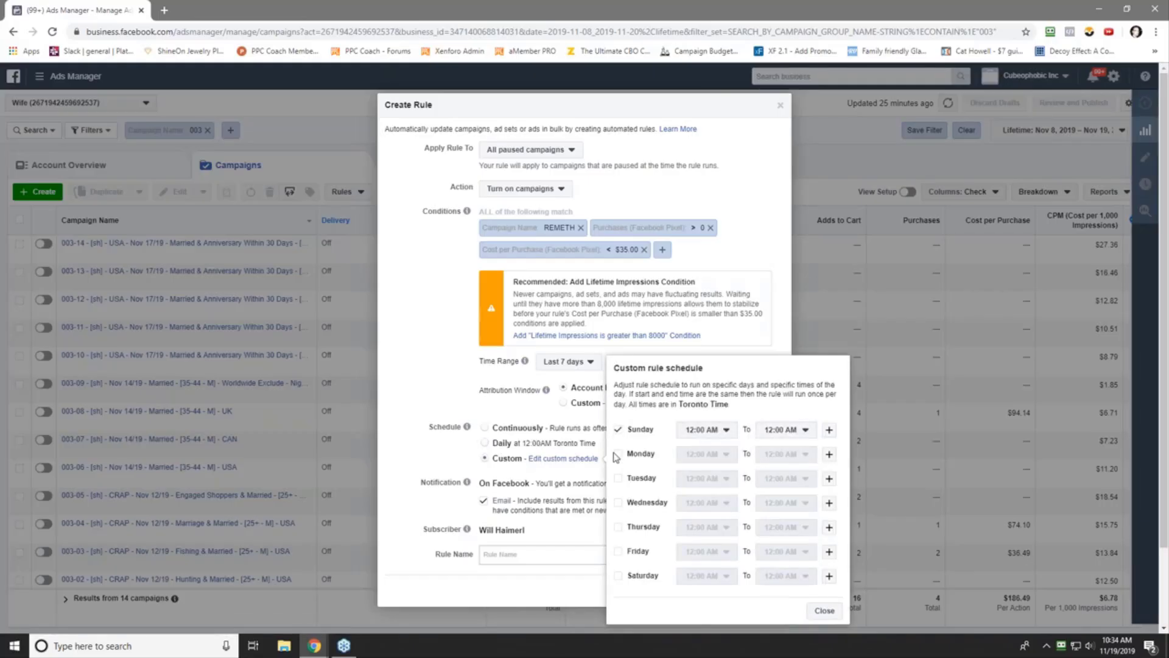
pyautogui.click(619, 454)
pyautogui.click(619, 479)
pyautogui.click(619, 504)
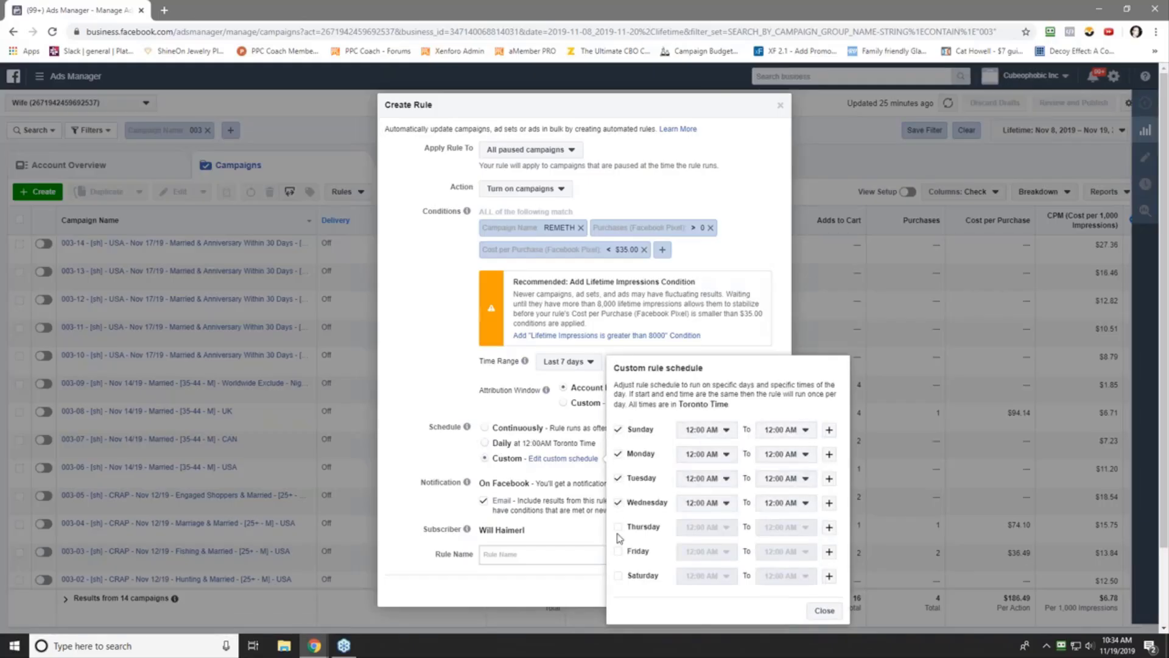
pyautogui.click(619, 527)
pyautogui.click(618, 552)
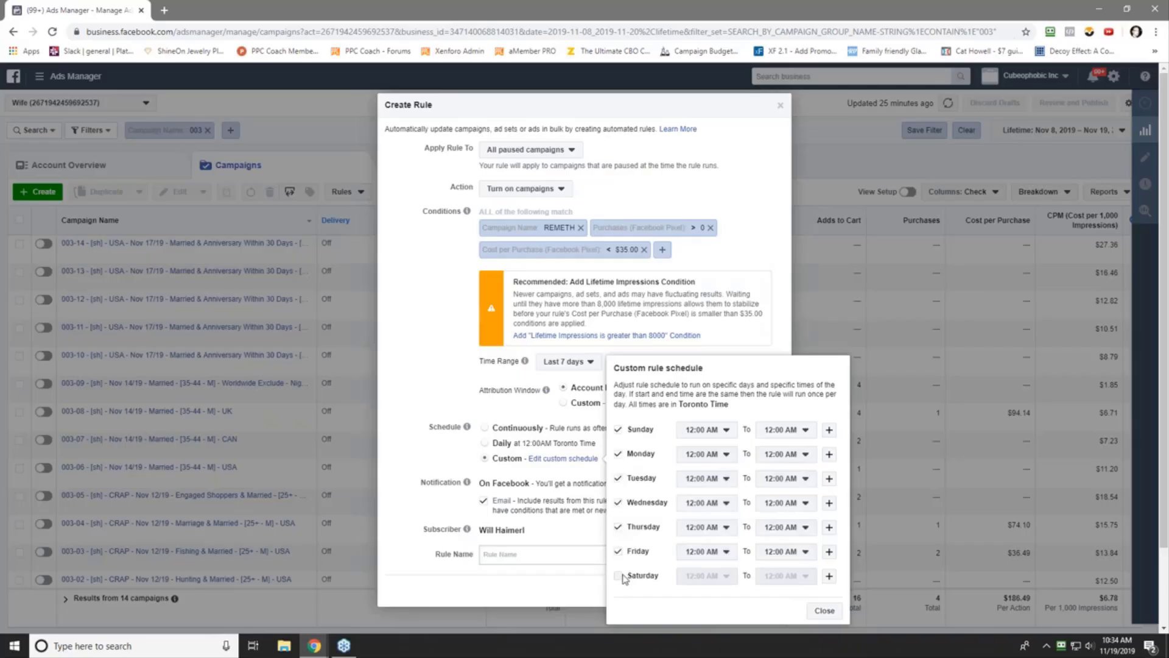
pyautogui.click(620, 576)
# - Set the start time for Sunday through Thursday to 3:00 AM
pyautogui.click(707, 430)
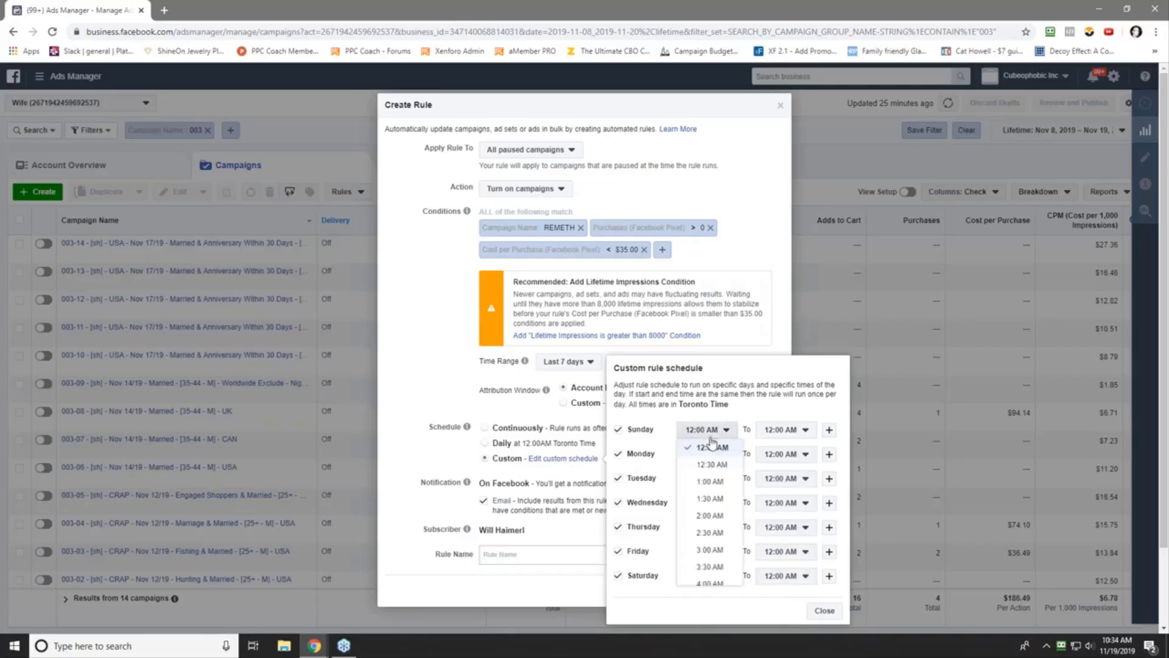
pyautogui.click(716, 552)
pyautogui.click(706, 454)
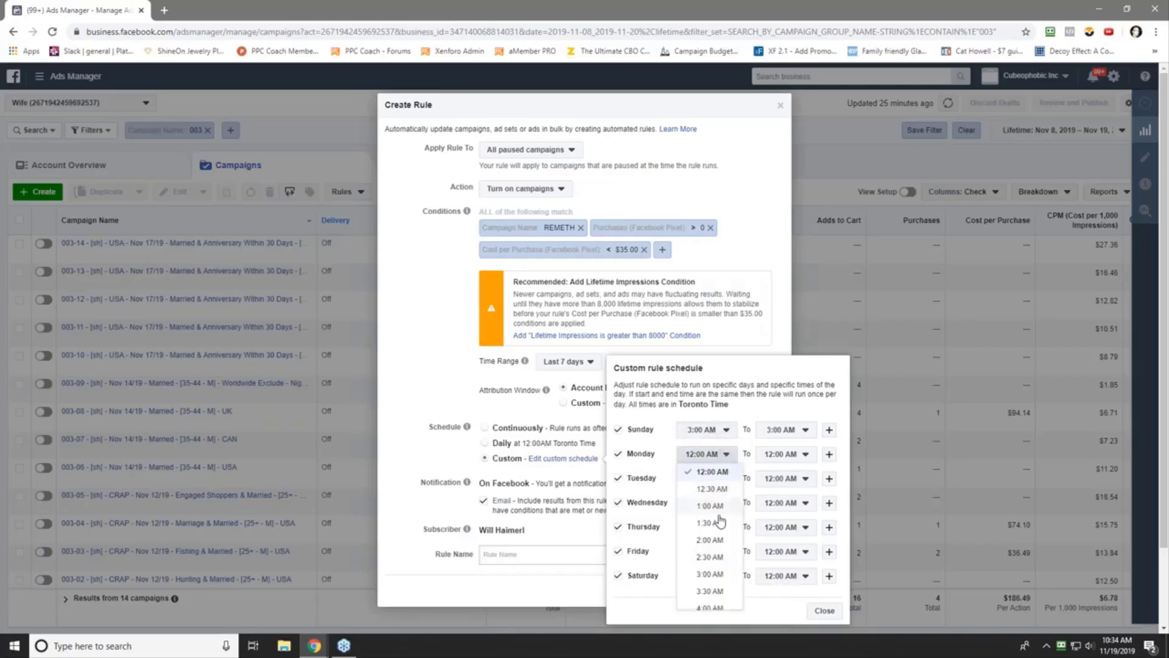
pyautogui.click(707, 577)
pyautogui.click(700, 479)
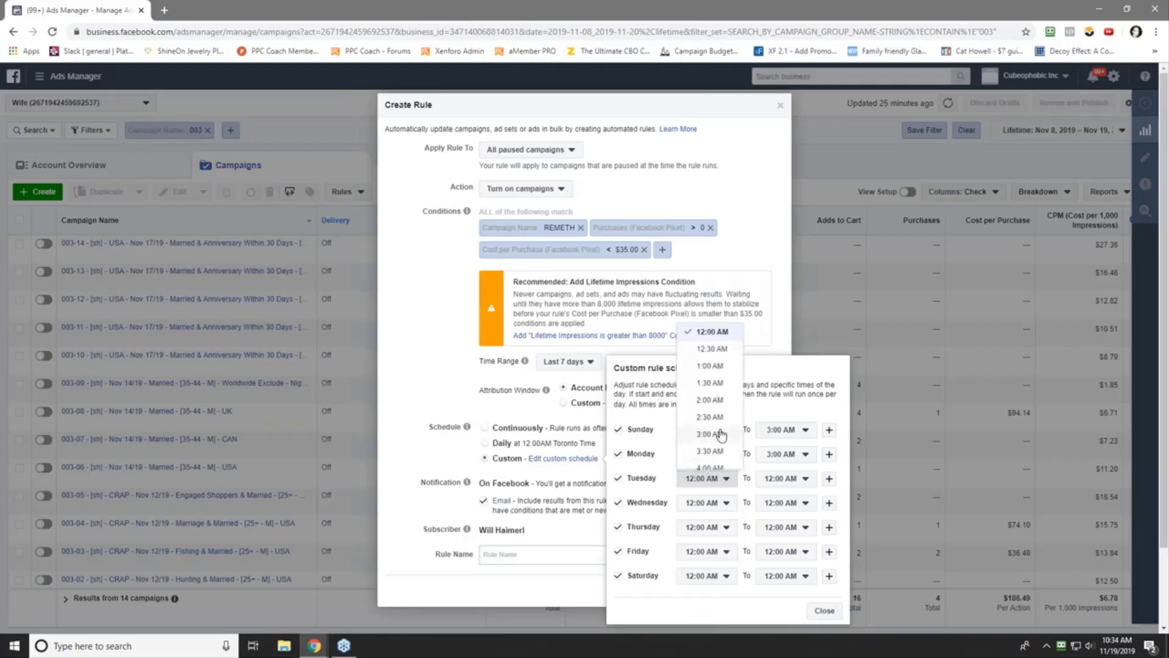
pyautogui.click(721, 434)
pyautogui.click(703, 503)
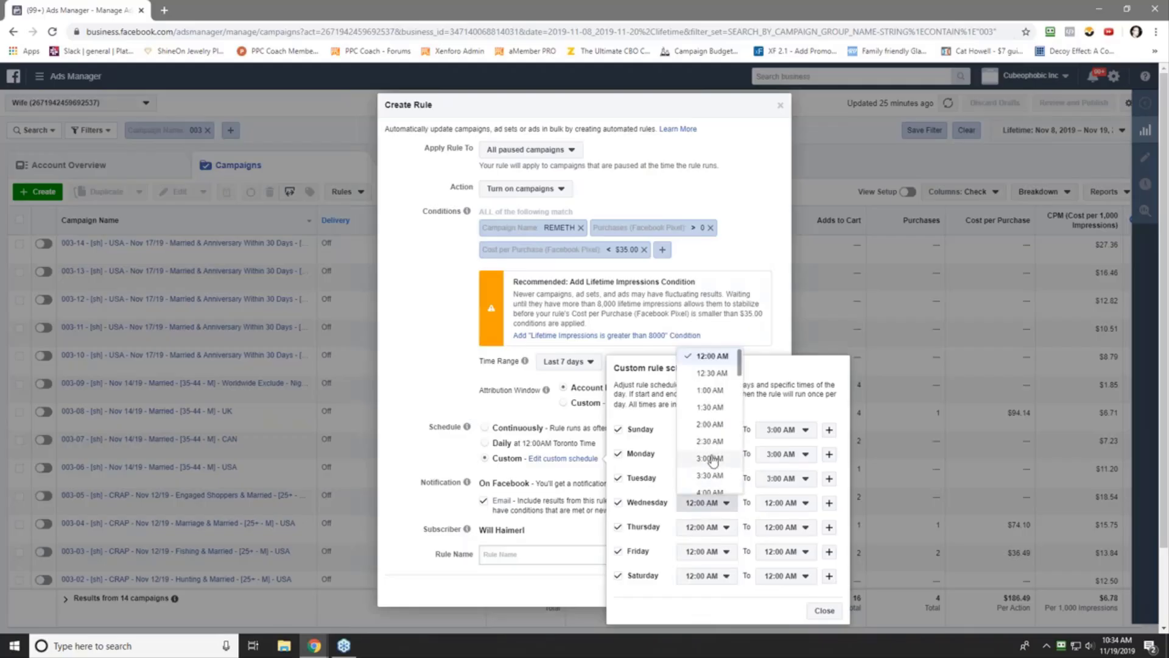
pyautogui.click(713, 461)
pyautogui.click(705, 528)
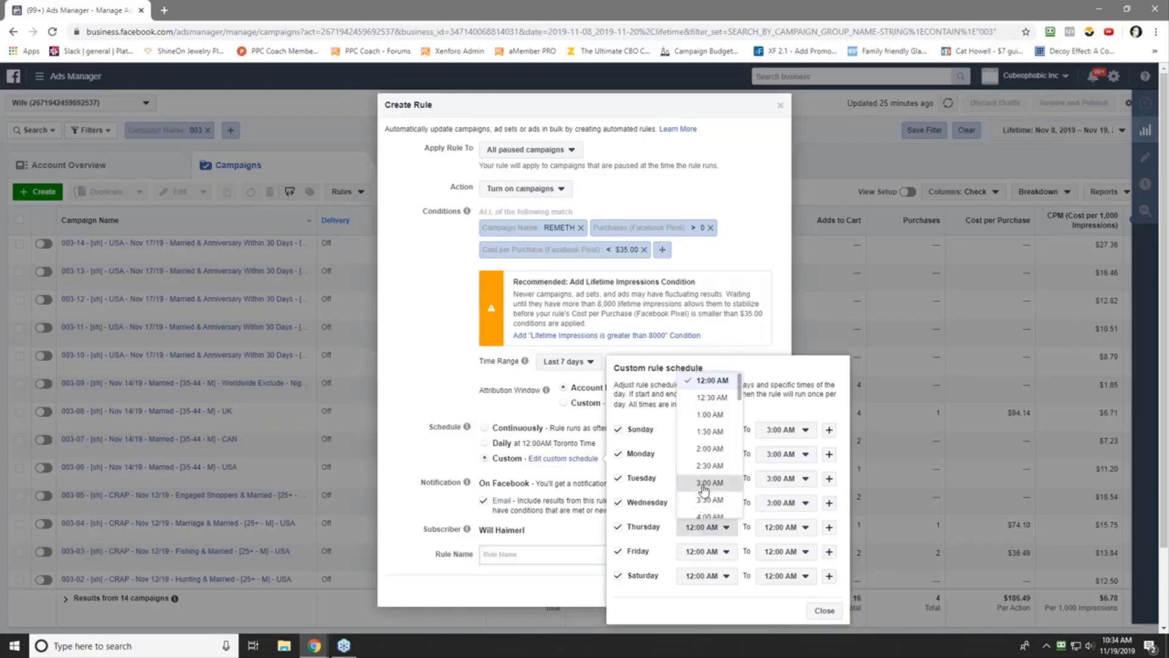
pyautogui.click(704, 487)
# - Set Thursday, Friday and Saturday to 3:00 AM and close the schedule
pyautogui.click(705, 552)
pyautogui.click(703, 510)
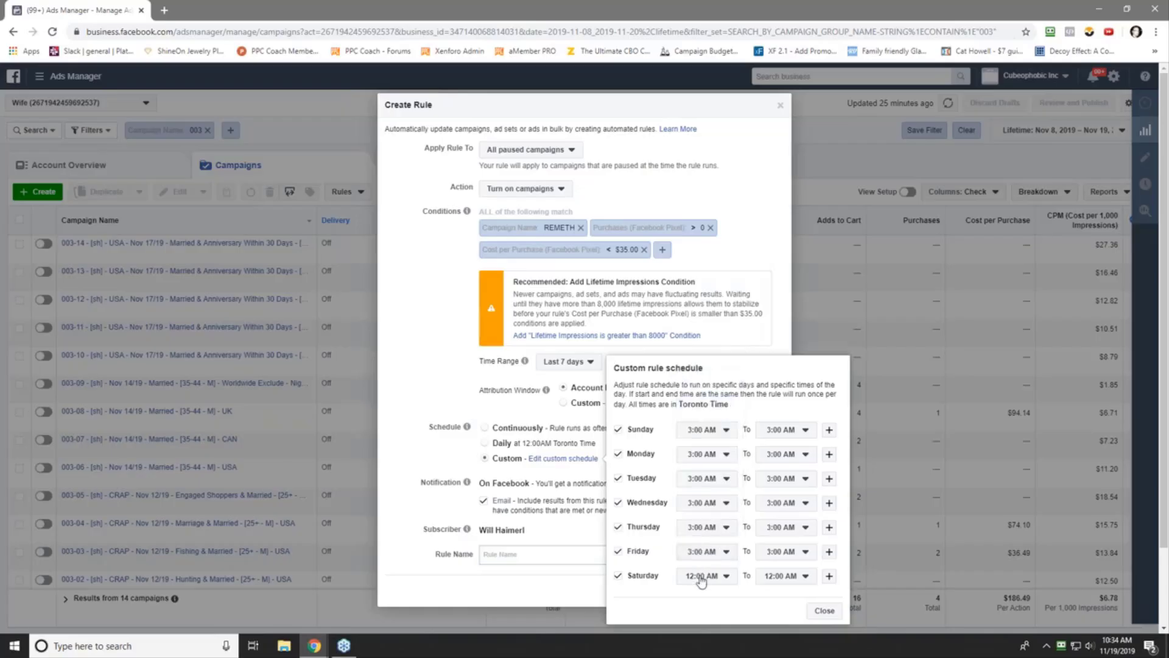
pyautogui.click(701, 582)
pyautogui.click(705, 533)
pyautogui.click(822, 611)
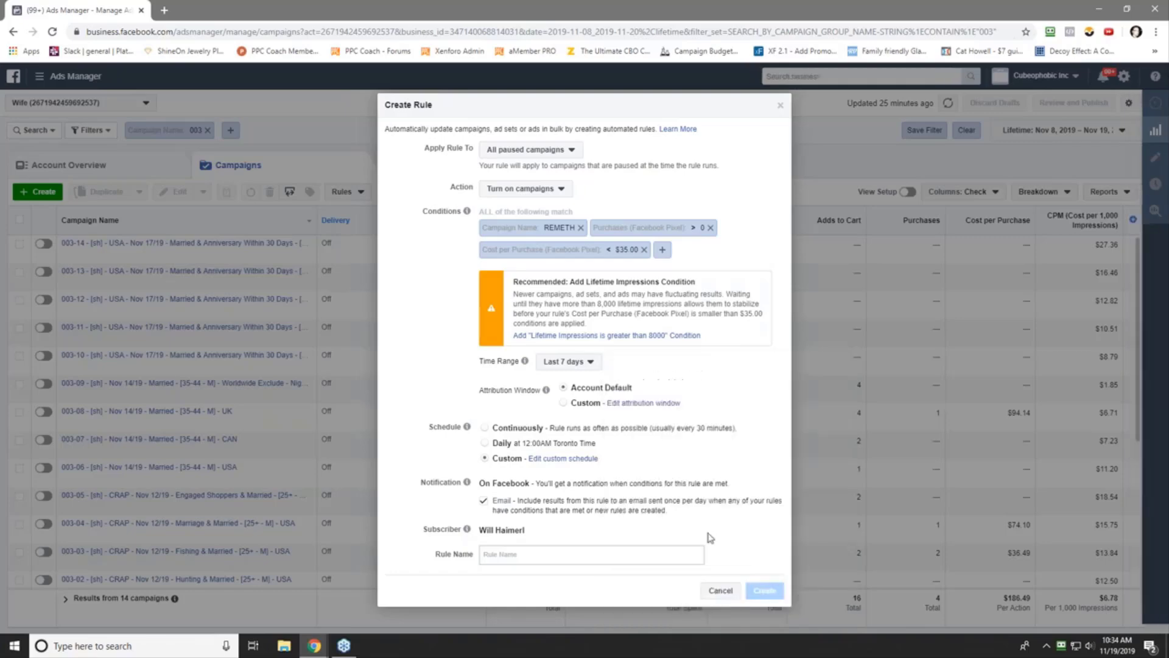
# - Paste the previous rule name and edit it to Rule #5 with 3 am as the time
pyautogui.click(547, 554)
pyautogui.rightClick(550, 554)
pyautogui.click(533, 557)
pyautogui.rightClick(523, 556)
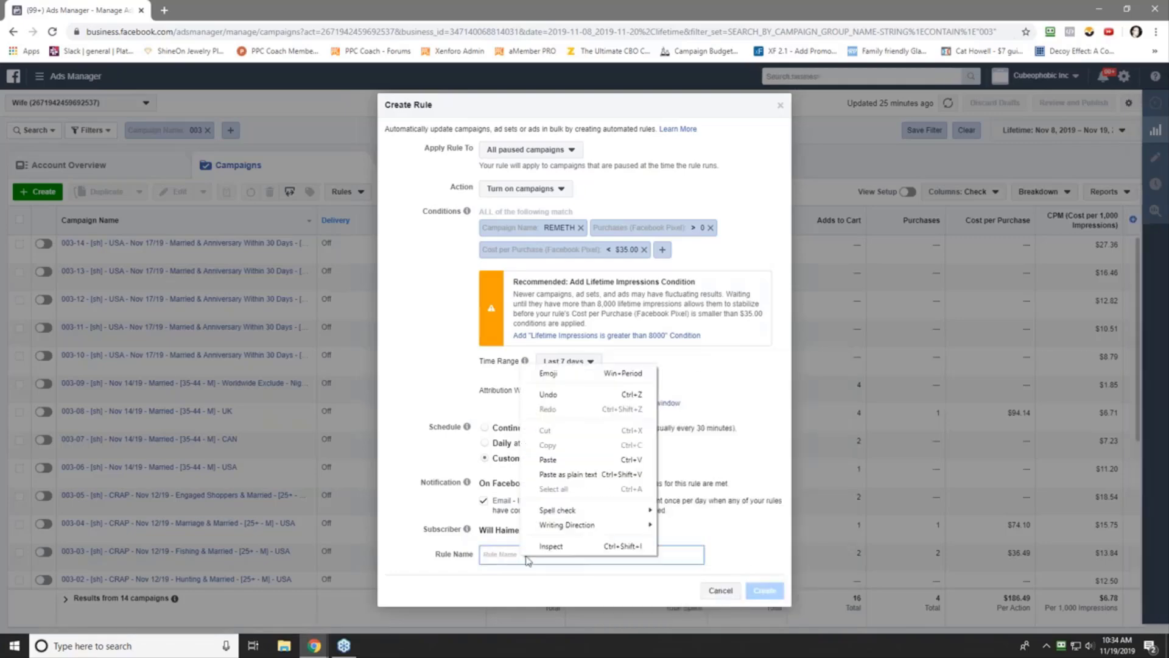
pyautogui.click(548, 460)
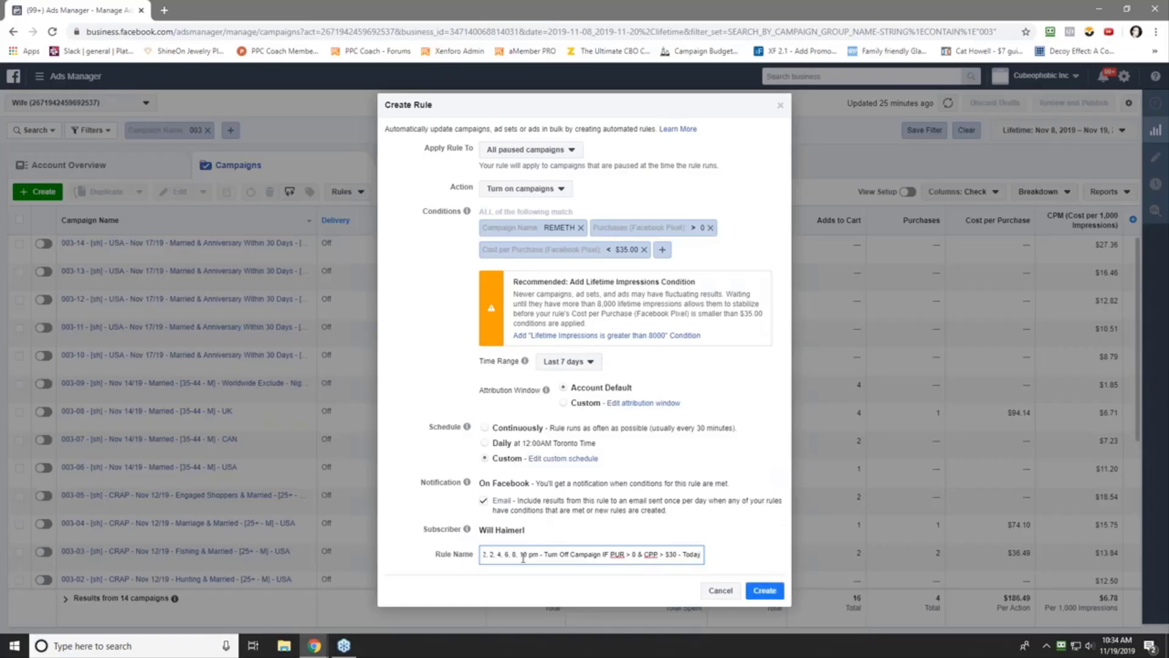
pyautogui.moveTo(526, 554); pyautogui.dragTo(549, 551)
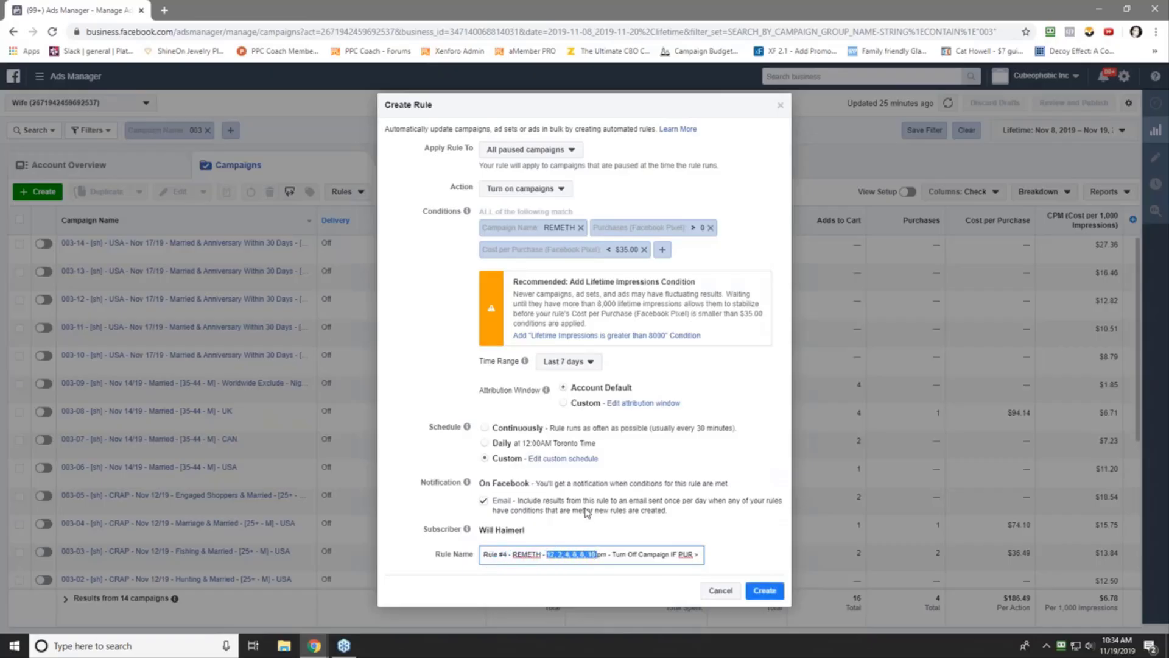
pyautogui.press('BackSpace')
pyautogui.write('3 a')
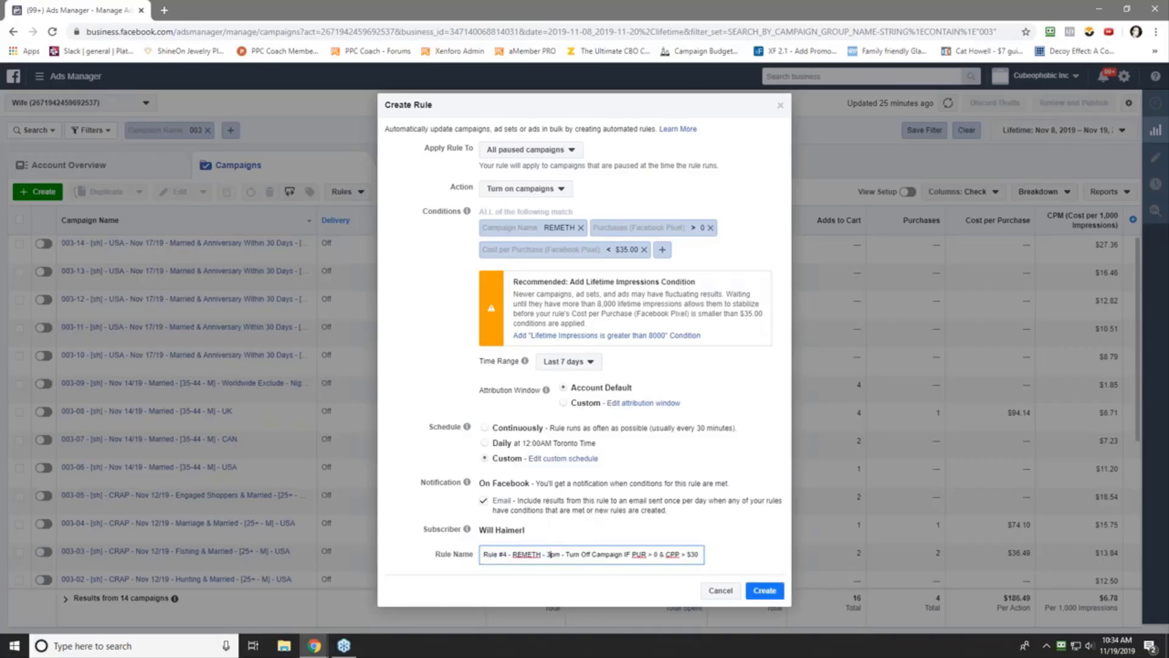
pyautogui.press('Delete')
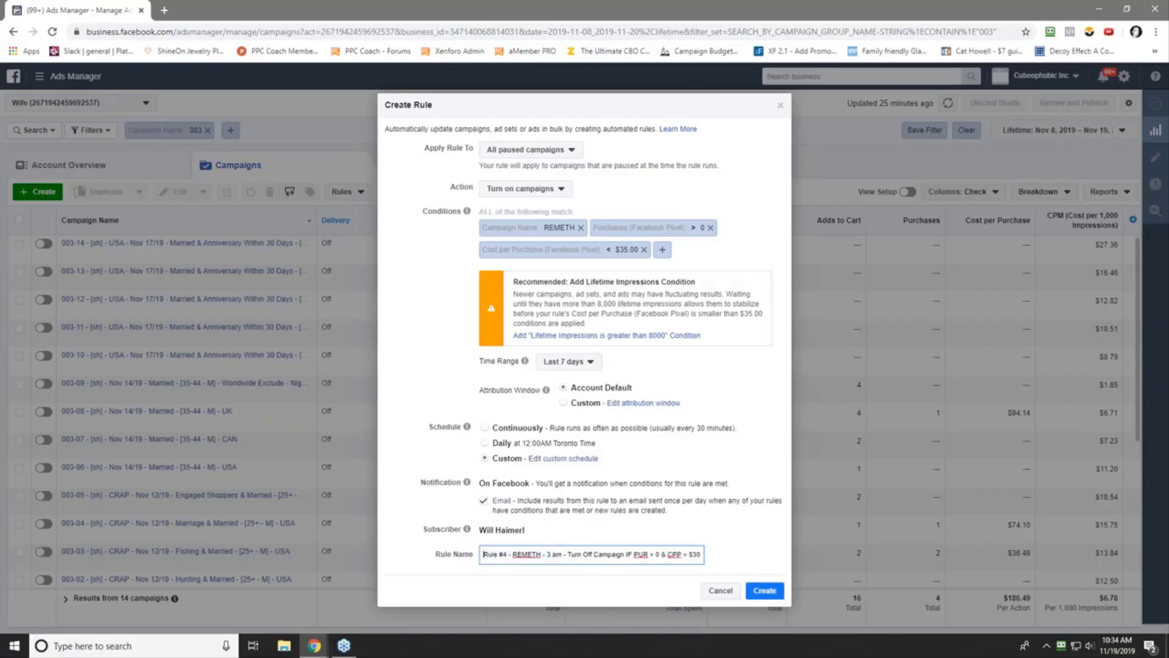
pyautogui.press('BackSpace')
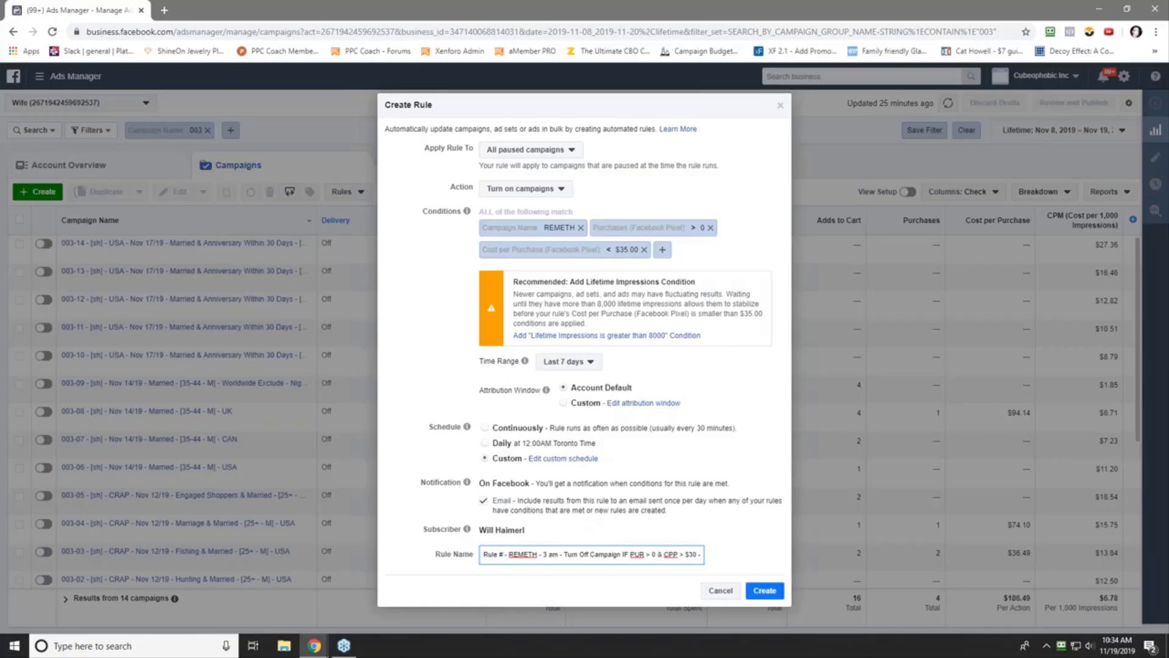
pyautogui.write('5')
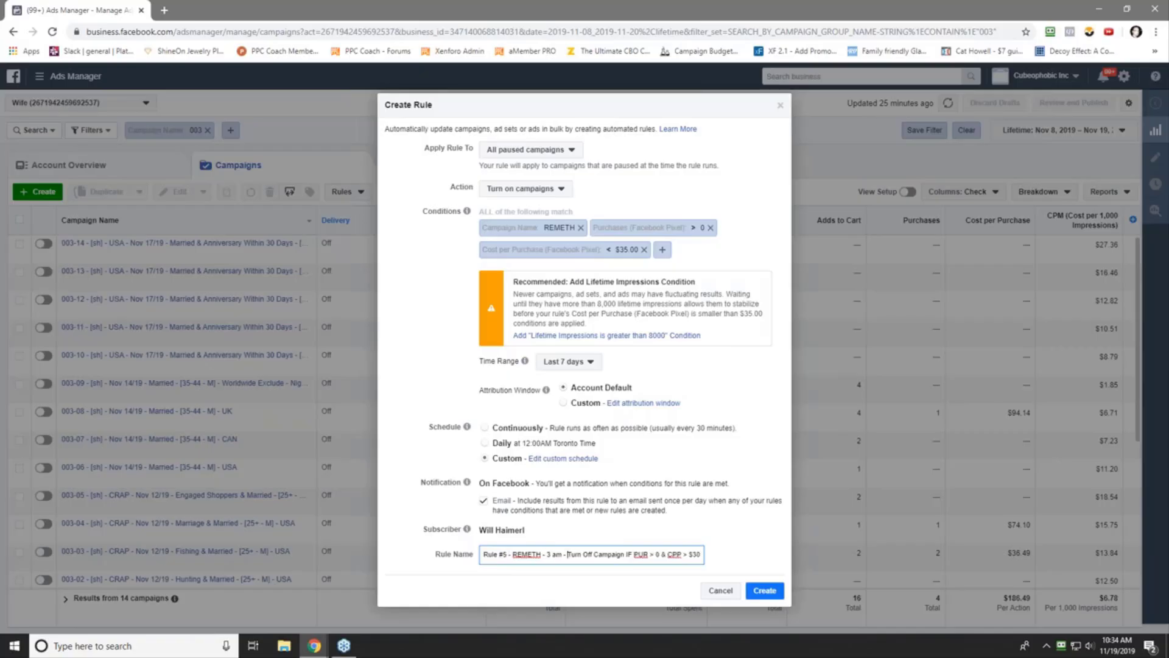
# - Change Turn Off to Turn On, end the name with Last 7 Days, and create the rule
pyautogui.click(588, 555)
pyautogui.press('Delete')
pyautogui.press('Delete')
pyautogui.write('n')
pyautogui.write('Today')
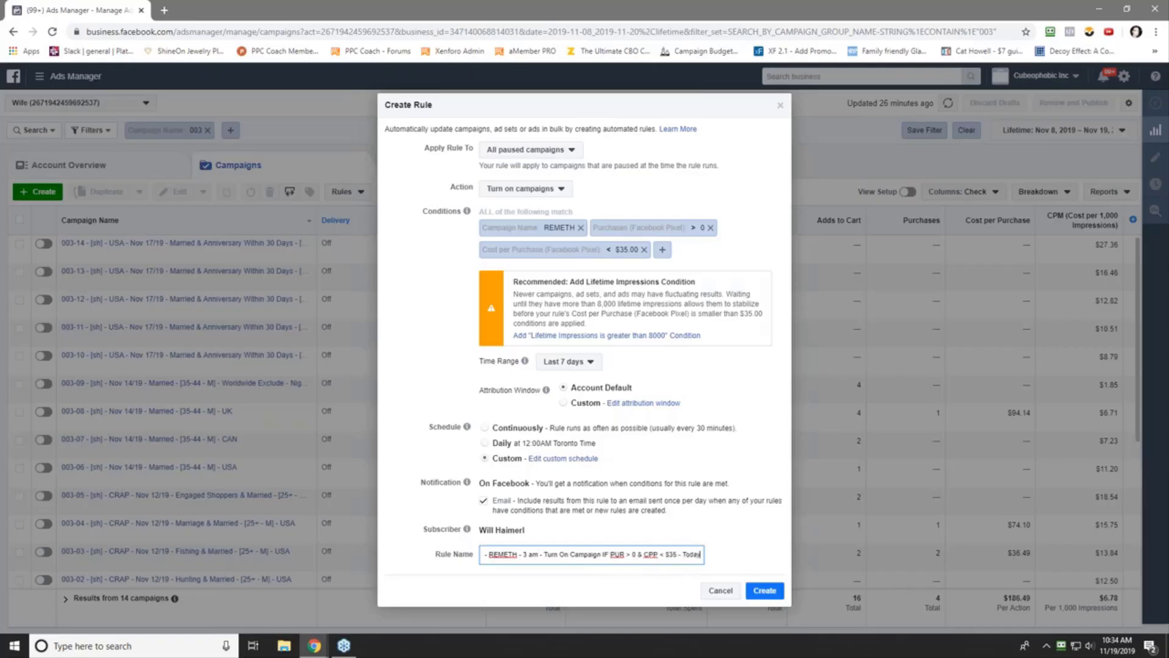
pyautogui.press('BackSpace')
pyautogui.press('BackSpace')
pyautogui.press('BackSpace')
pyautogui.press('BackSpace')
pyautogui.press('BackSpace')
pyautogui.write('Last 7 Days')
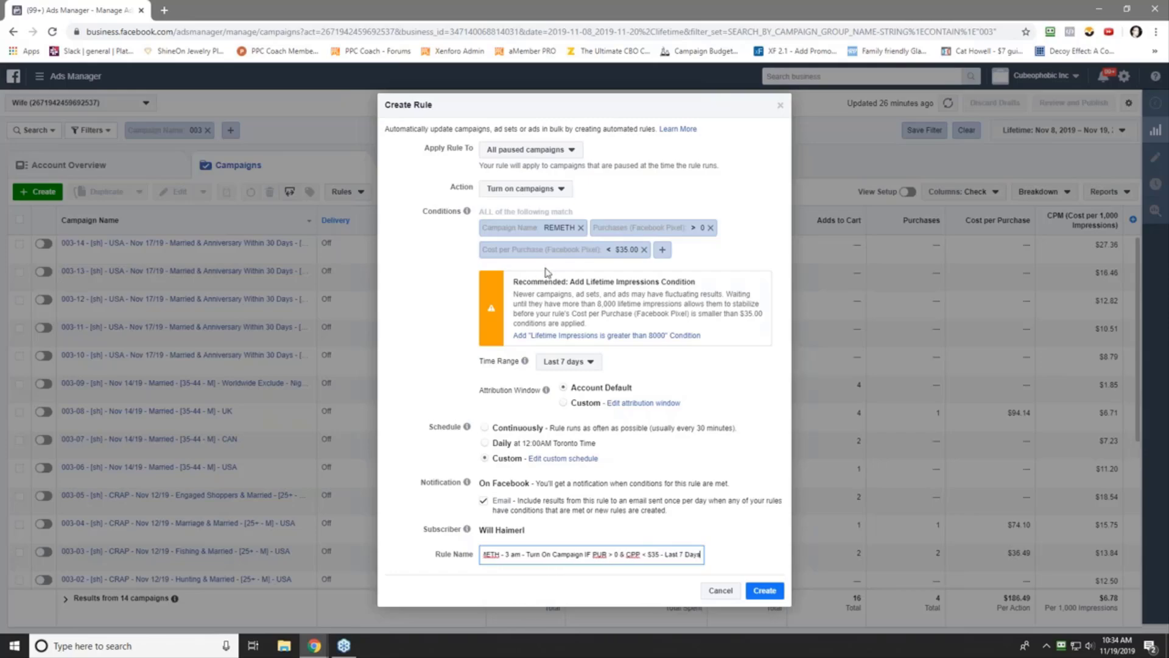
pyautogui.click(765, 590)
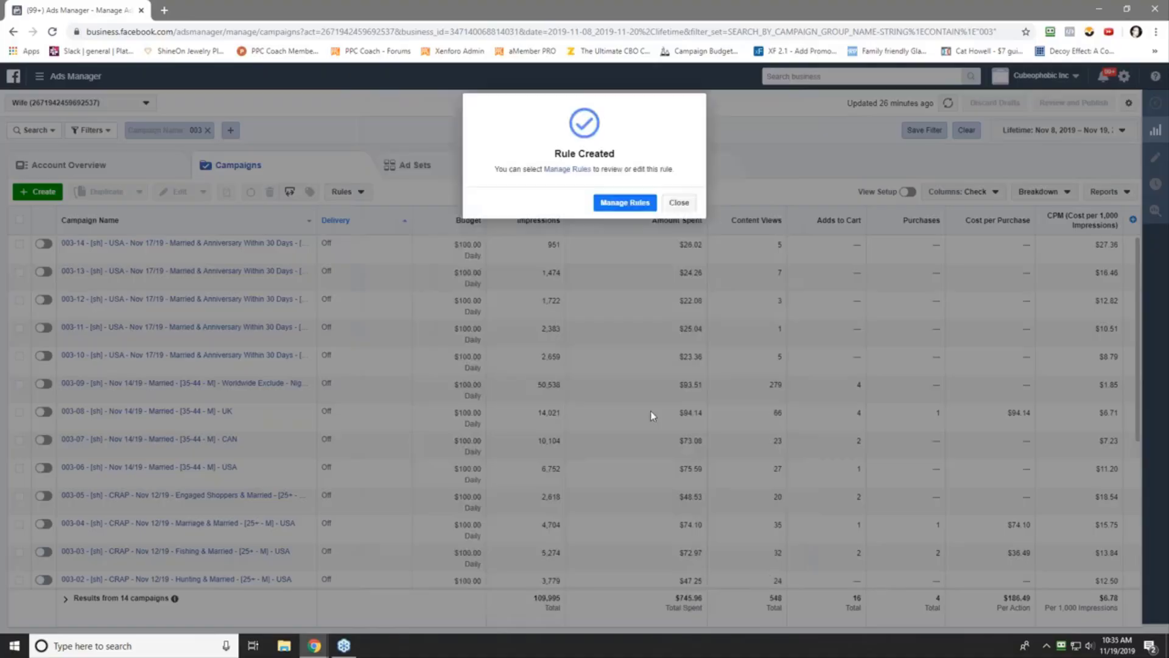
# - Dismiss the confirmation and open Automated Rules in a new browser tab
pyautogui.click(678, 202)
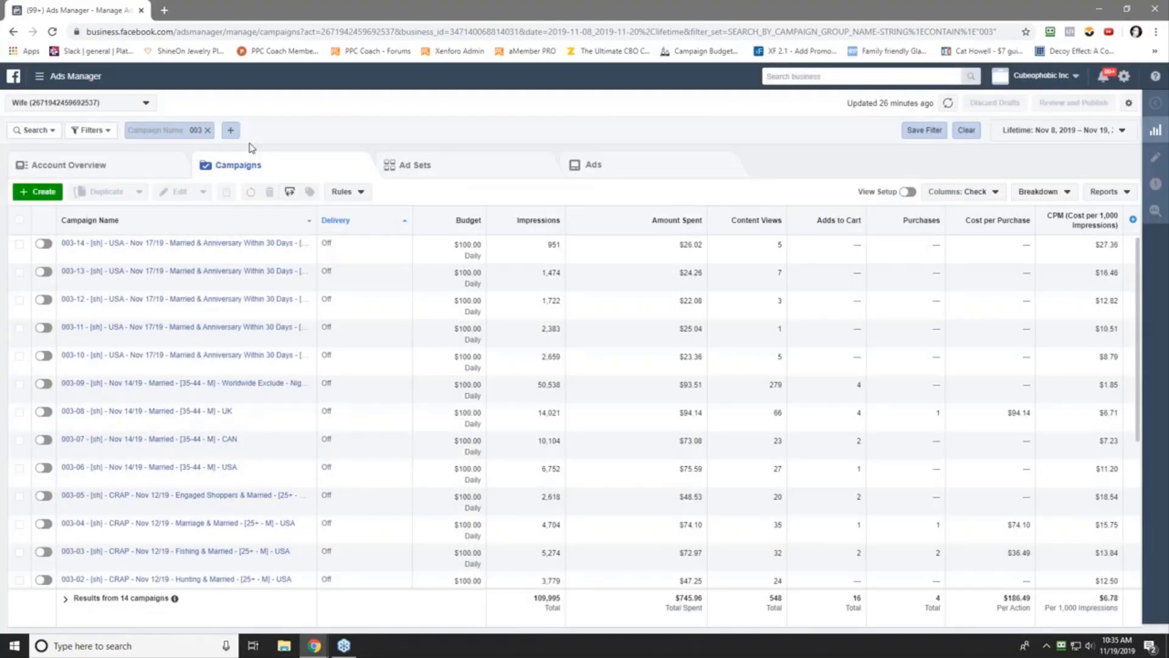
pyautogui.click(40, 76)
pyautogui.rightClick(66, 162)
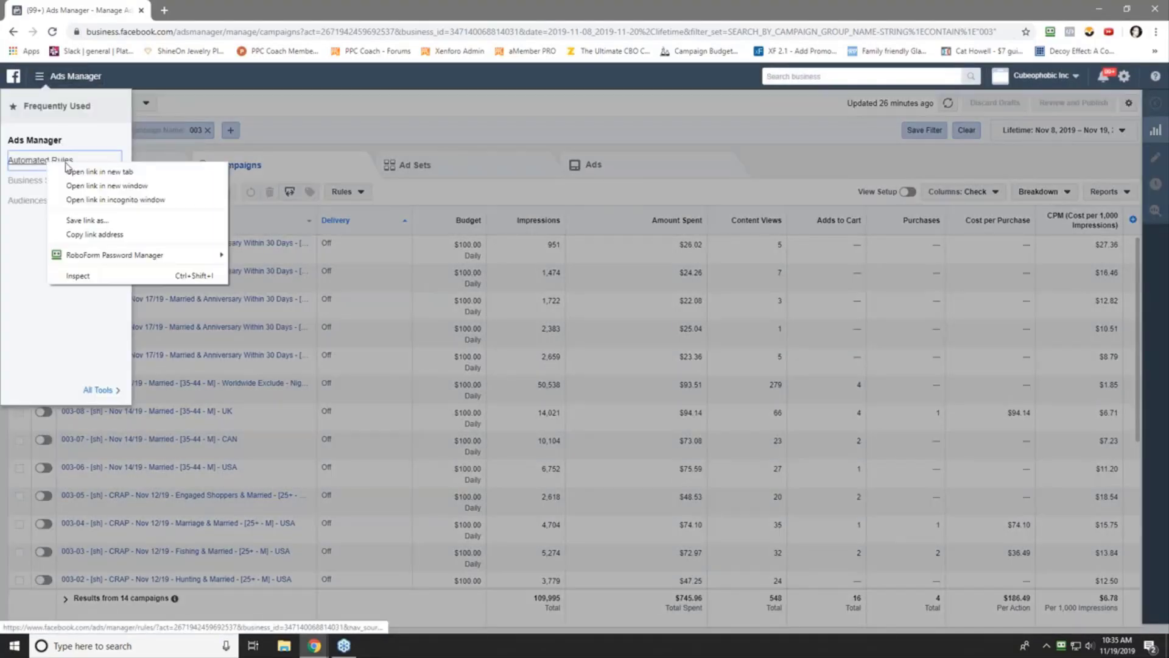
pyautogui.click(100, 172)
pyautogui.click(213, 10)
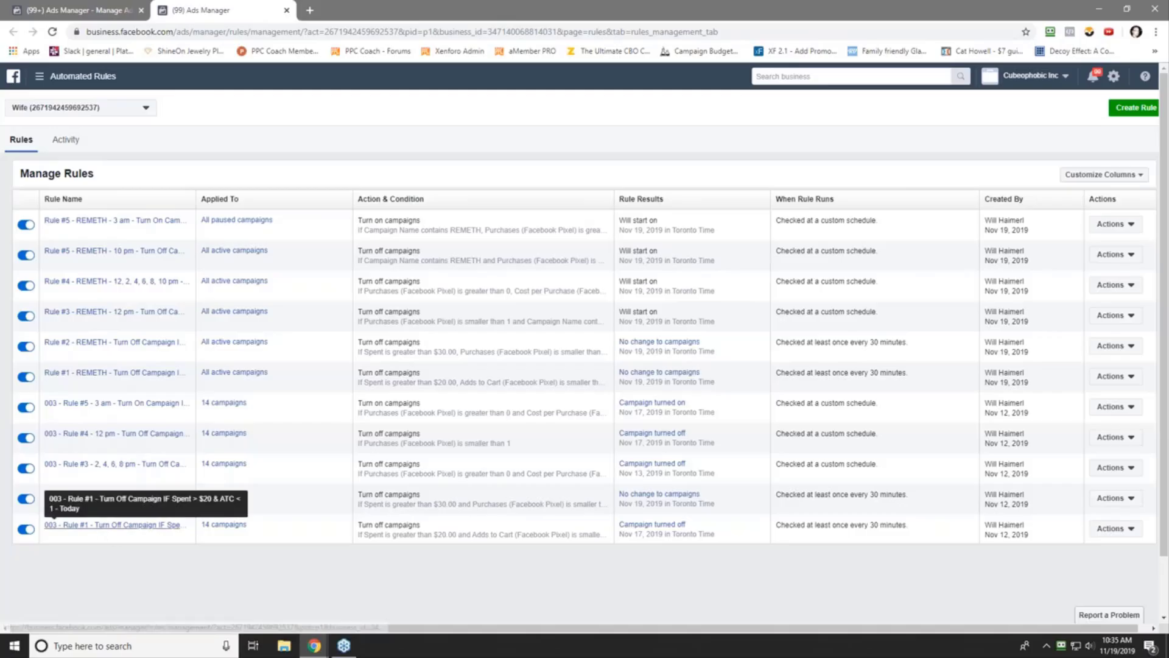
# - Delete 003 Rules #1, #2 and #3
pyautogui.click(1115, 528)
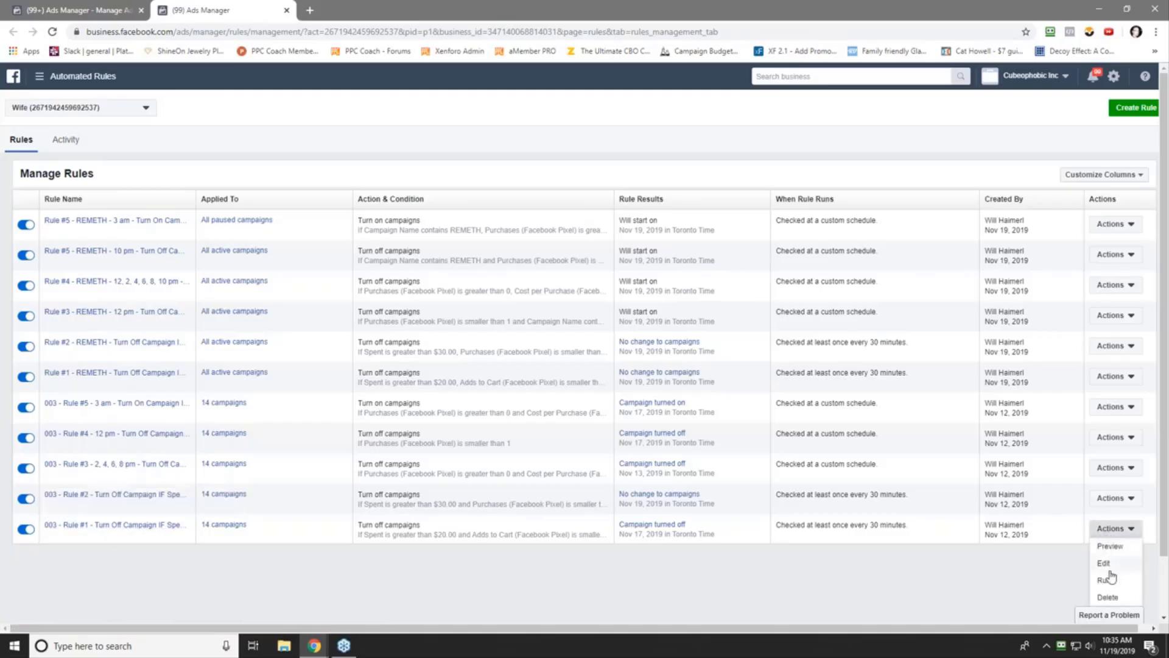
pyautogui.click(1108, 596)
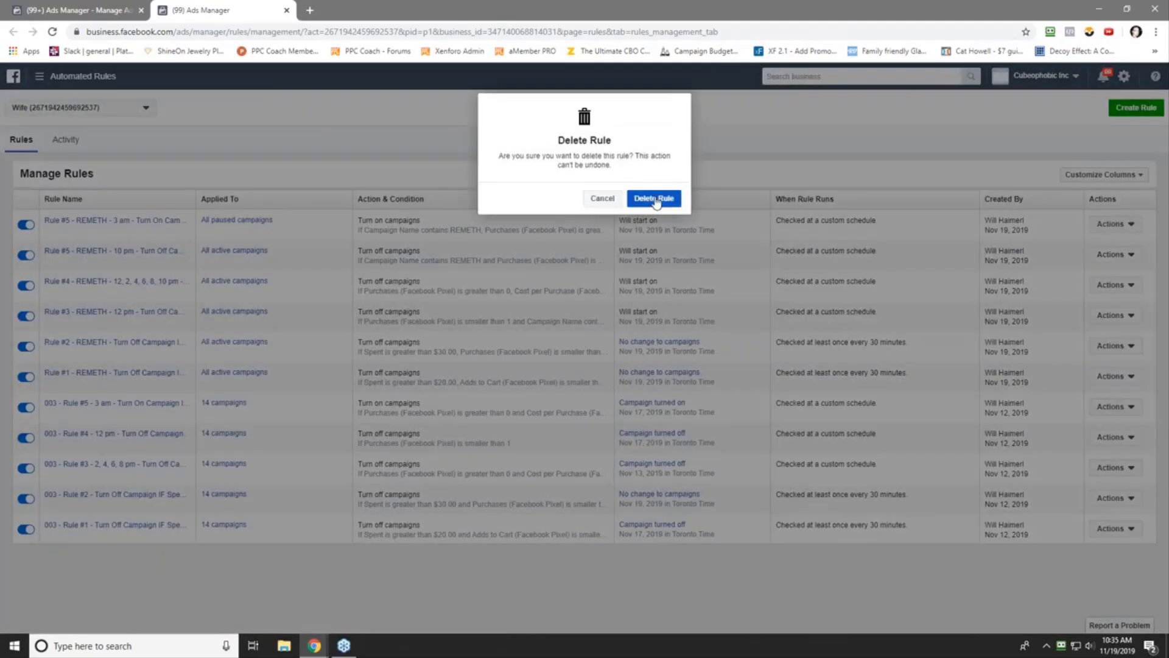
pyautogui.click(654, 198)
pyautogui.click(670, 203)
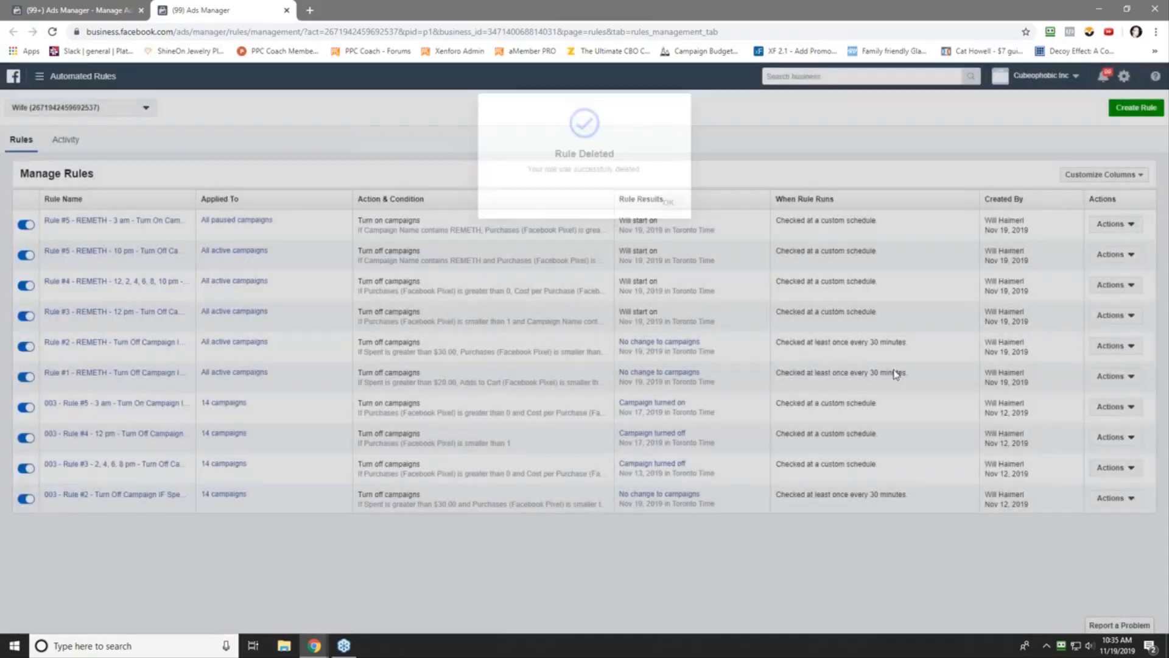
pyautogui.click(1114, 497)
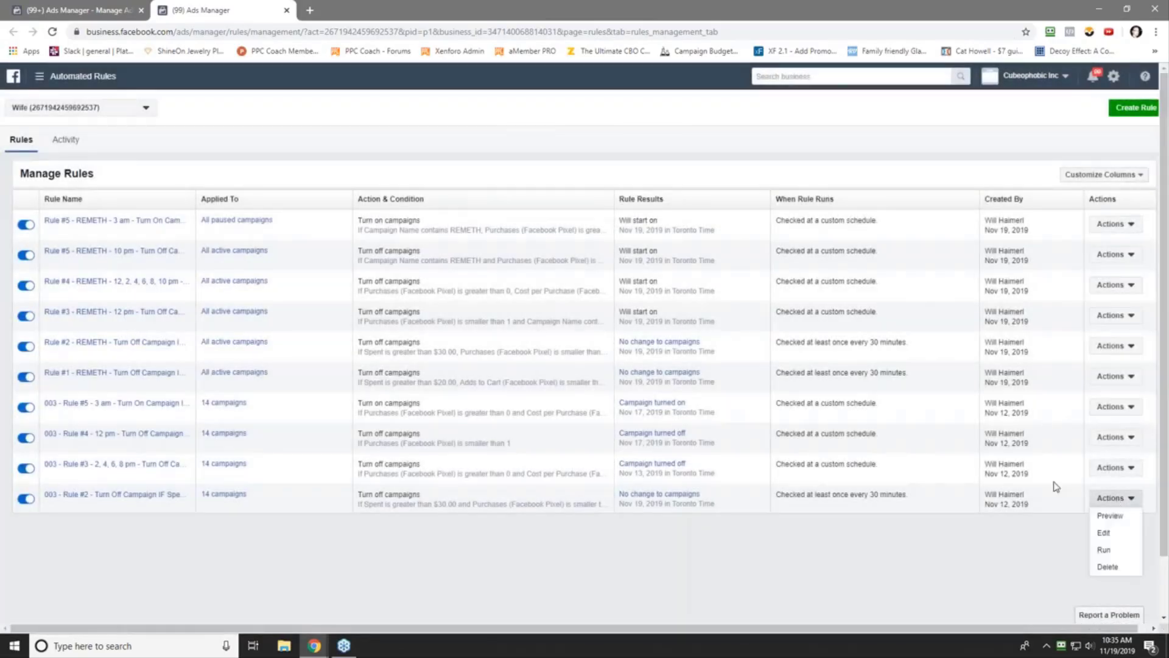
pyautogui.click(1115, 566)
pyautogui.click(652, 197)
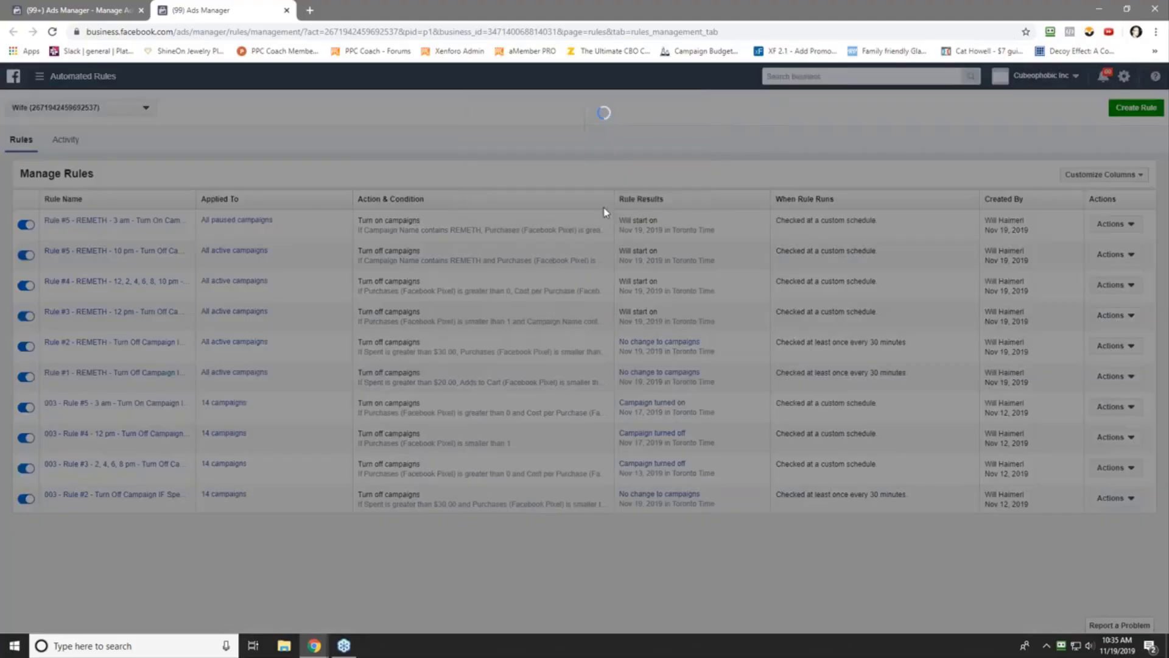
pyautogui.click(667, 201)
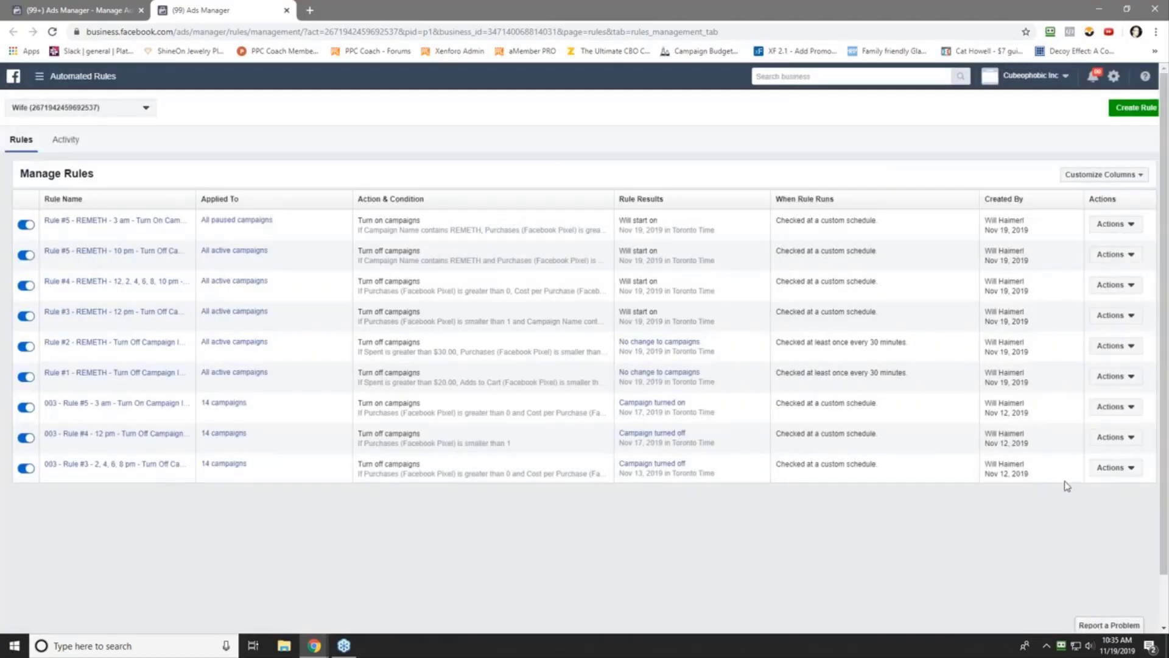
pyautogui.click(1113, 468)
pyautogui.click(1109, 533)
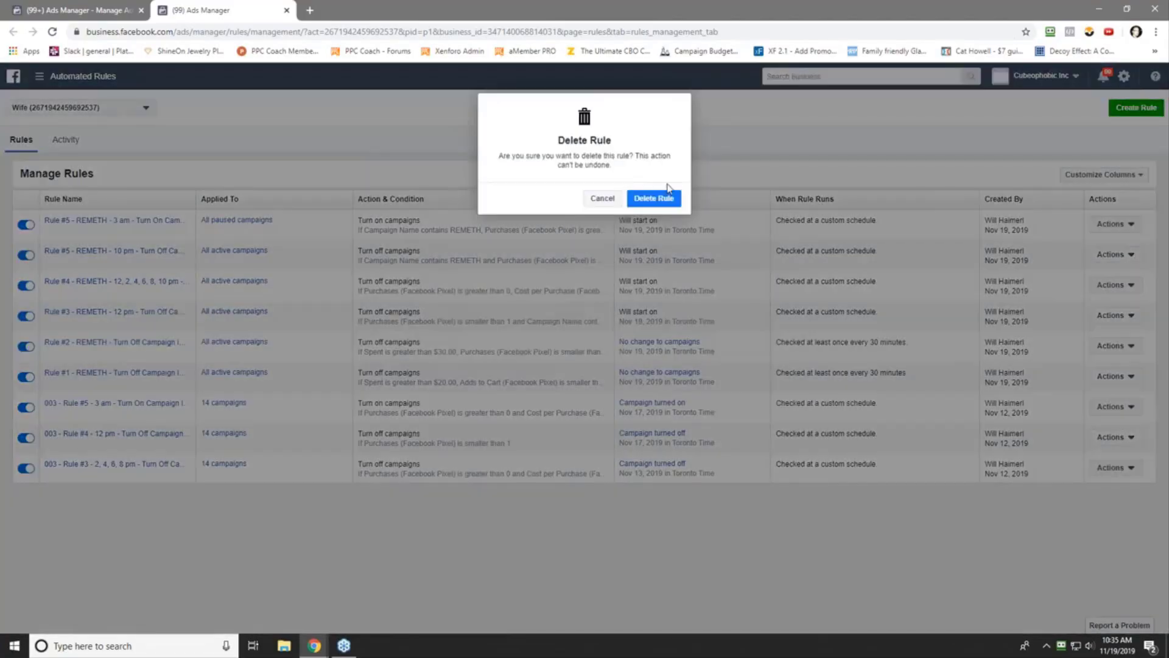
pyautogui.click(668, 196)
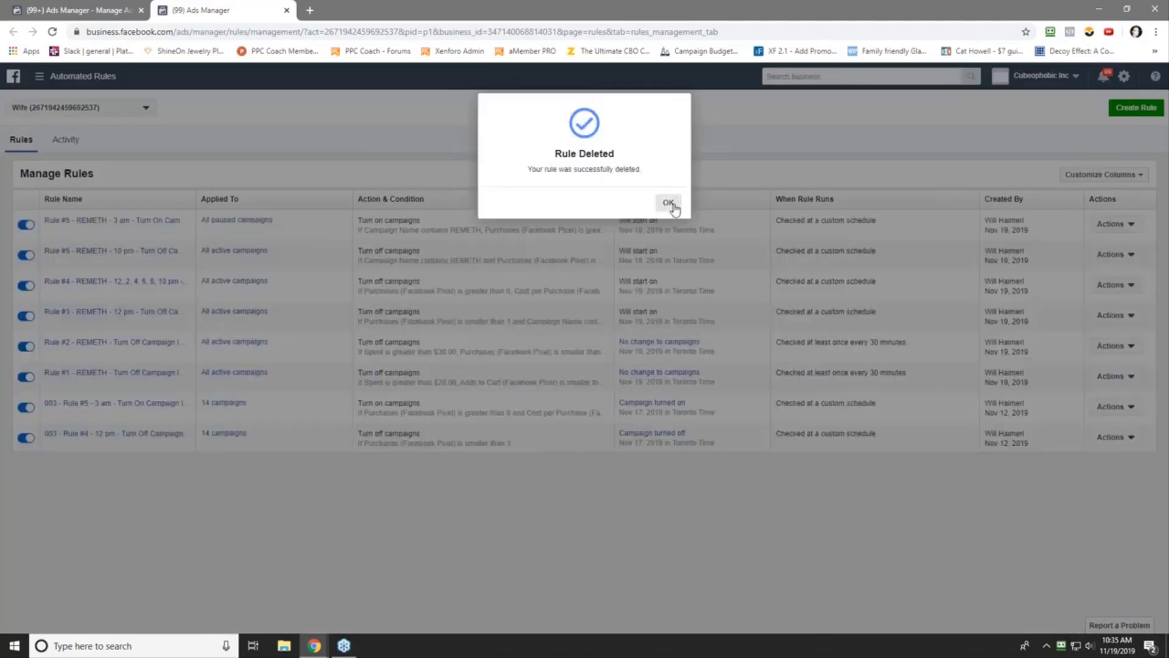
pyautogui.click(669, 204)
# - Delete 003 Rules #4 and #5
pyautogui.click(1113, 438)
pyautogui.click(1109, 503)
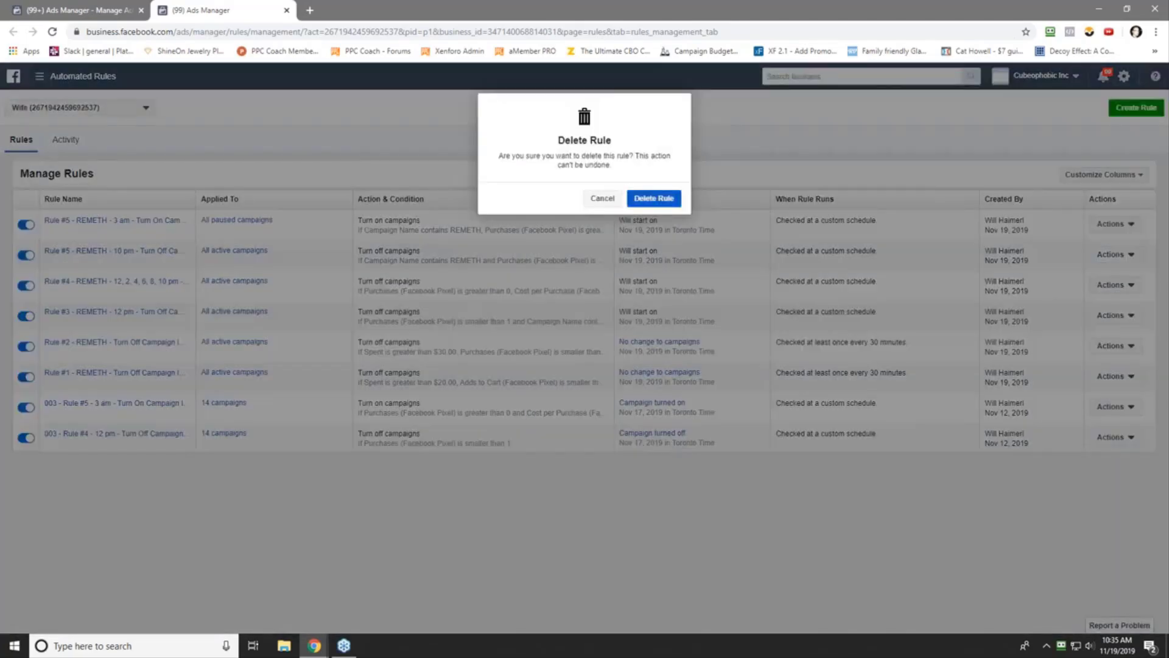
pyautogui.click(660, 200)
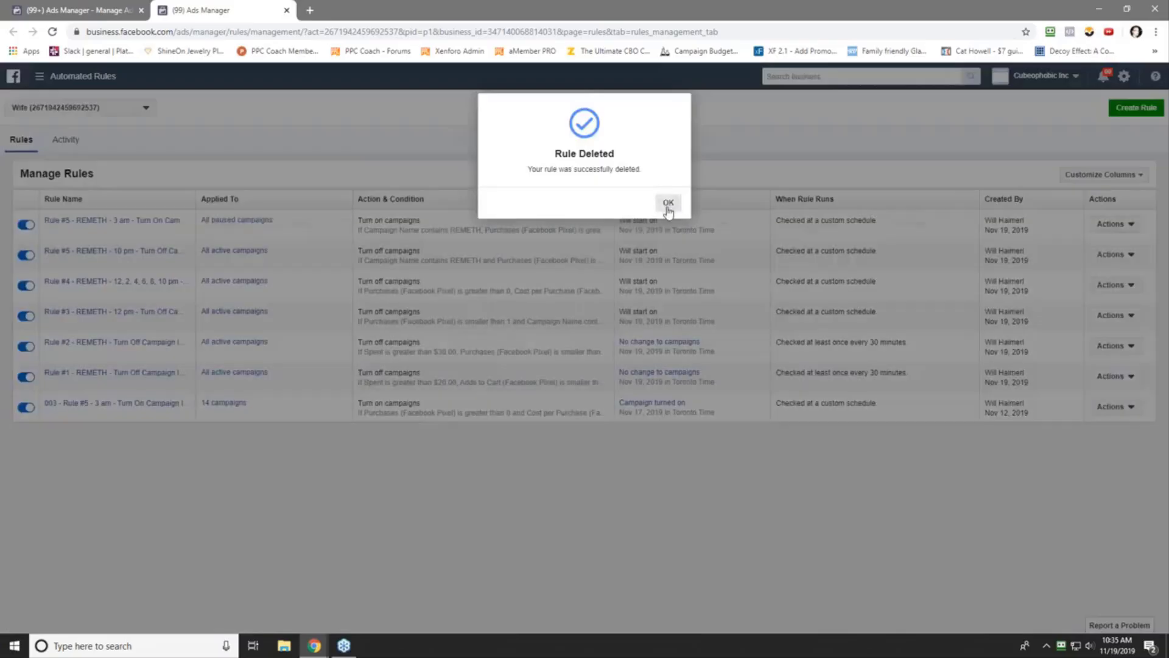
pyautogui.click(668, 205)
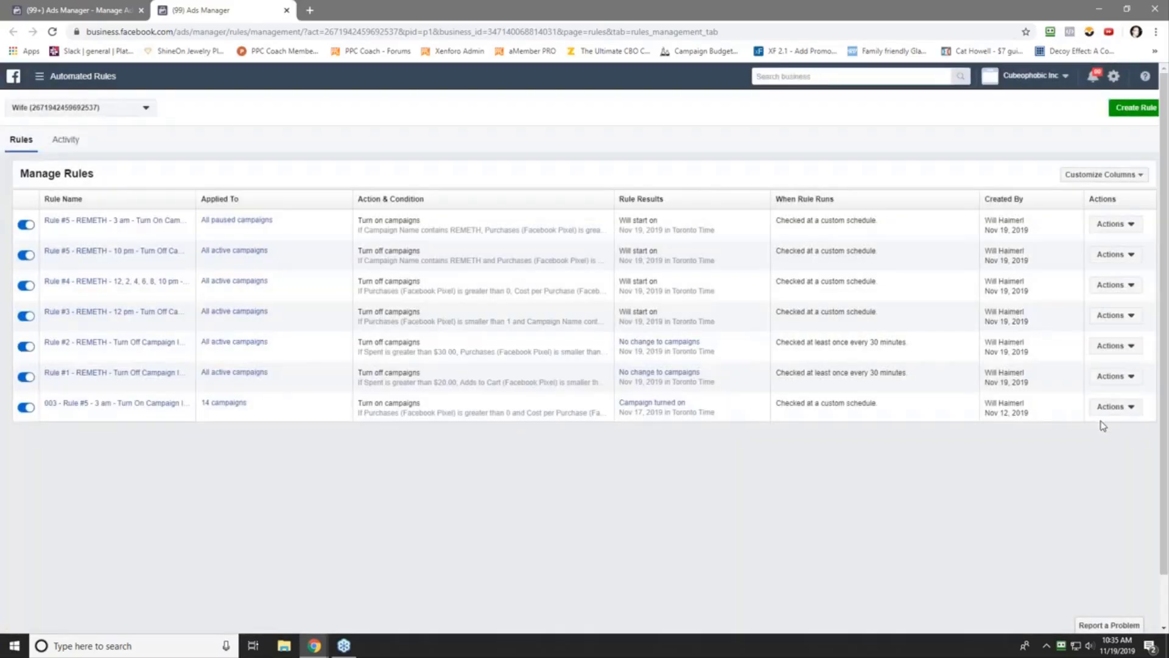
pyautogui.click(1116, 407)
pyautogui.click(1105, 468)
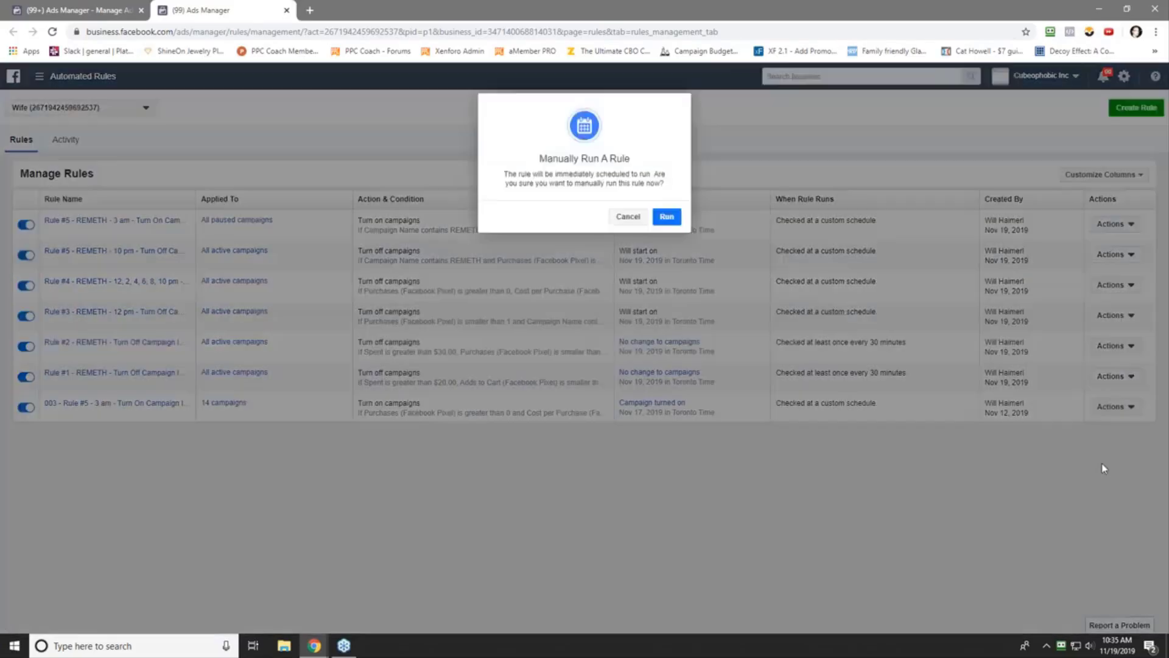
pyautogui.click(628, 216)
pyautogui.click(1115, 407)
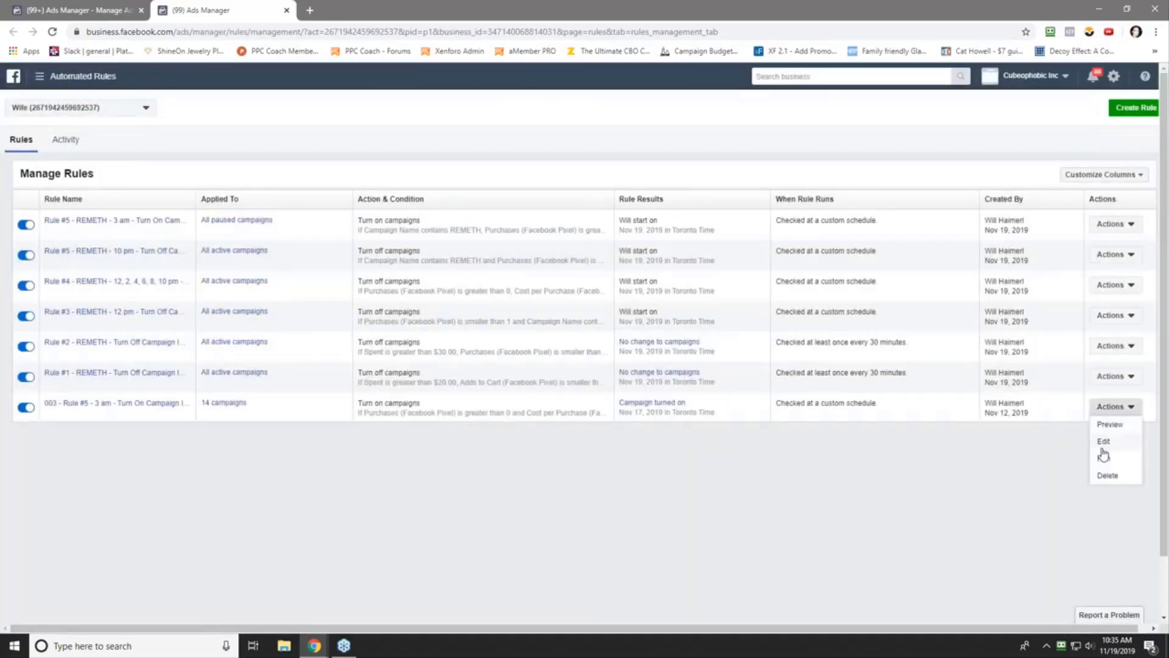
pyautogui.click(1106, 476)
pyautogui.click(653, 199)
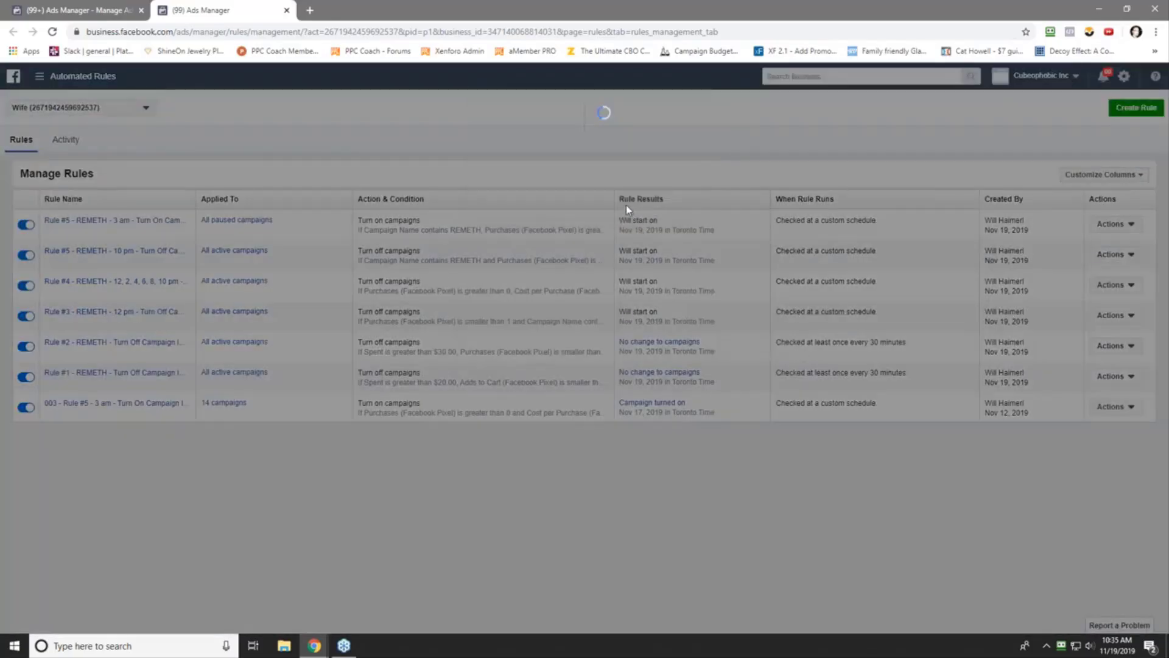
pyautogui.click(666, 202)
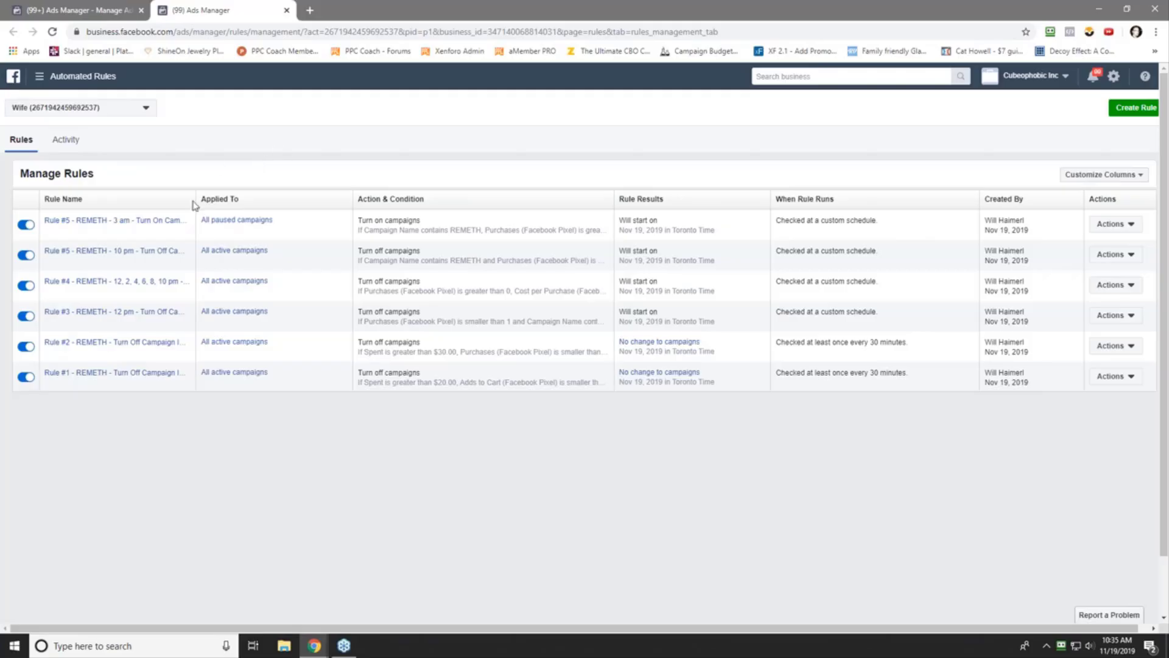
# - Rename the REMETH 3 am turn-on rule from Rule #5 to Rule #6 and save it
pyautogui.click(122, 222)
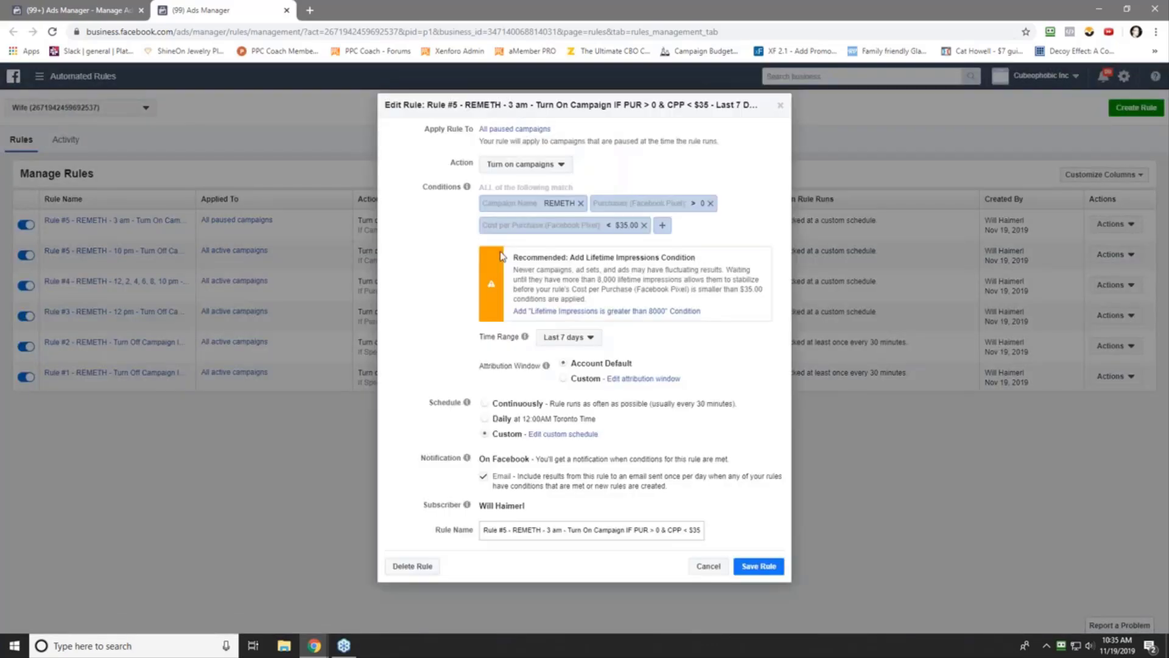
pyautogui.doubleClick(506, 530)
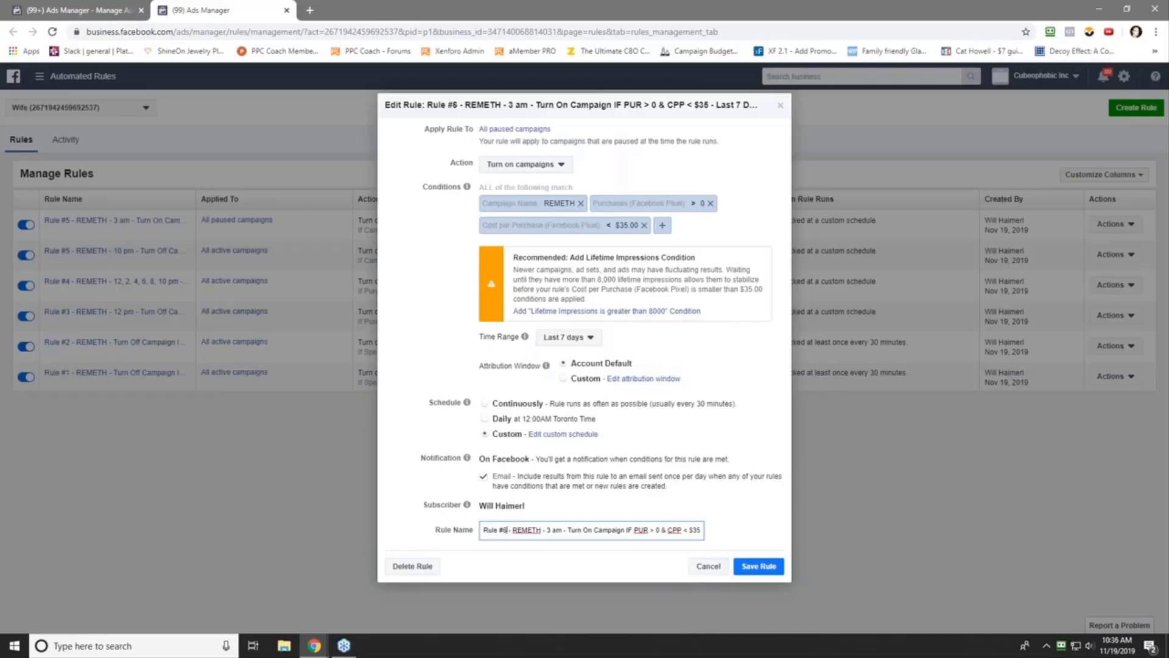
pyautogui.click(759, 566)
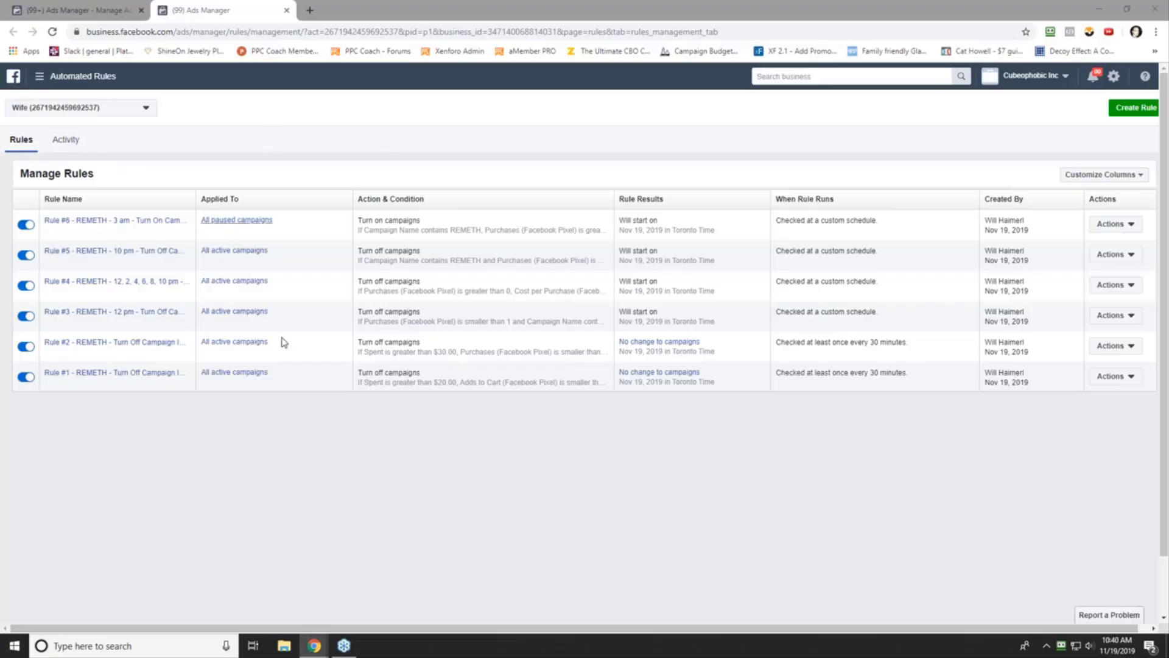
pyautogui.moveTo(317, 650)
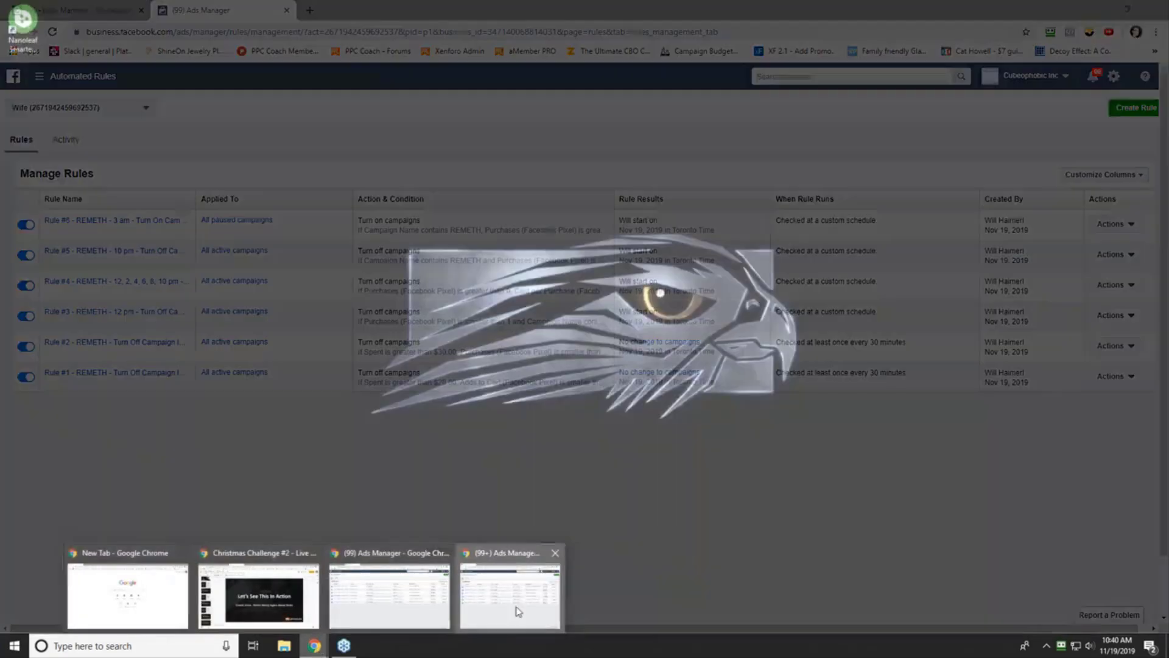
pyautogui.moveTo(514, 611)
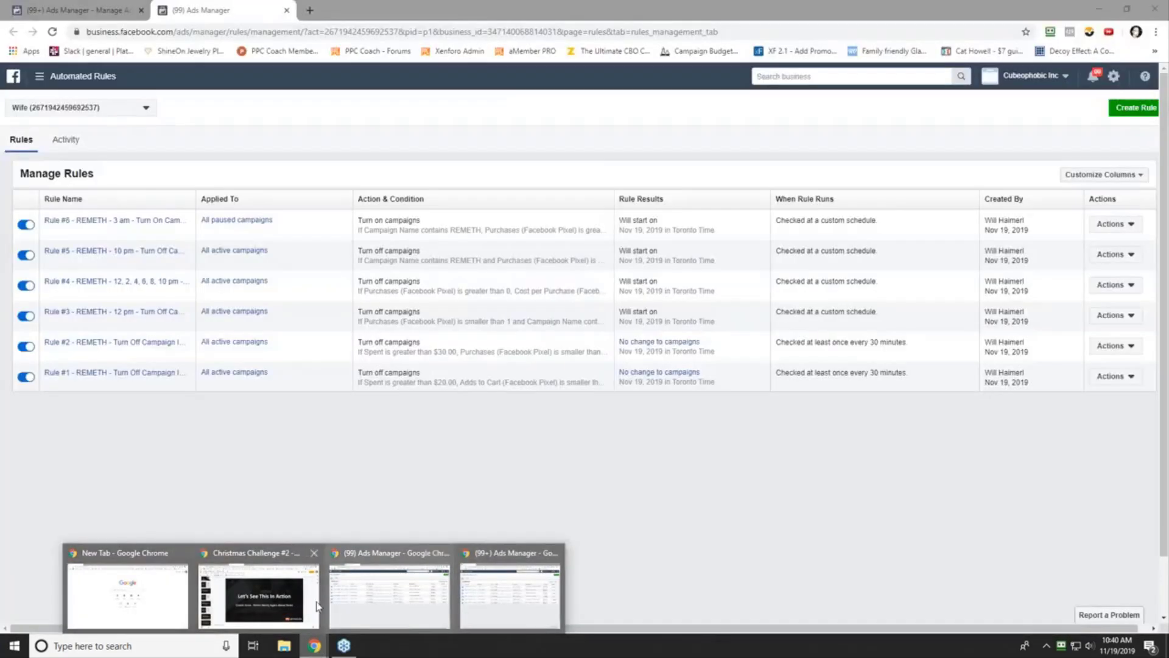
pyautogui.moveTo(154, 603)
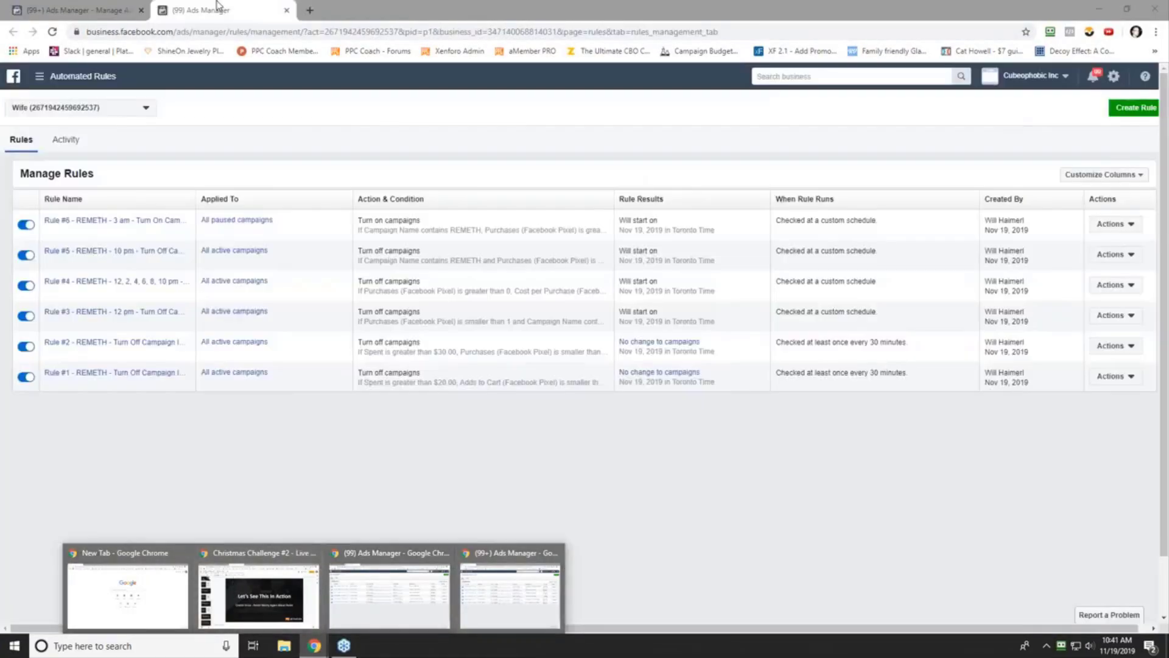
# - Log in to ShineOn Jewelry in a new tab with the account e-mail and password
pyautogui.click(310, 10)
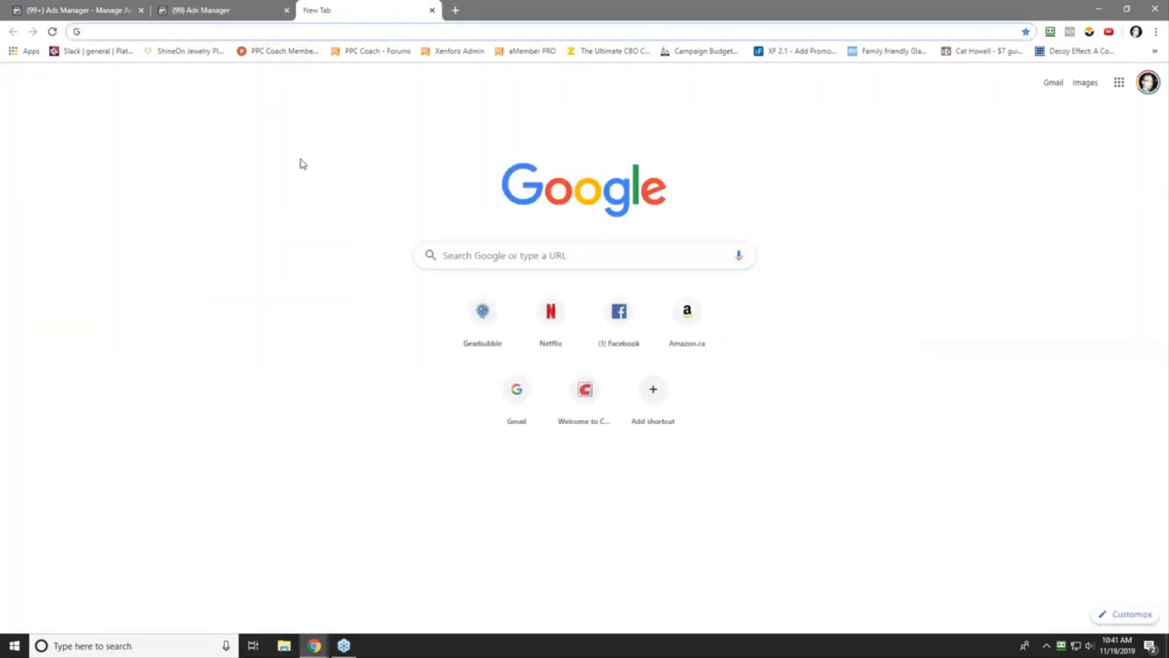
pyautogui.click(184, 51)
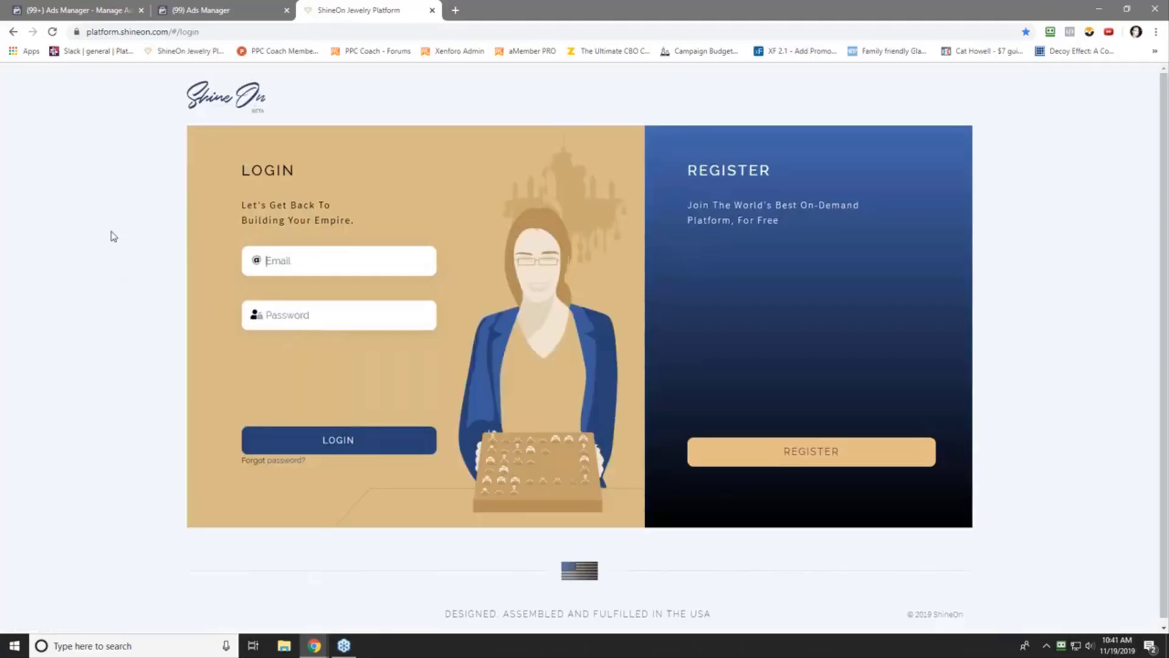
pyautogui.press('Tab')
pyautogui.write('••••••')
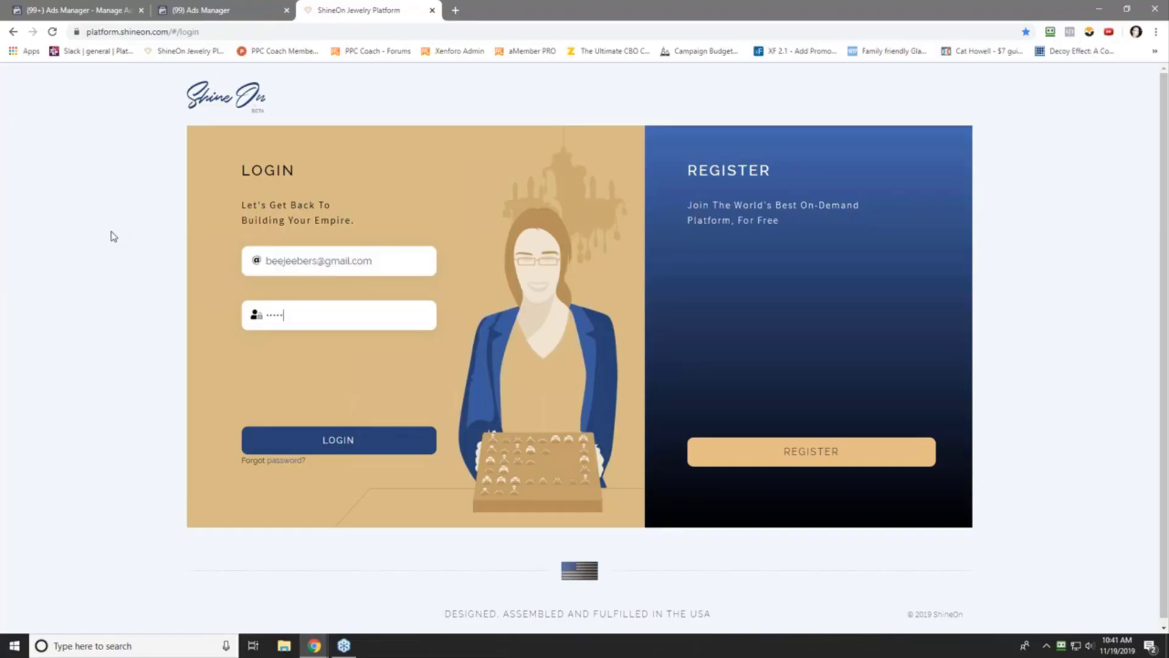
pyautogui.write('•••')
pyautogui.press('Return')
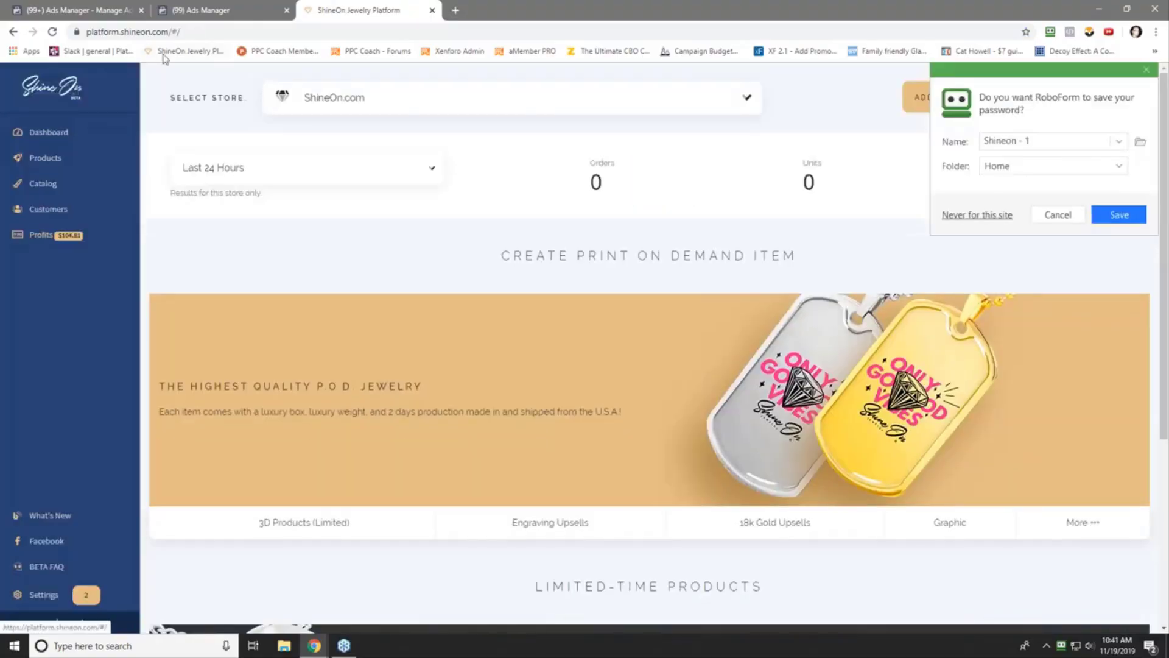
pyautogui.click(1147, 72)
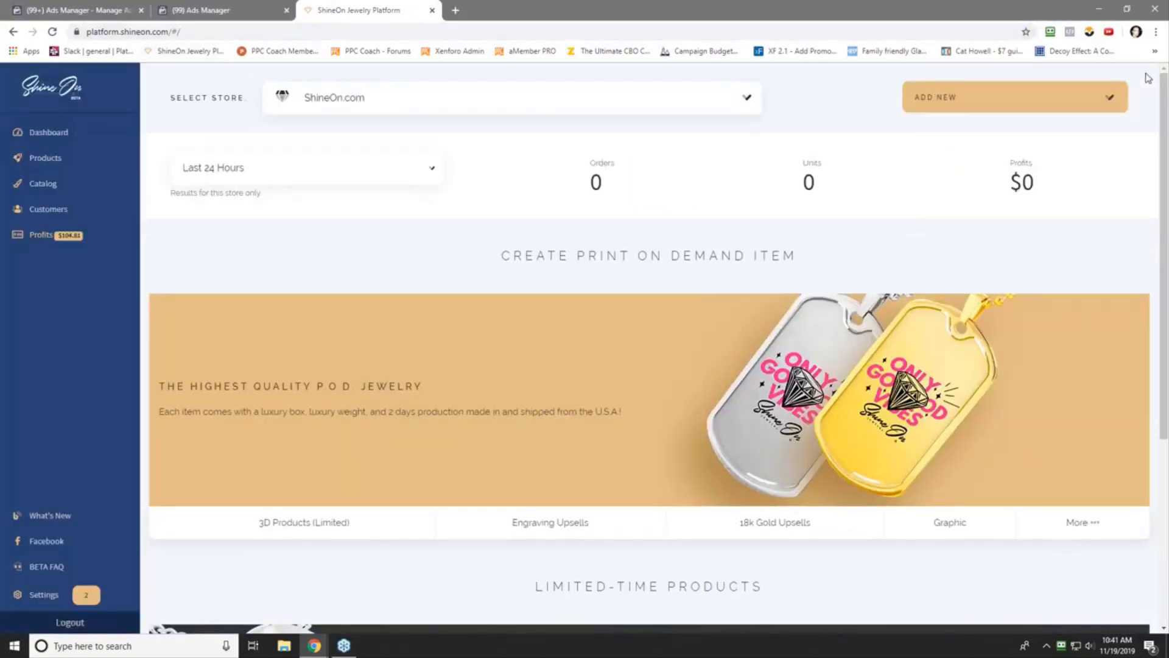
# - View All Time store stats (5 orders, $187.38) and Products, then return to Ads Manager
pyautogui.click(346, 176)
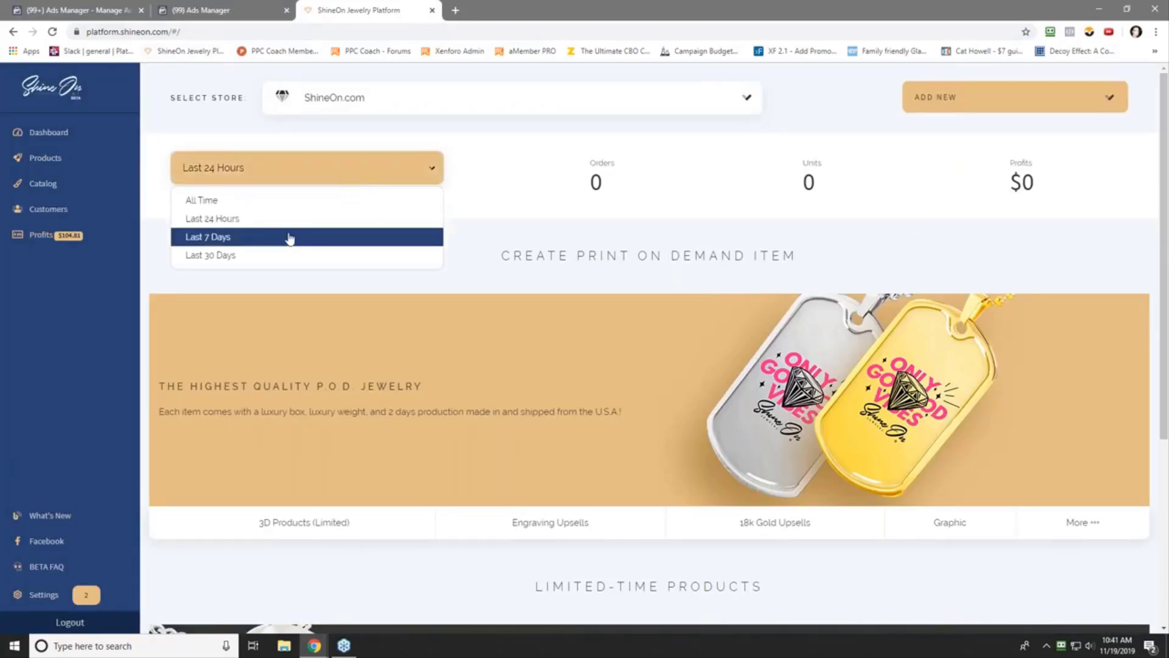
pyautogui.click(228, 202)
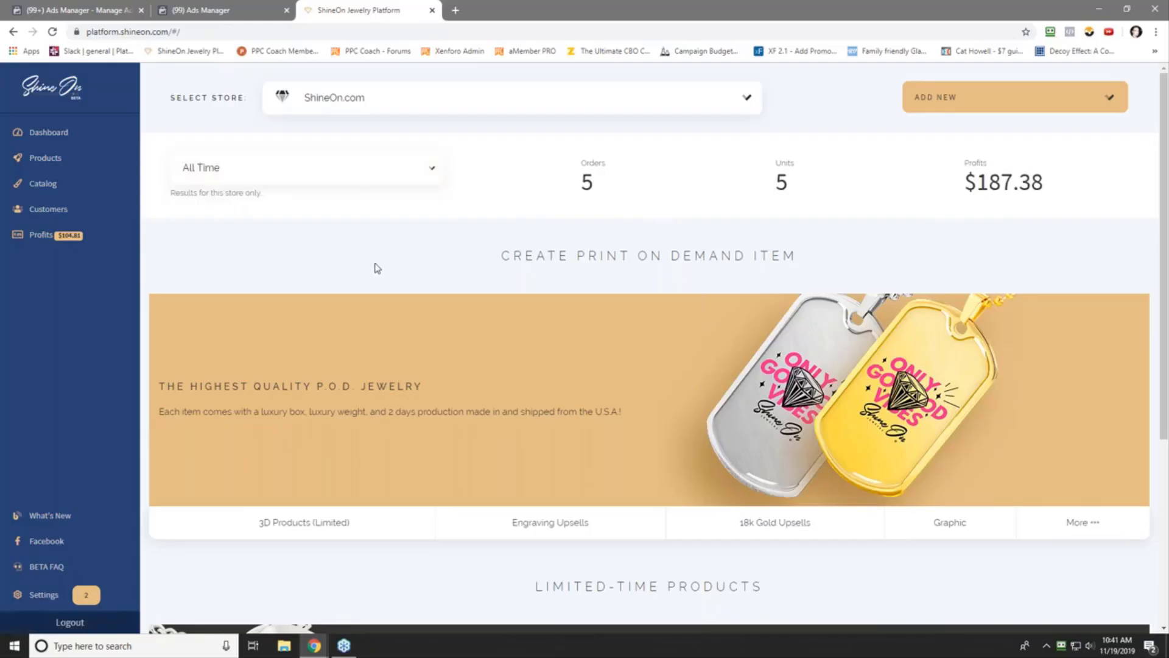
pyautogui.click(46, 159)
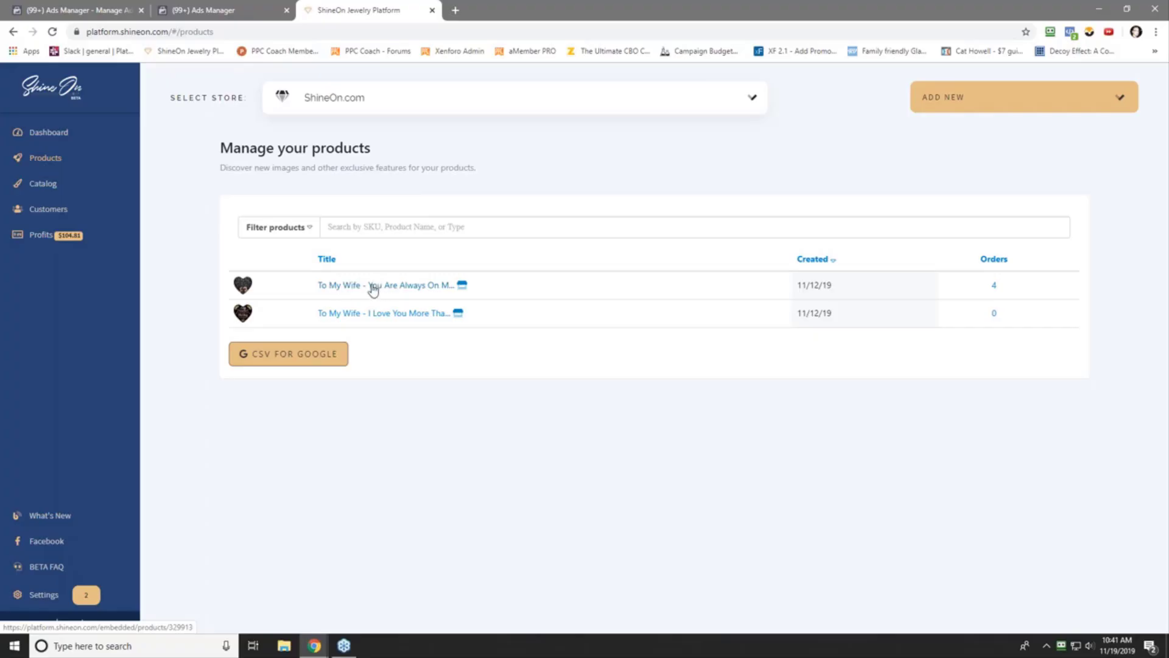
pyautogui.click(91, 17)
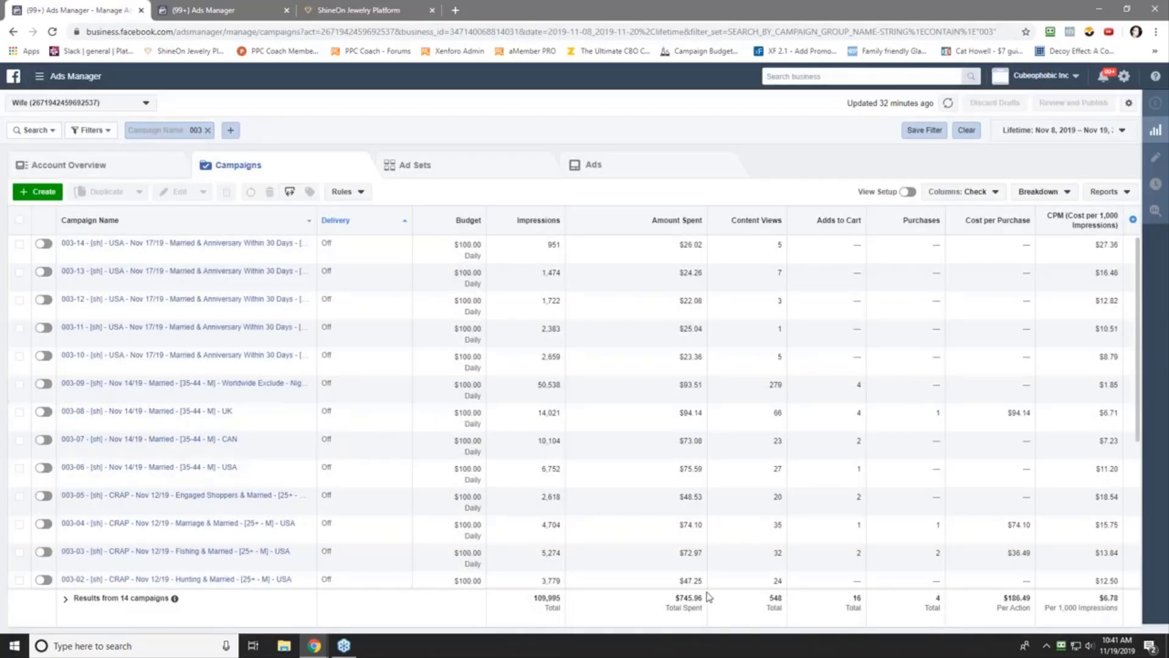
# - Highlight the $745.96 Amount Spent total, then open a new browser tab
pyautogui.moveTo(674, 603); pyautogui.dragTo(702, 602)
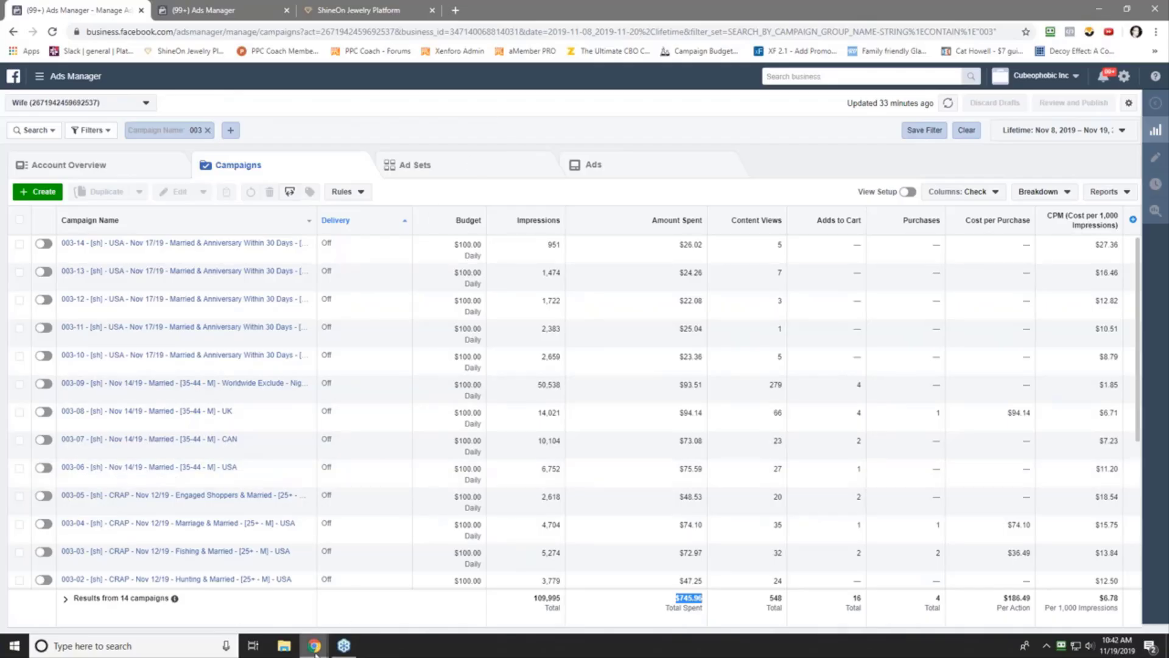
pyautogui.moveTo(315, 652)
pyautogui.click(457, 11)
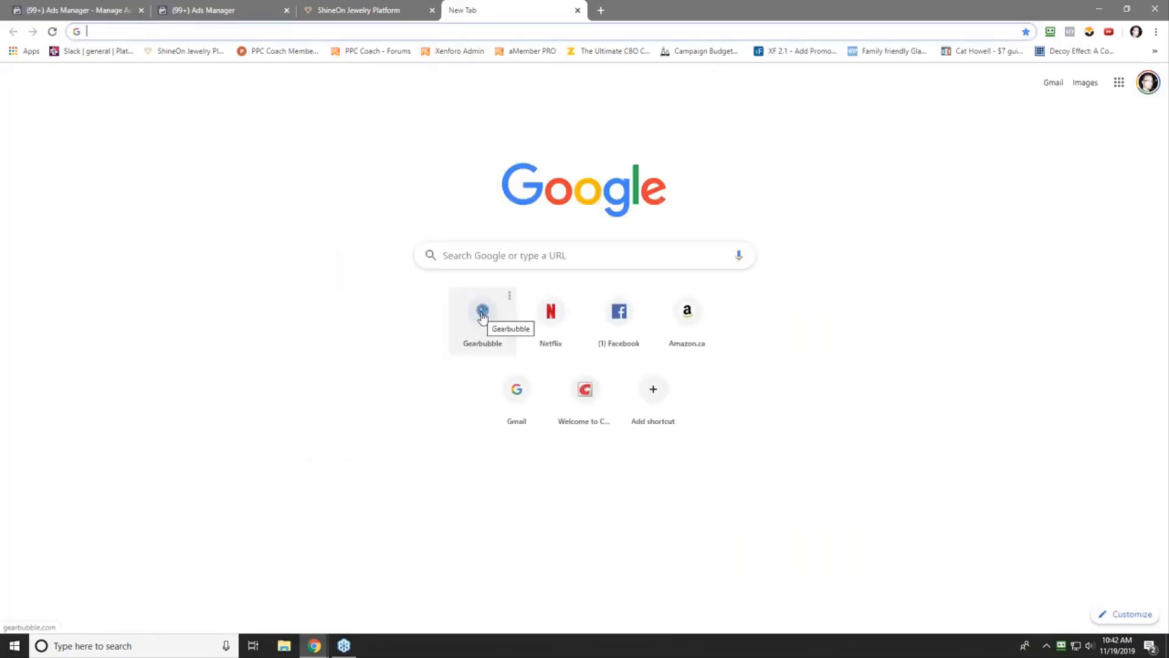
# - Check today's Gearbubble sales report ($823.04 from 25 sales), then return to ShineOn products
pyautogui.click(483, 313)
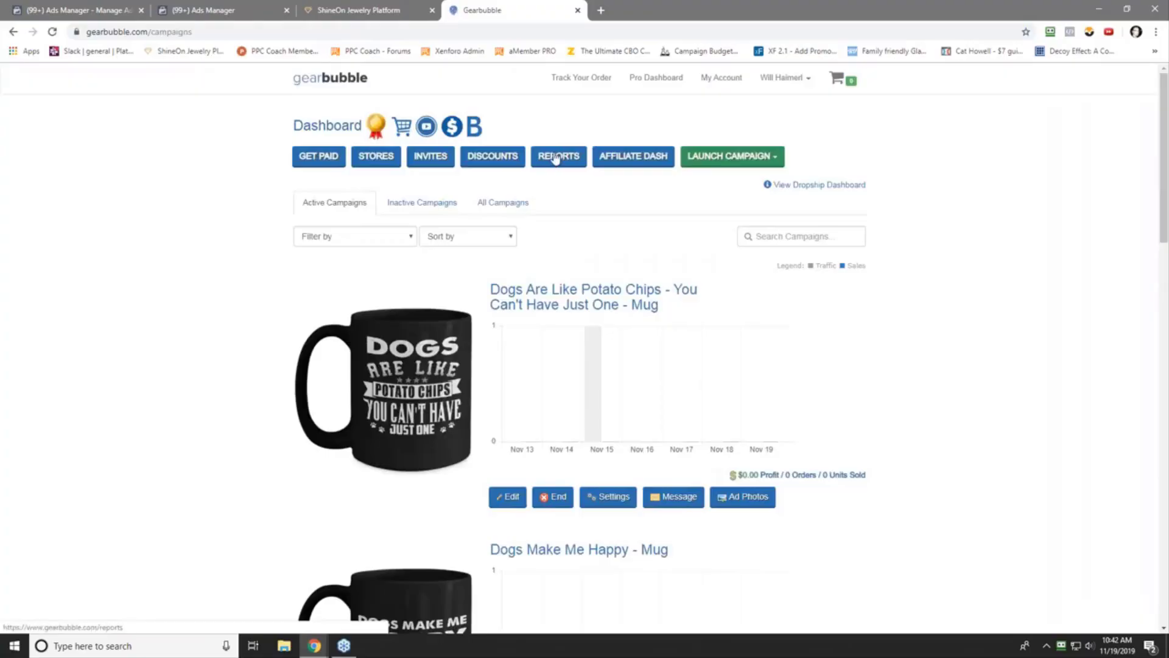
pyautogui.click(556, 157)
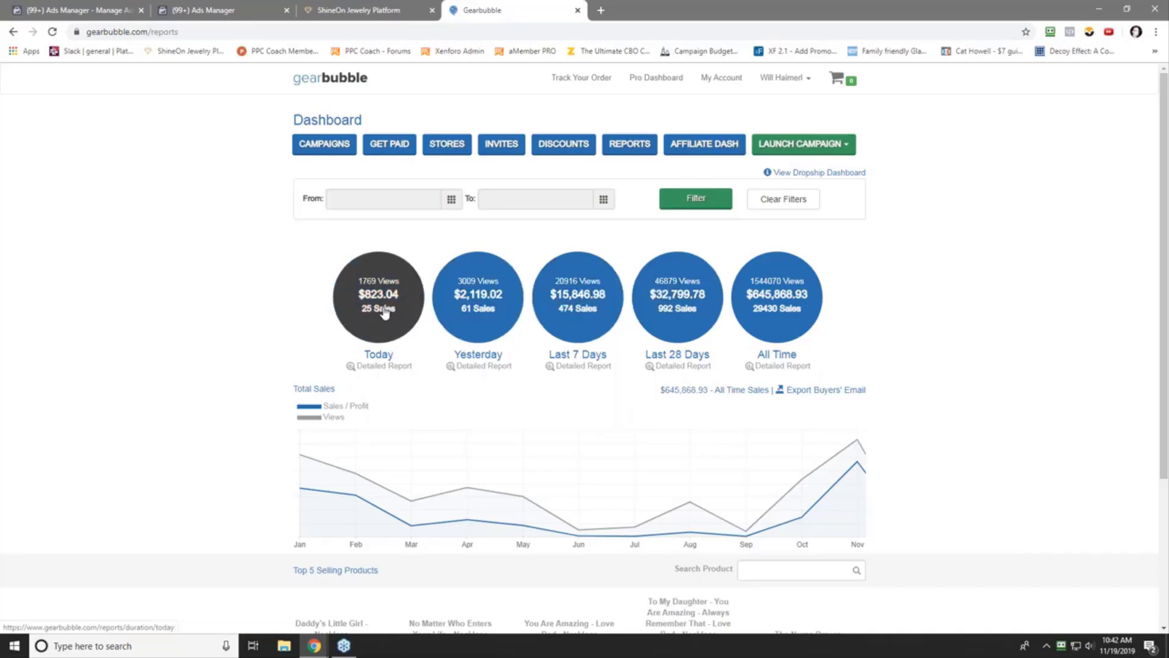
pyautogui.click(335, 10)
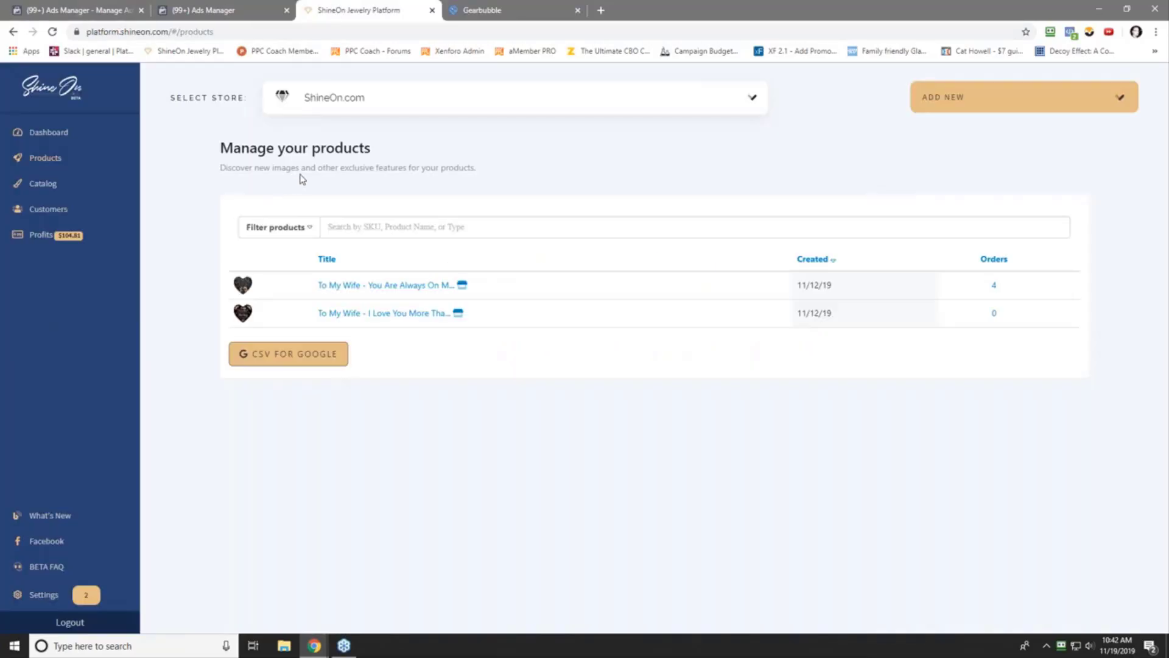
# - Show ShineOn's All Time dashboard stats: 5 orders totalling $187.38
pyautogui.click(52, 131)
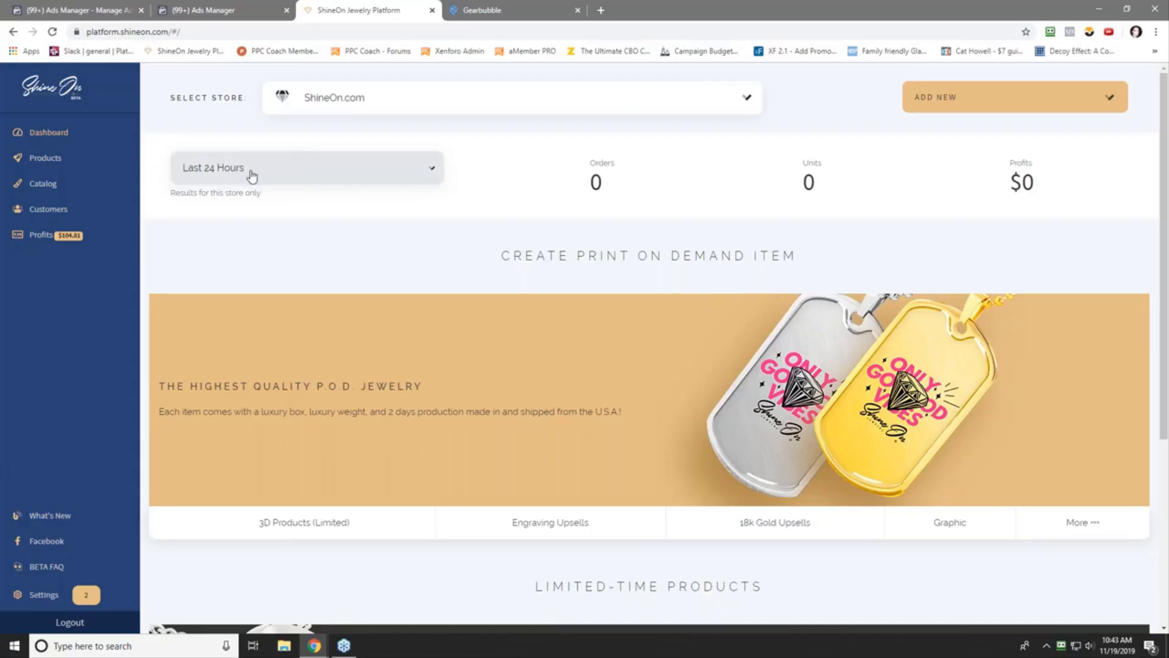
pyautogui.click(93, 13)
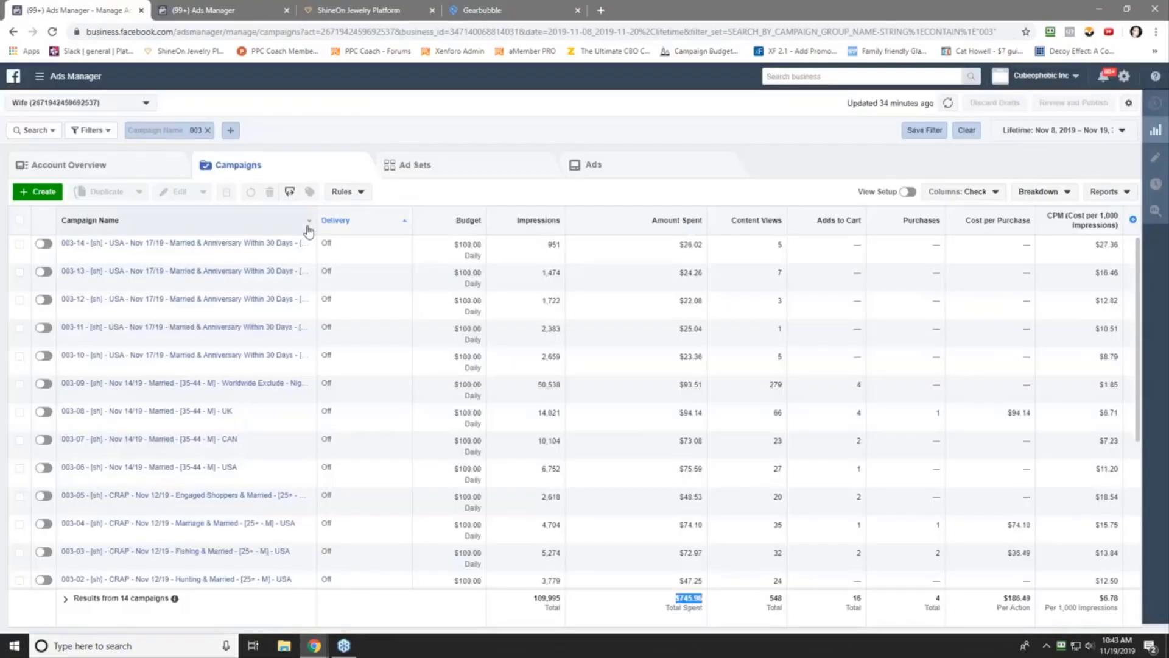
pyautogui.click(371, 11)
pyautogui.click(260, 174)
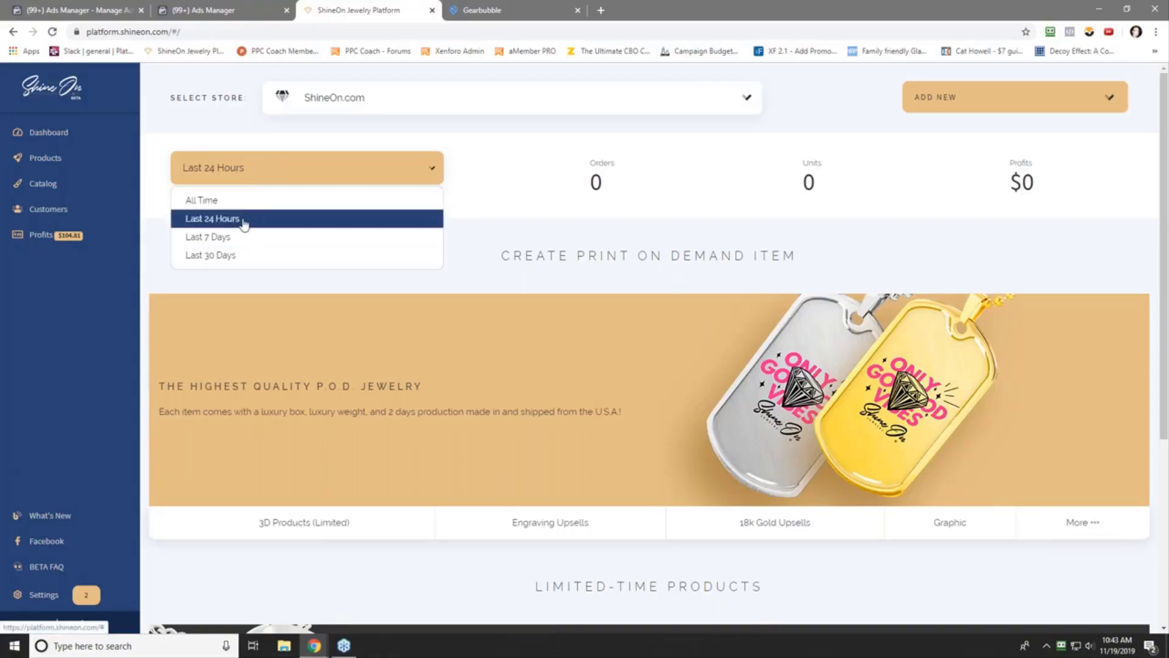
pyautogui.click(241, 200)
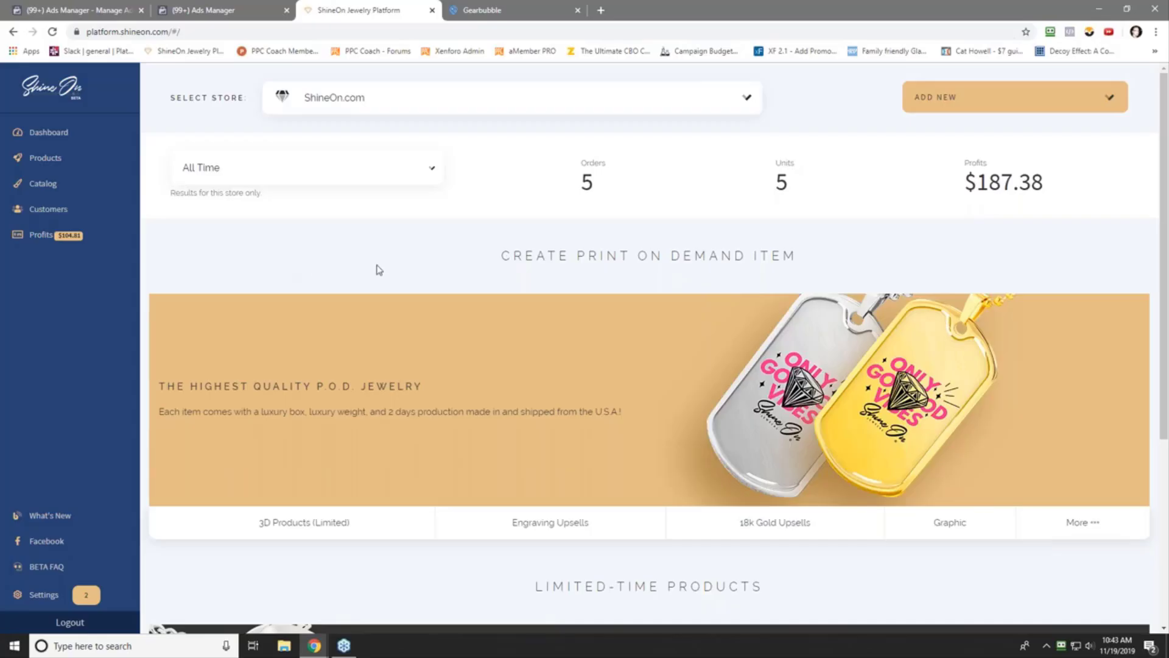
pyautogui.click(308, 172)
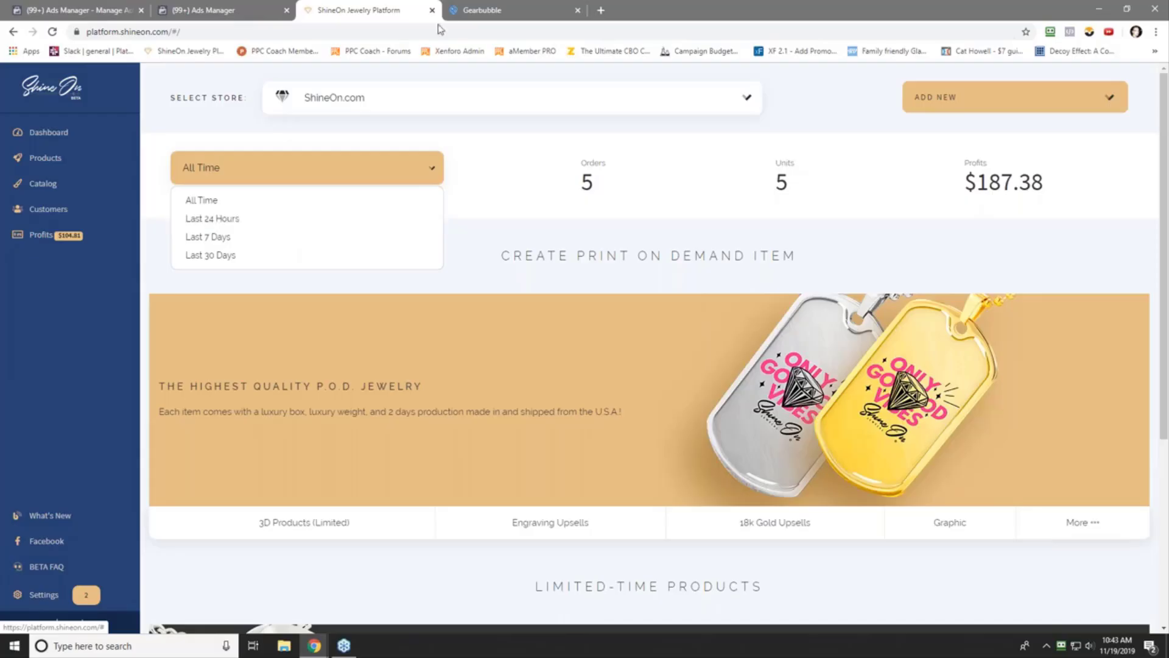
# - Reload the Gearbubble sales report, then go back to the Ads Manager campaigns
pyautogui.click(463, 9)
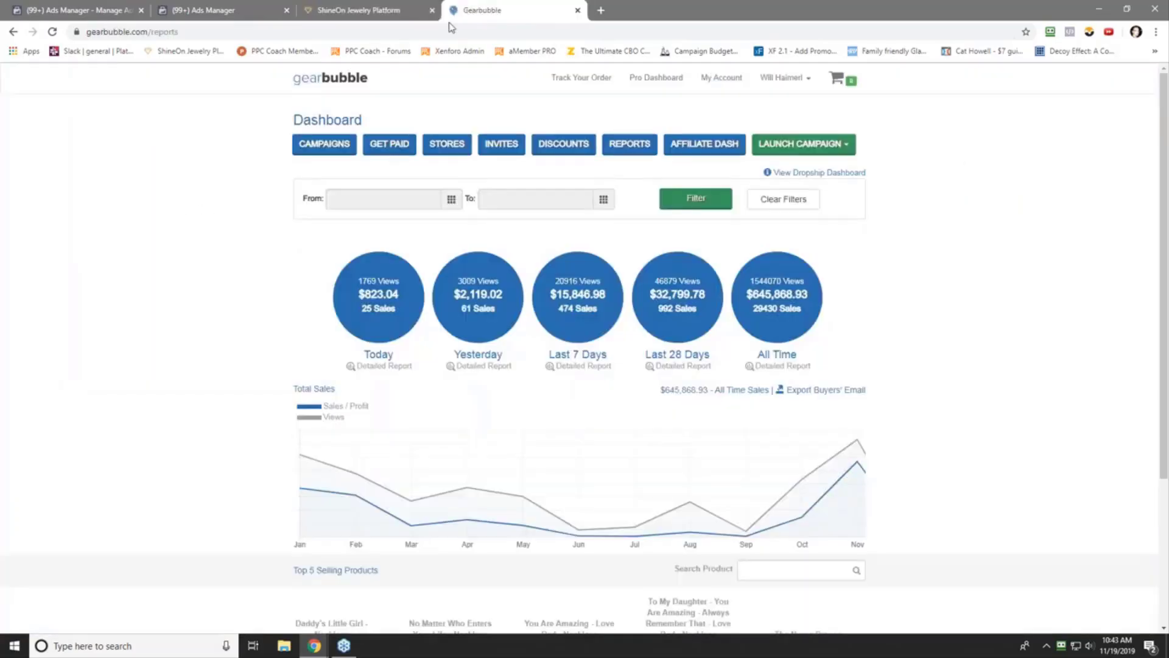
pyautogui.rightClick(124, 288)
pyautogui.click(146, 325)
pyautogui.click(109, 5)
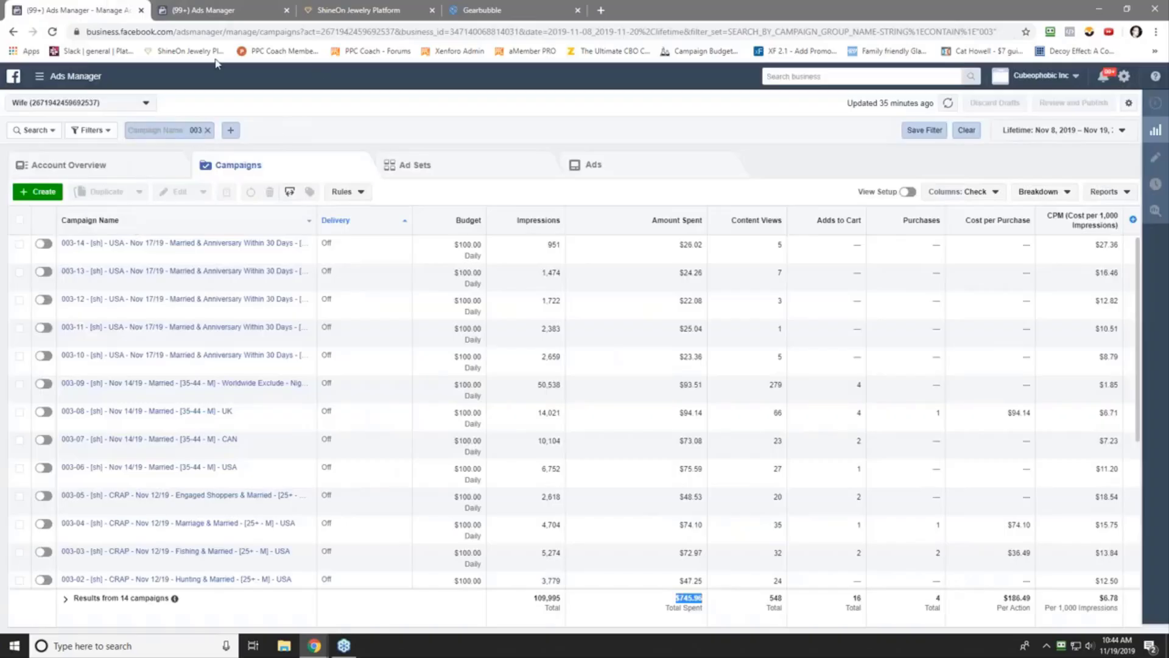
# - Sort the 003 campaigns by name, then by purchases highest first, and open Breakdown options
pyautogui.click(190, 224)
pyautogui.scroll(-1, 190, 238)
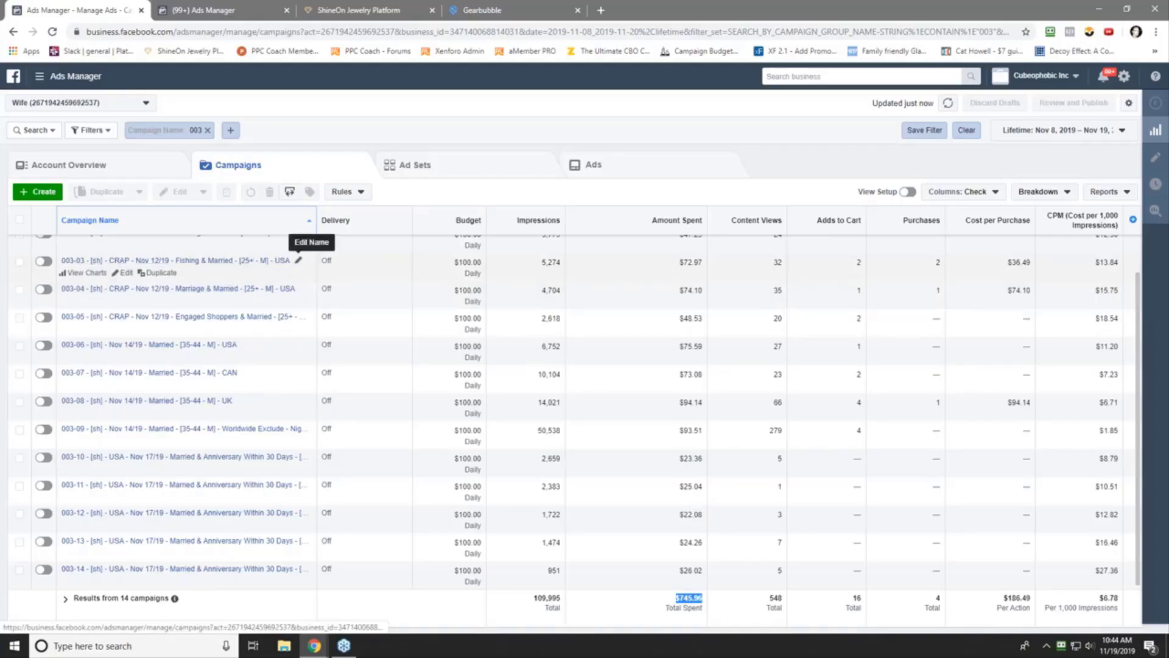
pyautogui.scroll(2, 920, 284)
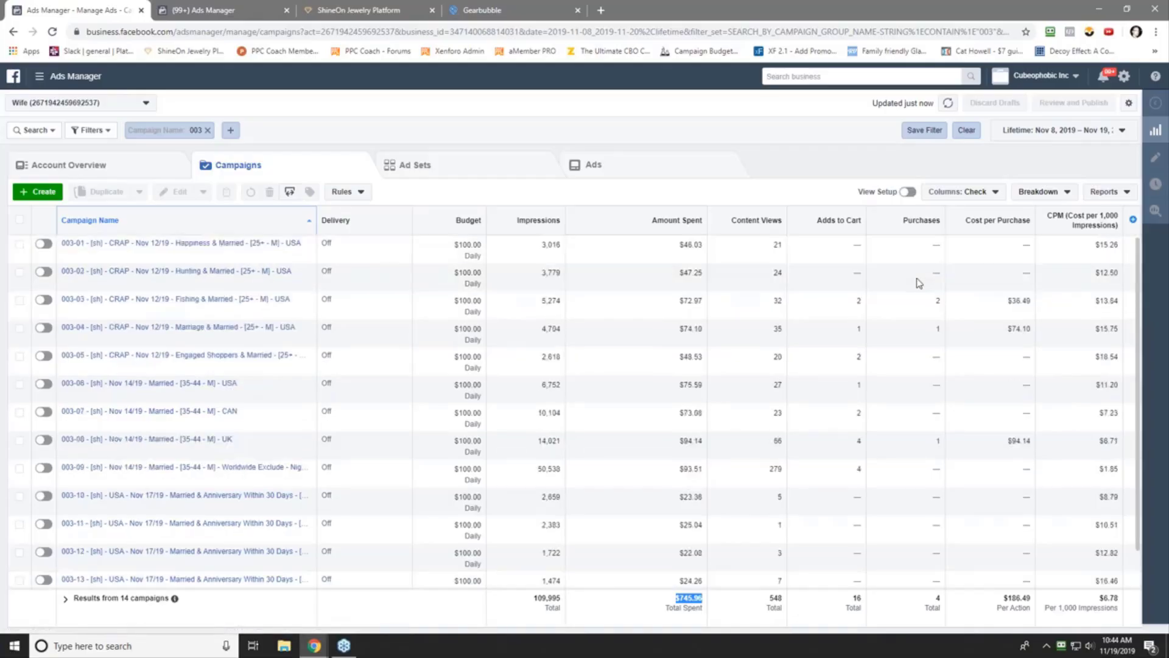
pyautogui.click(900, 220)
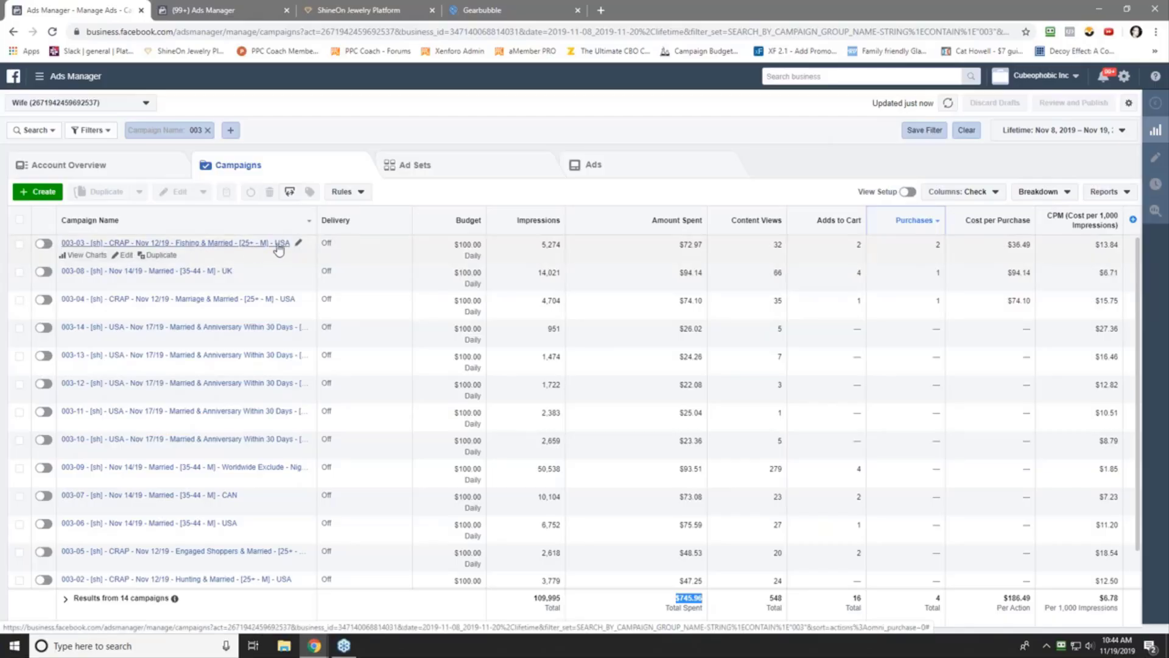
pyautogui.click(1043, 191)
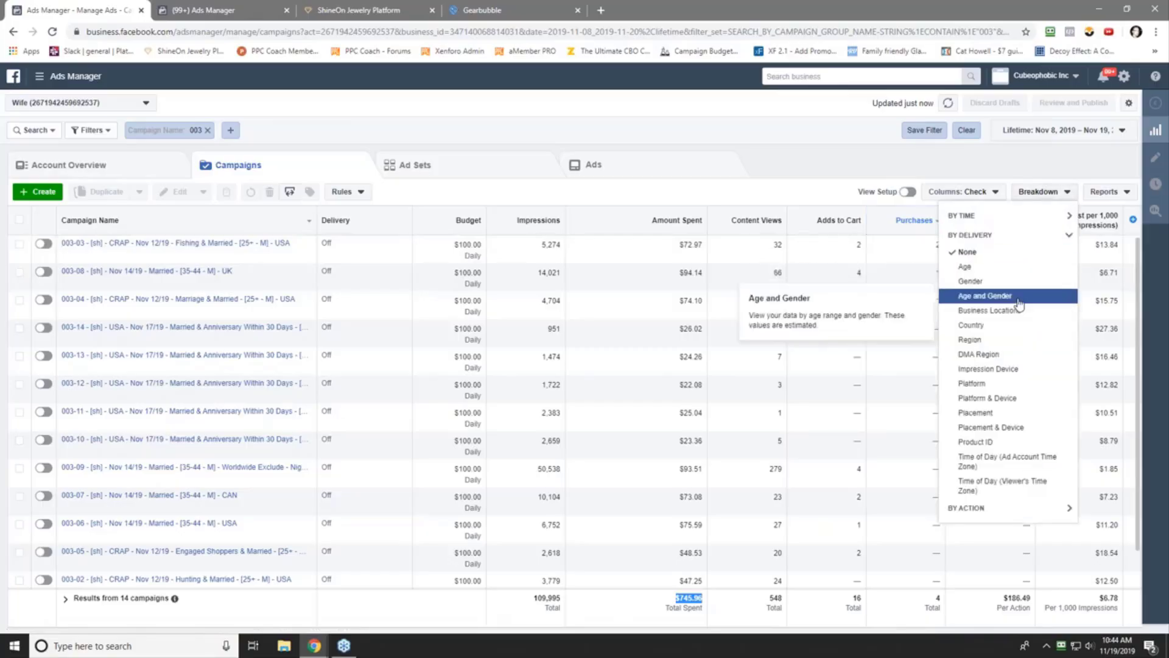
# - Break results down by Age and highlight the $18.68 and $8.37 spend values
pyautogui.click(968, 268)
pyautogui.click(741, 140)
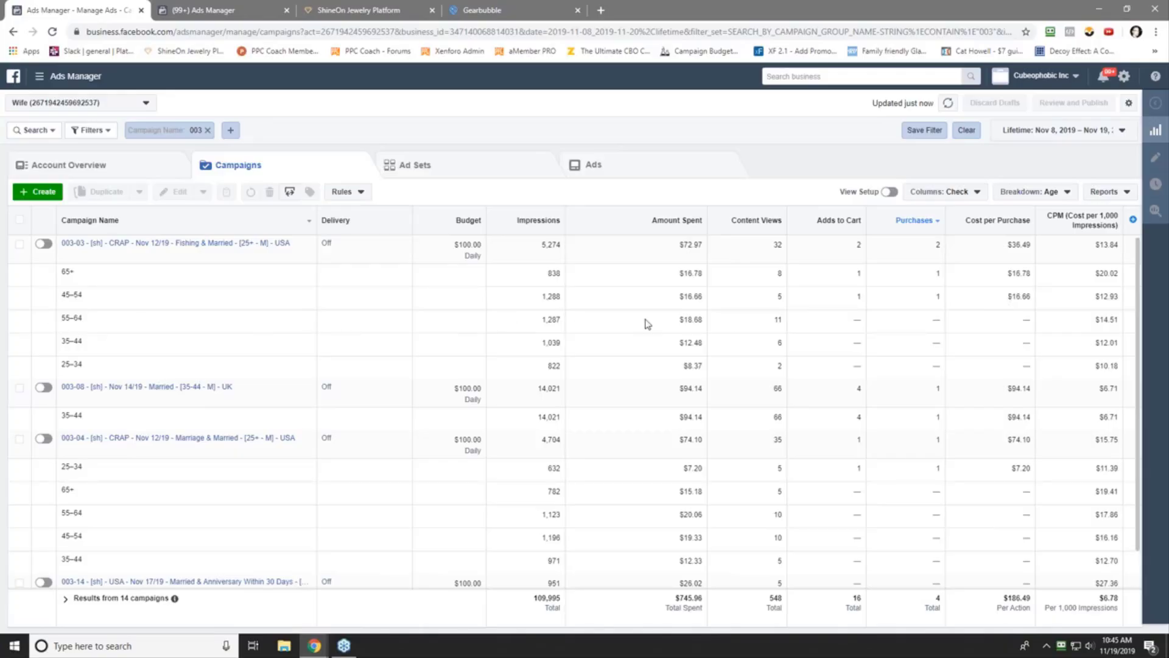
pyautogui.doubleClick(858, 320)
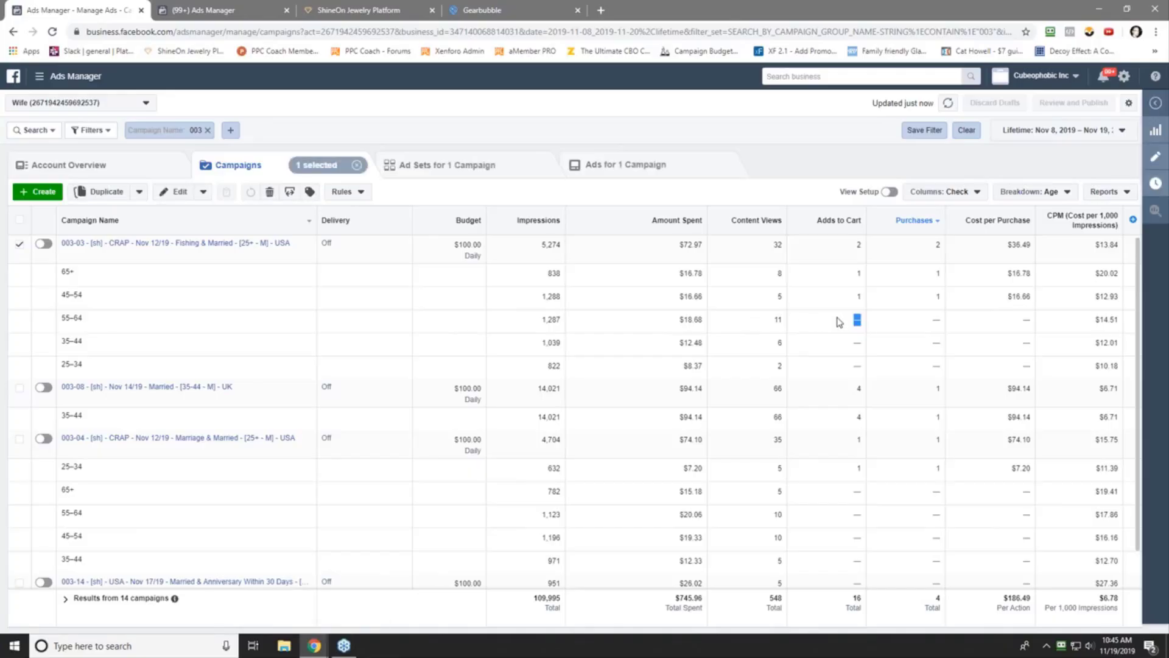
pyautogui.click(837, 318)
pyautogui.moveTo(697, 320); pyautogui.dragTo(668, 324)
pyautogui.click(689, 318)
pyautogui.moveTo(682, 368); pyautogui.dragTo(717, 323)
pyautogui.click(668, 346)
# - Highlight the 45–54 age label of campaign 003-03, then deselect 003-03
pyautogui.moveTo(78, 295); pyautogui.dragTo(60, 305)
pyautogui.click(64, 293)
pyautogui.moveTo(63, 295); pyautogui.dragTo(84, 297)
pyautogui.doubleClick(81, 466)
pyautogui.scroll(-5, 876, 497)
pyautogui.scroll(-15, 621, 366)
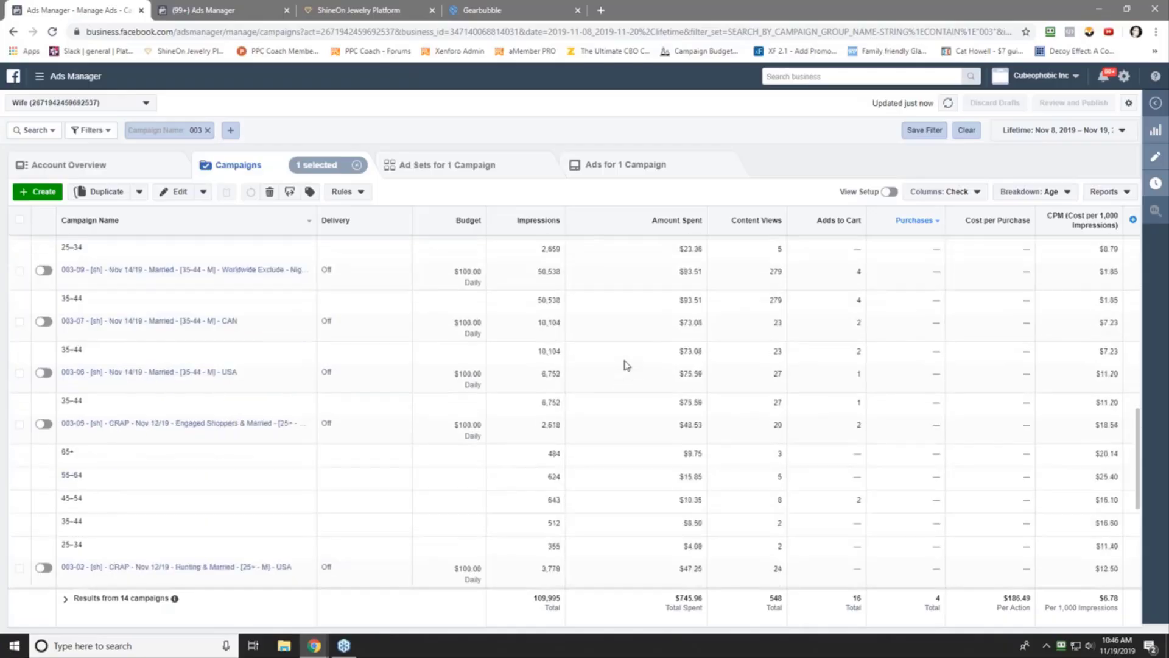
pyautogui.scroll(10, 615, 395)
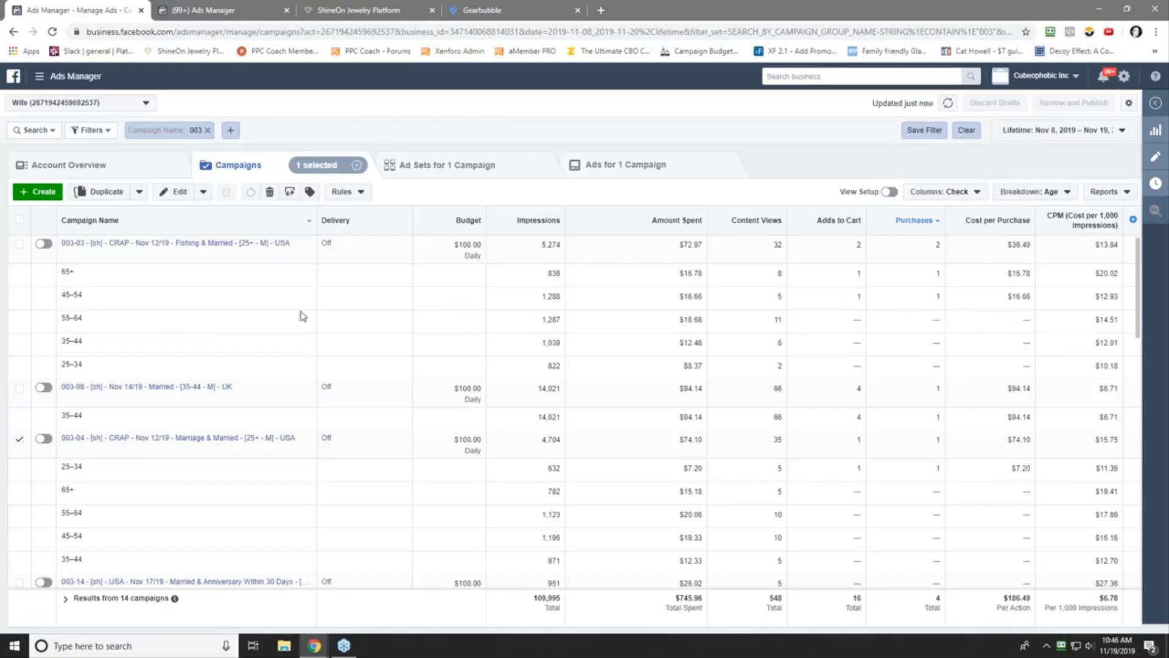
pyautogui.click(96, 298)
pyautogui.moveTo(54, 297); pyautogui.dragTo(60, 297)
pyautogui.click(63, 318)
pyautogui.tripleClick(75, 293)
pyautogui.click(19, 246)
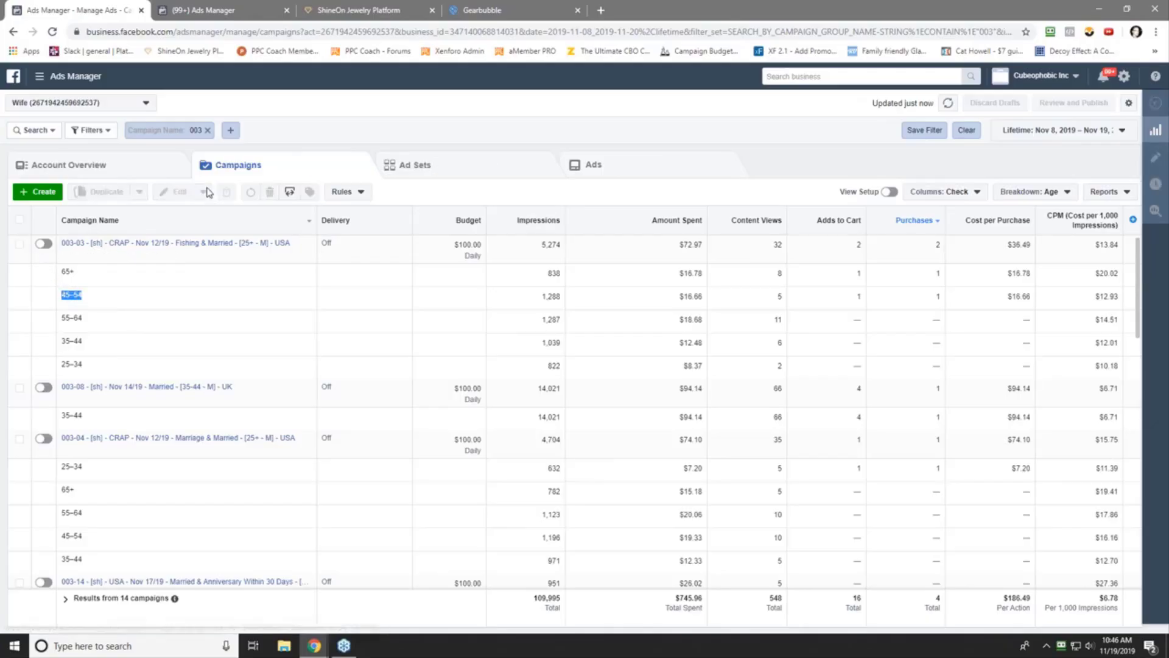
# - Set Breakdown to None and duplicate 003-03 without its existing reactions
pyautogui.click(1035, 193)
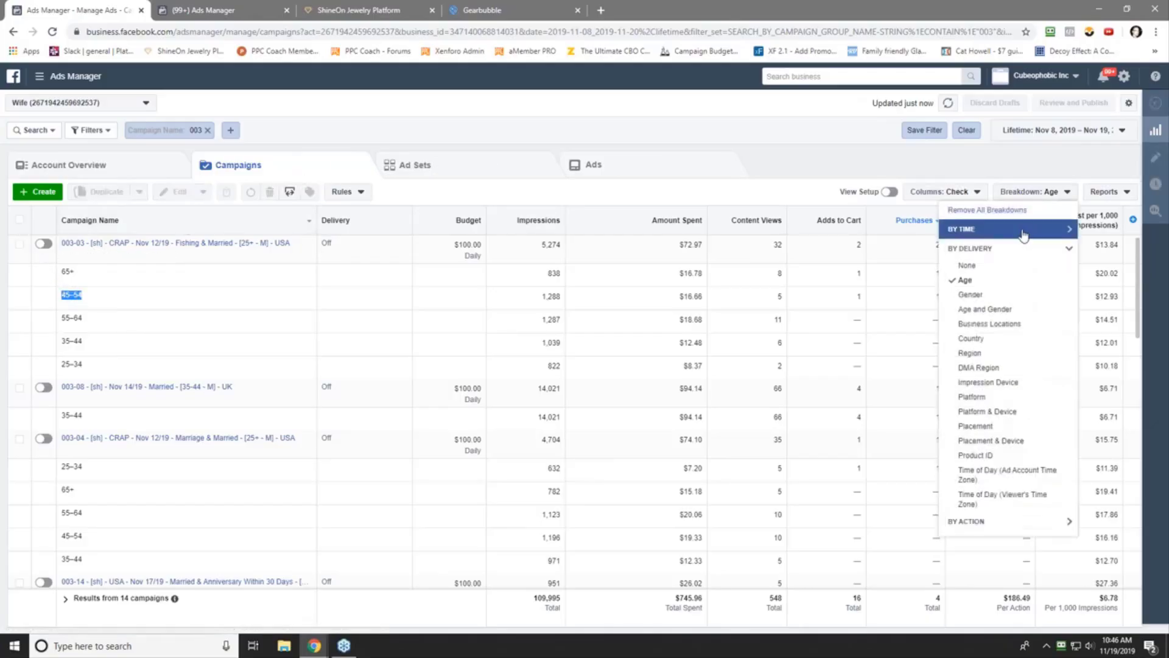
pyautogui.click(971, 263)
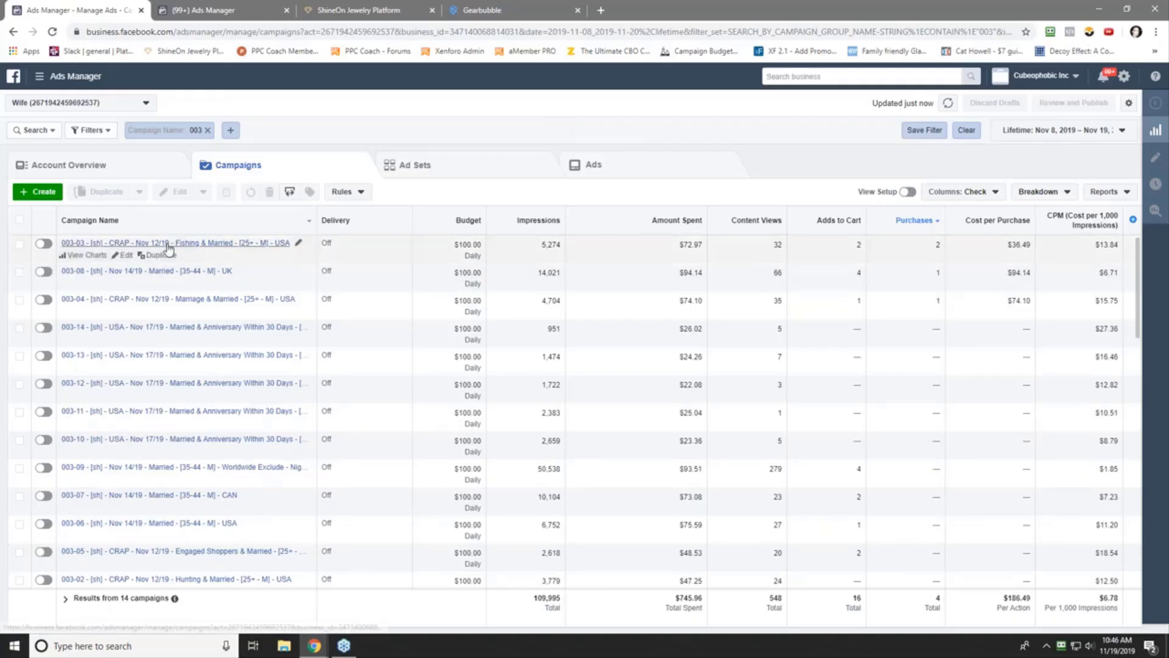
pyautogui.click(155, 256)
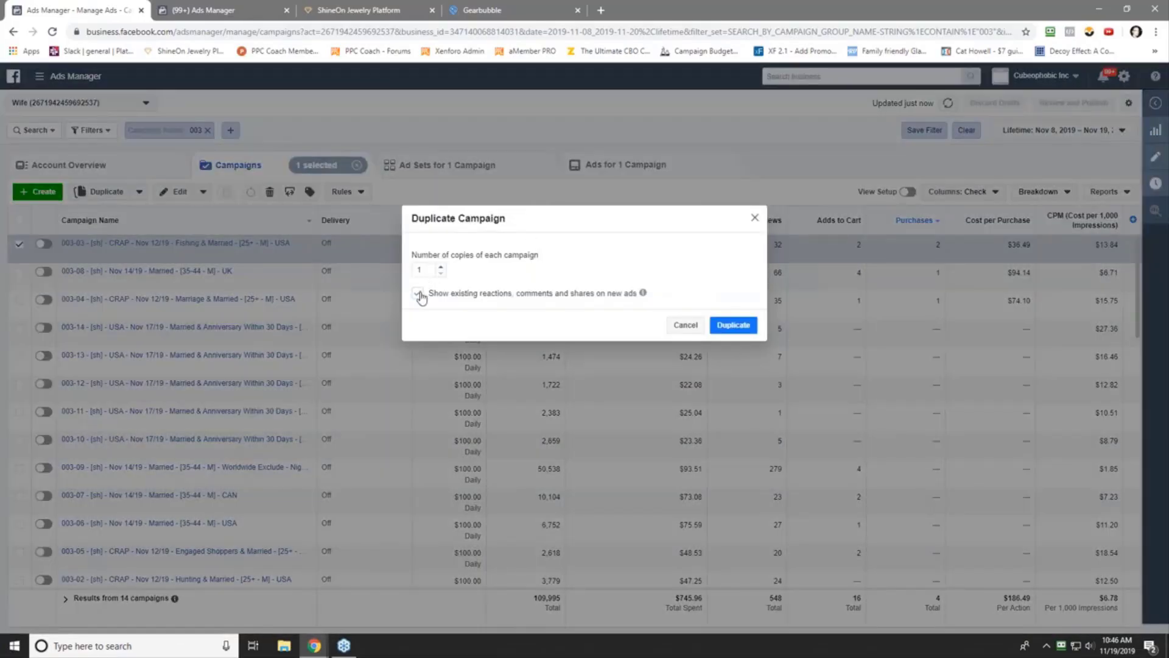
pyautogui.click(418, 295)
pyautogui.click(720, 323)
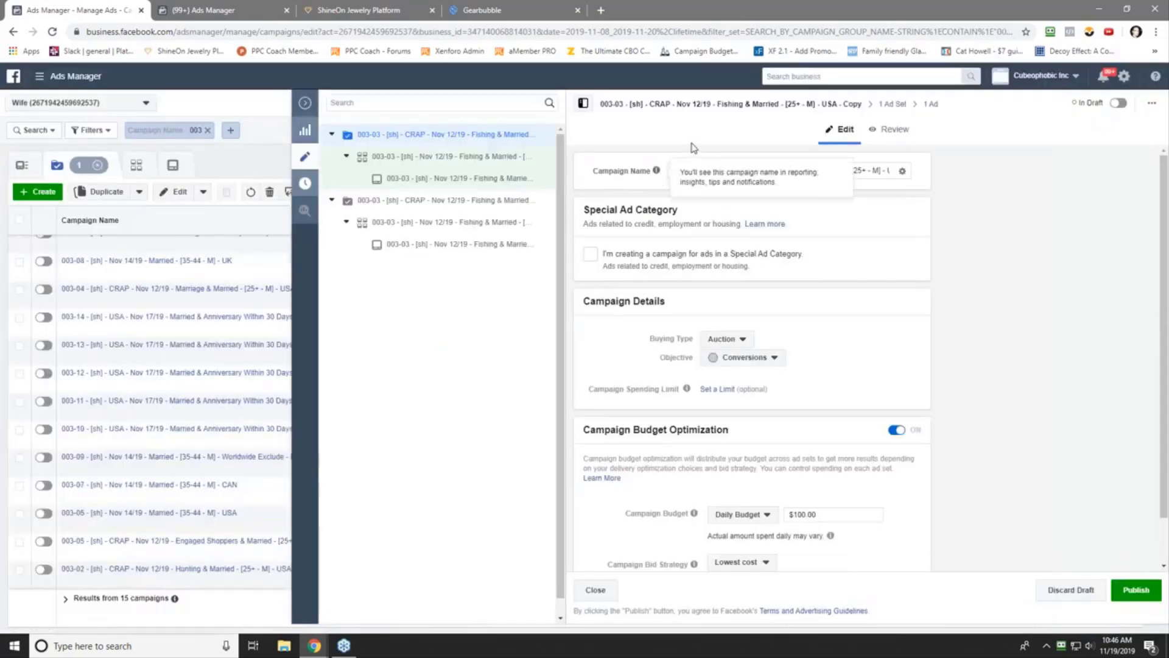
# - Change the campaign name to 003-015 REMETH Nov 19/19, dropping the ' - Copy' suffix
pyautogui.doubleClick(688, 172)
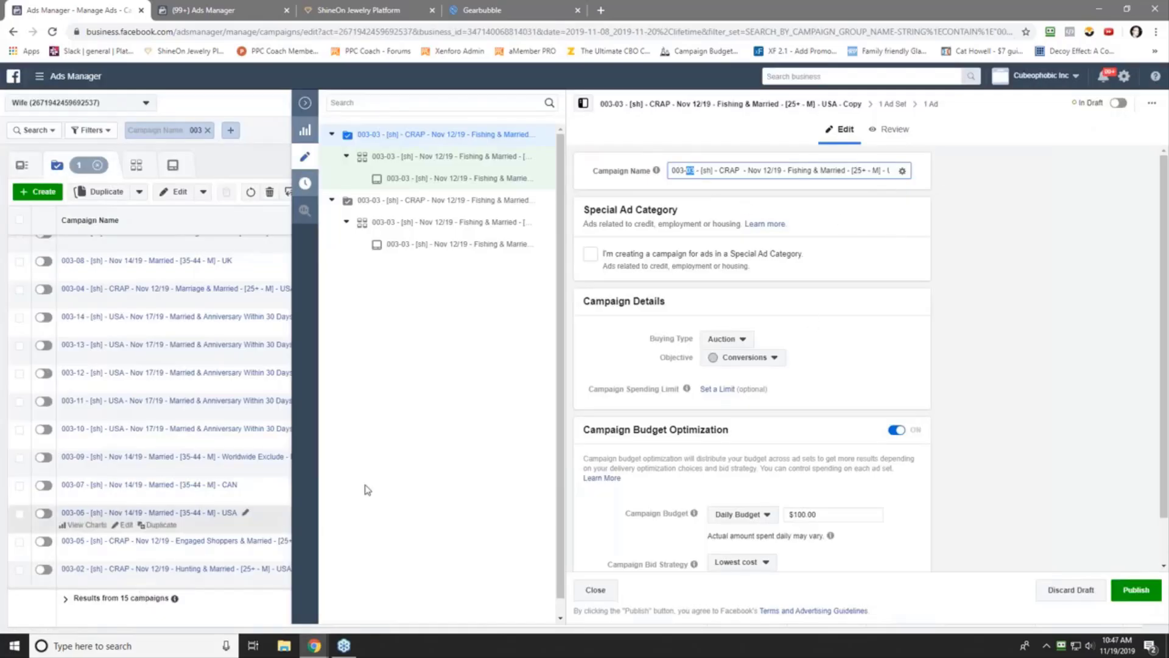
pyautogui.write('015')
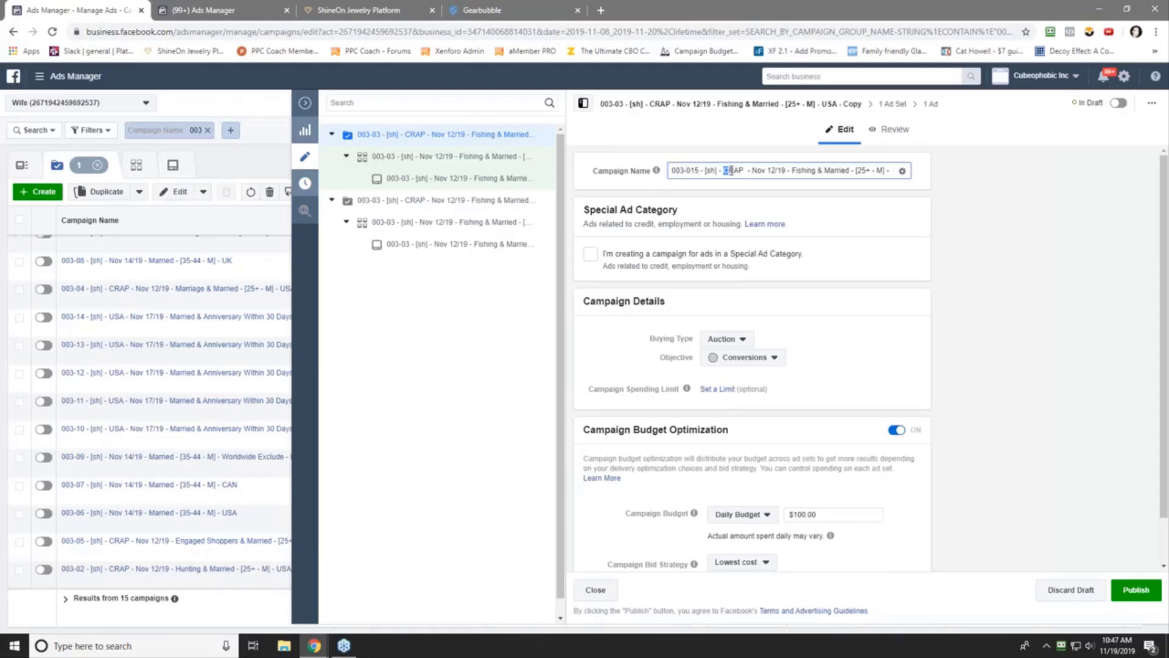
pyautogui.moveTo(740, 171); pyautogui.dragTo(744, 170)
pyautogui.write('r')
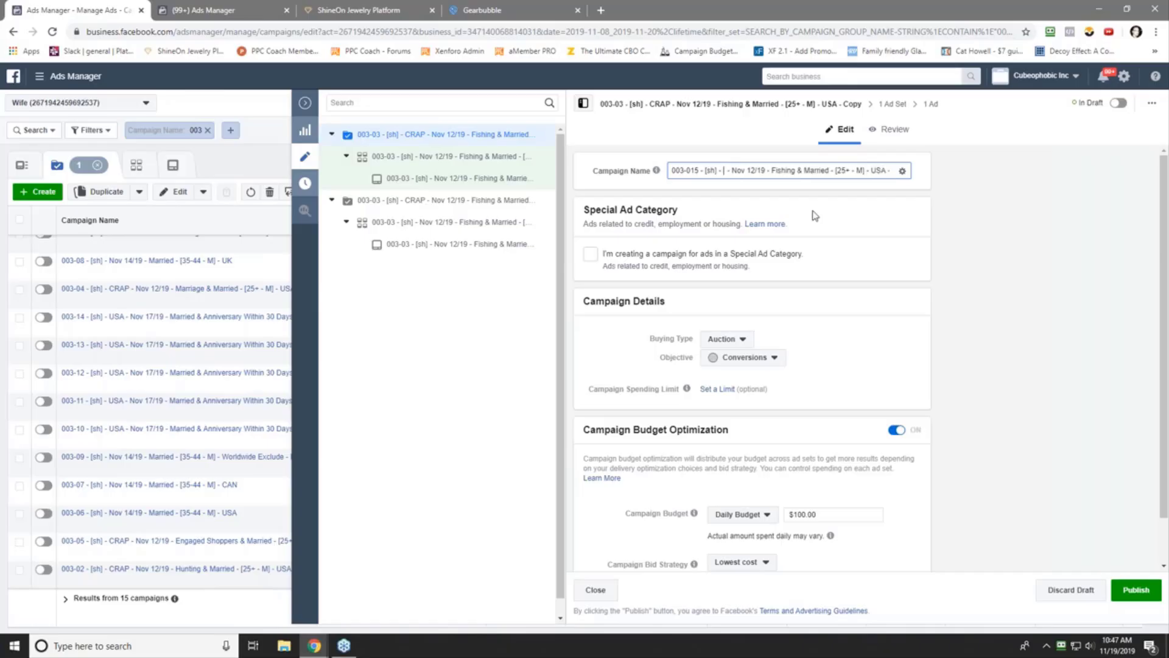
pyautogui.press('BackSpace')
pyautogui.write('REMETH')
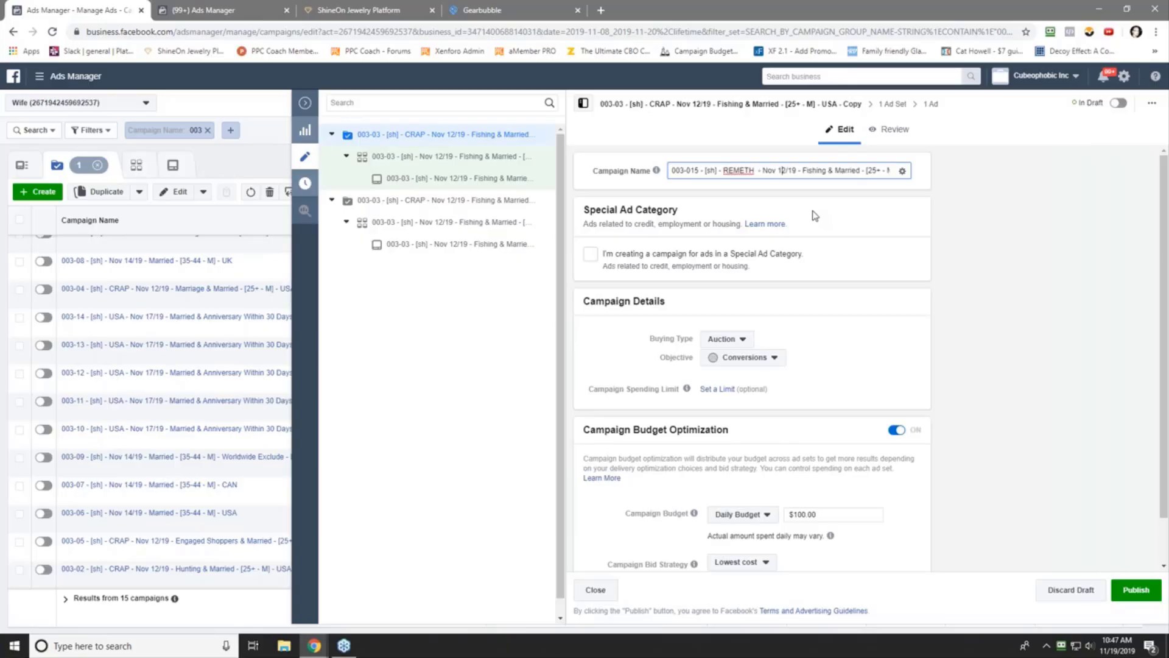
pyautogui.press('Delete')
pyautogui.write('9')
pyautogui.press('End')
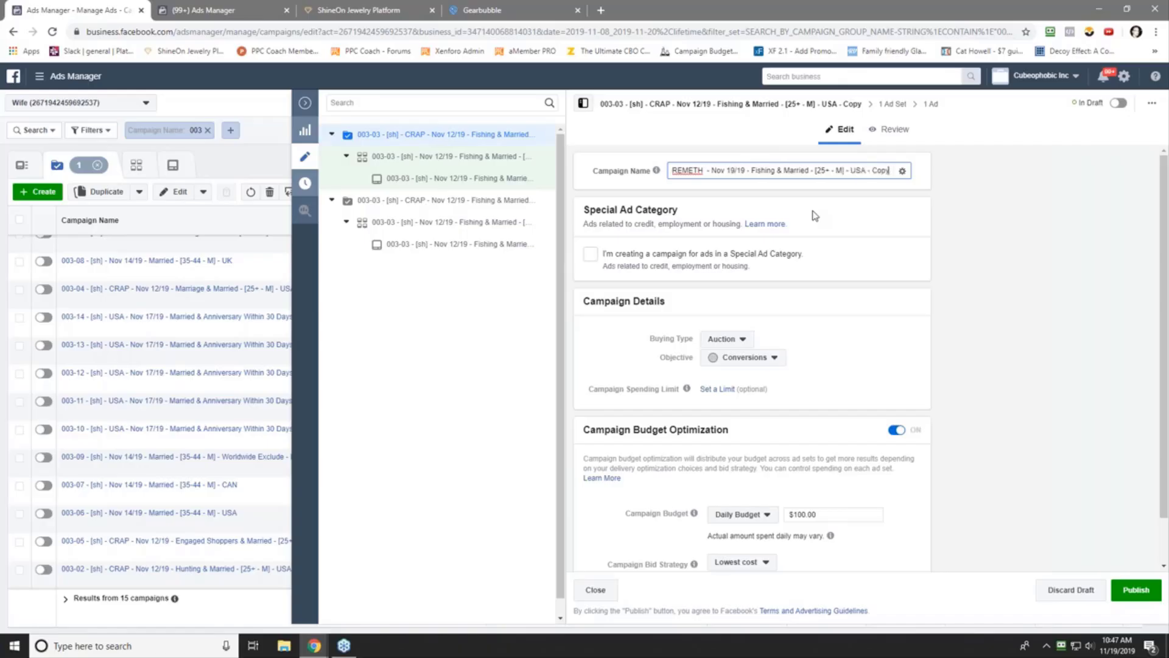
pyautogui.press('BackSpace')
pyautogui.press('BackSpace')
pyautogui.press('BackSpace')
pyautogui.press('BackSpace')
pyautogui.press('BackSpace')
pyautogui.press('BackSpace')
pyautogui.press('BackSpace')
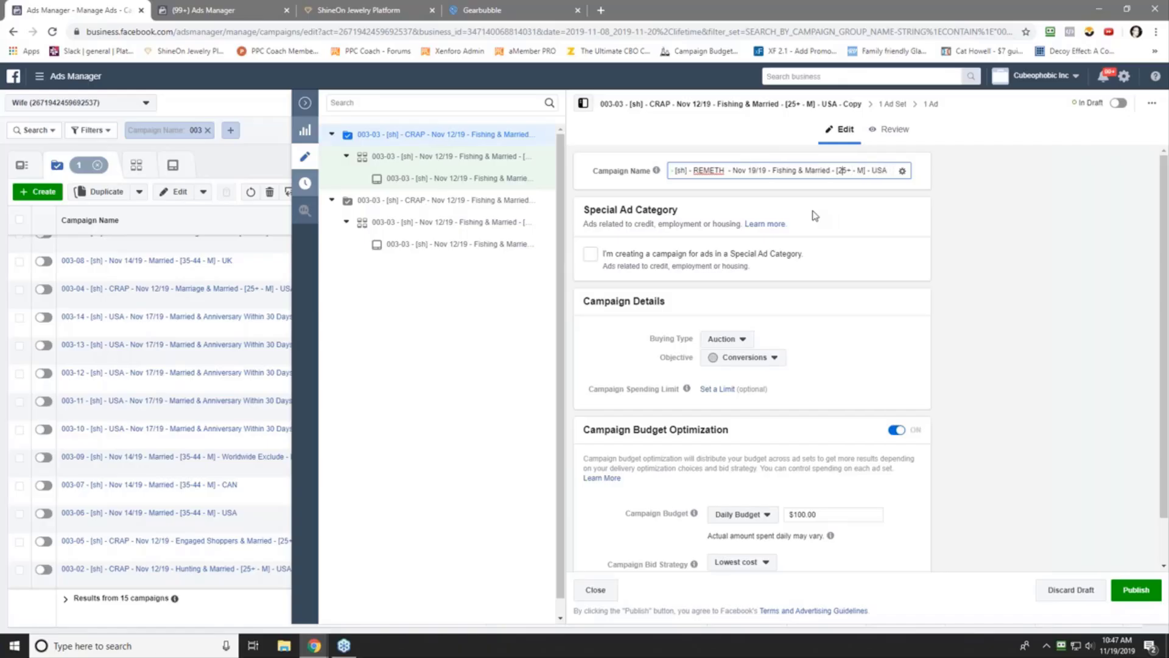
# - Replace the name's age range with 45-54 and copy the finished campaign name
pyautogui.press('Delete')
pyautogui.press('Delete')
pyautogui.press('Delete')
pyautogui.write('45-')
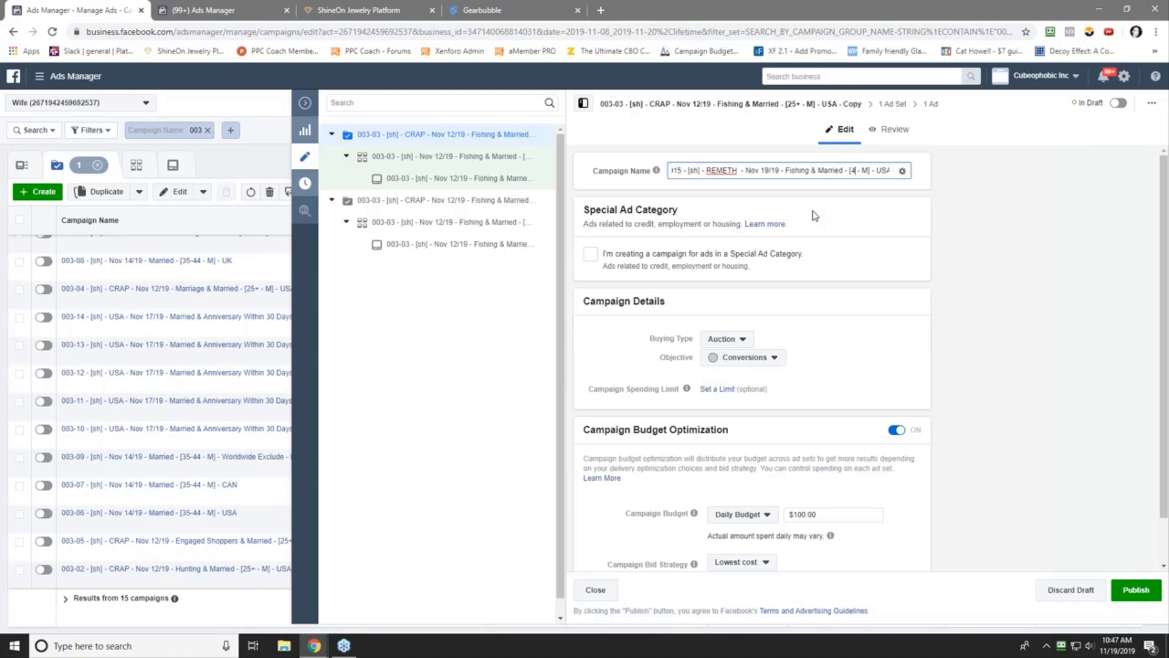
pyautogui.write('54')
pyautogui.press('End')
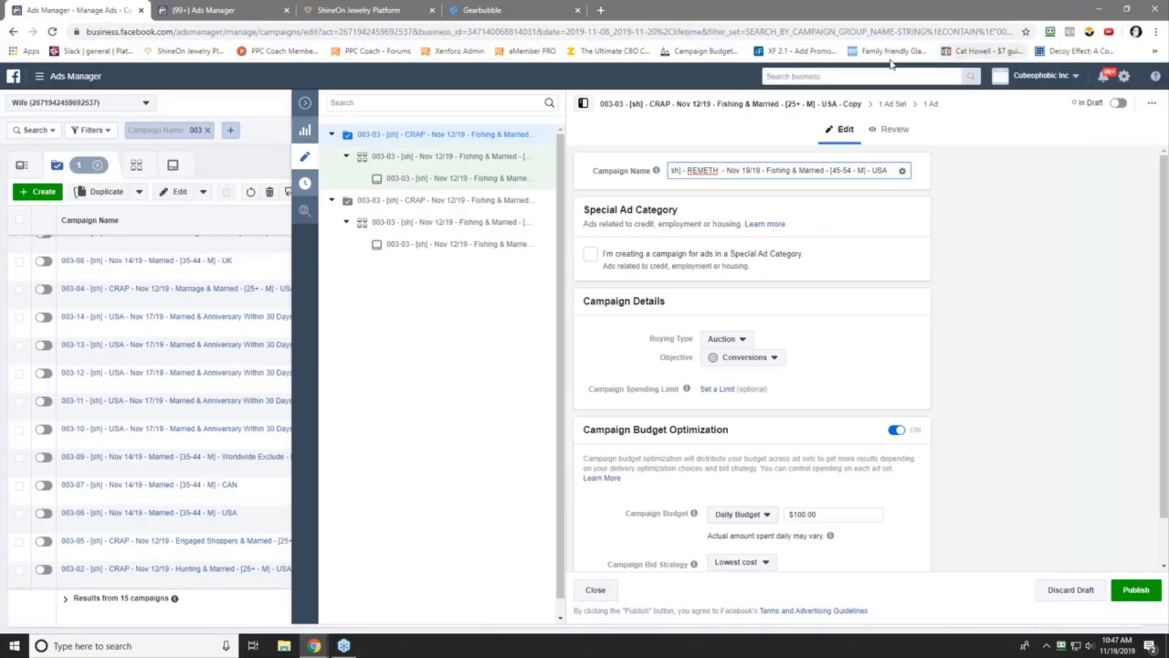
pyautogui.tripleClick(779, 170)
pyautogui.rightClick(779, 172)
pyautogui.click(805, 218)
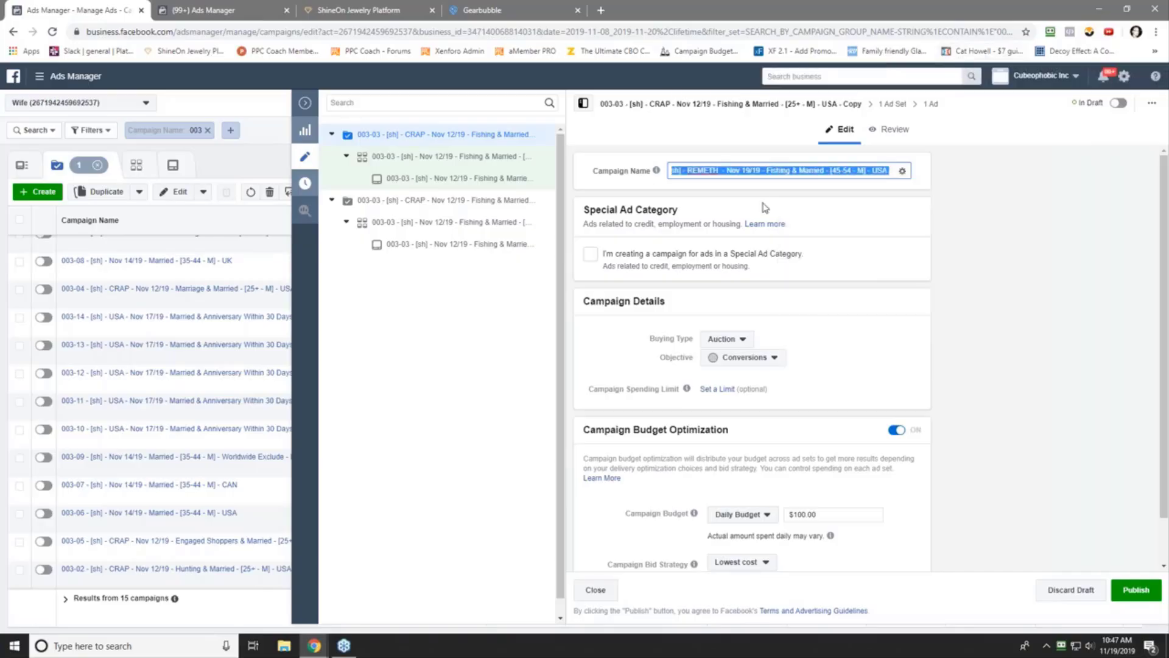
pyautogui.click(763, 208)
# - Keep the Lowest cost bid strategy, then open the copied ad set
pyautogui.scroll(-1, 615, 499)
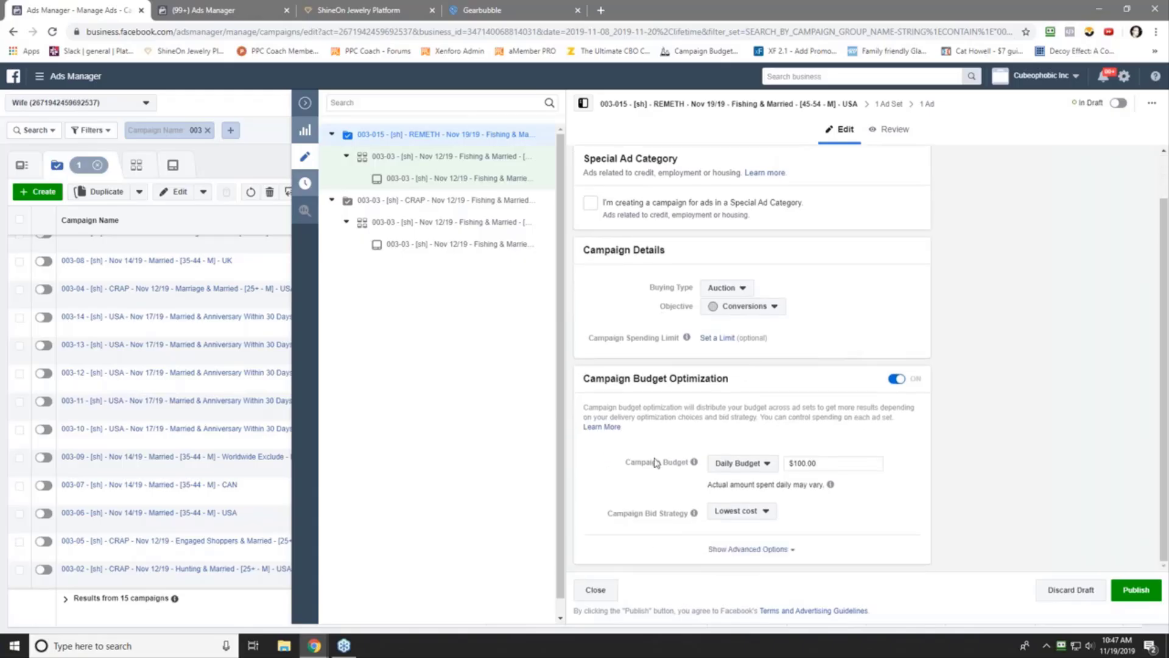
pyautogui.click(739, 513)
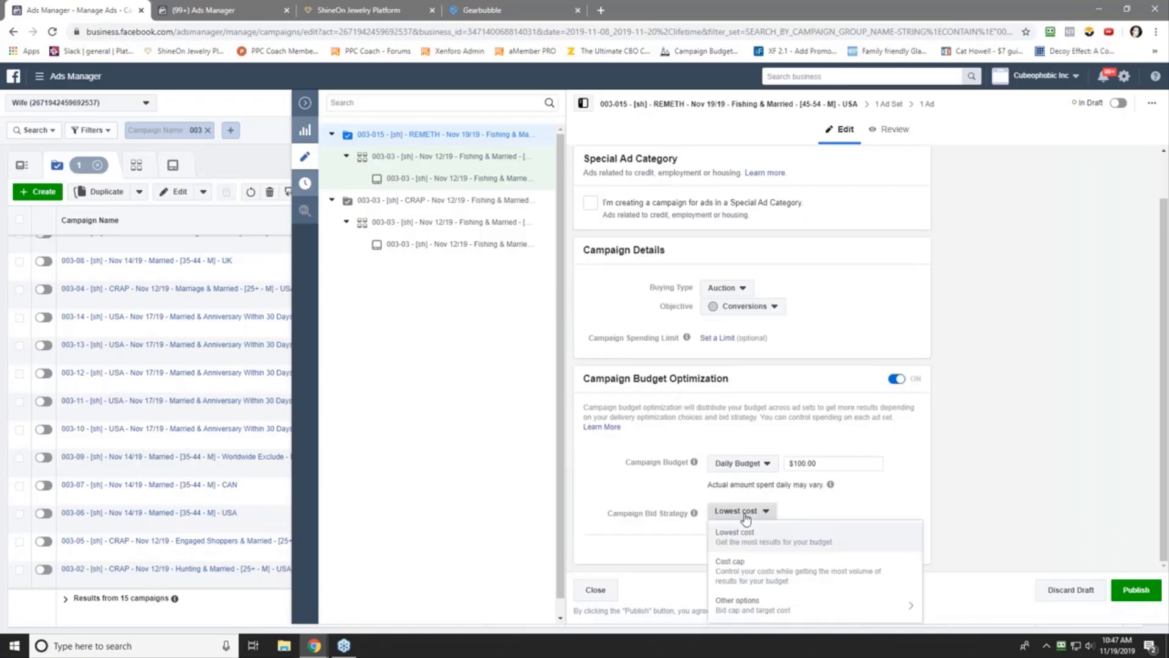
pyautogui.click(767, 550)
pyautogui.click(417, 157)
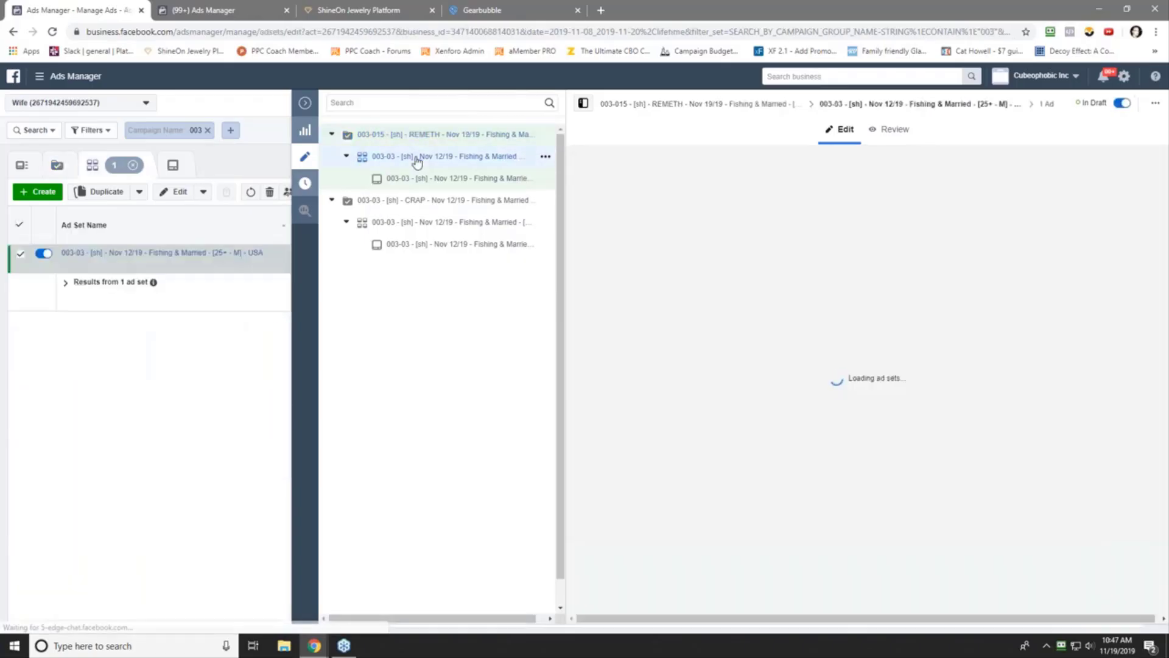
# - Paste the 003-015 REMETH campaign name in as the ad set name
pyautogui.click(685, 169)
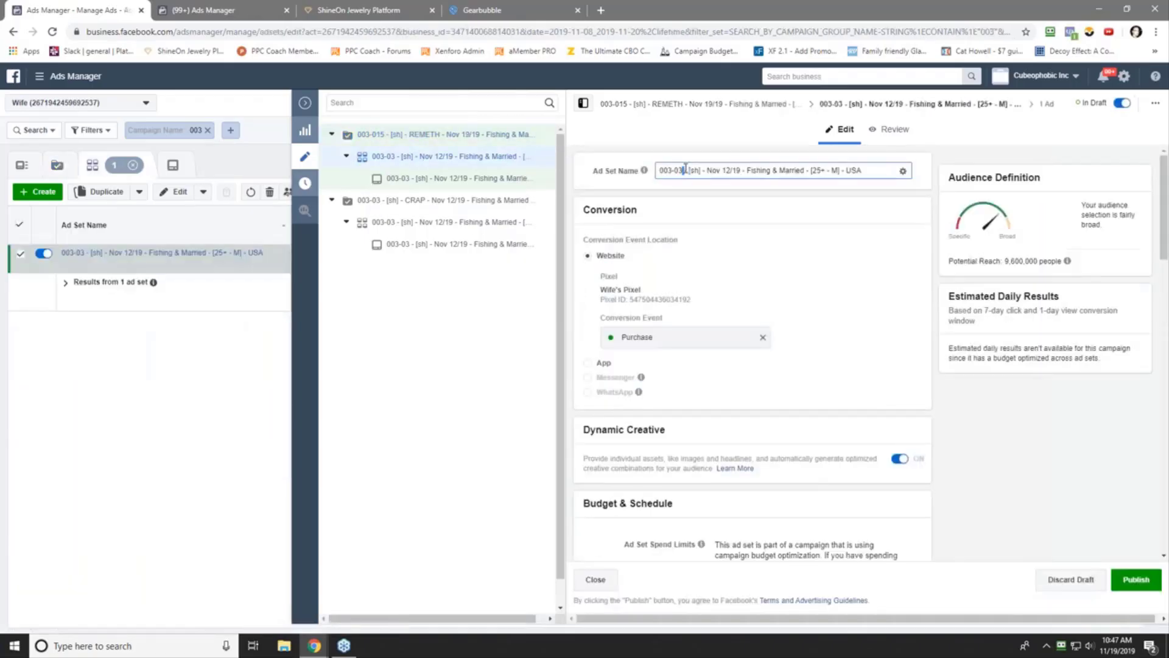
pyautogui.tripleClick(685, 170)
pyautogui.rightClick(684, 170)
pyautogui.click(737, 227)
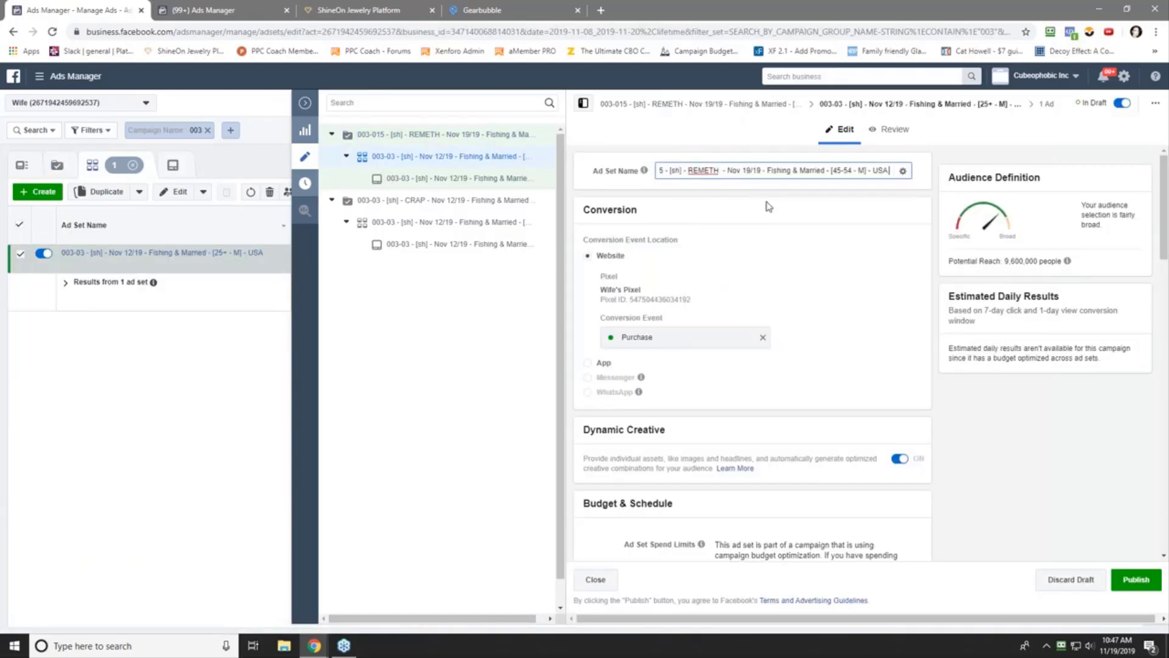
pyautogui.click(768, 206)
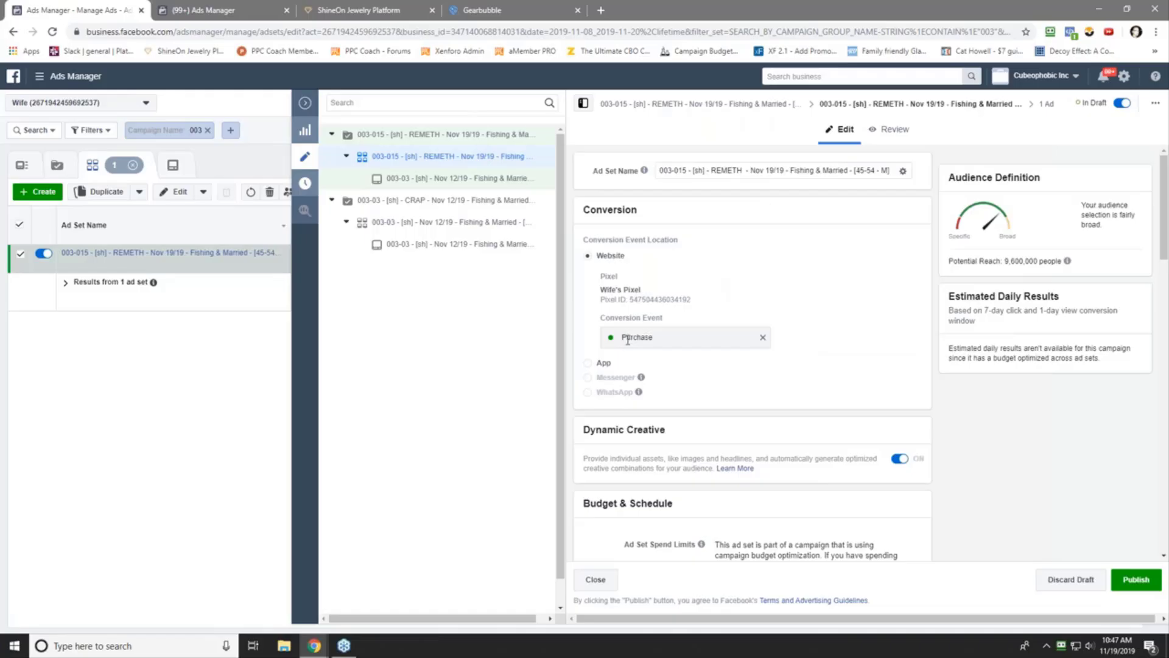
# - Set the ad set start time to 4:00 PM on Nov 19, 2019
pyautogui.scroll(-5, 611, 383)
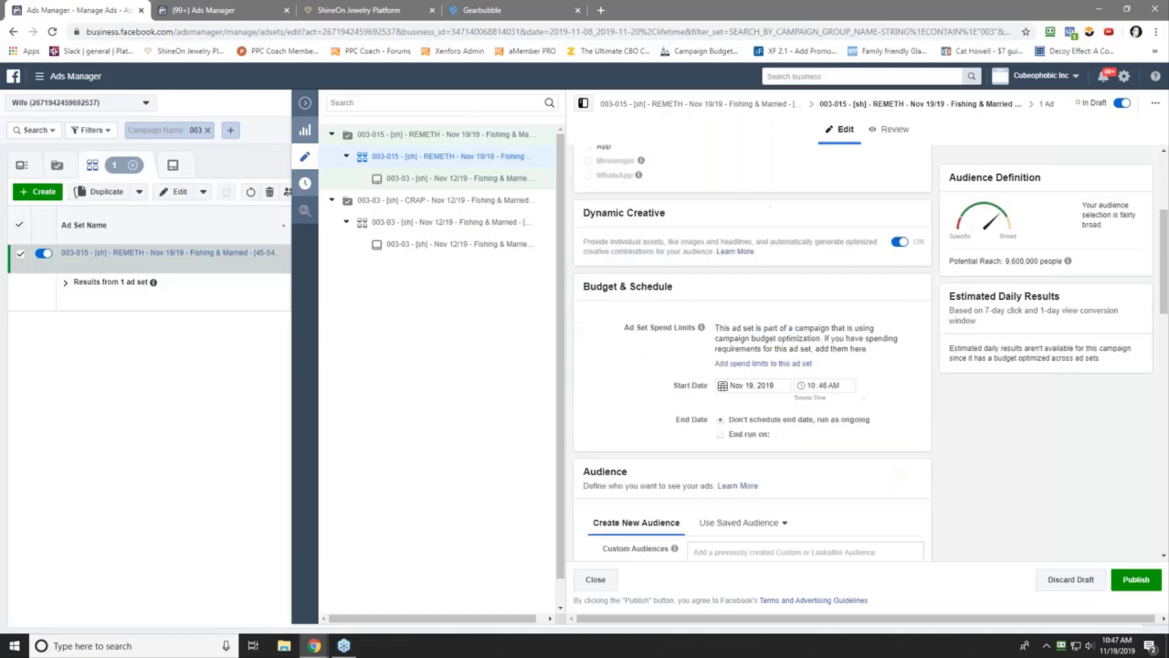
pyautogui.click(811, 319)
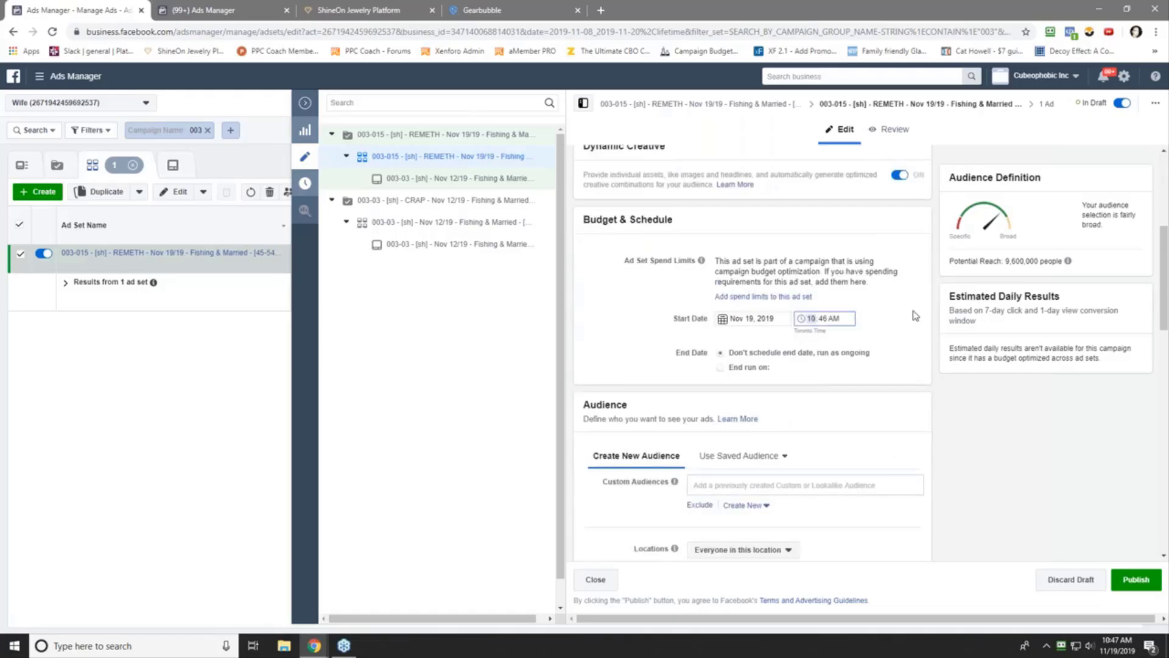
pyautogui.write('400')
pyautogui.click(916, 315)
# - Target ages 45 to 54 in the ad set's audience
pyautogui.scroll(-1, 637, 340)
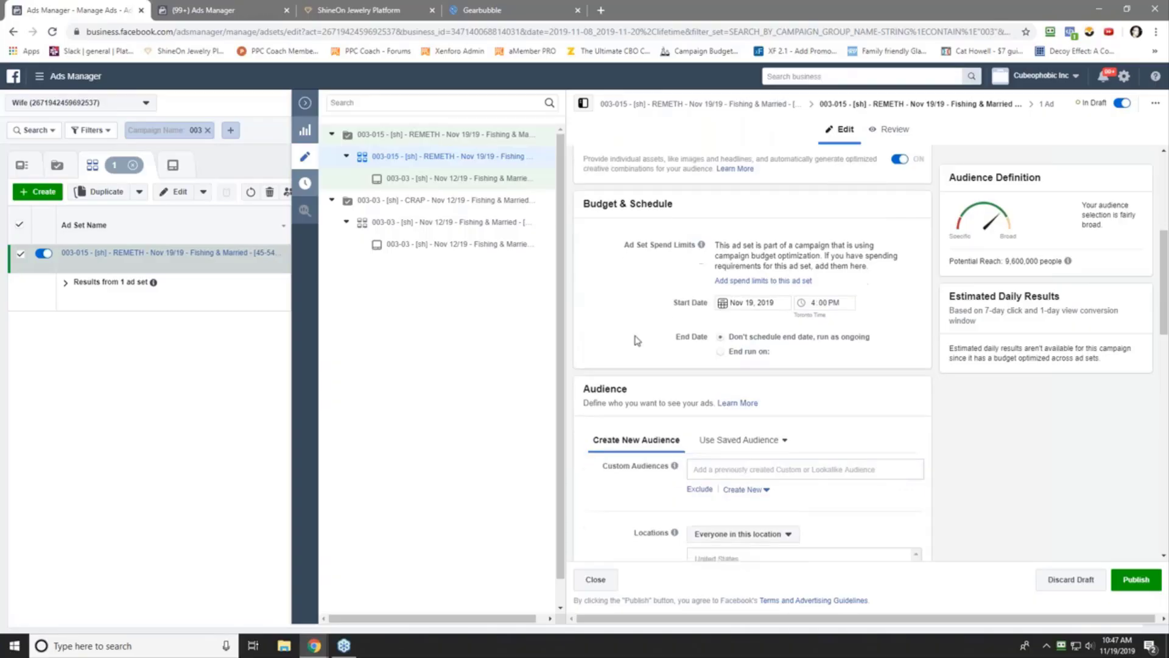
pyautogui.scroll(-4, 633, 329)
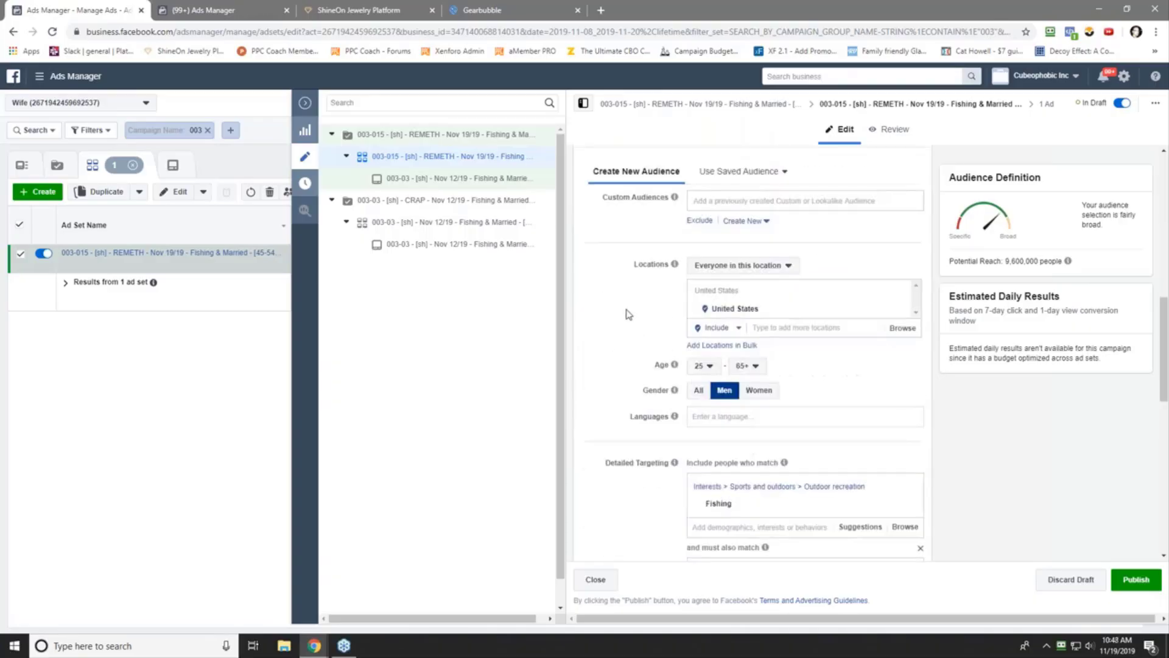
pyautogui.click(705, 365)
pyautogui.scroll(-5, 710, 481)
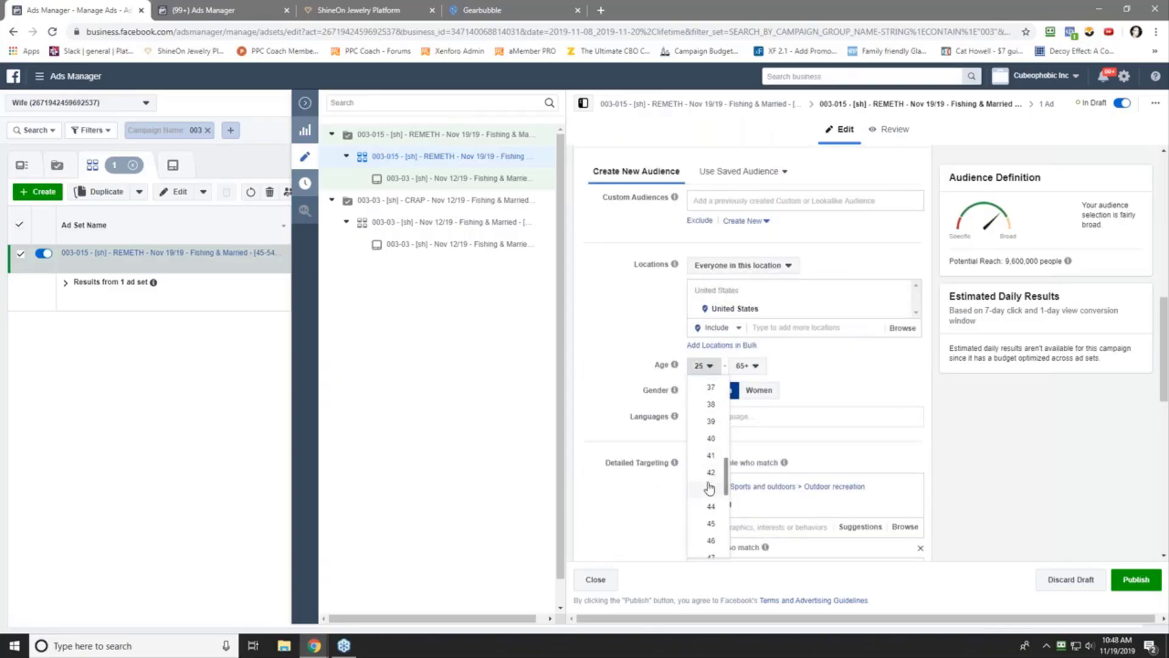
pyautogui.click(710, 523)
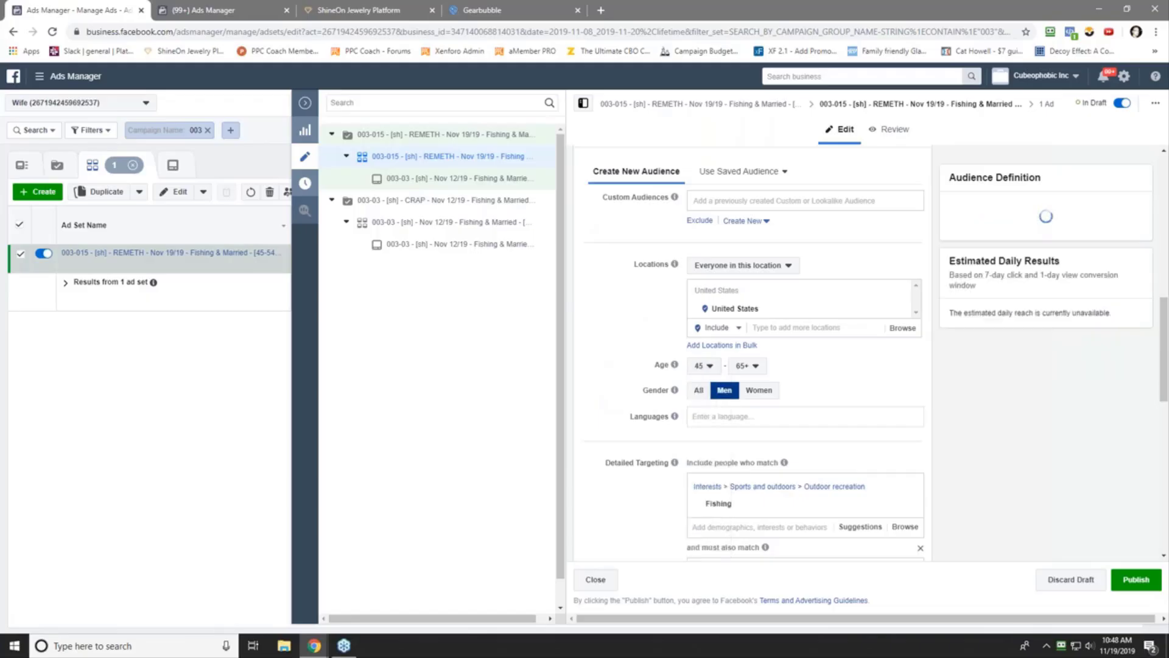
pyautogui.click(752, 366)
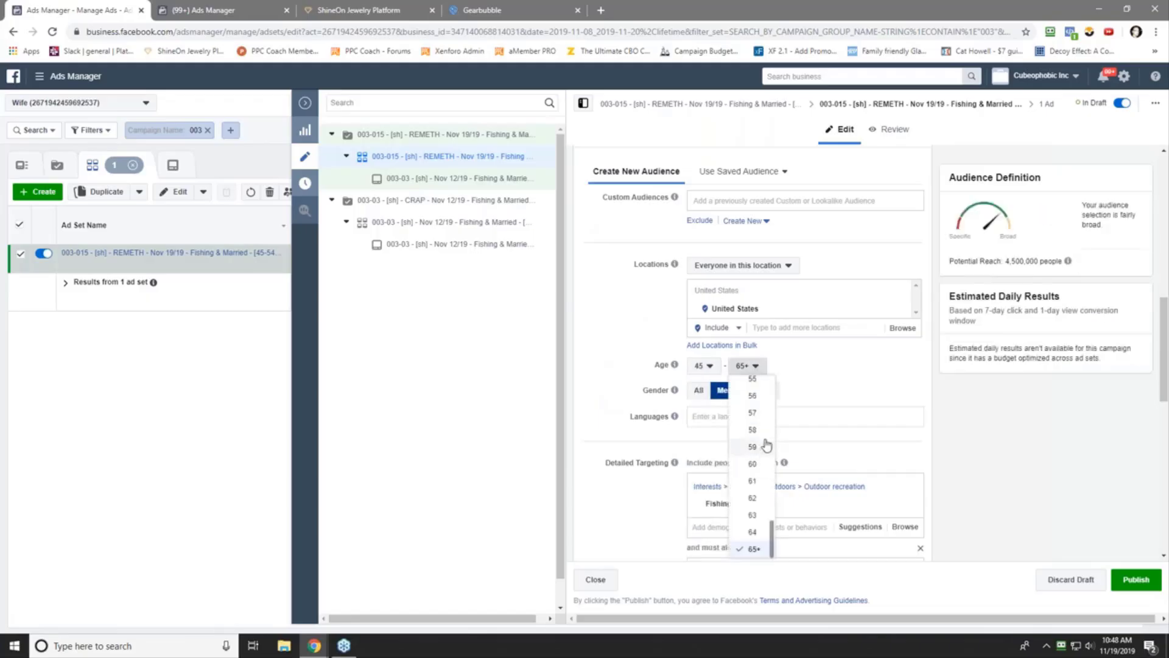
pyautogui.scroll(3, 766, 446)
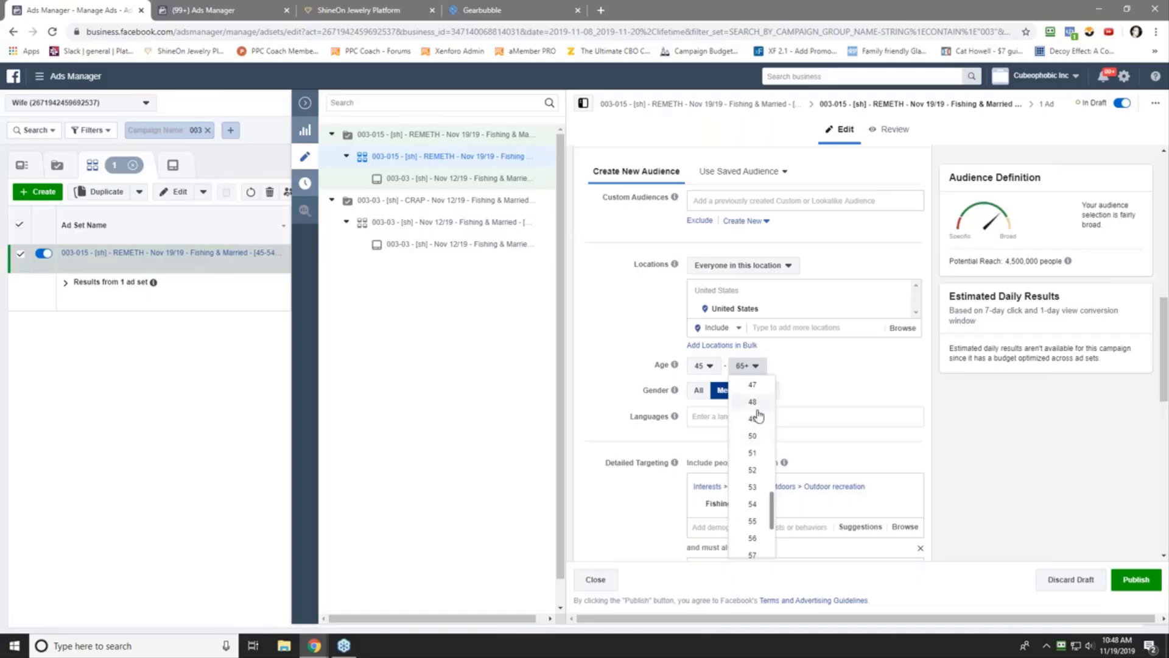
pyautogui.click(753, 506)
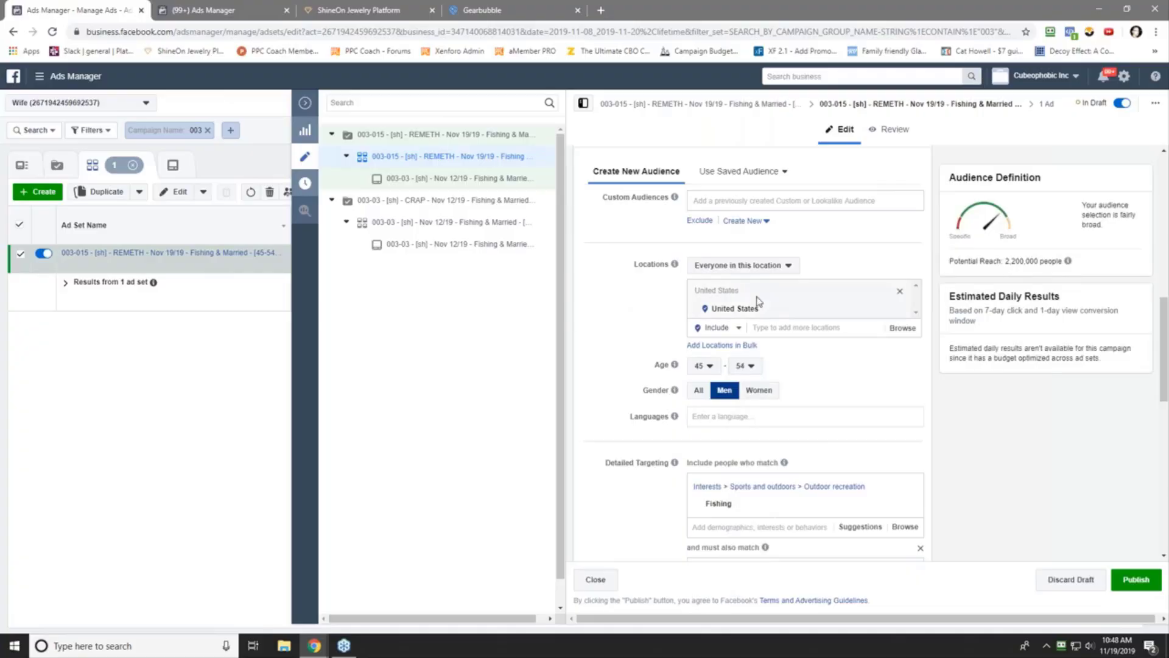
pyautogui.scroll(-2, 614, 335)
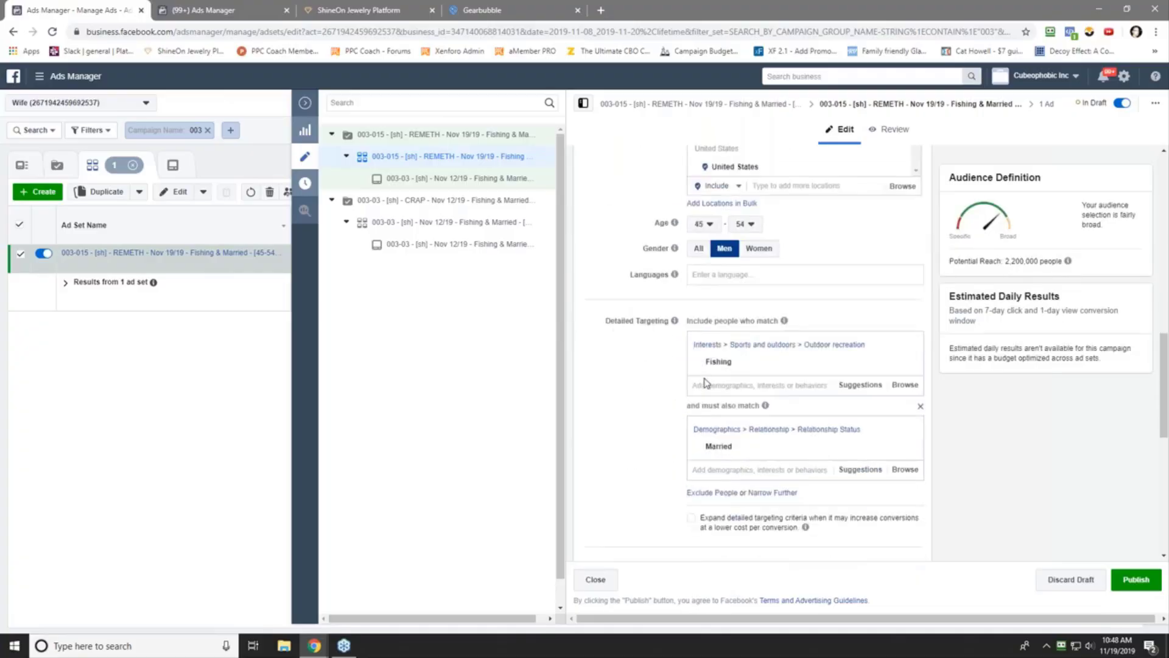
pyautogui.scroll(-2, 663, 420)
pyautogui.scroll(-5, 633, 449)
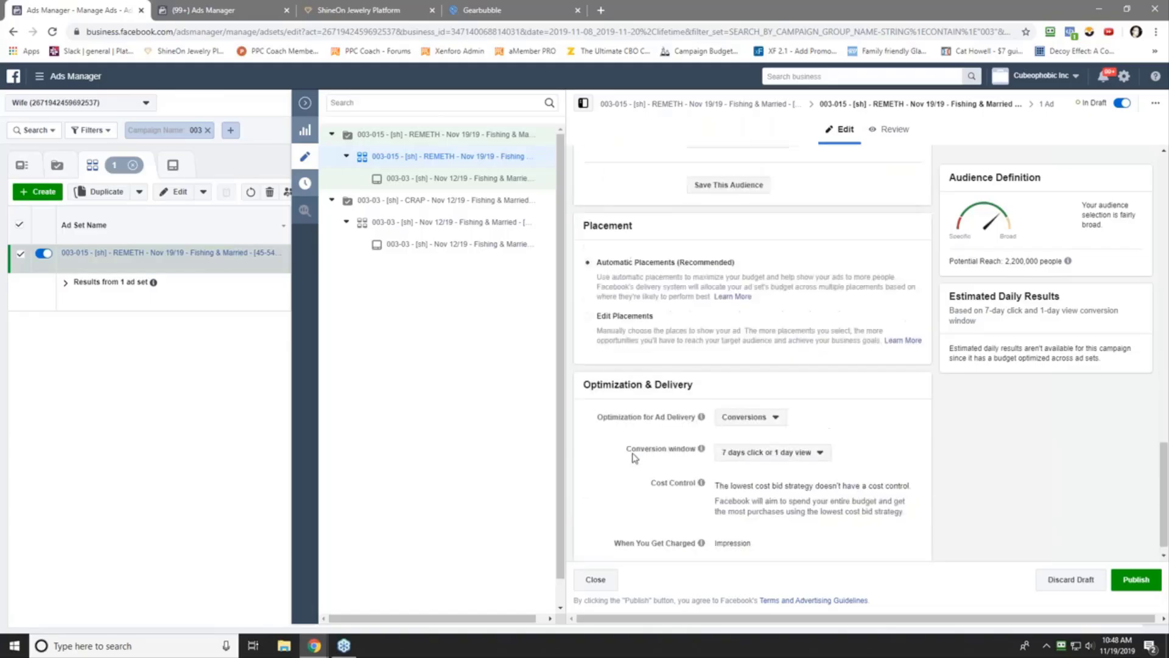
pyautogui.scroll(16, 641, 444)
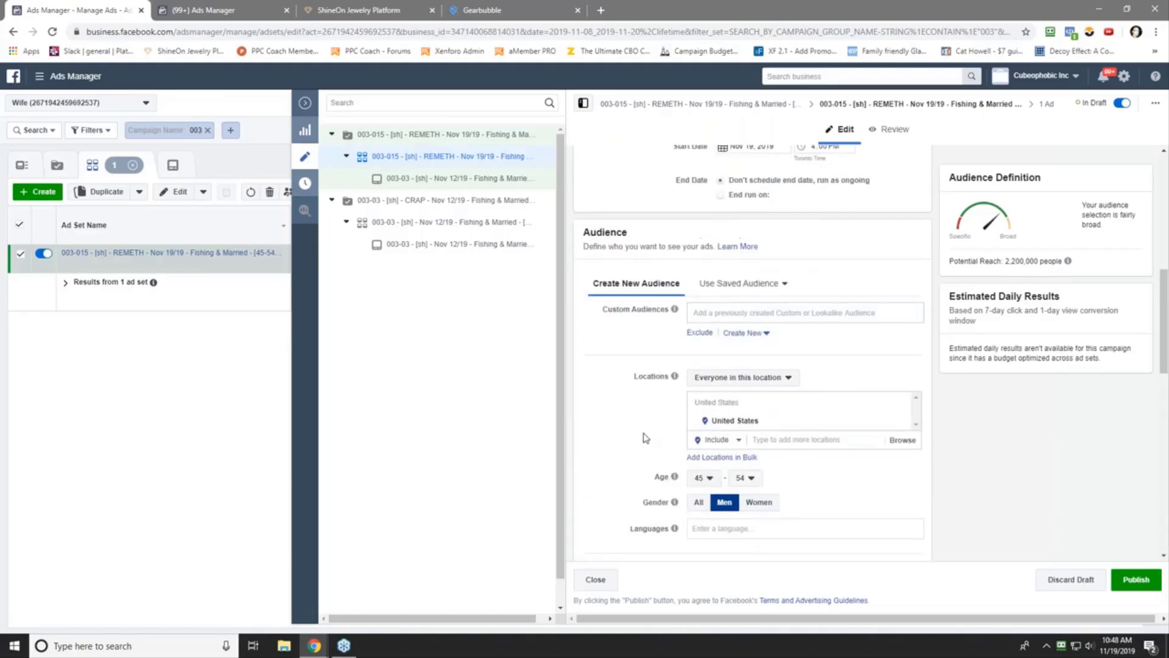
# - Paste the 003-015 REMETH Nov 19/19 name over the copied ad's name
pyautogui.click(467, 178)
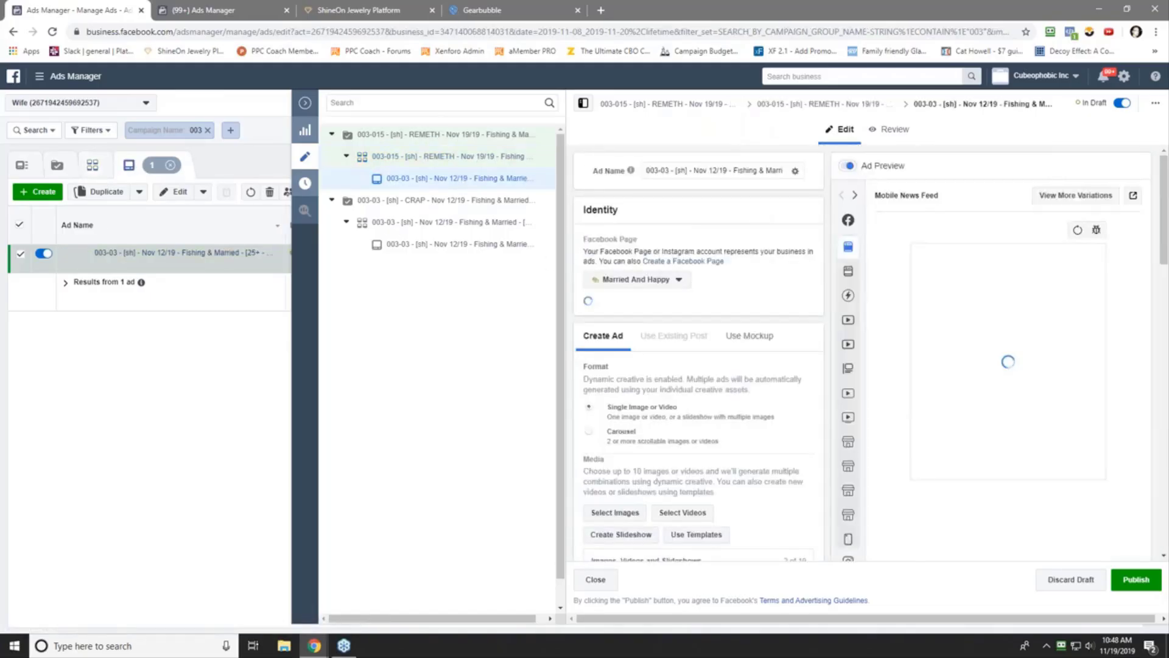
pyautogui.tripleClick(677, 171)
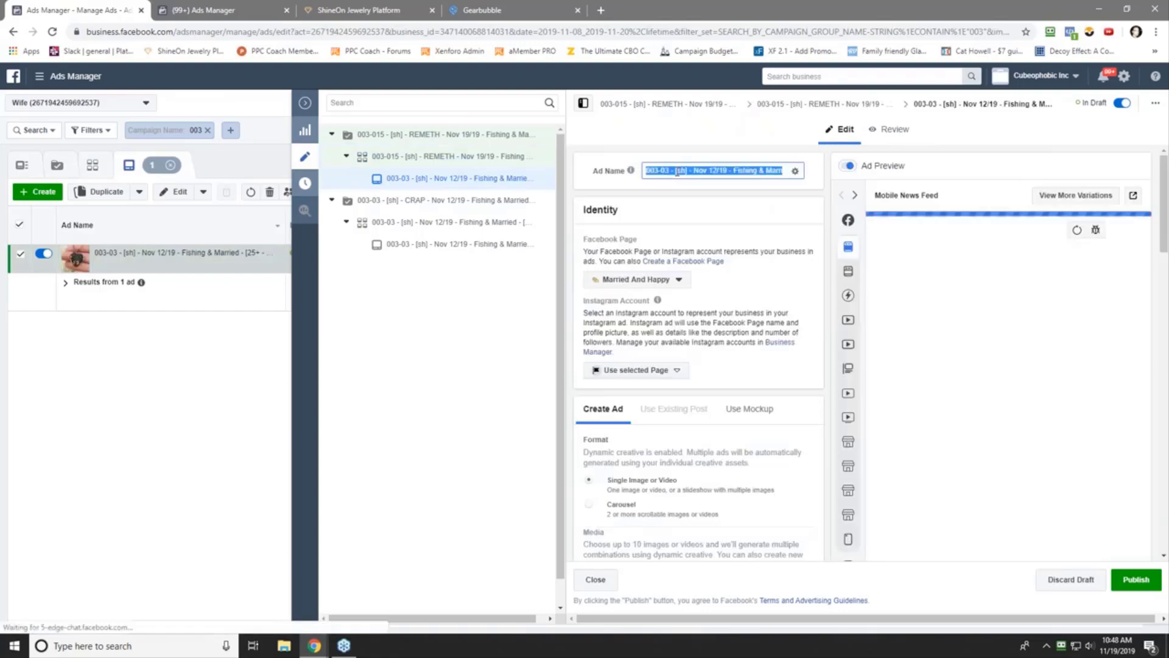
pyautogui.rightClick(677, 170)
pyautogui.click(738, 216)
pyautogui.click(722, 200)
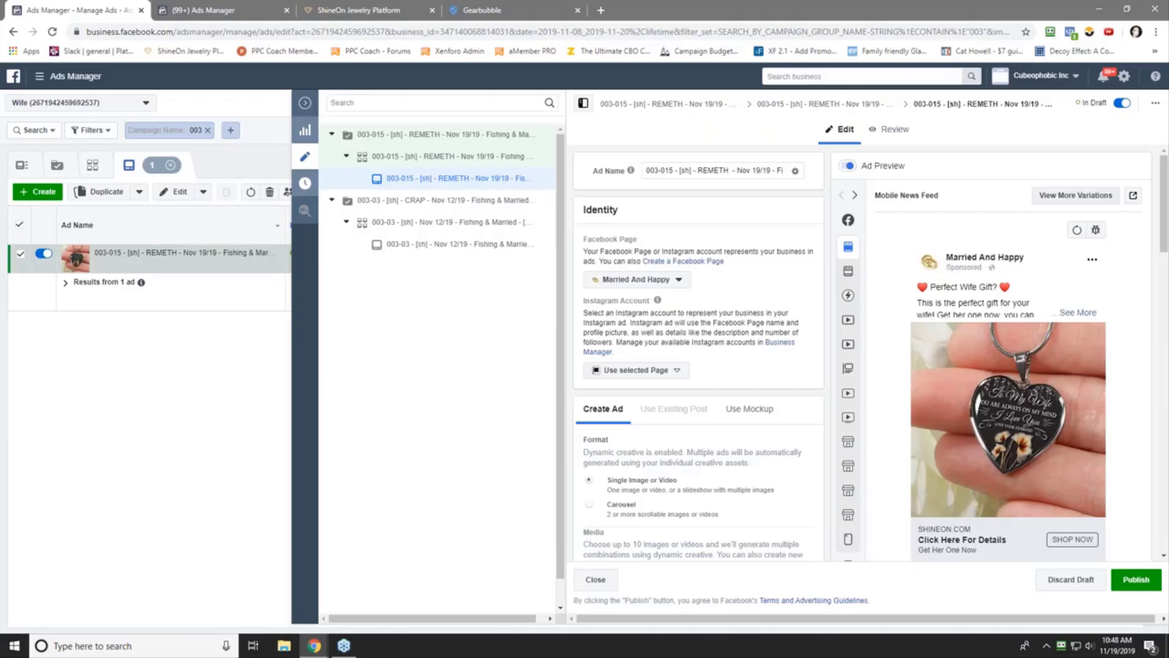
# - Glance at the device preview options, then open campaign 003-015's settings in the editor
pyautogui.click(1133, 195)
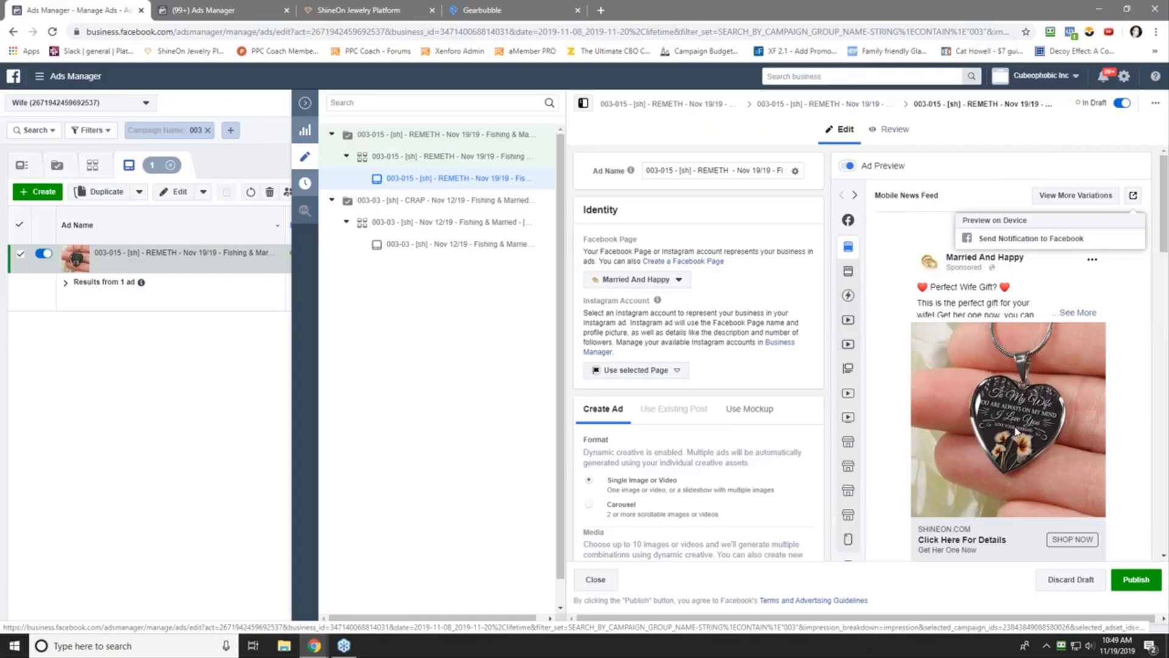
pyautogui.click(891, 341)
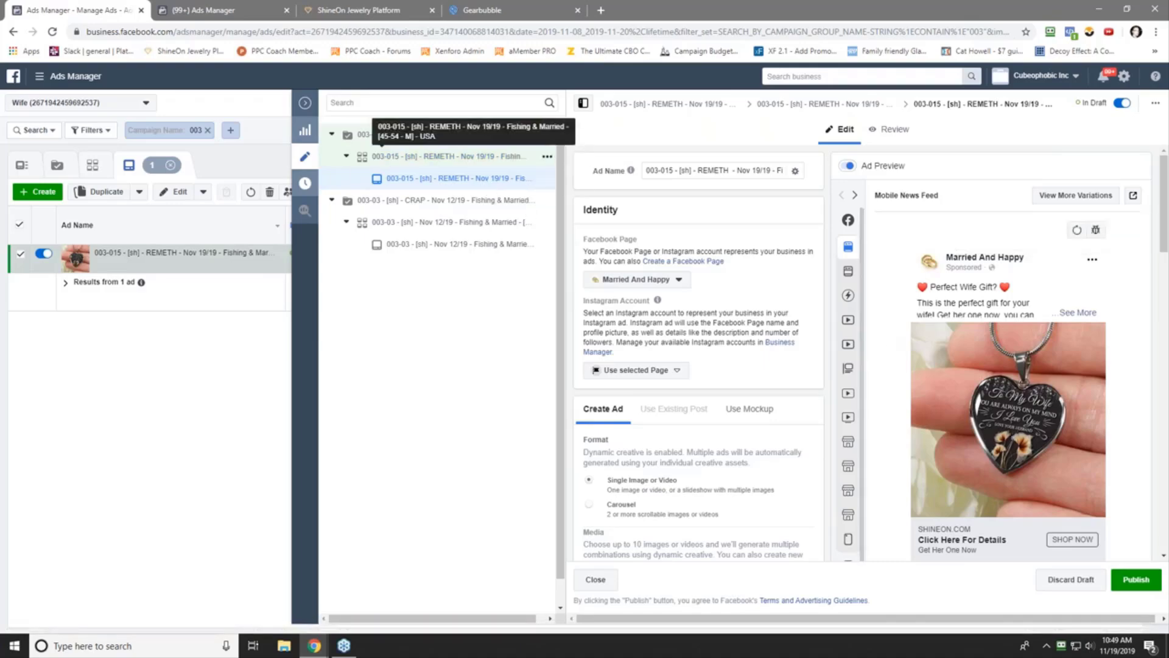
pyautogui.click(412, 137)
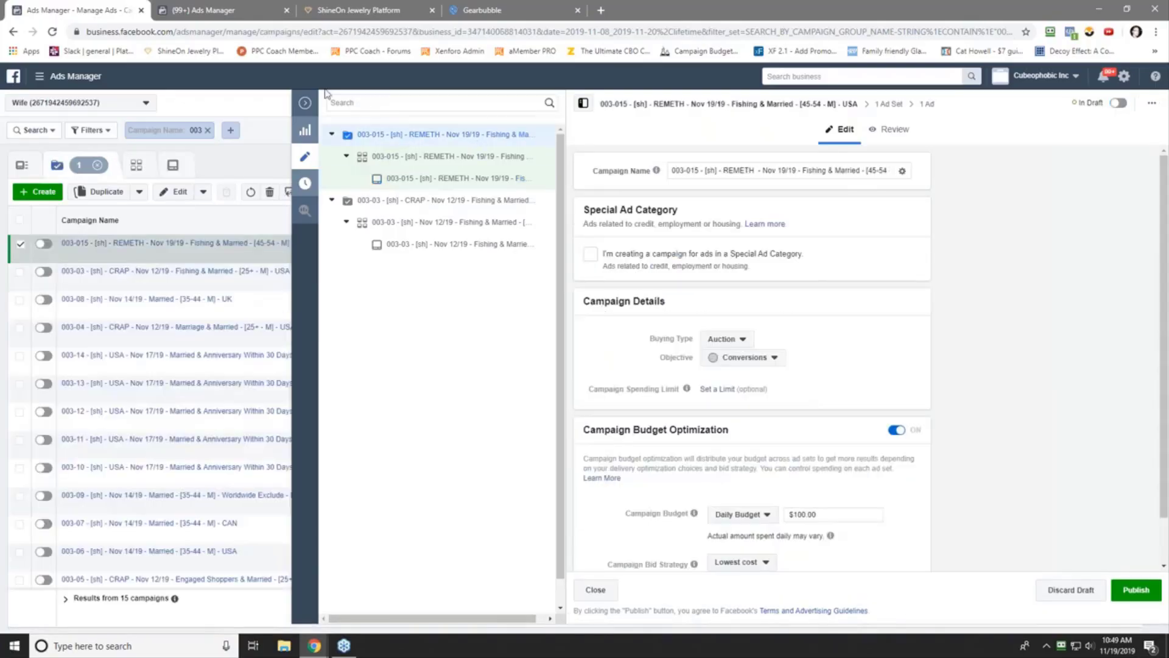
# - Turn campaign 003-015 on and quick-duplicate it
pyautogui.click(1119, 107)
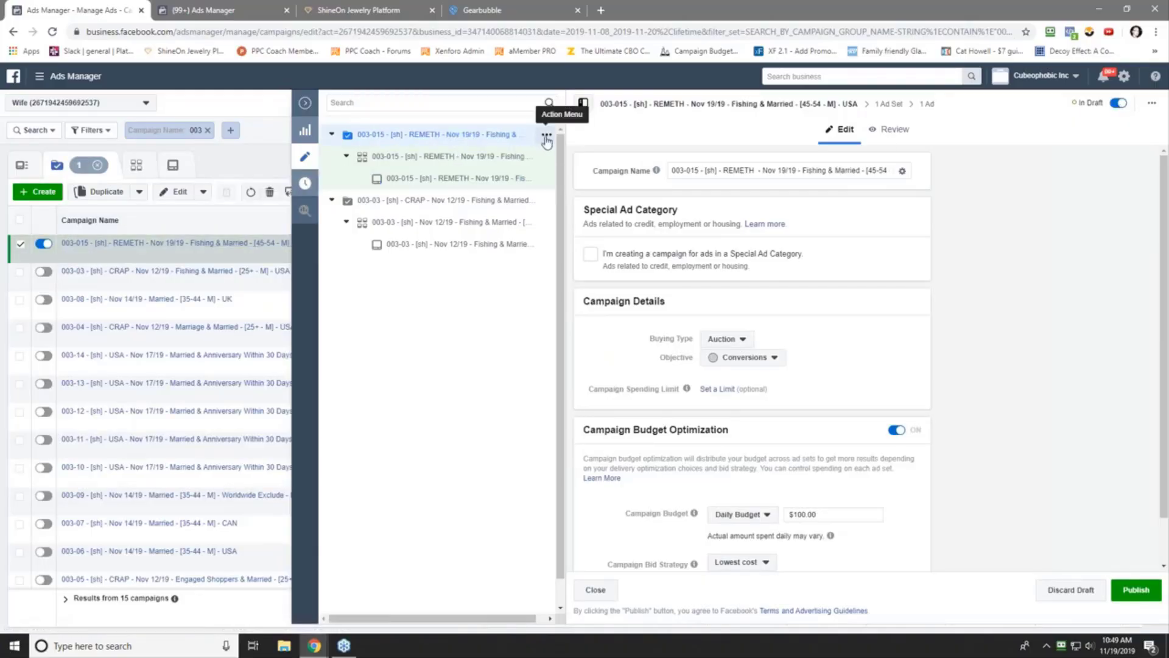
pyautogui.click(547, 135)
pyautogui.click(588, 140)
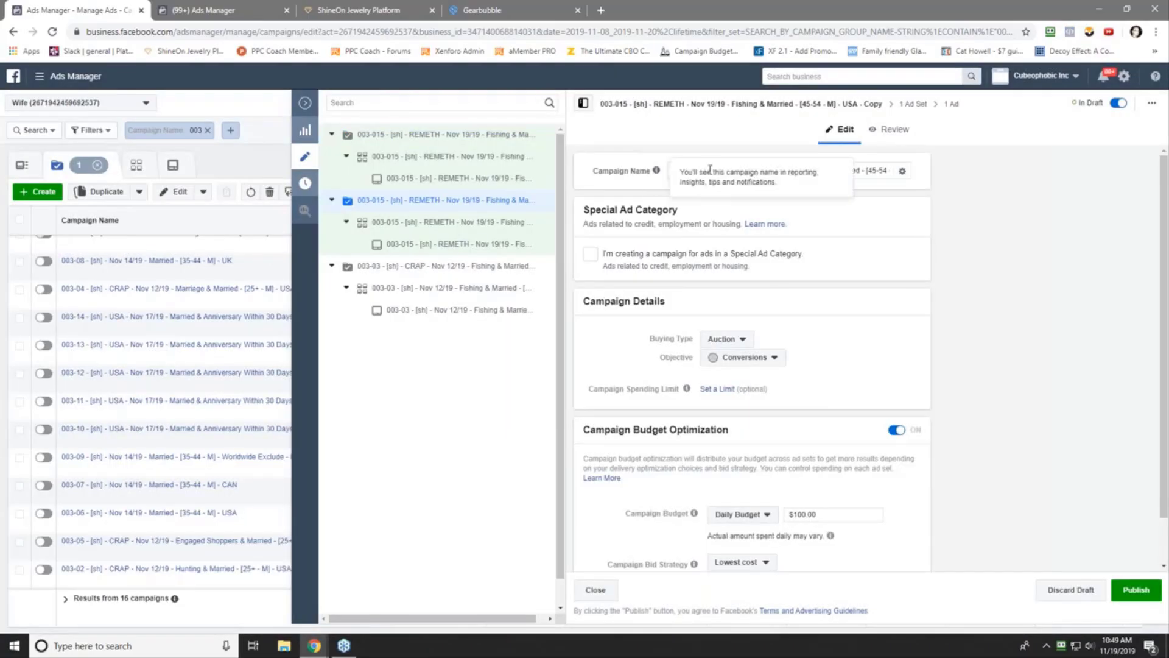
# - Rename the copy to 003-016 REMETH [65+ - M] USA, copy the name, and open its ad set
pyautogui.click(695, 169)
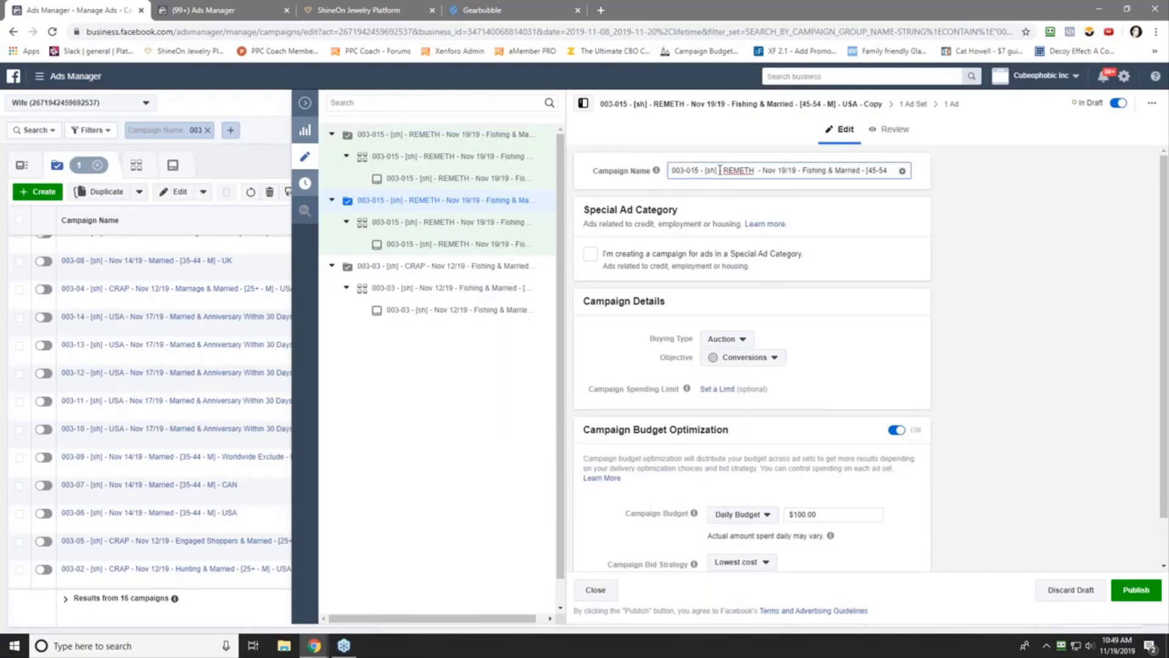
pyautogui.press('BackSpace')
pyautogui.write('6')
pyautogui.press('End')
pyautogui.press('BackSpace')
pyautogui.press('BackSpace')
pyautogui.press('BackSpace')
pyautogui.press('BackSpace')
pyautogui.press('BackSpace')
pyautogui.press('BackSpace')
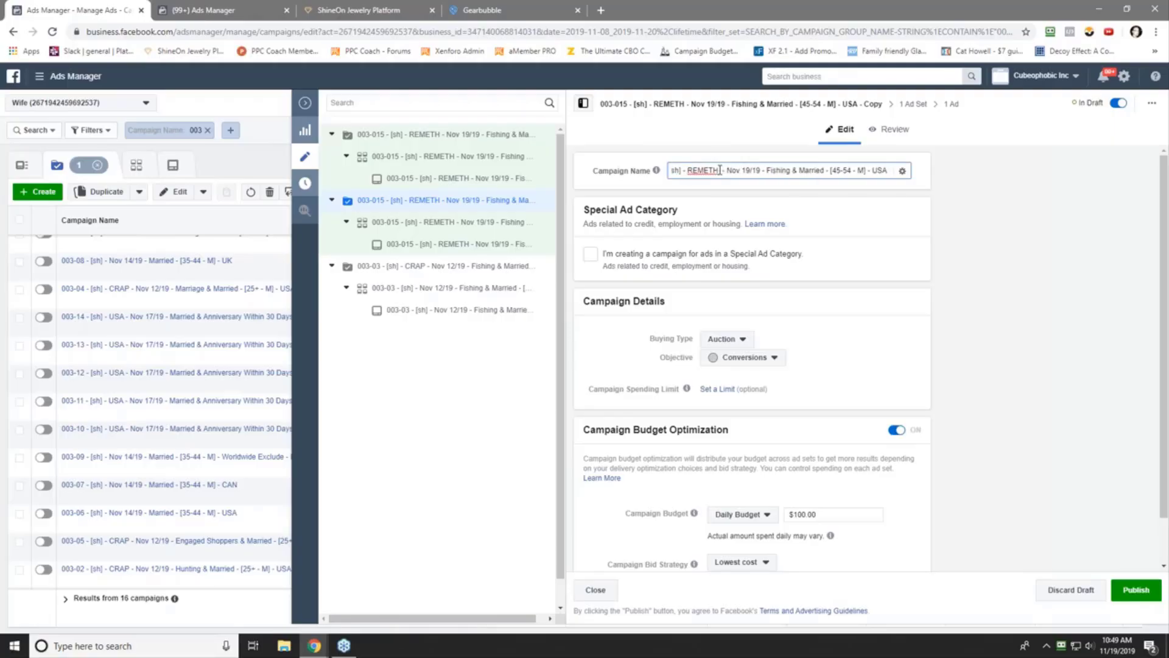
pyautogui.press('Delete')
pyautogui.press('Delete')
pyautogui.press('Delete')
pyautogui.press('Delete')
pyautogui.press('Delete')
pyautogui.press('Delete')
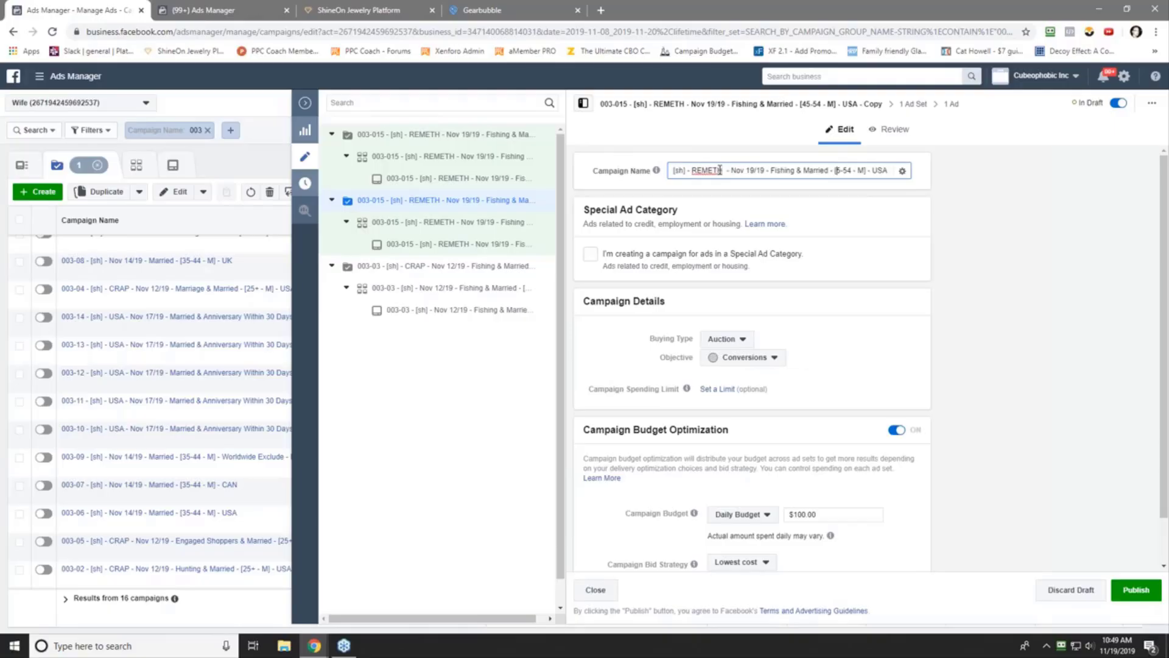
pyautogui.write('65+')
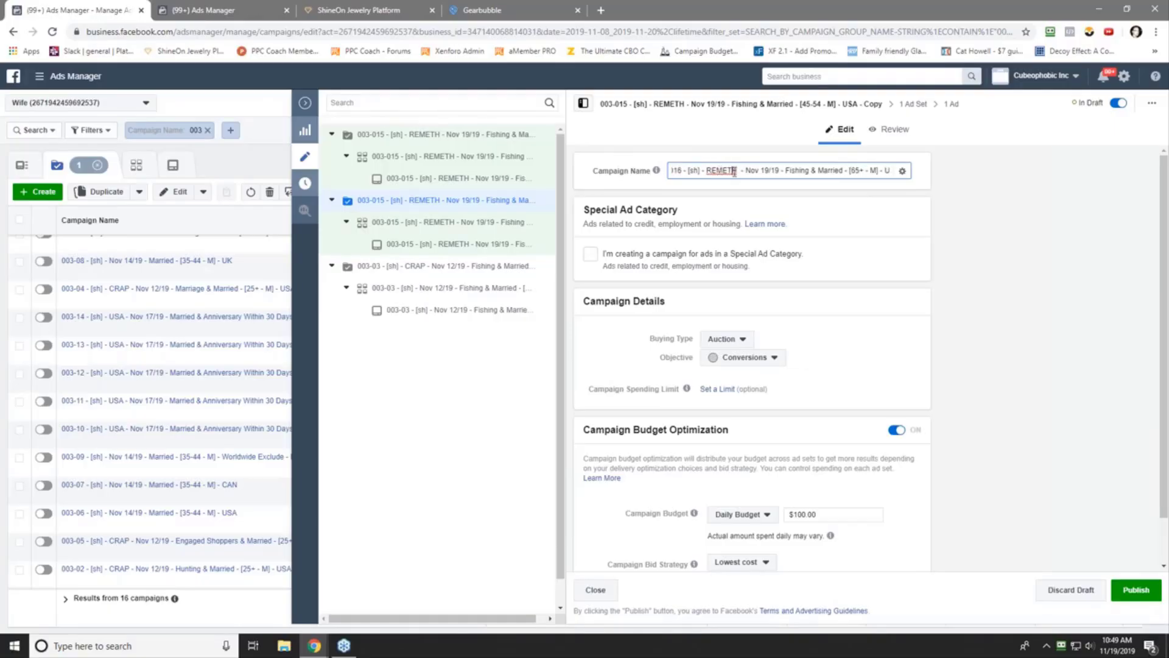
pyautogui.hotkey('ctrl', 'a')
pyautogui.rightClick(734, 172)
pyautogui.click(758, 217)
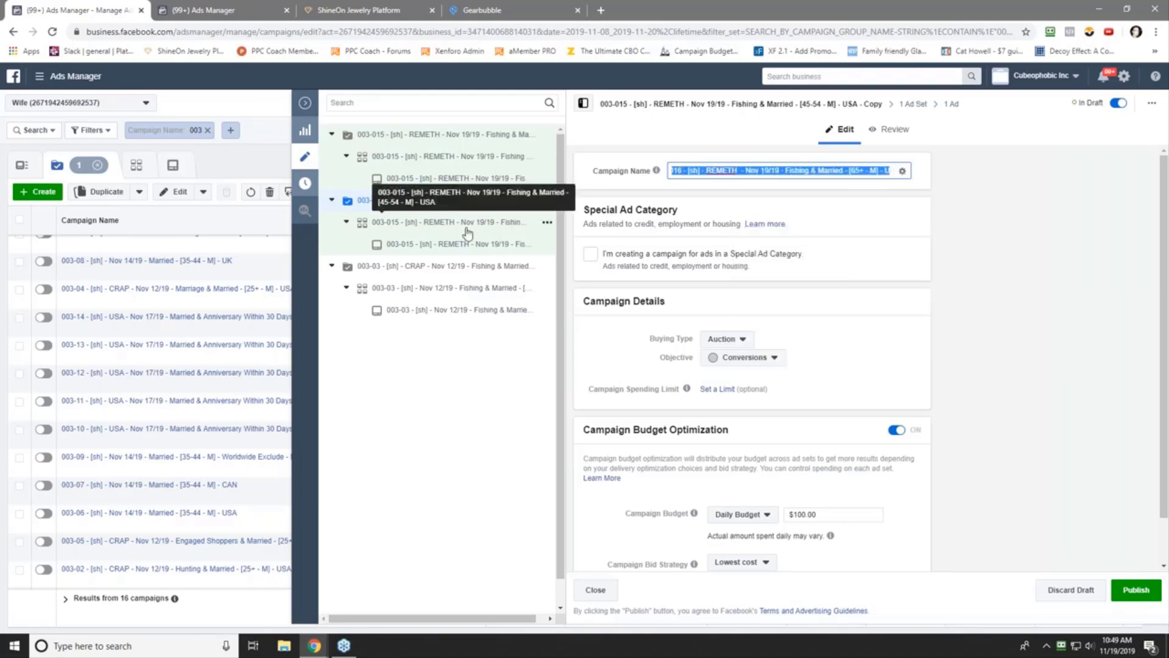
pyautogui.click(588, 222)
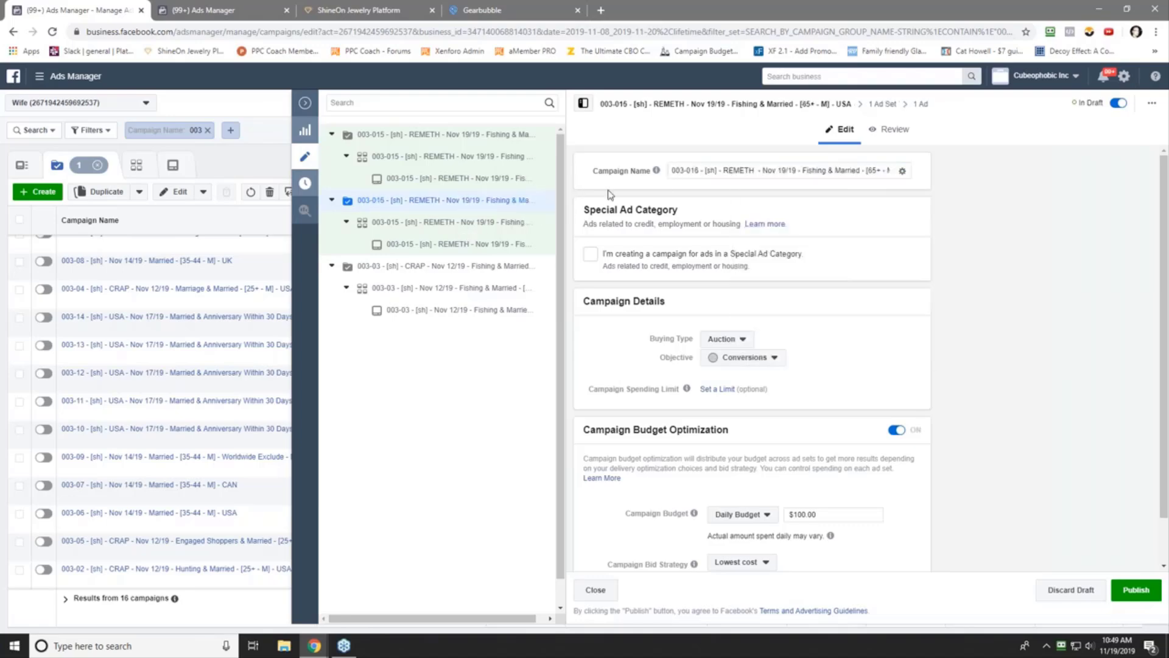
pyautogui.click(450, 223)
# - Paste the campaign name as the 003-016 ad set name, leaving the start time unchanged
pyautogui.click(683, 166)
pyautogui.hotkey('ctrl', 'a')
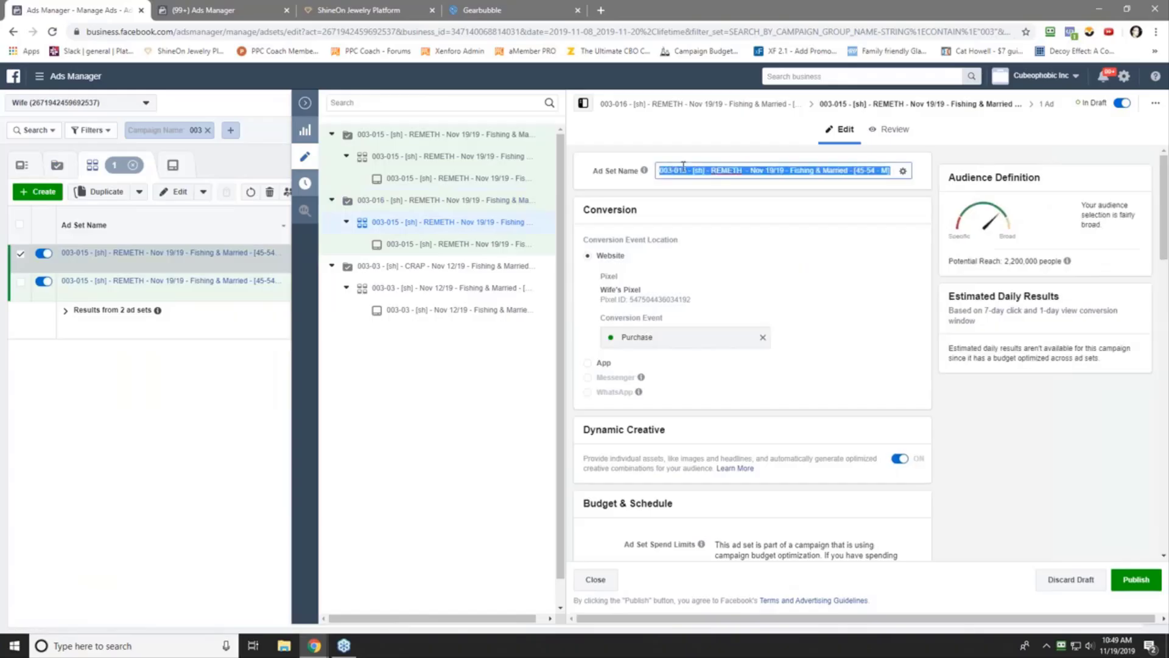
pyautogui.rightClick(683, 168)
pyautogui.click(706, 227)
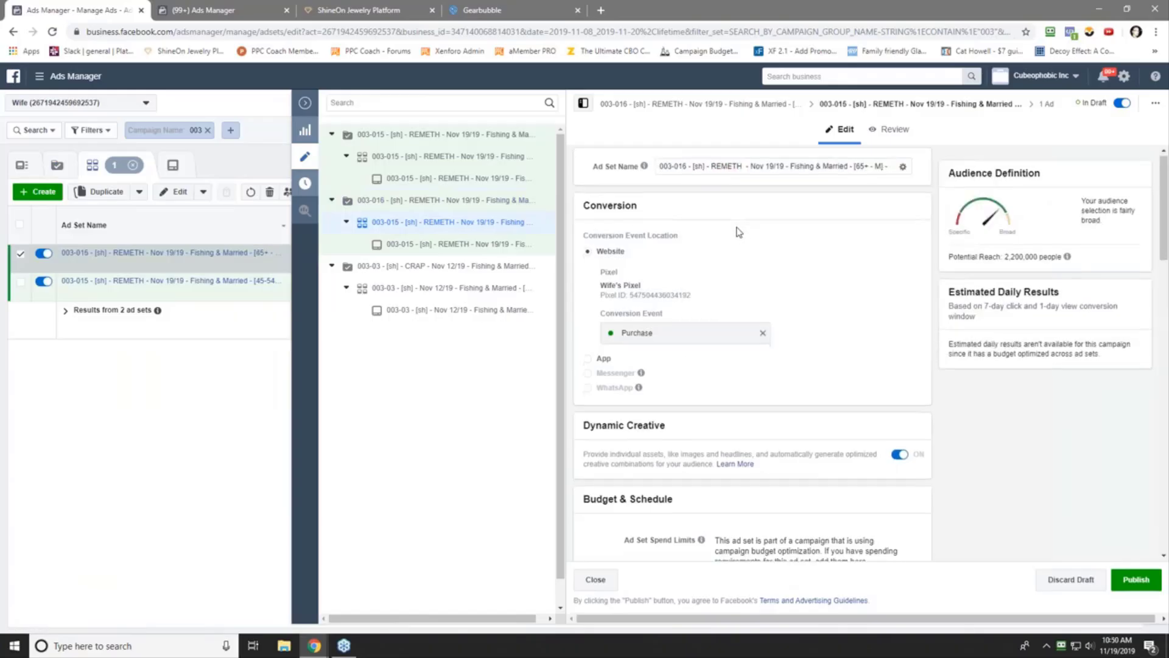
pyautogui.scroll(-5, 671, 352)
pyautogui.click(825, 318)
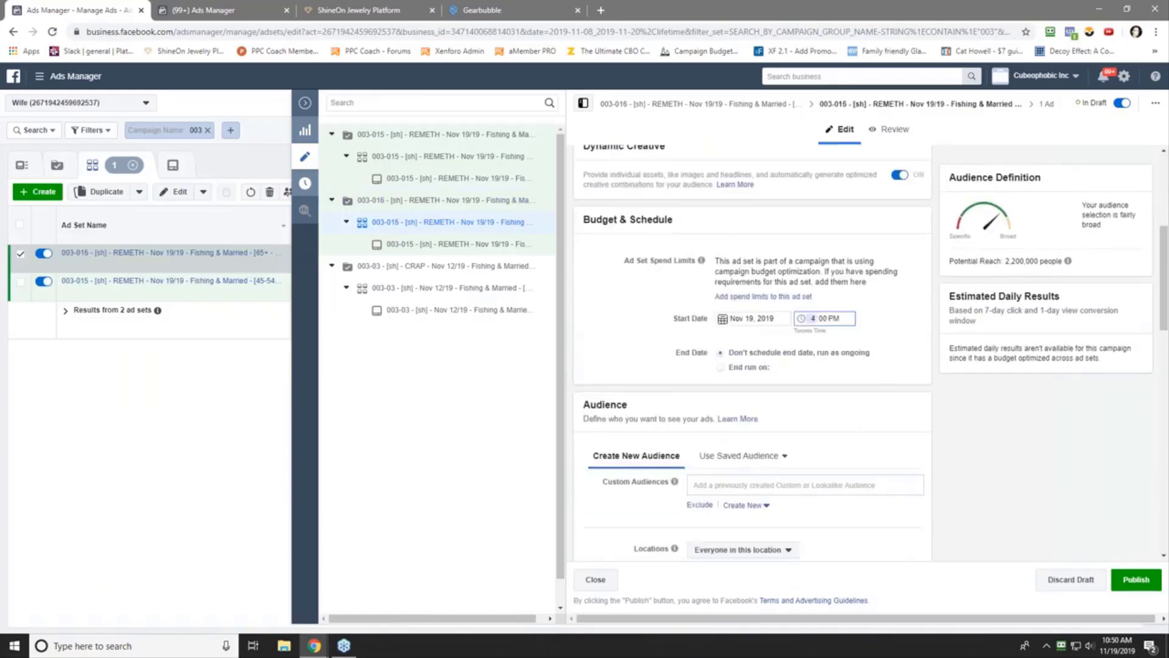
pyautogui.click(630, 317)
# - Set the 003-016 ad set's minimum audience age to 65
pyautogui.scroll(-6, 640, 328)
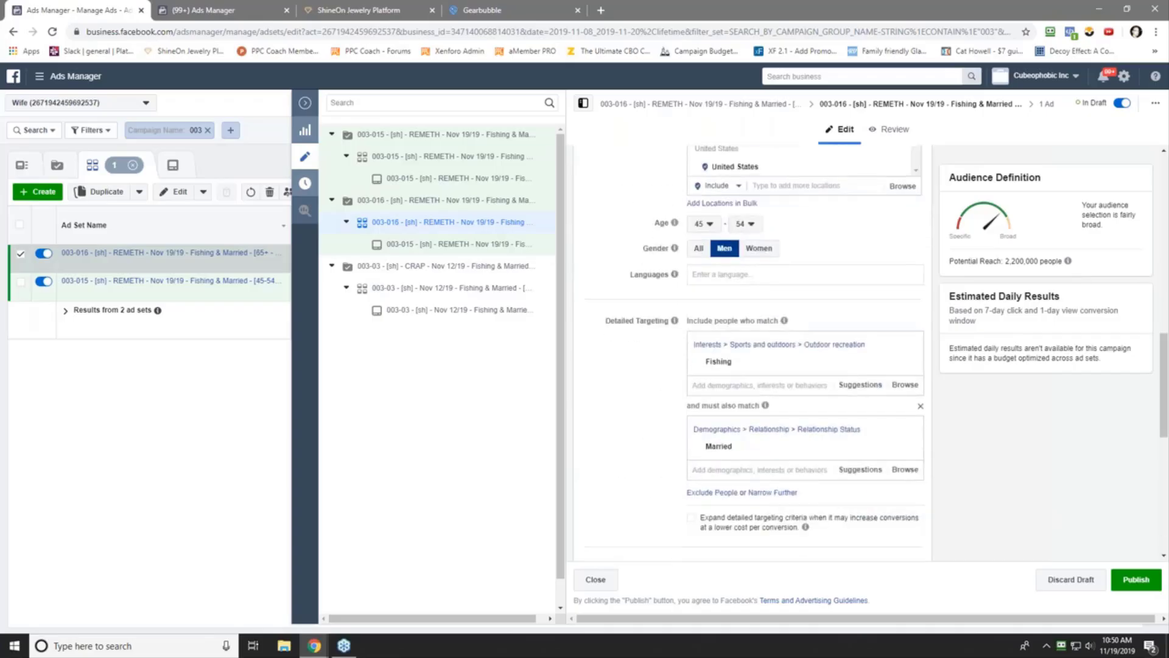
pyautogui.click(704, 224)
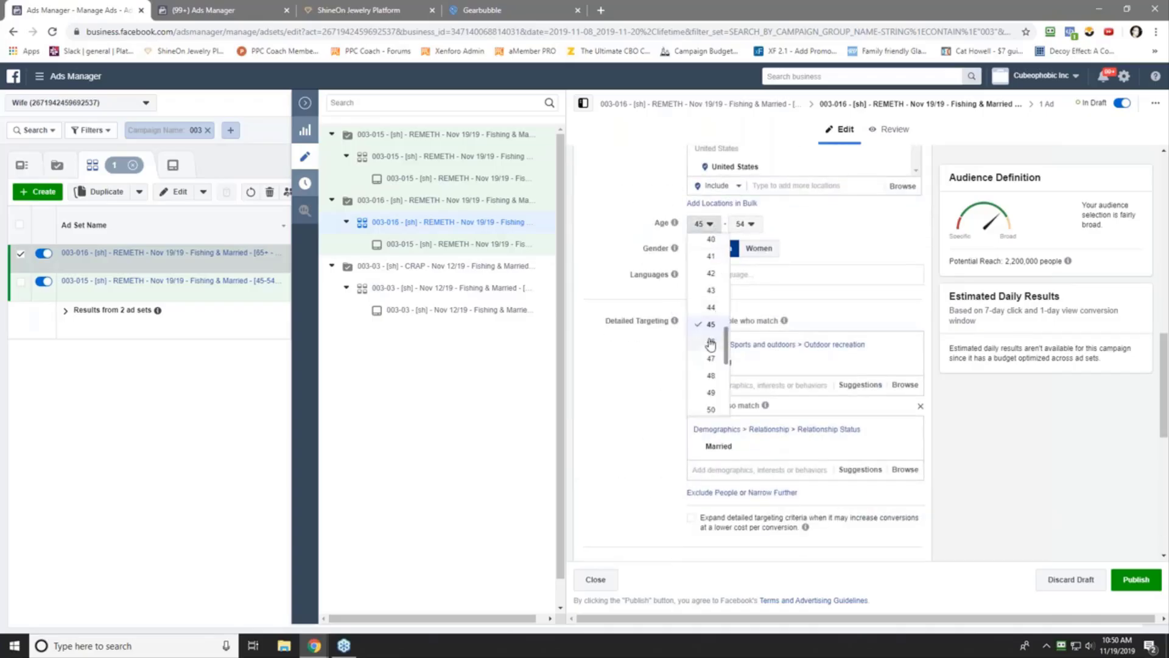
pyautogui.scroll(-2, 710, 388)
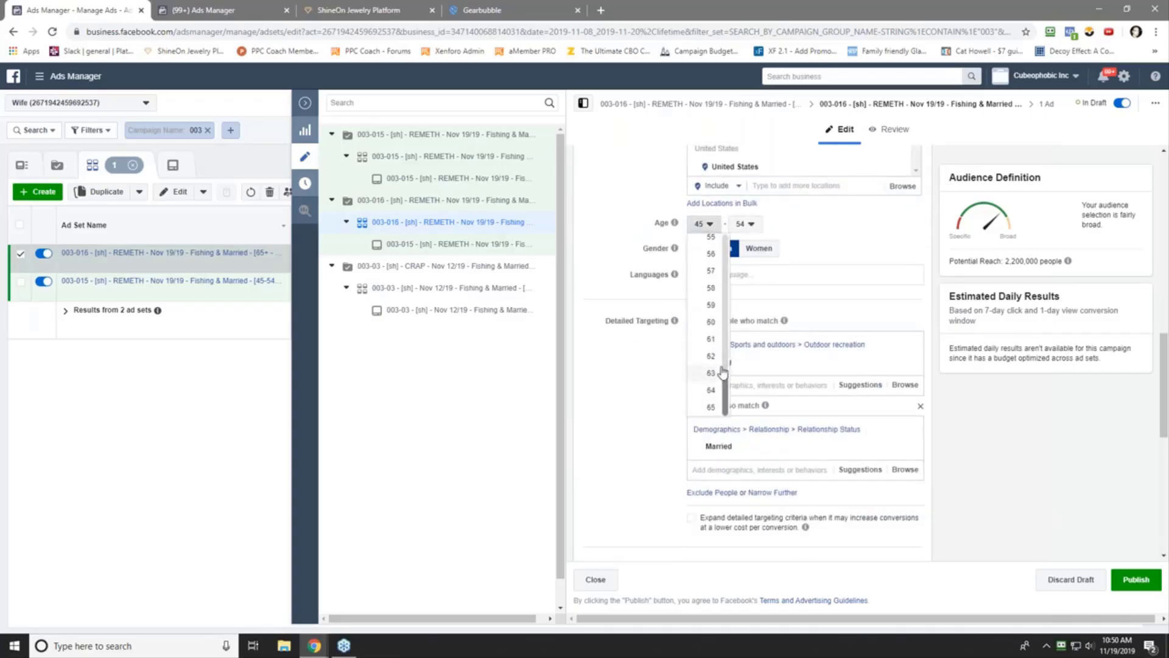
pyautogui.click(706, 407)
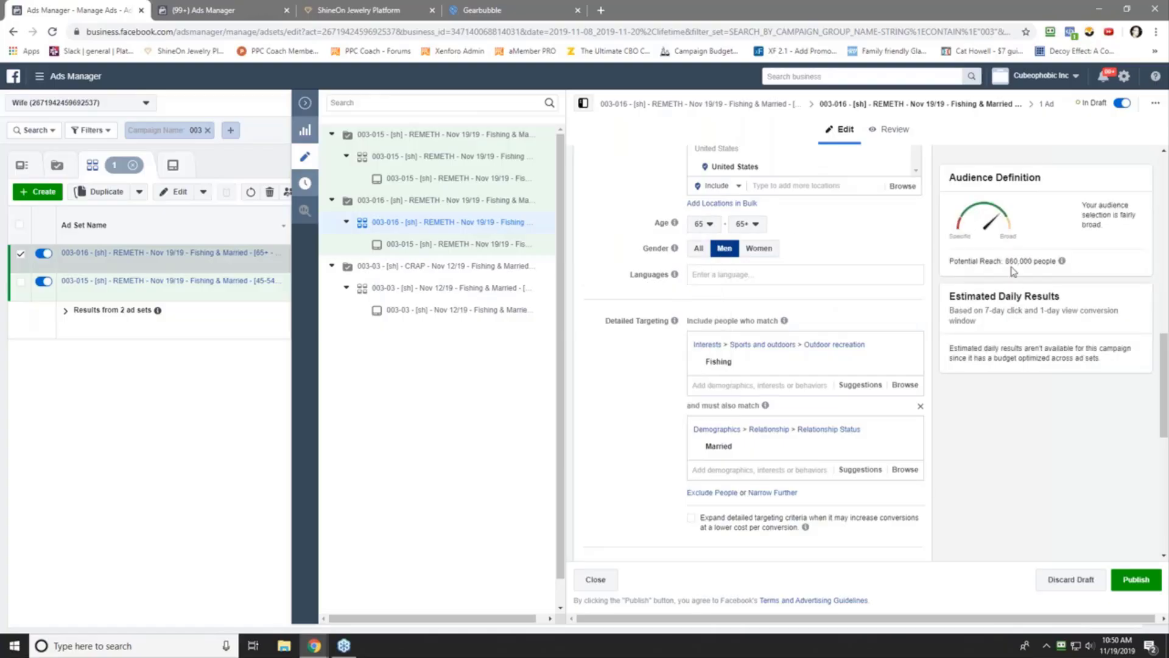
pyautogui.click(473, 244)
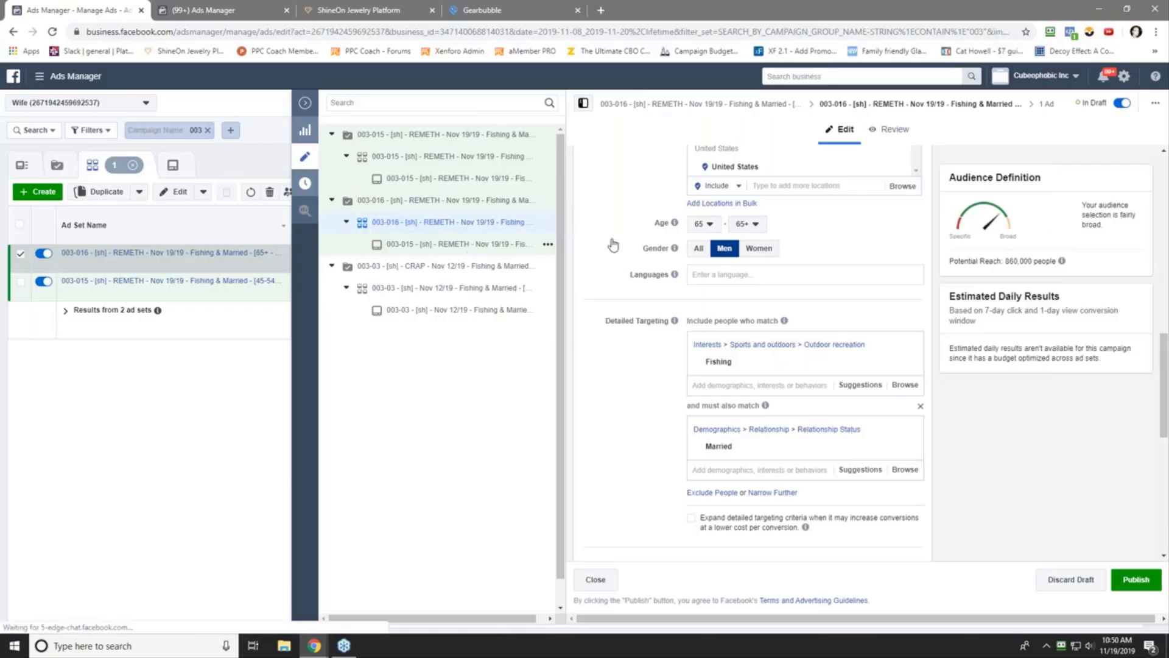
# - Paste the 003-016 campaign name as the ad name and go back to the campaigns table
pyautogui.click(684, 167)
pyautogui.hotkey('ctrl', 'a')
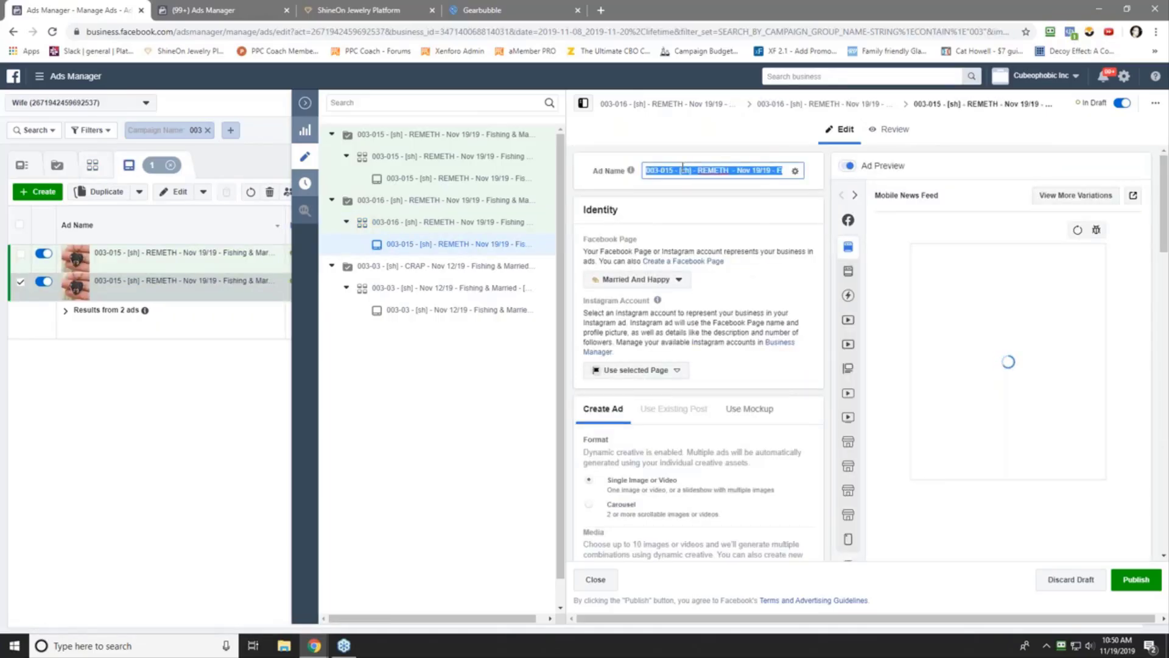
pyautogui.rightClick(683, 168)
pyautogui.click(710, 227)
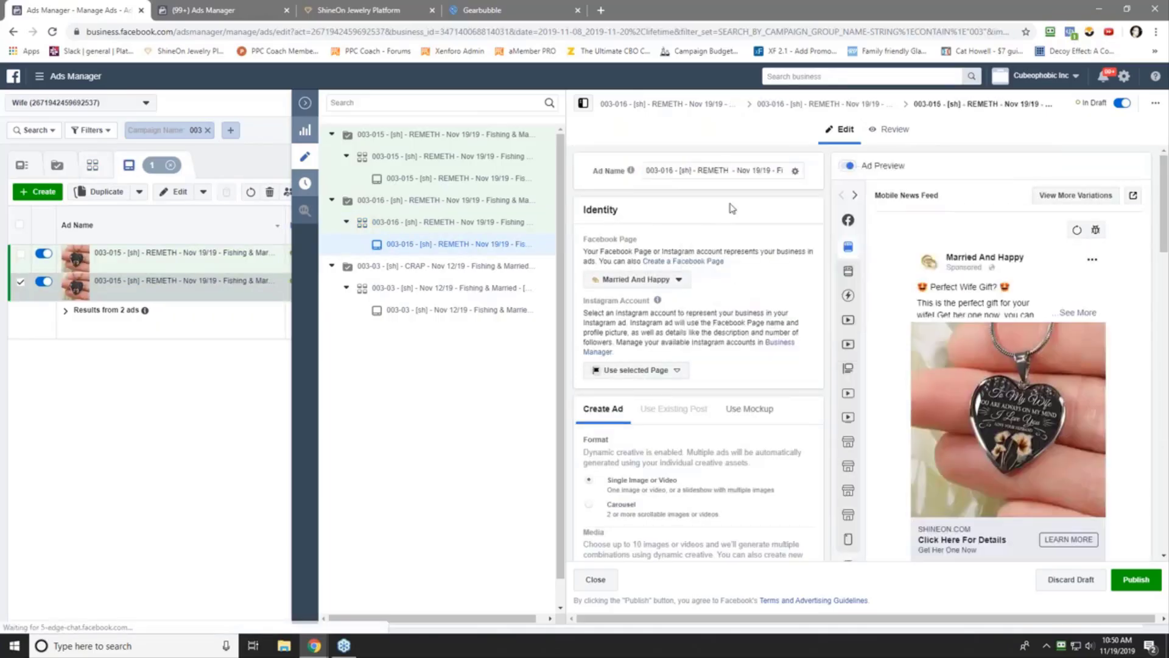
pyautogui.click(304, 103)
pyautogui.click(248, 165)
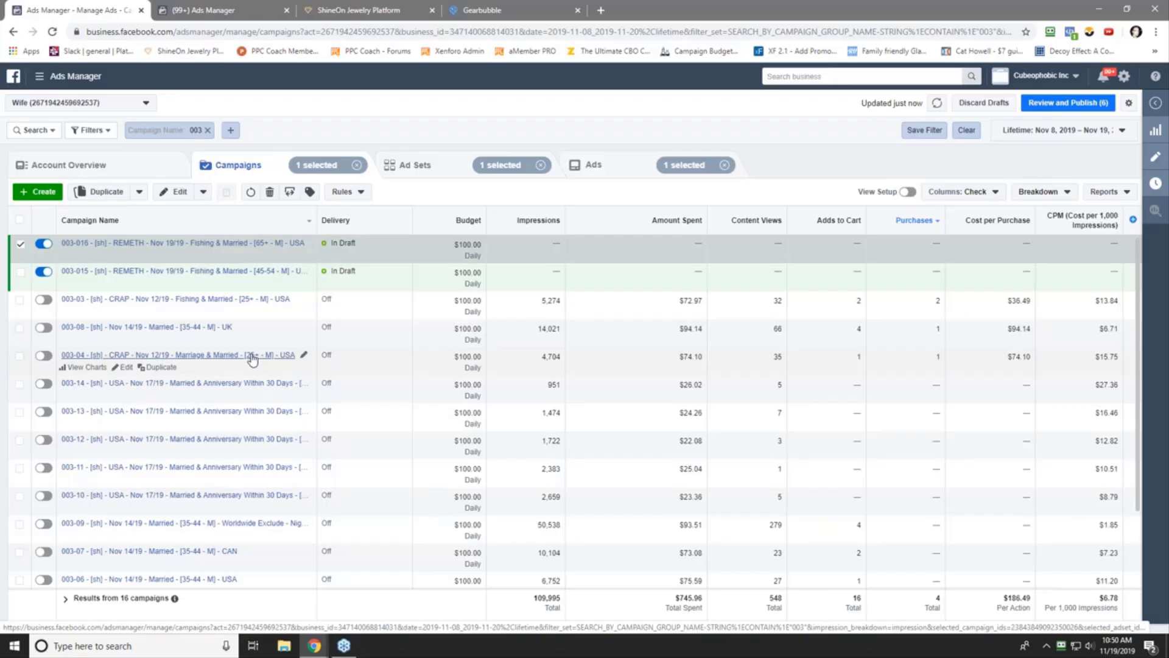
# - Break the campaigns table down by Age and select campaign 003-03
pyautogui.click(1035, 191)
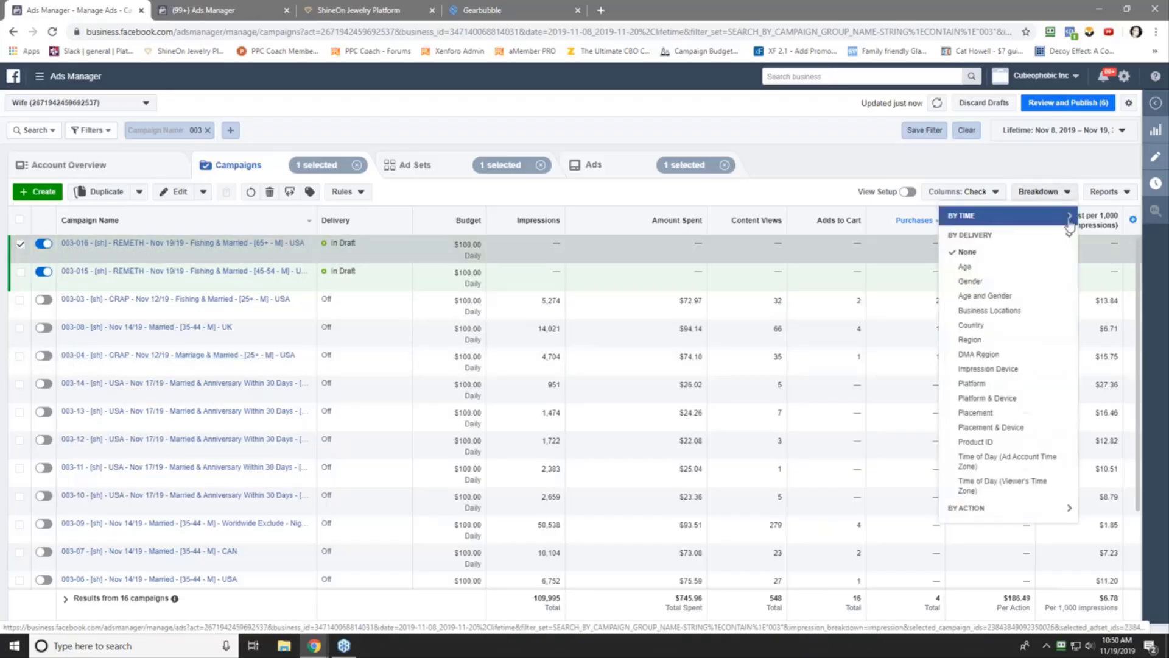
pyautogui.click(965, 266)
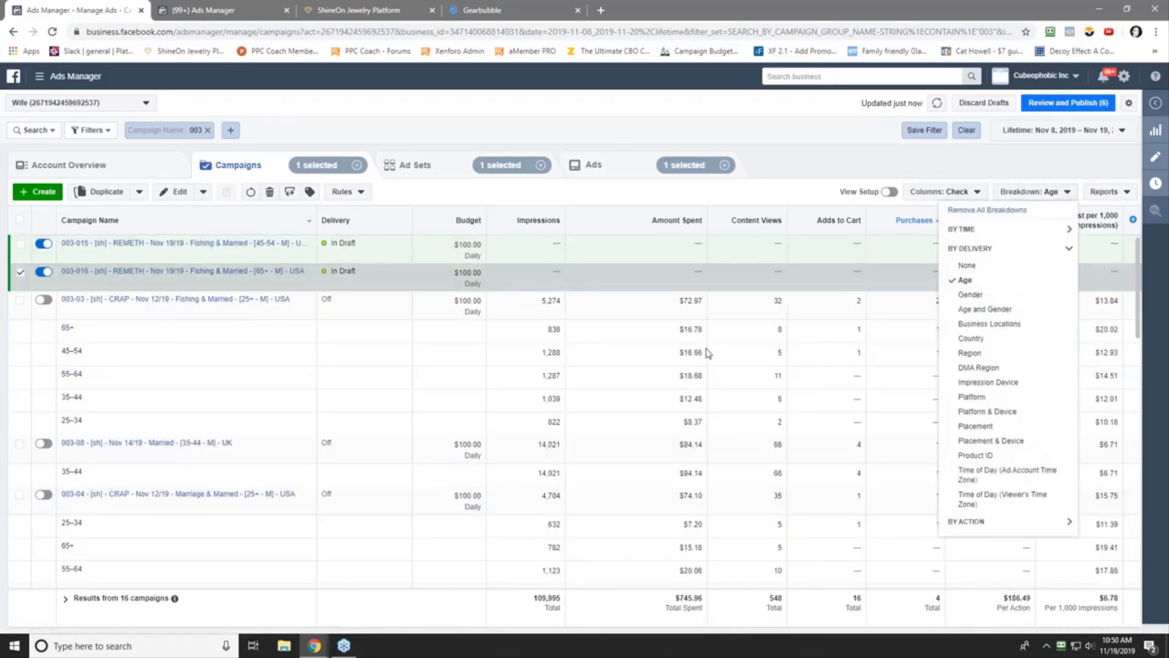
pyautogui.click(783, 351)
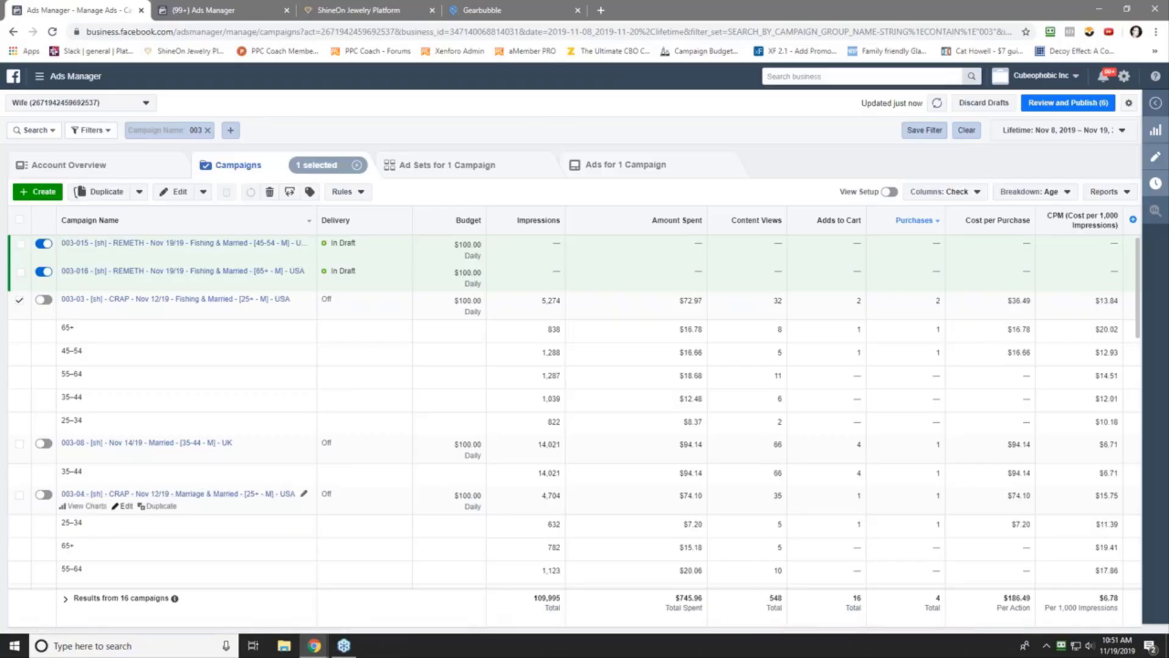
# - Duplicate campaign 003-04 without carrying over its existing reactions
pyautogui.click(162, 506)
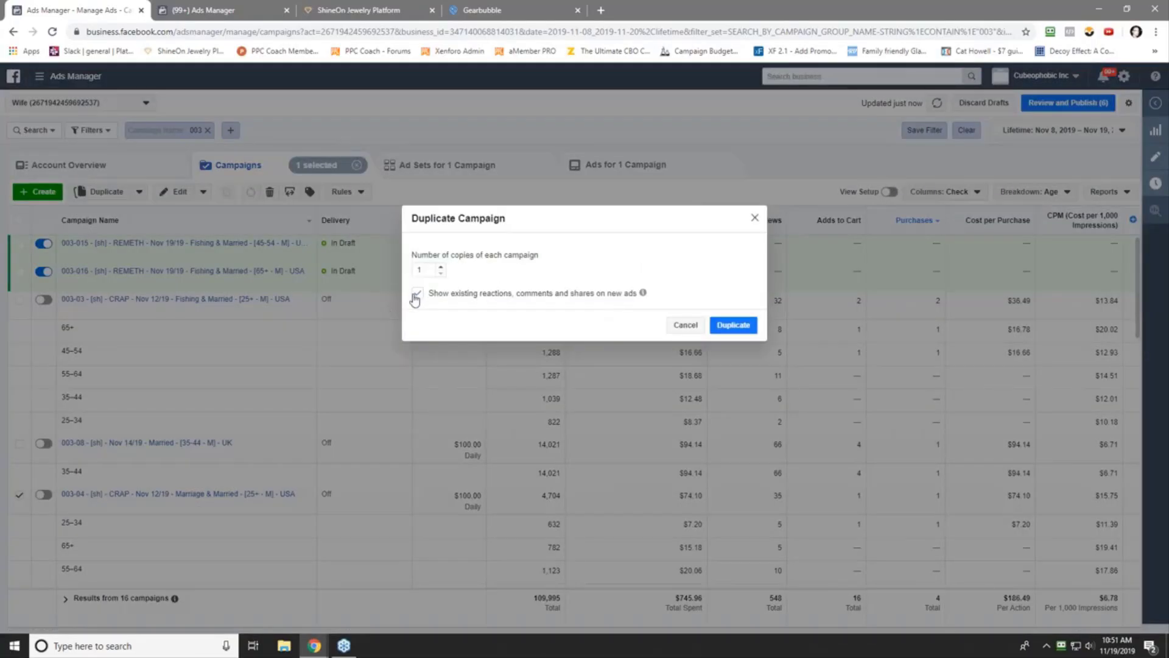
pyautogui.click(416, 294)
pyautogui.click(733, 325)
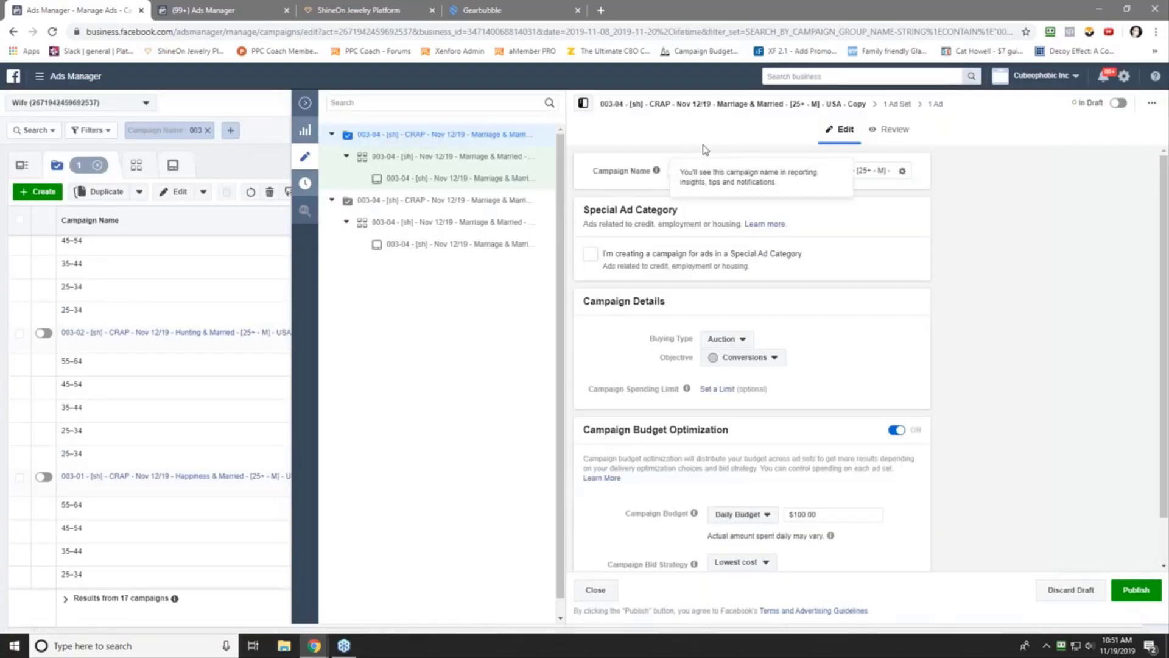
# - Rename the copy to 003-017 REMETH Nov 19/19 [25-34 - M] USA, dropping '- Copy'
pyautogui.doubleClick(689, 171)
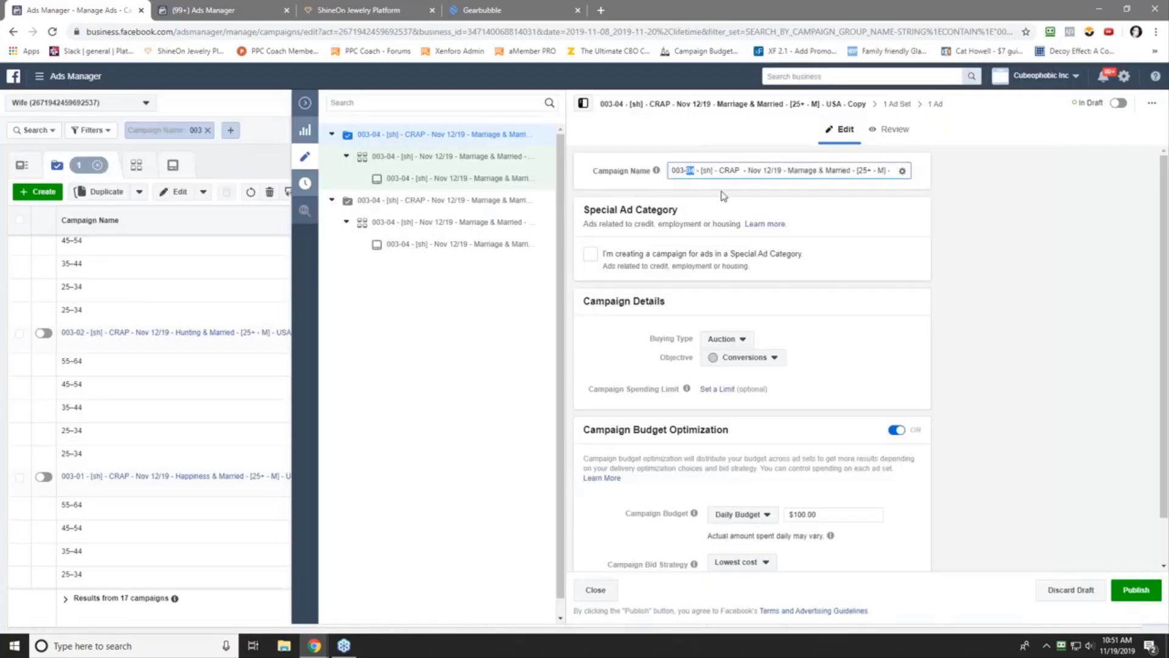
pyautogui.write('017')
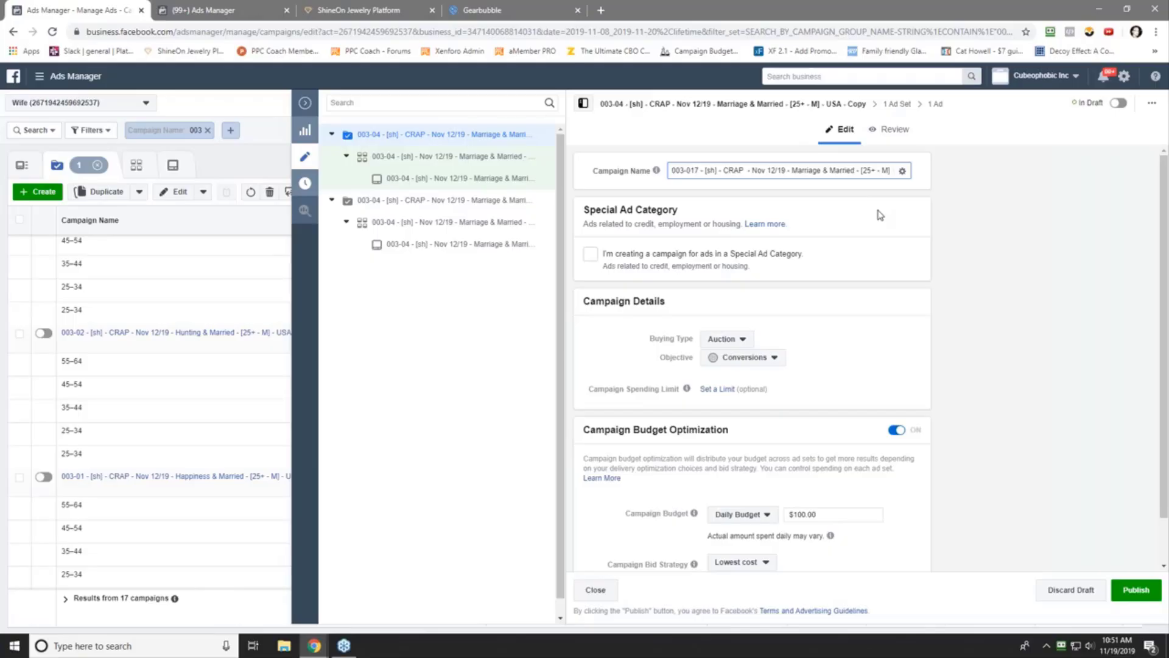
pyautogui.doubleClick(735, 170)
pyautogui.write('REMETH')
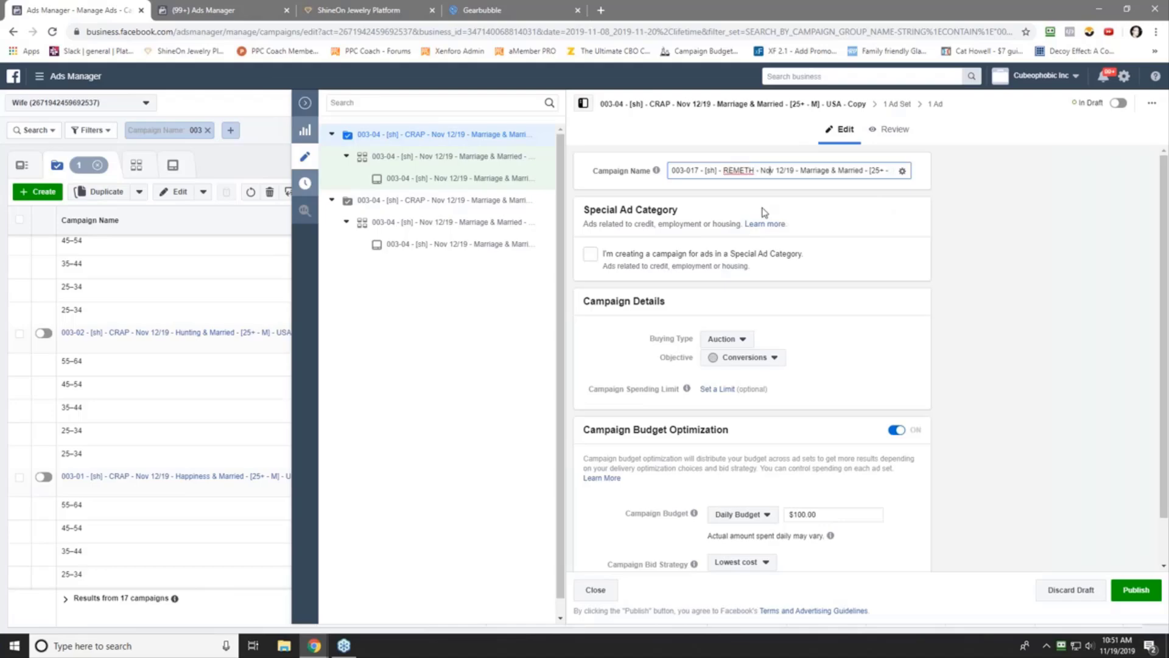
pyautogui.press('Right')
pyautogui.press('Delete')
pyautogui.write('9')
pyautogui.press('End')
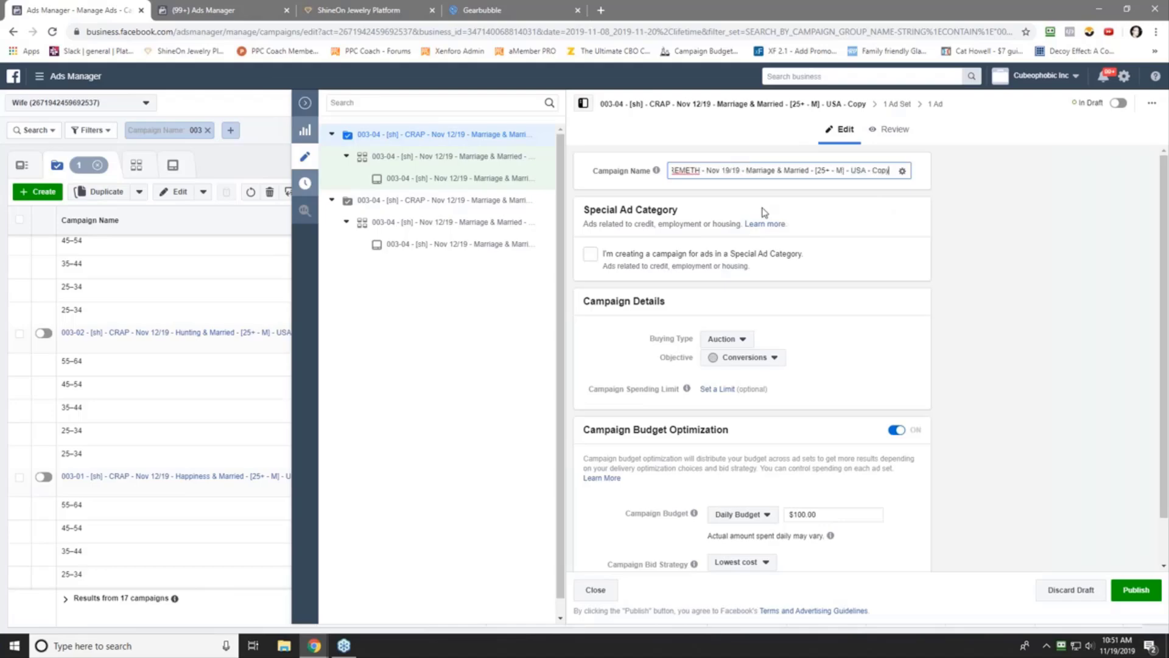
pyautogui.press('BackSpace')
pyautogui.press('BackSpace')
pyautogui.press('BackSpace')
pyautogui.press('BackSpace')
pyautogui.press('BackSpace')
pyautogui.press('BackSpace')
pyautogui.press('BackSpace')
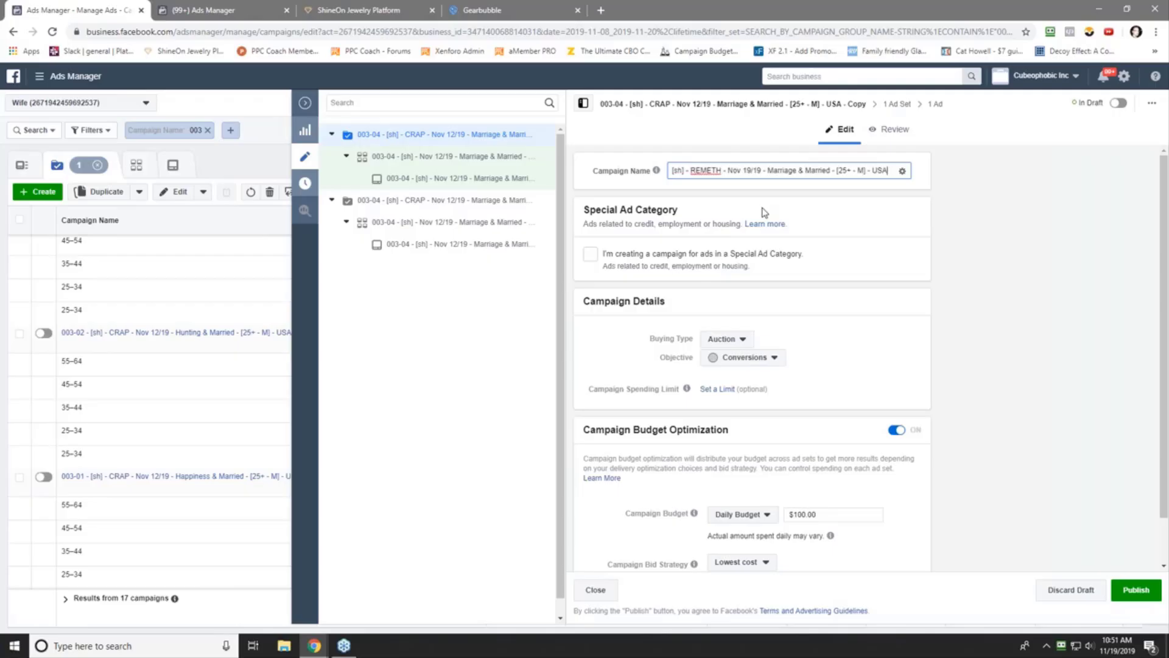
pyautogui.press('BackSpace')
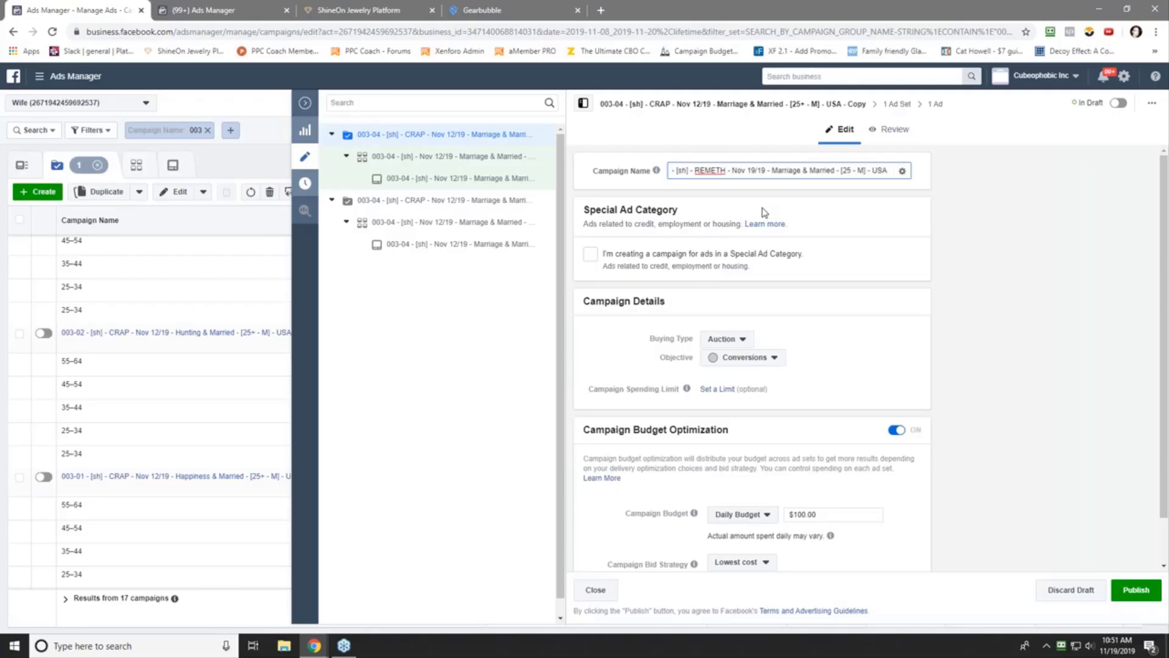
pyautogui.write('-34')
pyautogui.hotkey('ctrl', 'a')
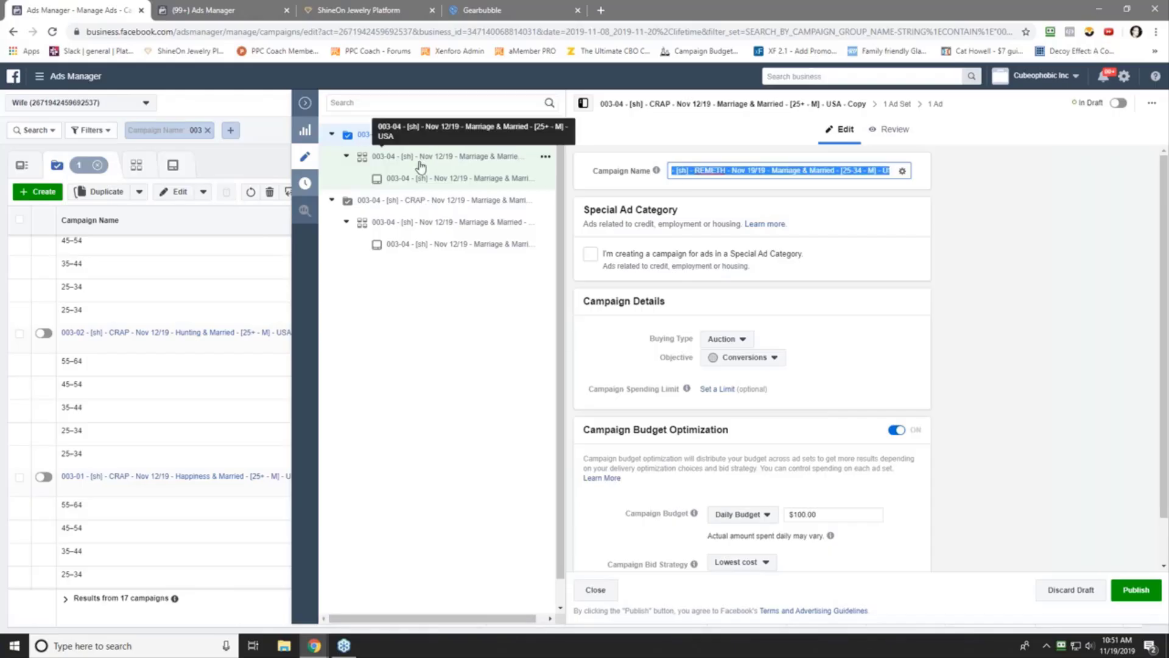
# - Name the 003-017 ad set after its campaign and set its start time to 4:00 PM
pyautogui.click(477, 158)
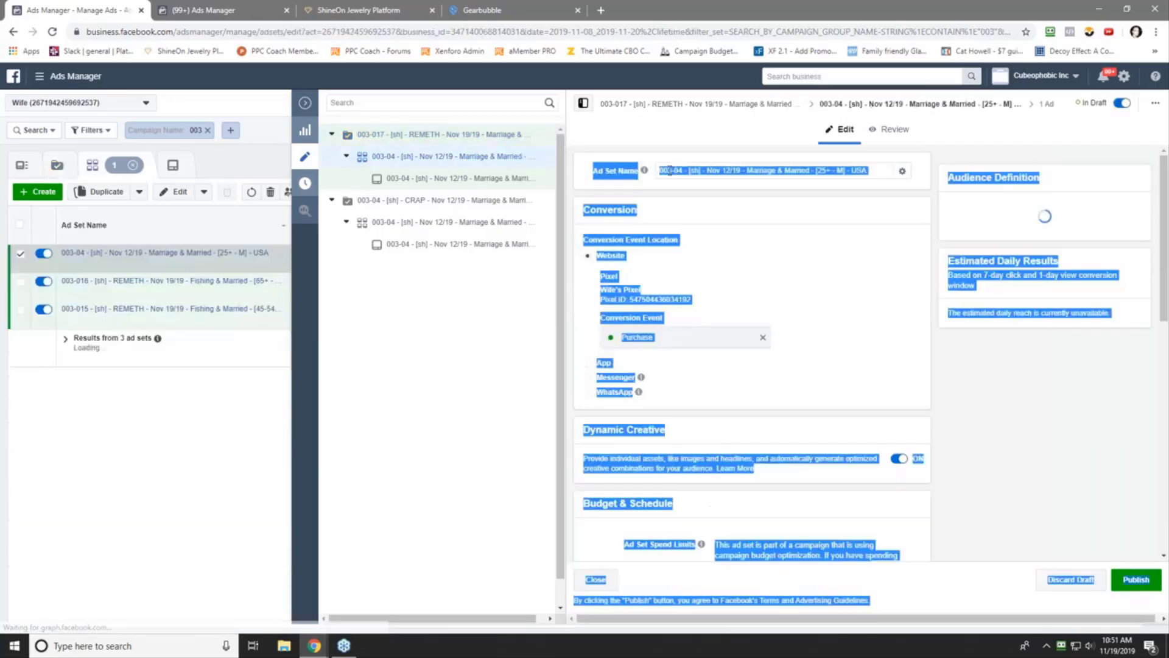
pyautogui.click(690, 172)
pyautogui.hotkey('ctrl', 'a')
pyautogui.rightClick(690, 174)
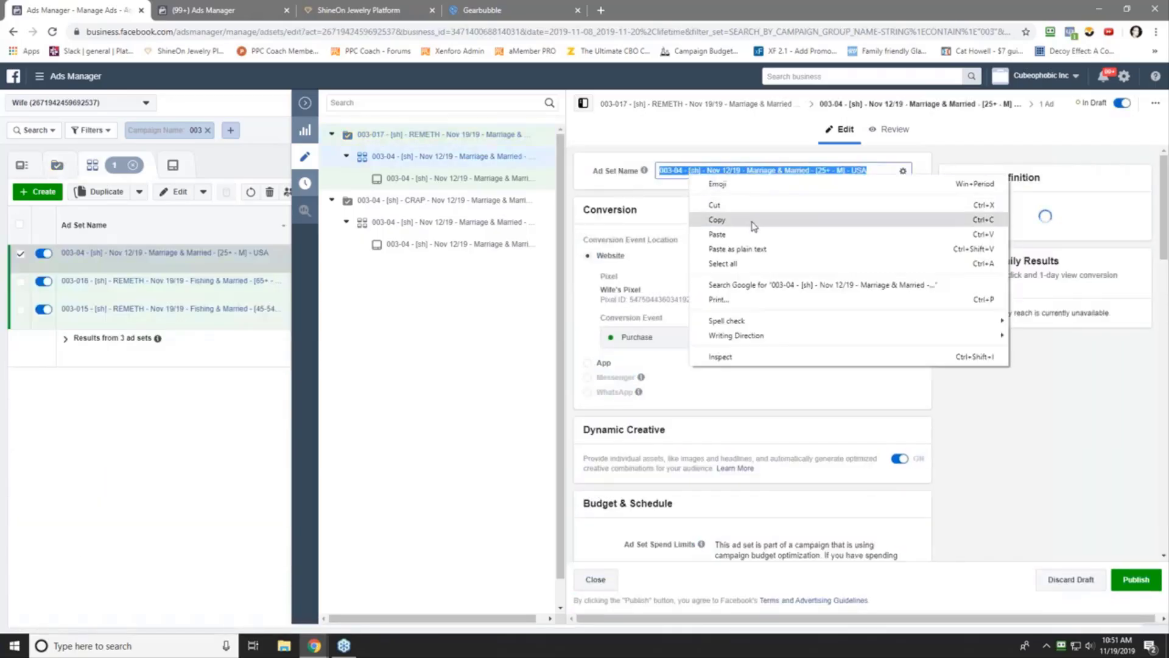
pyautogui.click(752, 221)
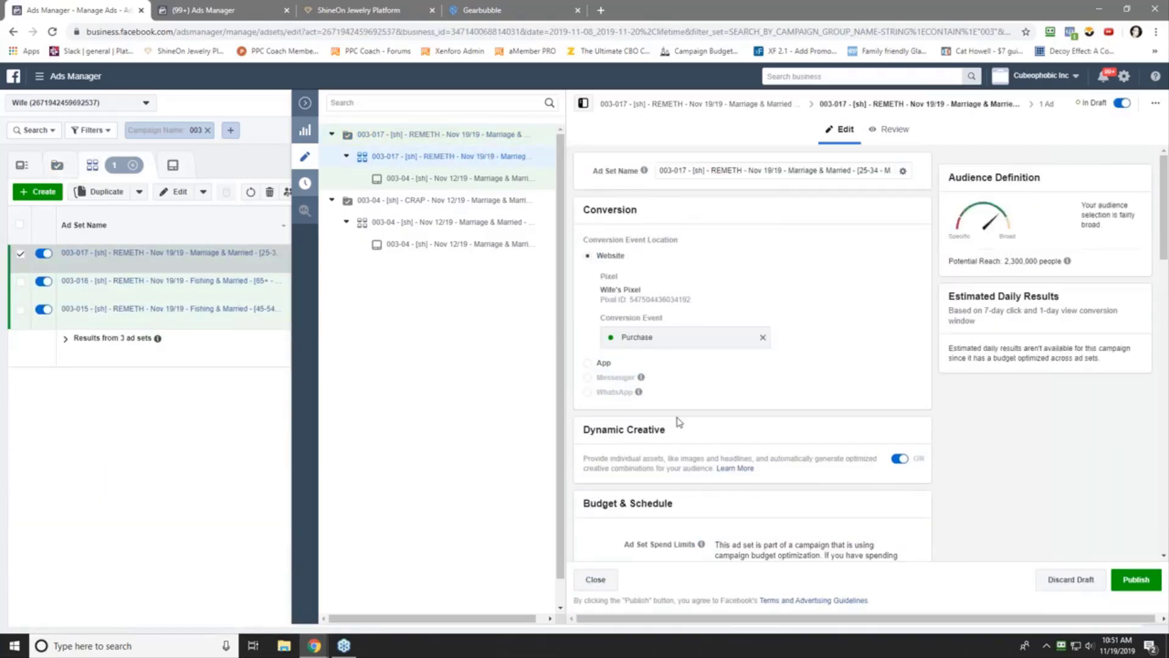
pyautogui.scroll(-5, 679, 422)
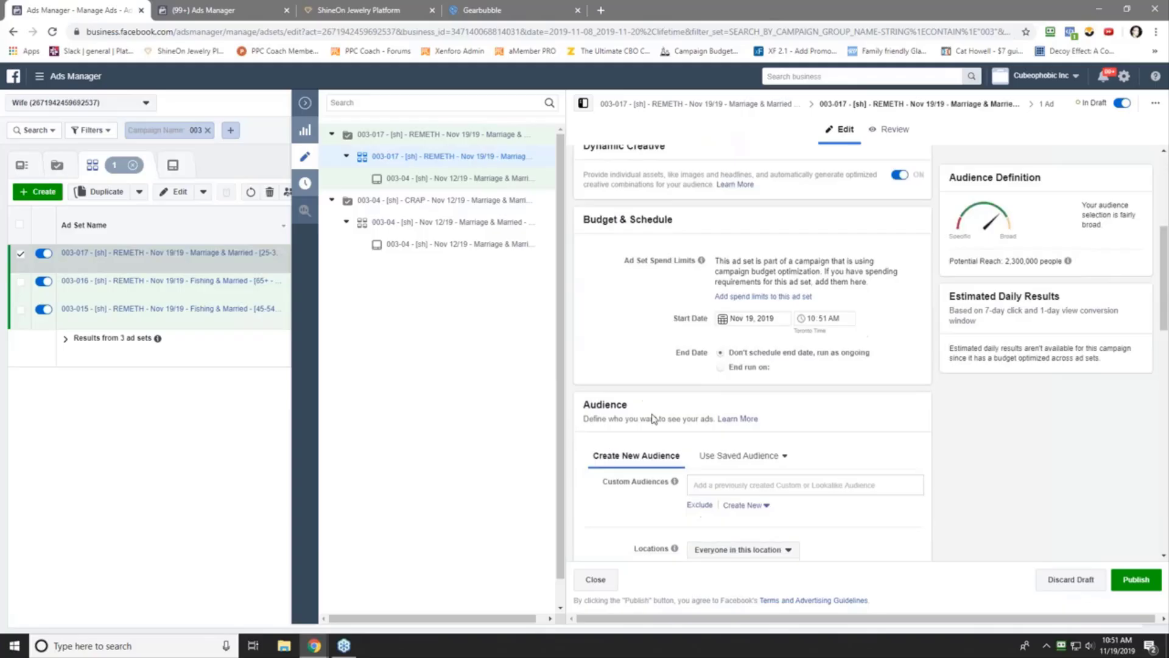
pyautogui.click(812, 318)
pyautogui.write(':00 PM')
# - Set the 003-017 ad set's maximum audience age to 34
pyautogui.scroll(-5, 617, 337)
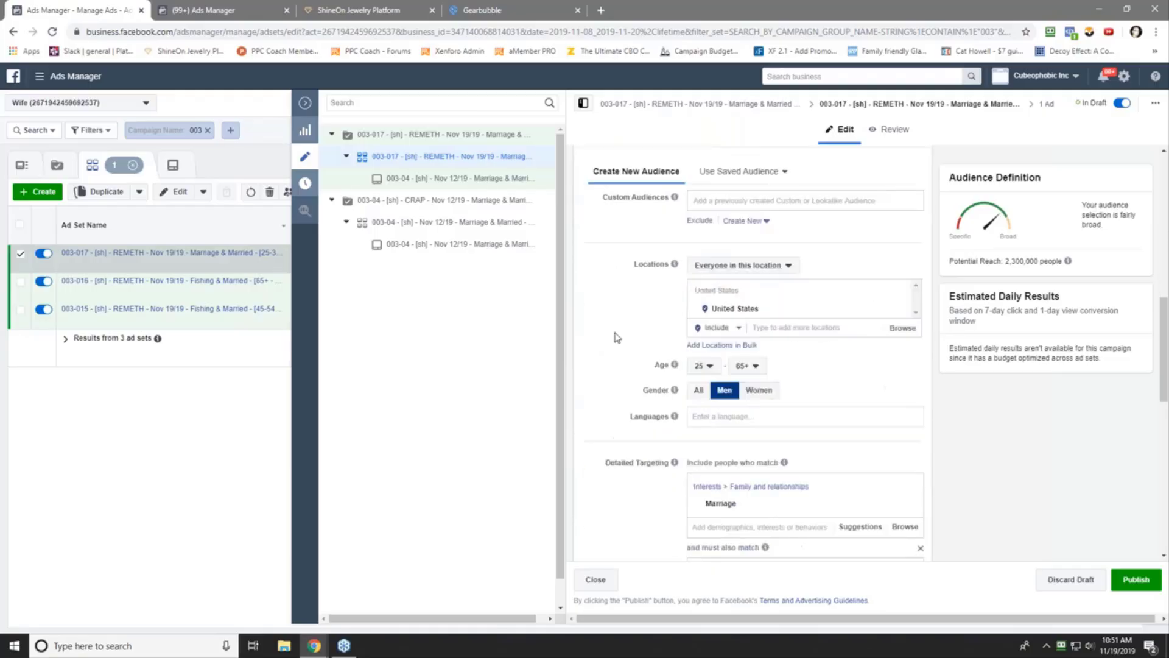
pyautogui.click(746, 365)
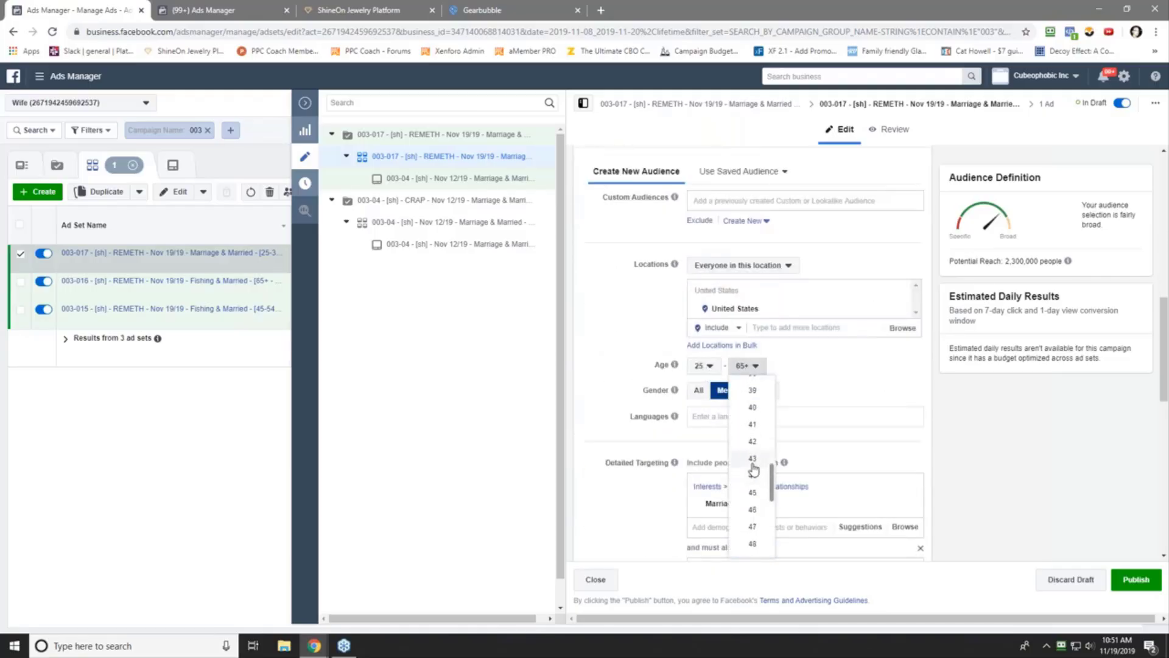
pyautogui.scroll(5, 753, 466)
pyautogui.click(745, 447)
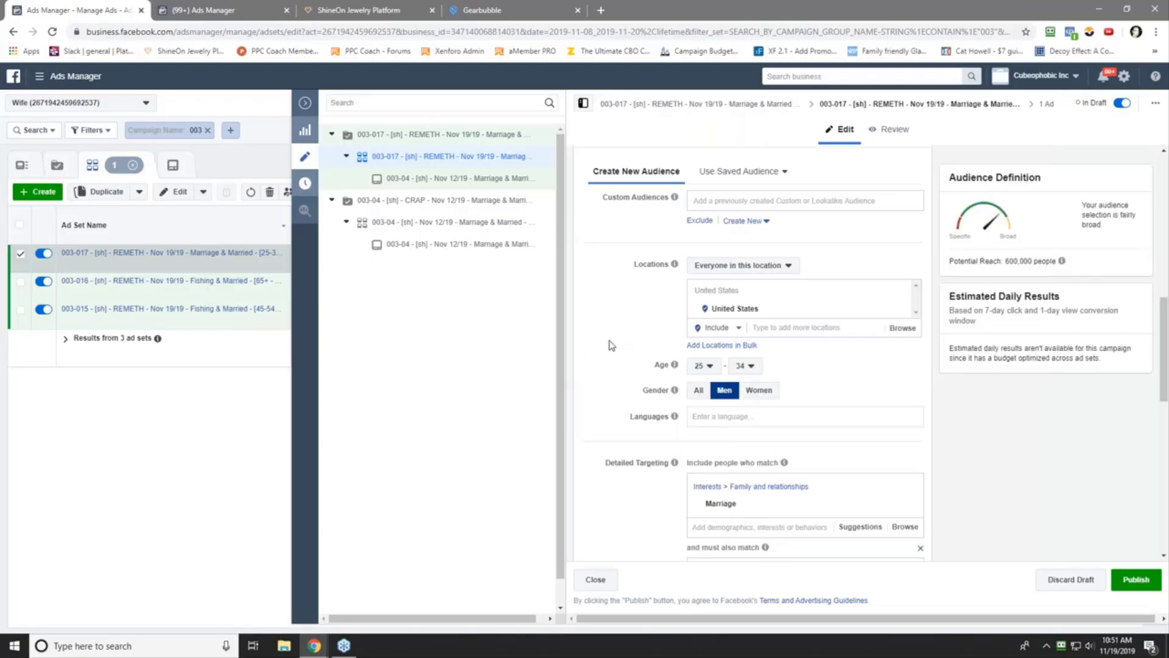
pyautogui.scroll(-5, 612, 346)
pyautogui.scroll(-5, 612, 346)
pyautogui.scroll(14, 612, 345)
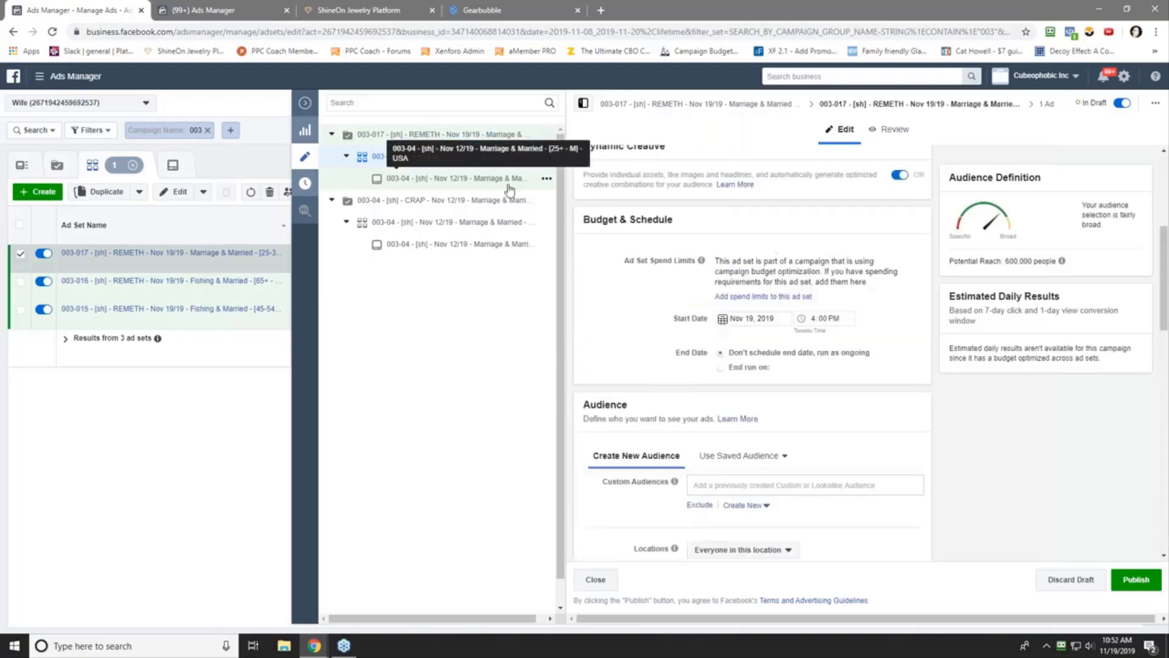
# - Paste the 003-017 REMETH name over the ad's name and close the editing pane
pyautogui.click(474, 181)
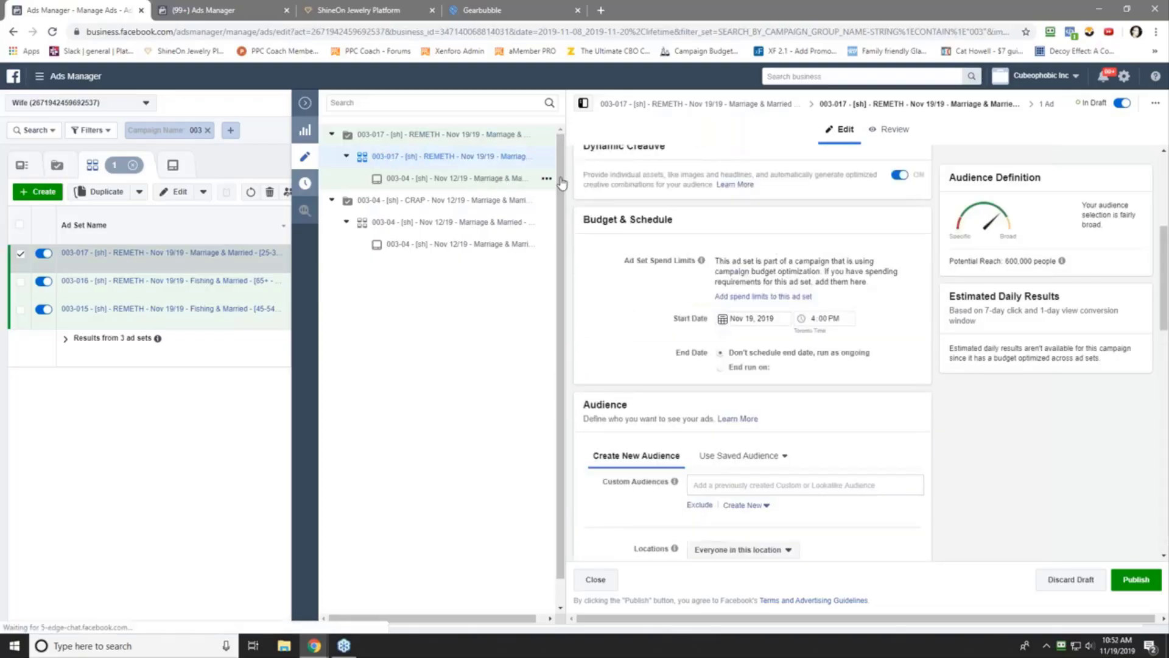
pyautogui.hotkey('ctrl', 'a')
pyautogui.rightClick(680, 170)
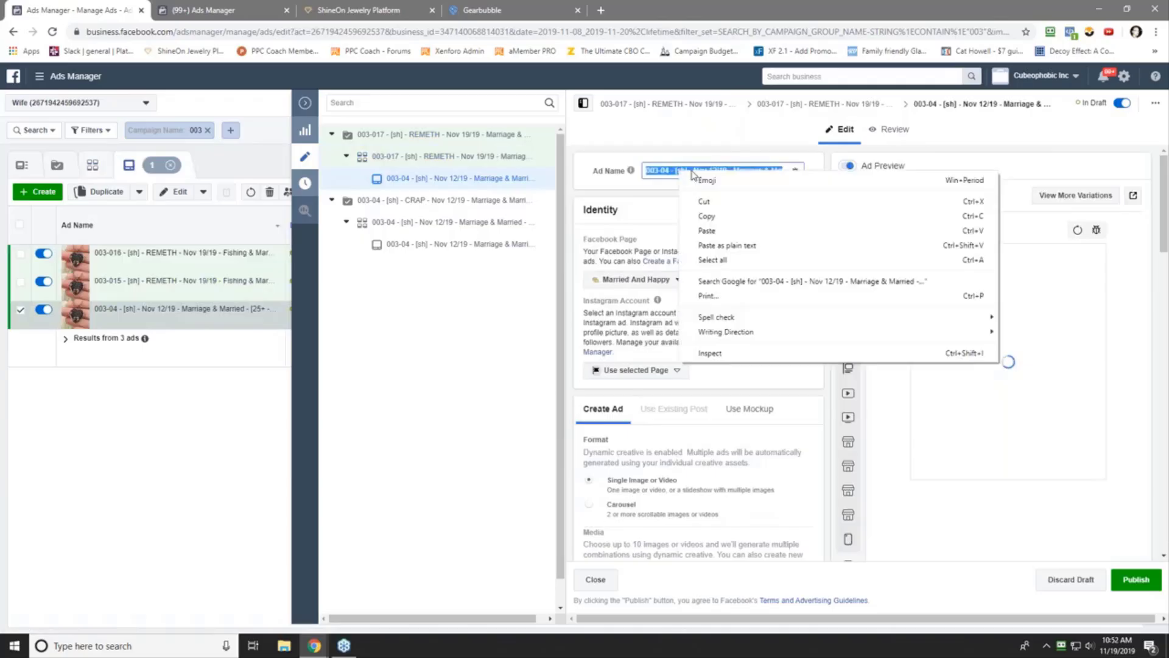
pyautogui.click(725, 232)
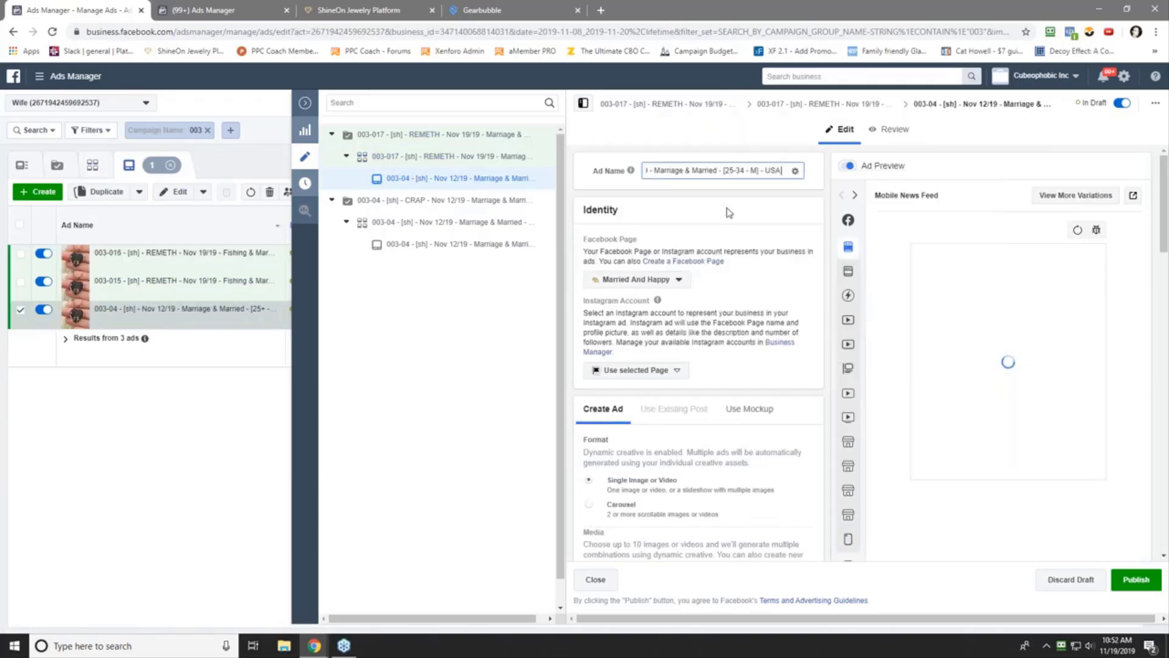
pyautogui.click(305, 103)
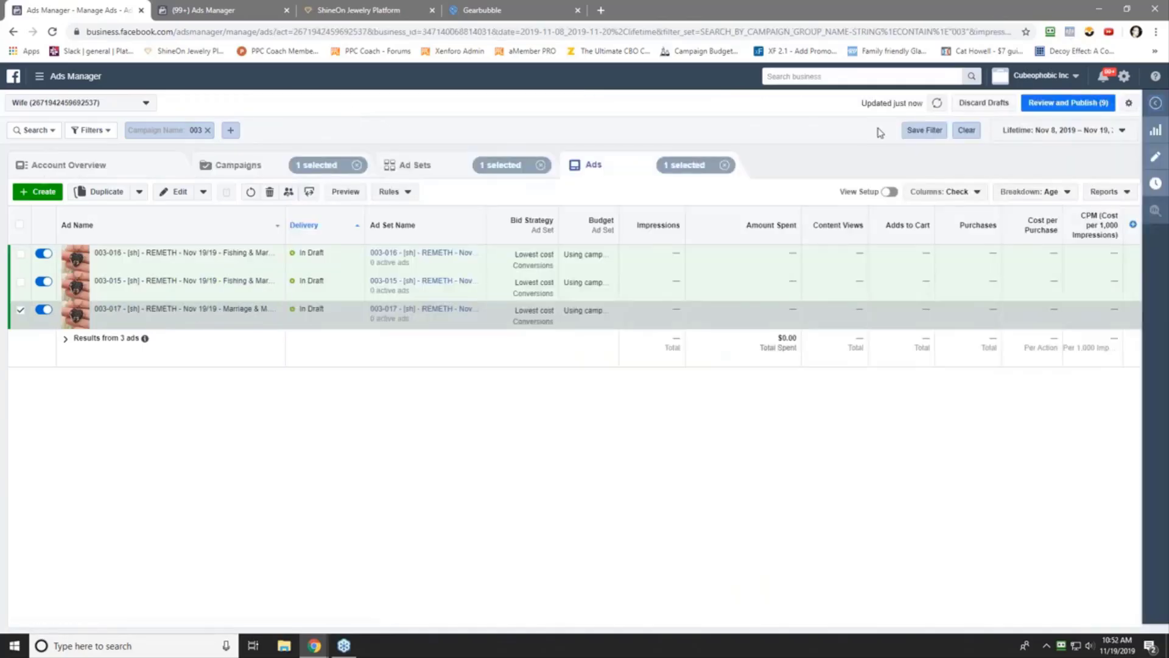
# - Turn on campaigns 003-015, 003-016 and 003-017, clear the selection, and open Review and Publish
pyautogui.click(227, 166)
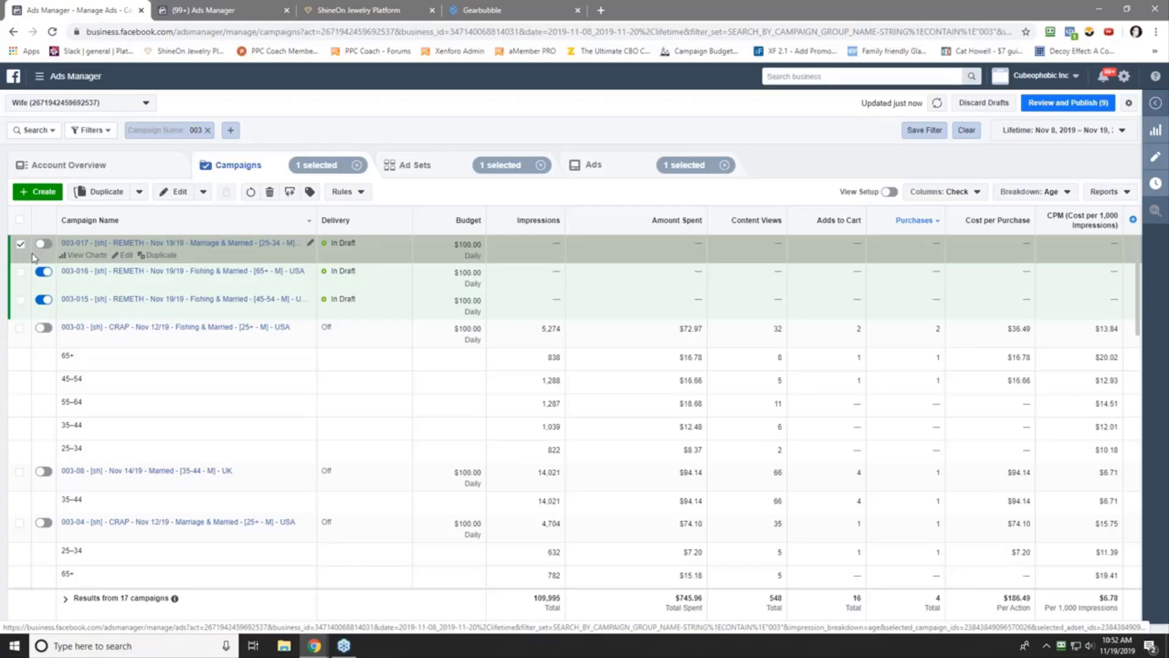
pyautogui.click(42, 244)
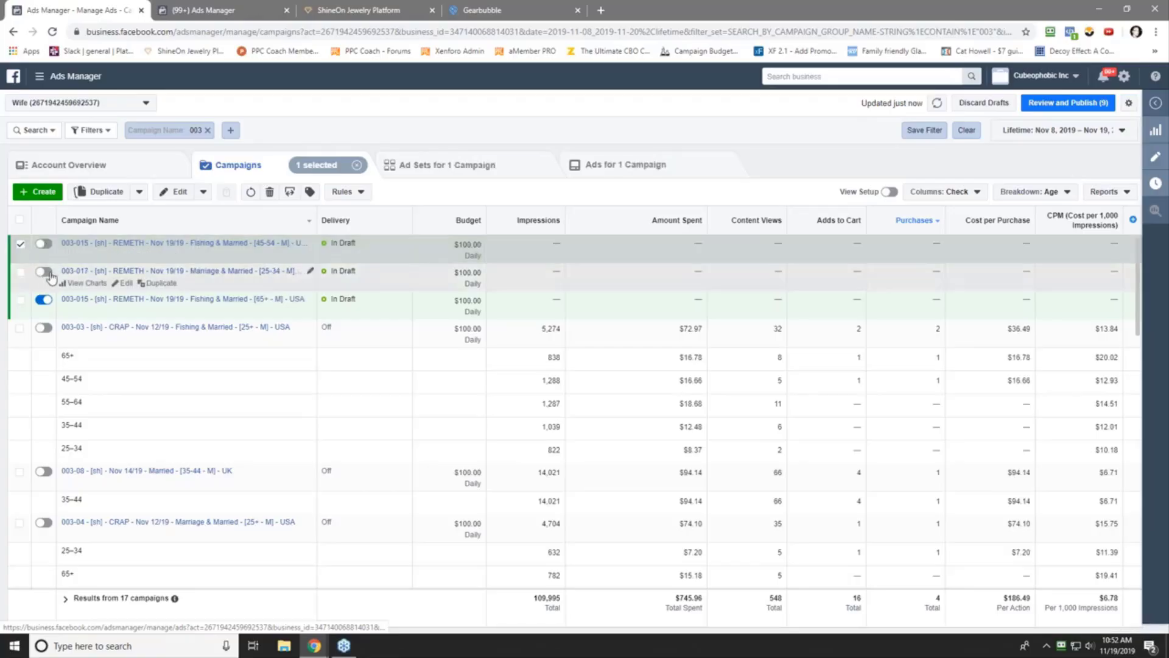
pyautogui.click(44, 243)
pyautogui.click(19, 244)
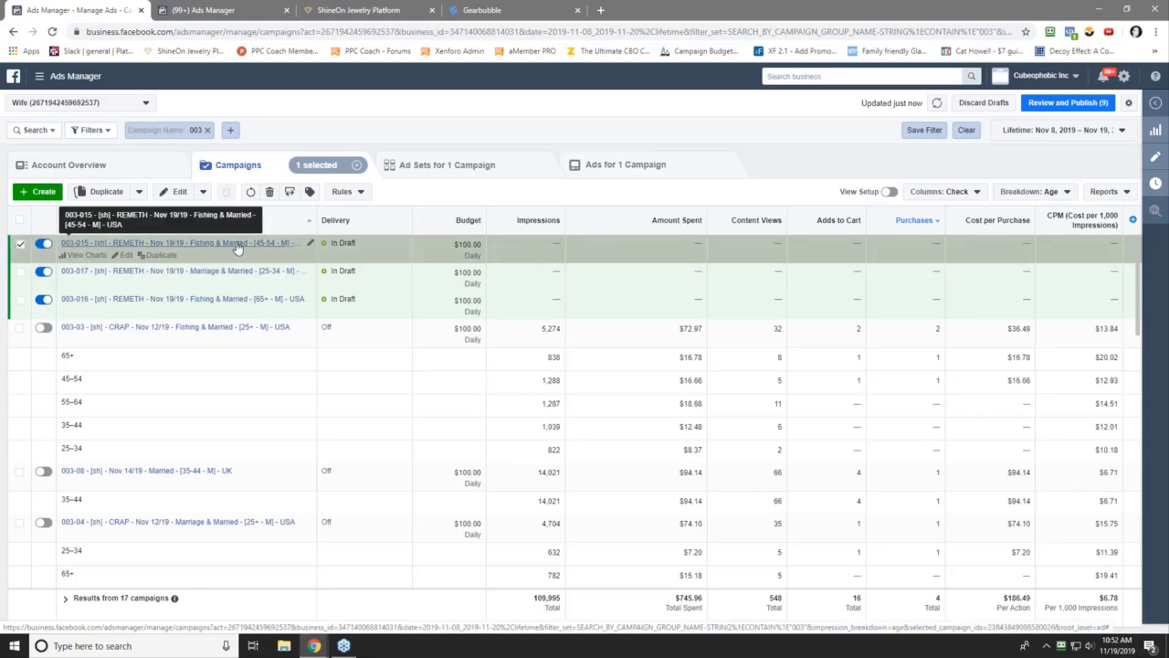
pyautogui.click(20, 244)
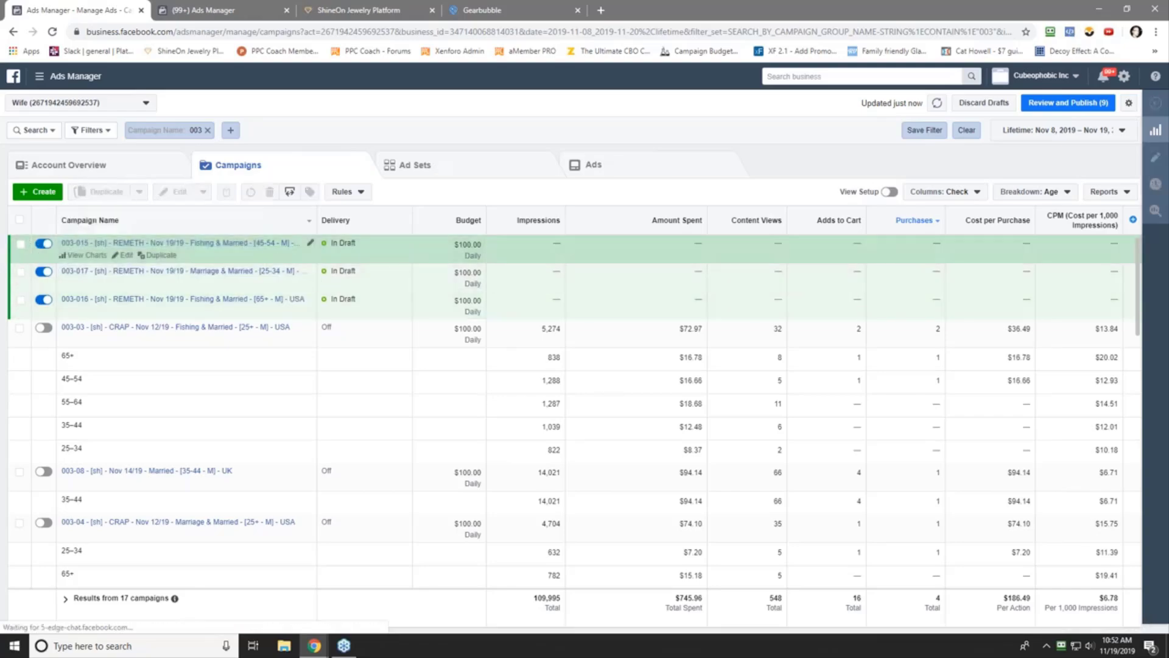
pyautogui.click(1067, 103)
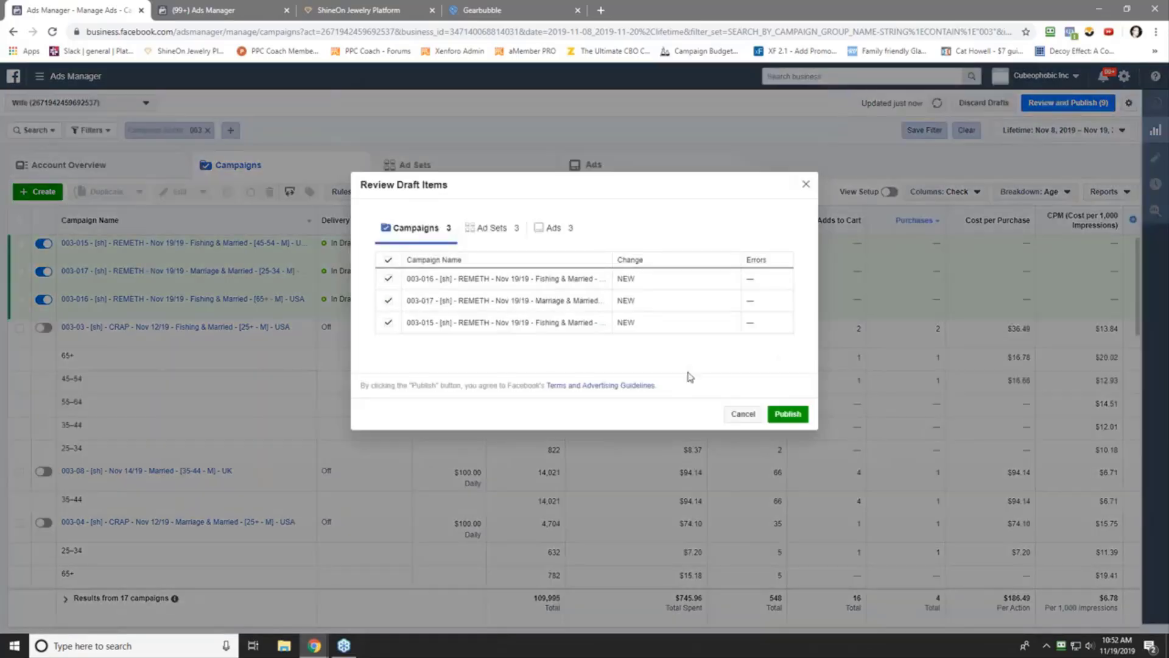
# - Publish the three REMETH campaigns together with their ad sets and ads
pyautogui.click(788, 414)
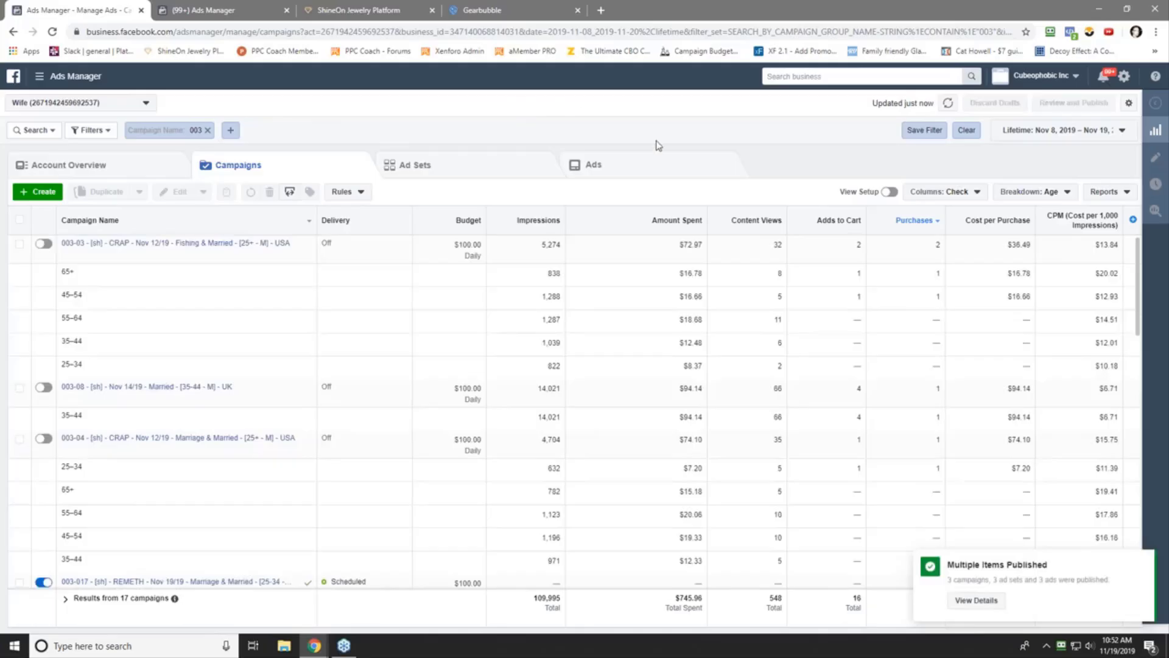
# - Dismiss the published notice and set the table's breakdown back to None
pyautogui.click(1143, 560)
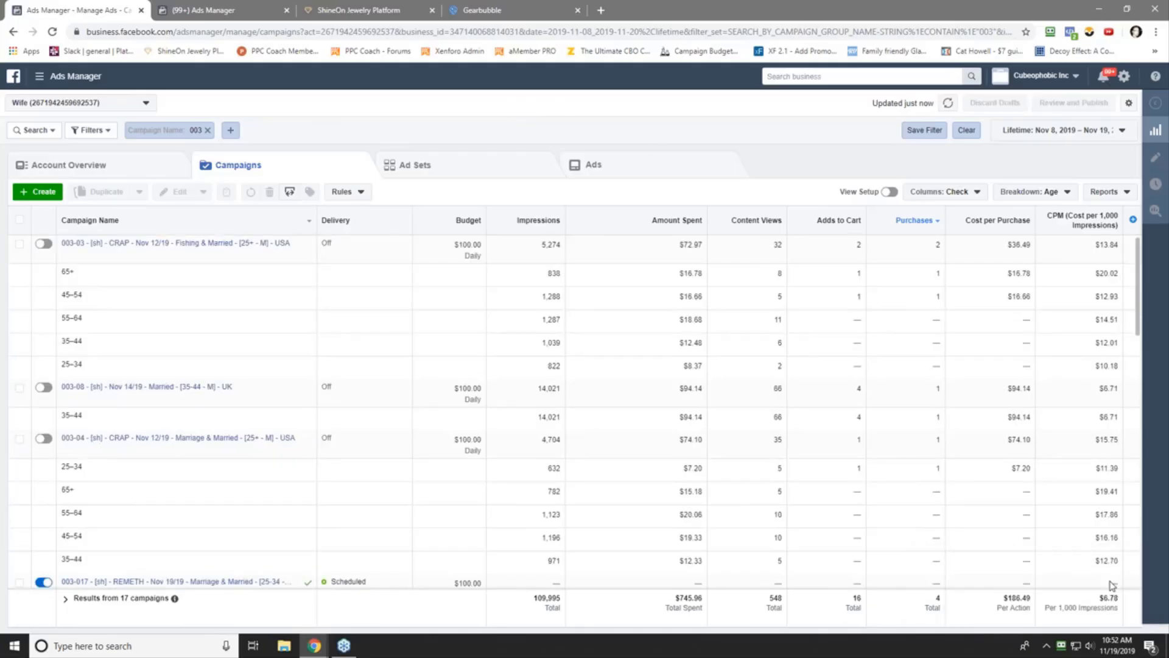
pyautogui.scroll(-2, 487, 401)
pyautogui.scroll(2, 475, 396)
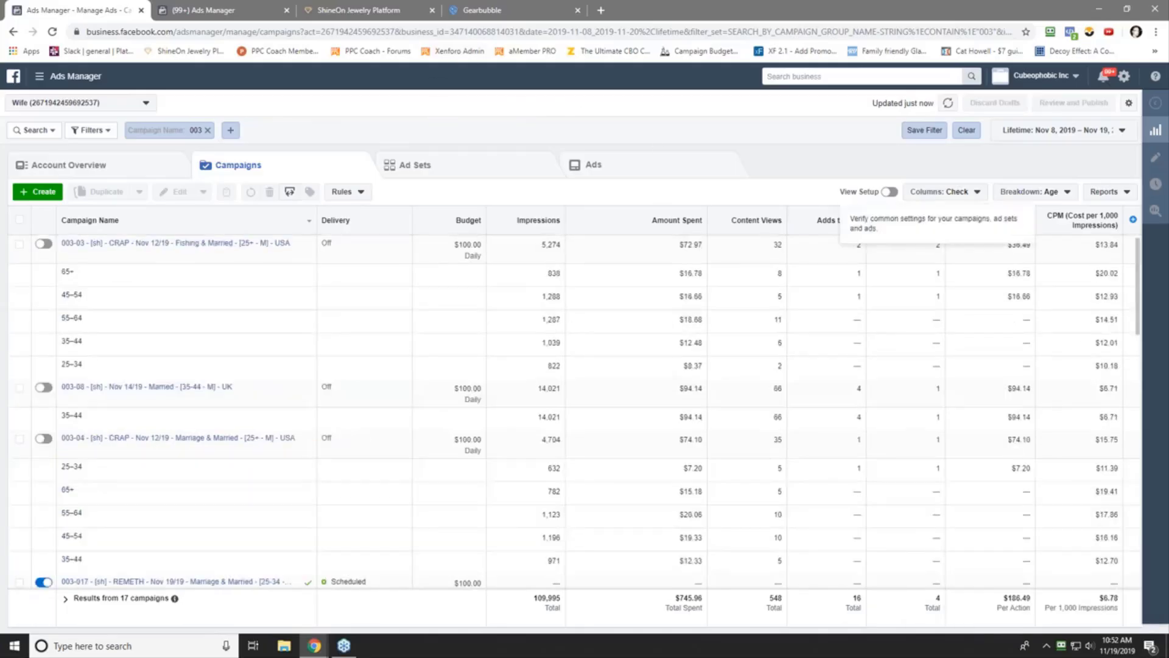
pyautogui.click(1040, 195)
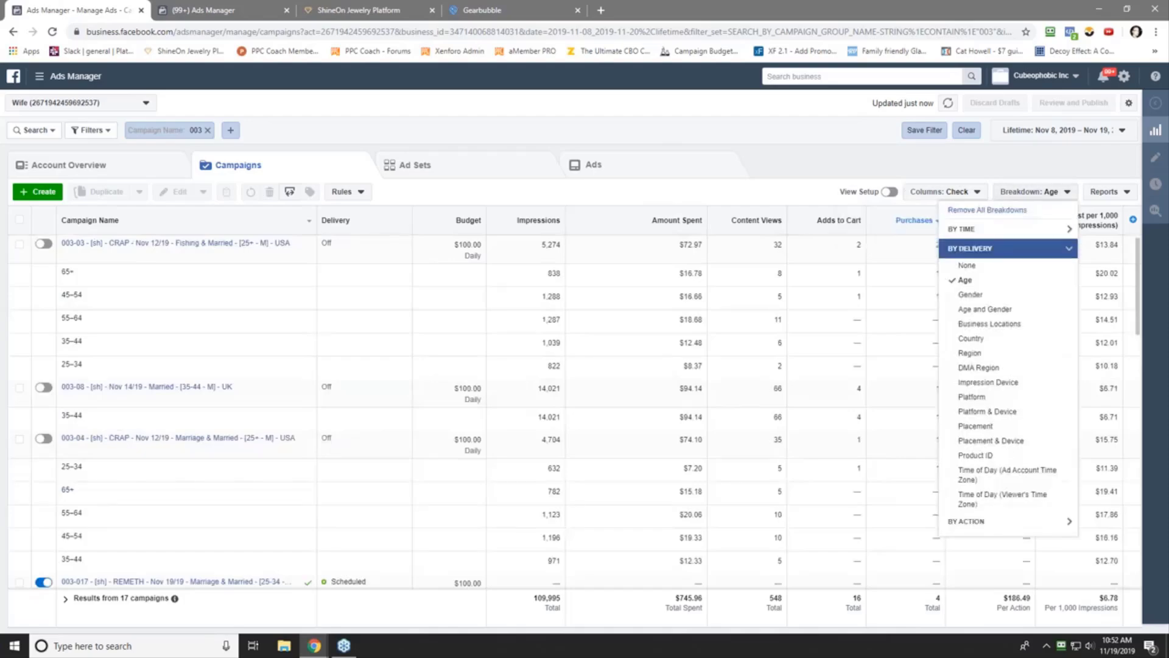
pyautogui.click(967, 251)
pyautogui.click(640, 126)
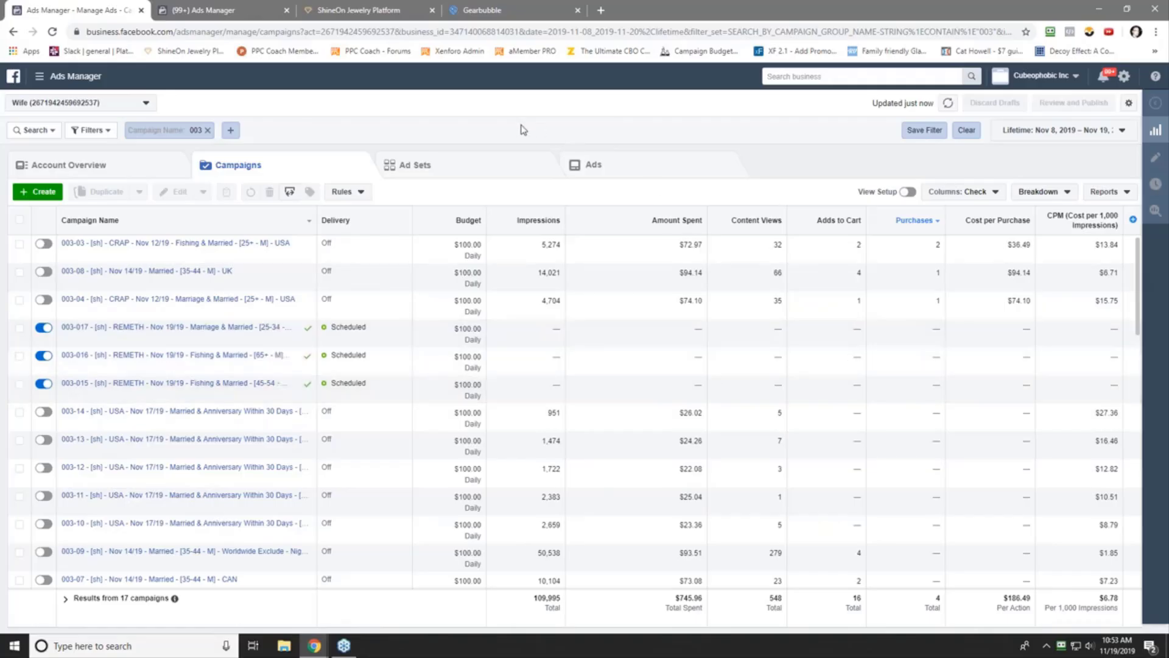
# - Sort the campaigns table by Campaign Name, then by Cost per Purchase
pyautogui.click(132, 225)
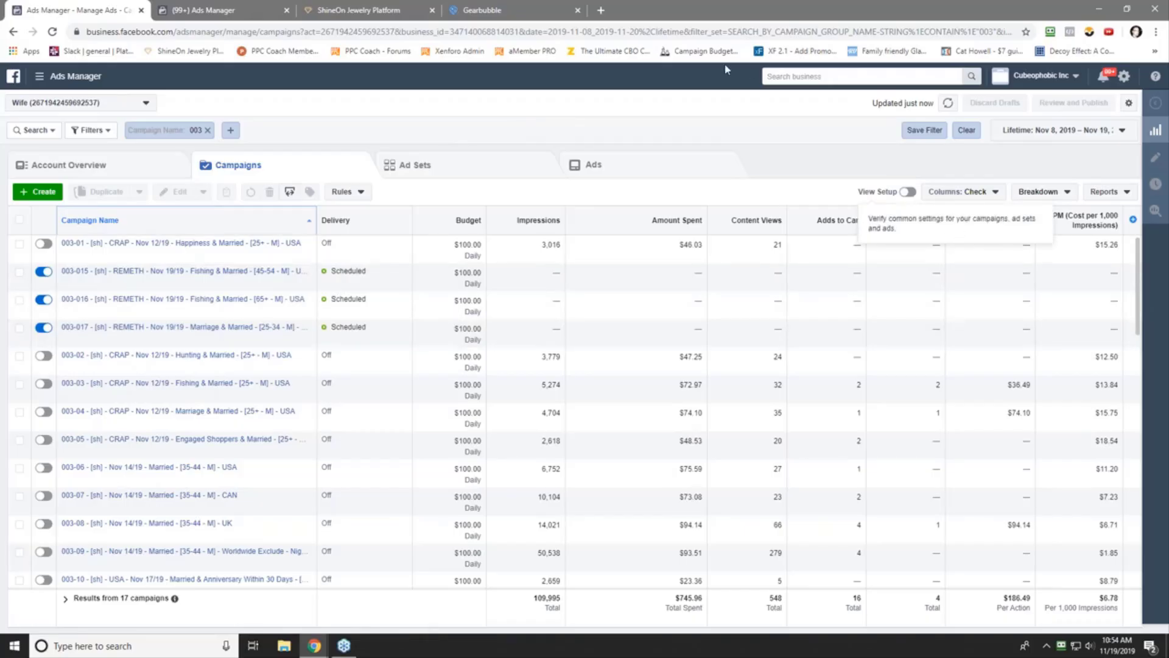
pyautogui.click(979, 221)
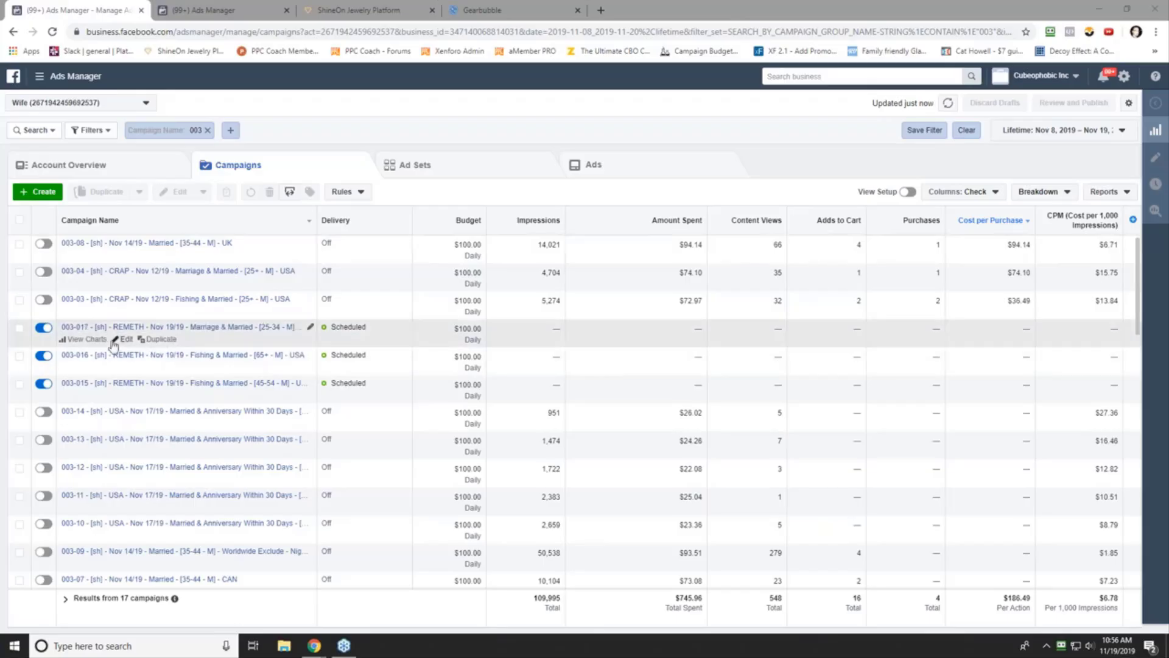
# - Open the 003-017 REMETH campaign in the editor and select its ad set
pyautogui.click(127, 340)
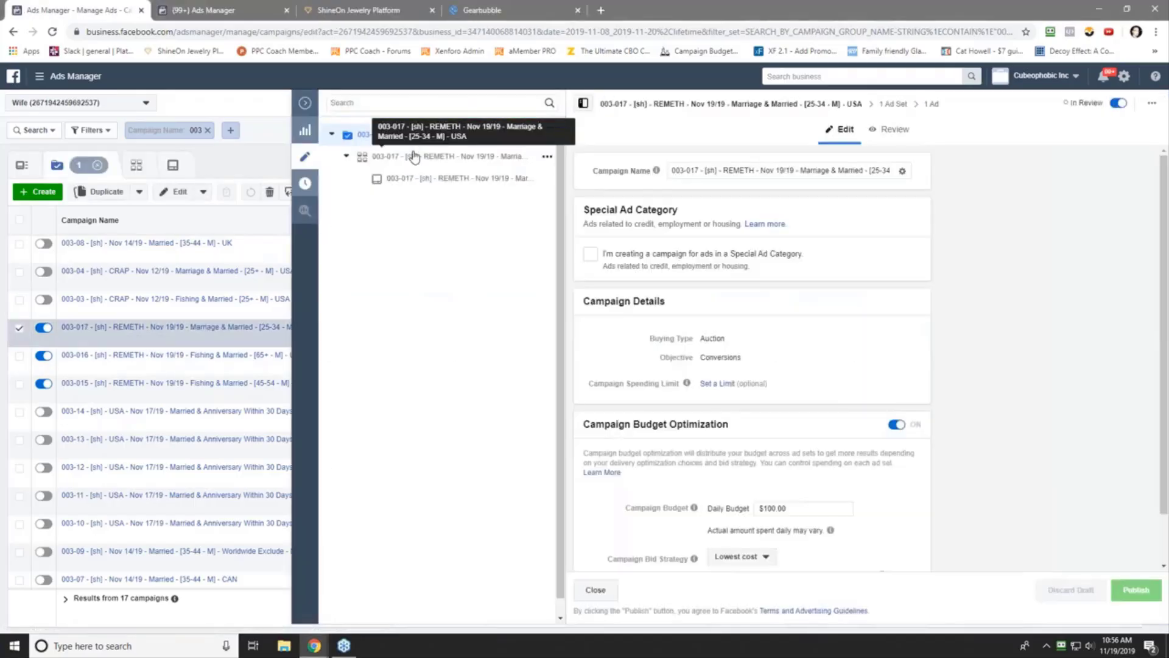
pyautogui.click(414, 159)
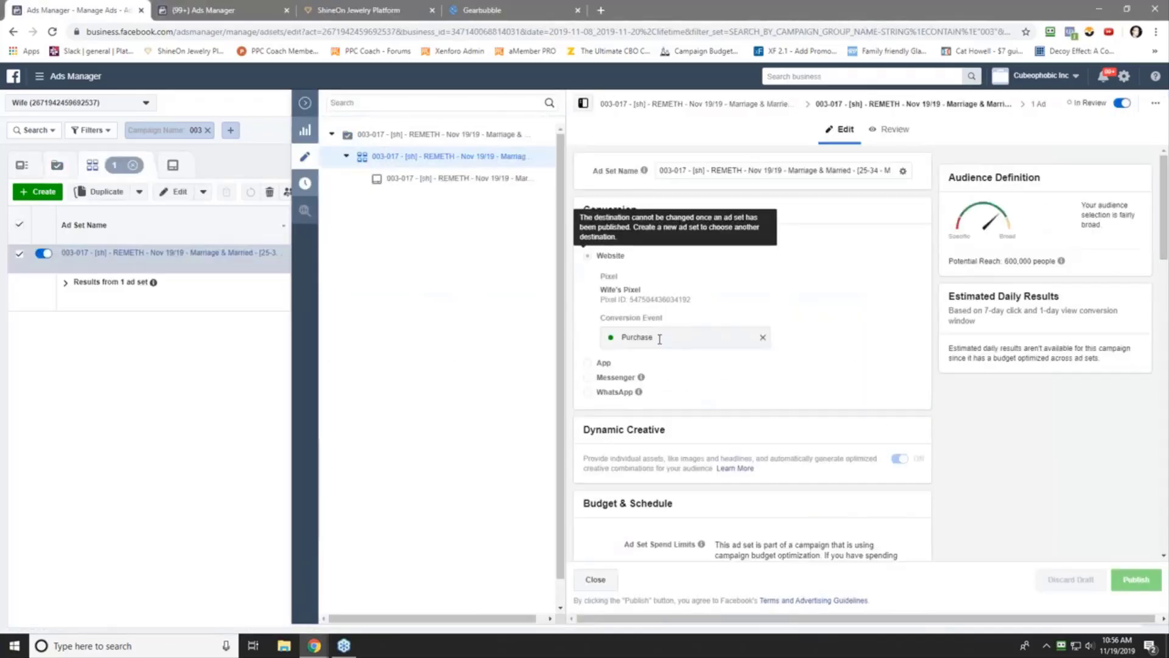
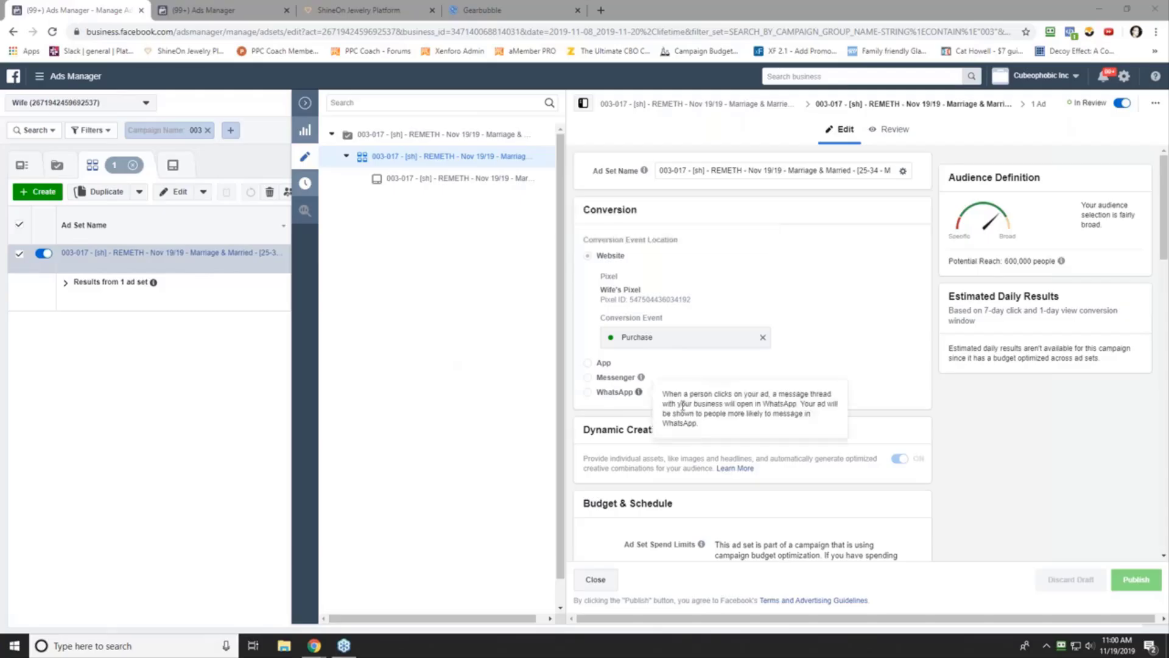
# - Scroll to the ad set's Audience section and check Custom Audiences, finding no saved audiences
pyautogui.scroll(-6, 632, 490)
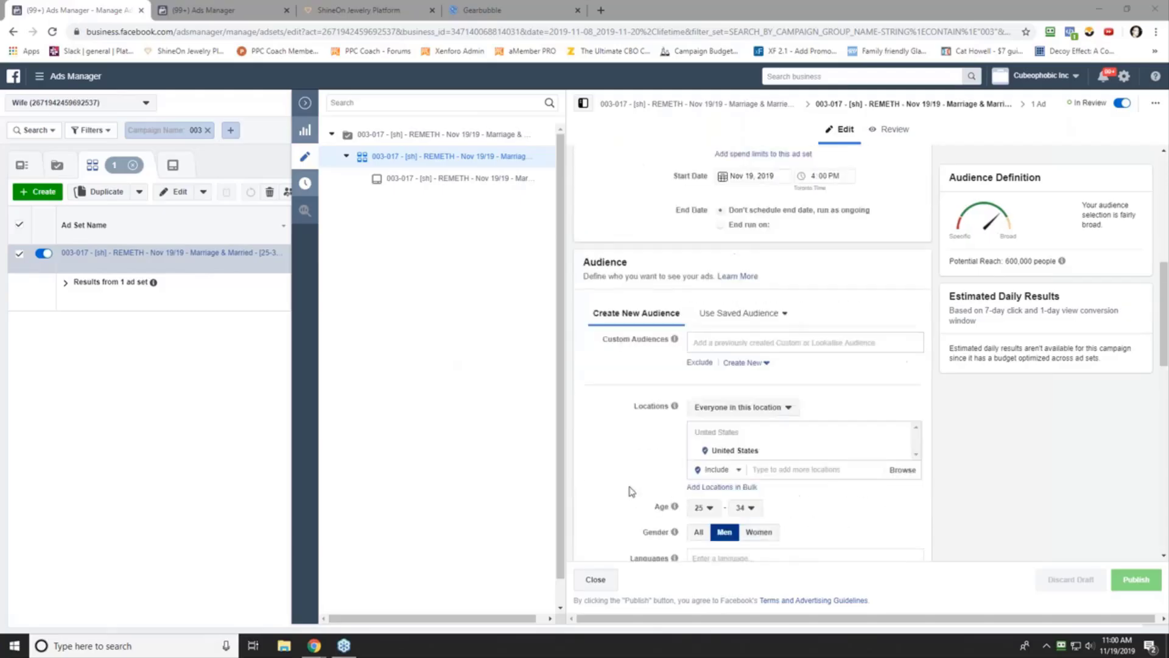
pyautogui.click(711, 342)
pyautogui.click(528, 7)
# - Reload the Gearbubble dashboard, now showing $15,846.98 over 7 days and $645,868.93 all time
pyautogui.rightClick(184, 275)
pyautogui.click(201, 313)
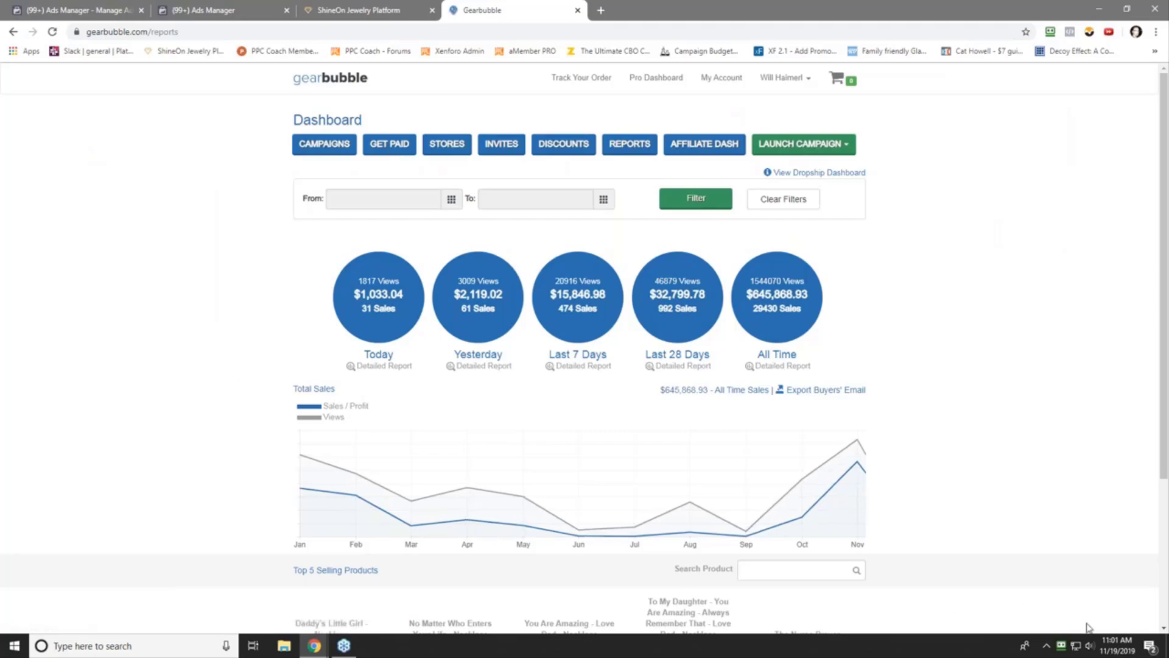
pyautogui.moveTo(1118, 647)
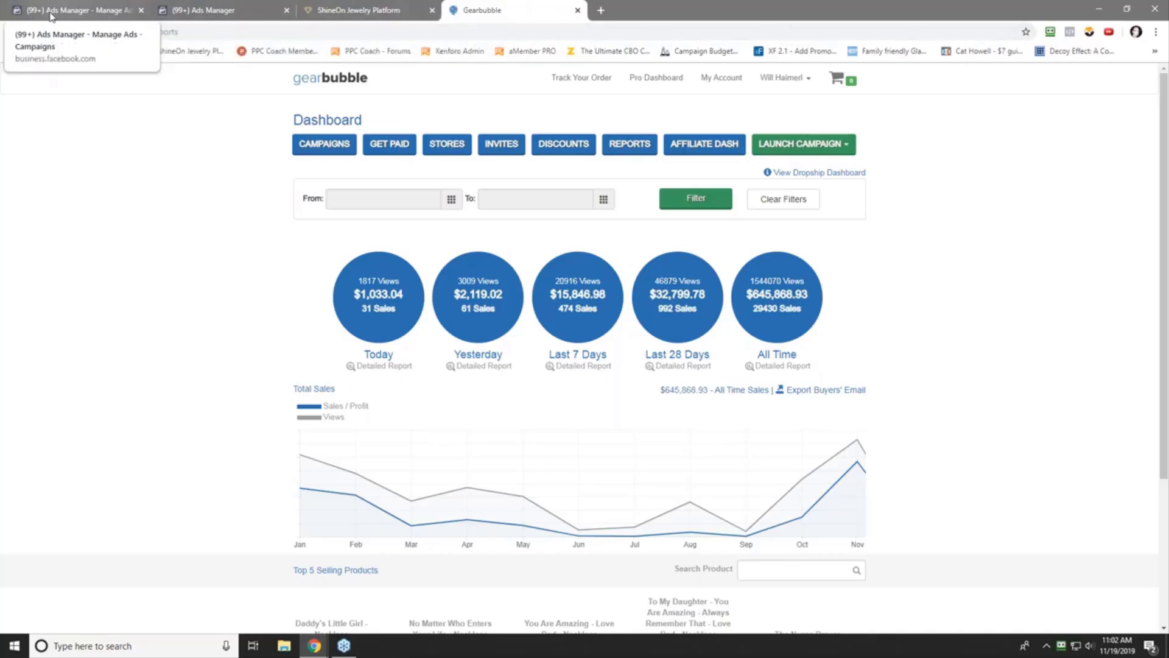
# - Back in Ads Manager, open the REMETH ad with its 'Perfect Wife Gift?' Married And Happy creative
pyautogui.click(102, 5)
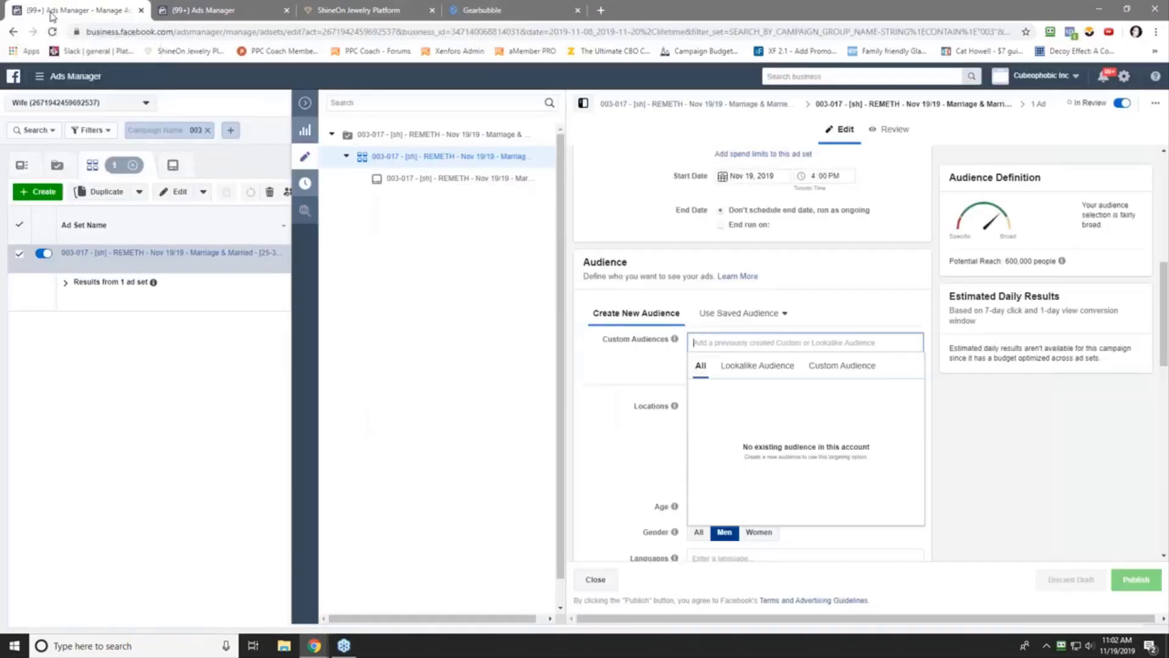
pyautogui.click(448, 179)
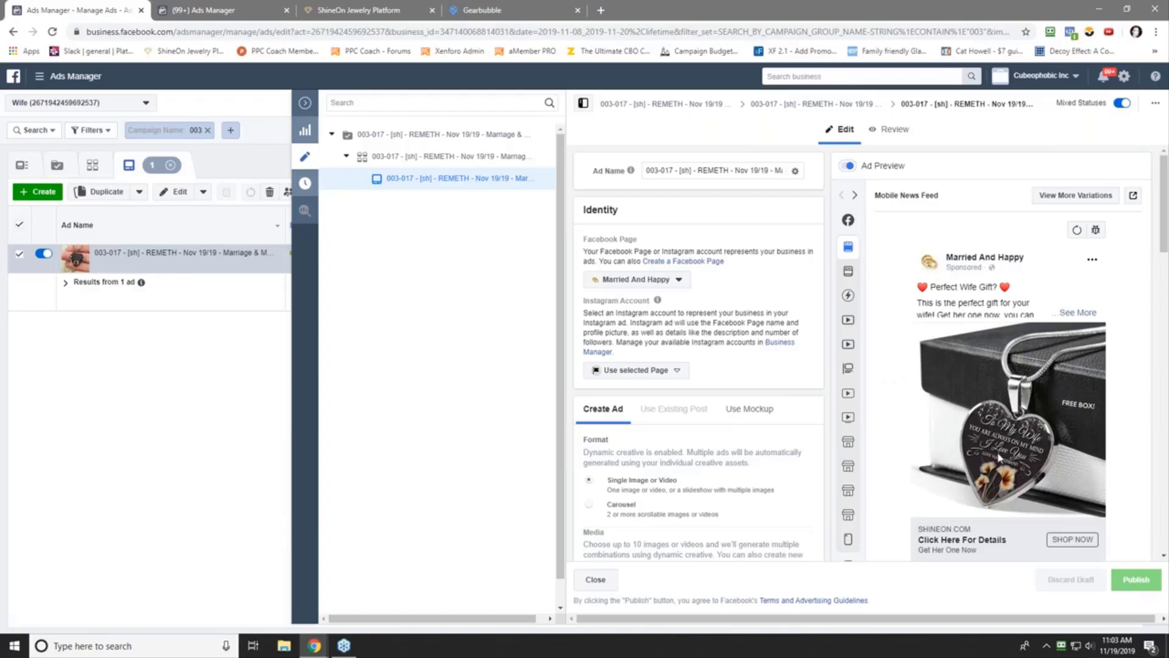
# - Collapse the editor to confirm the 003-017 REMETH ad is In Review, and dismiss the Logitech popup
pyautogui.click(304, 106)
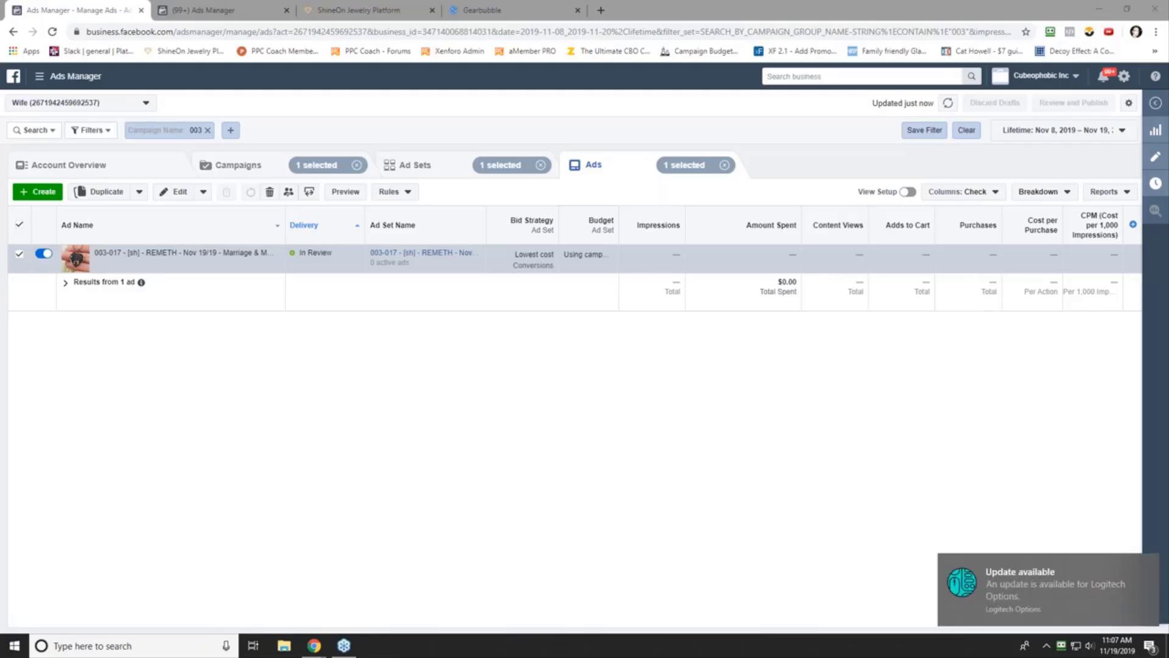
pyautogui.click(1149, 565)
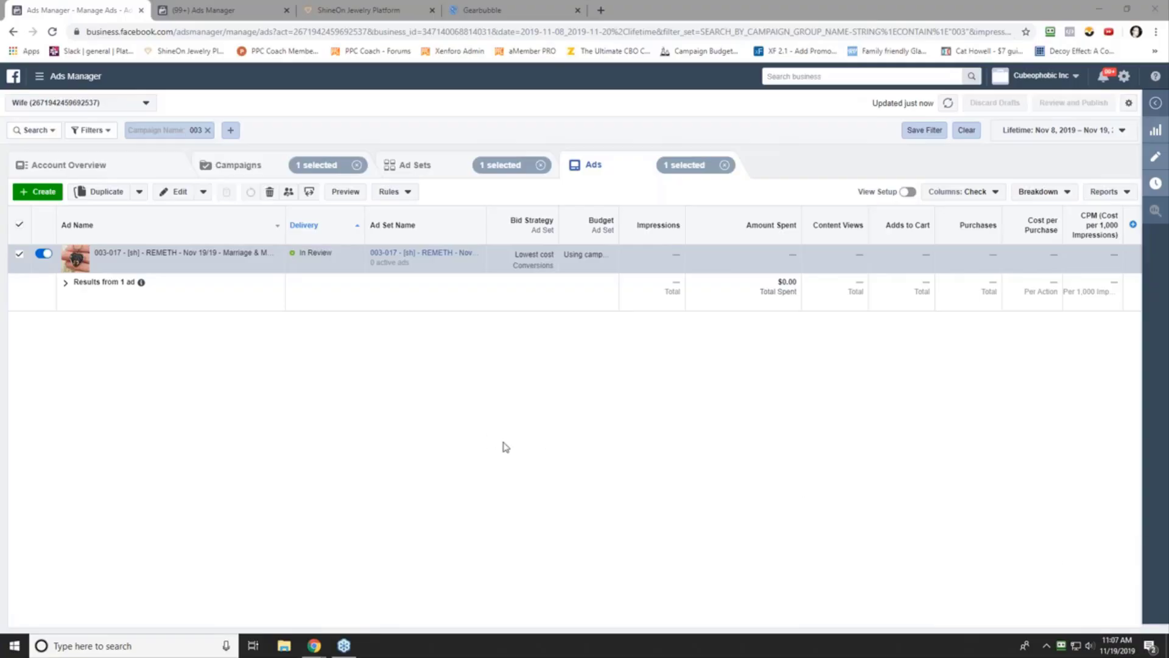
pyautogui.click(601, 10)
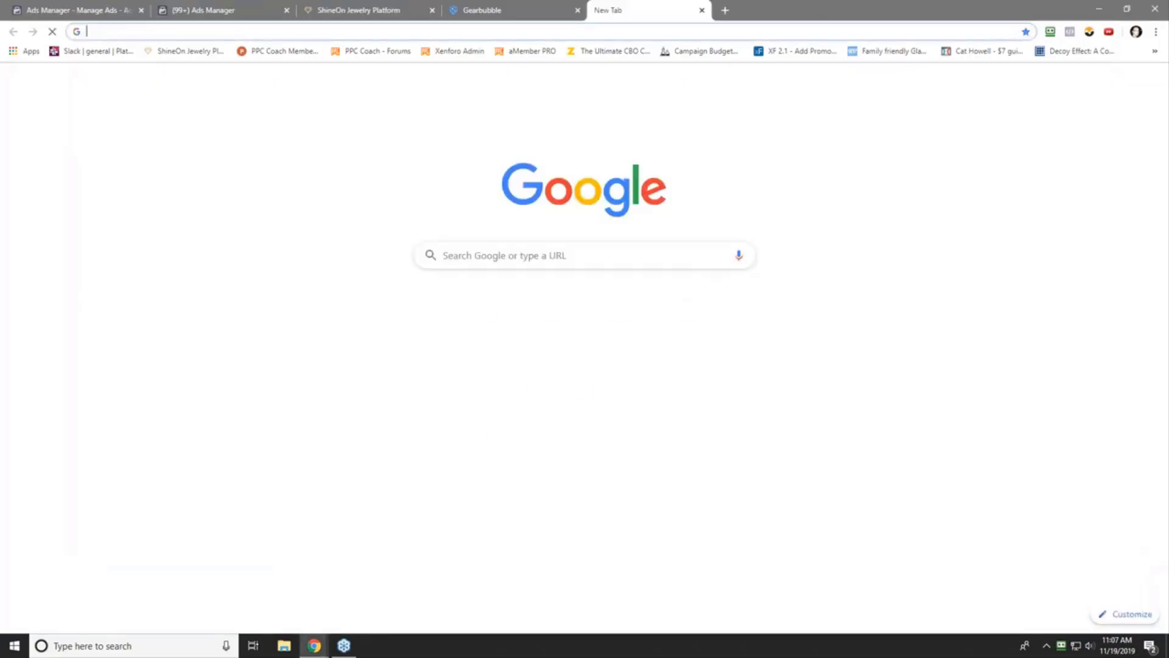
pyautogui.click(373, 51)
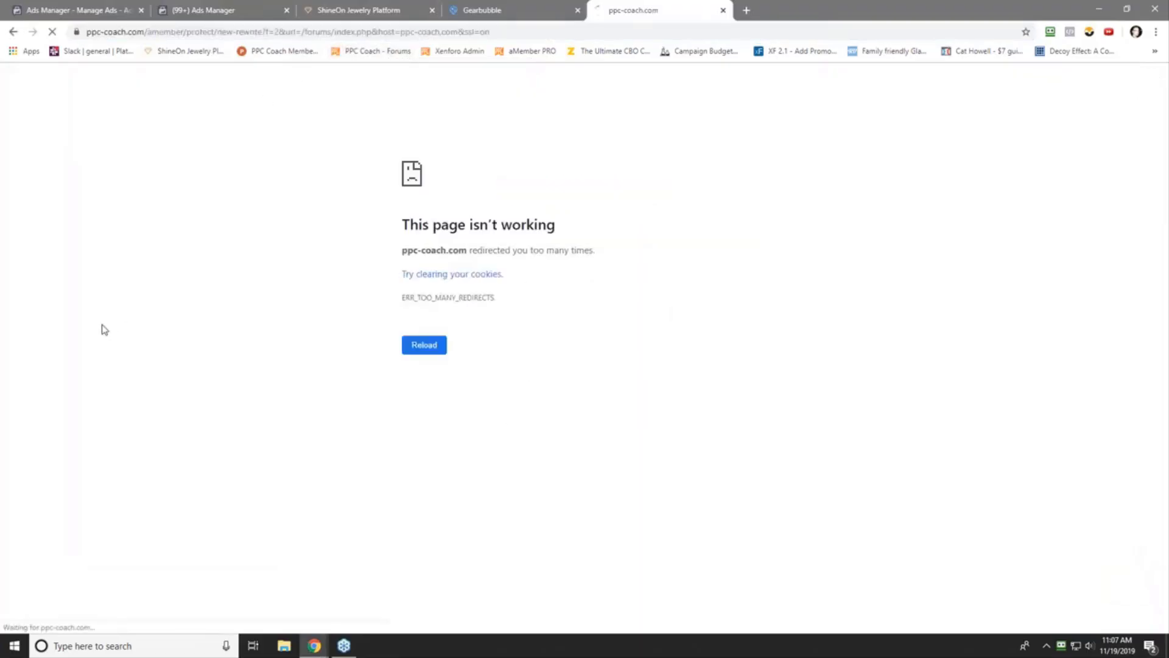
pyautogui.scroll(-3, 108, 380)
pyautogui.scroll(-3, 107, 384)
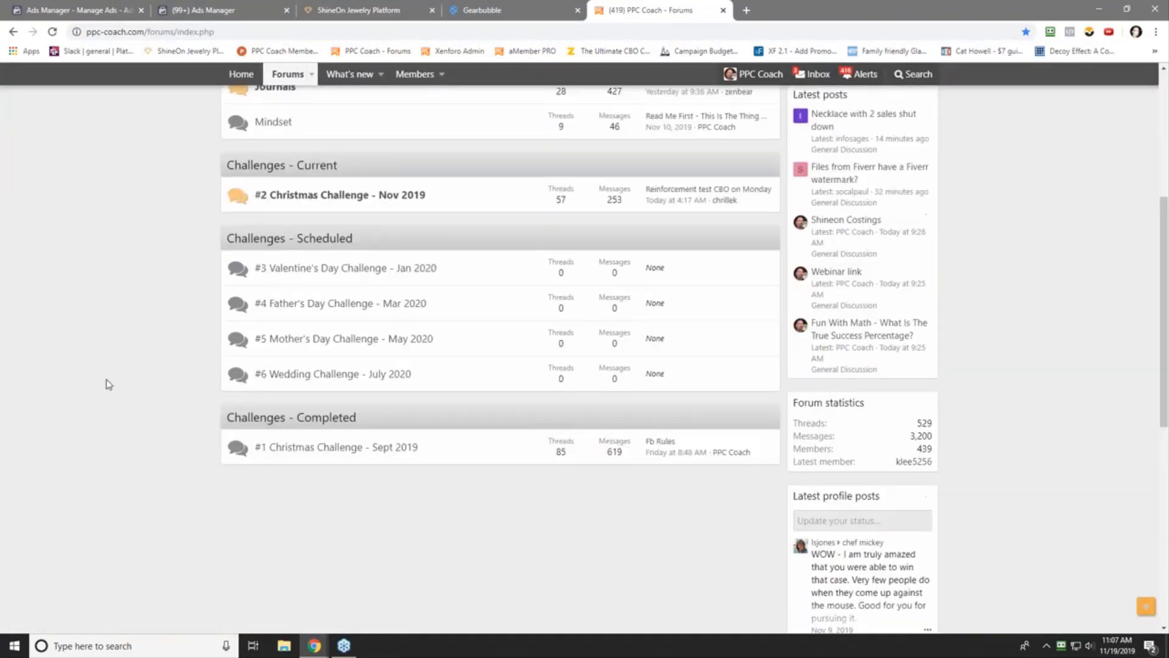
pyautogui.click(263, 476)
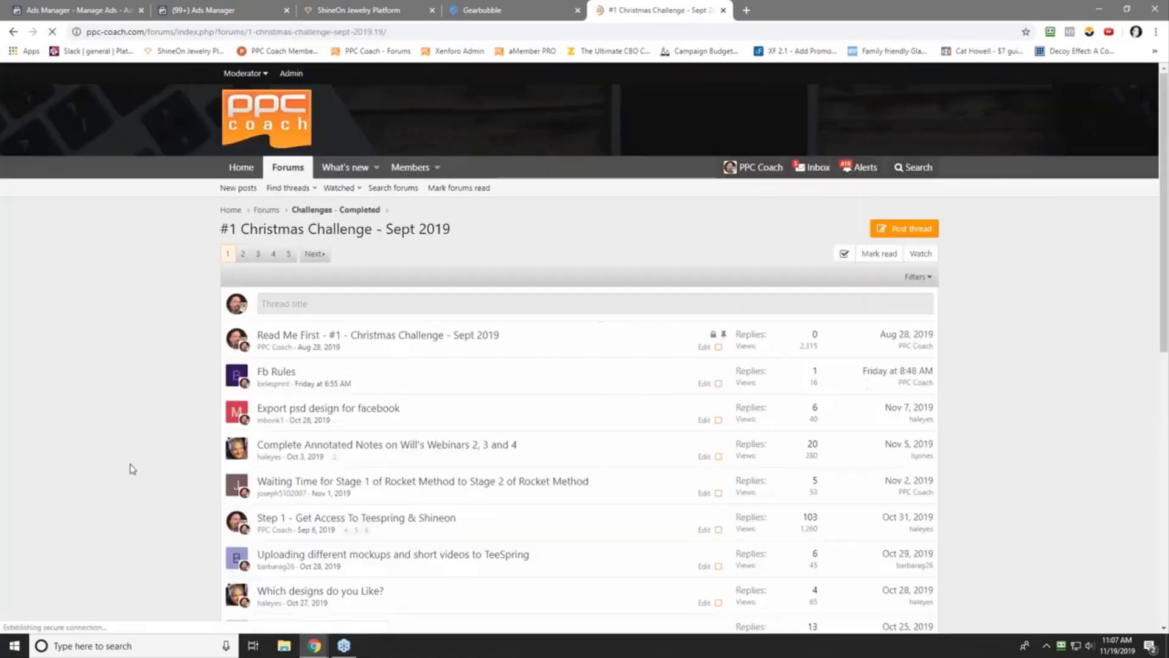
pyautogui.click(332, 336)
pyautogui.scroll(-20, 139, 353)
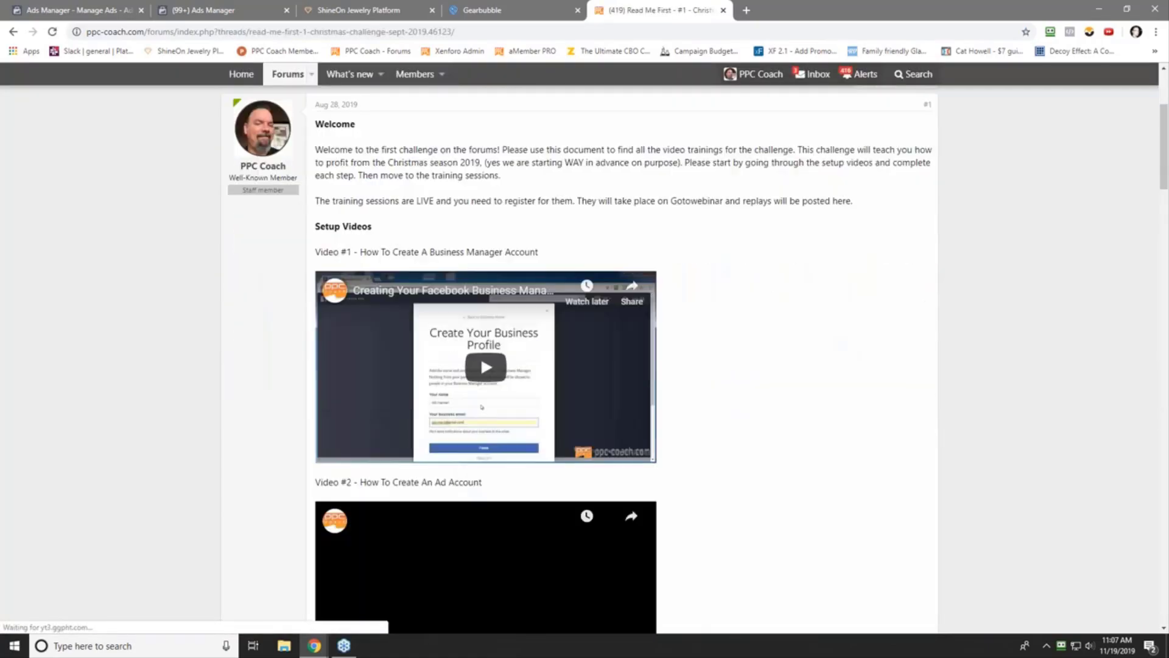
pyautogui.scroll(-2, 126, 353)
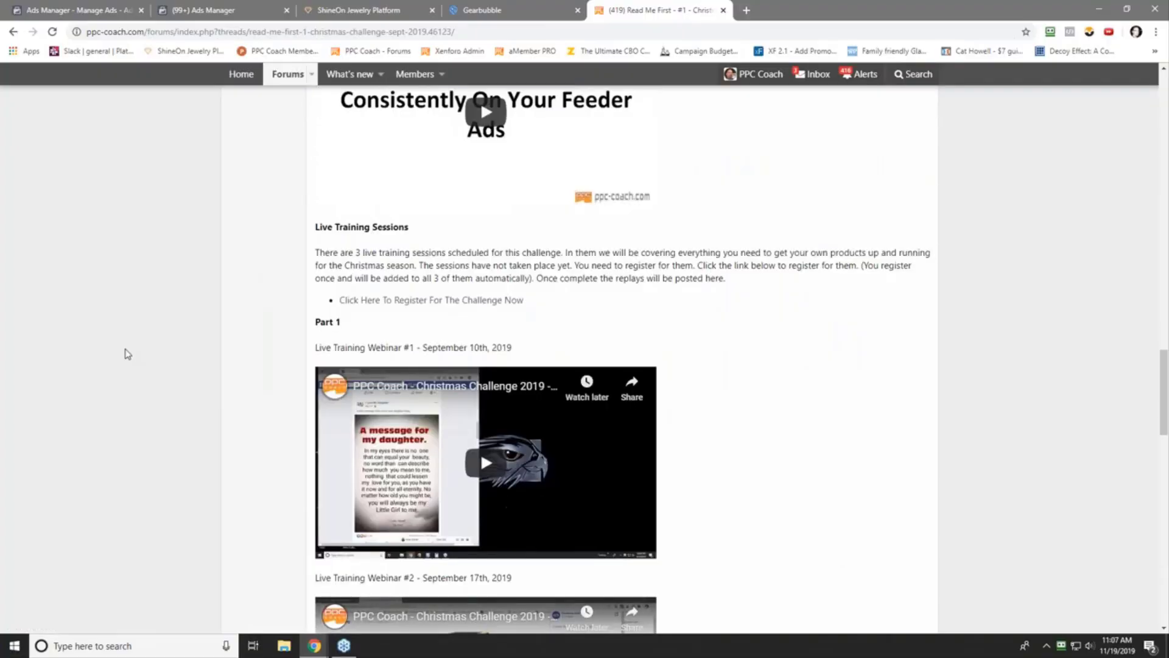
pyautogui.scroll(4, 207, 304)
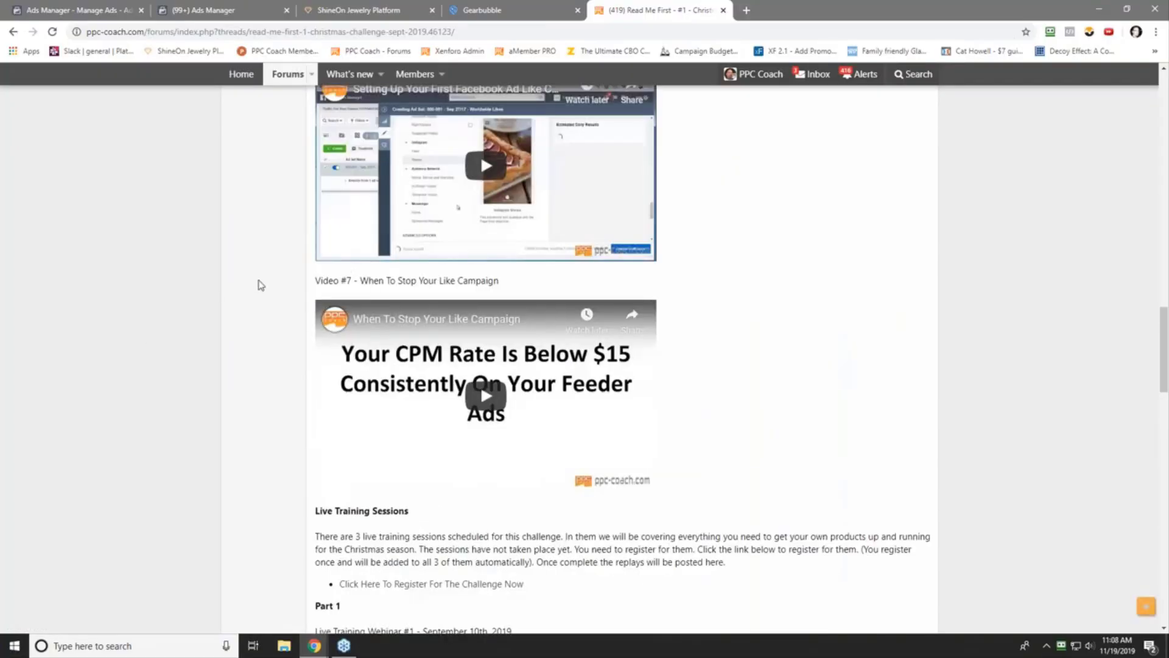
pyautogui.scroll(-5, 257, 292)
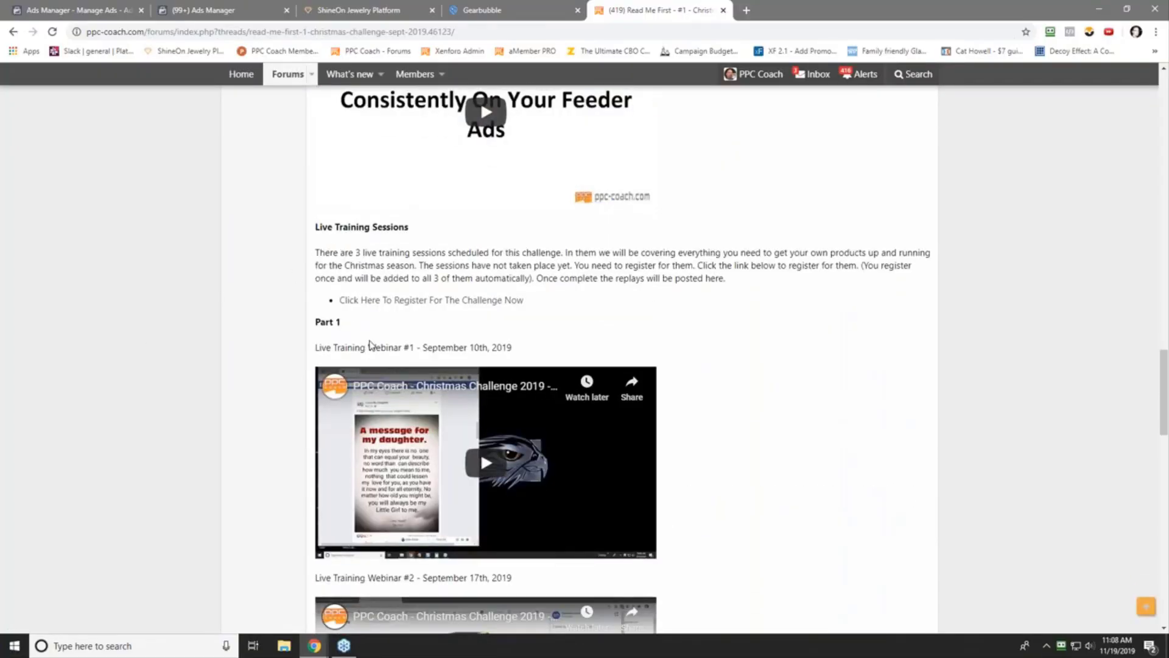
pyautogui.scroll(-5, 249, 478)
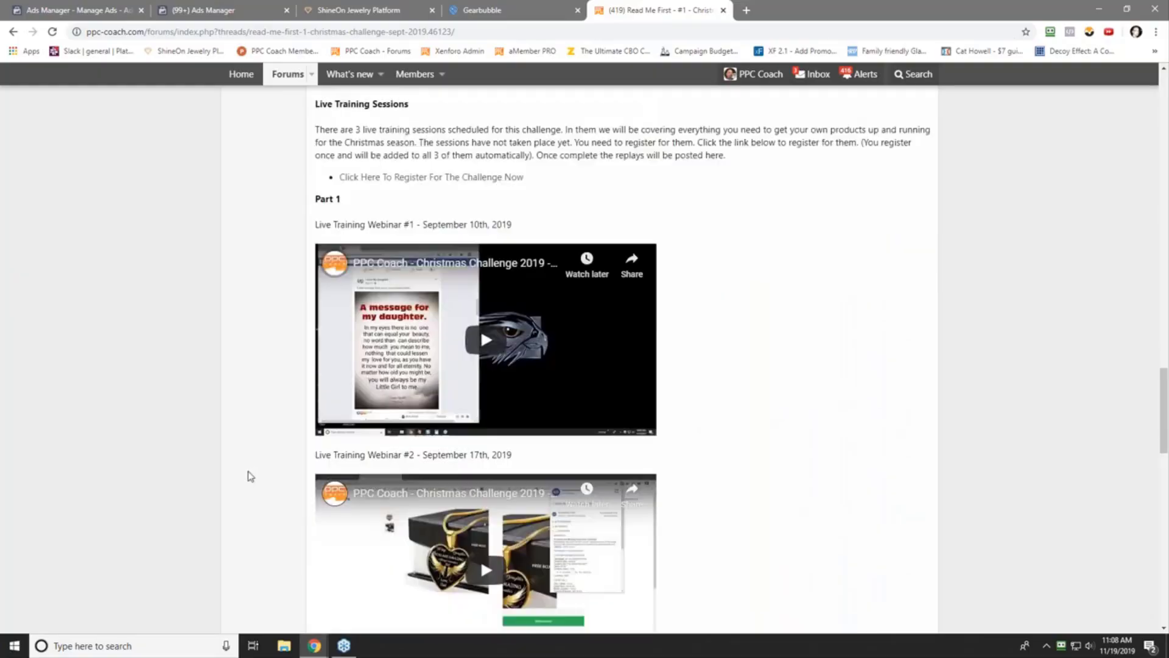
pyautogui.scroll(-10, 355, 443)
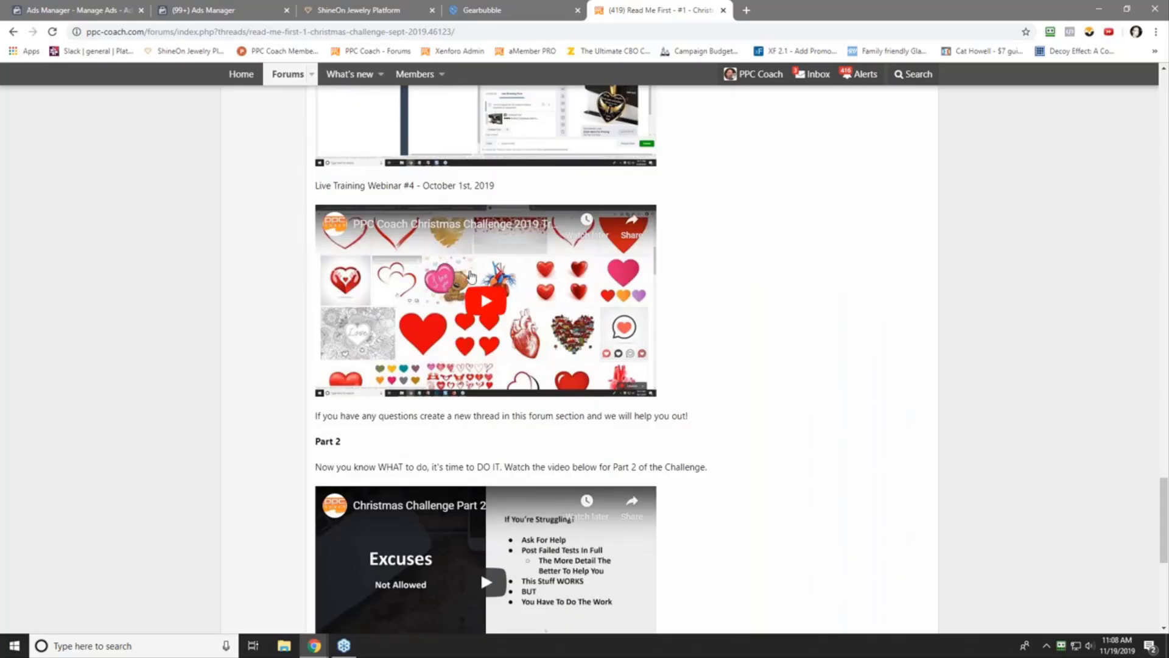
pyautogui.scroll(-2, 240, 426)
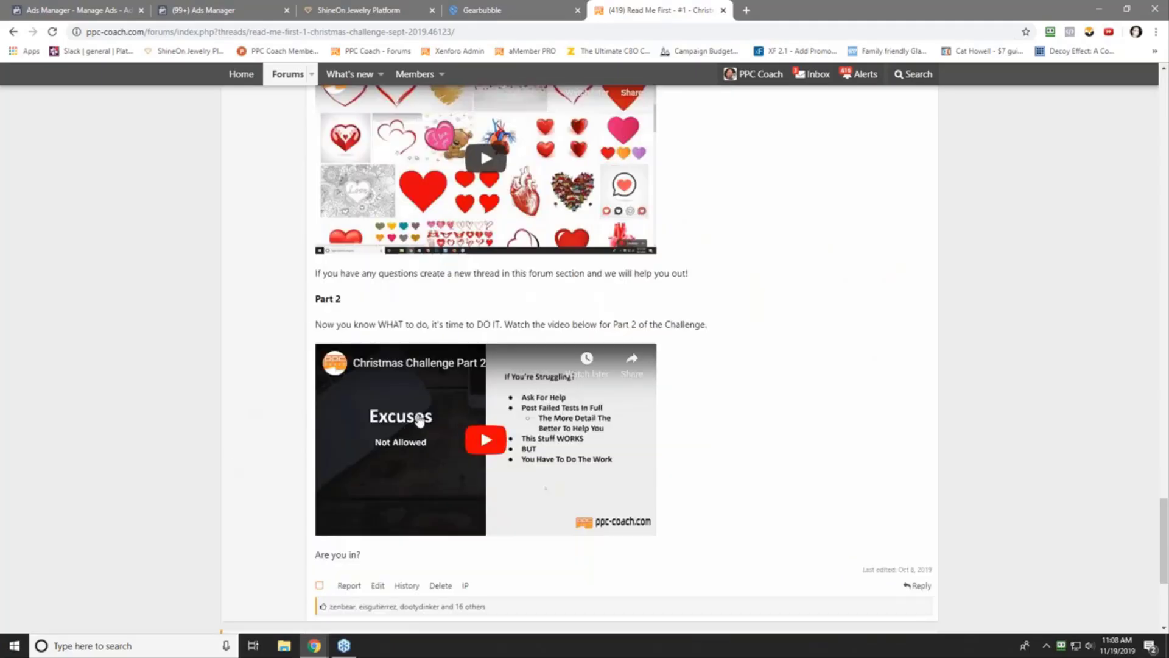
pyautogui.scroll(5, 256, 339)
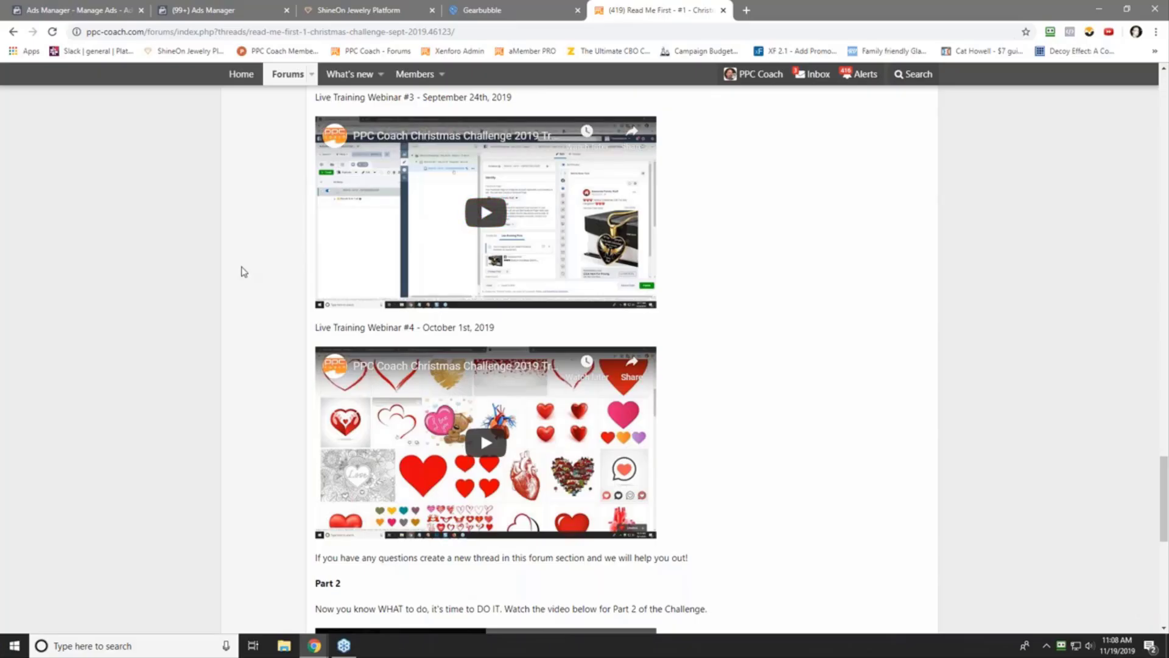
pyautogui.scroll(20, 243, 271)
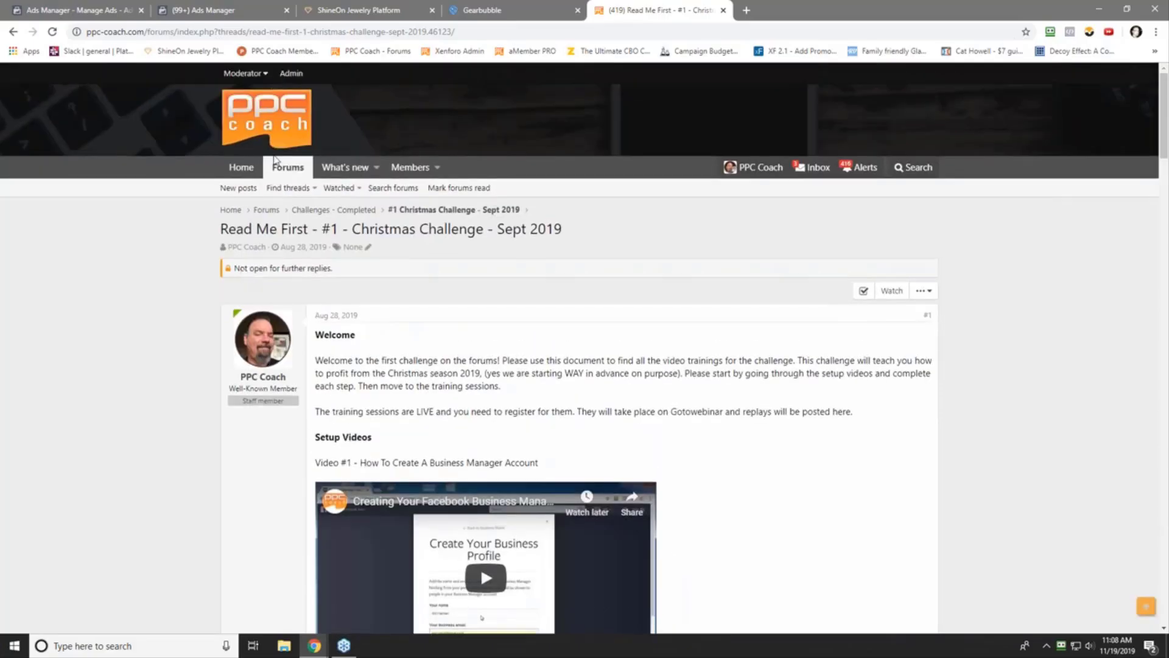
pyautogui.click(274, 160)
pyautogui.scroll(-8, 91, 393)
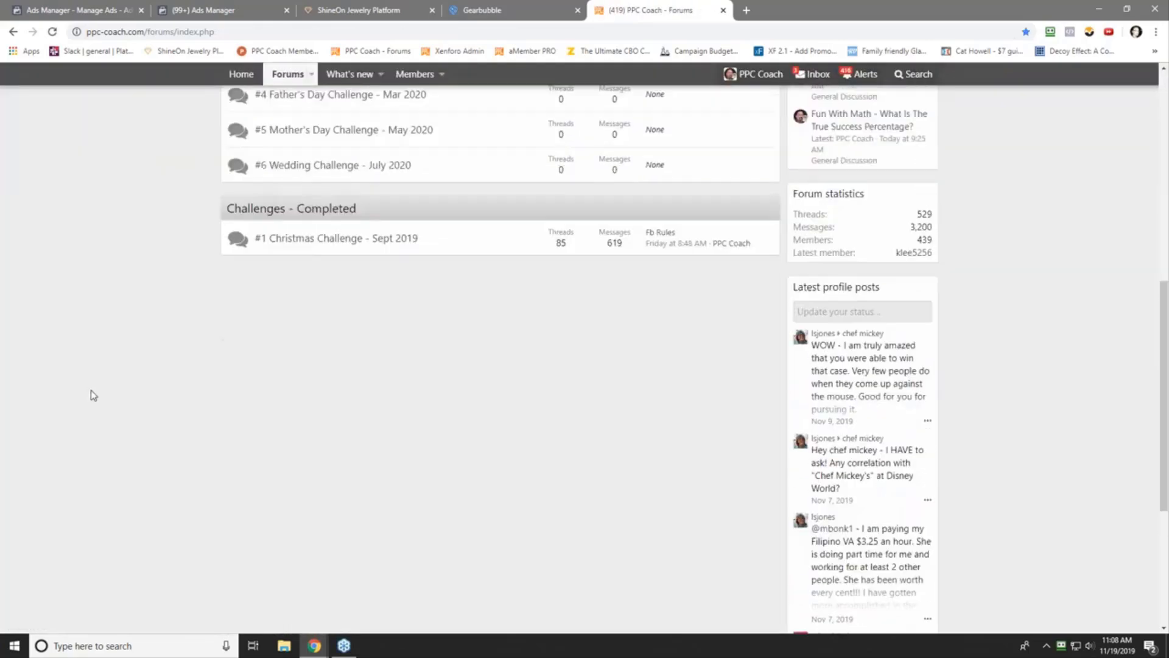
pyautogui.scroll(1, 90, 389)
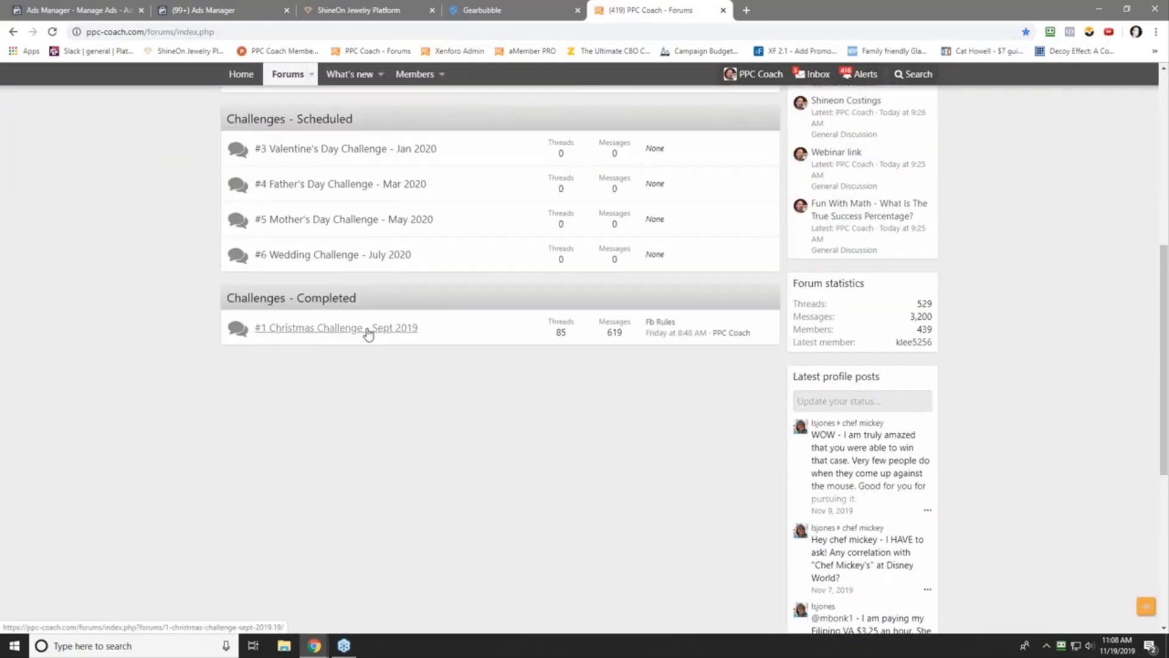
pyautogui.click(317, 329)
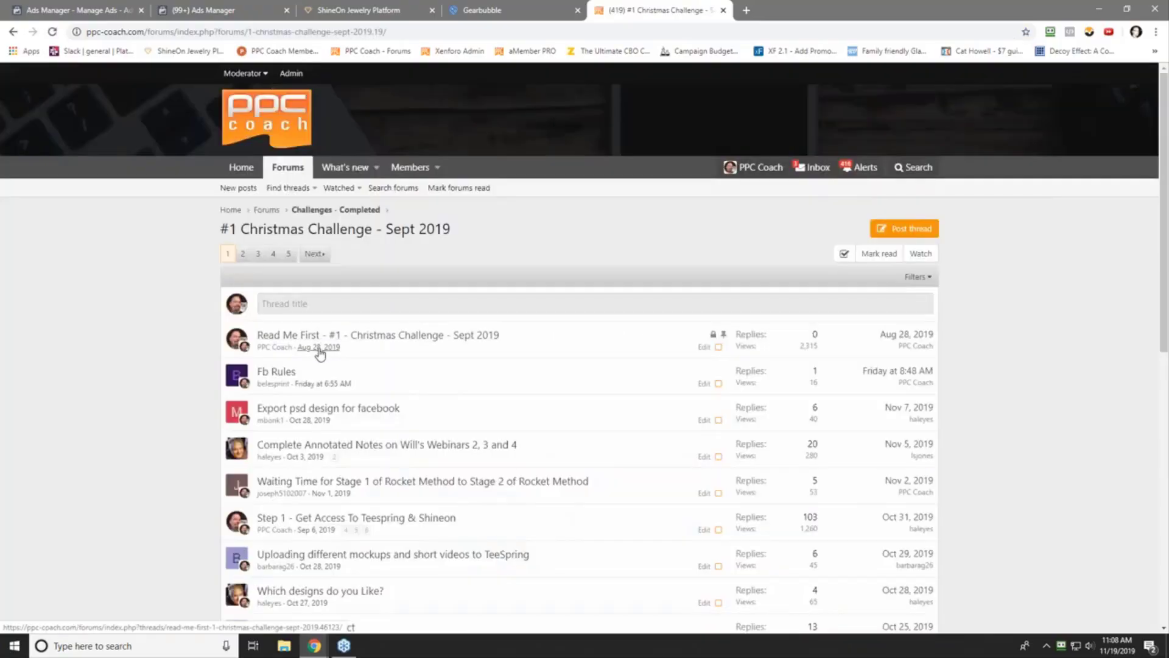
pyautogui.click(316, 335)
pyautogui.scroll(-20, 181, 393)
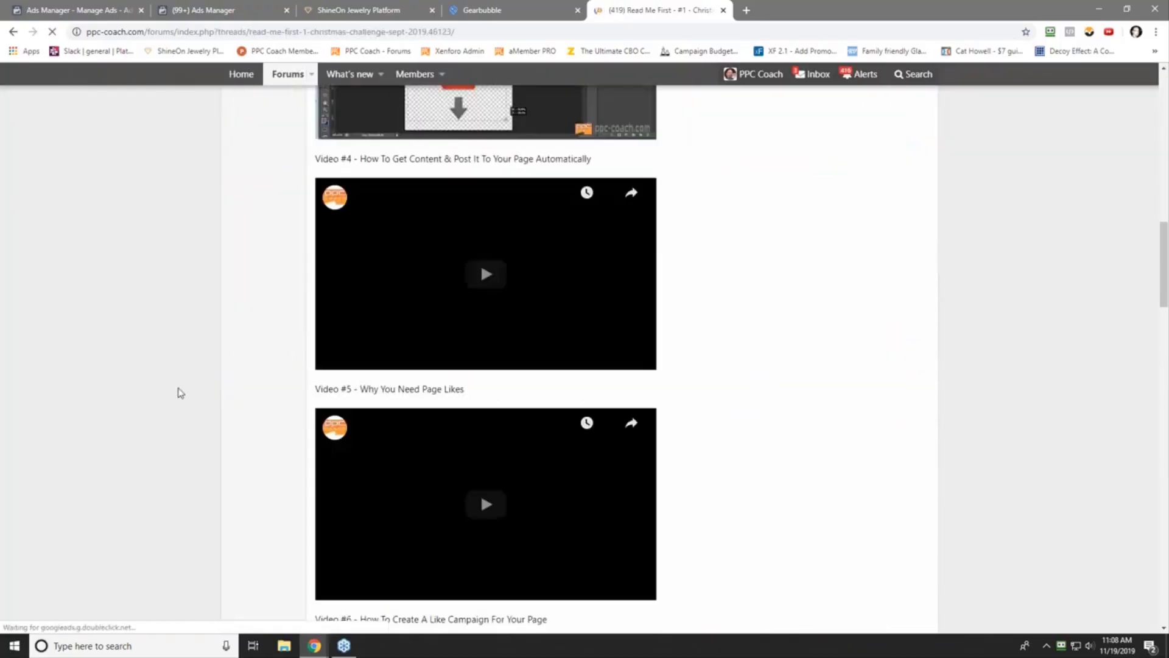
pyautogui.scroll(20, 180, 393)
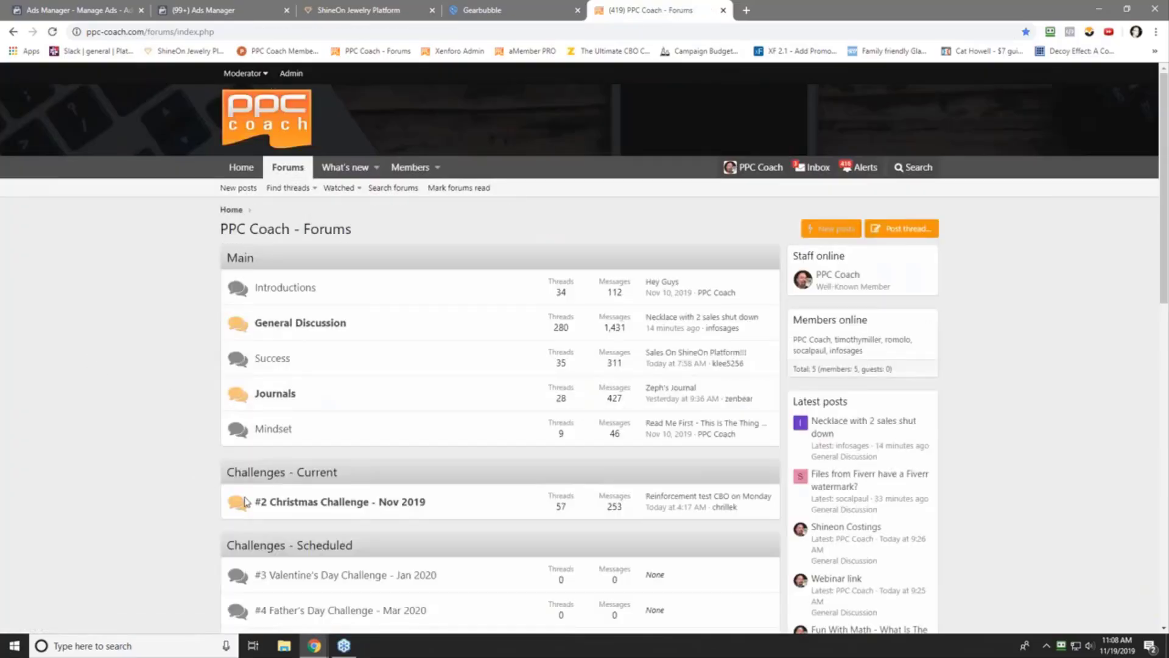
pyautogui.click(333, 503)
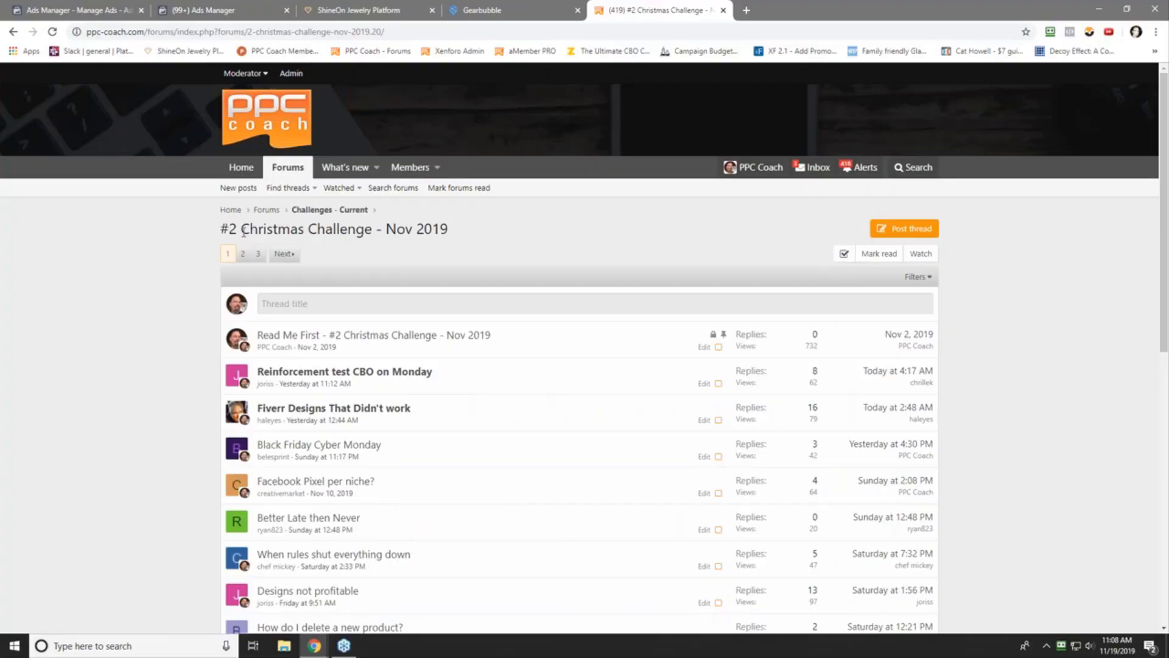
pyautogui.click(369, 337)
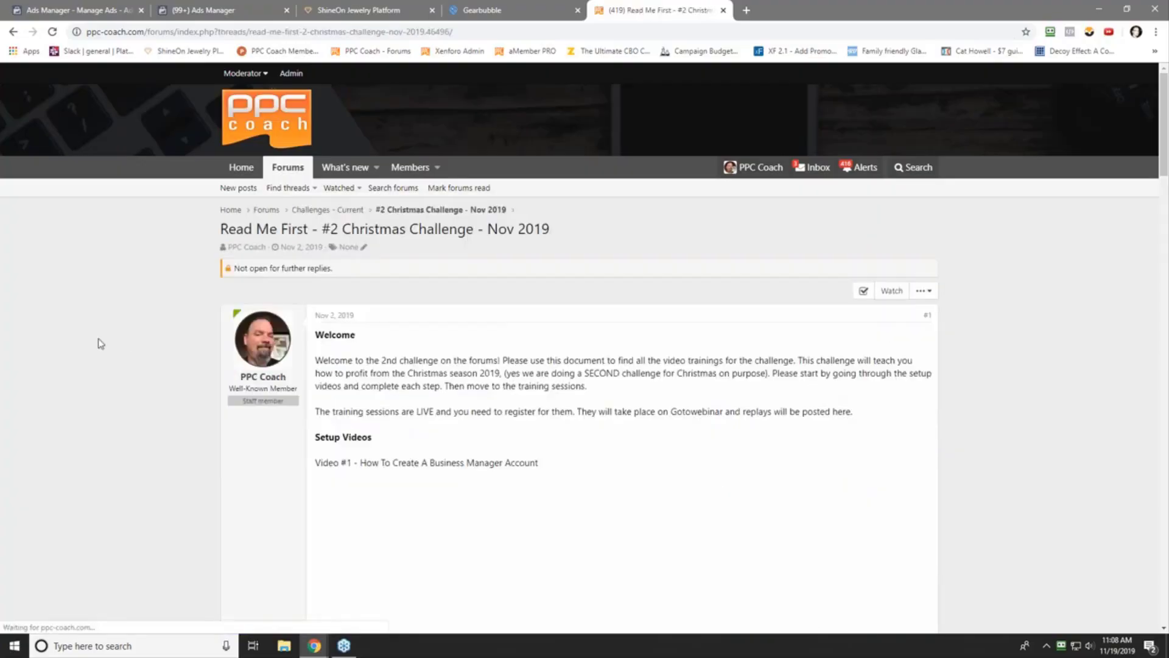
pyautogui.scroll(-20, 102, 359)
pyautogui.scroll(-16, 105, 374)
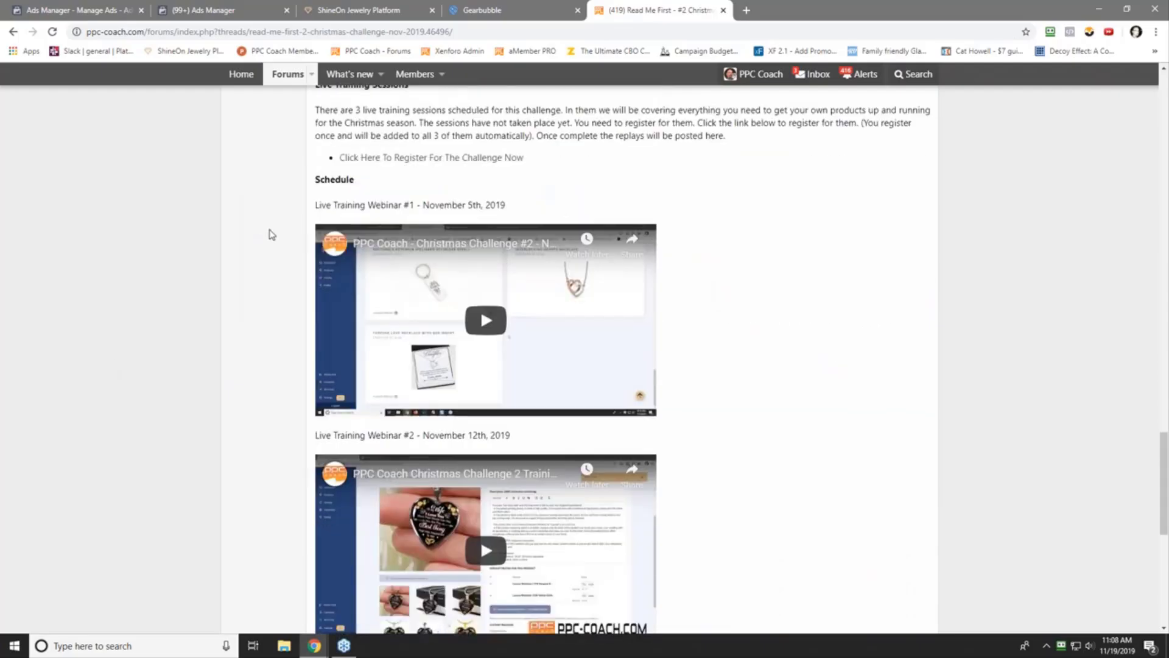
pyautogui.scroll(-3, 255, 353)
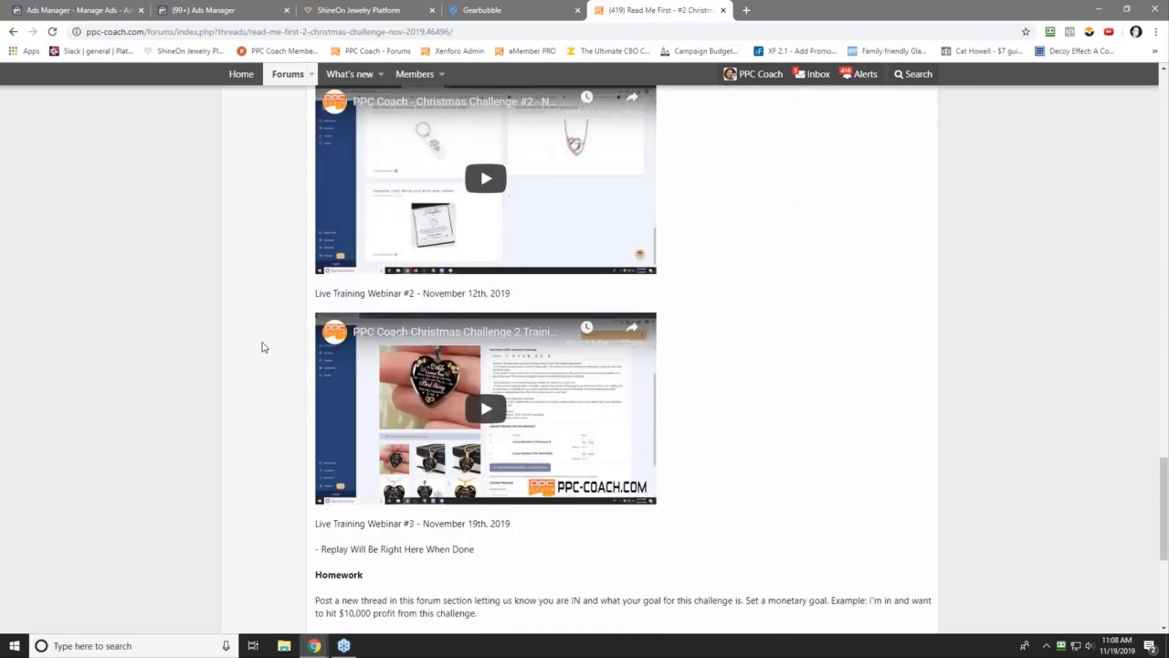
pyautogui.scroll(-5, 248, 384)
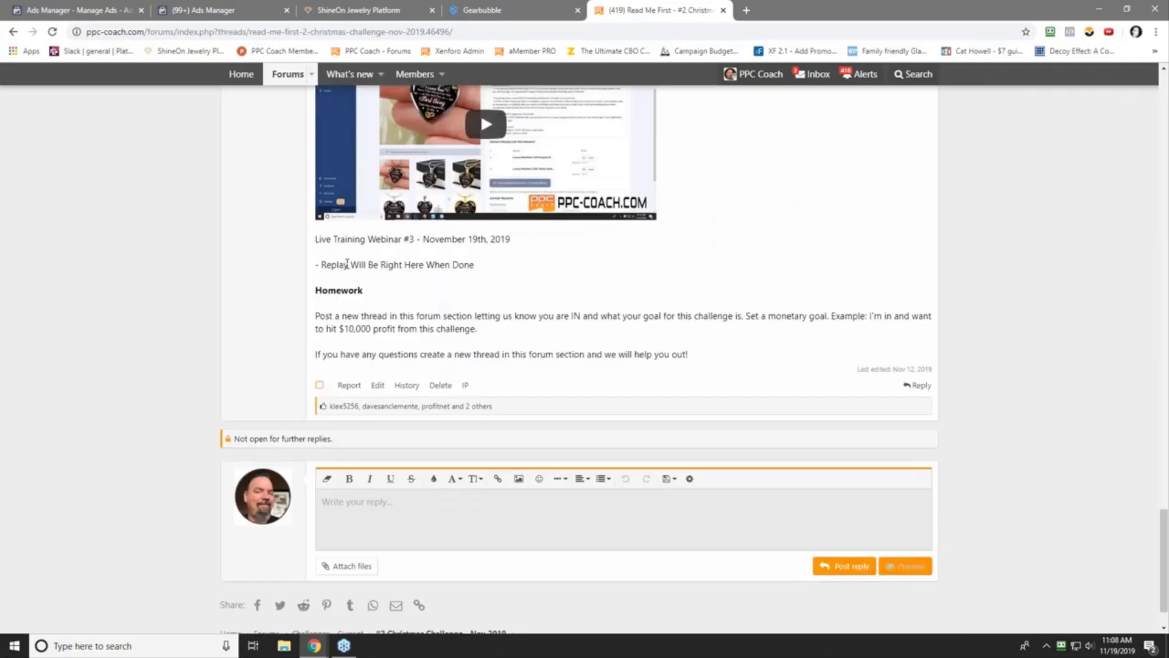
pyautogui.tripleClick(402, 266)
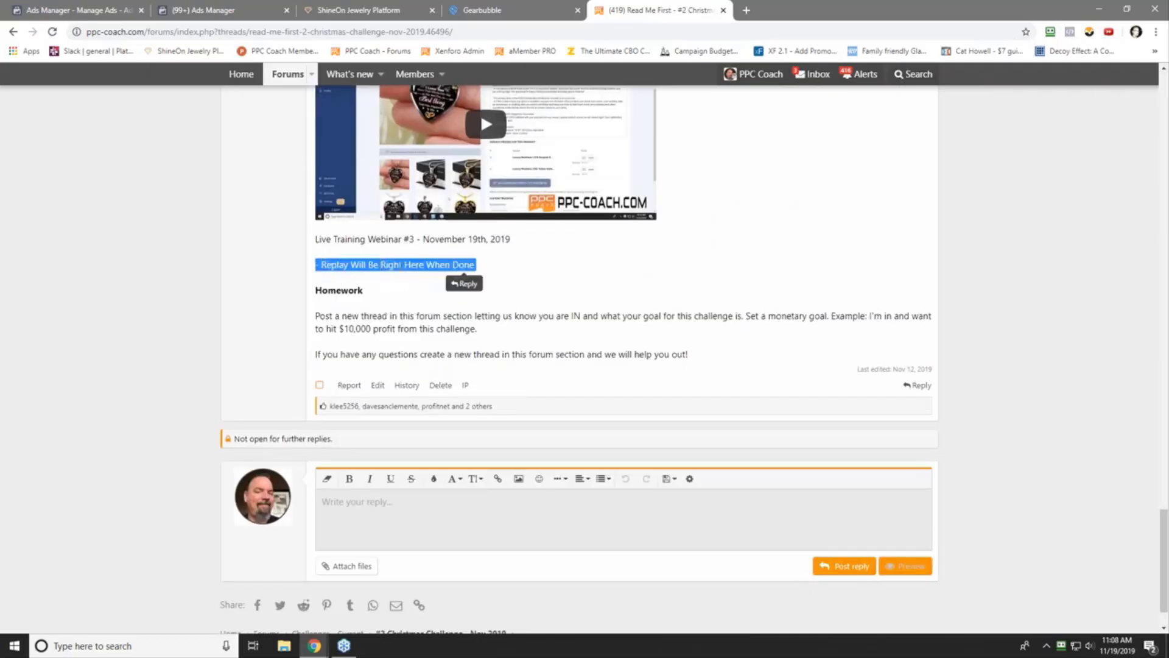
pyautogui.click(242, 284)
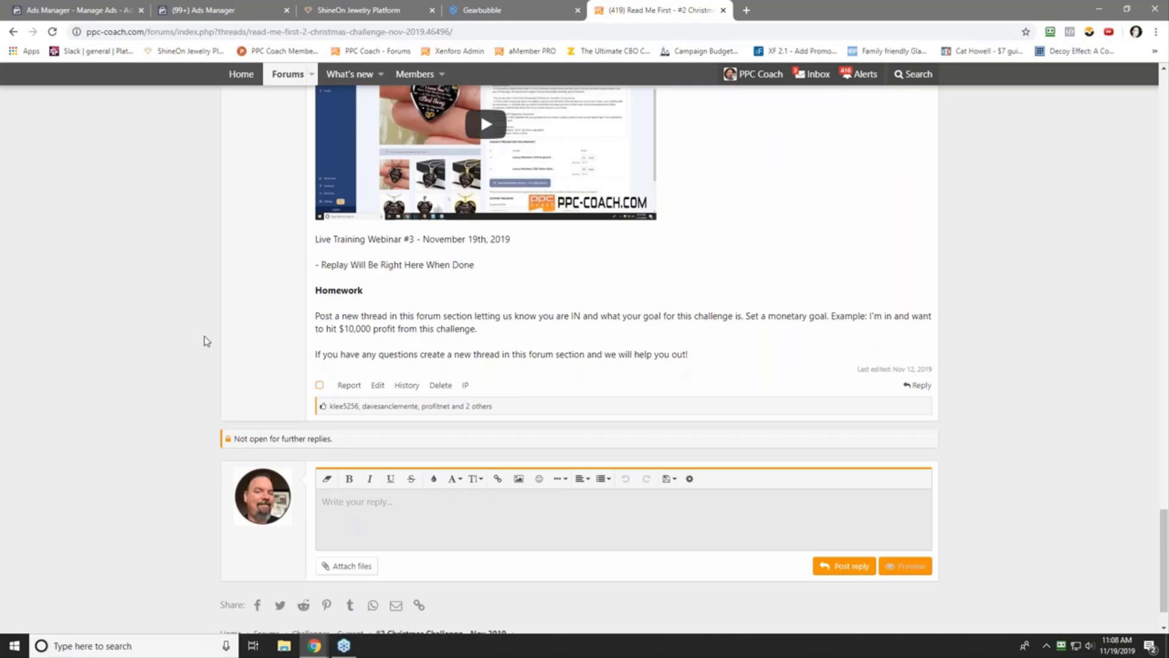
pyautogui.scroll(20, 101, 339)
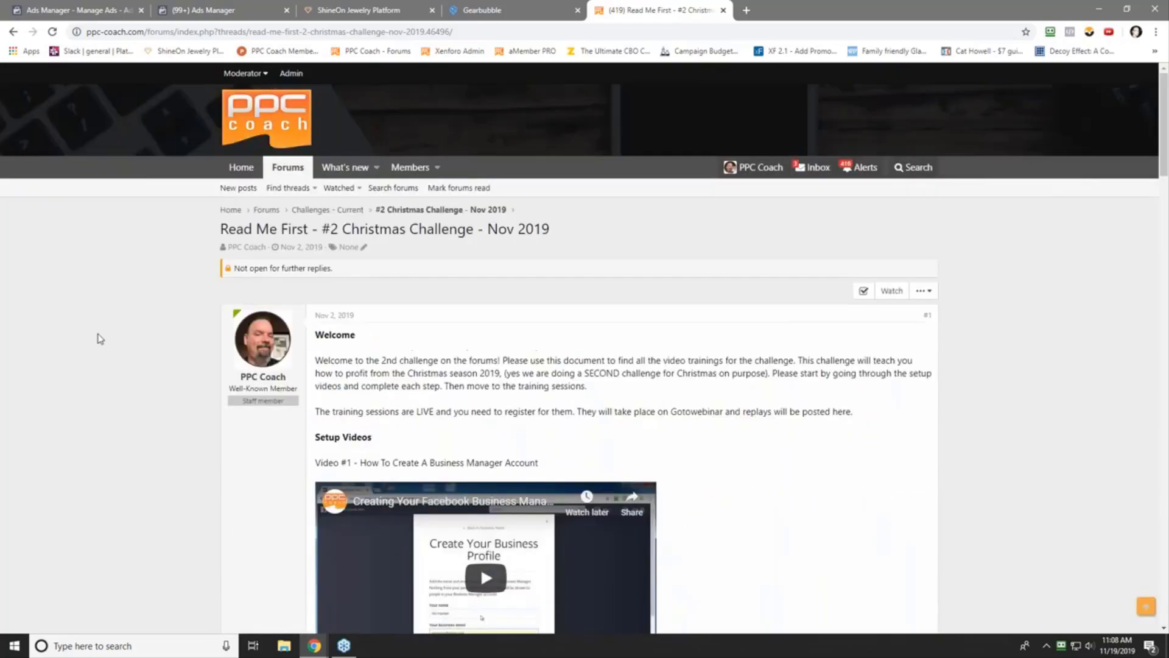
# - Look at the #2 Christmas Challenge - Nov 2019 forum's new-thread title and message boxes, then return to the forums index
pyautogui.click(415, 210)
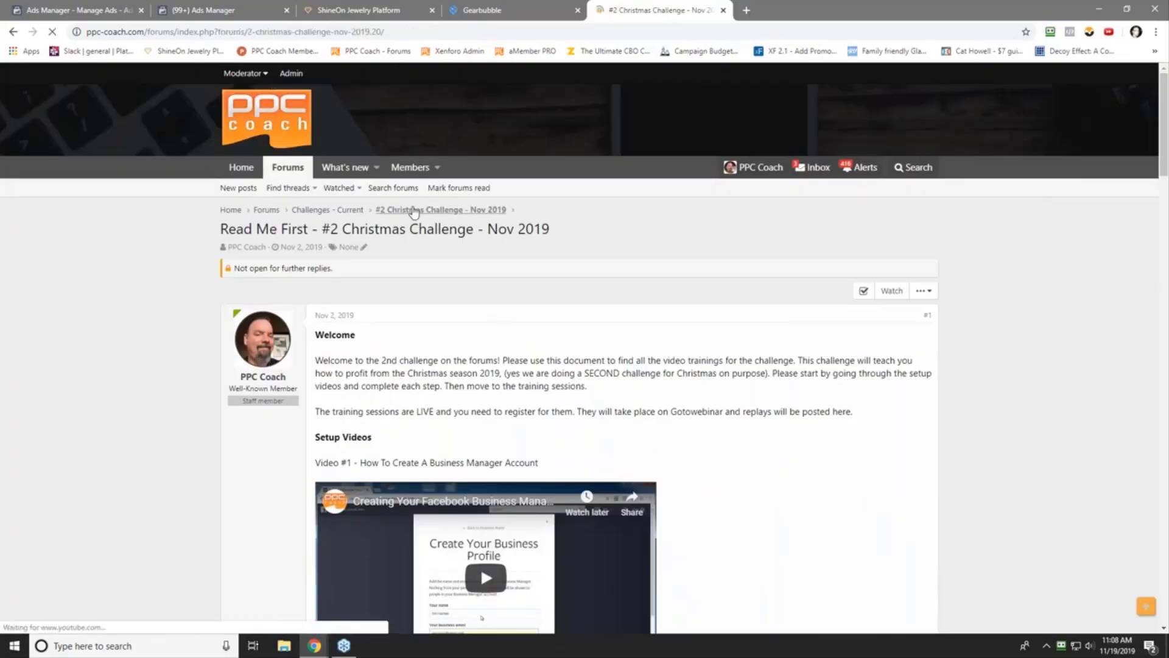
pyautogui.click(401, 305)
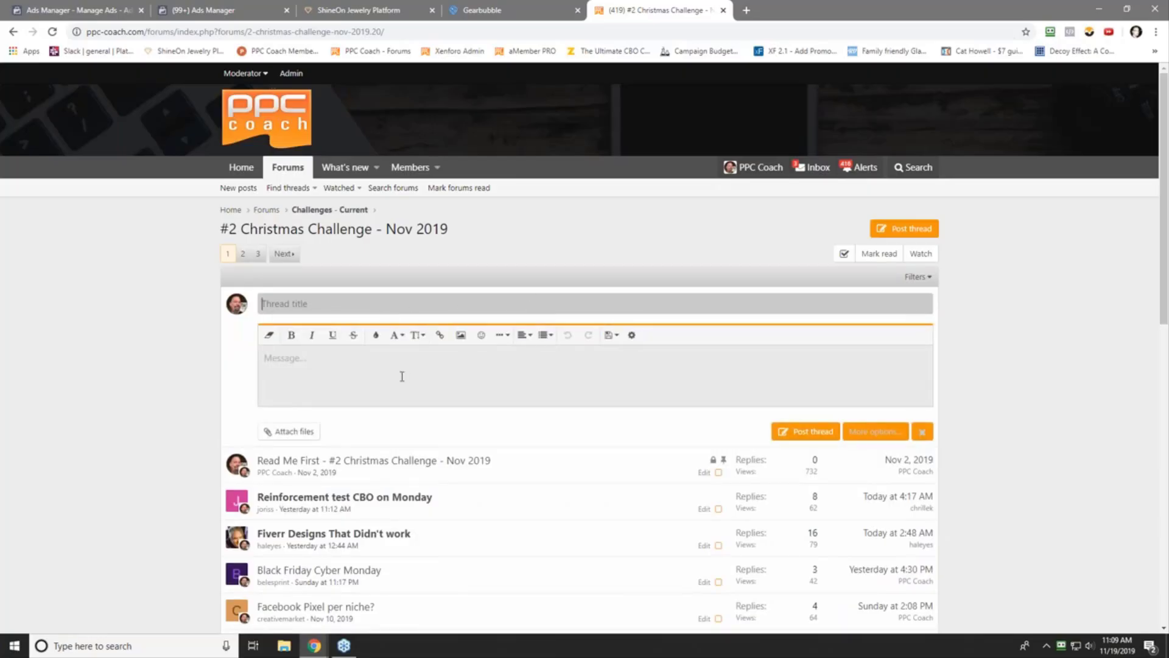
pyautogui.click(331, 372)
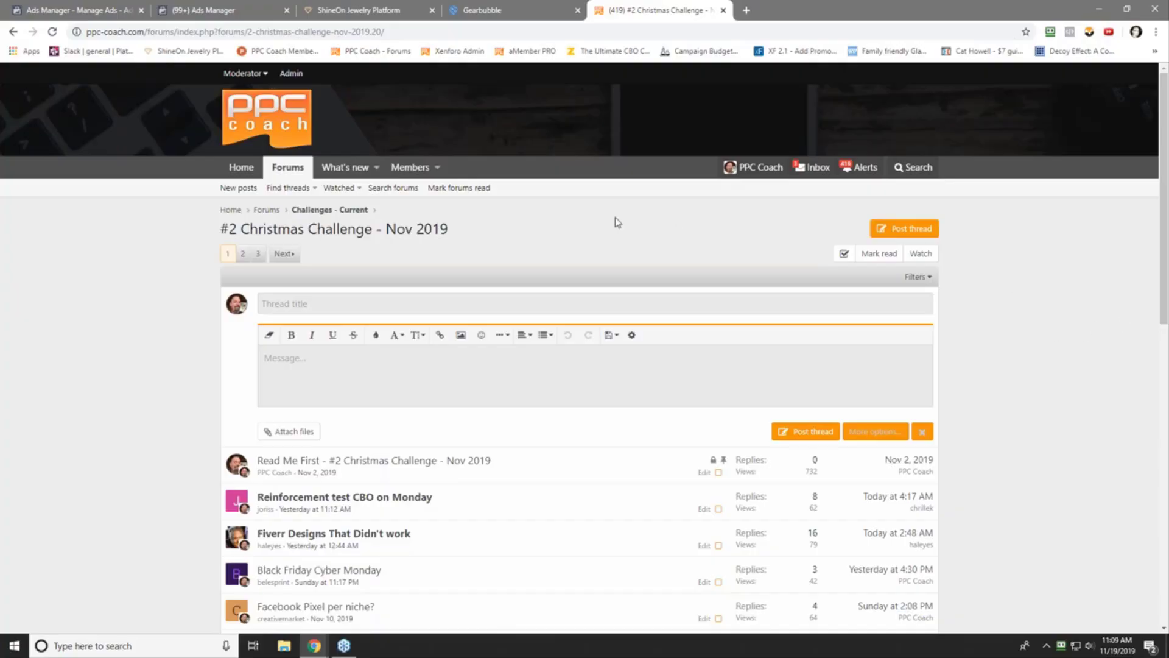
pyautogui.click(291, 164)
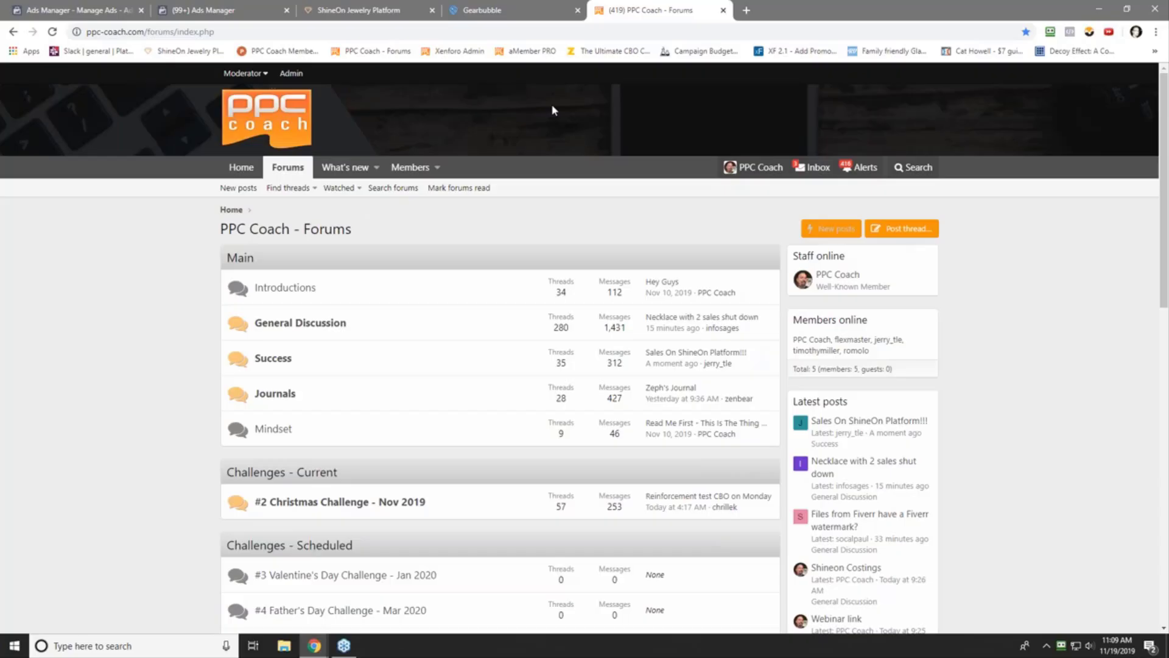
pyautogui.click(359, 10)
# - Check the stats date range options, then reload Gearbubble so today's views update to 1,843
pyautogui.click(272, 174)
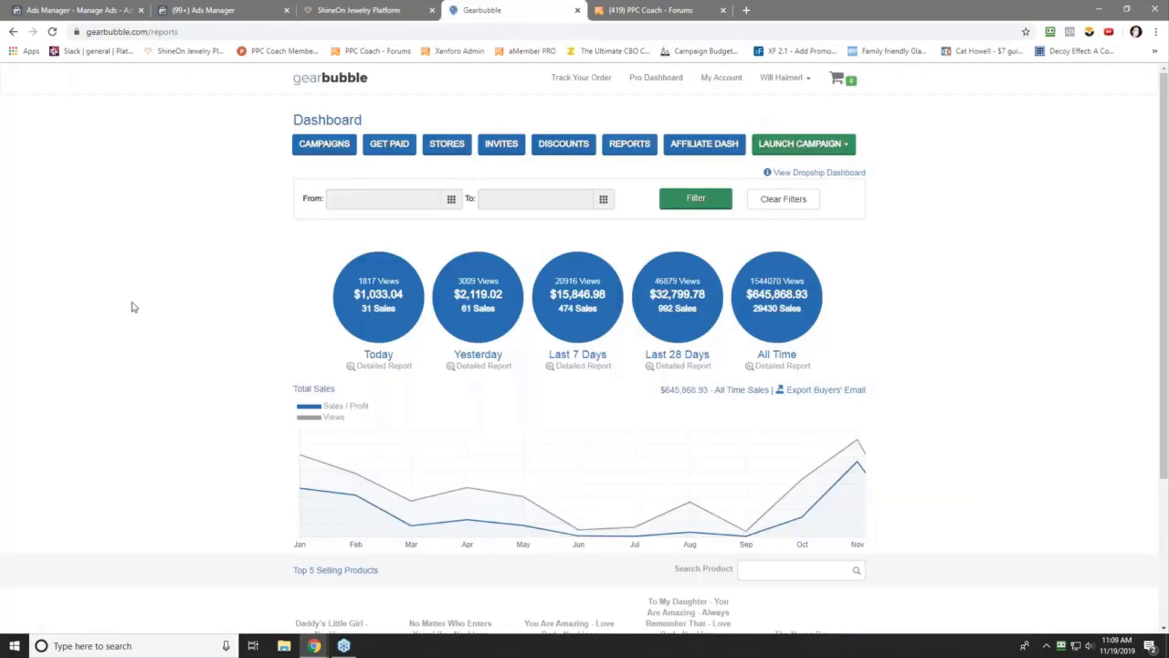
pyautogui.rightClick(131, 303)
pyautogui.click(191, 344)
# - Return to the PPC Coach forums index and scroll through its current, scheduled and completed challenge sections
pyautogui.click(659, 7)
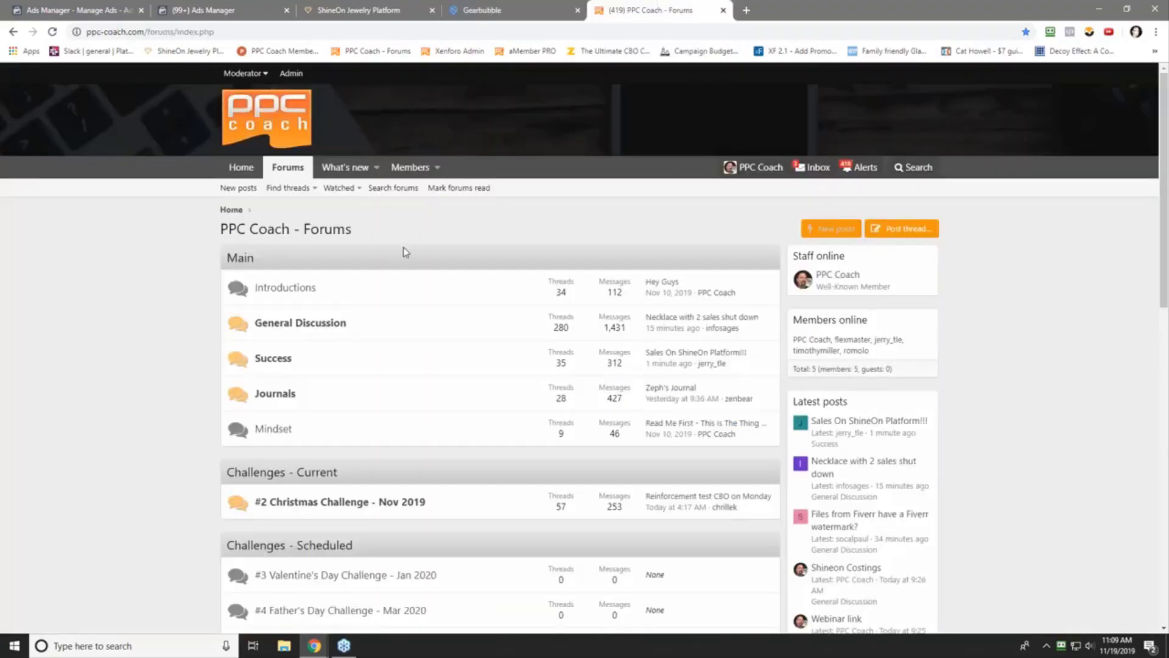
pyautogui.scroll(-2, 29, 438)
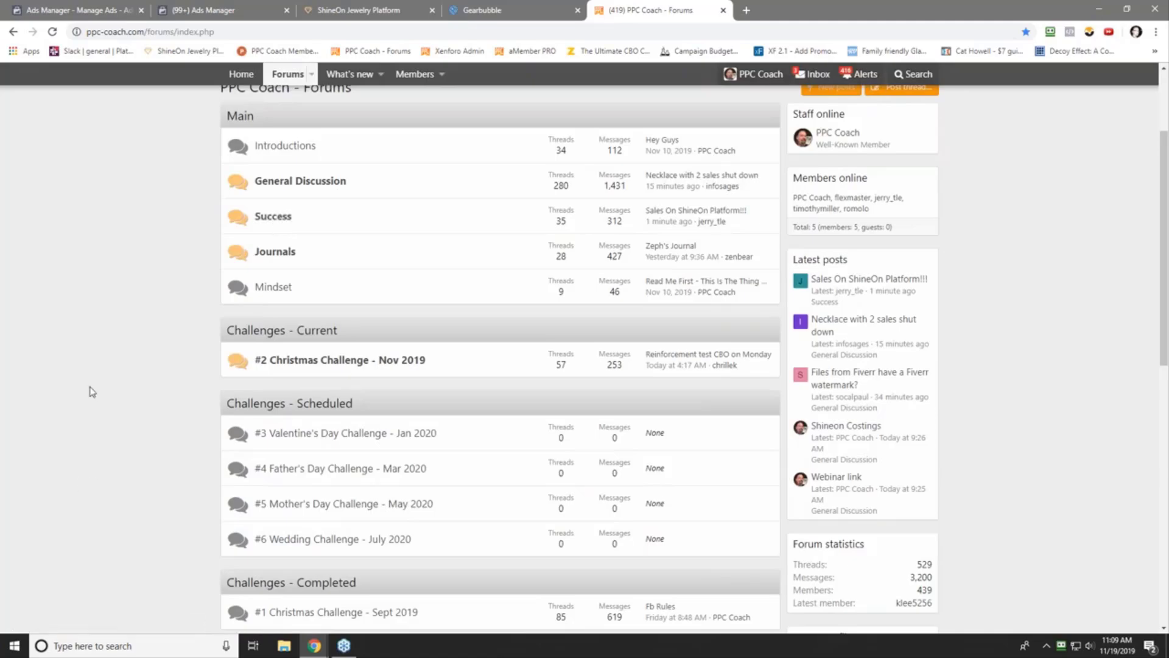
pyautogui.scroll(-2, 91, 391)
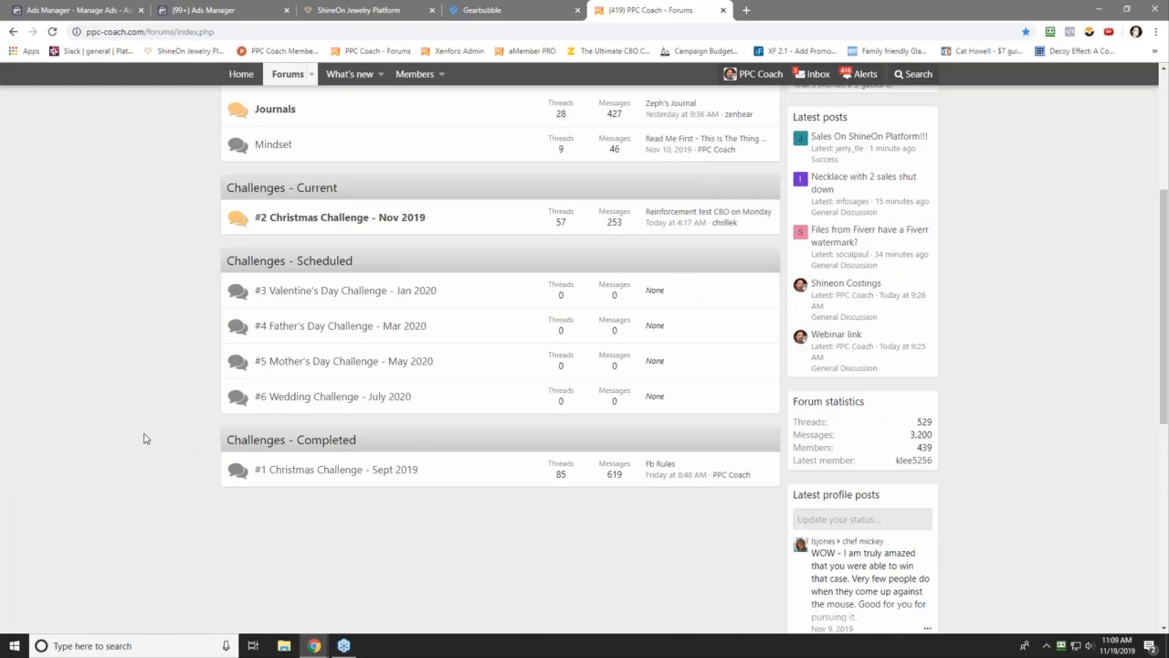
pyautogui.scroll(5, 131, 392)
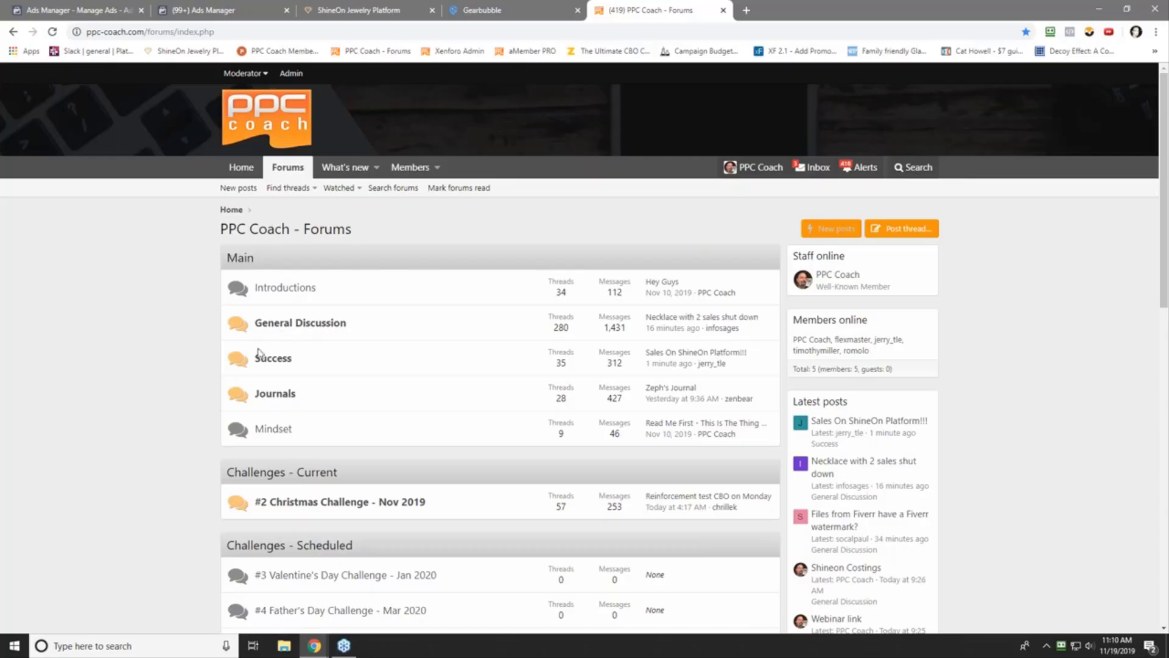
# - Open the Success forum and scroll through threads like 'Sales On ShineOn Platform!!!' and '$1,524.31 Profit Yesterday!'
pyautogui.click(280, 358)
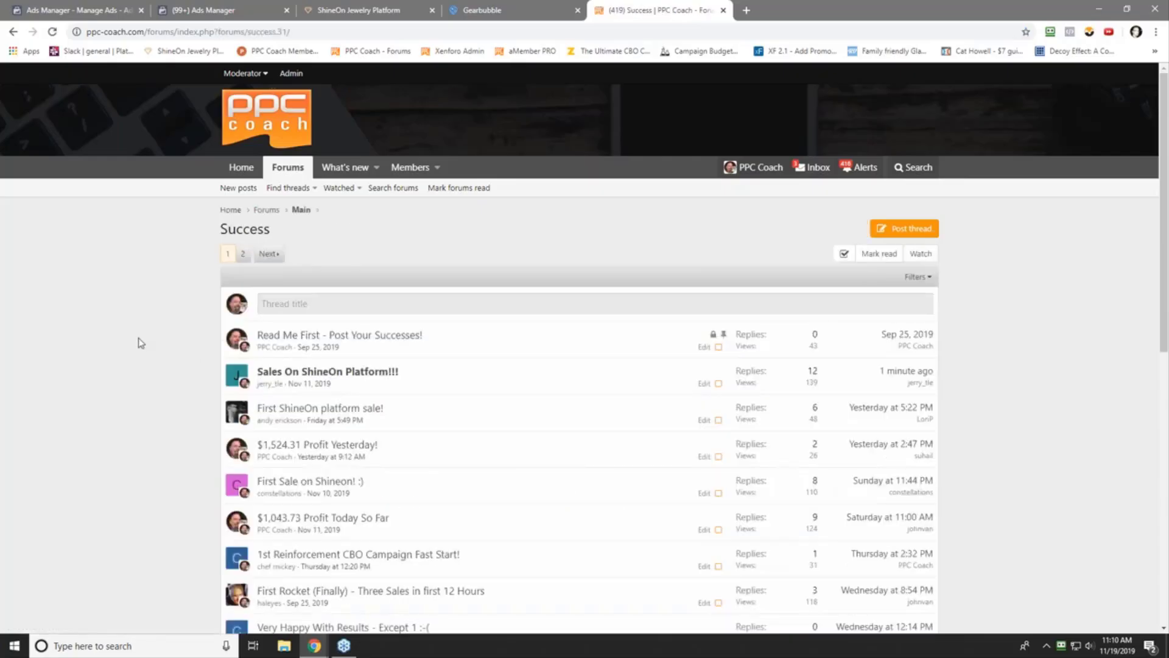
pyautogui.scroll(-9, 140, 343)
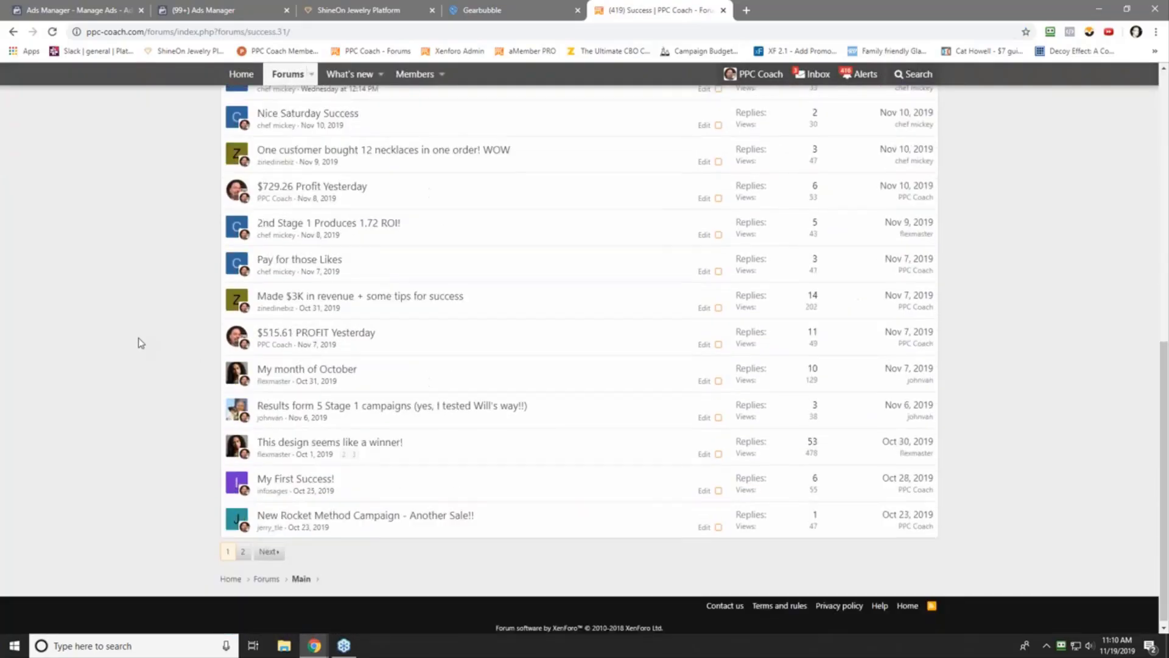
pyautogui.scroll(2, 140, 342)
pyautogui.scroll(-3, 139, 339)
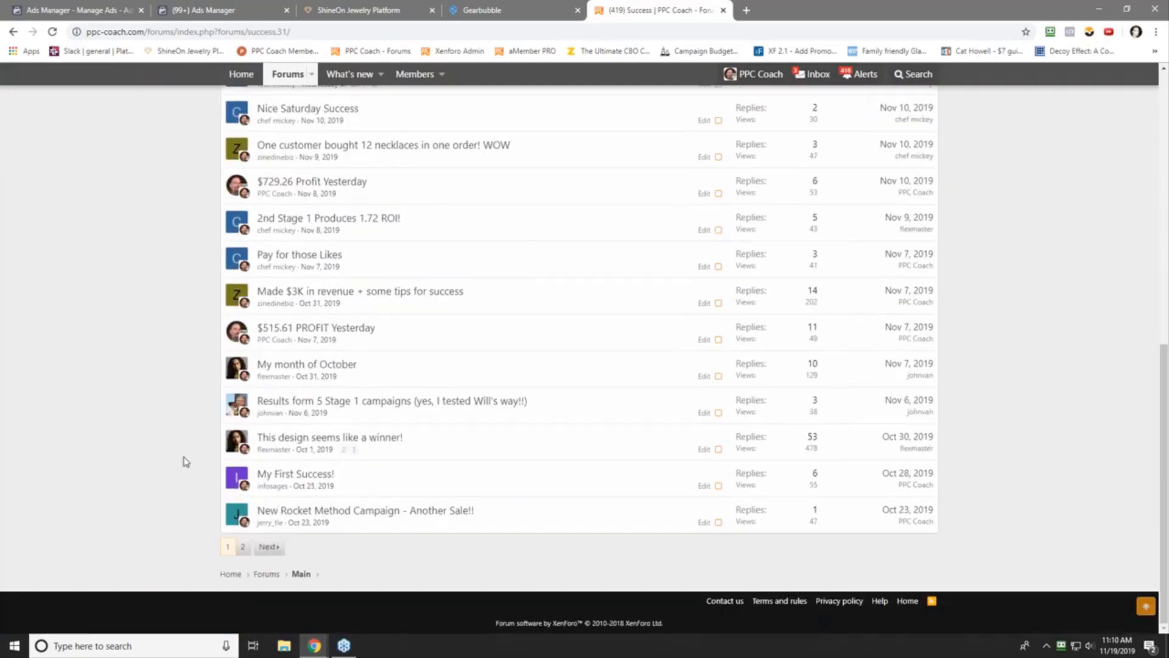
pyautogui.scroll(12, 119, 365)
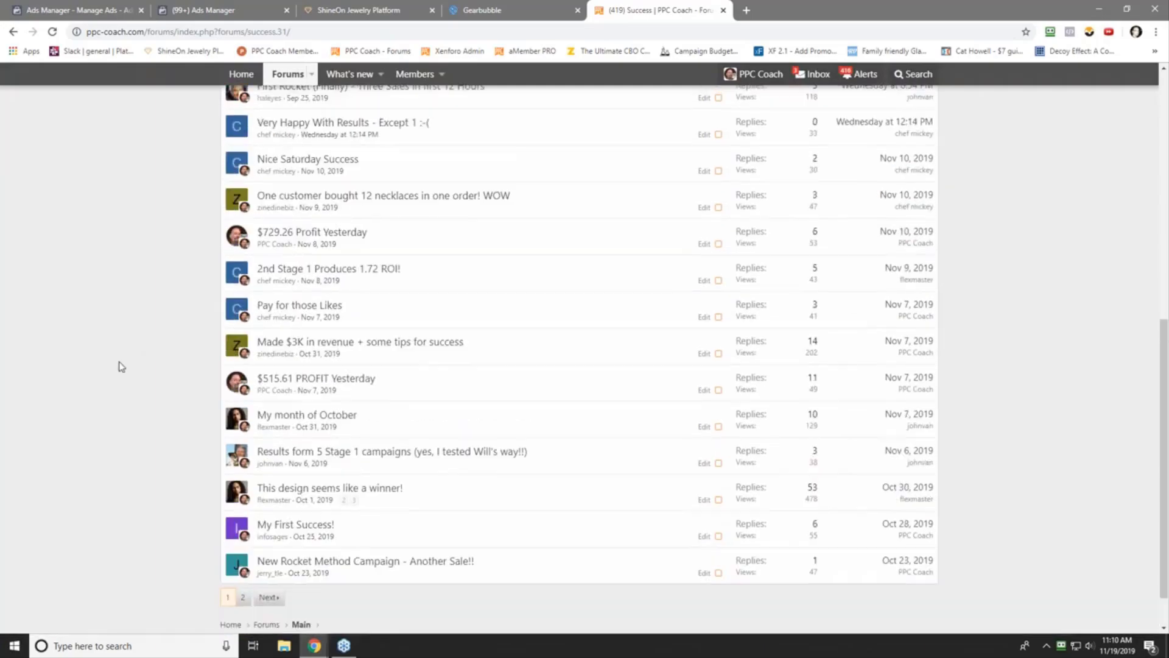